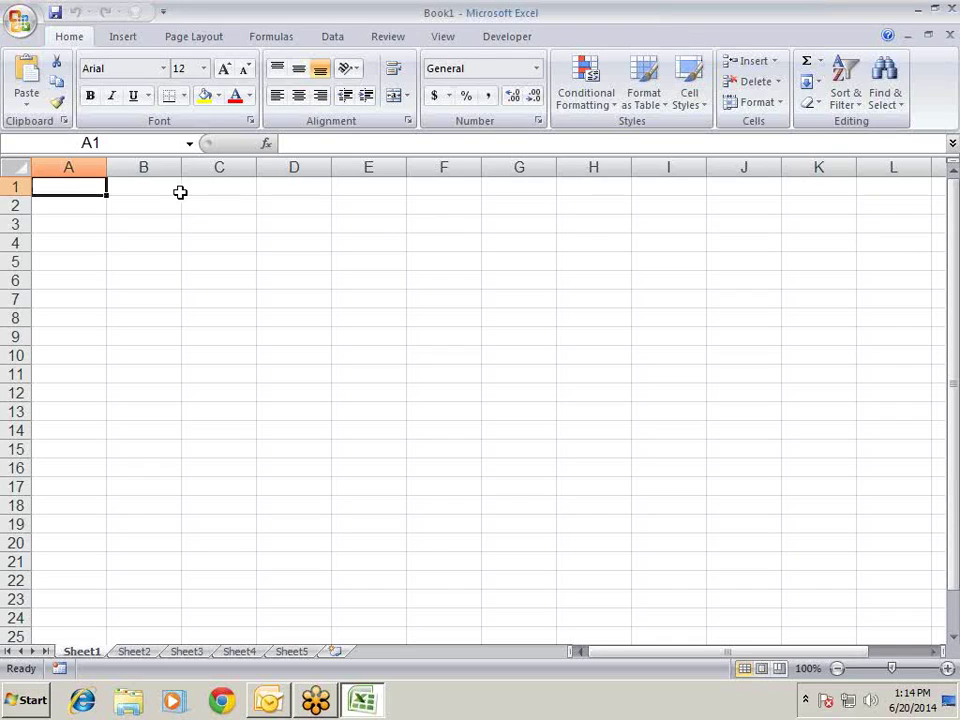
- Enter the label 'start' in C1 and a first + entry in C2
click(219, 182)
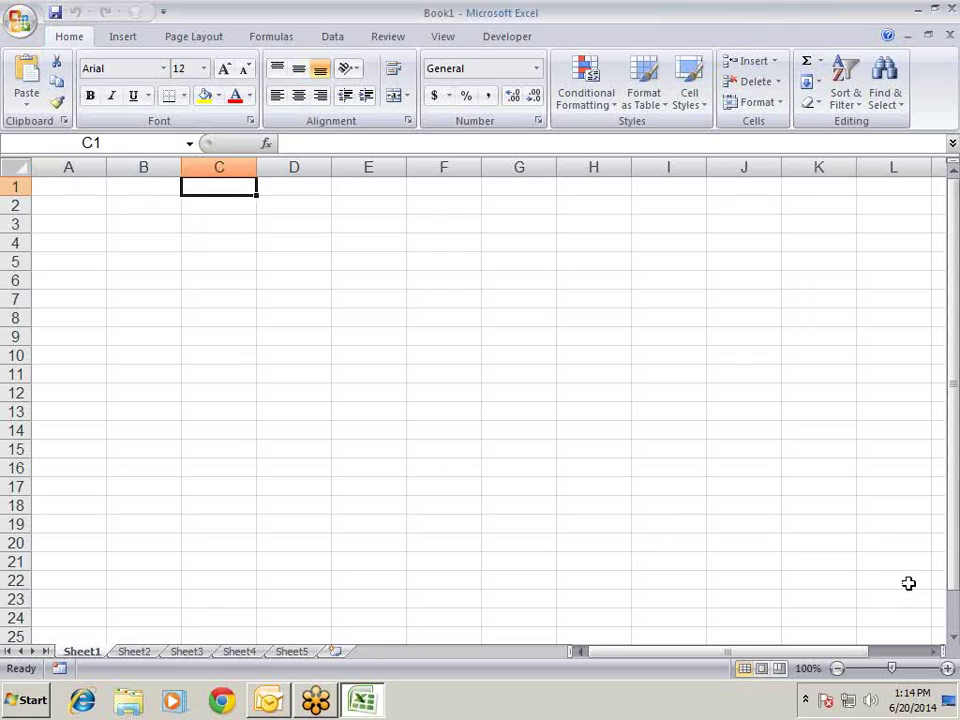
text(start)
key(Return)
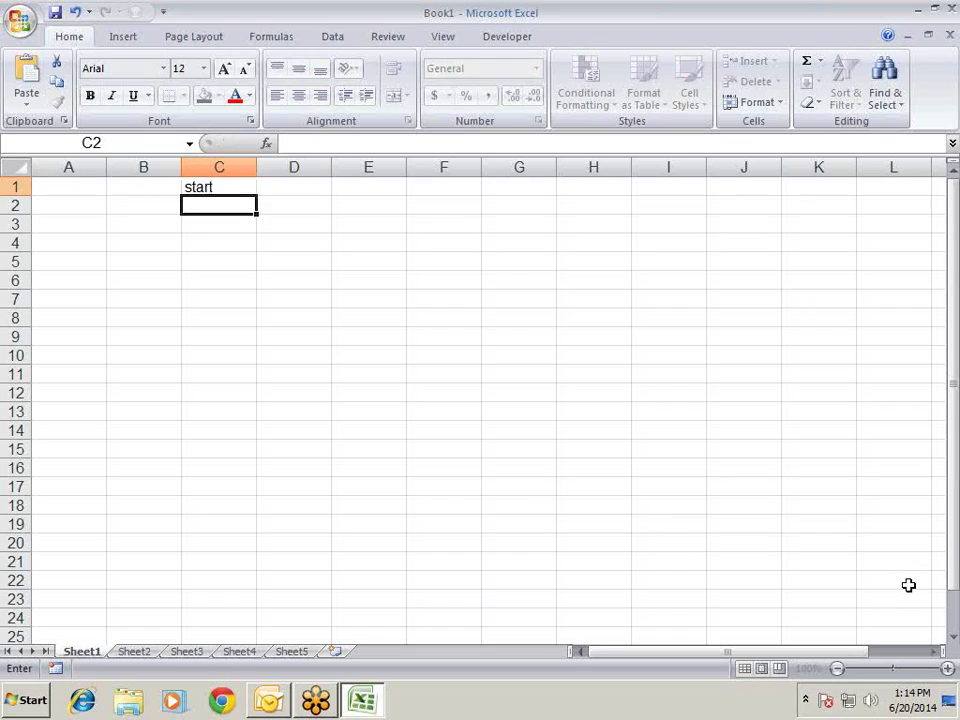
text(+)
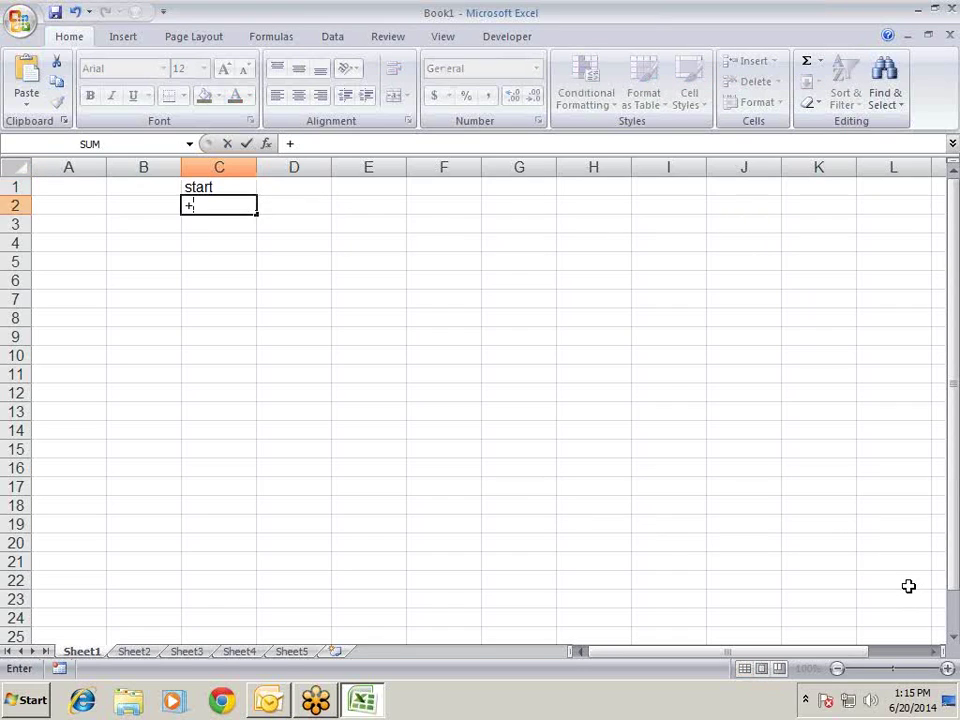
key(Escape)
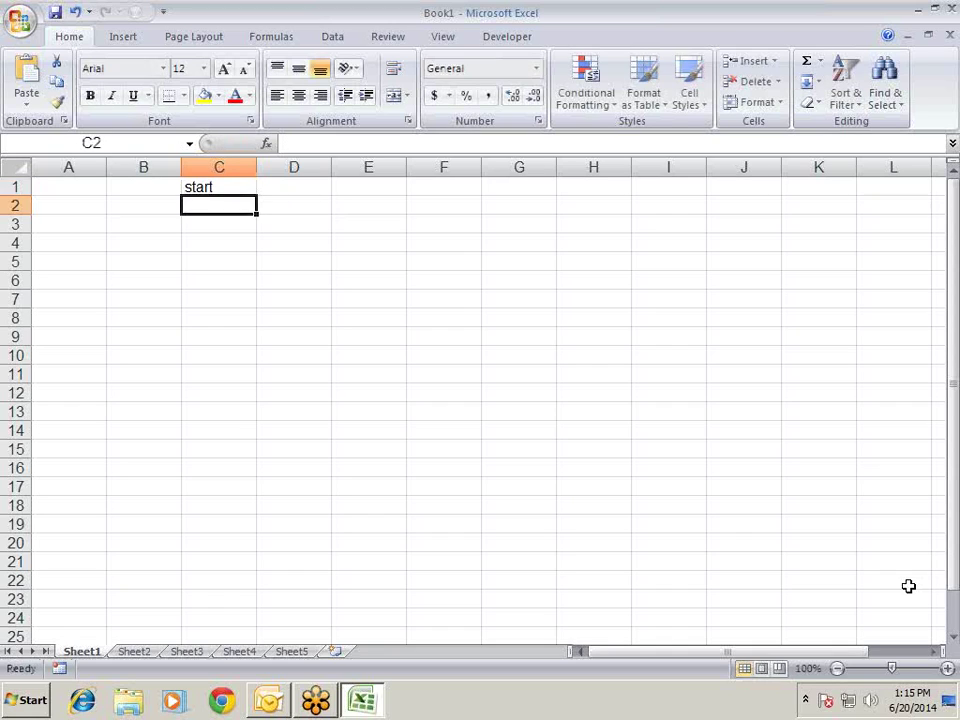
text(+)
key(Return)
key(Up)
key(Return)
key(Up)
- Put = in C2, + in C3 and - in C4
text(=)
key(Return)
text(_+)
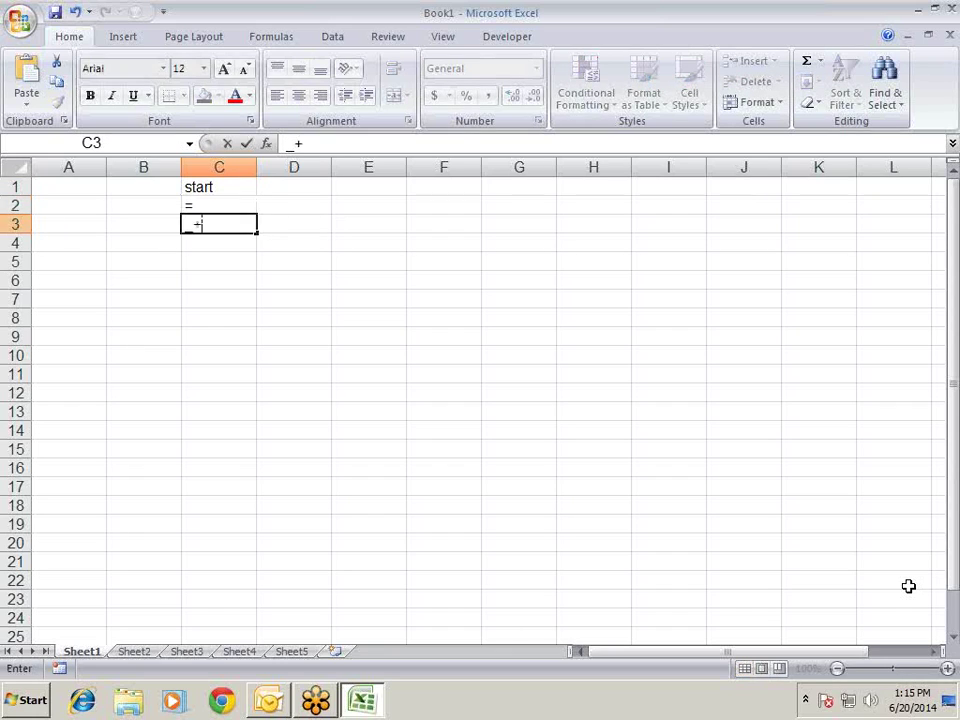
key(Left)
key(Right)
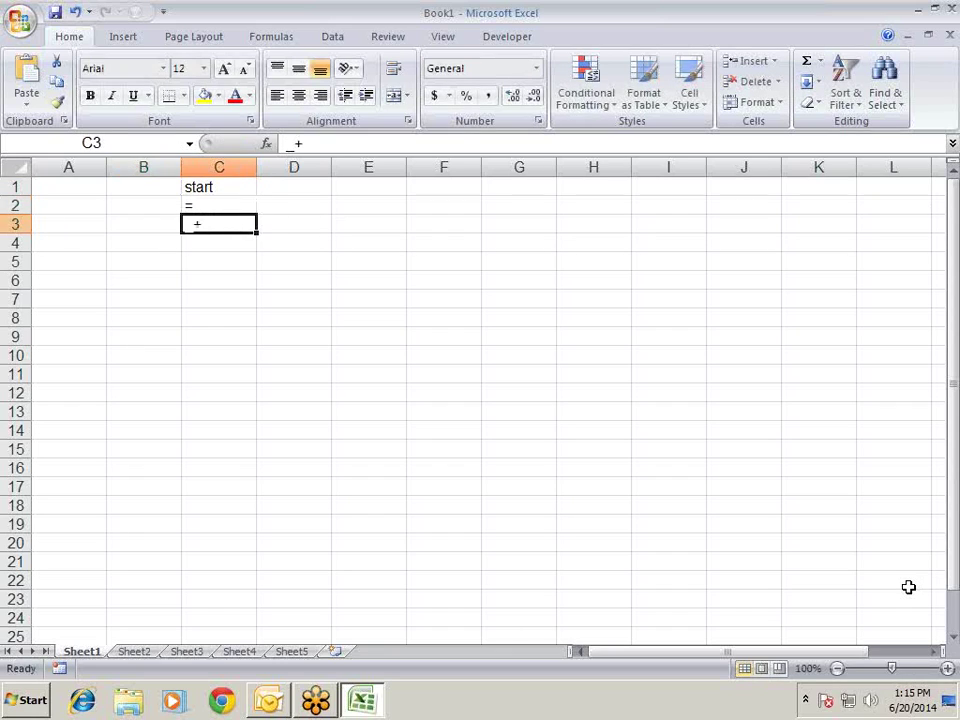
text(+)
key(Return)
text(-)
key(Return)
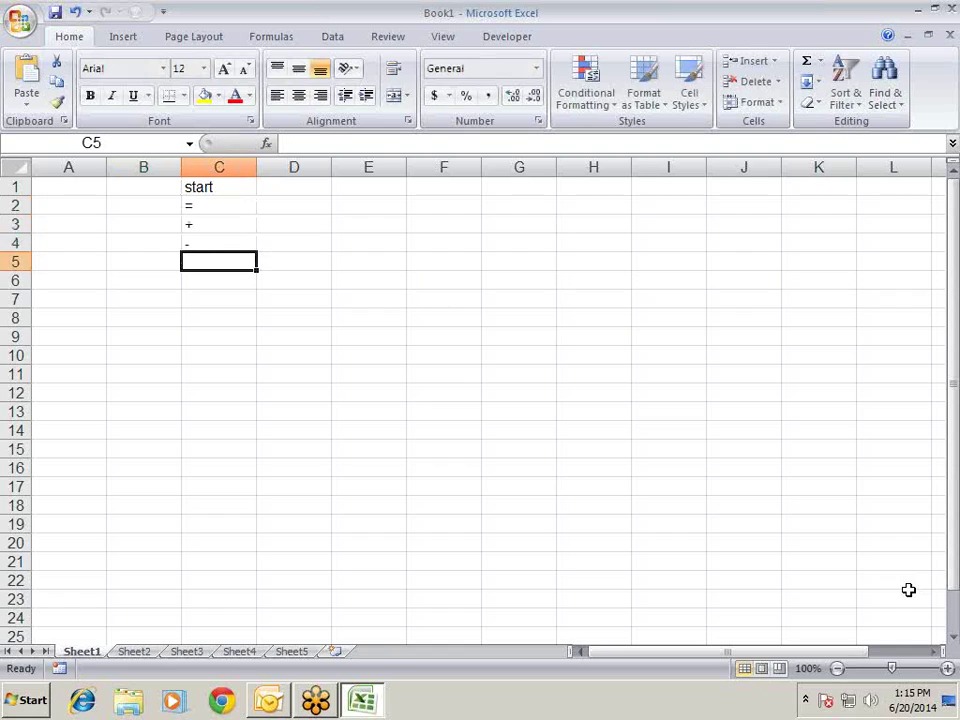
- Remove a stray @ typed into C6, leaving it empty
key(Up)
key(Up)
key(Up)
key(Up)
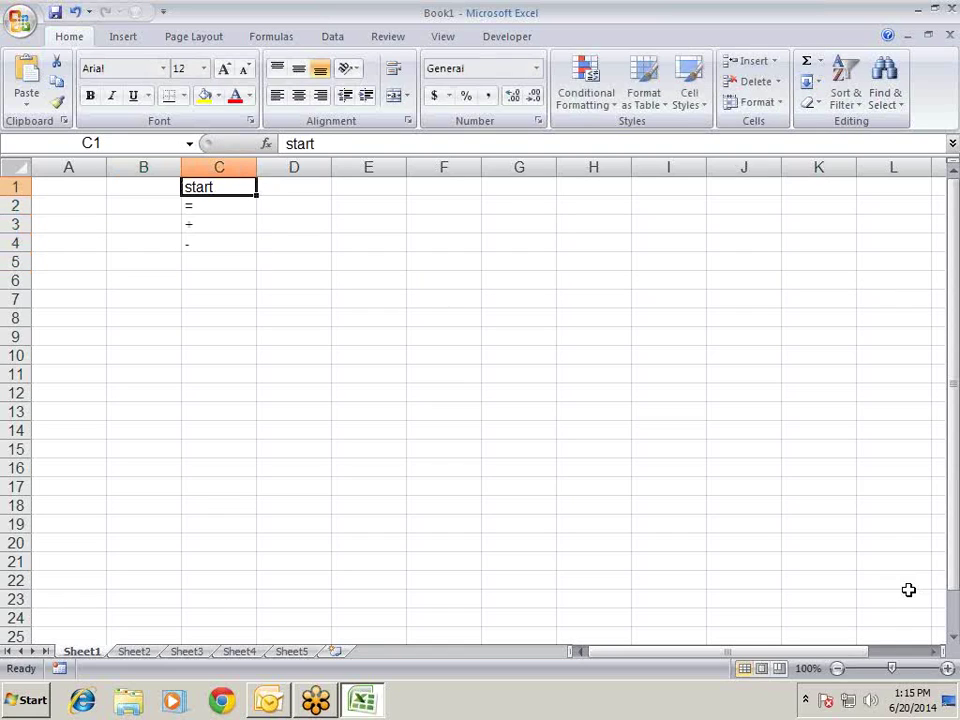
key(Down)
key(Down)
key(Down)
key(Down)
key(Down)
key(Down)
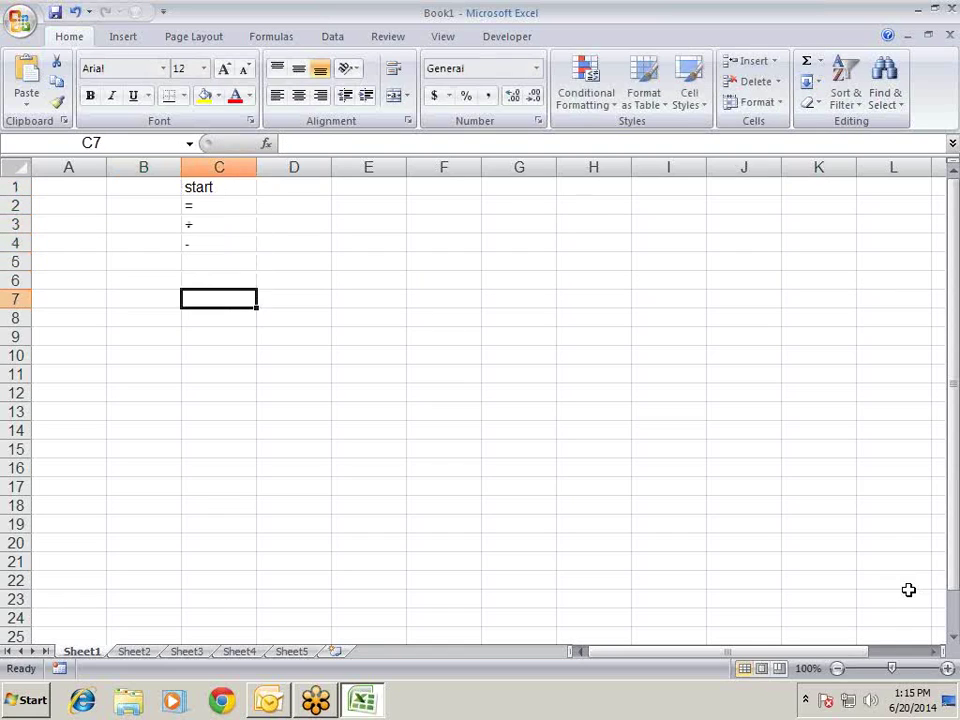
key(Up)
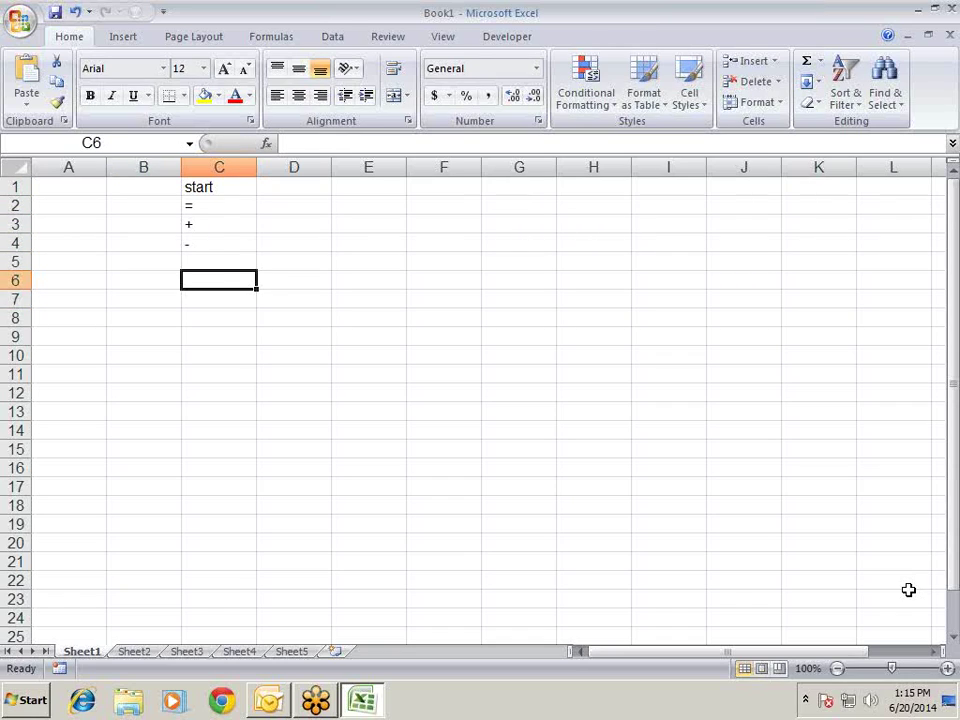
text(@)
key(Left)
key(Right)
key(Delete)
- Enter 1 in B6 and 2 in C6
key(Up)
key(Up)
key(Up)
key(Down)
- Add the formula =B6+C6 in C7 so it shows 3
key(Down)
key(Down)
key(Left)
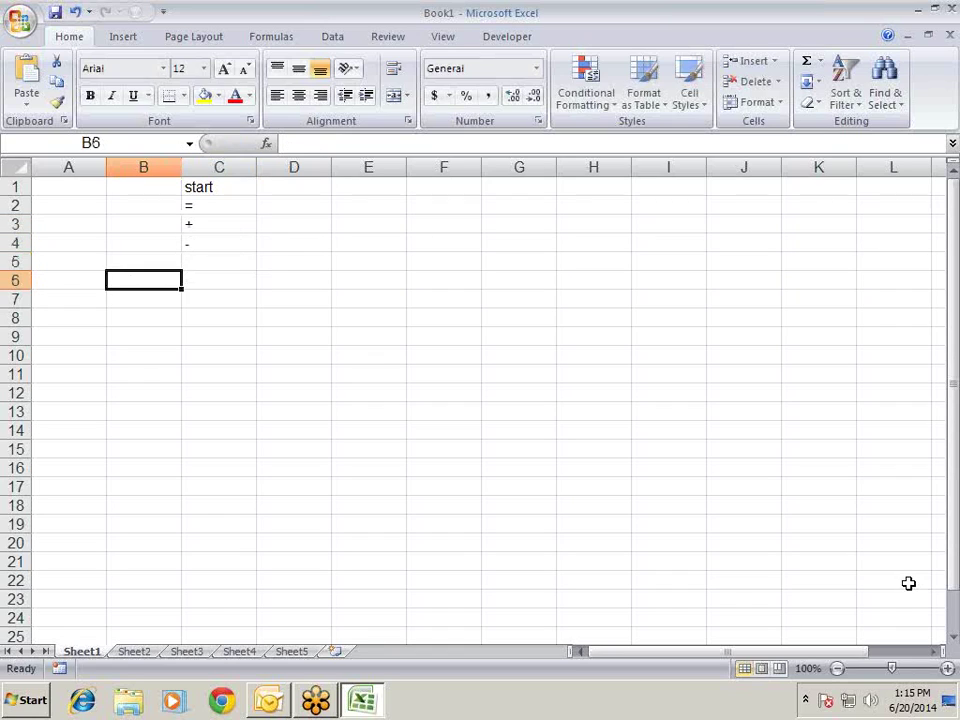
text(1)
key(Right)
text(2)
key(Right)
key(Down)
key(Left)
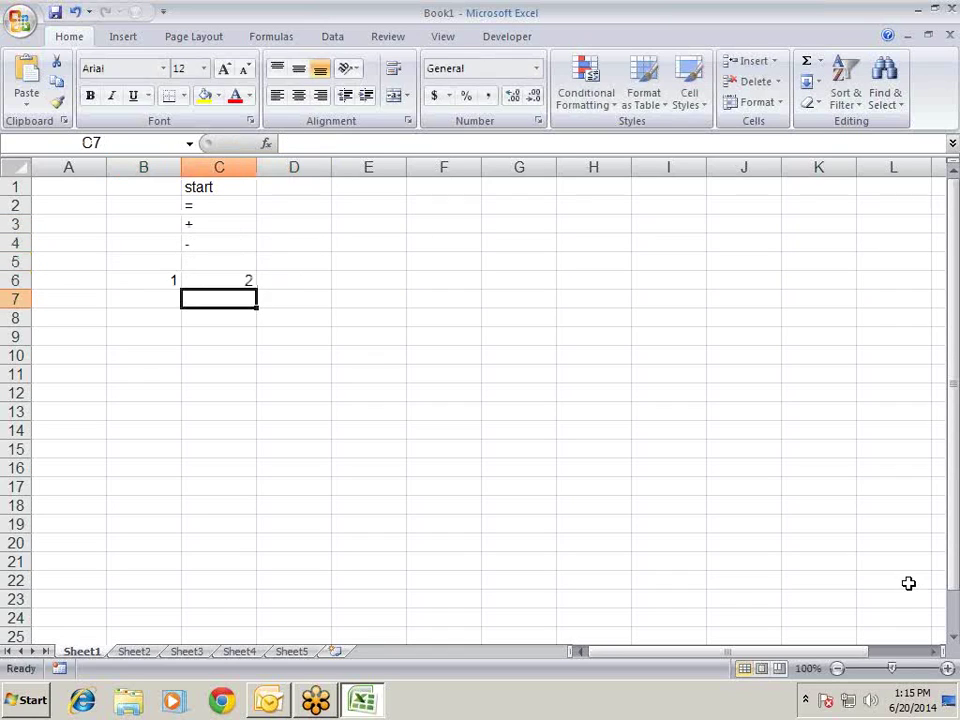
text(=)
key(Up)
key(Left)
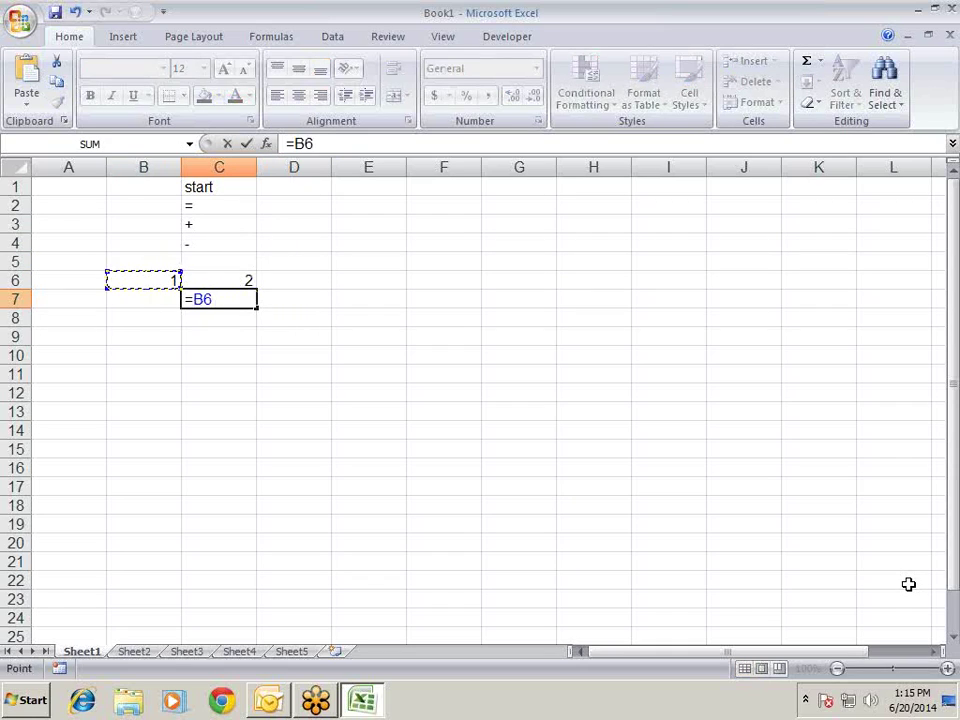
text(+)
key(Up)
key(Return)
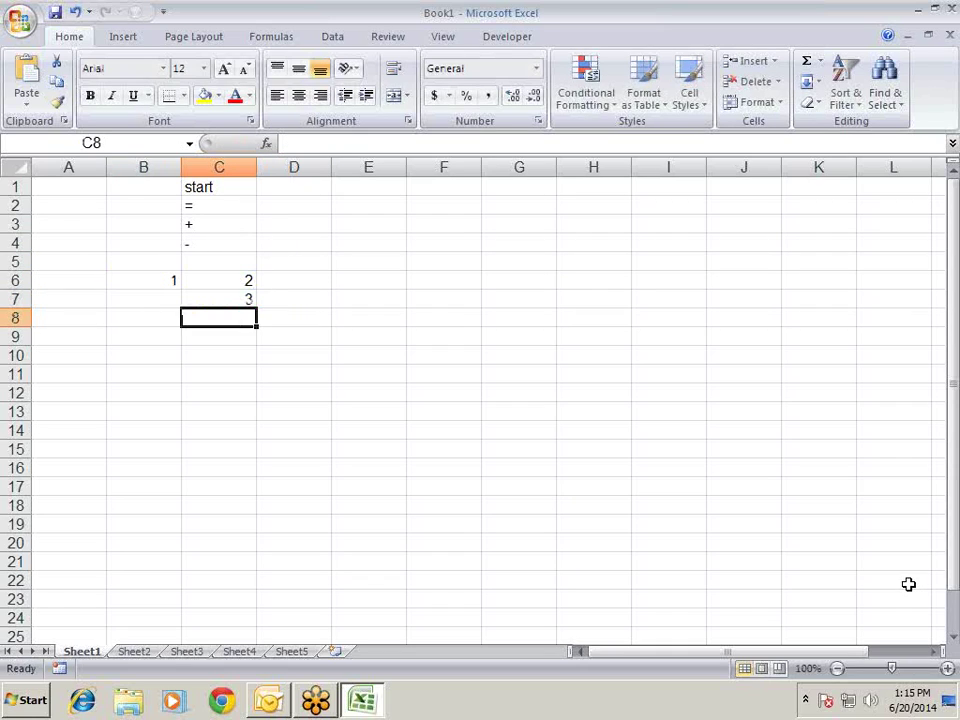
- Try a second formula adding B6 and C6 in C8
text(+)
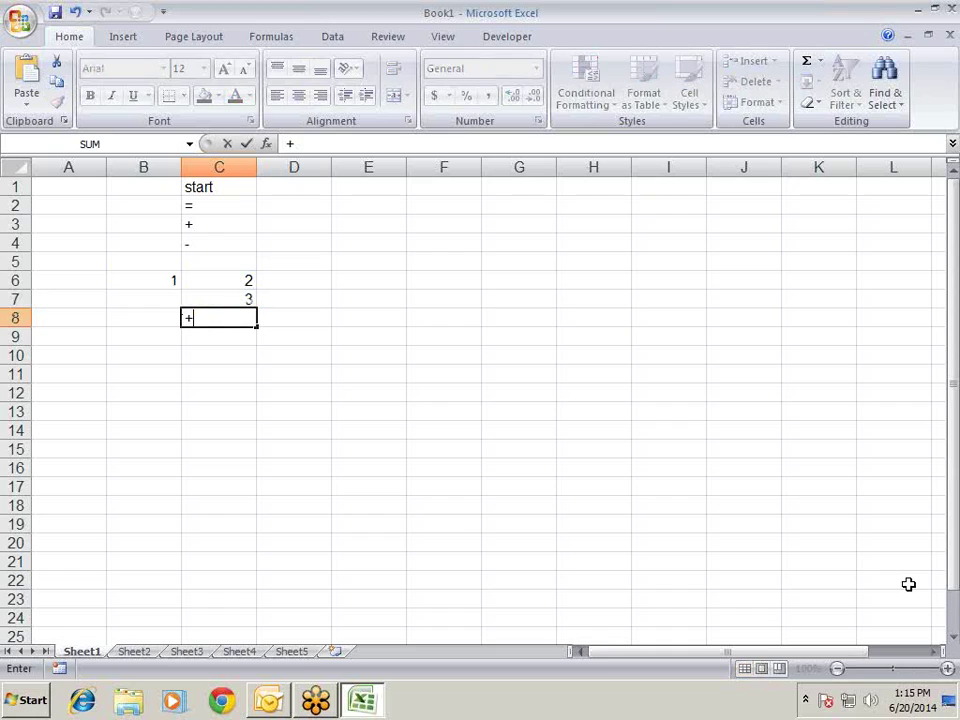
key(Up)
key(Up)
key(Left)
text(+)
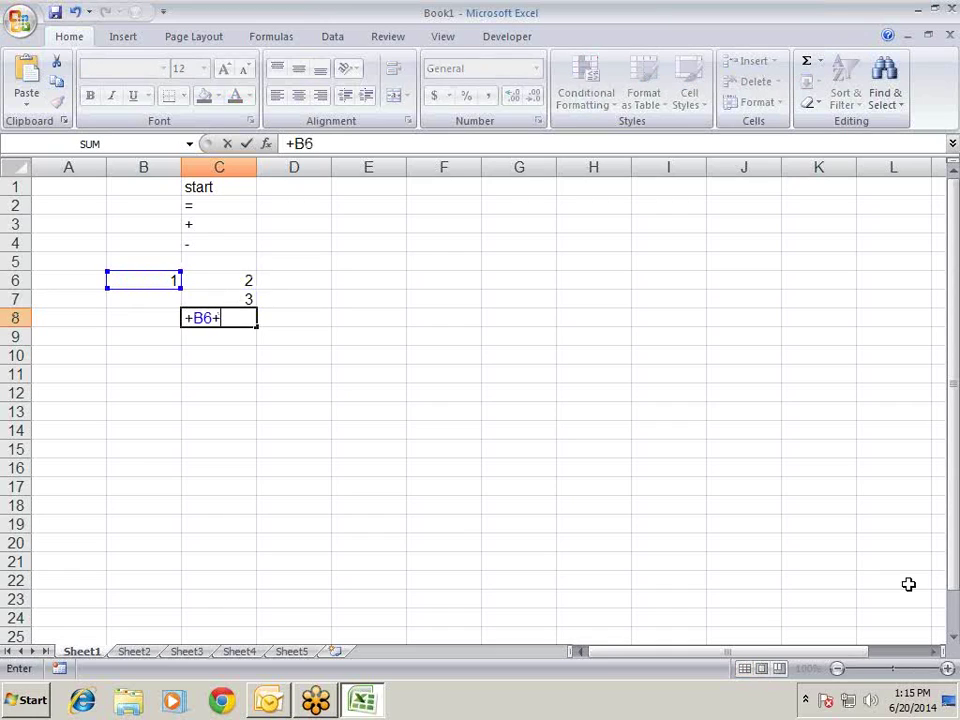
key(Up)
key(Up)
key(Return)
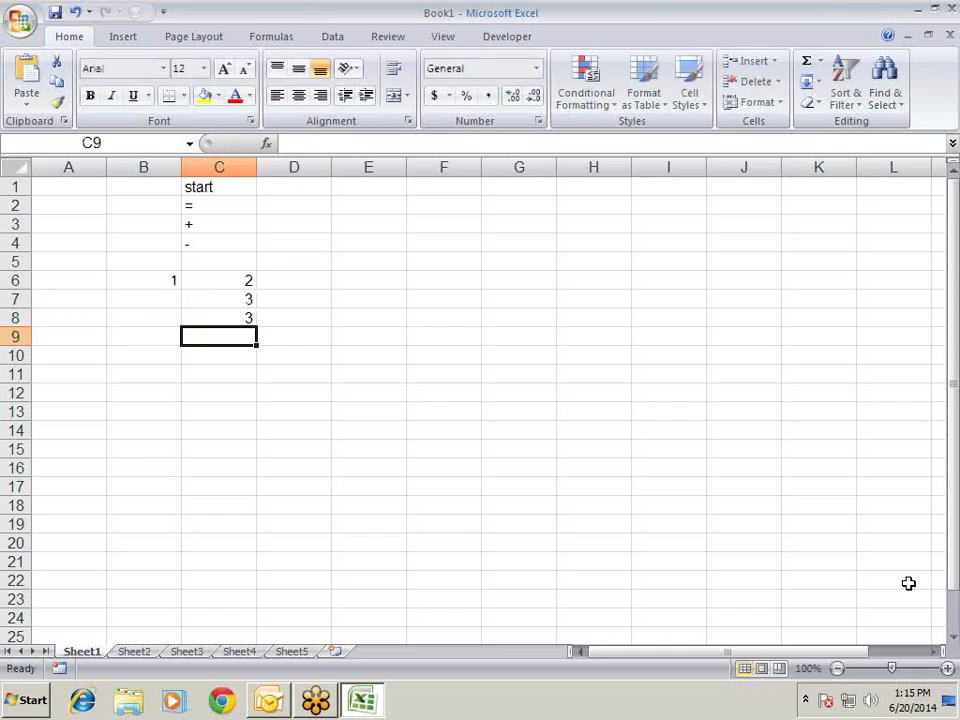
- Try a subtraction formula referencing B6 and C6 in C9
text(=)
key(BackSpace)
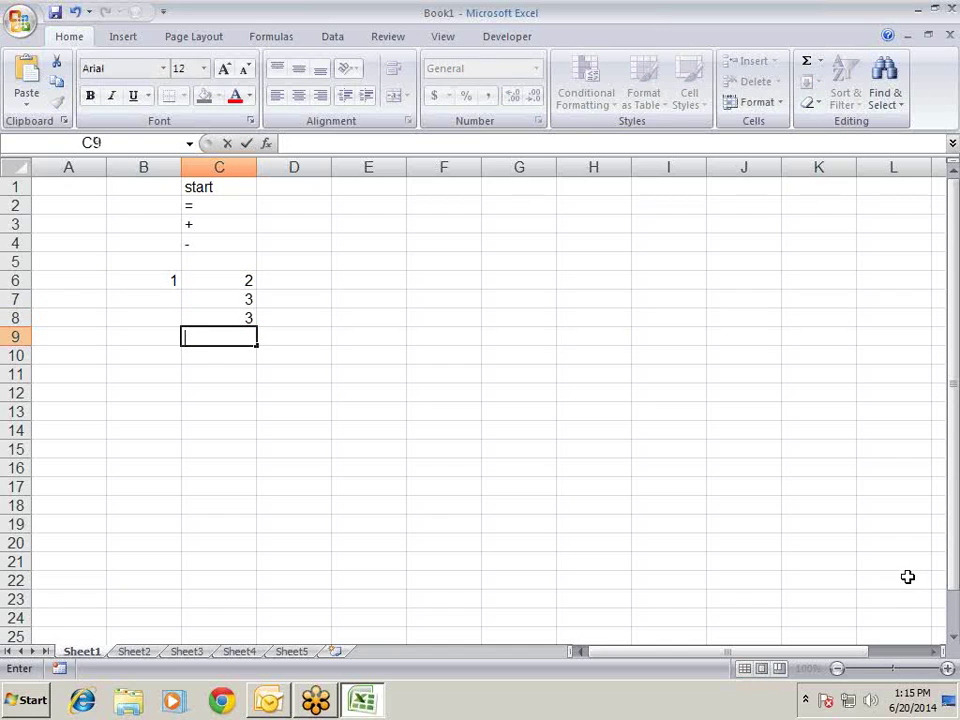
text(-)
key(Up)
key(Up)
key(Up)
key(Left)
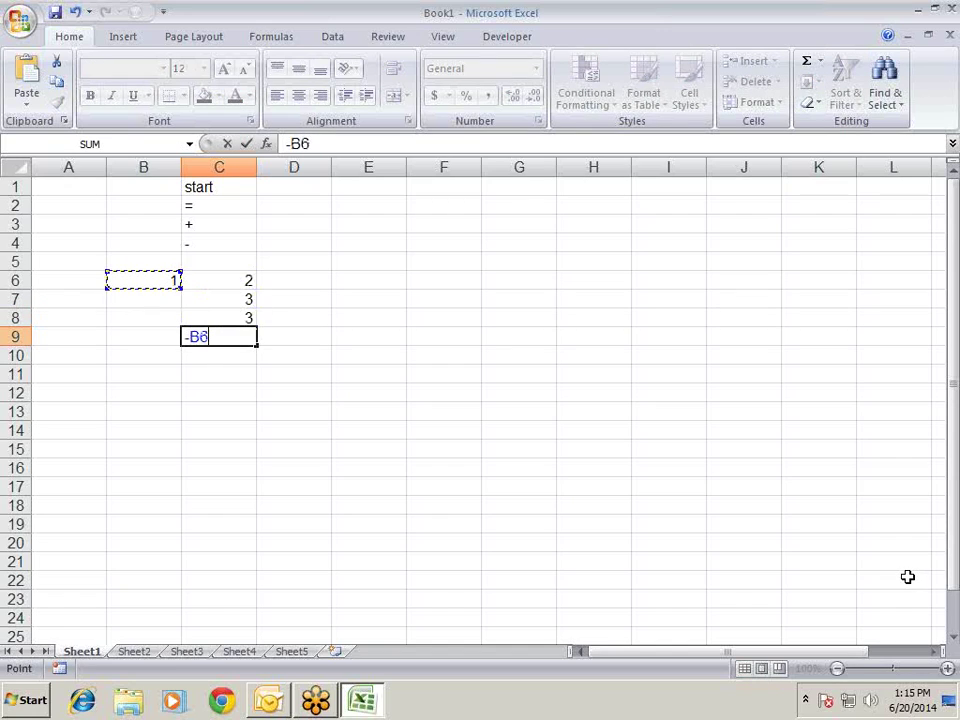
text(+)
key(Up)
key(Up)
key(Up)
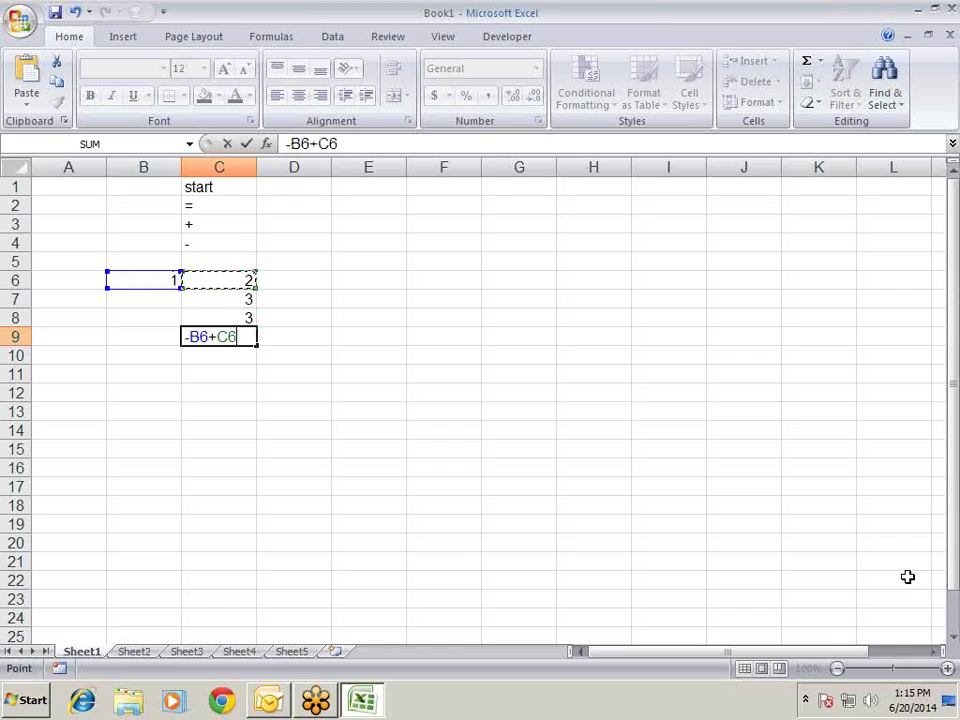
key(Return)
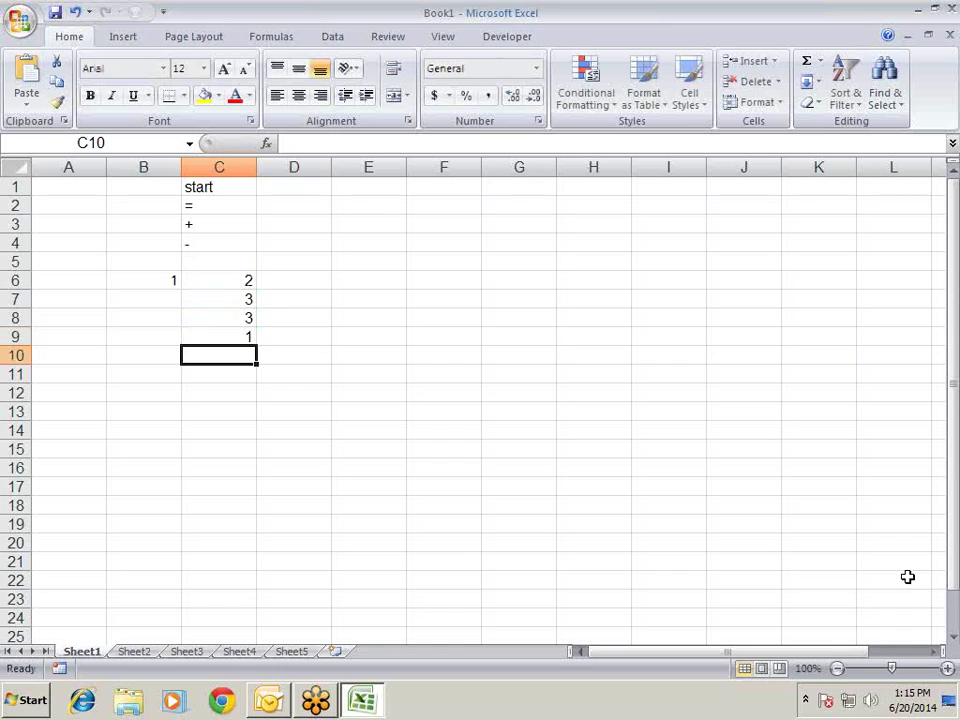
- Clear the trial formulas from C8 and C9
key(Up)
key(Up)
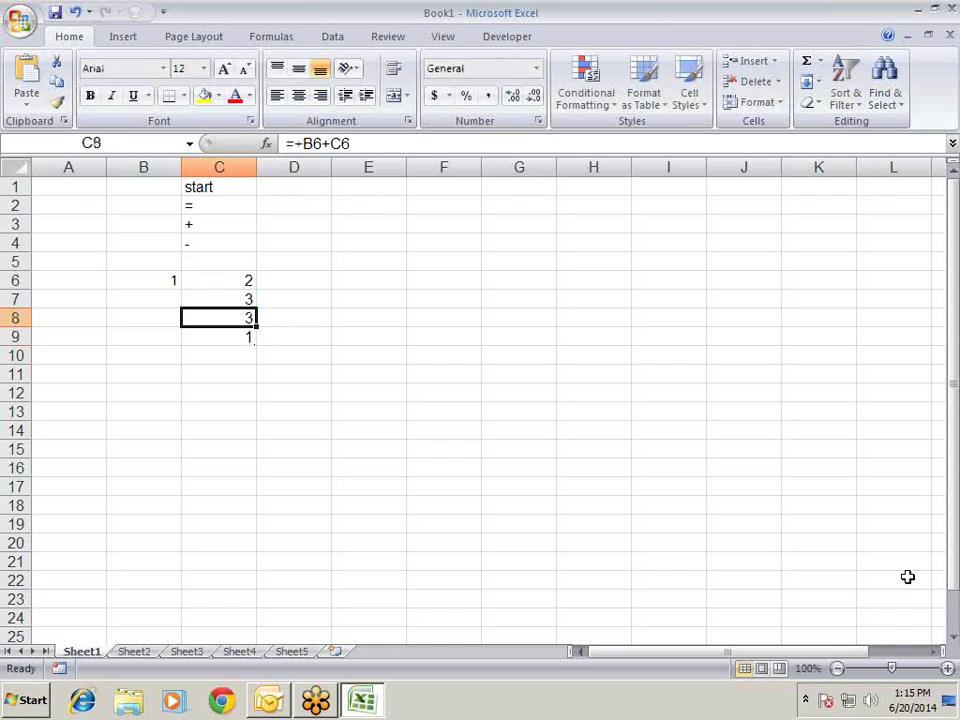
key(shift+Down)
key(Delete)
key(Up)
key(Up)
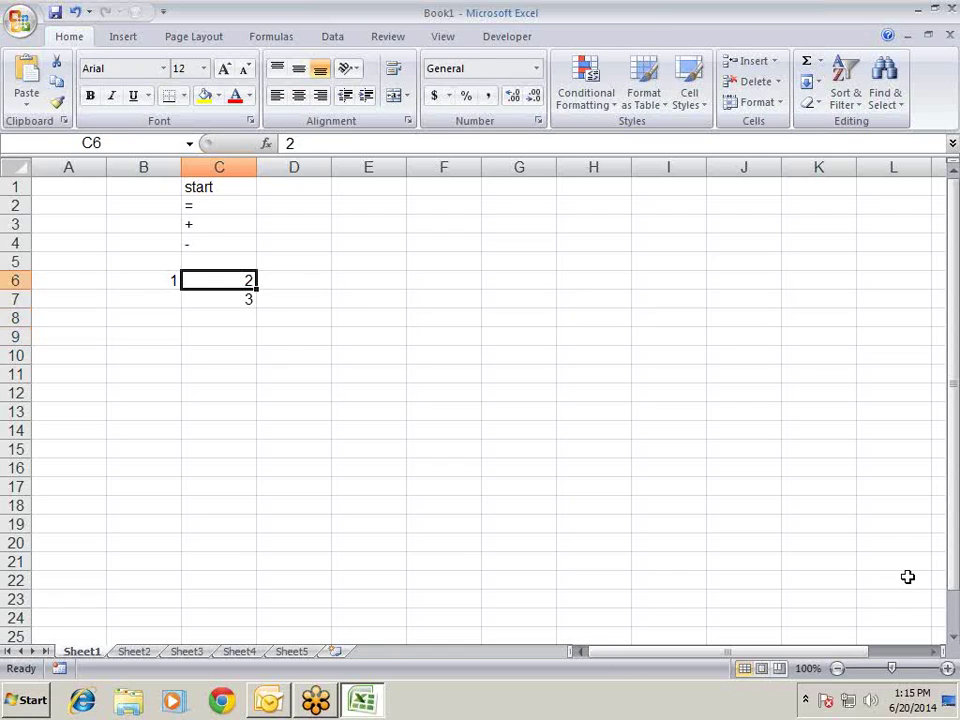
key(Up)
key(Up)
key(Up)
key(Up)
- Make the = and + labels in C2:C3 bold
key(shift+Down)
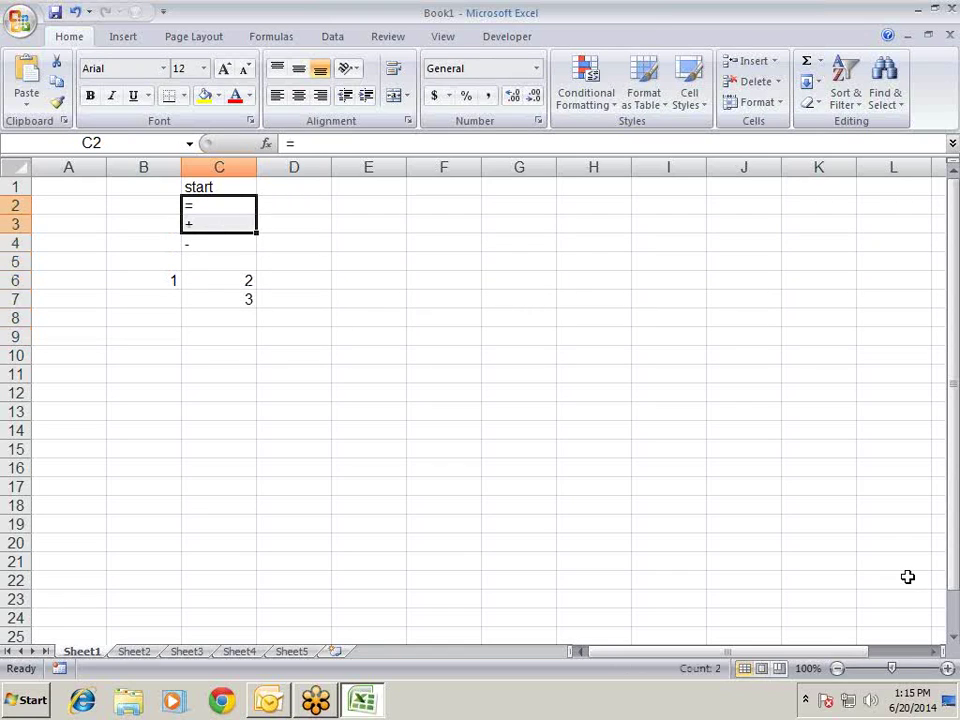
key(ctrl+b)
key(Down)
key(Down)
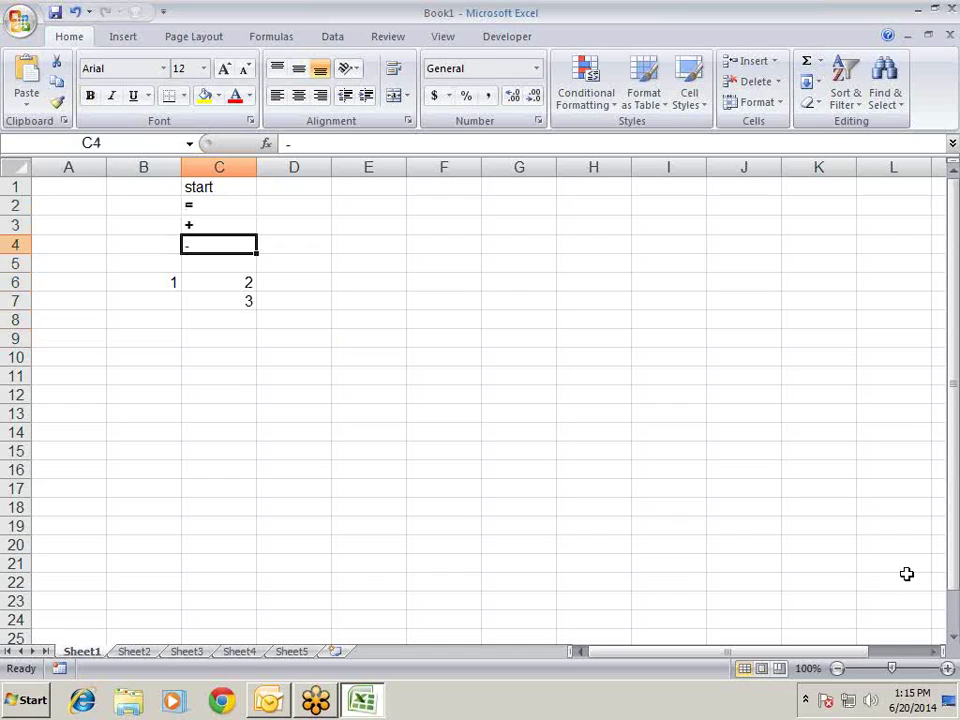
key(Up)
key(Up)
key(Up)
key(Right)
key(Right)
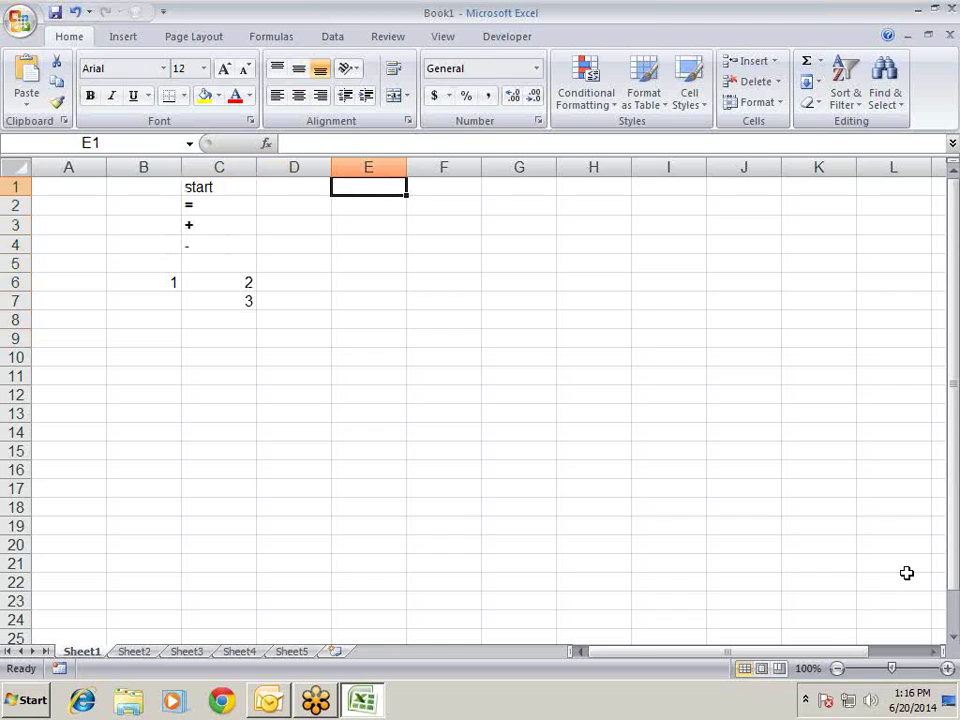
key(Left)
key(Left)
key(Left)
key(Right)
key(Down)
key(Down)
key(Down)
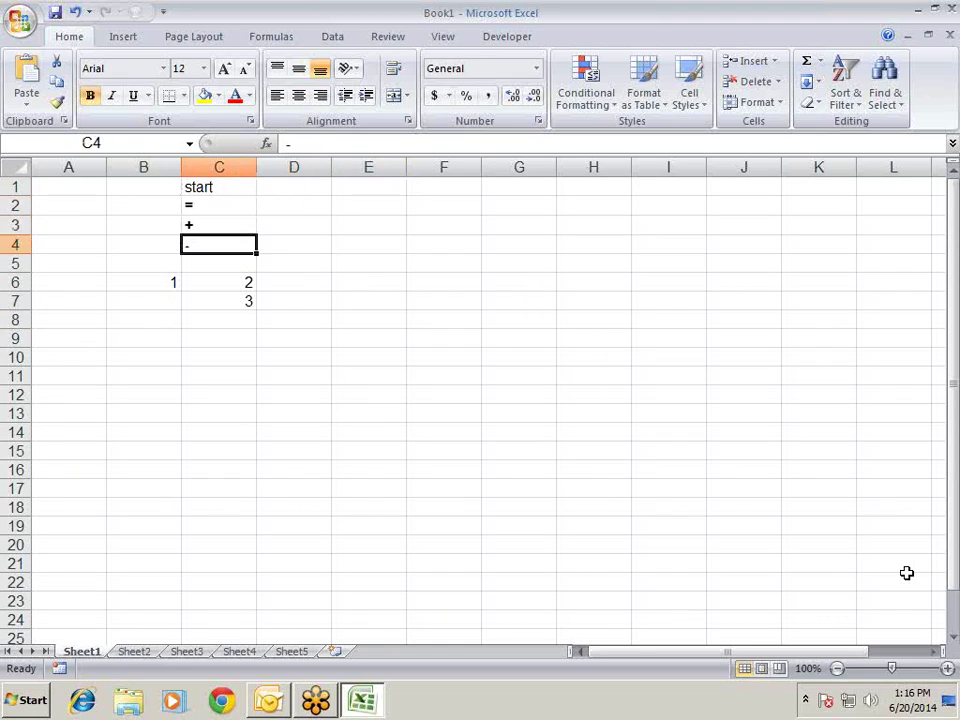
key(Down)
key(Down)
- Edit C7's =B6+C6 formula and highlight its + operator
key(F2)
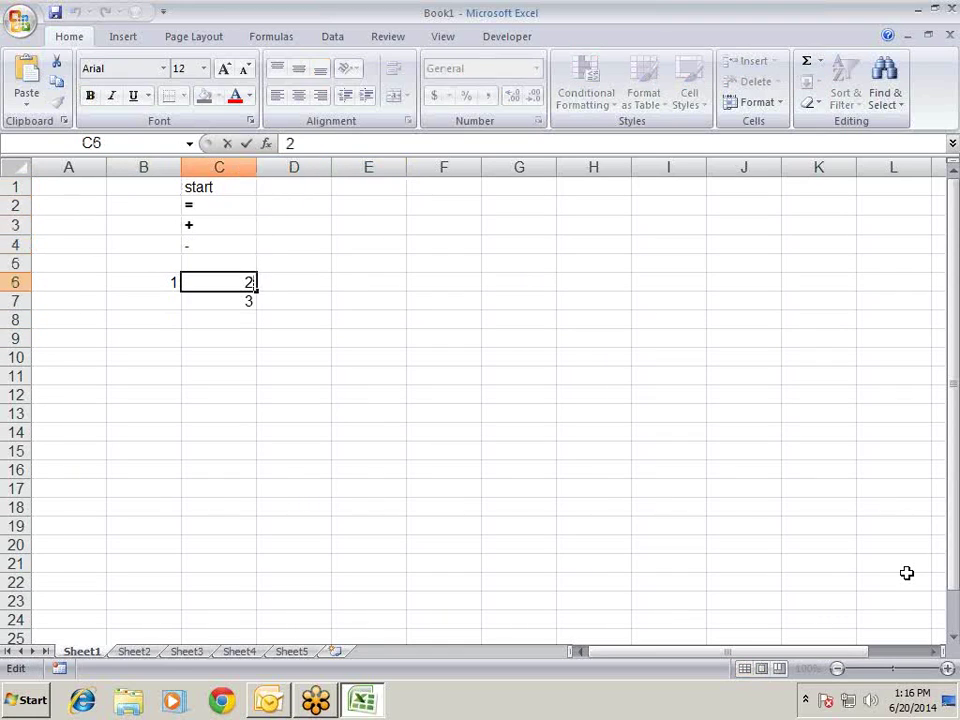
key(Return)
key(Up)
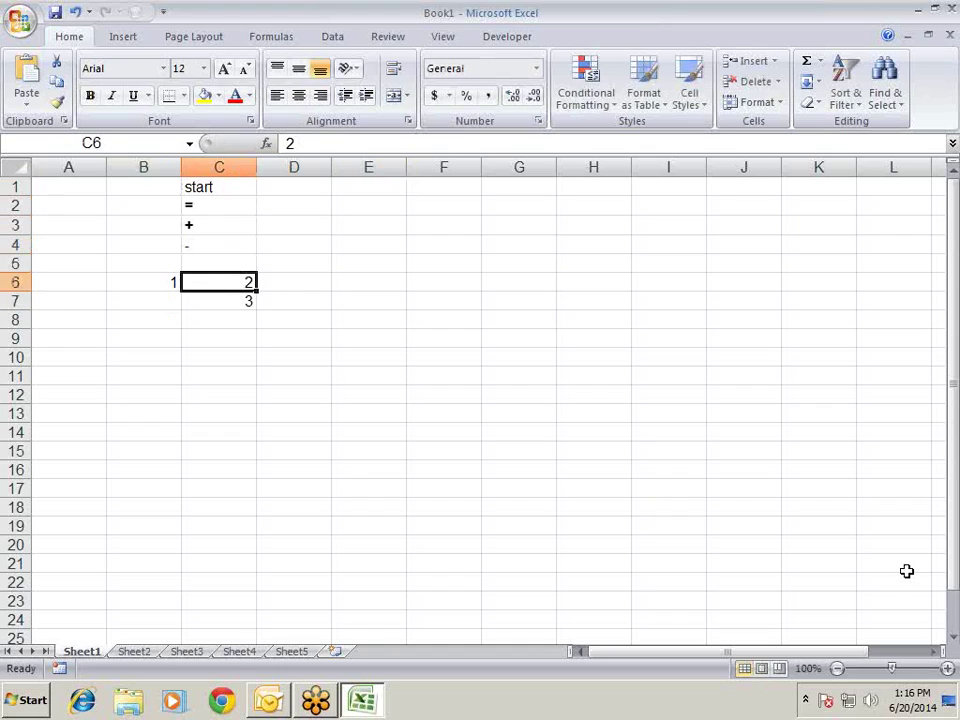
key(Down)
key(F2)
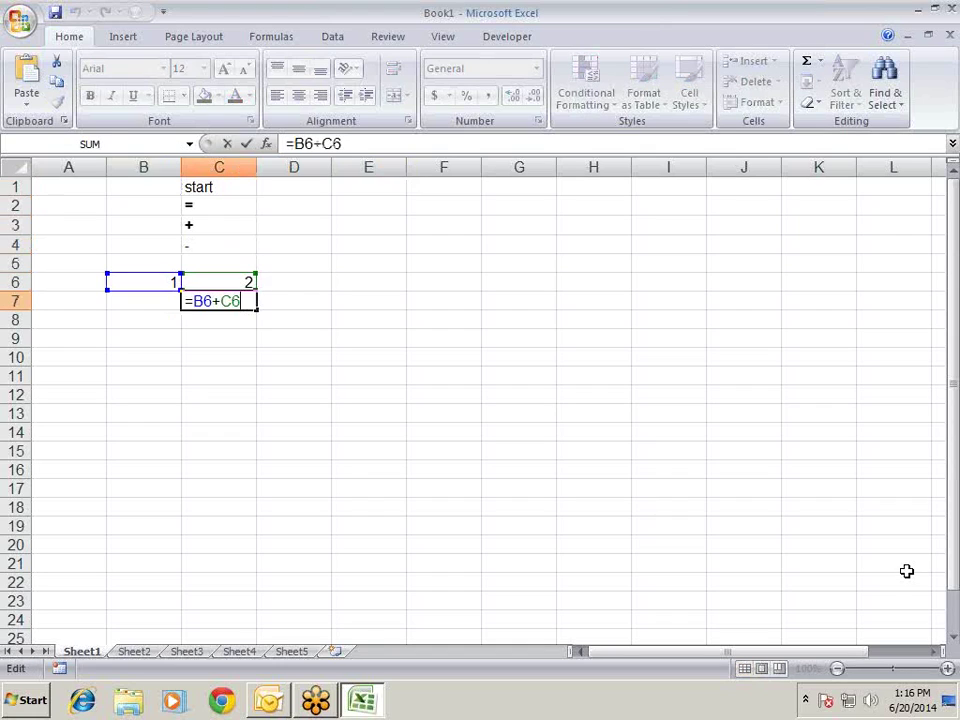
key(Left)
key(Left)
key(Left)
key(Left)
key(Left)
key(Right)
key(shift+Right)
key(Right)
key(shift+Left)
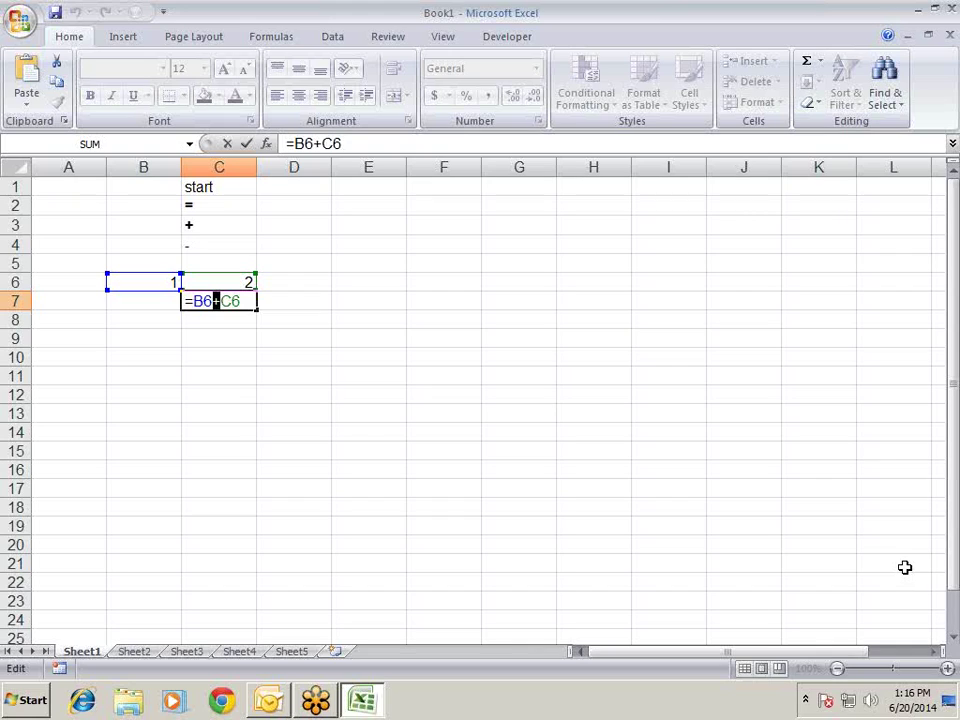
key(Right)
key(Left)
- Start a =sum+ entry in C8, then cancel it so C8 stays empty
key(Return)
text(=)
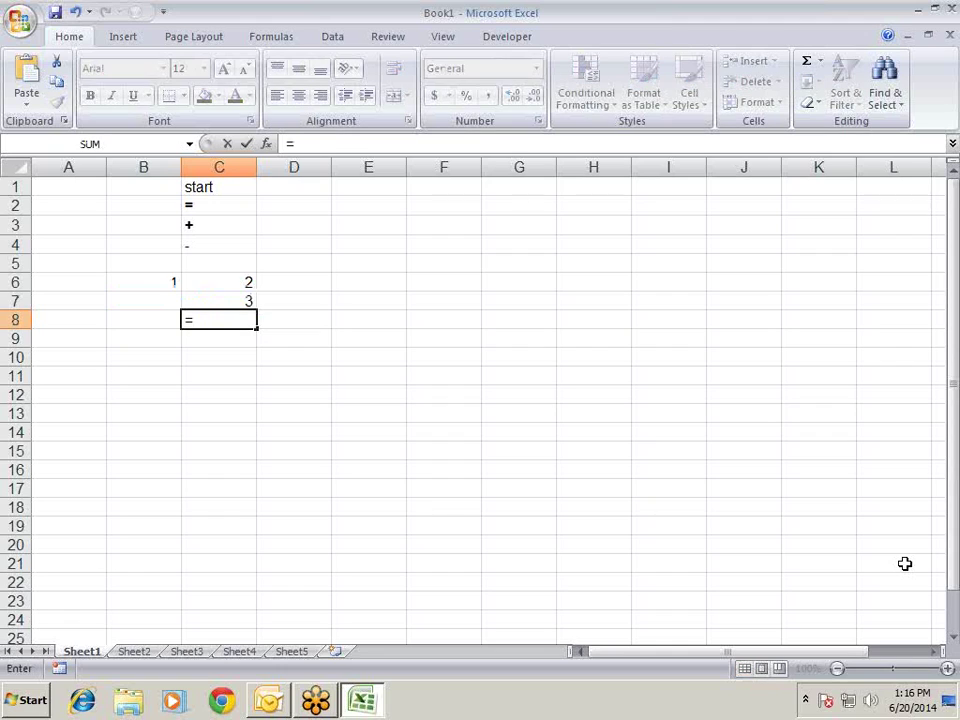
text(fu)
key(BackSpace)
key(BackSpace)
text(su)
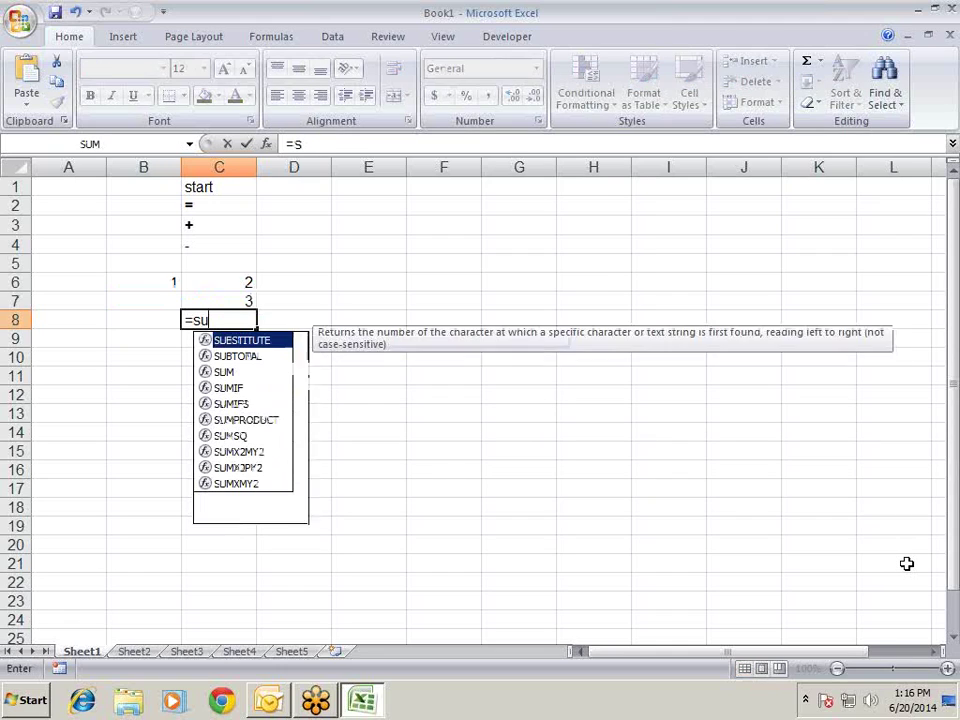
text(m)
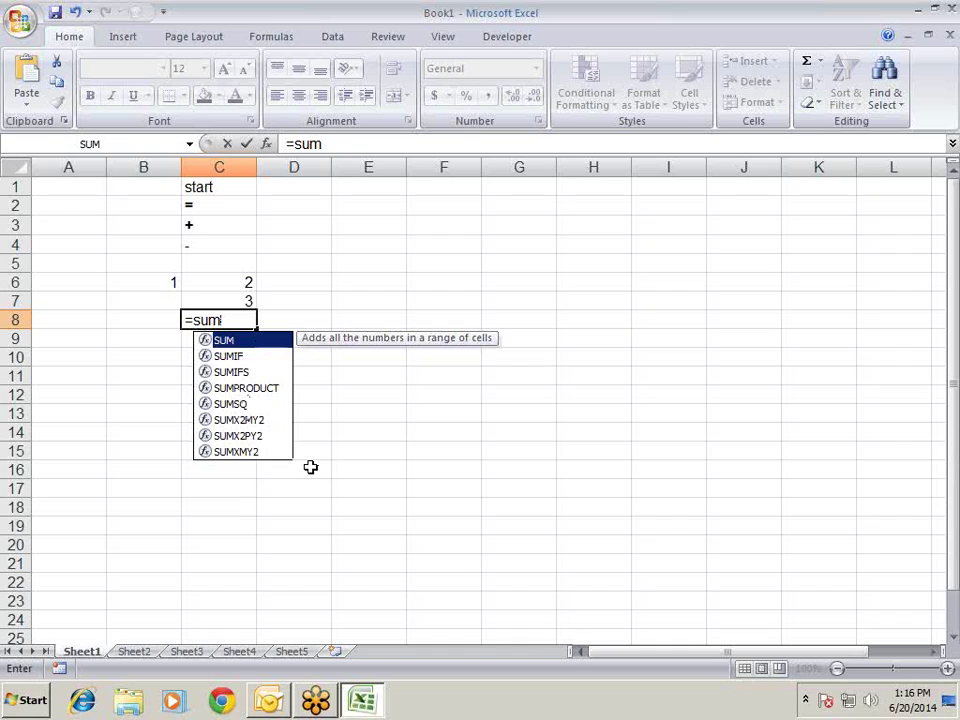
text(+)
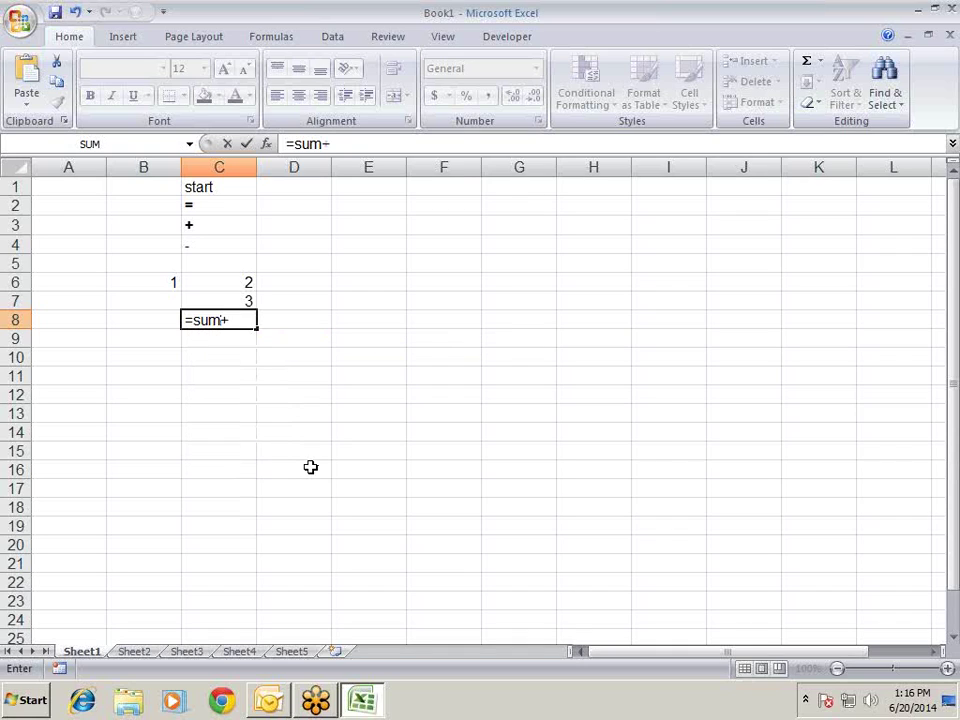
key(Escape)
key(Up)
key(Up)
key(Up)
key(Up)
key(Up)
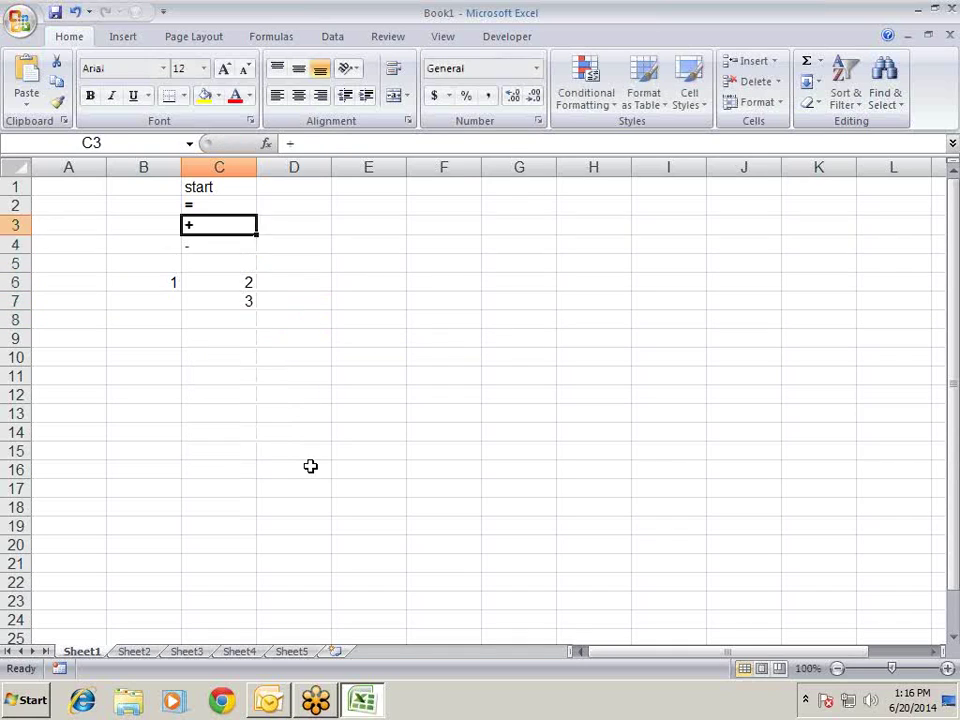
key(Up)
key(Up)
- Type the heading 'Mathmatical operator' into E1
key(Right)
key(Right)
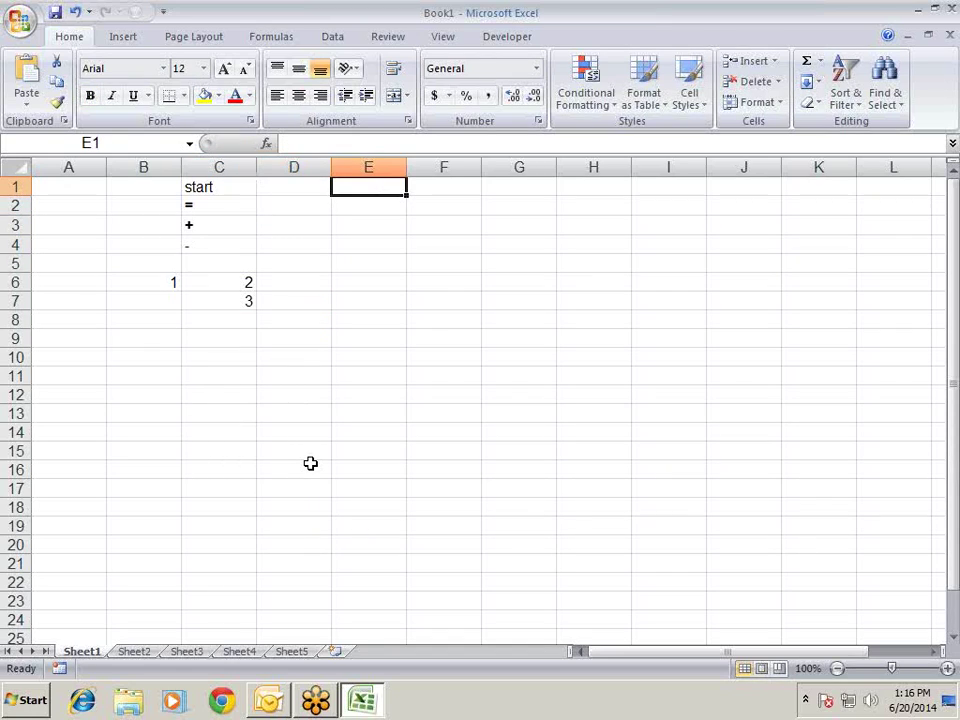
text(Oper)
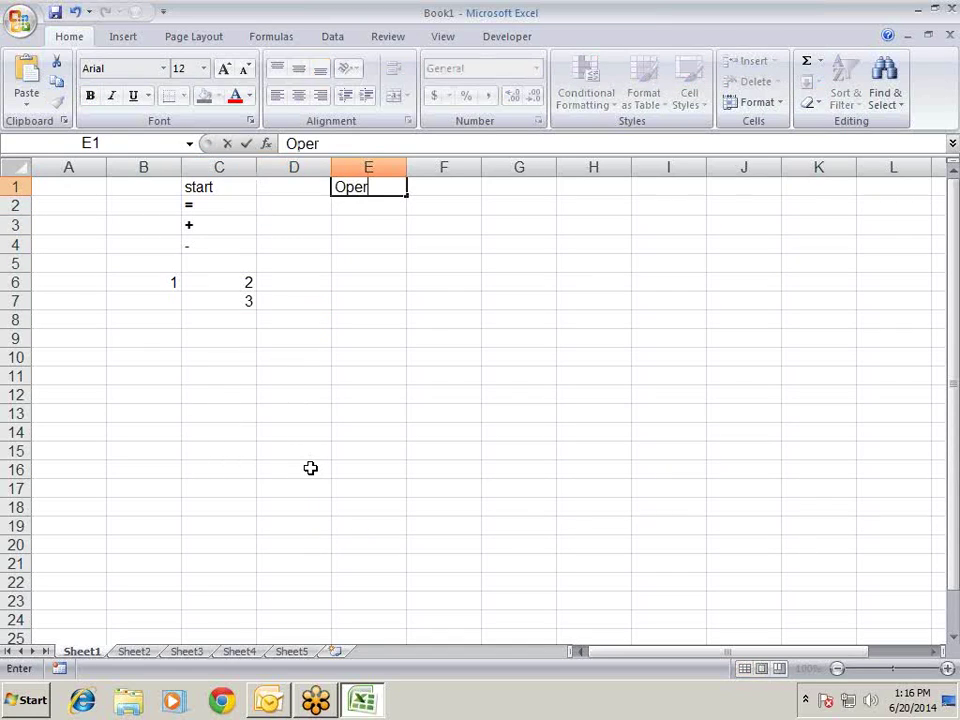
text(ator)
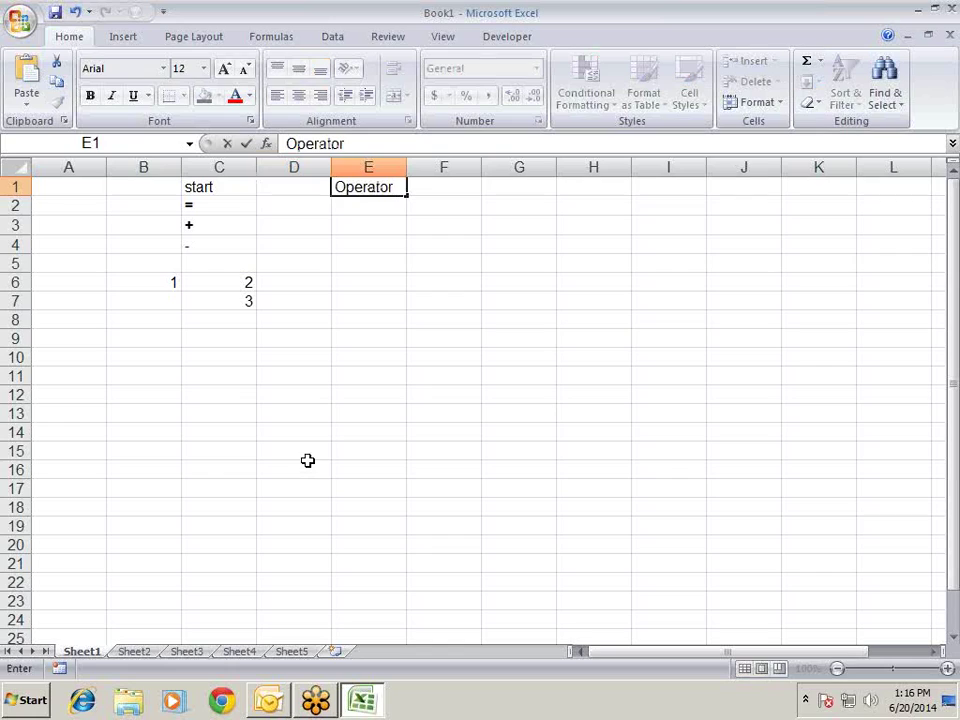
key(BackSpace)
key(BackSpace)
key(BackSpace)
key(BackSpace)
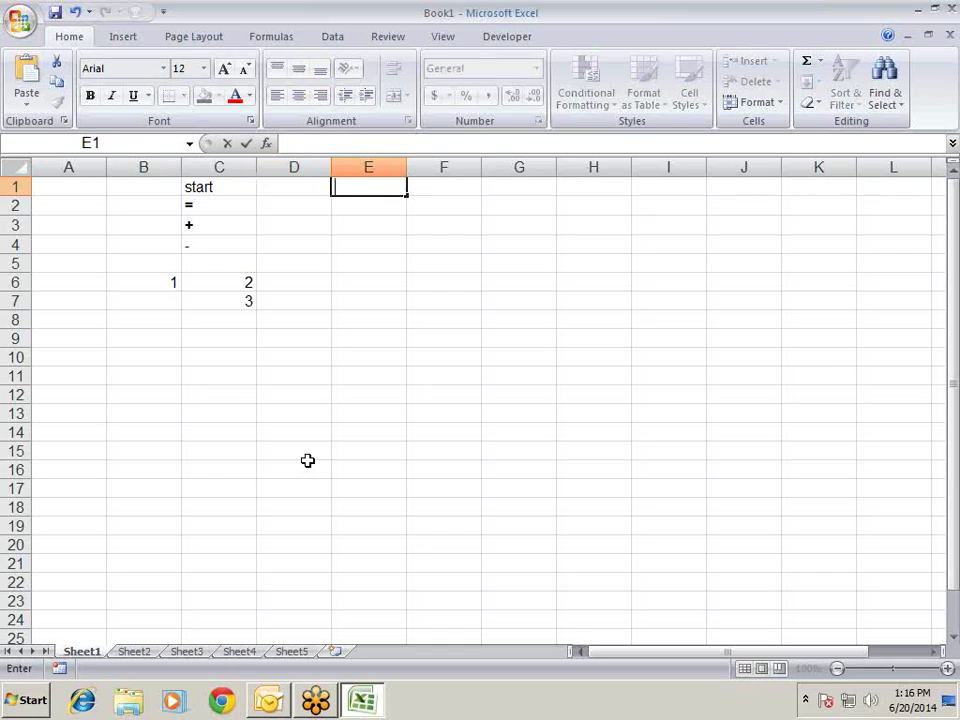
text(Math)
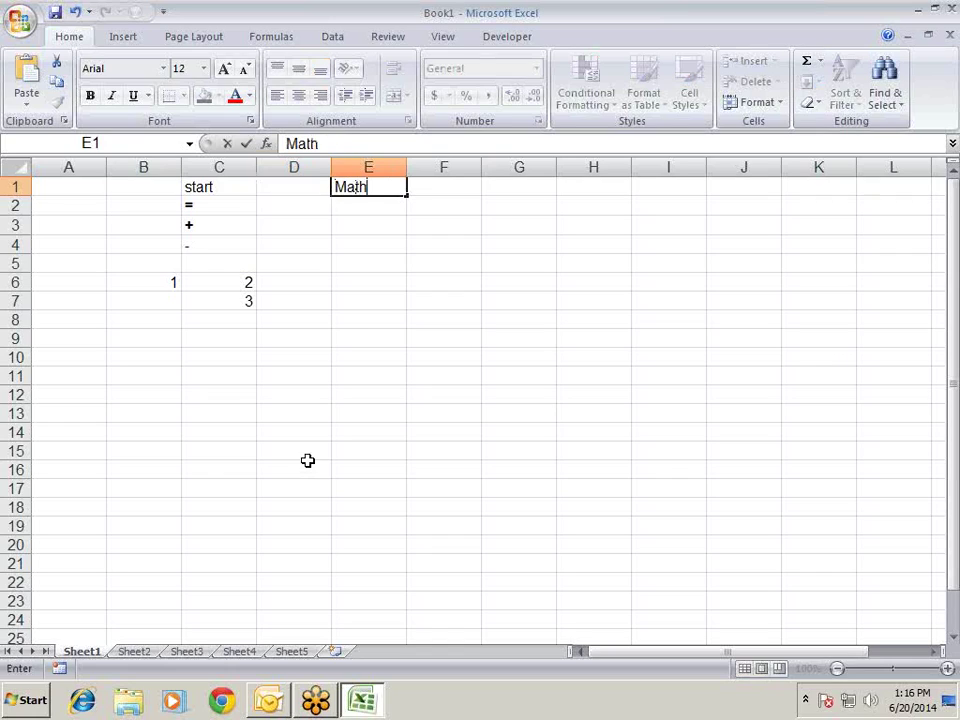
text(mai)
key(BackSpace)
text(t)
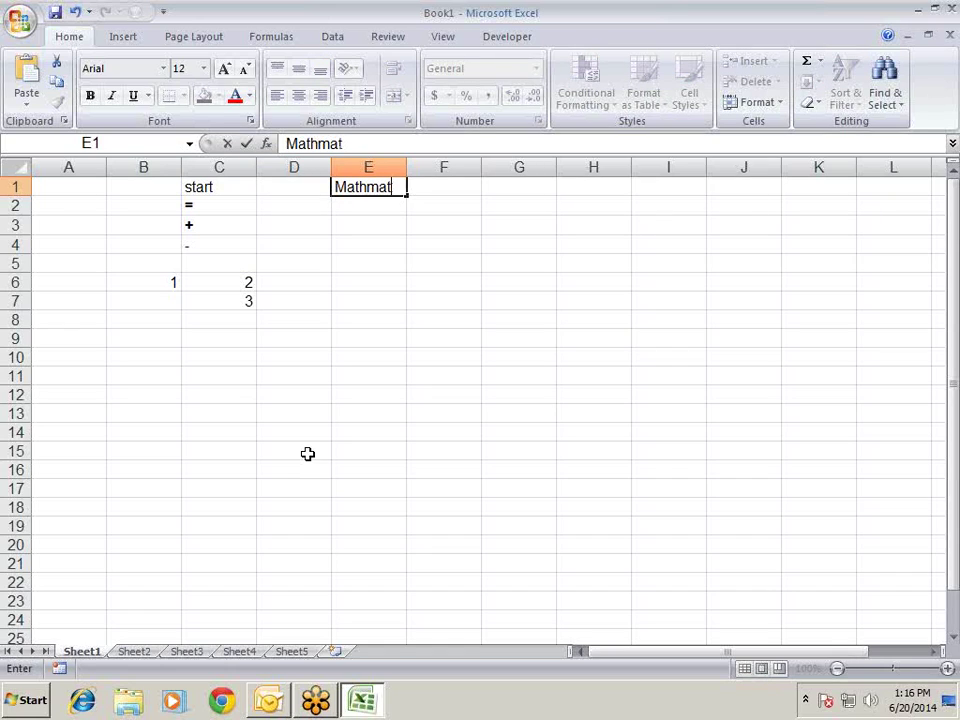
text(ical o)
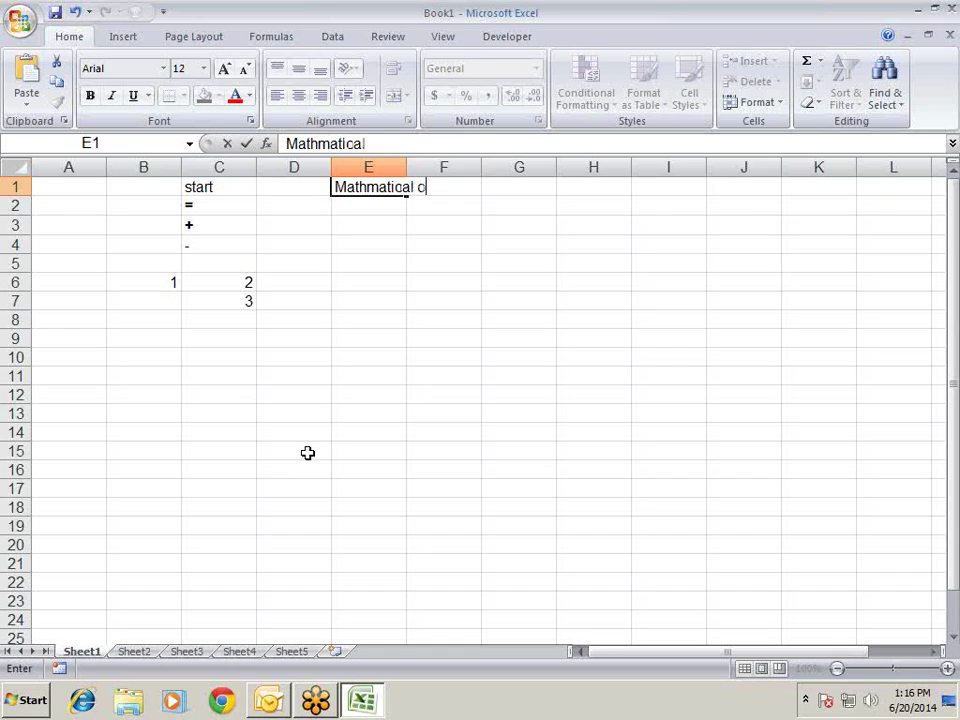
text(perator)
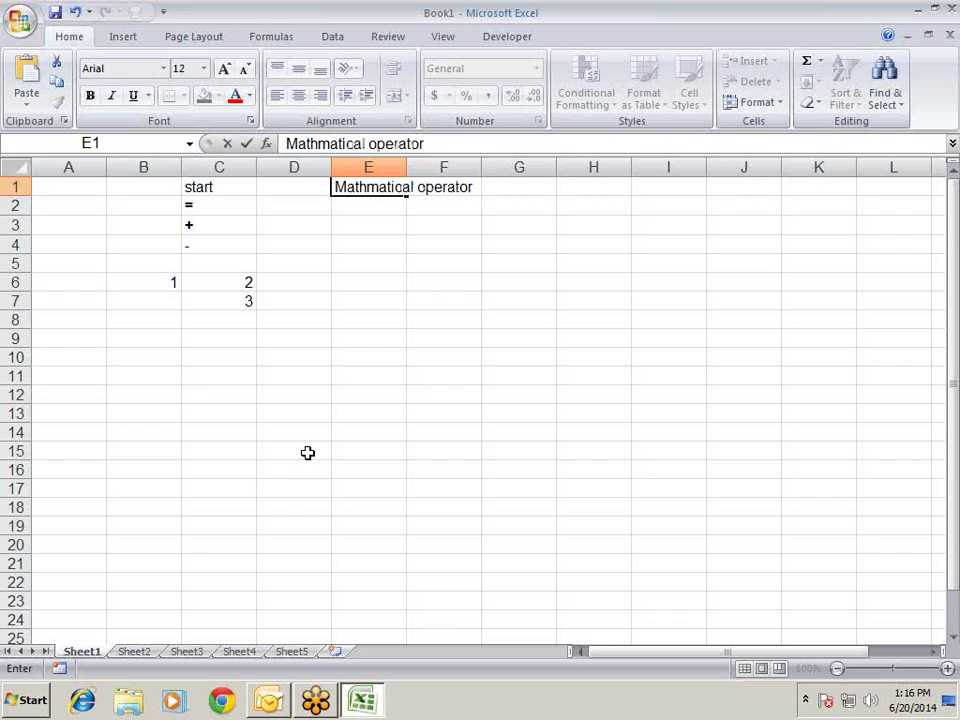
key(Return)
- Enter +, - and / in E2, E3 and E4
text(+)
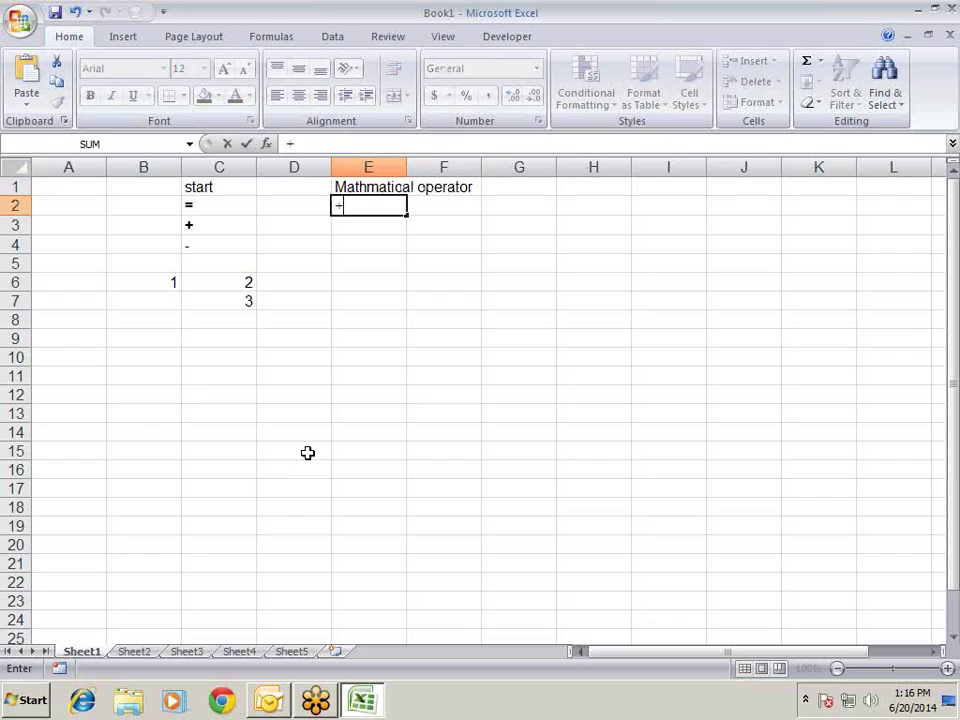
key(Return)
text(-)
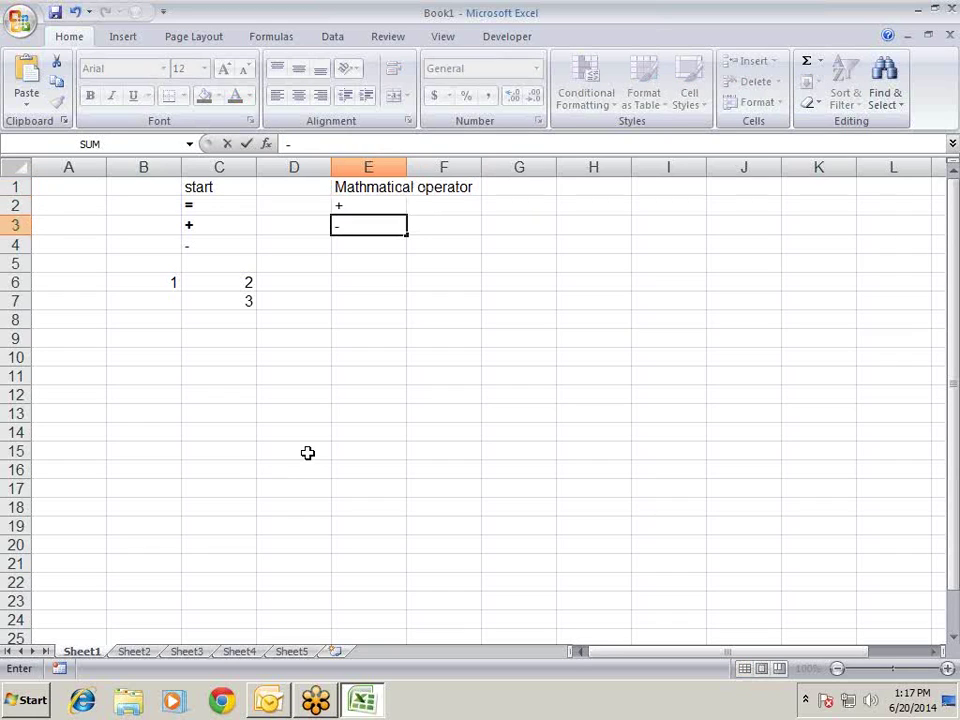
key(Return)
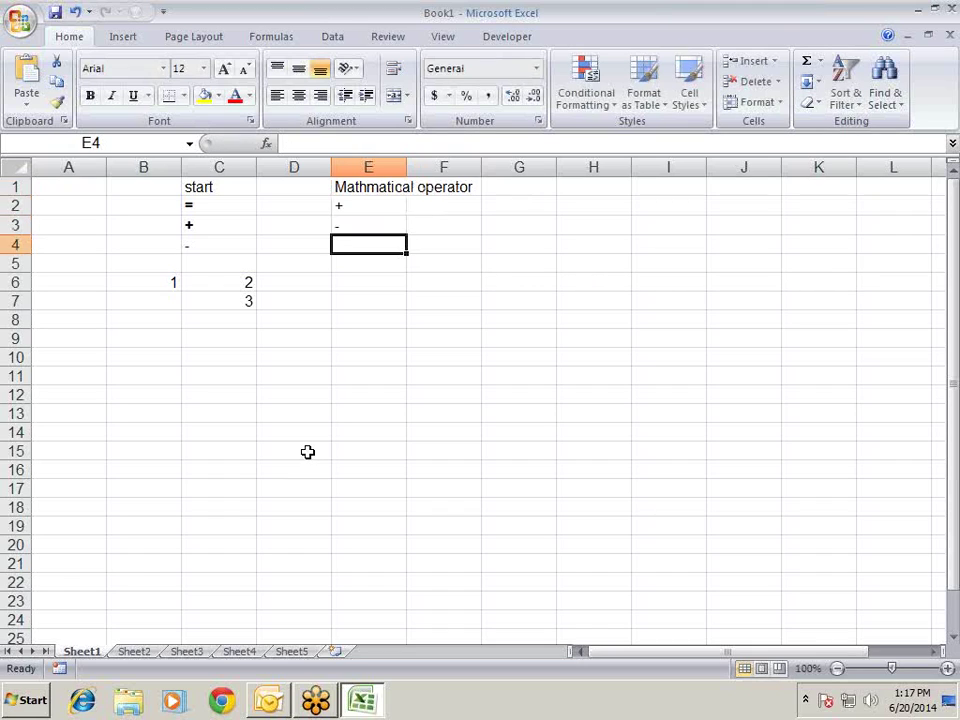
key(alt)
key(Escape)
key(F2)
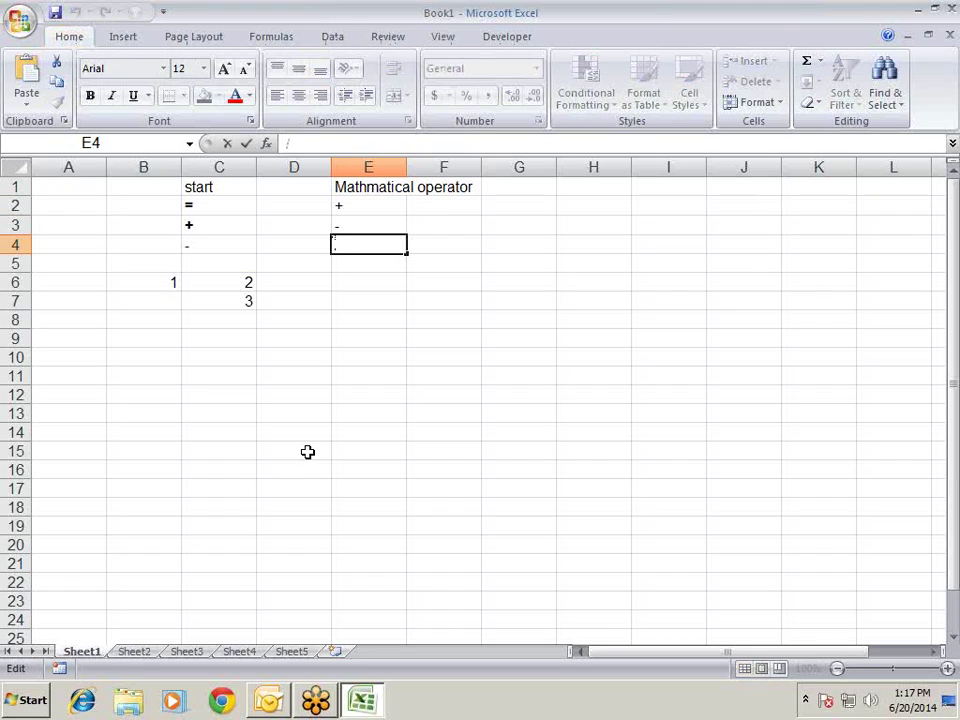
text(/)
key(Return)
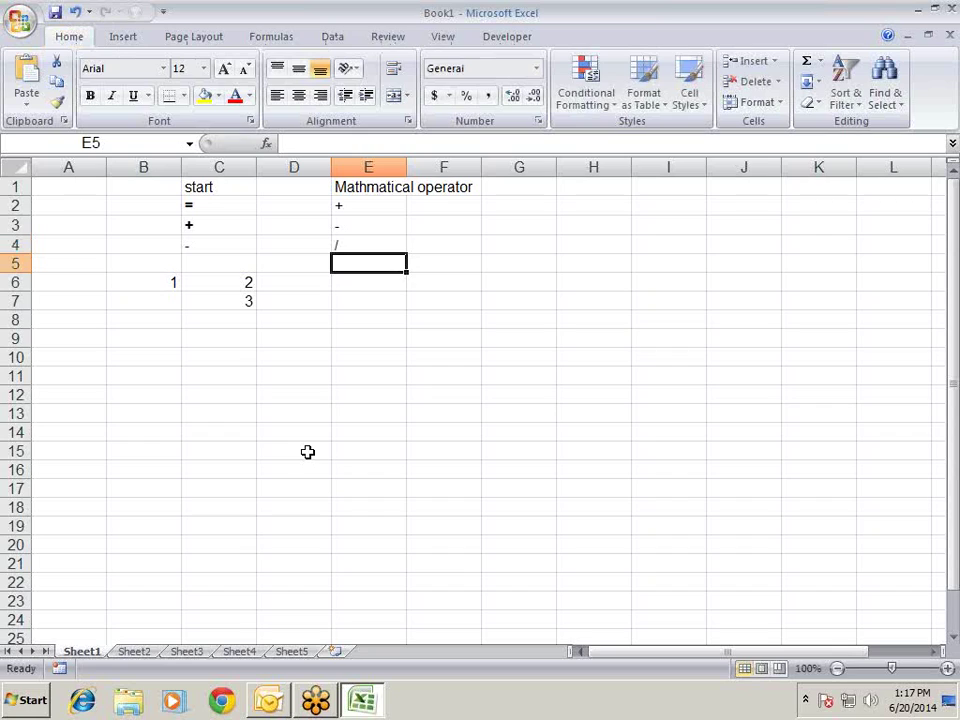
- Enter * in E5 and ^ in E6
key(alt)
key(Escape)
text(*)
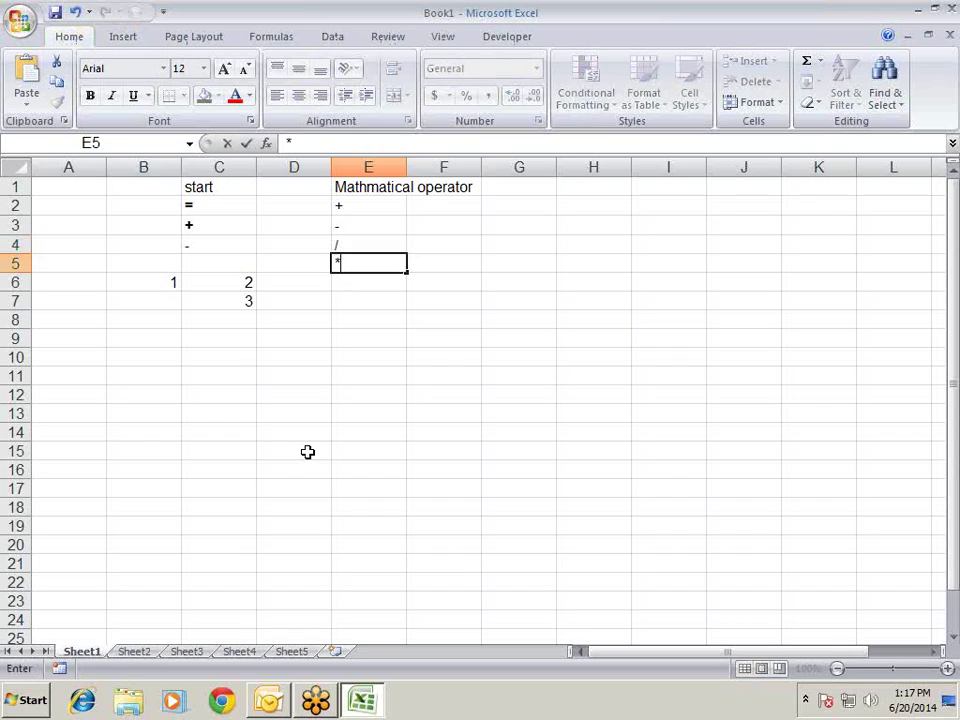
key(Return)
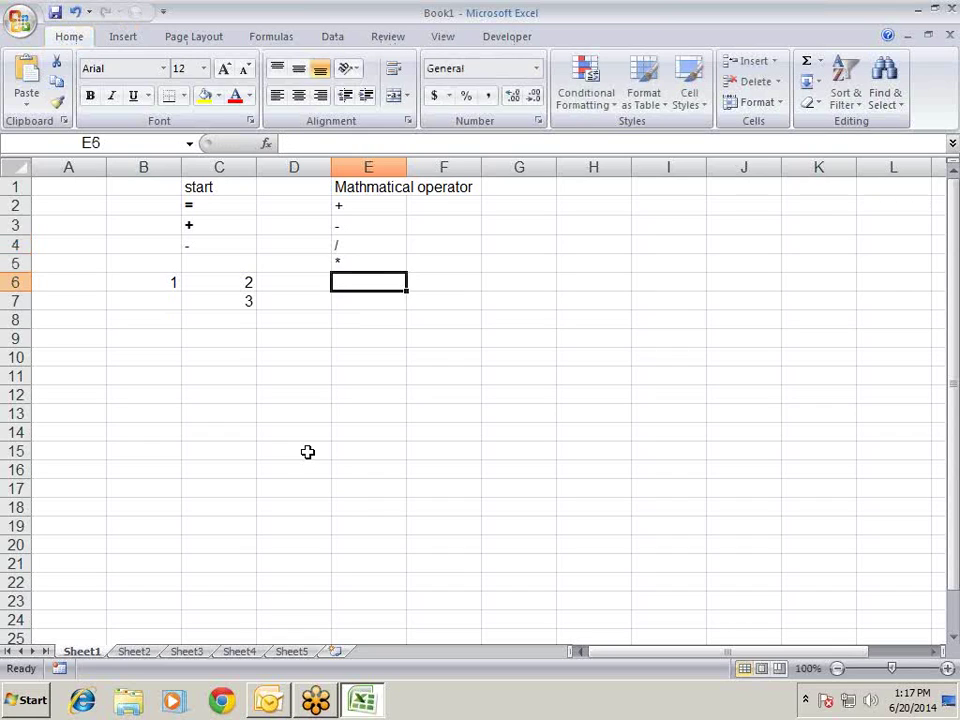
text(^)
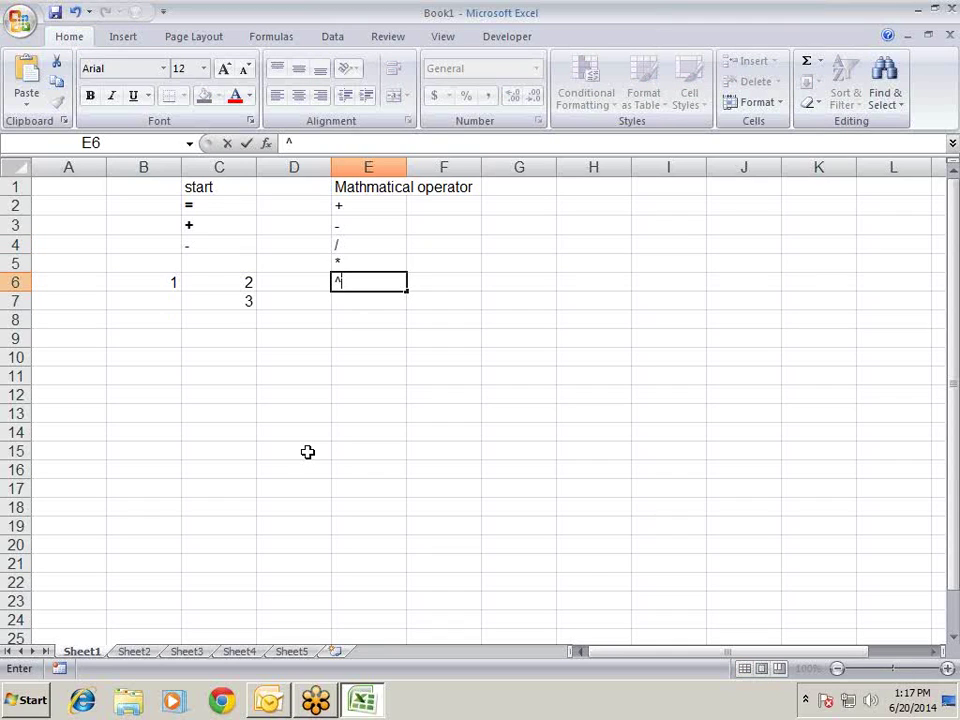
key(Up)
key(Up)
key(Up)
key(Up)
key(Right)
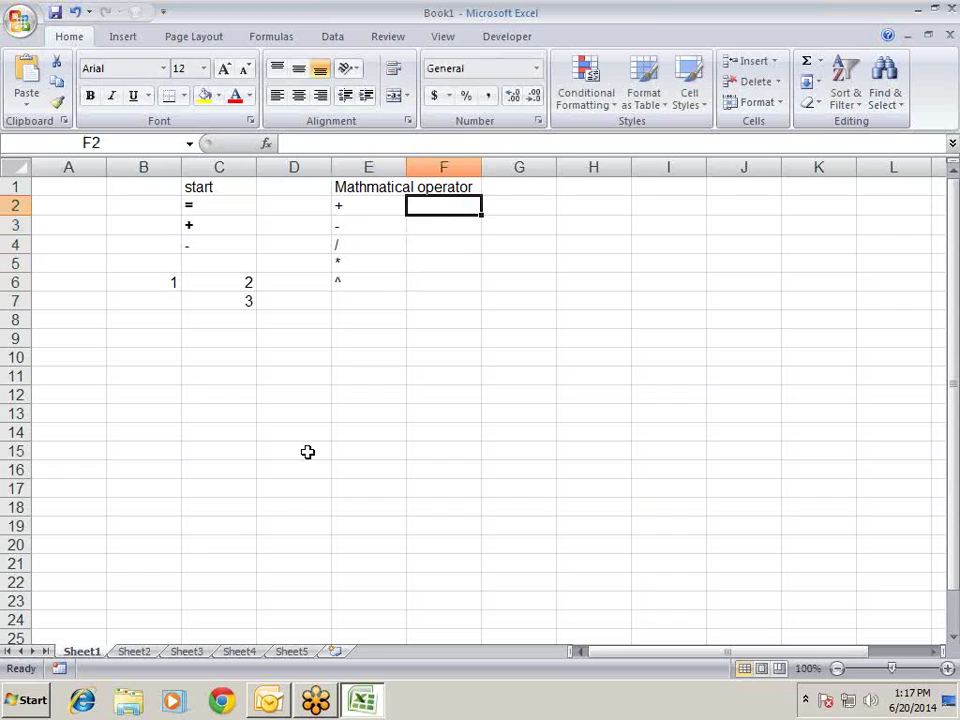
- Name the first three operators Plus, Minus and Divide in F2 to F4
text(Plus)
key(Return)
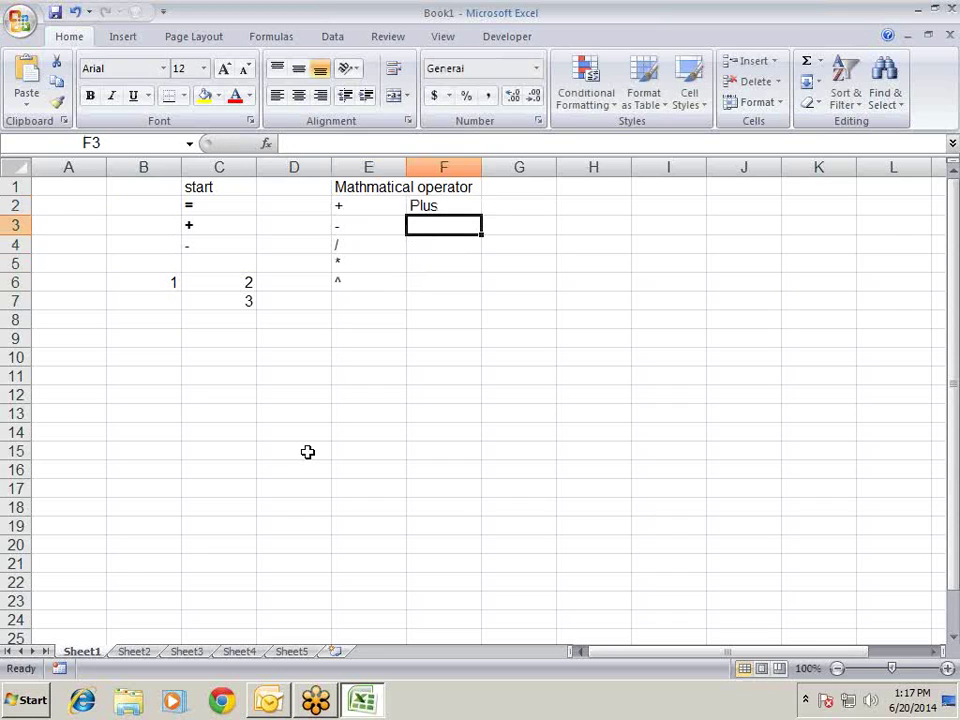
text(Minus)
key(Return)
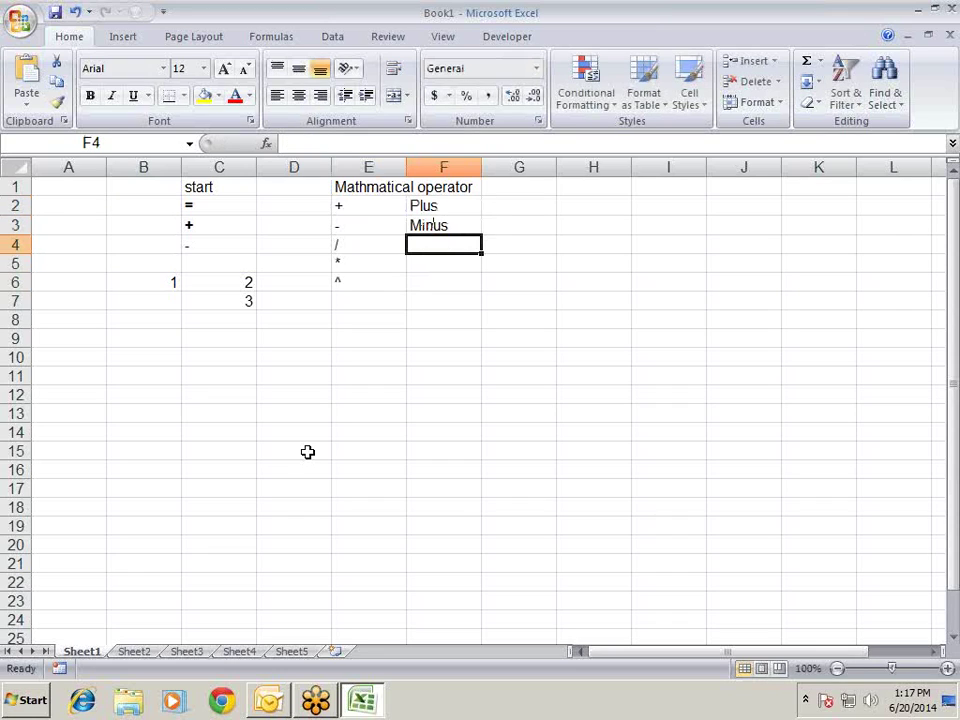
text(Divid)
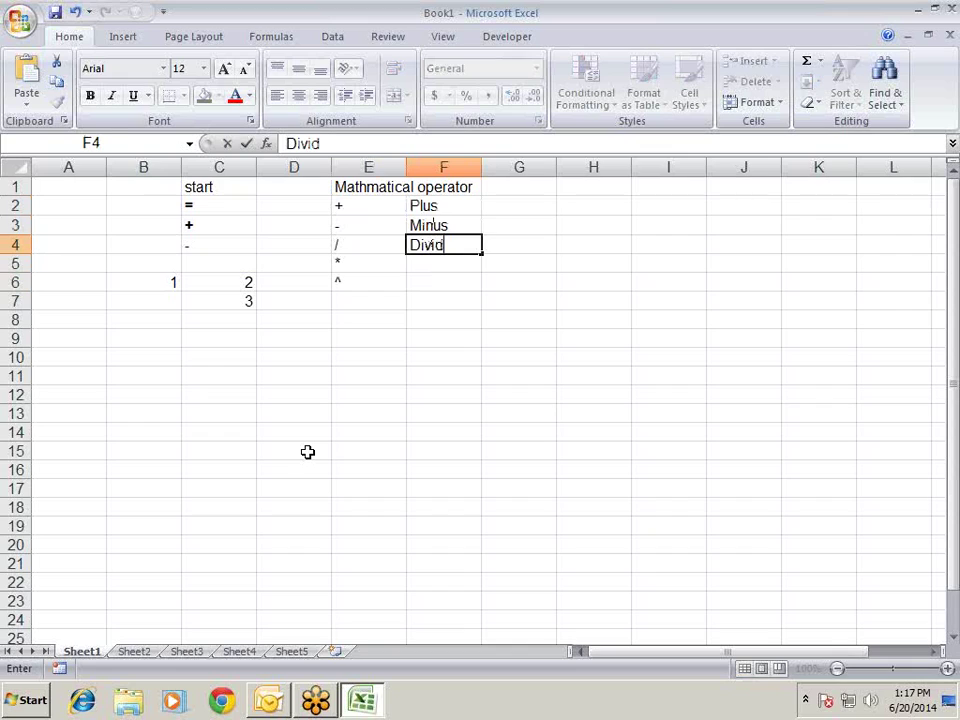
text(e)
key(Return)
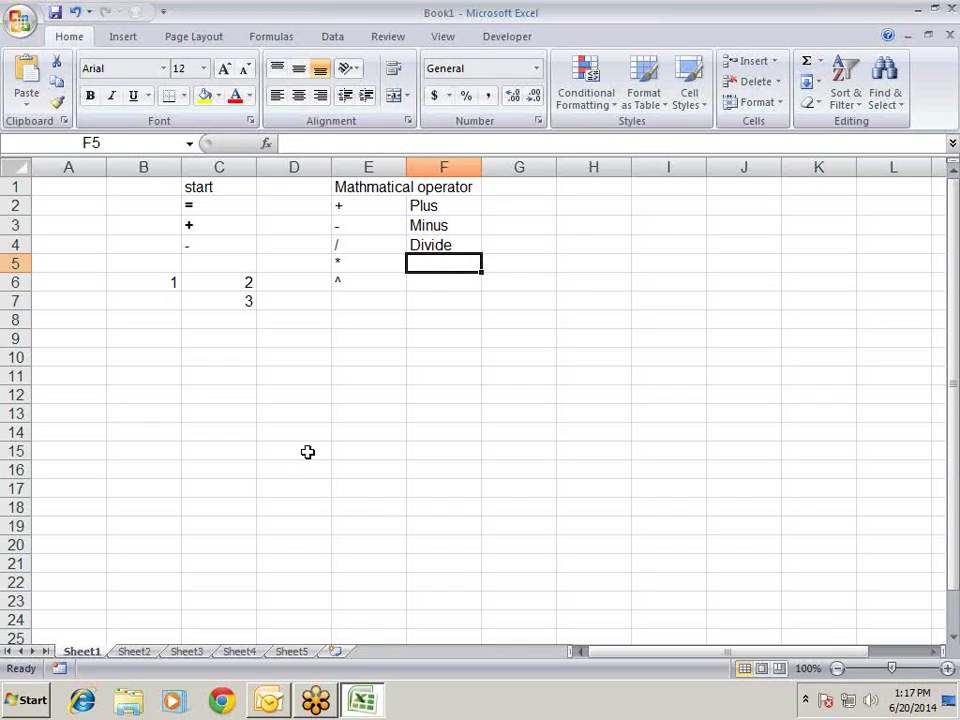
- Label F5 'Multiply' and F6 'Power'
text(Mult)
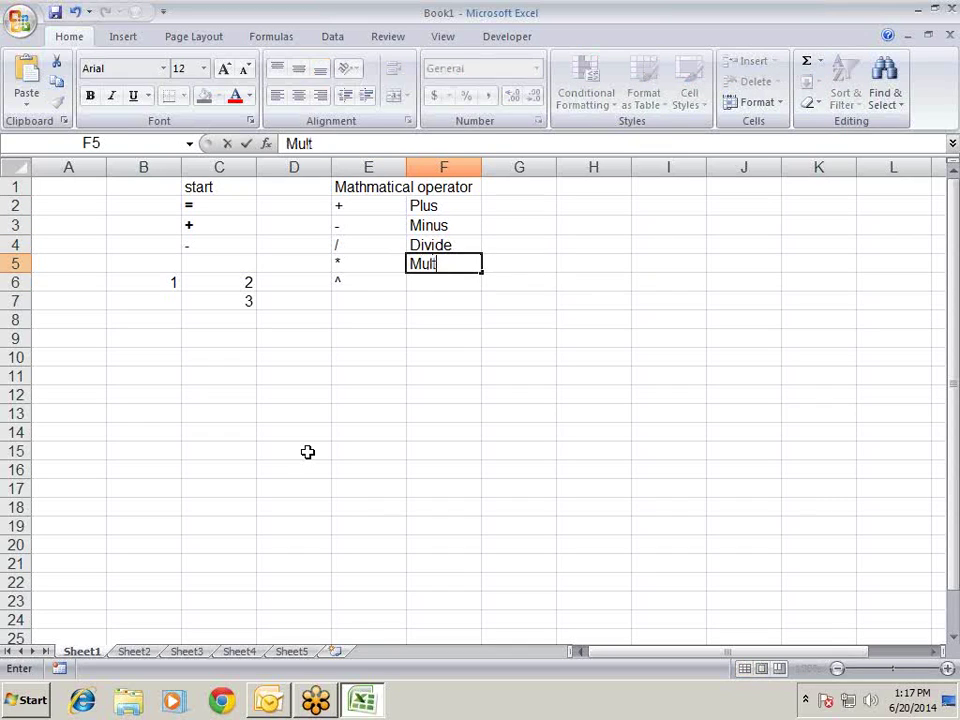
text(ip)
text(ly)
key(Return)
text(P)
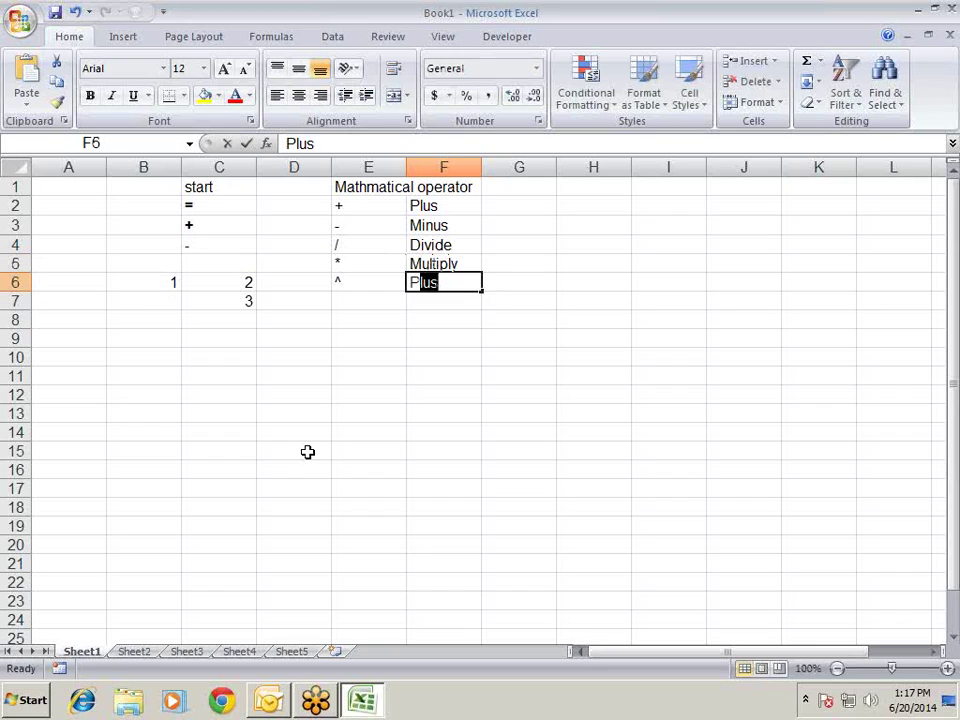
text(ower)
key(Return)
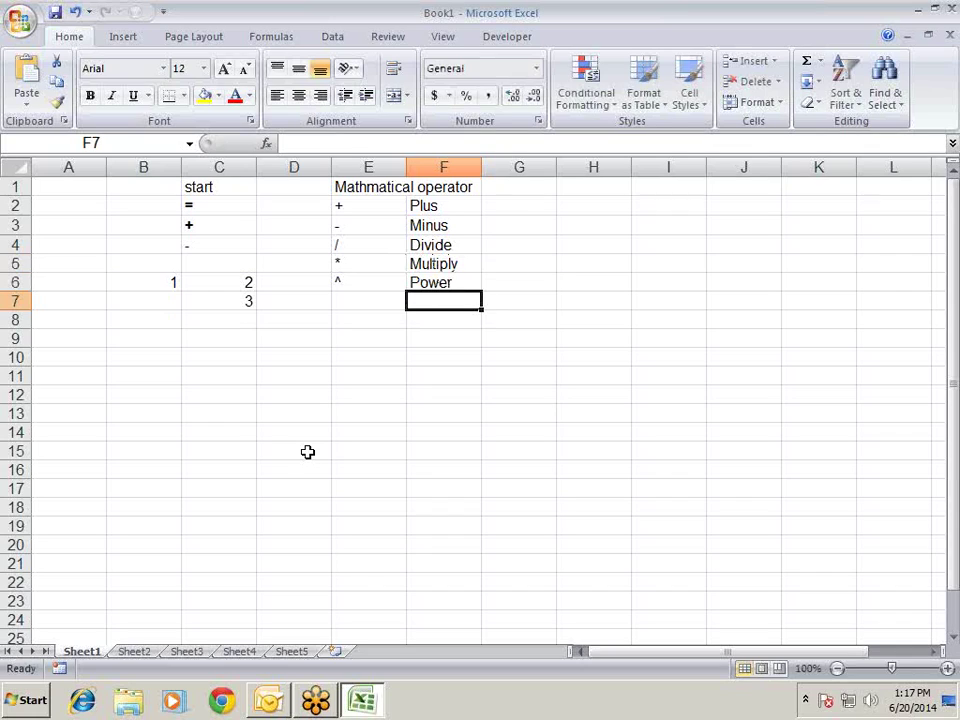
- Replace C7's formula with the division =B6/C6
key(Left)
key(Left)
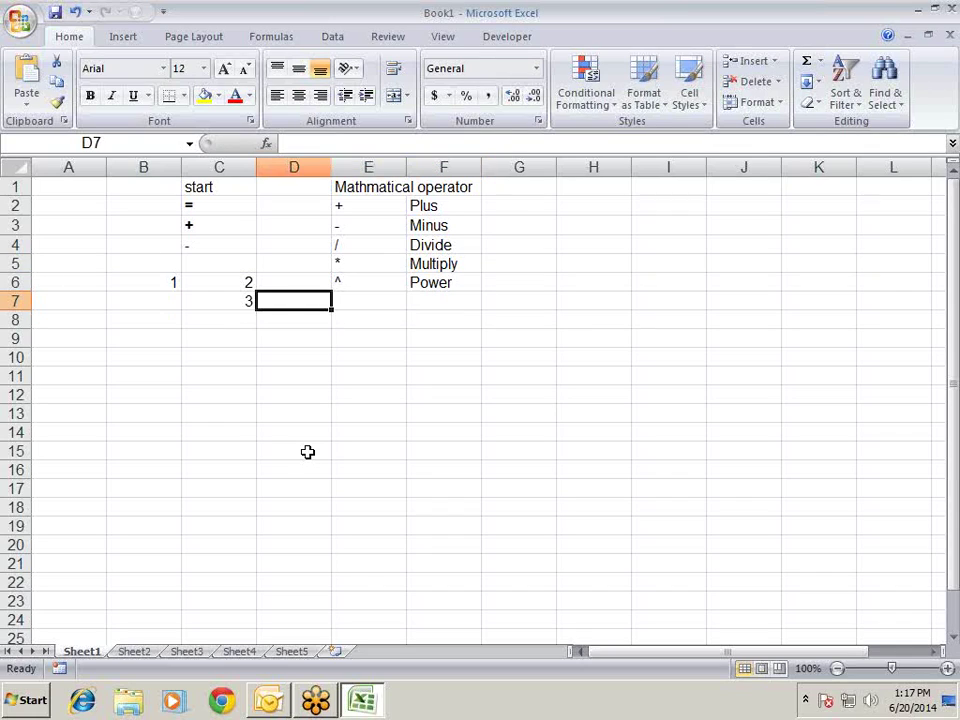
key(Right)
key(Down)
key(Up)
key(Up)
key(Up)
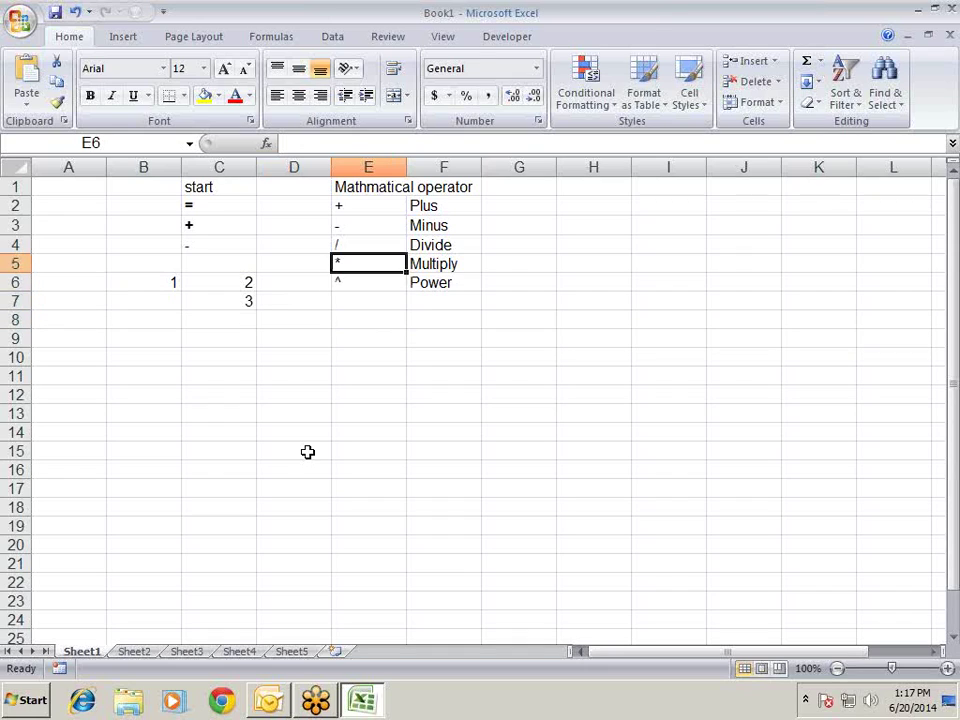
key(Down)
key(Down)
key(Down)
key(Left)
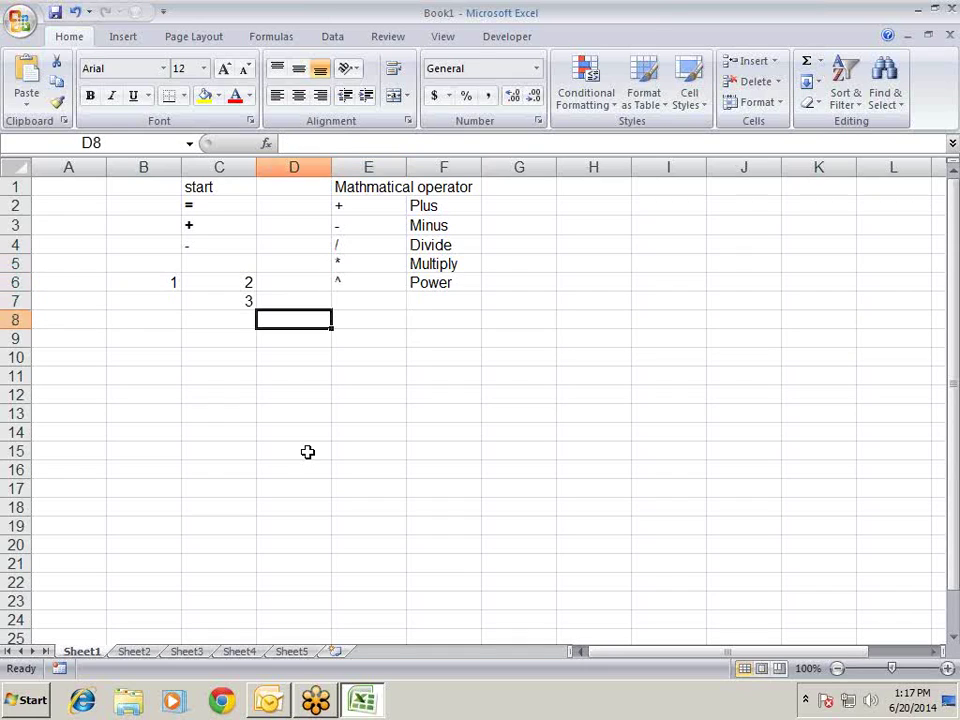
key(Left)
key(Up)
text(=)
key(Left)
key(Up)
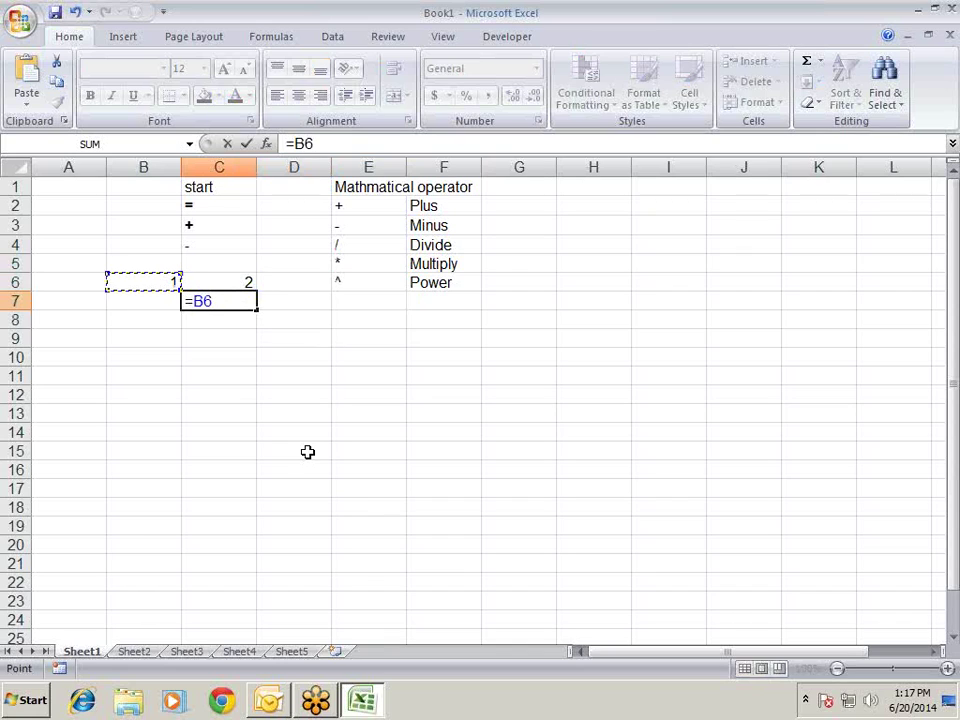
text(/)
key(Up)
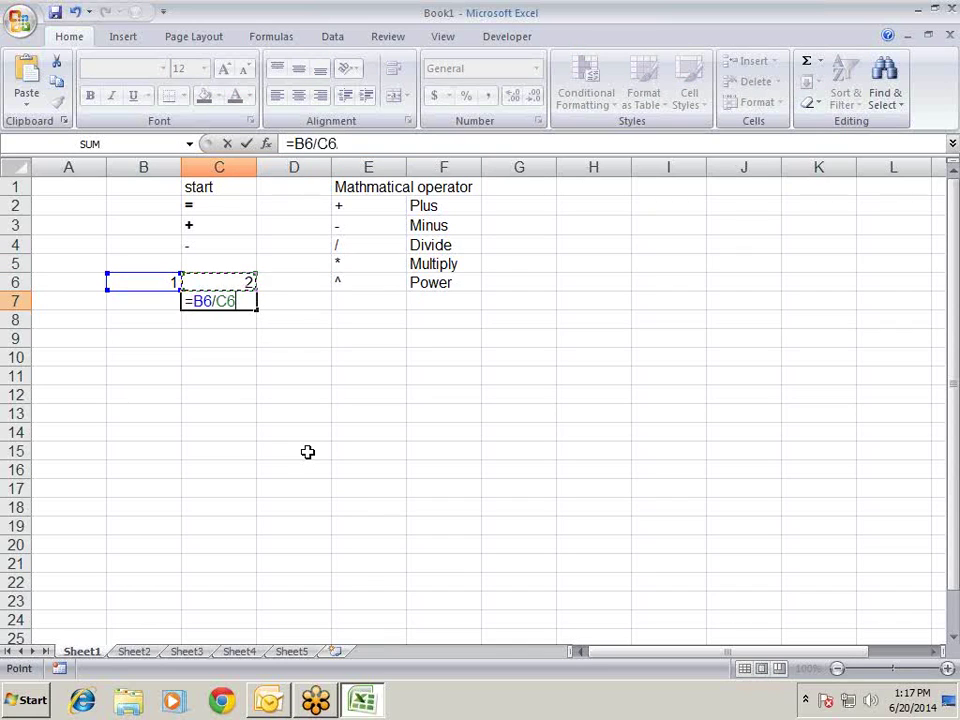
key(Return)
- Change C7's formula to the multiplication =B6*C6
key(Up)
key(F2)
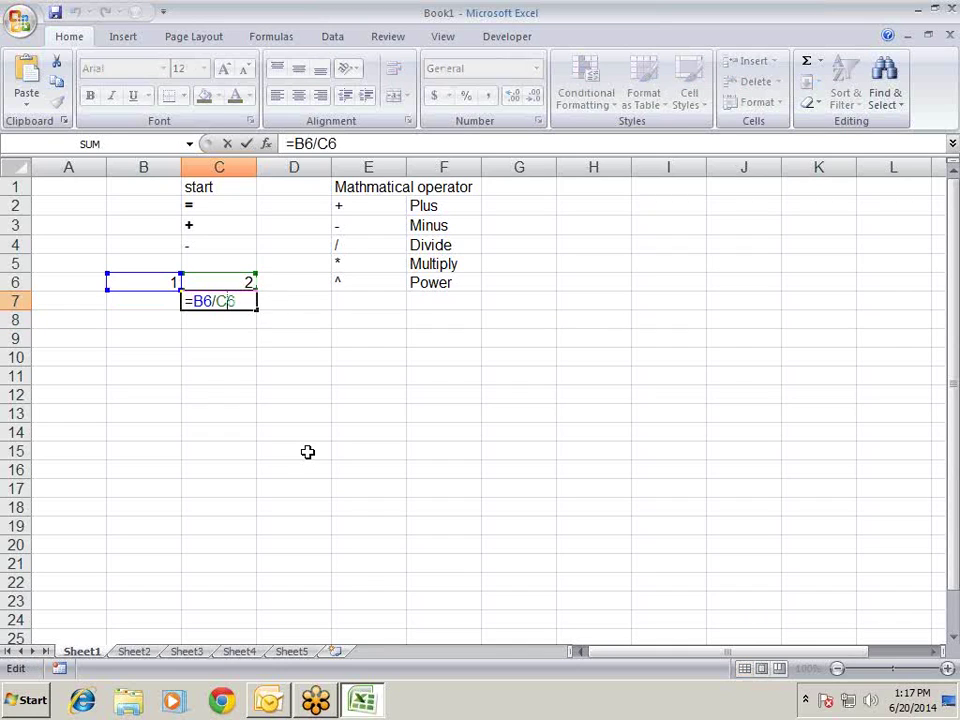
key(BackSpace)
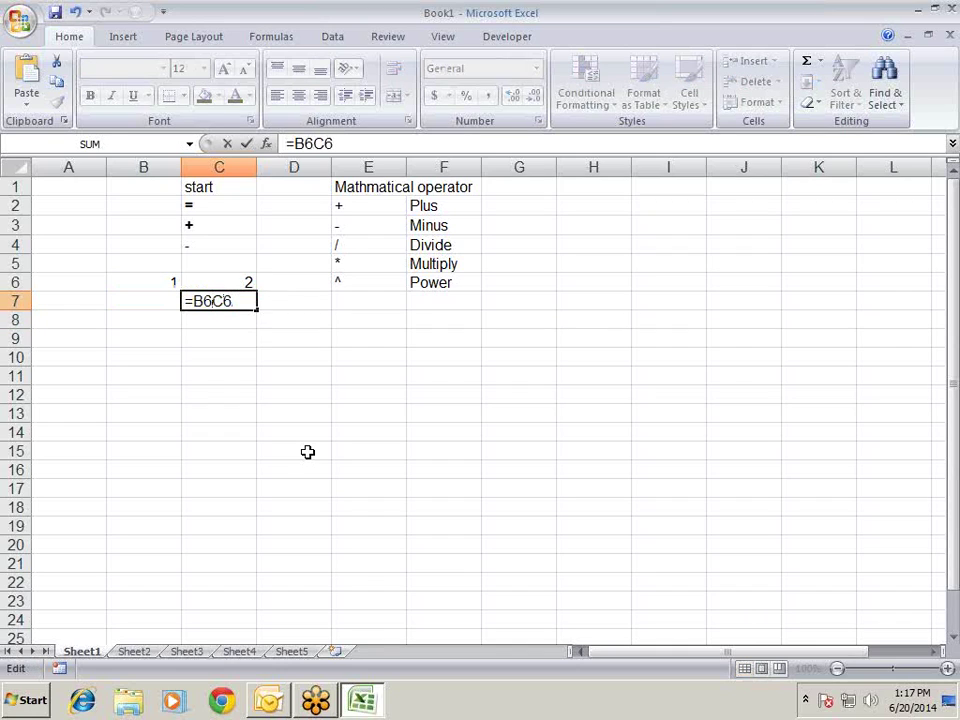
text(*)
key(Return)
- Change C7's formula to the power =B6^C6
key(Up)
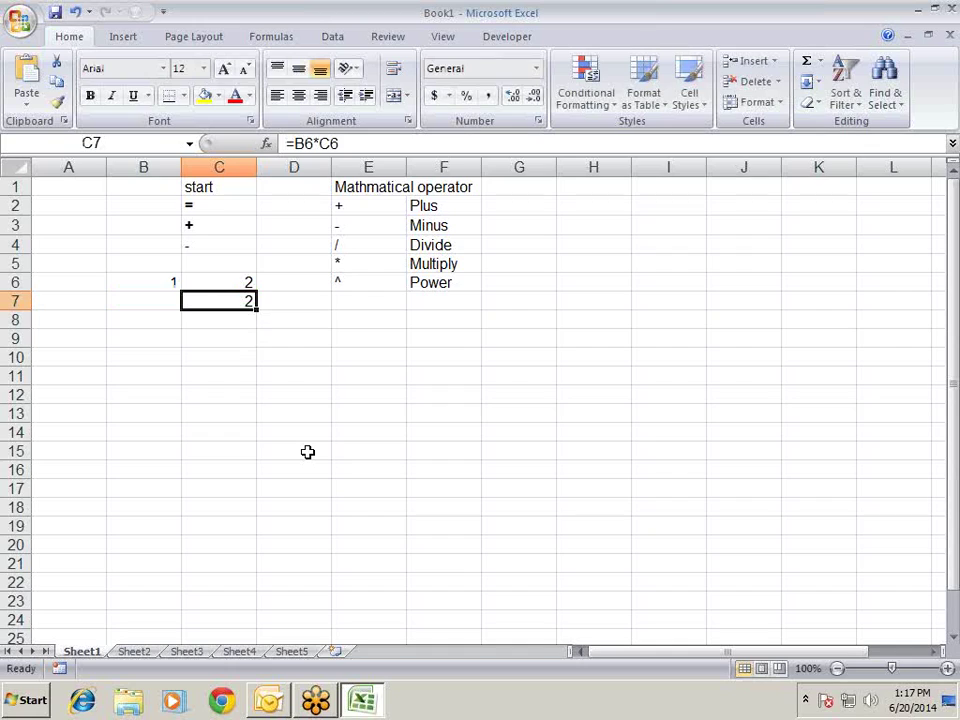
key(F2)
key(Left)
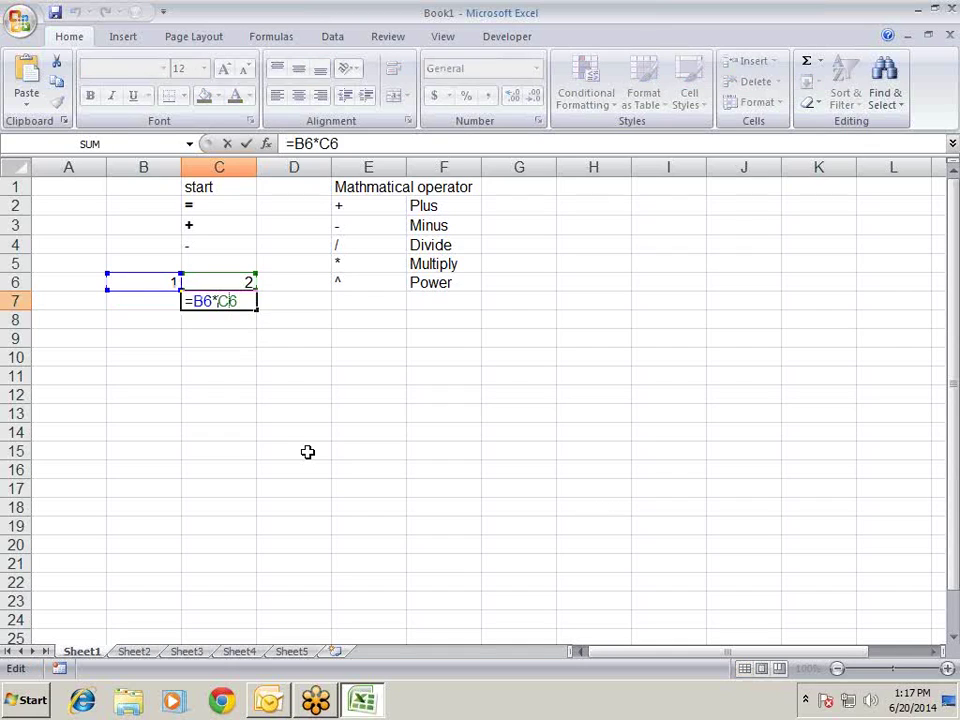
key(BackSpace)
text(^)
key(Return)
- Set B6 to 4 so C7's =B6^C6 shows 16, then check the ^ operator
key(Up)
key(Left)
key(Up)
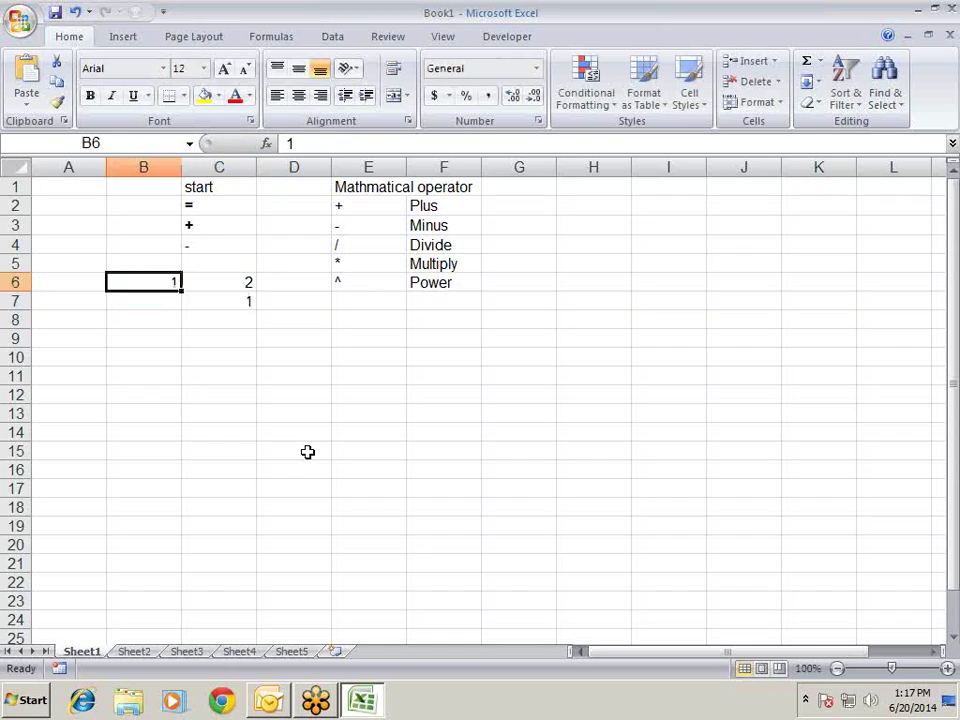
text(4)
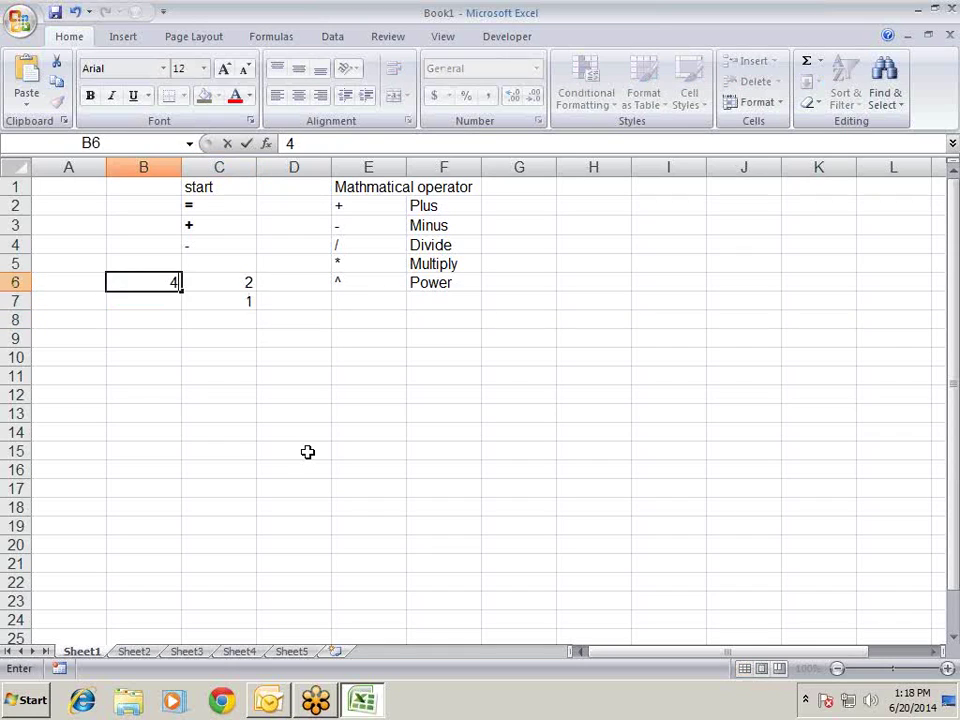
key(Return)
key(Right)
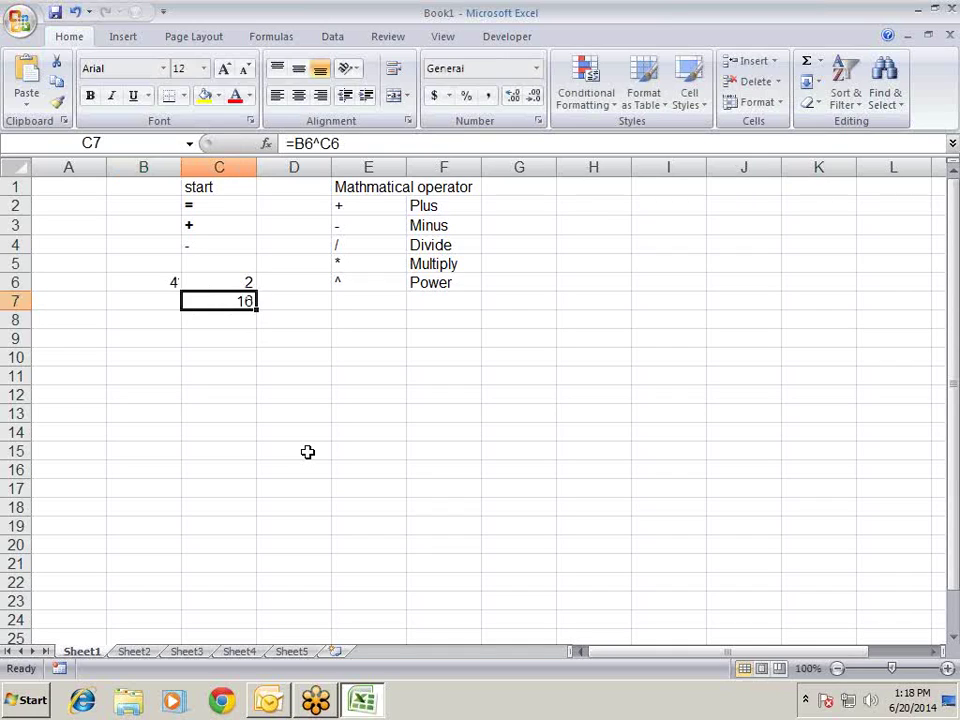
key(F2)
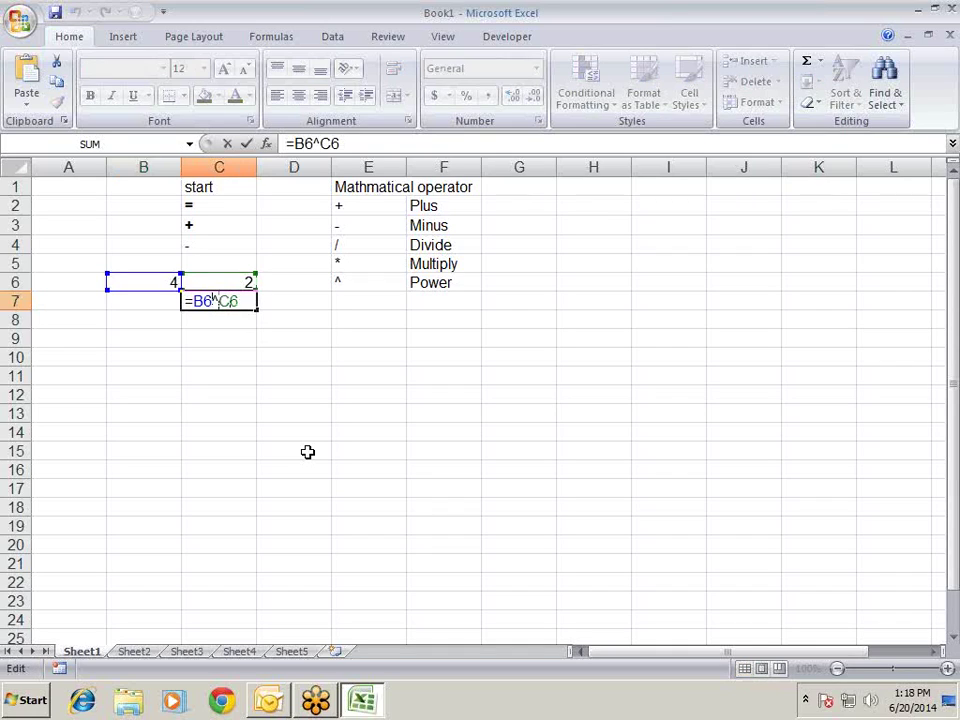
key(Left)
key(Left)
key(shift+Left)
key(Return)
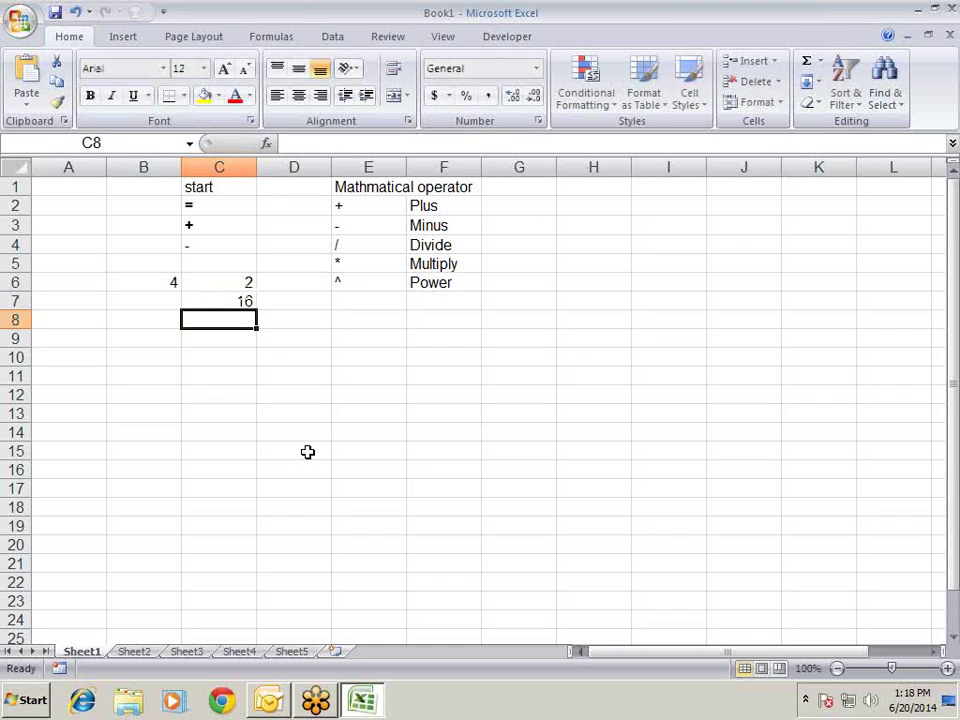
text(=powe)
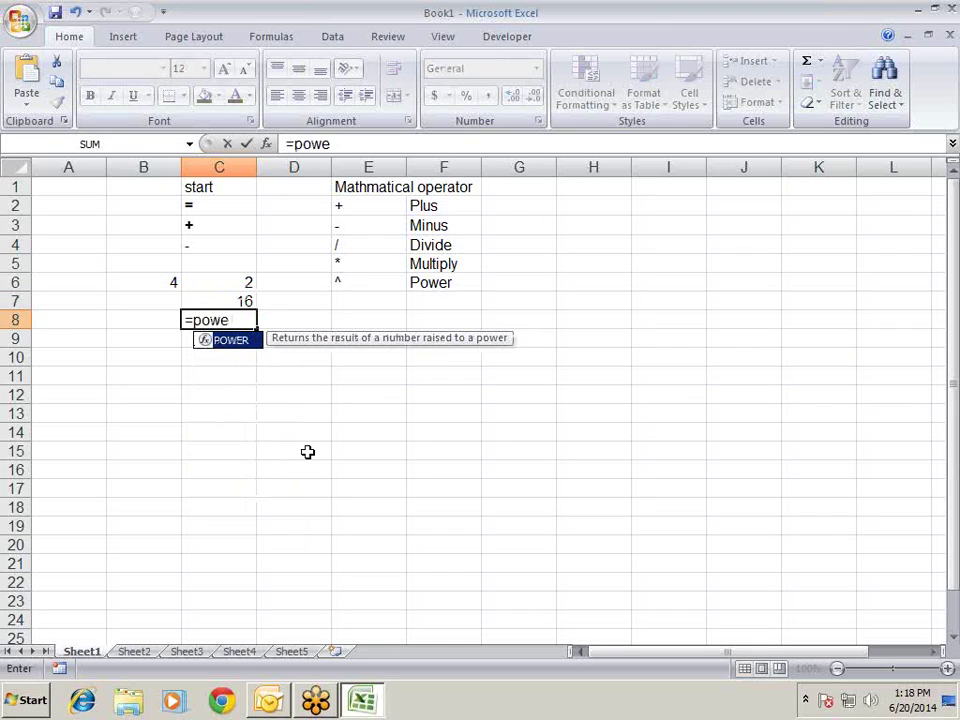
key(Tab)
key(Up)
key(Up)
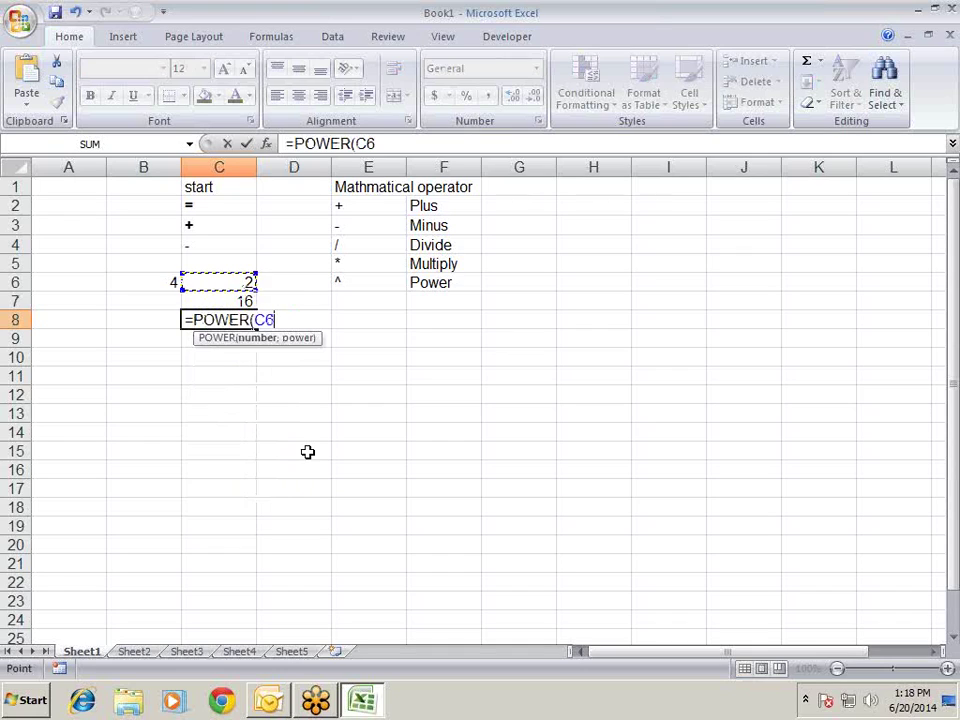
key(Left)
text(,)
key(Up)
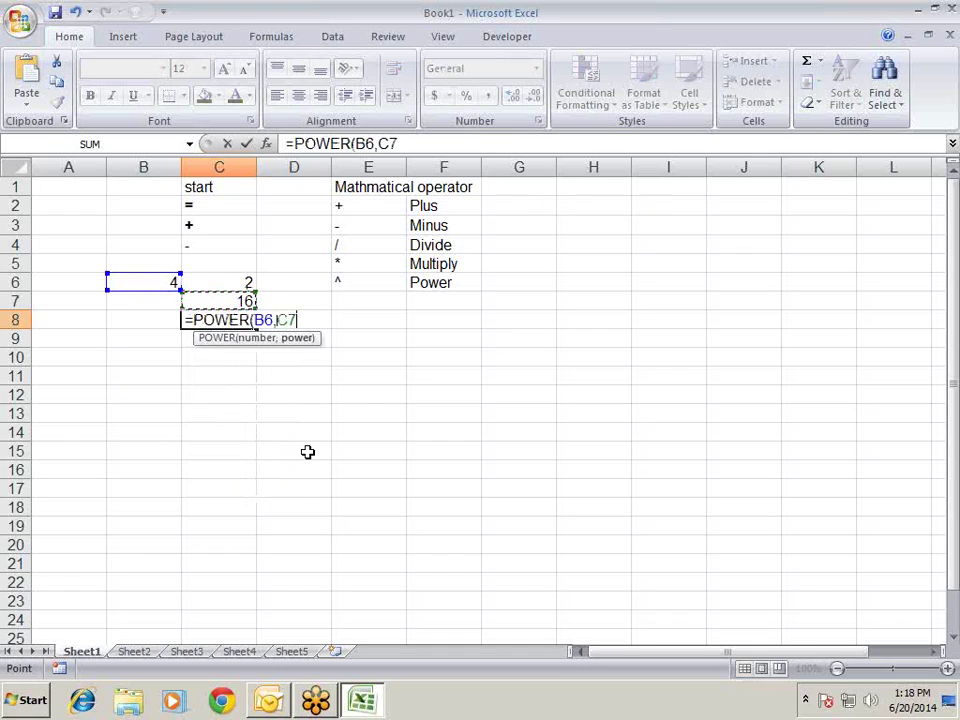
key(Up)
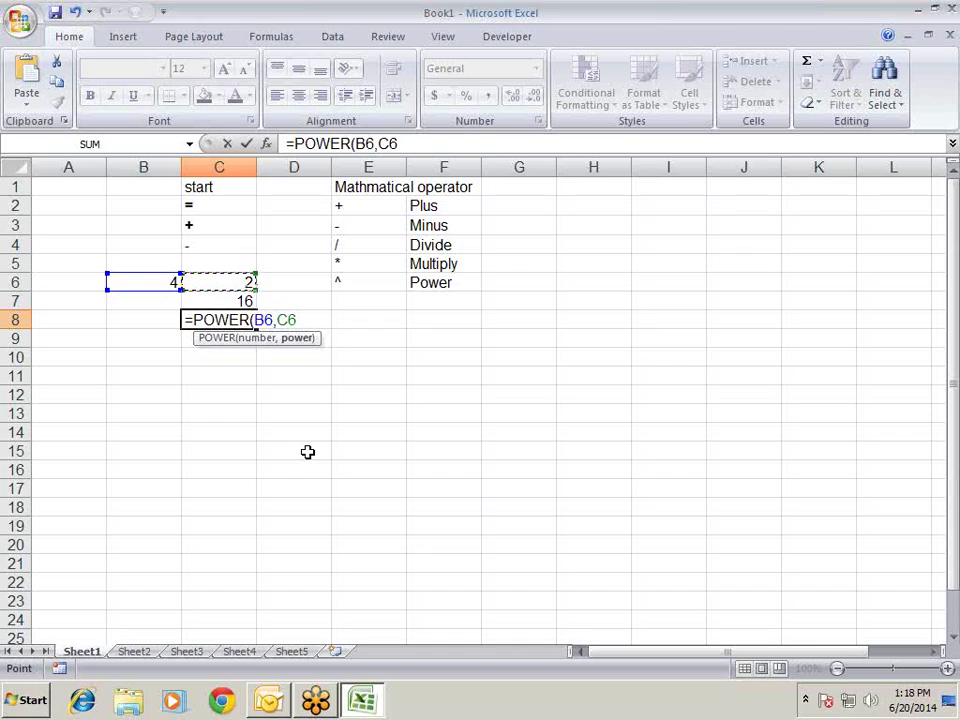
text())
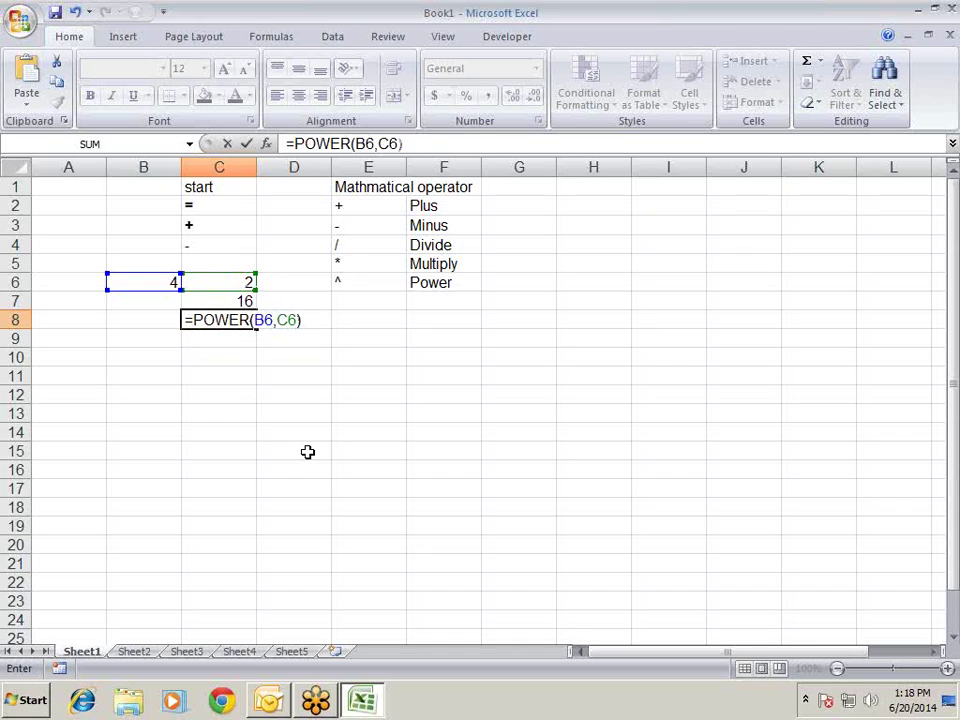
key(Return)
key(Up)
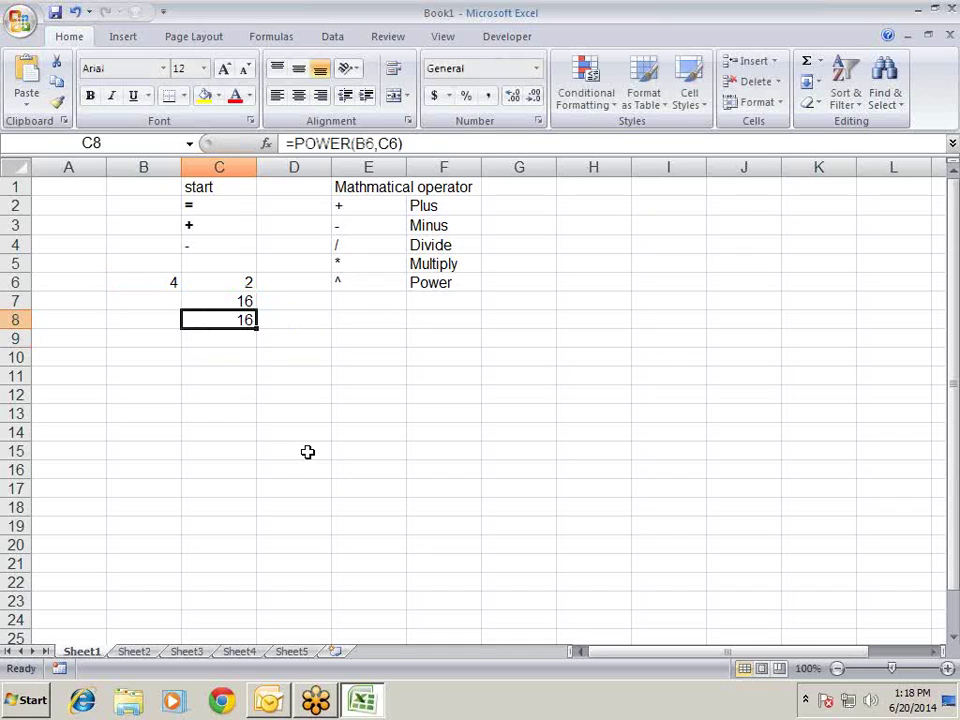
key(Delete)
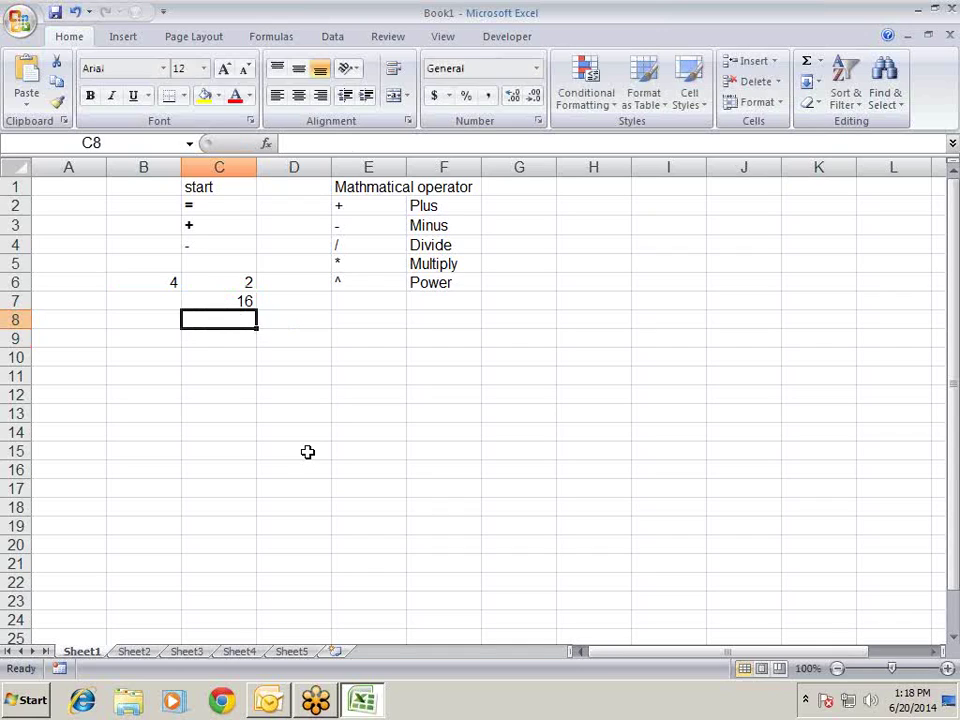
key(Up)
key(Up)
key(Up)
key(Up)
key(Up)
key(Up)
key(Up)
- Type the heading 'Logical Operator' in H1
key(Right)
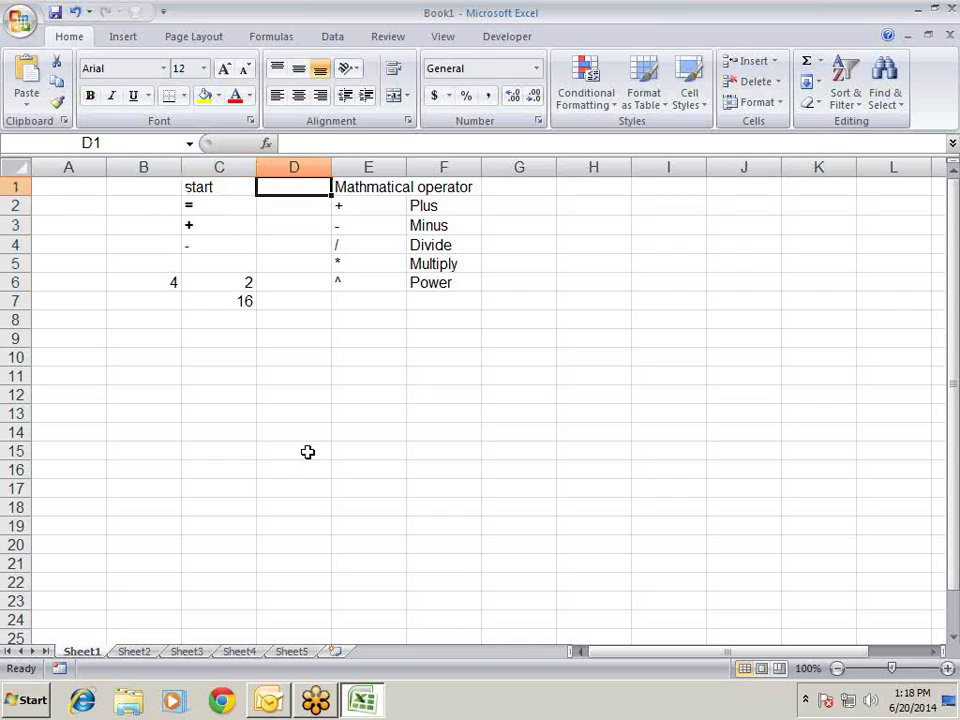
key(Right)
key(Right)
key(Right)
key(Right)
key(Left)
key(Right)
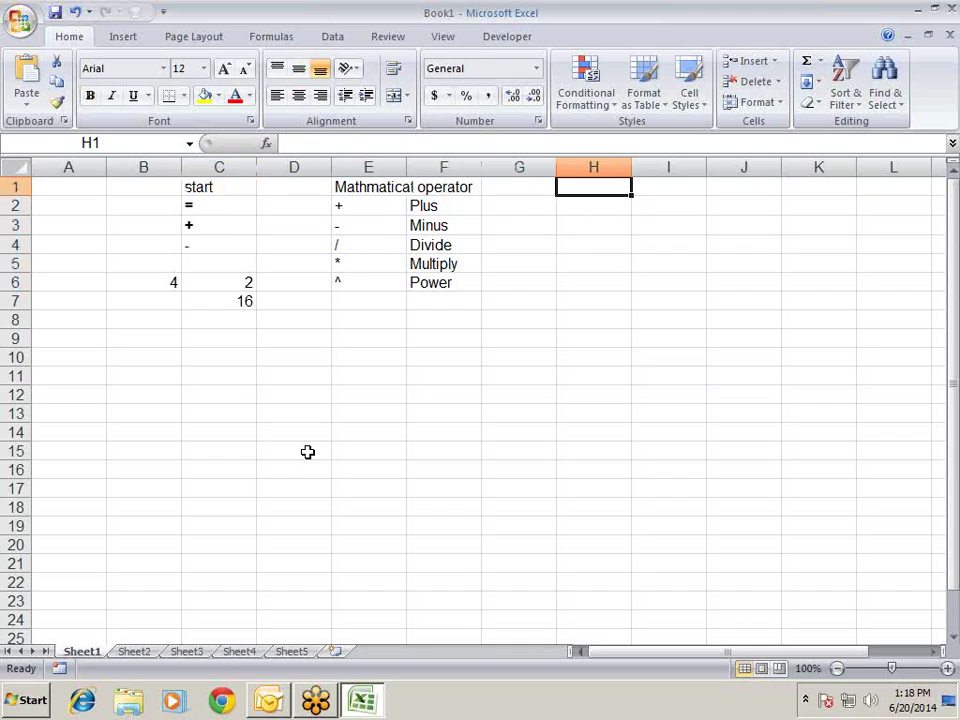
text(LO)
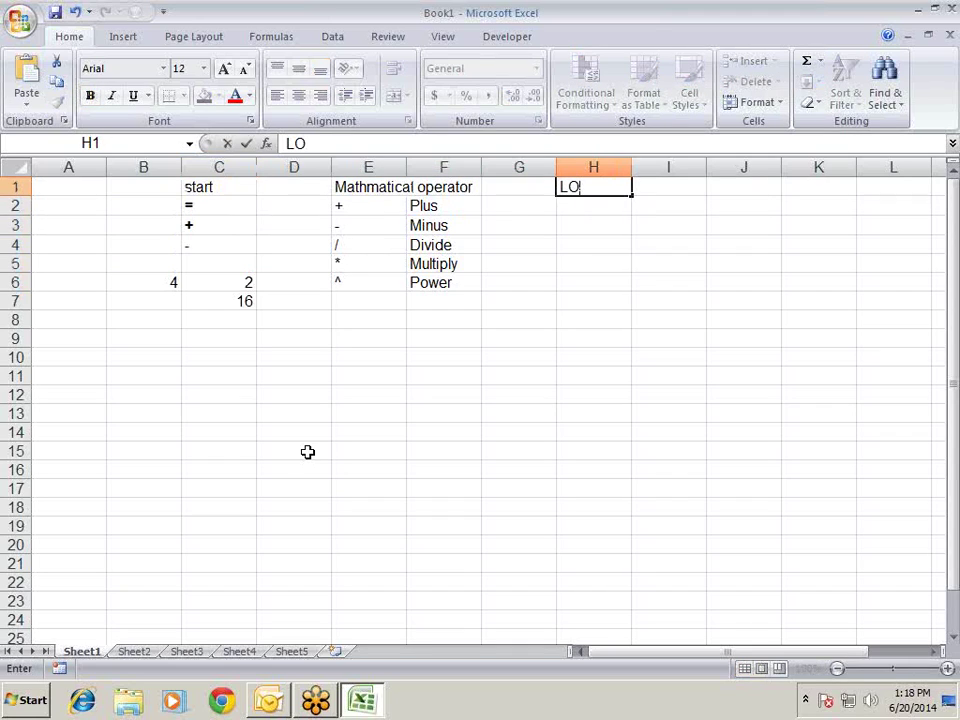
key(BackSpace)
text(ogic)
text(al OP)
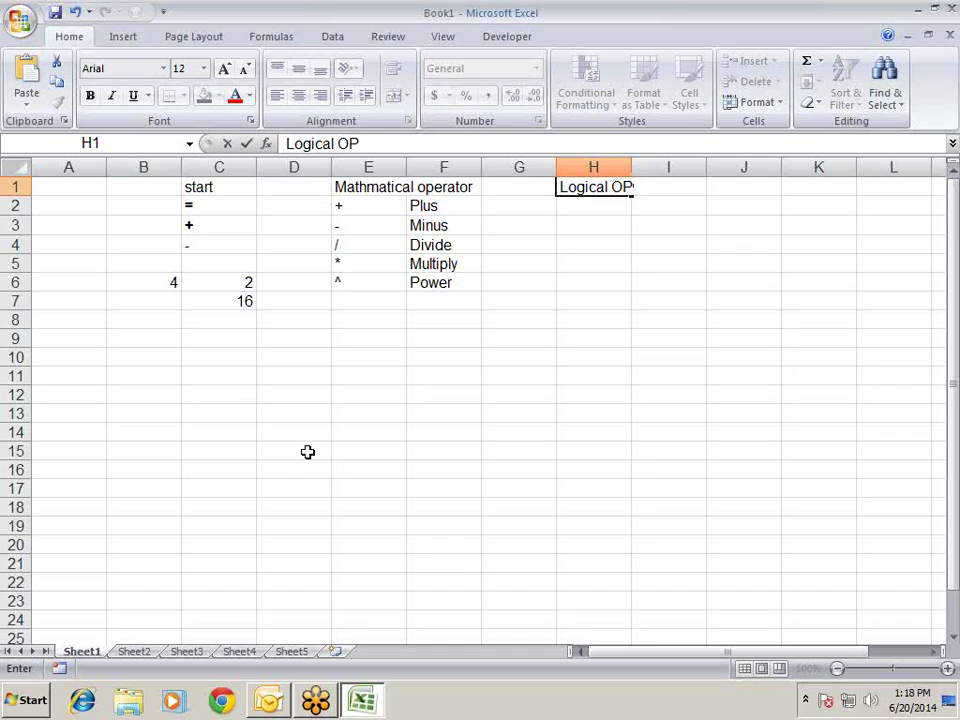
text(erator)
key(Return)
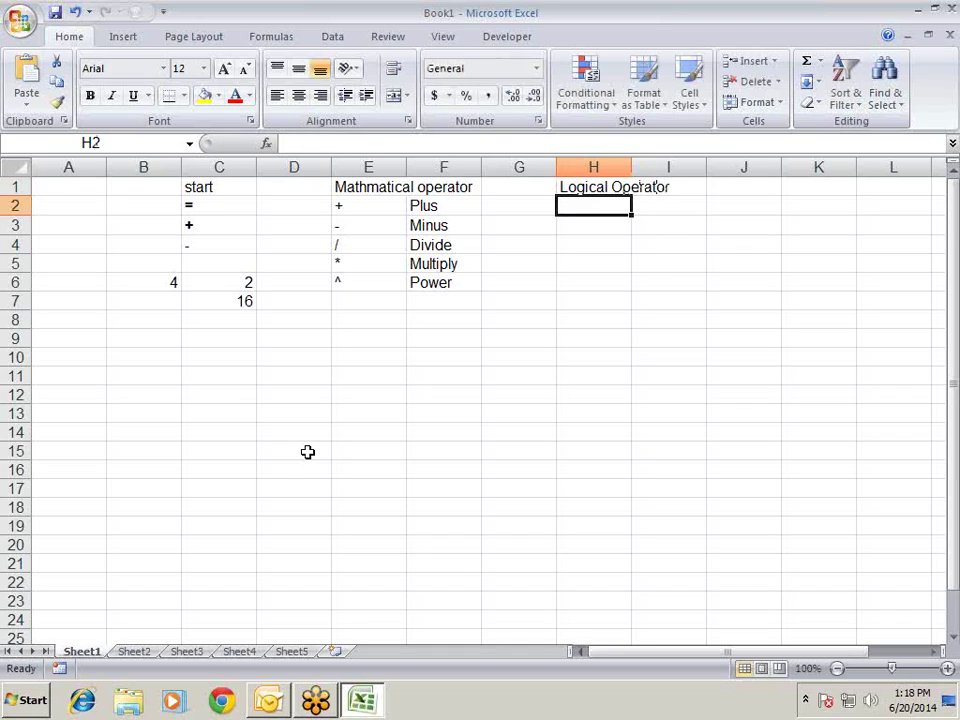
- Enter >, >=, <, <= and <> in H2 through H6
text(=)
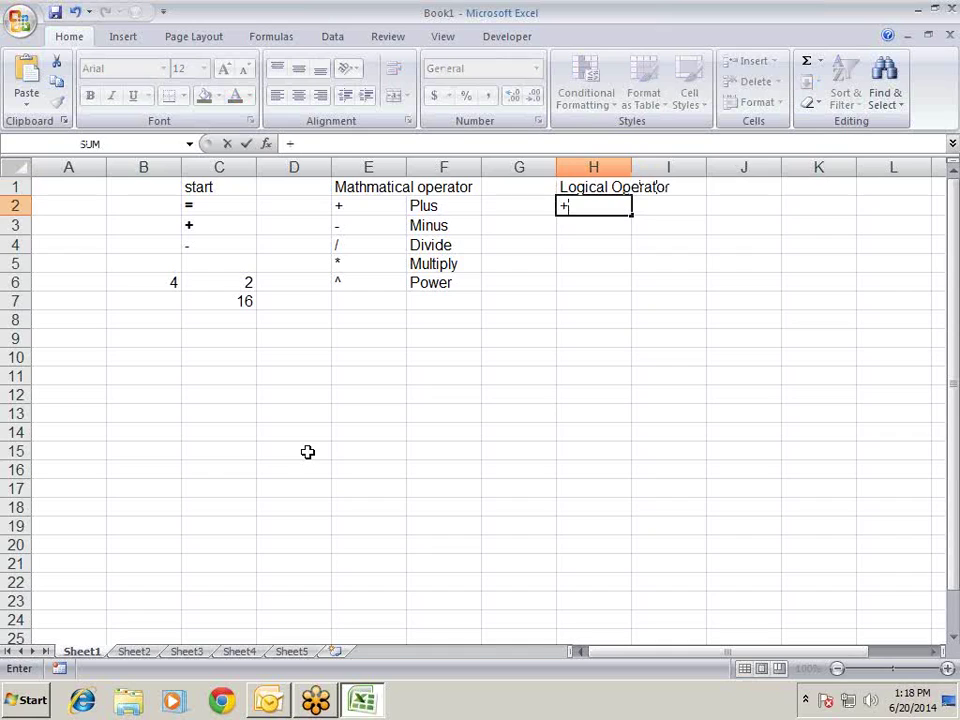
key(BackSpace)
text(>)
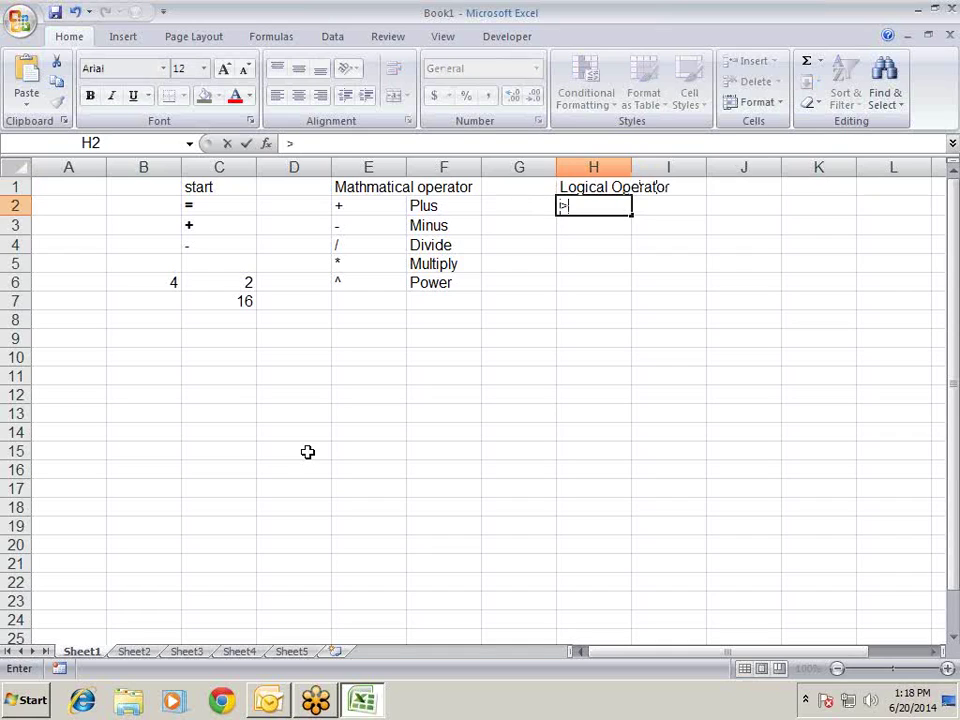
key(Return)
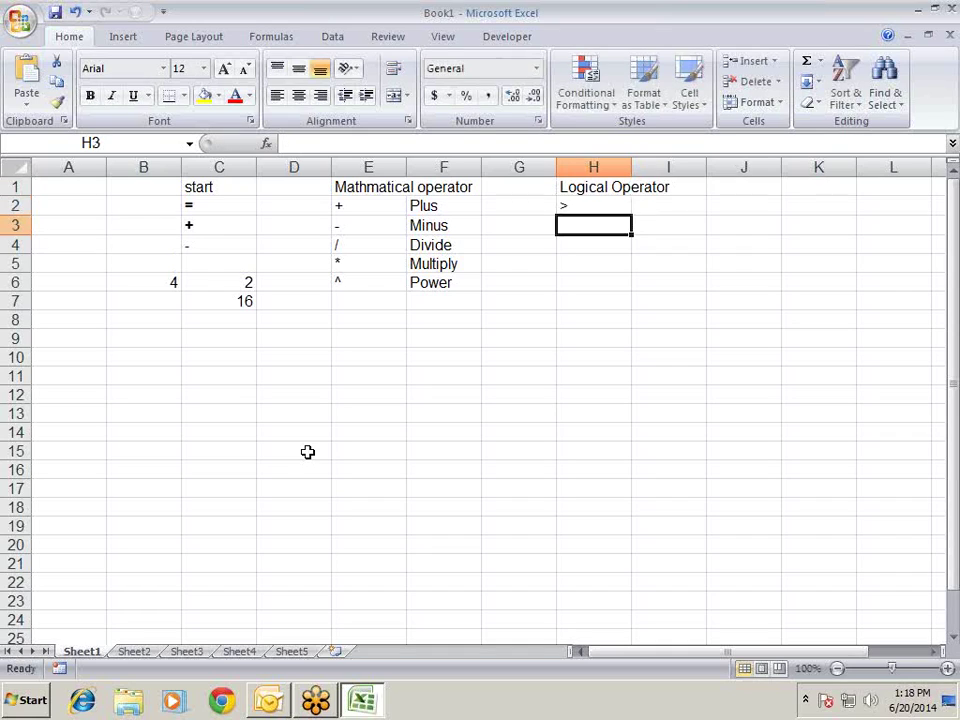
text(>=)
key(Return)
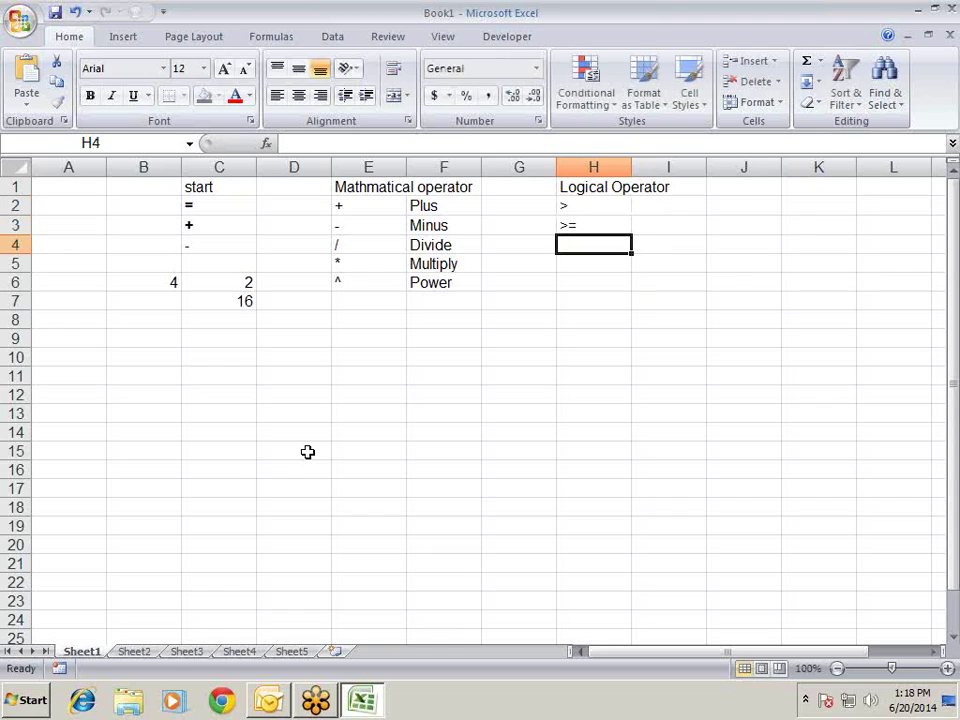
text(<)
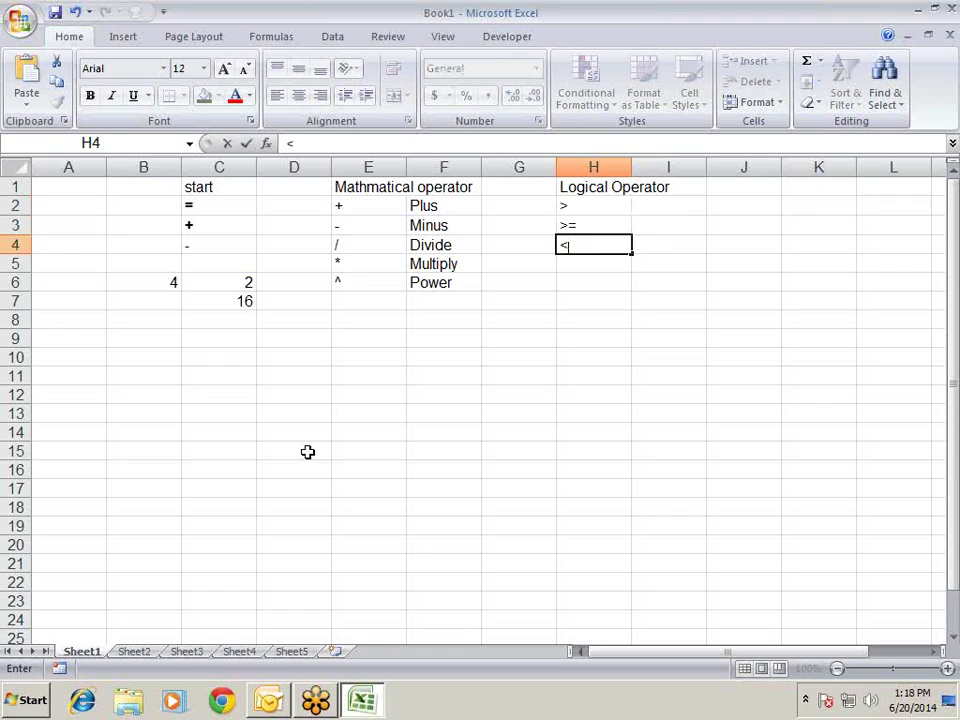
key(Return)
text(<)
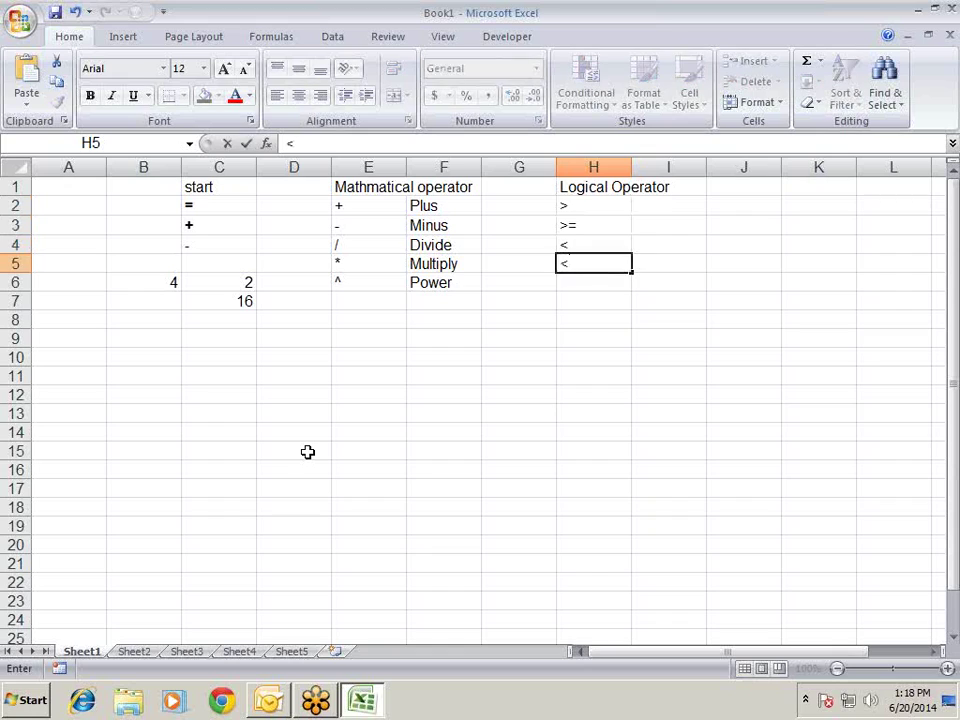
text(=)
key(Return)
text(<)
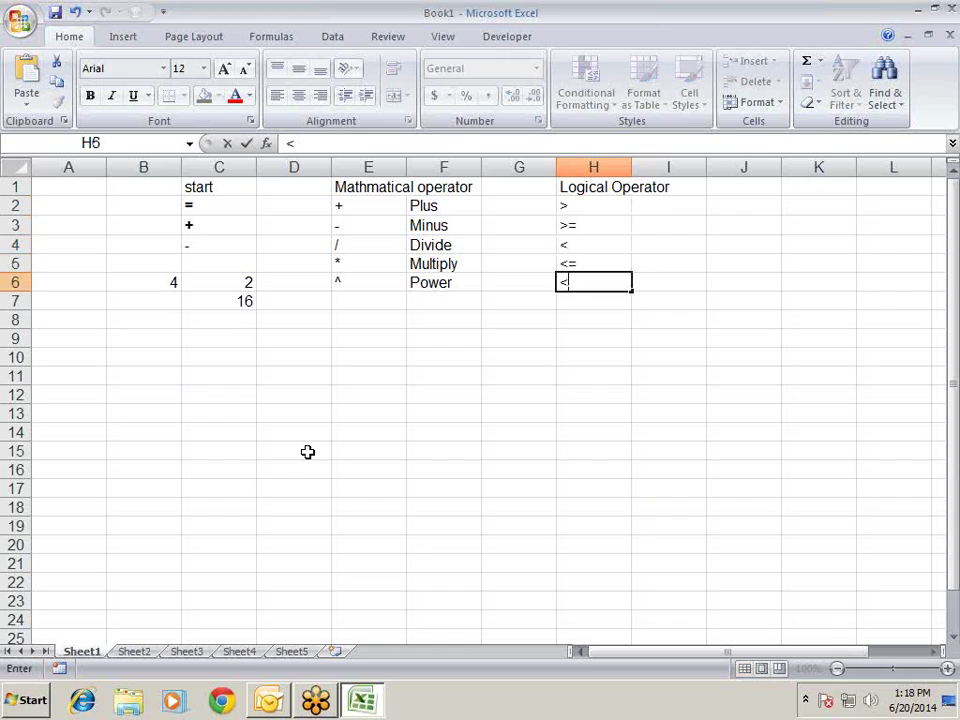
text(>)
key(Return)
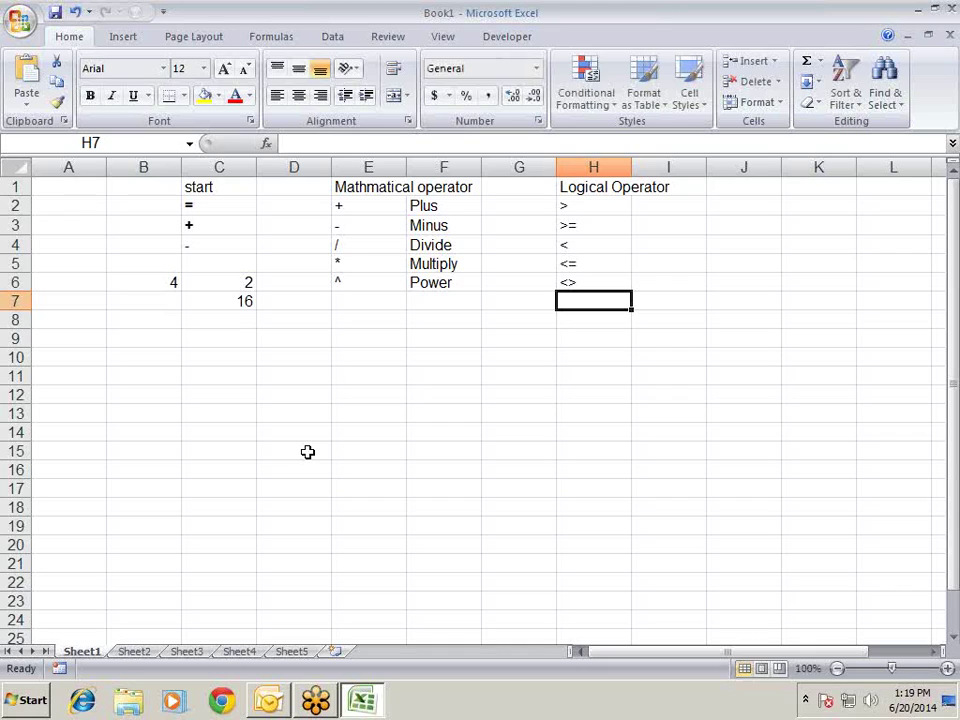
- Check the operator list, then move down to row 8 for the comparison test
key(Up)
key(Up)
key(Up)
key(Up)
key(Up)
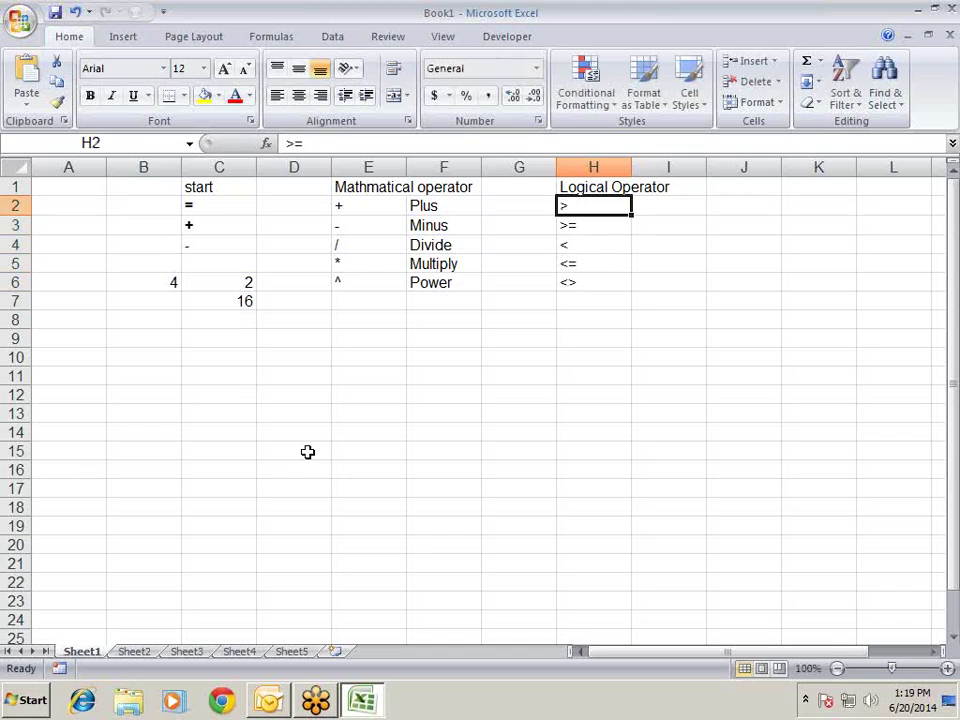
key(Down)
key(Down)
key(Down)
key(Down)
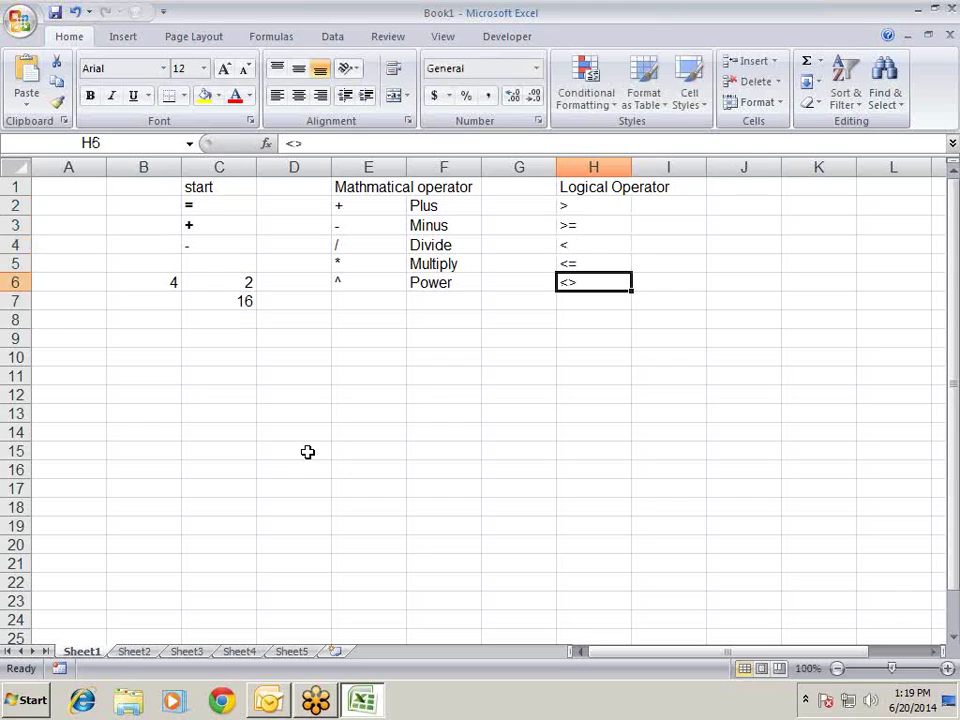
key(Down)
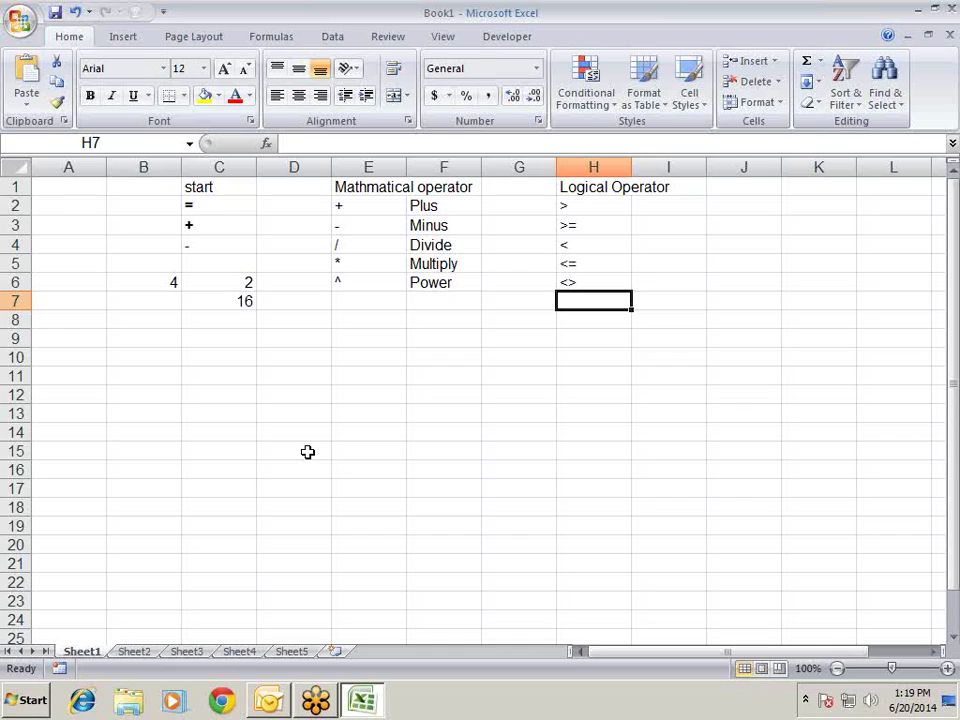
key(Left)
key(Left)
key(Left)
key(Left)
key(Left)
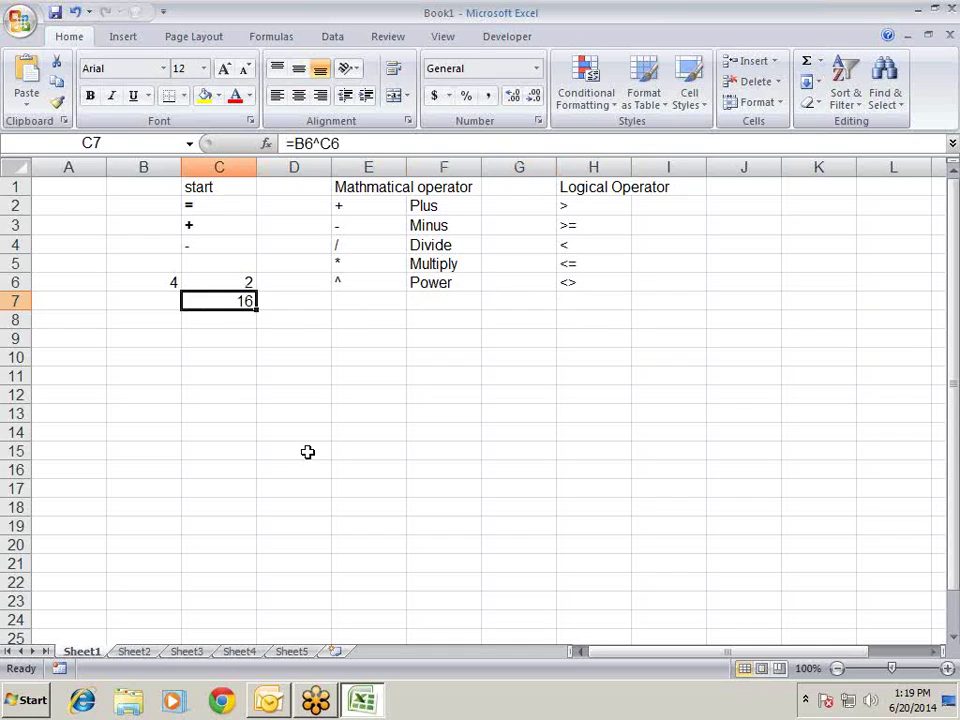
key(Down)
key(Right)
key(Right)
key(Right)
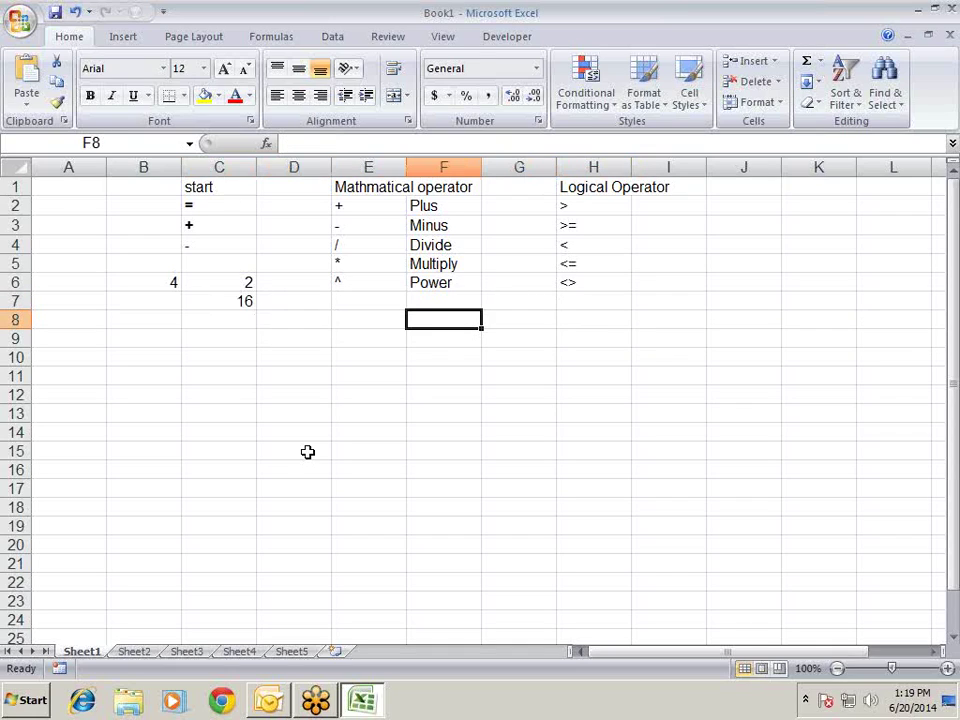
- Enter 2 in E8 and F8 and the comparison =E8=F8 in F9, showing TRUE
key(Left)
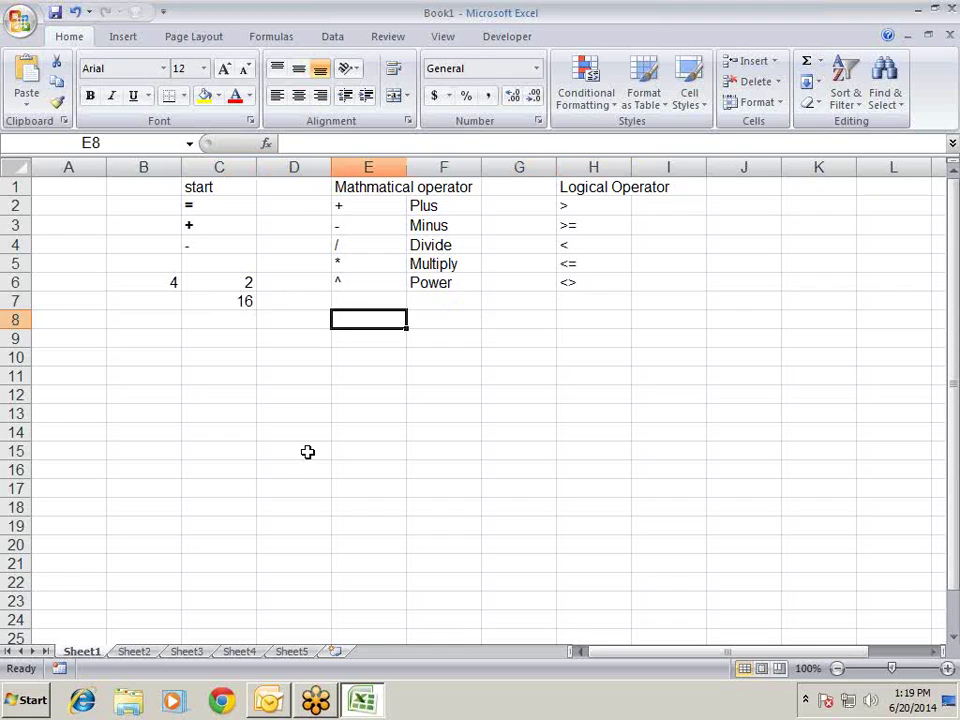
text(2)
key(Right)
text(2)
key(Return)
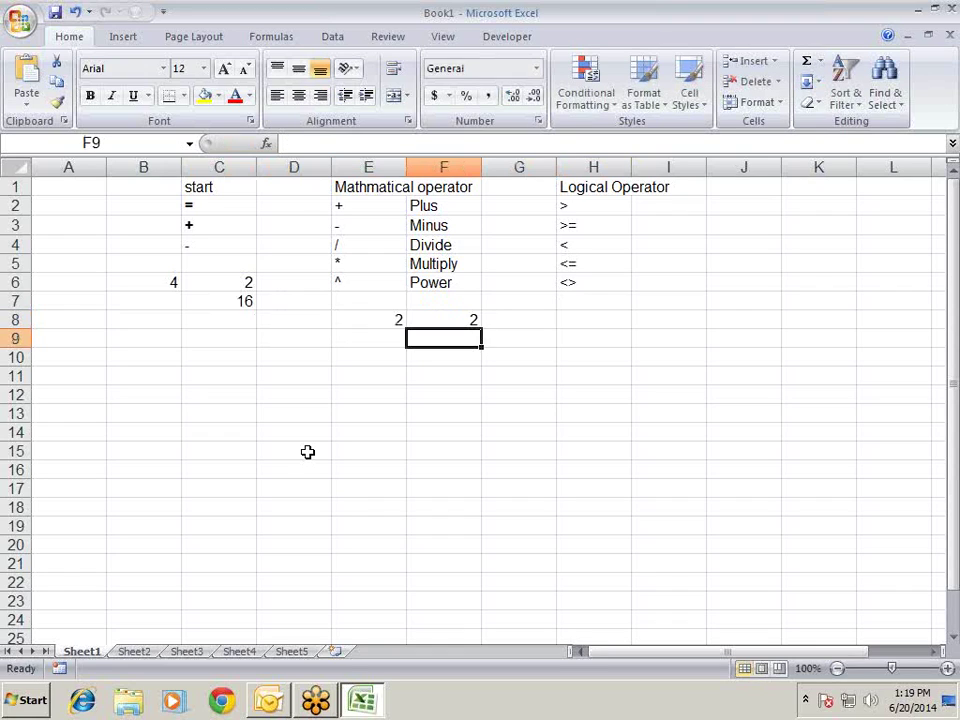
text(=)
key(Up)
key(Left)
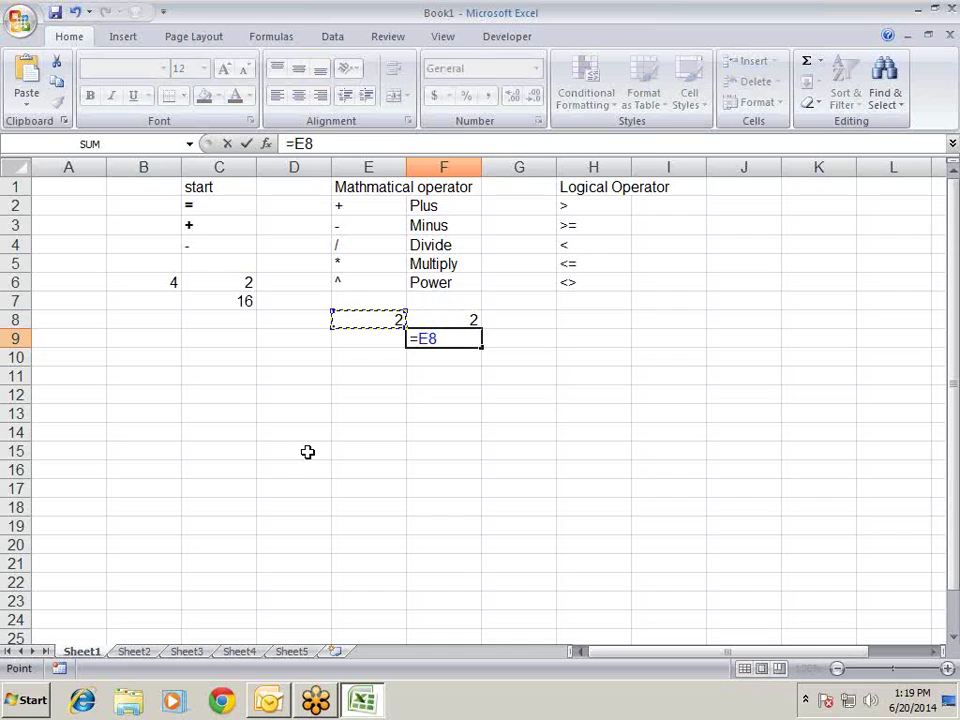
text(=)
key(Up)
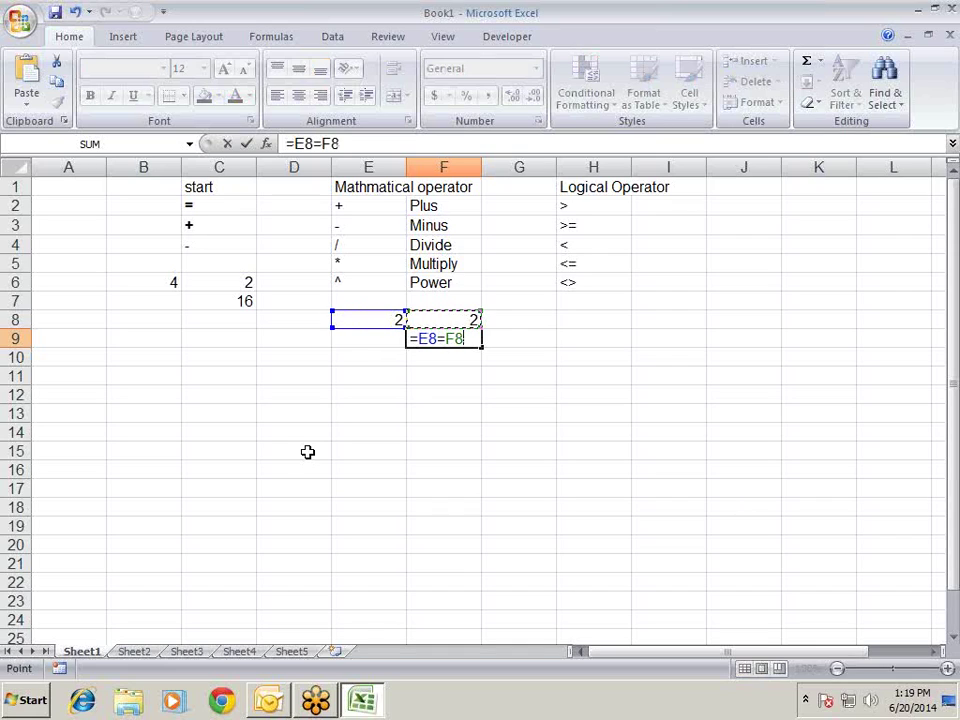
key(Return)
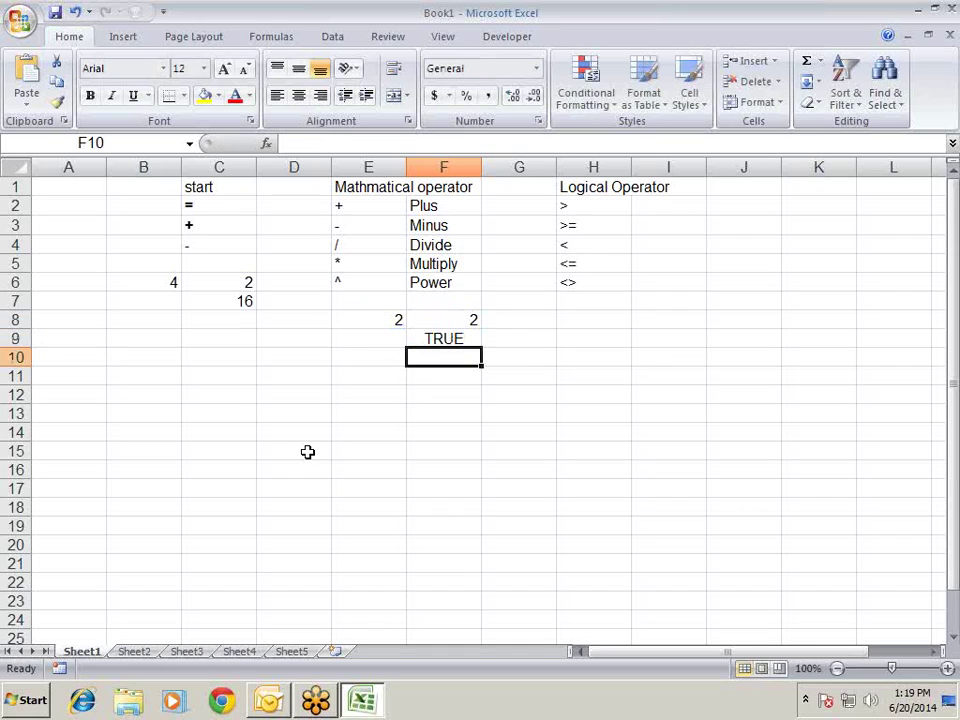
- Change F9's operator to > (FALSE), then to >= (TRUE)
key(Up)
key(F2)
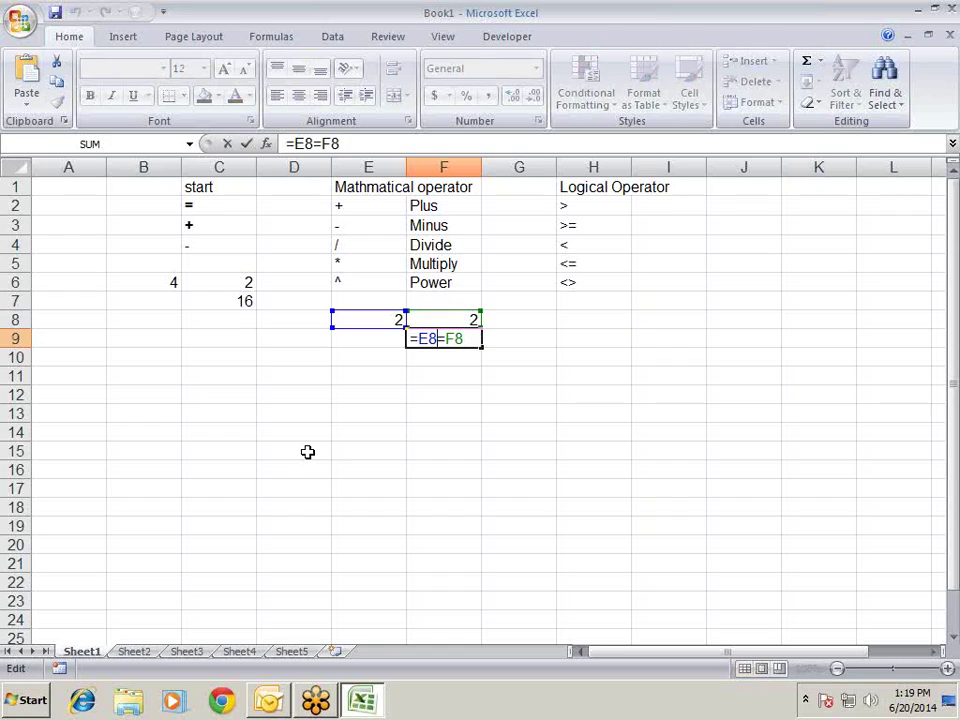
key(Left)
key(Left)
key(BackSpace)
text(>)
key(Return)
key(Up)
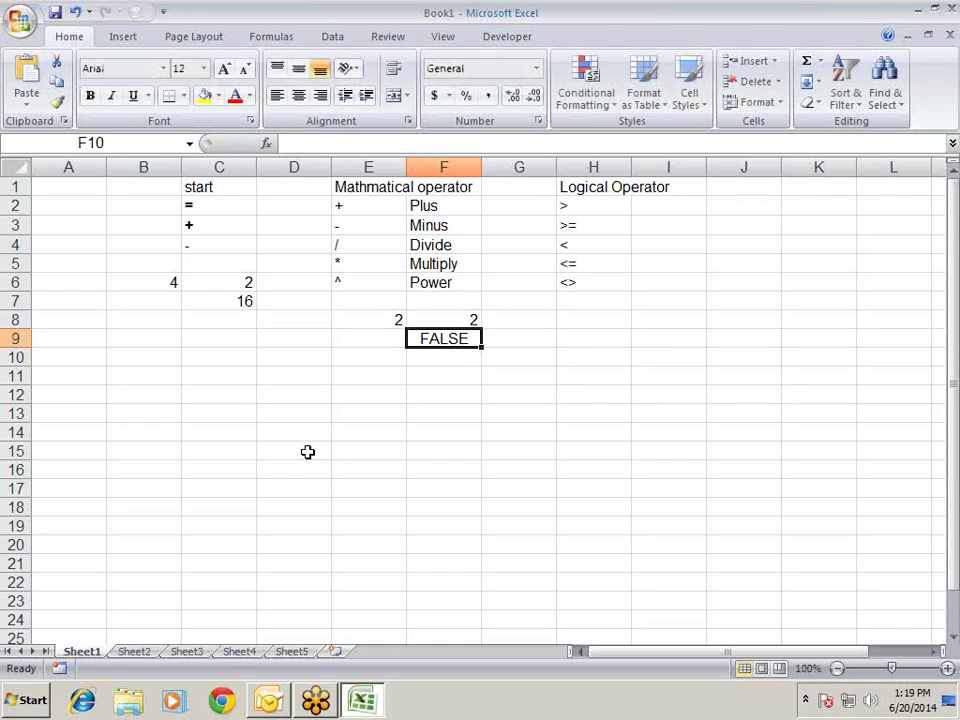
key(F2)
key(Left)
key(Left)
text(=)
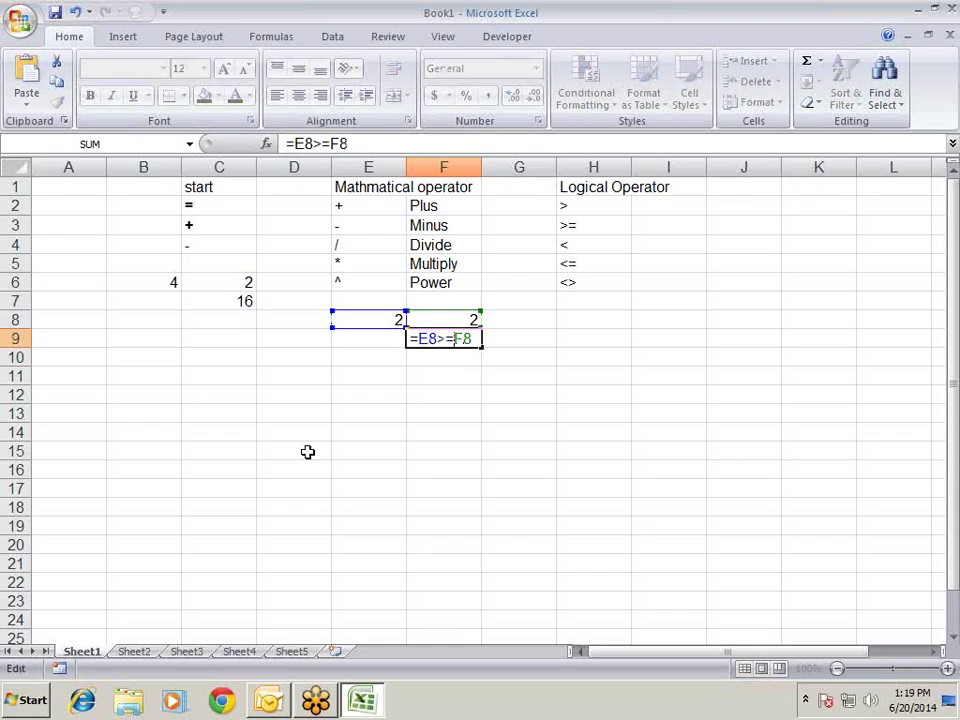
key(Return)
- Change F9's operator to <, showing FALSE
key(Up)
key(F2)
key(Left)
key(Left)
key(BackSpace)
key(F12)
key(Escape)
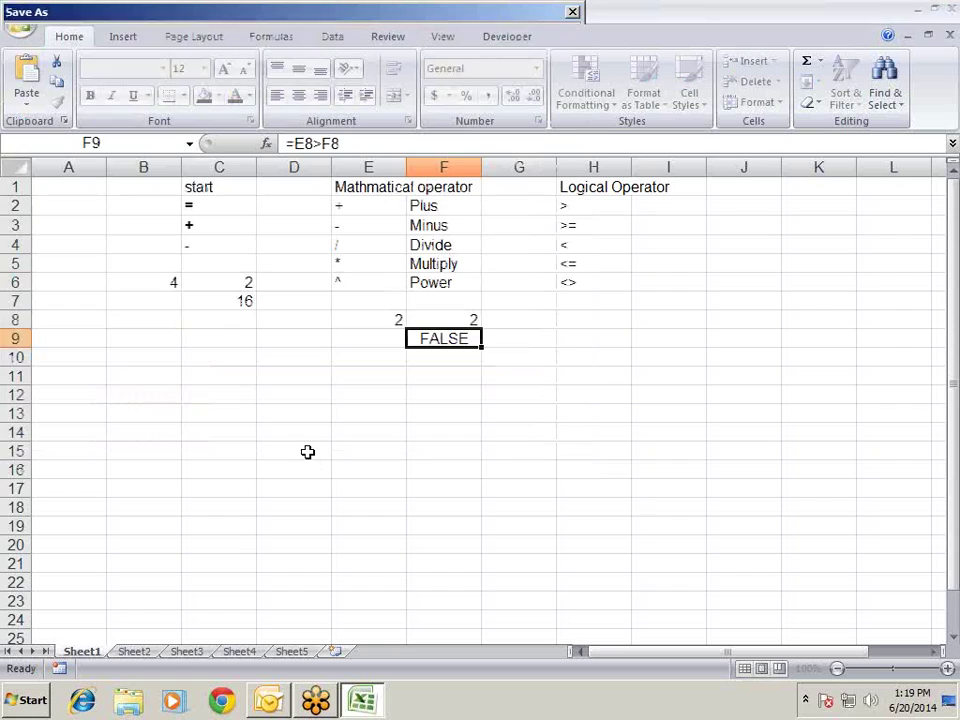
key(F2)
key(Left)
key(Left)
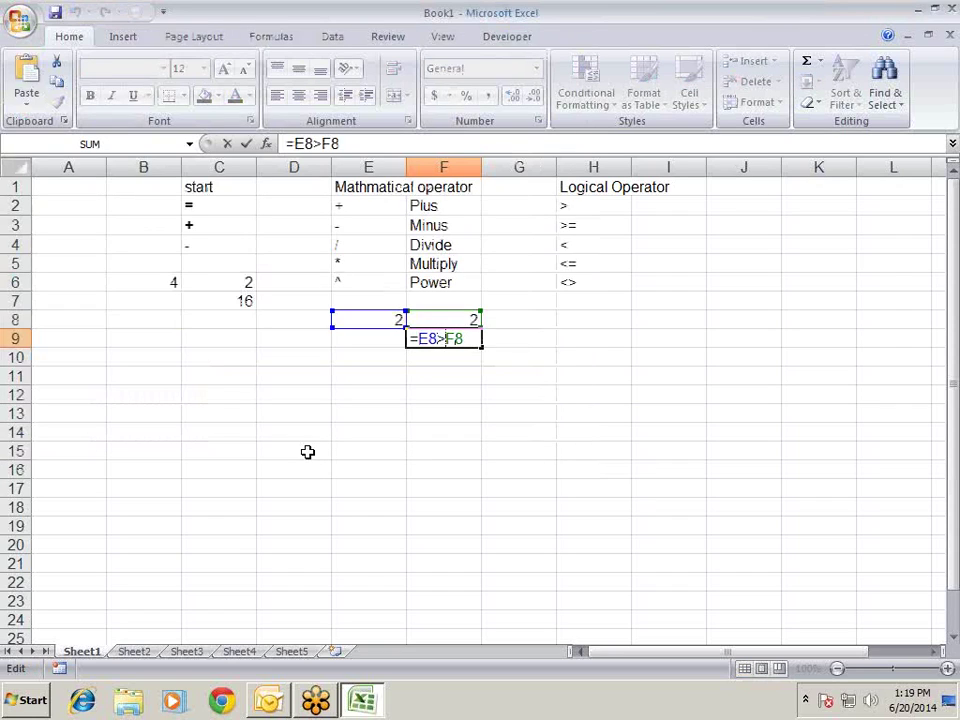
key(BackSpace)
text(<)
key(Return)
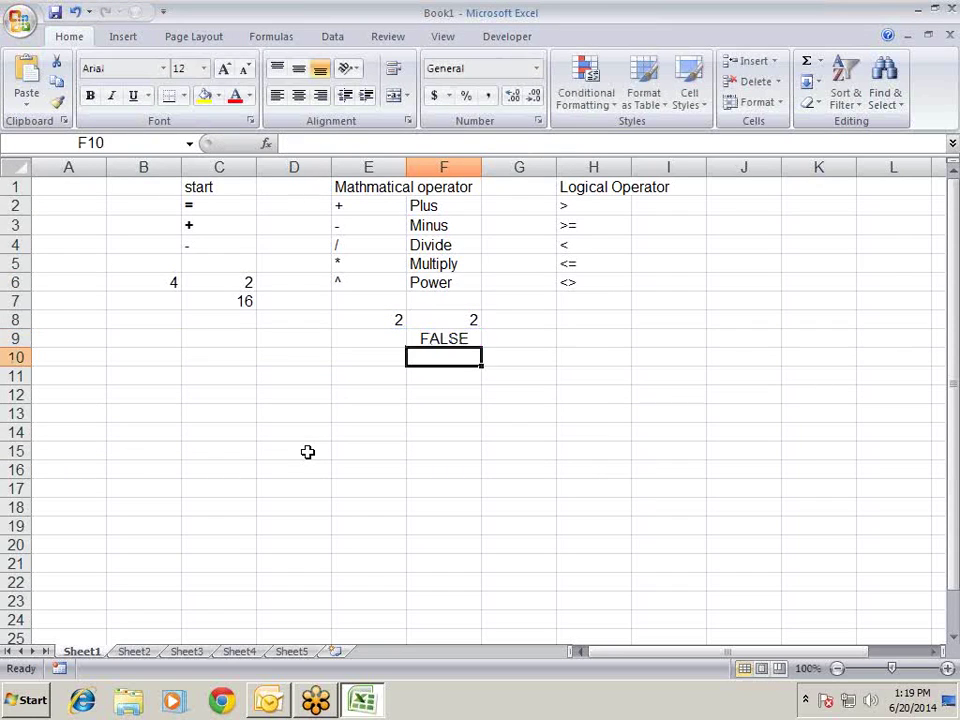
- Change F9's operator to <= (TRUE), then to <> (FALSE)
key(Up)
key(F2)
key(Left)
key(Left)
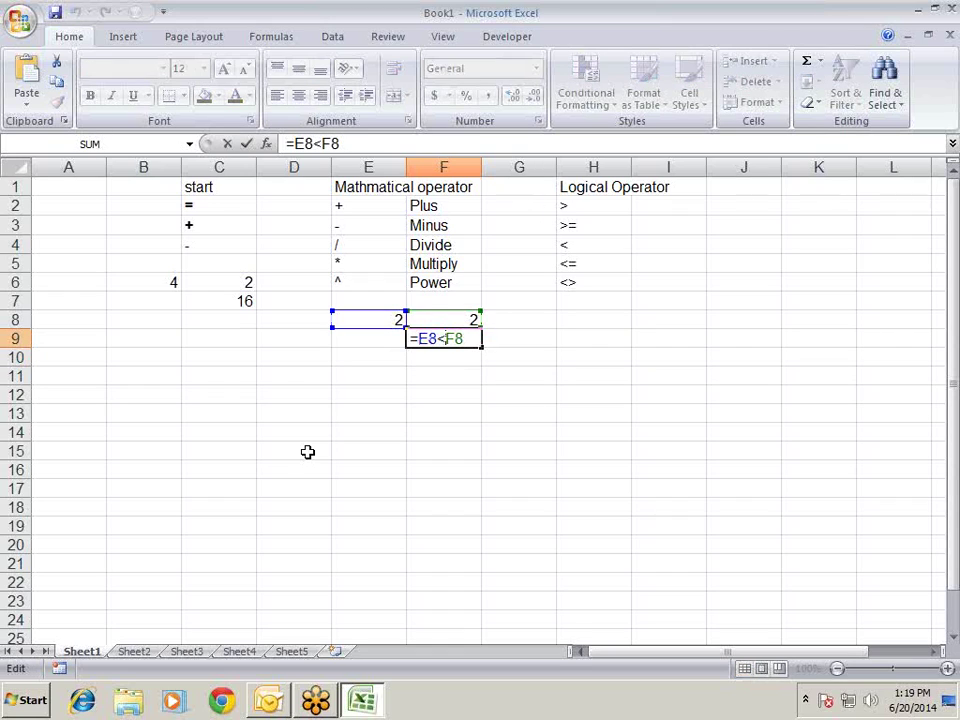
text(=)
key(Return)
key(Up)
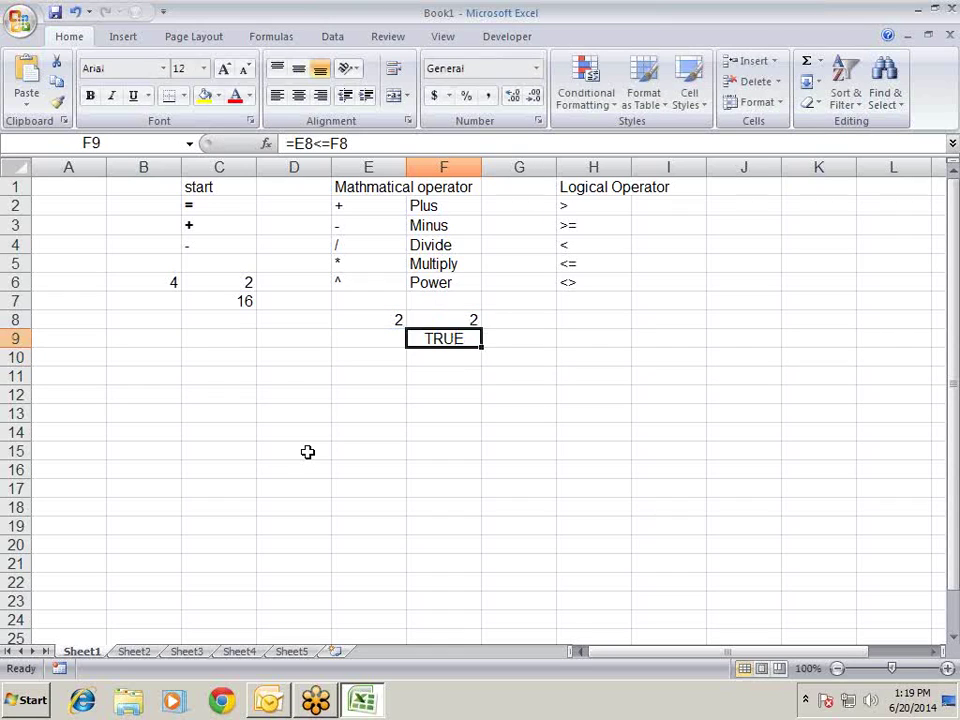
key(F2)
key(Left)
key(Left)
key(BackSpace)
key(BackSpace)
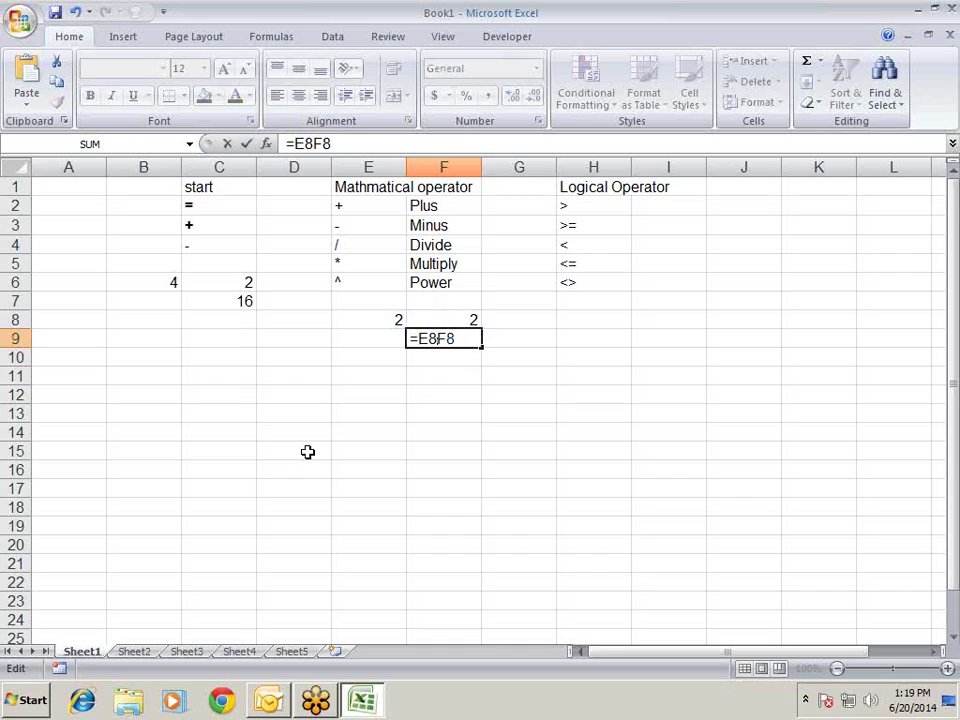
text(<>)
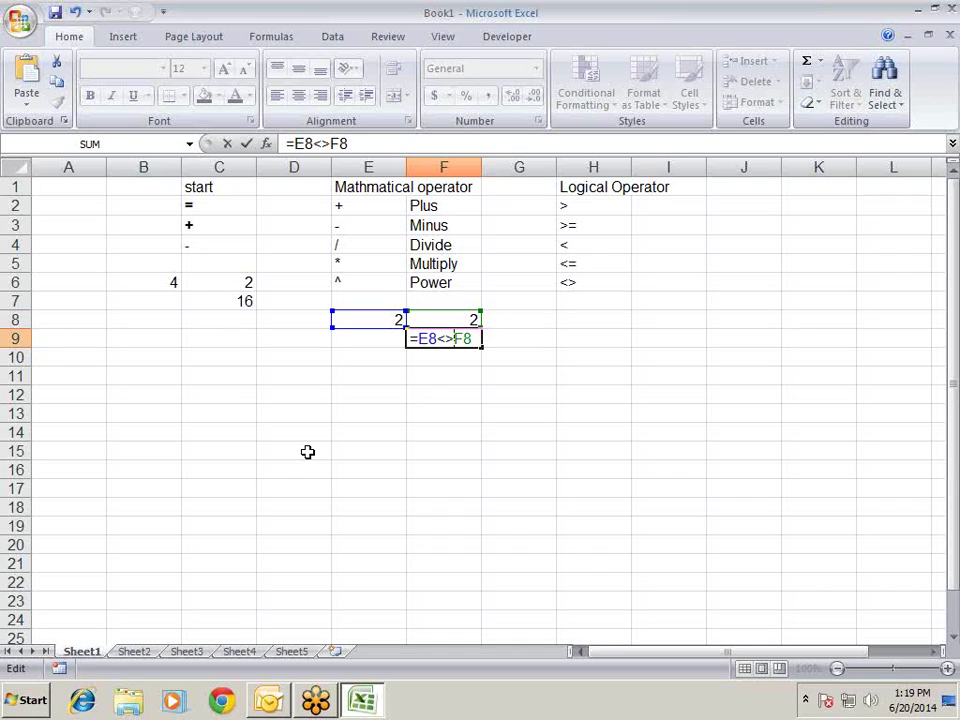
key(Return)
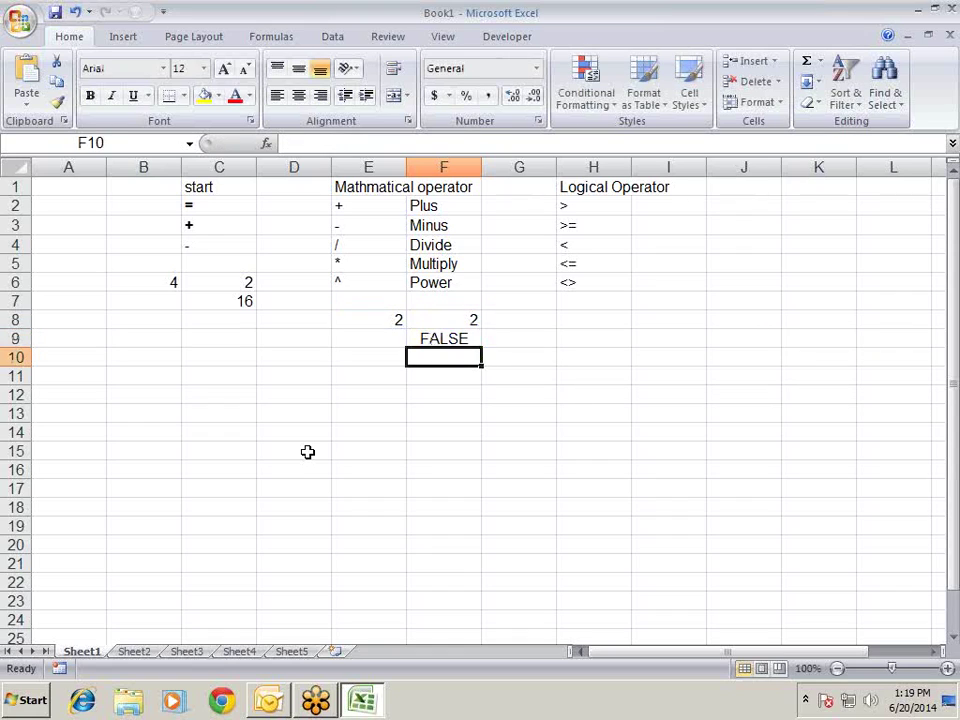
- Set F8 to 3 so F9's =E8<>F8 shows TRUE
key(Up)
key(Up)
text(3)
key(Return)
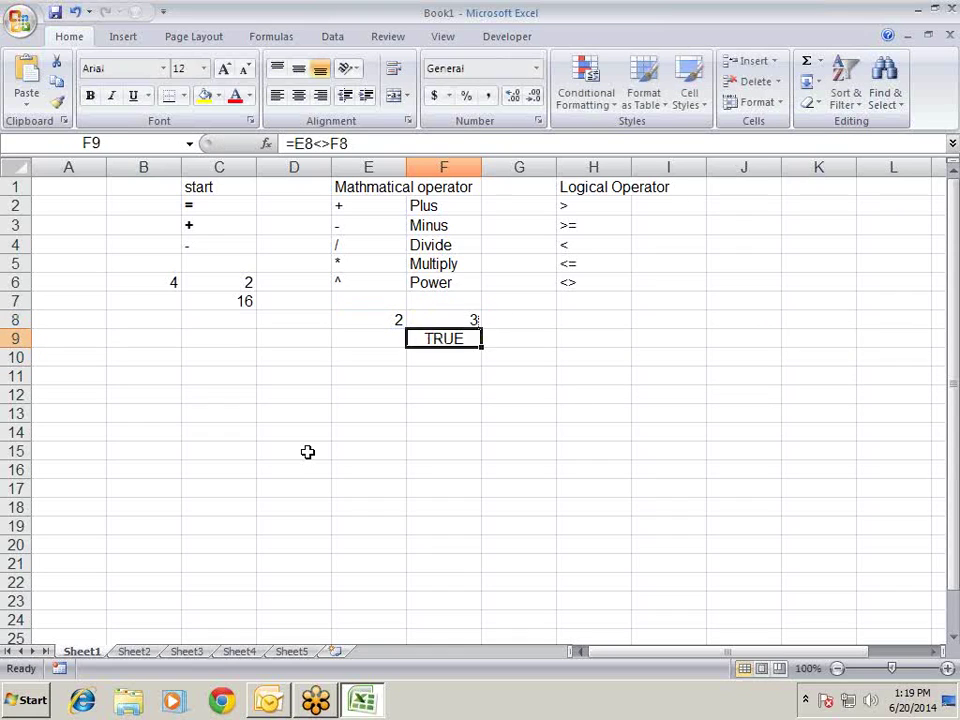
key(Up)
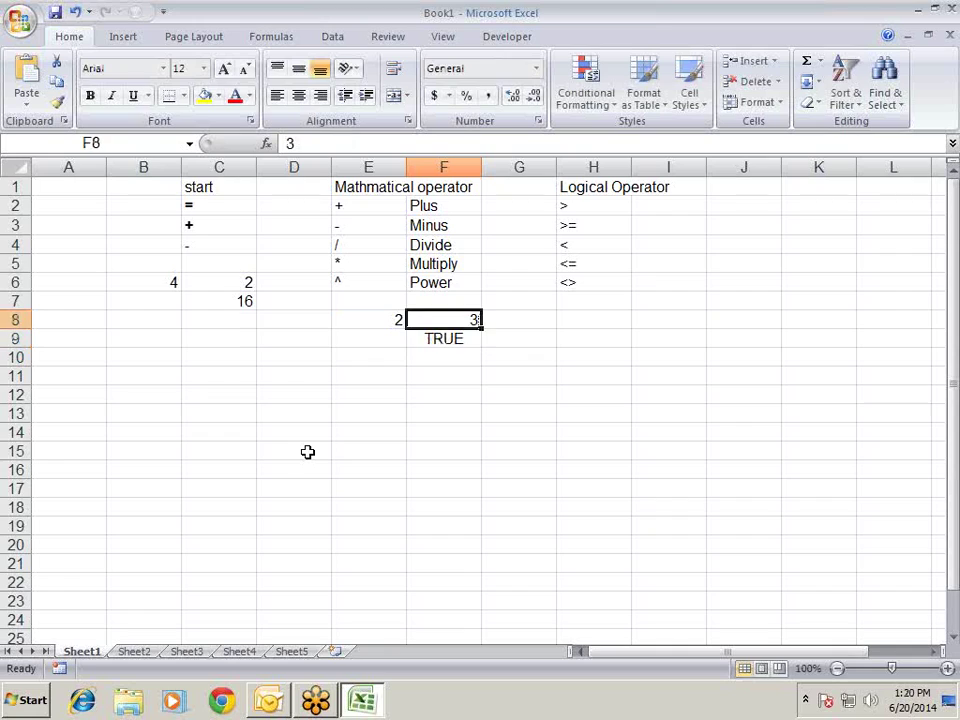
key(Up)
key(Up)
key(Up)
key(Up)
key(Up)
key(Up)
- Type 'equal to' in I2 and fill it down into I3 with Ctrl+D
key(Right)
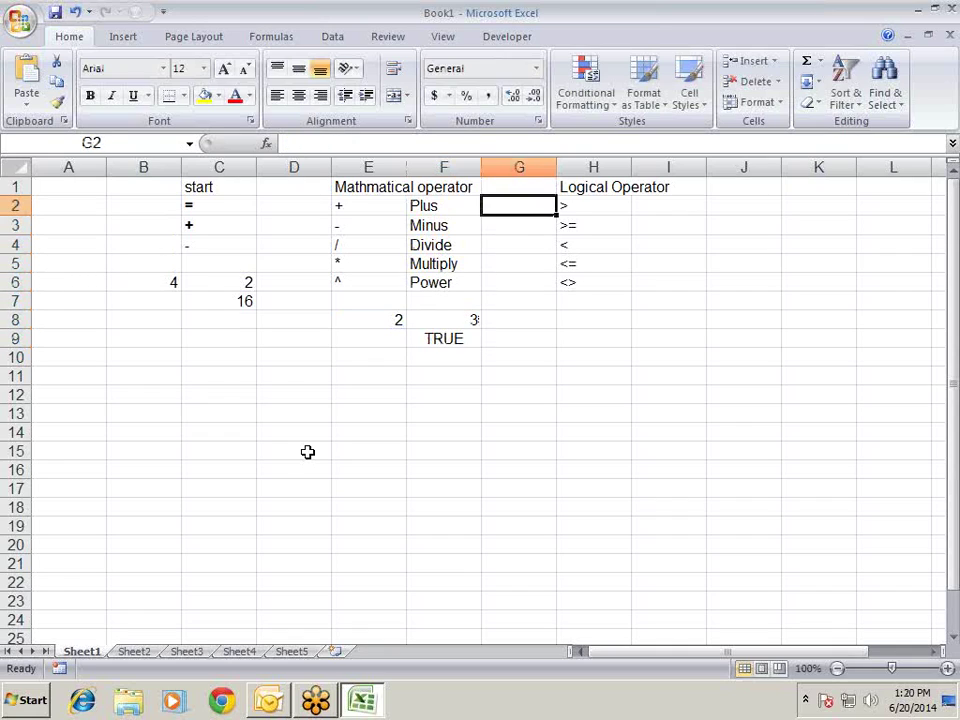
key(Right)
key(Right)
text(equ)
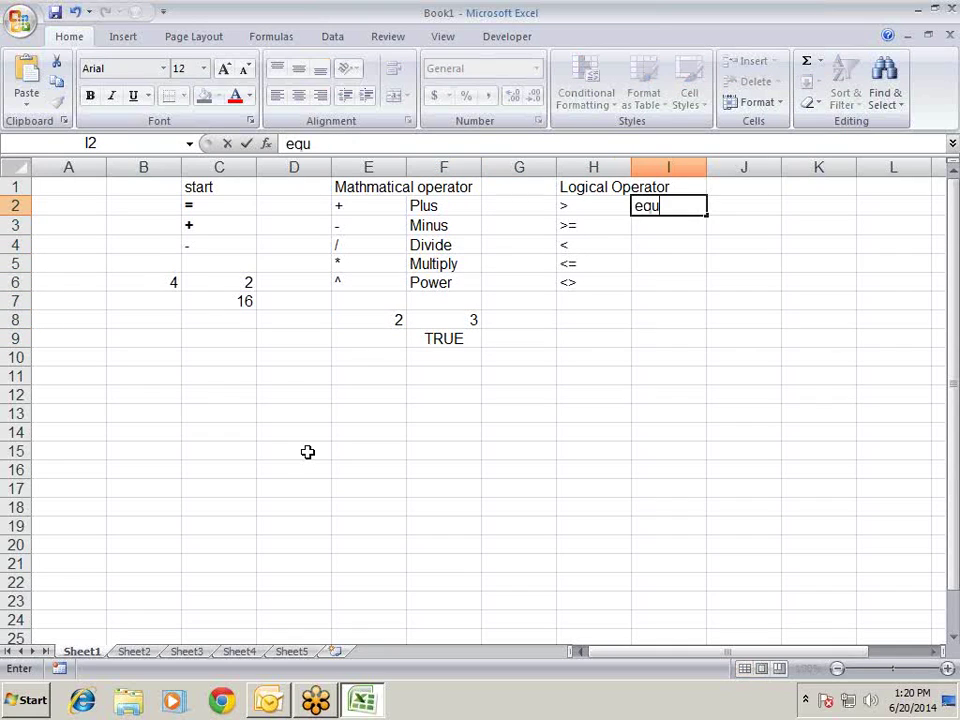
text(l to)
key(BackSpace)
key(BackSpace)
key(BackSpace)
key(BackSpace)
text(al to)
key(Return)
key(ctrl+d)
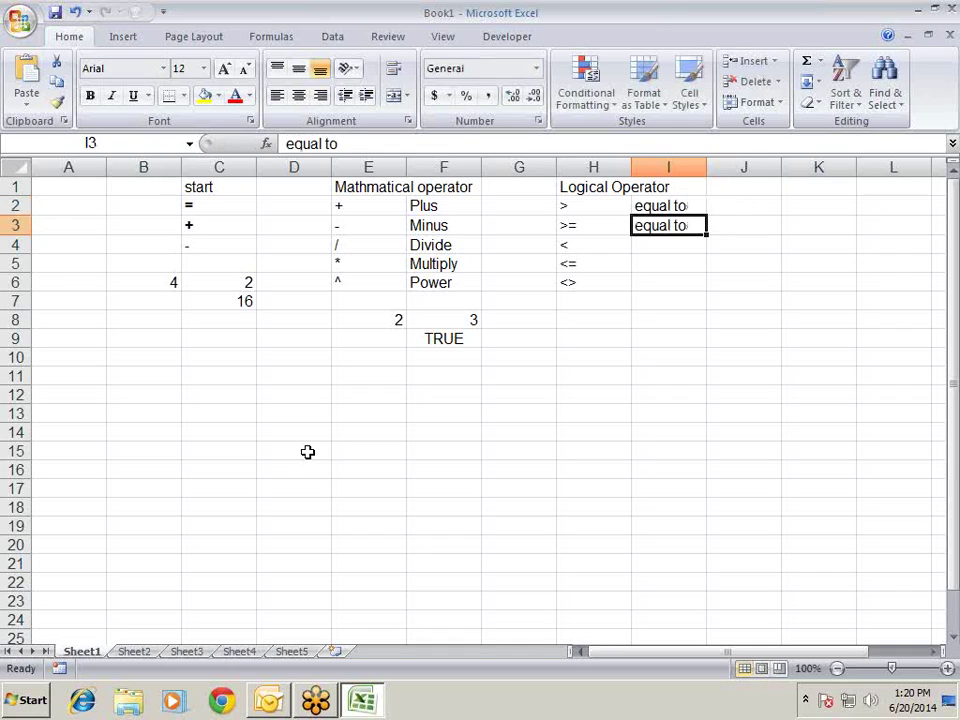
- Make I2 read 'Greater' and I3 read 'Greater then equal to'
key(Up)
key(F2)
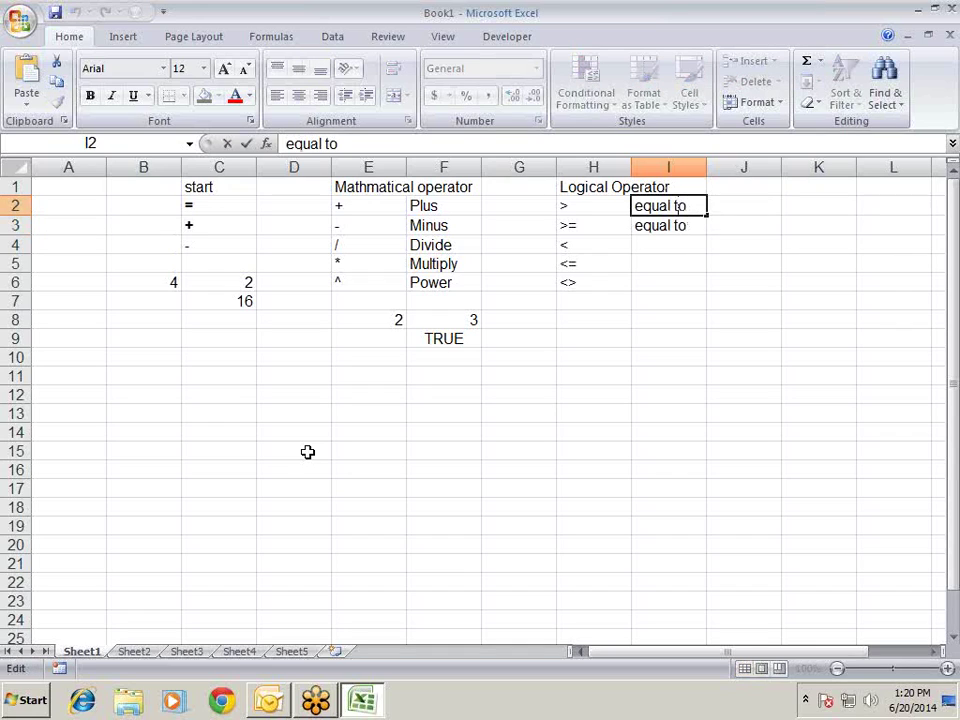
key(BackSpace)
key(BackSpace)
key(BackSpace)
key(BackSpace)
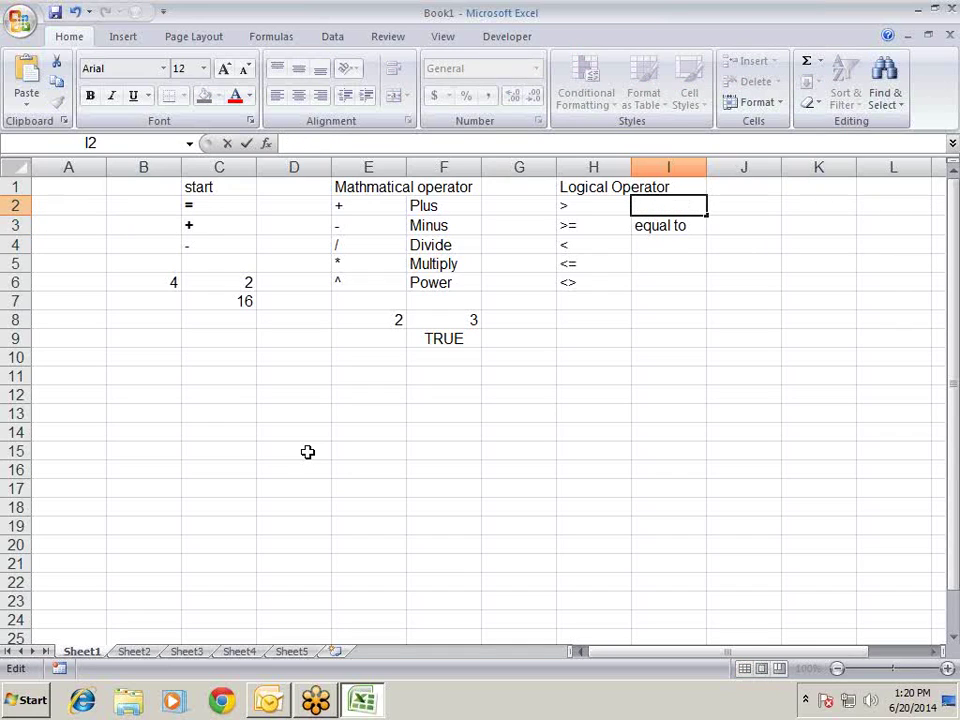
text(Greater)
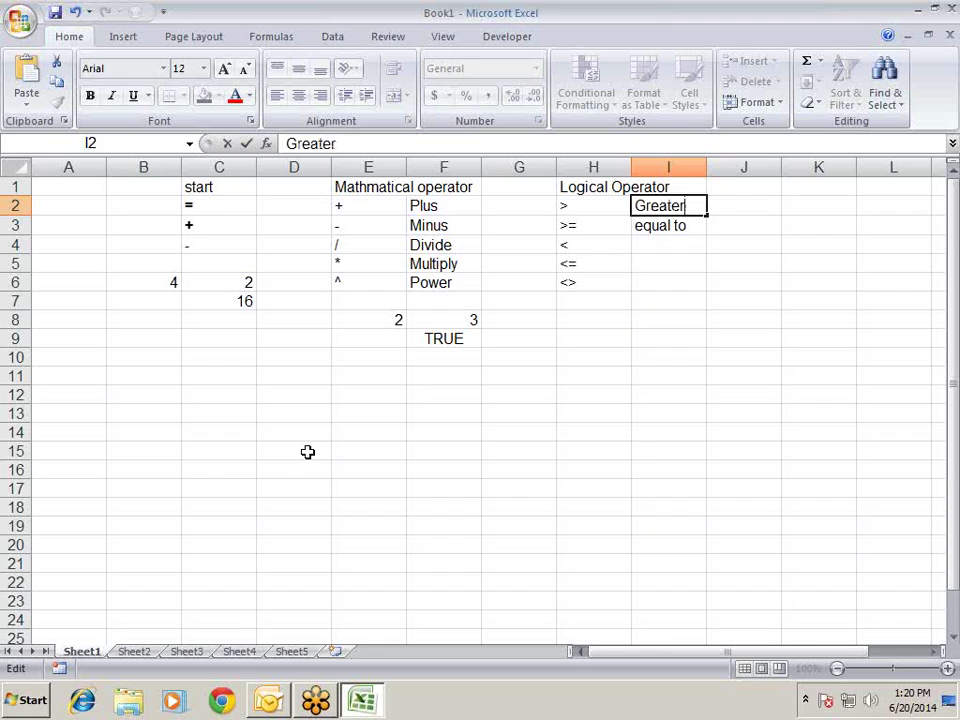
key(Return)
key(Up)
key(Down)
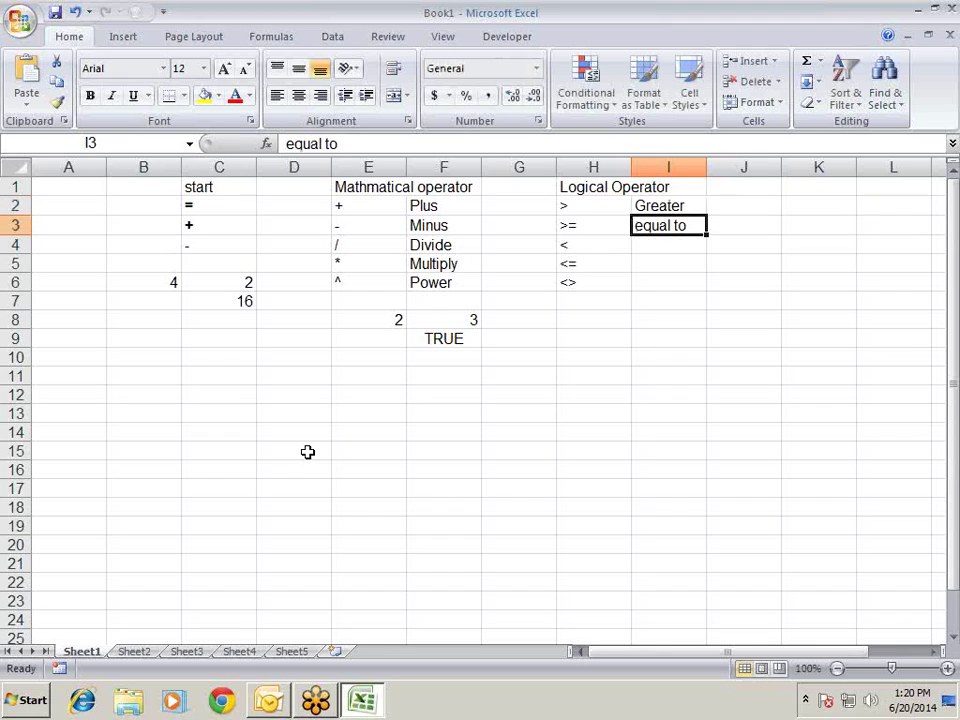
key(F2)
key(Home)
text(Gr)
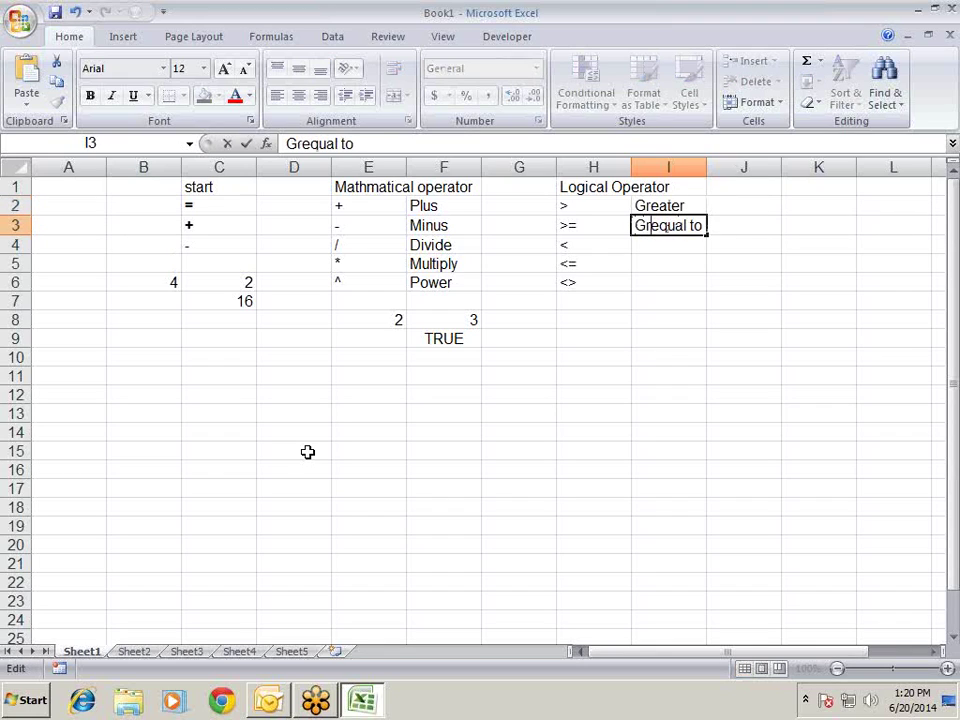
text(eater the)
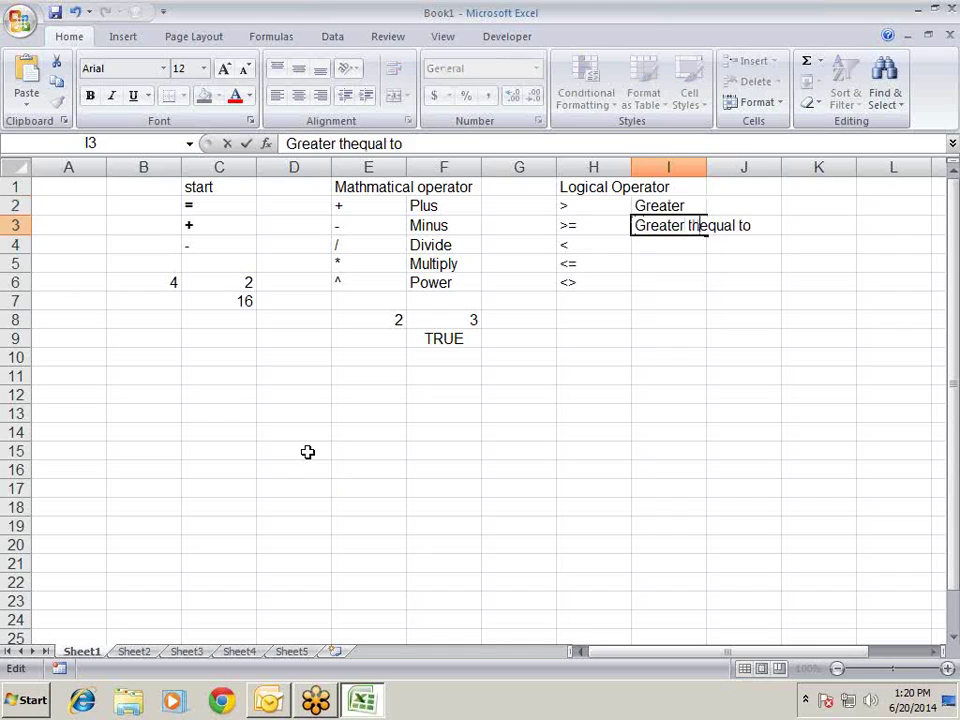
text(n e)
key(Return)
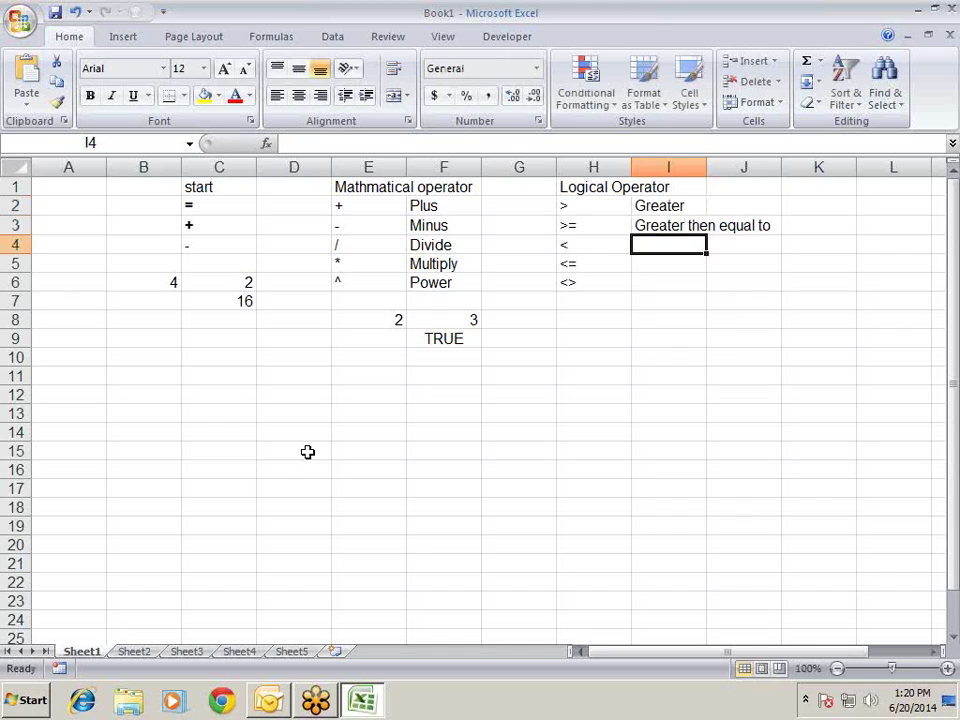
- Enter 'Less', 'Less then equal to' and 'Not Equal to' in I4 through I6
text(Leds)
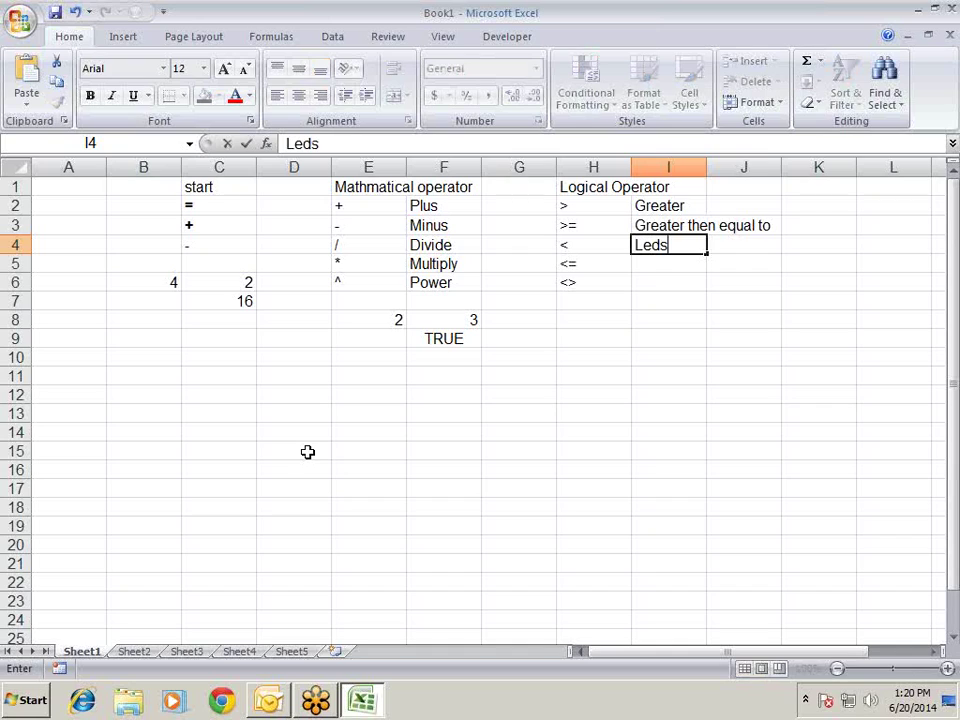
key(BackSpace)
key(BackSpace)
text(ss)
key(Return)
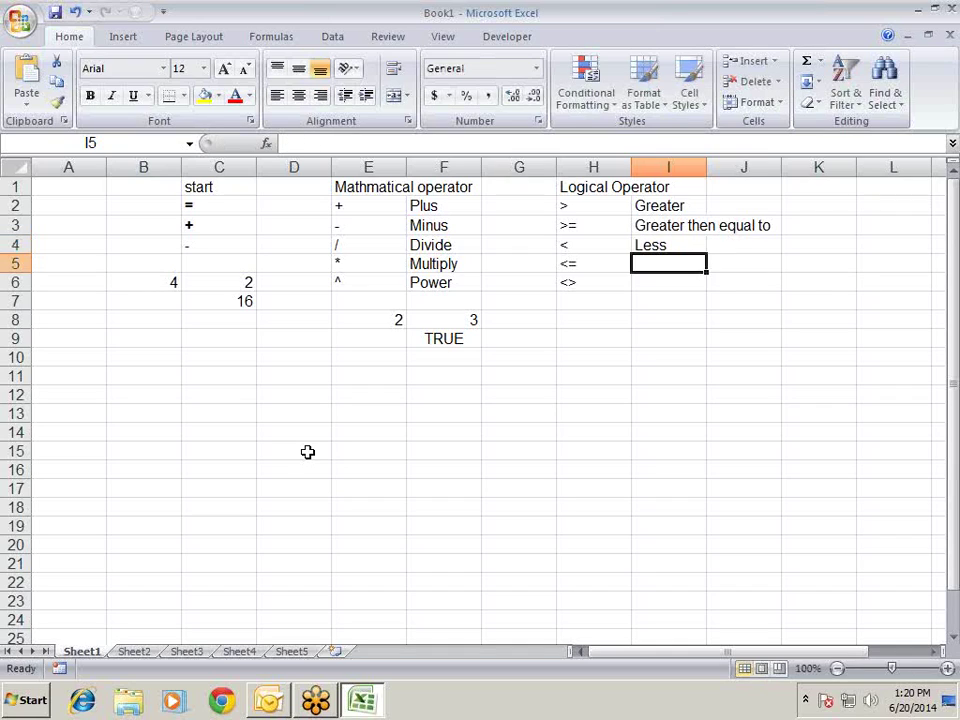
text(Le)
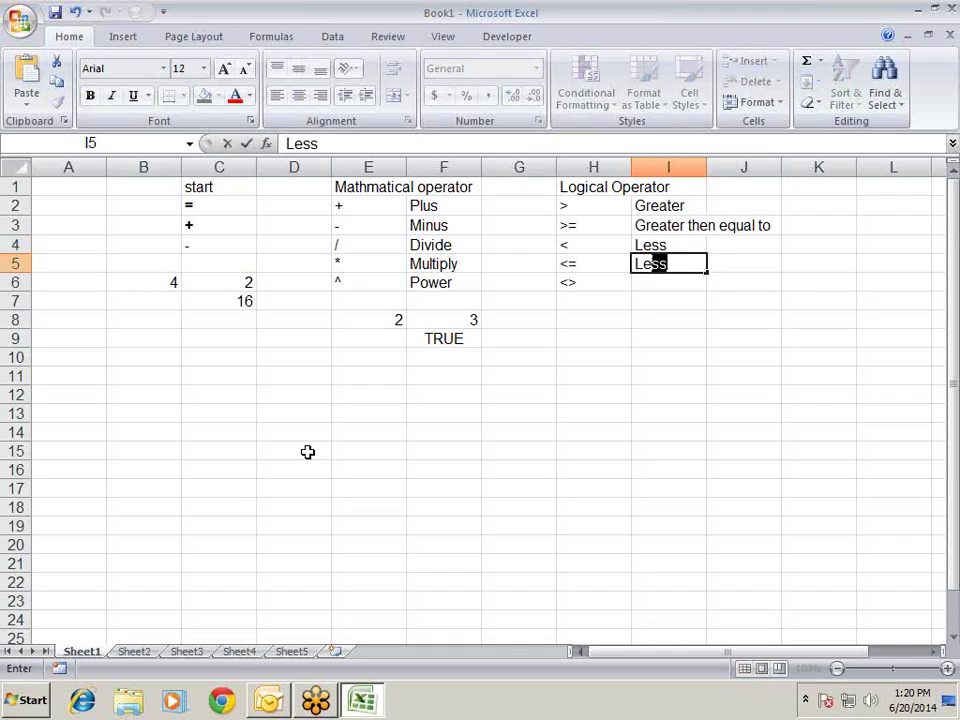
text(ss)
text( then equ)
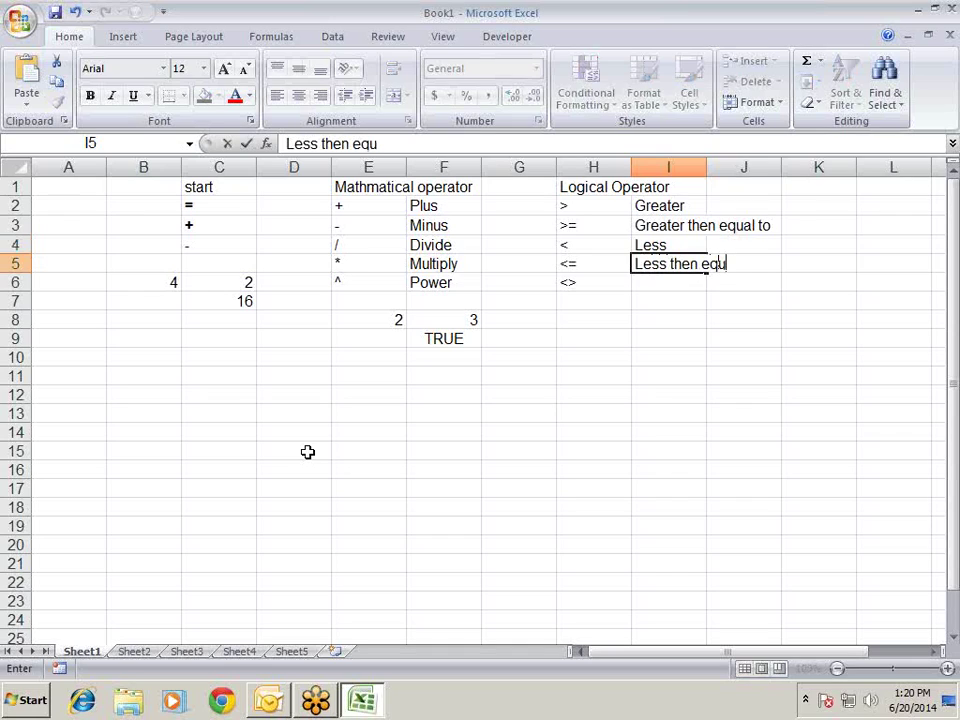
text(ai to)
key(Return)
text(No)
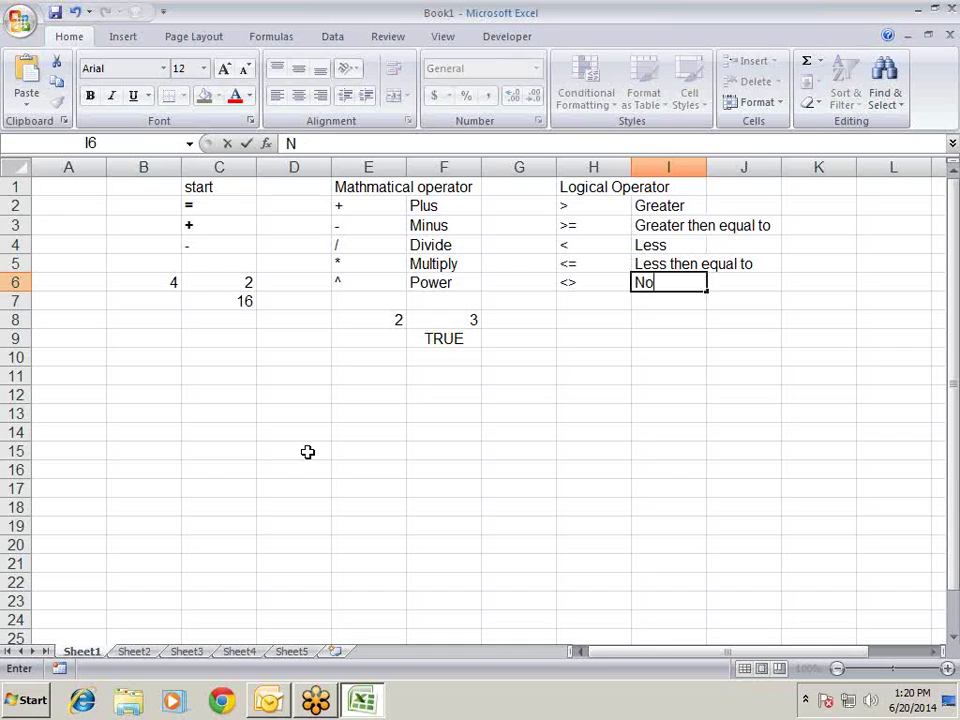
text(t Equal)
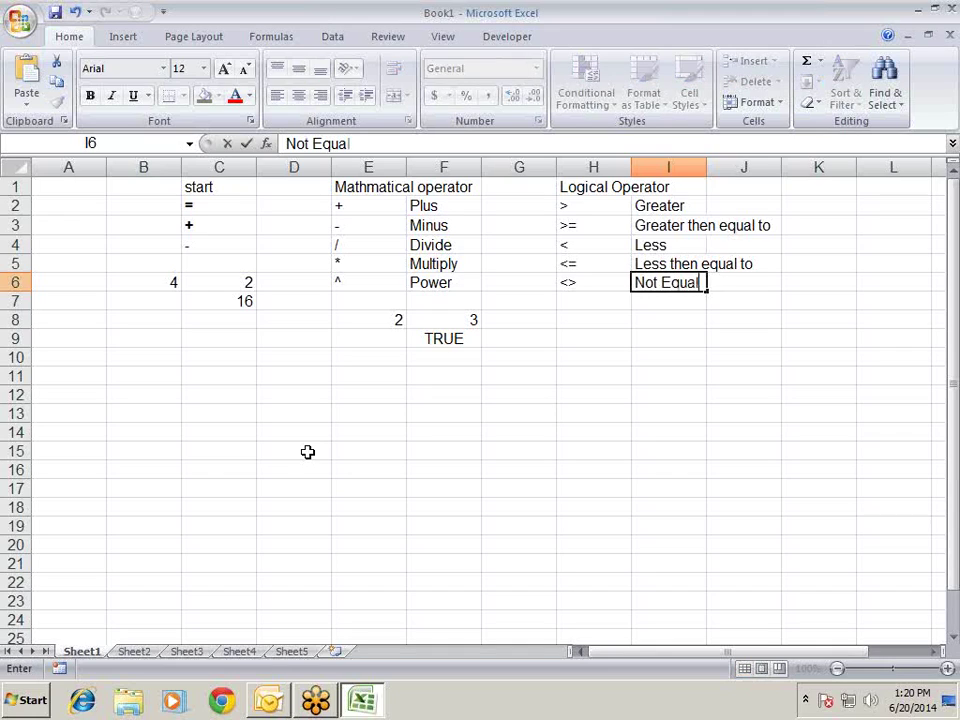
text( to)
key(Return)
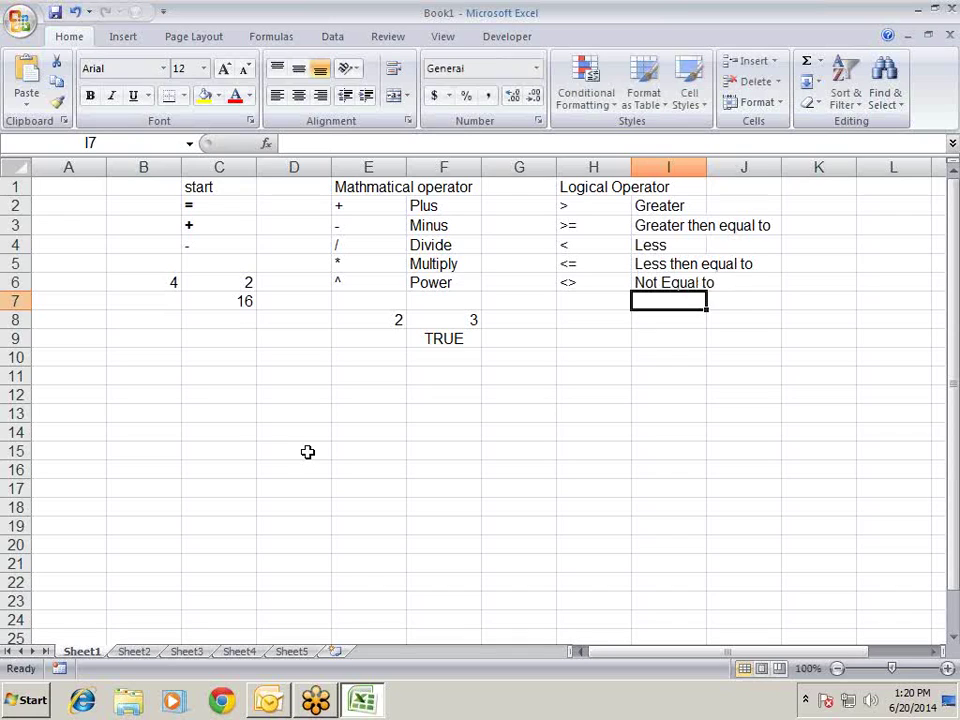
key(Up)
key(Up)
key(Up)
key(Up)
key(Up)
key(Up)
- Type the heading 'Concatenation' in K1
key(Right)
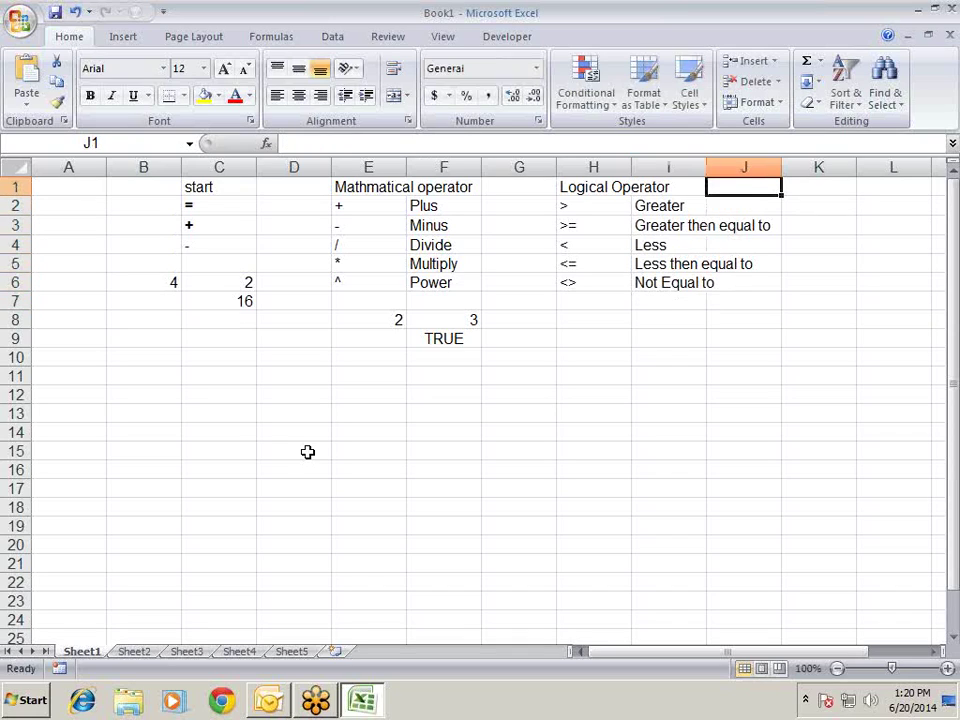
key(Right)
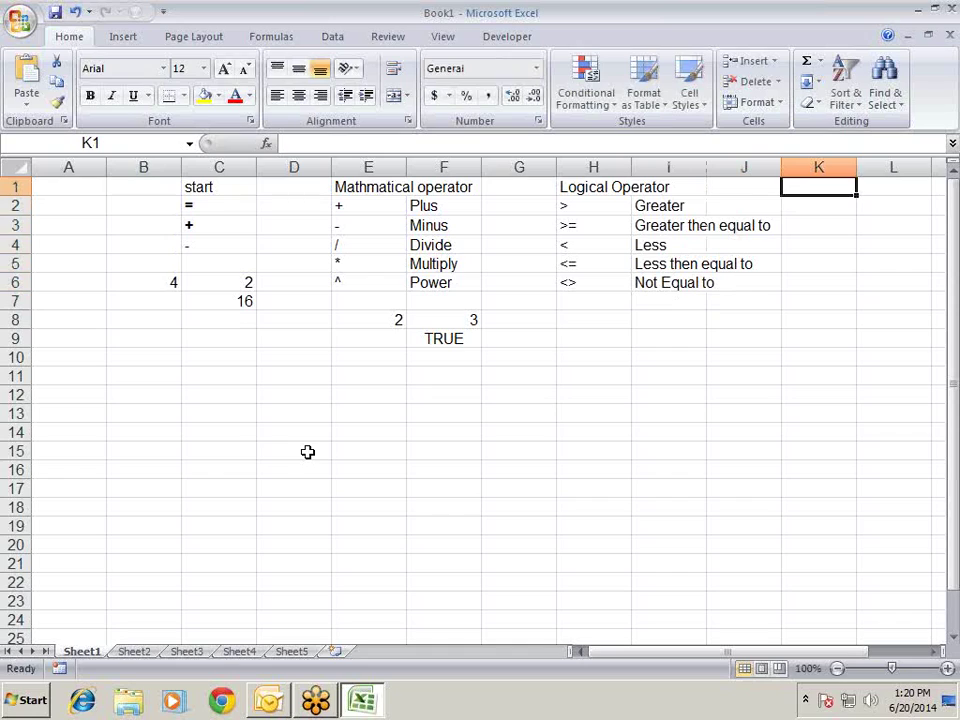
text(Con)
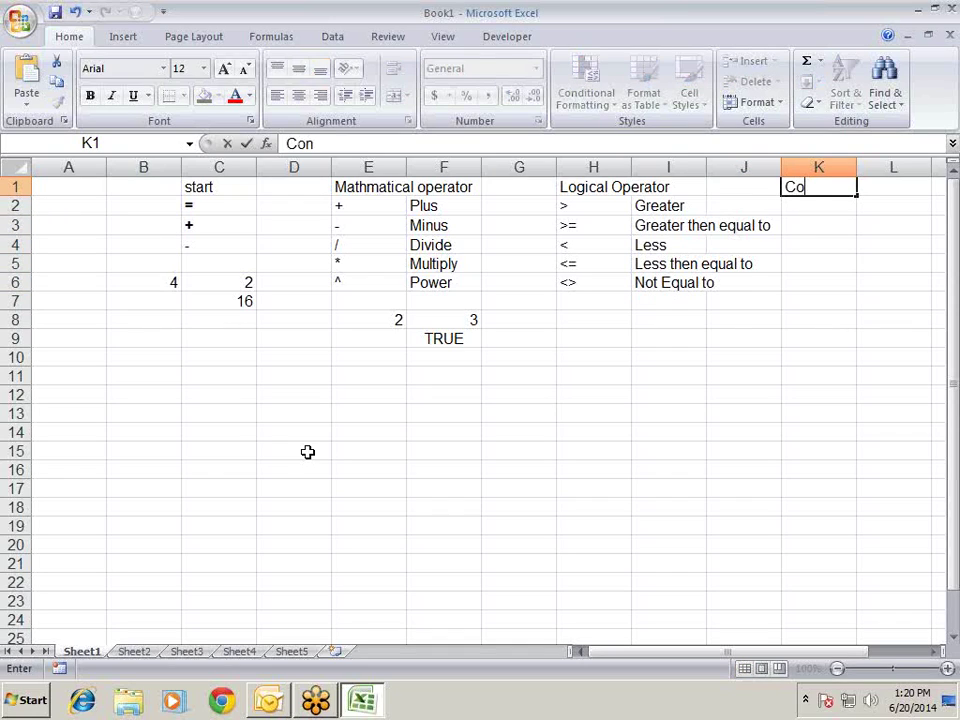
text(t)
key(BackSpace)
text(cat)
text(enati)
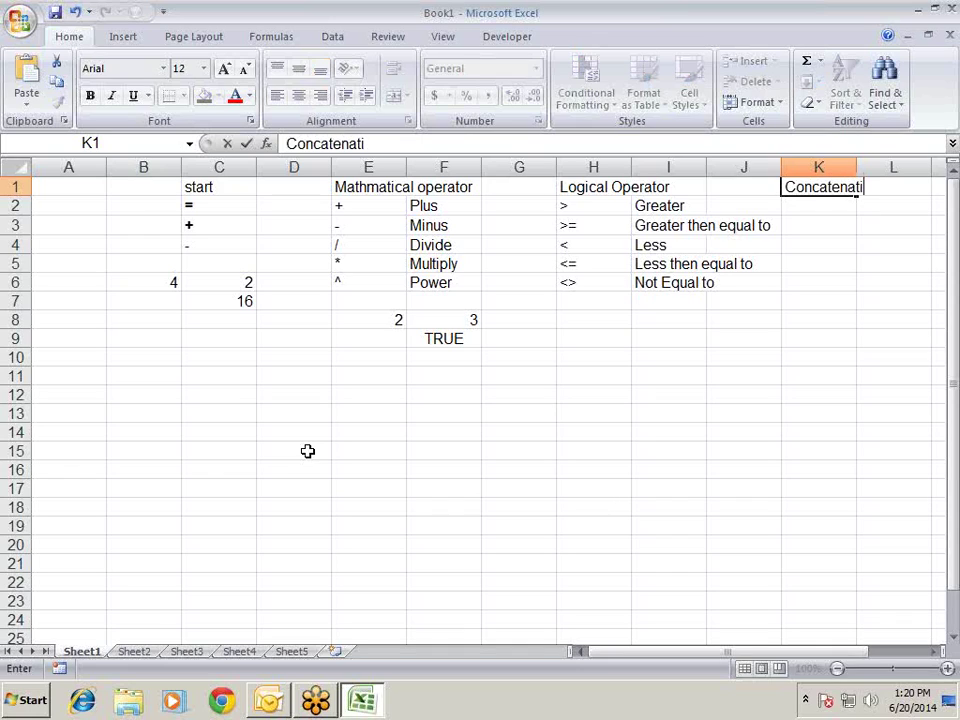
text(on)
key(Return)
- Enter '&' in K2 and the label 'Concatenate' in L2
key(Right)
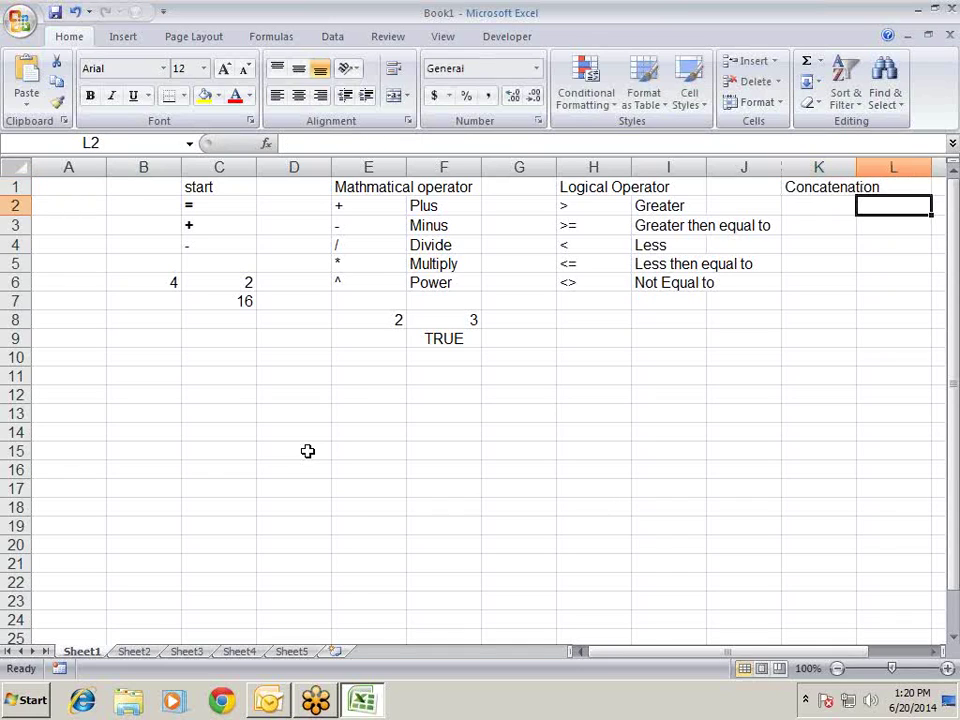
key(Right)
key(Left)
key(Left)
text(&)
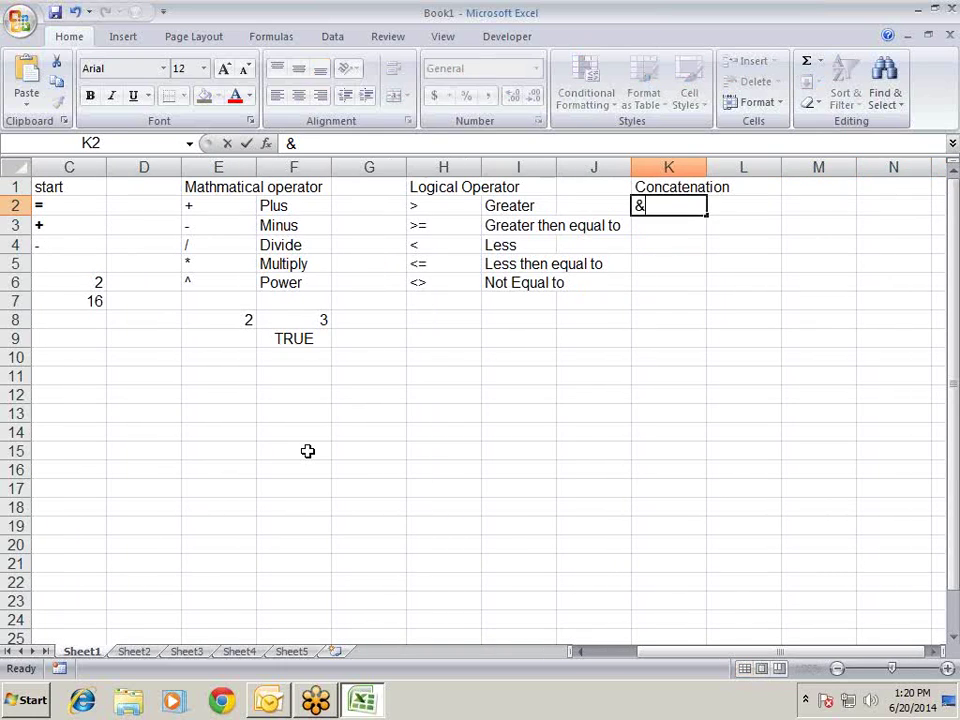
key(Right)
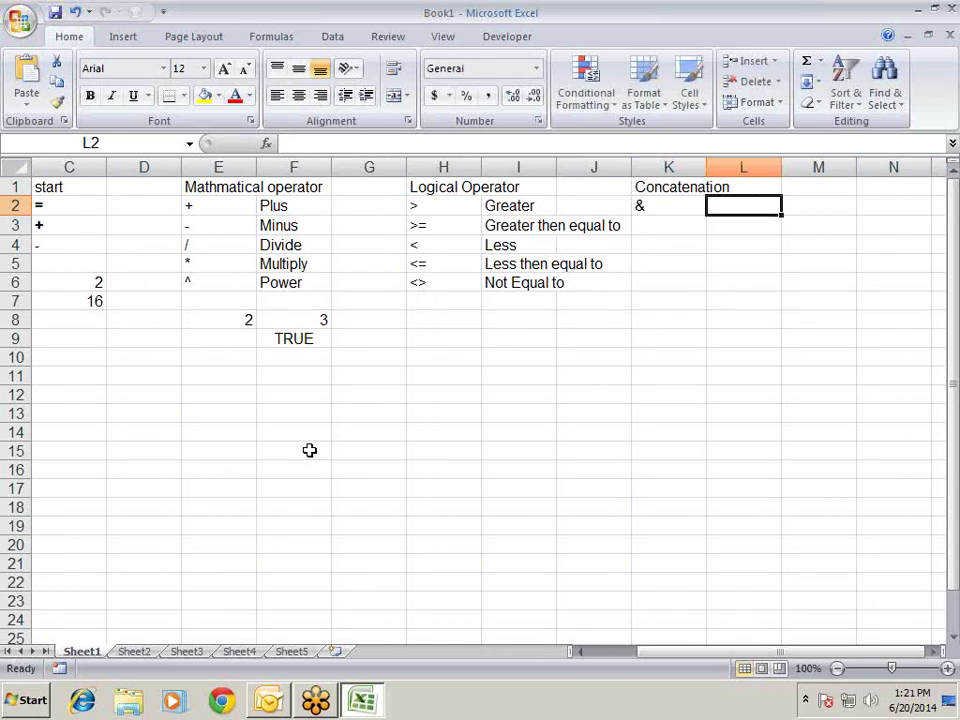
text(Con)
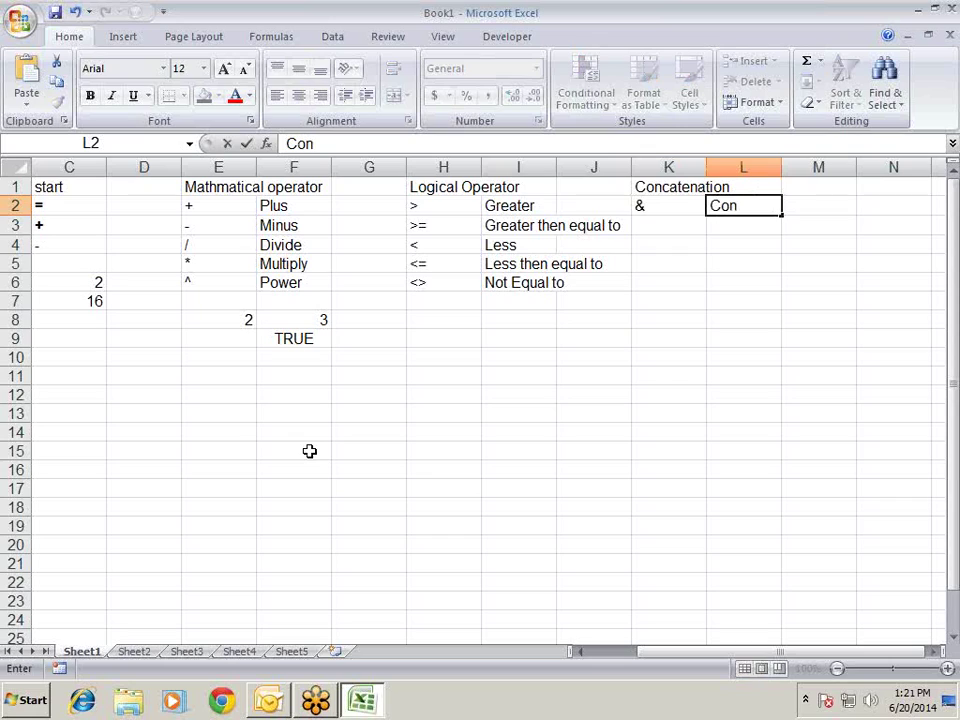
text(catena)
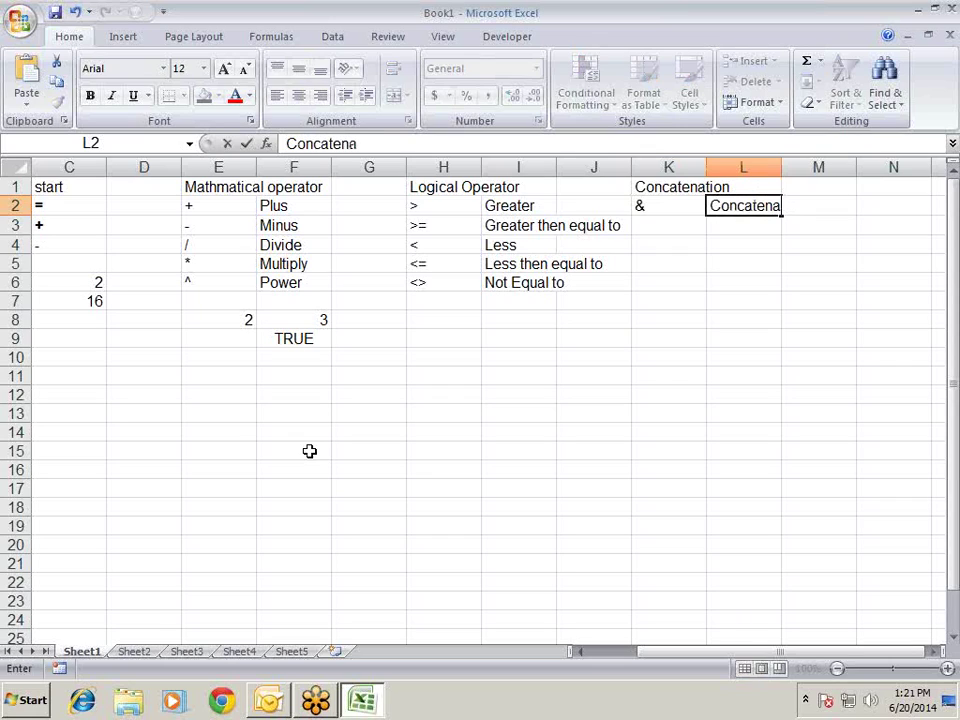
text(te)
key(Return)
key(Down)
key(Down)
key(Down)
key(Down)
key(Down)
- Enter a first name in I8 and a surname in J8
key(Left)
key(Left)
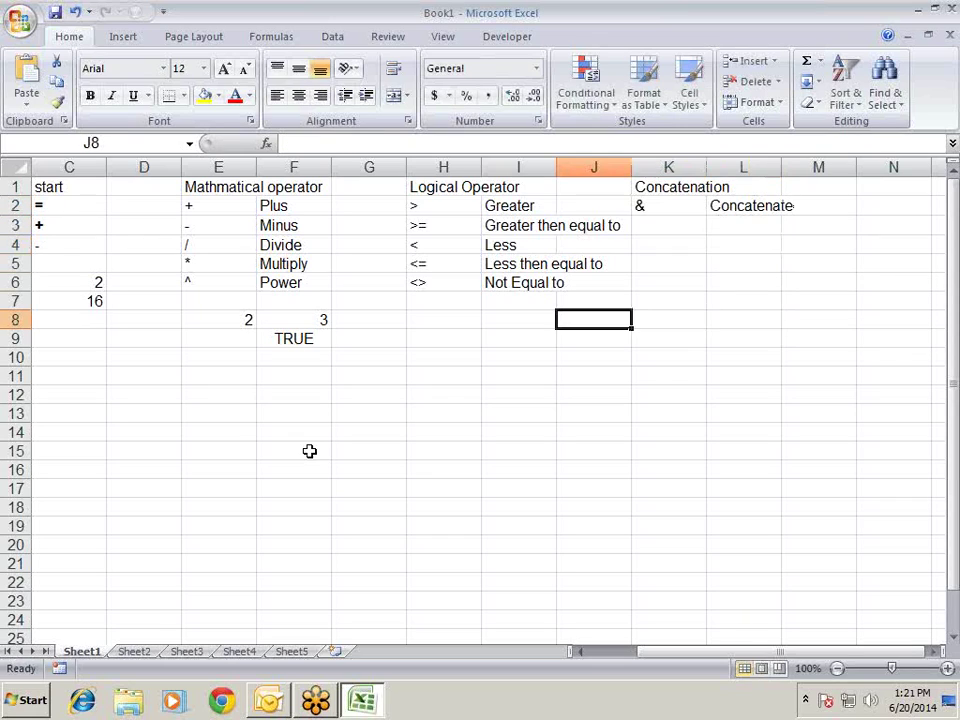
key(Left)
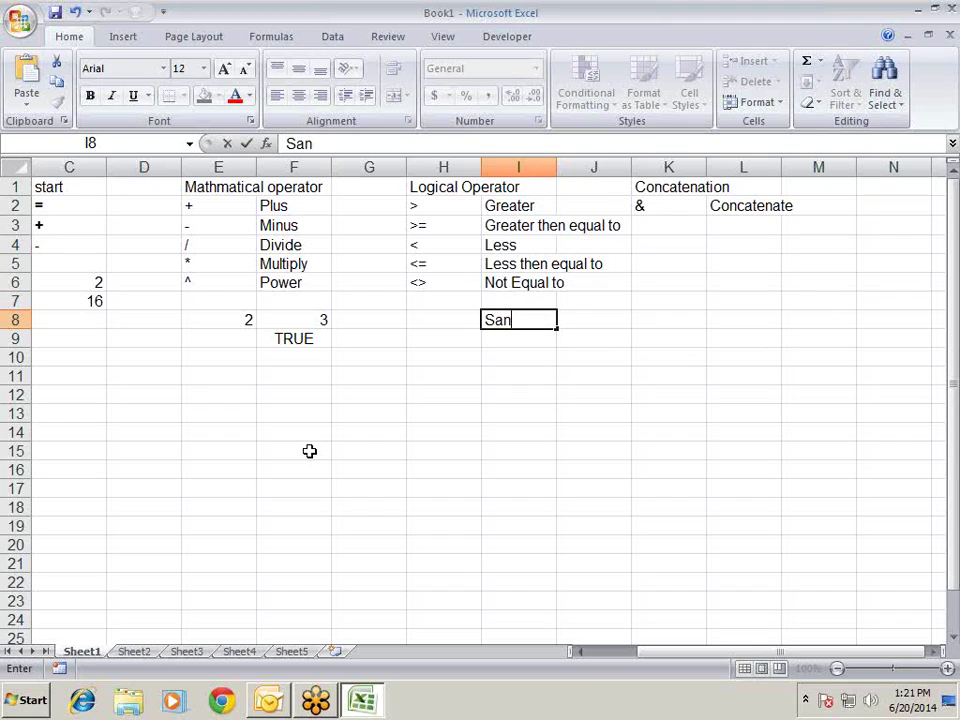
key(Tab)
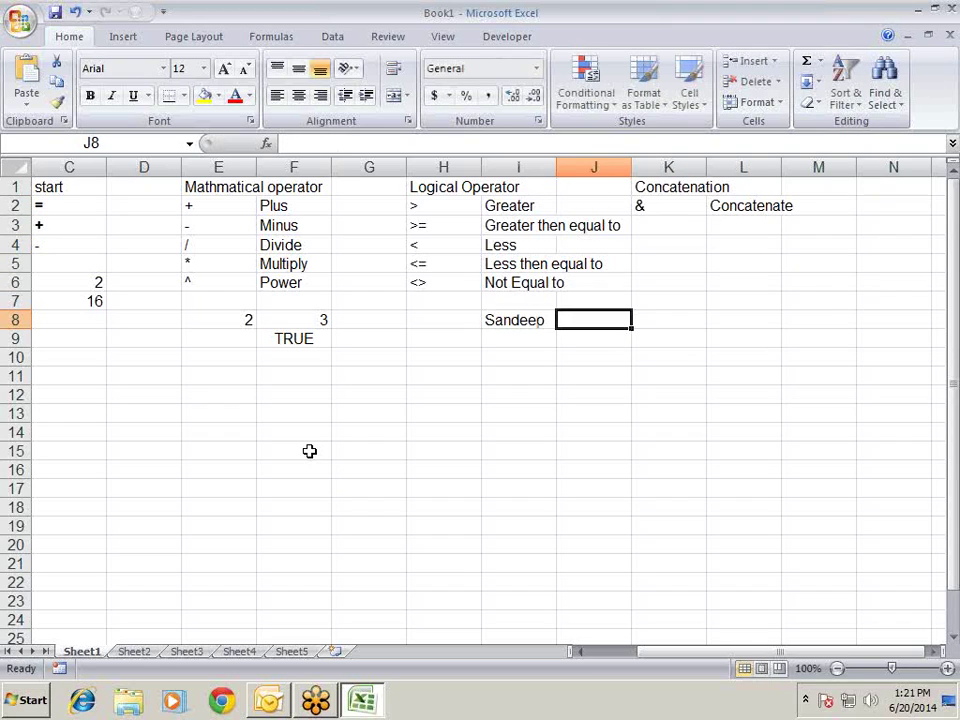
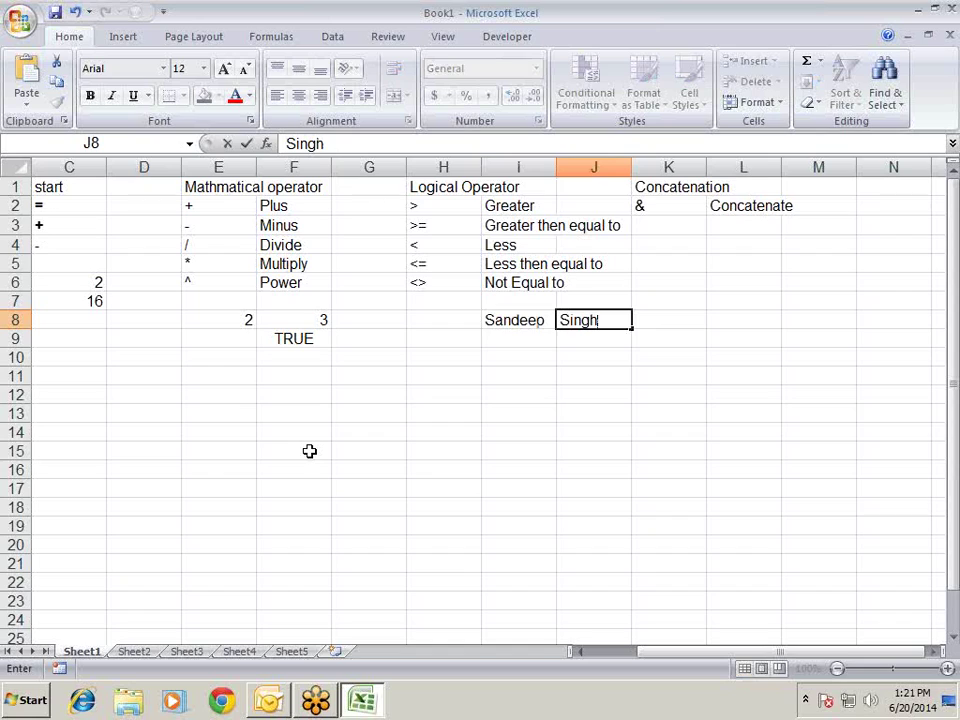
key(Return)
- Join the two names without a space in K8 using =I8&J8
key(Up)
key(Right)
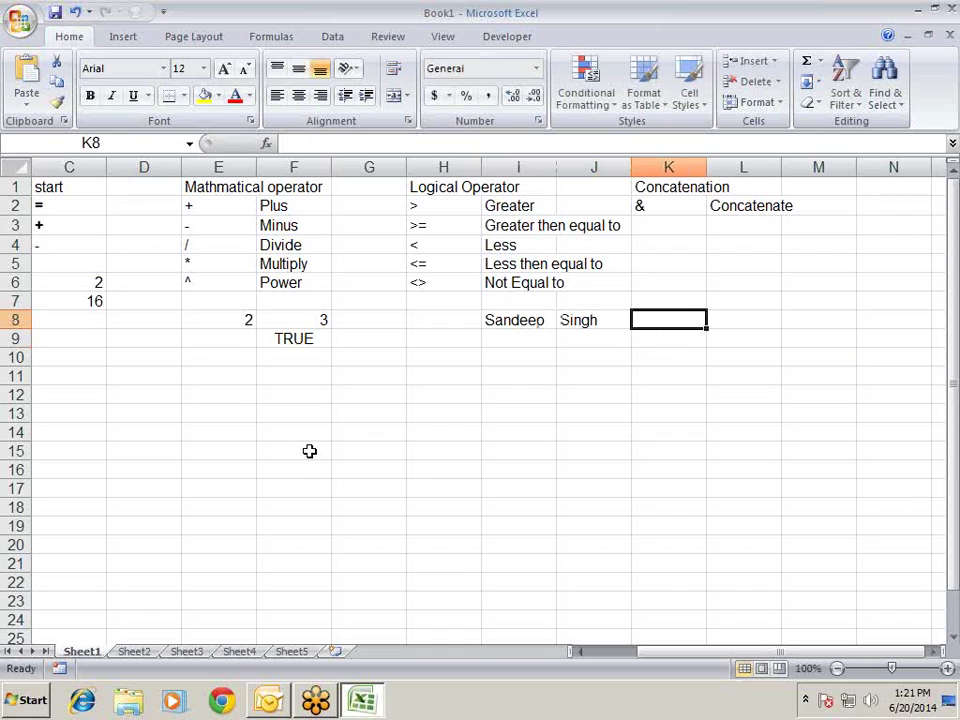
text(=)
key(Left)
key(Left)
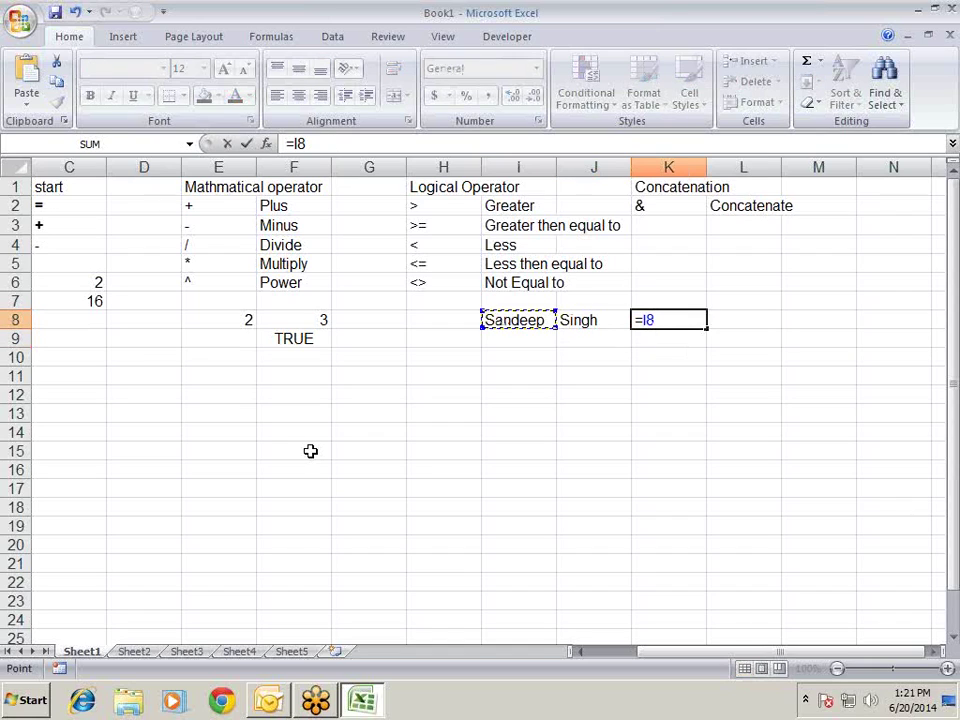
text(&)
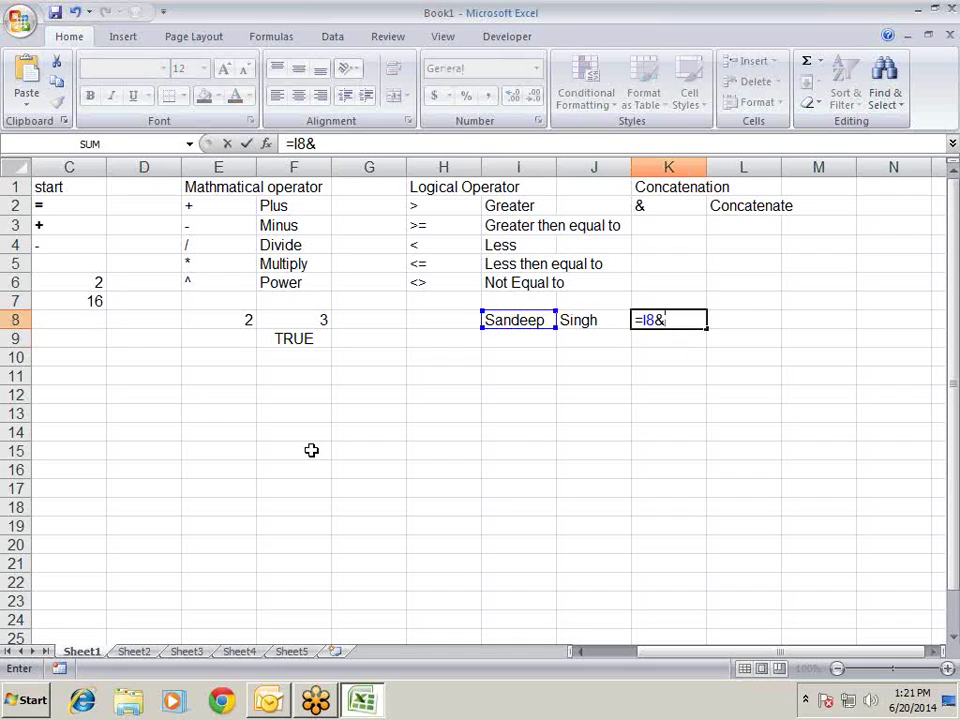
key(Left)
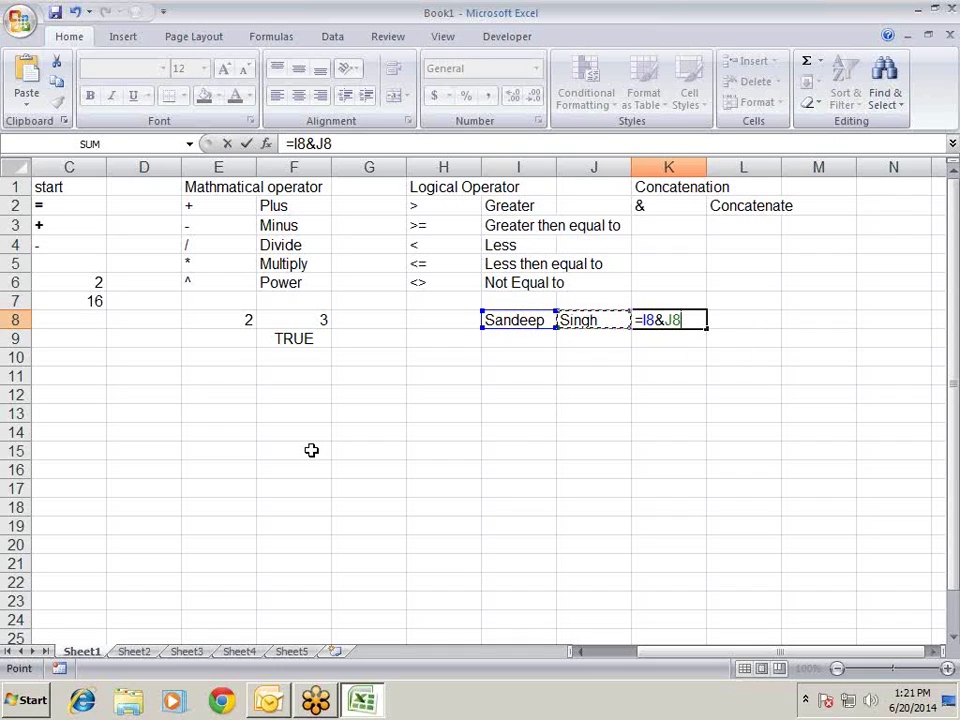
key(Return)
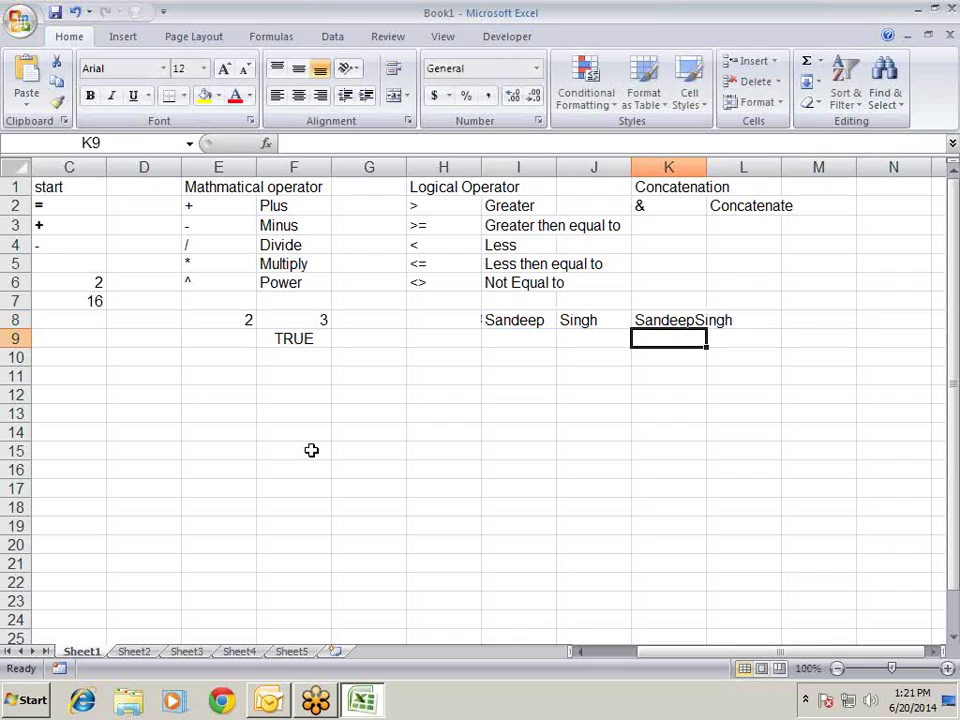
key(Up)
key(Left)
key(Left)
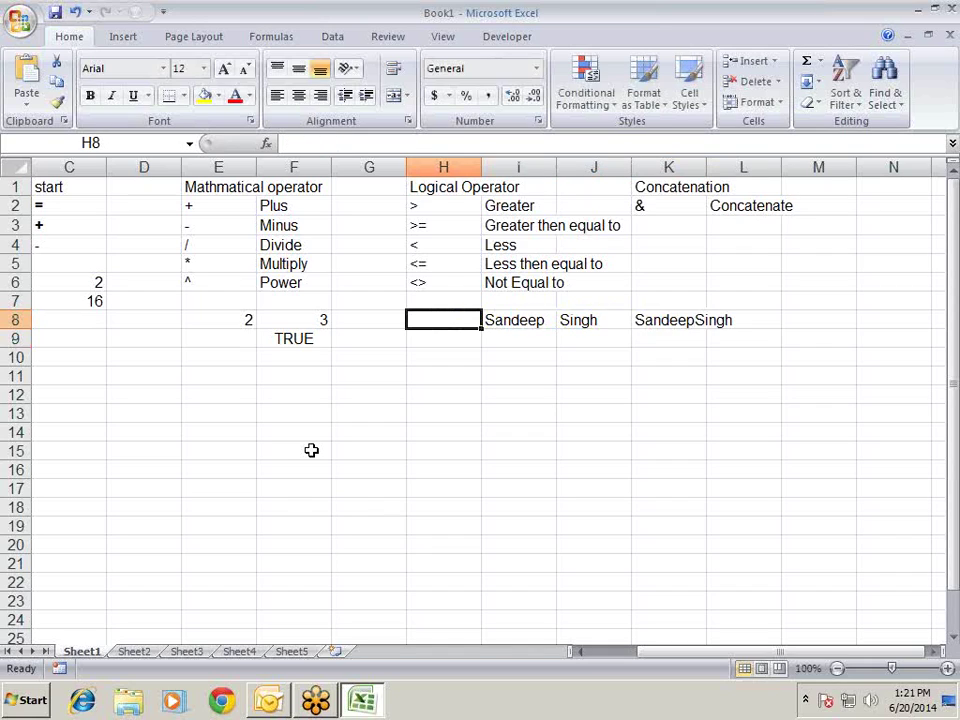
- Type 'Mr.' in H8 and add H8 to the front of K8's joining formula
text(Mr.)
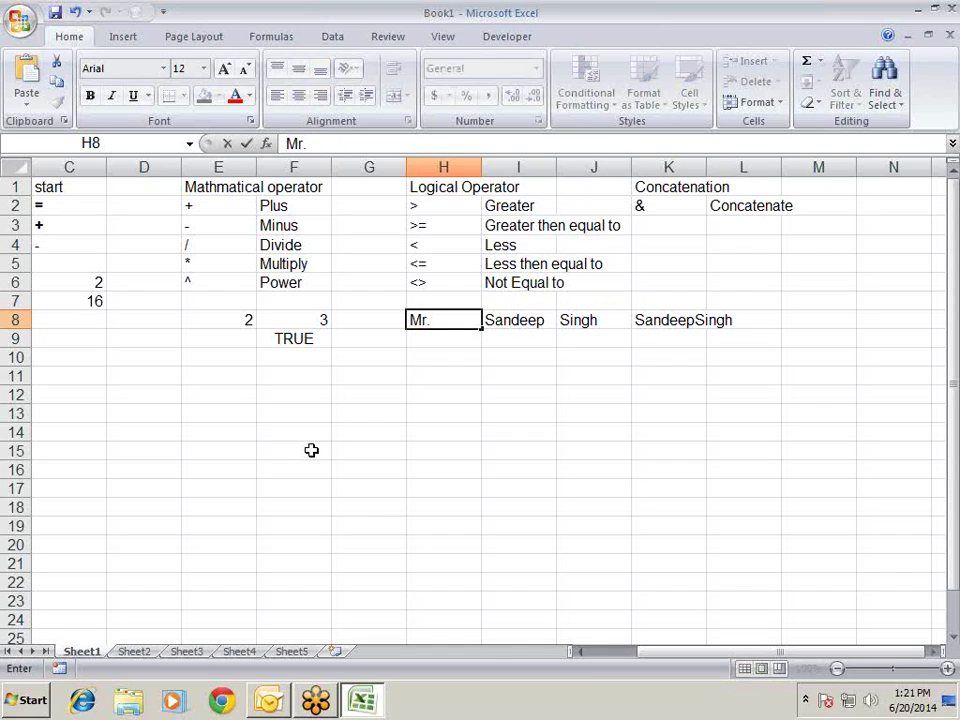
key(ctrl+Return)
key(Right)
key(Right)
key(Right)
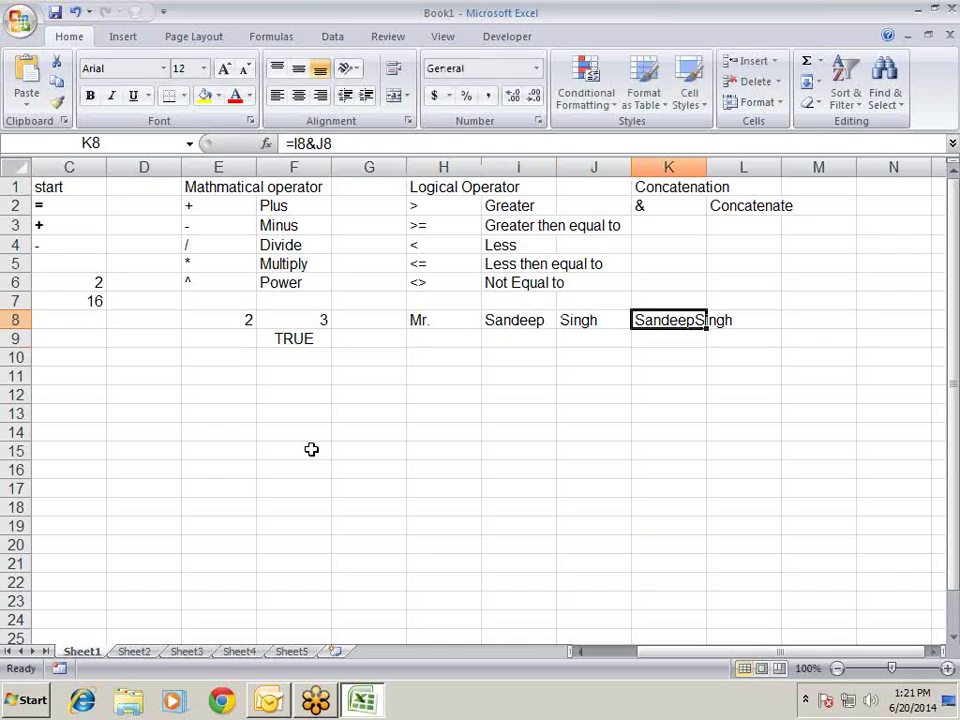
key(F2)
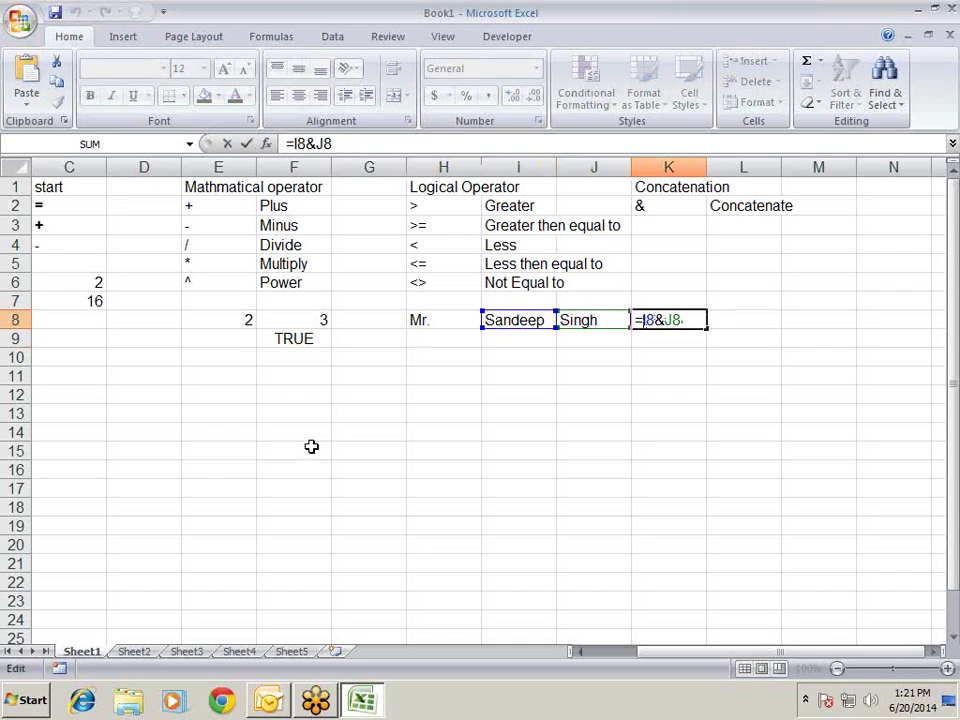
click(420, 318)
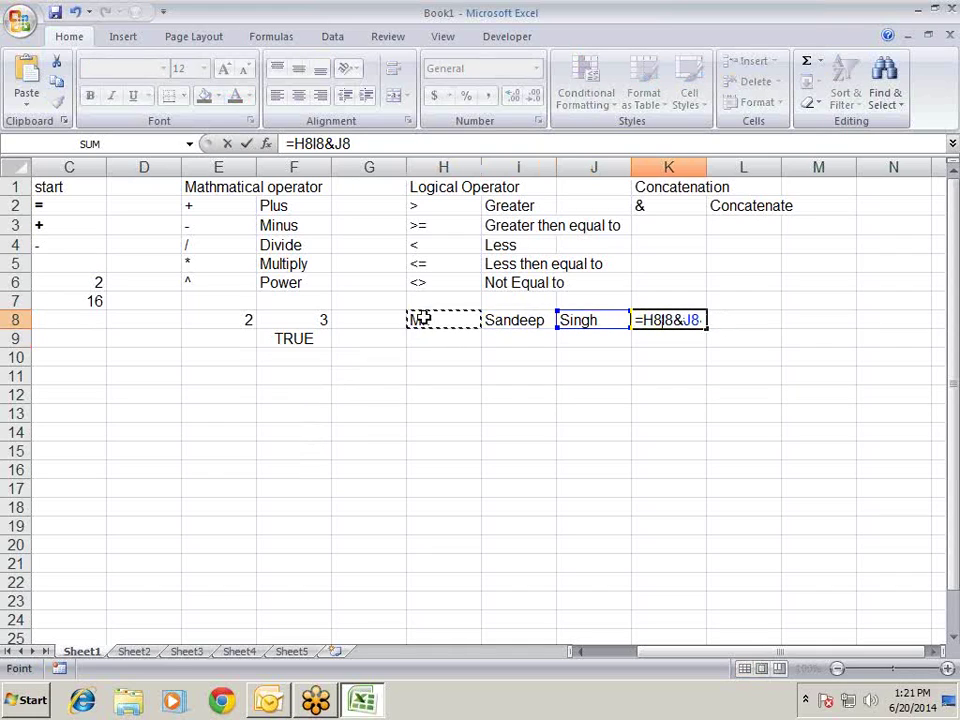
text(&)
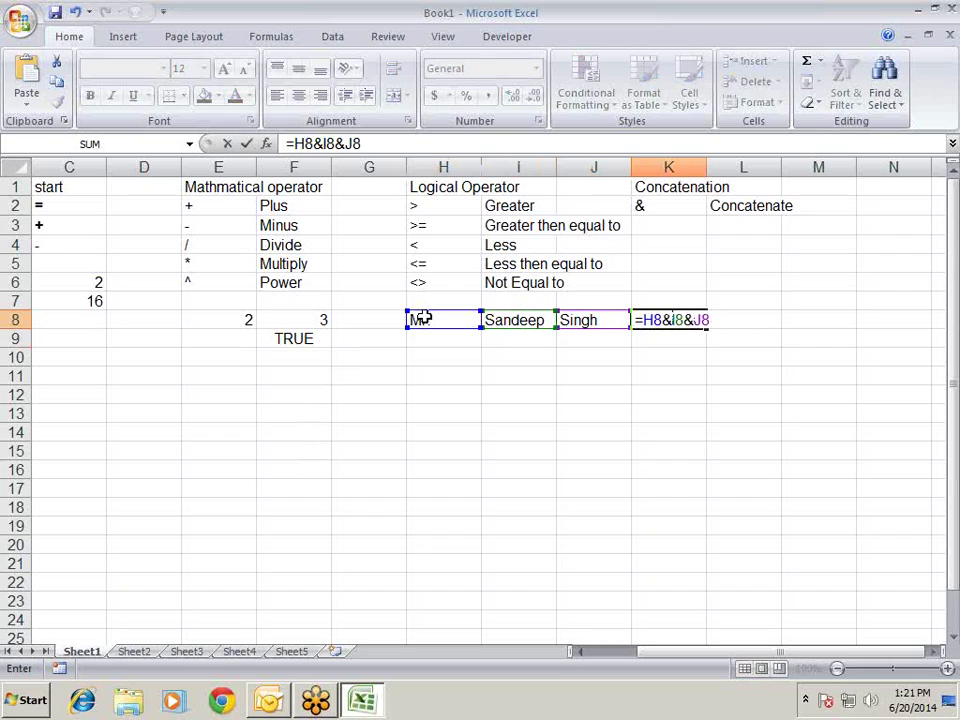
key(Return)
- Insert " " separators so K8 becomes =H8&" "&I8&" "&J8
key(Up)
key(F2)
text(" ")
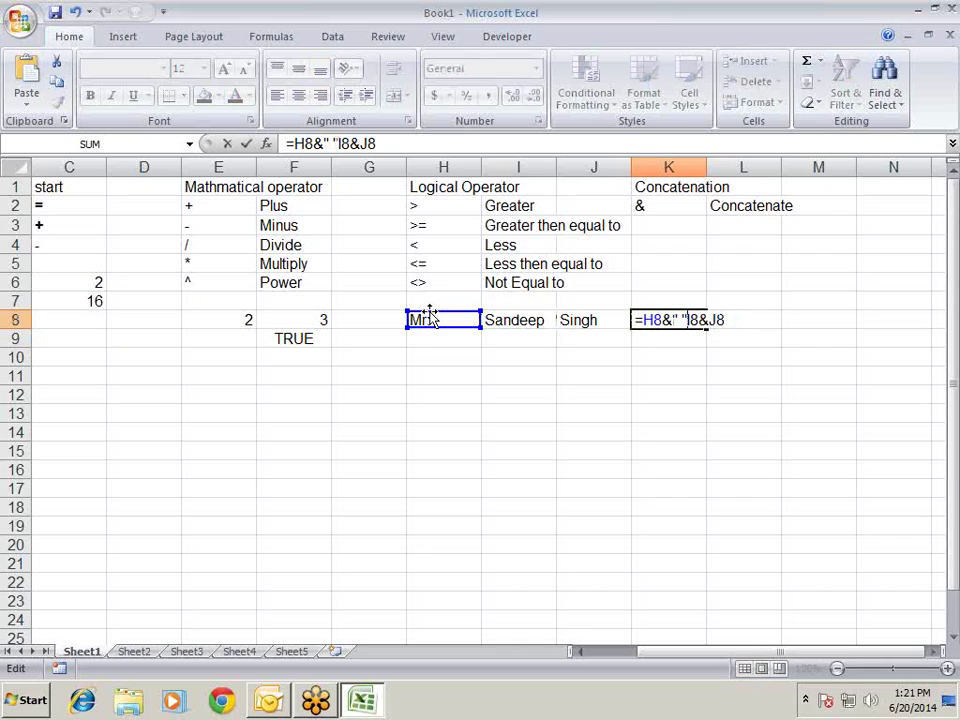
text(&I8)
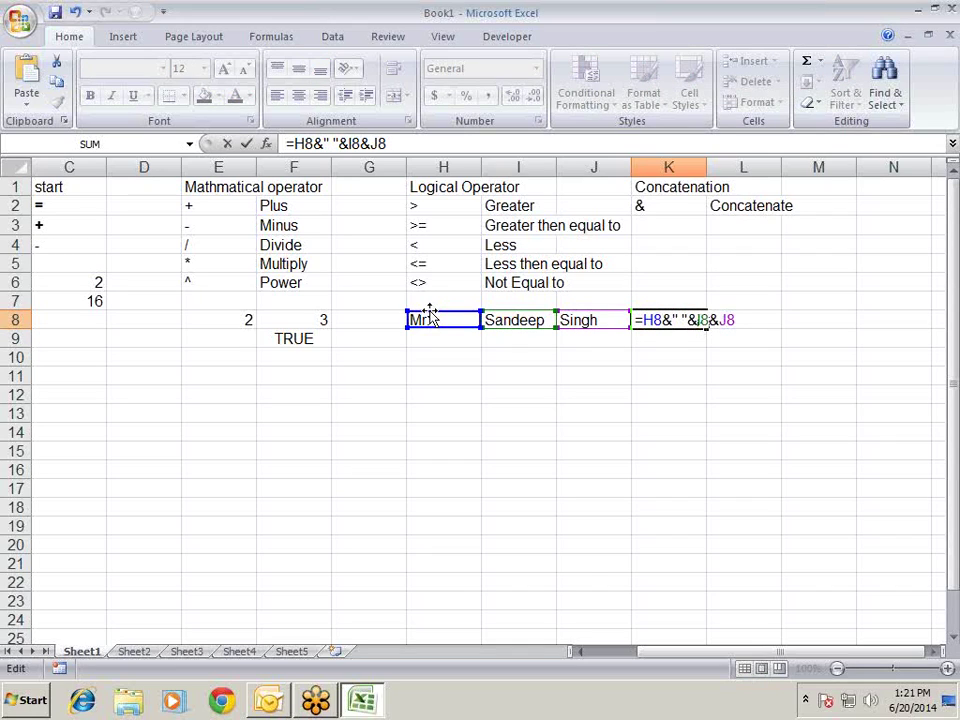
text(&)
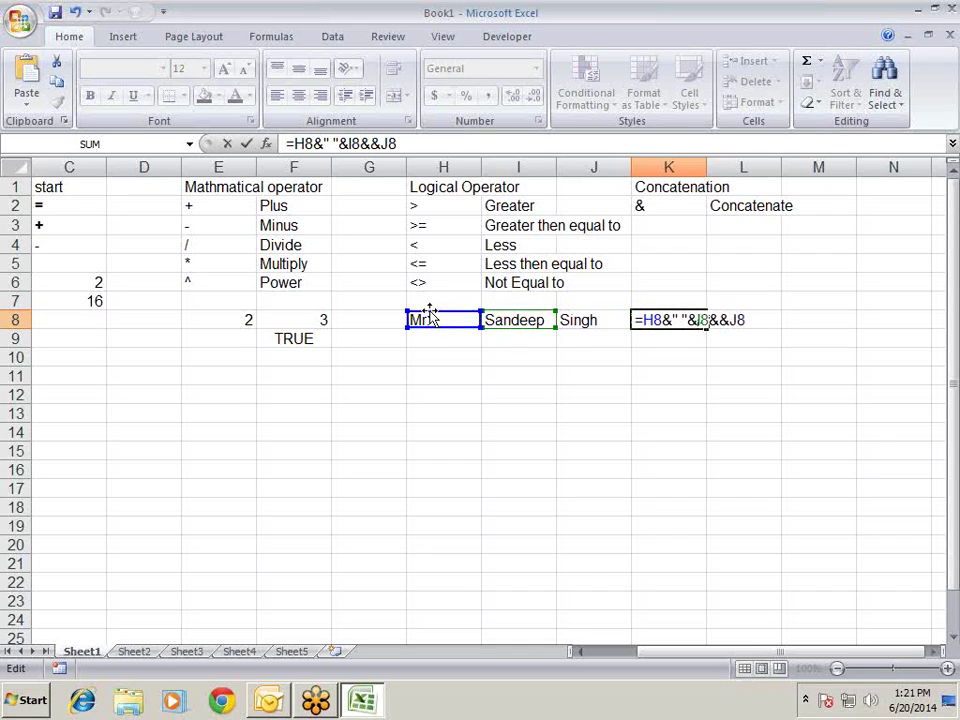
text(" ")
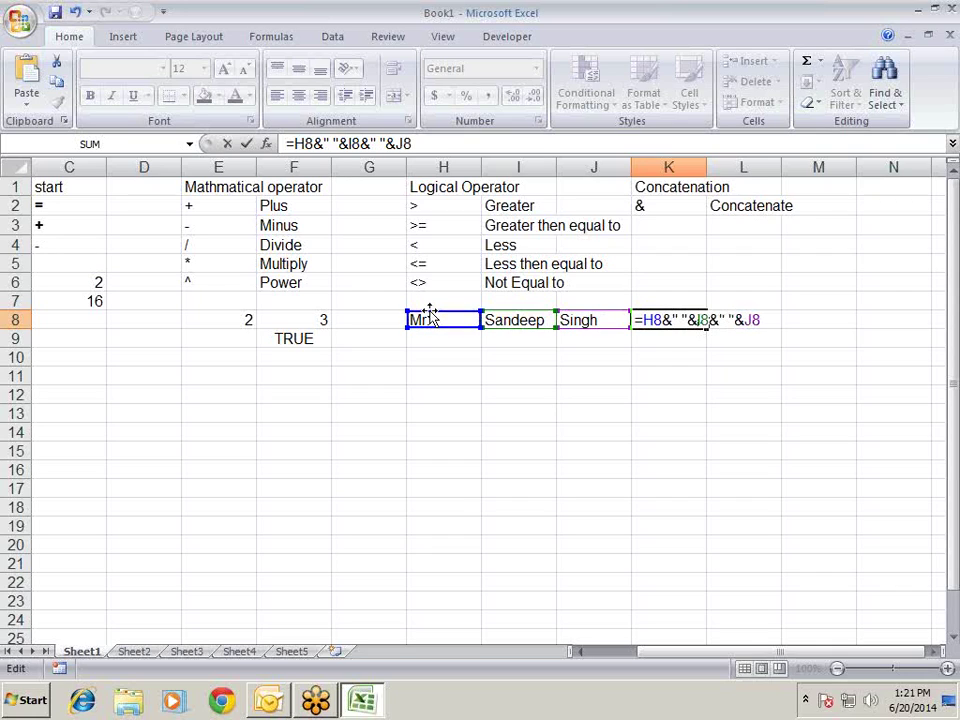
key(Return)
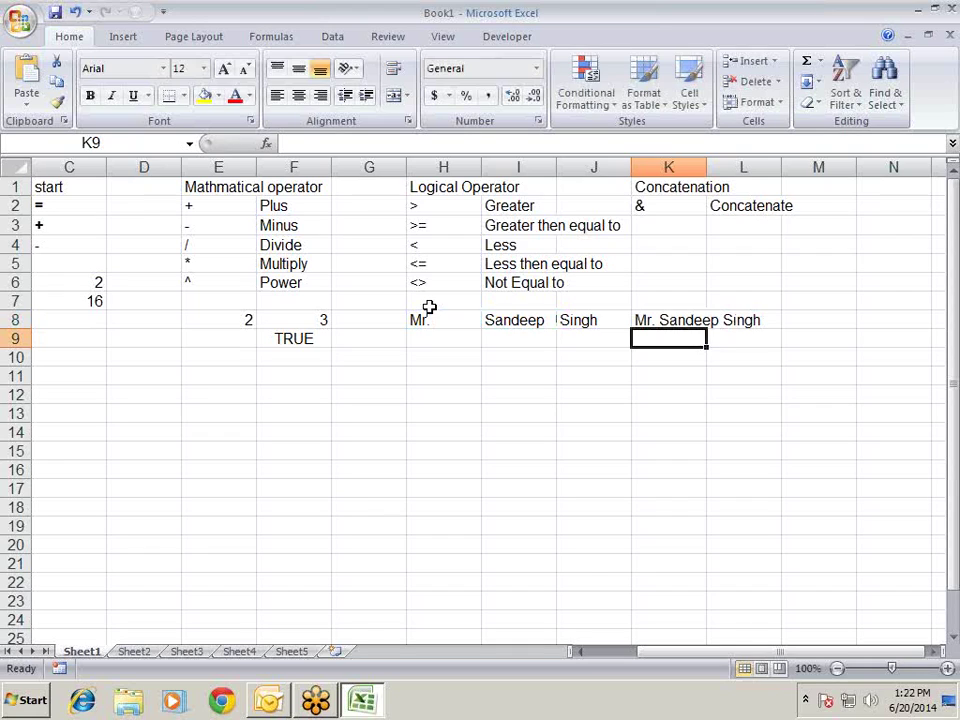
- Enter =CONCATENATE(H8,I8,J8) in K9
text(=con)
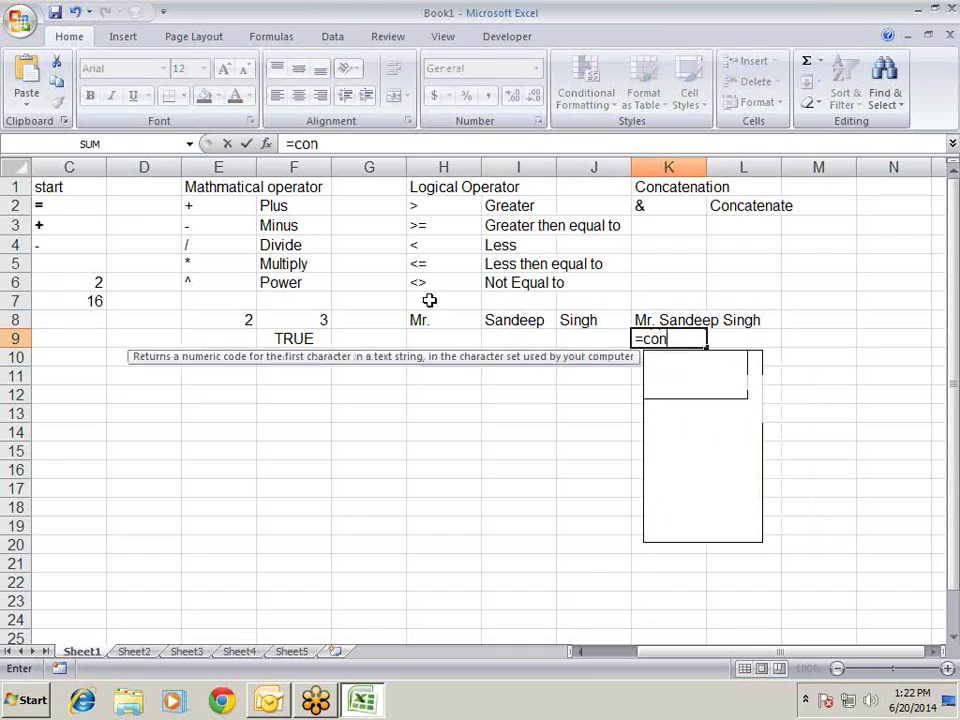
key(Tab)
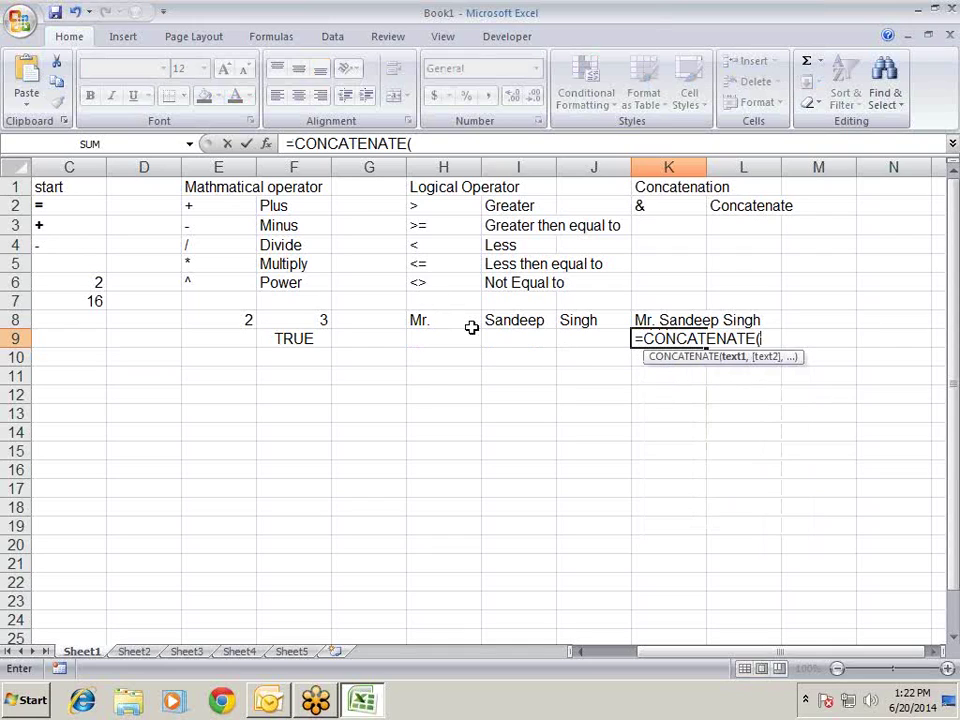
click(454, 318)
text(,)
click(495, 319)
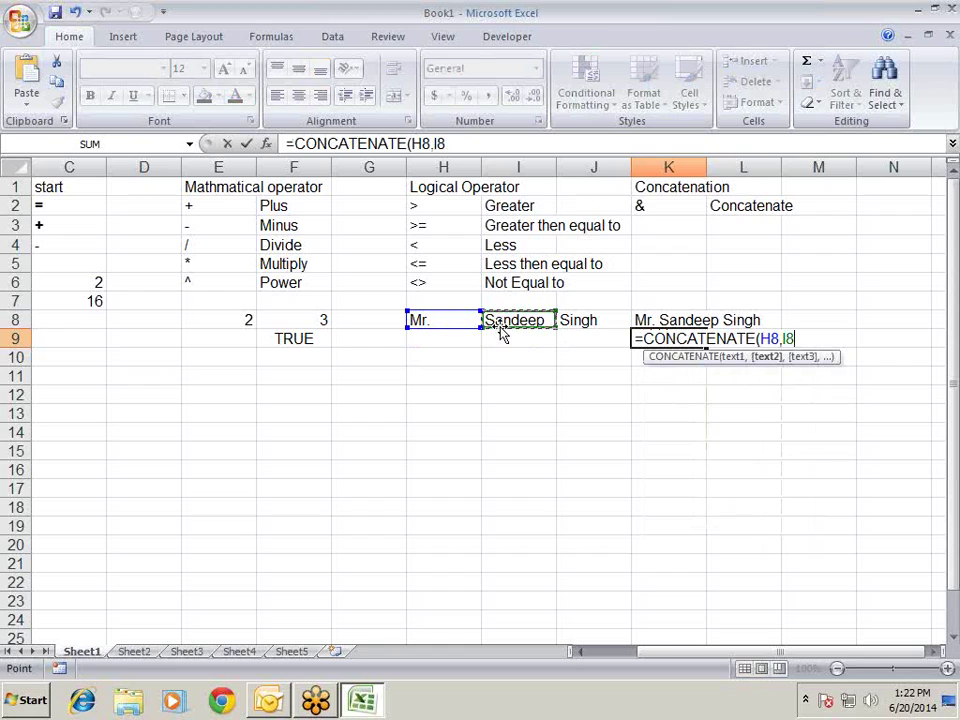
text(,)
click(587, 317)
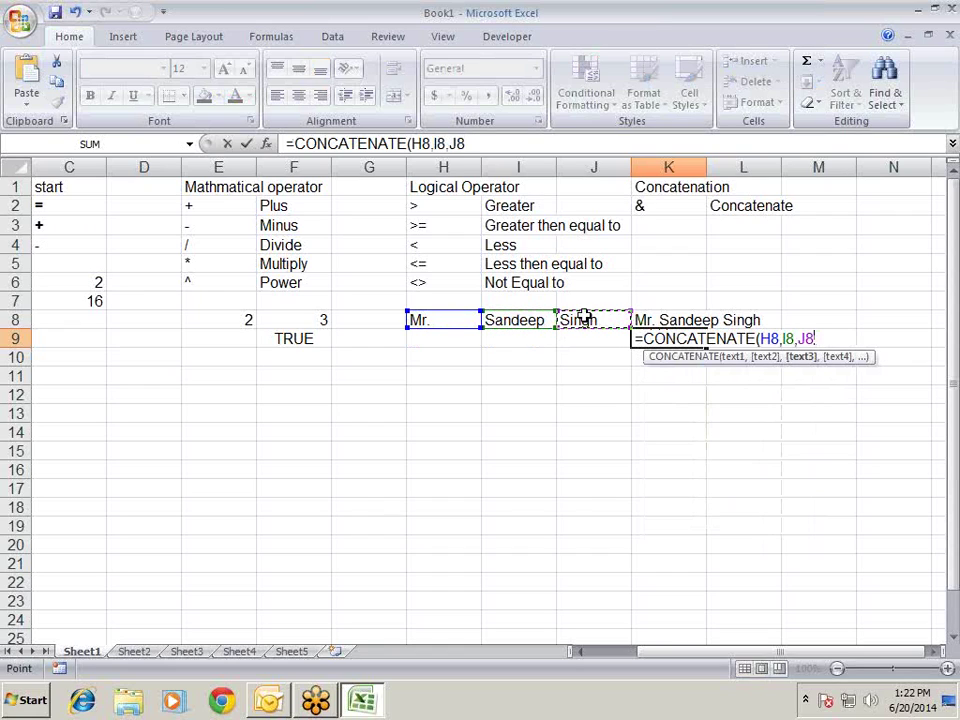
key(Return)
- Add " " arguments so K9 reads =CONCATENATE(H8," ",I8," ",J8)
key(Up)
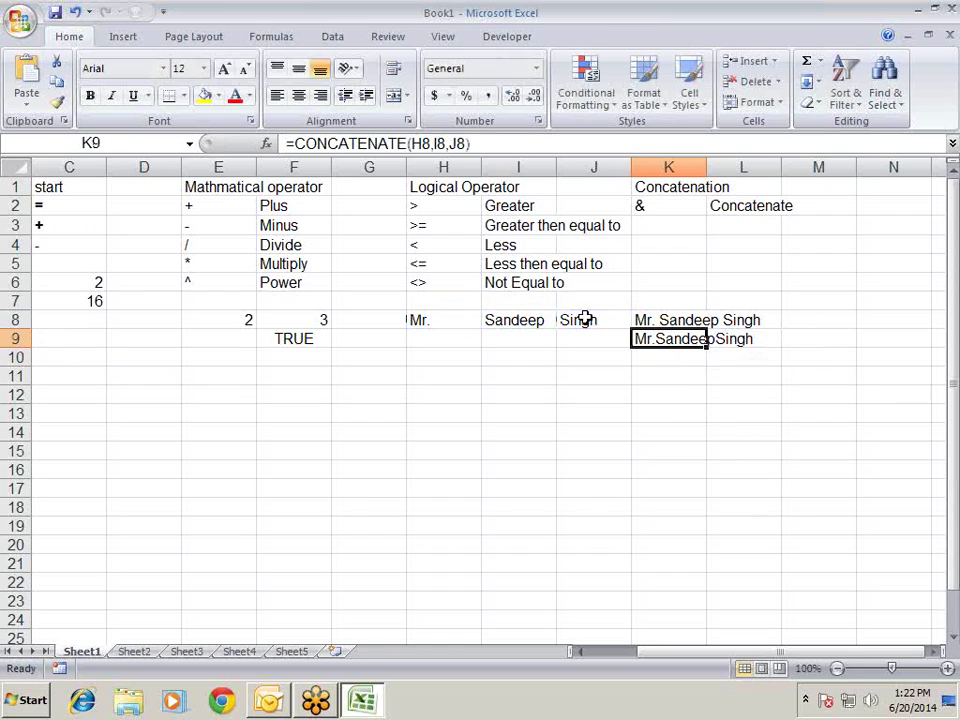
key(F2)
key(Left)
key(Left)
key(Left)
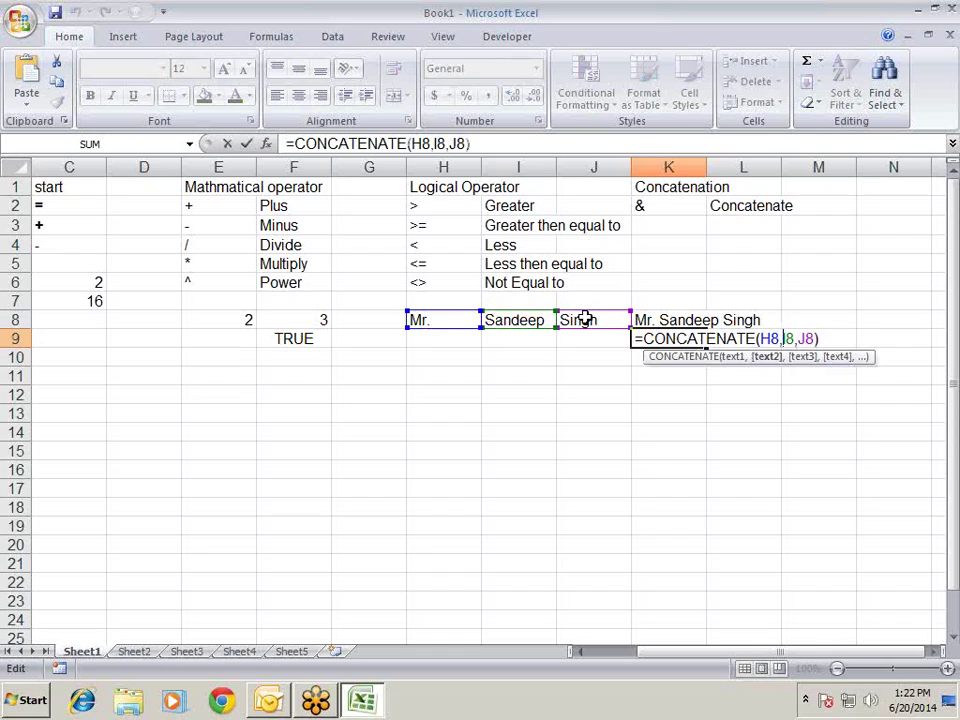
text(" ")
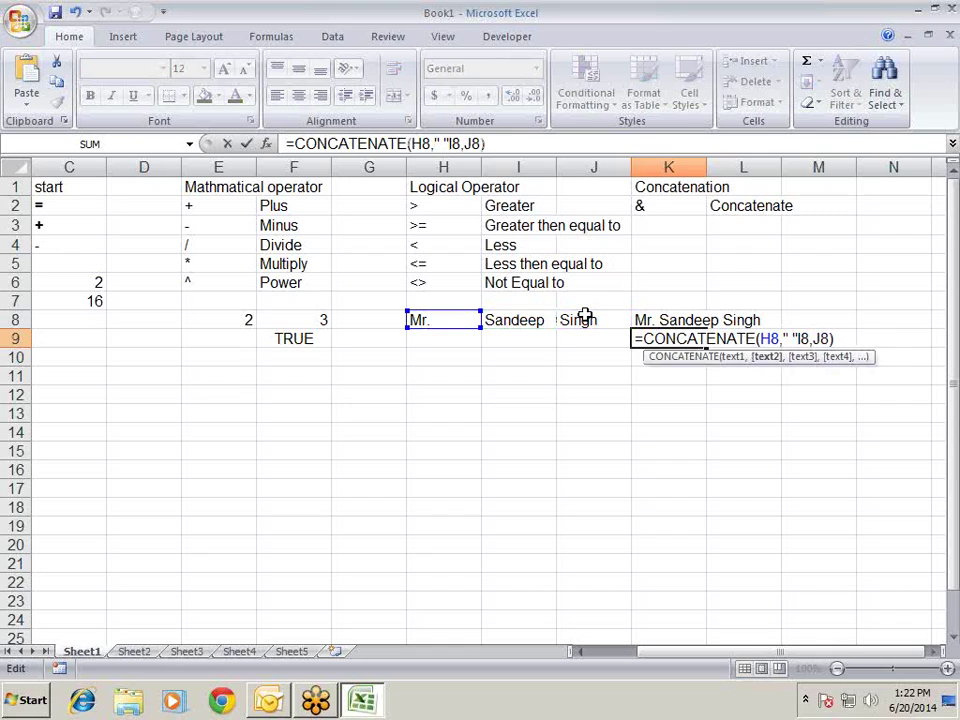
text(,)
key(Right)
key(Right)
key(Right)
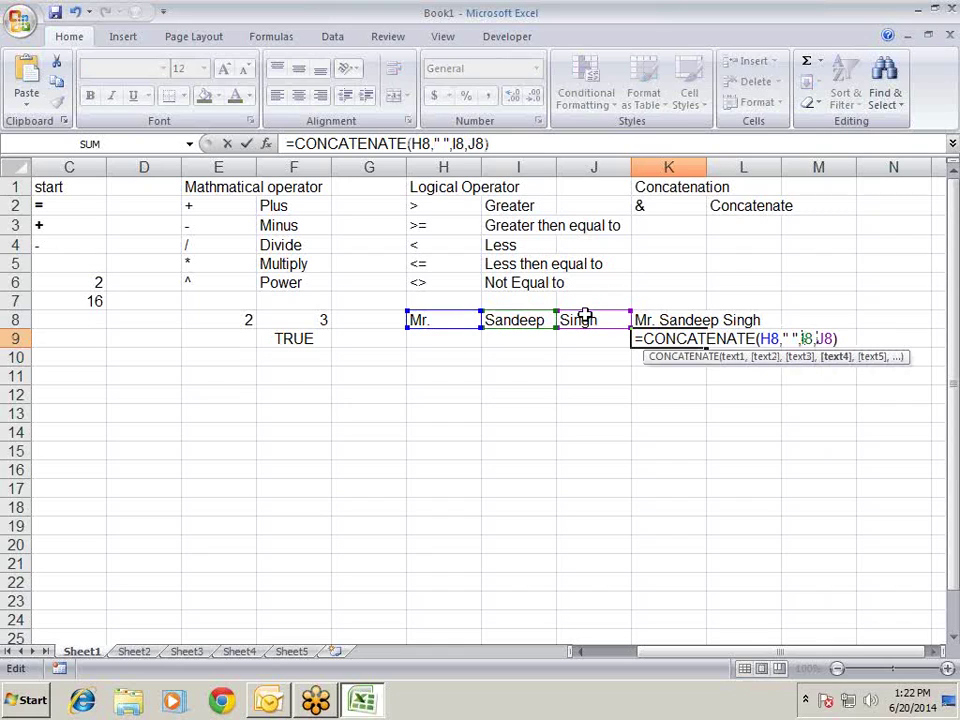
text(")
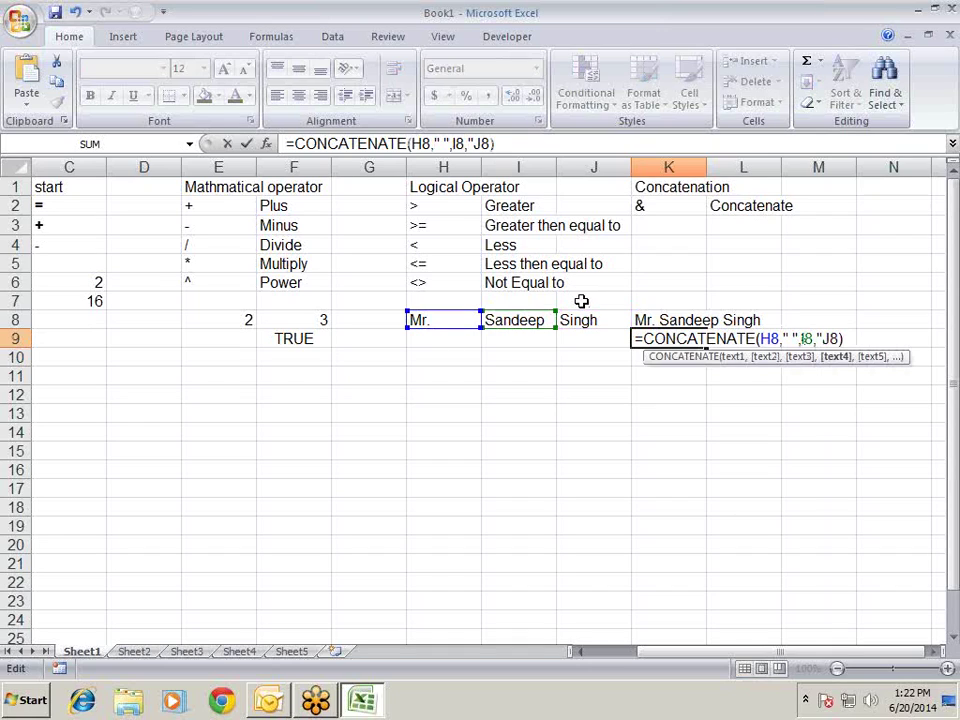
text( ",)
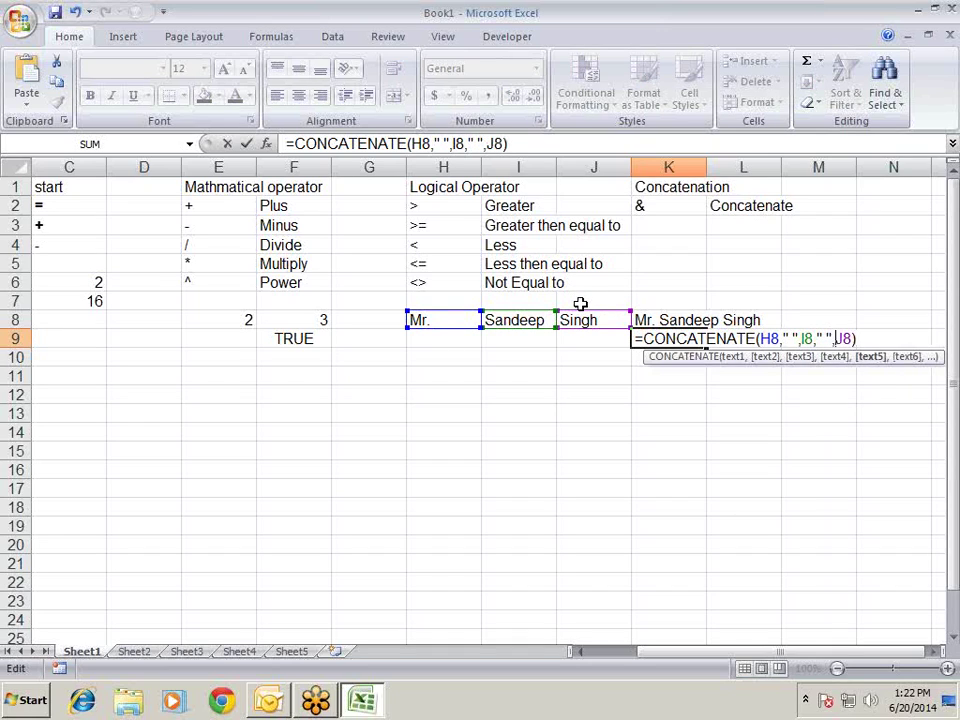
key(Return)
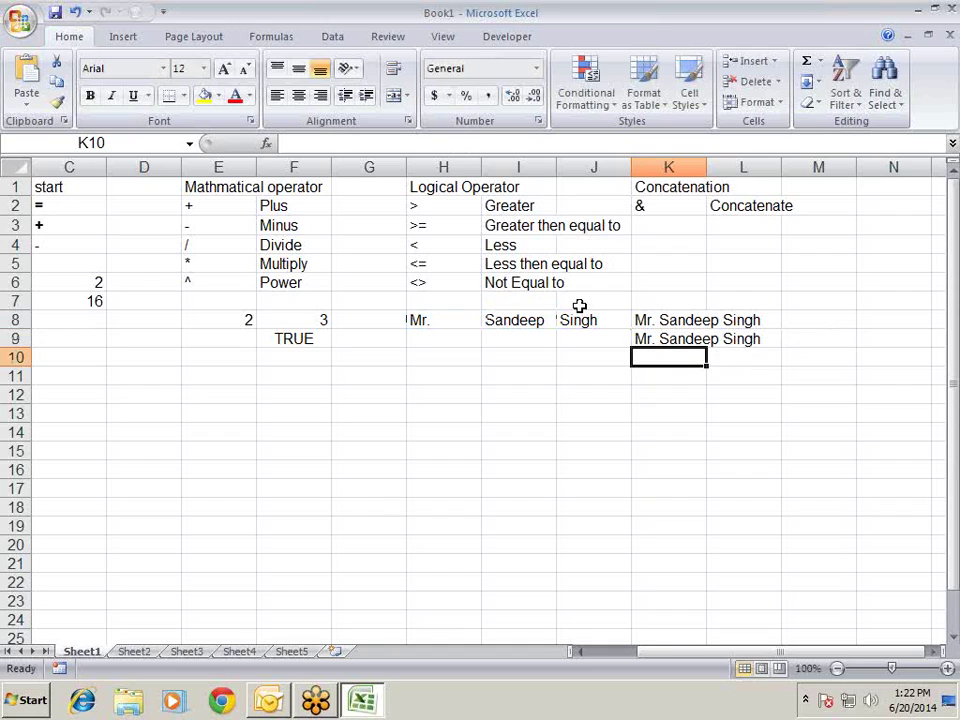
key(Up)
- Delete columns A and B so the tables shift left
key(Left)
key(Left)
key(Left)
key(Left)
key(Left)
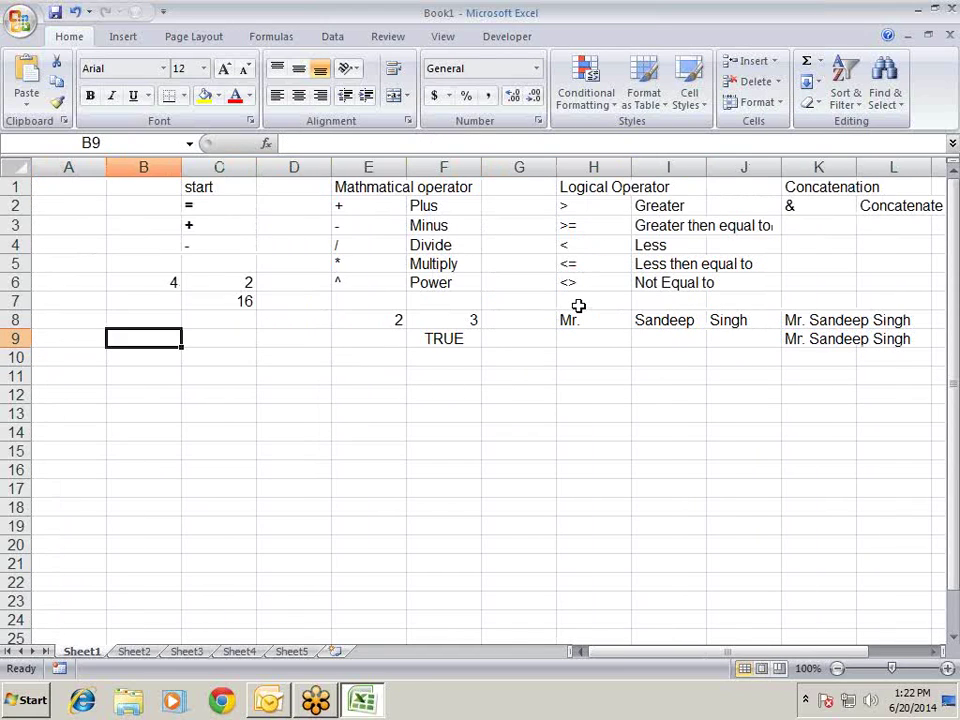
key(Right)
key(Right)
key(Left)
key(Left)
key(Left)
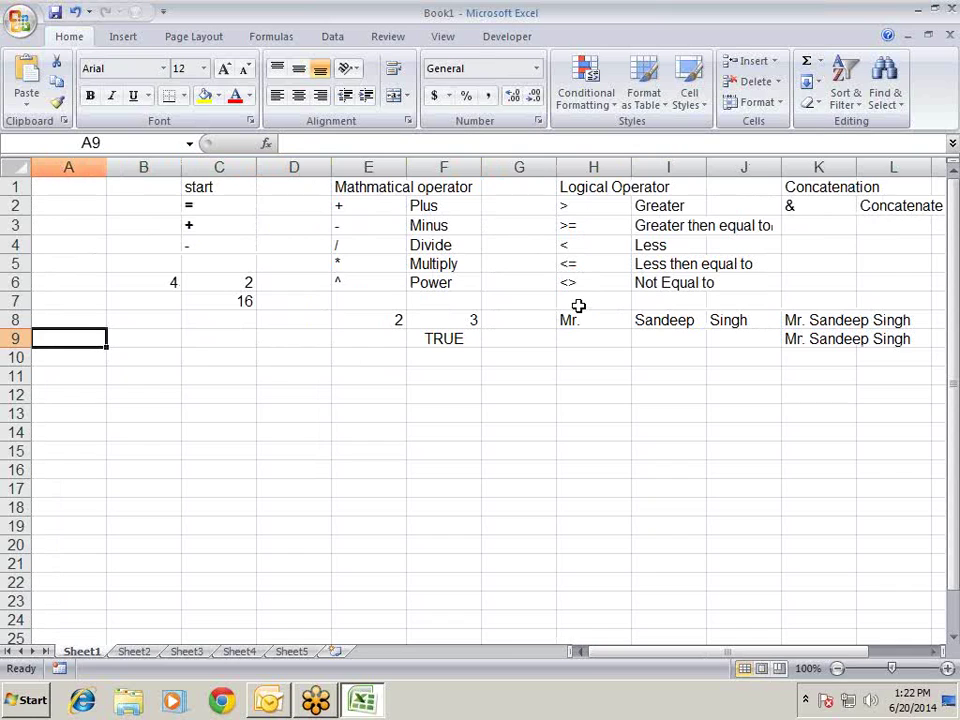
key(shift+Right)
key(ctrl+space)
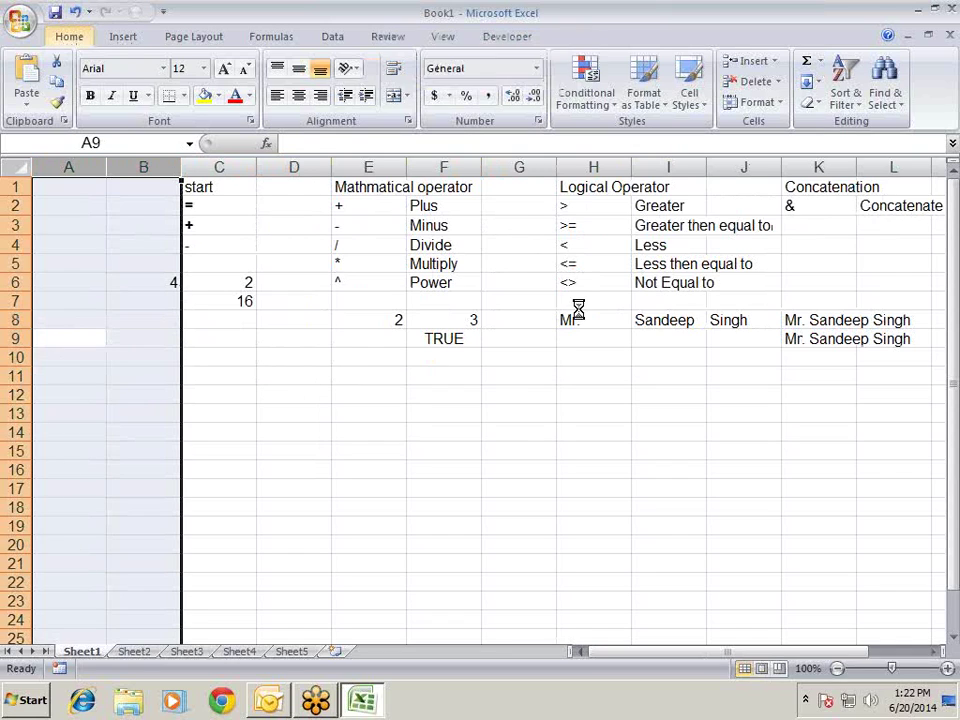
text(c)
key(Down)
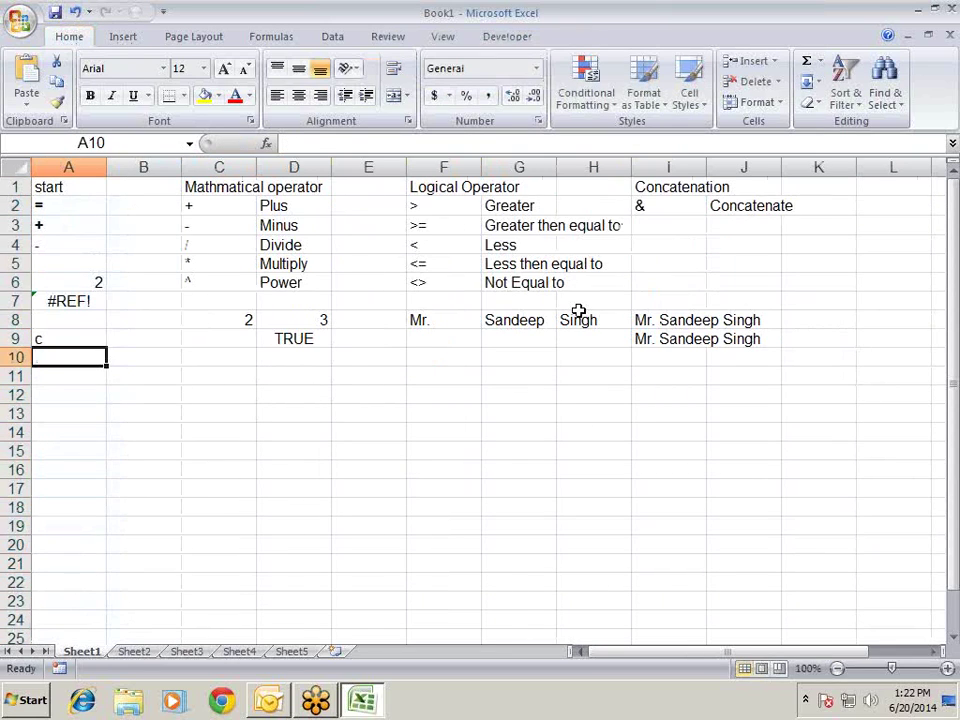
- Clear the leftover 2, #REF! and c entries from A6:A9
key(Up)
key(Up)
key(Up)
key(Up)
key(shift+Down)
key(shift+Down)
key(shift+Down)
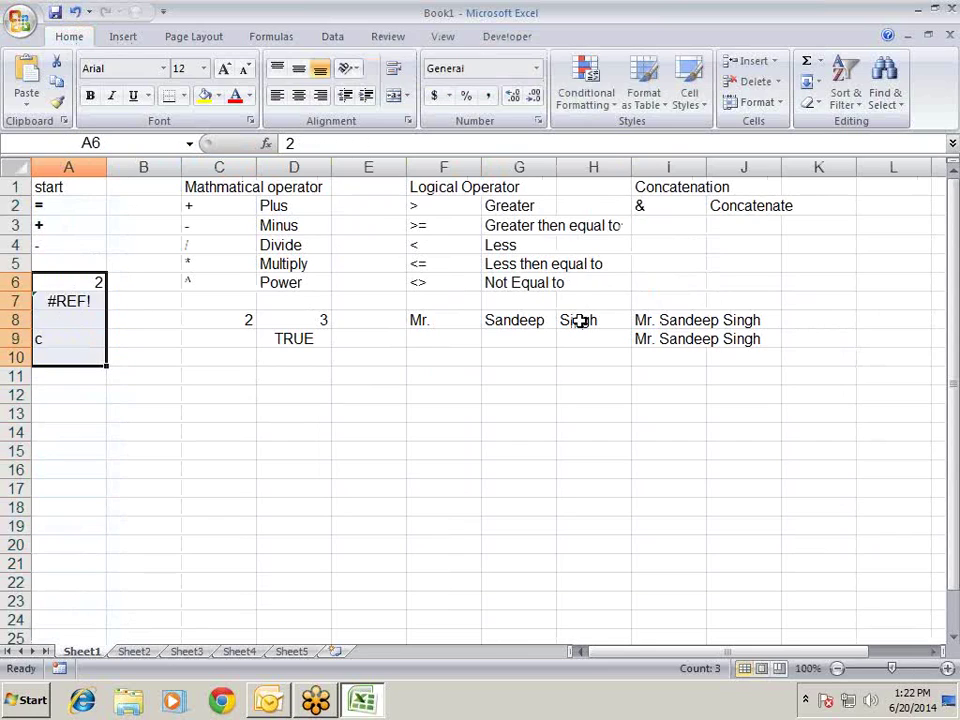
key(Delete)
key(Down)
key(Down)
key(Down)
key(Down)
key(Down)
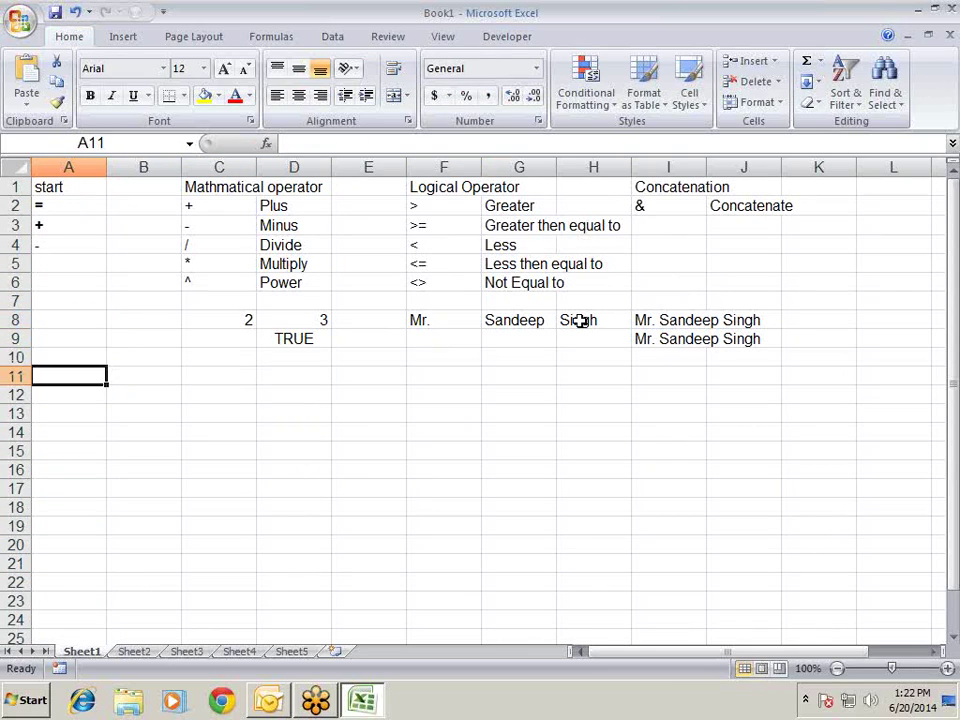
key(Up)
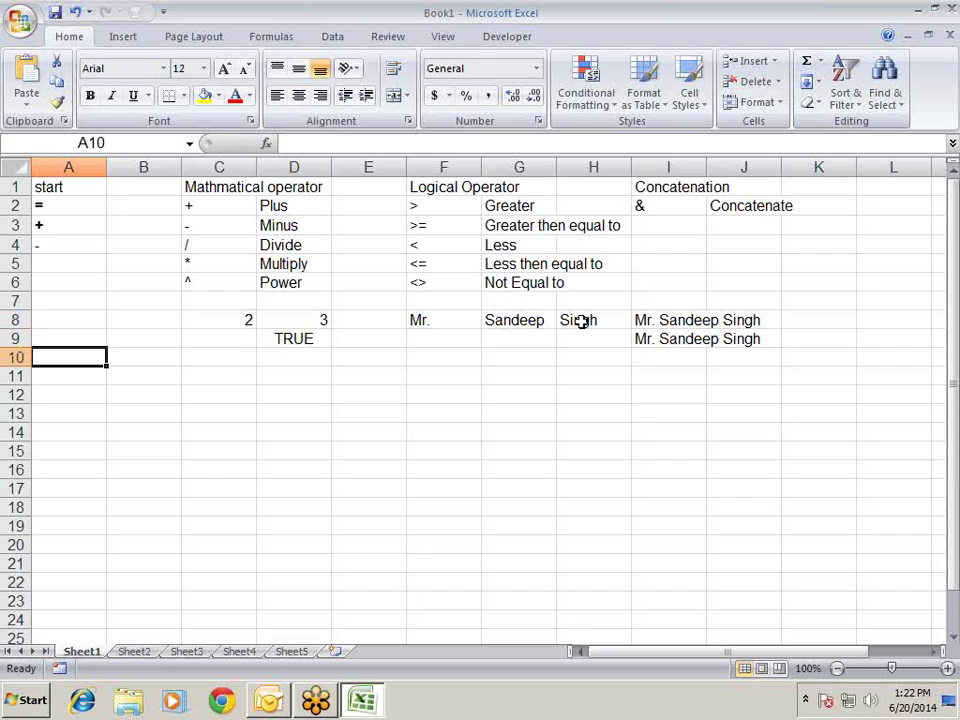
text(=)
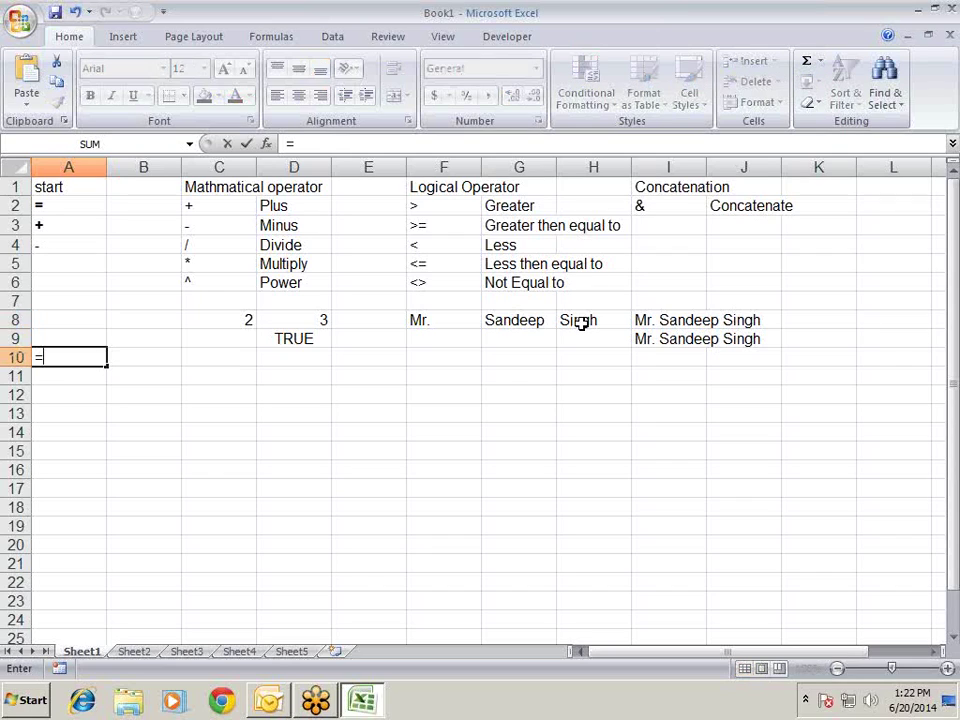
text(wu)
key(BackSpace)
key(BackSpace)
text(S)
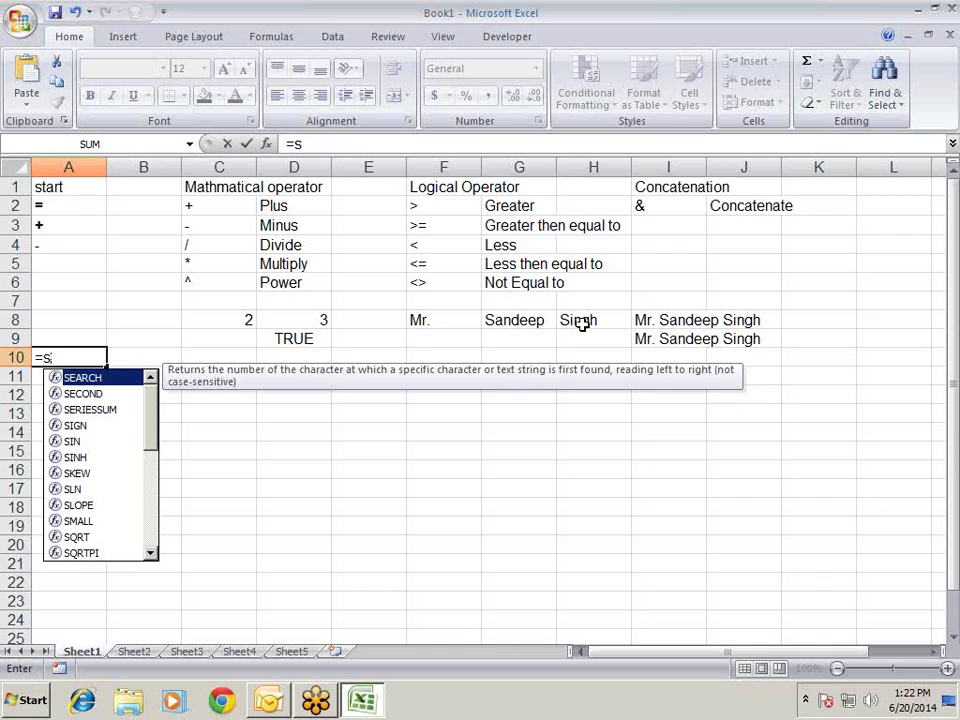
key(Down)
key(Down)
key(Down)
key(Down)
key(Down)
key(Down)
key(Down)
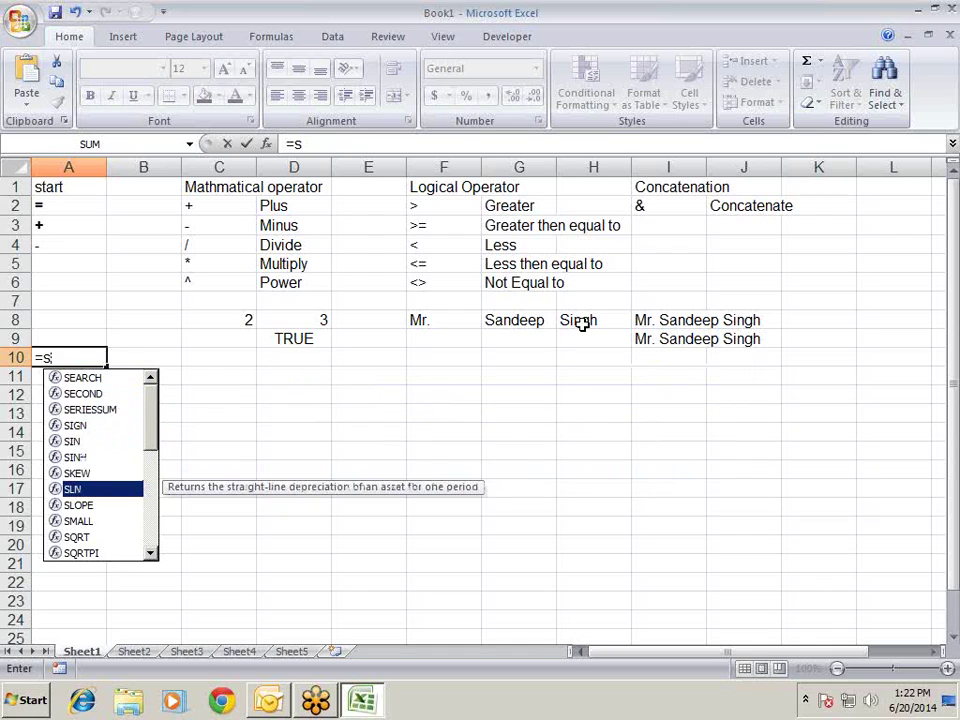
key(Down)
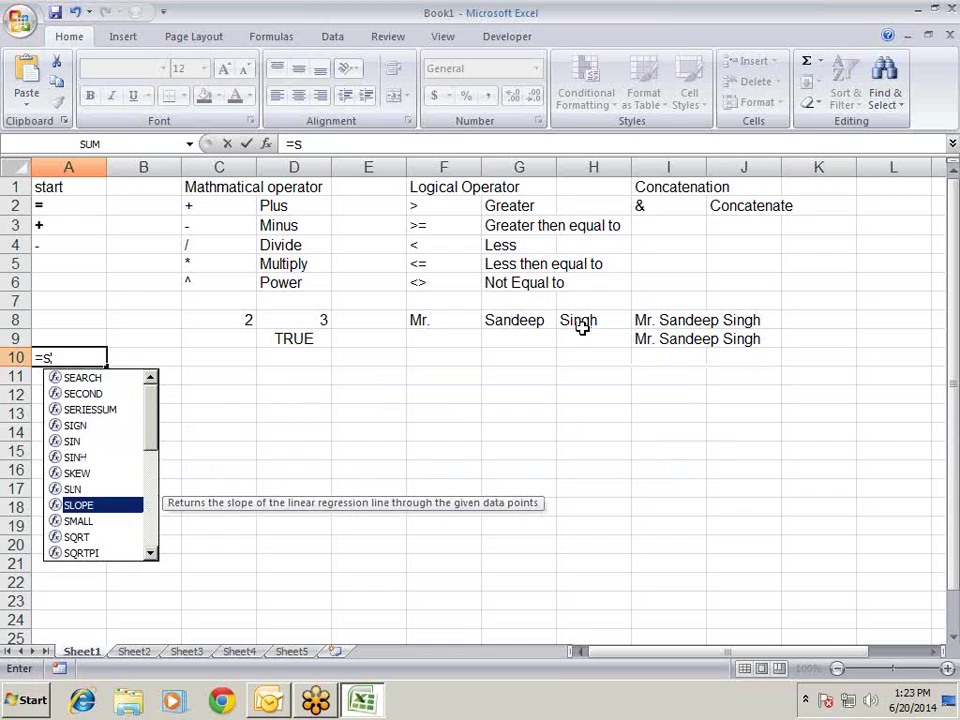
key(Tab)
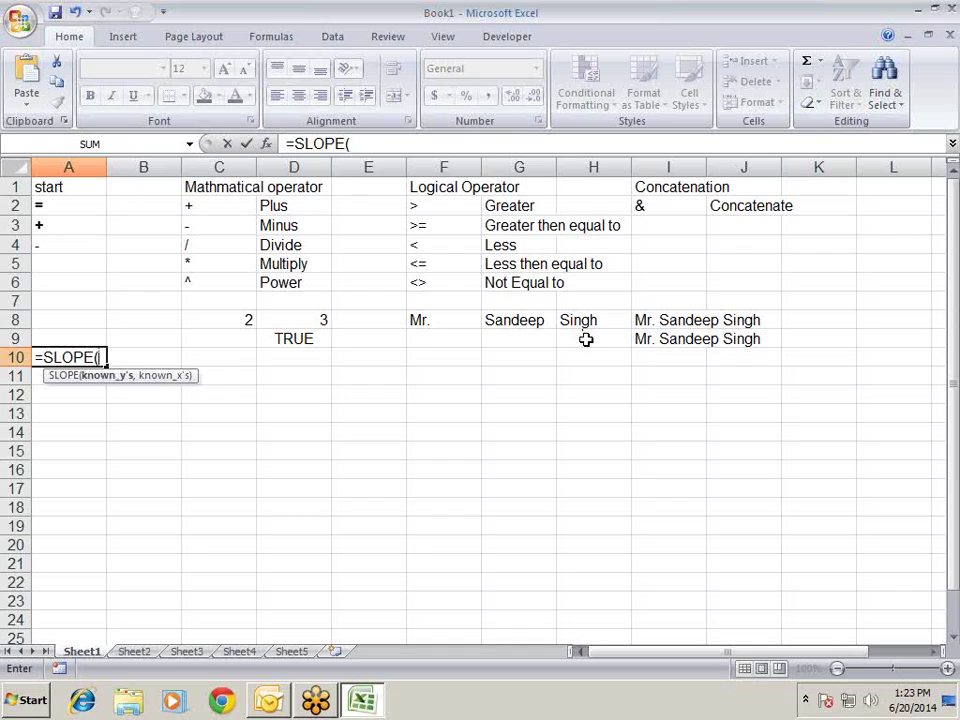
key(Escape)
- Enter =CONCATENATE("s","B") in B10 to show sB, then reopen it for editing
key(Right)
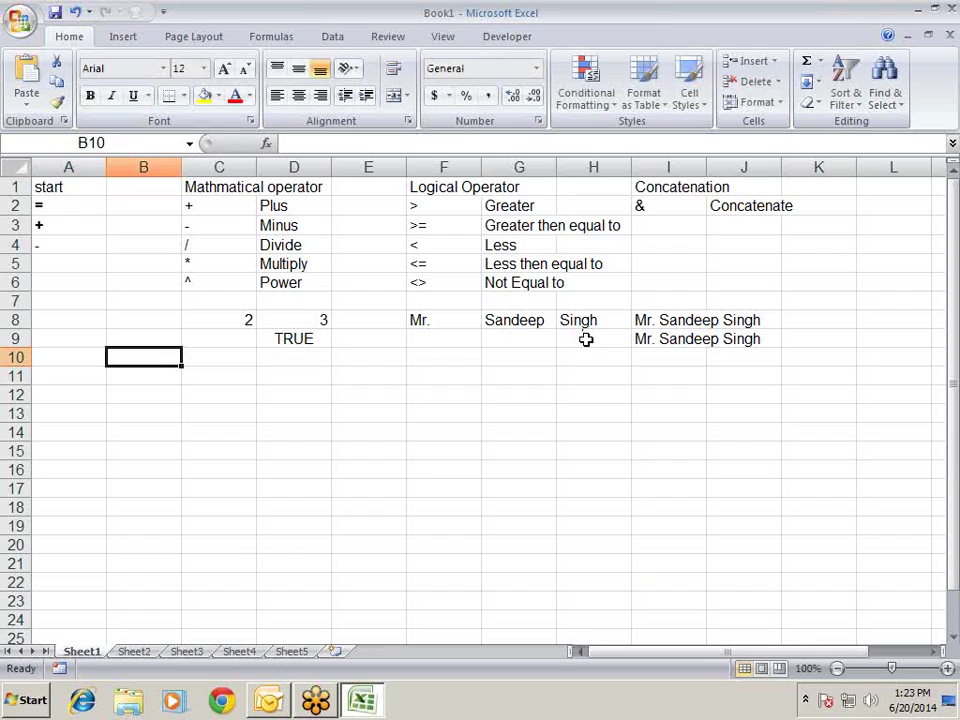
text(=con)
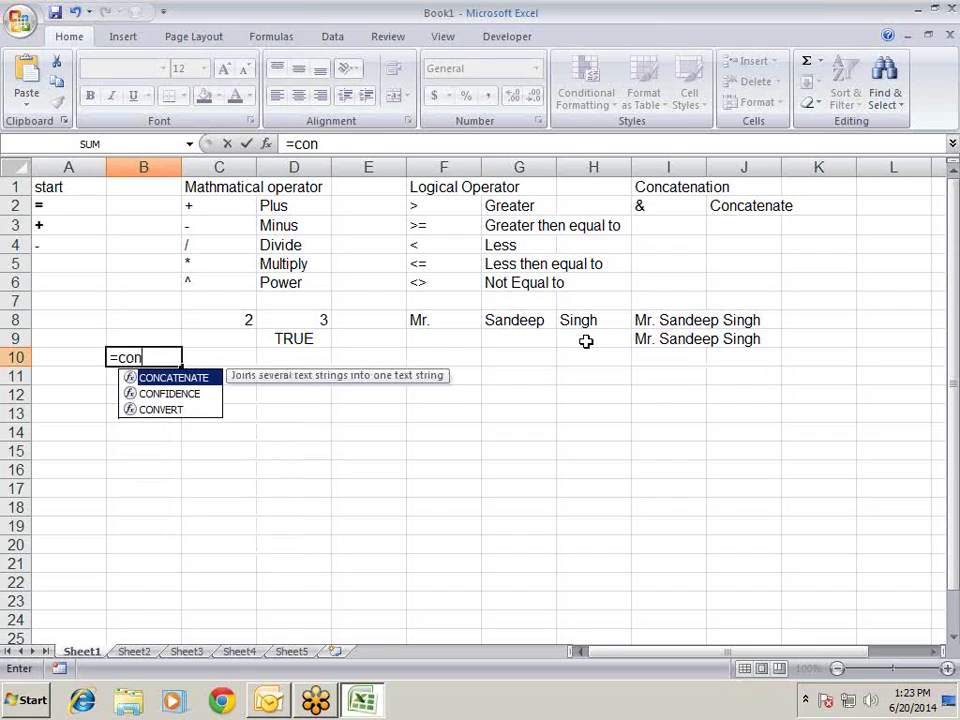
key(Tab)
text(")
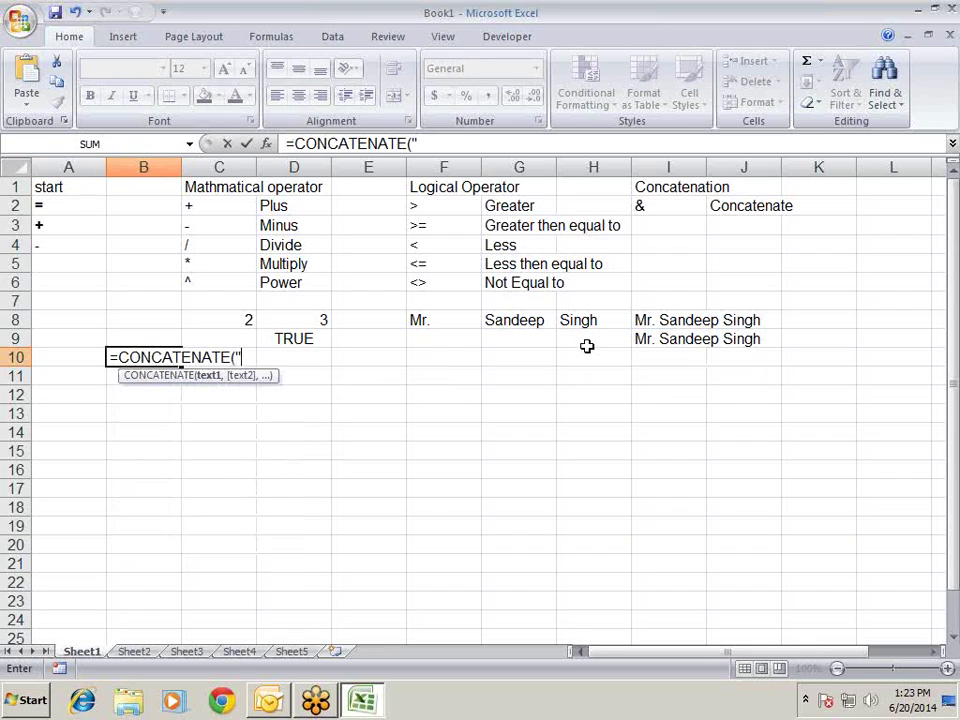
text(s)
text(",")
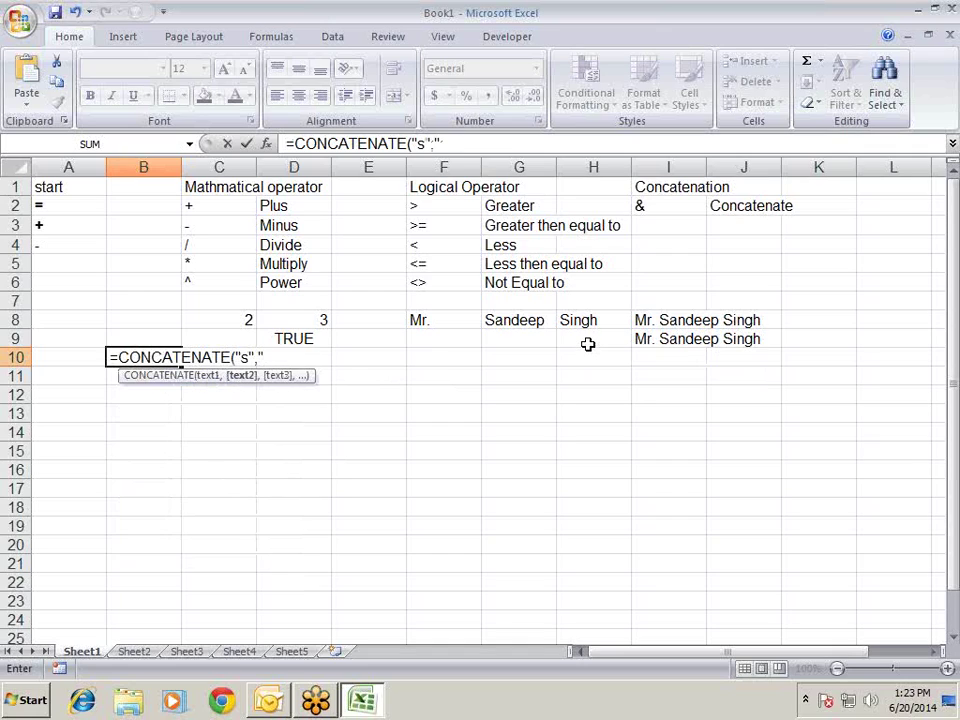
text(B")
key(Return)
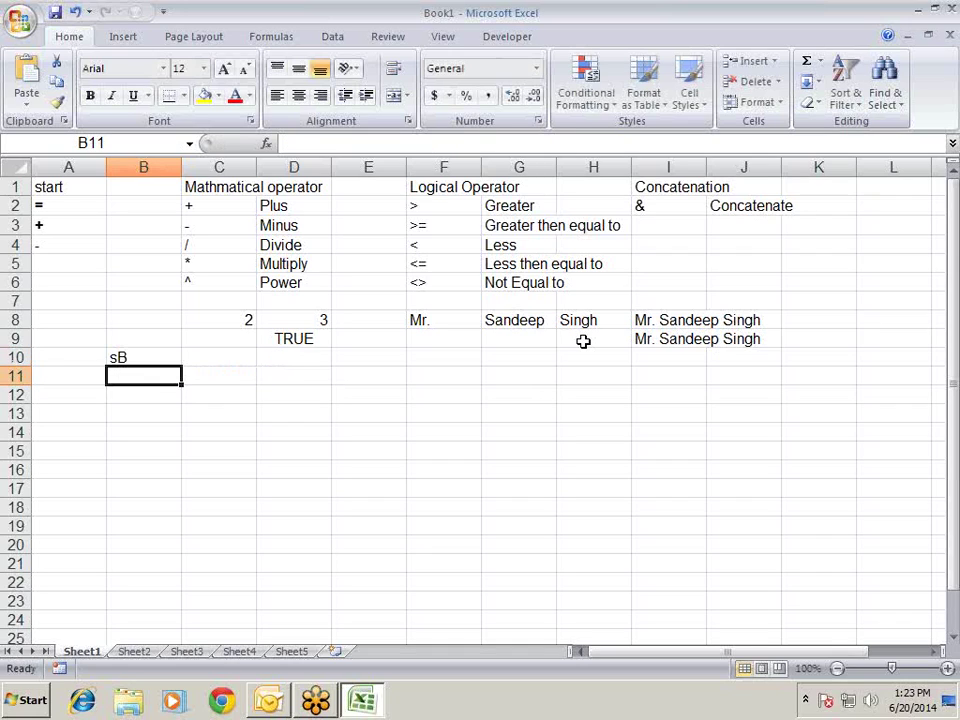
key(Up)
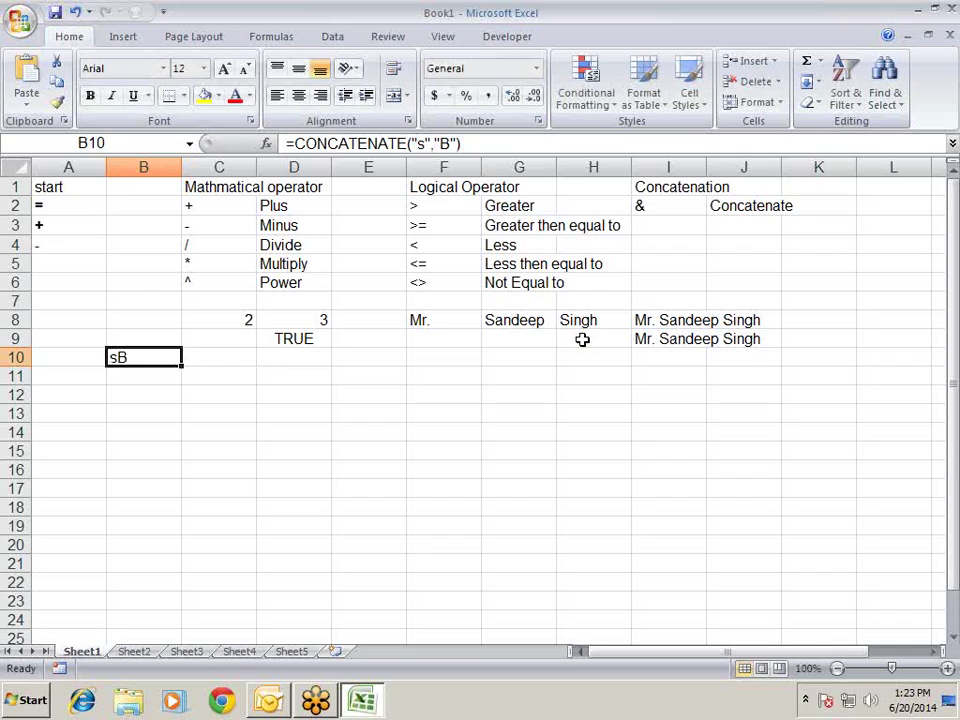
key(F2)
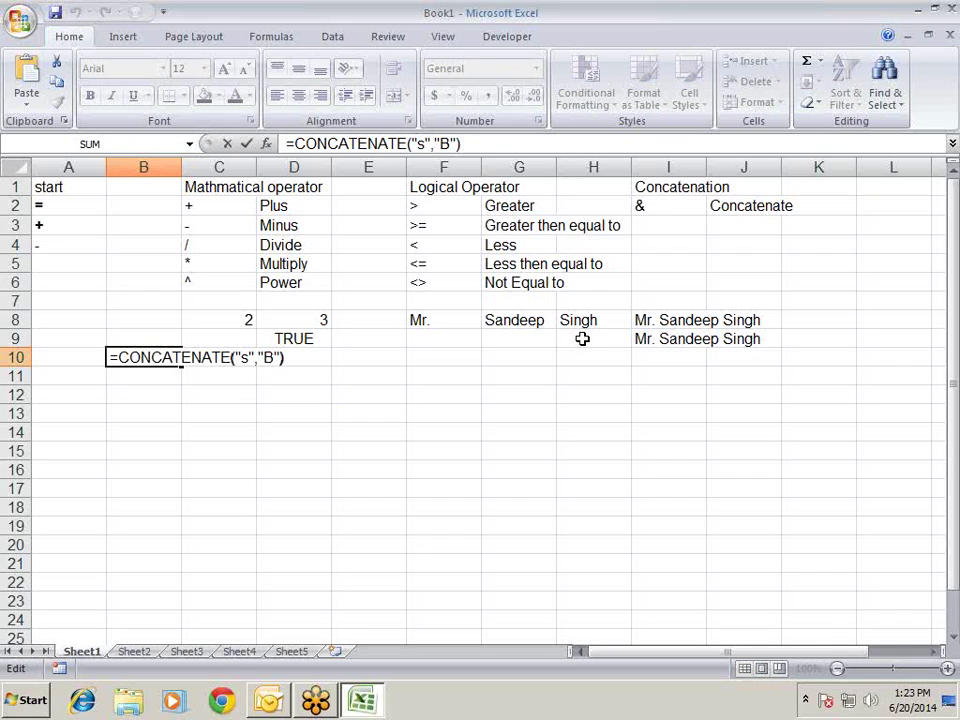
key(Left)
key(Left)
key(Left)
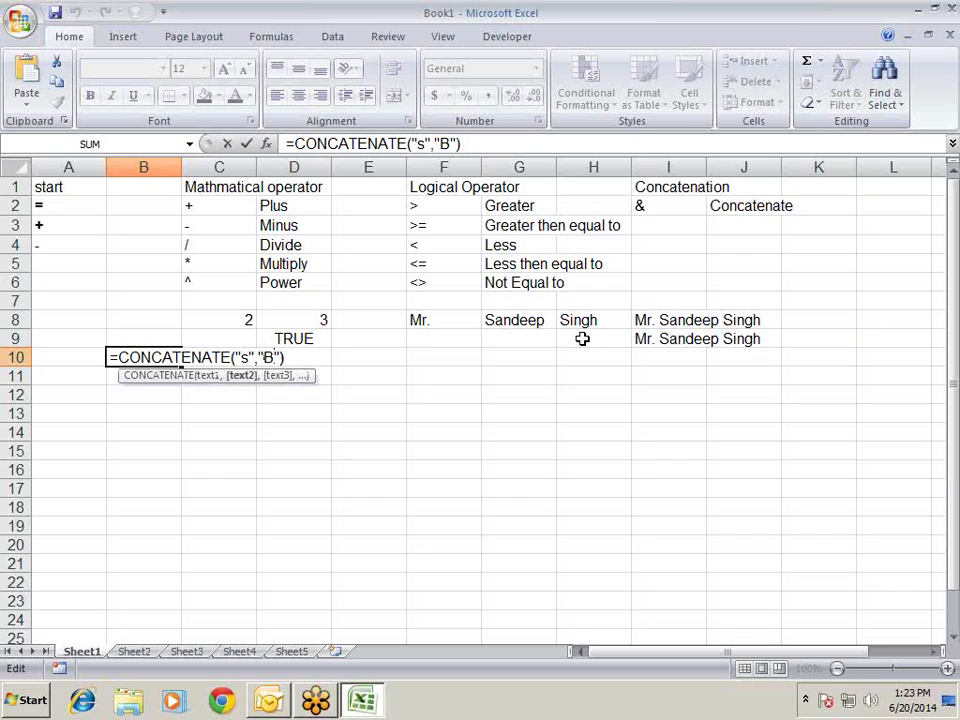
click(190, 377)
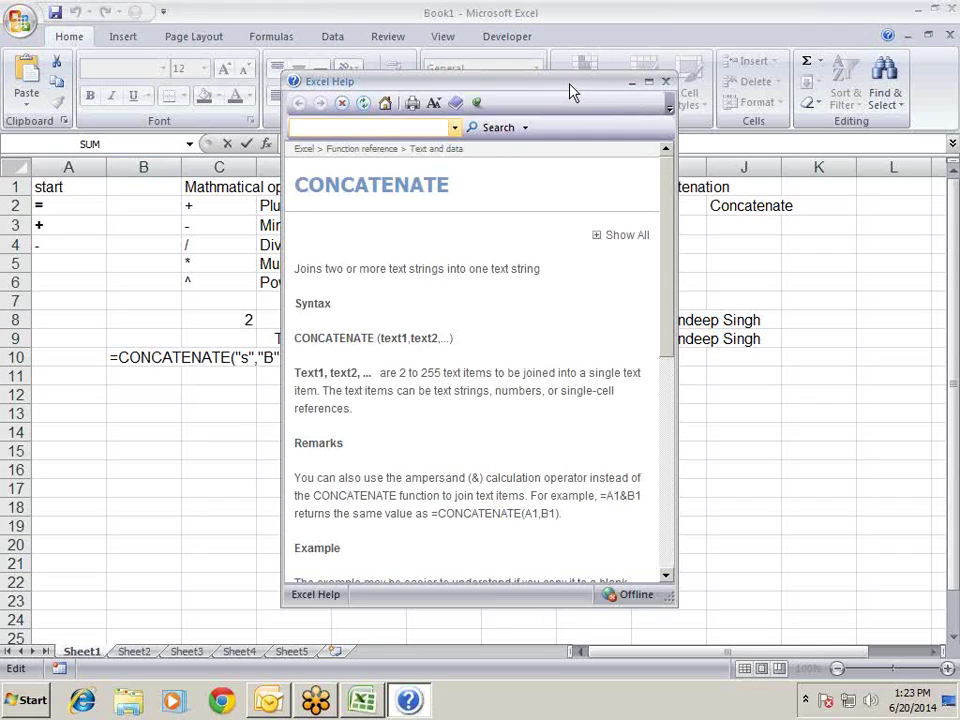
scroll(651, 289, down, 8)
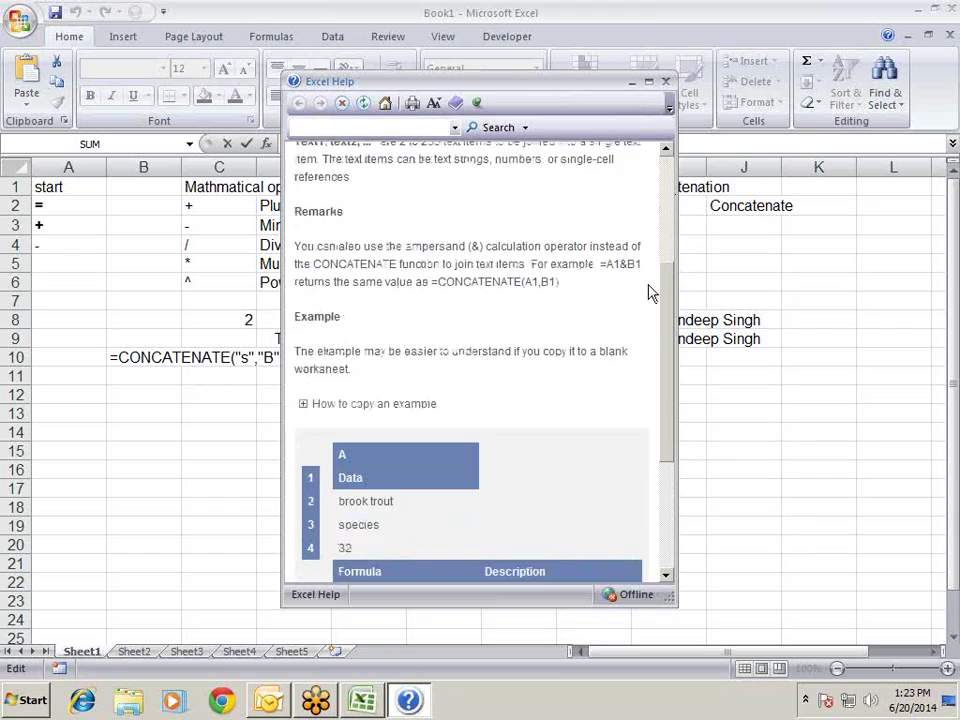
scroll(651, 369, down, 2)
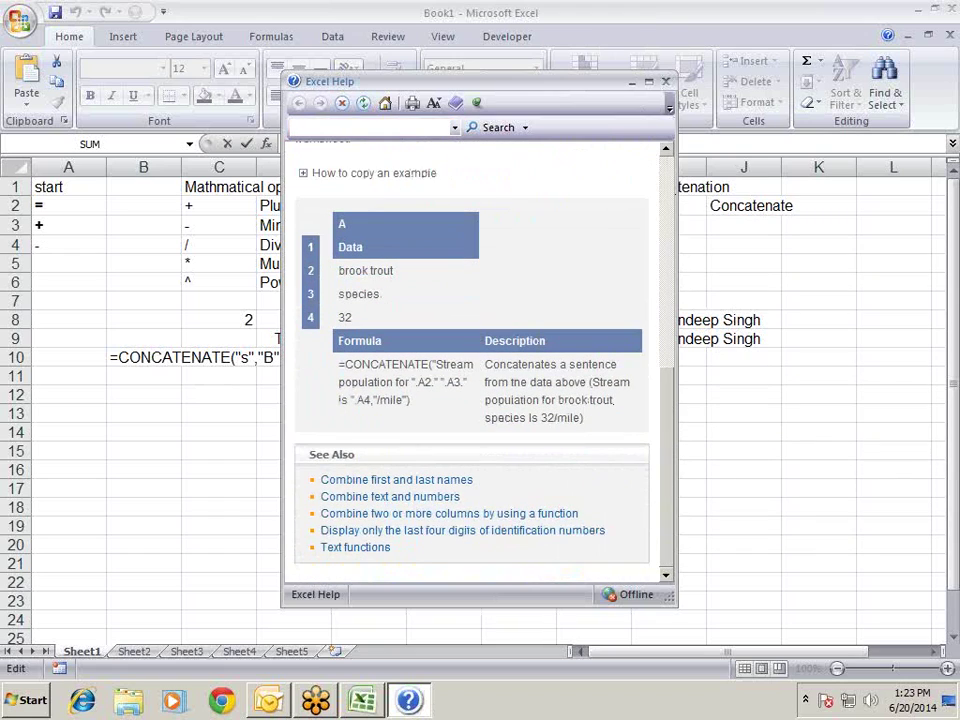
scroll(512, 279, up, 7)
scroll(512, 279, up, 3)
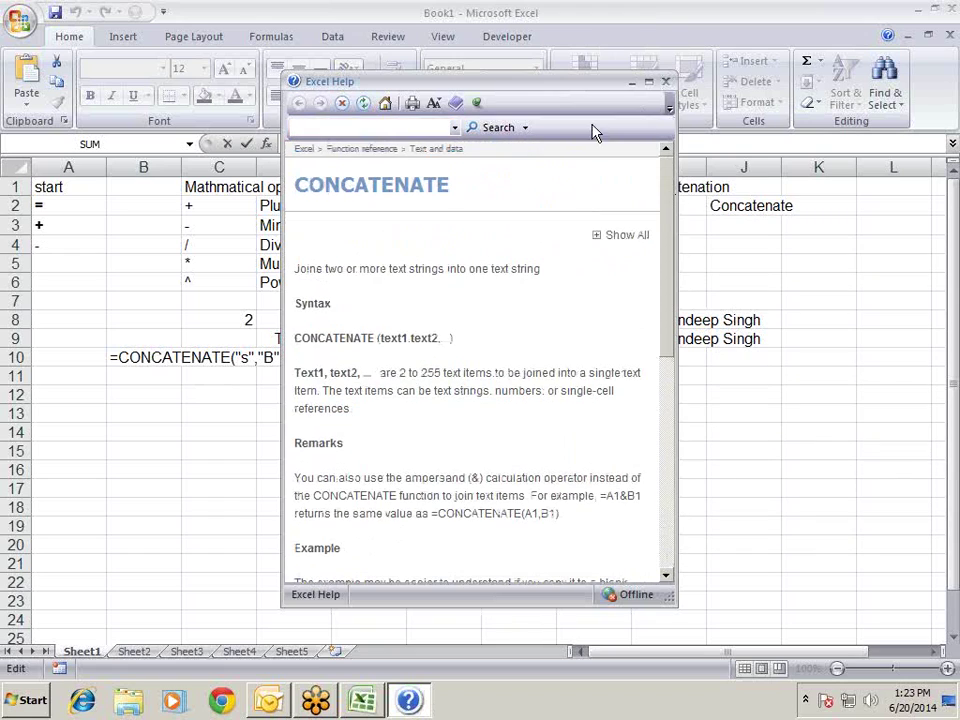
click(666, 82)
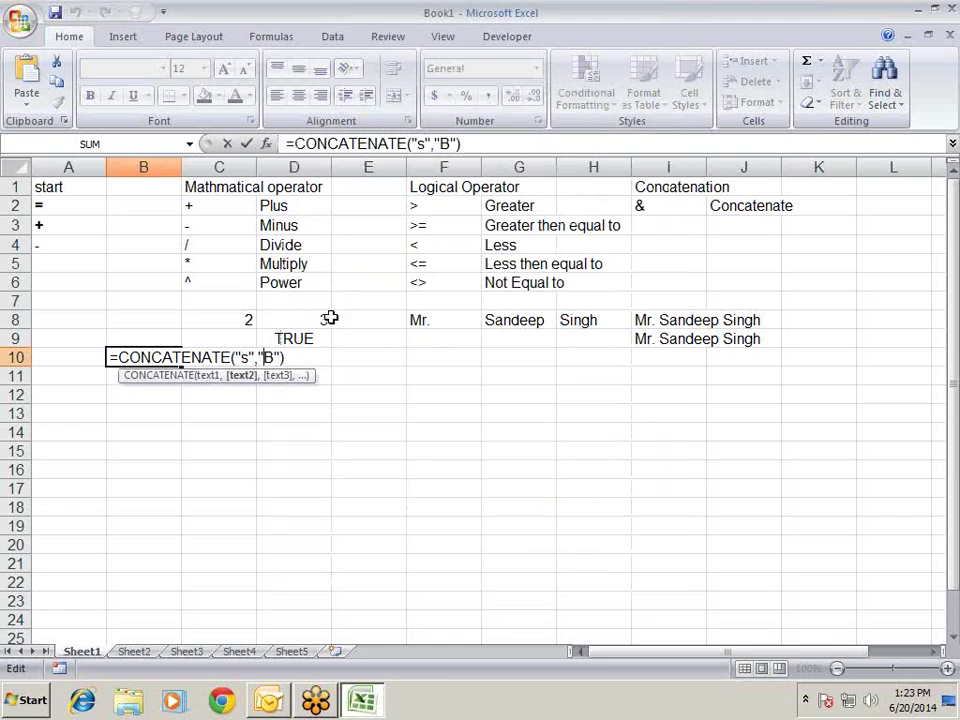
click(209, 385)
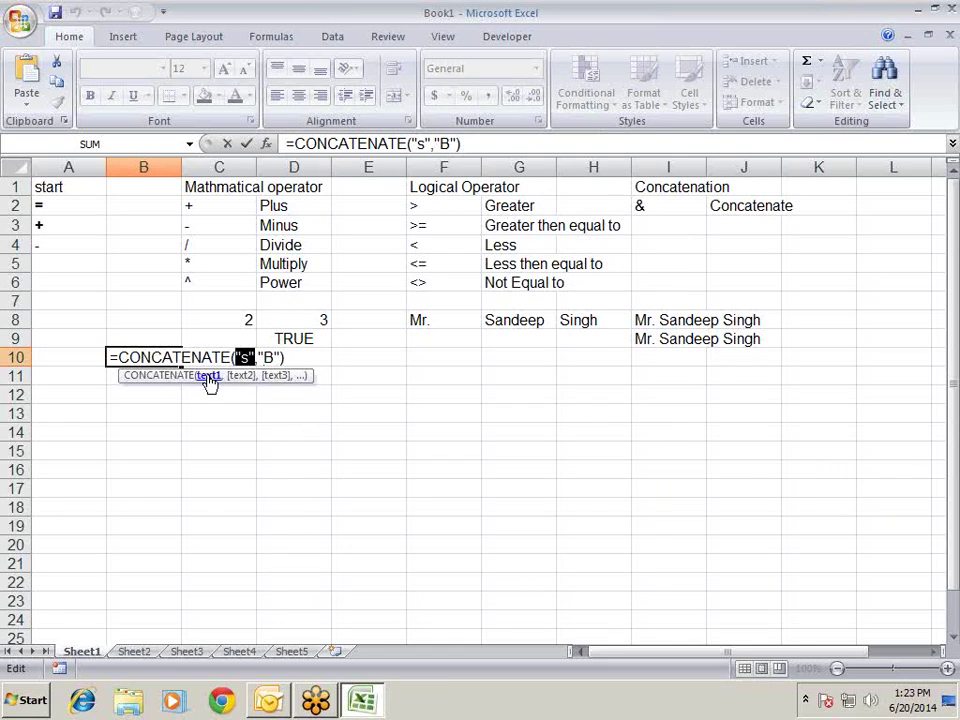
click(241, 385)
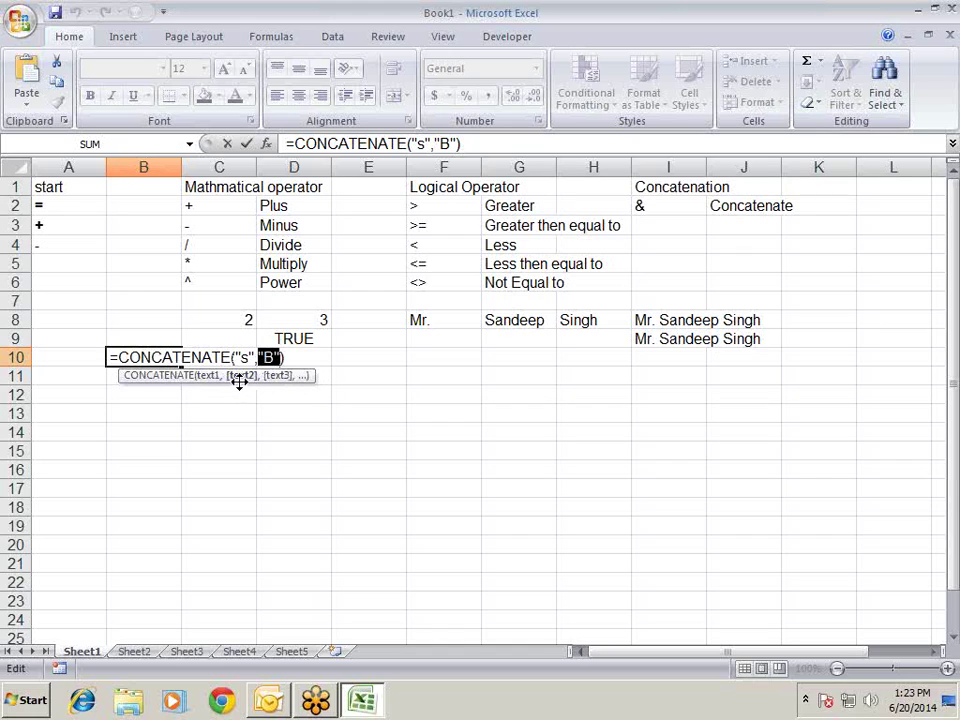
click(212, 382)
click(249, 384)
click(212, 381)
click(244, 385)
click(212, 381)
click(242, 384)
click(209, 375)
click(241, 376)
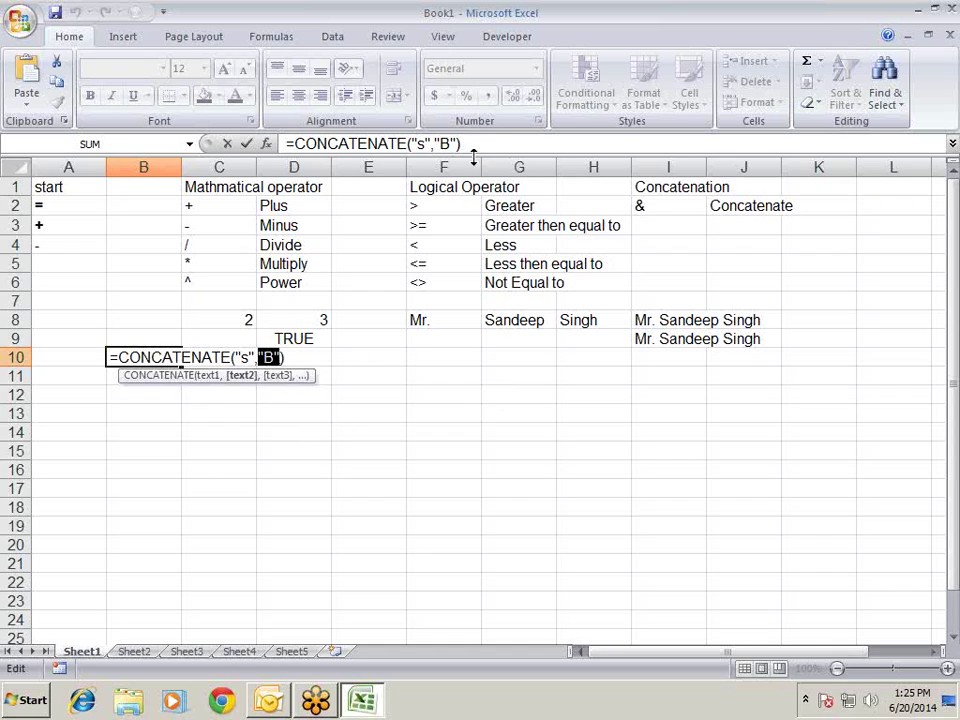
- Commit =CONCATENATE("s","B") in B10, review its Text1 and Text2 arguments, and confirm the sB result
key(Return)
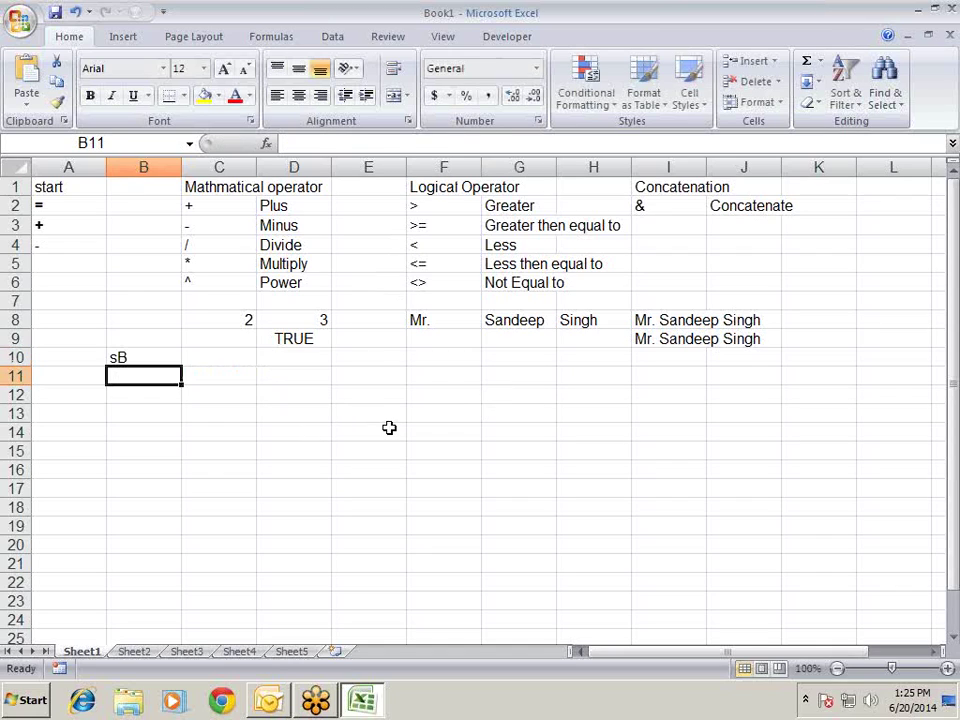
key(Up)
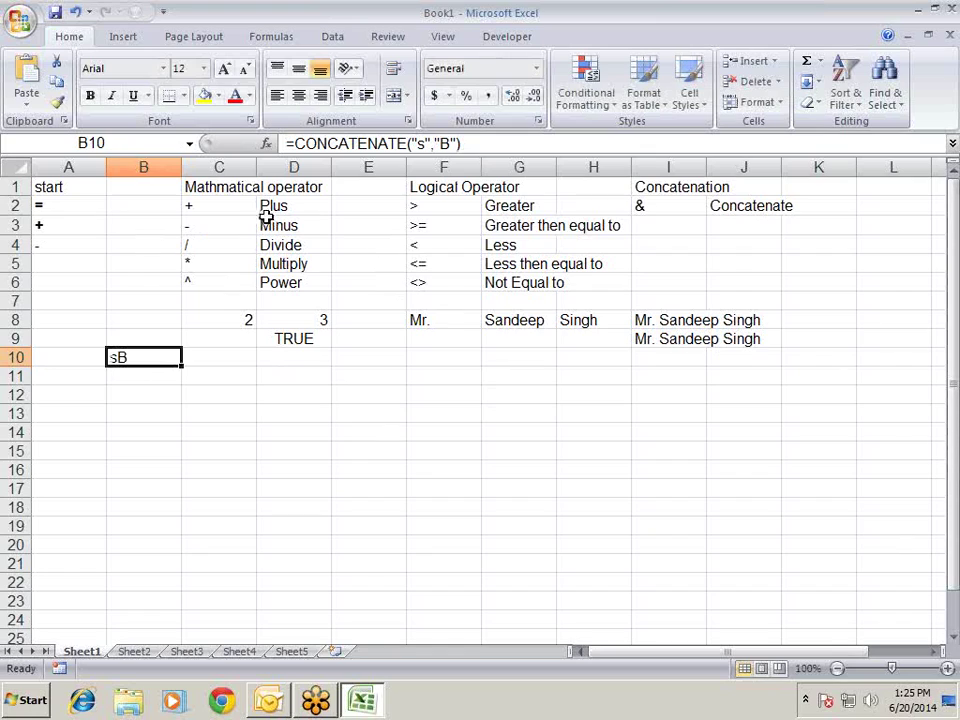
click(266, 146)
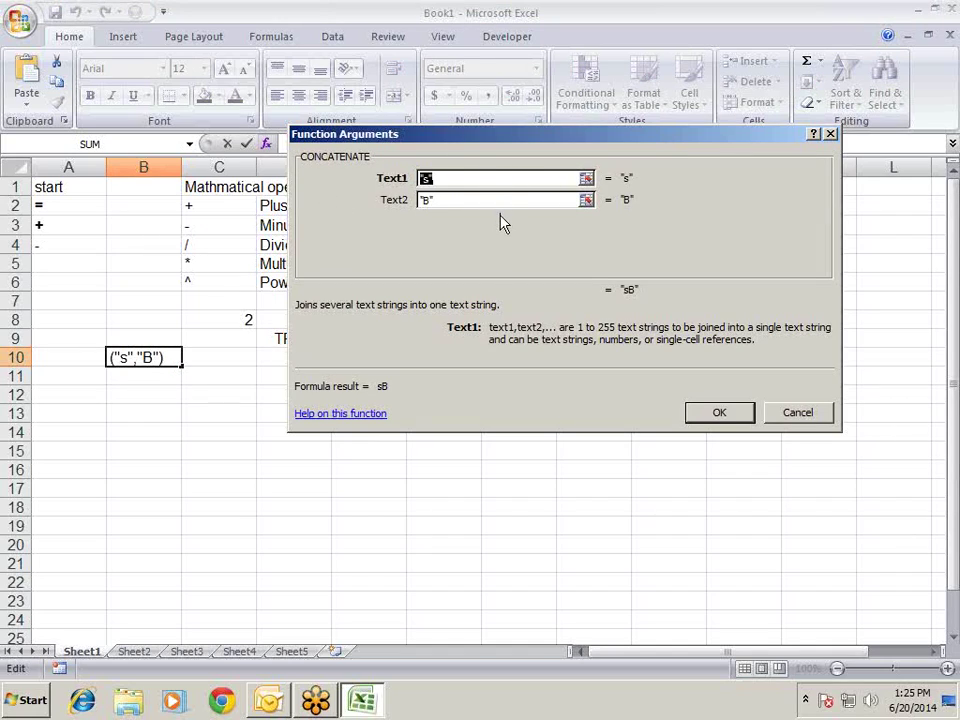
click(461, 184)
click(471, 201)
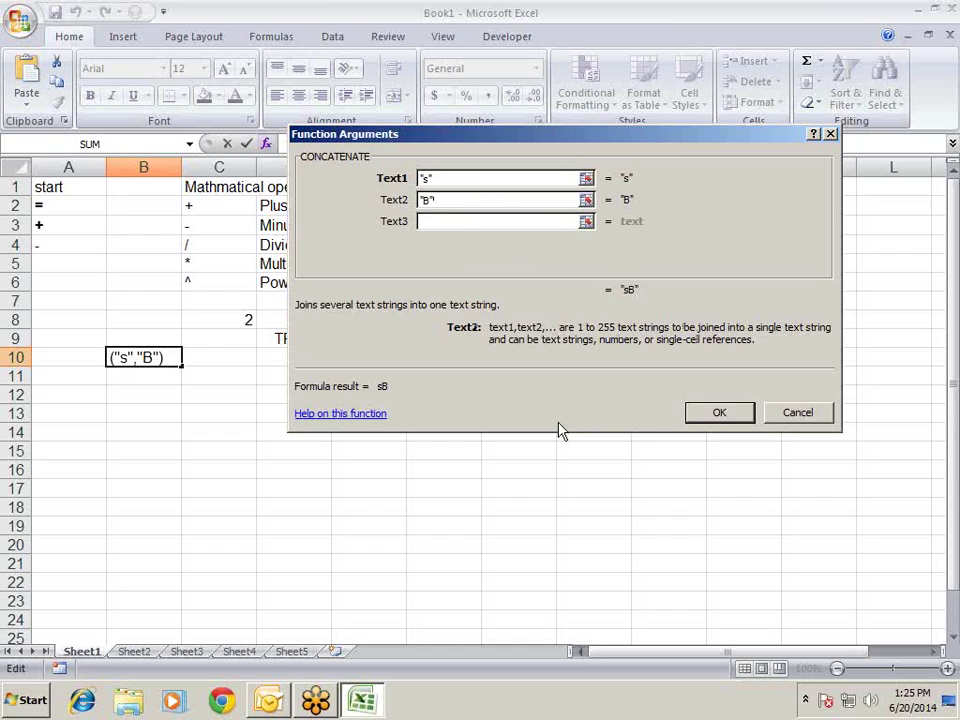
click(719, 413)
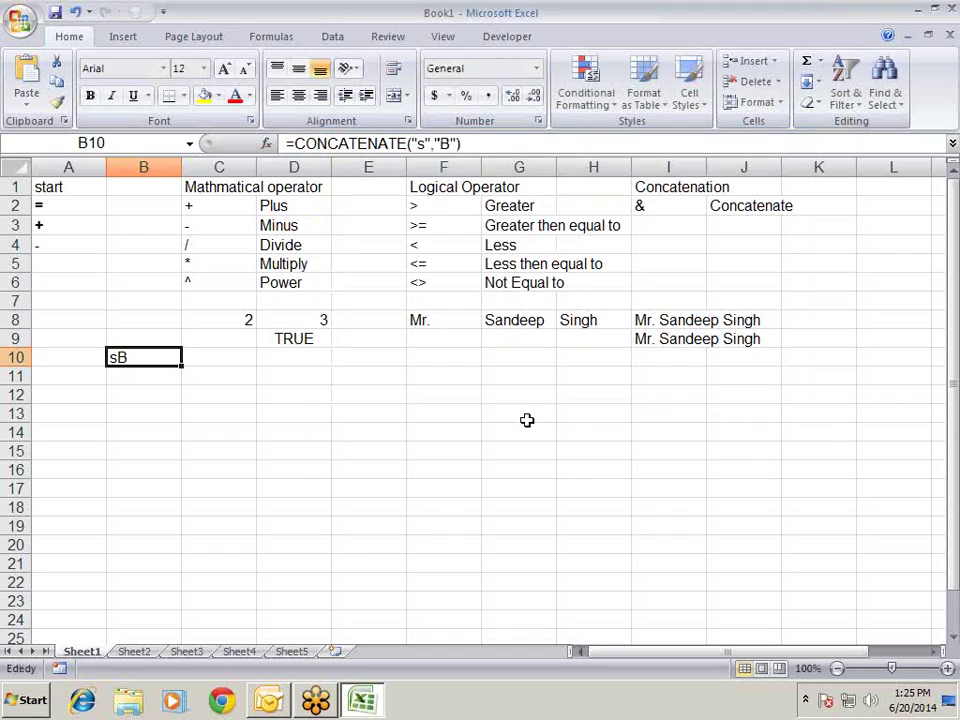
click(286, 413)
text(v=)
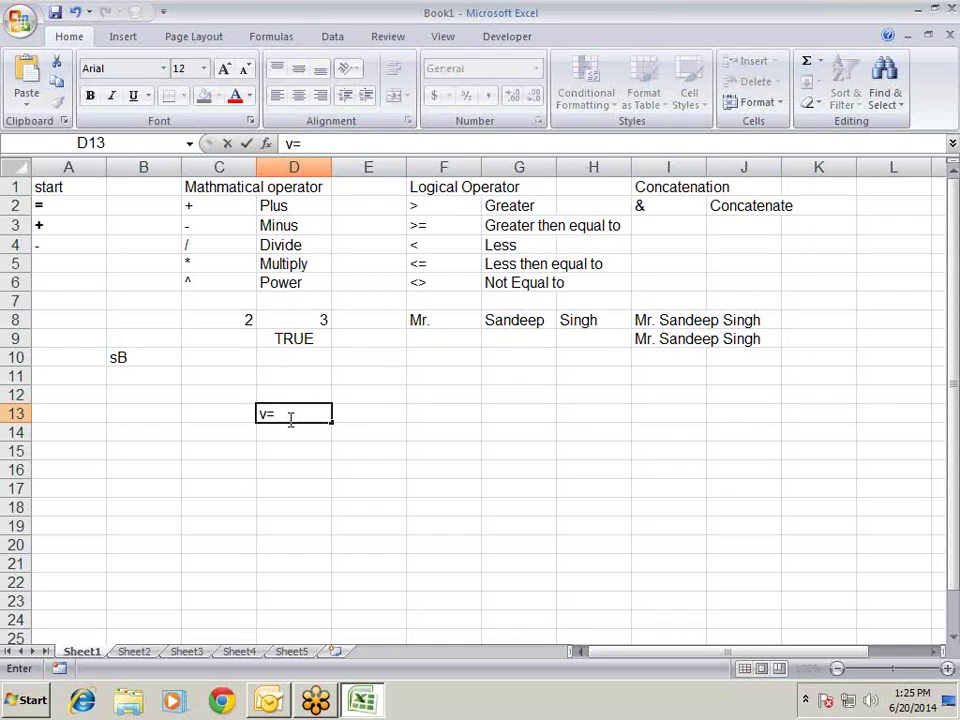
key(Escape)
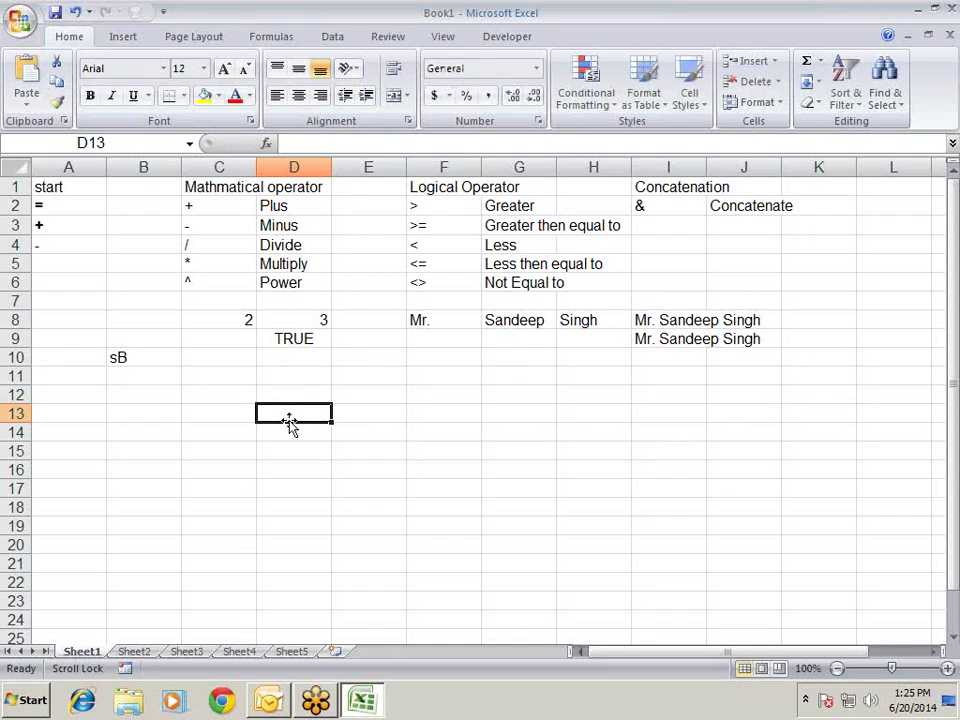
text(=vl)
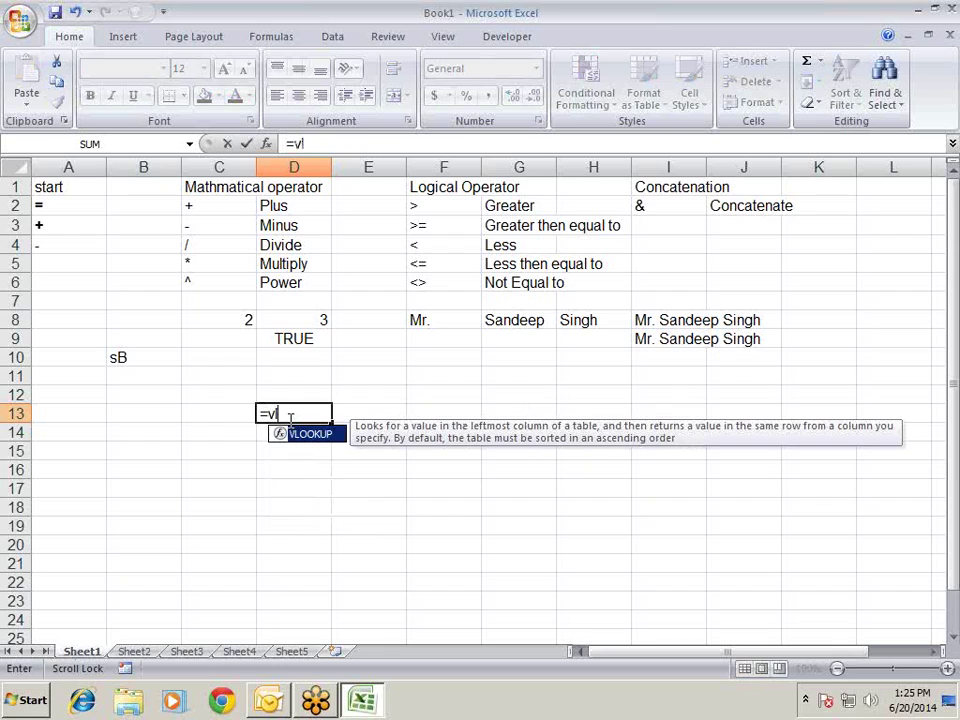
key(Tab)
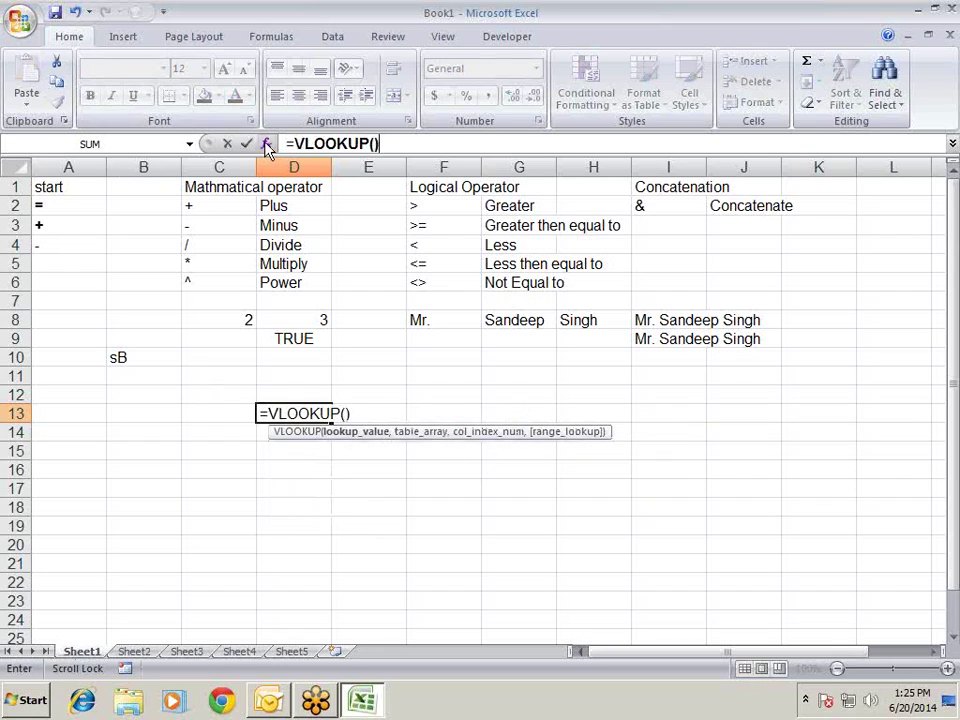
click(265, 143)
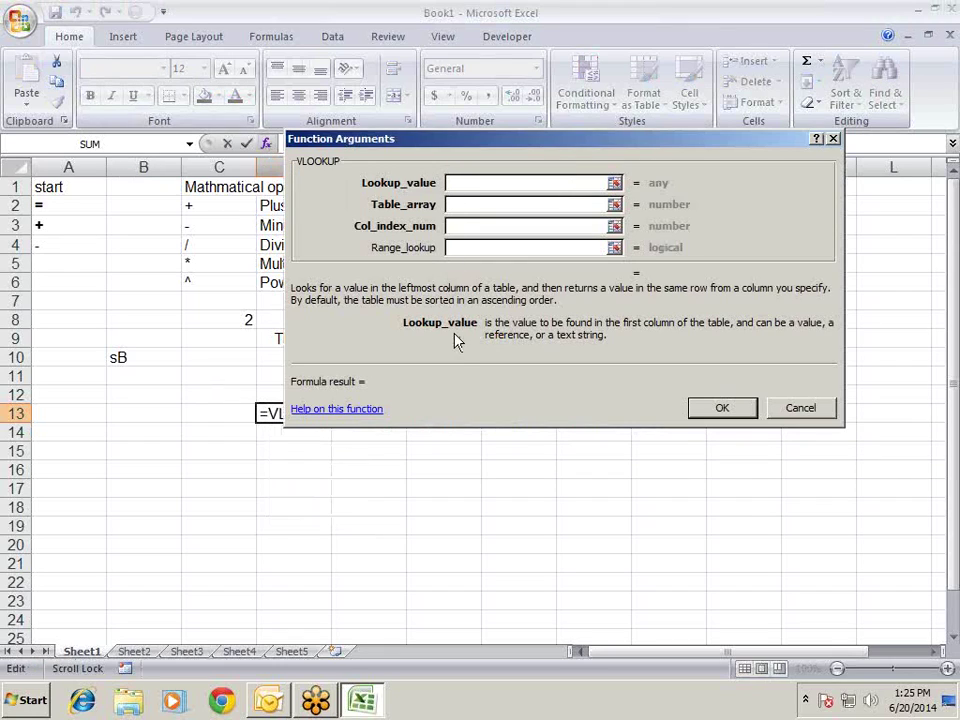
drag(485, 322, 474, 327)
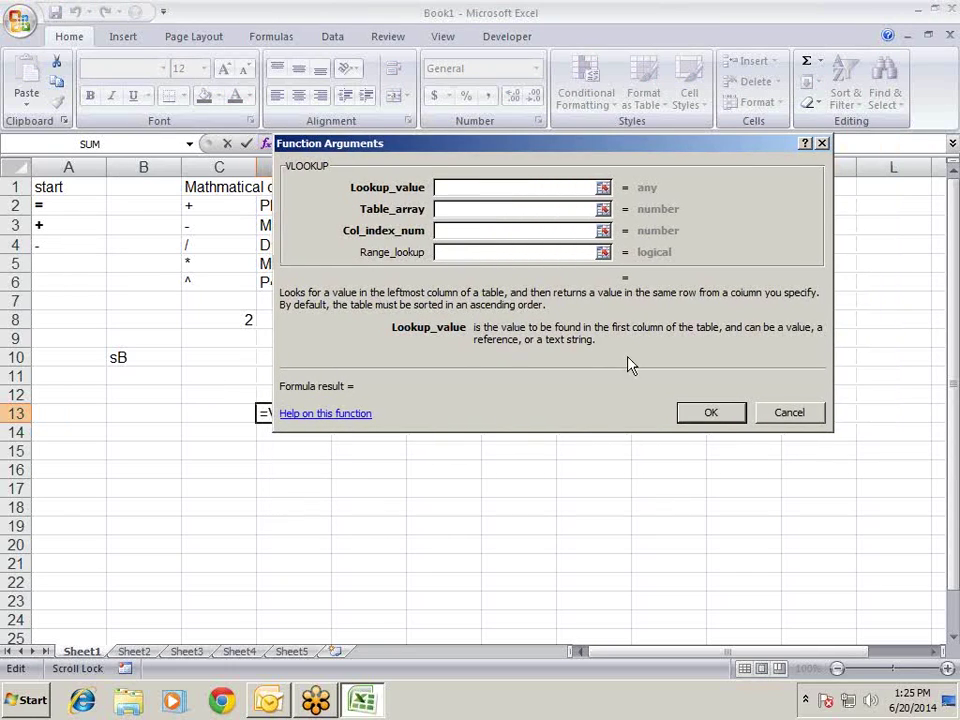
click(347, 414)
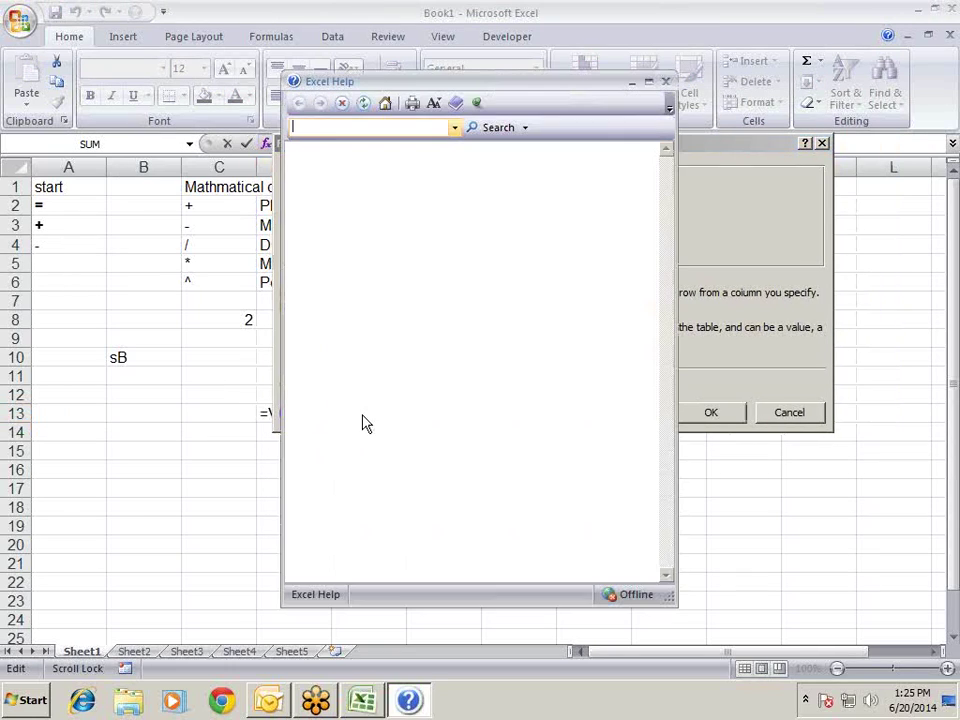
scroll(478, 290, down, 1)
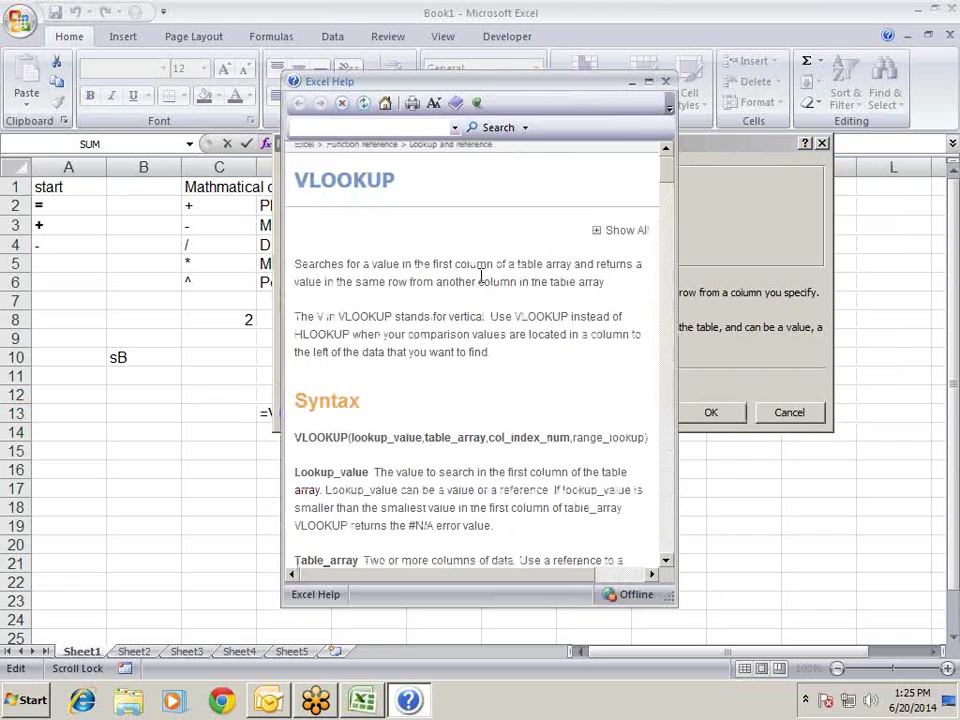
scroll(478, 290, down, 10)
scroll(476, 292, down, 5)
scroll(476, 282, down, 5)
scroll(486, 279, down, 5)
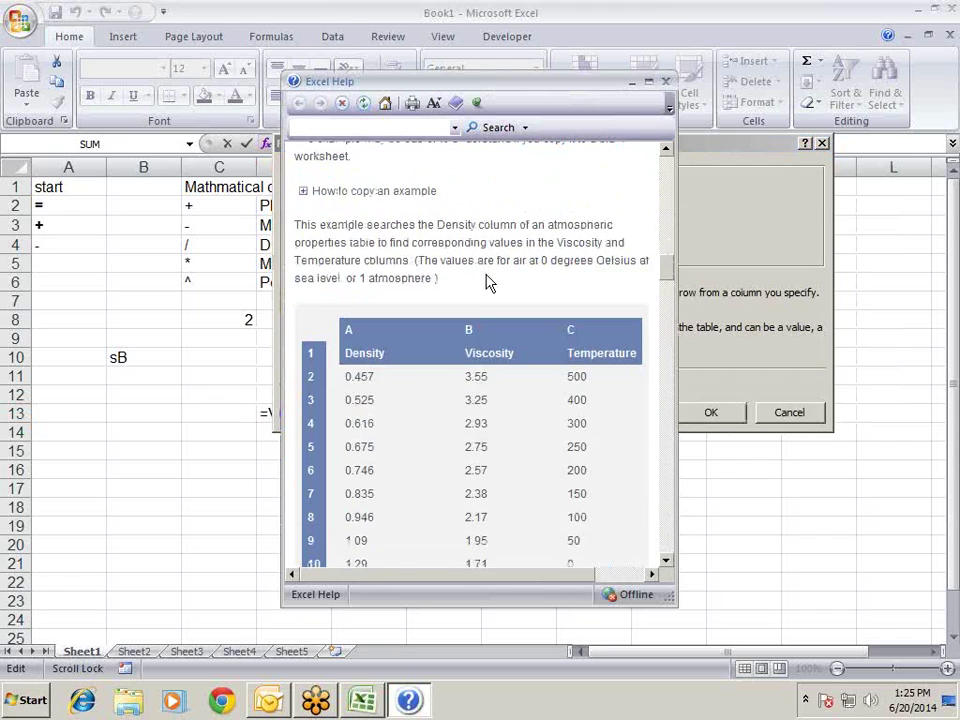
scroll(490, 272, down, 5)
scroll(480, 350, down, 3)
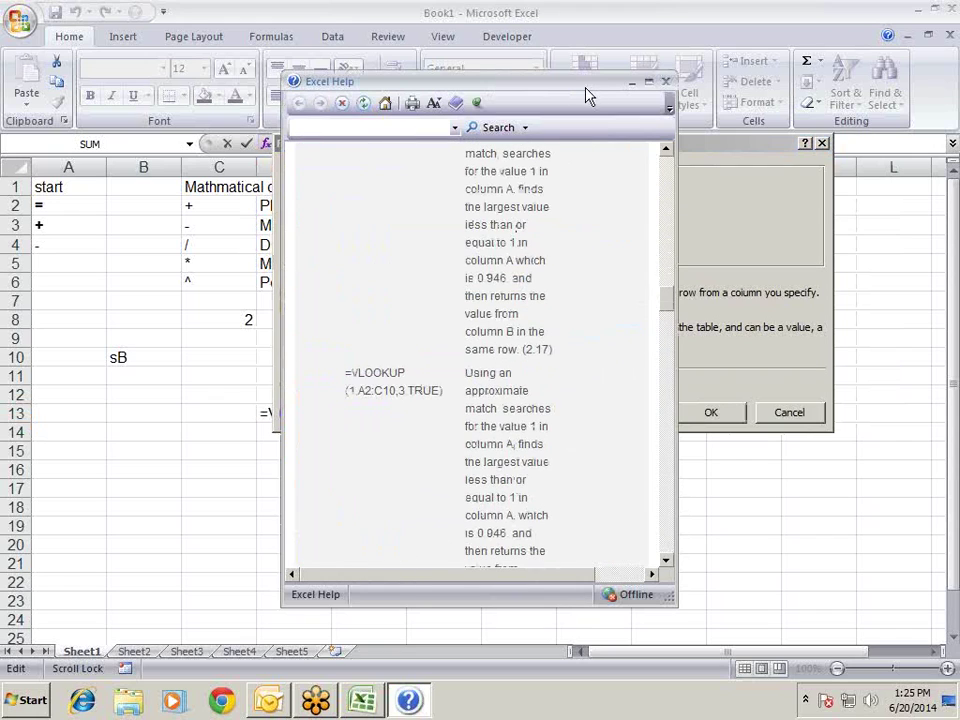
click(665, 81)
click(822, 143)
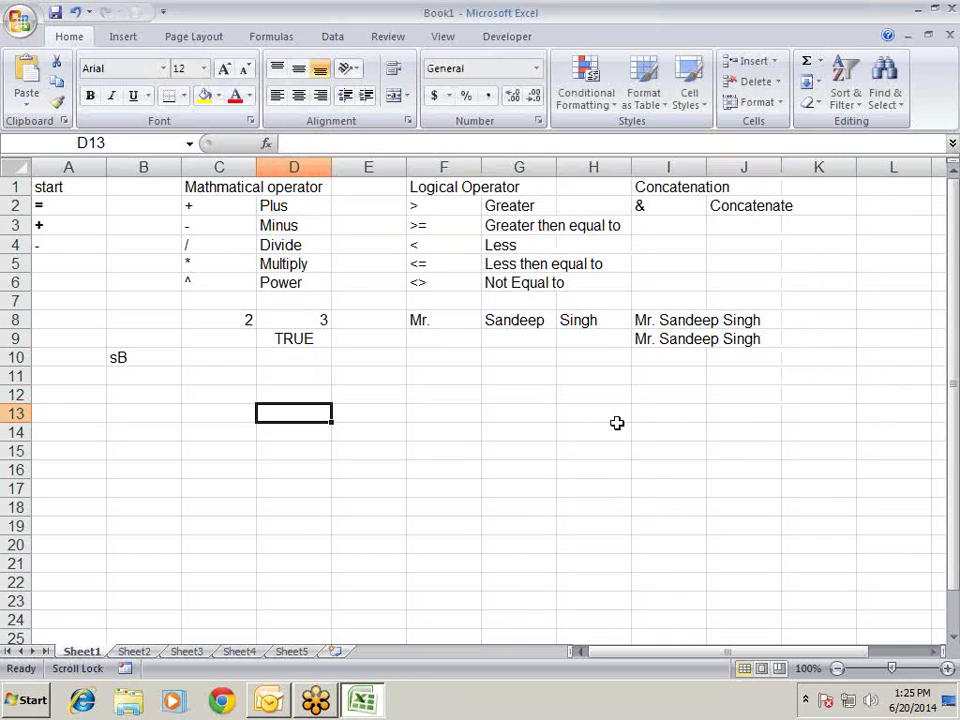
click(266, 144)
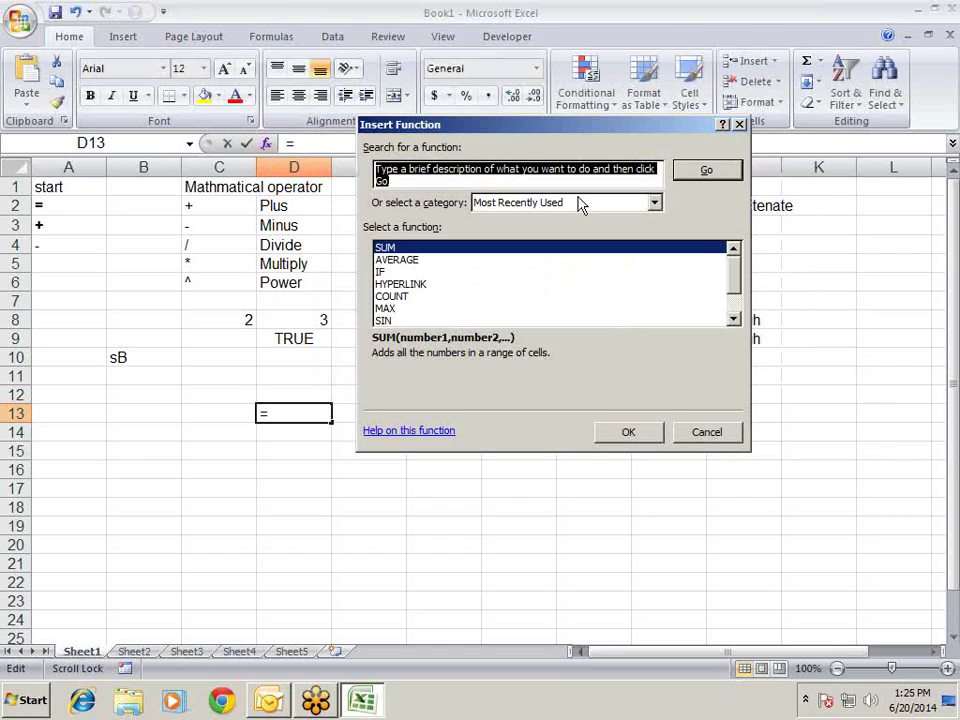
text(lokk)
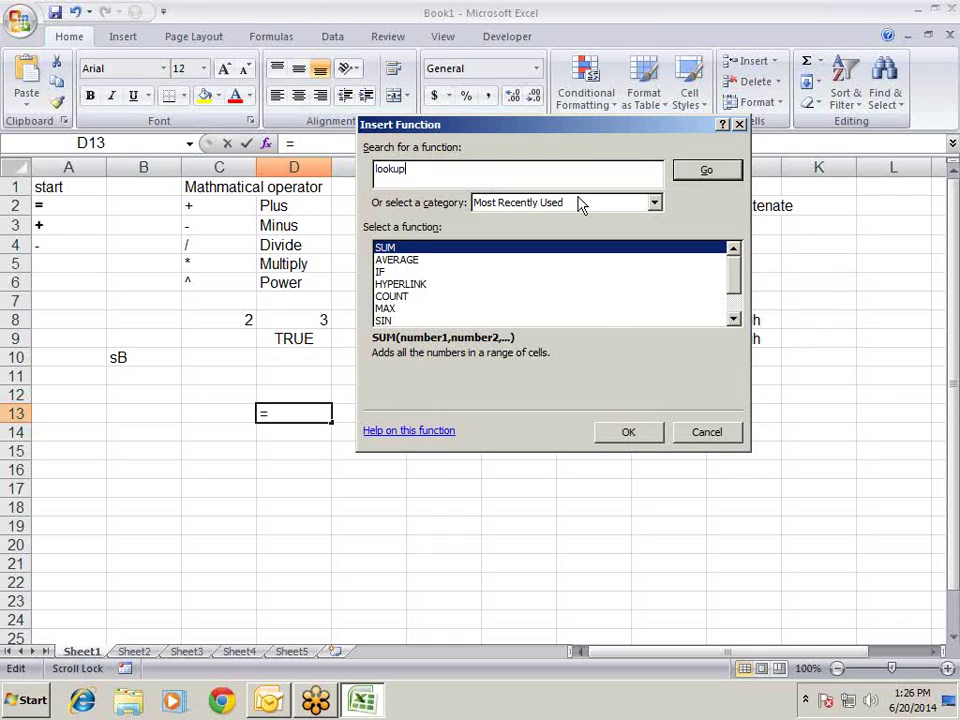
key(Return)
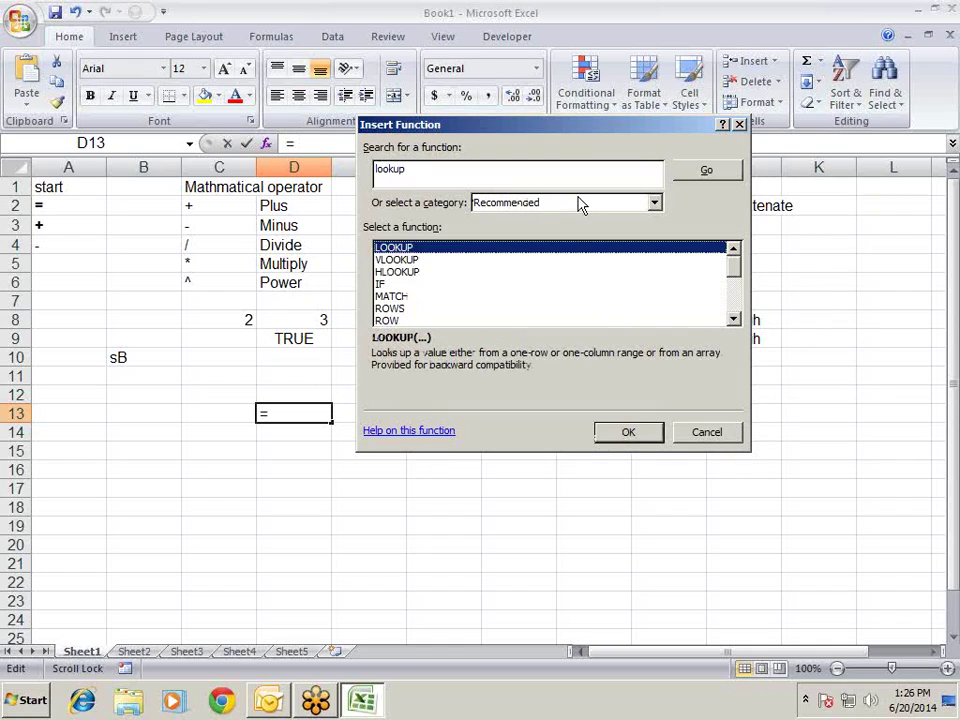
key(Down)
key(Down)
key(Down)
key(Up)
key(Up)
key(Up)
key(shift+Tab)
key(shift+Tab)
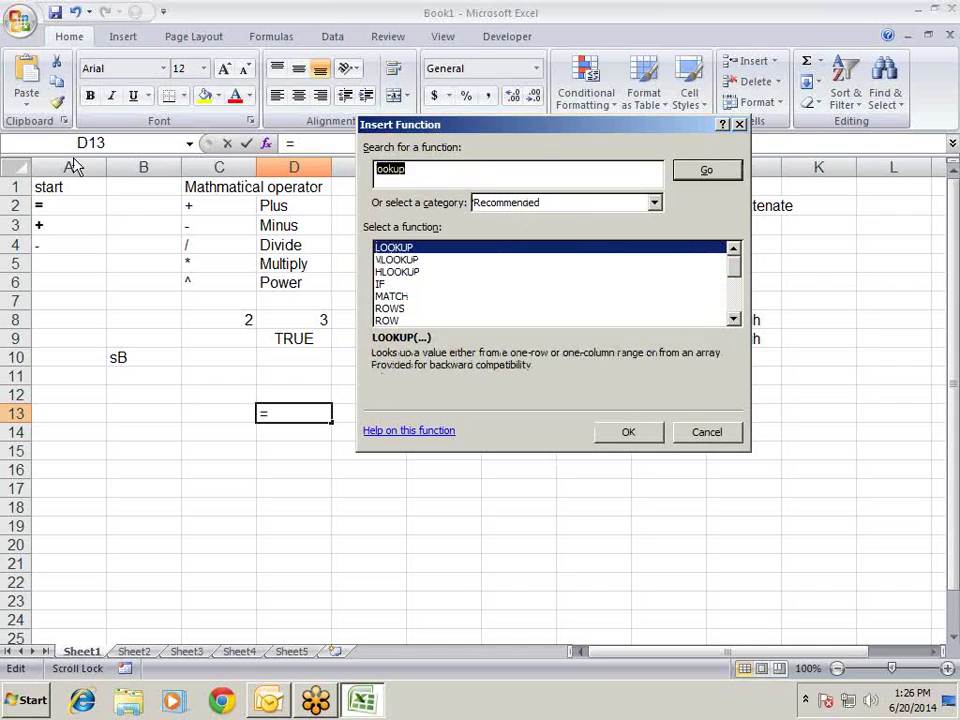
text(concat)
text(enat)
key(Return)
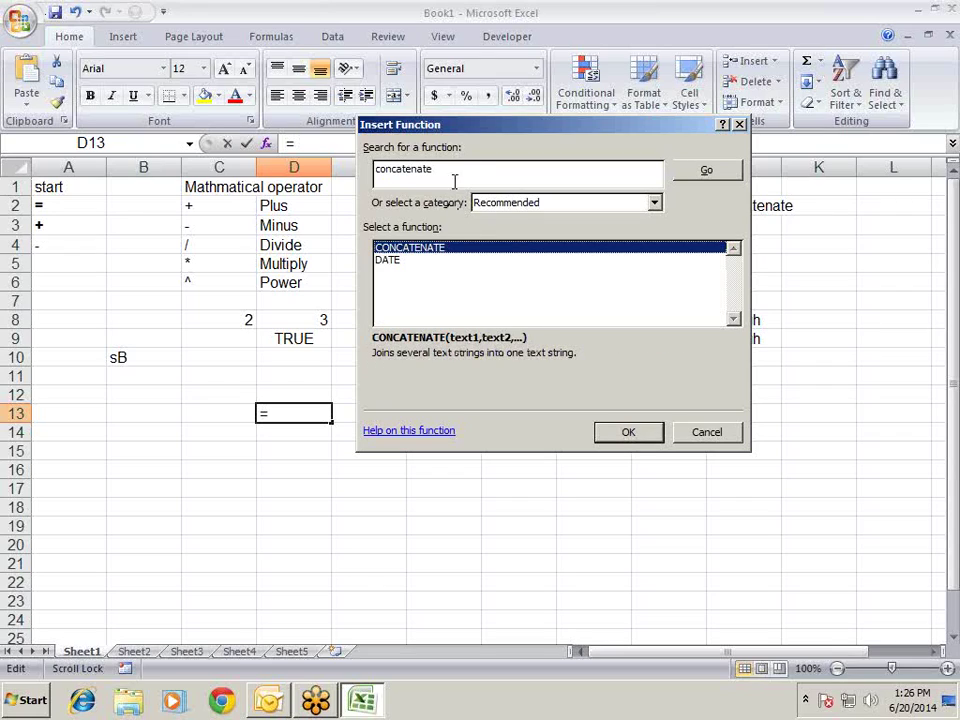
double_click(512, 178)
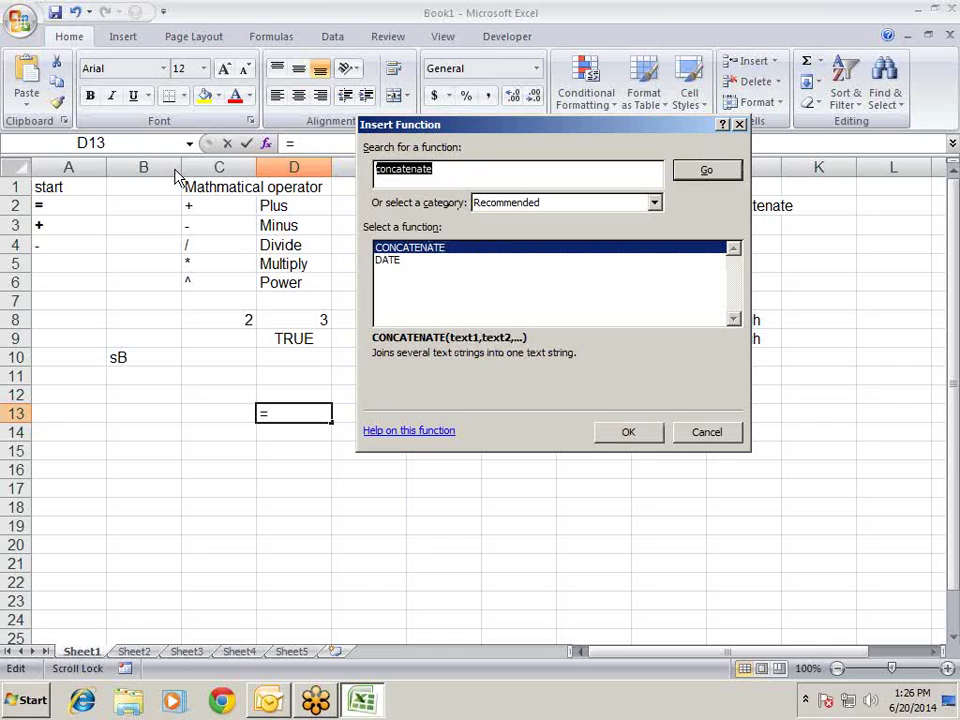
text(offset)
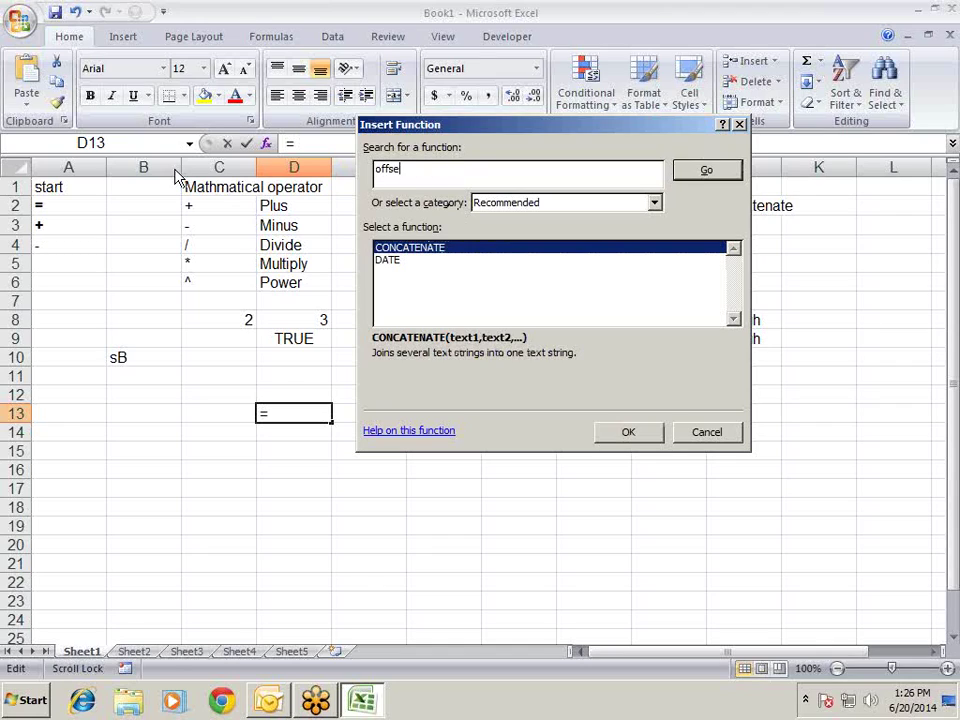
text(,)
key(Return)
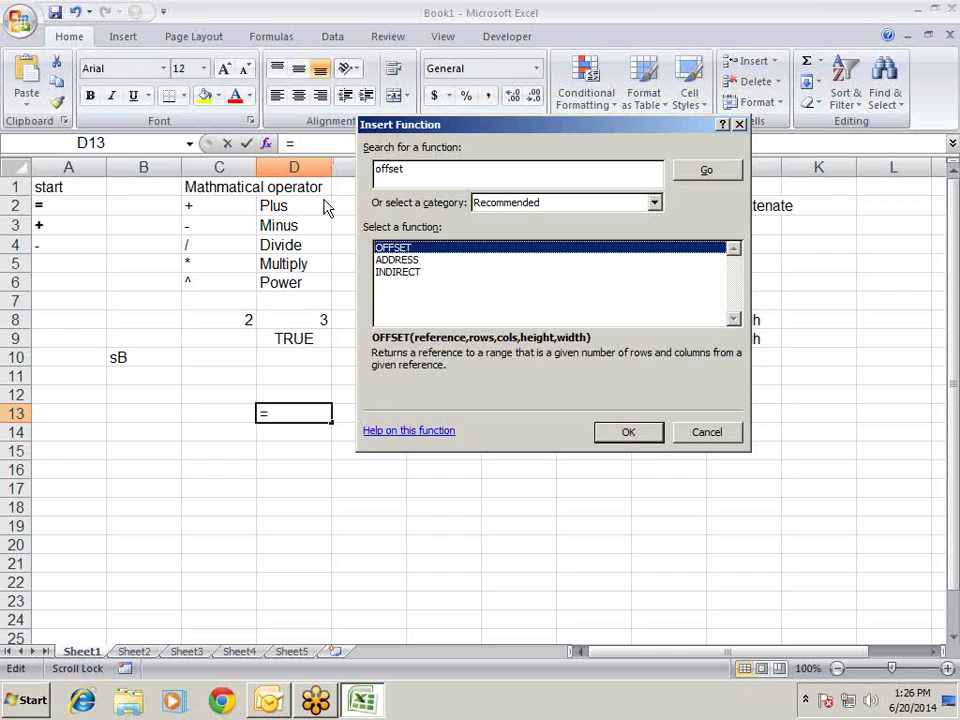
double_click(428, 248)
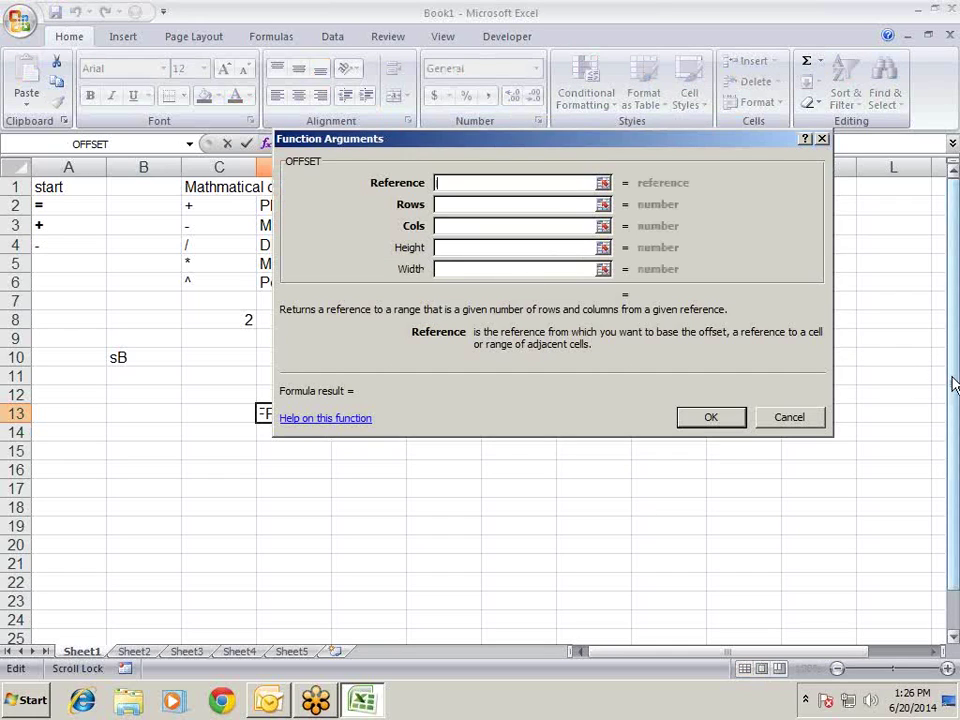
key(Escape)
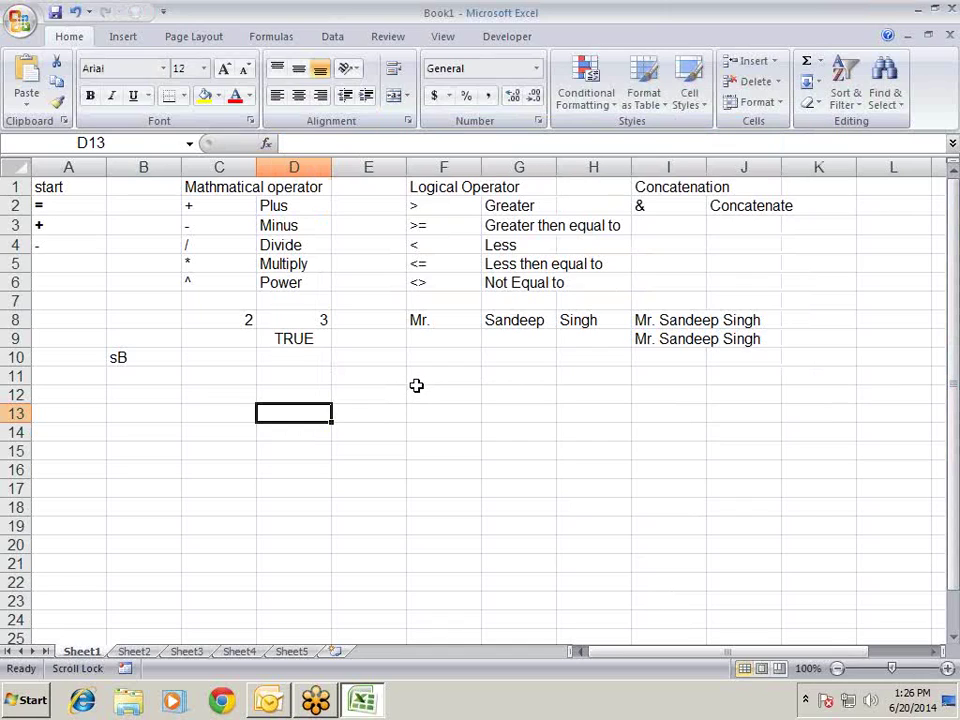
- Select C12:C17 and apply All Borders so every cell is outlined
drag(440, 432, 390, 424)
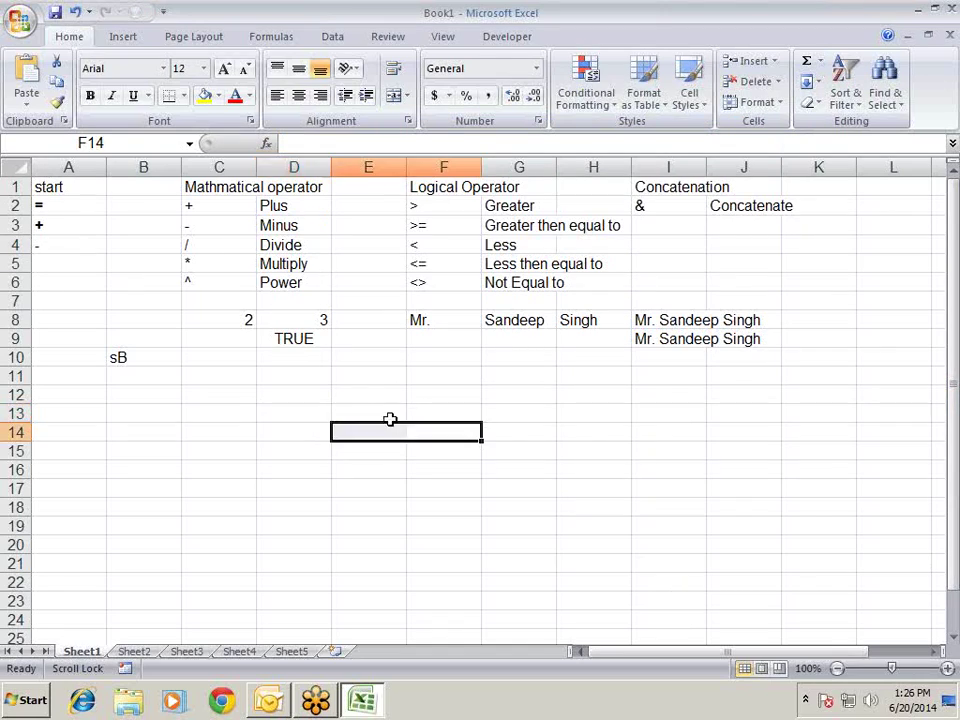
click(264, 410)
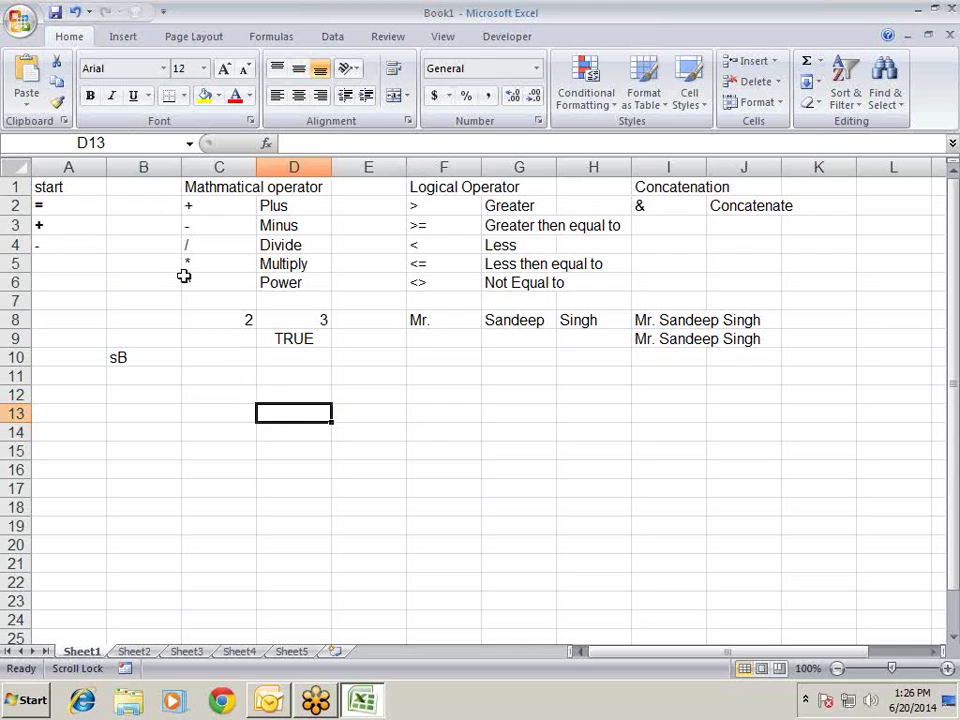
click(201, 359)
click(244, 413)
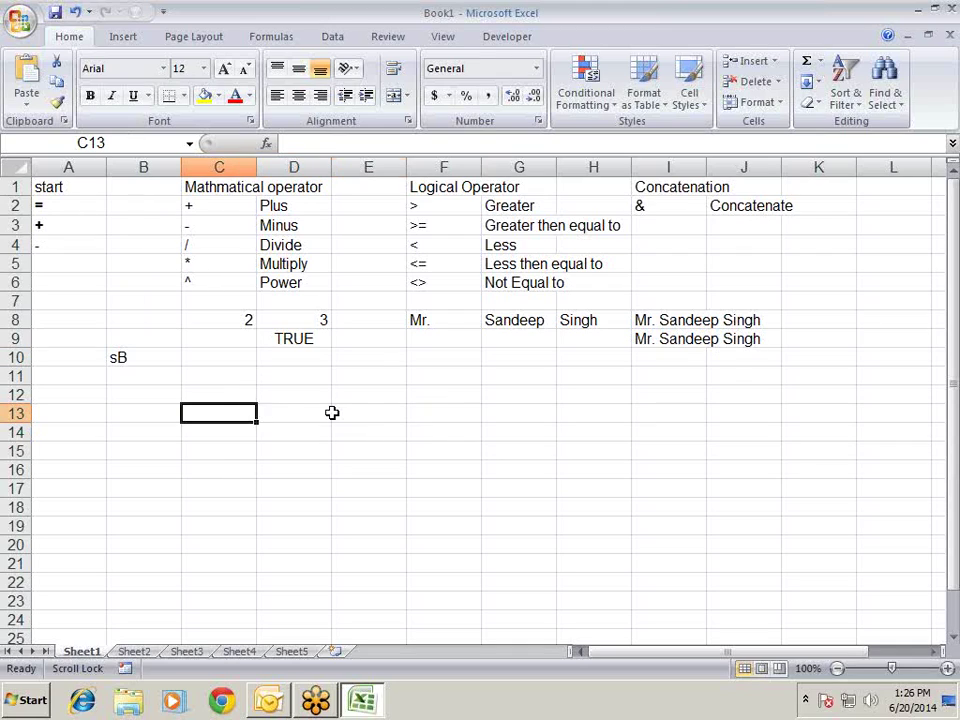
click(340, 413)
click(262, 432)
click(228, 410)
drag(226, 390, 219, 491)
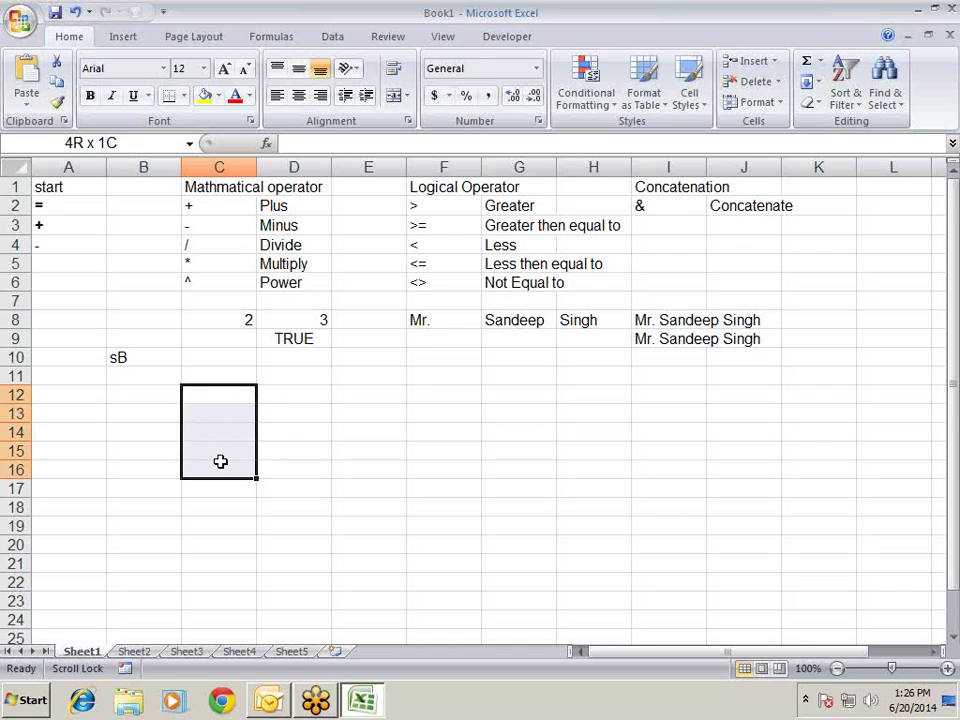
click(183, 95)
click(201, 244)
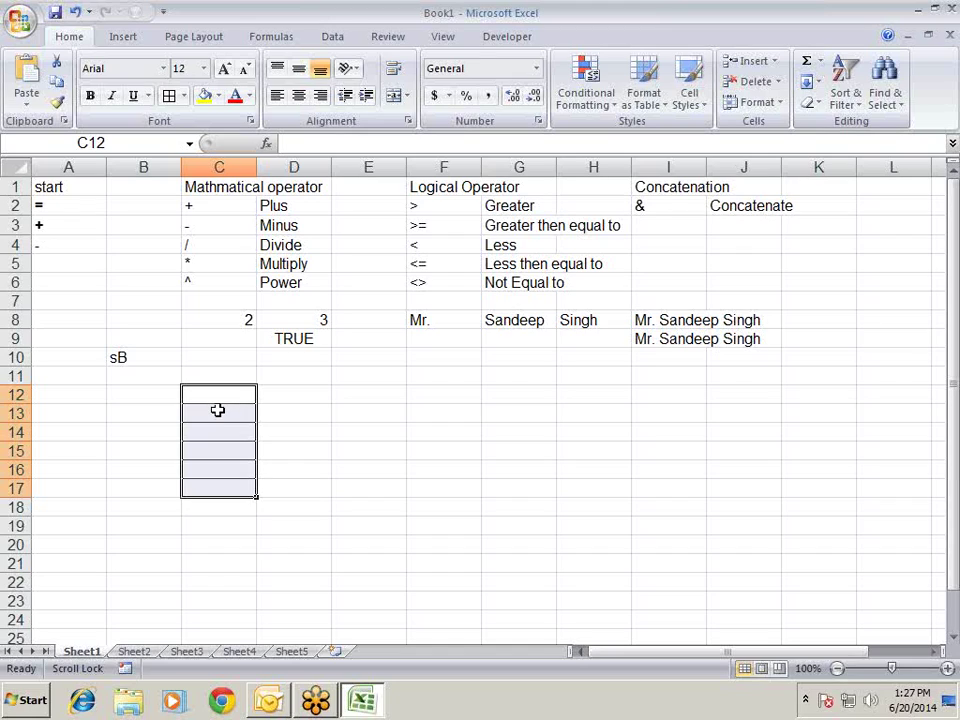
- Name C12:C17 'data' and test the name with a =data formula in E13
click(144, 147)
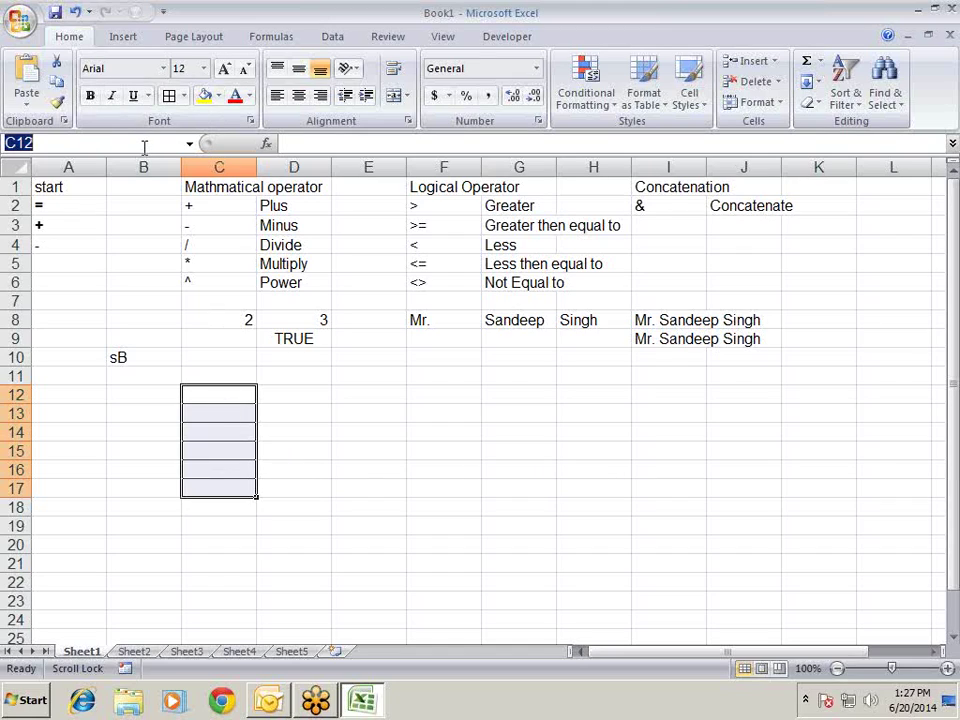
text(data)
key(Return)
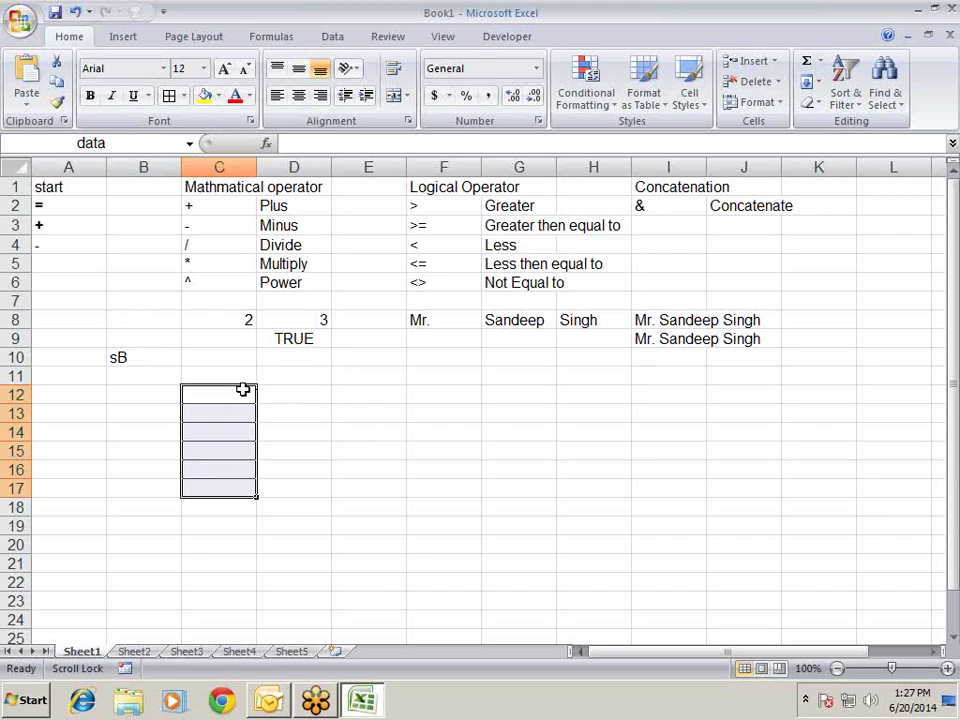
click(393, 406)
text(=d)
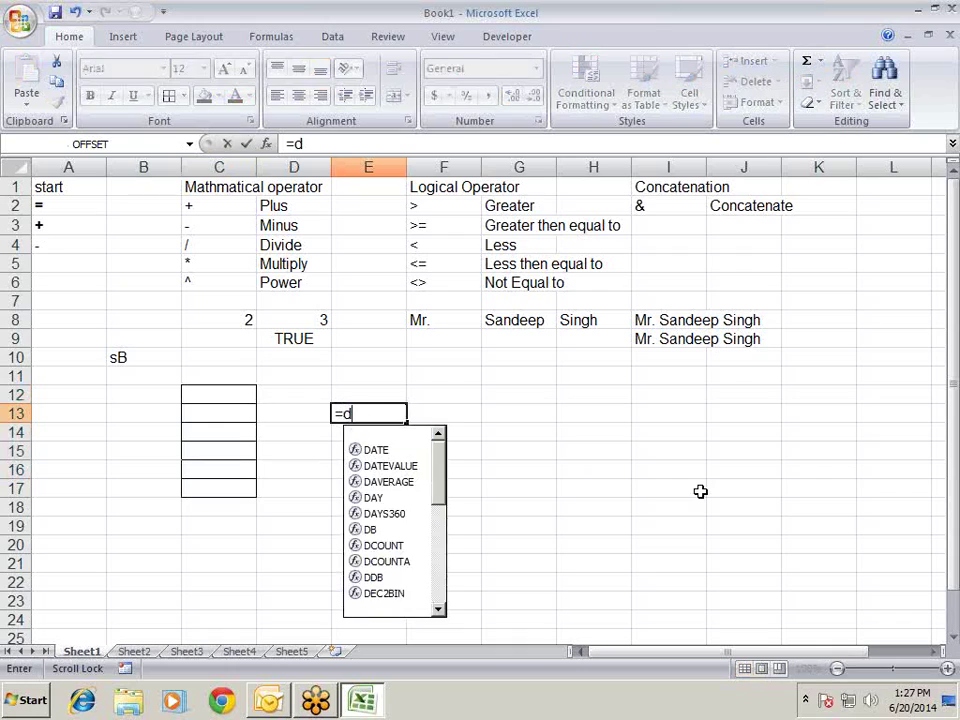
text(a)
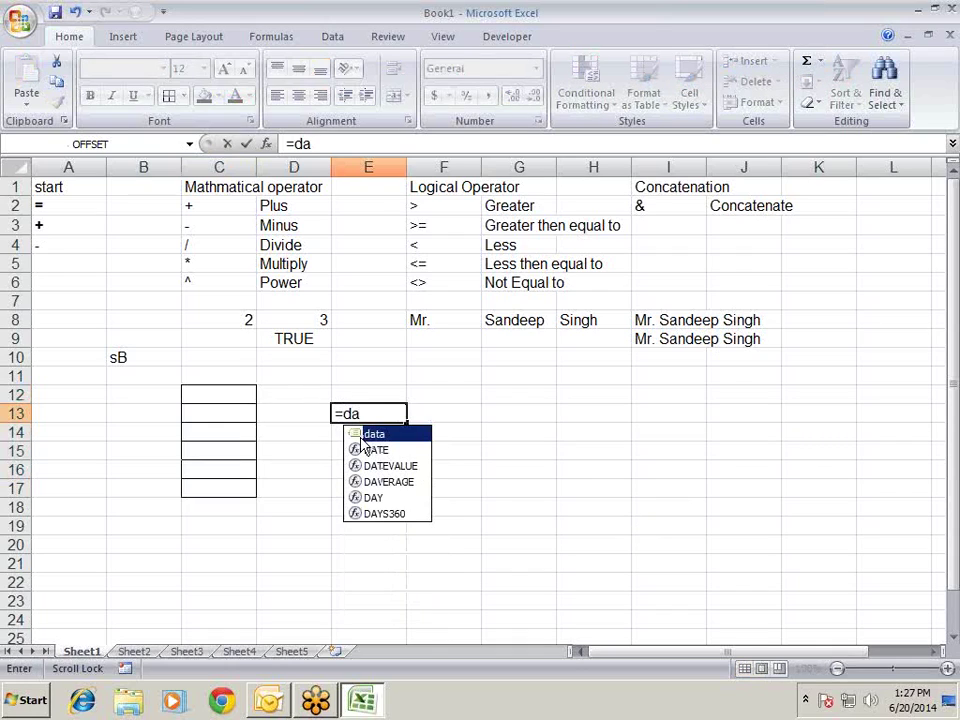
key(Tab)
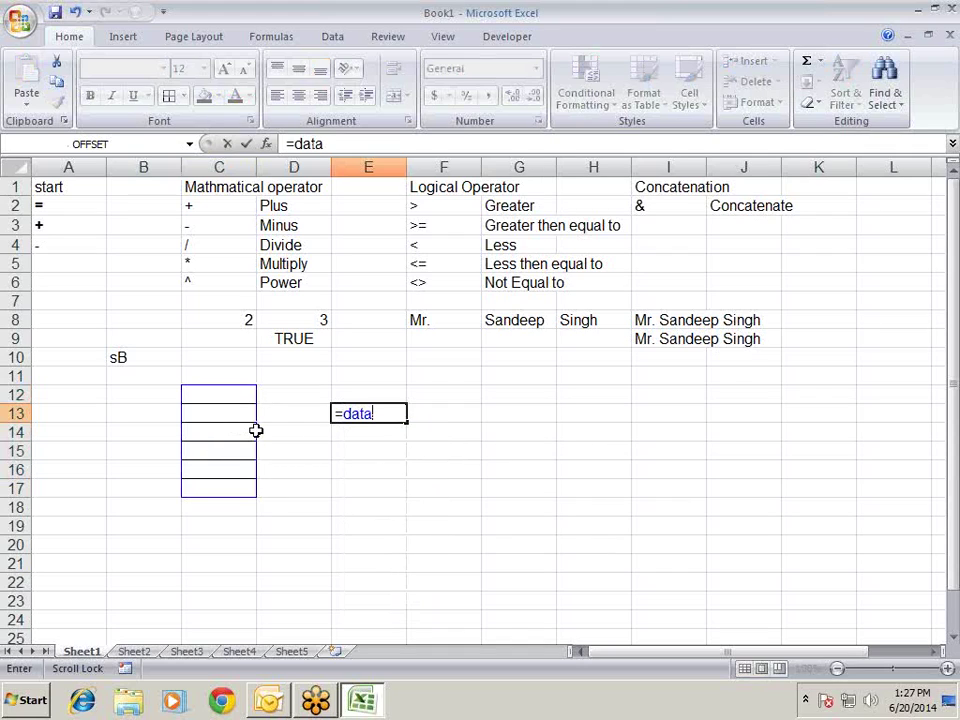
key(Return)
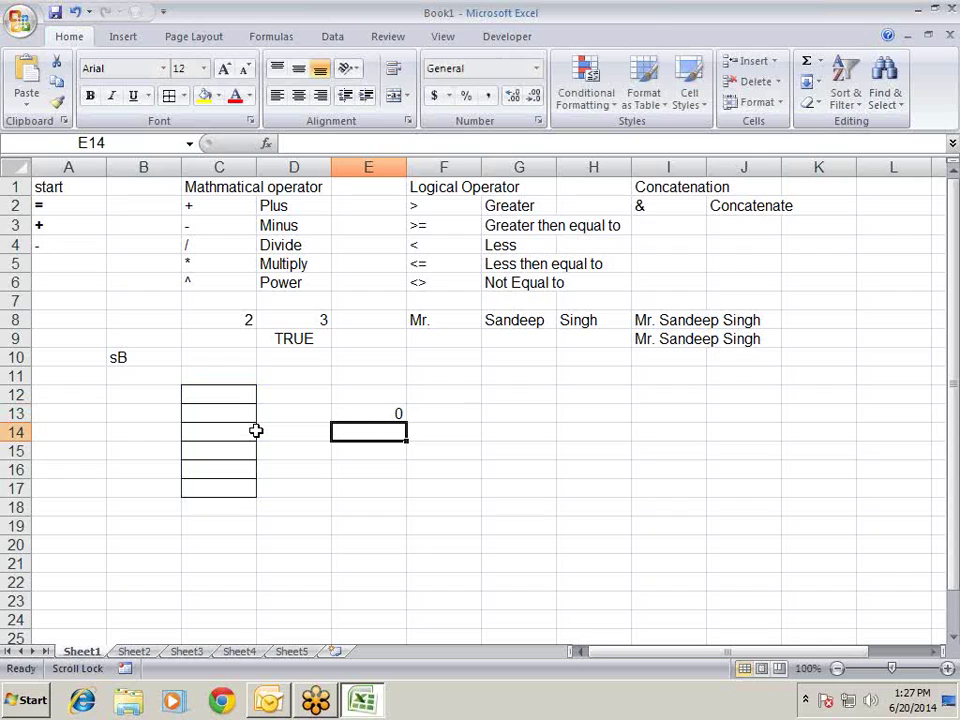
scroll(256, 430, down, 1)
scroll(256, 430, up, 1)
- Enter the values 1, 2, 3, 4, 5 and 5 into C12:C17
key(Up)
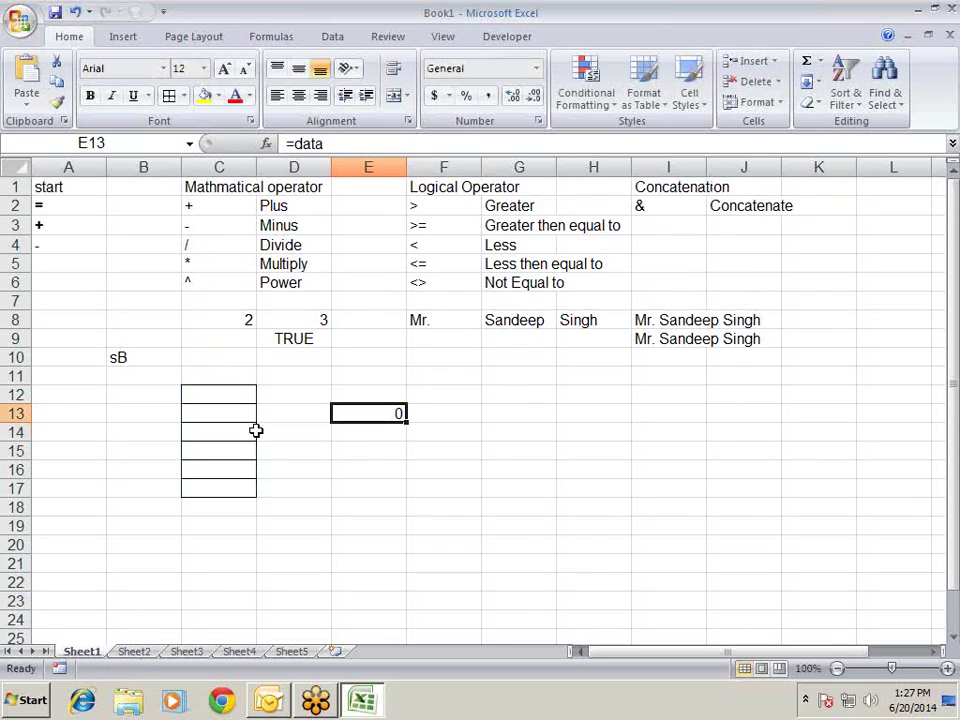
key(Left)
key(Left)
key(Up)
text(1 2 3)
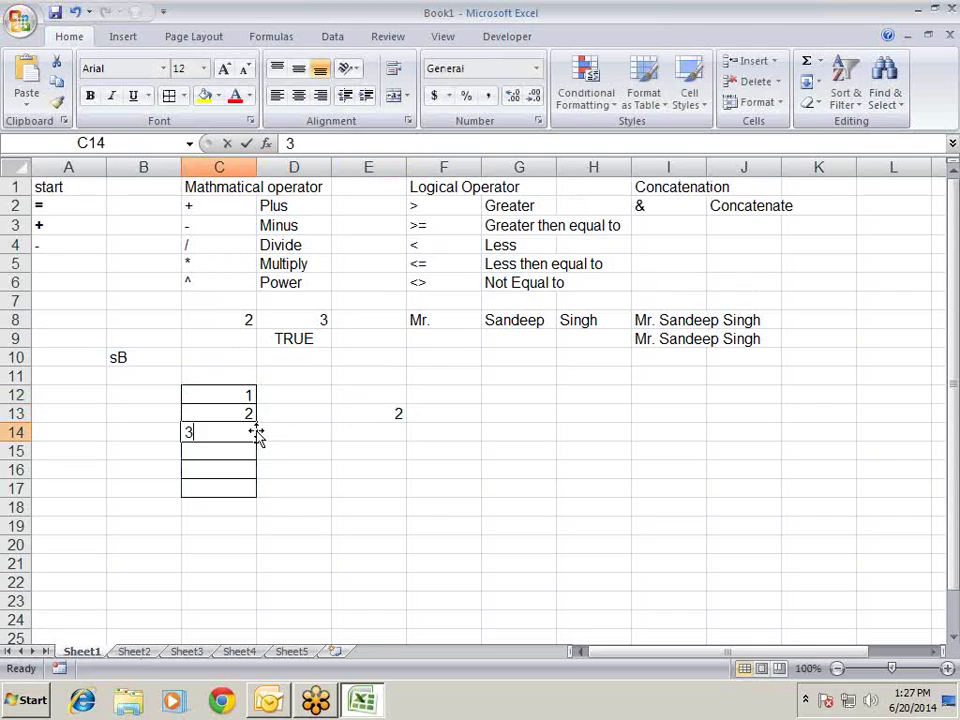
text( 4)
key(Return)
text(5)
key(Return)
text(5)
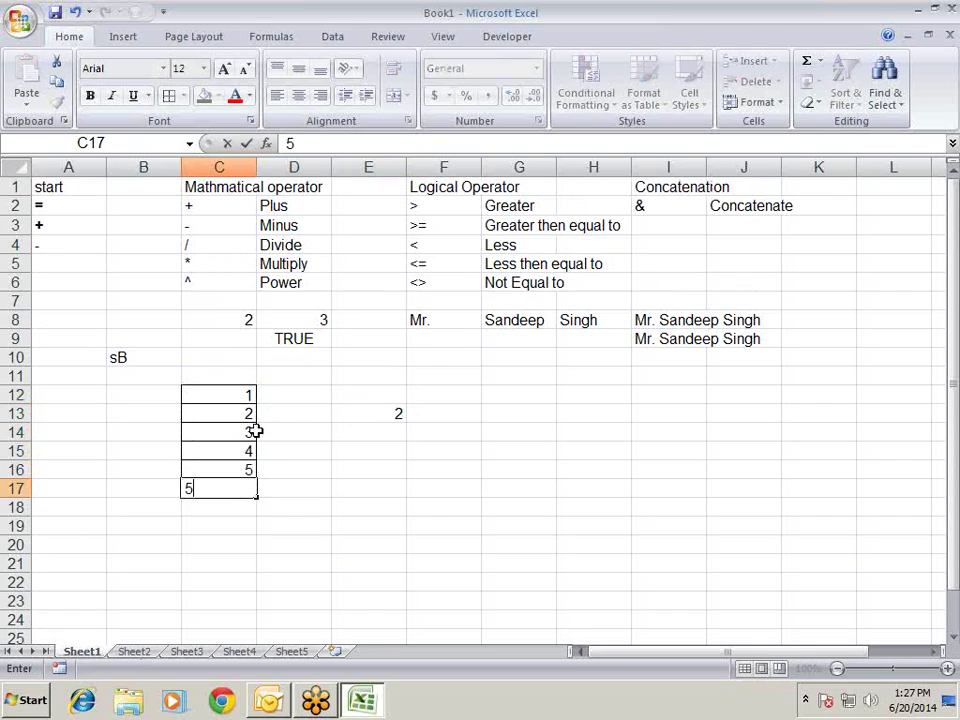
key(Return)
- Enter =SUM(data) in E13, giving 20
key(Up)
key(Up)
key(Up)
key(Up)
key(Right)
key(Right)
key(Right)
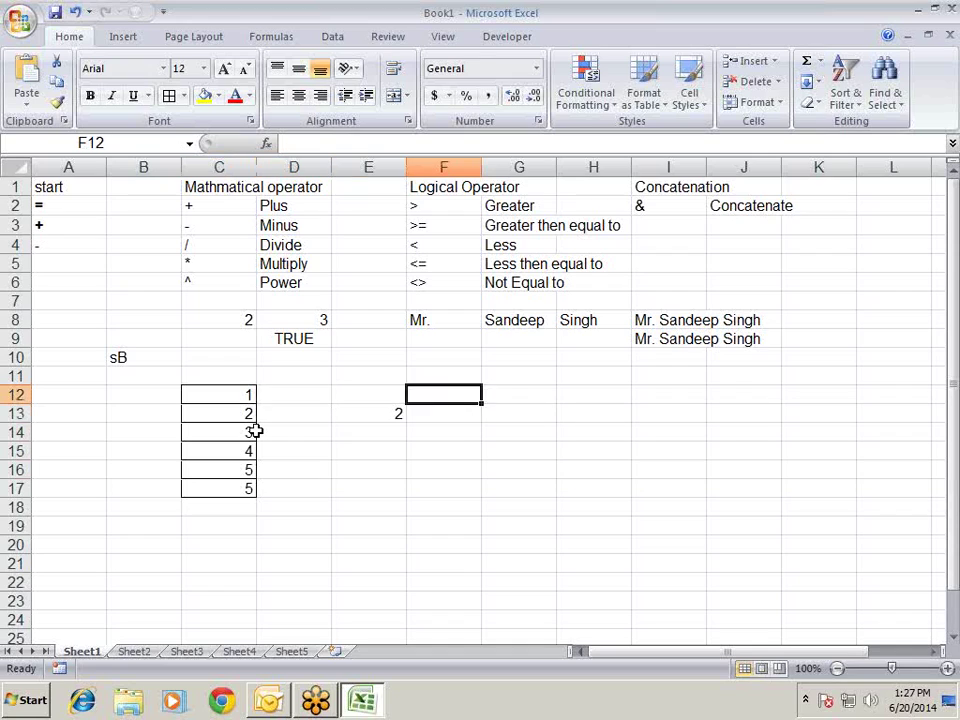
key(Down)
key(Left)
text(=su)
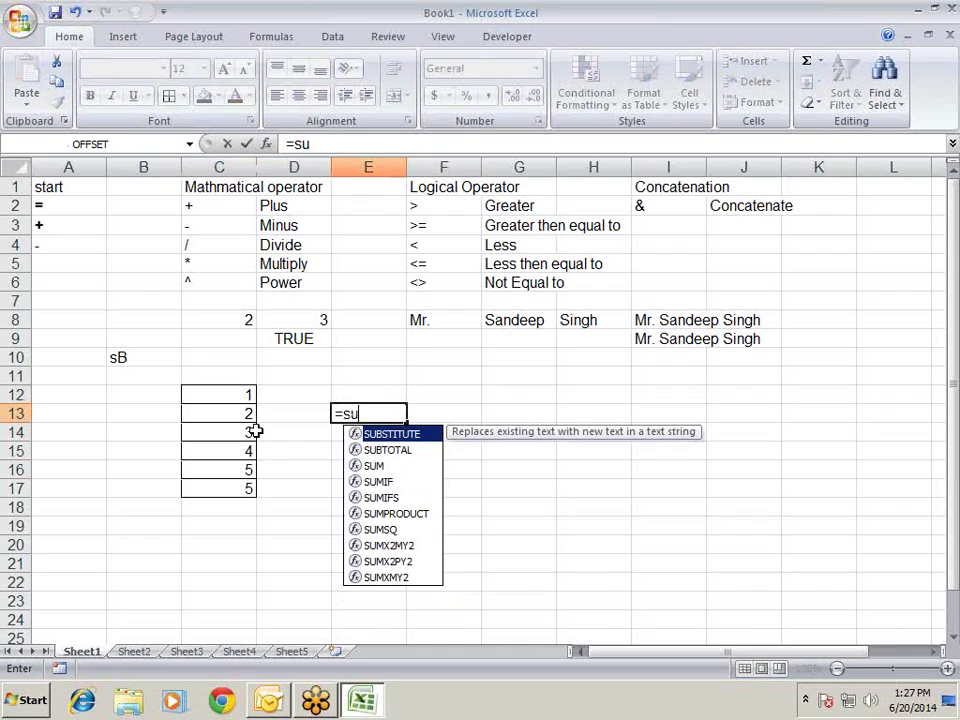
text(m)
key(Tab)
text(da)
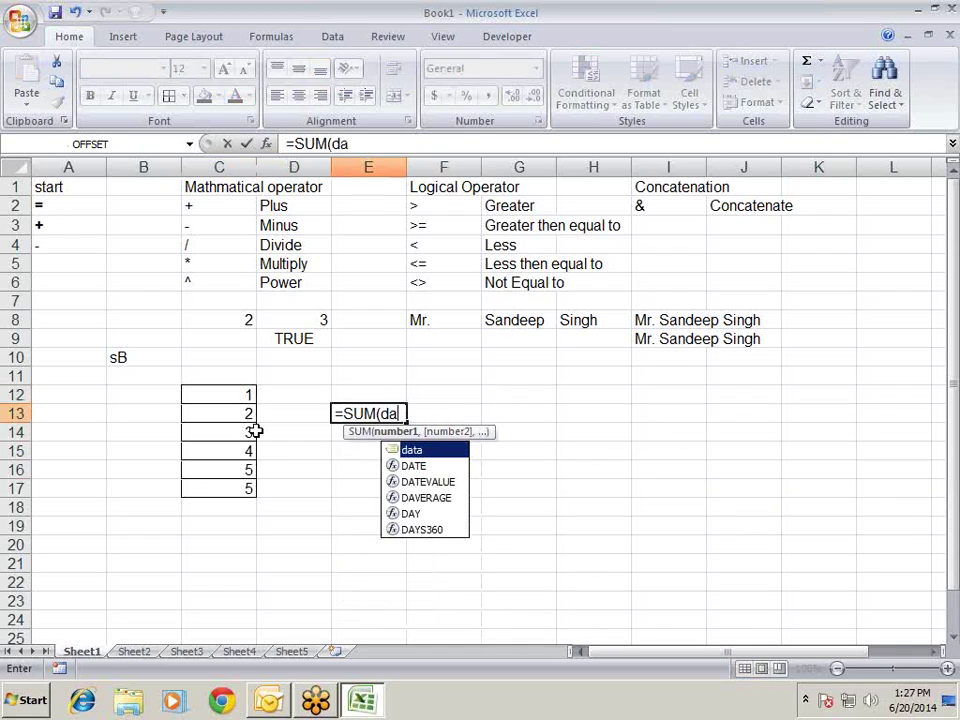
key(Tab)
key(Return)
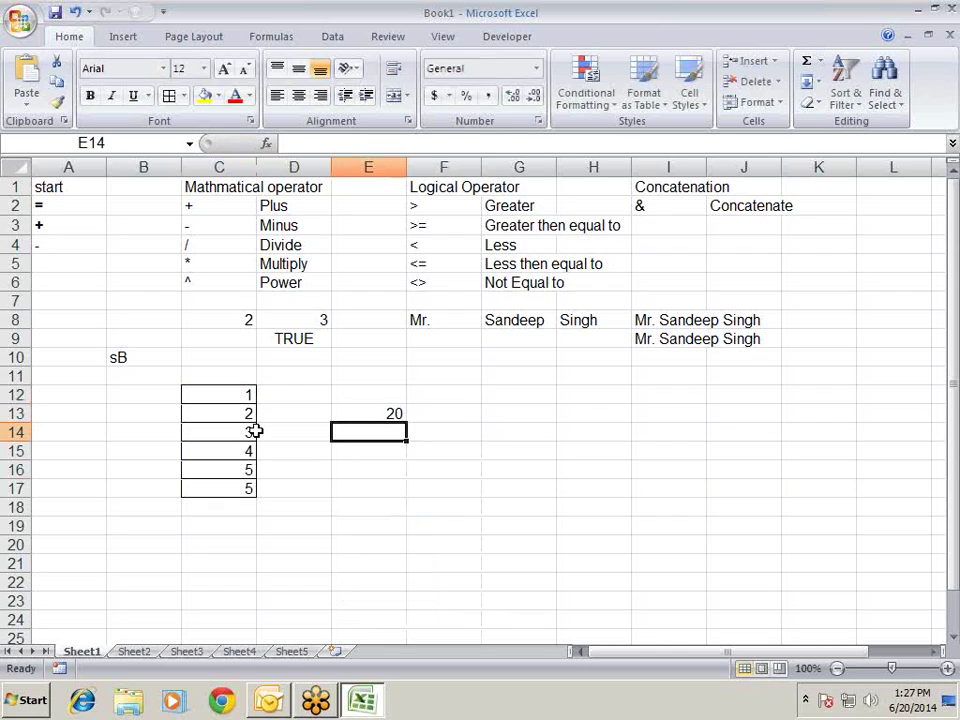
- Review the range in E13's SUM formula and leave it unchanged
key(Left)
key(Left)
key(Up)
key(Up)
key(Up)
key(Down)
key(Down)
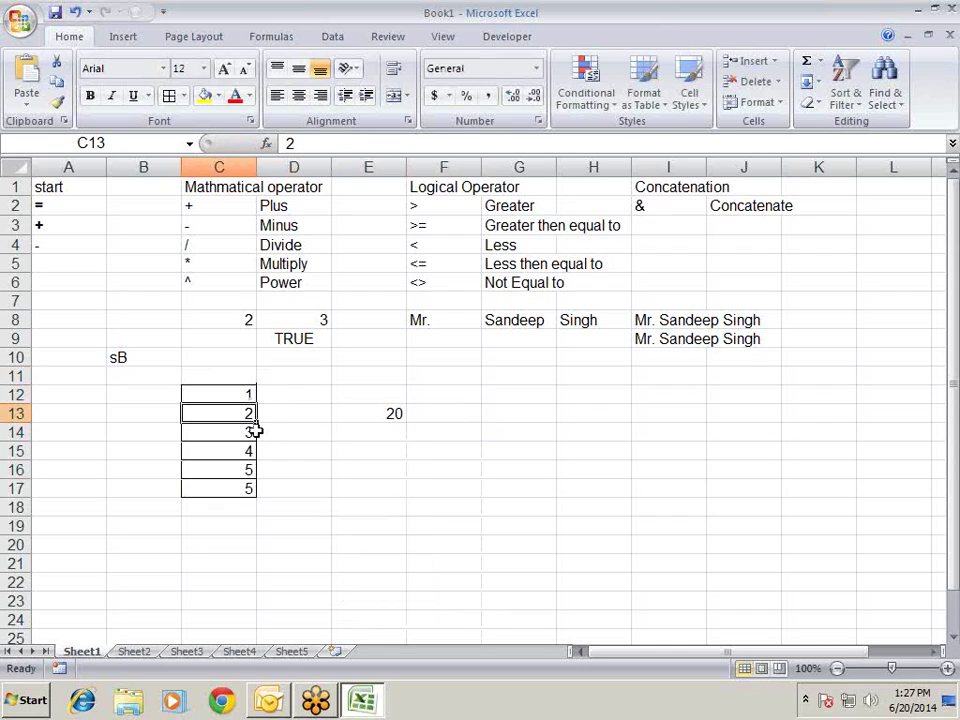
key(Down)
key(Down)
key(Down)
key(Up)
key(Up)
key(Up)
key(Up)
key(Up)
key(Up)
key(Up)
key(Up)
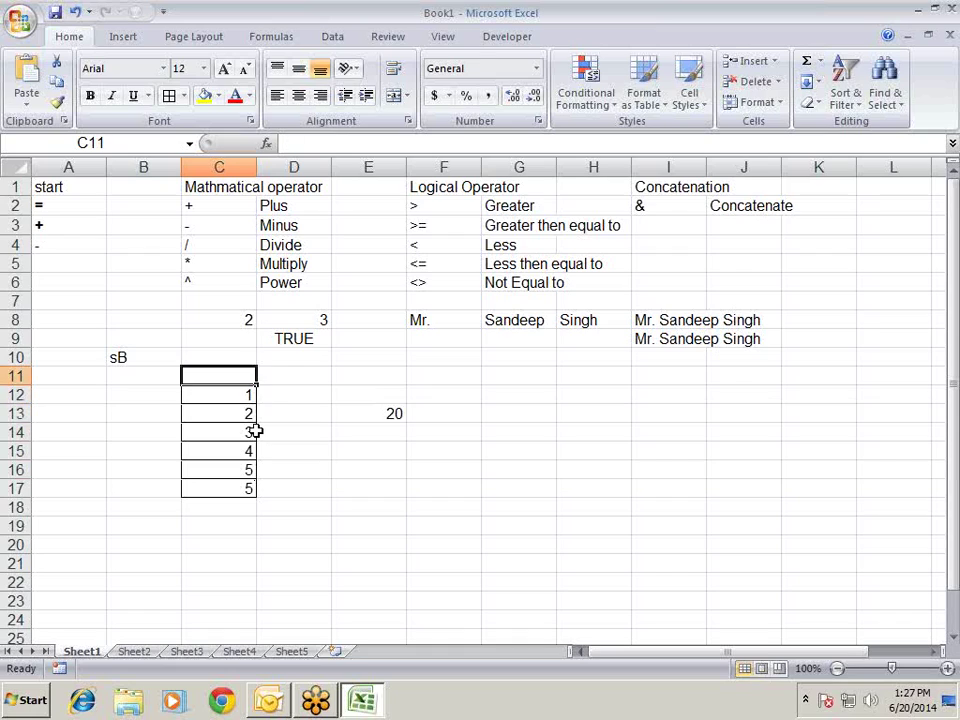
key(Down)
key(Right)
key(Right)
key(Right)
key(Down)
key(Left)
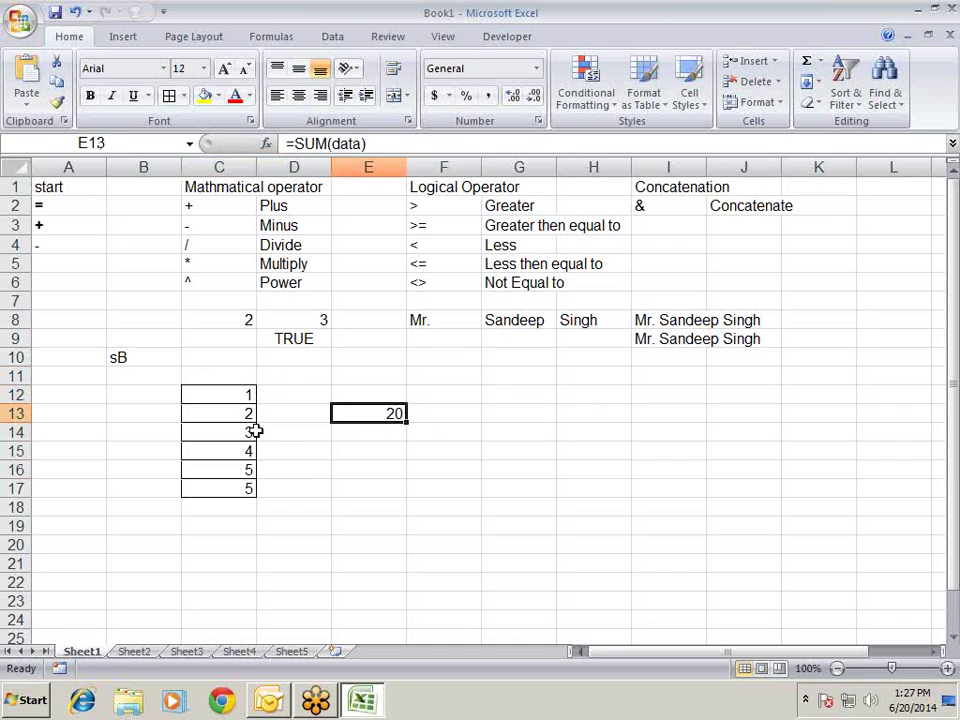
key(F2)
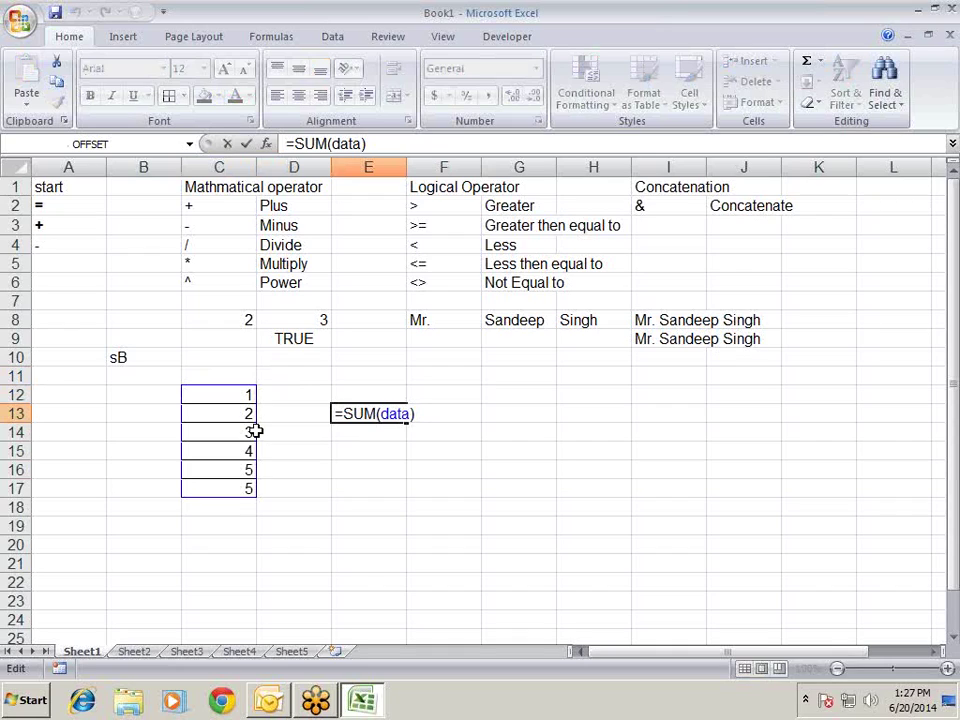
key(Escape)
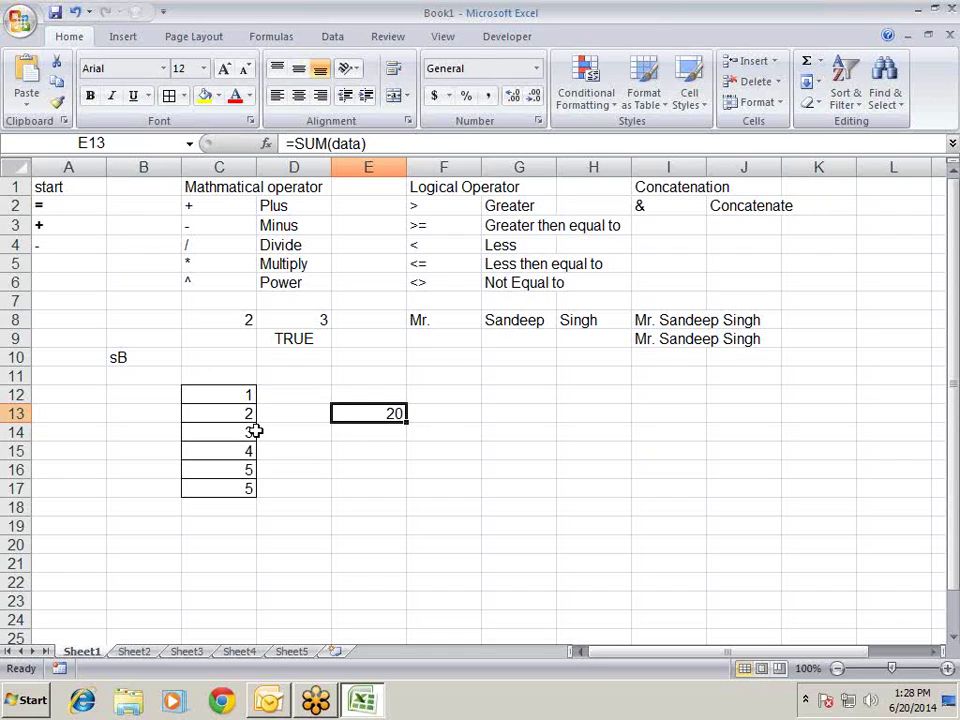
- Check the values in the number list and neighbouring cells, ending on C14
key(Left)
key(Left)
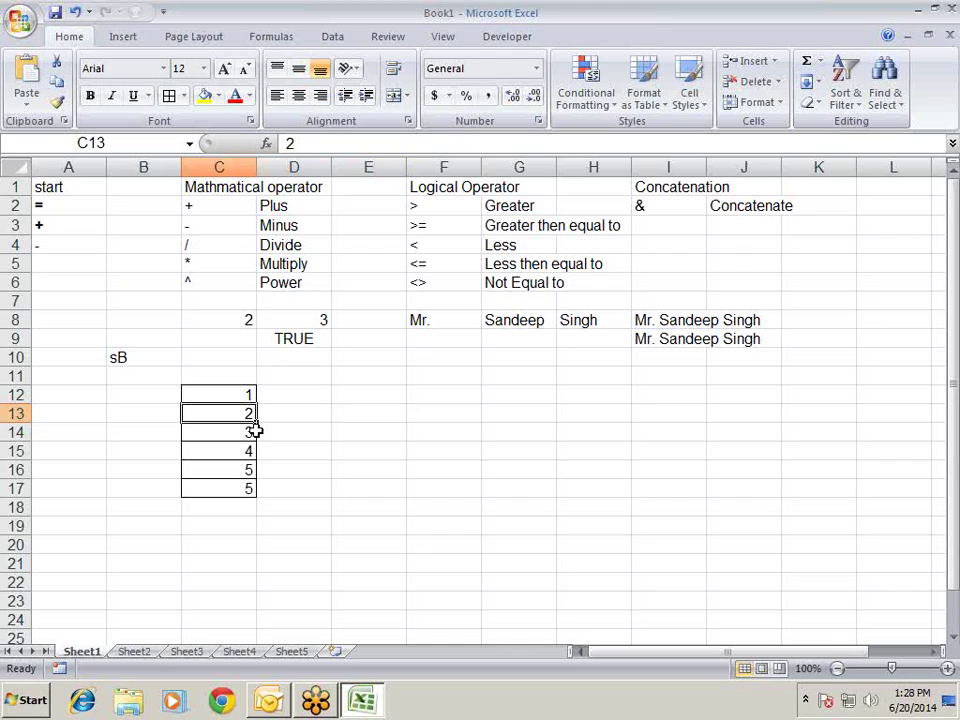
key(Right)
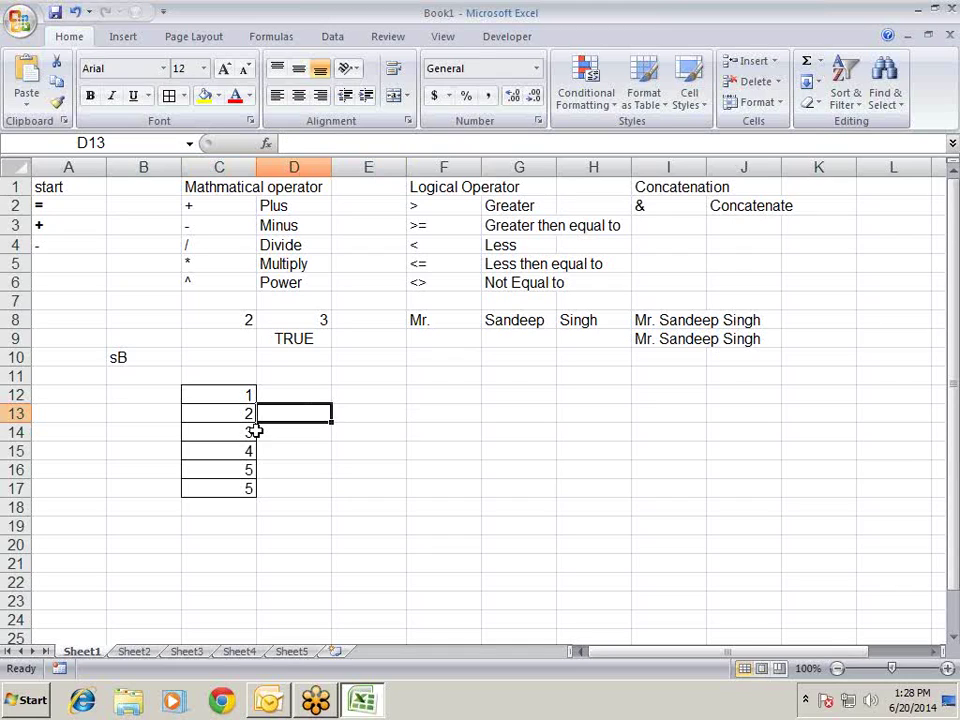
key(Left)
key(Up)
key(Down)
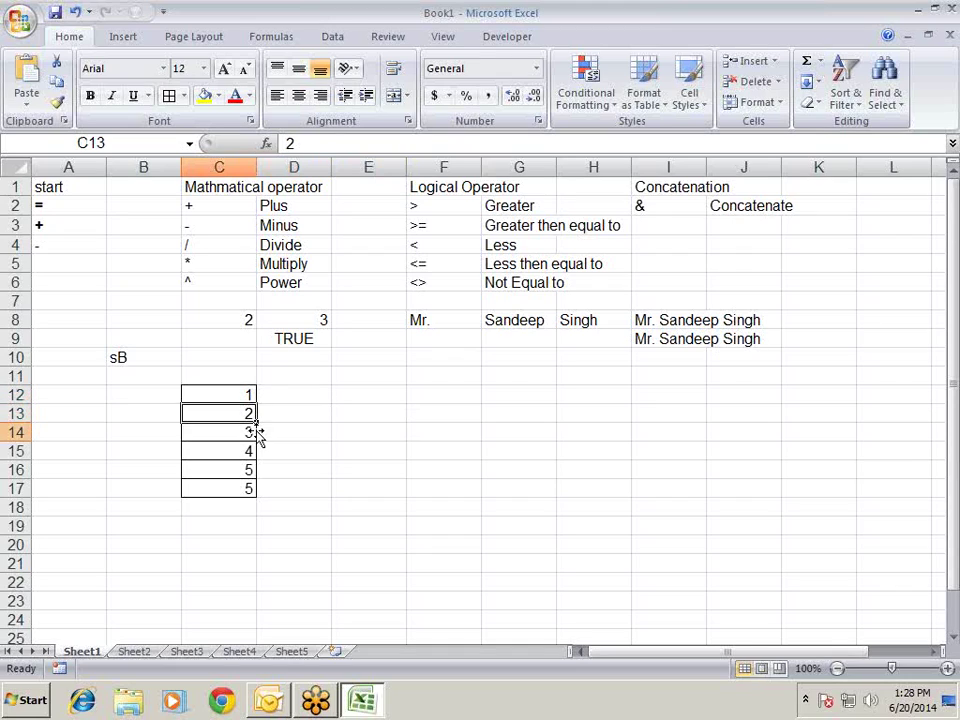
key(Up)
key(Right)
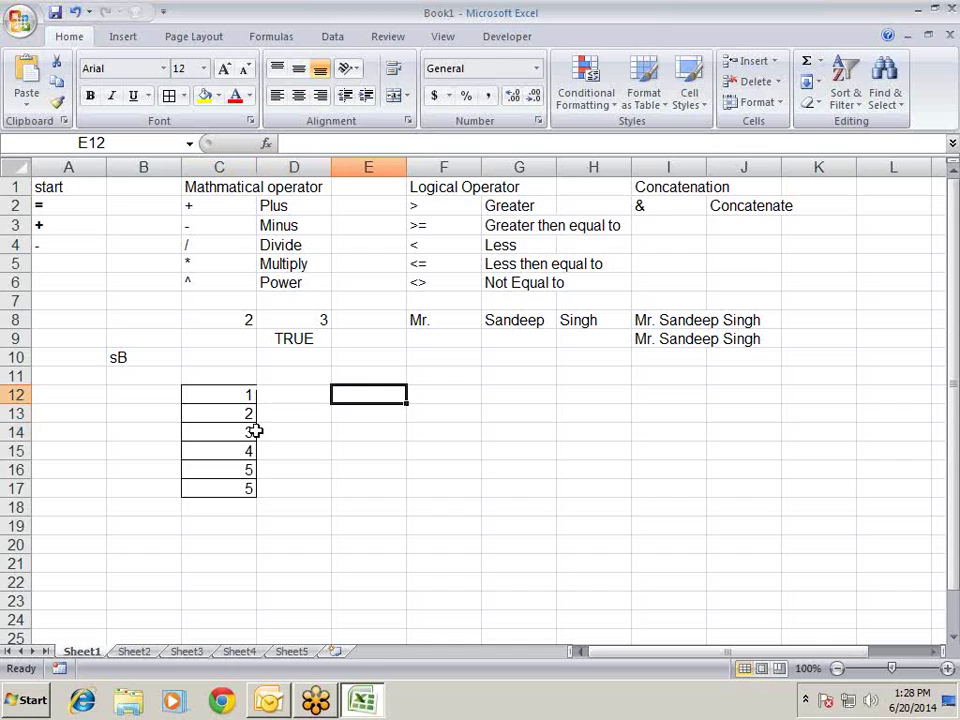
key(Left)
key(Left)
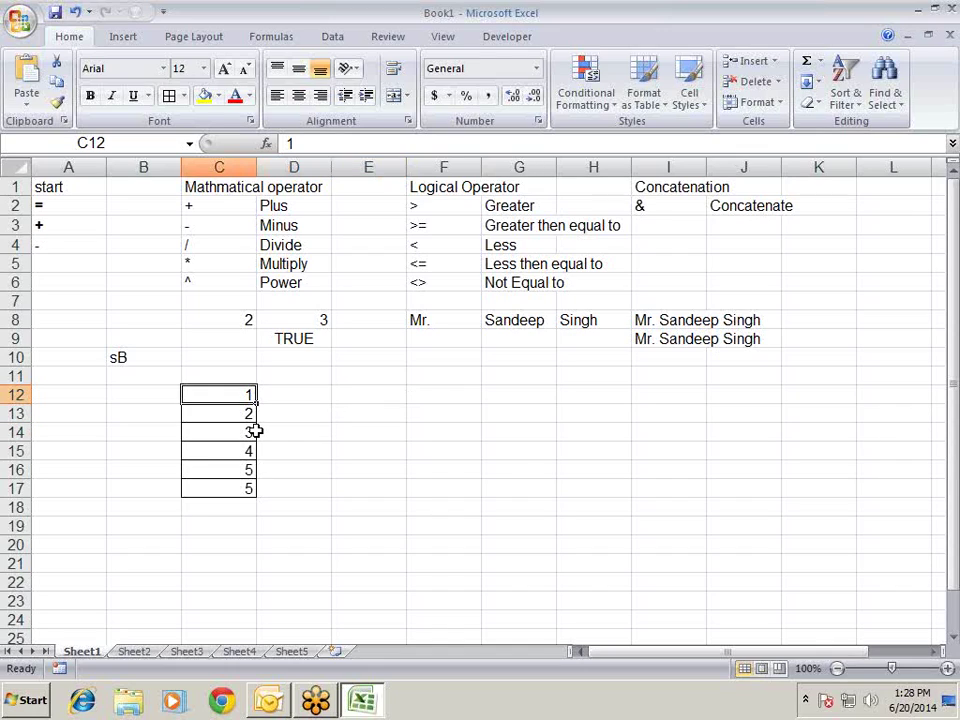
key(Right)
key(Left)
key(Right)
key(Left)
key(Right)
key(Right)
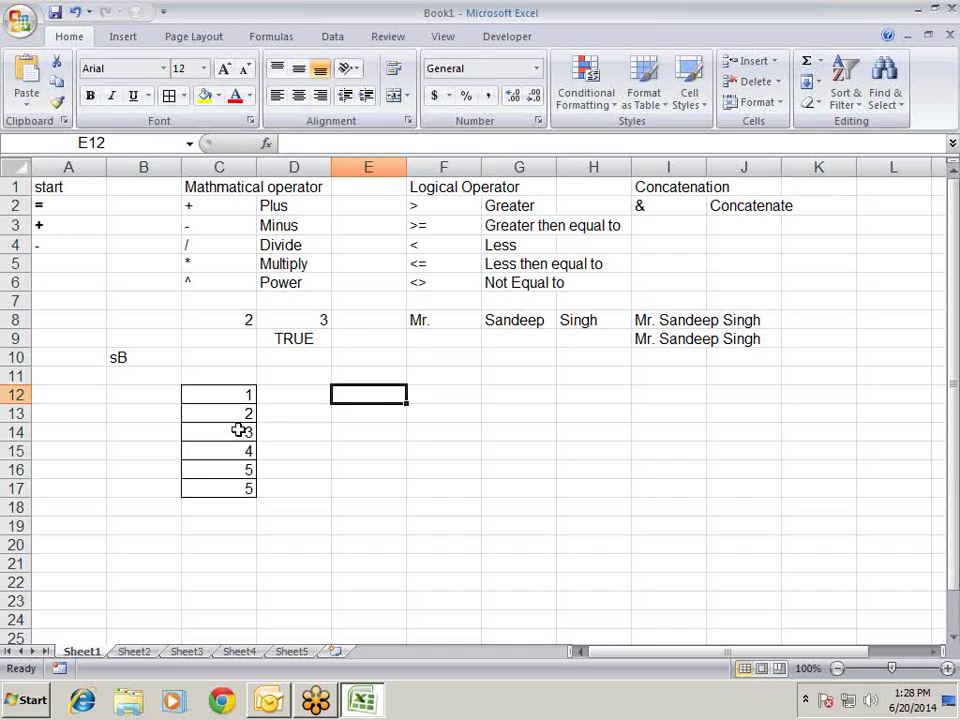
click(250, 430)
- Look through Sheet2 to Sheet5, then return to Sheet1
click(134, 652)
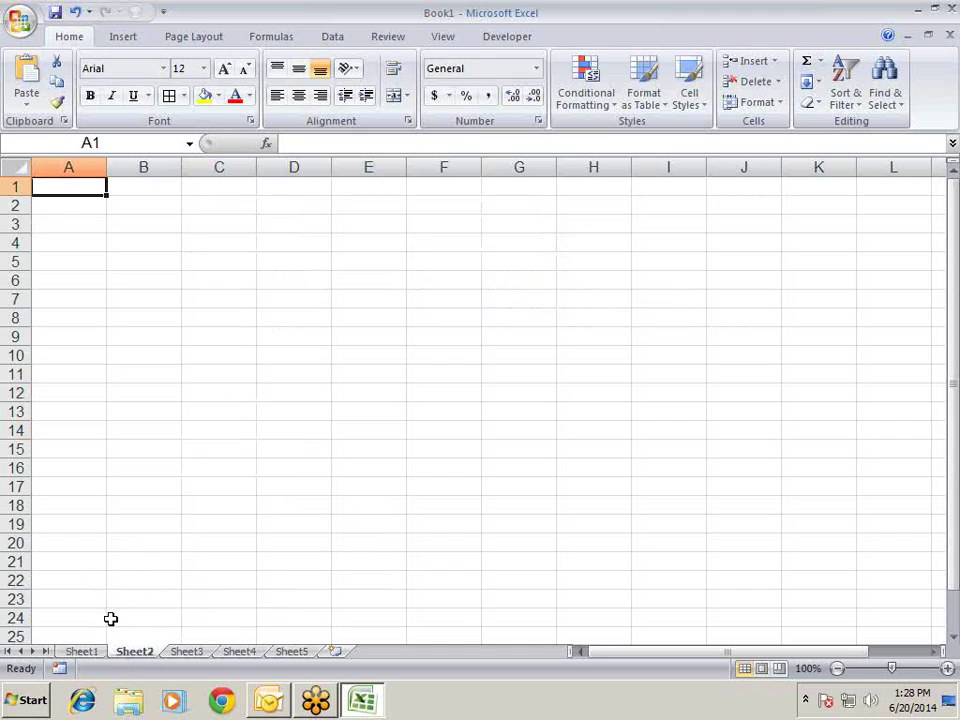
click(98, 652)
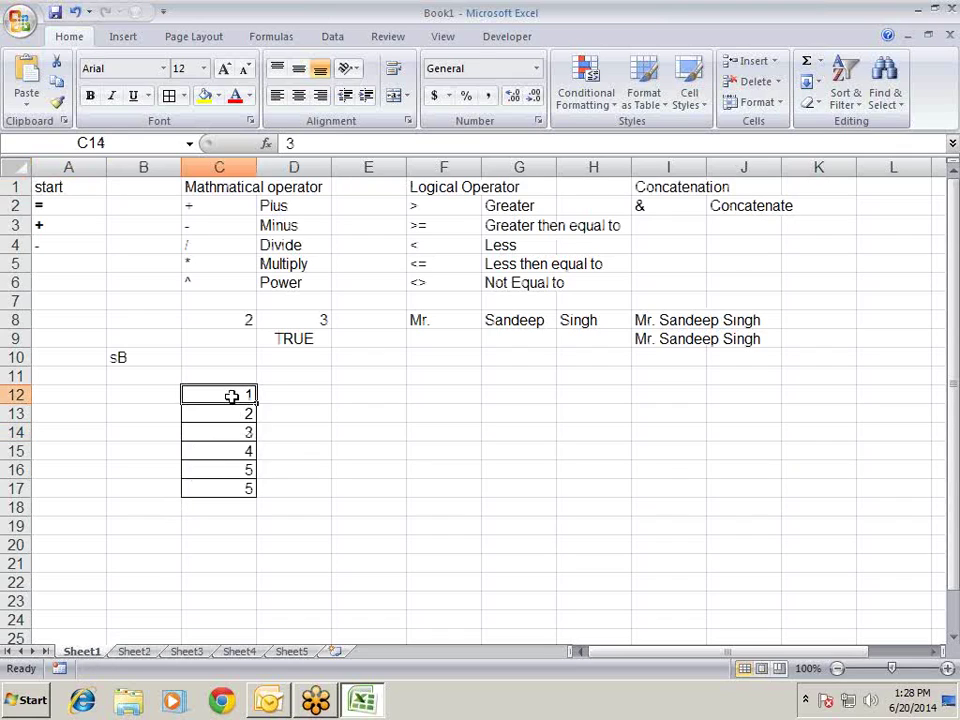
drag(231, 394, 229, 500)
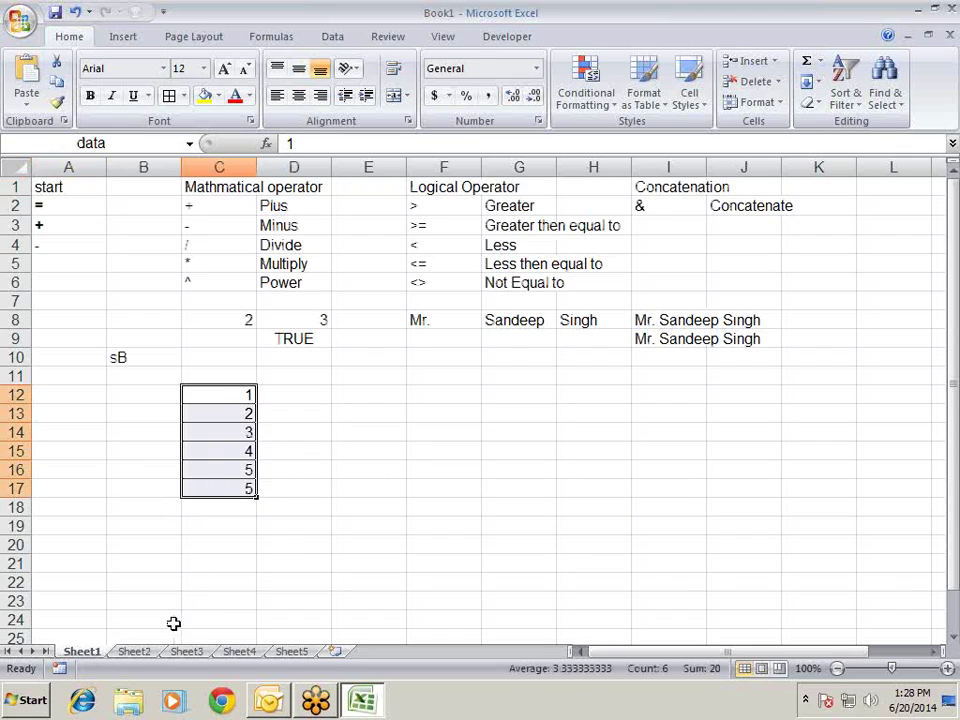
click(152, 652)
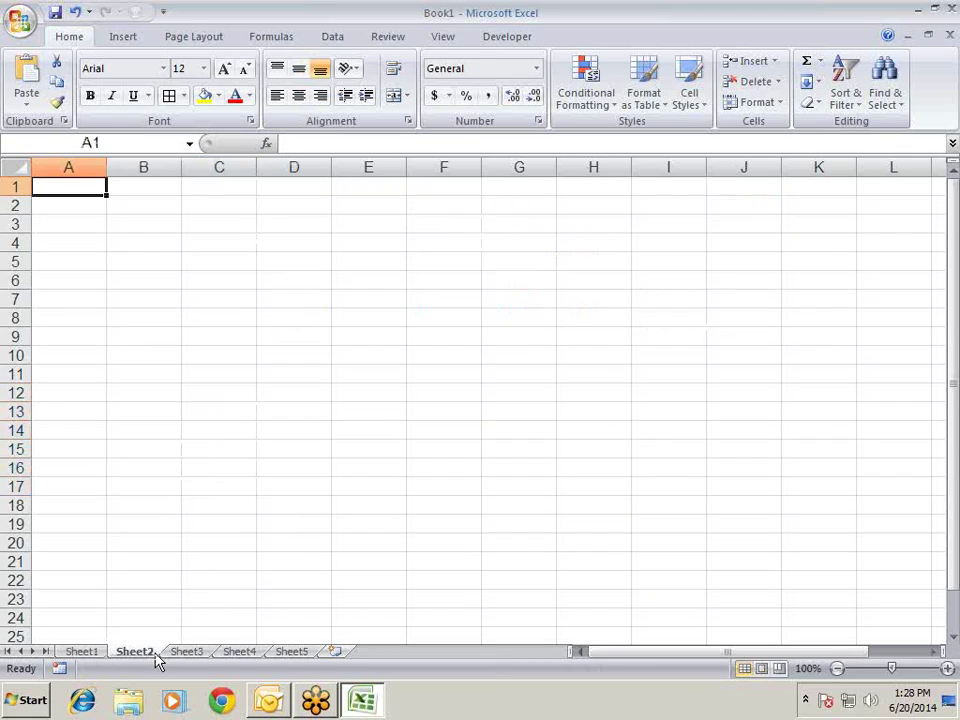
click(185, 652)
click(239, 652)
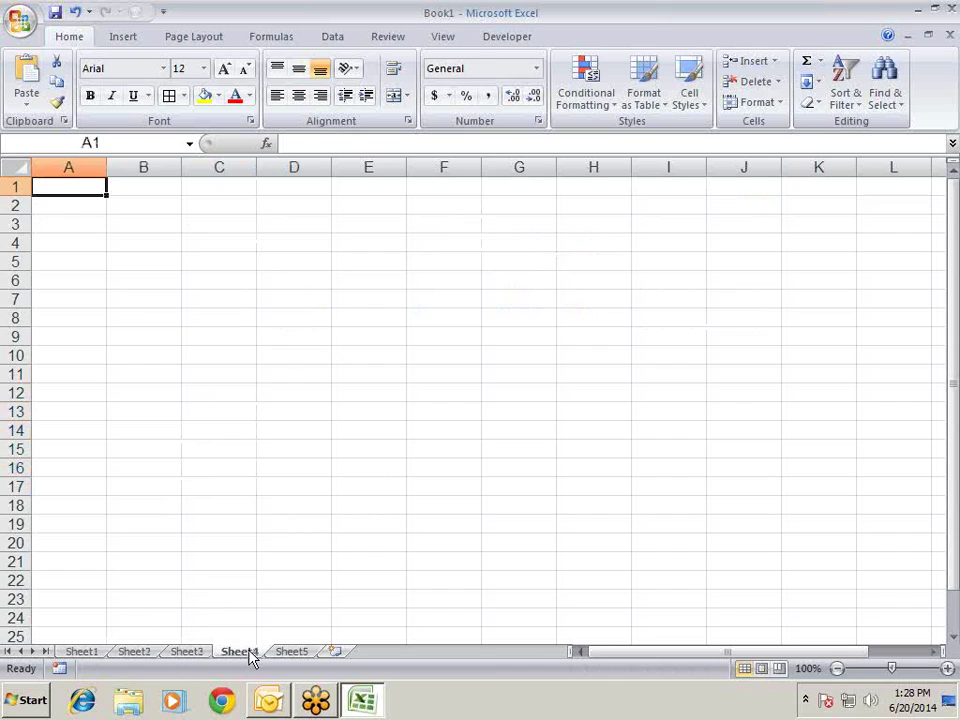
click(292, 652)
click(82, 652)
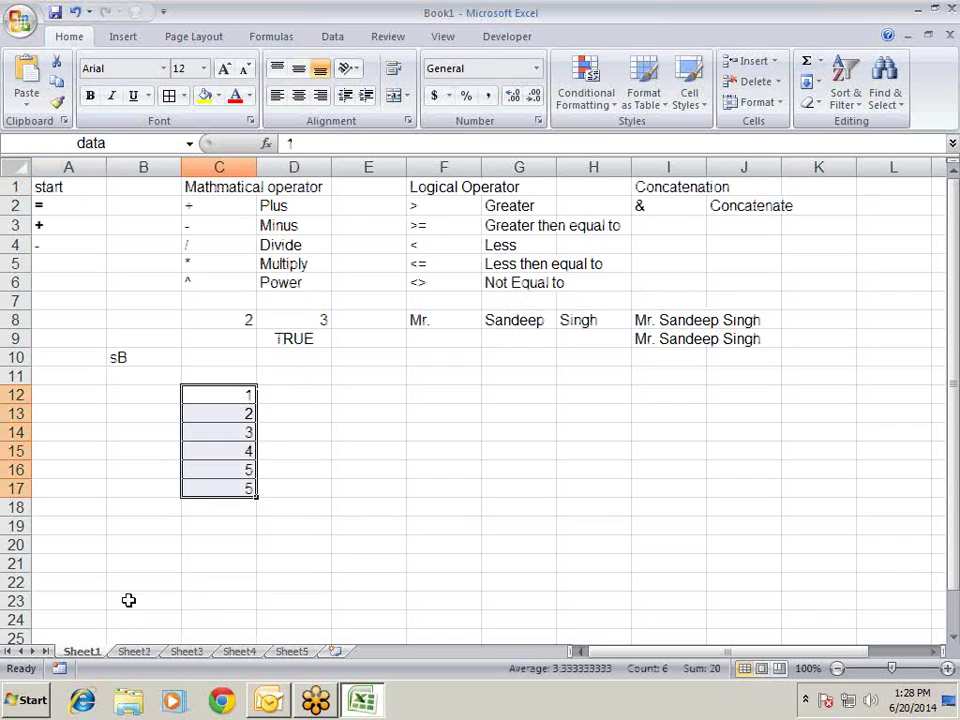
click(346, 506)
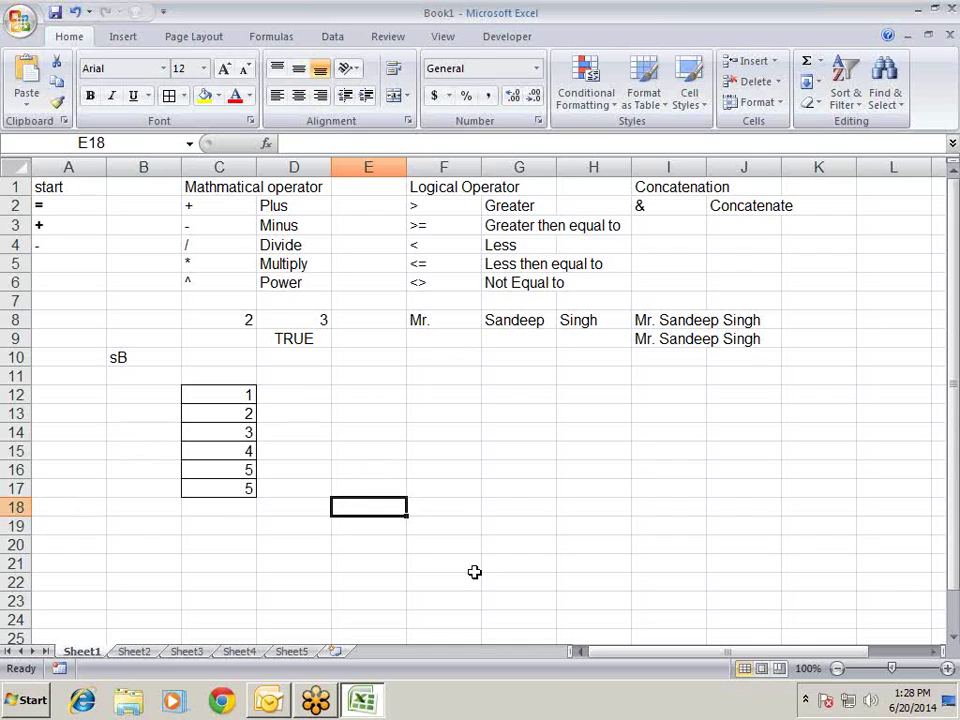
- Delete the contents of rows 12–17 and return to cell A12
drag(17, 394, 17, 488)
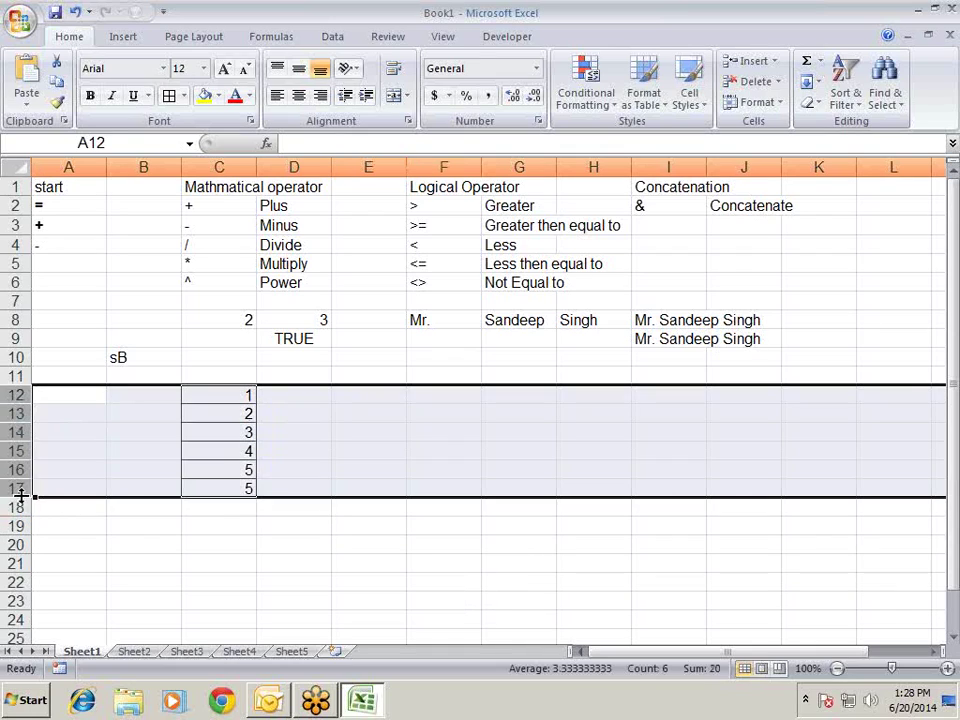
key(Delete)
click(356, 448)
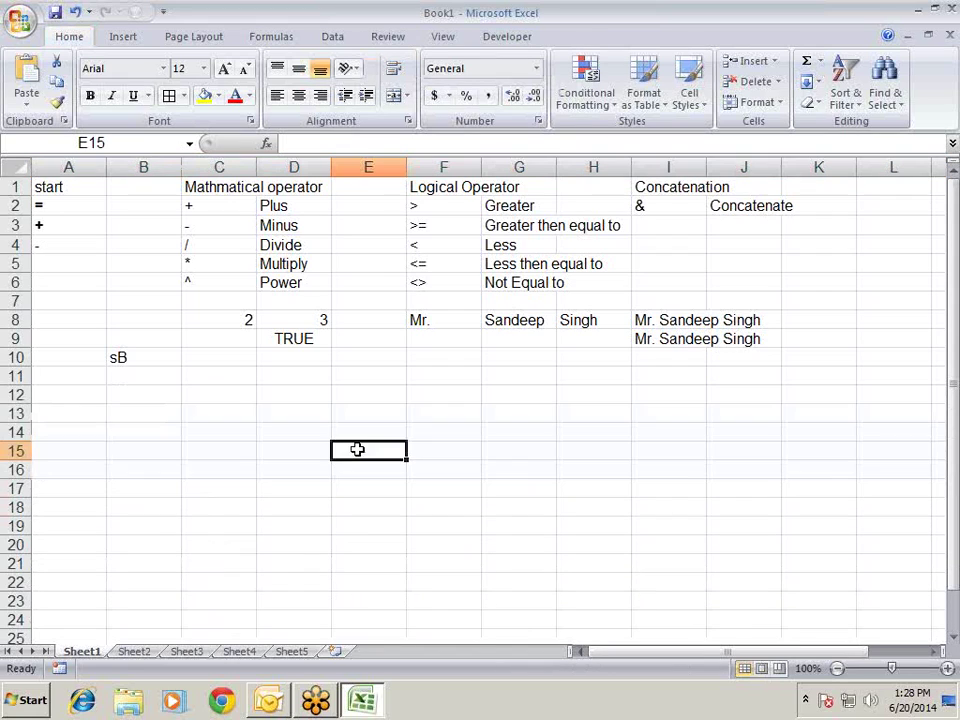
click(80, 395)
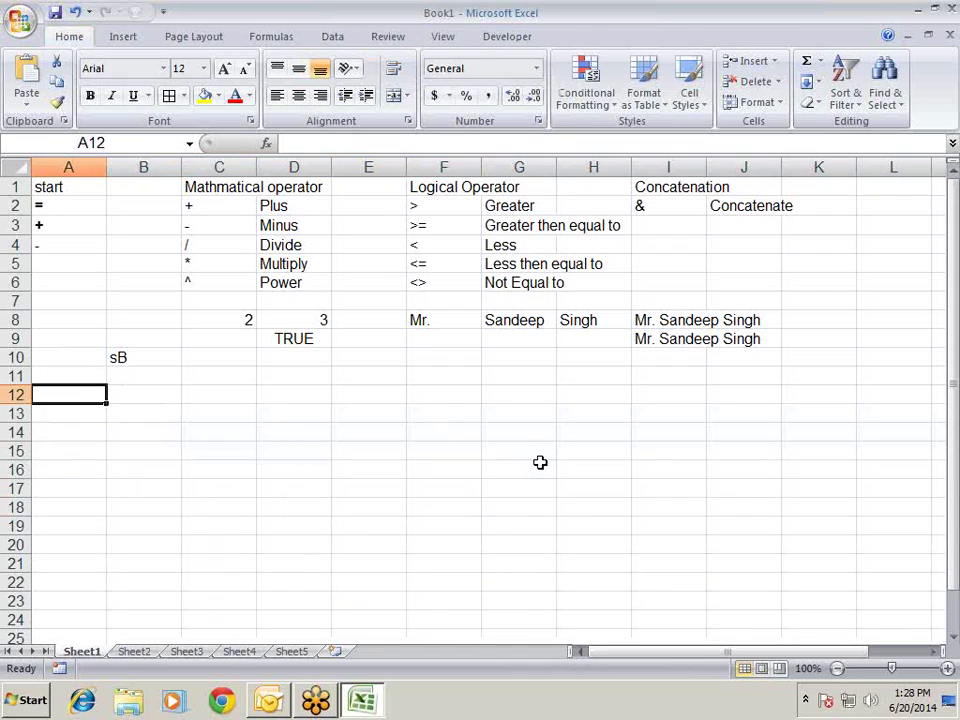
- On the Formulas tab, browse the Text and More Functions lists
click(279, 44)
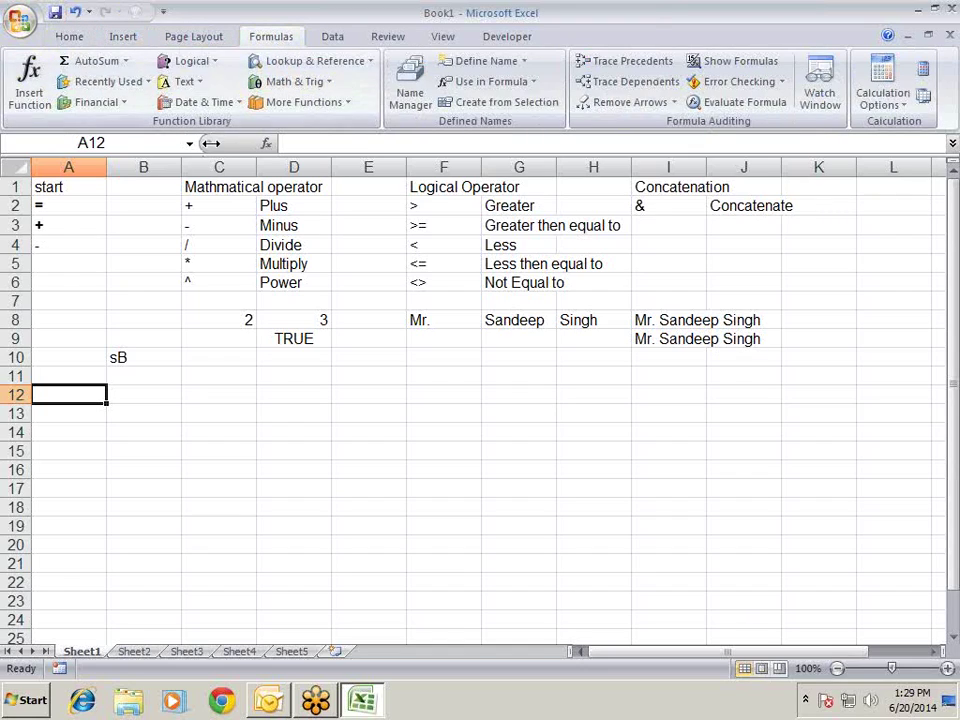
click(195, 81)
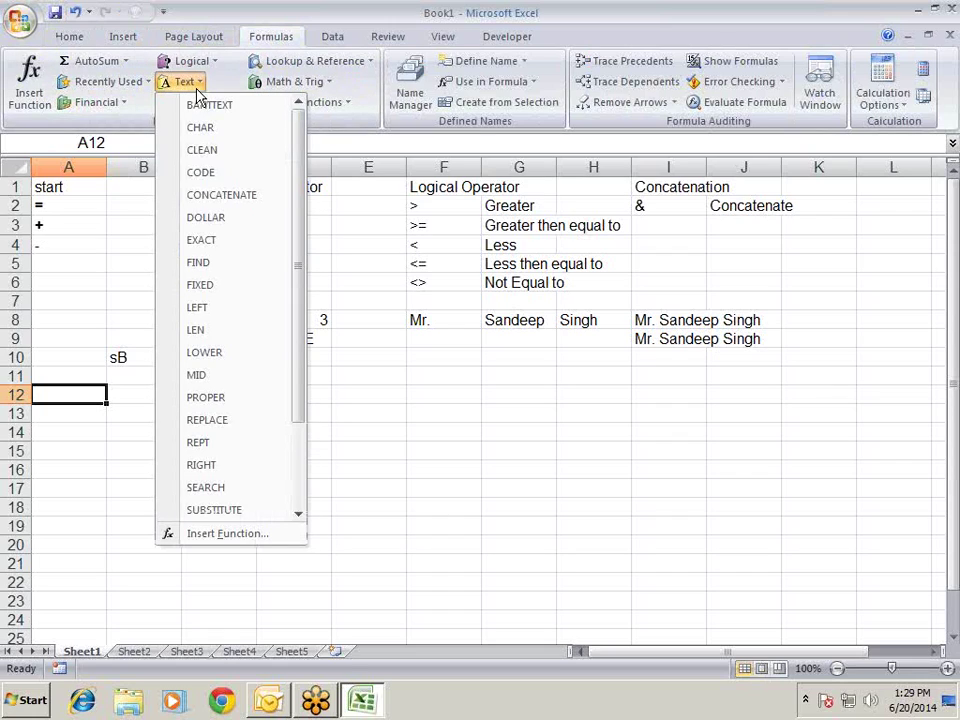
click(474, 516)
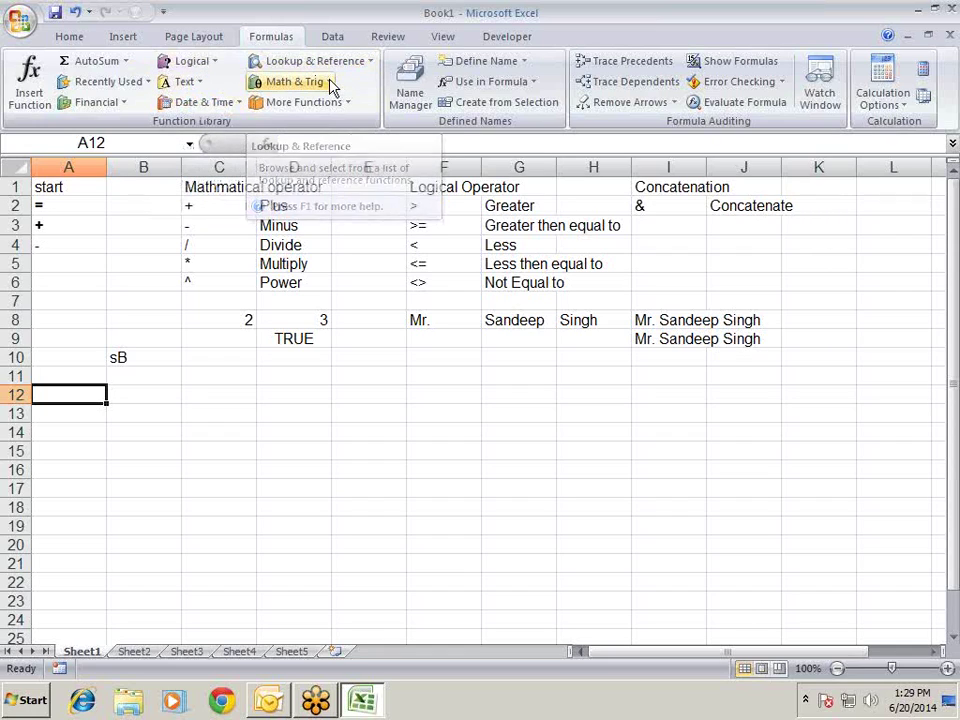
click(347, 104)
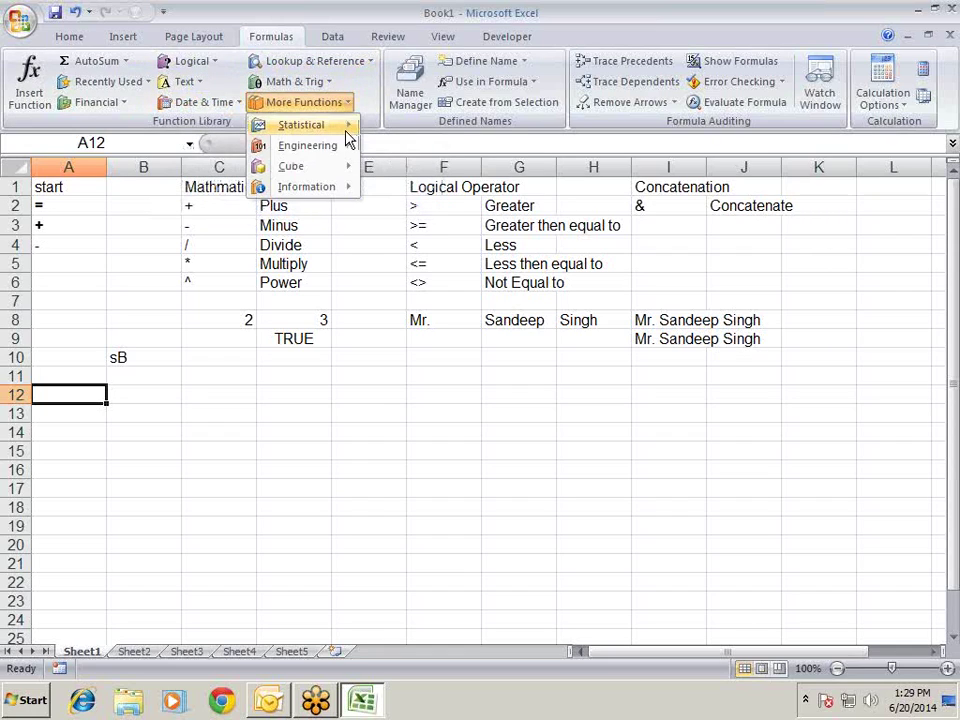
mouse_move(349, 137)
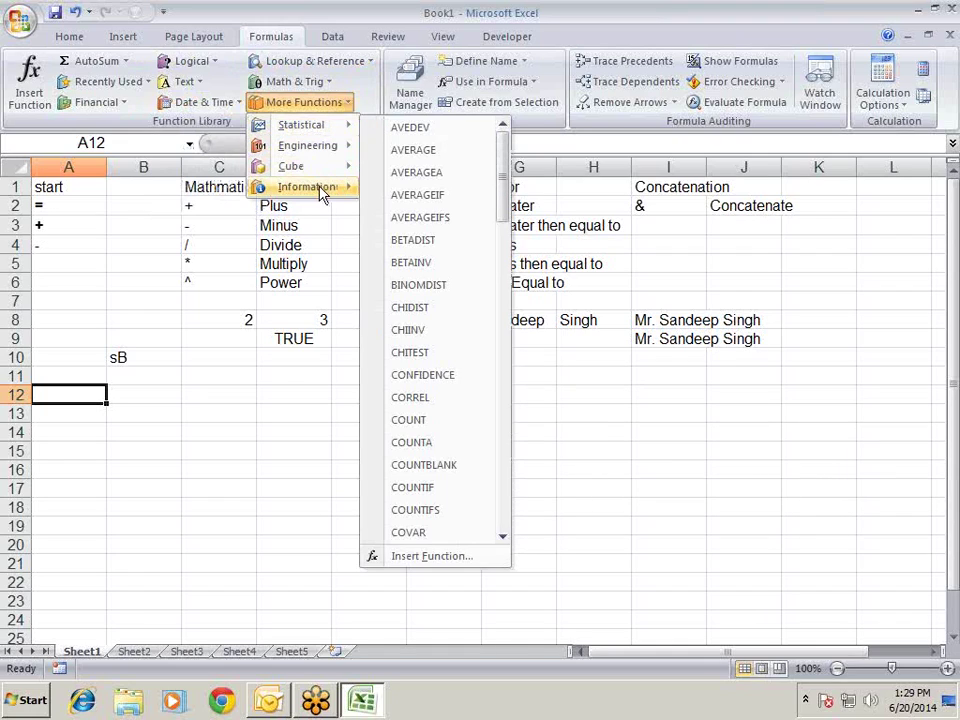
mouse_move(322, 192)
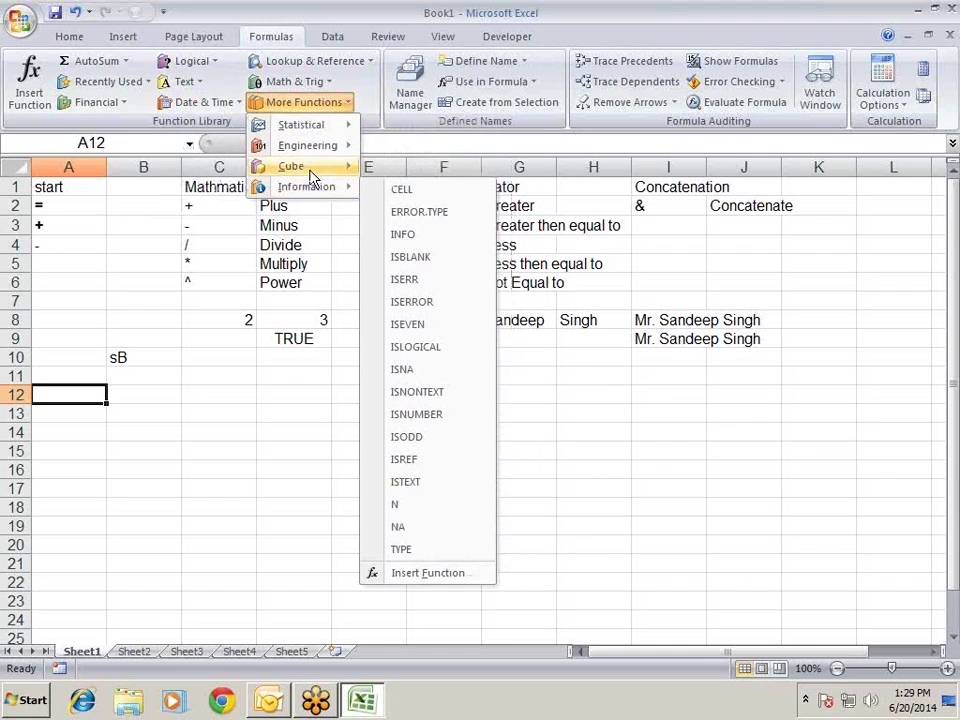
- Browse the Financial and Logical function lists, including IF
click(125, 103)
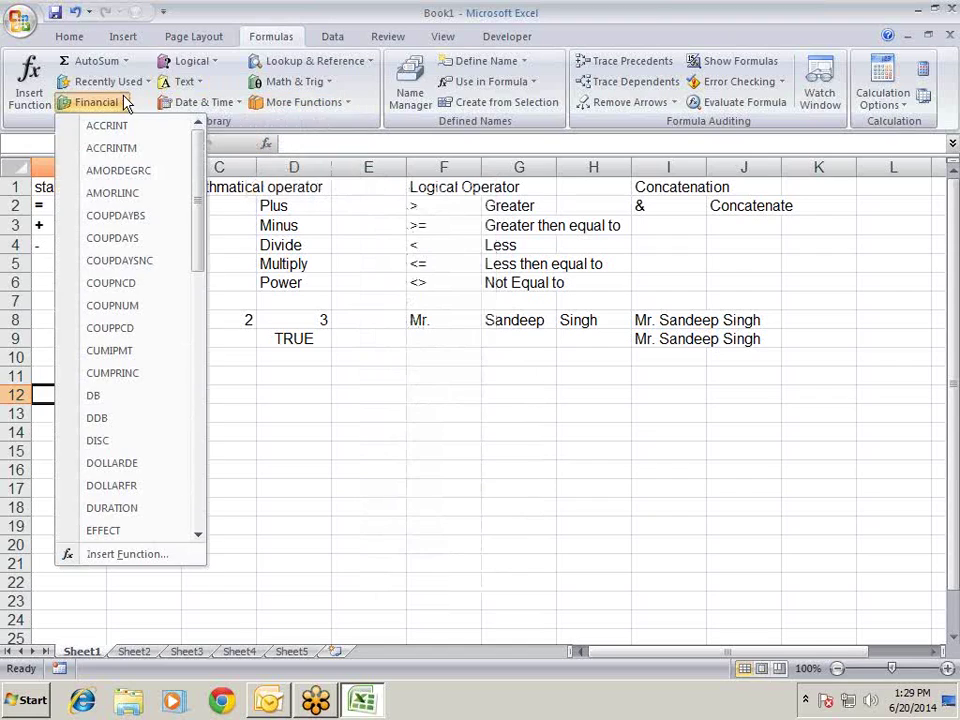
click(424, 414)
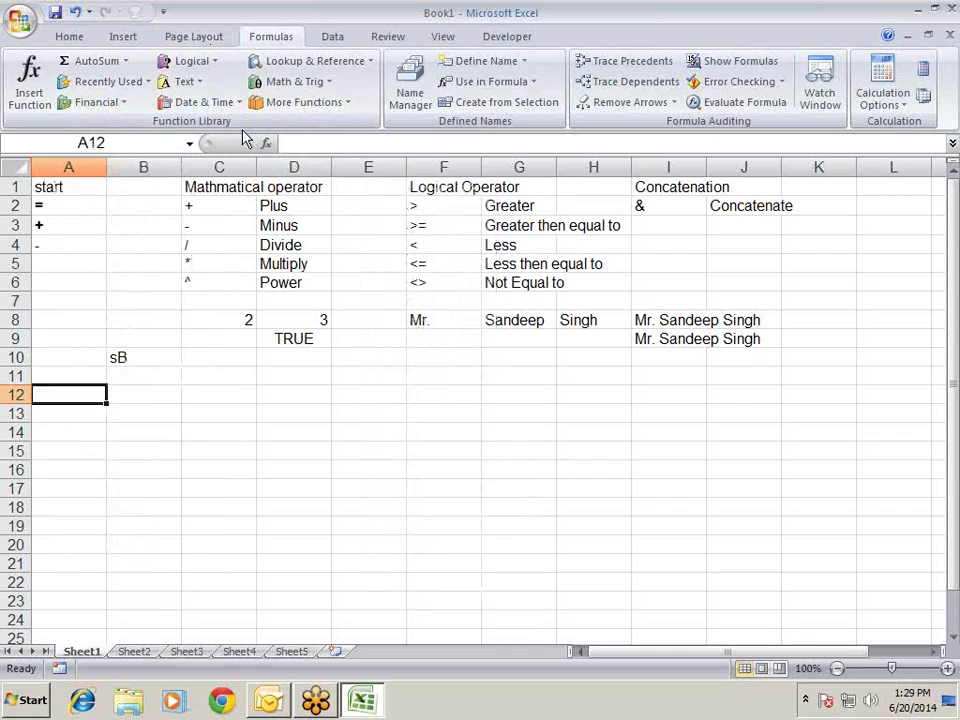
click(213, 63)
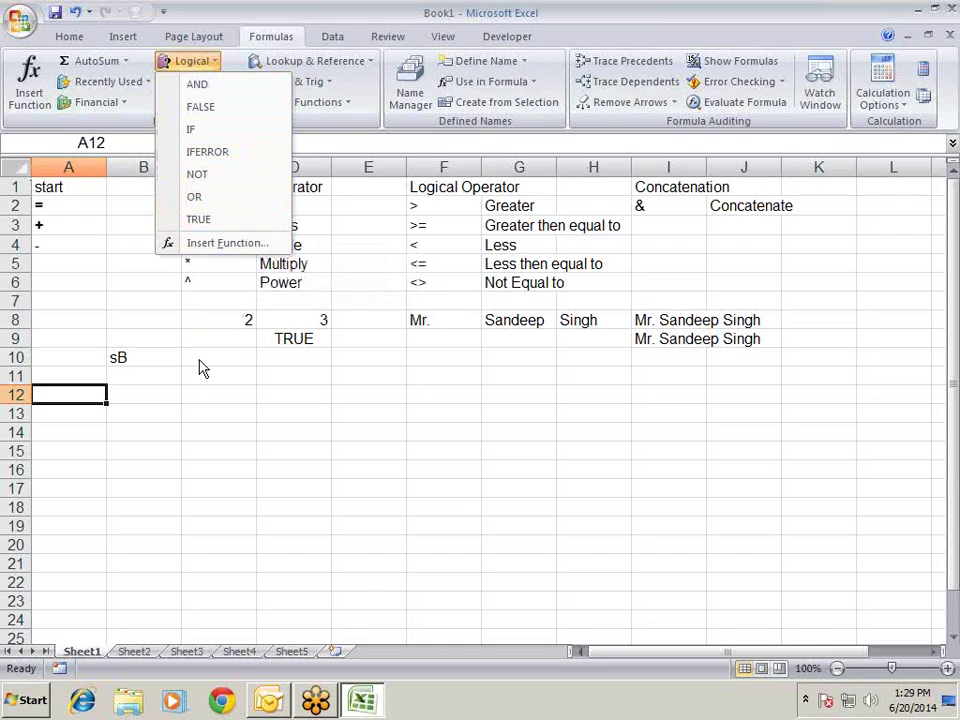
click(261, 431)
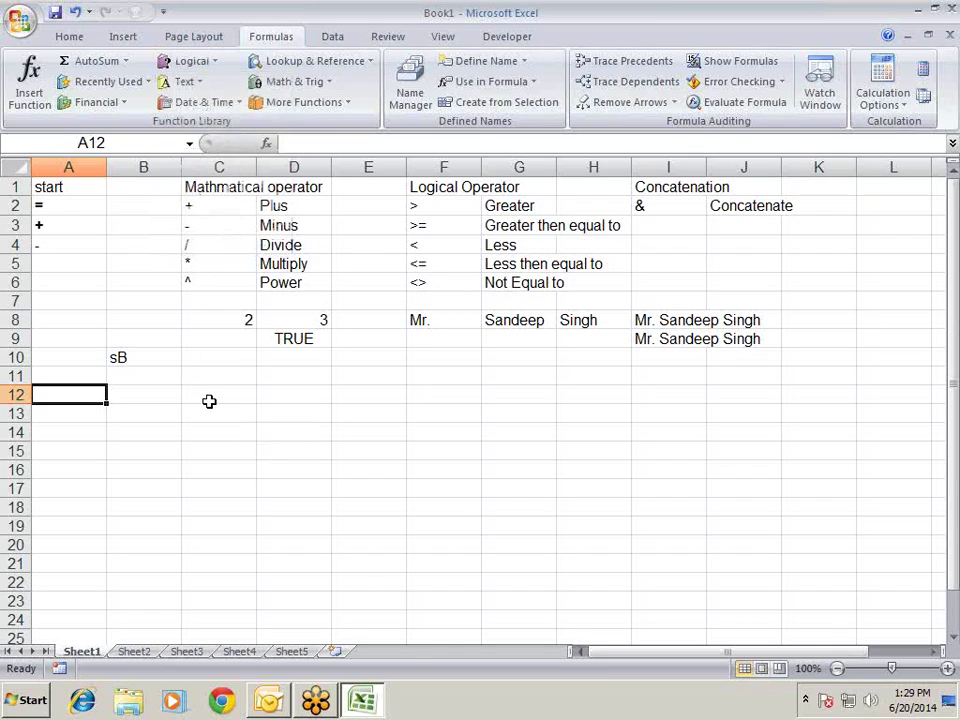
- Enter 2 in B12 and 3 in C12
click(133, 399)
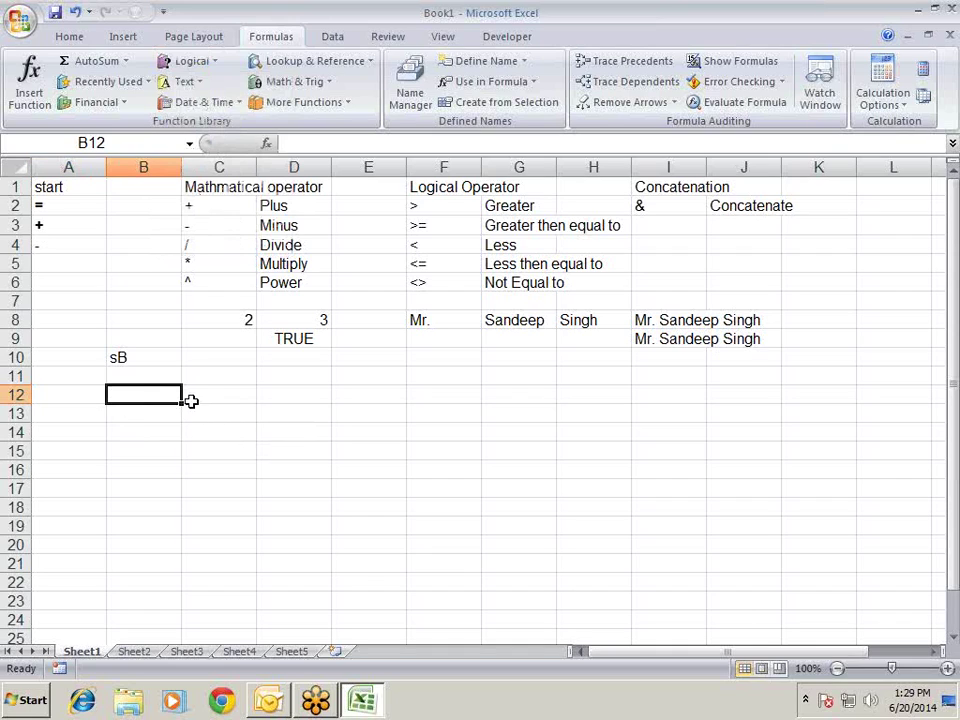
text(2)
key(Return)
key(Up)
key(Up)
key(Down)
key(Right)
text(3)
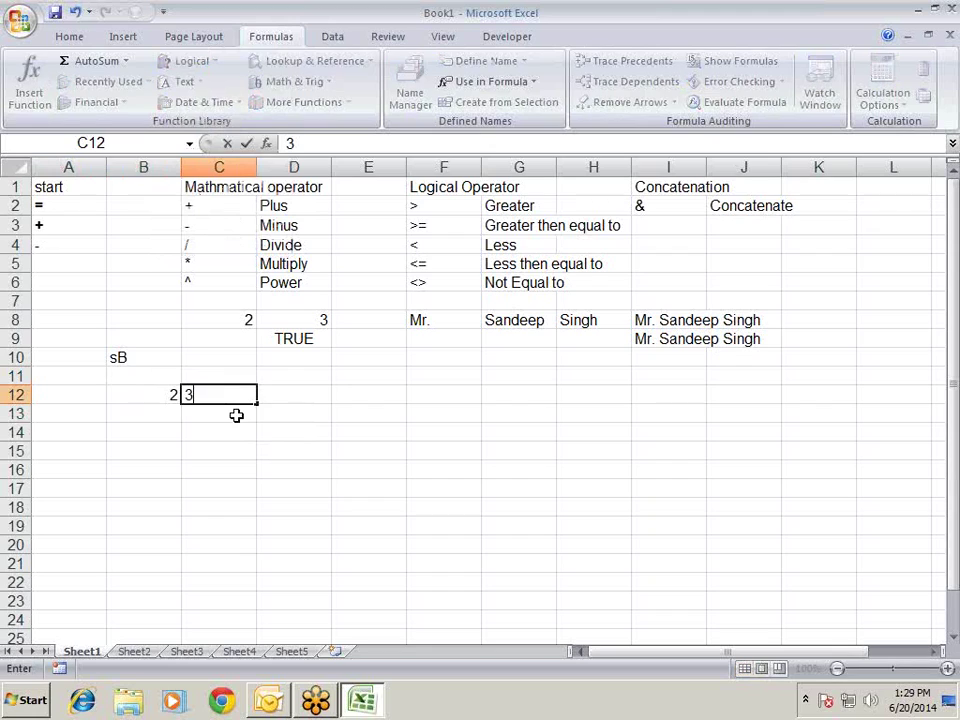
key(Tab)
- Start an IF formula in D12 with the condition B12>C12
text(=)
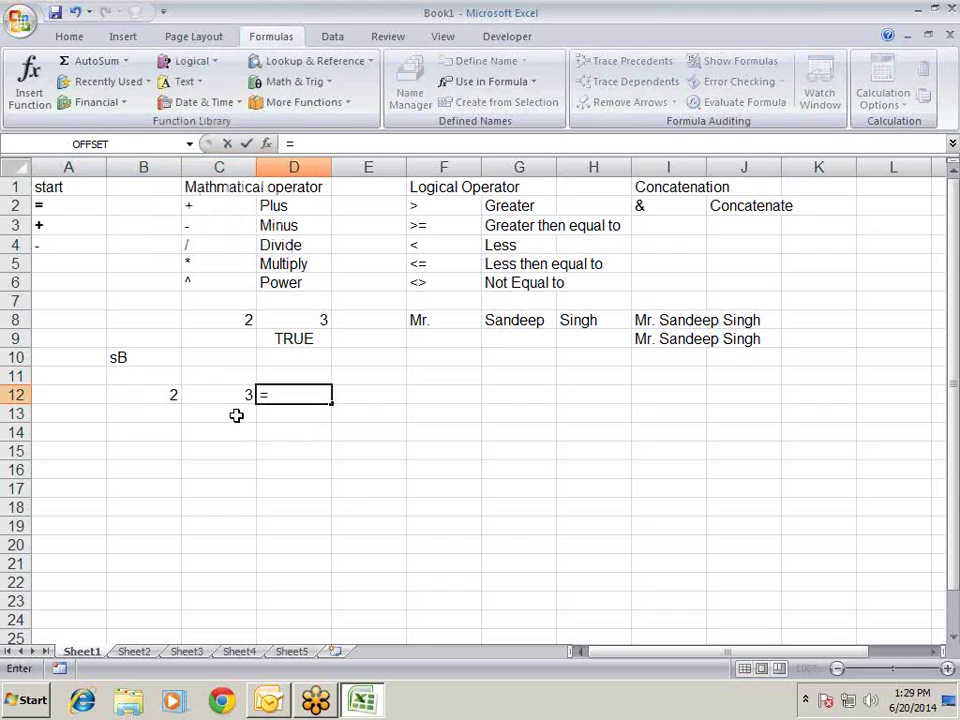
text(if)
key(Tab)
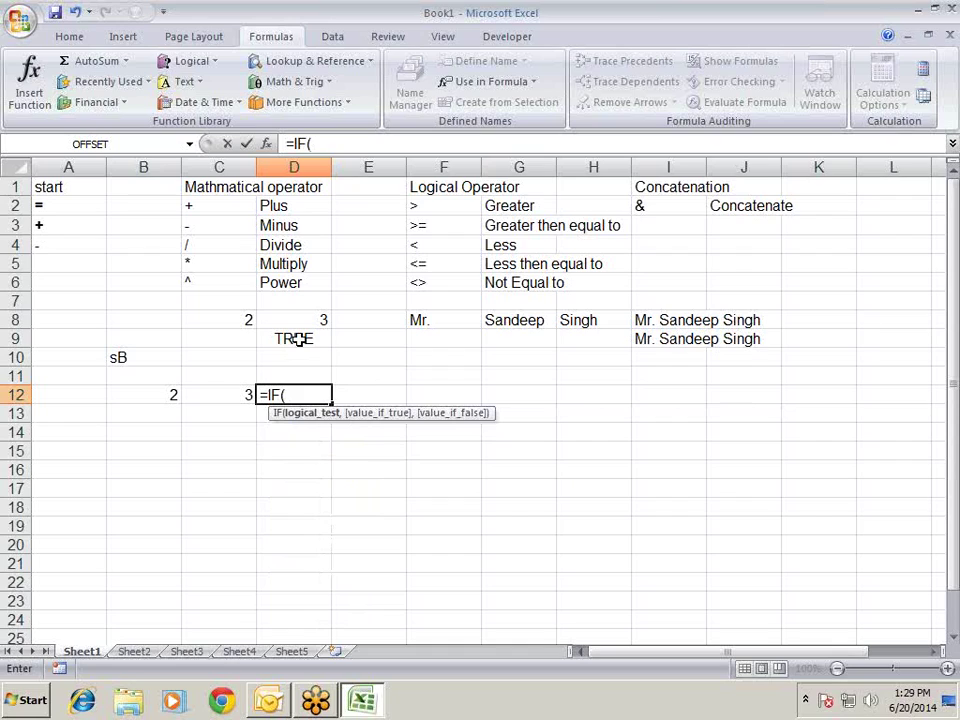
click(159, 397)
key(shift+F10)
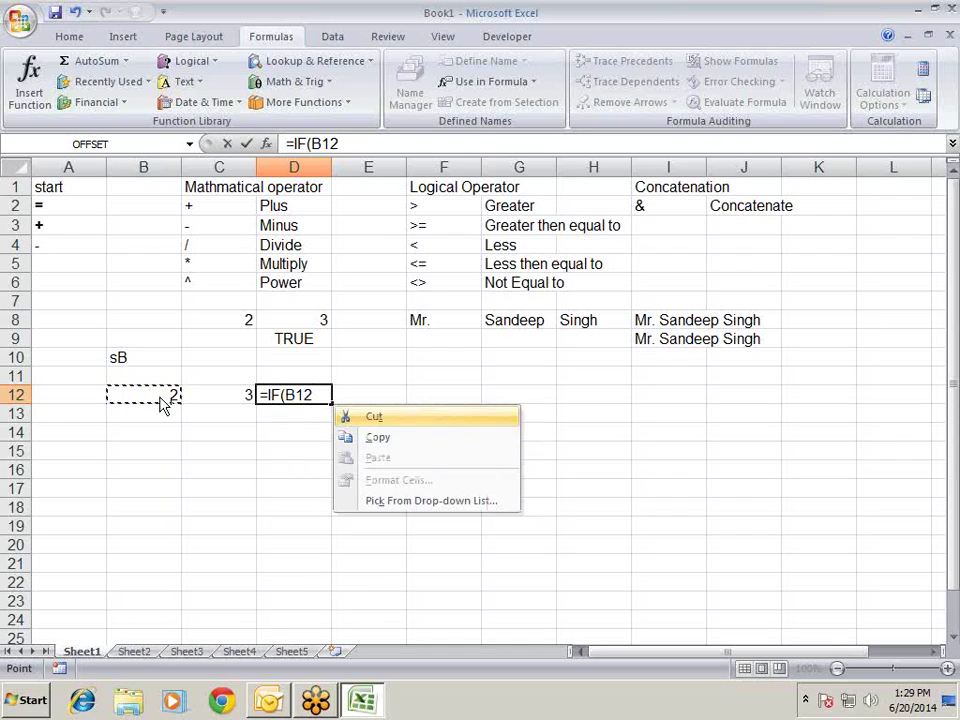
key(Escape)
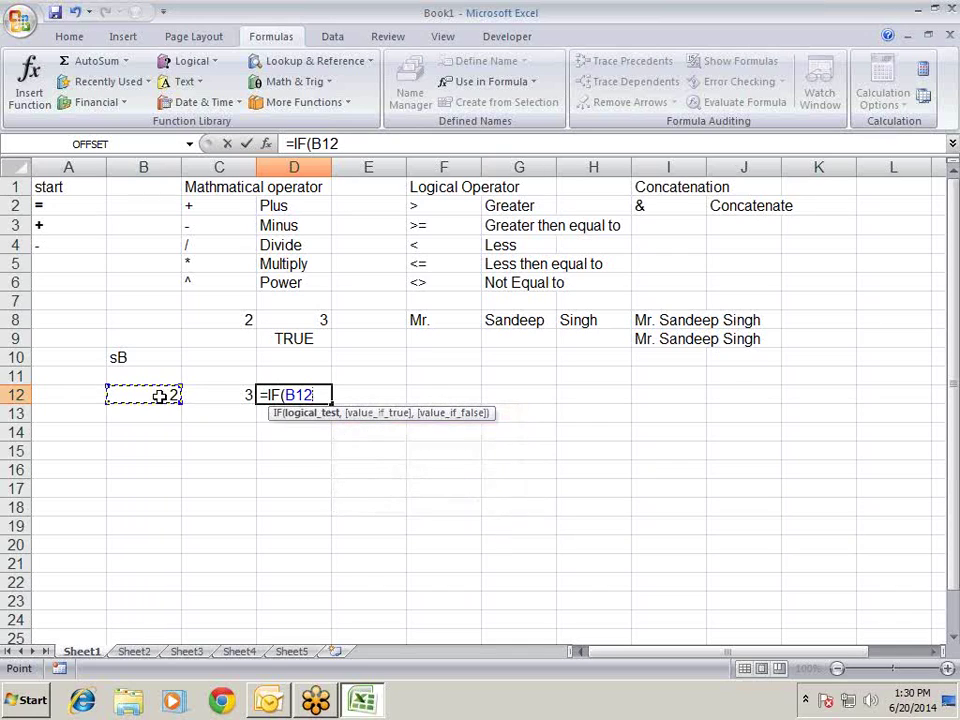
text(>)
click(229, 392)
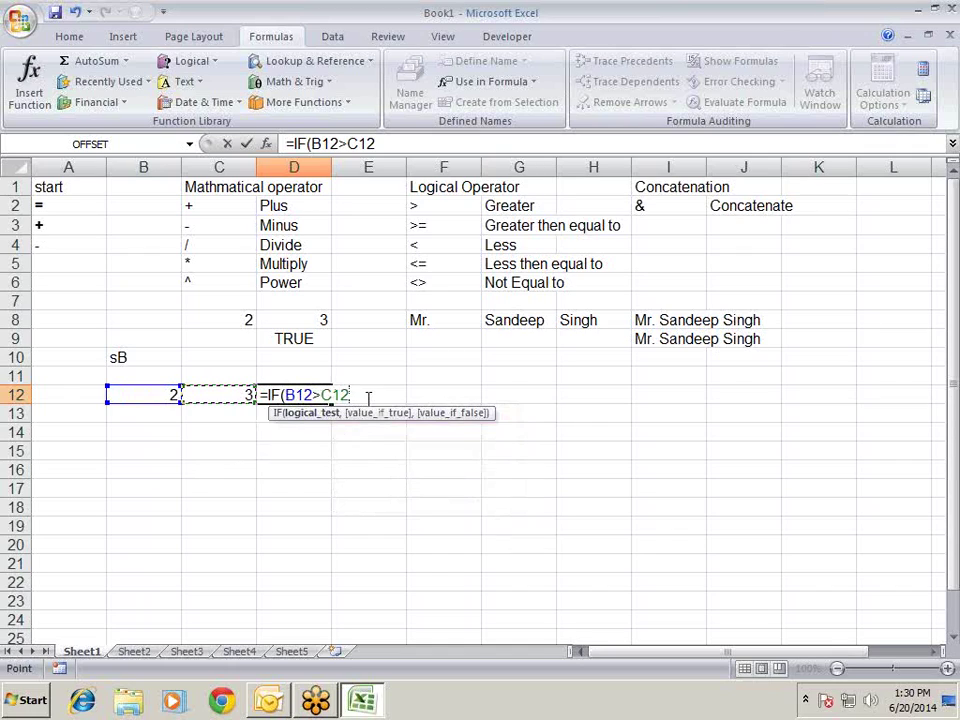
text(,)
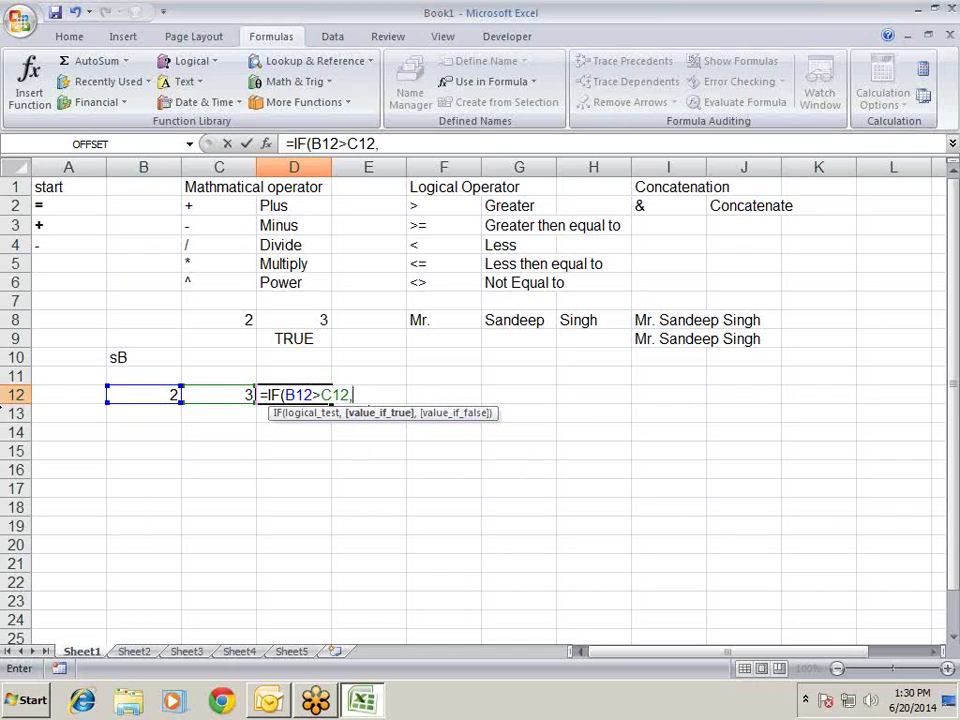
click(323, 413)
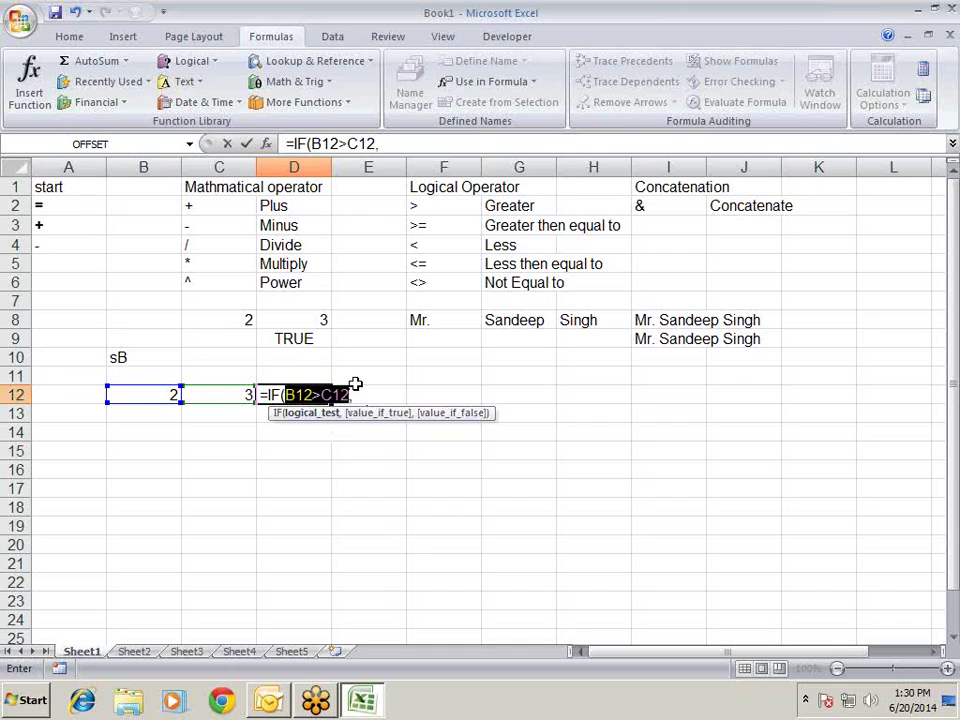
- Finish the formula with "Greater","Lesser" so D12 shows Lesser
click(378, 393)
text(")
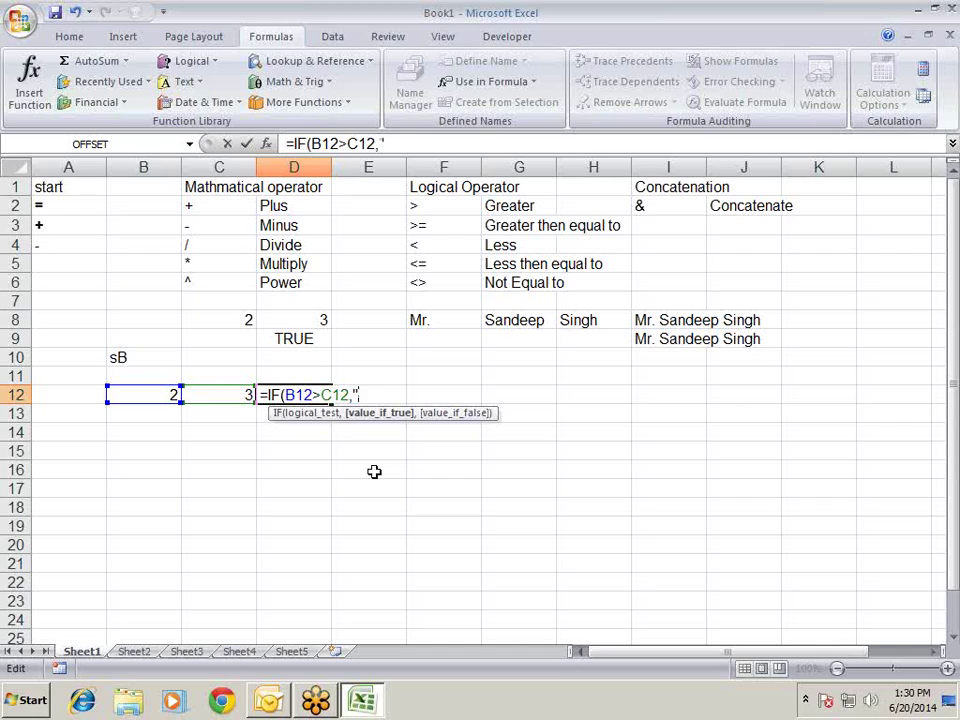
text(Greater")
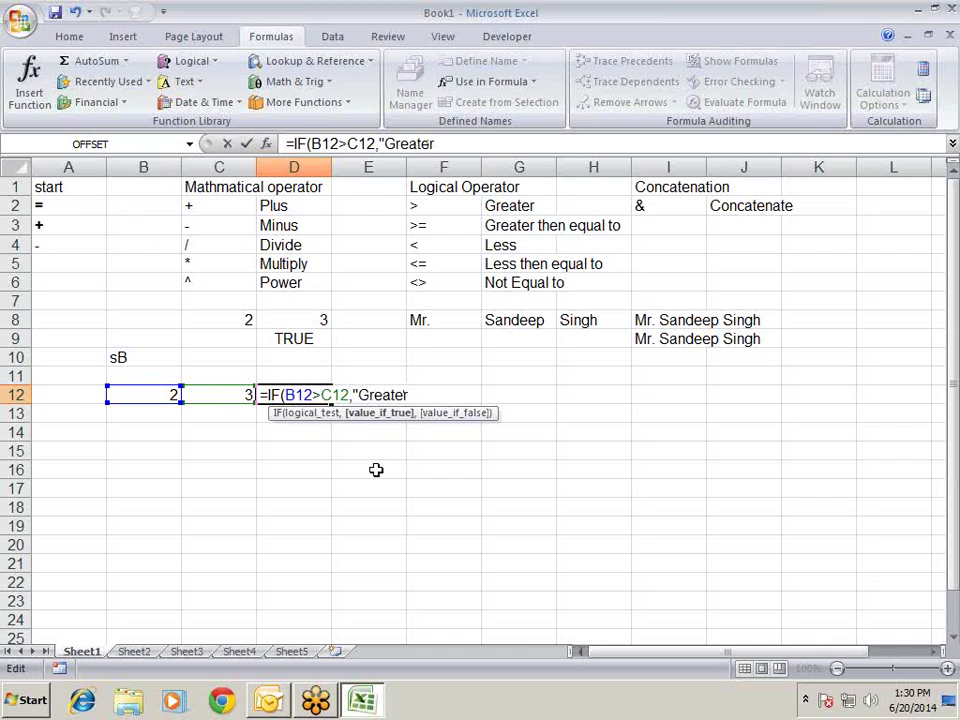
text(,")
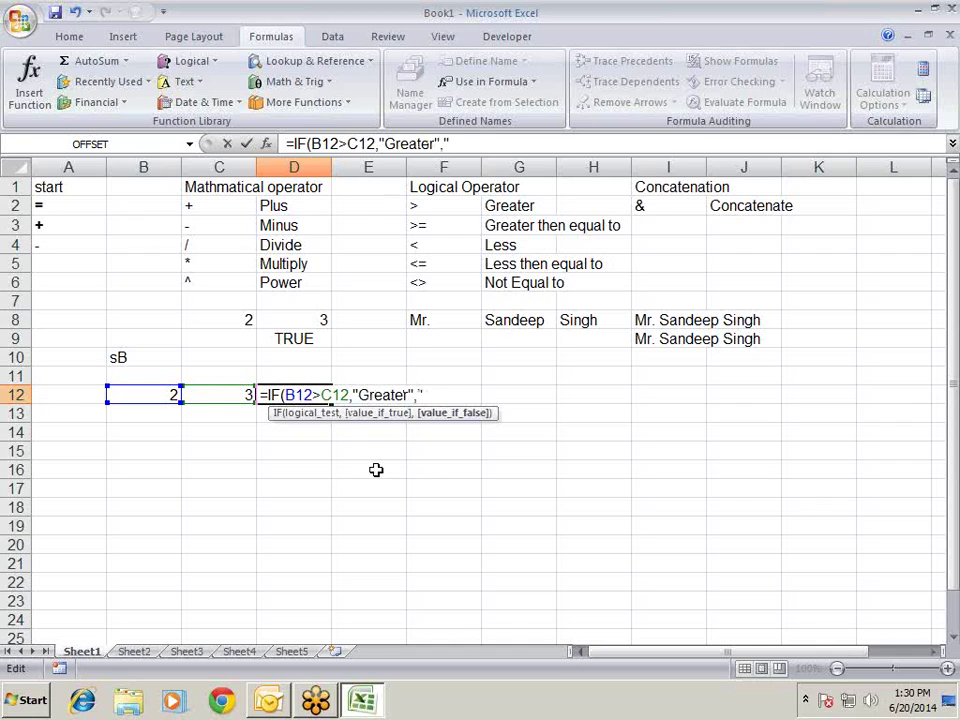
text(L)
text(Esser)
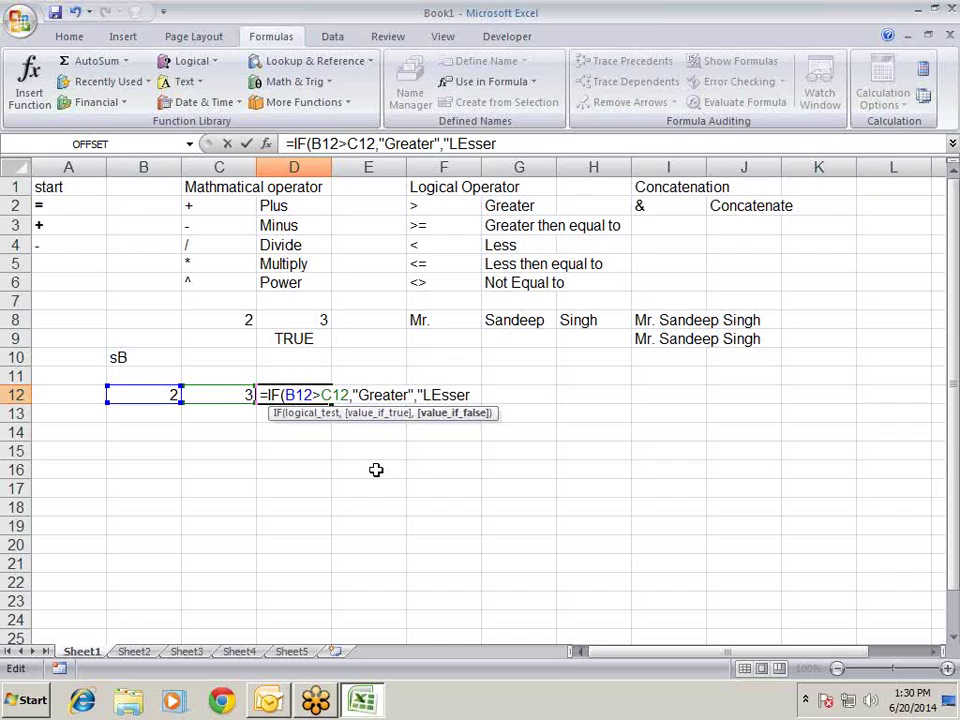
key(BackSpace)
key(BackSpace)
key(BackSpace)
text(esser)
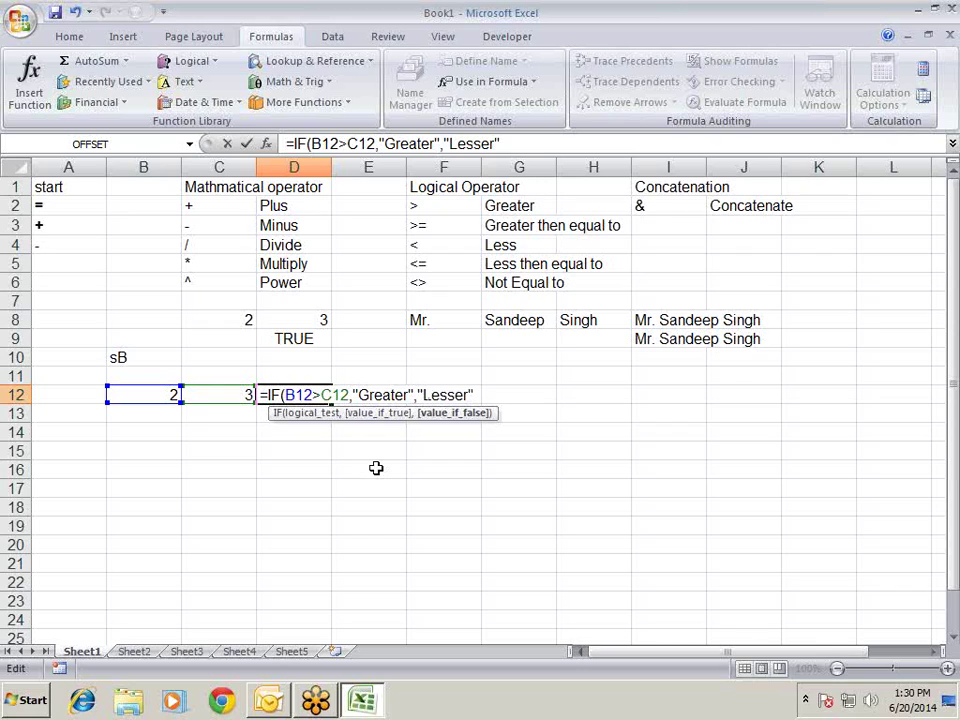
text())
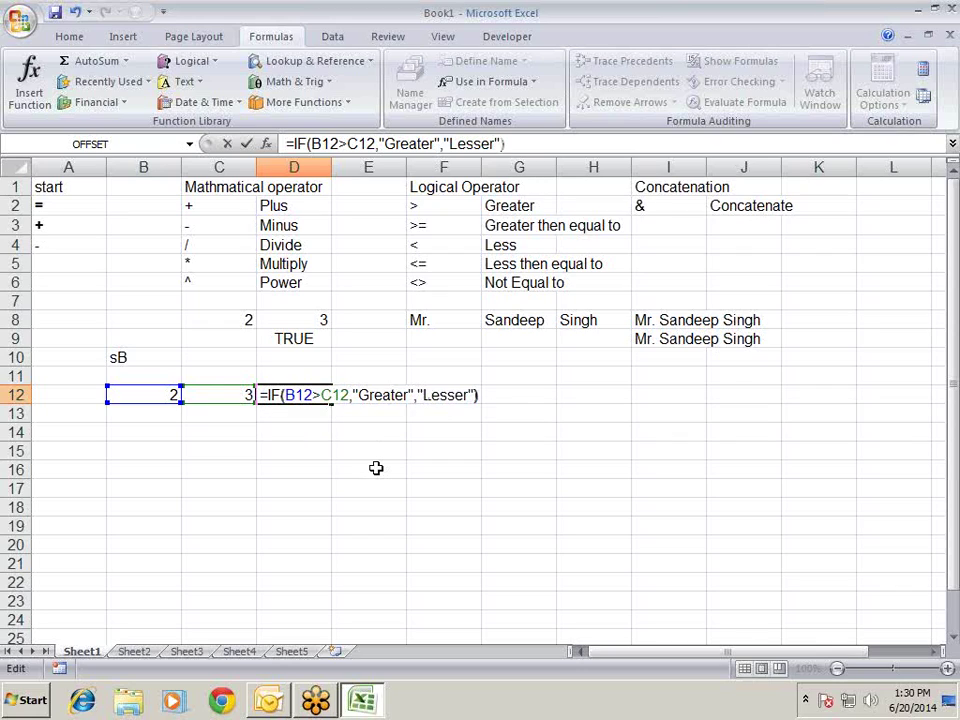
key(Return)
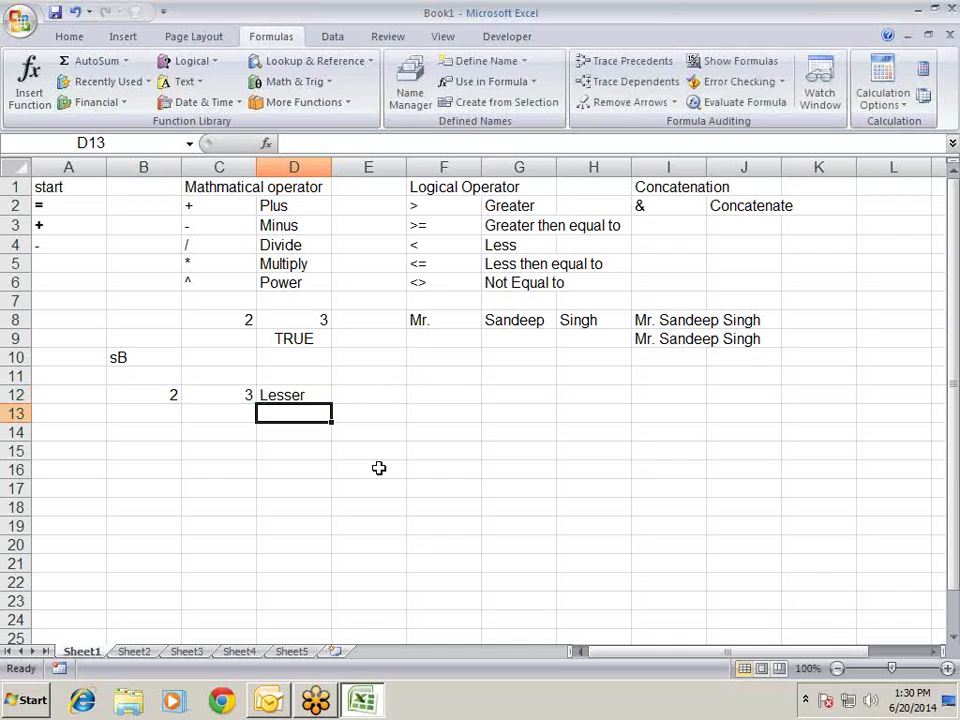
- Inspect D12's IF formula: the B12>C12 test and its true and false return values
key(Up)
key(F2)
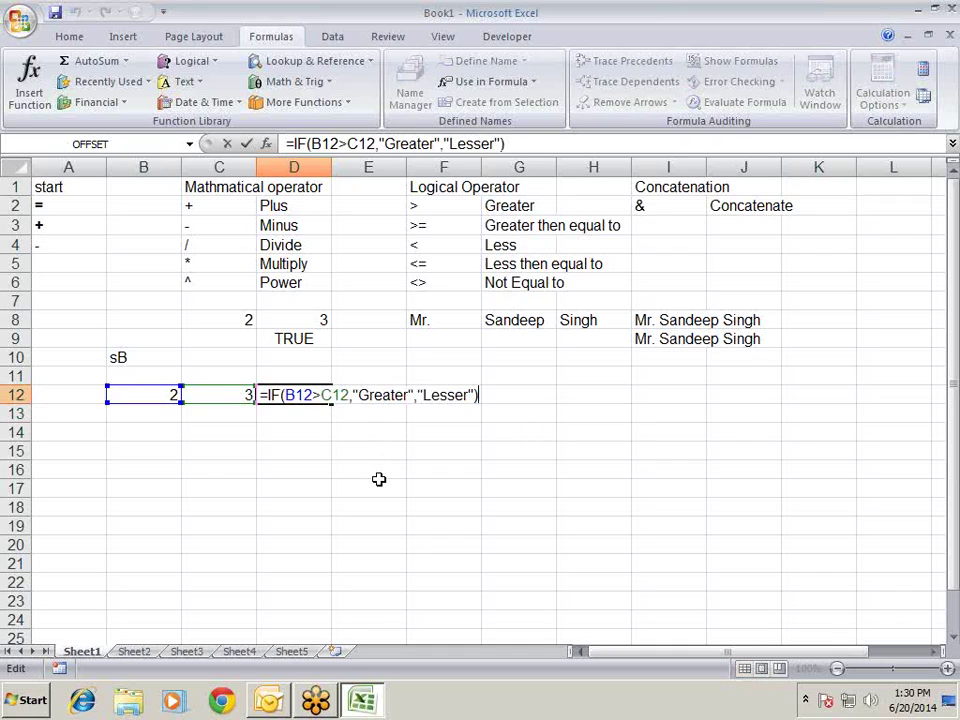
key(Left)
key(Left)
key(Left)
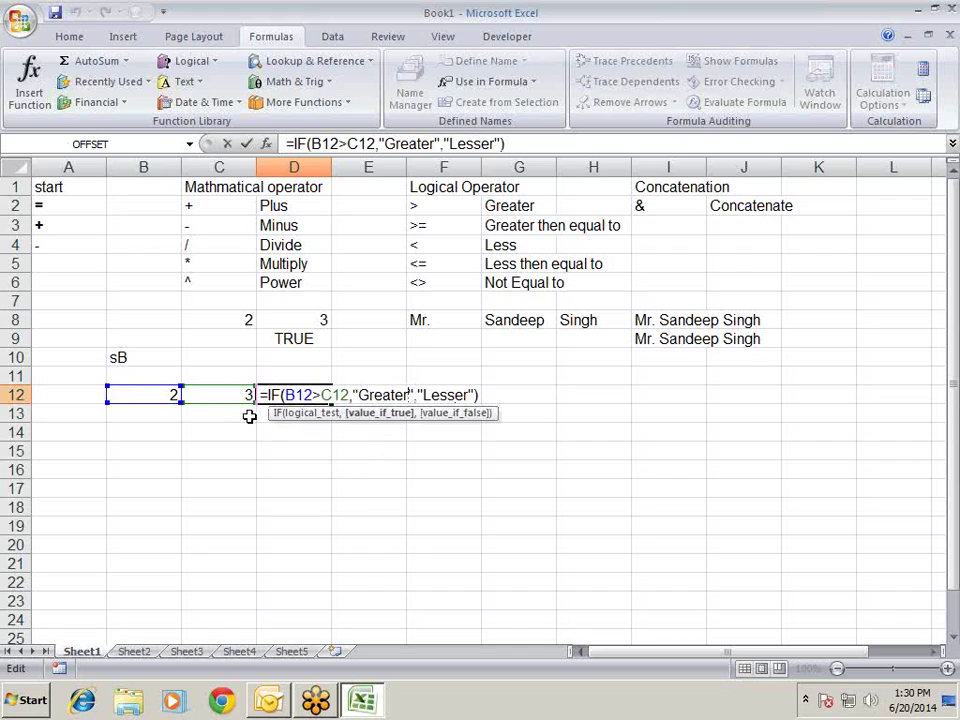
click(311, 413)
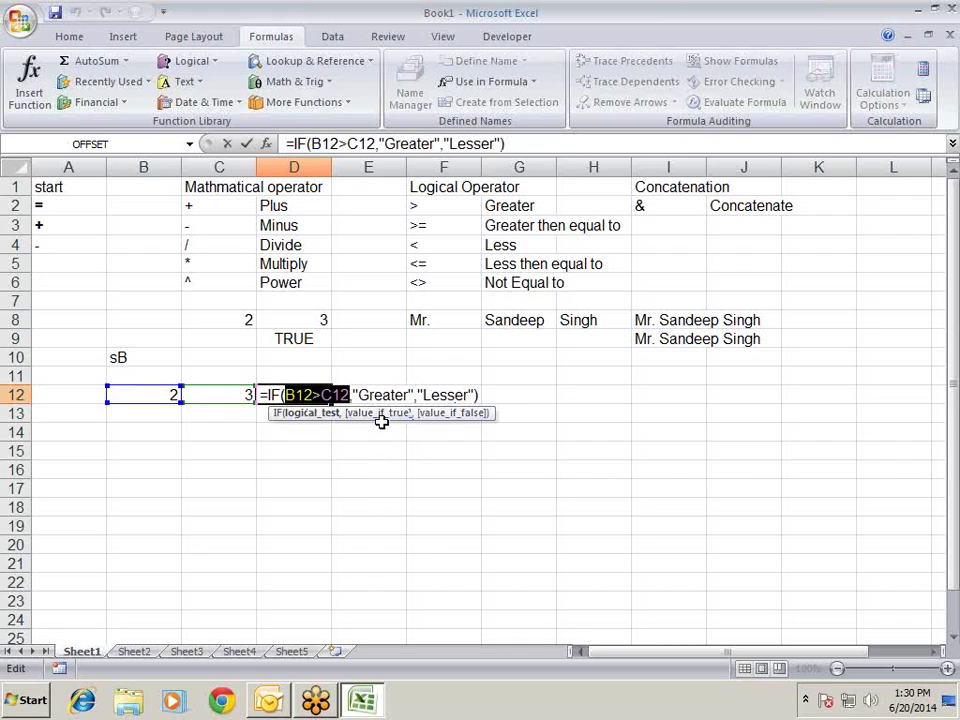
click(395, 413)
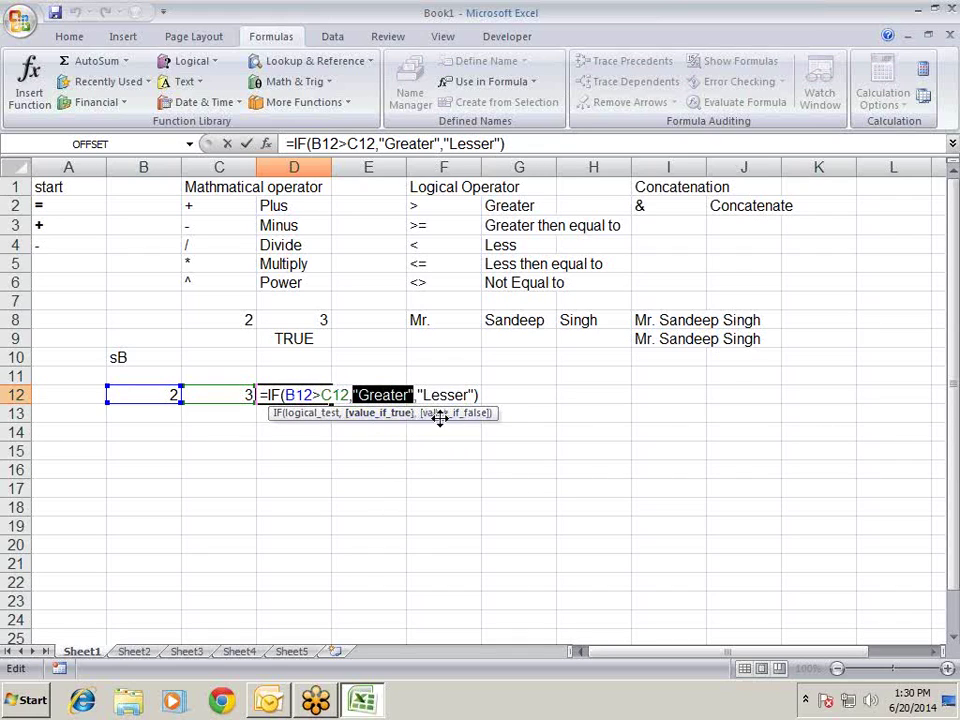
click(446, 417)
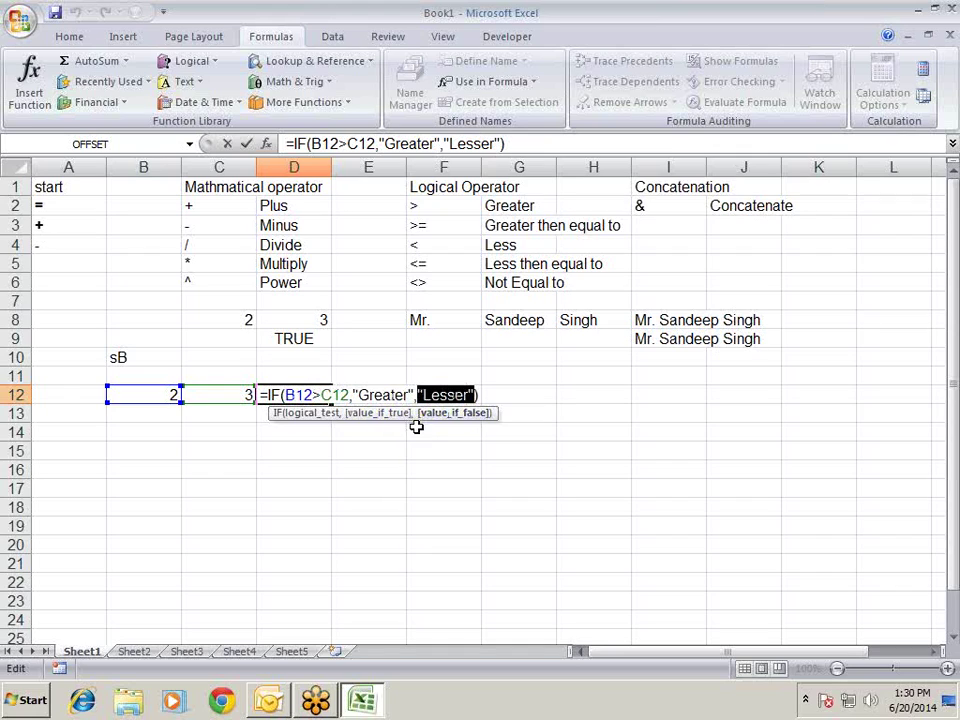
key(Return)
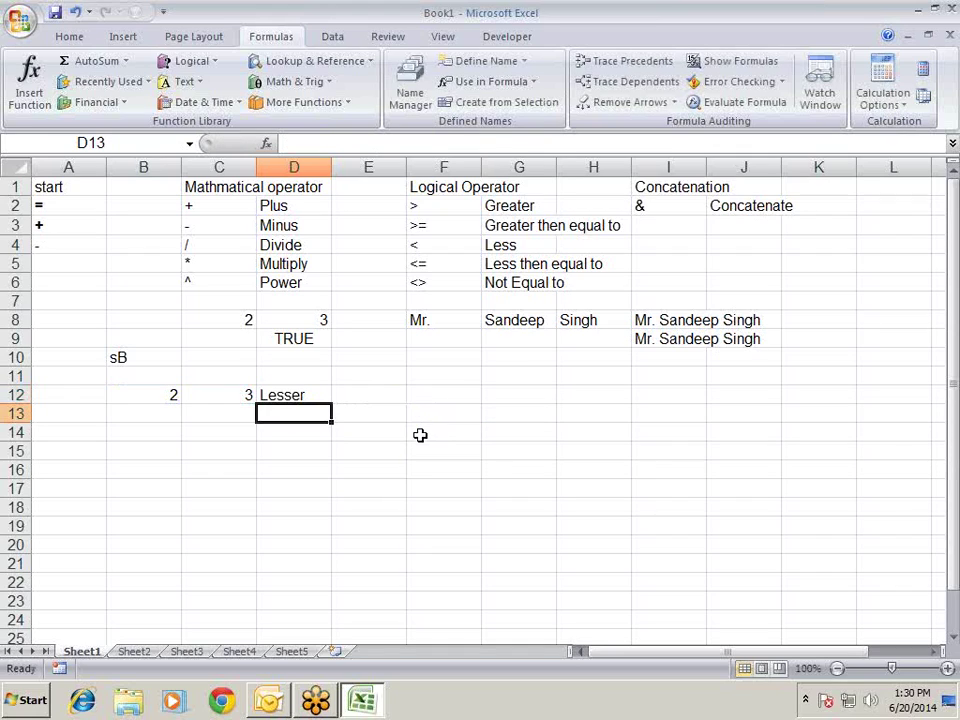
- Enter 1 in B12 and recommit D12's IF formula
key(Up)
key(Left)
key(Left)
text(1)
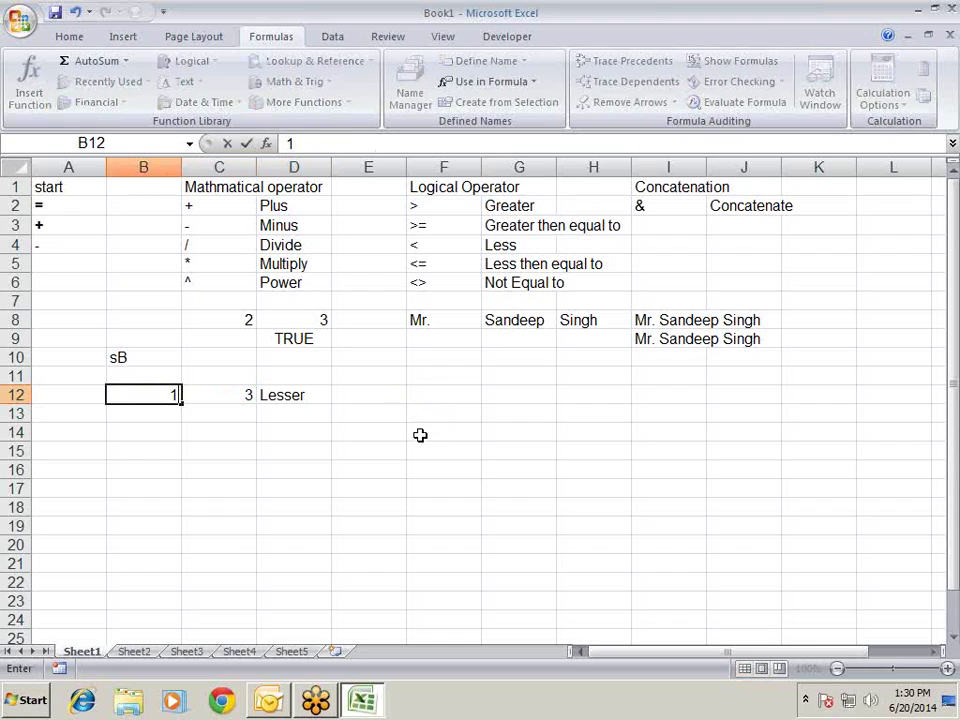
key(Return)
key(Up)
key(Right)
key(Right)
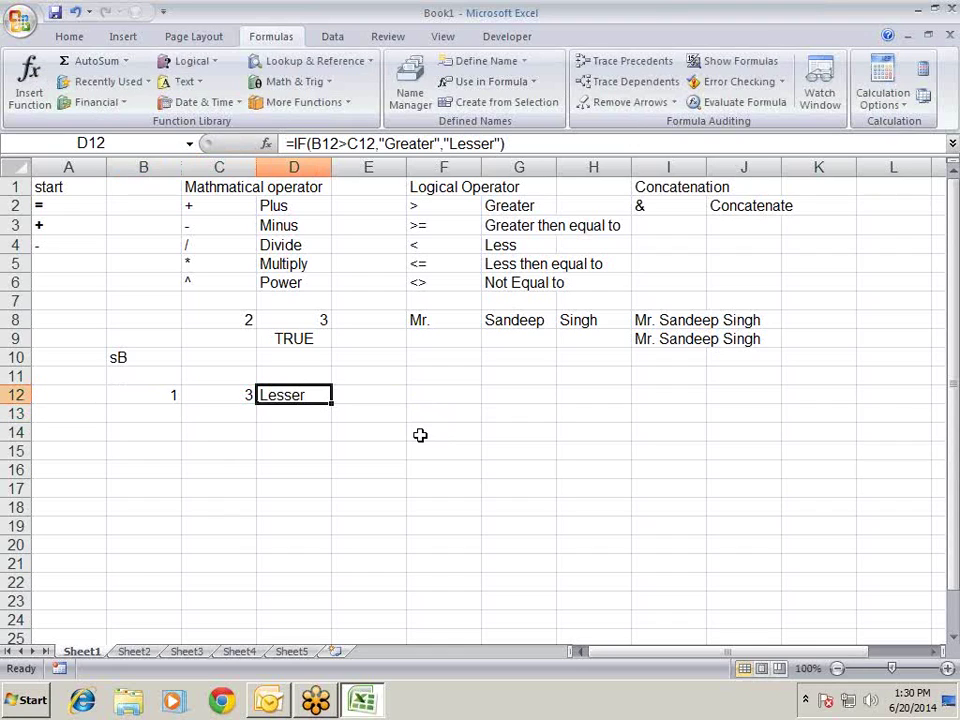
key(F2)
key(Return)
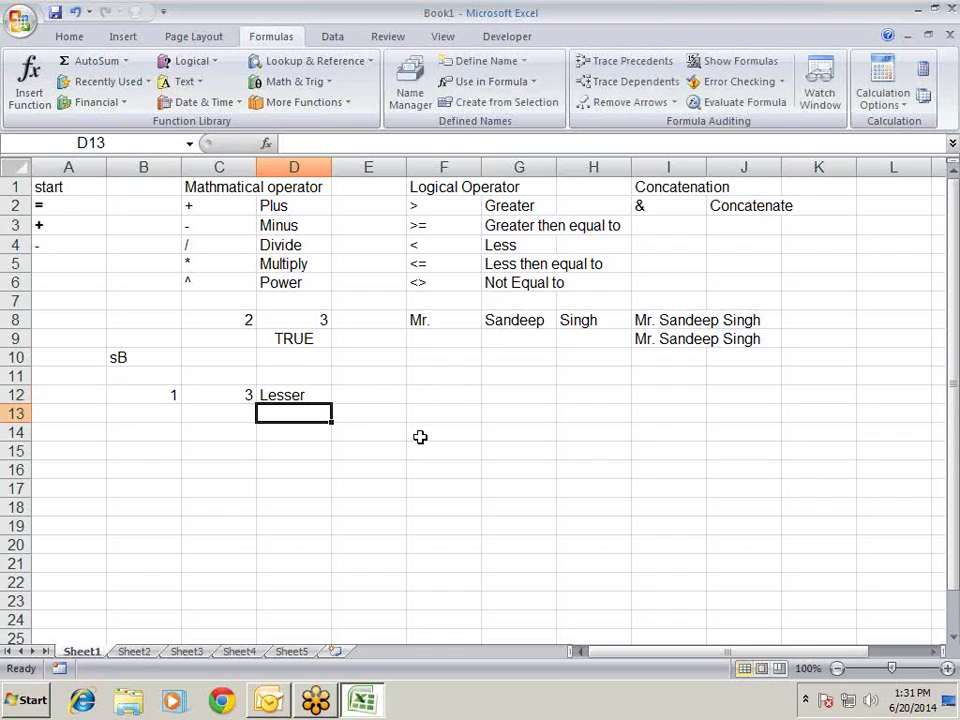
- Go back past B12 and re-edit D12's formula, committing it unchanged
key(Up)
key(Left)
key(Left)
key(Return)
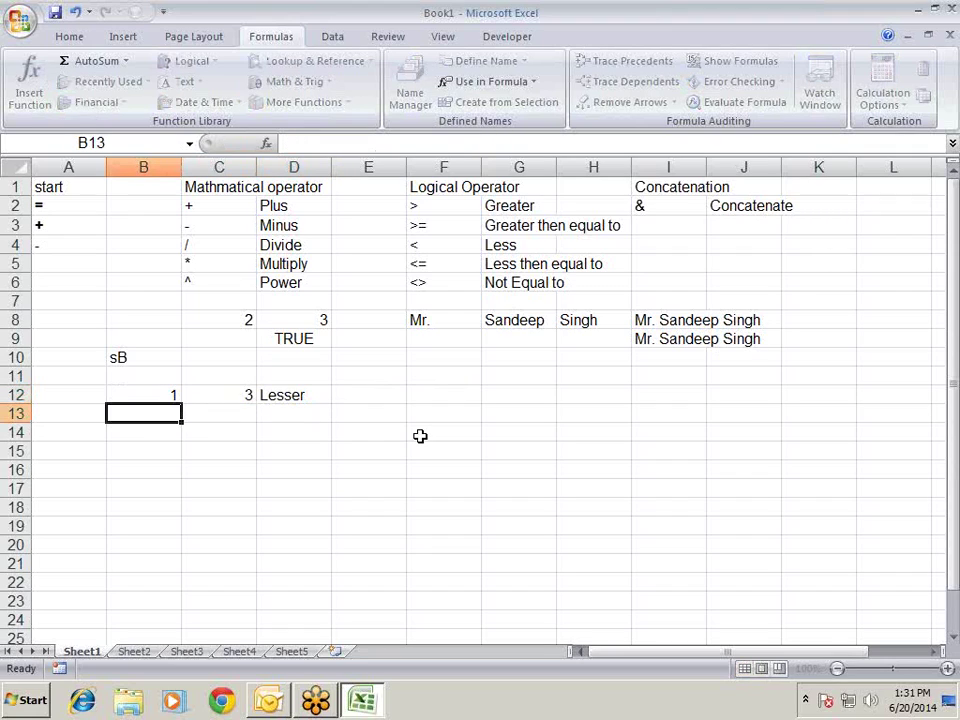
key(Up)
key(Right)
key(Right)
key(F2)
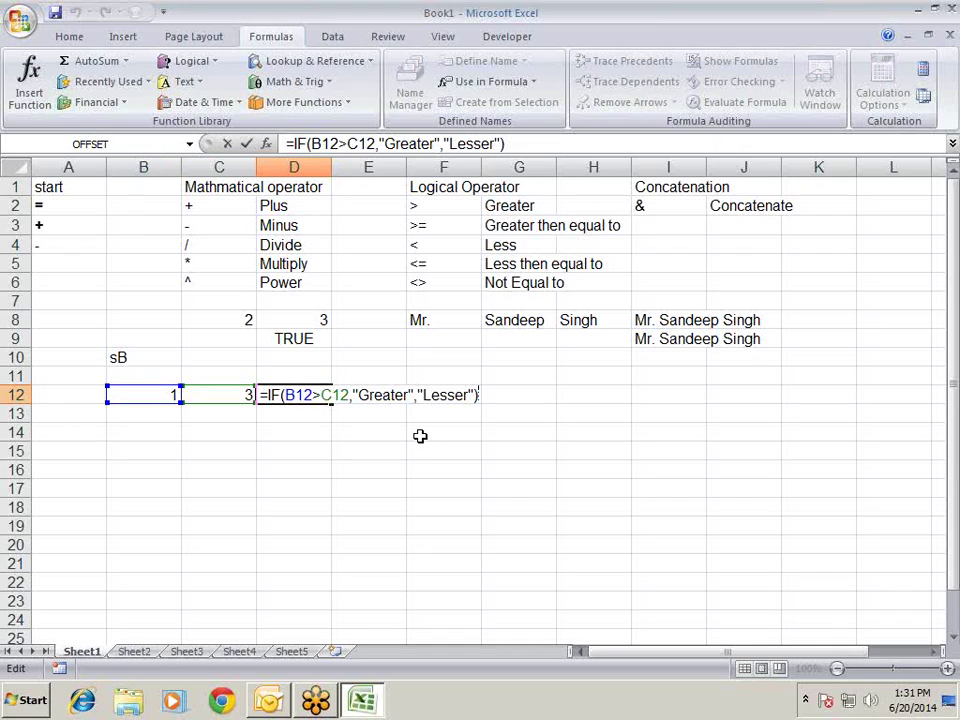
key(Return)
- Change B12 to 4, then reopen D12 to confirm it returns Greater
key(Up)
key(Left)
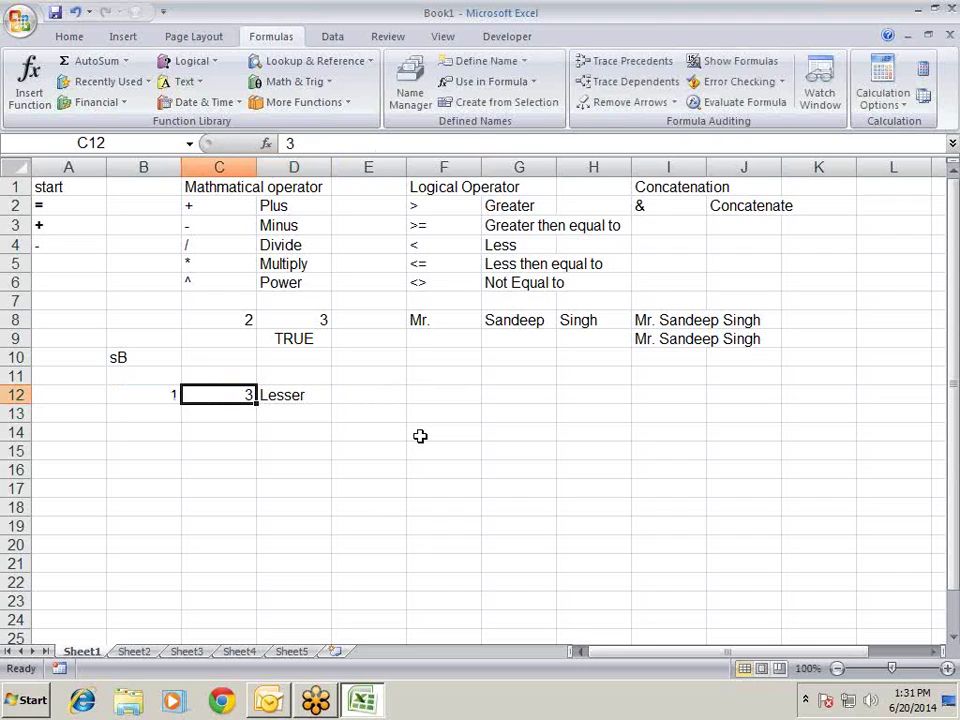
key(Left)
text(4)
key(Return)
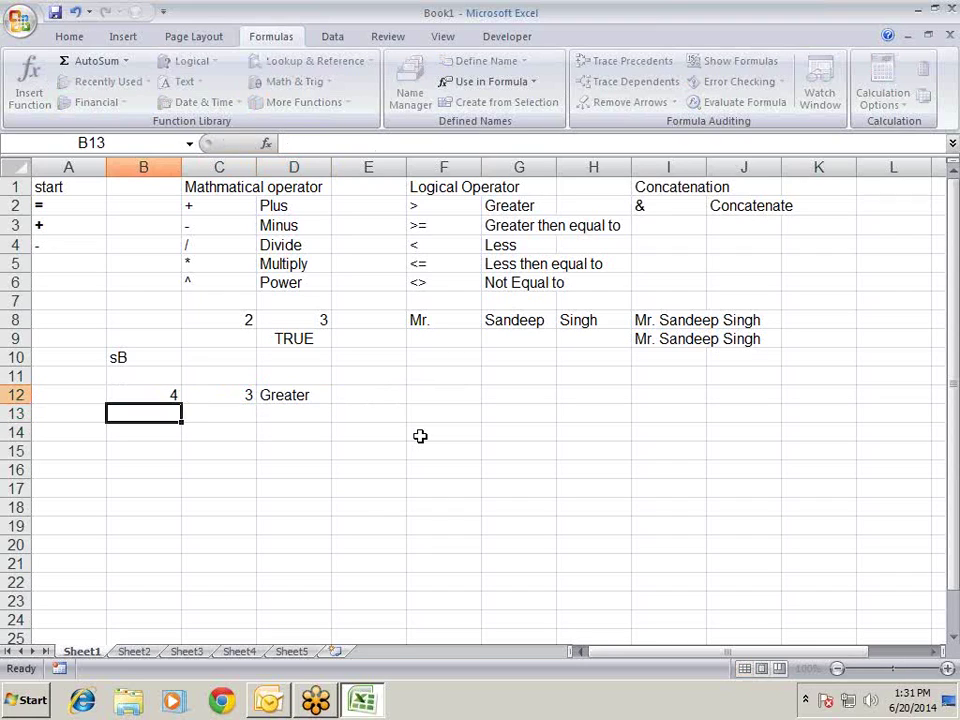
key(Up)
key(Right)
key(Right)
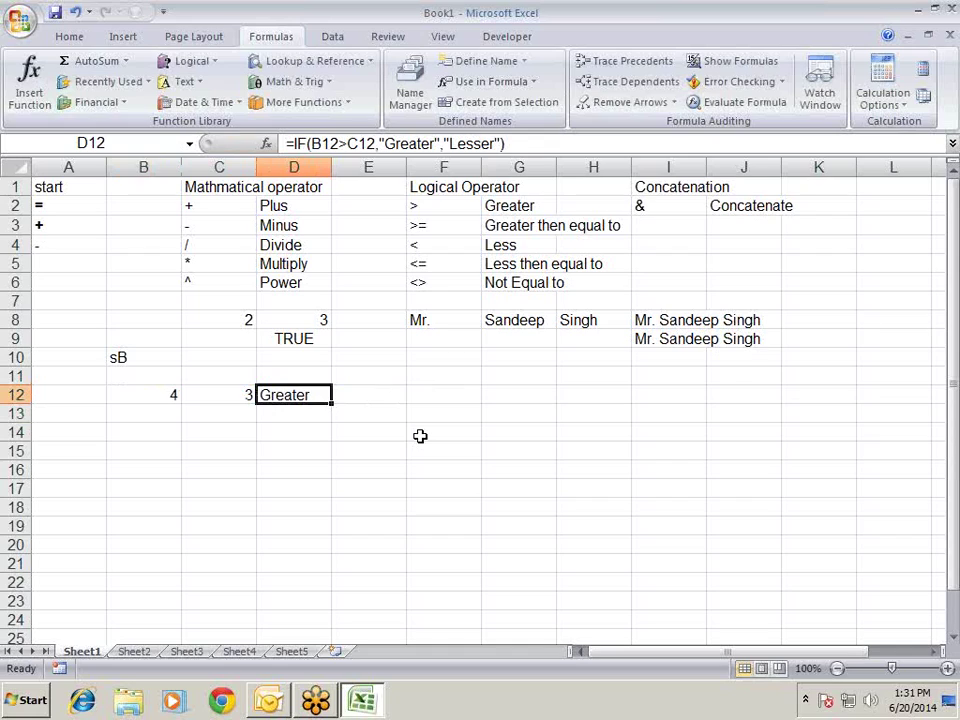
key(F2)
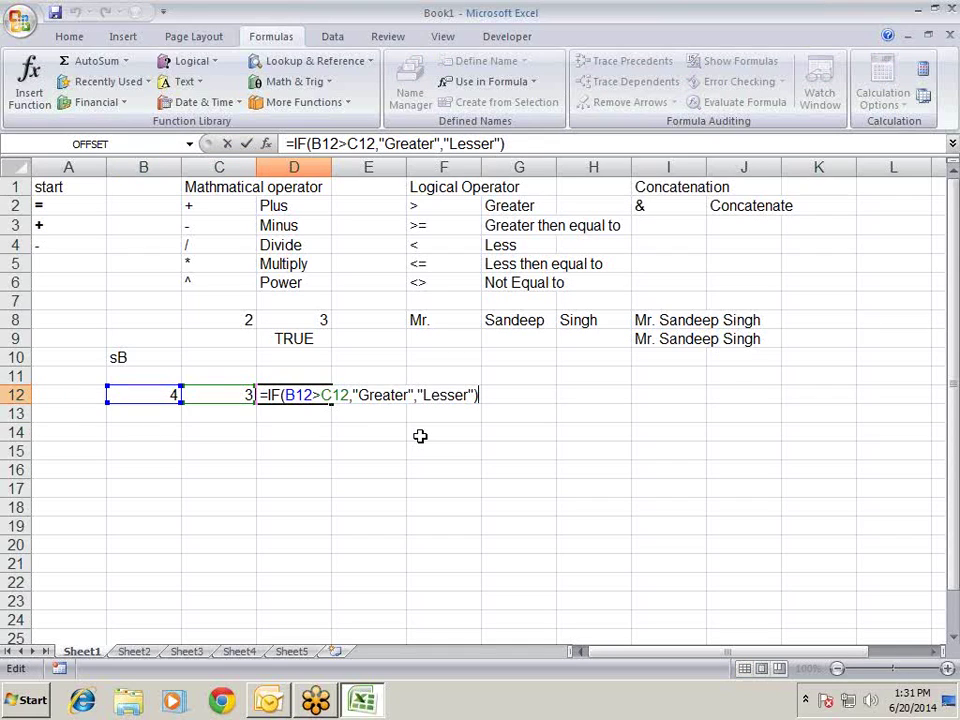
click(312, 395)
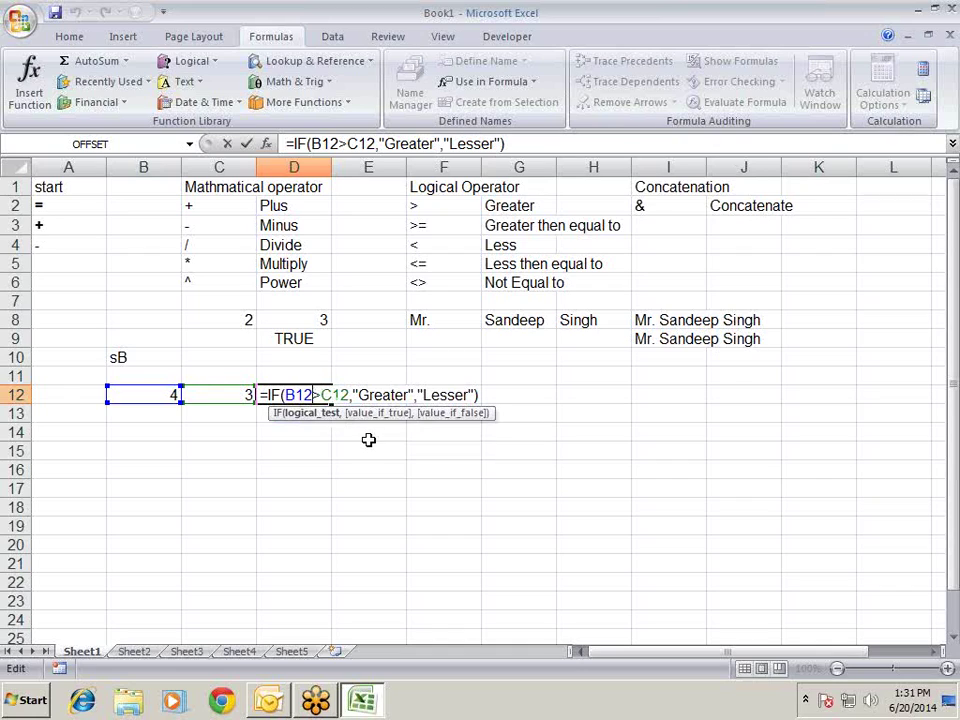
click(313, 413)
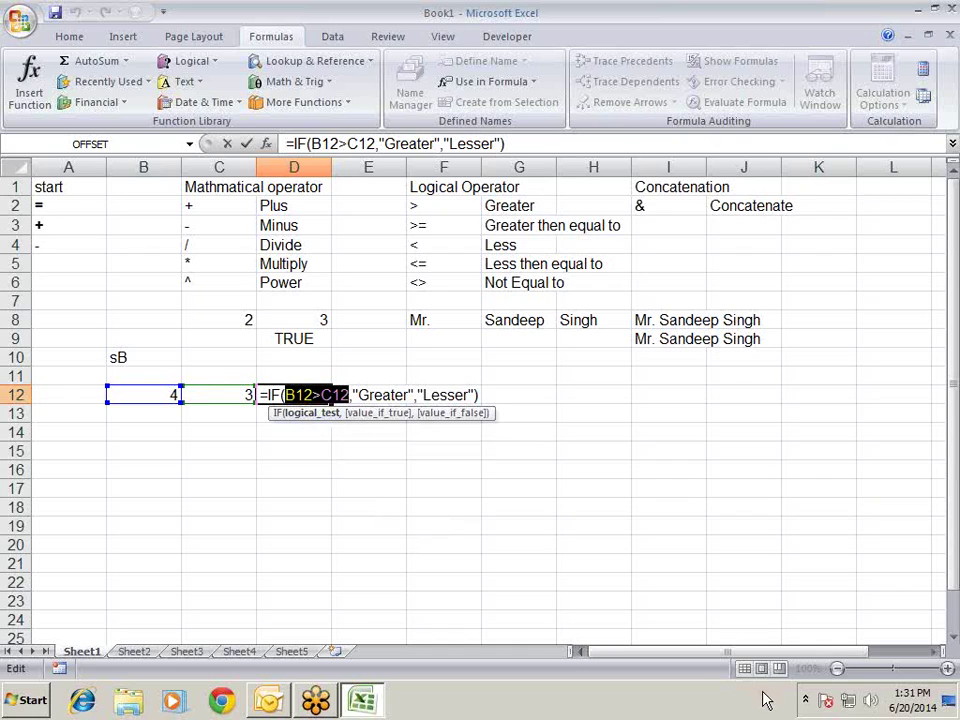
click(368, 412)
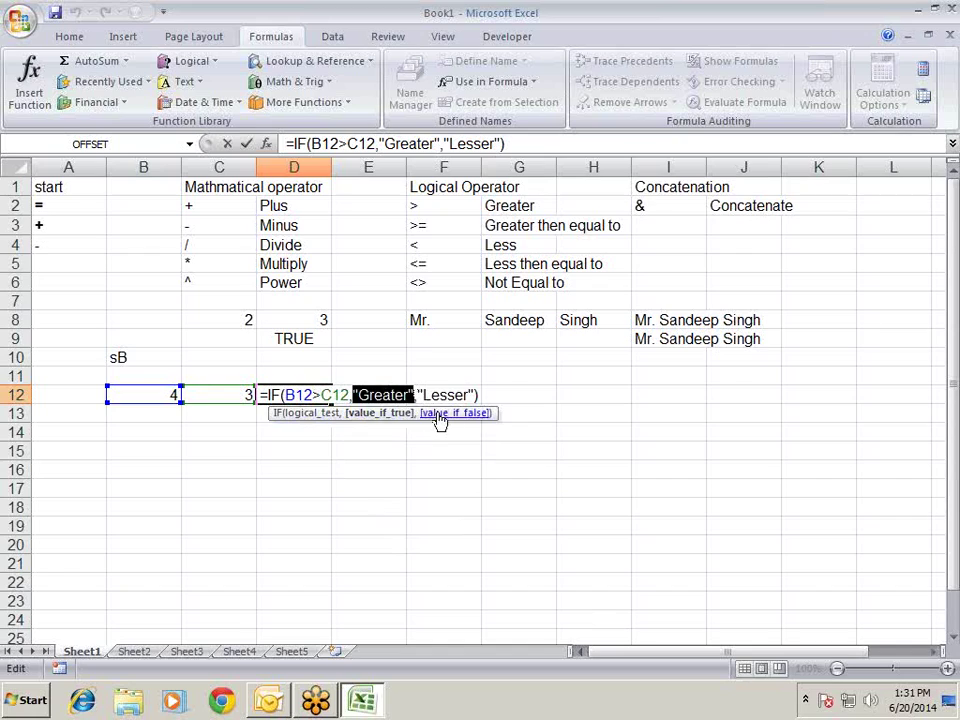
click(447, 412)
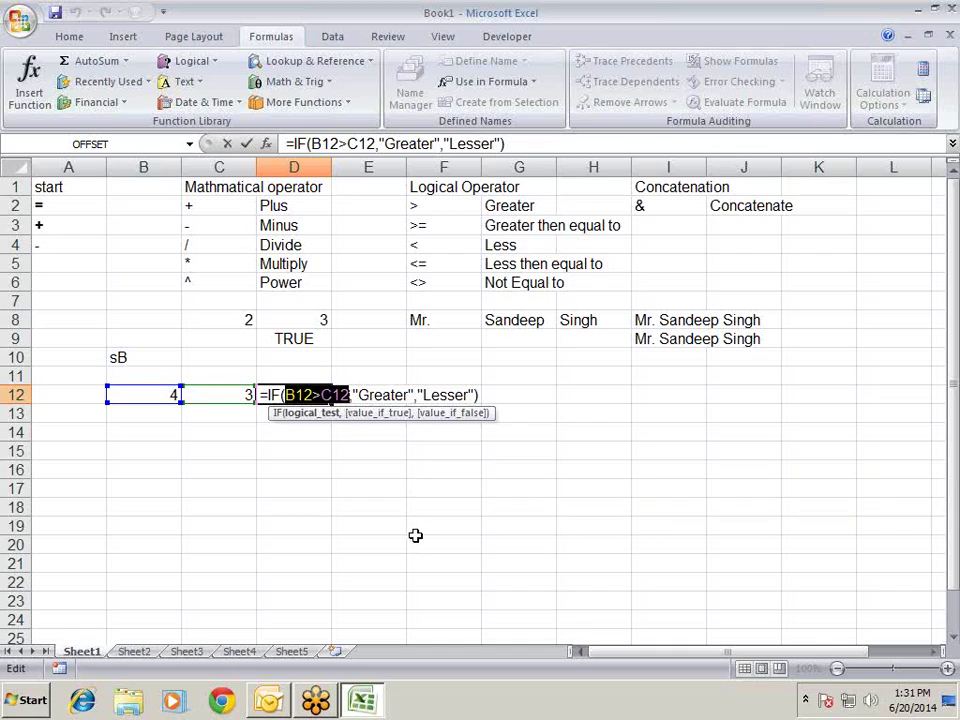
key(F9)
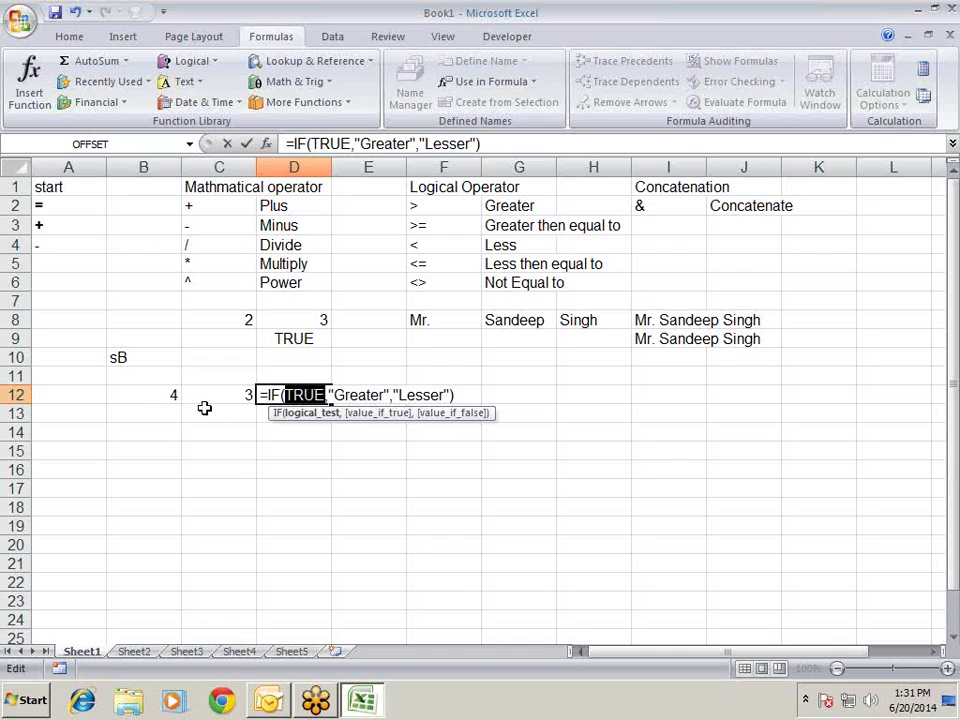
text(B12>C12)
key(ctrl+Return)
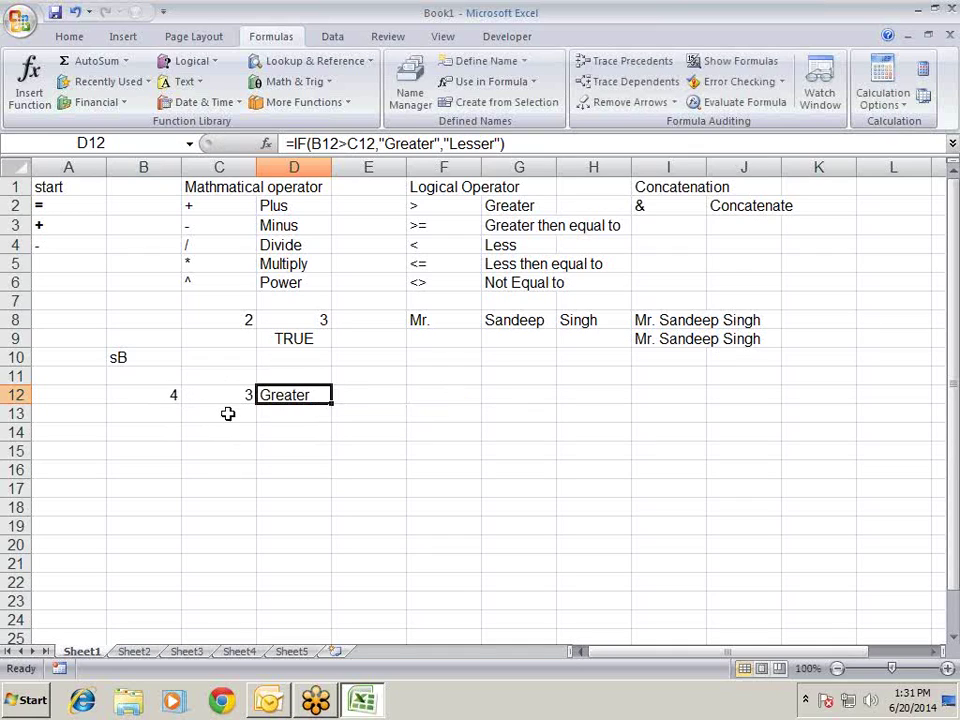
key(F2)
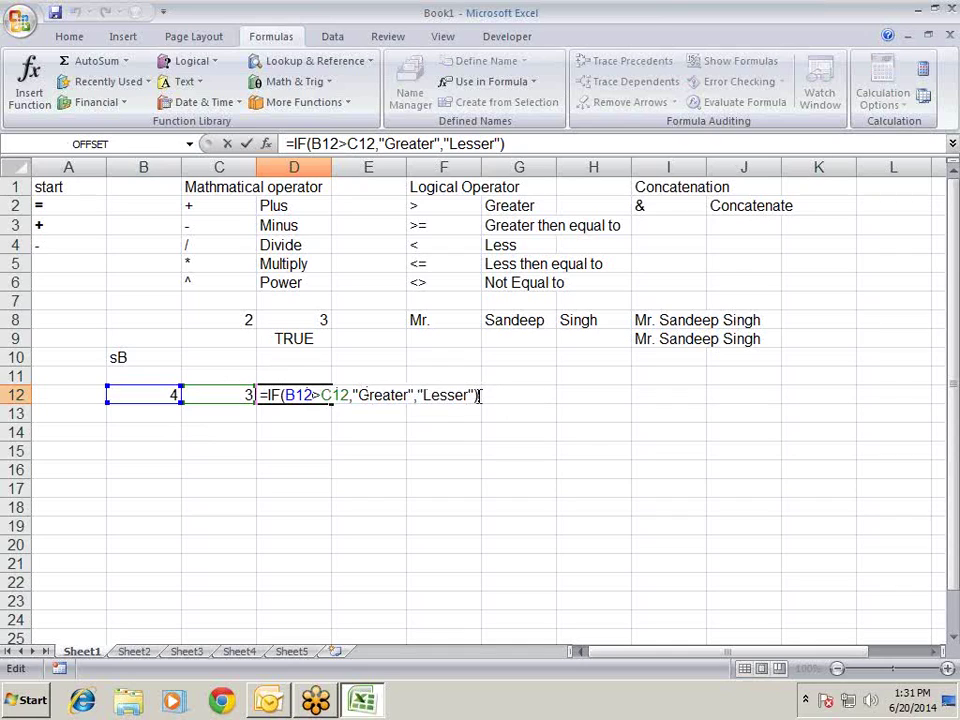
mouse_move(479, 396)
mouse_down()
mouse_move(258, 394)
mouse_move(270, 396)
mouse_up()
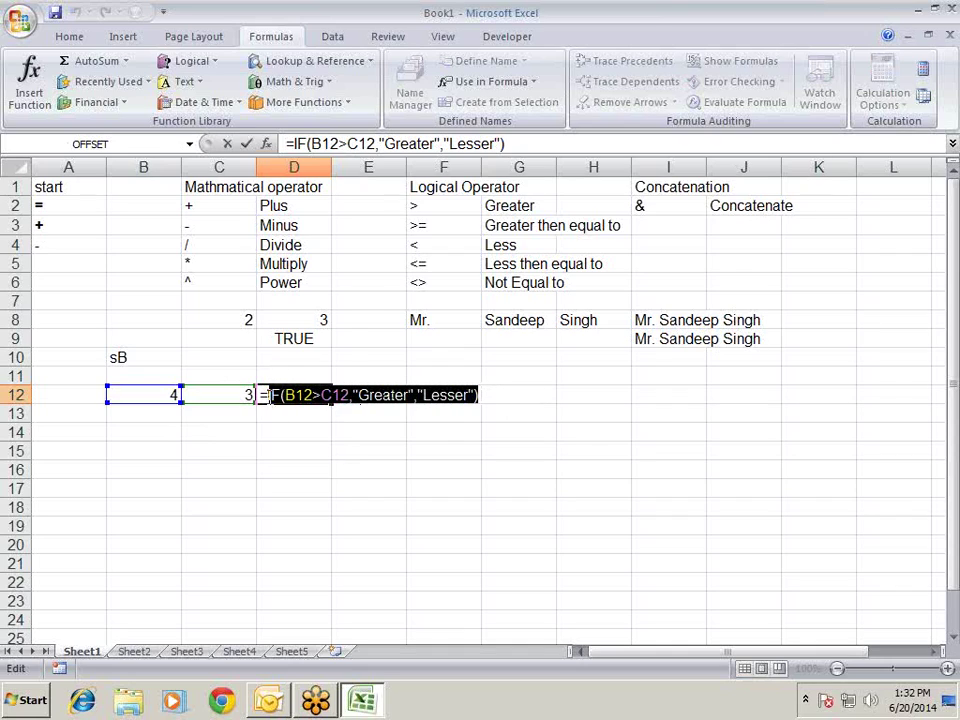
key(F9)
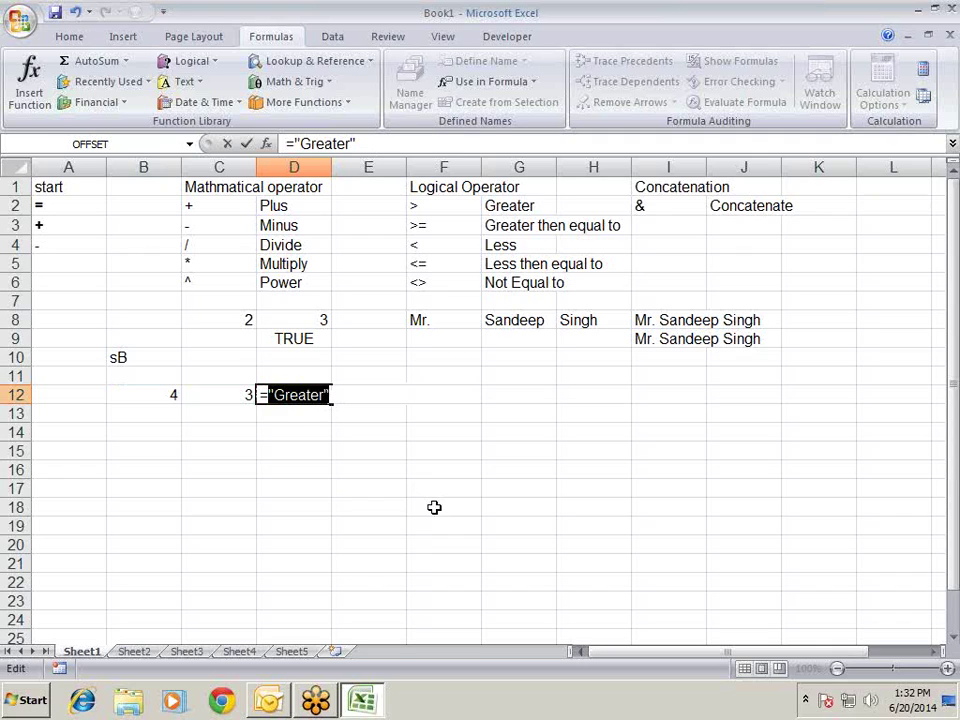
key(Escape)
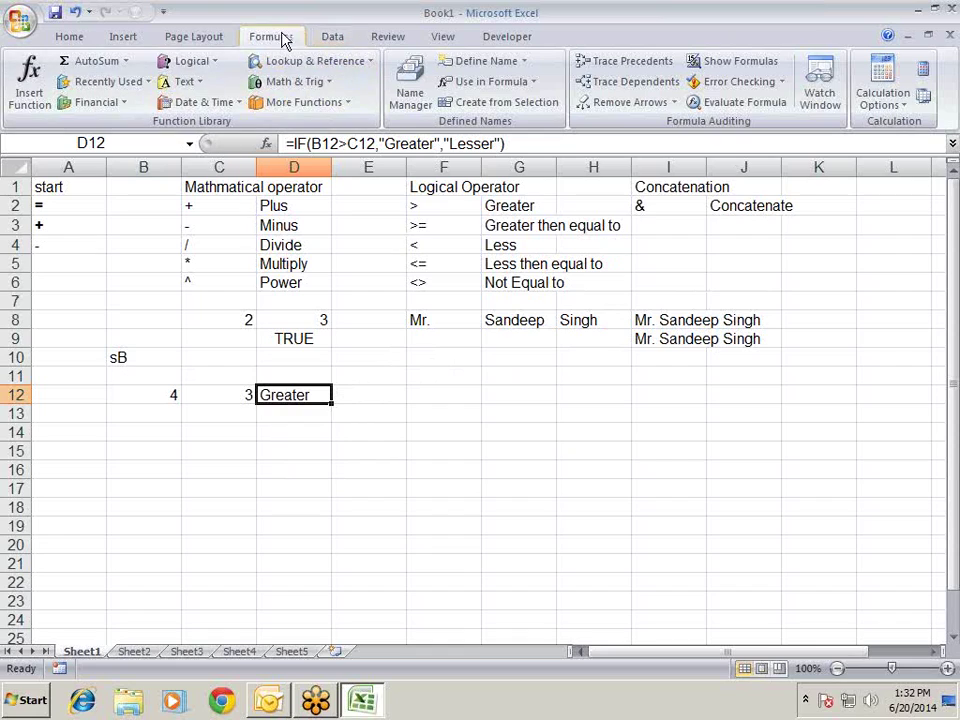
- Step through D12's evaluation: B12 to 4, C12 to 3, 4>3 to TRUE, result Greater
click(706, 104)
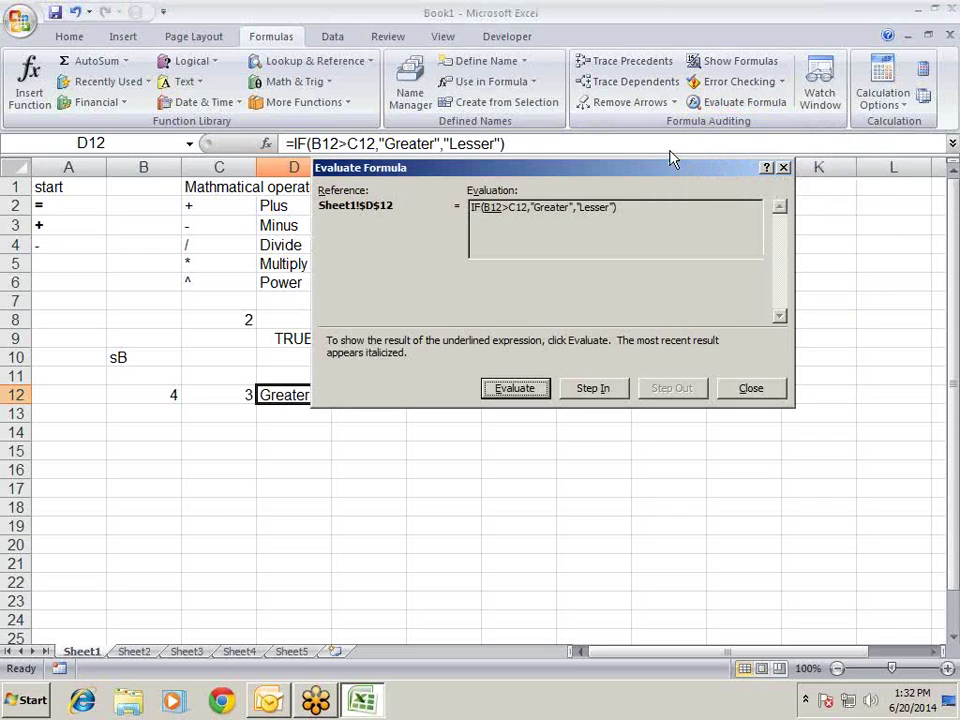
drag(667, 170, 720, 233)
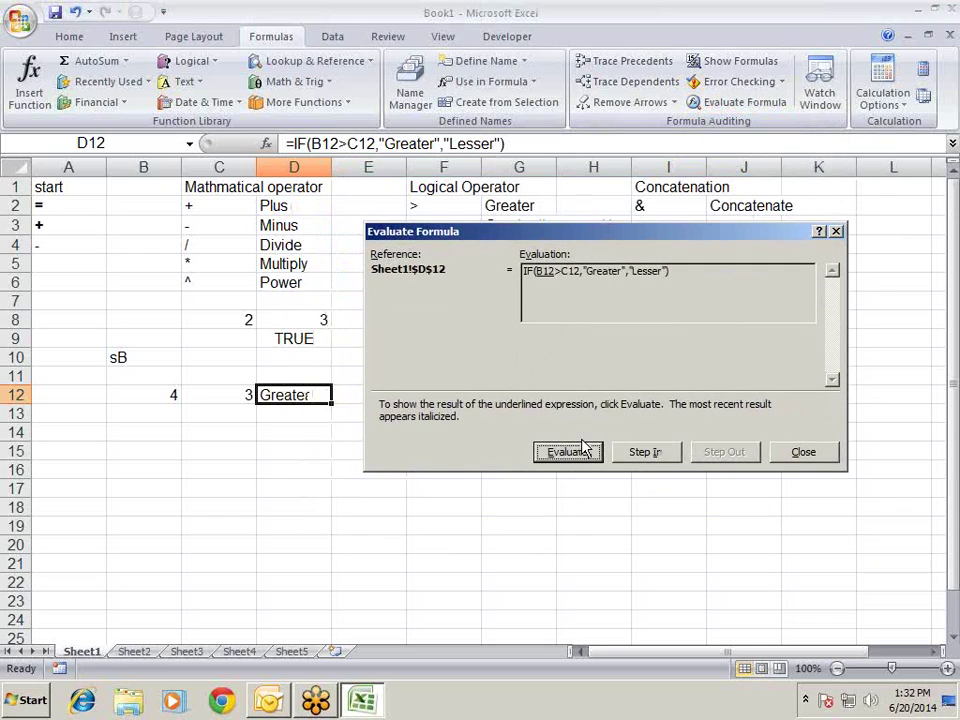
click(567, 452)
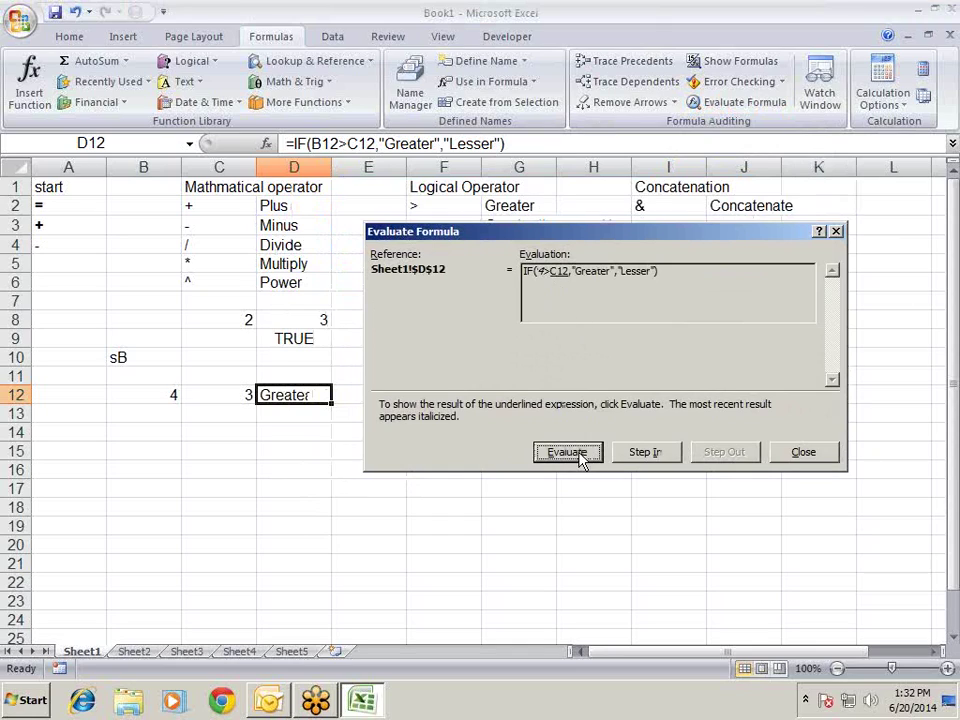
click(580, 454)
click(581, 453)
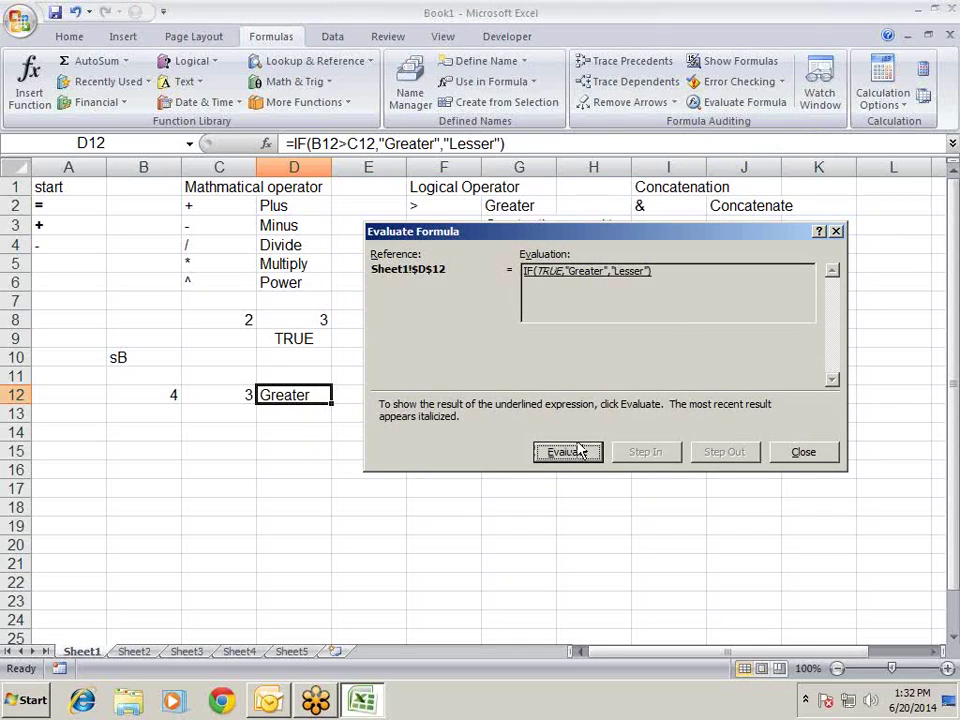
click(579, 452)
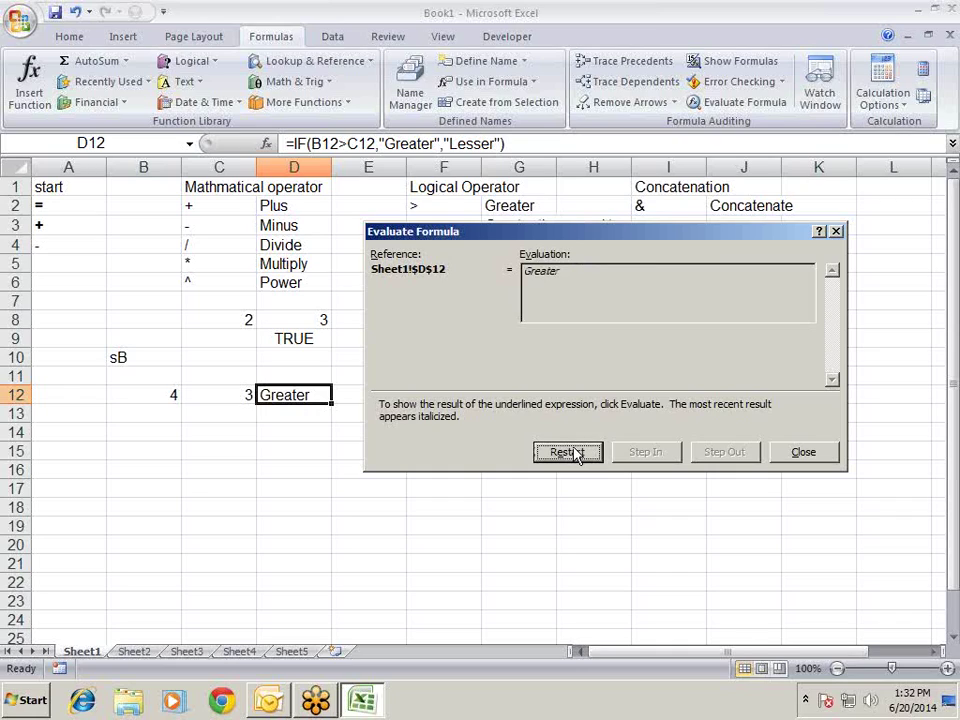
- Restart and step through the evaluation again, then close the Evaluate Formula window
click(575, 453)
click(578, 451)
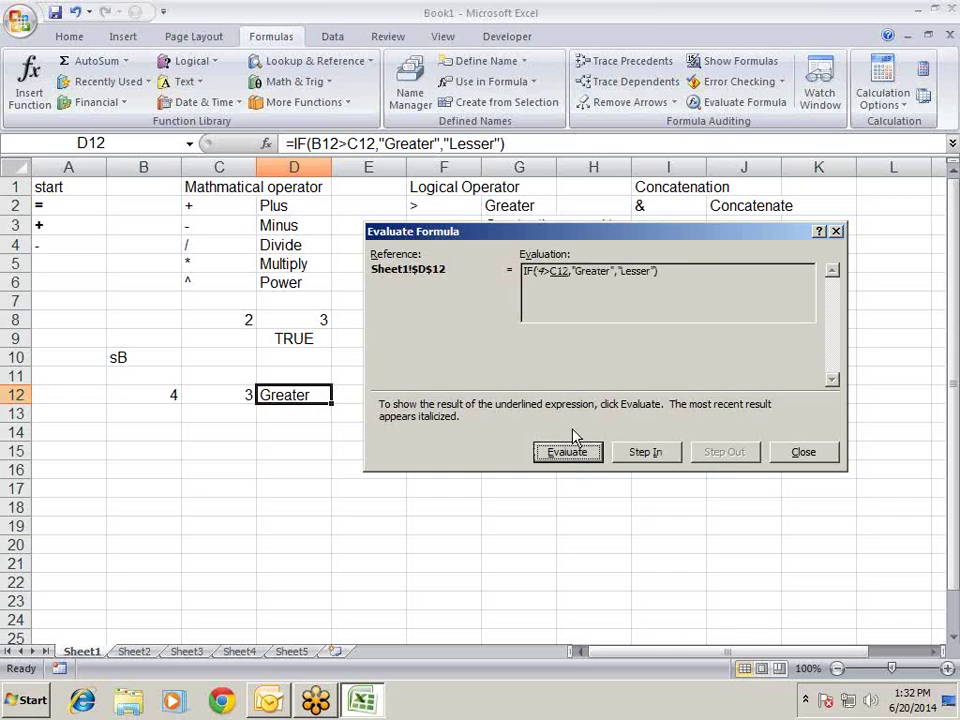
click(575, 450)
click(574, 455)
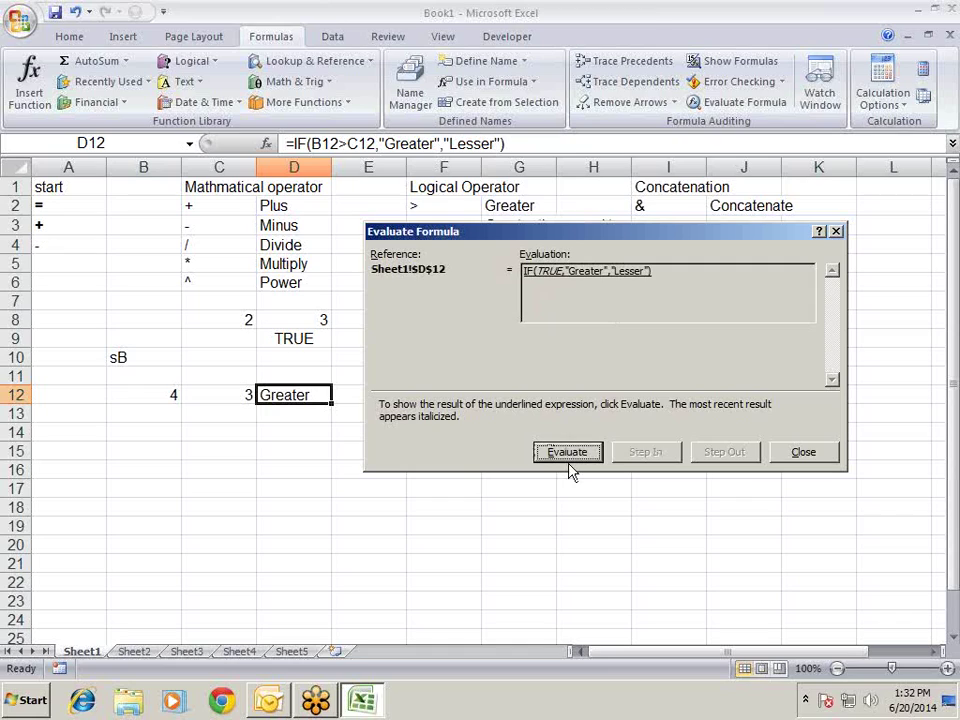
click(567, 456)
click(572, 455)
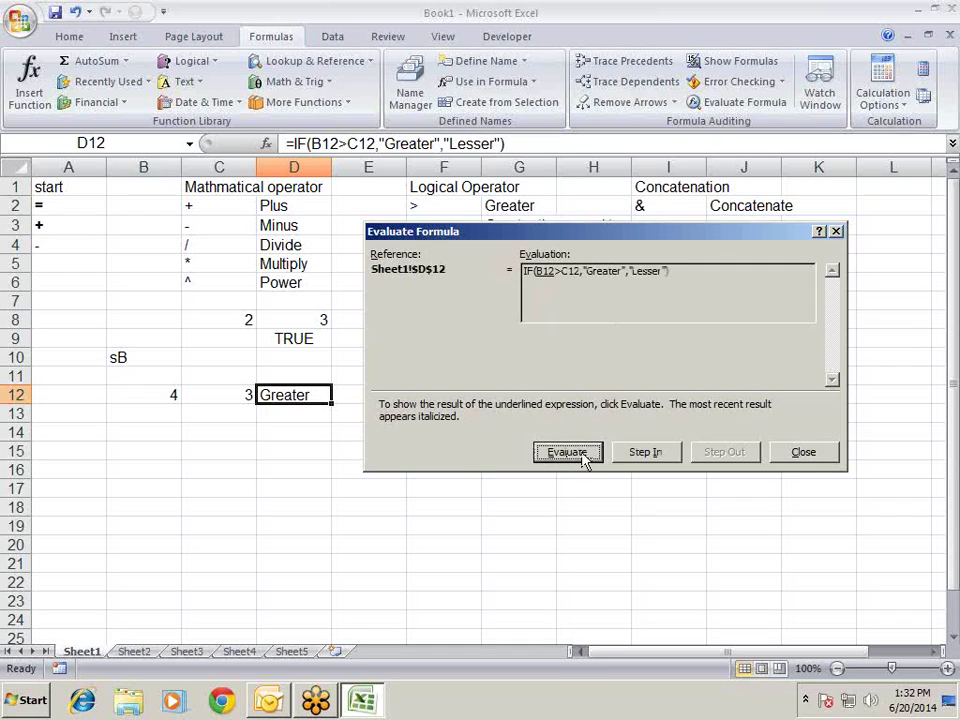
click(802, 455)
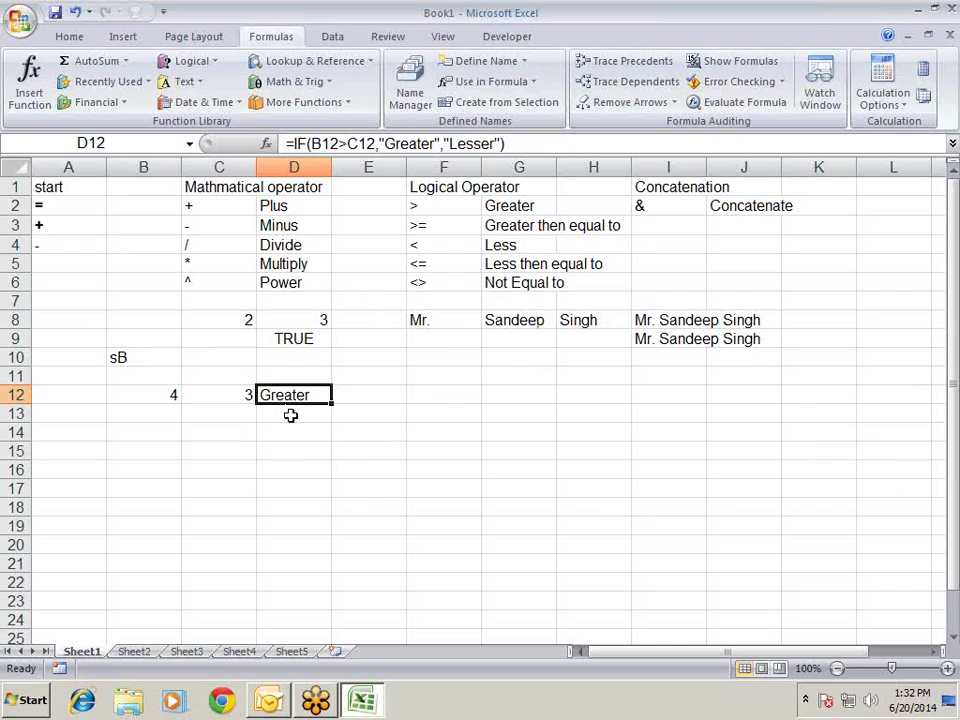
click(361, 500)
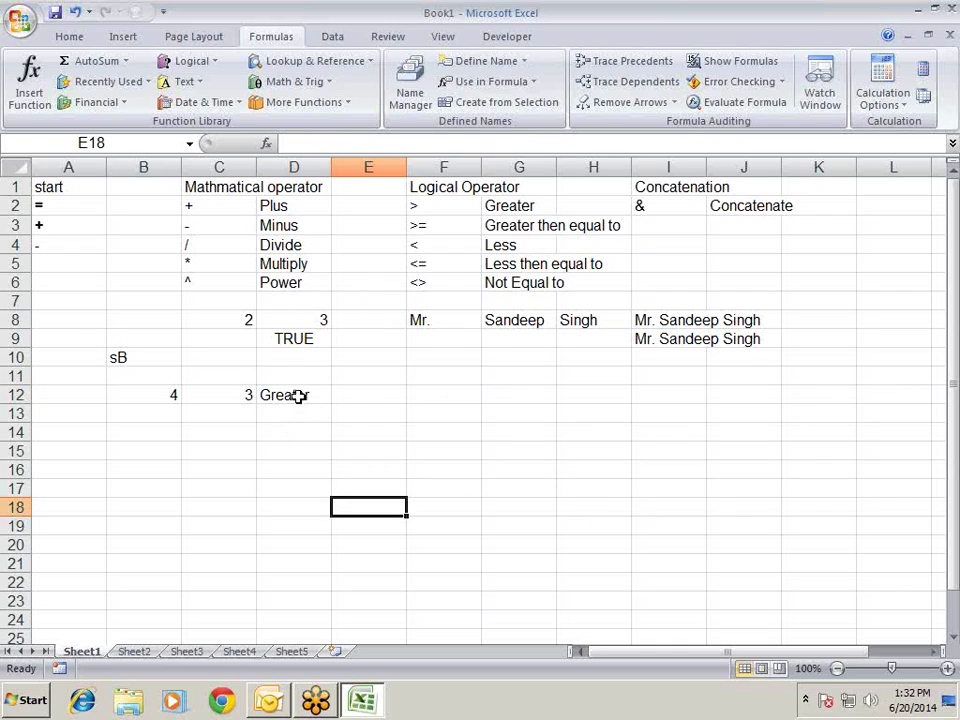
drag(298, 396, 334, 383)
click(384, 392)
click(315, 392)
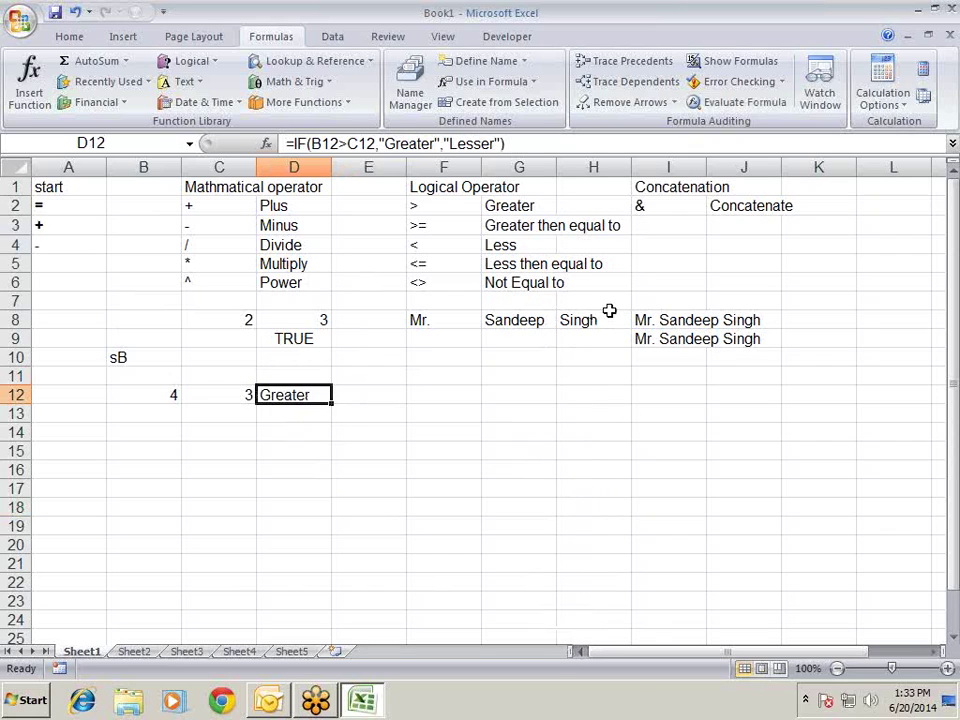
click(737, 66)
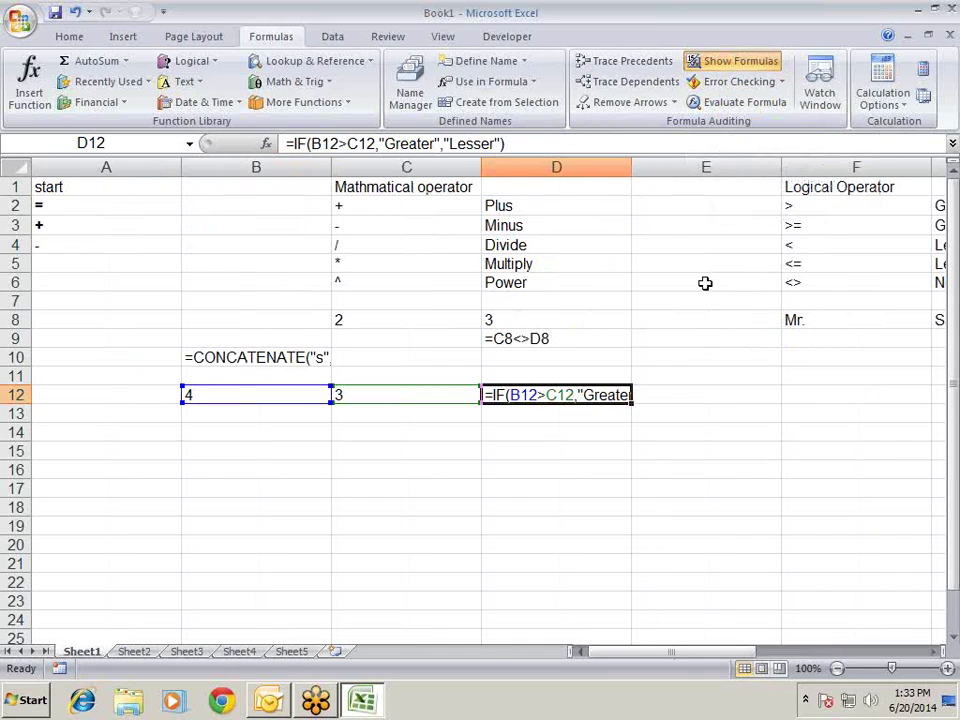
mouse_move(707, 652)
mouse_down()
mouse_move(757, 670)
mouse_move(641, 671)
mouse_up()
click(314, 357)
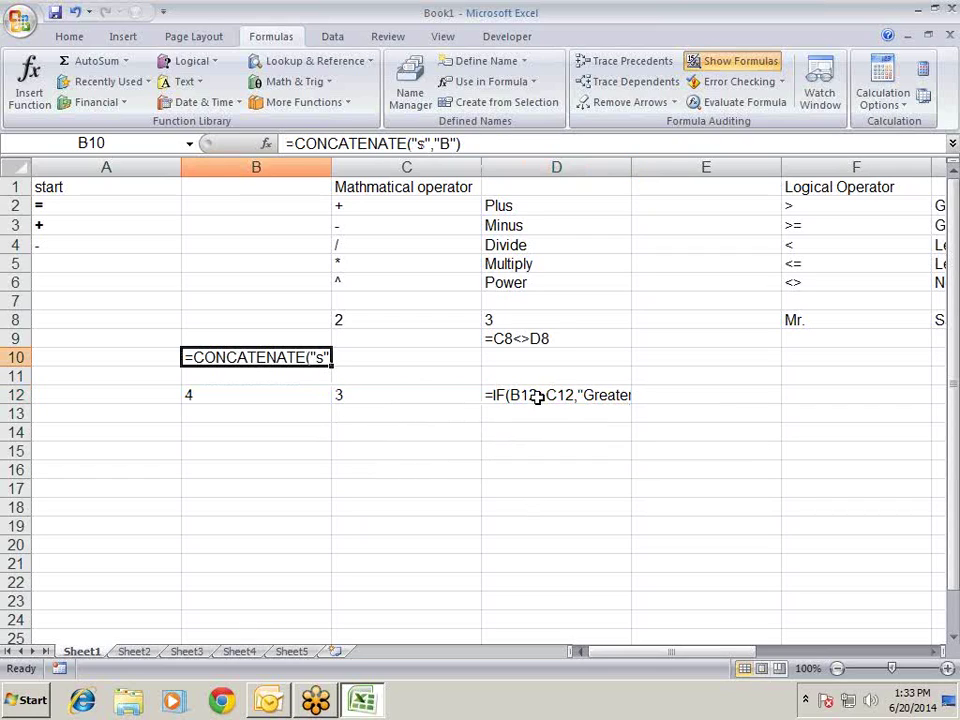
click(553, 336)
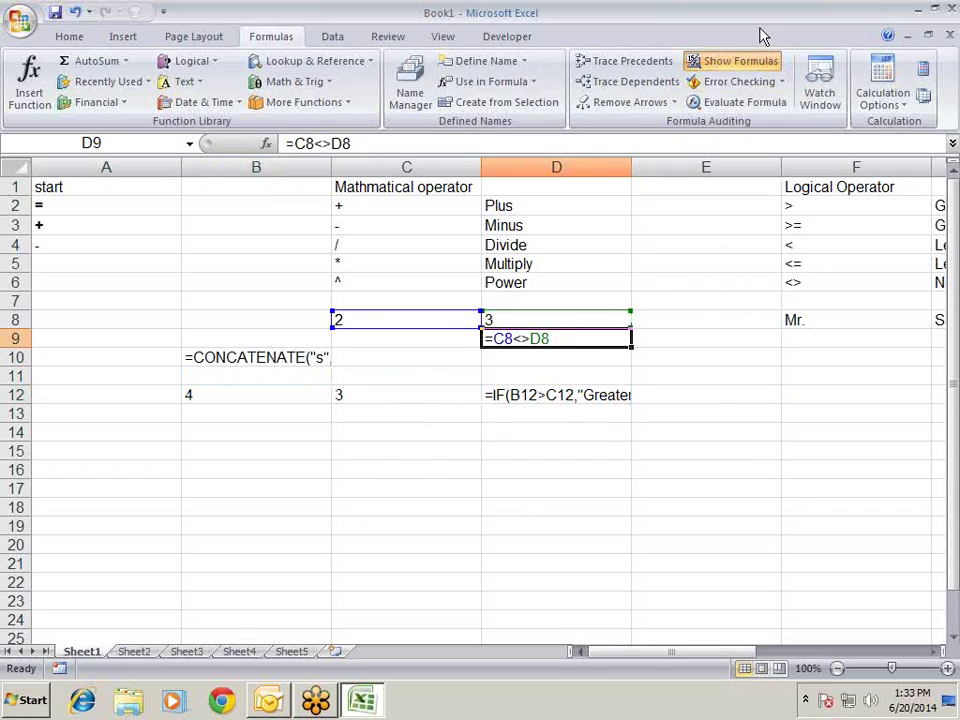
click(722, 63)
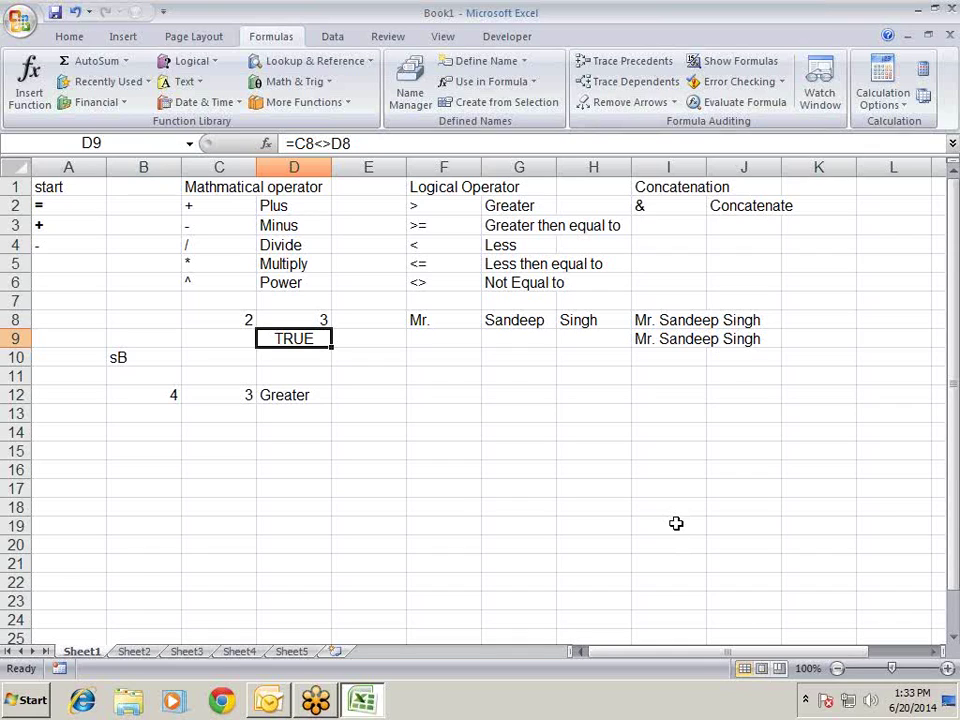
key(ctrl+grave)
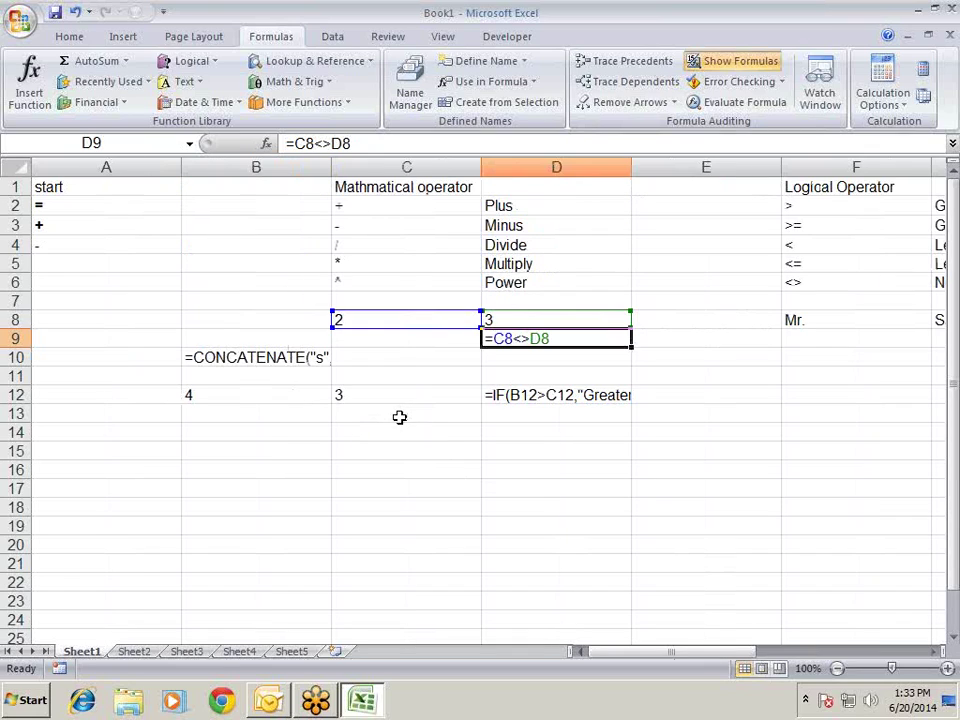
key(ctrl+grave)
key(ctrl+grave)
key(ctrl+grave)
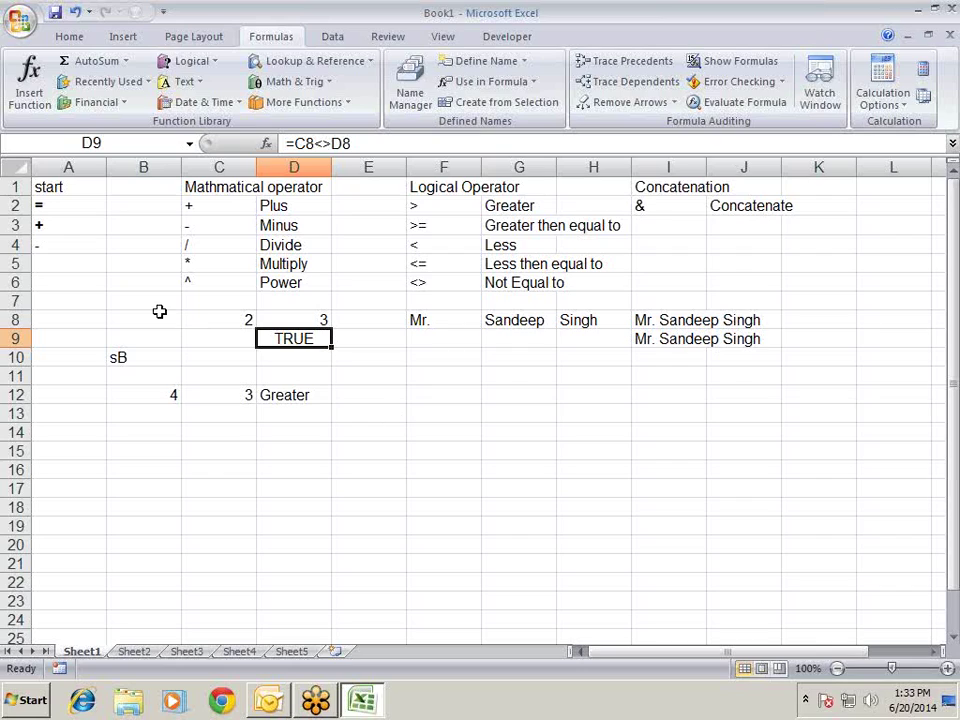
click(288, 434)
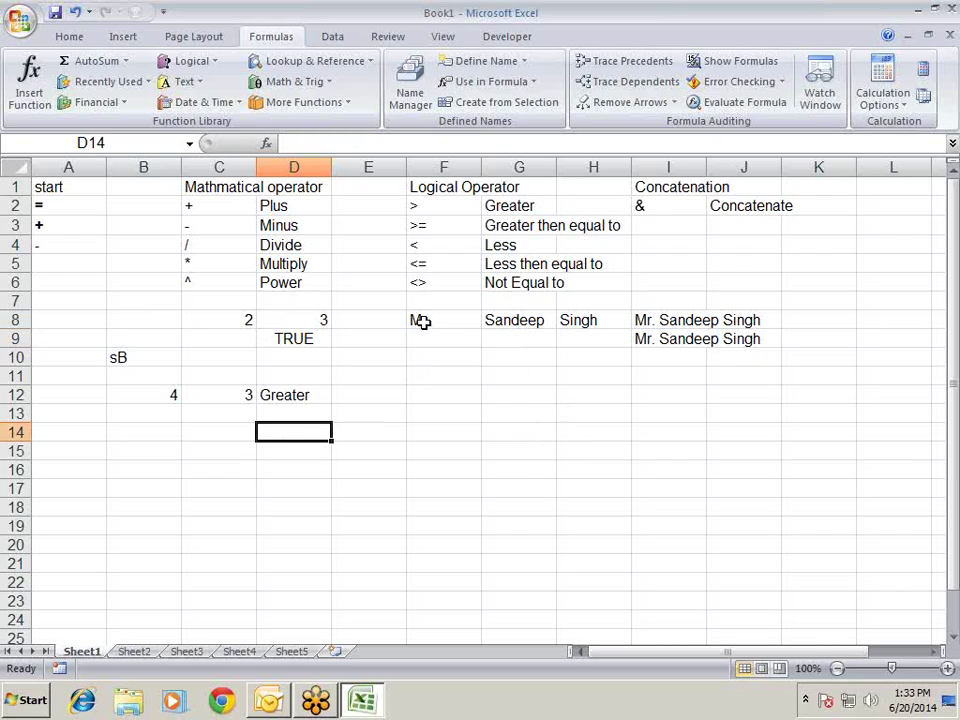
click(300, 395)
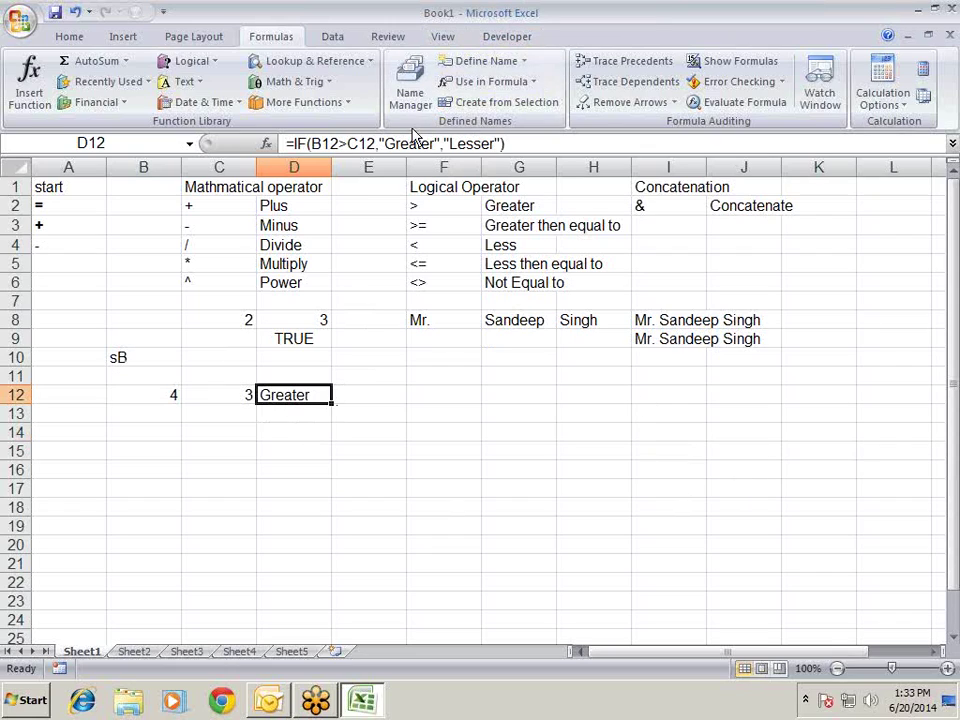
click(623, 62)
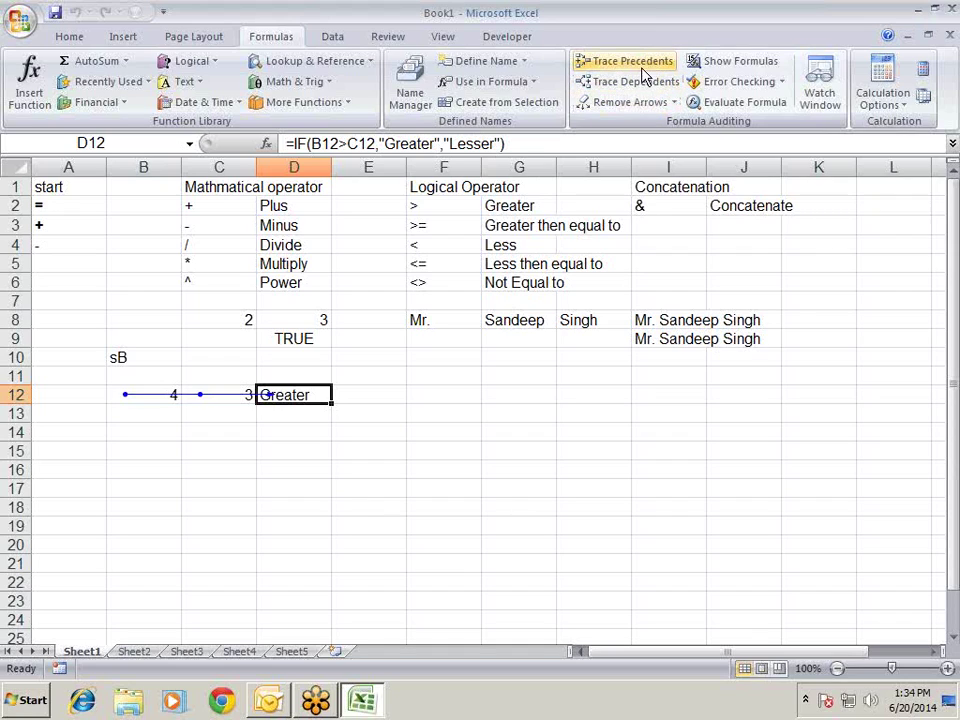
click(640, 101)
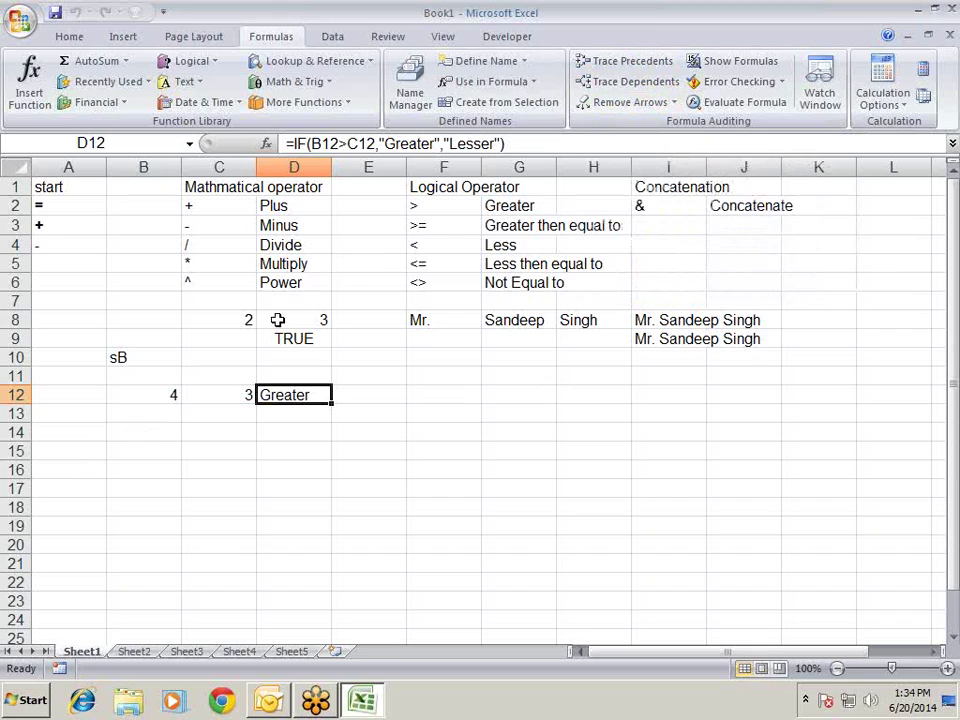
click(164, 397)
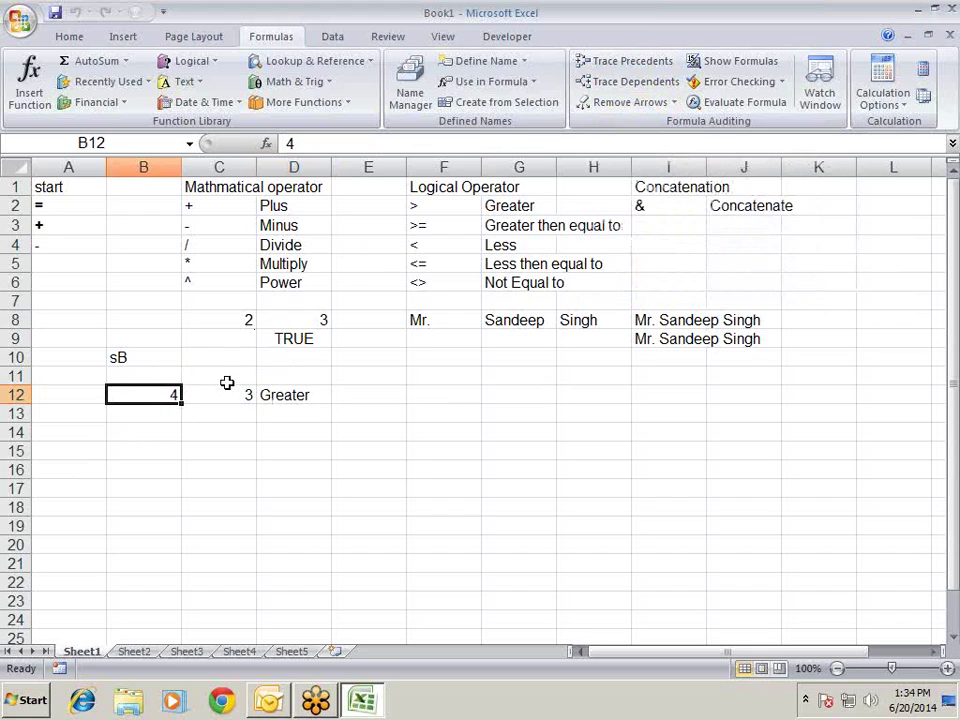
click(627, 88)
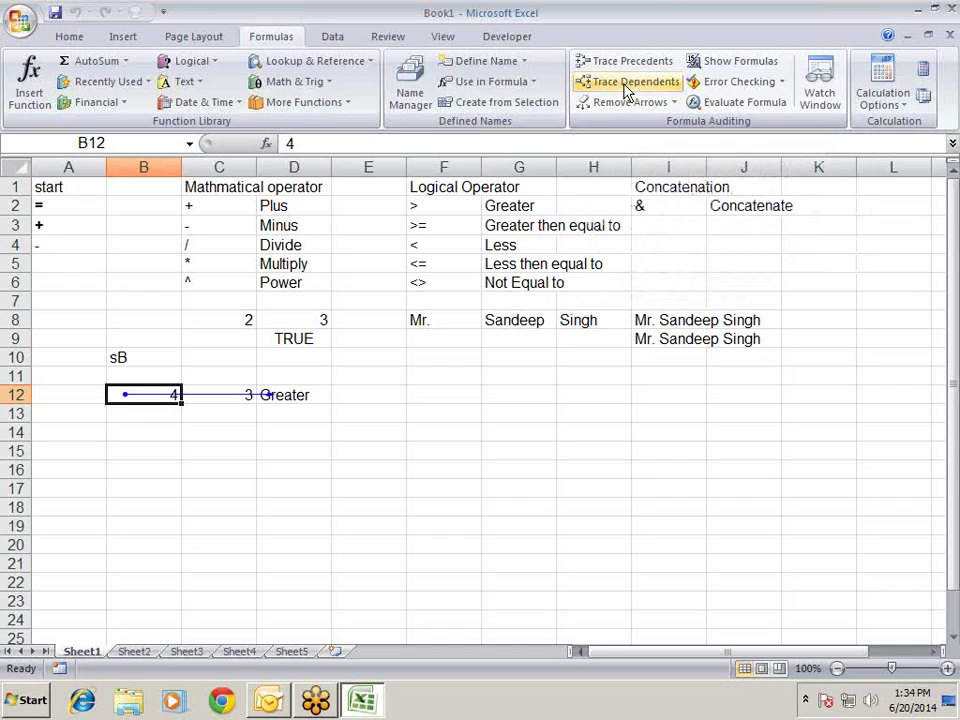
click(324, 395)
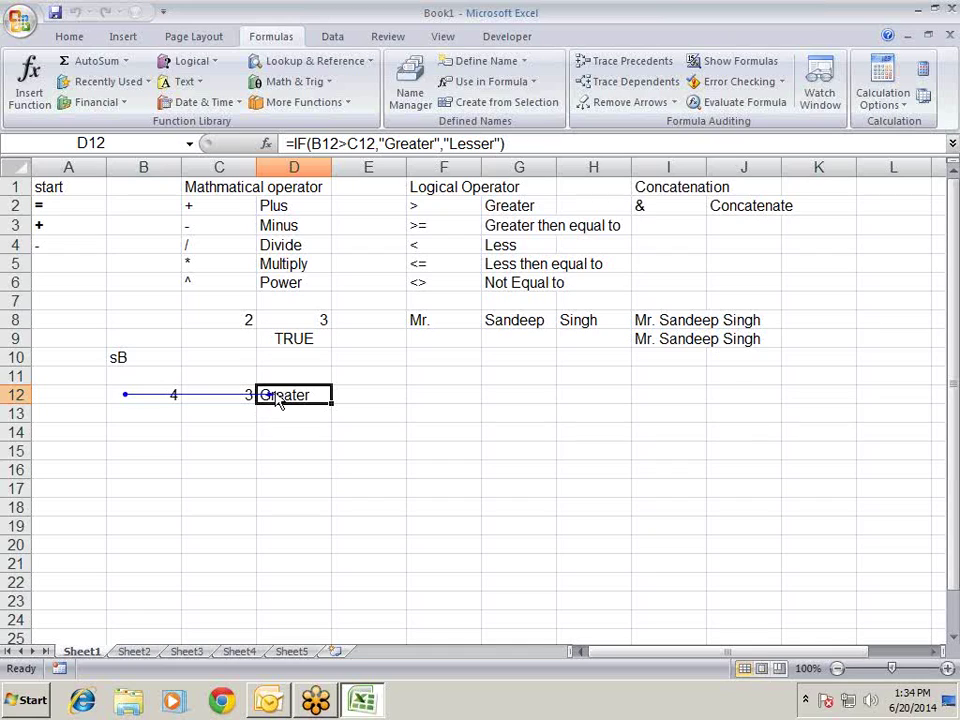
click(646, 84)
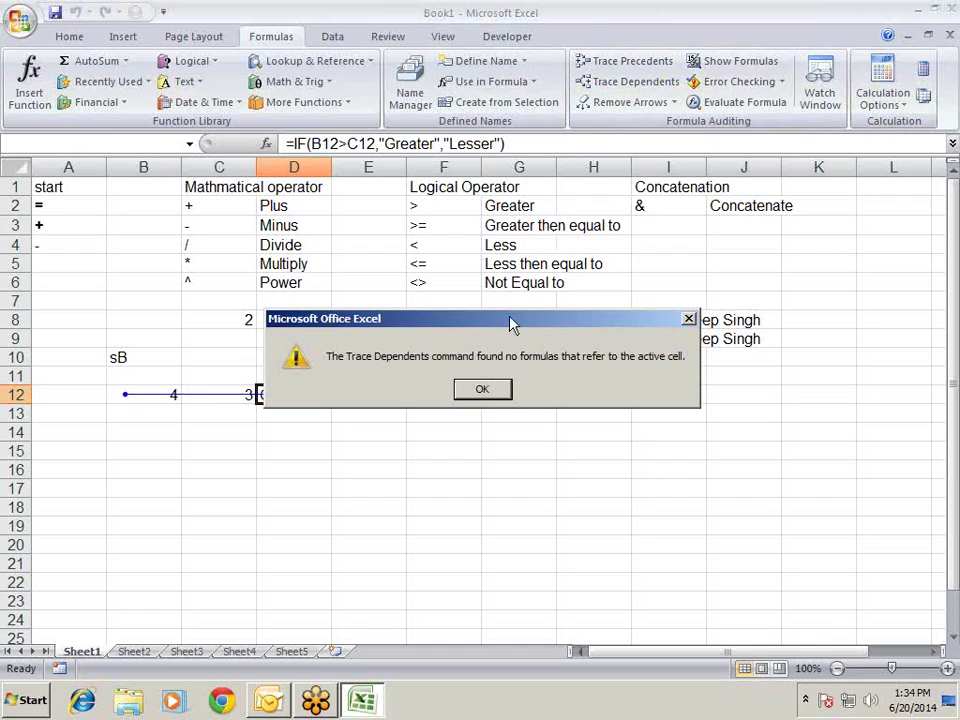
click(481, 389)
click(632, 103)
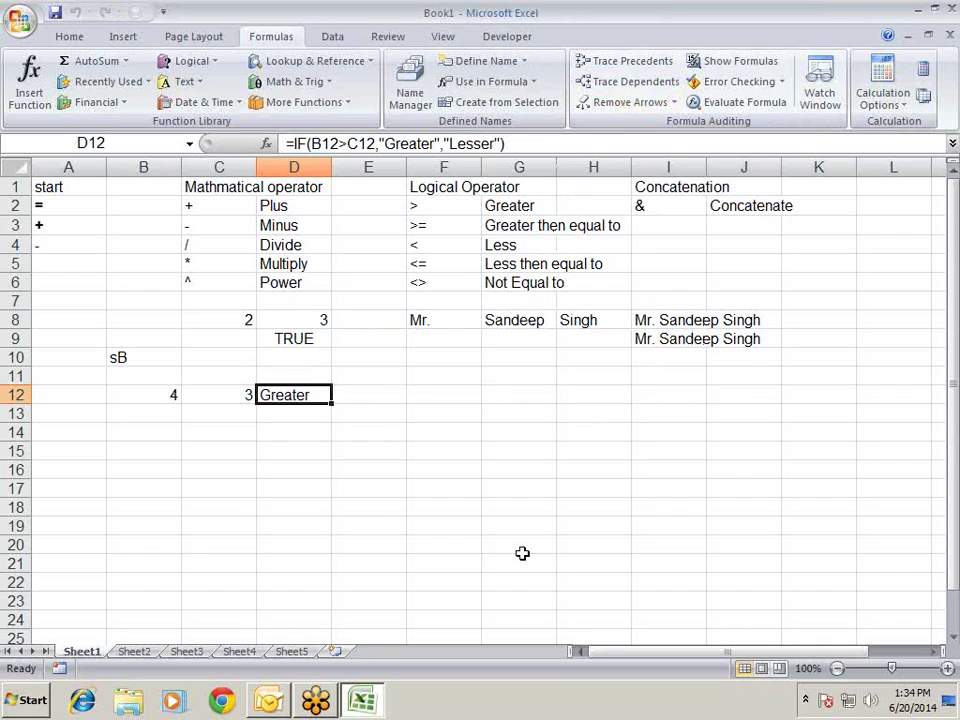
click(530, 463)
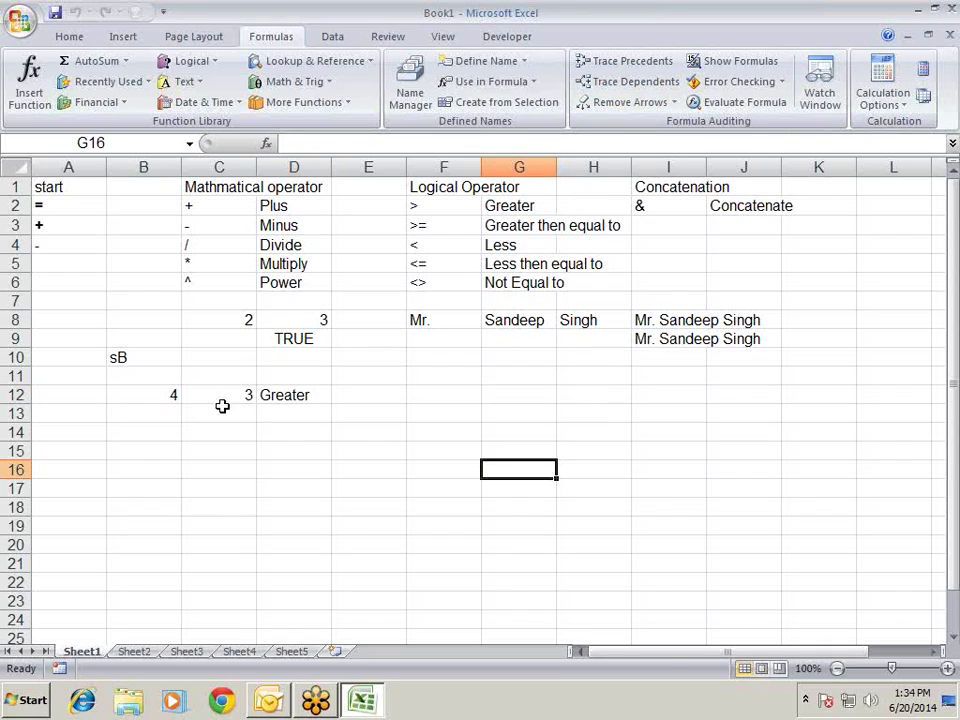
drag(224, 398, 278, 395)
click(278, 395)
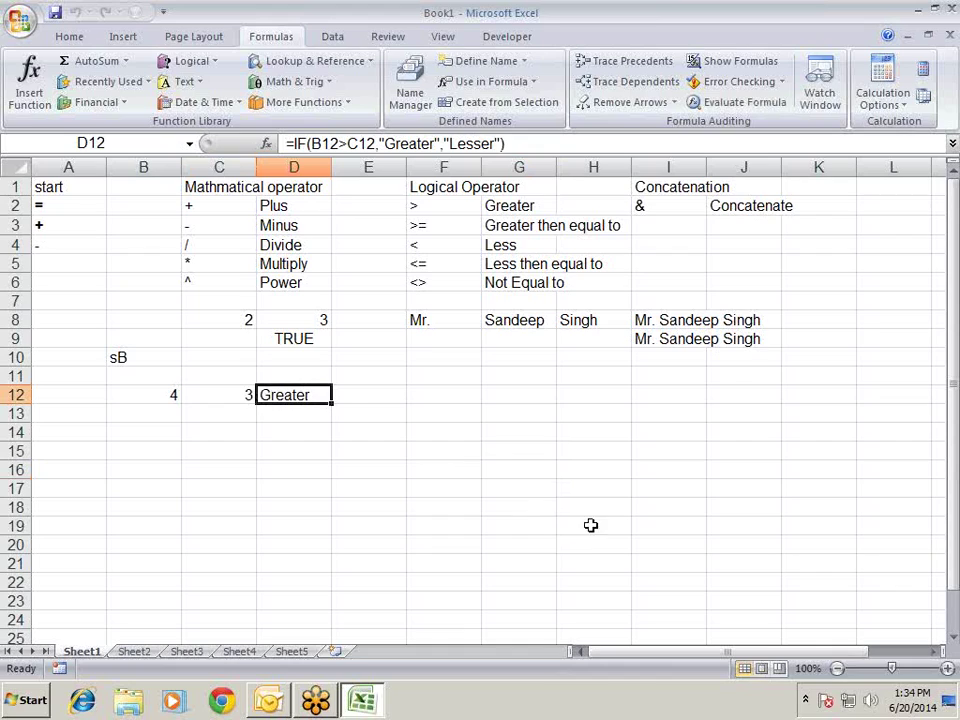
key(F2)
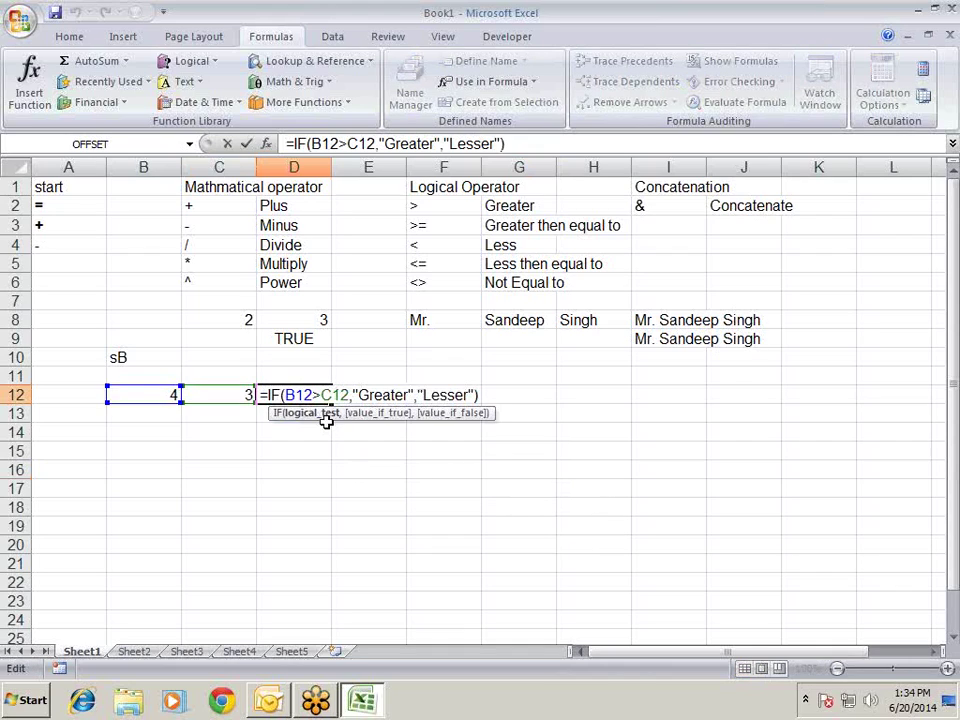
key(Return)
click(317, 375)
click(319, 390)
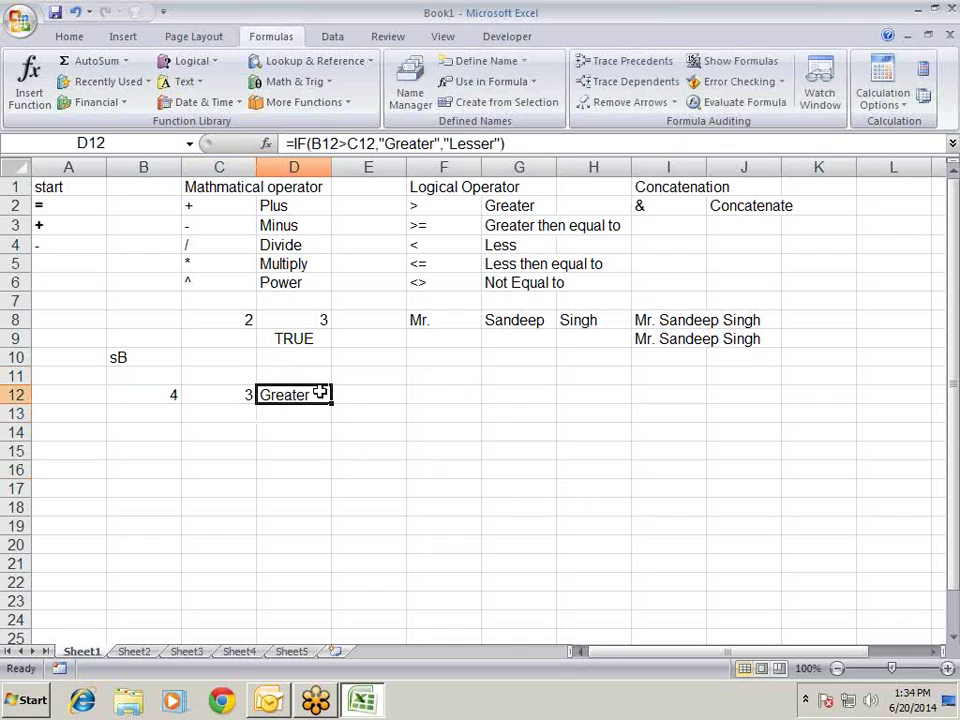
key(F2)
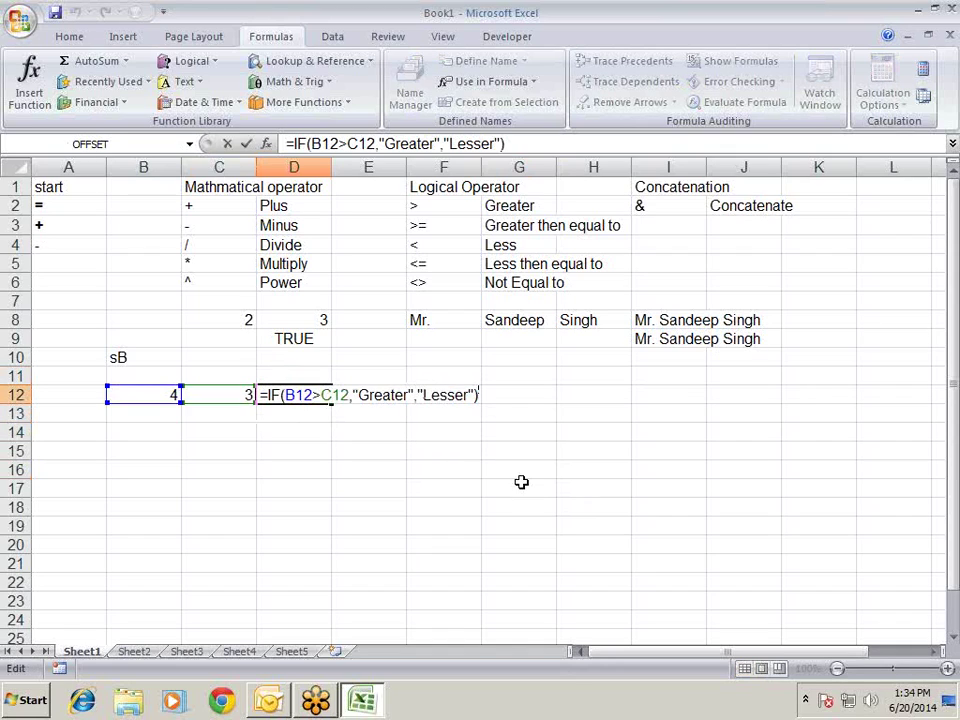
key(Return)
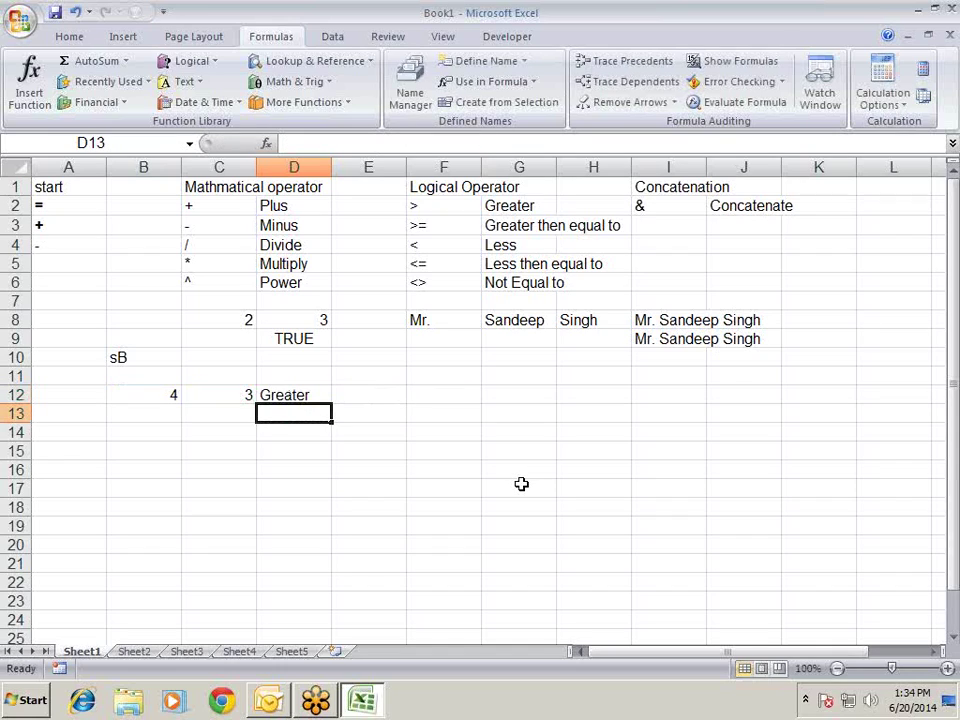
click(239, 451)
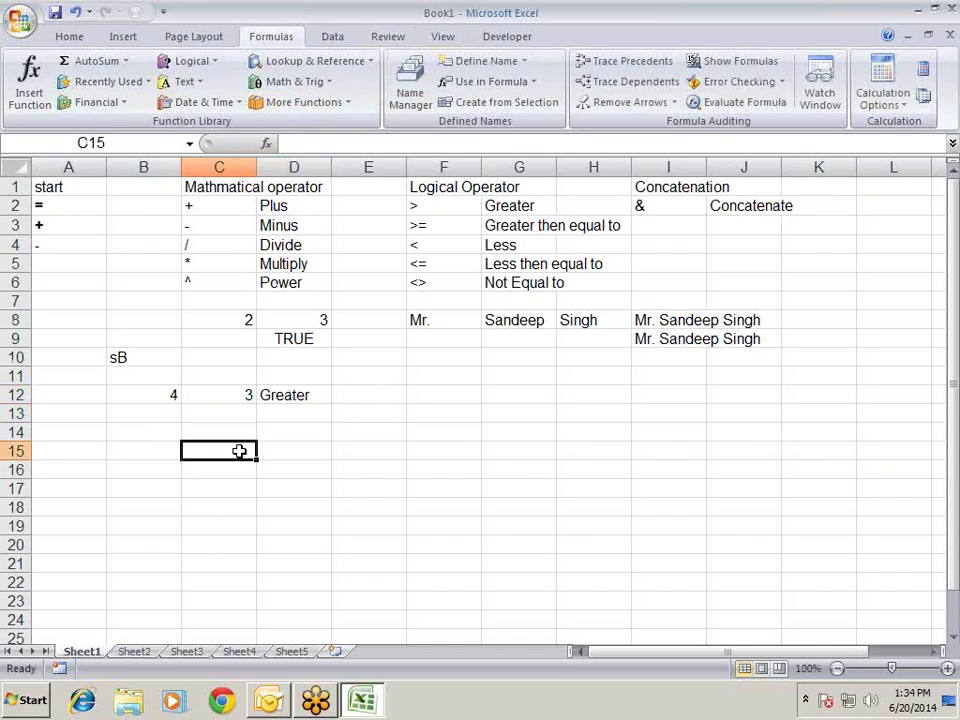
click(242, 437)
key(Left)
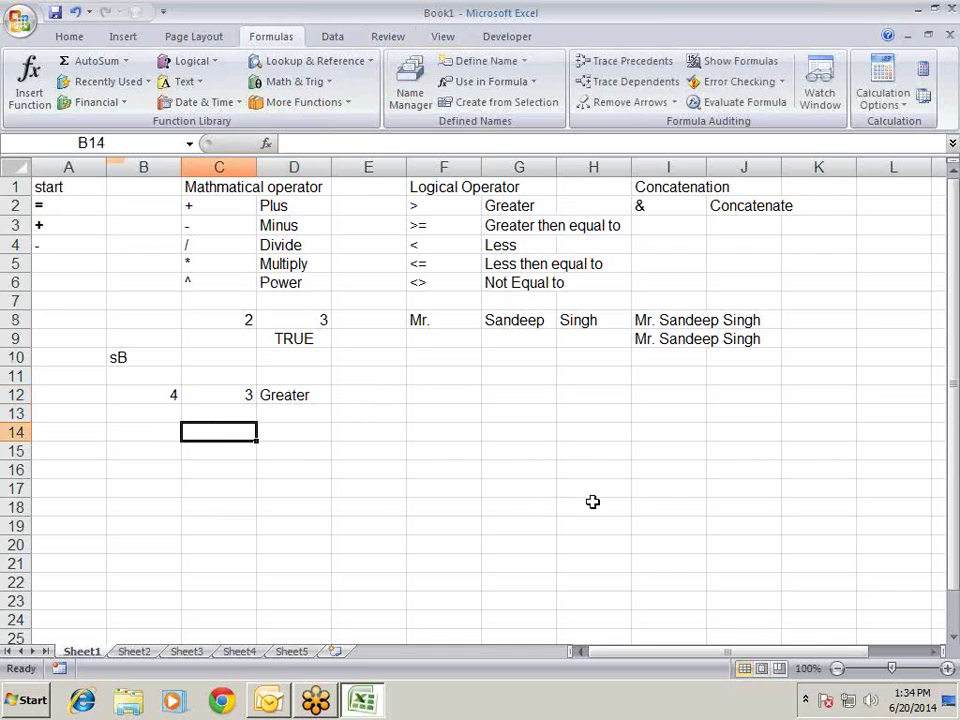
key(Left)
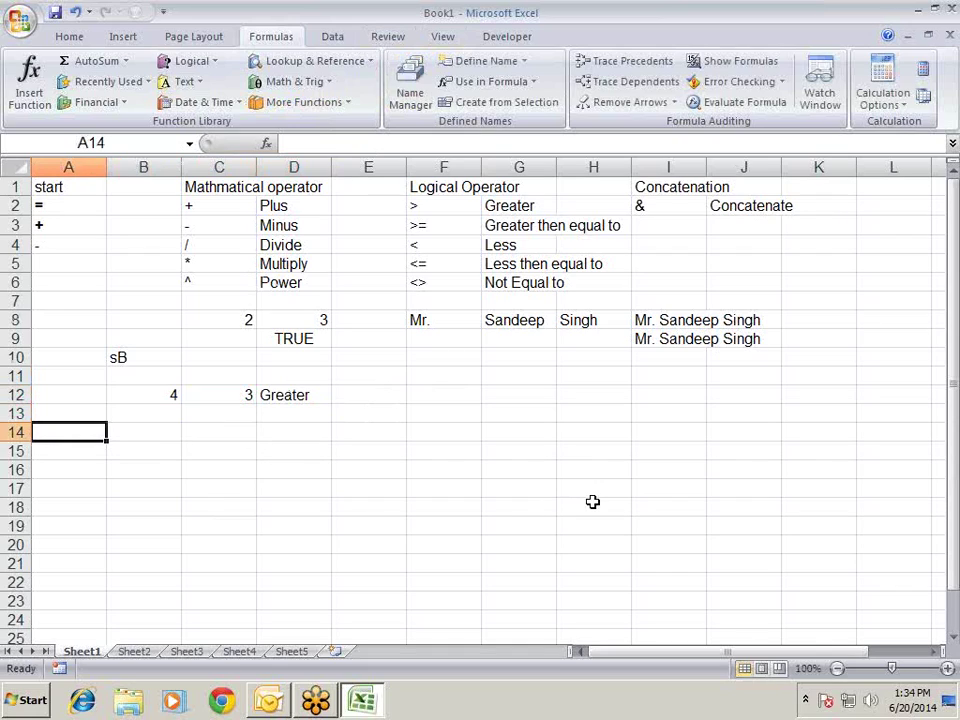
key(Right)
- Type the header Name in A14 and five people's names into A15:A19
key(Left)
text(Name)
key(Return)
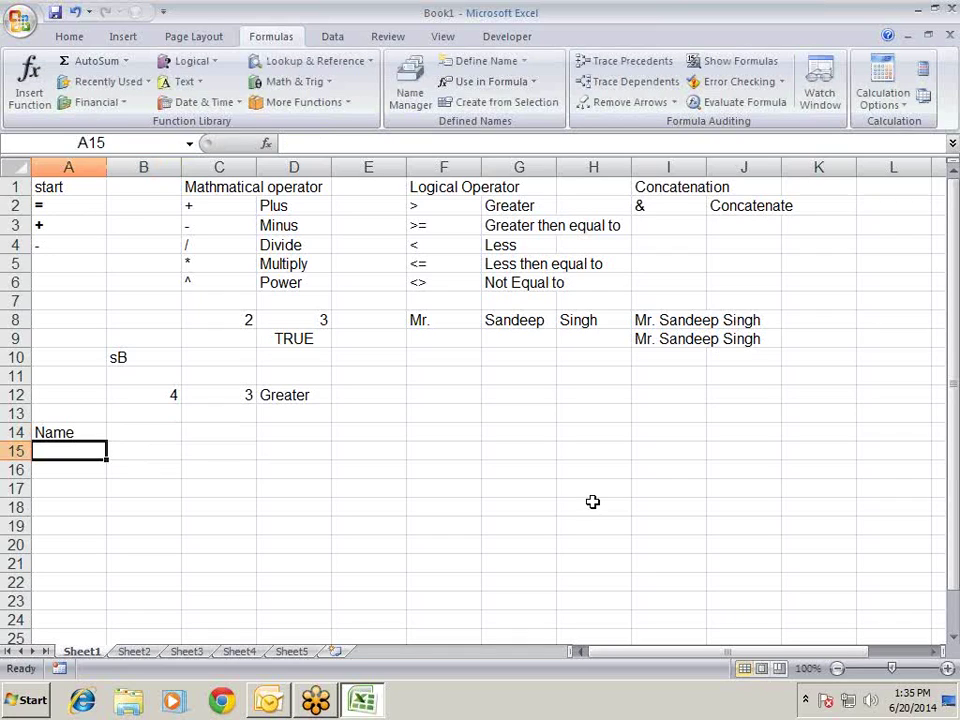
text(Sa)
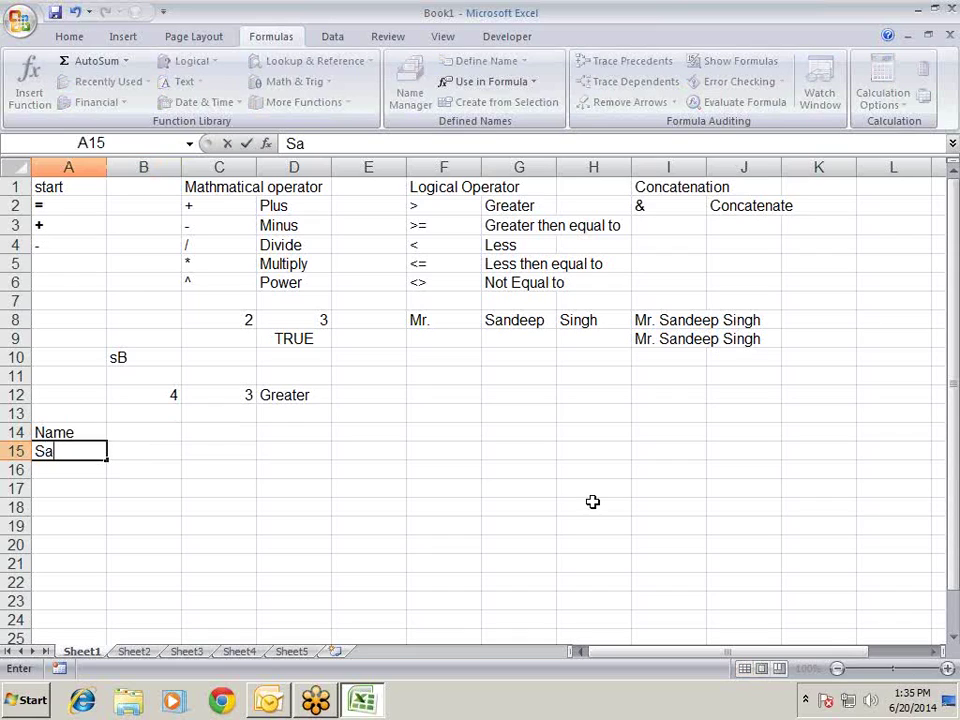
text(ndeep)
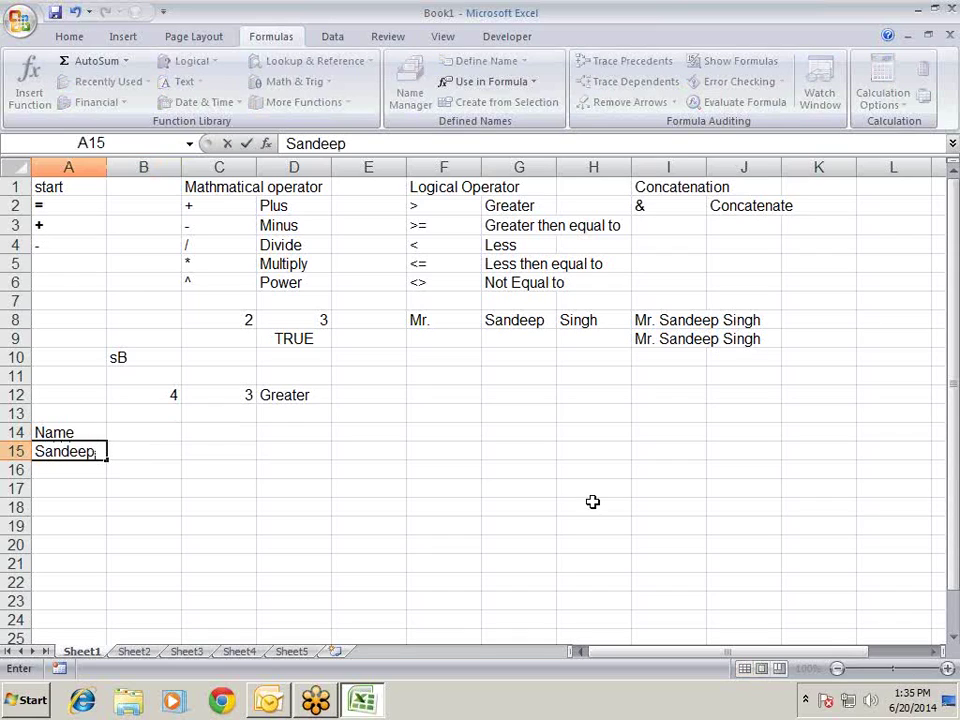
key(Return)
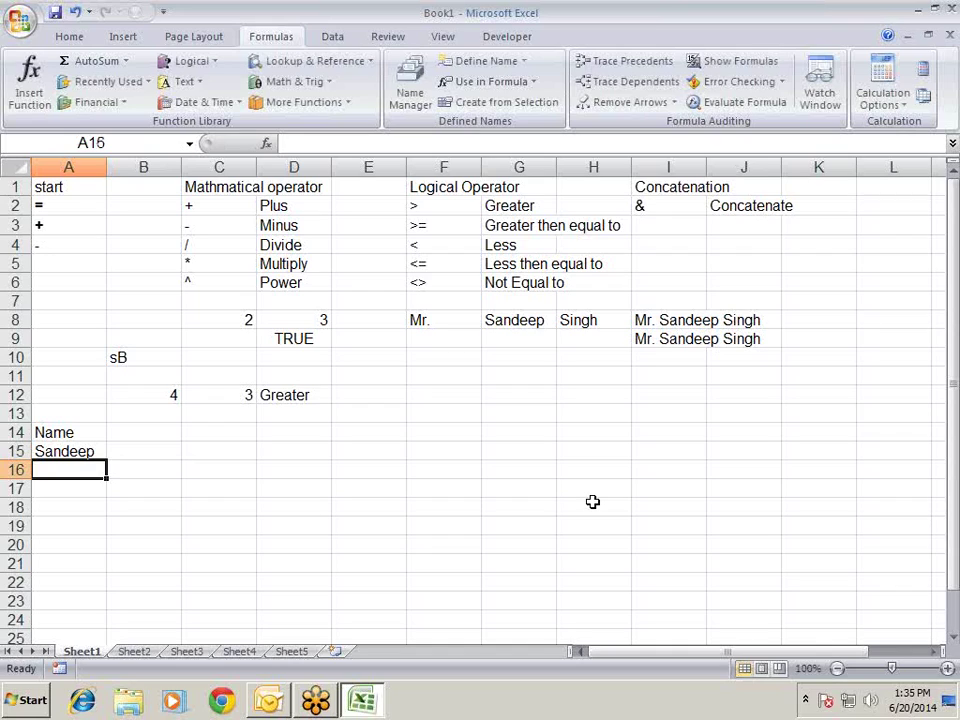
text(Prqad)
key(BackSpace)
key(BackSpace)
key(BackSpace)
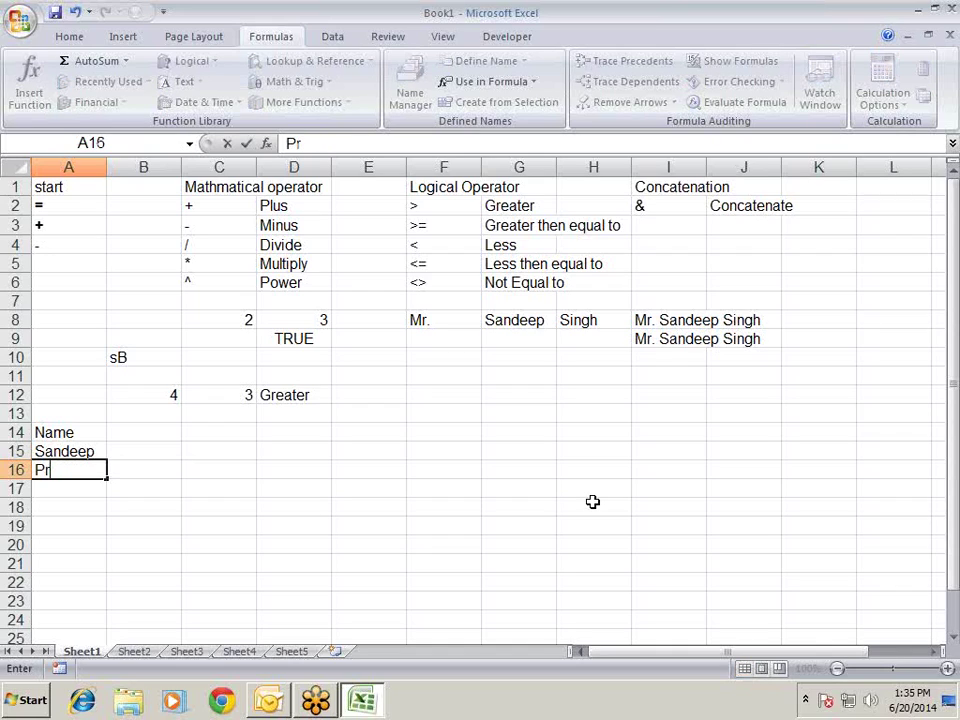
text(adeep)
key(Return)
text(Ma)
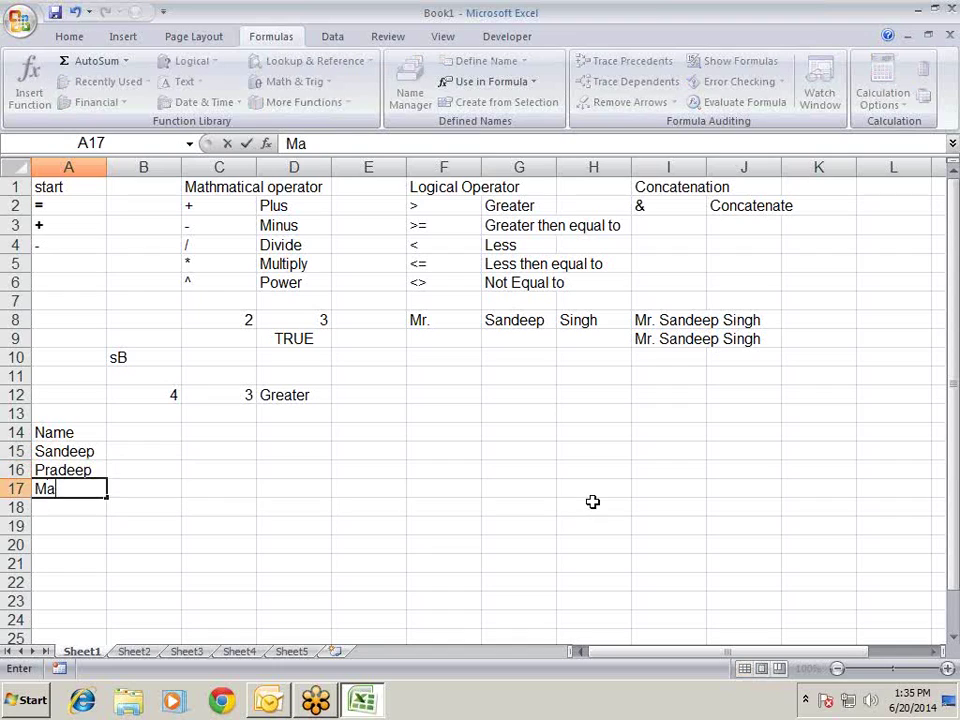
text(hesh)
key(Return)
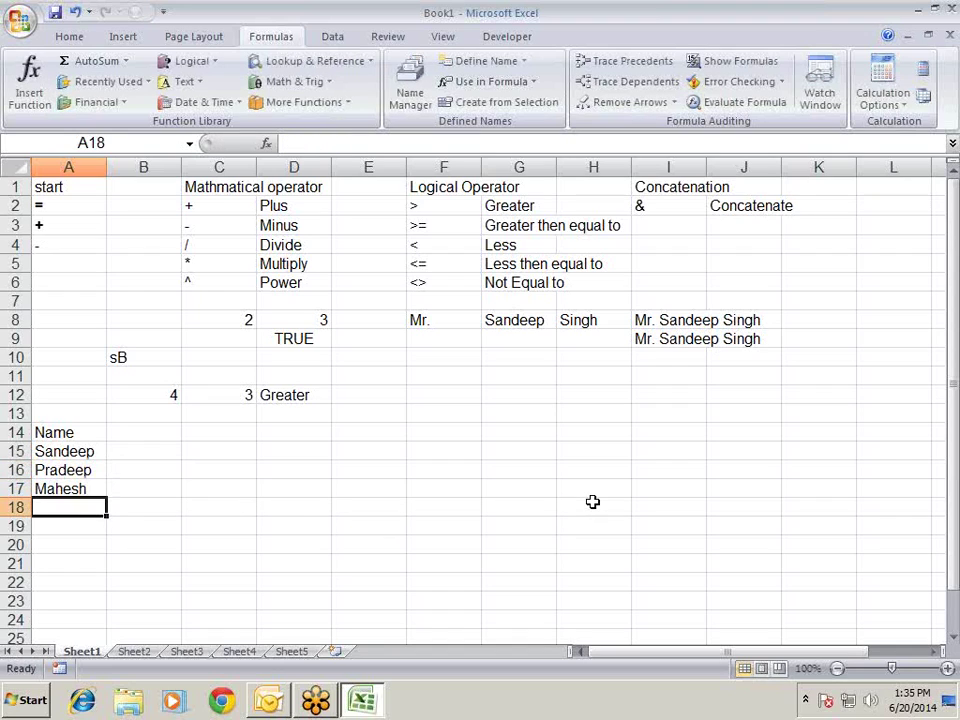
text(Ravi)
key(Return)
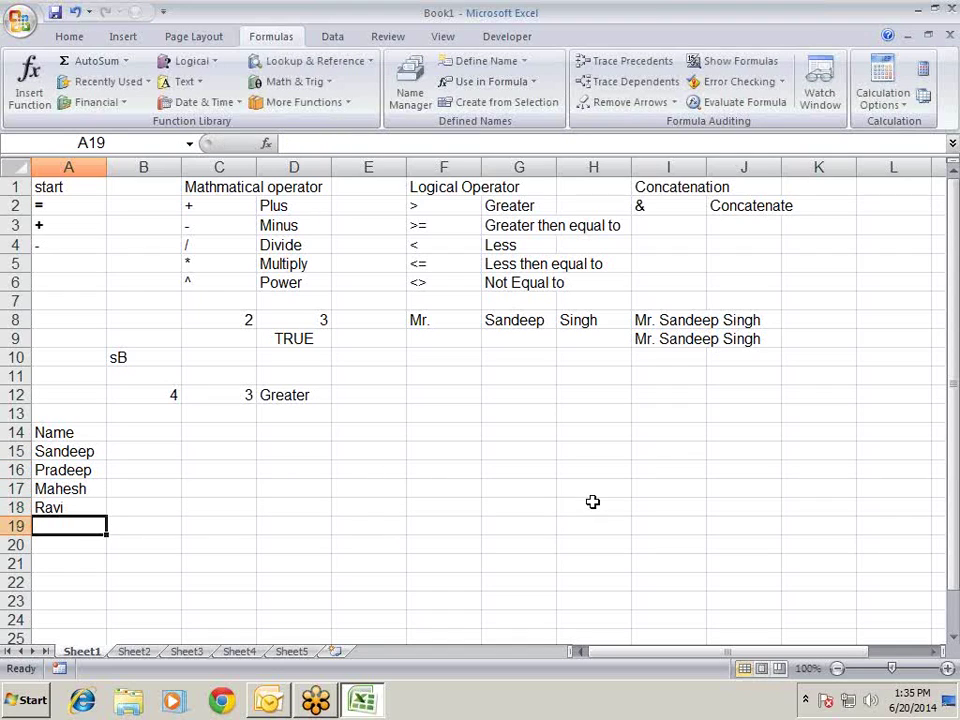
text(Dhoni)
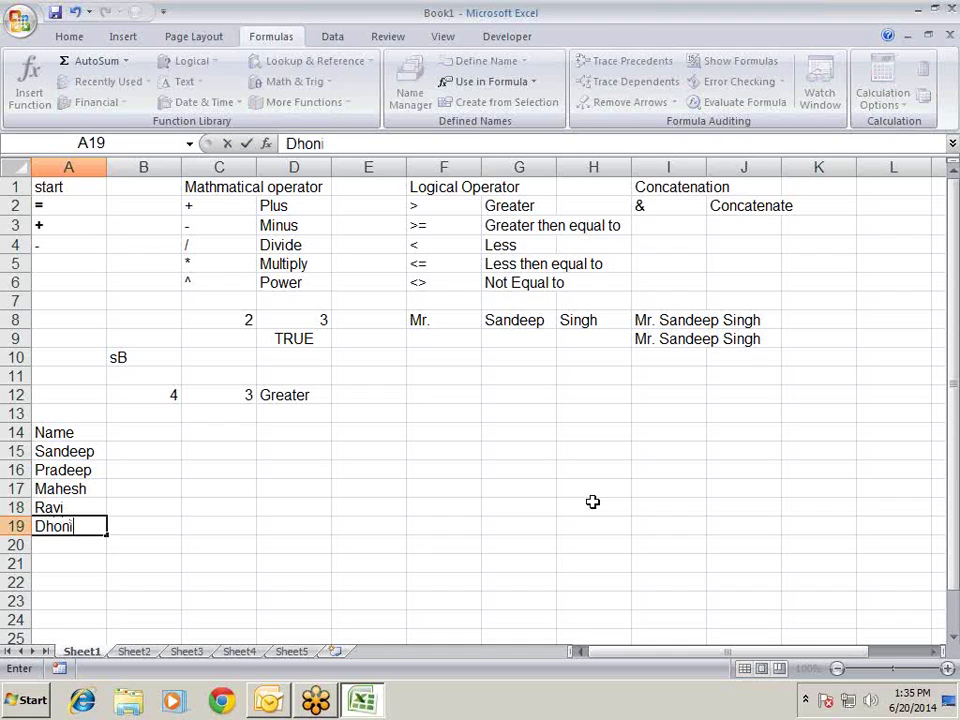
key(Return)
- Enter the heading R1 in B14
key(Up)
key(Up)
key(Up)
key(Up)
key(Up)
key(Up)
key(Right)
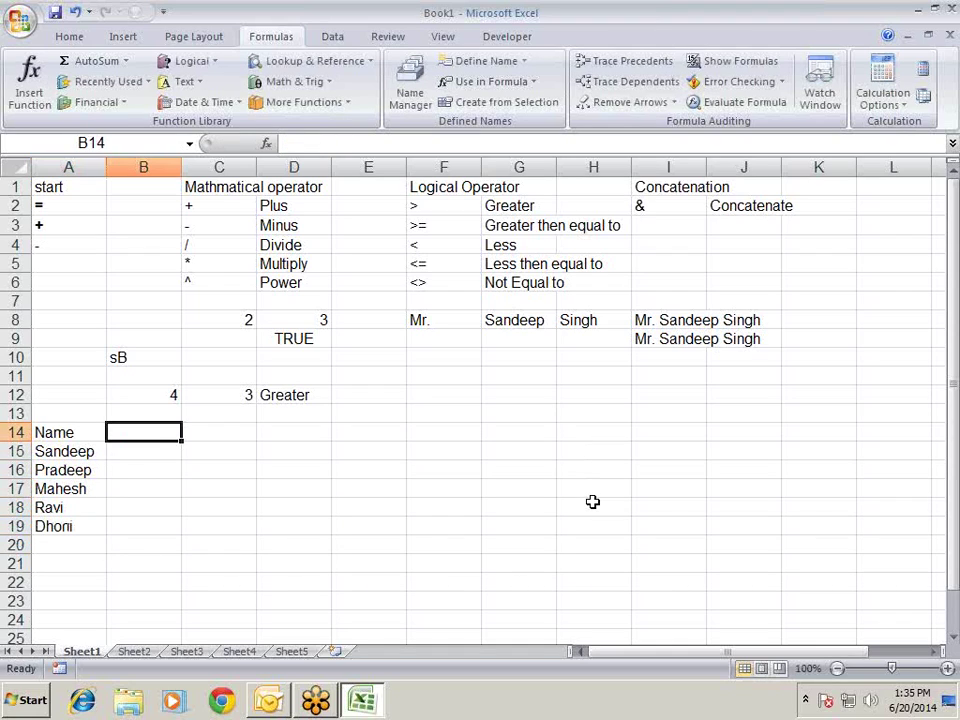
text(R)
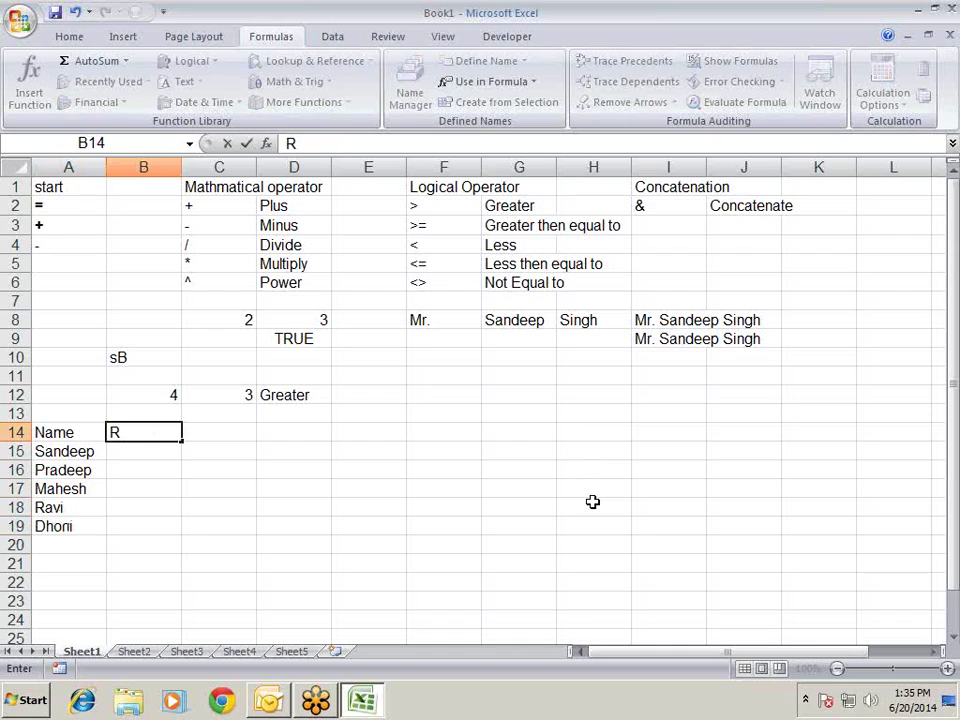
text(i)
key(BackSpace)
text(1)
key(Return)
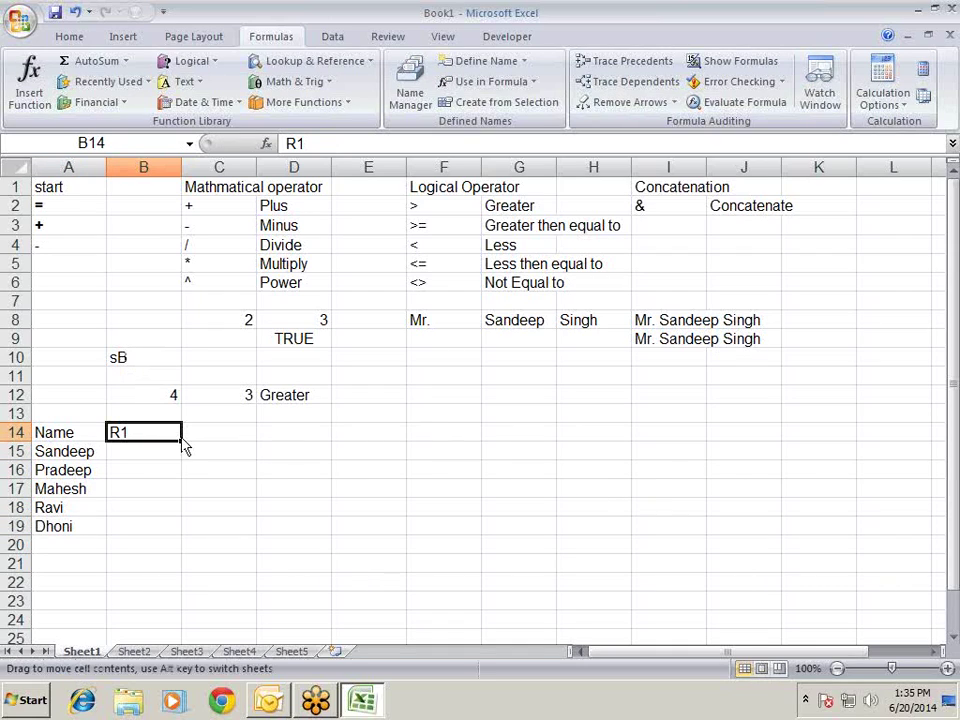
- Auto-fill R2 and R3 into C14:D14, then enter Y, N, Y for row 15
drag(181, 451, 320, 452)
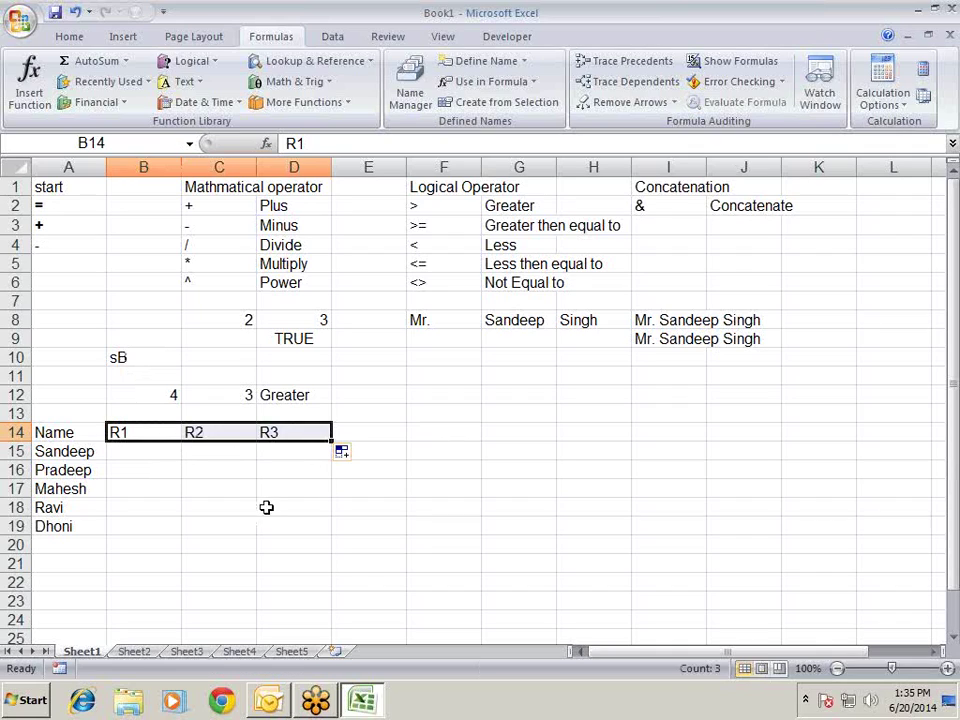
click(141, 455)
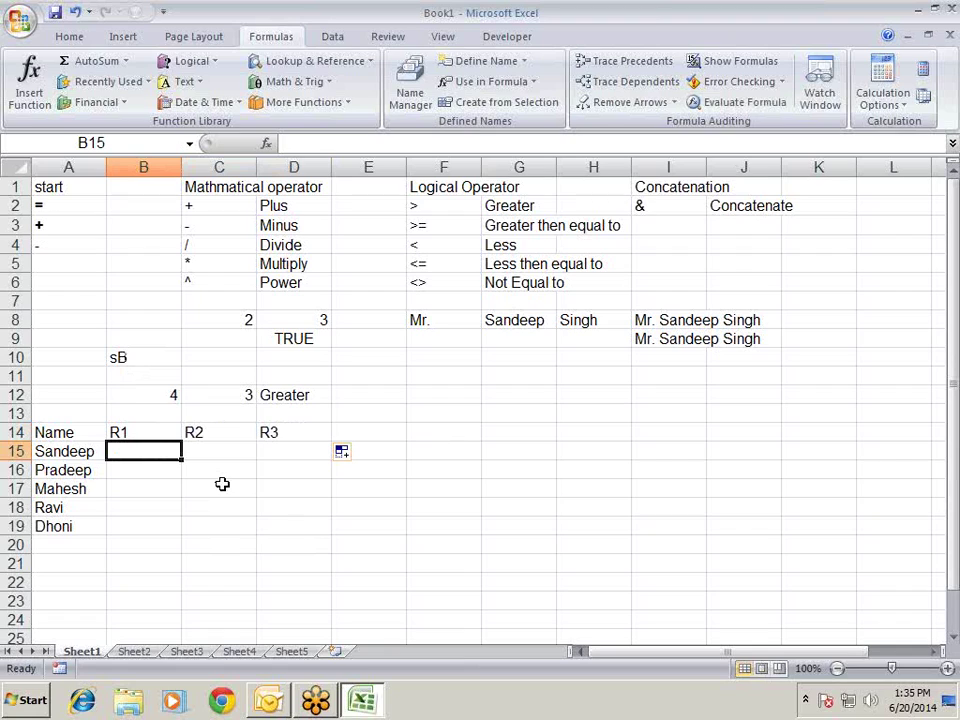
text(Y)
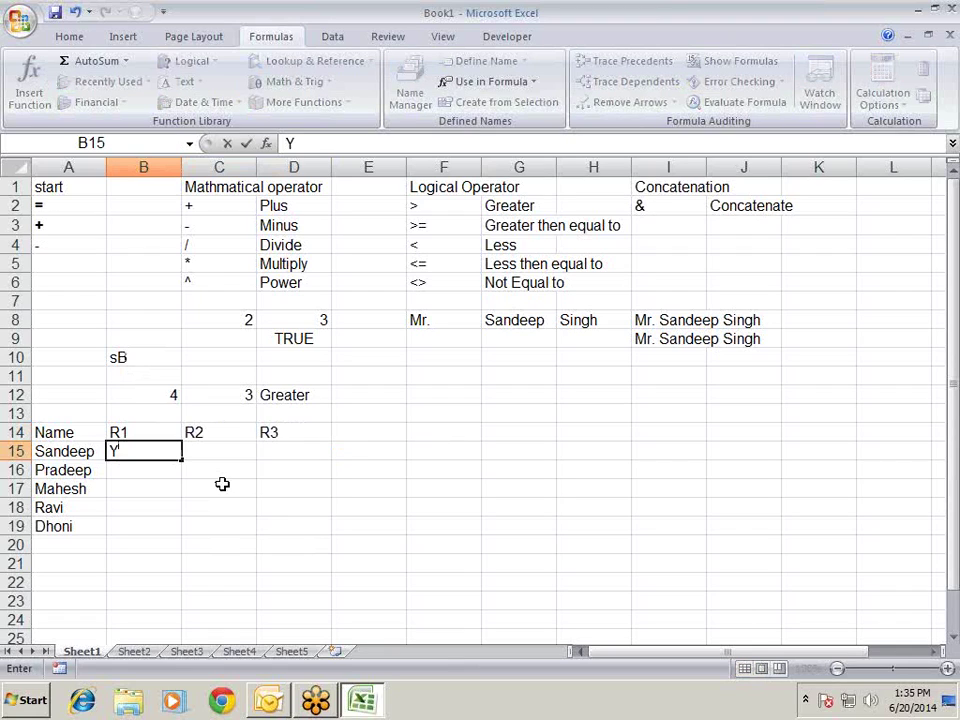
key(Tab)
text(N)
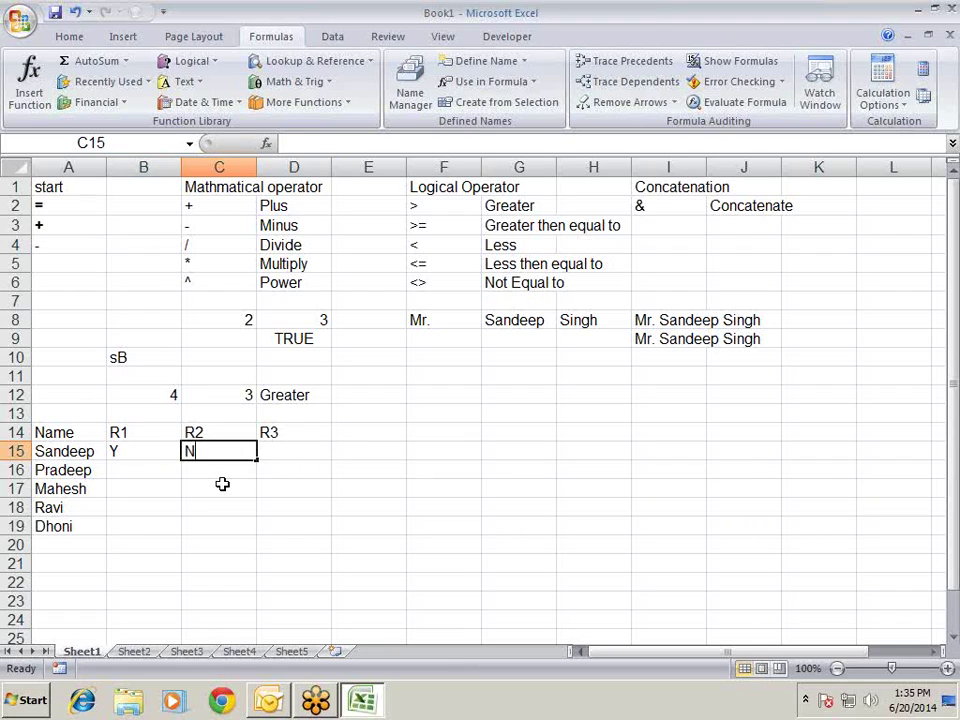
key(Tab)
text(Y)
key(Down)
key(Left)
key(Left)
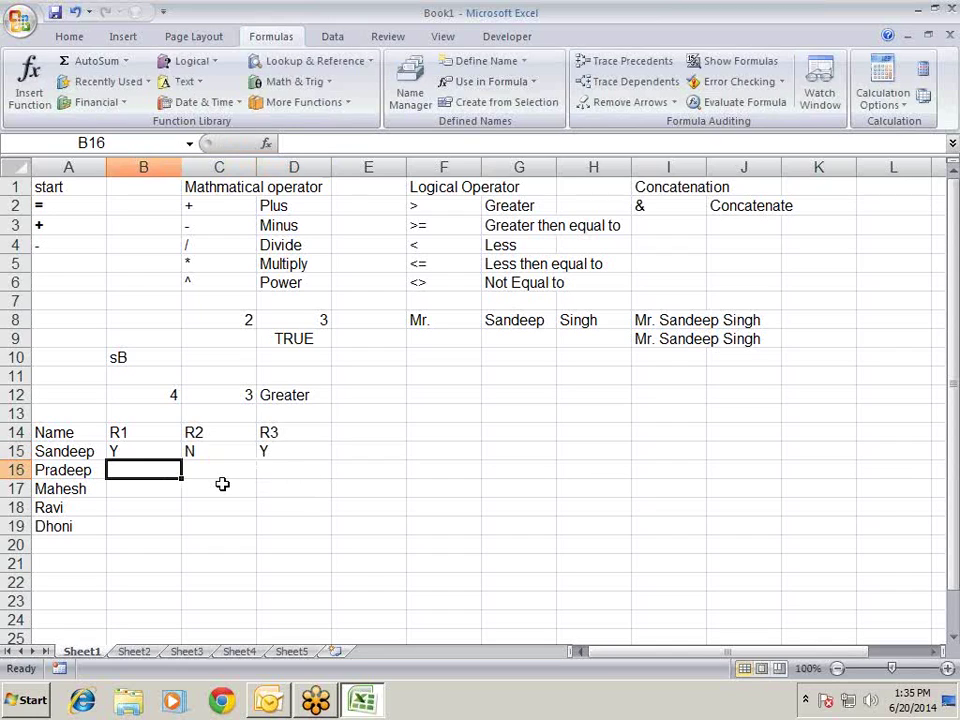
- Fill rows 16 and 17 with Y/N attendance, row 16 all Y
text(Y)
key(Tab)
text(Y)
key(Tab)
text(Y)
key(Down)
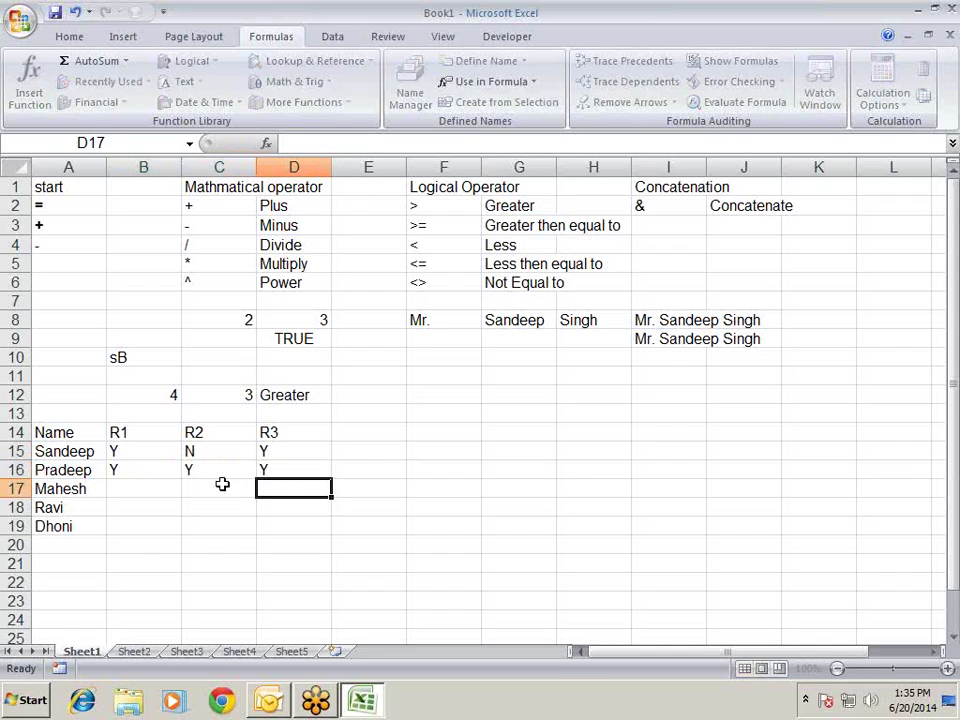
key(Left)
key(Left)
text(N)
key(Tab)
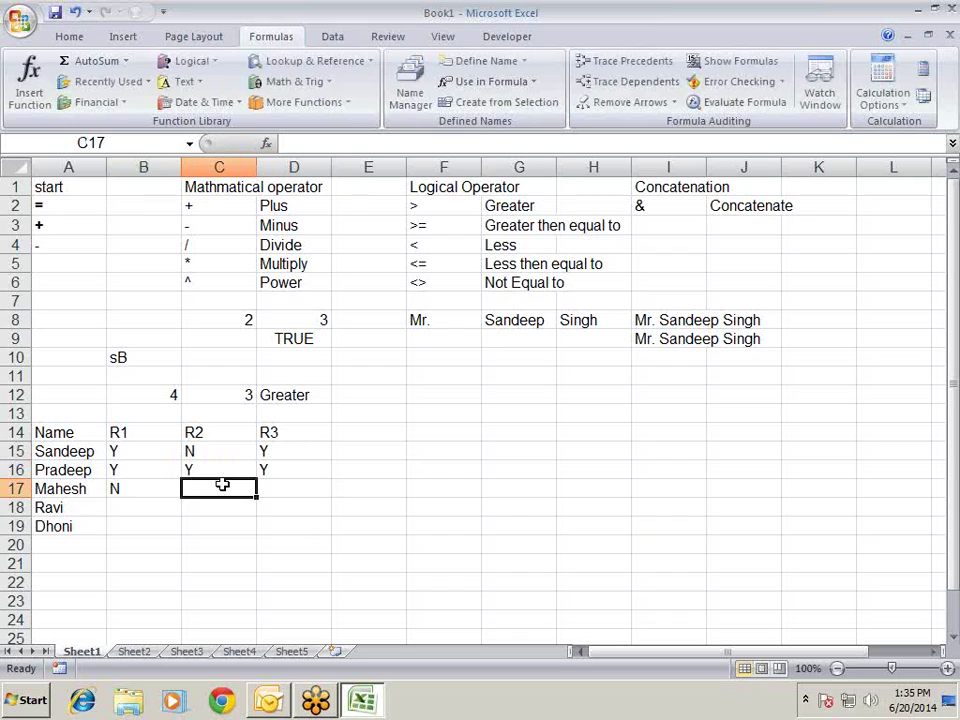
text(Y)
- Fill rows 18 and 19 with their Y/N attendance values
key(Tab)
text(Y)
key(Down)
key(Left)
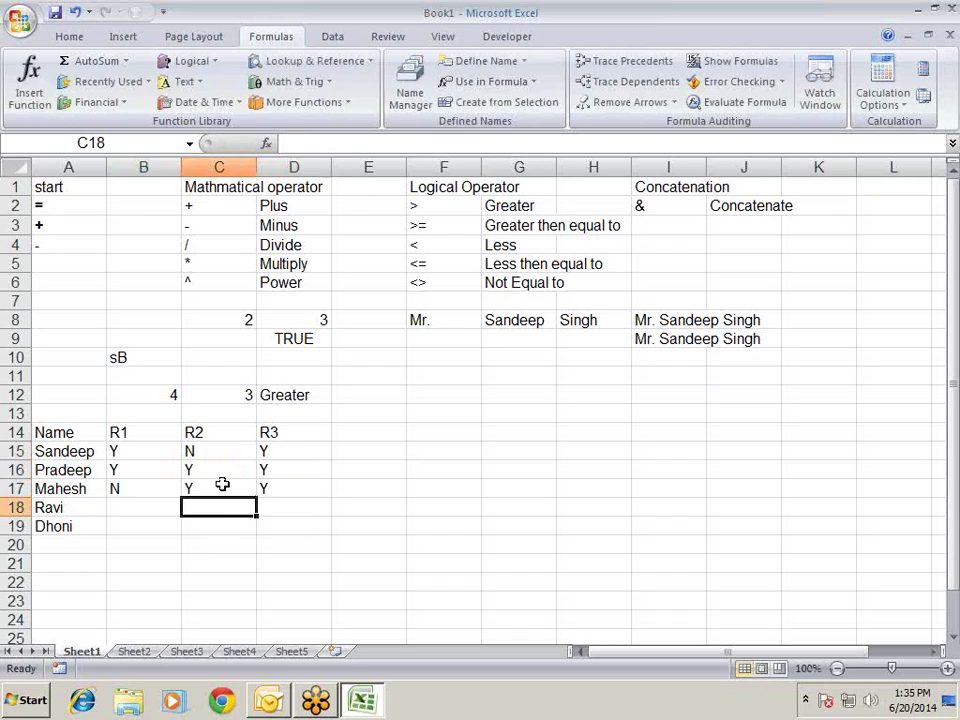
key(Left)
text(N)
key(Tab)
text(N)
key(Tab)
text(Y)
key(Down)
key(Left)
key(Left)
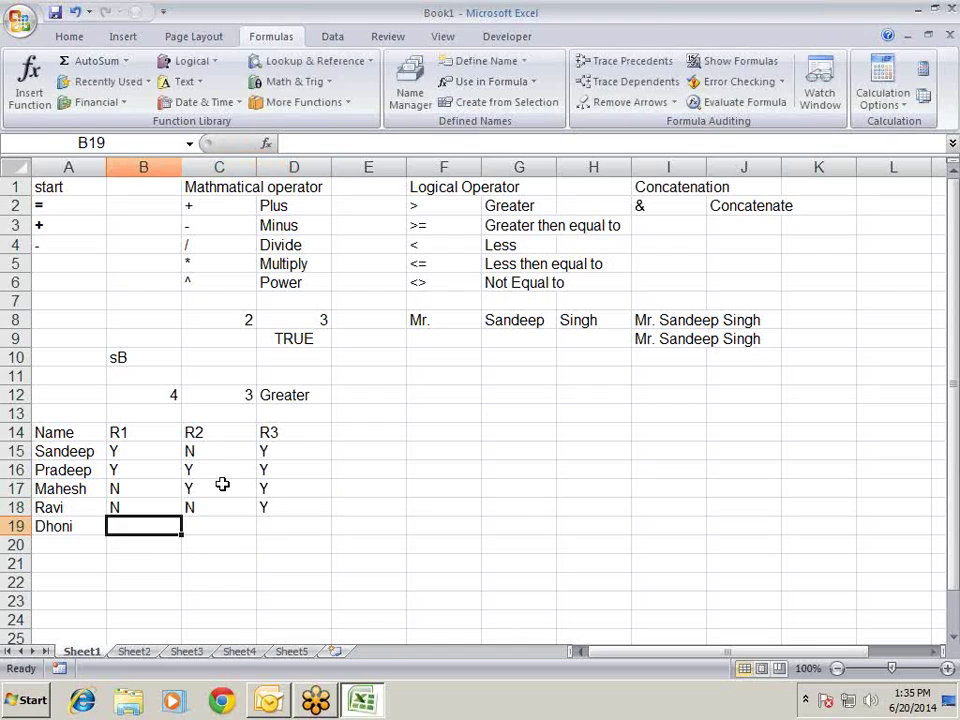
text(N)
key(Tab)
text(N)
key(Tab)
text(N)
key(Tab)
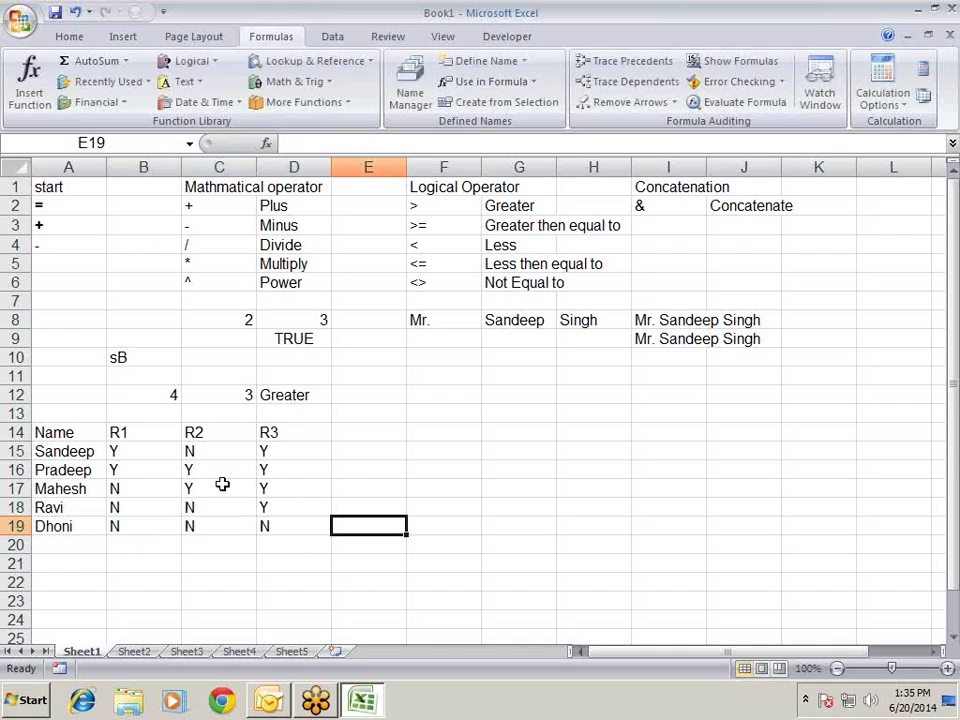
- Type the heading RESULT in E14
key(Up)
key(Up)
key(Up)
key(Up)
key(Up)
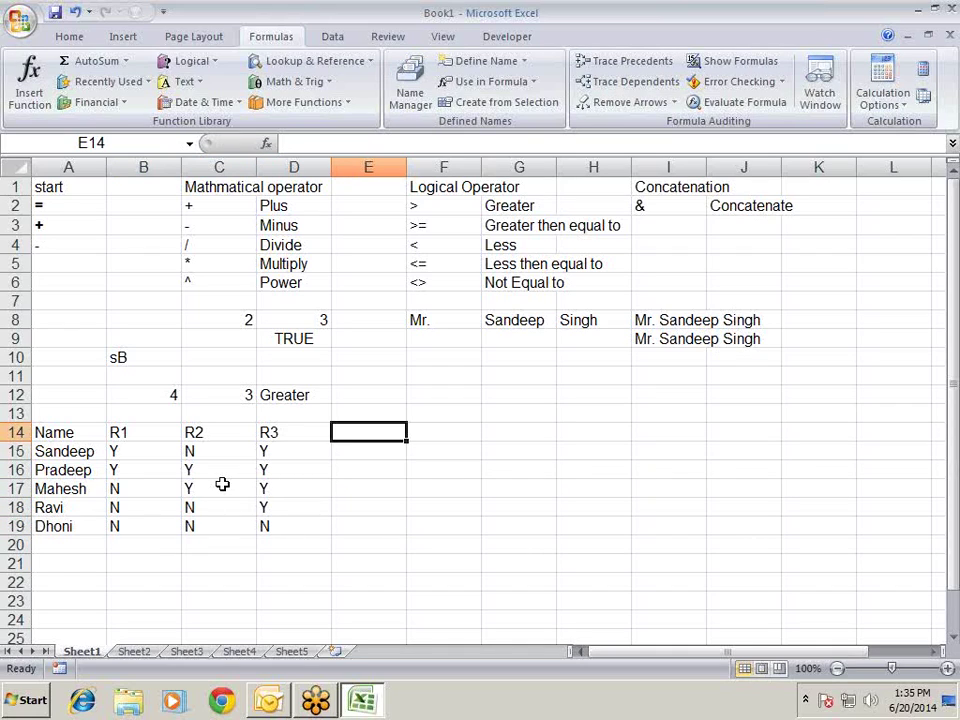
text(RE)
key(BackSpace)
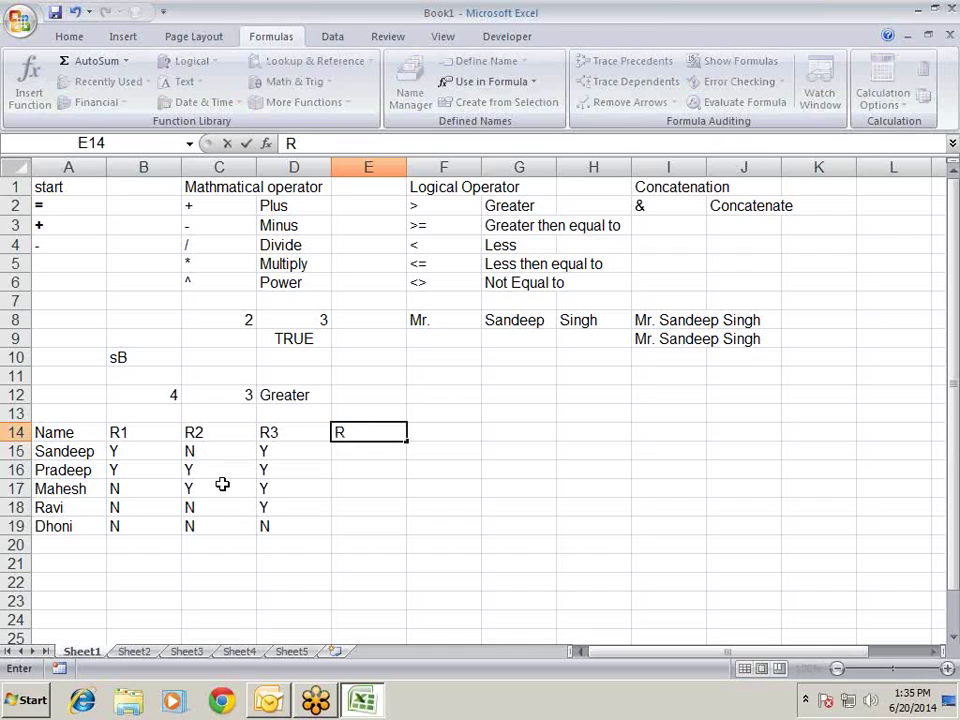
text(ESULT)
key(Return)
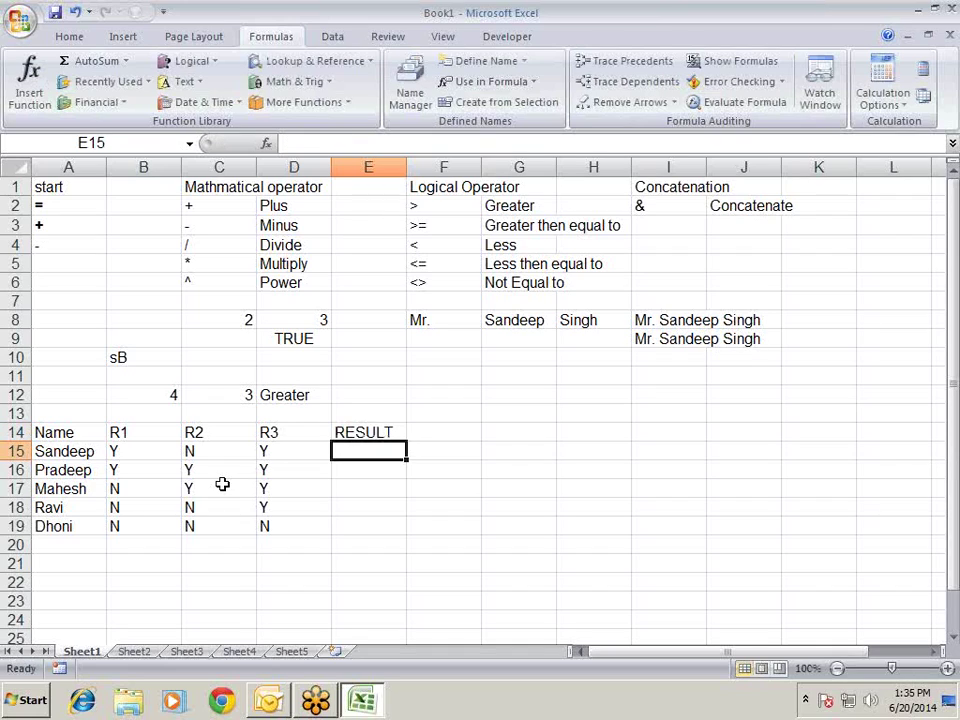
key(Left)
key(Left)
key(Left)
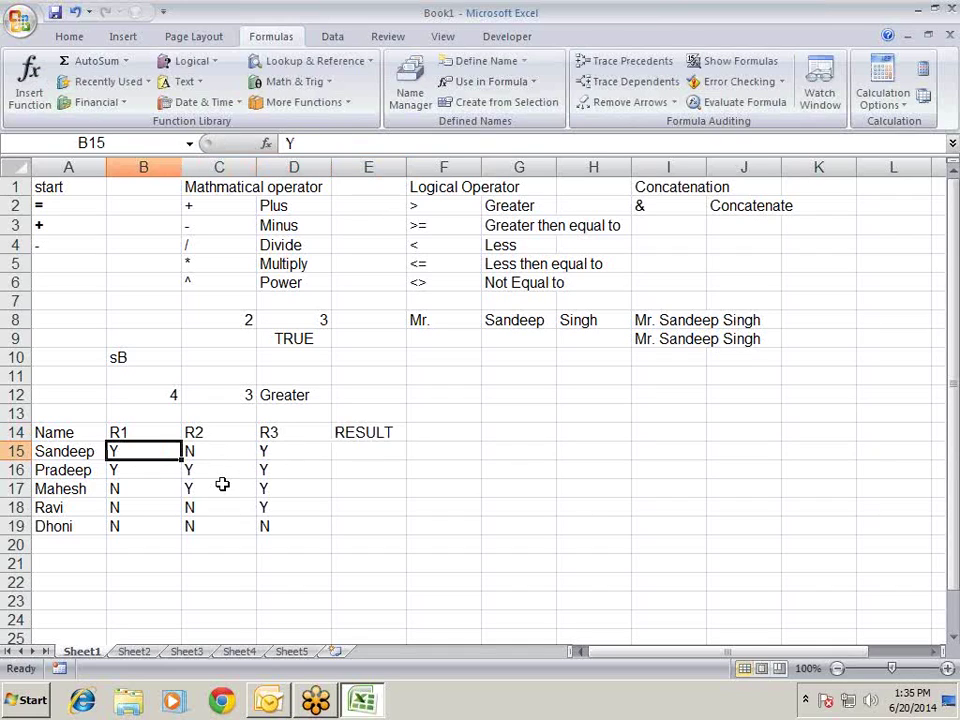
key(Right)
key(Left)
key(shift+Right)
key(shift+Right)
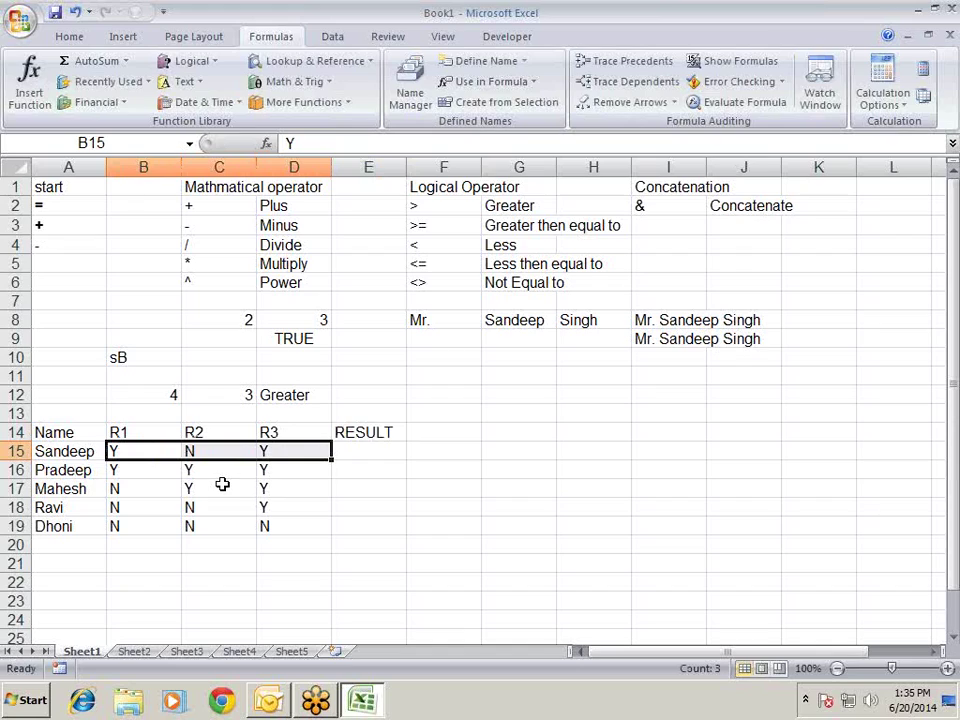
key(Right)
key(Right)
key(Right)
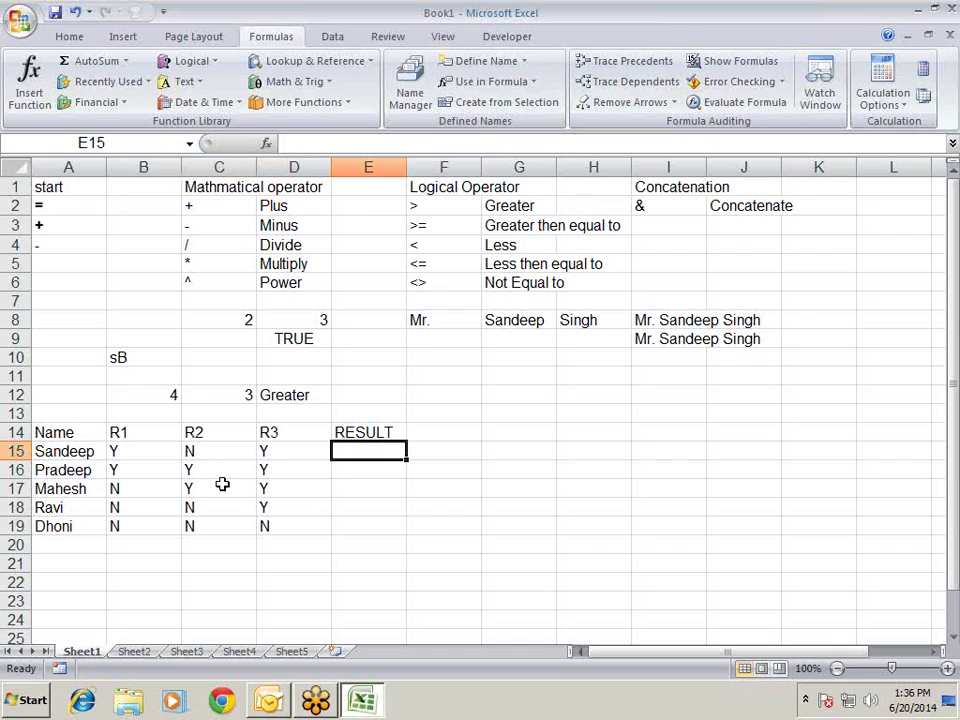
- Enter =IF(B15="y",IF(C15="y",IF(D15="y","SELECTED","REJECTED"),"REJECTED"),"REJECTED") in E15
text(=IF)
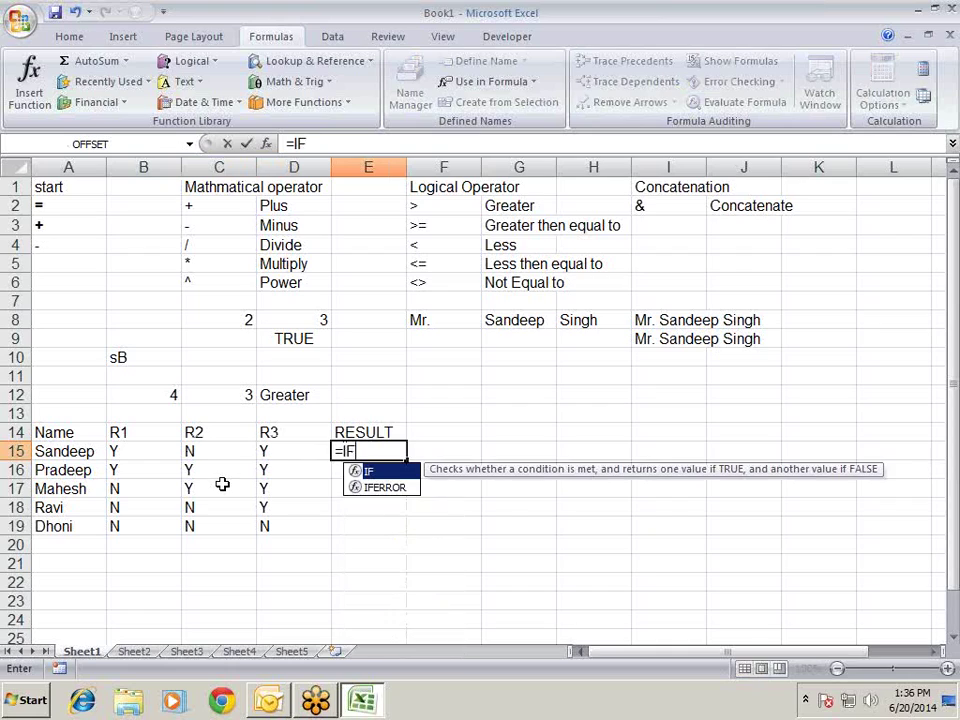
text(()
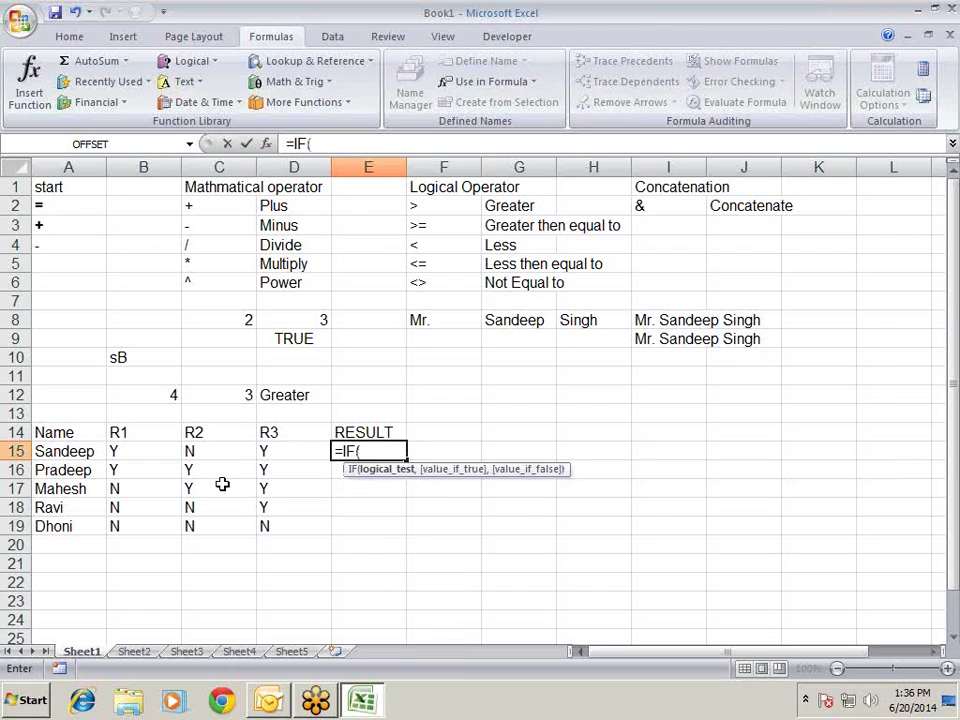
key(Left)
key(Left)
key(Left)
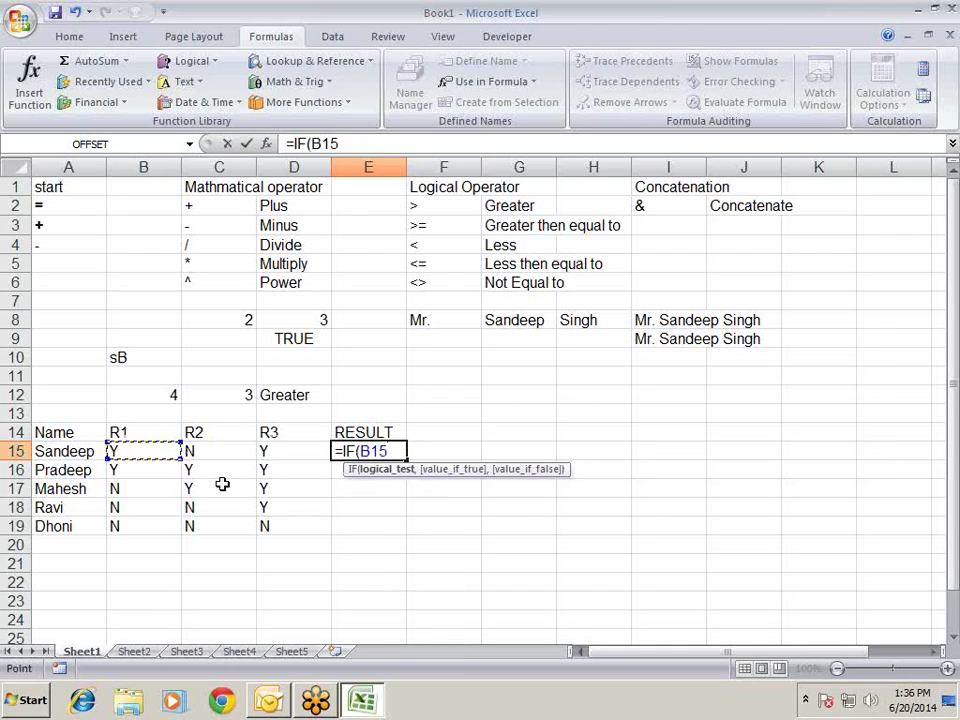
text(="y")
text(,)
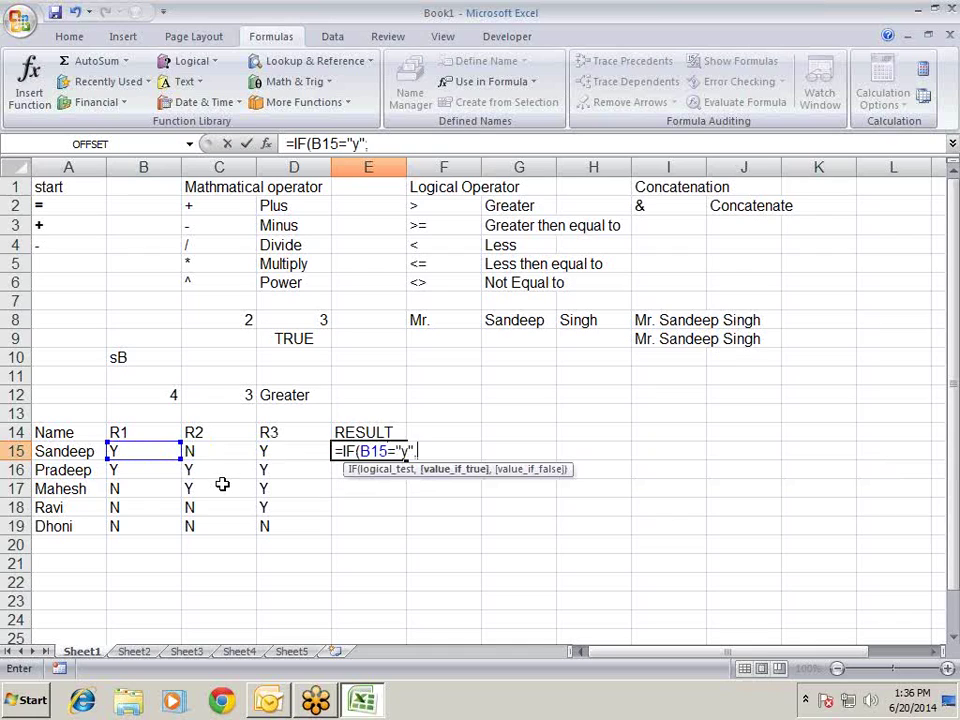
text(IF()
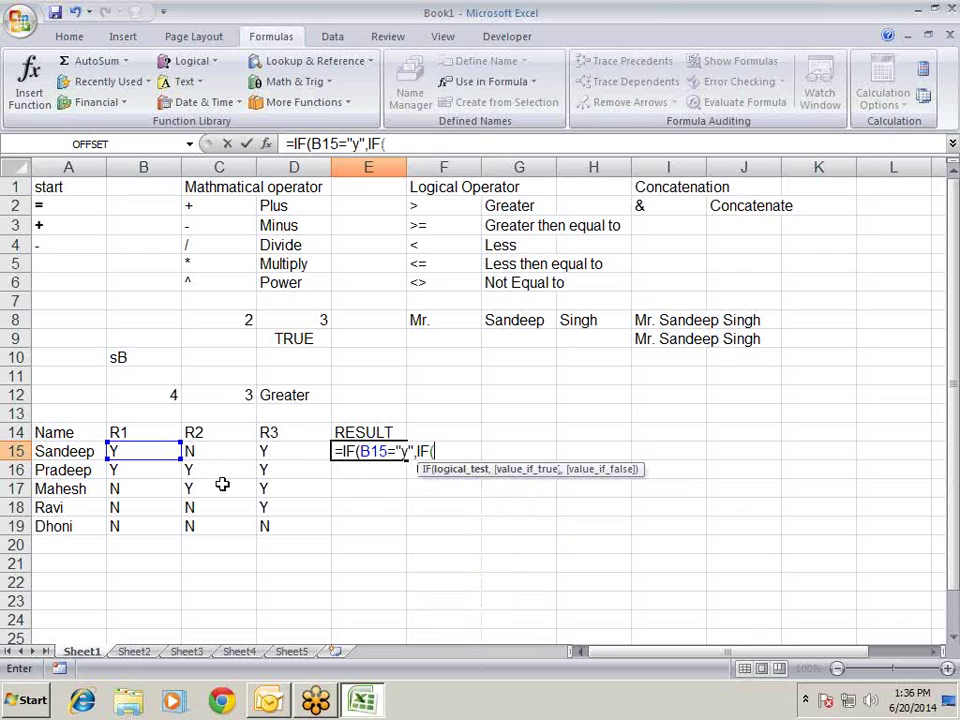
key(Left)
key(Left)
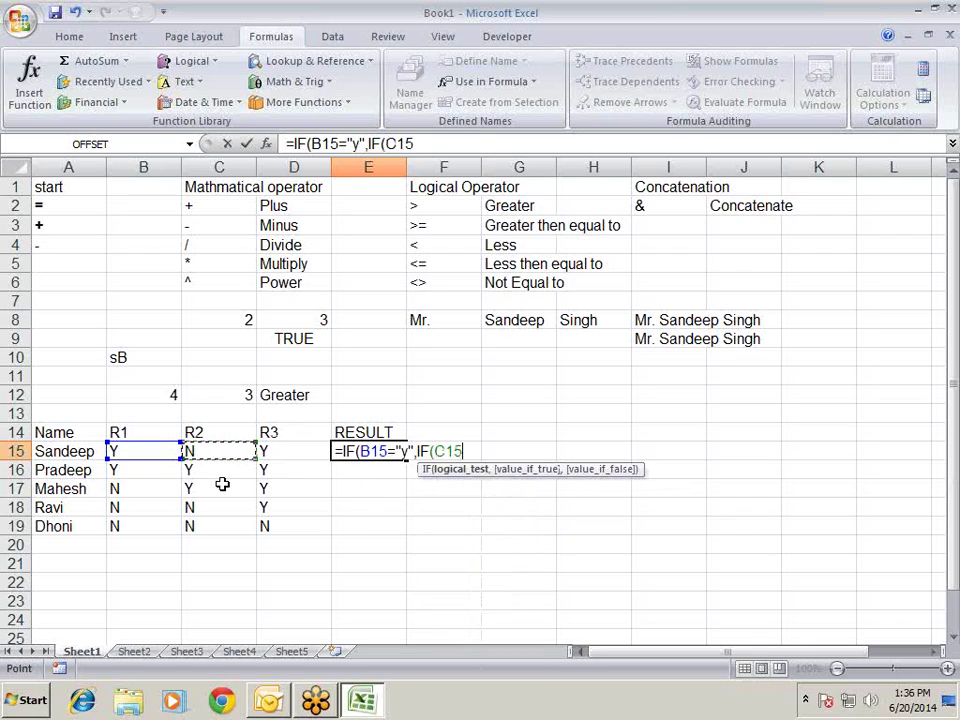
text(=")
text(y")
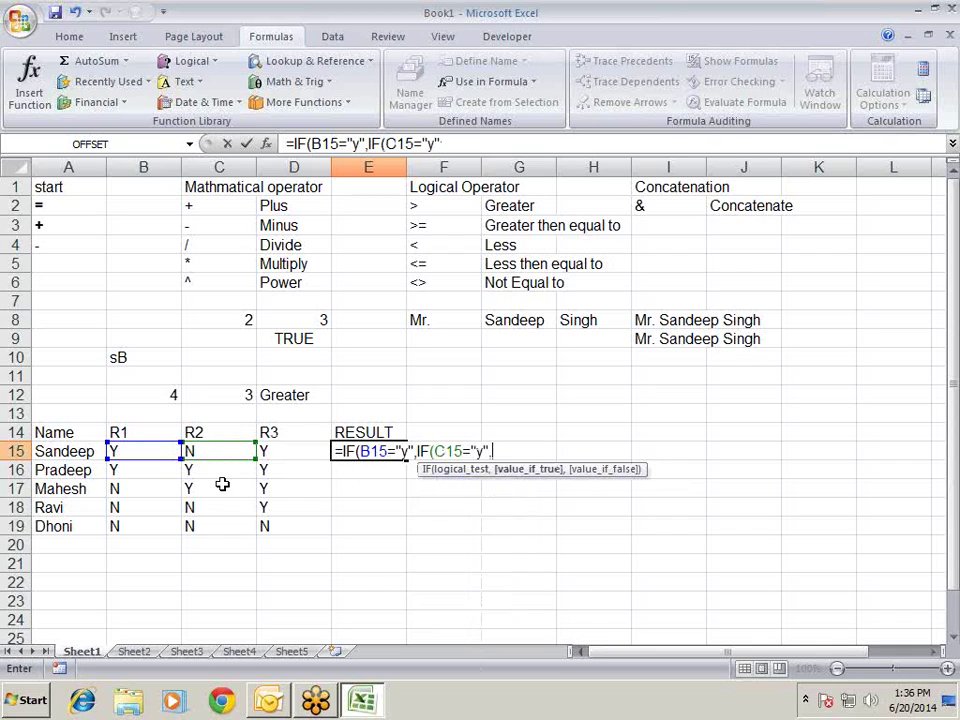
text(,IF()
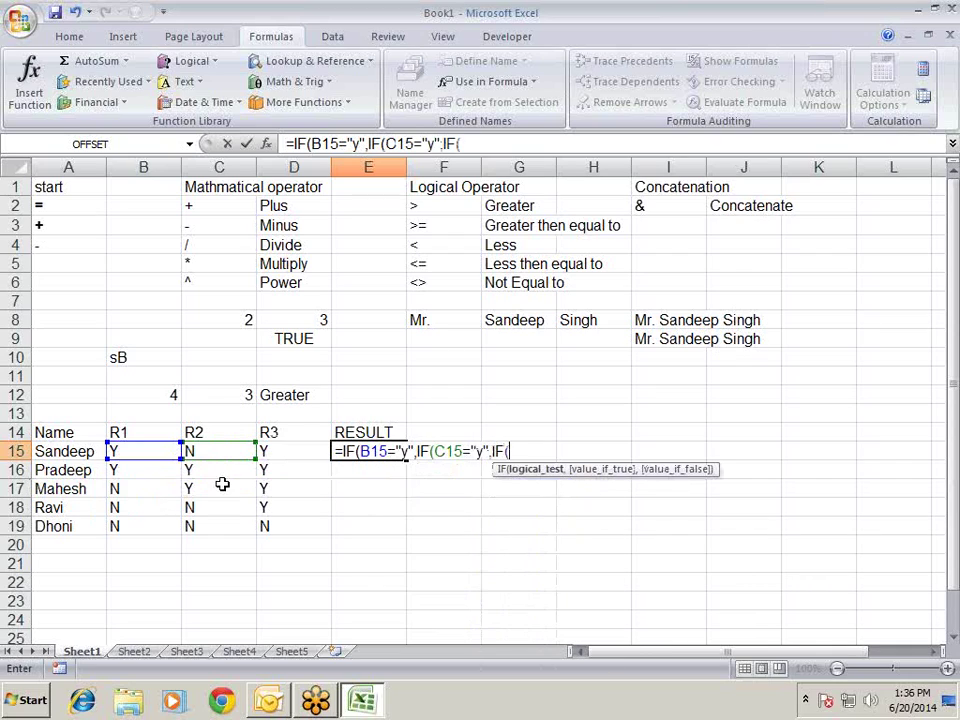
key(Left)
key(Left)
key(Right)
text(=)
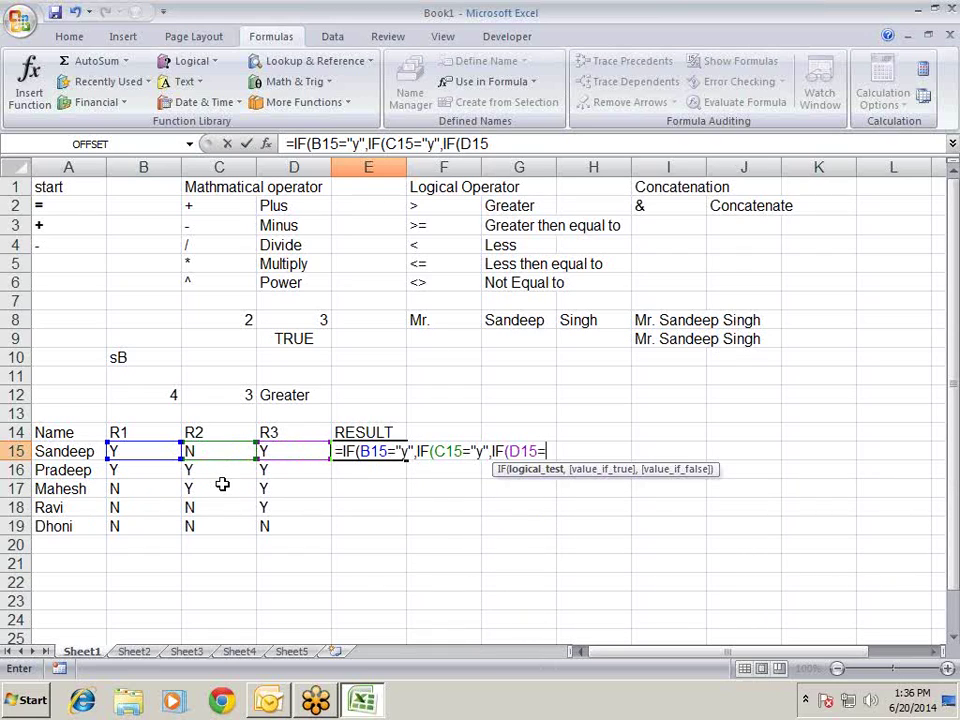
text("y")
text(,)
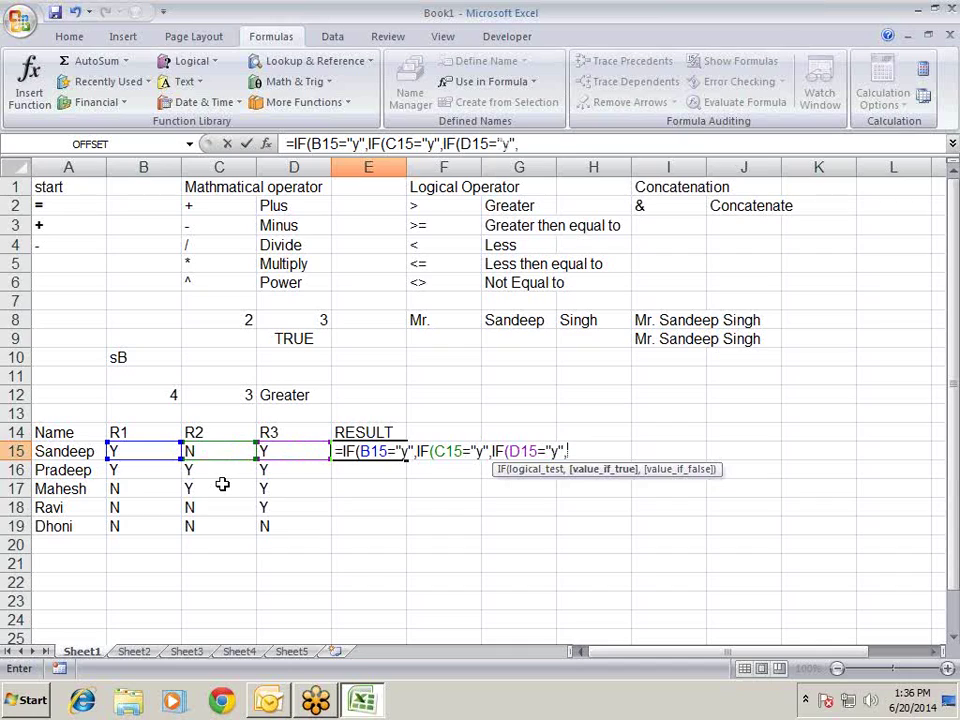
text("s)
key(BackSpace)
text(S)
text(ELECTED)
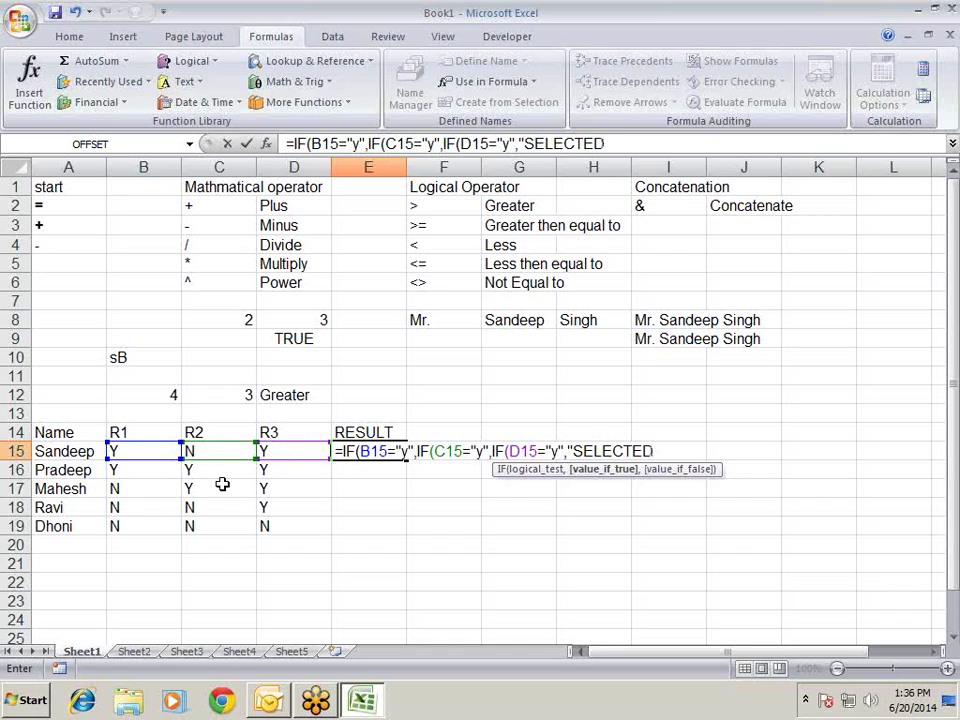
text(",)
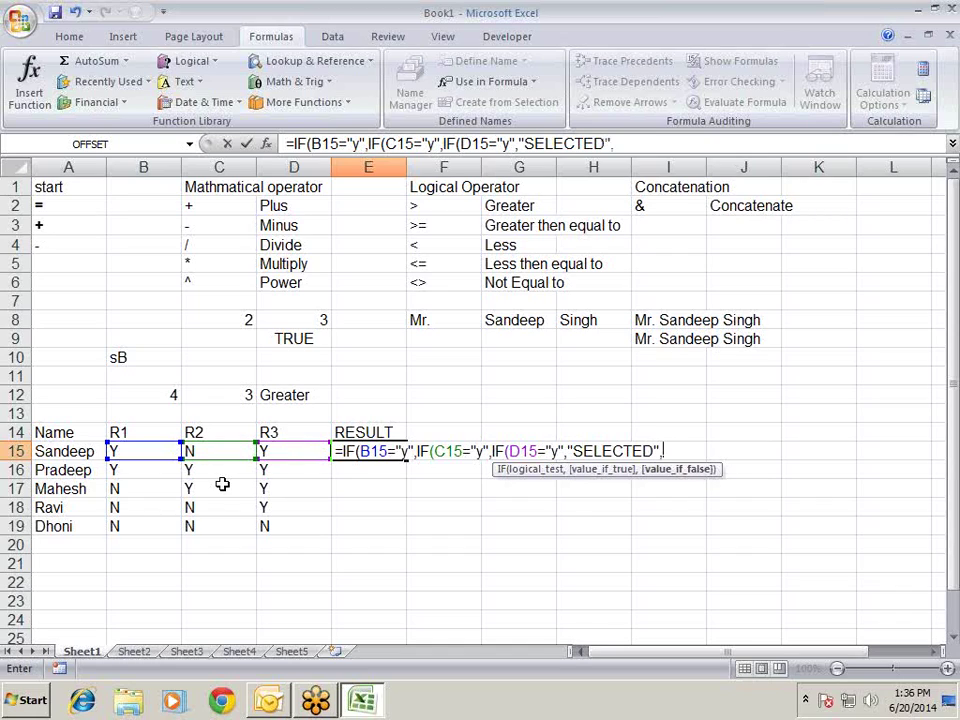
text("REJECTE)
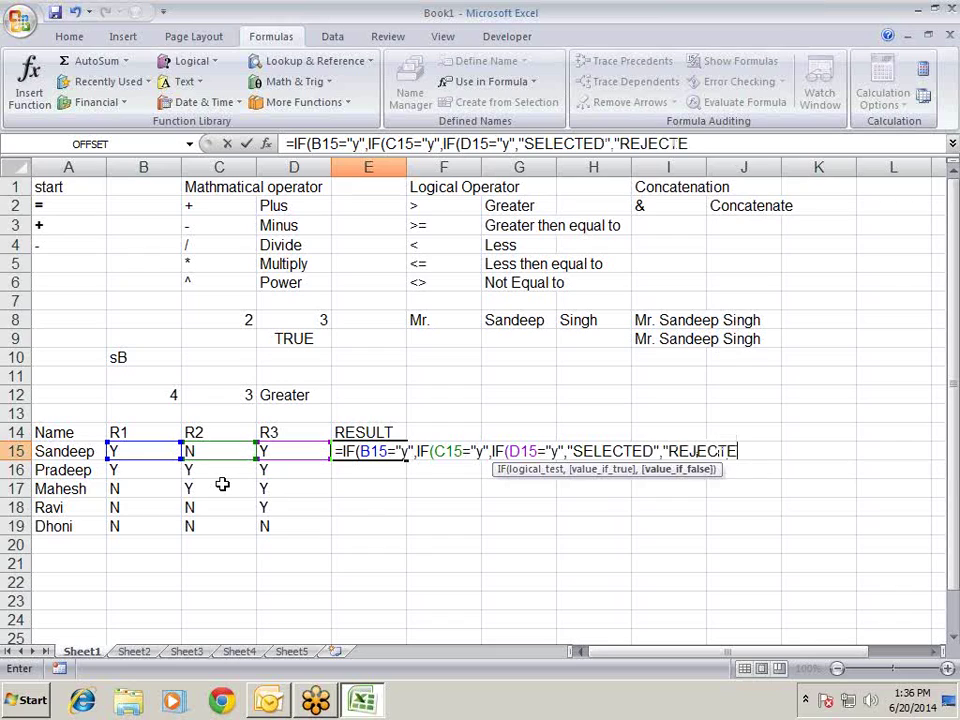
text(D"))
text(,")
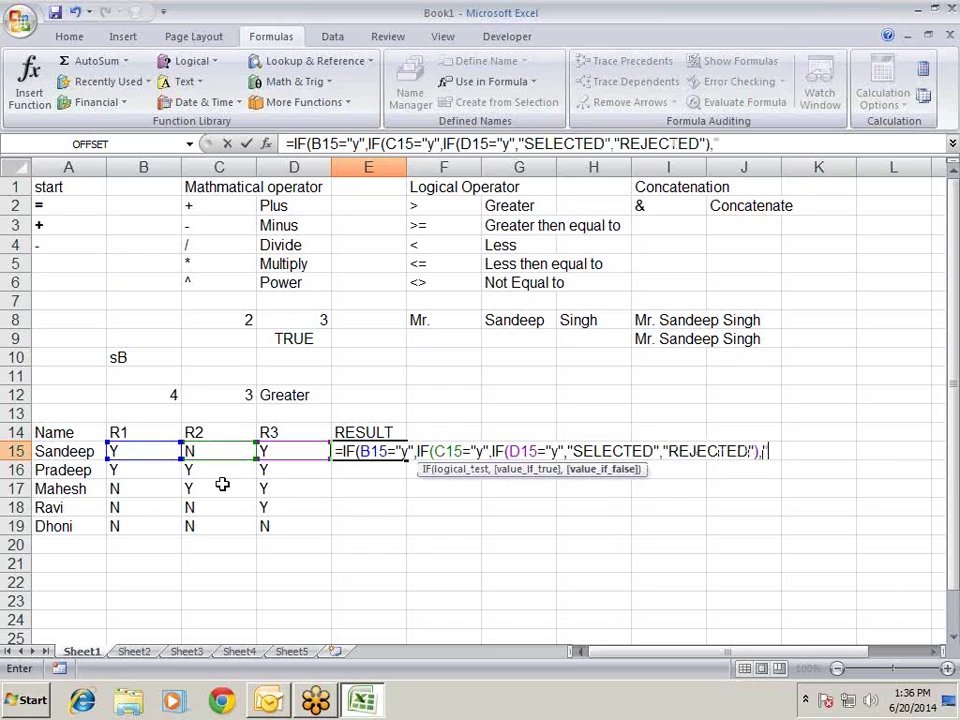
text(RE)
key(BackSpace)
text(EJE)
text(CTED)
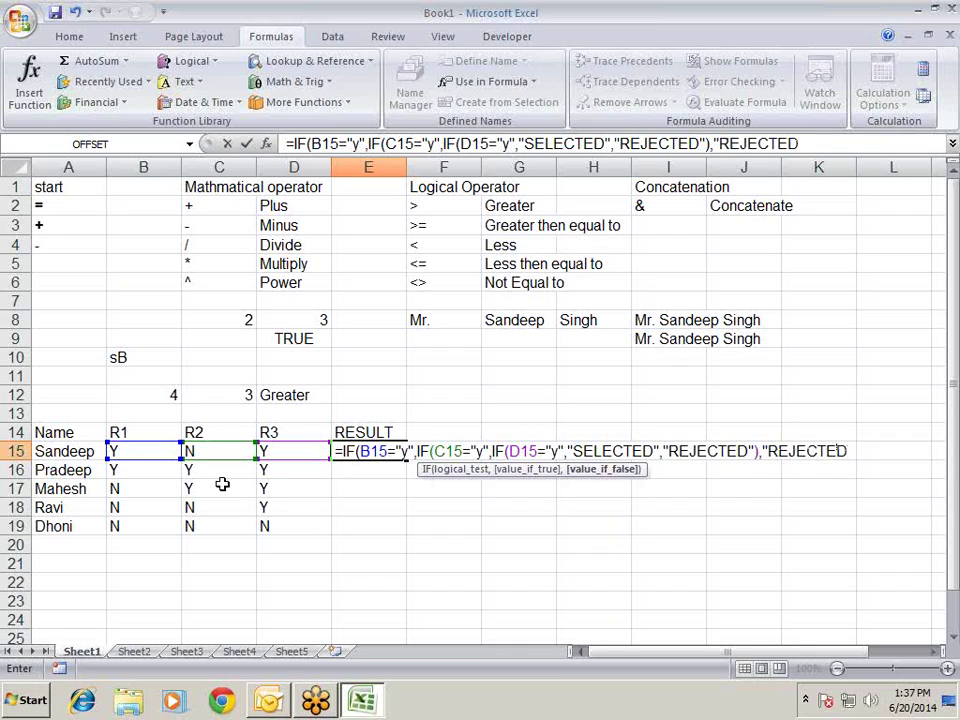
text("))
text(,"RE)
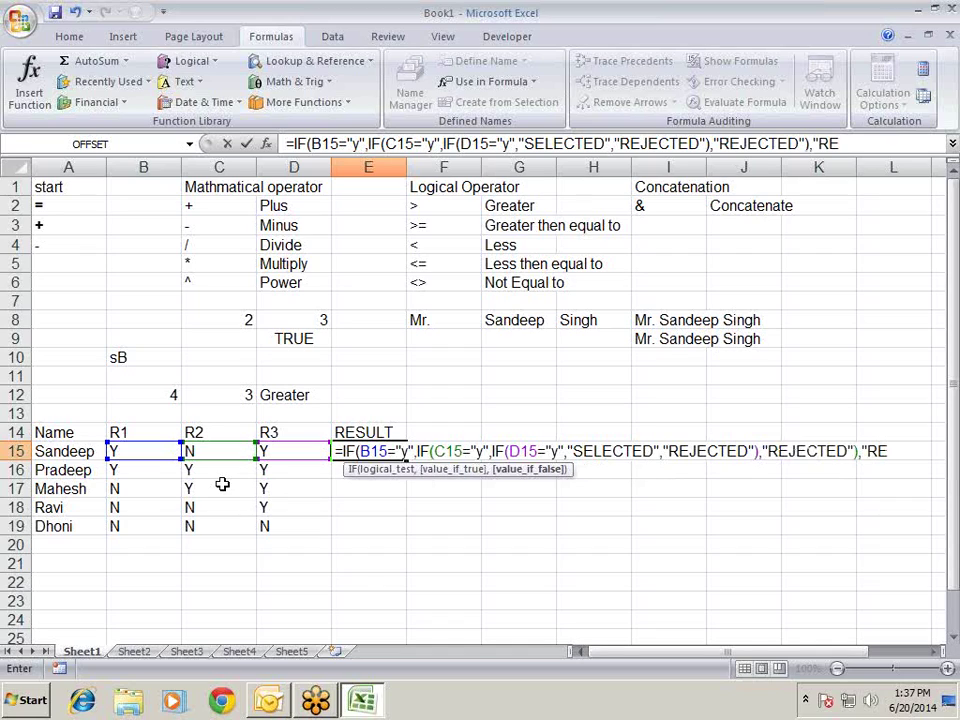
text(JECTED)
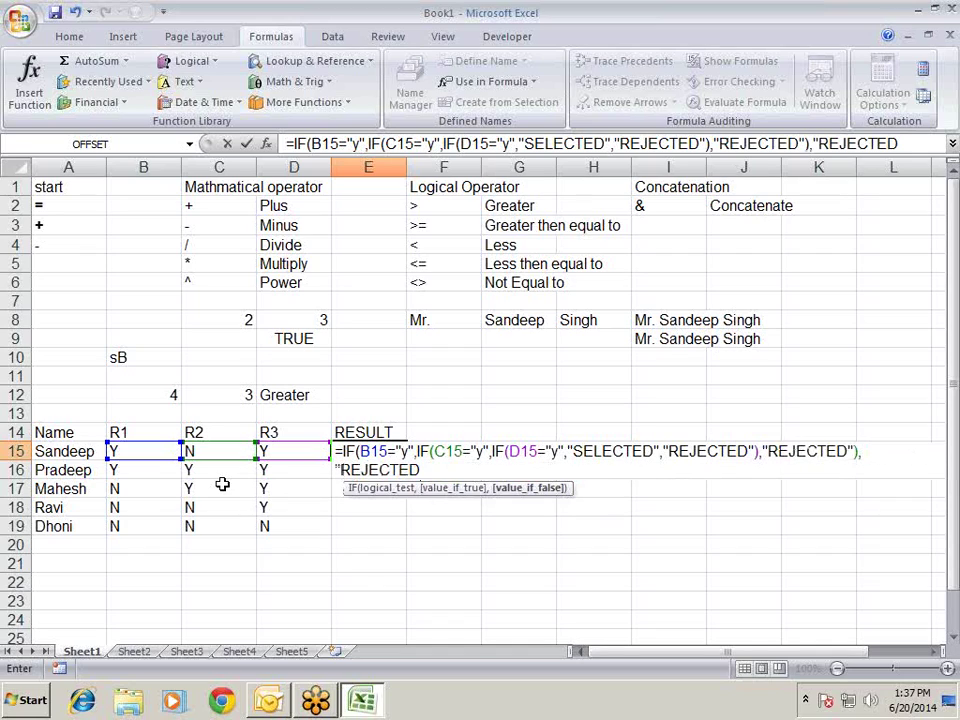
text("))
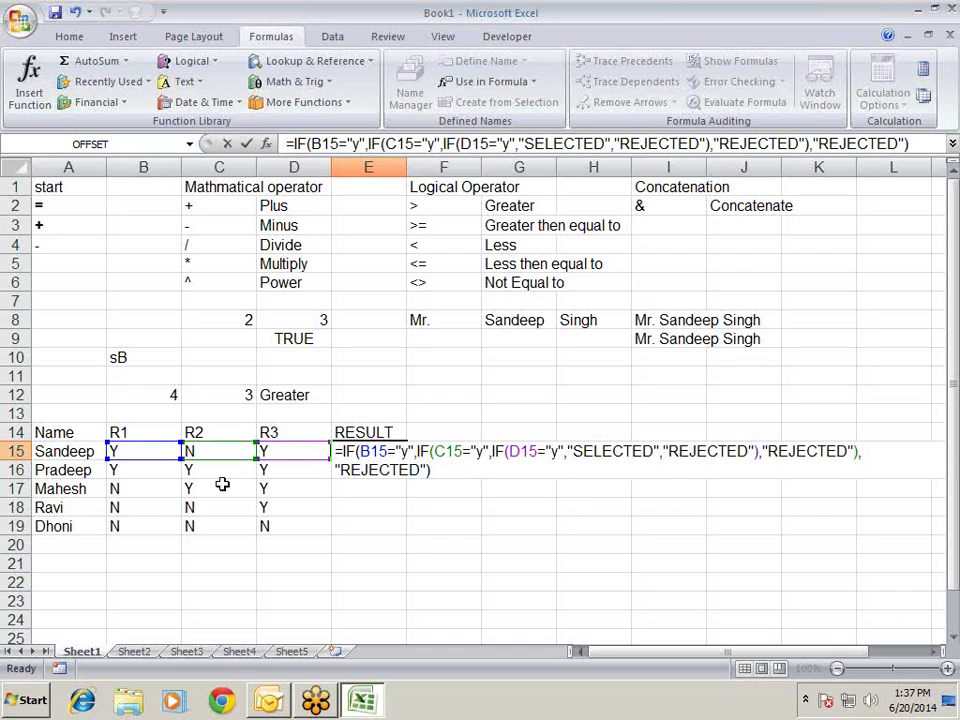
key(Return)
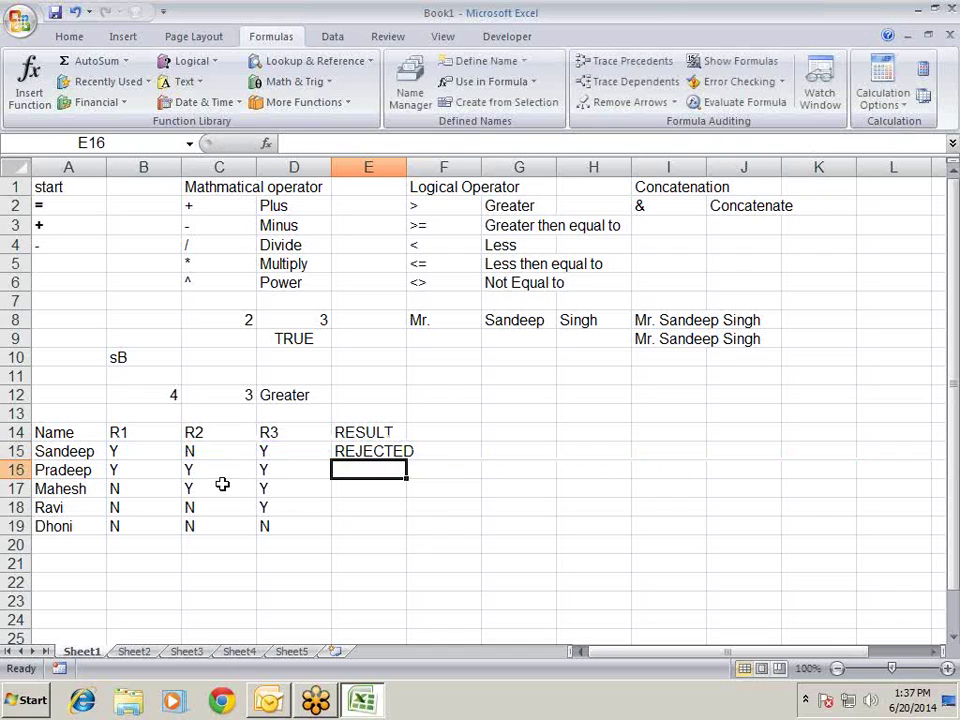
- Fill the nested IF formula down E16:E19 with Ctrl+D and check results against the attendance rows
key(ctrl+d)
key(Return)
key(ctrl+d)
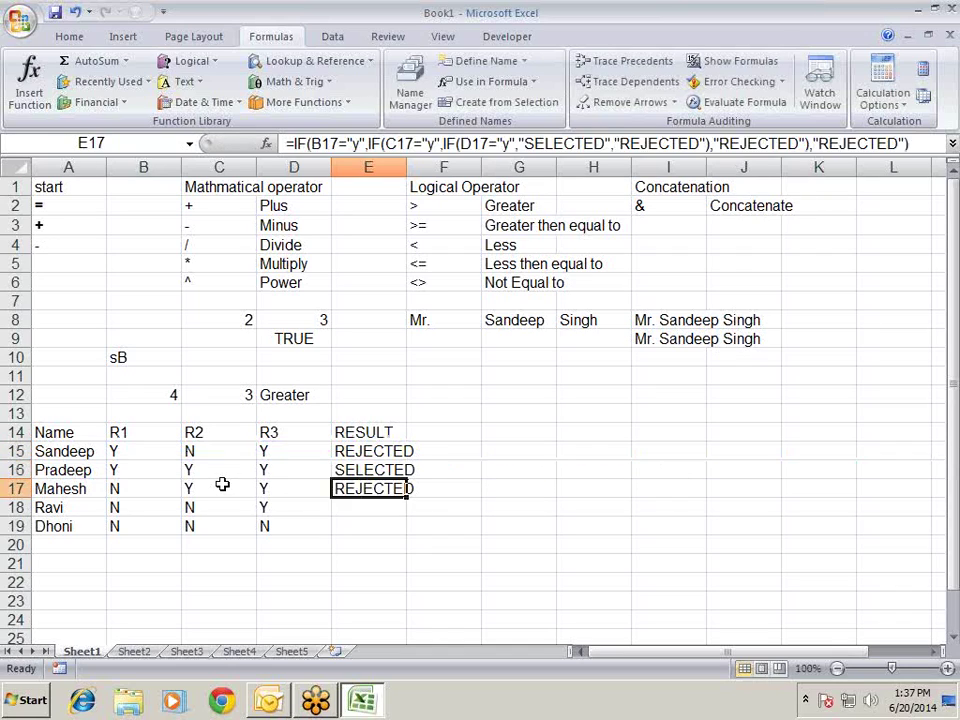
key(Return)
key(ctrl+d)
key(Return)
key(ctrl+d)
key(Return)
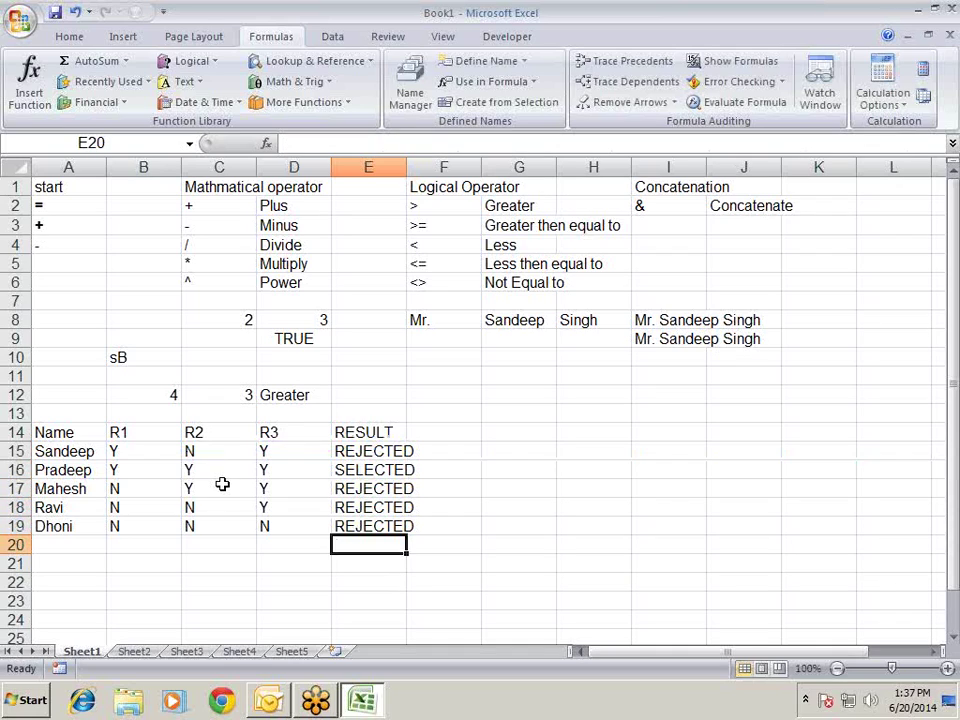
key(Up)
key(Up)
key(Up)
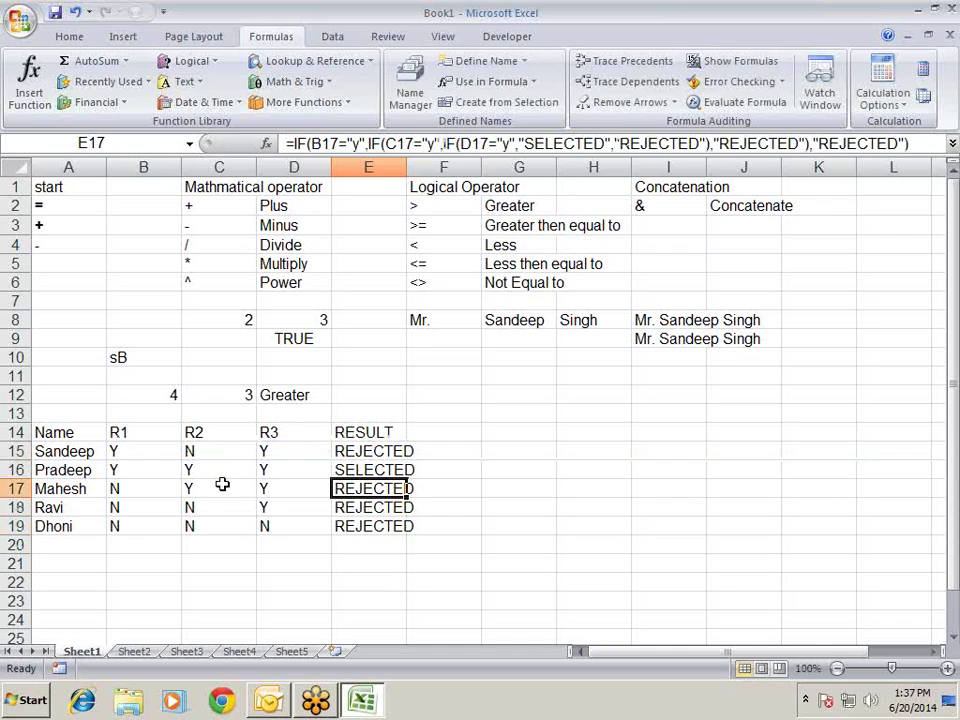
key(Left)
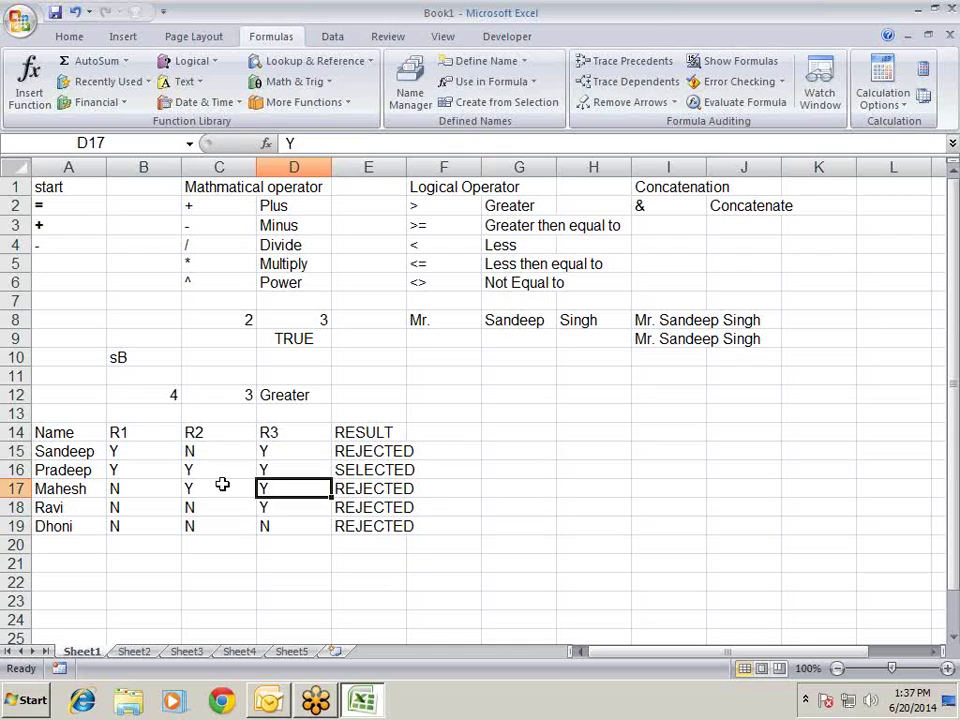
key(Up)
key(Up)
key(Right)
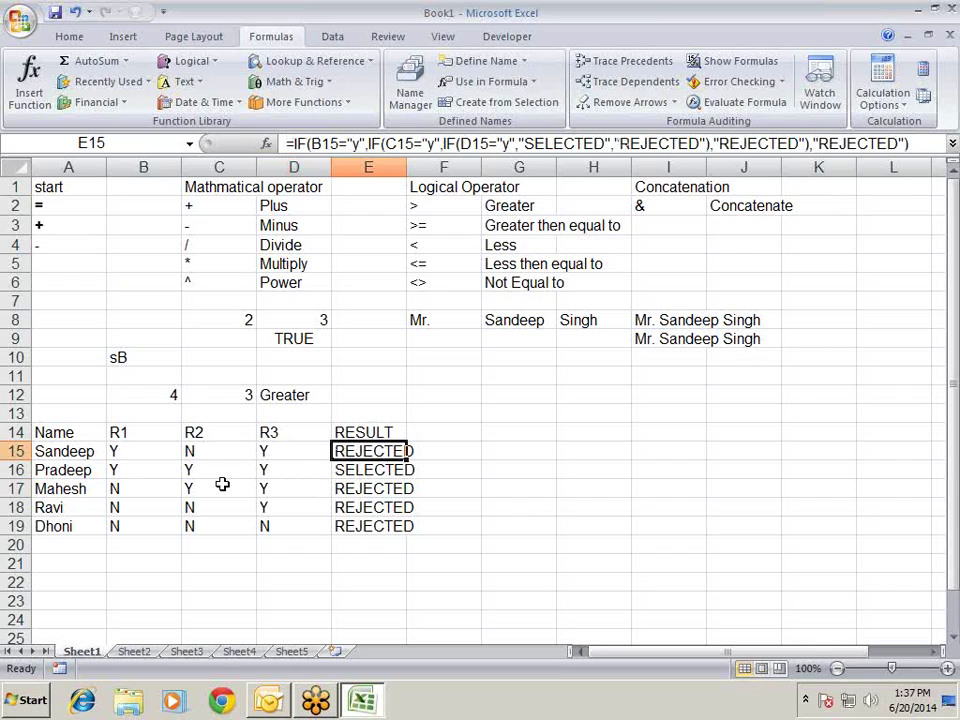
key(F2)
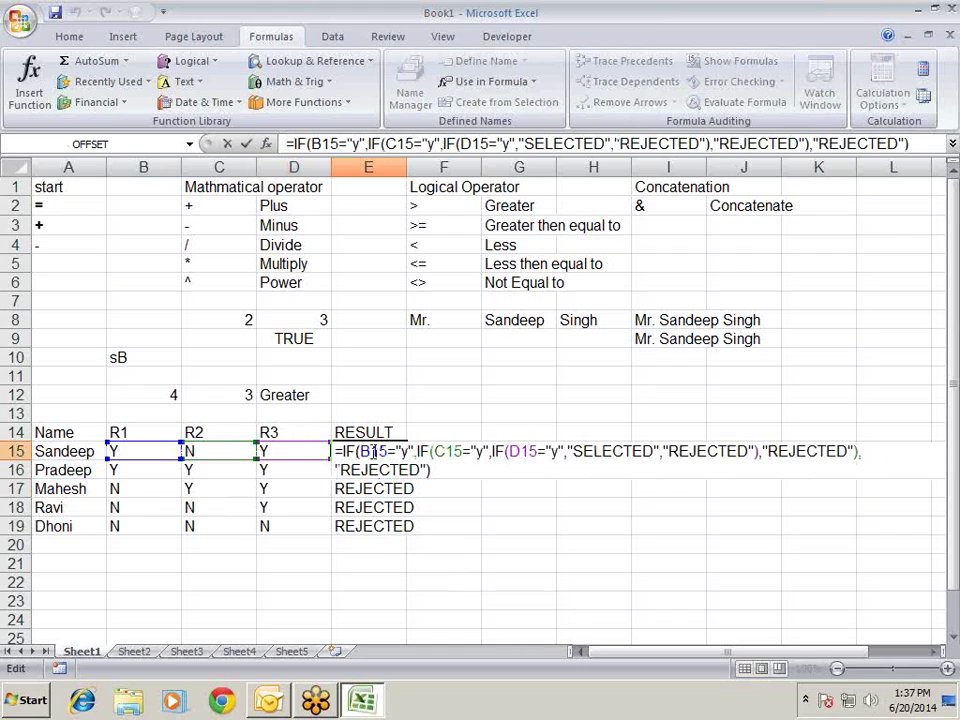
click(378, 487)
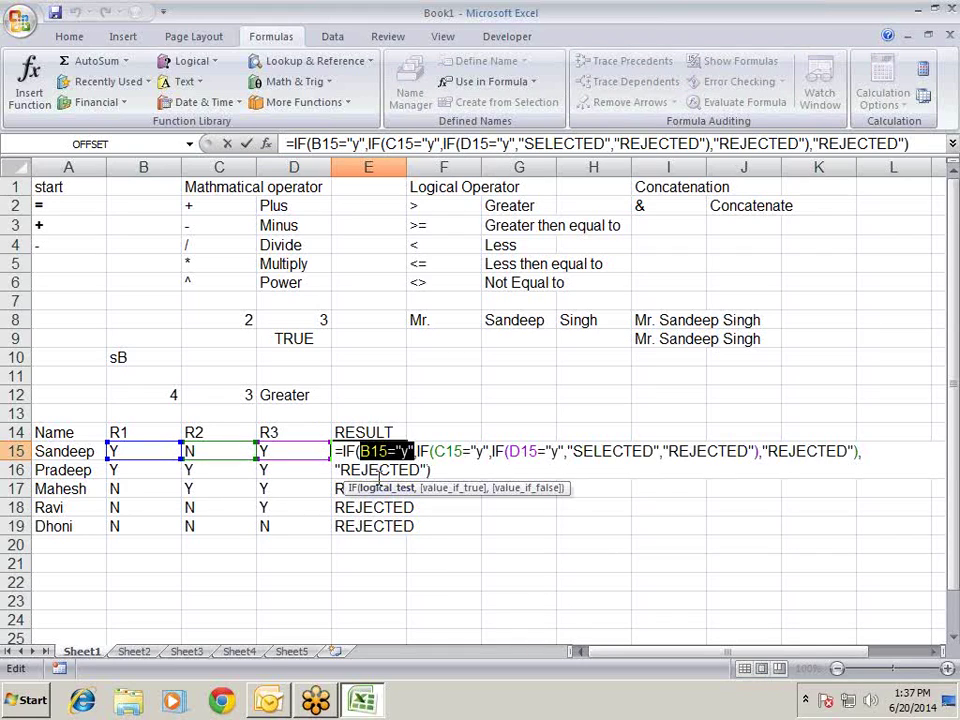
click(455, 490)
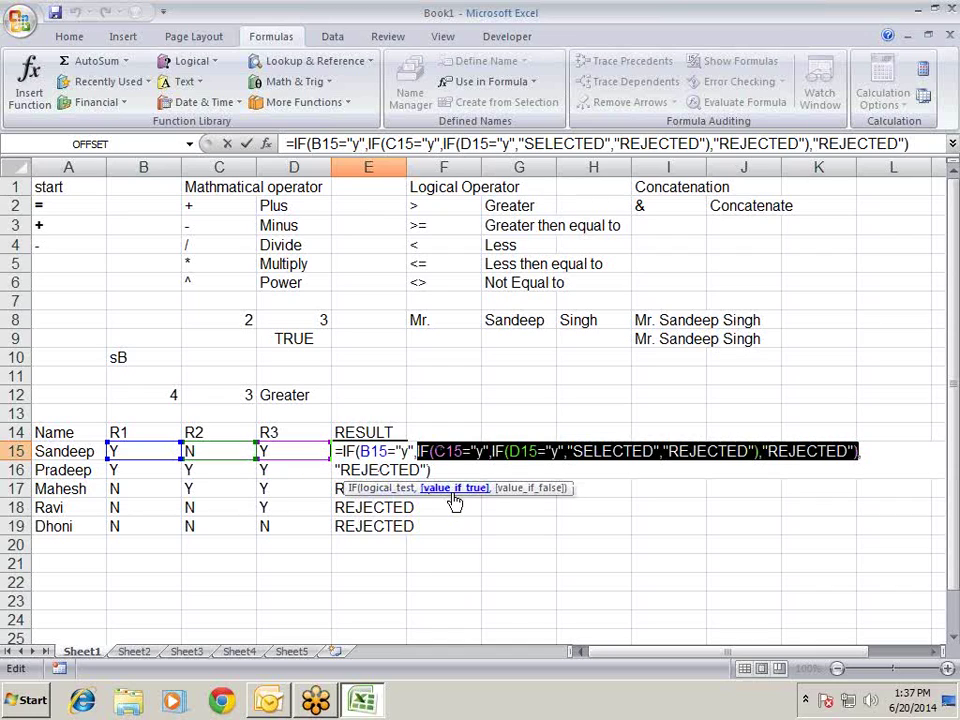
click(437, 451)
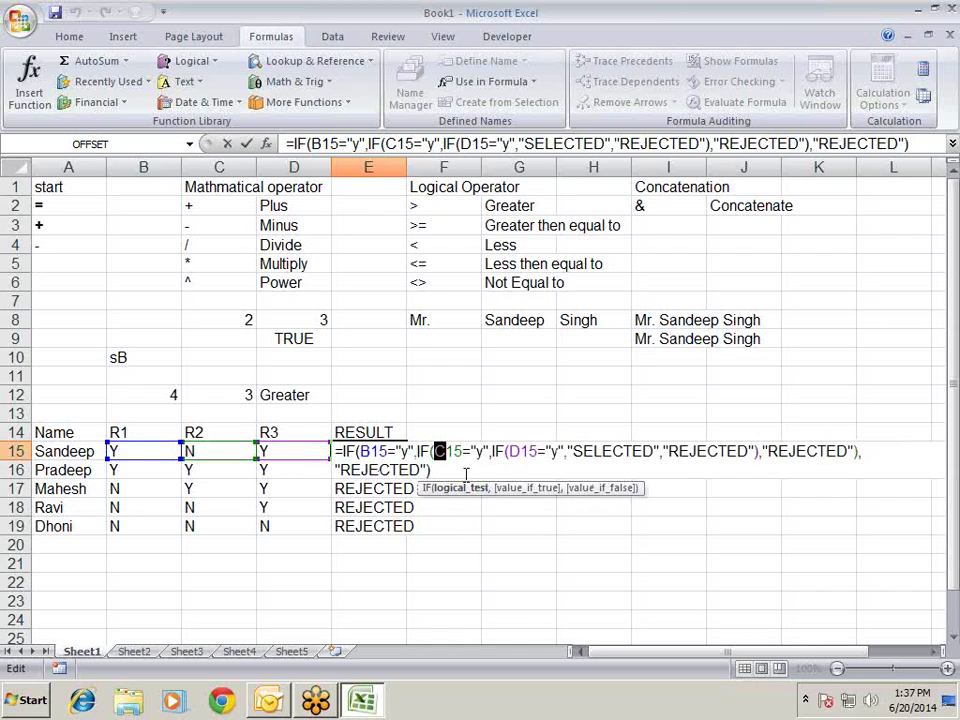
click(513, 489)
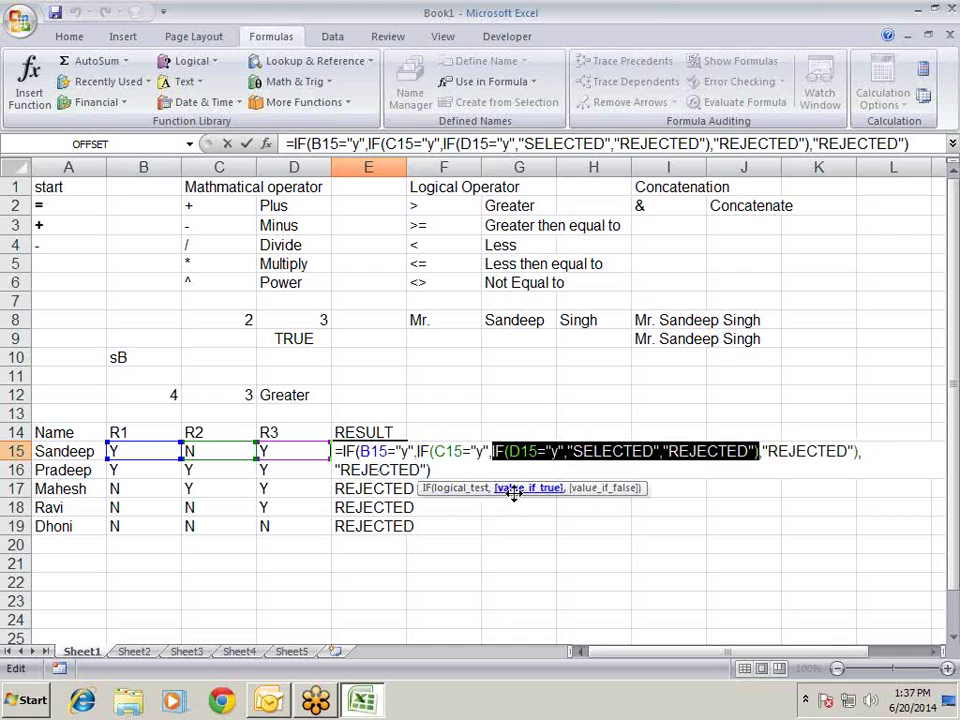
key(Return)
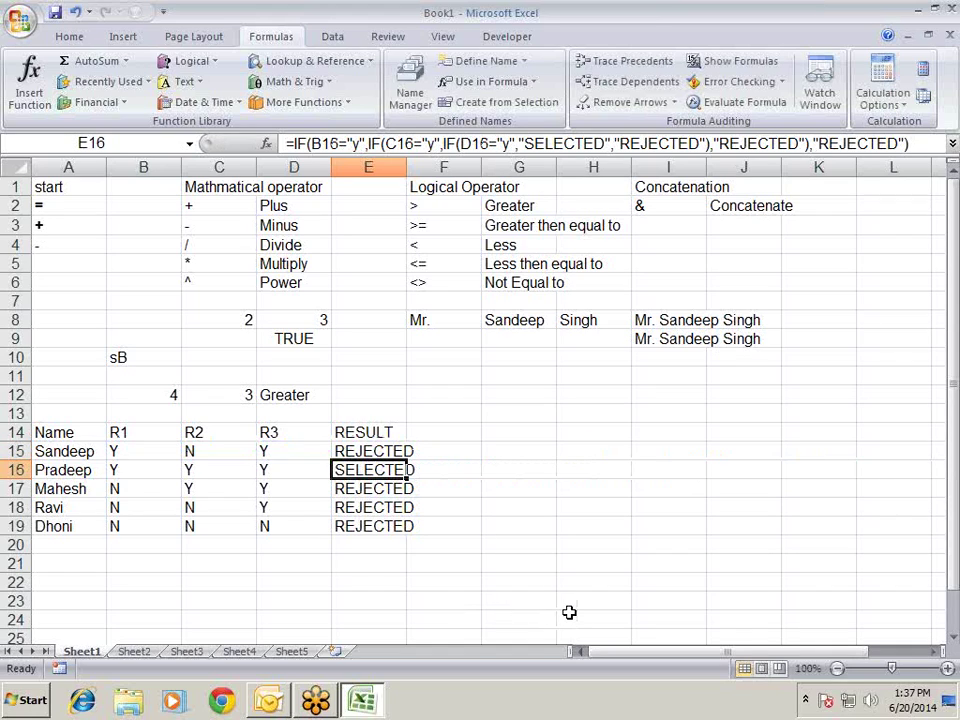
key(Up)
key(Down)
key(Down)
key(Down)
key(Down)
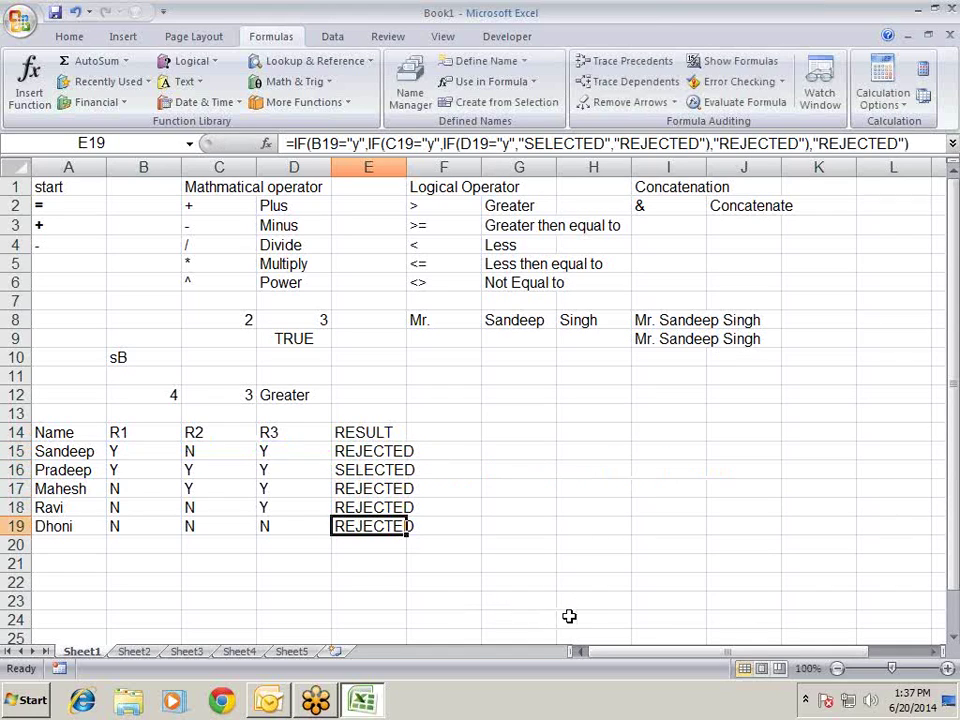
key(Up)
key(Up)
key(Up)
key(Down)
key(Down)
key(Down)
key(Down)
key(Down)
key(Down)
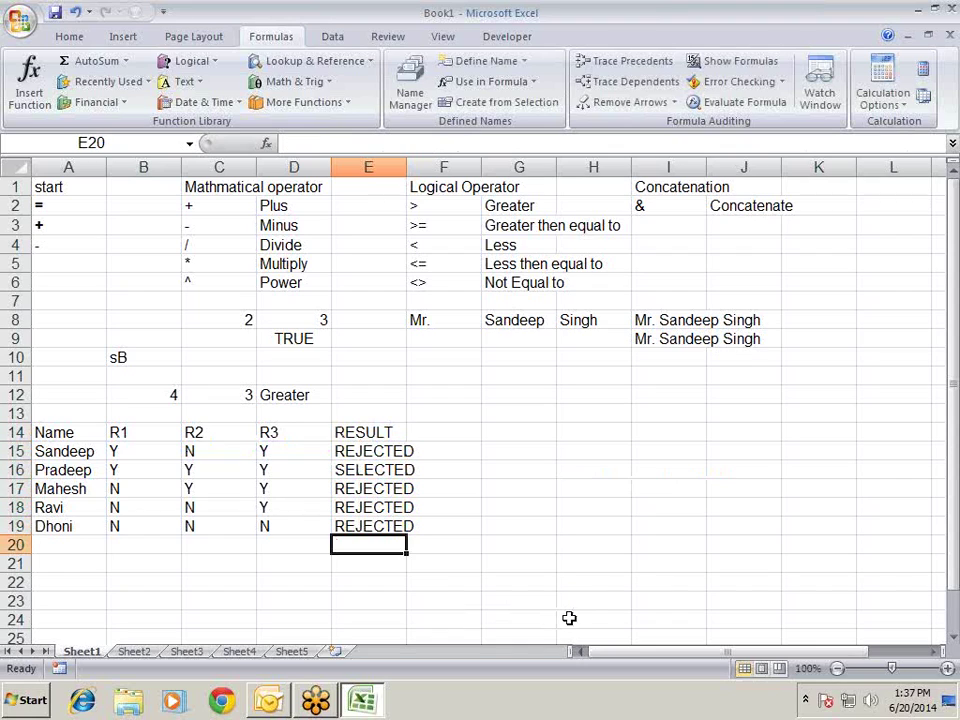
key(Up)
key(Up)
key(Up)
key(Up)
key(Up)
key(Up)
- Copy E14's RESULT heading into F14, then drag column E wider
key(Right)
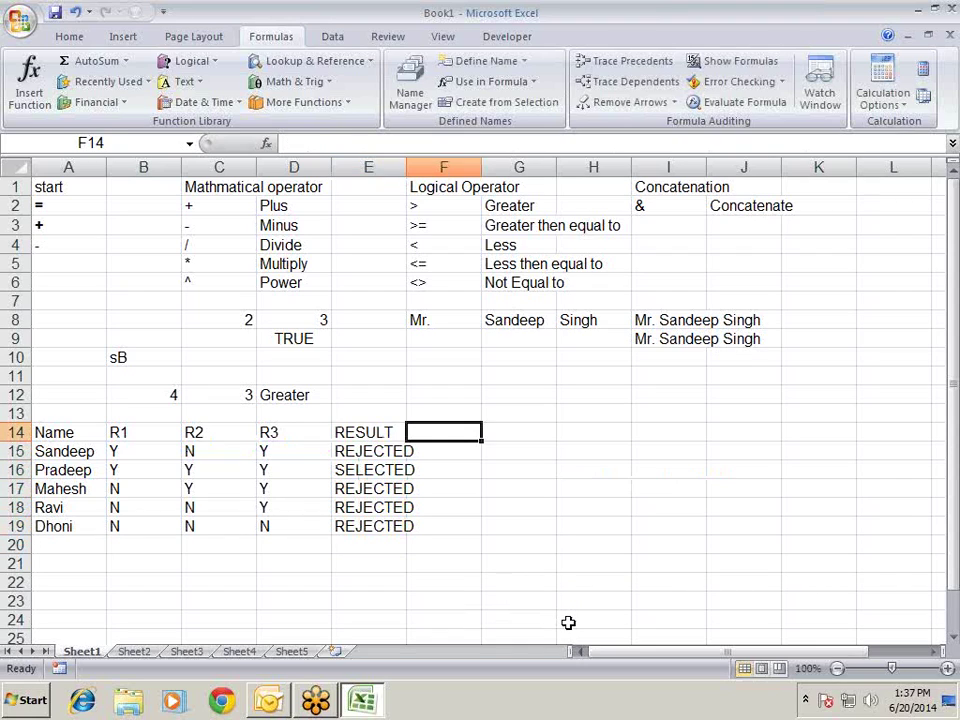
key(Left)
key(ctrl+c)
key(ctrl+Right)
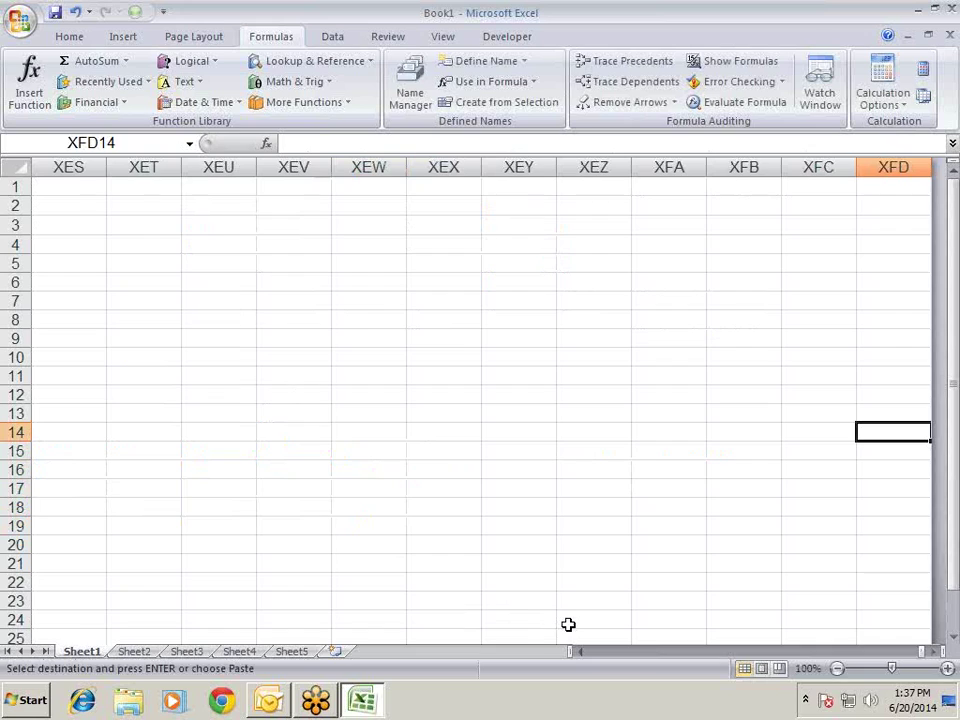
key(ctrl+Left)
key(ctrl+Left)
key(Right)
key(Right)
key(Right)
key(Right)
key(Right)
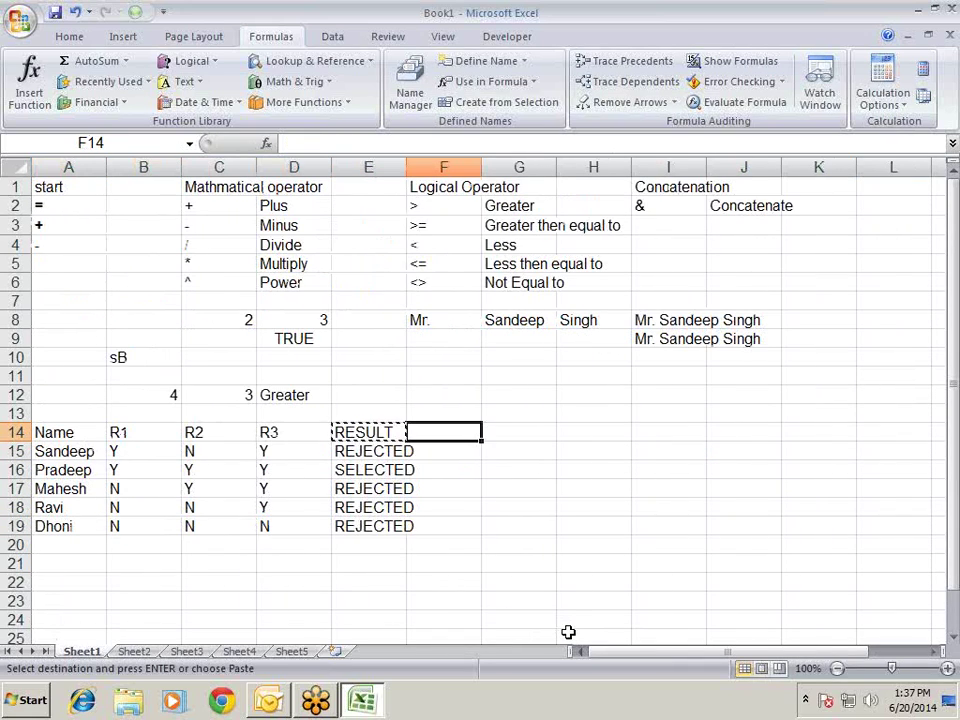
key(Return)
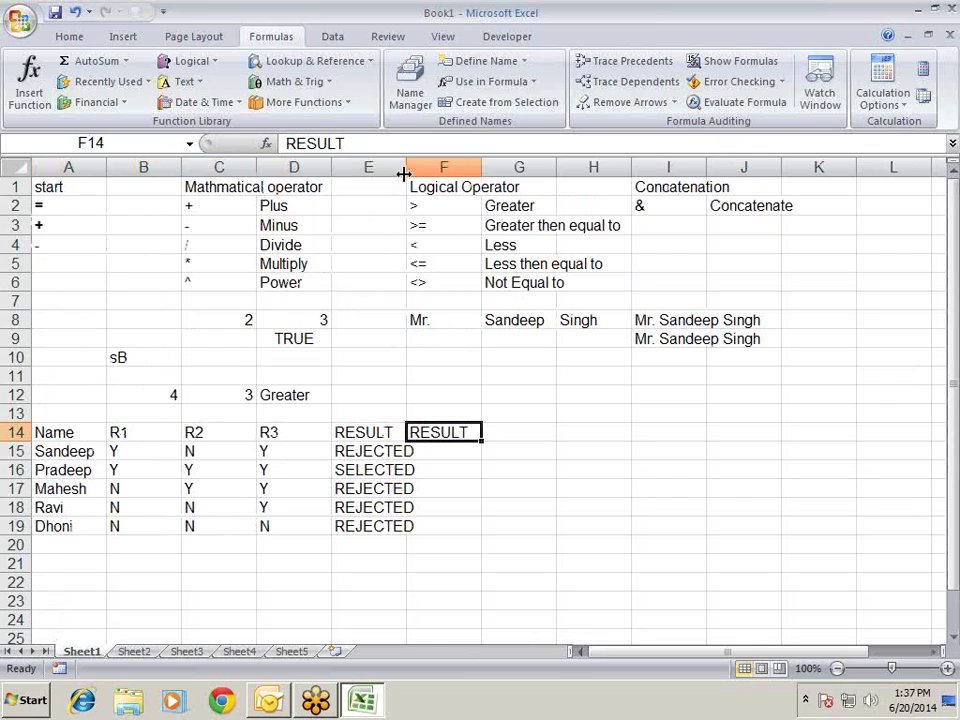
drag(405, 174, 435, 174)
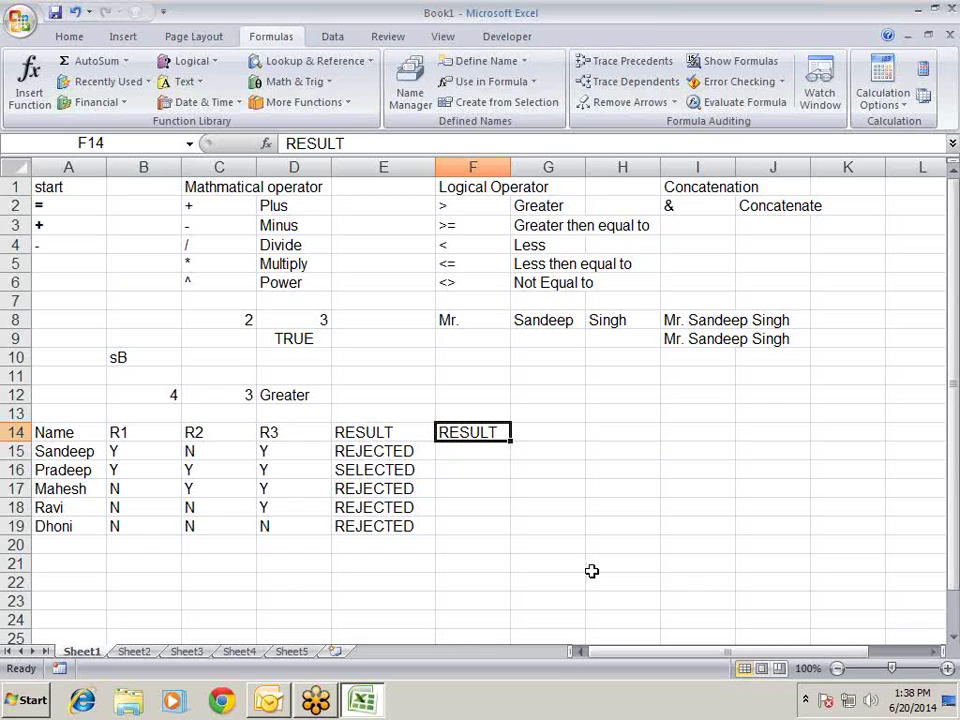
- Enter =AND(B15="y",C15="y",D15="y") in F15 below the RESULT heading
key(Return)
text(=)
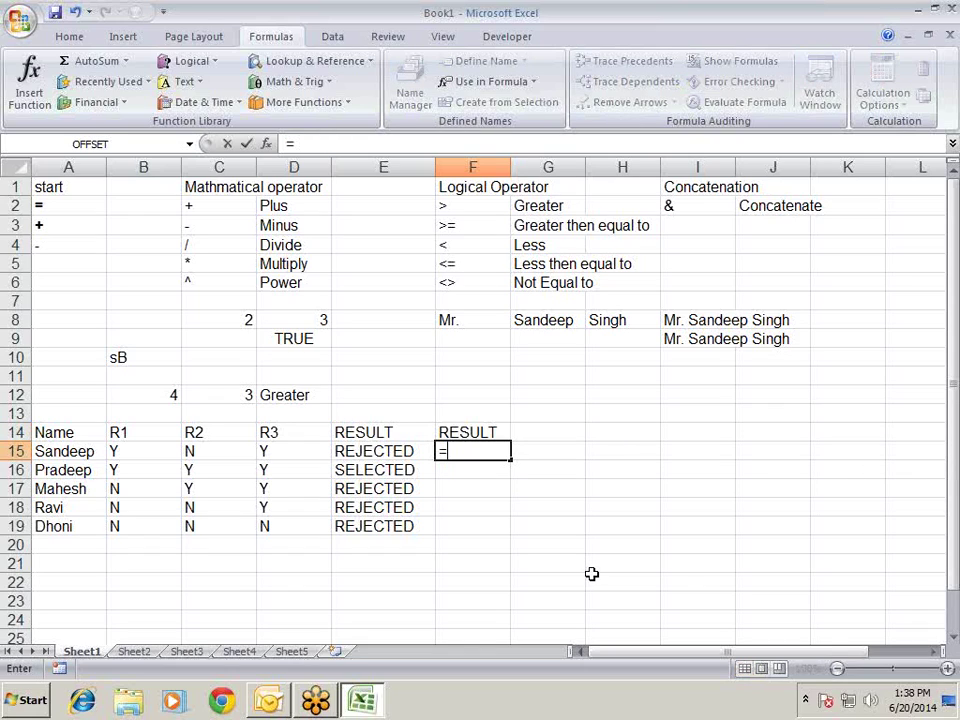
text(AND()
key(Left)
key(Left)
key(Left)
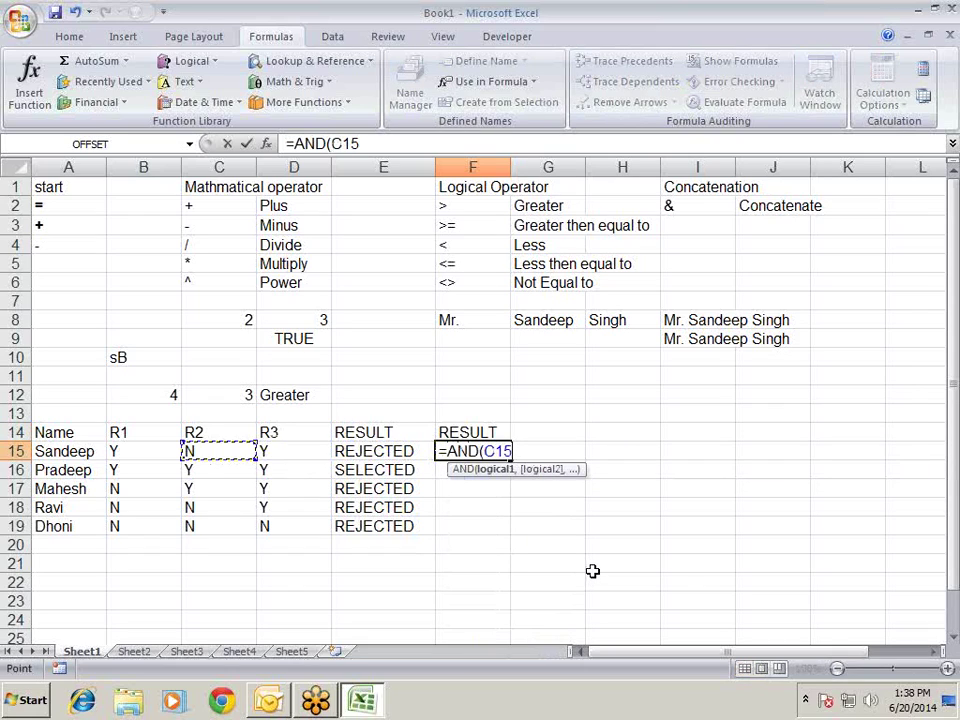
key(Left)
text(=)
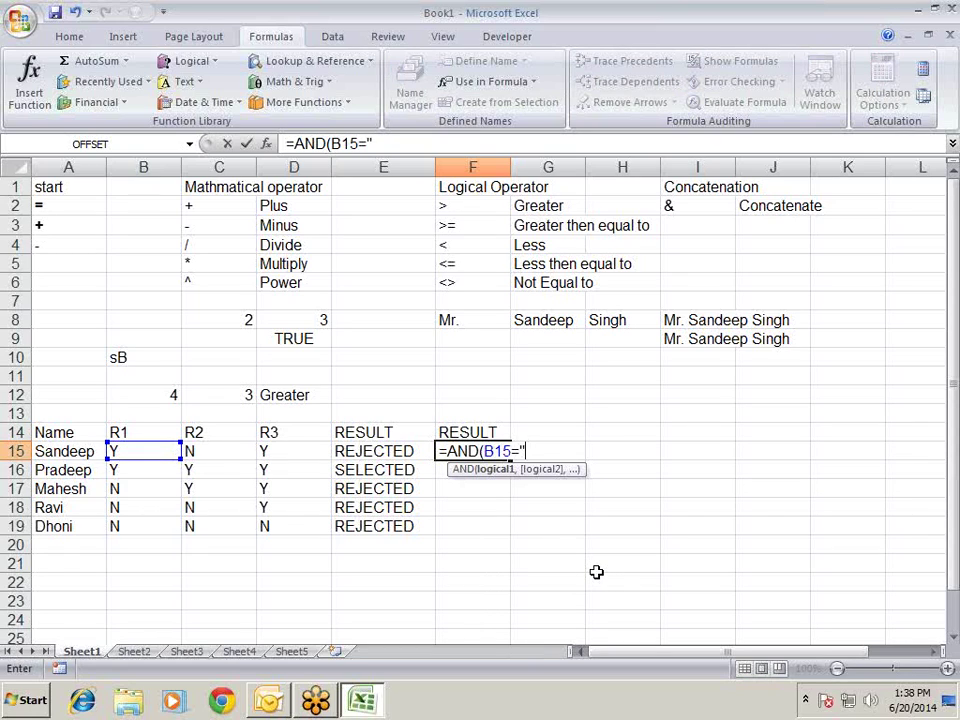
text("y",M)
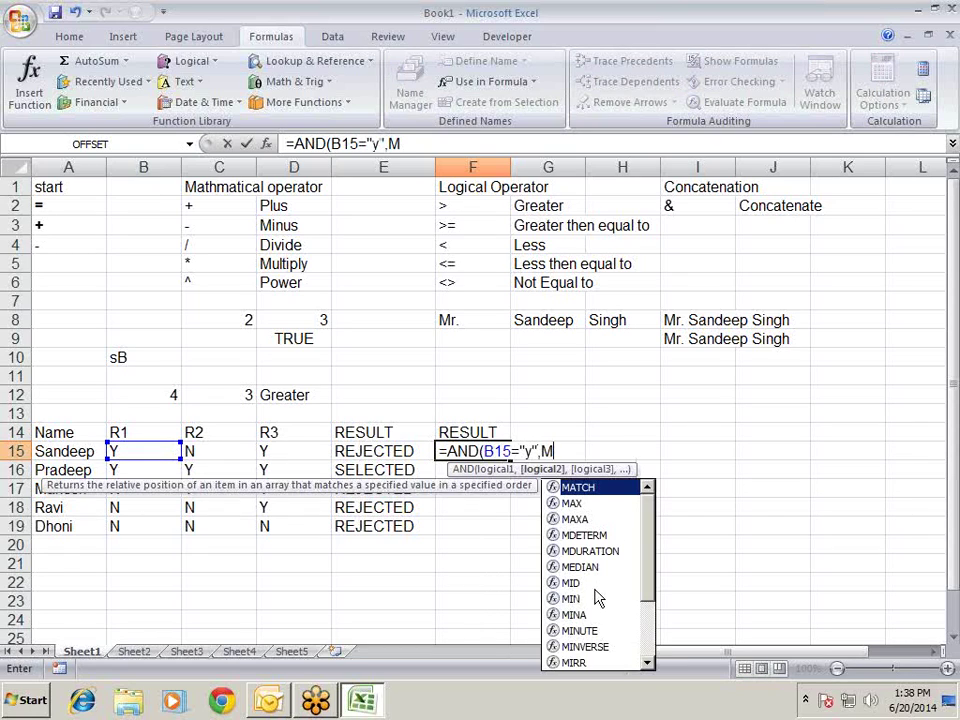
key(BackSpace)
key(Left)
key(Left)
key(Left)
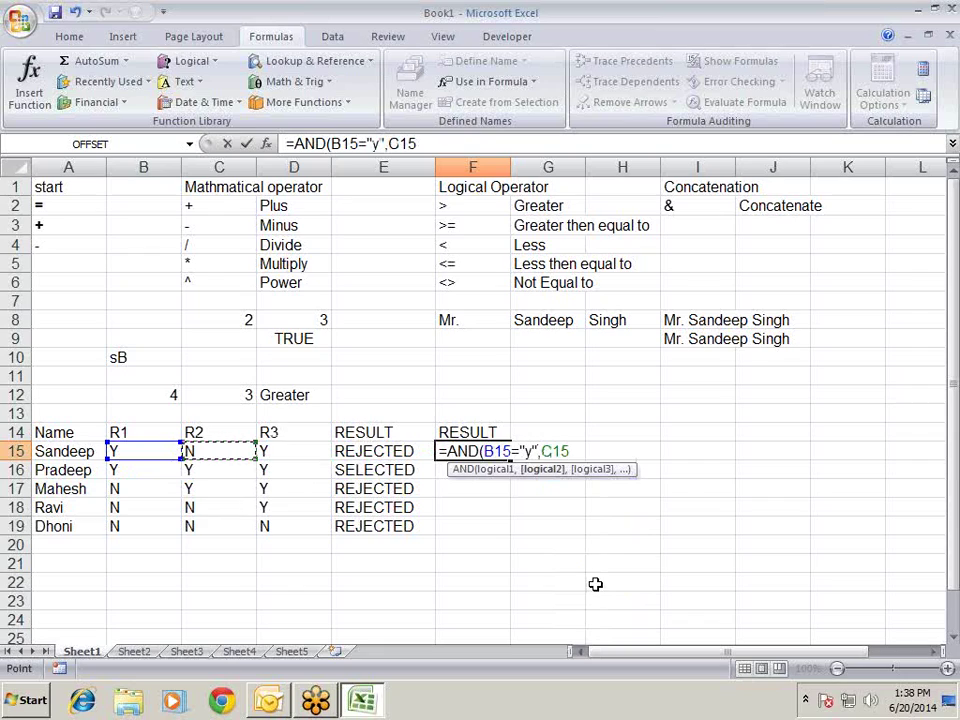
text(="y")
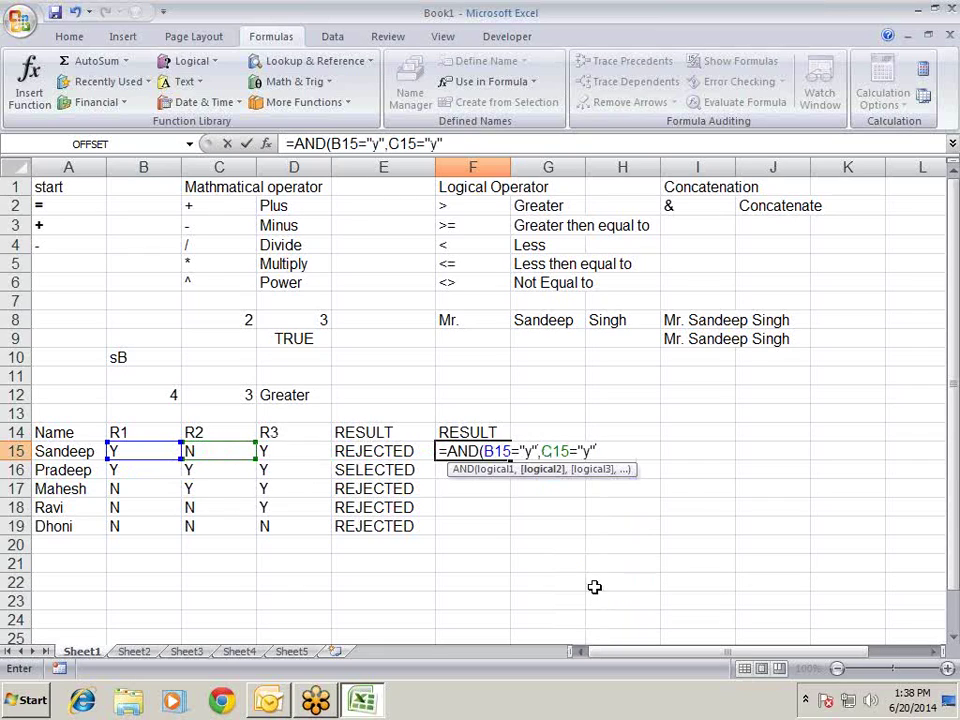
text(,)
key(Left)
key(Left)
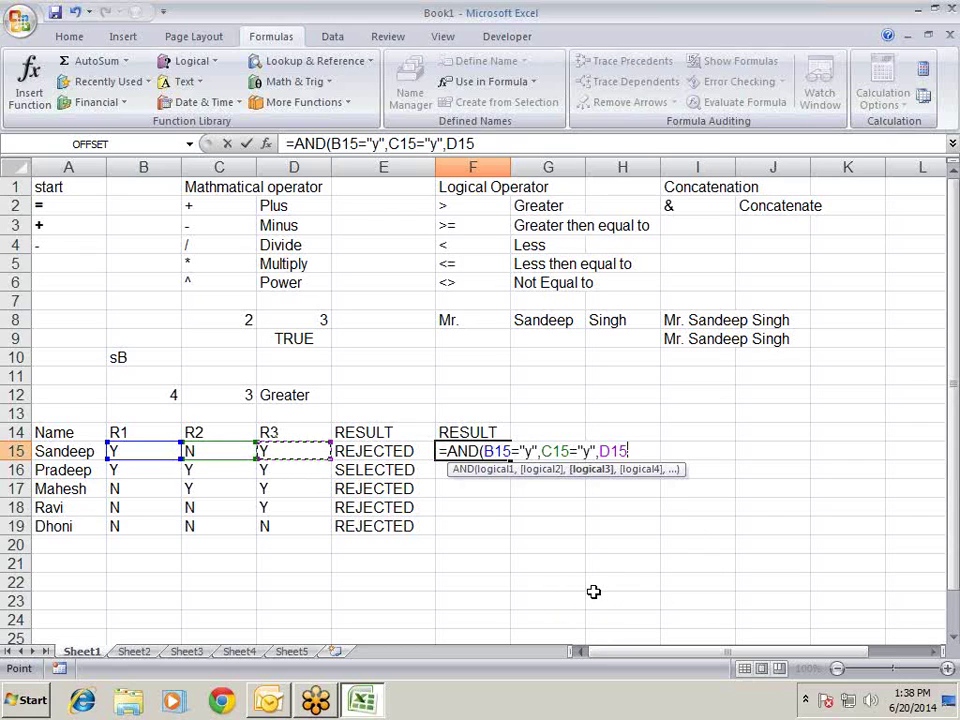
text(="y")
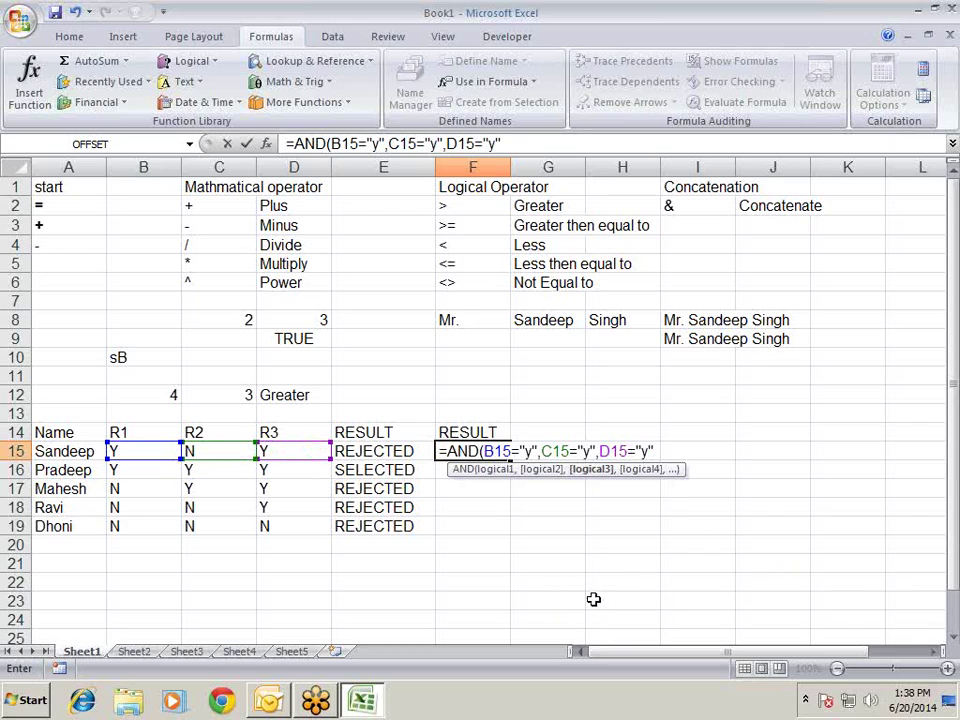
text())
key(Return)
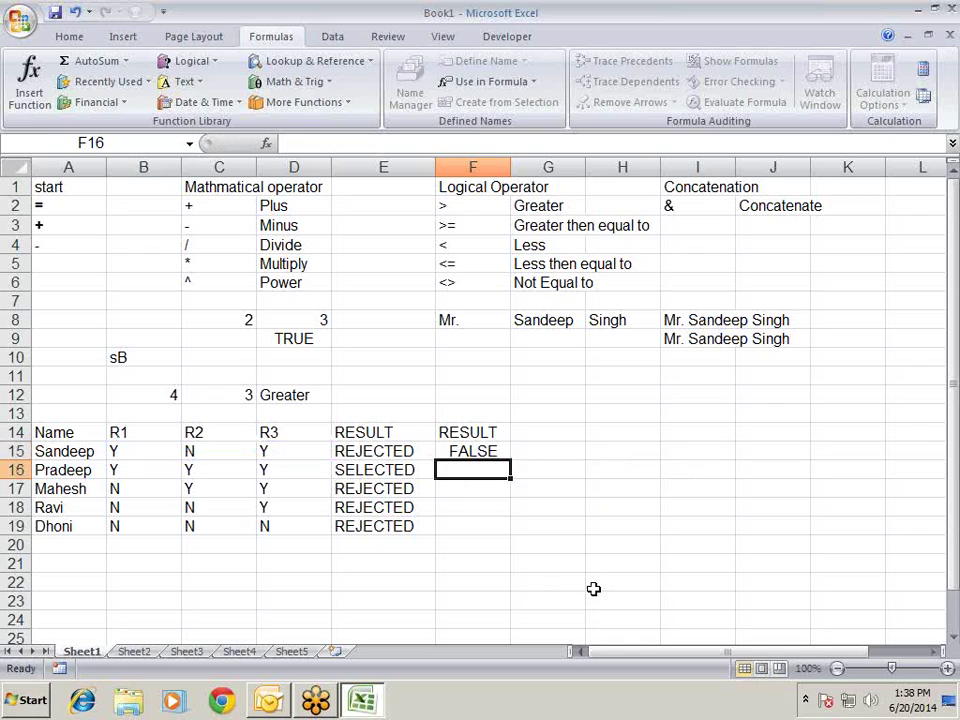
- Copy the AND formula down through F19
key(ctrl+d)
key(Down)
key(ctrl+d)
key(Down)
key(ctrl+d)
key(Down)
key(ctrl+d)
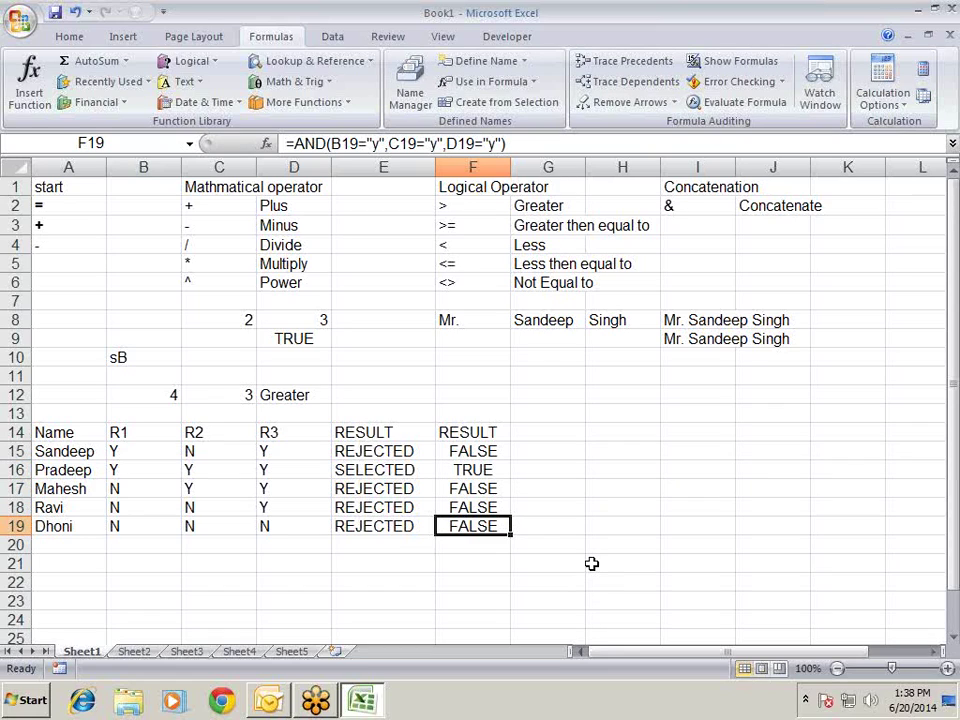
- Change F15 to =IF(AND(B15="y",C15="y",D15="y"),"SELECTED","REJECTED")
key(Up)
key(Up)
key(Up)
key(Up)
key(F2)
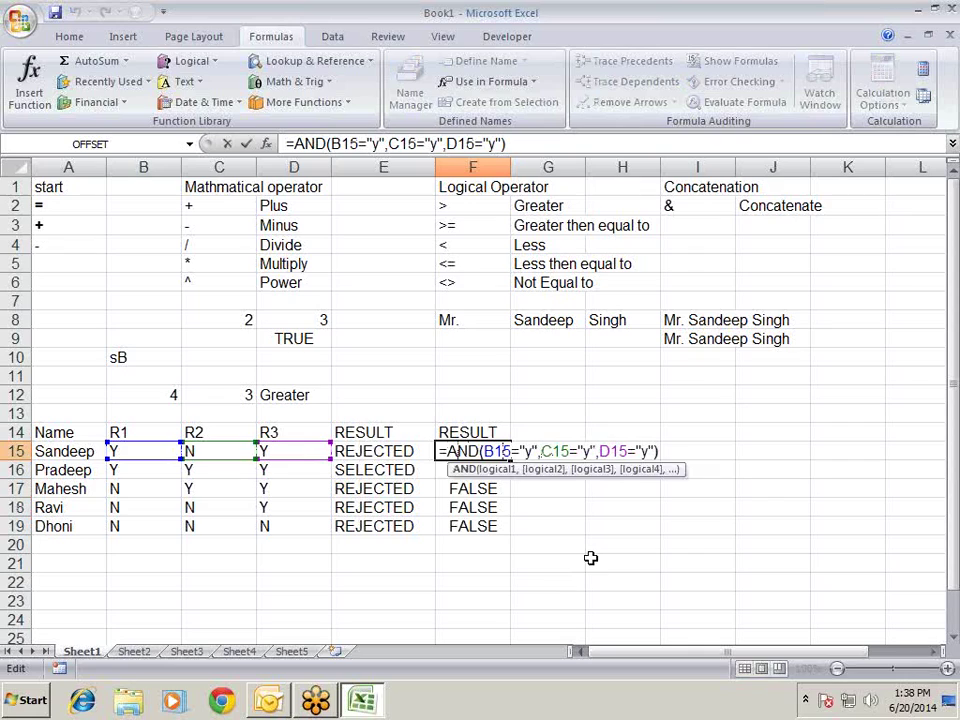
key(Left)
key(Left)
key(Left)
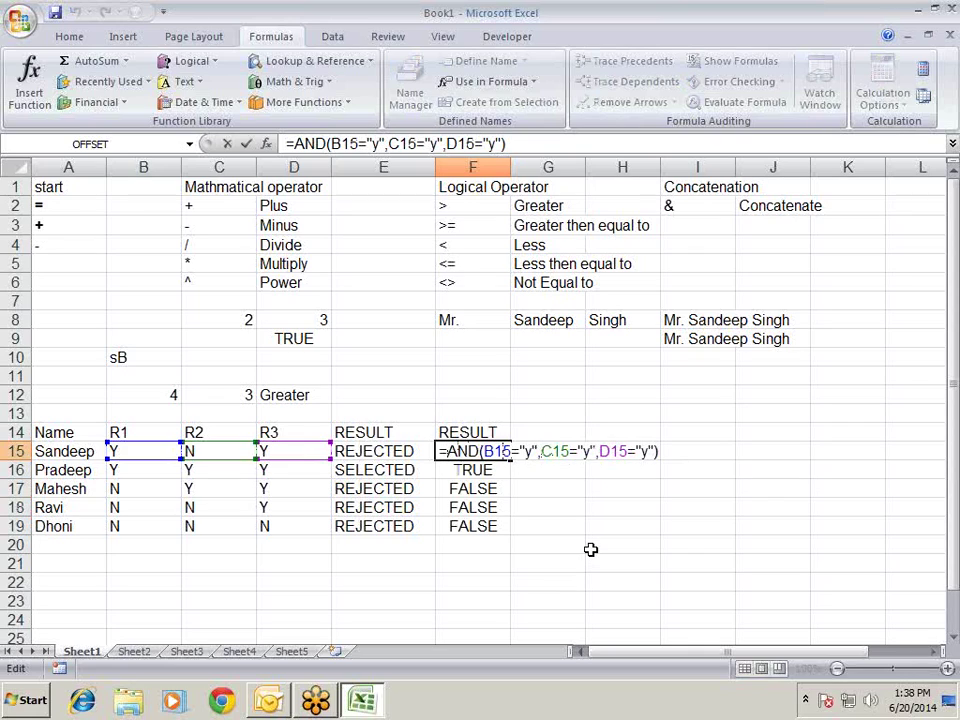
text(IF()
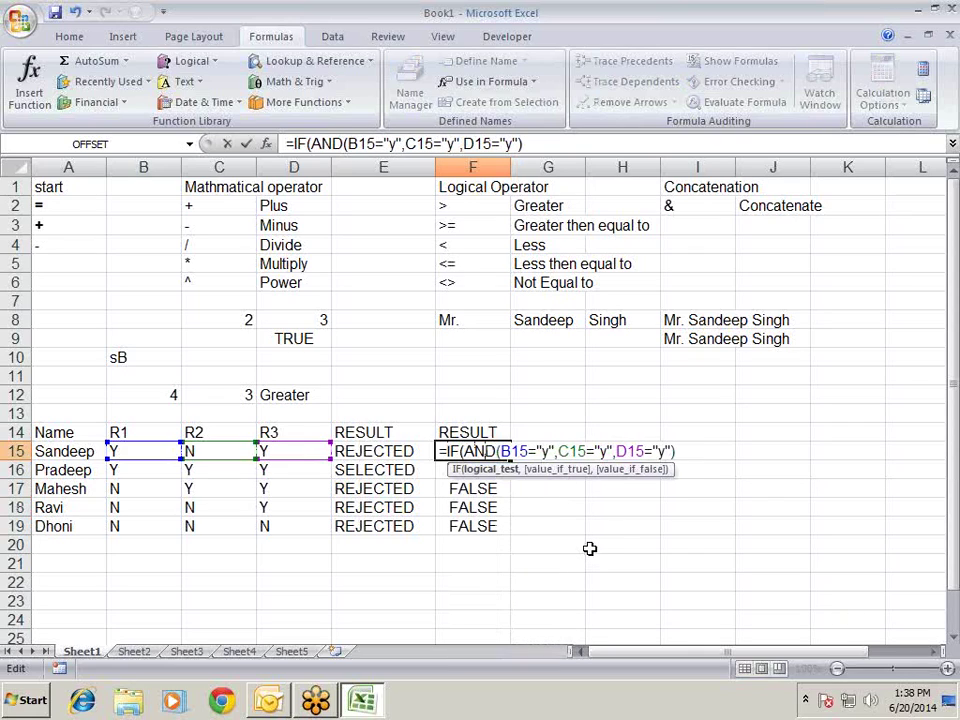
key(Right)
key(Right)
key(Right)
key(Right)
key(Right)
key(Right)
text(,)
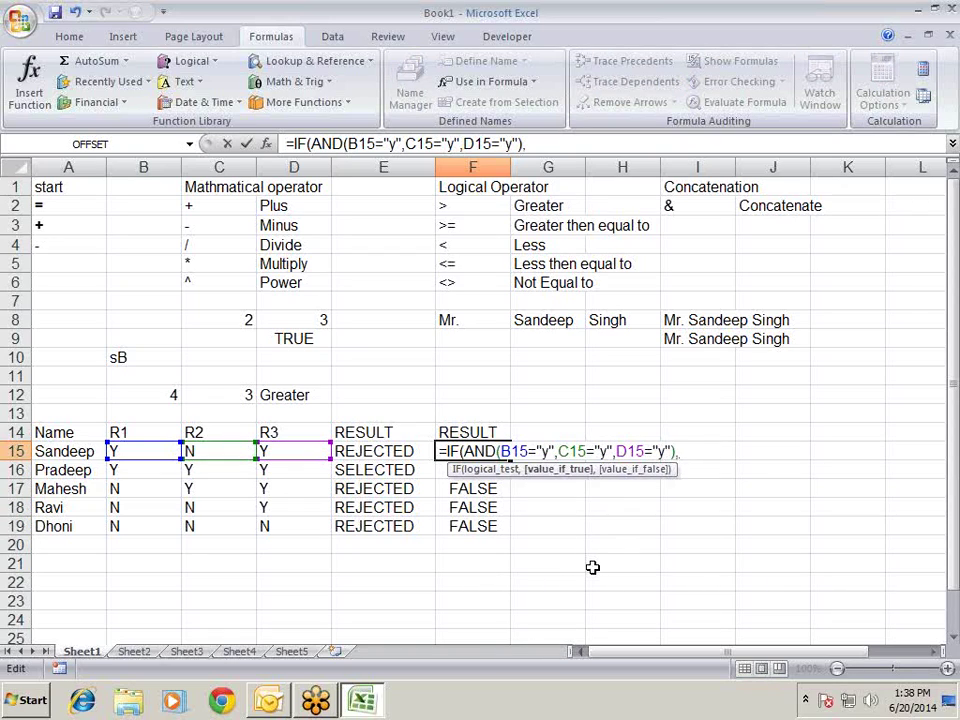
text(s)
key(BackSpace)
text(SELECT)
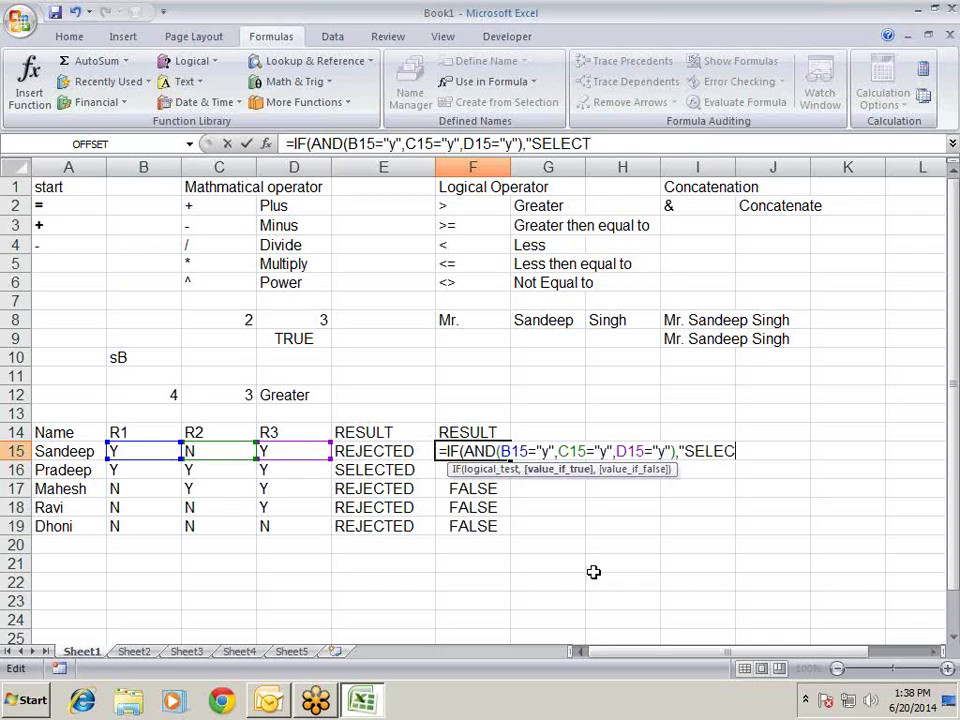
text(ED")
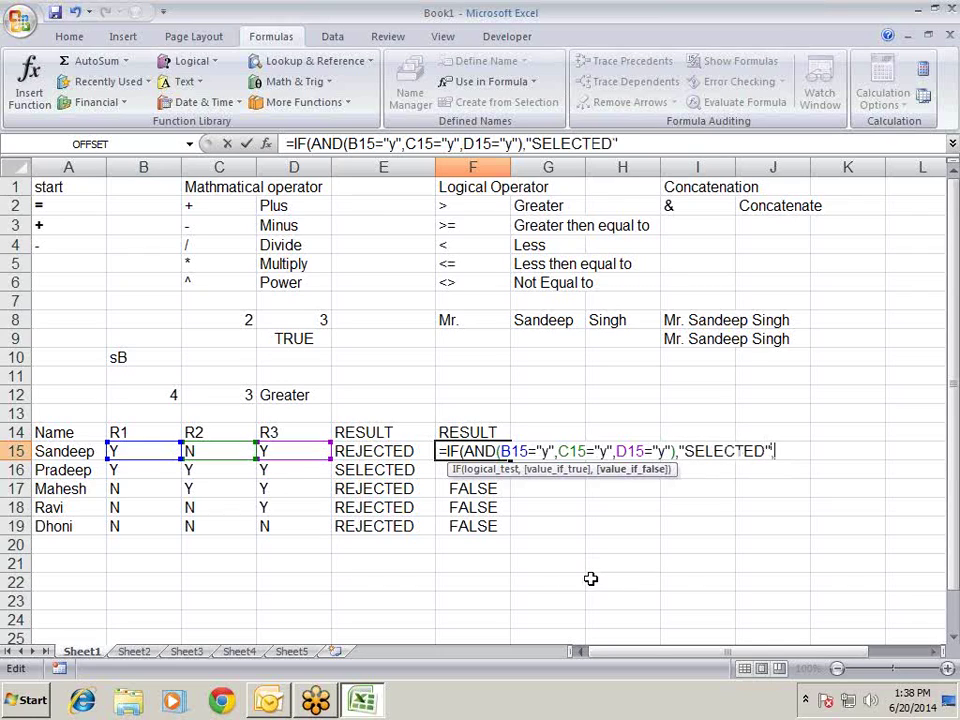
text(,"RE)
key(BackSpace)
text(REJECTED)
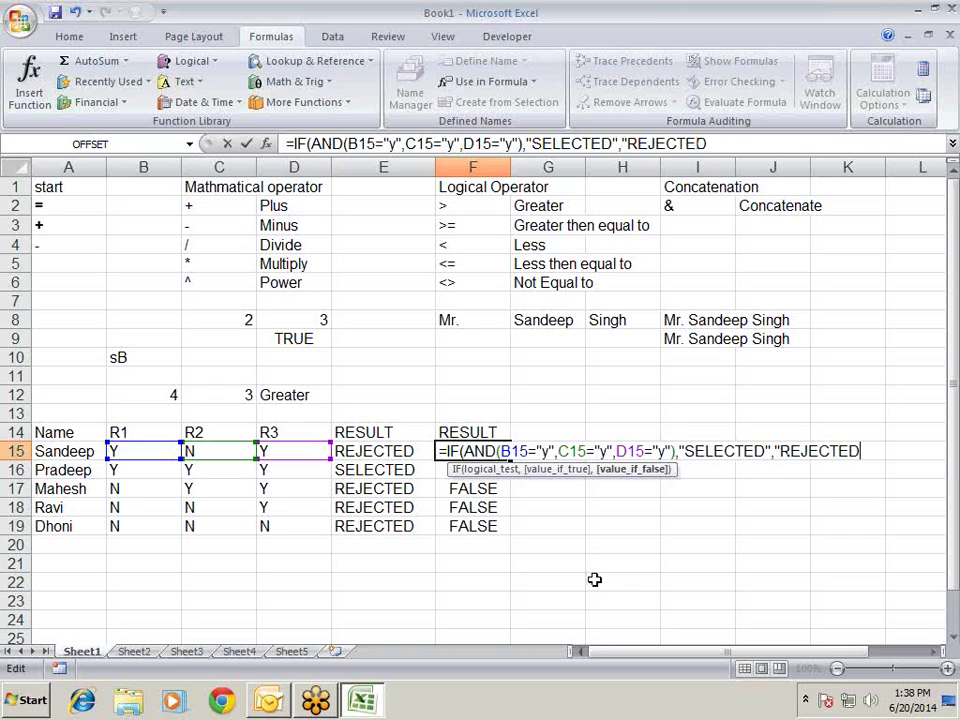
text("))
key(Return)
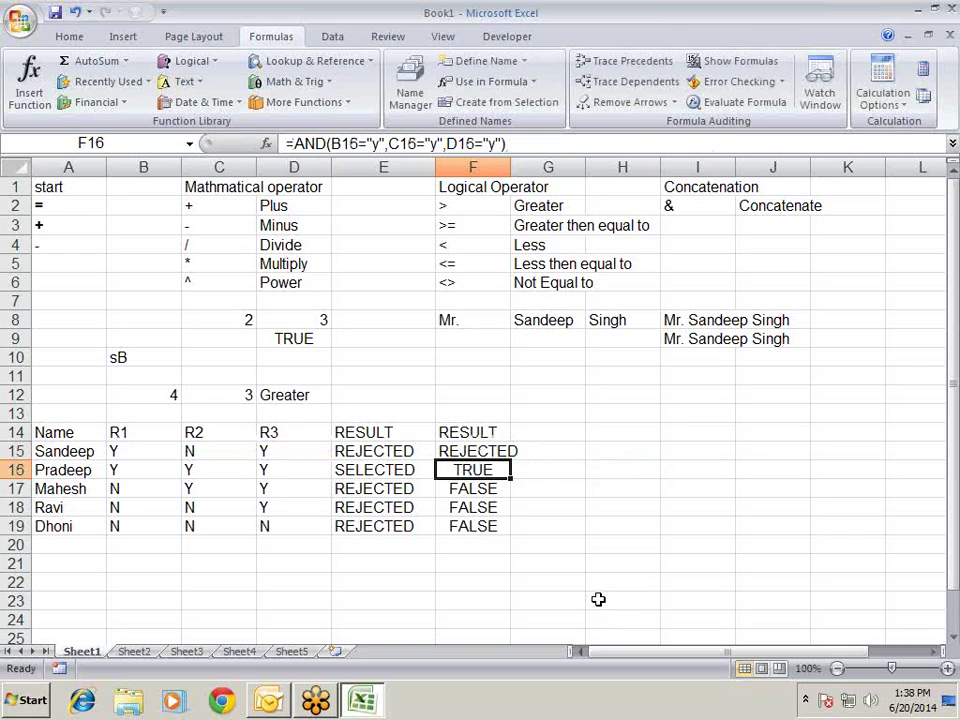
- Paste the IF formula into F16 through F19 and check the results
key(ctrl+v)
key(Return)
key(ctrl+v)
key(Return)
key(ctrl+v)
key(Return)
key(ctrl+v)
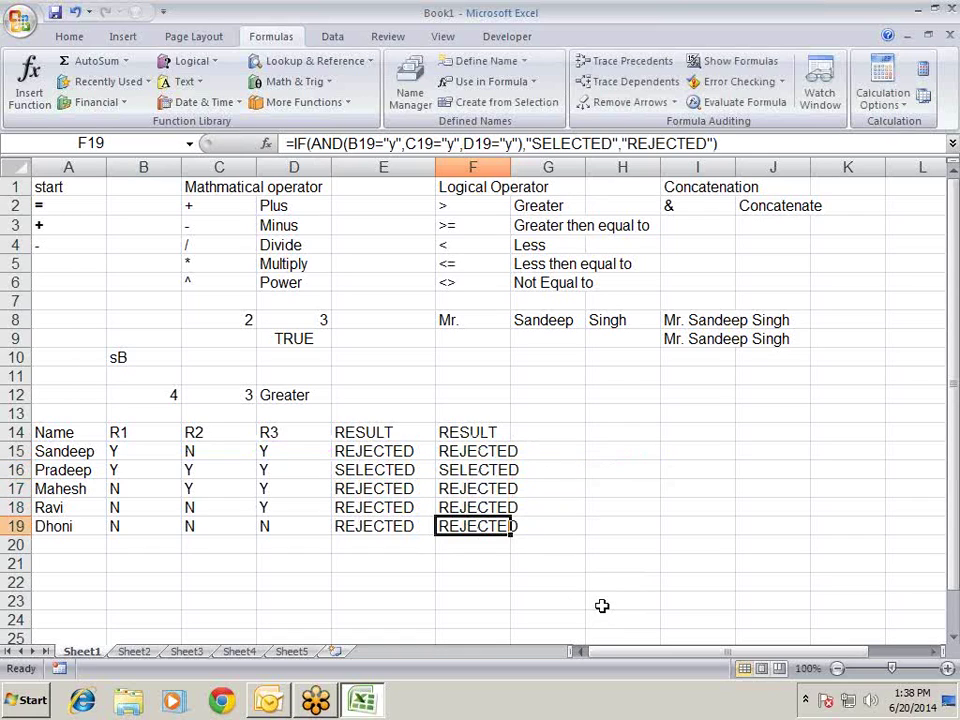
key(Up)
key(Up)
key(Up)
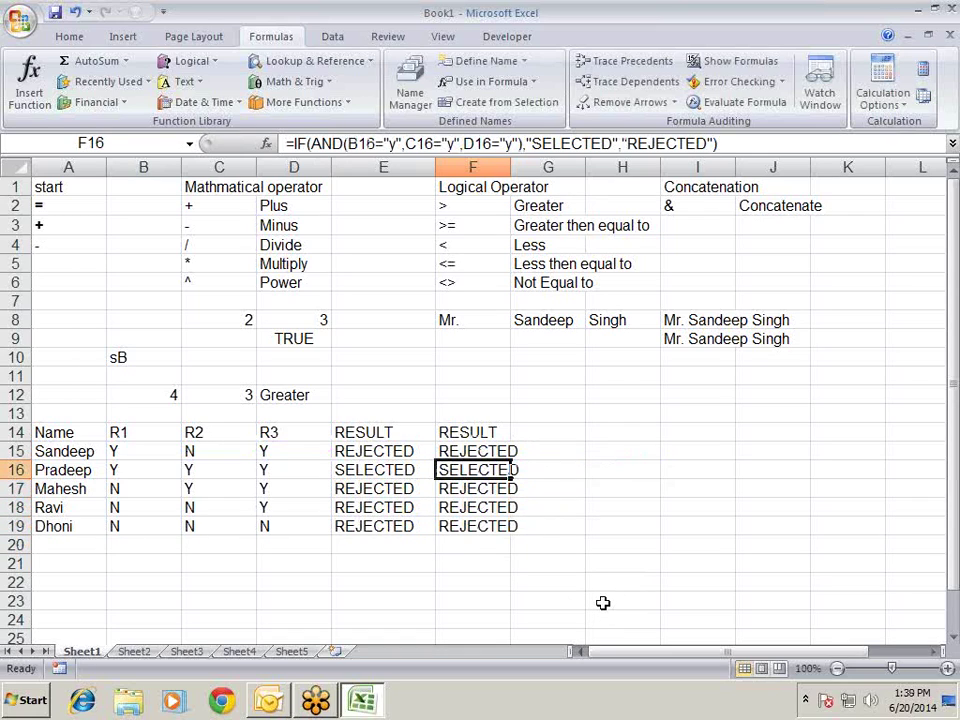
key(Up)
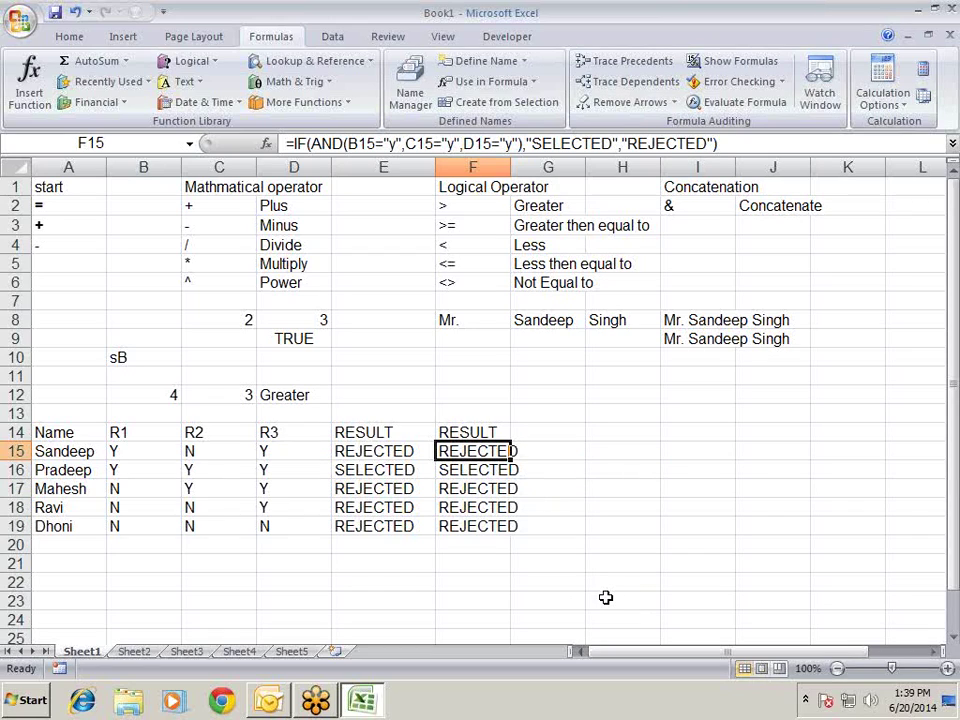
key(Up)
key(Up)
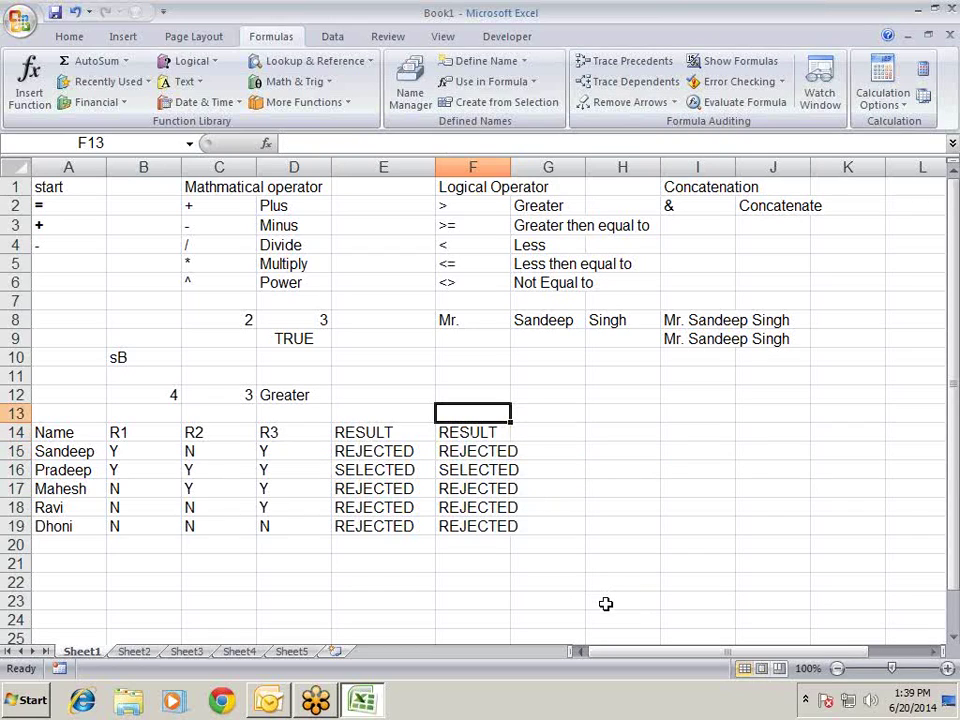
- Type "AND" into A13 and format it bold
key(Left)
key(Left)
key(Left)
key(Left)
text(a)
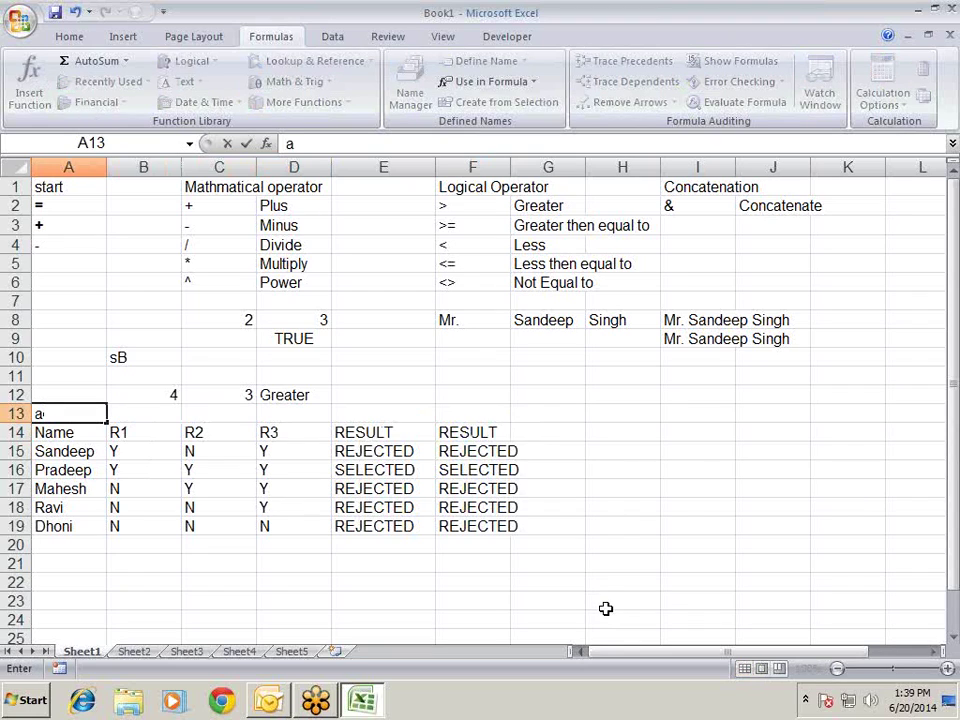
key(BackSpace)
text(AND)
key(Return)
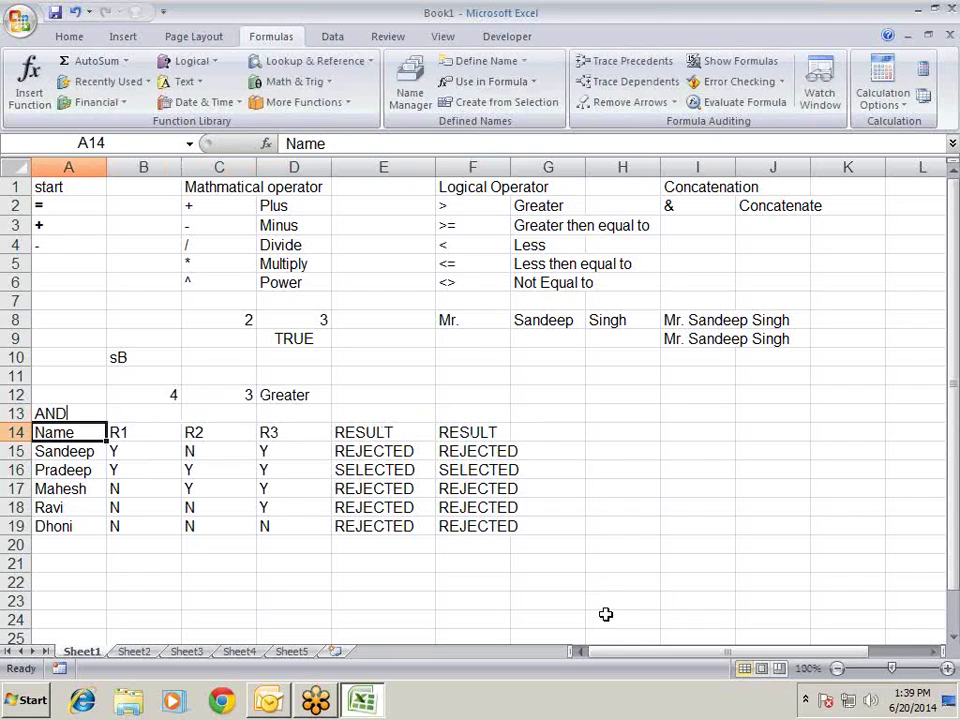
key(Up)
key(ctrl+b)
key(Right)
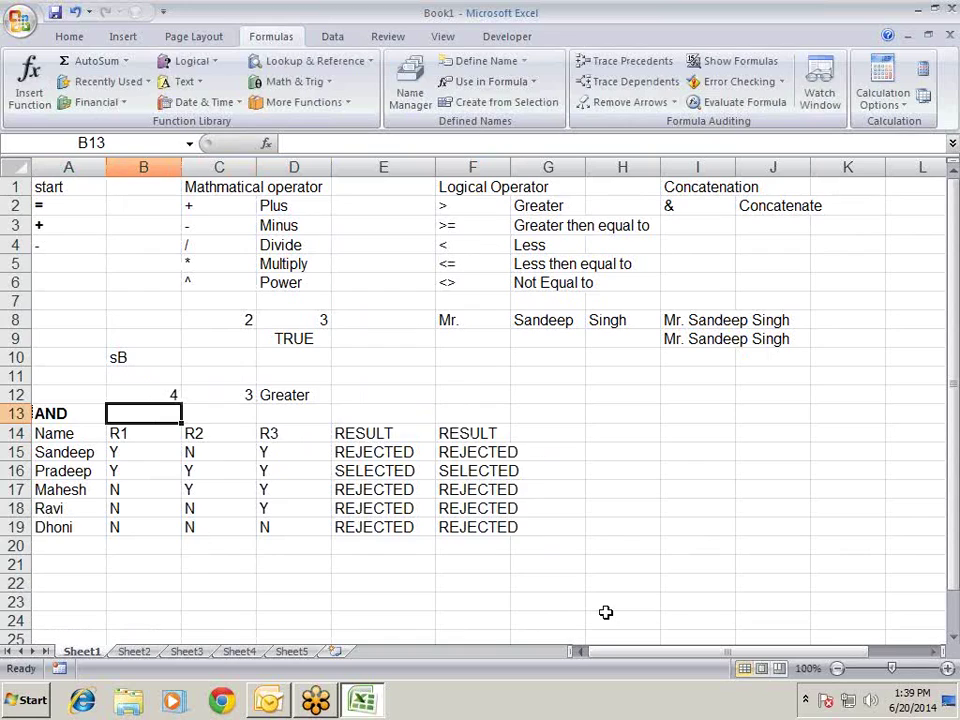
key(Left)
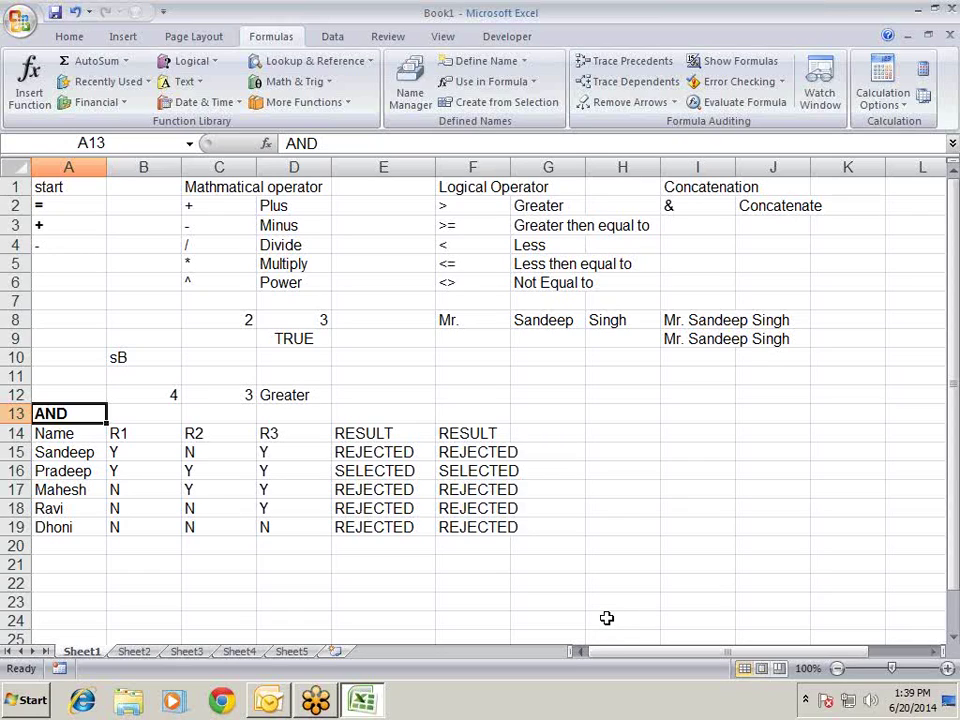
- Copy the Name–R3 block A14:D19 and paste it starting at A22
key(Down)
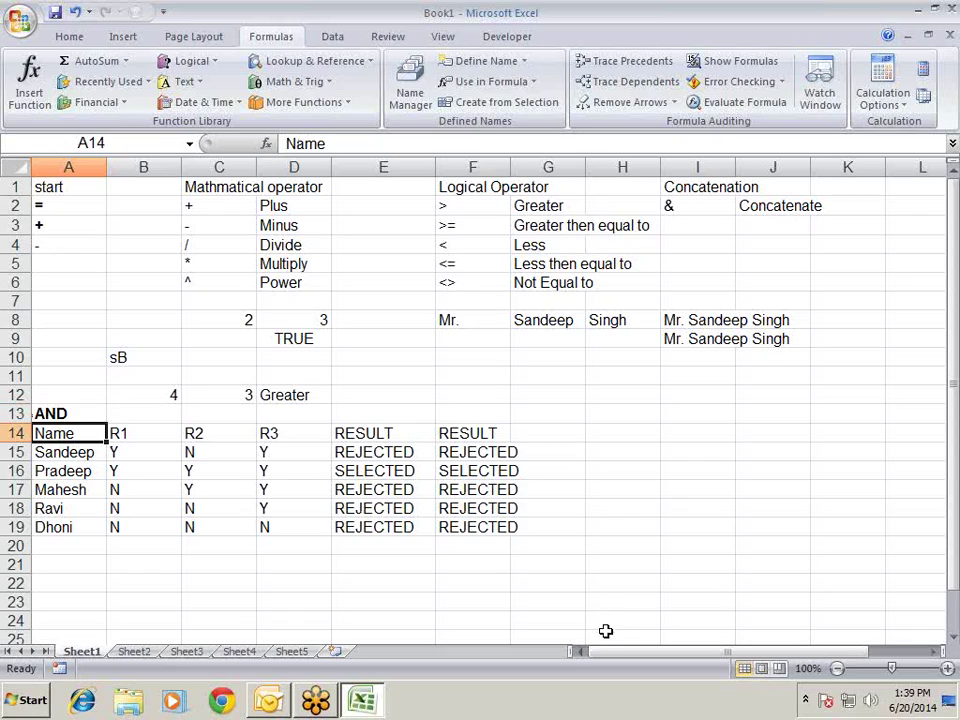
key(shift+Right)
key(shift+Right)
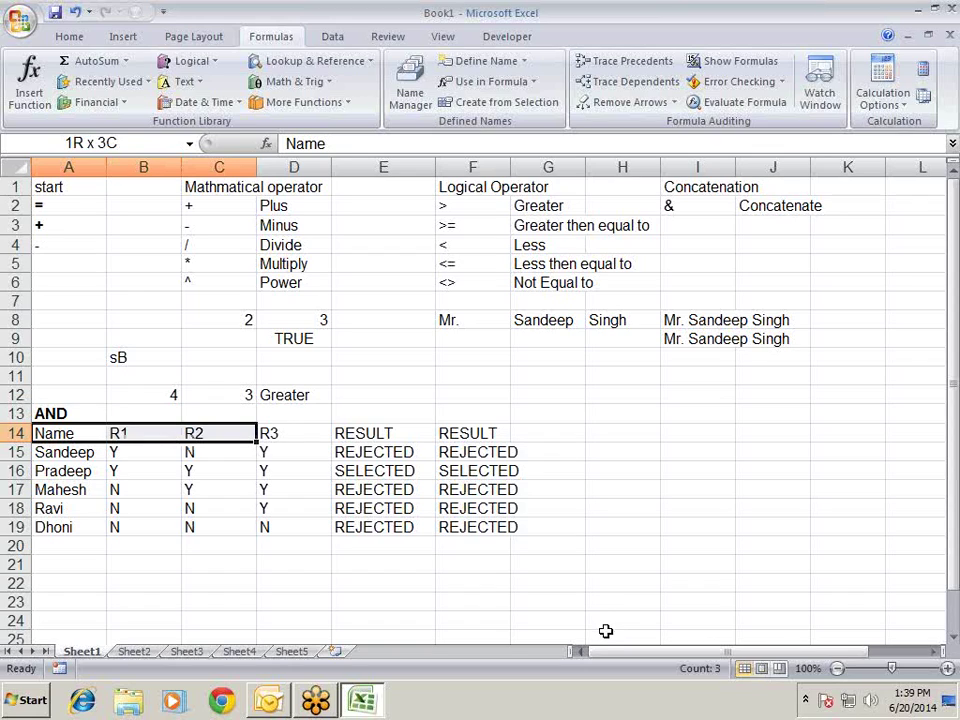
key(shift+Down)
key(shift+Down)
key(shift+Down)
key(shift+Down)
key(shift+Down)
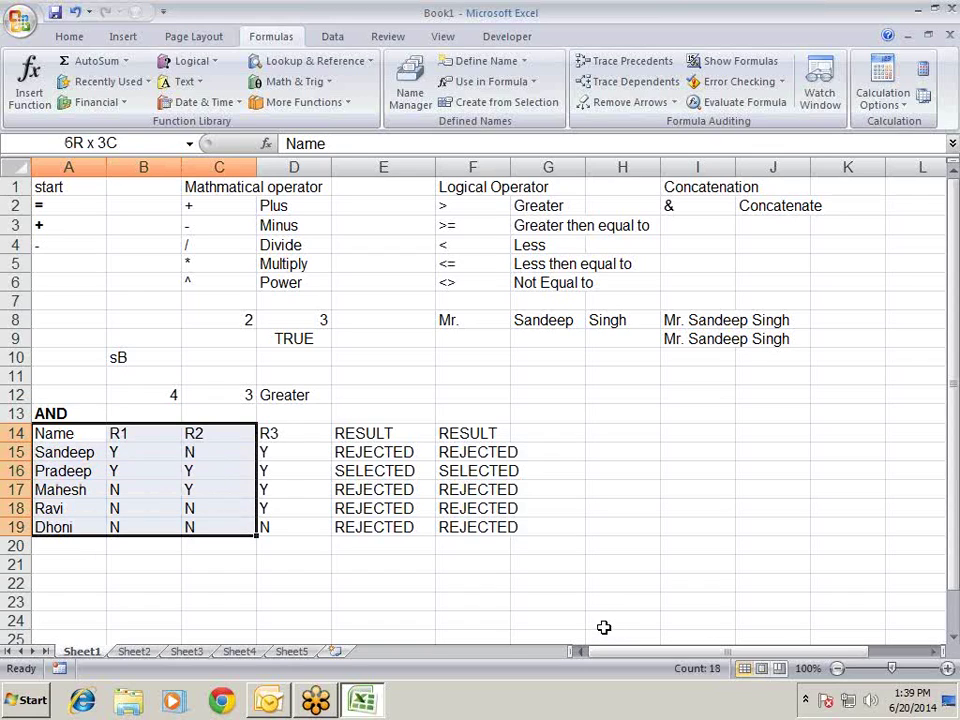
key(ctrl+c)
key(Down)
key(Down)
key(Down)
key(Down)
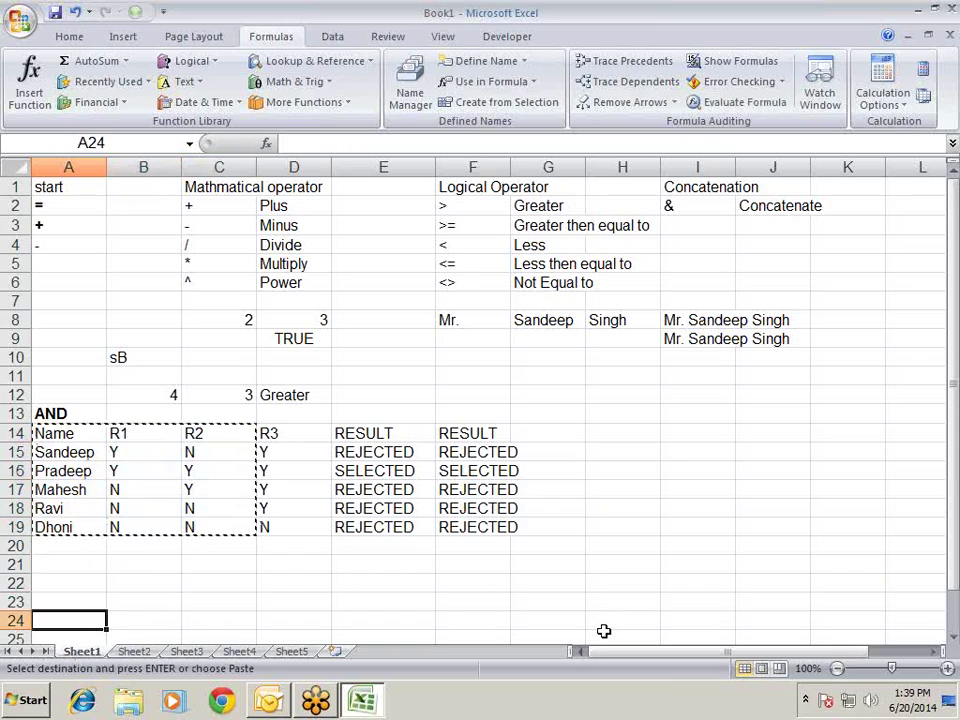
key(Up)
key(Up)
key(Up)
key(Up)
key(Up)
key(Up)
key(Up)
key(Escape)
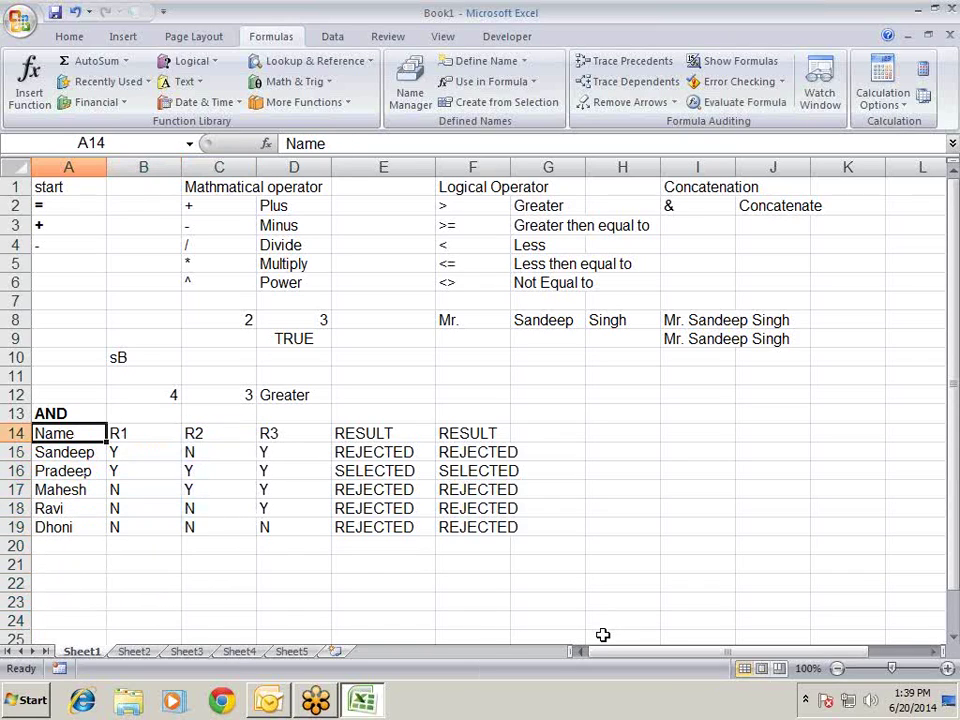
key(shift+Right)
key(shift+Right)
key(shift+Right)
key(shift+Down)
key(shift+Down)
key(shift+Down)
key(shift+Down)
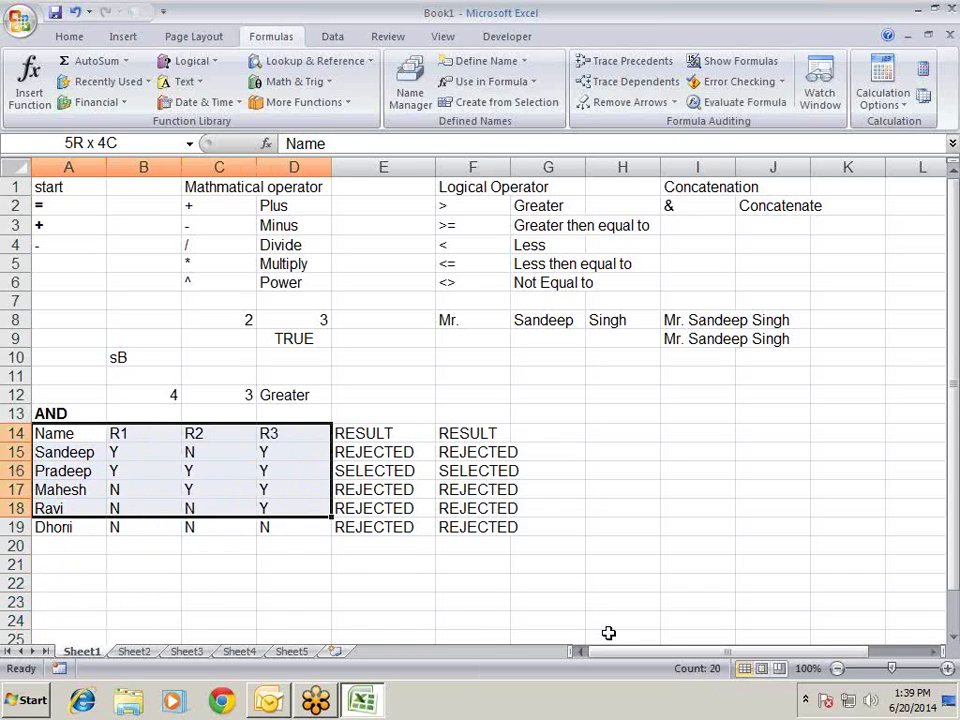
key(shift+Down)
key(ctrl+c)
key(Down)
key(Down)
key(Down)
key(Down)
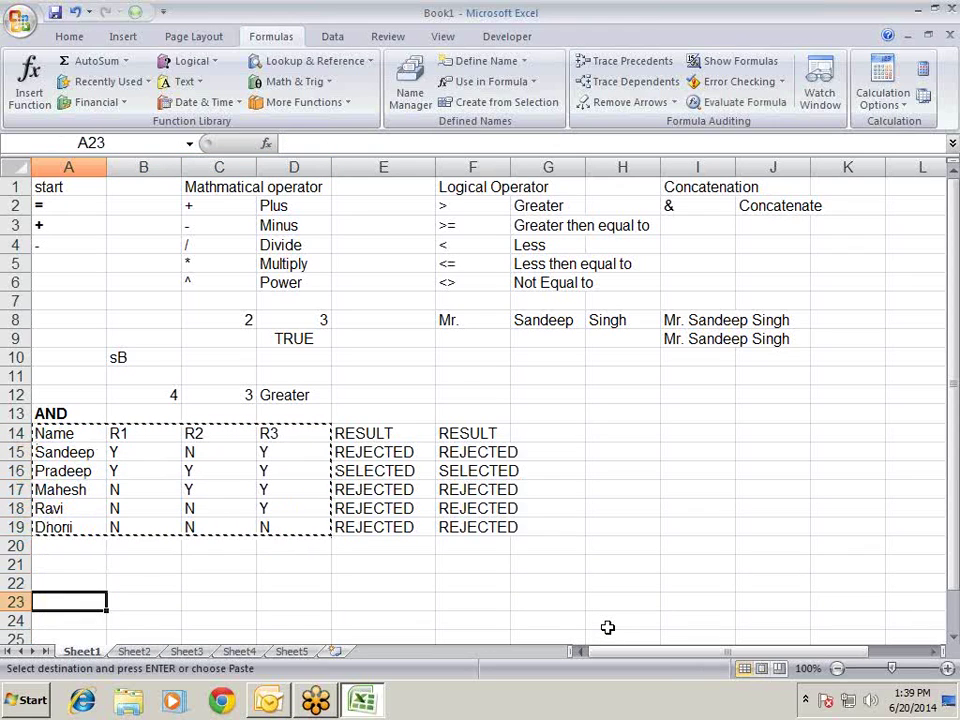
key(Up)
key(Return)
key(Down)
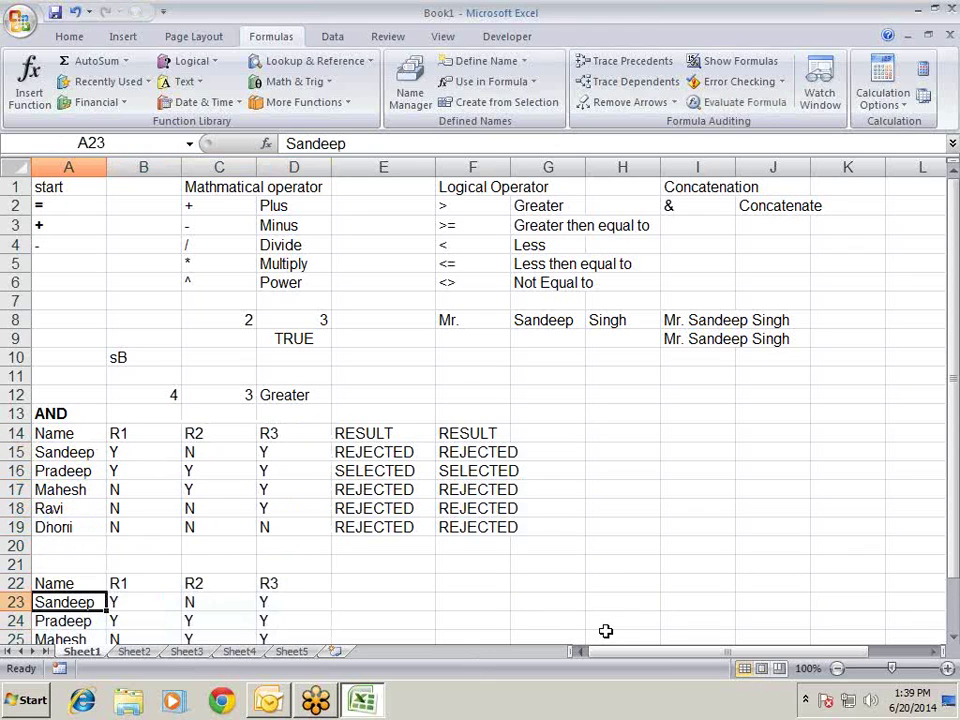
key(Down)
key(Down)
- Label the copied table with a bold "or" in A21
key(Down)
key(Down)
key(Up)
key(Up)
key(Up)
key(Up)
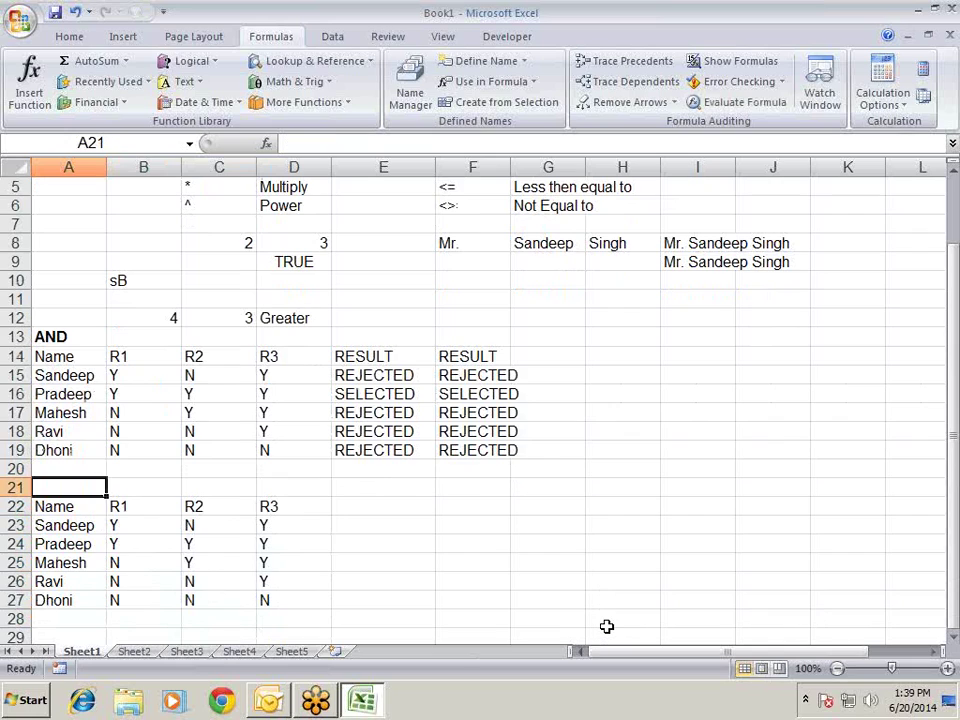
text(or)
key(Up)
key(Down)
key(ctrl+b)
key(Down)
key(Down)
key(Up)
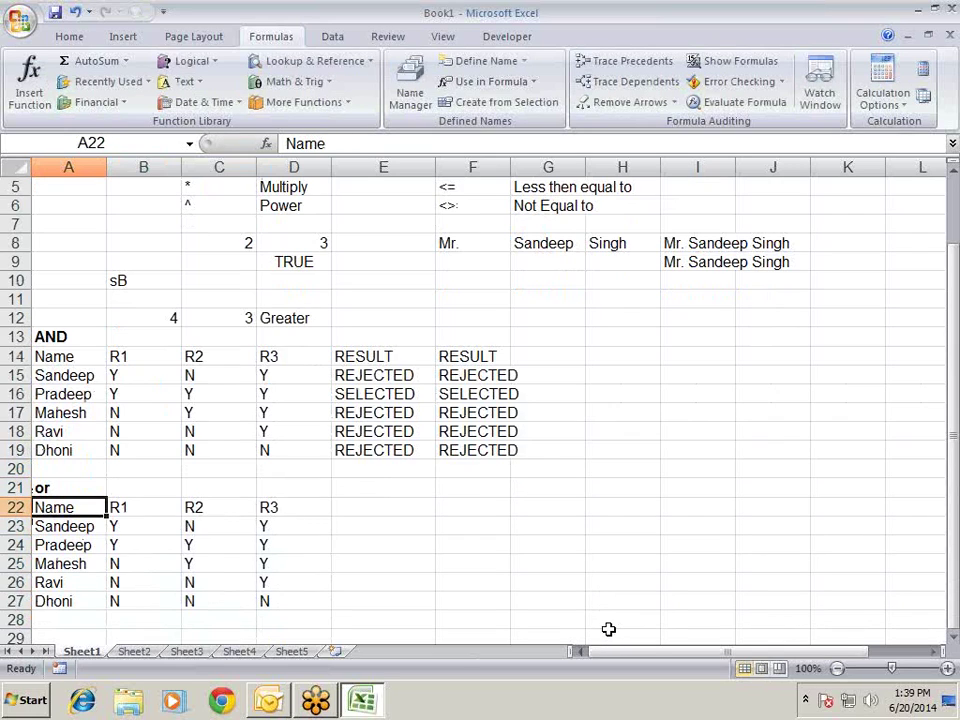
key(Right)
key(Right)
key(Right)
key(Right)
- Replace the copy's R1, R2, R3 headers with RATIONCARD, DL and PAN CARD
key(Left)
key(Left)
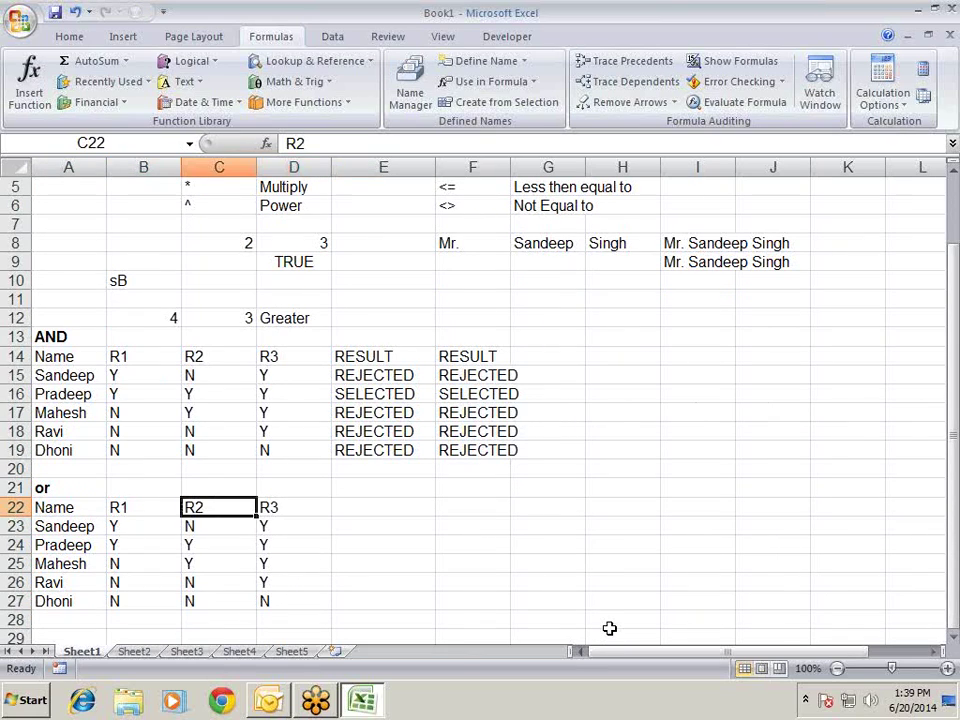
key(Left)
key(Down)
key(Up)
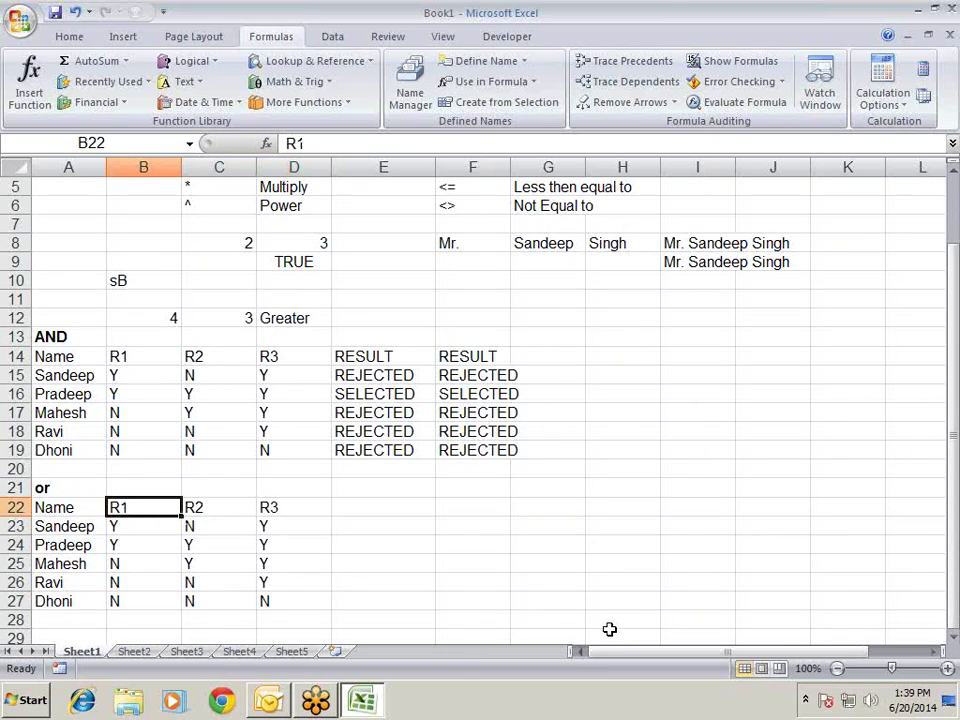
text(rATIO)
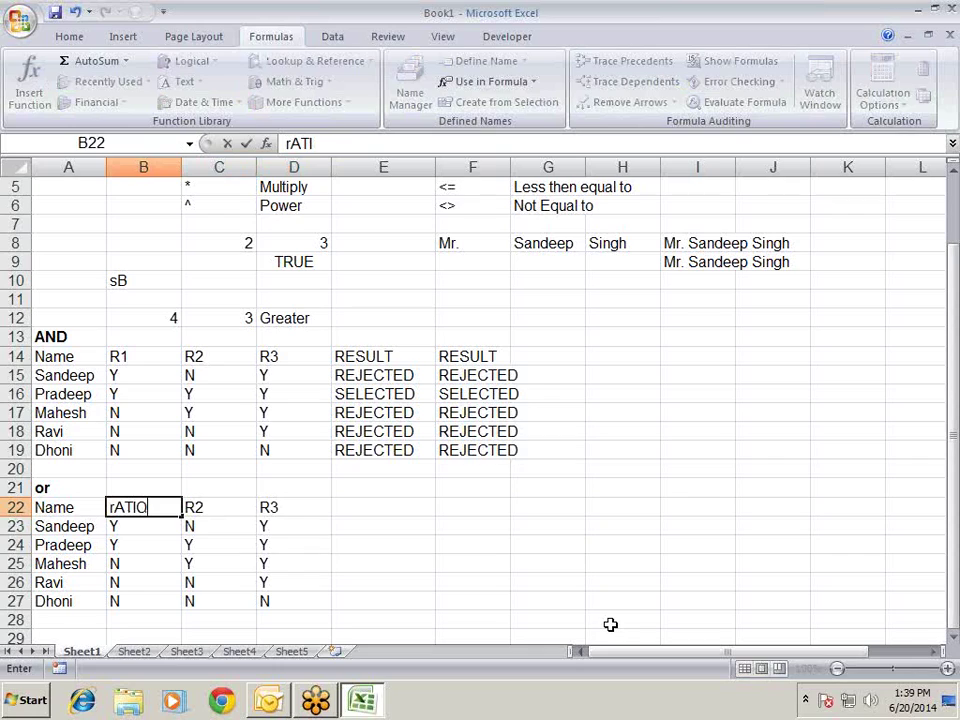
key(BackSpace)
key(BackSpace)
key(BackSpace)
key(BackSpace)
text(RAT)
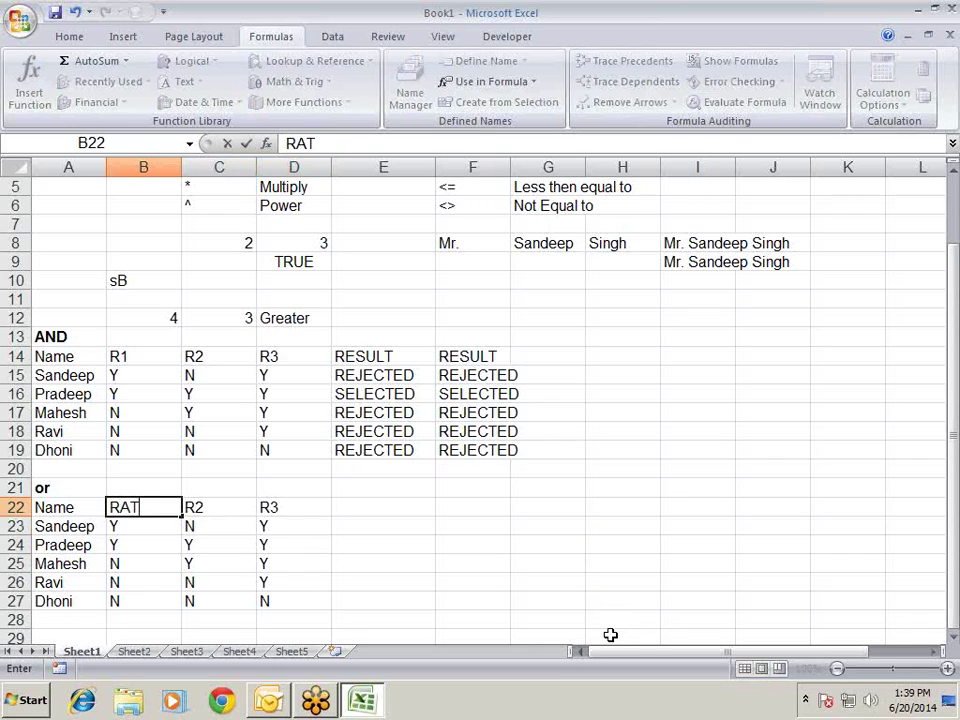
text(IONC)
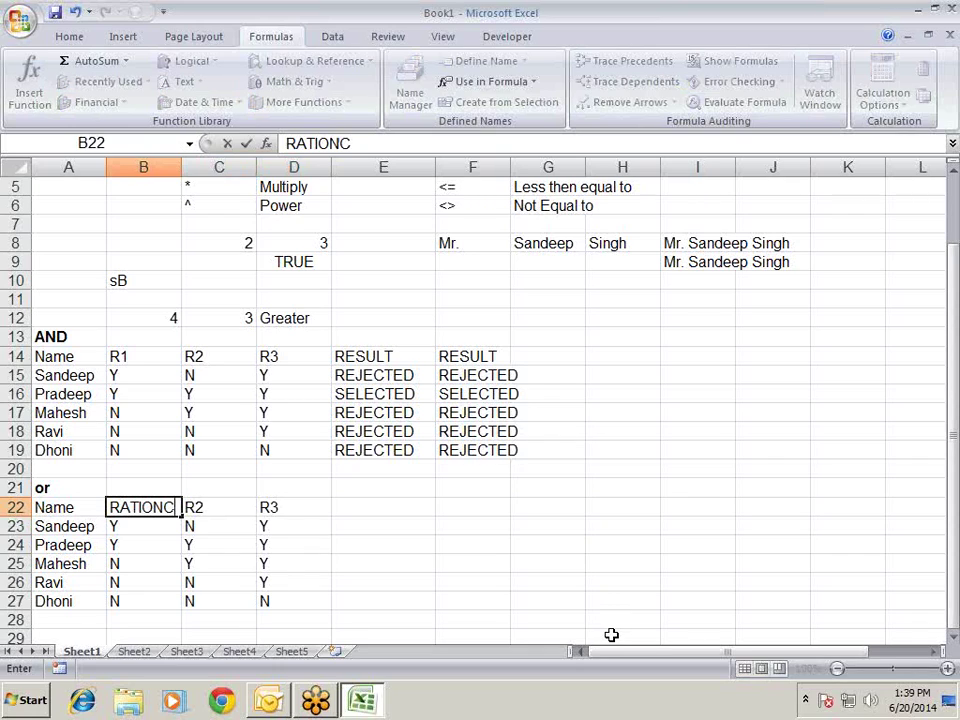
text(ARD)
key(Tab)
text(DL)
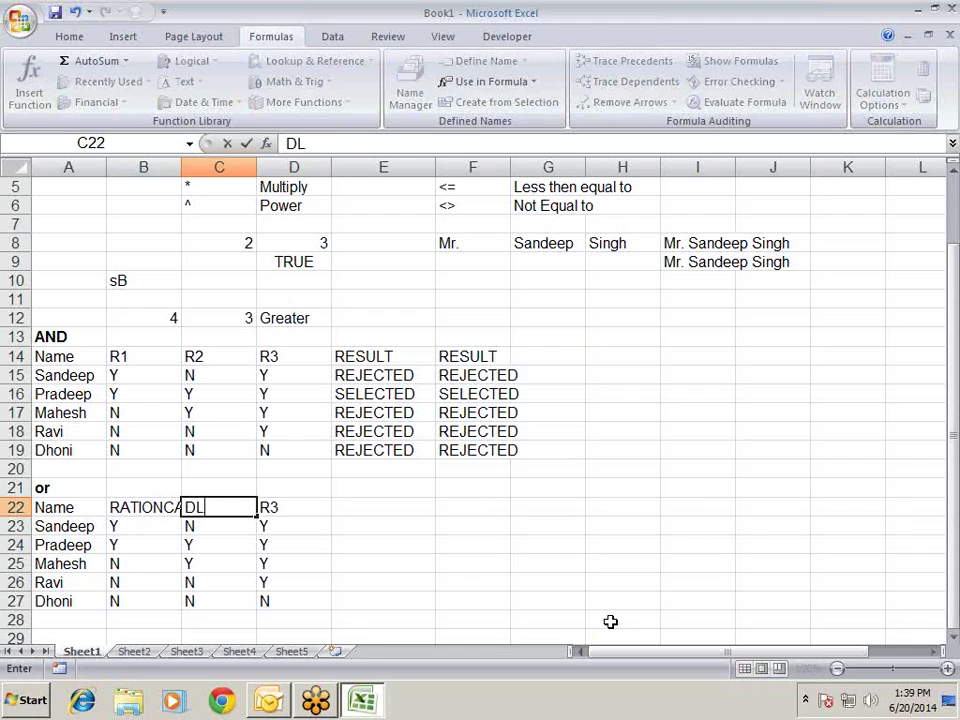
key(Tab)
text(PAN)
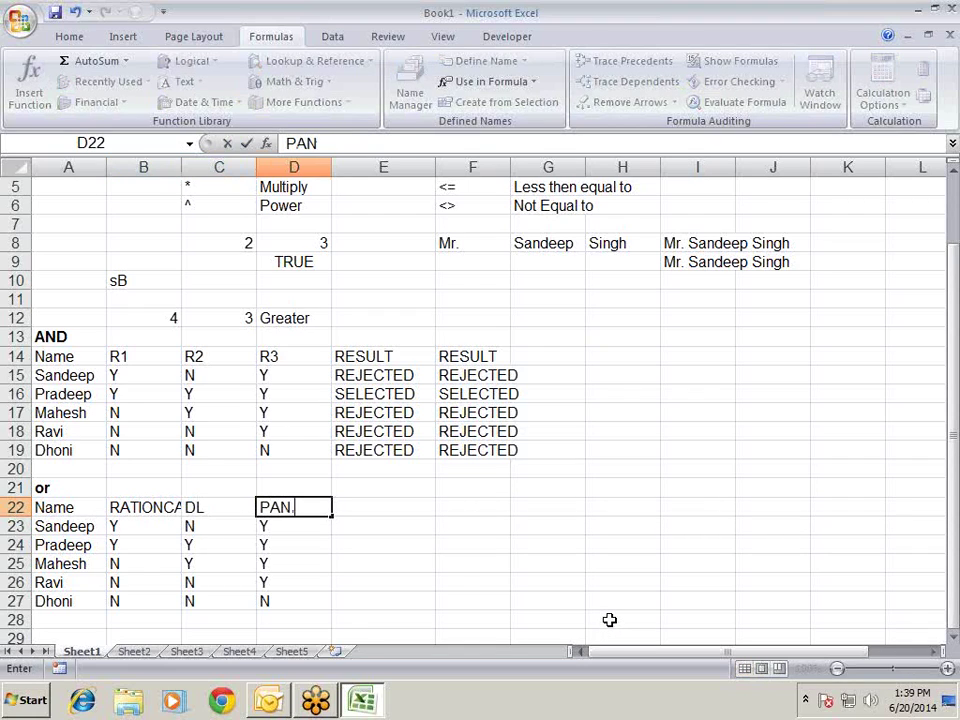
text( CARD)
key(Return)
- Make the three new headers in B22:D22 bold
key(Up)
key(Up)
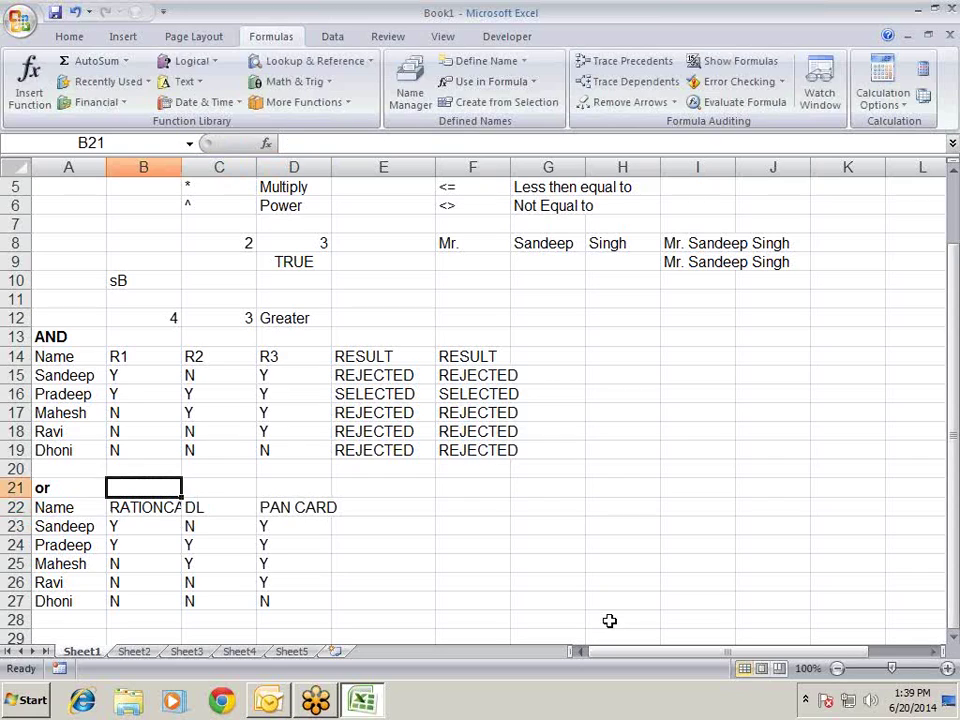
key(Down)
key(Right)
key(Right)
key(Left)
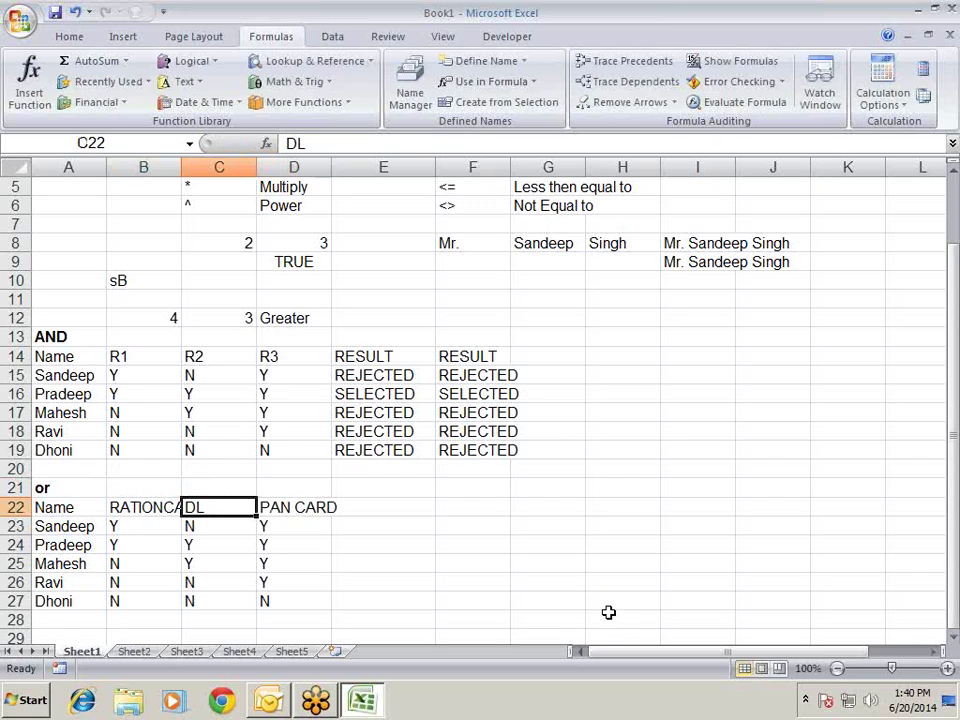
key(Left)
key(shift+Right)
key(shift+Right)
key(ctrl+b)
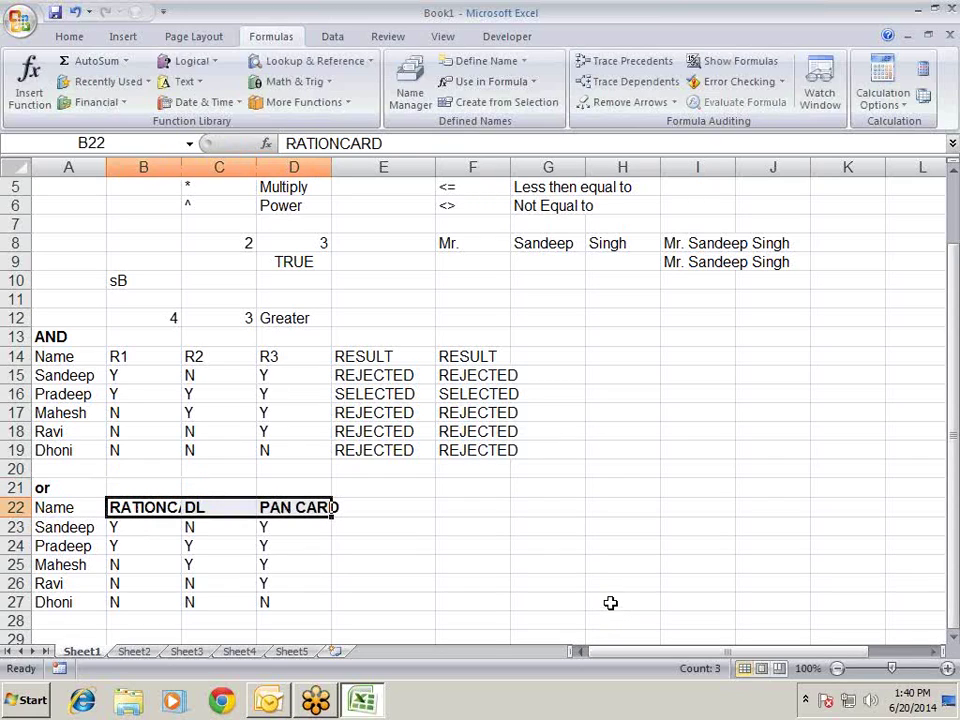
key(Down)
key(Down)
key(Right)
key(Right)
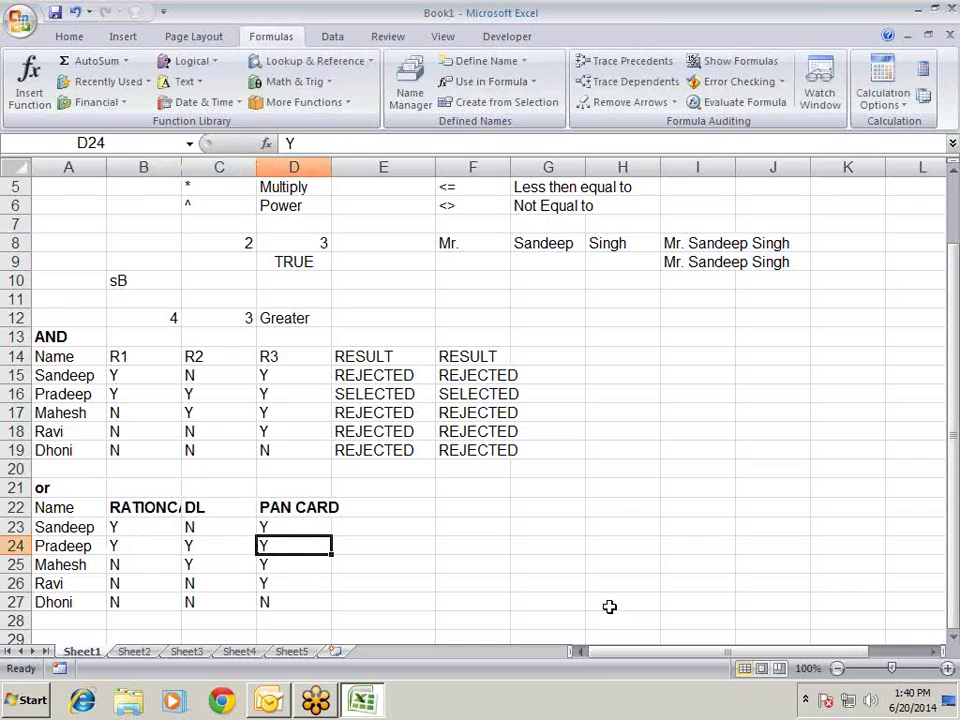
key(Up)
key(Up)
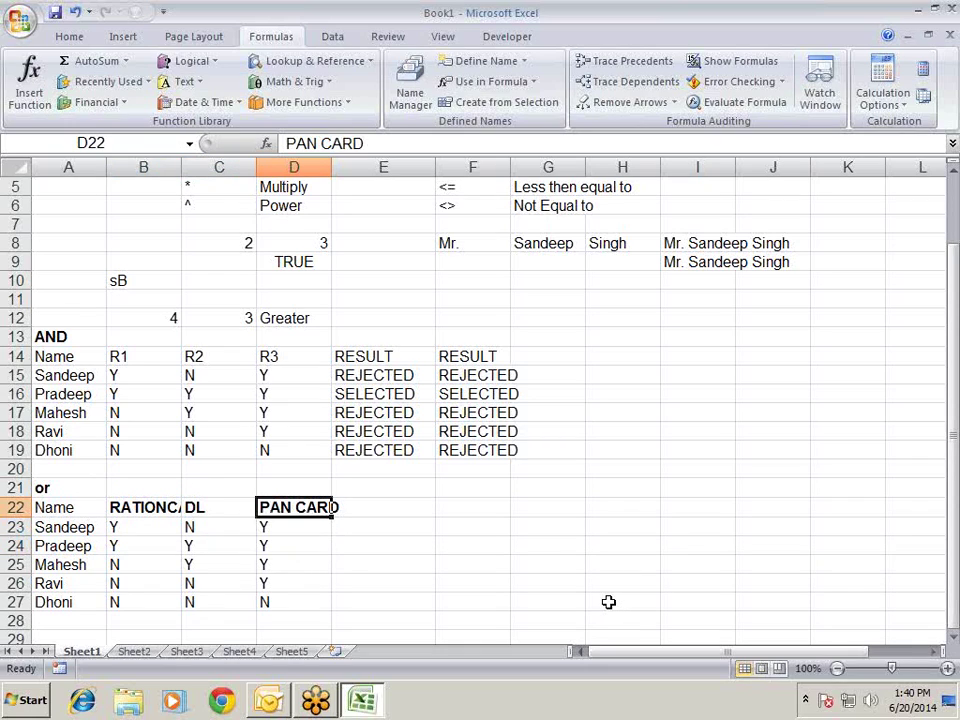
- Enter RESULT as the header in E22 and start an IF formula below it
key(Right)
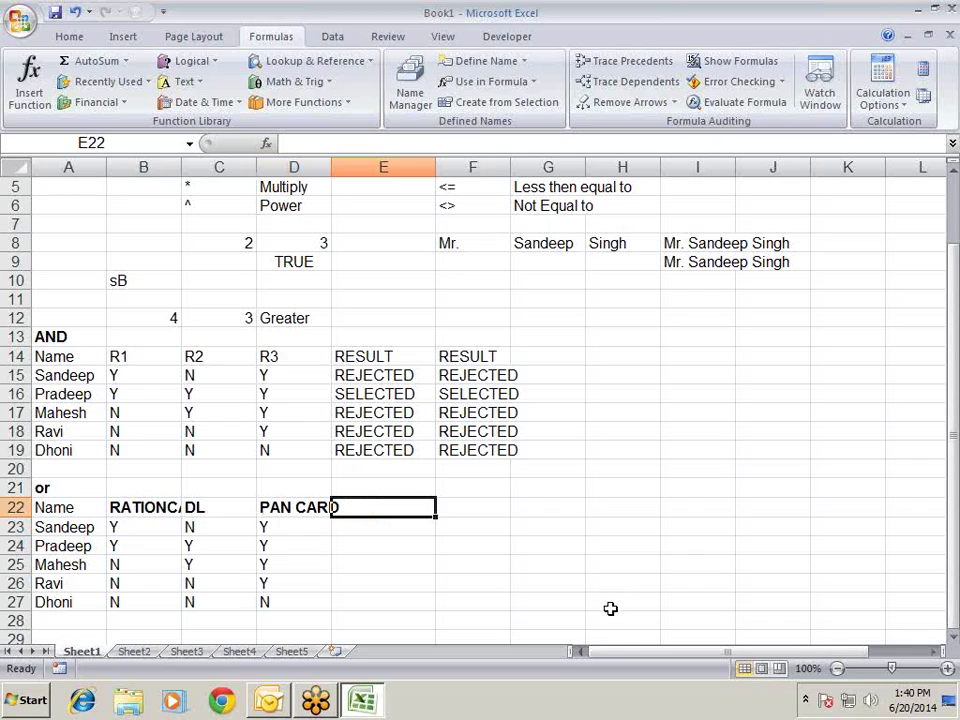
text(RESULTD)
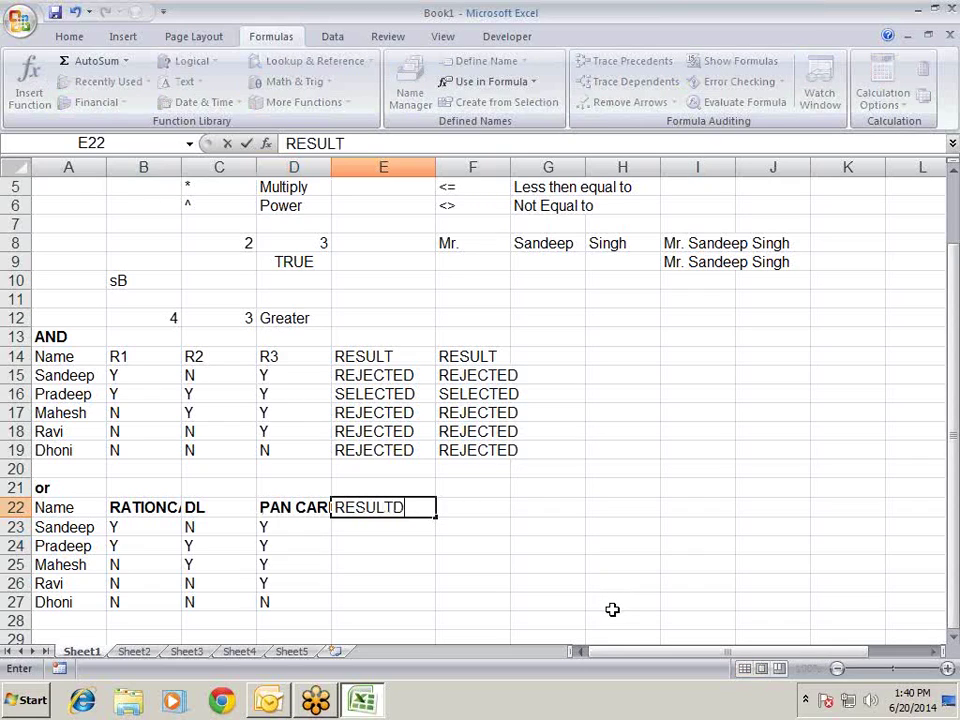
key(BackSpace)
key(Return)
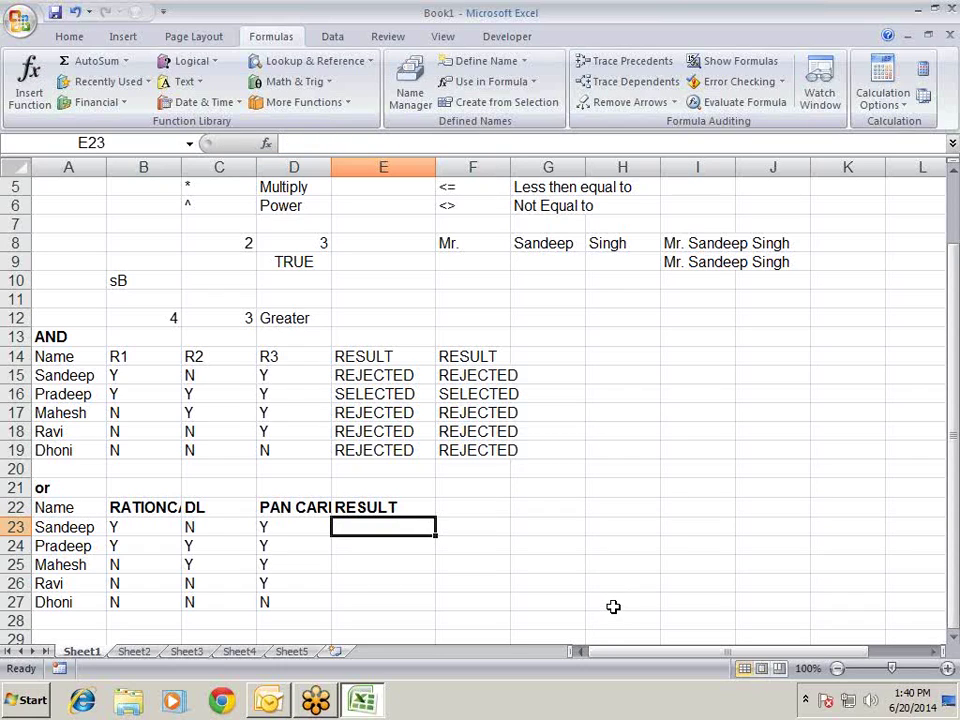
text(")
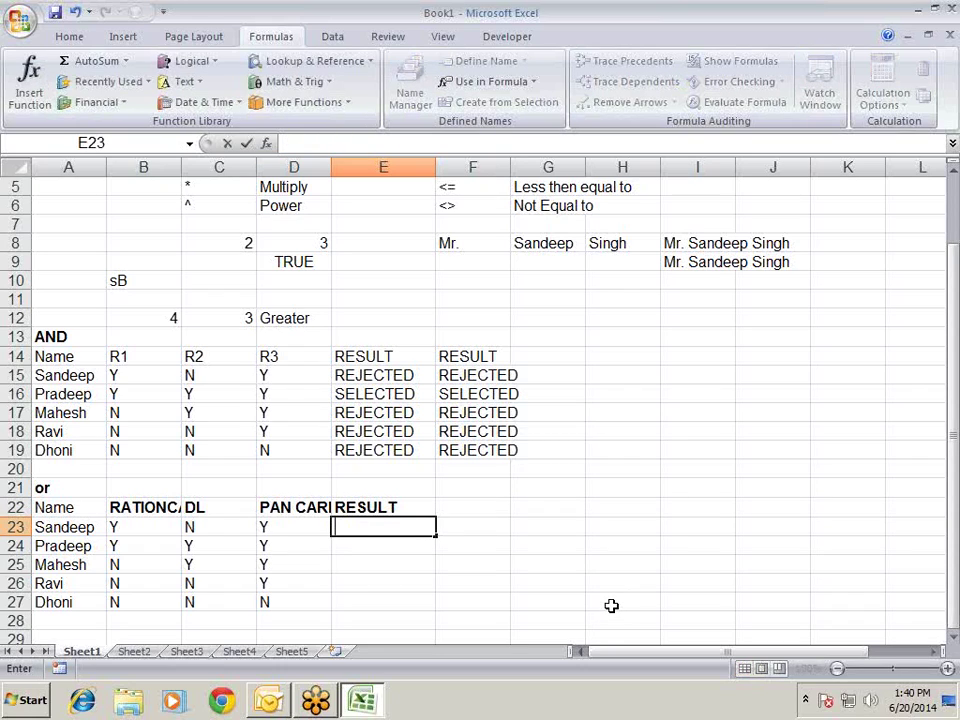
text(=IF()
- Begin the E23 formula so it returns "OK" when B23 is "Y"
key(Left)
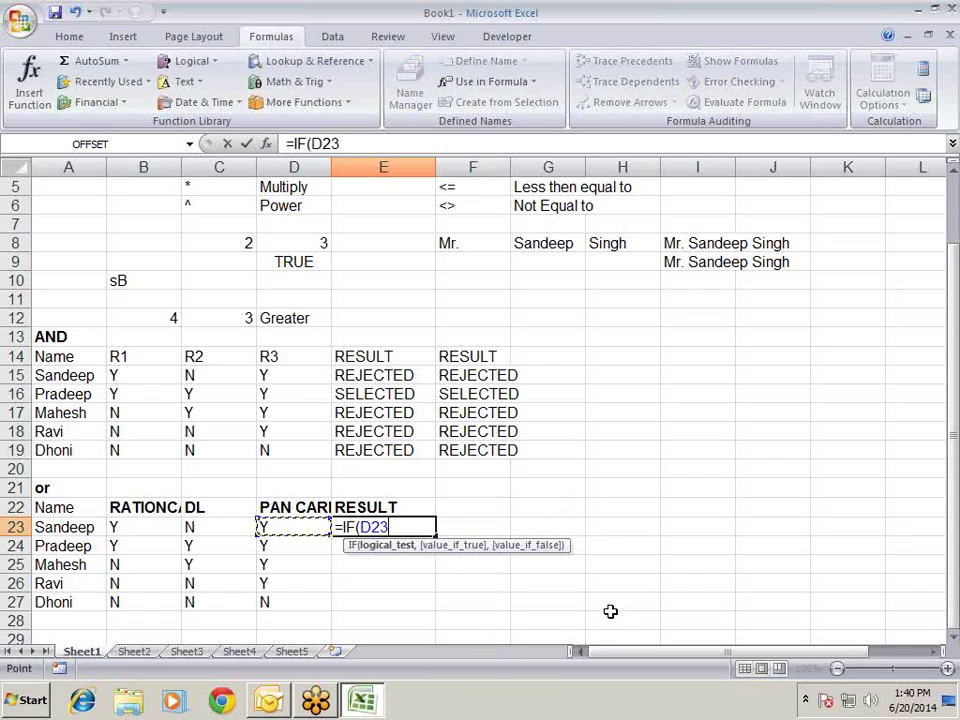
key(Left)
key(Left)
text(="t)
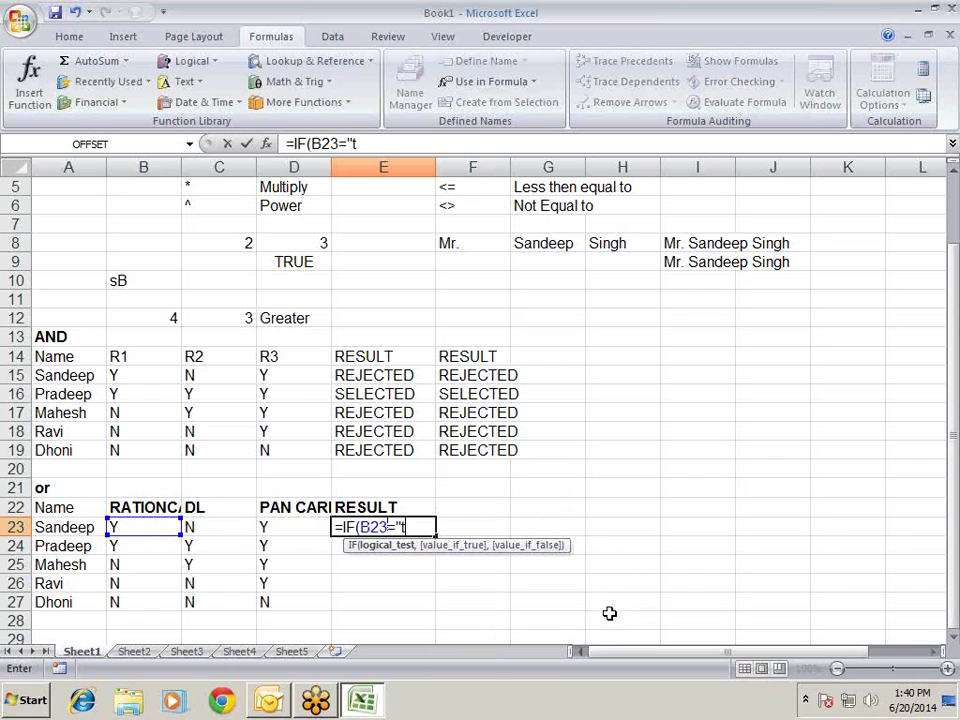
key(BackSpace)
text(Y")
text(,)
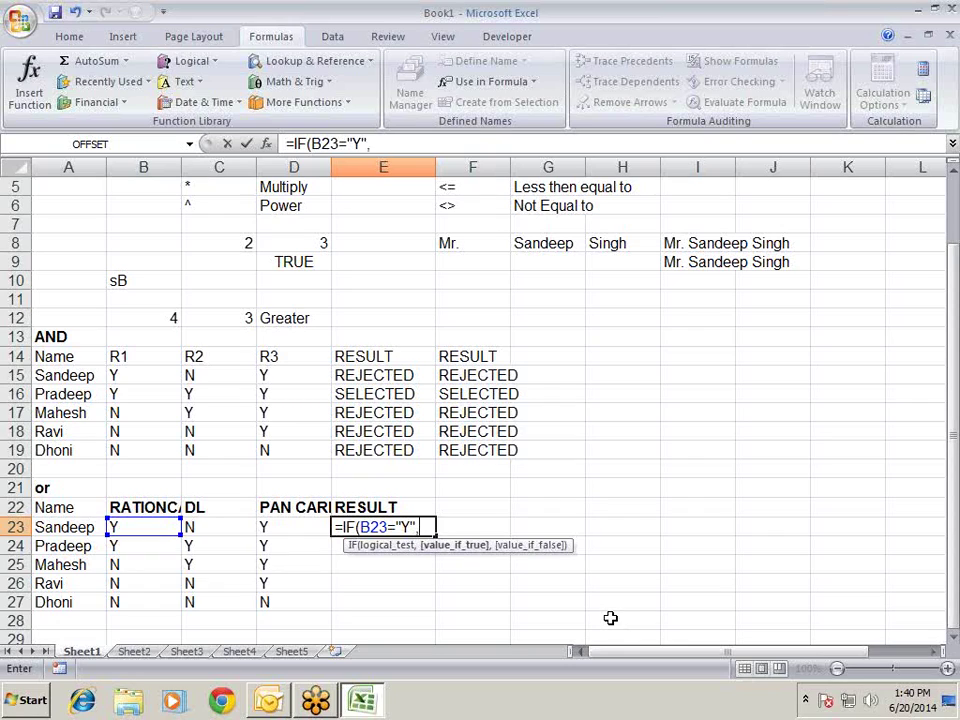
text(ok)
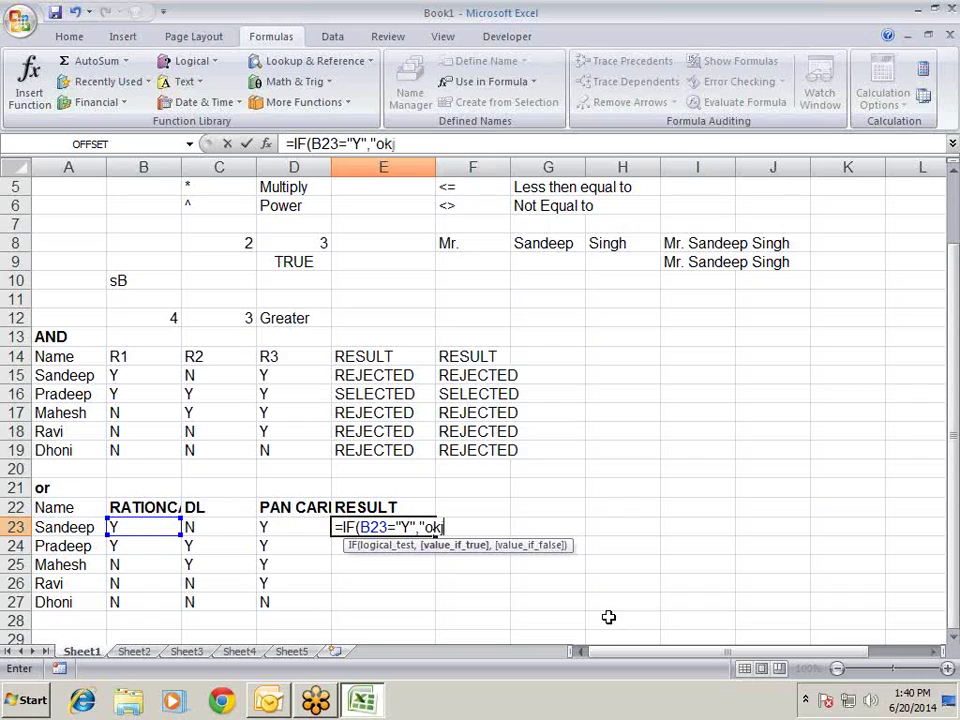
key(BackSpace)
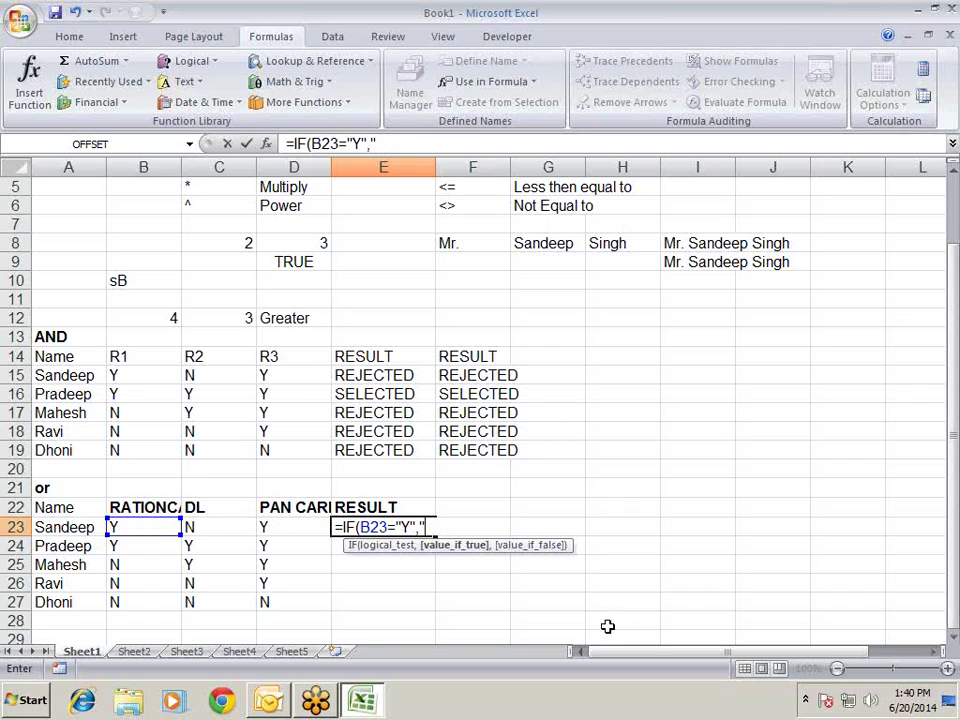
text(OK")
text(,)
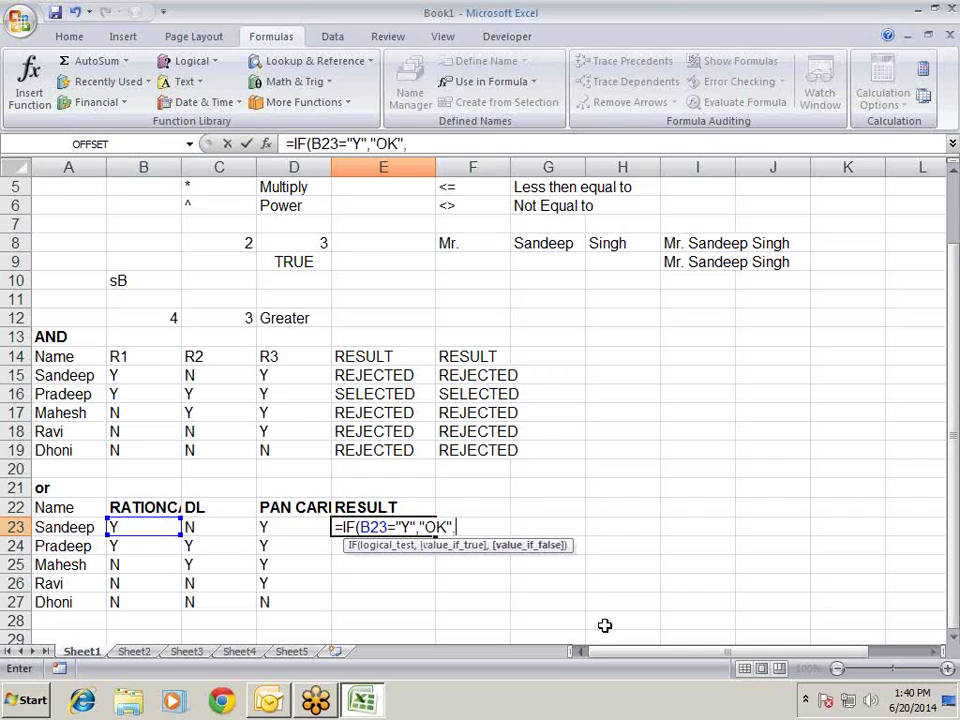
text(IF)
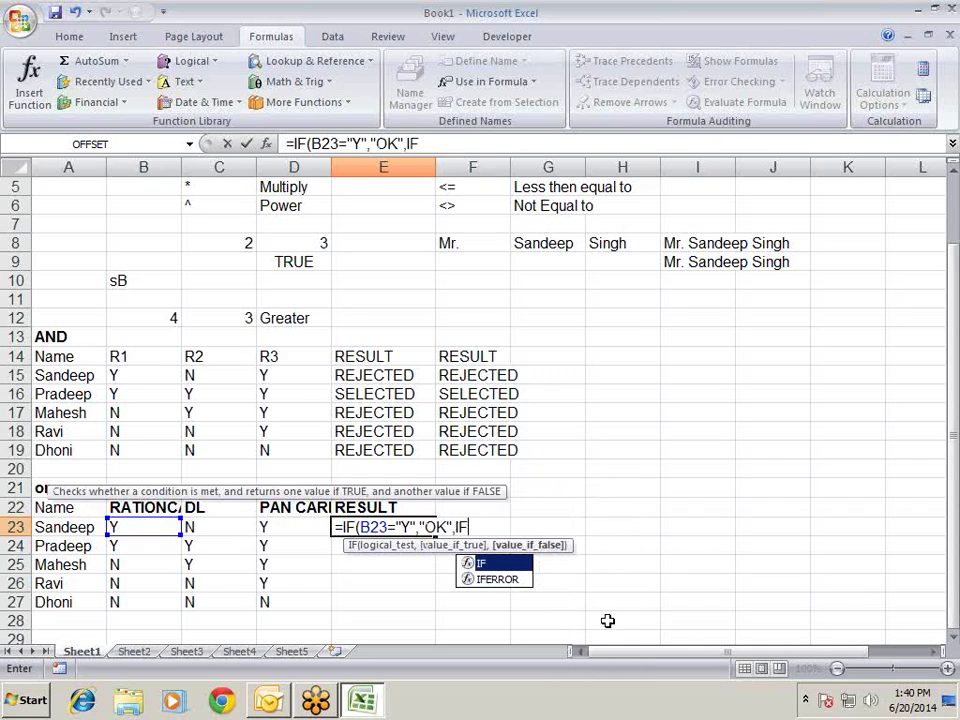
text(()
- Nest IF tests on C23 and D23, returning "OK" or else "NOT OK"
key(Left)
key(Left)
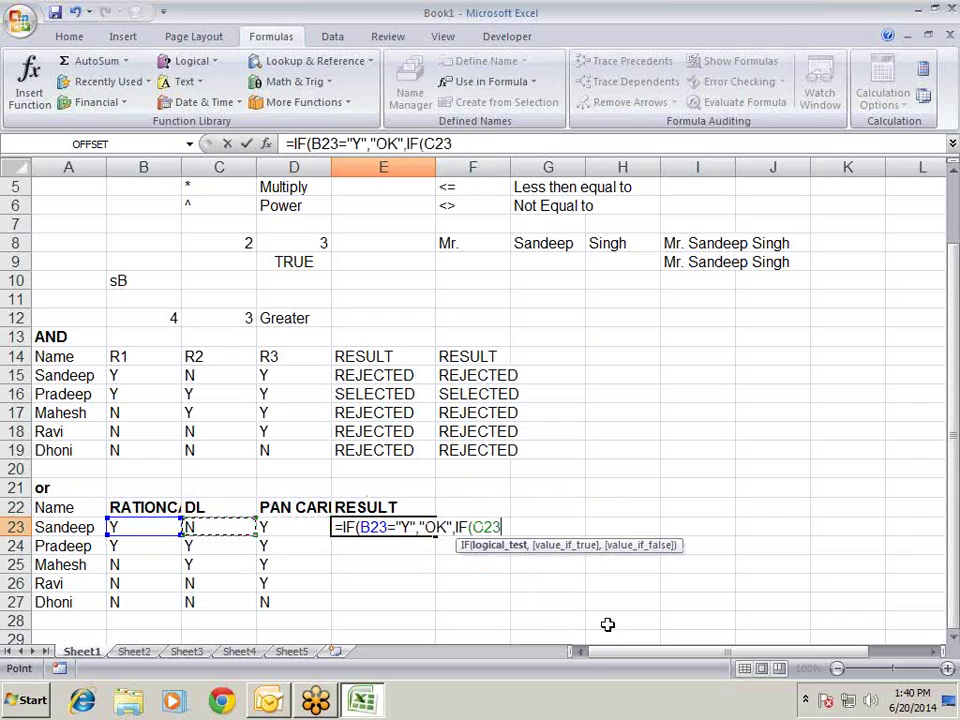
text(=")
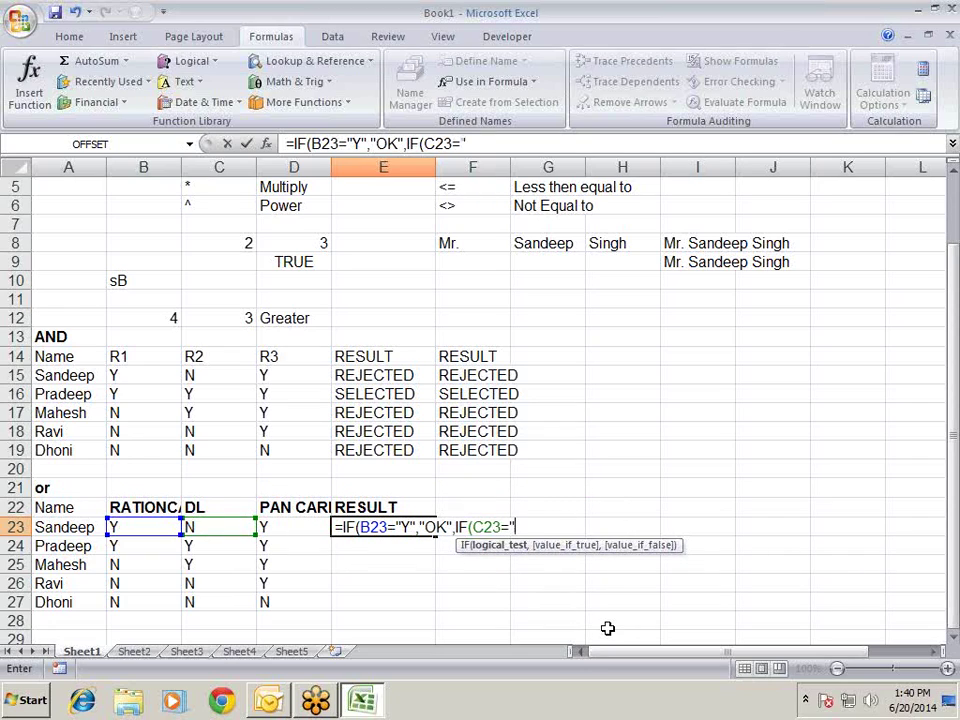
text(y",")
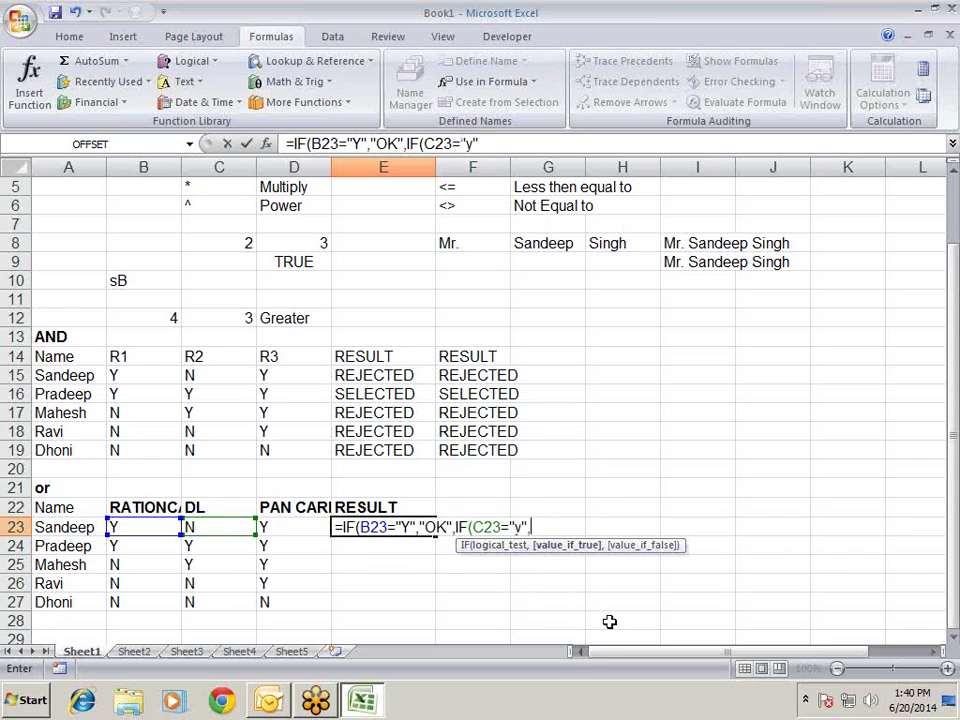
text(OK")
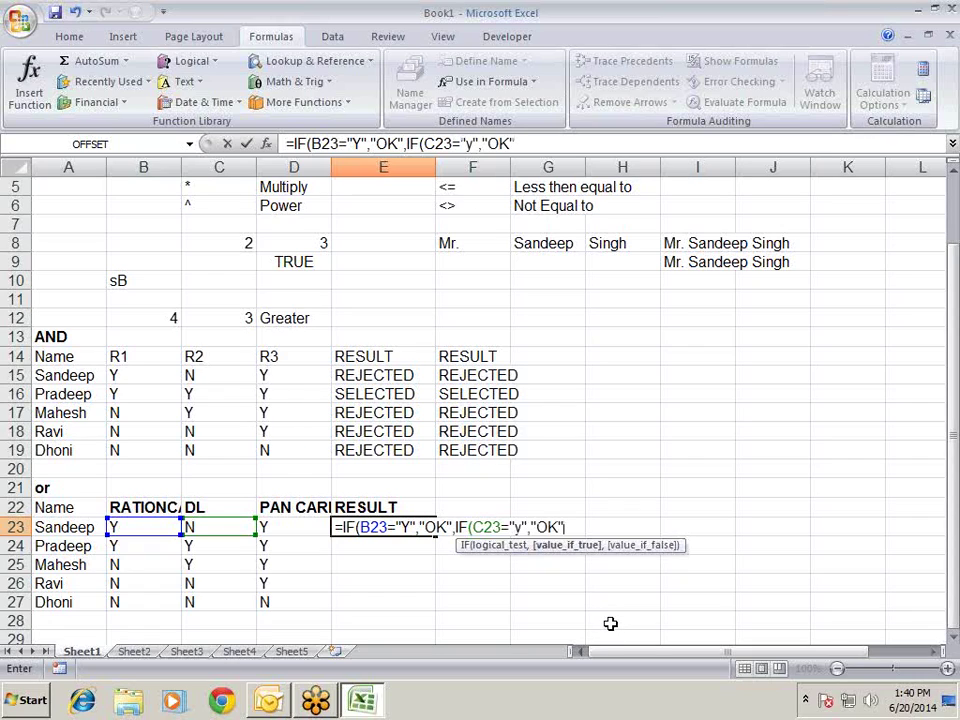
text(,)
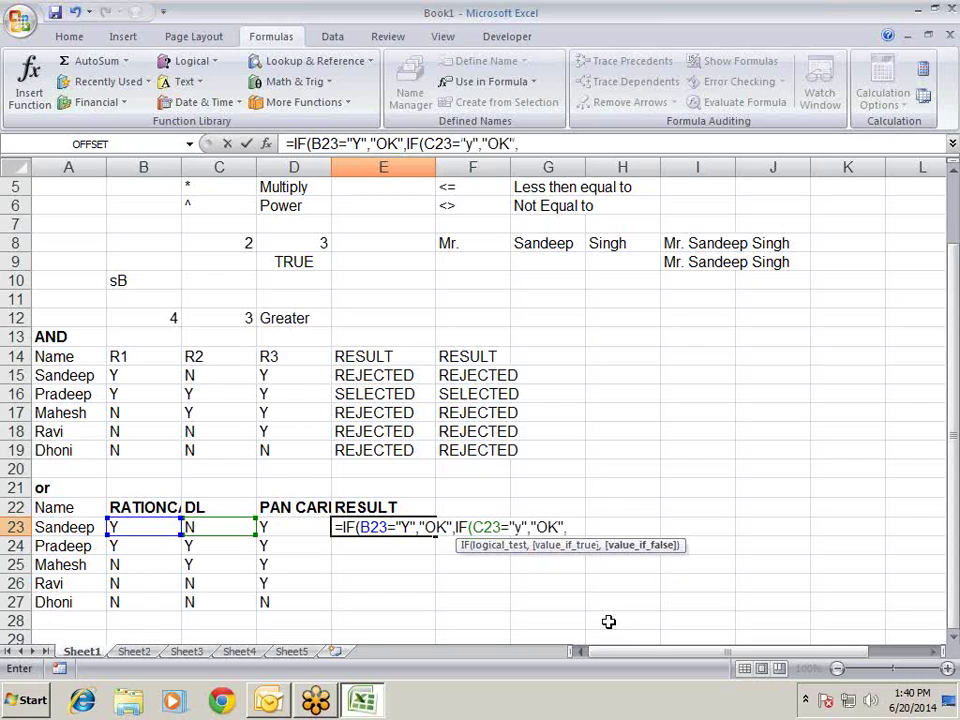
text(IF()
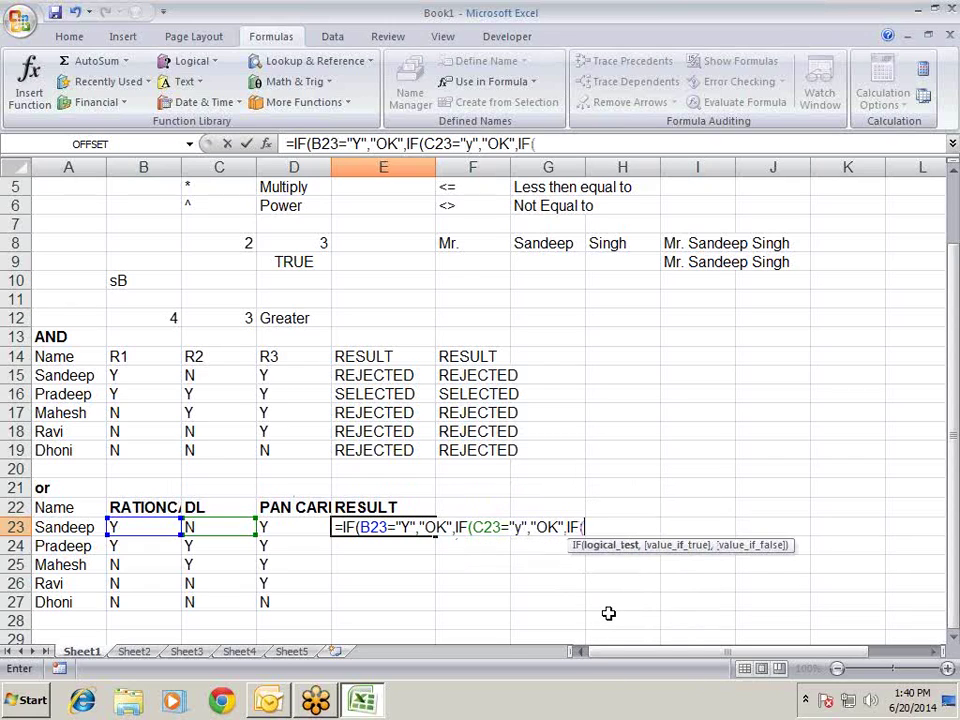
key(Left)
key(Left)
key(Right)
text(=")
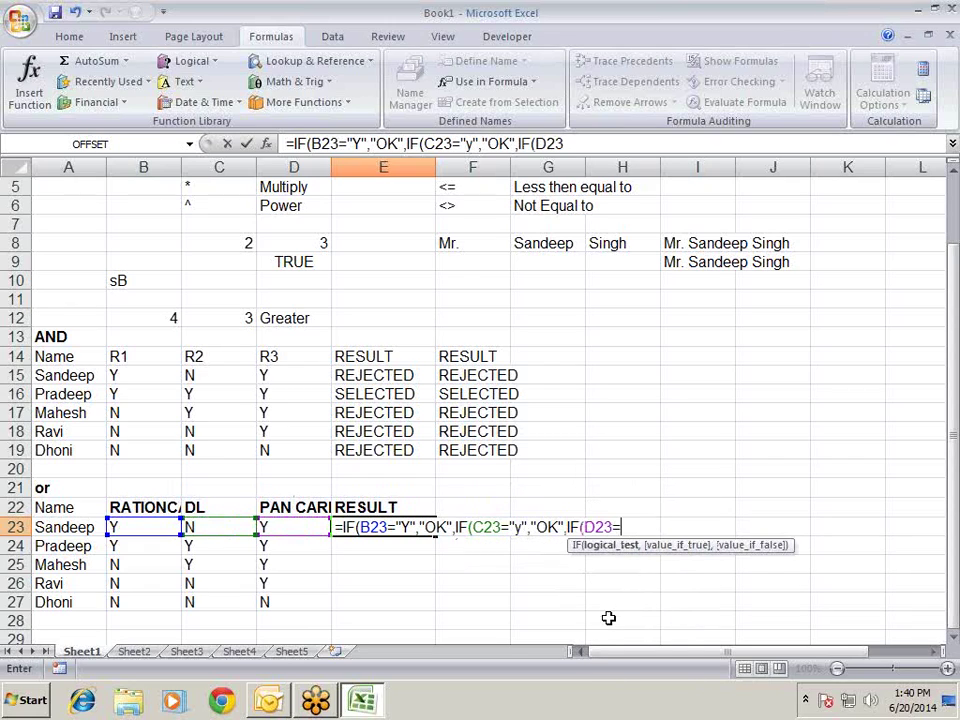
text(Y")
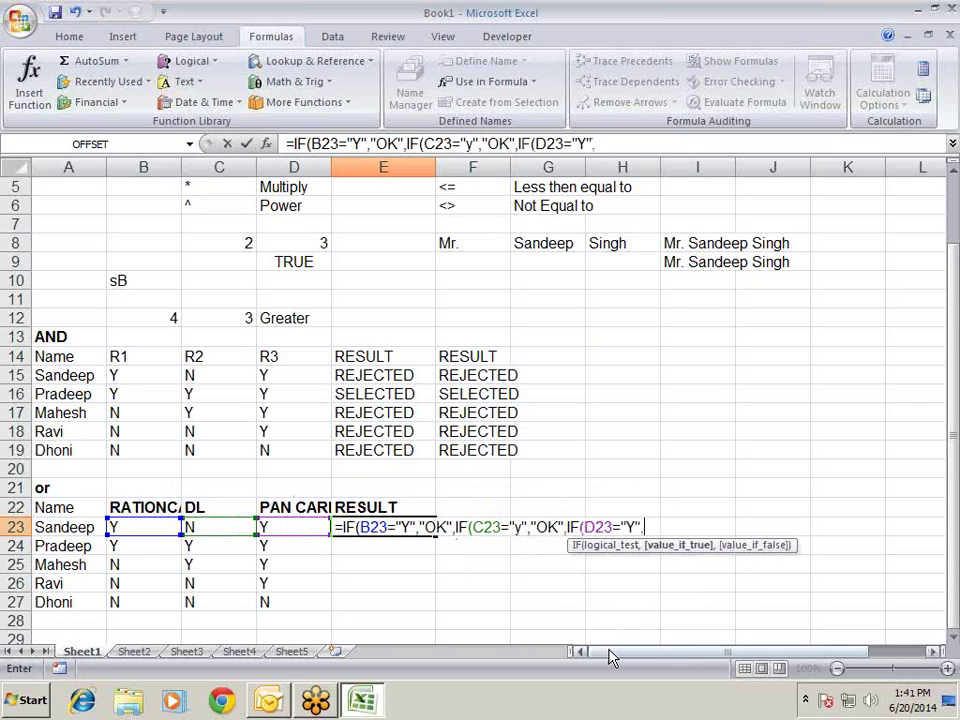
text(,"OK")
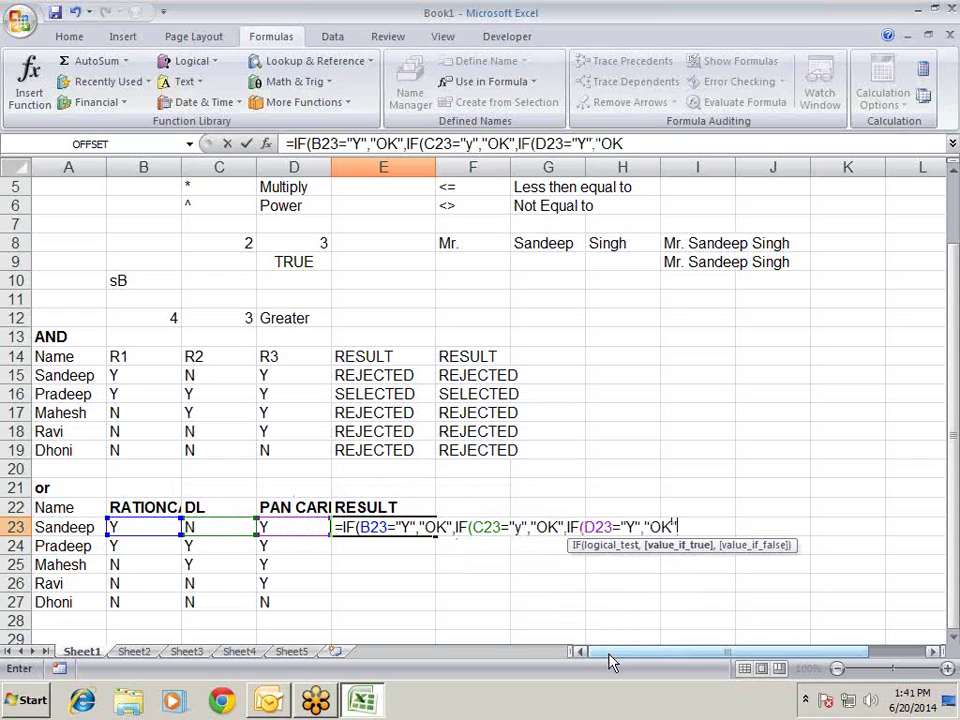
text(,")
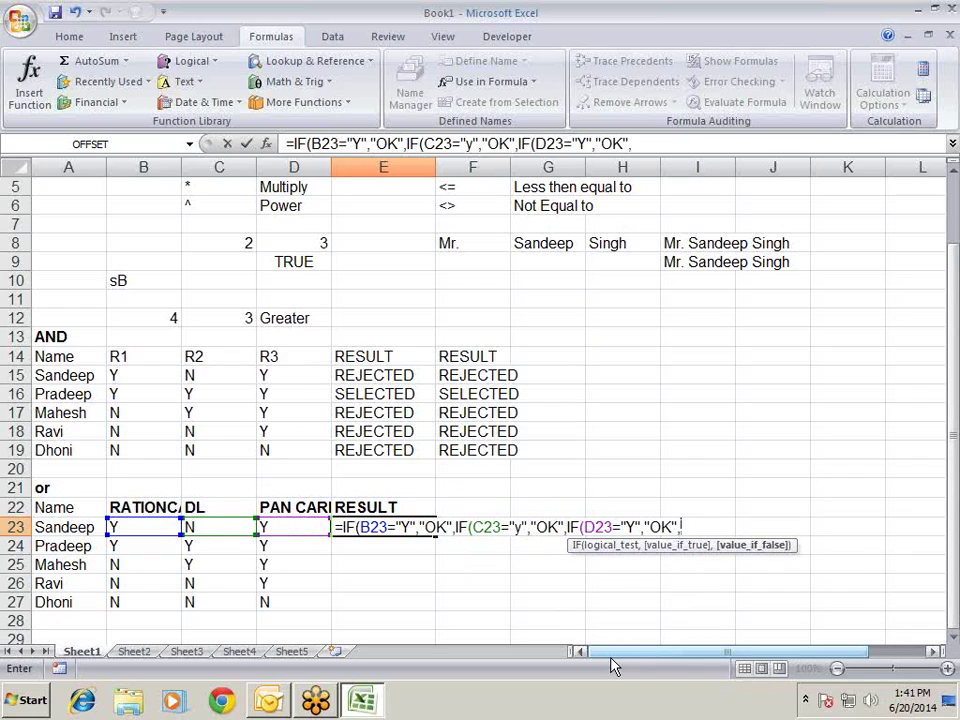
text(NOT O)
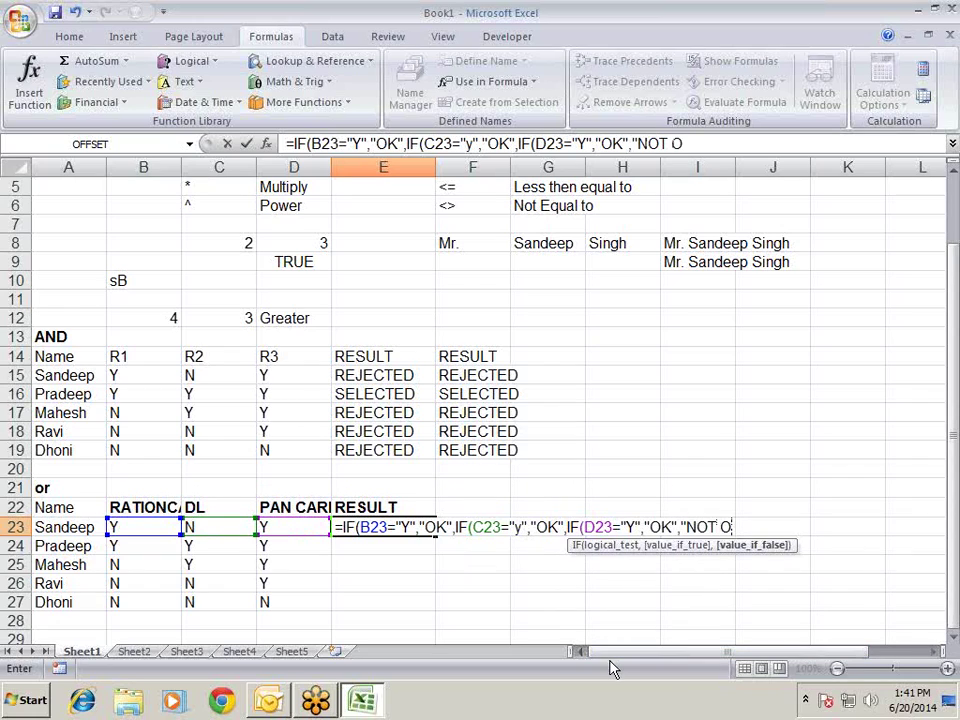
text(K")
text())
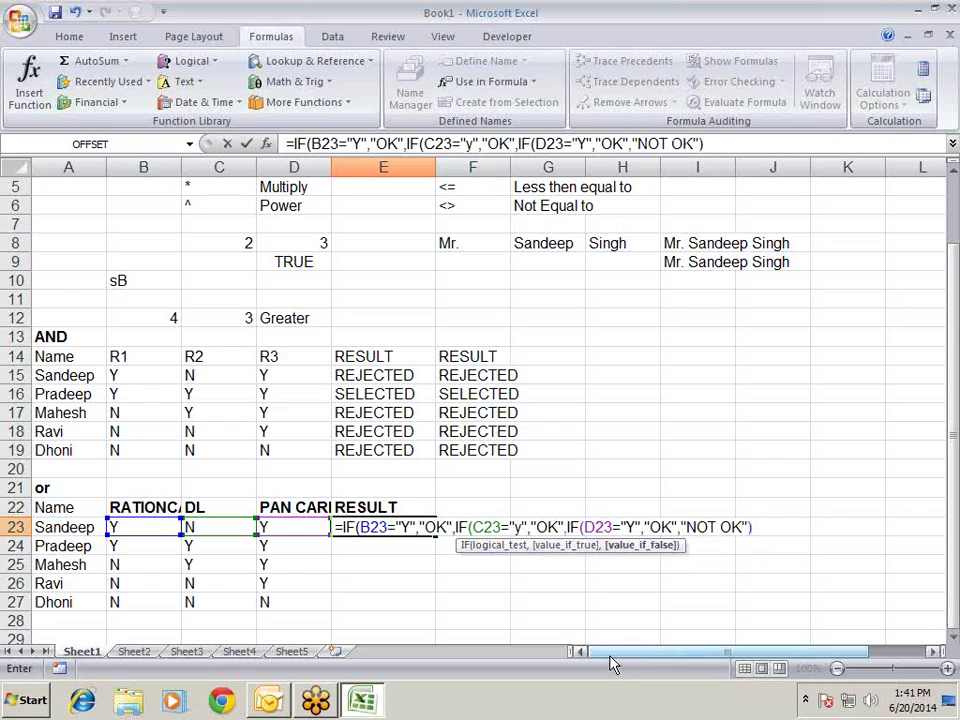
text()))
- Commit the nested IF in E23 and fill it down to E27
key(Return)
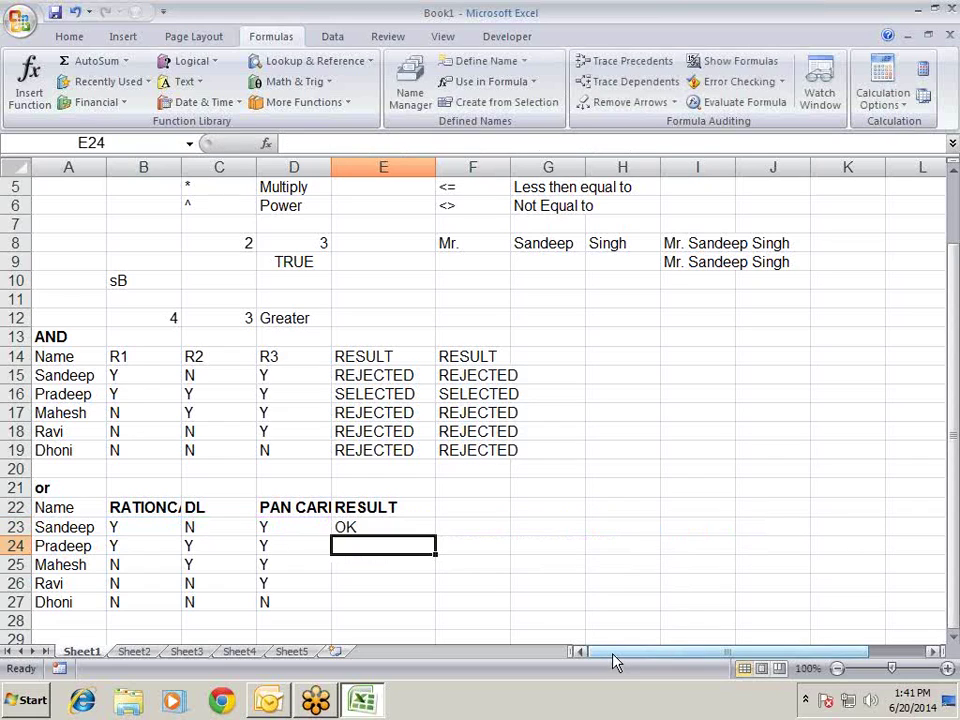
key(ctrl+d)
key(Down)
key(ctrl+d)
key(Down)
key(ctrl+d)
key(Down)
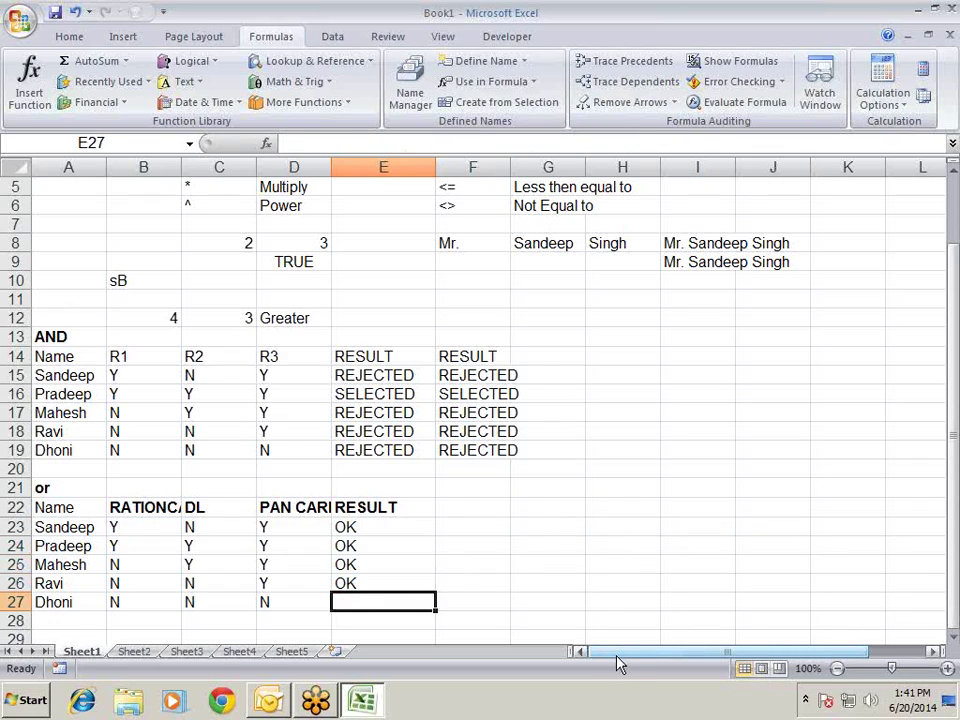
key(ctrl+d)
key(Down)
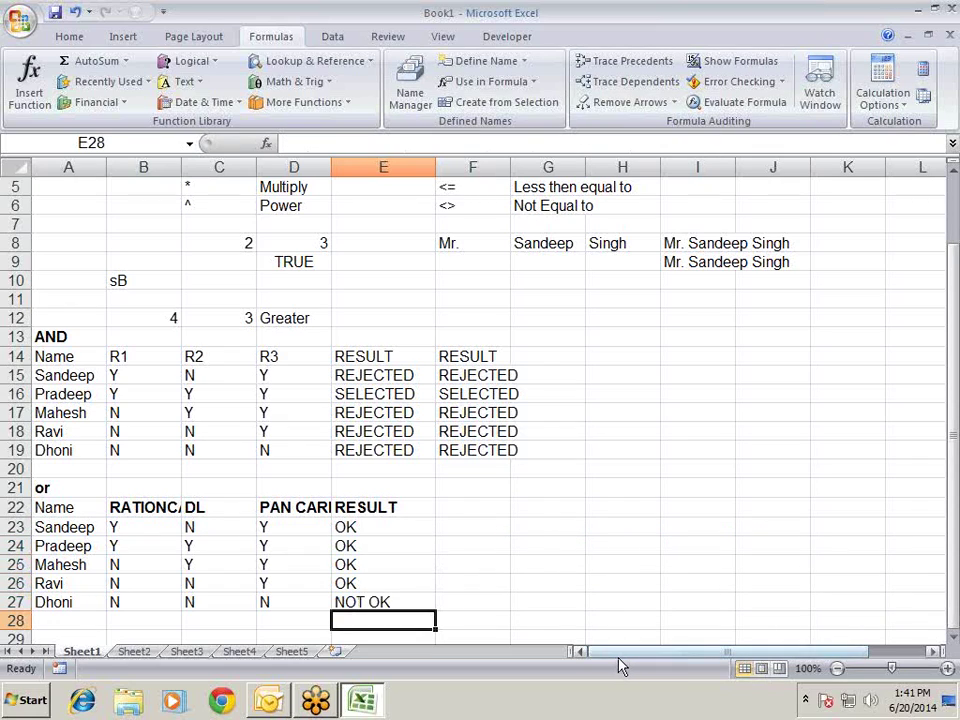
key(Up)
key(Up)
key(Up)
key(Up)
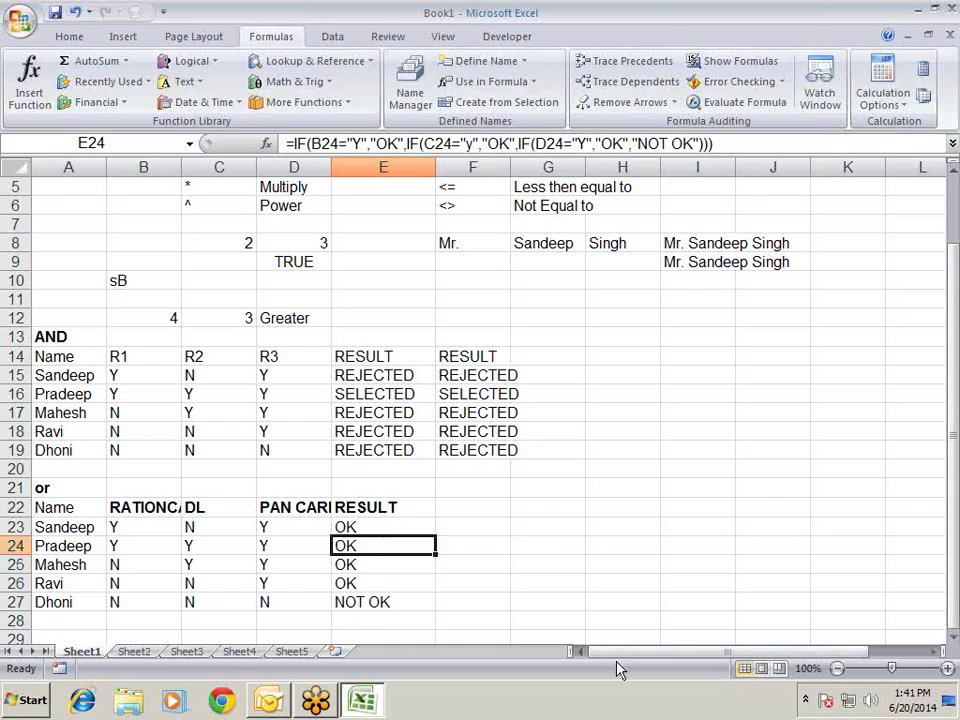
key(Up)
key(Up)
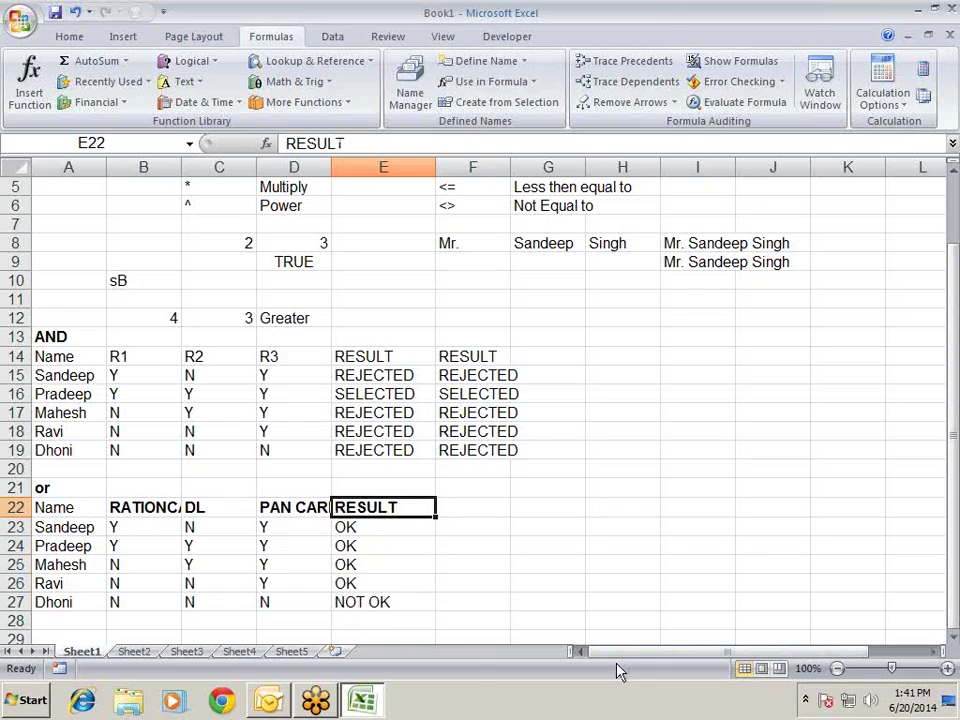
- Copy the RESULT heading from E22 into F22
key(ctrl+c)
key(Right)
key(ctrl+v)
key(Left)
key(Right)
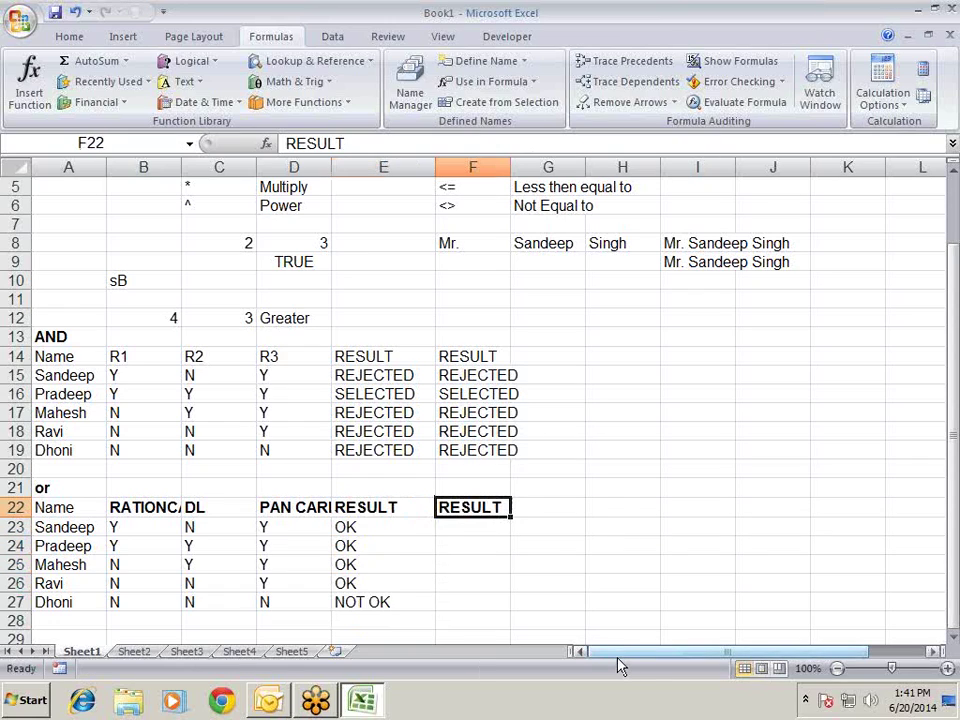
key(Down)
- Enter =OR(B23="y",C23="Y",D23="Y") in F23
text(=O)
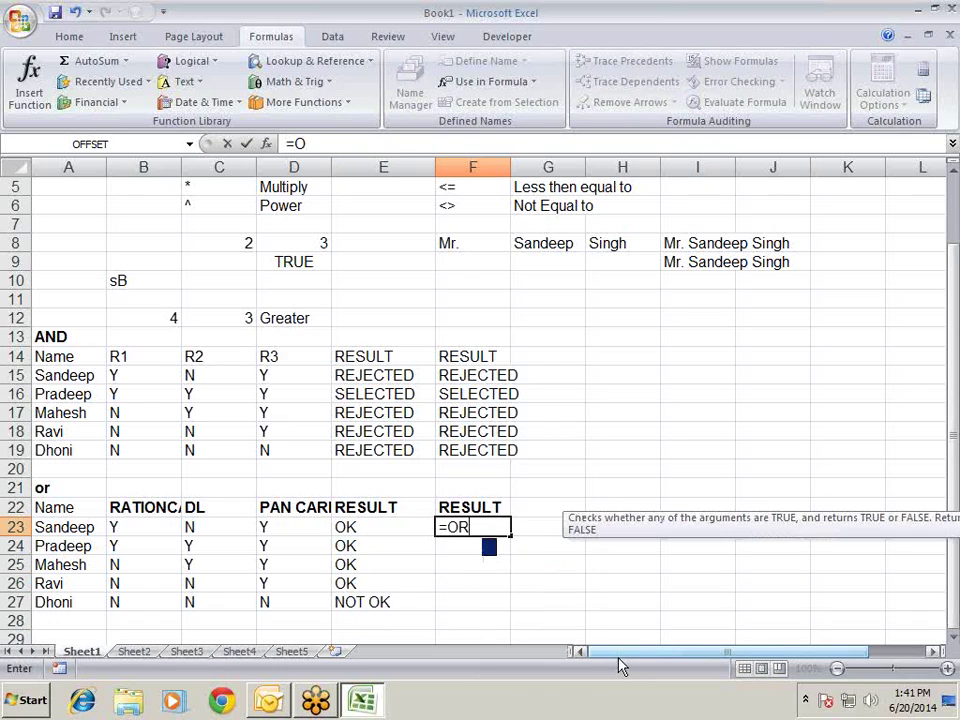
text(R()
key(Left)
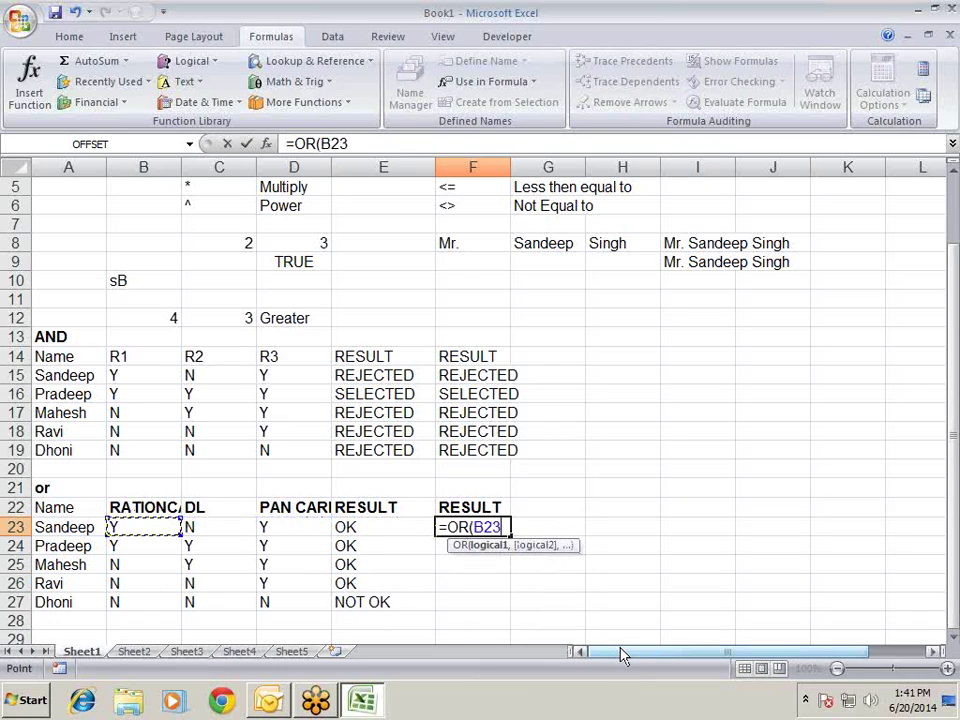
text(="y")
text(,)
key(Left)
key(Left)
key(Left)
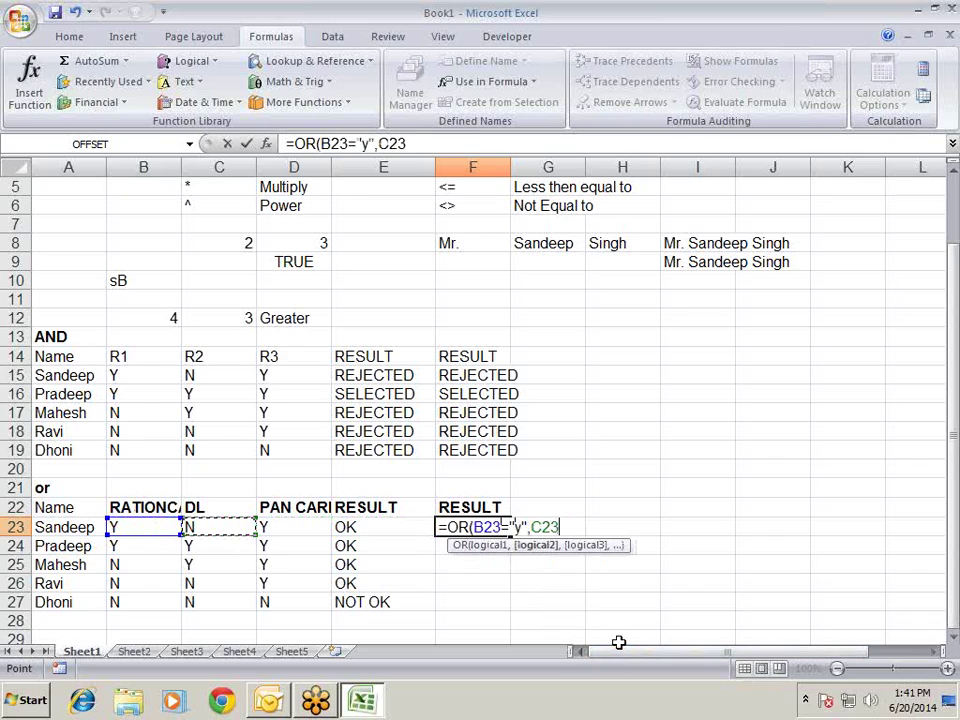
text(="Y")
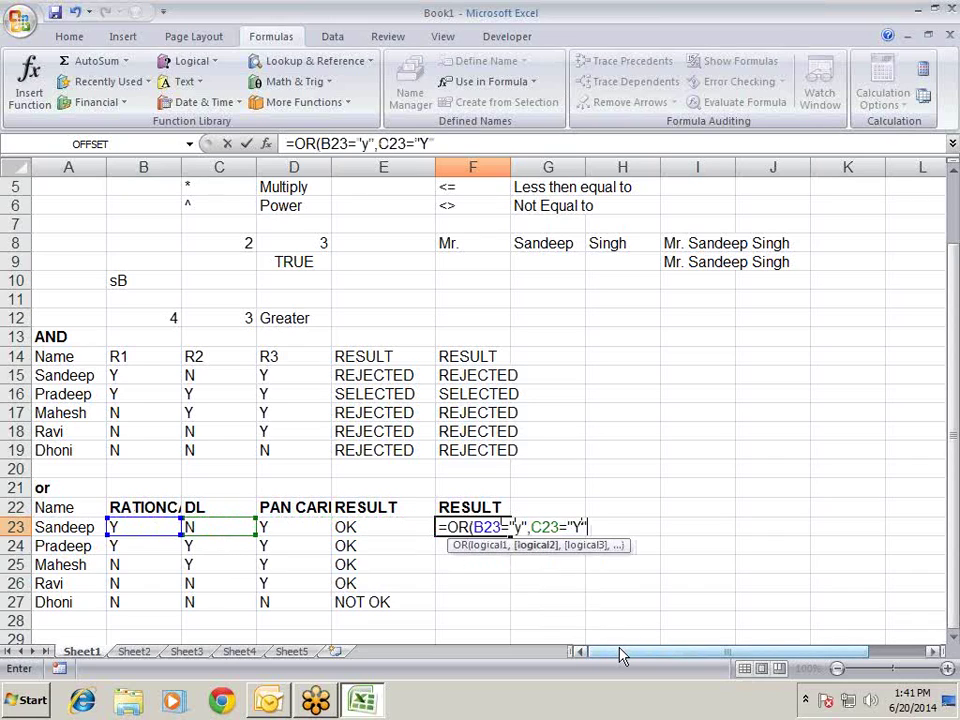
text(,)
key(Left)
key(Left)
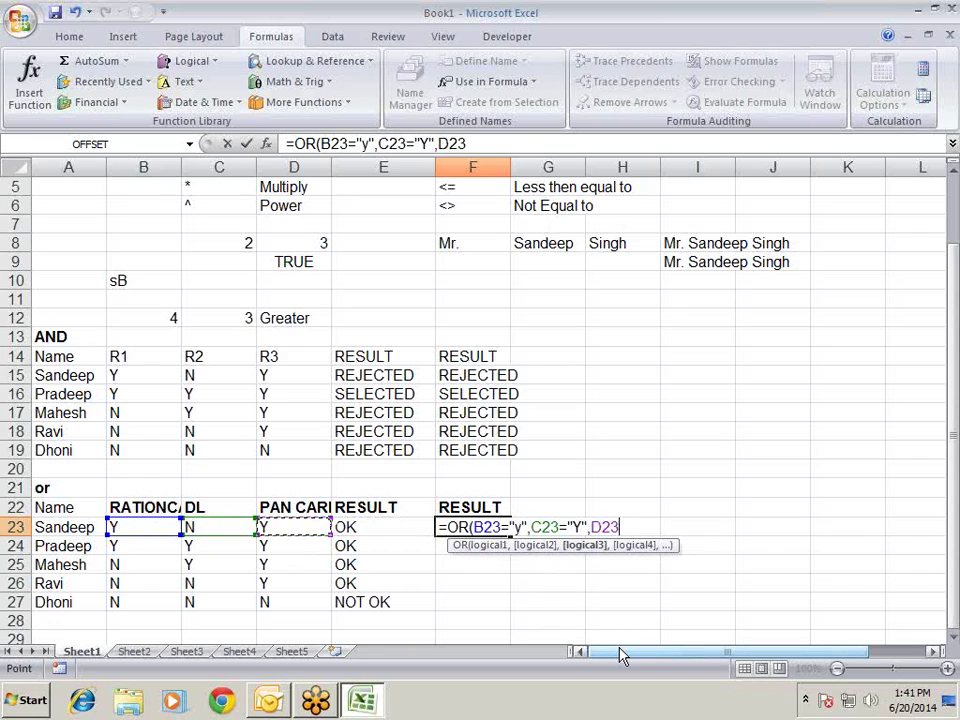
text(=)
text("Y")
text())
key(Return)
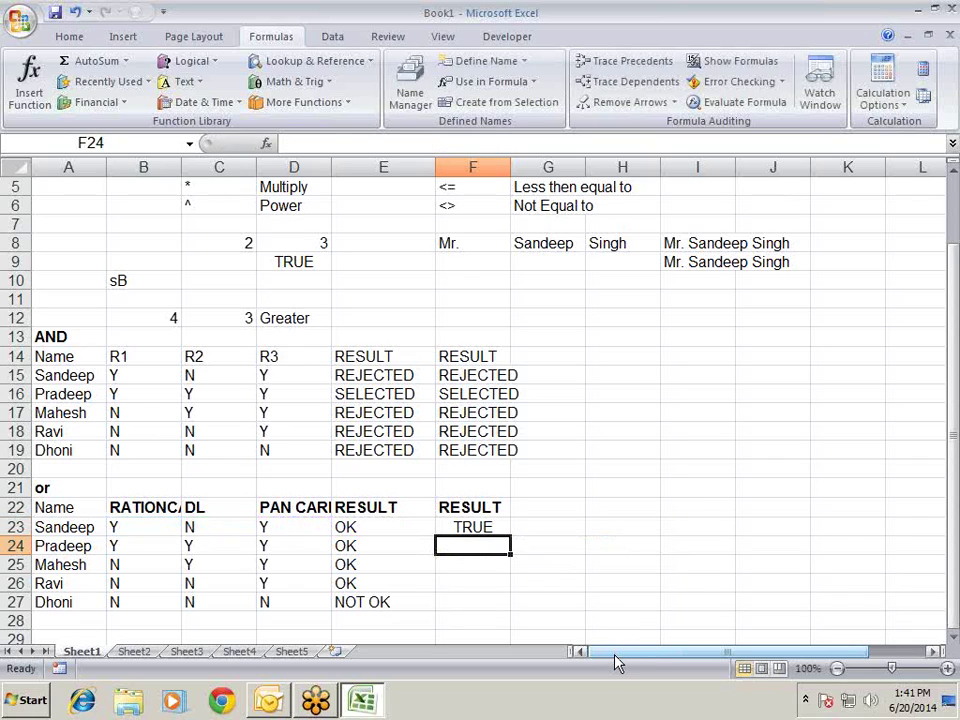
- Fill the OR formula down through F27
key(ctrl+d)
key(Down)
key(ctrl+d)
key(Down)
key(ctrl+d)
key(Down)
key(ctrl+d)
key(Down)
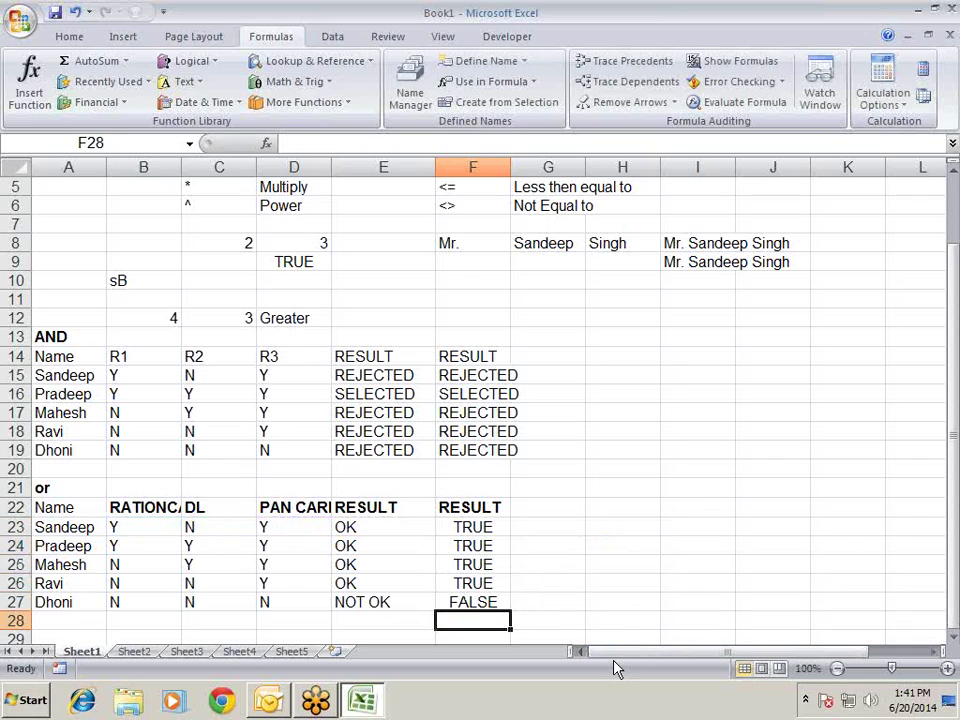
key(Up)
key(Up)
key(Up)
key(Up)
key(Up)
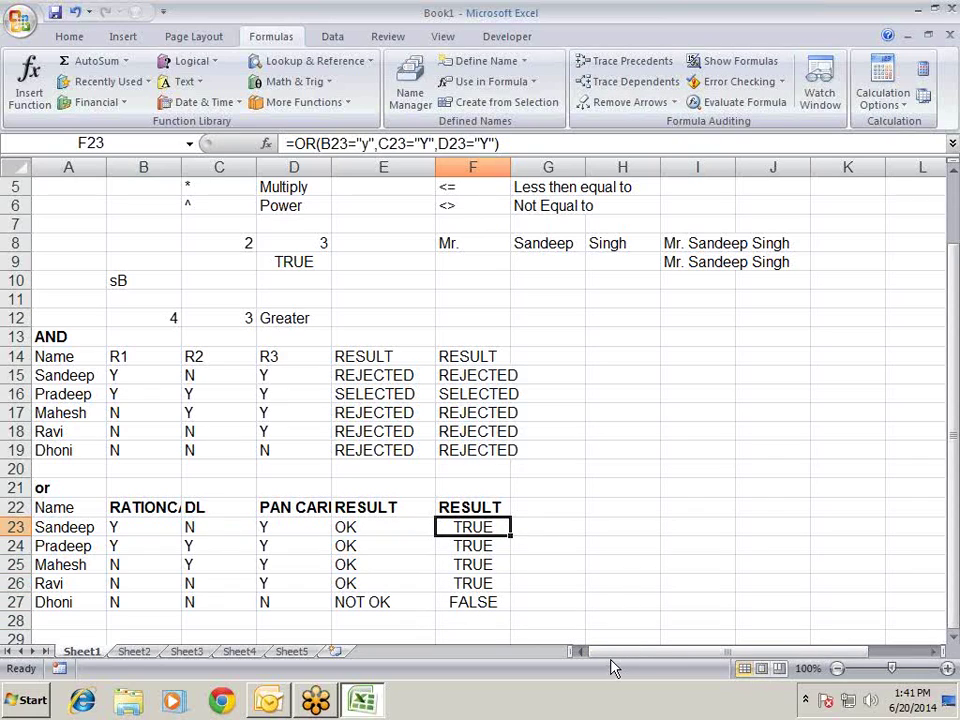
- Wrap F23's OR test in IF so it returns "OK" or "NOT OK"
key(F2)
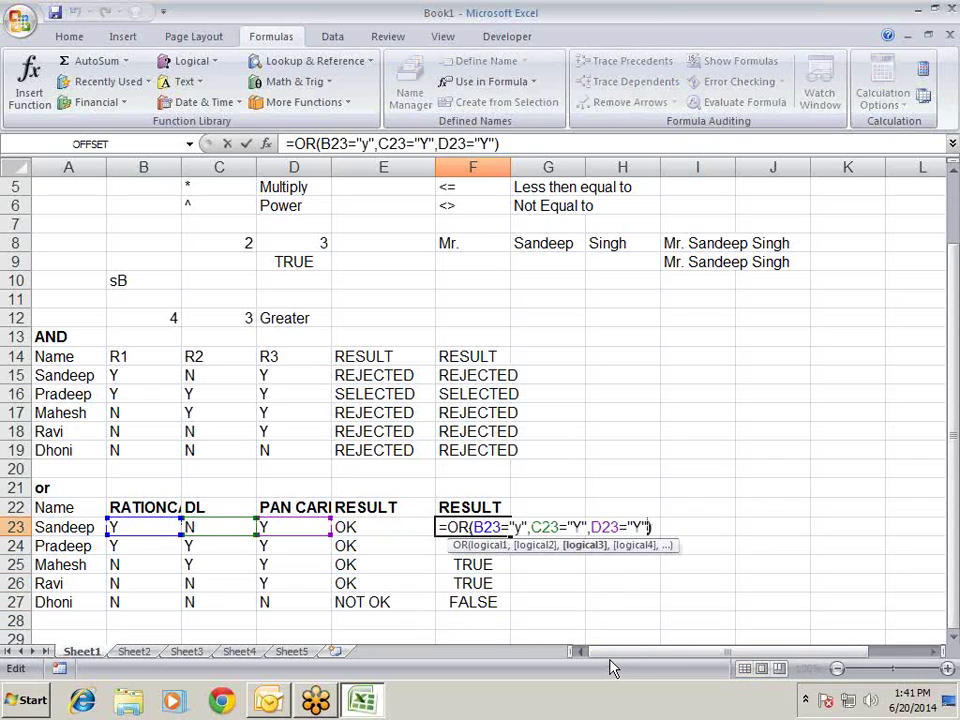
key(Left)
key(Left)
key(Left)
key(Left)
key(Left)
key(Left)
key(Left)
key(Left)
key(Left)
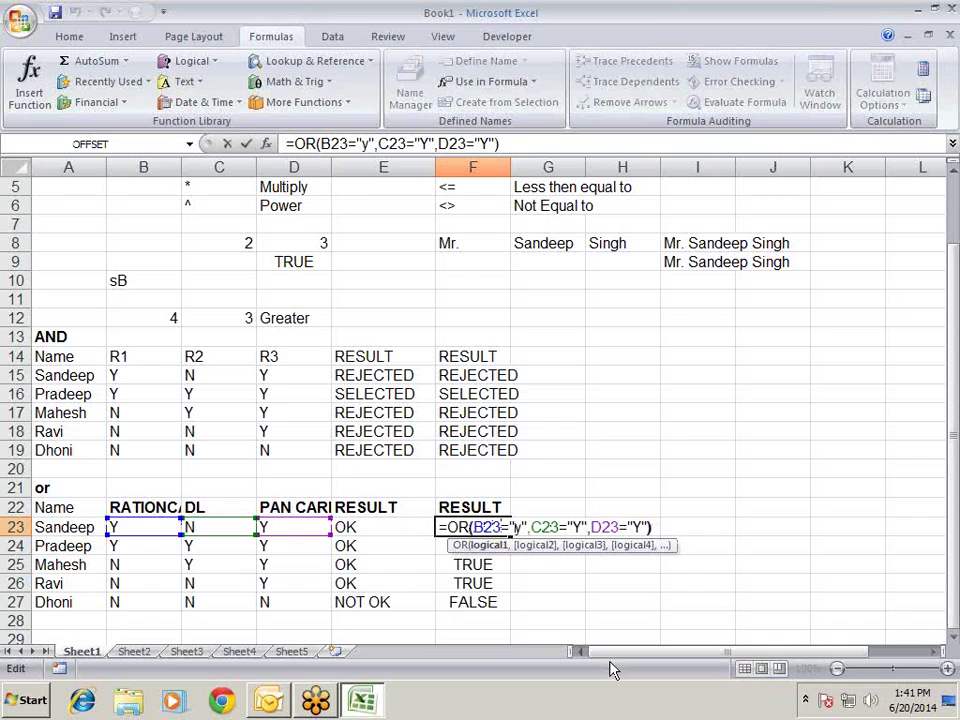
key(Left)
key(Left)
key(Left)
text(I)
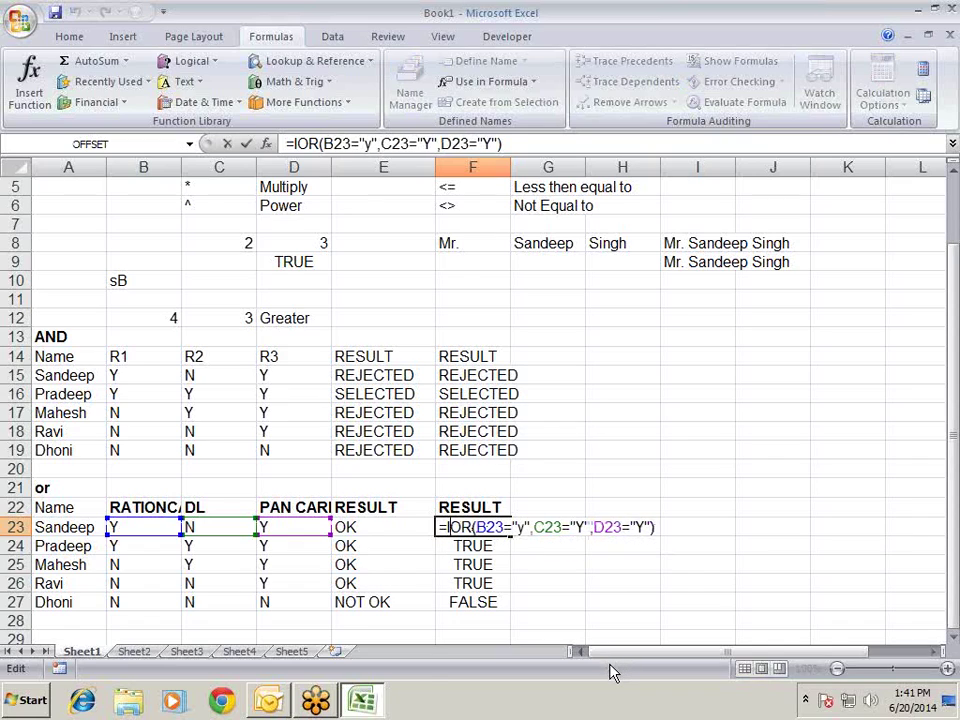
text(F()
key(Right)
key(Right)
key(Right)
key(End)
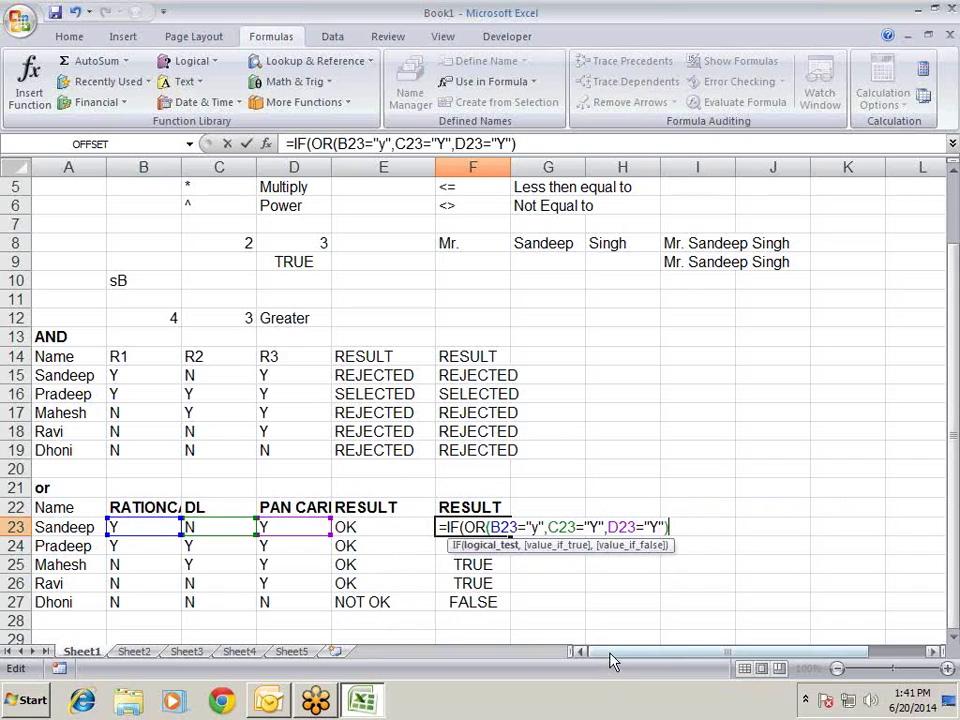
text(,")
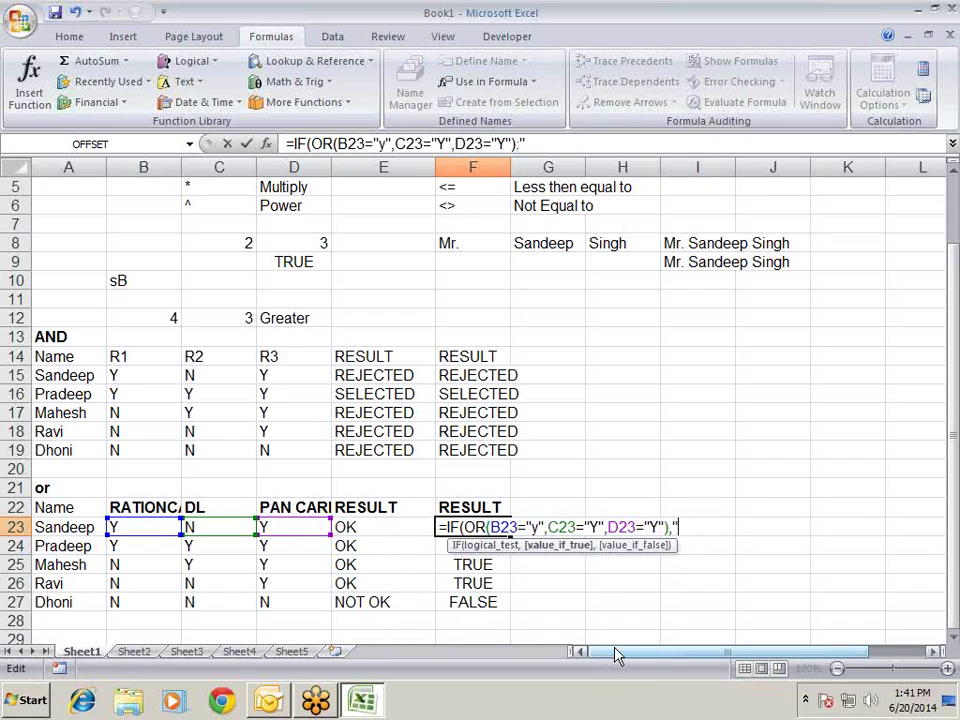
text(OK)
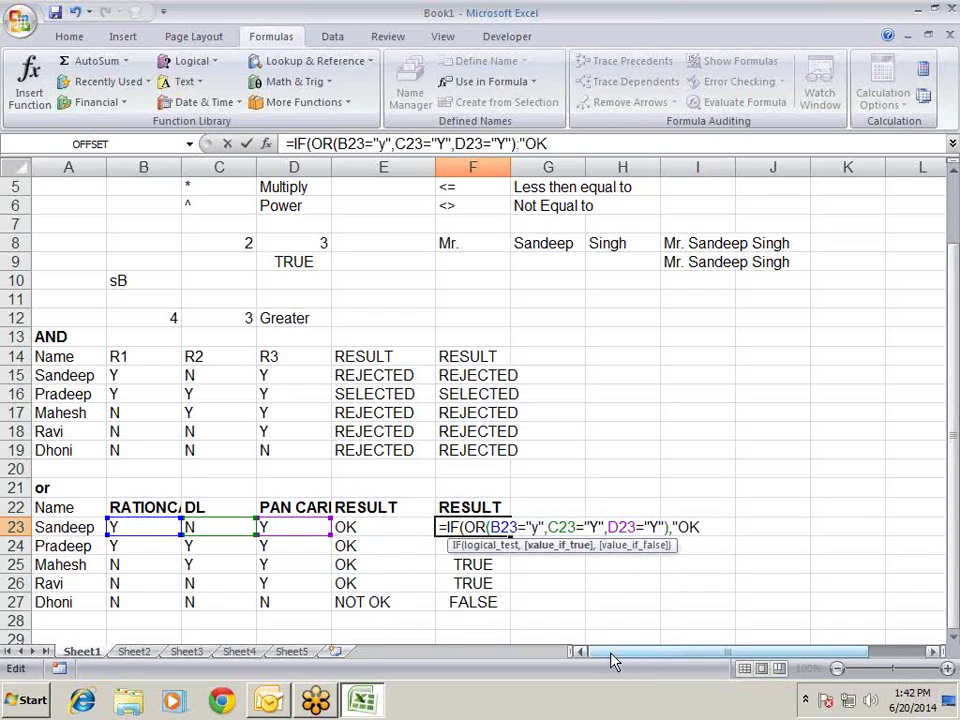
text(,)
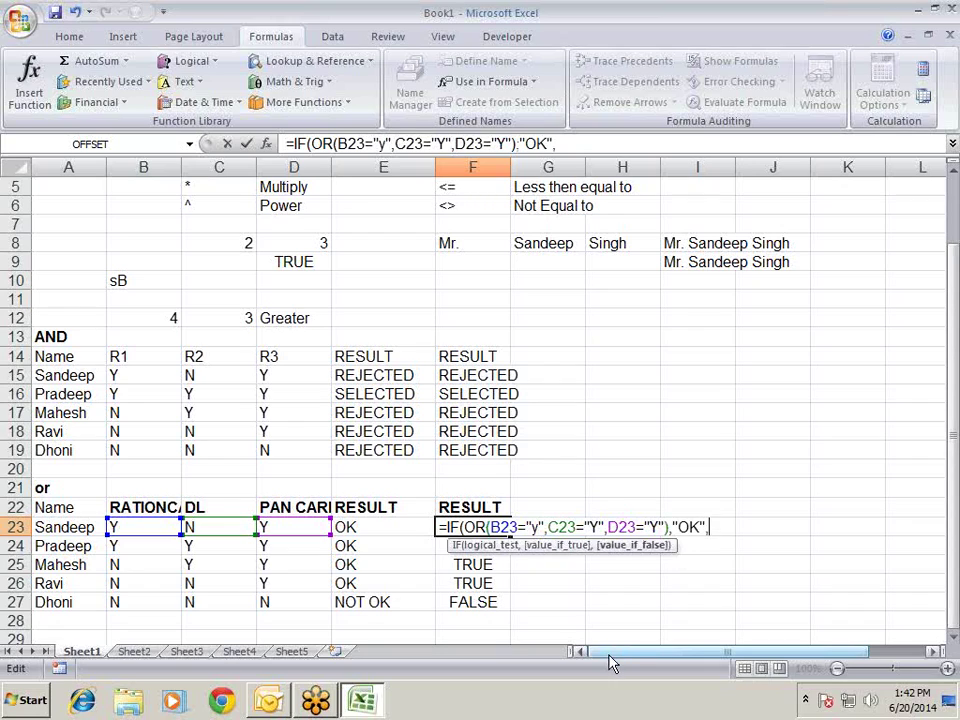
text("NOT)
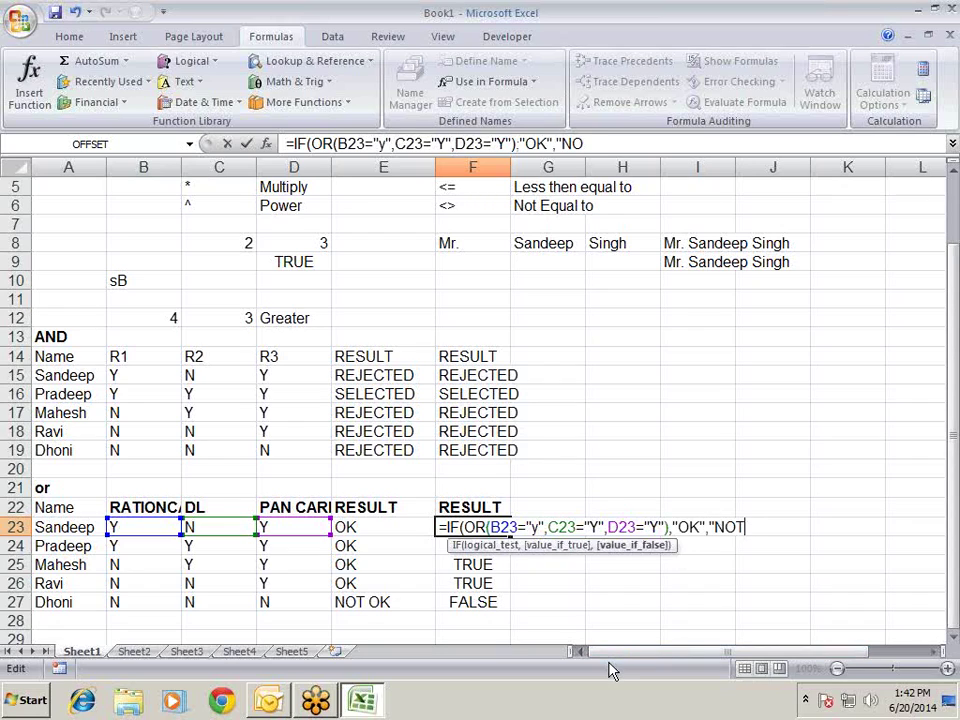
text(OK")
text())
key(Return)
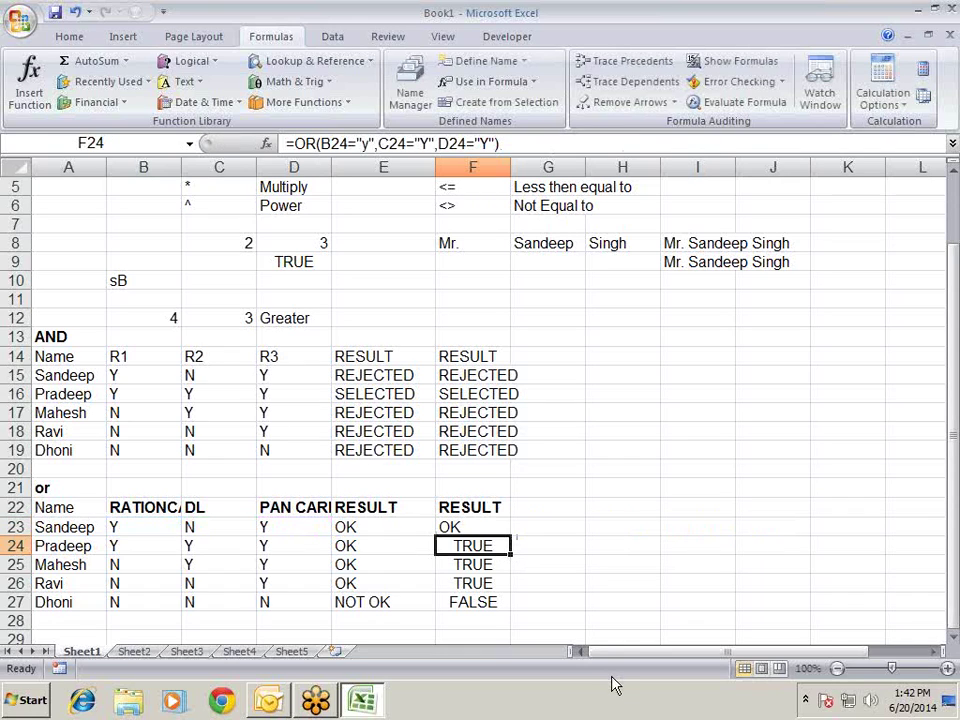
- Copy the IF formula down the RESULT column to F27
text(OK)
key(Down)
text(OK)
key(Down)
key(ctrl+v)
key(ctrl+Down)
key(ctrl+Down)
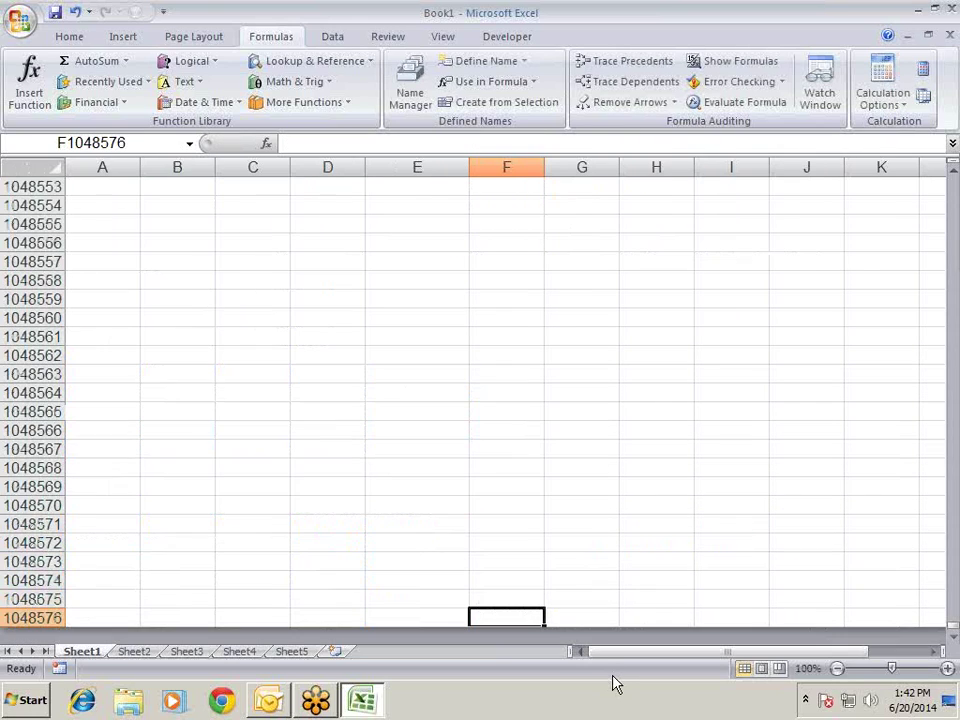
key(ctrl+Up)
- Retype the A21 heading as 'OR', then show the Formulas > Logical function list from G22
key(ctrl+Up)
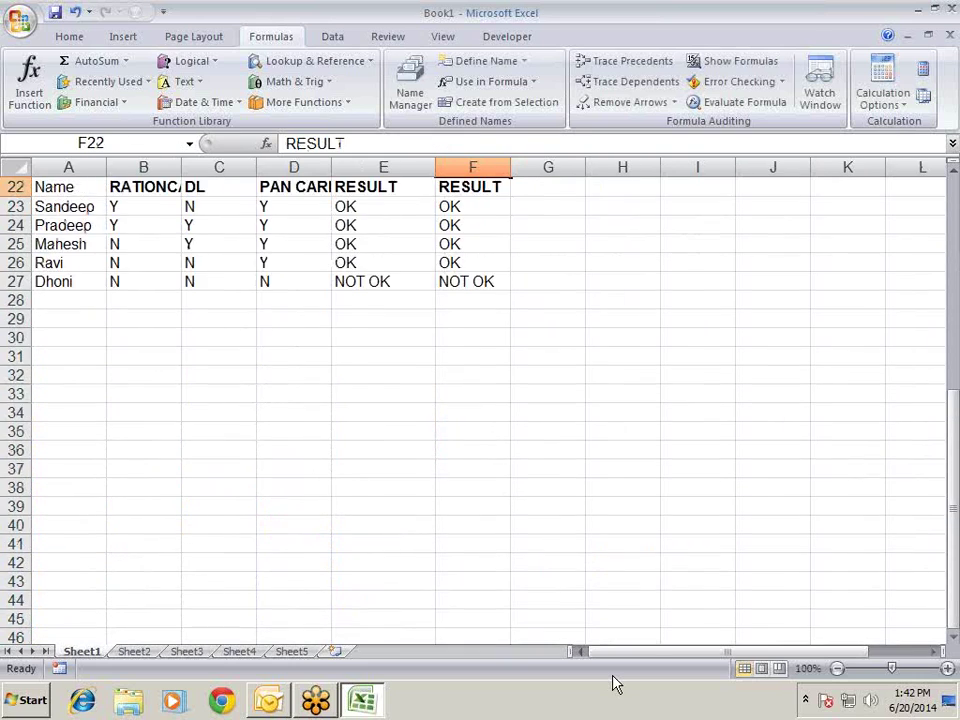
key(ctrl+Up)
key(ctrl+Up)
key(ctrl+Up)
key(ctrl+Up)
key(ctrl+Up)
key(ctrl+Up)
key(ctrl+Down)
key(ctrl+Down)
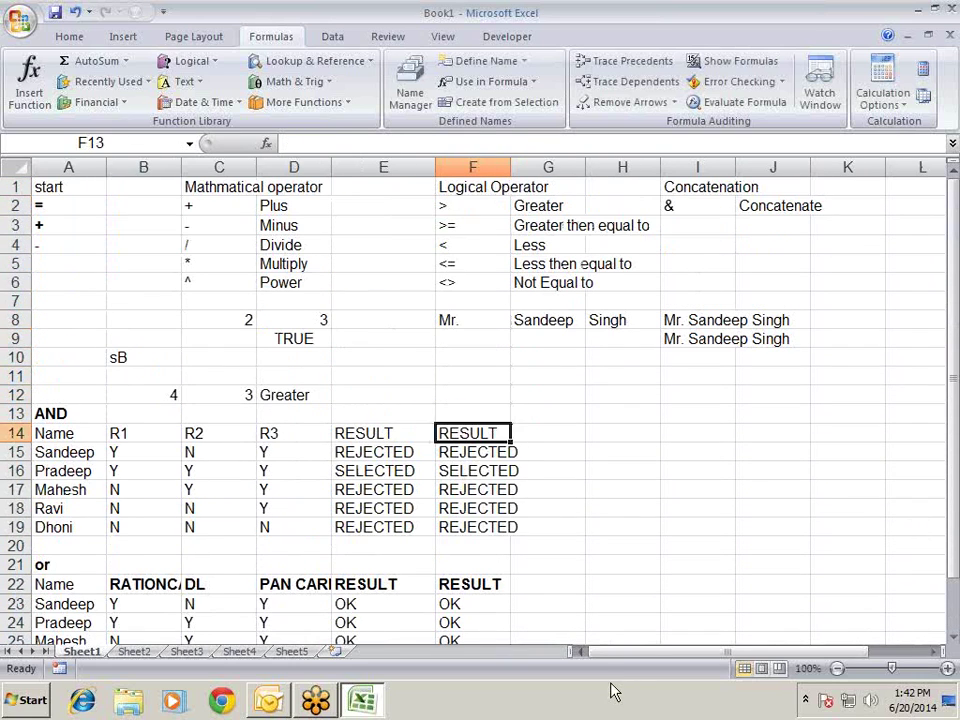
key(ctrl+Down)
key(ctrl+Down)
key(Down)
key(Down)
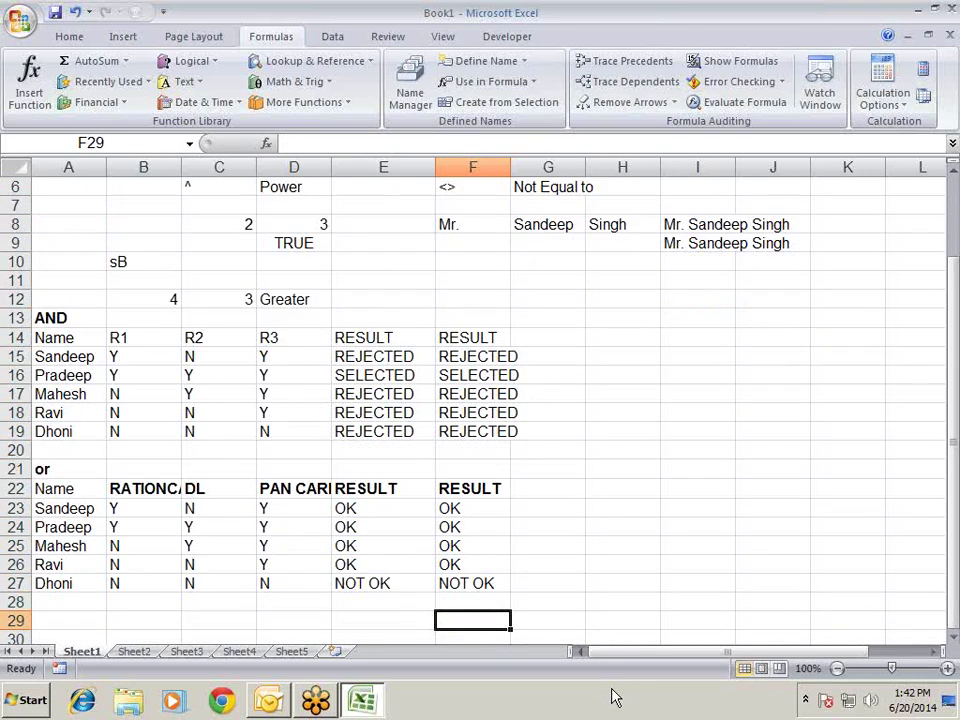
key(ctrl+Up)
key(ctrl+Up)
key(Up)
key(Left)
key(ctrl+Left)
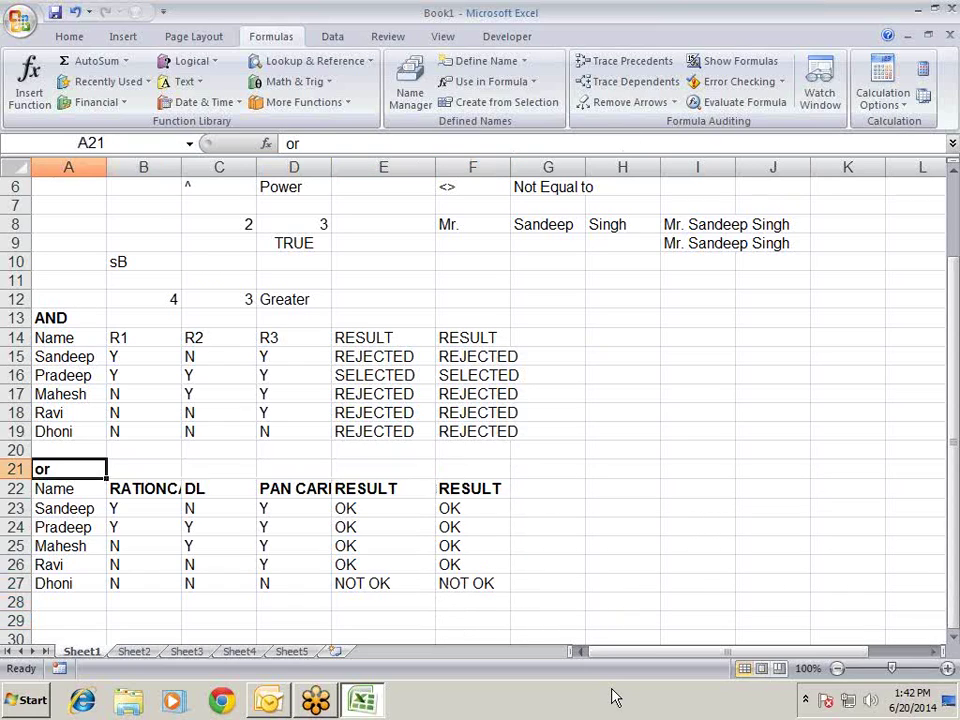
text(OR)
key(Return)
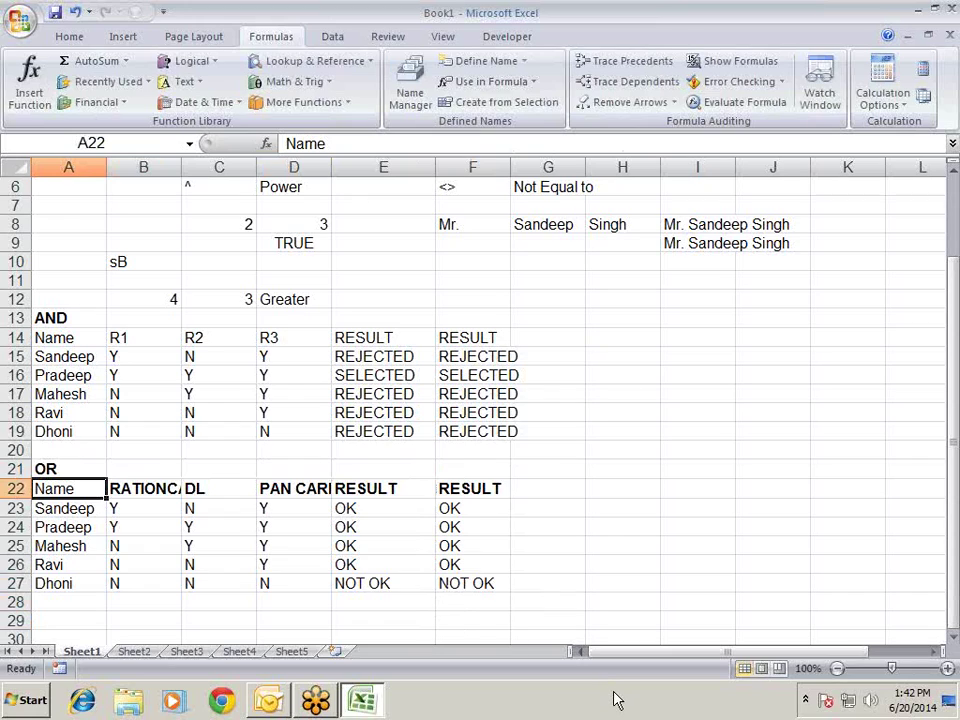
click(548, 490)
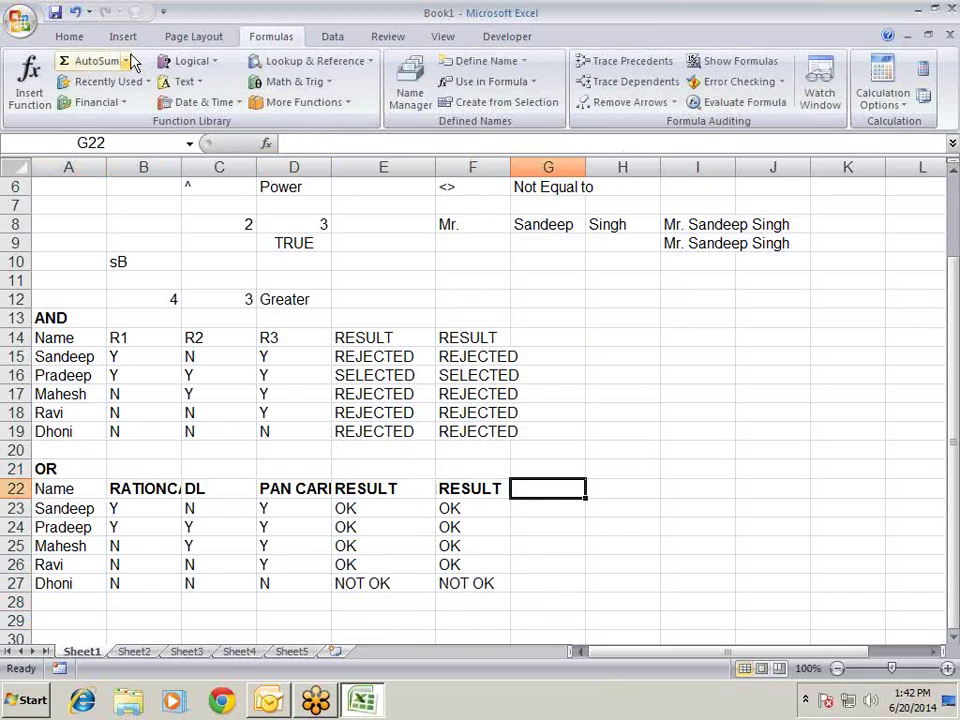
click(212, 68)
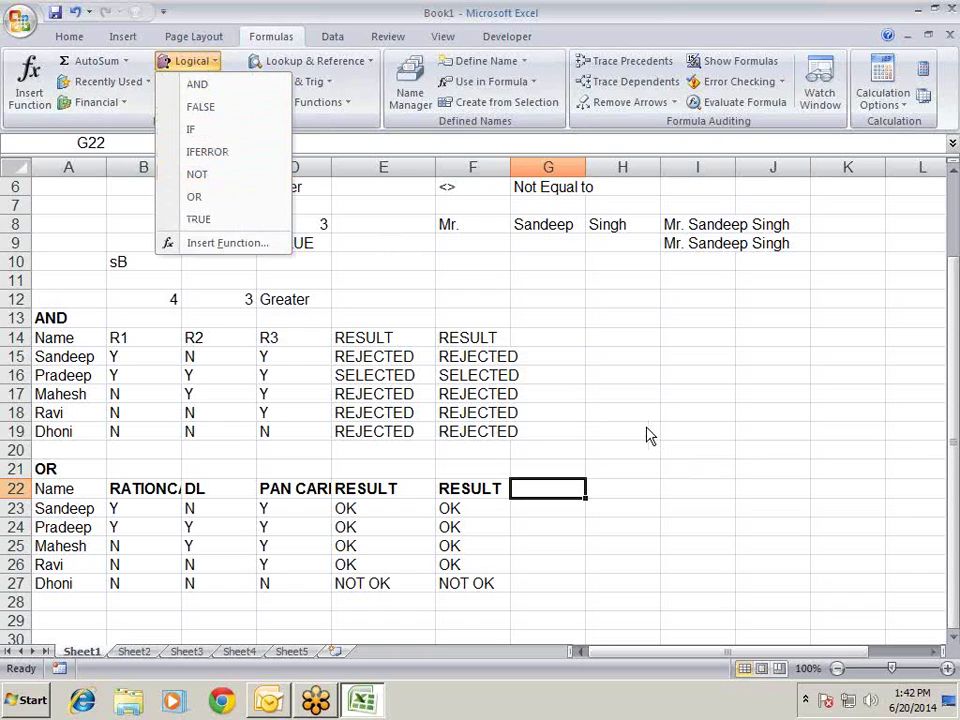
click(615, 430)
click(598, 411)
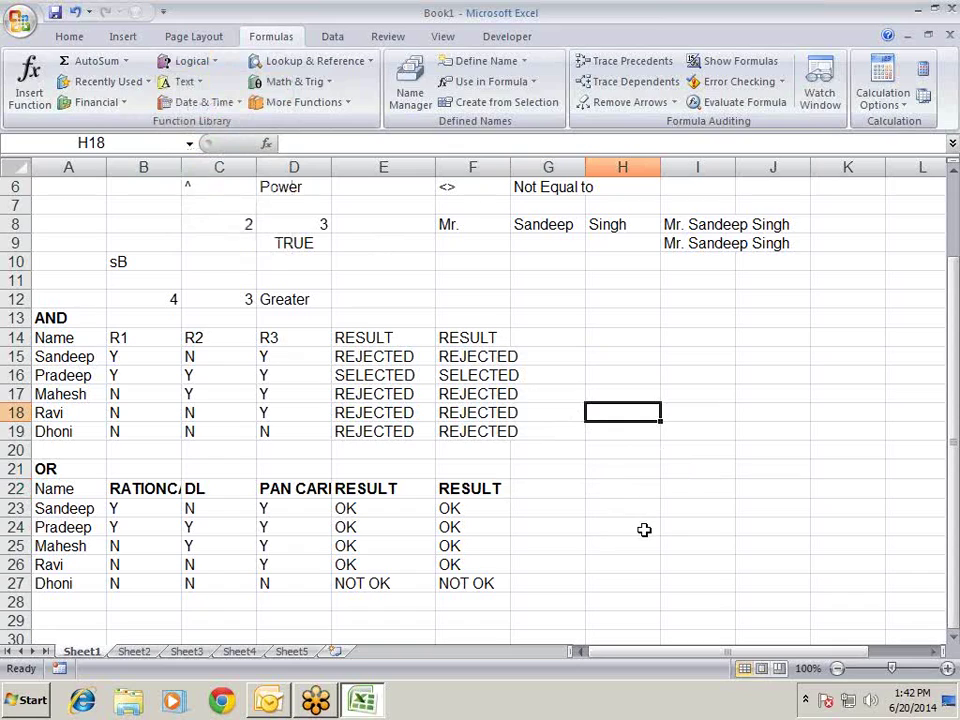
text(=N)
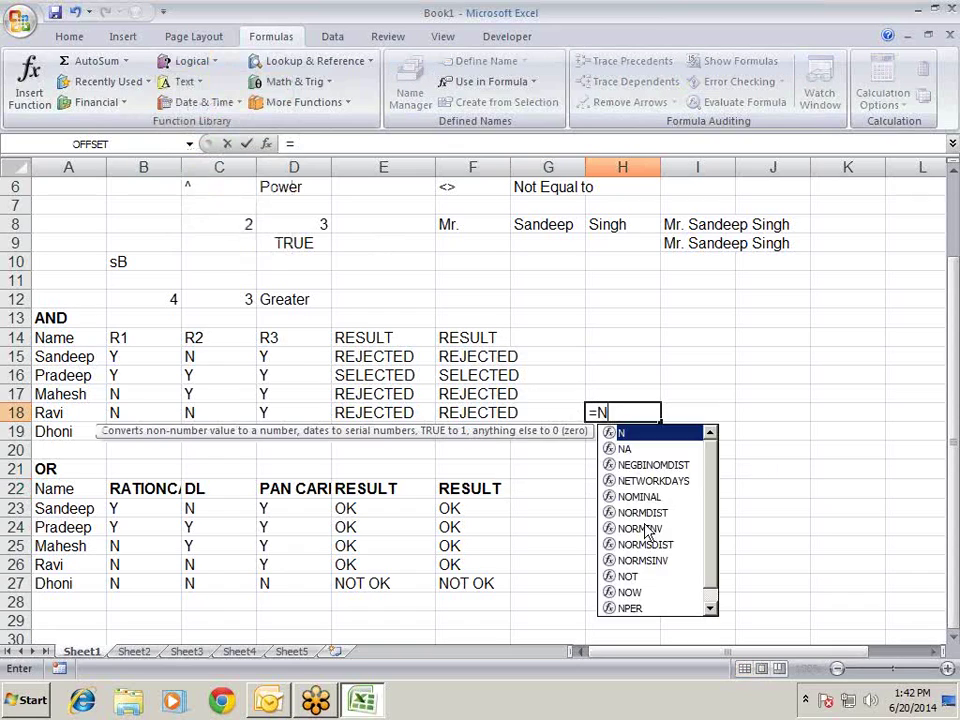
text(O)
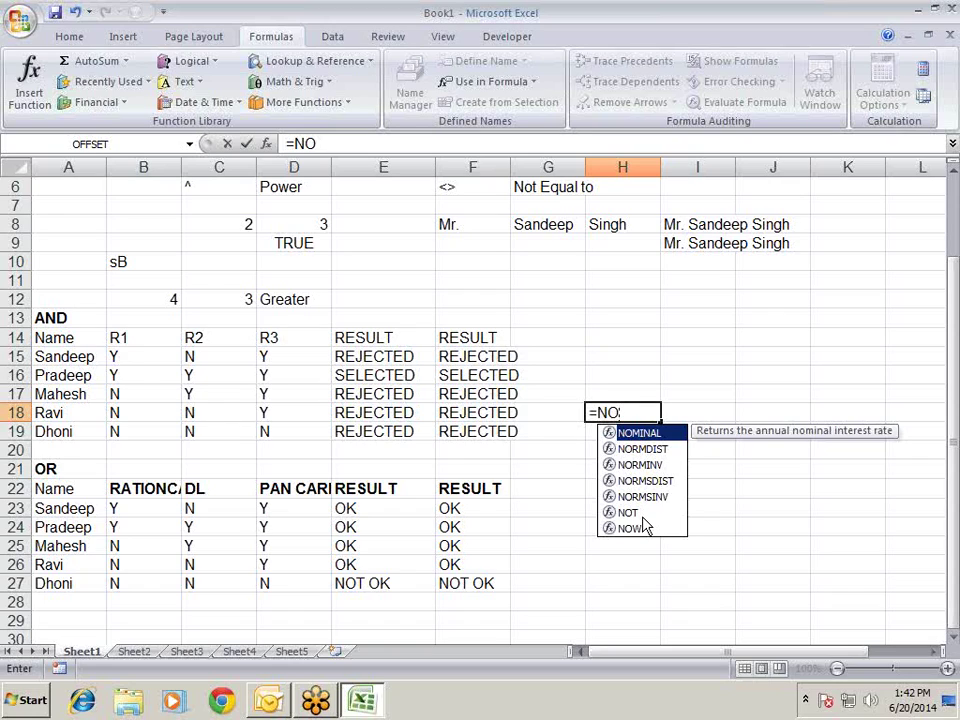
key(Escape)
key(Escape)
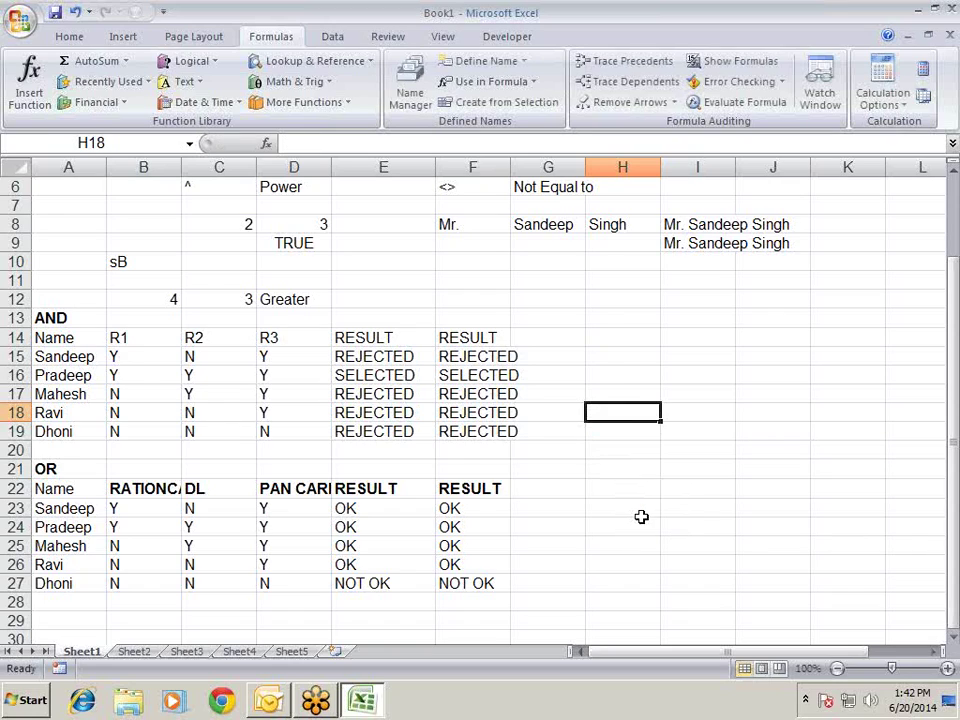
text(TURE)
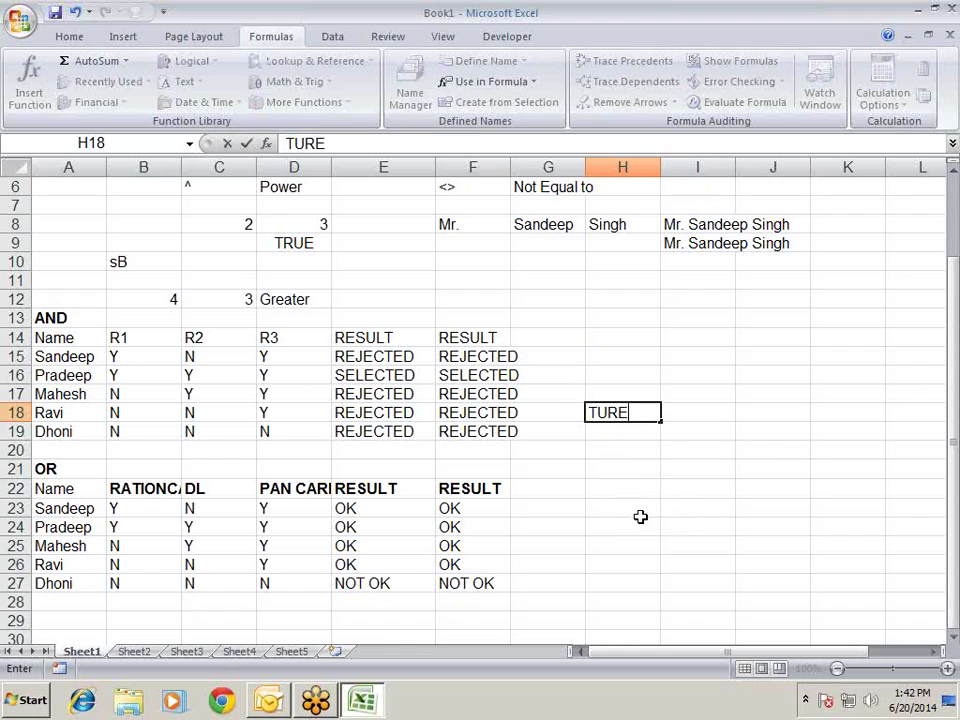
key(Return)
key(Up)
text(T)
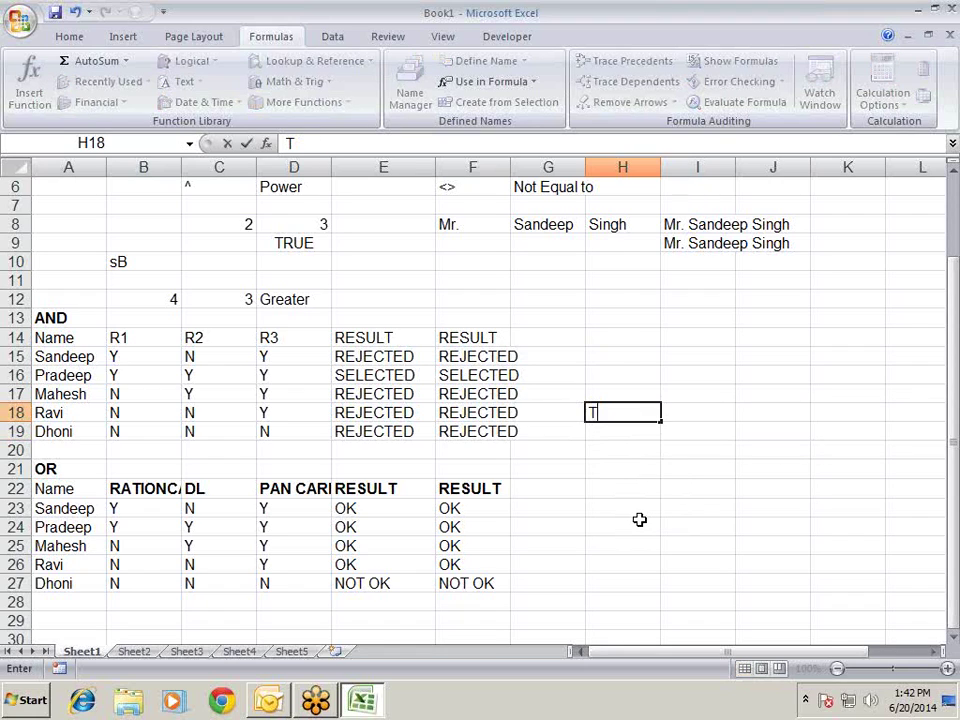
text(RUE)
key(Return)
text(=)
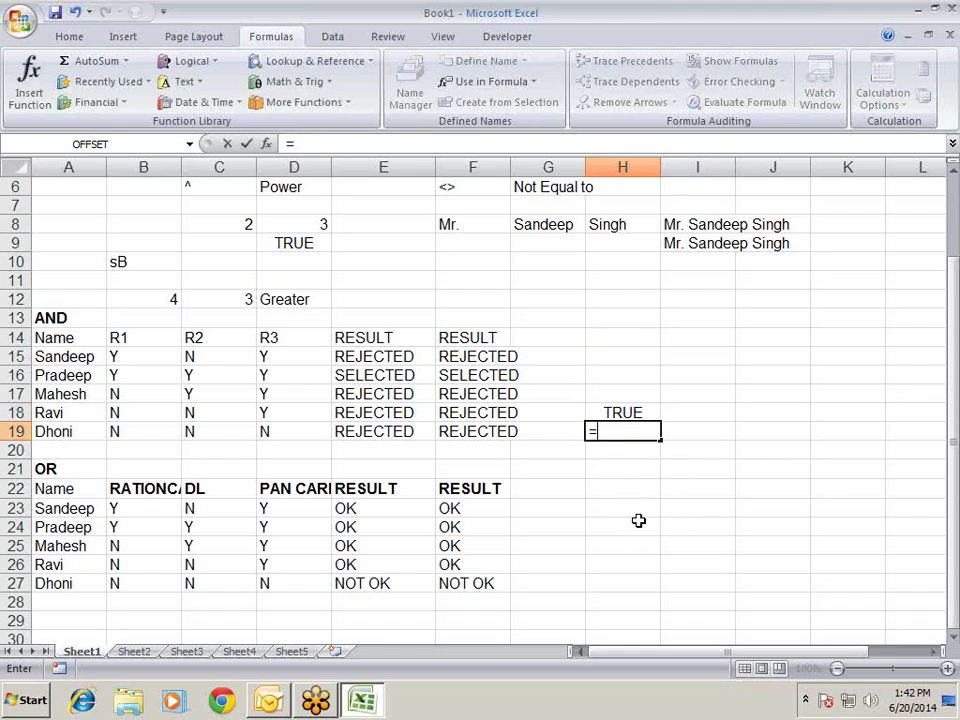
text(NOT()
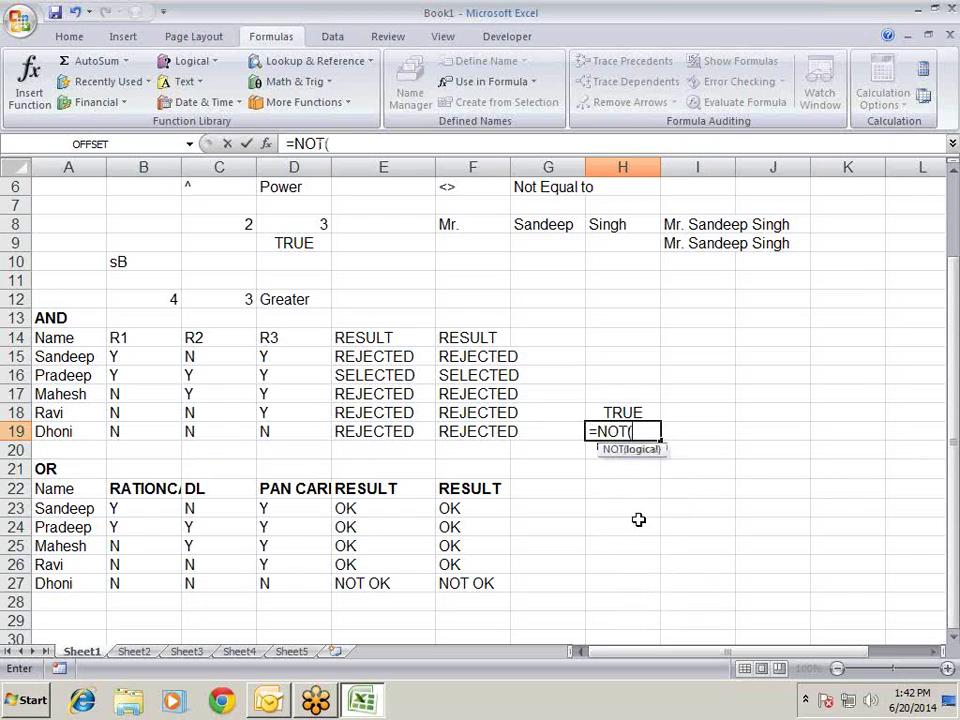
key(Up)
key(Return)
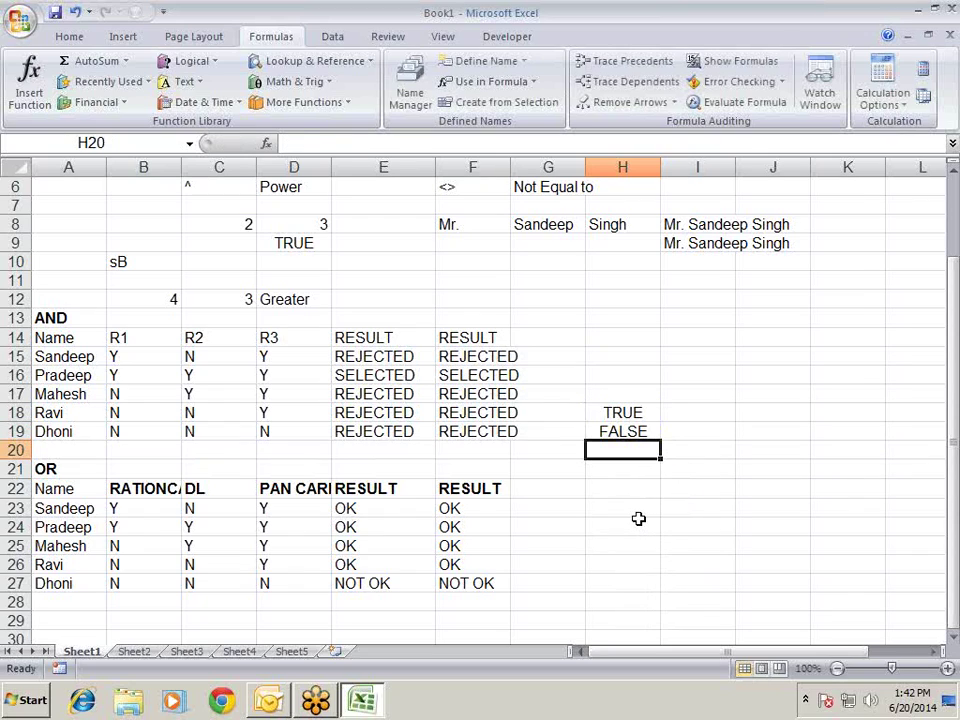
key(Up)
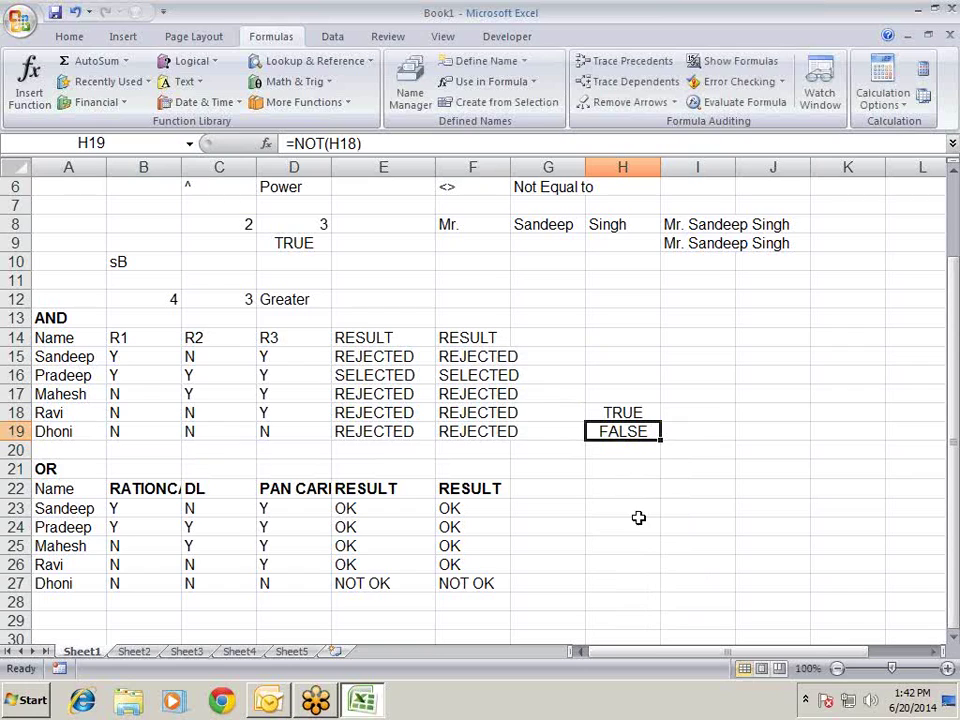
key(ctrl+b)
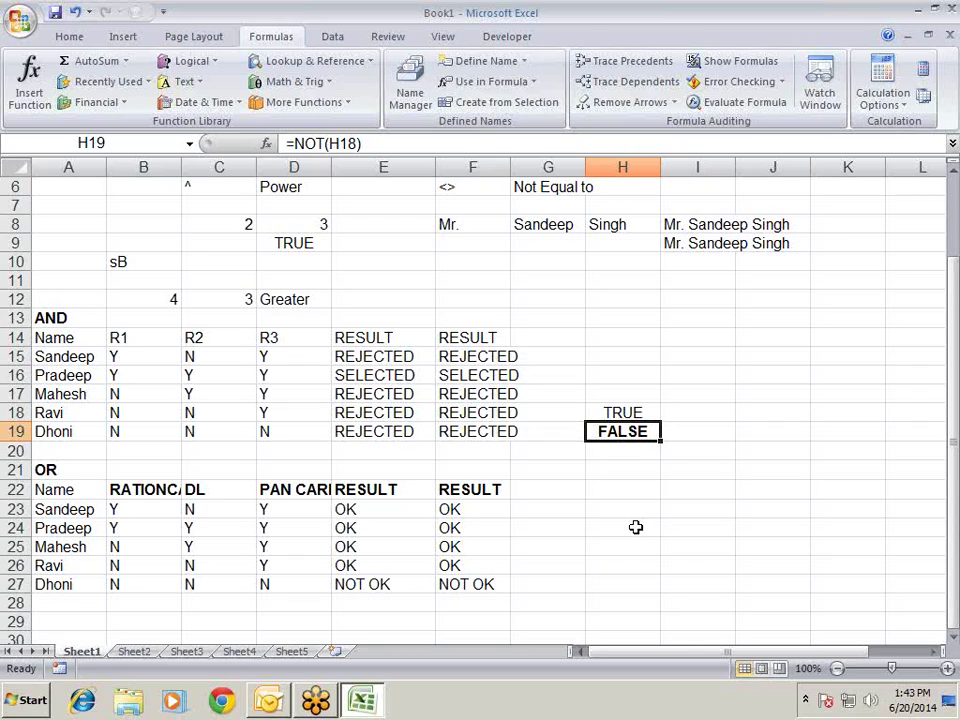
key(Return)
key(Up)
key(F2)
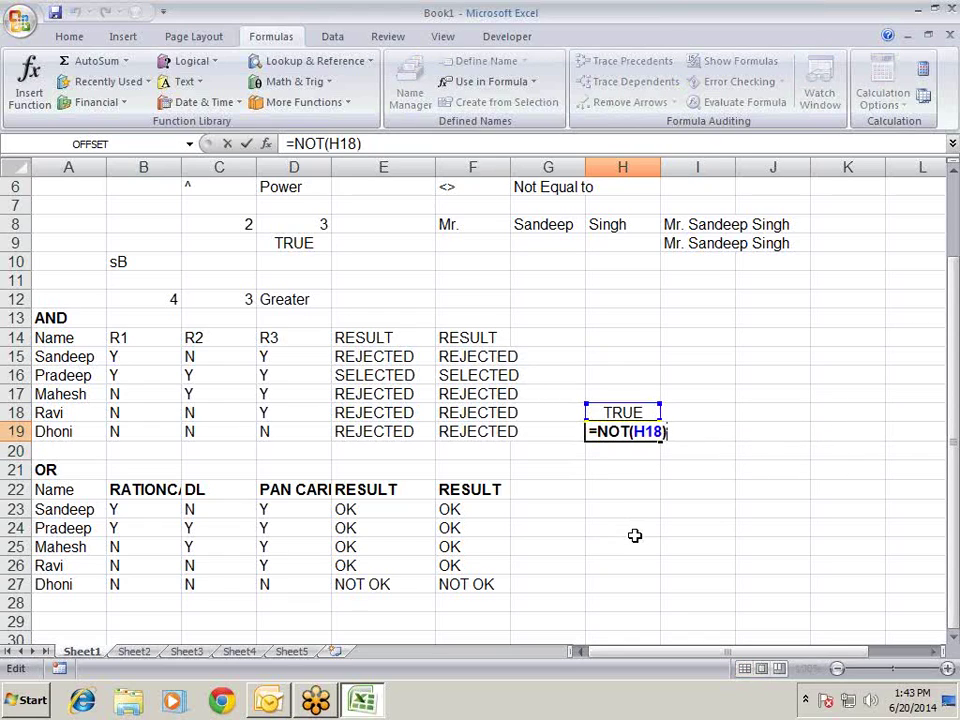
key(Return)
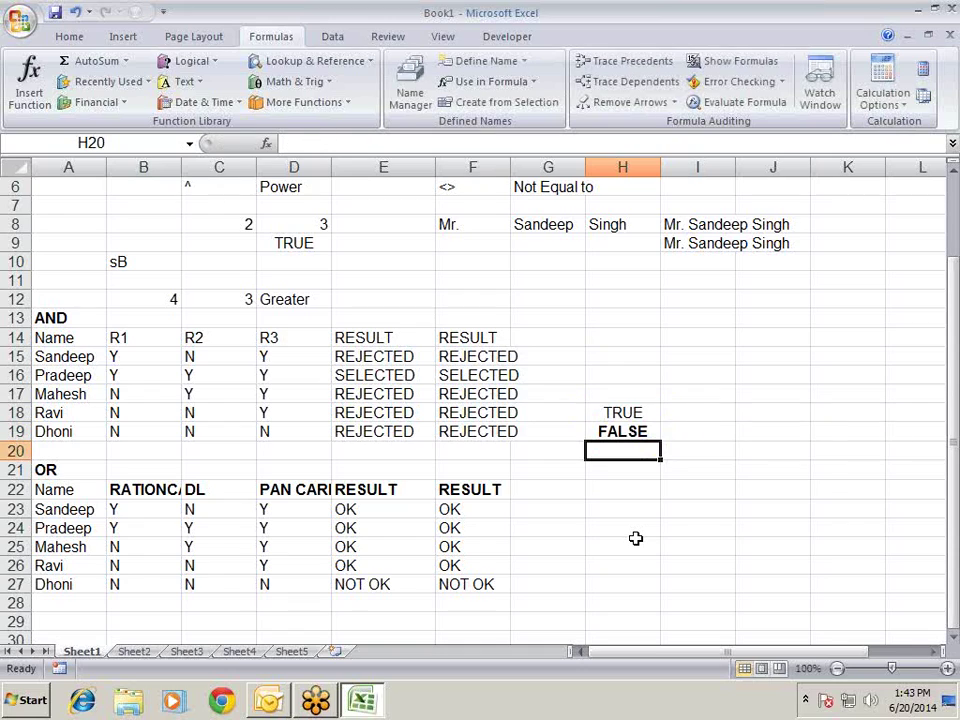
key(Up)
key(Up)
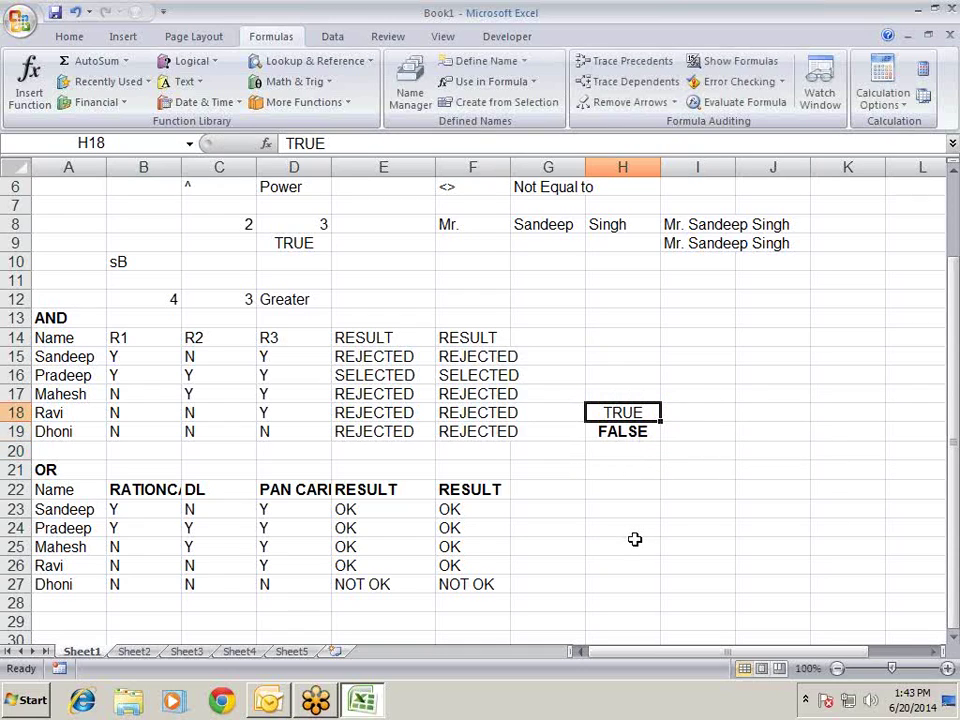
key(shift+Down)
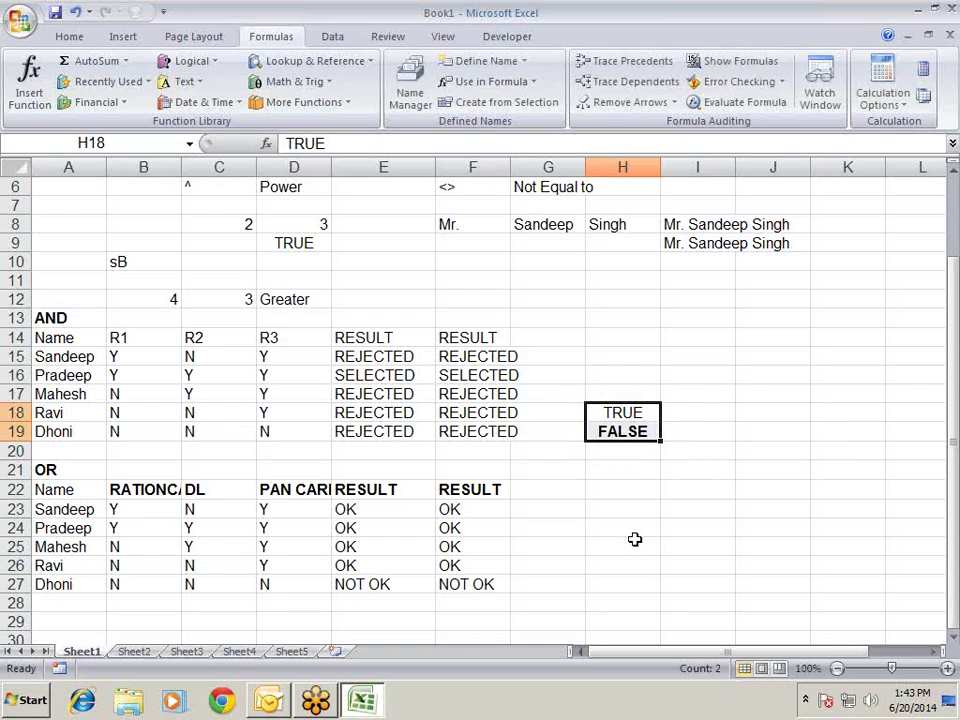
key(Delete)
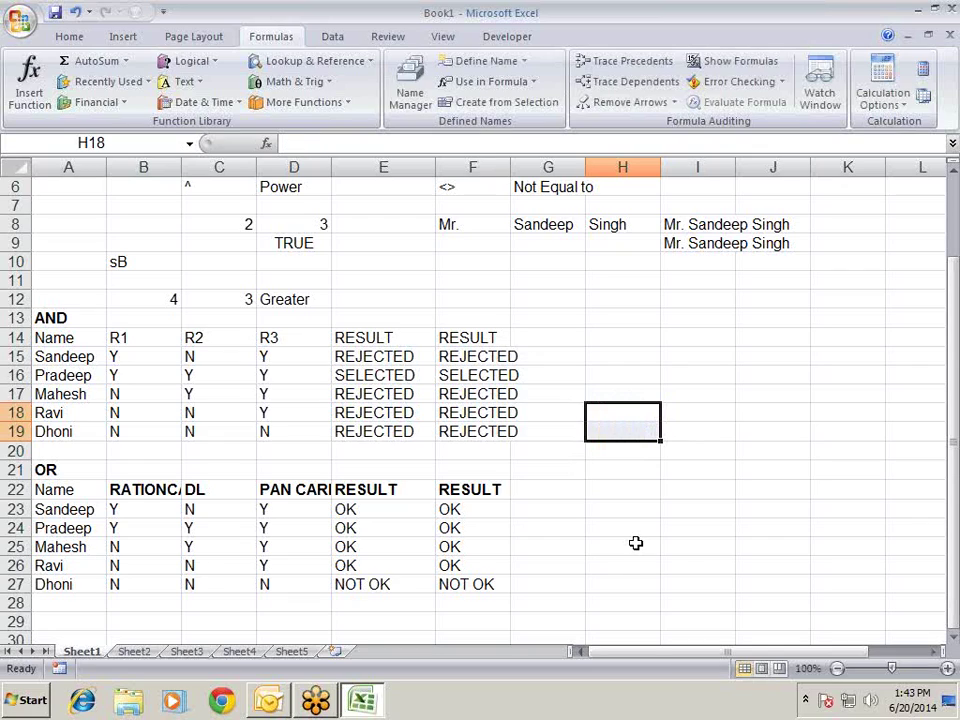
key(Left)
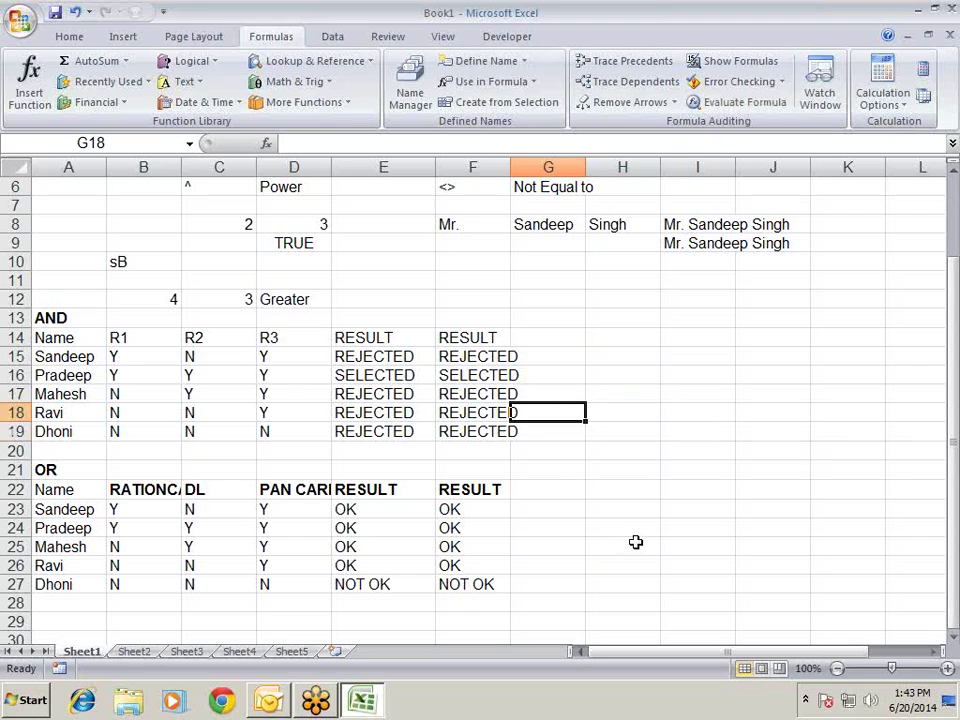
key(Left)
key(Home)
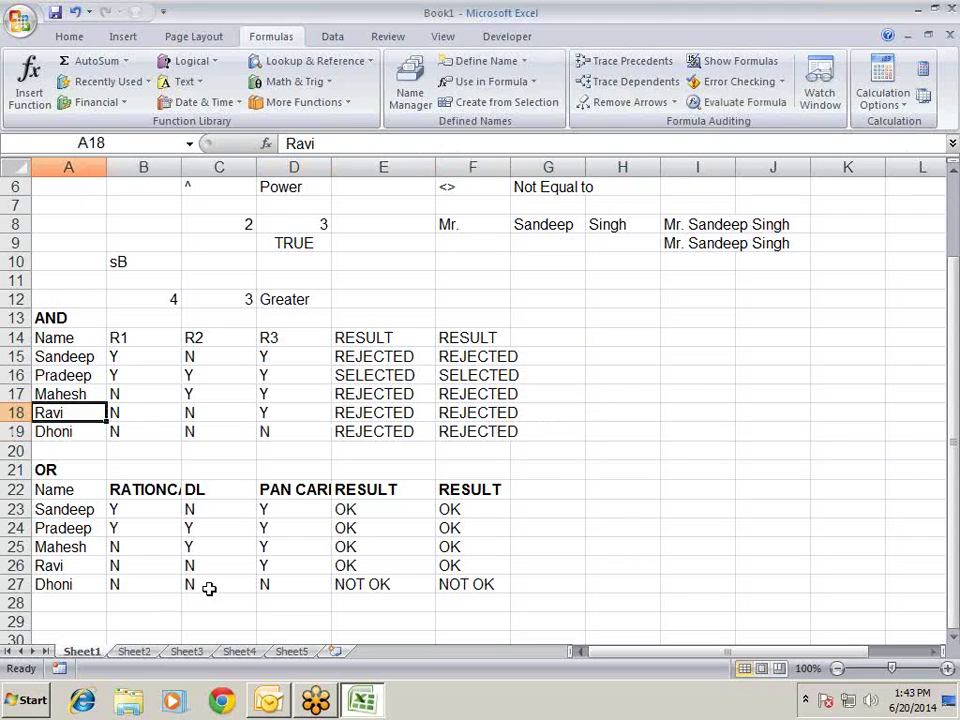
scroll(347, 371, up, 1)
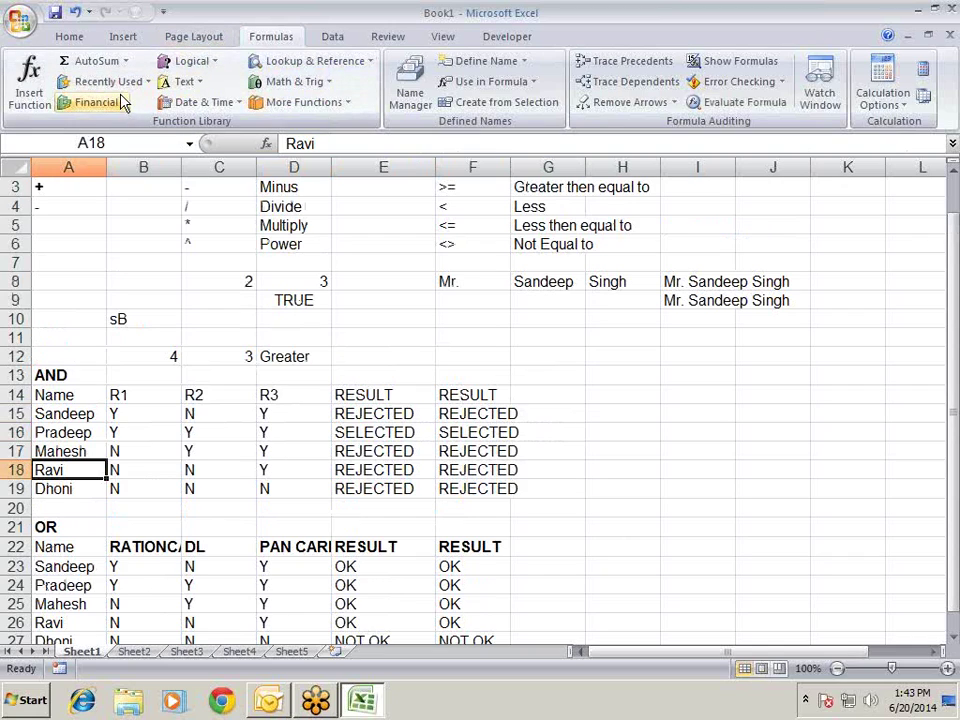
click(184, 81)
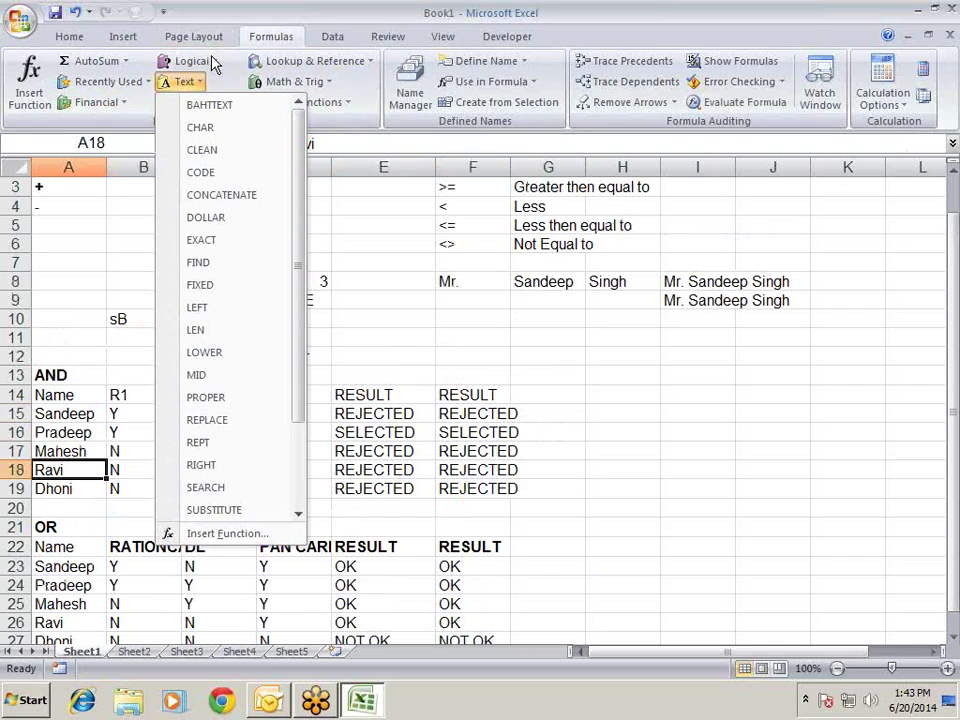
click(205, 61)
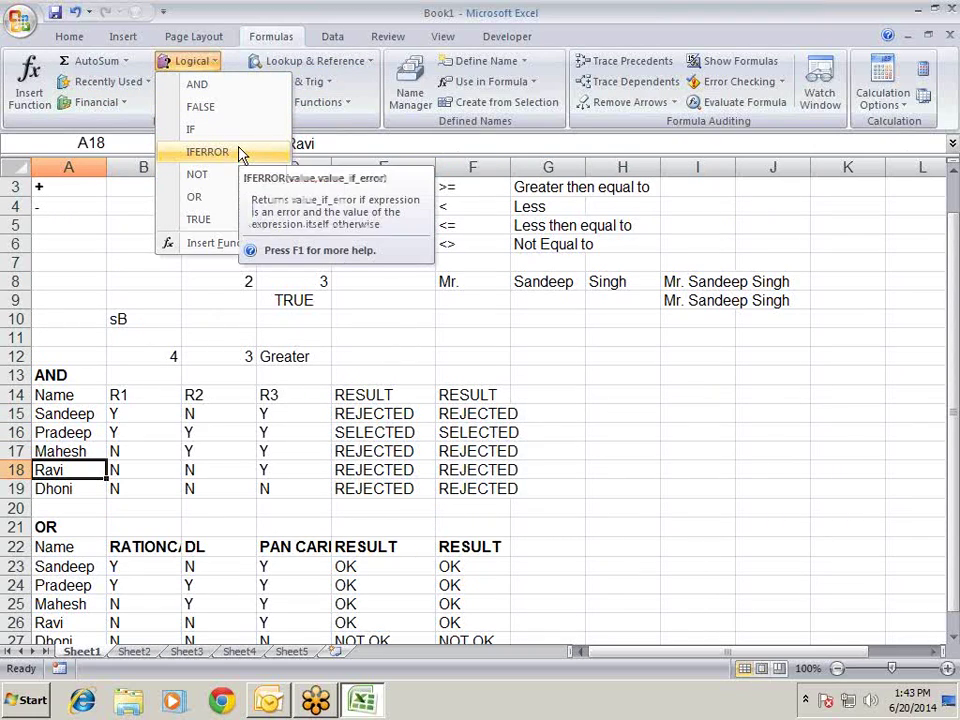
click(611, 416)
click(597, 396)
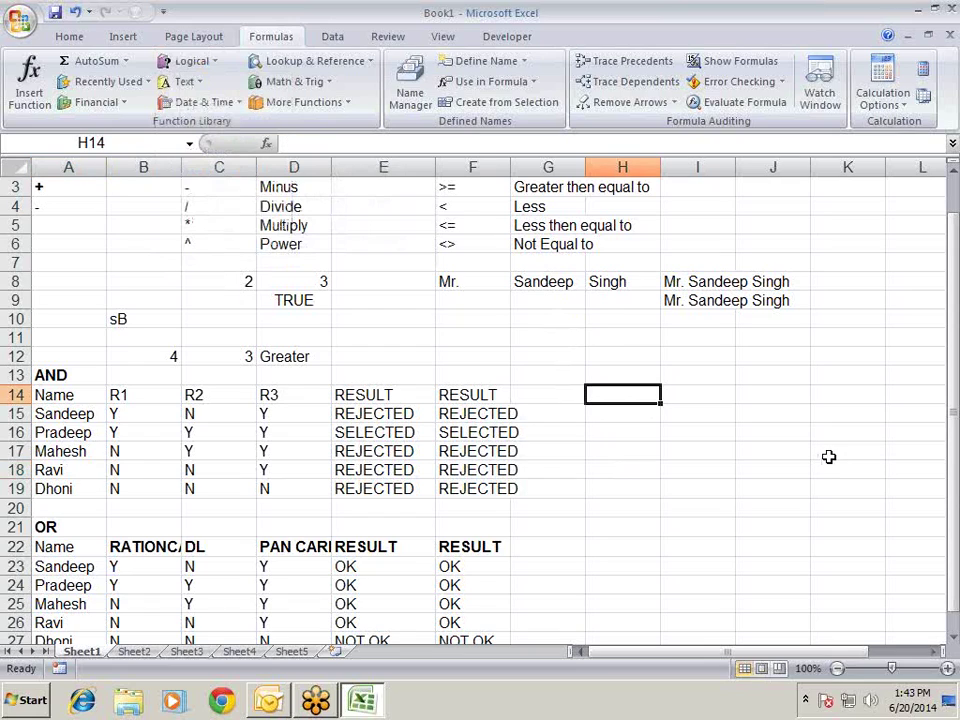
text(=TR)
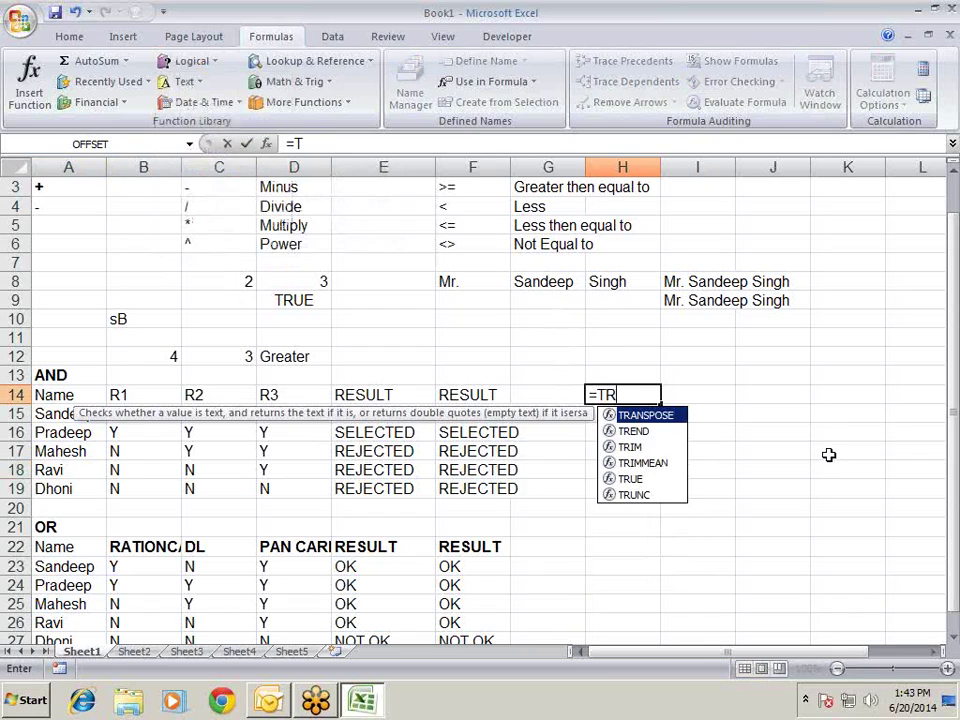
text(UE)
key(Return)
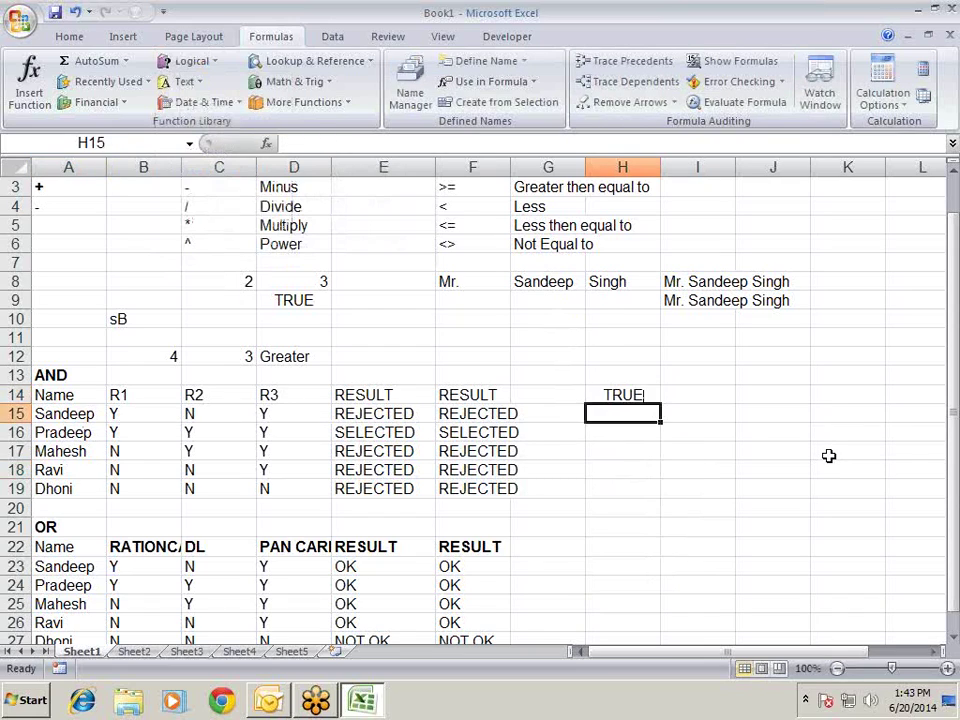
key(Up)
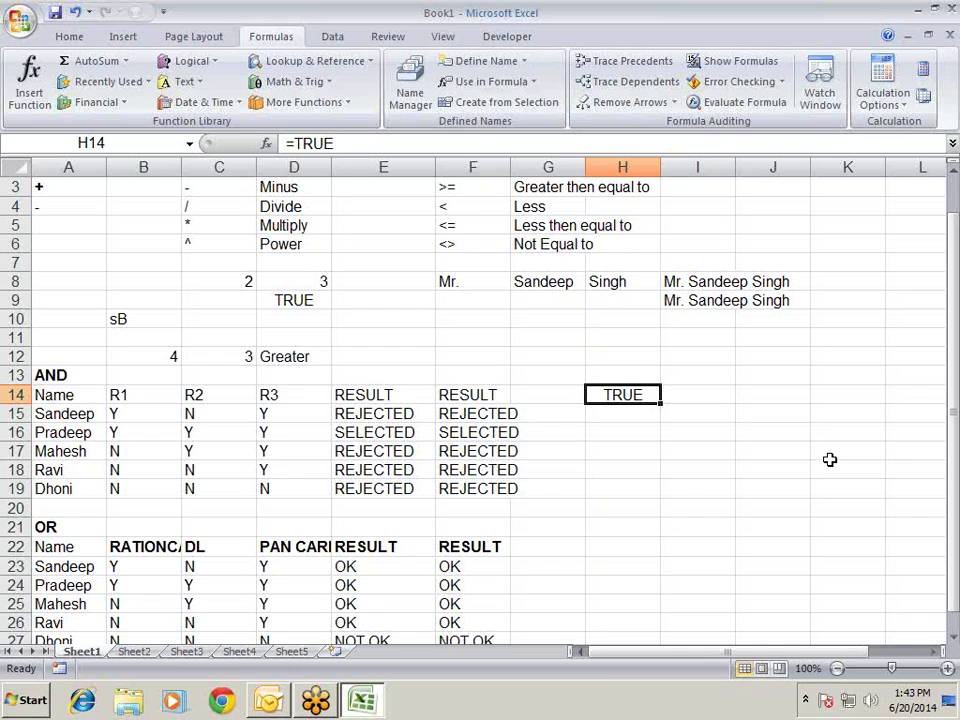
key(F2)
key(BackSpace)
key(BackSpace)
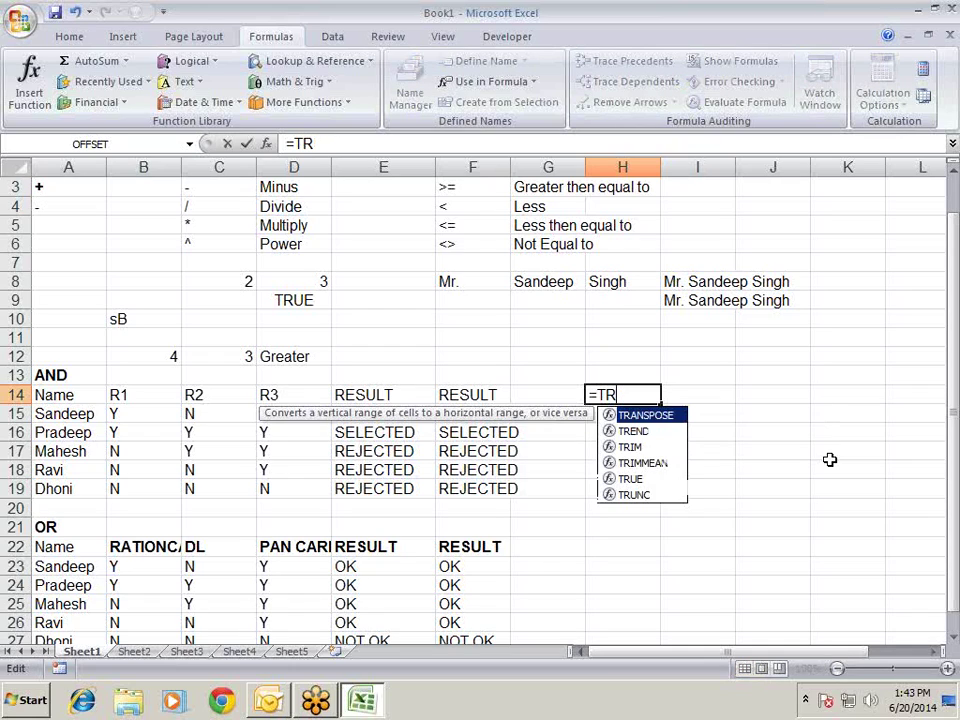
key(Down)
key(Down)
key(Down)
key(Down)
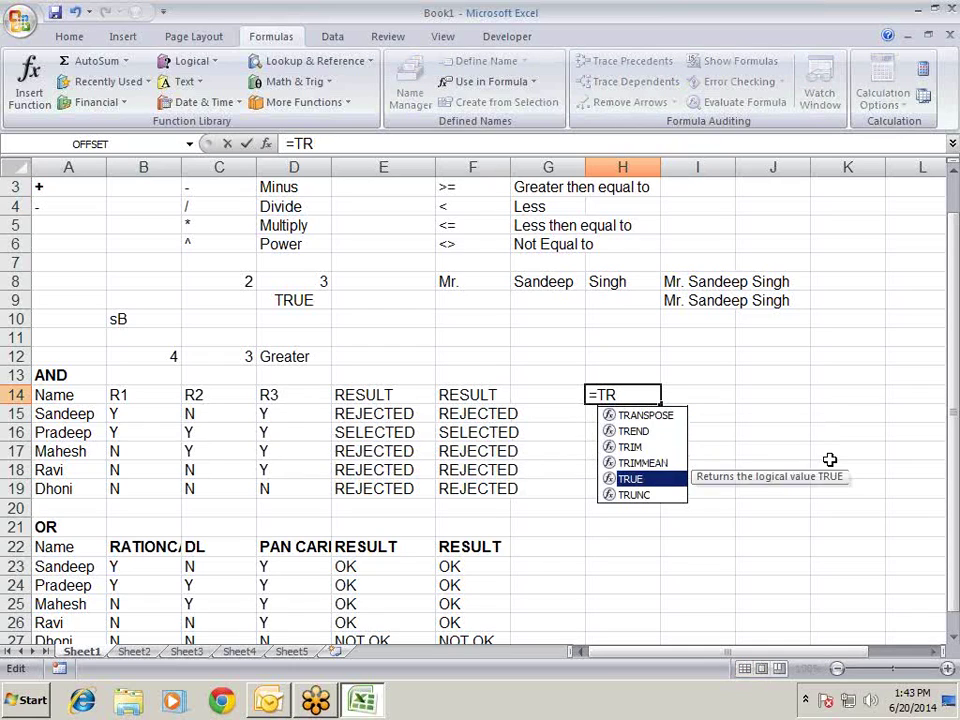
key(Tab)
key(Return)
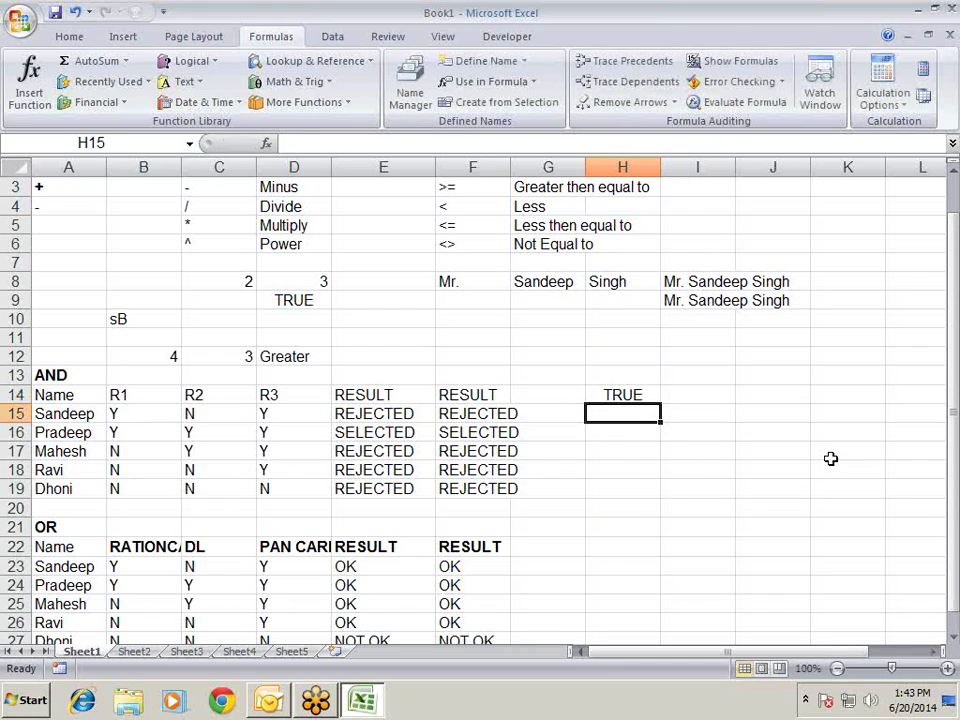
text(=FA)
key(Down)
key(Down)
key(Tab)
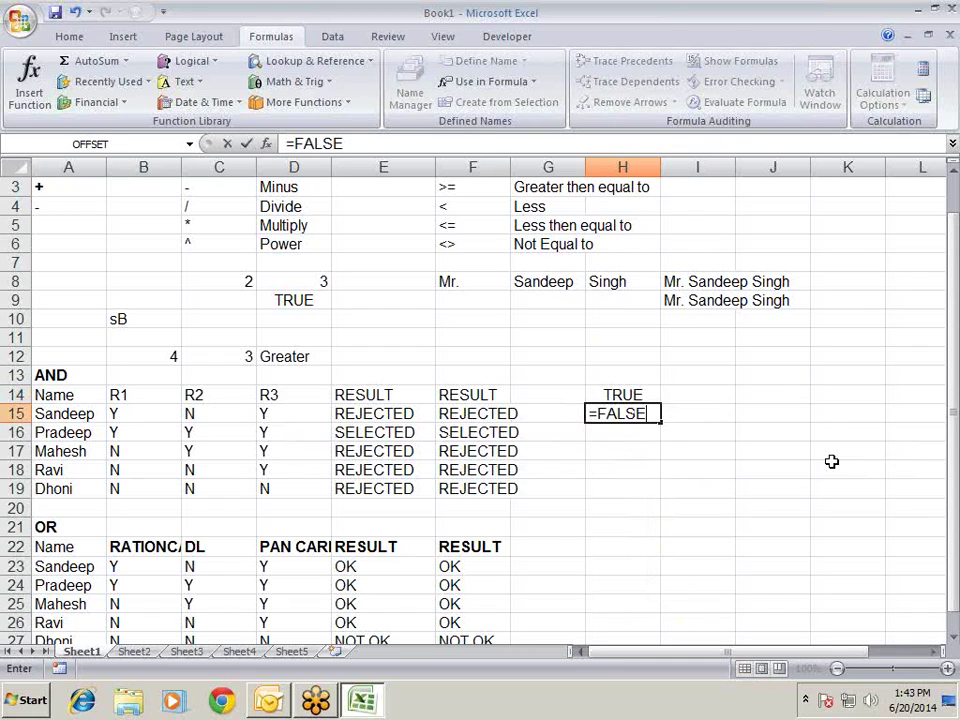
key(Return)
key(Up)
key(Up)
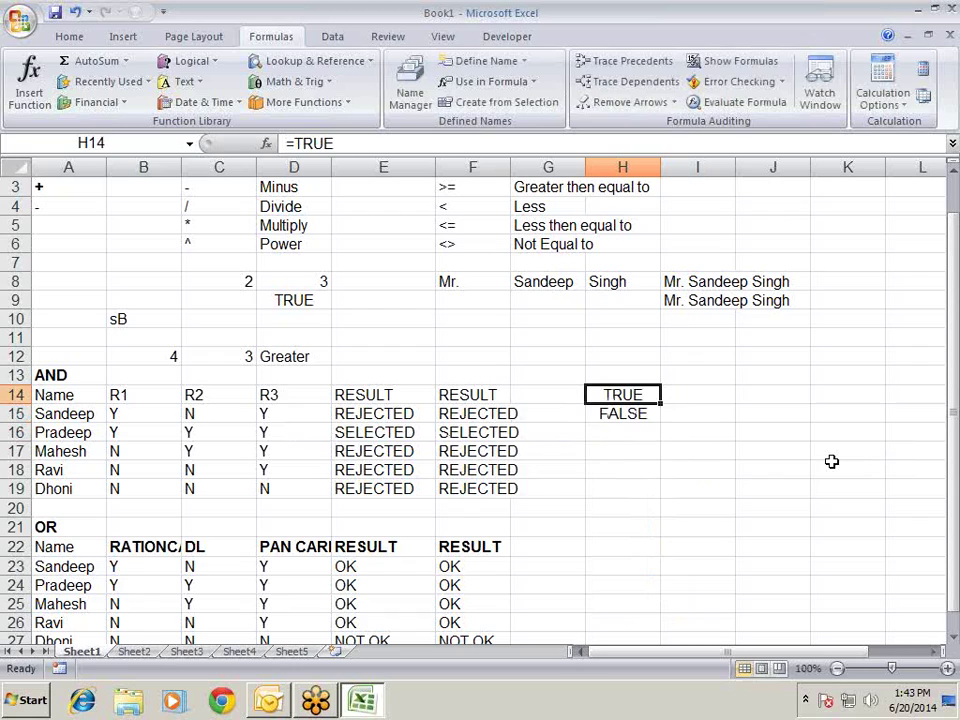
key(shift+Down)
key(Delete)
key(Left)
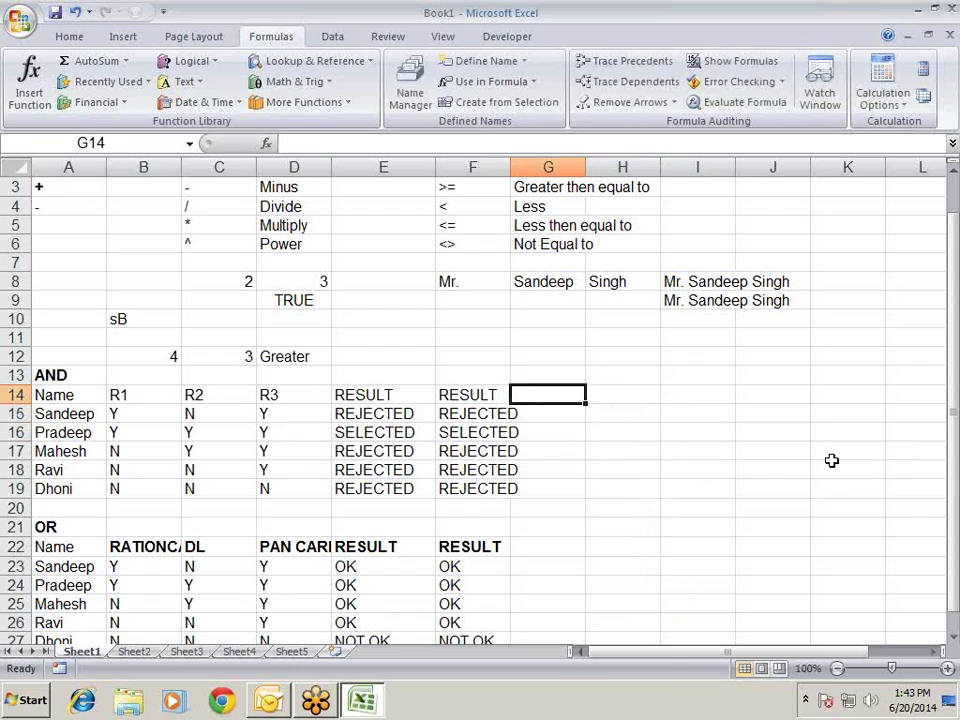
key(Right)
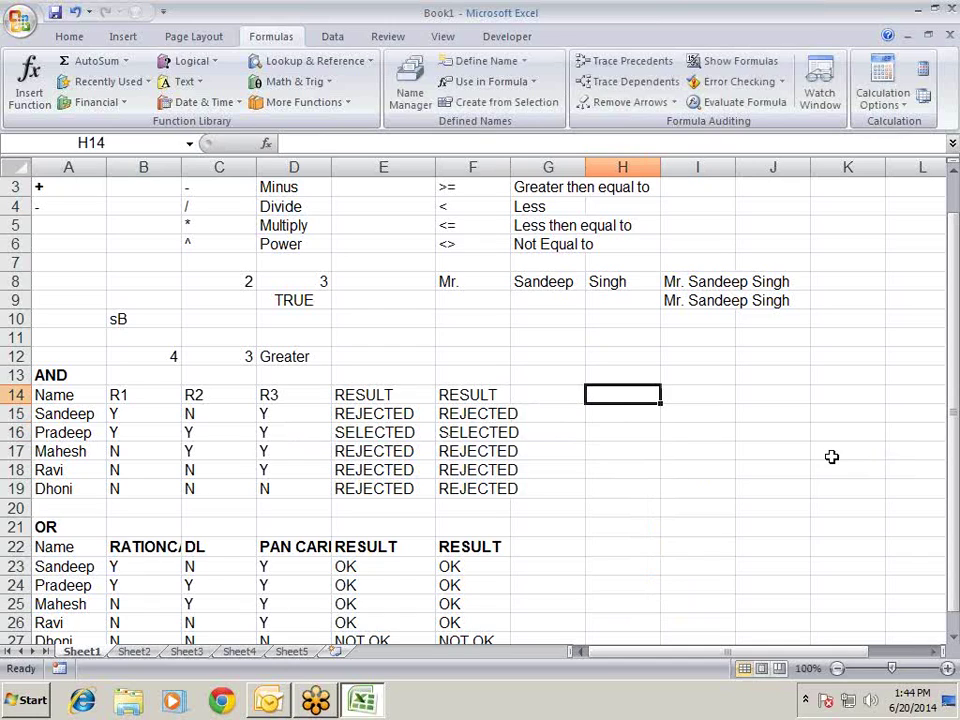
- Enter =NA() in G15 so it displays #N/A, then move to H15
click(208, 63)
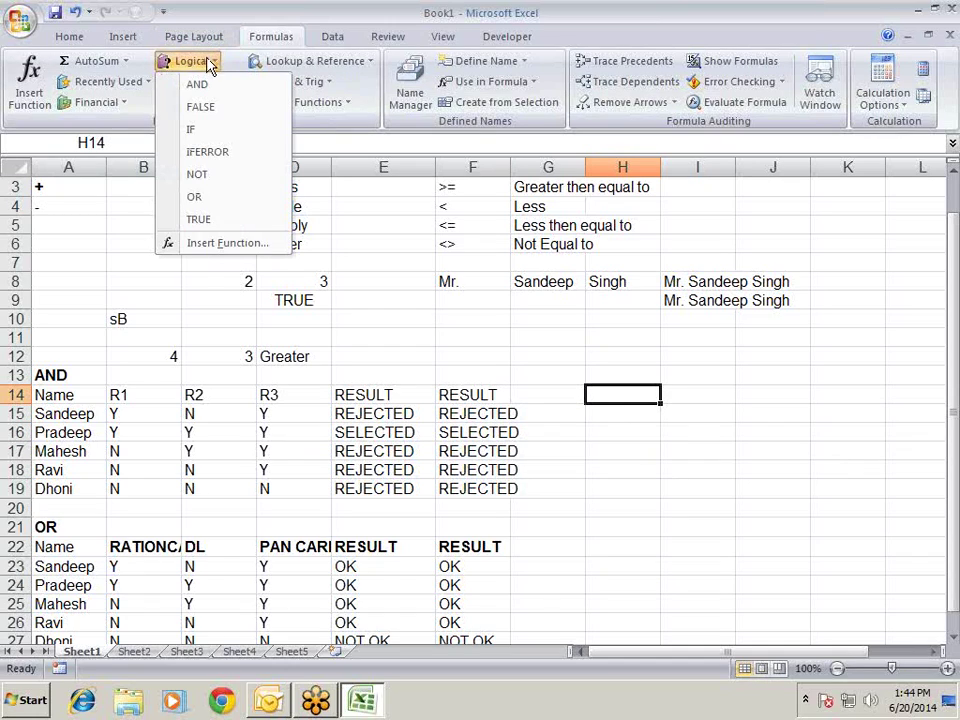
click(579, 478)
click(547, 430)
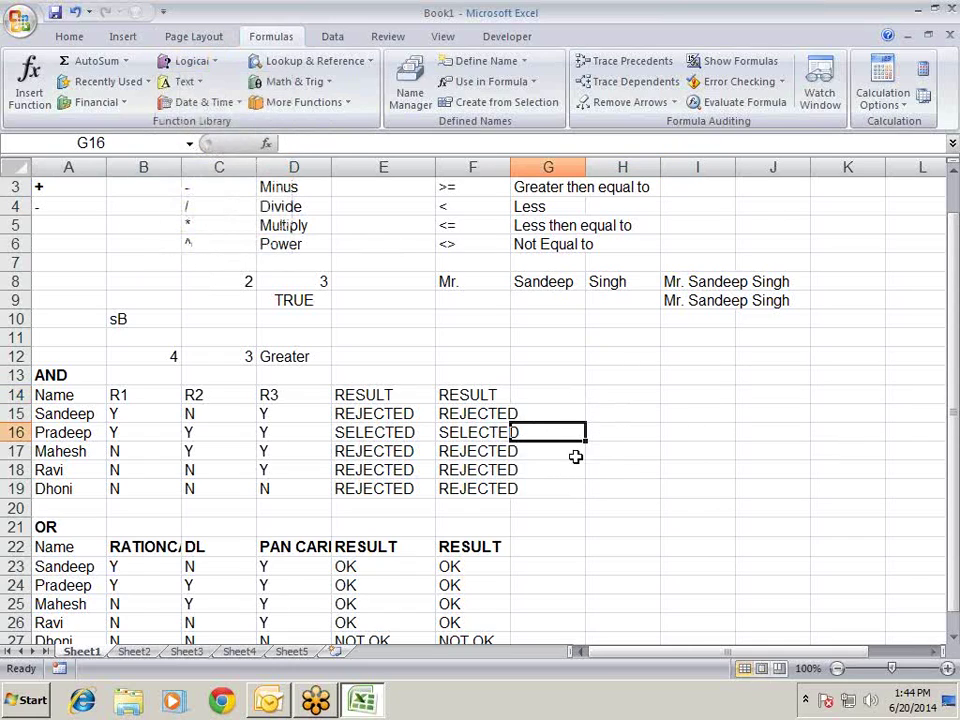
click(585, 400)
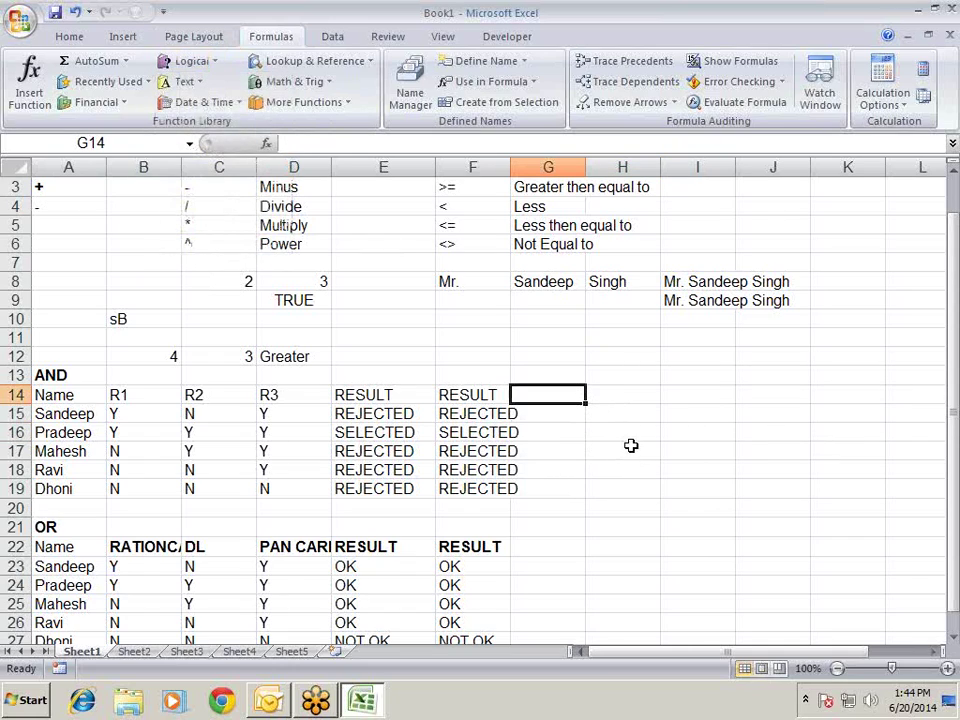
key(Down)
text(=n)
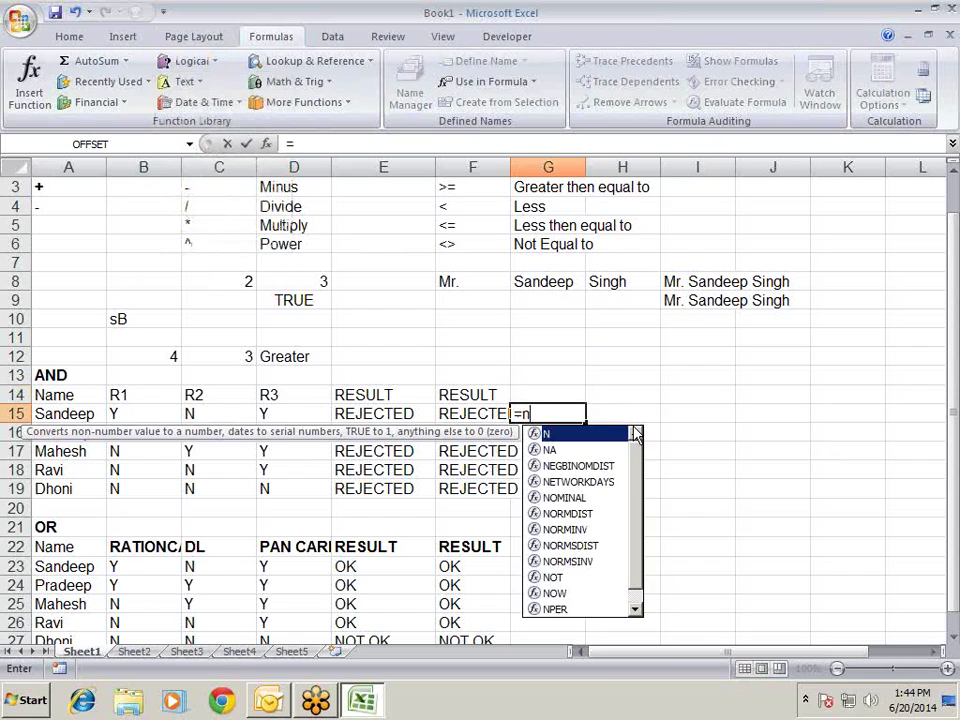
text(a)
key(Tab)
key(Return)
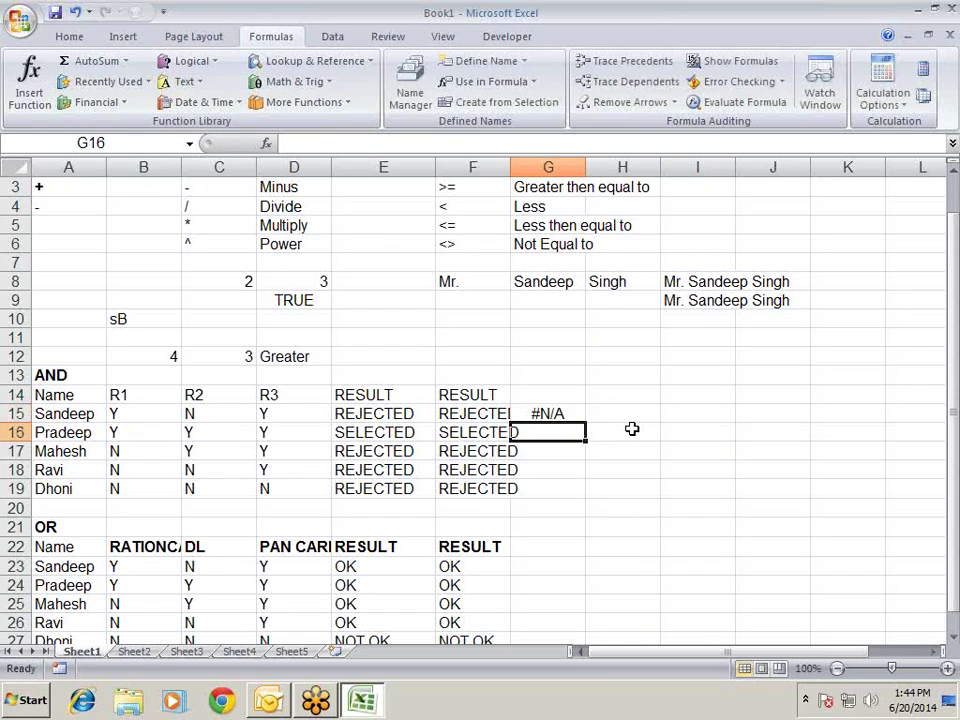
key(Up)
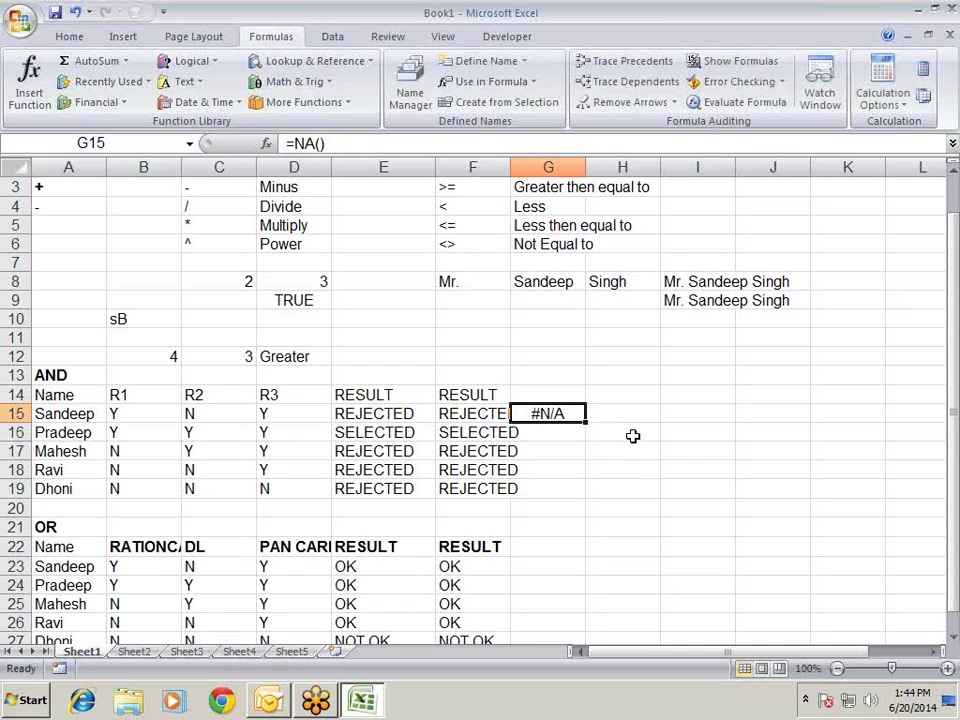
key(Right)
- Start an IF formula in H15 and dismiss the resulting formula error
text(=)
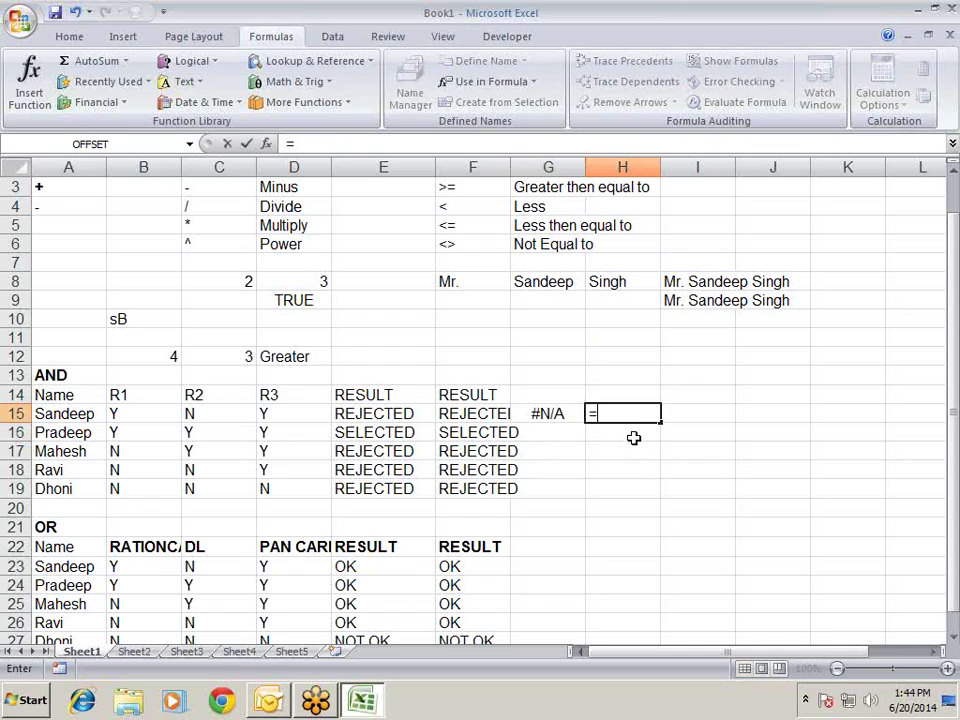
text(IF()
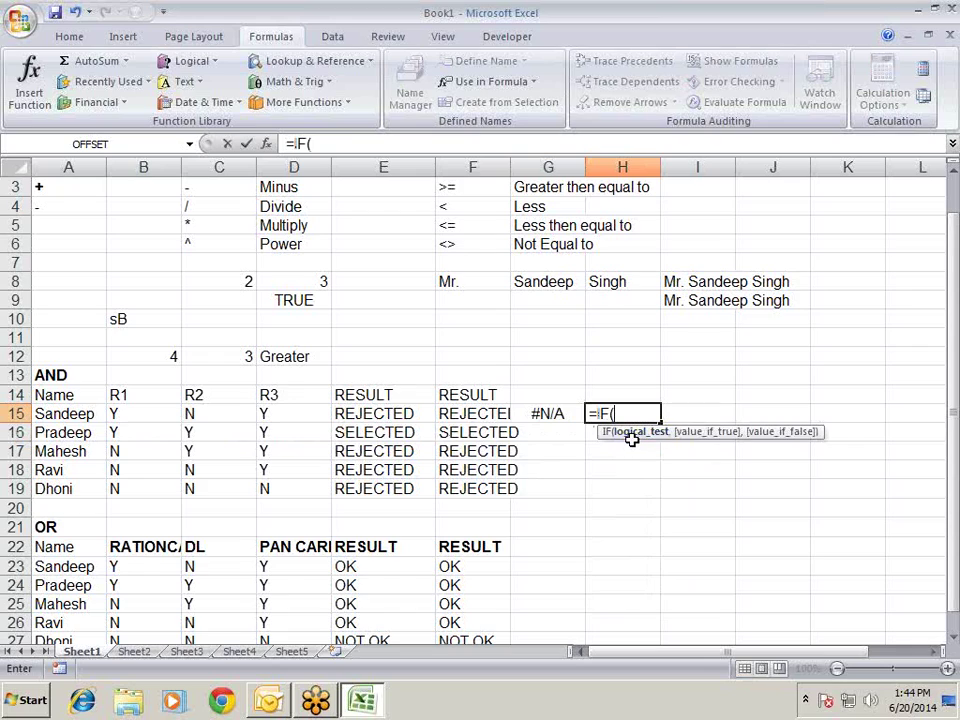
key(Left)
text(=)
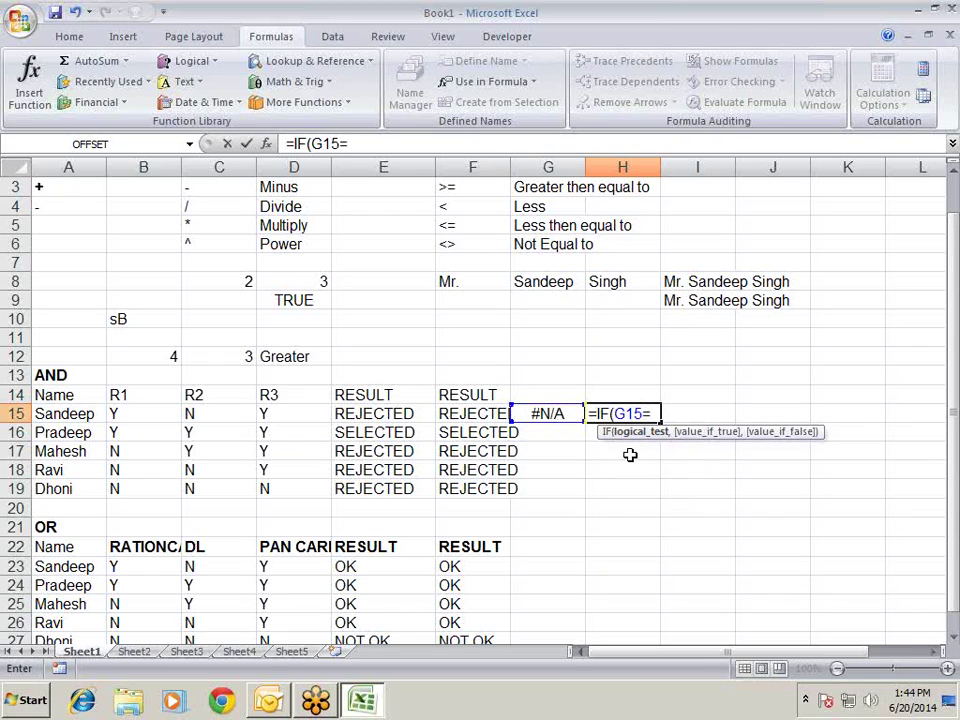
key(BackSpace)
key(Return)
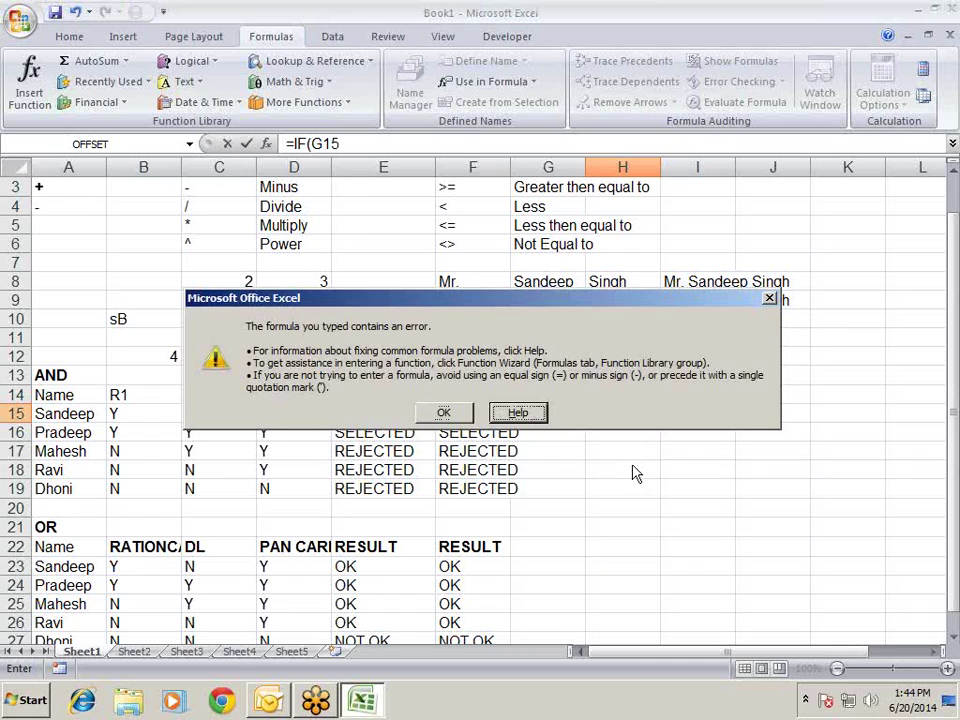
key(Return)
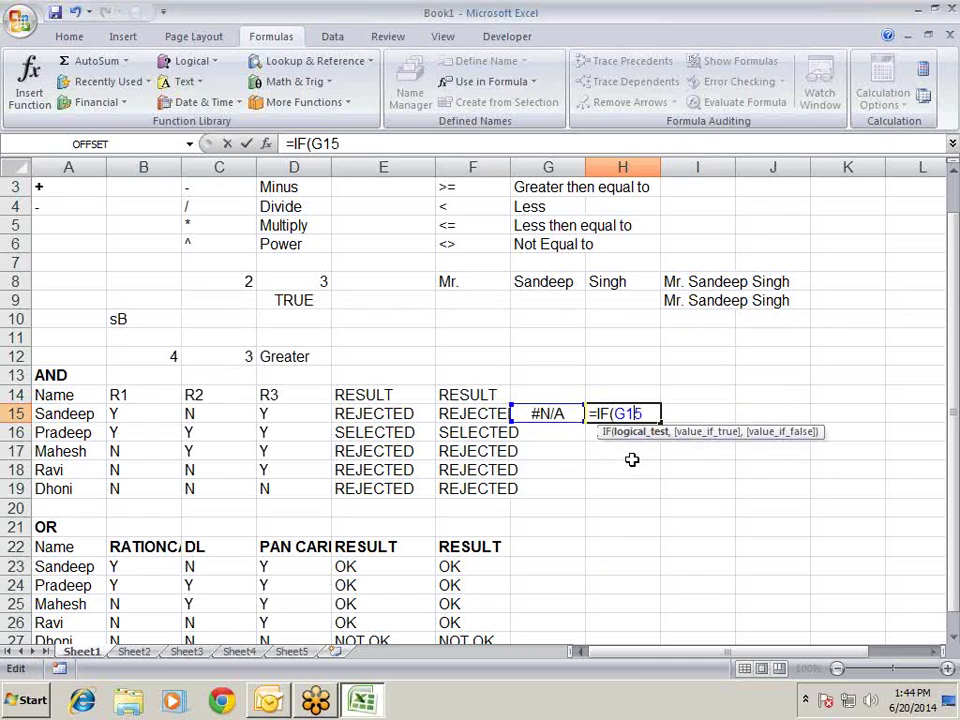
- Complete H15 as =IF(ISERROR(G15),"",G15) so it shows blank instead of #N/A
text(IS)
key(Down)
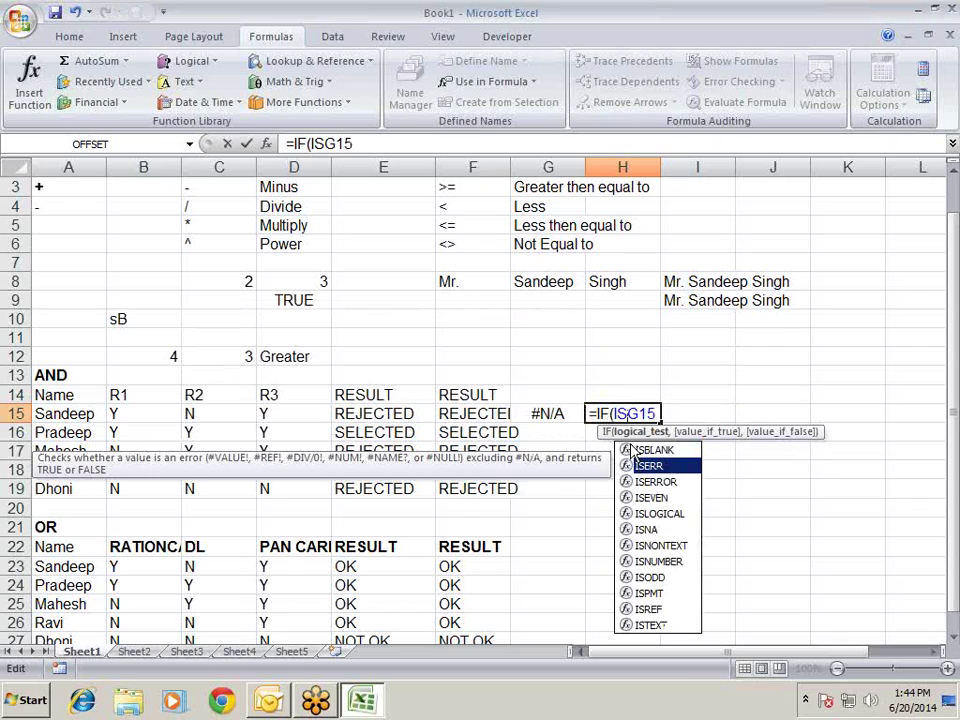
key(Down)
key(Tab)
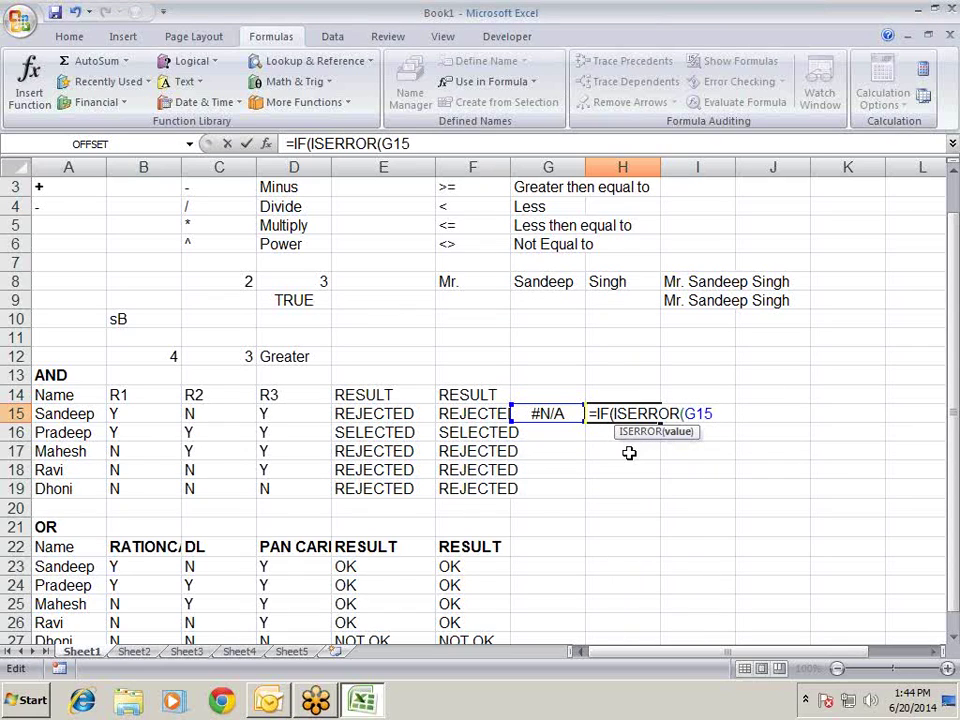
text(),)
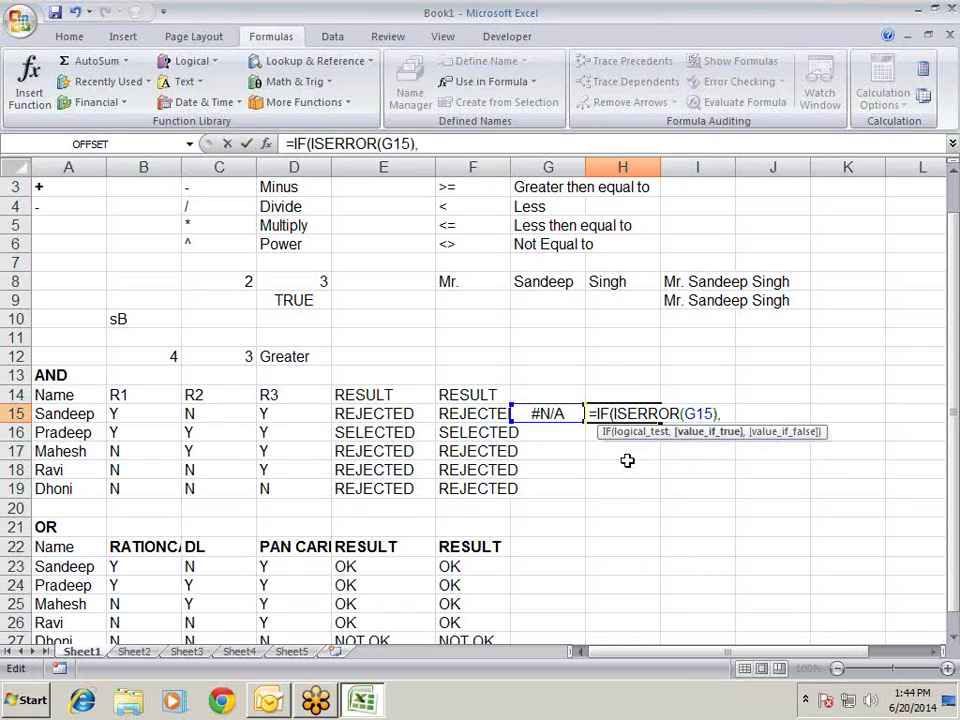
text("")
text(,)
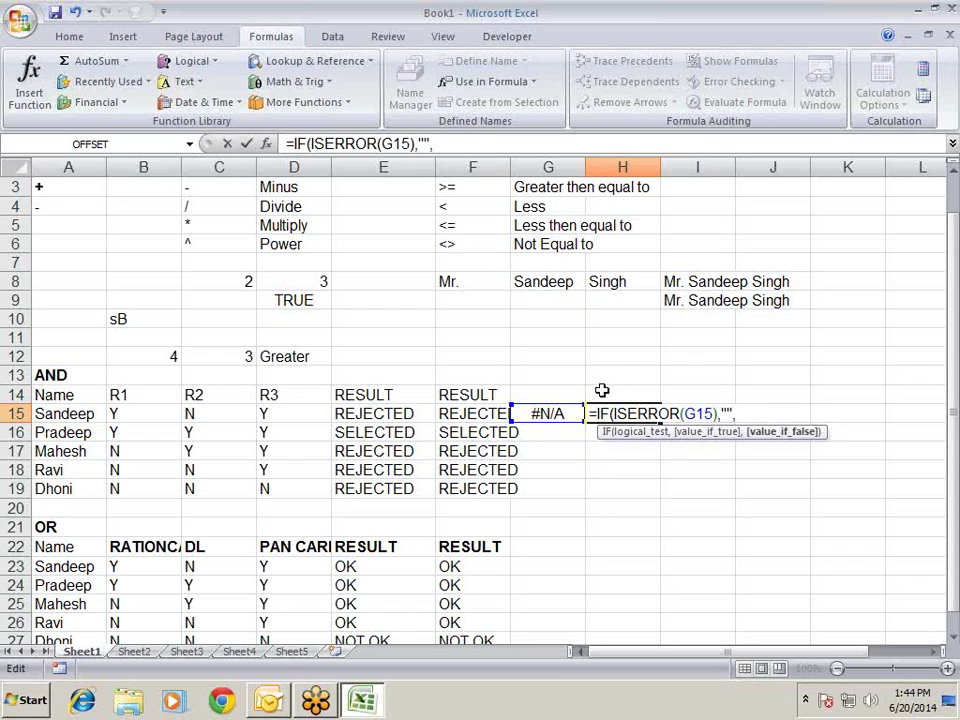
click(558, 420)
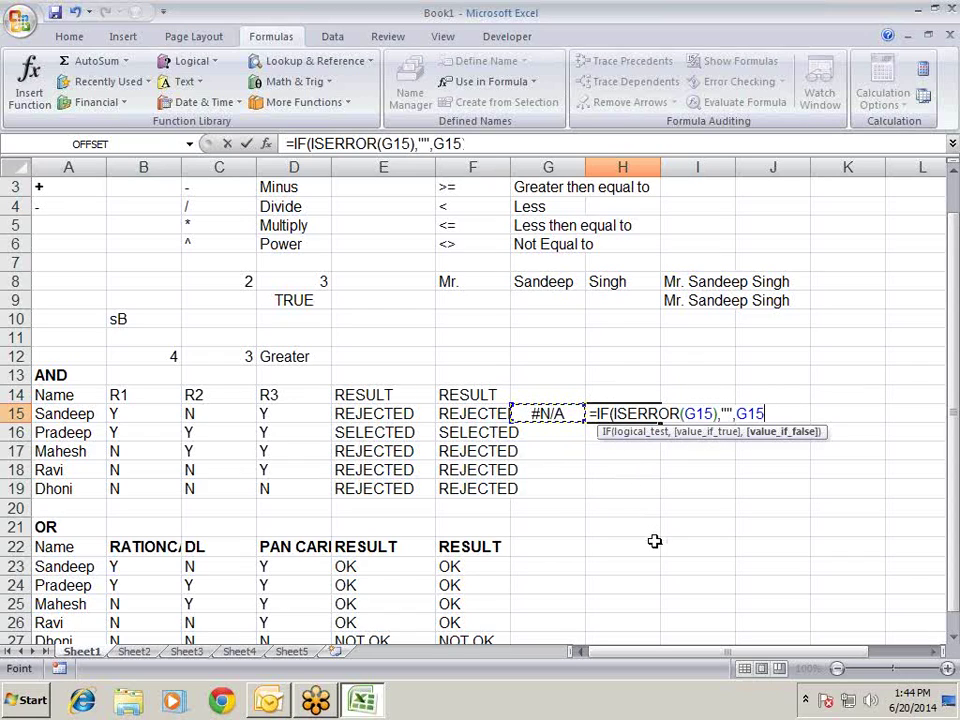
text())
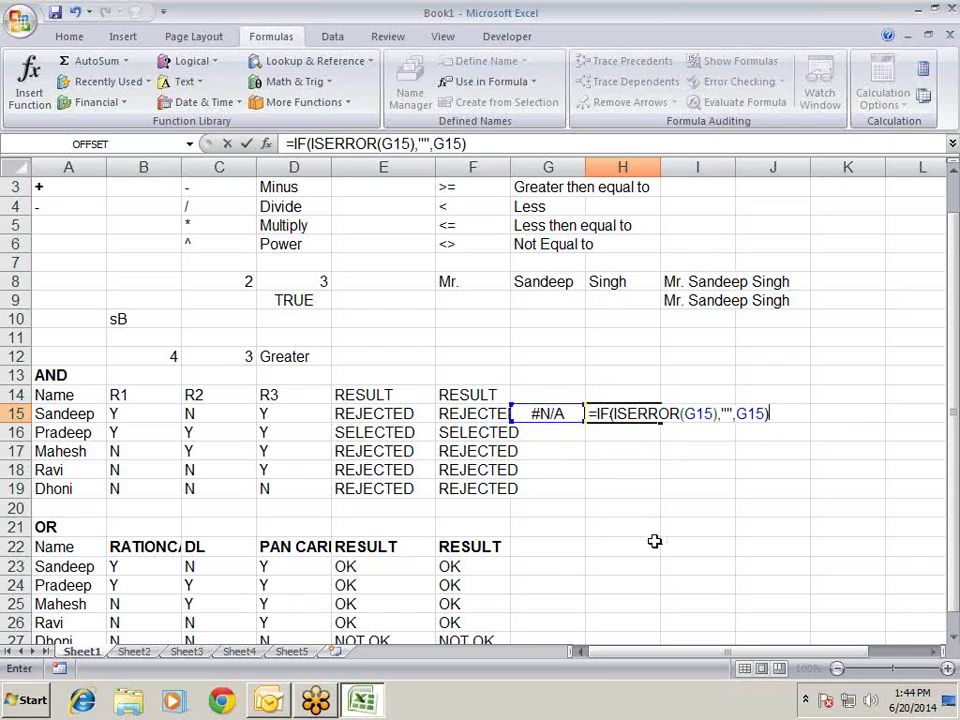
key(Return)
- Reopen H15's formula to check it and confirm it unchanged
key(Up)
key(F2)
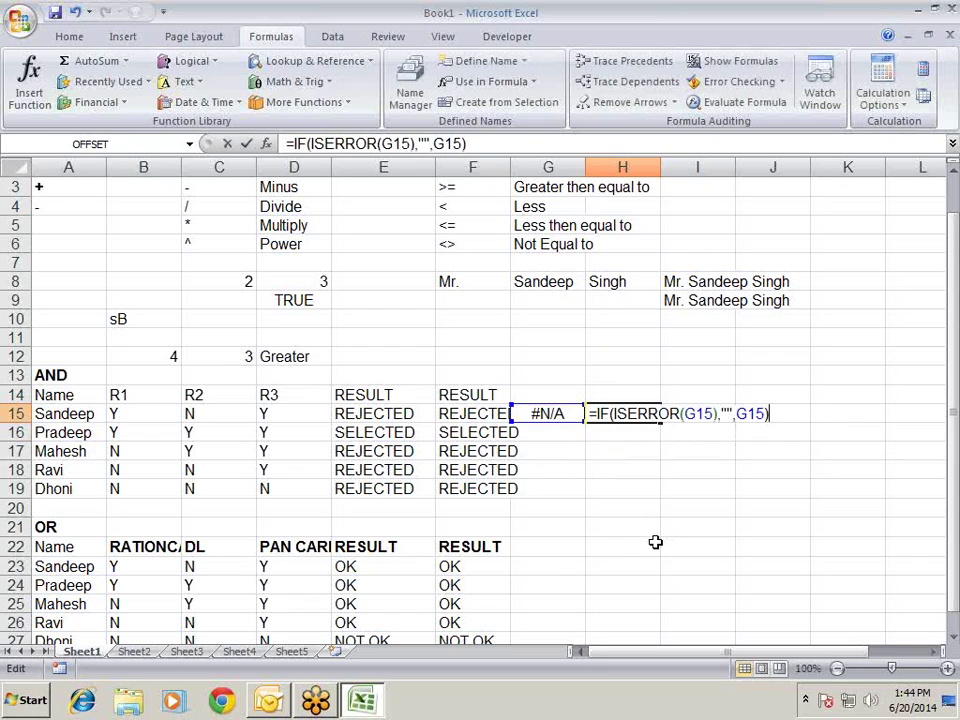
key(Left)
key(Left)
key(Left)
key(Left)
key(Left)
key(Left)
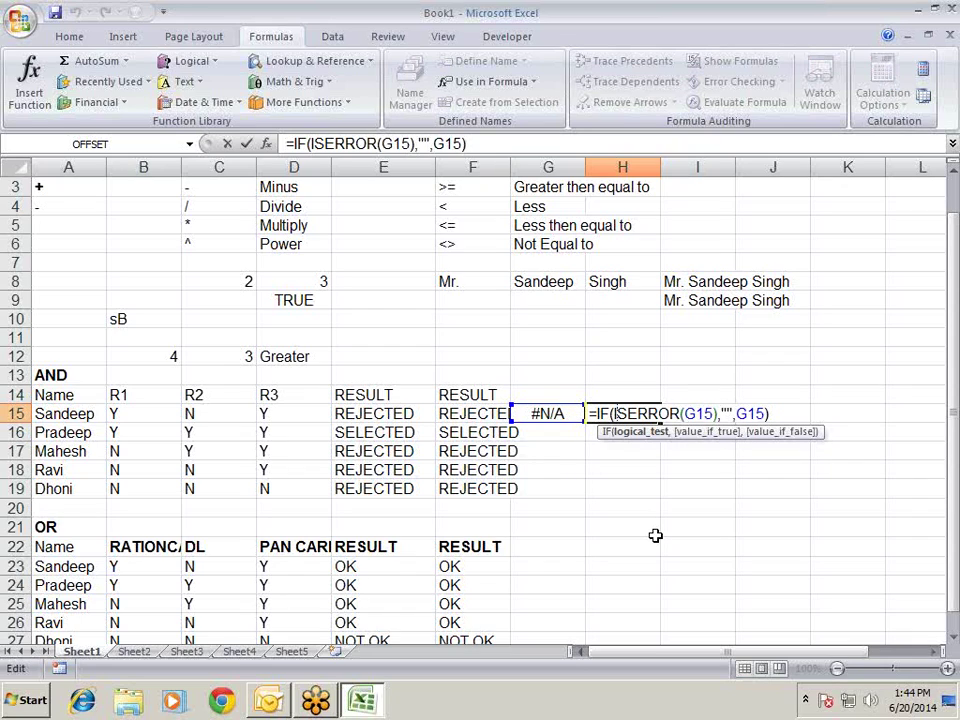
key(Return)
key(Up)
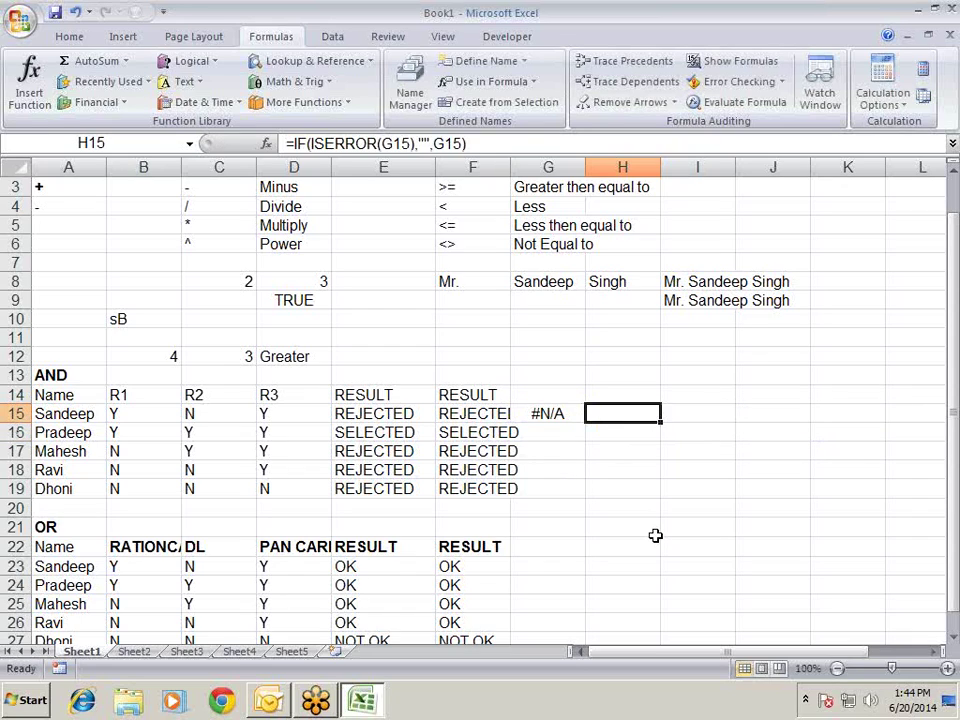
- Enter =IFERROR(G15,"ERROR") in H15
text(=IF)
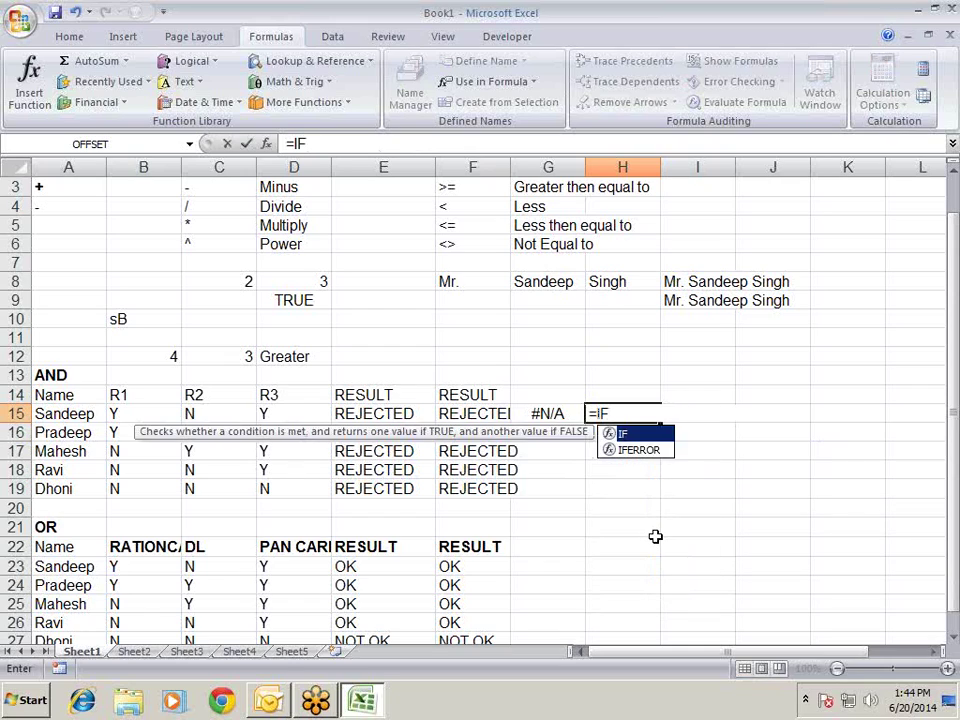
key(Down)
key(Tab)
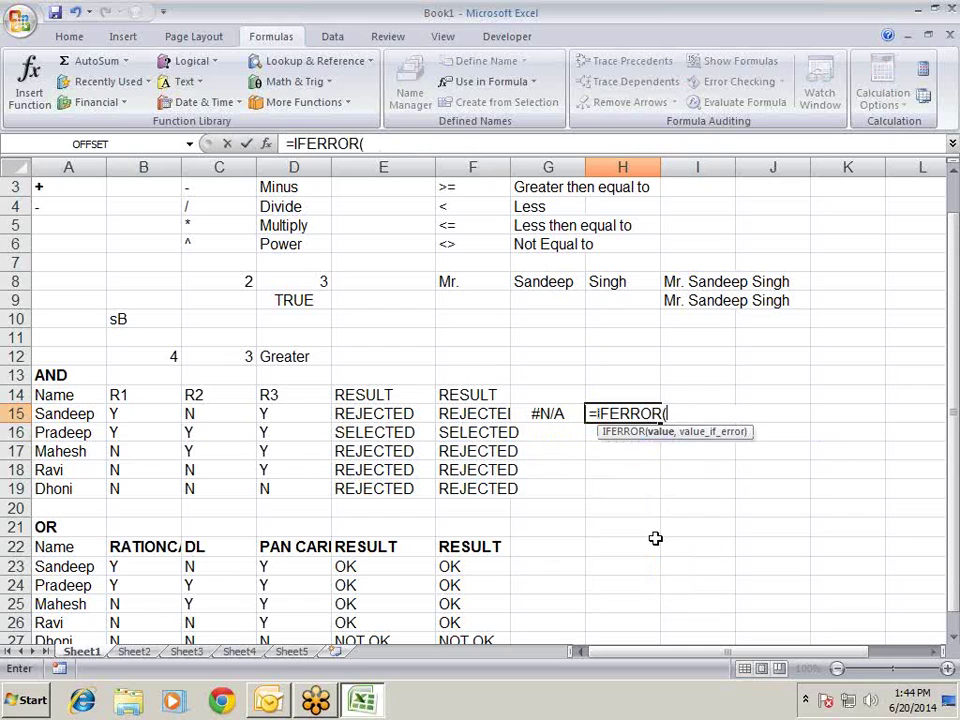
key(Left)
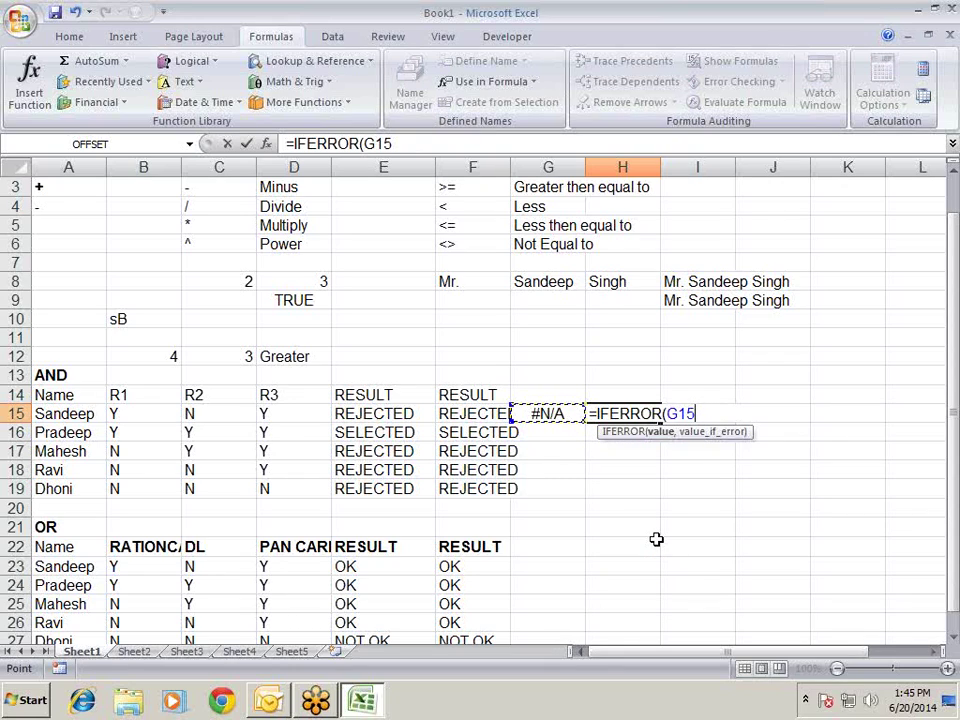
text(,")
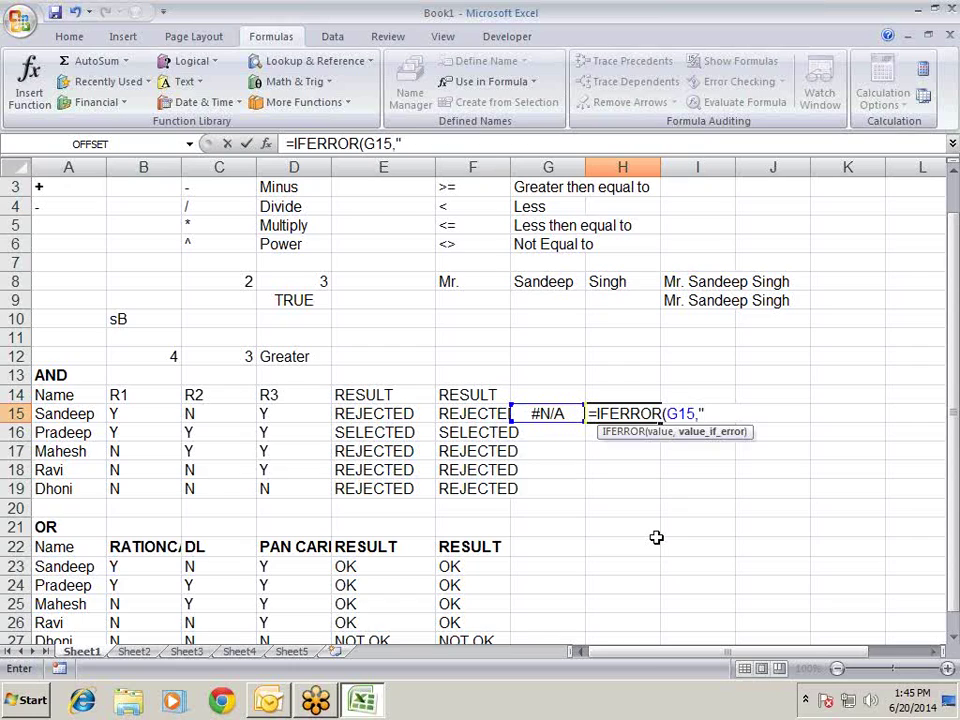
text(ERROR")
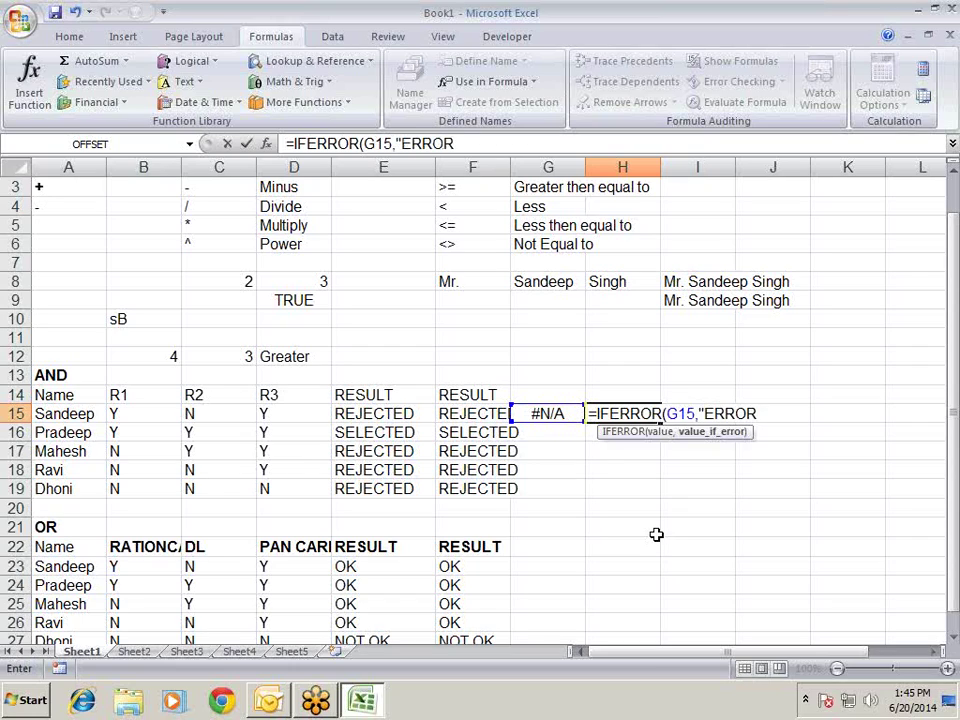
text())
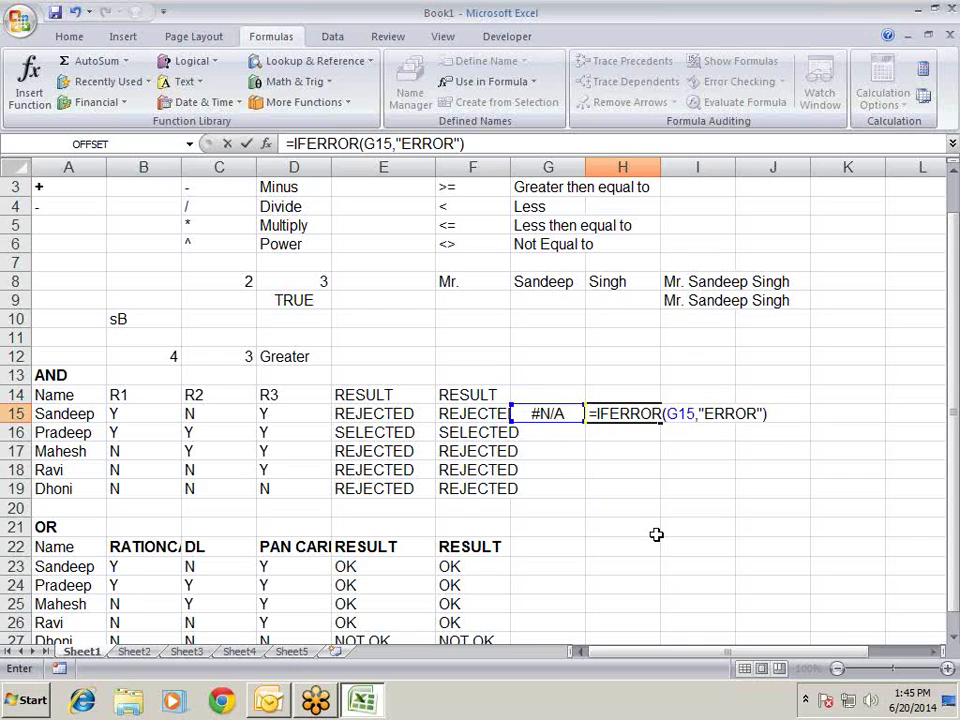
key(Return)
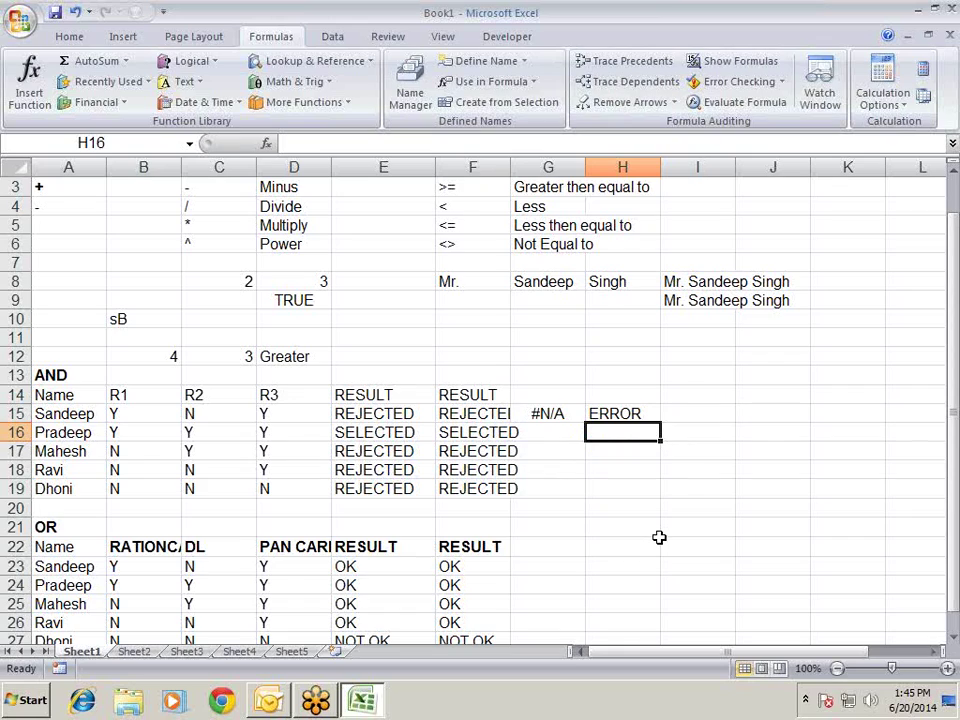
- Change H15's fallback to blank, making it =IFERROR(G15,"")
click(557, 408)
click(617, 412)
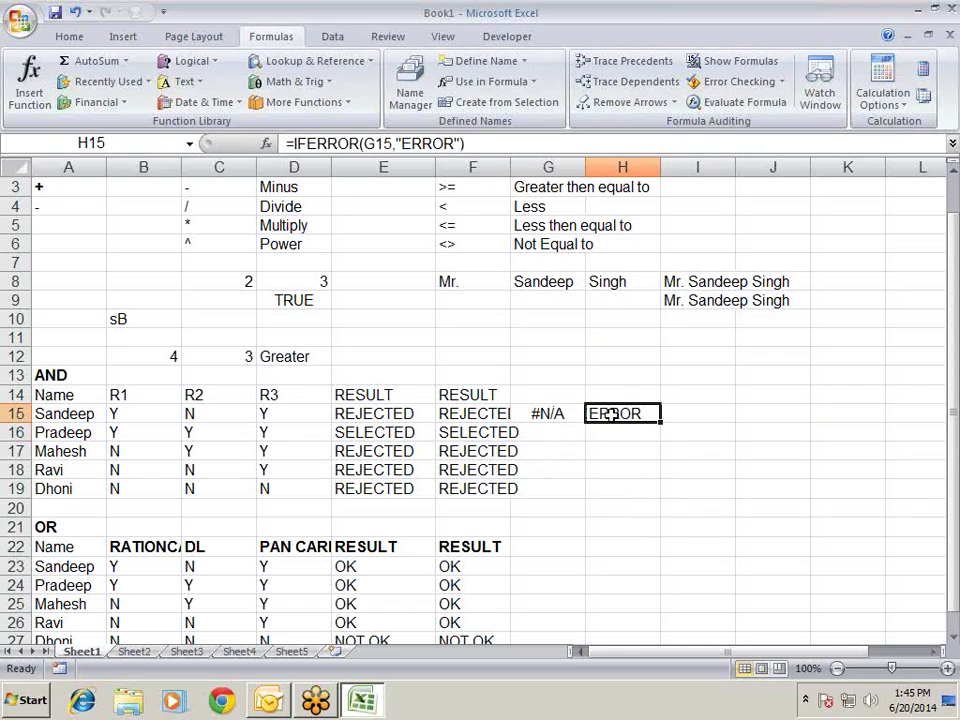
key(F2)
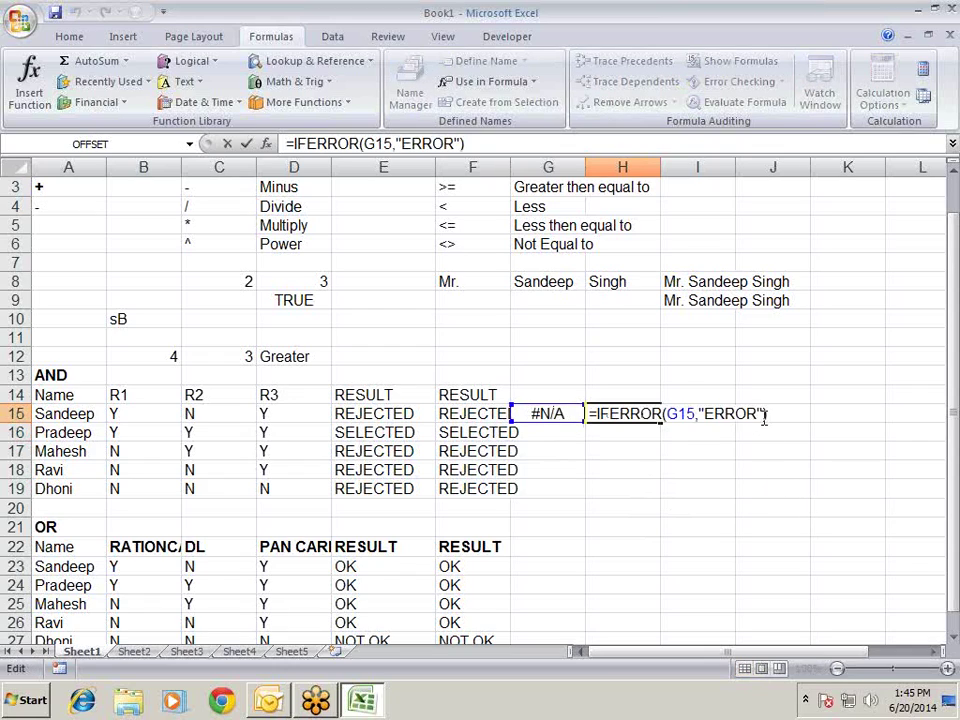
key(Left)
key(Left)
key(BackSpace)
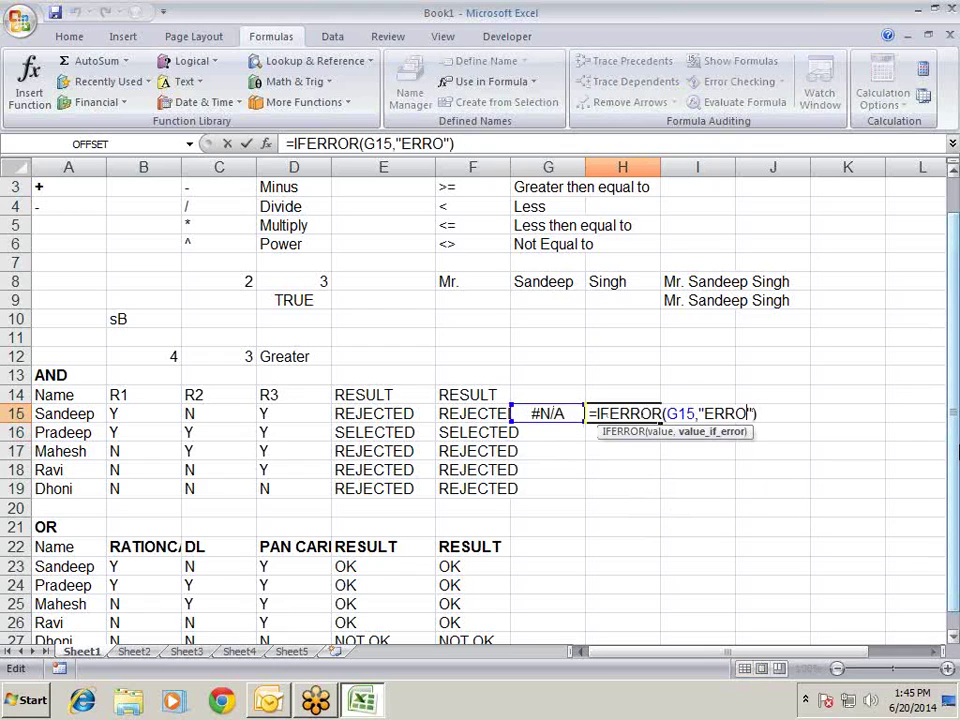
key(BackSpace)
key(BackSpace)
key(BackSpace)
key(BackSpace)
key(Return)
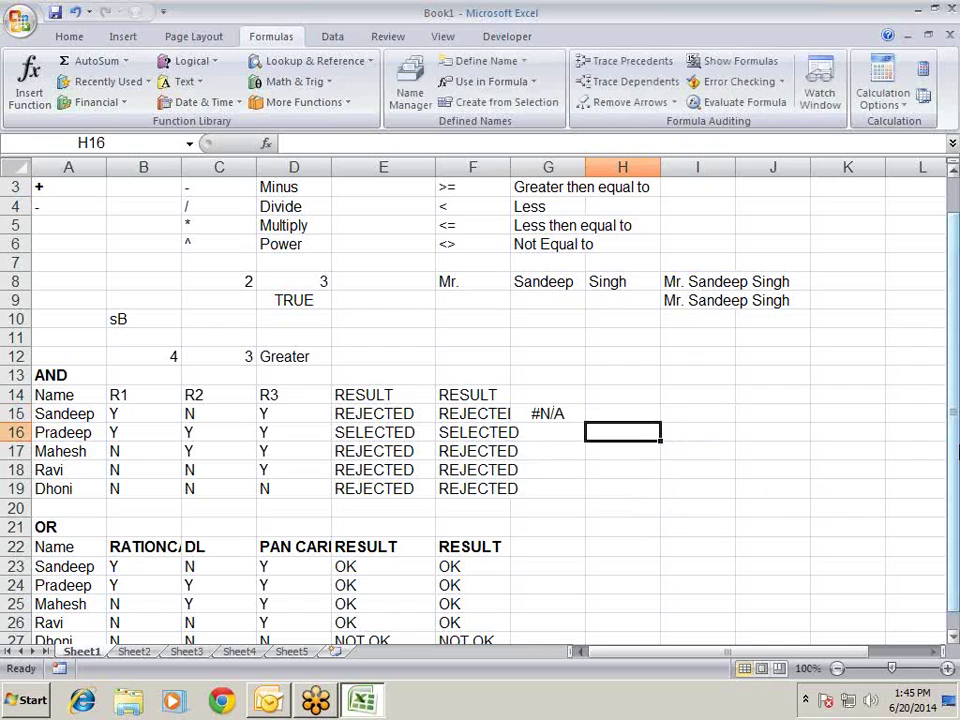
- Clear the formulas from G15 and H15
key(Up)
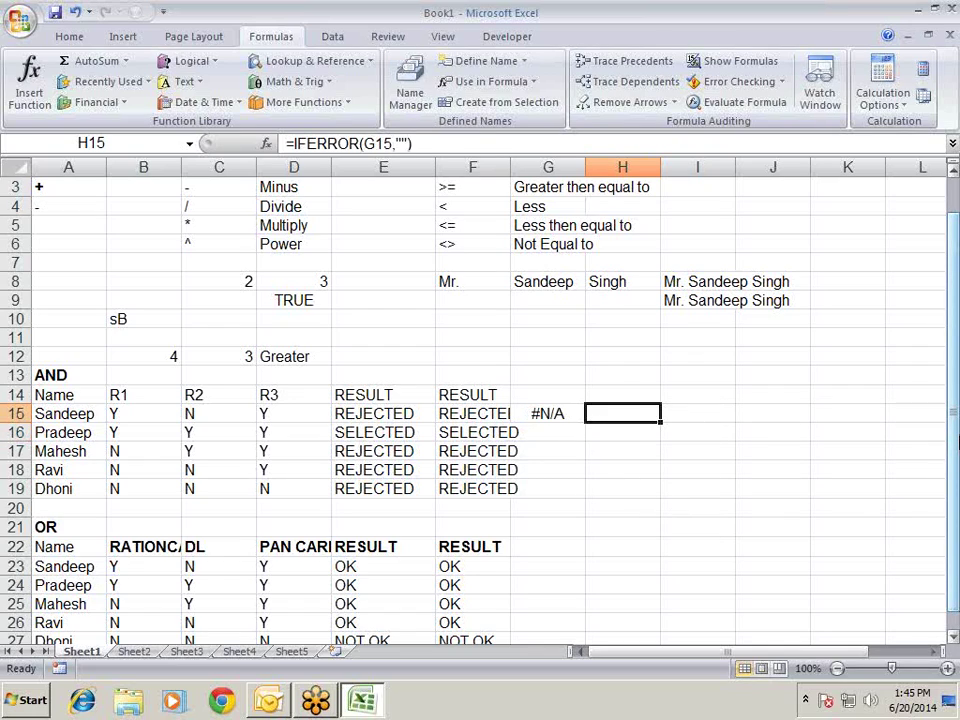
key(Left)
key(Delete)
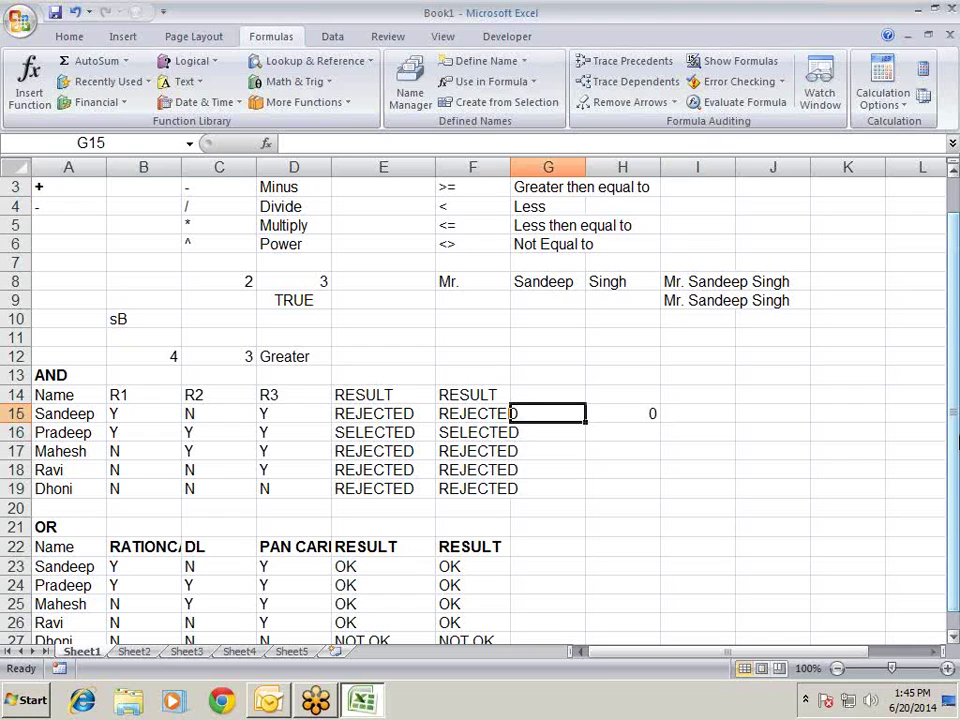
key(Right)
key(Delete)
key(Down)
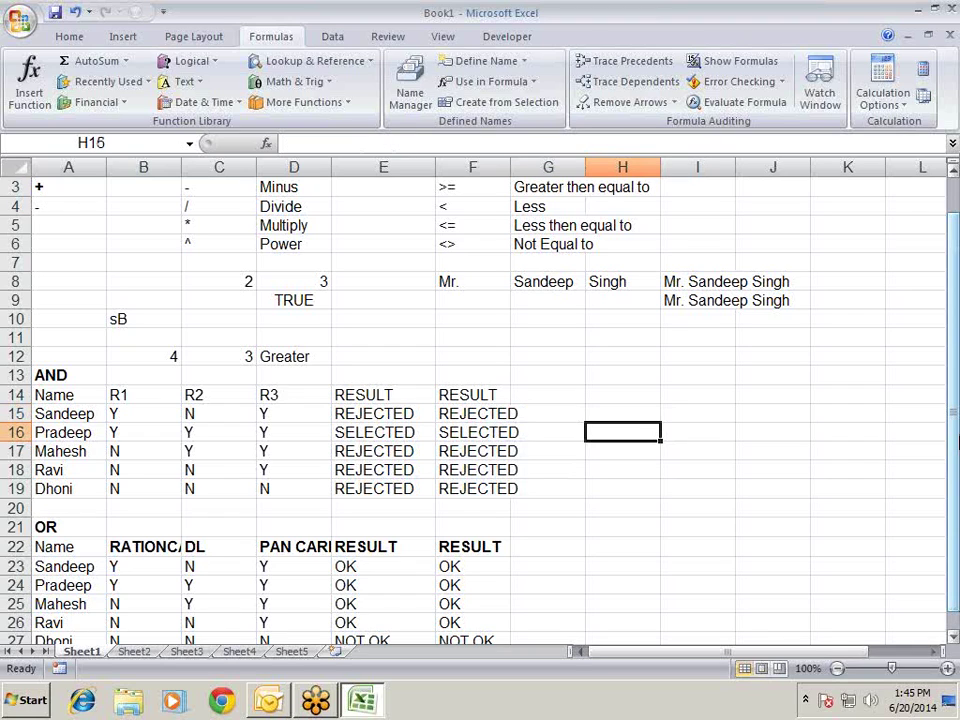
- Select the B4:J21 block of examples, then deselect it
scroll(392, 341, down, 1)
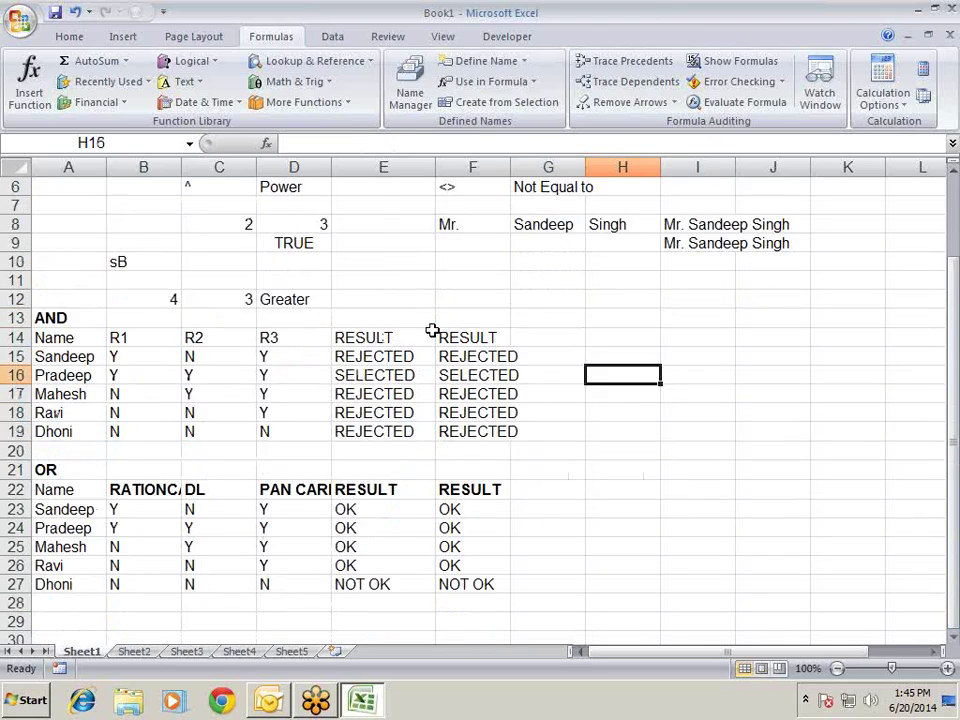
scroll(432, 330, up, 2)
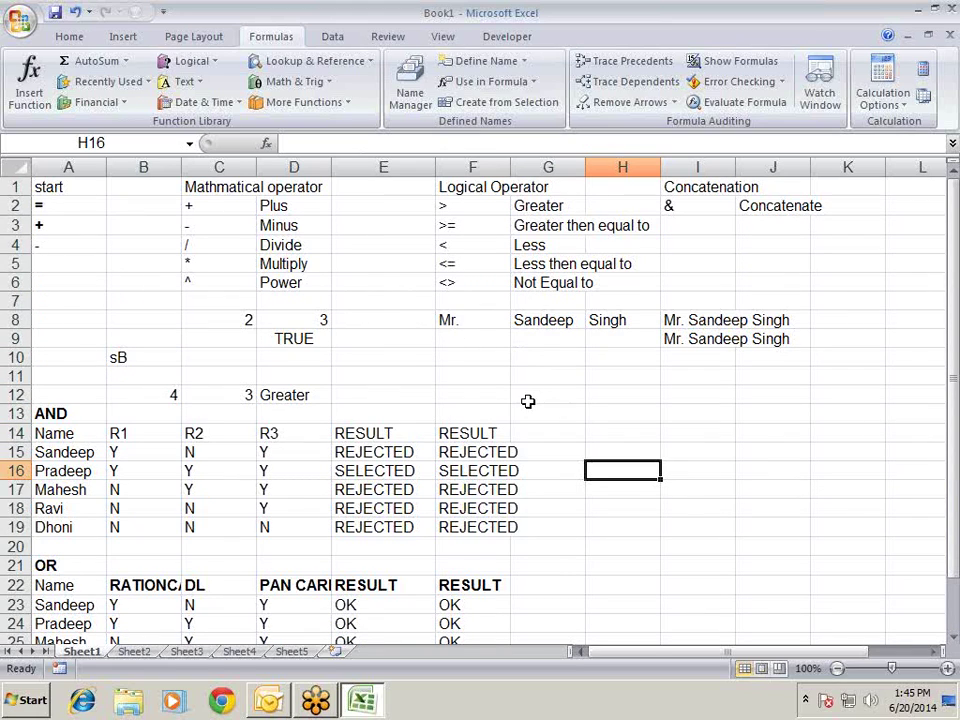
drag(130, 243, 697, 591)
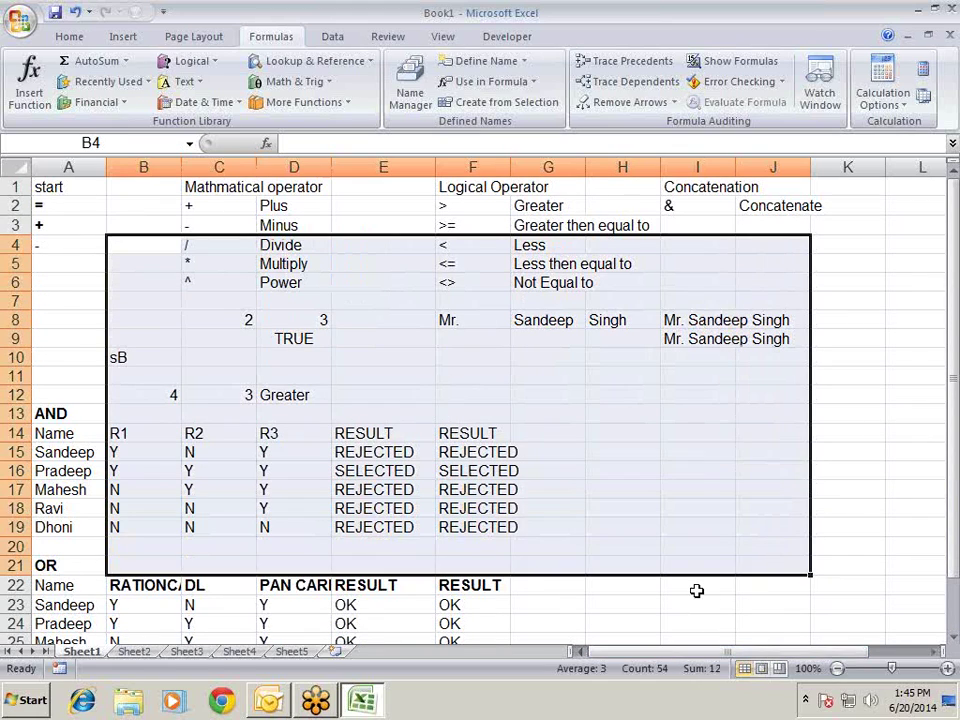
click(697, 591)
scroll(427, 414, down, 3)
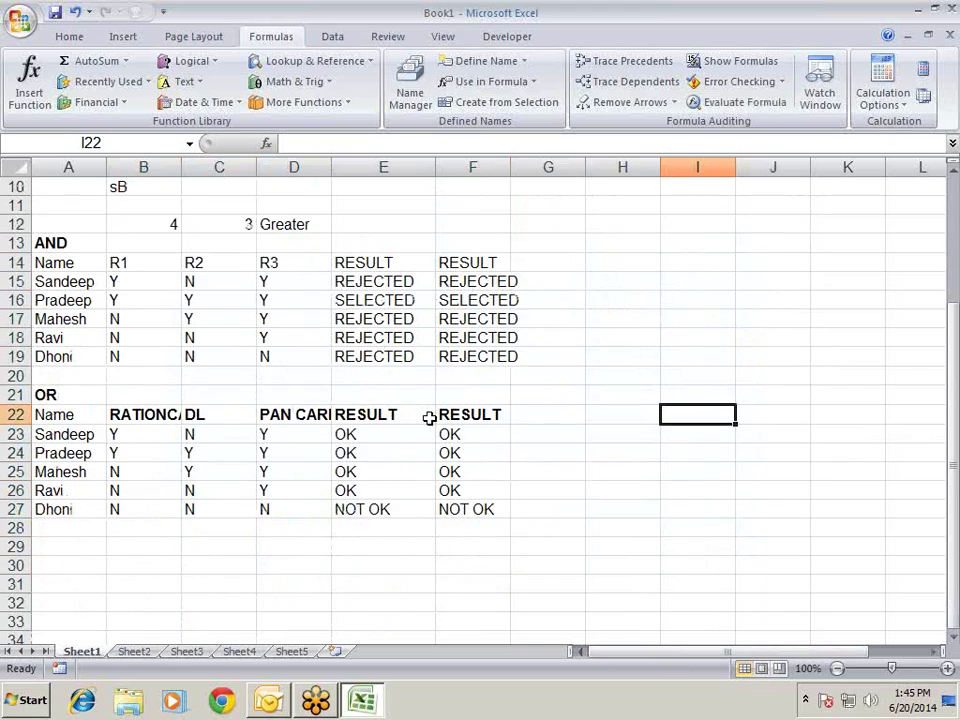
scroll(430, 415, up, 3)
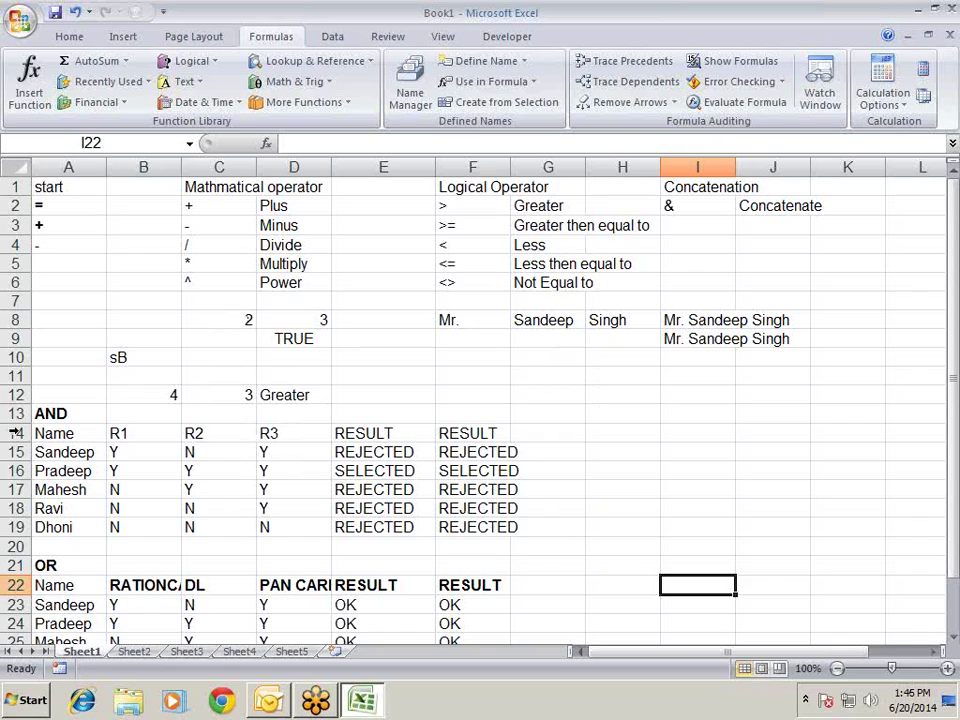
- Switch to the empty Sheet2, then minimise and restore the Book1 window
click(133, 651)
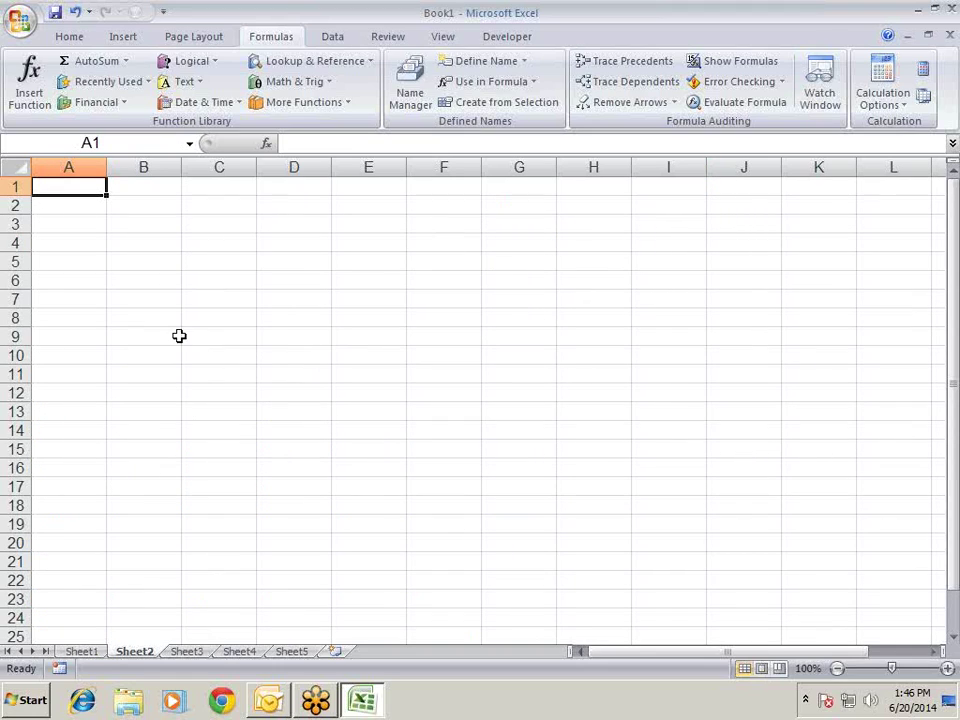
click(911, 37)
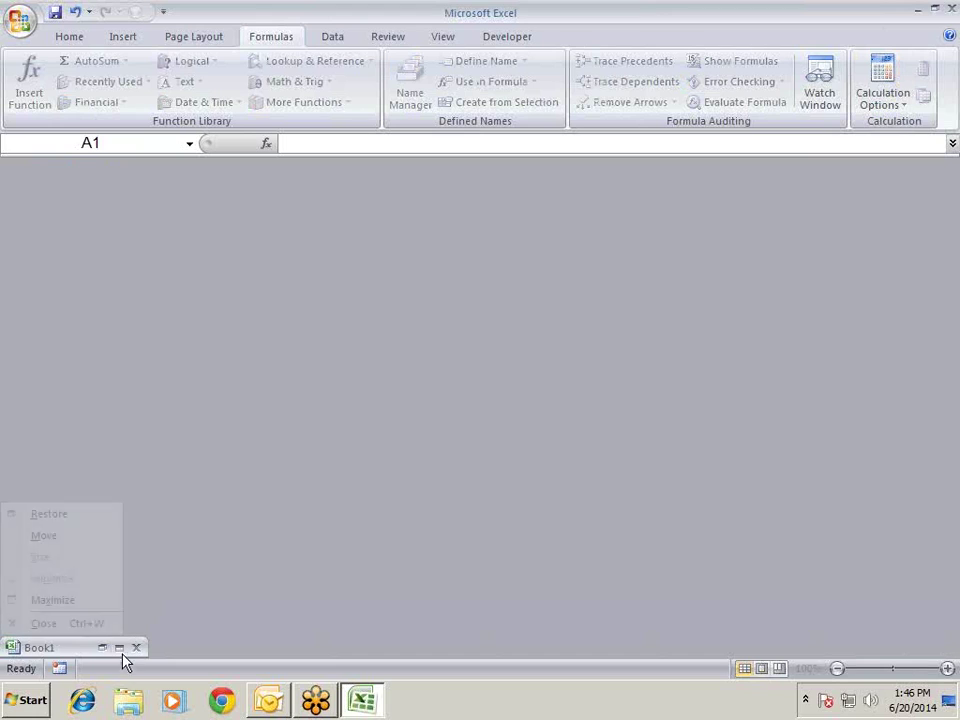
click(119, 647)
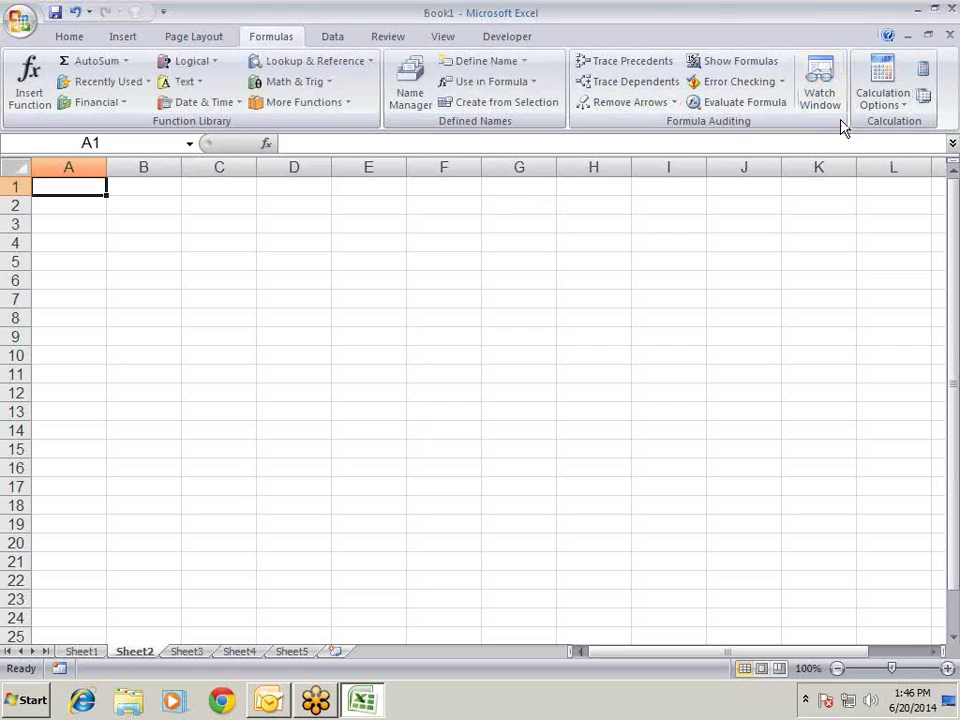
- From the desktop, browse Computer > Local Disk (F:) > Showcase and highlight the attendance workbook
key(super+d)
click(25, 131)
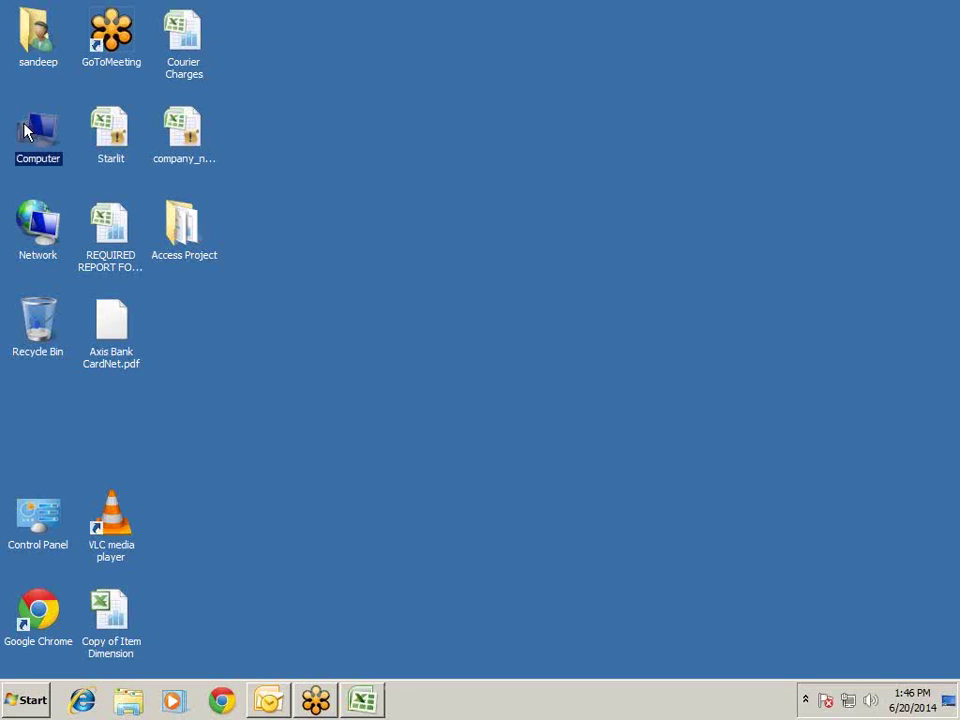
double_click(34, 133)
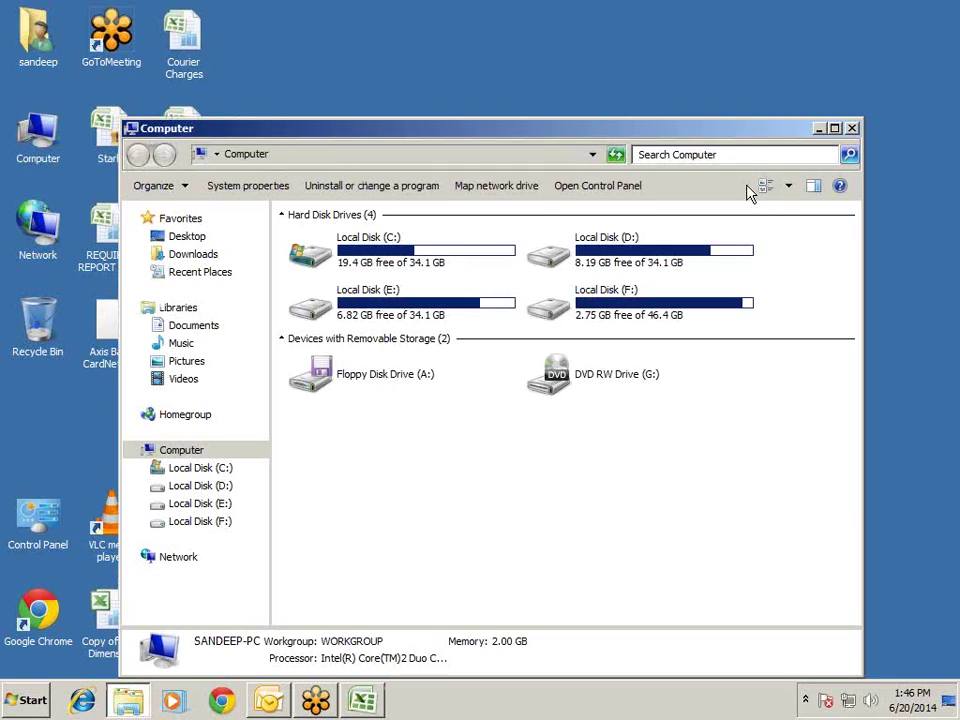
click(652, 312)
double_click(652, 312)
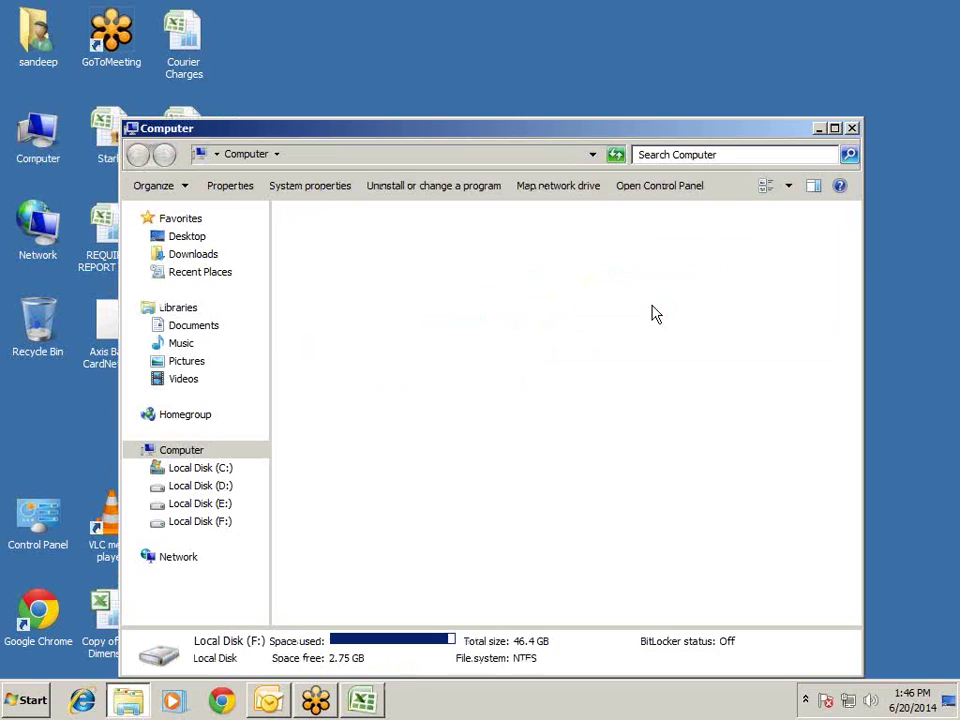
scroll(652, 312, down, 7)
click(654, 306)
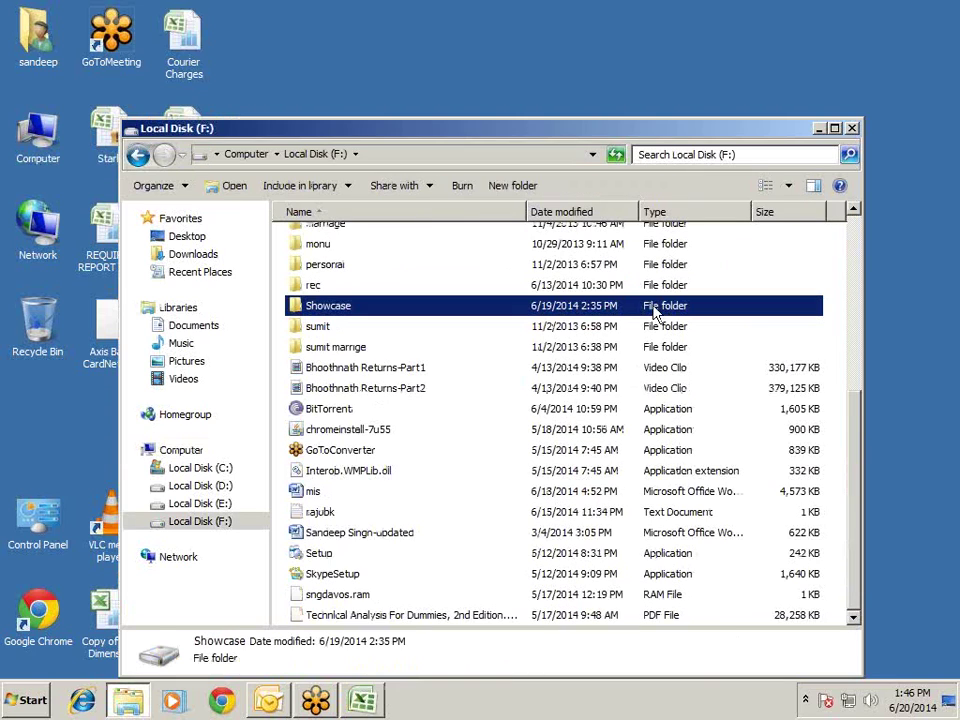
double_click(654, 306)
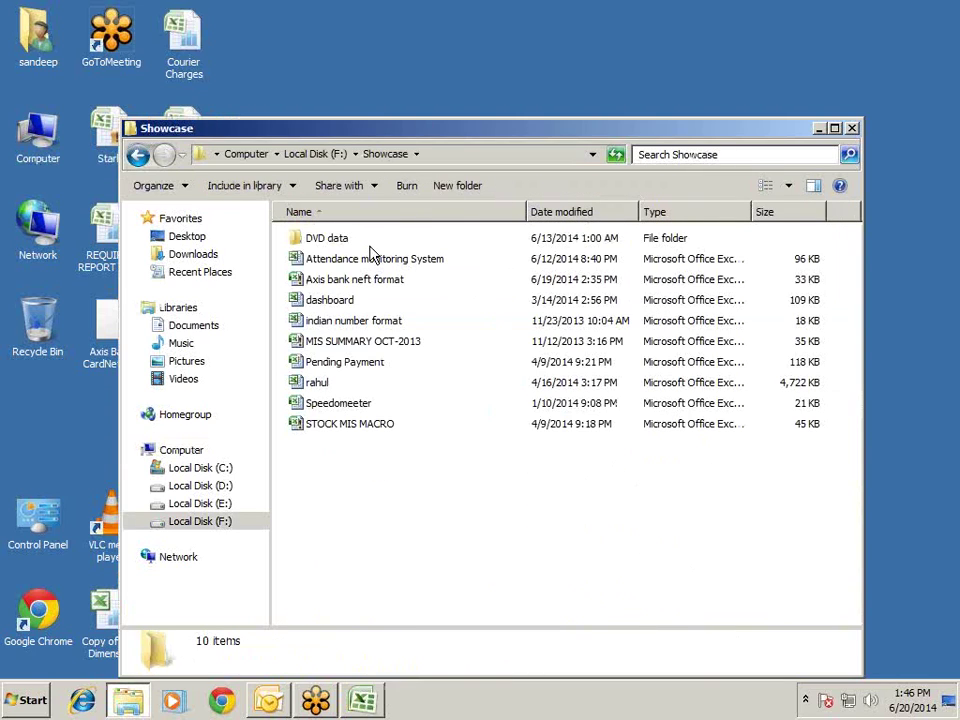
key(Down)
key(Down)
- Open the Attendance monitoring System workbook and set the A3 month to 8
double_click(380, 257)
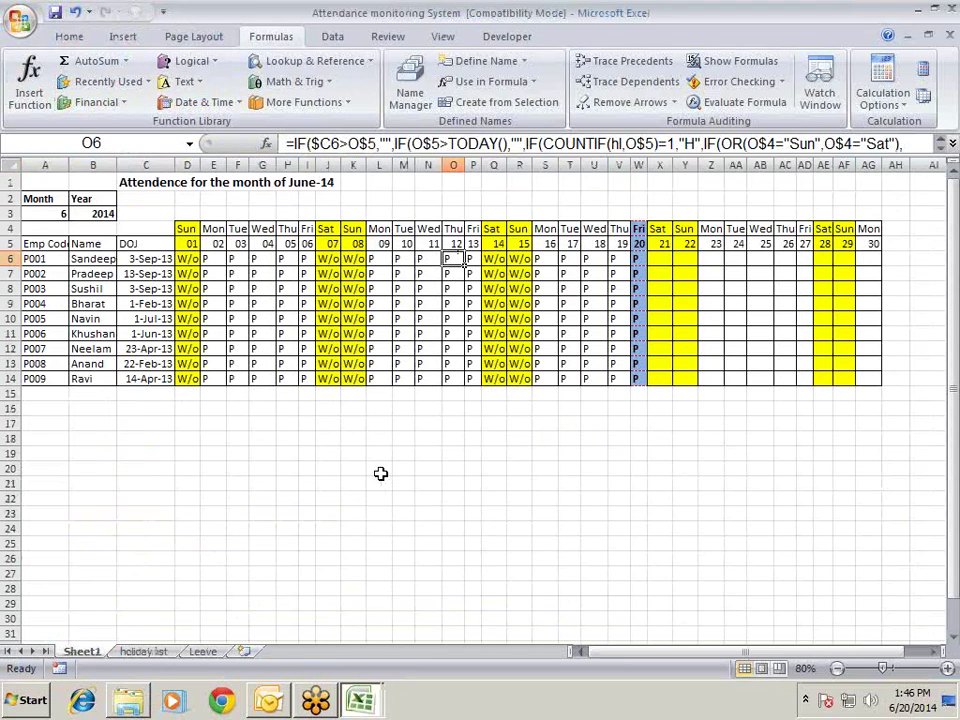
ctrl+scroll(266, 243, up, 2)
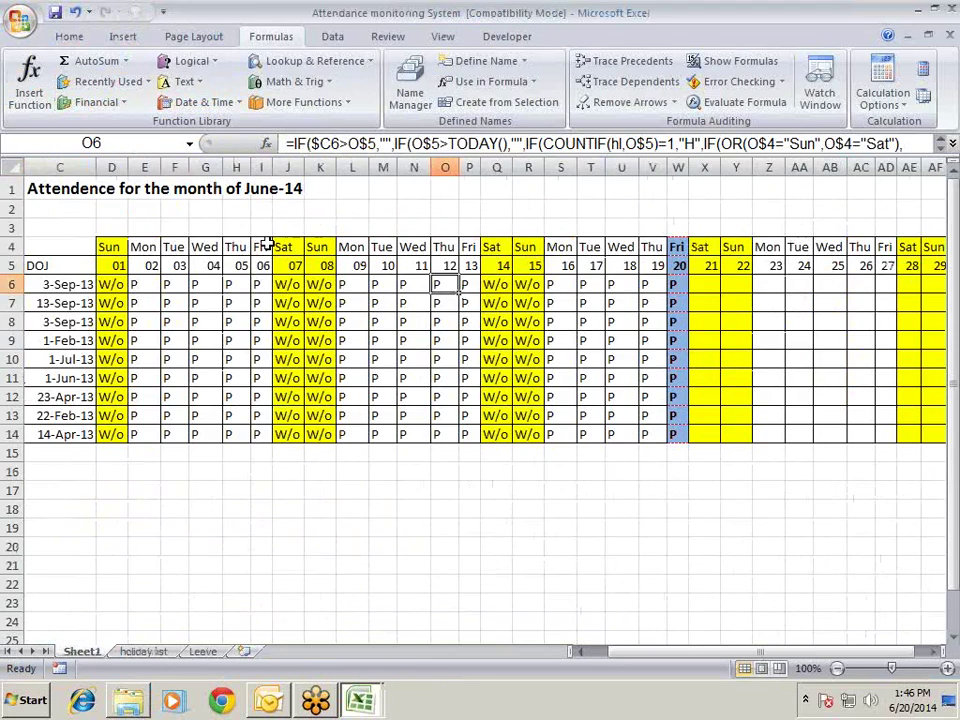
ctrl+scroll(266, 243, down, 1)
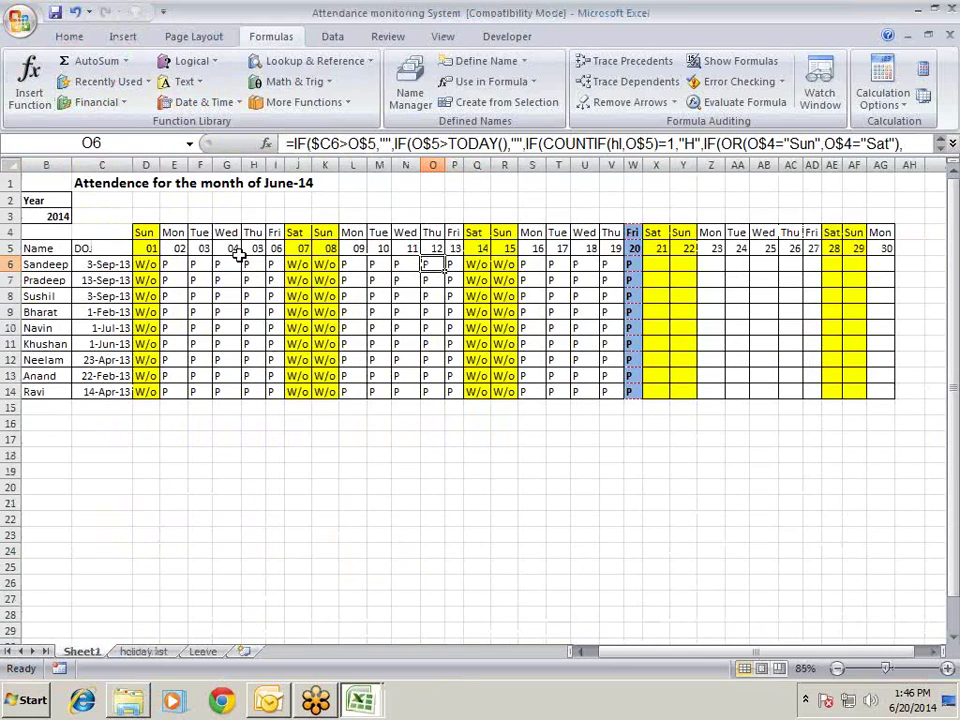
drag(745, 651, 690, 651)
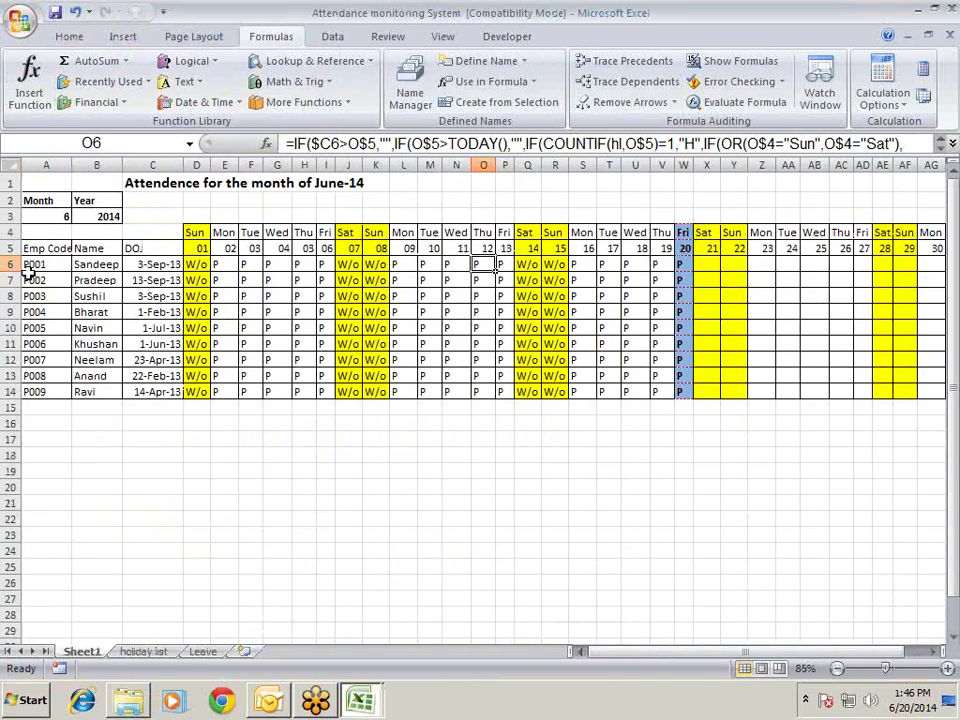
click(52, 218)
click(80, 216)
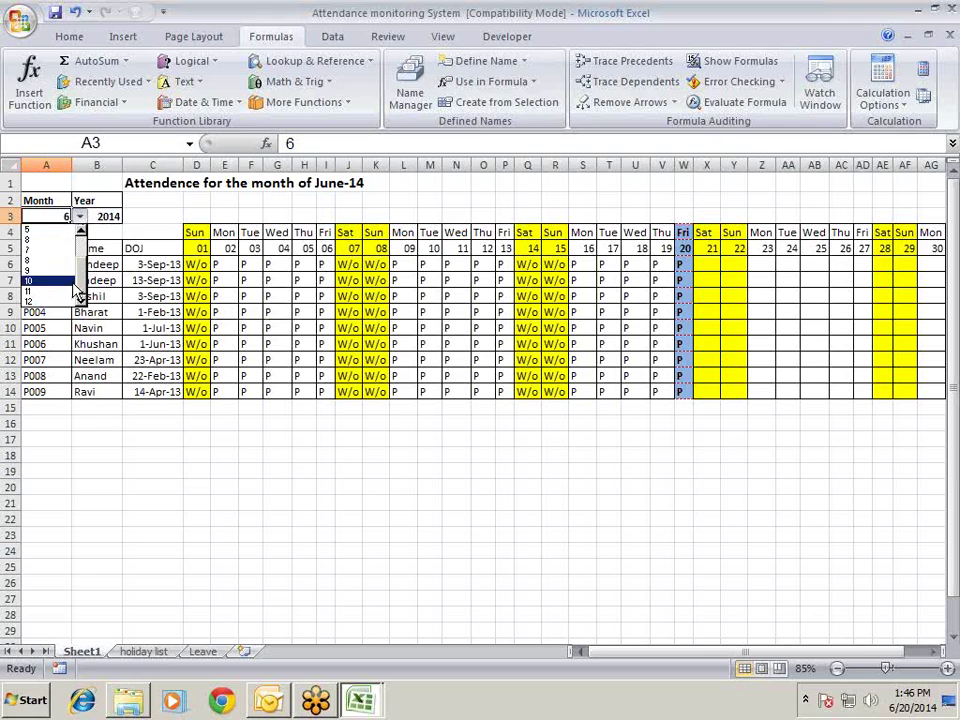
click(60, 260)
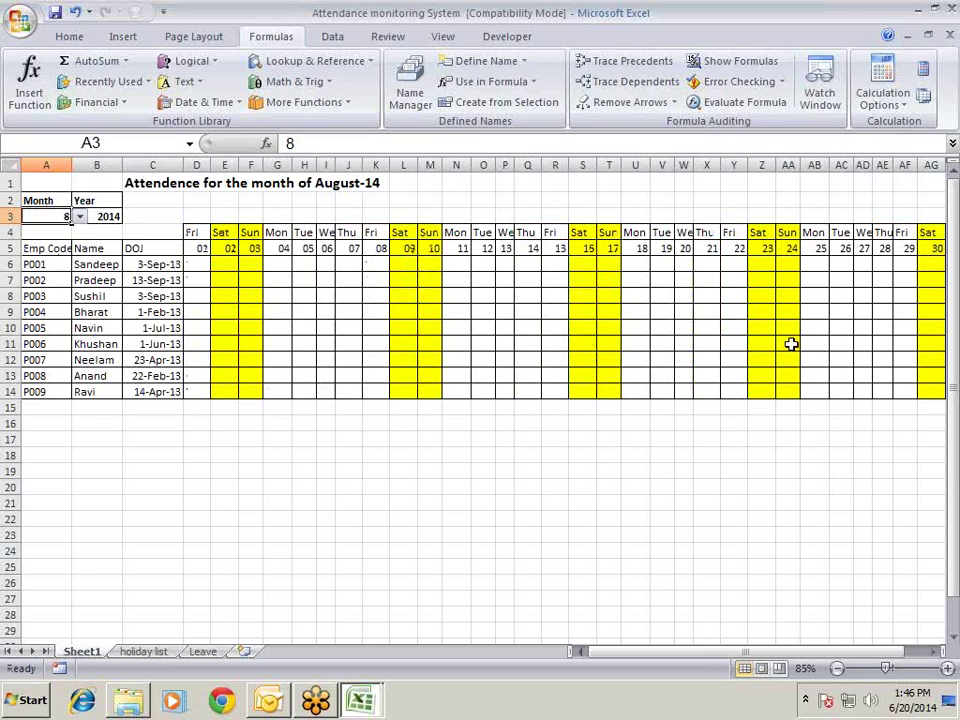
- Change the A3 month to 3, then to 2
click(80, 216)
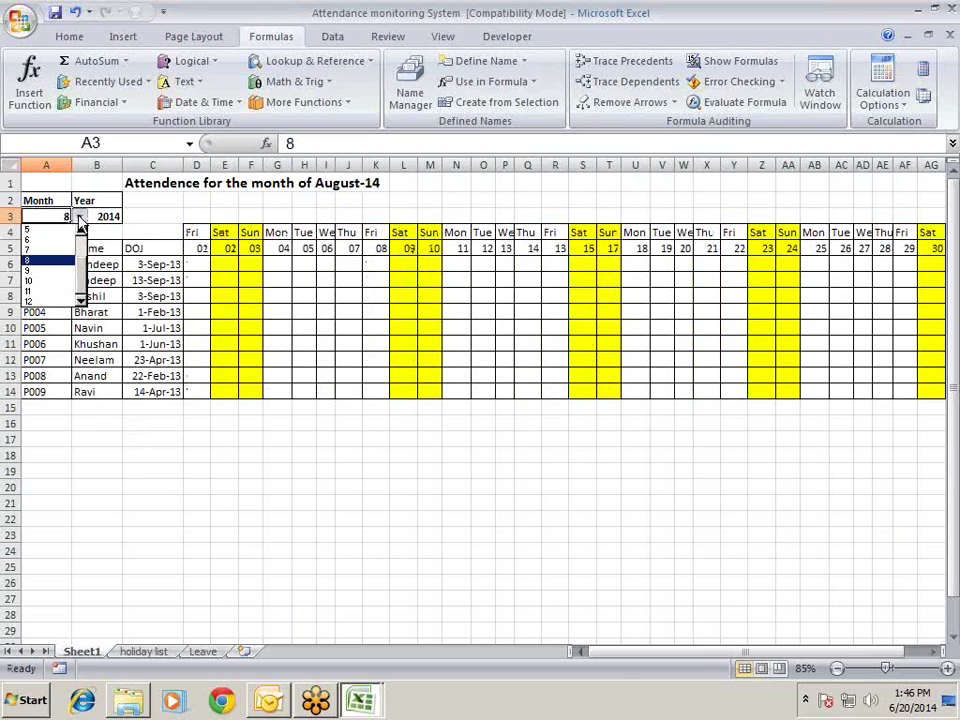
scroll(73, 268, up, 2)
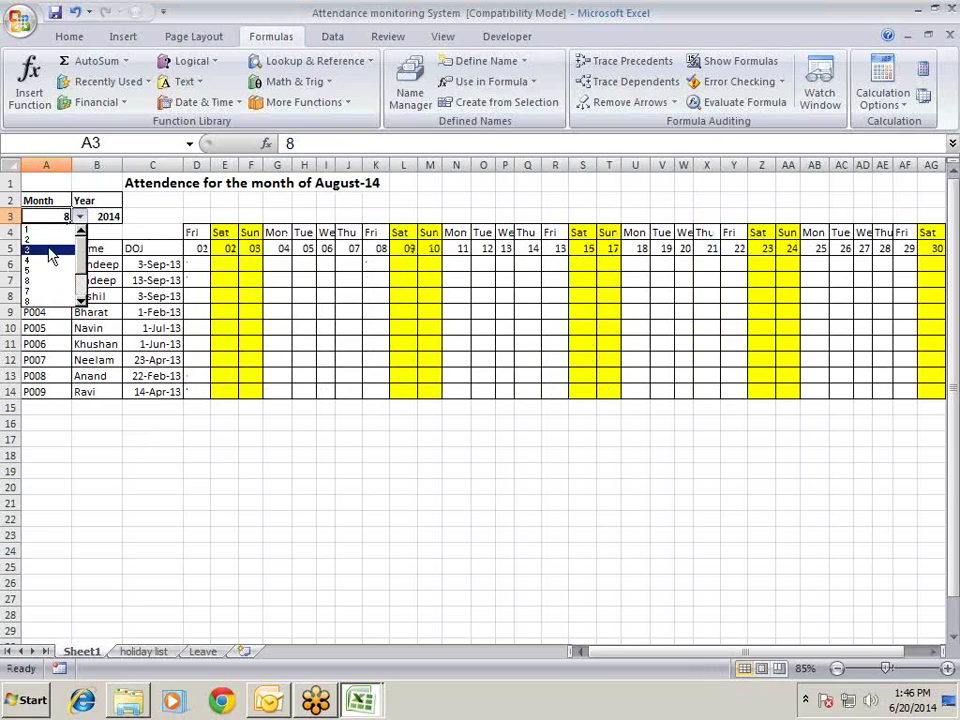
click(28, 250)
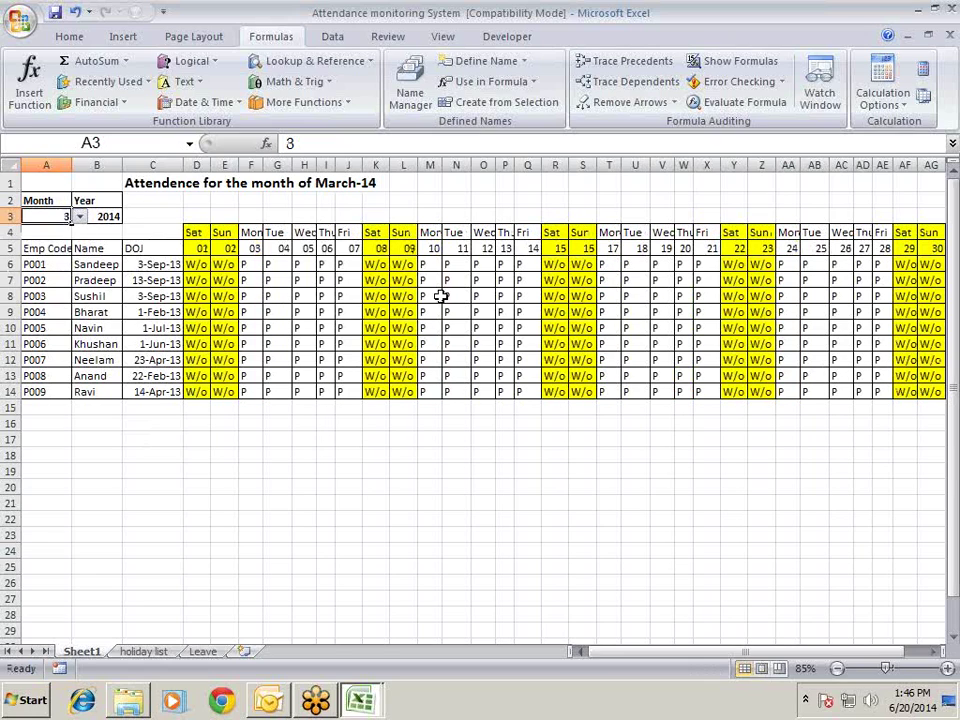
click(78, 204)
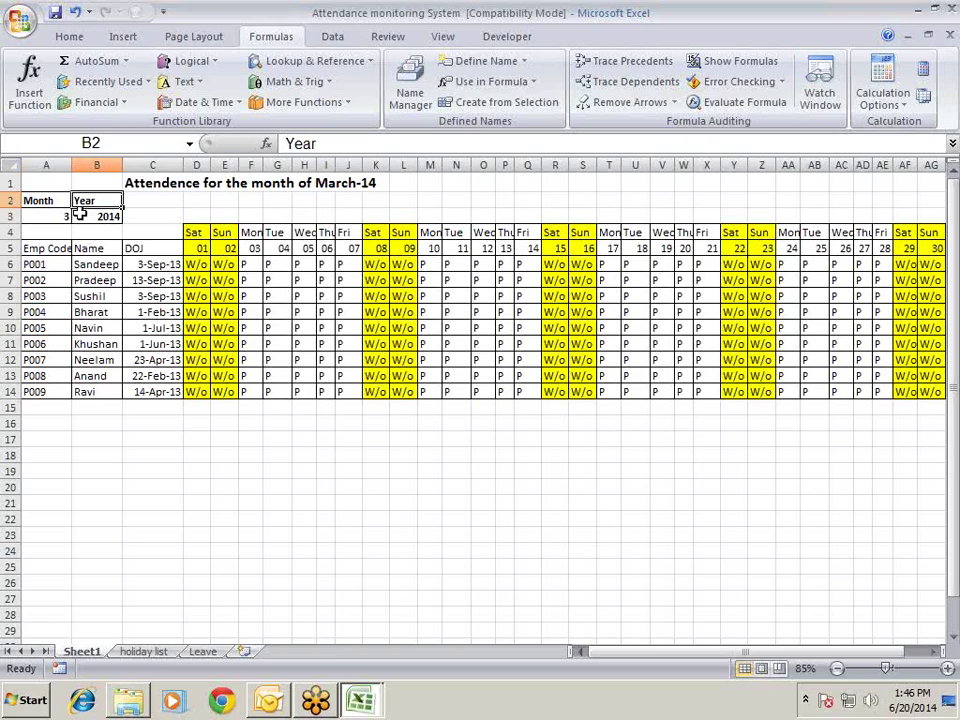
click(64, 204)
click(61, 217)
click(81, 218)
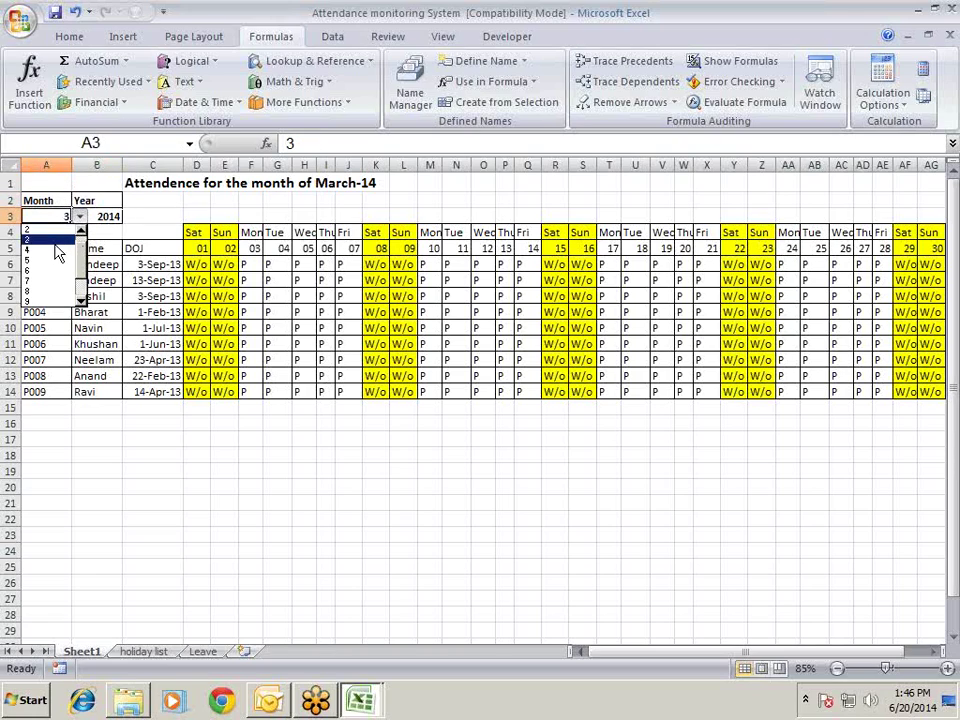
click(55, 241)
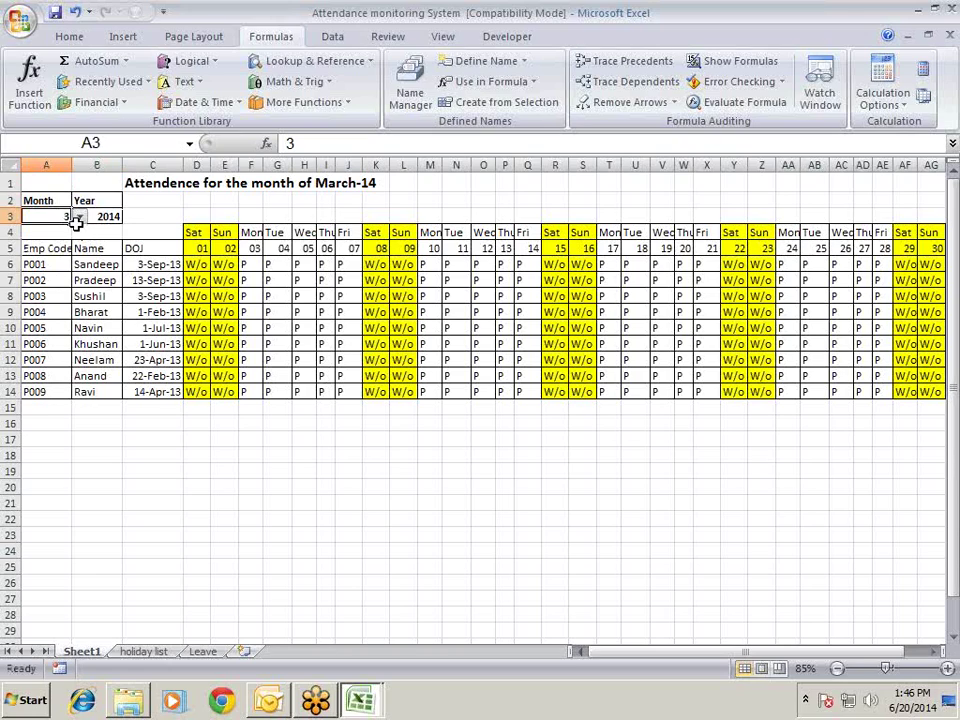
click(77, 218)
click(60, 229)
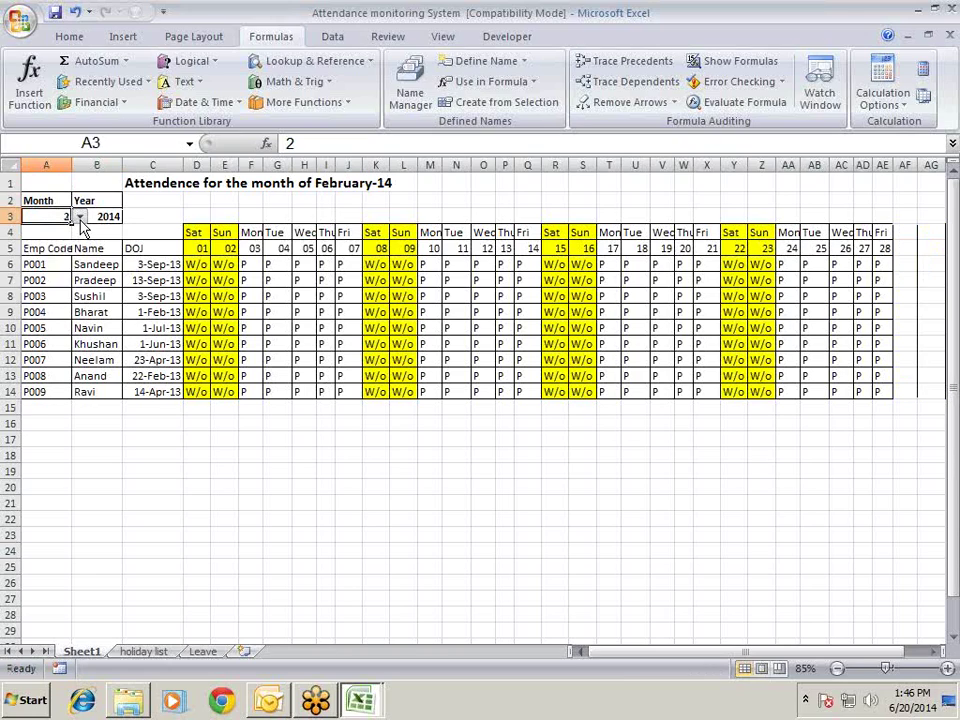
- Inspect the last-day formula in AE5, the grid's attendance formulas and the C6:C7 joining dates
click(882, 248)
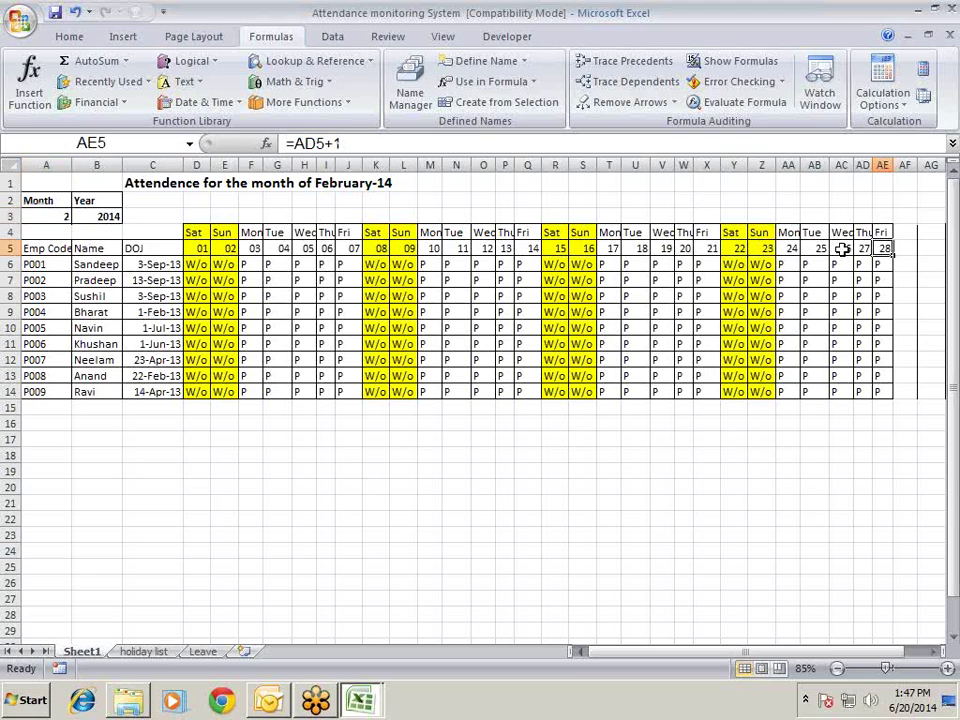
mouse_move(632, 655)
mouse_down()
mouse_move(592, 675)
mouse_move(548, 673)
mouse_up()
click(277, 310)
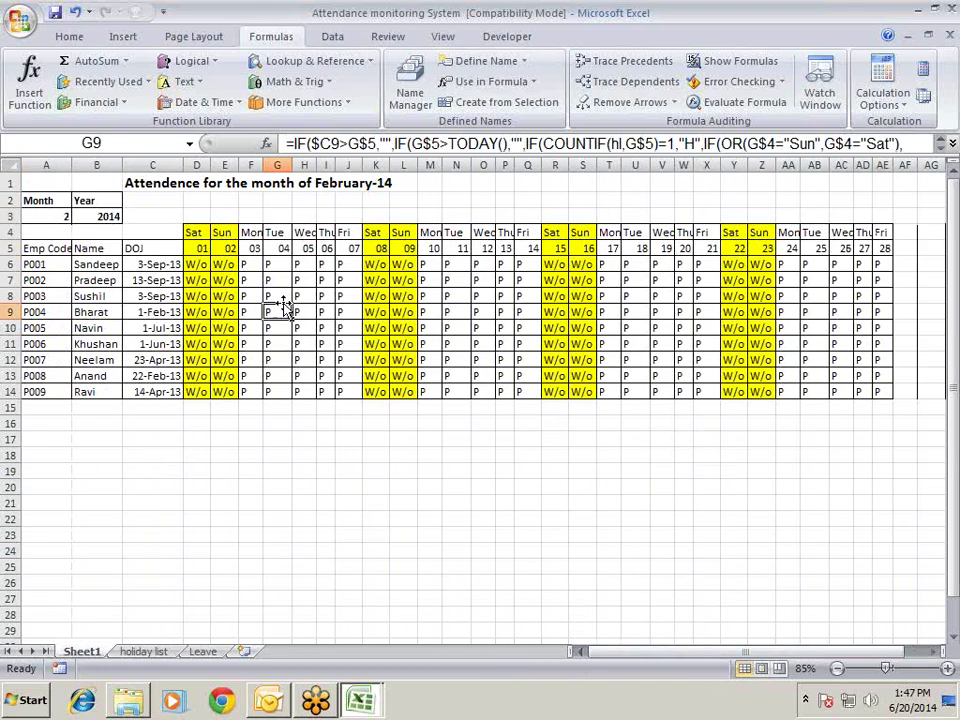
click(326, 294)
click(456, 296)
click(572, 311)
click(686, 343)
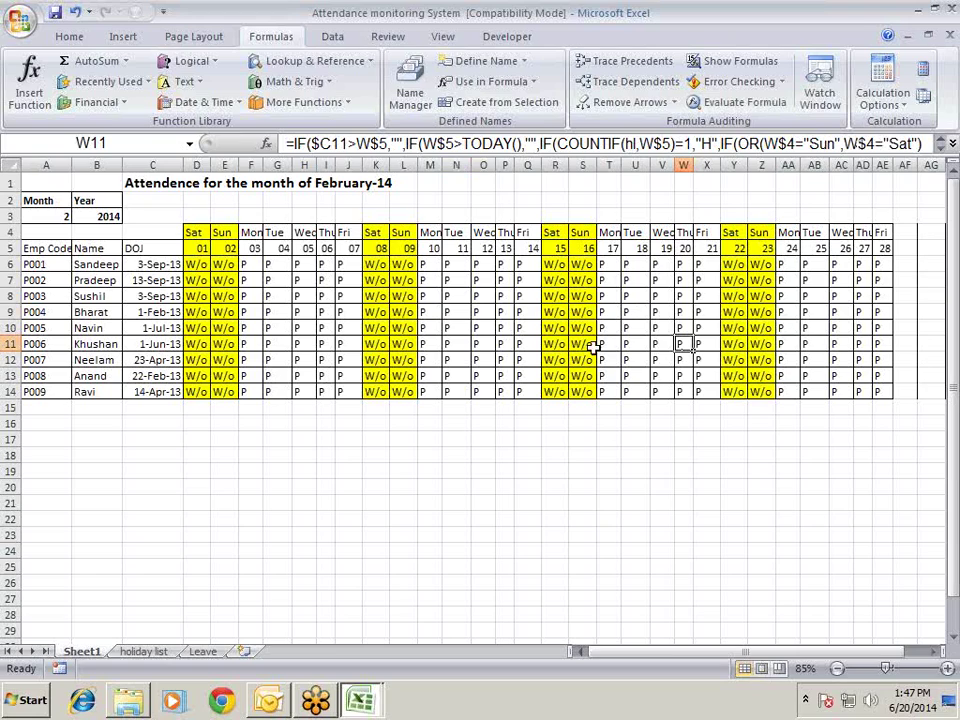
click(481, 358)
click(193, 265)
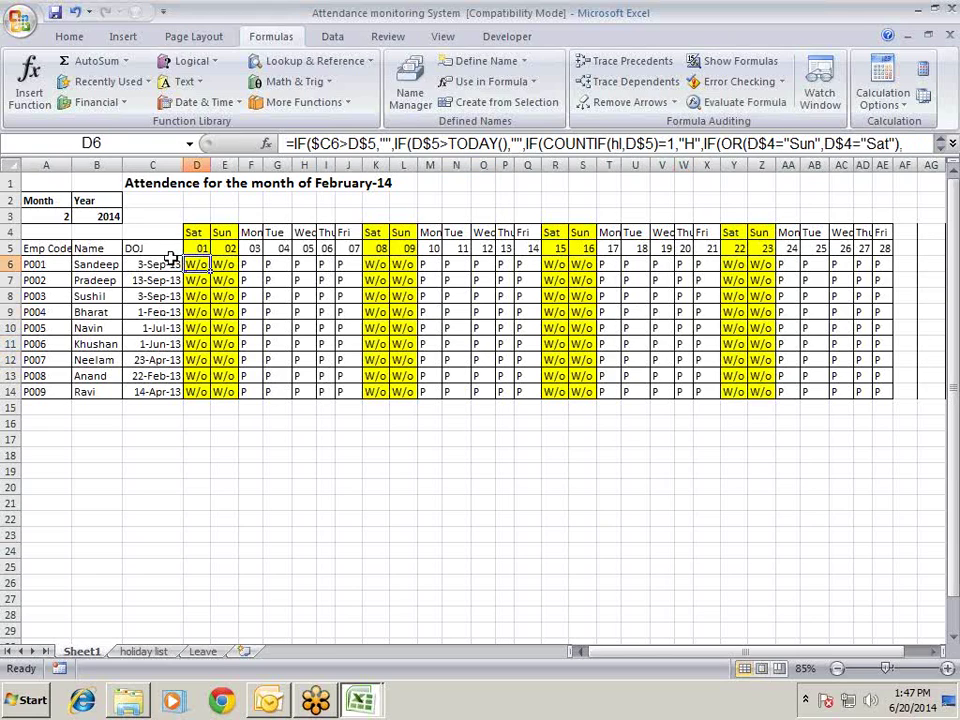
drag(163, 265, 163, 279)
click(156, 262)
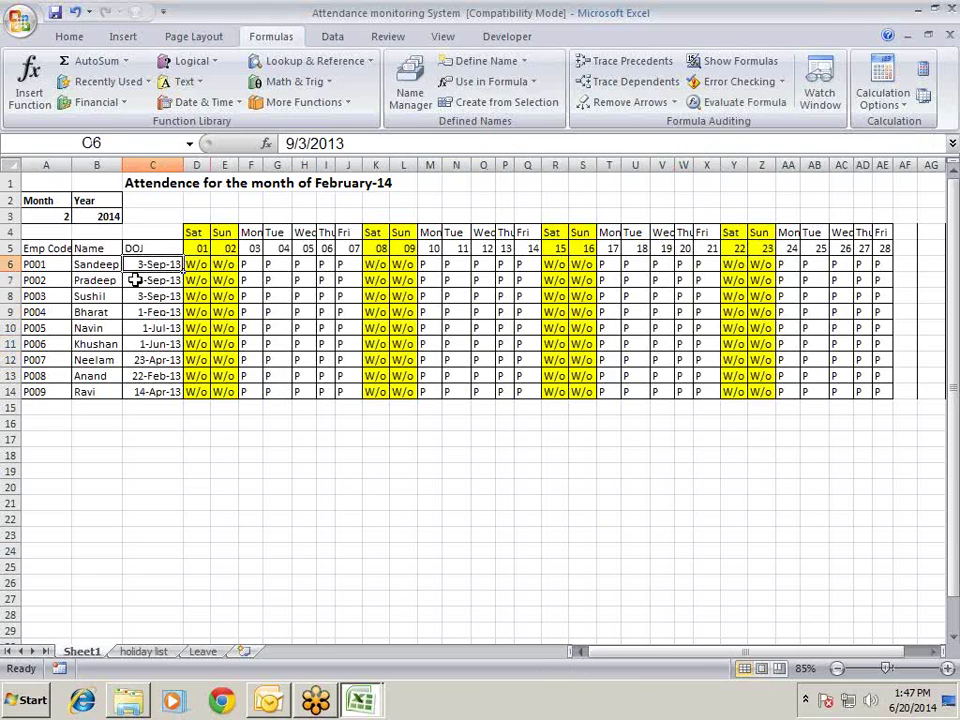
- Set the A3 month to 9 and check the B3 year options
click(46, 214)
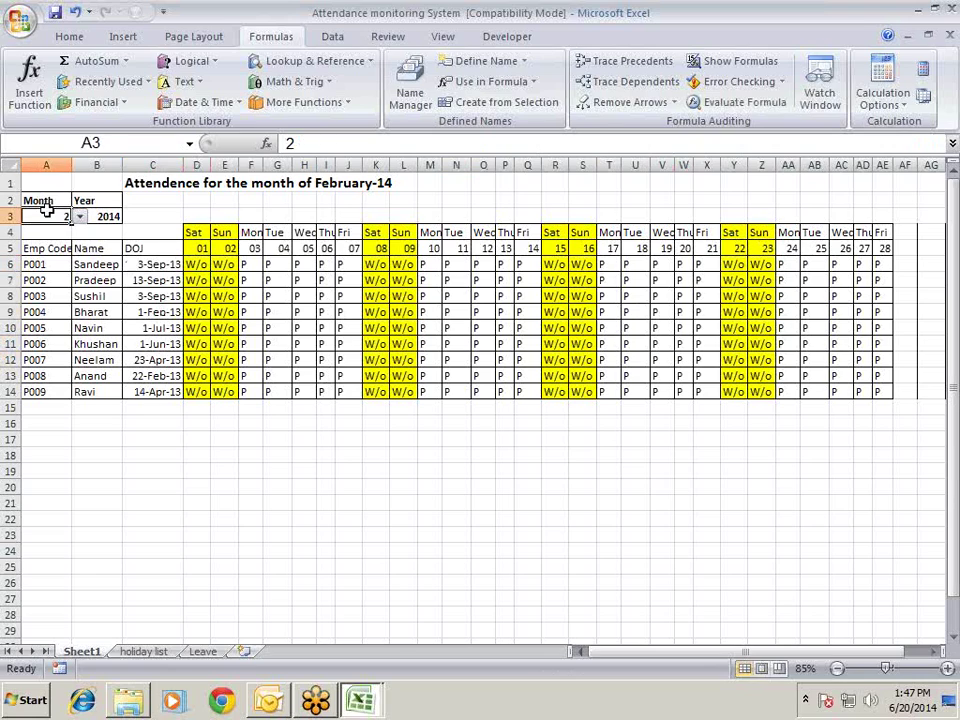
click(79, 216)
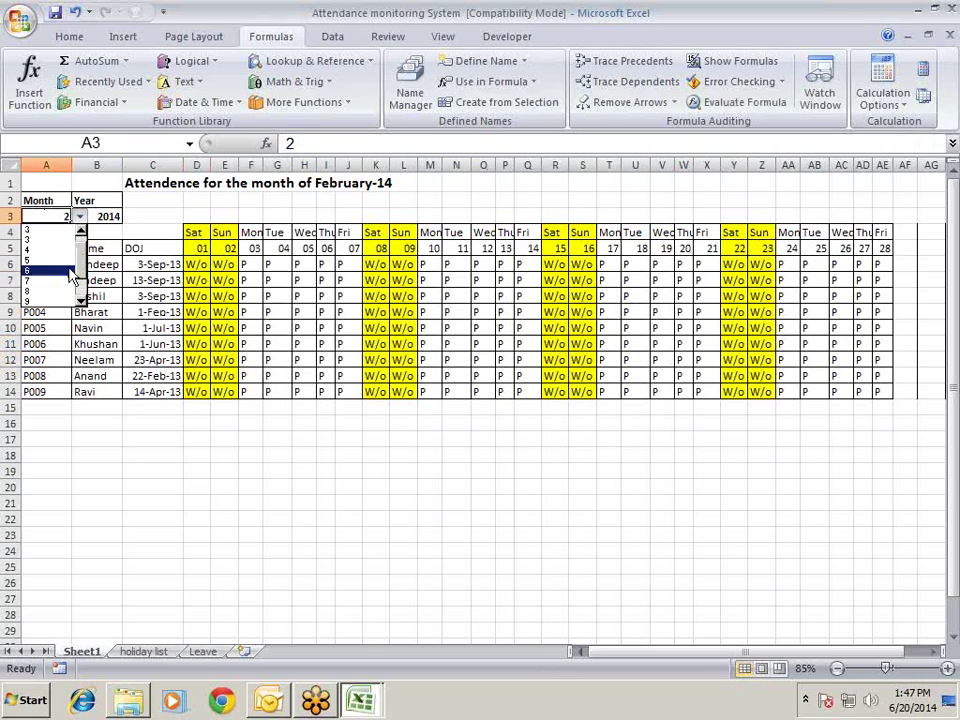
key(Escape)
text(9)
click(103, 215)
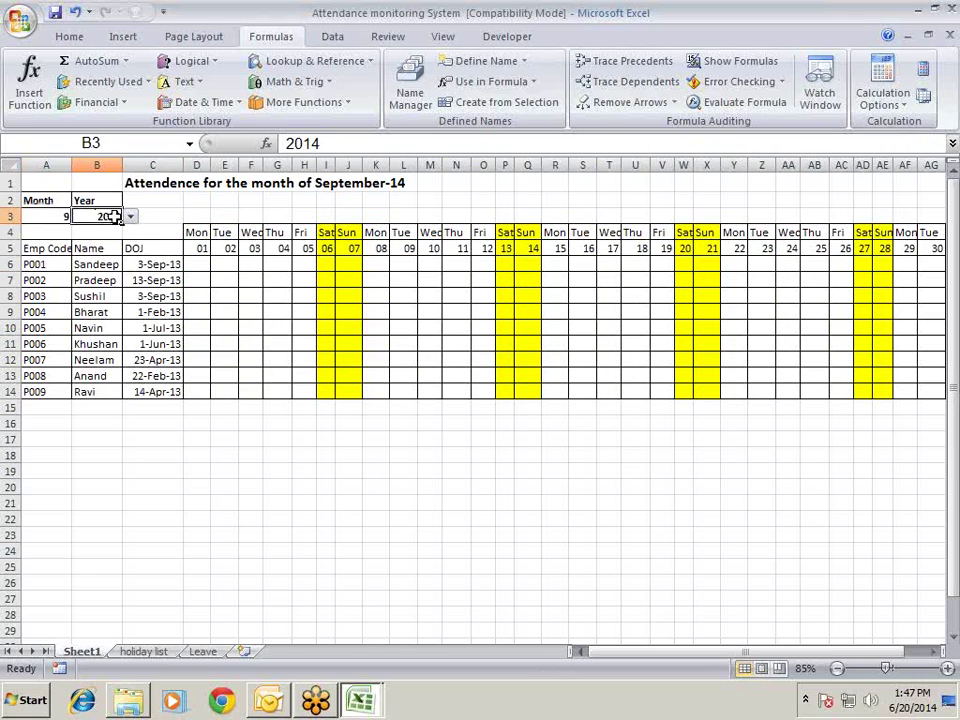
click(130, 216)
click(124, 241)
click(130, 216)
- Inspect the attendance formulas in the day grid, including cells F6 and F7
click(125, 229)
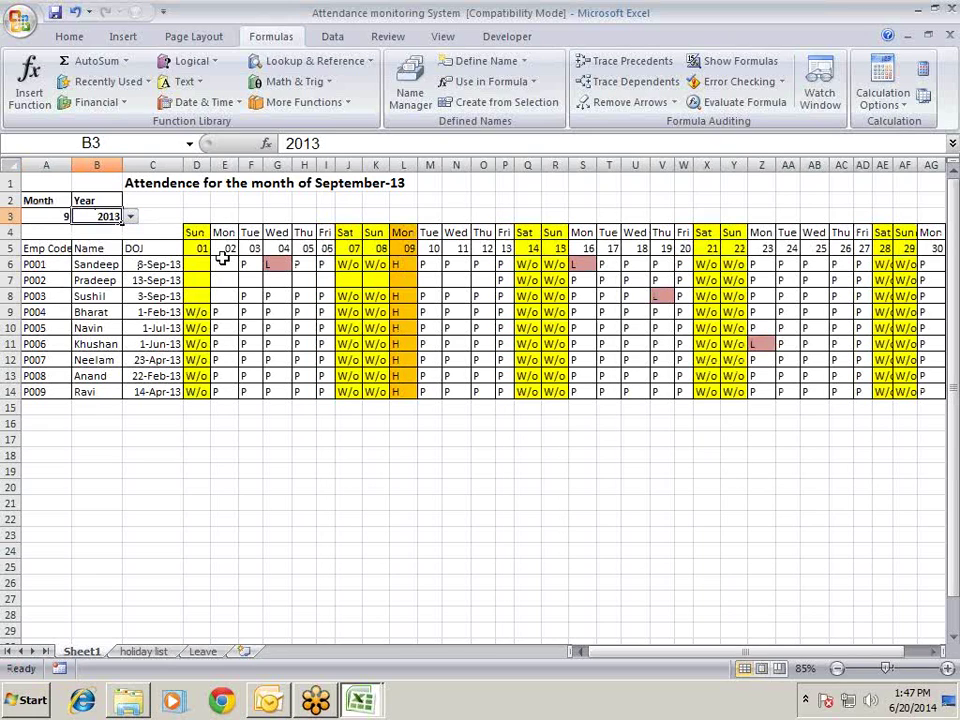
ctrl+scroll(296, 284, up, 1)
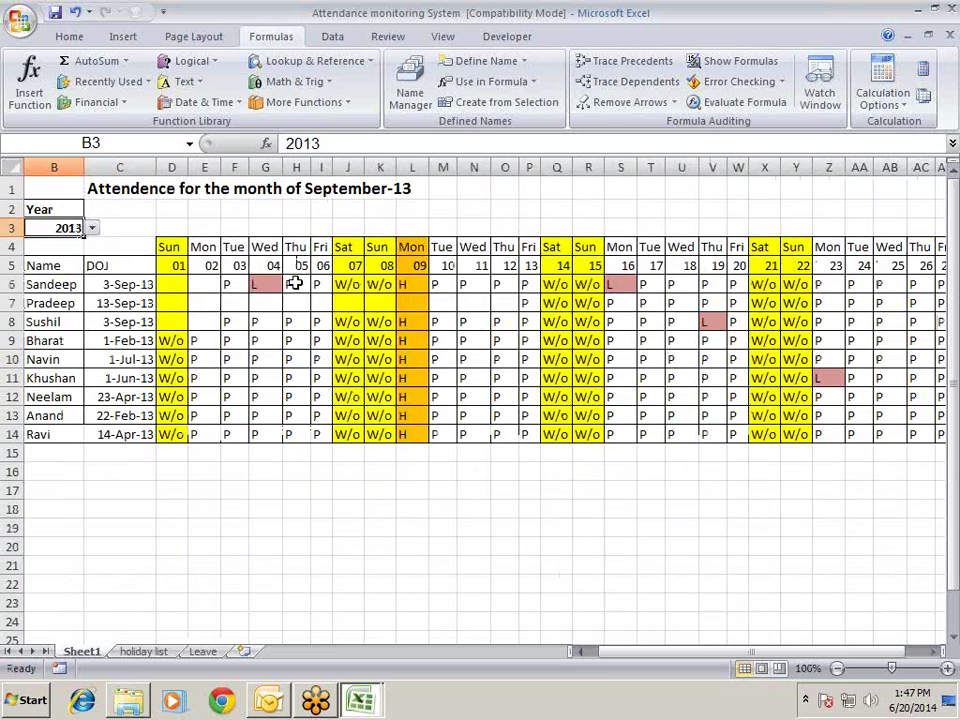
click(263, 281)
click(233, 297)
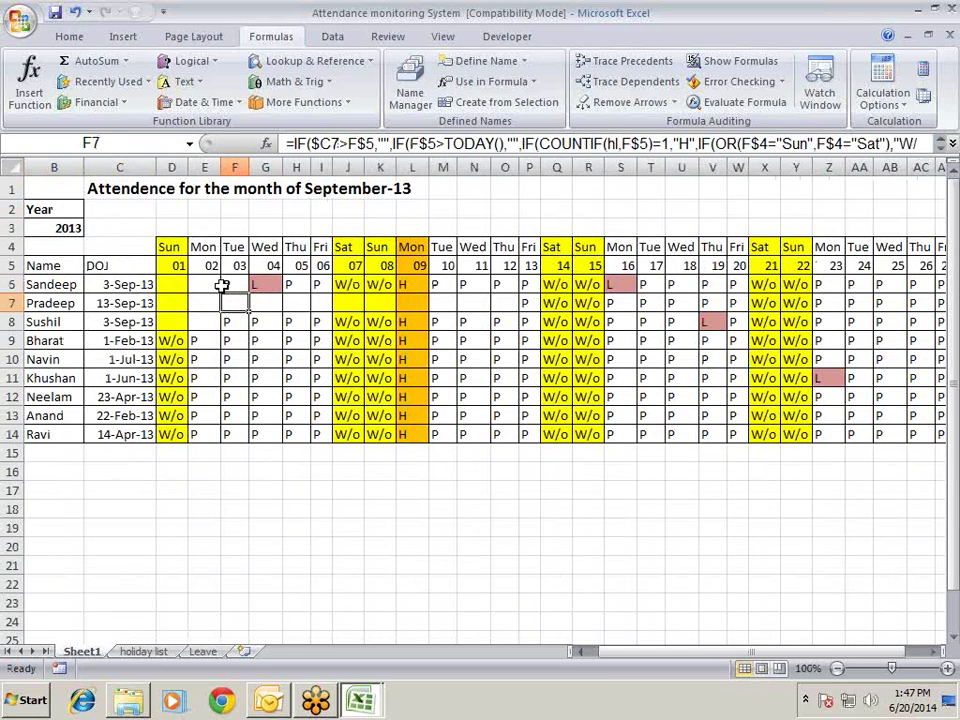
click(231, 285)
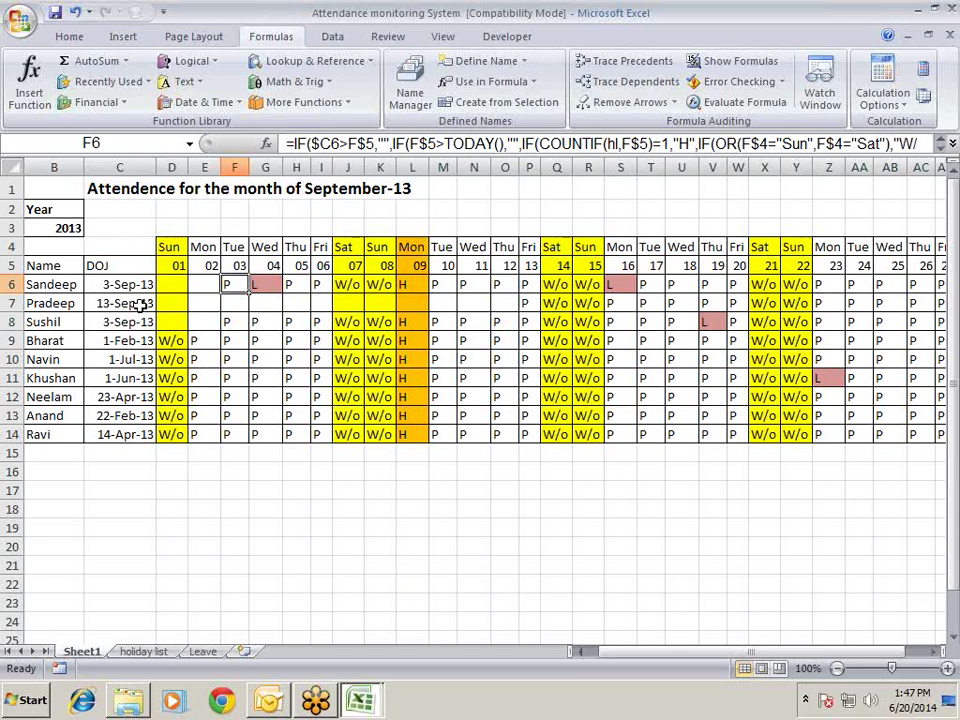
key(Left)
key(Left)
key(Left)
key(Left)
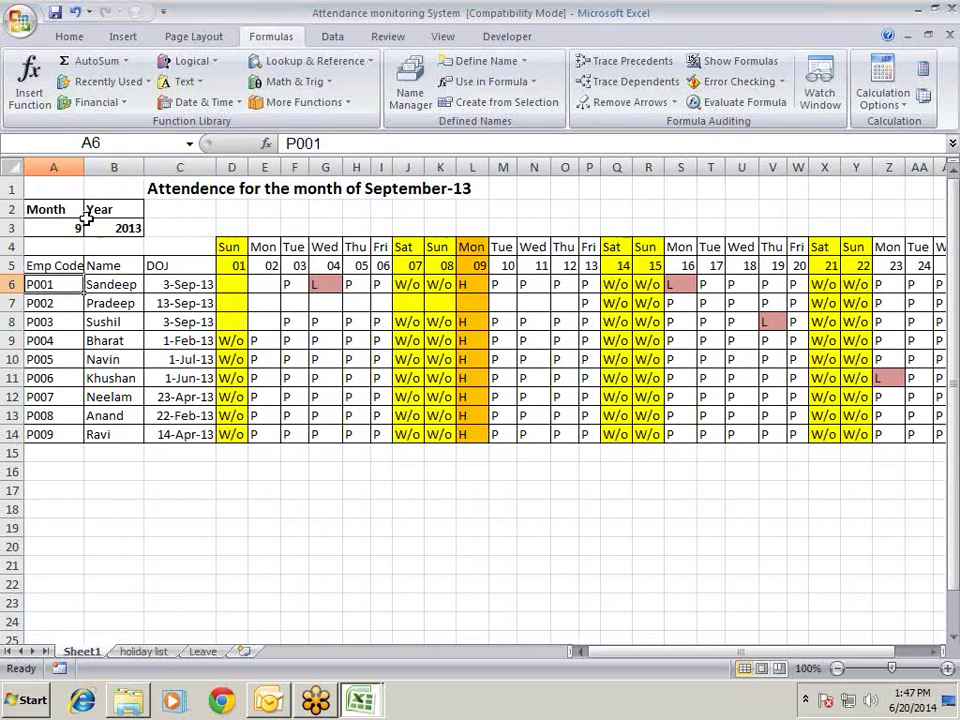
- Set the month in A3 to 6 from its dropdown
click(73, 227)
drag(93, 233, 94, 212)
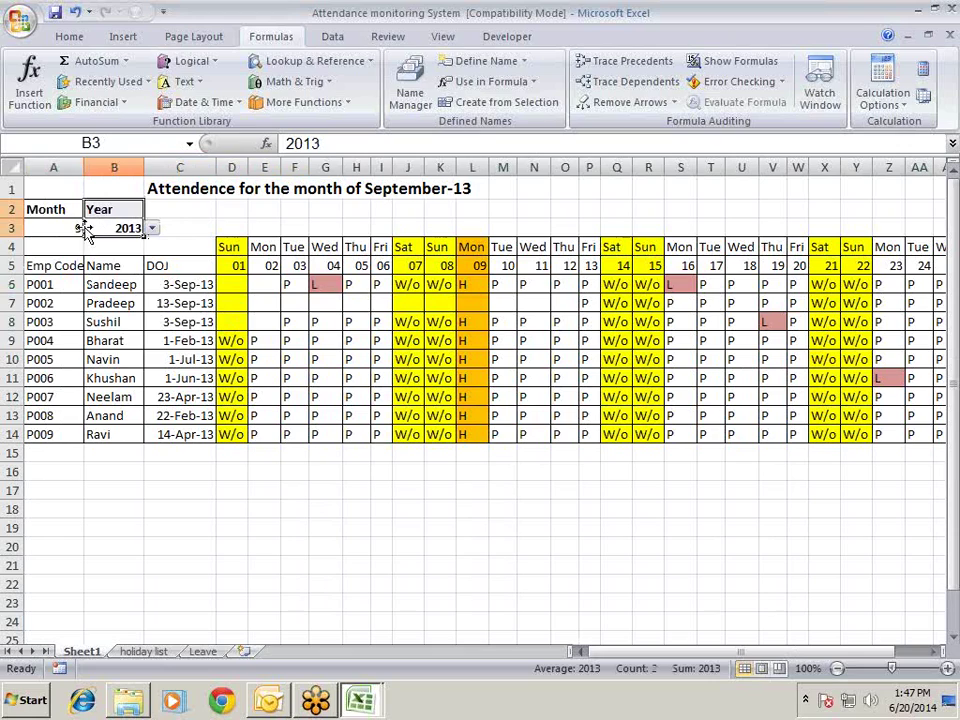
click(75, 228)
click(92, 212)
click(79, 227)
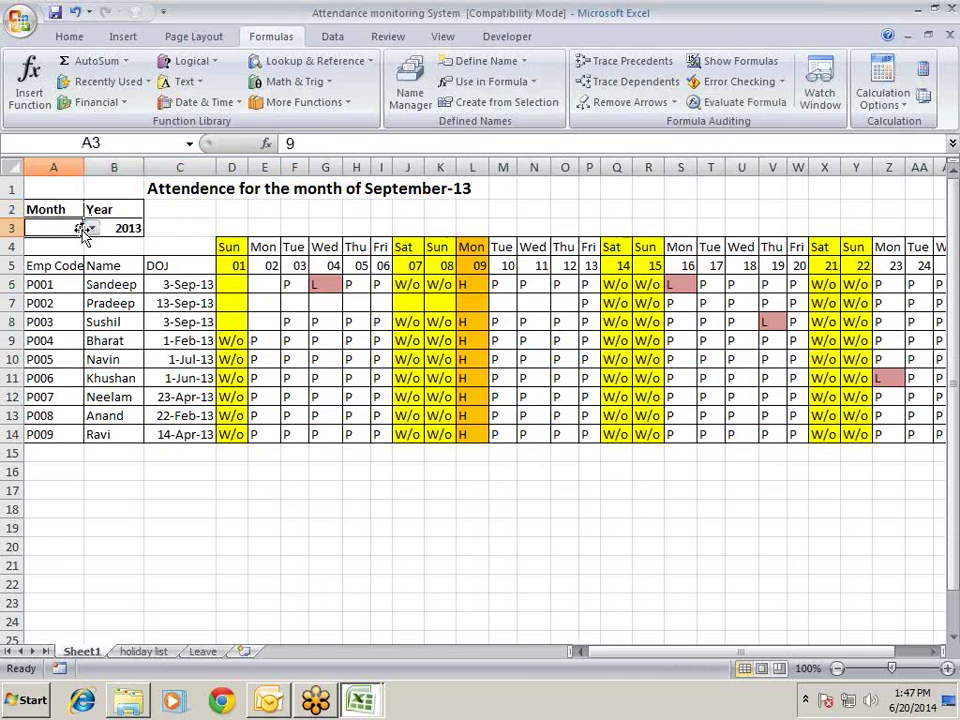
click(88, 224)
click(71, 226)
click(91, 228)
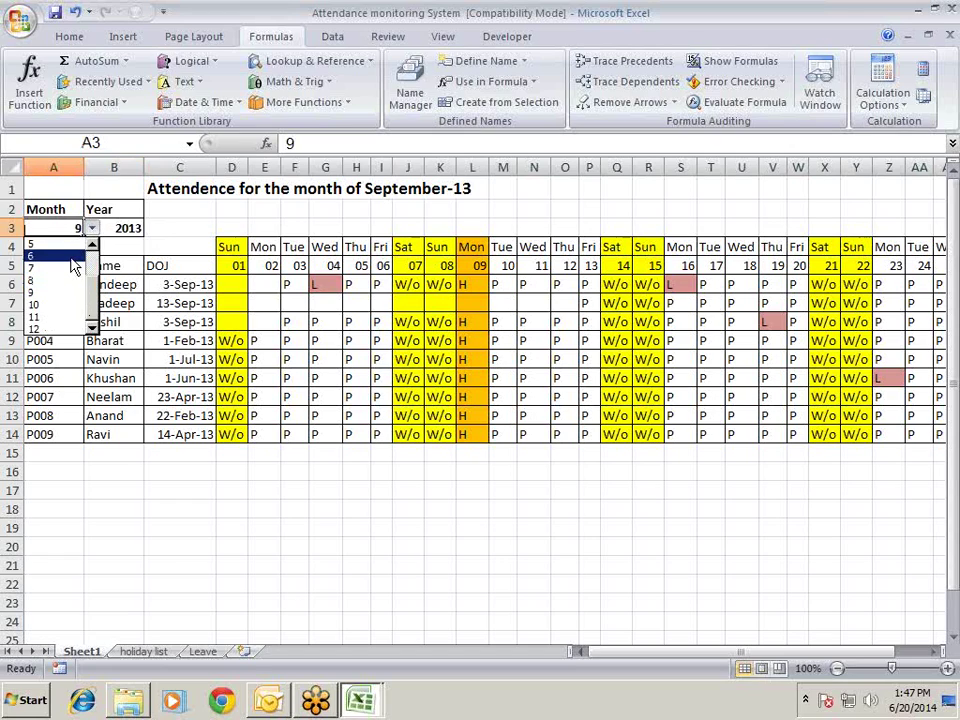
click(71, 257)
- Set the year in B3 to 2014 from its dropdown
click(115, 228)
click(151, 228)
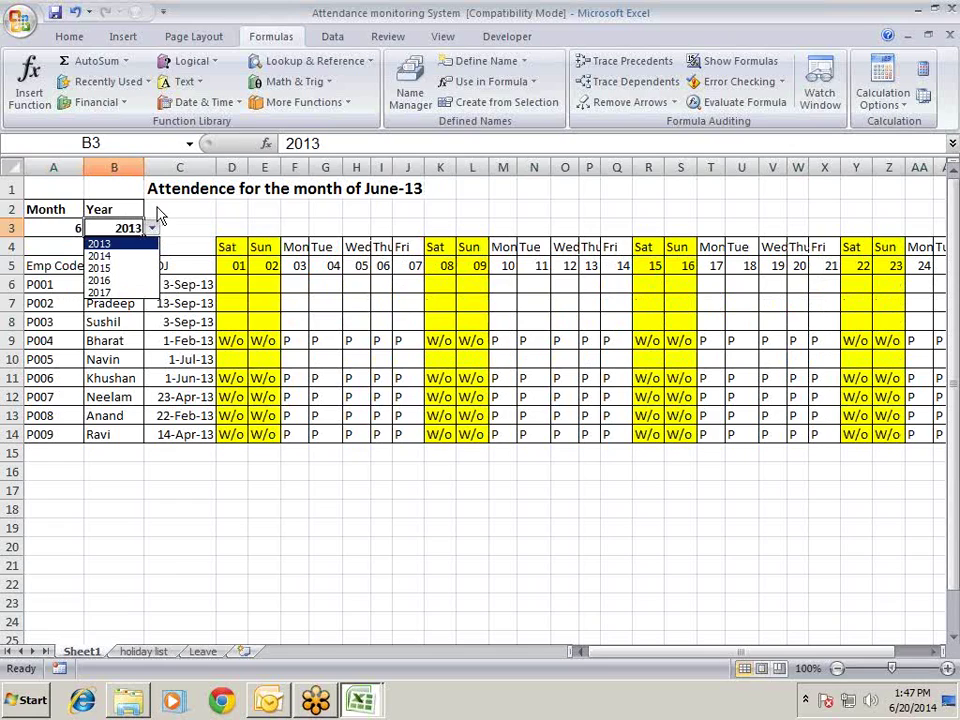
click(135, 244)
click(150, 229)
click(140, 256)
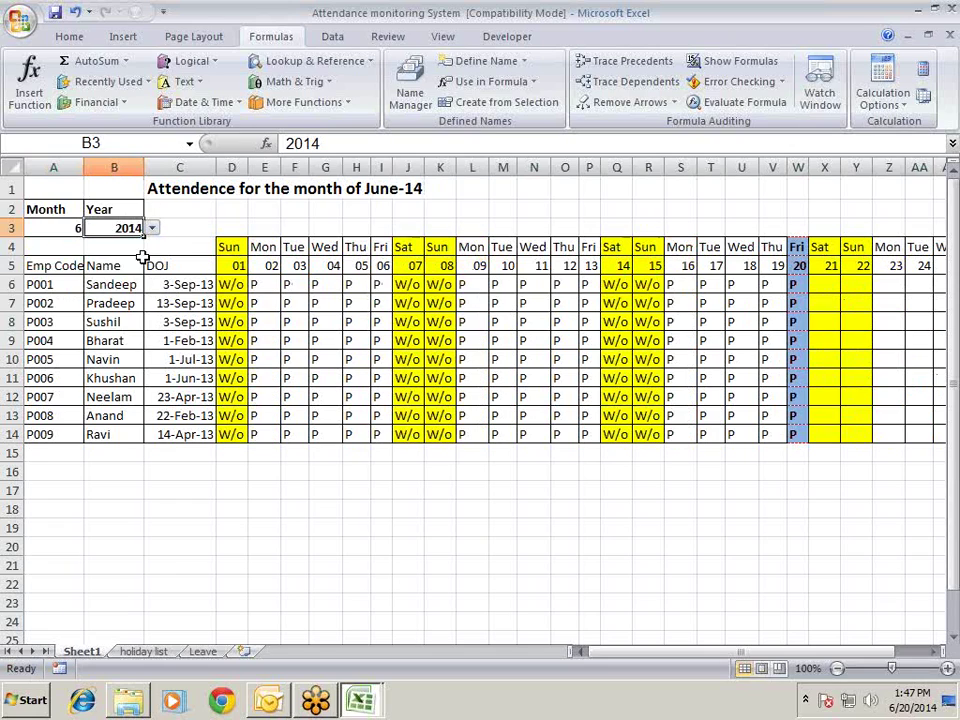
- Inspect the formulas behind a day-20 mark, a Saturday weekend cell and G7
click(806, 401)
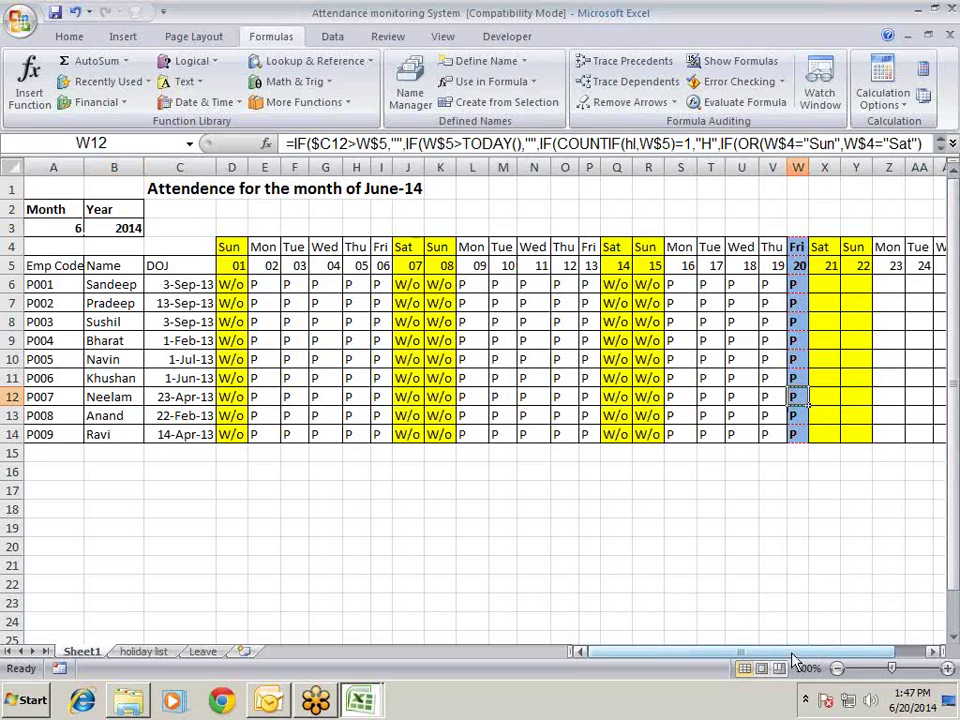
drag(795, 660, 822, 660)
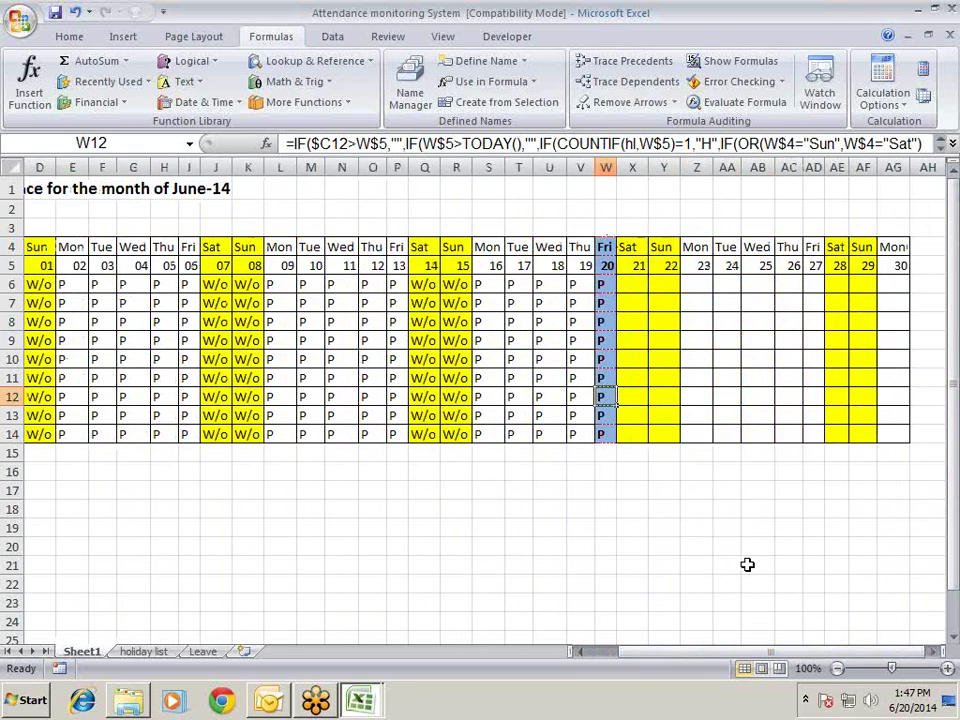
key(Left)
key(Left)
key(Left)
key(Left)
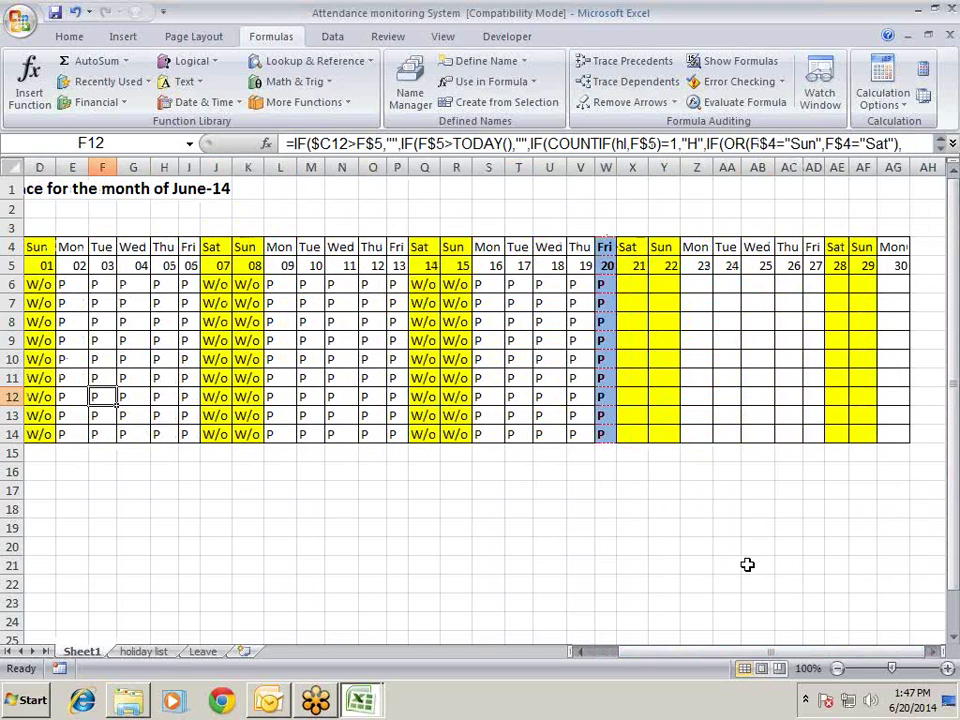
key(Left)
key(Left)
key(Left)
key(Right)
key(Right)
key(Right)
key(Right)
key(Right)
key(Right)
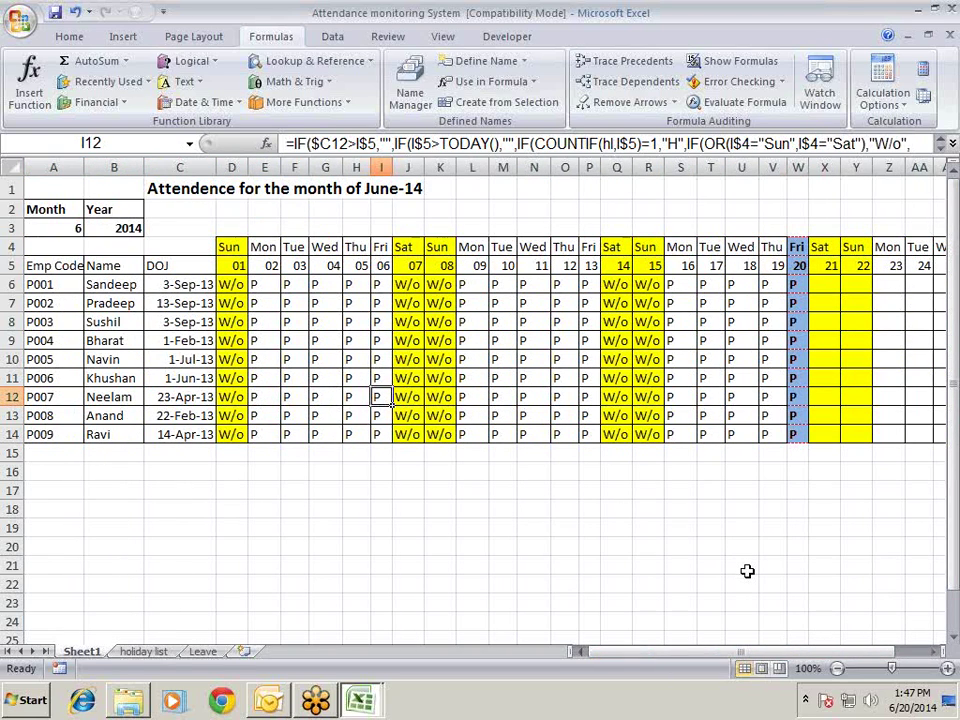
click(424, 285)
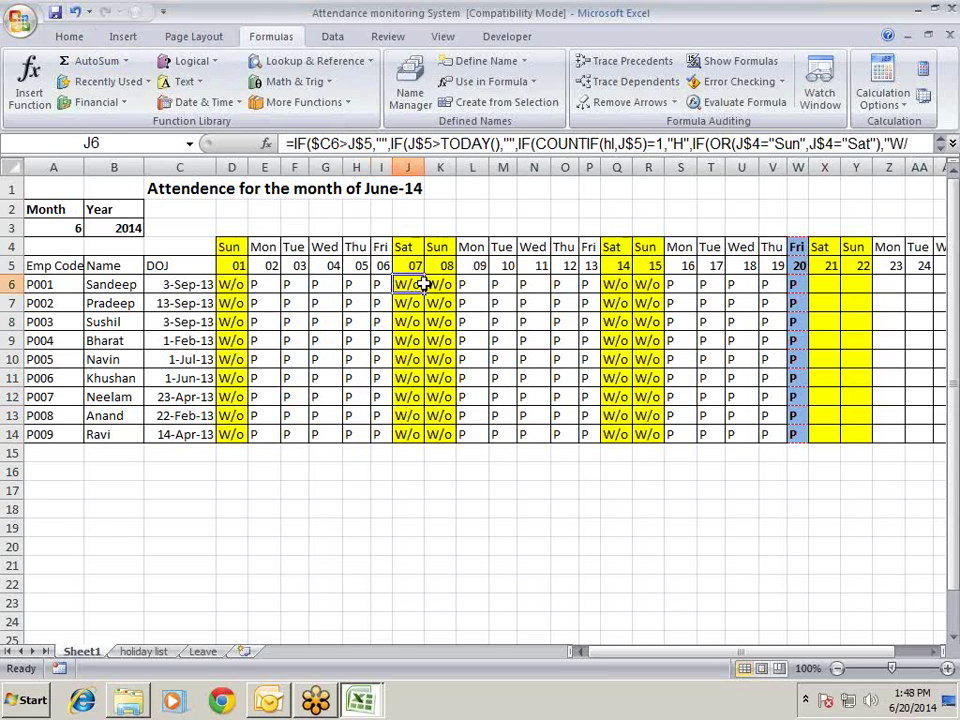
drag(424, 285, 440, 352)
click(318, 300)
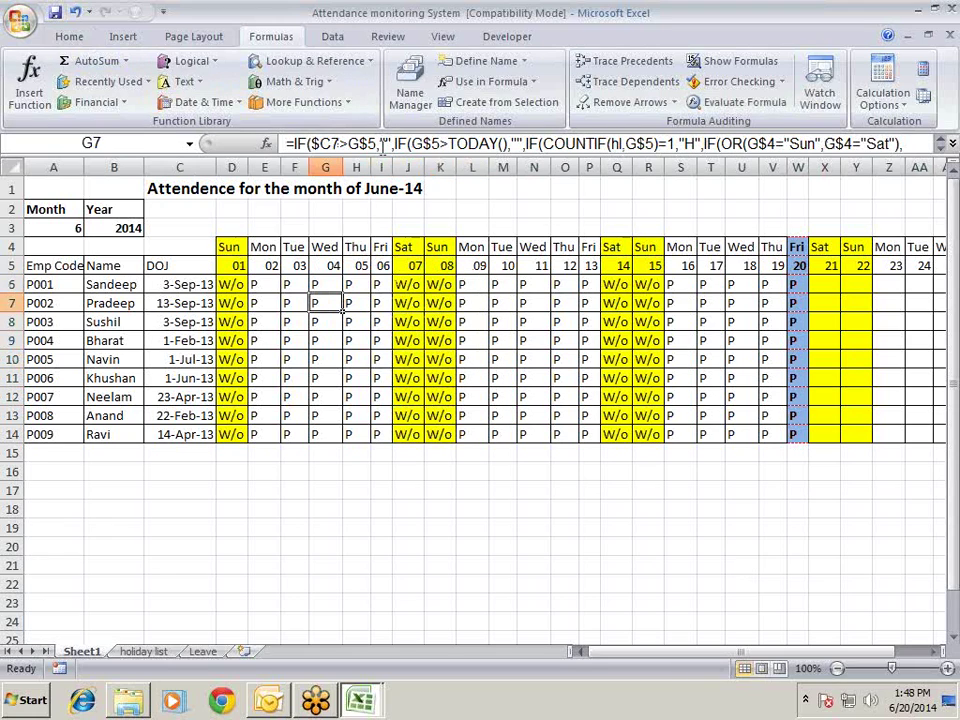
- Inspect the attendance formulas in G7, N8, R7, M6, G6, D6, E11, I11 and L7
double_click(381, 150)
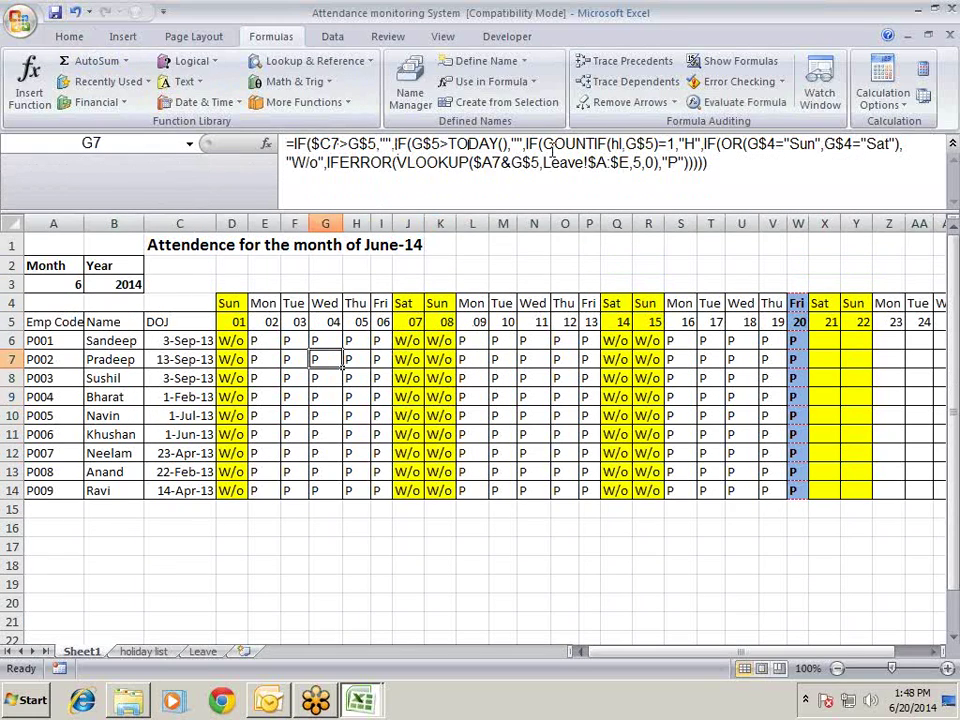
click(534, 378)
click(648, 359)
click(503, 340)
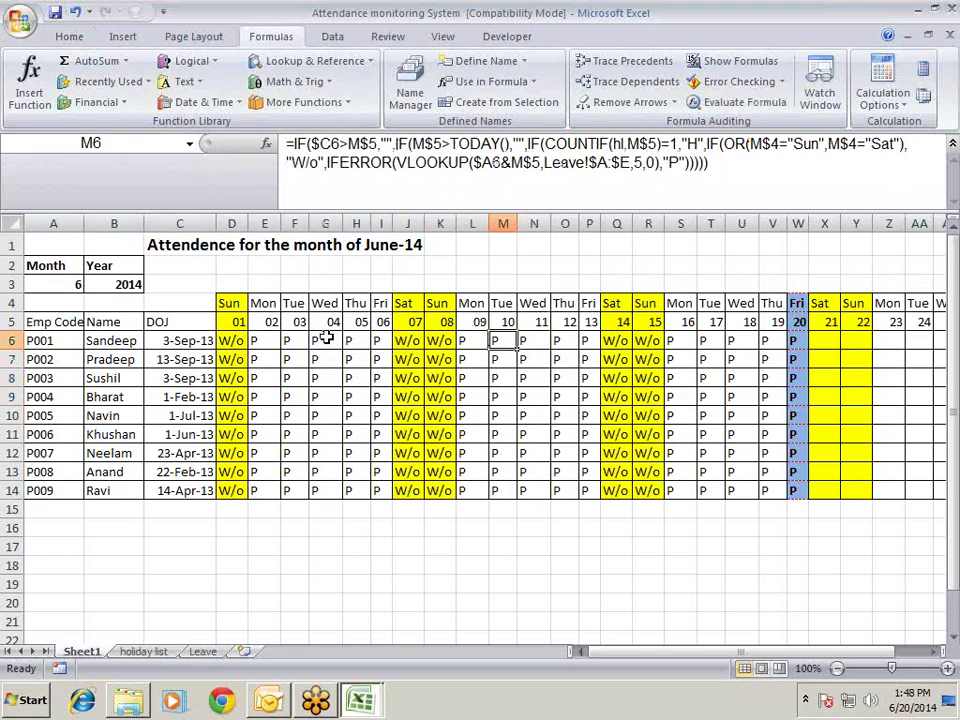
click(325, 340)
click(231, 340)
click(264, 434)
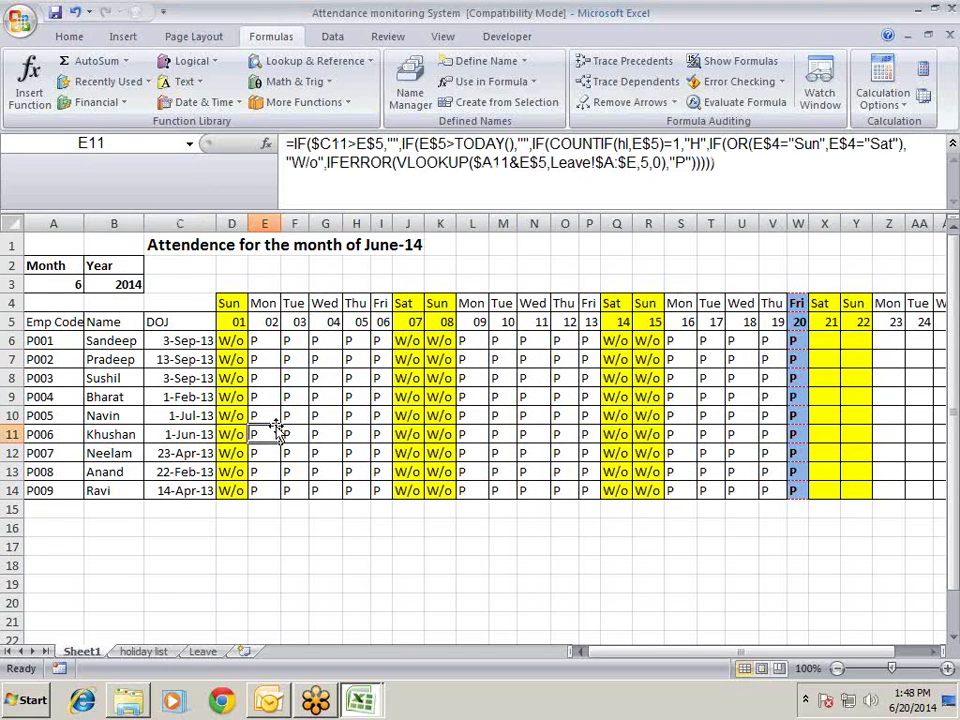
click(381, 434)
click(472, 359)
click(533, 378)
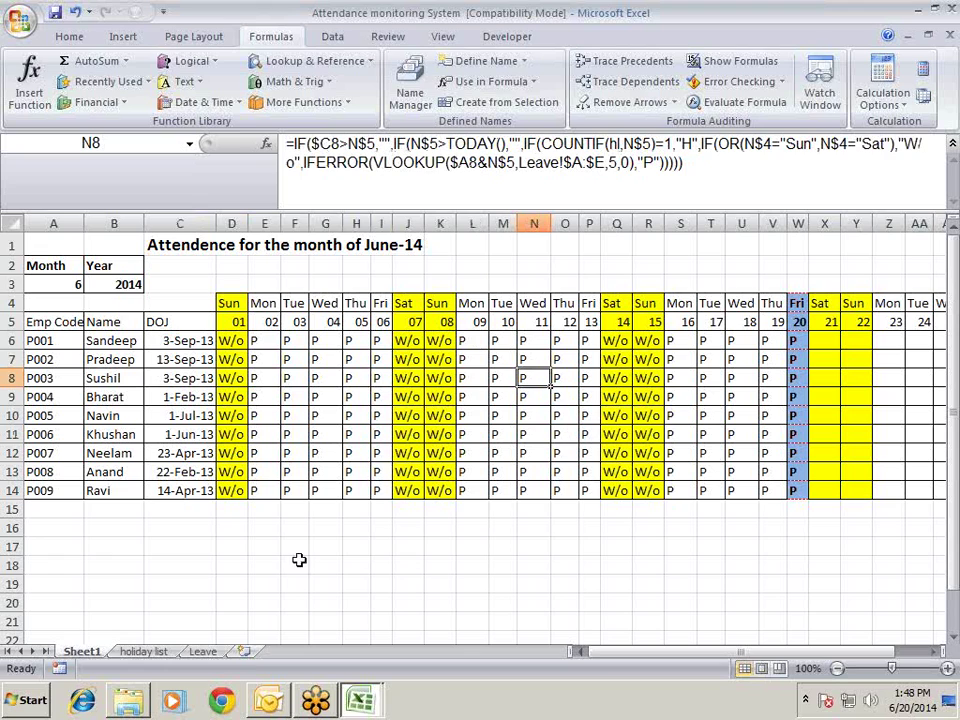
- Review the holiday list sheet, then set the year in B3 back to 2013
click(145, 652)
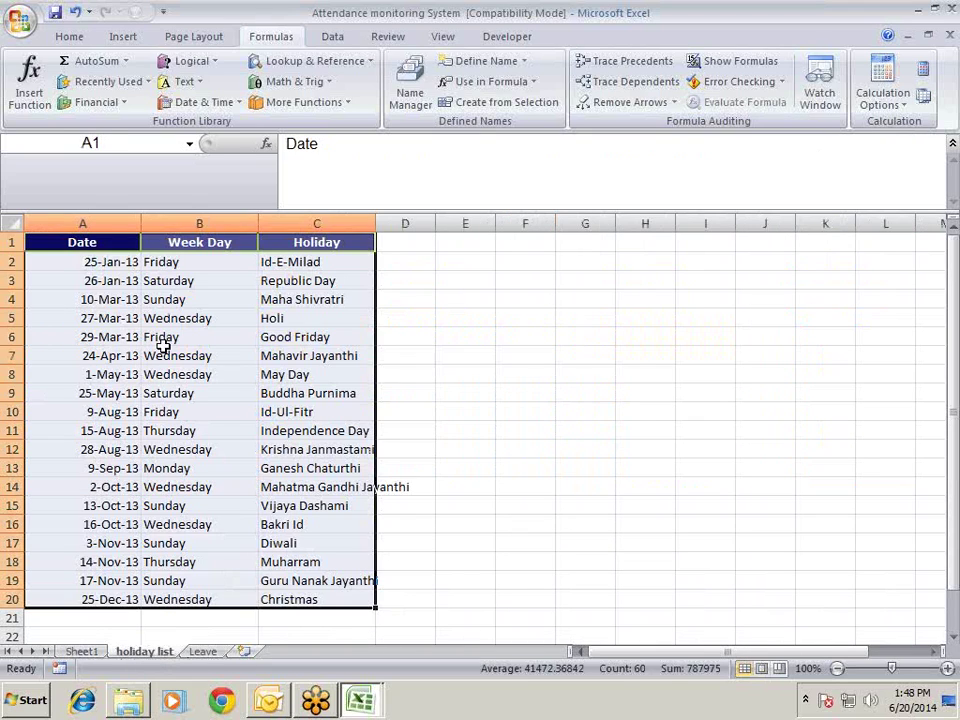
click(85, 652)
click(140, 284)
click(151, 285)
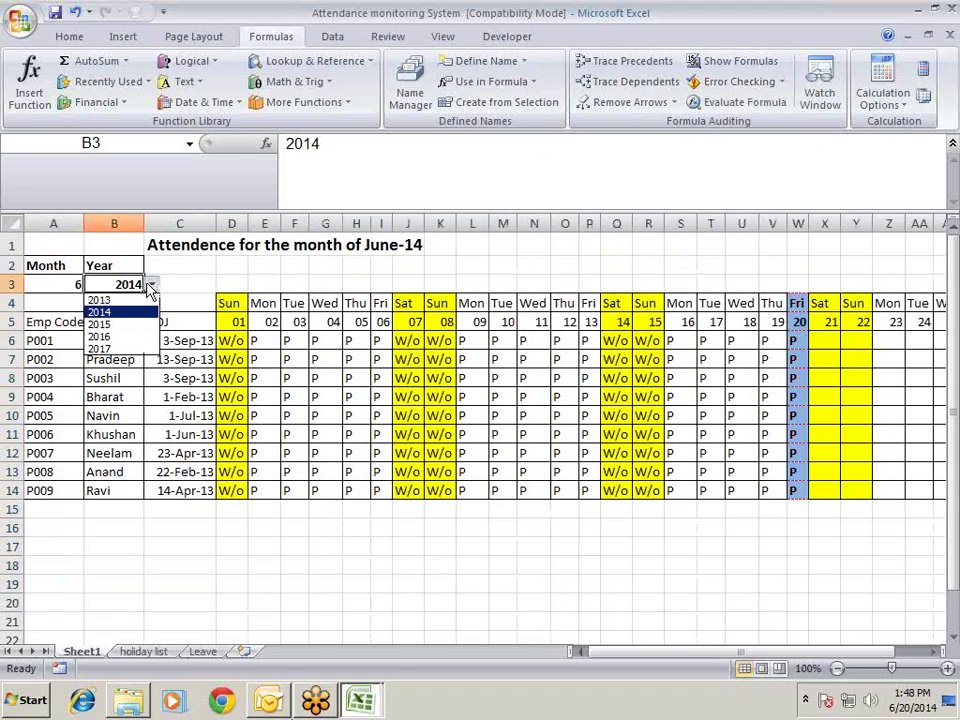
click(100, 300)
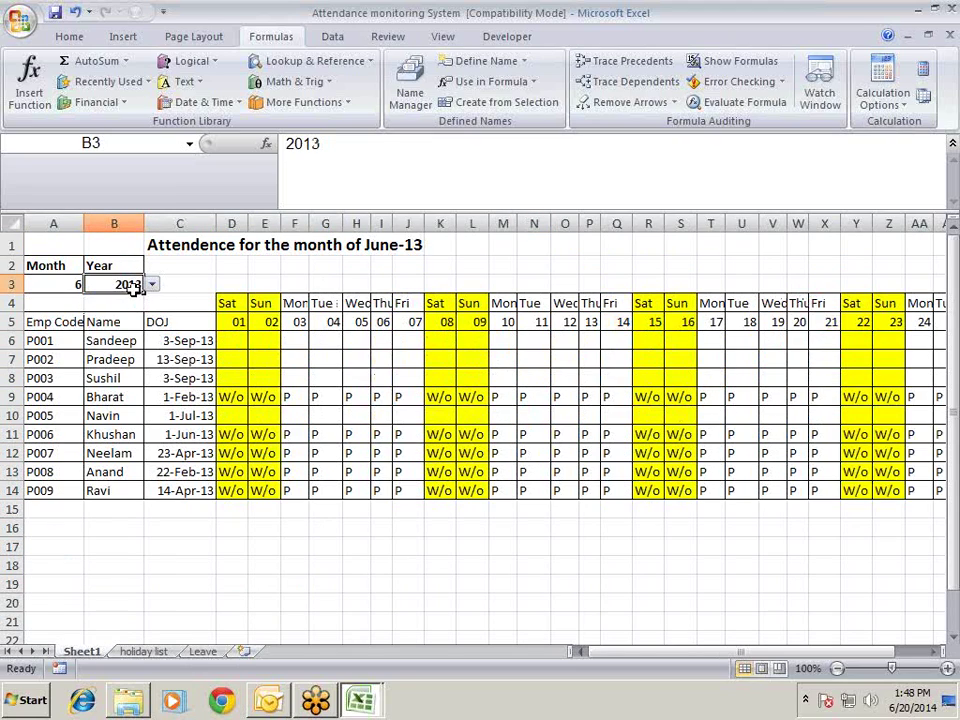
- Switch the month to 3 and verify the 10th's holiday marks against the holiday list
click(70, 283)
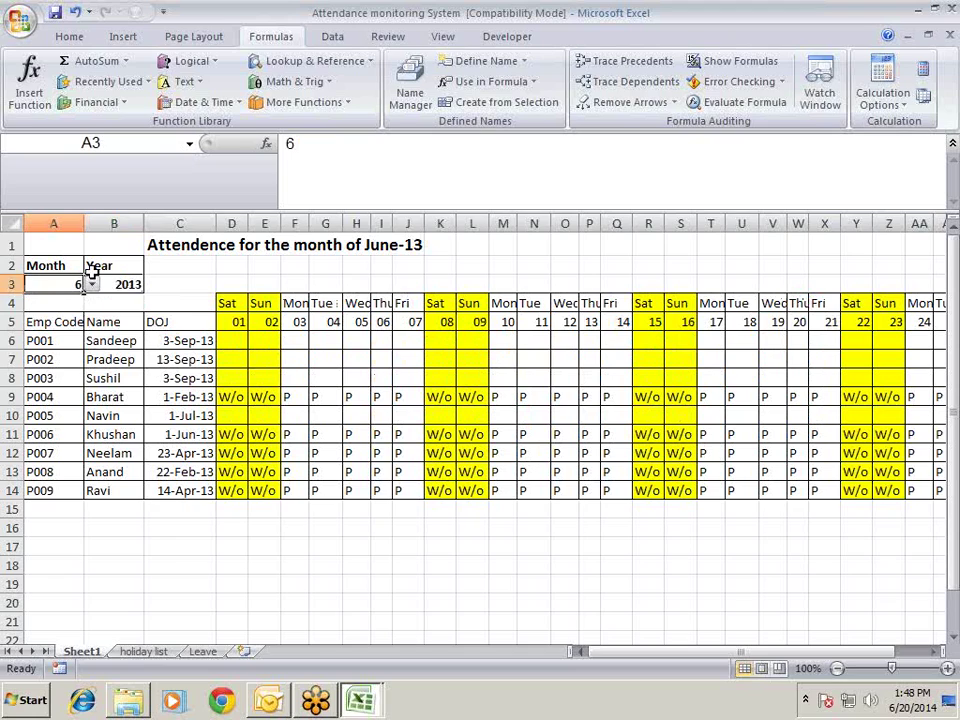
click(91, 285)
scroll(78, 340, up, 4)
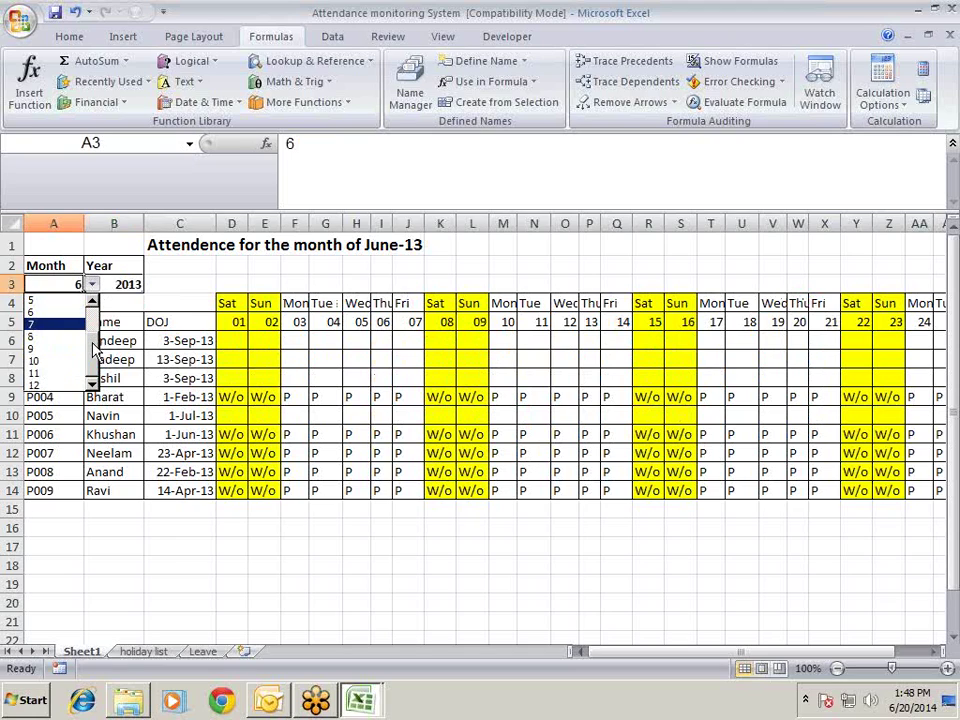
click(80, 322)
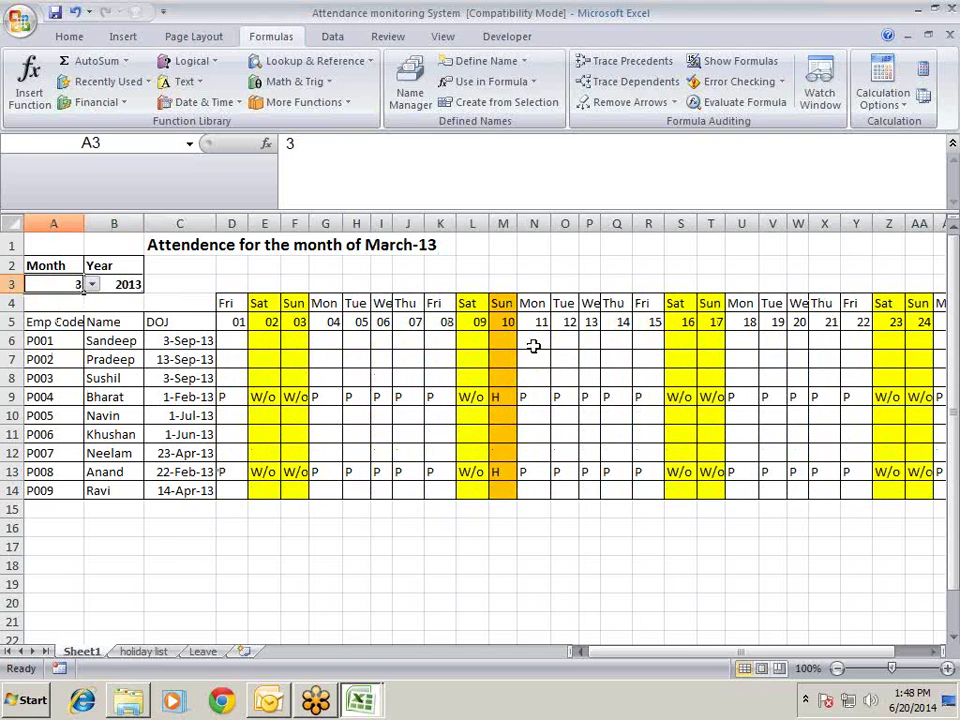
mouse_move(497, 341)
mouse_down()
mouse_move(493, 510)
mouse_move(508, 490)
mouse_up()
click(493, 510)
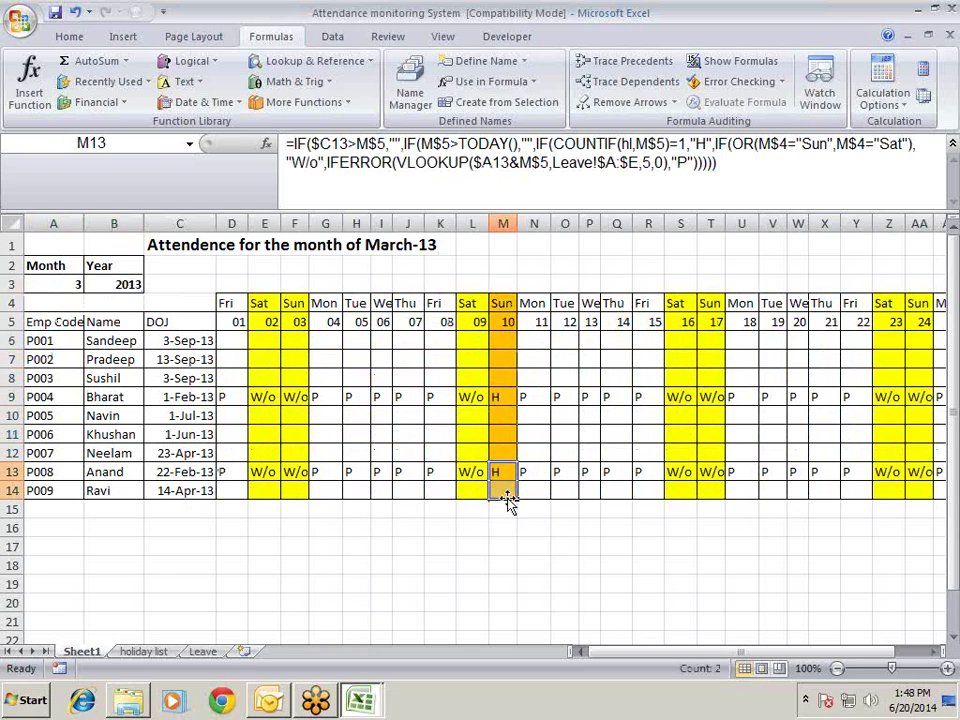
click(150, 651)
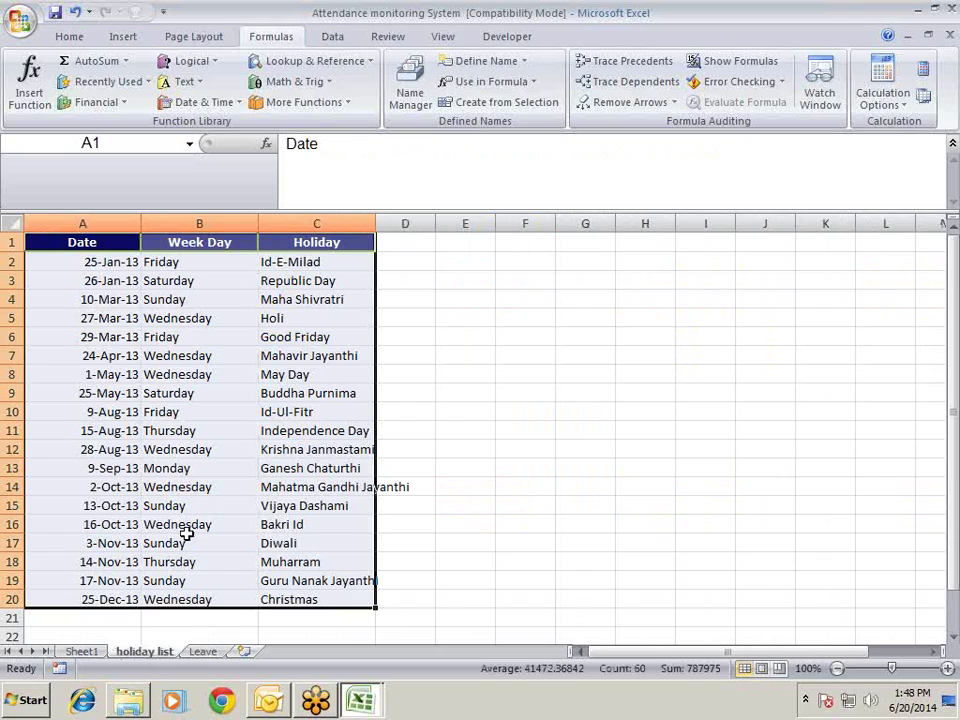
click(85, 652)
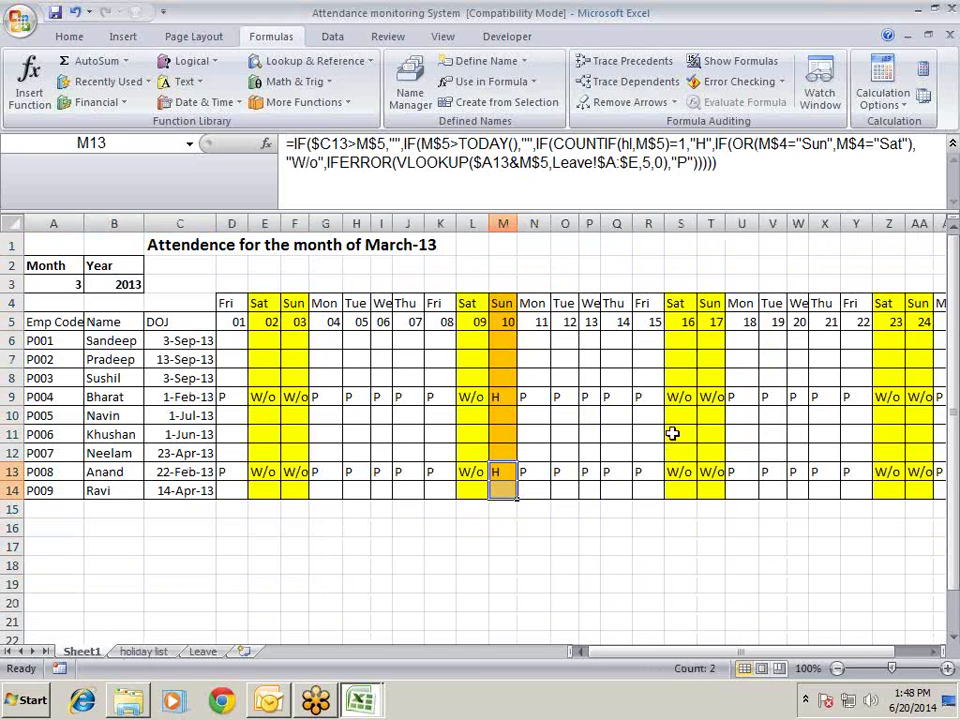
- Inspect the formulas in M6, O7 and the C1 title
click(503, 340)
click(563, 359)
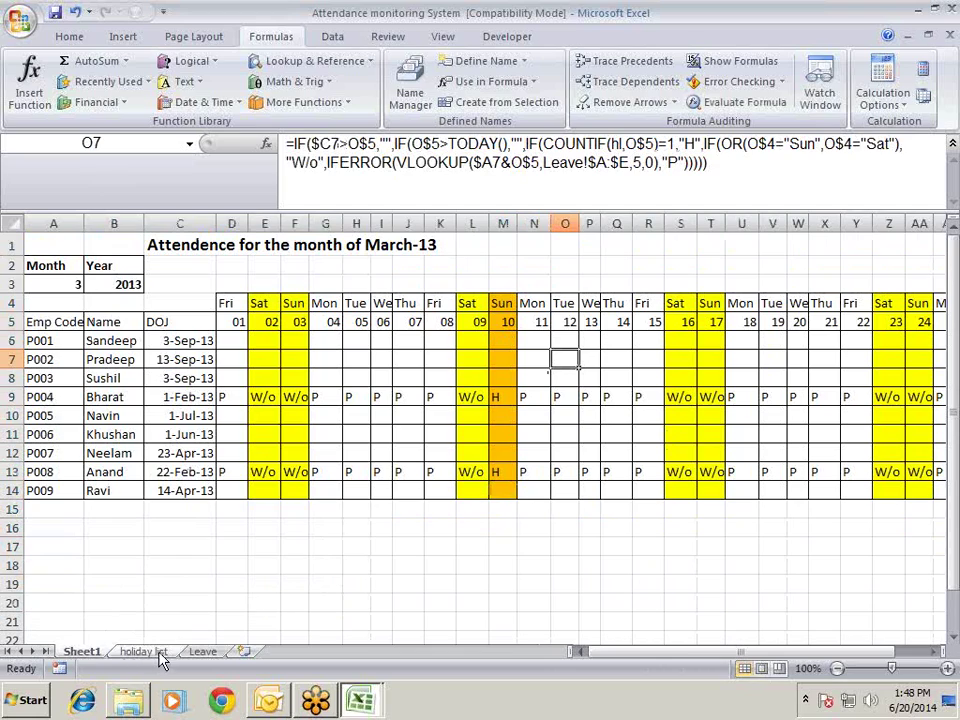
click(200, 249)
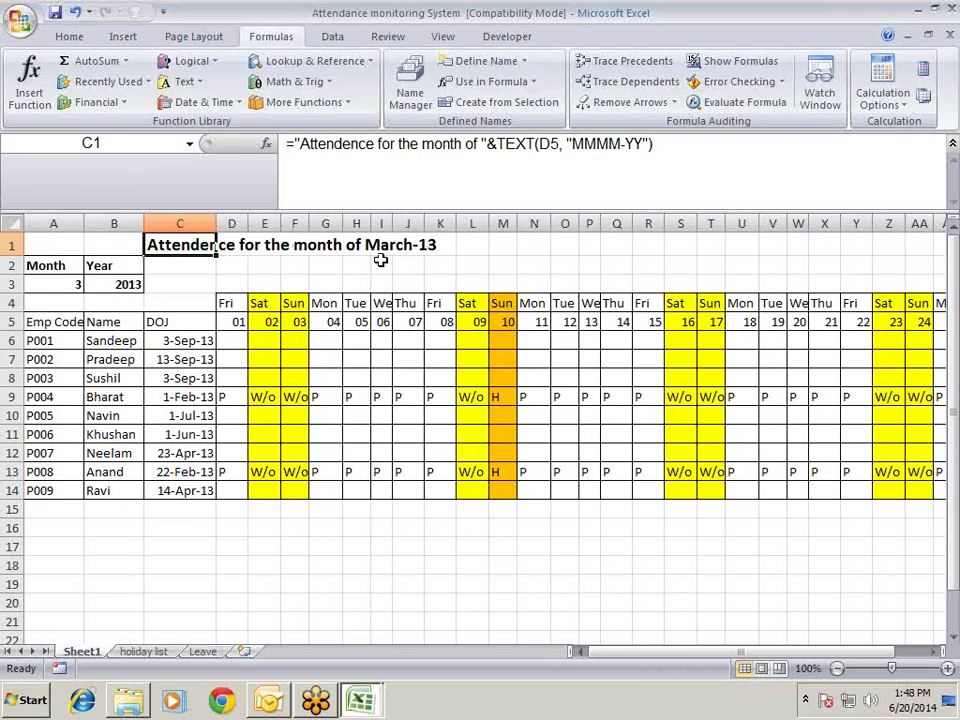
- Set the month in A3 back to 6
click(121, 288)
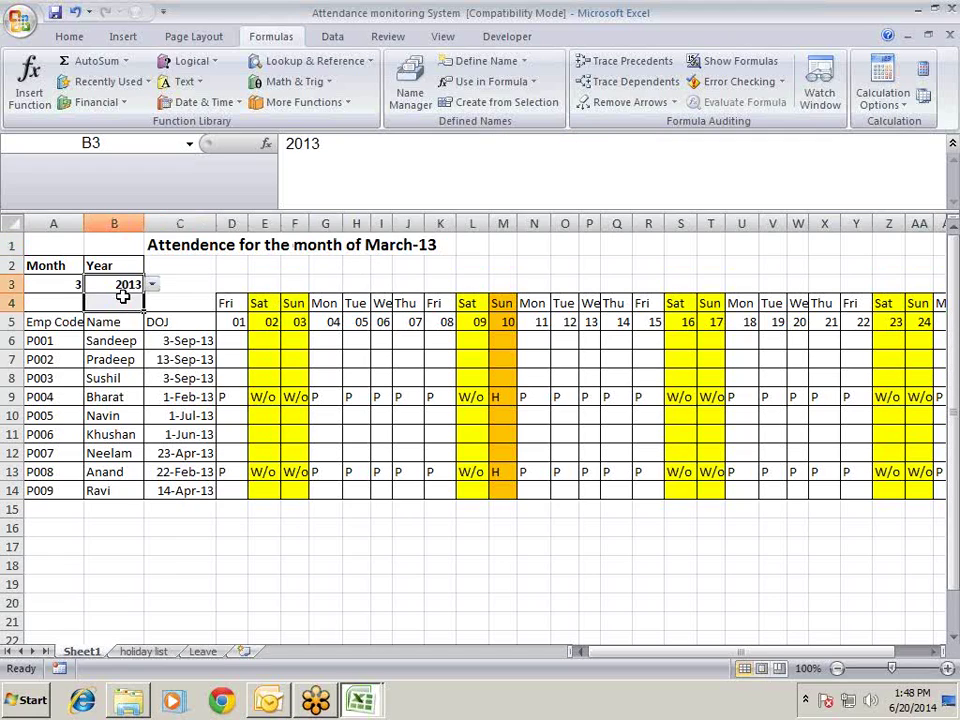
click(65, 298)
click(80, 283)
click(91, 285)
click(50, 336)
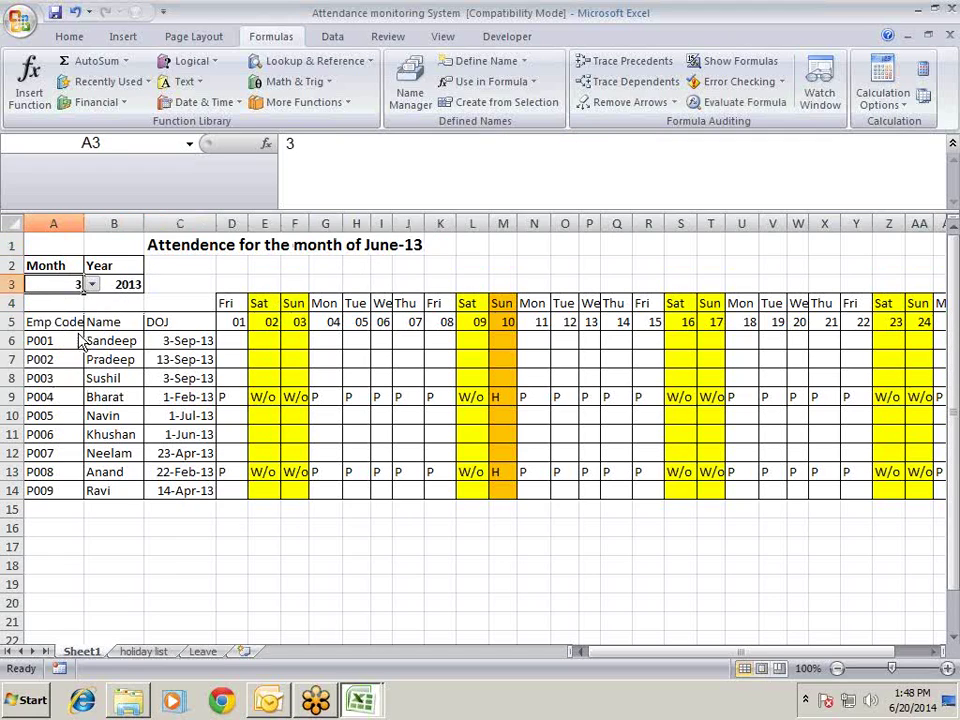
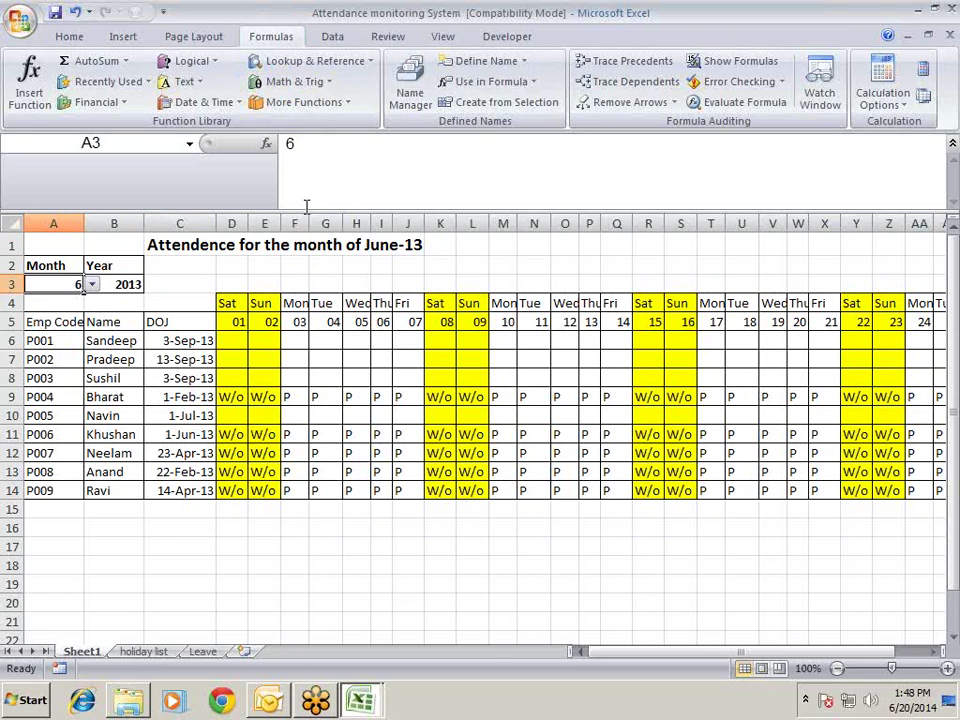
- Close the attendance workbook without saving changes
drag(315, 205, 316, 155)
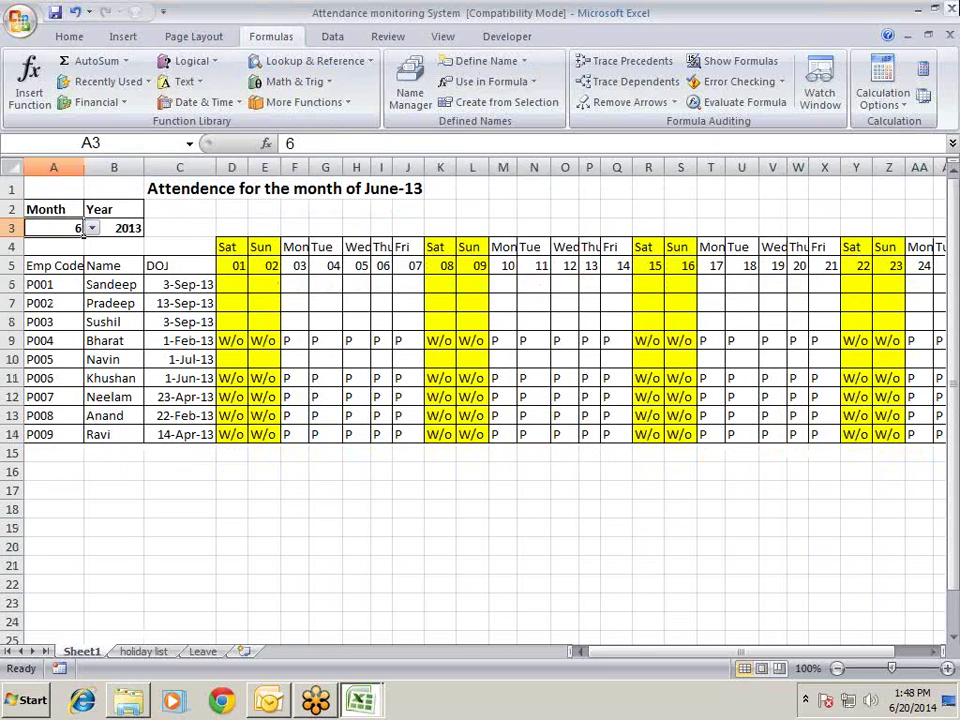
key(ctrl+w)
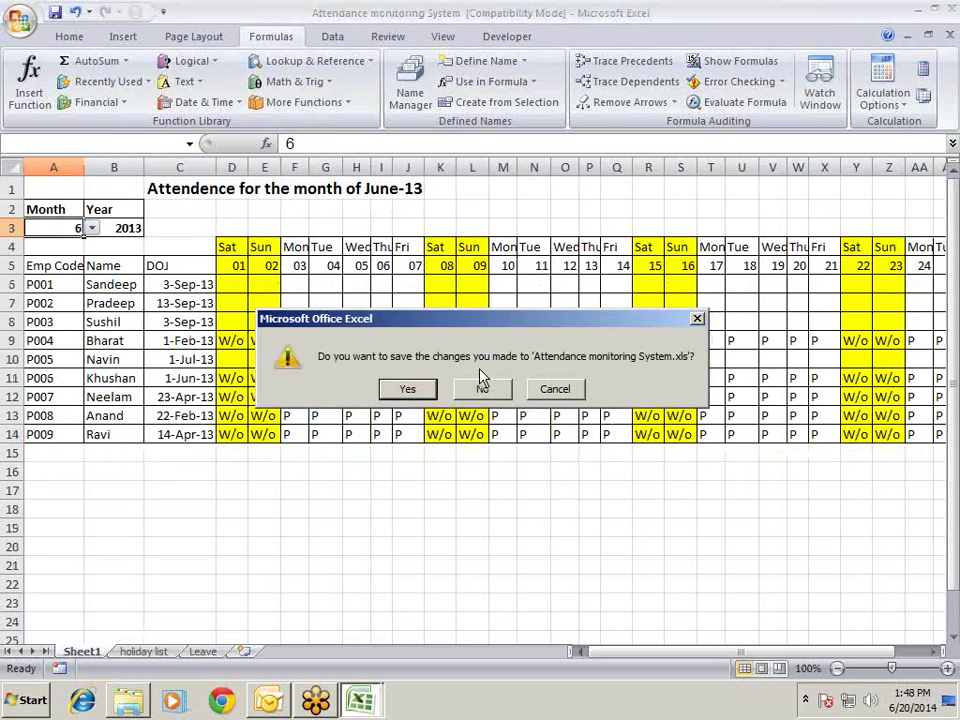
click(482, 388)
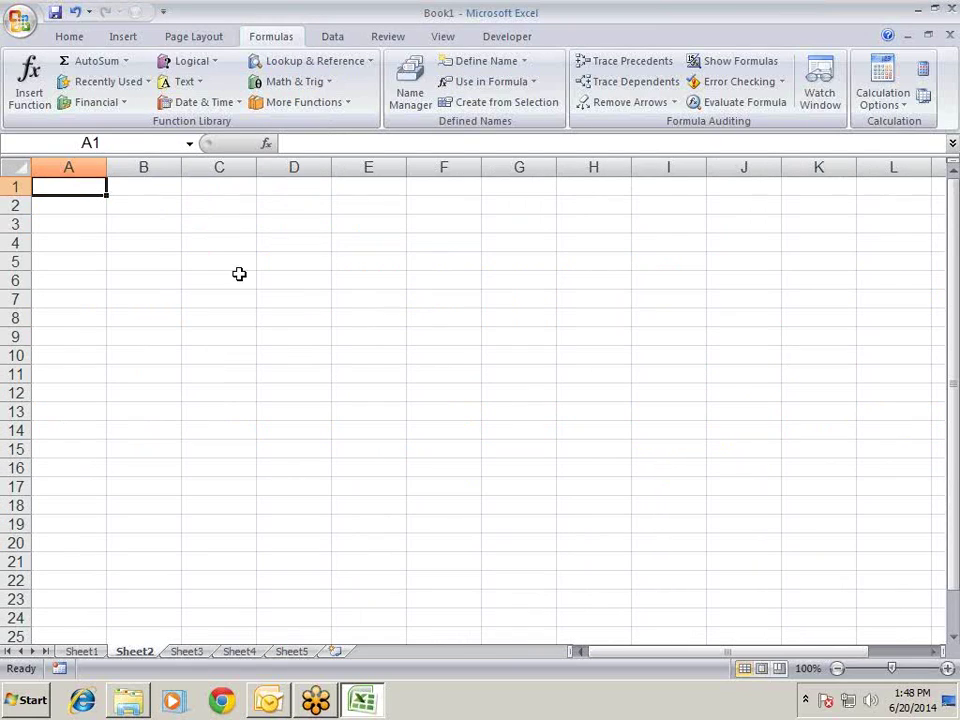
- Label A2 'Month' and B2 'Year' in the blank workbook
key(Down)
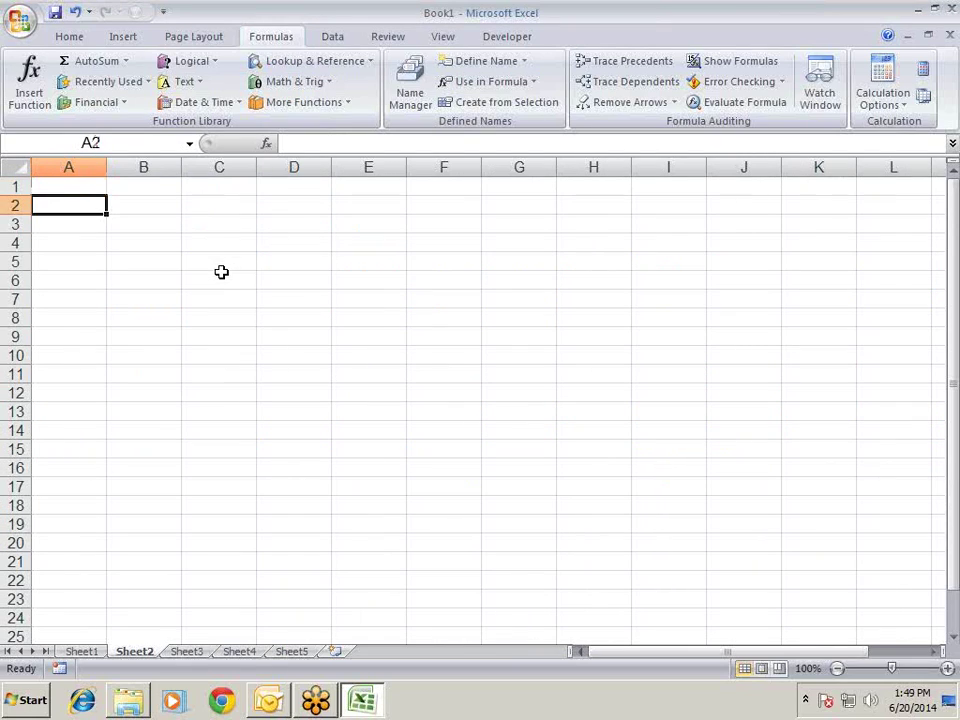
text(mOND)
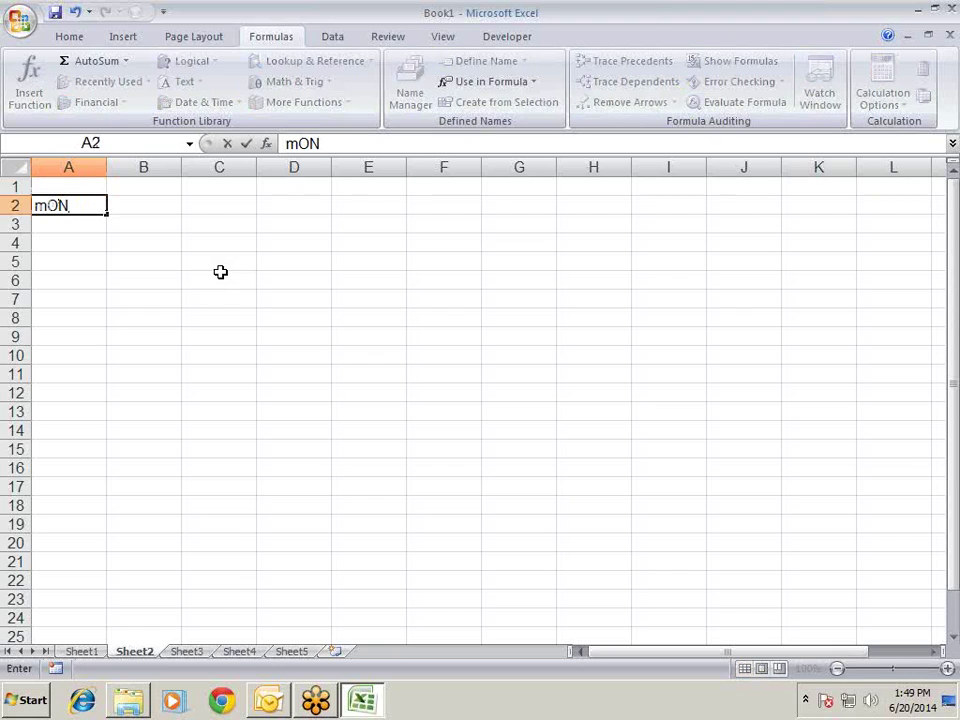
text(TH)
key(Return)
key(Up)
key(Right)
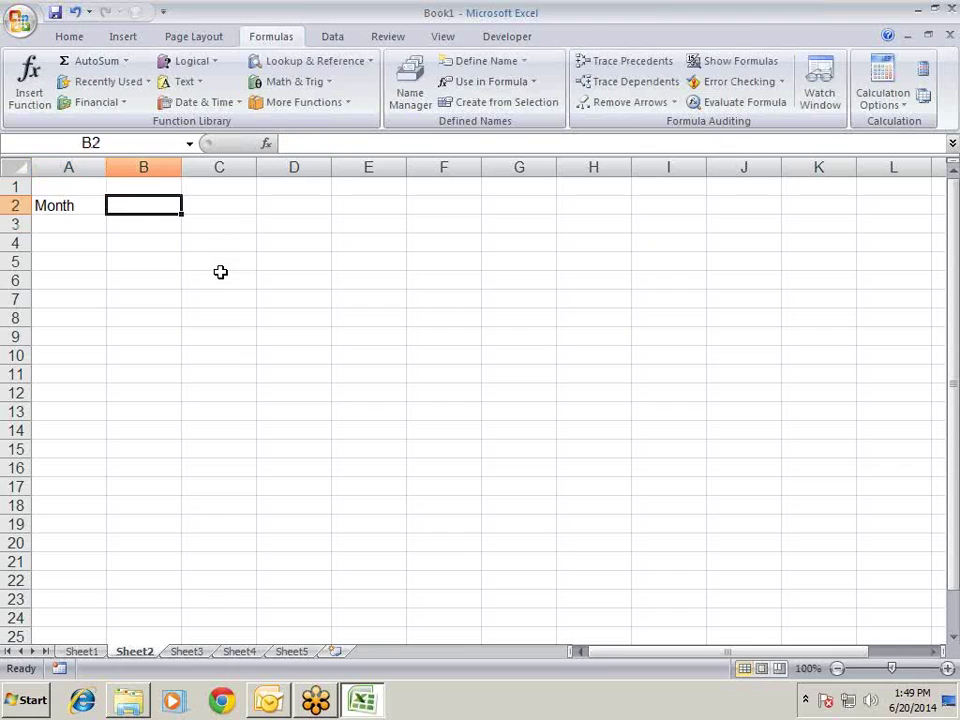
text(Year)
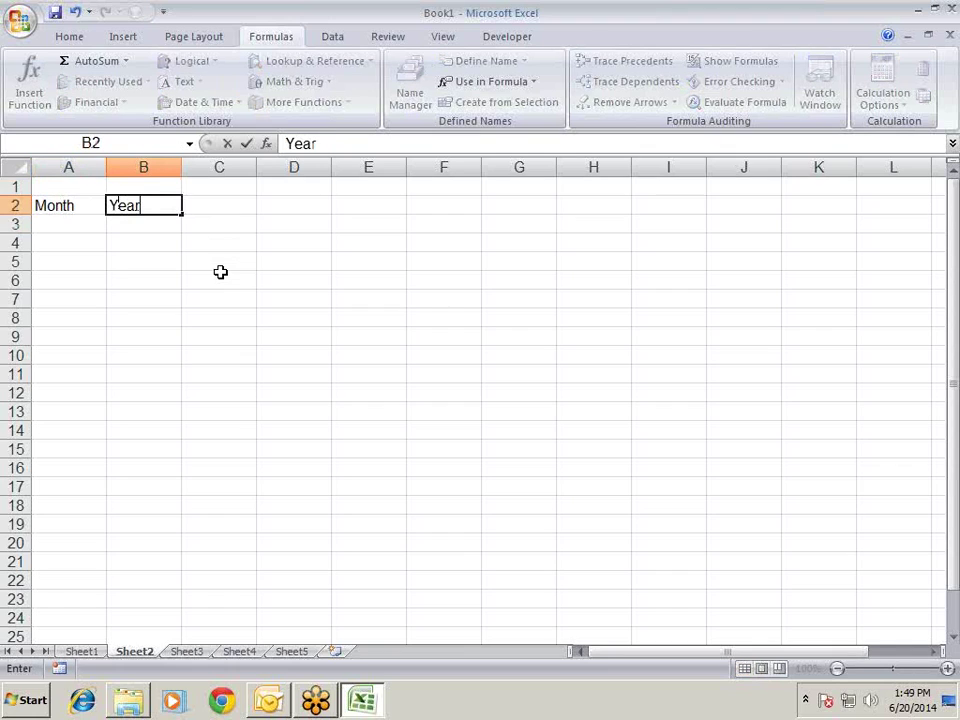
key(Return)
key(Left)
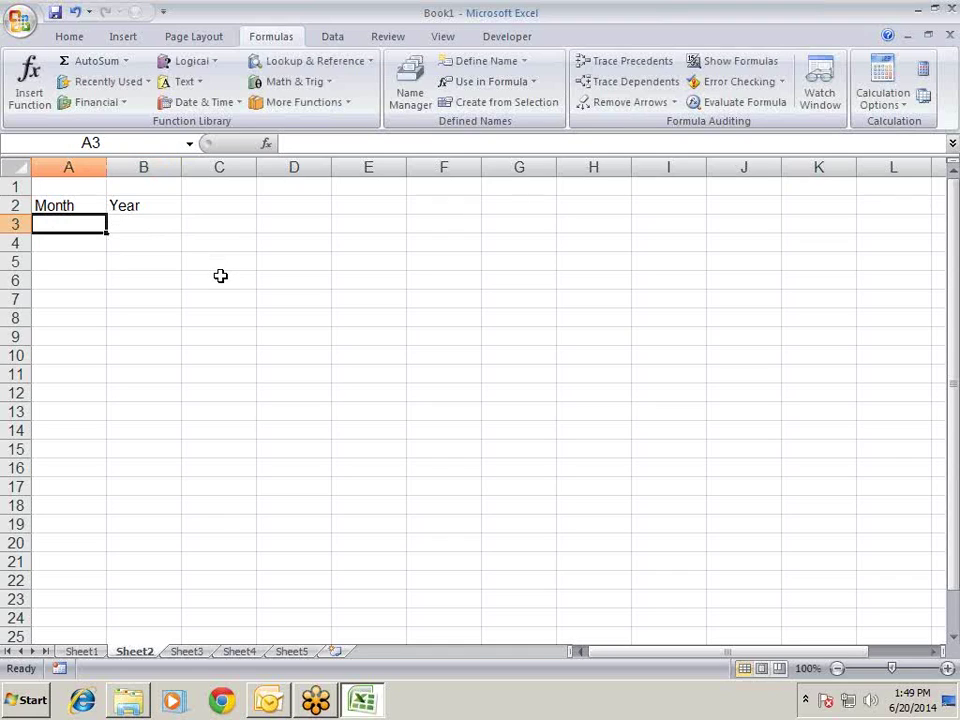
- Give A3 a list data validation of month numbers 1 to 12
click(330, 37)
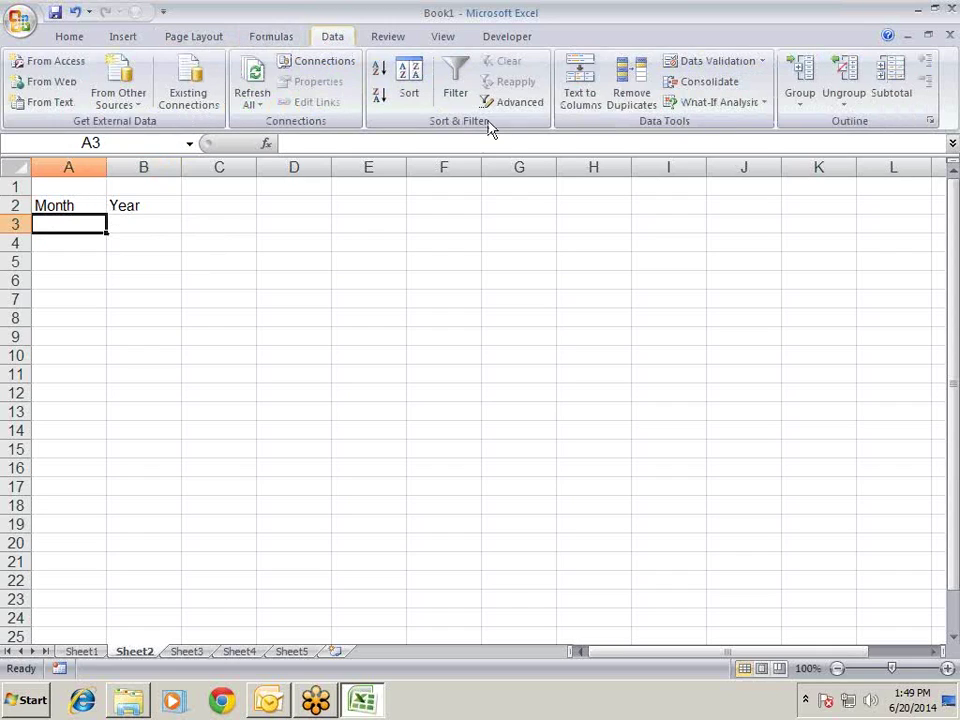
click(690, 62)
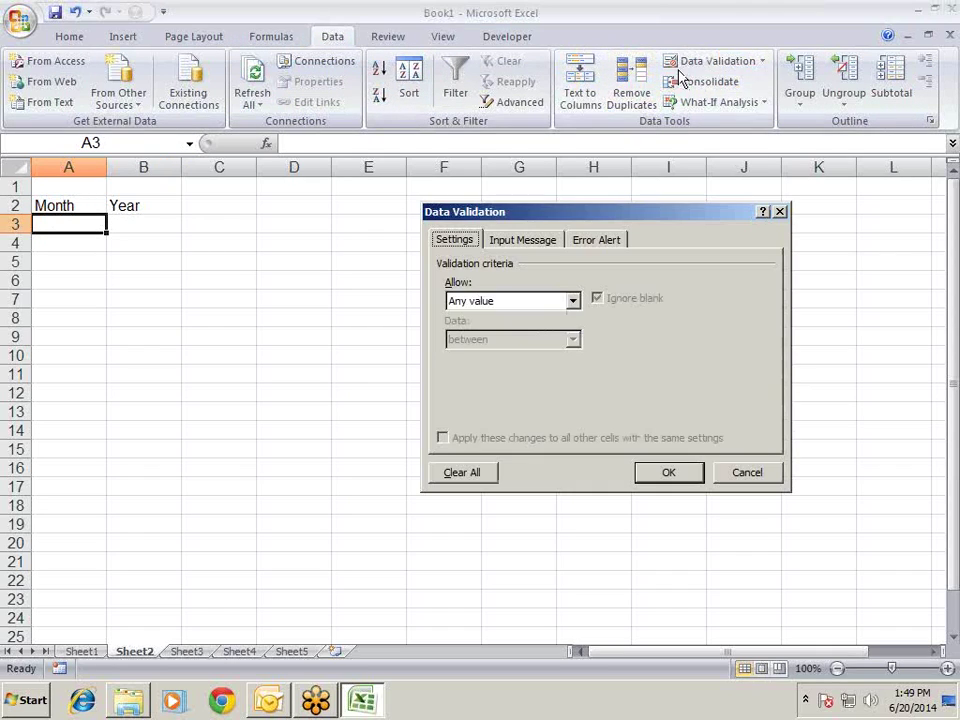
click(573, 301)
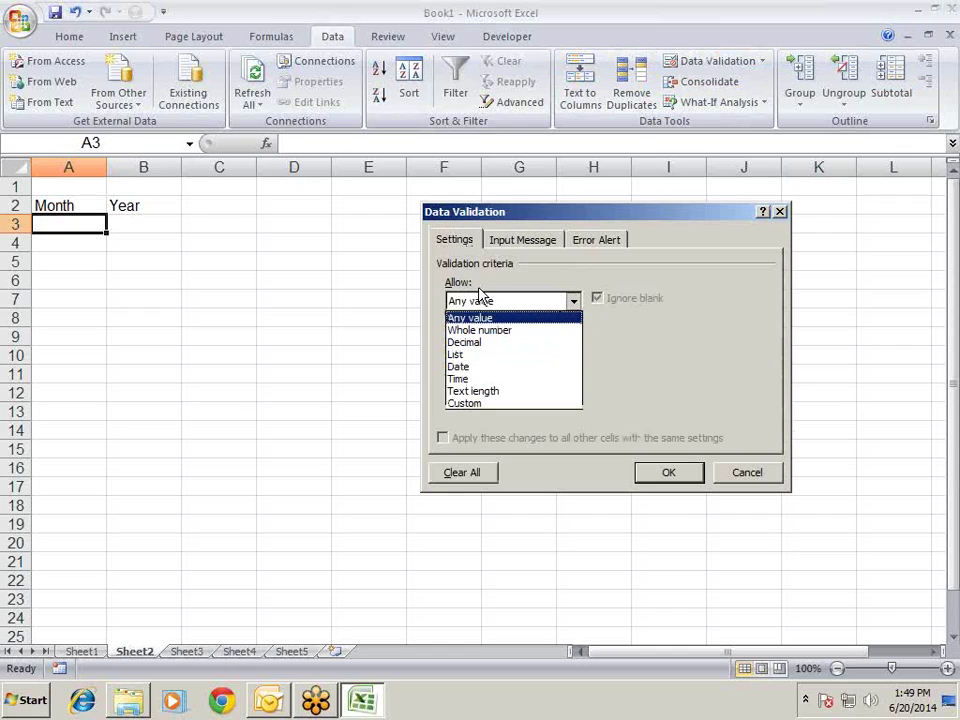
click(469, 356)
click(527, 377)
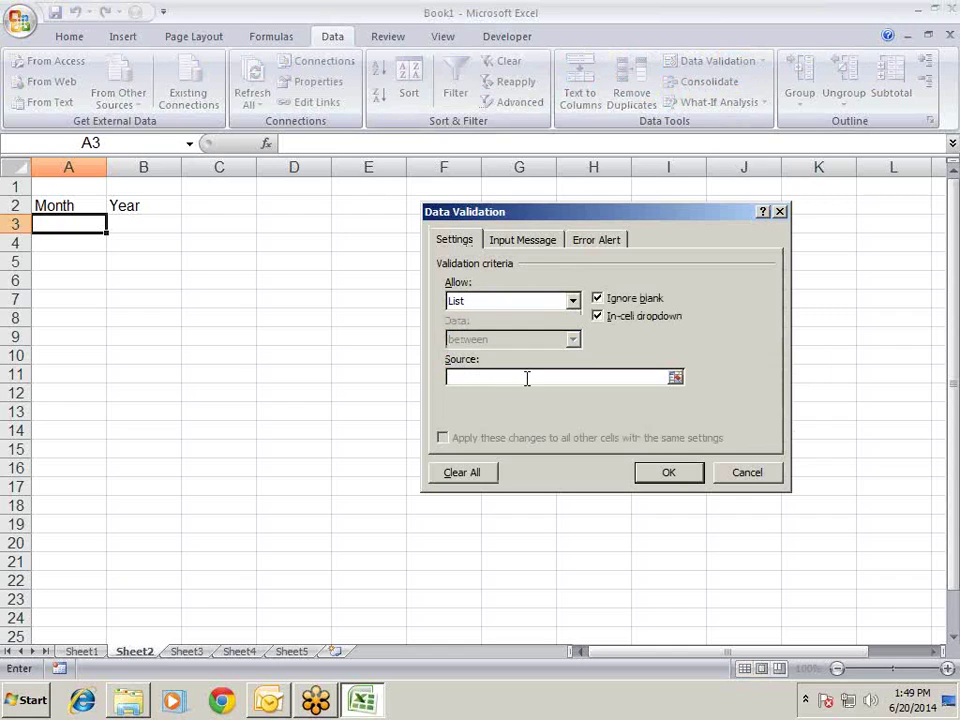
text(J)
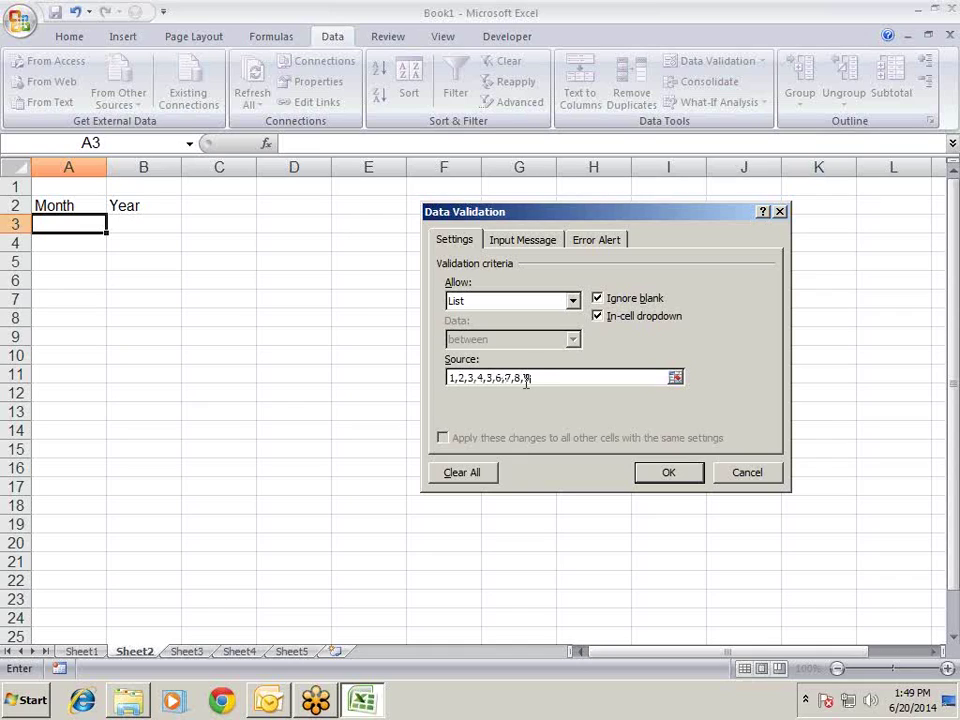
text(,)
text(11,12)
click(673, 474)
- Give B3 a list data validation of years 2014, 2015, 2016, 2017
click(132, 224)
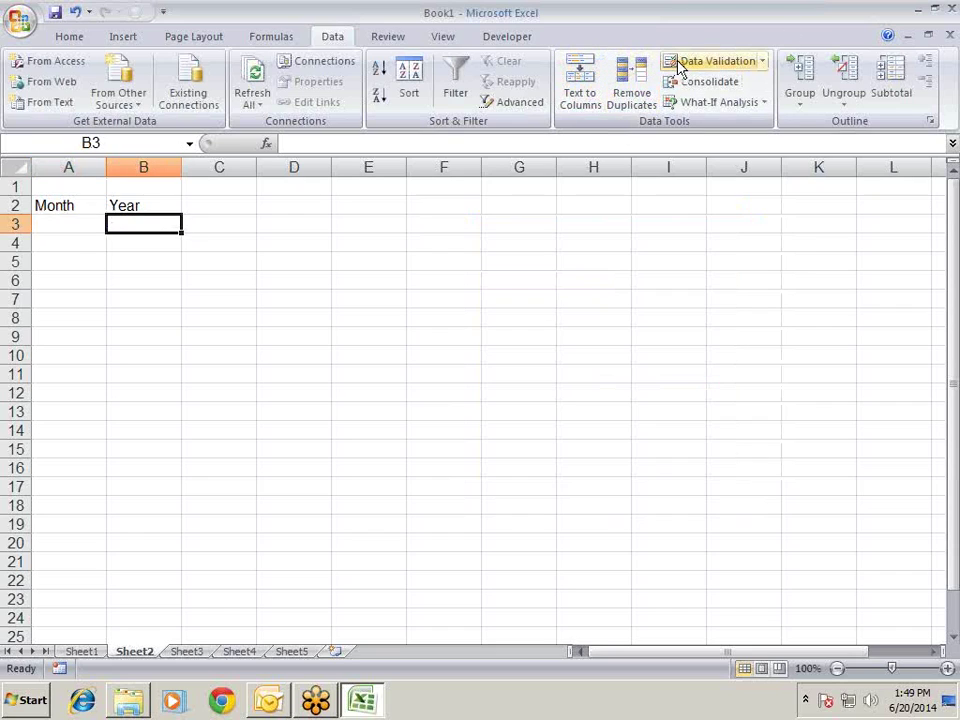
click(686, 64)
click(574, 301)
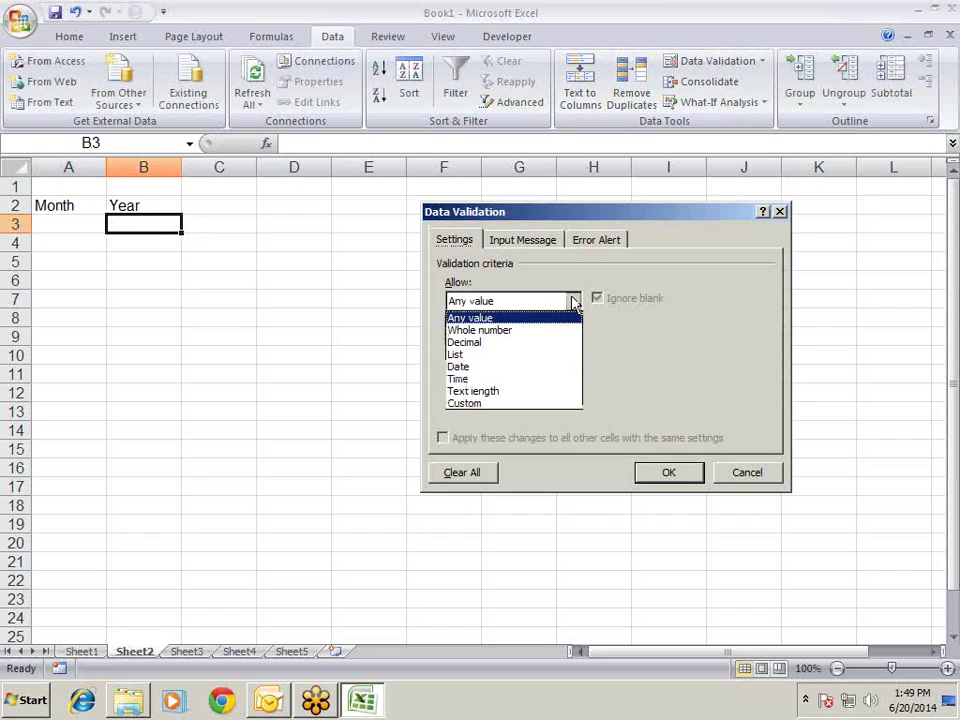
click(515, 355)
click(636, 378)
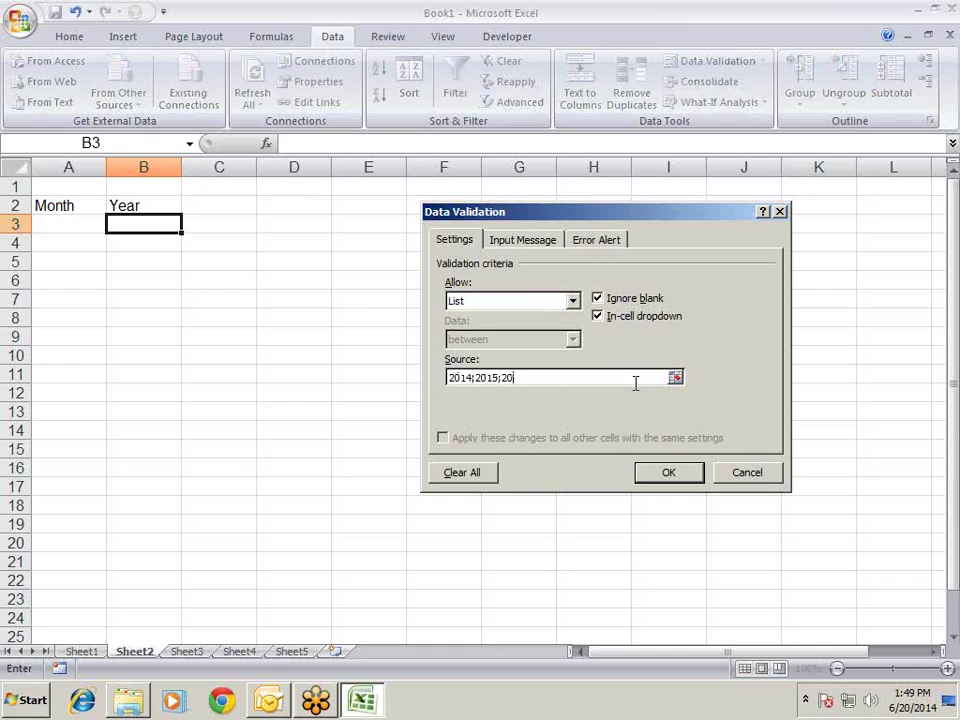
text(6,20)
text(17)
key(Return)
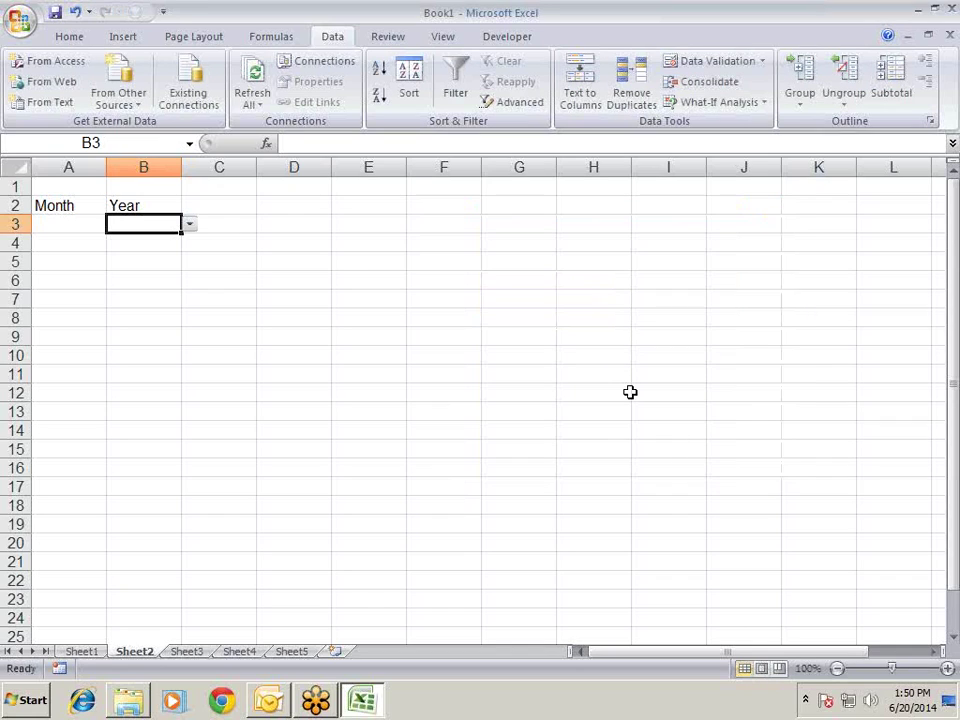
- Choose month 3 in A3 and year 2014 in B3 from their dropdowns
click(265, 318)
click(78, 225)
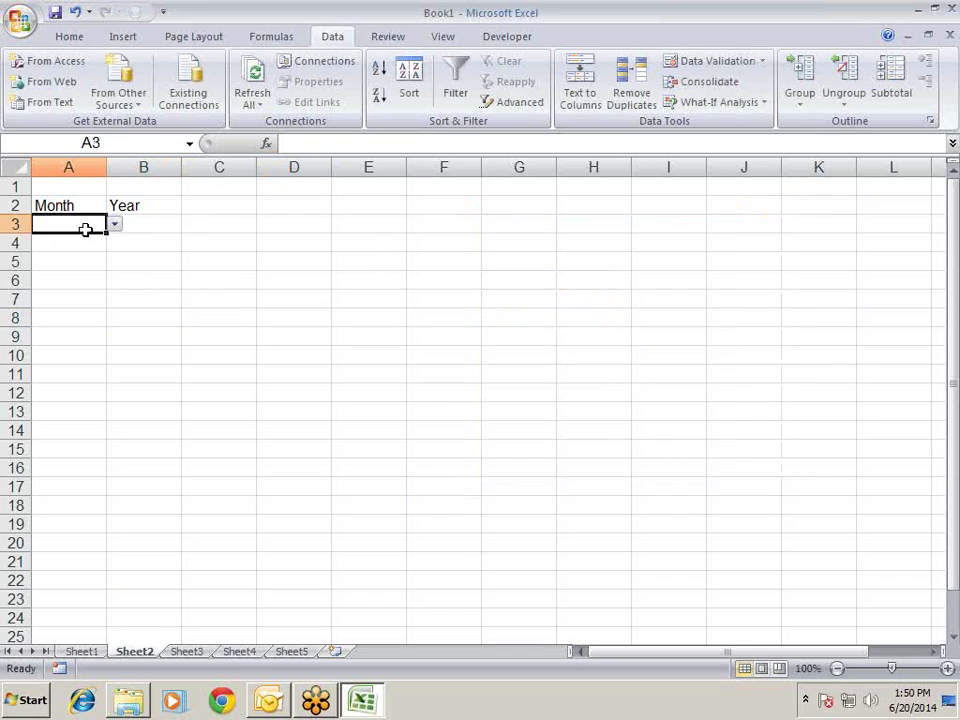
click(114, 228)
click(98, 265)
click(148, 217)
click(188, 226)
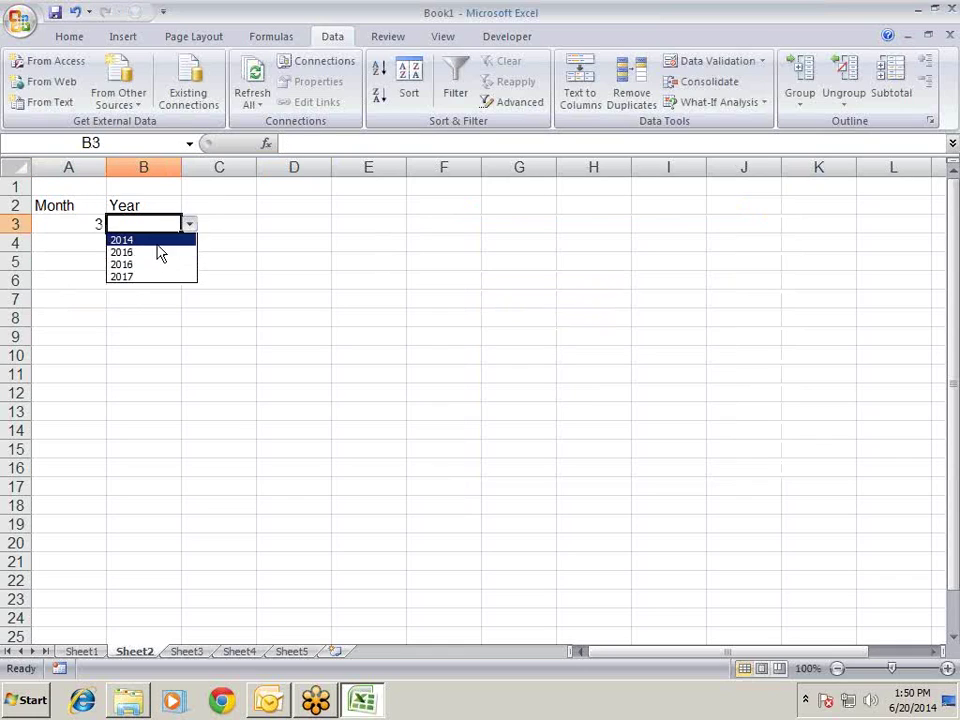
click(155, 240)
click(253, 294)
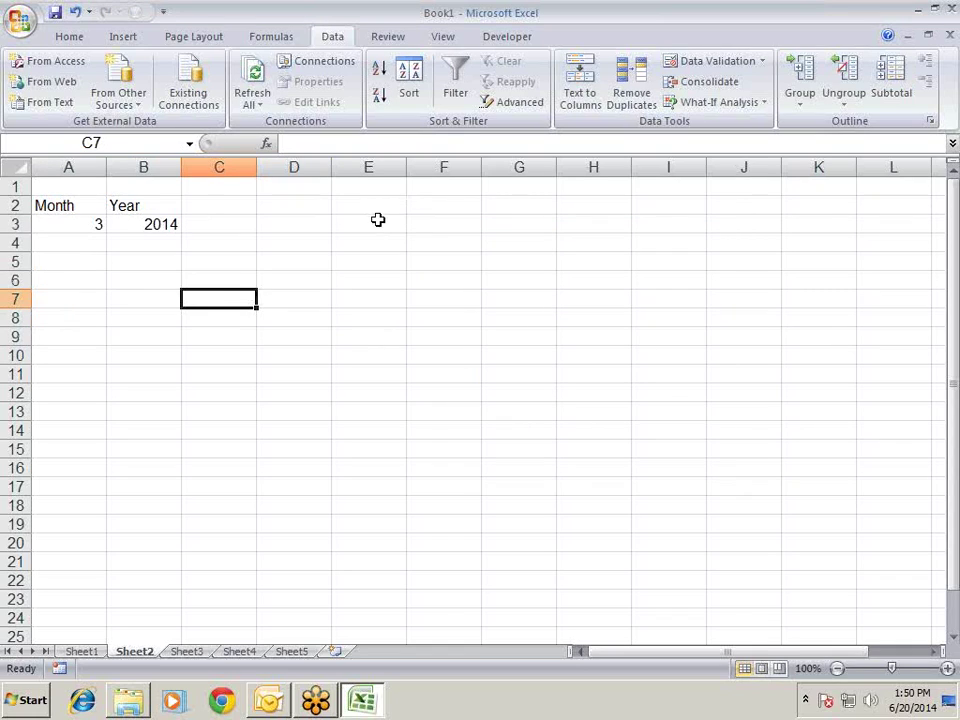
- Add the headings 'Name' in A6 and 'DOJ' in B6
click(300, 222)
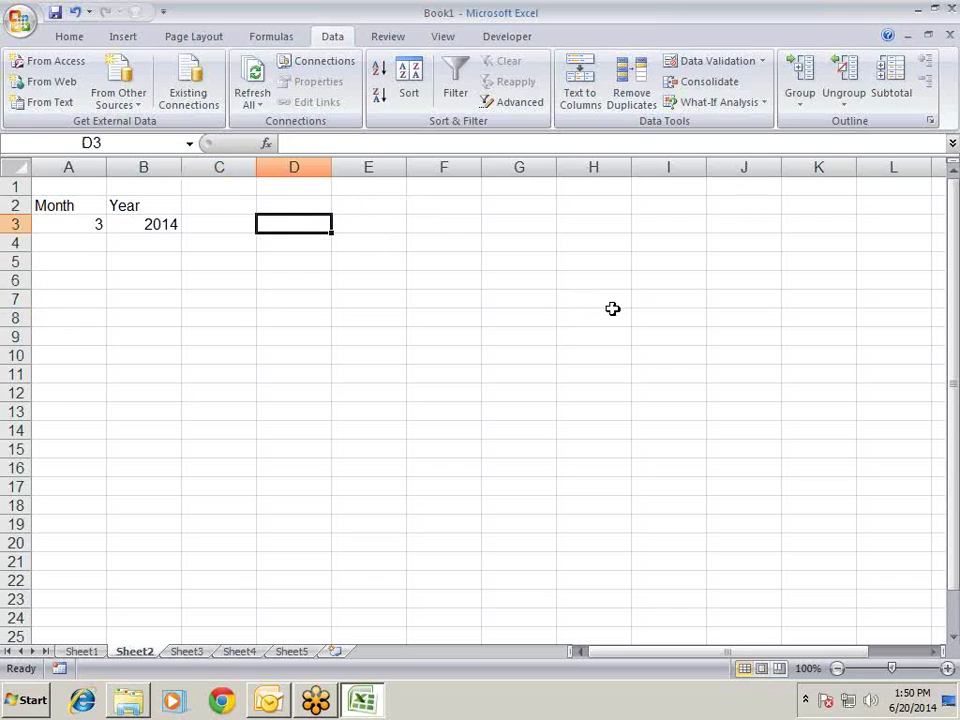
key(Left)
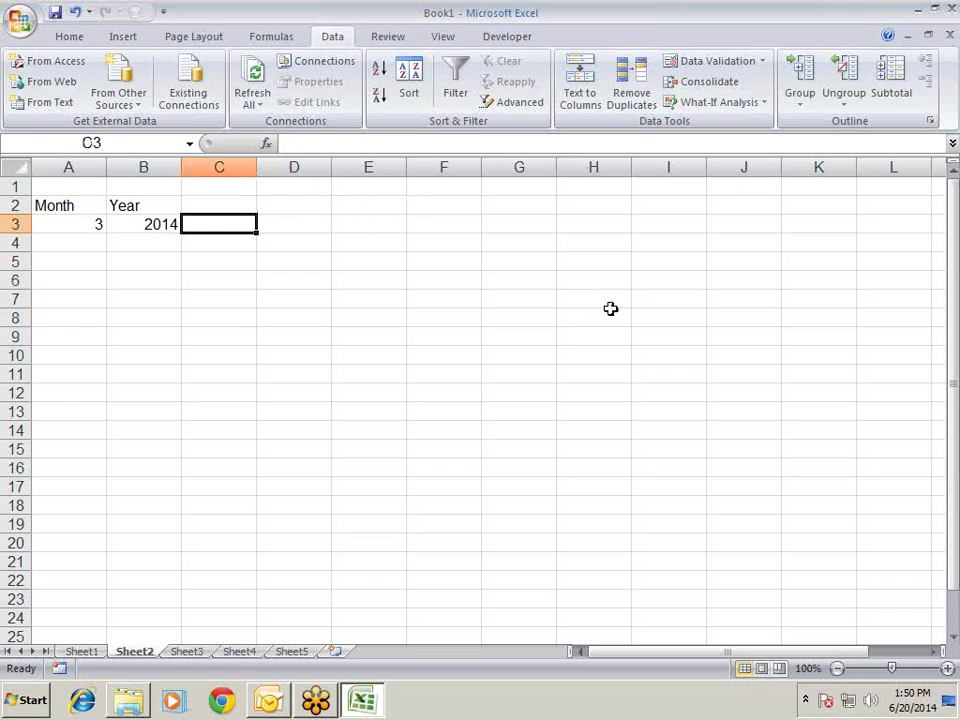
key(Left)
key(Down)
key(Down)
key(Down)
key(Left)
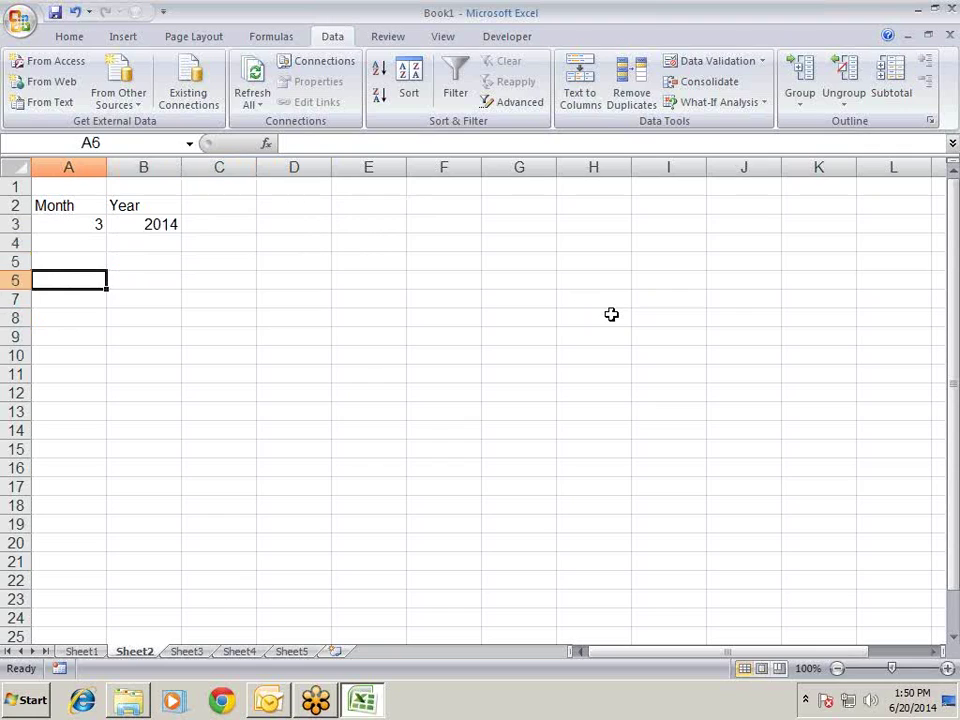
text(Naq)
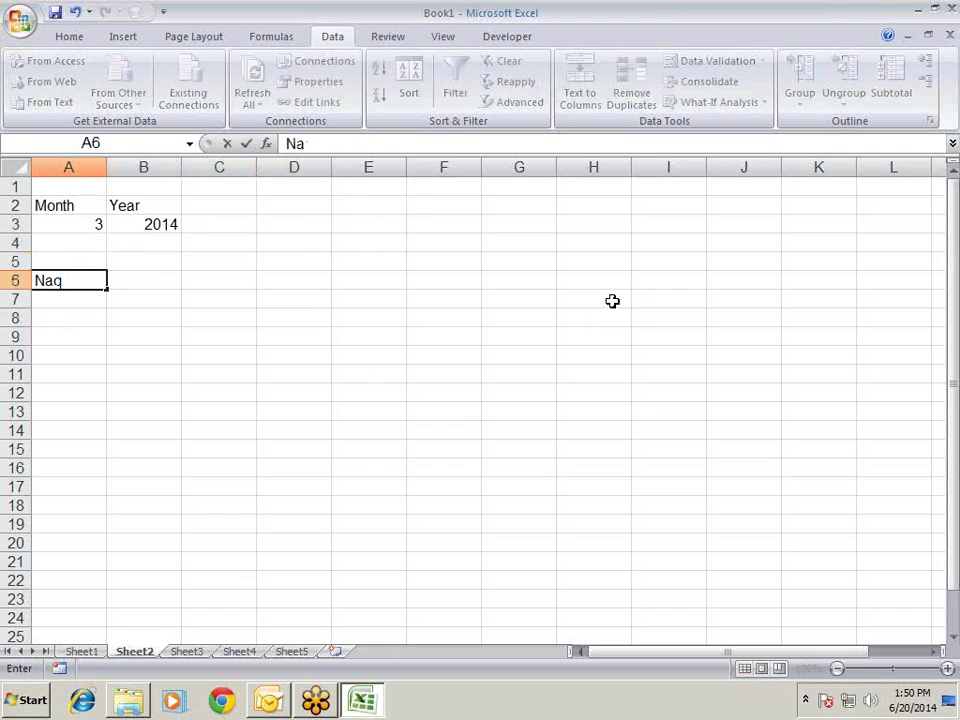
key(BackSpace)
key(BackSpace)
key(BackSpace)
text(amt)
key(Tab)
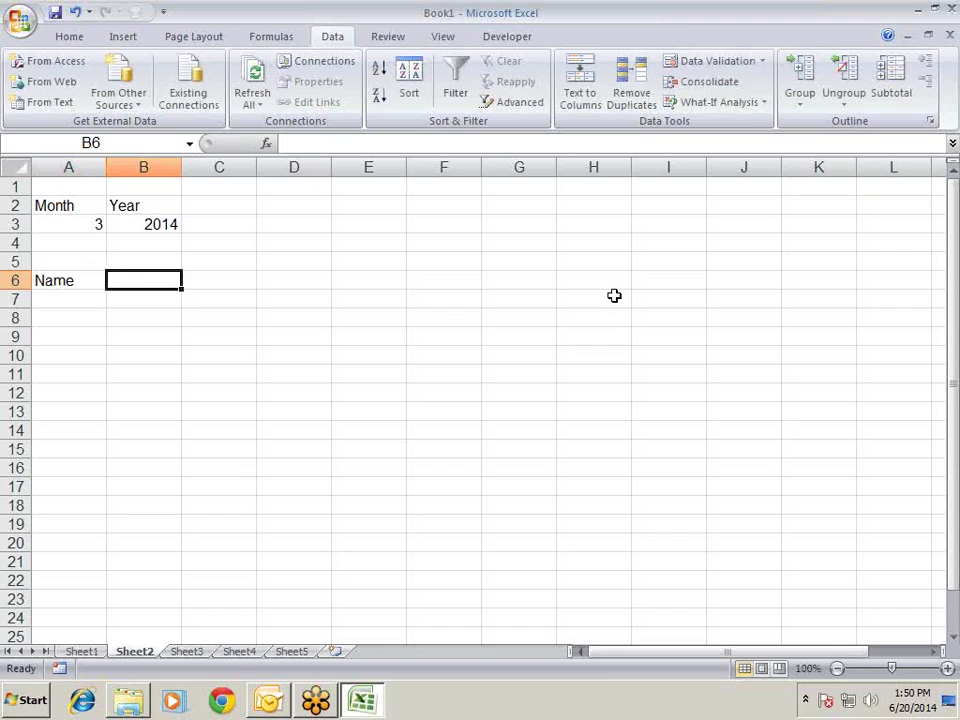
text(DOJ)
key(Return)
key(Up)
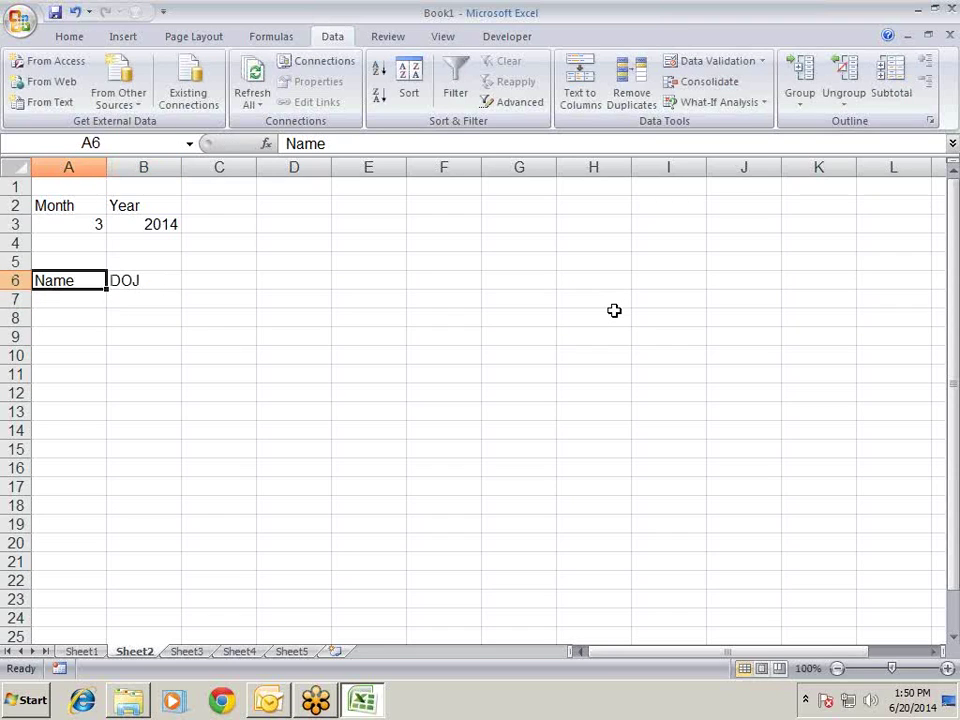
key(Right)
key(Right)
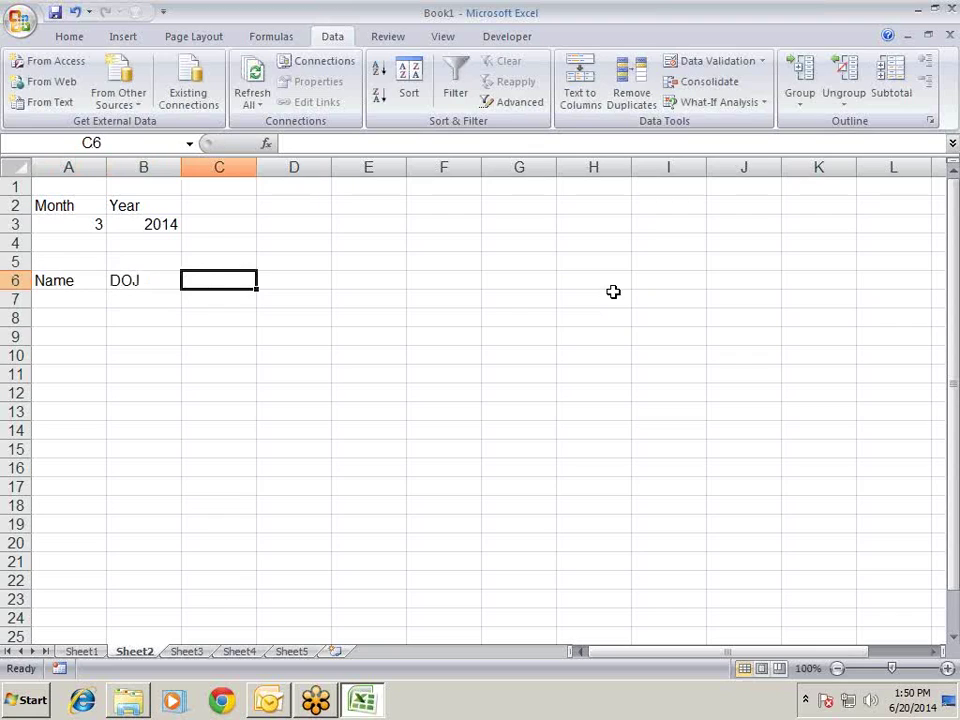
key(Up)
- Enter =DATE(B3,A3,1) in C6 and format it as a date (1-Mar-14)
key(Down)
text(=)
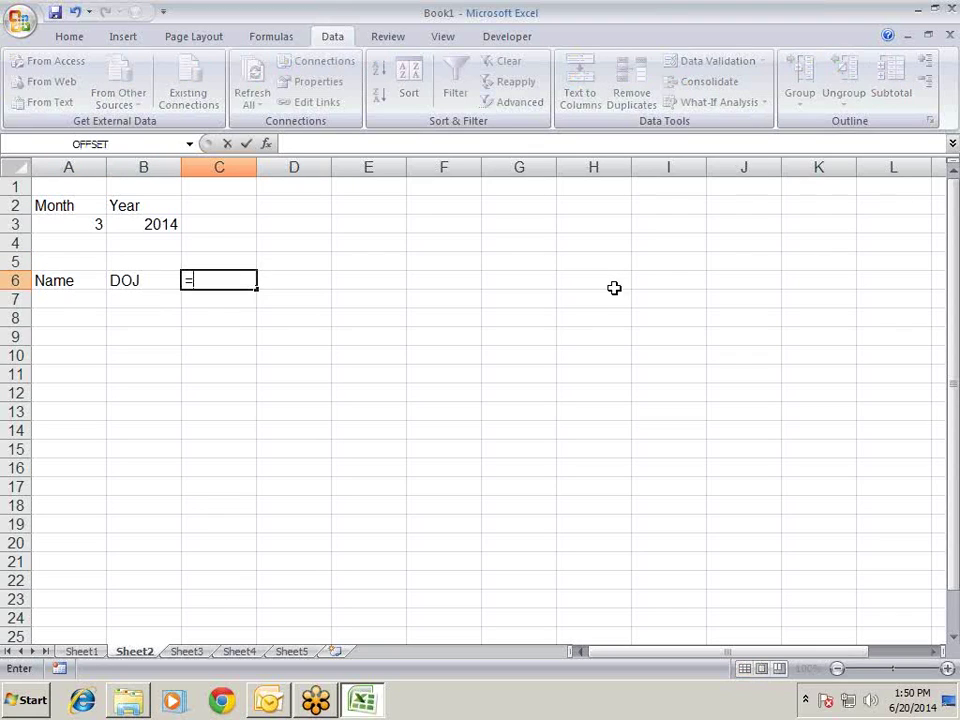
text(da)
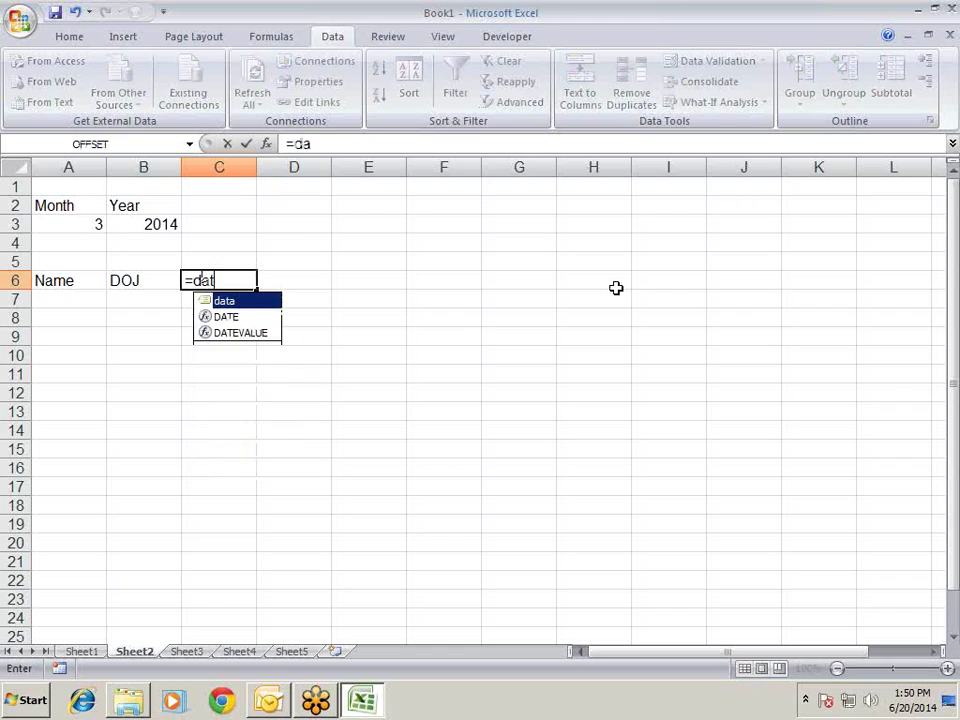
text(te)
key(Tab)
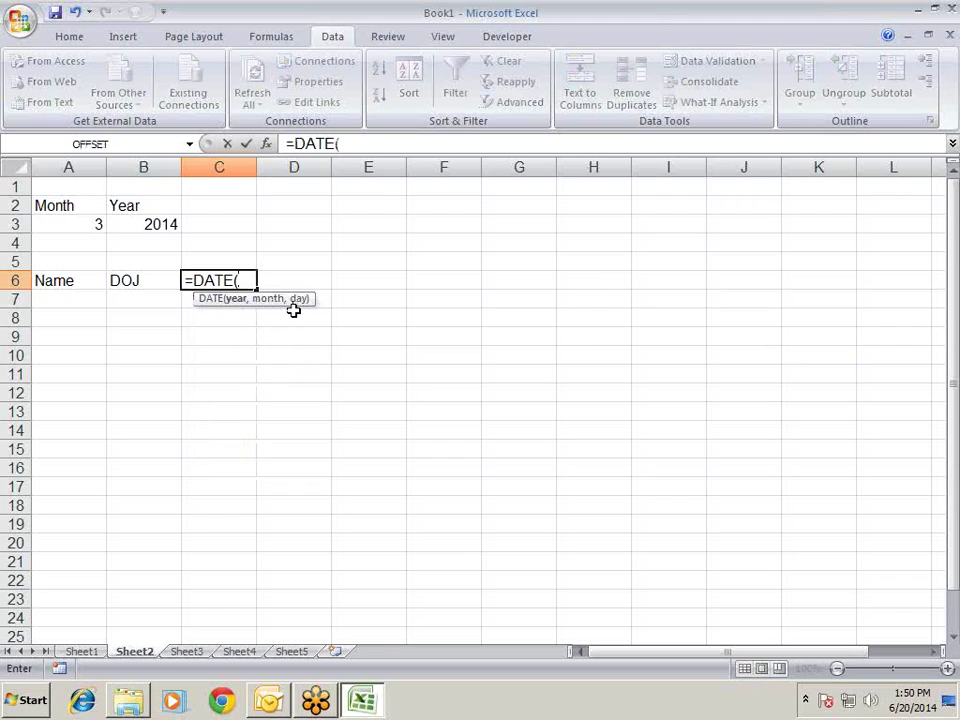
click(157, 224)
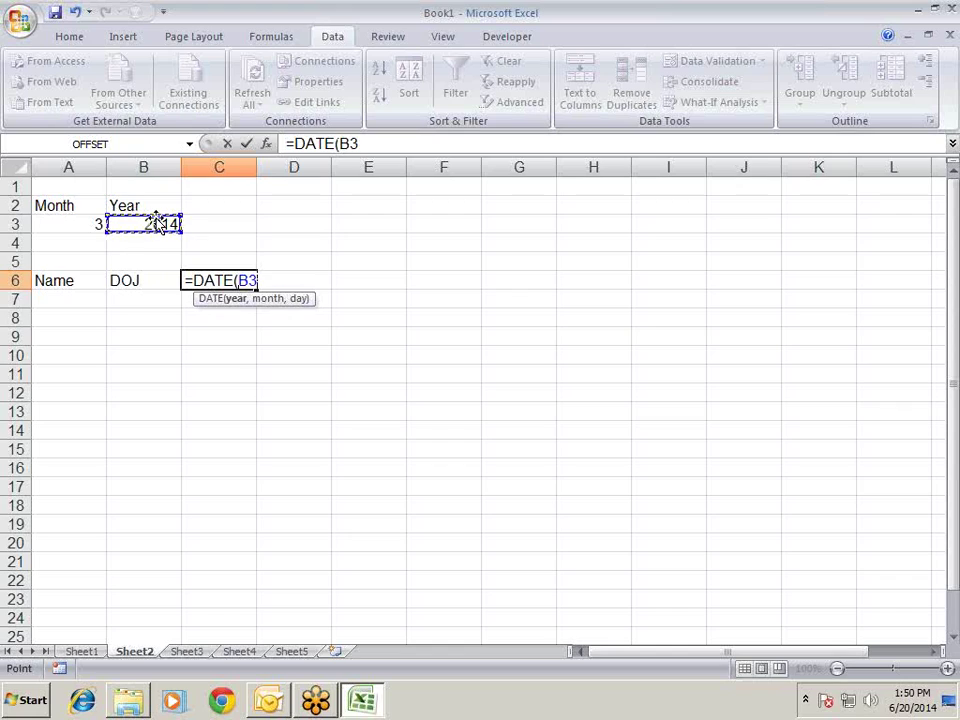
text(,)
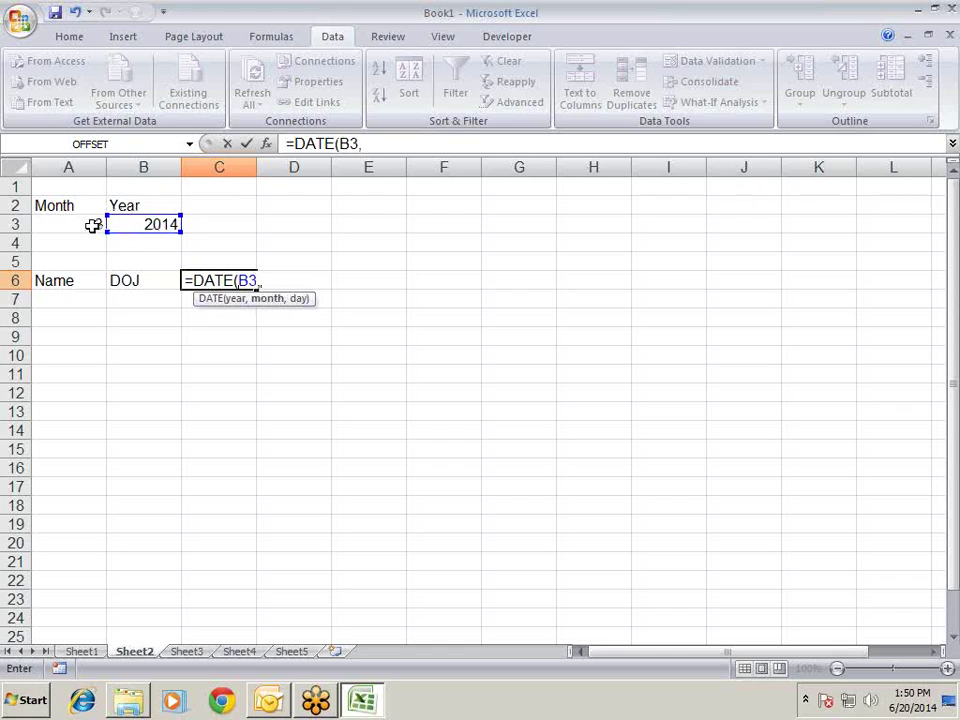
click(96, 224)
text(,1)
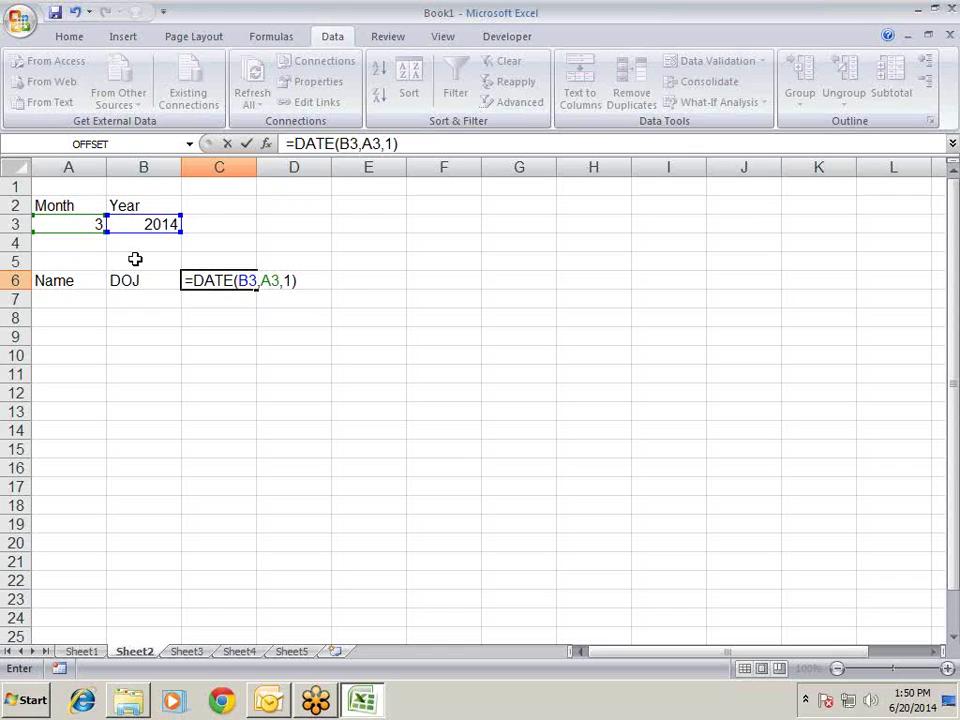
key(Return)
key(Up)
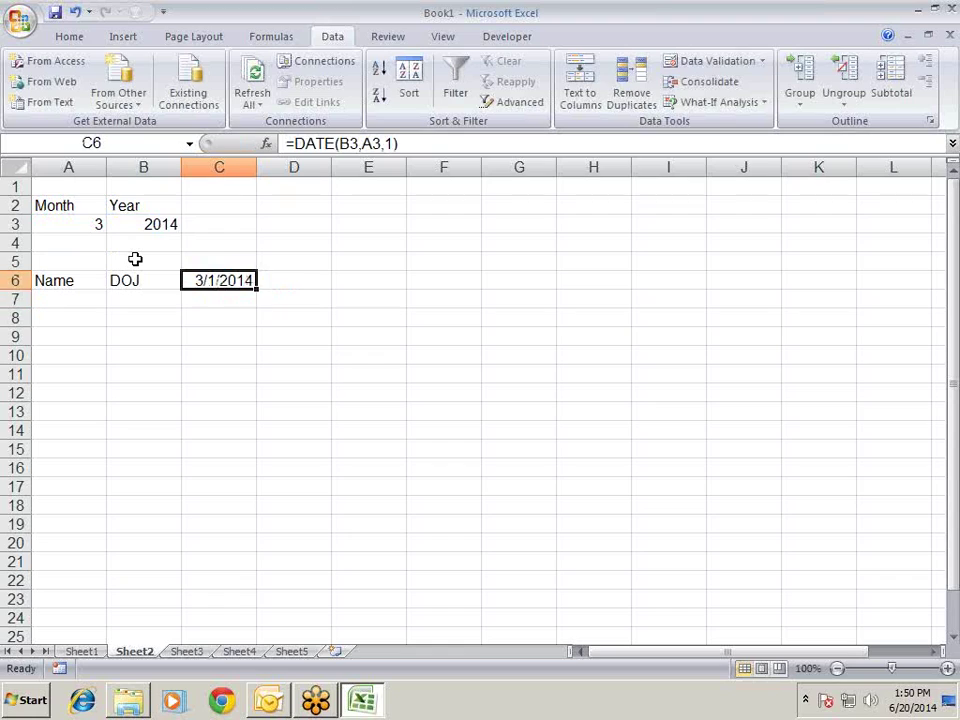
key(ctrl+shift+3)
- Test the date formula by switching the inputs to month 6 and year 2015
click(132, 248)
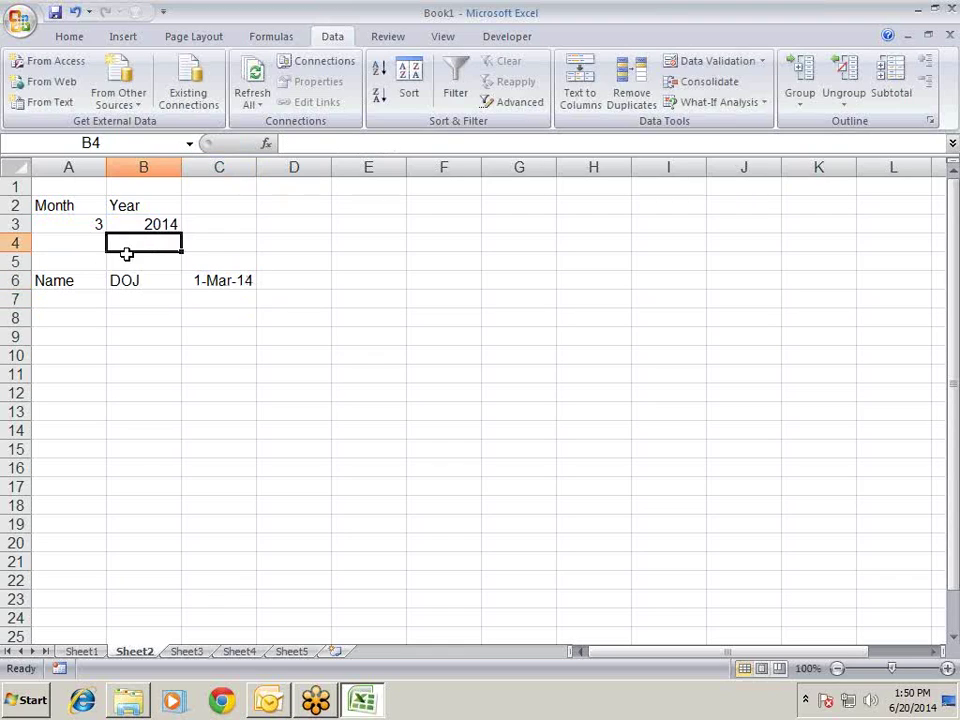
click(77, 226)
click(114, 226)
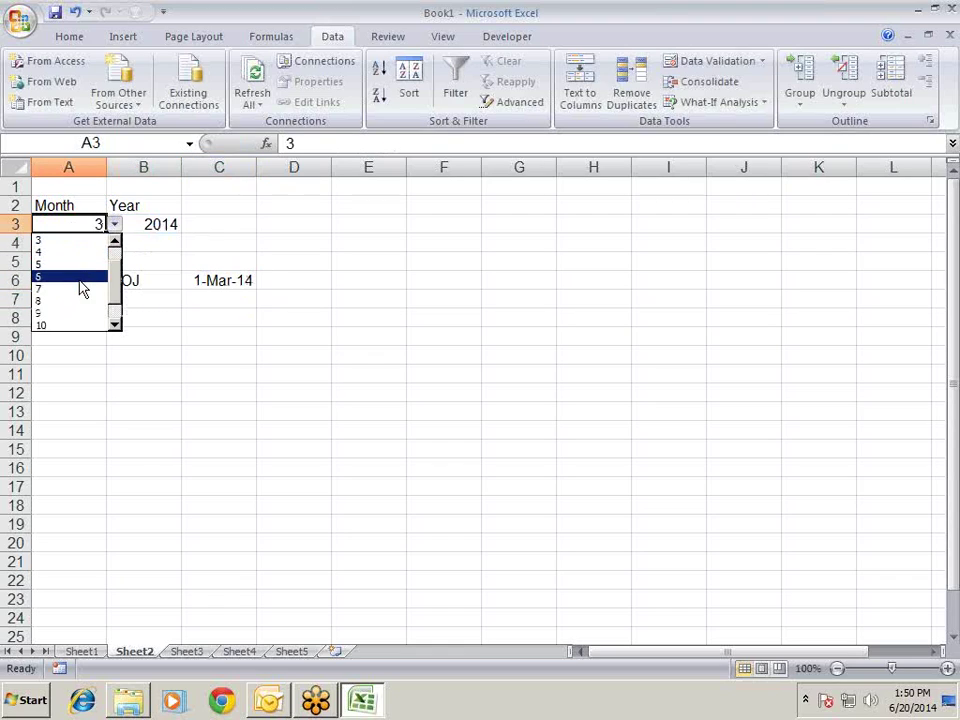
click(77, 276)
click(156, 210)
click(148, 240)
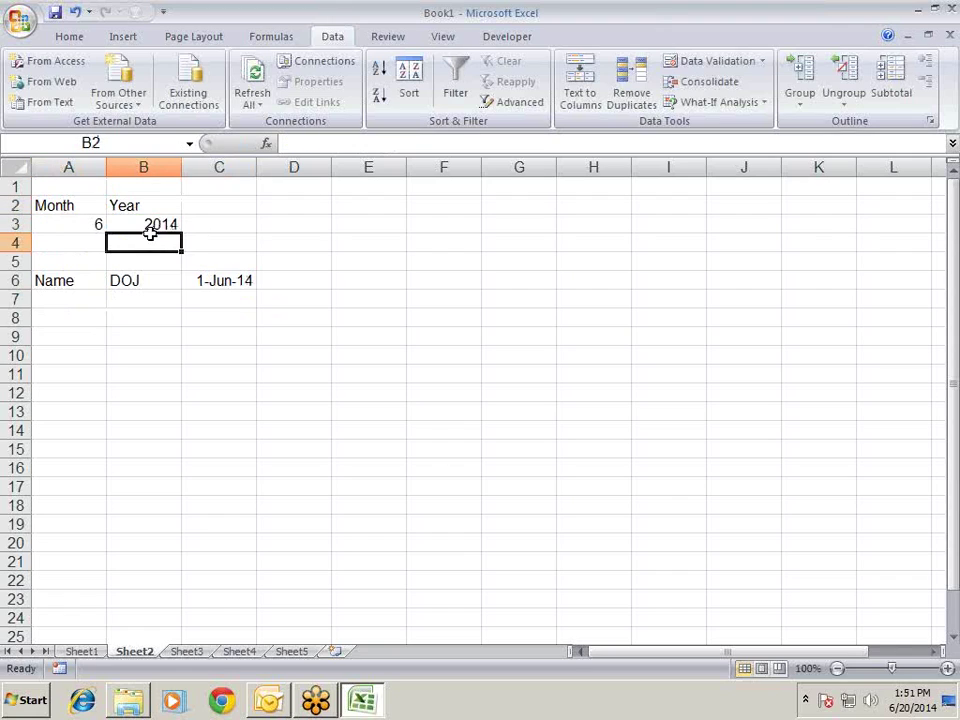
click(161, 222)
click(189, 225)
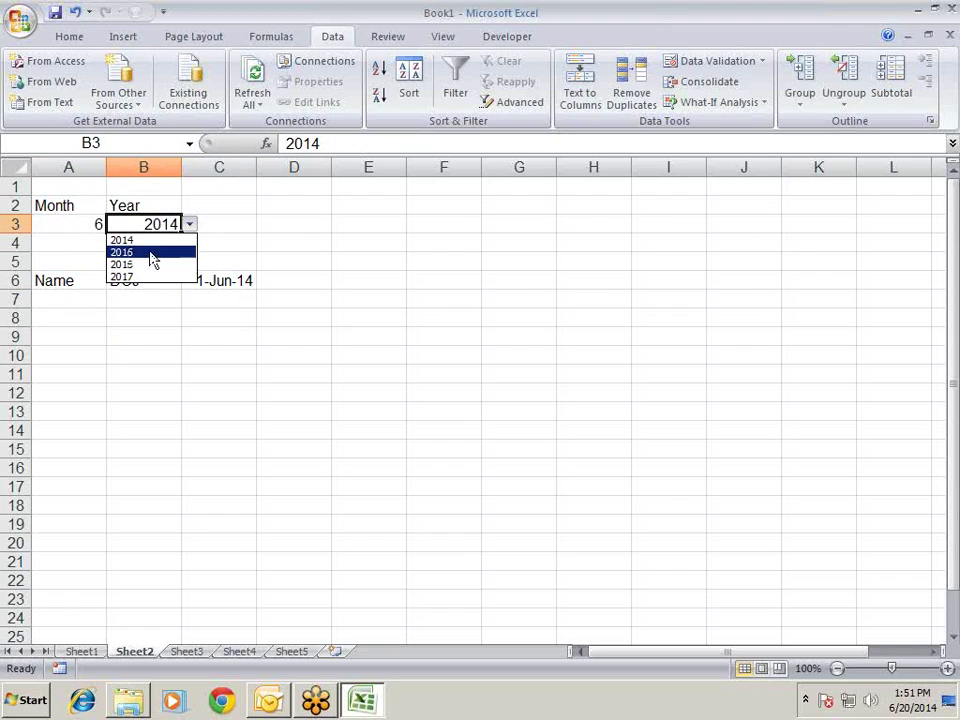
click(156, 253)
click(89, 224)
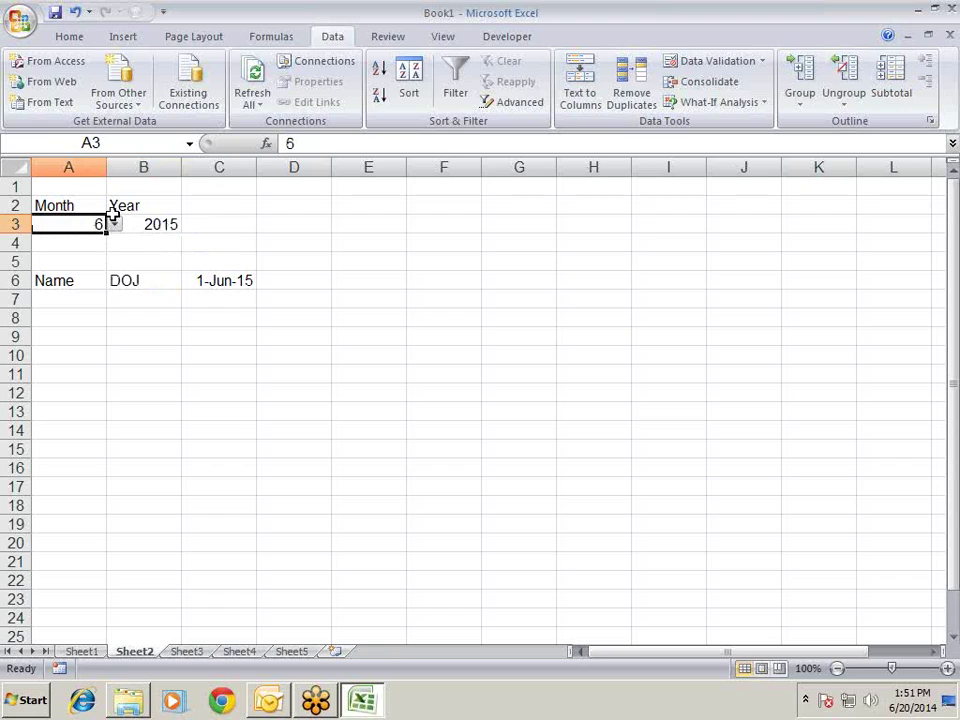
click(112, 208)
- Set the inputs to month 8 and year 2014 so C6 shows 1-Aug-14
click(98, 225)
click(116, 224)
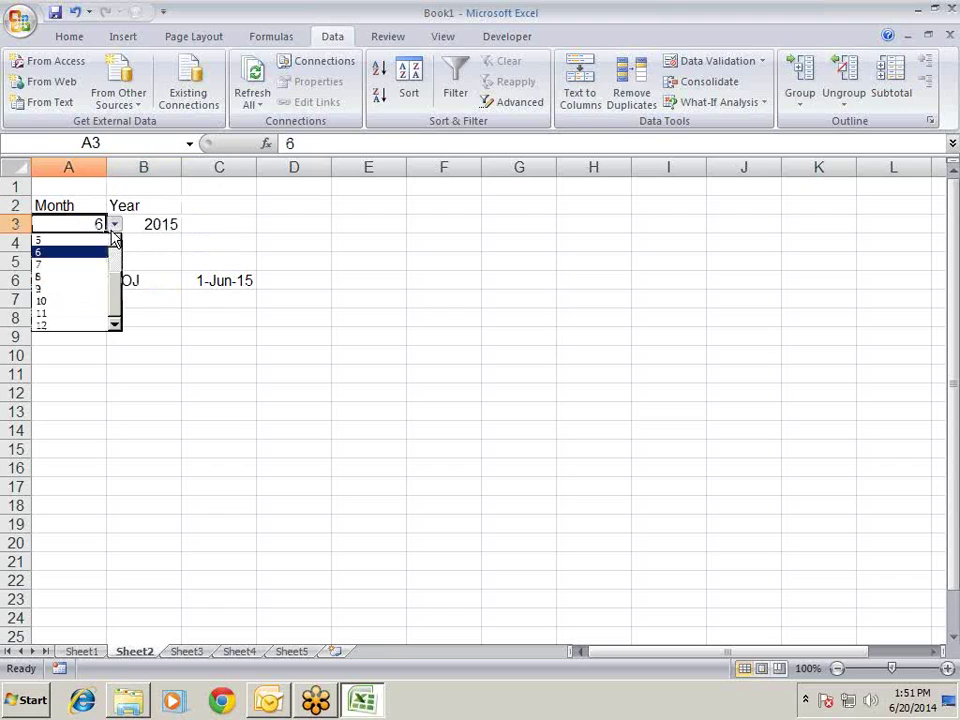
click(86, 276)
click(140, 226)
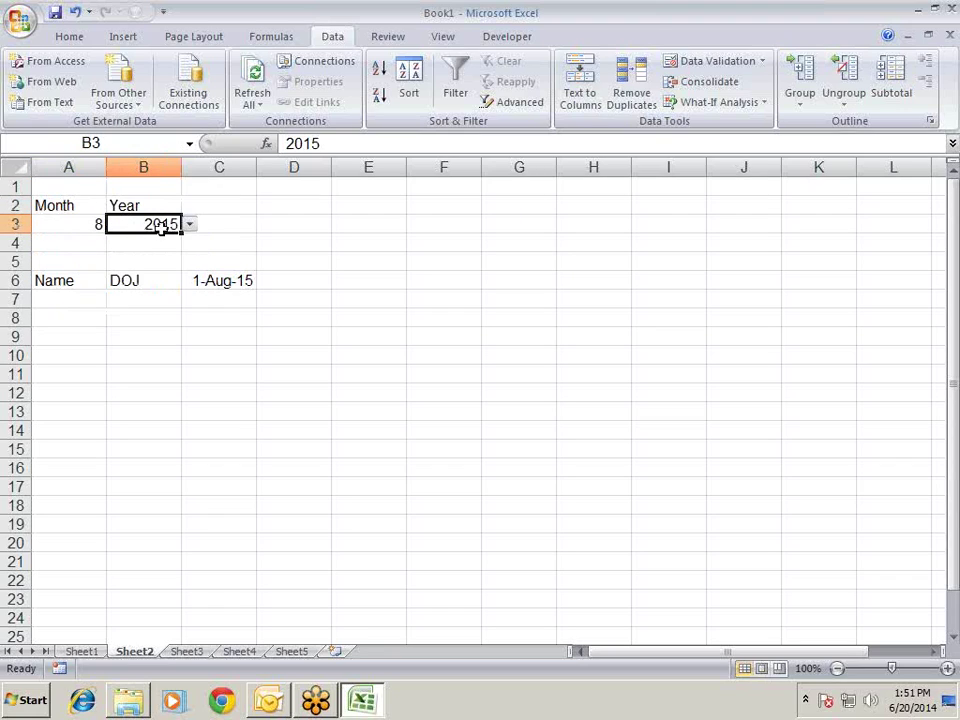
click(189, 225)
click(178, 240)
click(159, 248)
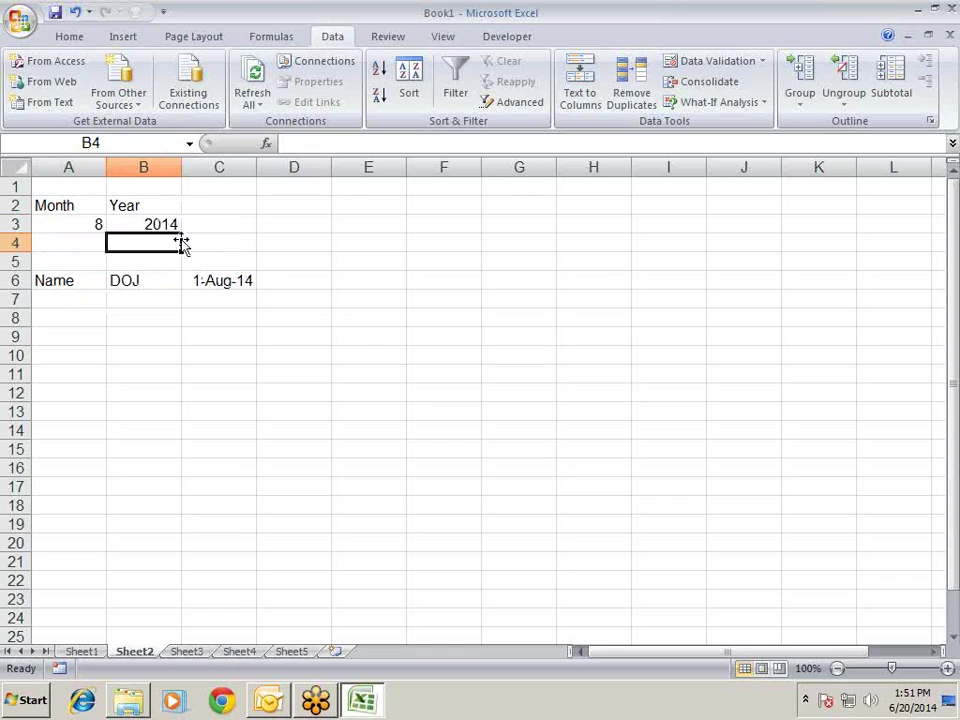
click(223, 281)
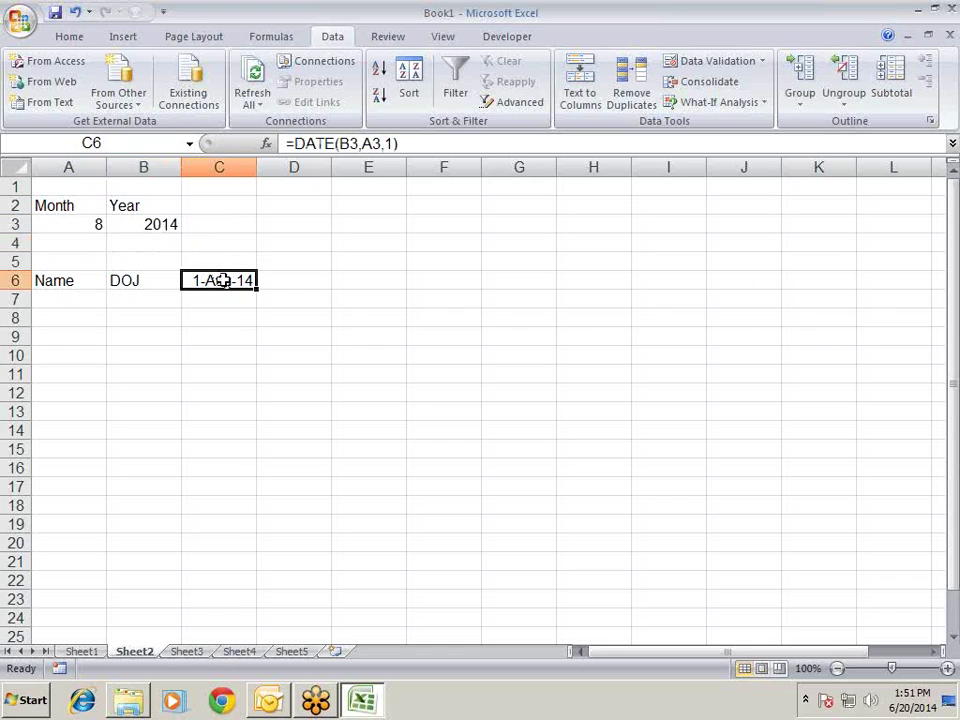
click(273, 239)
- Enter =TEXT(C6,"mmmm-yy") in D4 to display August-14
text(=)
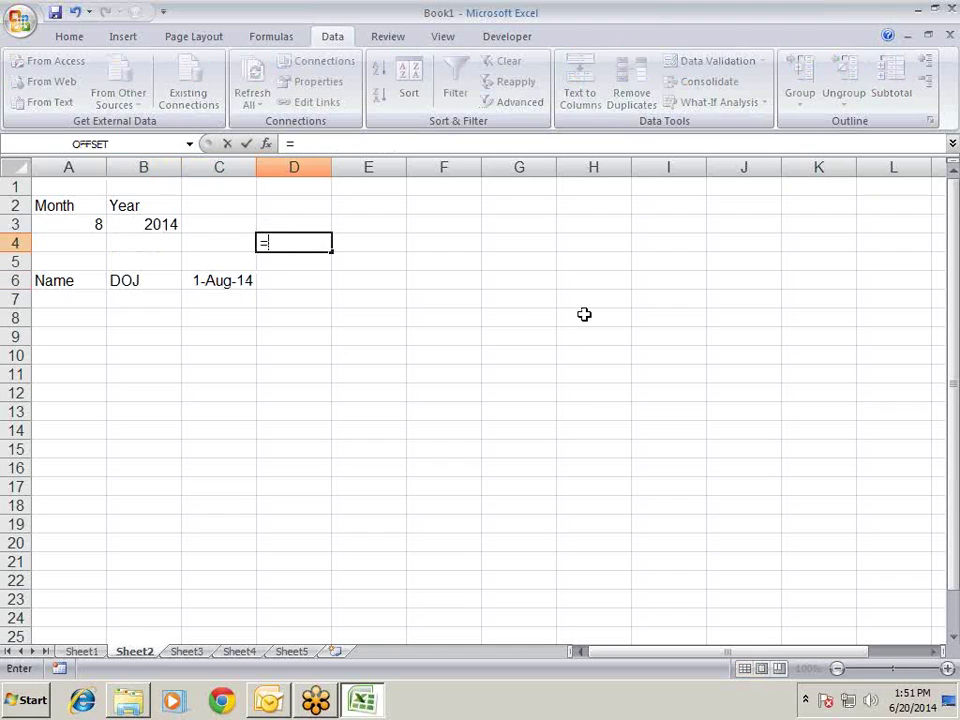
text(te)
key(Tab)
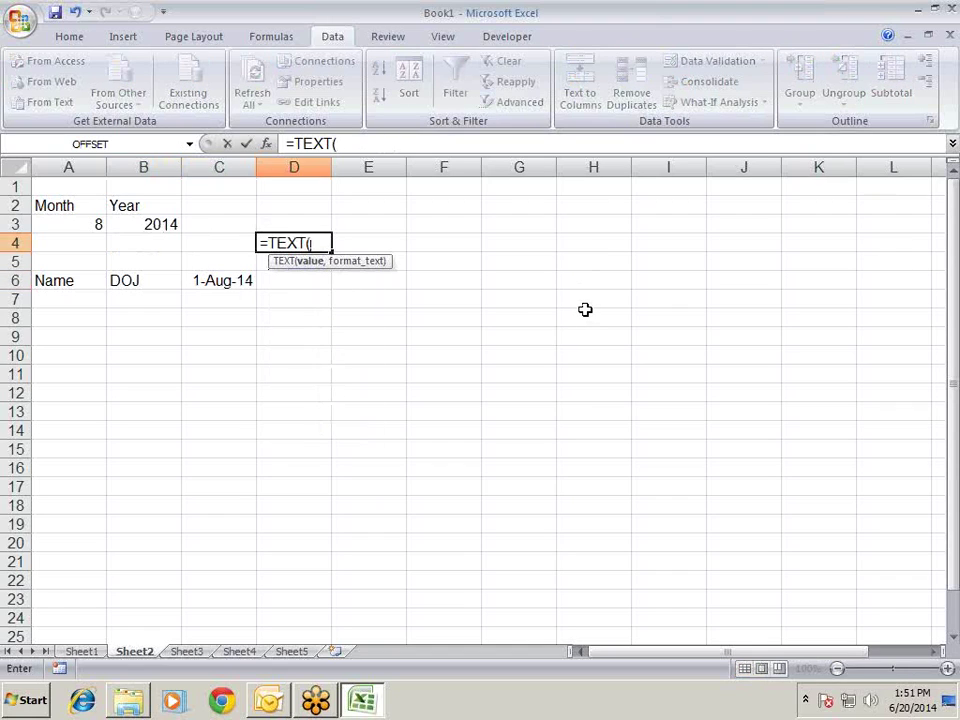
key(Down)
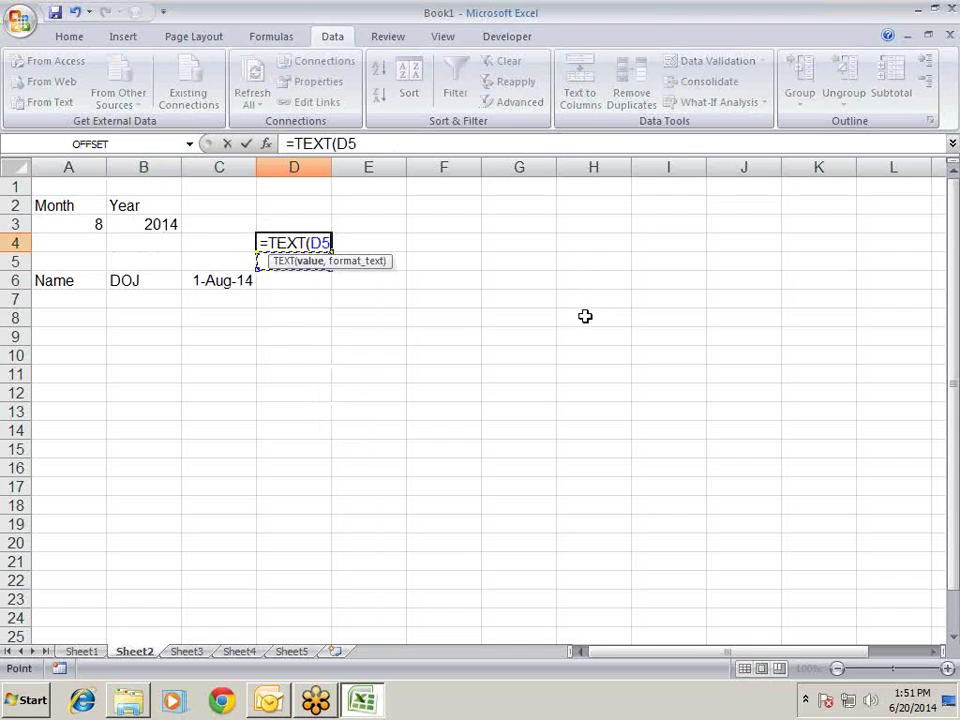
key(Down)
key(Left)
text(,")
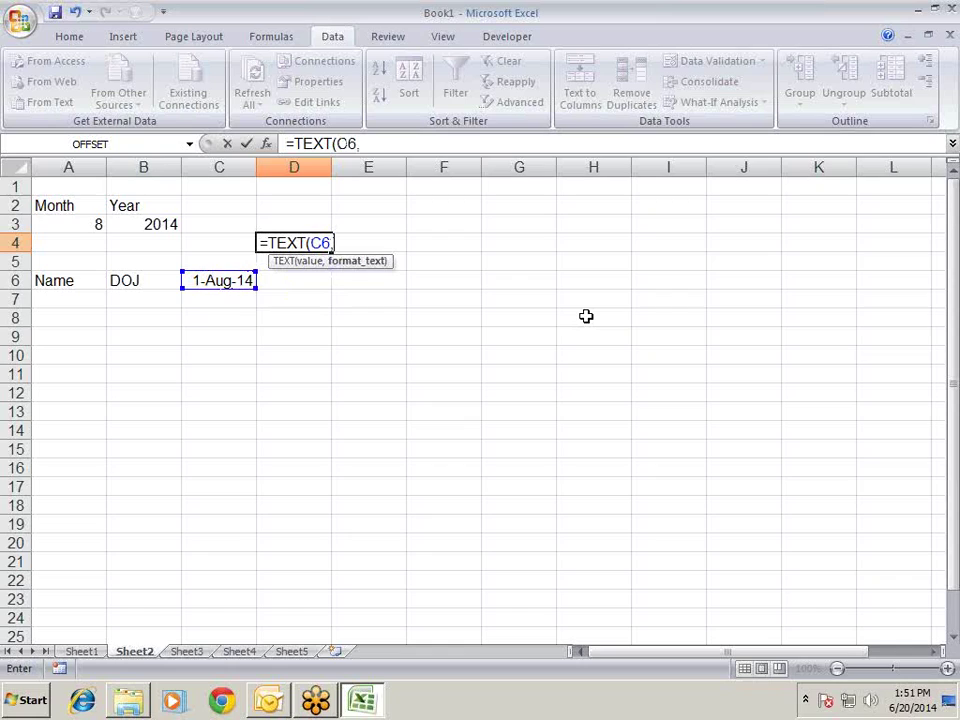
text(mm)
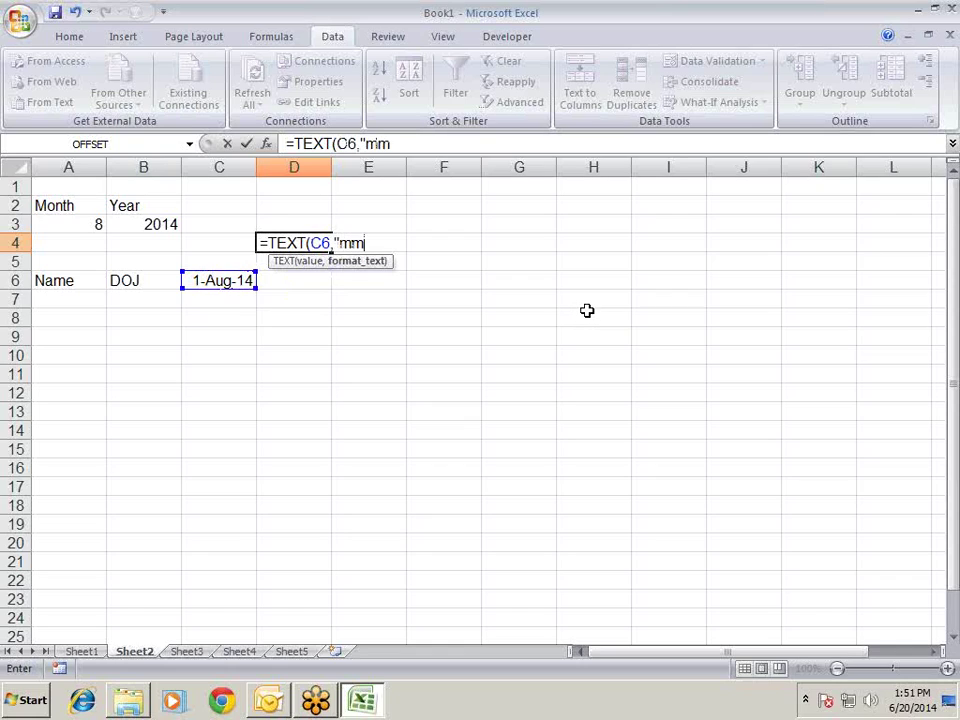
text(mm-)
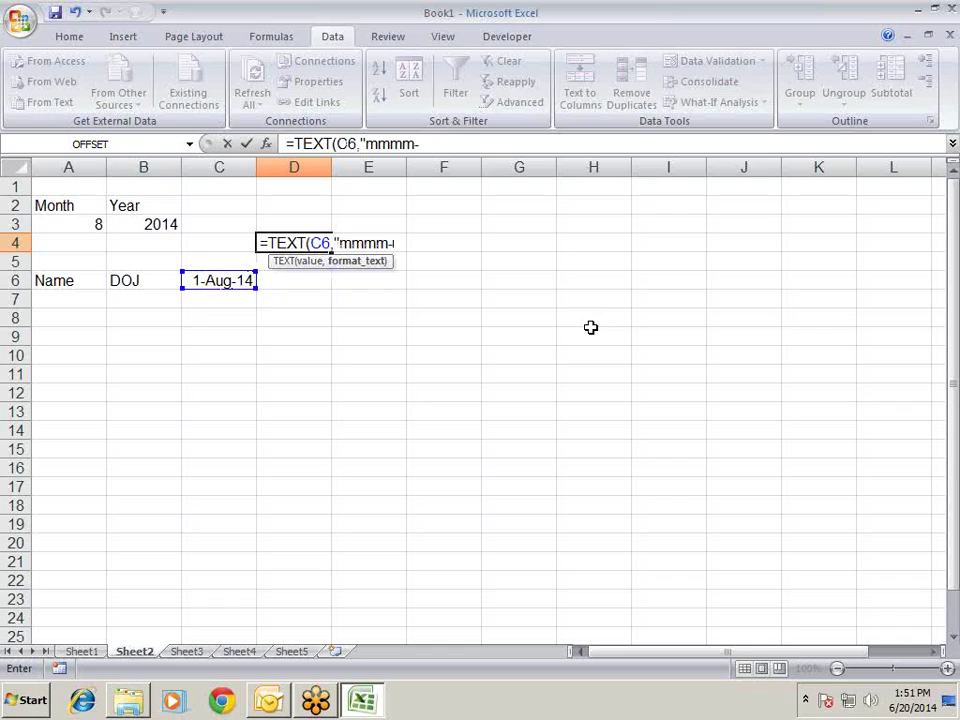
text(yy)
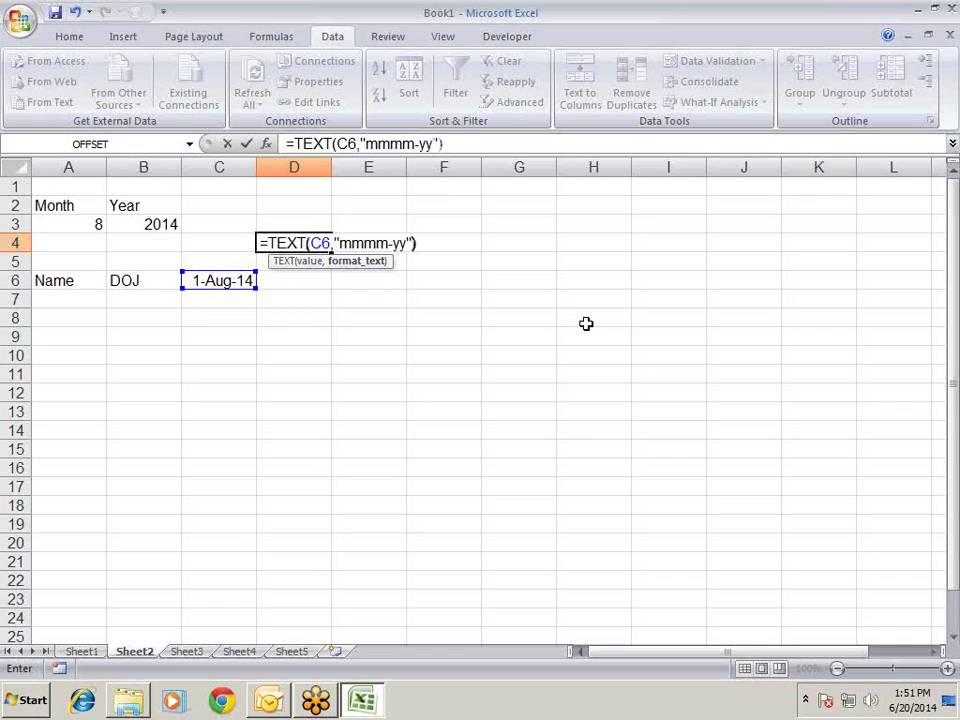
key(Return)
key(Down)
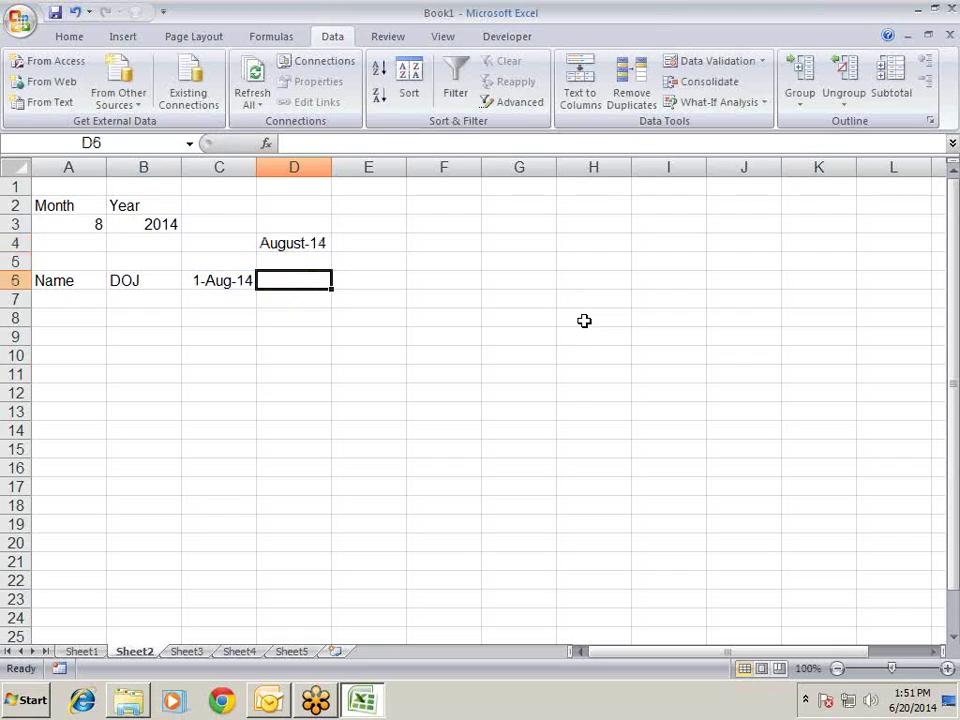
key(Up)
key(Up)
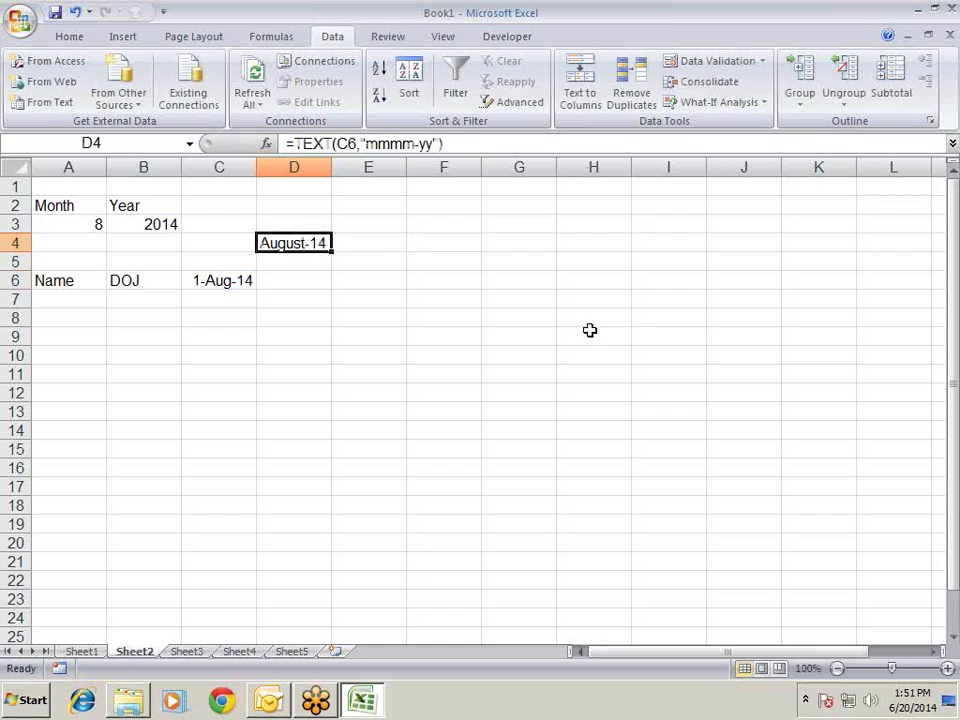
- Copy the TEXT part of D4's formula, leaving the formula unchanged
key(F2)
key(ctrl+shift+Left)
key(ctrl+shift+Left)
key(ctrl+shift+Left)
key(ctrl+shift+Left)
key(ctrl+shift+Left)
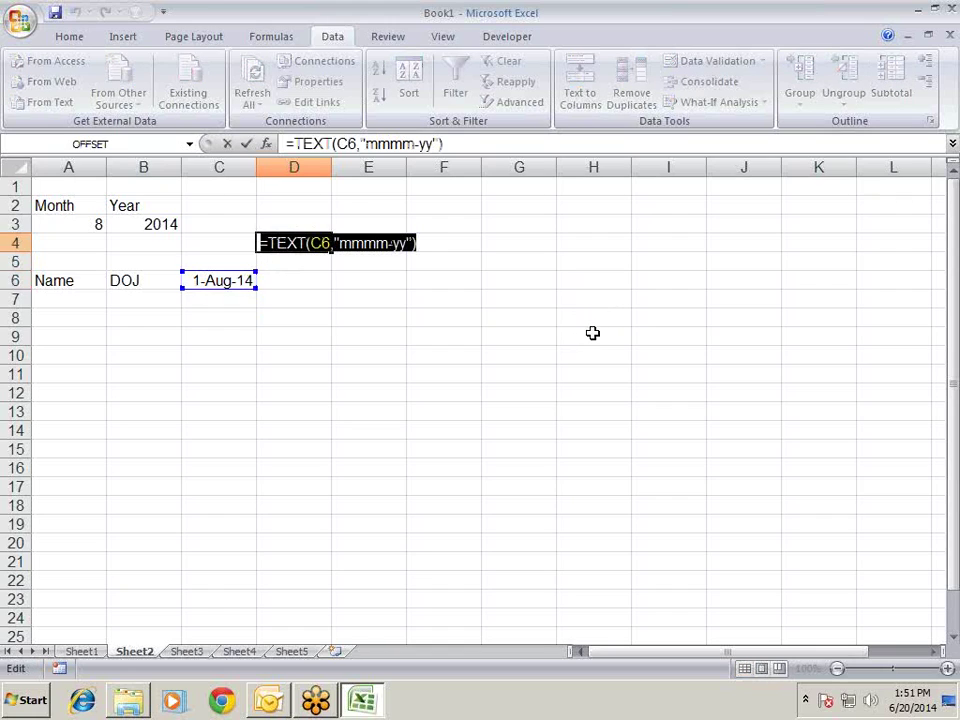
key(shift+Right)
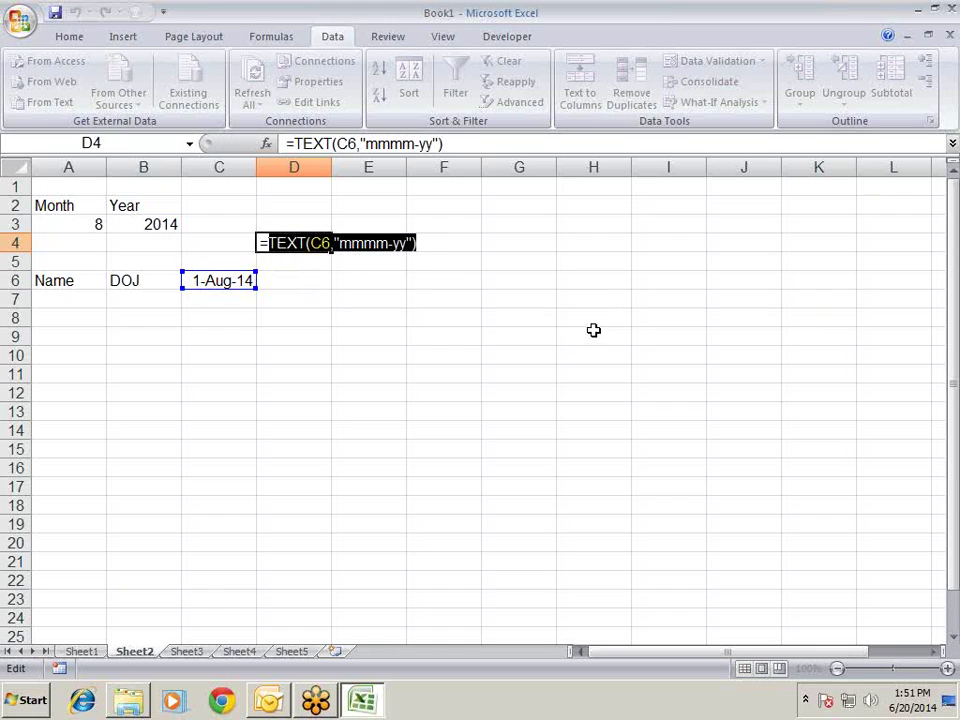
key(Escape)
key(Up)
key(Up)
key(Left)
key(Up)
- Enter the title formula "Attendance for the month of "&TEXT(C6,"mmmm-yy") in C1
text(=)
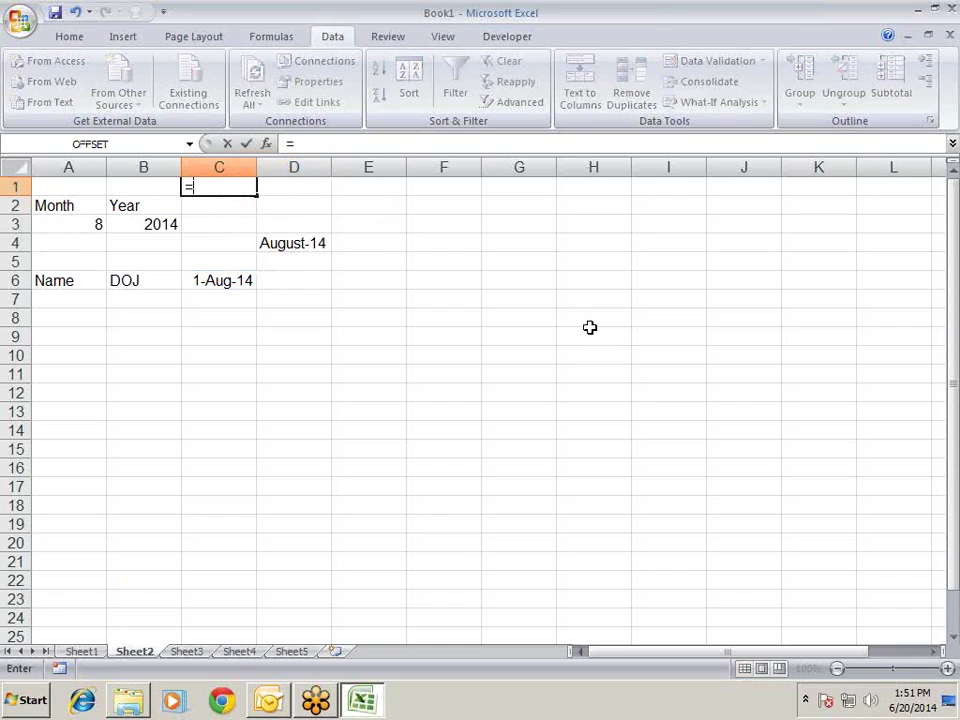
text(a)
key(BackSpace)
text(Atte)
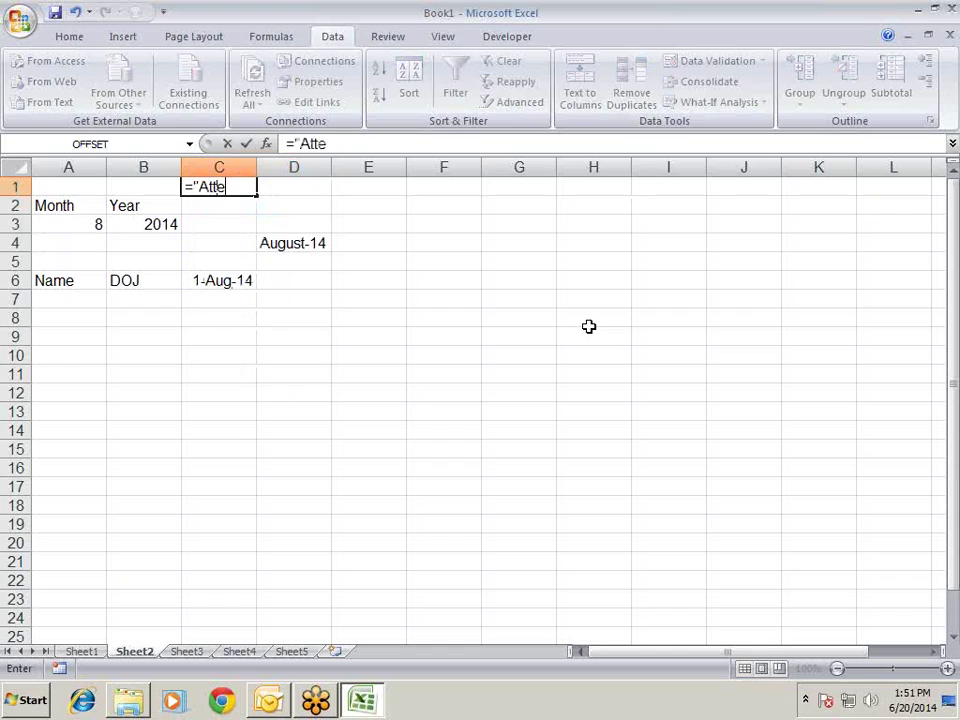
text(ndance for the)
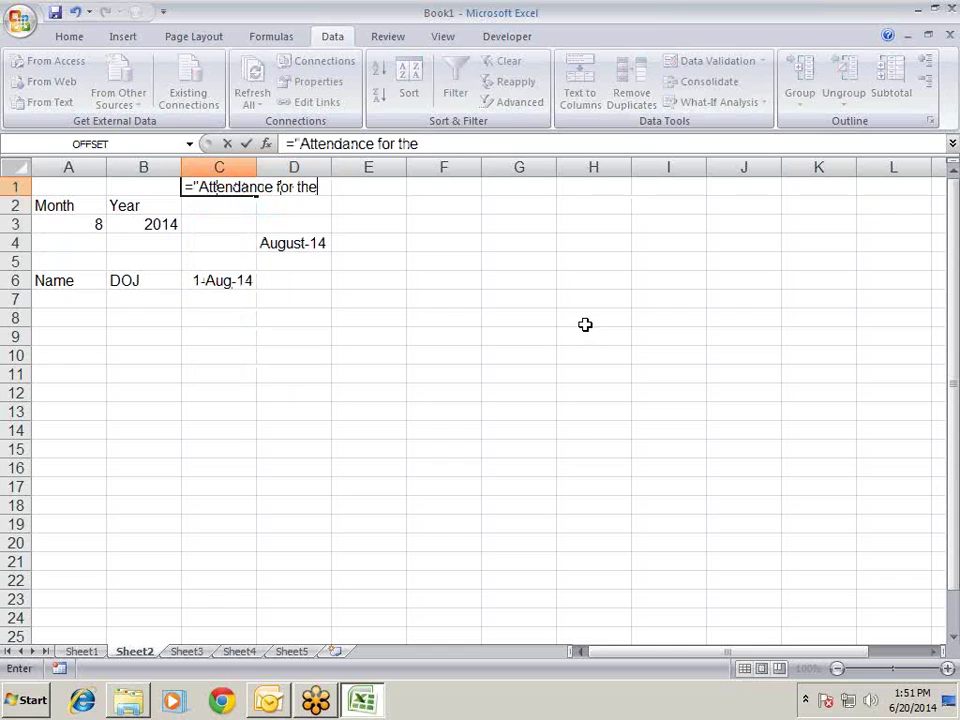
text( month of ")
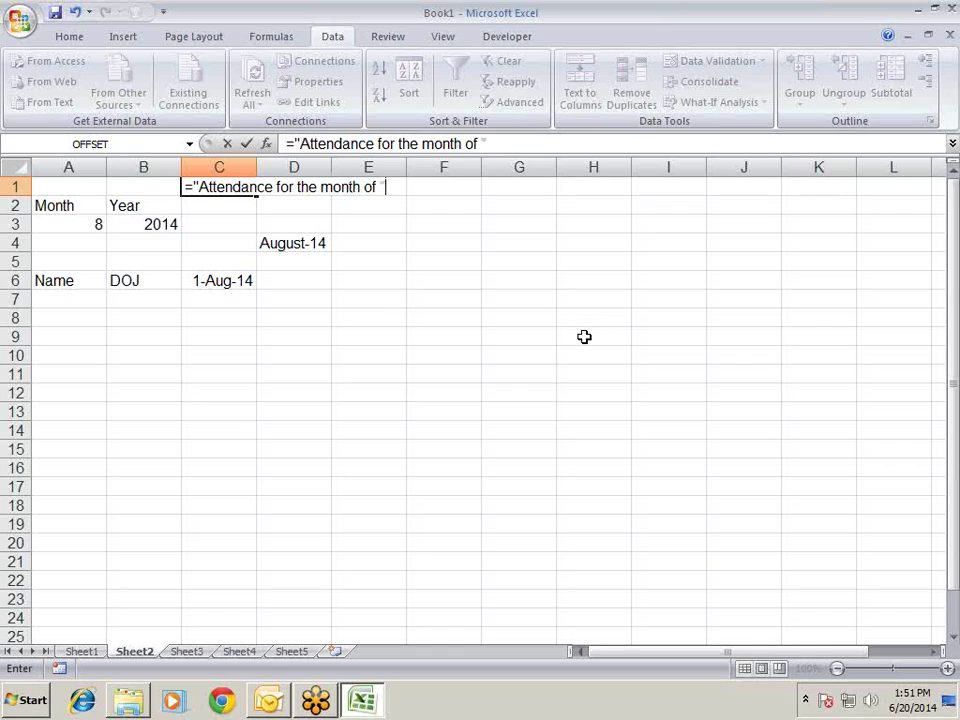
text(&)
text(TEXT(C6,"mmmm-yy"))
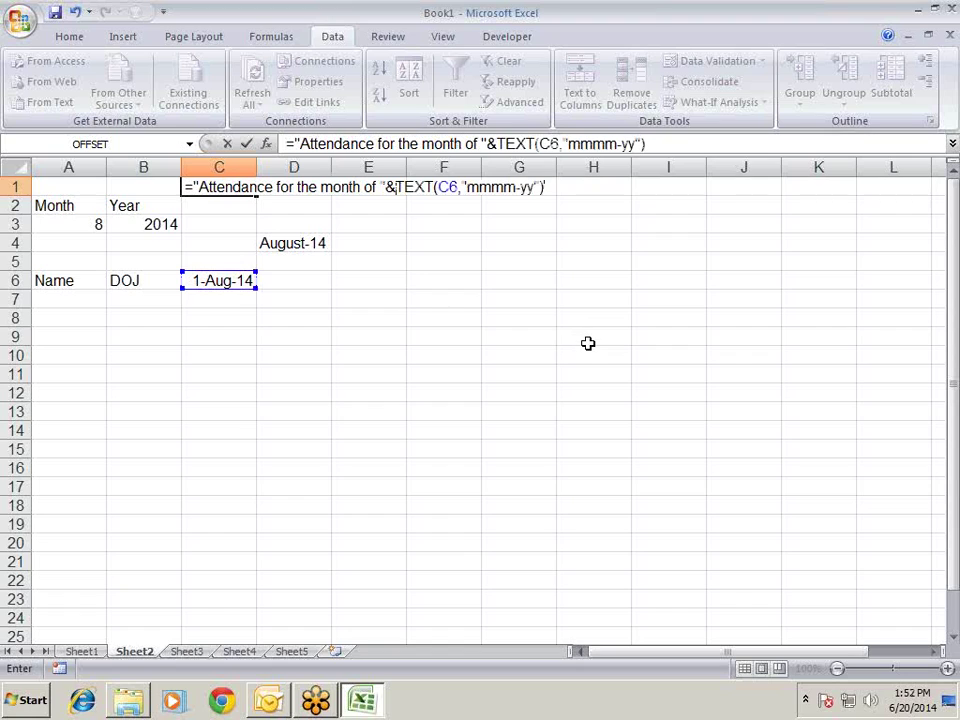
key(Return)
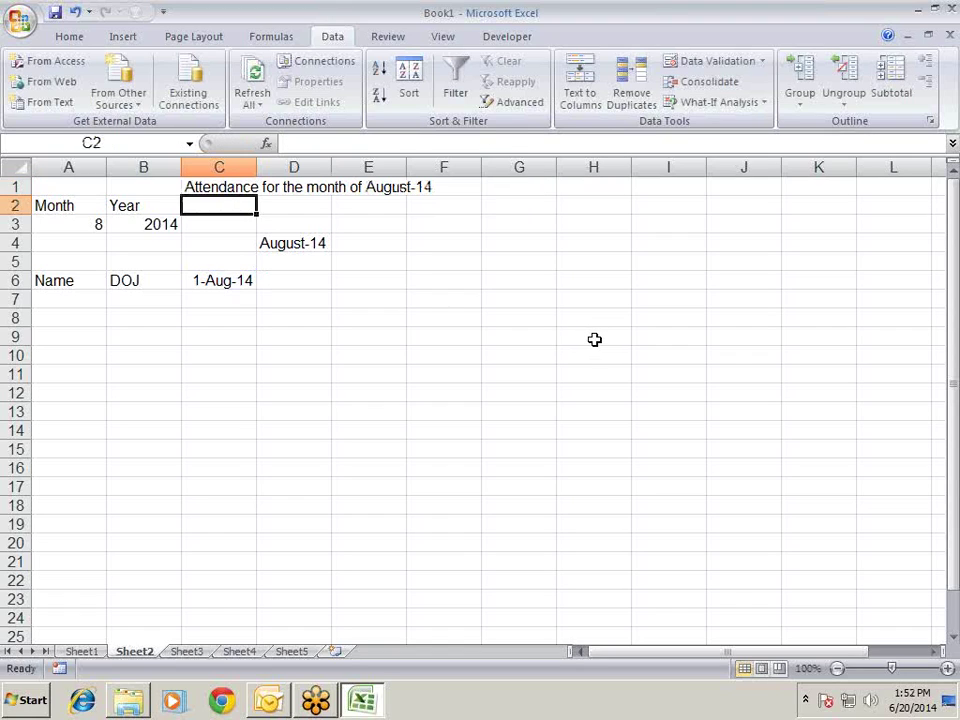
key(Up)
- Make the C1 title bold at font size 14 and clear the August-14 value in D4
key(ctrl+b)
key(Down)
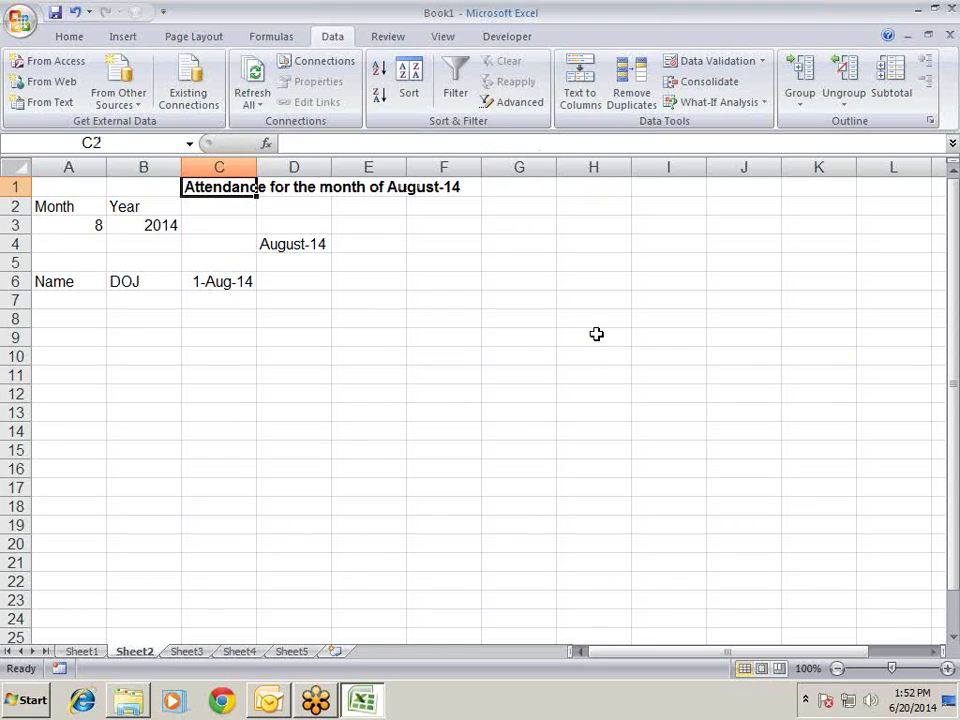
key(Down)
key(Down)
key(Right)
key(Delete)
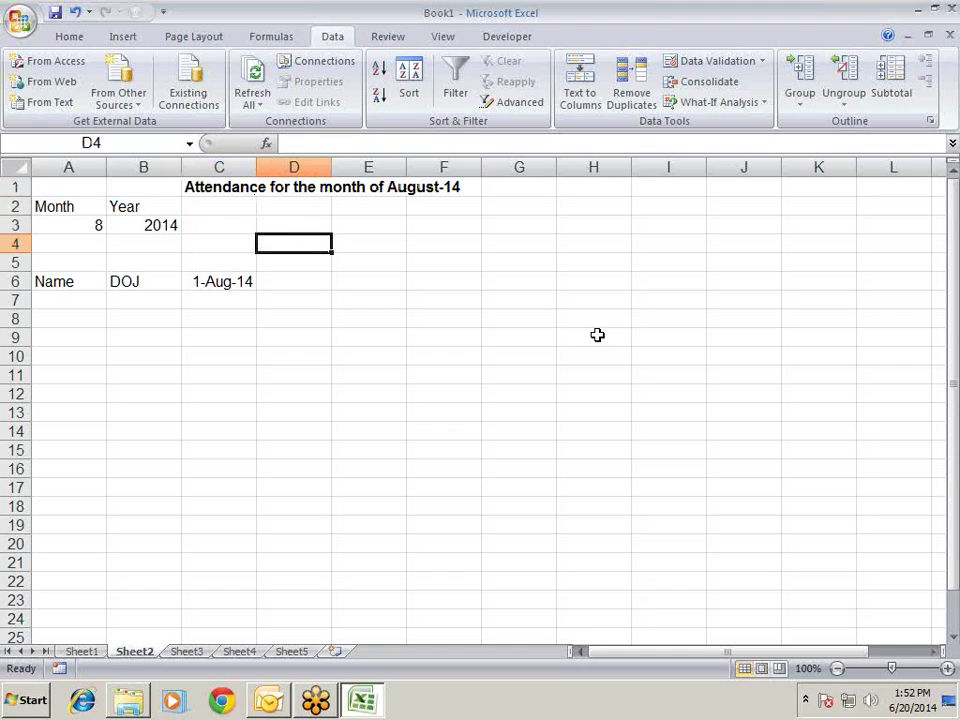
key(Up)
key(Up)
key(Up)
key(Left)
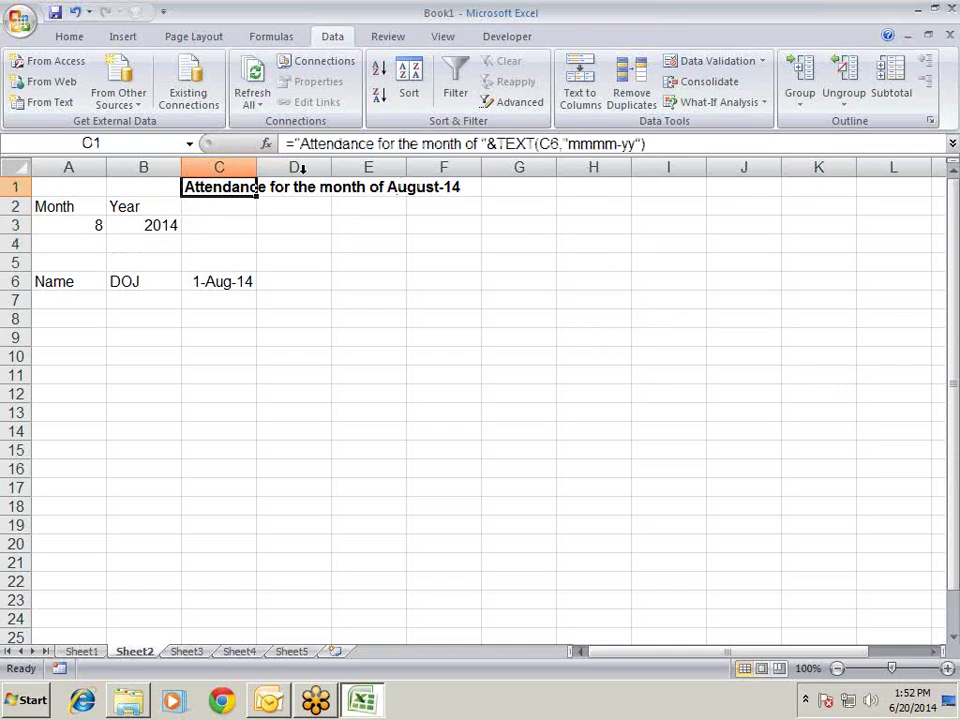
click(70, 36)
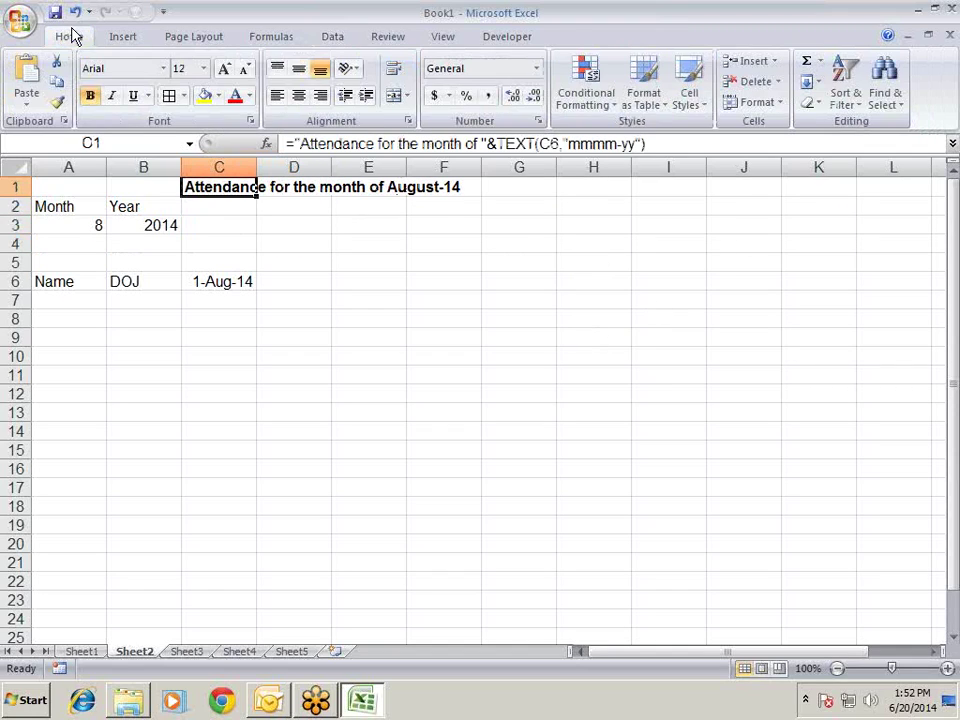
click(226, 70)
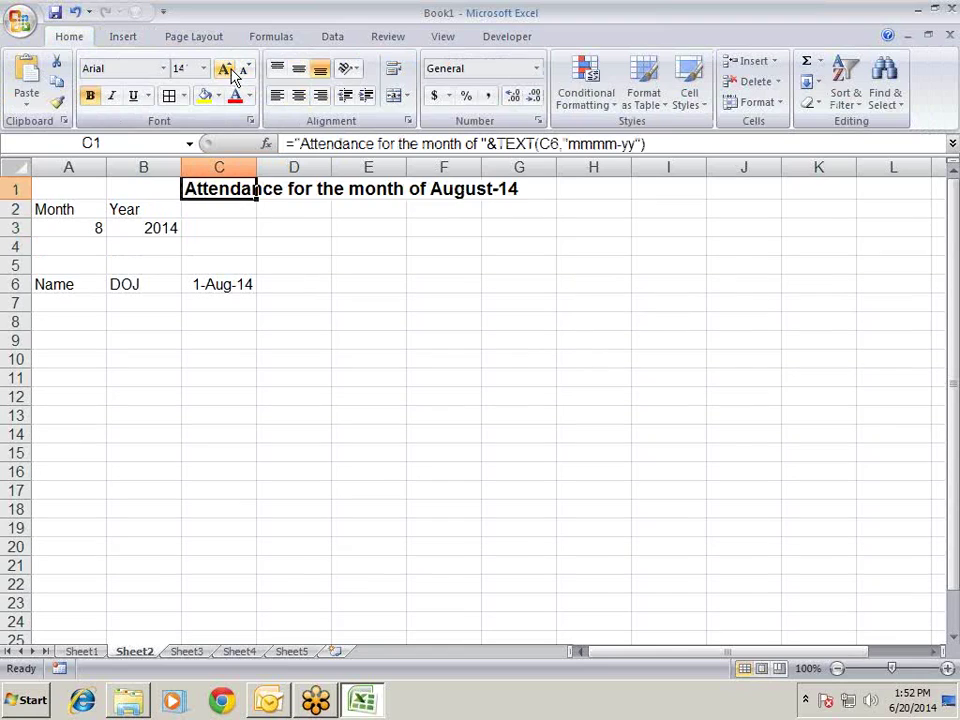
click(306, 415)
- Test the title with month 6, then set the month to 7 for July-14
click(125, 229)
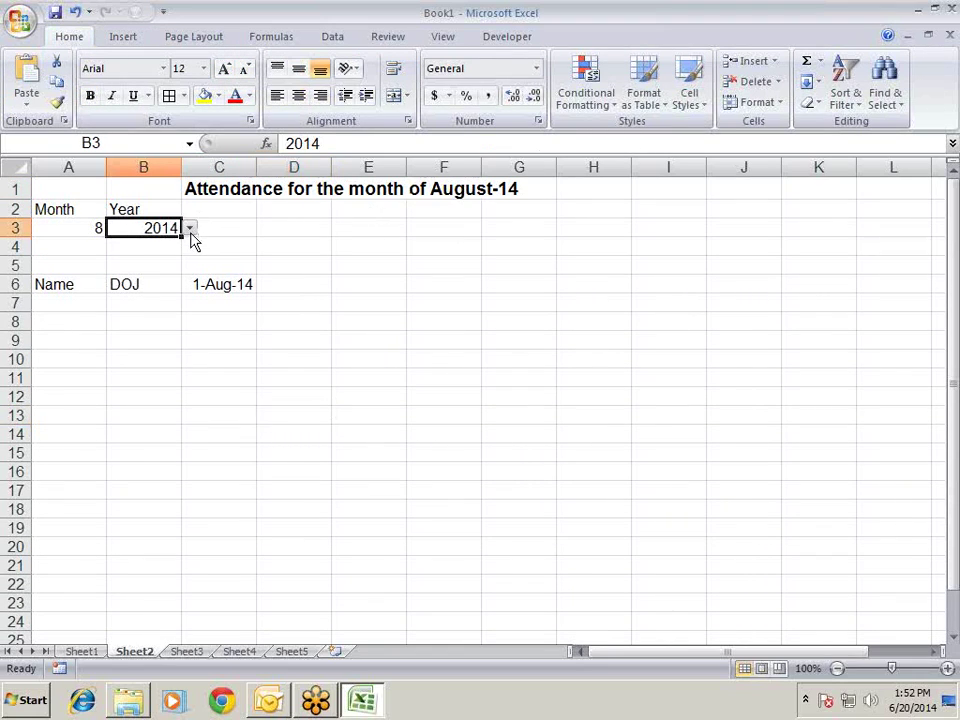
click(95, 228)
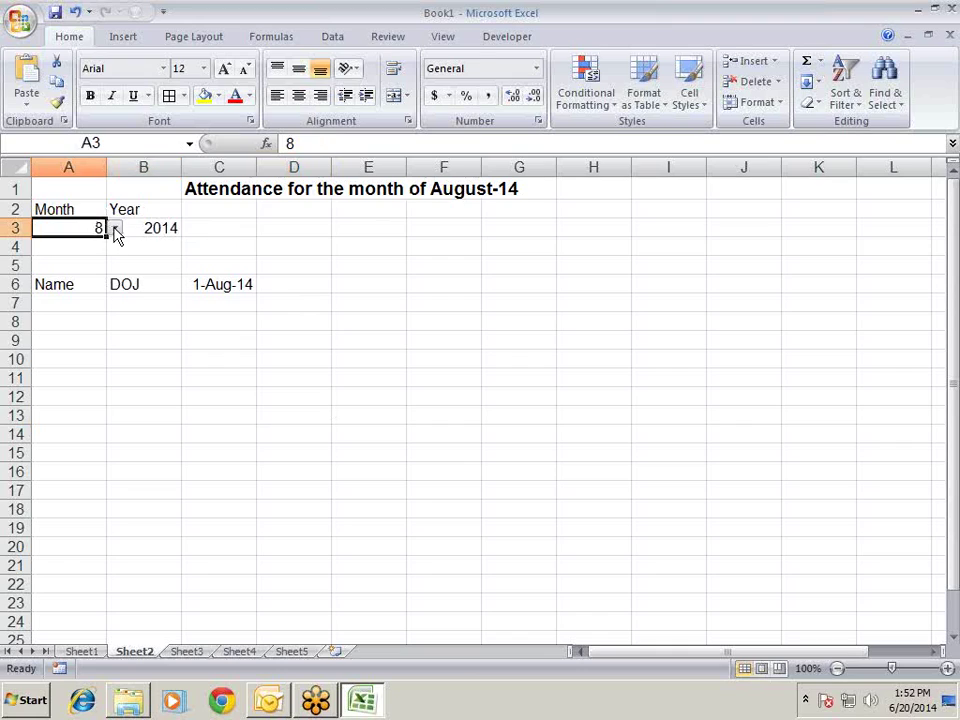
click(115, 228)
click(89, 257)
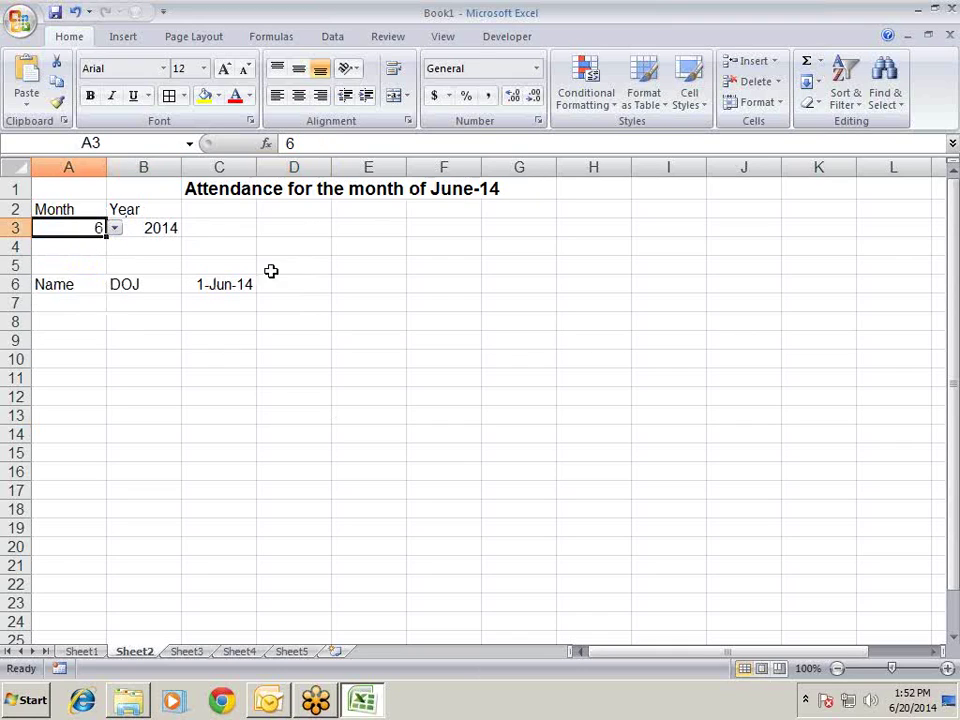
click(235, 283)
click(94, 228)
click(115, 228)
click(69, 269)
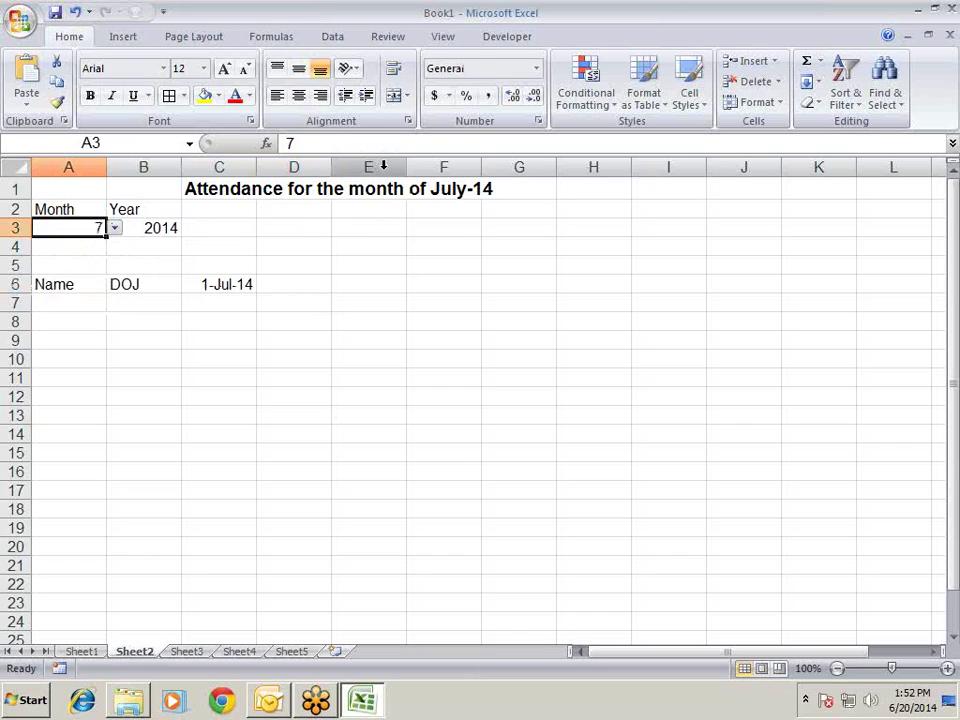
click(461, 189)
click(386, 322)
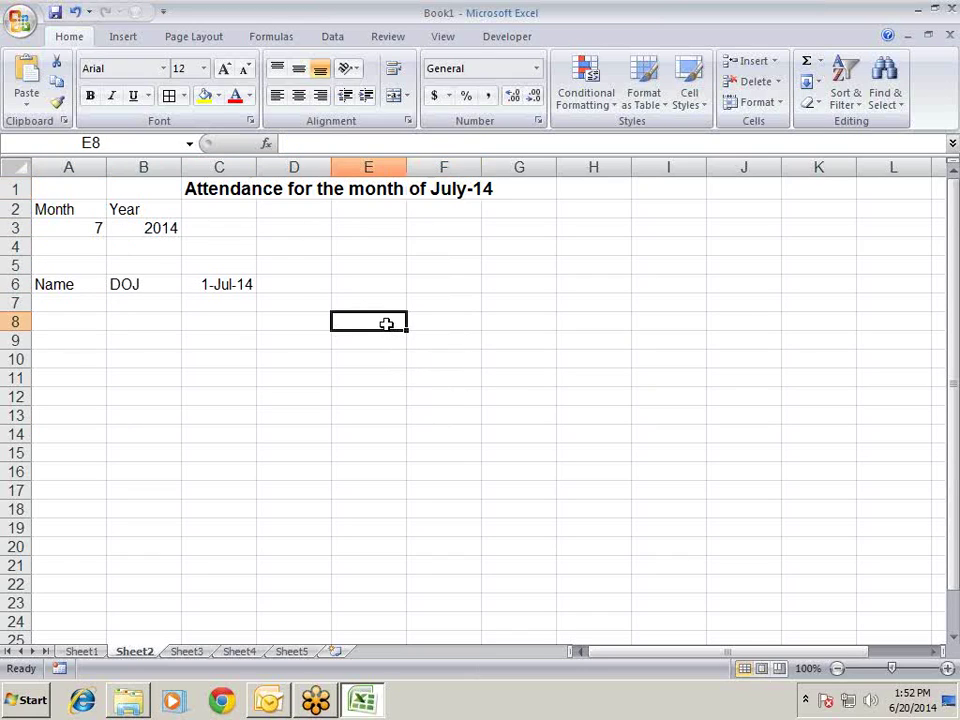
- Enter =TEXT(C6,"ddd") in C5 so it shows the weekday Tue
click(243, 265)
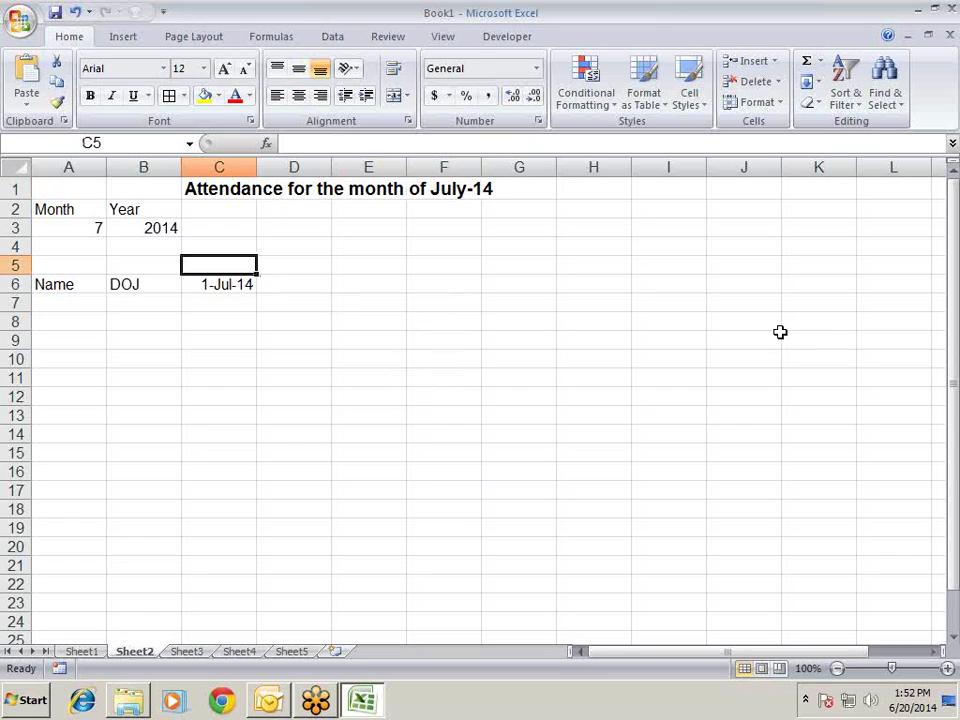
text(=)
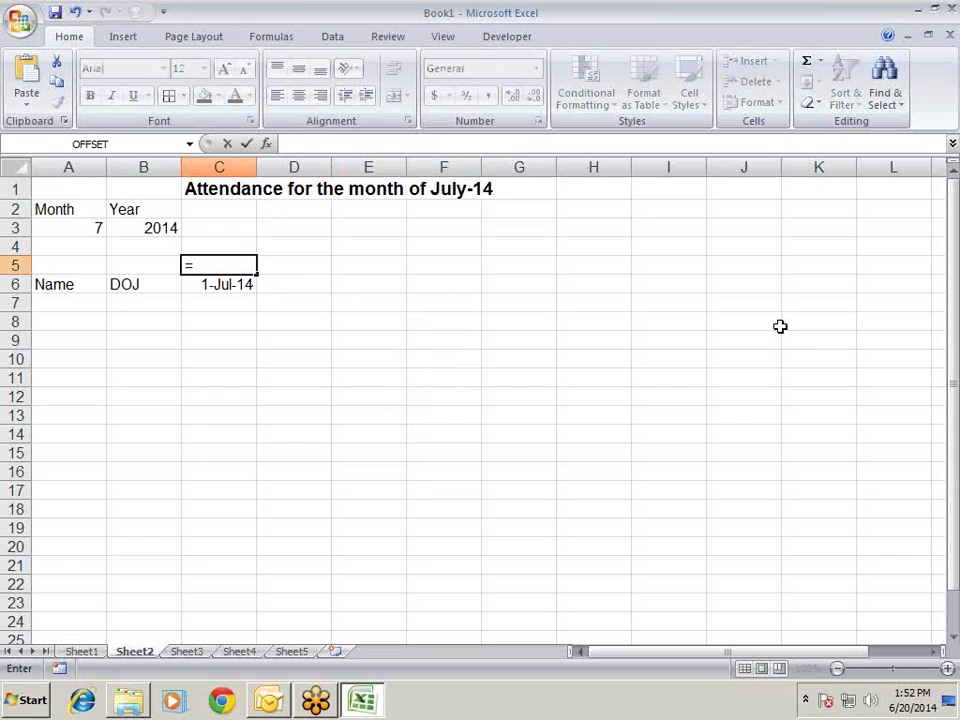
text(te)
key(Tab)
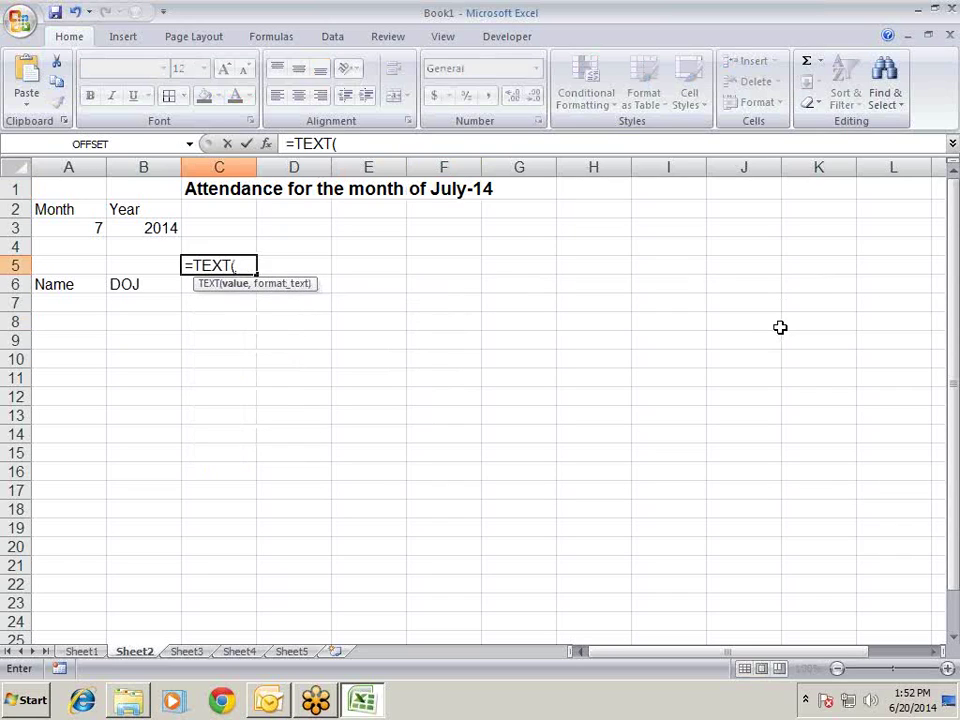
key(Down)
text(,)
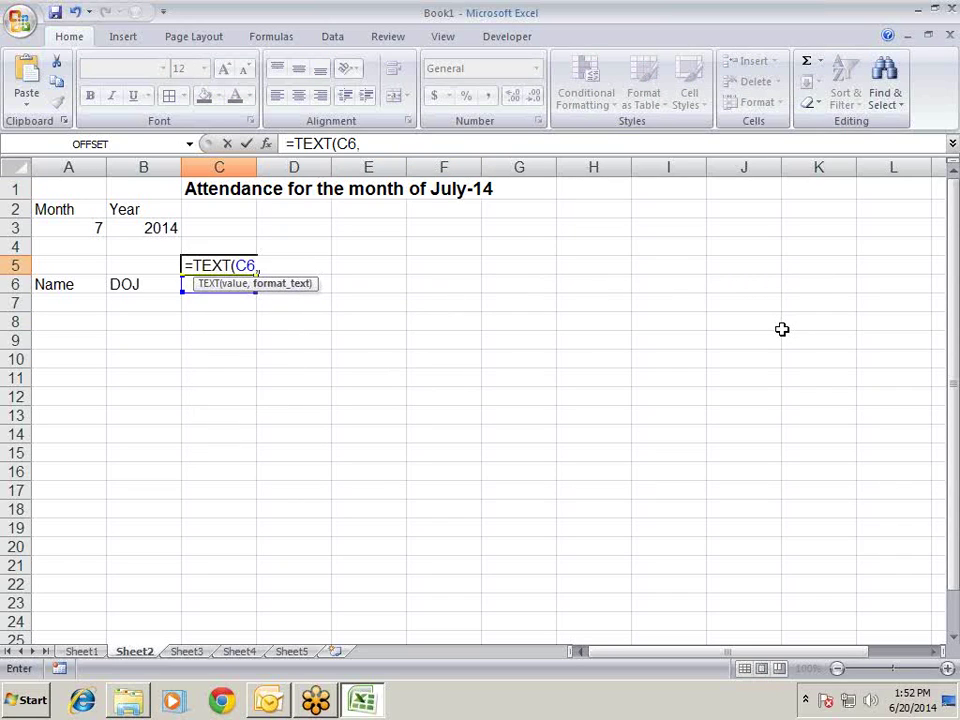
text(dd)
text("))
key(Return)
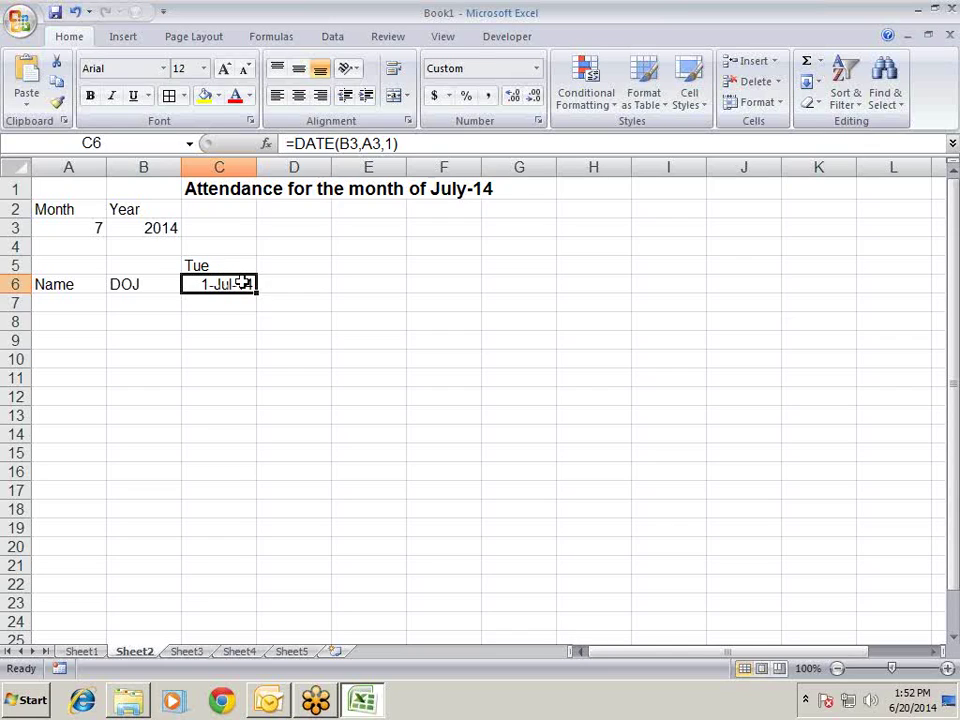
- Give C6 the custom number format dd so it displays 01
click(540, 121)
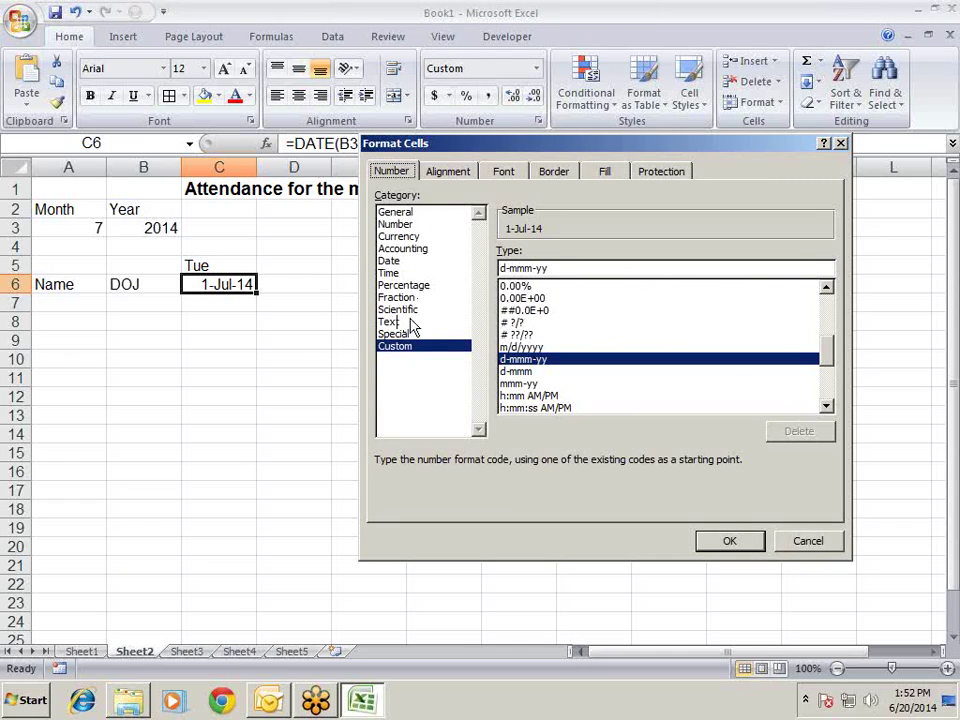
drag(616, 264, 499, 266)
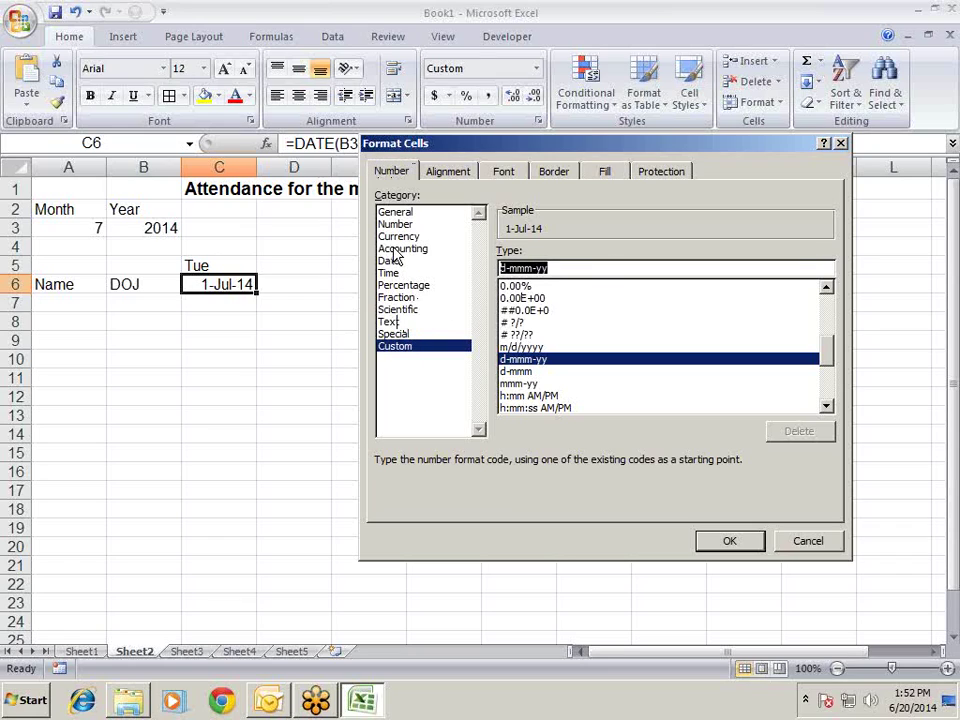
text(dd)
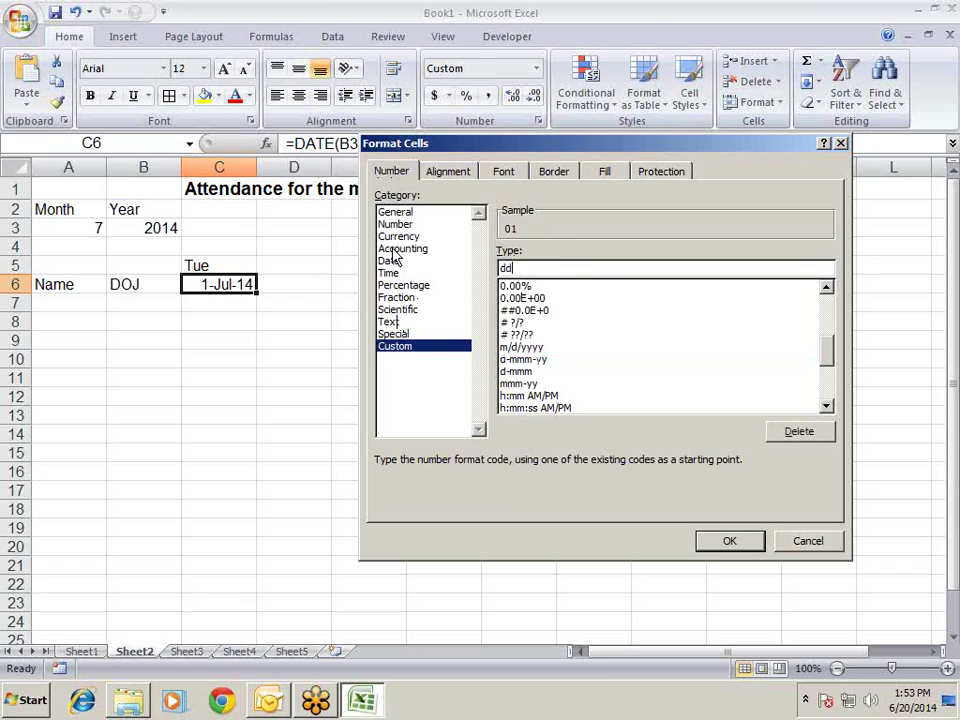
key(Return)
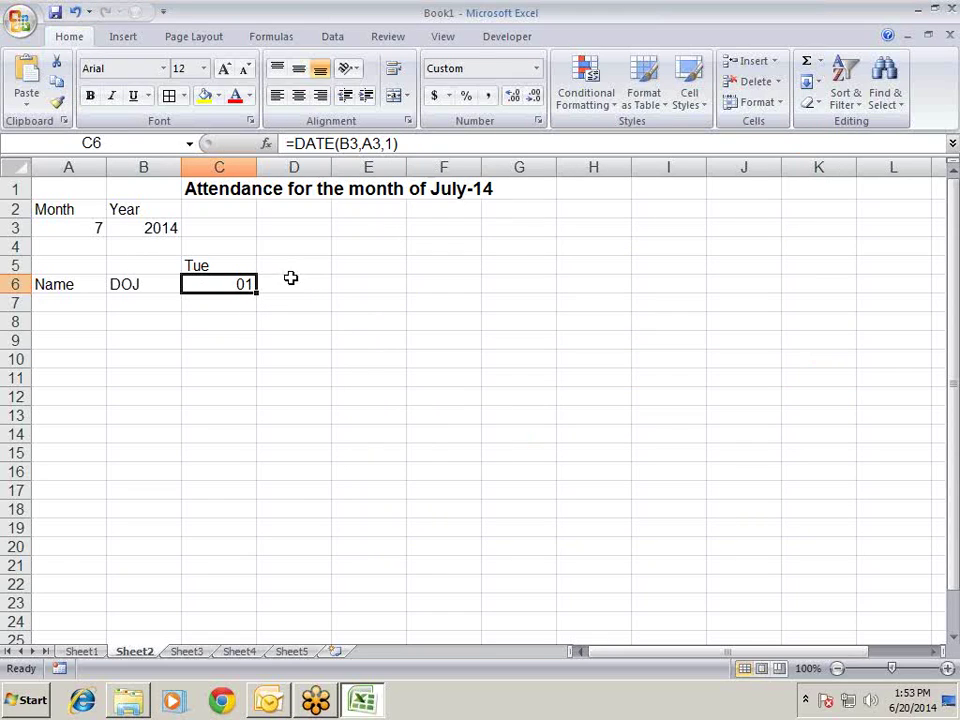
- Enter =C6+1 in D6 to show the next day, 02
click(291, 287)
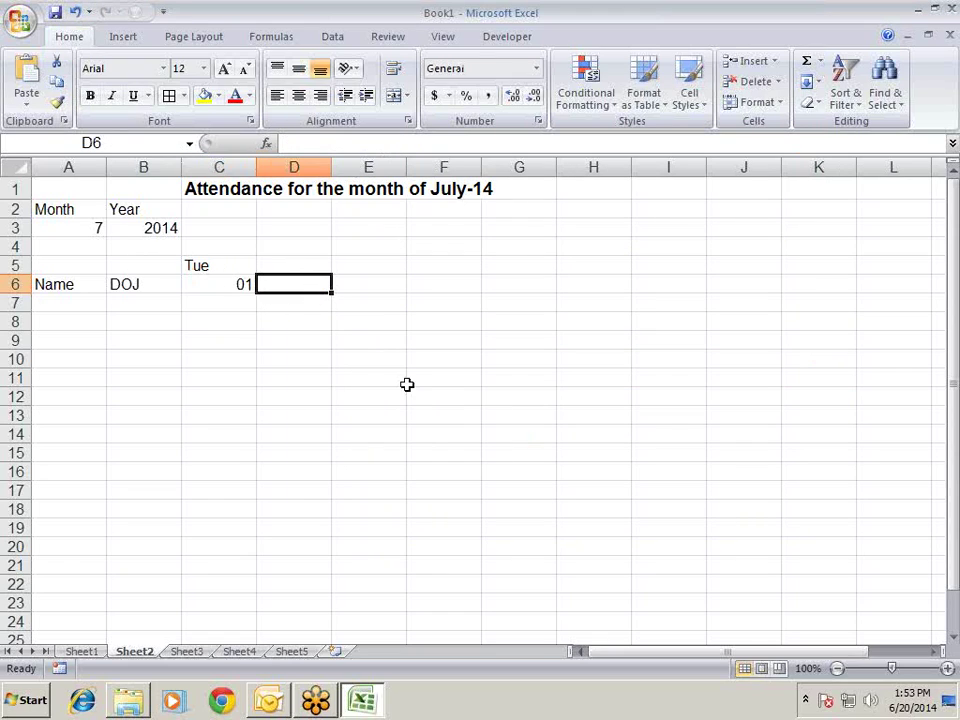
text(=)
key(Left)
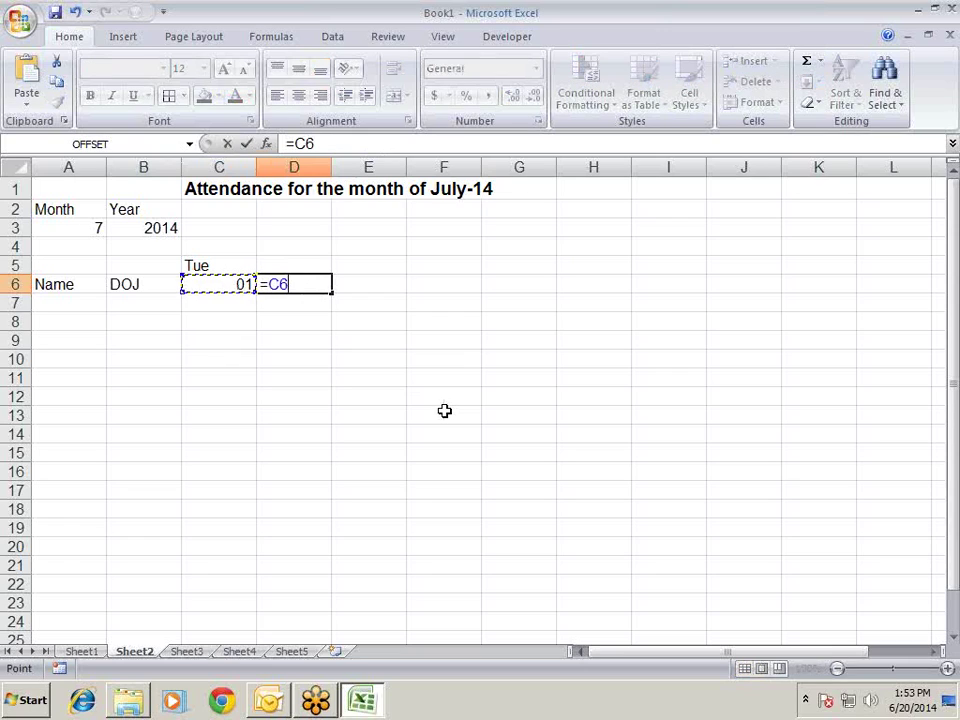
text(+1)
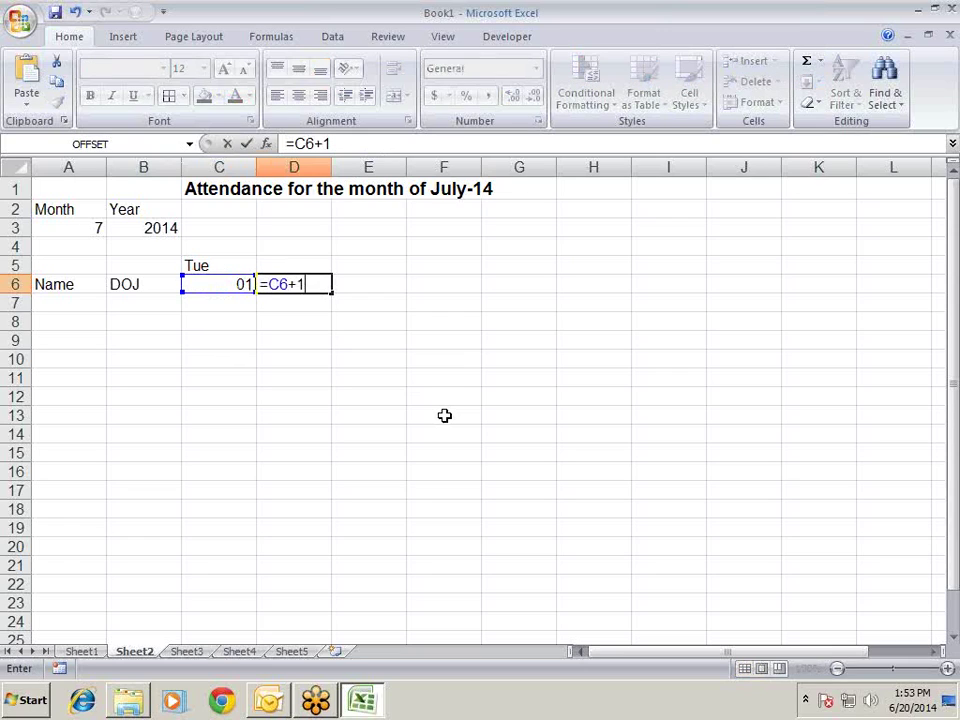
key(Return)
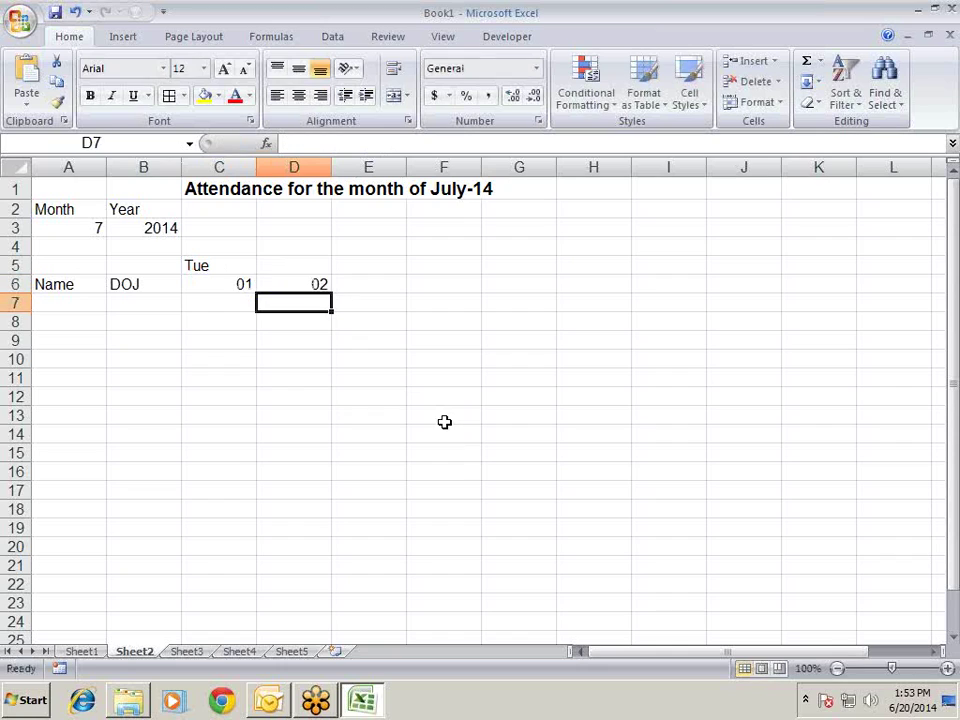
key(Up)
key(Up)
key(Left)
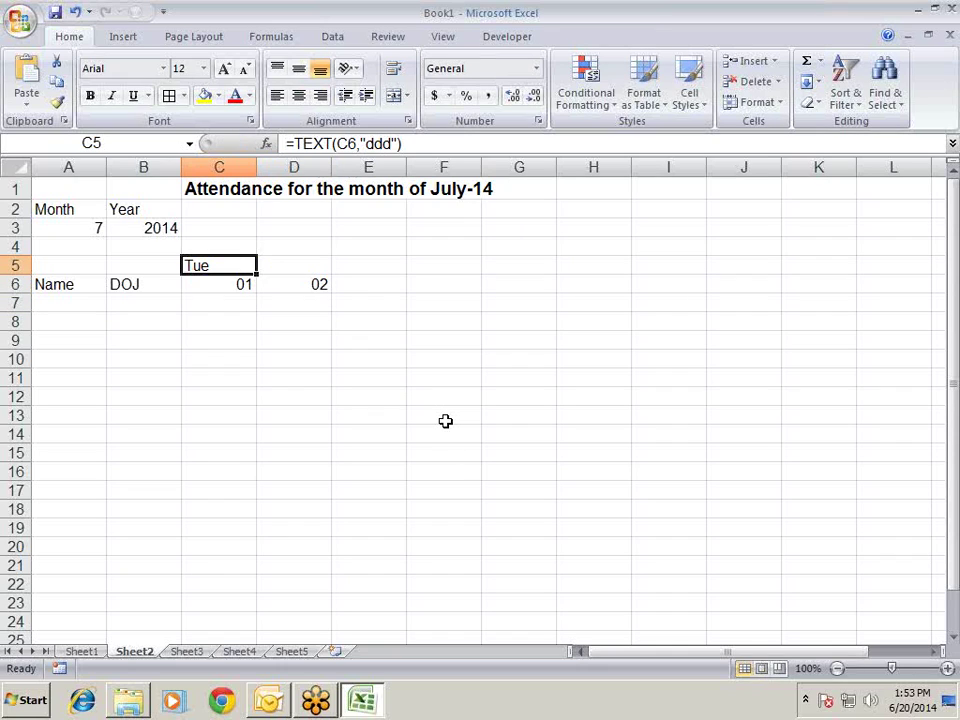
- Fill the weekday formula into D5 and extend the weekday/day pair across to column X
key(Right)
key(Down)
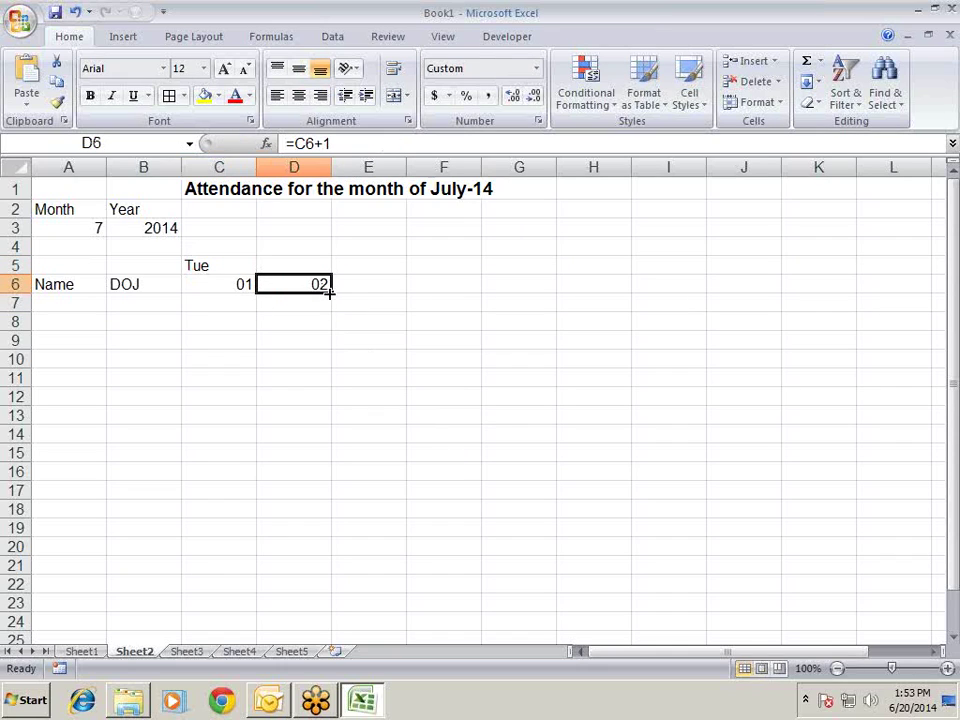
click(312, 260)
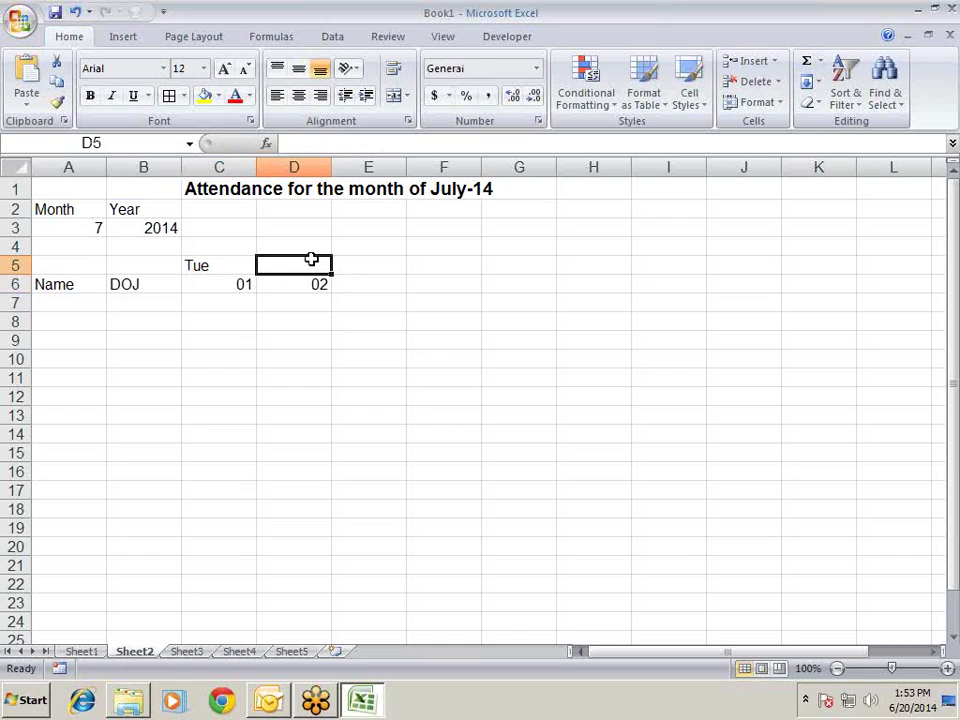
key(ctrl+r)
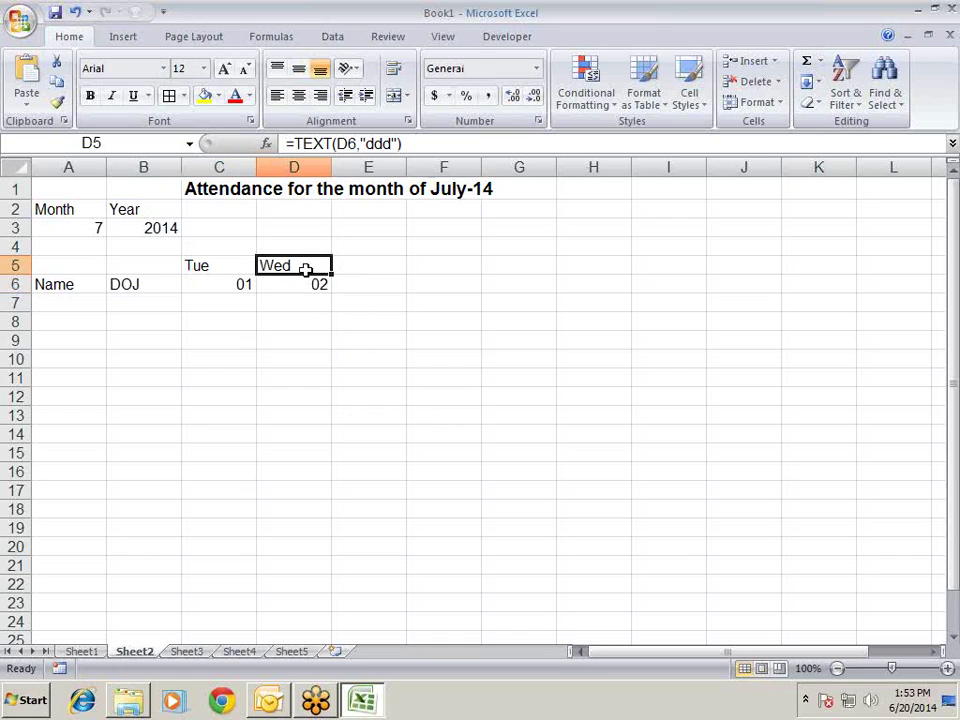
drag(307, 273, 307, 286)
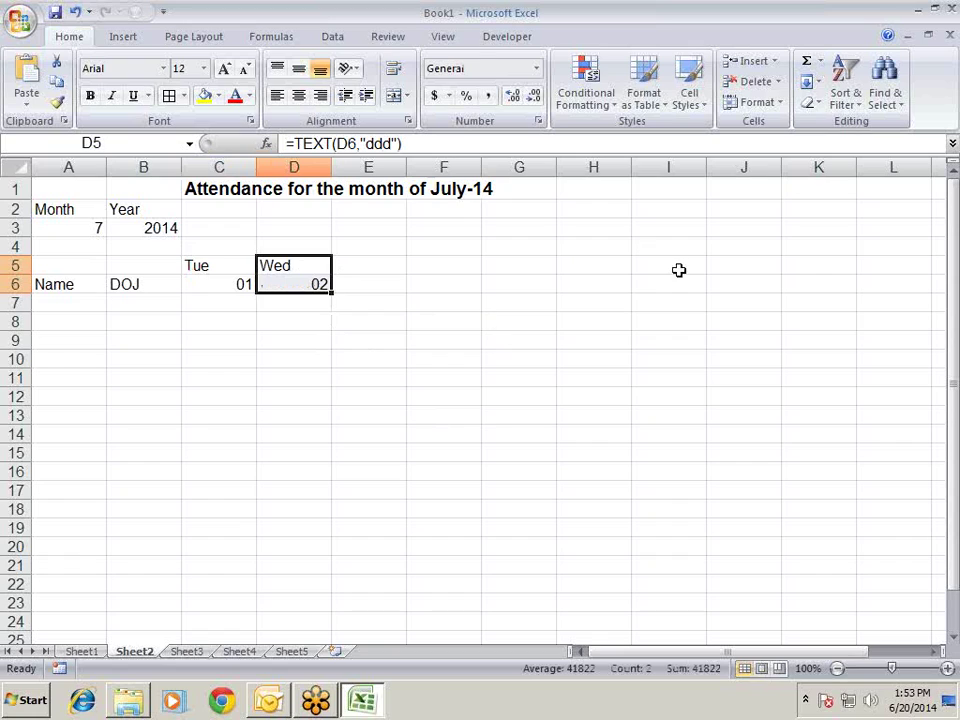
mouse_move(331, 291)
mouse_down()
mouse_move(955, 330)
mouse_move(853, 296)
mouse_up()
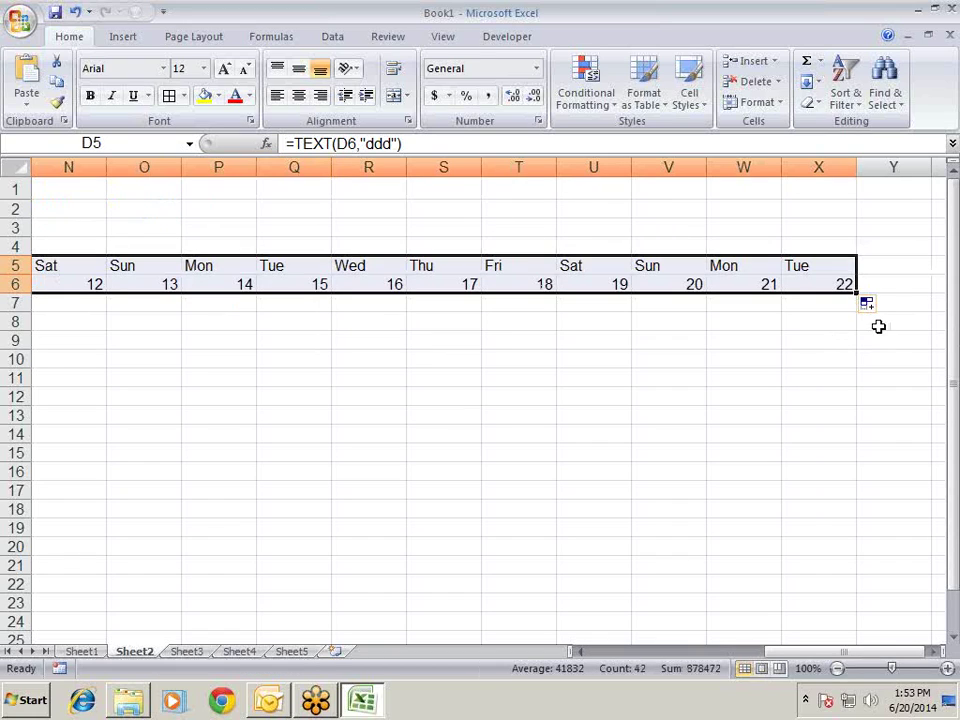
- Copy X5:X6 and paste it across Y5:AH6
click(857, 298)
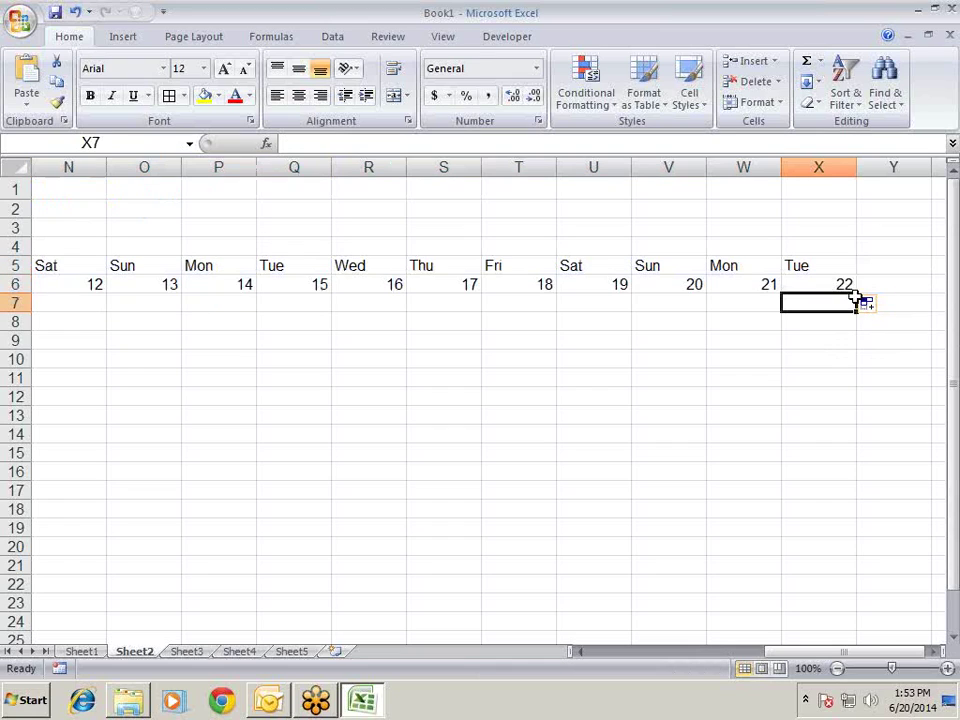
click(826, 270)
mouse_move(826, 270)
mouse_down()
mouse_move(831, 280)
mouse_move(848, 272)
mouse_move(825, 285)
mouse_up()
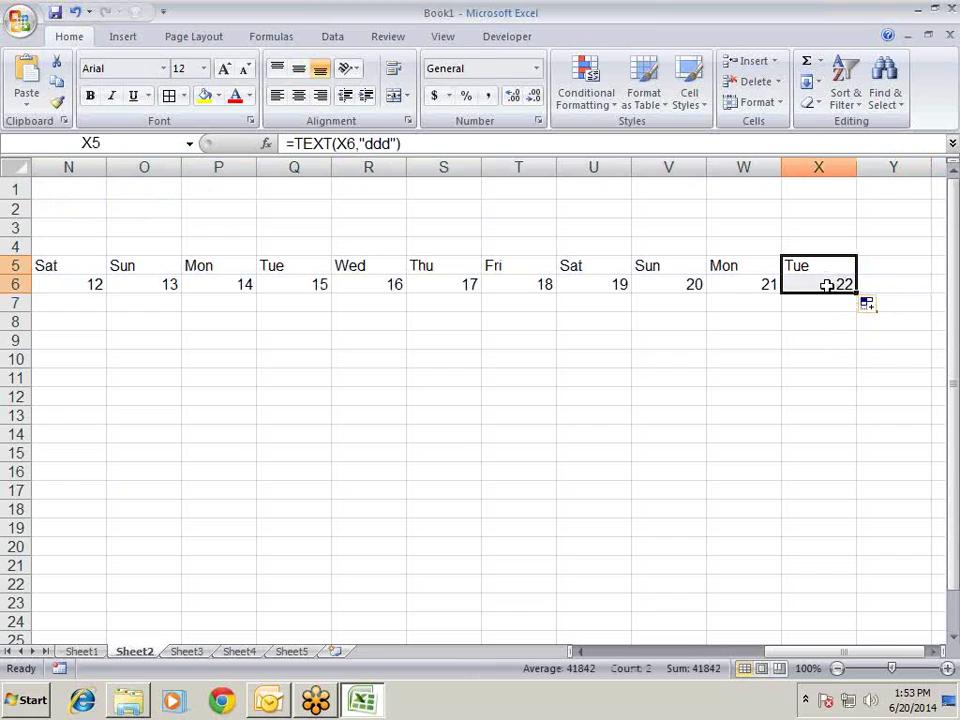
key(ctrl+c)
key(Right)
key(shift+Right)
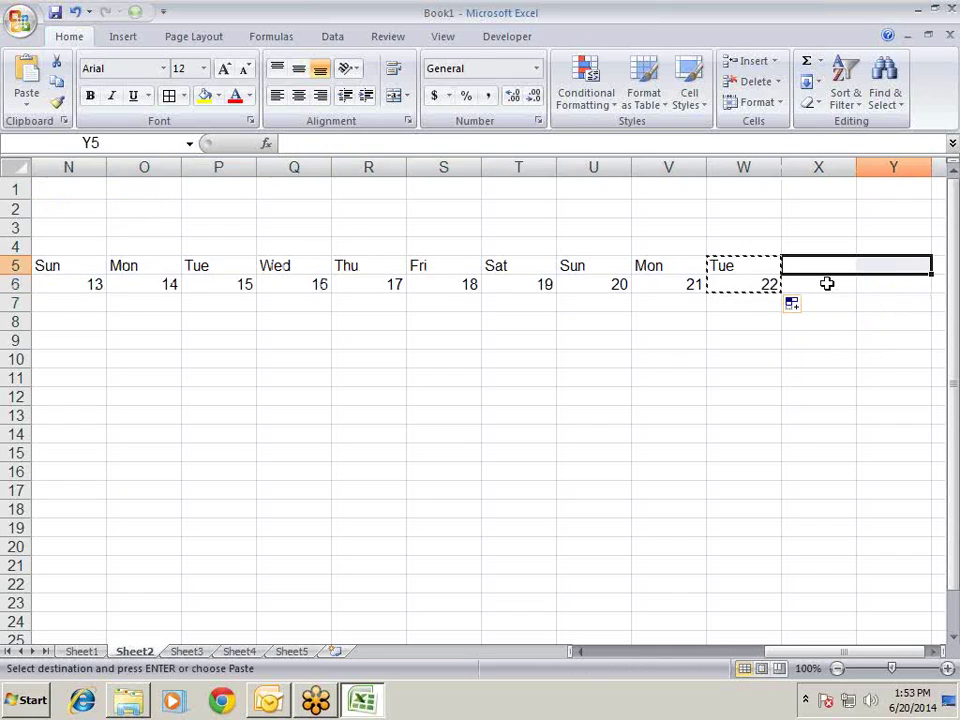
key(shift+Right)
key(shift+Right)
key(shift+Right)
key(shift+Right)
key(shift+Right)
key(shift+Right)
key(shift+Right)
key(shift+Right)
key(Return)
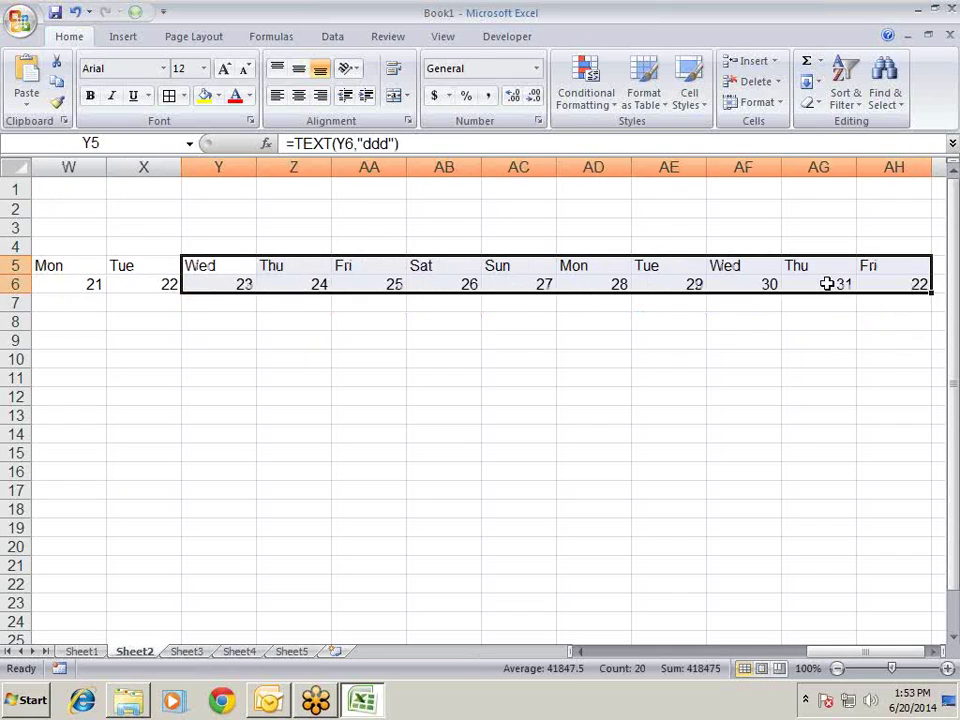
- Clear the surplus day in AH5:AH6 and select the day columns C through AG
key(Right)
key(Right)
key(Right)
key(Right)
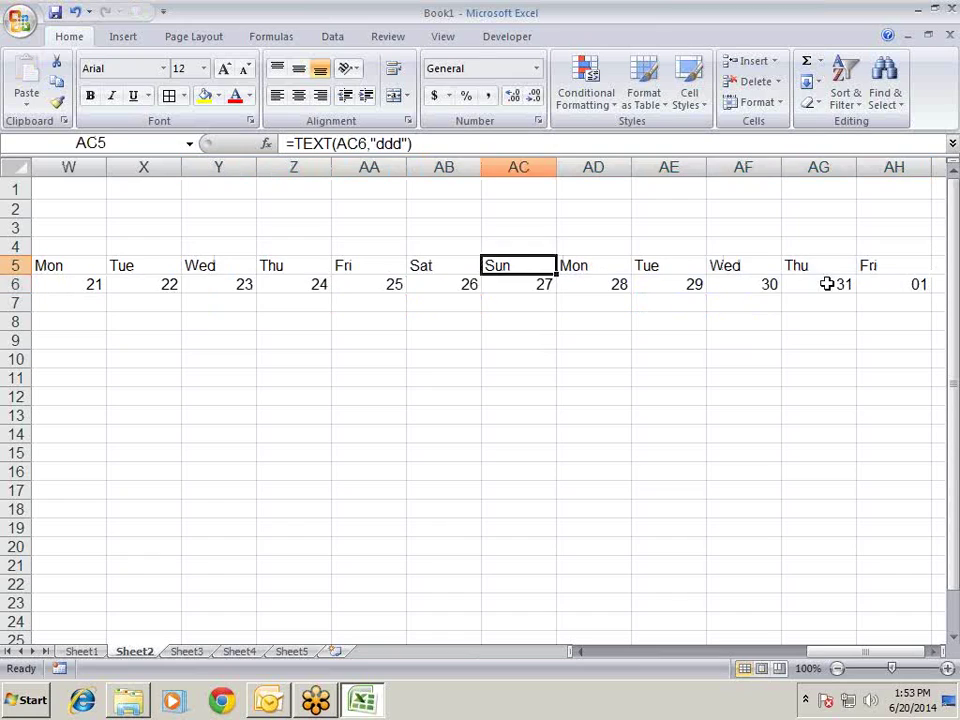
key(Right)
key(Right)
key(Right)
key(Right)
key(Right)
key(shift+Down)
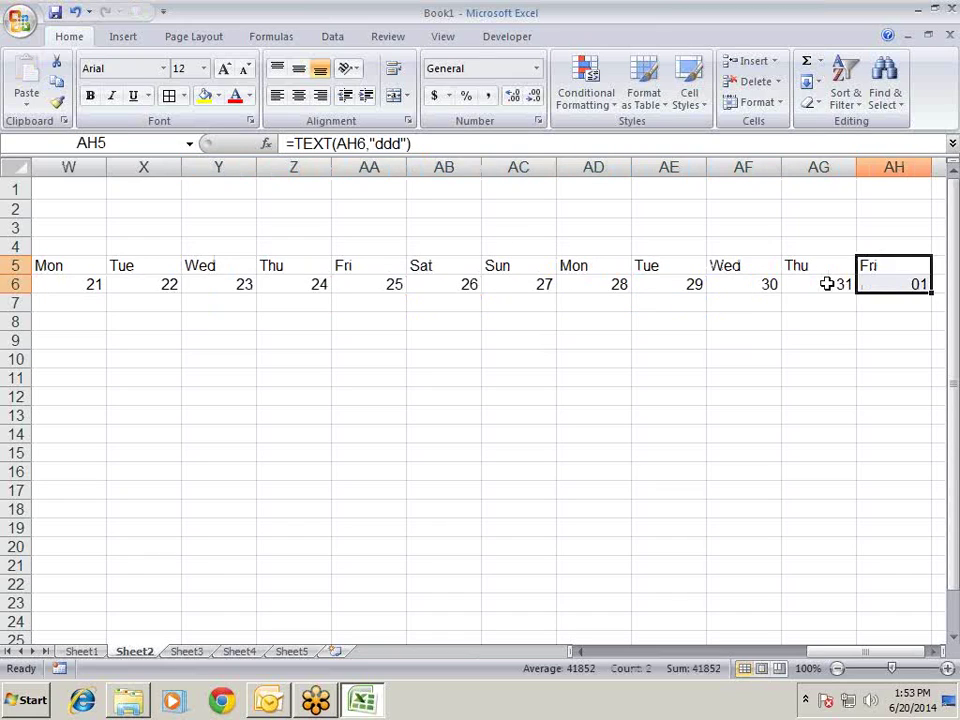
key(Delete)
key(Left)
shift+click(827, 284)
key(ctrl+shift+Left)
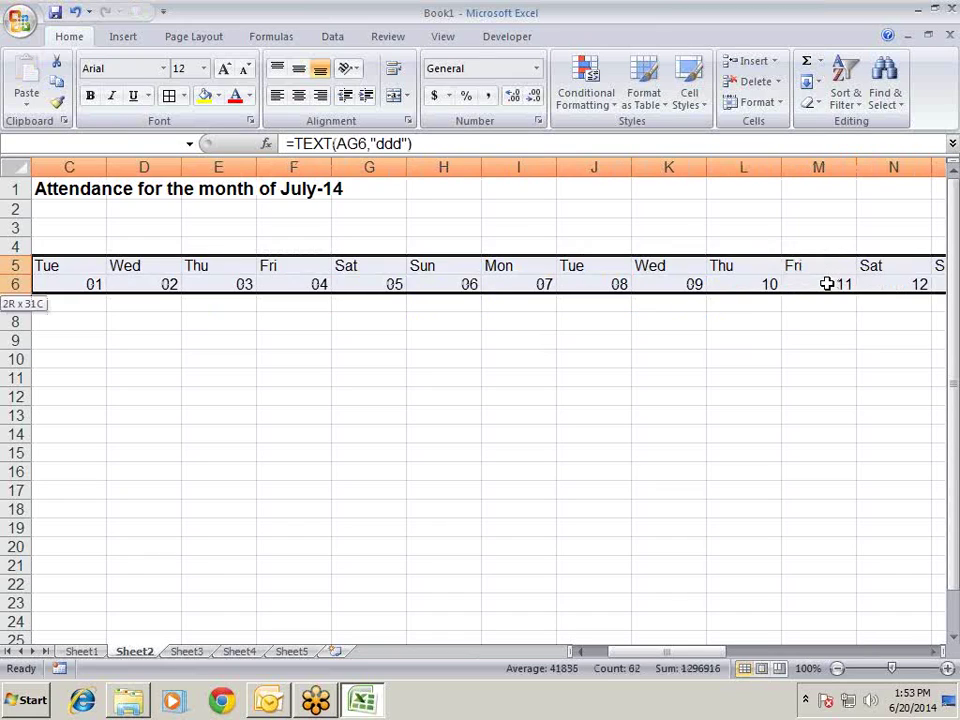
key(shift+Left)
key(shift+Right)
key(shift+Right)
key(shift+Right)
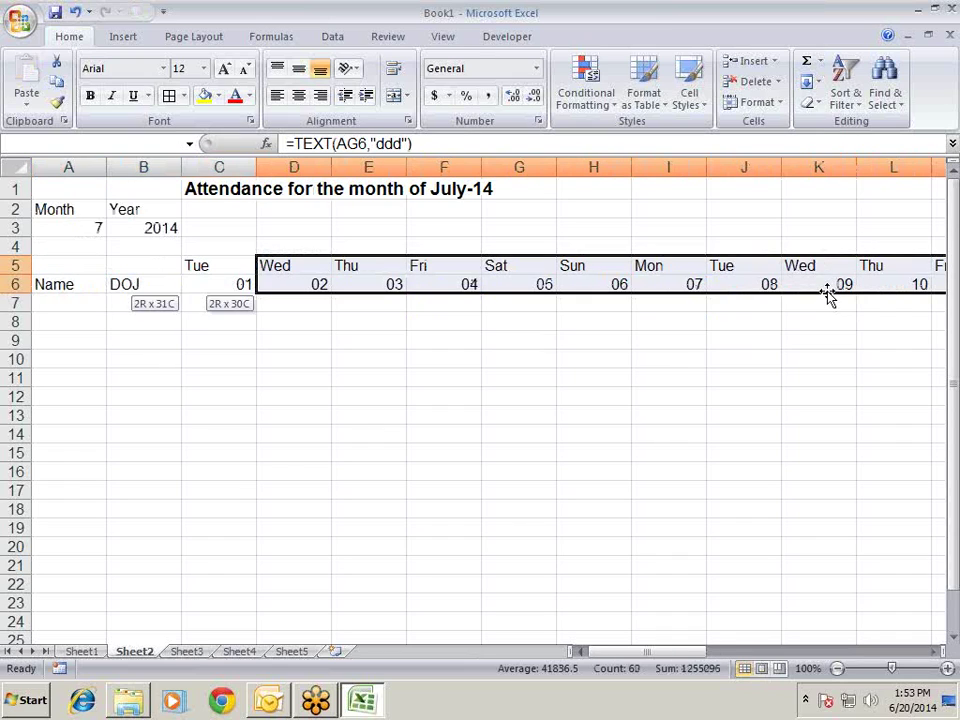
key(shift+Left)
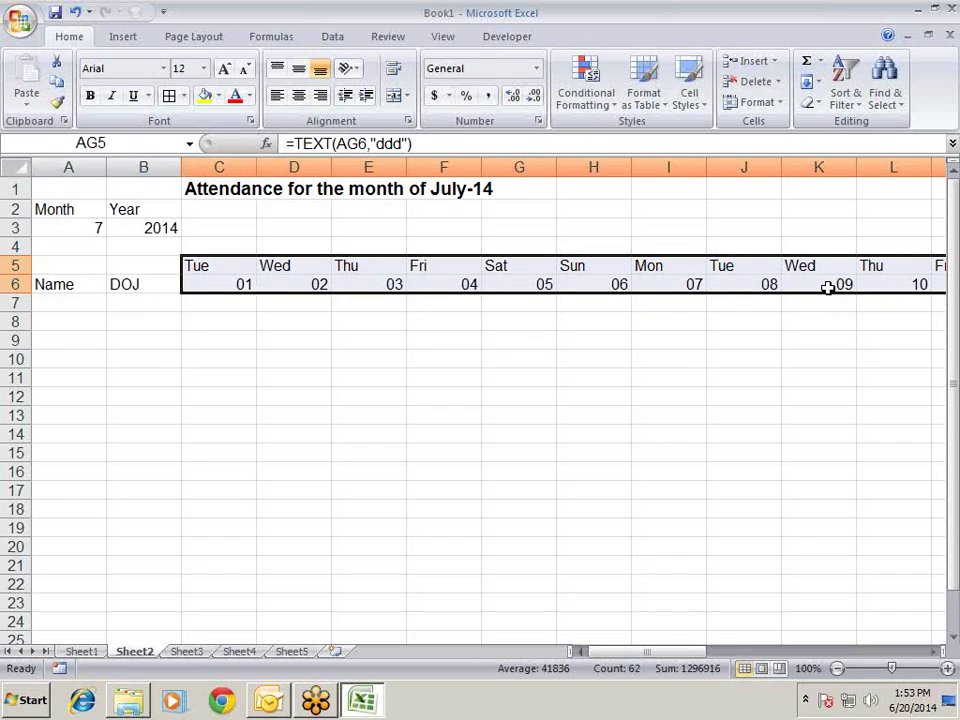
key(ctrl+space)
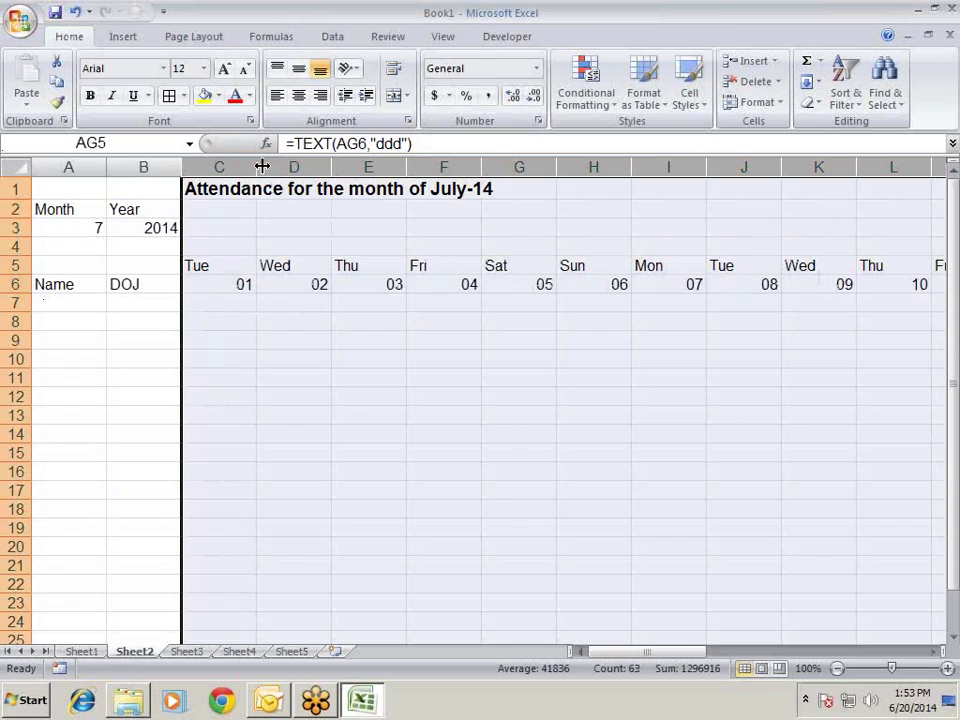
- Narrow columns C:AG so all 31 days fit, and resize columns A and B
drag(262, 166, 213, 183)
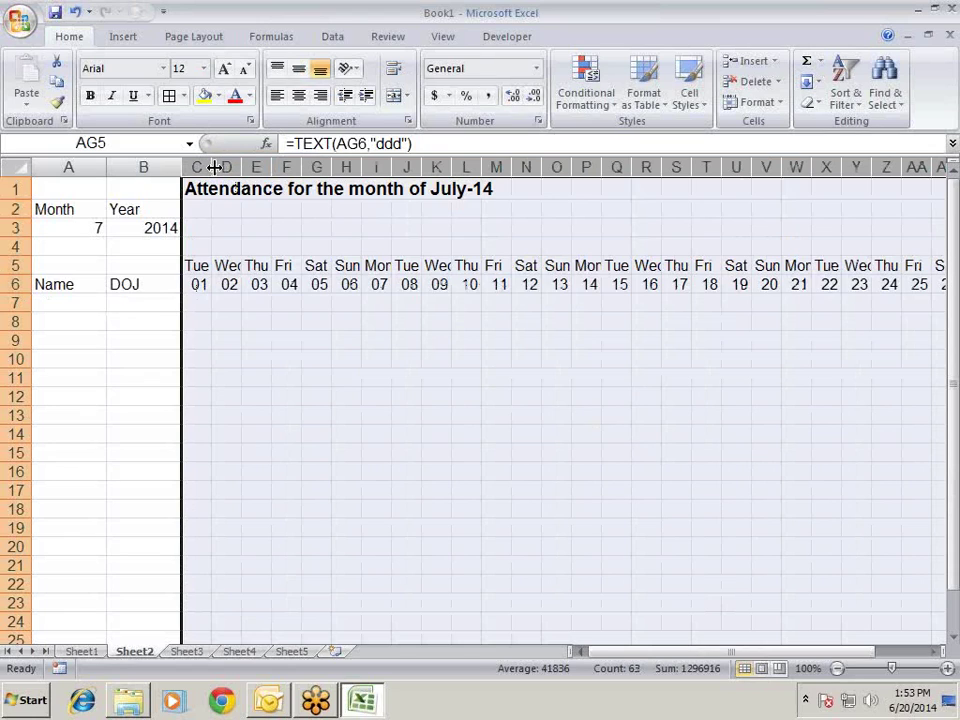
drag(213, 166, 207, 166)
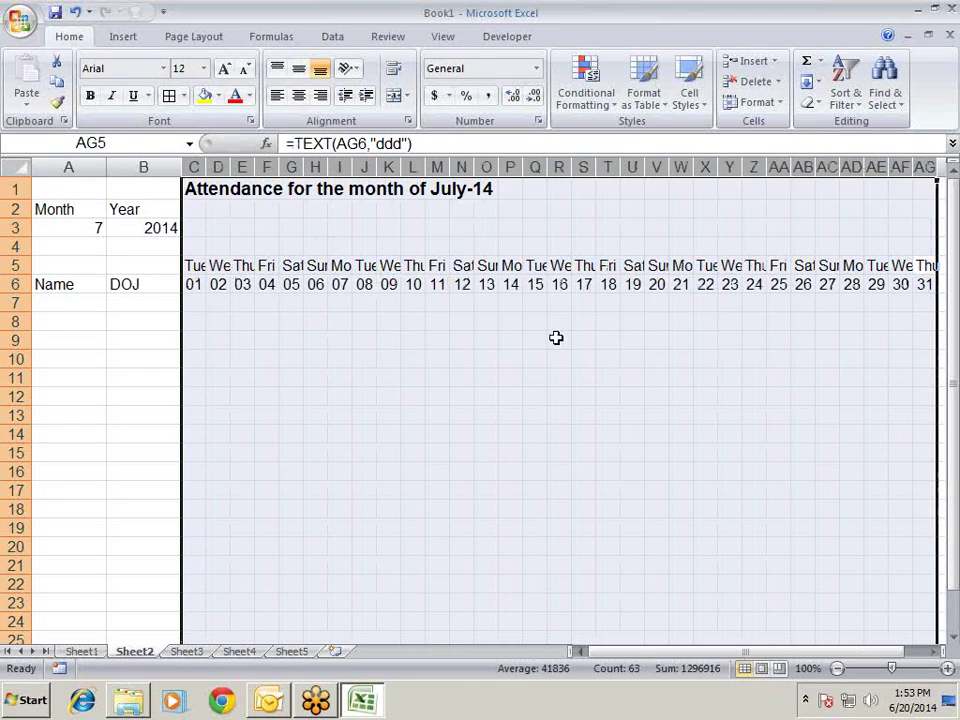
click(462, 396)
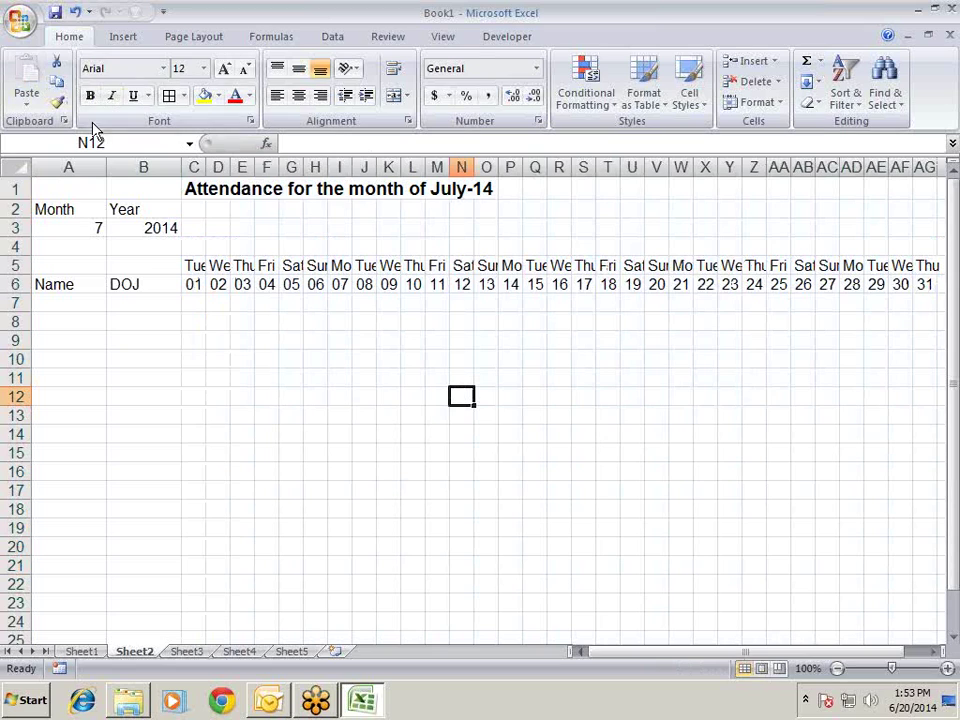
drag(106, 167, 79, 167)
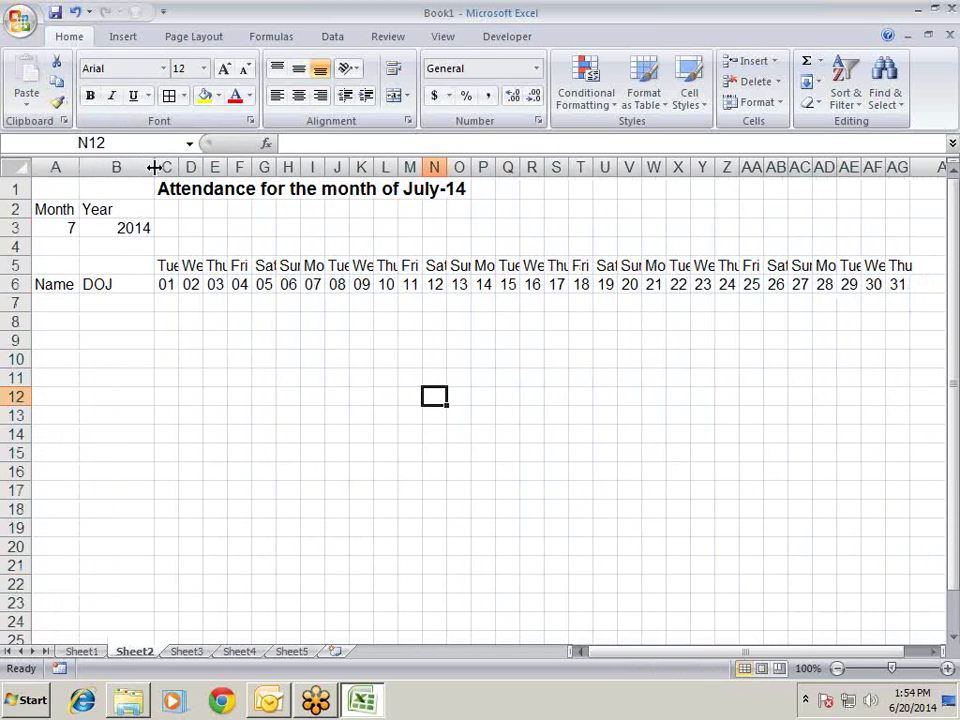
drag(154, 167, 119, 167)
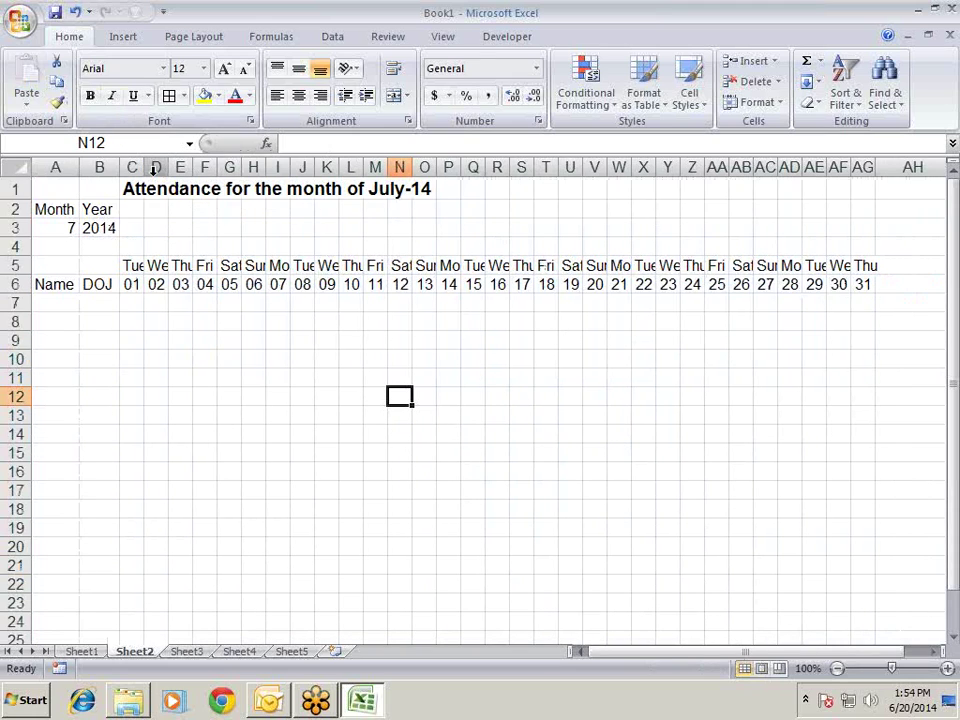
drag(81, 167, 90, 167)
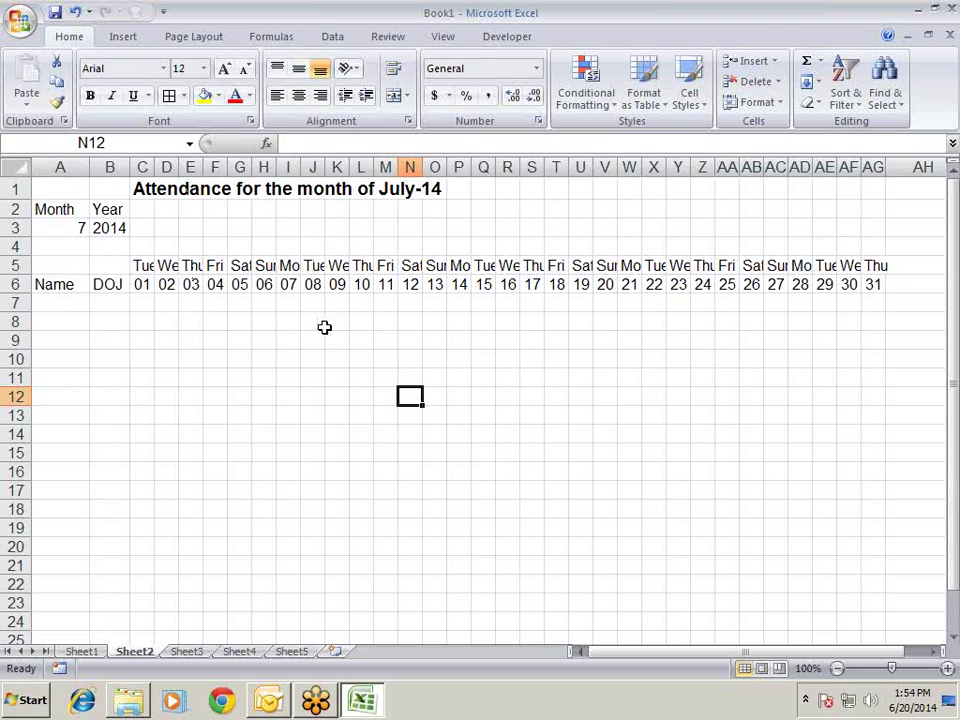
- Set the weekday names in C5:AG5 to font size 10
mouse_move(140, 266)
mouse_down()
mouse_move(909, 262)
mouse_move(874, 265)
mouse_up()
click(203, 68)
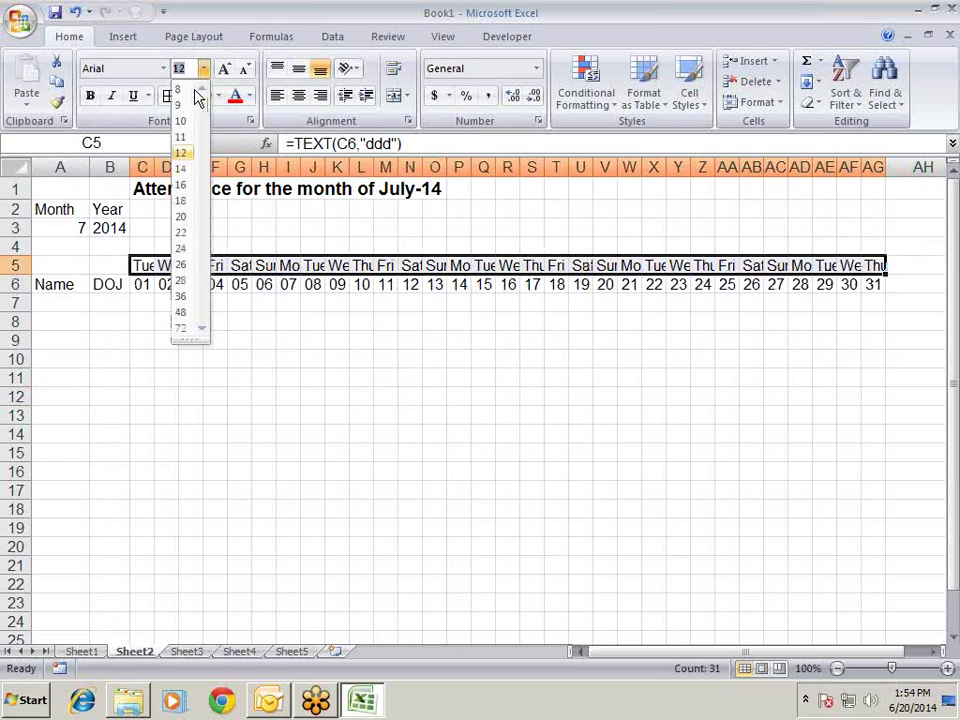
click(188, 122)
click(345, 375)
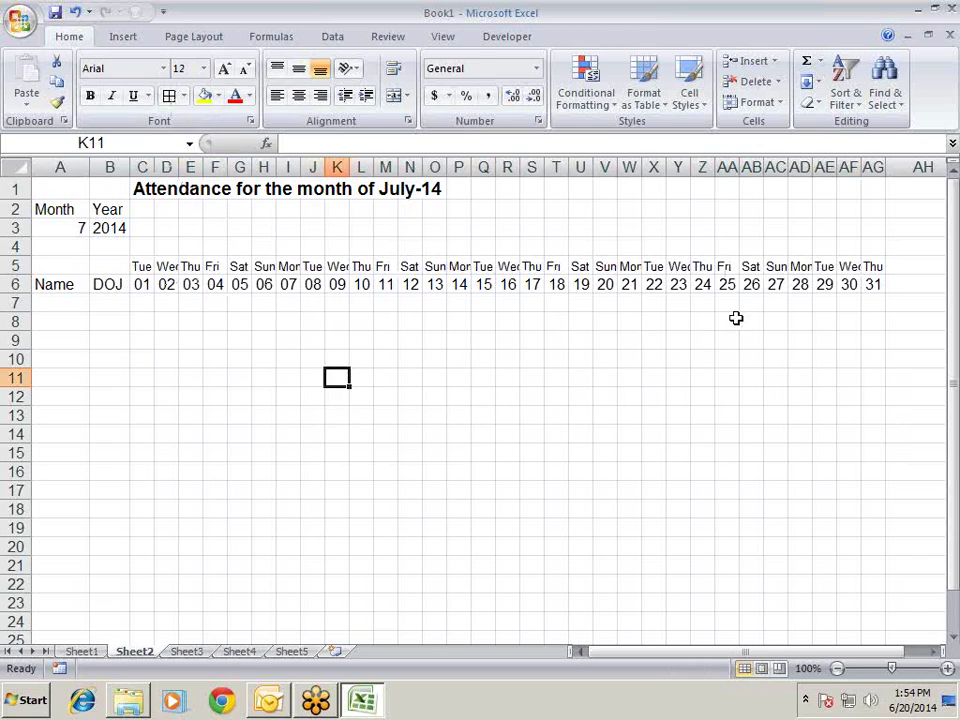
- Switch the month in A3 to 8, then to 3, to test the headers
click(71, 232)
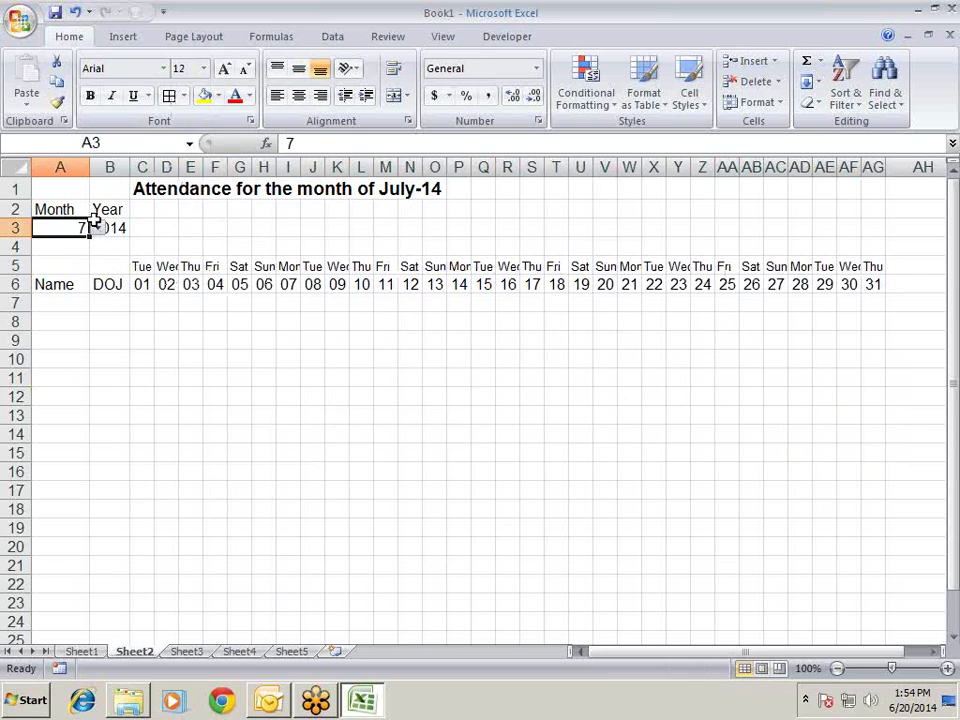
click(95, 224)
click(74, 228)
click(98, 228)
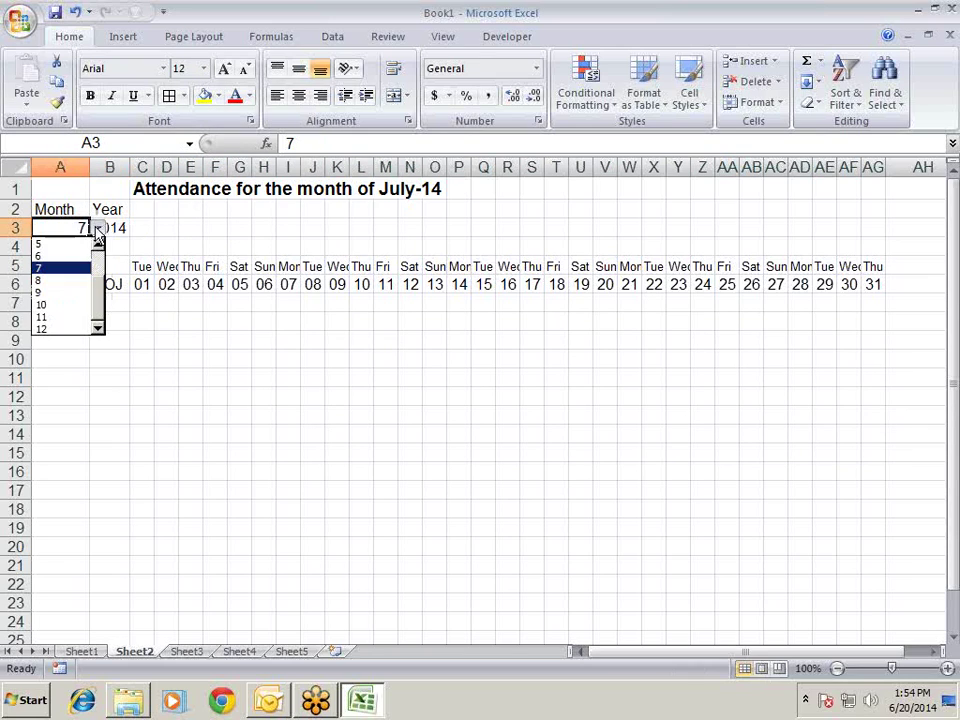
click(75, 283)
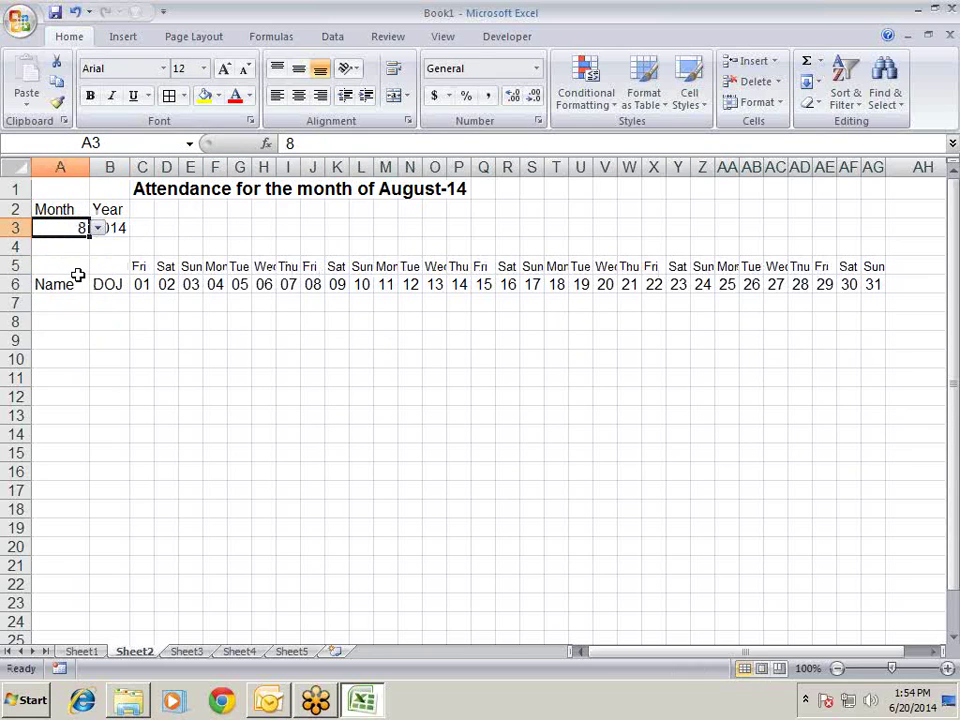
click(98, 228)
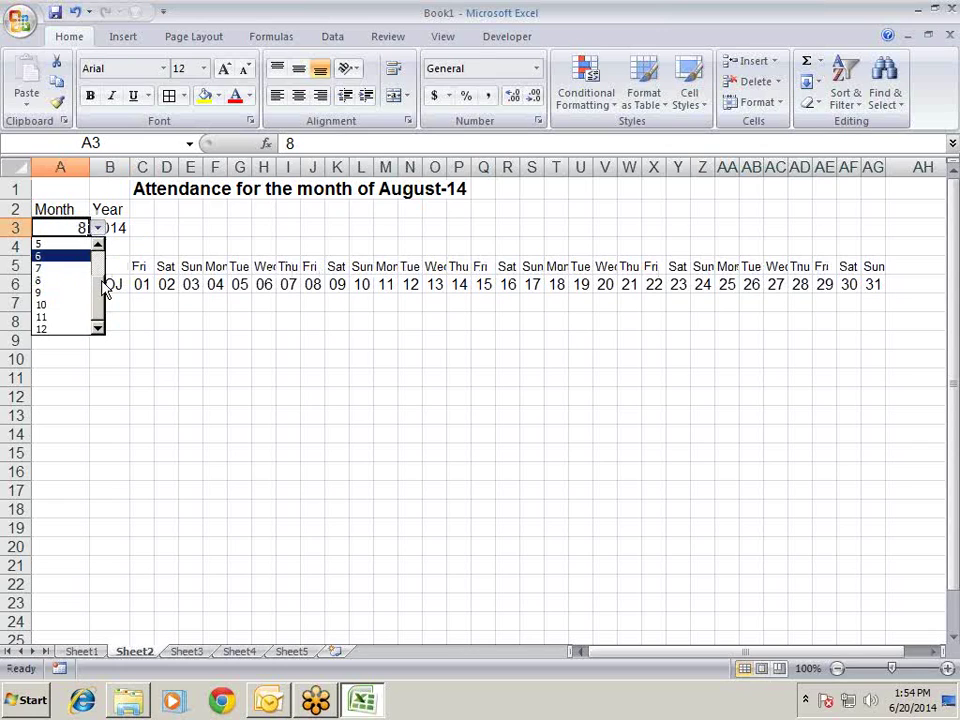
scroll(104, 287, up, 2)
click(67, 268)
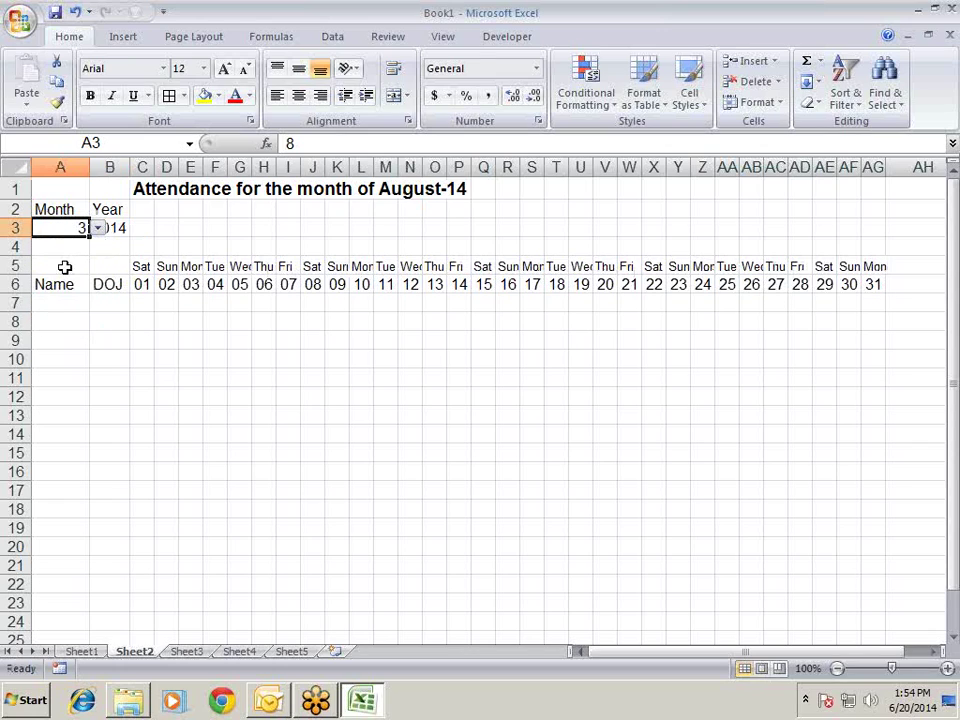
- Switch the month to 7 and finally to 2, showing February-14
click(99, 229)
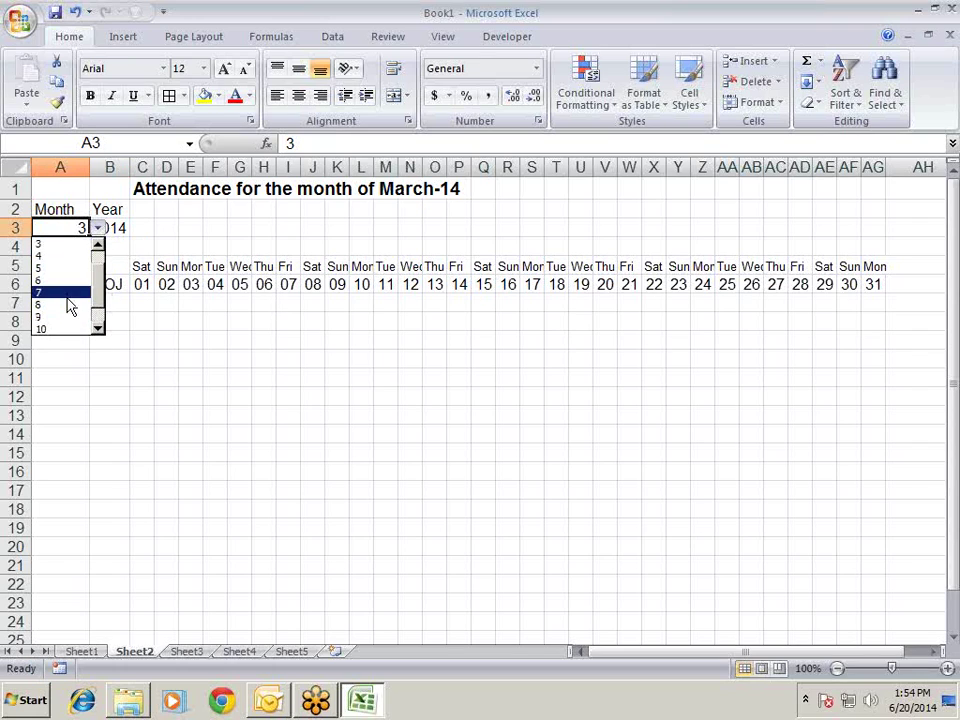
click(70, 294)
click(98, 229)
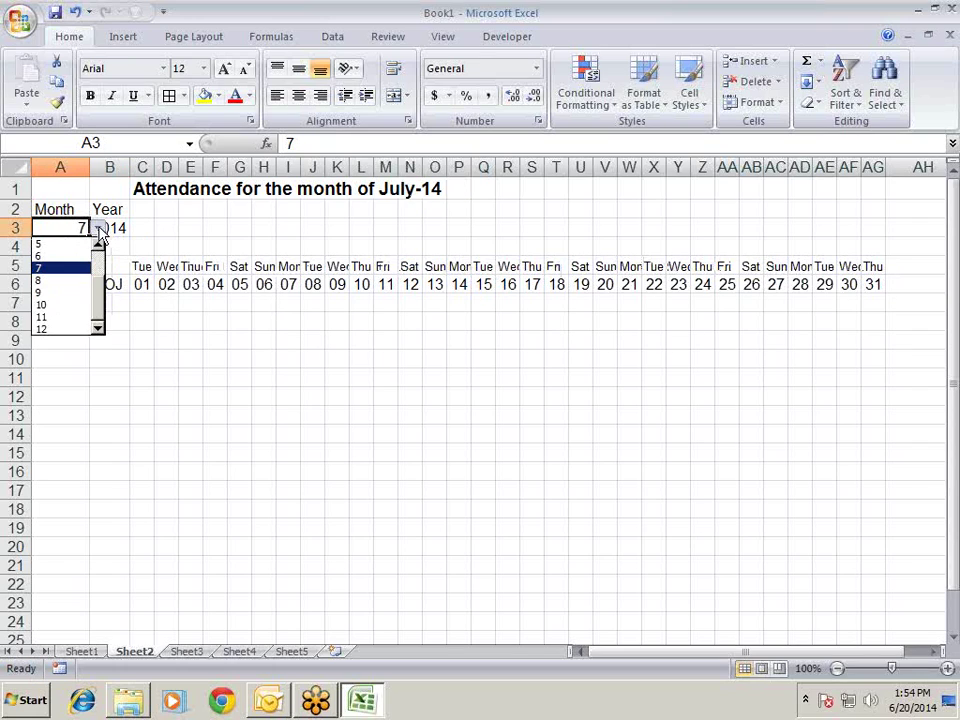
scroll(100, 283, up, 2)
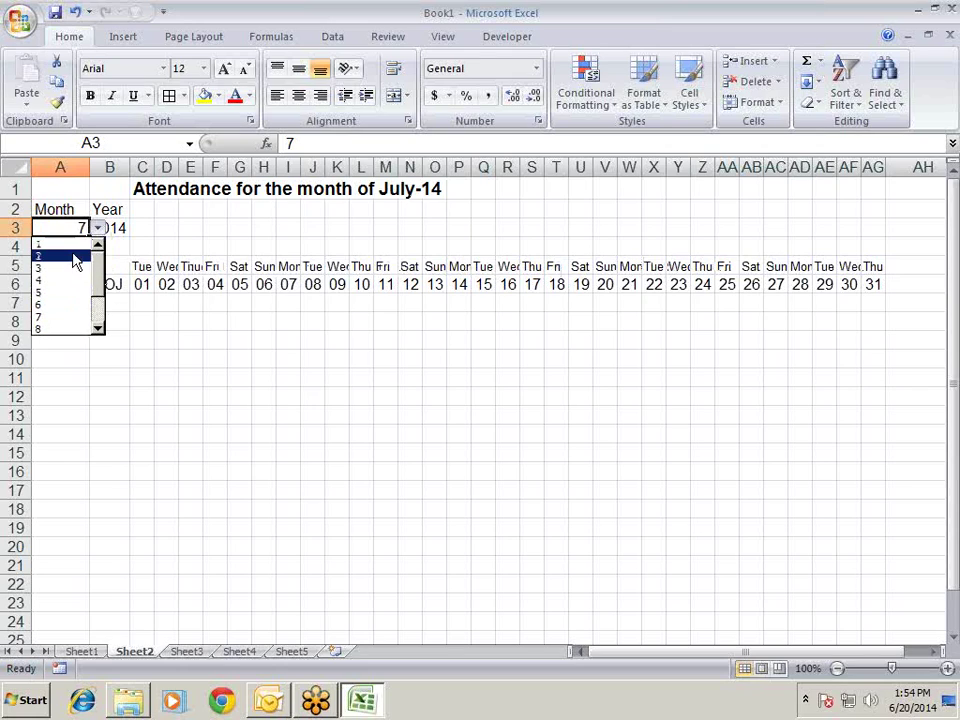
click(70, 256)
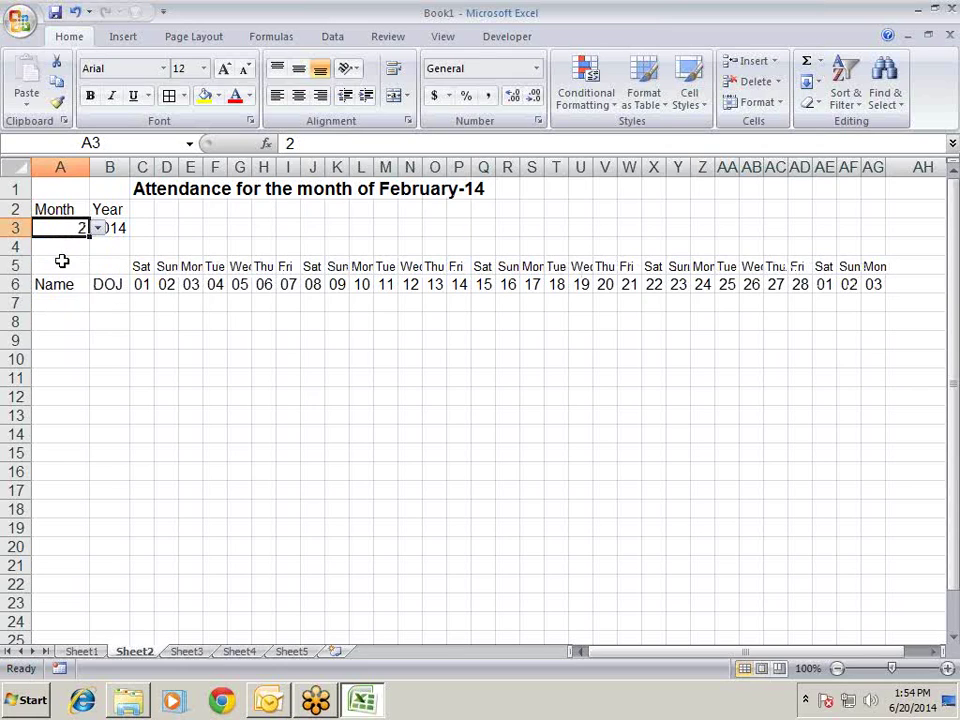
click(240, 302)
- Inspect the day formulas in AD6 and AE5:AE6 that spill into March
click(800, 284)
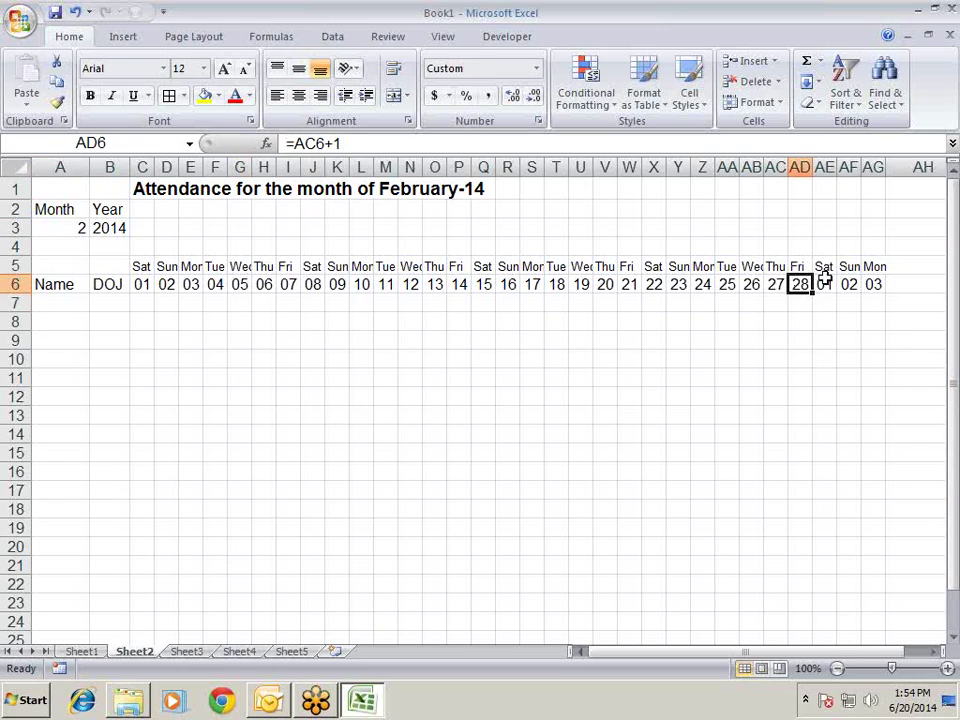
drag(824, 282, 875, 282)
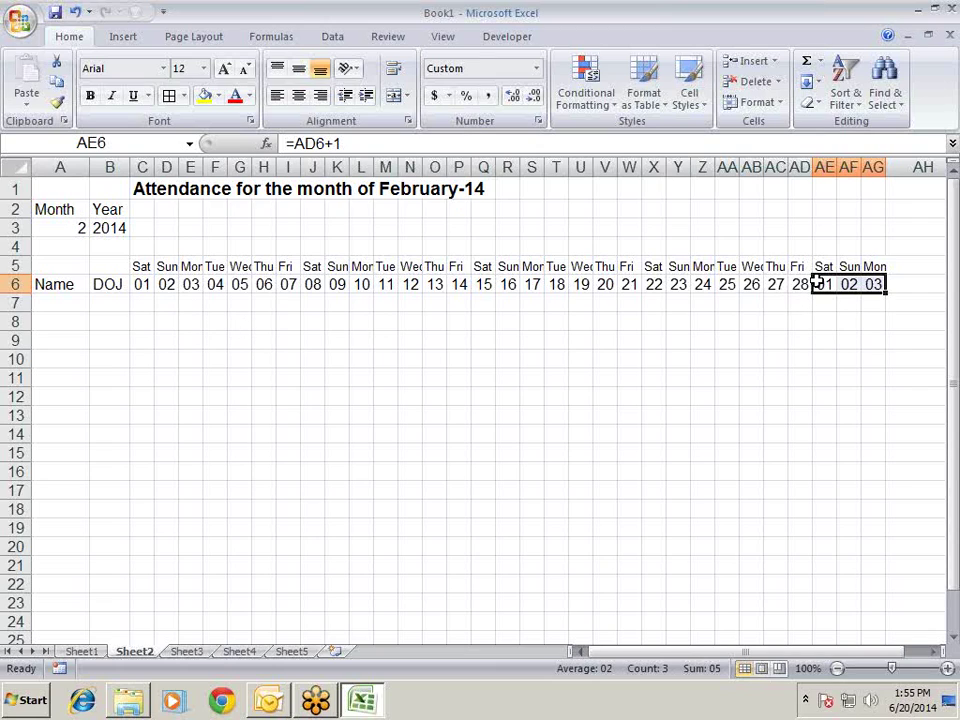
click(823, 267)
click(822, 284)
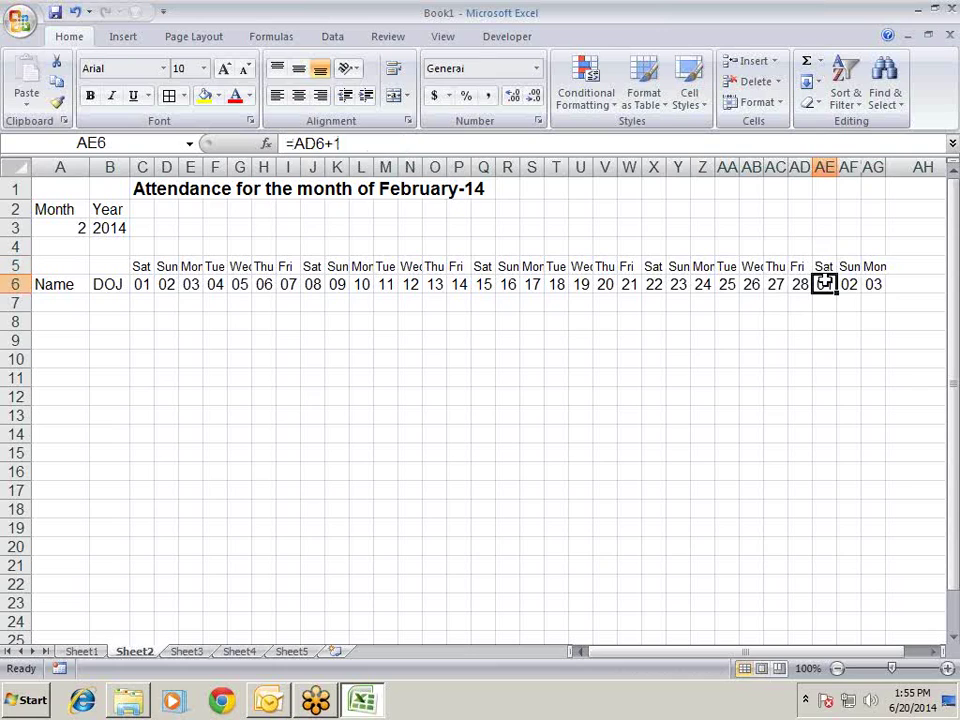
- Begin wrapping AE6 in IF with the test AD6+1>EOMONTH(C6,0)
click(334, 144)
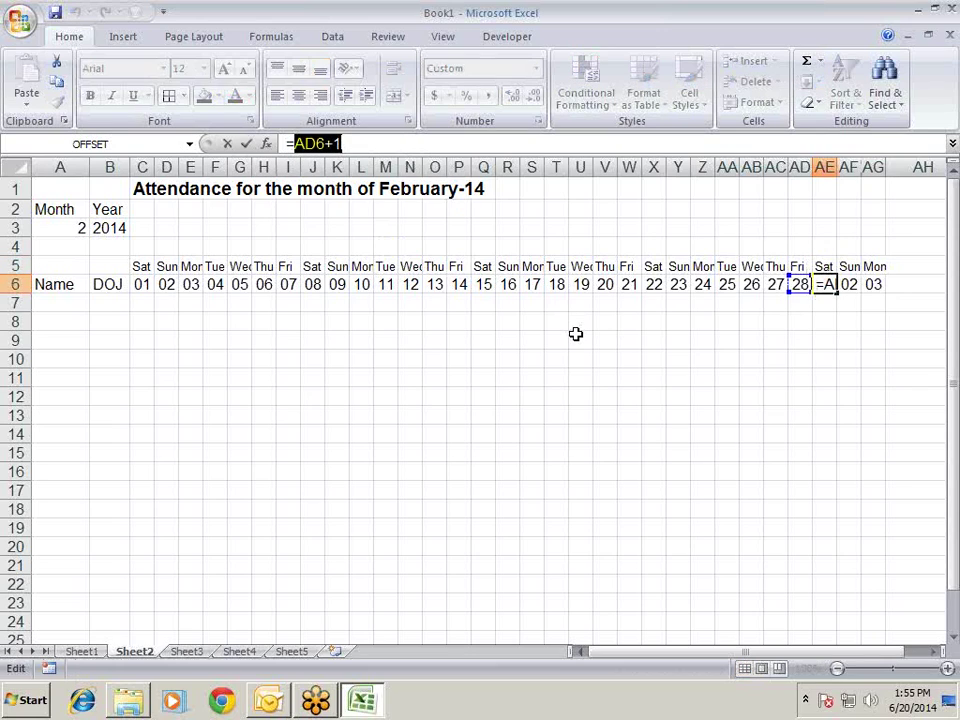
key(Left)
key(Left)
key(Left)
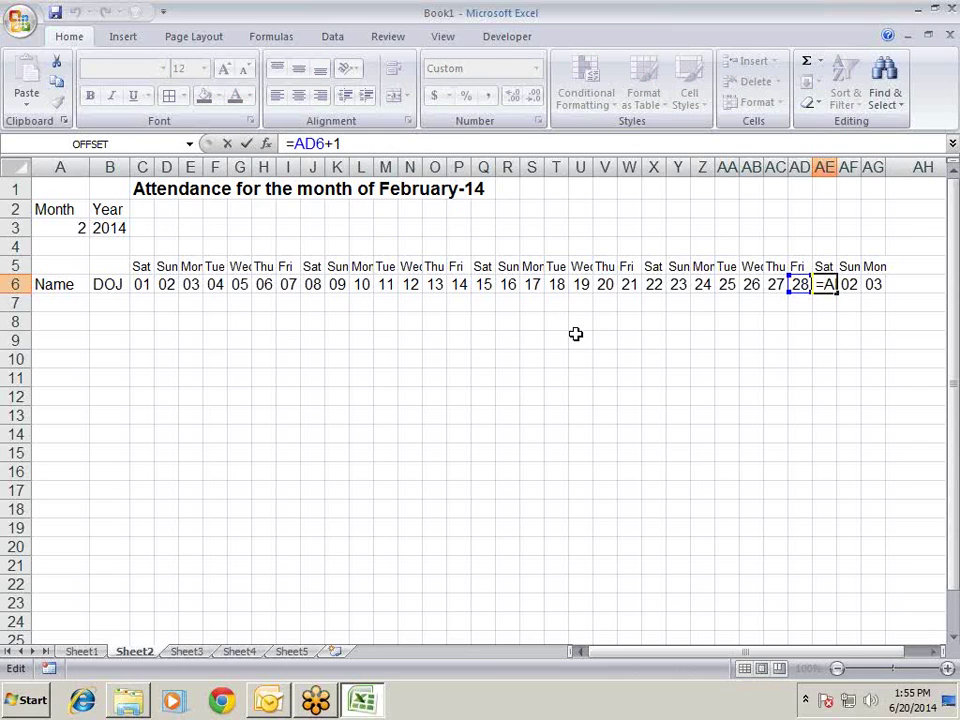
text(IF()
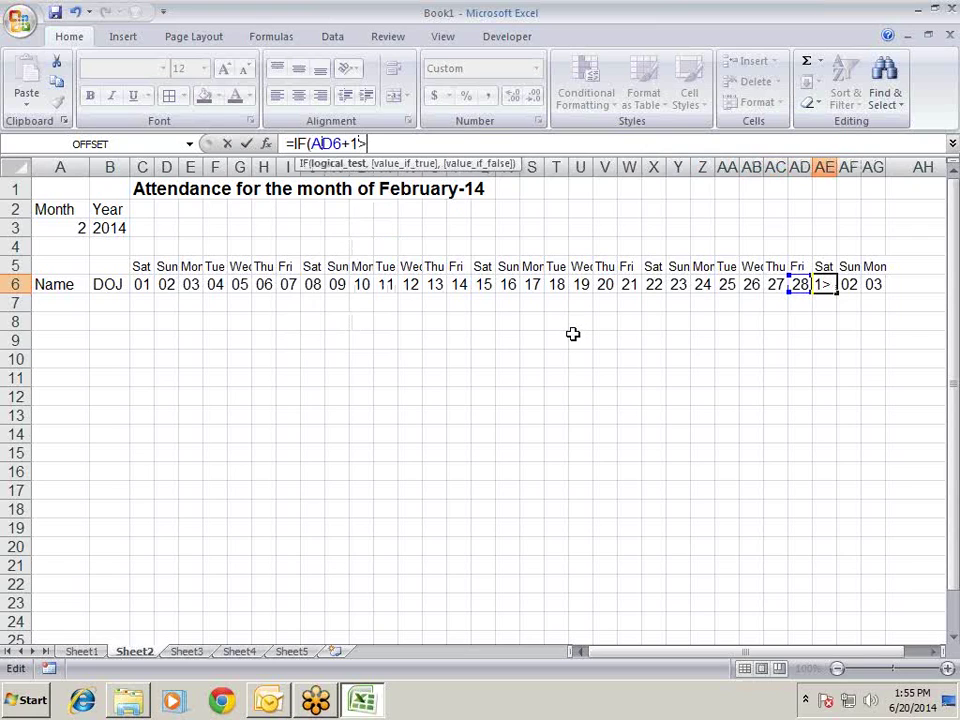
text(eo)
key(Tab)
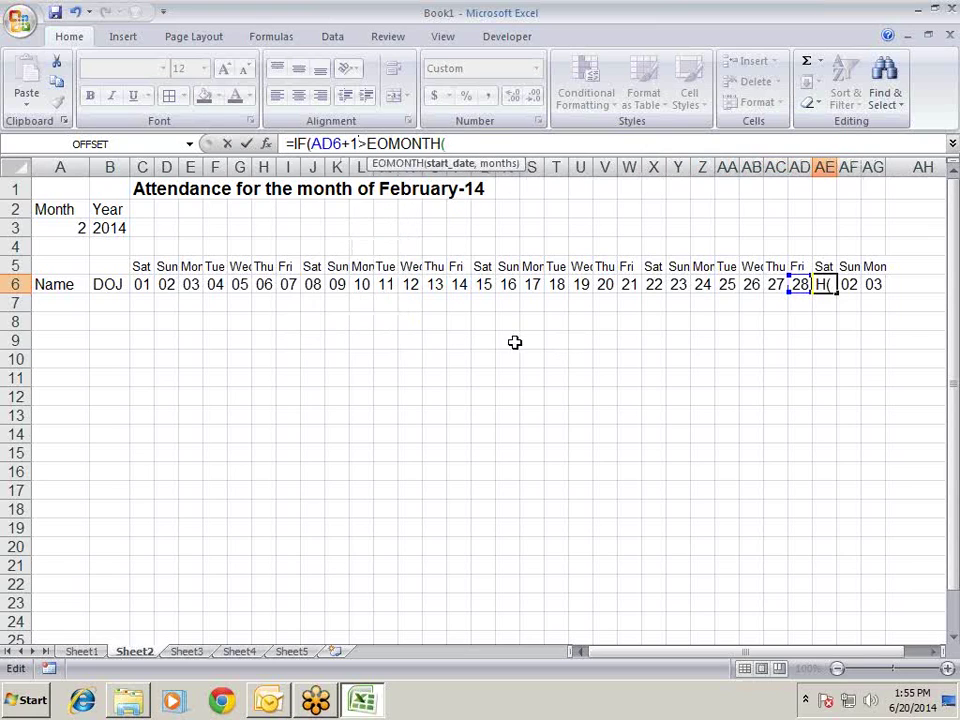
click(141, 286)
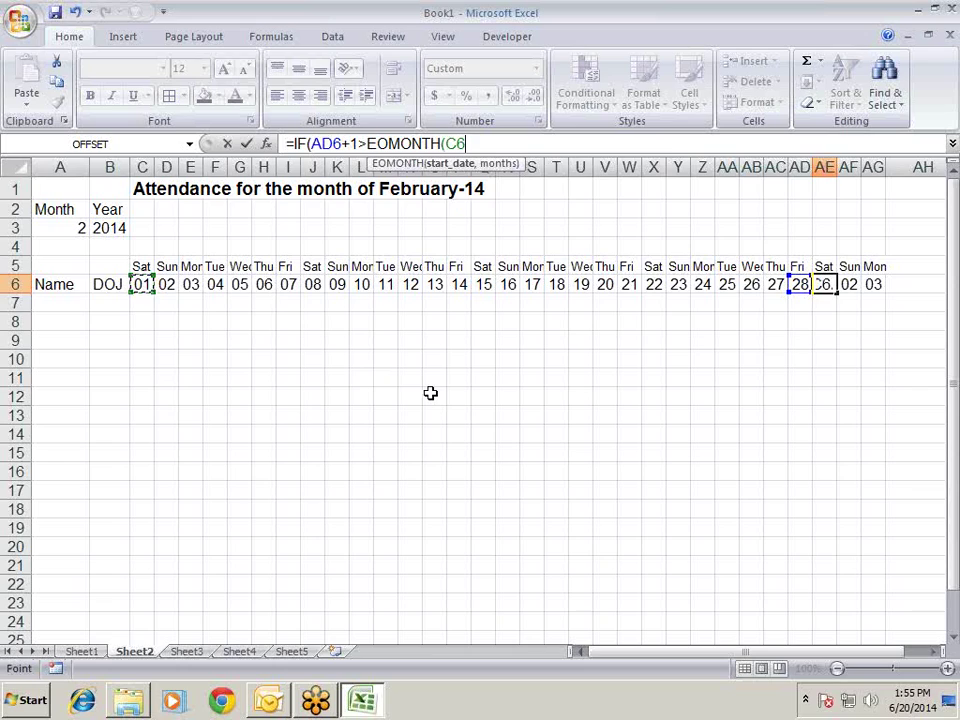
text(m)
key(BackSpace)
text(,)
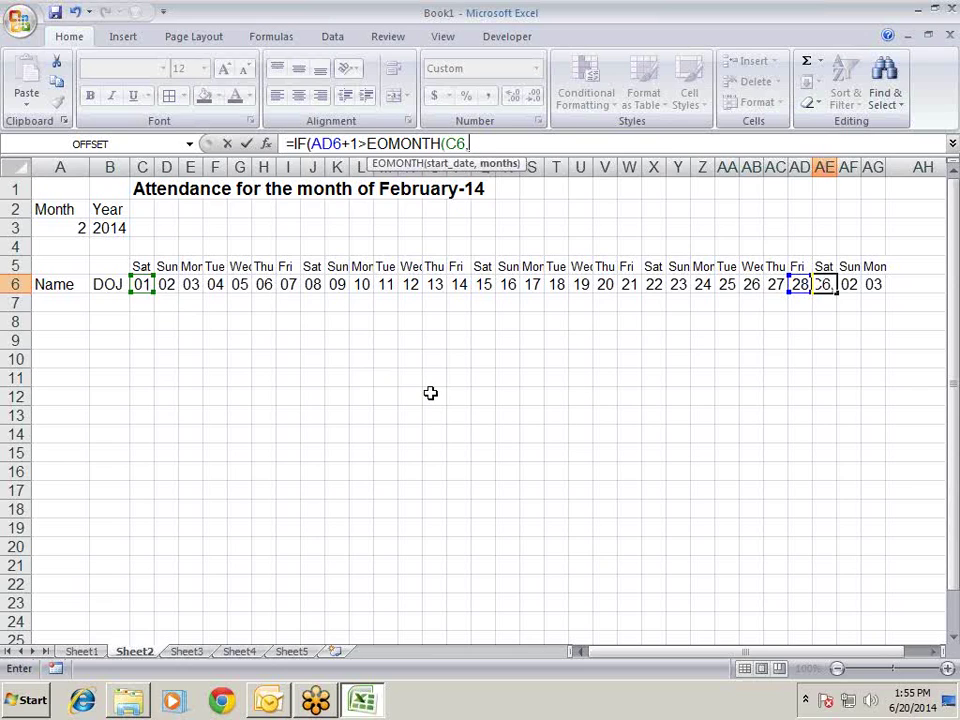
text(0)
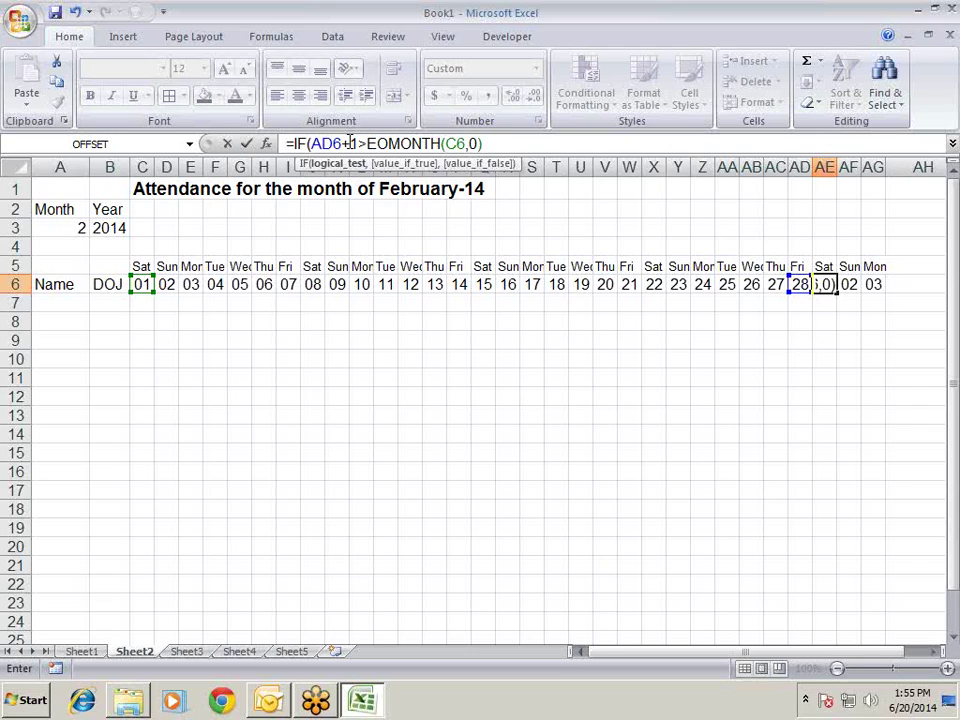
- Finish AE6's IF formula with "" and AD6+1 results, accepting Excel's correction
text(,"")
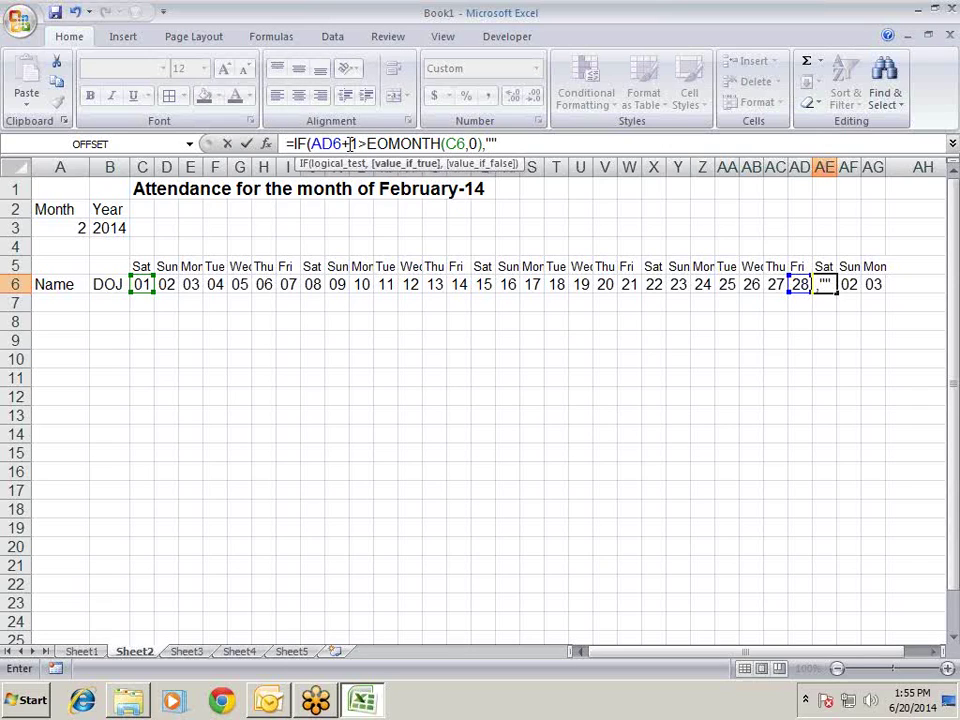
text(,)
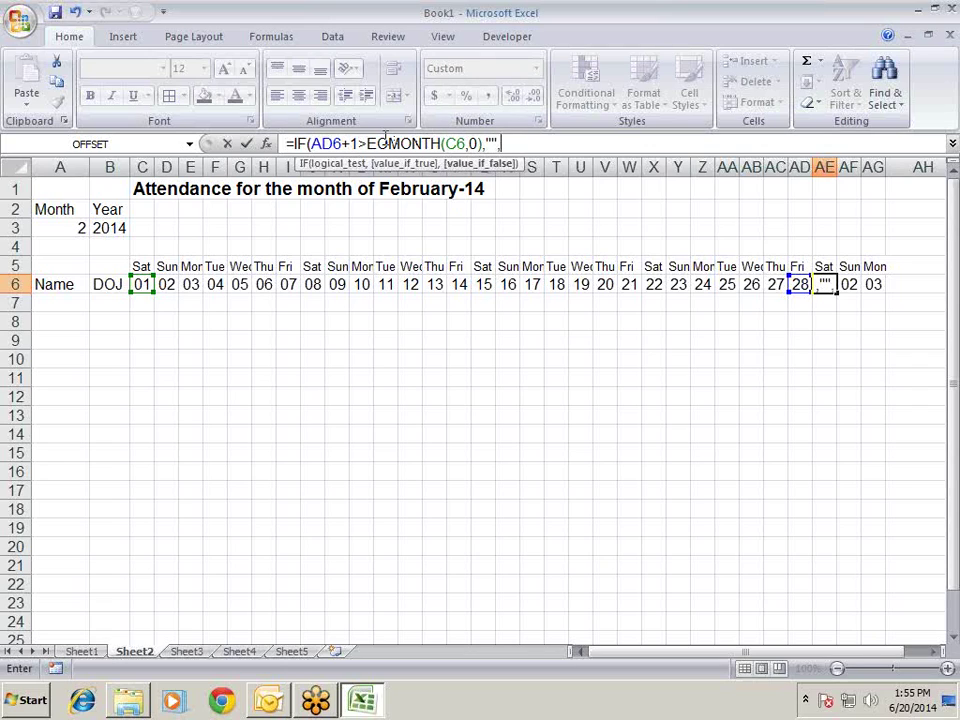
drag(357, 144, 312, 144)
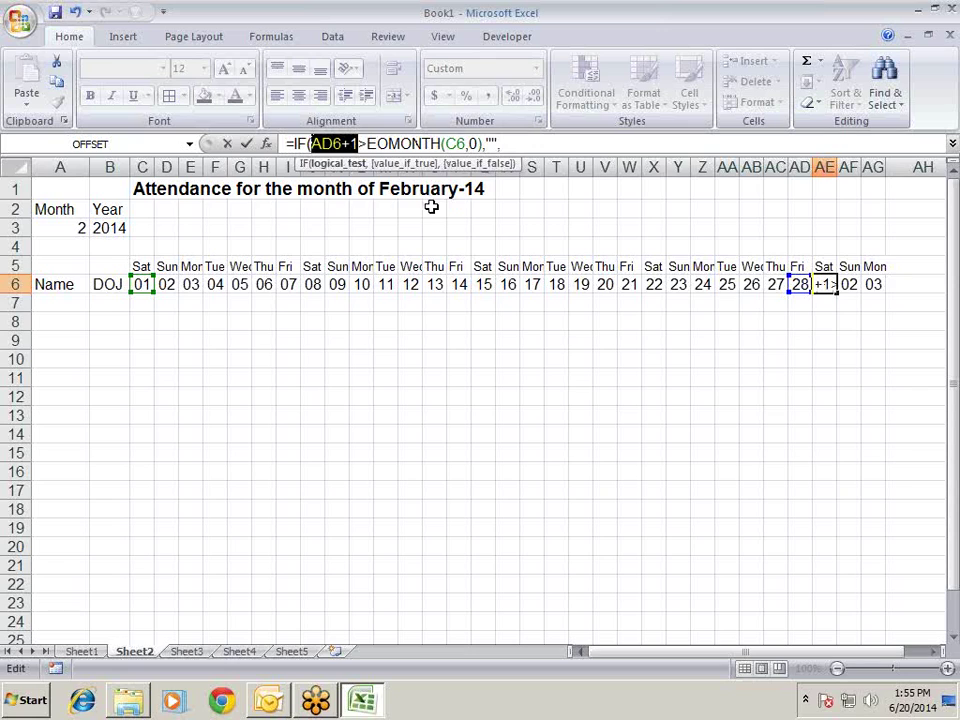
click(525, 146)
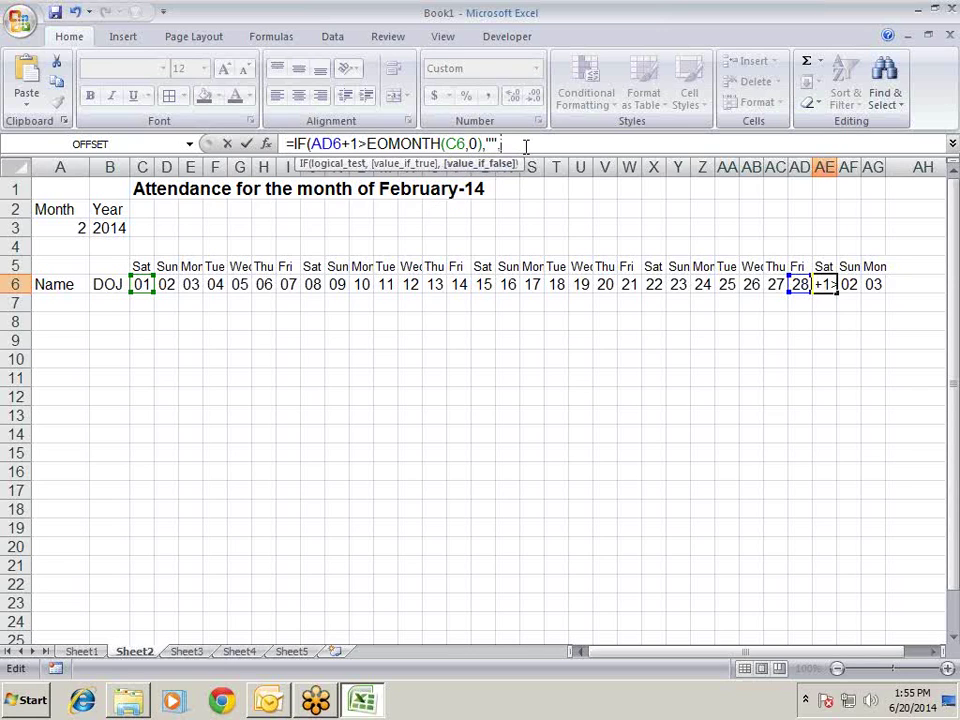
text(AD6+1)
key(Return)
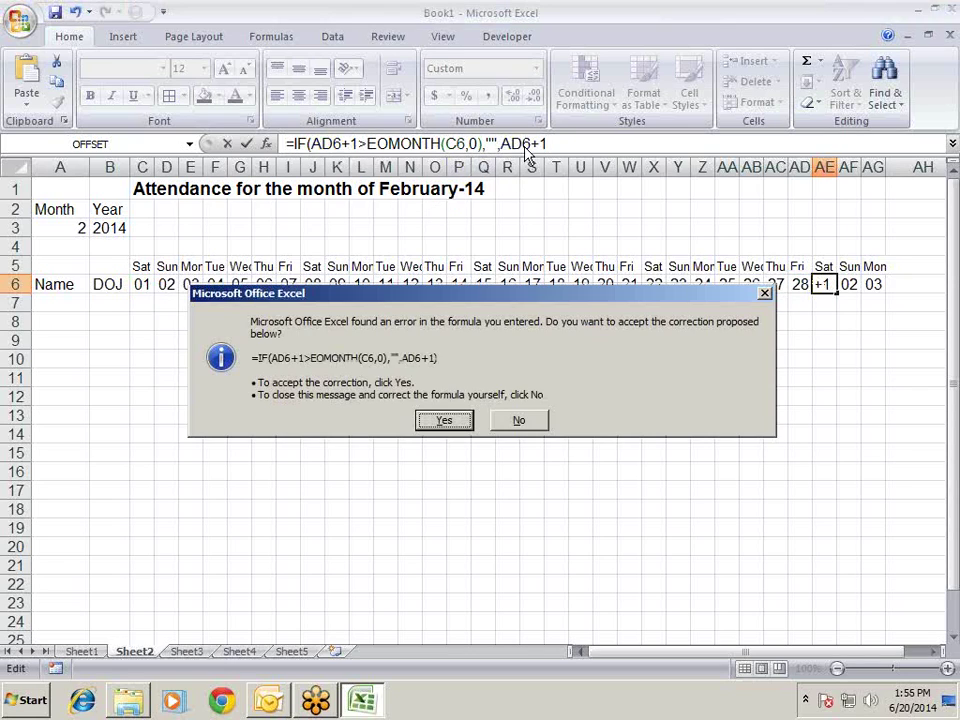
key(Return)
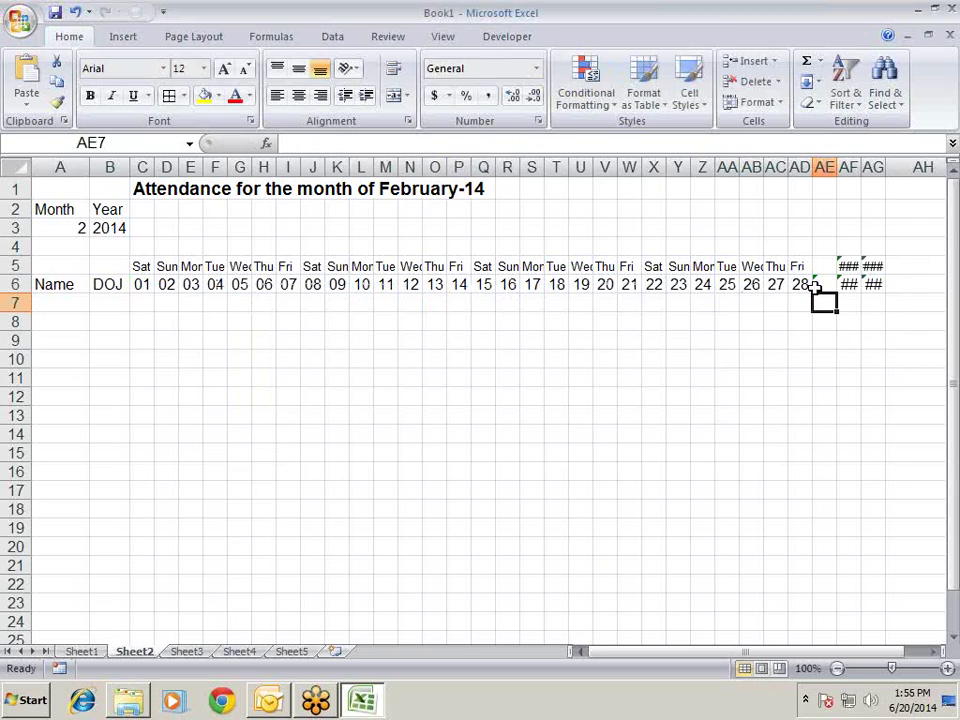
- Fill AE6's IF formula right to AG6 and compare the copy in AF6
click(823, 285)
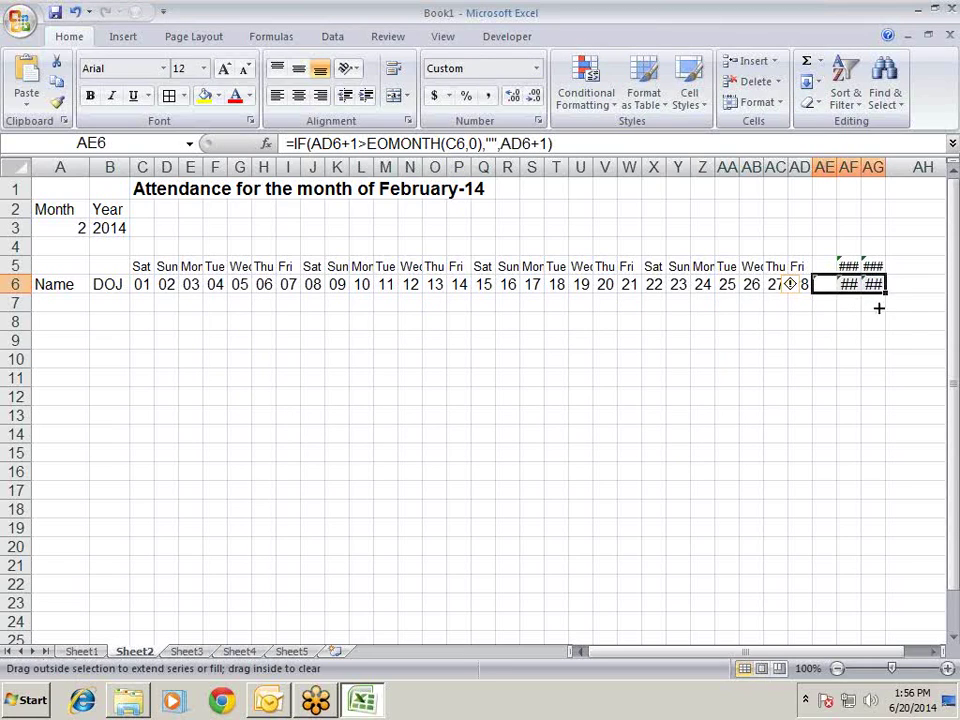
drag(838, 292, 876, 300)
click(854, 359)
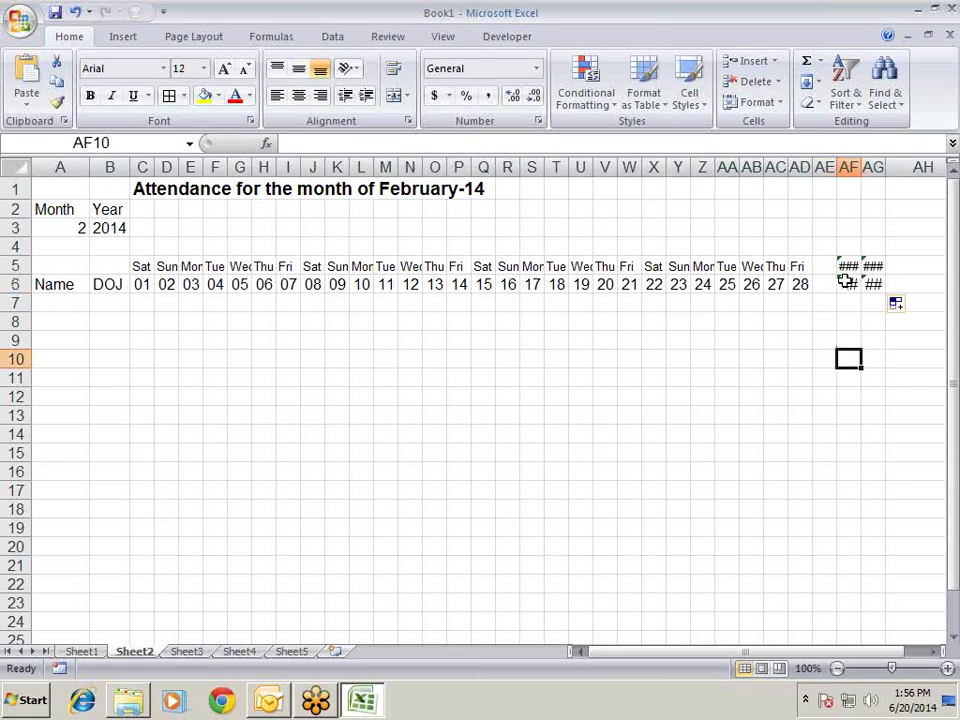
click(845, 283)
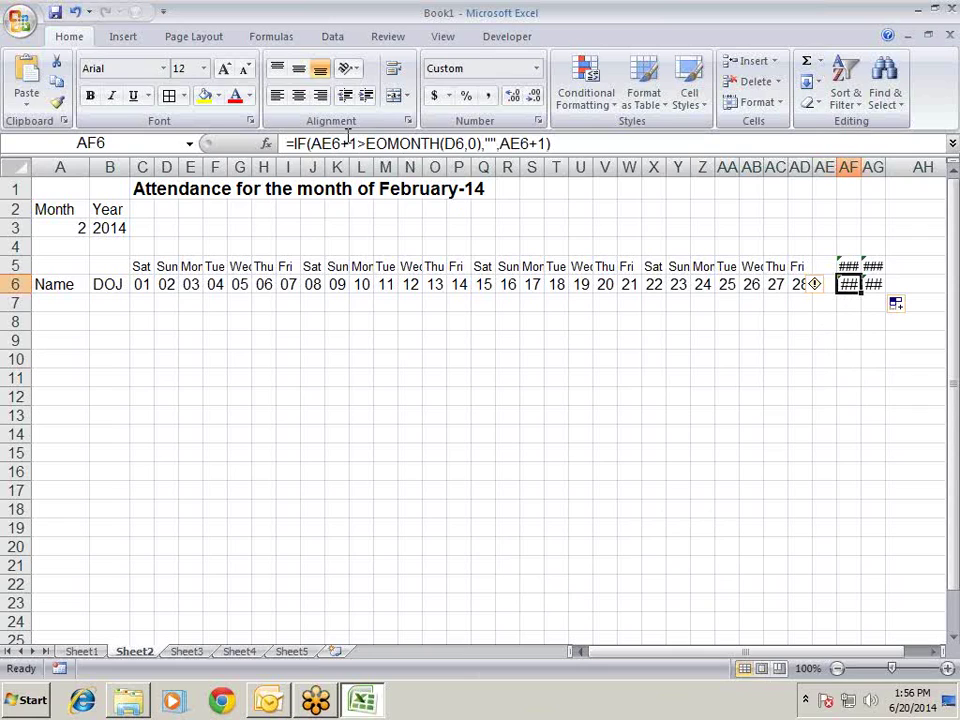
click(830, 317)
click(824, 285)
click(849, 285)
key(Left)
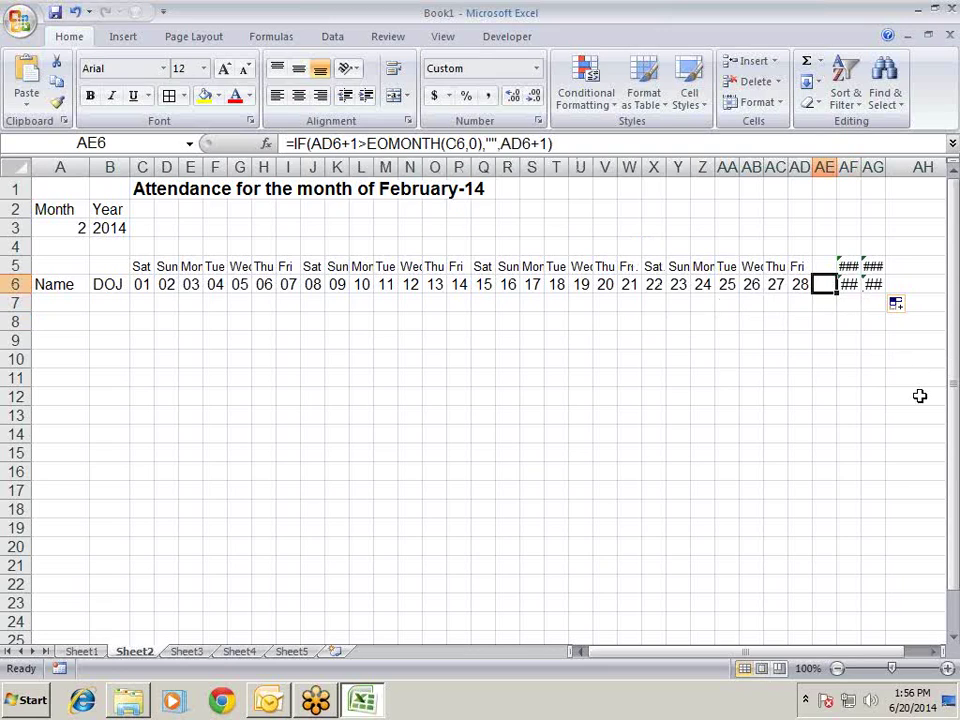
- Wrap AE6 as =IFERROR(IF(AD6+1>EOMONTH(C6,0),"",AD6+1),"") and fill it across to AG6
click(290, 143)
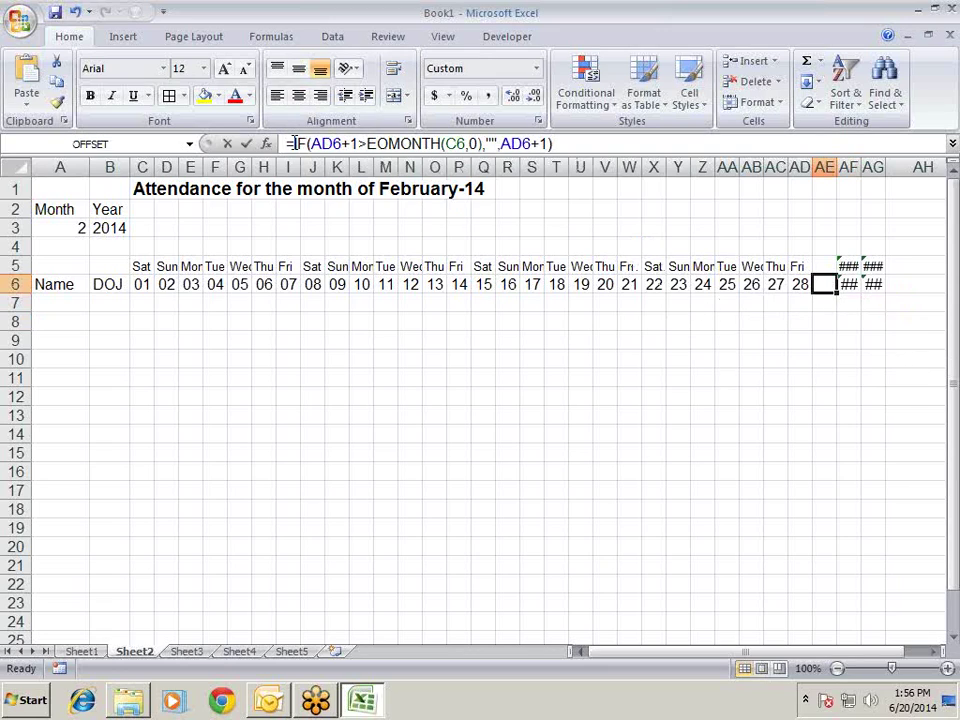
text(IF)
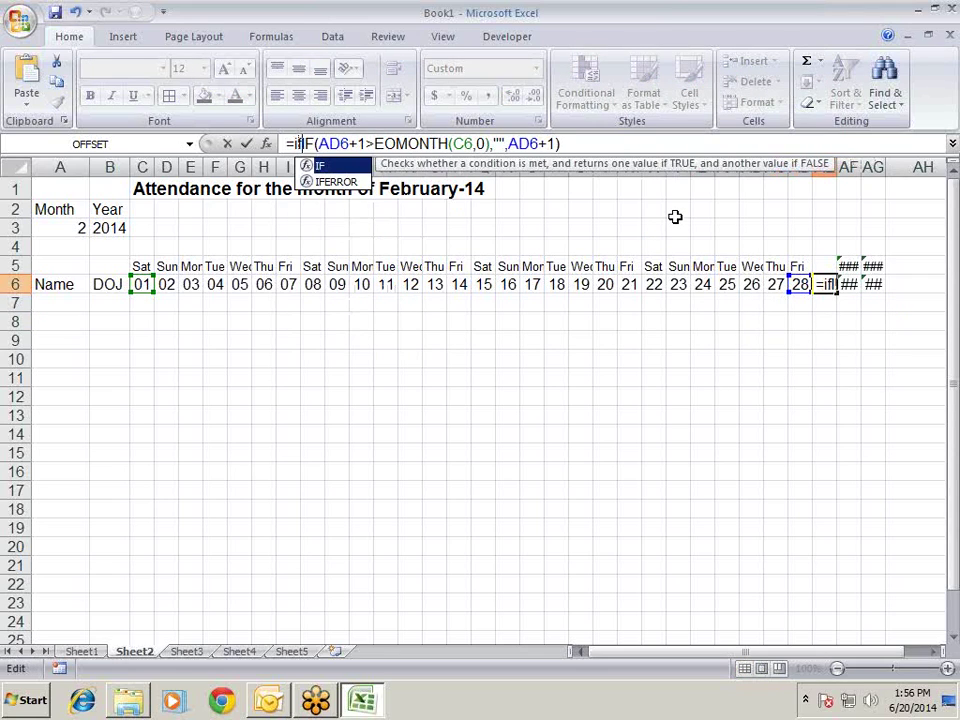
text(ERROR()
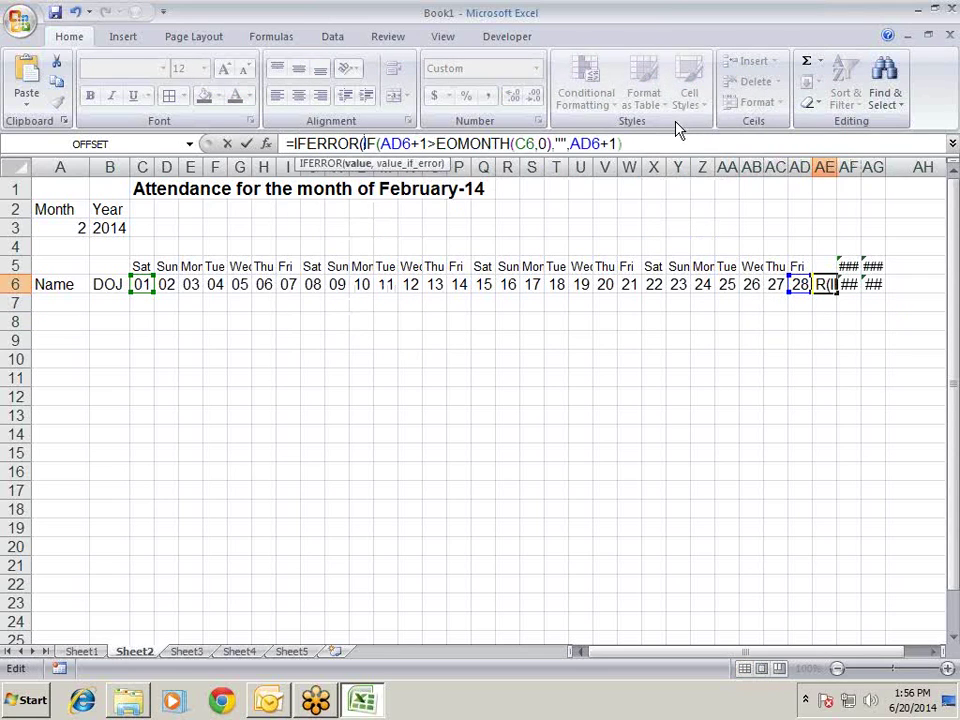
click(673, 142)
text())
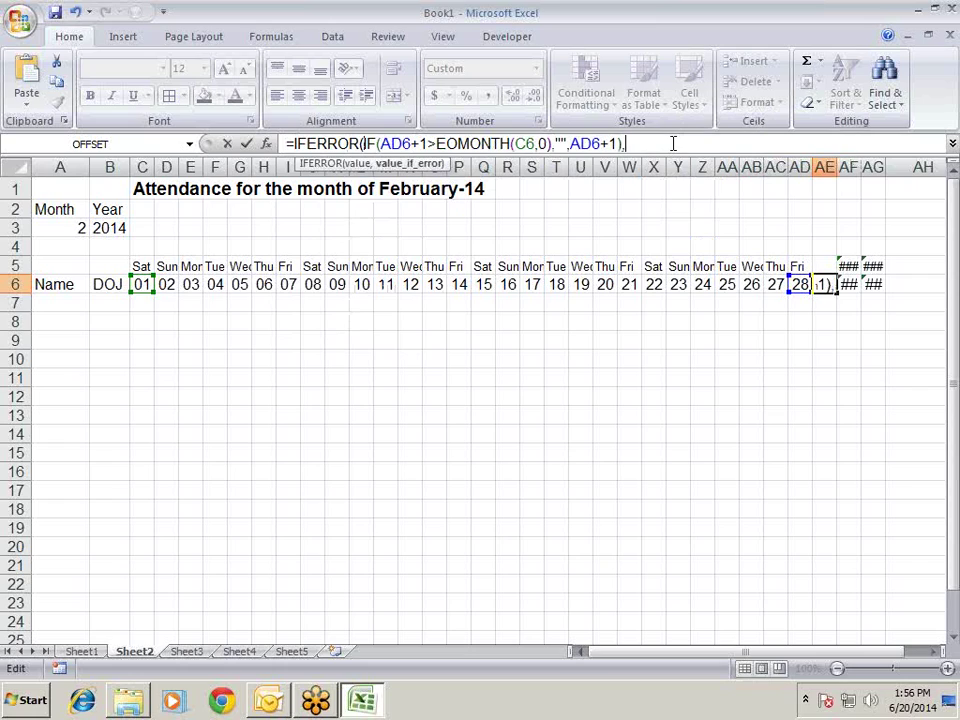
text(,"")
key(Return)
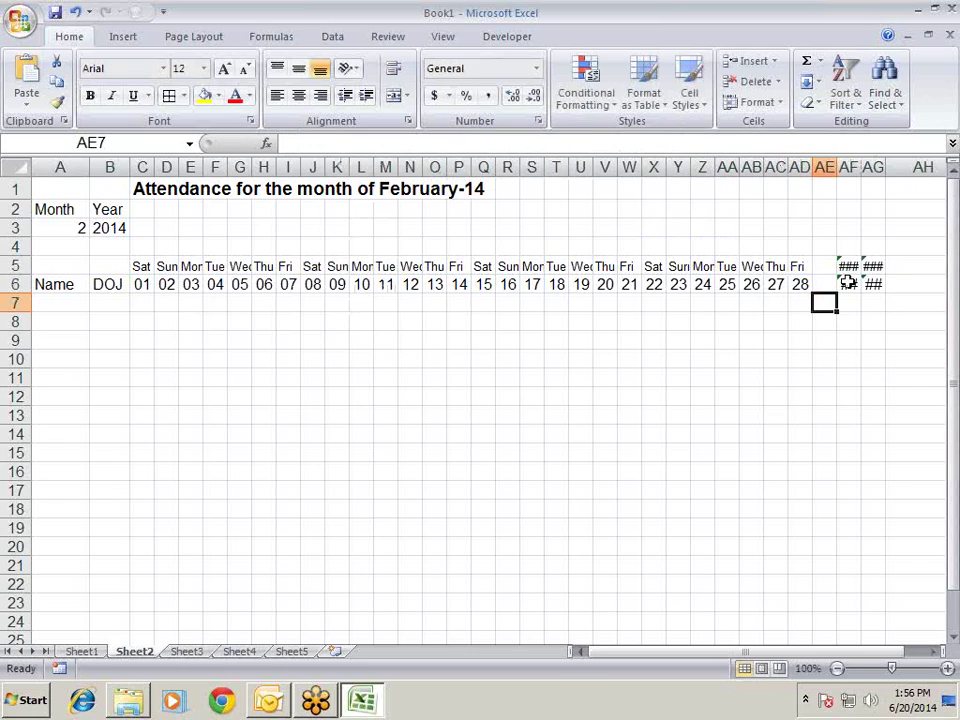
click(826, 285)
drag(837, 292, 882, 292)
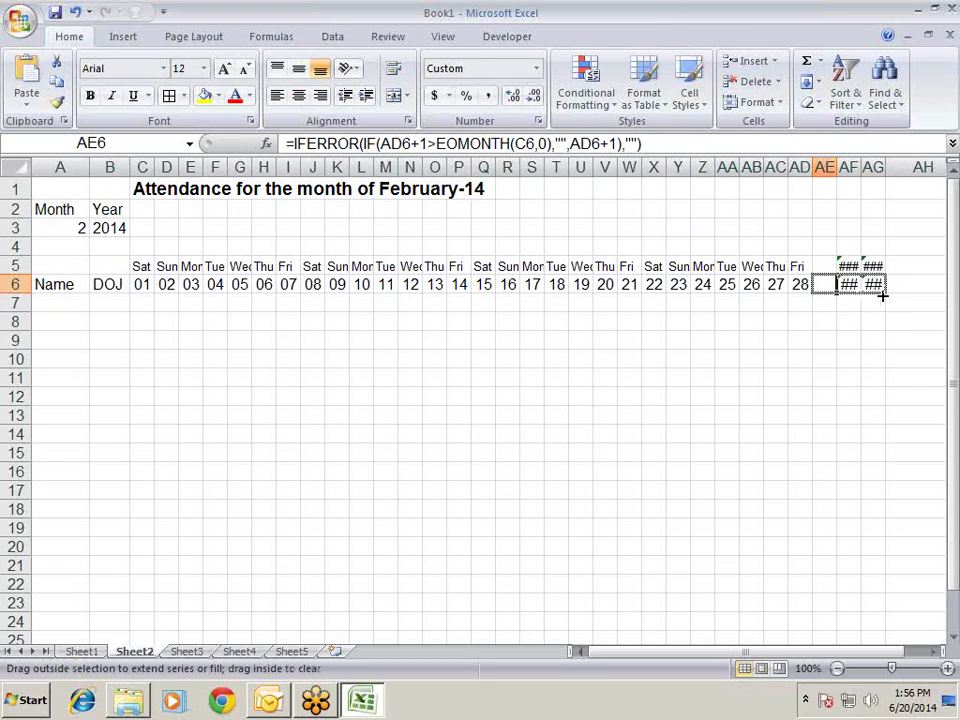
click(905, 410)
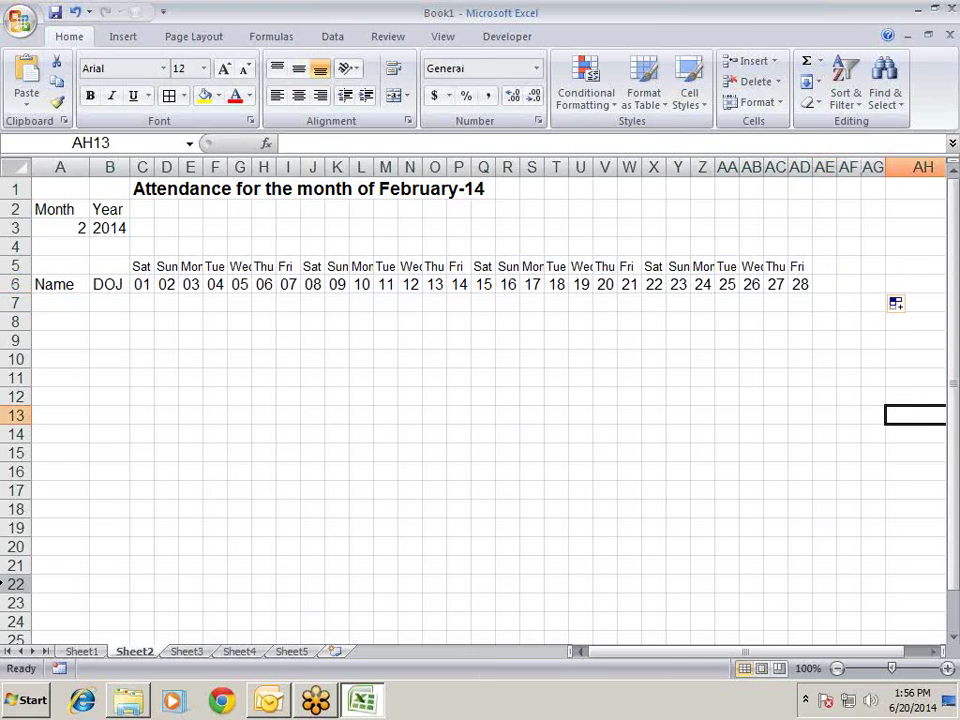
- Cycle the A3 month through 3 and 7, settling on 9 for September
click(290, 414)
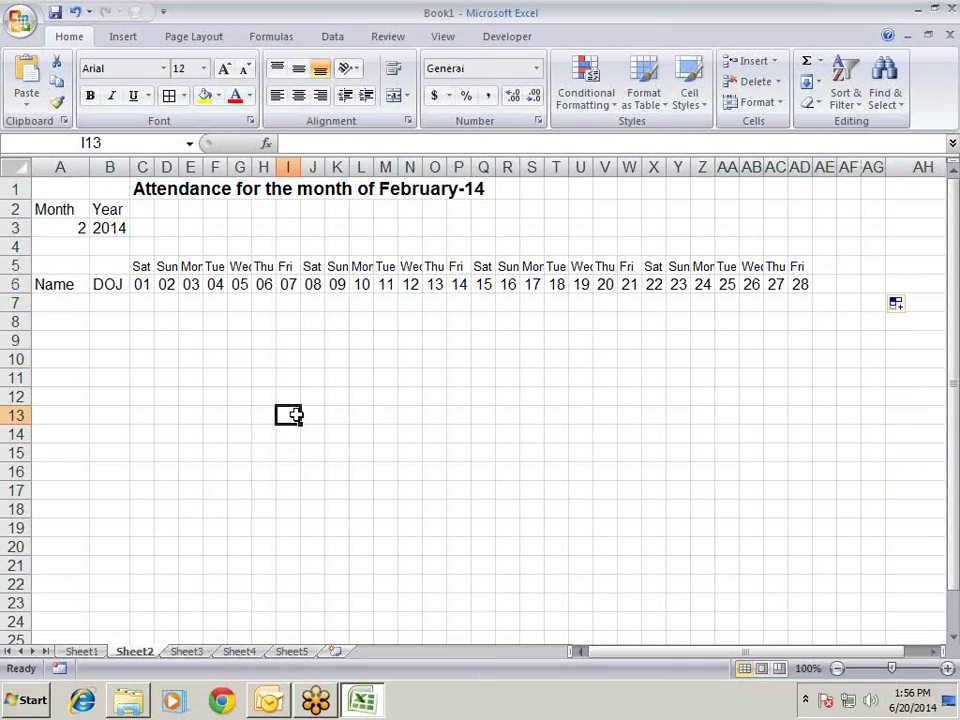
click(79, 231)
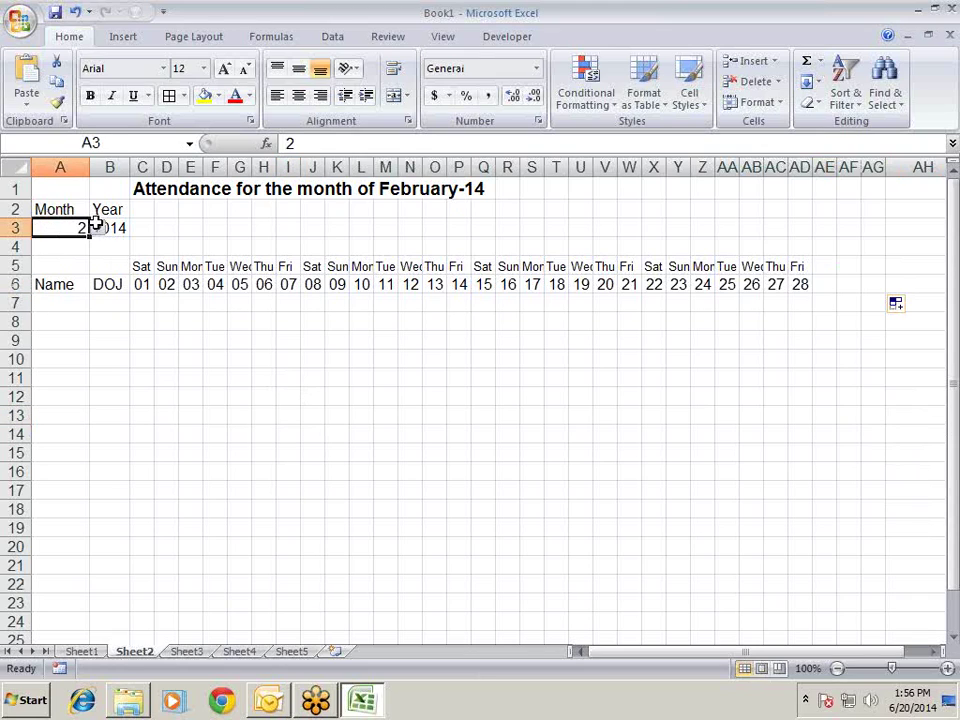
click(99, 229)
click(64, 256)
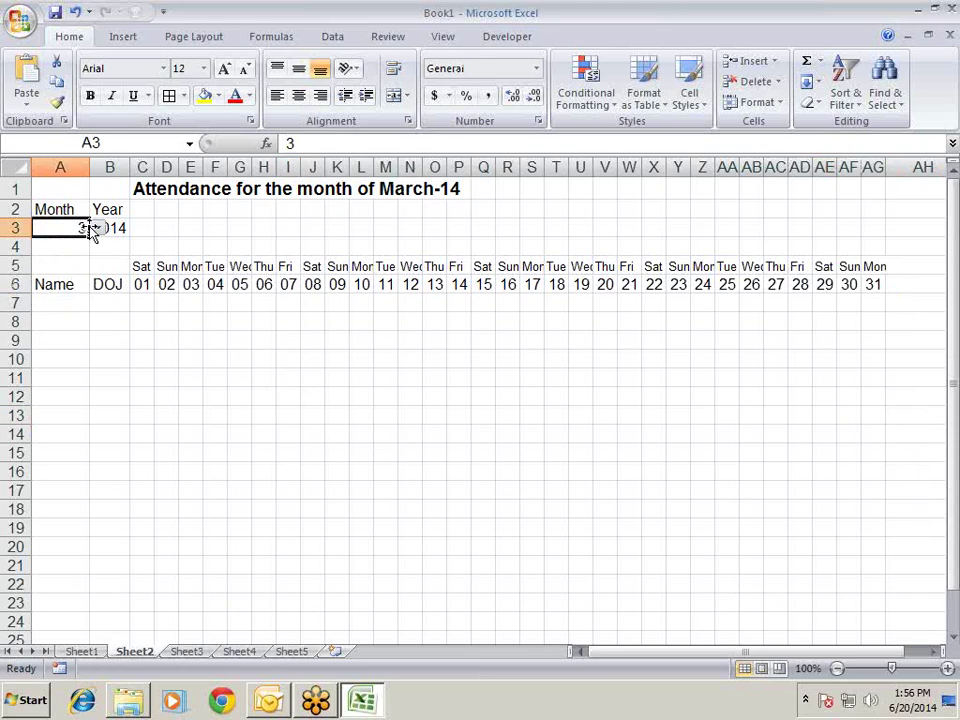
click(97, 229)
click(77, 297)
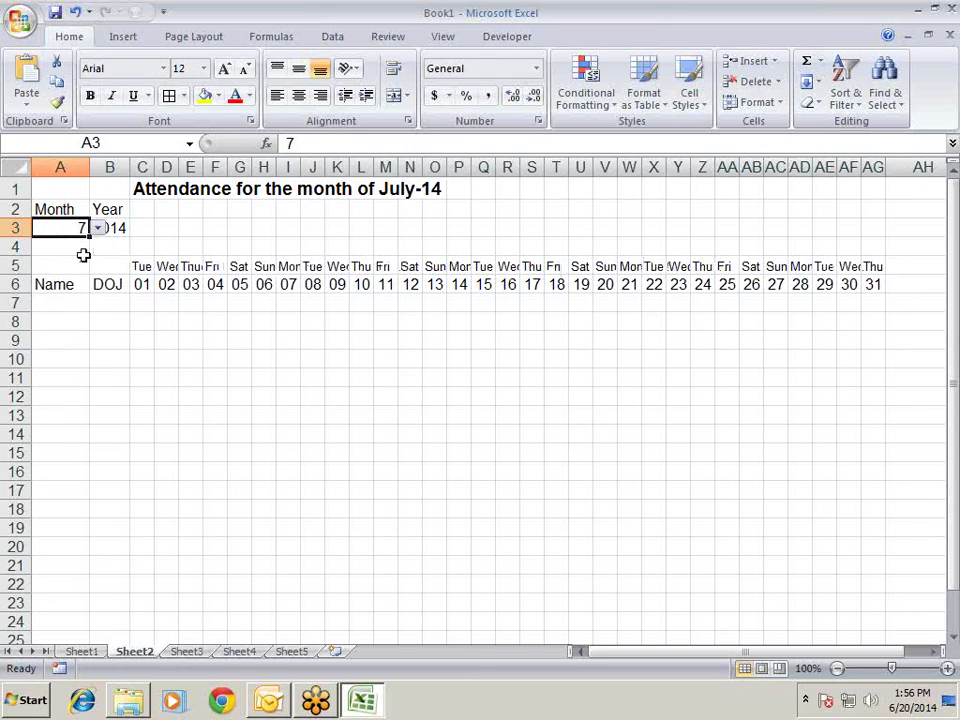
click(99, 229)
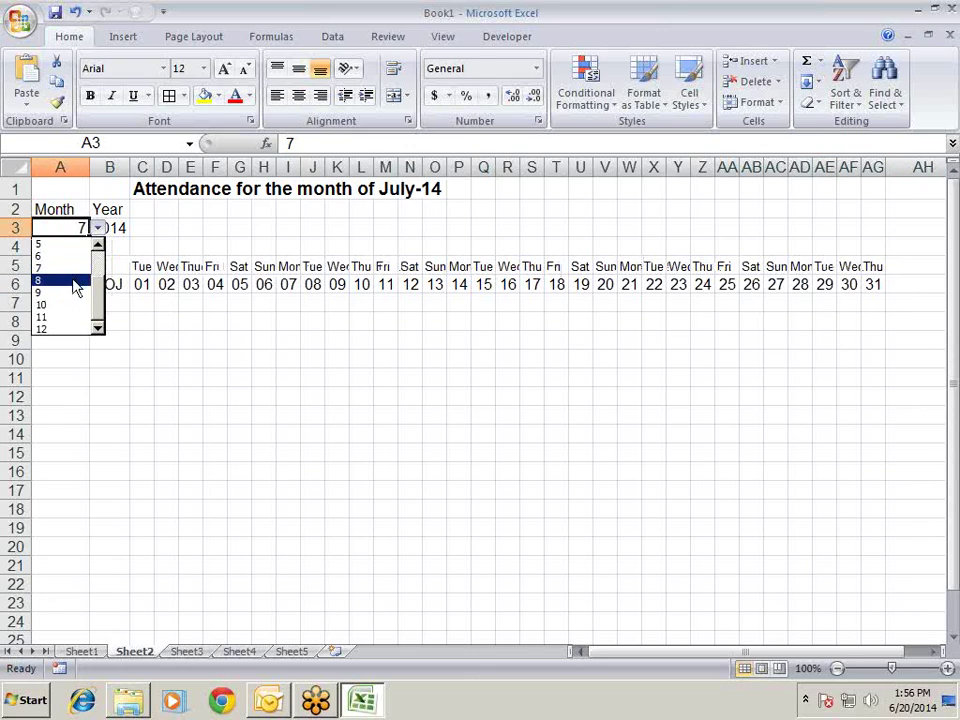
click(64, 291)
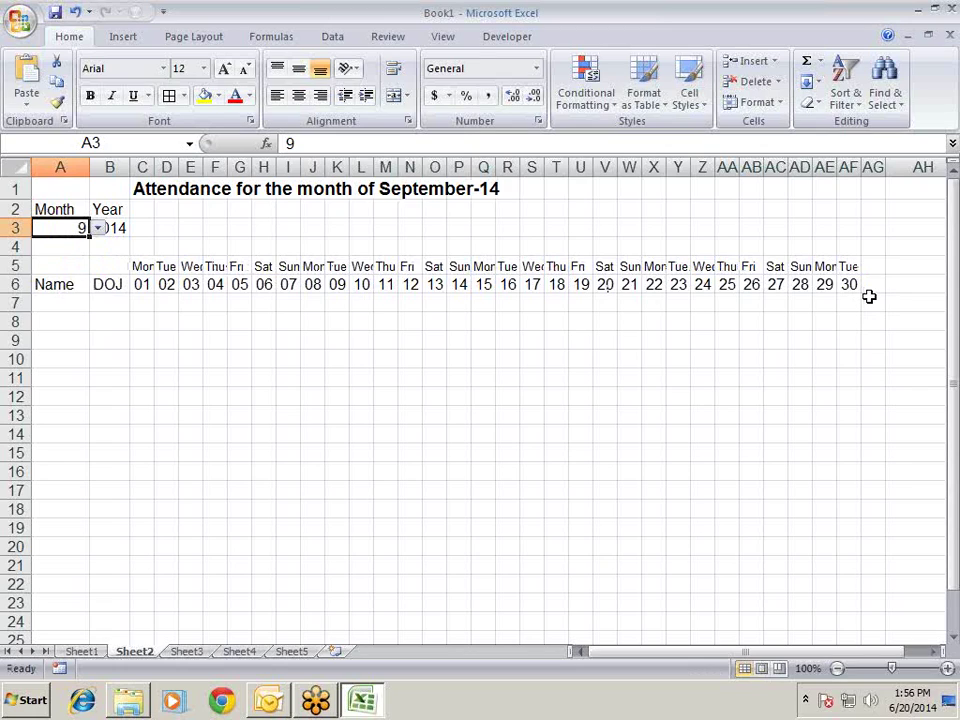
click(855, 356)
click(145, 270)
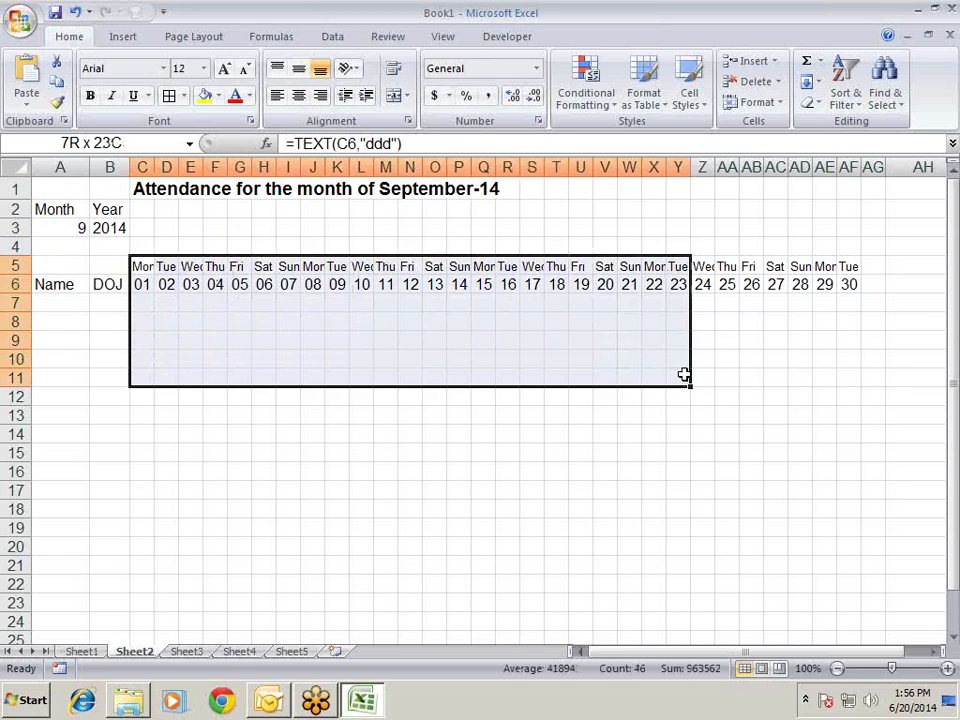
- Apply All Borders to C5:AF15 and to the Name/DOJ columns A6:B15
mouse_move(145, 270)
mouse_down()
mouse_move(865, 396)
mouse_move(868, 444)
mouse_up()
click(171, 97)
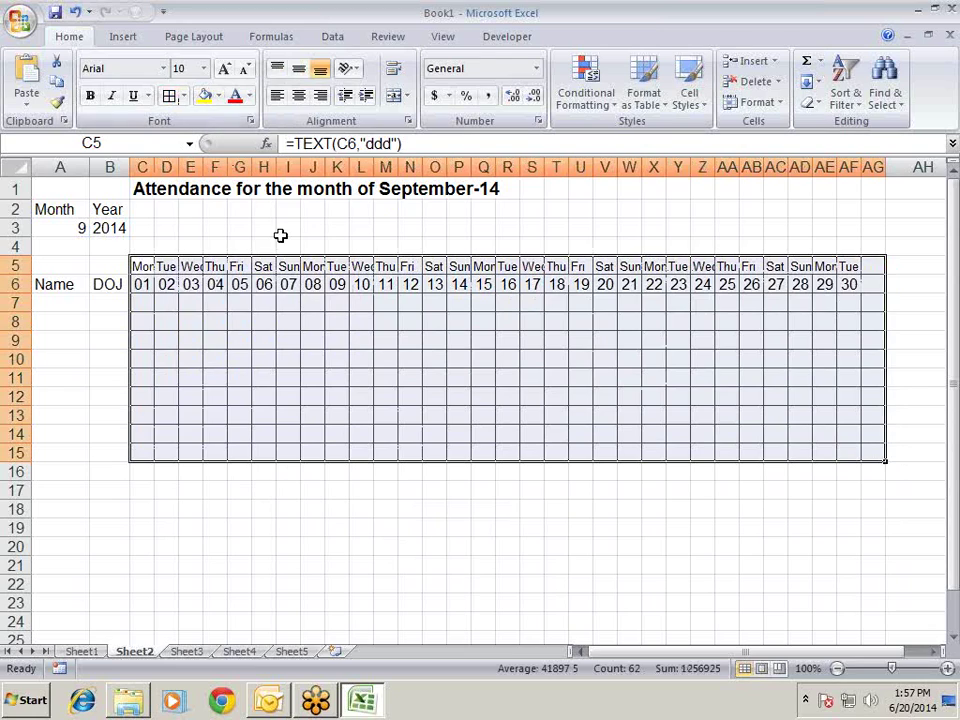
click(505, 362)
drag(57, 281, 101, 443)
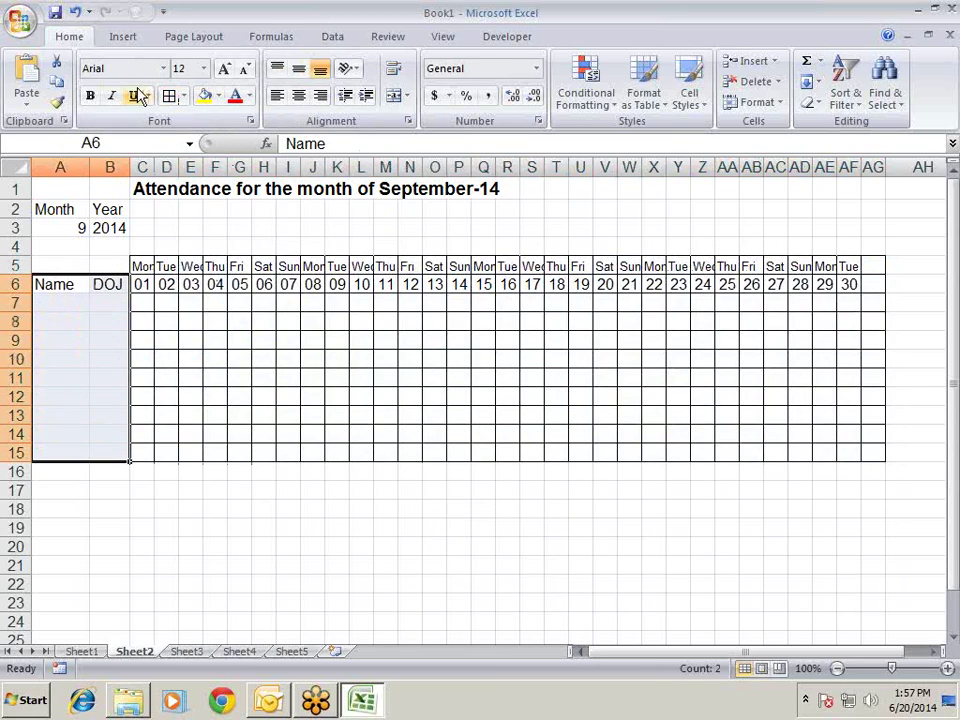
click(169, 96)
click(375, 526)
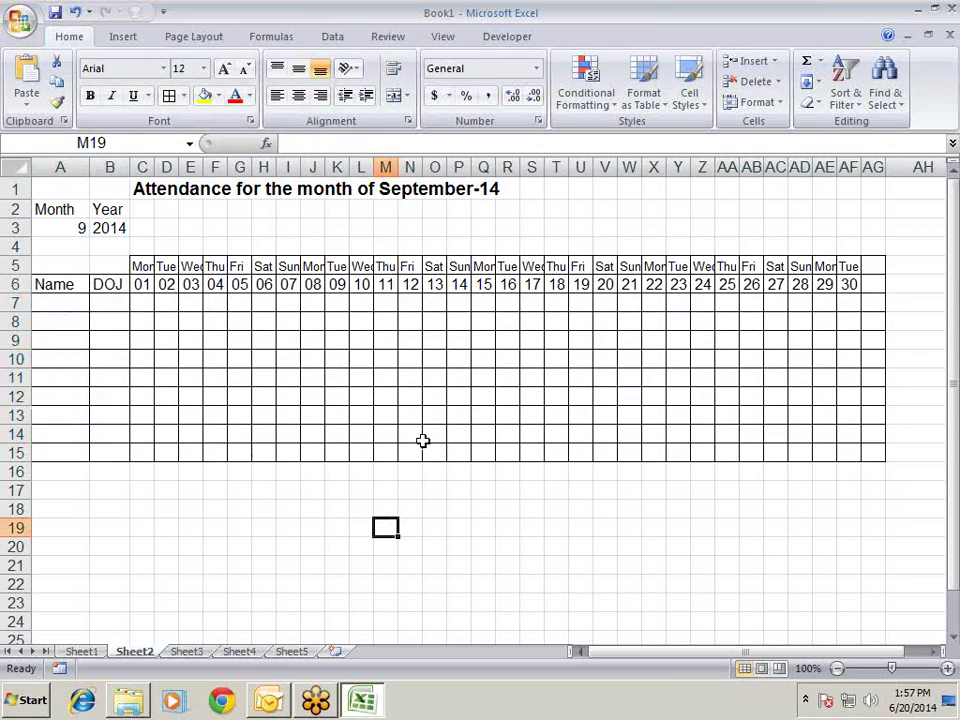
click(313, 361)
click(79, 304)
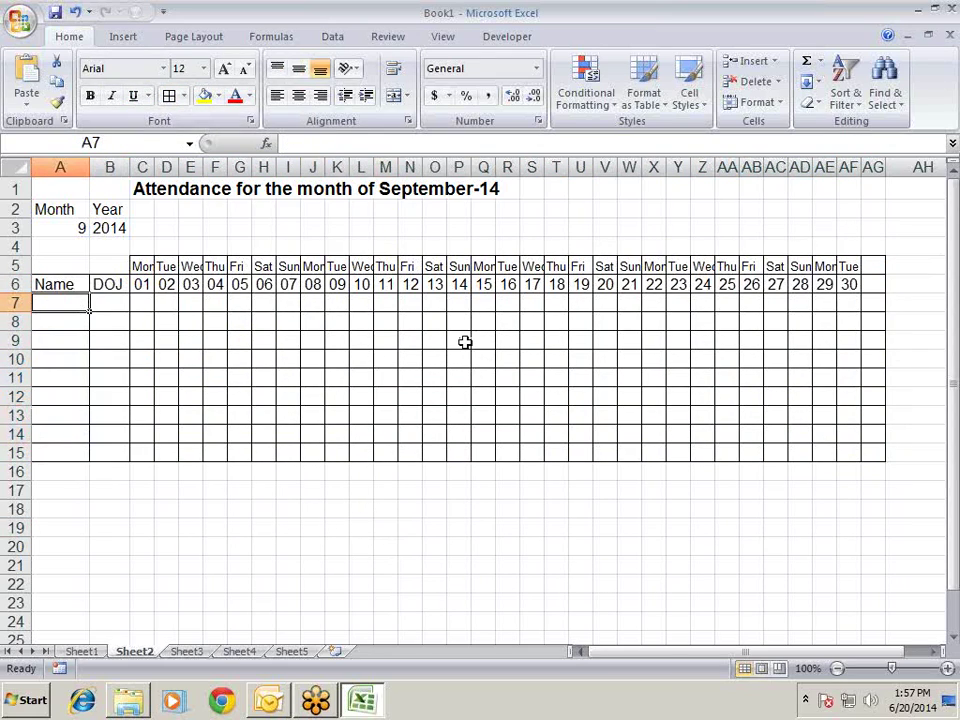
- Enter the first employee name in A7 and clear the accidental fill-down copies
text(Sande)
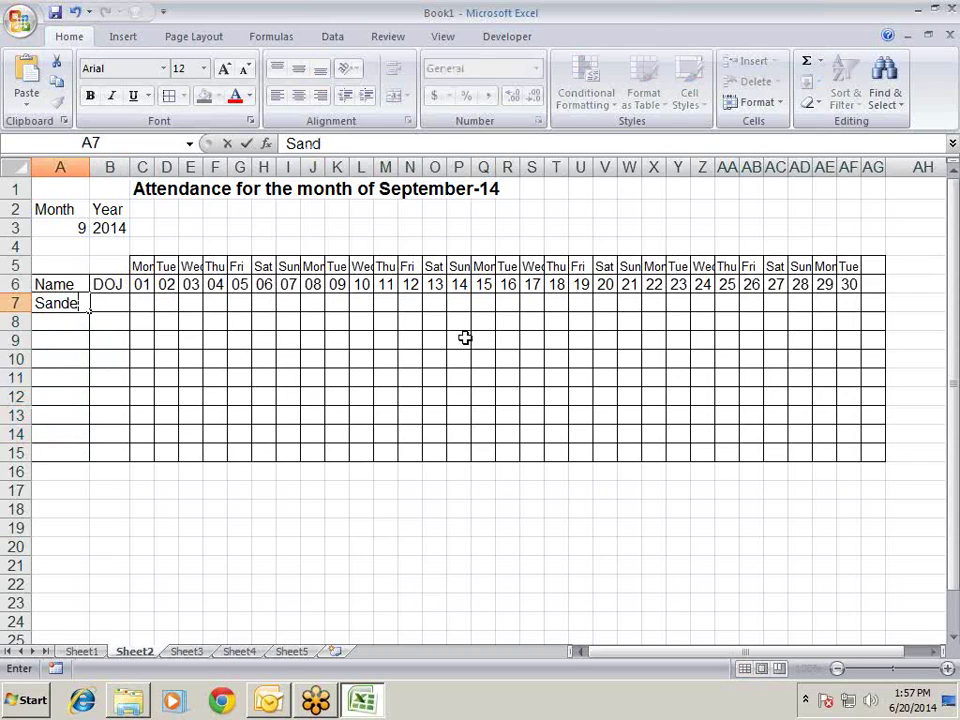
text(ep)
key(Return)
key(Up)
drag(434, 322, 337, 266)
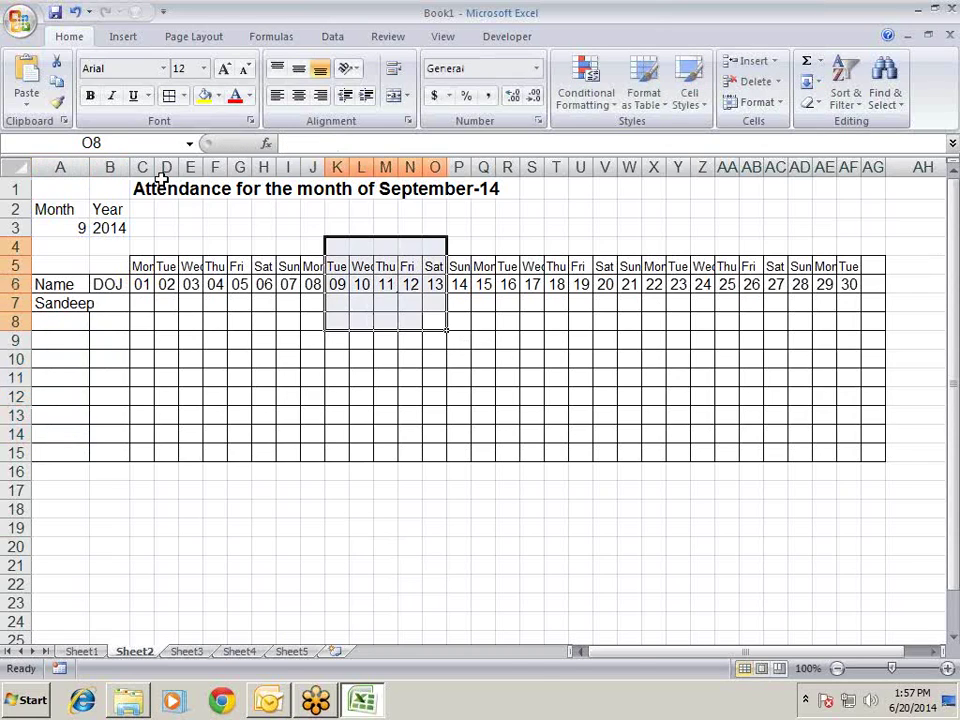
click(76, 306)
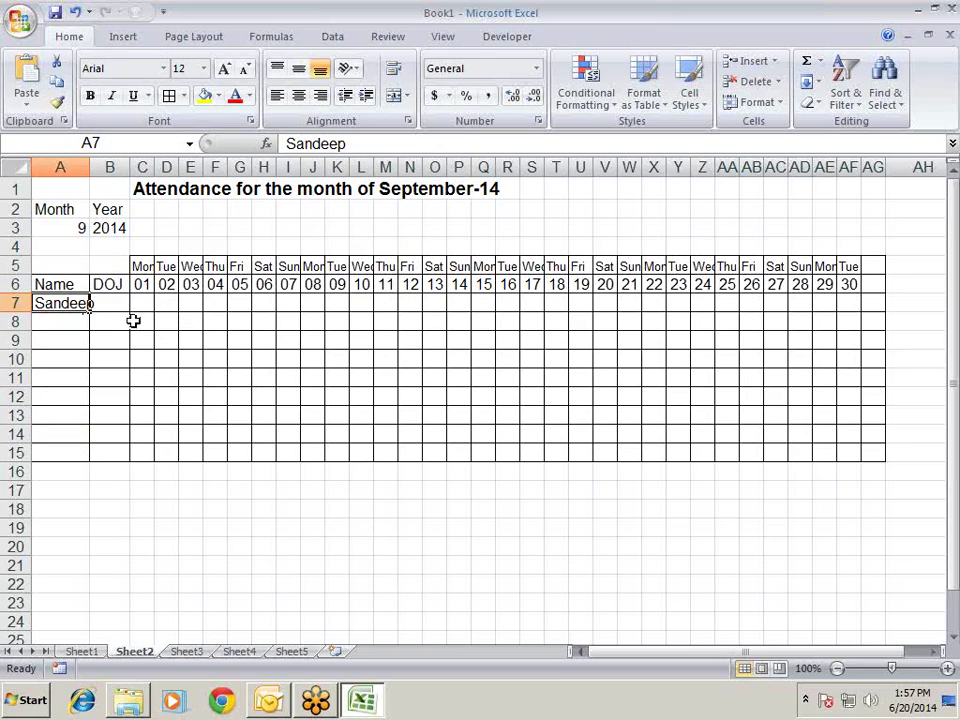
mouse_move(90, 311)
mouse_down()
mouse_move(95, 385)
mouse_move(91, 346)
mouse_move(63, 340)
mouse_up()
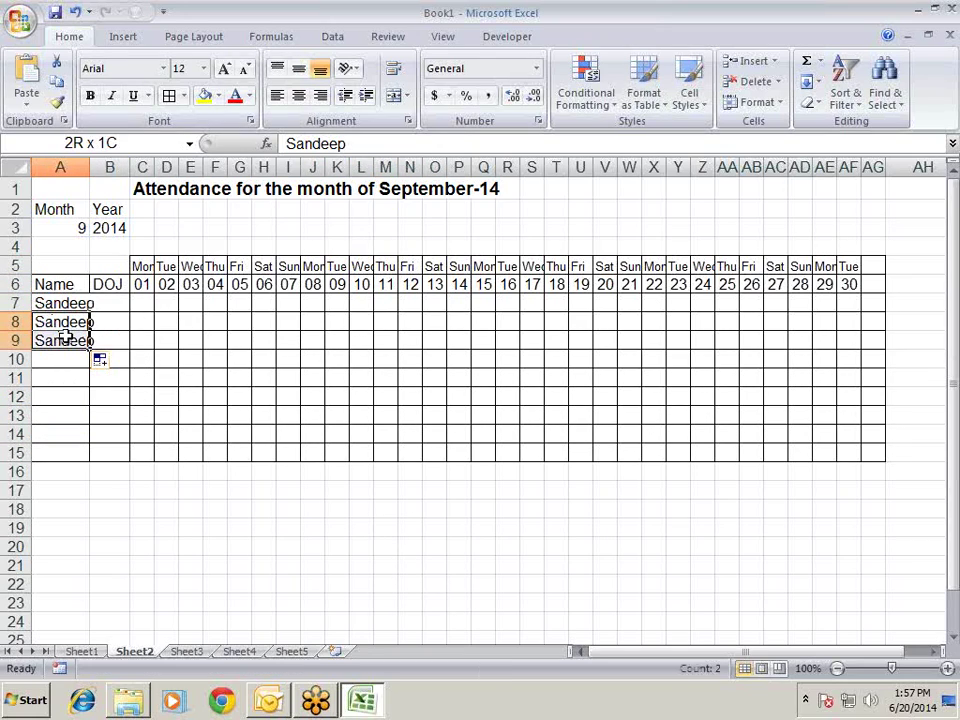
key(Delete)
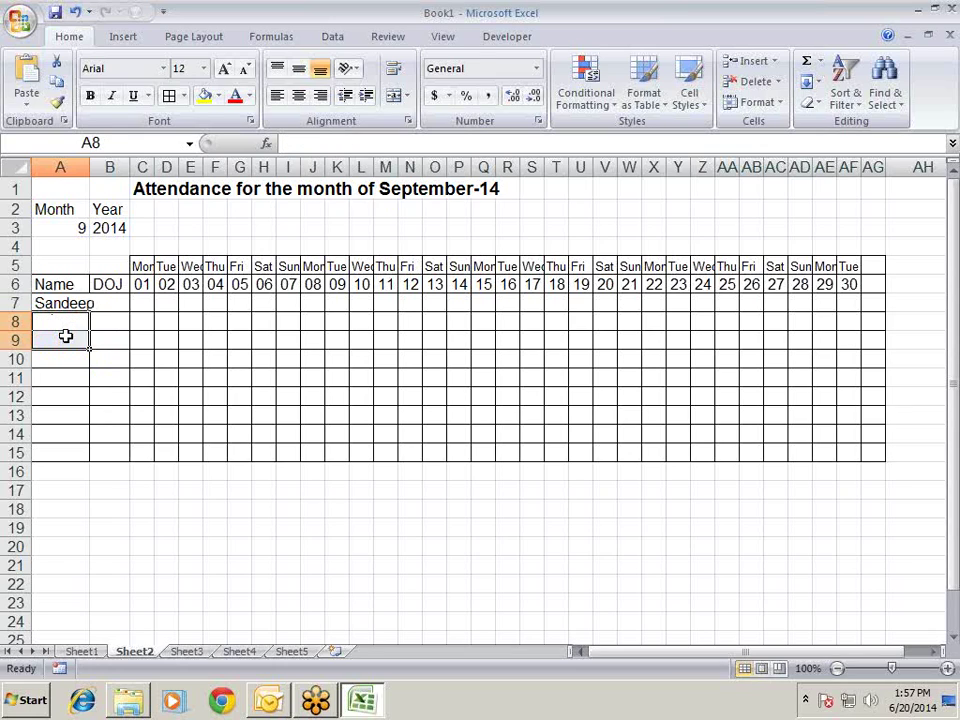
click(65, 330)
- Type the remaining six employee names into A8:A13
text(Prad)
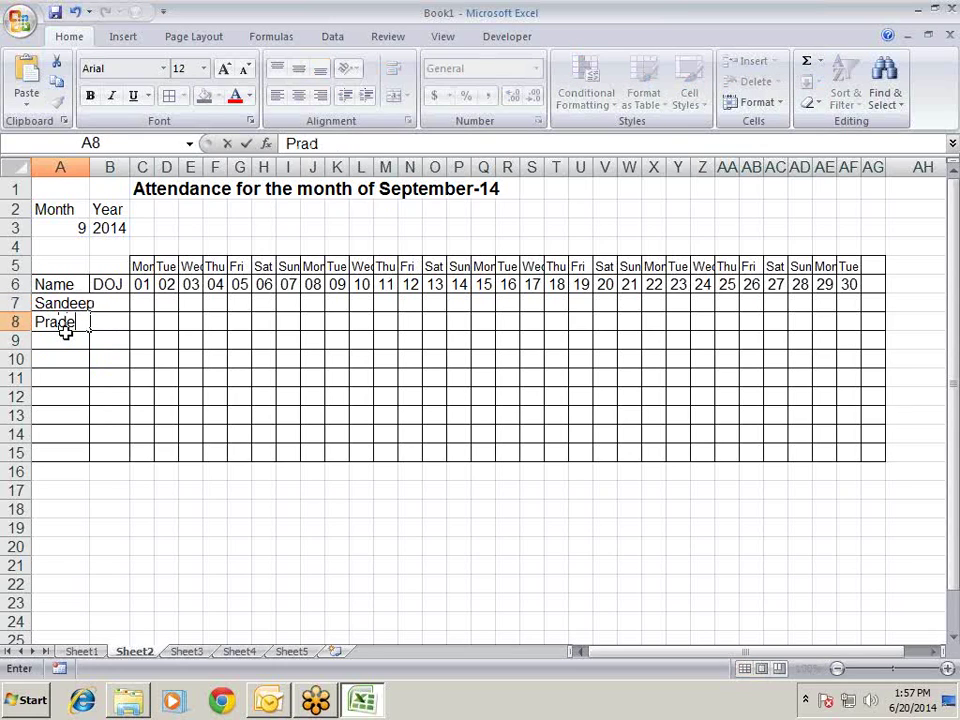
text(eep)
key(Return)
text(Mah)
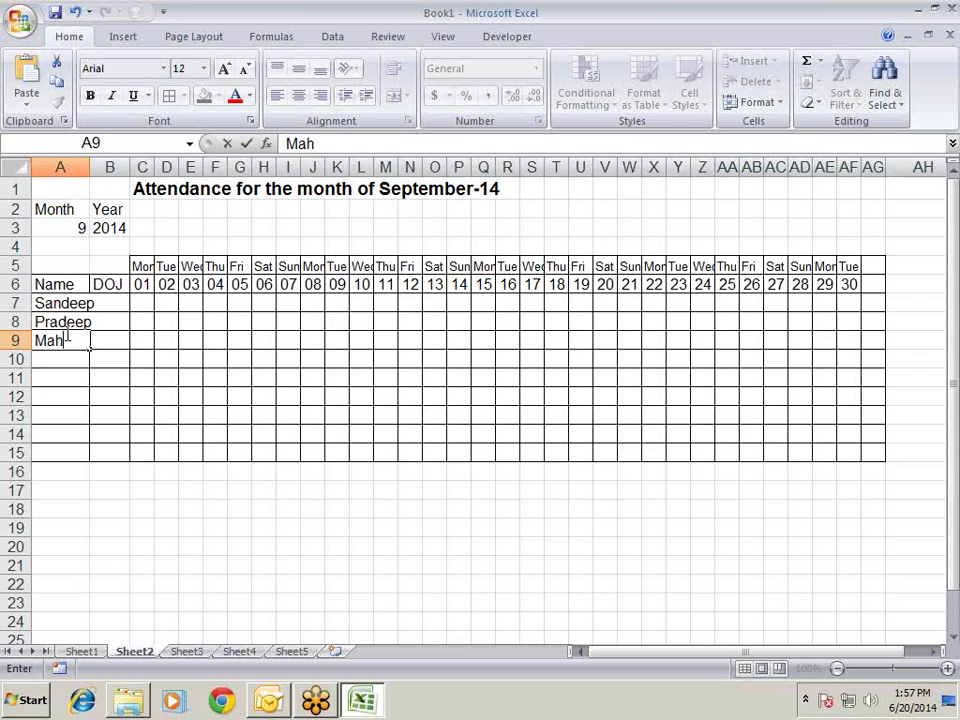
text(esh)
key(Return)
text(Ravi)
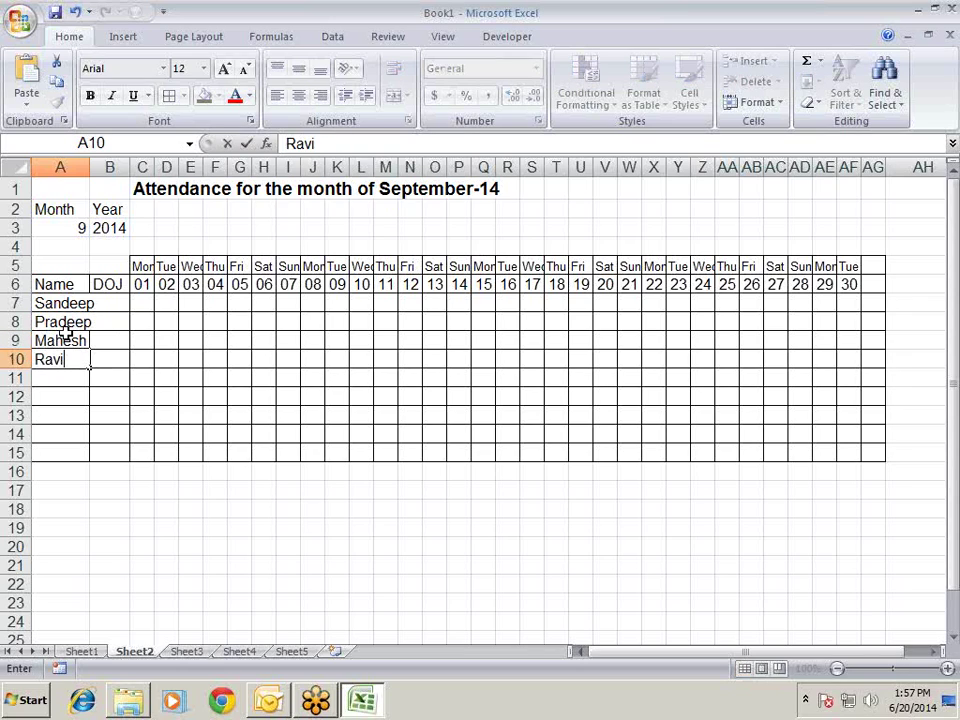
key(Return)
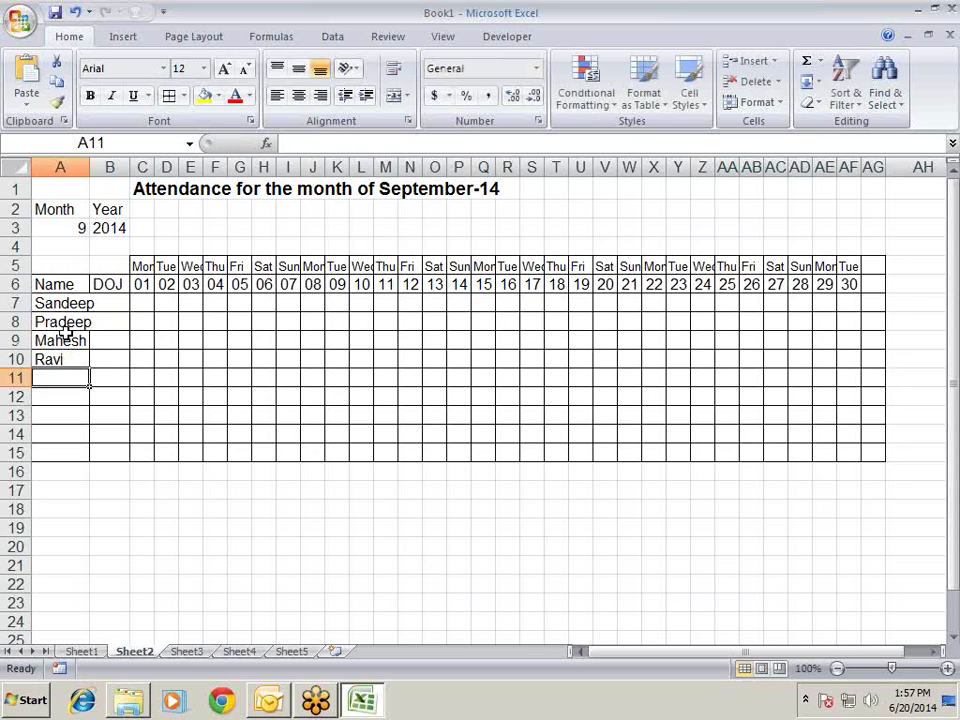
text(Rahu)
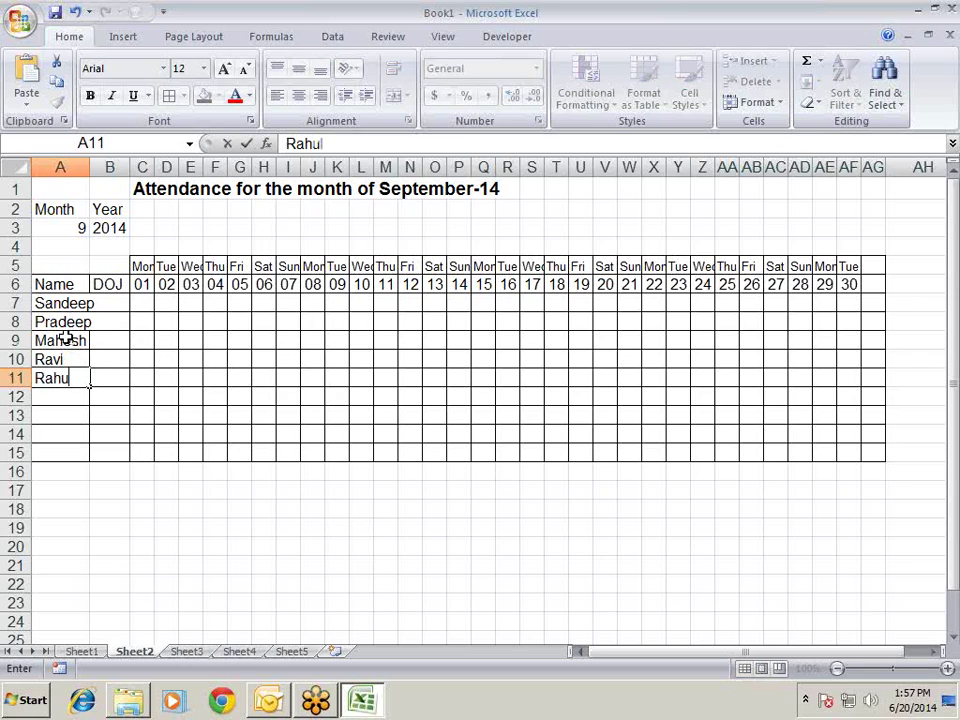
text(l)
key(Return)
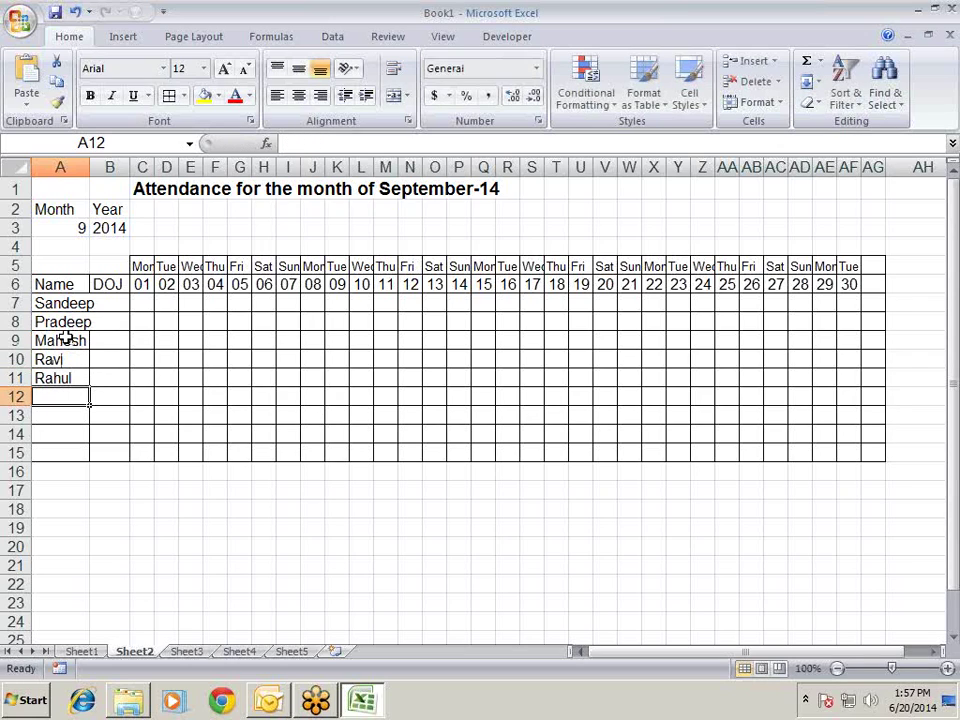
text(Rakesh)
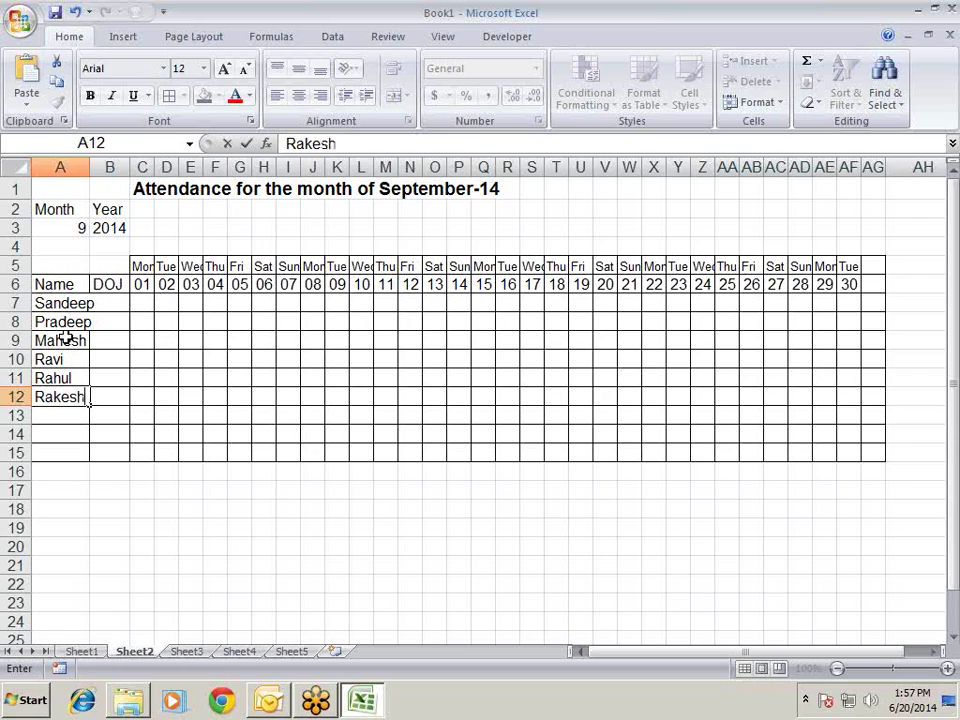
key(Return)
text(Sari)
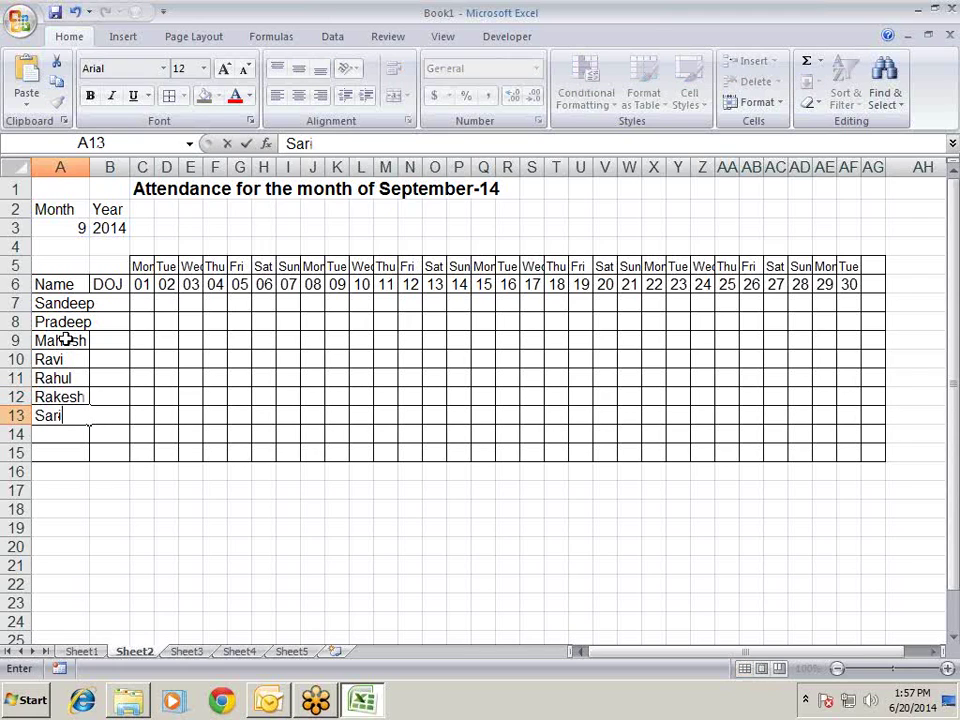
text(ka)
key(Return)
- Remove the empty bordered rows 14–15 and widen column A to fit the names
key(shift+space)
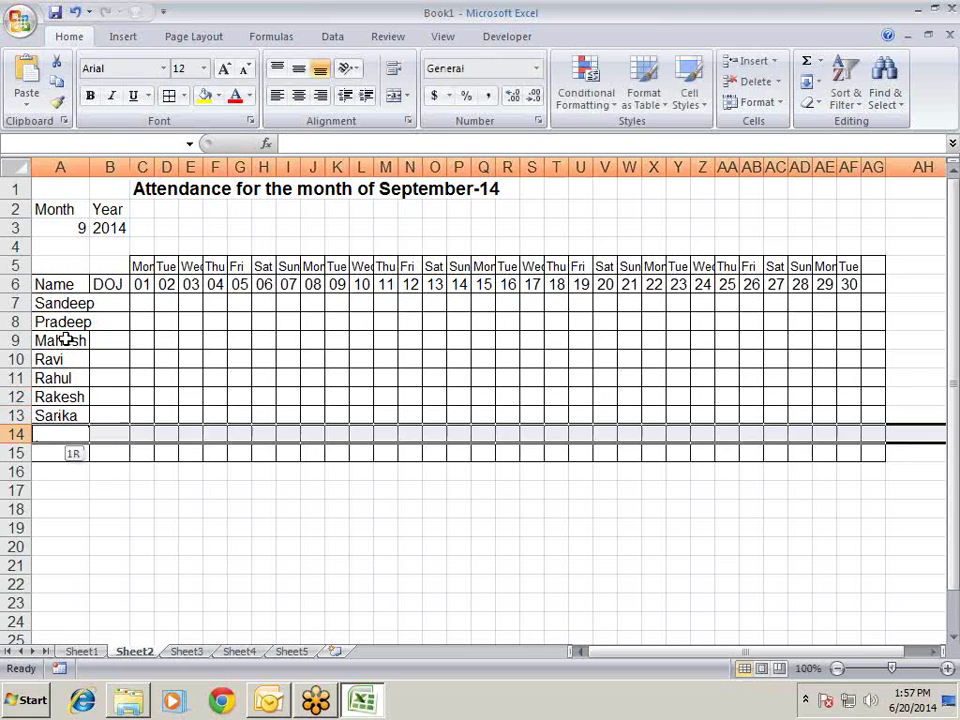
key(shift+Down)
key(Down)
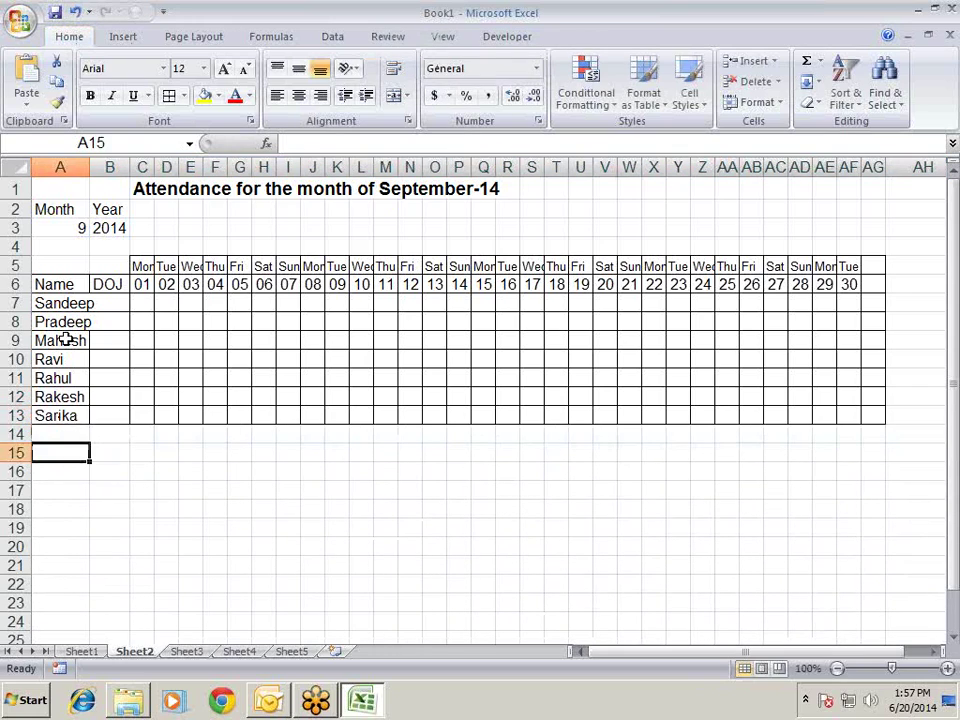
key(ctrl+z)
click(385, 490)
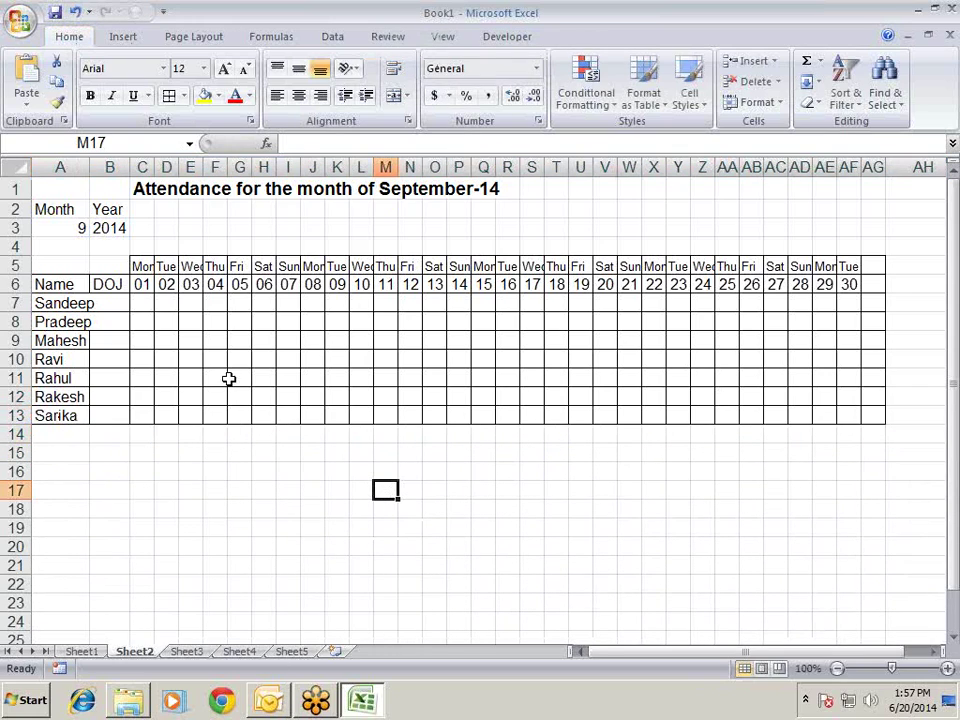
drag(89, 168, 97, 168)
click(268, 527)
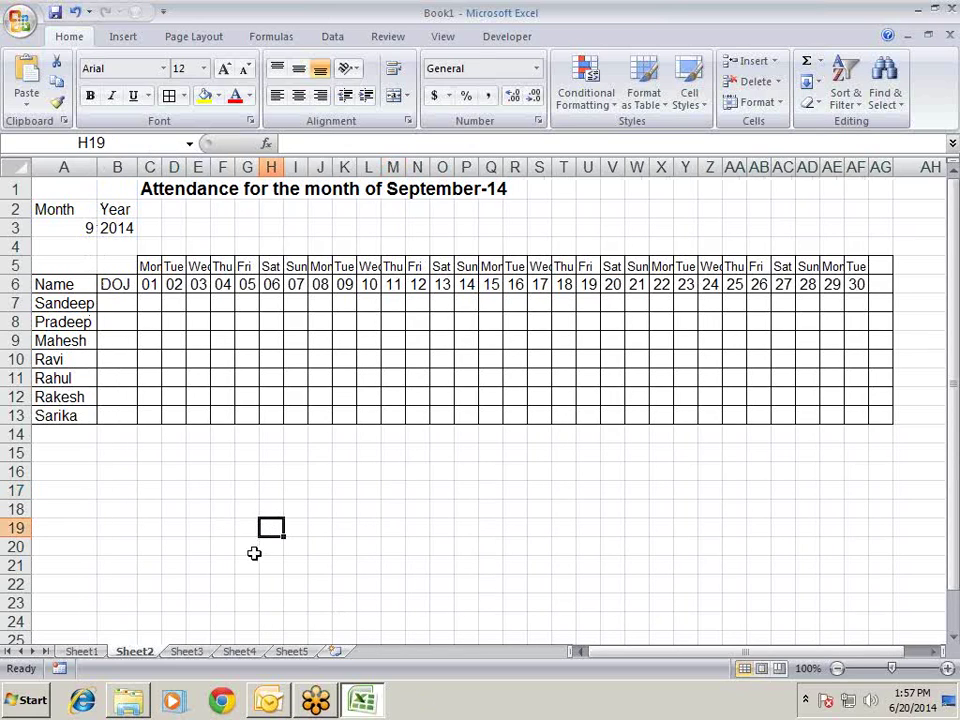
drag(70, 210, 125, 228)
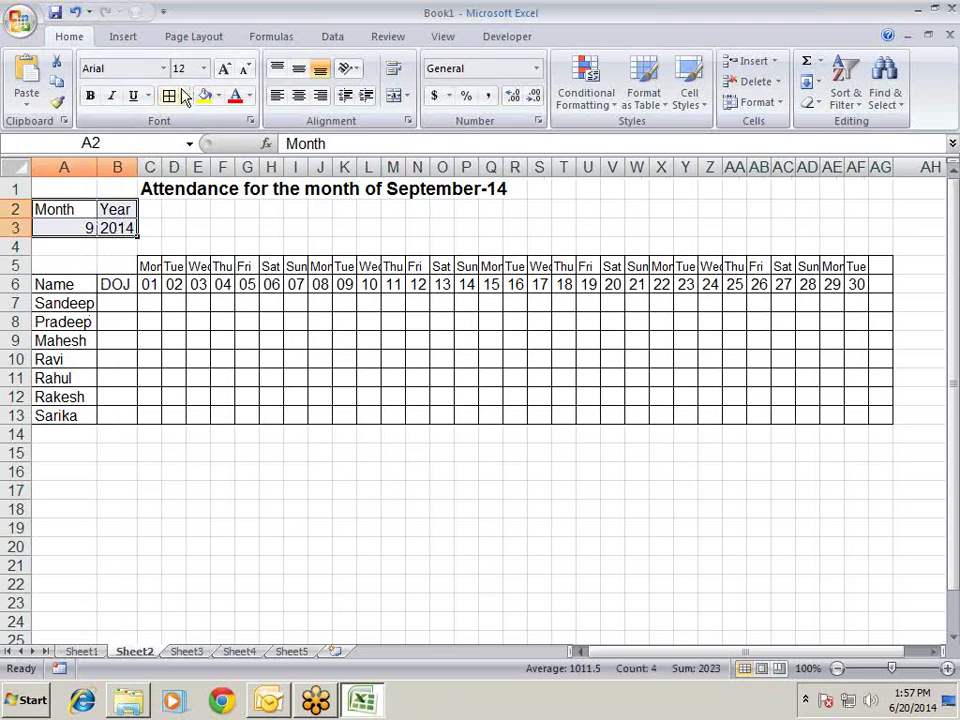
- Bold and centre the Month/Year cells A2:B3 holding 9 and 2014
click(90, 95)
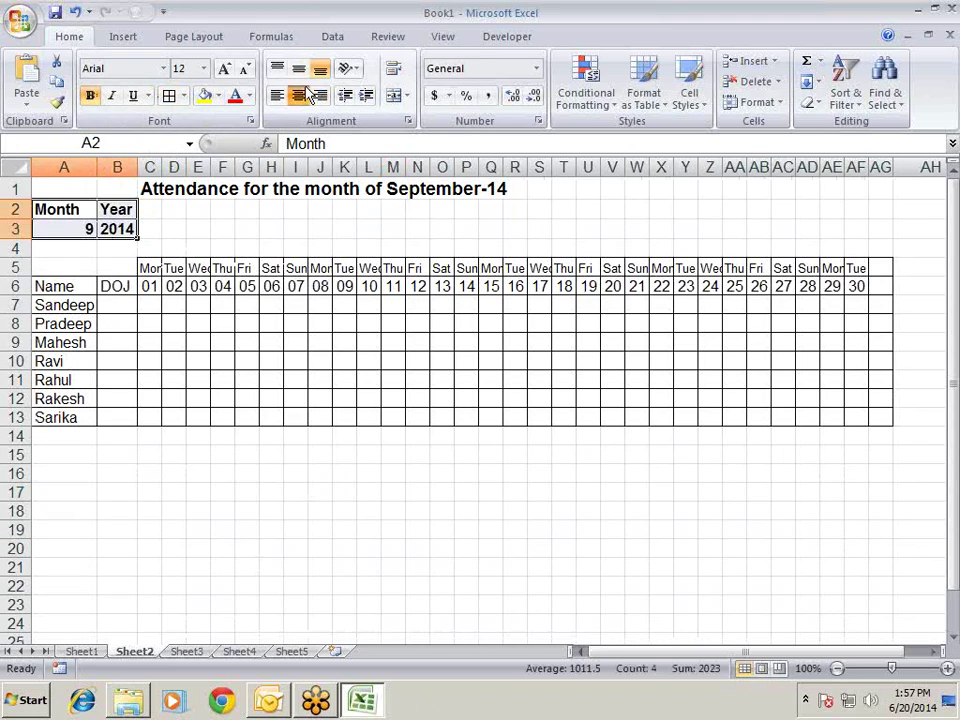
click(298, 95)
click(247, 493)
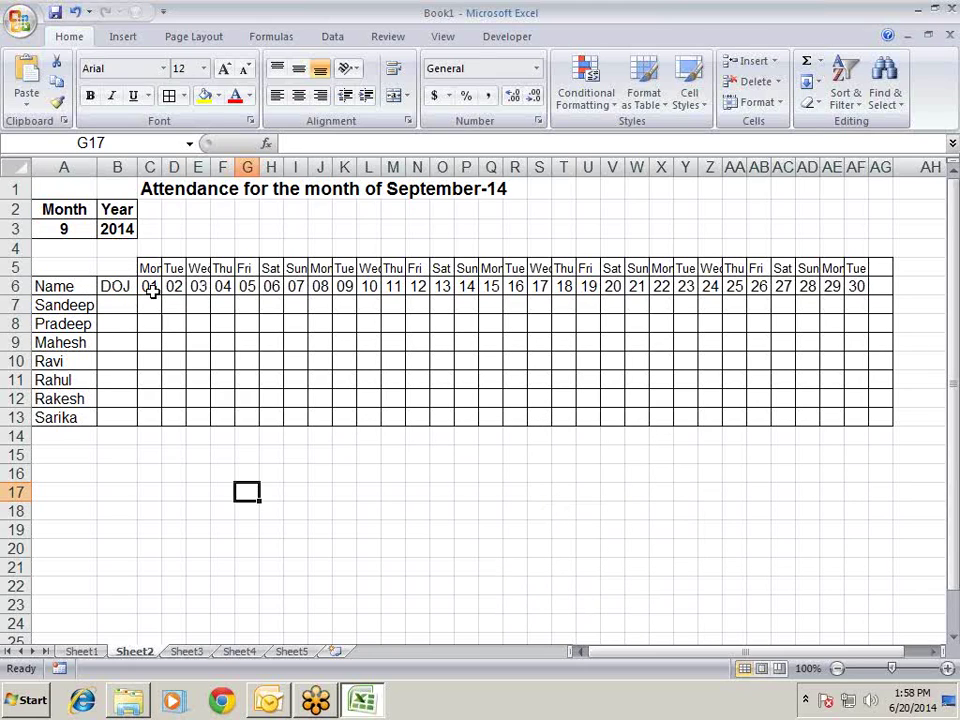
click(452, 331)
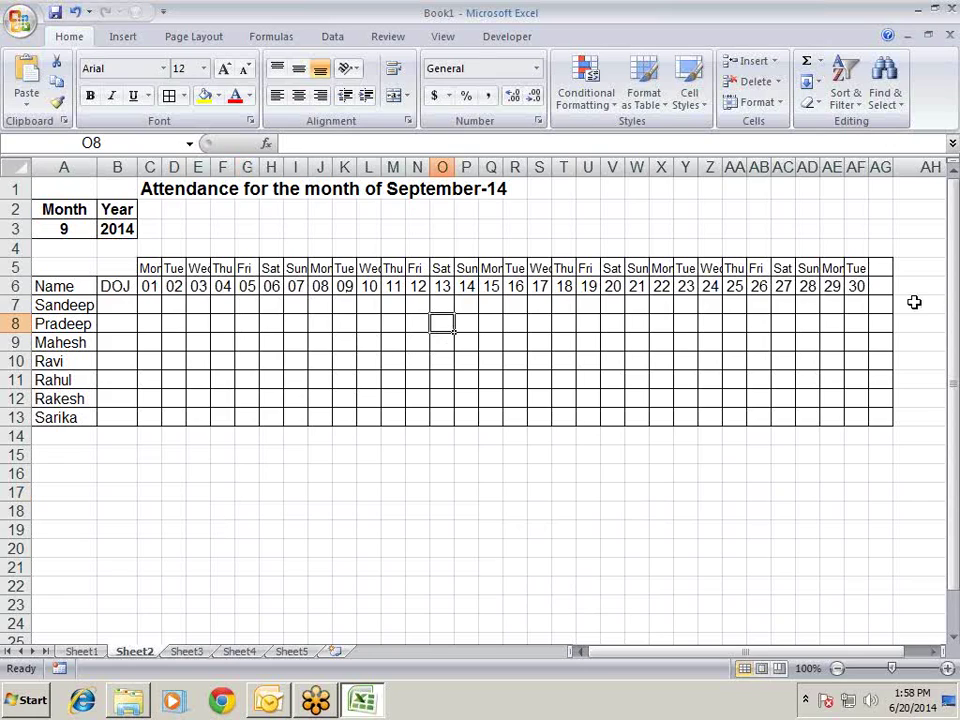
drag(880, 305, 880, 287)
click(441, 339)
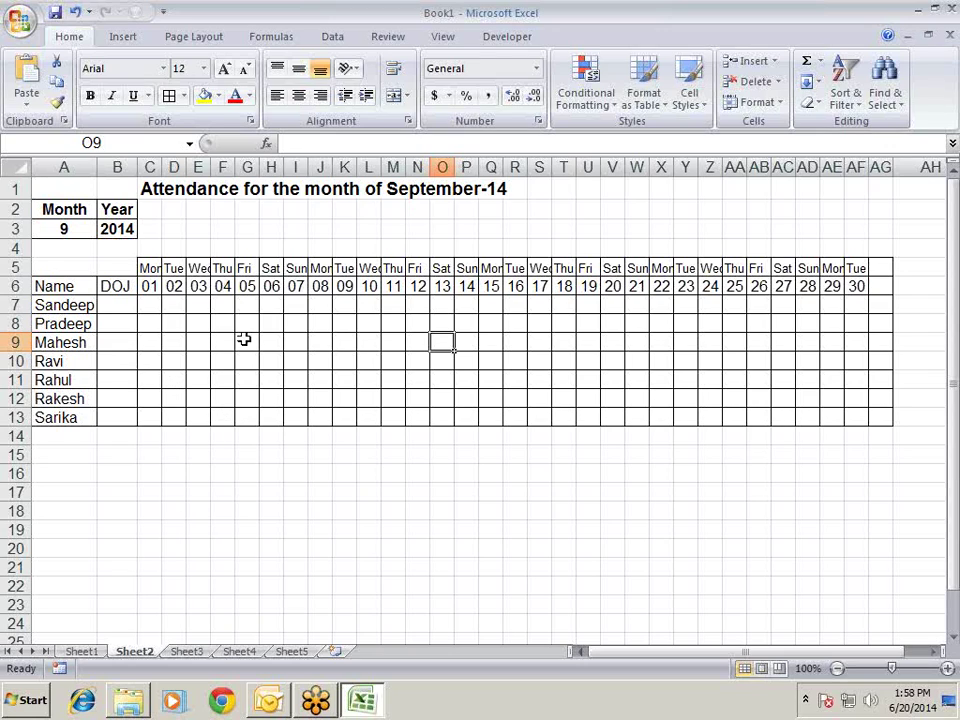
click(149, 286)
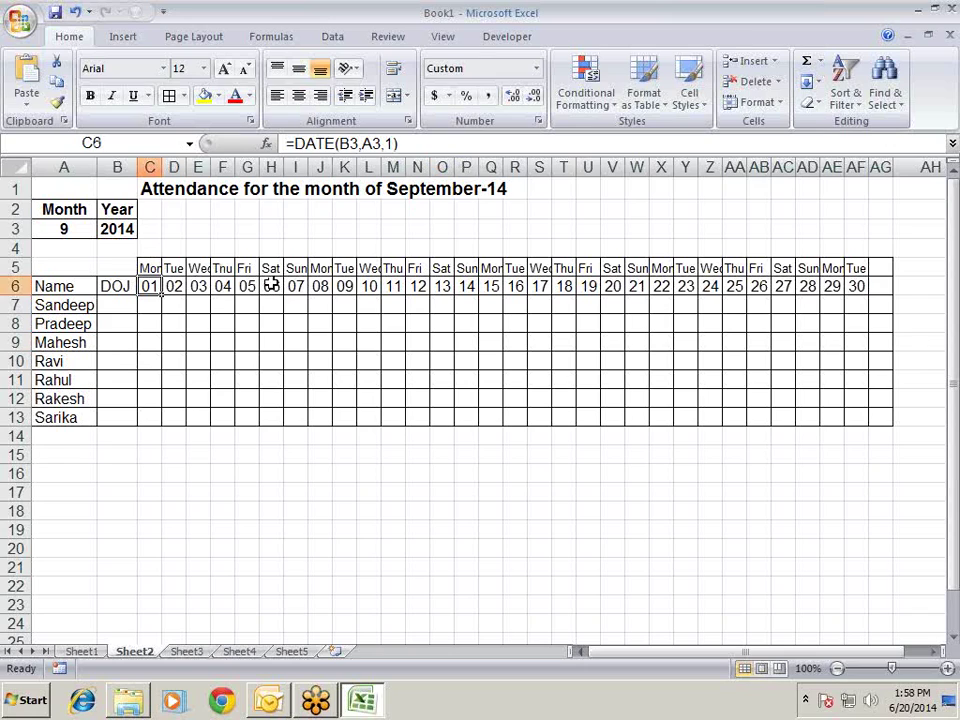
click(271, 268)
click(271, 287)
click(276, 268)
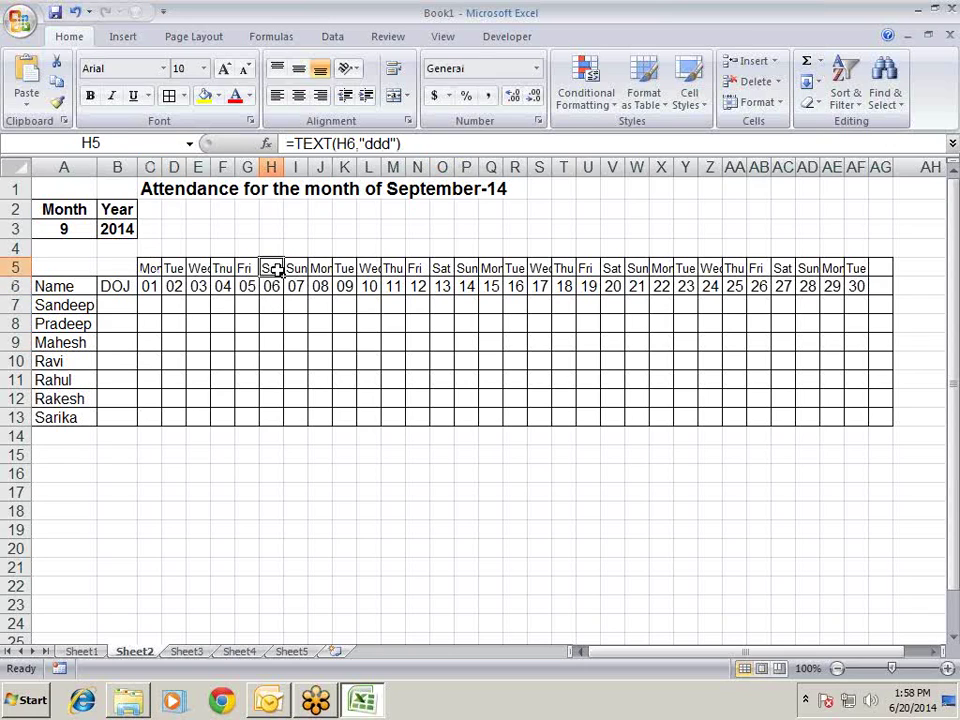
drag(276, 268, 298, 412)
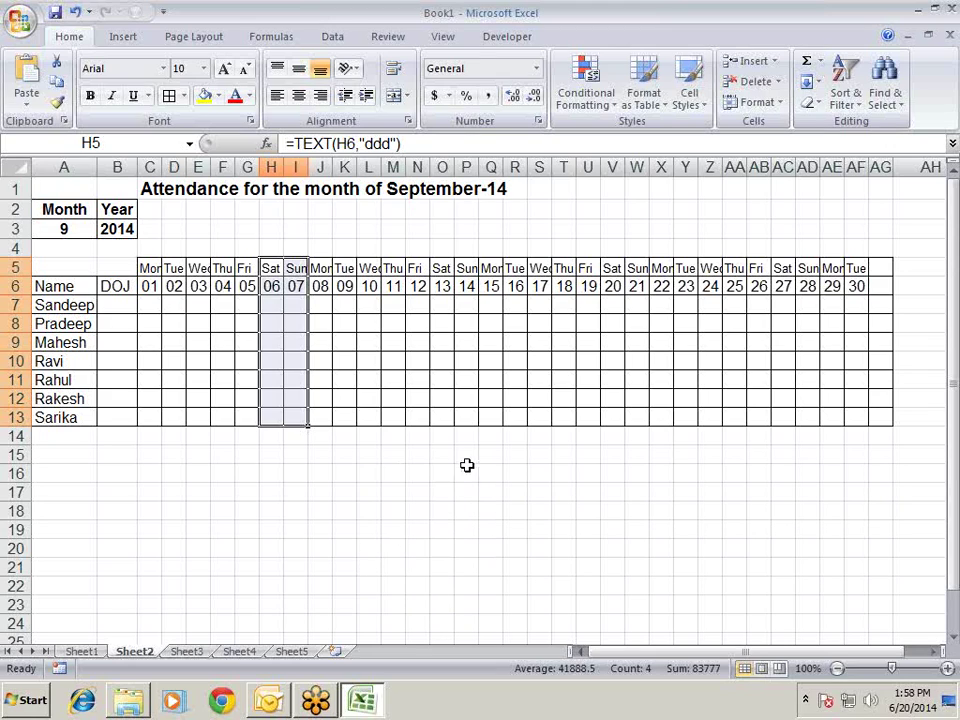
click(322, 458)
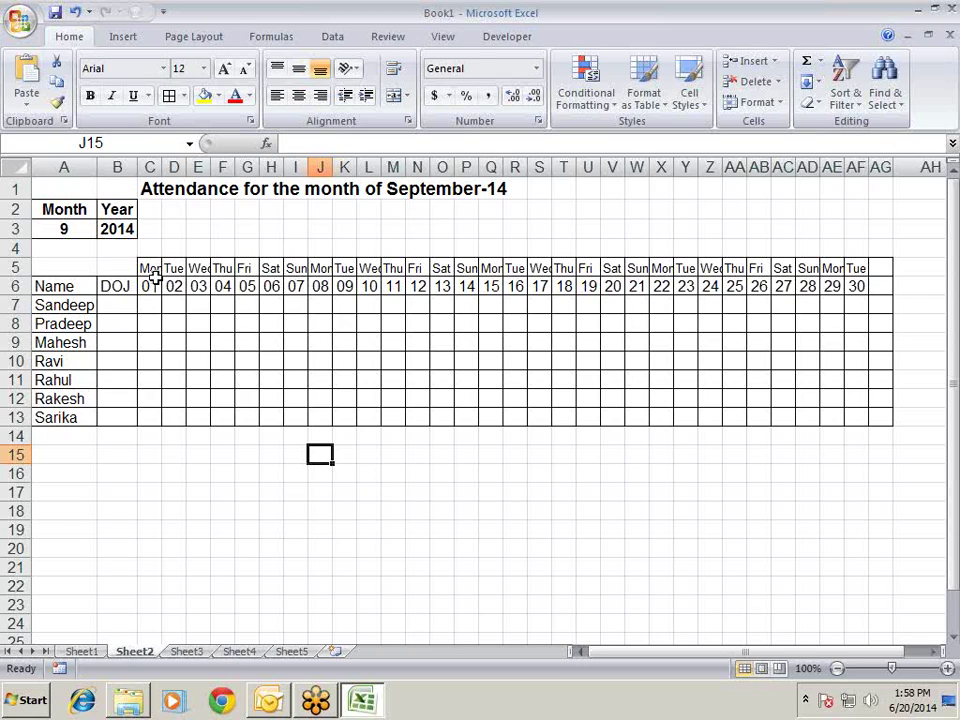
click(145, 267)
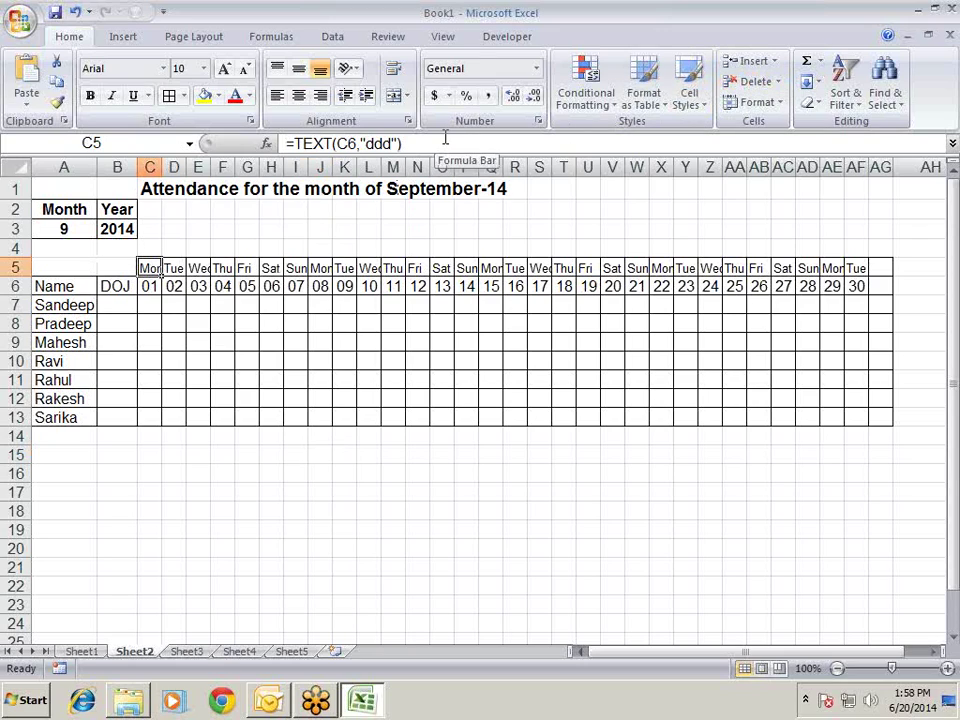
click(110, 266)
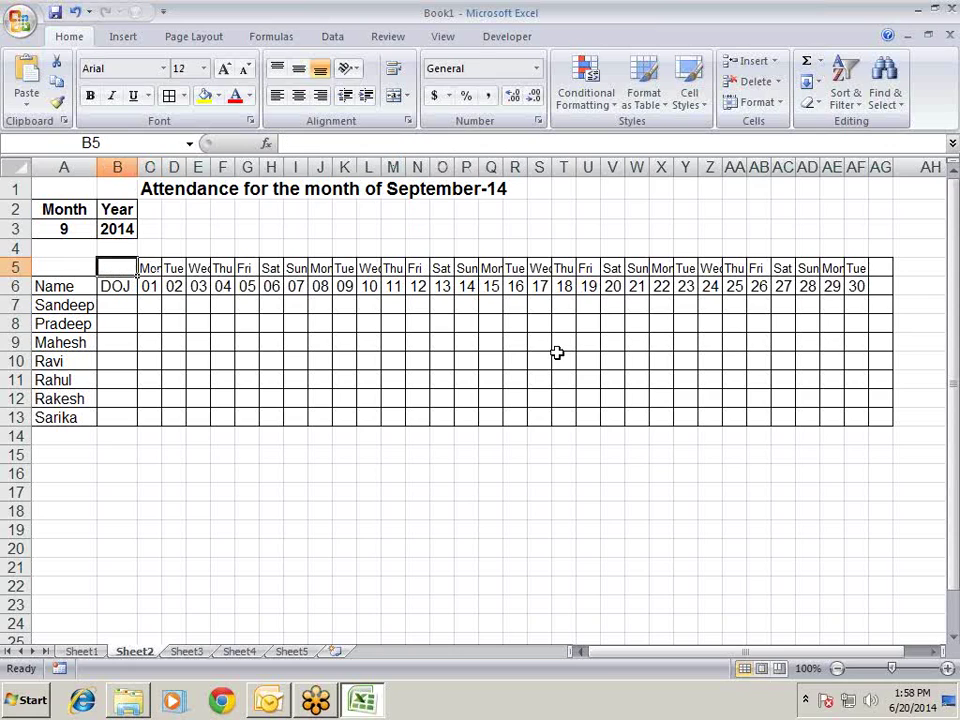
- Enter the weekend test formula =AND(C5="Sat",C5="Sun") in B5
text(=)
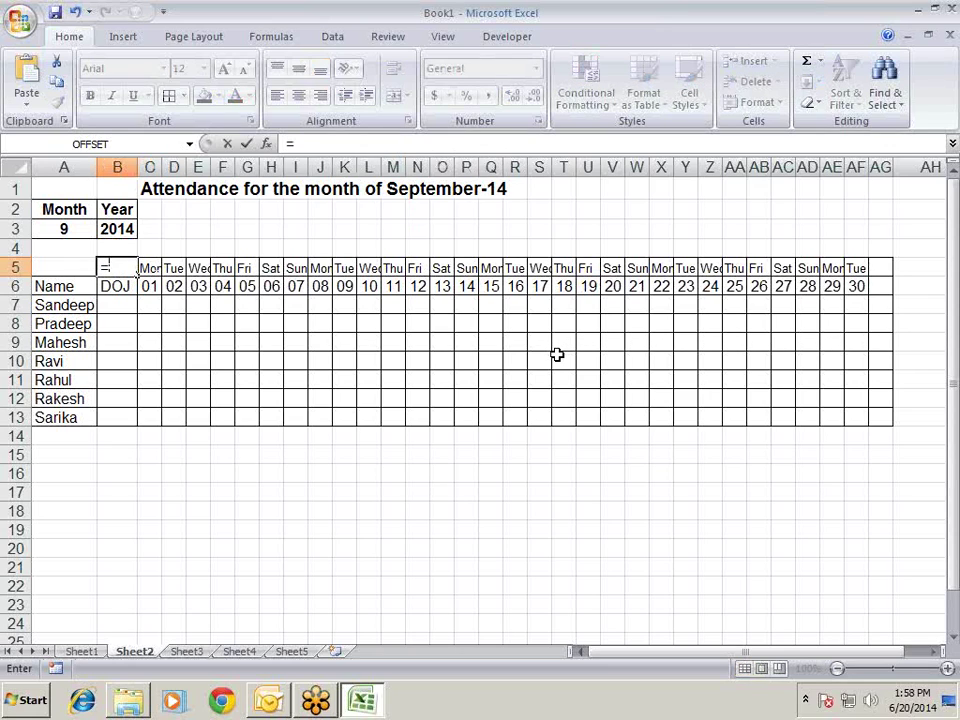
text(an)
key(Tab)
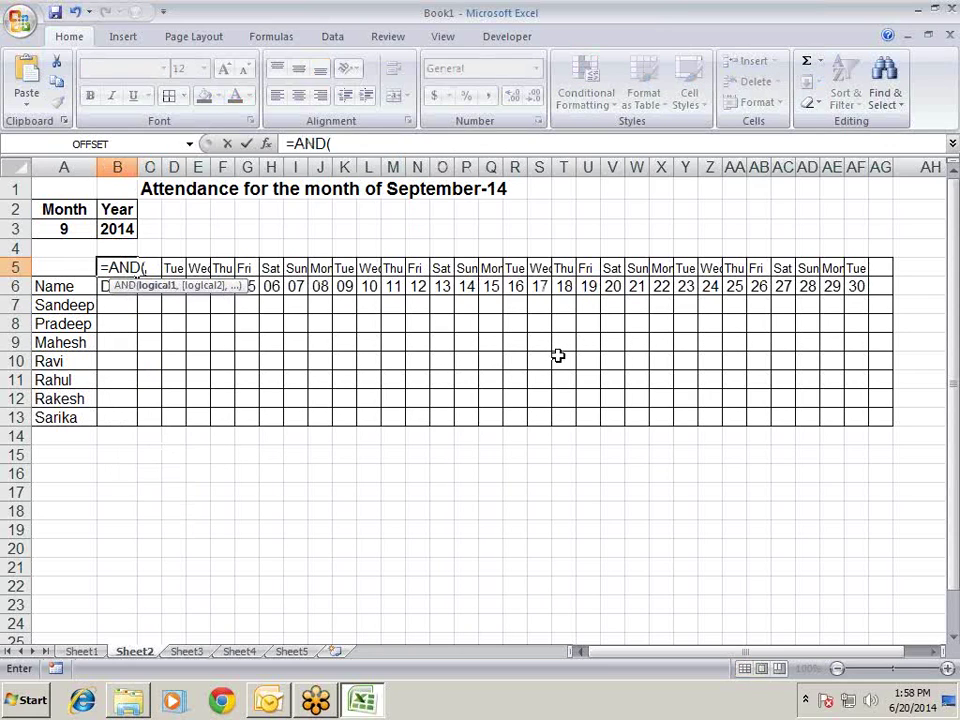
key(Right)
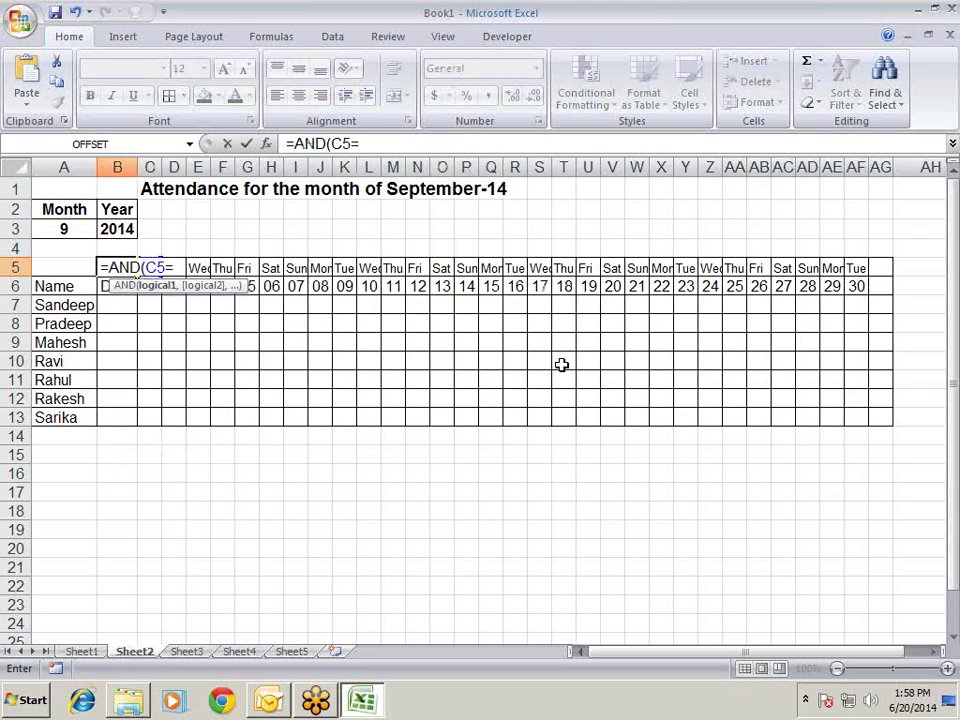
text(Sat")
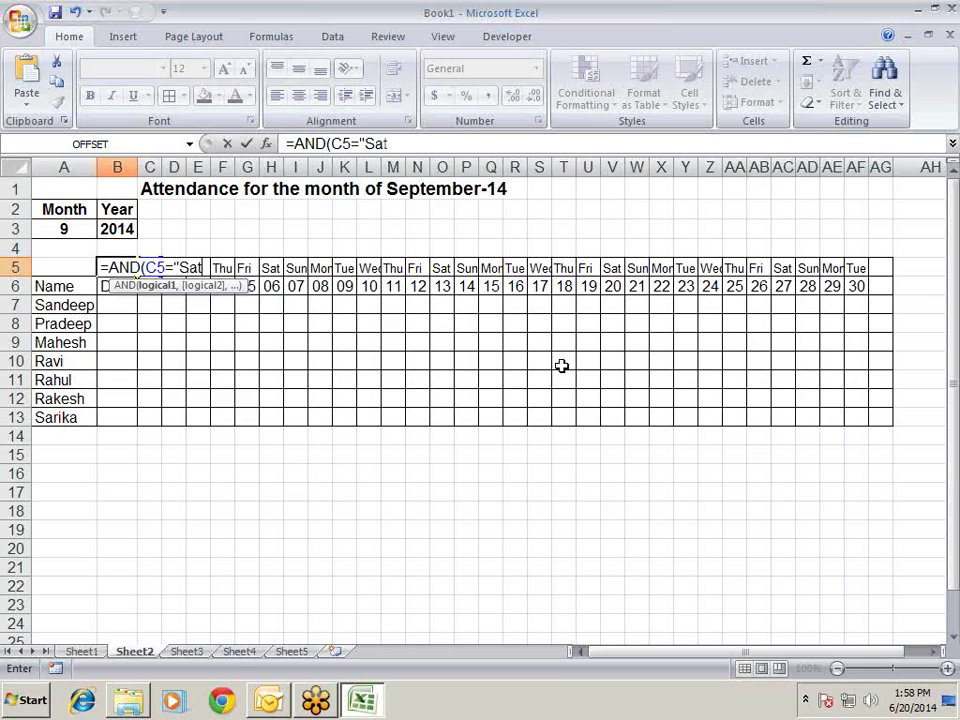
text(,c)
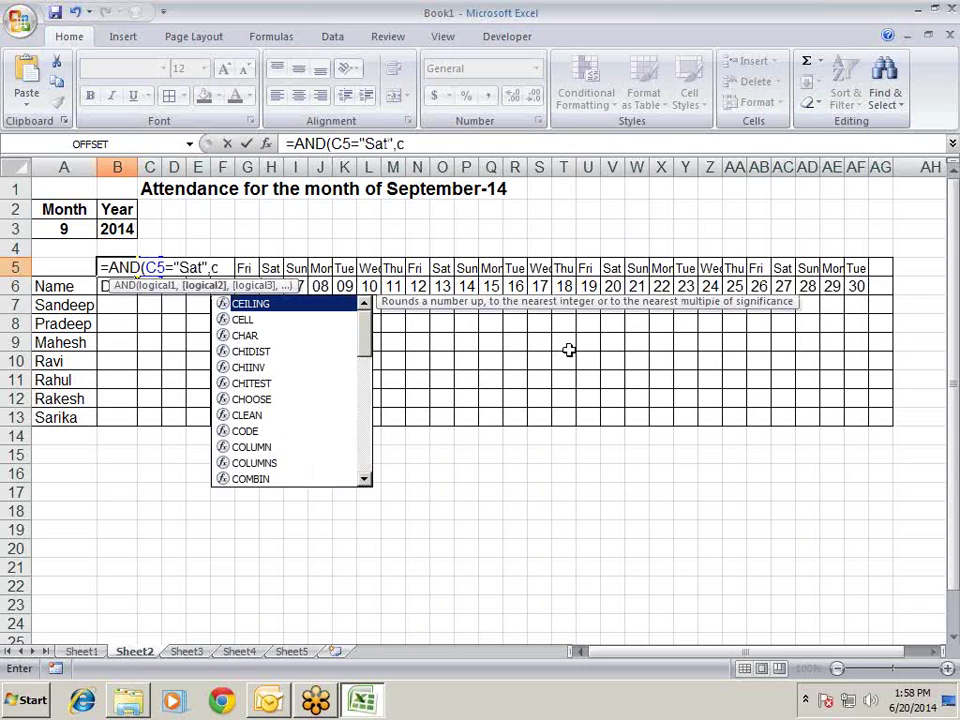
key(BackSpace)
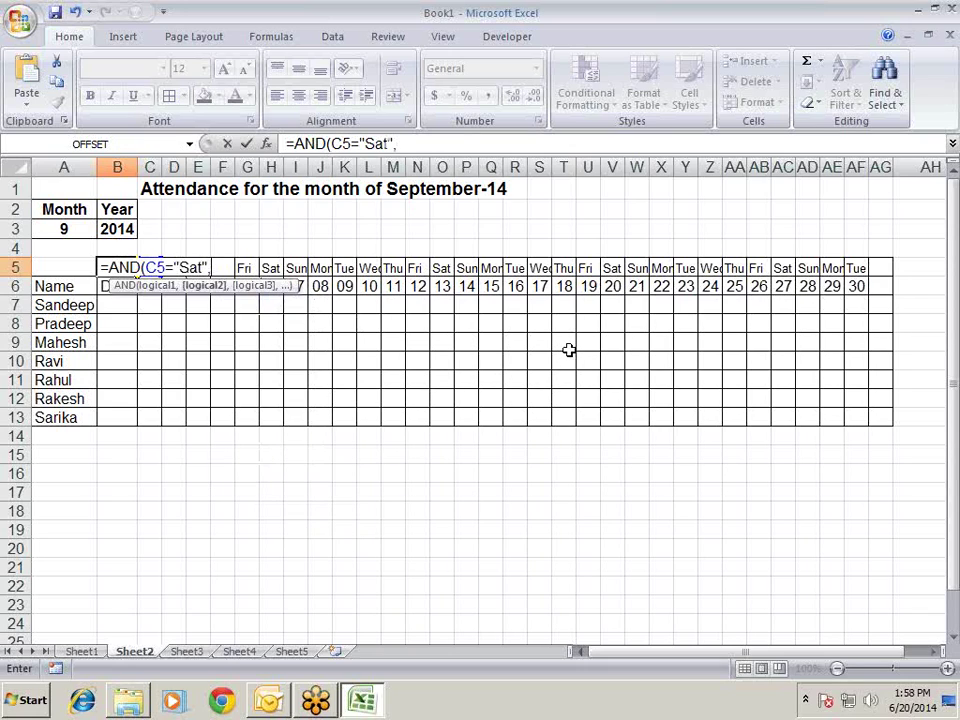
text(c5=)
text(")
text(SU)
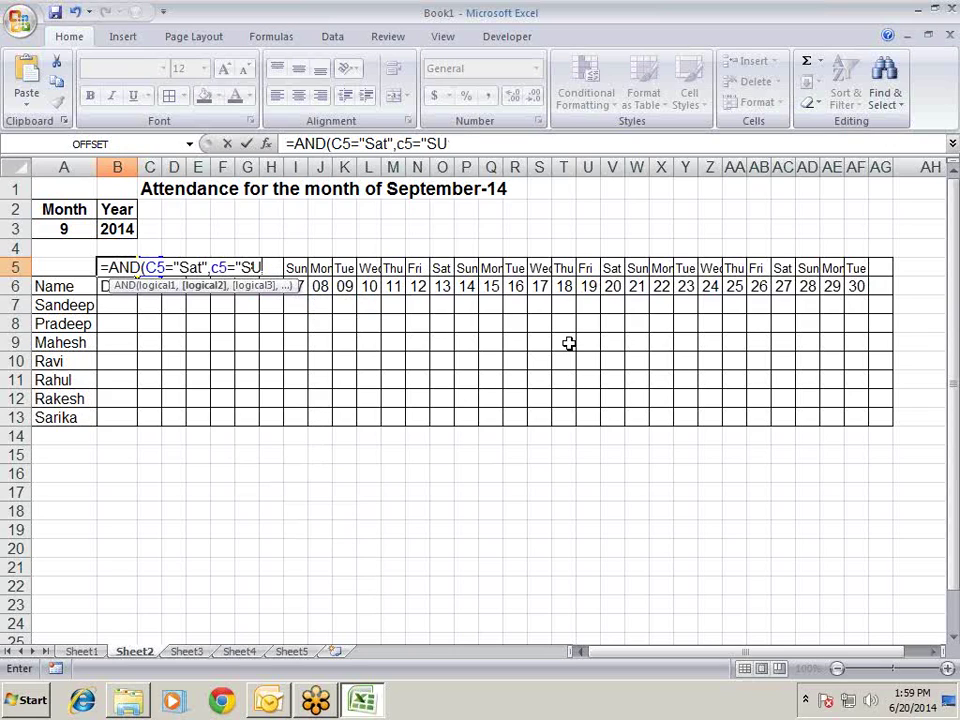
key(BackSpace)
text(un)
text(")
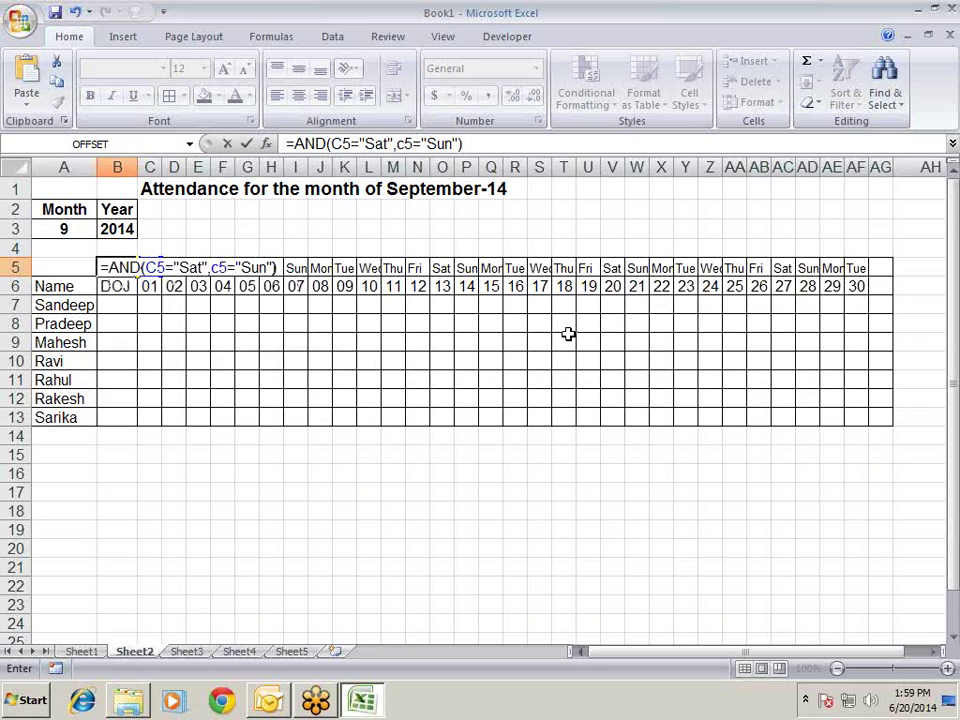
key(Return)
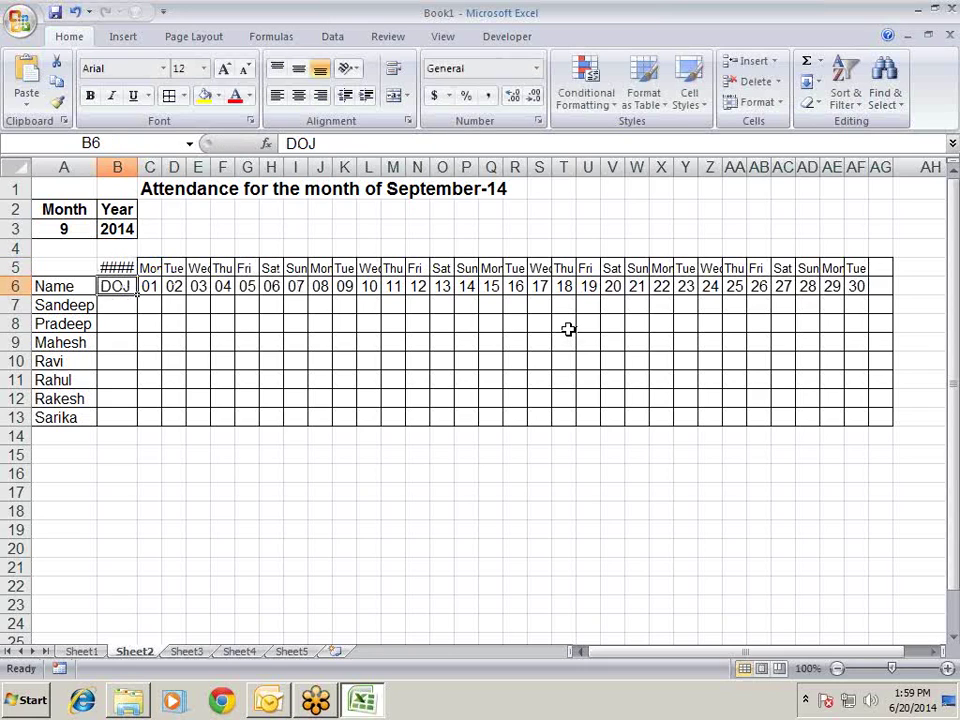
- Widen column B so FALSE shows, and recheck the B5 formula against C5
key(Up)
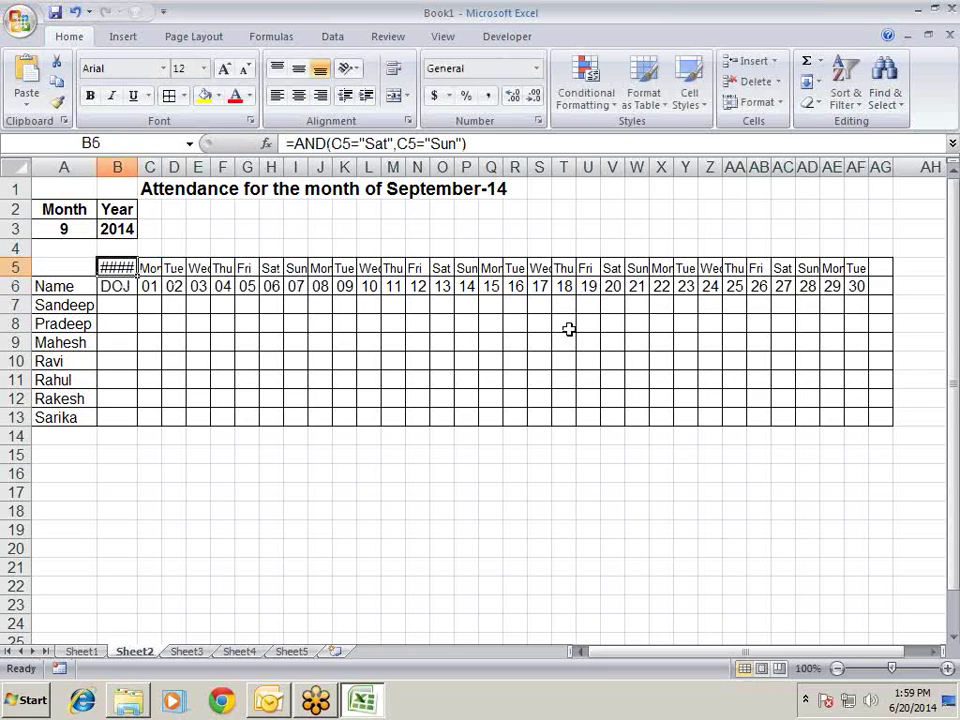
drag(137, 166, 153, 166)
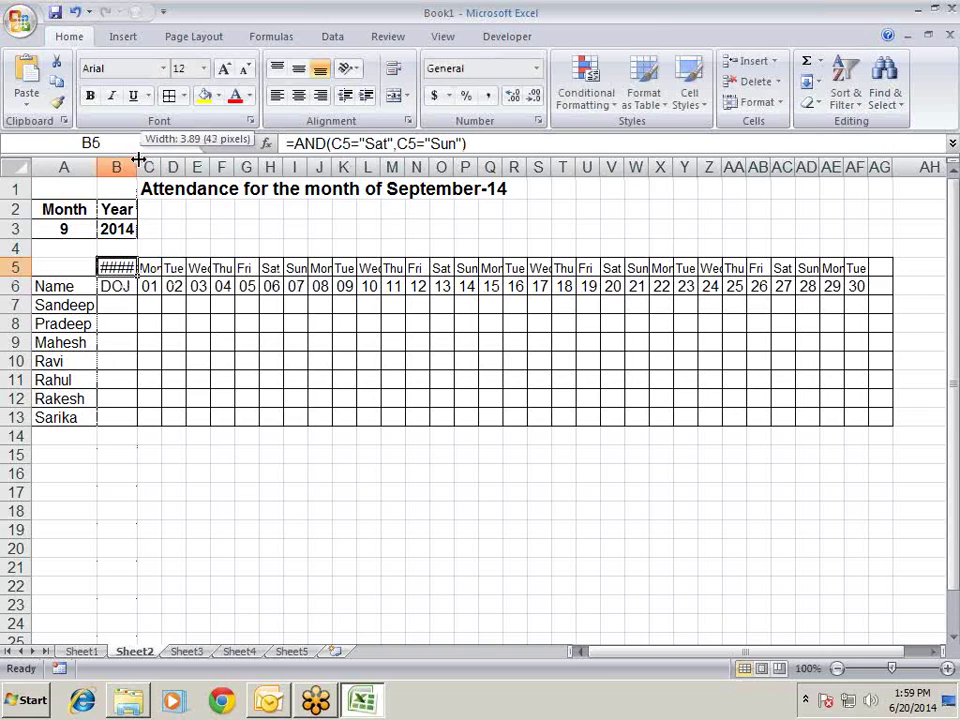
click(164, 267)
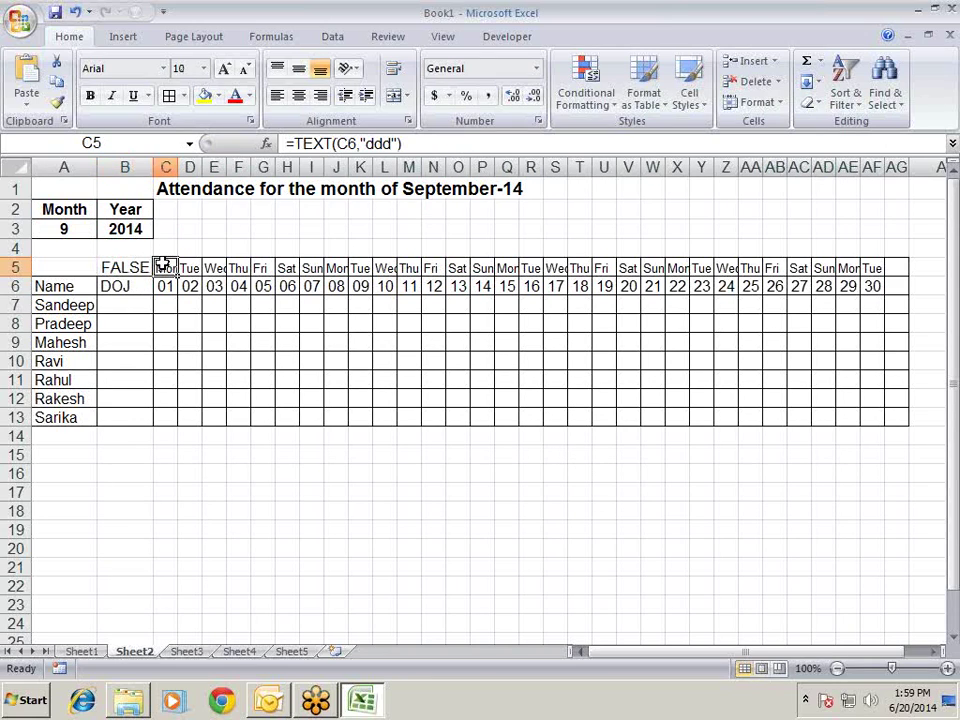
click(139, 265)
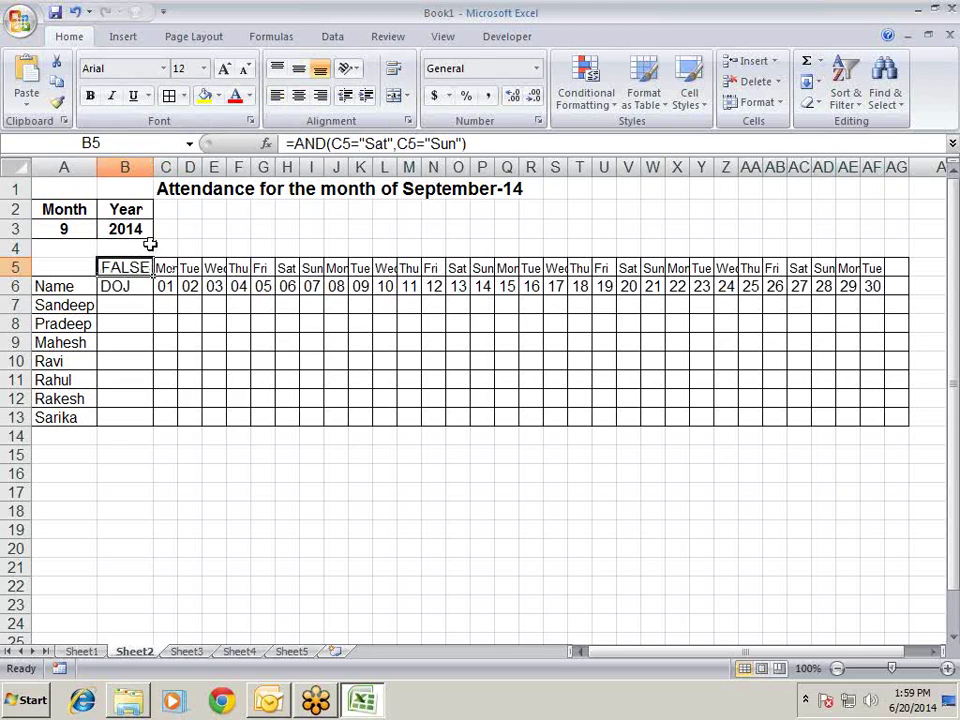
mouse_move(478, 144)
mouse_down()
mouse_move(189, 137)
mouse_move(200, 120)
mouse_up()
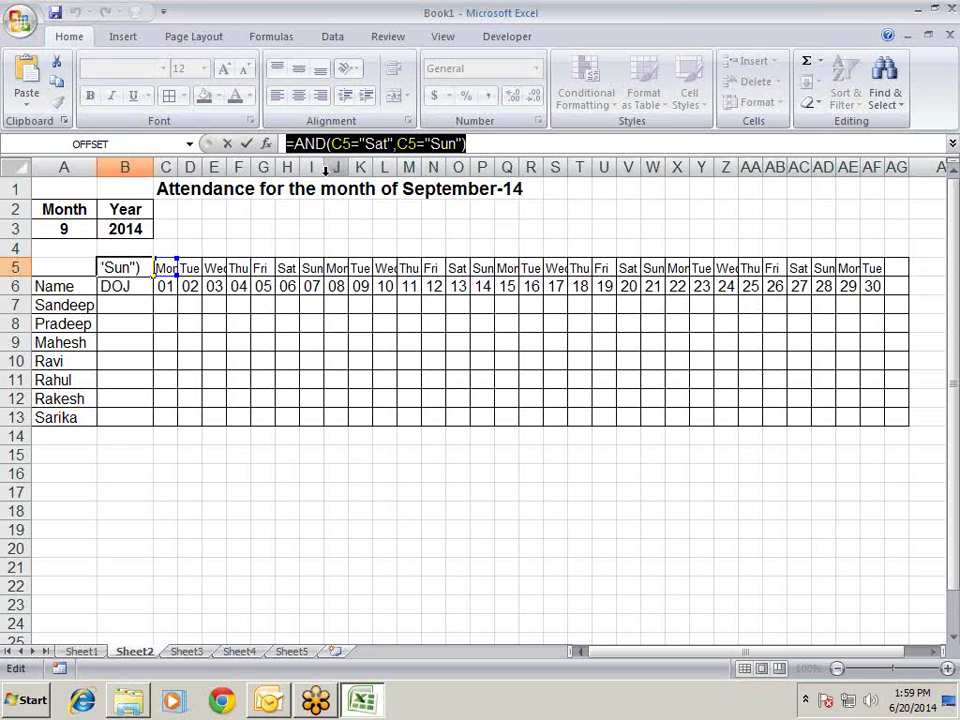
key(ctrl+Return)
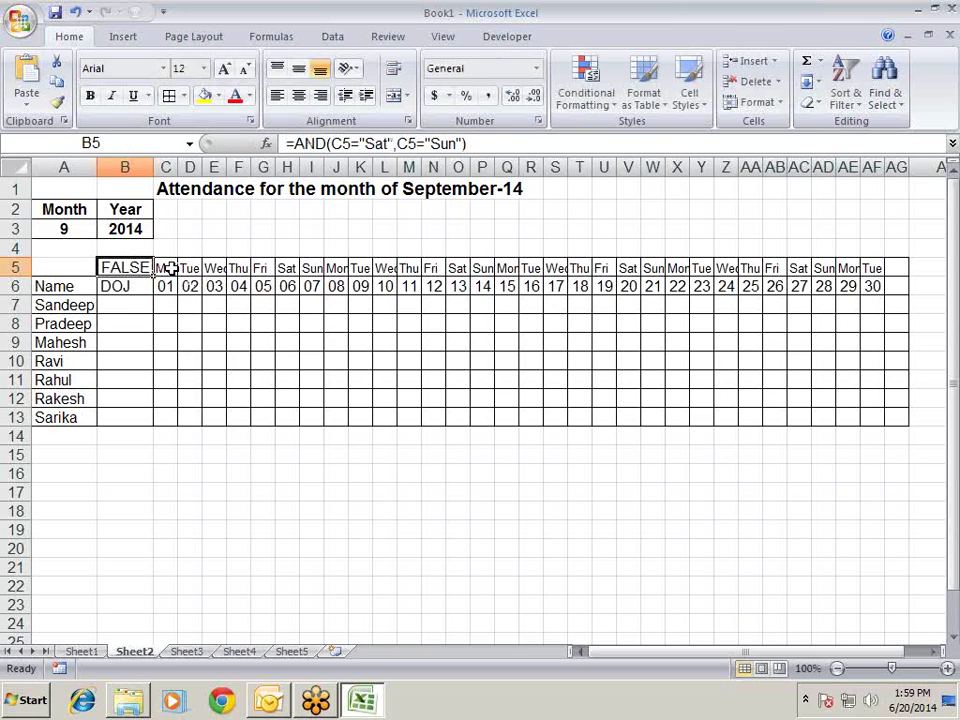
click(165, 268)
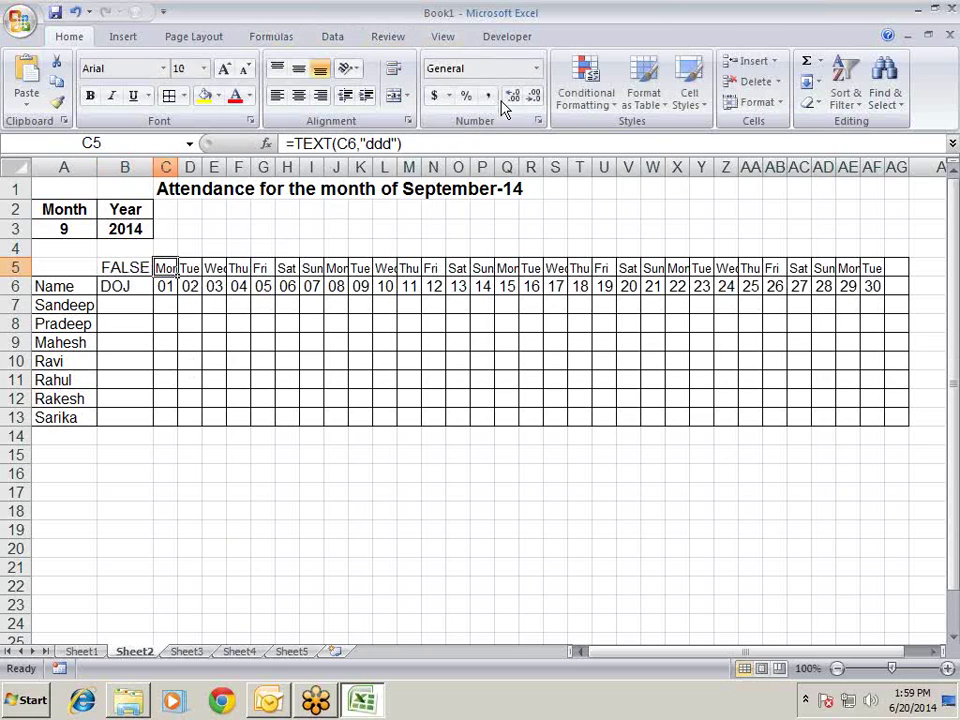
- Start a formula-based conditional rule on C5 using =AND(C$5="Sat",C$5="Sun")
click(600, 100)
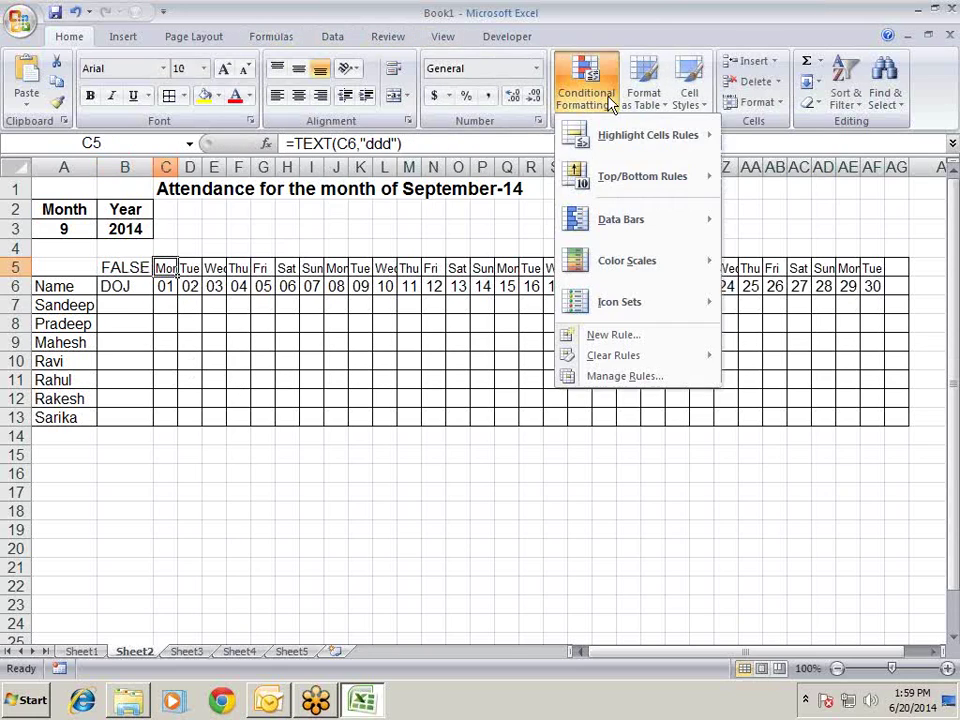
click(612, 336)
click(467, 308)
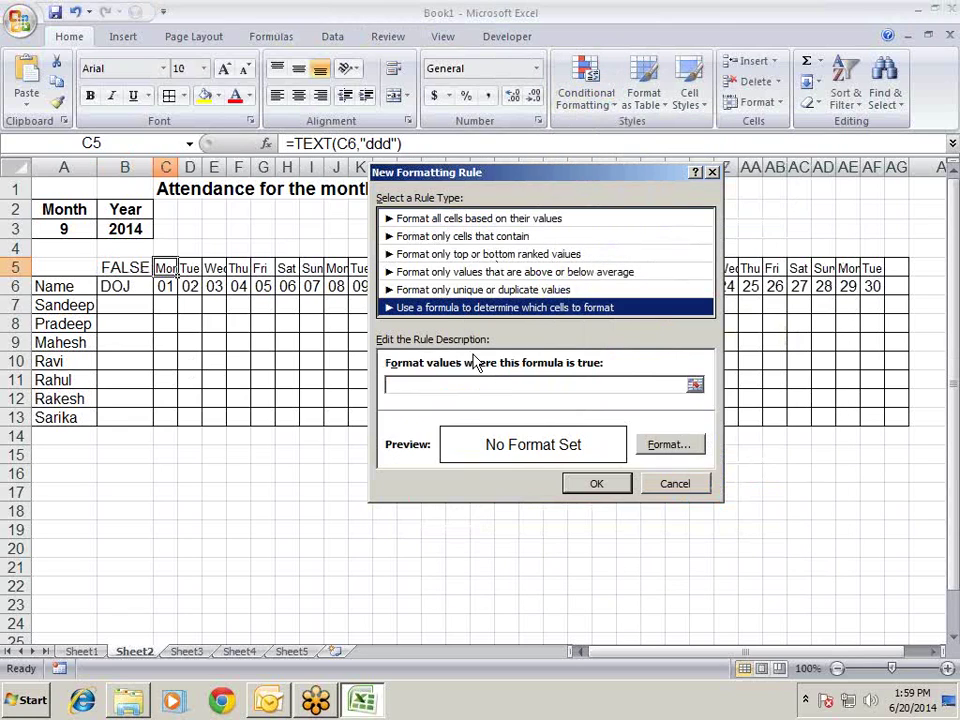
click(481, 387)
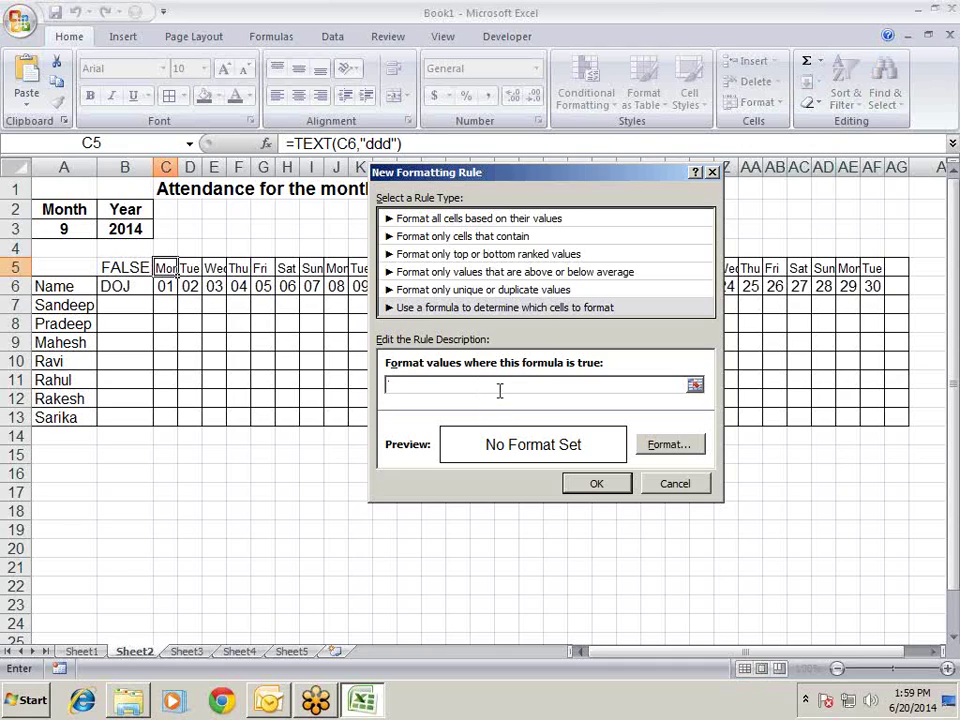
text(=AND(C5="Sat",C5="Sun"))
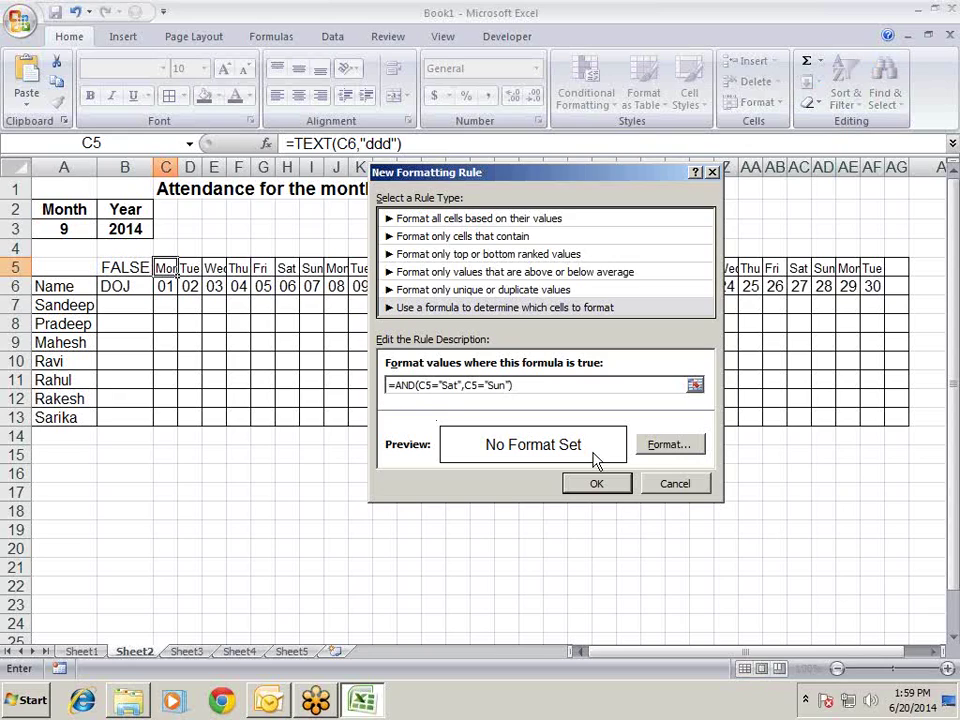
text($)
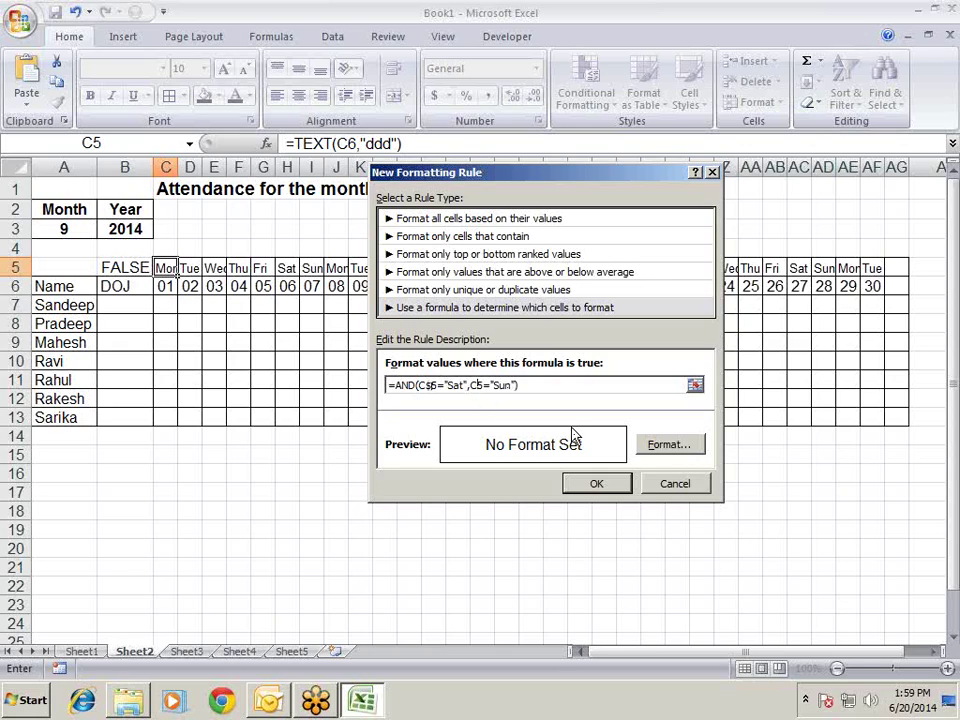
text($)
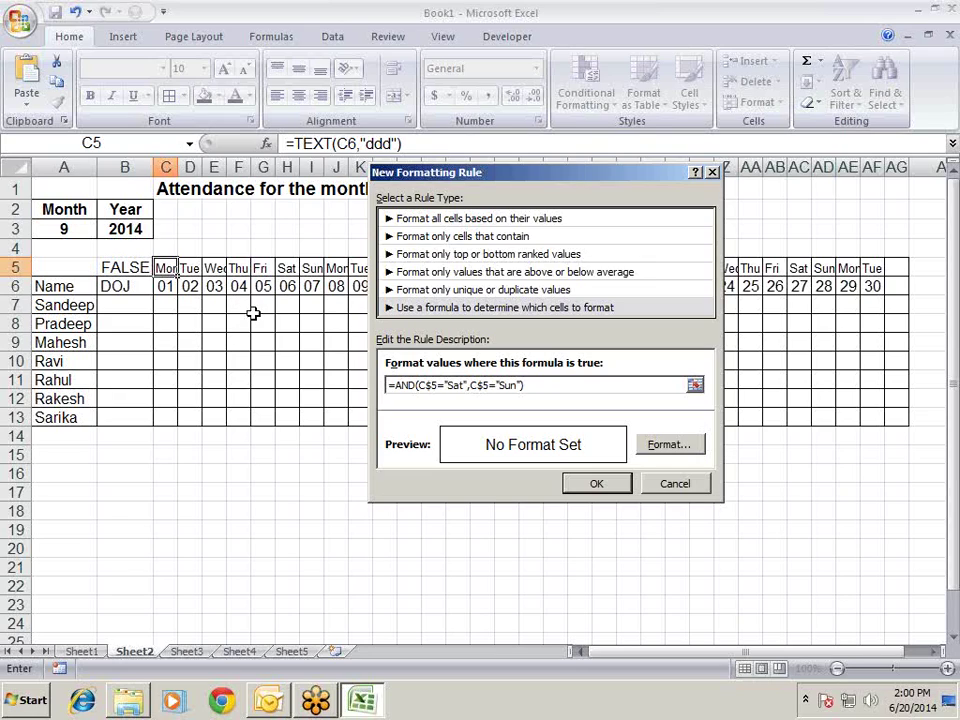
- Give the weekend rule a yellow fill and paint C5's formatting across the grid
click(666, 444)
click(526, 156)
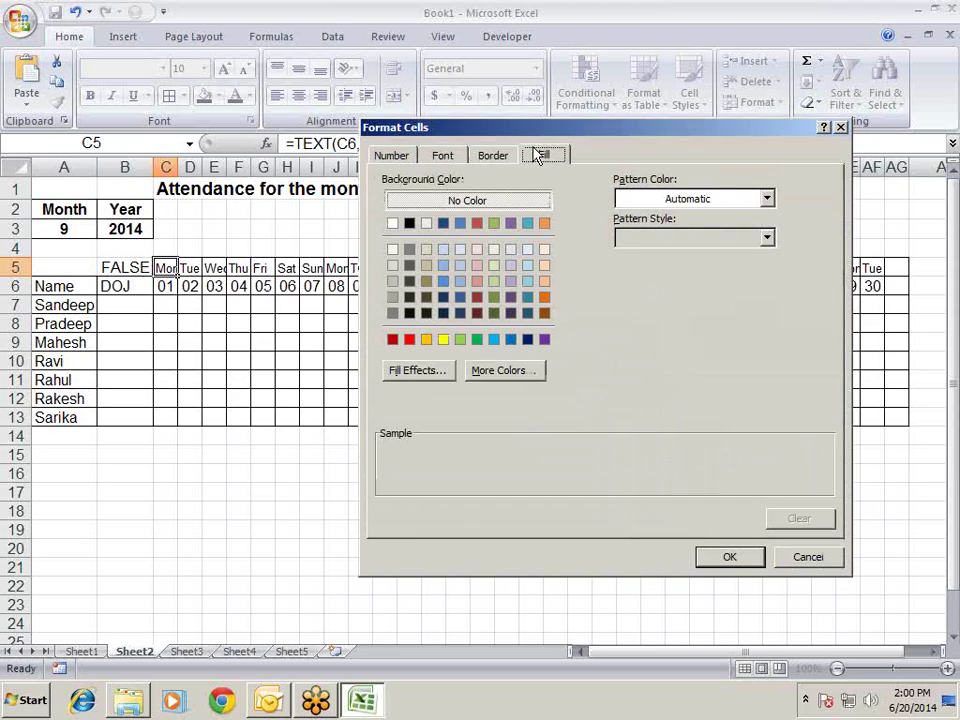
click(443, 340)
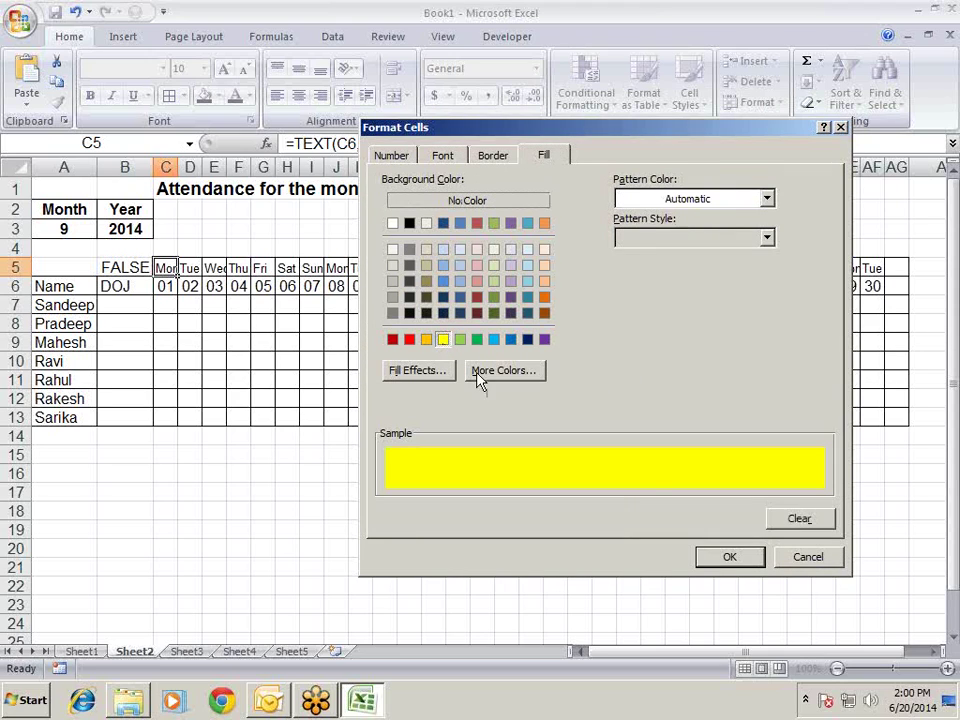
click(744, 560)
click(613, 492)
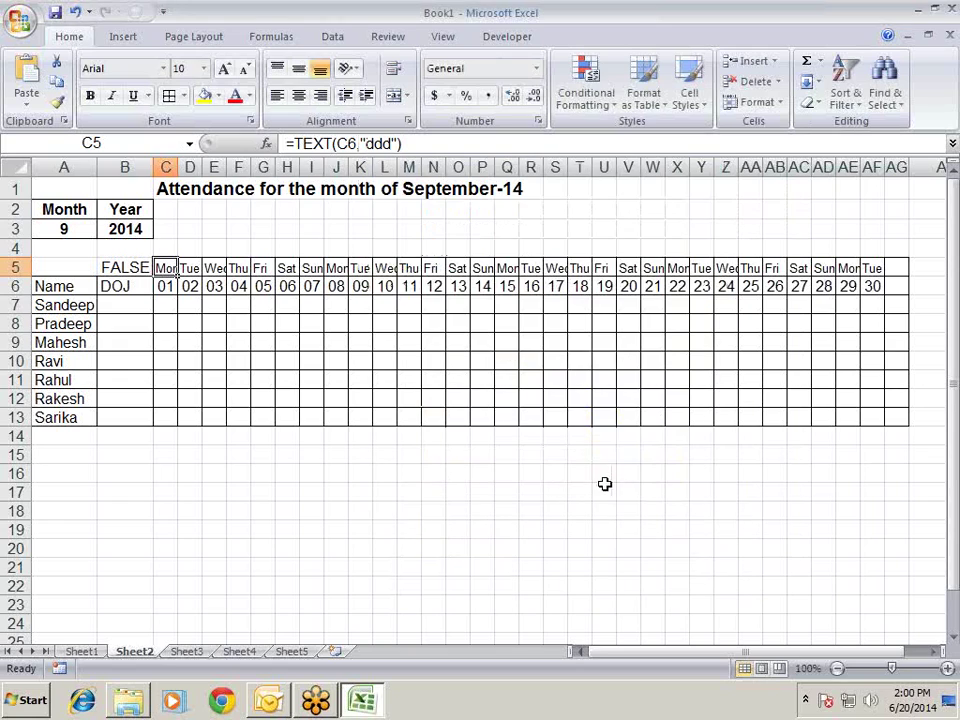
click(57, 103)
mouse_move(166, 268)
mouse_down()
mouse_move(594, 387)
mouse_move(888, 408)
mouse_up()
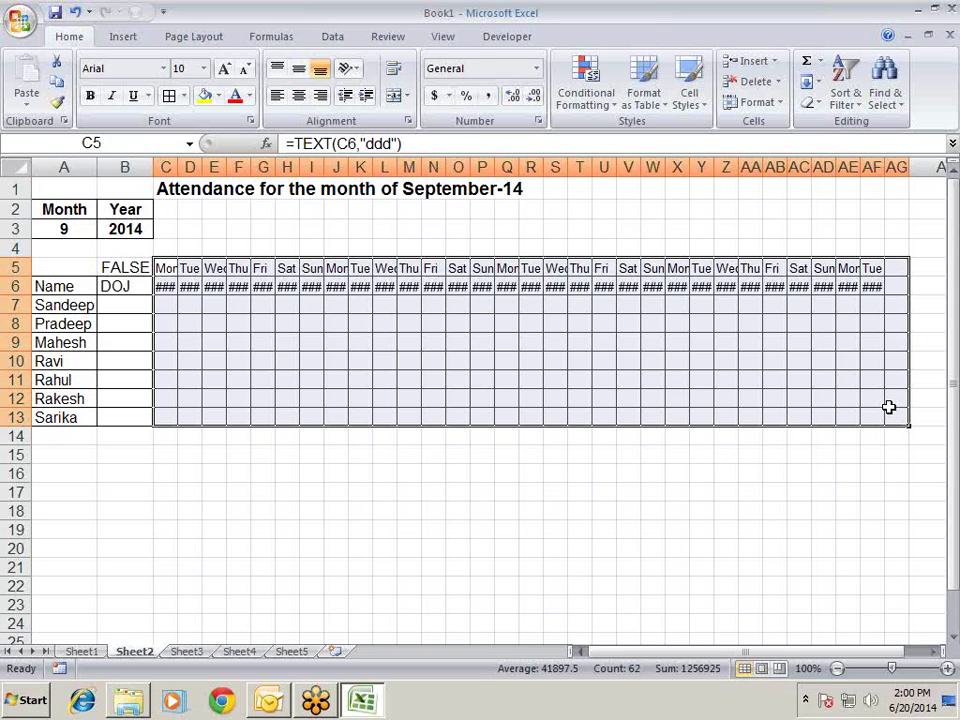
- Check the weekday formula in row 5 and the first date formula, then cancel a new formatting rule
click(166, 270)
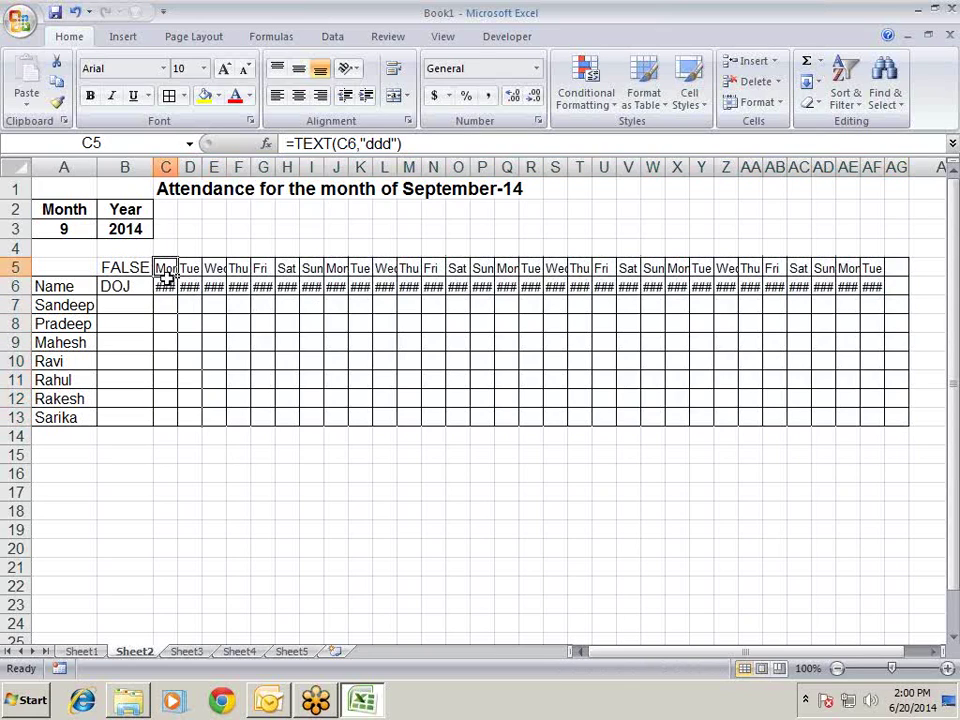
click(166, 285)
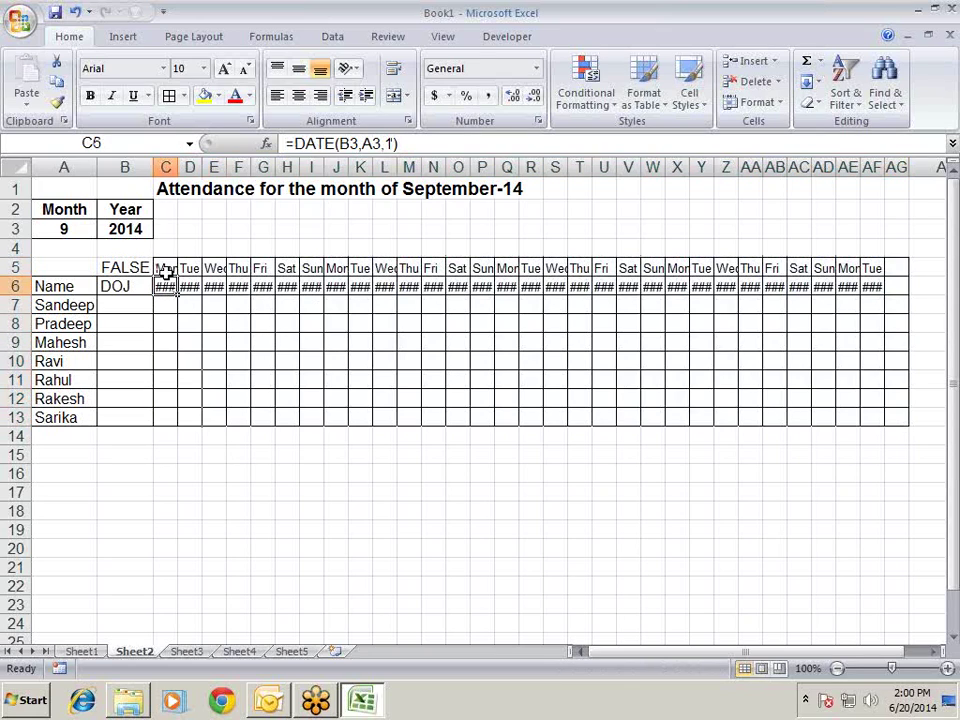
click(170, 265)
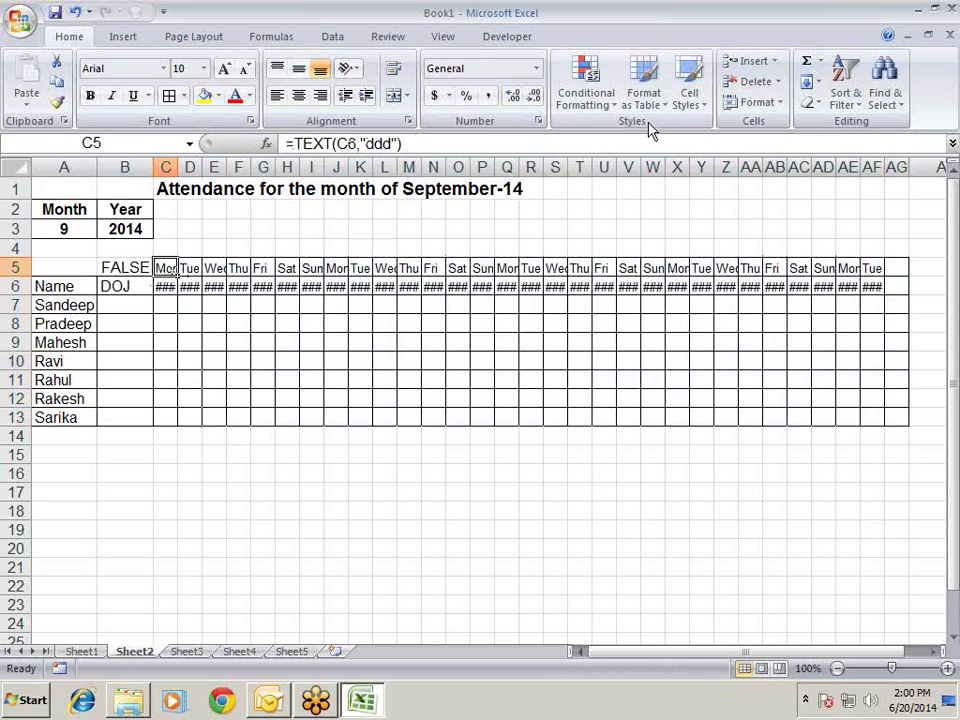
click(605, 100)
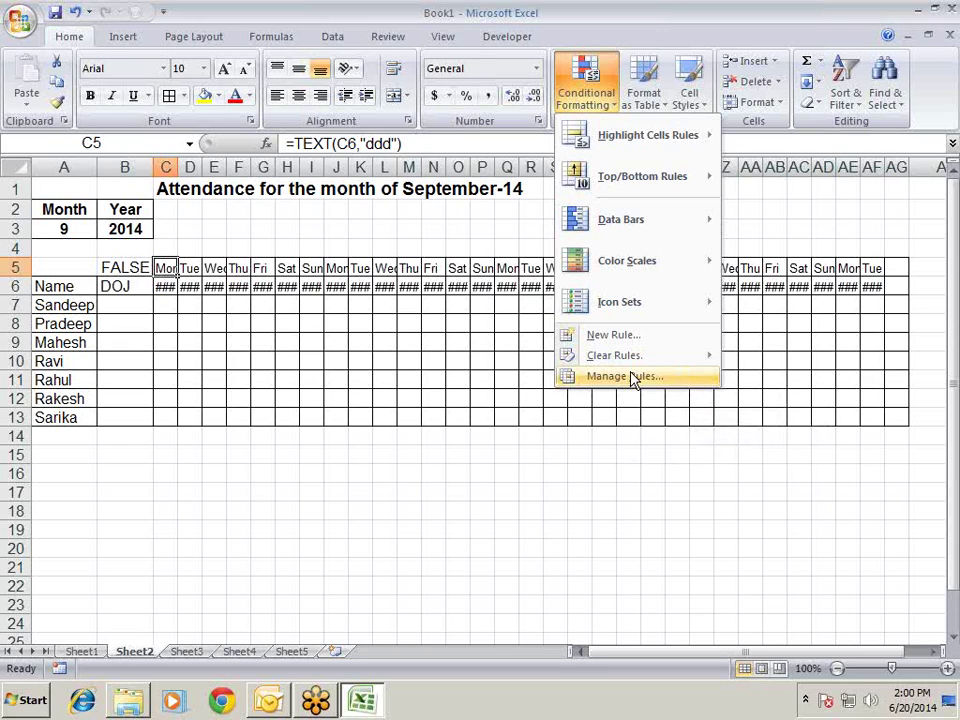
click(634, 336)
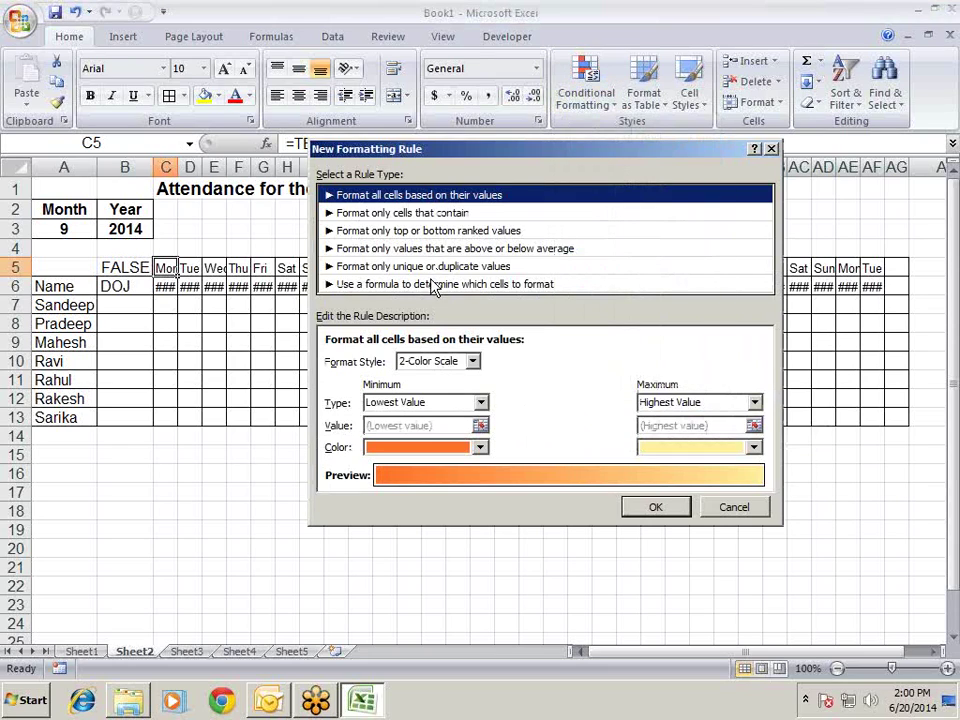
key(Escape)
- Change the weekend rule's AND to OR, making it =OR(C$5="Sat",C$5="Sun"), and apply it
click(590, 98)
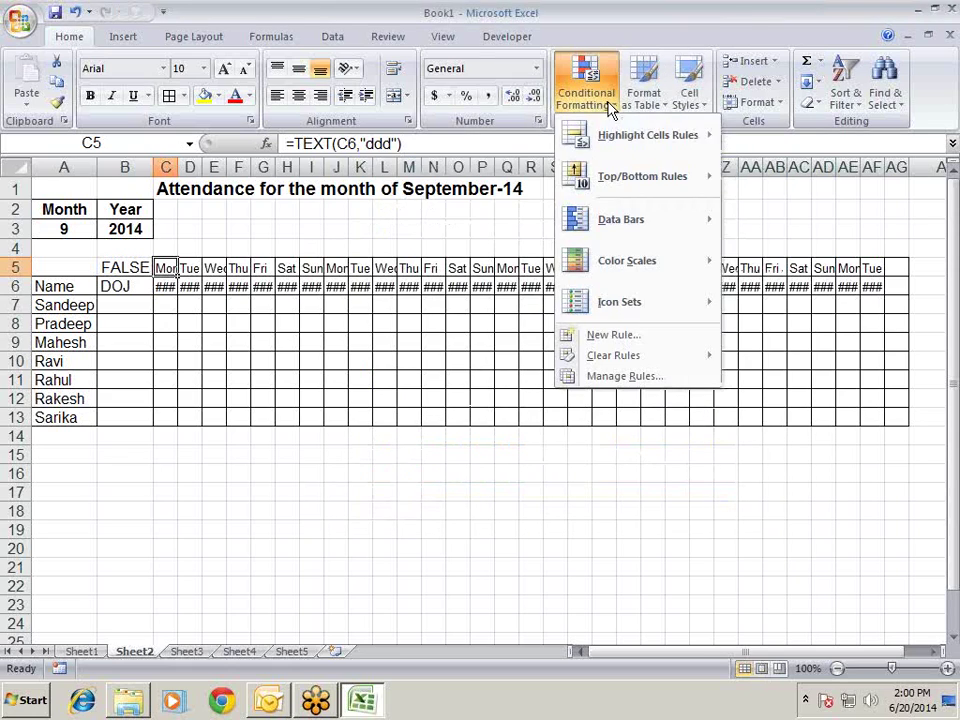
click(617, 378)
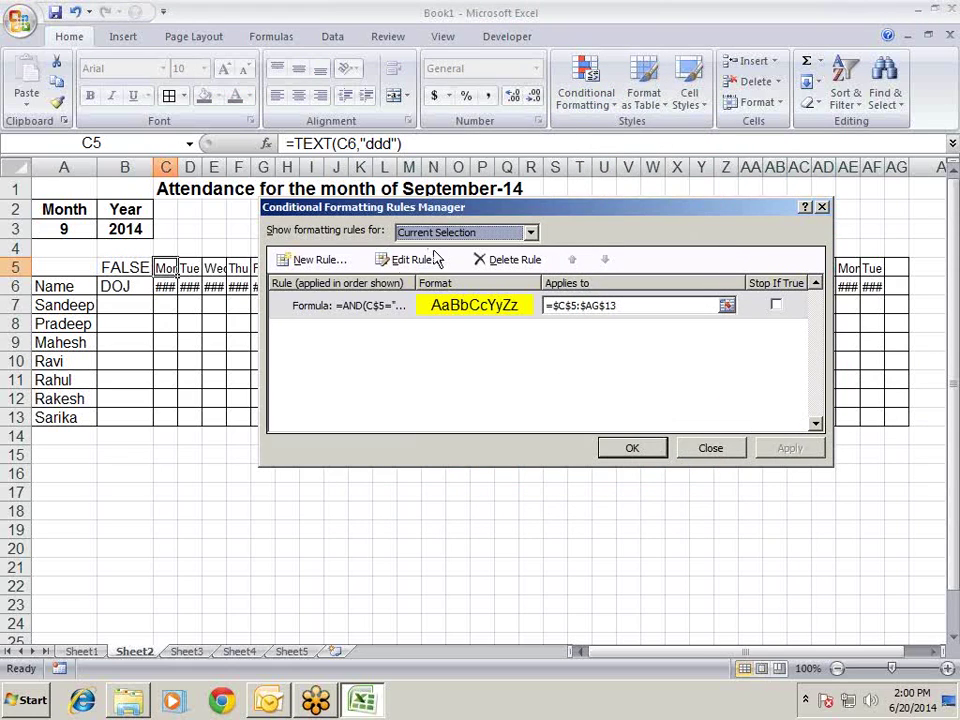
double_click(372, 309)
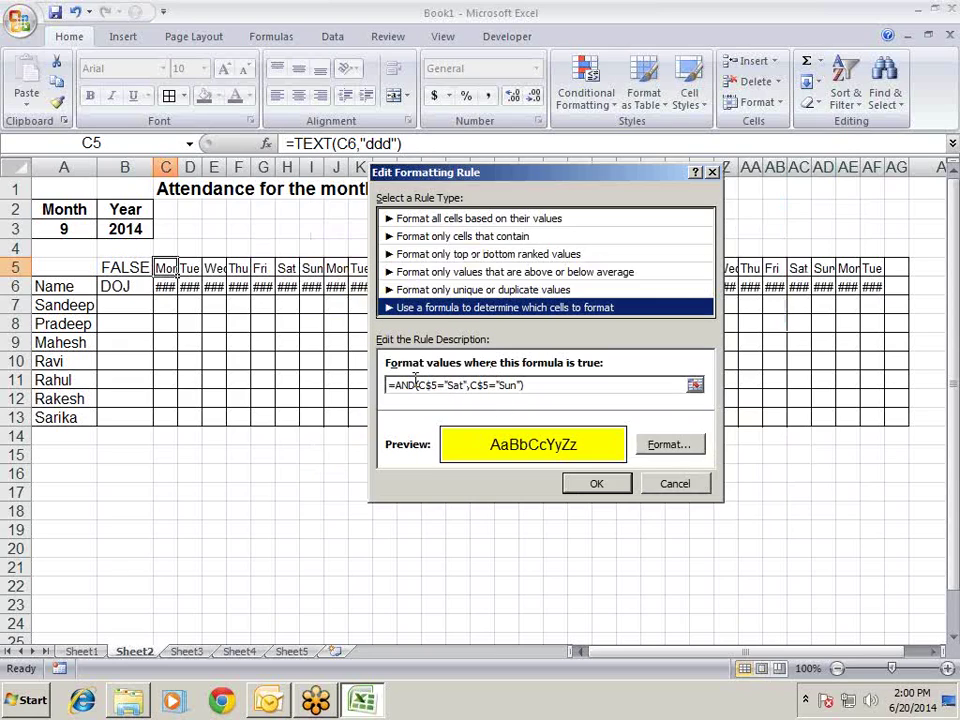
click(398, 382)
text(or)
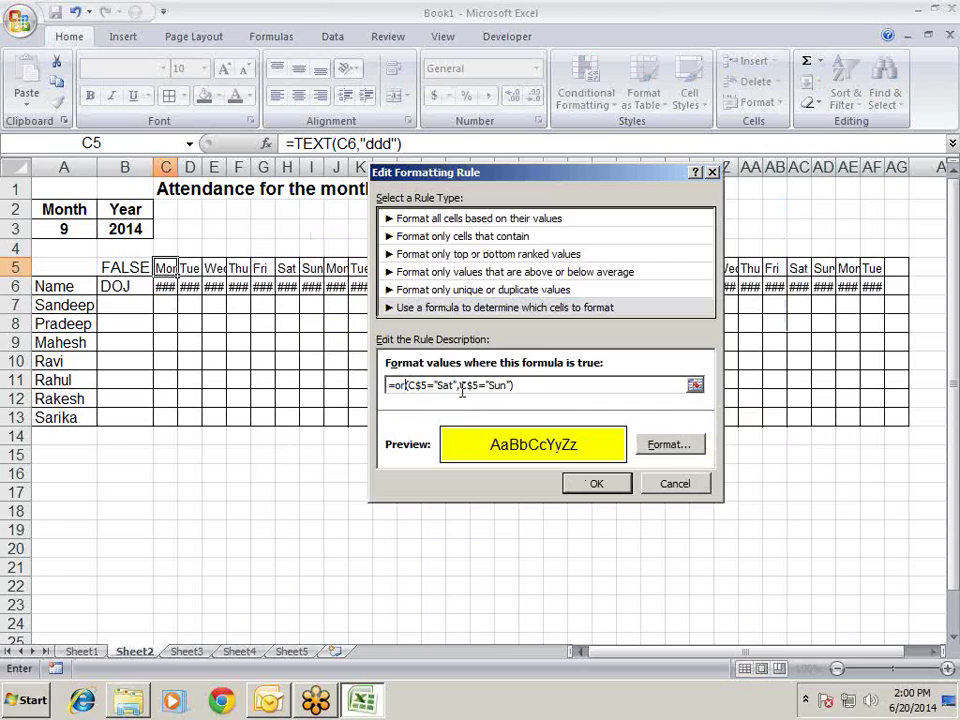
click(600, 484)
click(789, 448)
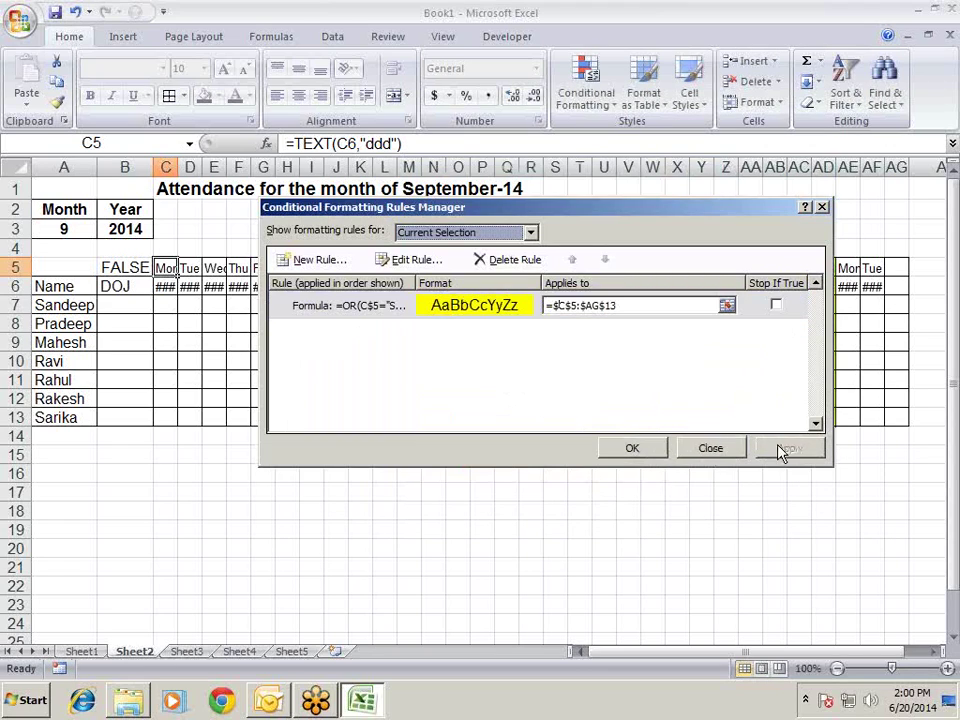
click(370, 310)
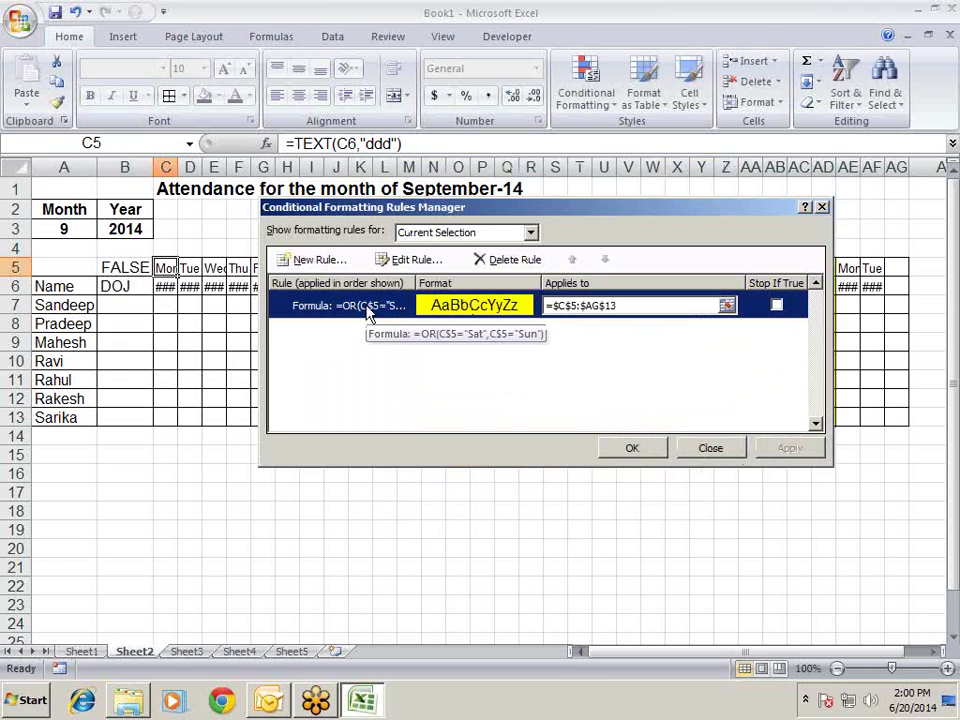
click(638, 449)
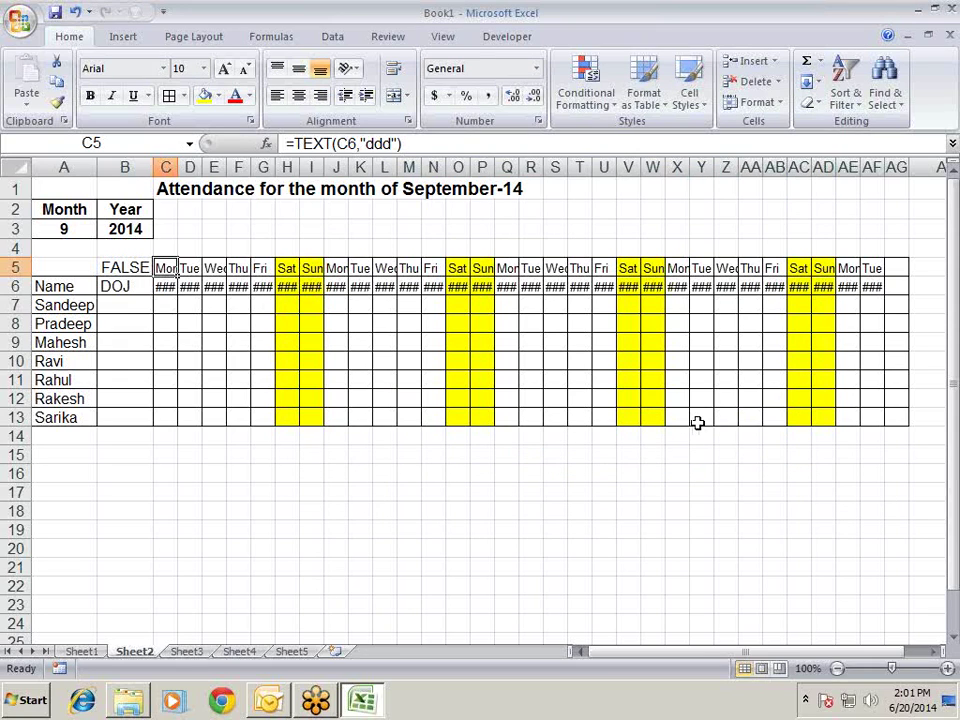
- Give C5:AG6 the custom number format dd so row 6 shows day numbers 01–30
click(577, 513)
mouse_move(162, 286)
mouse_down()
mouse_move(903, 265)
mouse_move(895, 286)
mouse_up()
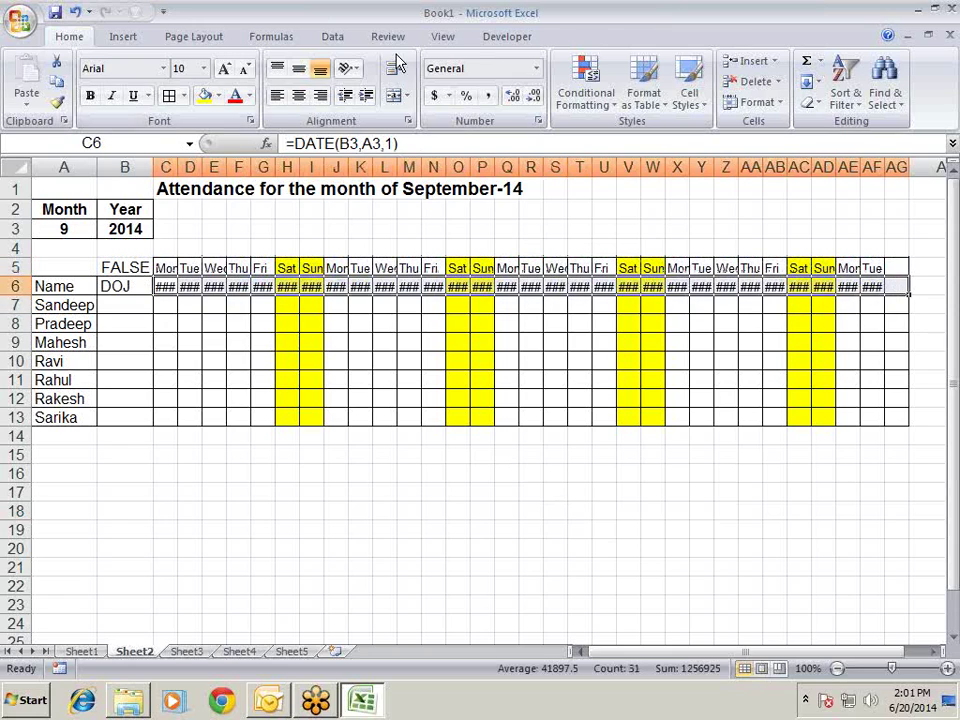
click(538, 121)
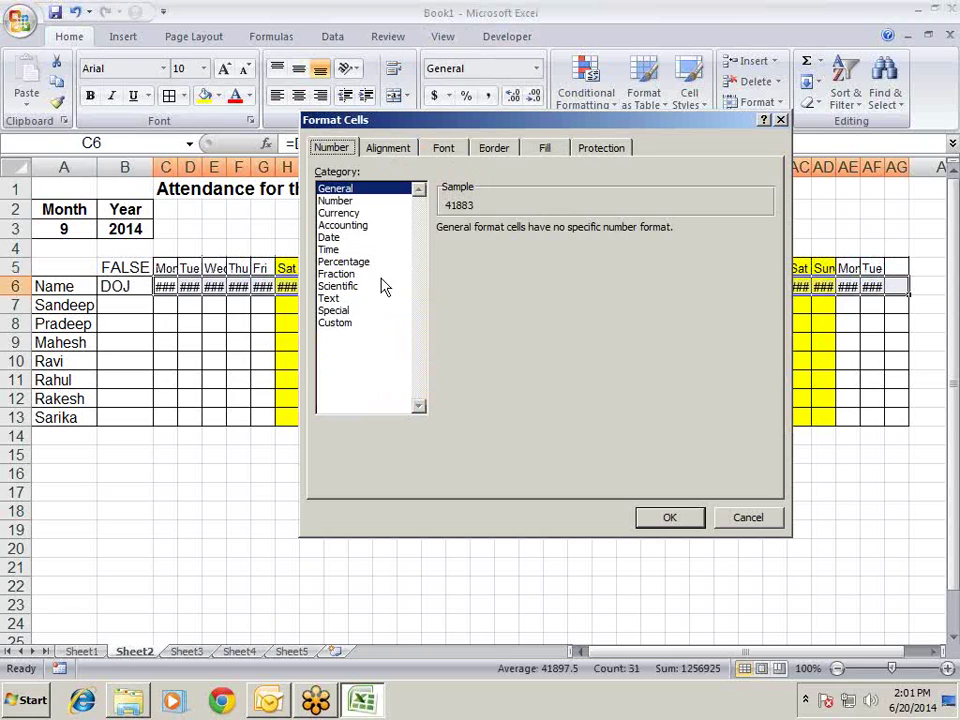
click(340, 322)
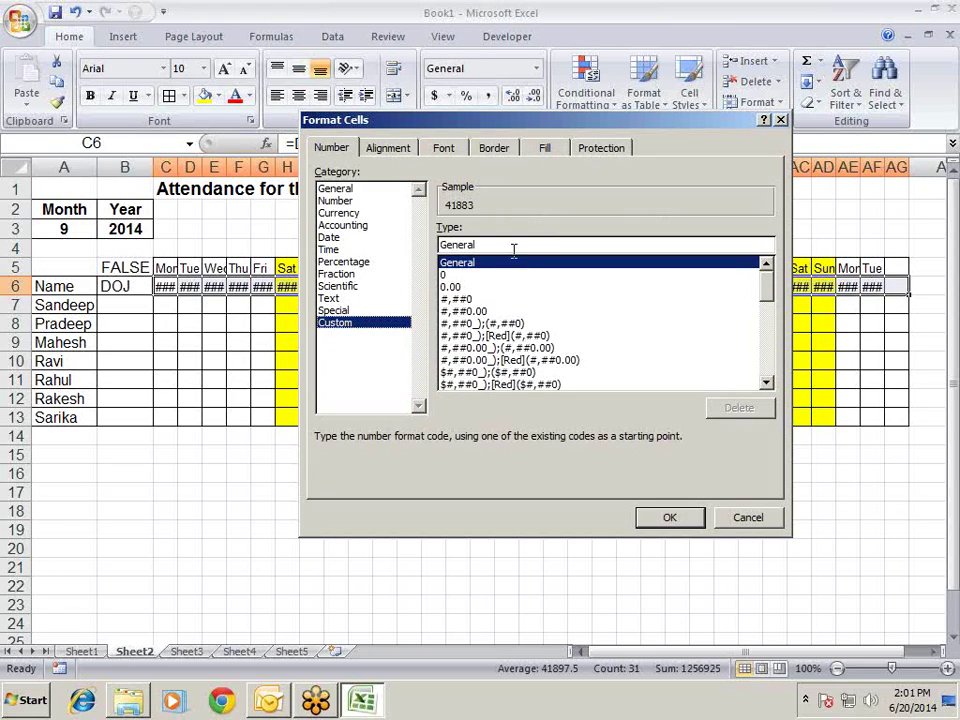
click(560, 262)
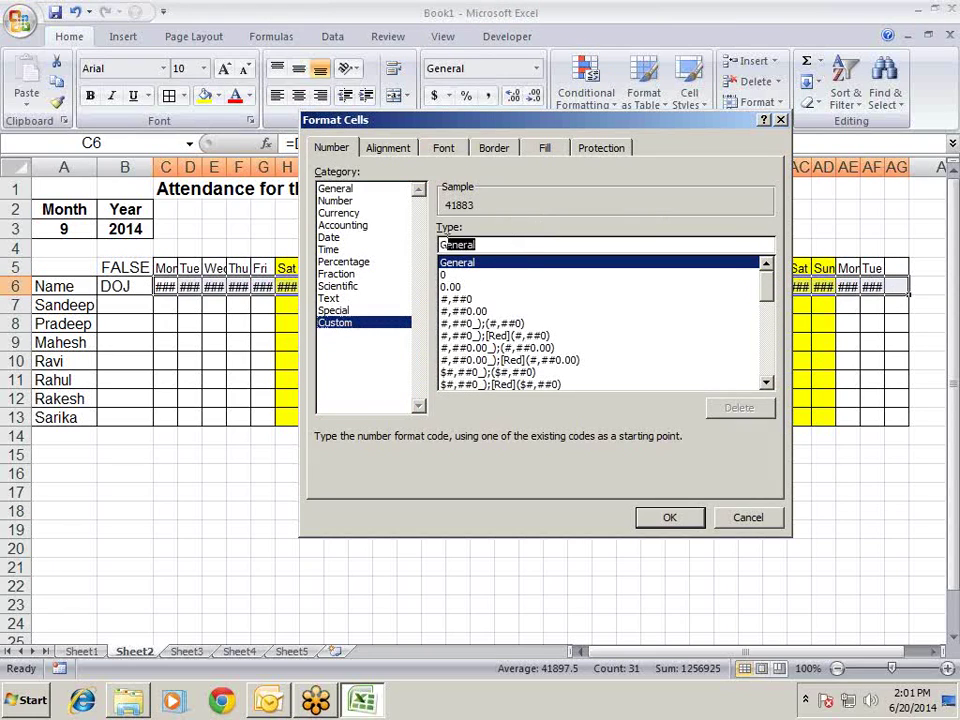
double_click(510, 244)
text(dd)
click(669, 517)
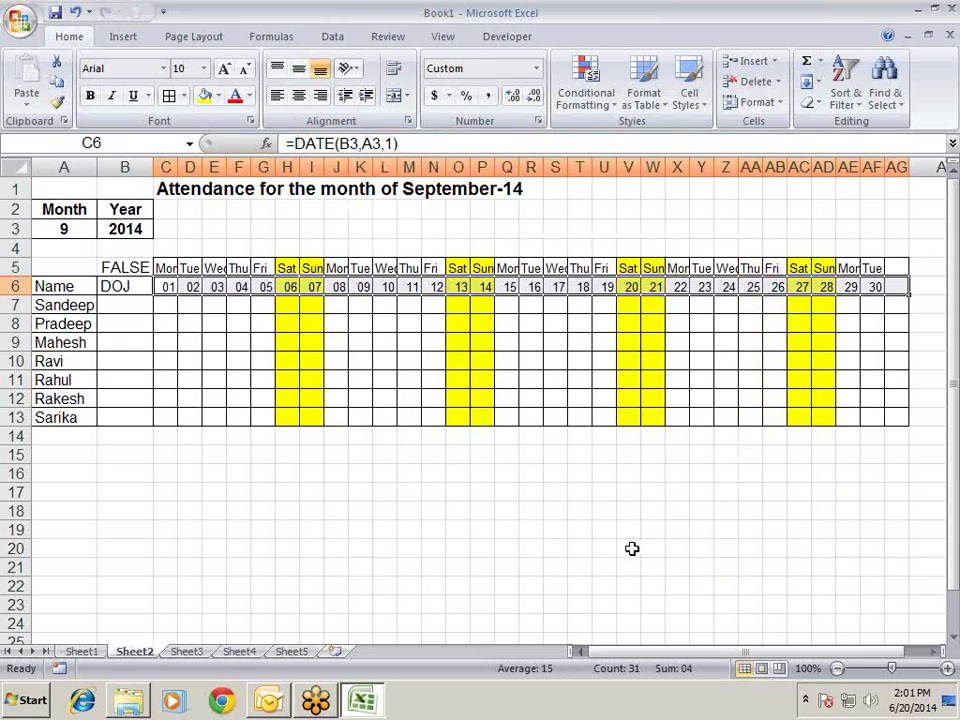
click(628, 474)
- Set the A3 month dropdown to 10 after trying 11 and 7, so the sheet shows October-14
click(182, 562)
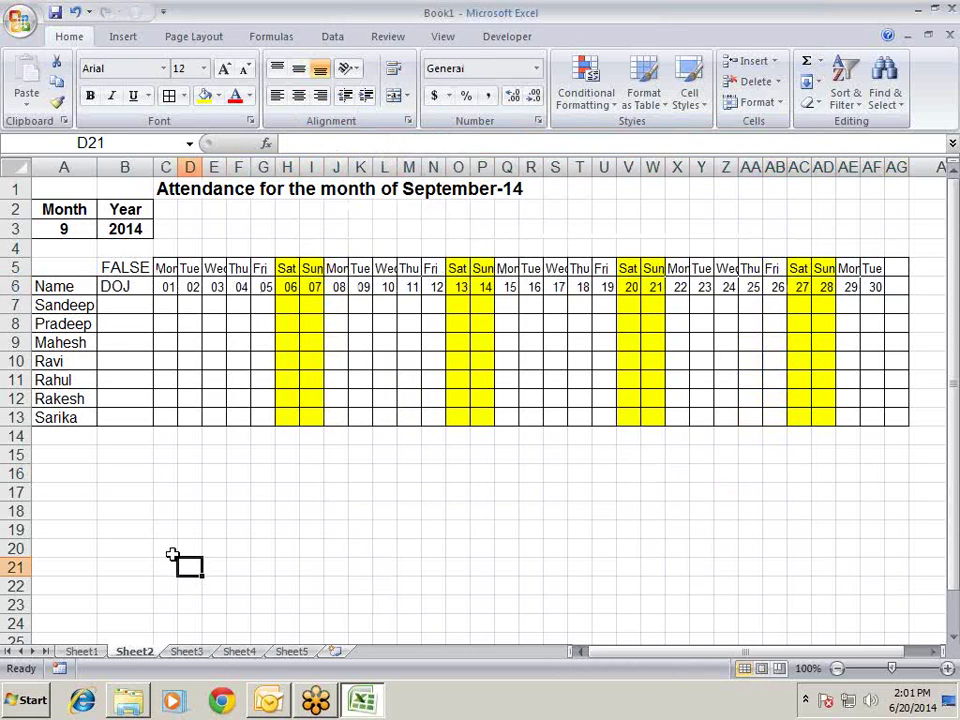
click(71, 224)
click(104, 231)
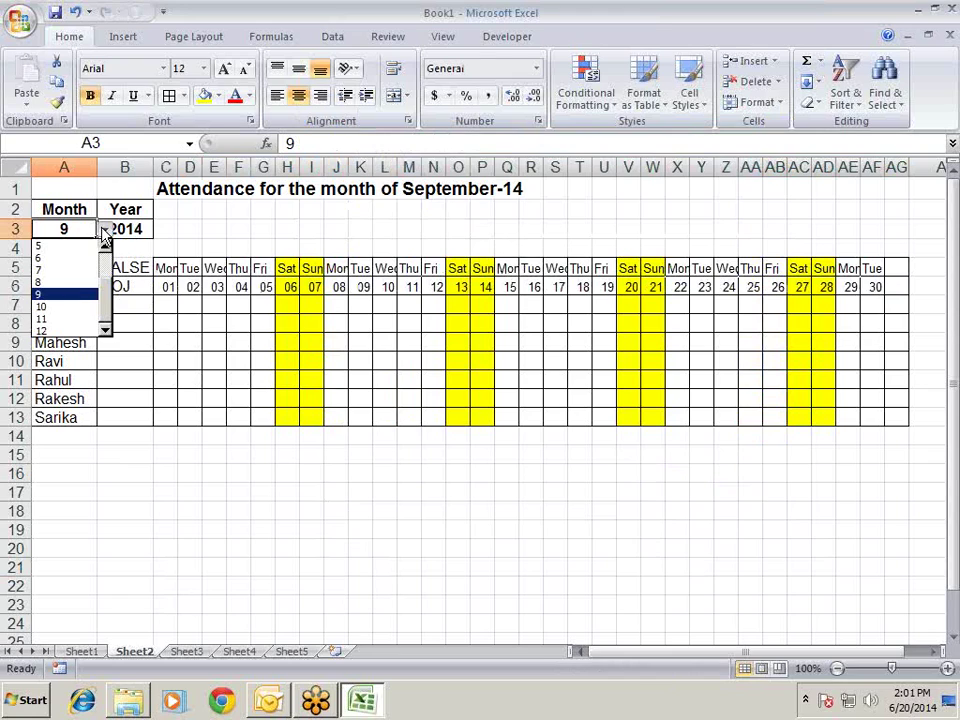
click(69, 291)
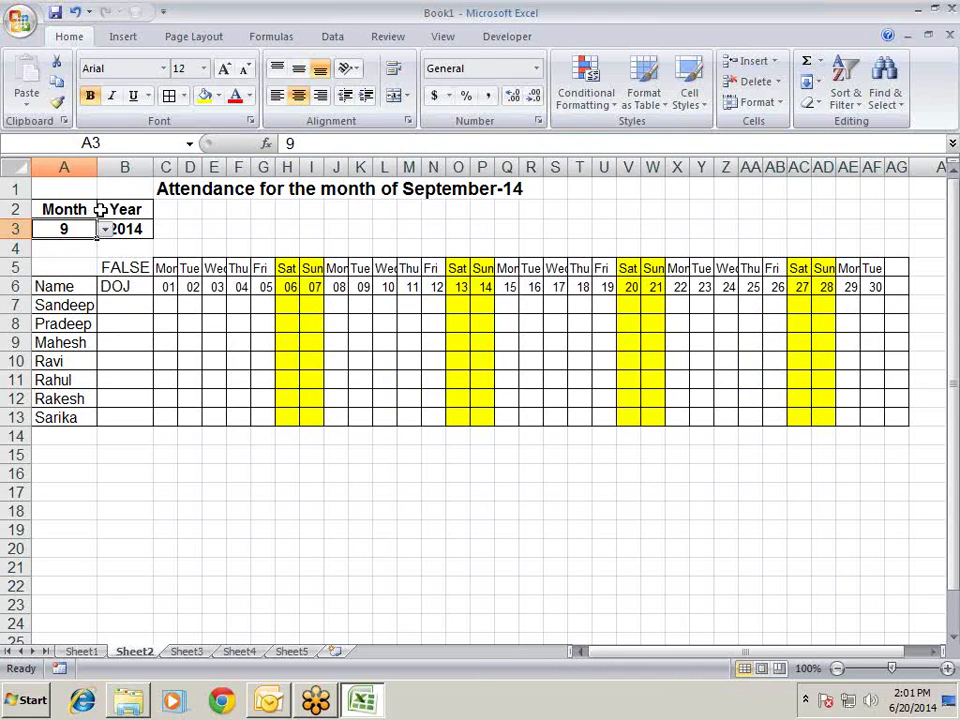
click(104, 229)
click(75, 321)
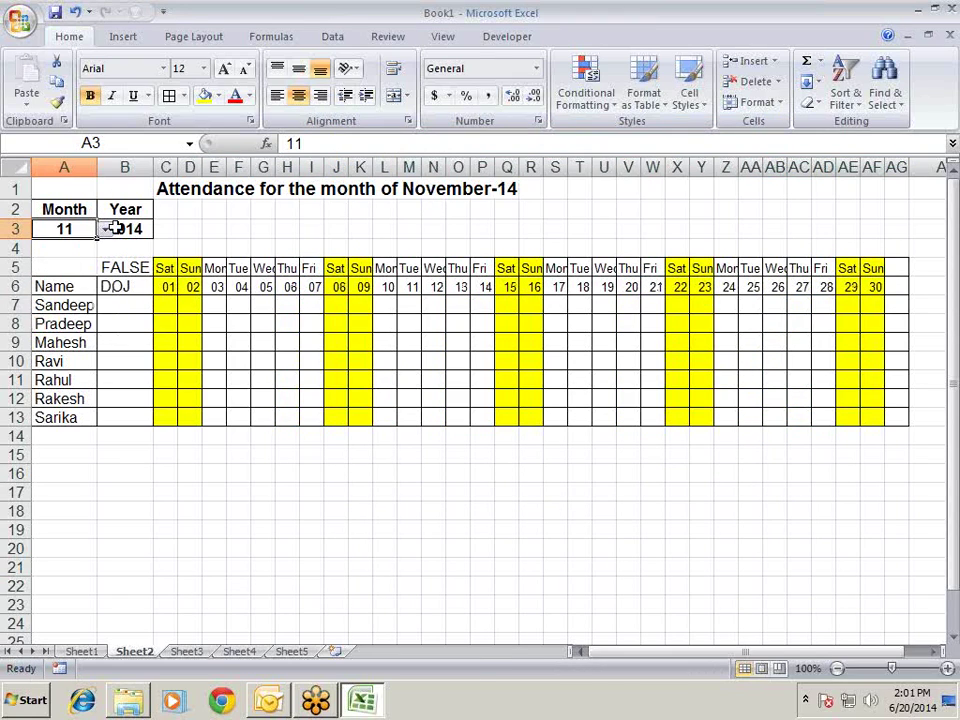
click(104, 229)
click(63, 270)
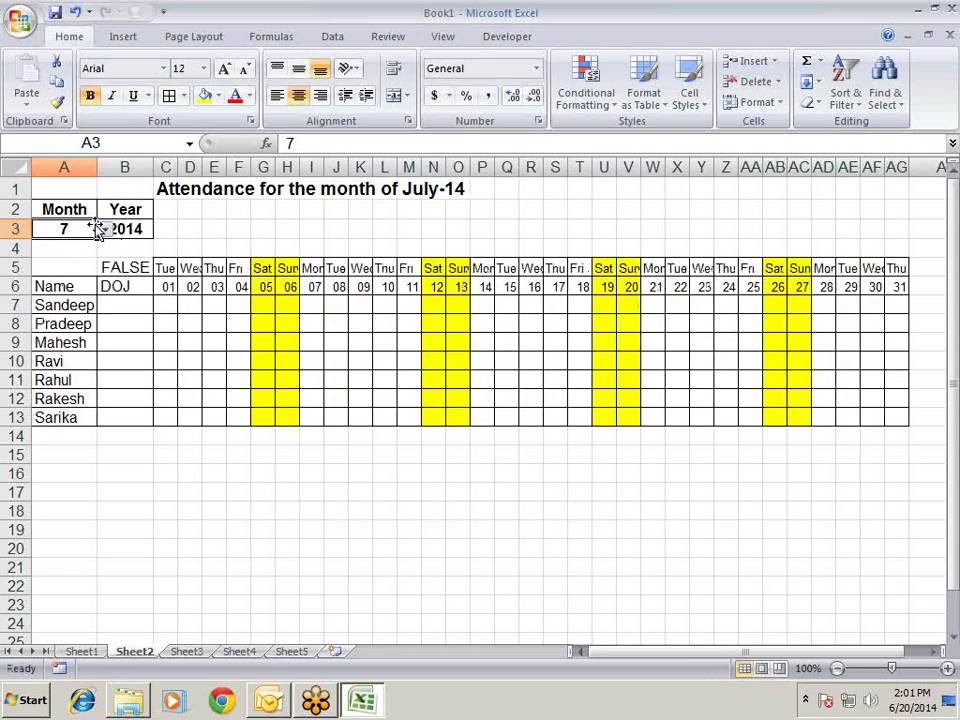
click(103, 242)
click(93, 227)
click(104, 230)
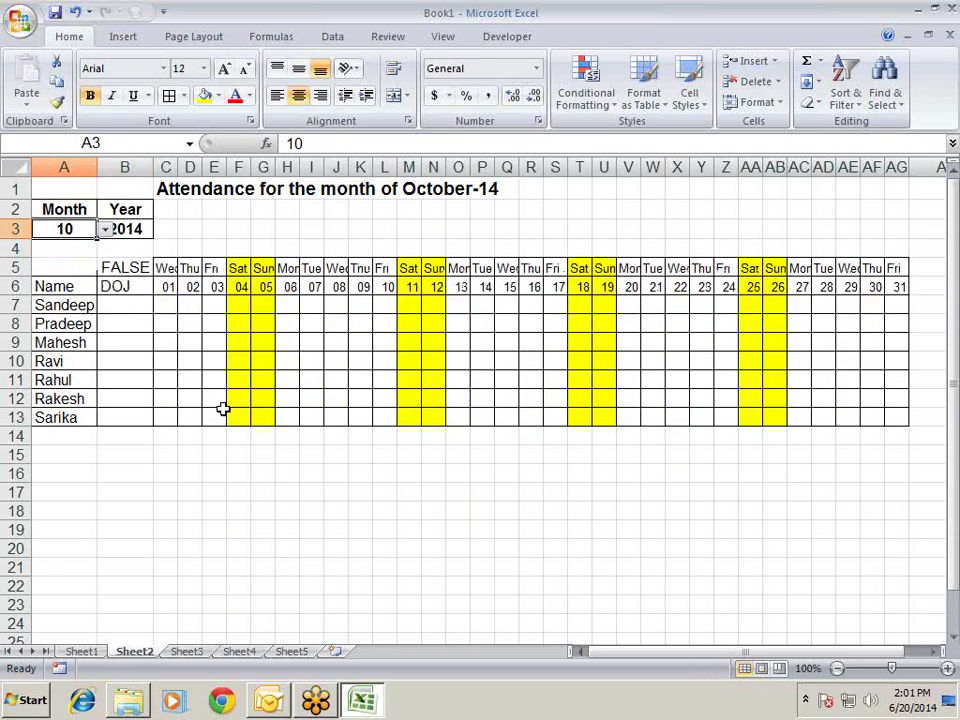
click(333, 512)
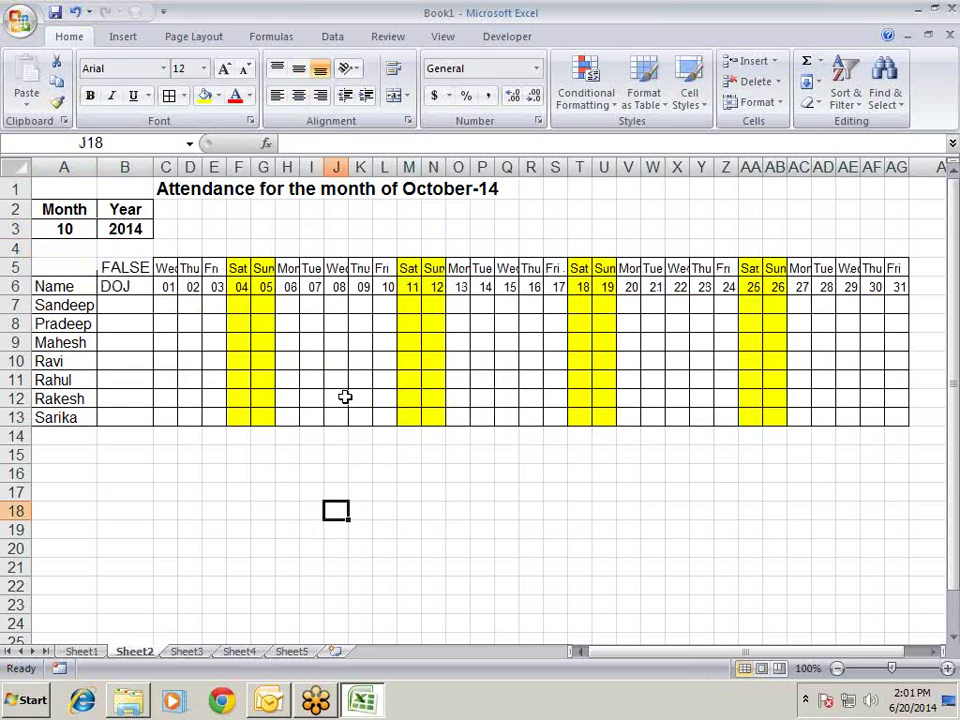
- Delete the stray FALSE in B5 and check Sheet1 and Sheet3 before returning to Sheet2
click(104, 268)
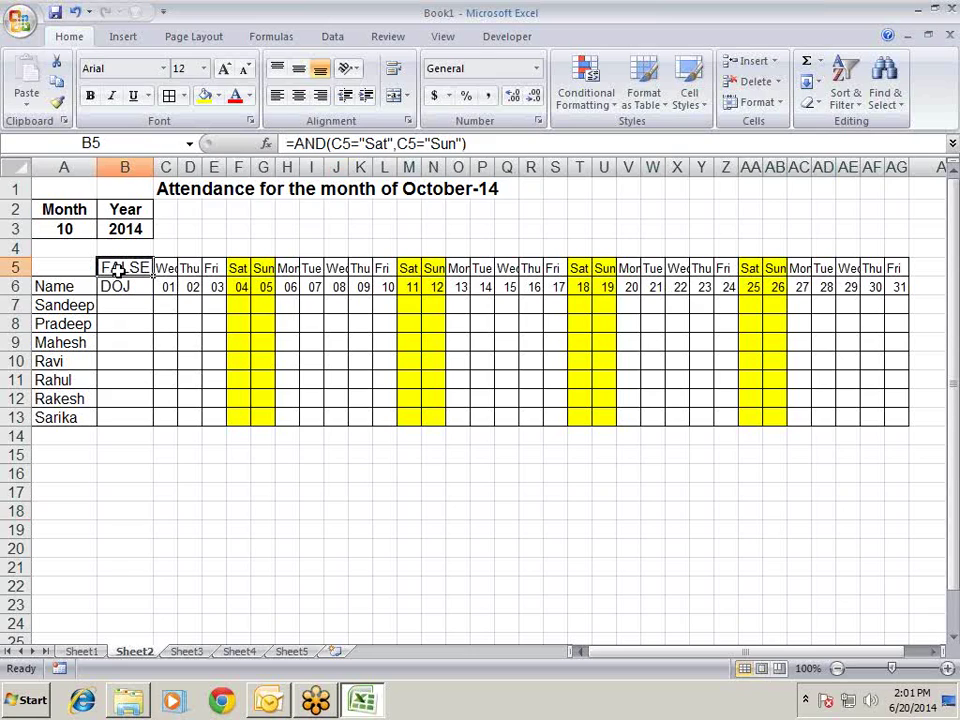
key(Delete)
click(287, 454)
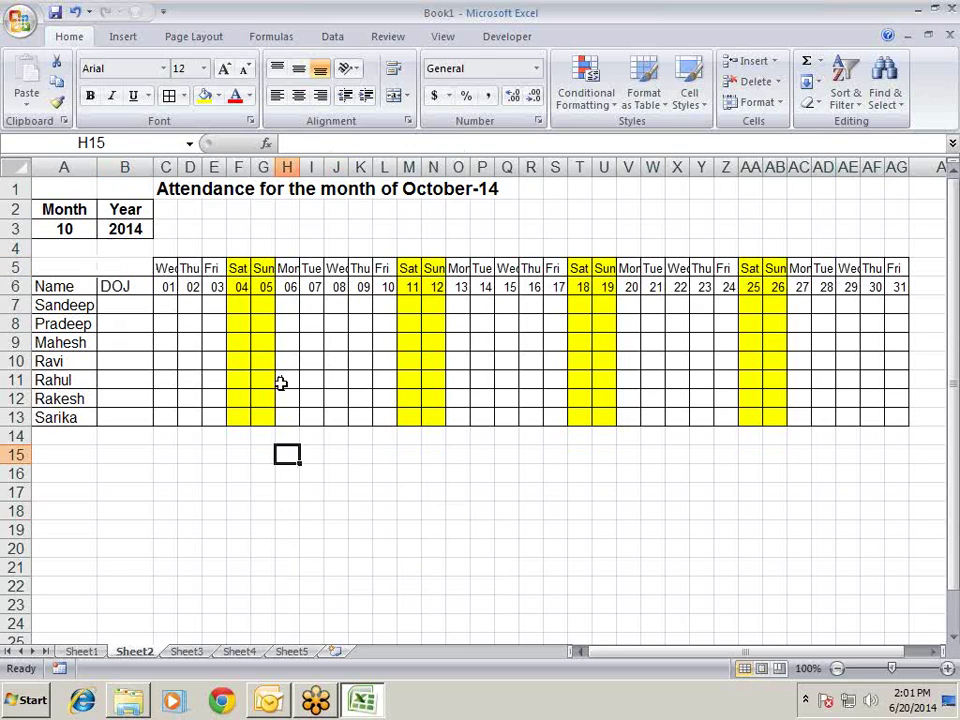
click(94, 651)
click(133, 651)
click(184, 652)
click(130, 651)
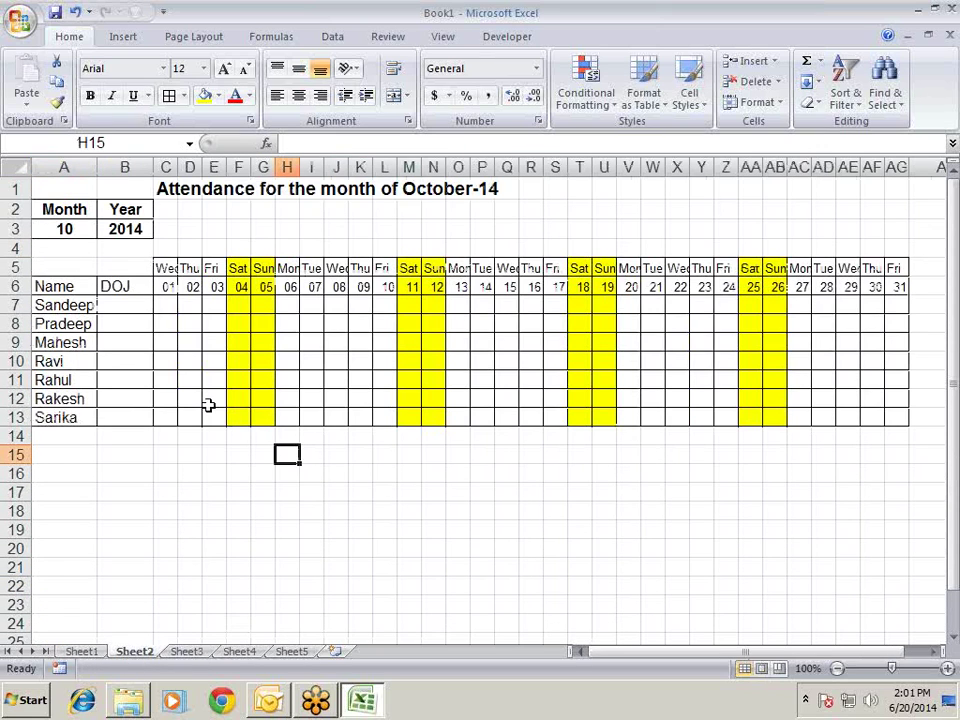
click(409, 531)
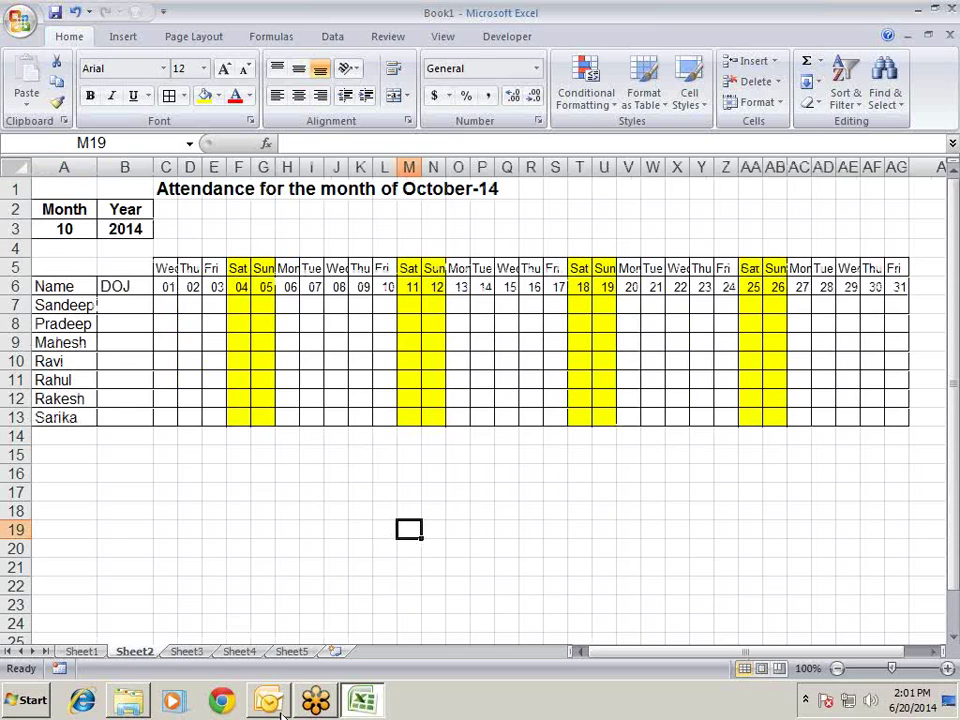
- Search Google in Chrome for 'holiday list 2014'
click(222, 701)
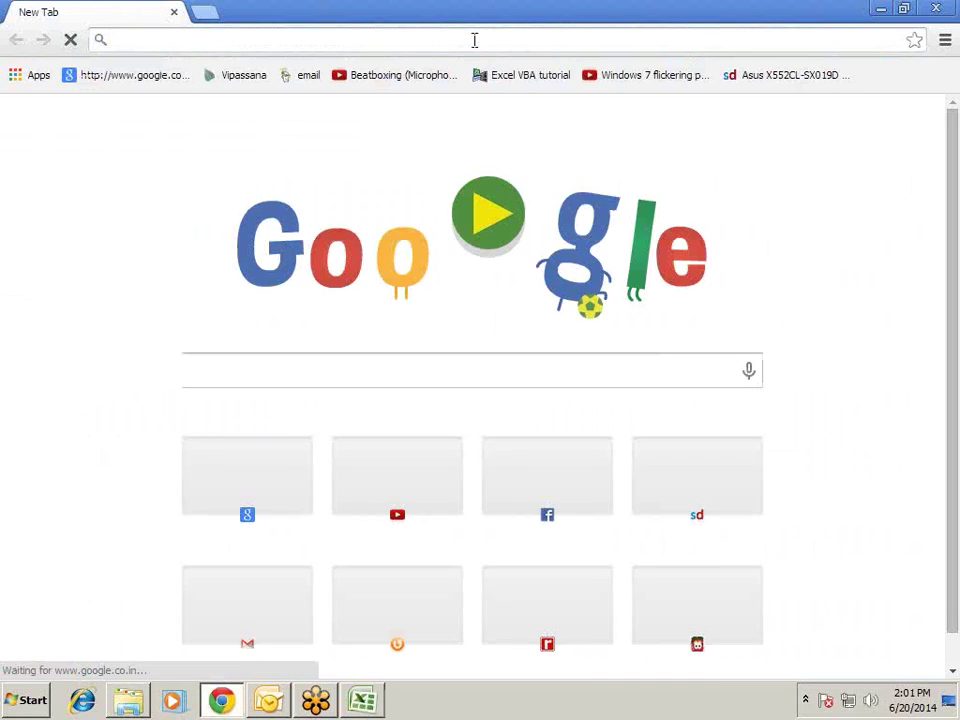
text(ho)
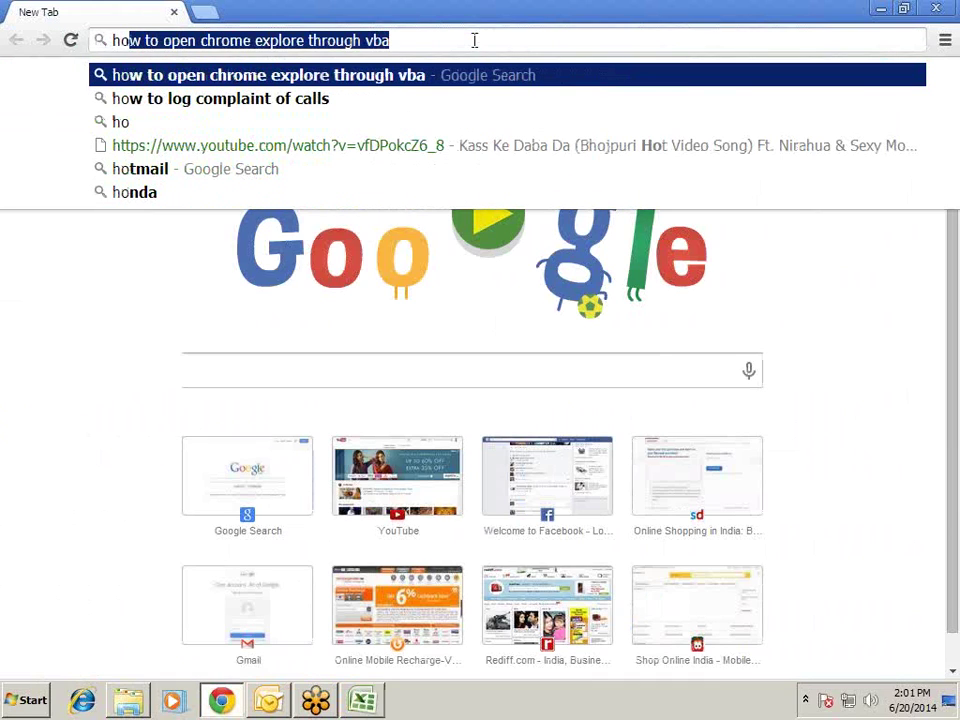
key(Escape)
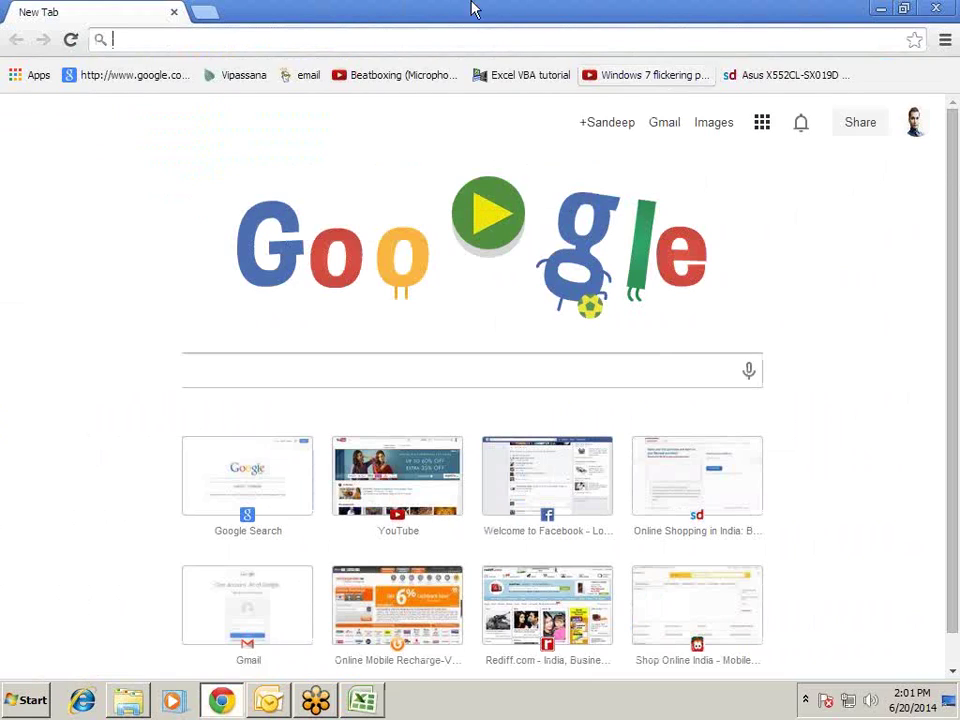
click(584, 205)
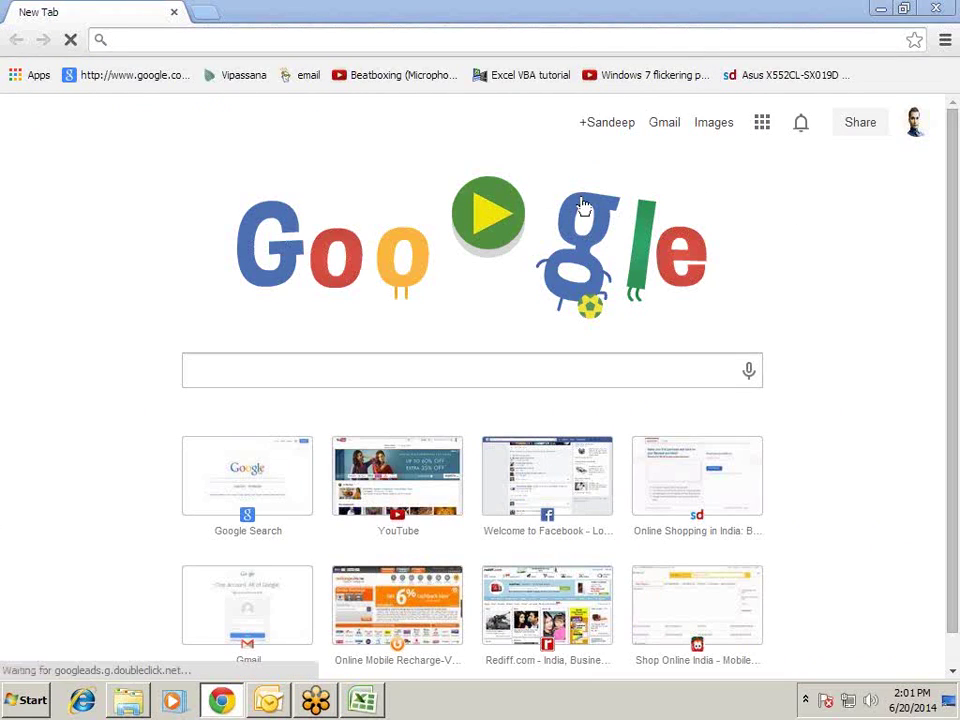
click(439, 367)
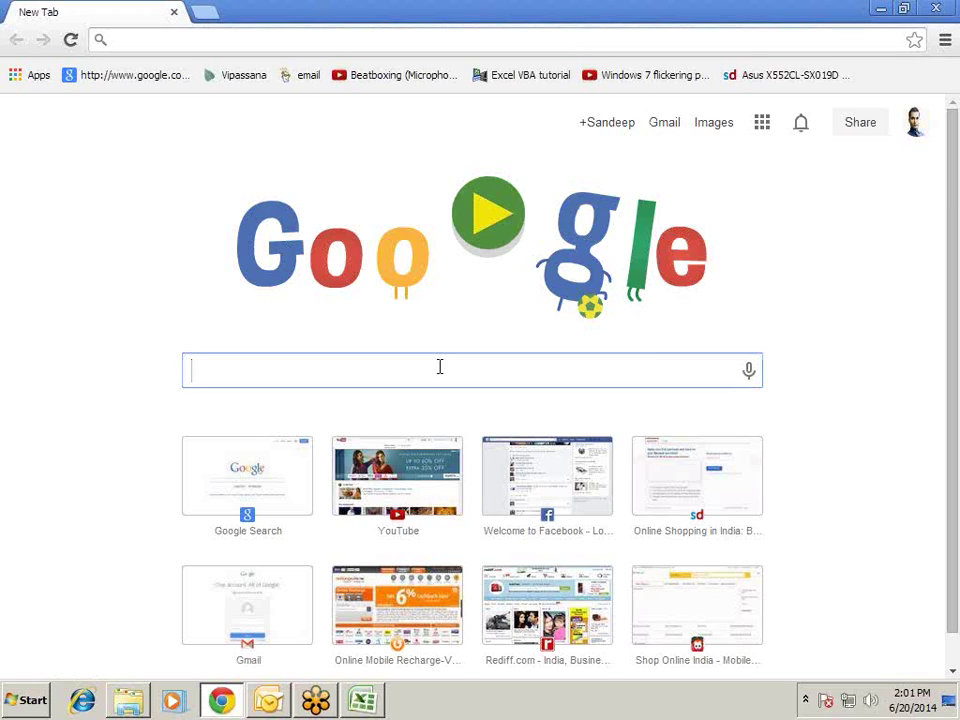
text(hol)
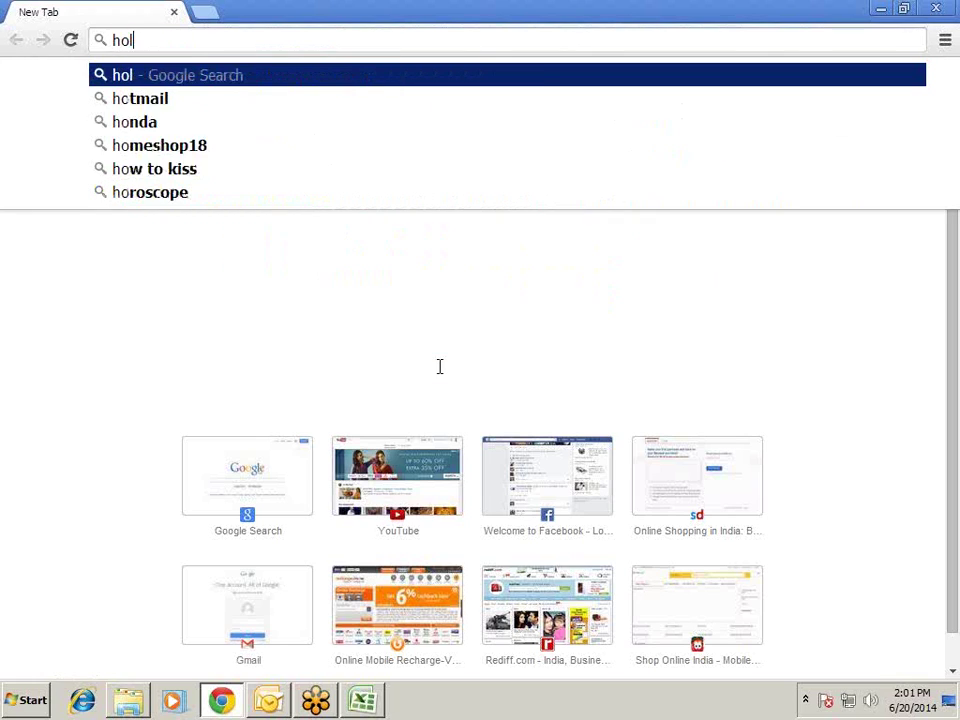
text(iday list)
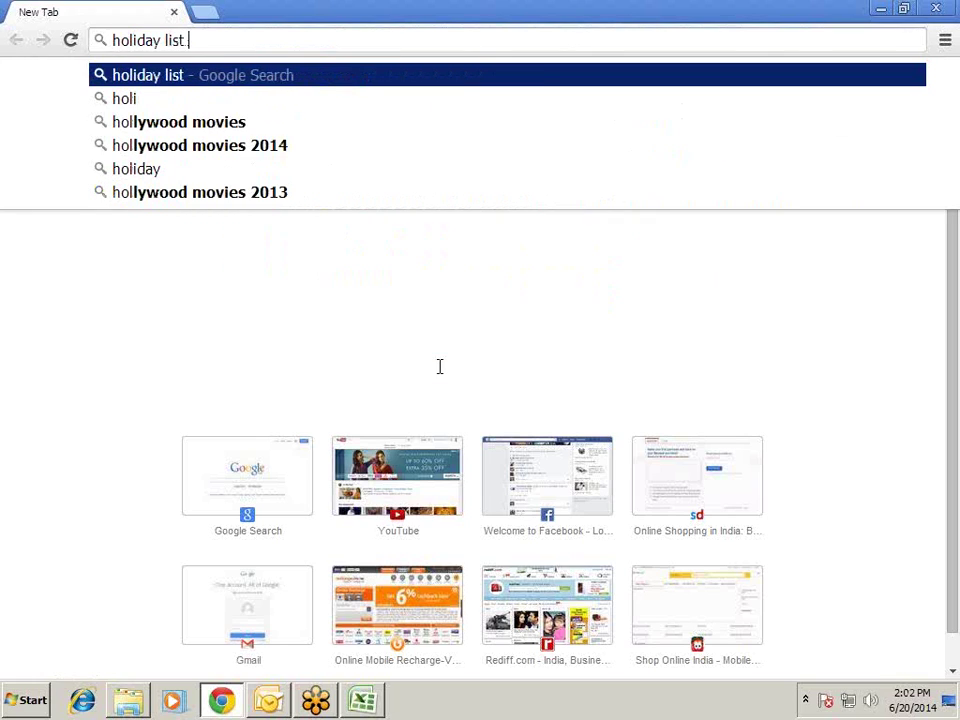
text( 2014)
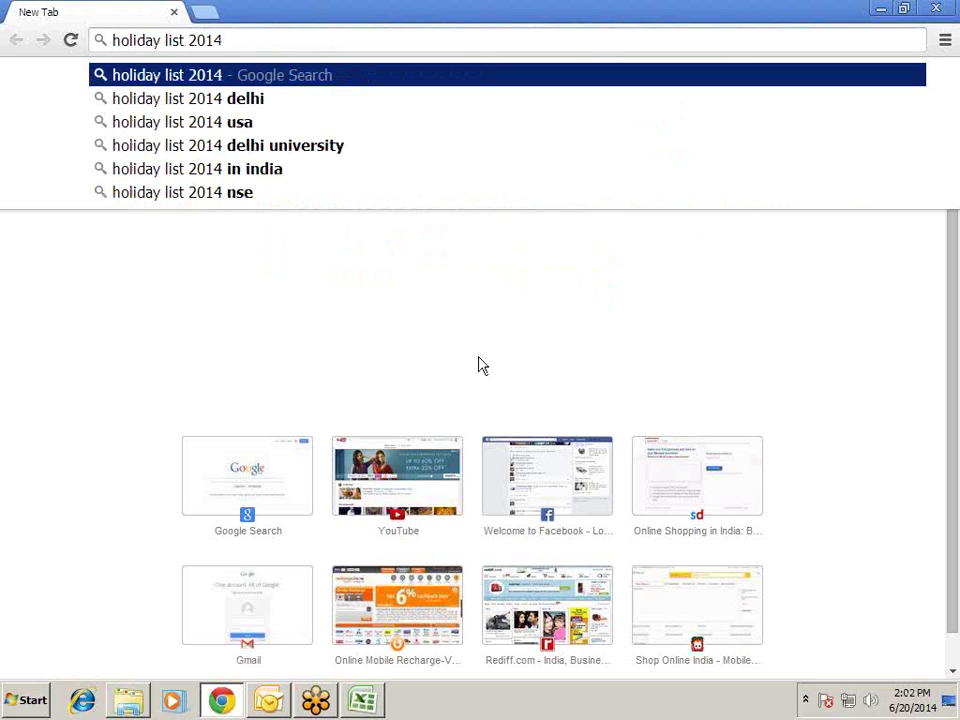
key(Return)
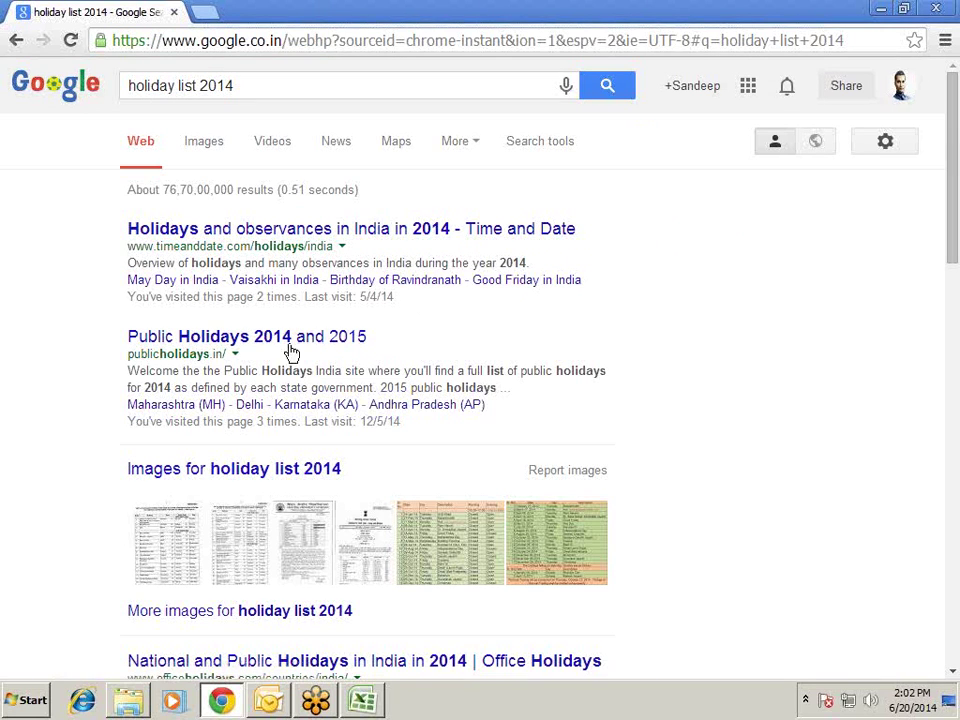
- Open the publicholidays.in 2014 result, reloading after the error, and go to the Delhi list
click(308, 346)
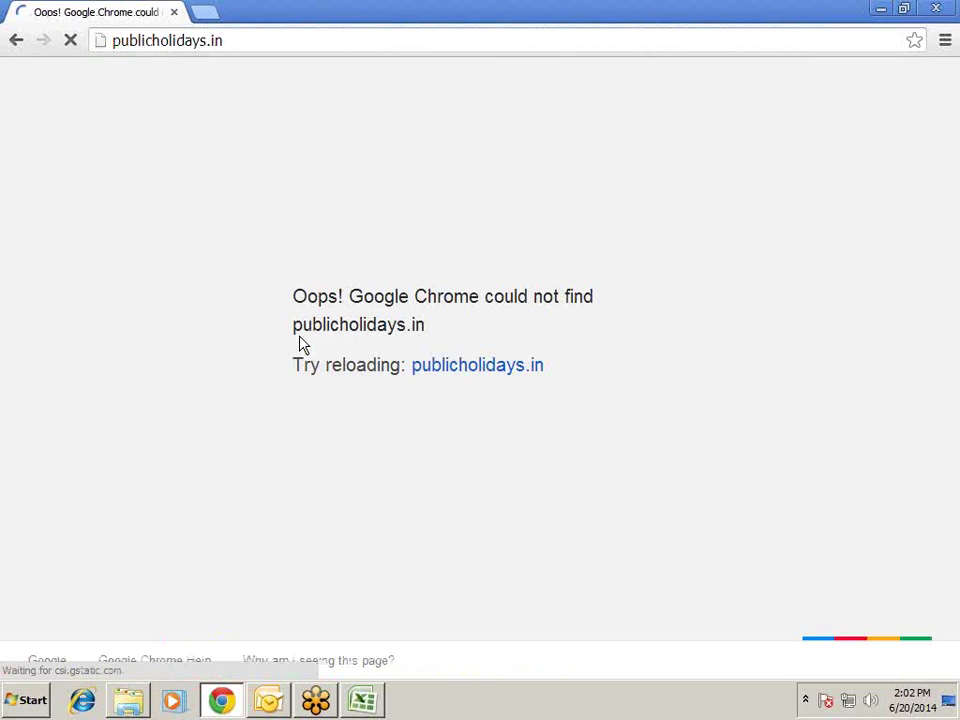
drag(494, 376, 487, 376)
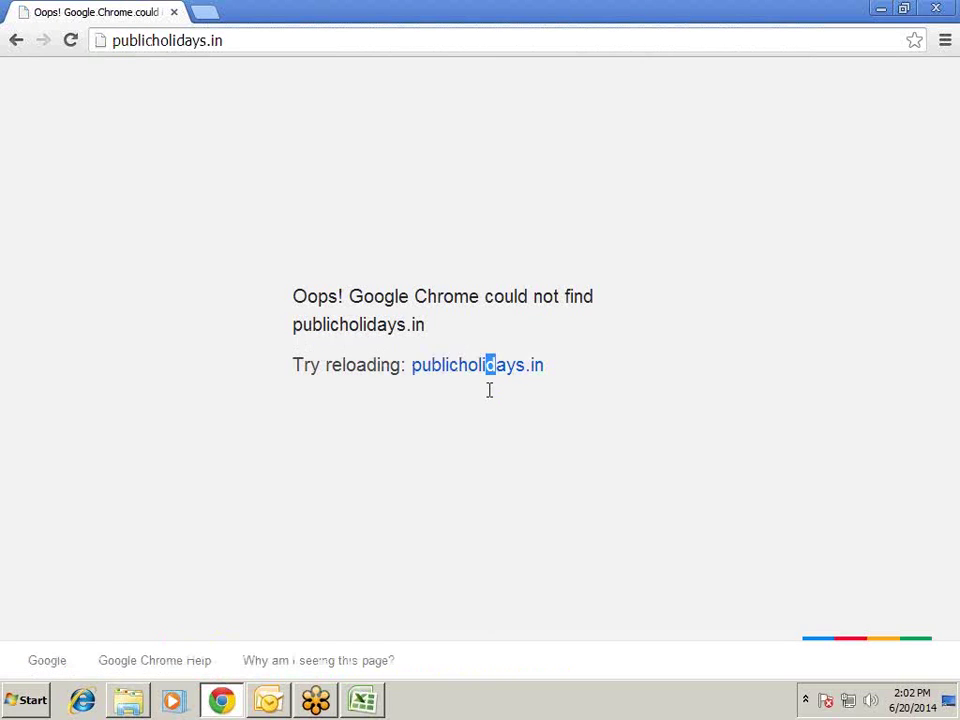
click(468, 378)
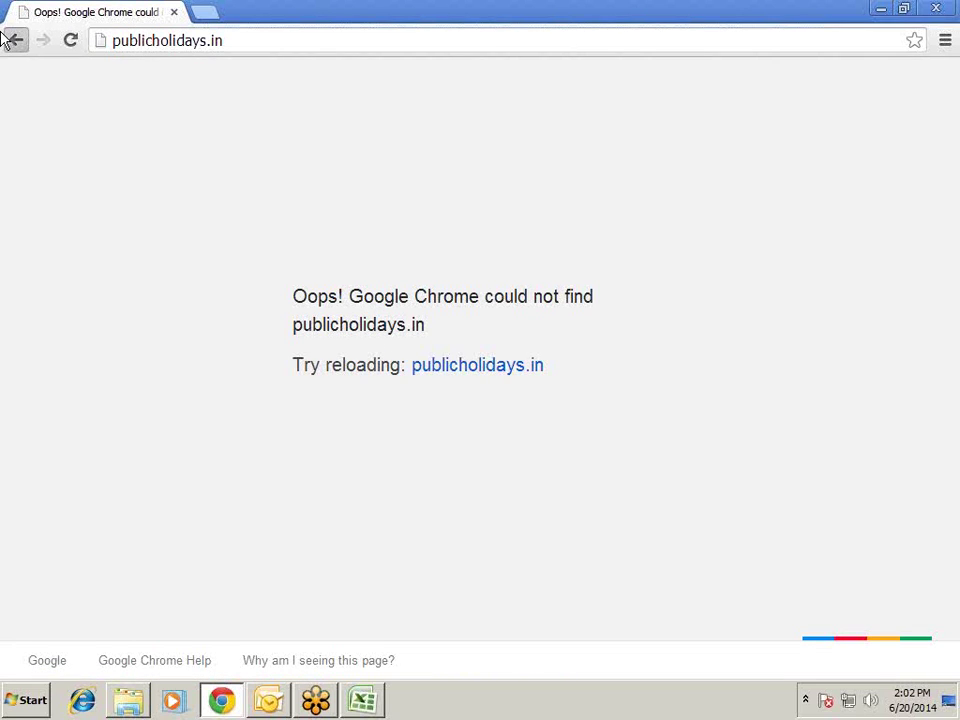
click(10, 38)
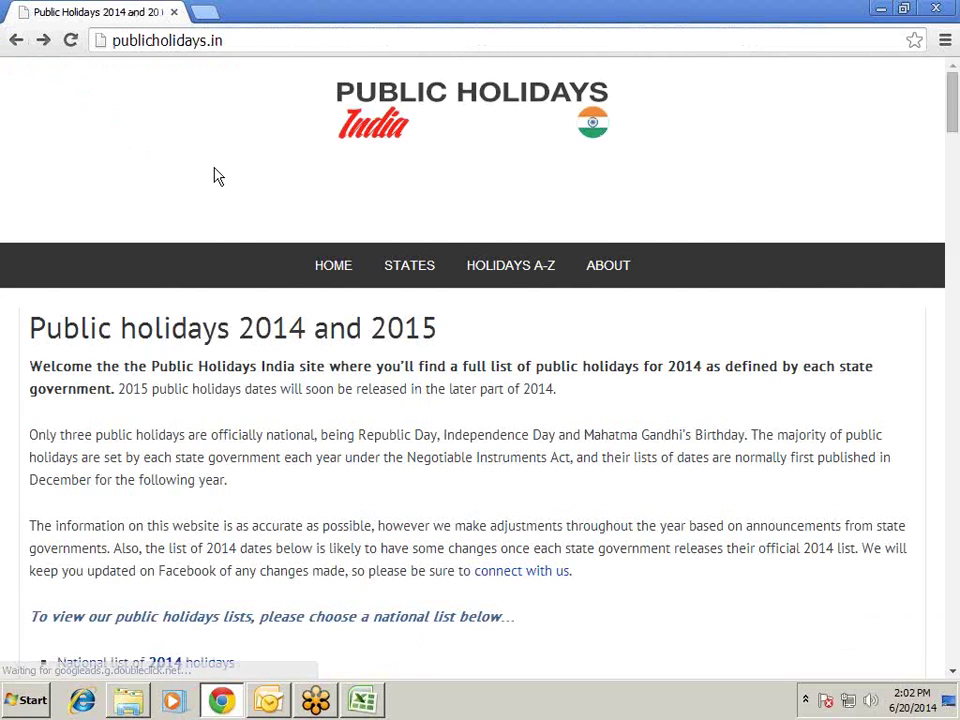
scroll(213, 176, down, 3)
scroll(270, 186, down, 1)
scroll(279, 193, down, 1)
scroll(270, 193, down, 1)
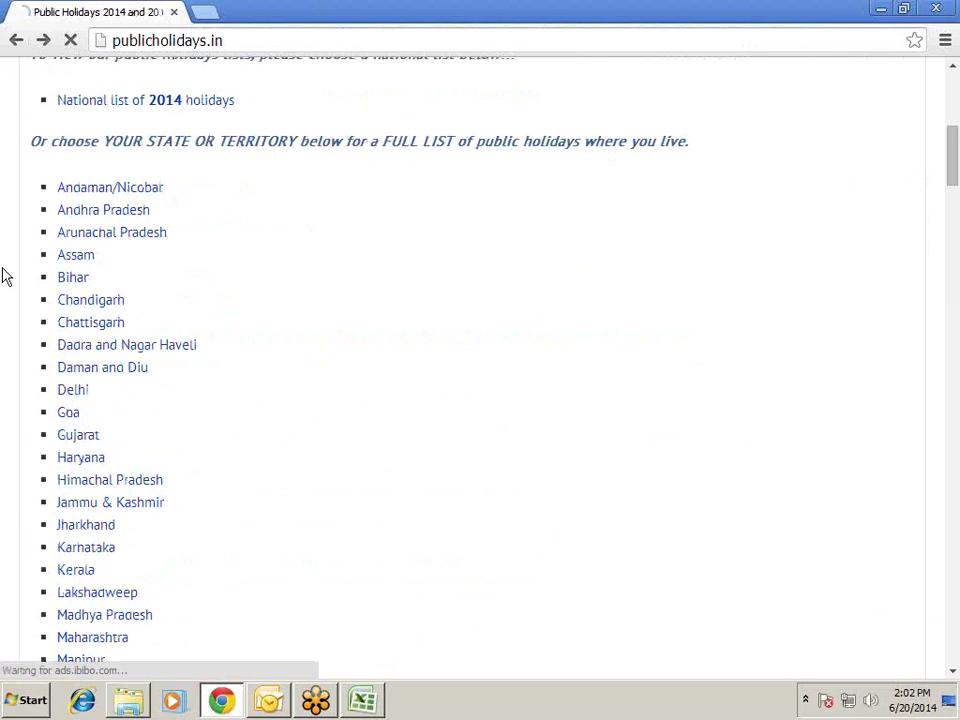
click(70, 391)
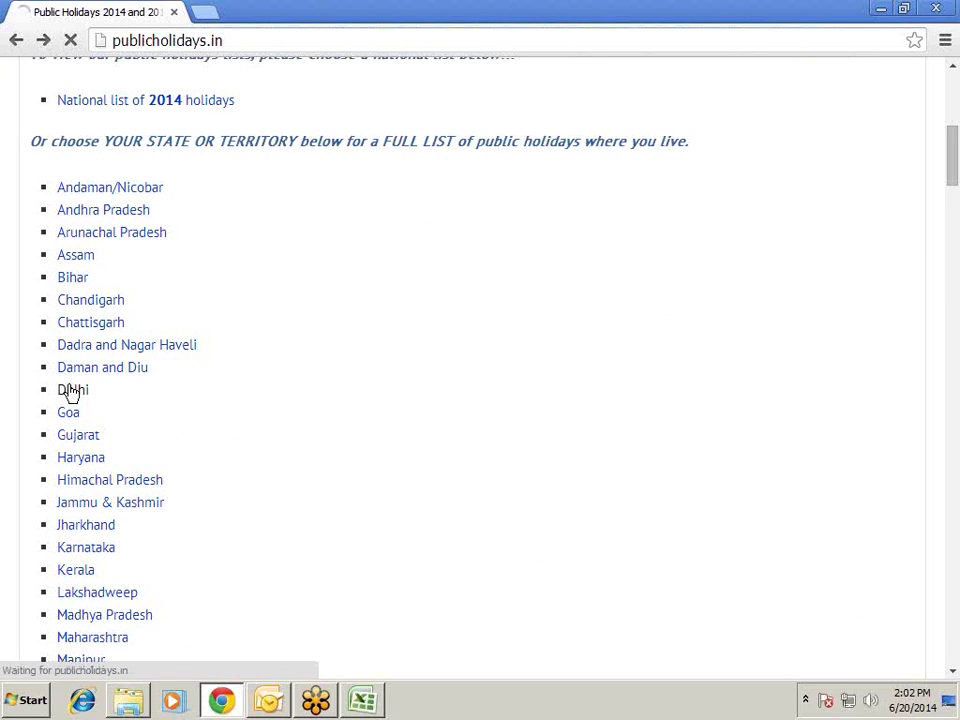
- Select and copy the Delhi 2014 Date, Day and Holiday table, then go back to Excel
scroll(296, 325, down, 2)
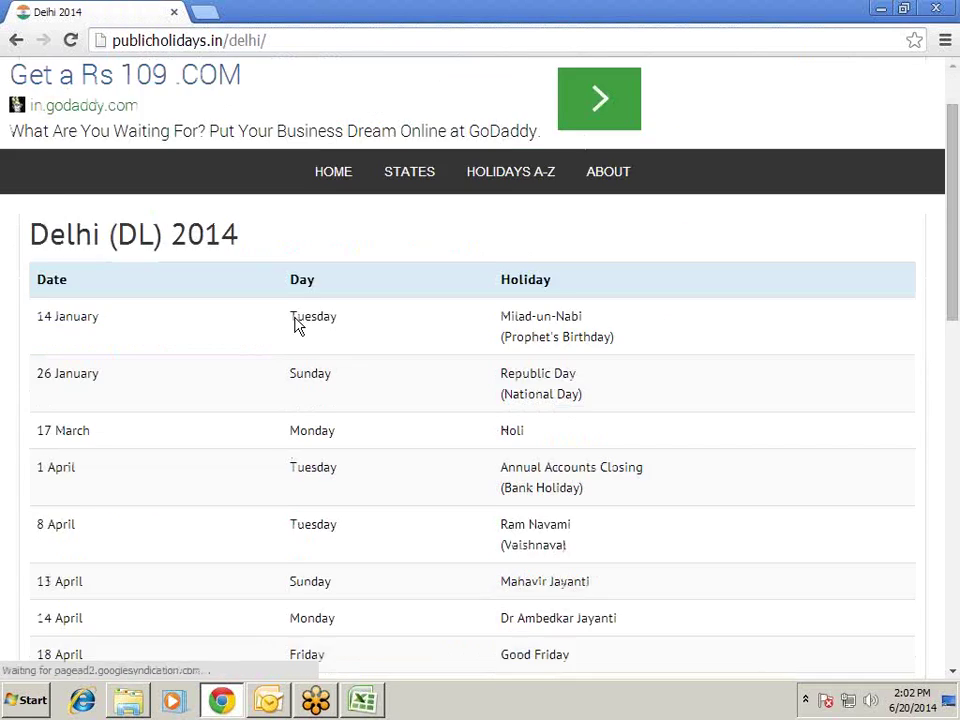
scroll(339, 315, down, 5)
scroll(369, 313, down, 6)
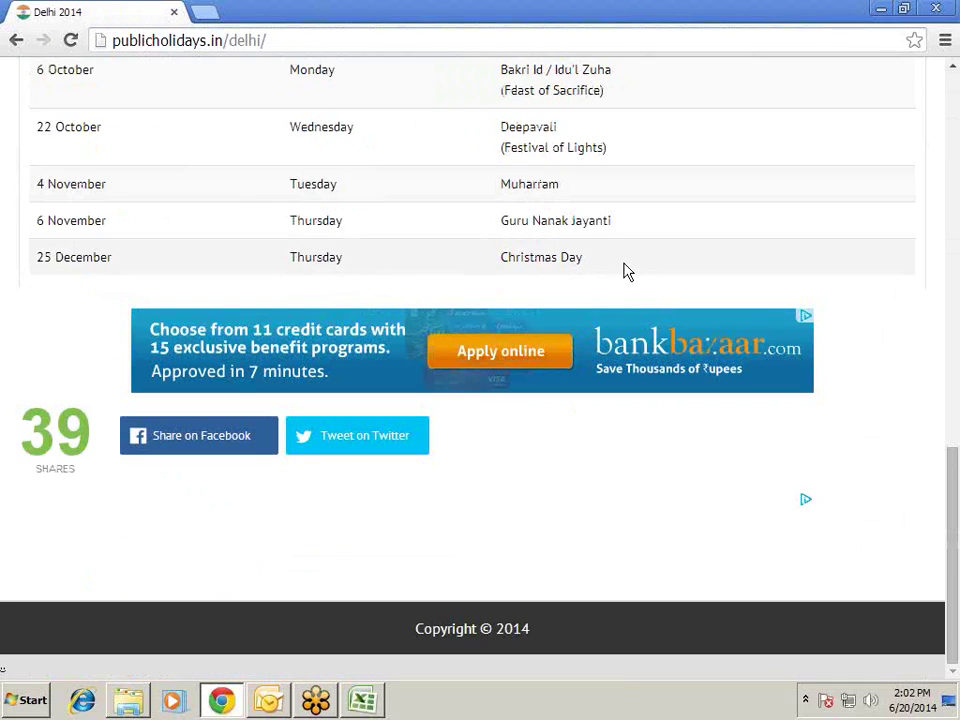
drag(590, 262, 166, 140)
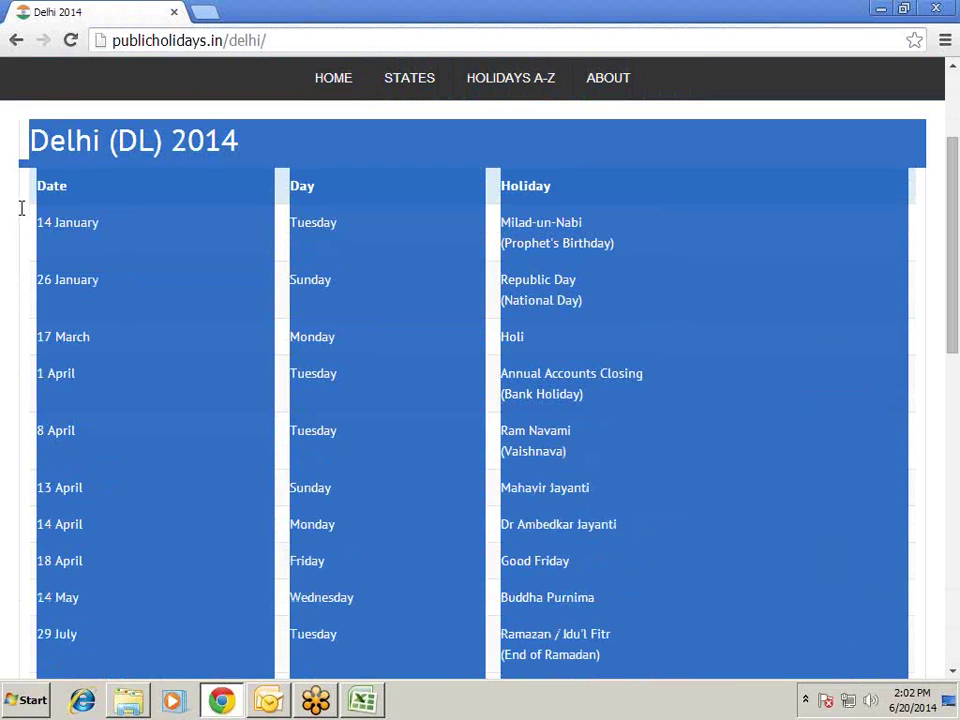
drag(166, 140, 37, 186)
key(alt+Tab)
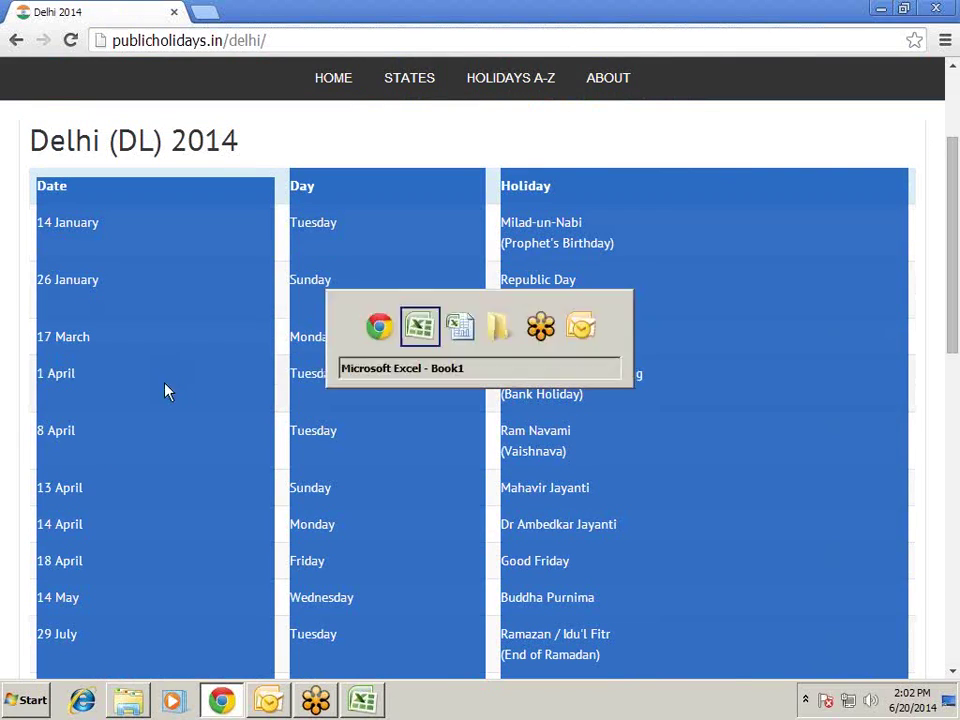
click(190, 651)
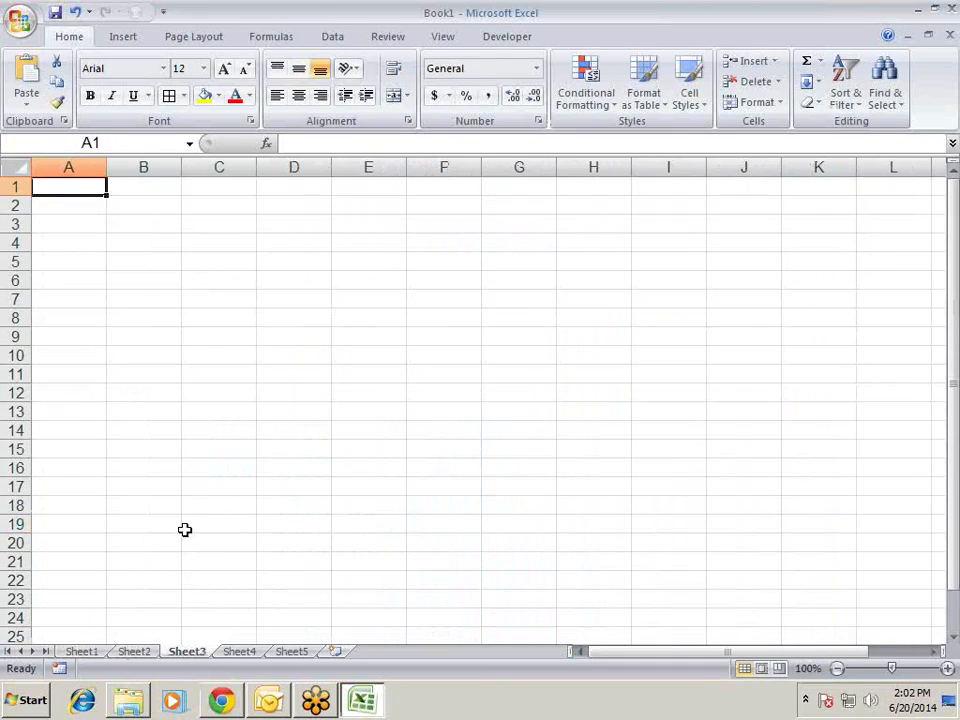
- Paste the Delhi holiday table into Sheet3 at A1 and look over the pasted rows A1:C32
key(ctrl+v)
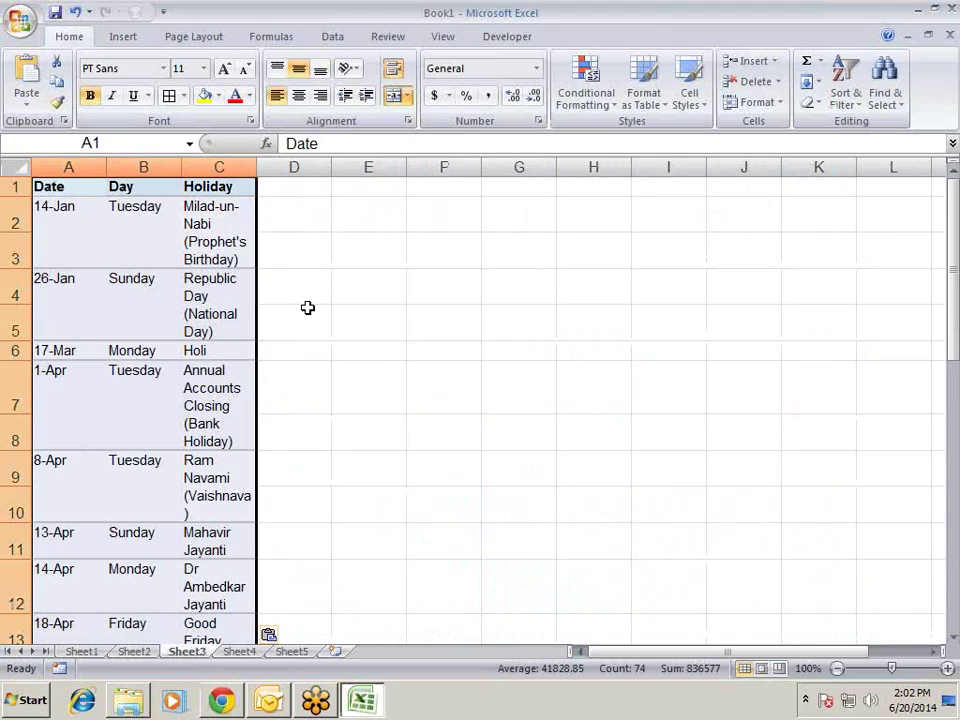
click(307, 308)
click(86, 238)
click(182, 242)
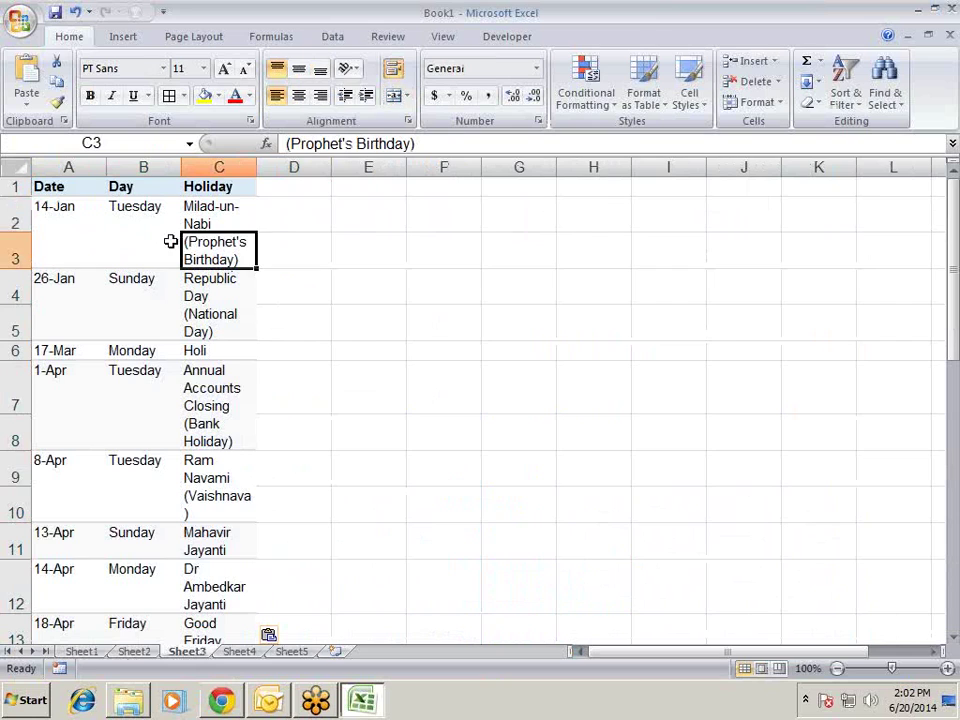
click(338, 330)
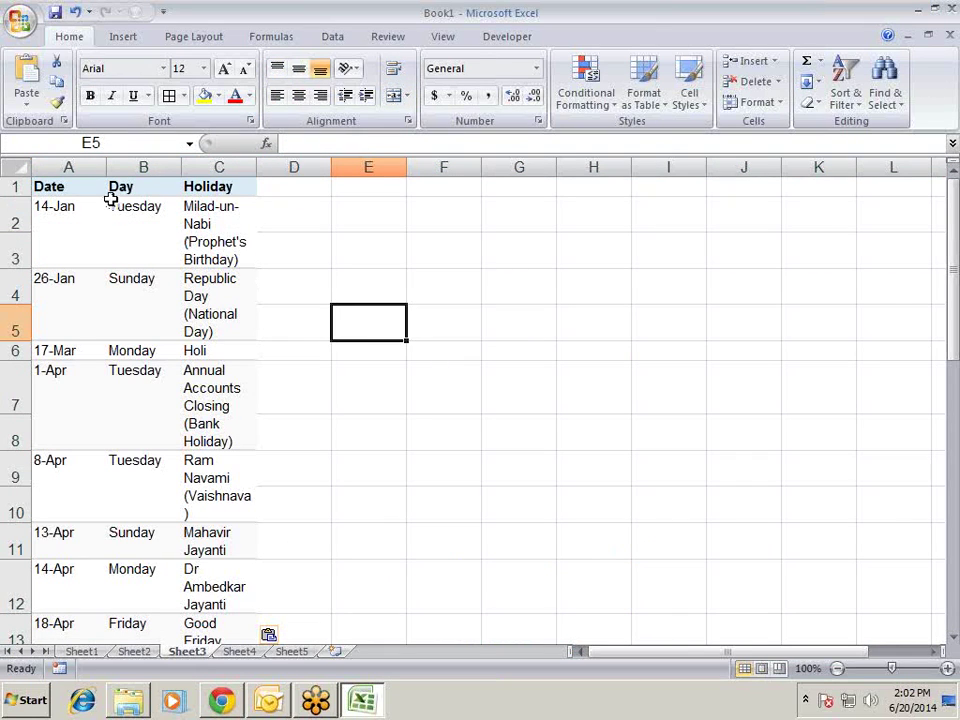
drag(60, 186, 240, 713)
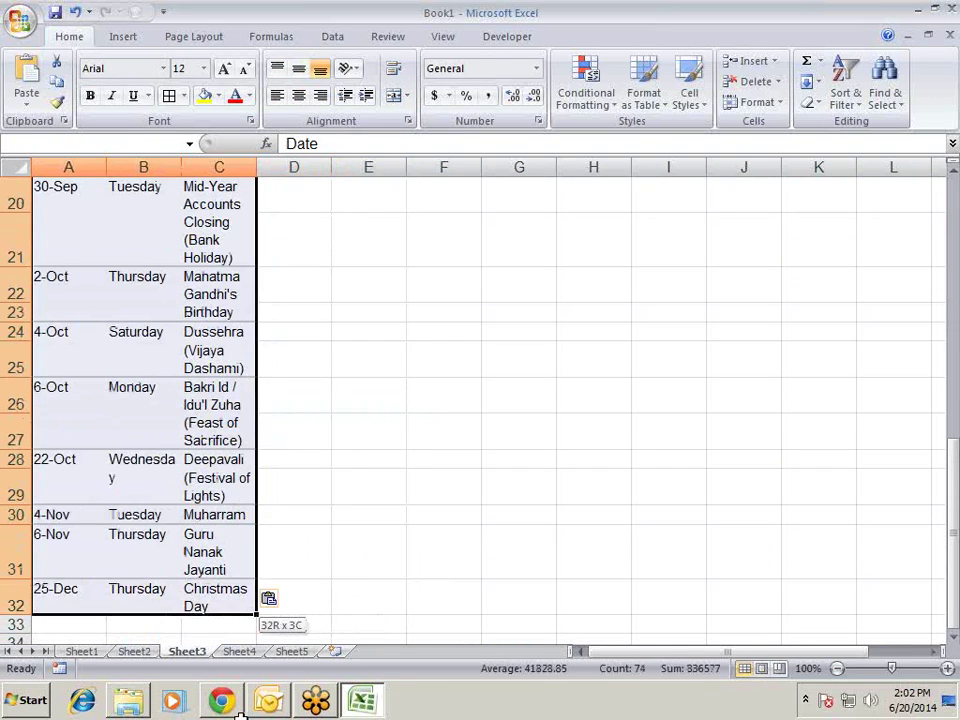
drag(240, 713, 248, 201)
scroll(246, 193, up, 10)
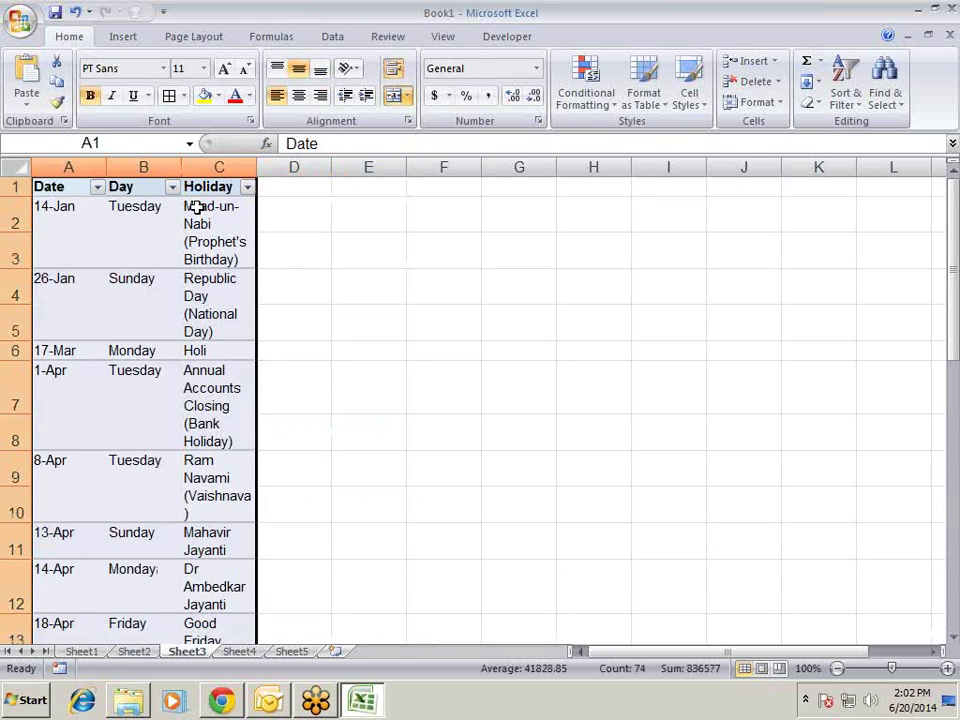
click(321, 253)
- Filter the Date column to (Blanks) only and select the 11 visible rows
click(97, 187)
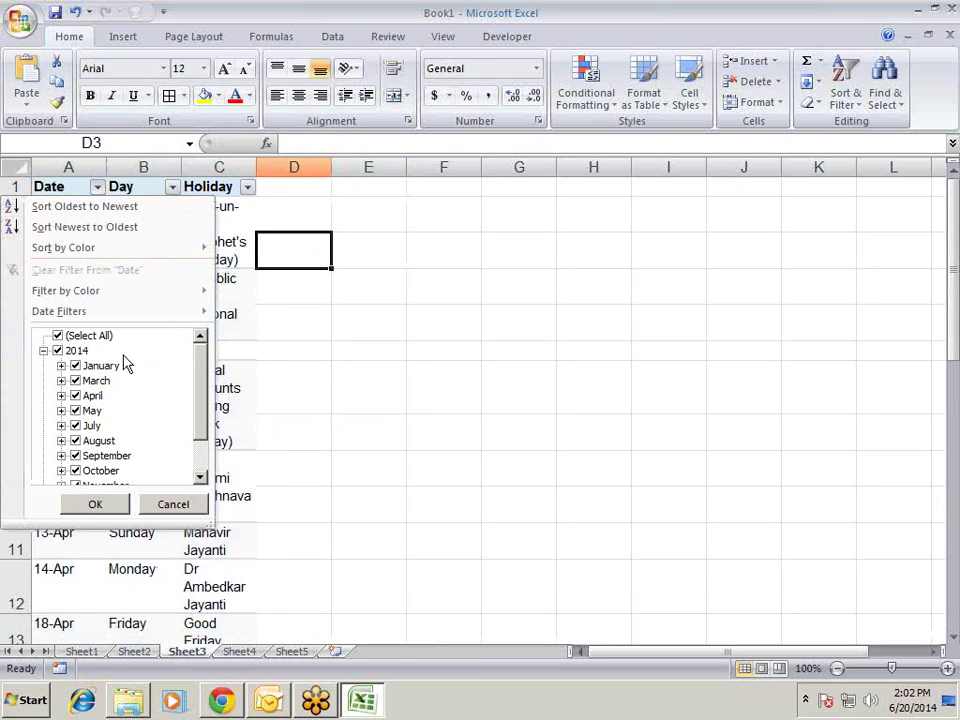
drag(205, 368, 203, 430)
click(88, 472)
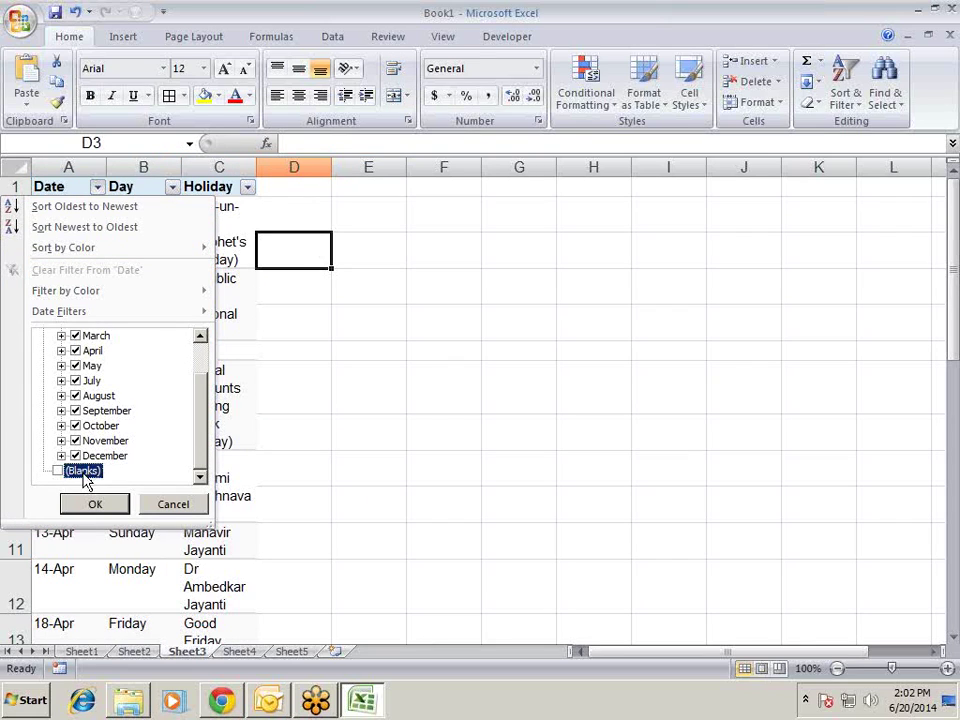
click(95, 504)
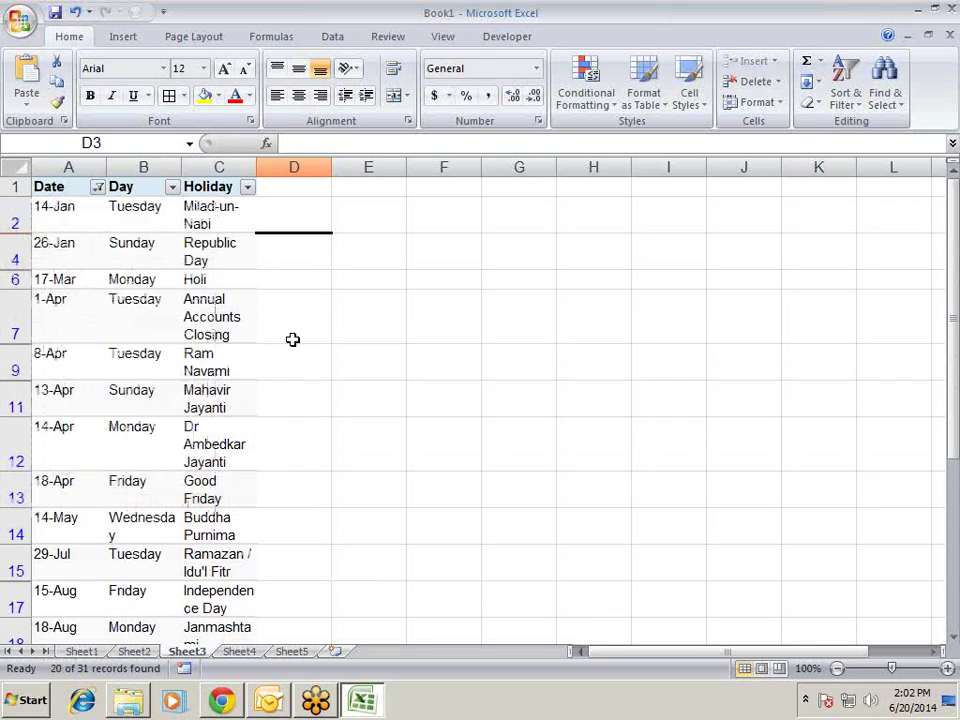
click(97, 188)
click(72, 338)
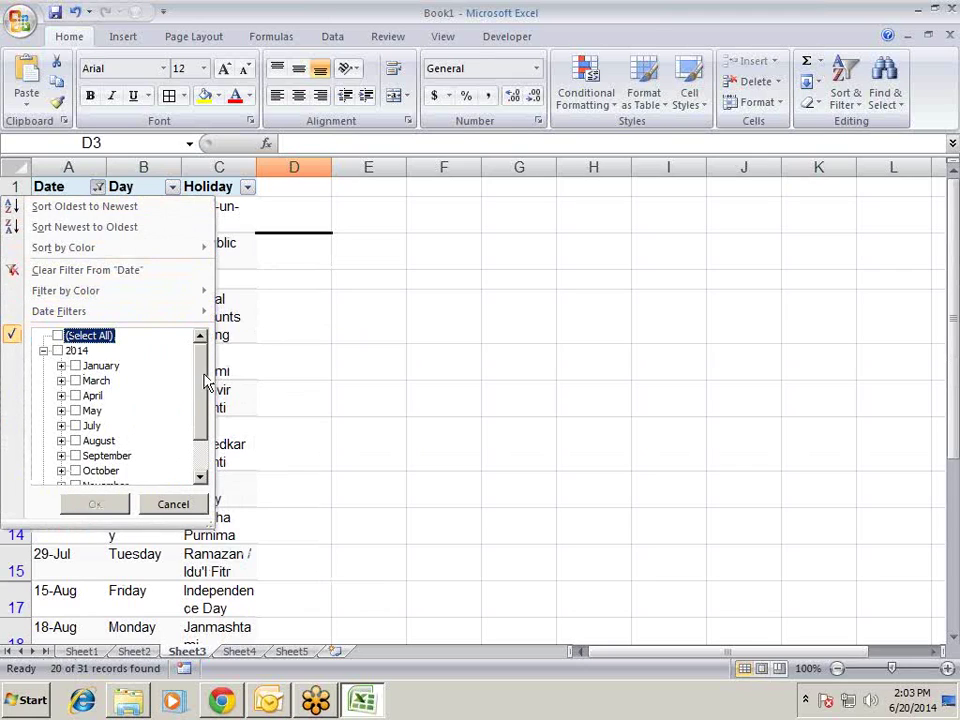
scroll(203, 384, down, 3)
click(90, 471)
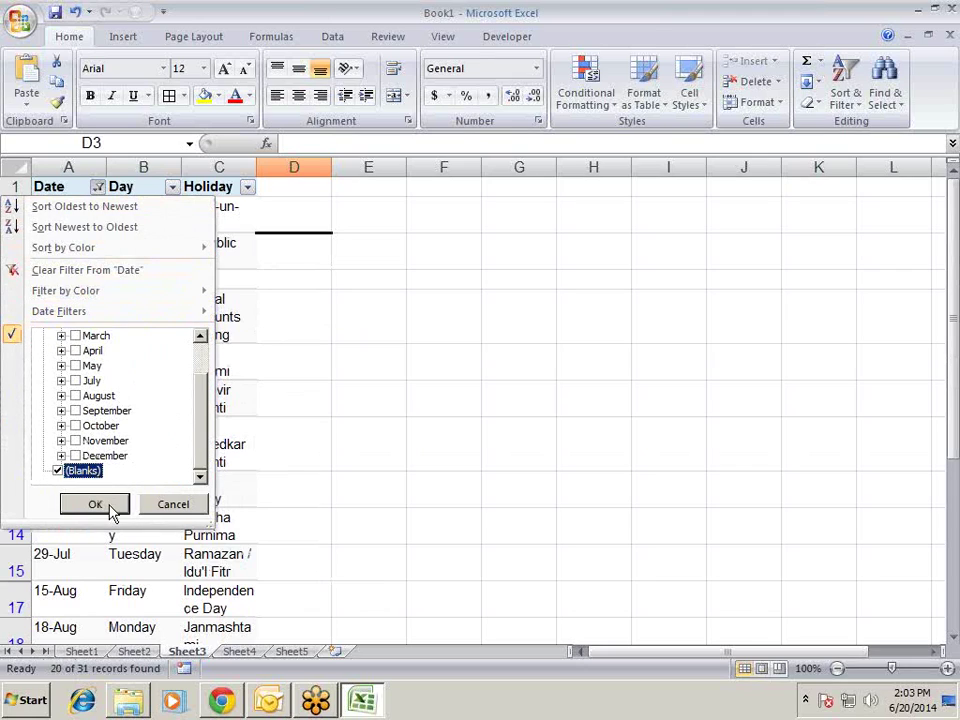
click(112, 508)
click(443, 361)
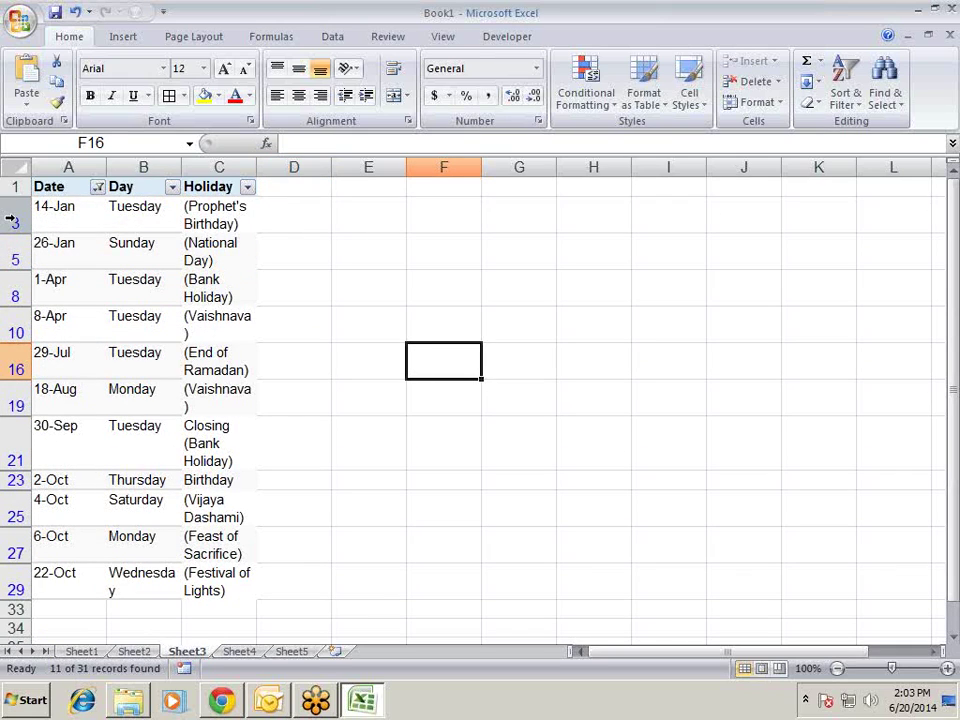
mouse_move(15, 221)
mouse_down()
mouse_move(5, 457)
mouse_move(40, 578)
mouse_up()
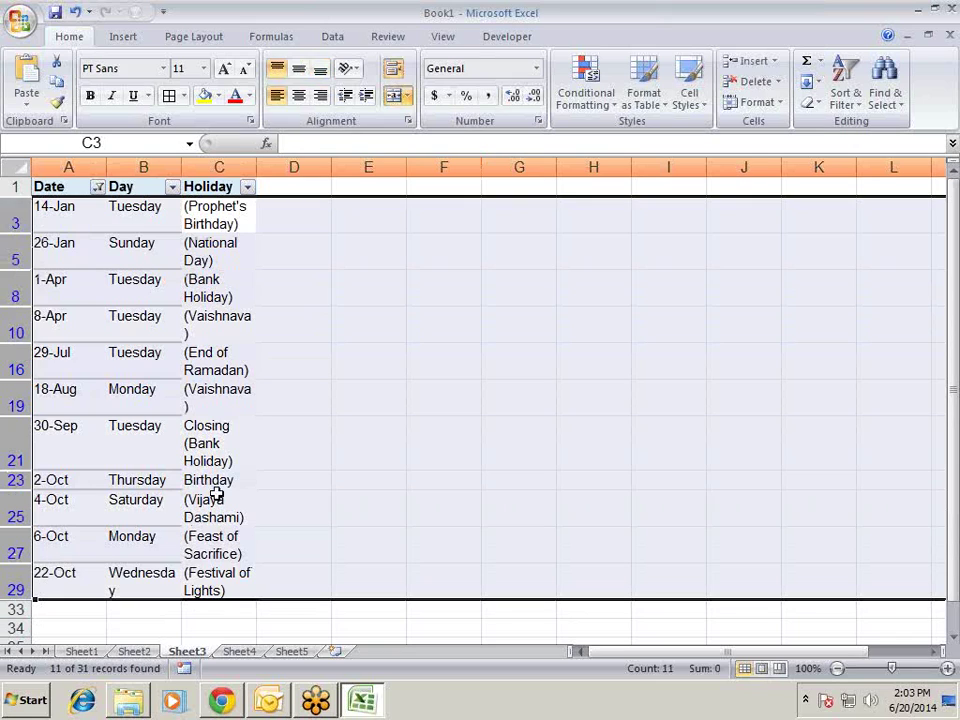
- Clear the Date filter so all holiday rows show again
click(294, 447)
click(97, 187)
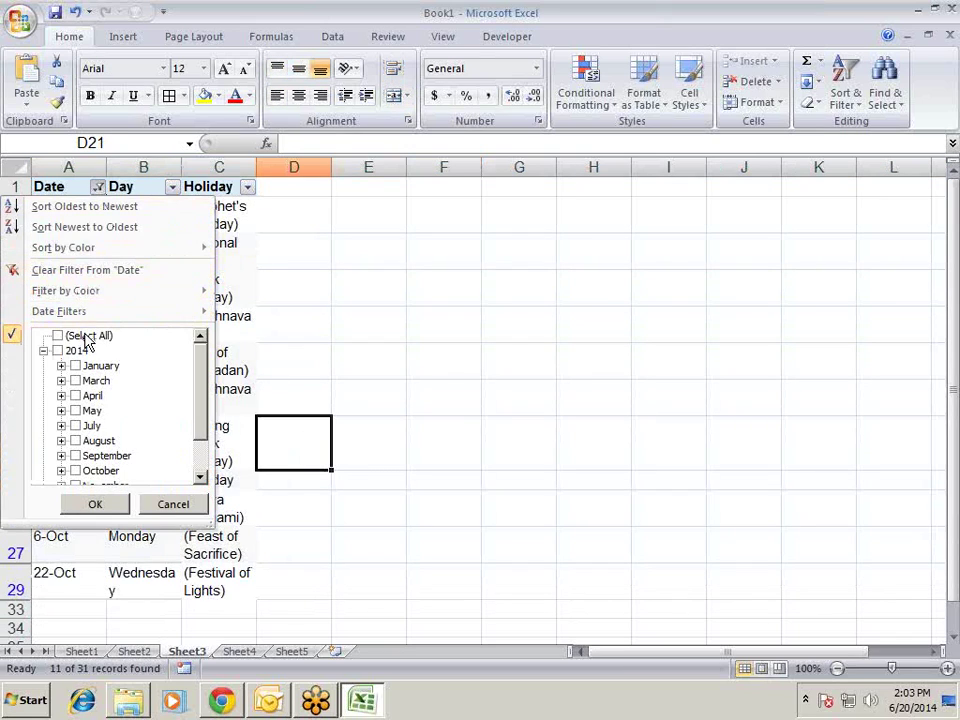
click(86, 336)
click(95, 504)
click(434, 307)
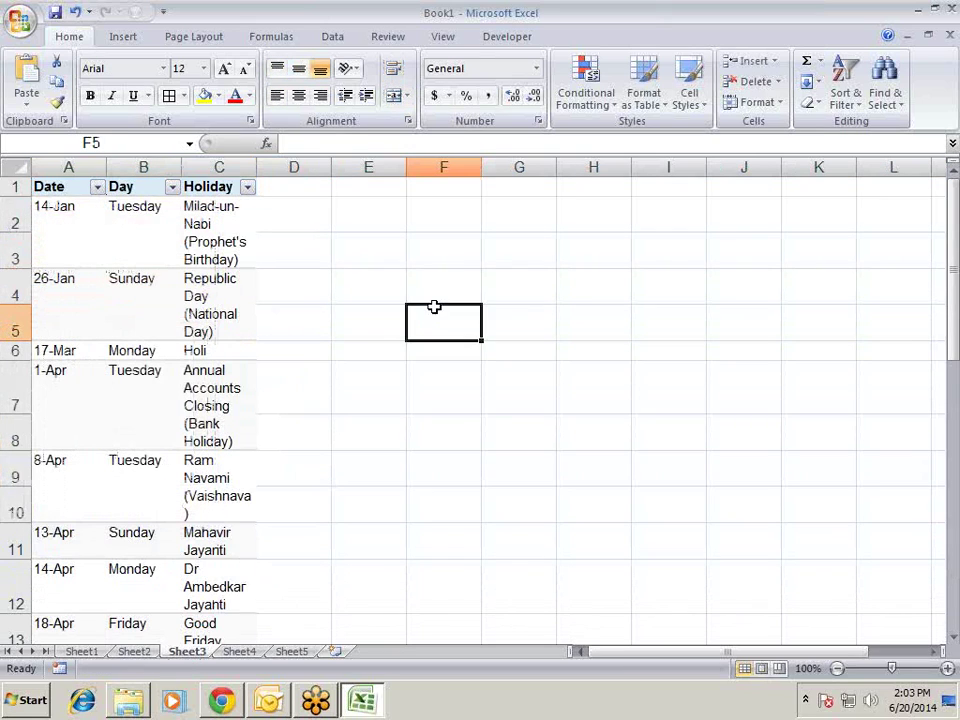
- Unmerge the Date and Day cells in A2:B32
click(97, 232)
click(125, 235)
click(195, 242)
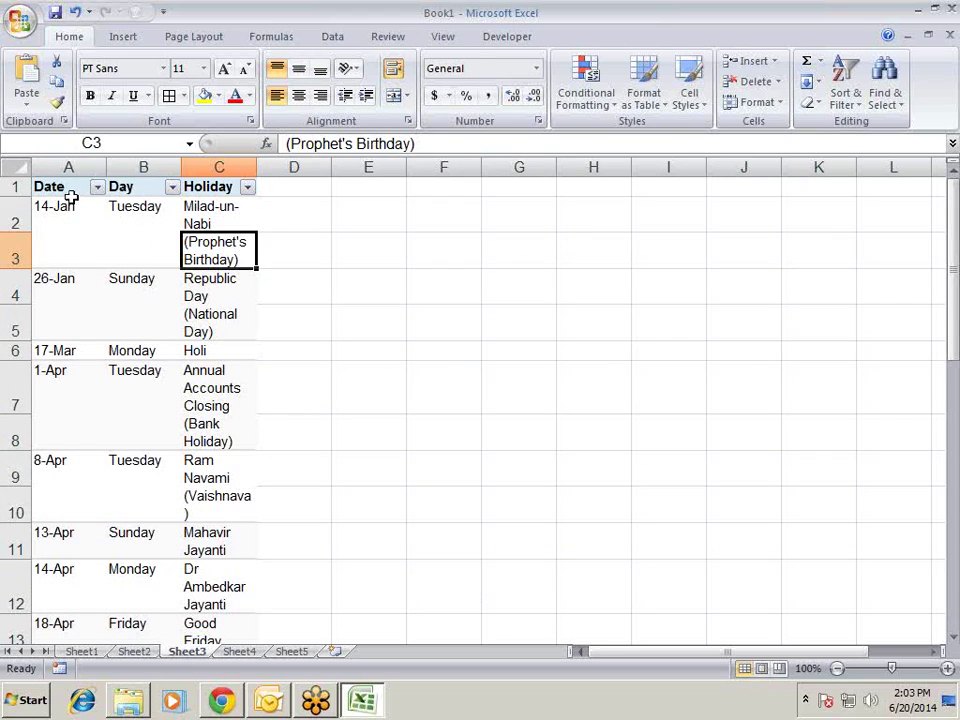
drag(90, 212, 124, 686)
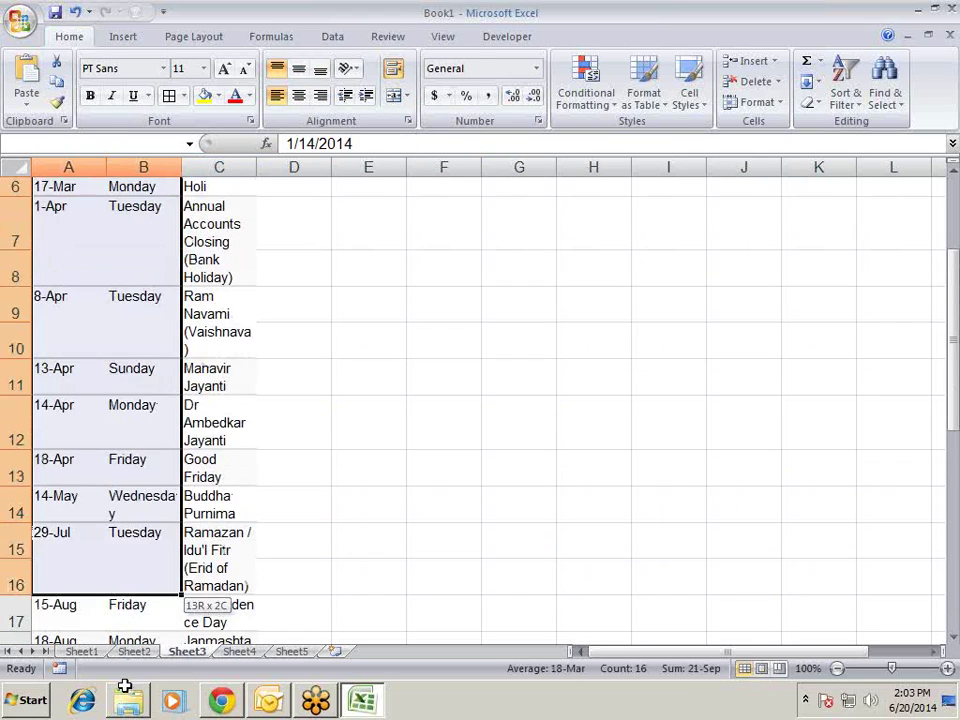
drag(124, 686, 120, 605)
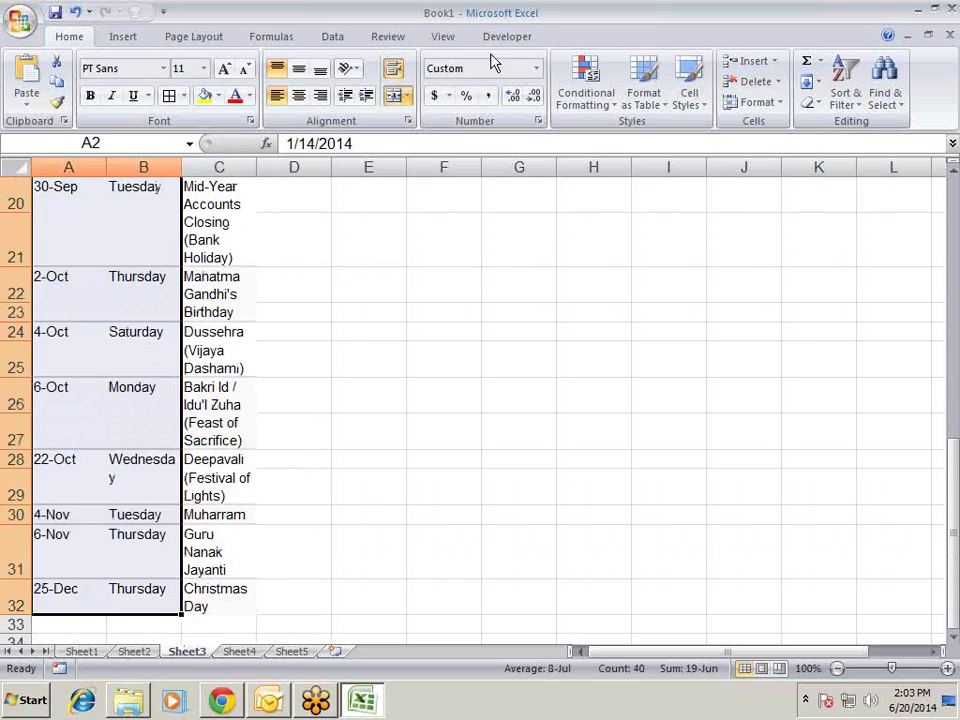
click(406, 96)
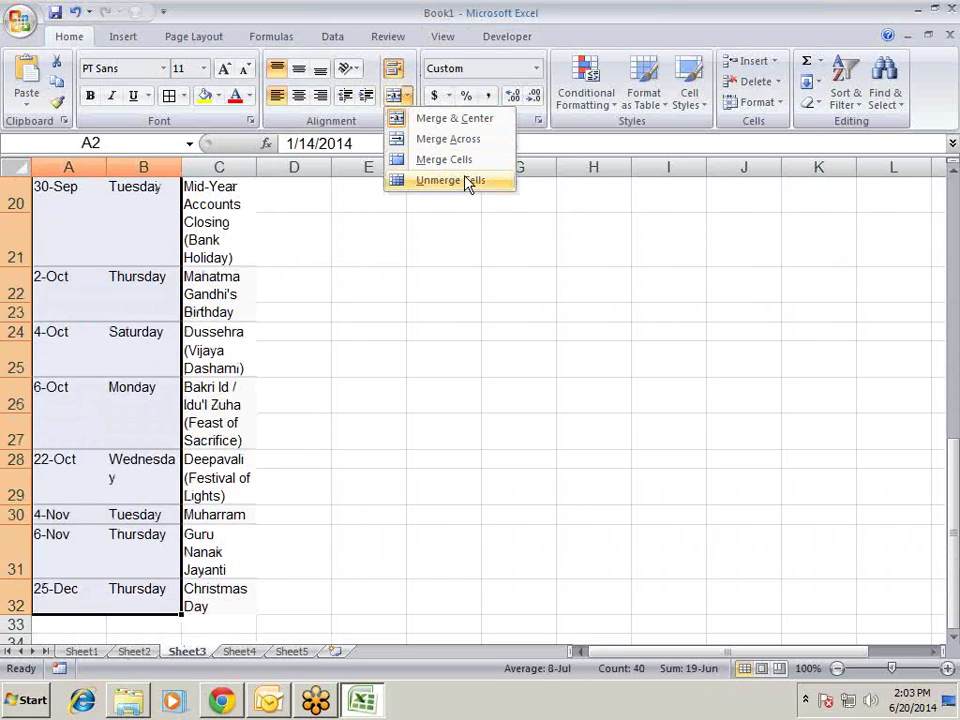
click(467, 181)
click(368, 286)
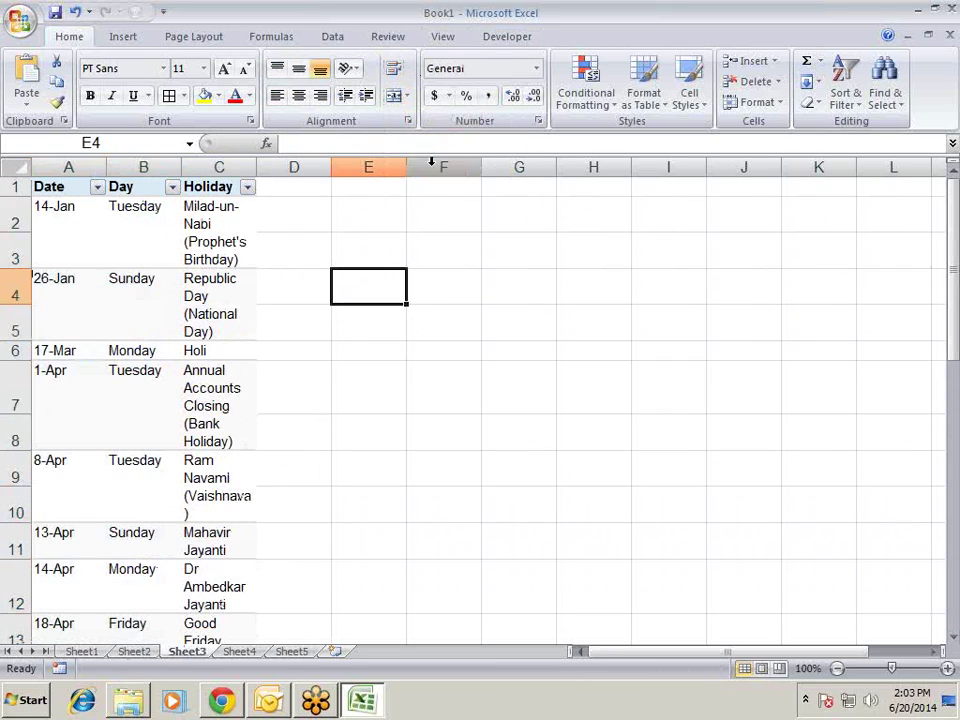
- Filter Date for (Blanks) and delete those leftover fragment rows
click(98, 188)
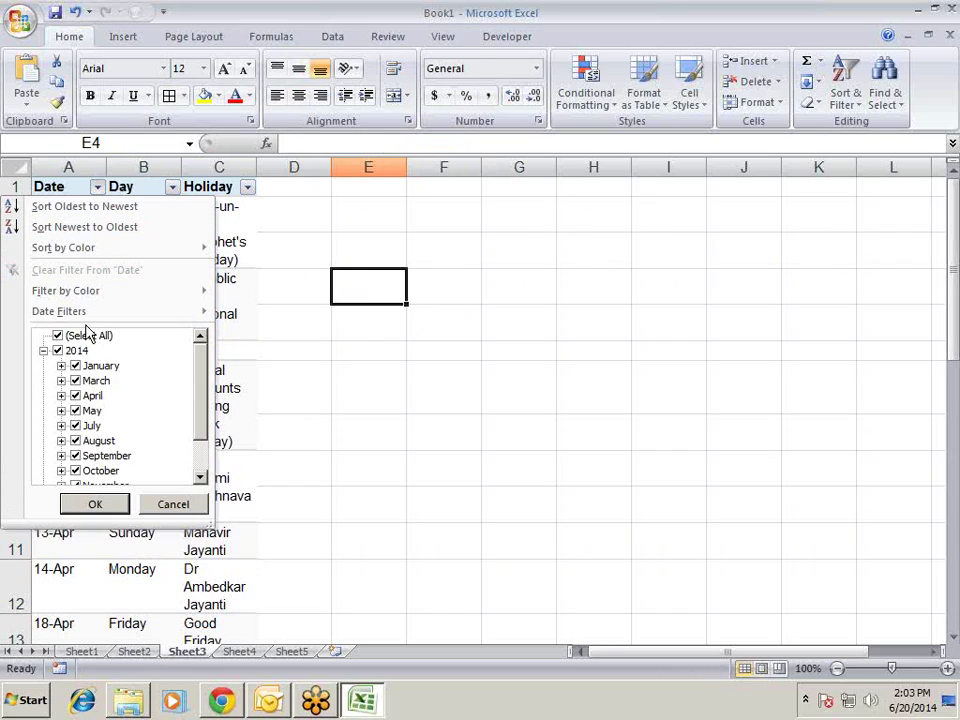
click(88, 335)
scroll(199, 400, down, 2)
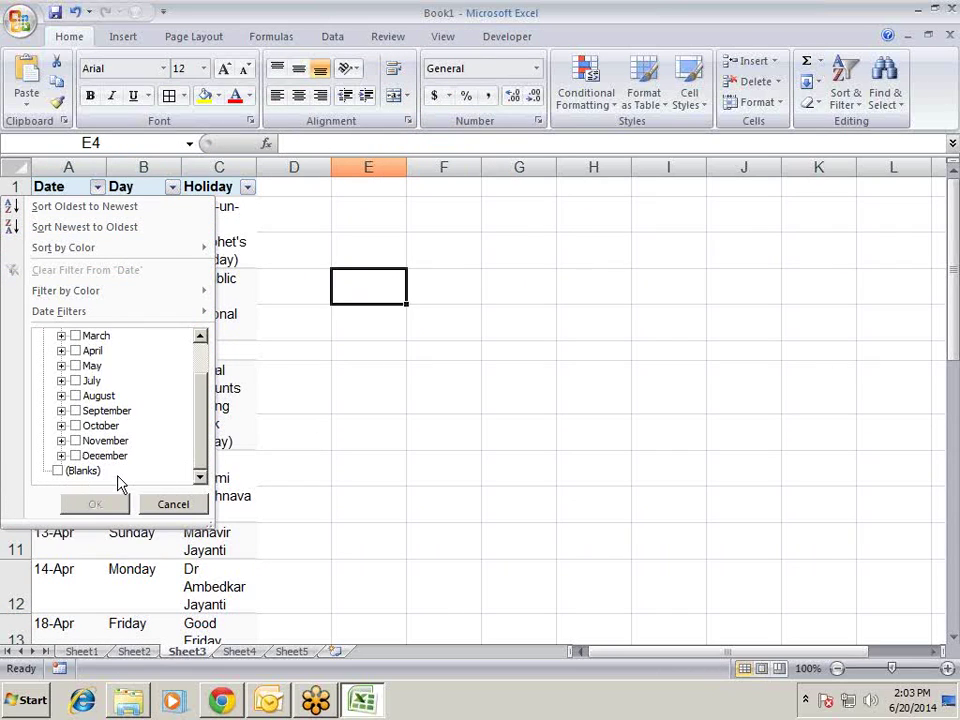
click(85, 471)
click(110, 504)
click(256, 408)
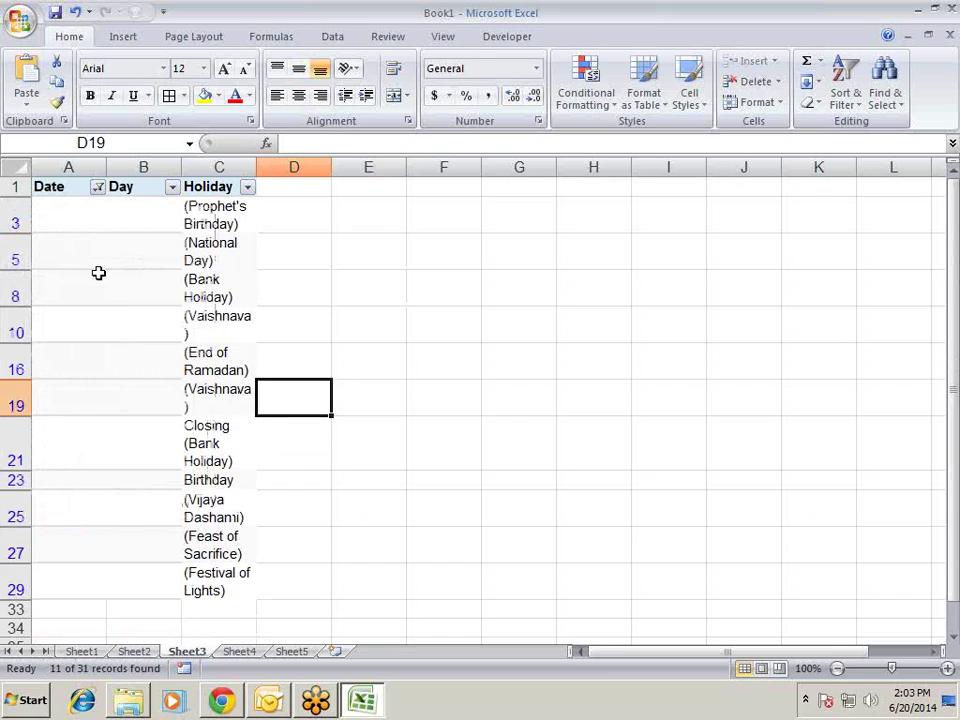
mouse_move(11, 216)
mouse_down()
mouse_move(5, 648)
mouse_move(39, 428)
mouse_up()
key(alt)
key(h)
key(d)
key(r)
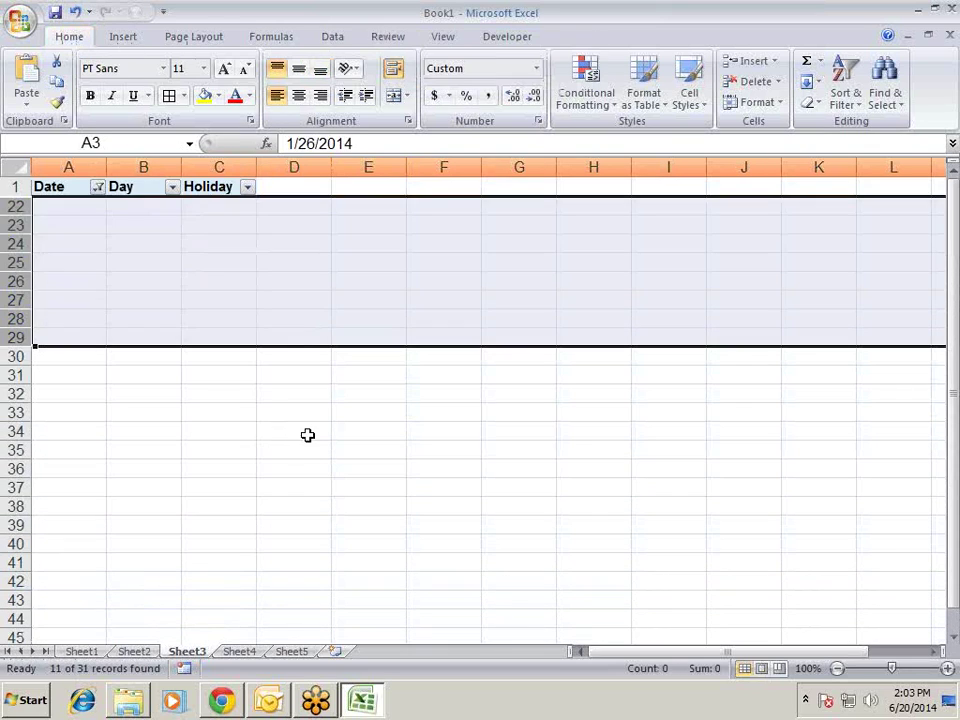
- Select all dates in the filter again so the cleaned list shows, starting 14-Jan
click(294, 374)
click(97, 187)
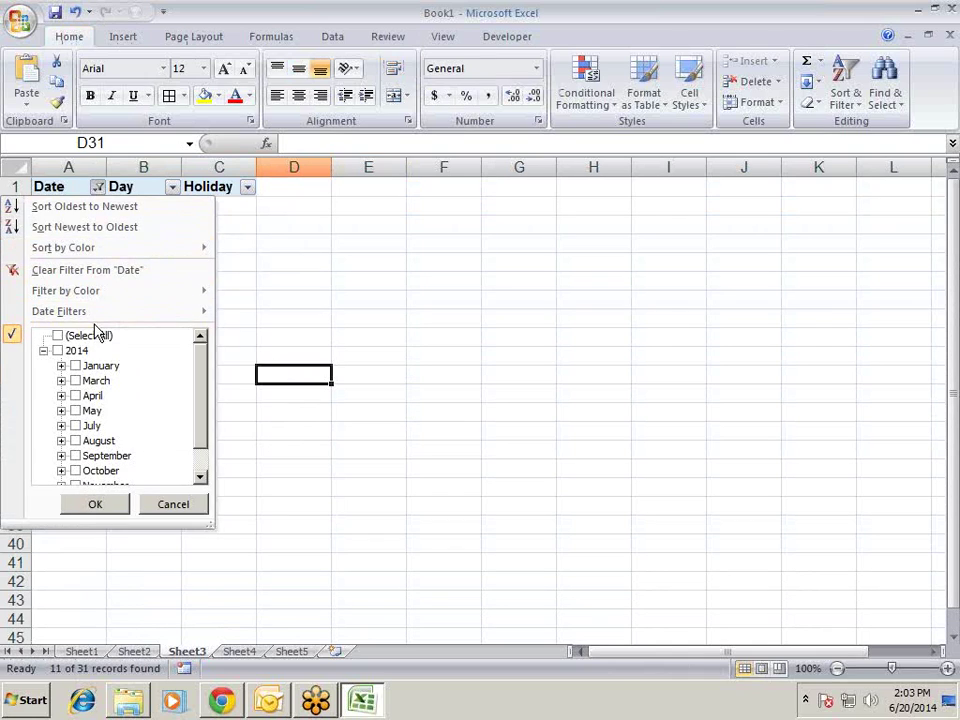
click(97, 336)
click(100, 503)
click(322, 332)
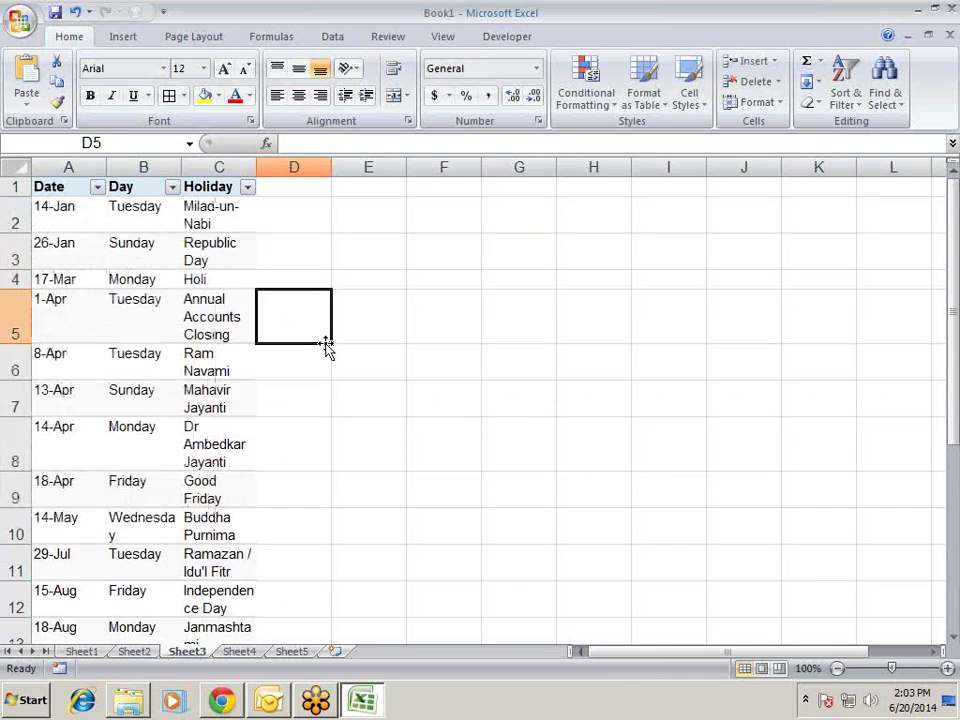
click(86, 243)
- Widen column A, clear formats on A2:C21, and format the dates as d-mmm-yy
click(74, 221)
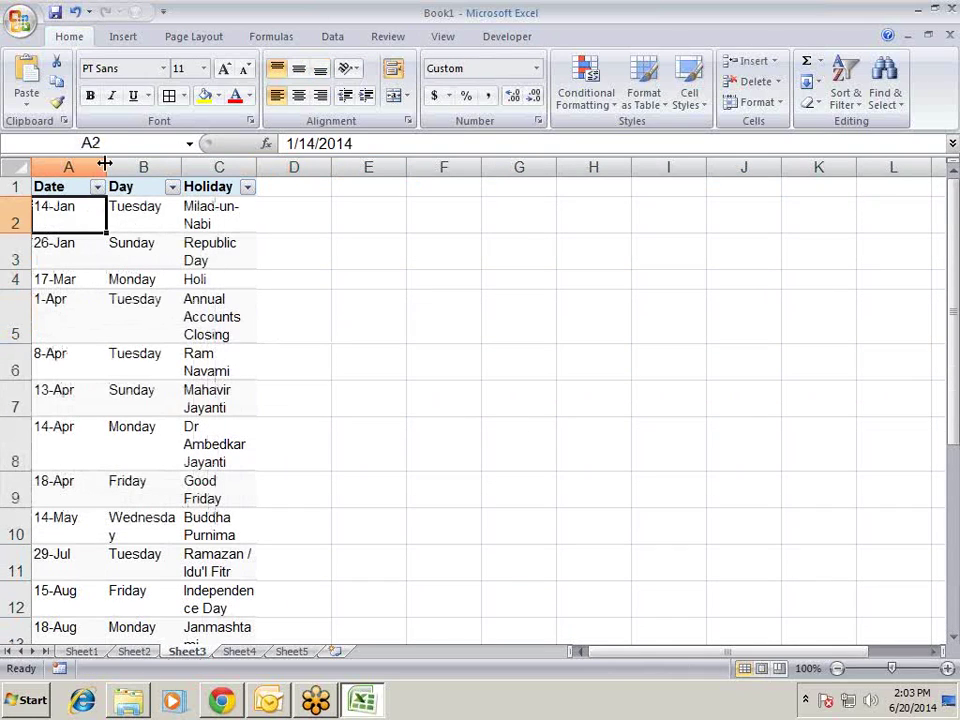
drag(106, 167, 150, 167)
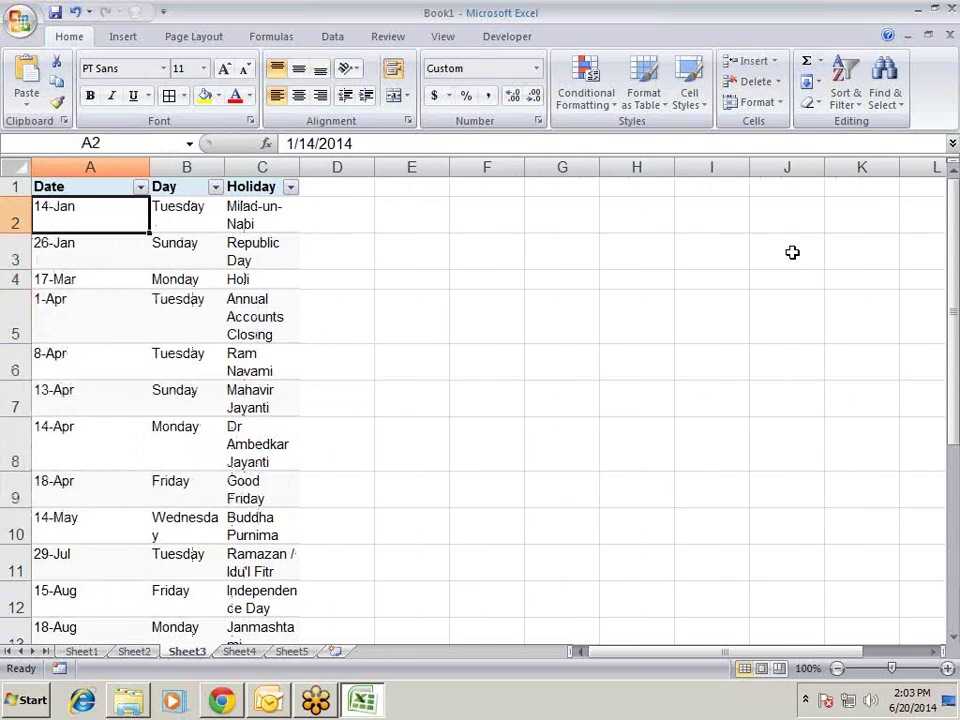
key(shift+Right)
key(shift+Right)
key(ctrl+shift+Down)
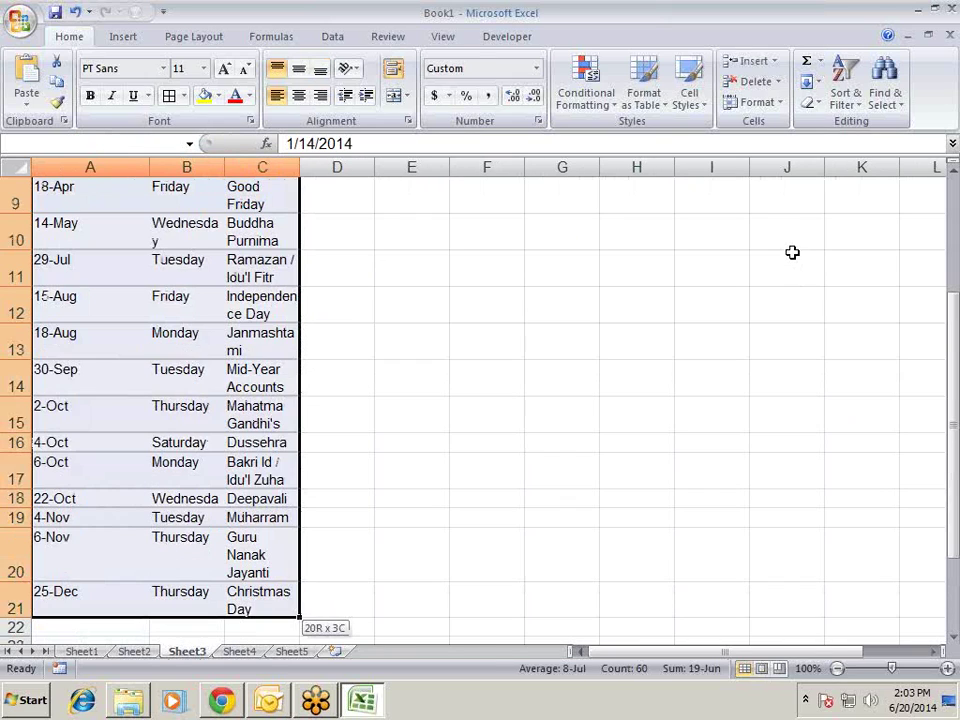
key(alt+e)
key(f)
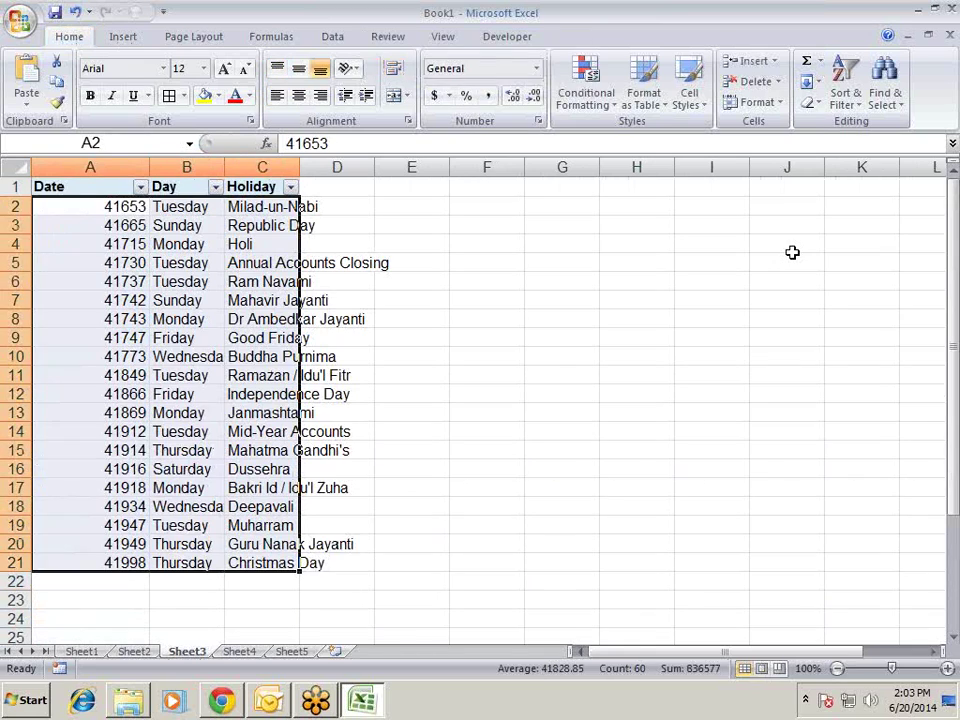
key(Left)
key(ctrl+shift+Down)
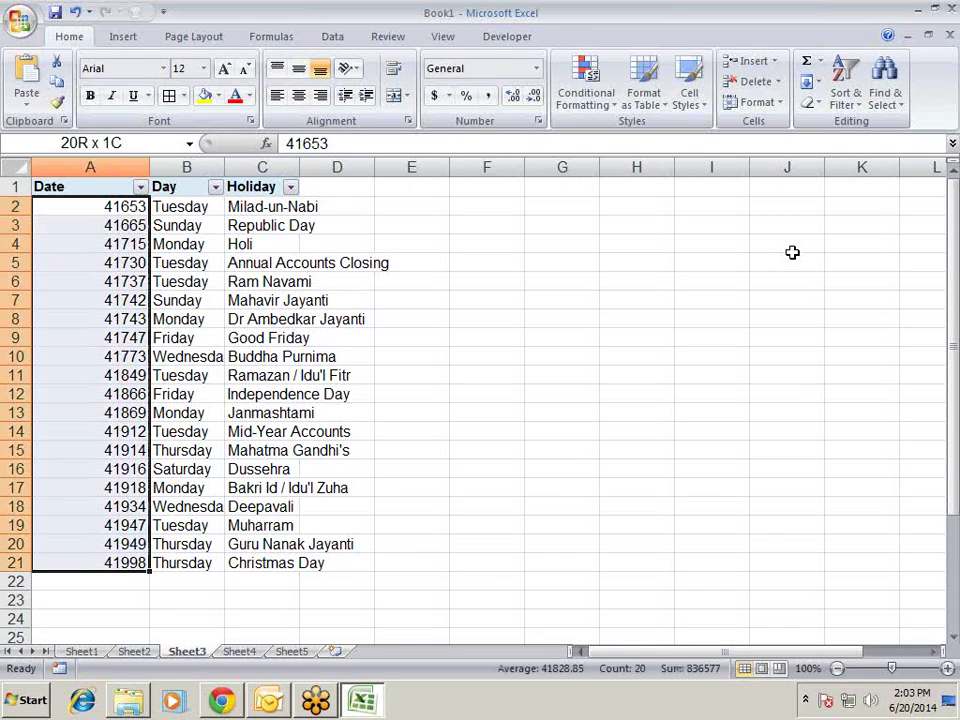
key(ctrl+shift+3)
key(Up)
- Add All Borders to the holiday table A1:C21
key(ctrl+a)
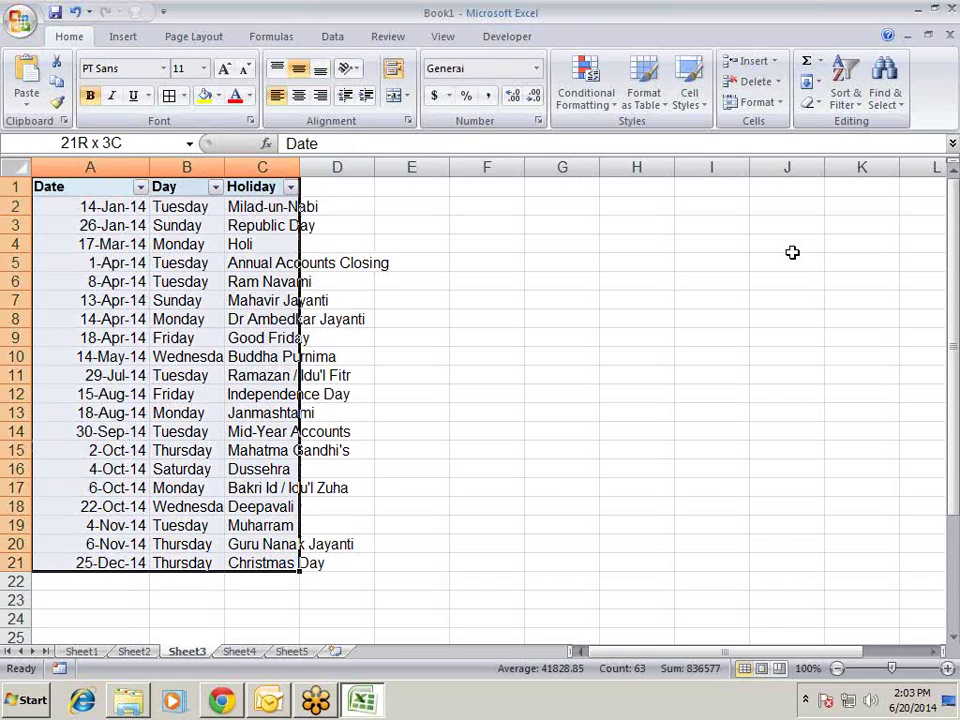
key(alt+h)
key(b)
key(a)
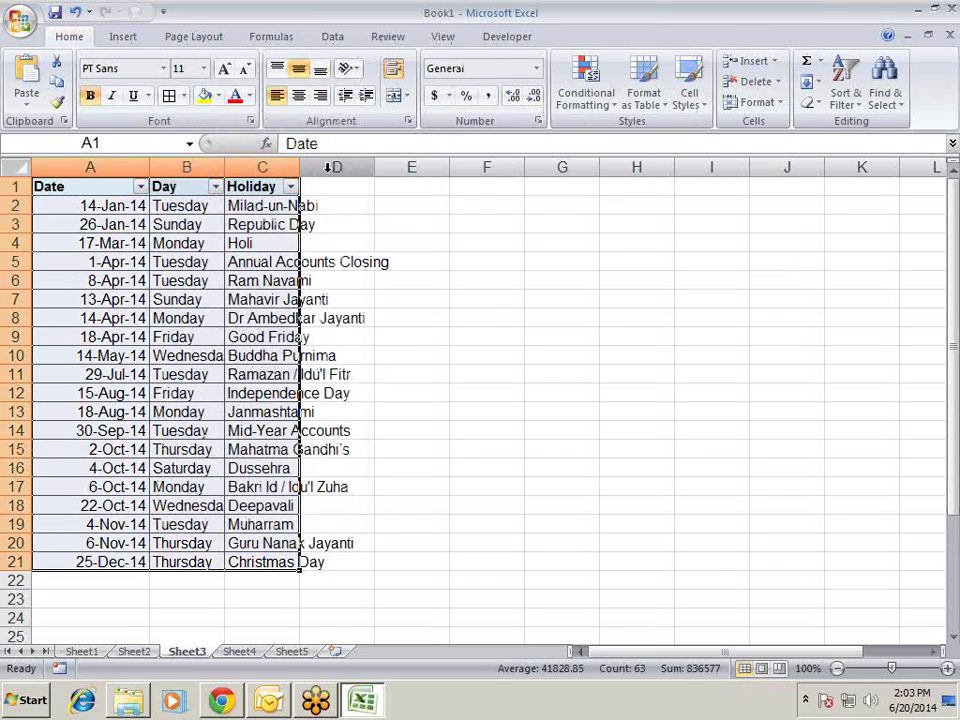
click(432, 391)
- Auto-fit columns A to C to their contents
key(ctrl+Home)
key(ctrl+shift+Down)
key(ctrl+shift+Right)
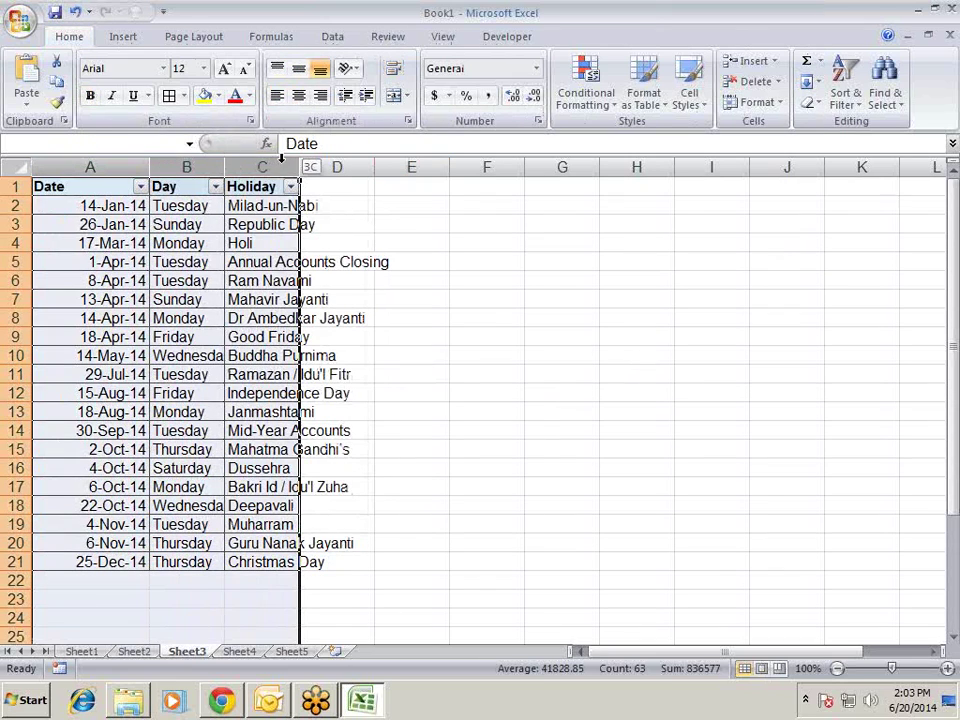
double_click(298, 169)
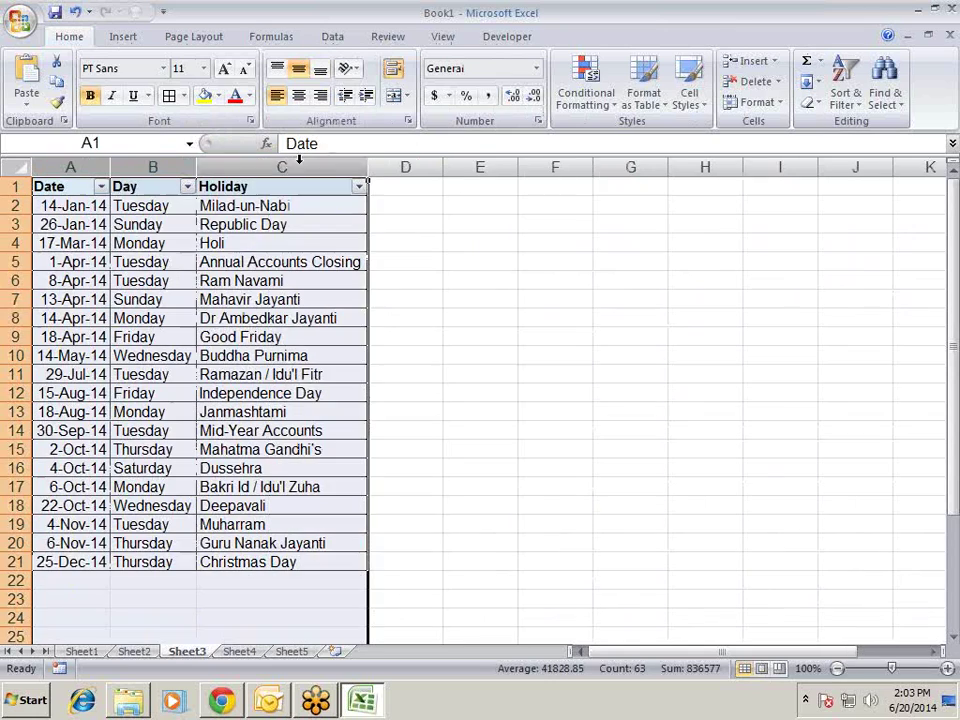
click(490, 298)
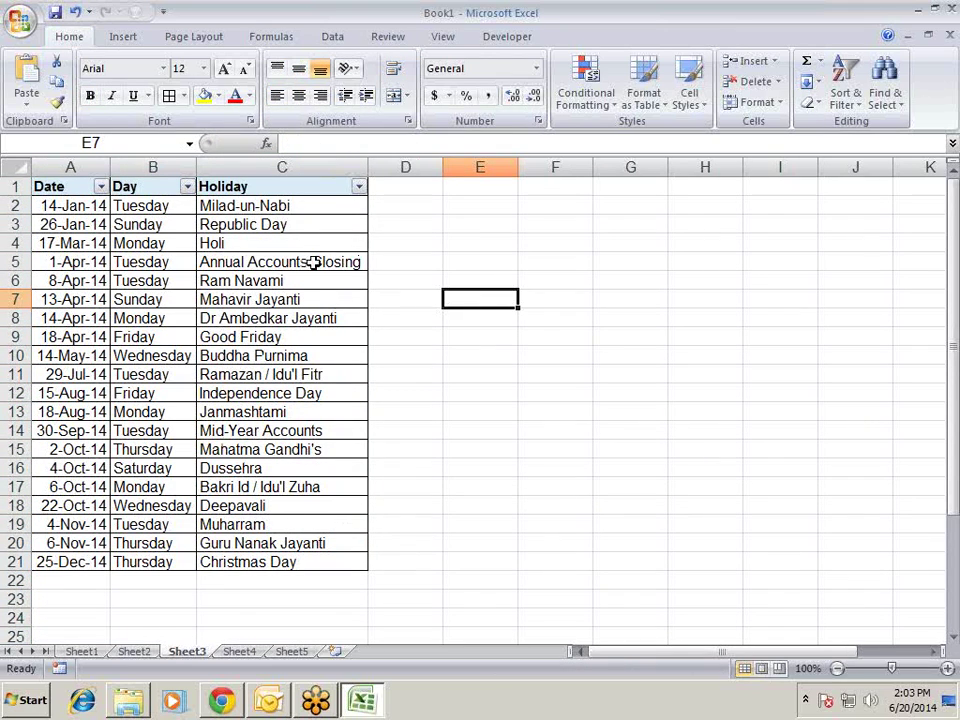
mouse_move(71, 205)
mouse_down()
mouse_move(52, 497)
mouse_move(62, 561)
mouse_up()
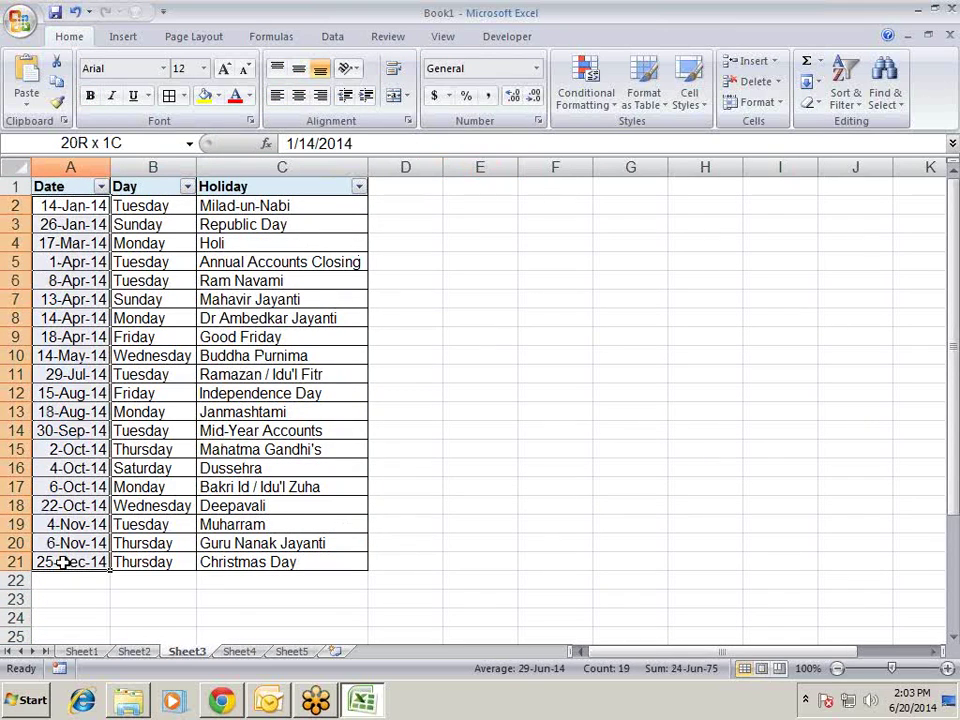
- Name the holiday date range A2:A21 'hl' using the Name Box
click(161, 142)
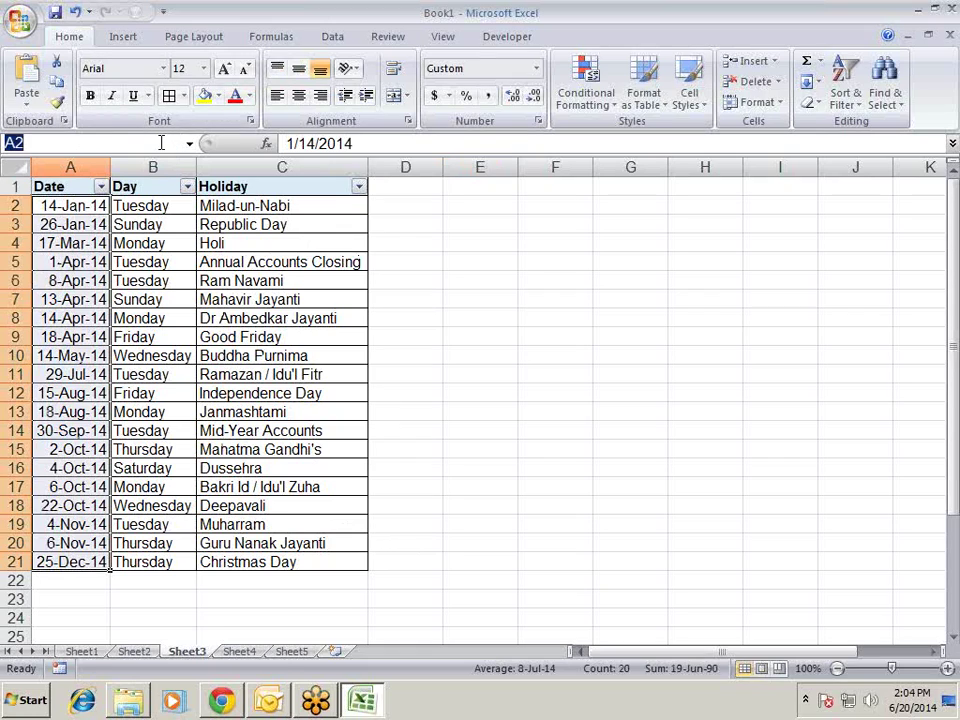
text(hl)
key(Return)
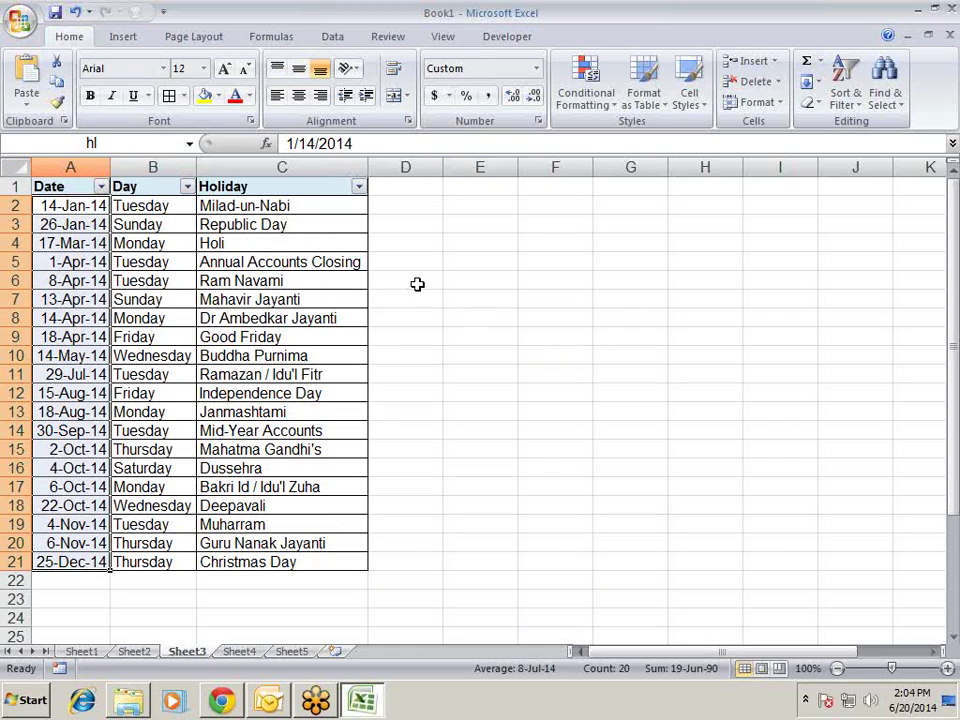
click(118, 147)
- Deselect the dates and return to the October-14 attendance sheet on Sheet2
click(556, 395)
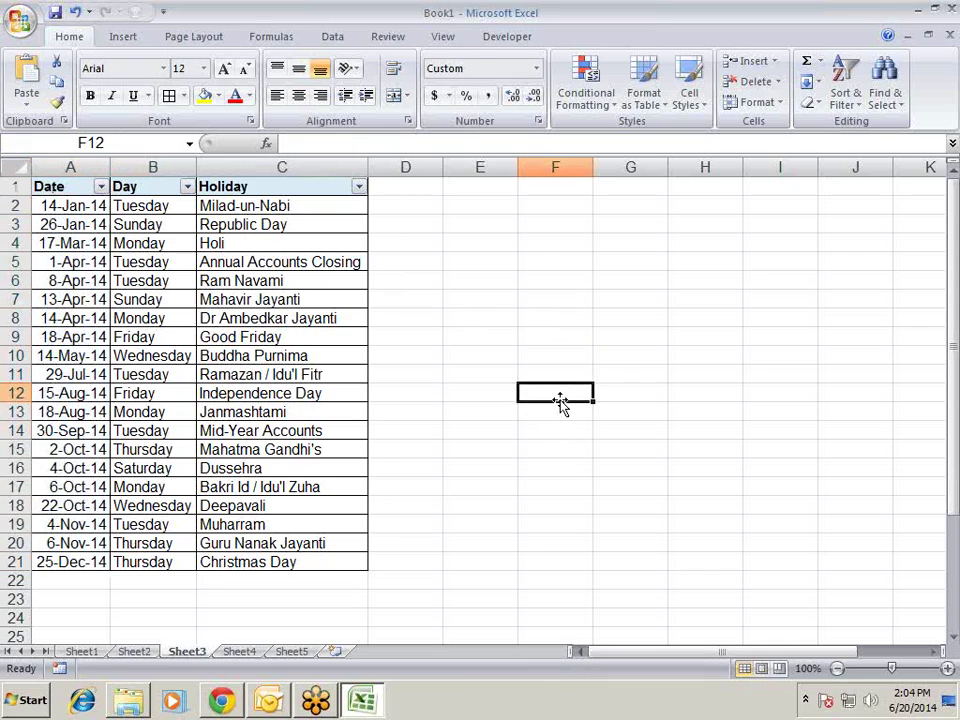
click(73, 258)
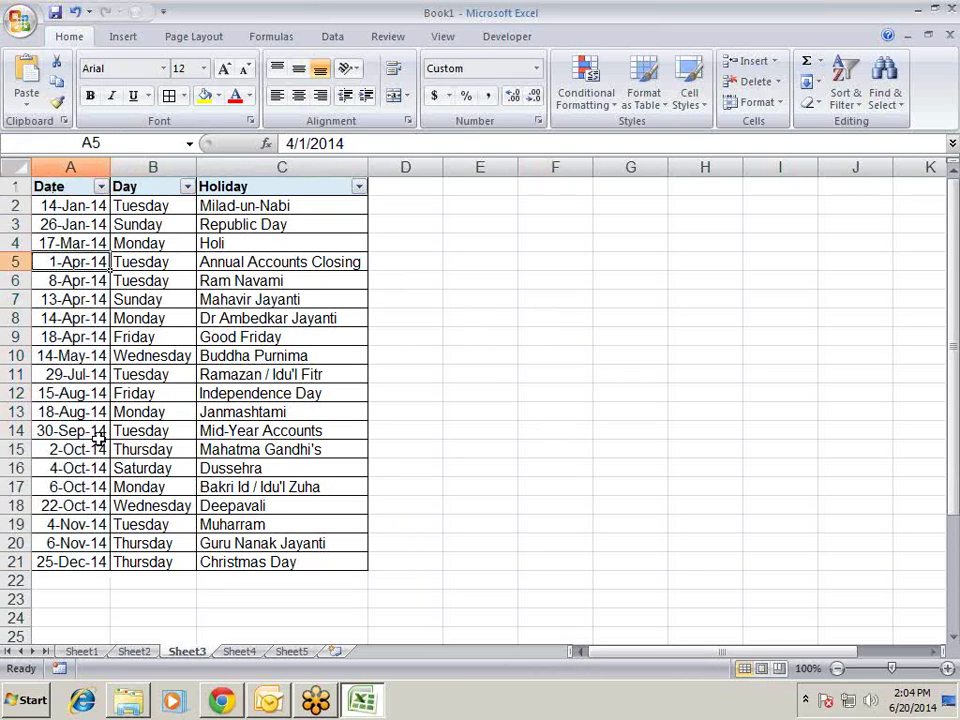
click(121, 653)
click(100, 652)
- Move between the sheets, ending on Sheet3's 20-holiday Date, Day and Holiday table
click(134, 652)
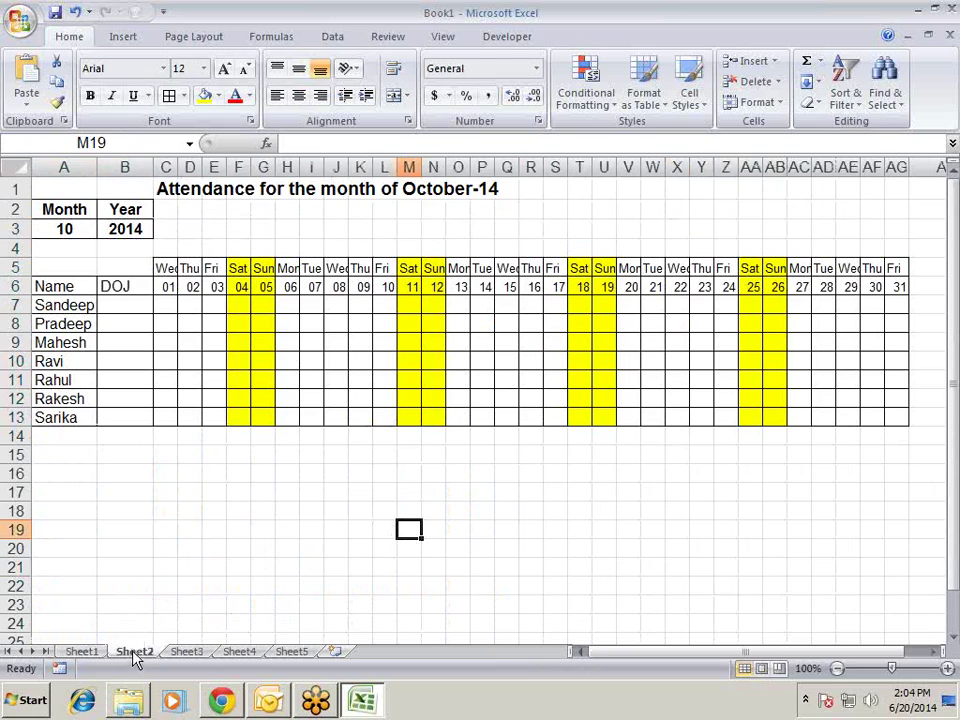
click(237, 492)
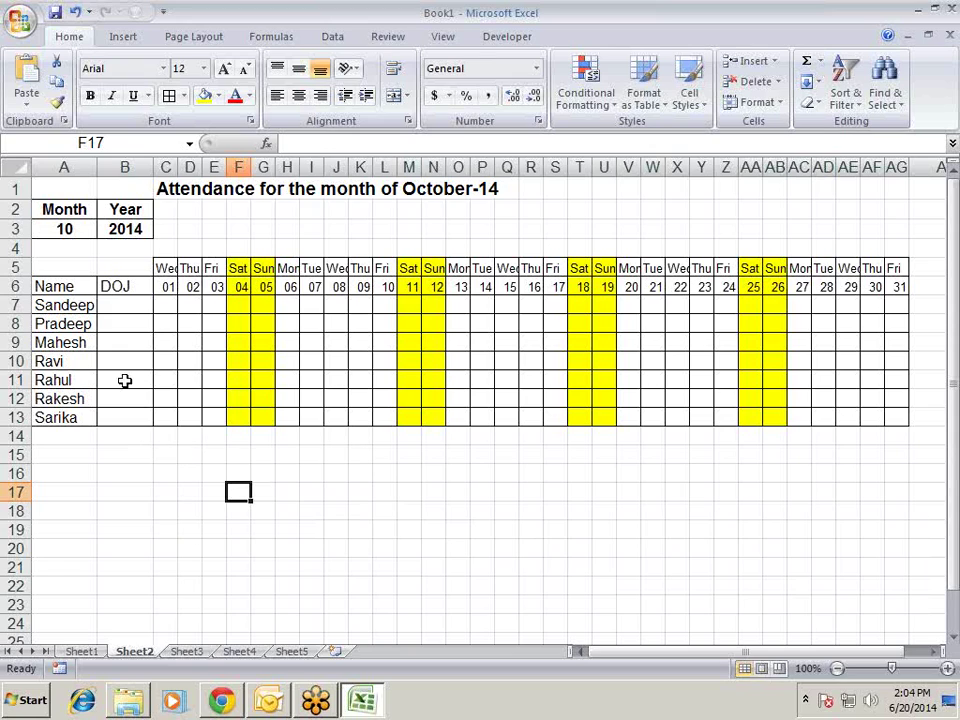
click(167, 288)
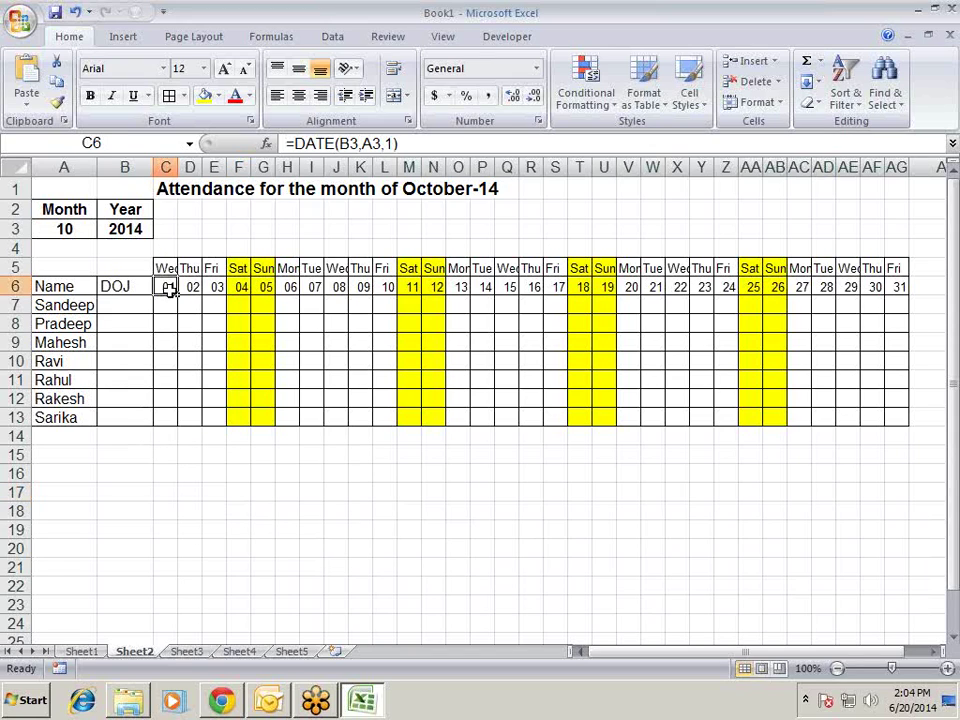
click(180, 652)
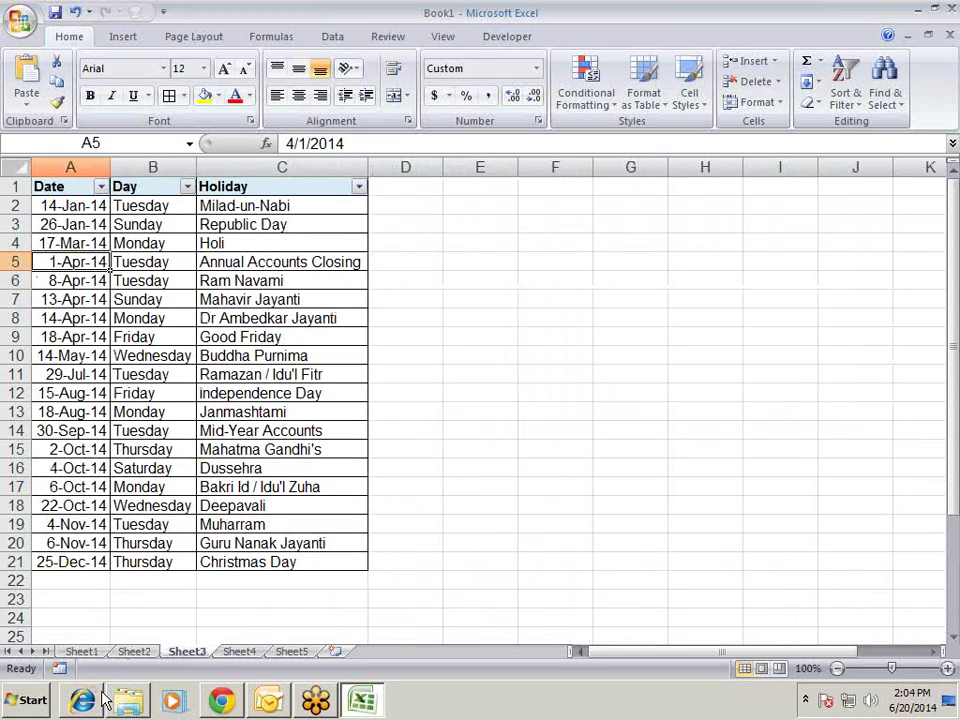
click(99, 653)
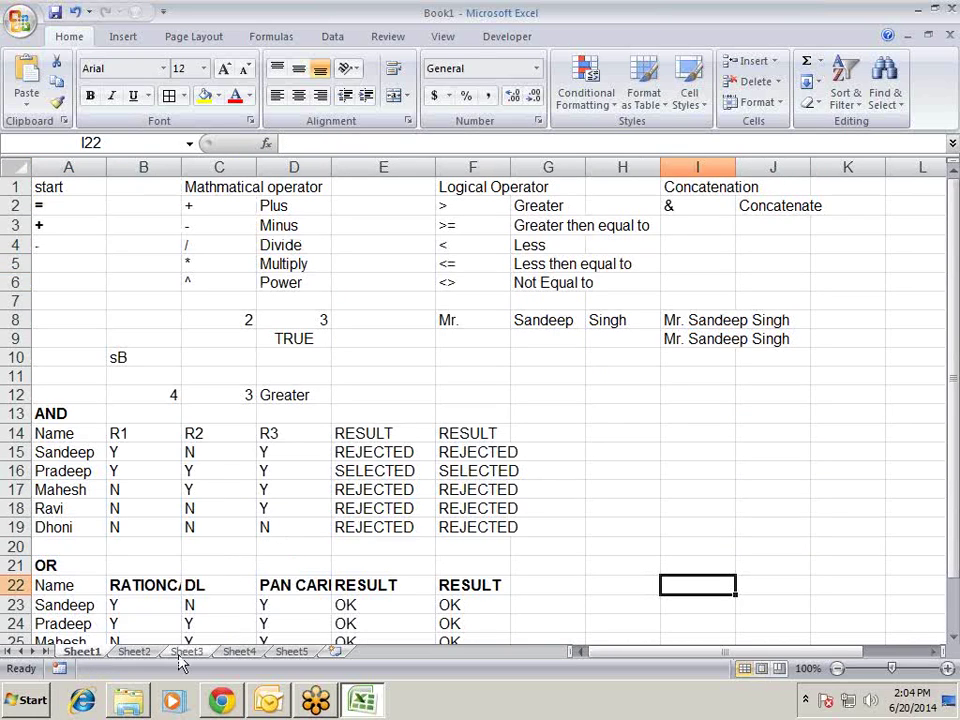
click(136, 652)
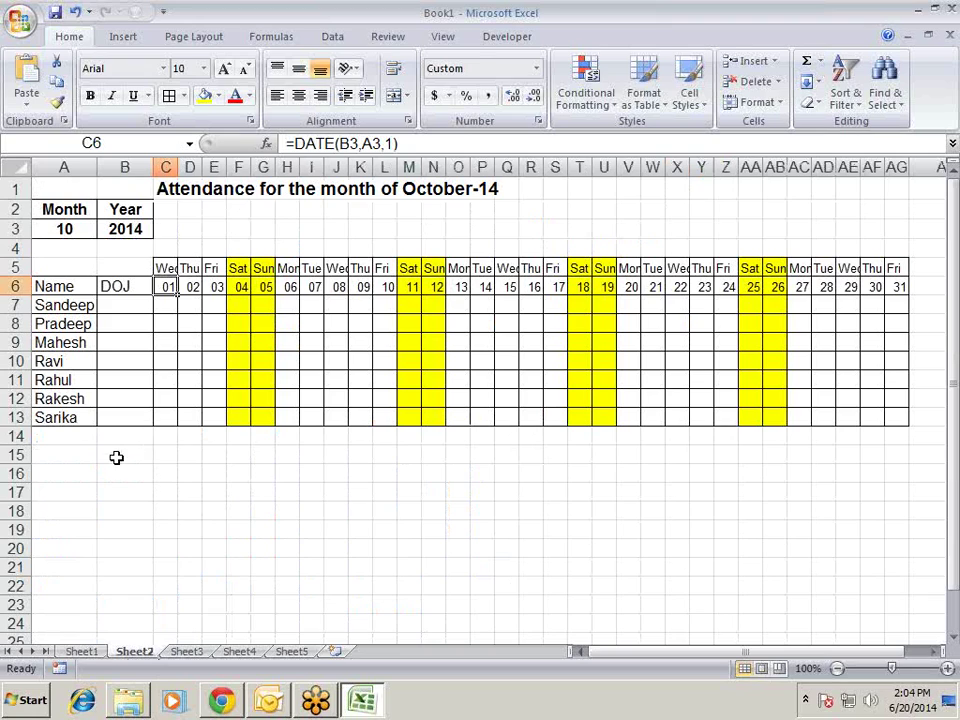
click(116, 457)
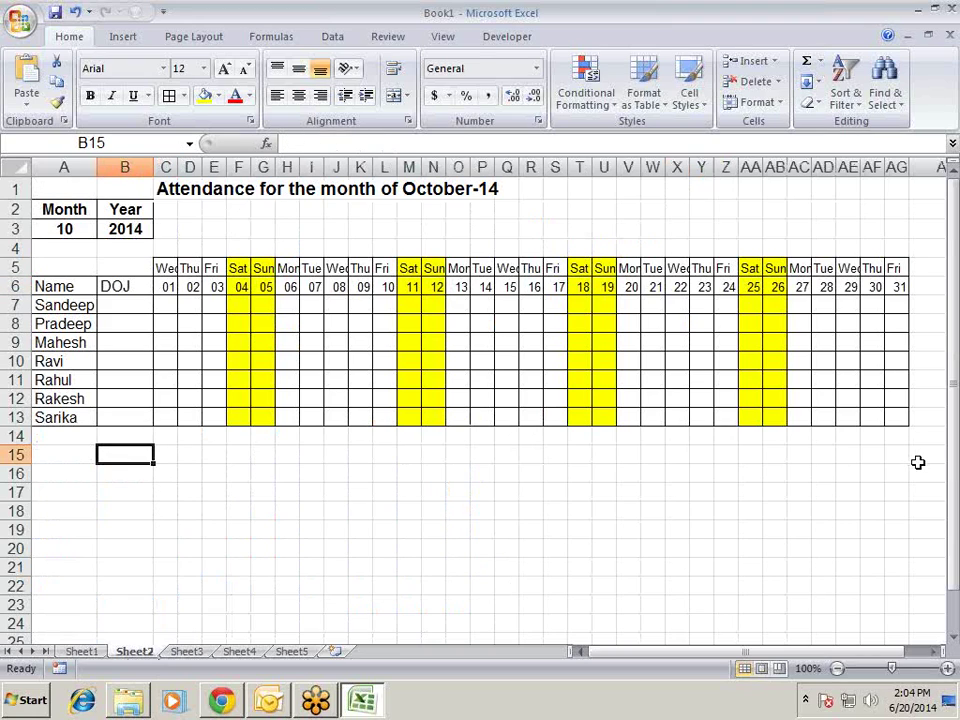
click(184, 647)
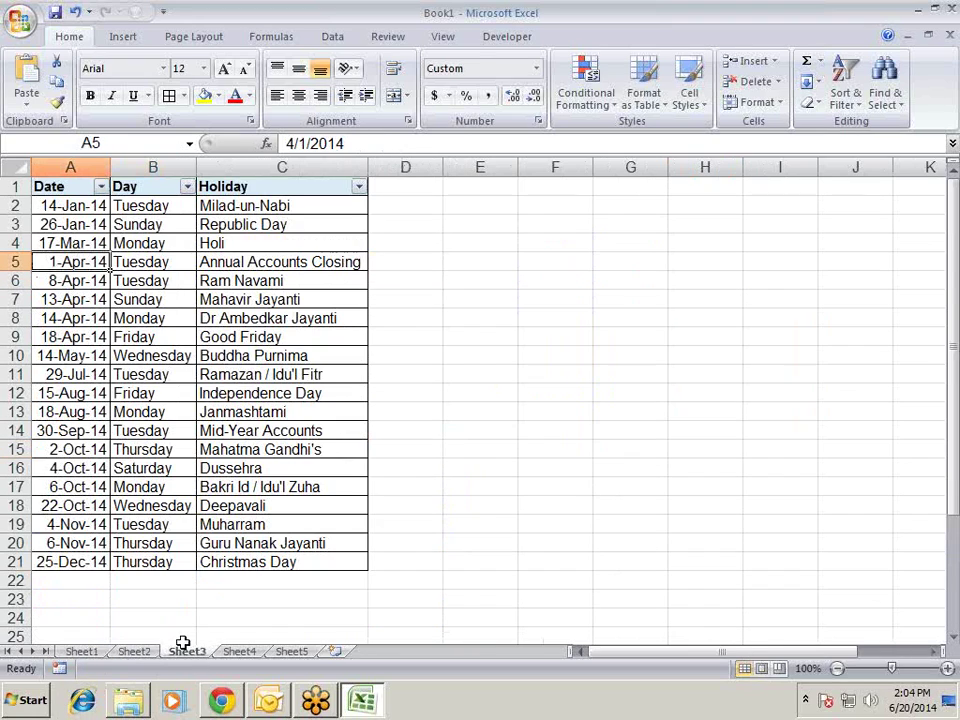
click(447, 279)
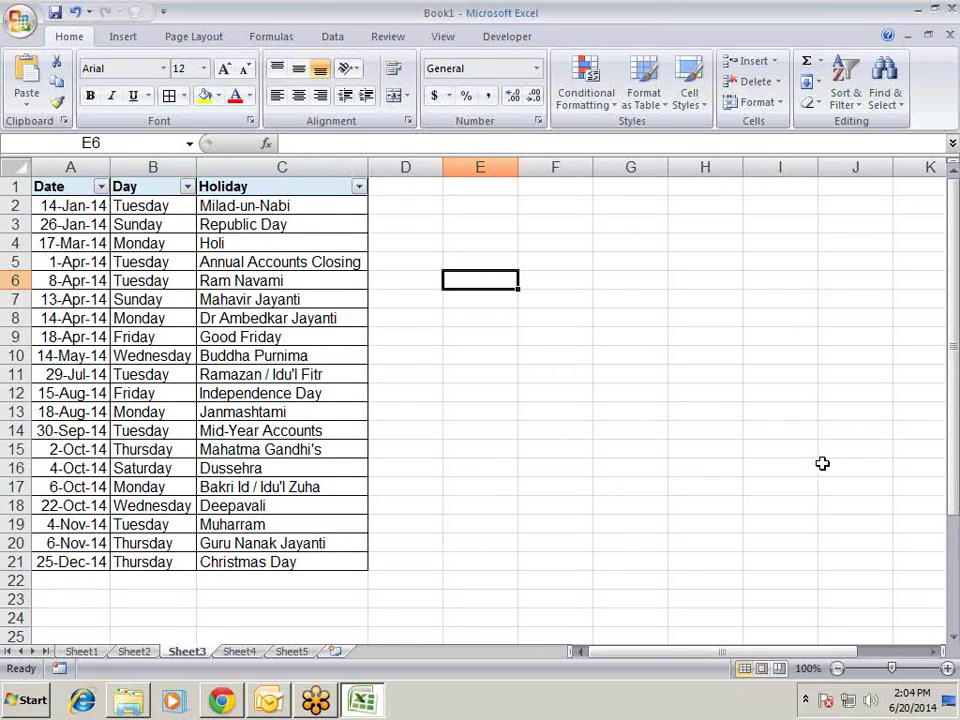
text(=)
key(Escape)
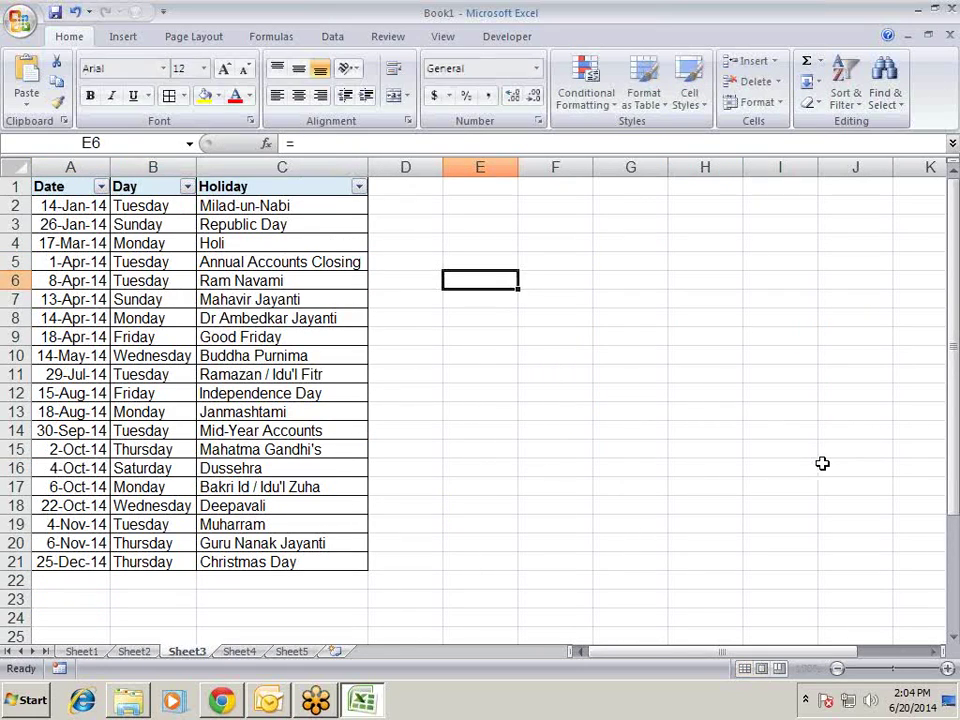
text(14-jan-)
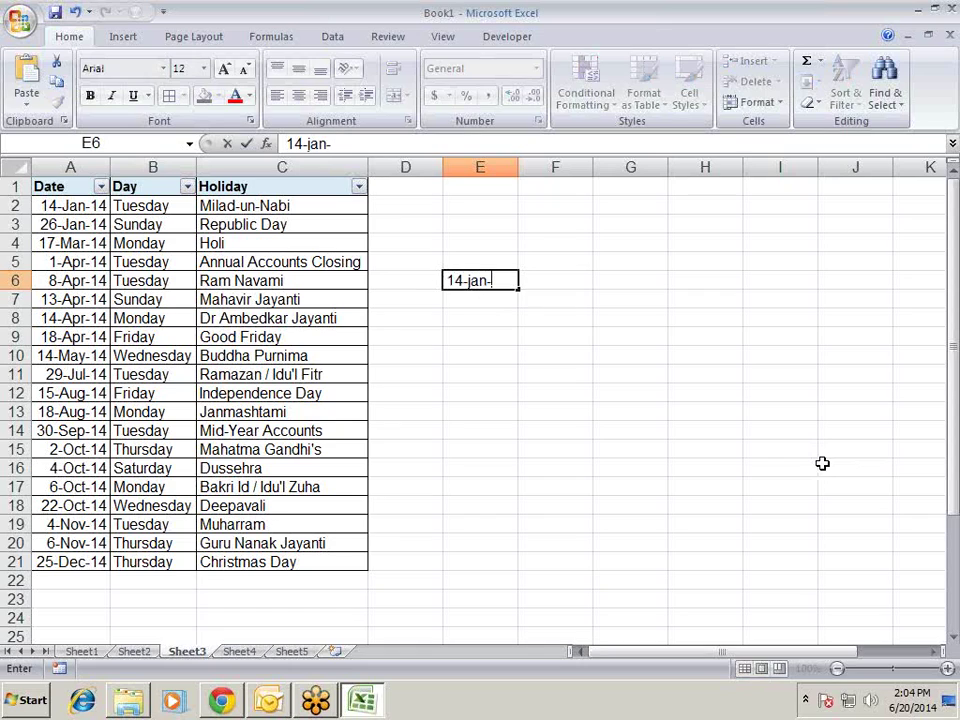
text(4)
key(Return)
key(Up)
key(Right)
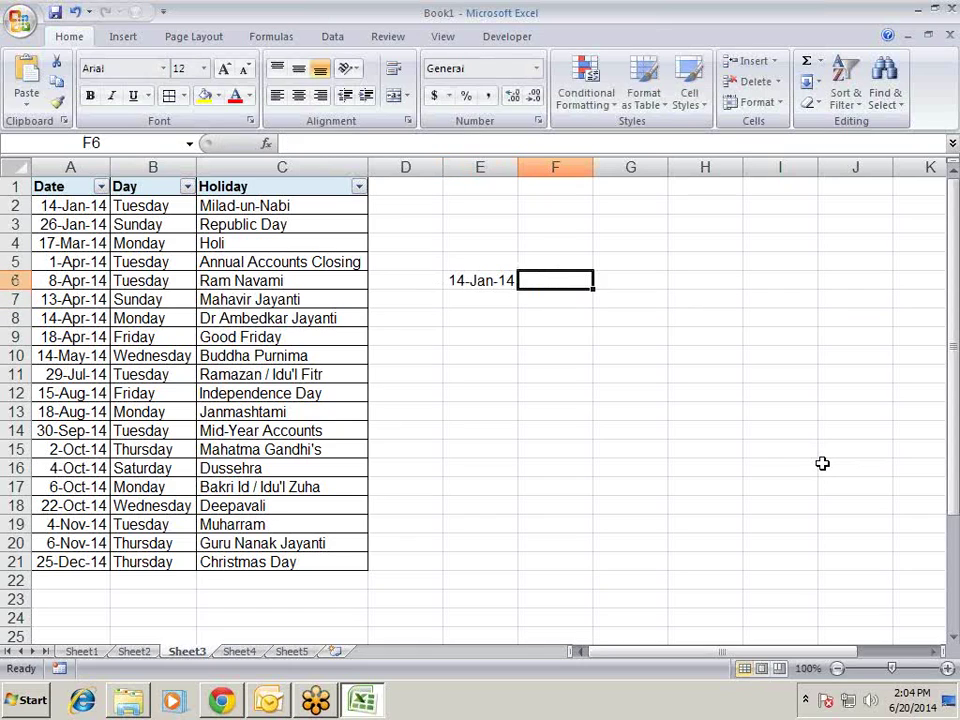
text(=coun)
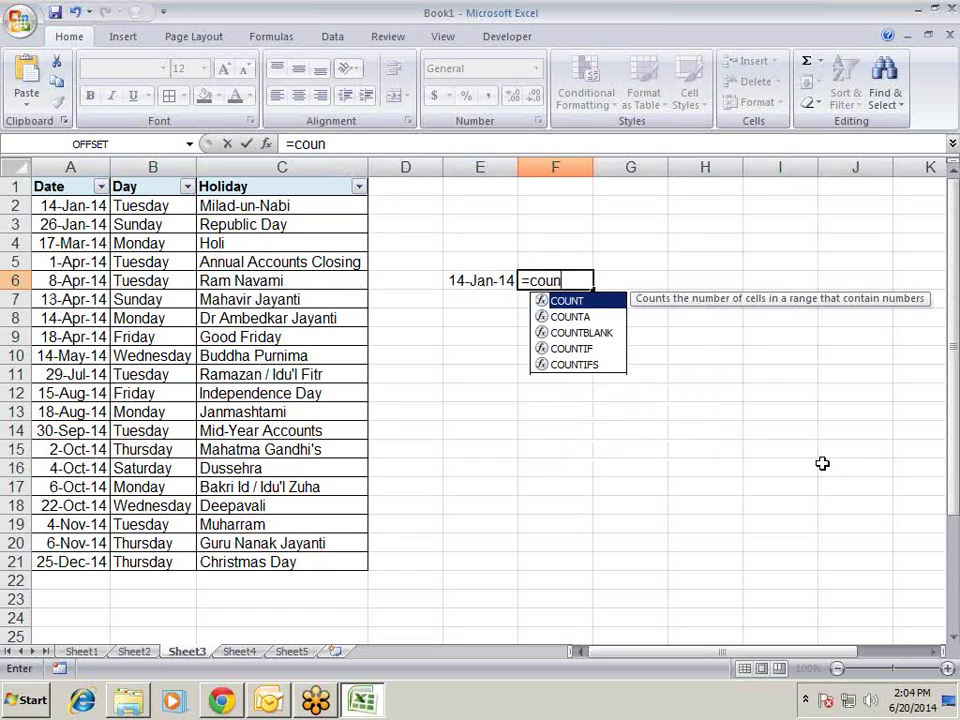
key(Down)
key(Down)
key(Down)
key(Tab)
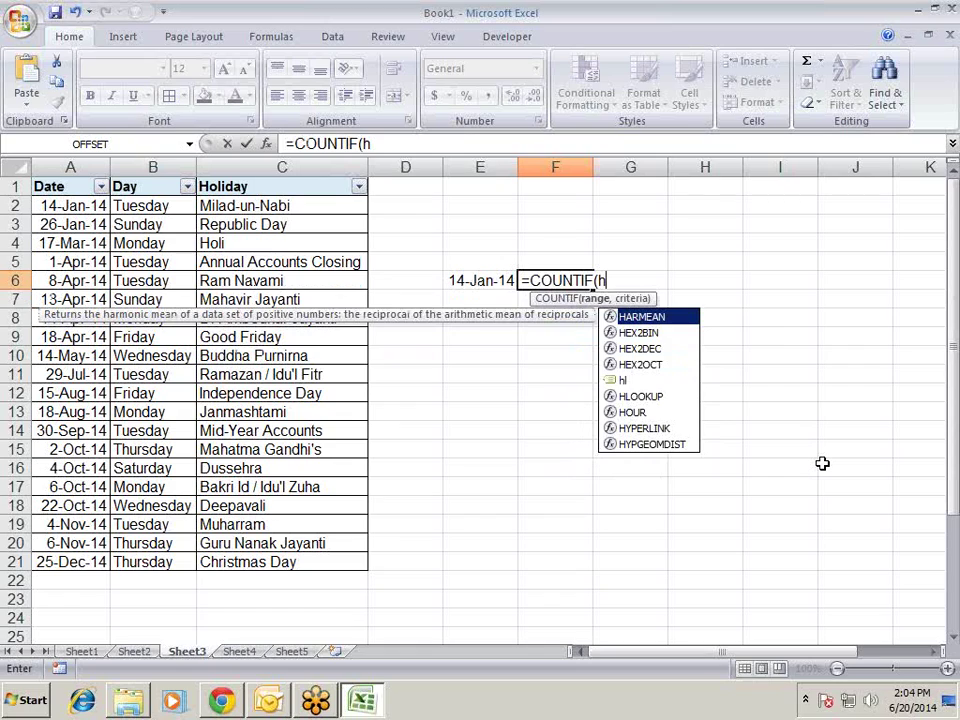
text(l)
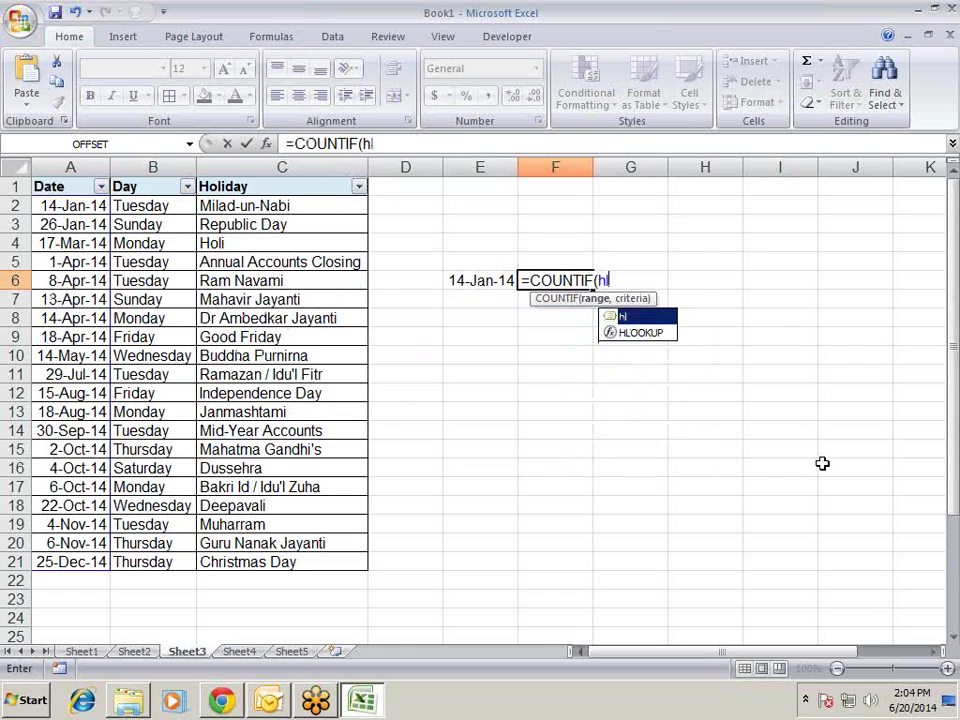
text(,)
key(Left)
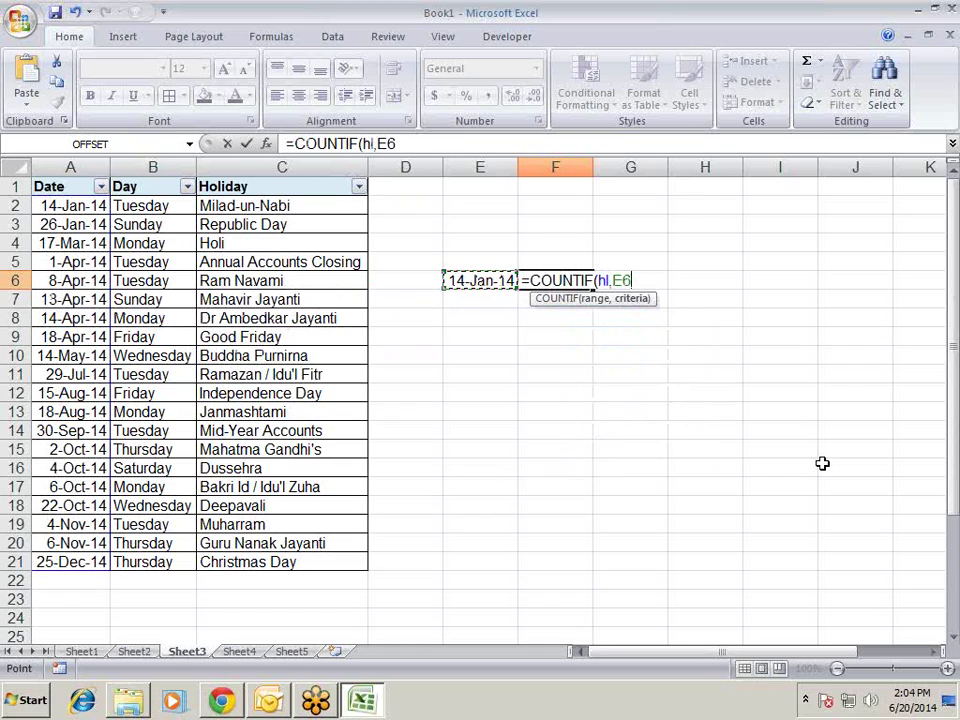
key(Return)
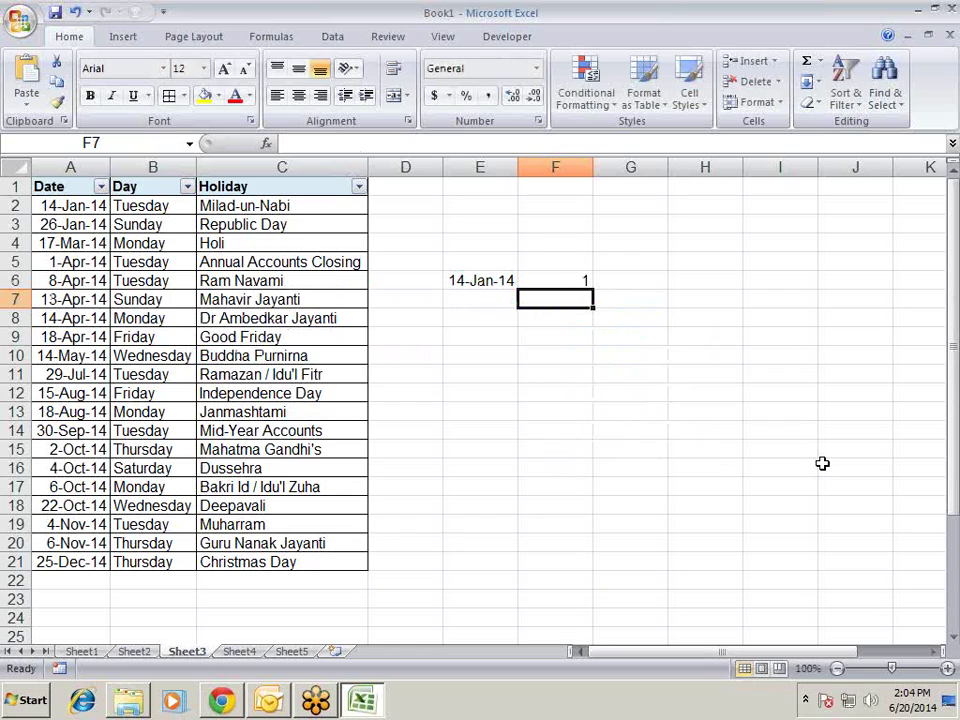
key(Up)
key(Left)
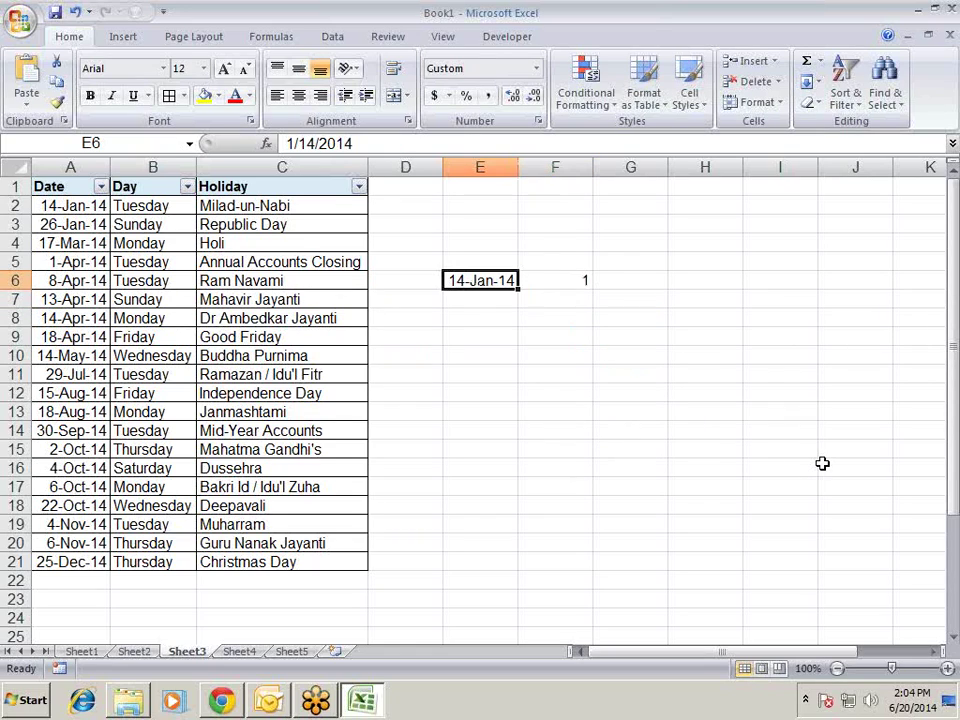
key(F2)
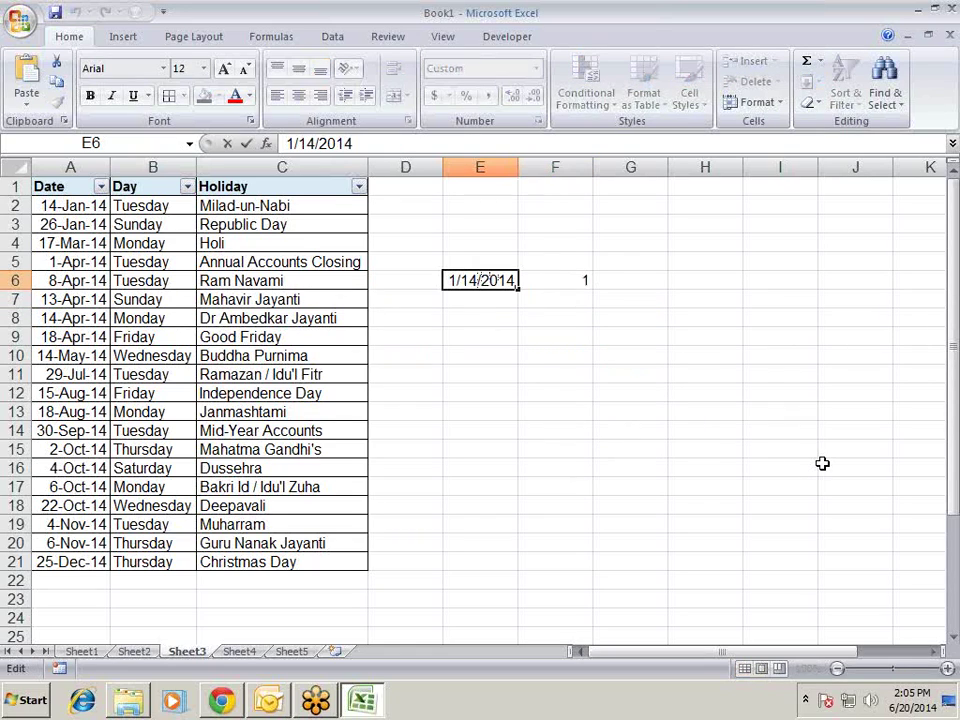
key(BackSpace)
text(5)
key(Return)
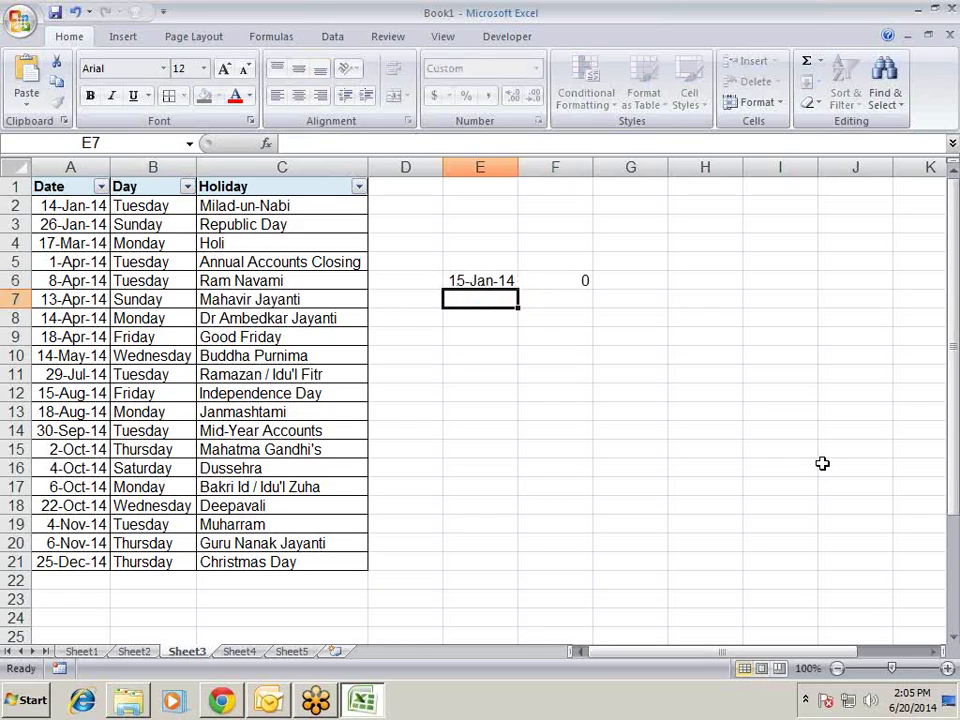
key(Up)
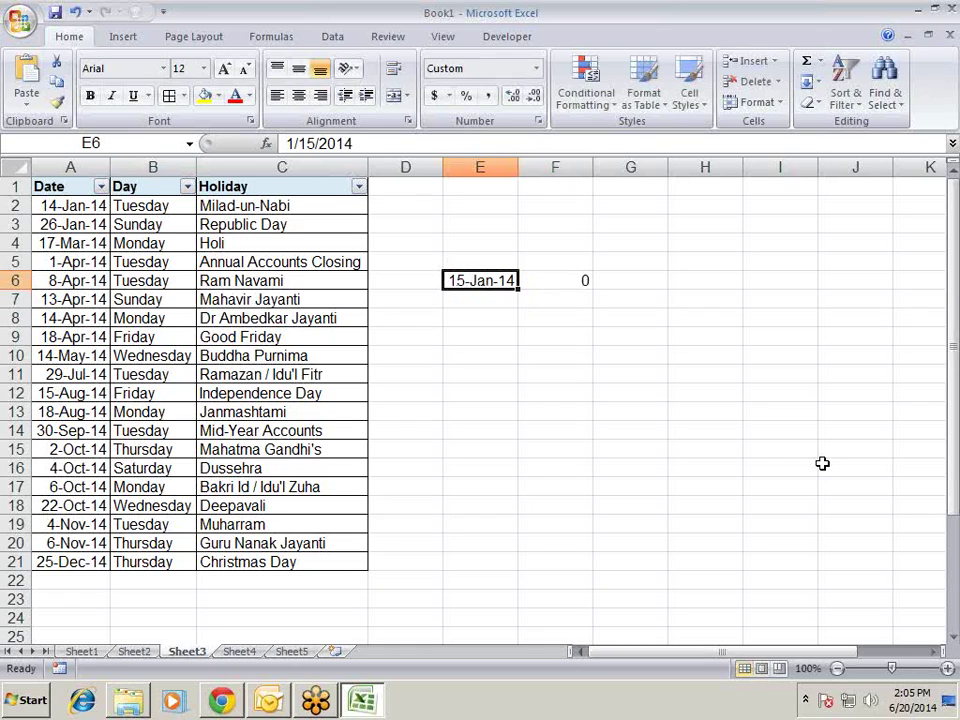
key(Right)
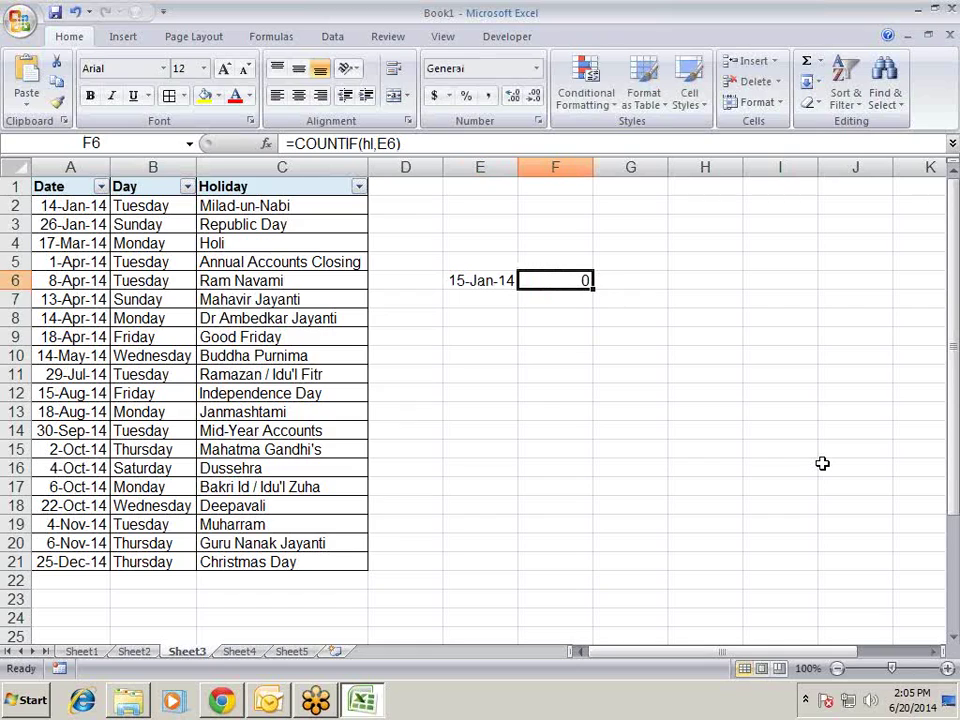
key(Left)
key(shift+Right)
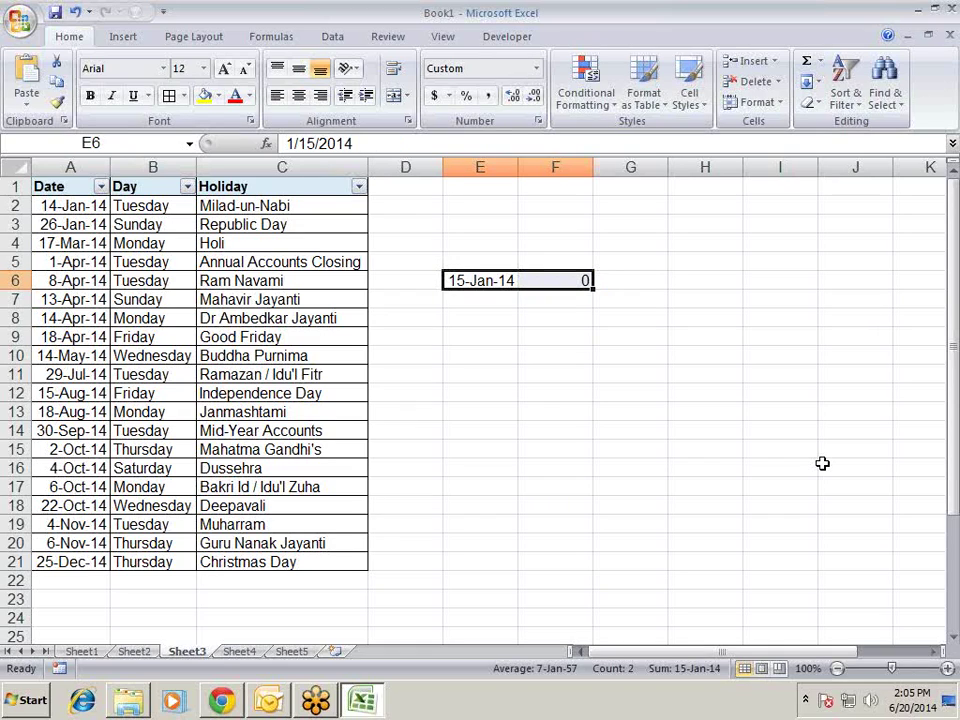
key(Delete)
key(Down)
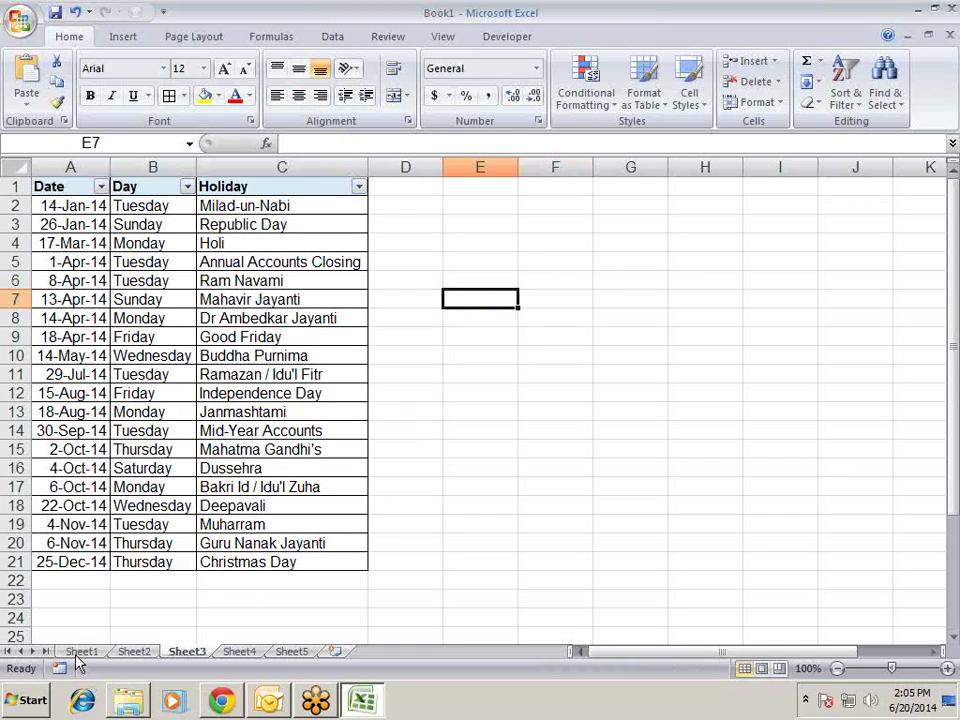
- On the October attendance sheet, start a COUNTIF formula in cell B14
click(80, 651)
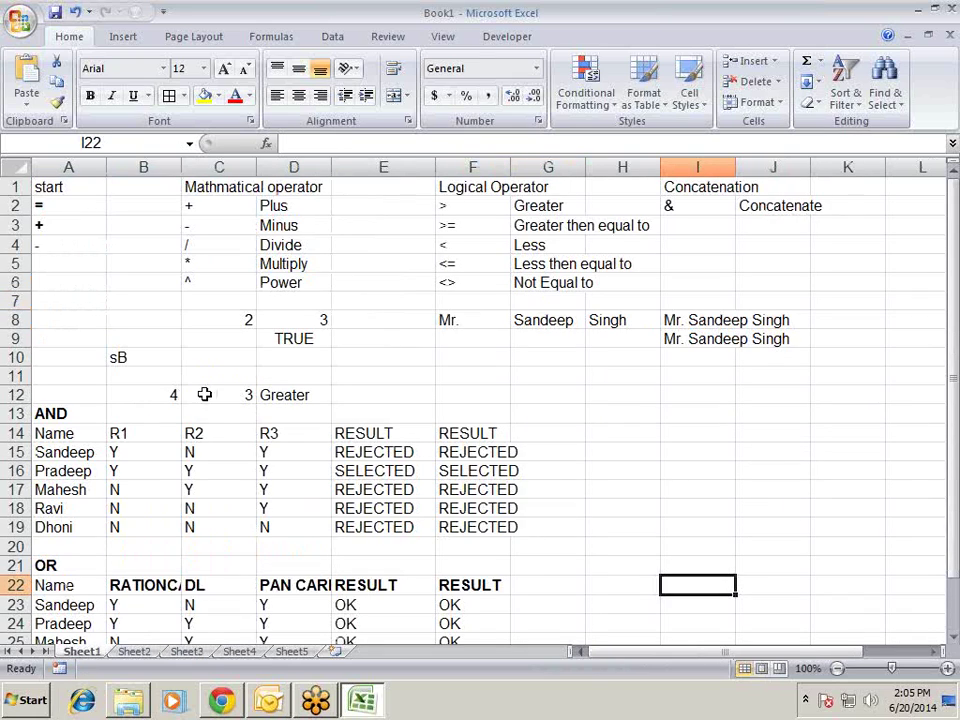
click(150, 652)
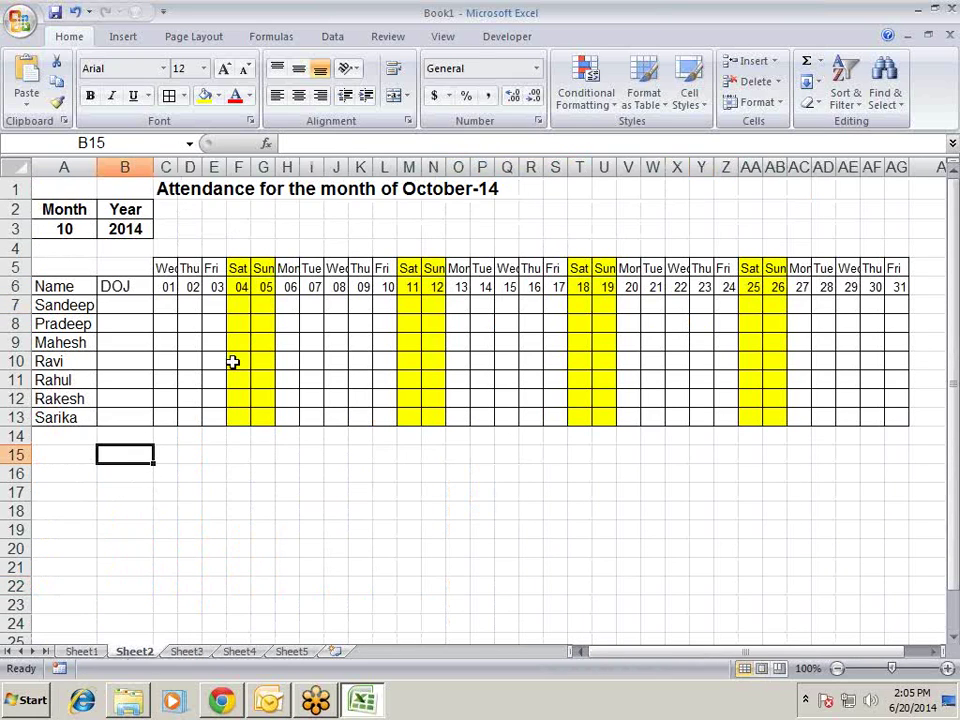
click(166, 288)
click(129, 437)
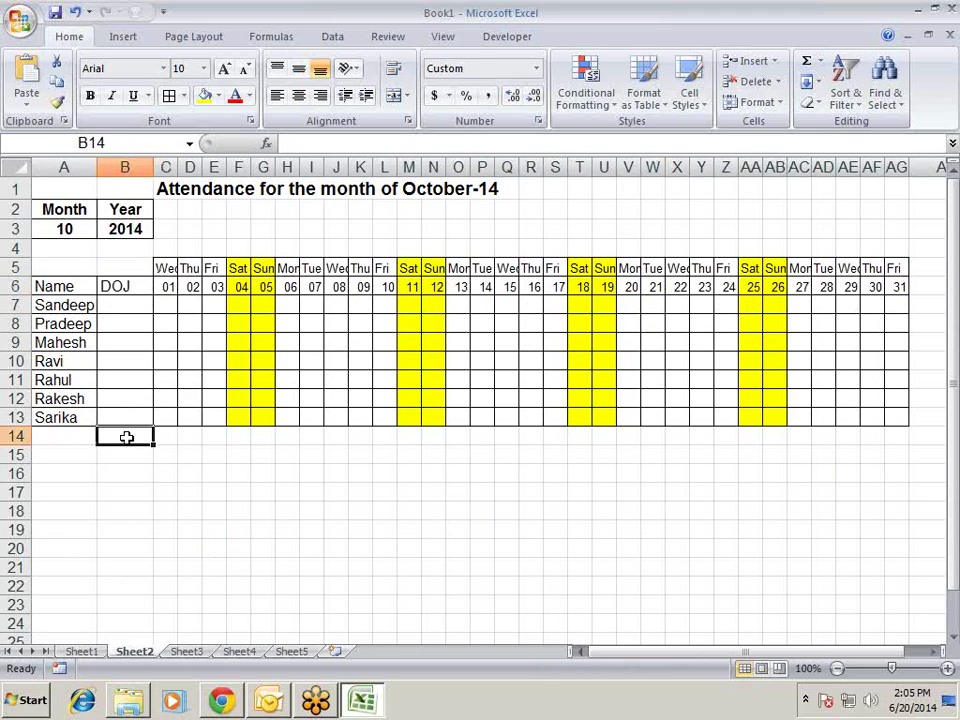
text(=)
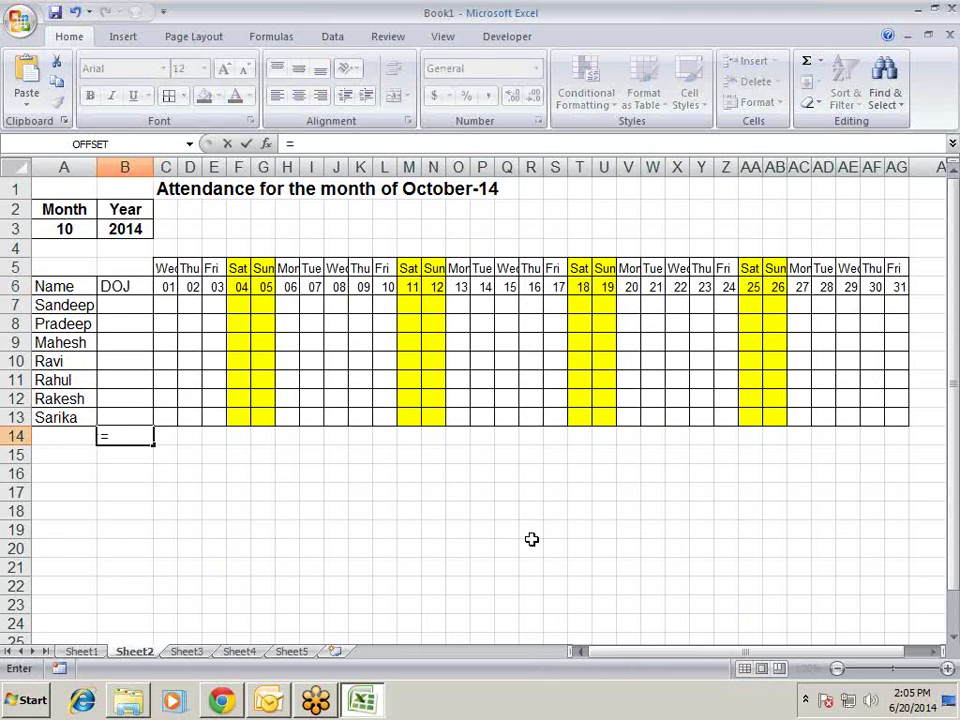
text(coun)
key(Down)
key(Down)
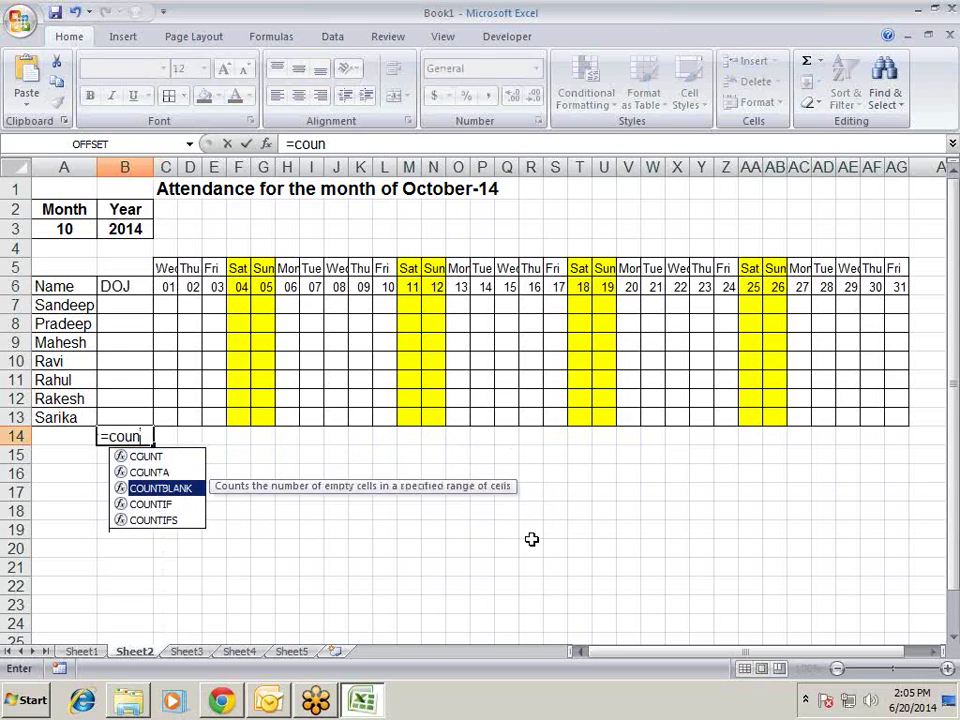
key(Down)
key(Tab)
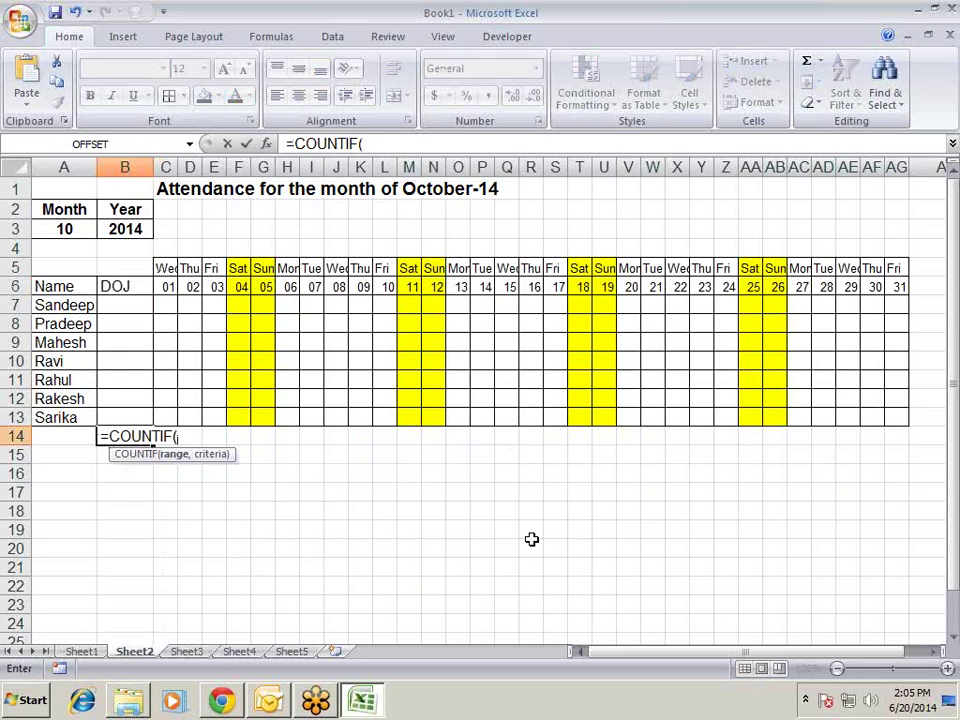
- Complete =COUNTIF(hl,C$6)>0 in B14, which returns FALSE
text(hl,)
click(171, 289)
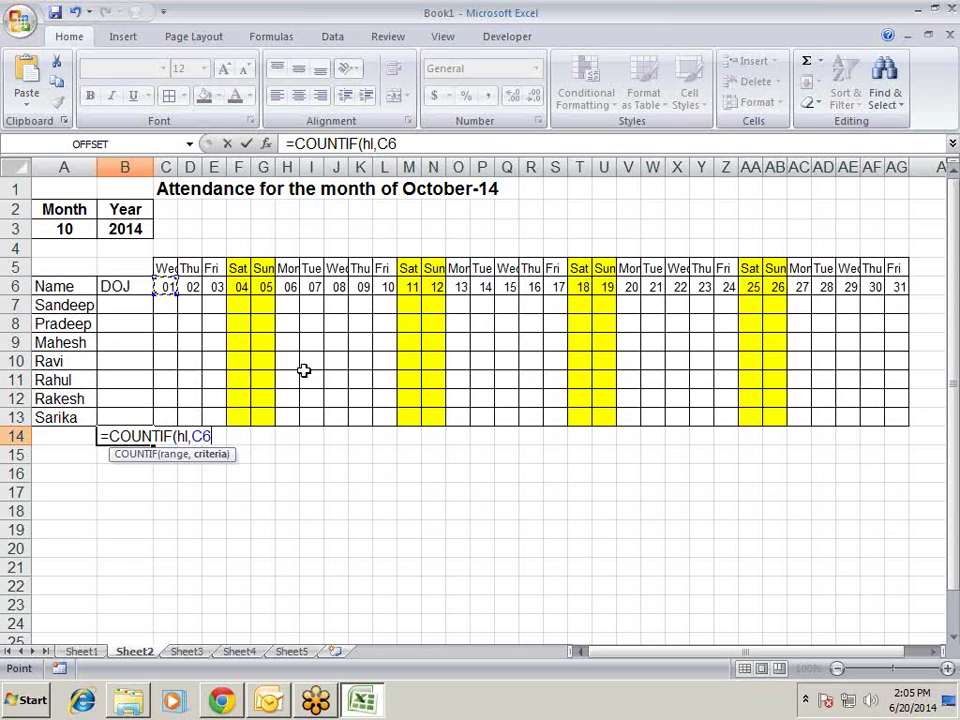
key(F2)
key(Left)
text($6)
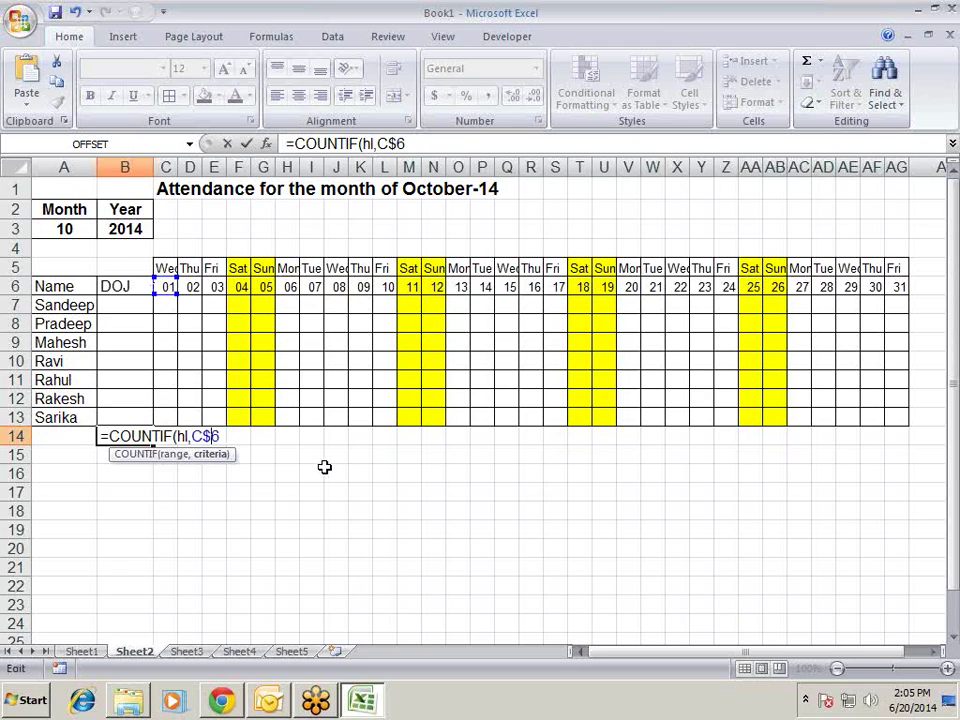
text())
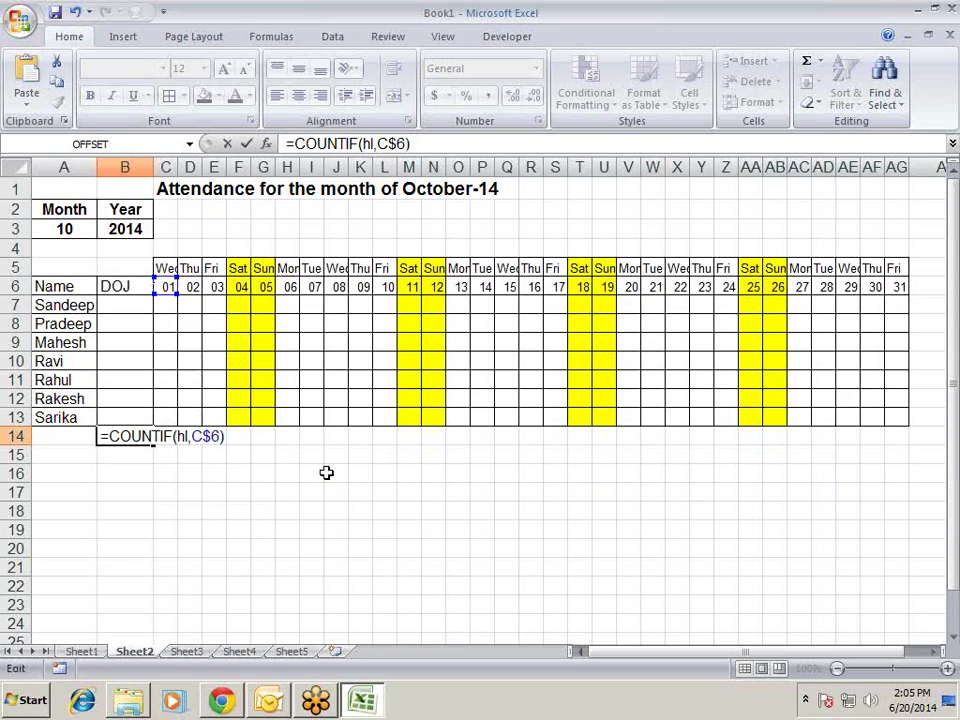
text(0)
key(Return)
- Copy B14's formula text from the formula bar, then select date cell C6
key(Up)
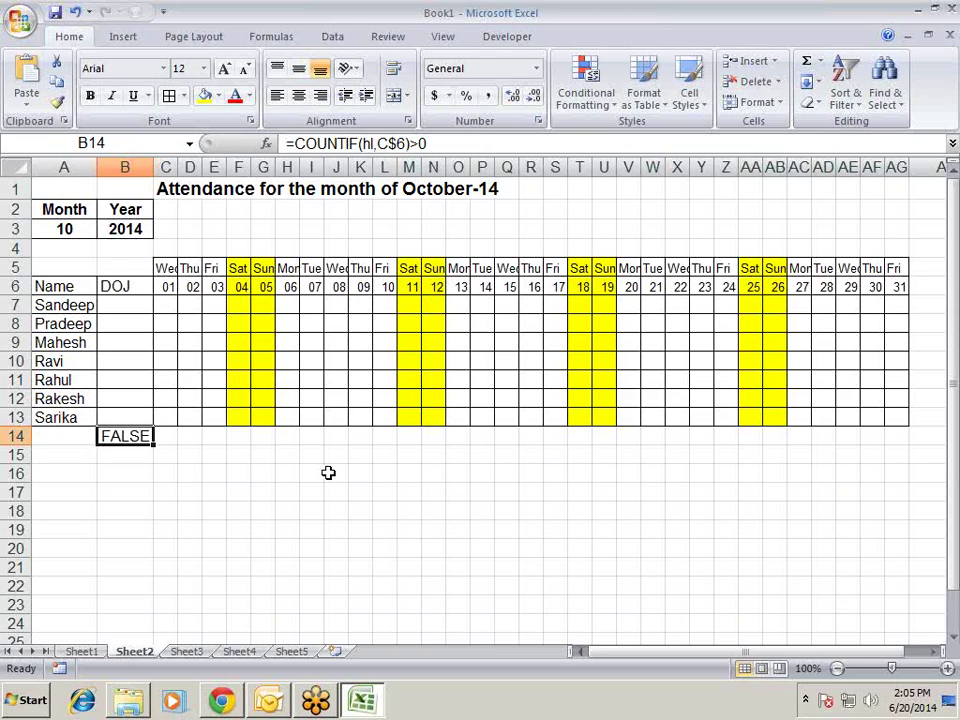
drag(440, 143, 275, 143)
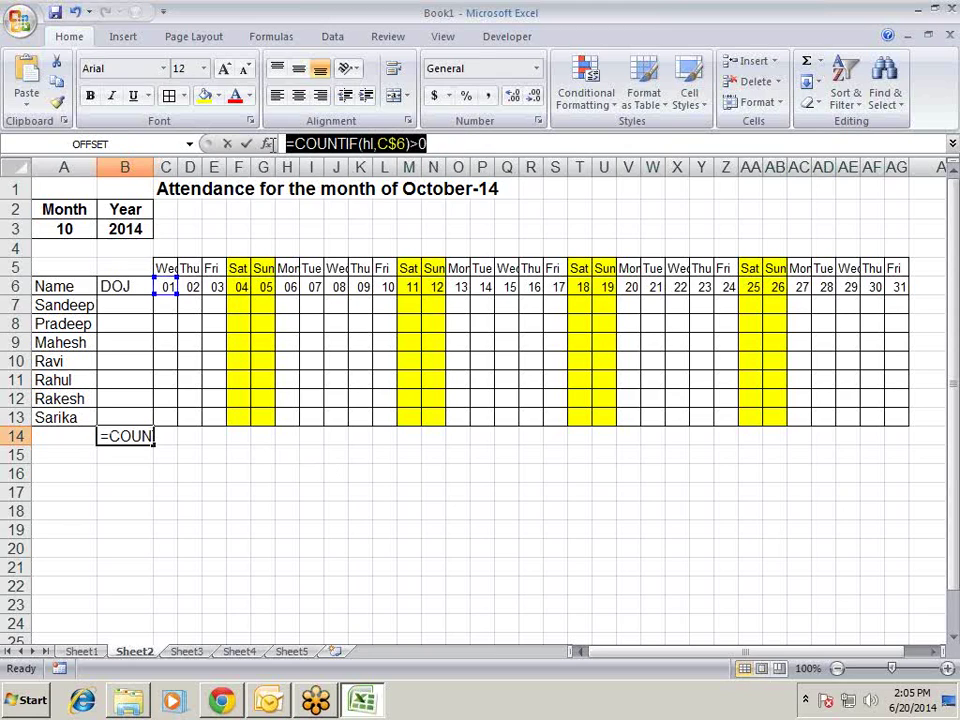
key(ctrl+c)
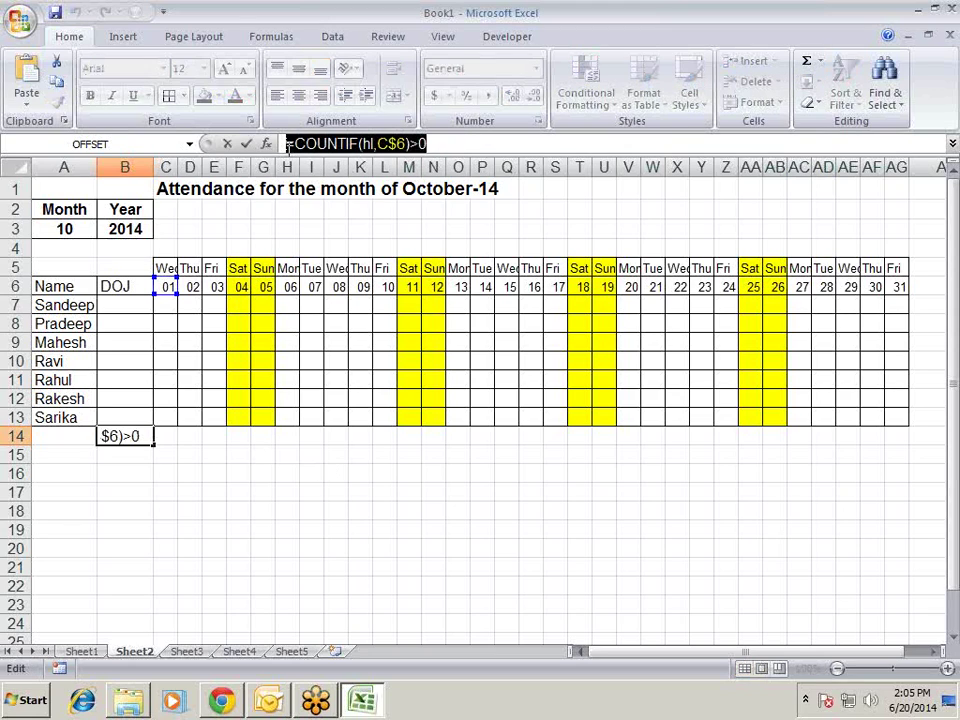
key(Escape)
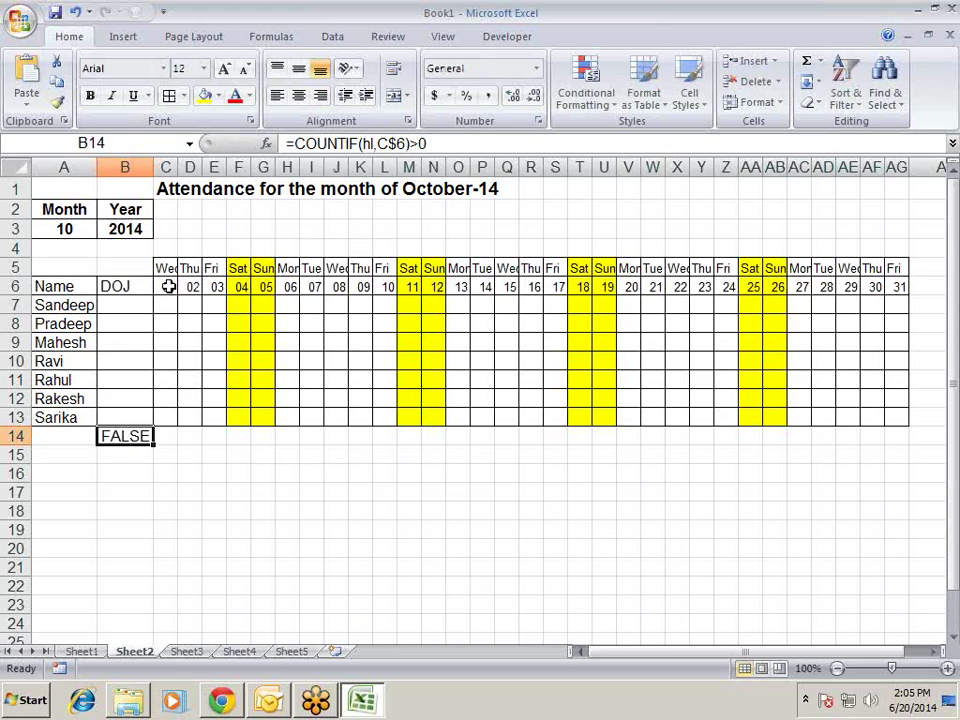
click(168, 286)
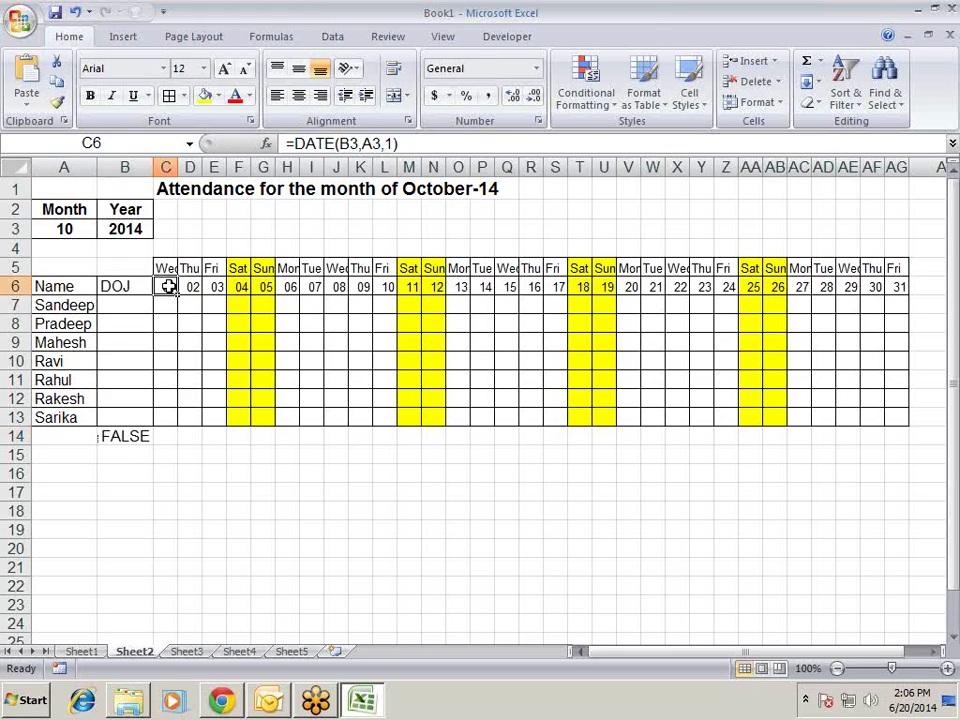
- Create a new formula rule =COUNTIF(hl,C$6)>0 with a gold fill
click(614, 98)
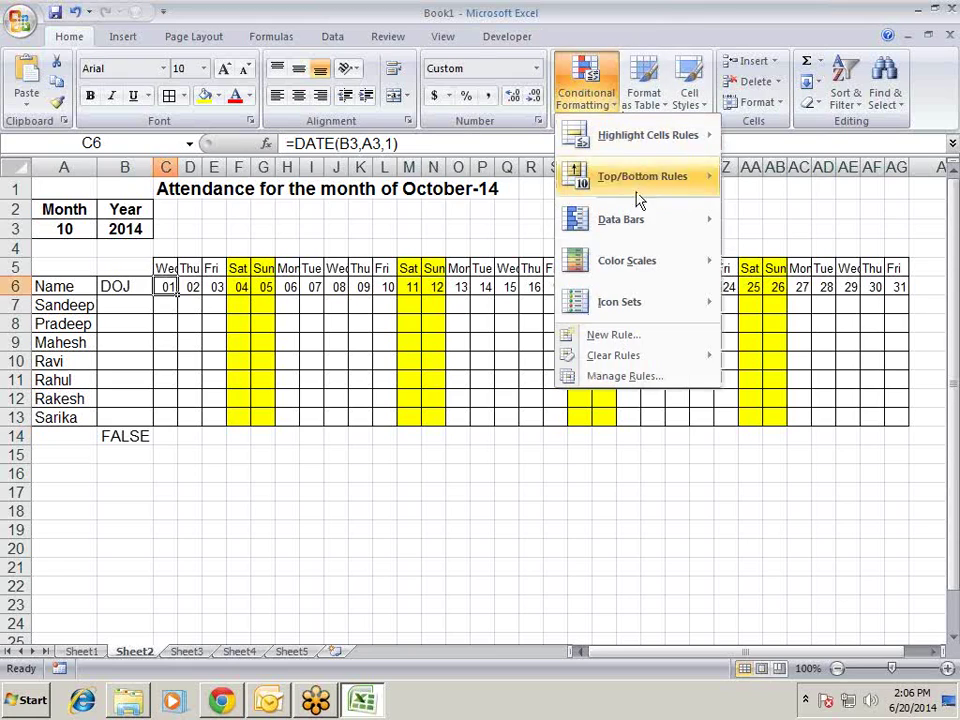
click(643, 342)
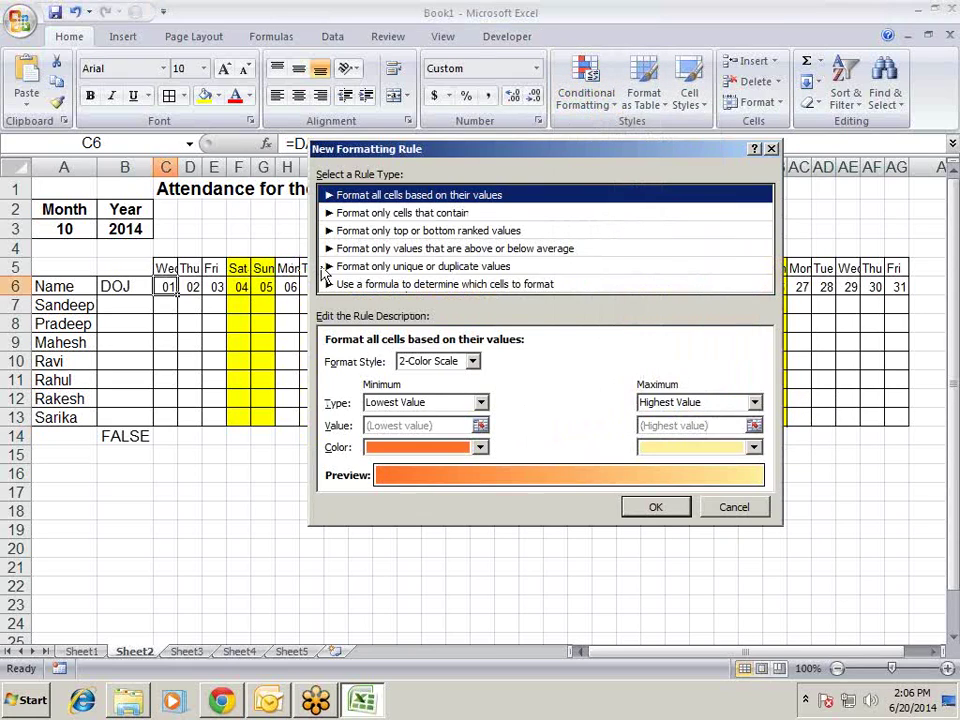
click(352, 287)
click(400, 361)
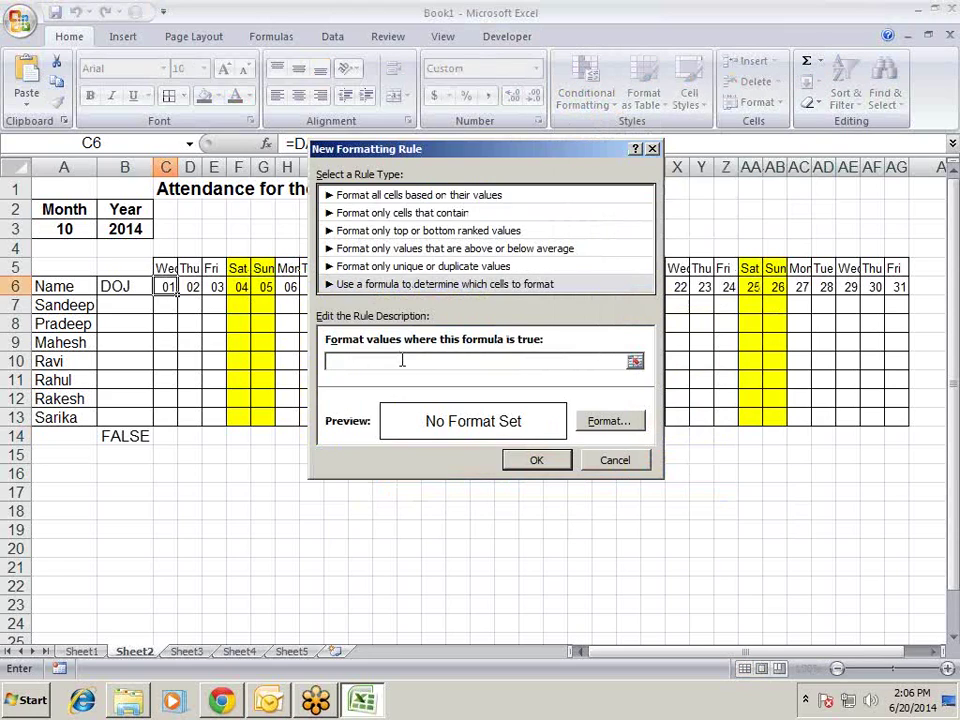
text(=COUNTIF(hl,C$6)>0)
click(630, 422)
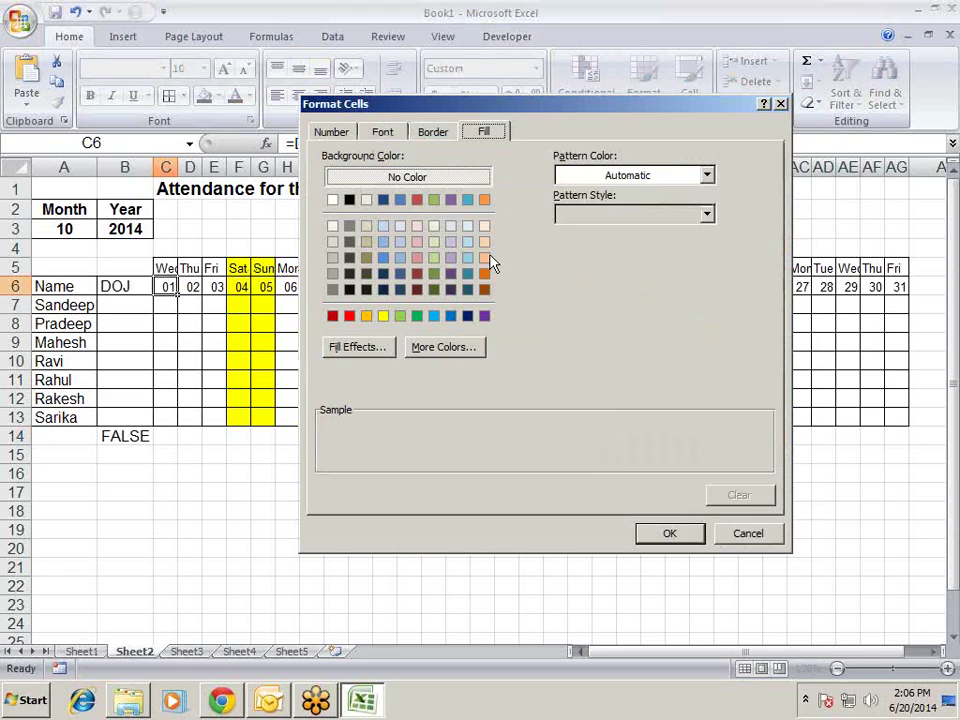
click(484, 257)
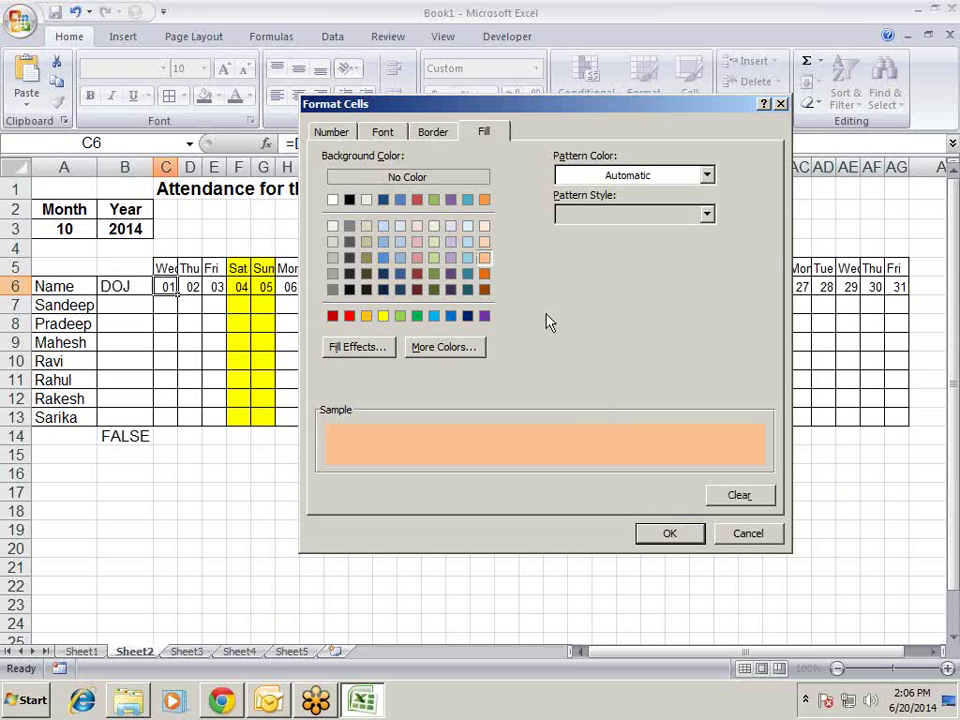
click(486, 274)
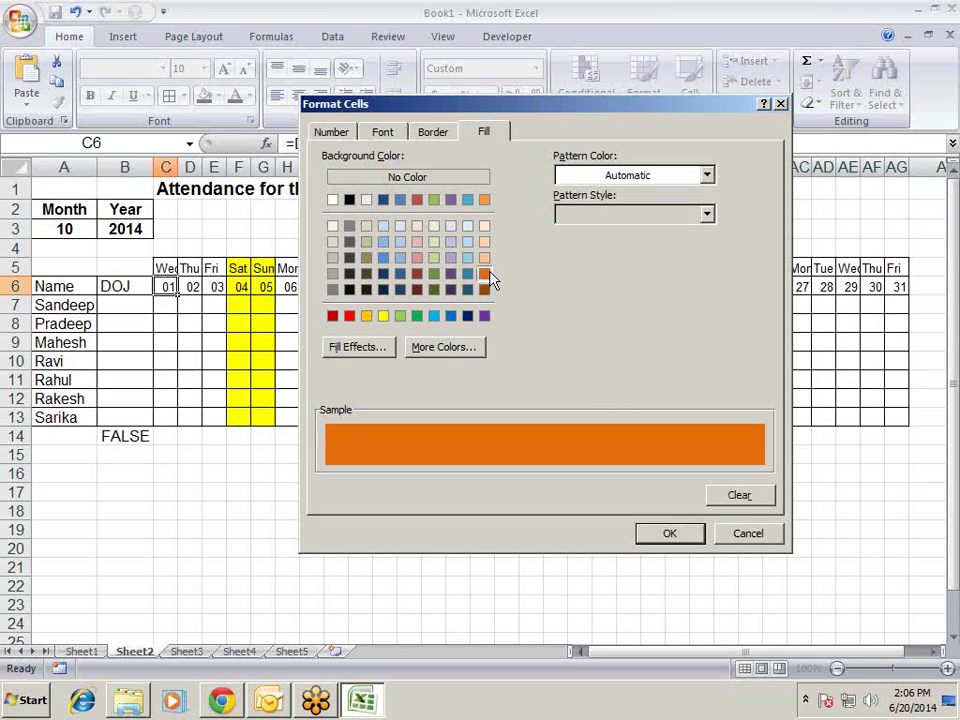
click(366, 316)
- Confirm the holiday rule and paint C6's formatting across the date grid C6:AG13
click(672, 533)
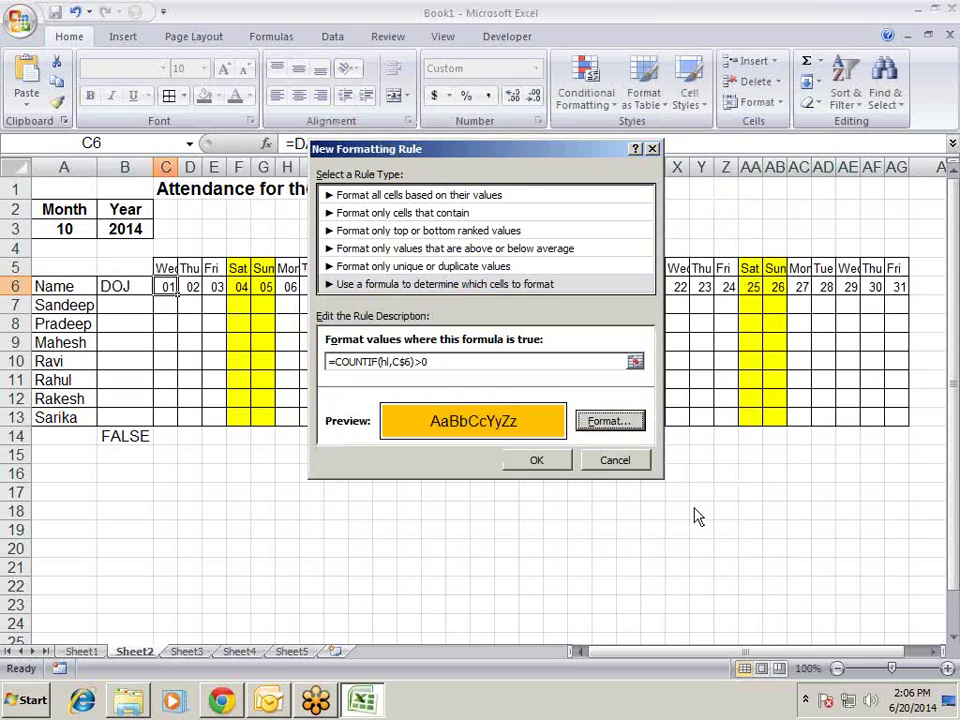
click(536, 461)
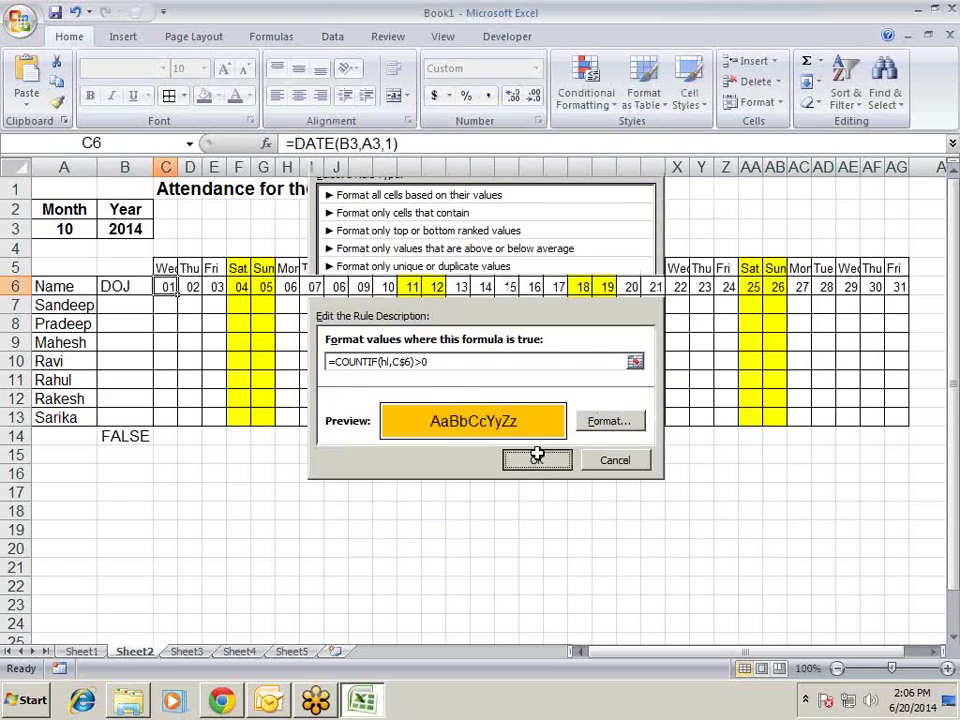
click(57, 103)
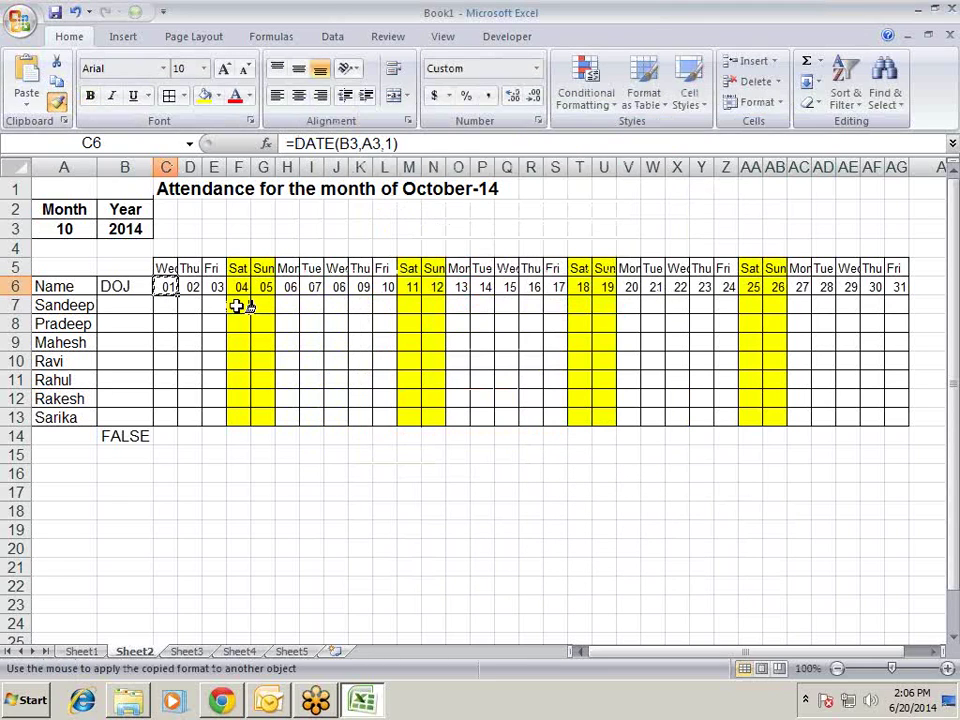
mouse_move(166, 288)
mouse_down()
mouse_move(888, 435)
mouse_move(896, 420)
mouse_up()
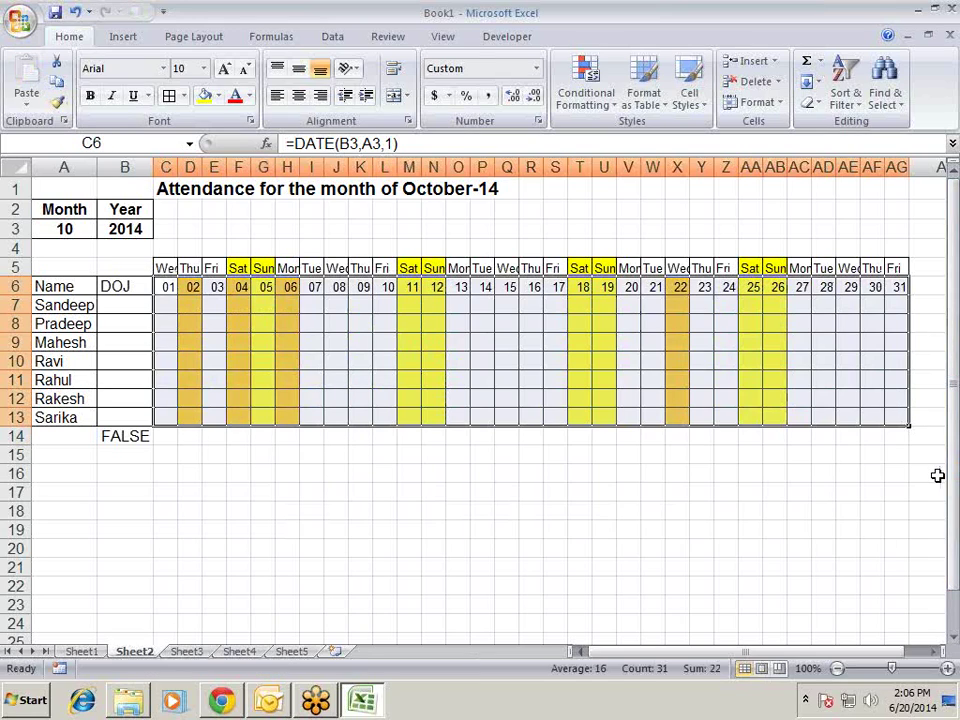
click(409, 508)
- Paint a holiday cell's formatting across the weekday row C5:AG5
click(195, 300)
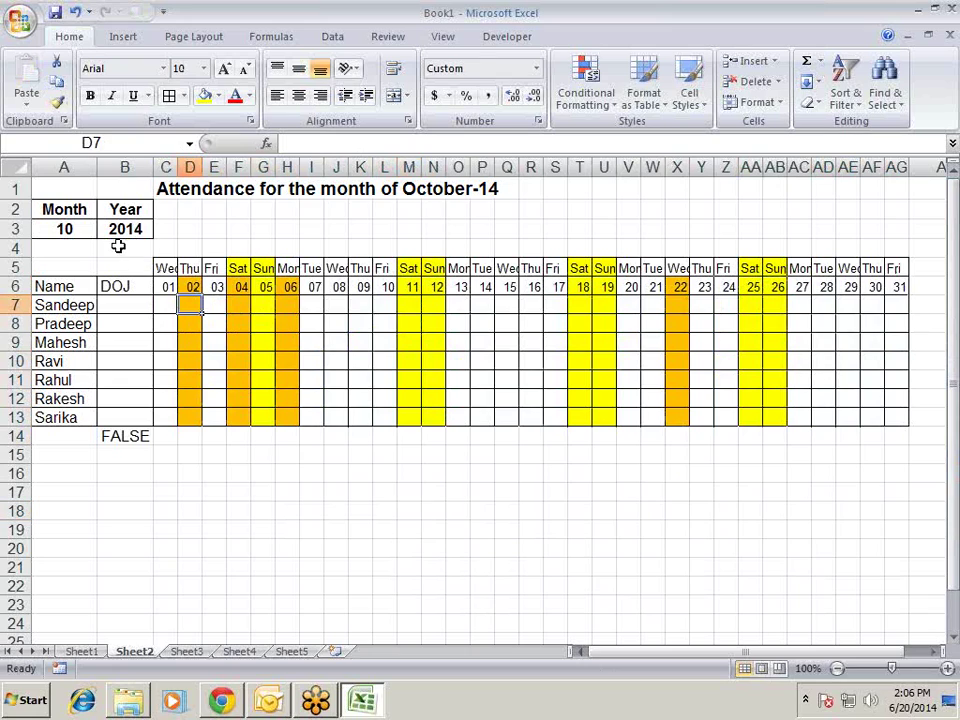
click(57, 102)
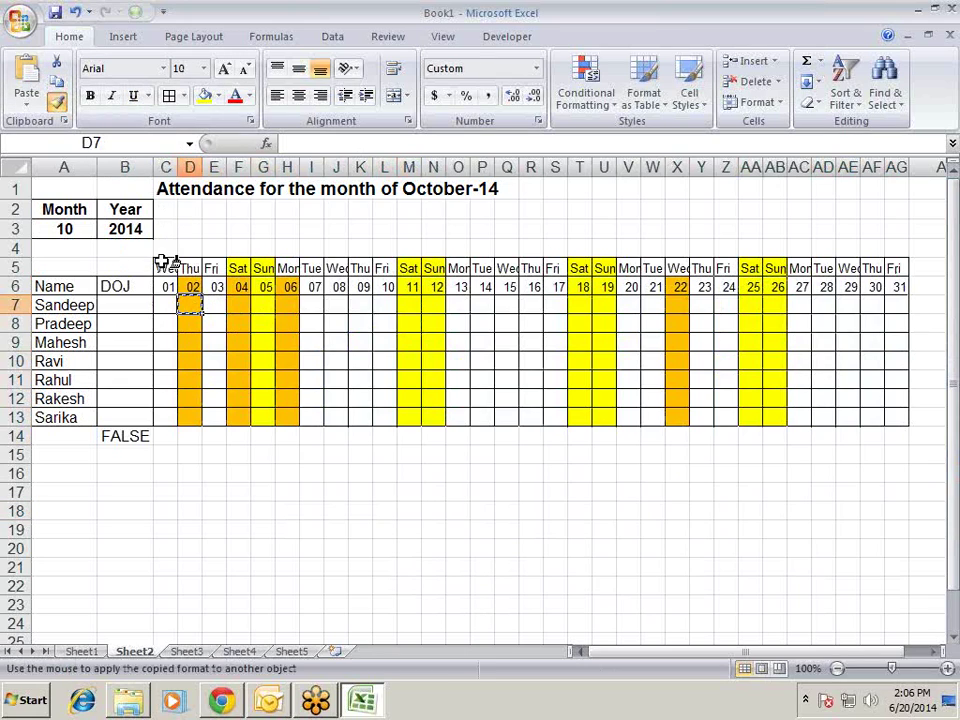
drag(165, 268, 900, 266)
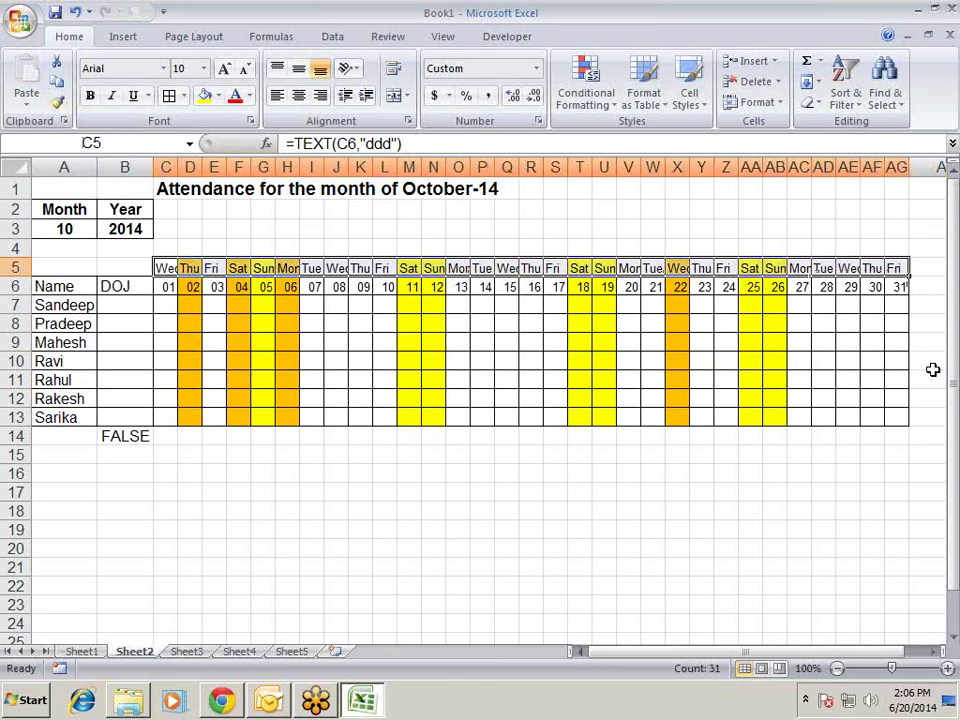
click(799, 491)
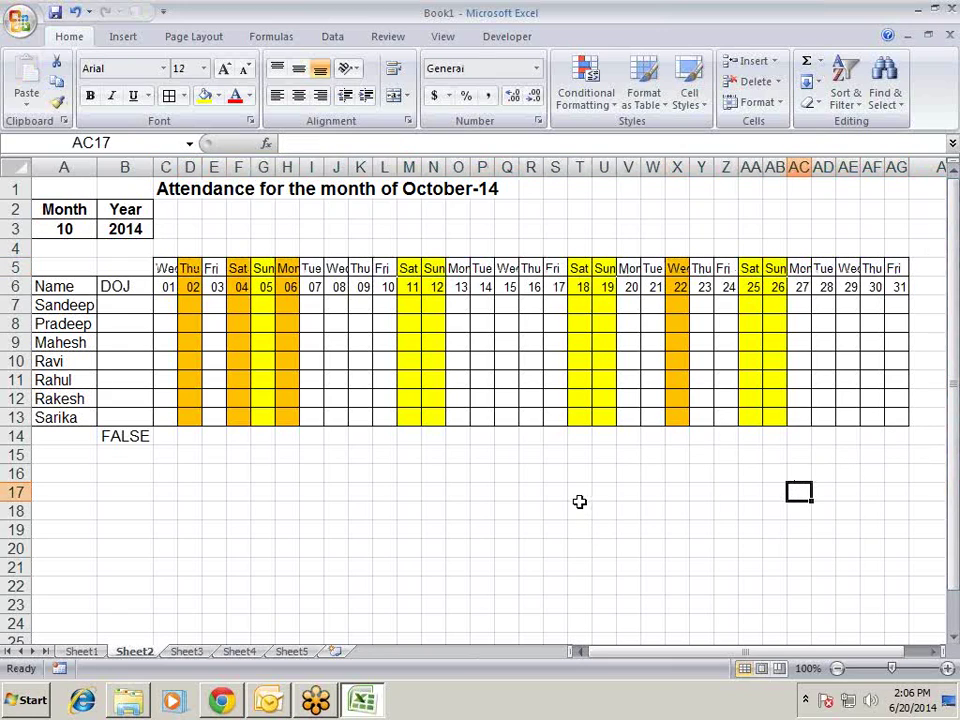
click(286, 447)
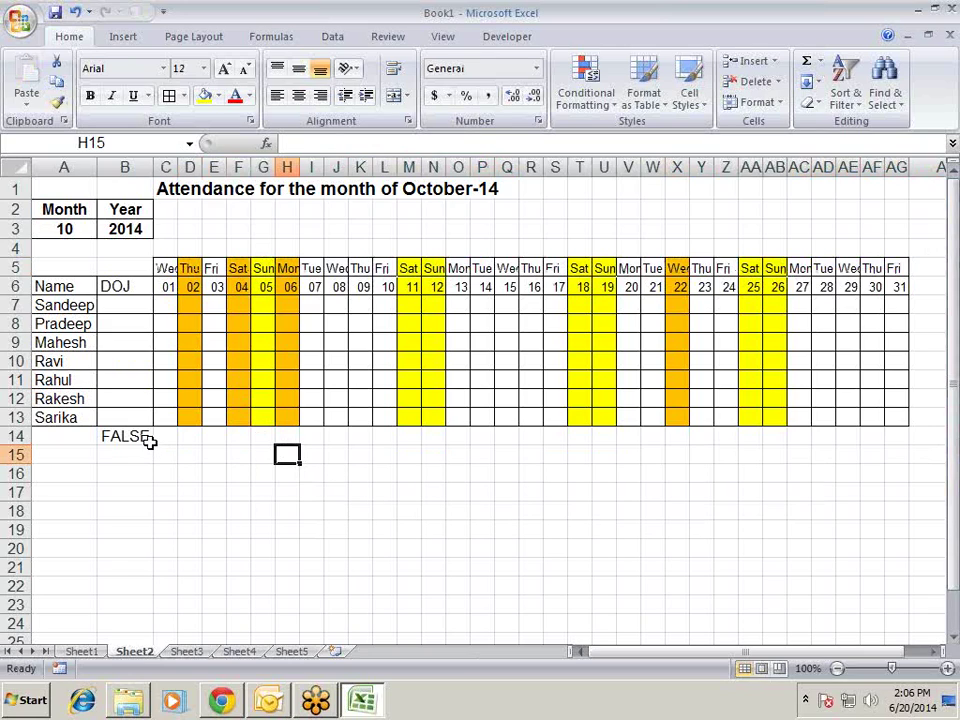
- Delete the B14 test formula and select the grid C5:AG13
click(146, 440)
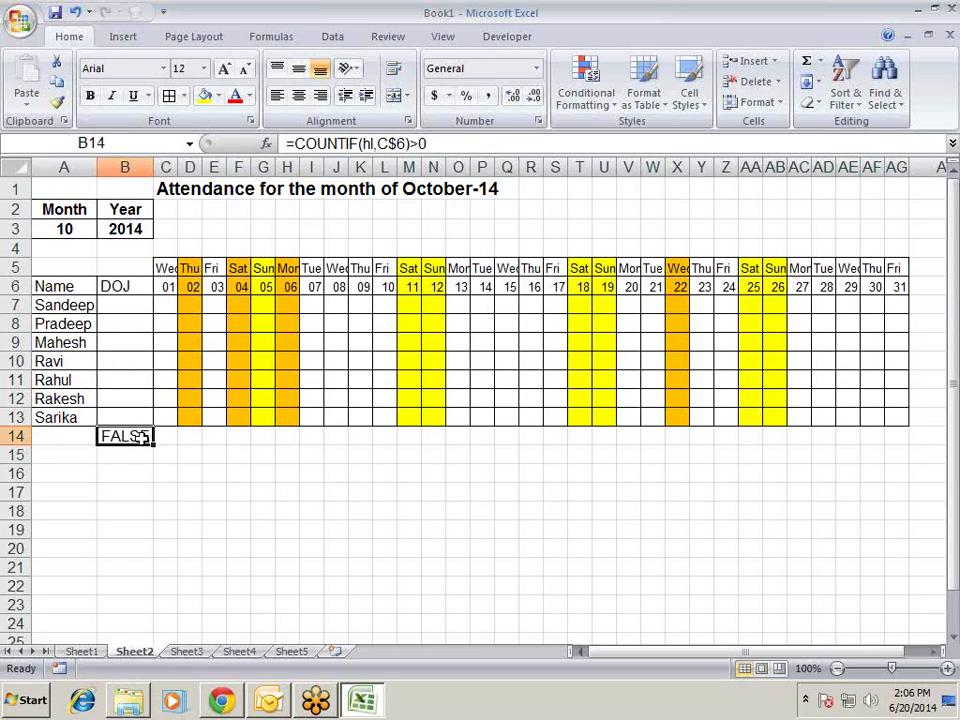
key(Delete)
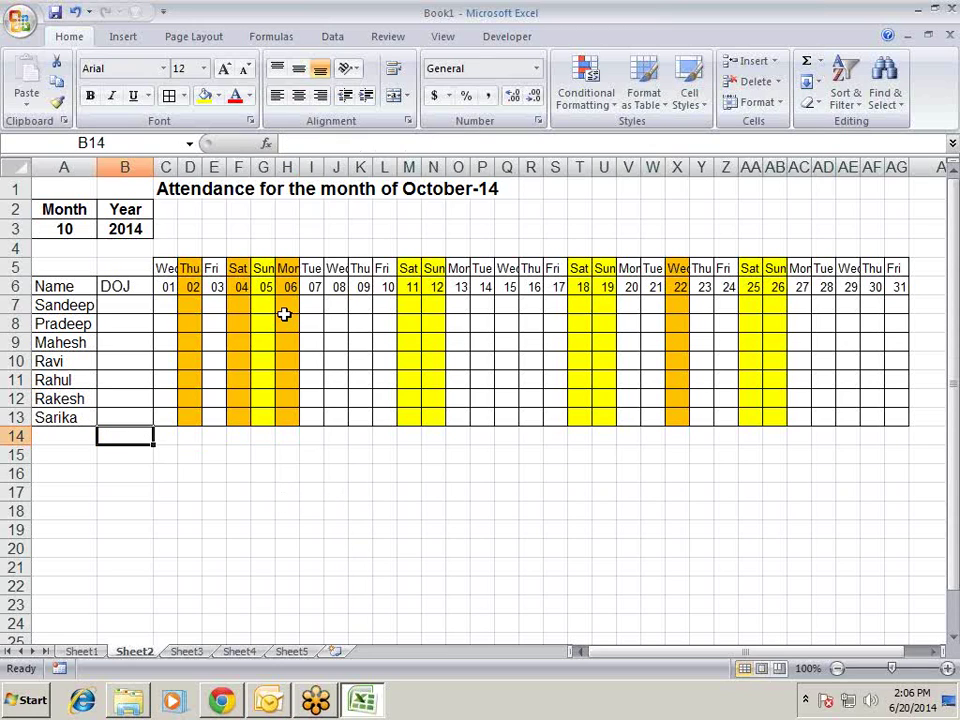
click(285, 317)
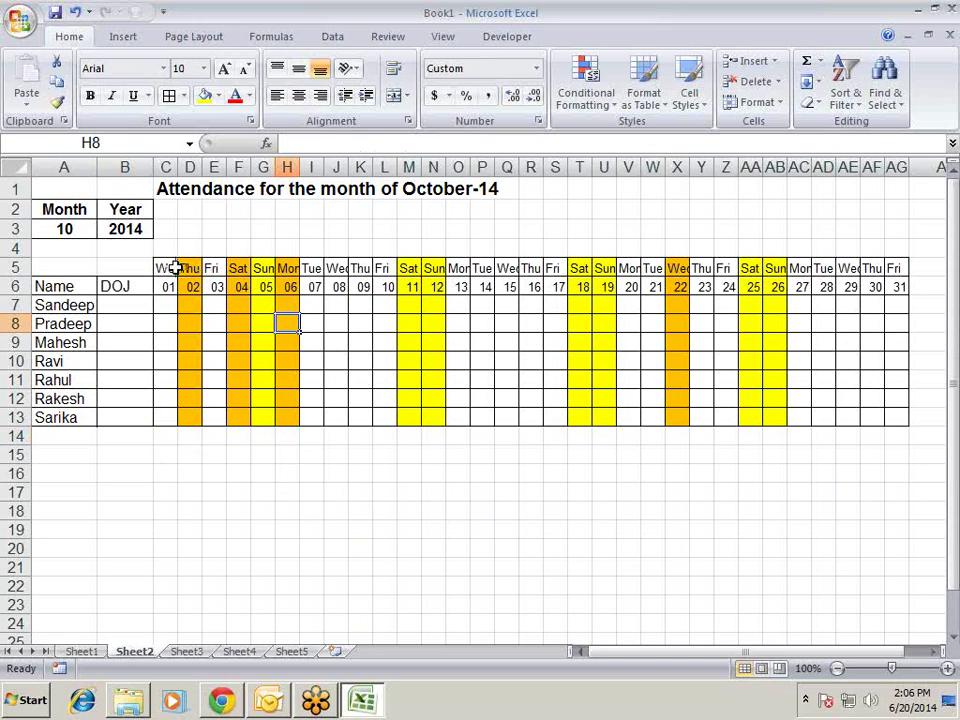
drag(166, 270, 890, 420)
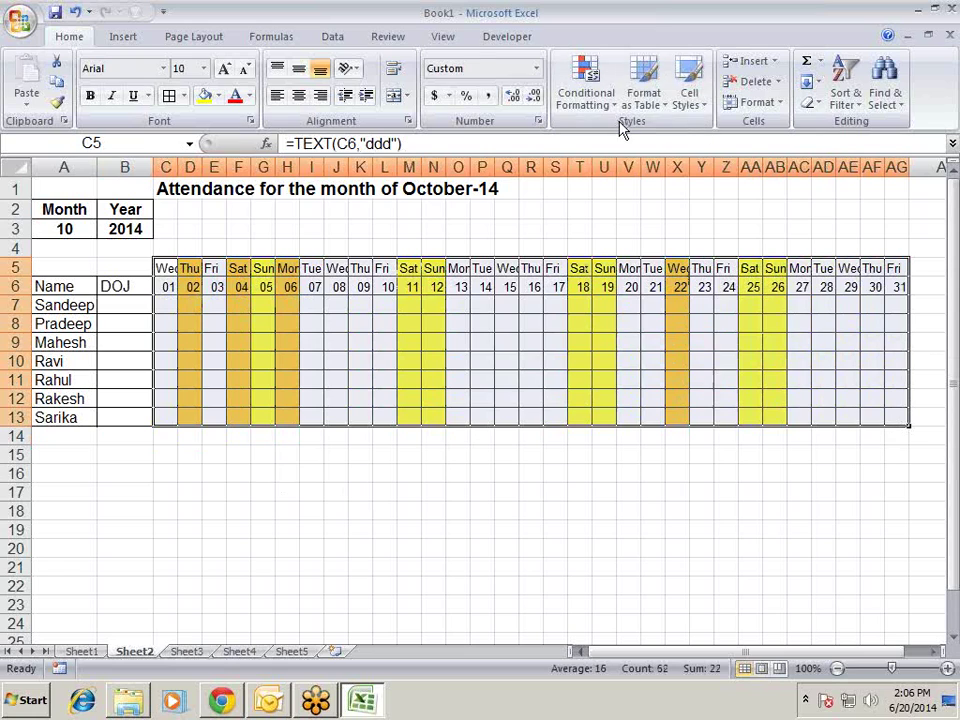
- In the Rules Manager, change the second holiday rule's range to start at row 5
click(586, 90)
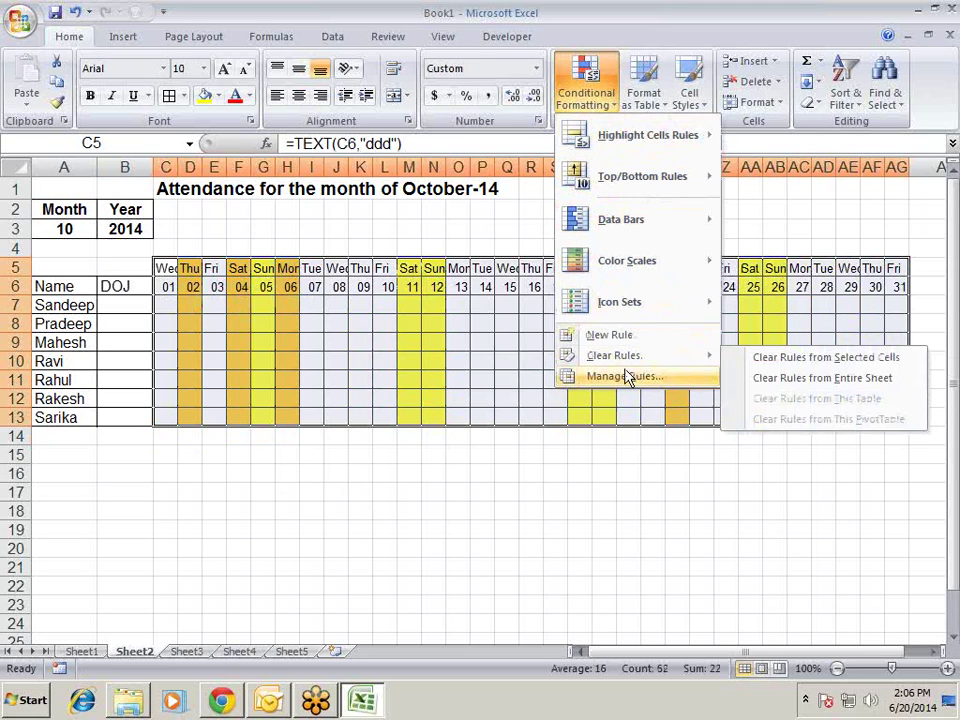
click(621, 376)
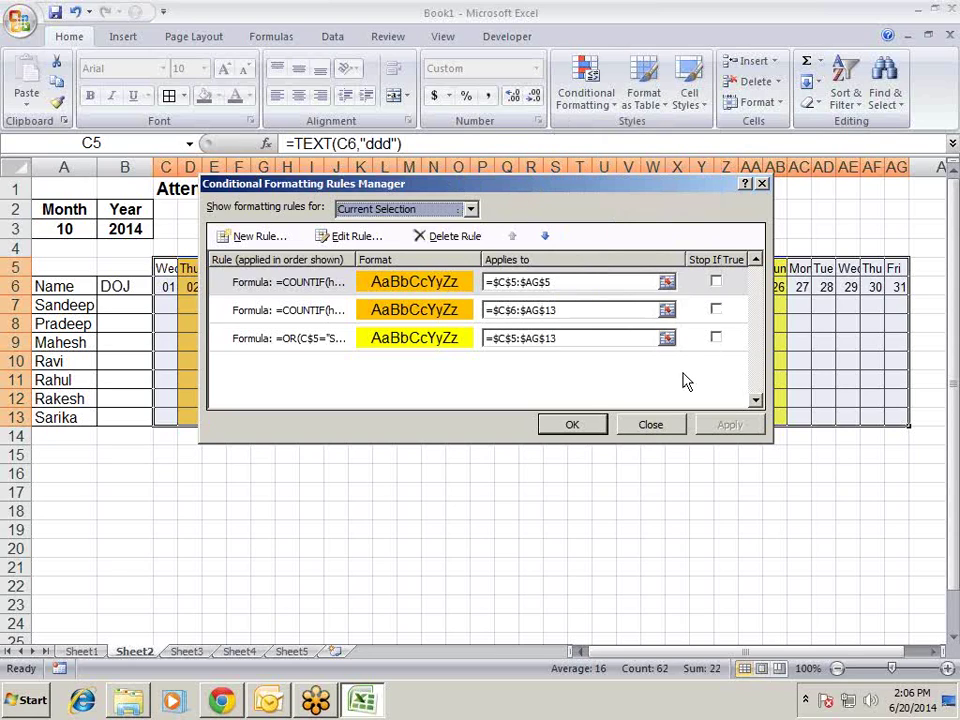
click(324, 284)
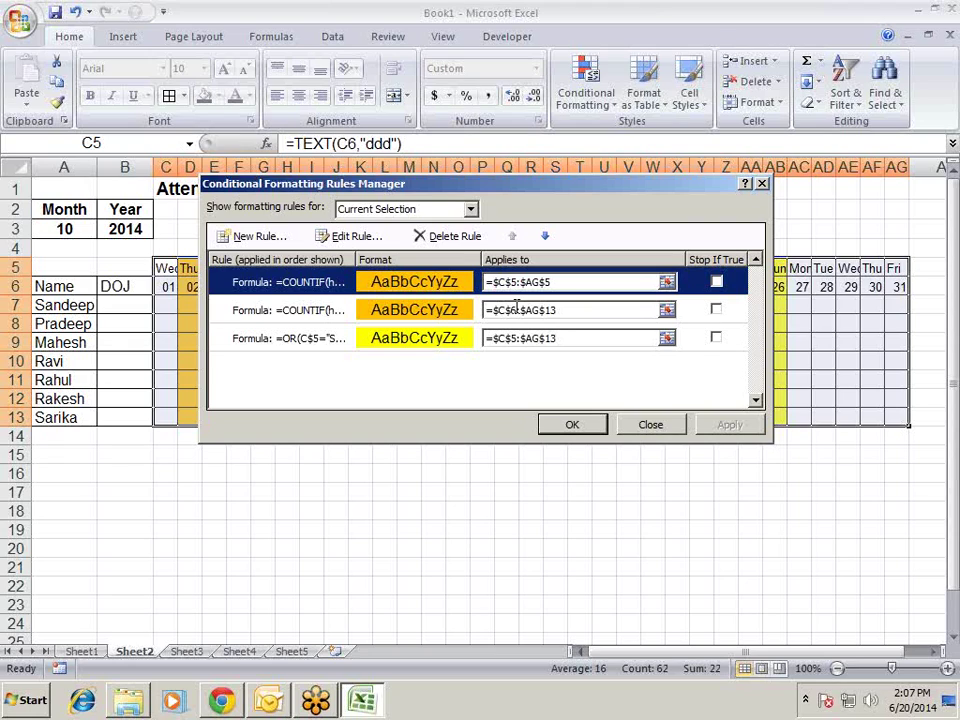
click(724, 312)
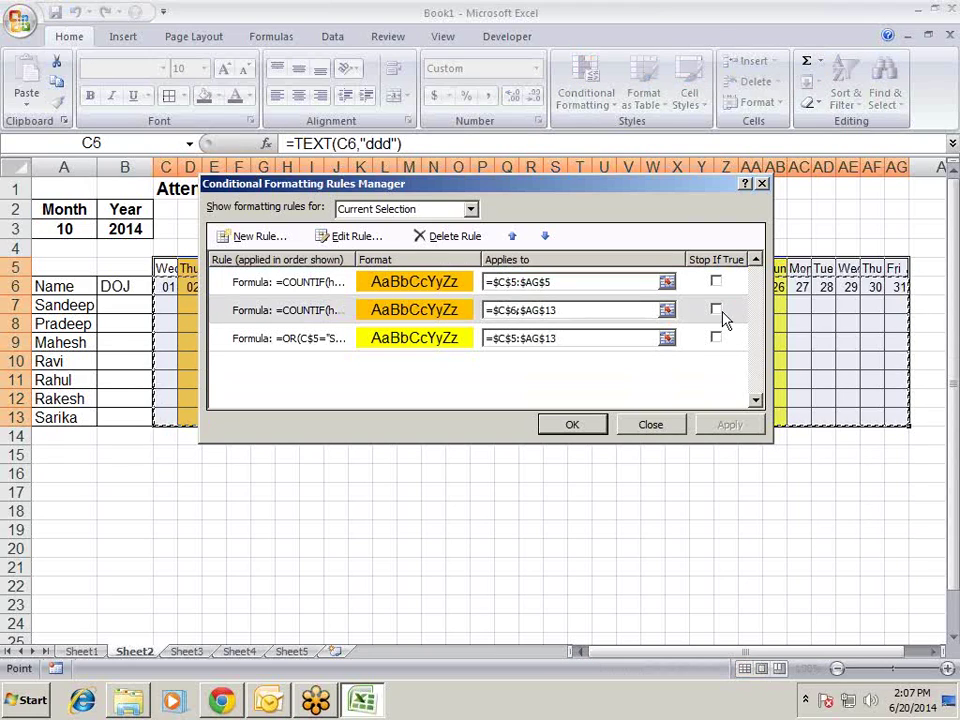
key(BackSpace)
text(5)
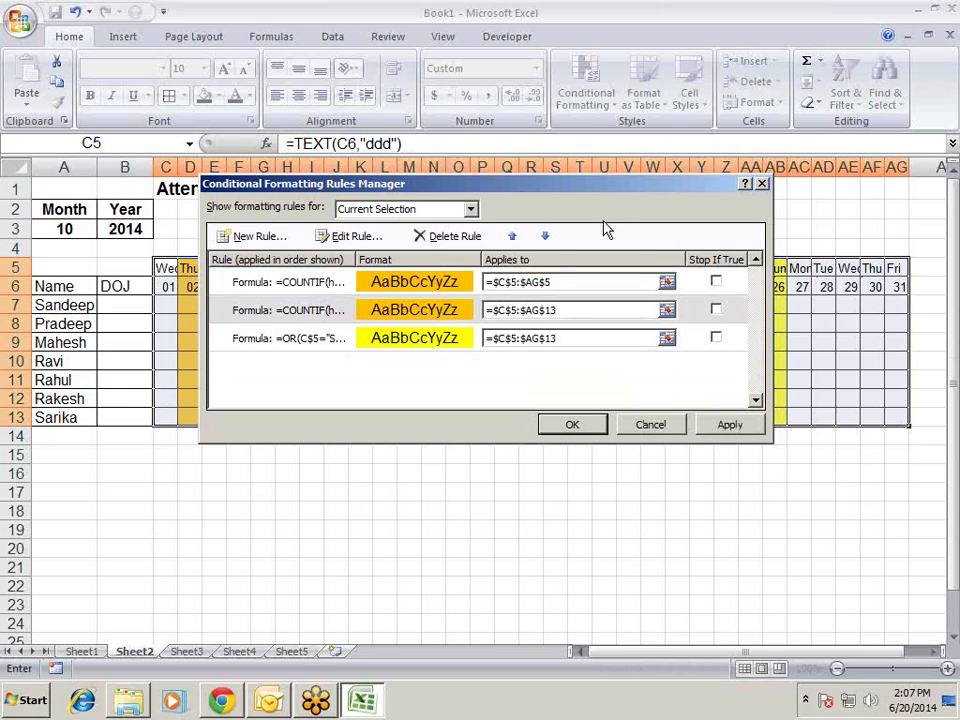
click(730, 425)
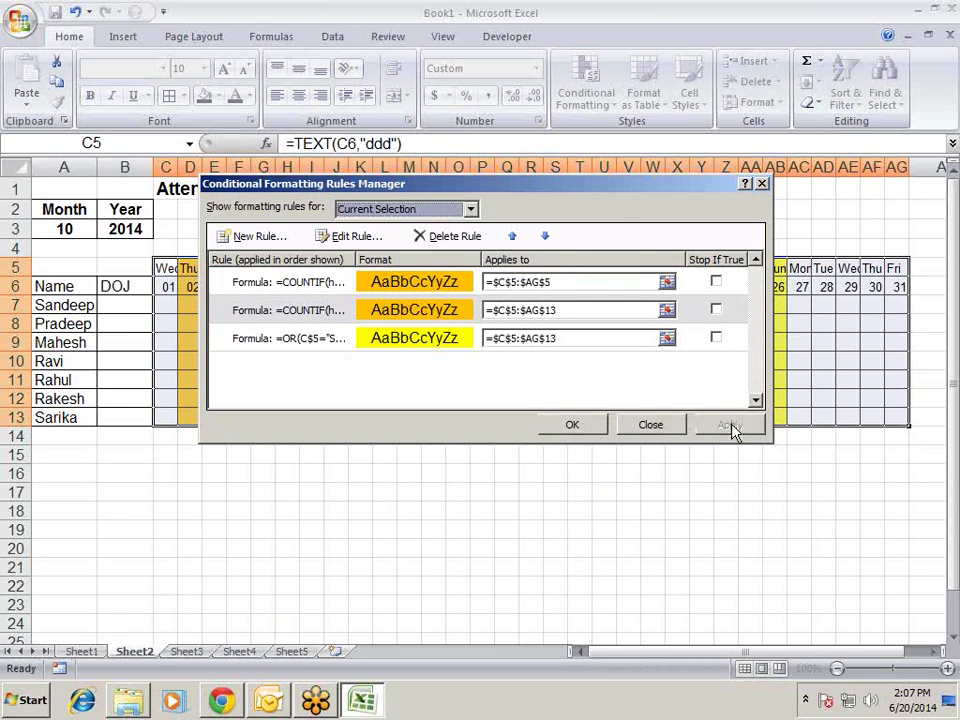
- Delete the duplicate $C$5:$AG$5 COUNTIF holiday rule and apply
click(295, 284)
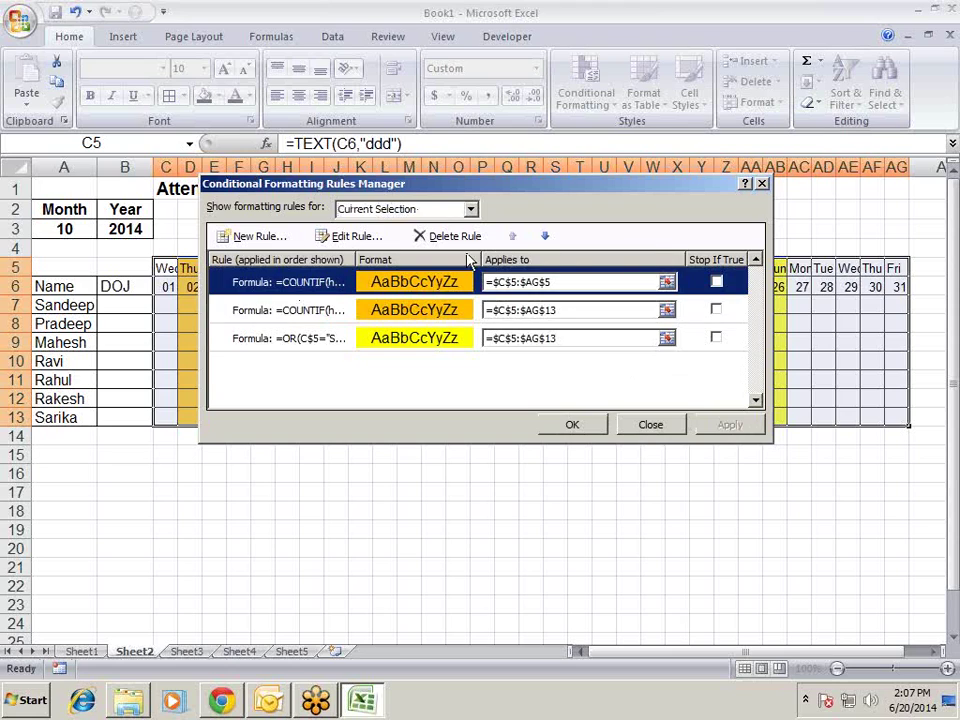
click(420, 238)
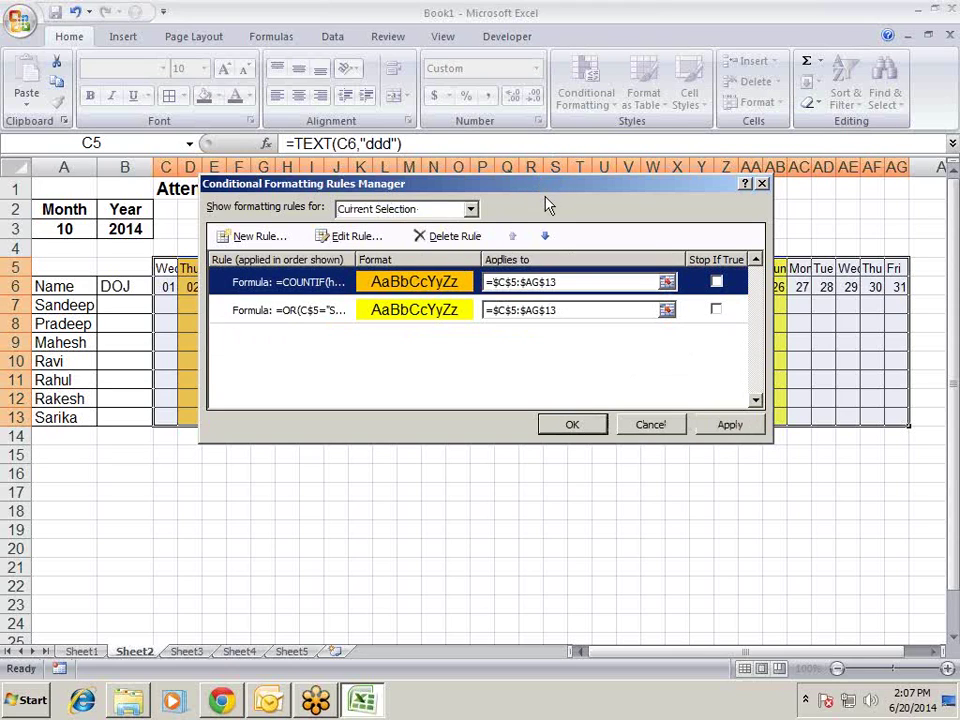
drag(553, 187, 536, 318)
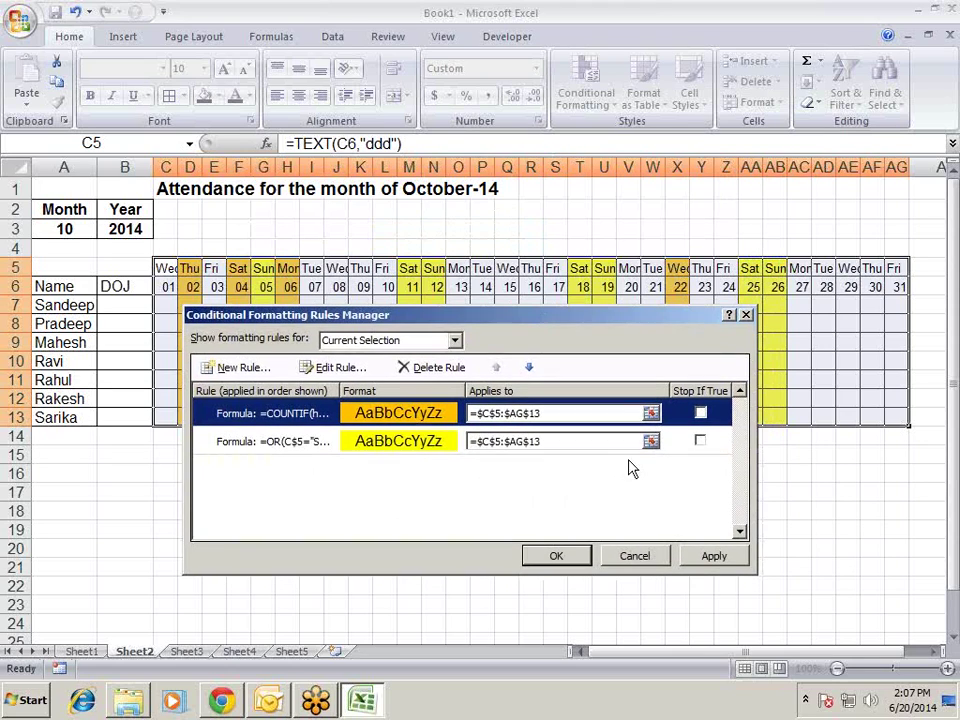
click(713, 555)
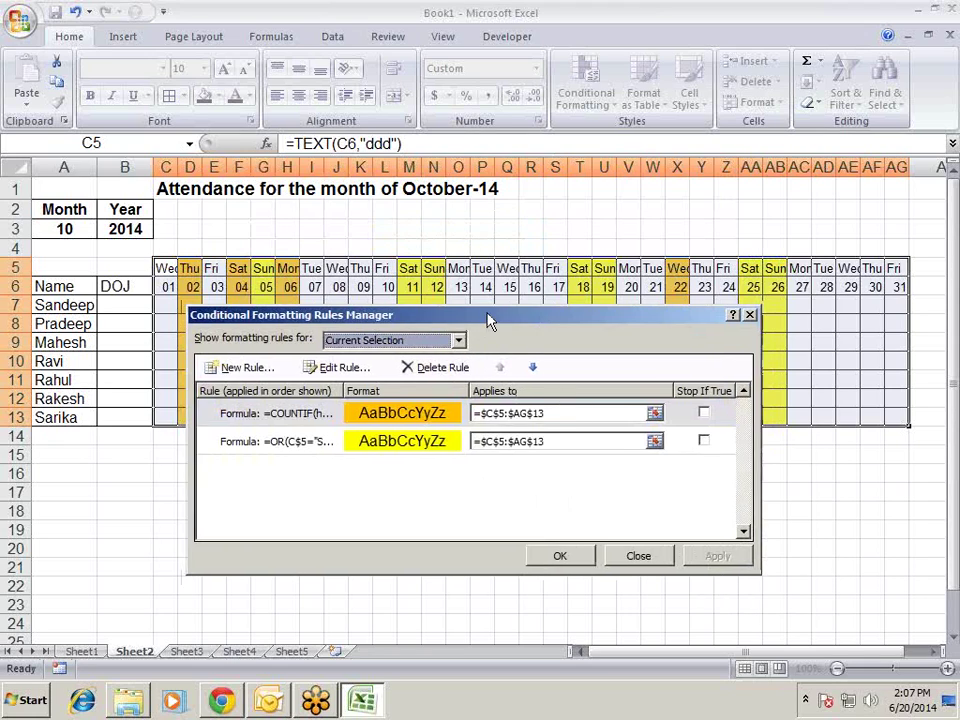
drag(481, 320, 552, 290)
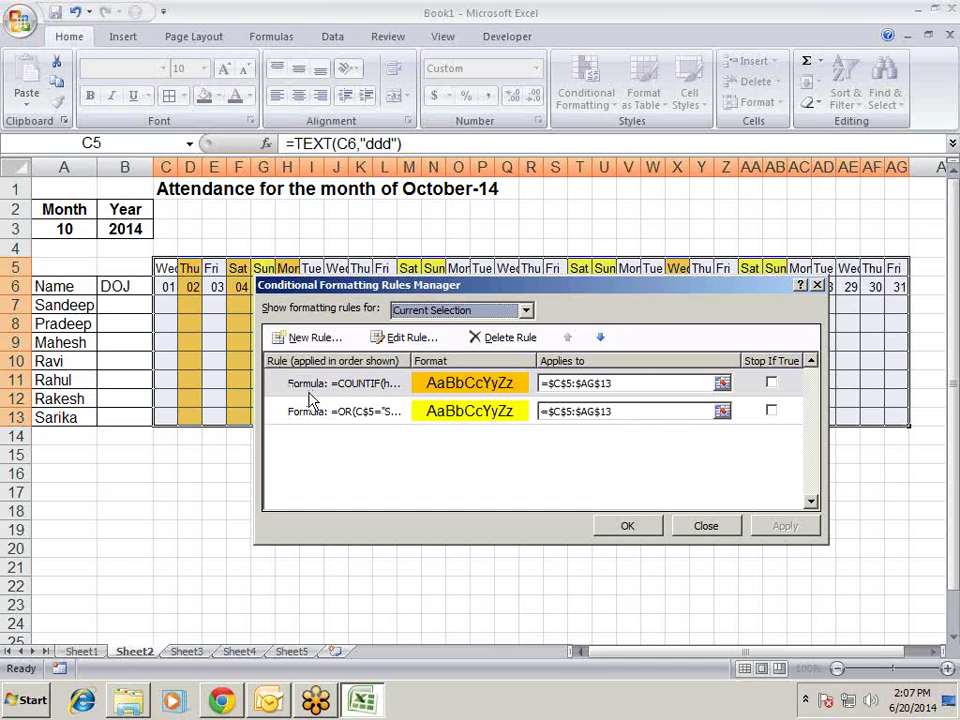
- Move the weekend OR rule above the holiday rule, apply, and confirm
click(365, 410)
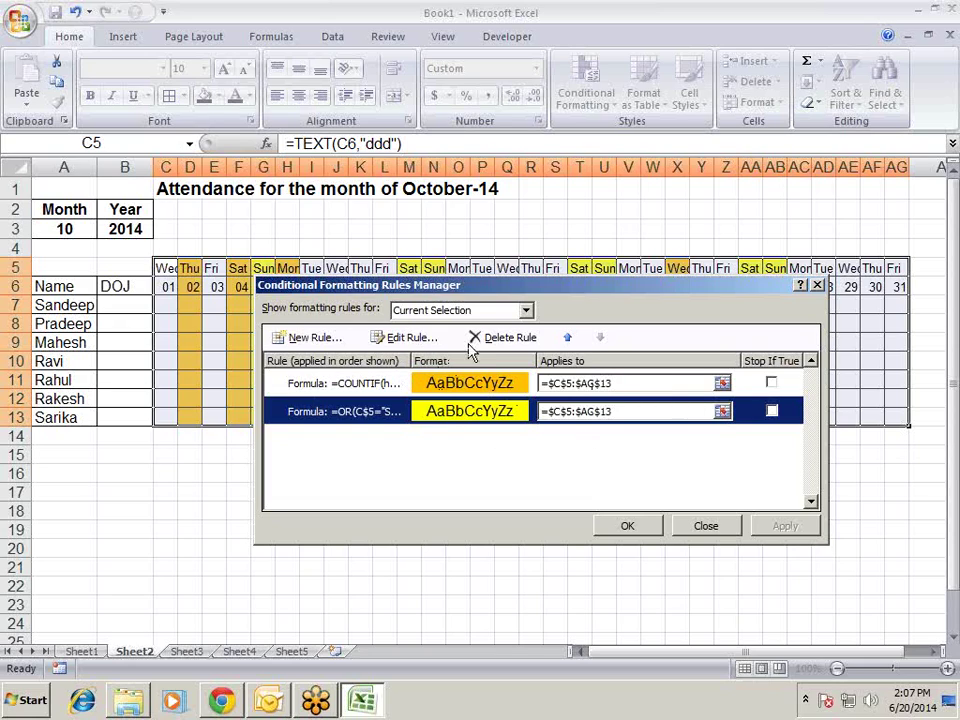
click(568, 338)
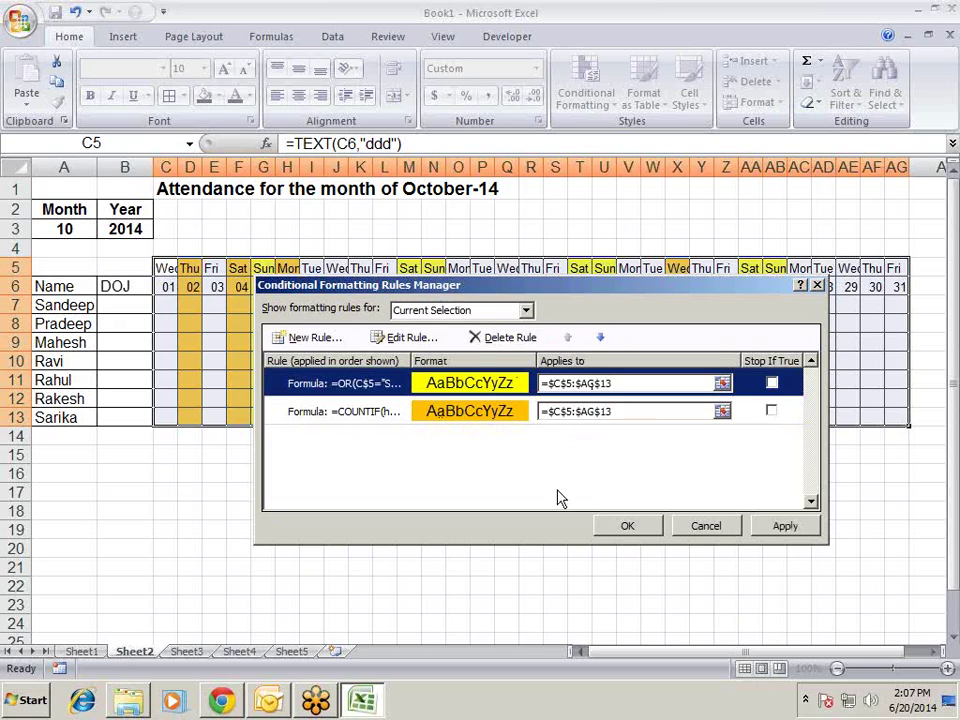
drag(487, 290, 417, 394)
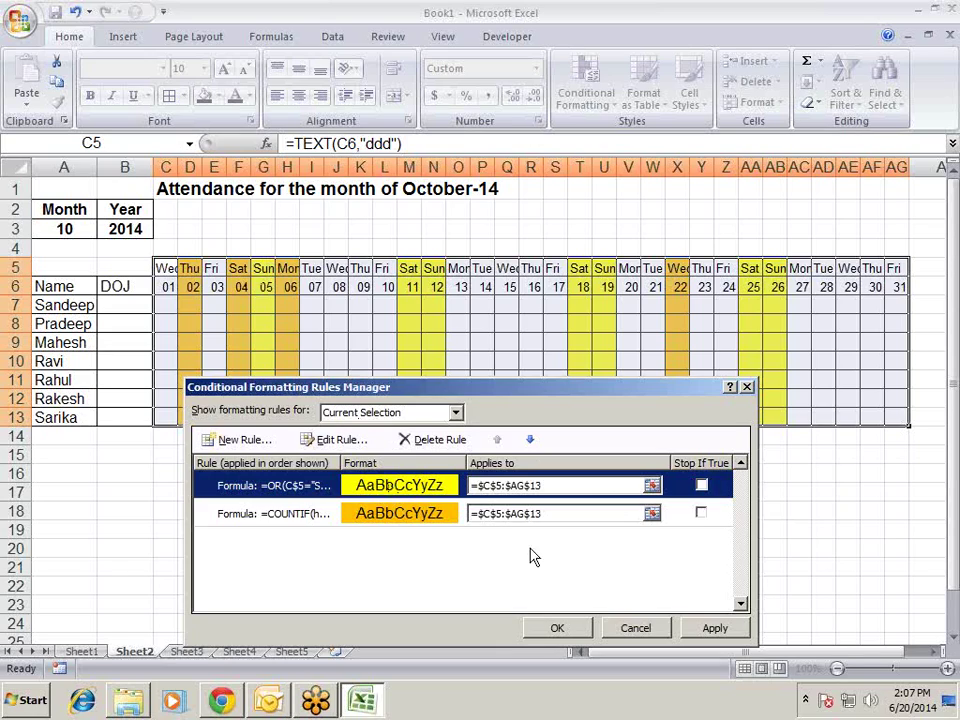
click(710, 628)
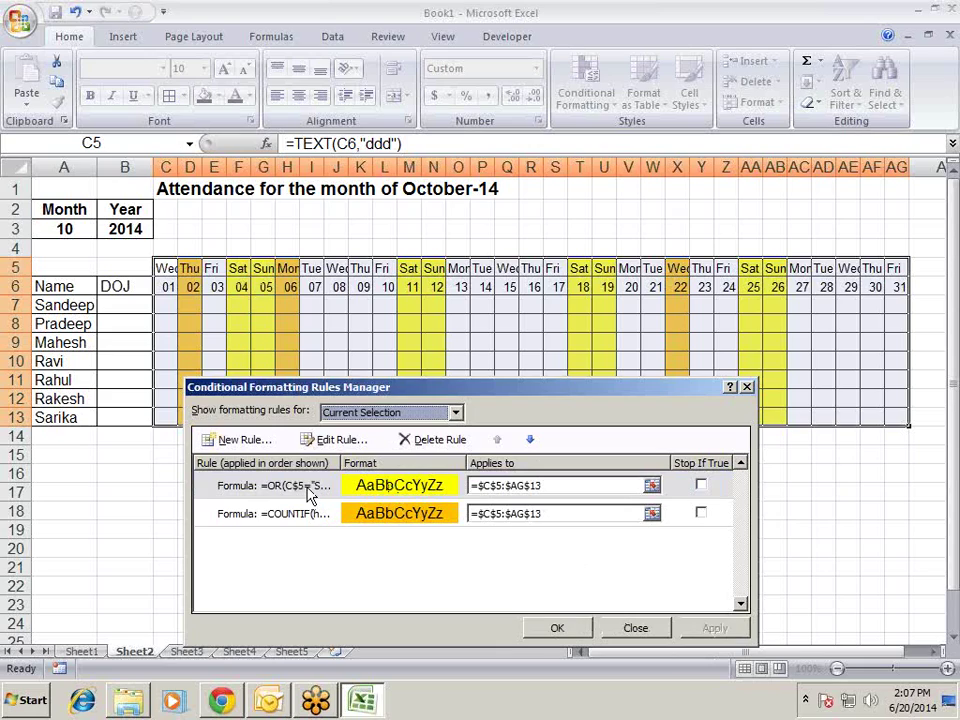
click(560, 629)
click(439, 518)
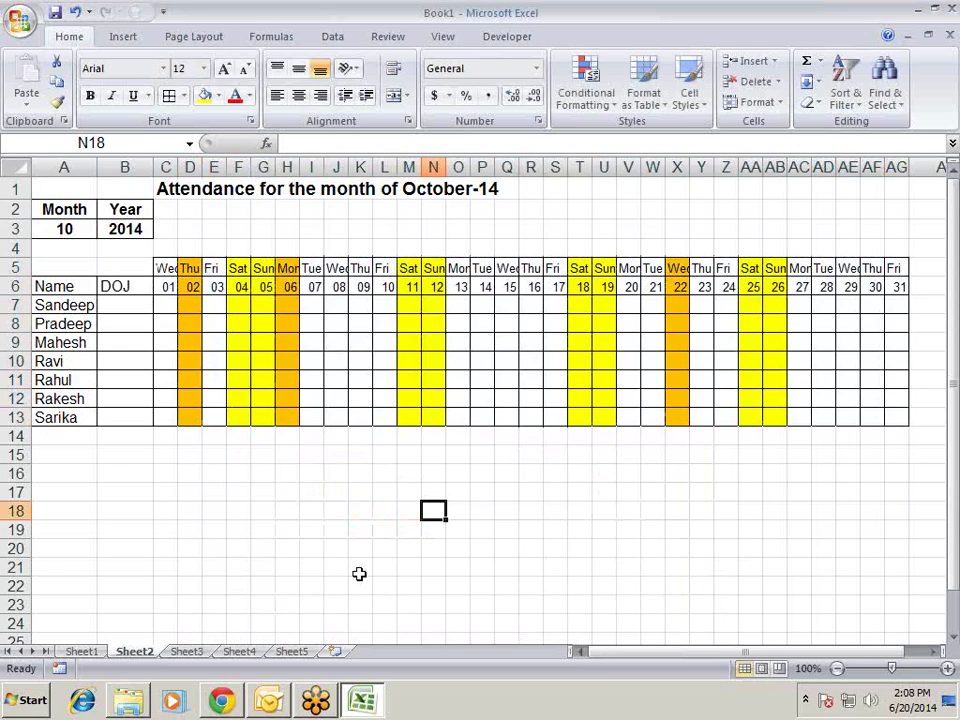
- Preview months 8 and 2 using the A3 month dropdown
click(188, 473)
click(89, 229)
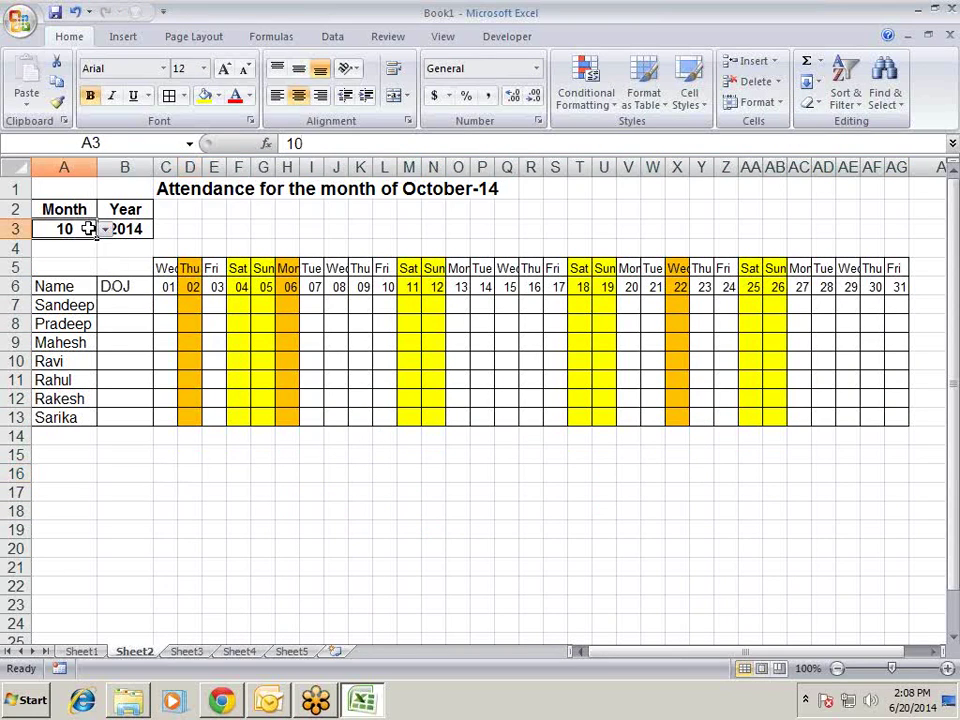
click(105, 229)
click(79, 281)
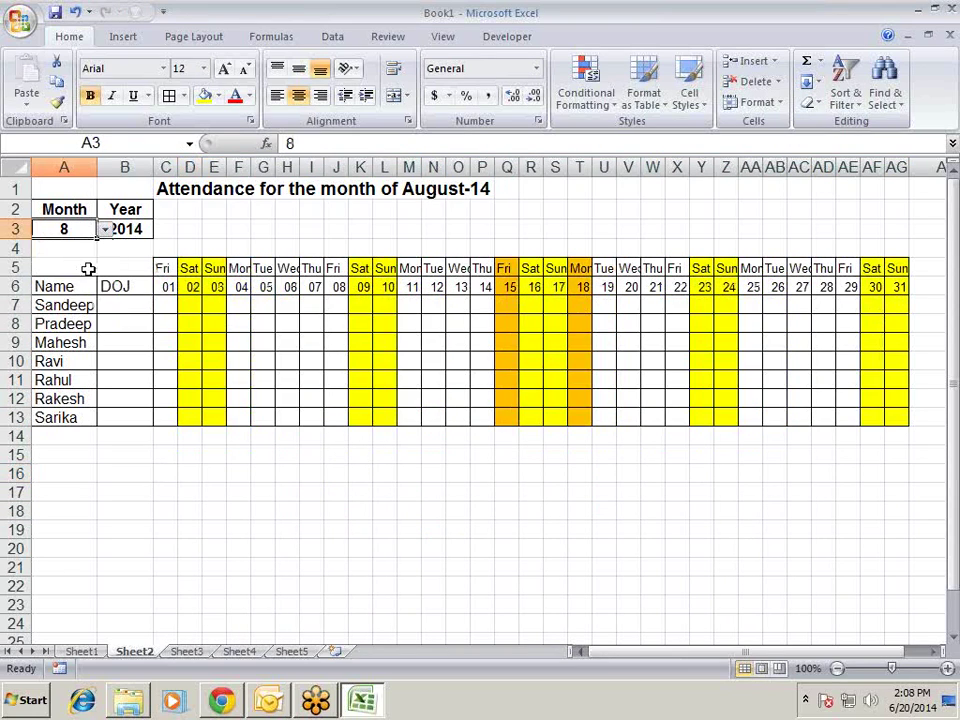
click(105, 229)
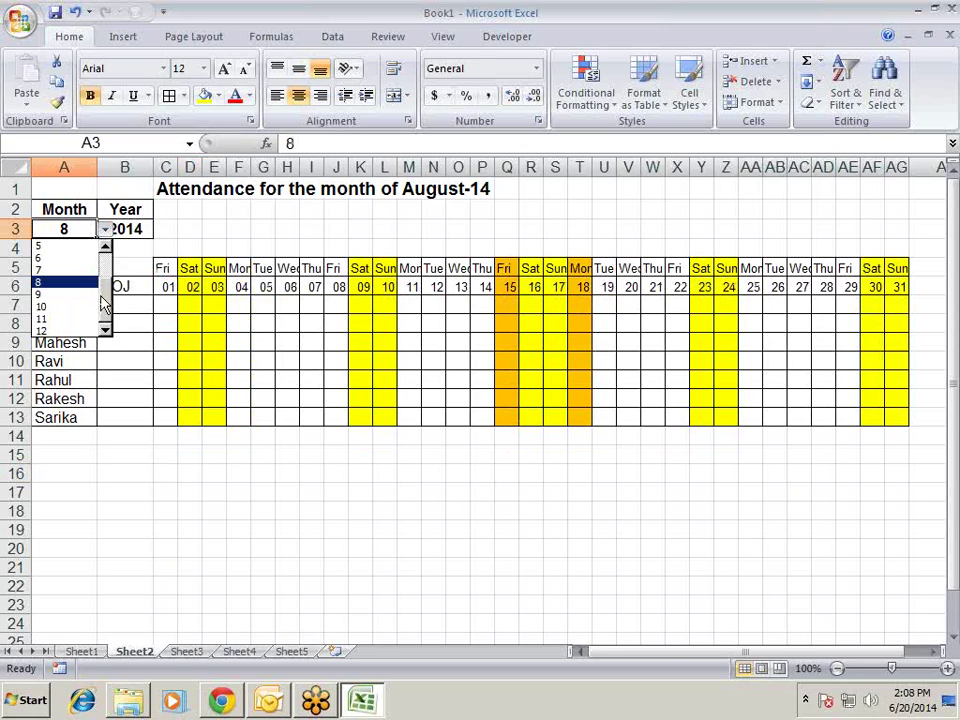
scroll(110, 280, up, 2)
scroll(100, 265, up, 2)
click(93, 256)
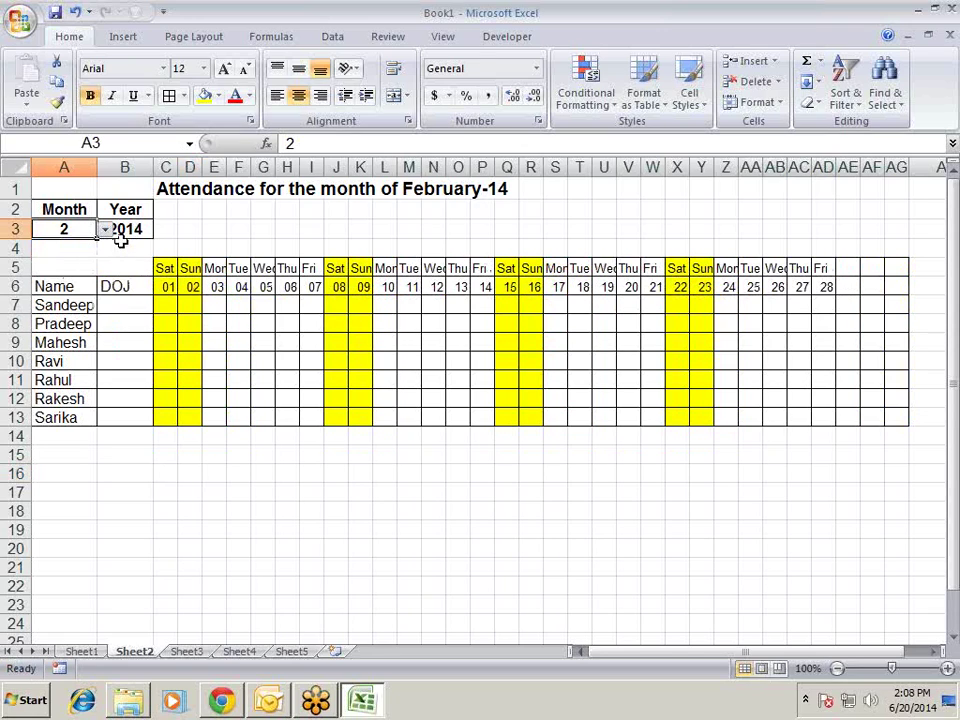
- Set the month to 7 to show July-14, then inspect AE6's date formula
click(105, 229)
click(72, 308)
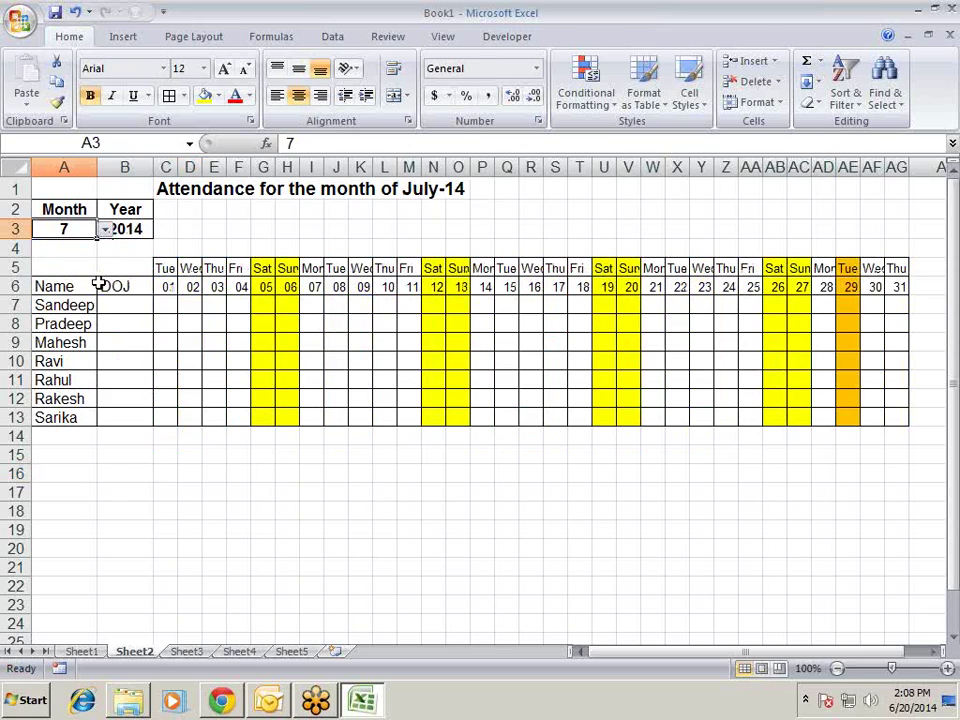
click(214, 472)
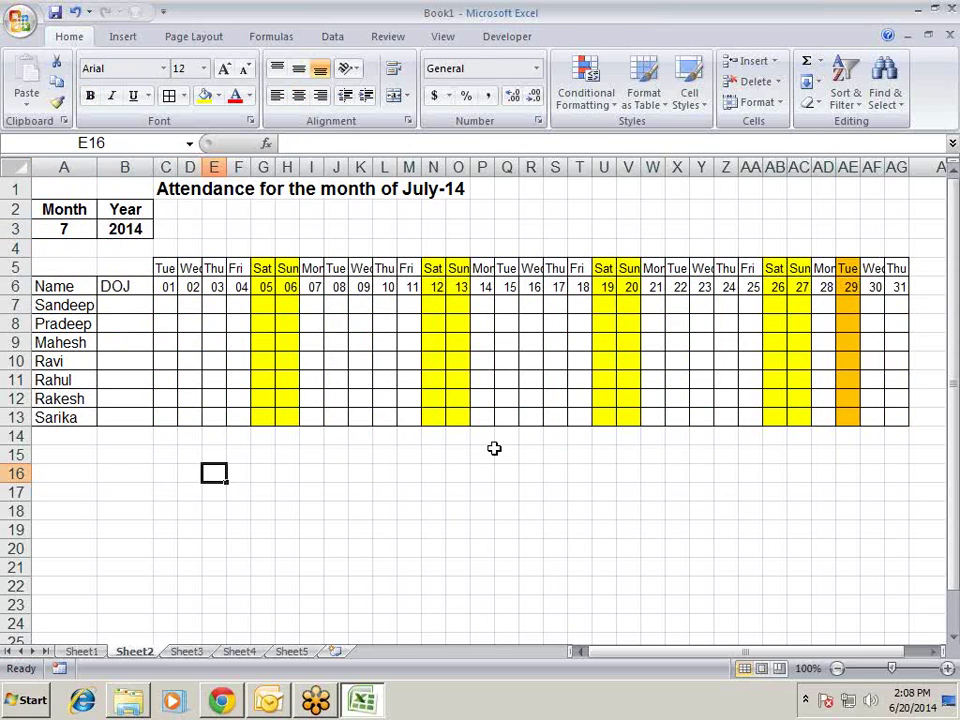
click(852, 286)
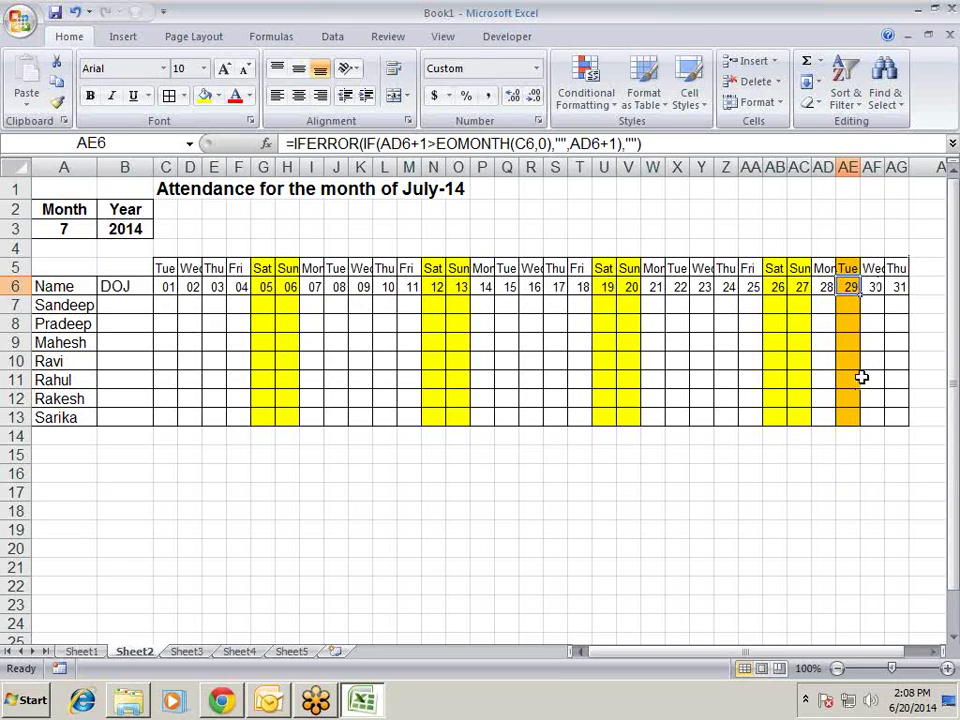
click(850, 248)
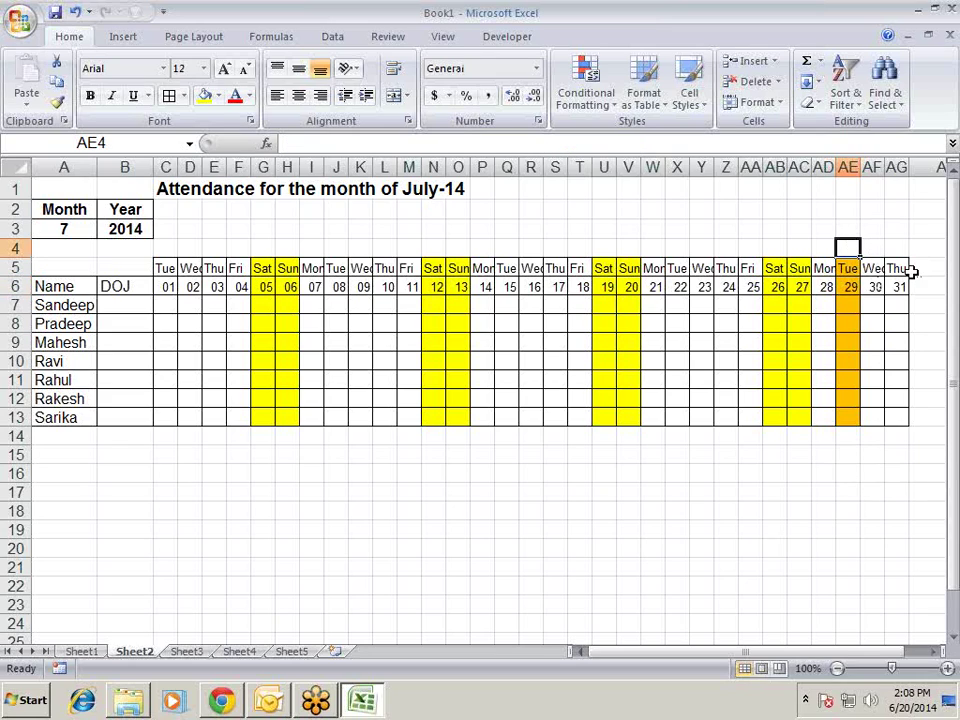
text(=)
key(Down)
key(Down)
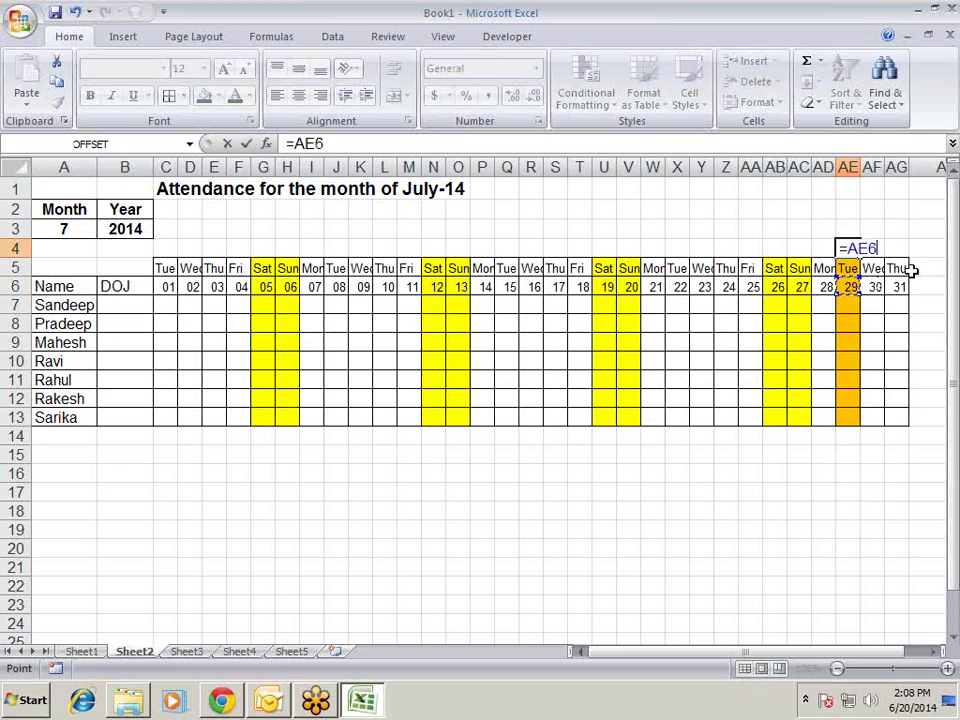
text("")
key(Return)
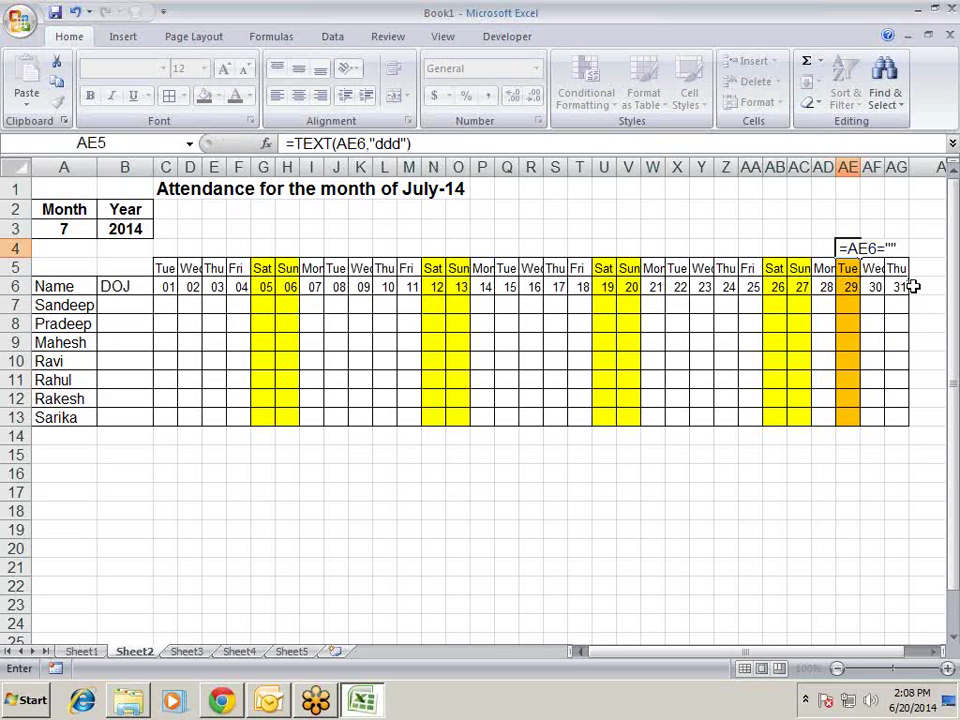
key(Up)
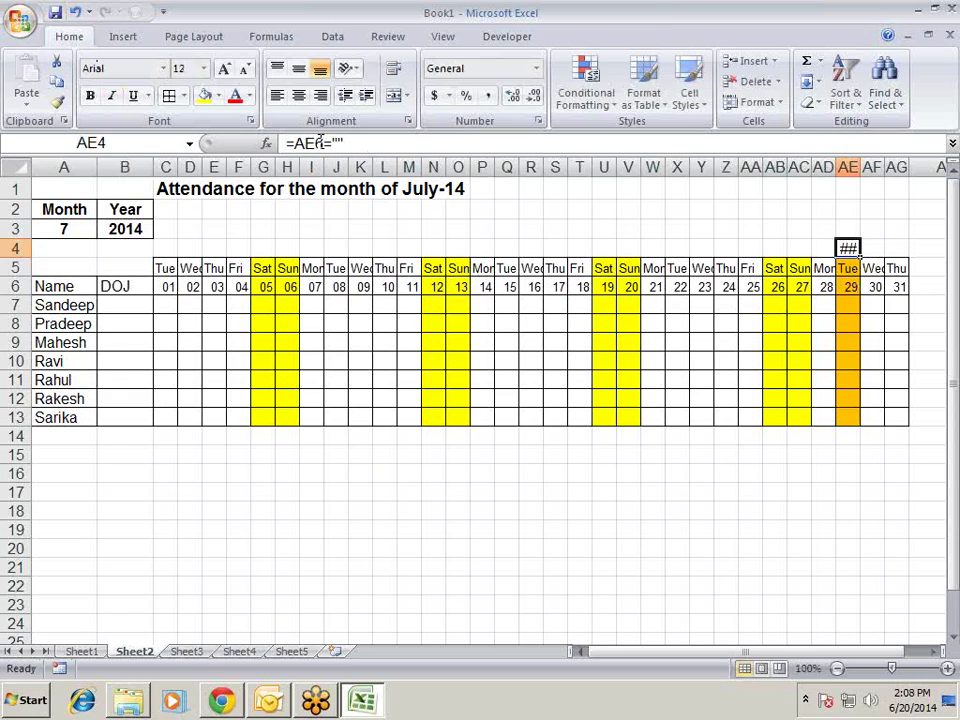
click(322, 143)
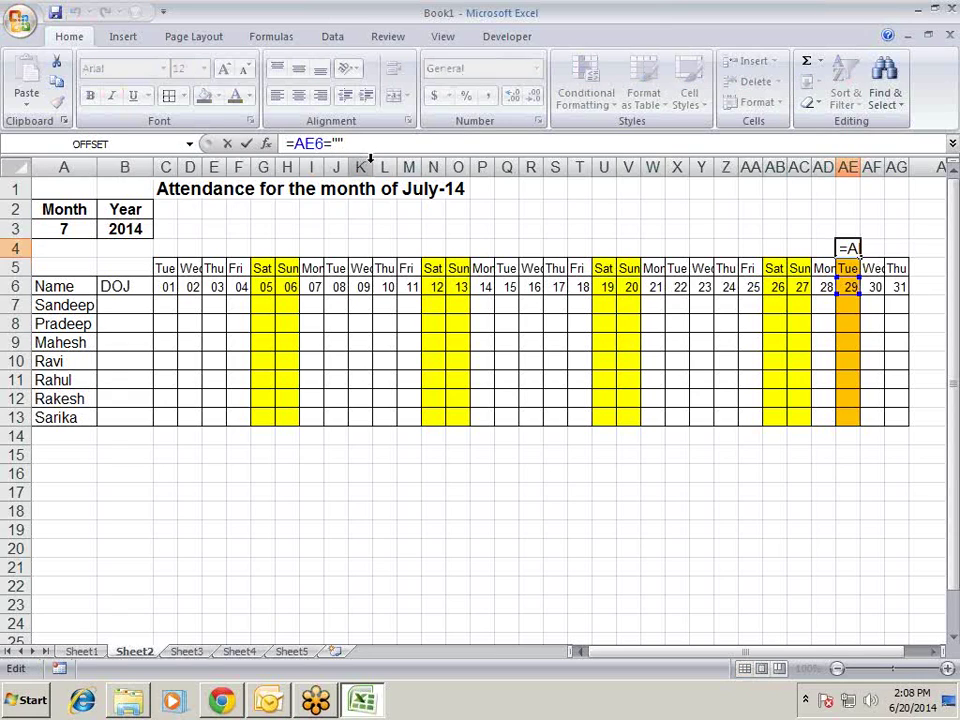
text($)
key(Return)
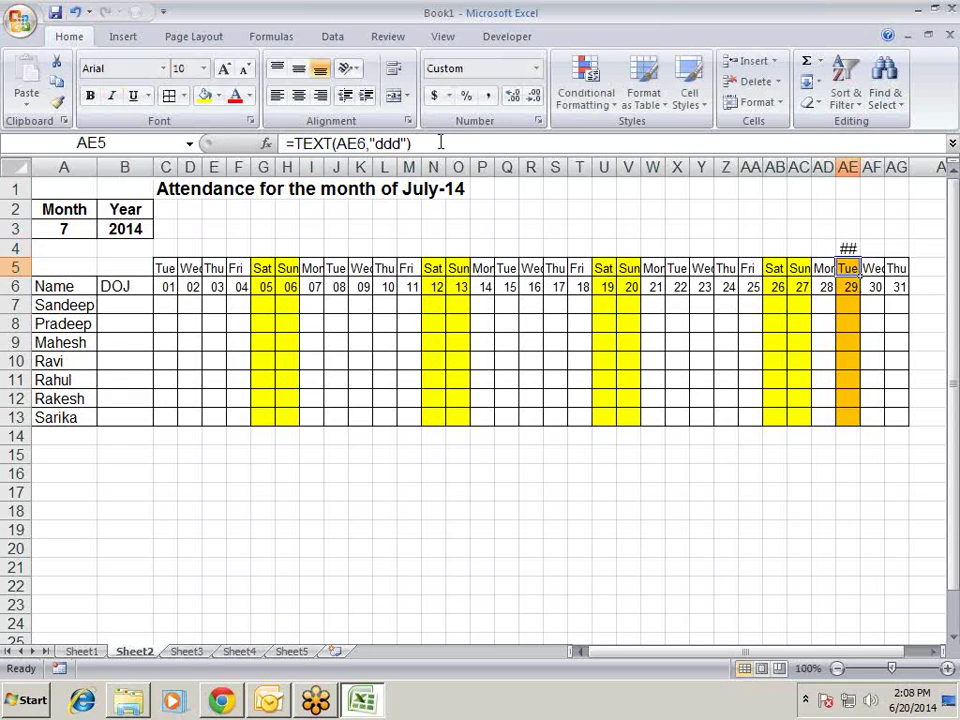
click(845, 248)
drag(352, 143, 287, 143)
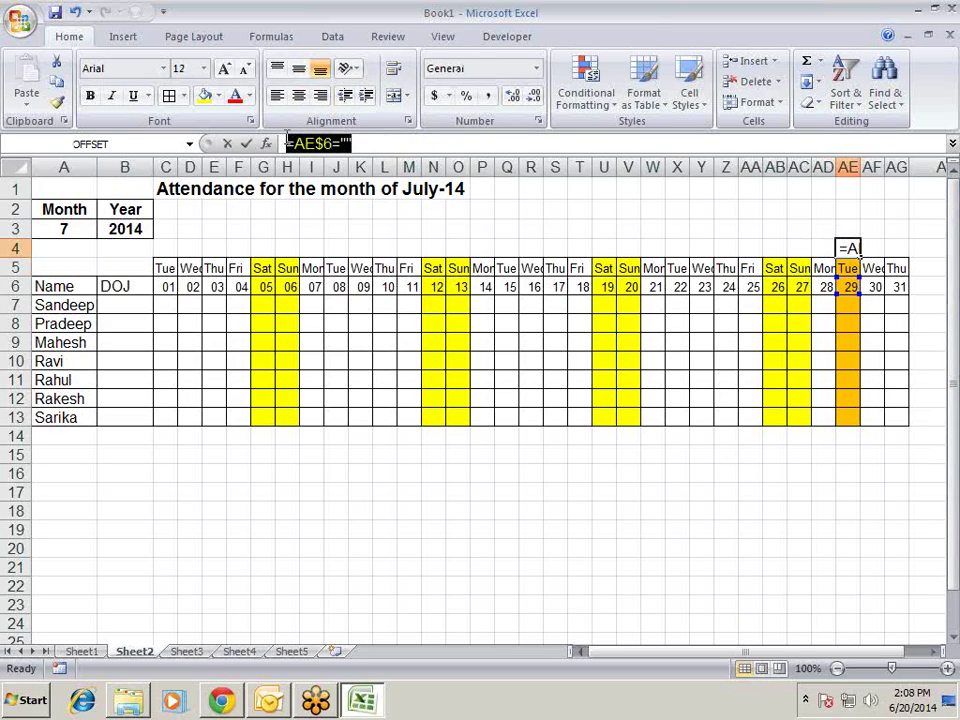
key(BackSpace)
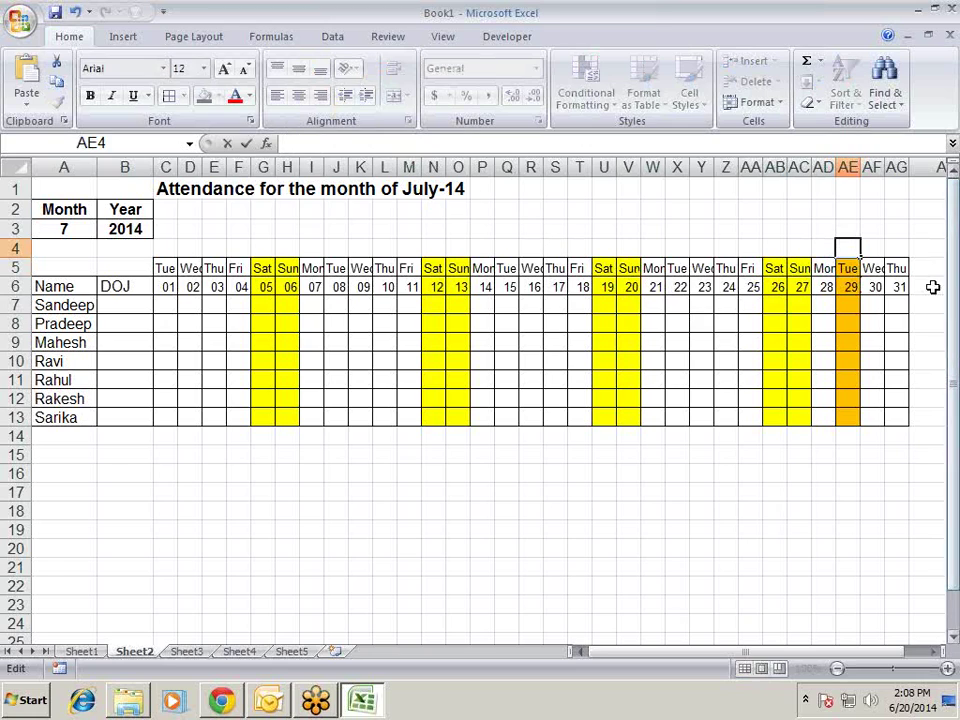
click(853, 286)
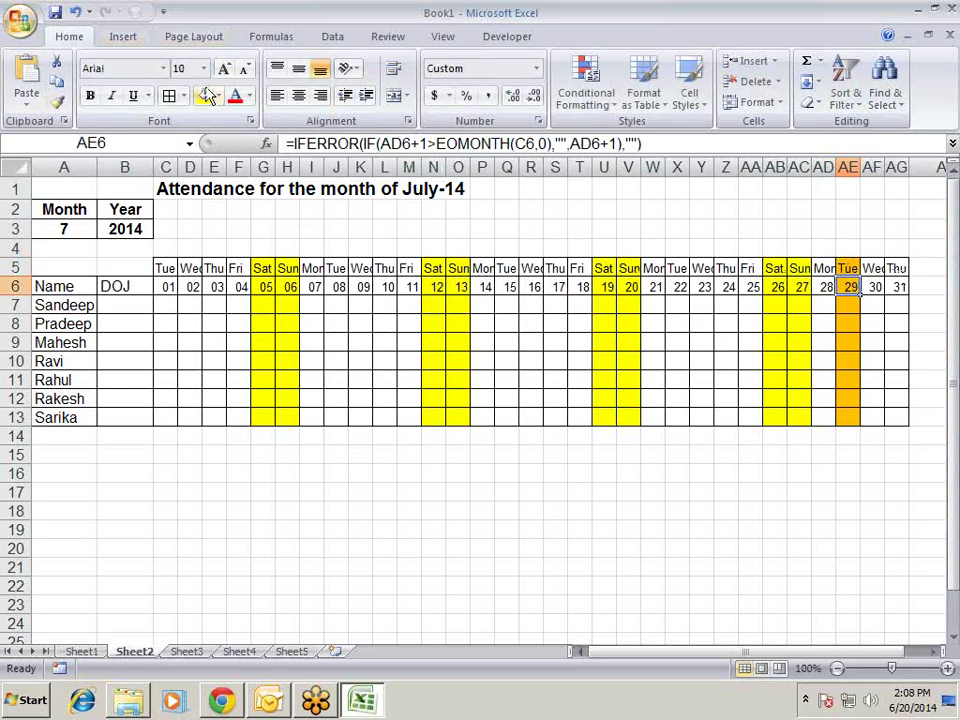
- Create a new conditional formatting formula rule =AE$6=""
click(604, 104)
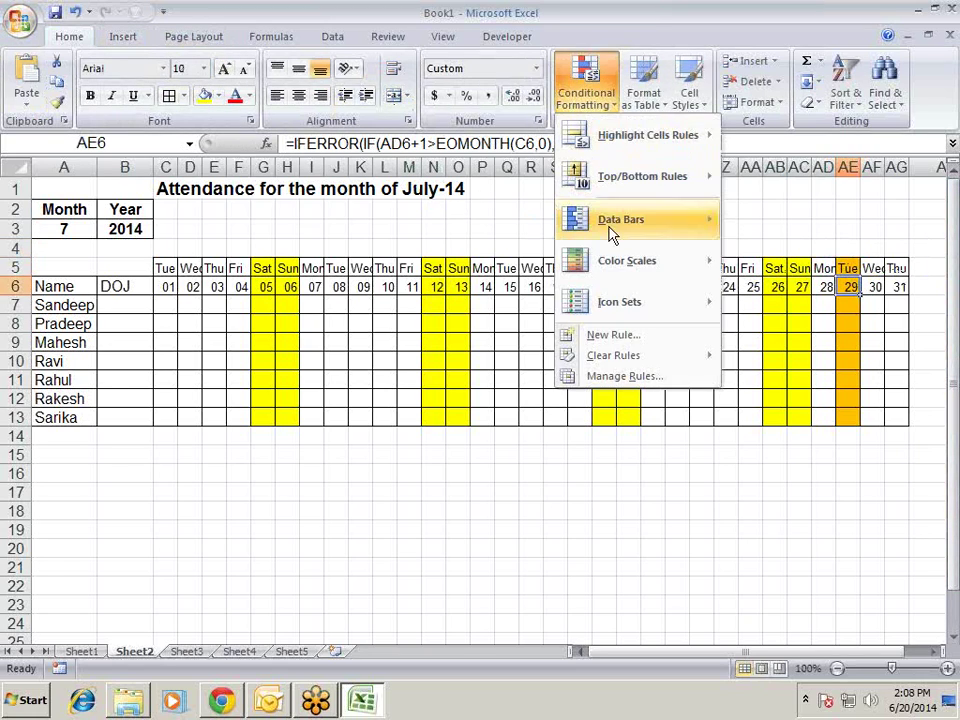
click(631, 340)
click(394, 435)
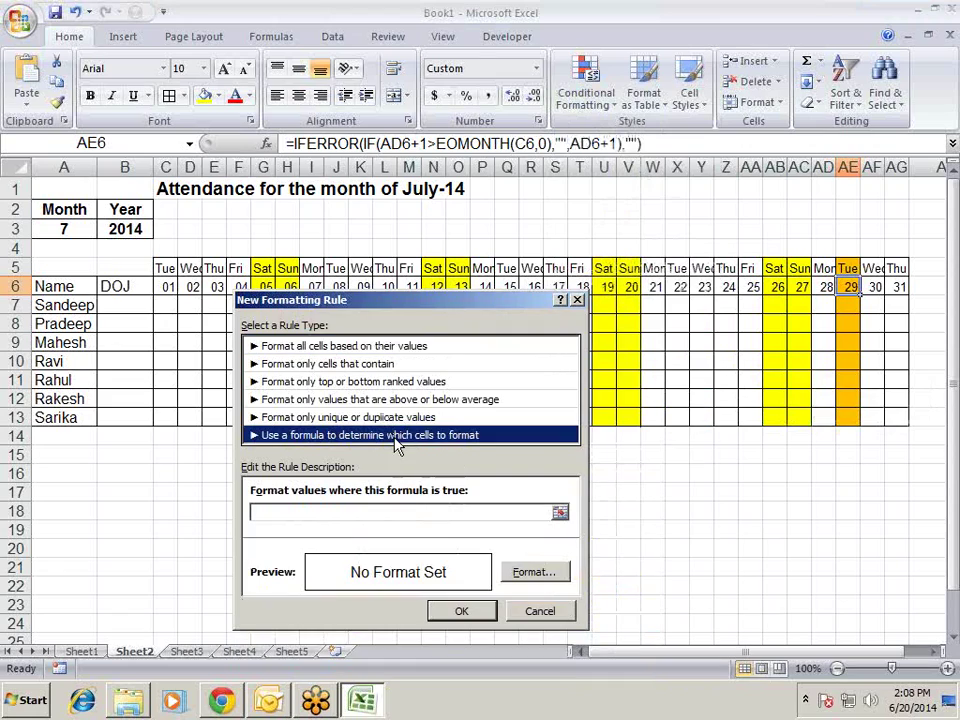
click(414, 510)
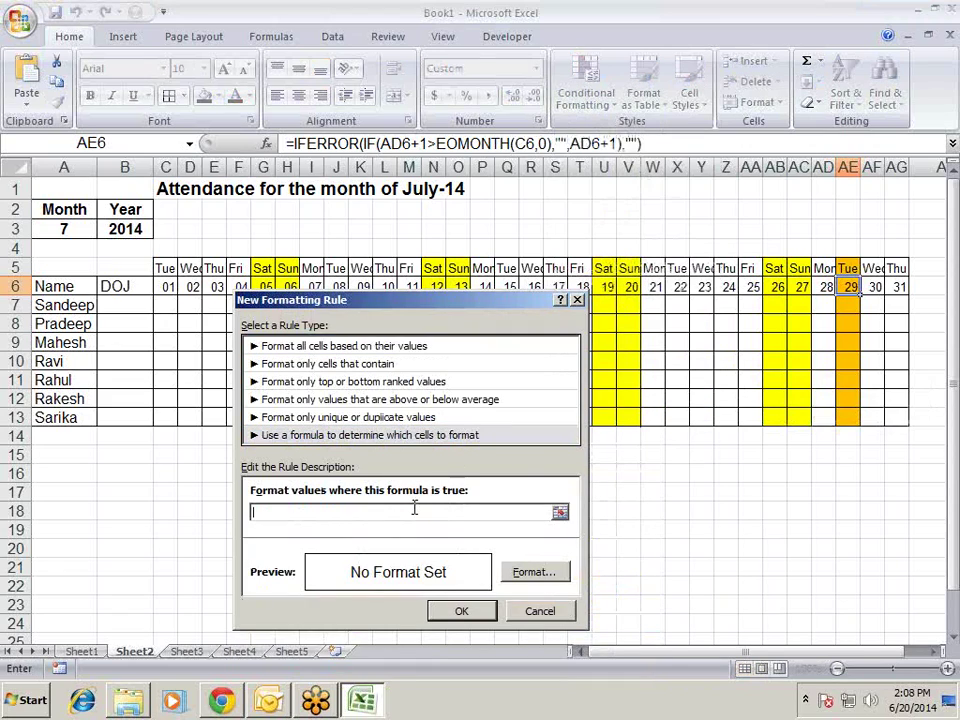
text(=AE$6="")
- Give the rule a no-borders format, then paint AE6's formatting onto AE5:AG13
click(527, 574)
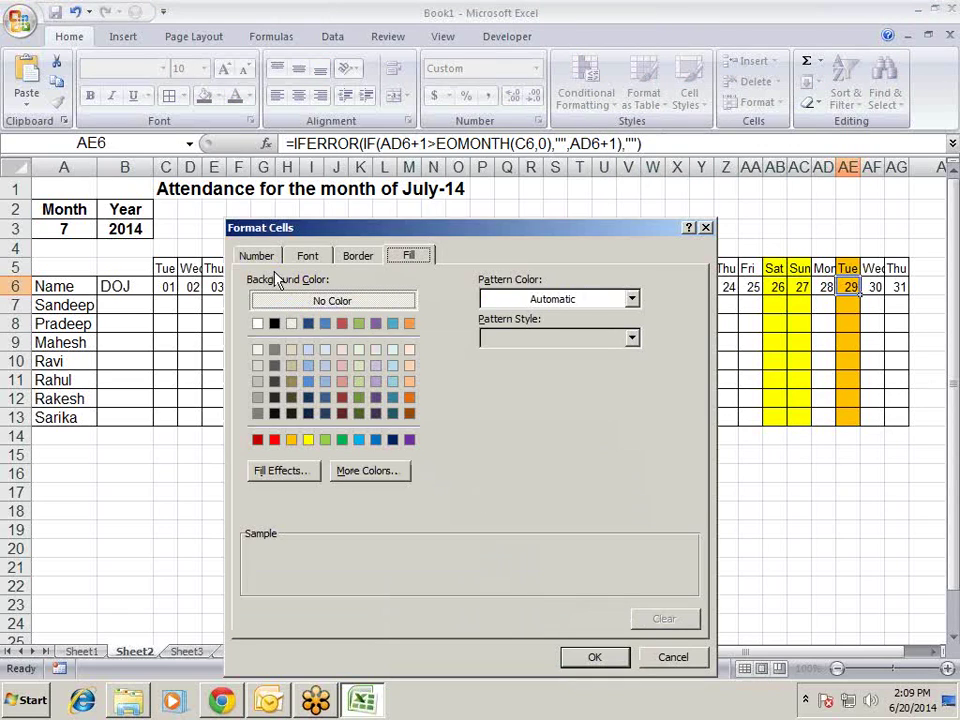
click(362, 256)
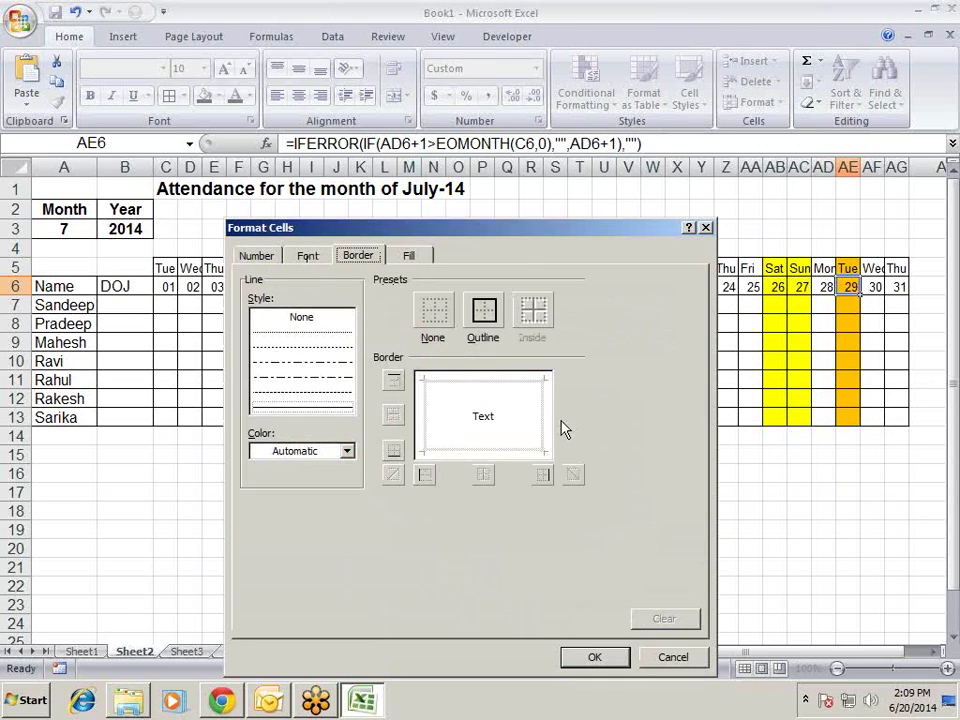
click(424, 415)
click(461, 381)
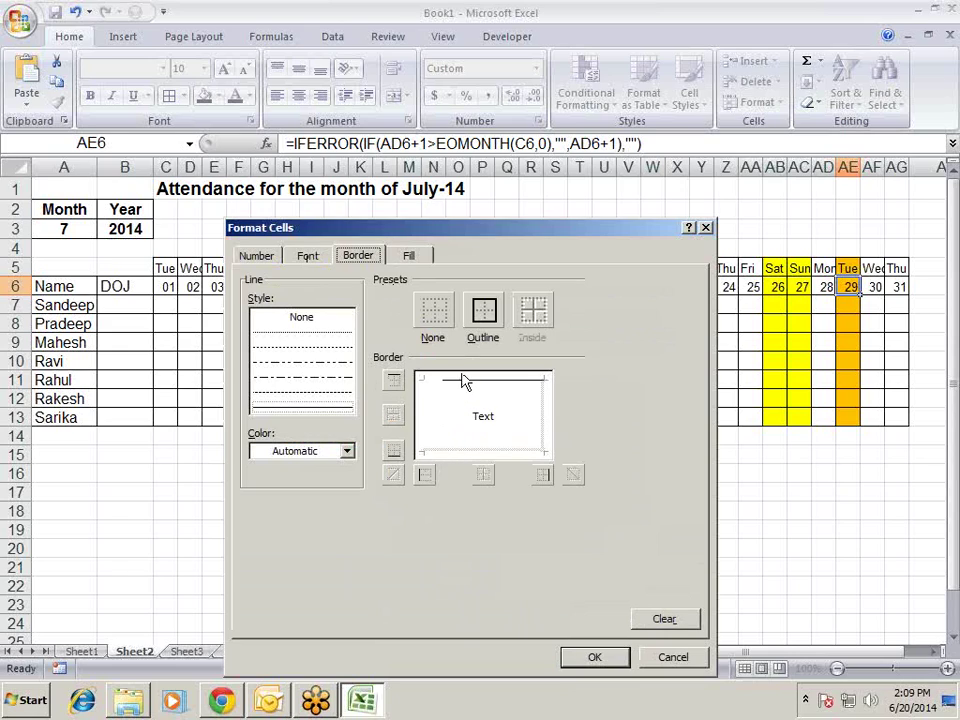
click(541, 405)
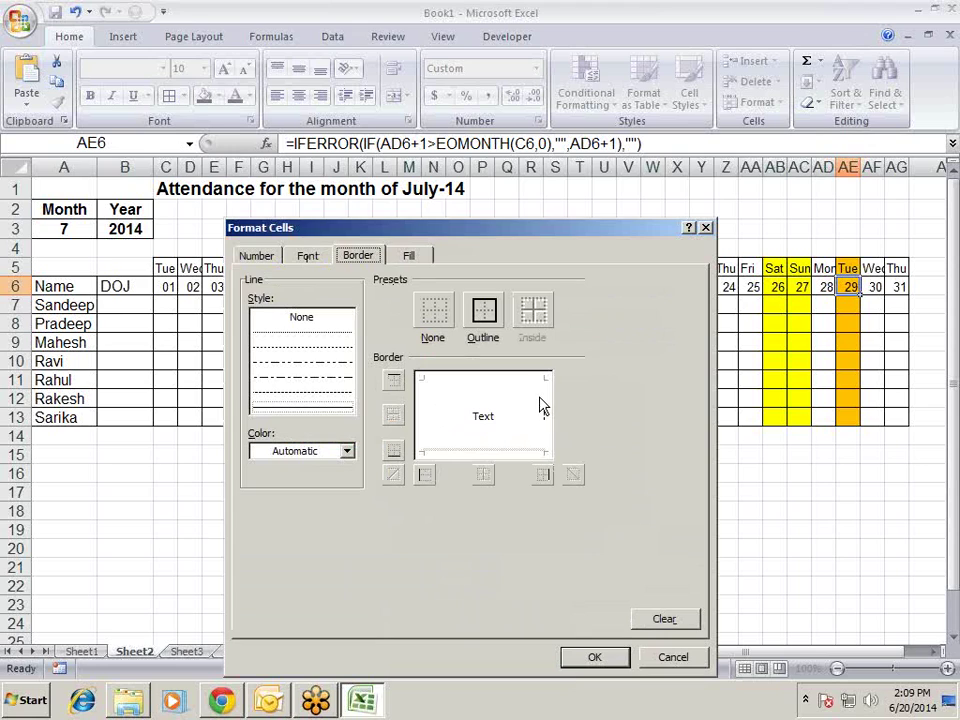
click(510, 455)
click(596, 660)
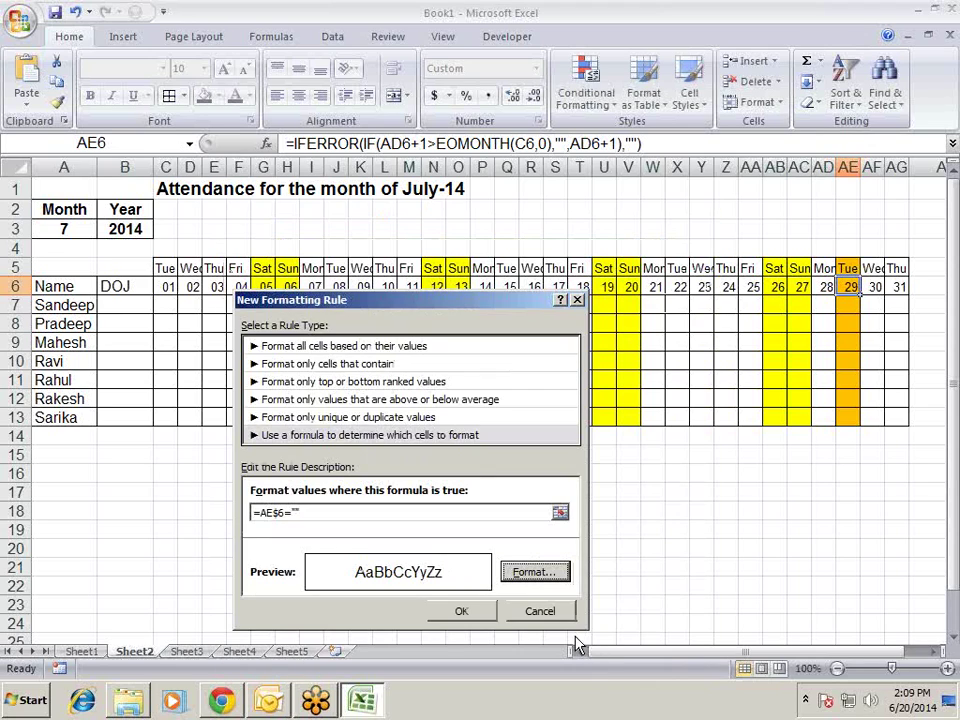
click(489, 613)
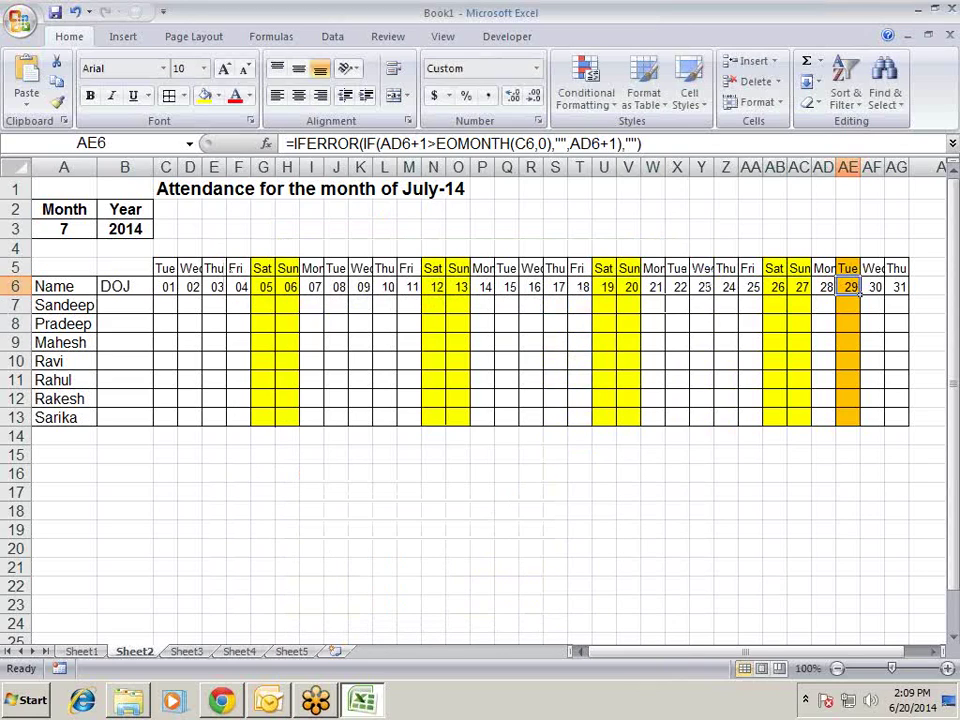
click(56, 103)
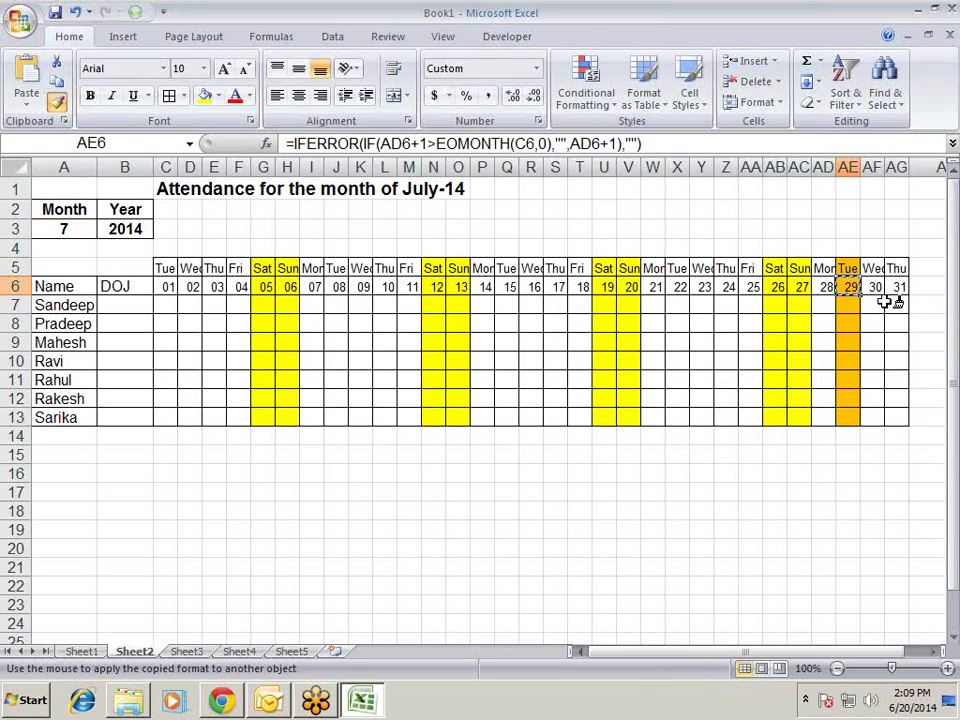
drag(851, 266, 902, 413)
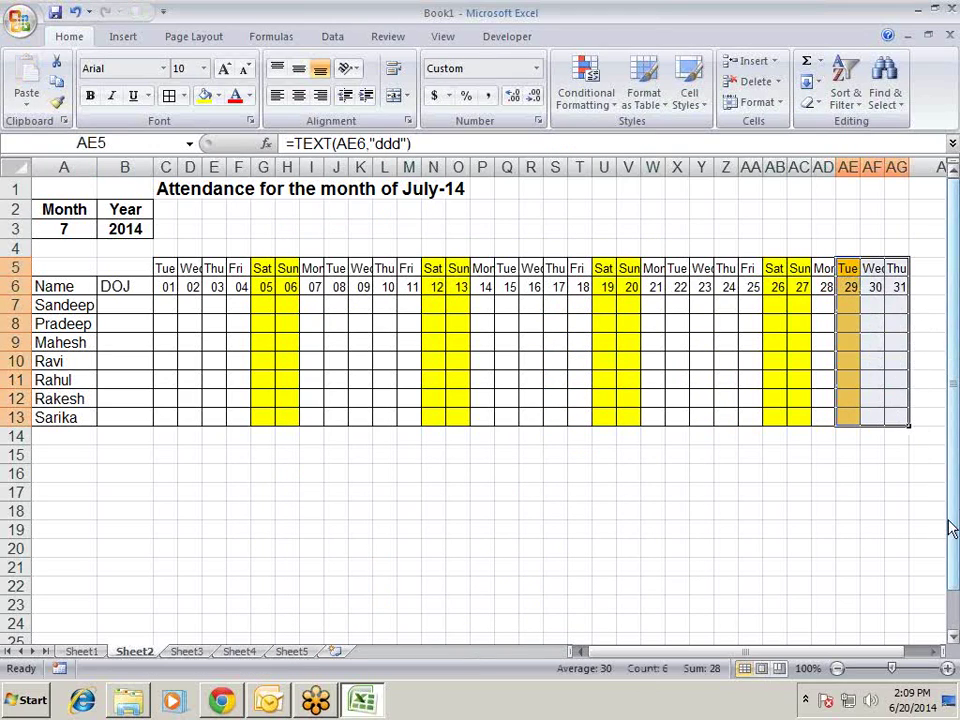
- Switch the A3 month dropdown to 2 to preview February
click(409, 529)
click(77, 238)
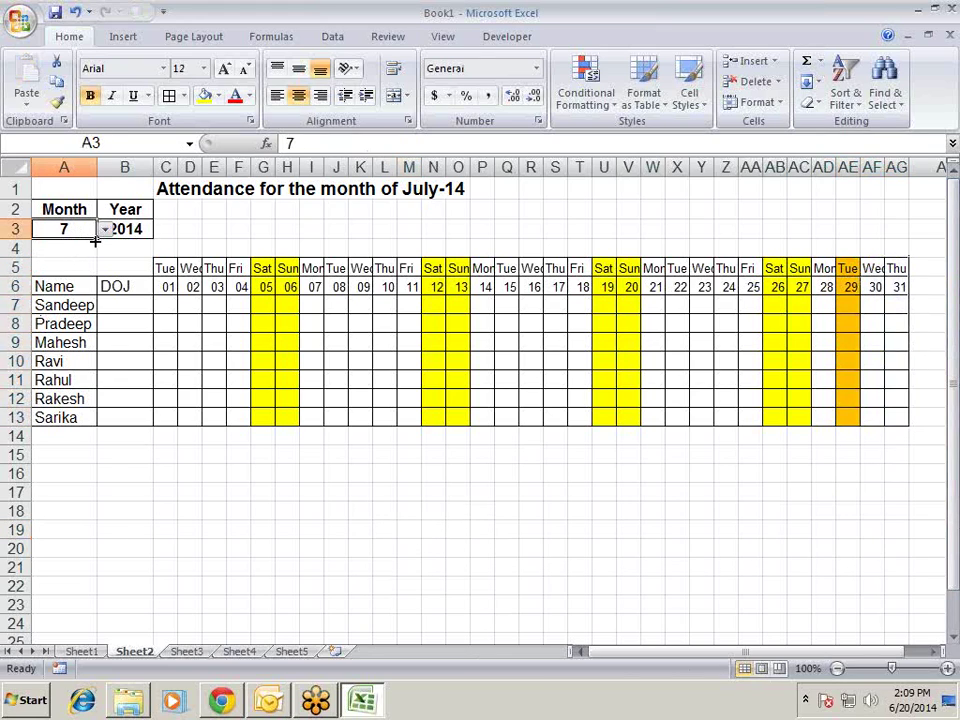
click(105, 230)
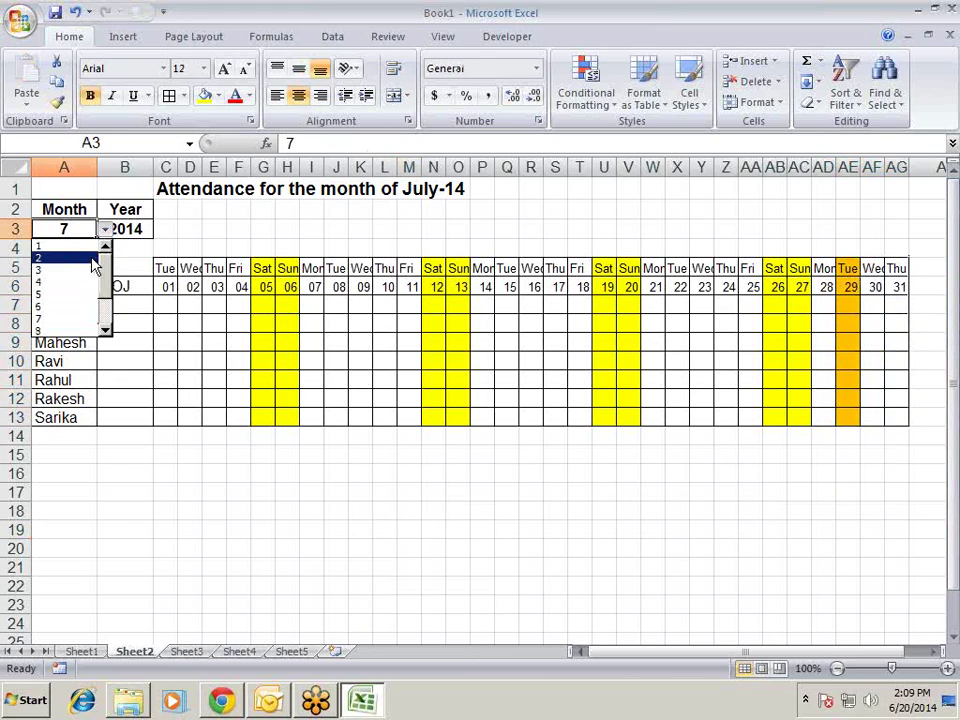
click(82, 271)
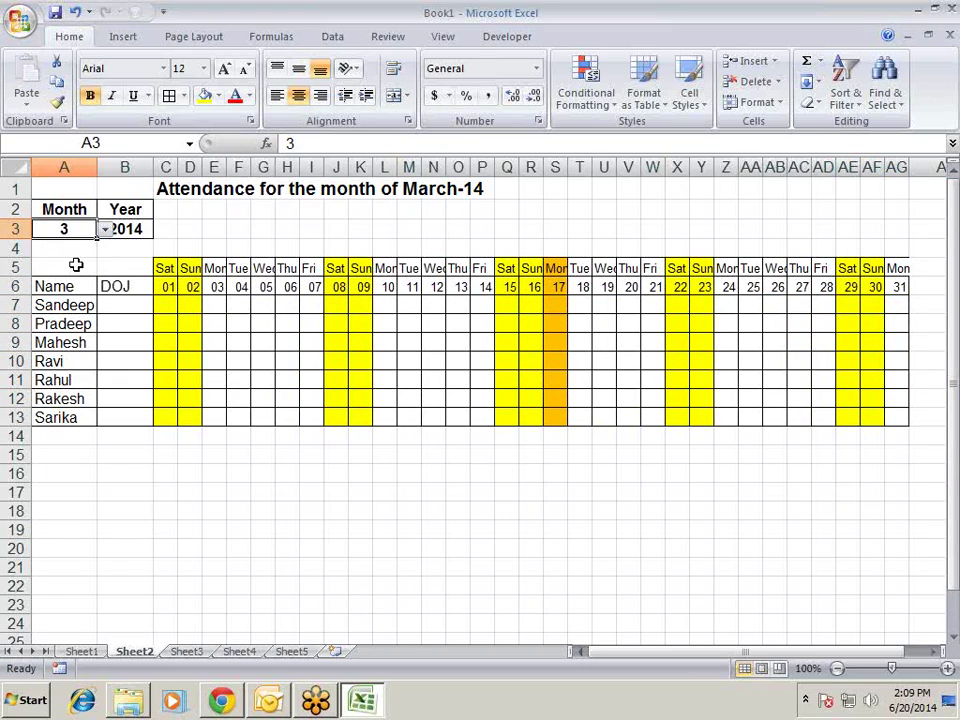
click(104, 230)
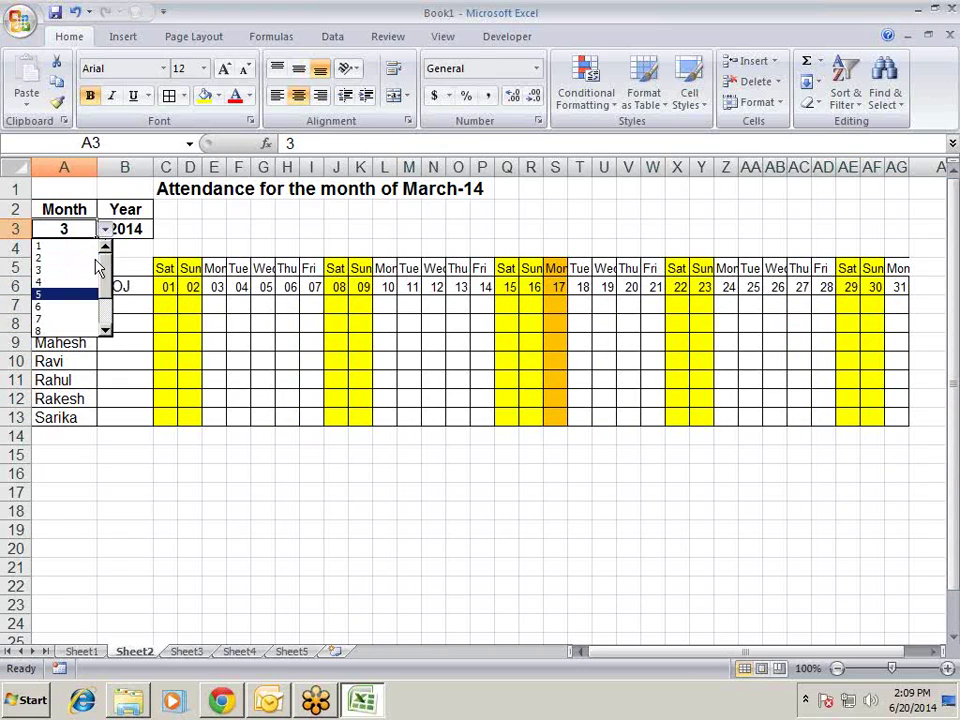
click(82, 258)
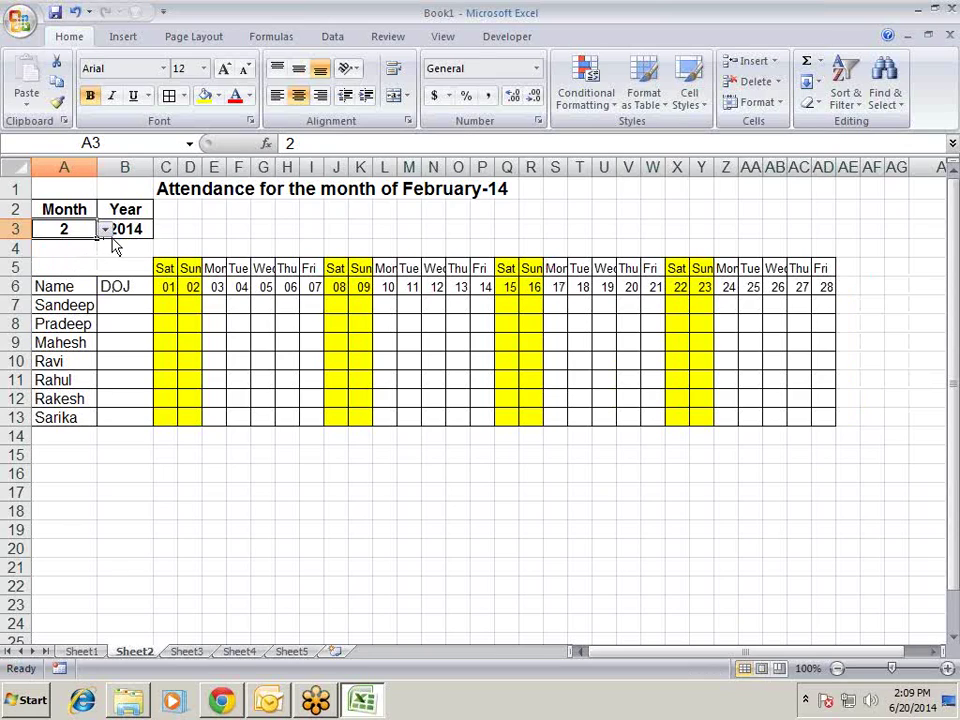
click(105, 230)
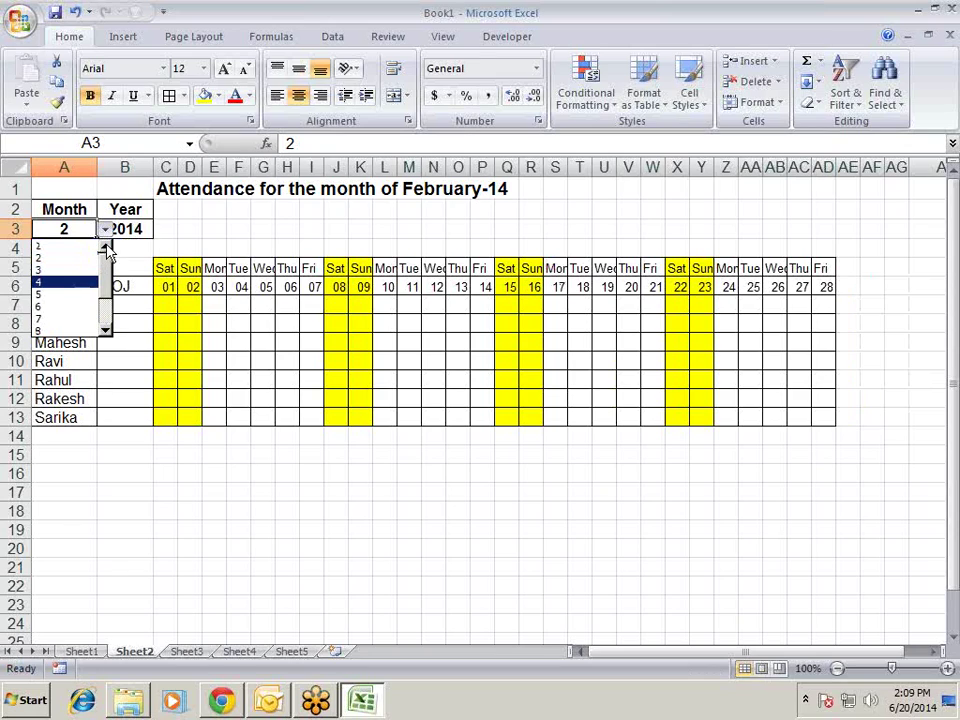
click(80, 246)
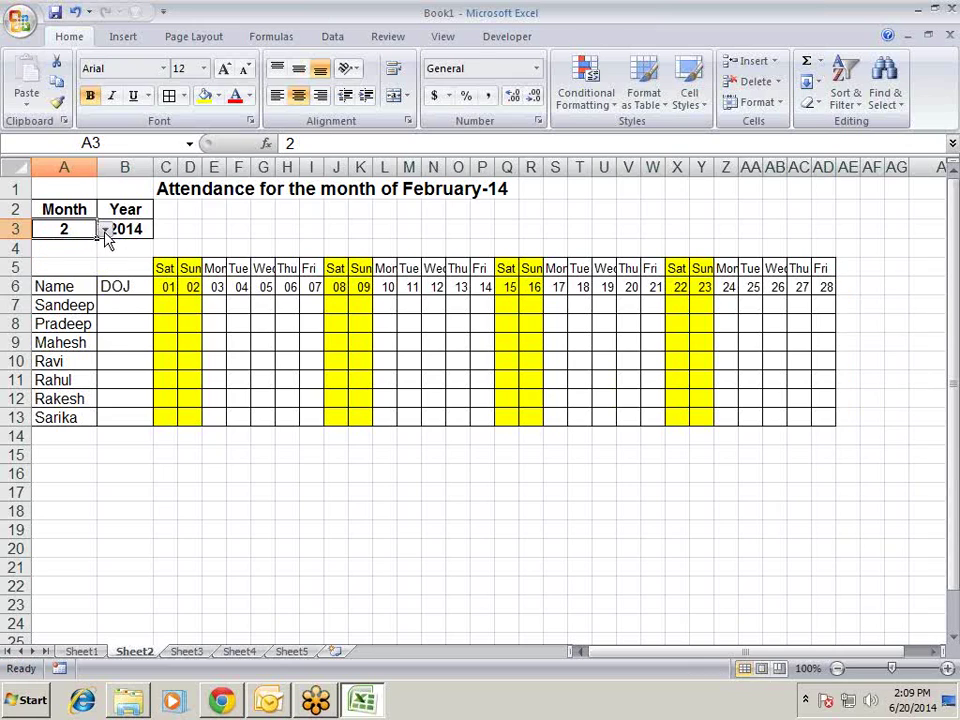
- Step the month through 3 and 9, finishing on 10 for October-14
click(105, 230)
click(78, 255)
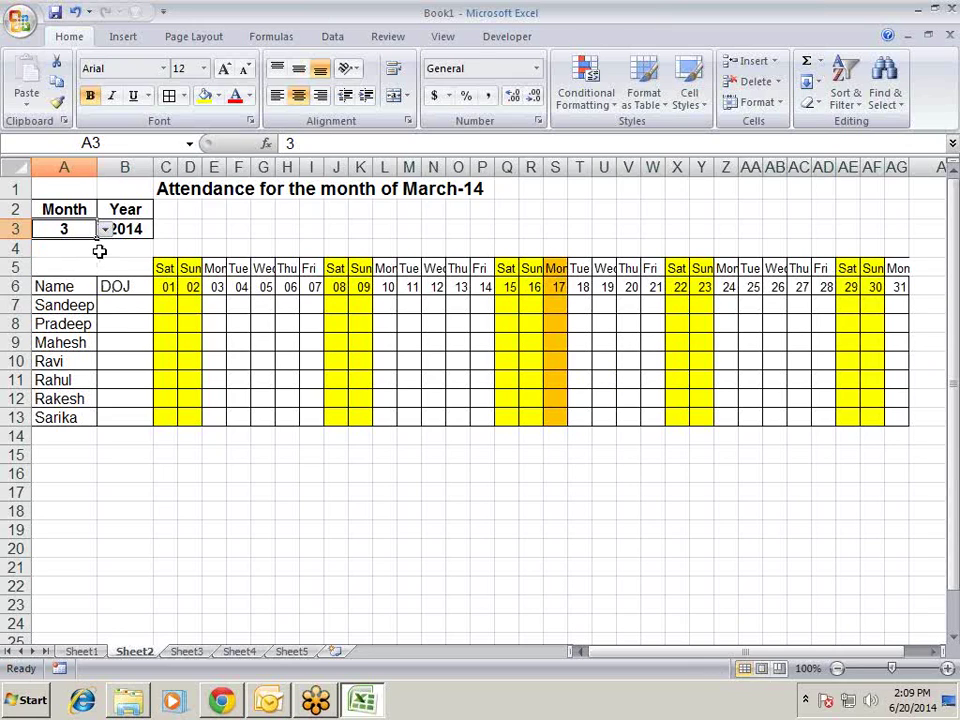
click(105, 230)
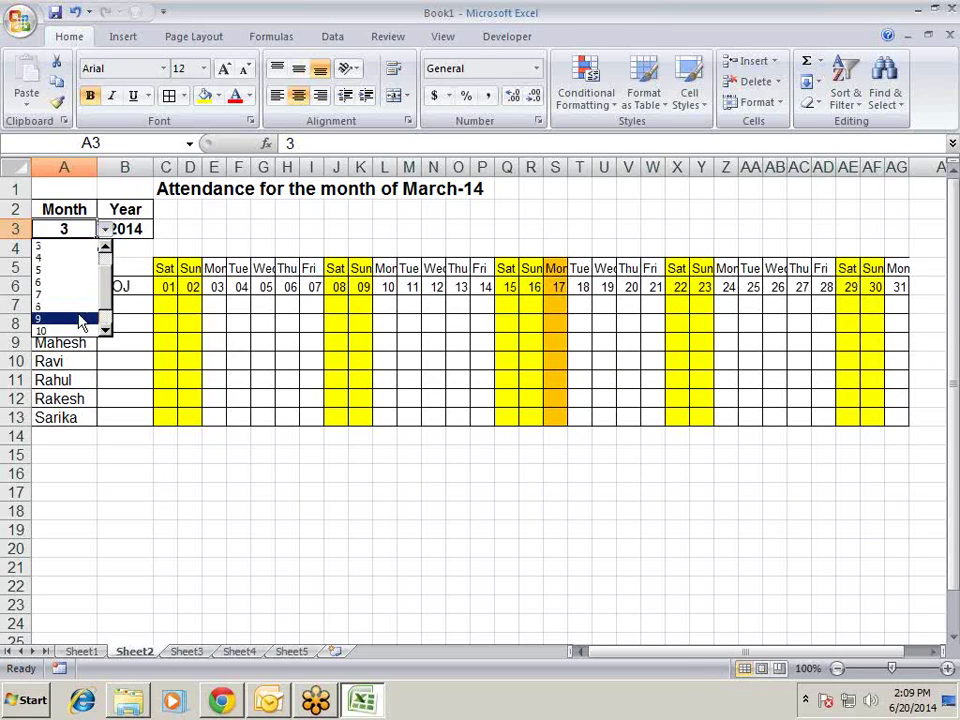
click(80, 310)
click(105, 230)
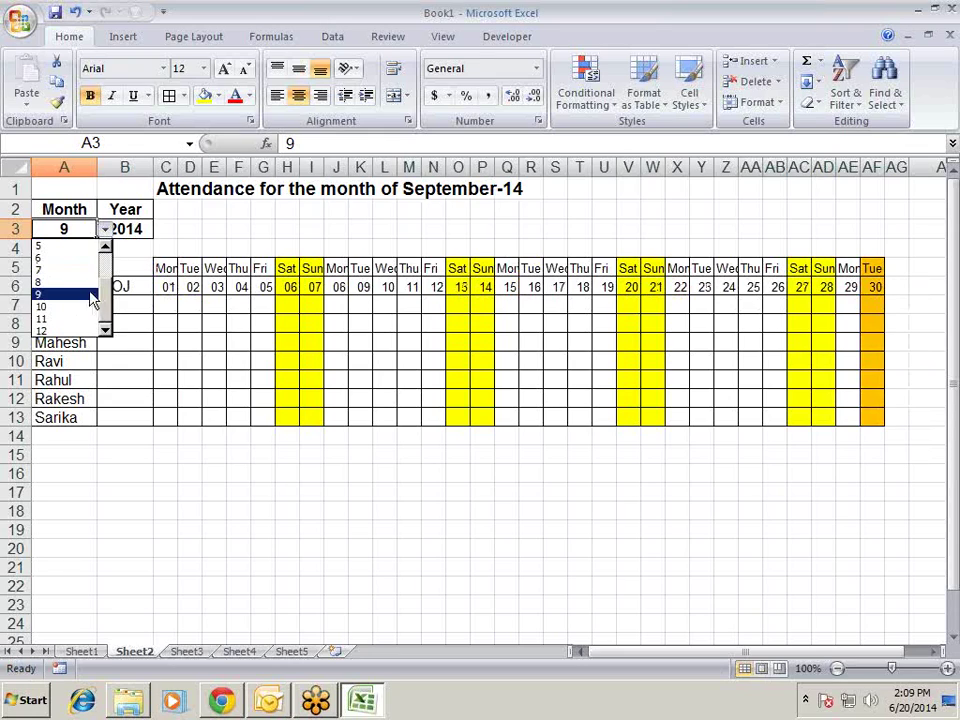
click(77, 305)
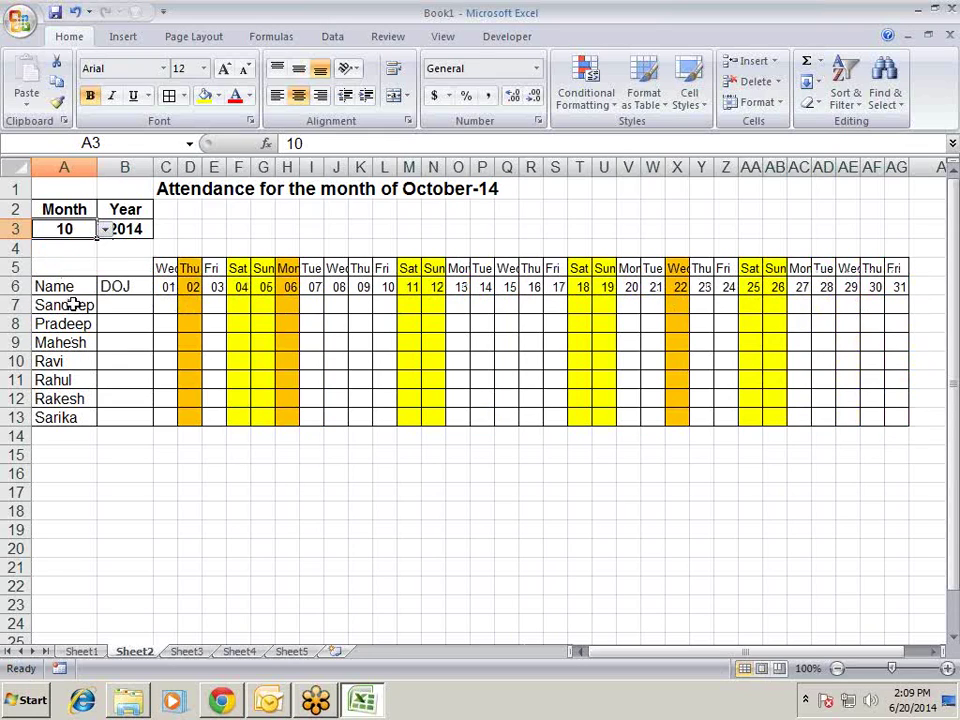
click(311, 511)
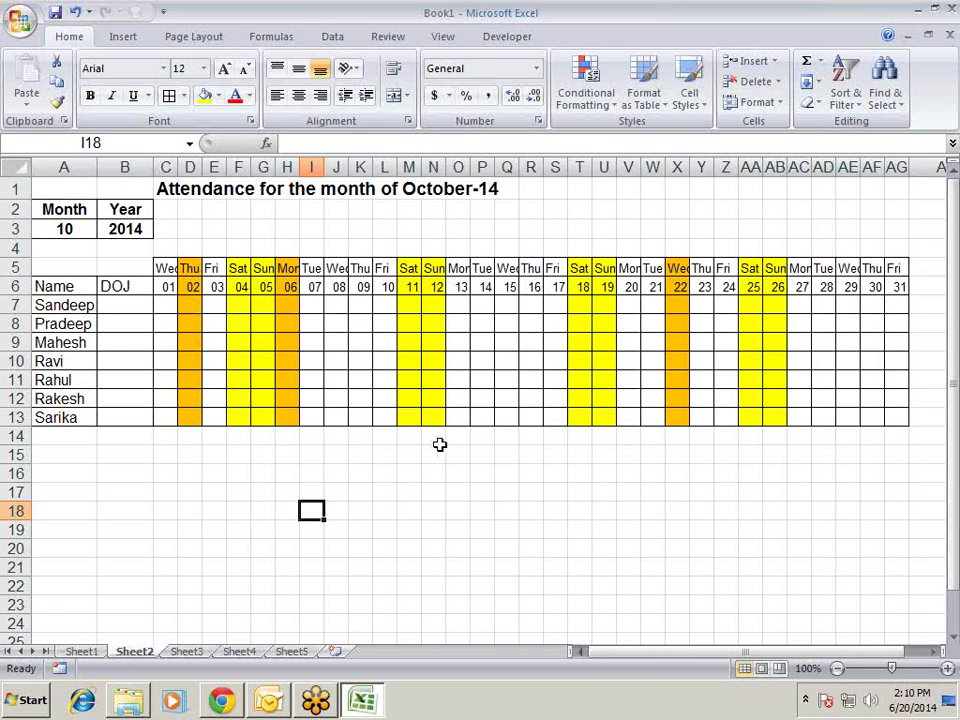
drag(439, 452, 452, 438)
click(245, 474)
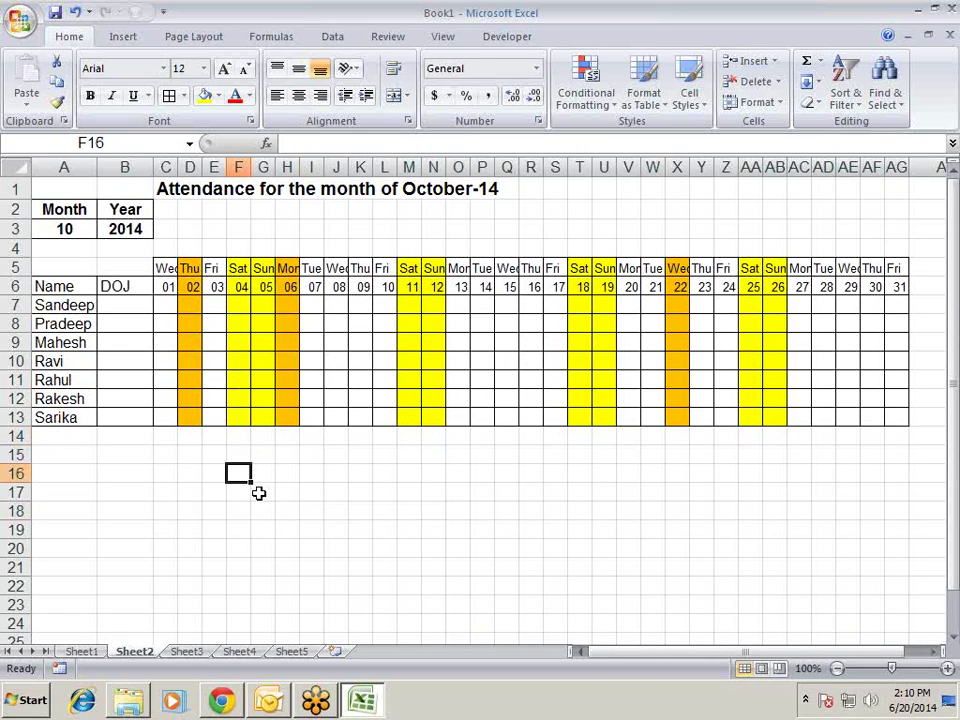
click(141, 292)
click(162, 305)
click(235, 305)
click(311, 306)
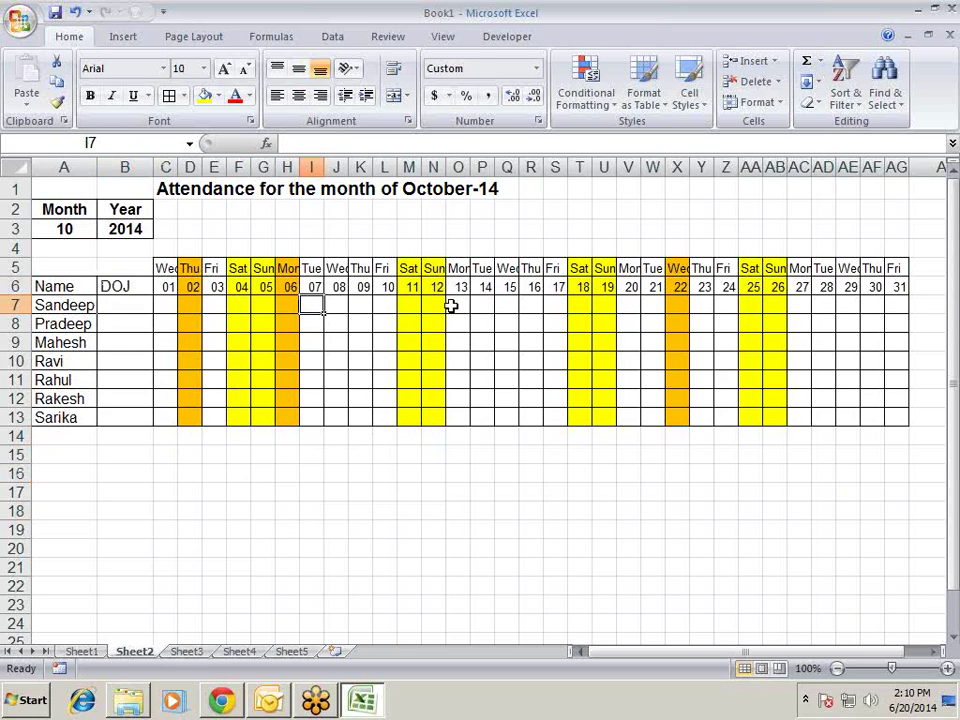
click(456, 306)
click(636, 306)
click(874, 305)
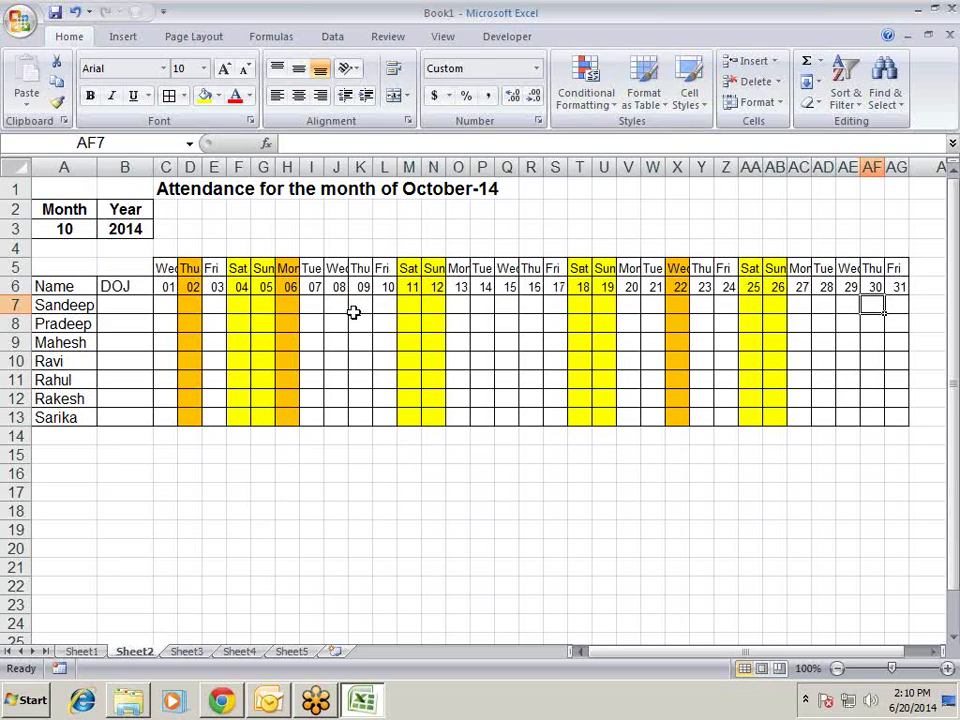
mouse_move(207, 305)
mouse_down()
mouse_move(877, 424)
mouse_move(890, 416)
mouse_up()
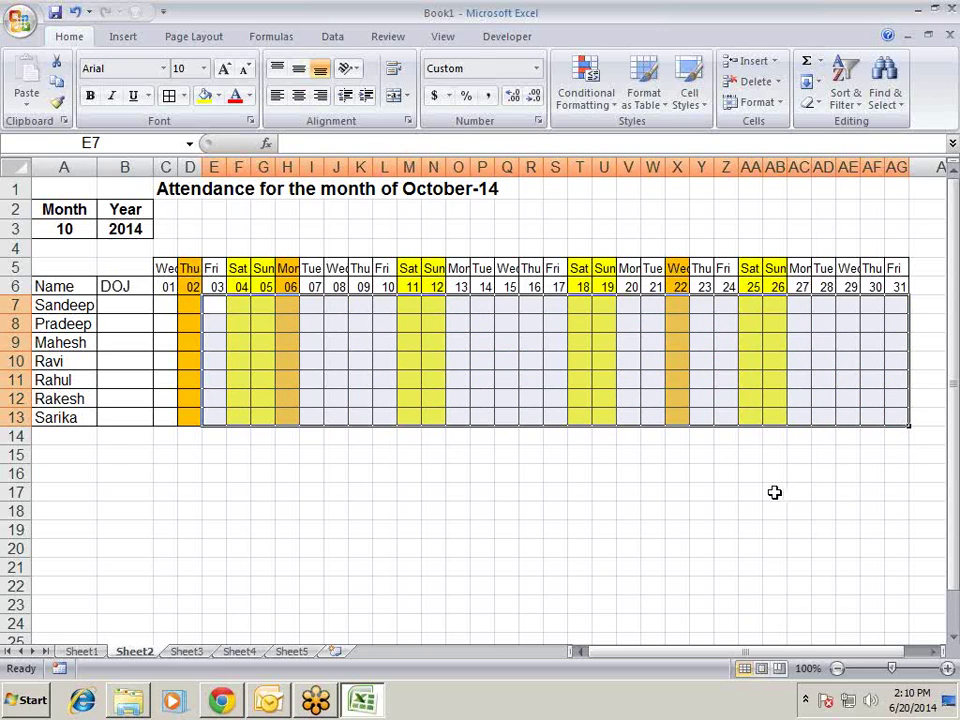
- Cycle the A3 month through 7, 9 and 11, then settle back on 10
click(557, 516)
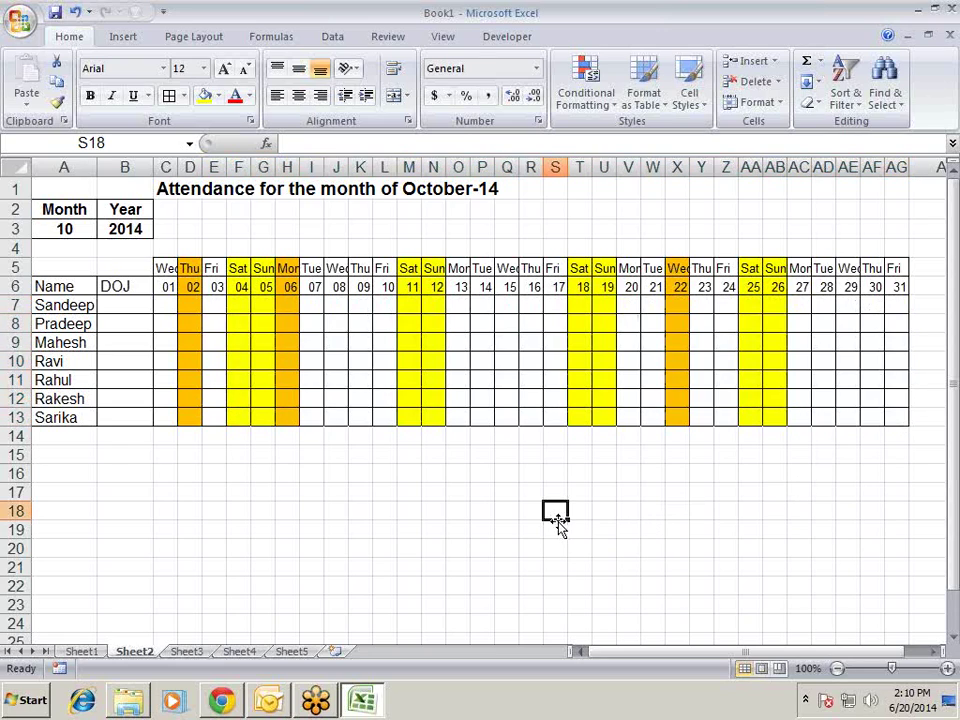
click(82, 210)
click(86, 229)
click(104, 229)
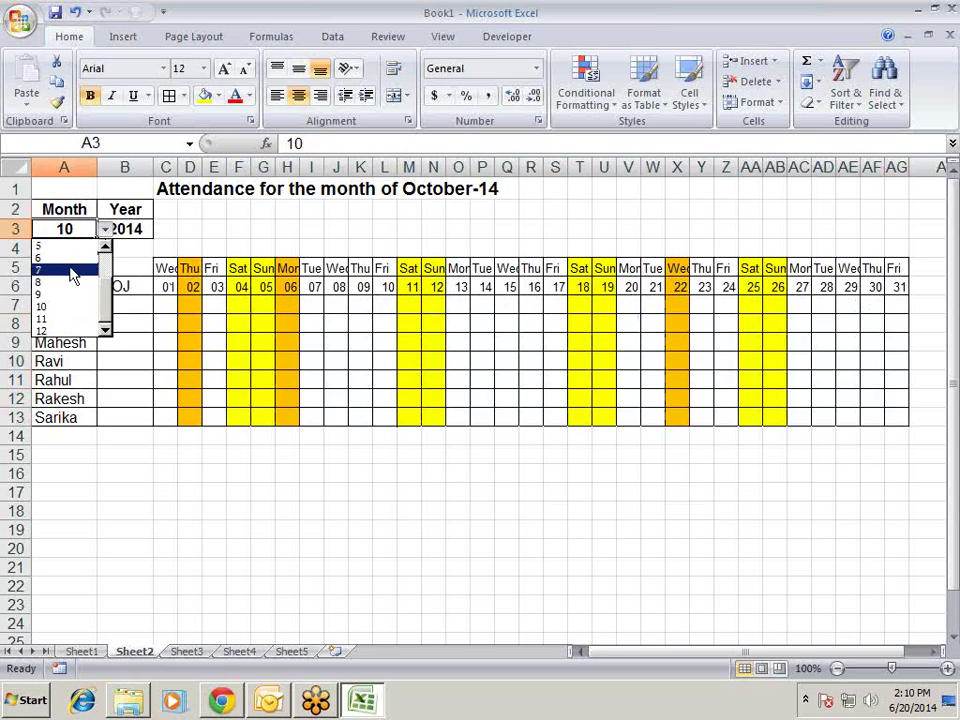
click(60, 270)
click(104, 229)
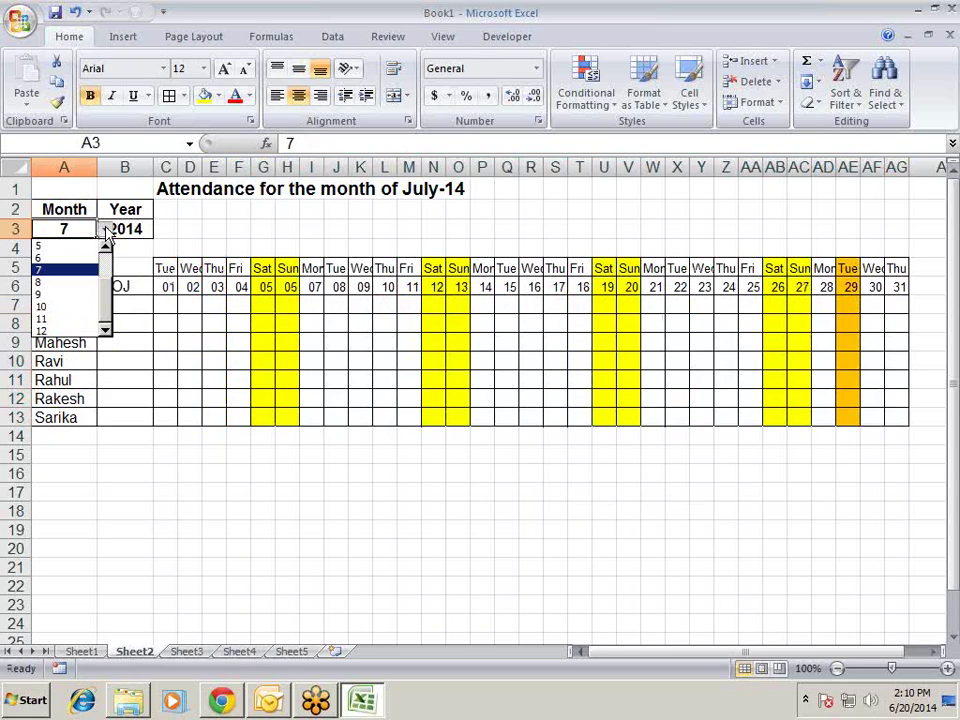
click(70, 294)
click(104, 229)
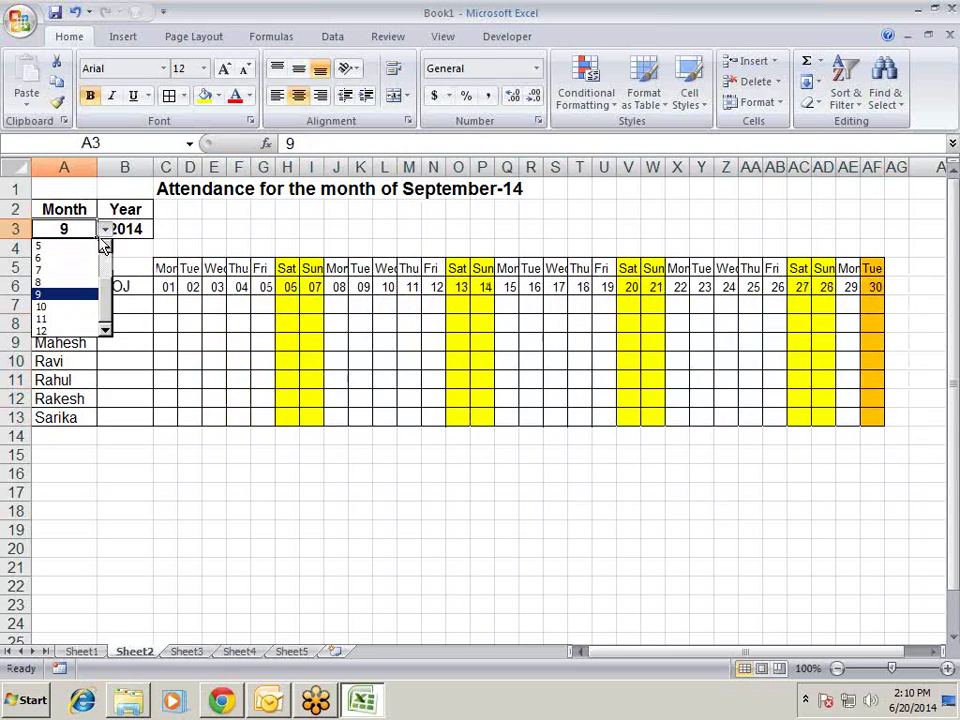
click(72, 318)
click(104, 229)
click(77, 308)
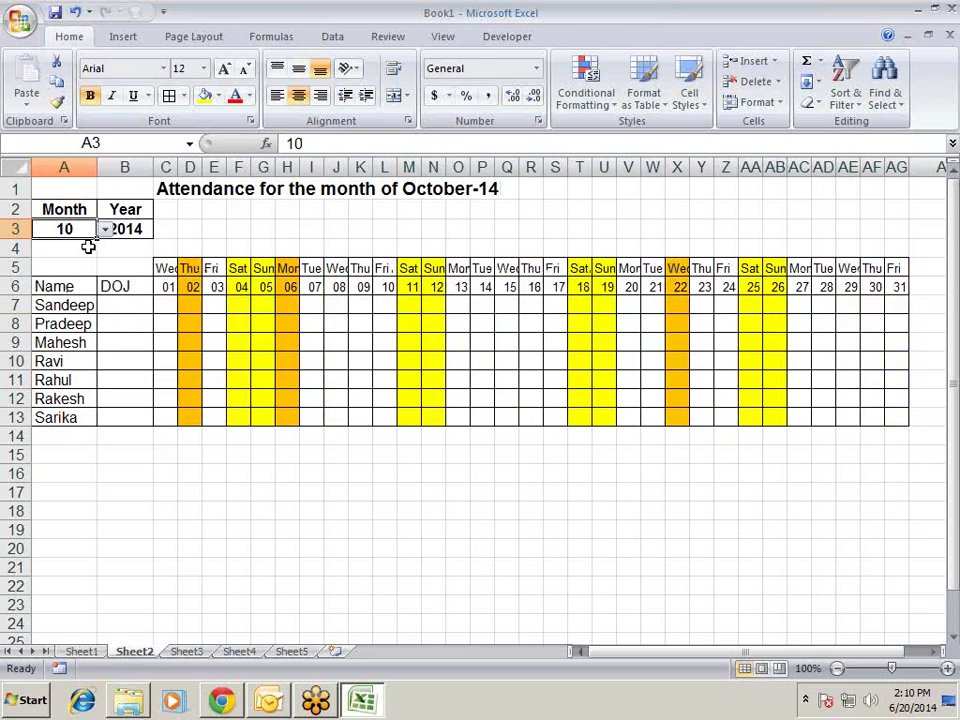
click(104, 229)
click(88, 302)
- Set the year in B3 to 2015 from its dropdown list
click(117, 229)
click(161, 229)
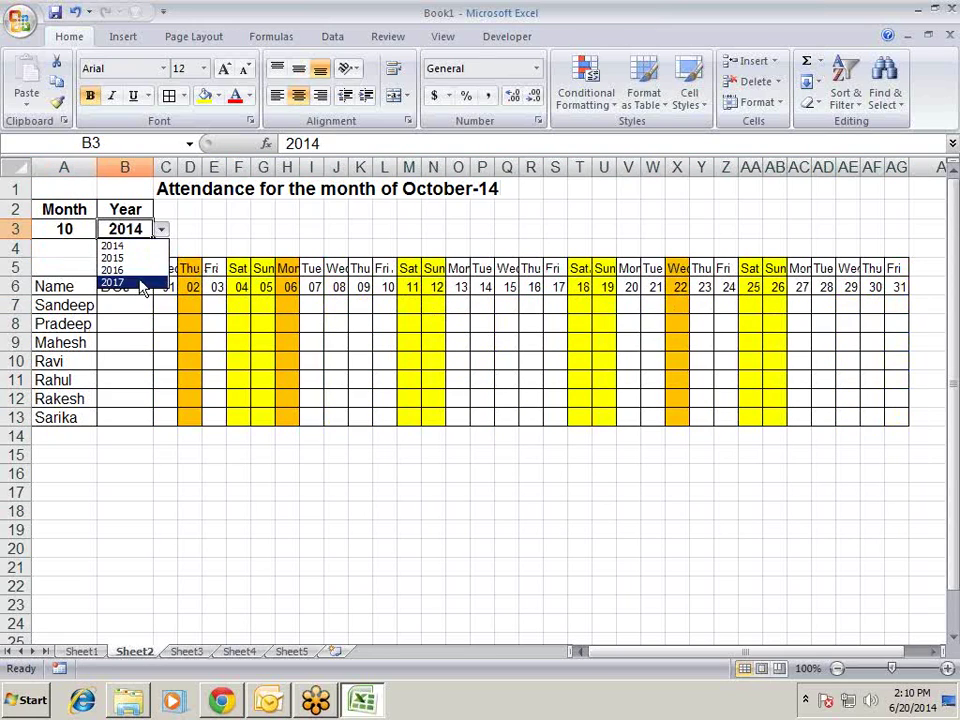
click(141, 262)
drag(360, 478, 360, 493)
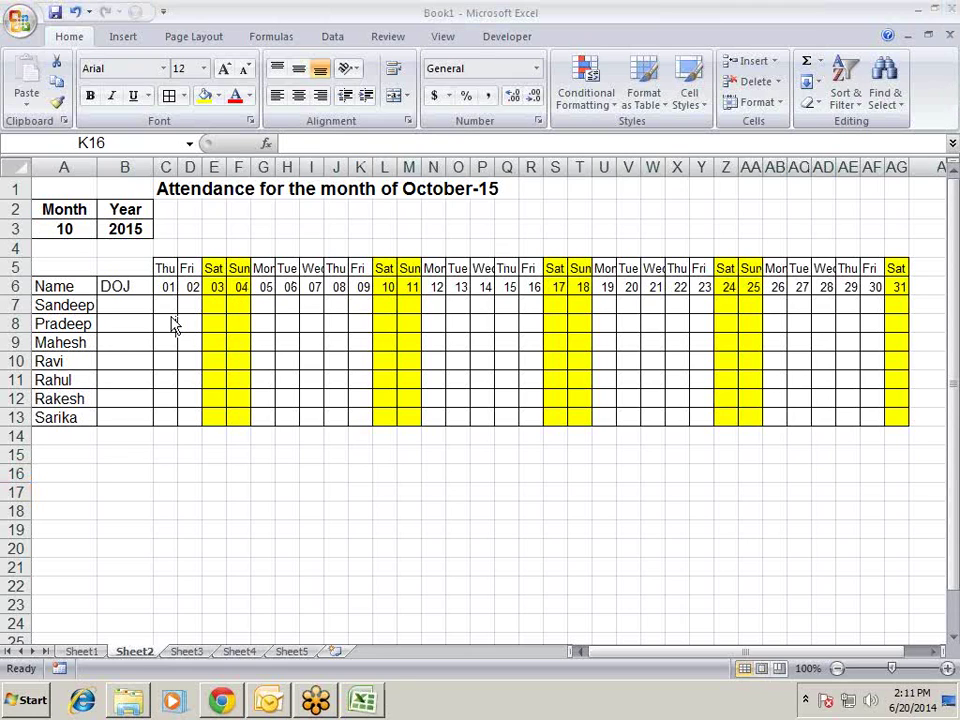
mouse_move(166, 305)
mouse_down()
mouse_move(955, 450)
mouse_move(776, 411)
mouse_up()
click(717, 643)
scroll(669, 643, down, 3)
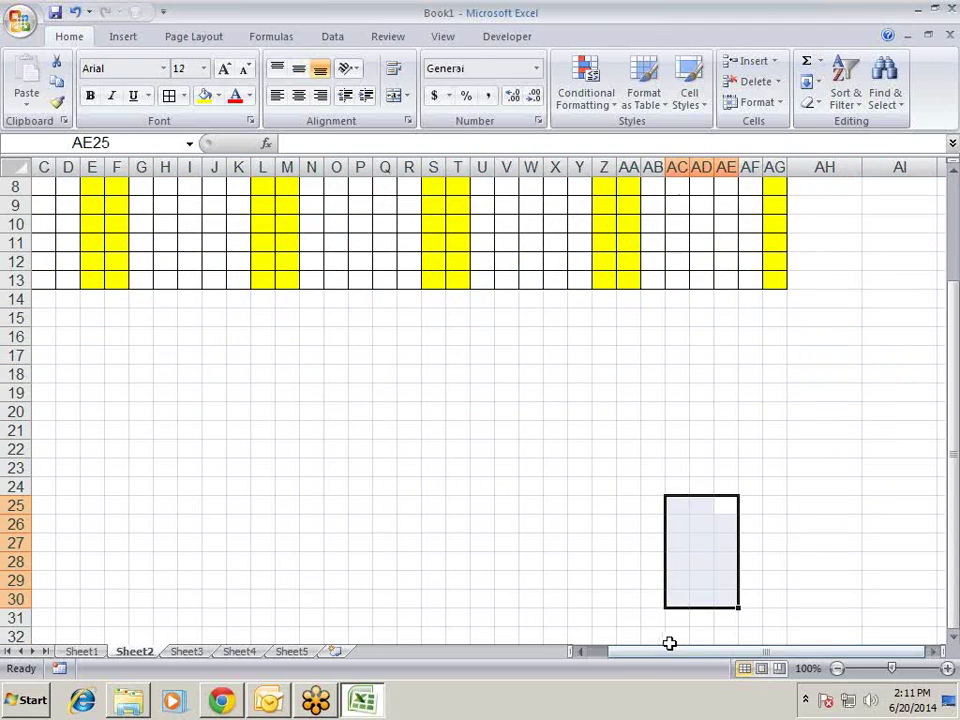
drag(669, 651, 645, 651)
scroll(364, 388, up, 3)
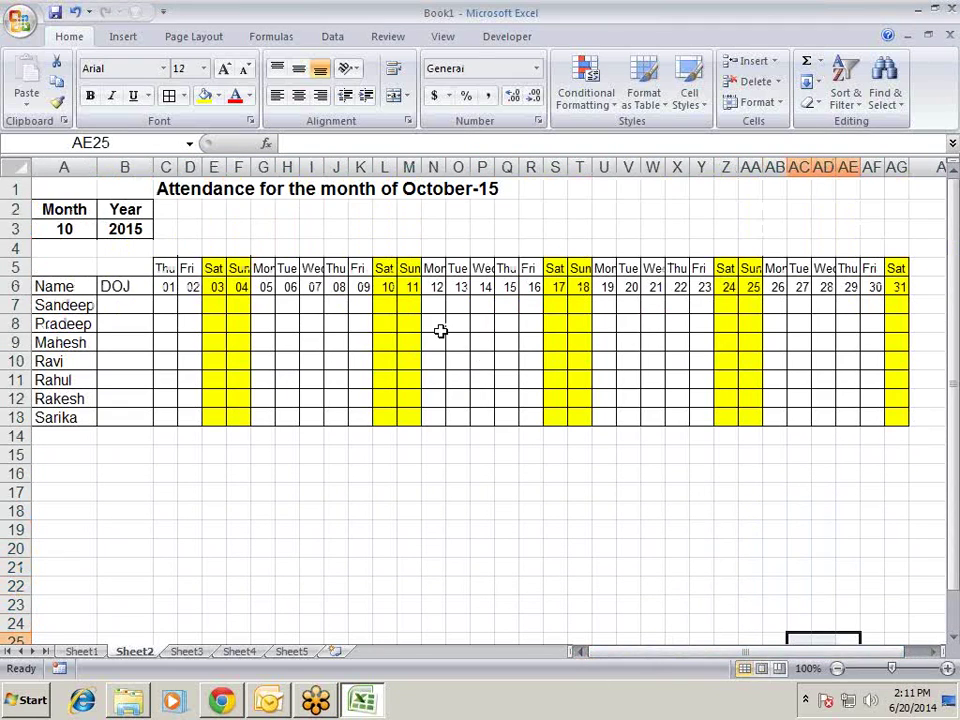
drag(439, 330, 437, 343)
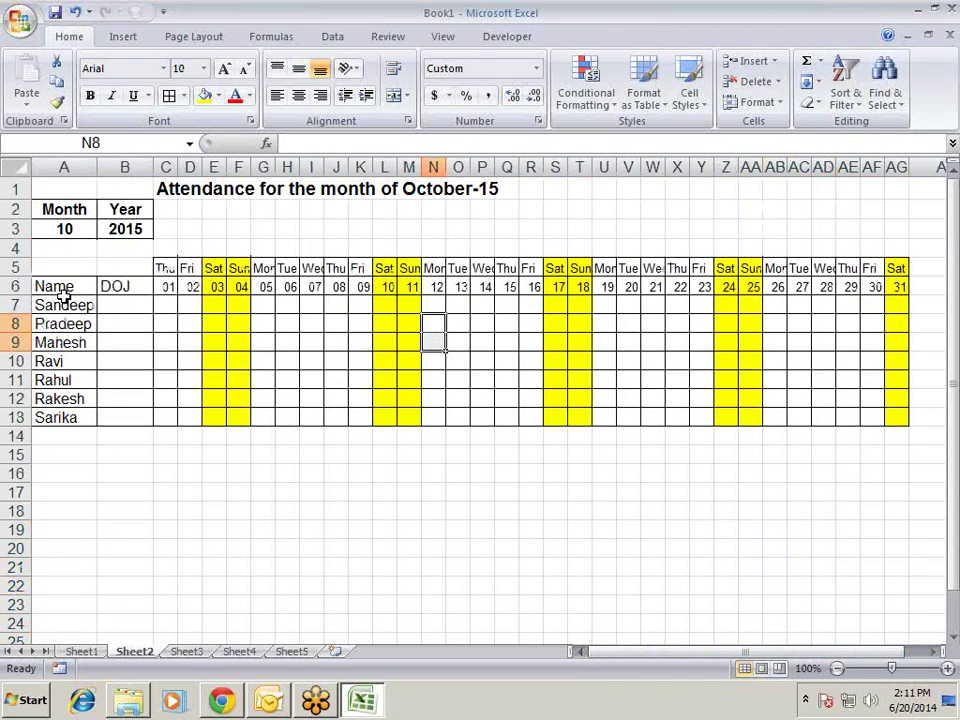
click(186, 652)
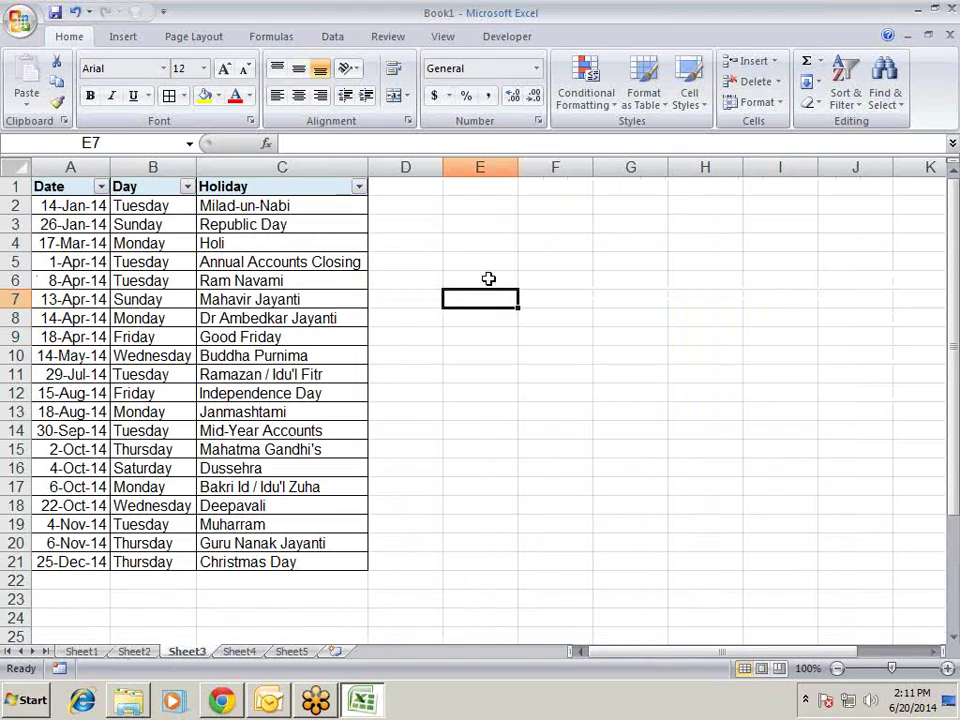
click(250, 653)
click(394, 478)
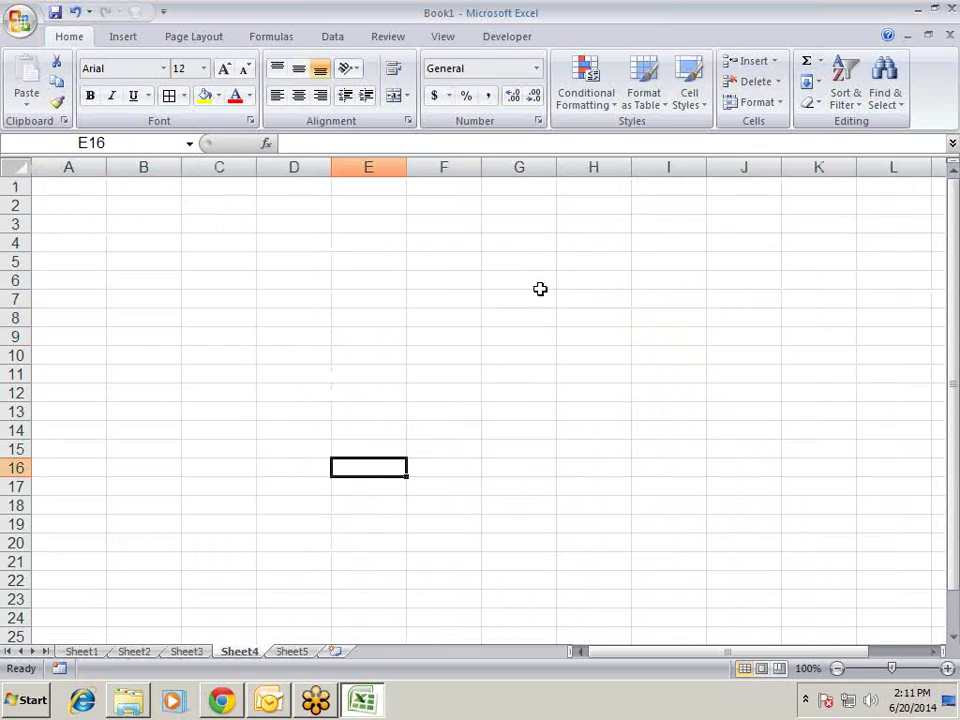
click(142, 218)
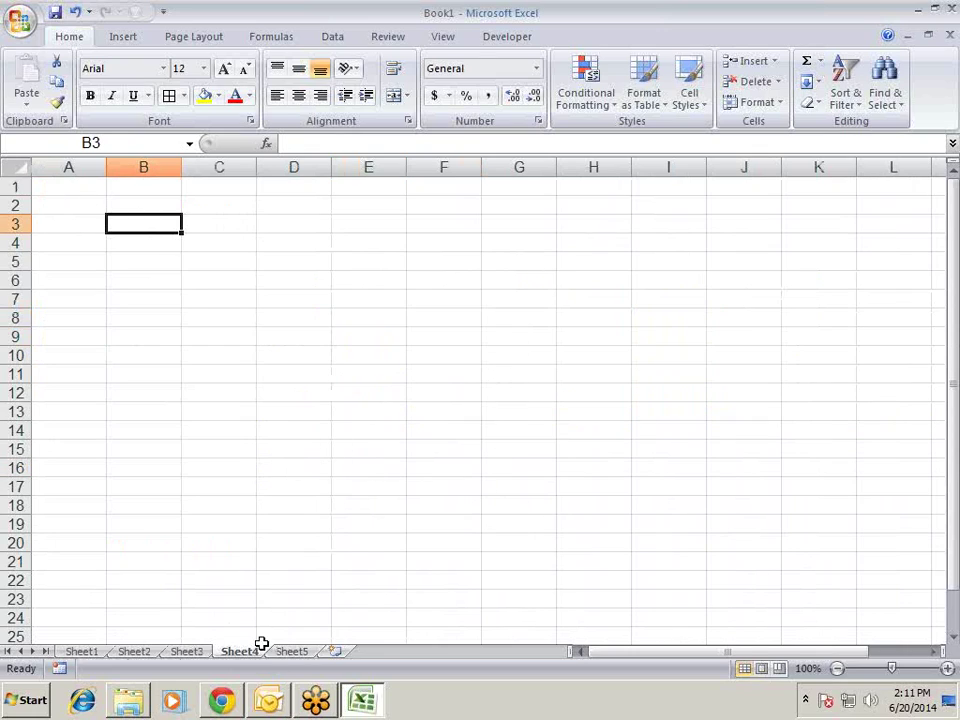
click(190, 651)
- On the attendance grid, choose Month 1 in A3 and Year 2014 in B3 to show January-14
click(133, 651)
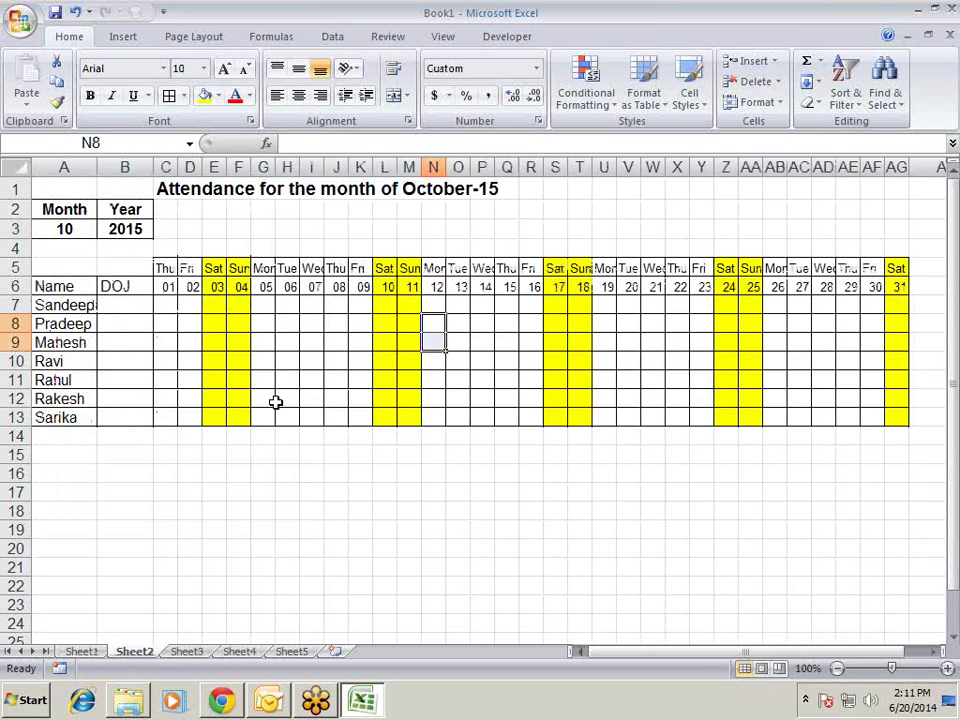
click(425, 290)
click(125, 305)
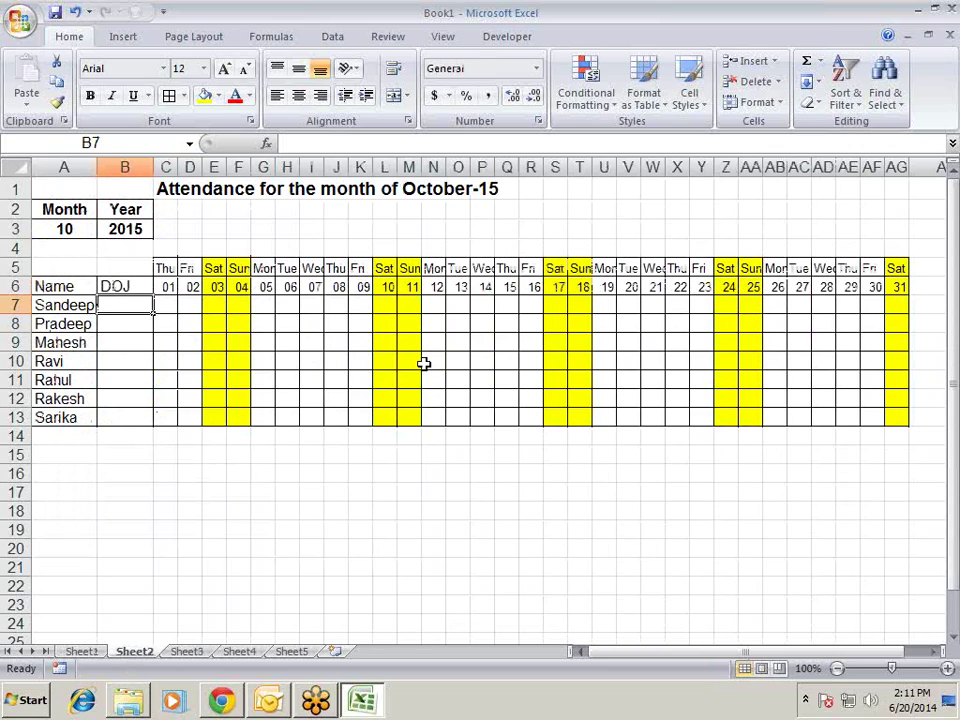
click(89, 229)
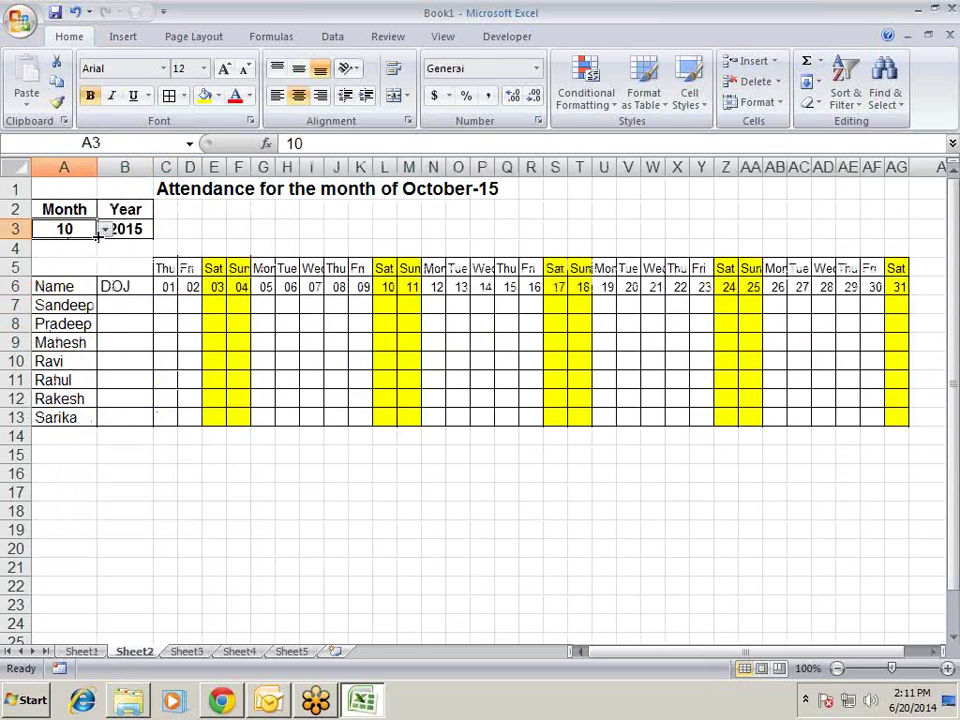
click(104, 229)
click(105, 250)
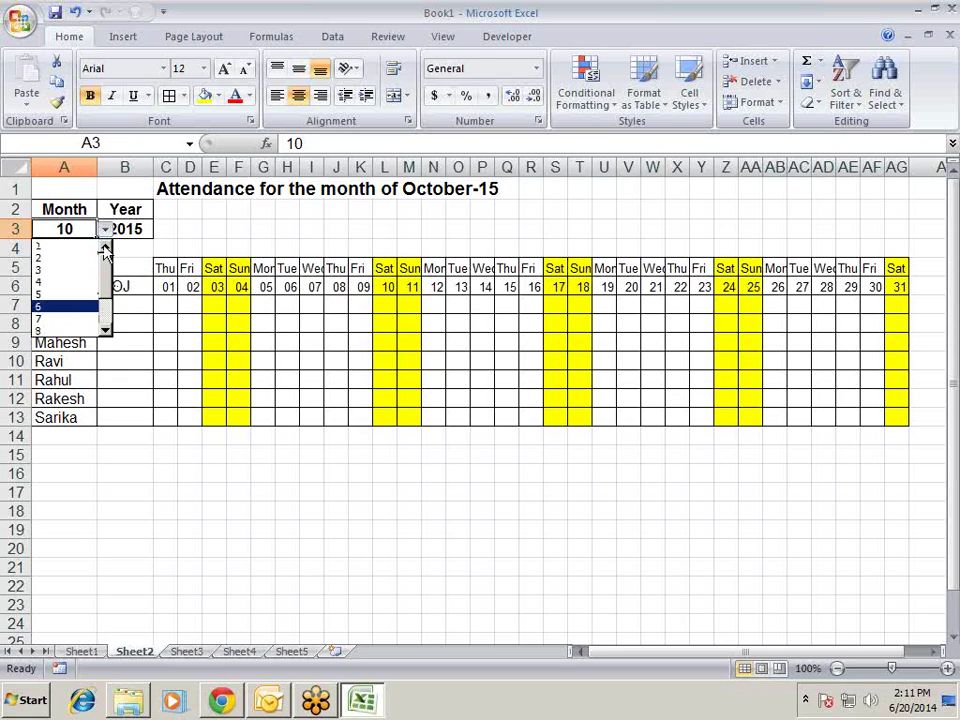
click(72, 246)
click(135, 229)
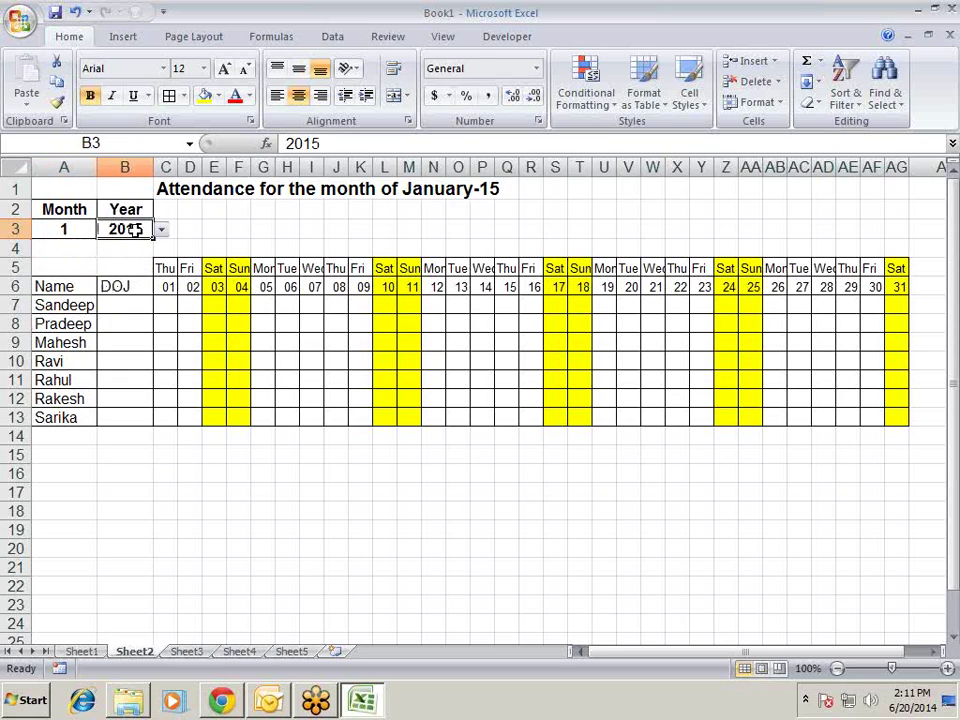
click(161, 229)
click(150, 246)
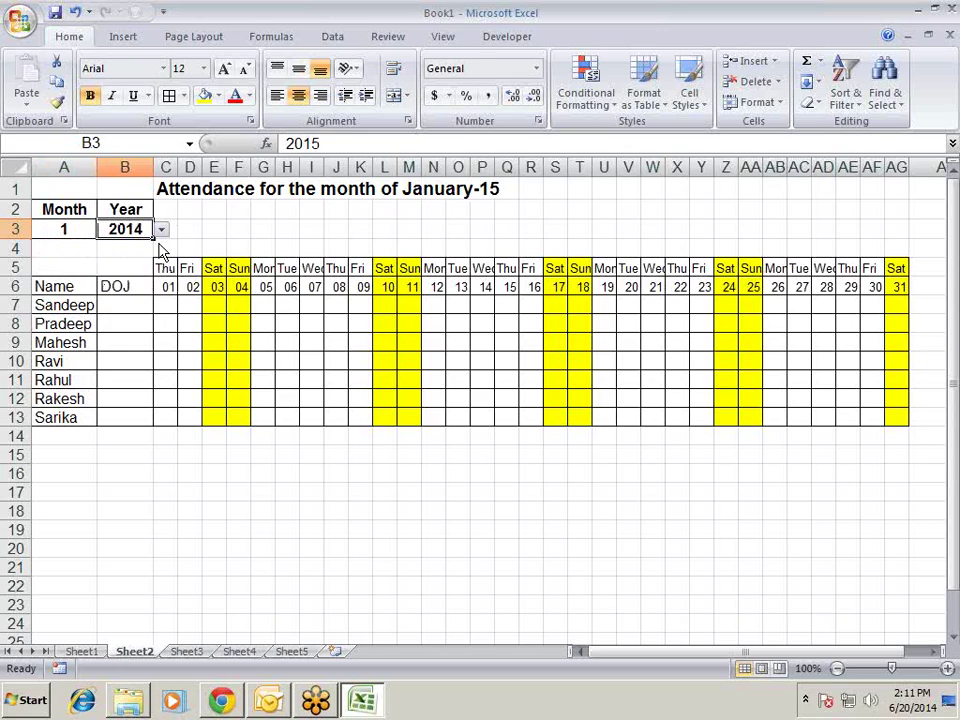
click(140, 305)
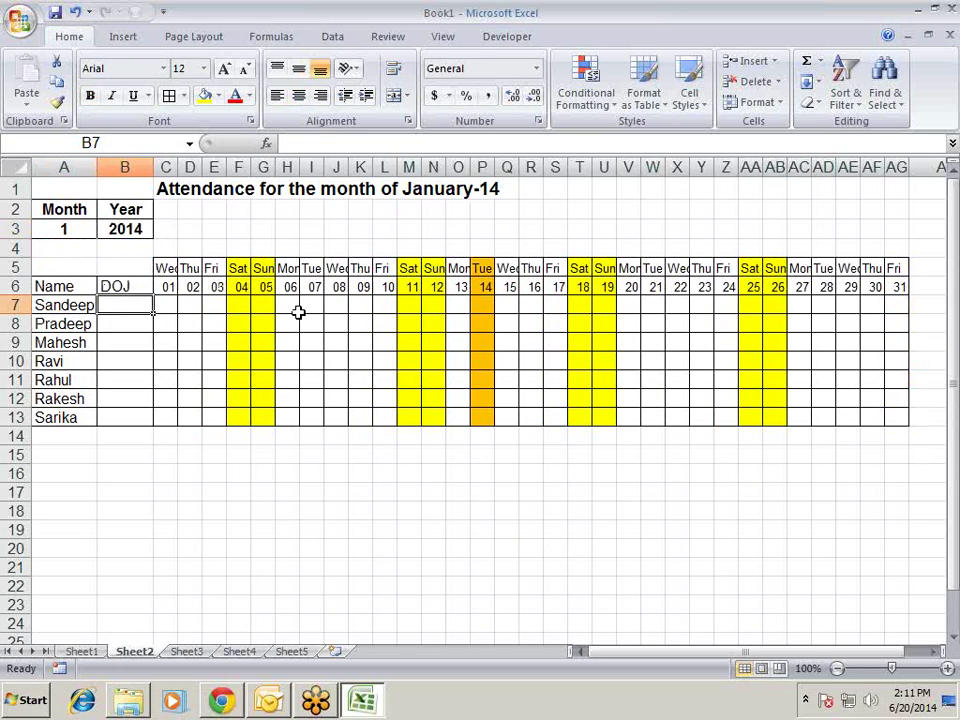
- Enter 9-Jan-14 as the first DOJ in B7 and widen column B to fit it
text(9)
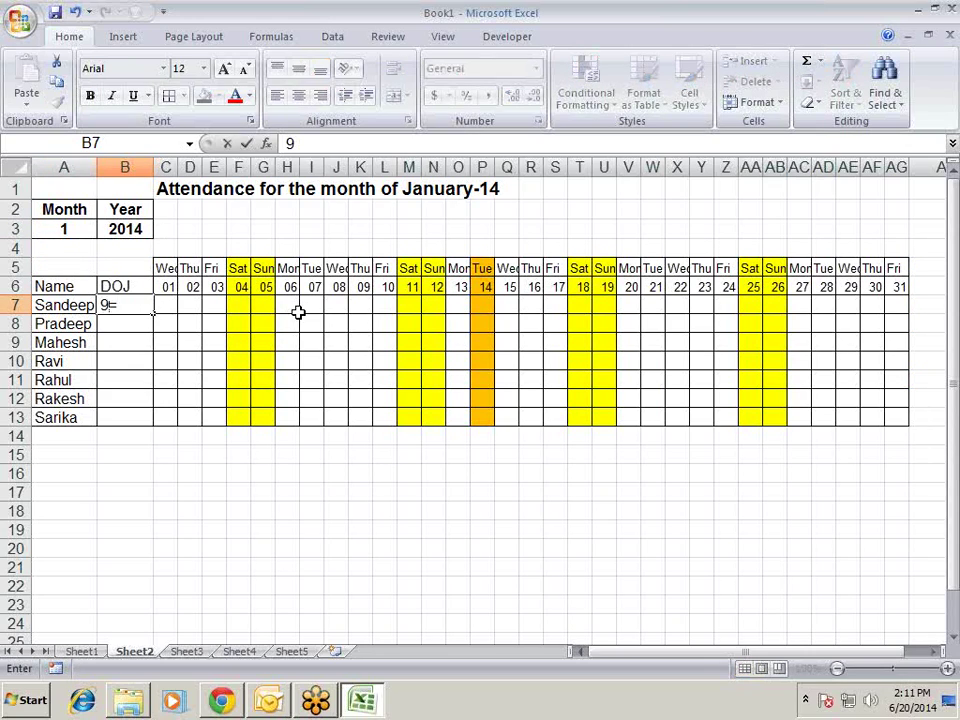
text(a)
text(-14)
key(Return)
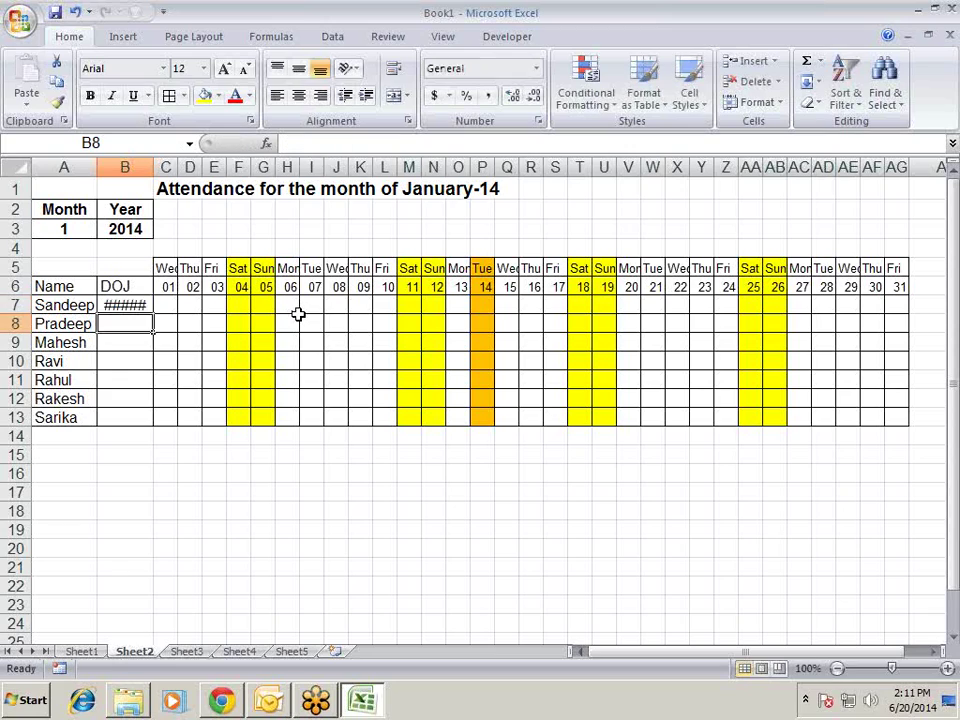
key(Up)
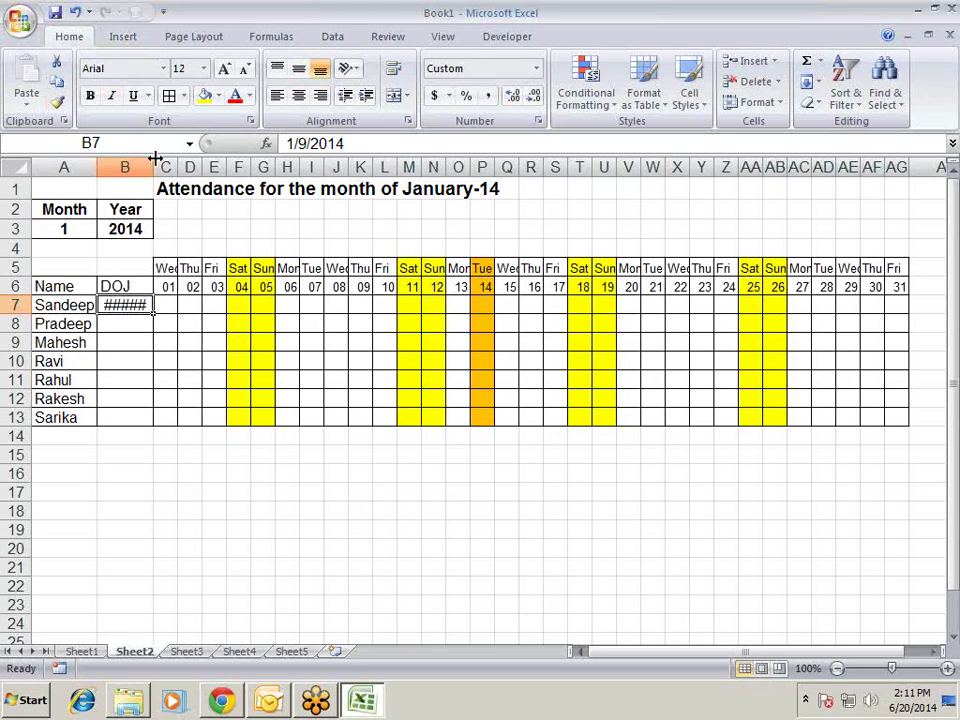
drag(155, 158, 171, 167)
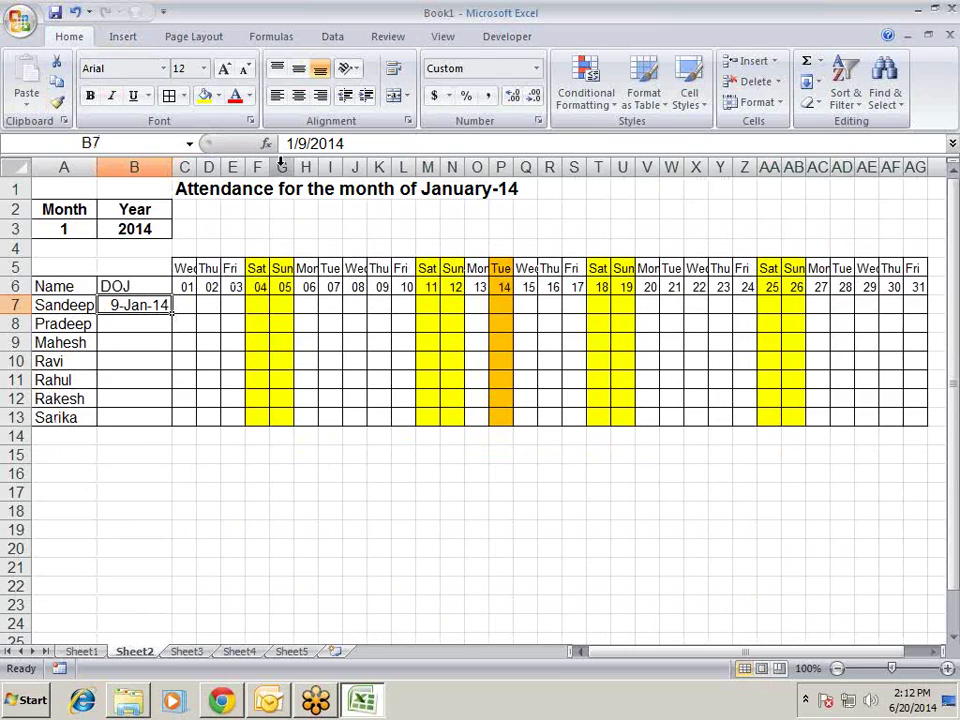
- Set the font size of the DOJ cells B7:B13 to 10
drag(152, 305, 150, 417)
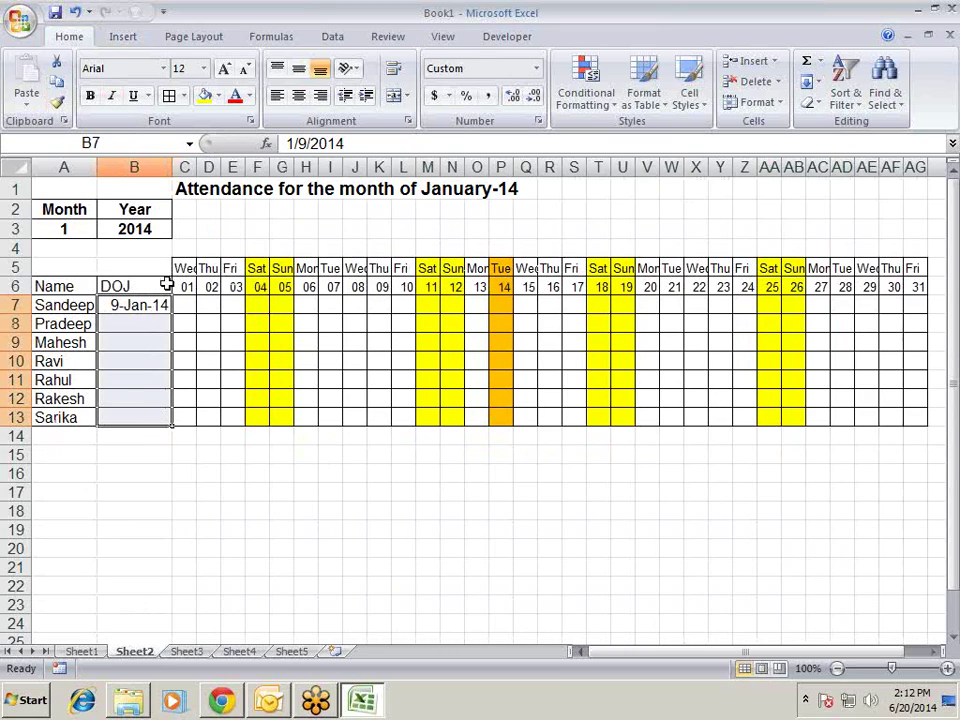
click(193, 66)
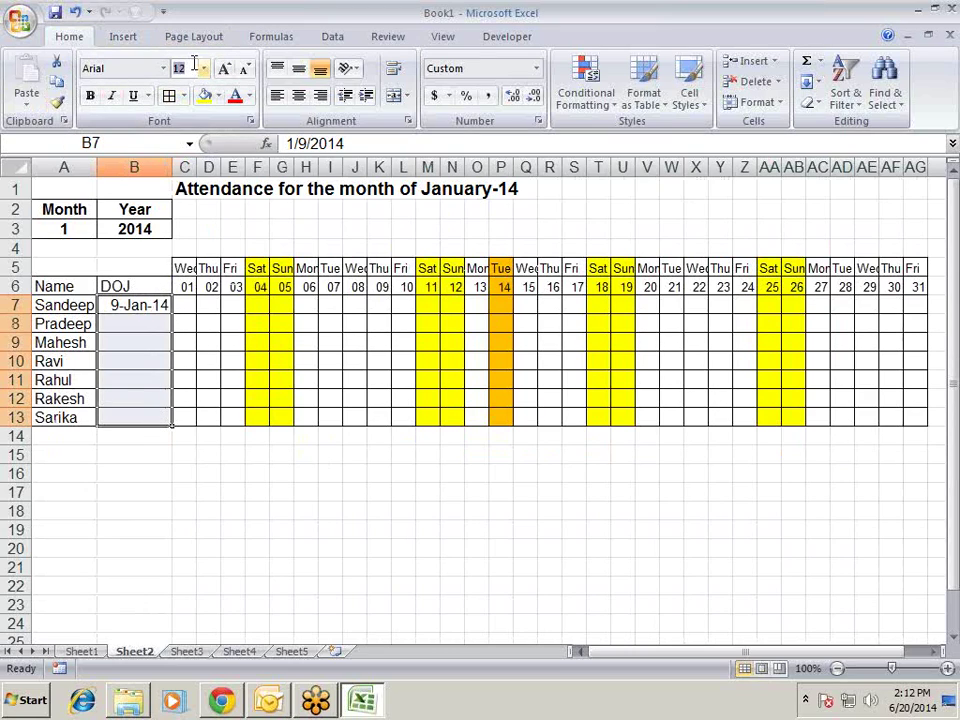
text(10)
key(Return)
click(185, 530)
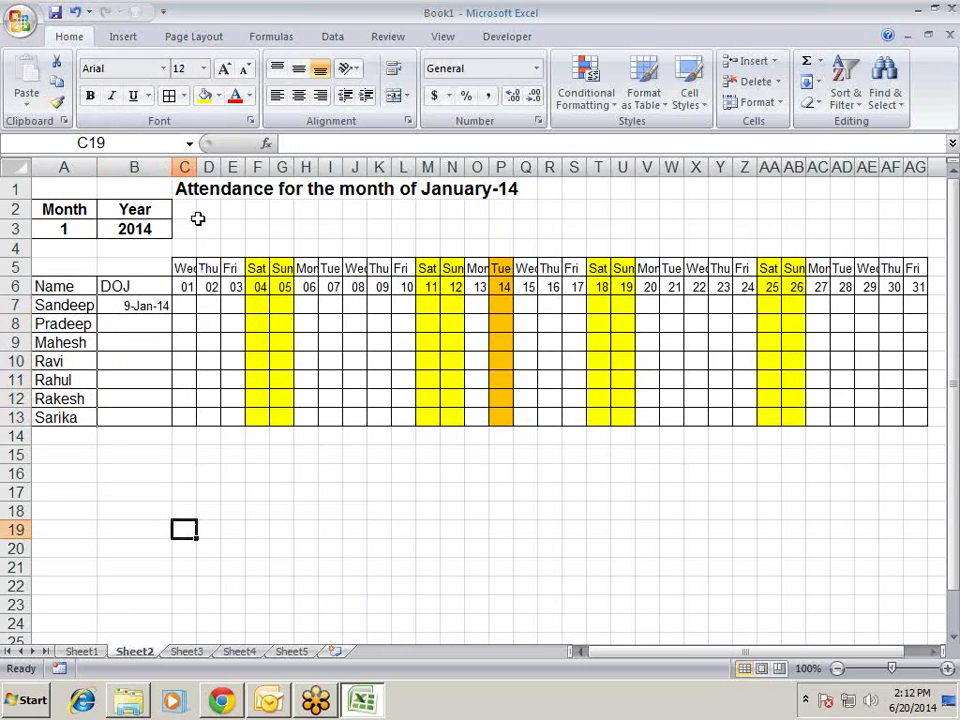
- Enter 28-Jan-14 as the second employee's DOJ in B8
click(169, 148)
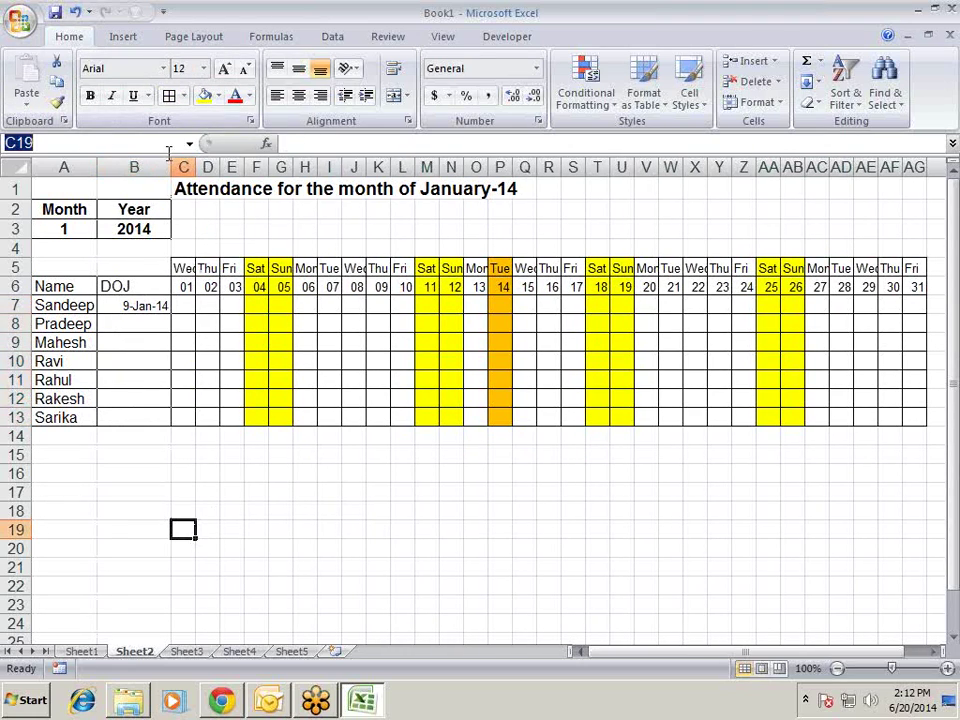
click(141, 338)
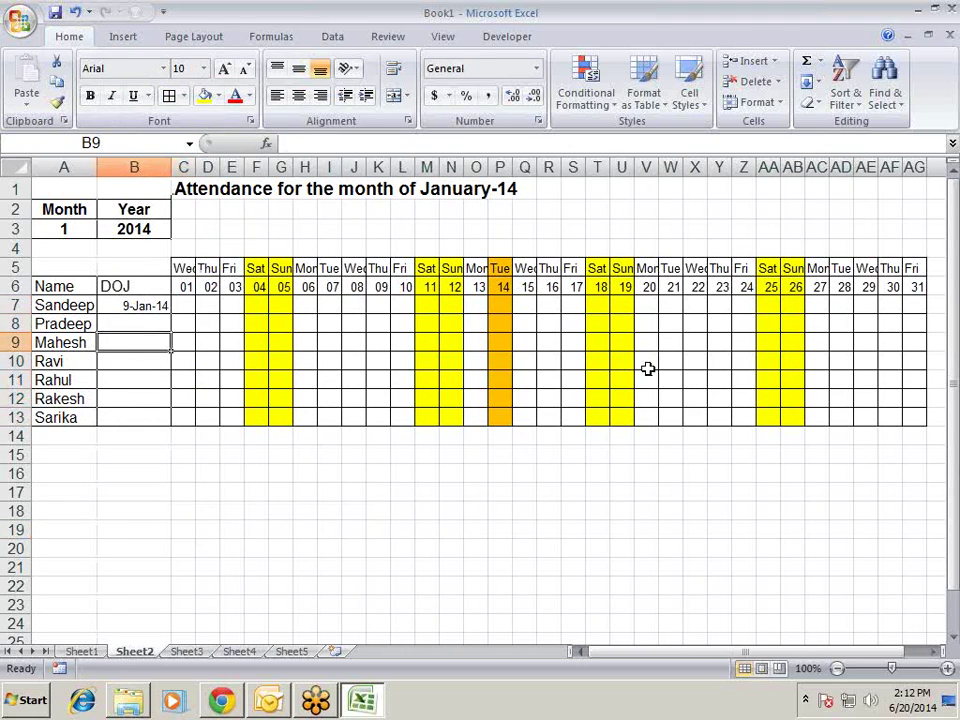
key(Up)
text(28)
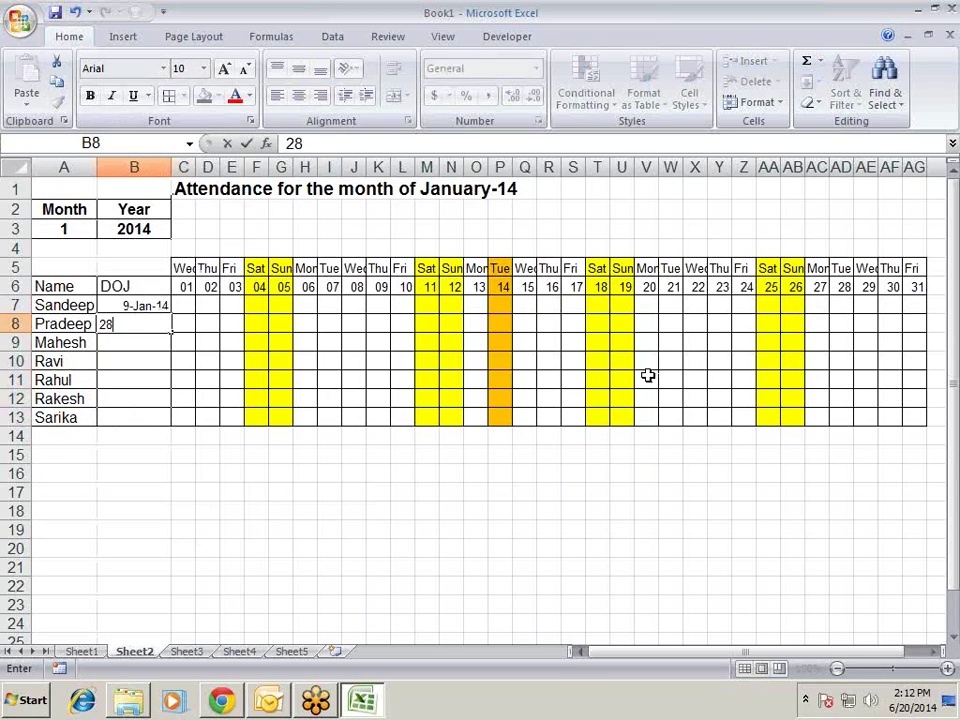
text(-jan-14)
key(Return)
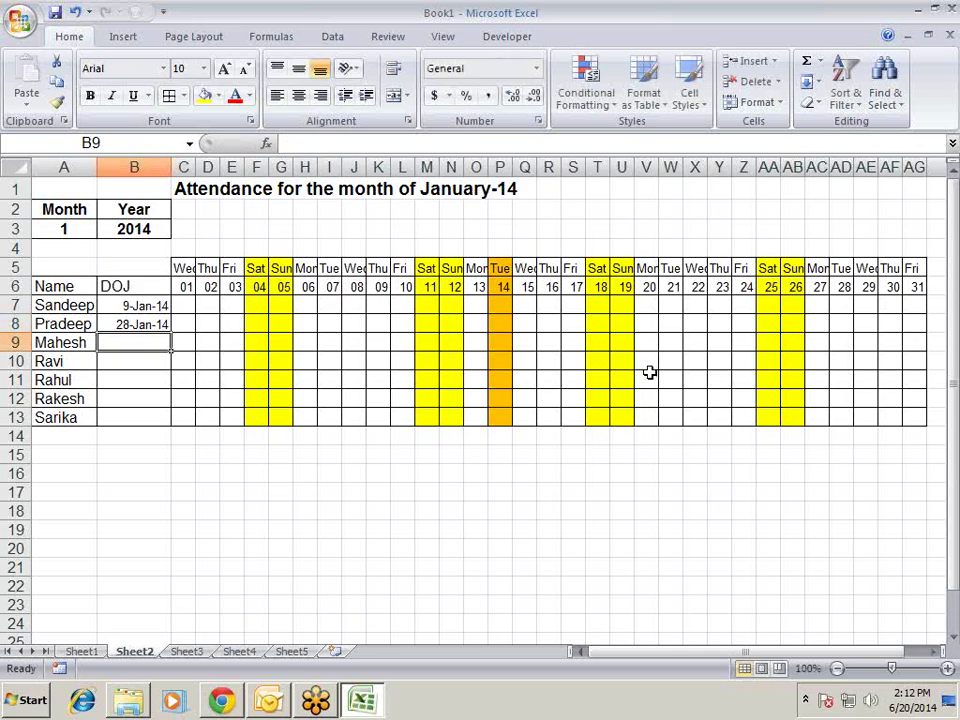
- Choose month 4 in A3 so the sheet shows April-14
click(79, 231)
click(104, 230)
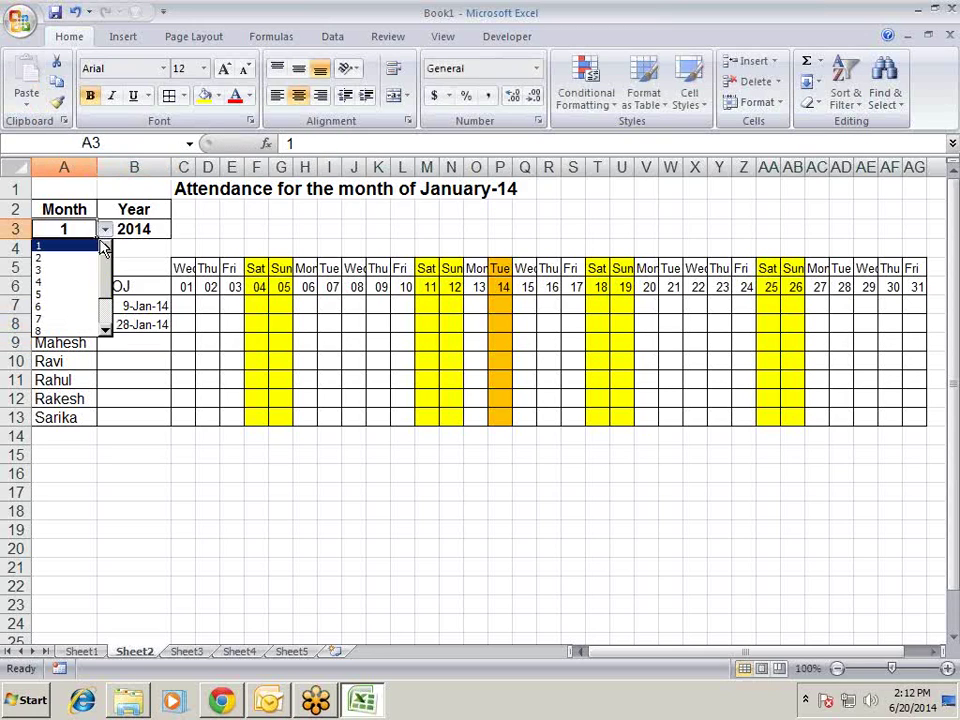
click(88, 281)
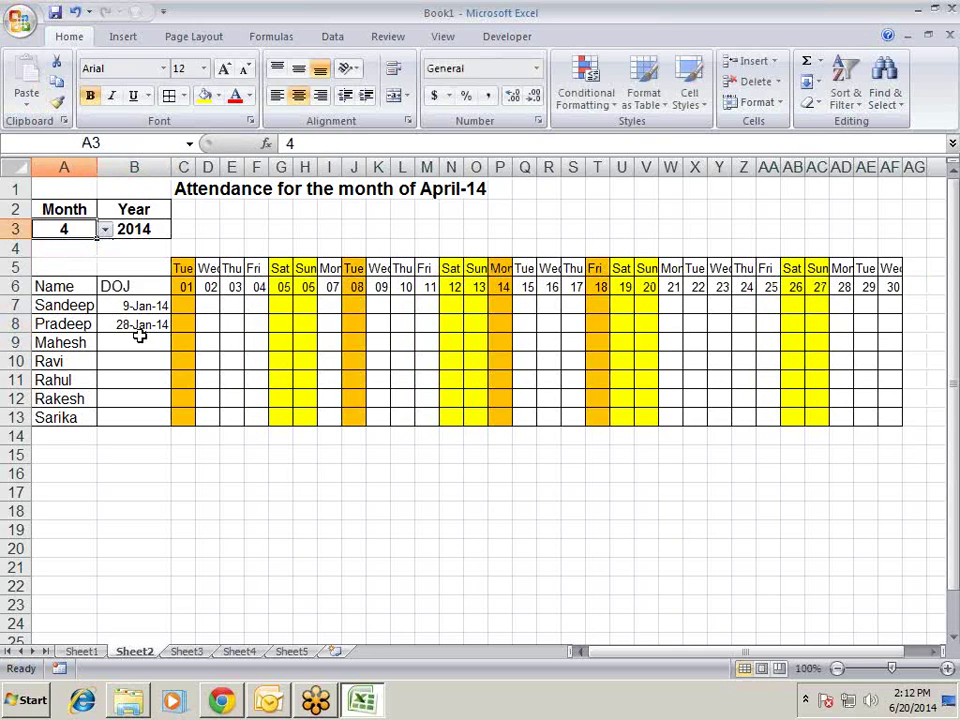
click(137, 341)
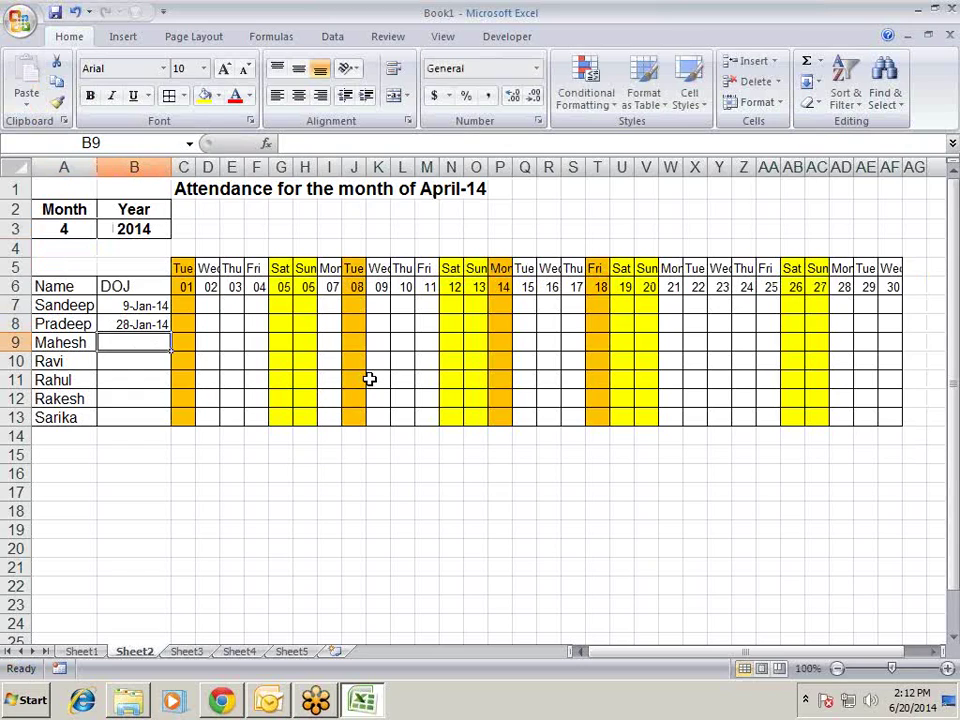
- Enter DOJ dates 10-Apr-14, 3-Apr-14 and 16-Apr-14 for the next three employees
text(10-)
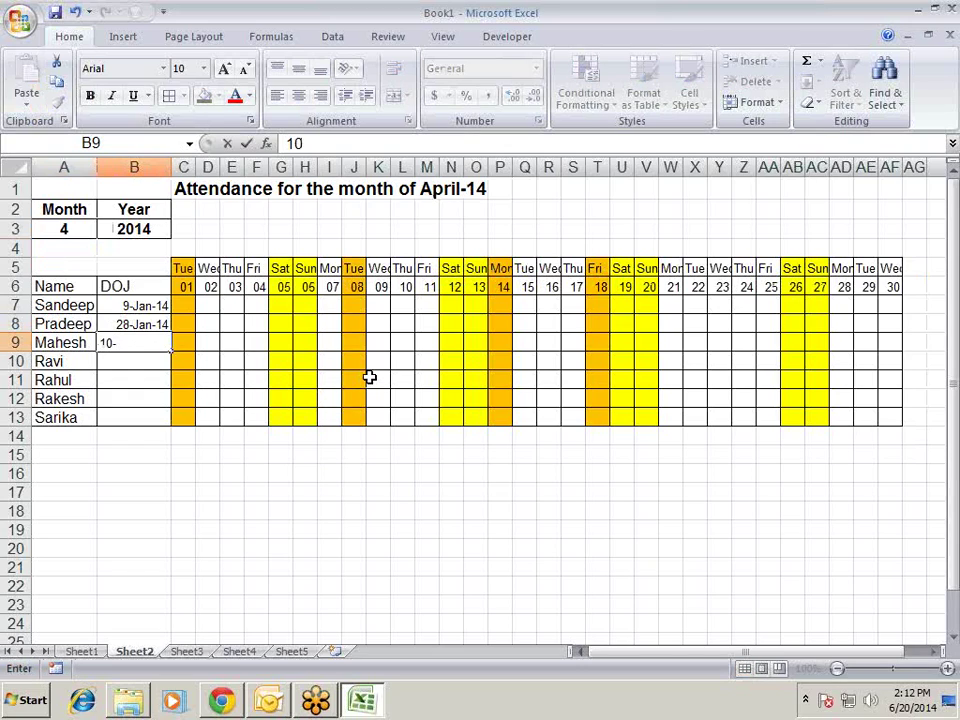
text(Apri)
text(4)
key(Return)
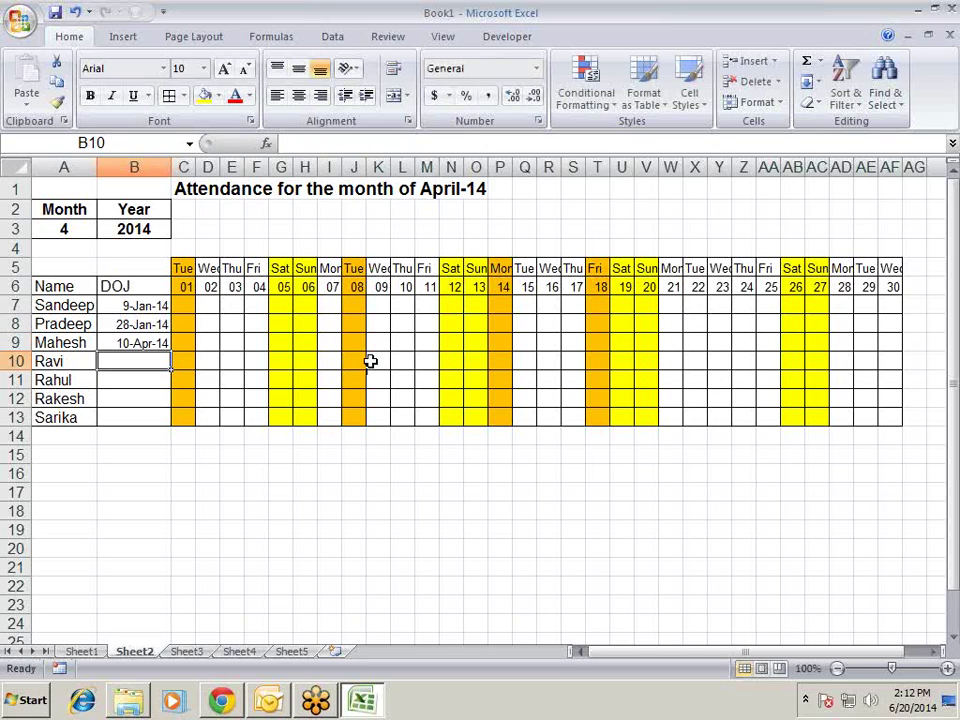
text(3-ap)
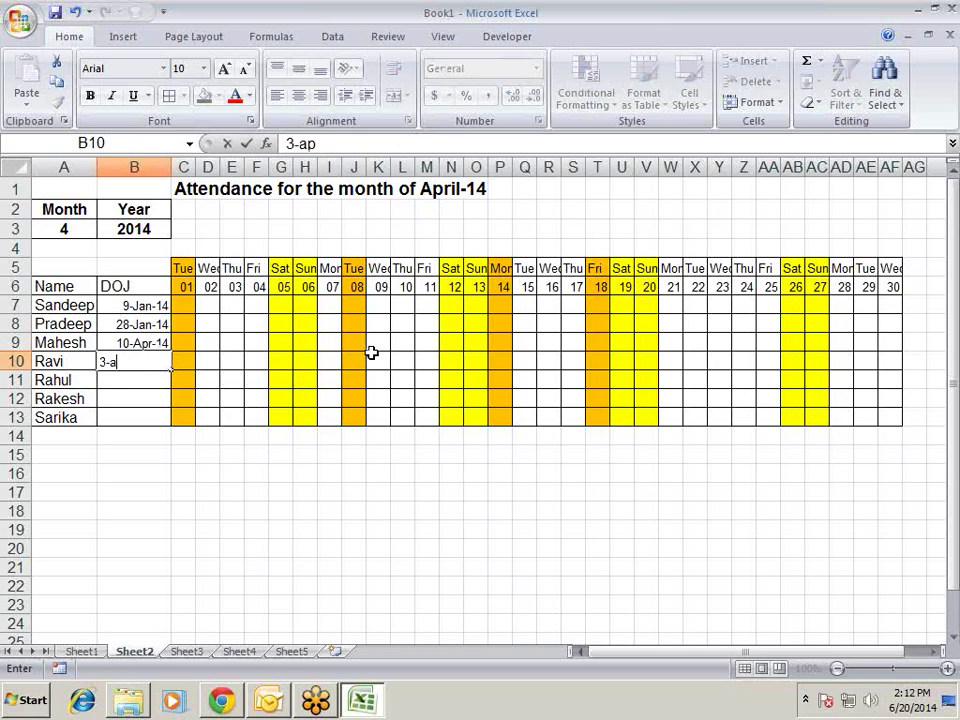
text(r-14)
key(Return)
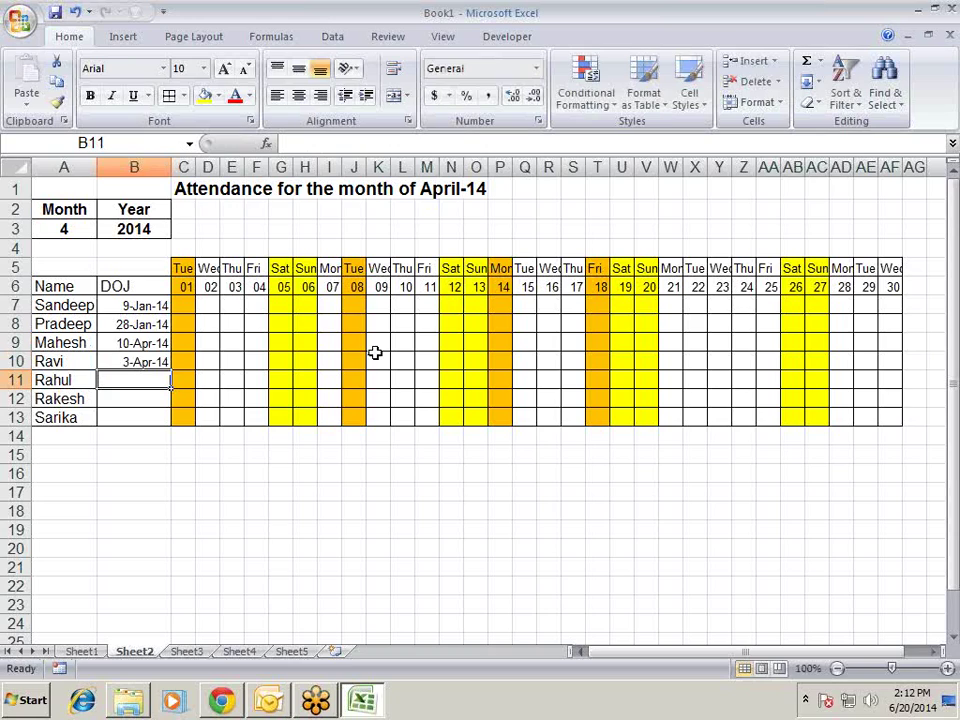
text(16-A)
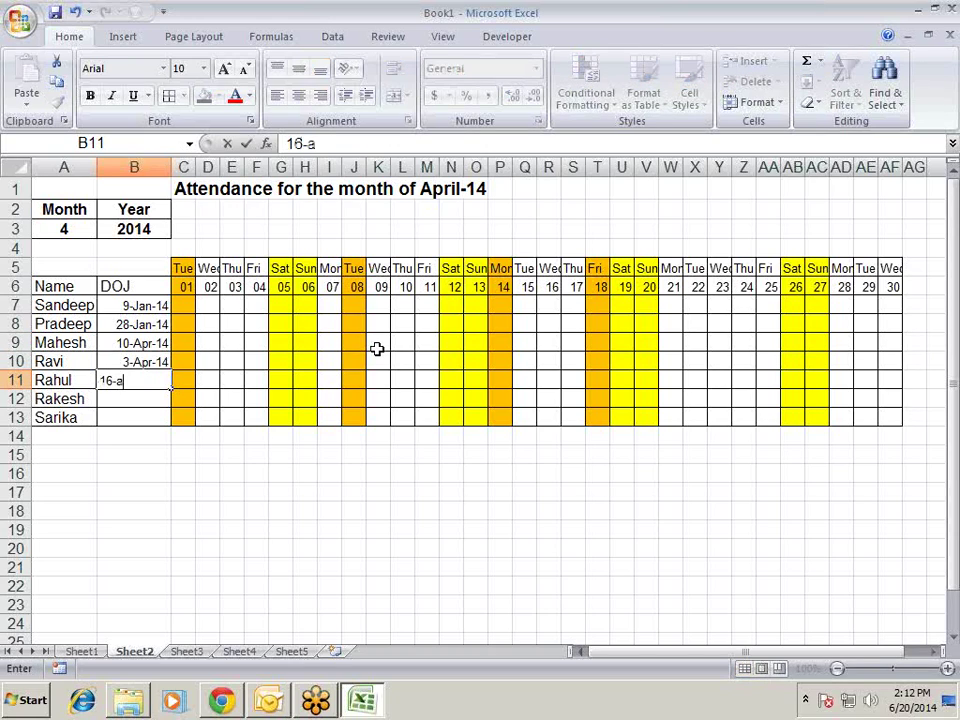
text(pr-14)
key(Return)
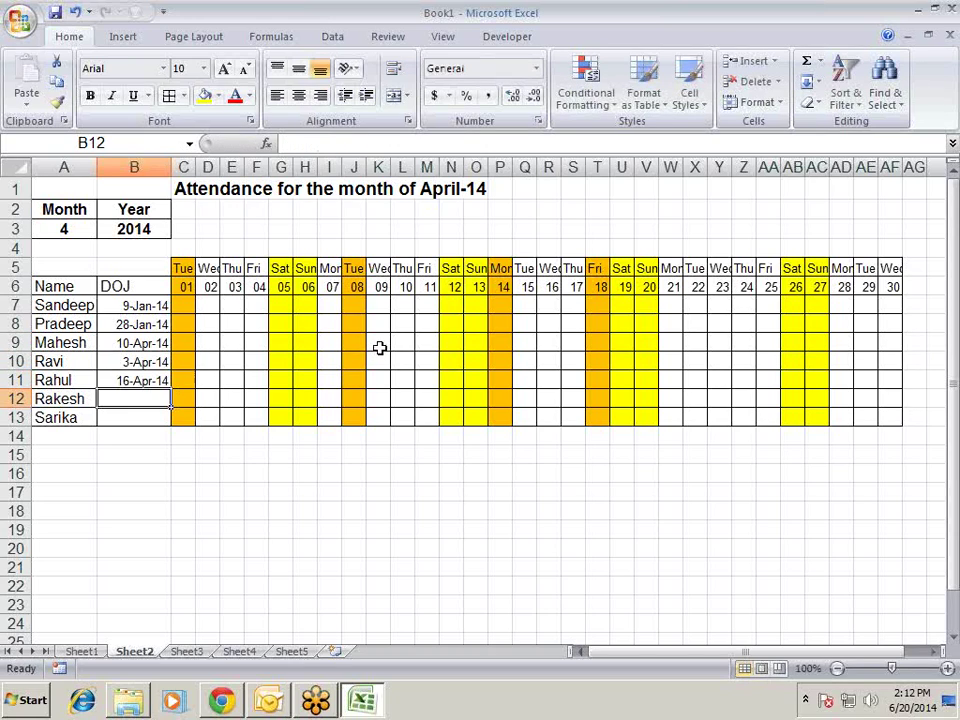
- Enter DOJ dates 24-Apr-14 and 29-Apr-14, then check the date formula in C6
text(24-apr-14)
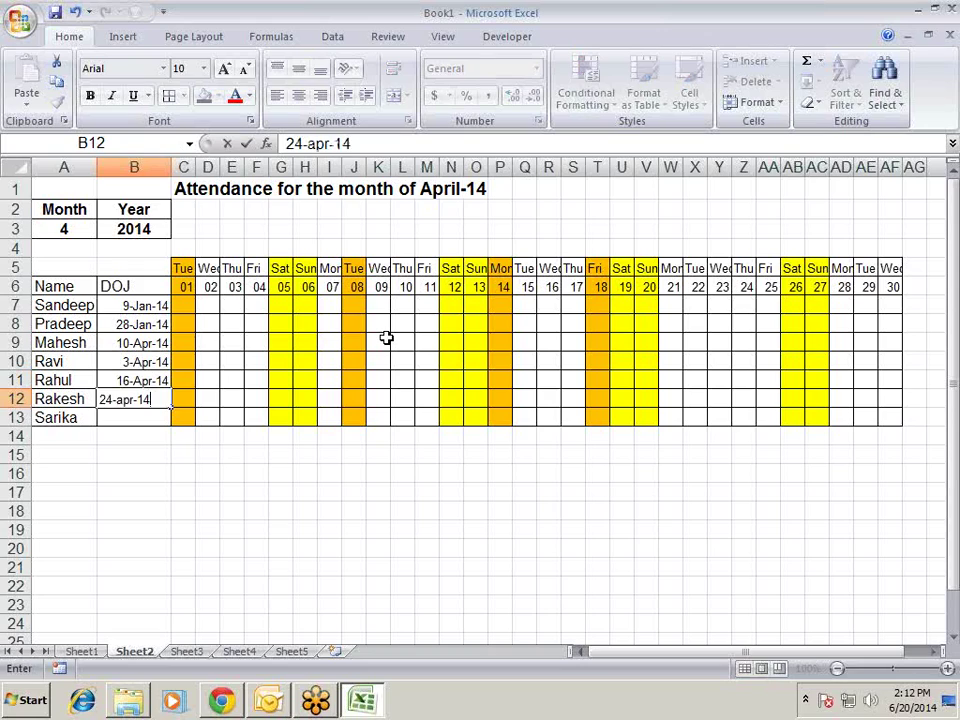
key(Return)
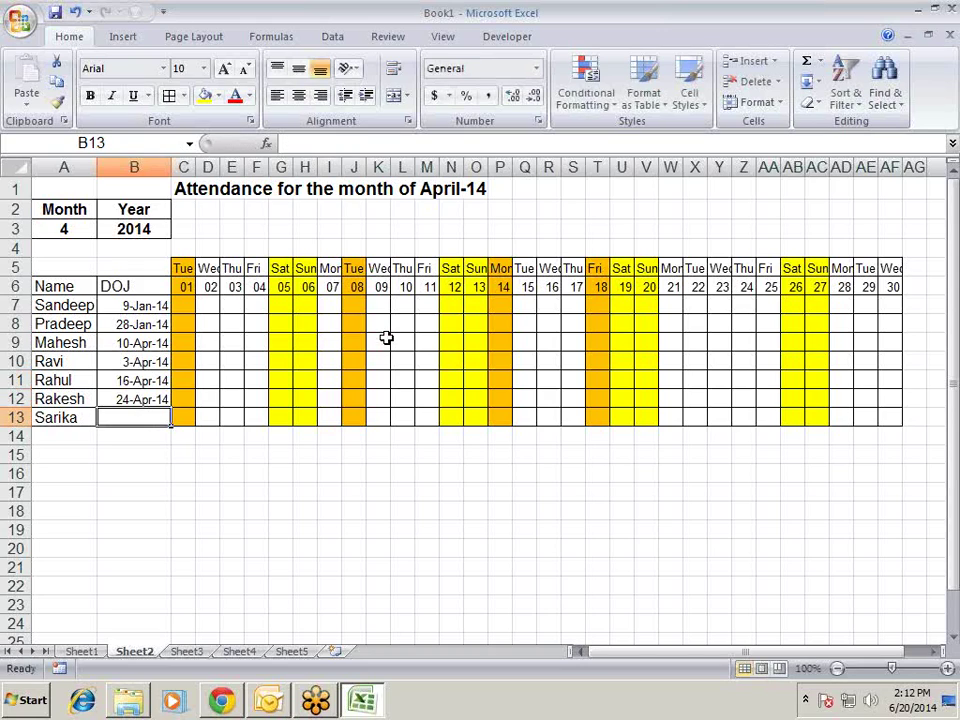
text(29-)
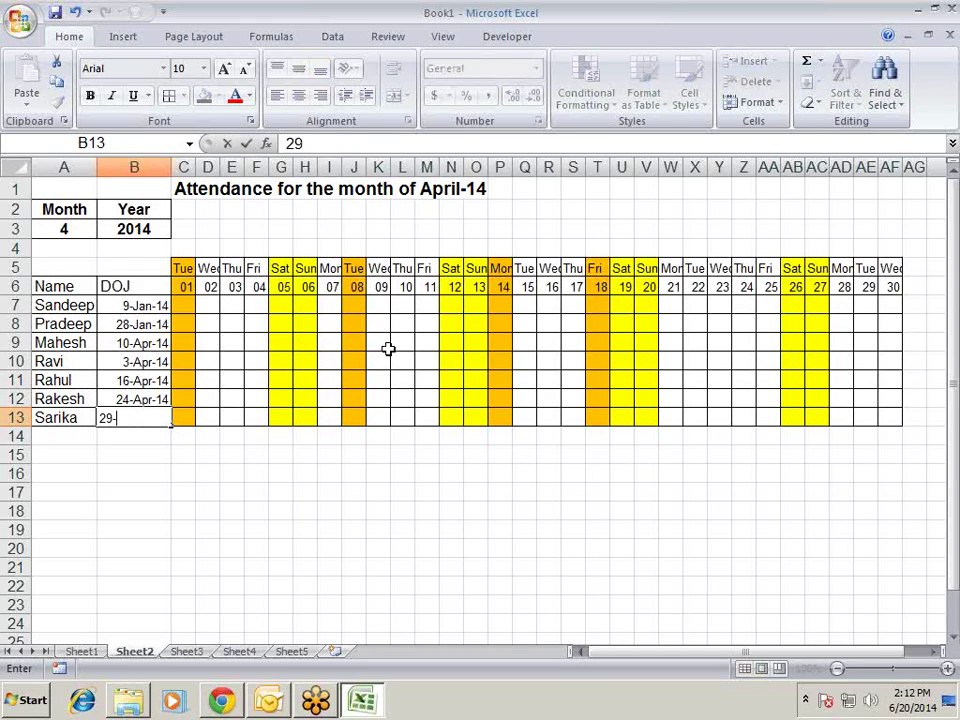
text(apr-14)
key(Return)
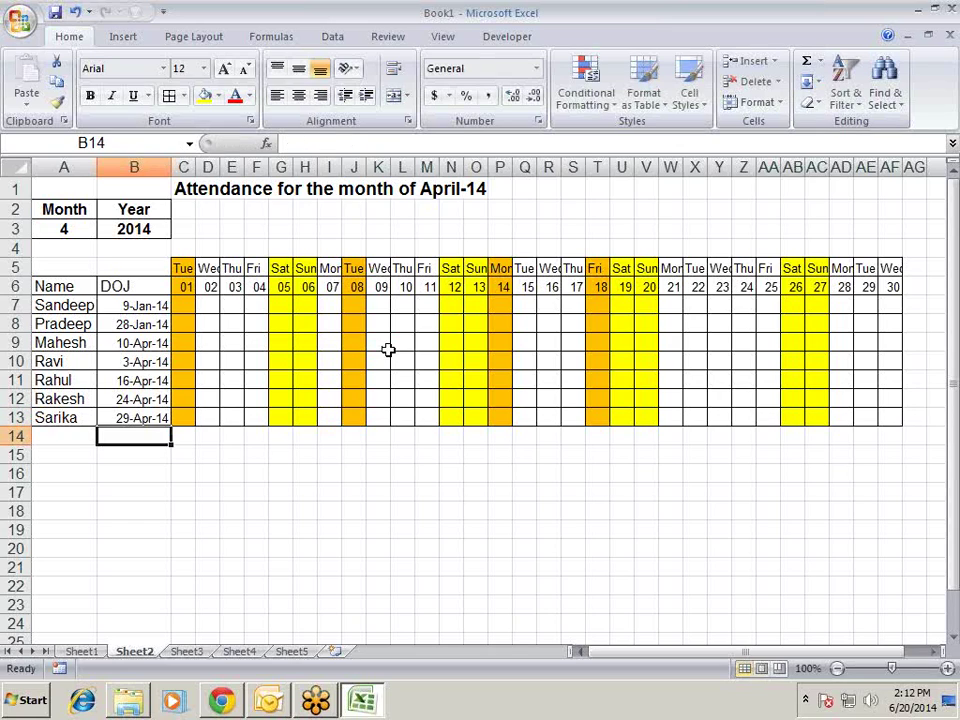
key(Up)
key(Up)
key(Up)
key(Up)
key(Up)
key(Up)
key(Up)
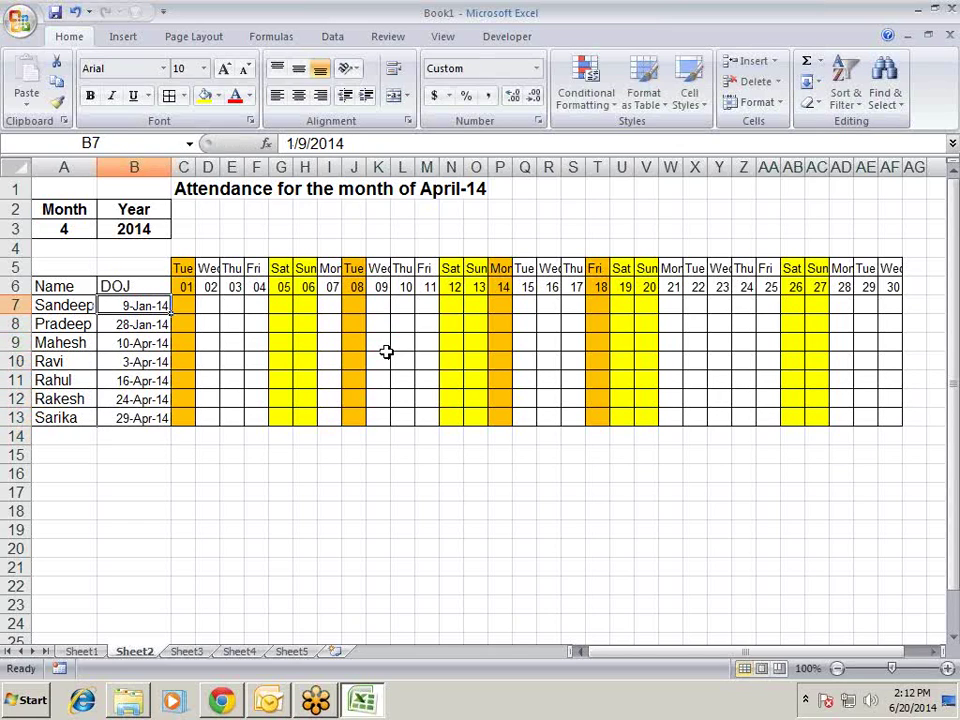
key(Right)
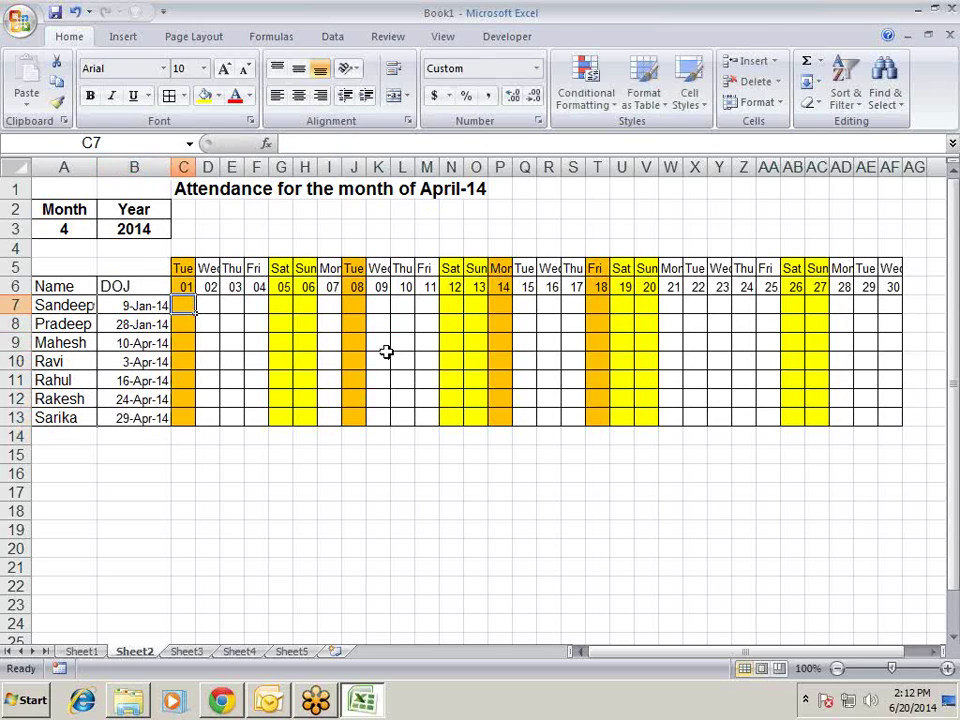
key(Down)
key(Up)
key(Up)
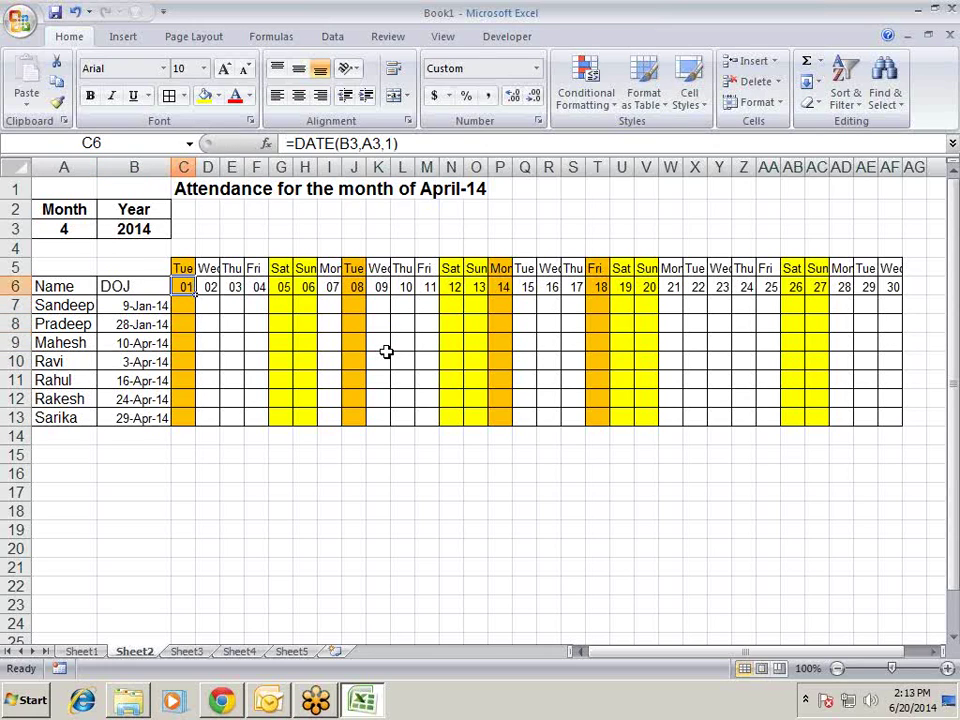
- Rename the Sheet3 tab to 'Holiday List'
click(193, 651)
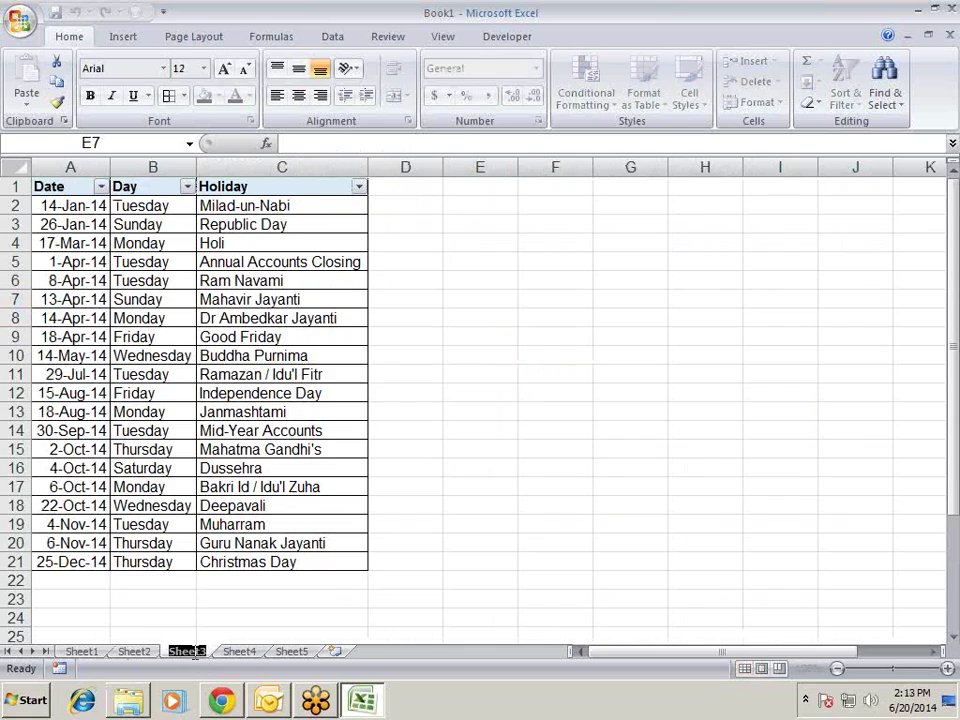
text(Holi)
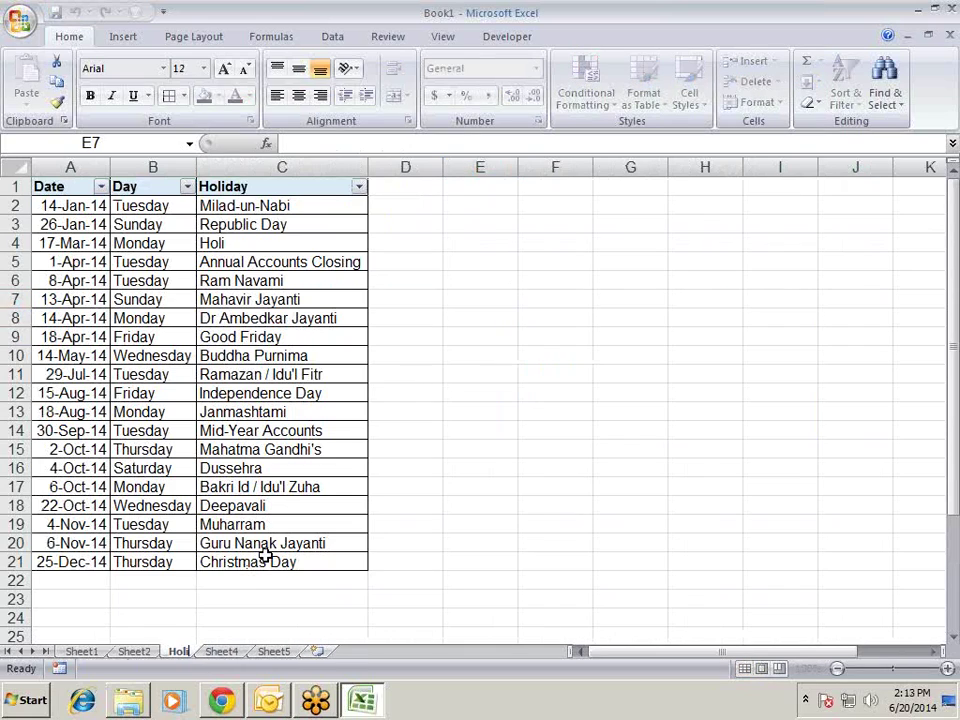
text(day List)
key(Return)
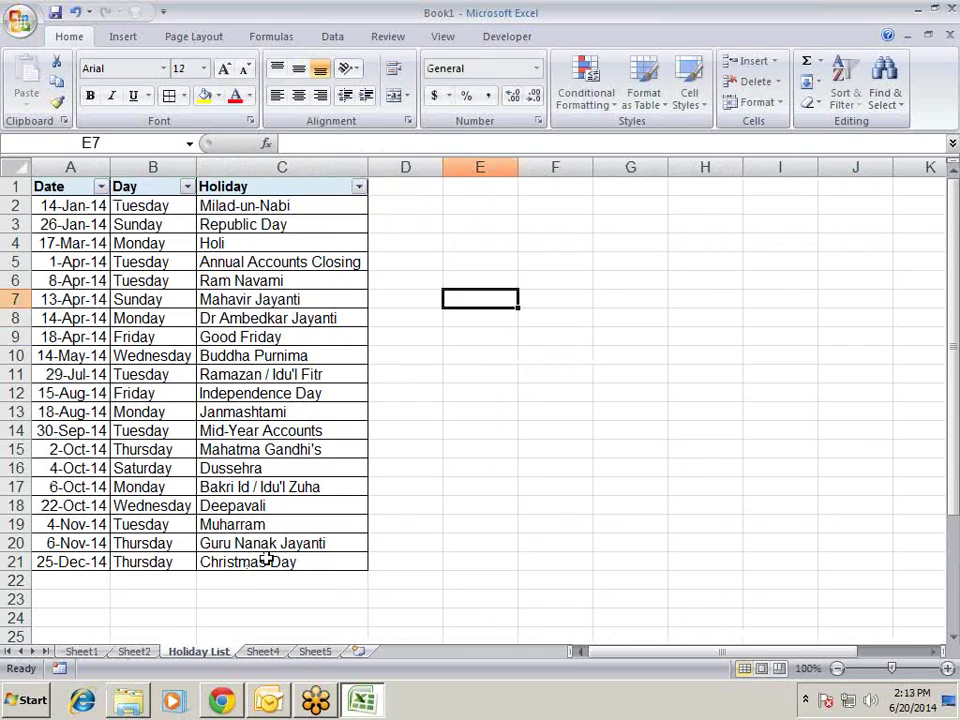
click(130, 652)
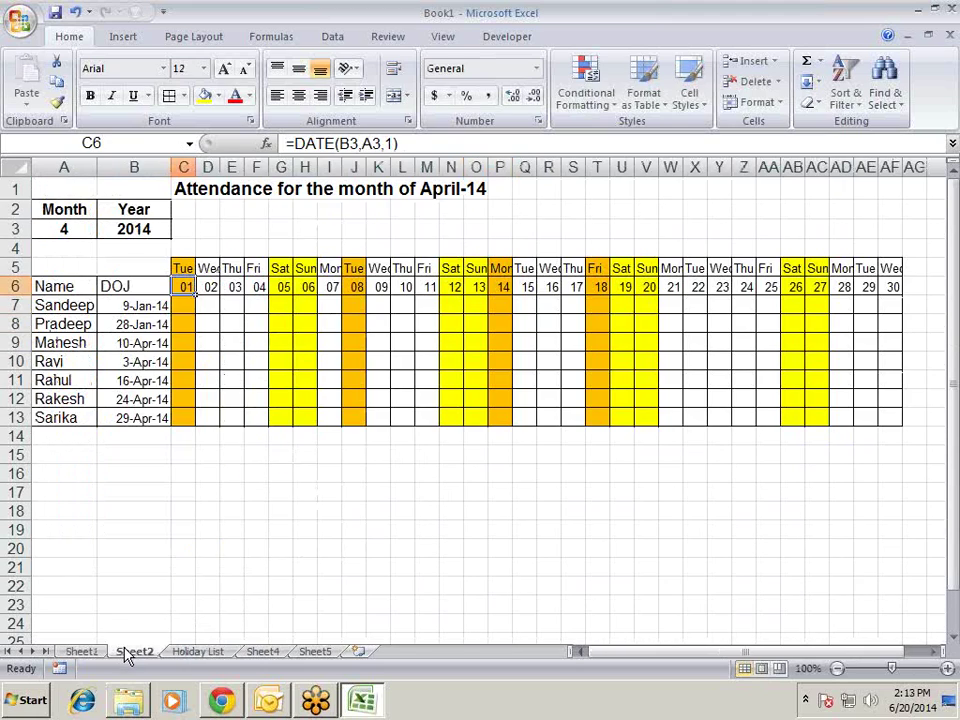
- Rename the empty Sheet4 tab to 'Leave management'
click(258, 655)
click(249, 638)
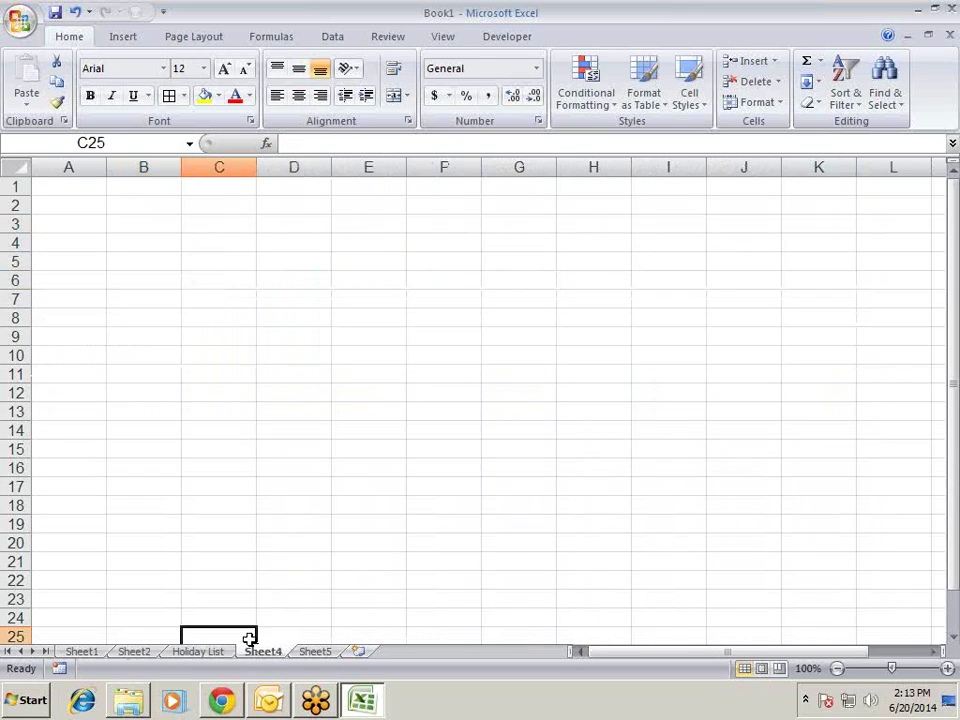
double_click(251, 652)
text(I)
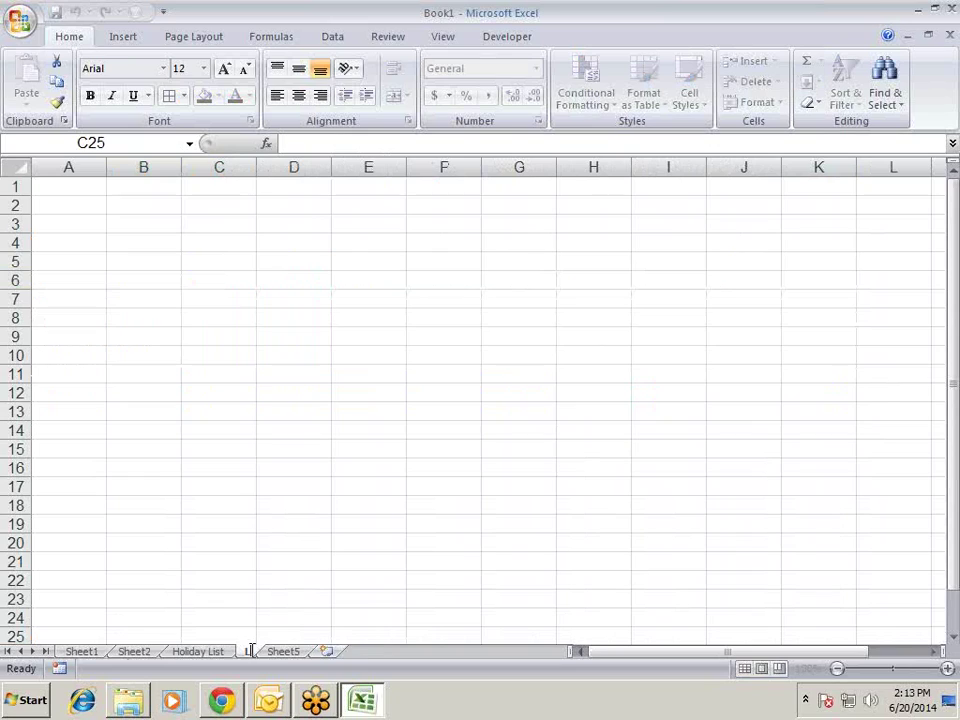
text(eave)
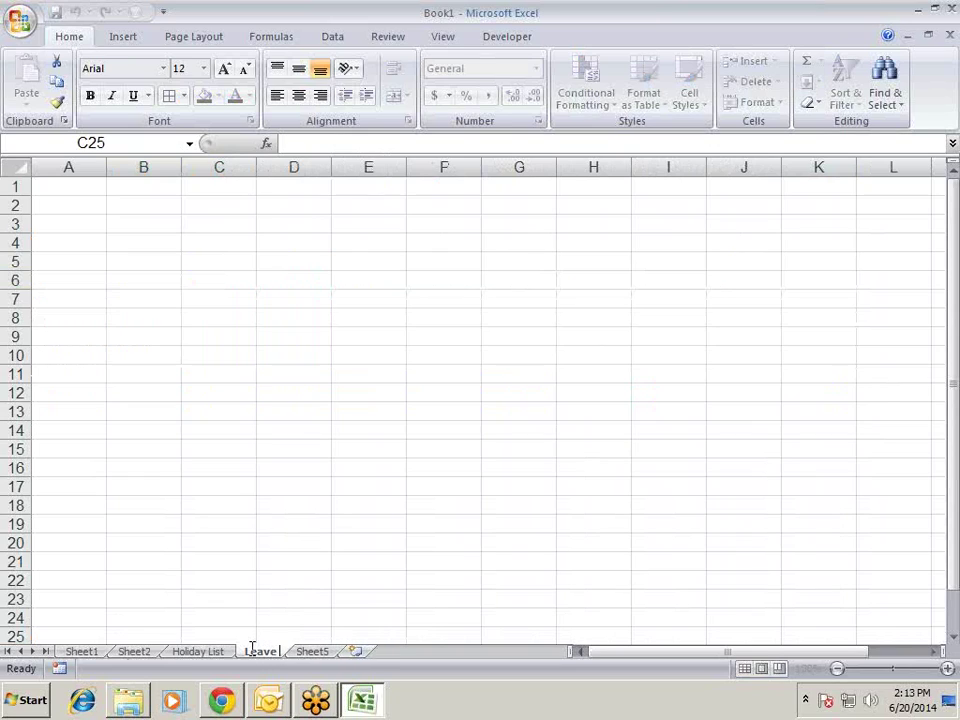
text( manage)
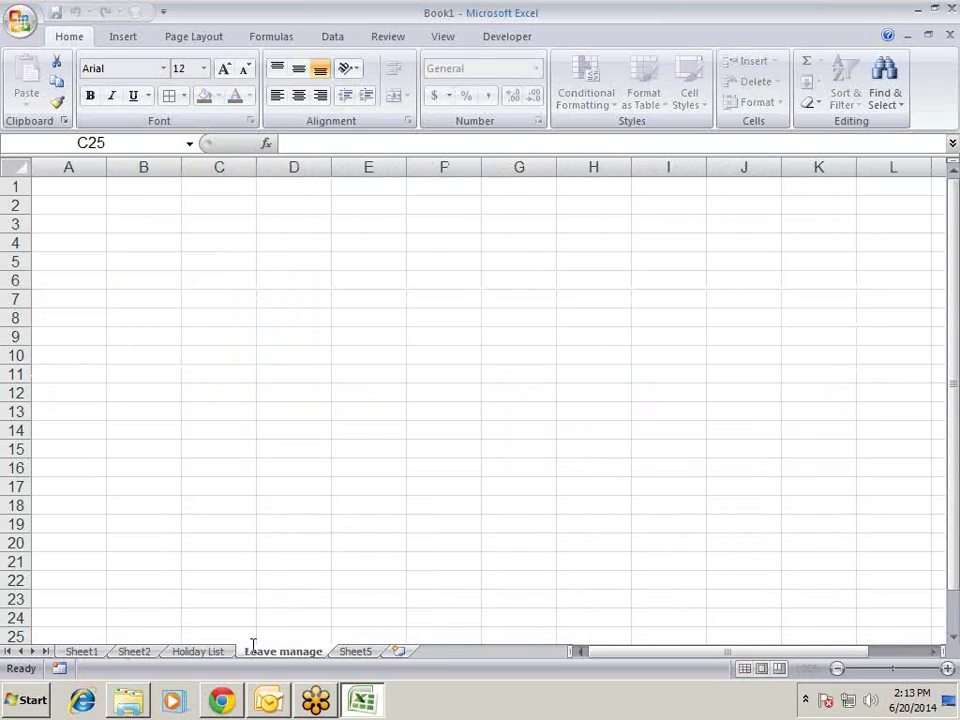
text(ment)
key(Return)
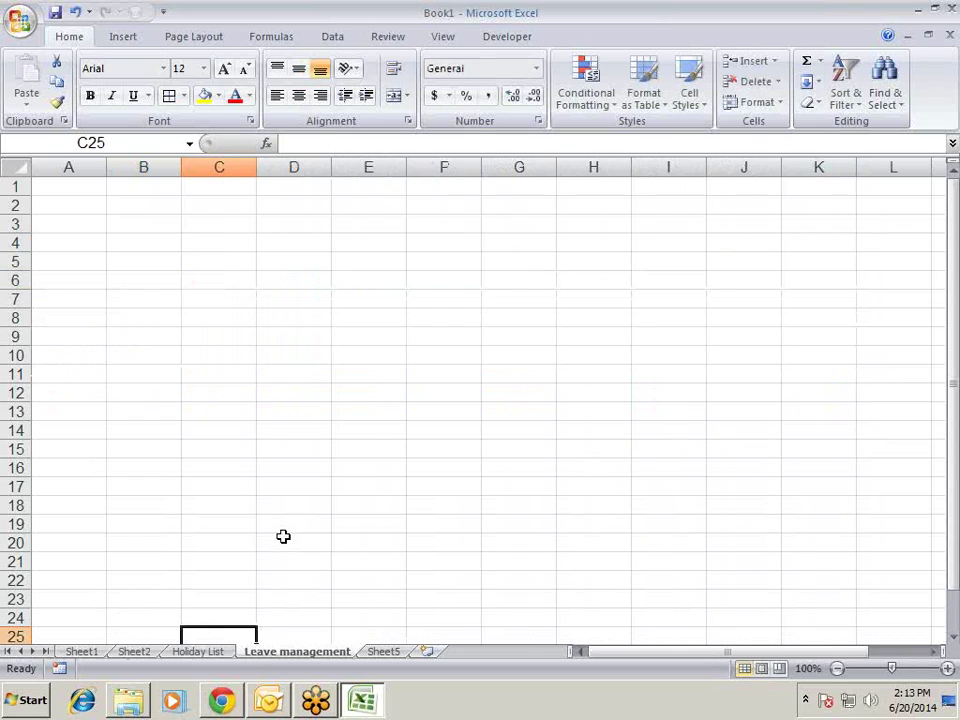
key(alt+Tab)
key(alt+Tab)
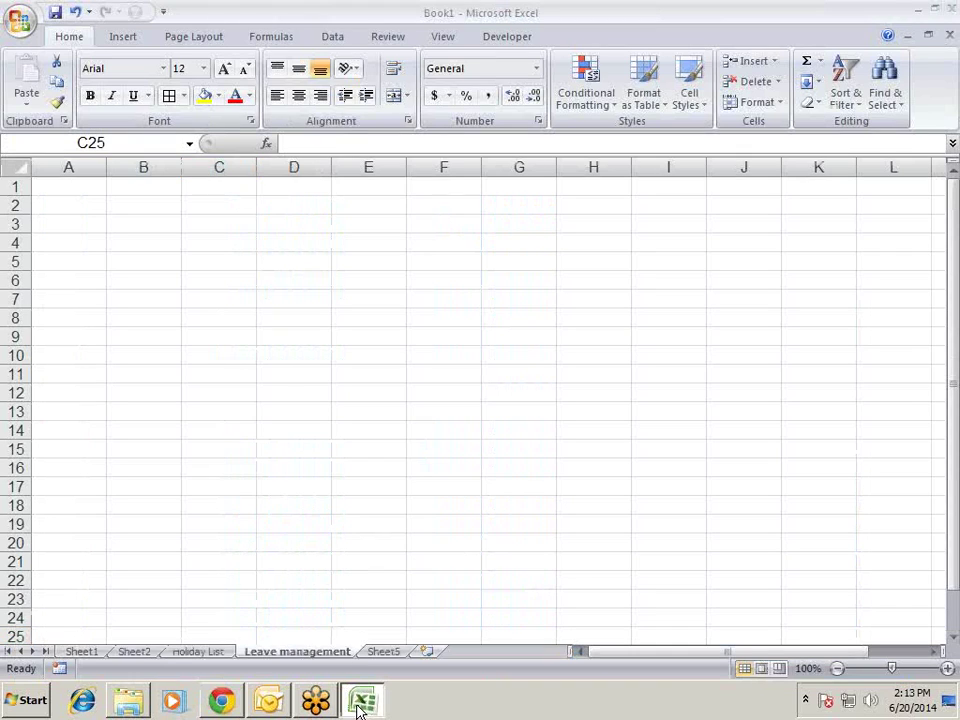
- Bring Excel back from the taskbar and show the Sheet2 April-14 attendance grid
click(359, 703)
click(358, 704)
click(135, 651)
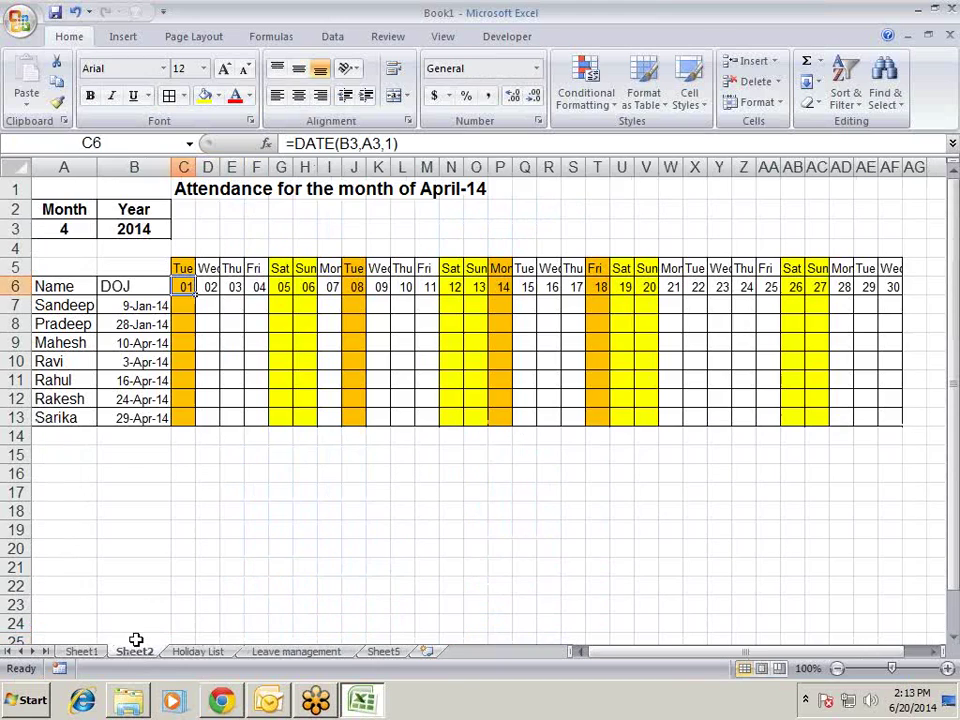
click(208, 452)
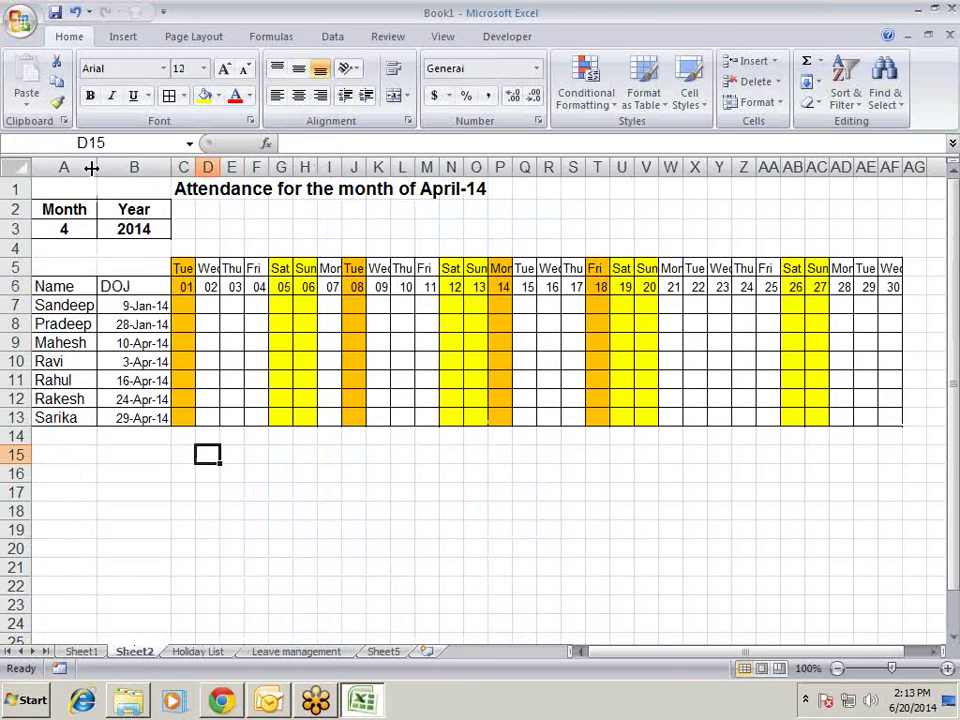
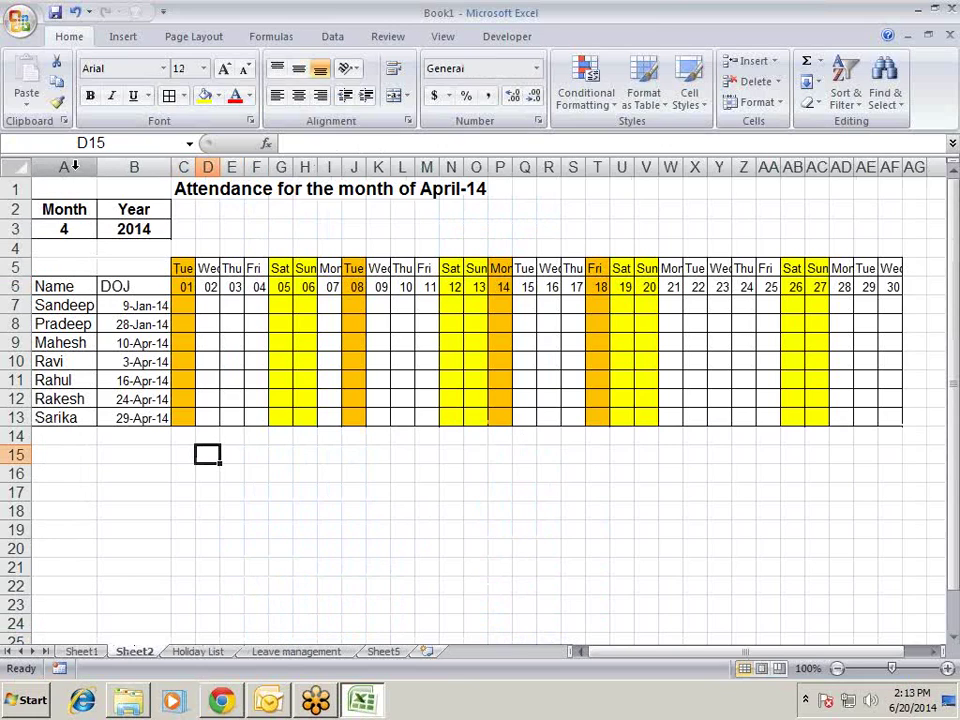
- Add a 'Name' heading in cell B1 of the Leave management sheet
click(70, 395)
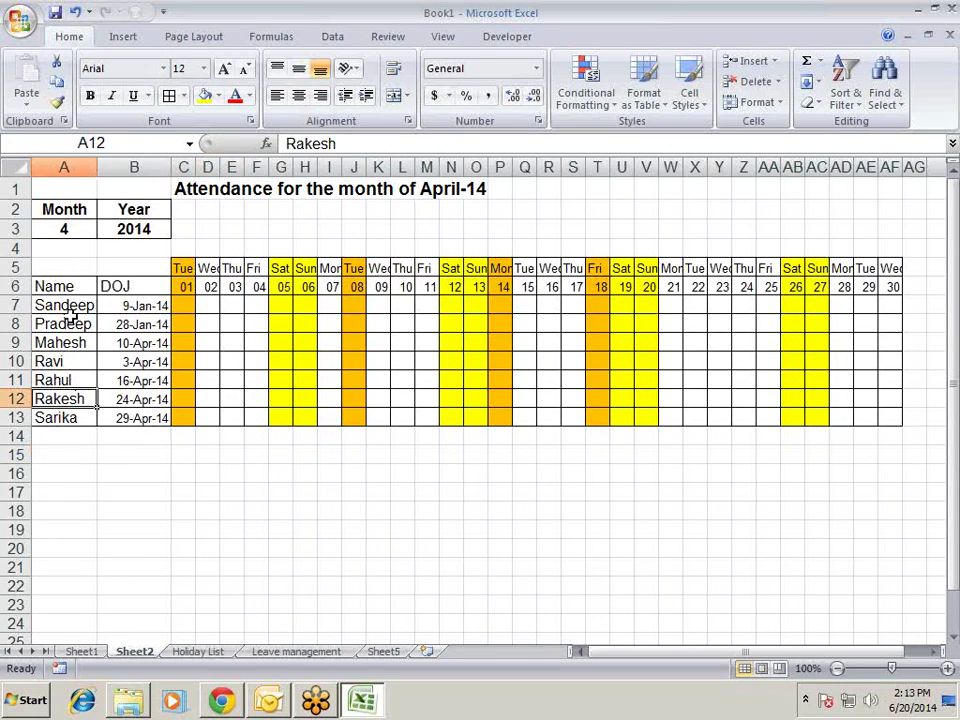
drag(68, 322, 66, 305)
click(72, 343)
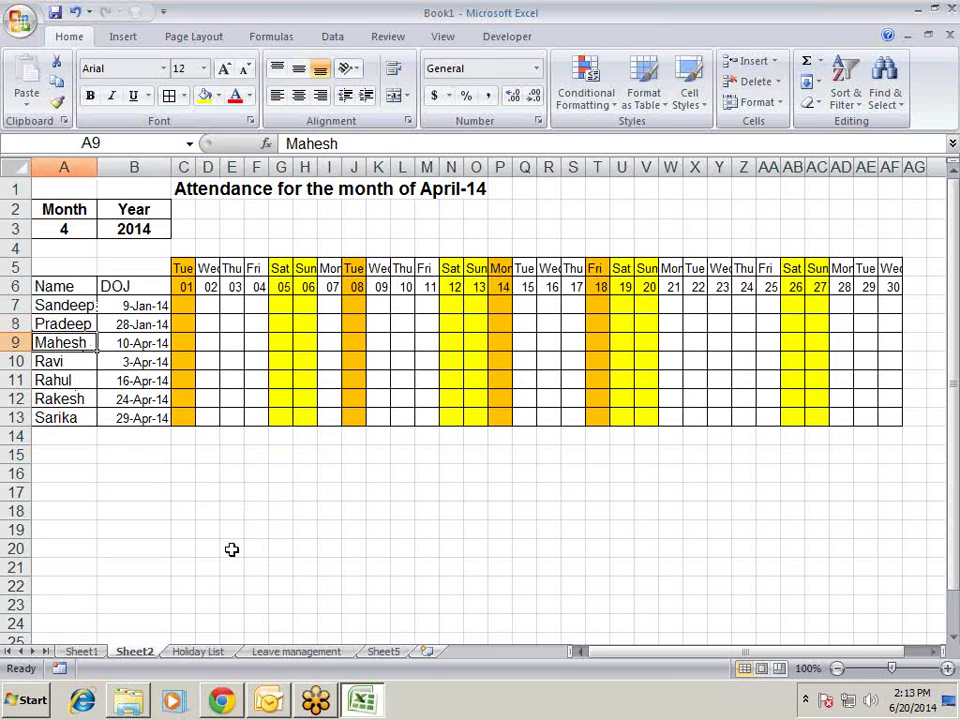
click(307, 655)
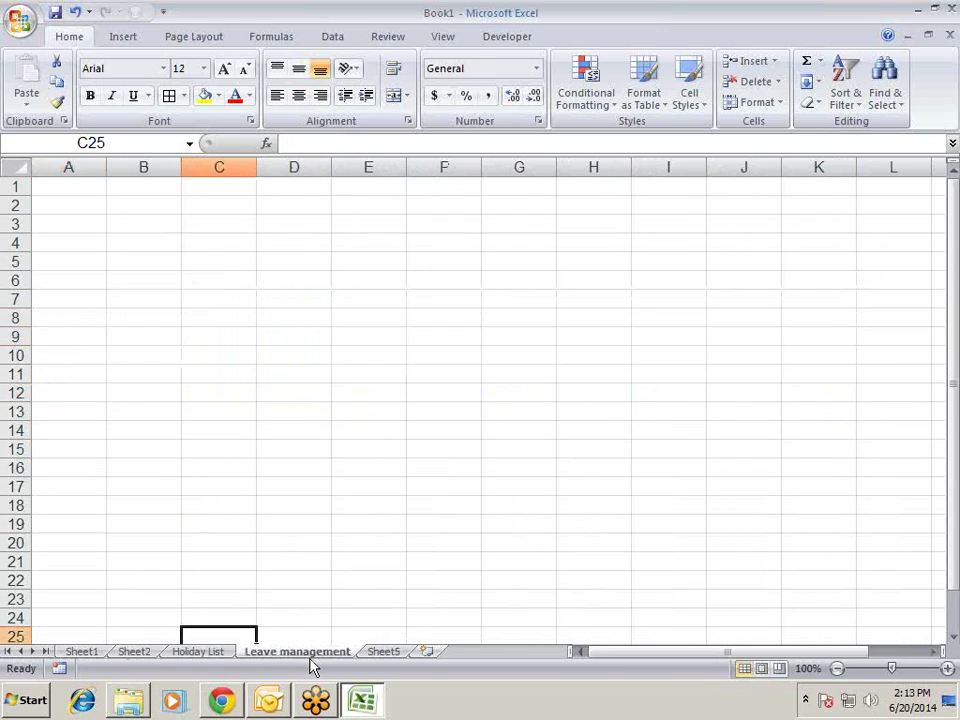
click(88, 185)
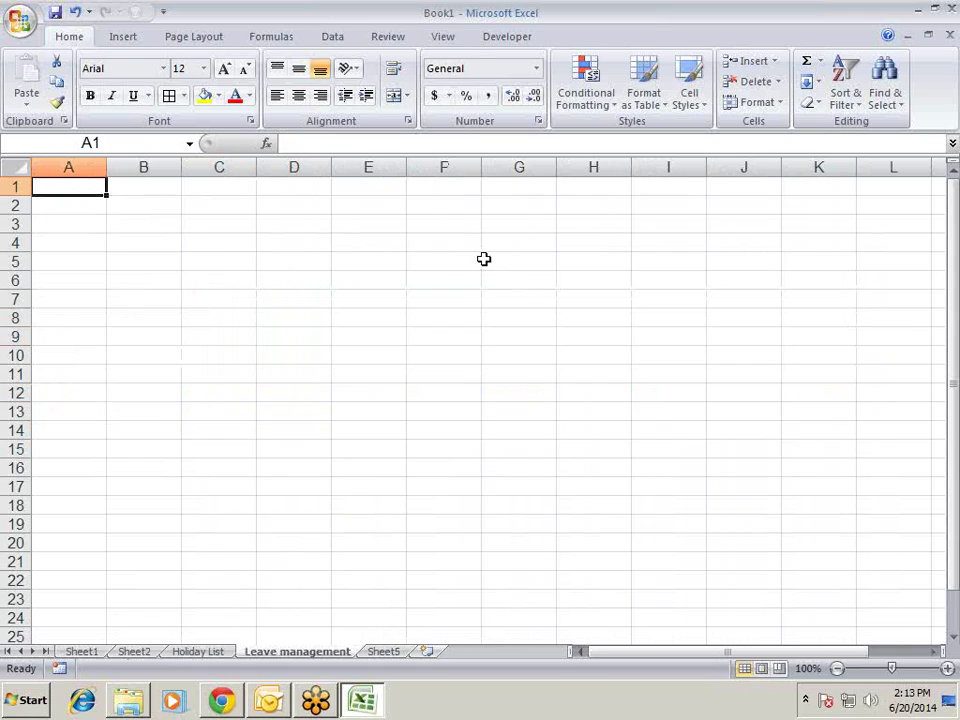
key(Tab)
text(Name)
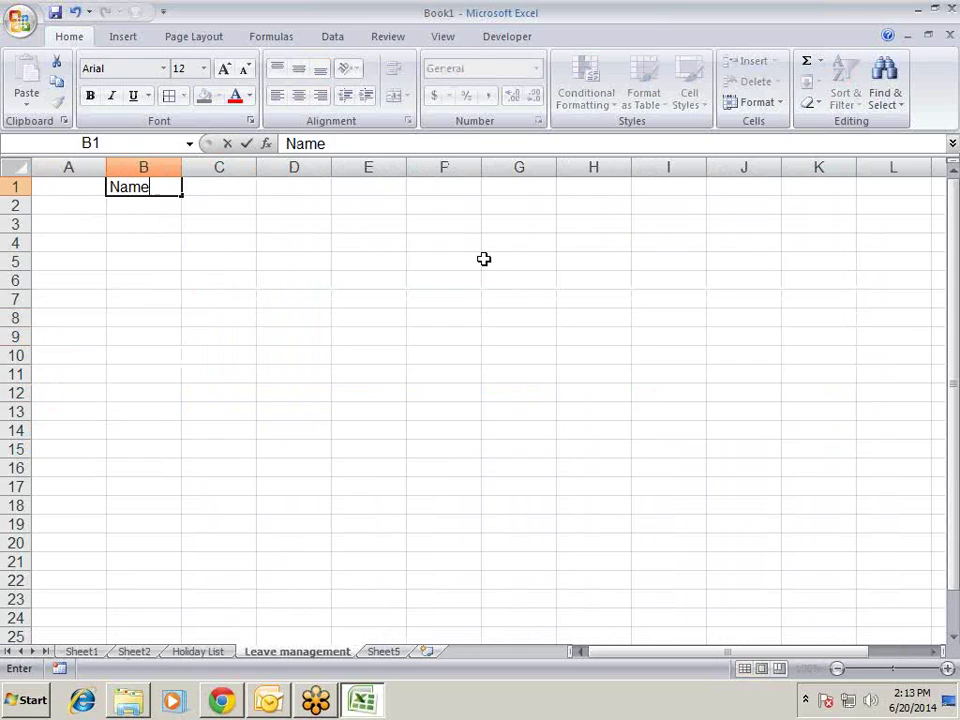
key(Tab)
key(alt+Tab)
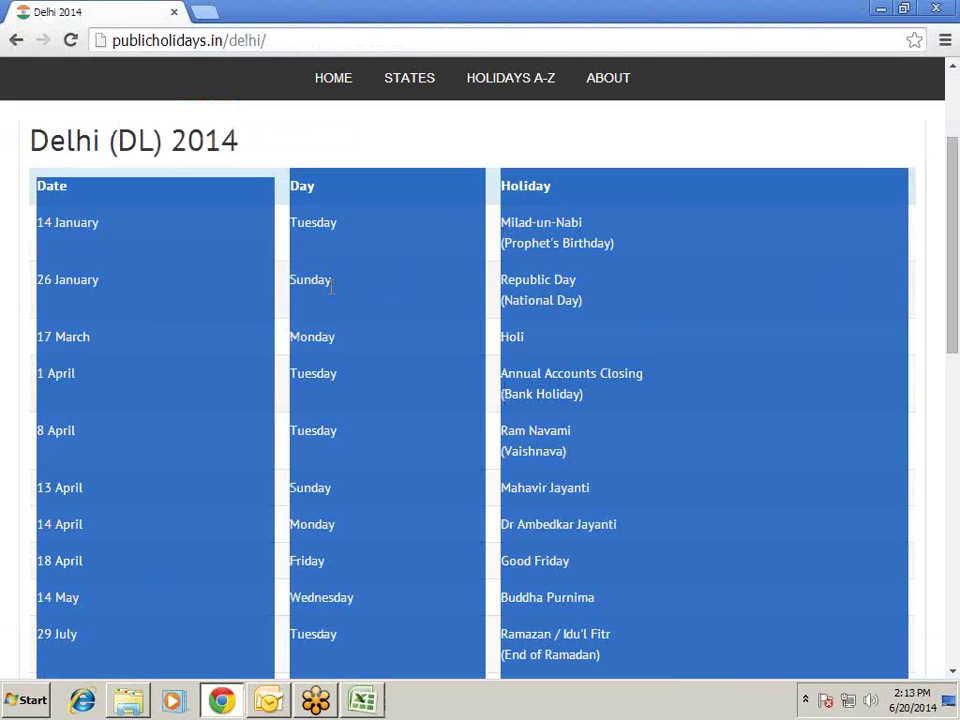
key(alt+Tab)
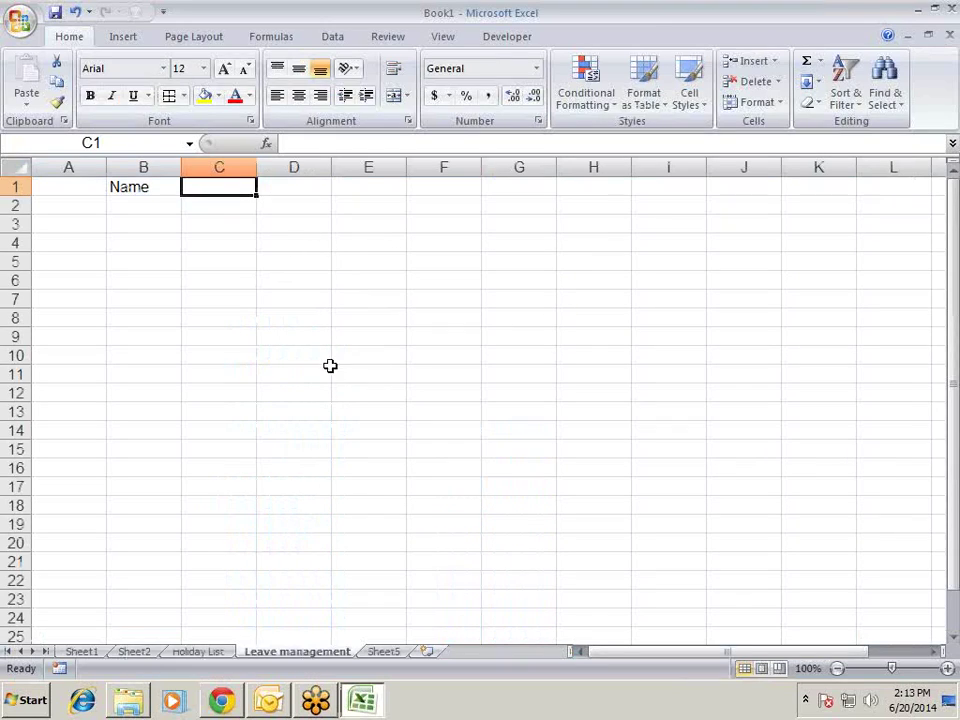
click(162, 208)
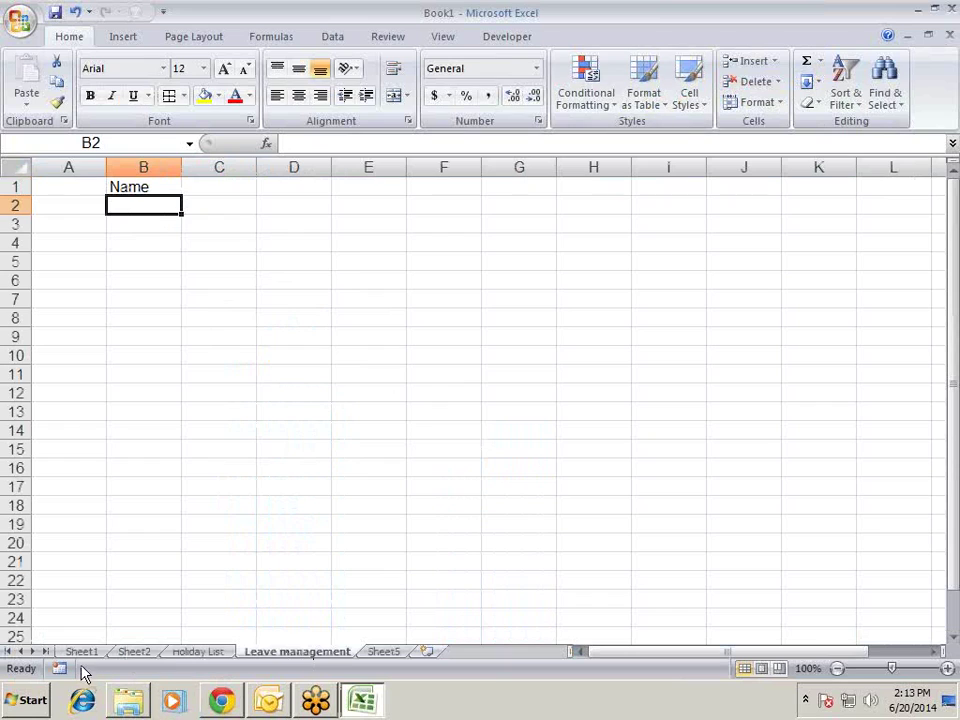
- Name the Sheet2 employee names range, Sandeep to Sarika, 'emp' in the Name Box
click(156, 657)
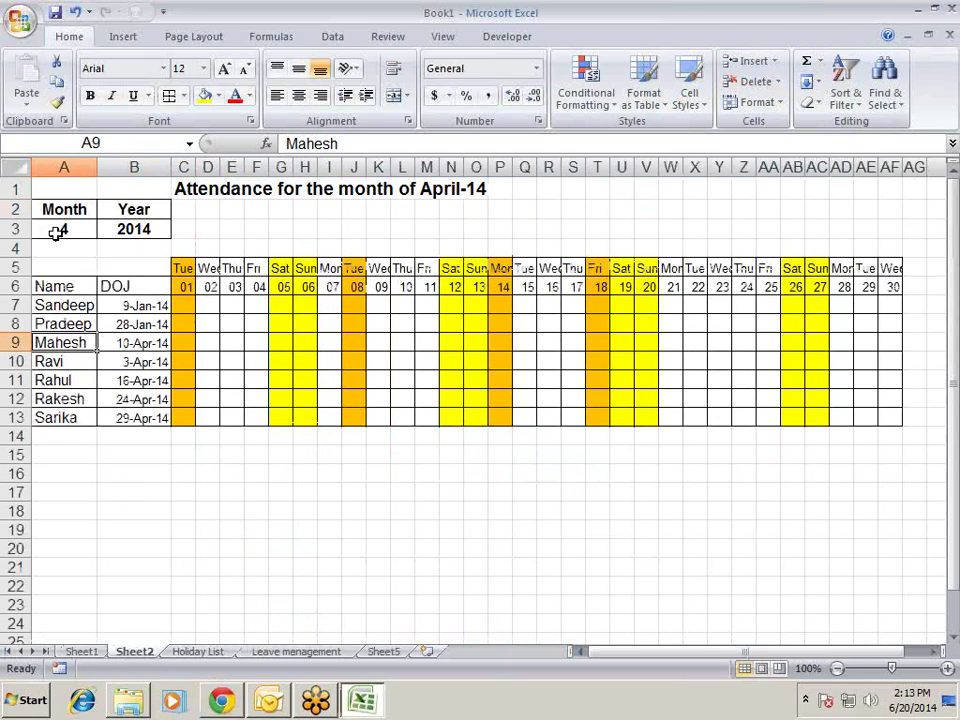
drag(66, 305, 78, 418)
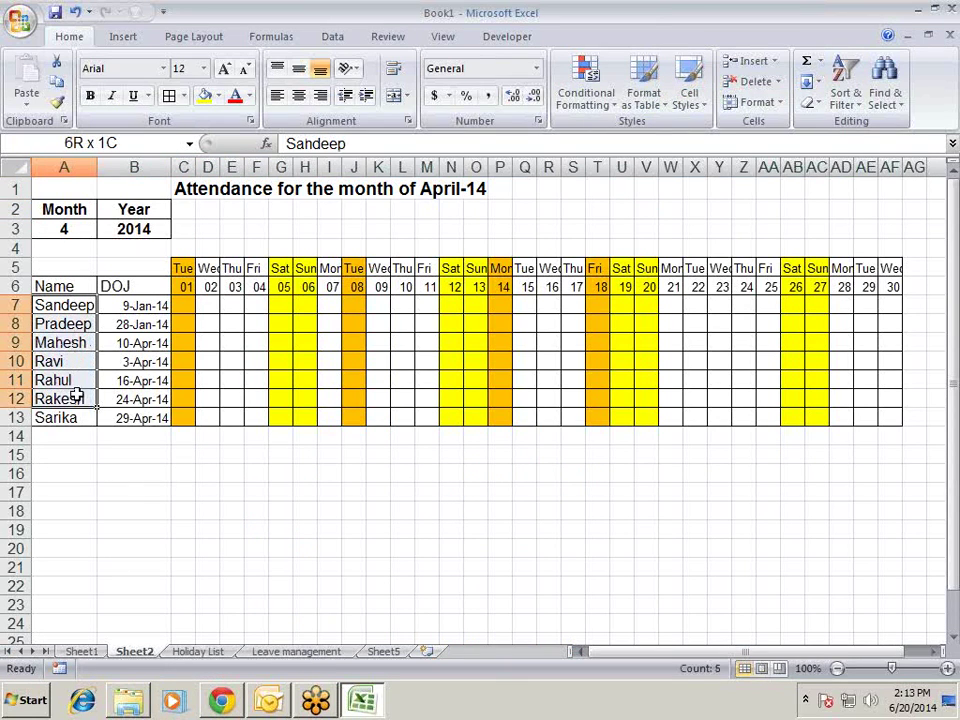
click(127, 146)
text(emp)
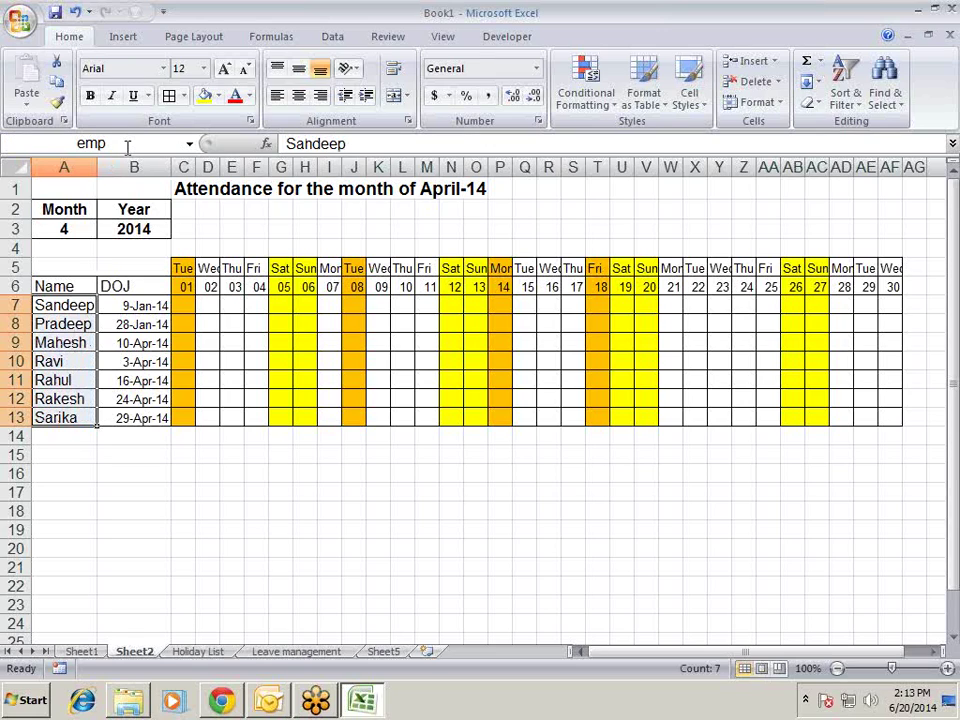
click(310, 600)
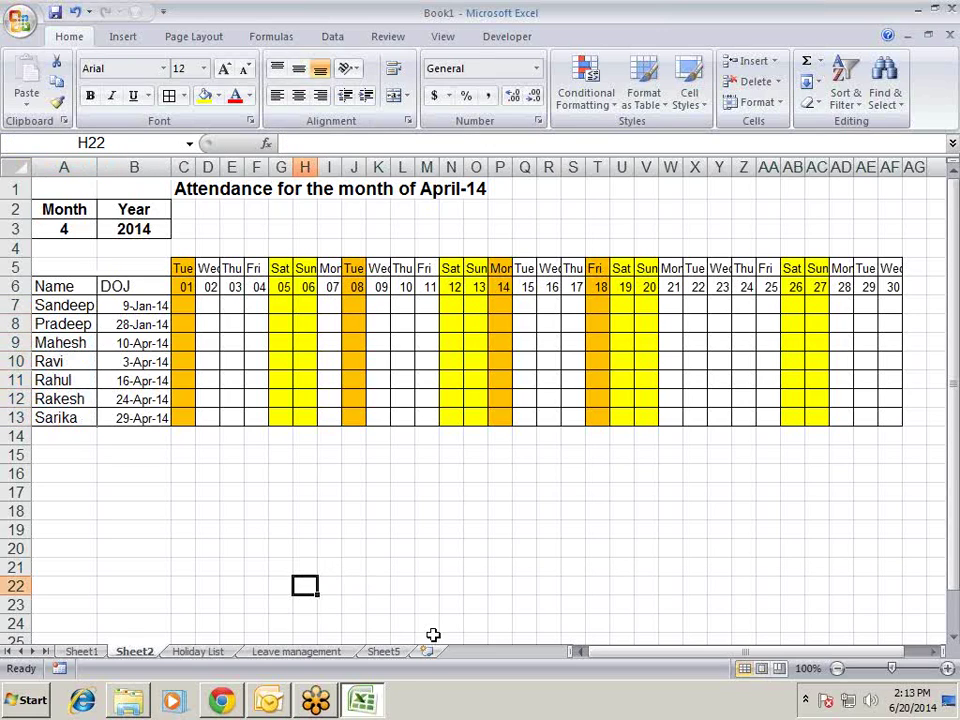
- Type a 'Name' heading in B1 of Sheet5
click(380, 651)
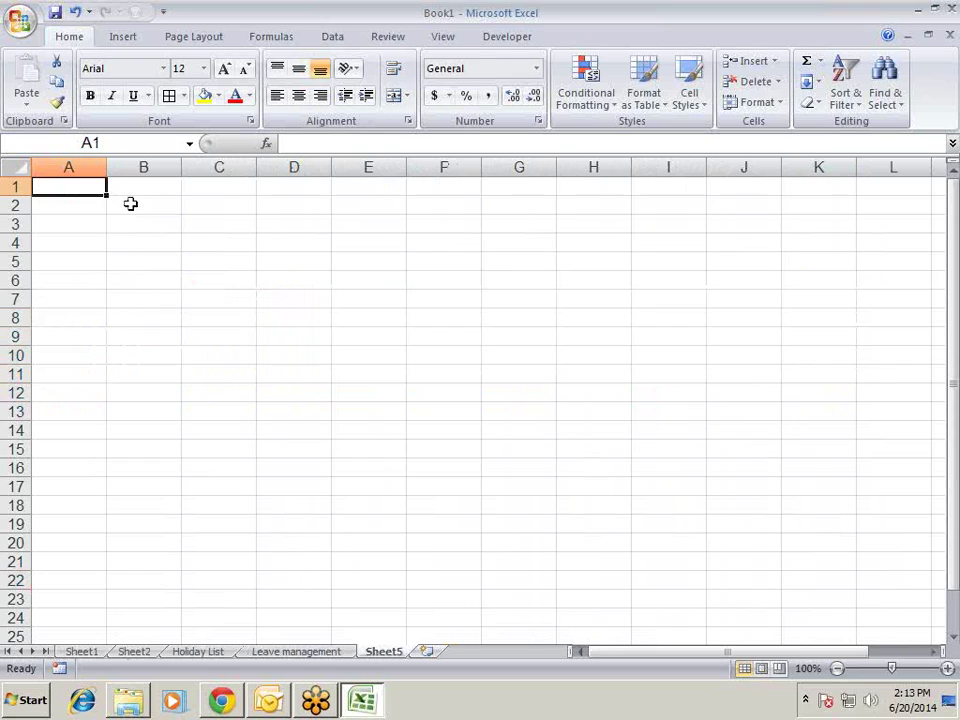
click(129, 179)
text(Name)
key(Return)
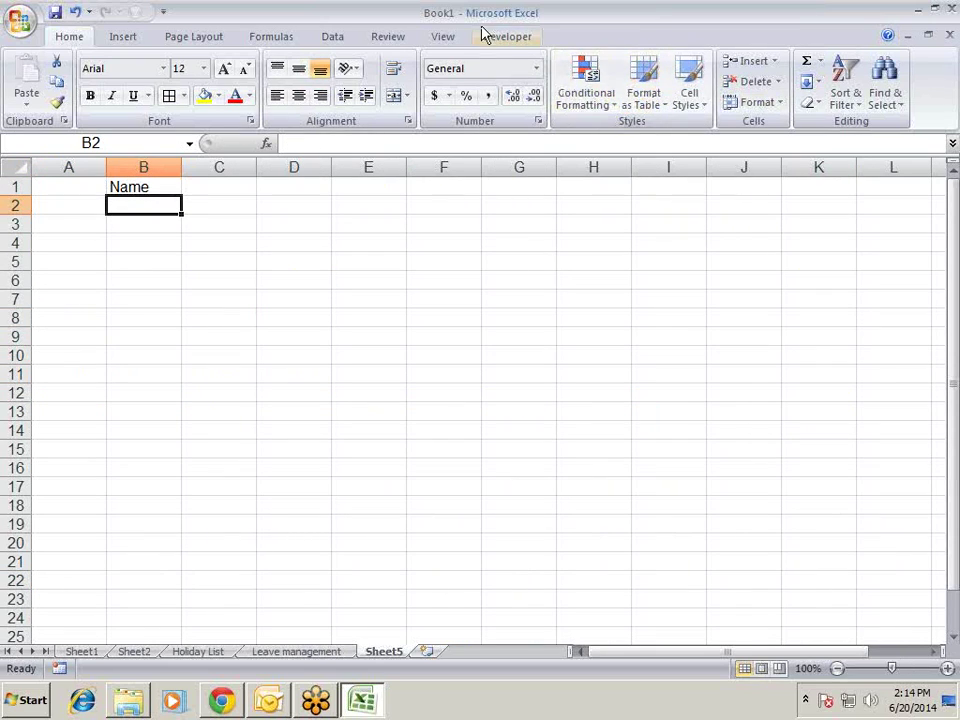
- Give B2 a List data validation with source =emp
click(337, 40)
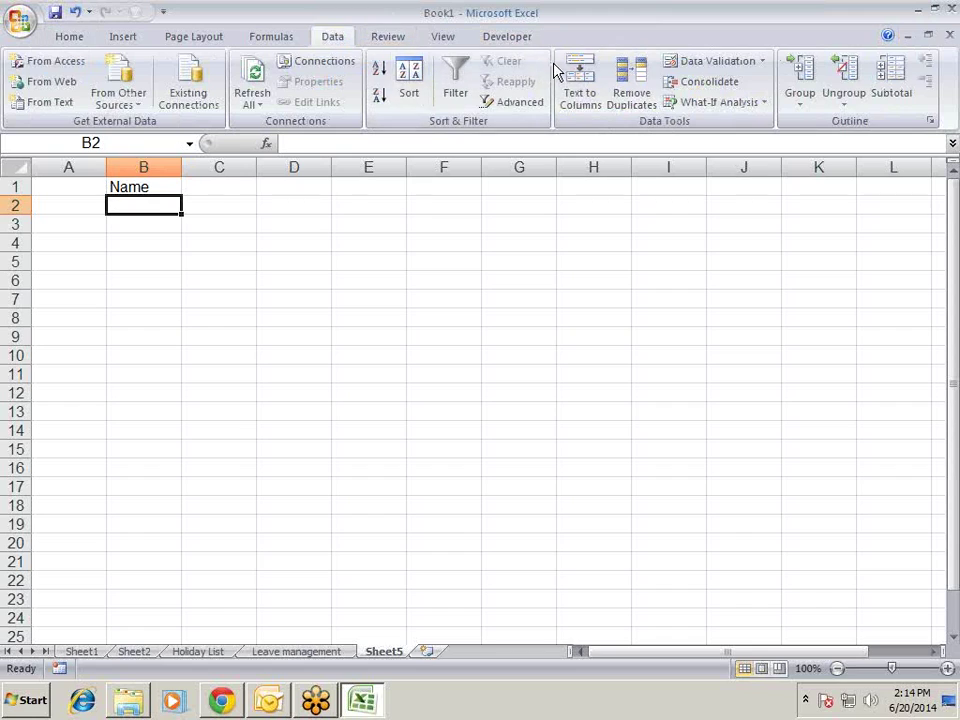
click(703, 62)
click(378, 405)
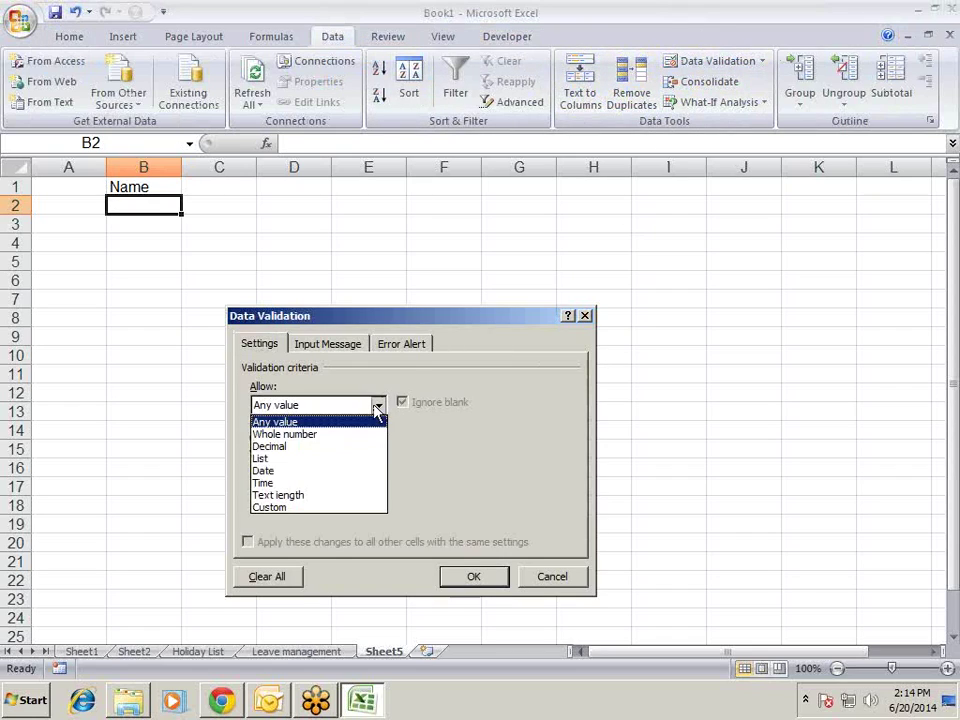
click(326, 458)
click(321, 481)
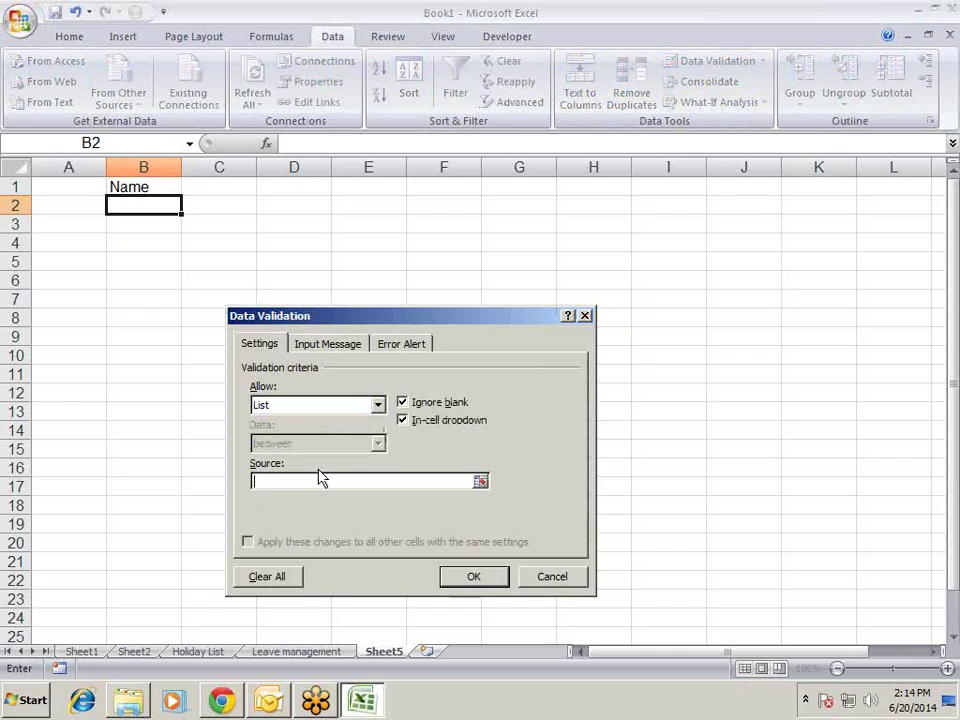
text(emp)
key(BackSpace)
key(BackSpace)
key(BackSpace)
text(=em)
click(484, 577)
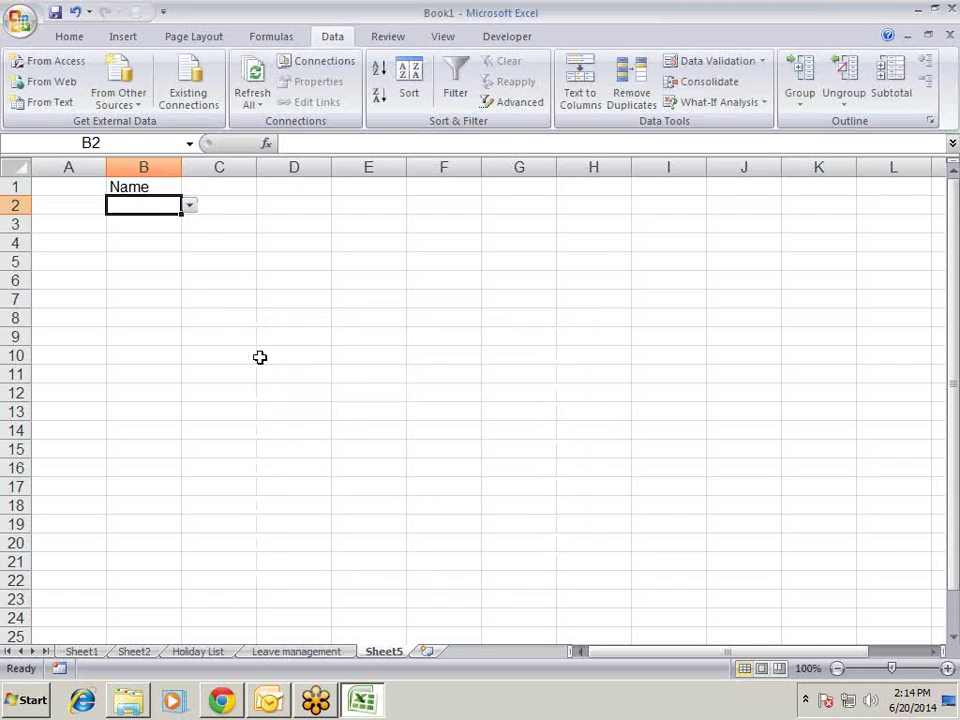
- Test the B2 dropdown, picking Sandeep and then Ravi
click(265, 338)
click(170, 205)
click(190, 208)
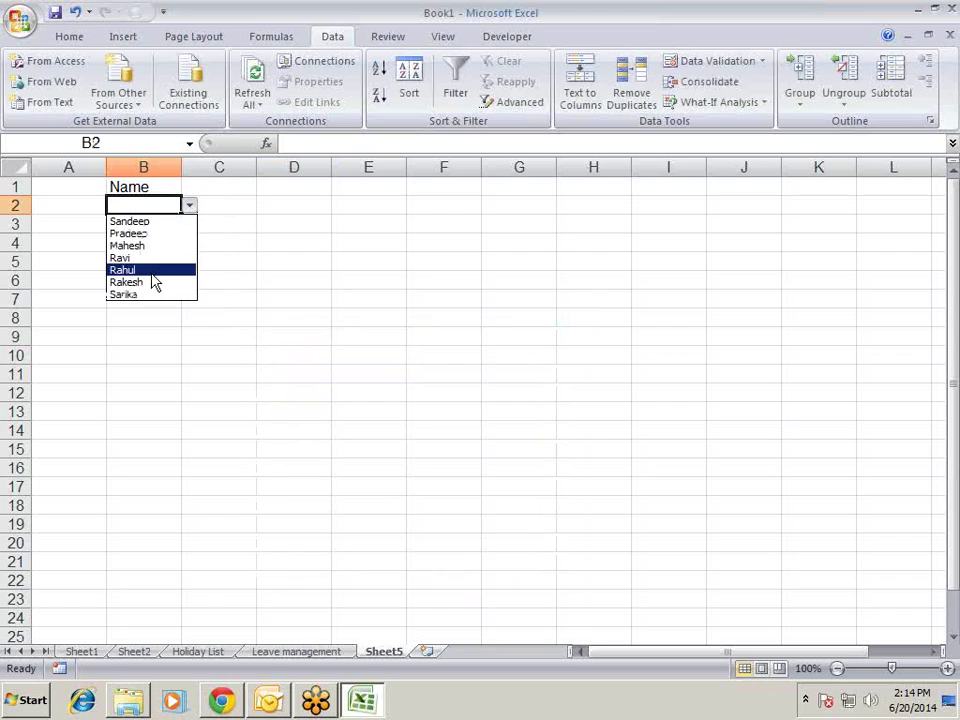
click(165, 222)
click(190, 207)
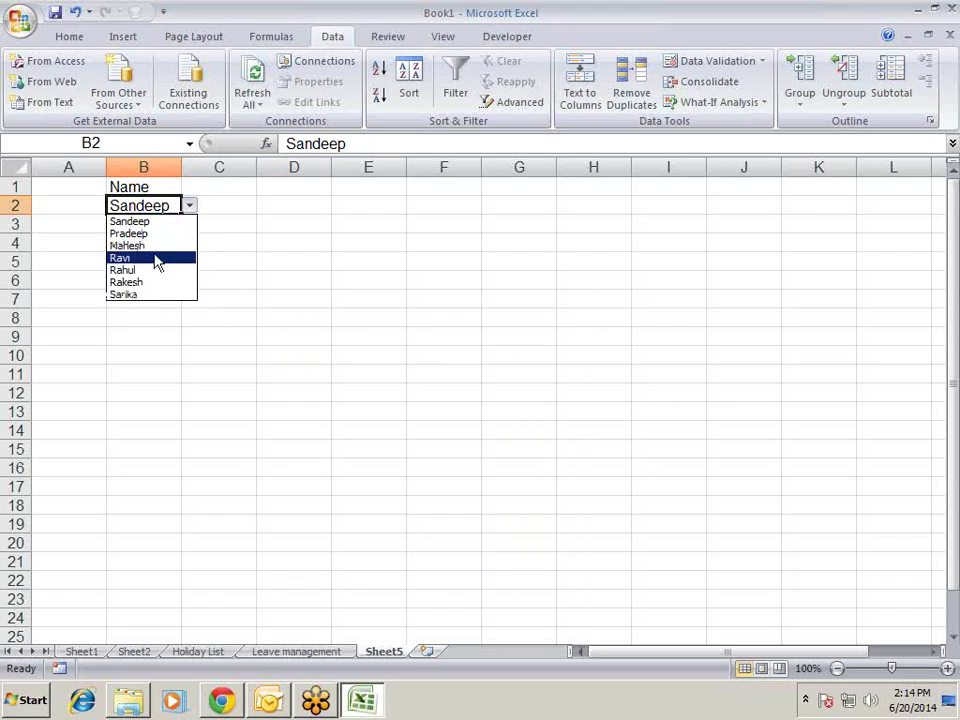
click(152, 258)
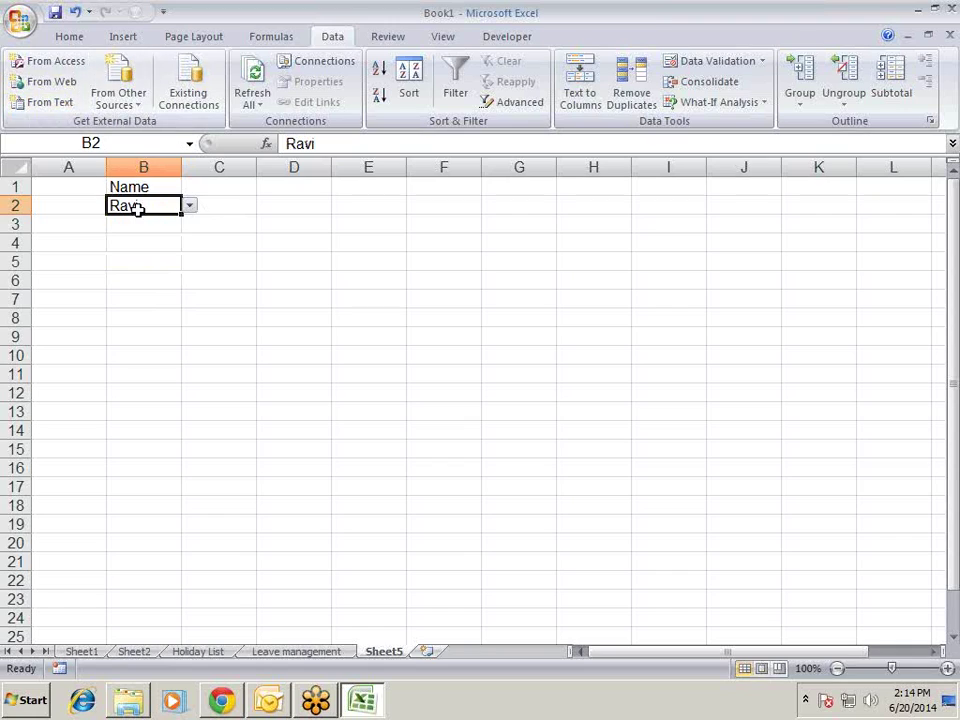
key(Return)
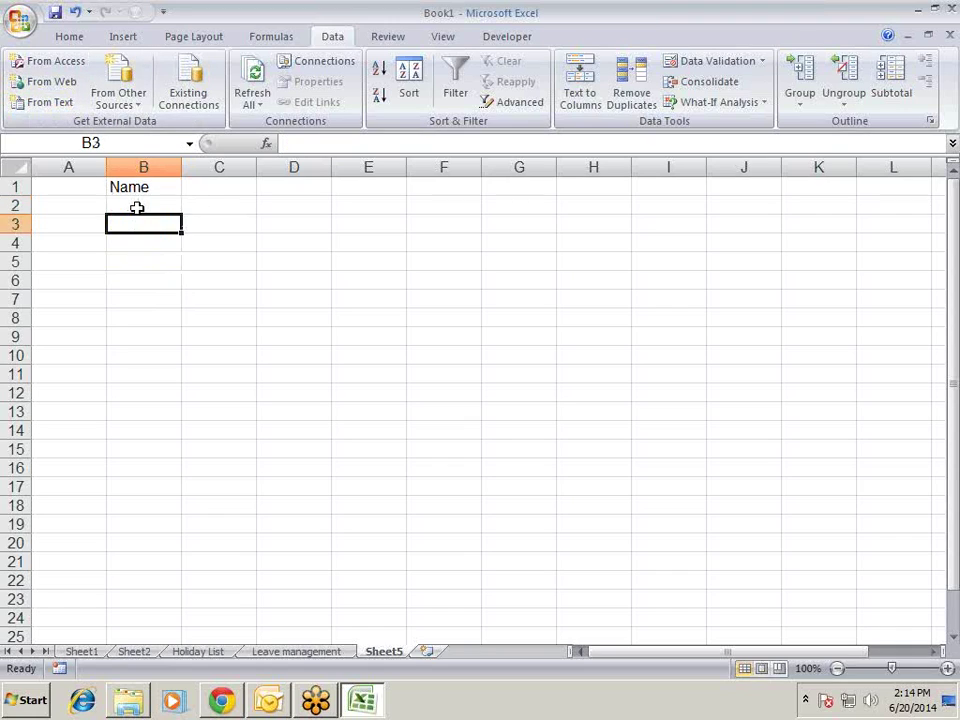
click(137, 212)
- Paste only B2's validation to B3:B28, keeping Ravi selected in B2
key(ctrl+c)
drag(156, 226, 160, 557)
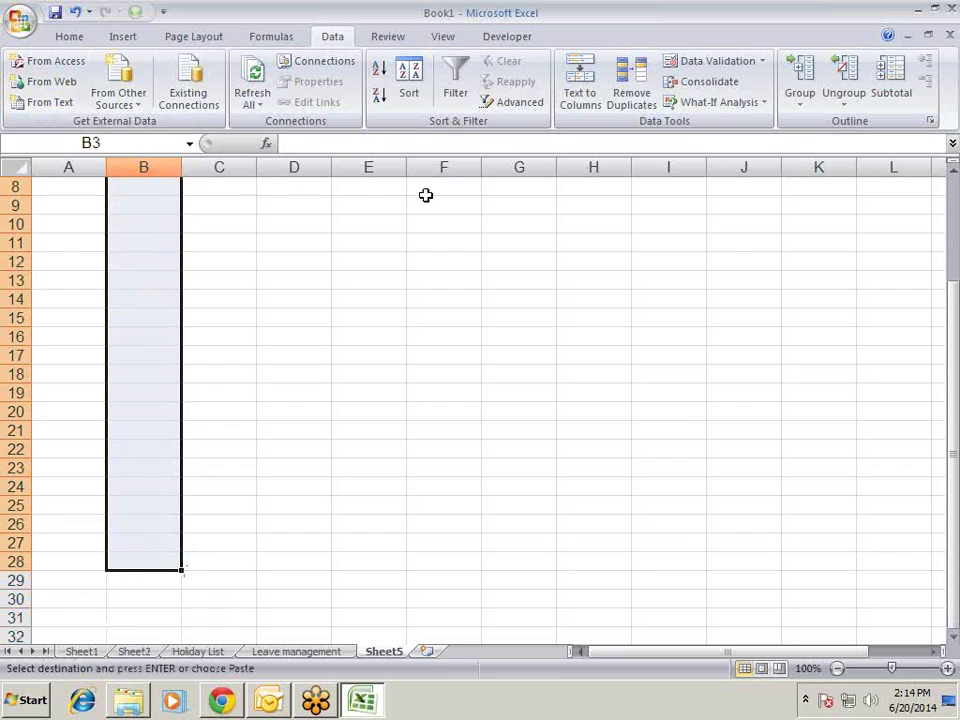
key(alt+e)
key(s)
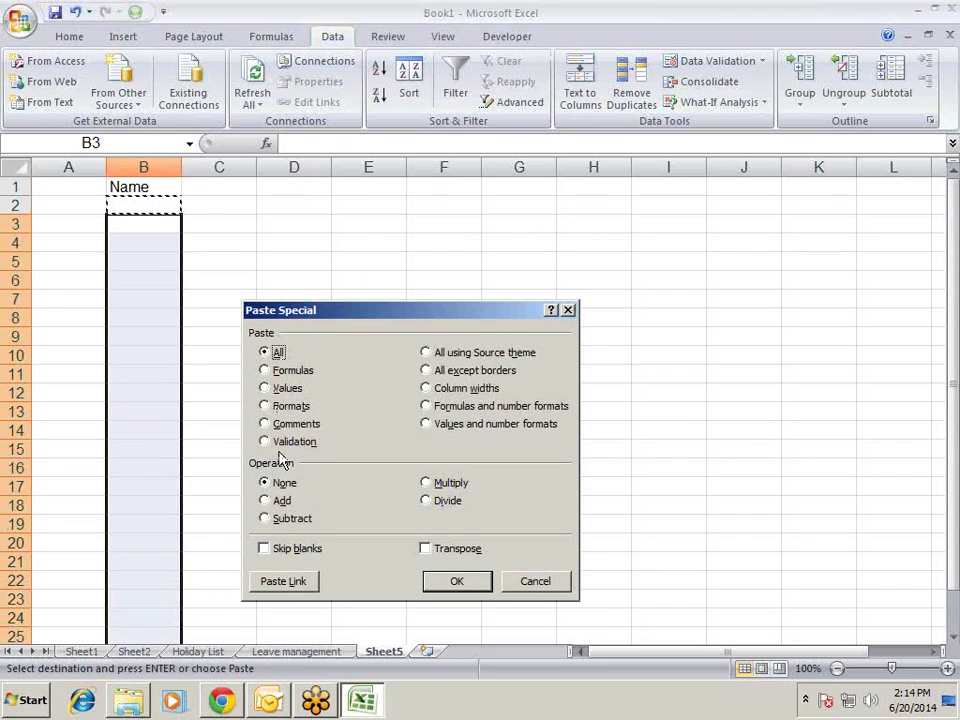
click(280, 440)
click(482, 581)
click(379, 342)
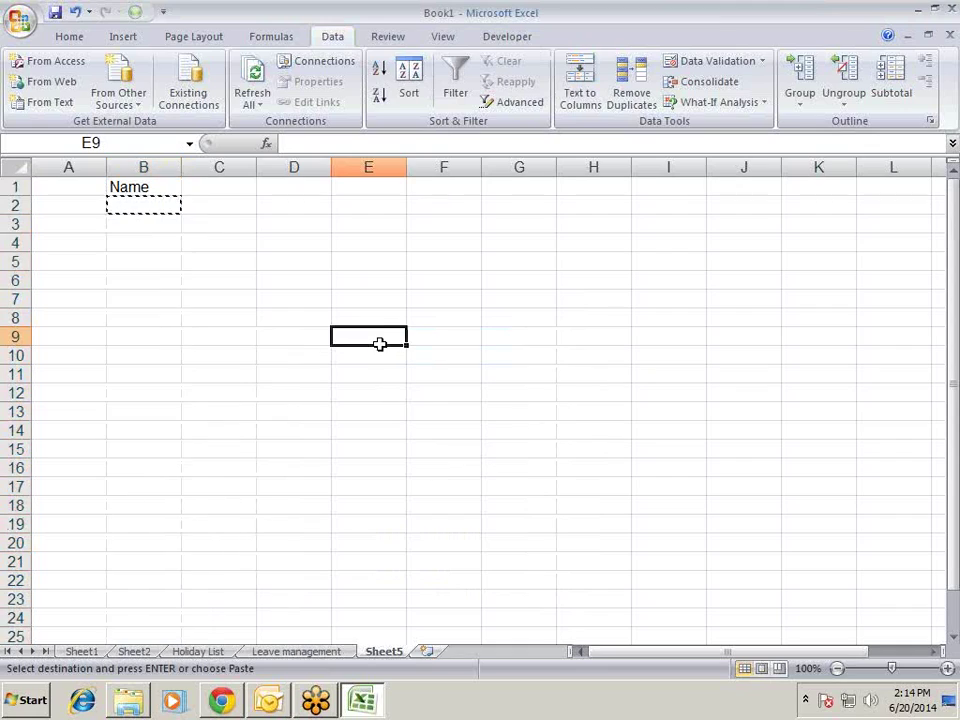
key(Escape)
click(176, 206)
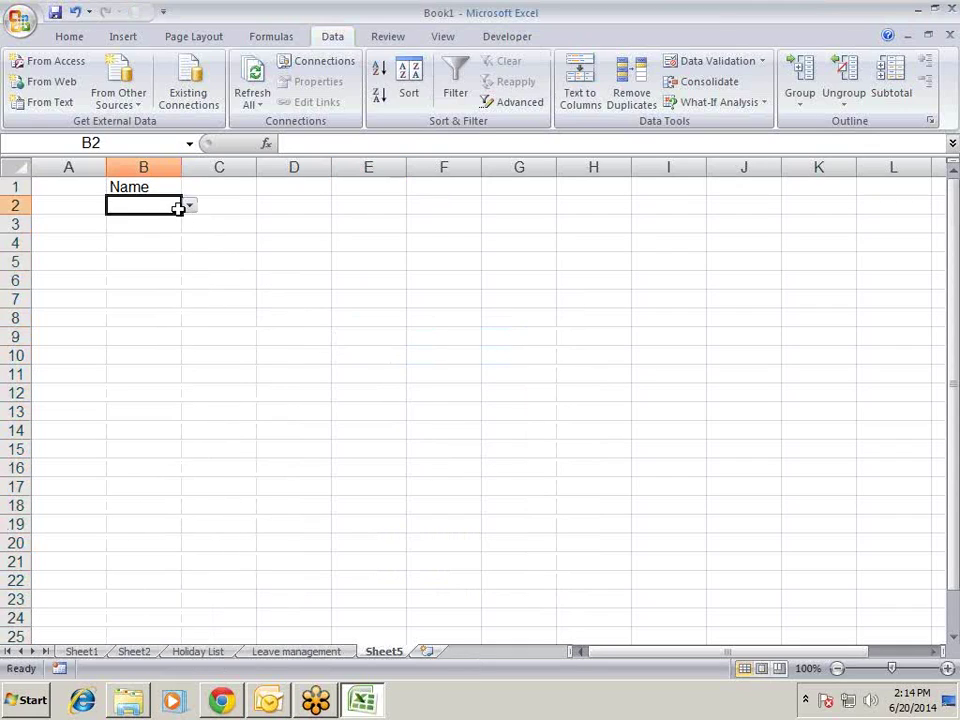
click(189, 206)
click(130, 258)
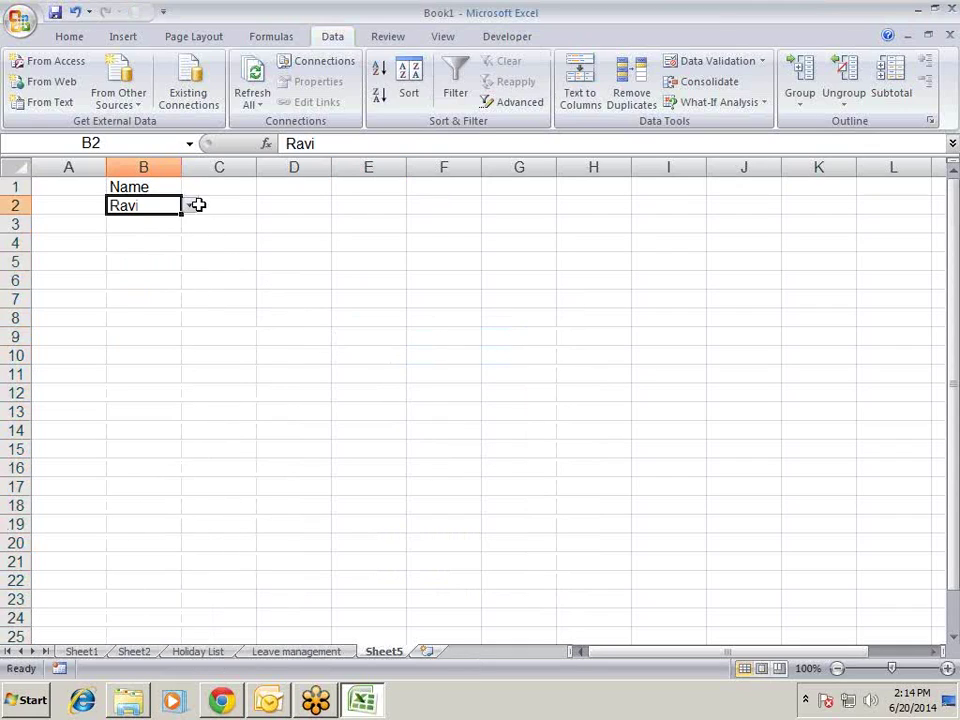
click(222, 188)
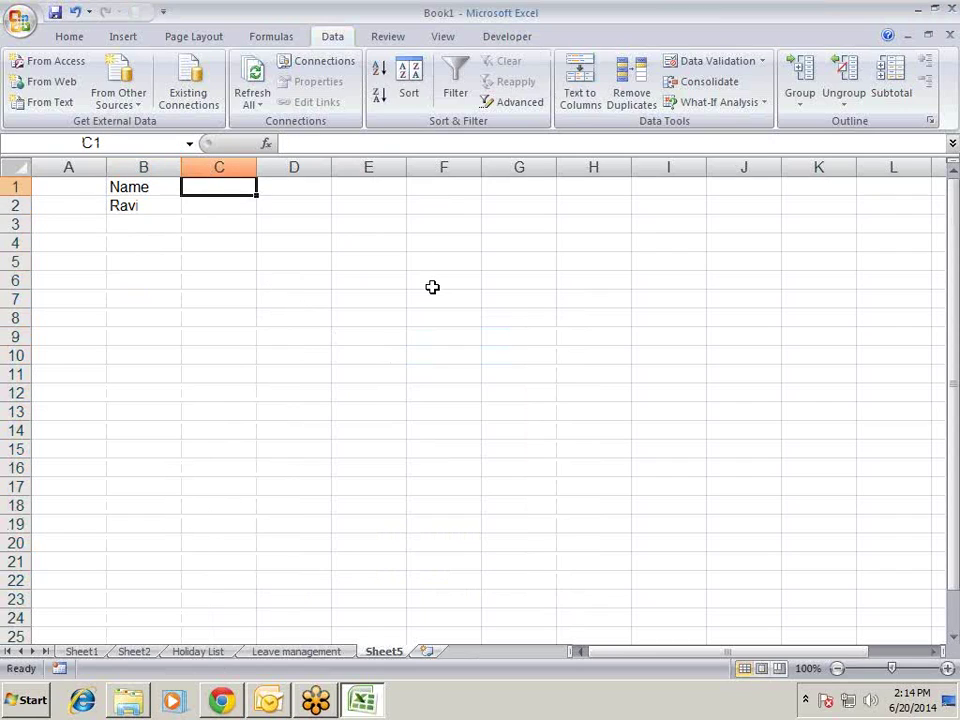
- Add the headings 'Date' in C1 and 'Helper' in A1
text(Date)
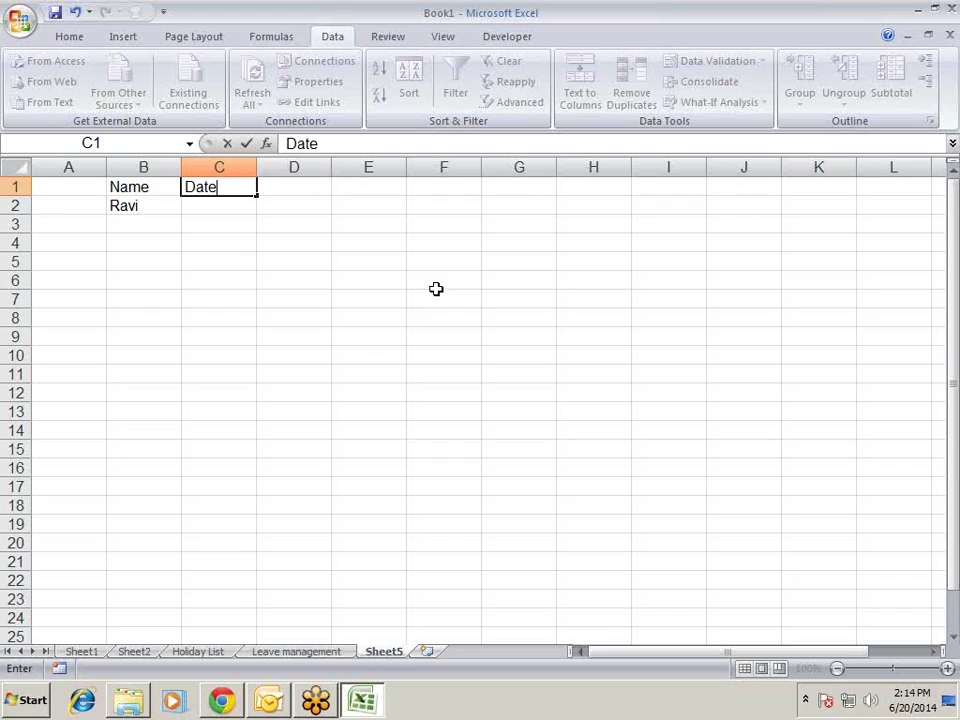
key(Return)
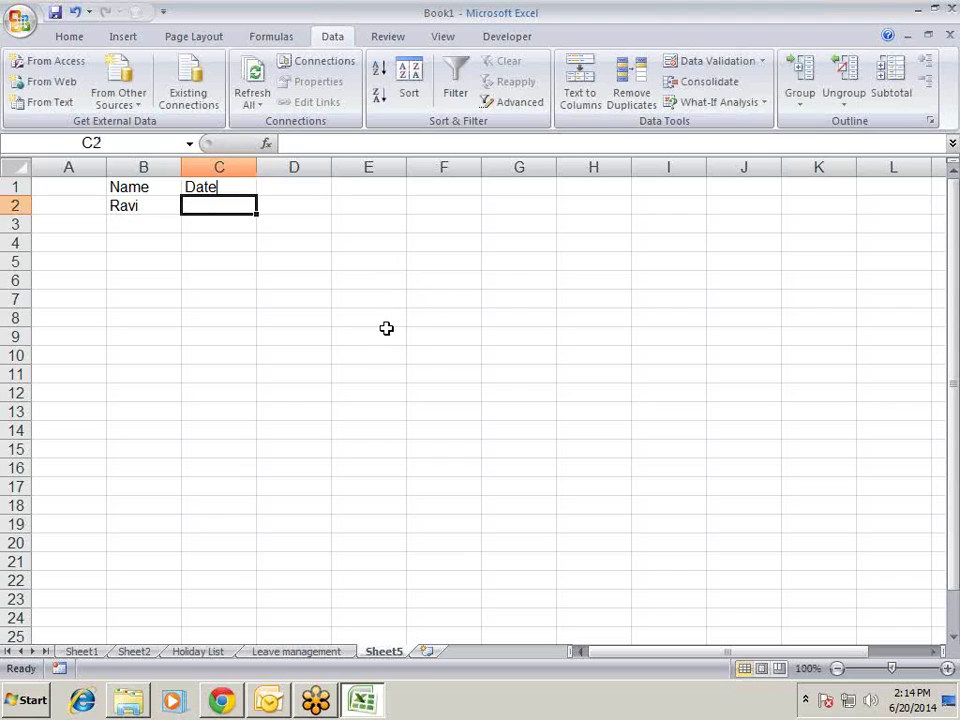
click(79, 179)
text(H)
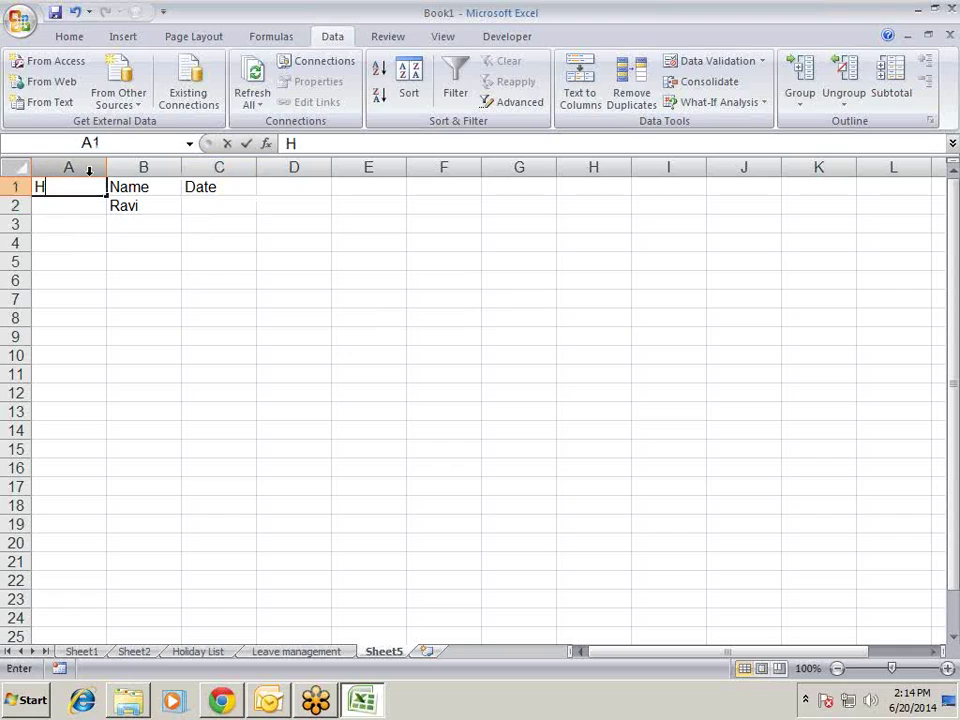
text(elpper)
key(BackSpace)
key(BackSpace)
key(BackSpace)
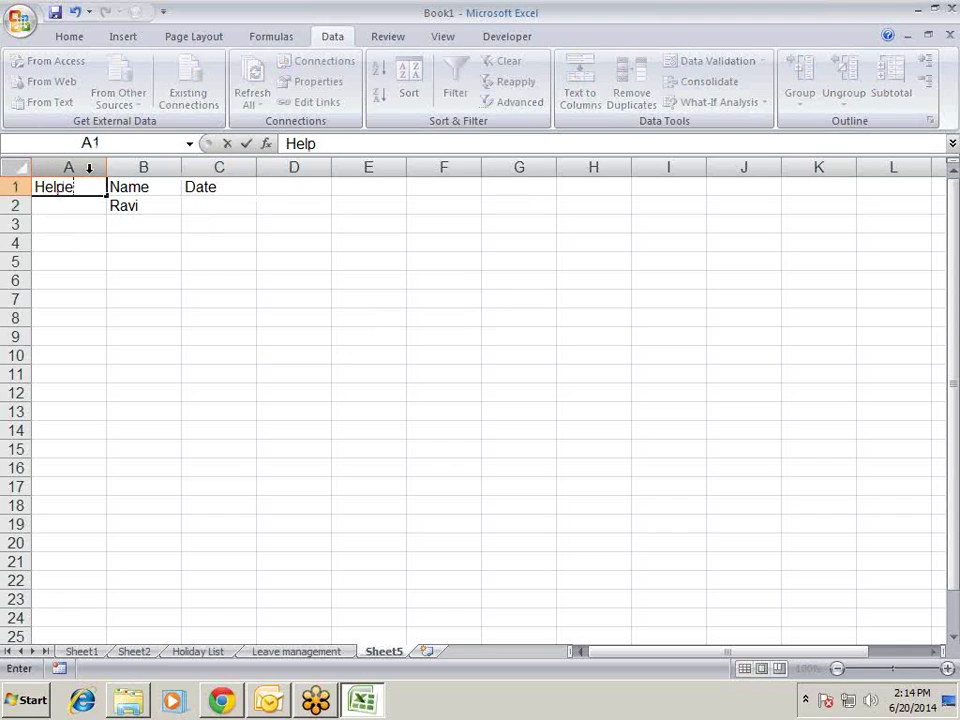
key(Return)
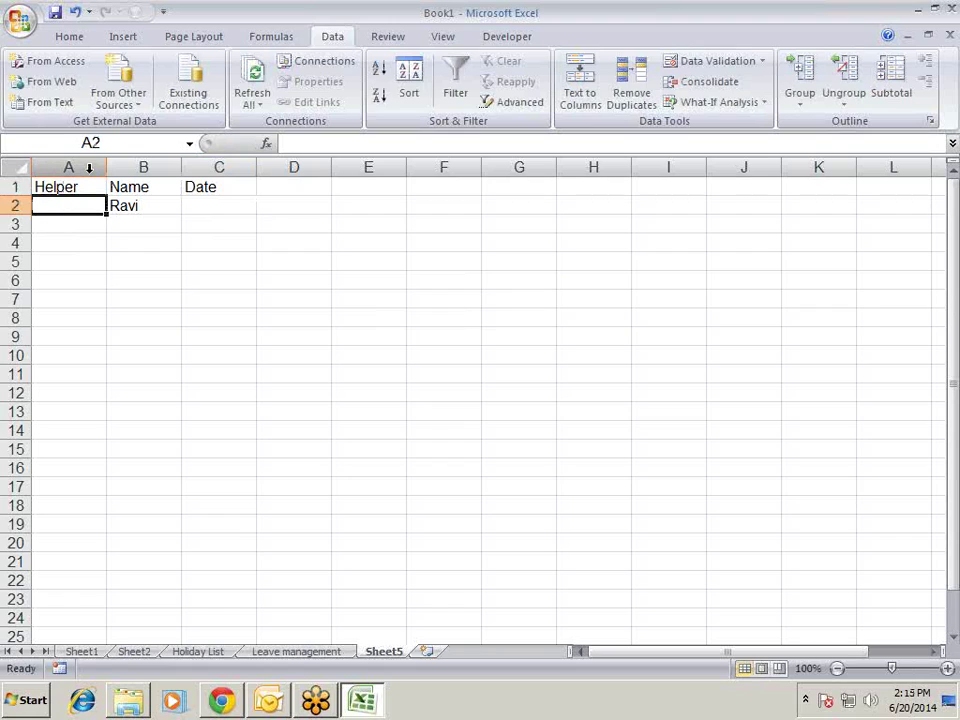
- Enter the formula =B2&C2 in A2 to join name and date
text(=)
key(Right)
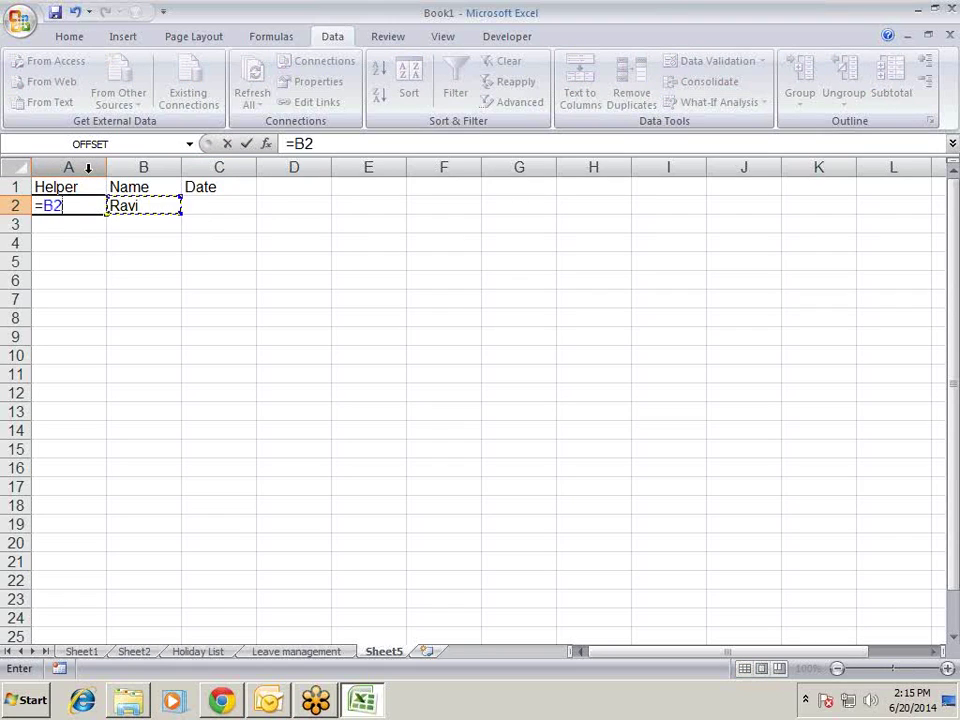
text(&)
key(Right)
key(Right)
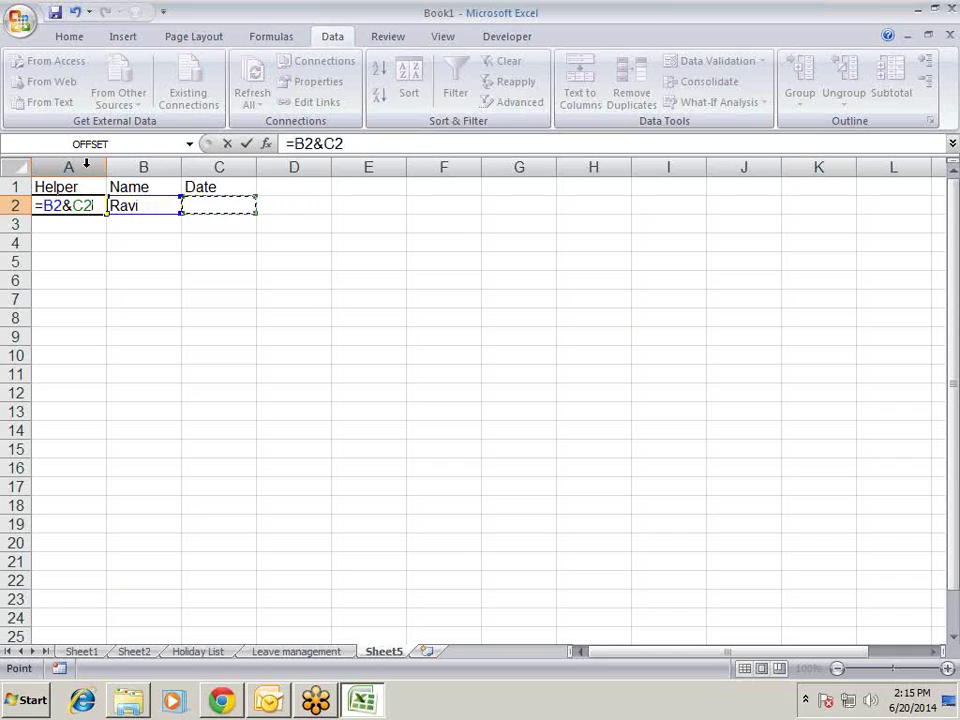
key(Return)
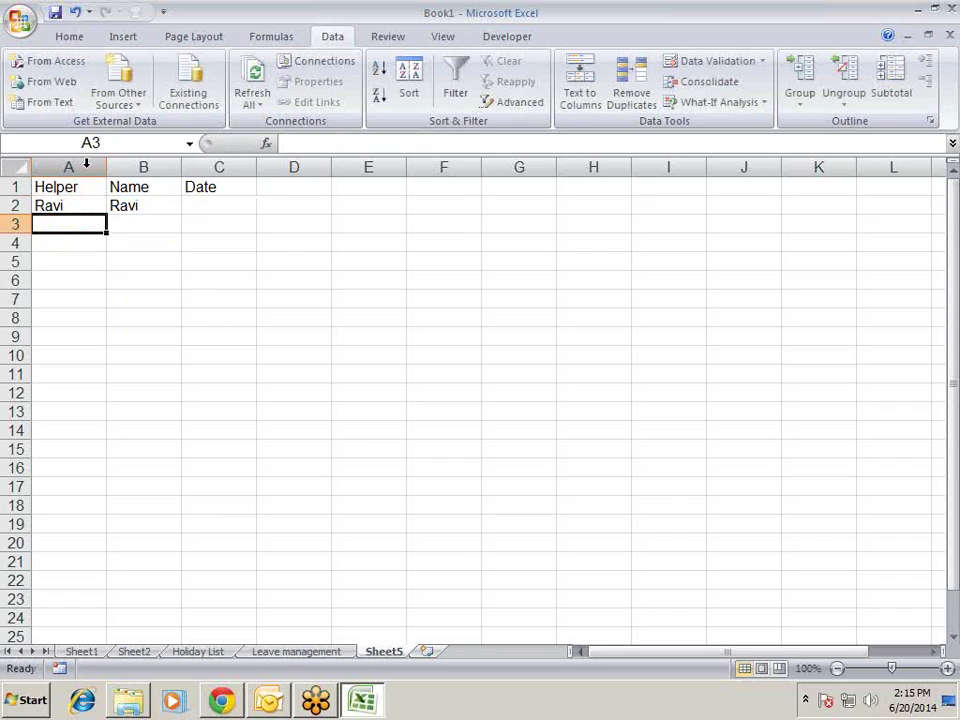
key(Up)
key(Right)
key(Right)
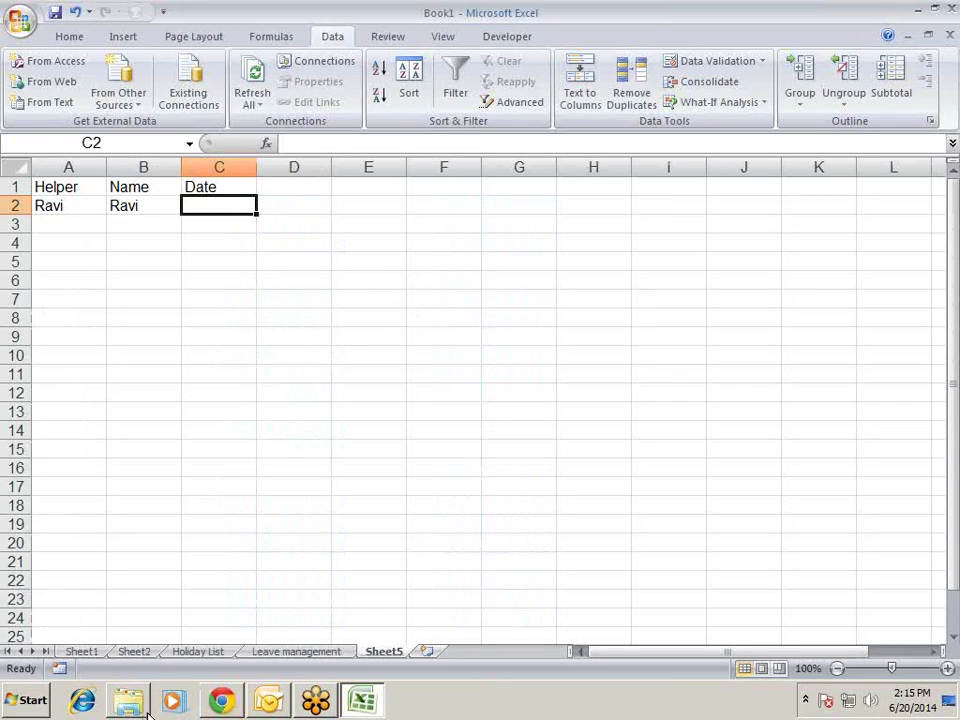
click(136, 651)
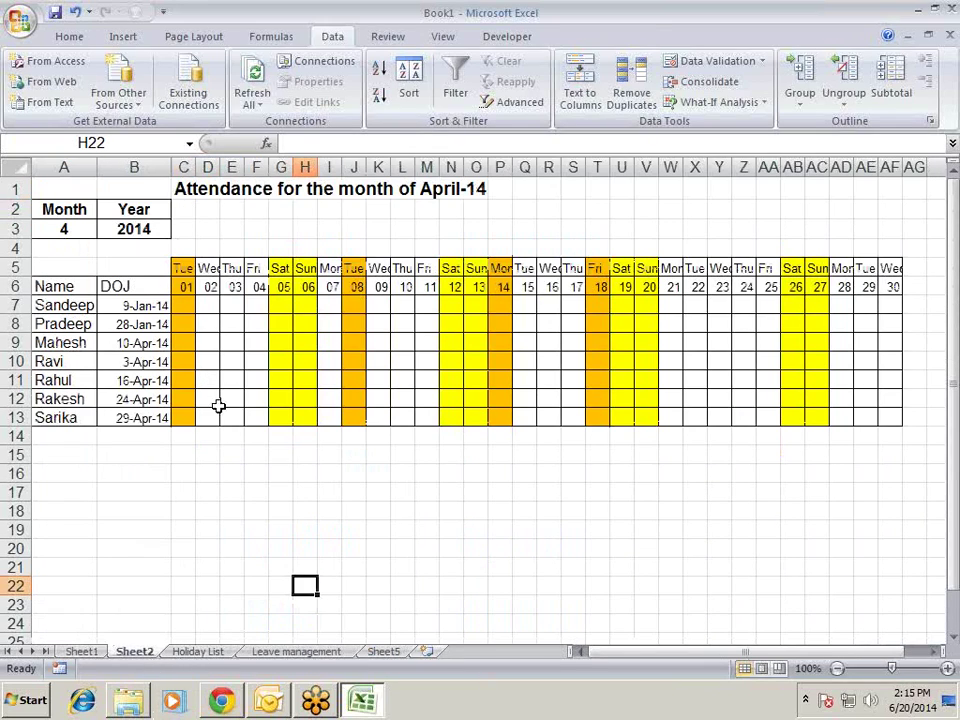
click(280, 440)
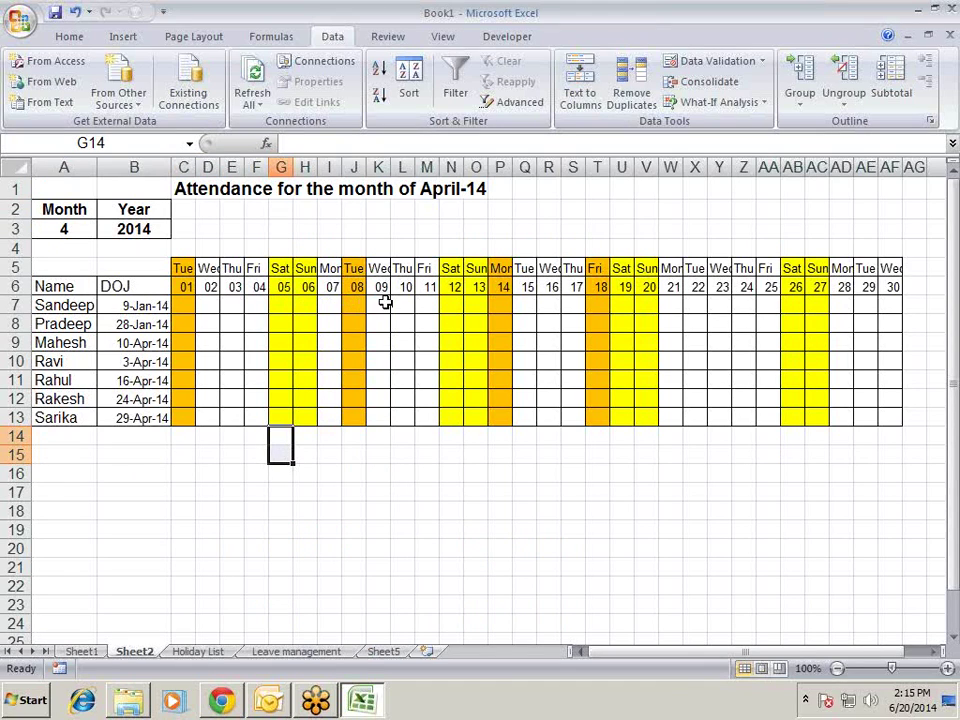
key(alt+Tab)
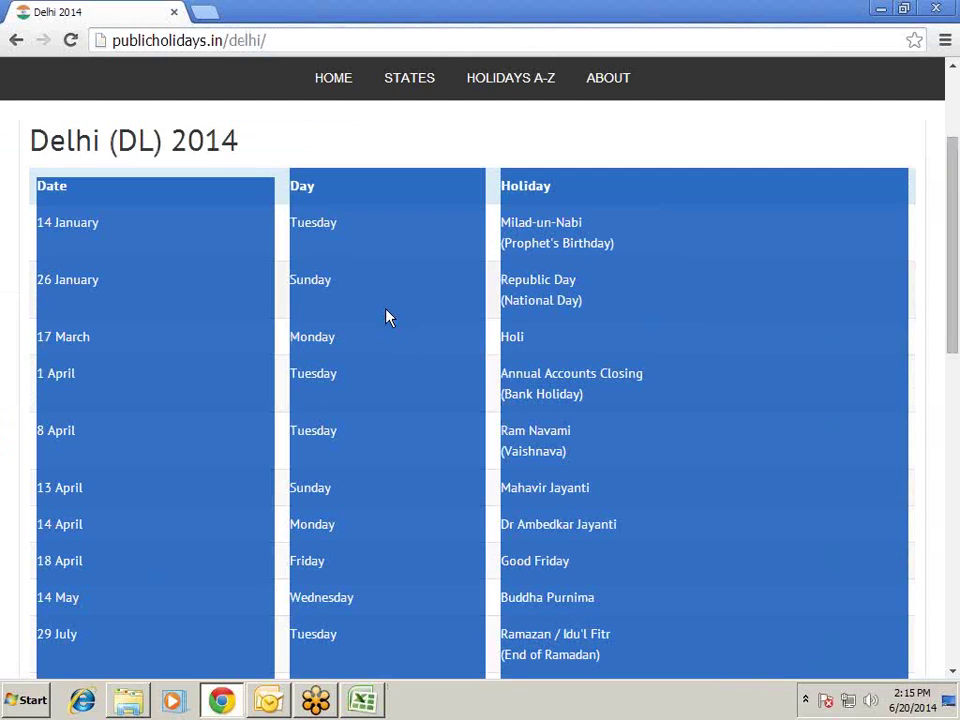
key(alt+Tab)
click(303, 651)
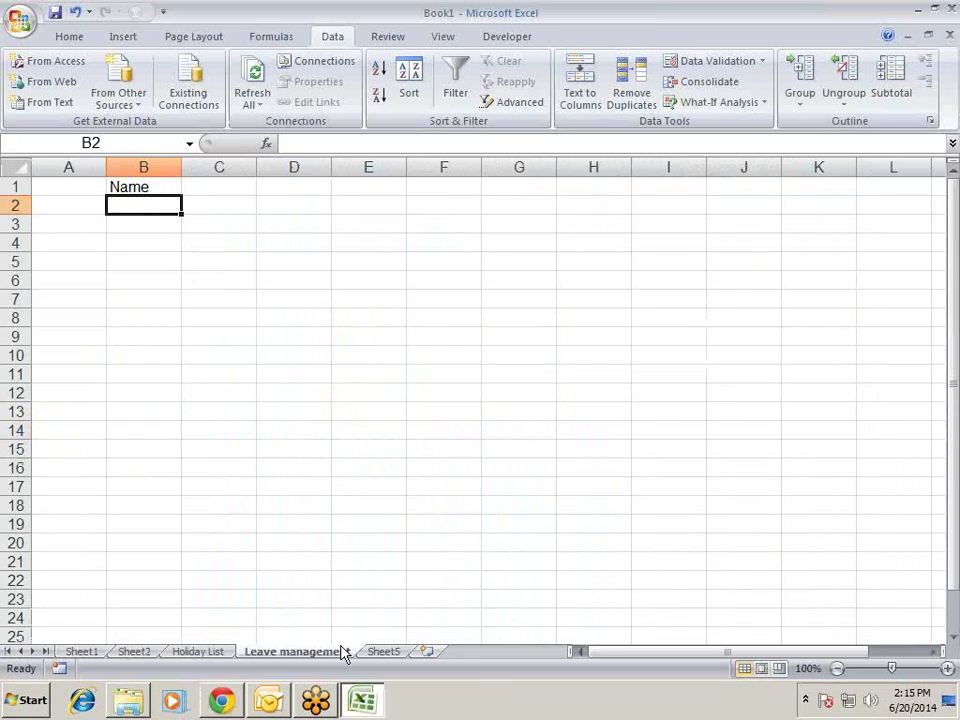
click(193, 207)
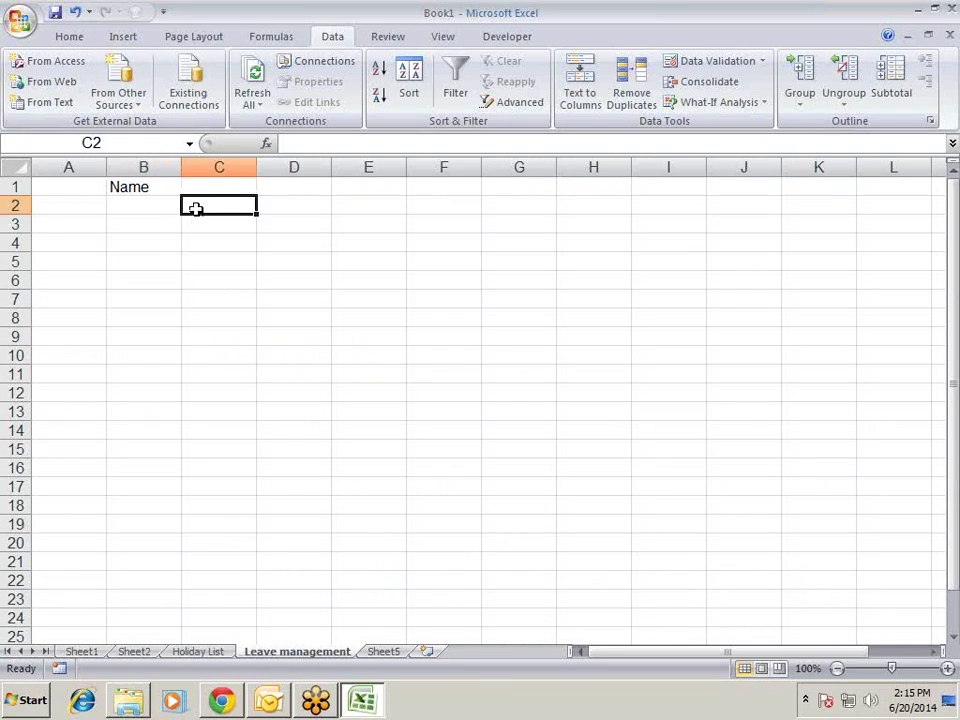
click(148, 220)
click(380, 651)
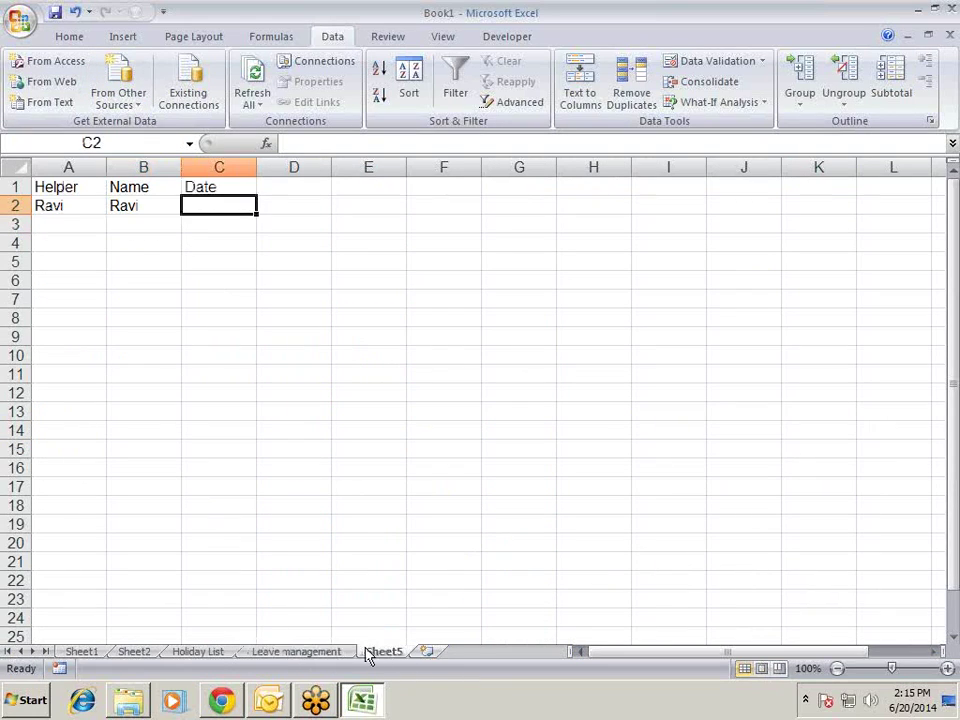
click(303, 651)
click(383, 651)
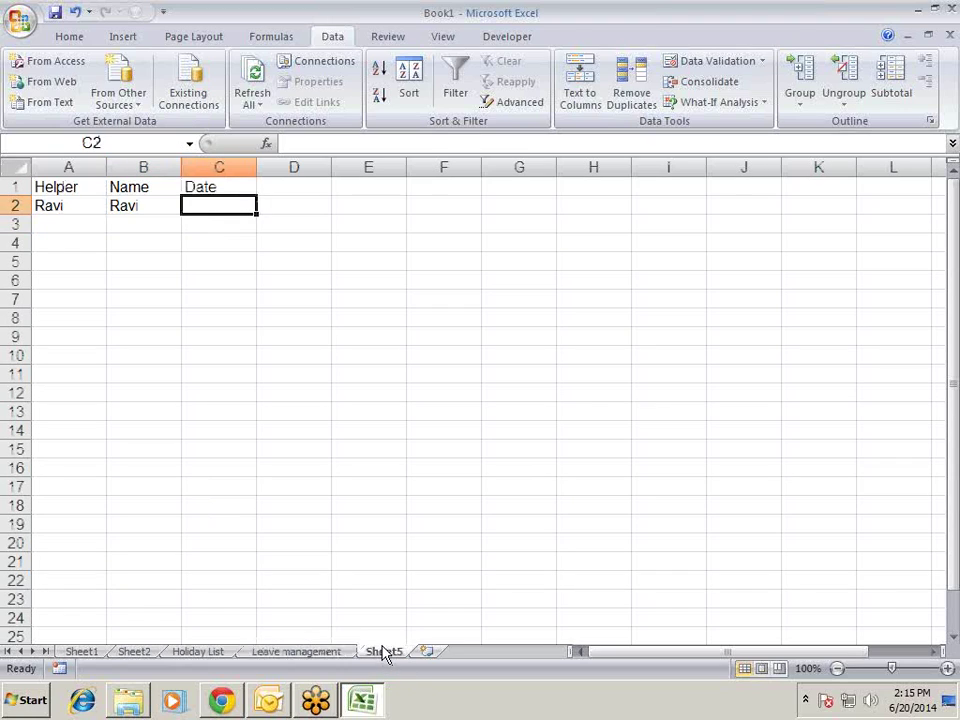
double_click(330, 651)
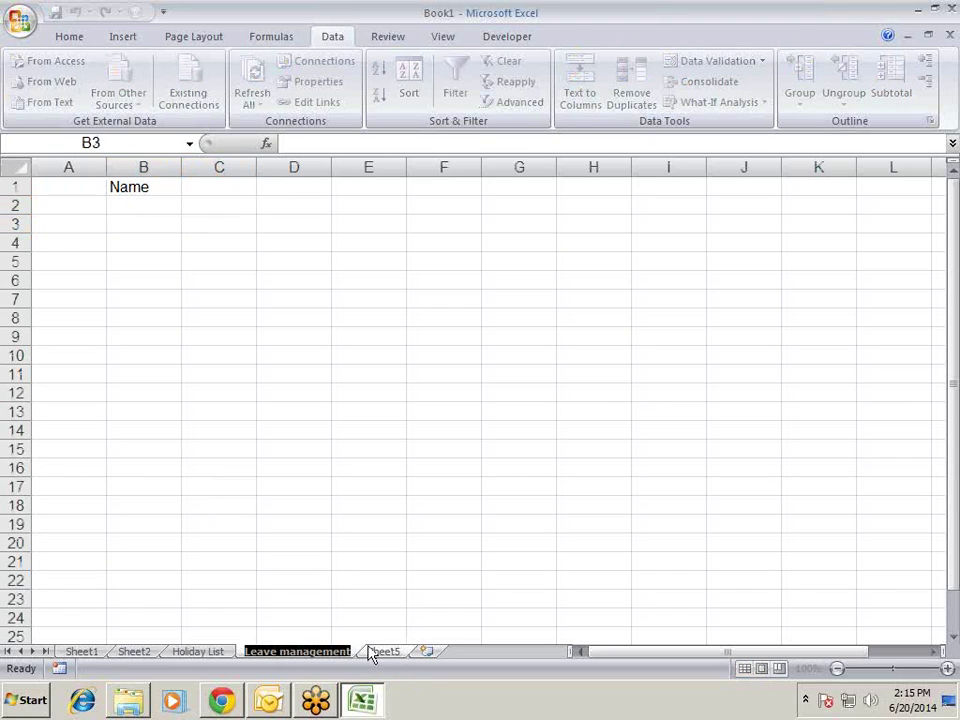
key(BackSpace)
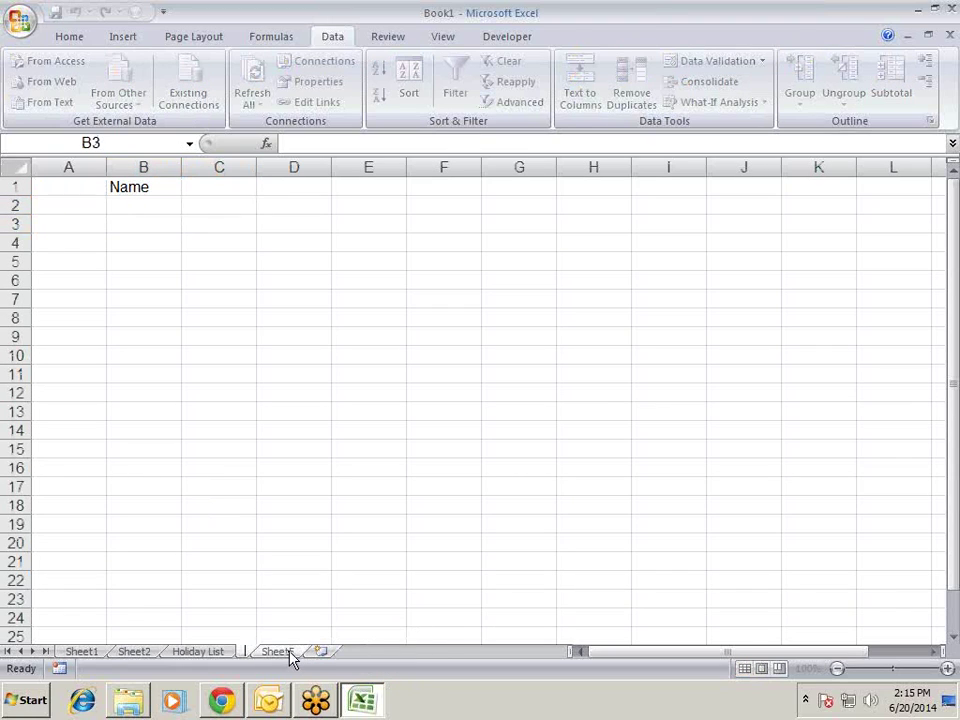
key(Escape)
click(383, 655)
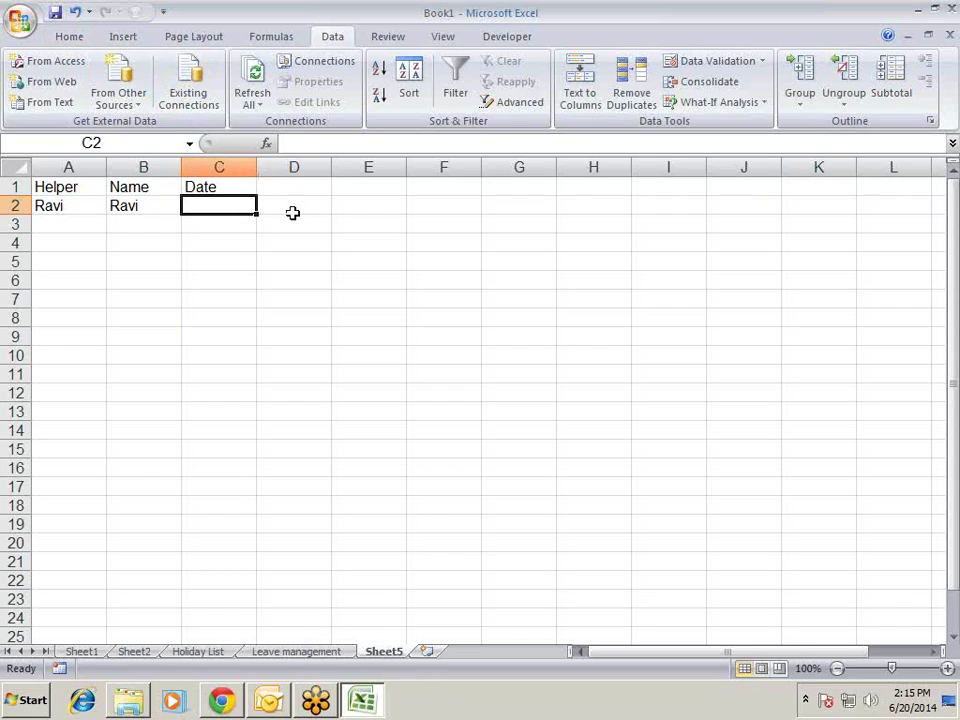
- Enter the date 9-Apr in C2, showing as 9-Apr-14
key(ctrl+v)
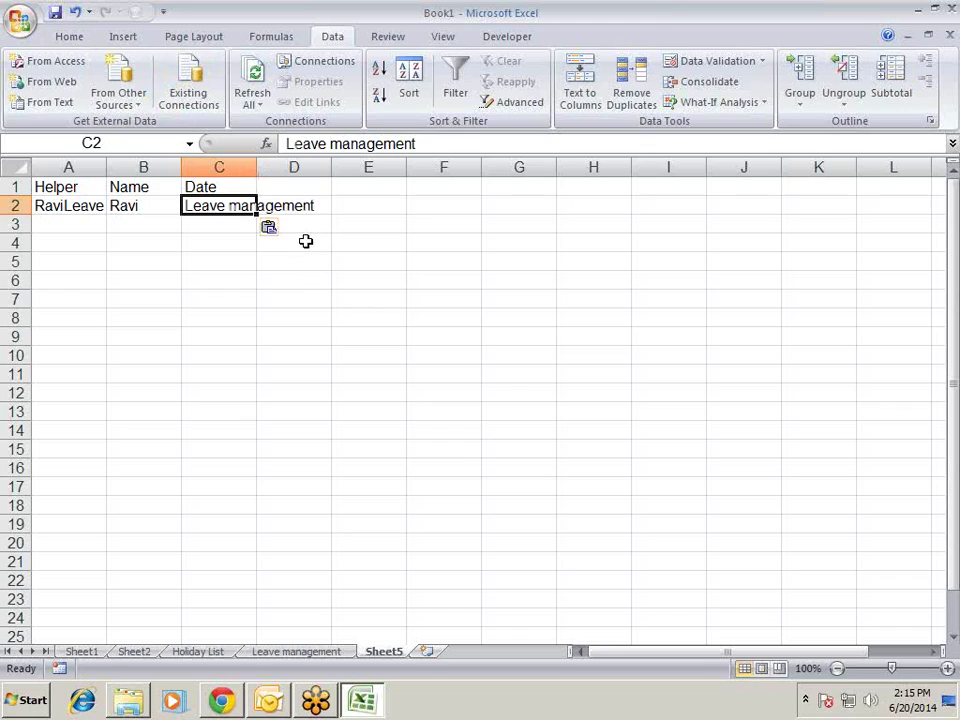
key(Delete)
text(9-)
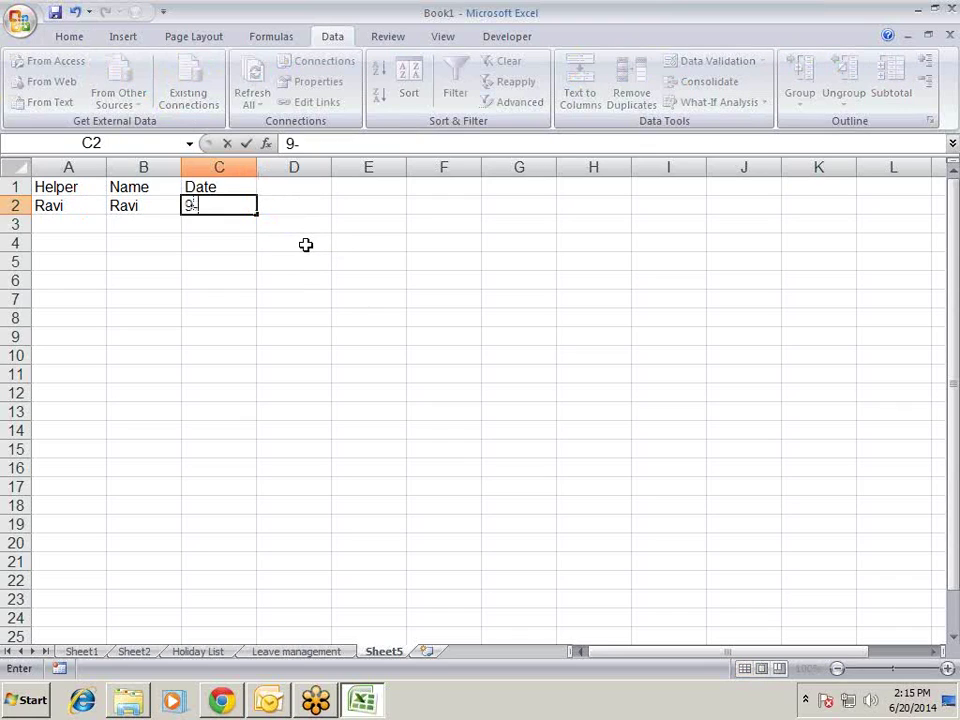
text(A)
text(pr-14)
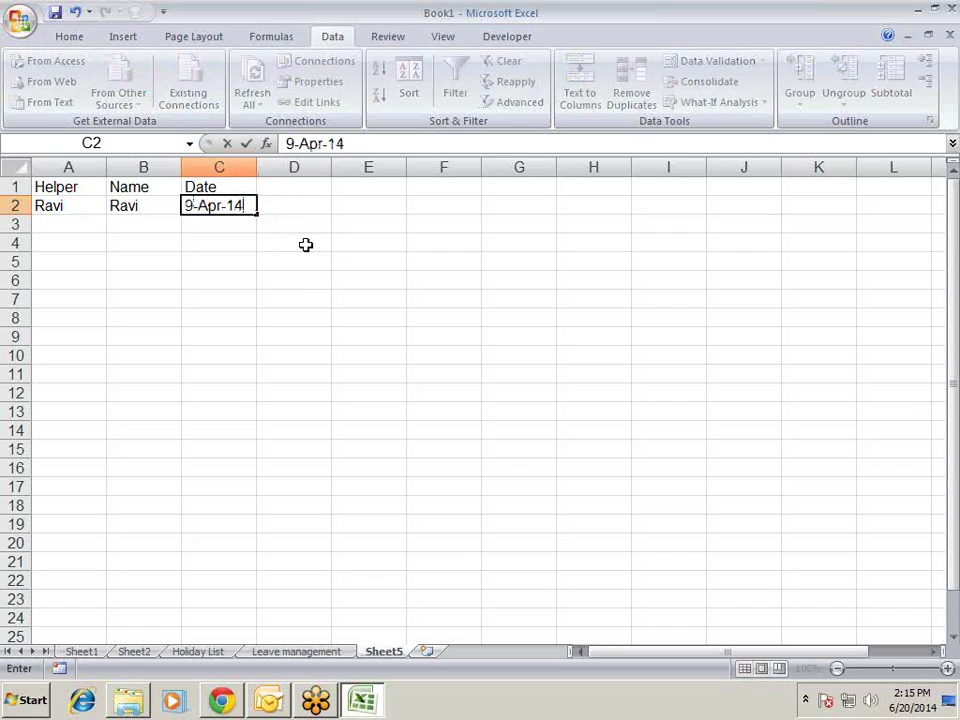
key(Return)
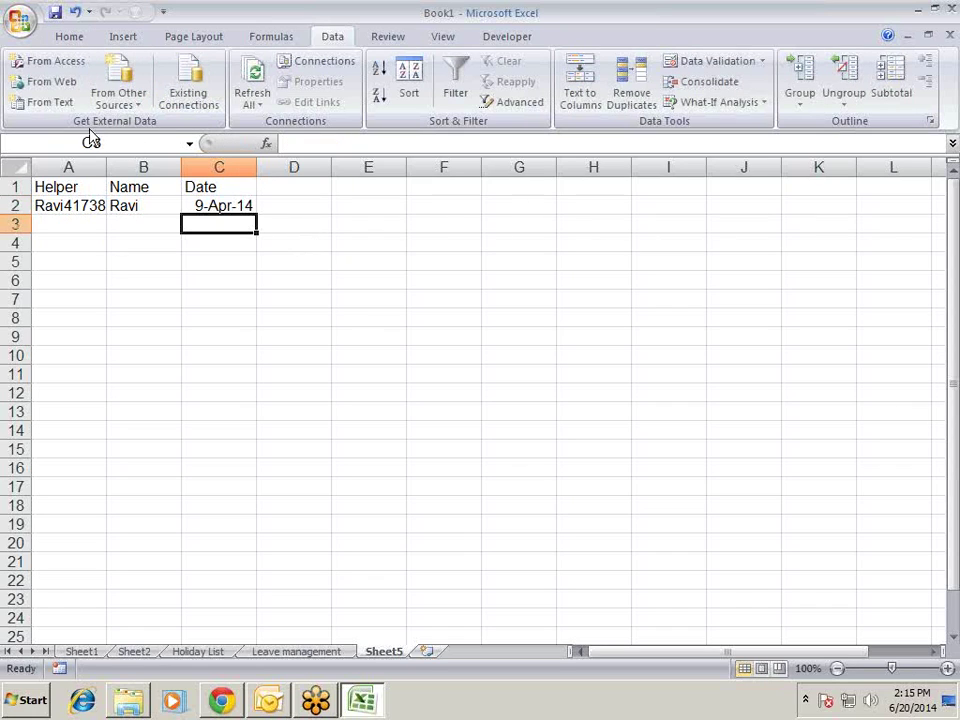
- Widen column A so the helper value Ravi41738 fits
drag(107, 170, 143, 176)
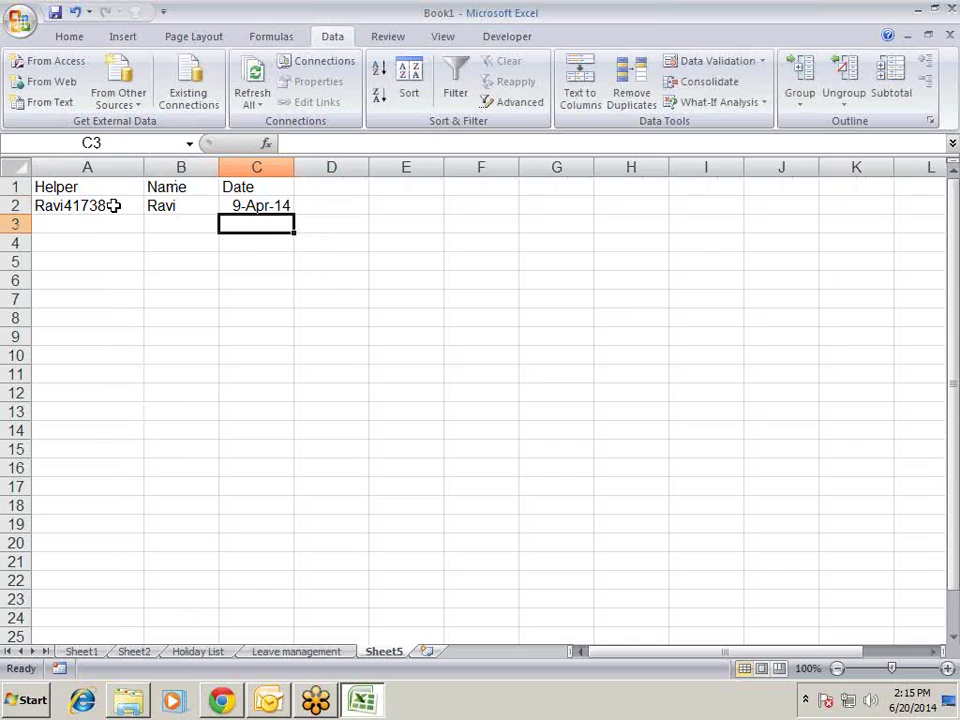
click(81, 207)
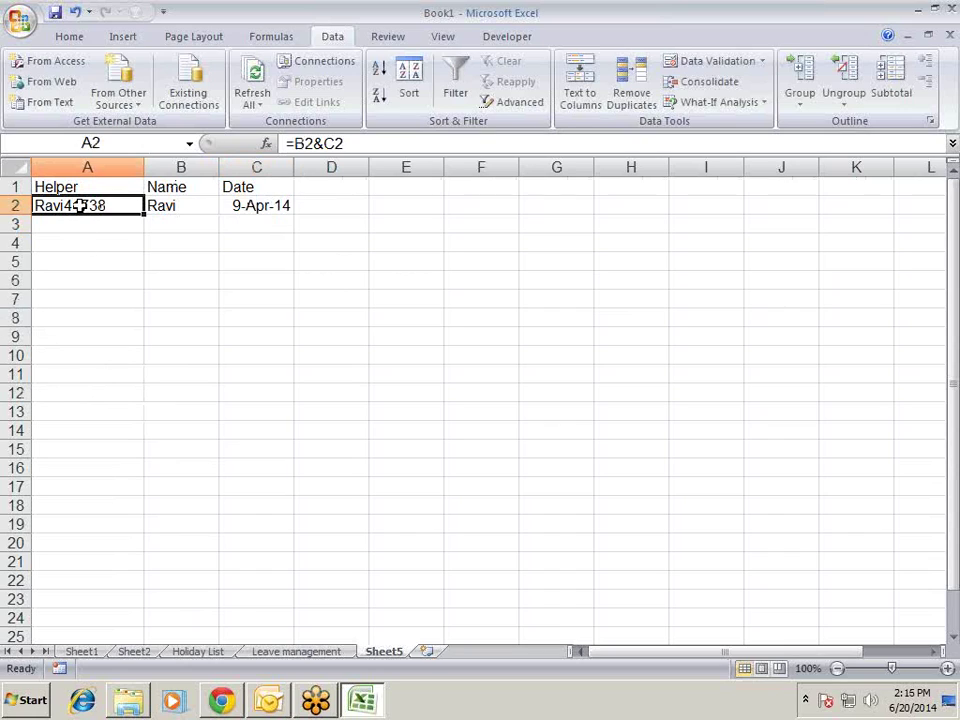
drag(81, 206, 85, 437)
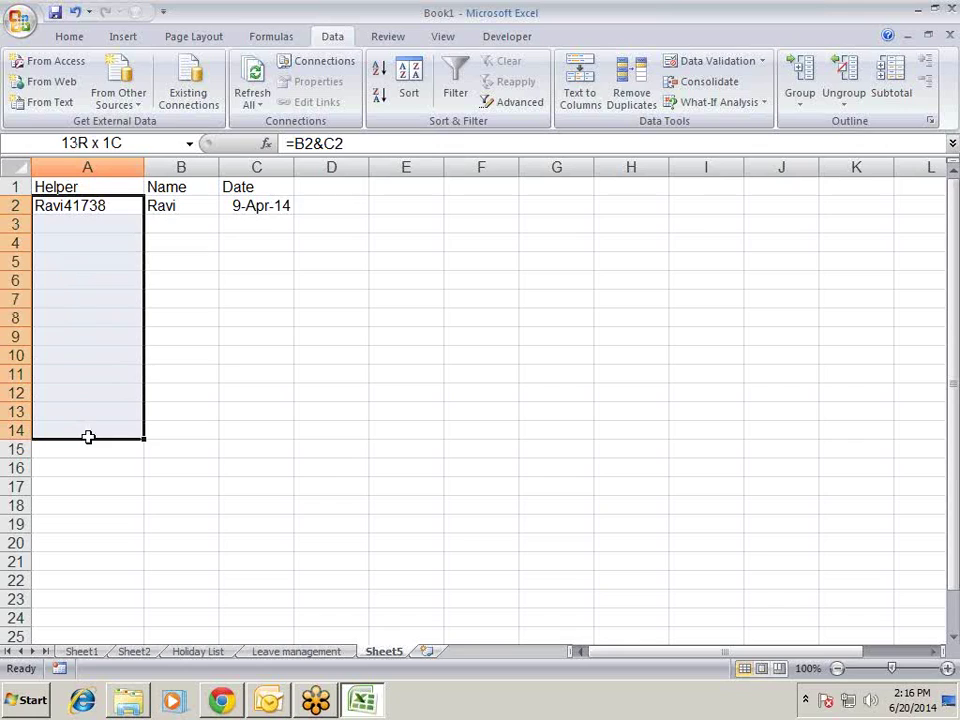
click(79, 208)
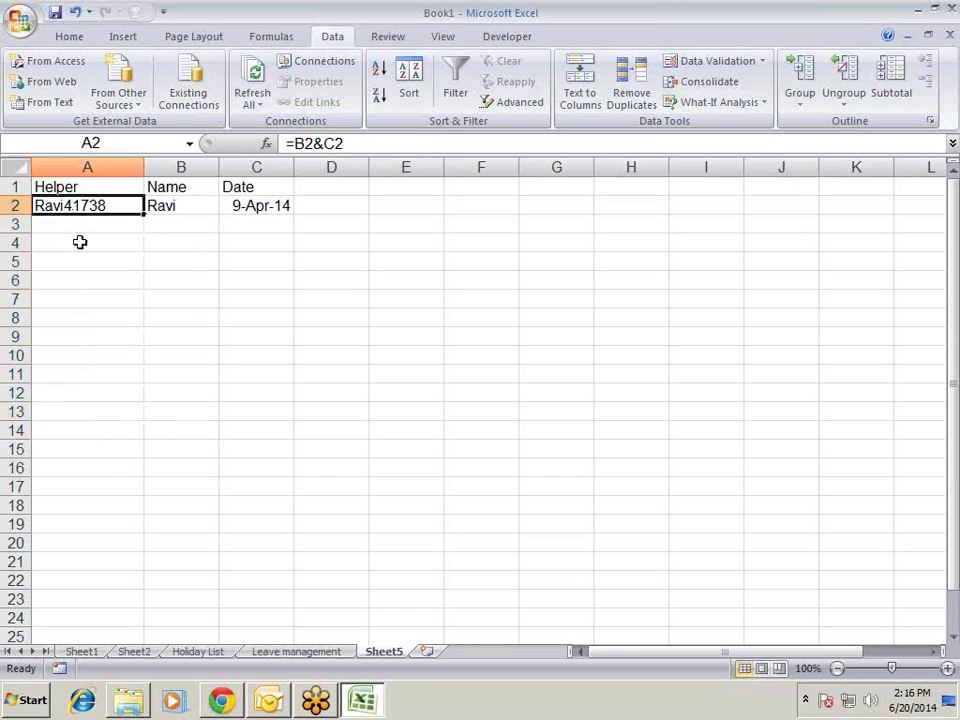
click(199, 223)
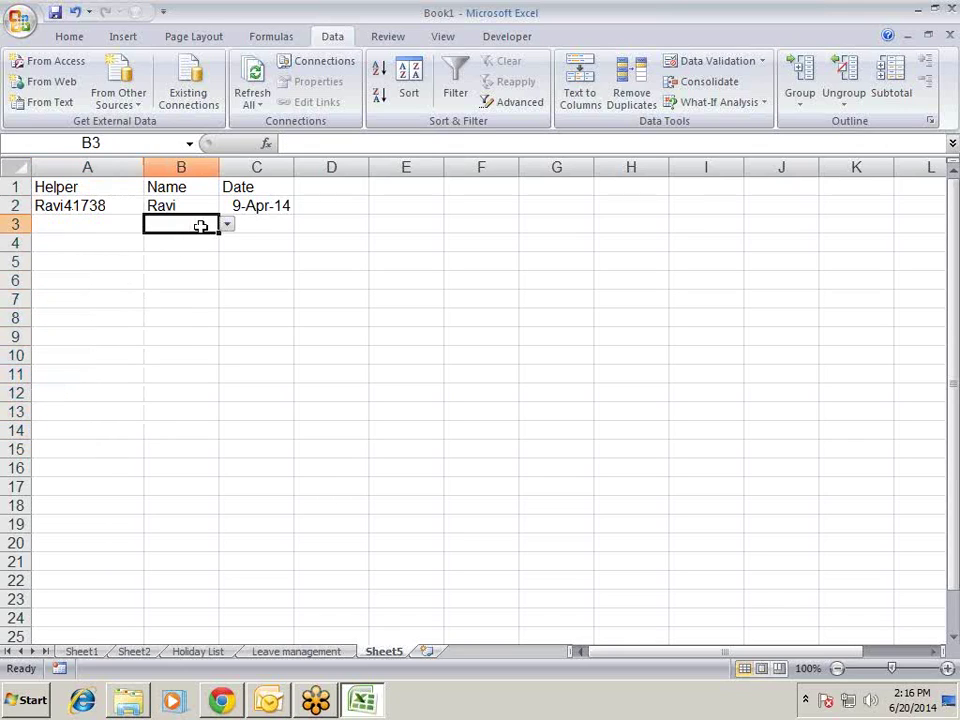
- After checking the Sheet2 grid, choose the first listed name in B3's dropdown
click(197, 281)
key(alt+Tab)
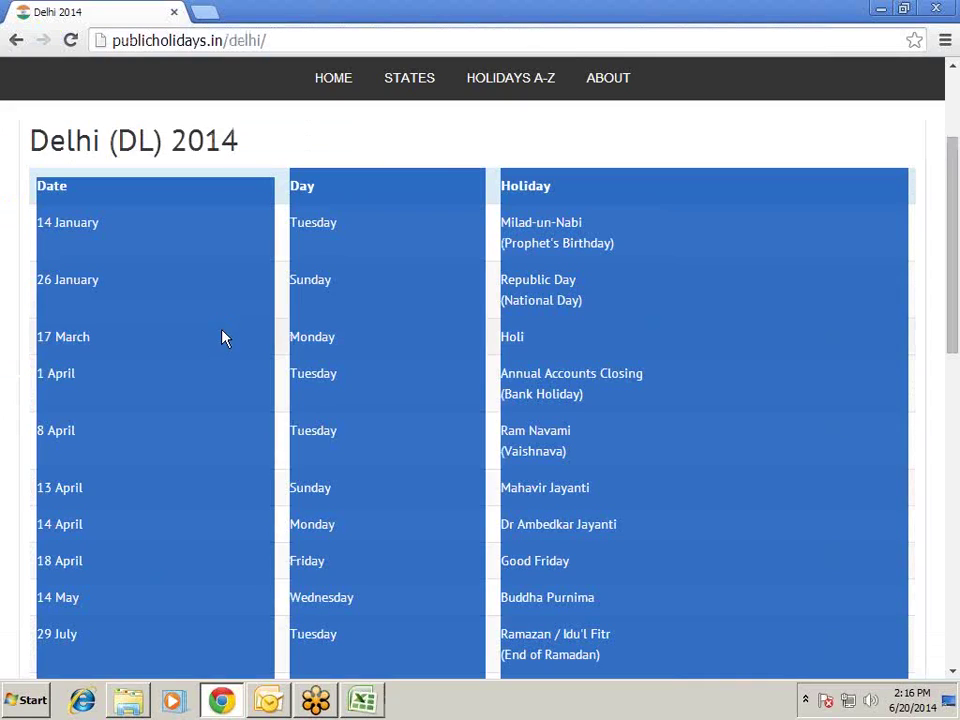
key(alt+Tab)
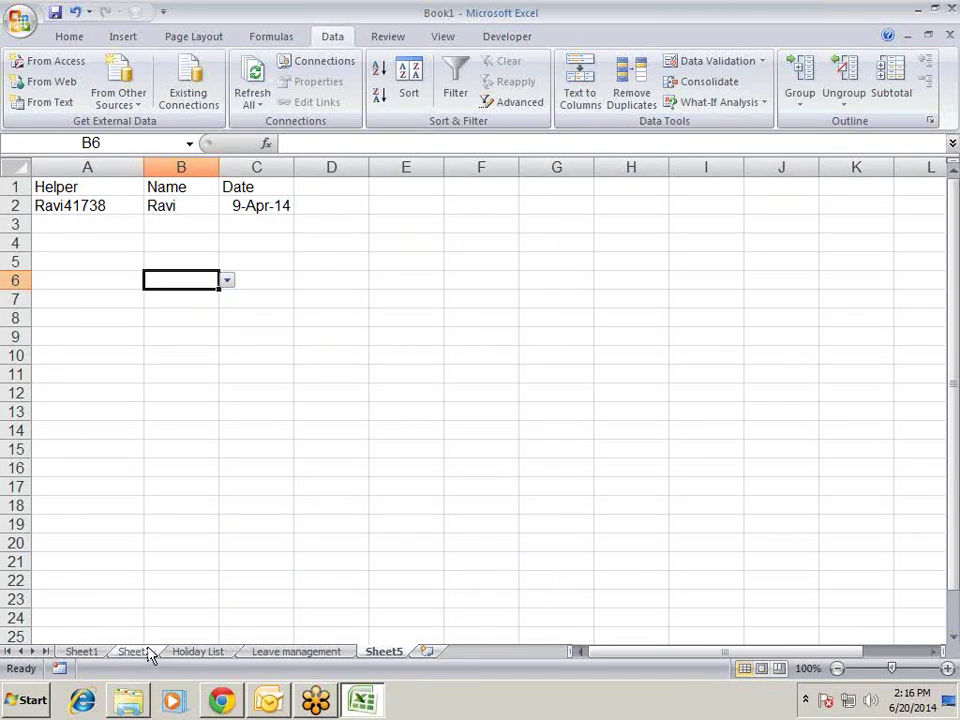
click(150, 653)
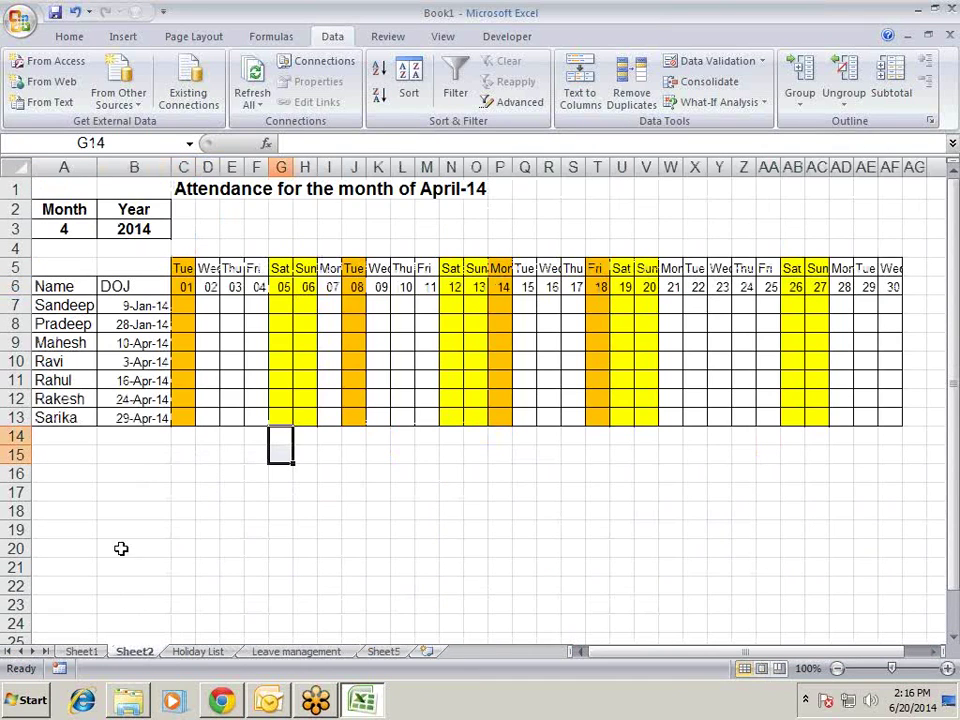
click(208, 361)
click(378, 640)
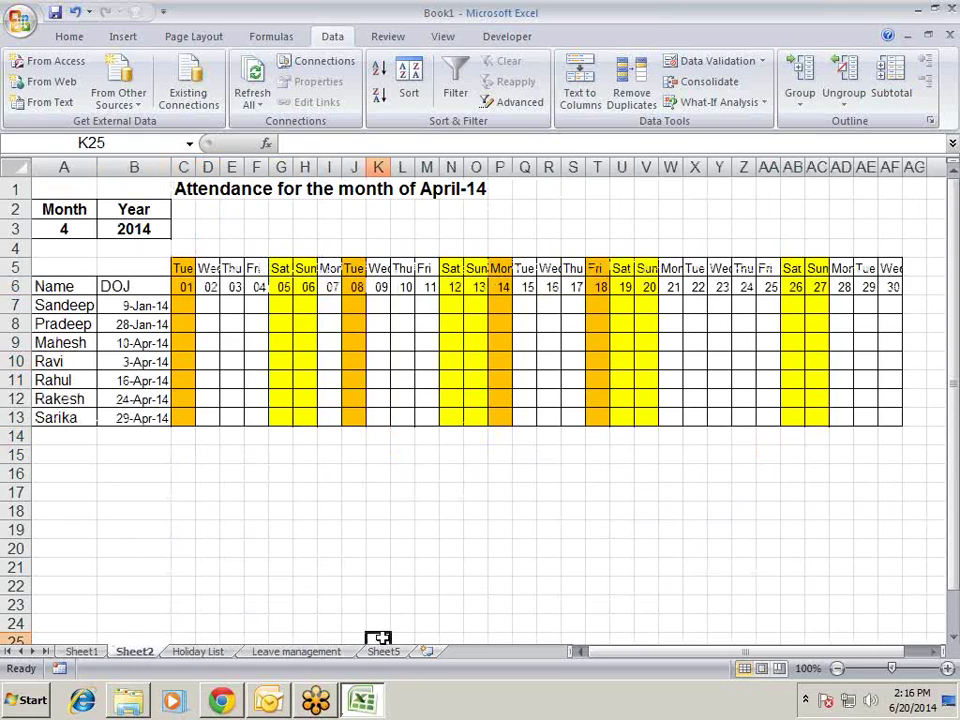
click(385, 652)
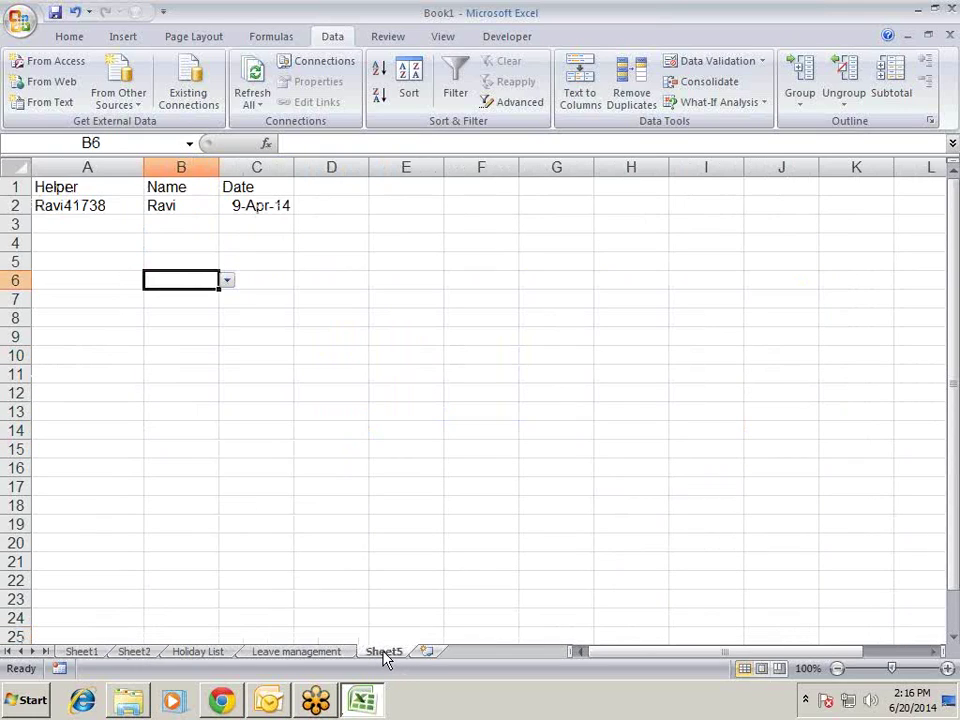
click(180, 223)
click(227, 224)
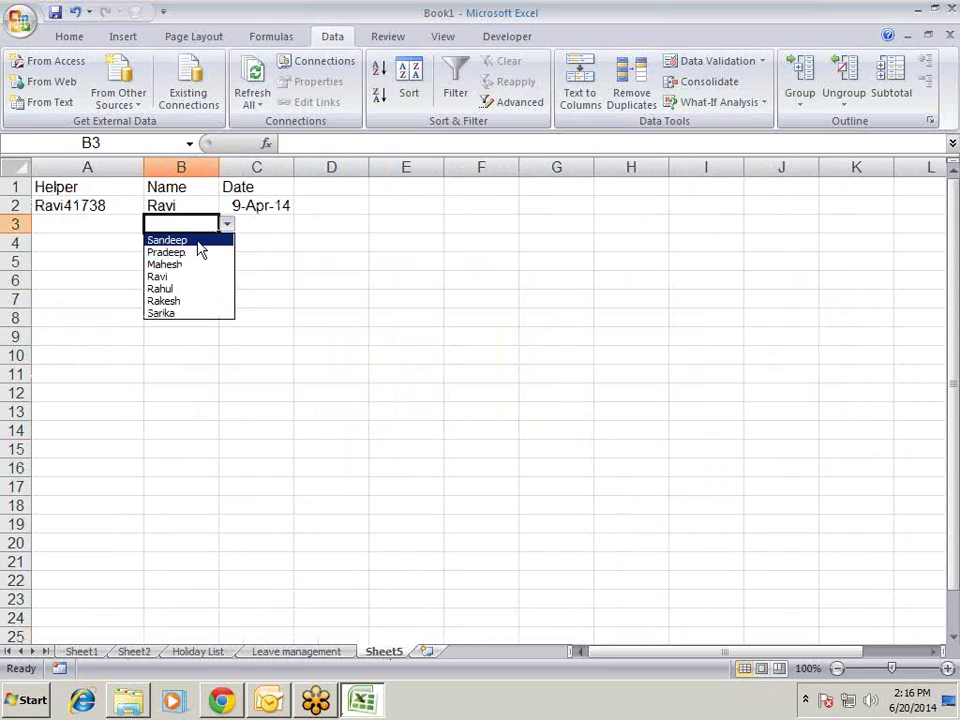
click(198, 241)
click(265, 226)
- Look over the Holiday List and Sheet2 tabs, then return to Sheet5
key(alt+Tab)
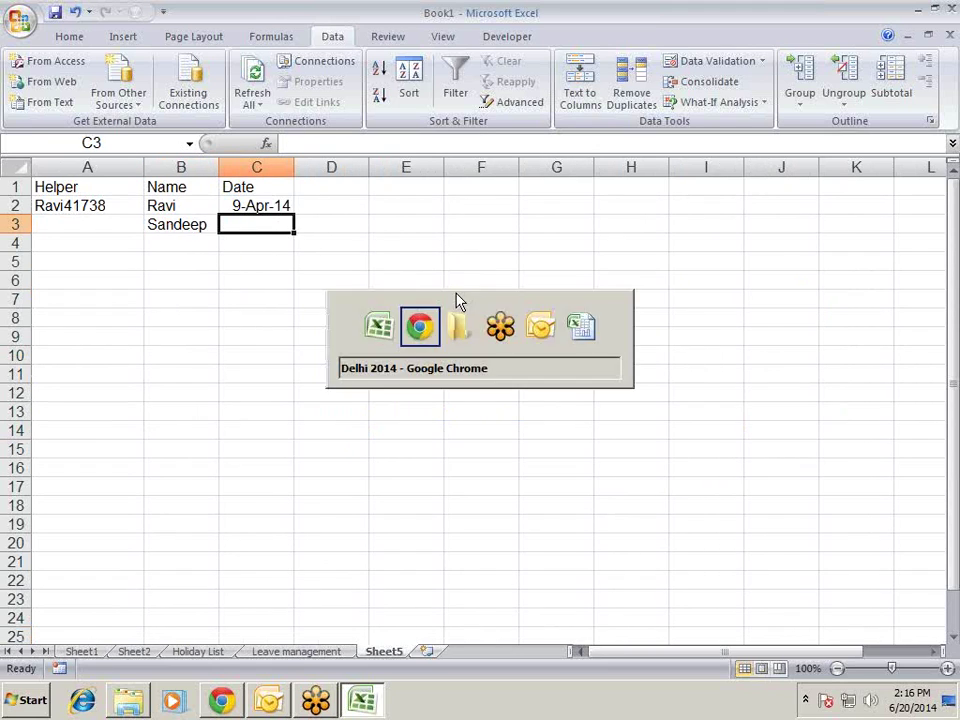
key(alt+Tab)
click(174, 655)
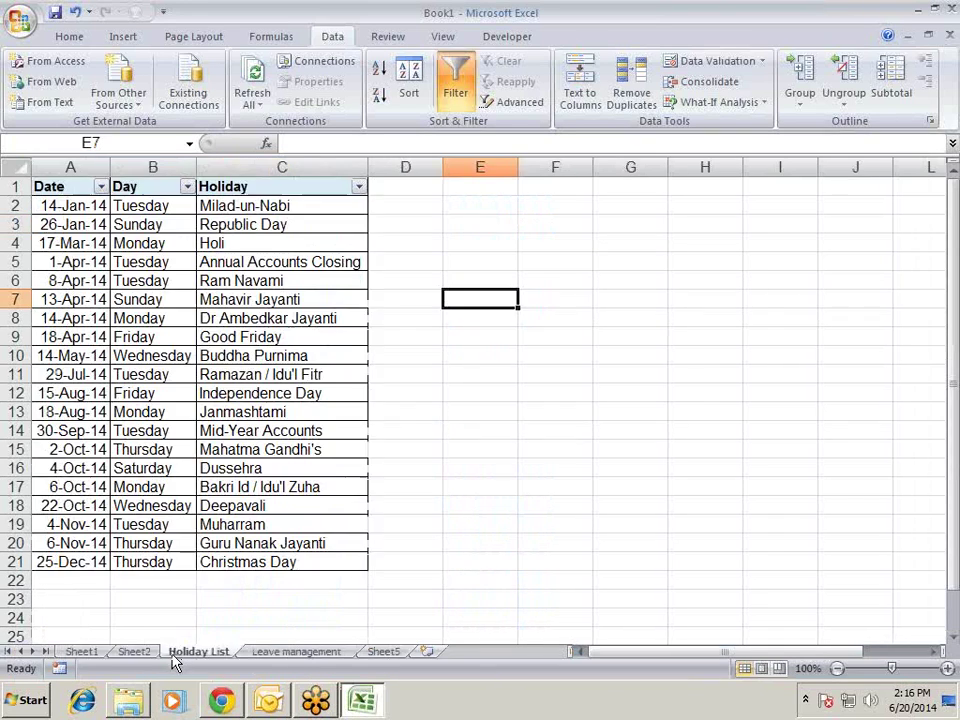
click(130, 653)
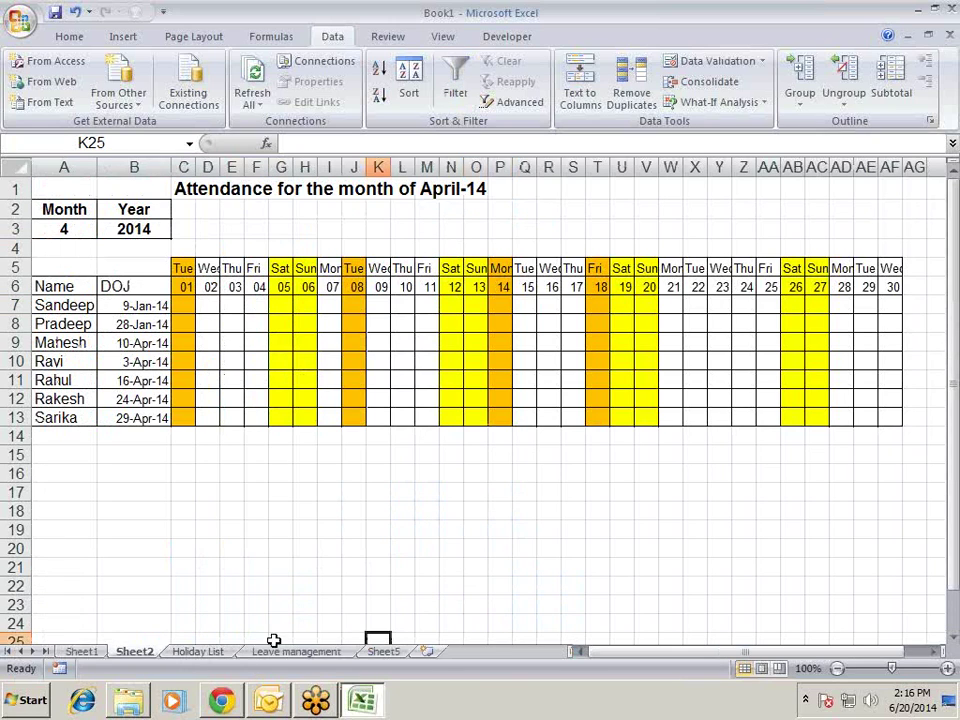
click(380, 651)
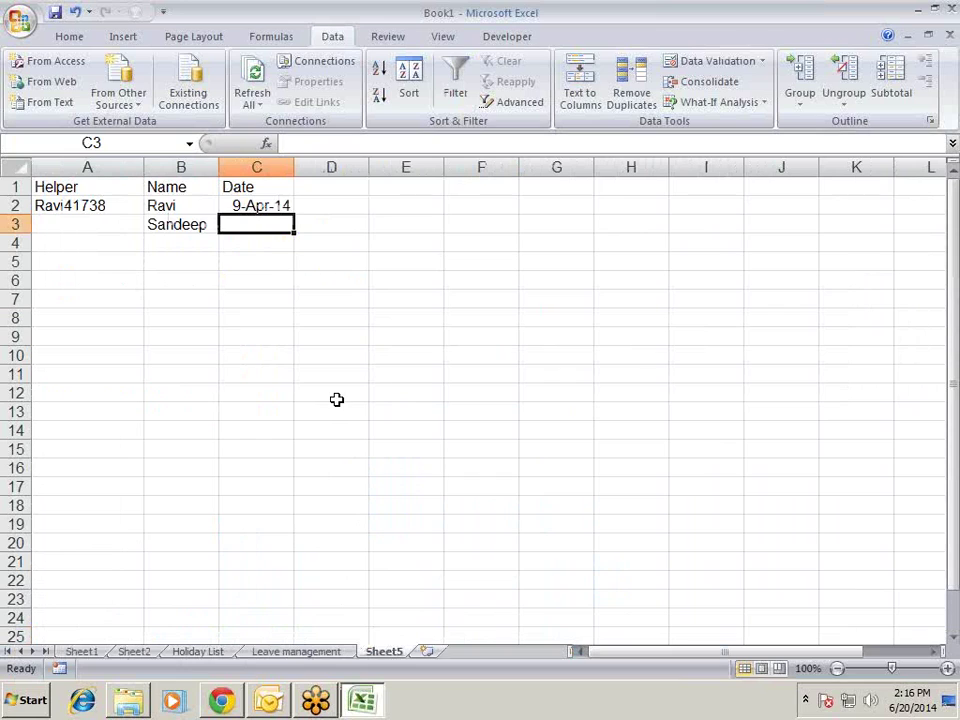
- Enter 16-Apr-14 in C3 and fill the =B3&C3 helper formula into A3
text(16-A)
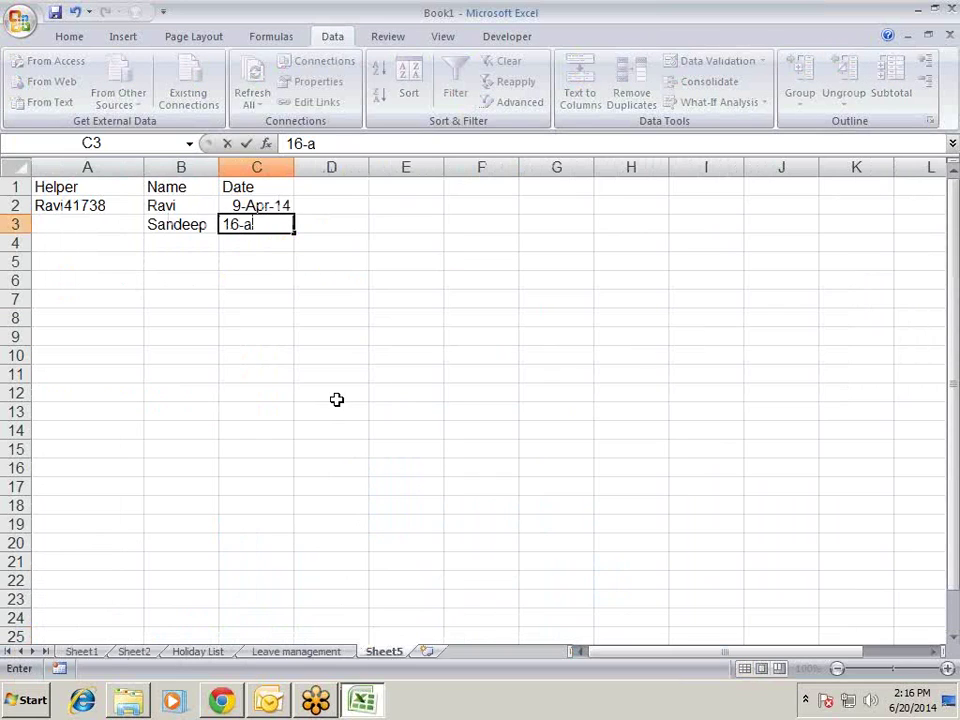
text(pr-14)
key(Return)
key(Up)
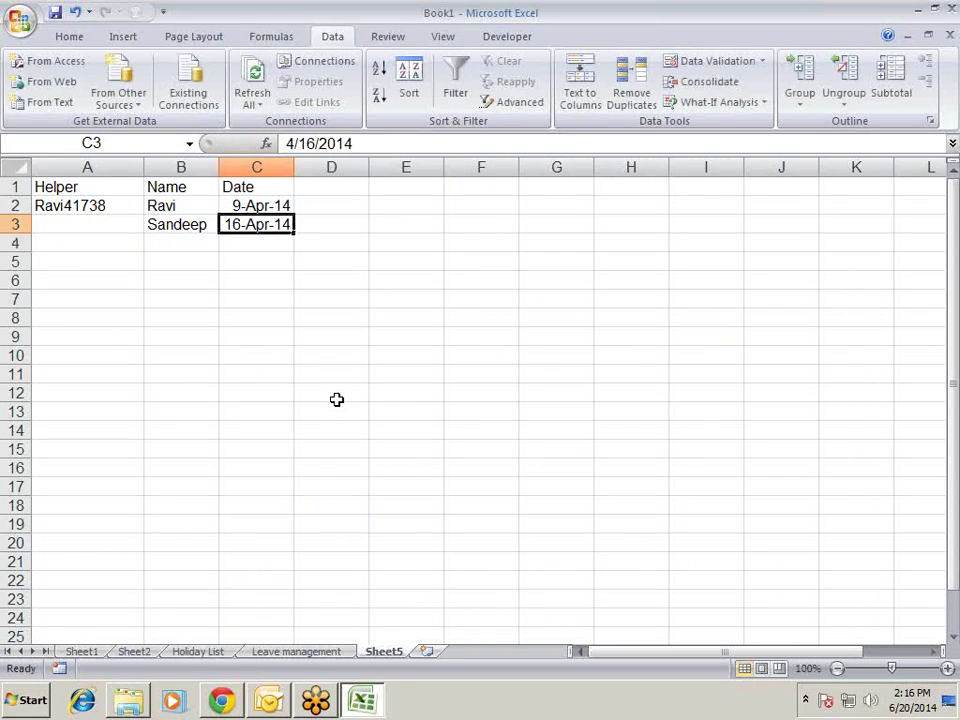
key(Left)
key(Left)
key(ctrl+d)
key(Down)
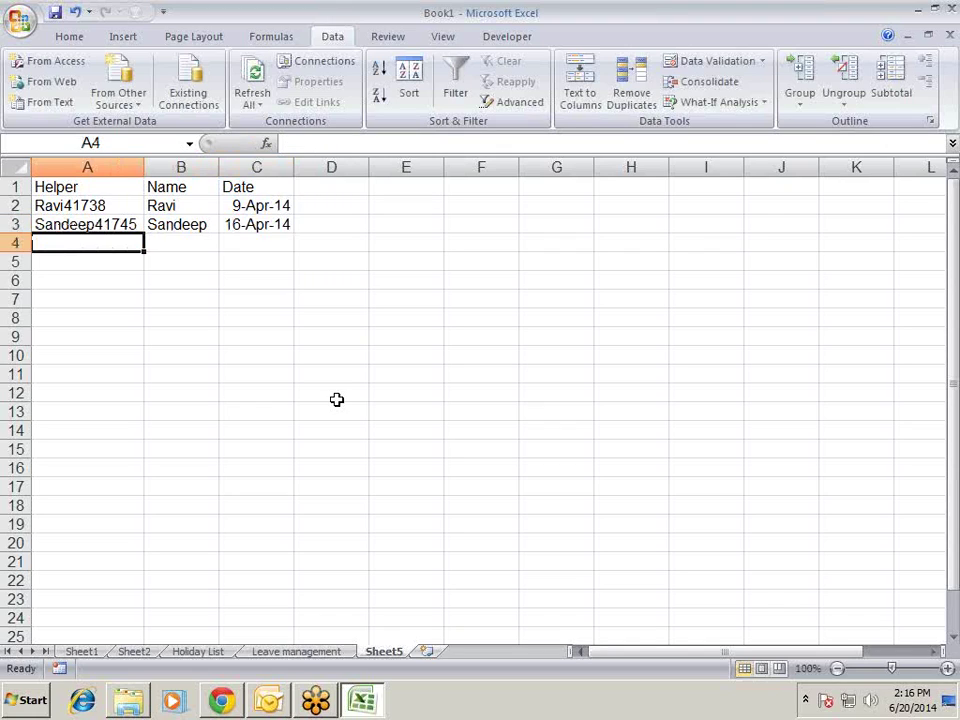
key(Up)
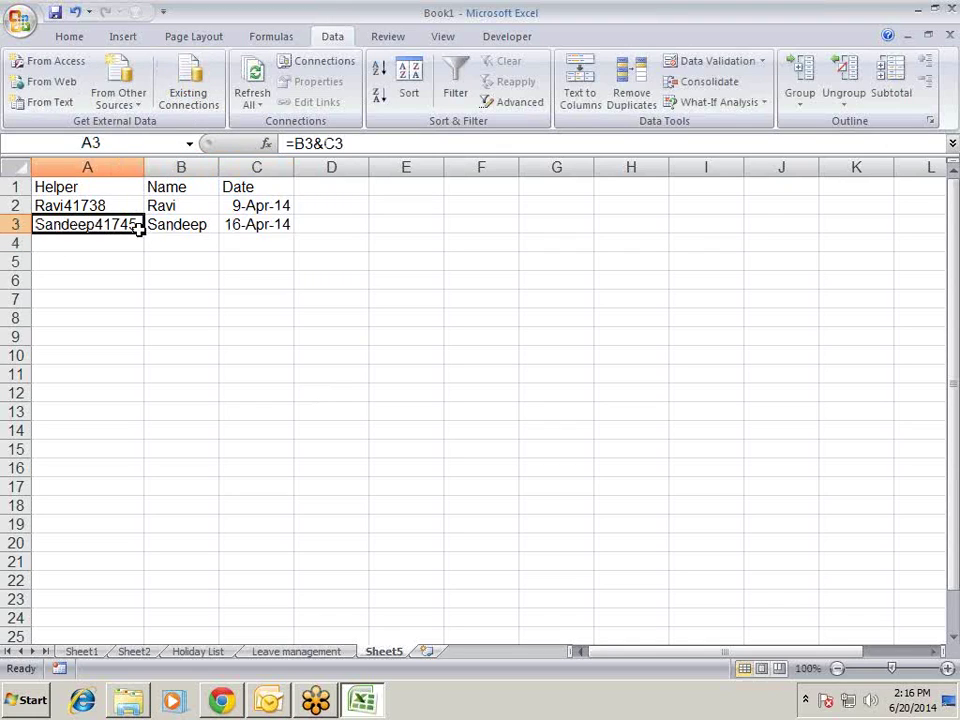
drag(143, 229, 111, 618)
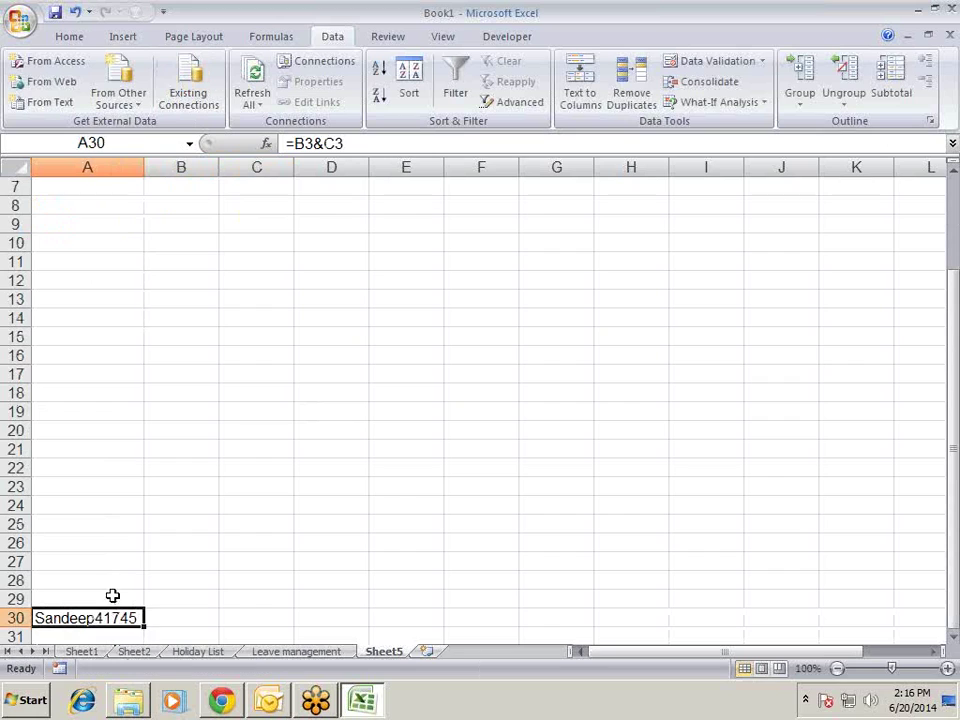
key(ctrl+z)
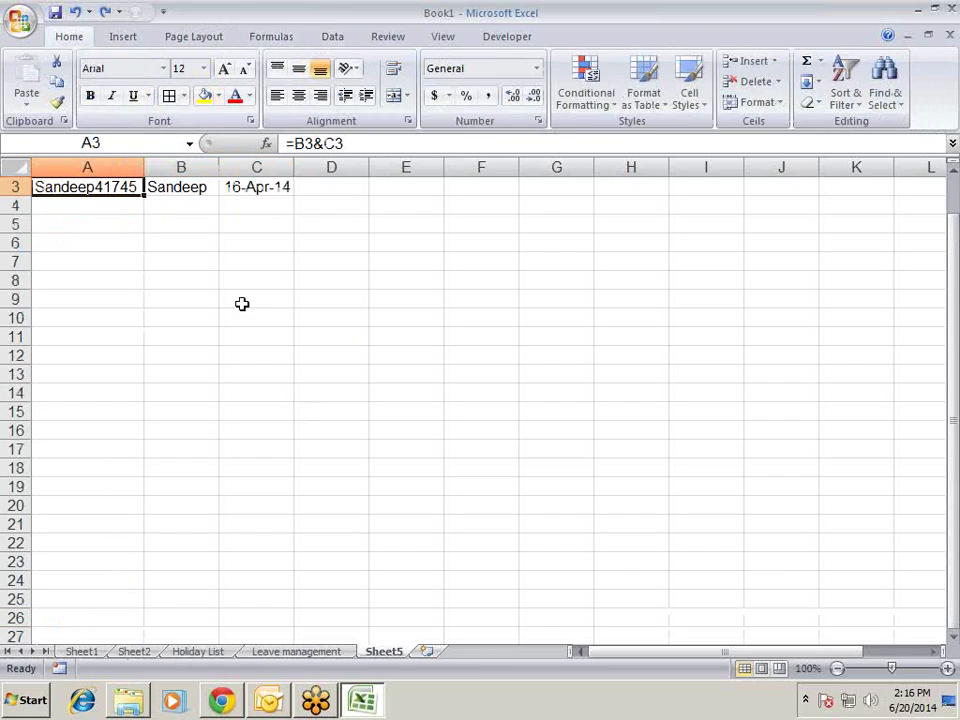
click(304, 342)
scroll(298, 370, up, 1)
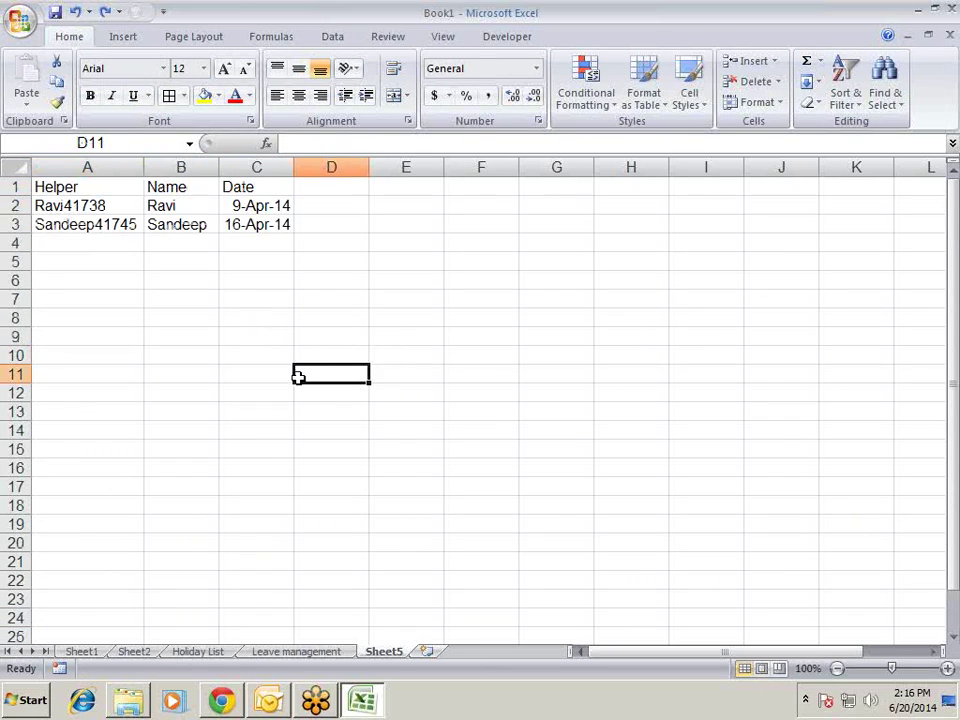
- Copy the A3 helper formula down into A4:A34
click(79, 246)
key(Right)
key(Up)
key(Left)
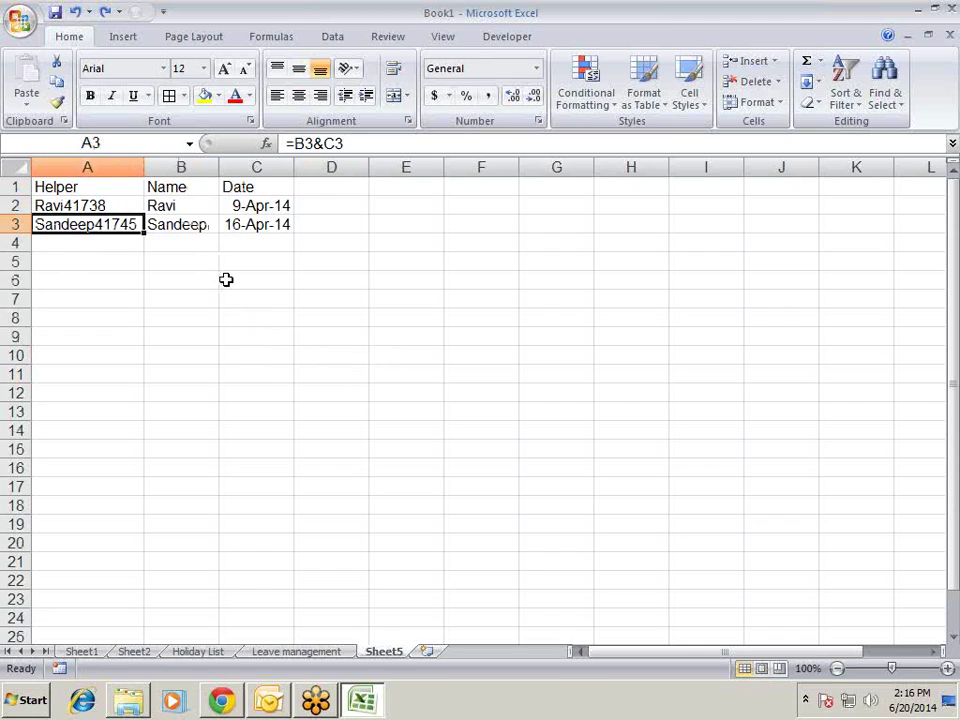
key(ctrl+c)
key(Down)
key(ctrl+shift+Down)
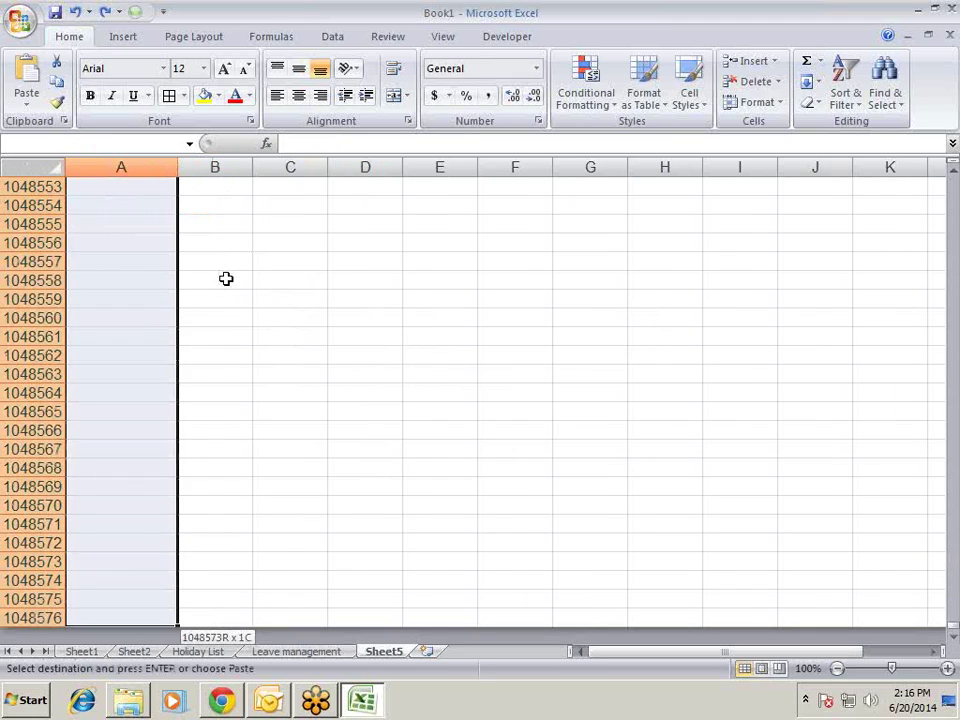
key(ctrl+shift+Up)
key(shift+Down)
key(shift+Down)
key(shift+Down)
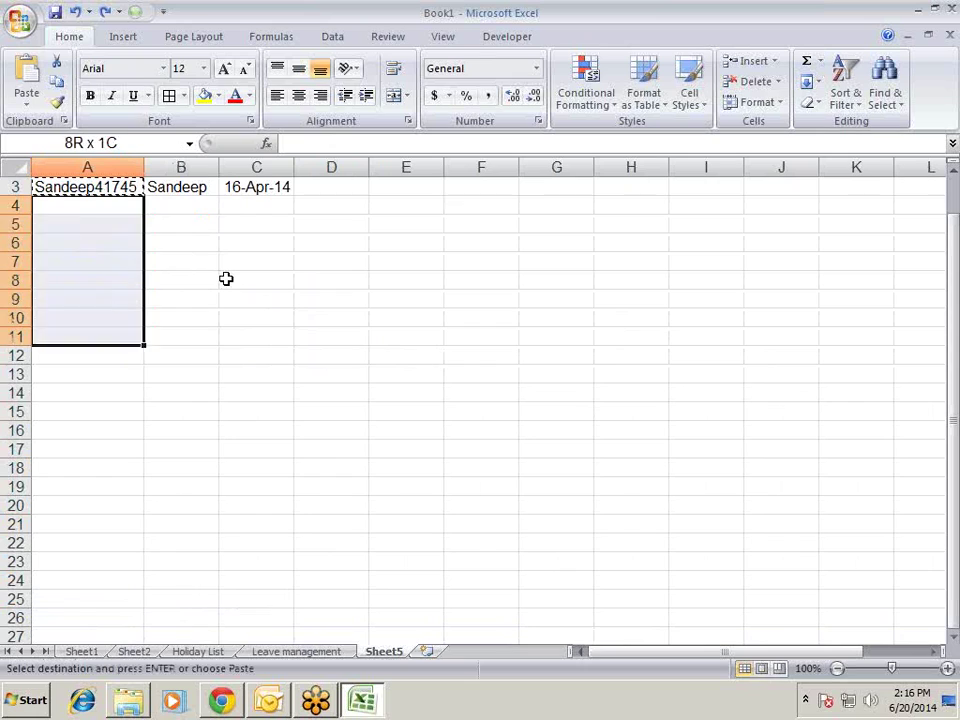
key(shift+Down)
key(shift+Down)
key(shift+Down)
key(shift+Down)
key(shift+Down)
key(shift+Down)
key(ctrl+v)
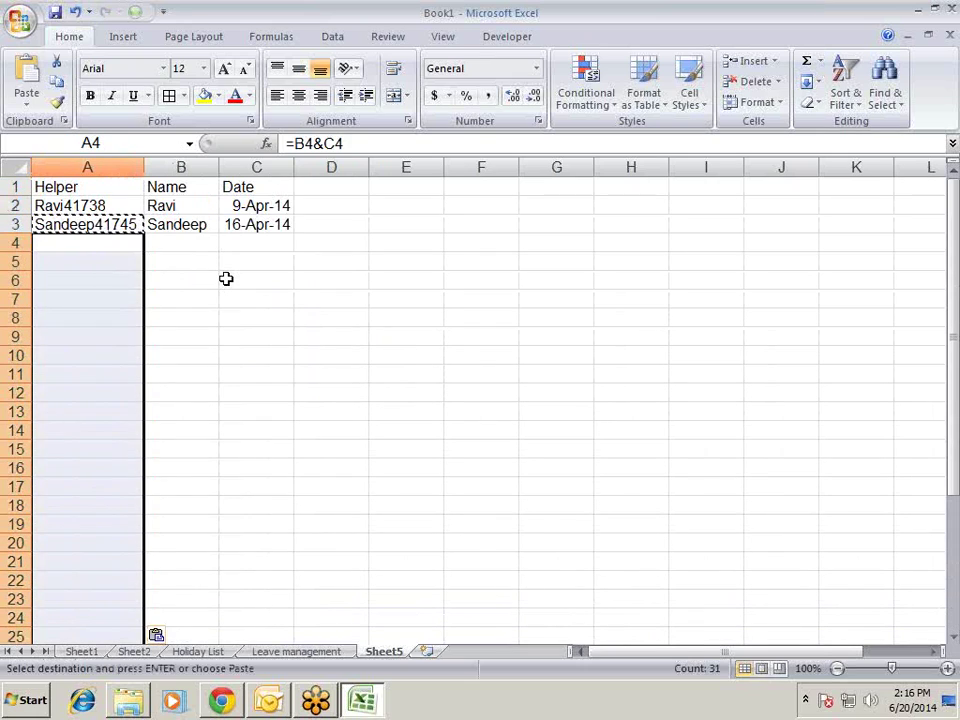
key(Up)
key(Escape)
- Open the name dropdown in B4 and browse the names
key(Right)
key(Right)
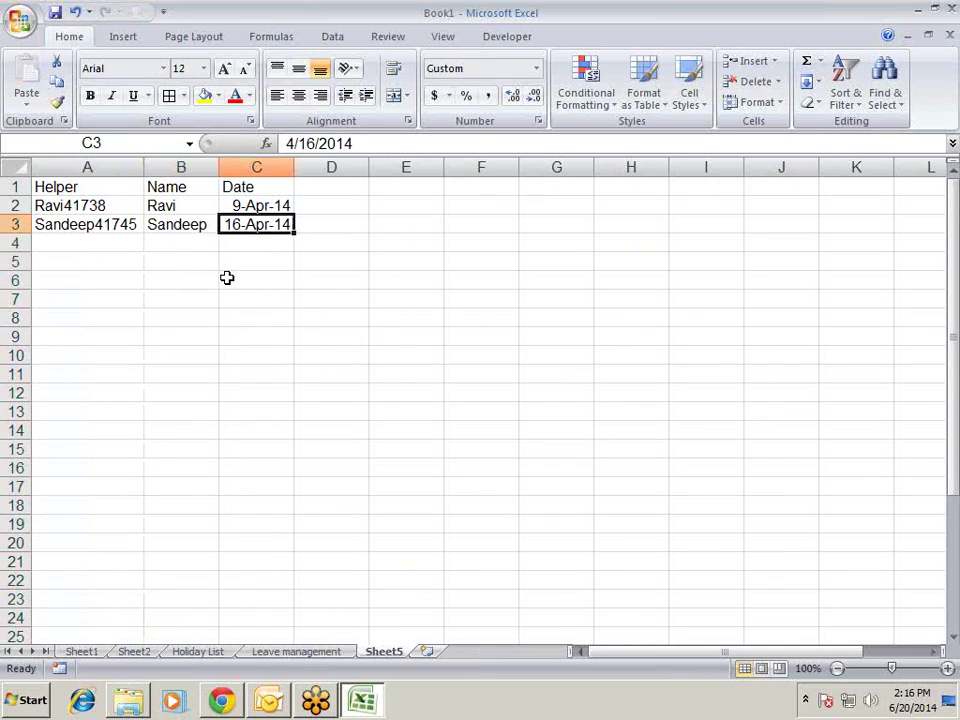
key(Left)
key(Down)
key(alt+Down)
key(Down)
key(Down)
- Put the third listed name in B4 and 9-Apr-14 in C4, then return to A2
key(Up)
key(Up)
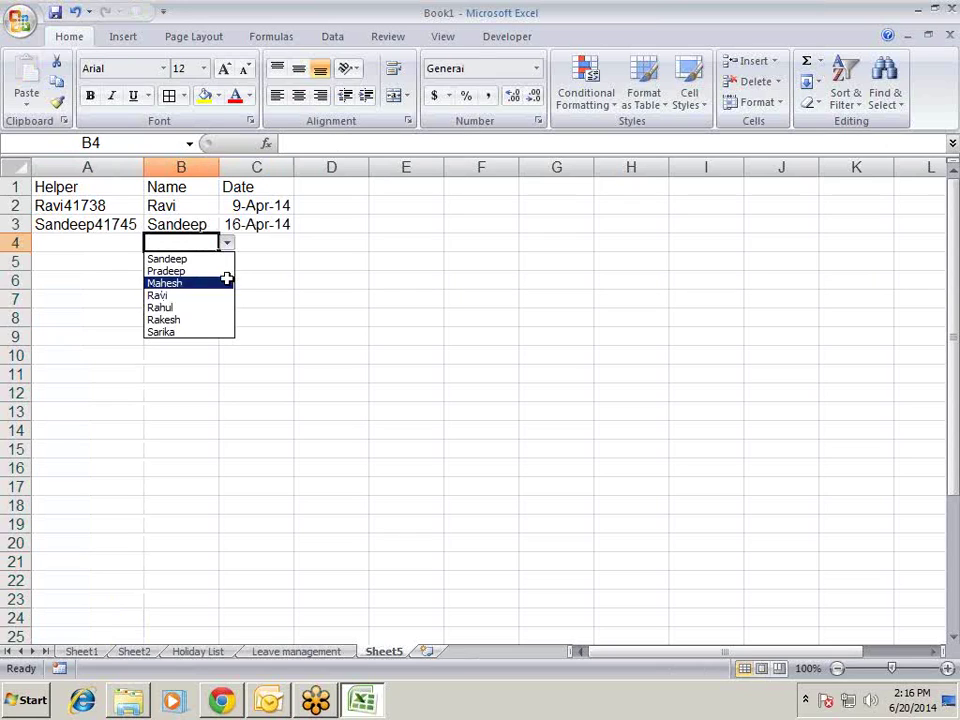
key(Return)
key(Right)
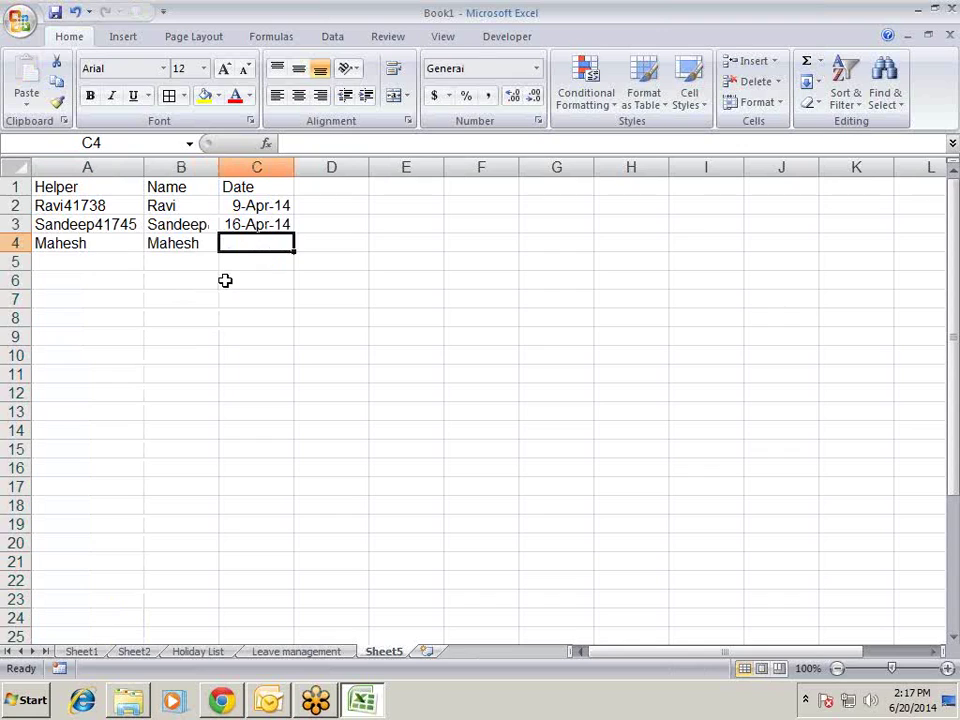
text(9-apr)
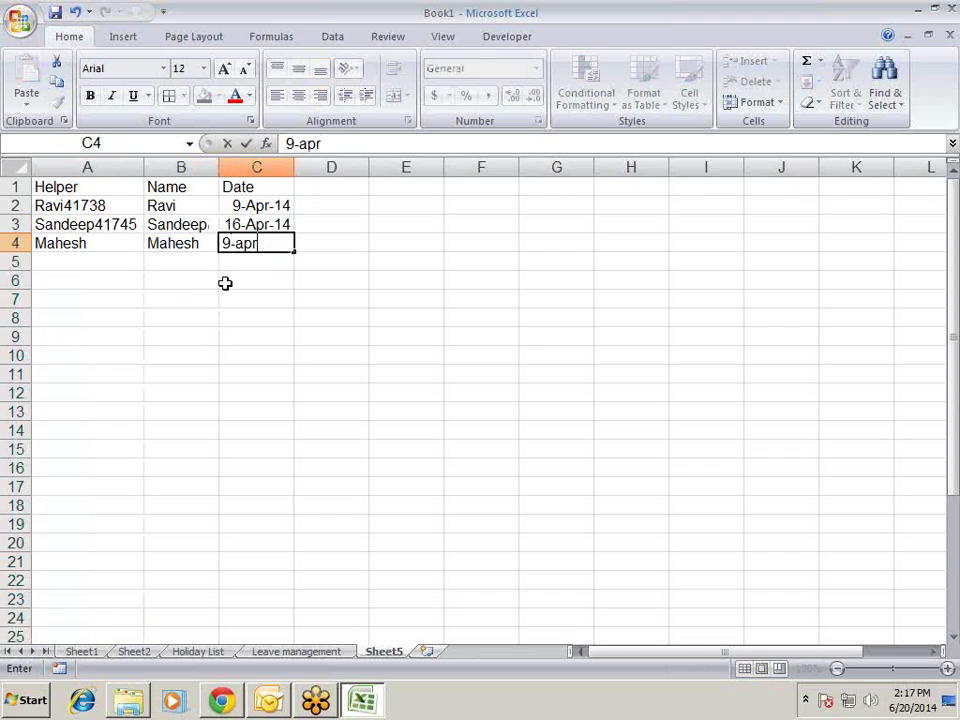
text(-14)
key(Return)
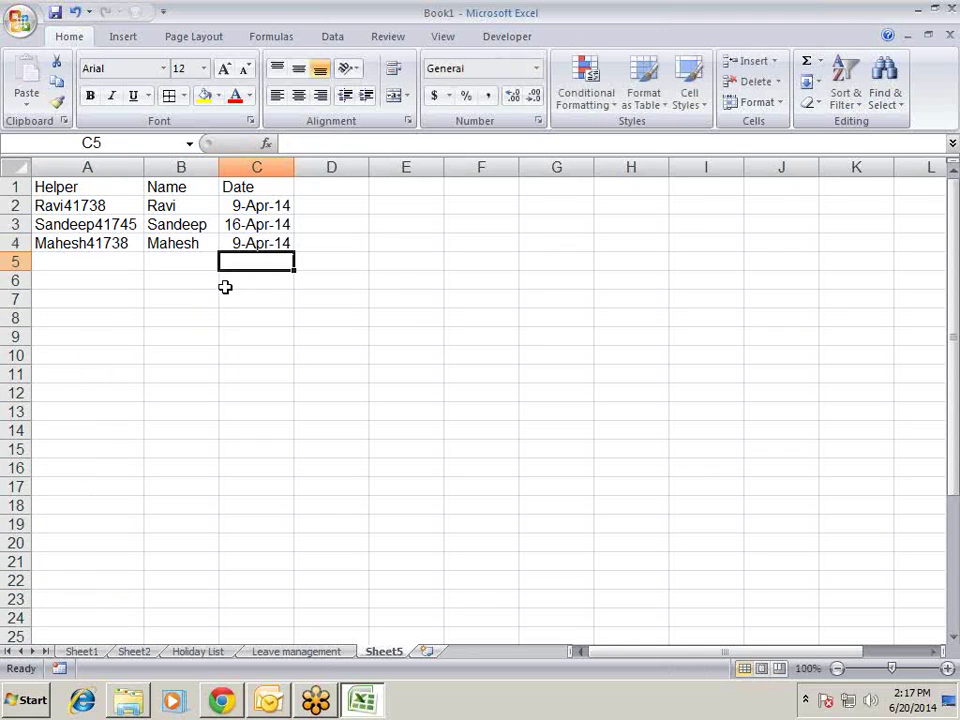
key(Left)
key(Left)
key(Up)
key(Up)
key(Up)
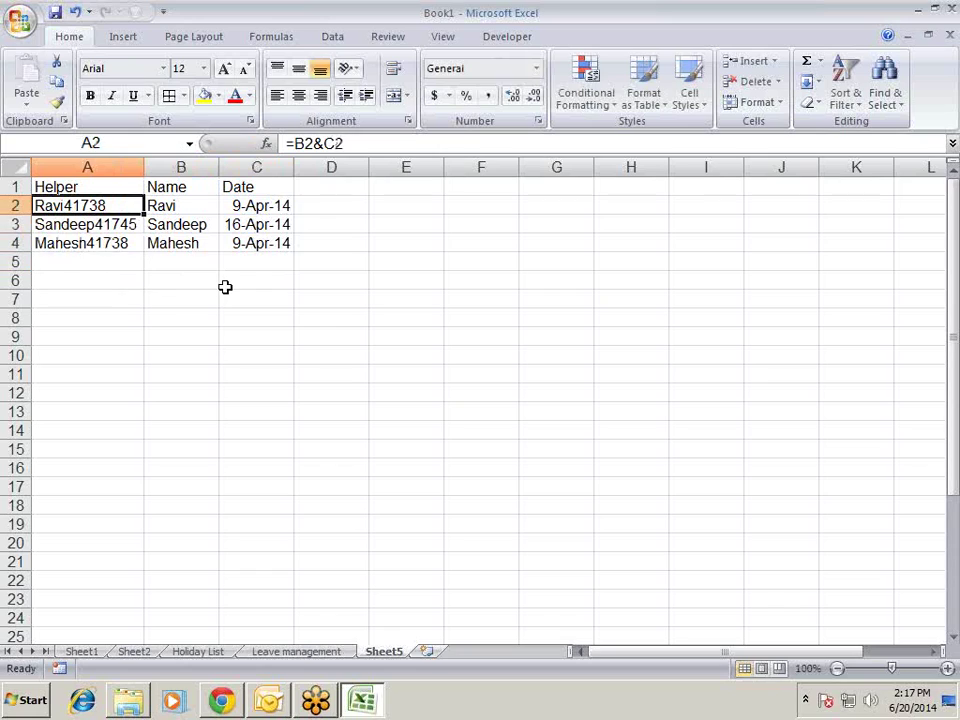
key(Up)
key(Down)
- Name the Sheet5 Helper column 'leave' and return to the Leave management sheet
click(101, 160)
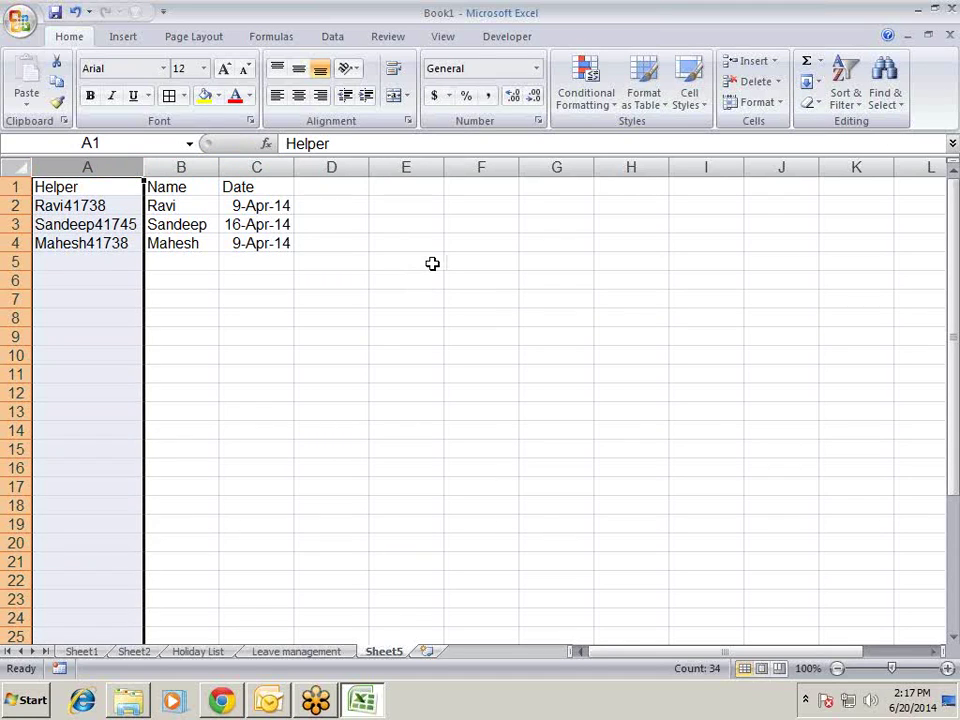
click(130, 142)
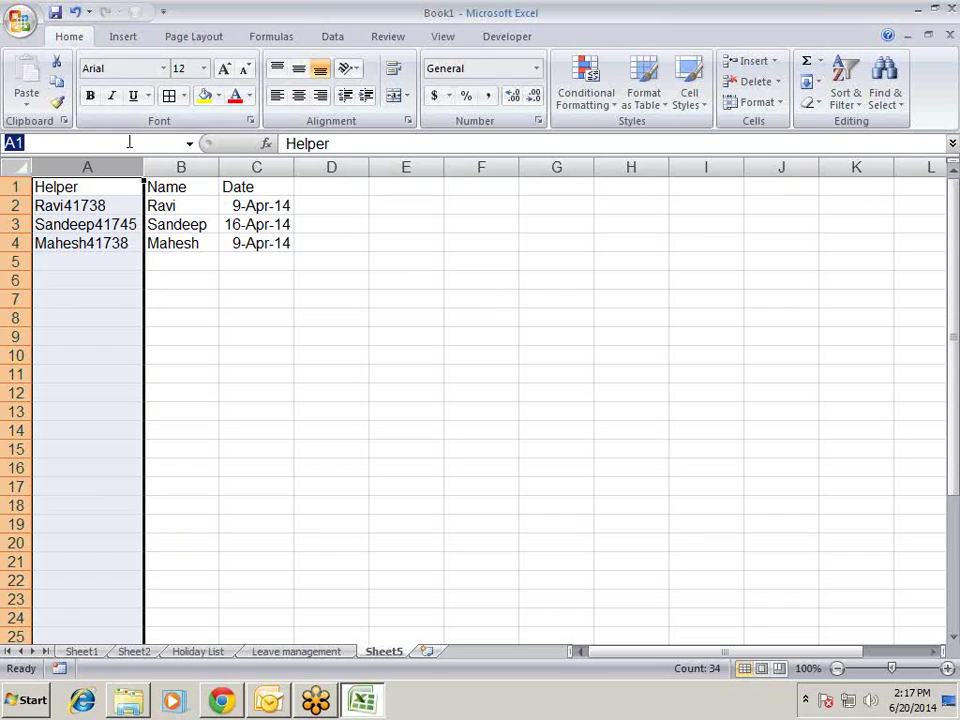
key(BackSpace)
text(leave)
key(Return)
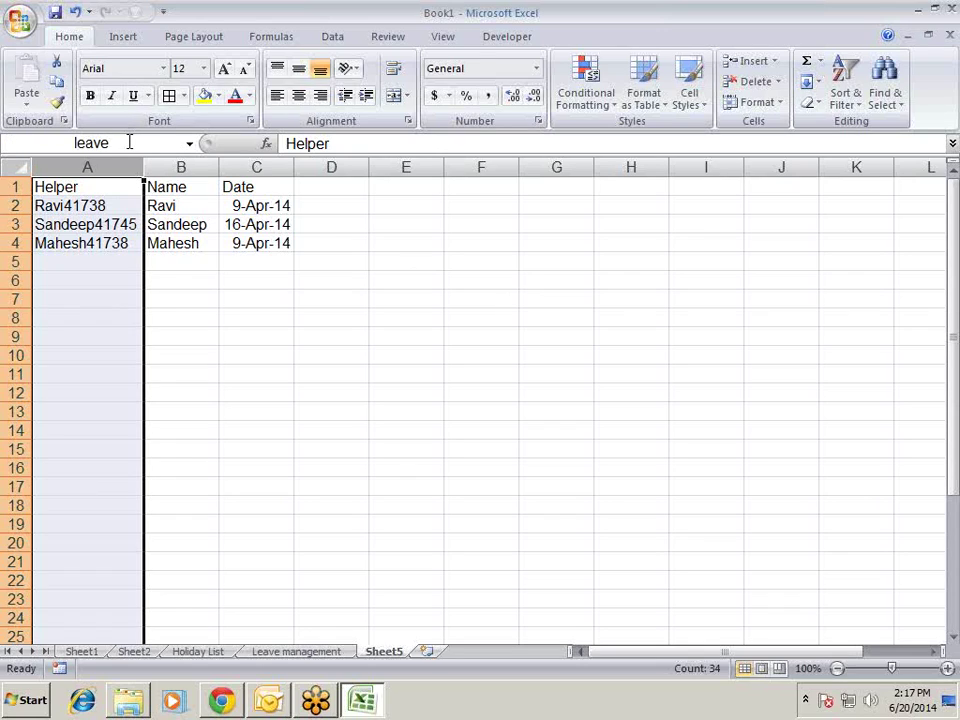
click(471, 368)
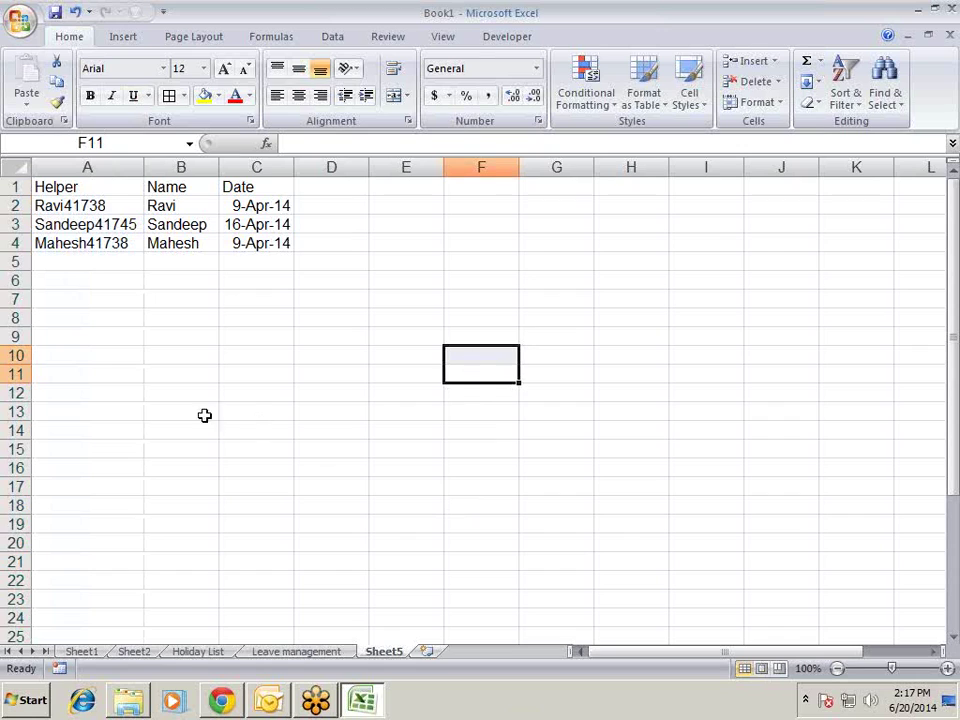
click(296, 652)
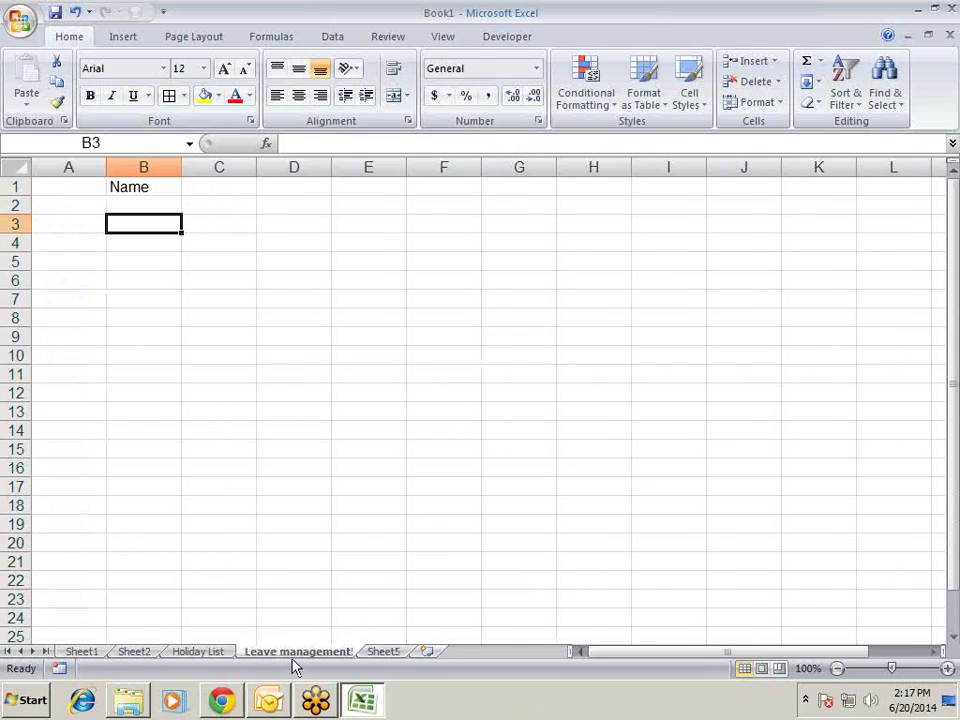
- Return to Sheet2's attendance grid and begin a formula in B15 below the employees
click(205, 652)
click(110, 652)
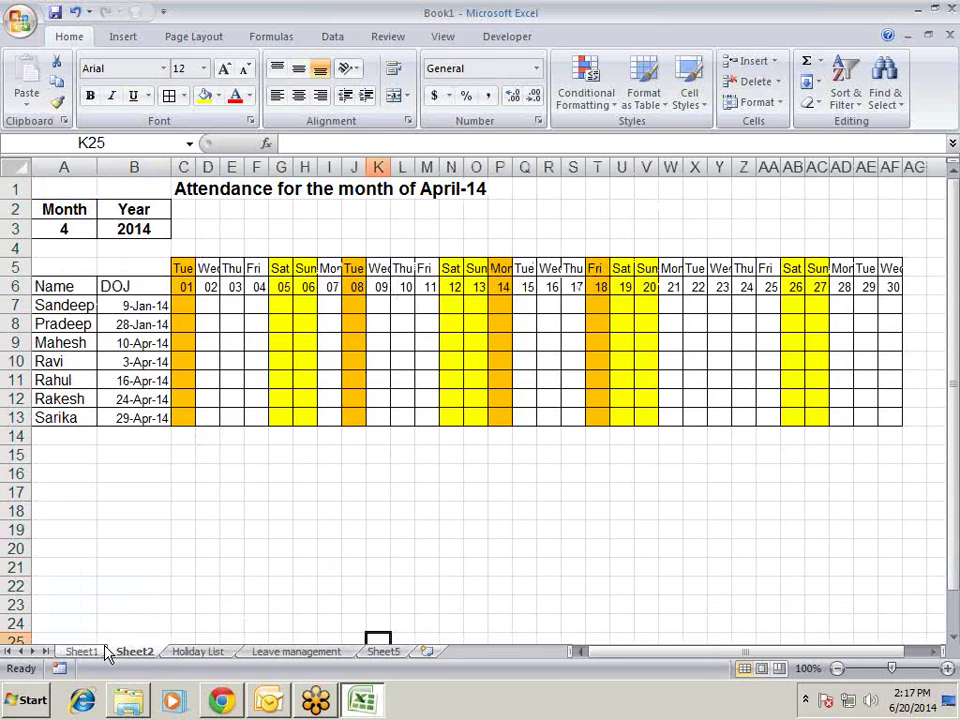
click(365, 512)
click(217, 304)
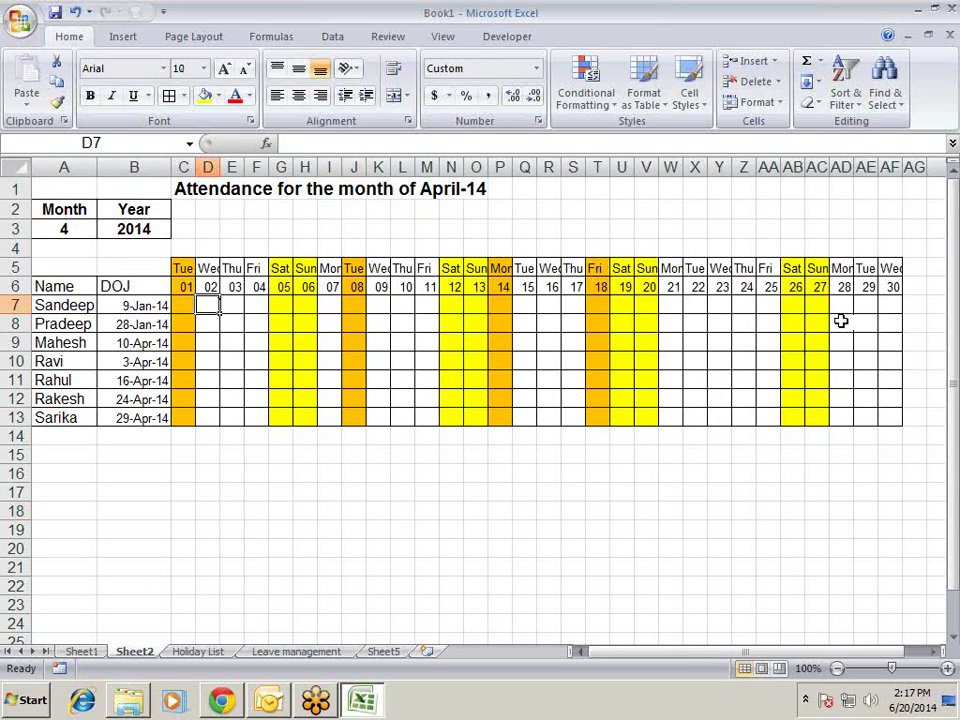
key(Down)
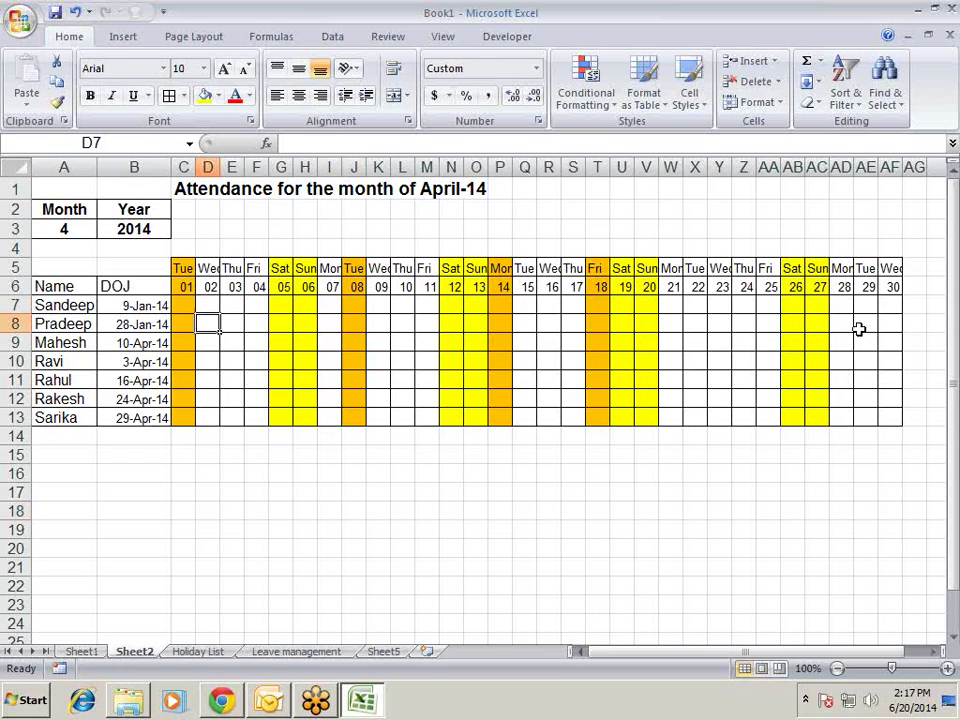
key(Down)
key(Down)
key(Down)
key(Down)
key(Down)
key(Left)
key(Left)
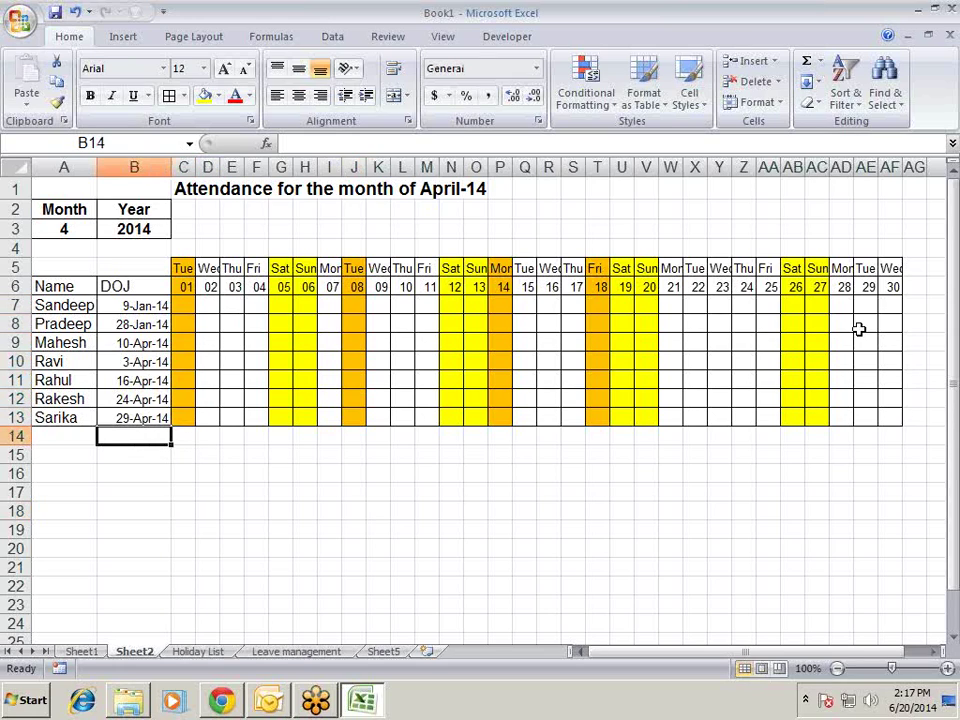
key(Down)
text(=)
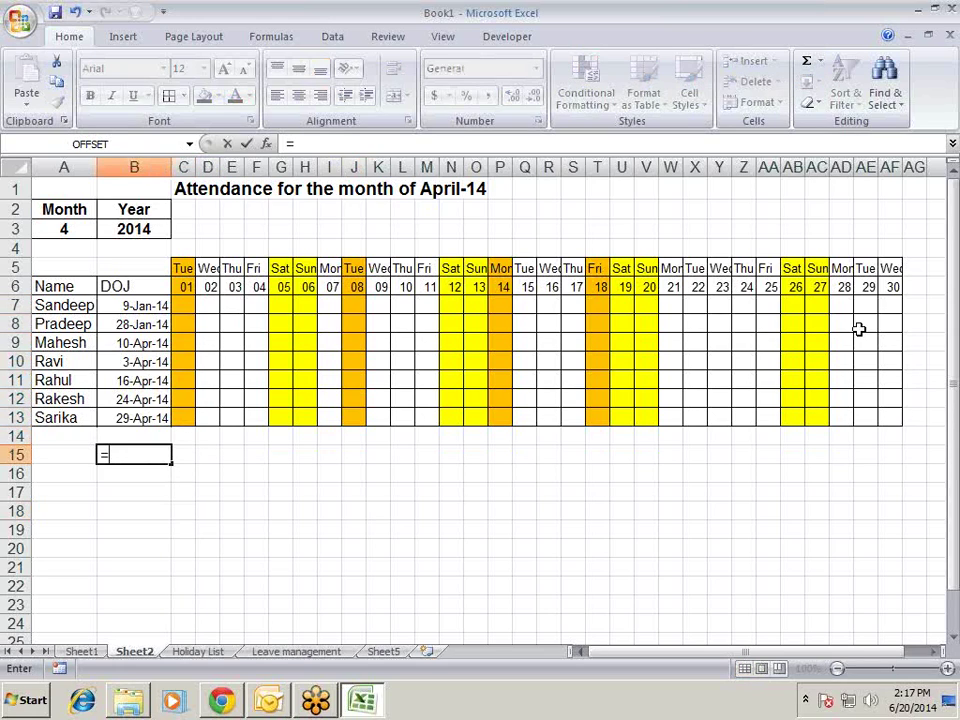
key(Up)
key(Up)
key(Up)
key(Up)
key(Up)
key(Up)
key(Up)
key(Up)
key(Left)
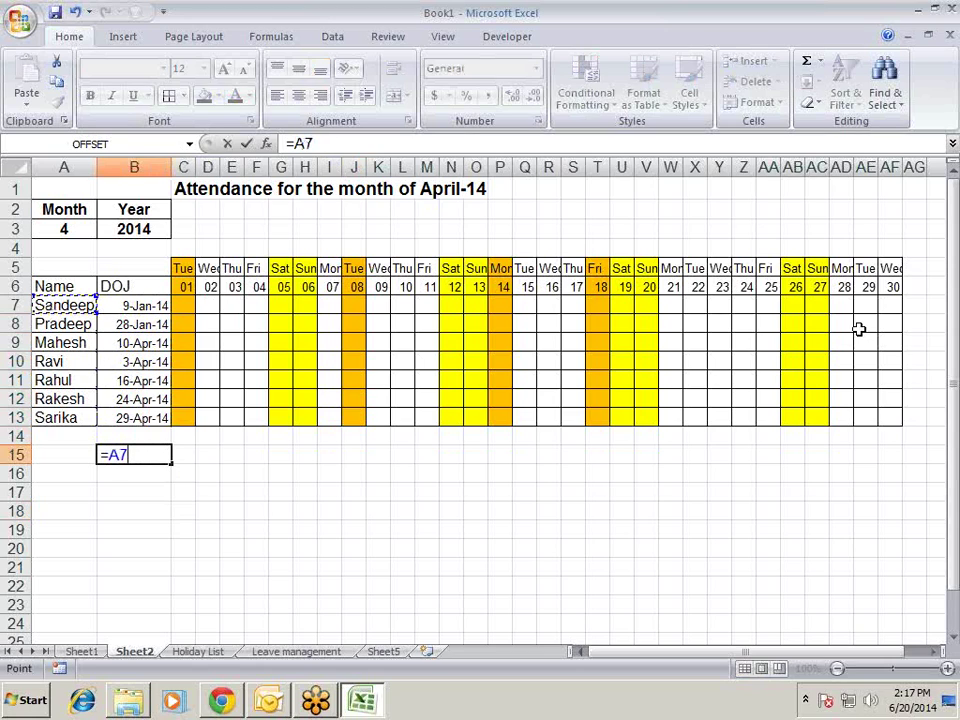
text(&)
key(Up)
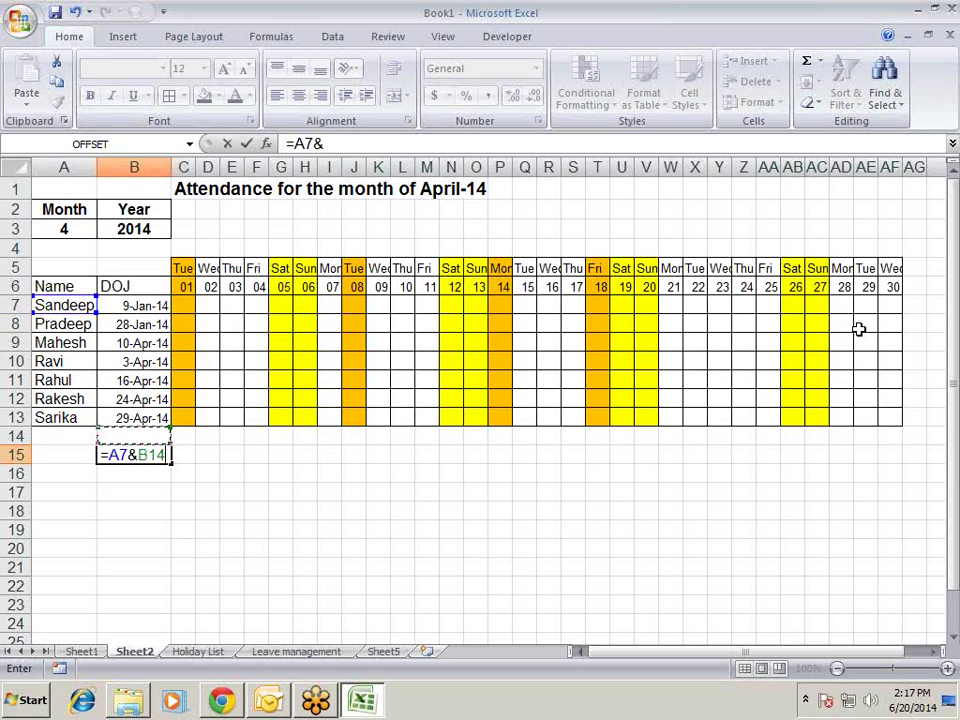
key(Up)
key(Up)
key(Up)
key(Up)
key(Up)
key(Up)
key(Up)
key(Right)
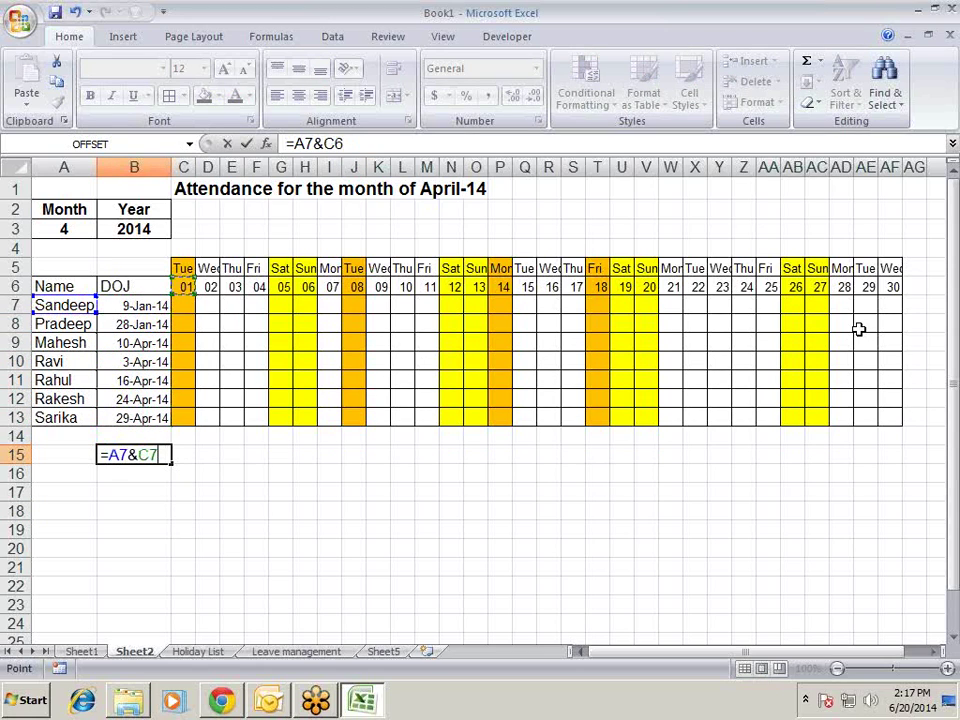
key(Up)
key(Return)
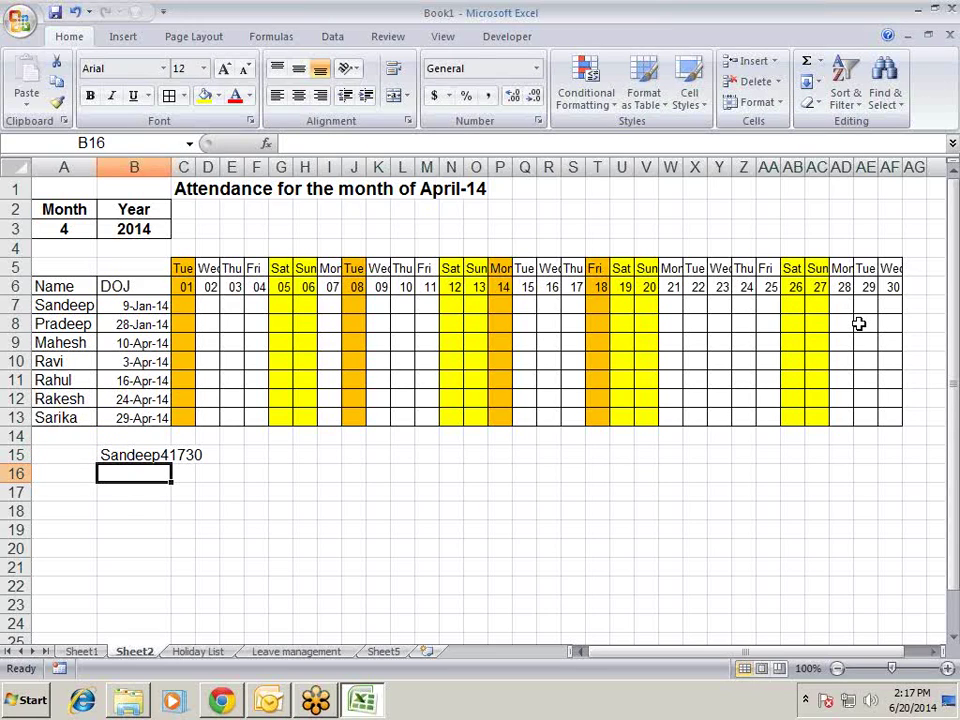
key(Up)
key(F2)
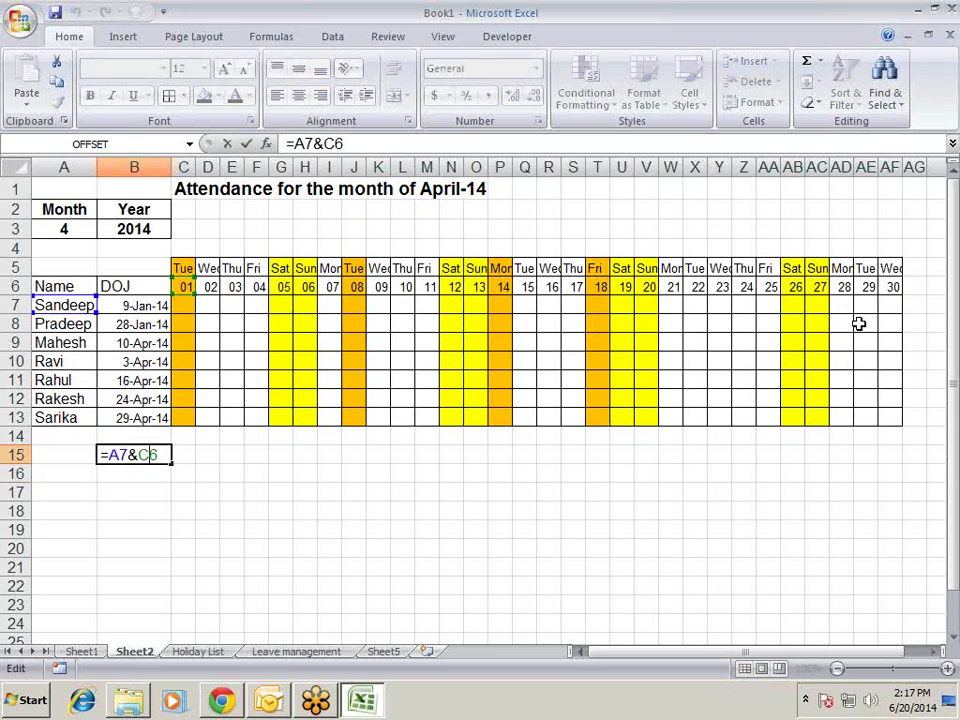
text(c)
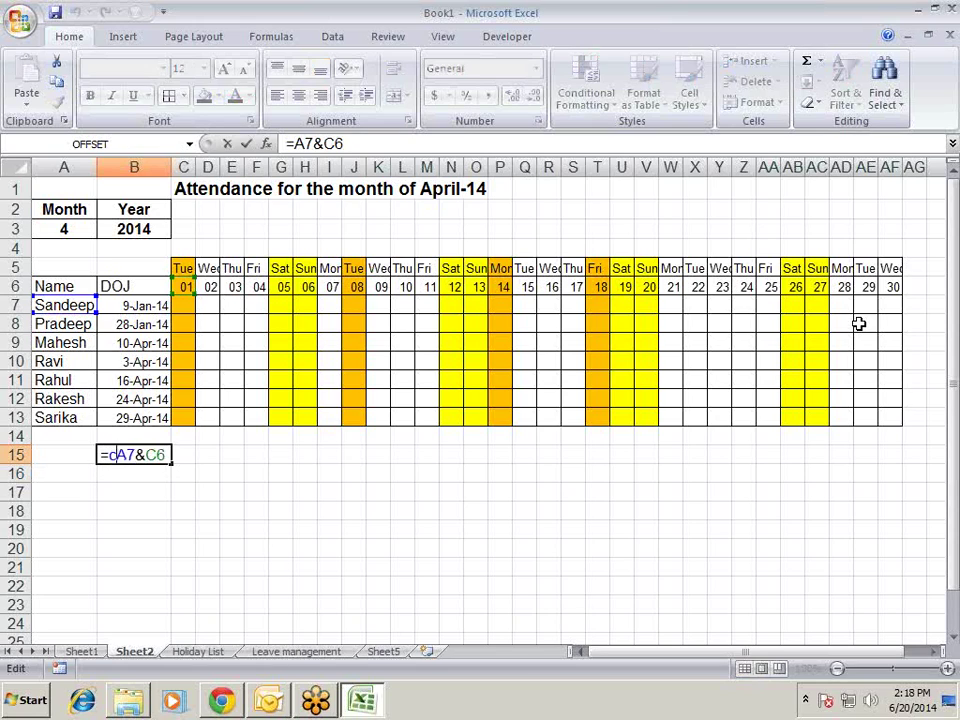
text(ou)
key(Down)
key(Down)
key(Down)
key(Tab)
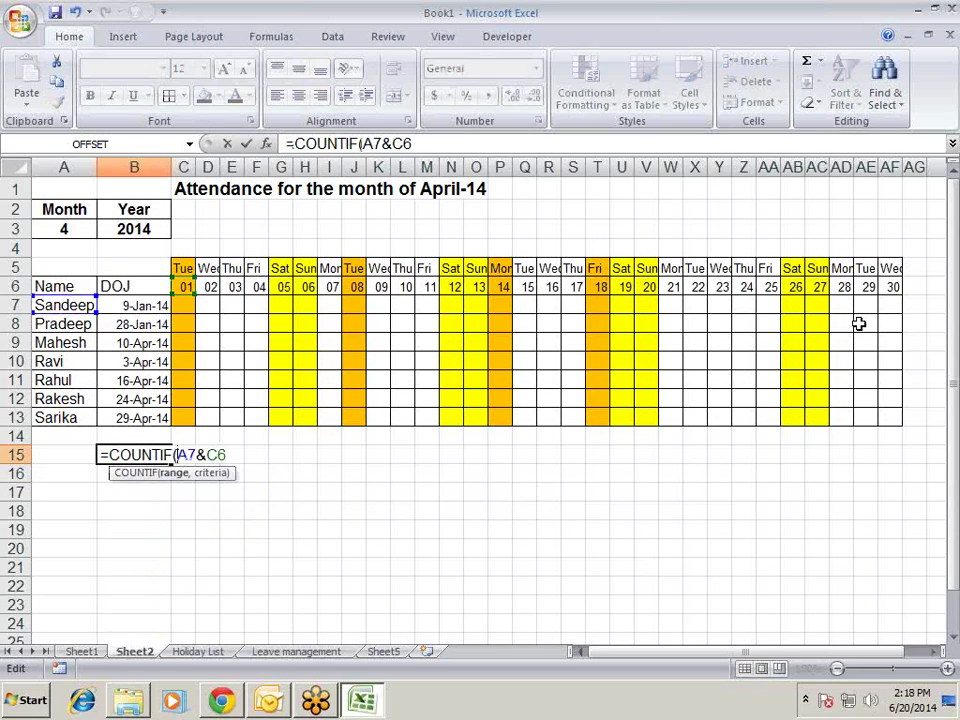
text(le)
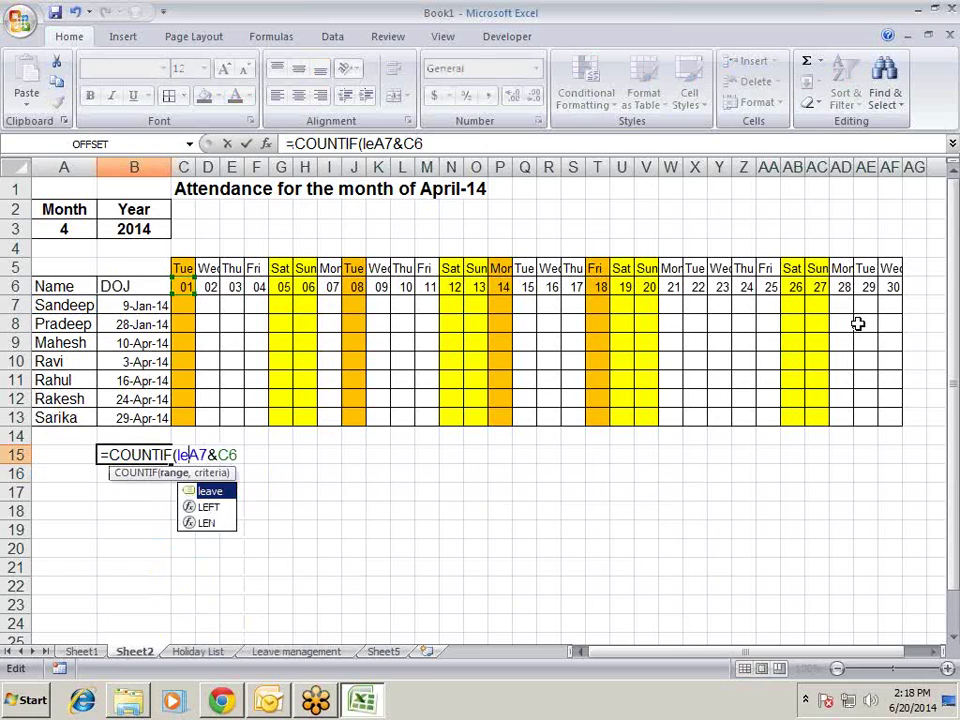
text(ave,)
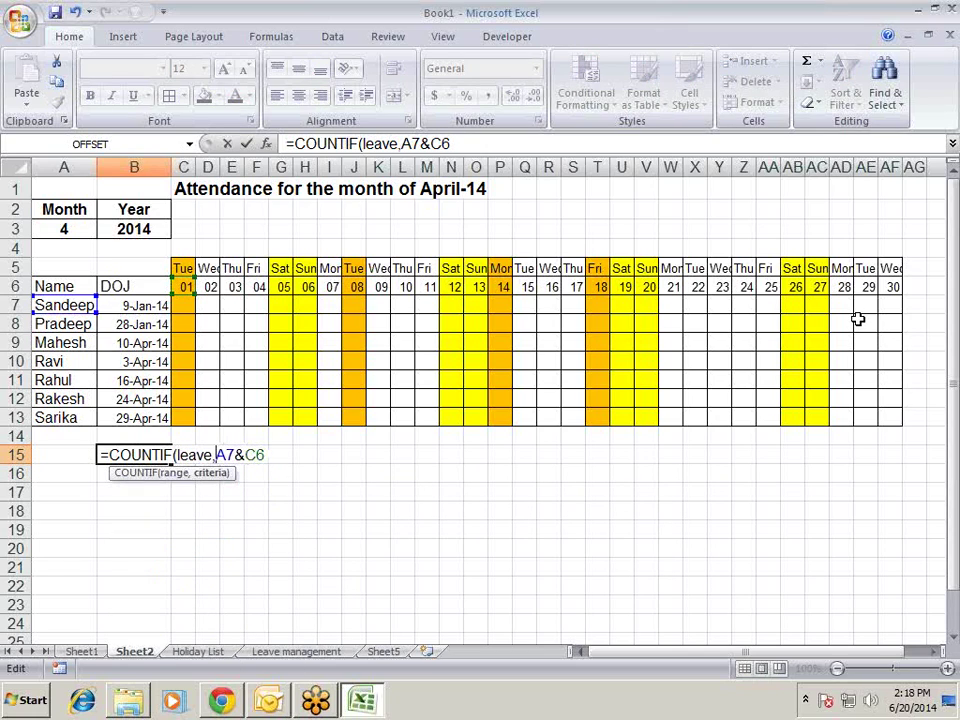
key(Return)
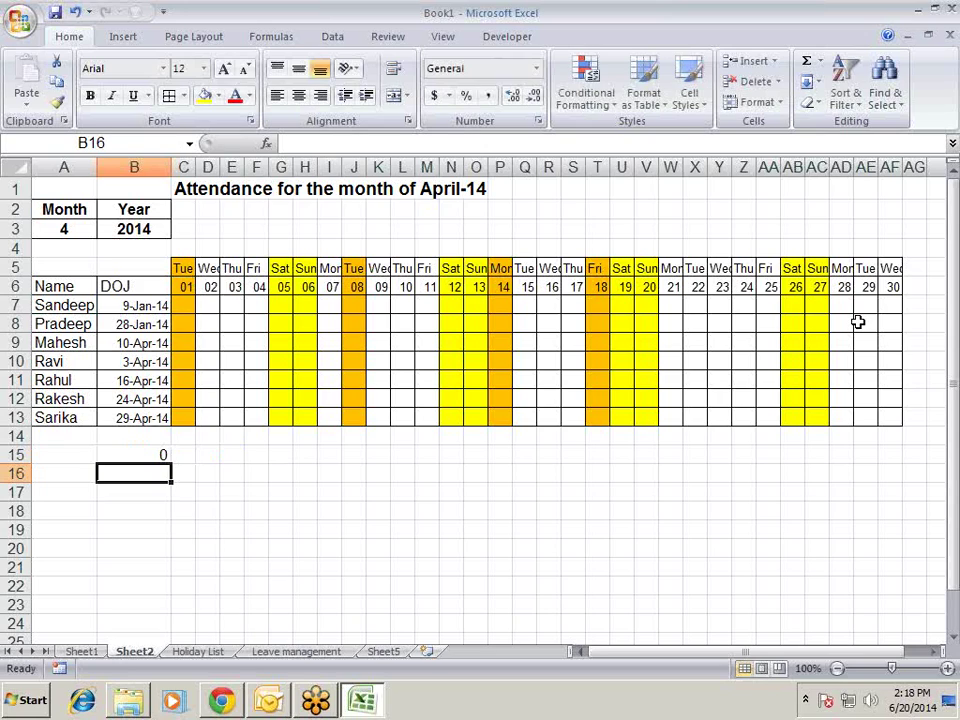
key(Up)
key(F2)
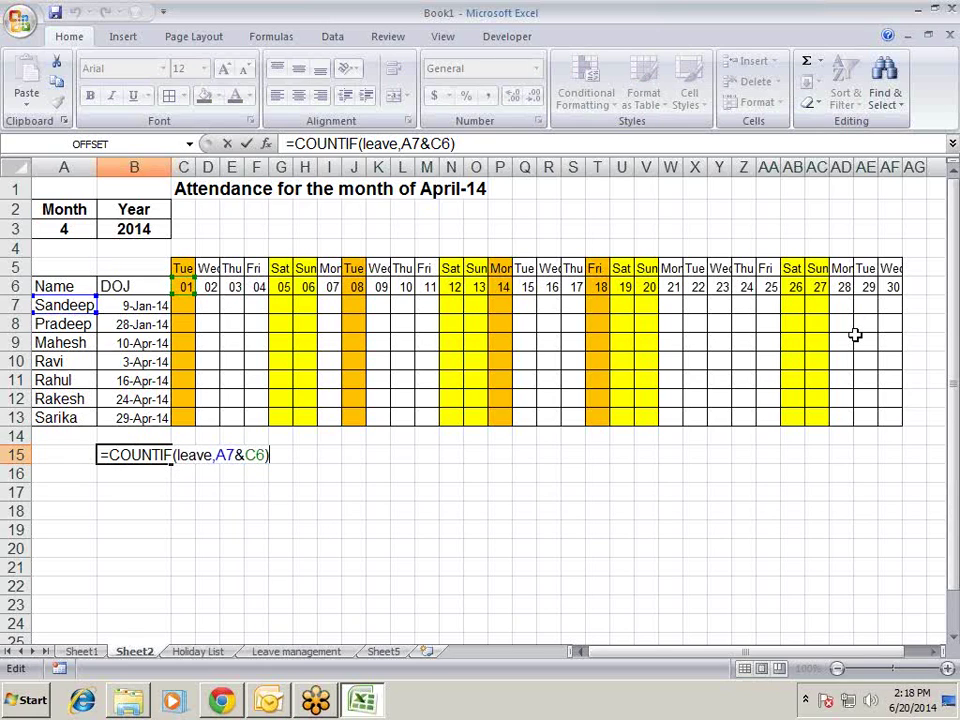
key(ctrl+Return)
key(Delete)
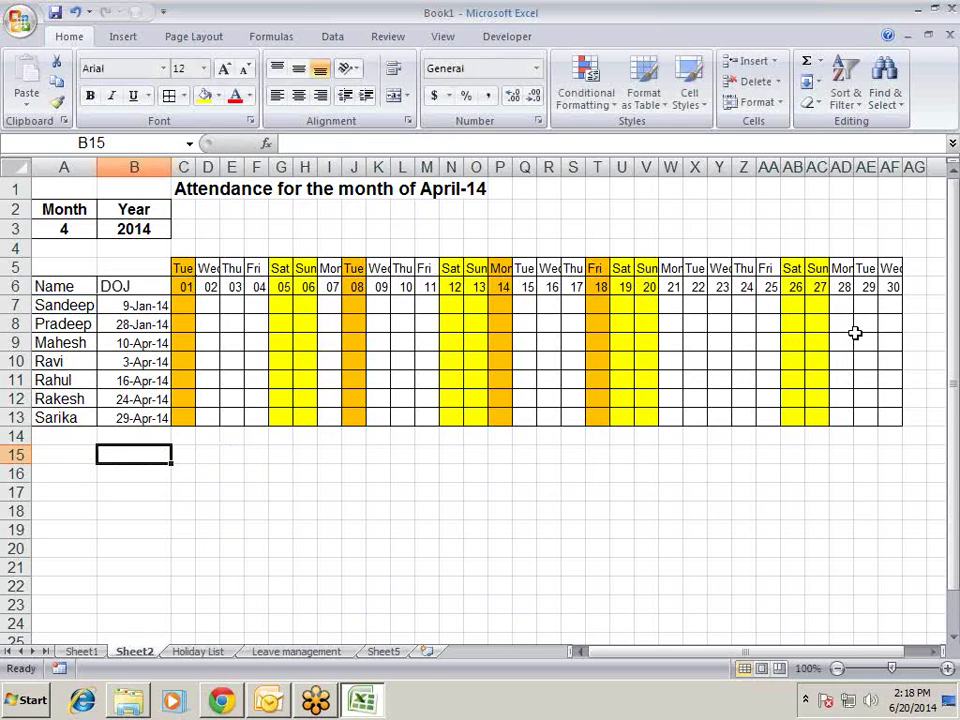
key(Up)
- In C7, begin the formula =IF(OR( and discard a mistaken comparison against the date row
key(Up)
key(Up)
key(Up)
key(Up)
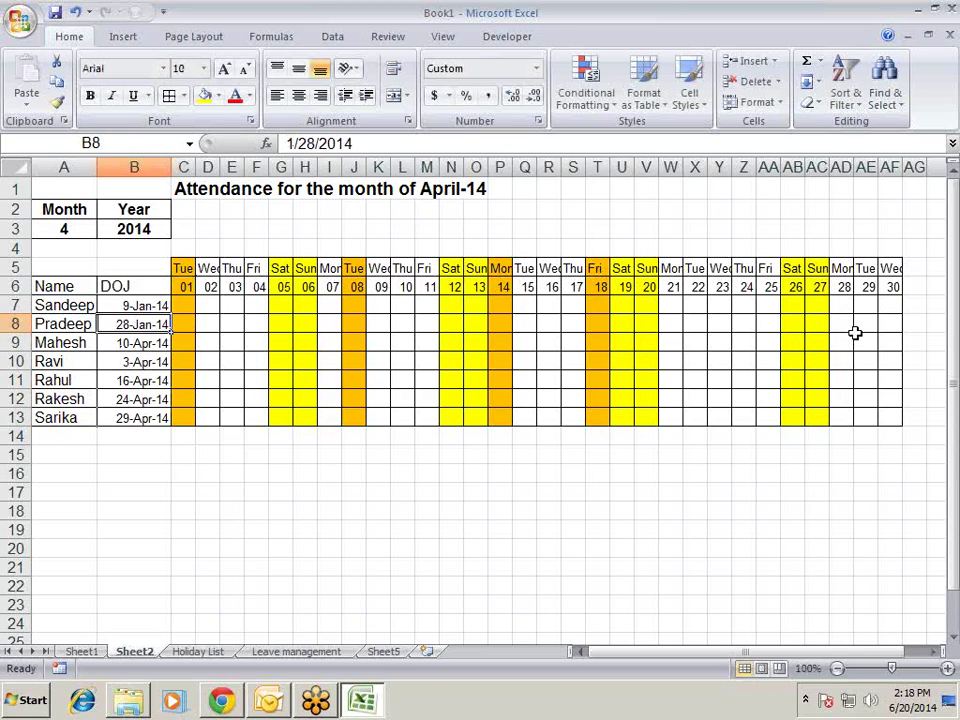
key(Up)
key(Up)
key(Right)
key(Down)
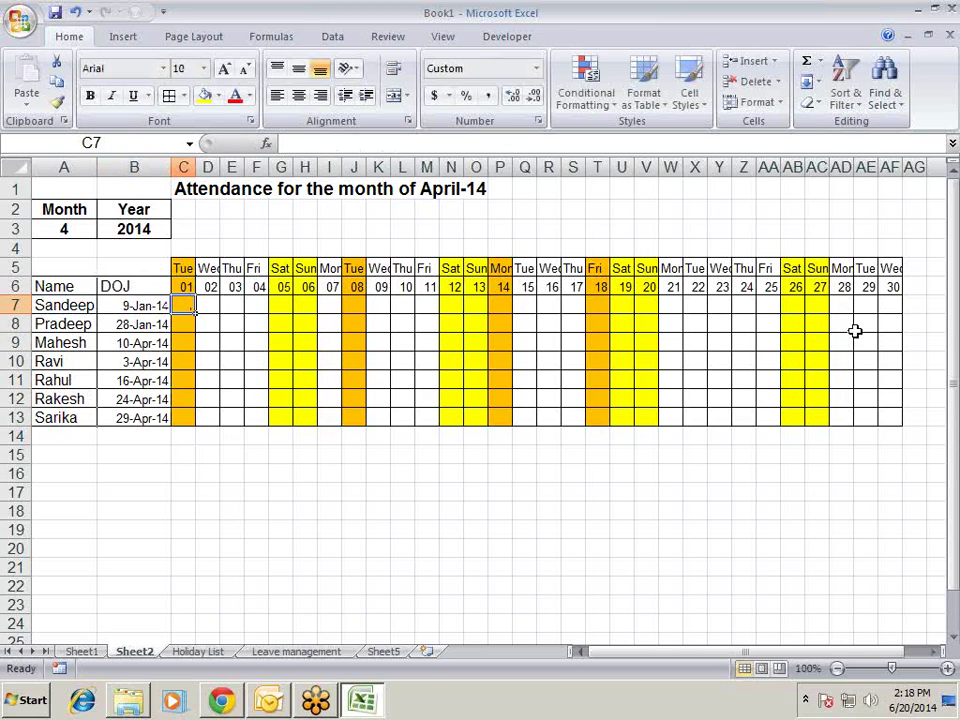
text(=)
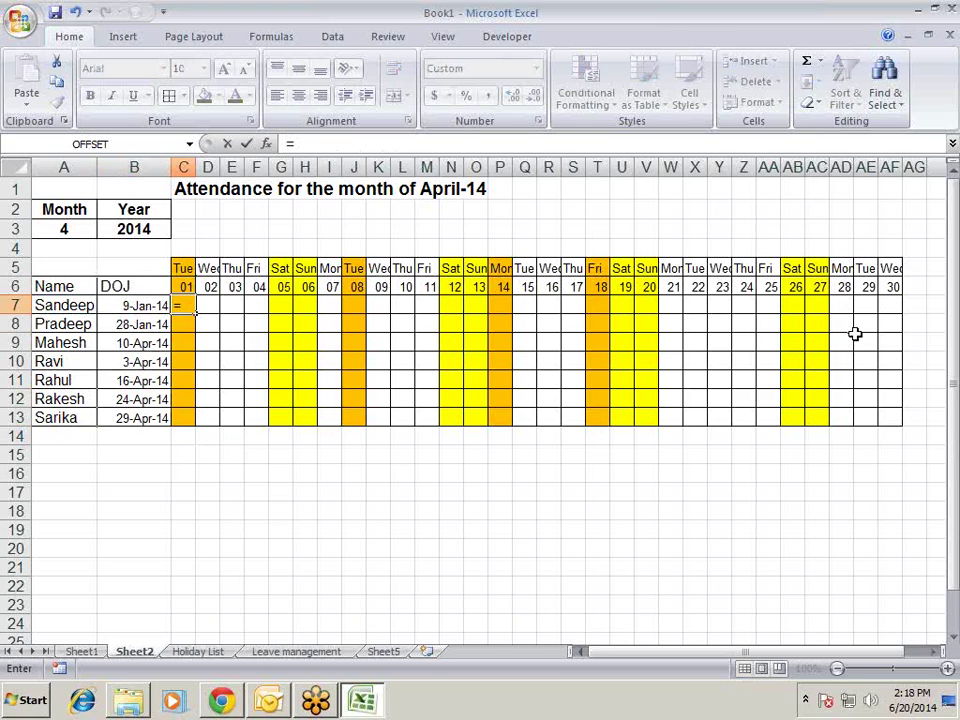
text(if)
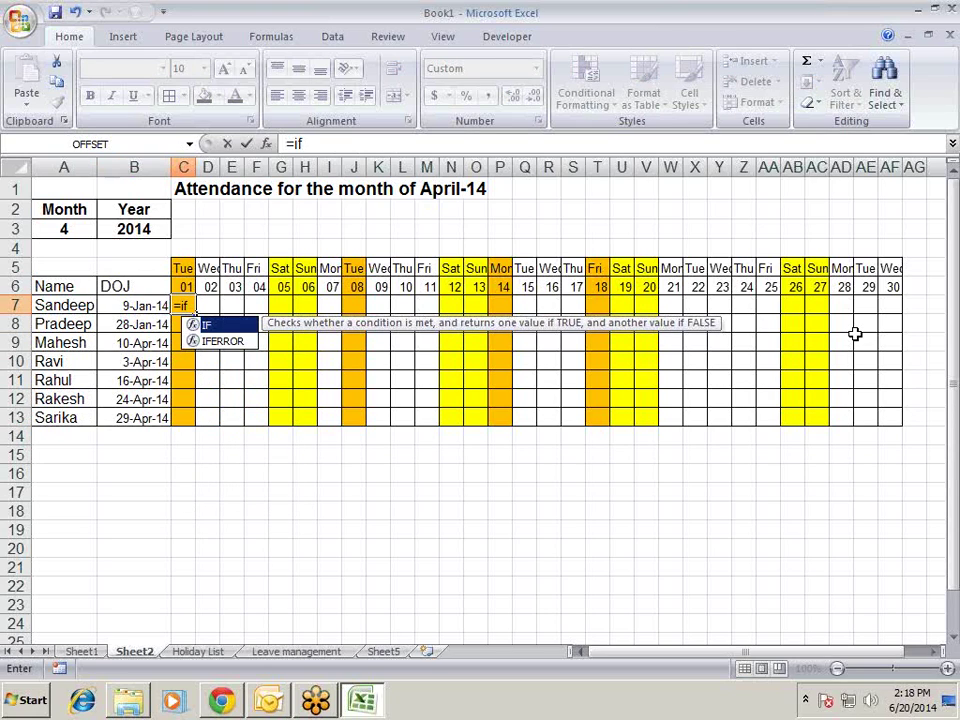
key(Tab)
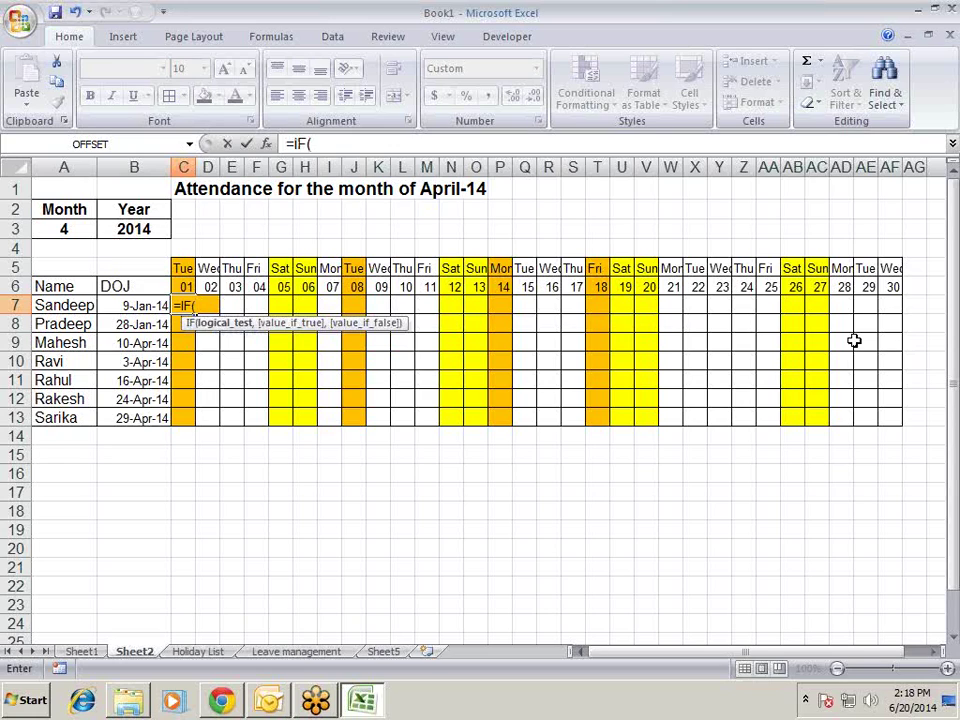
text(or)
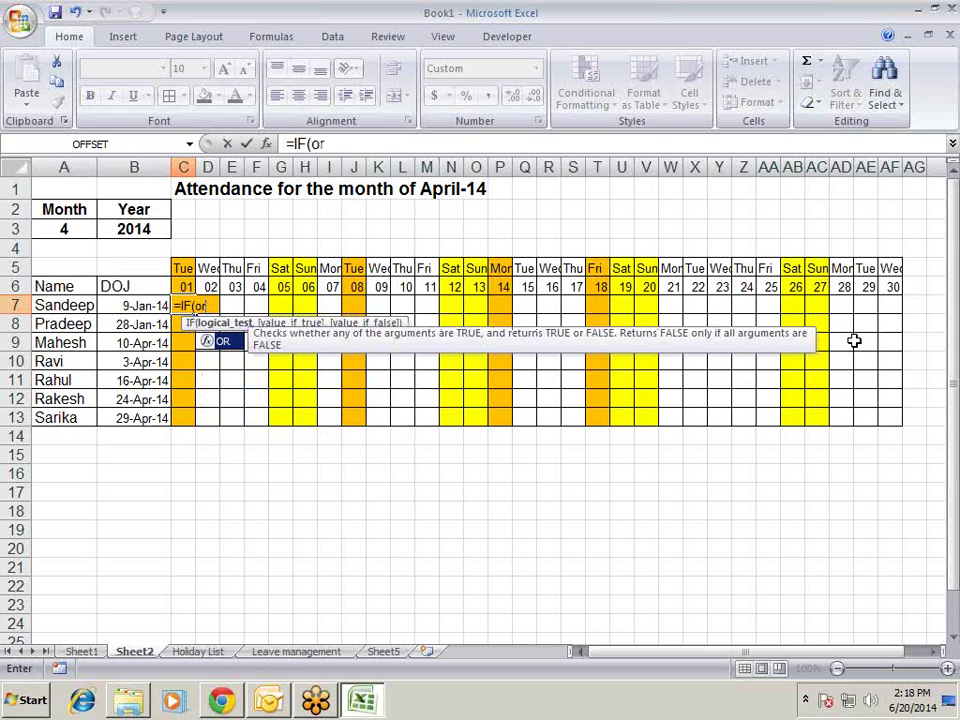
text(()
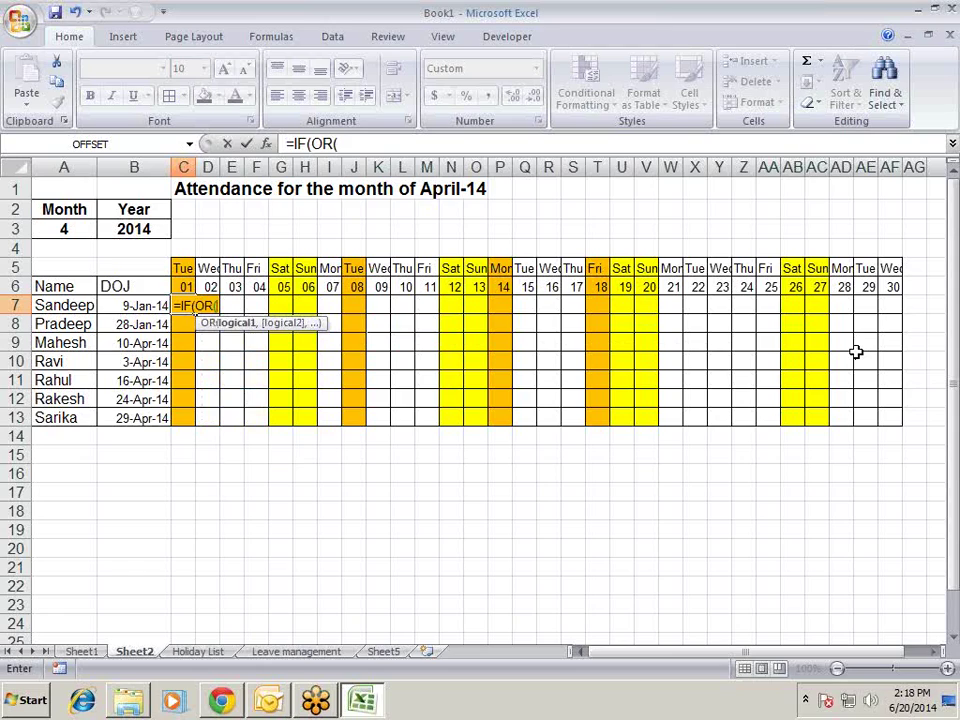
key(Up)
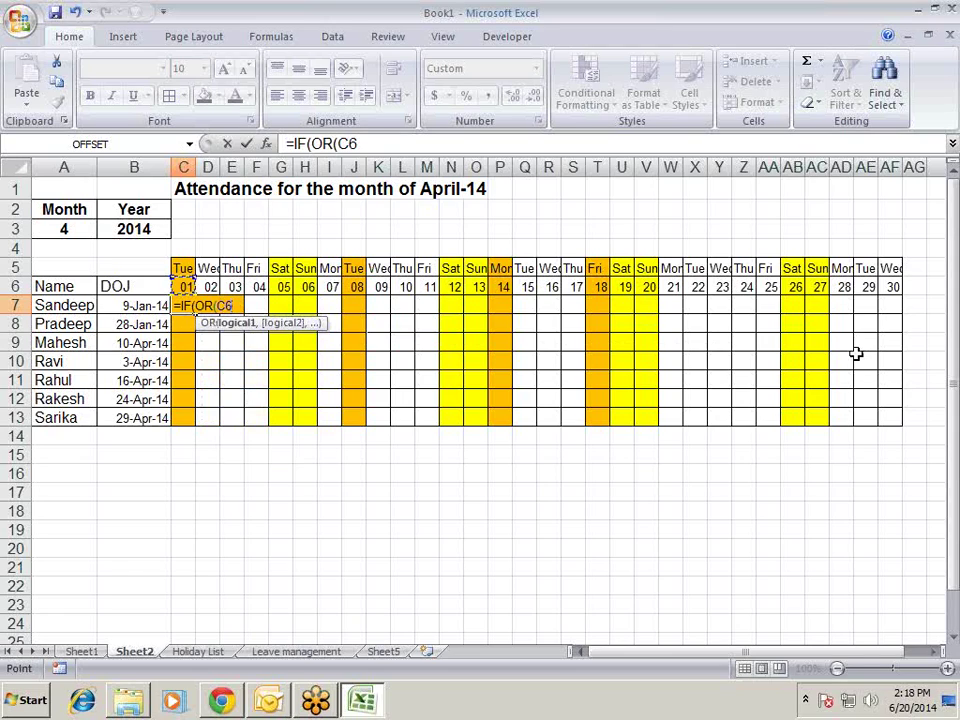
key(F4)
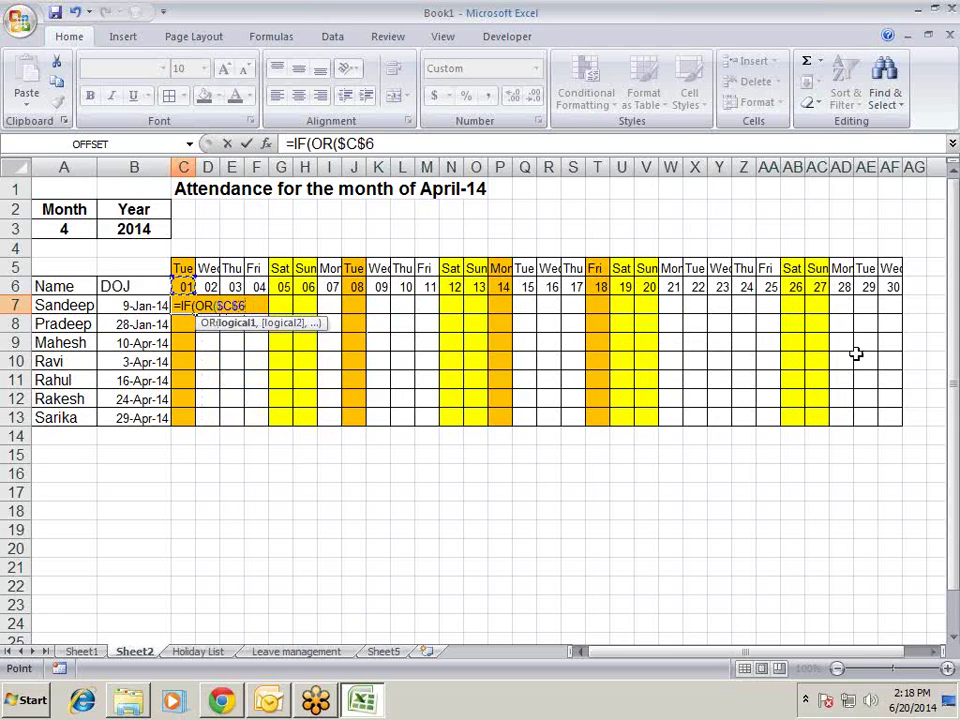
key(F4)
text(=)
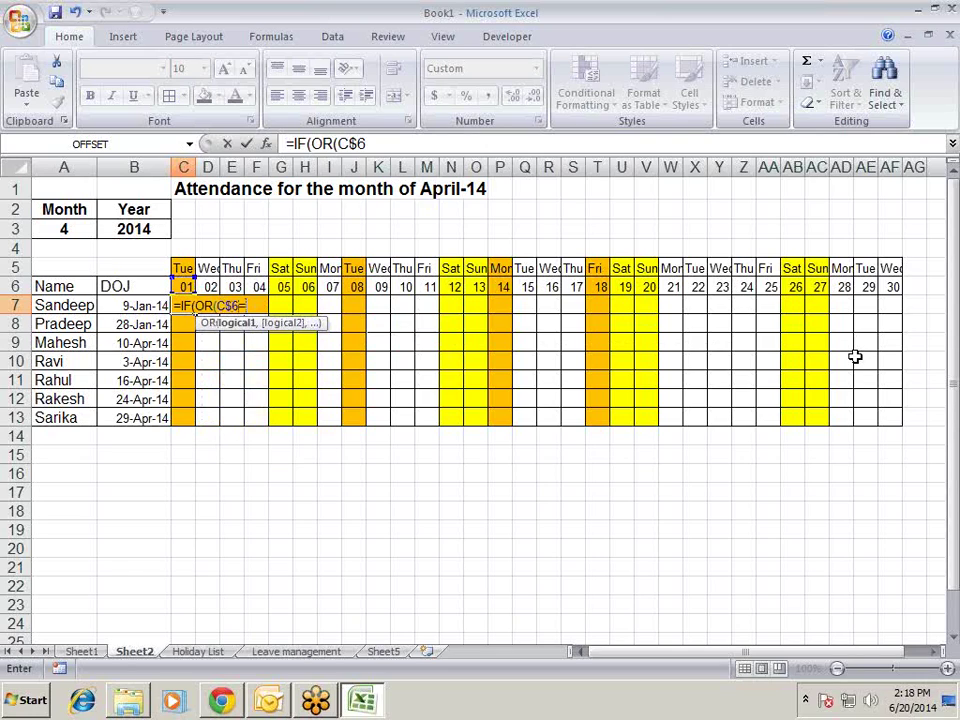
text(")
key(BackSpace)
key(BackSpace)
key(BackSpace)
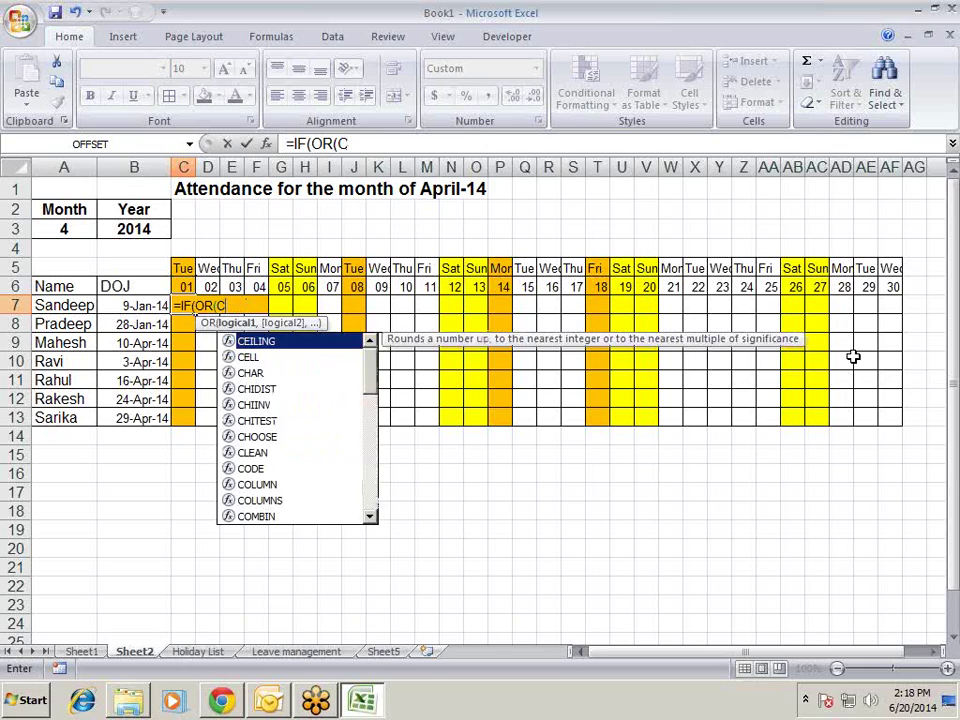
key(BackSpace)
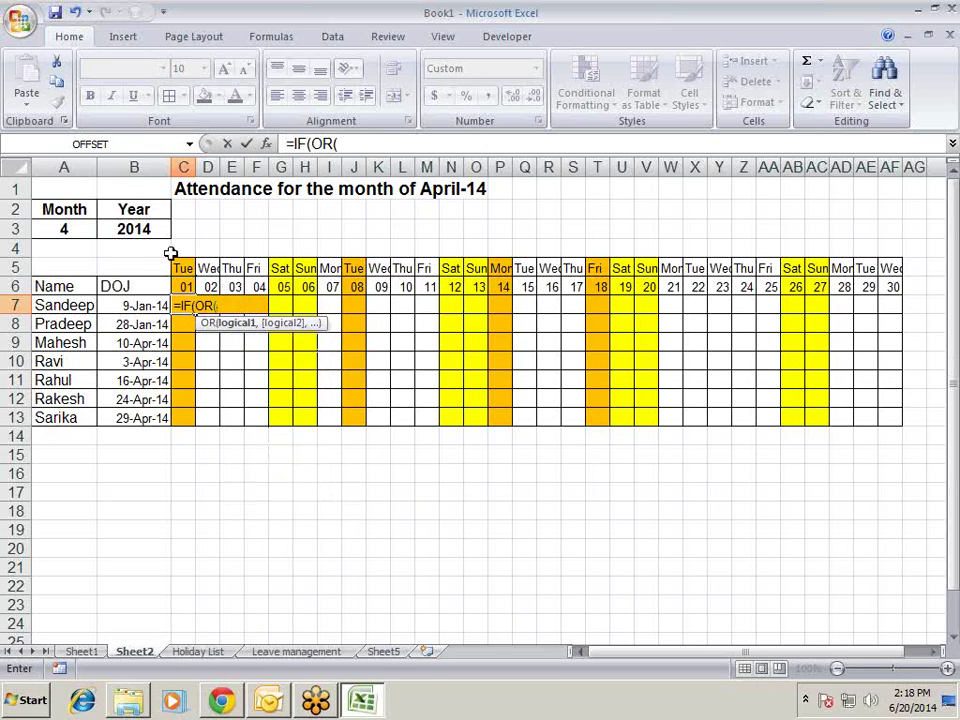
- Add the C$5="Sat" and C$5="Sun" tests returning "W/o", then start a nested IF
click(182, 266)
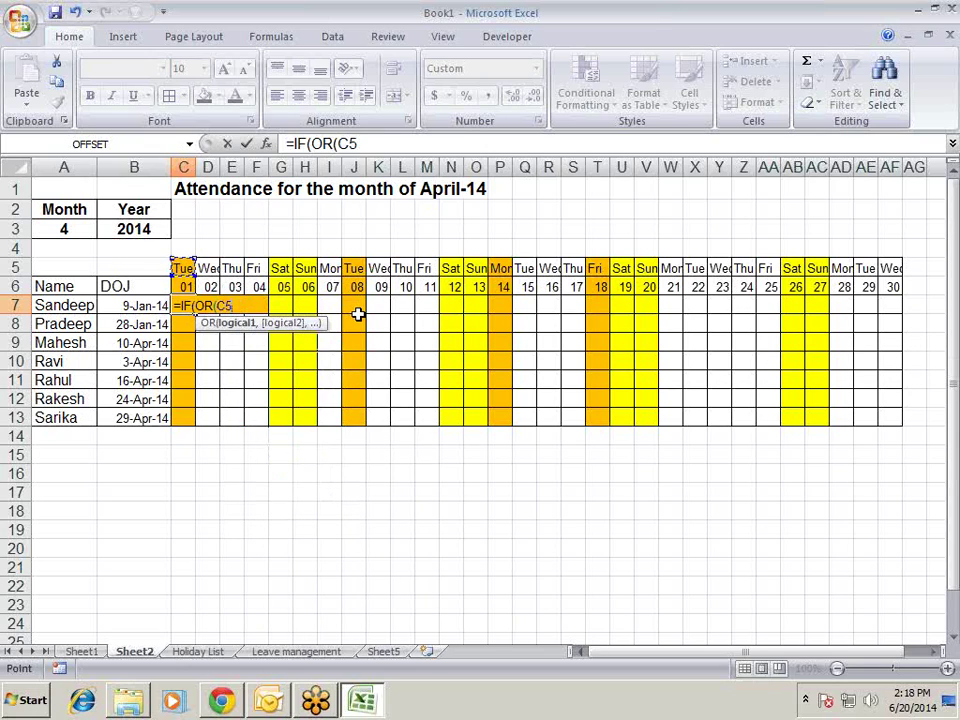
key(F4)
key(F4)
text(=")
text(S)
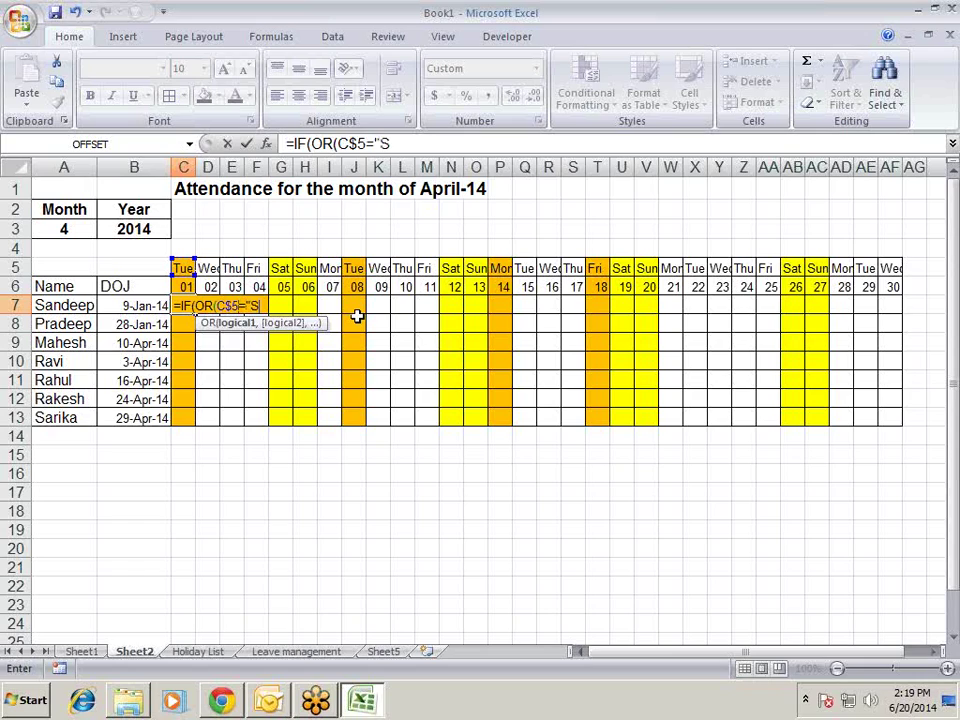
text(at",)
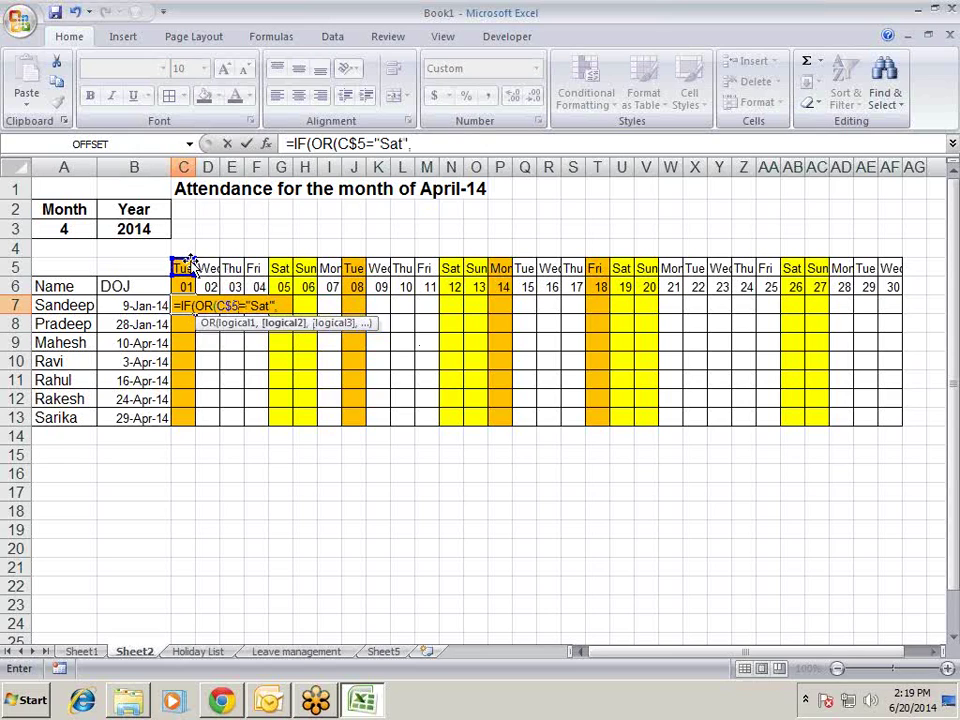
click(190, 268)
key(F4)
key(F4)
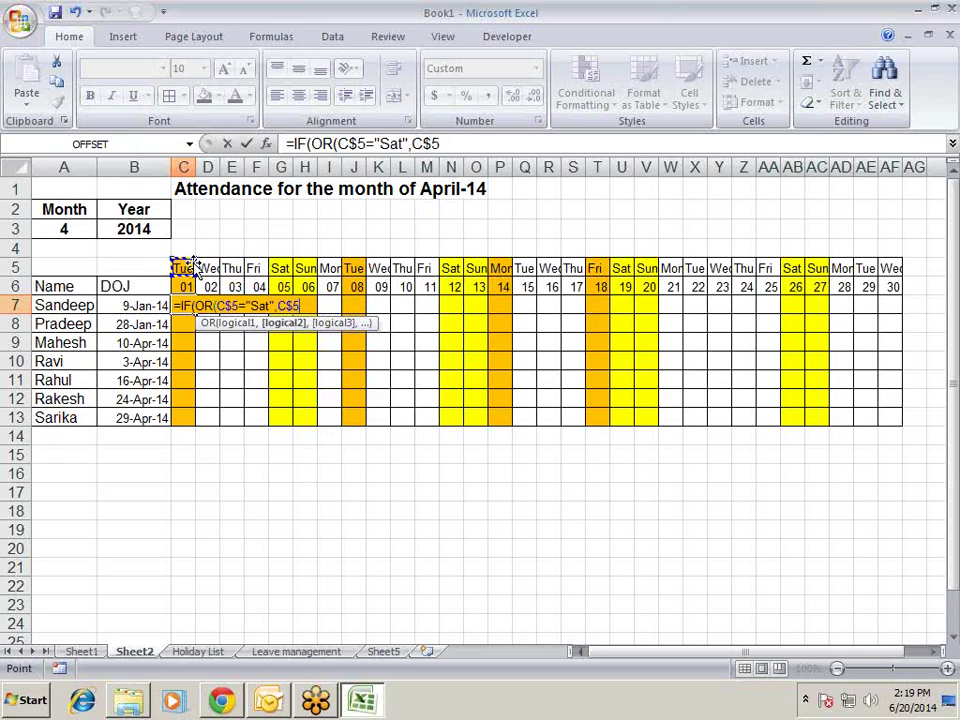
text(,)
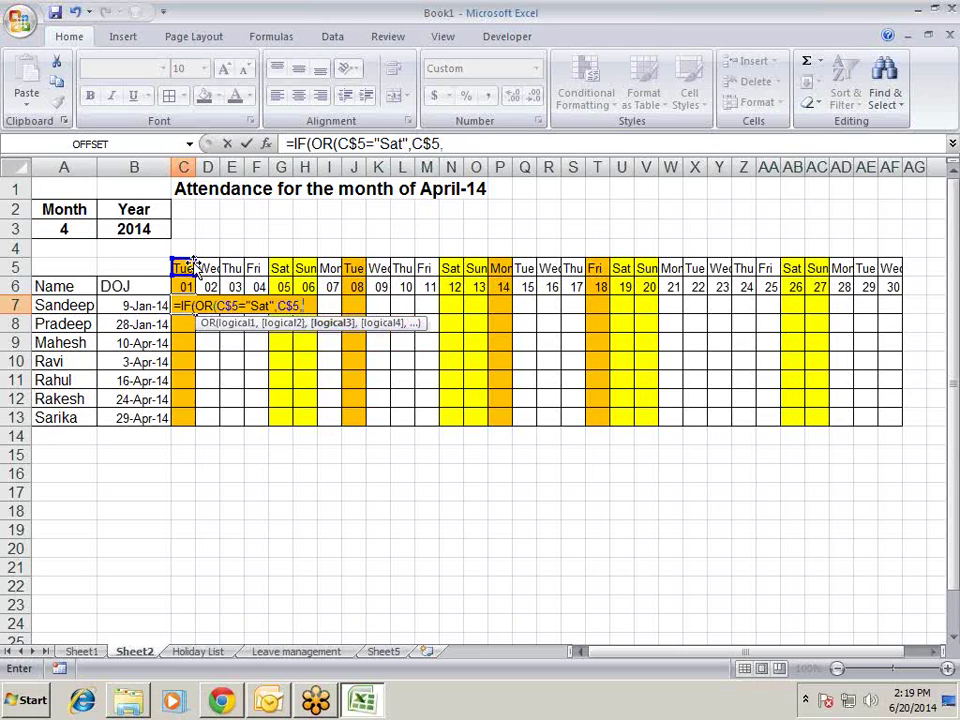
key(BackSpace)
text(")
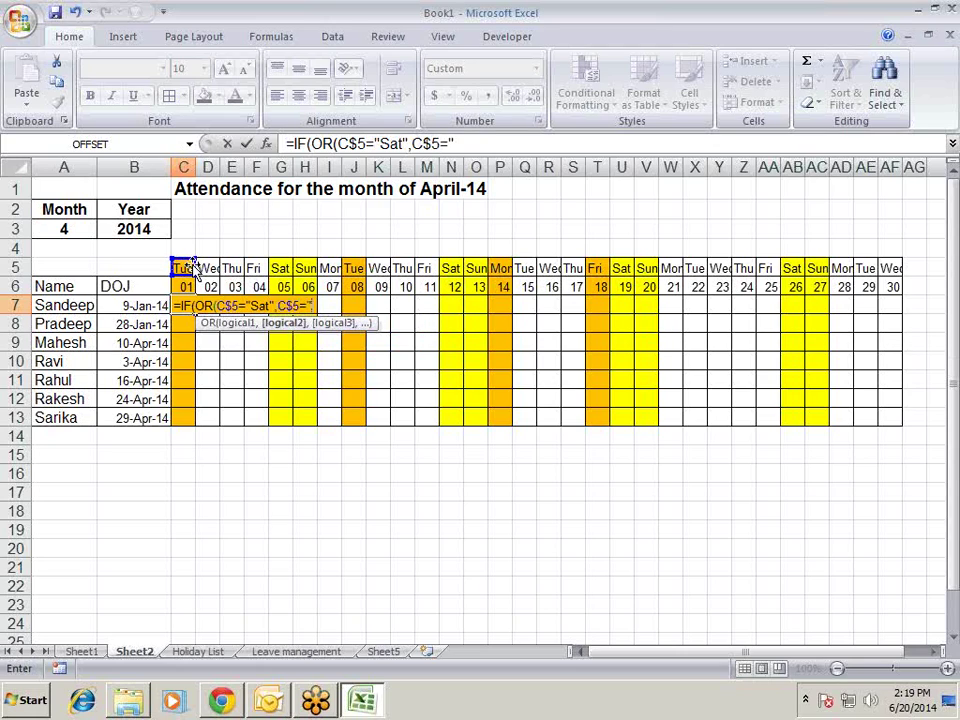
text(Sun)
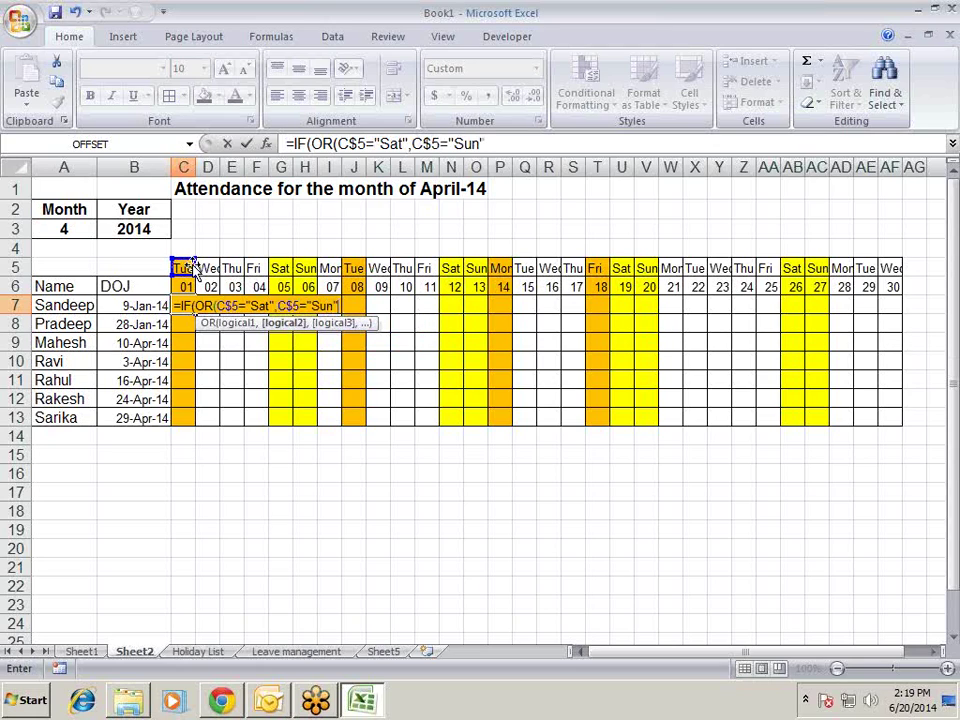
text("))
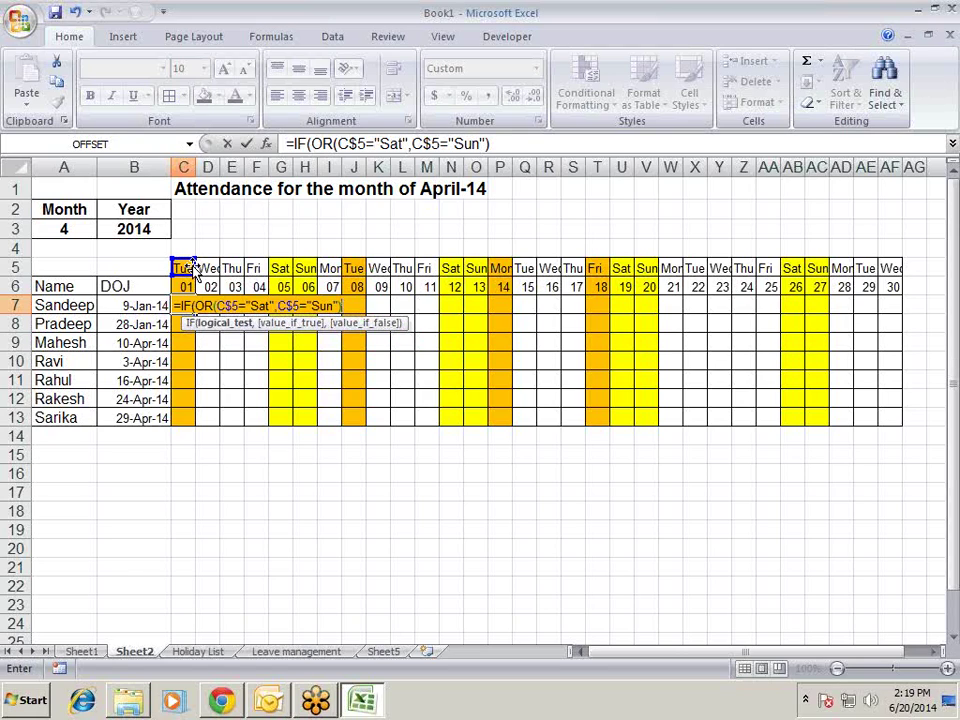
text(,)
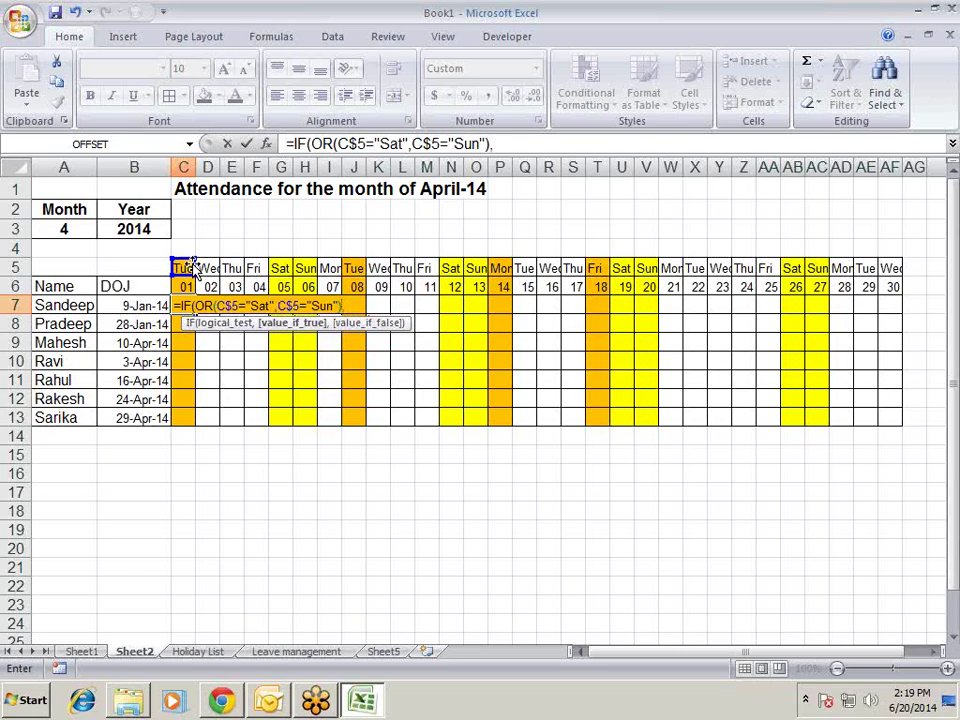
text("W)
text(/o)
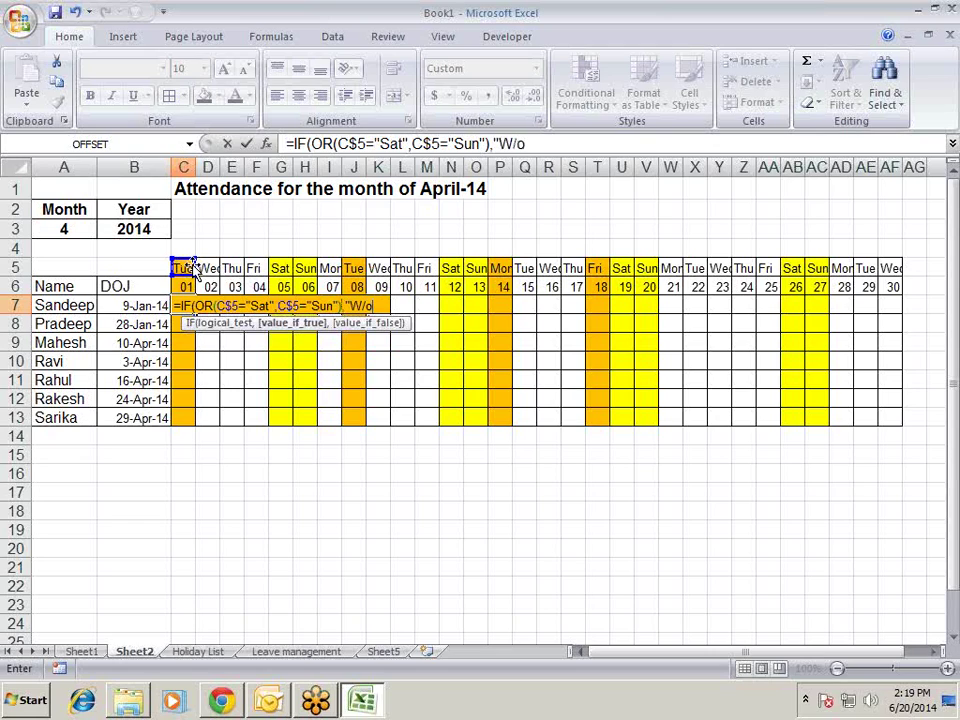
text(")
text(,)
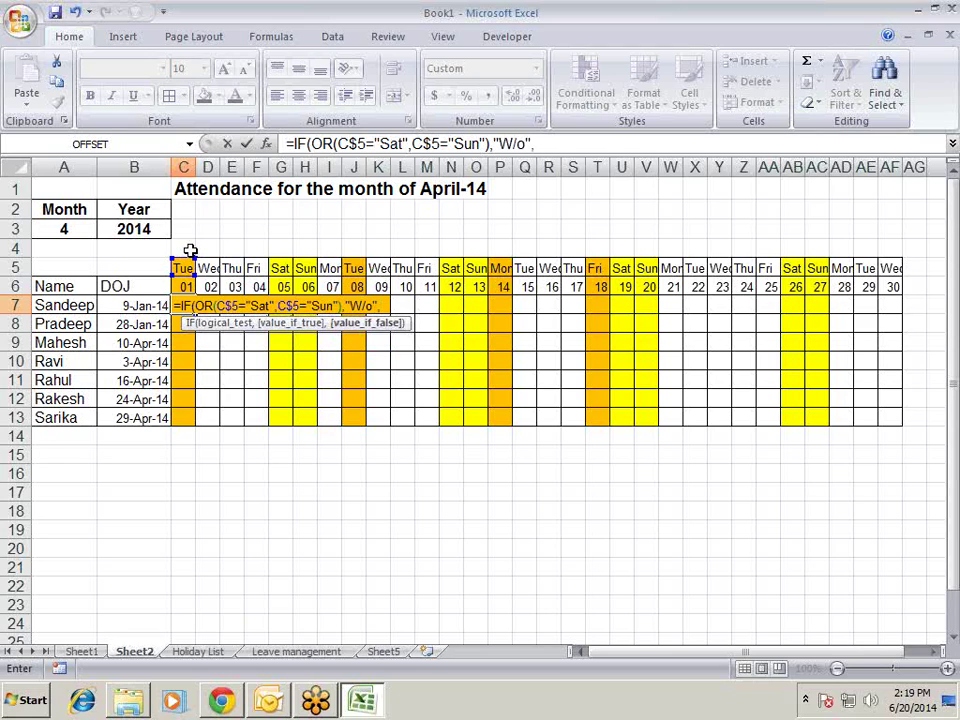
text(if)
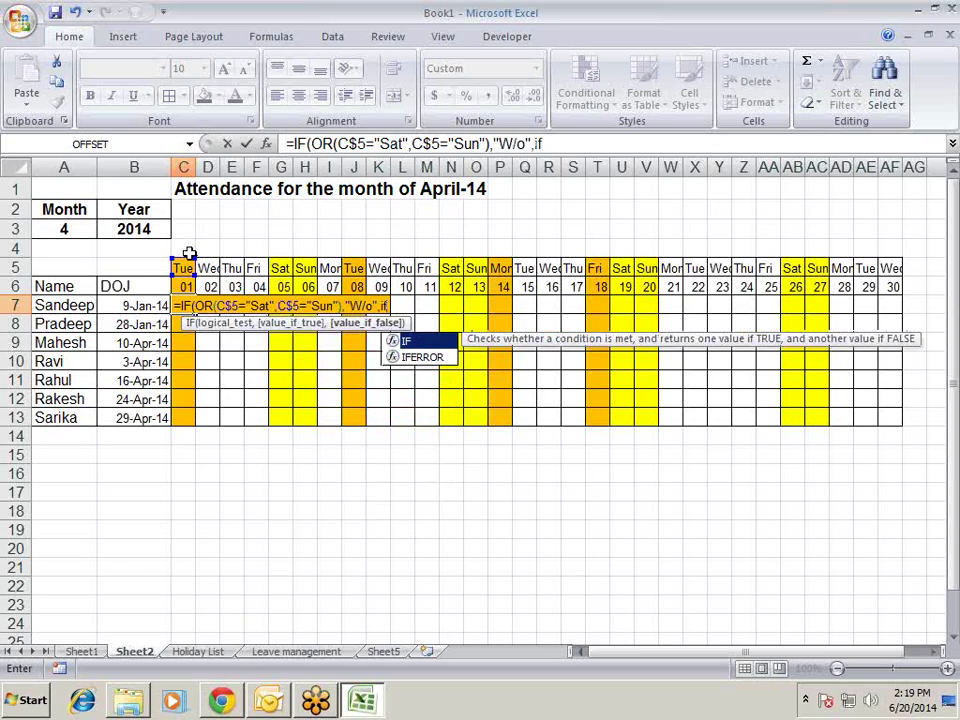
key(Tab)
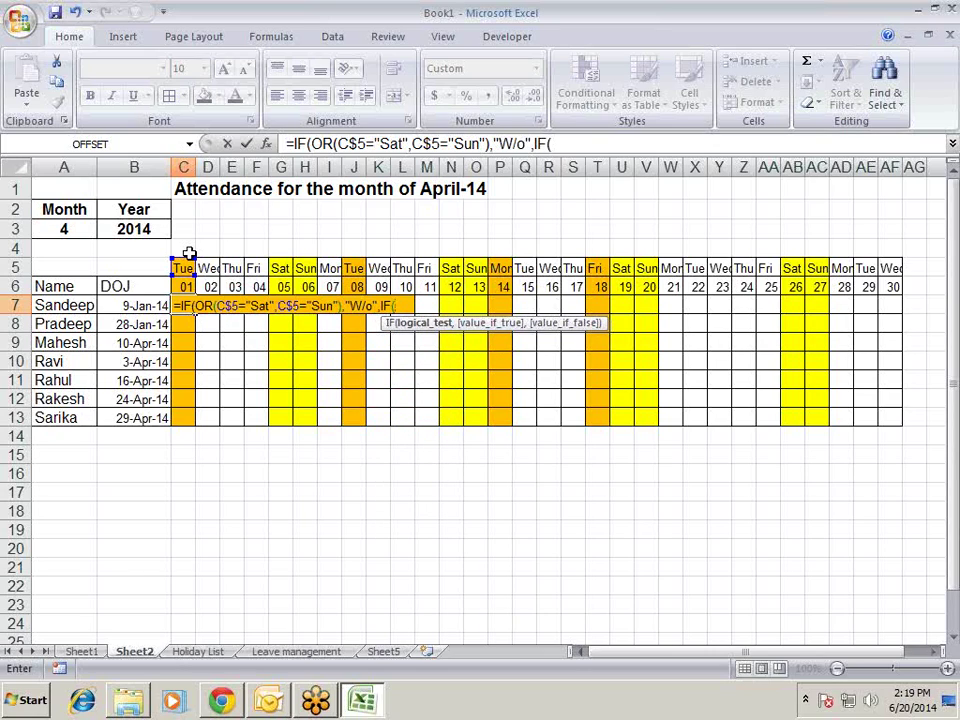
text(cou)
key(Down)
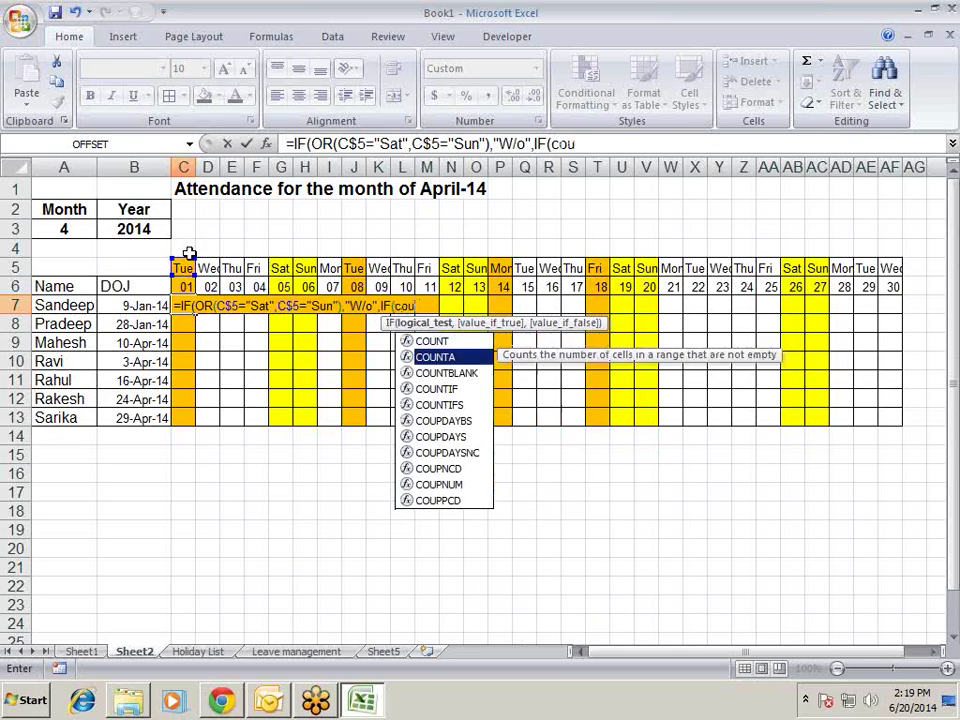
key(Down)
key(Down)
key(Tab)
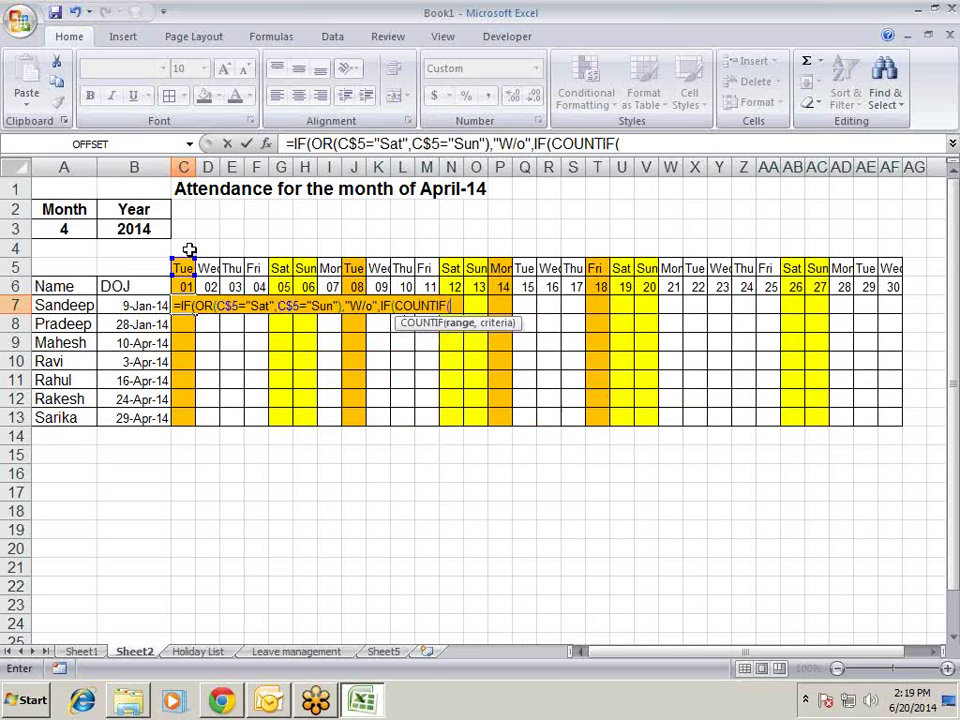
text(hl)
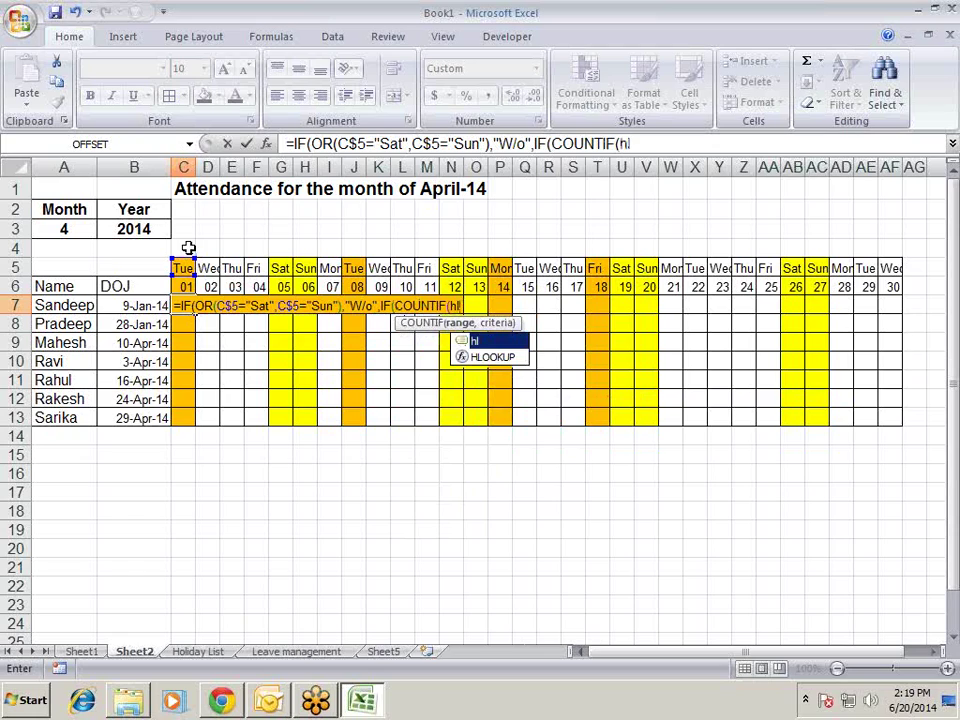
text(,)
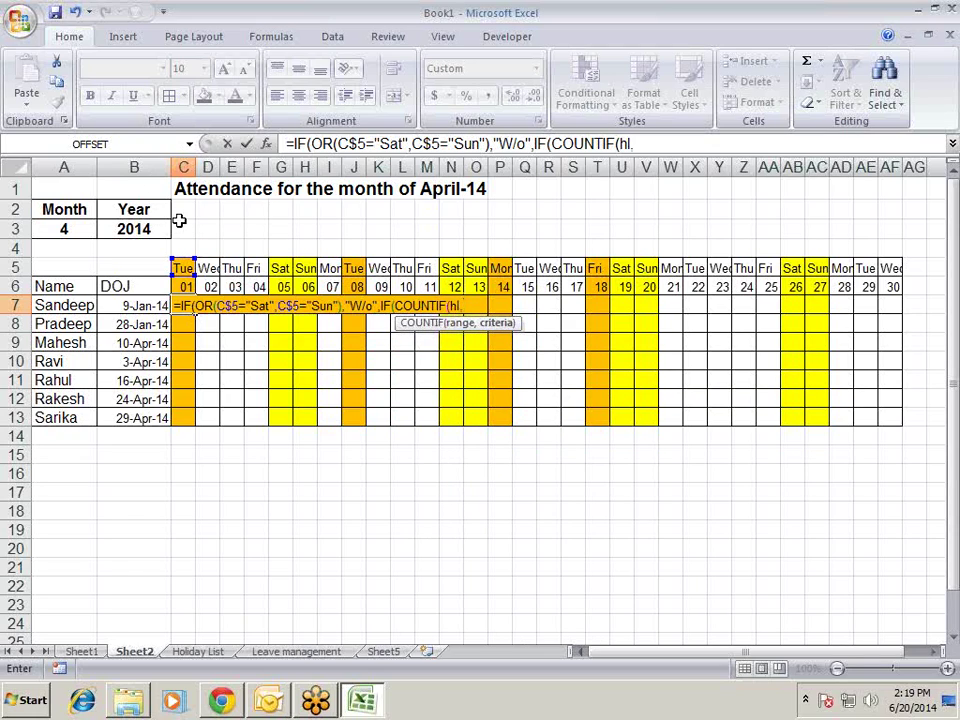
click(188, 286)
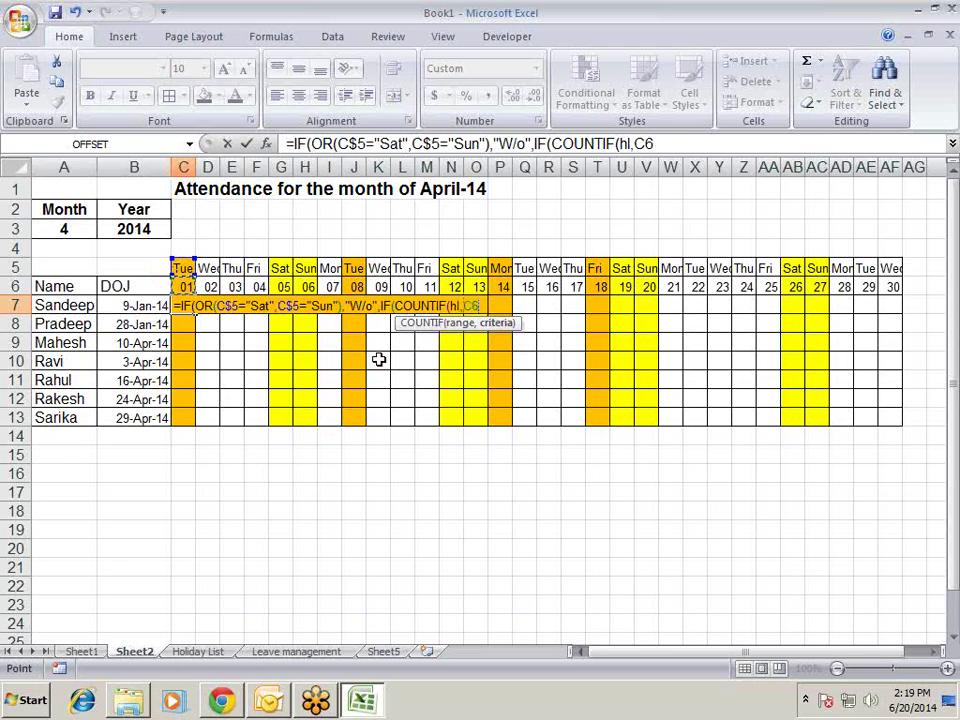
key(F4)
key(F4)
text()>)
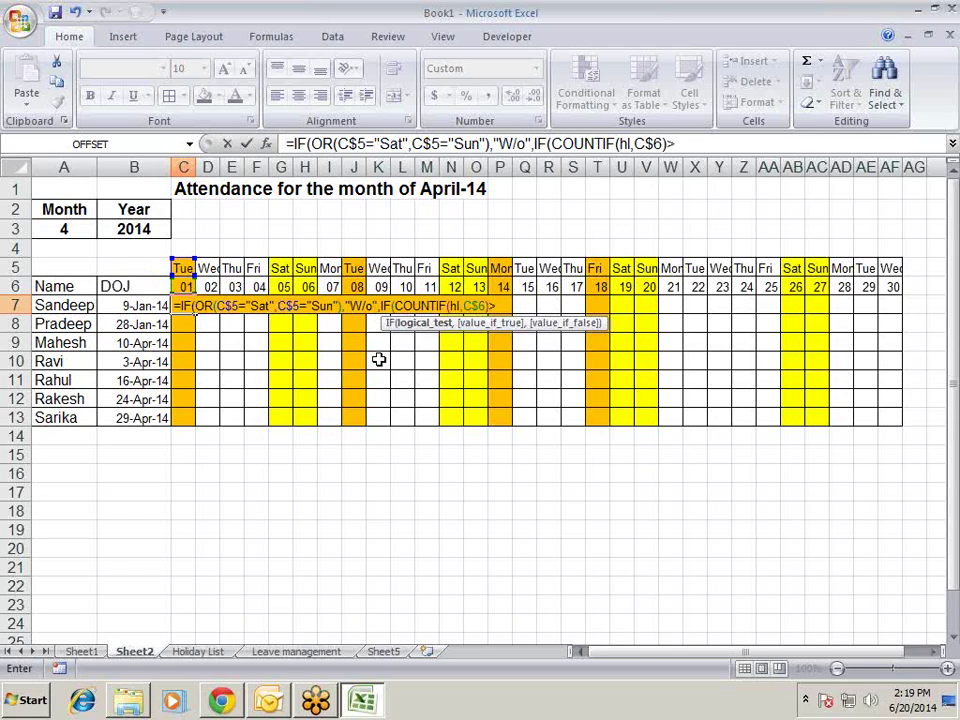
text(0,)
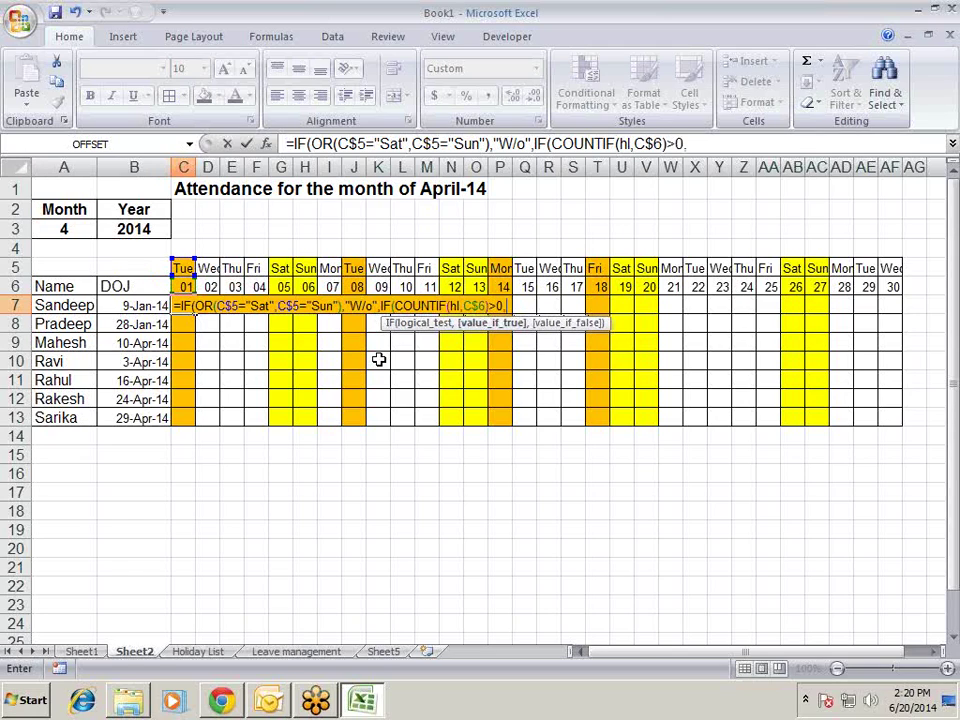
text("H")
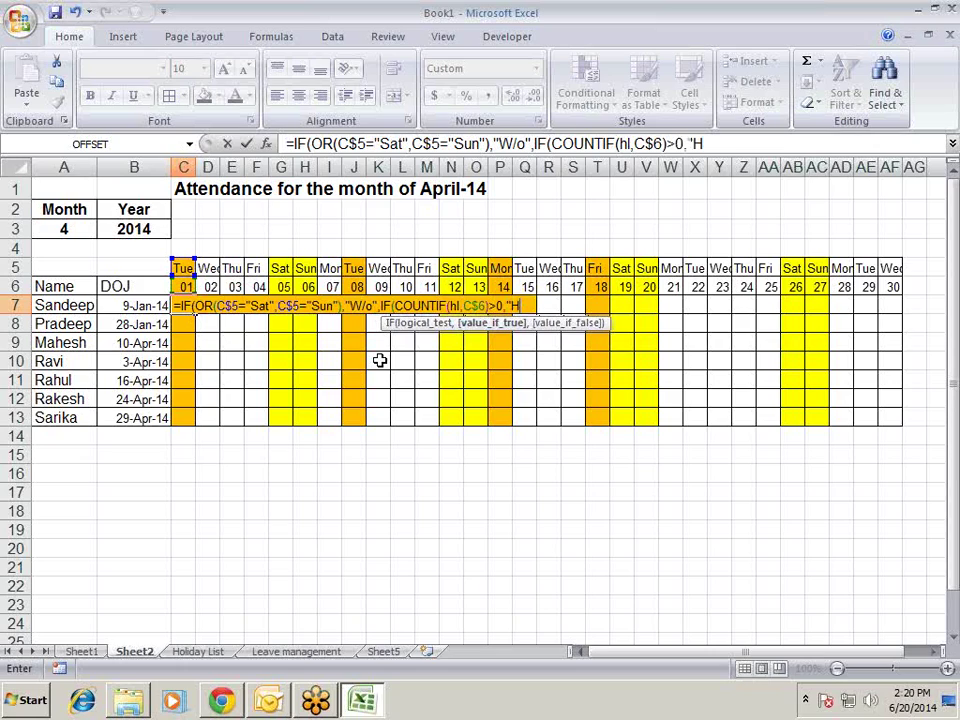
text(,)
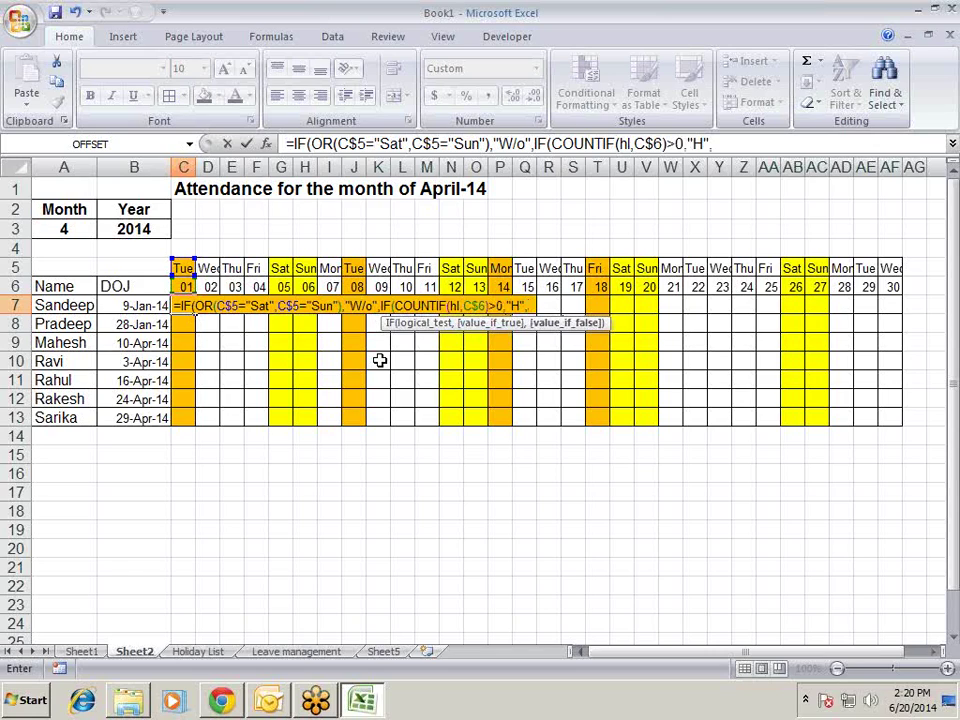
text("P"))
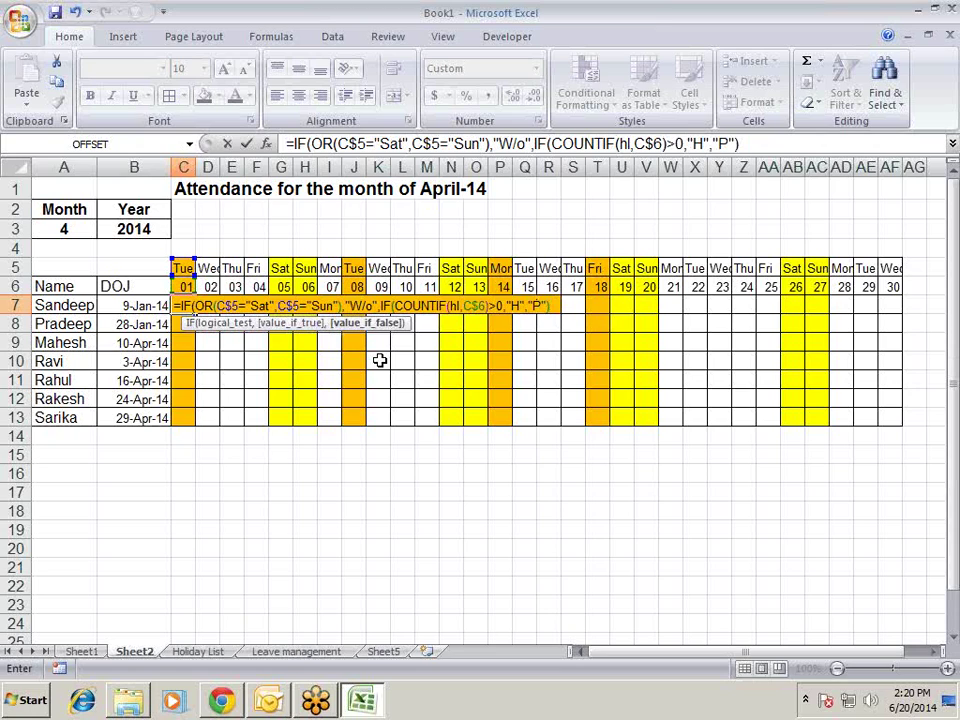
key(Return)
key(Return)
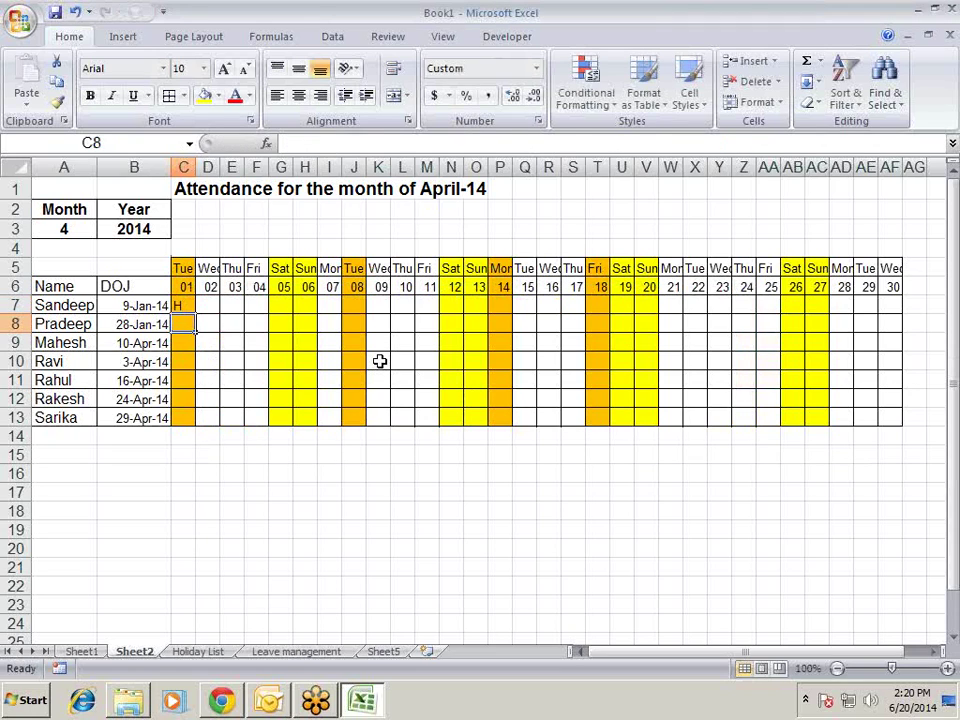
key(Up)
drag(205, 323, 549, 324)
click(184, 304)
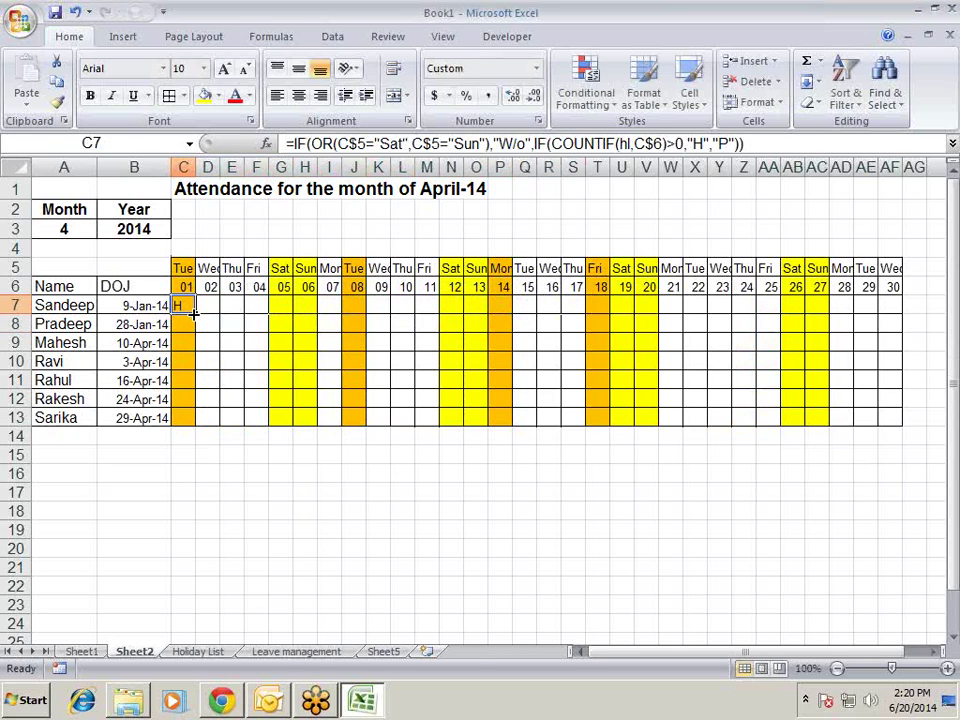
mouse_move(194, 313)
mouse_down()
mouse_move(890, 306)
mouse_move(907, 421)
mouse_up()
click(598, 510)
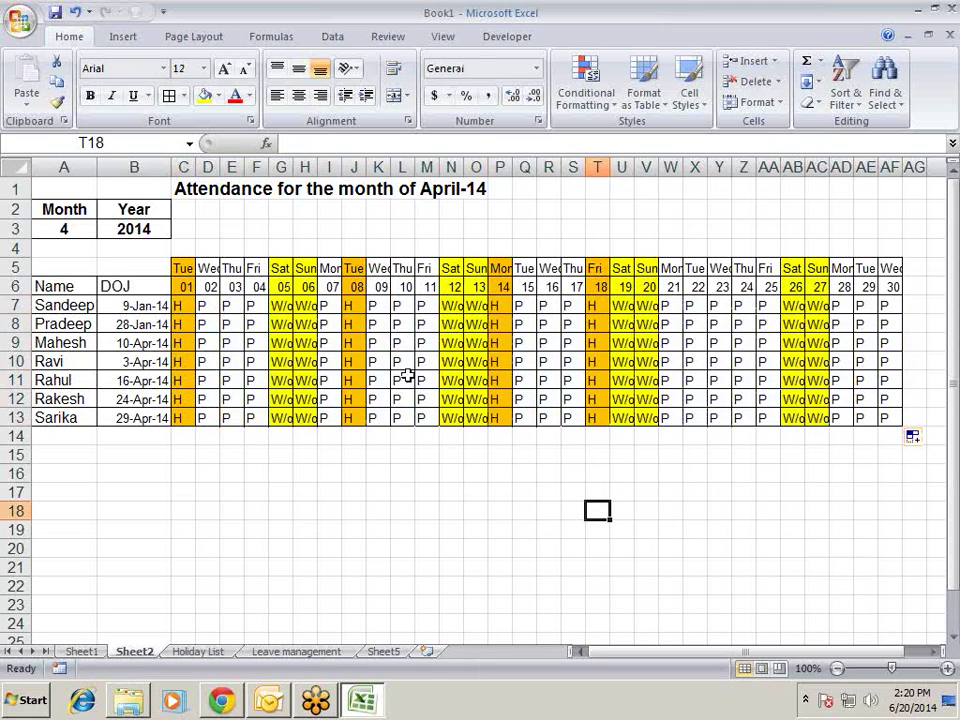
click(160, 307)
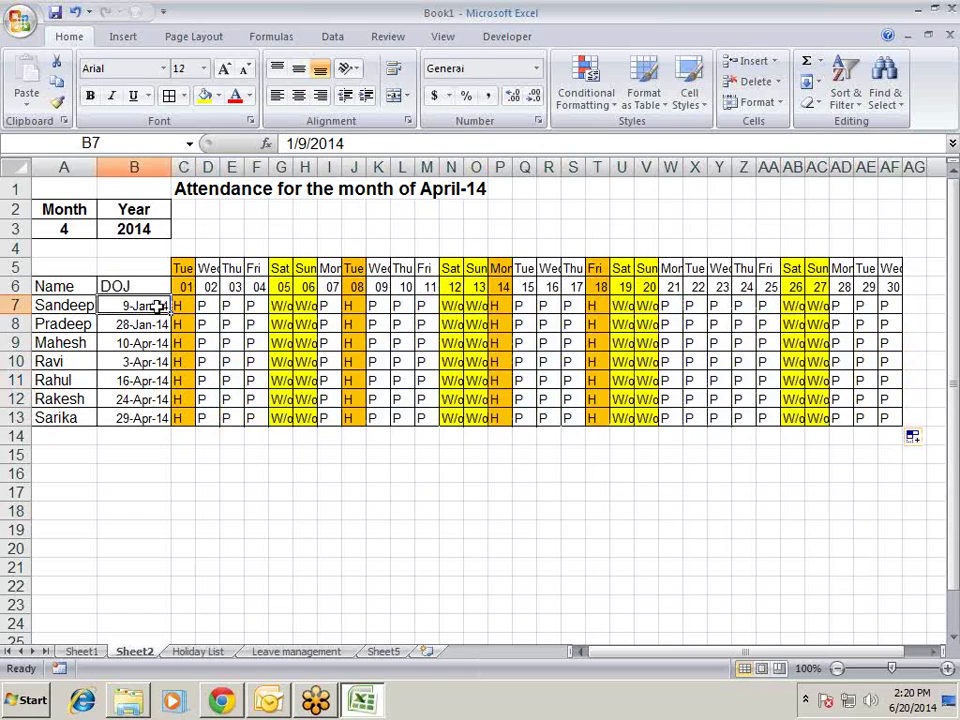
click(188, 304)
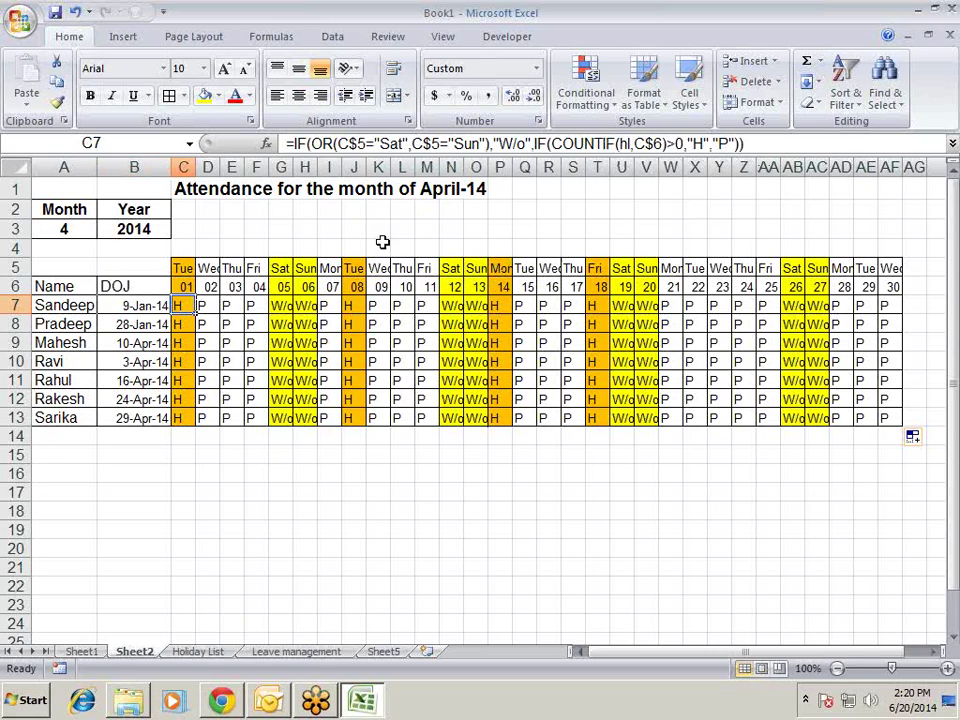
click(574, 347)
click(346, 306)
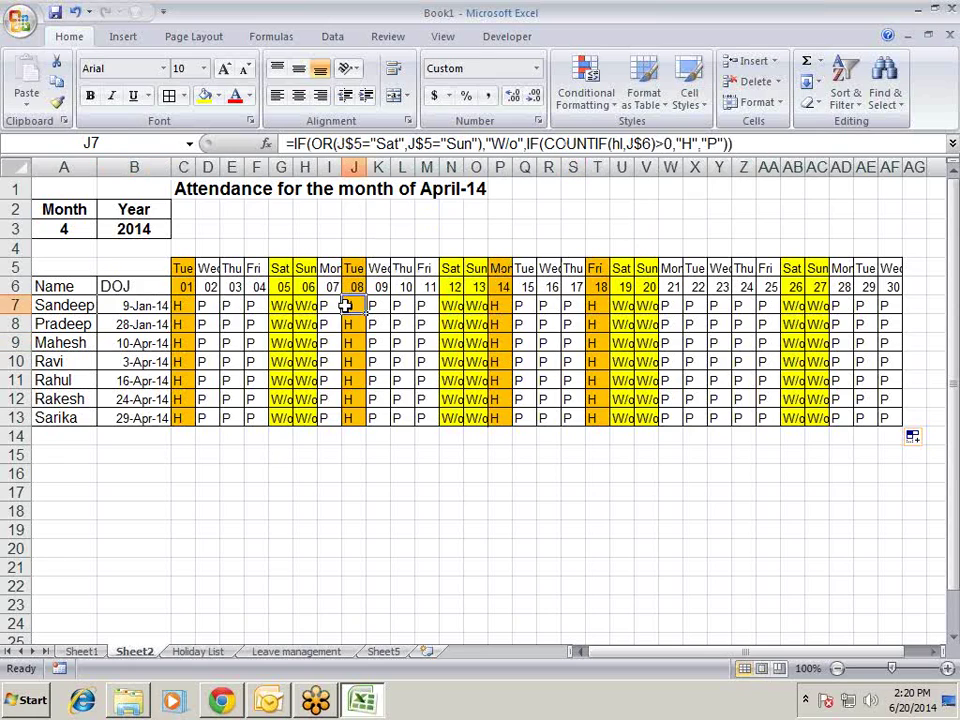
click(75, 233)
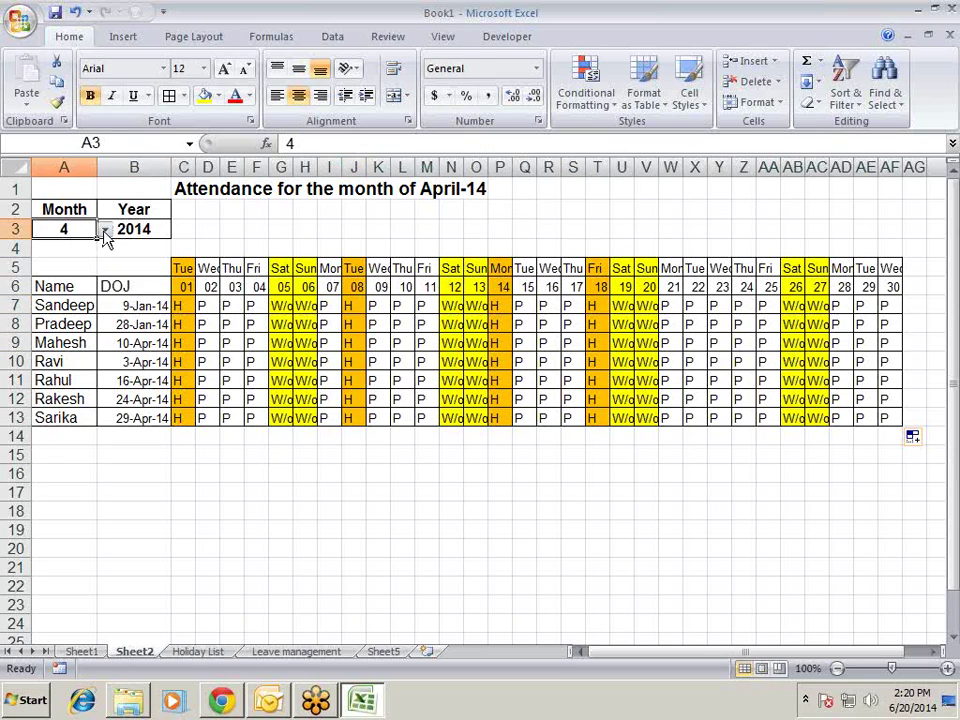
- Enter the test formula =C6=TODAY() in B5
click(112, 264)
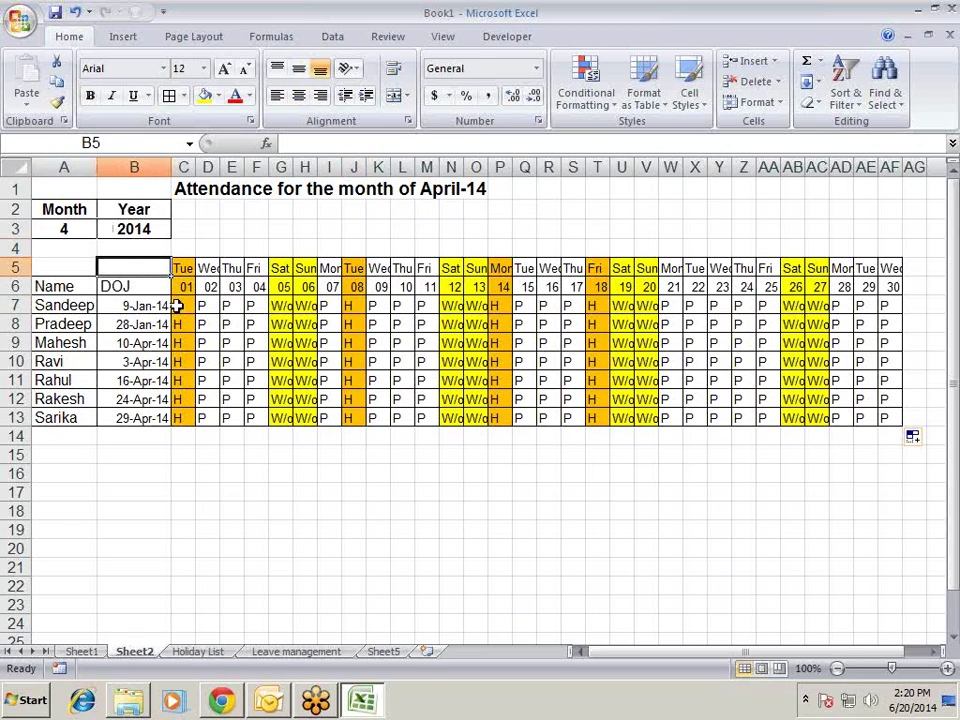
text(=)
key(Escape)
text(=)
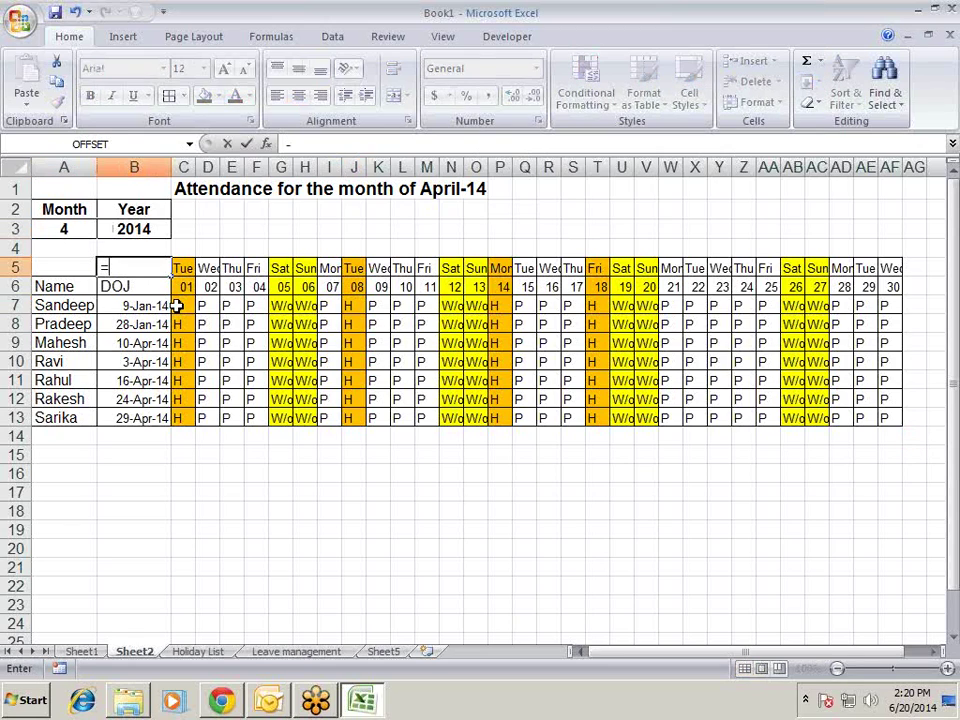
click(183, 285)
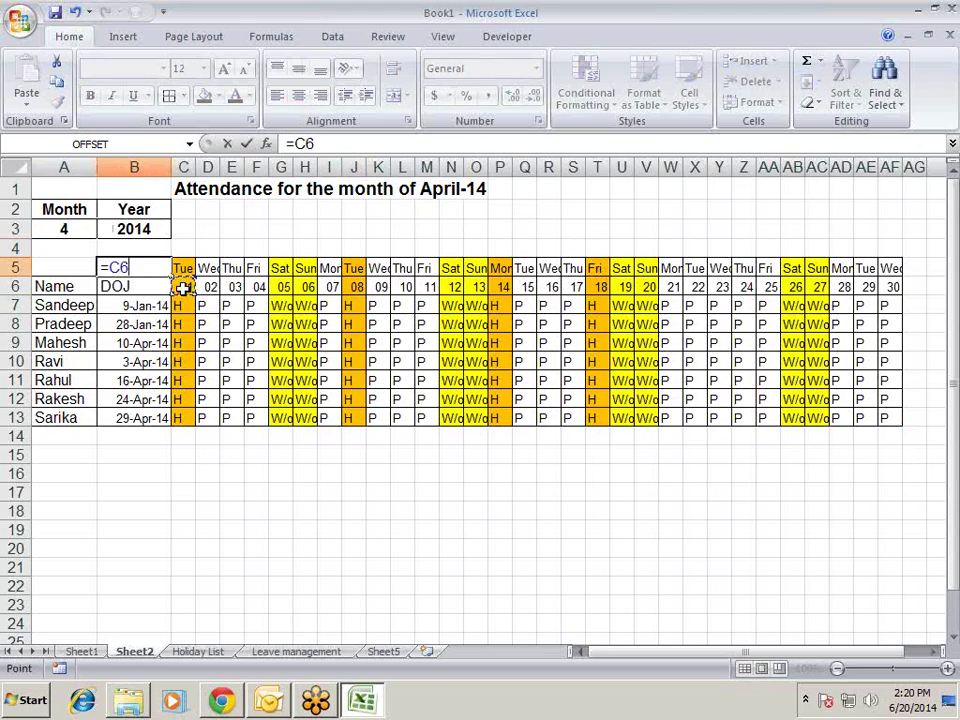
text(=tod)
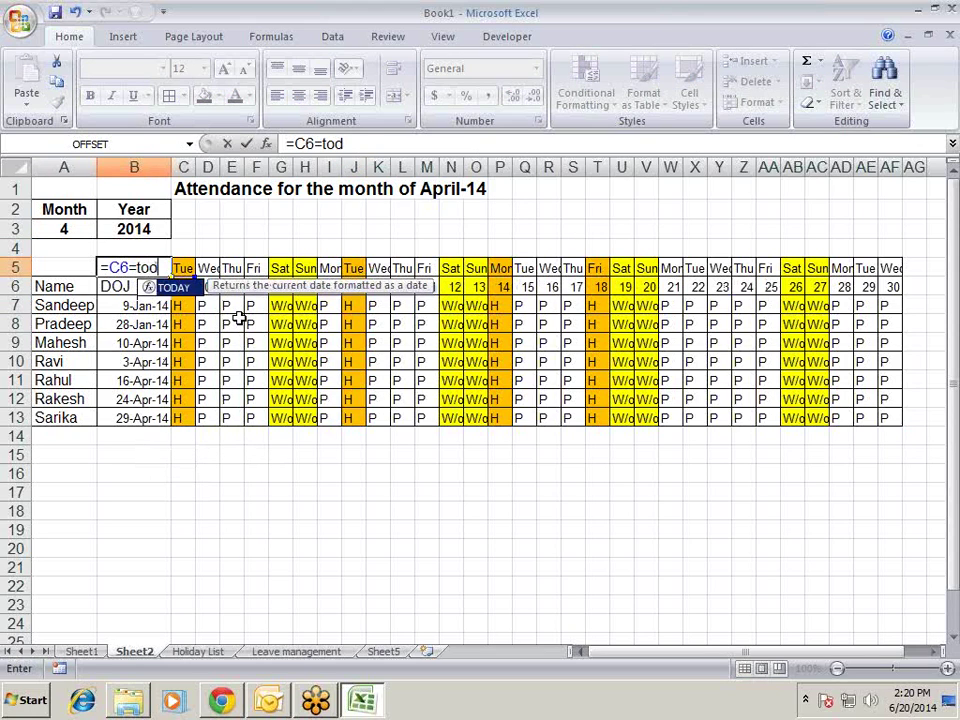
key(Tab)
key(Return)
key(Return)
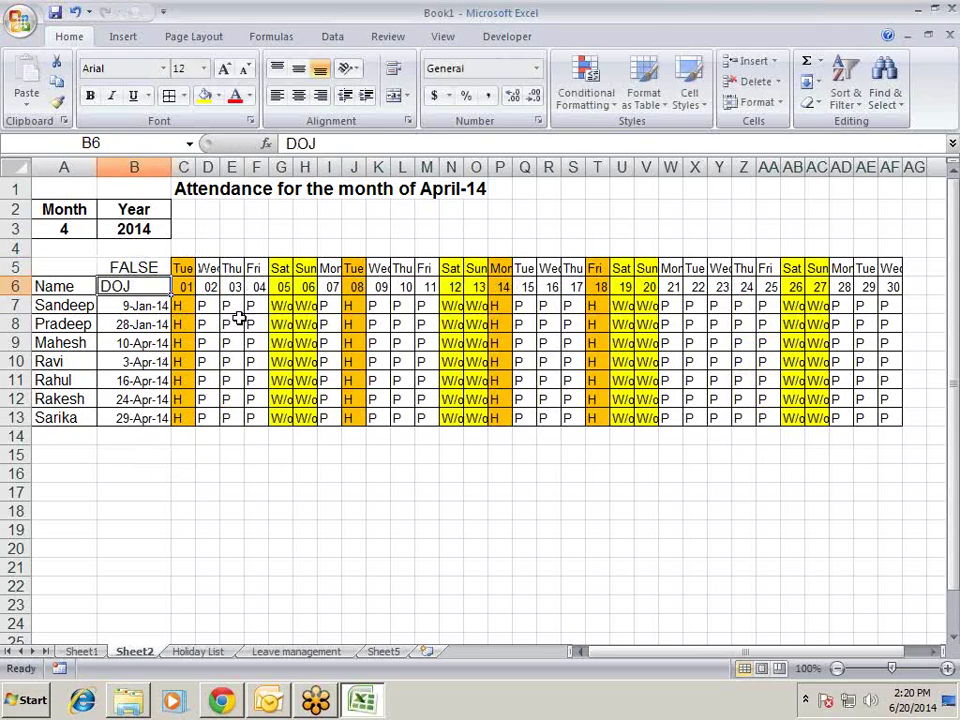
key(Up)
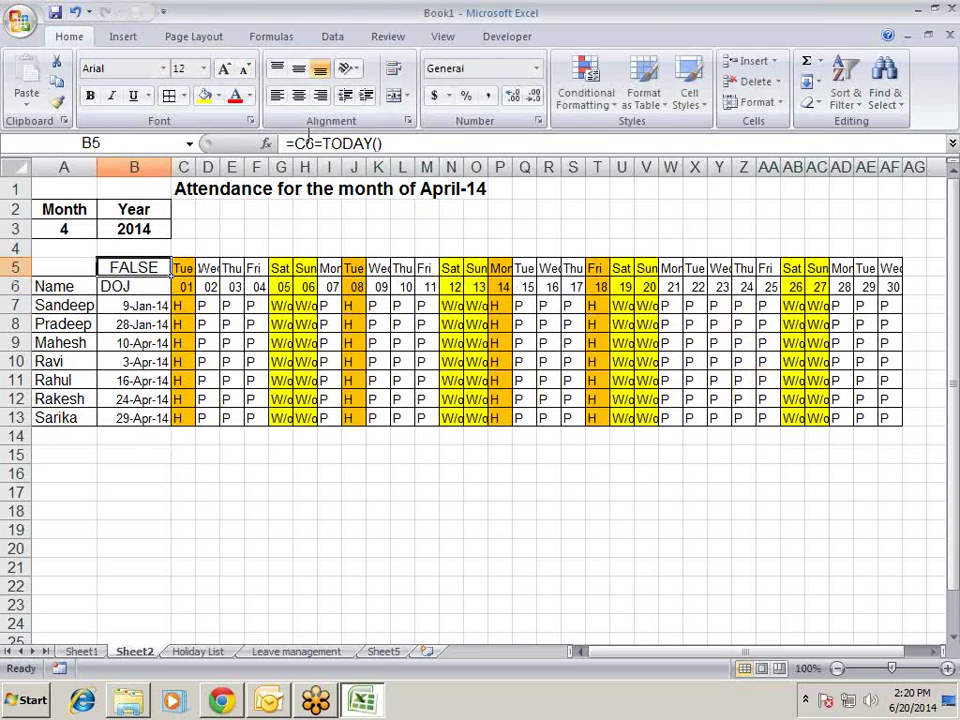
- Edit B5's formula to =C$6=TODAY() so row 6 is locked
double_click(305, 143)
key(Right)
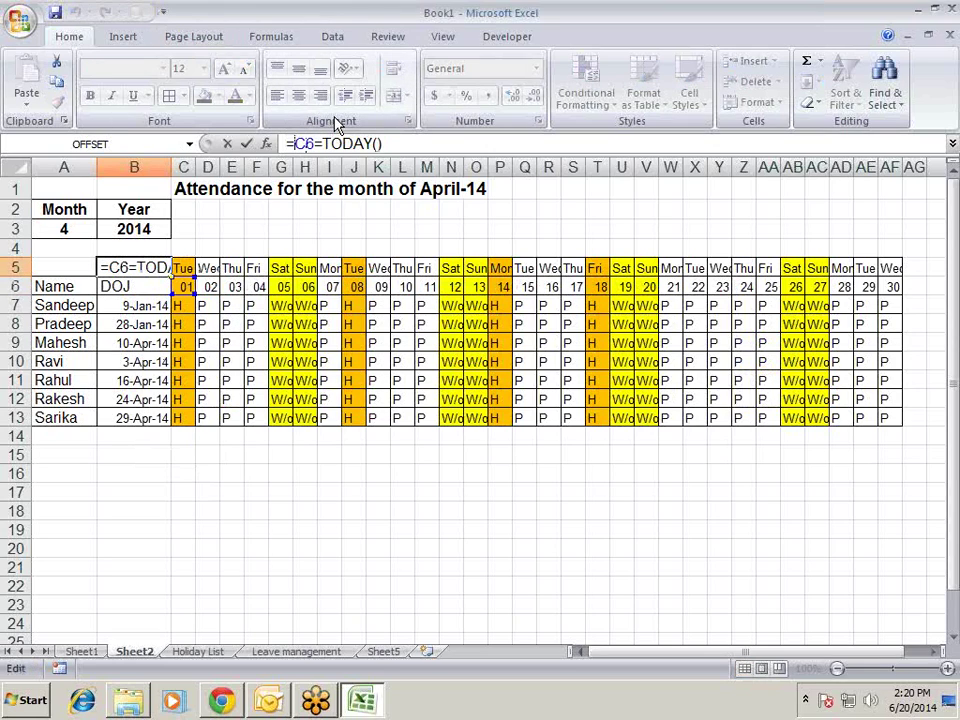
key(Right)
text($)
key(Return)
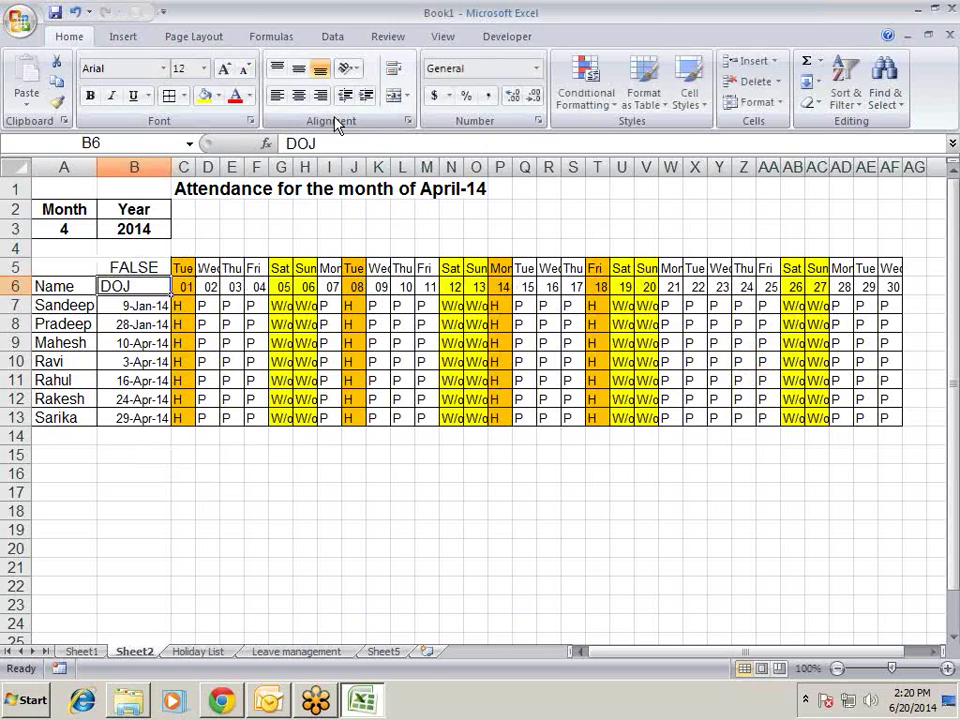
key(Up)
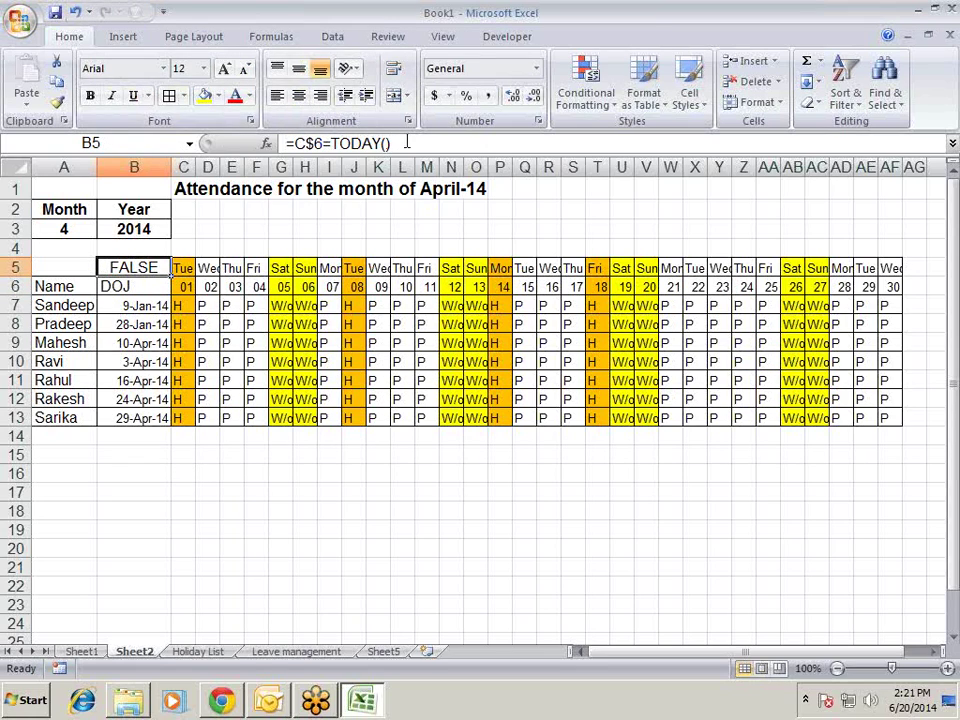
drag(407, 141, 284, 145)
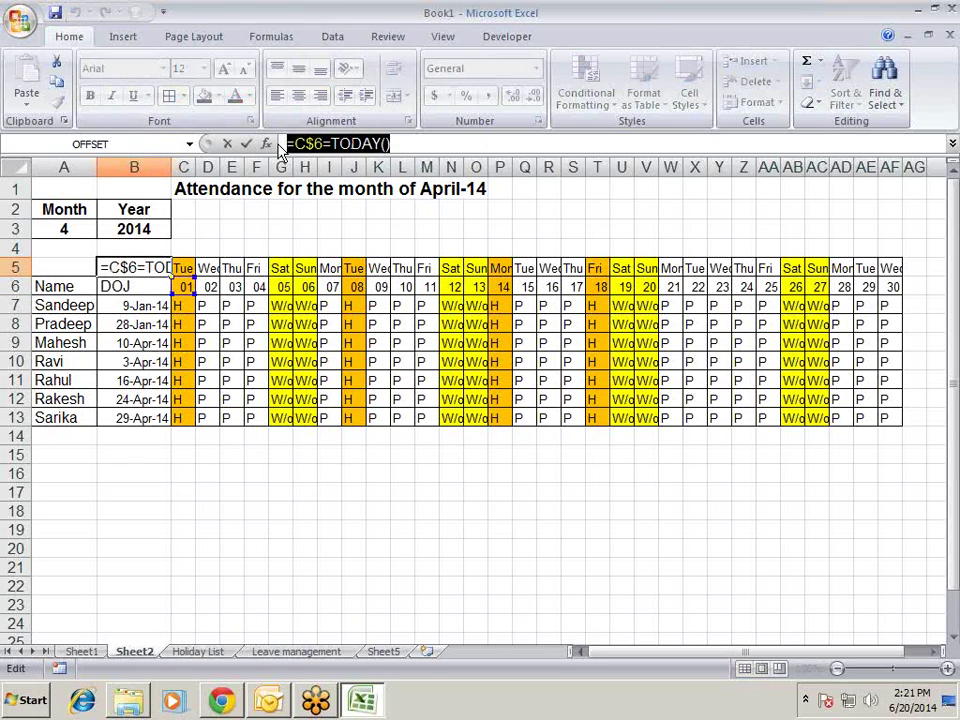
key(Escape)
- Create a new formula-based conditional formatting rule on C6 using =C$6=TODAY()
click(187, 286)
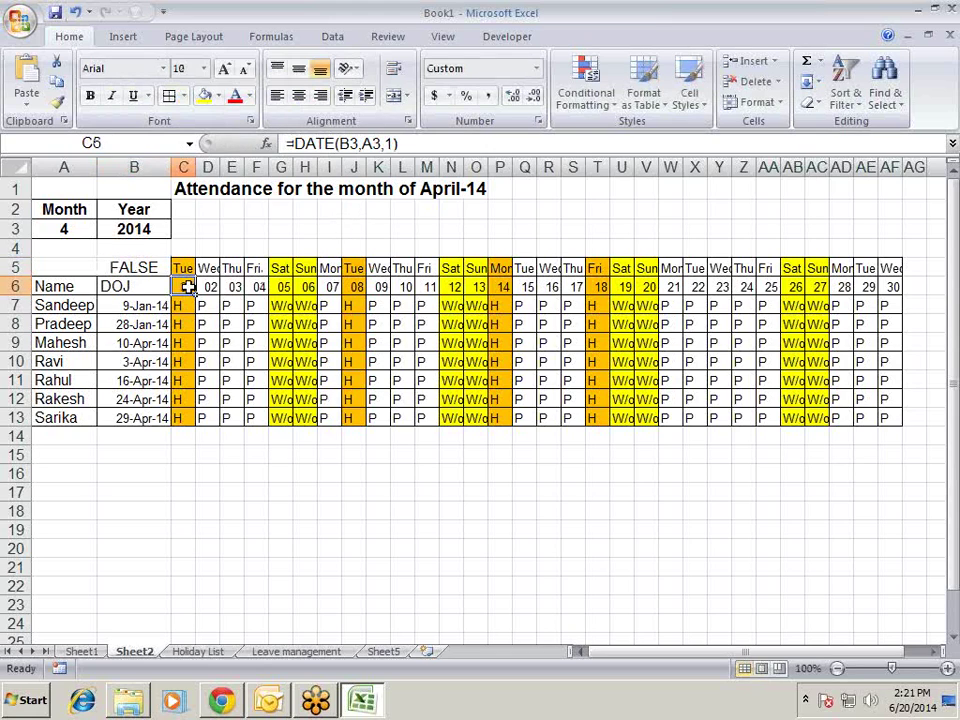
click(586, 88)
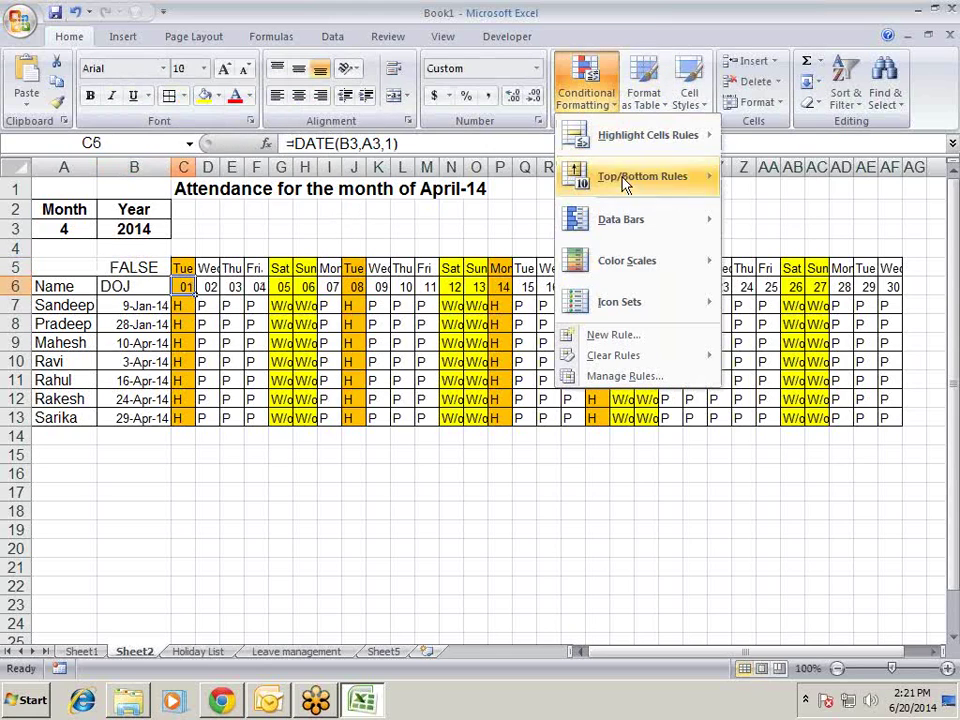
click(612, 336)
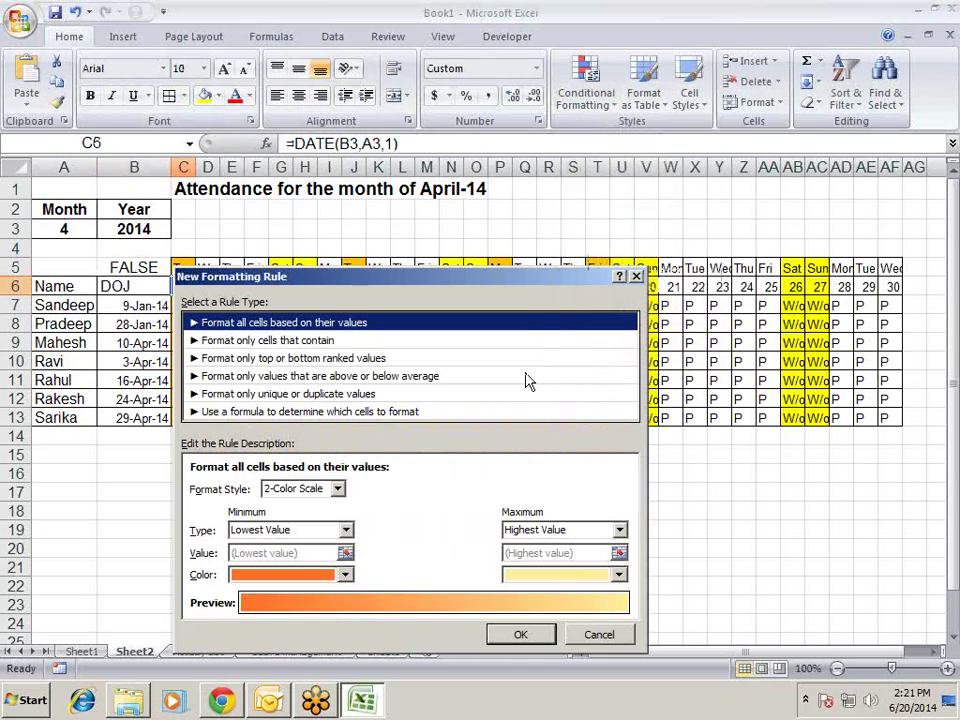
click(449, 421)
click(452, 488)
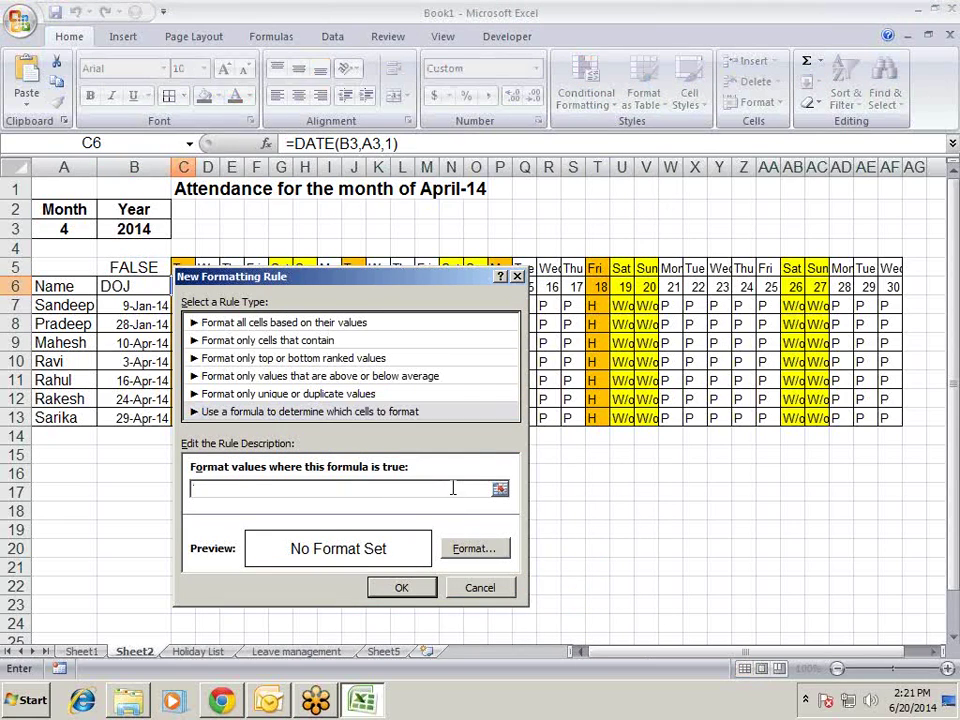
text(=C$6=TODAY())
- Format the rule with a dashed outline, light blue fill and bold text, then save it
click(474, 549)
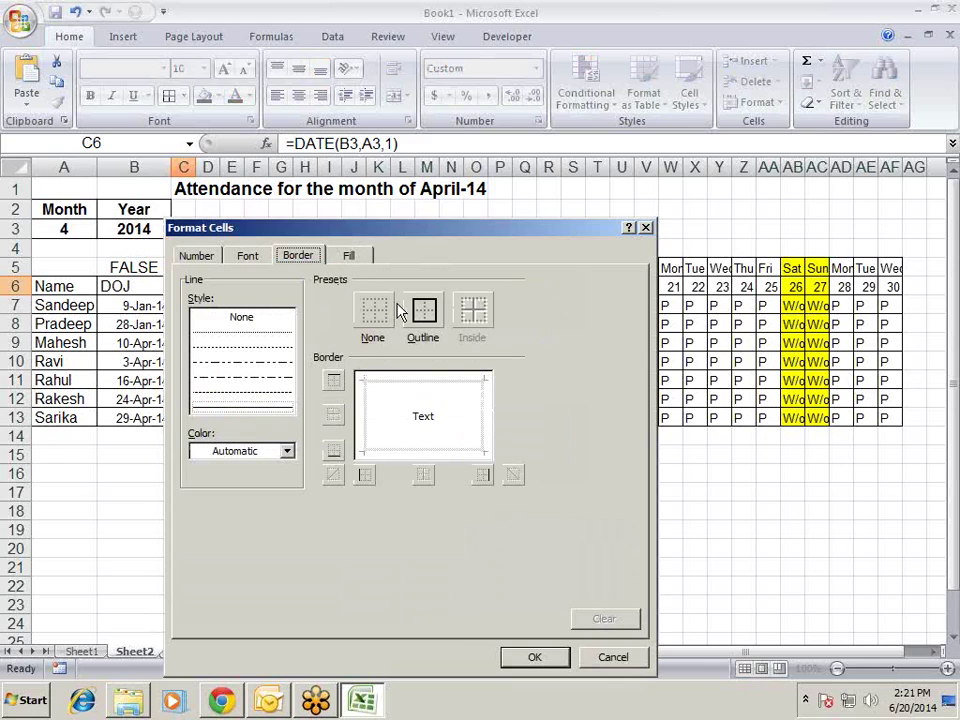
click(266, 347)
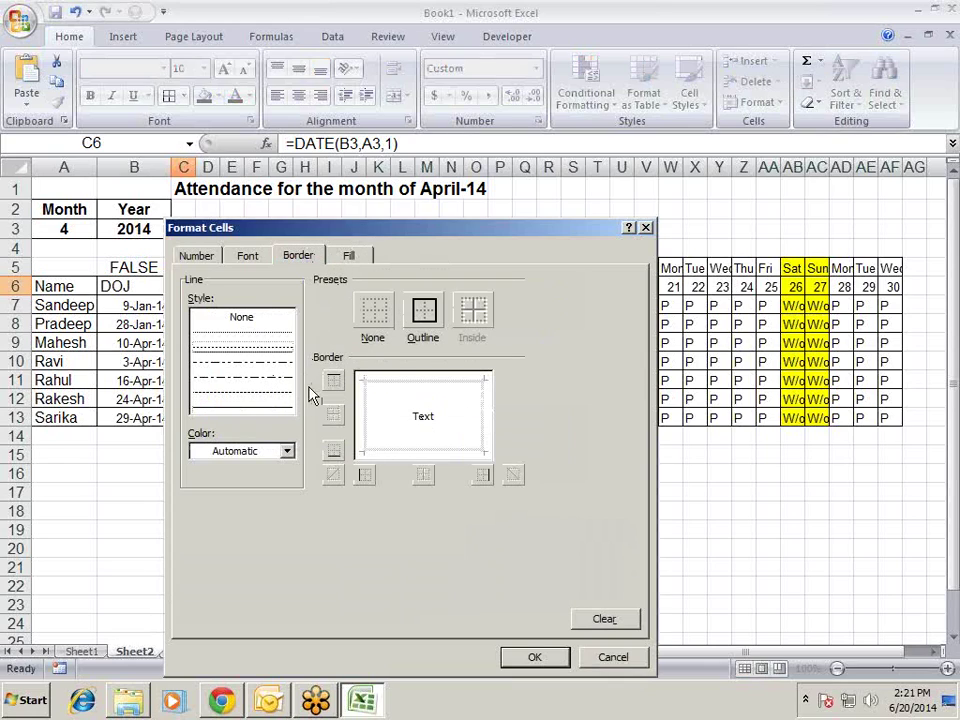
click(259, 394)
click(427, 314)
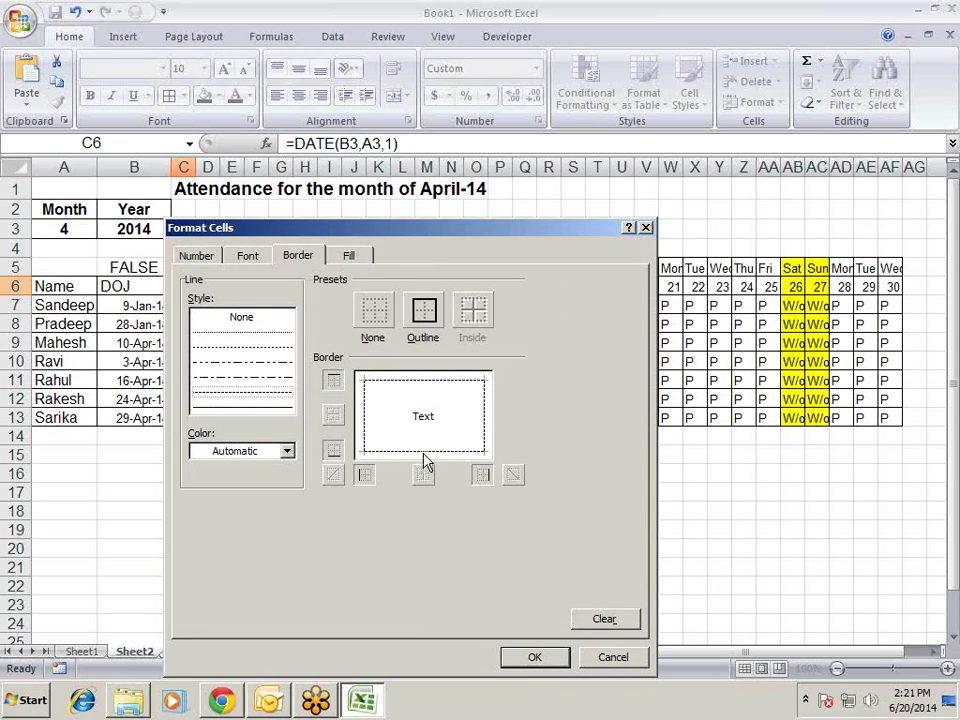
click(348, 256)
click(252, 367)
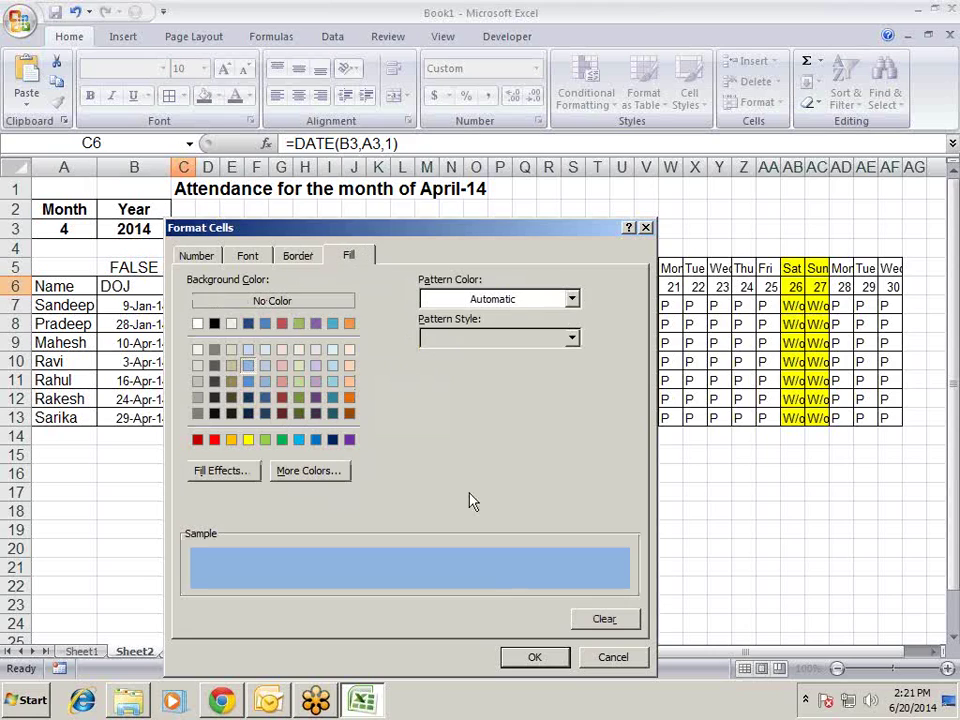
click(247, 256)
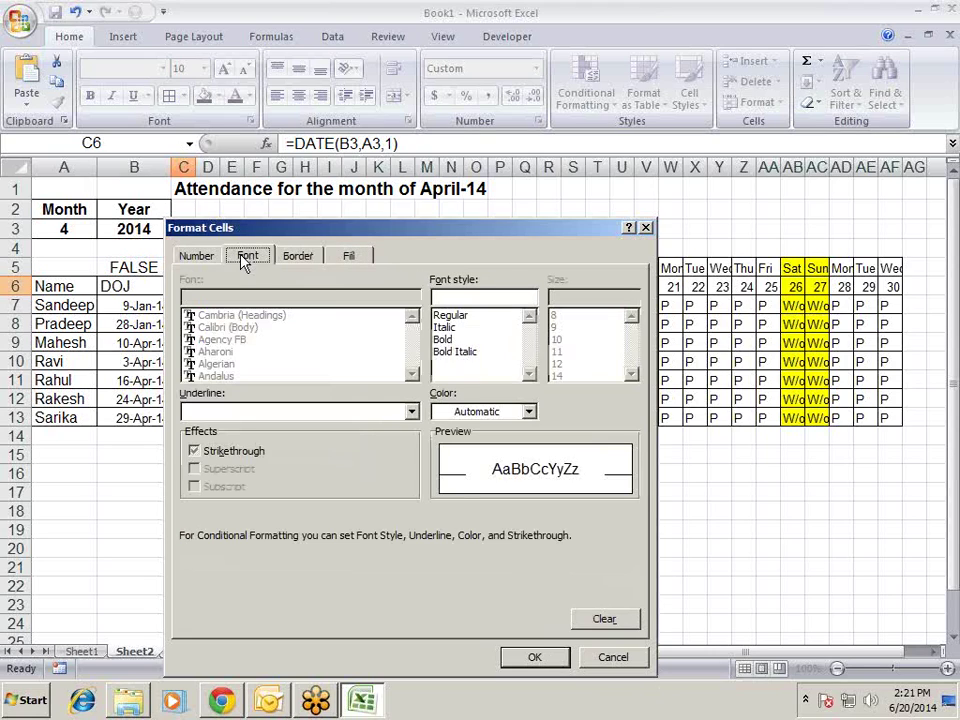
click(447, 341)
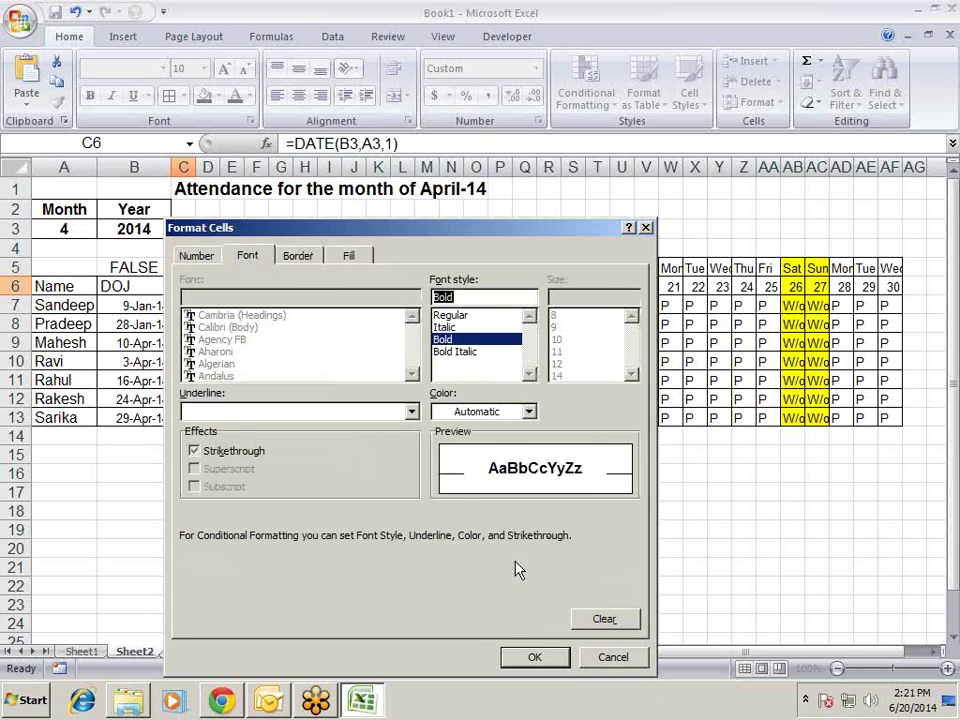
click(531, 657)
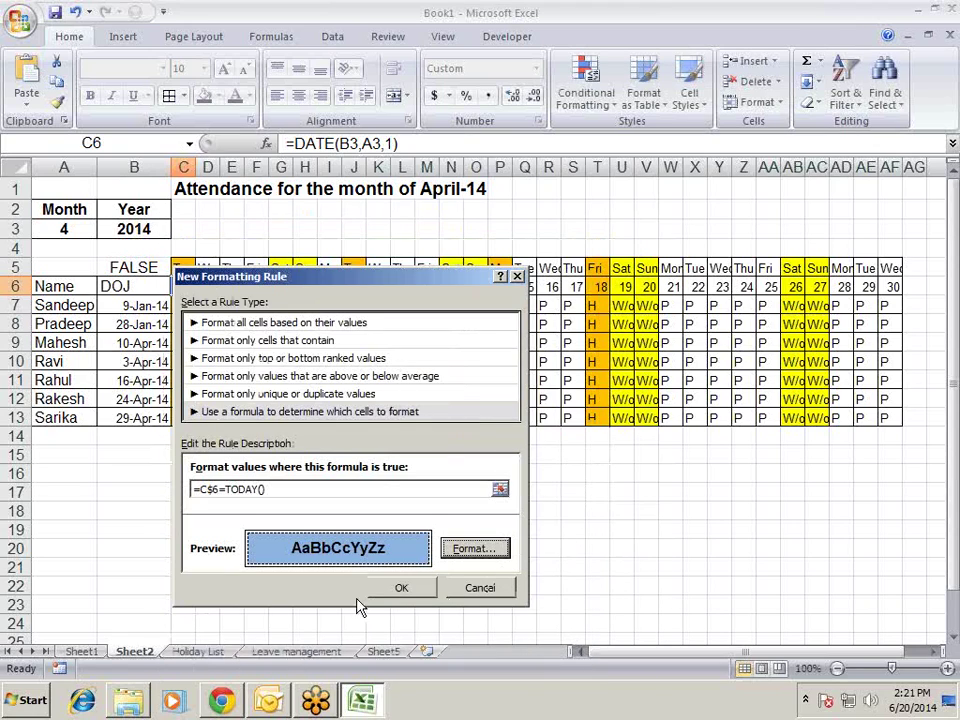
click(403, 587)
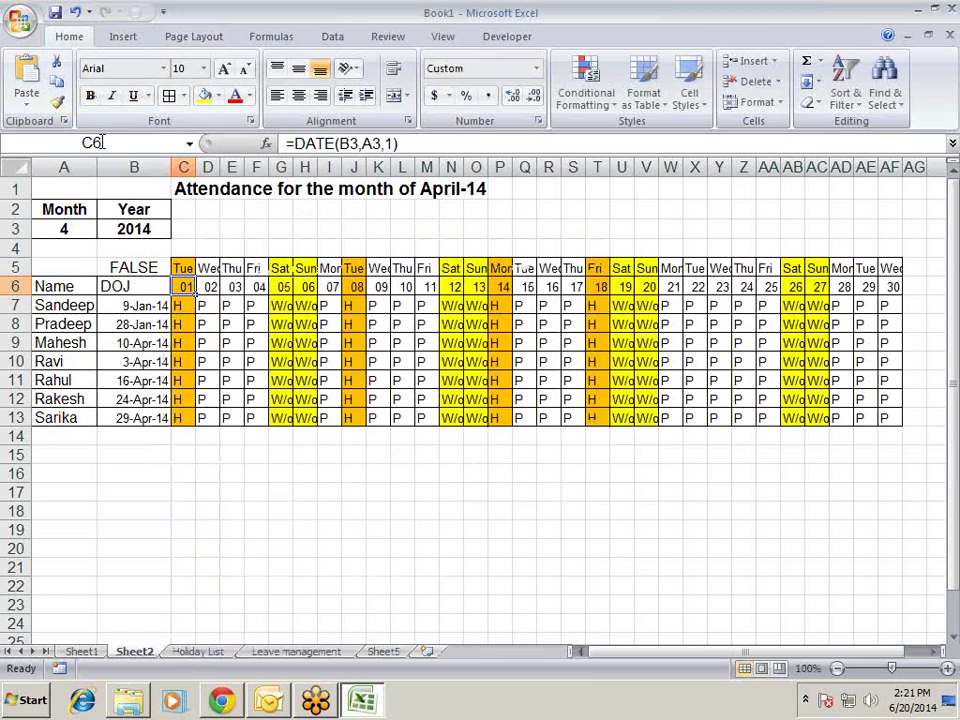
- Format-paint C6's style across C6:AF13 and C7's style across row 5 (C5:AF5)
click(57, 101)
drag(184, 289, 887, 410)
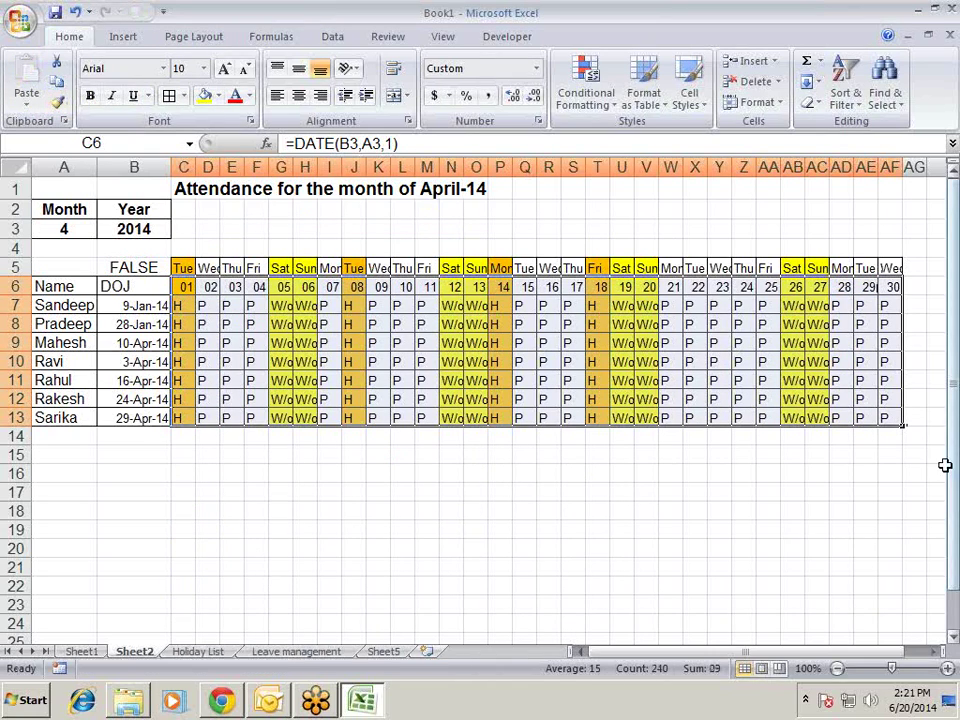
click(183, 305)
click(57, 102)
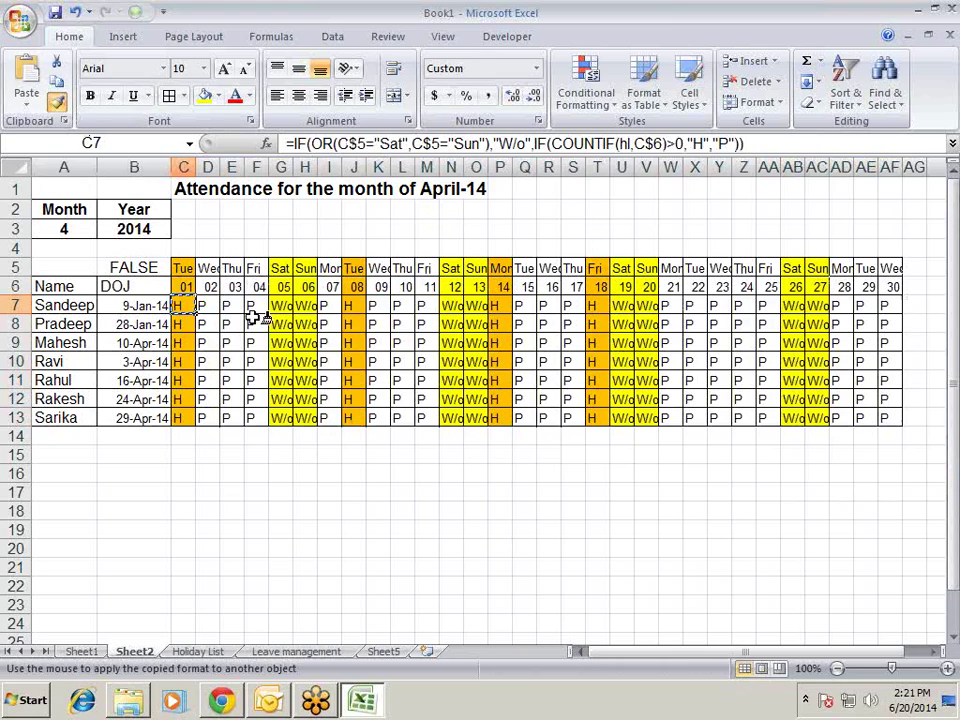
mouse_move(188, 264)
mouse_down()
mouse_move(752, 251)
mouse_move(889, 272)
mouse_up()
click(692, 510)
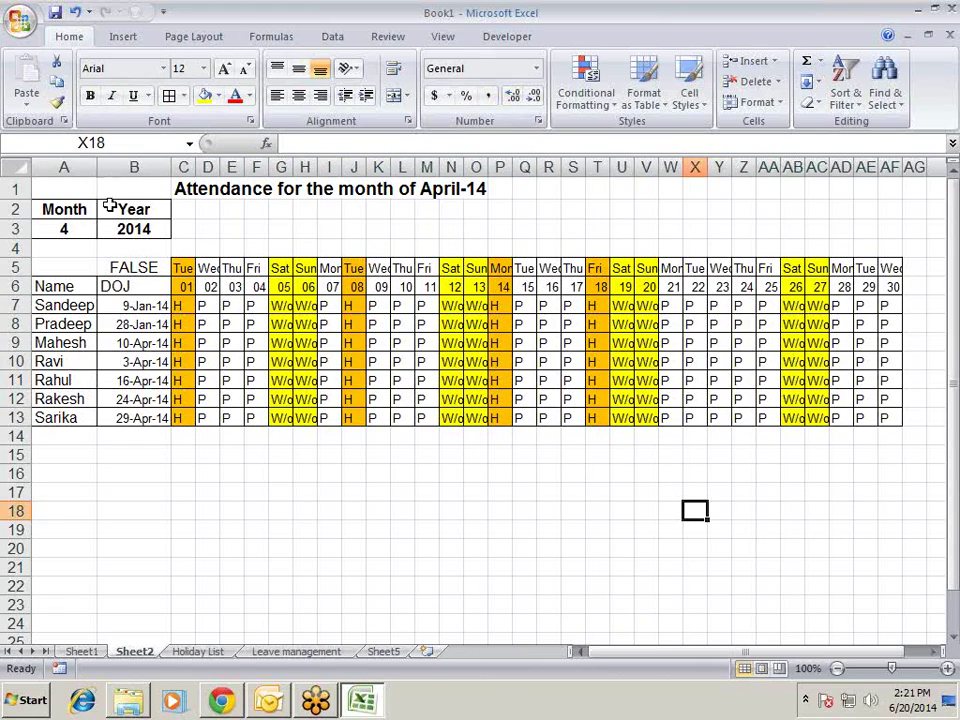
- Switch the A3 Month dropdown to 6, then to 1 for January 2014
click(75, 227)
drag(104, 226, 105, 210)
click(88, 228)
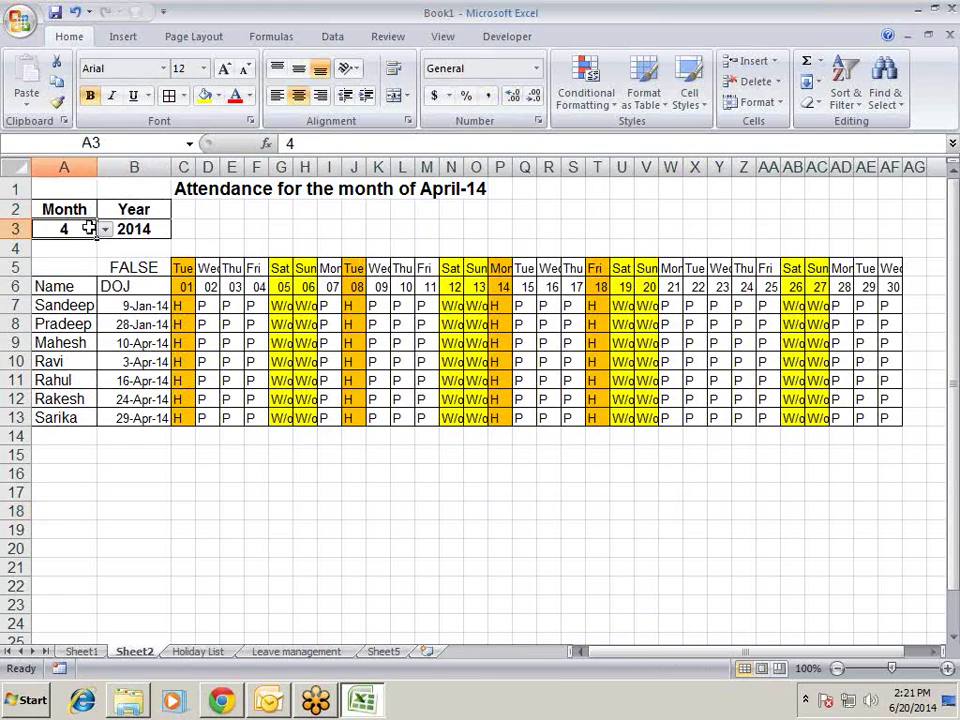
click(105, 229)
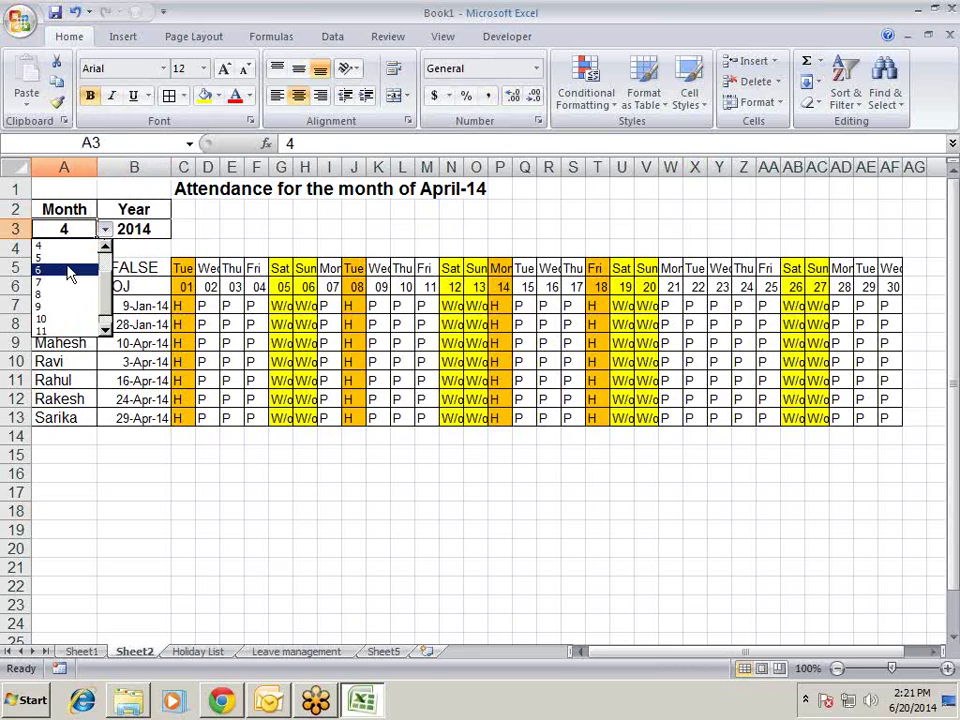
click(70, 270)
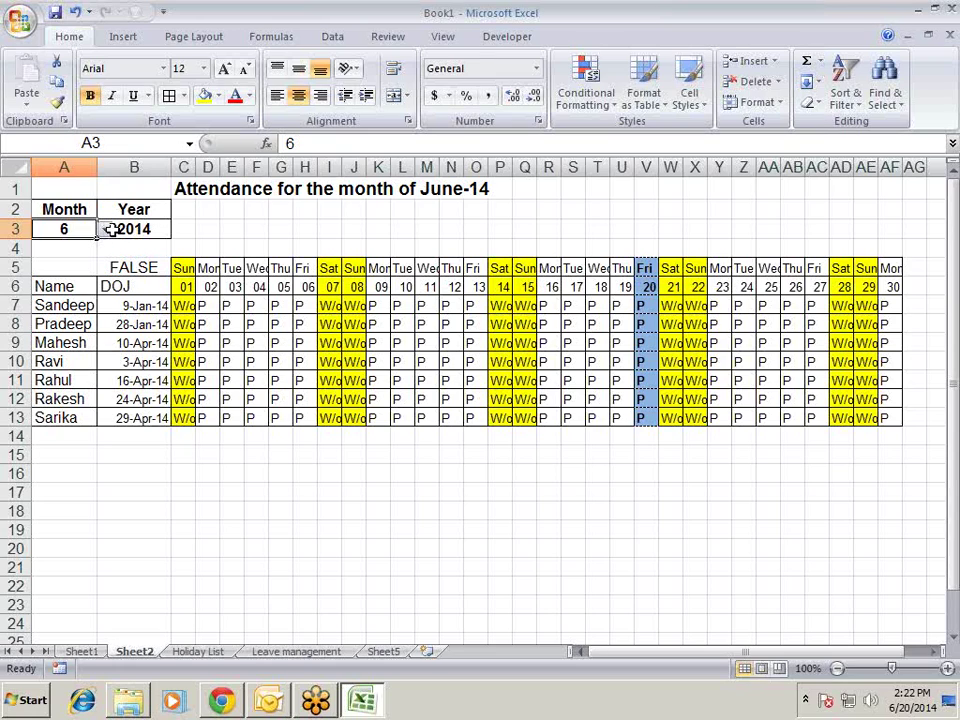
click(104, 230)
scroll(78, 270, up, 2)
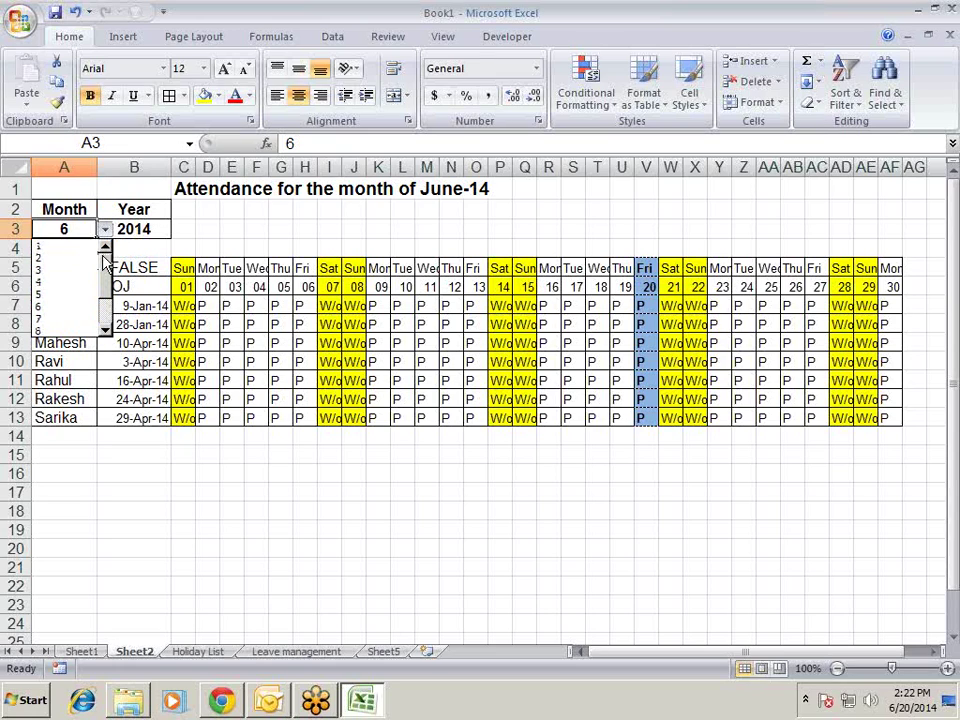
click(76, 246)
click(597, 454)
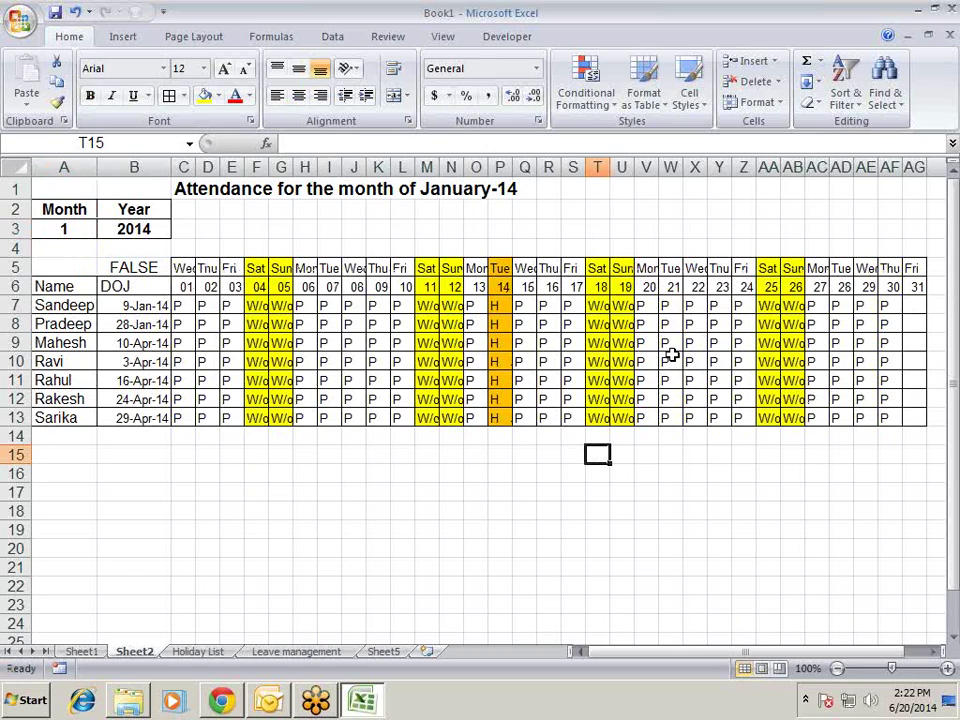
- Fill the AF7:AF13 attendance formulas into the day-31 column AG
mouse_move(887, 306)
mouse_down()
mouse_move(897, 417)
mouse_move(918, 423)
mouse_up()
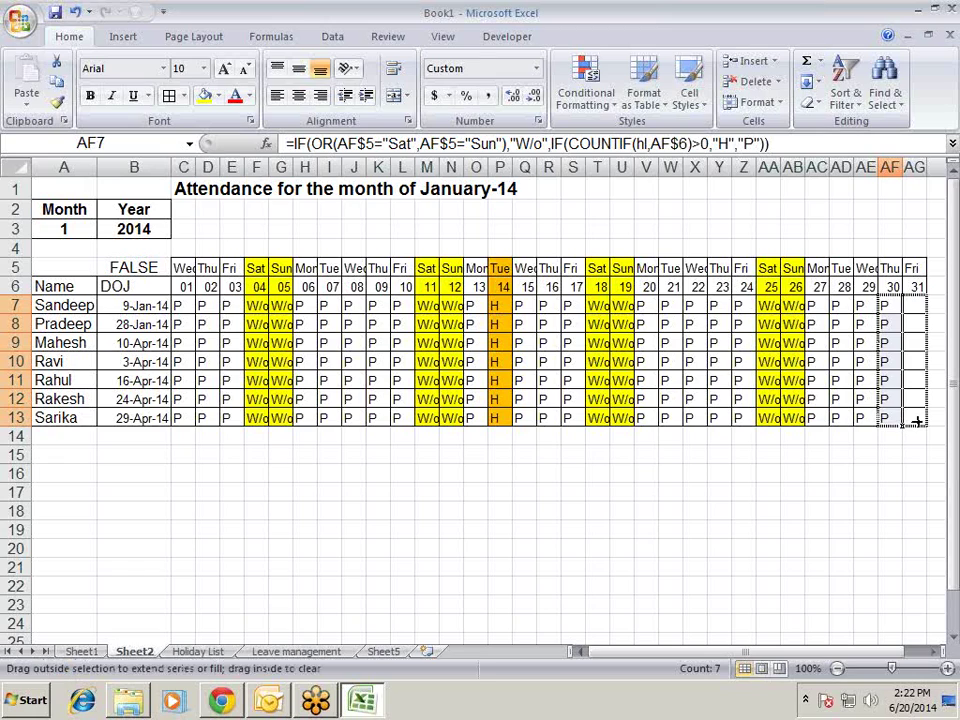
click(791, 507)
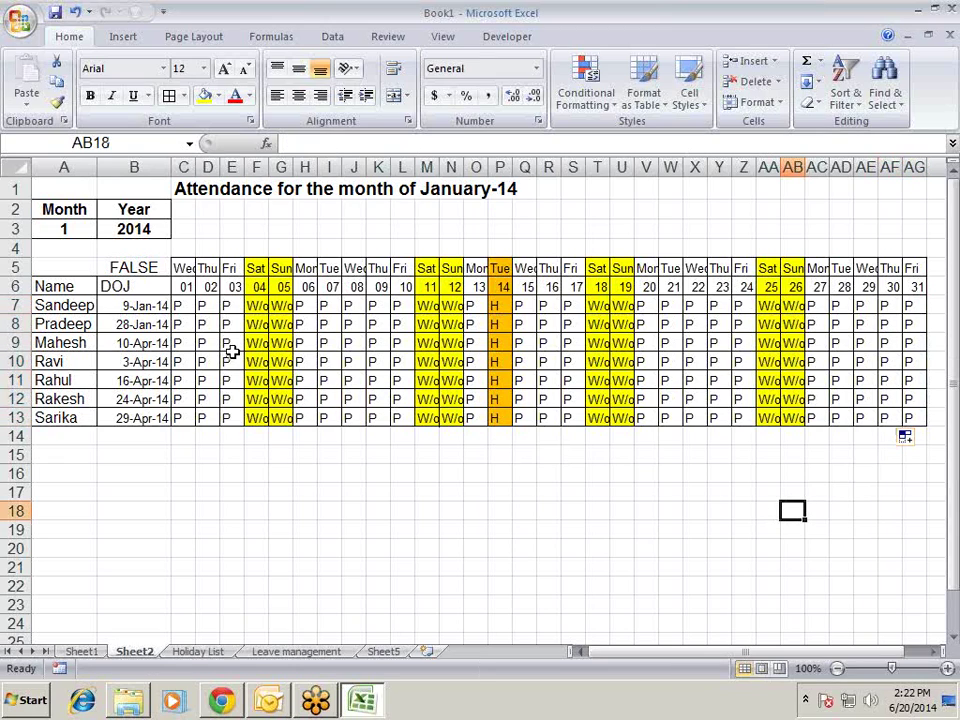
click(214, 323)
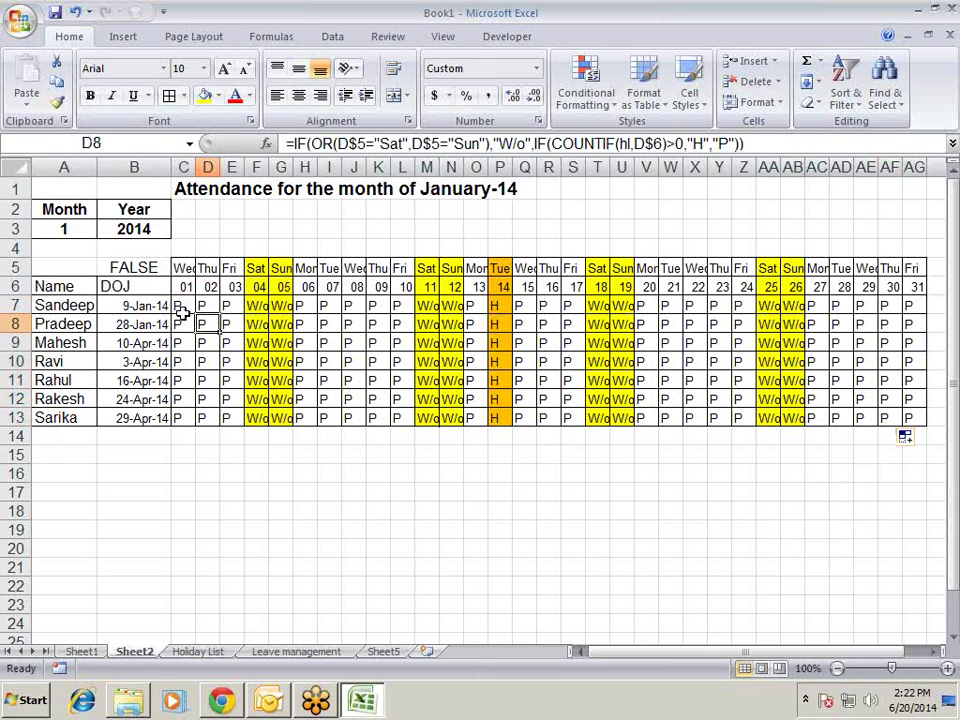
- In C8, replace the final "P" with a nested IF(COUNTIF(leave, … test
click(183, 322)
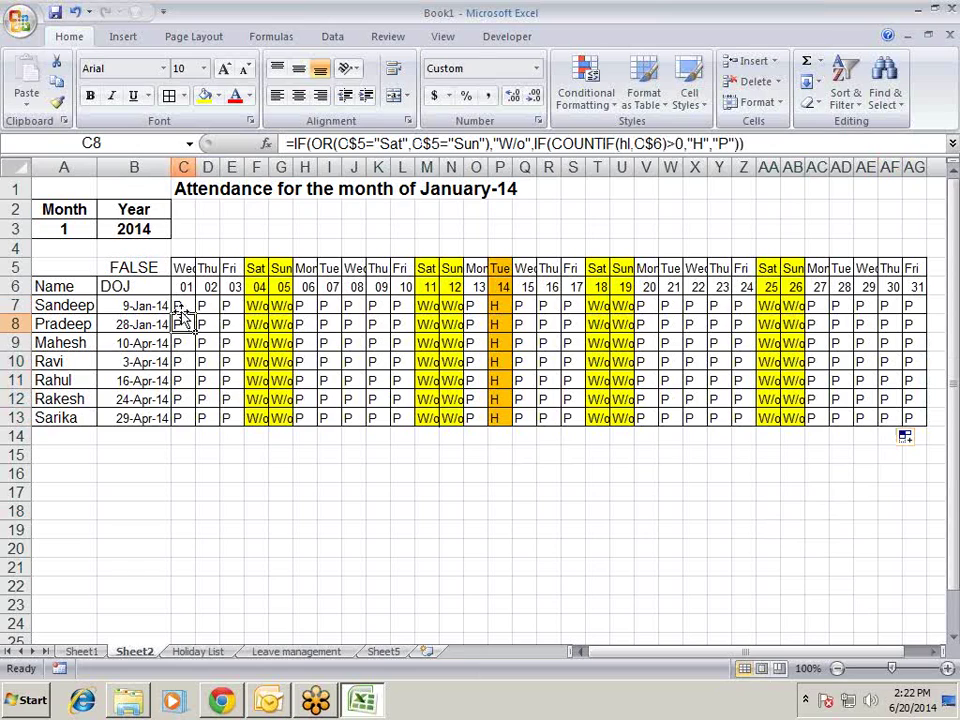
click(740, 143)
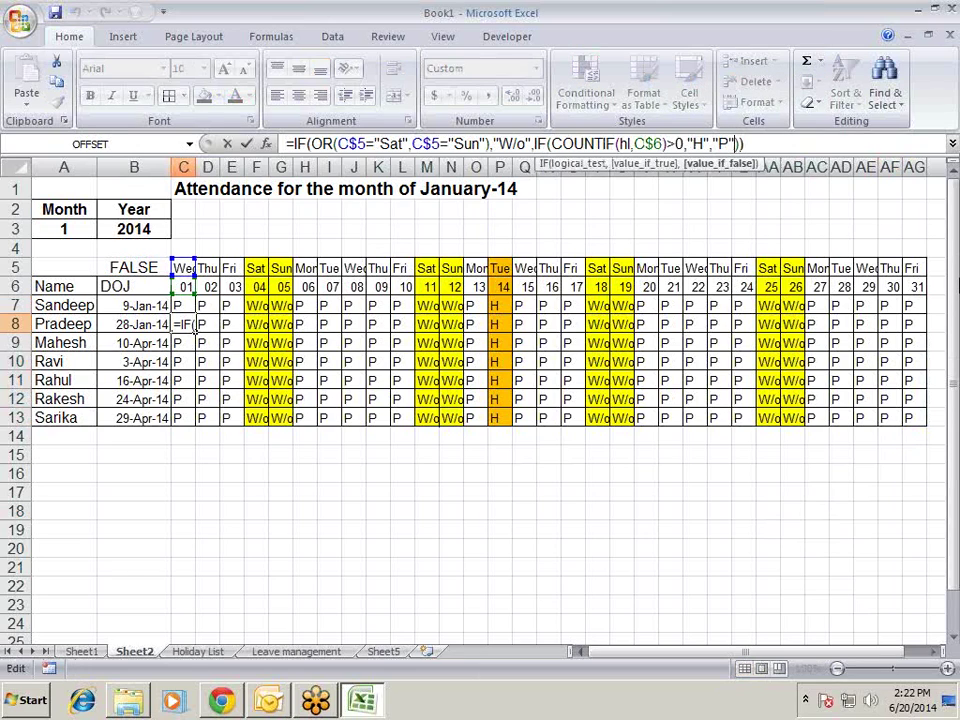
key(BackSpace)
key(BackSpace)
key(BackSpace)
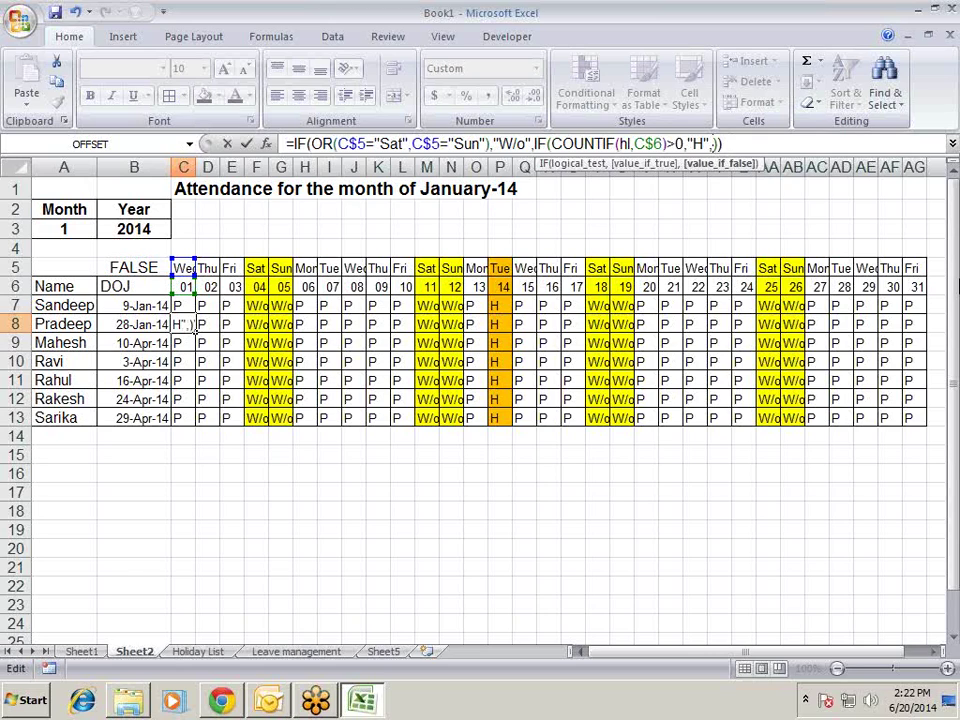
text(if)
key(Tab)
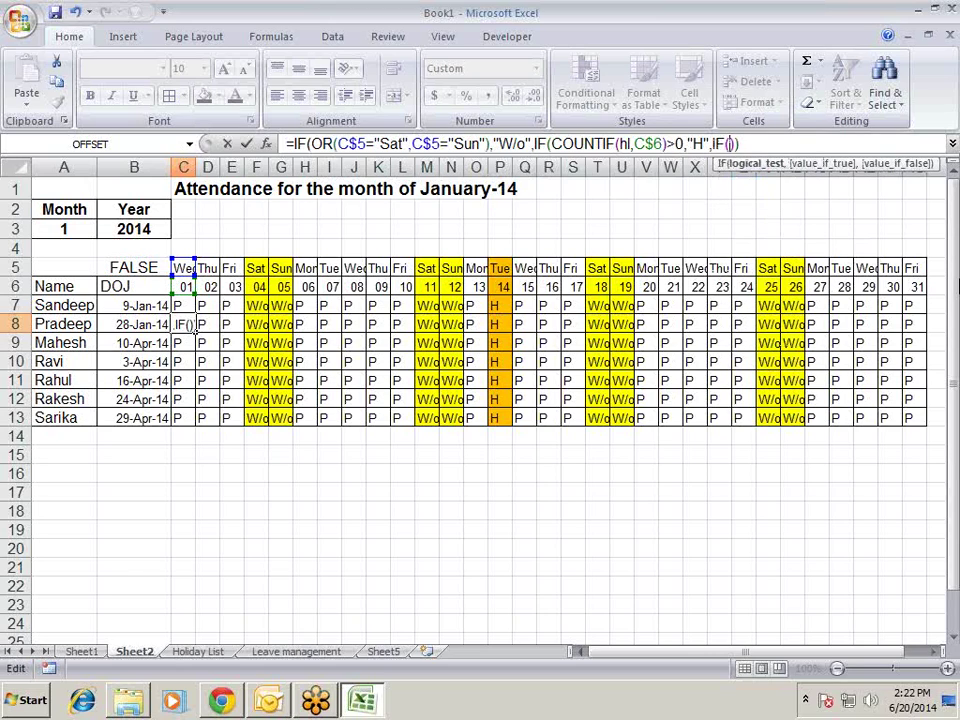
text(c)
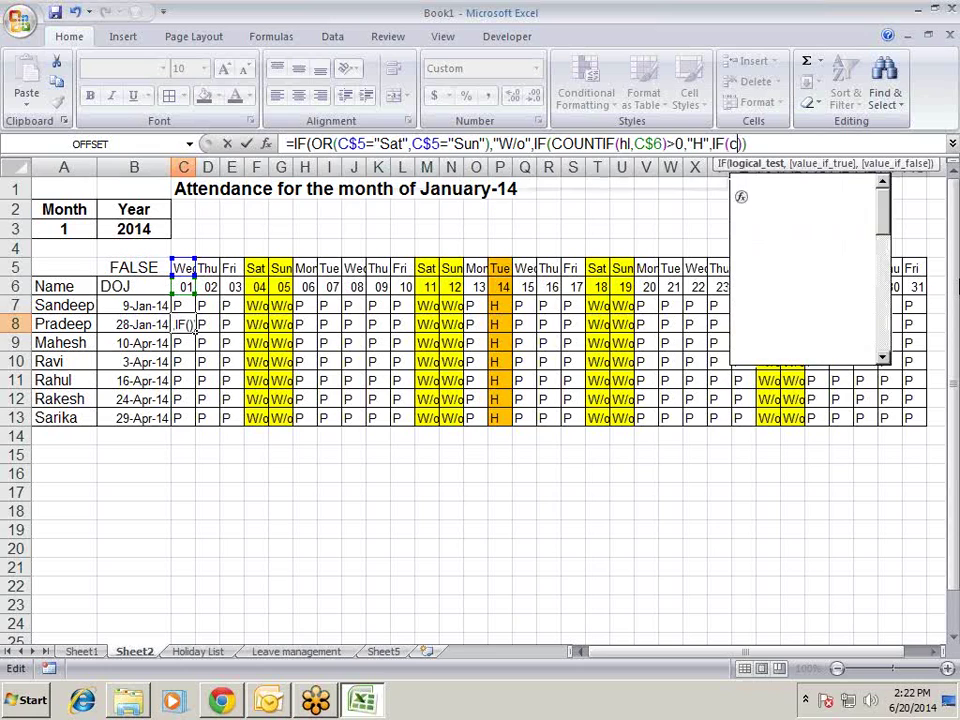
text(ou)
key(Down)
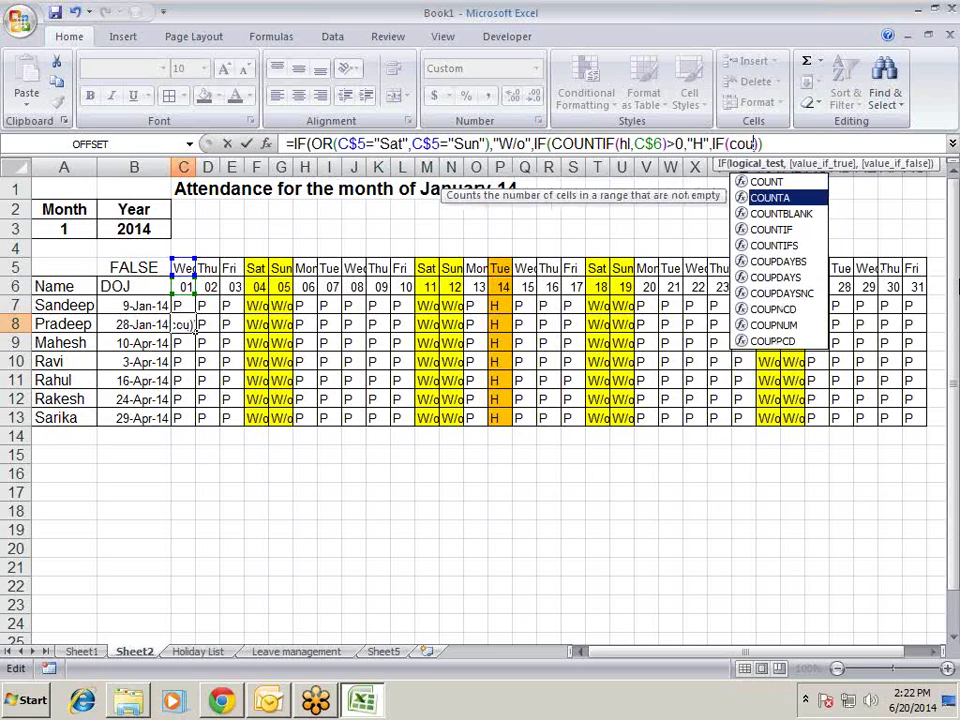
key(Down)
key(Down)
key(Tab)
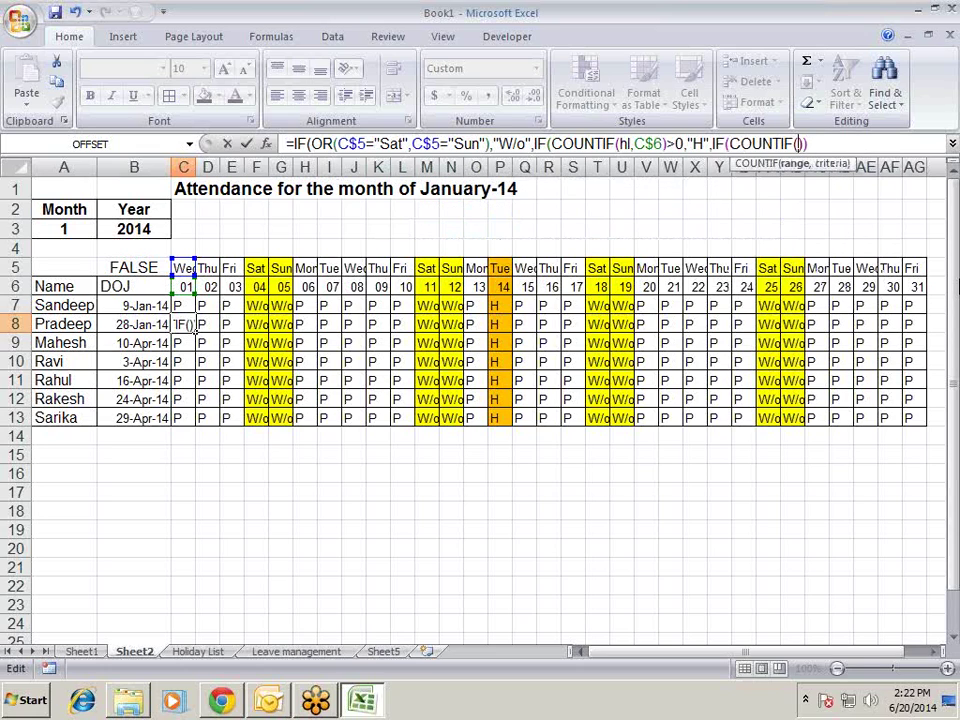
text(l)
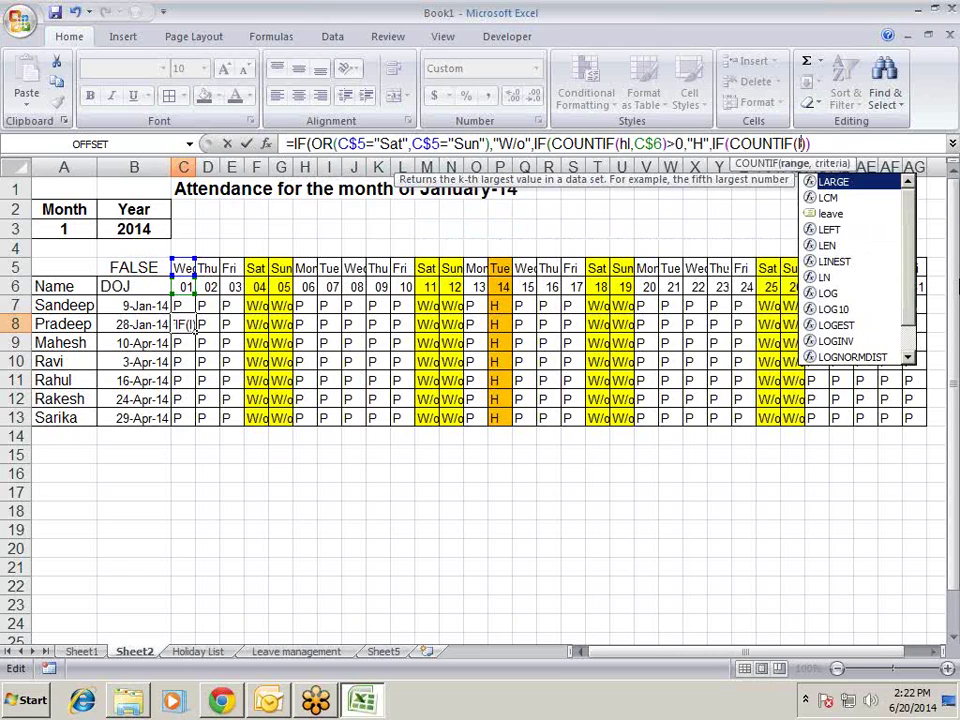
text(e)
key(Down)
key(Up)
key(Tab)
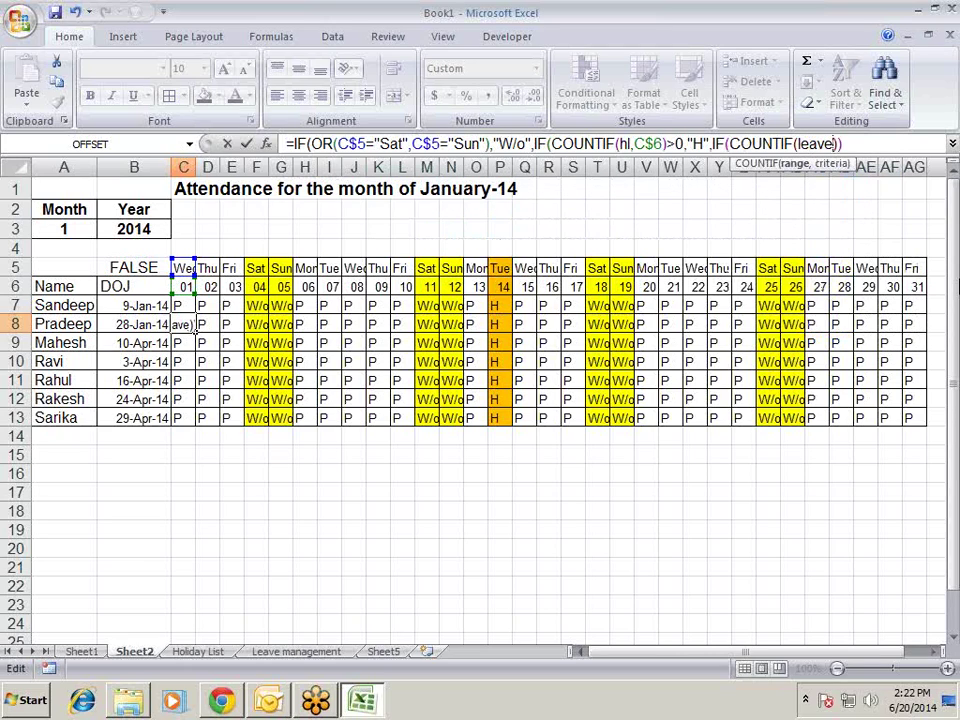
key(Right)
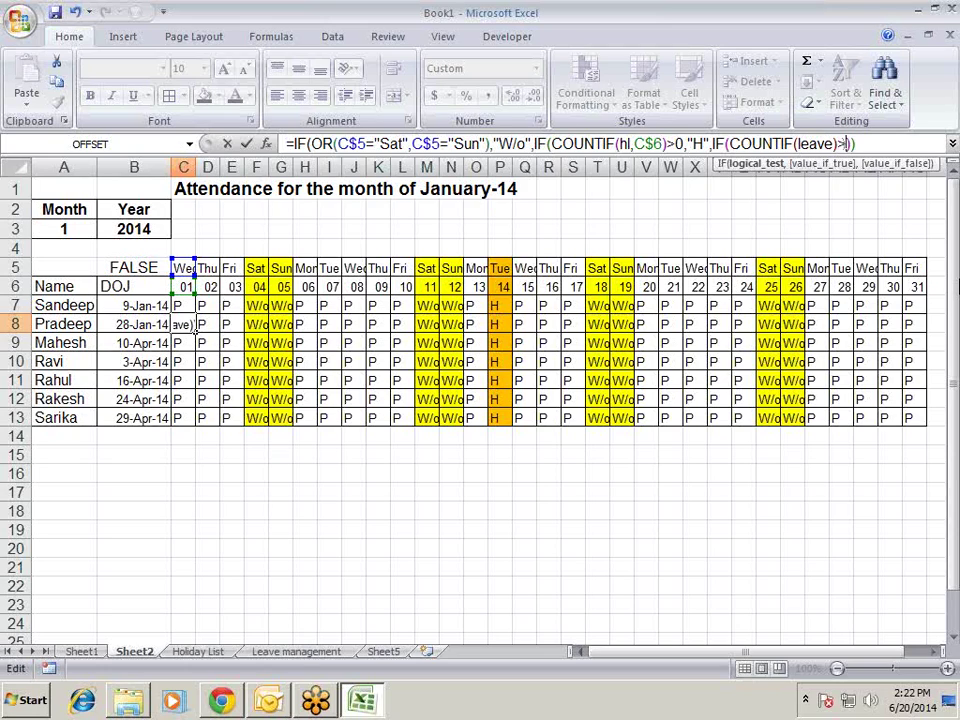
text(0)
key(BackSpace)
key(BackSpace)
key(BackSpace)
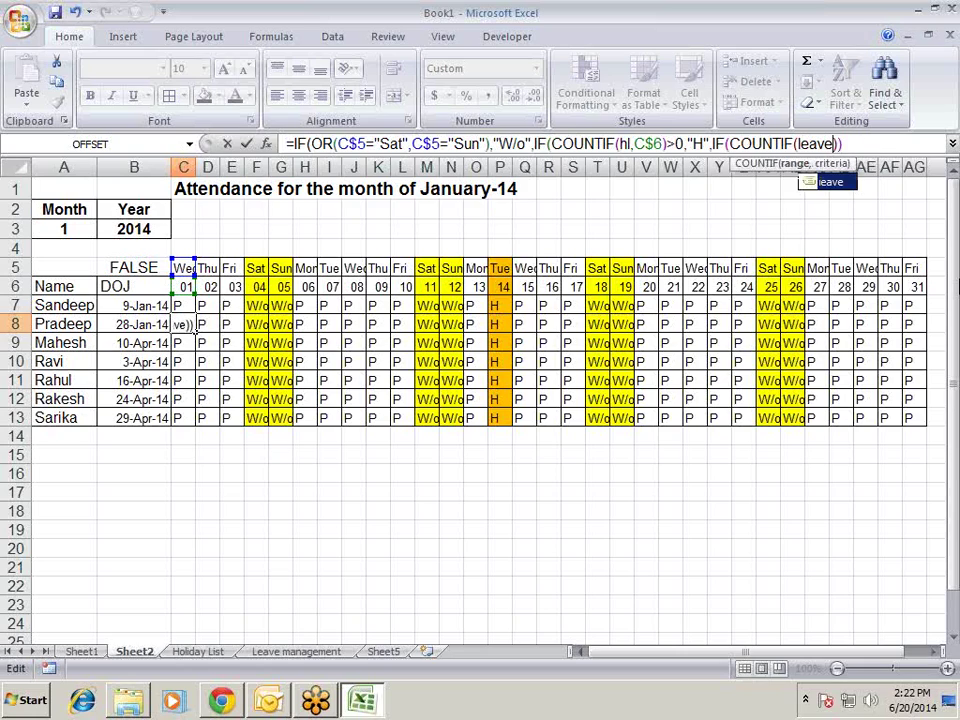
text(,)
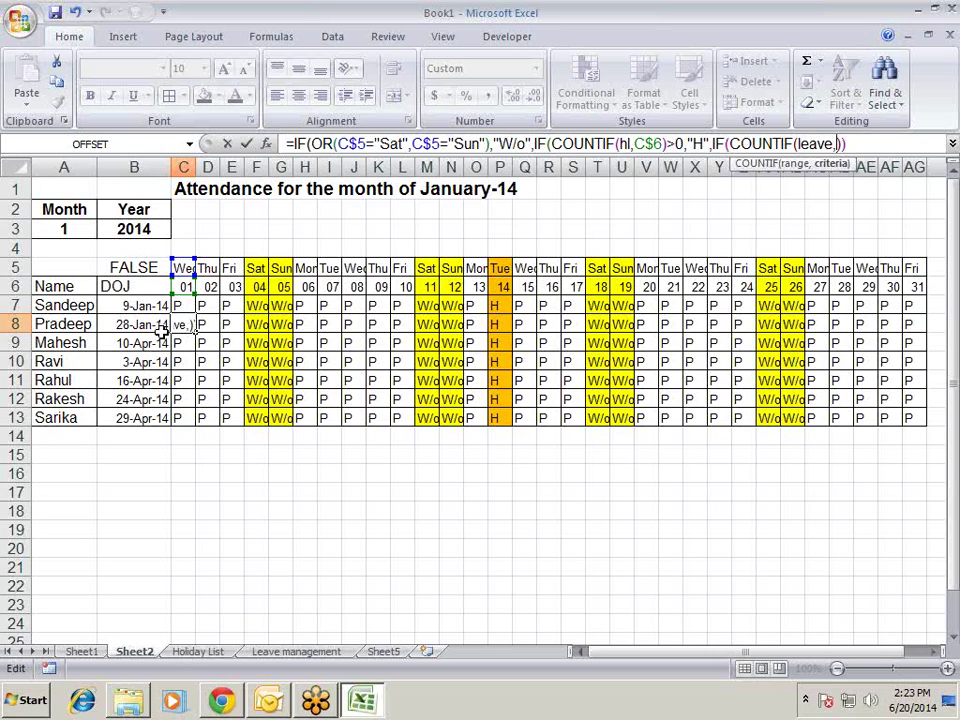
- Complete the COUNTIF criteria as $A8&C$6 with >0 returning "L", otherwise "P"
click(66, 326)
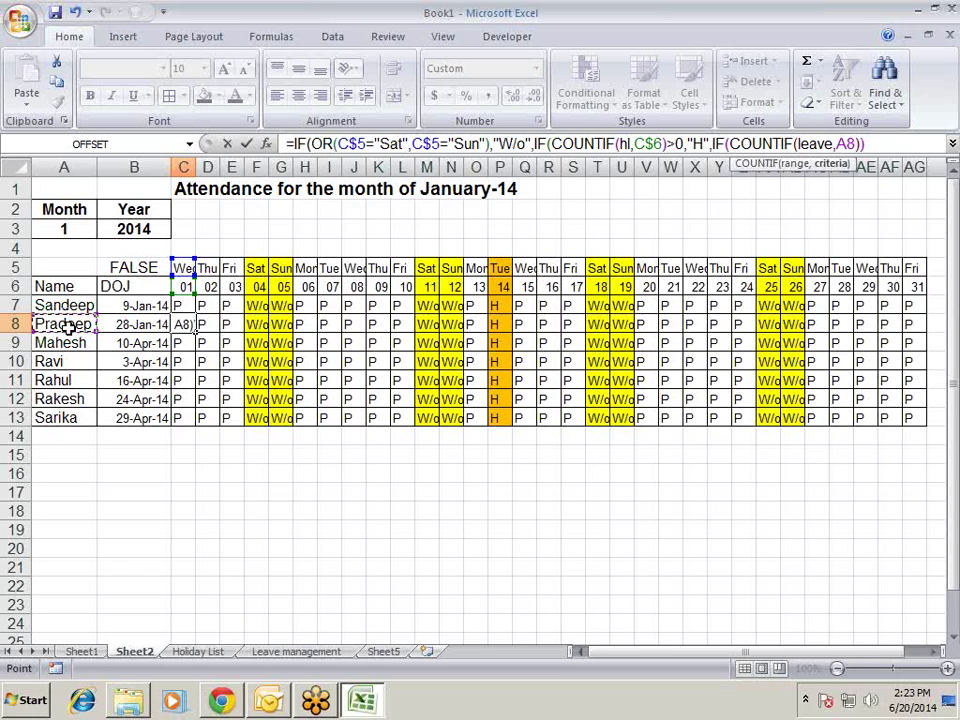
key(F4)
key(F4)
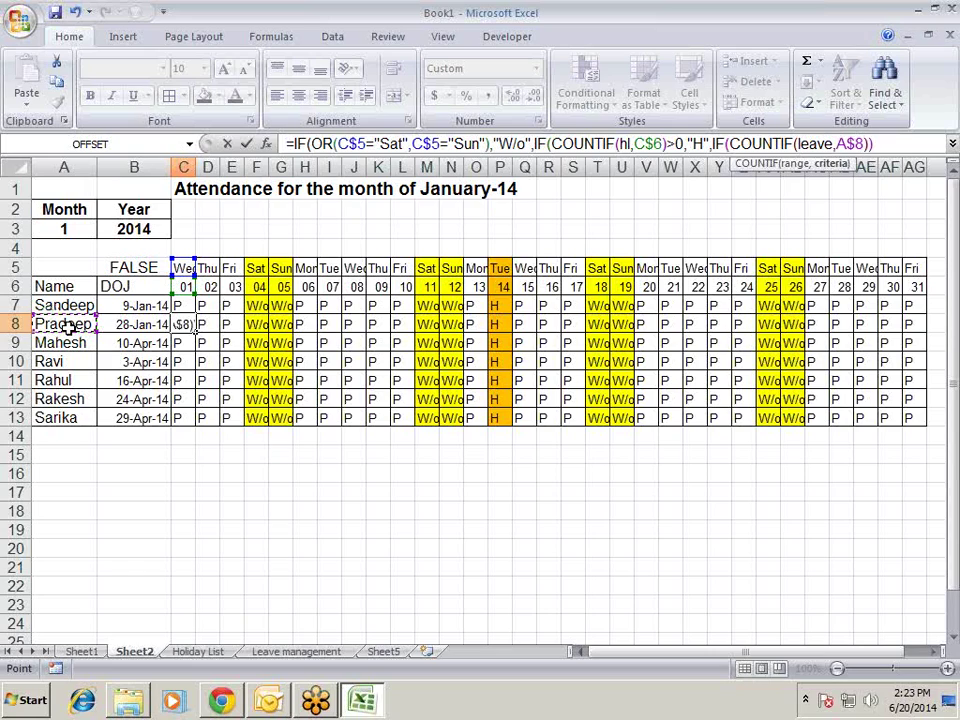
key(F4)
text(&)
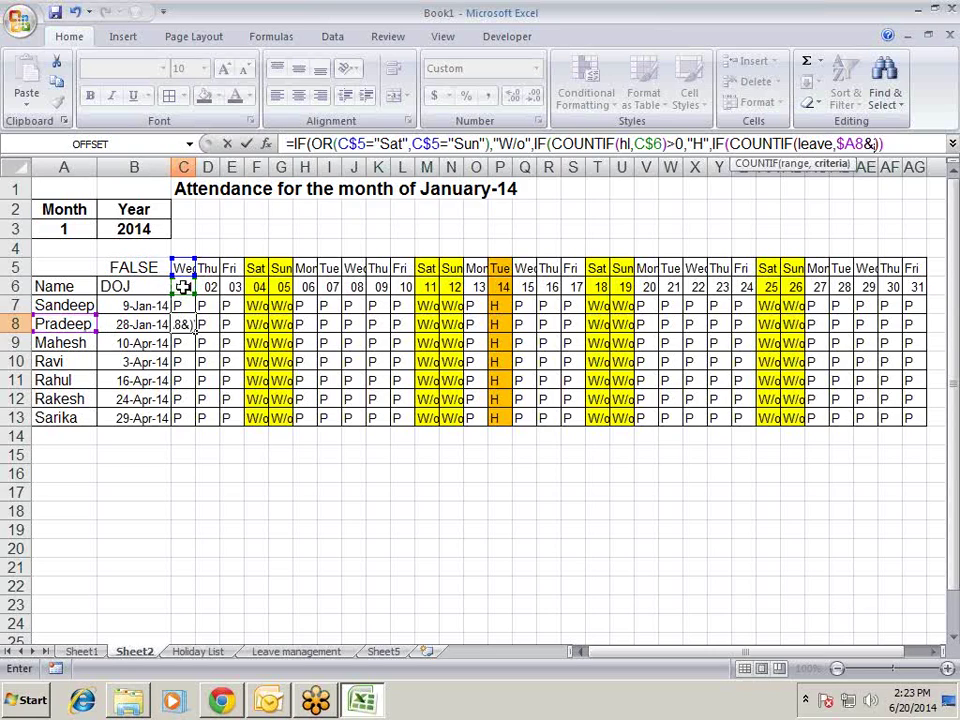
click(184, 287)
key(F4)
key(F4)
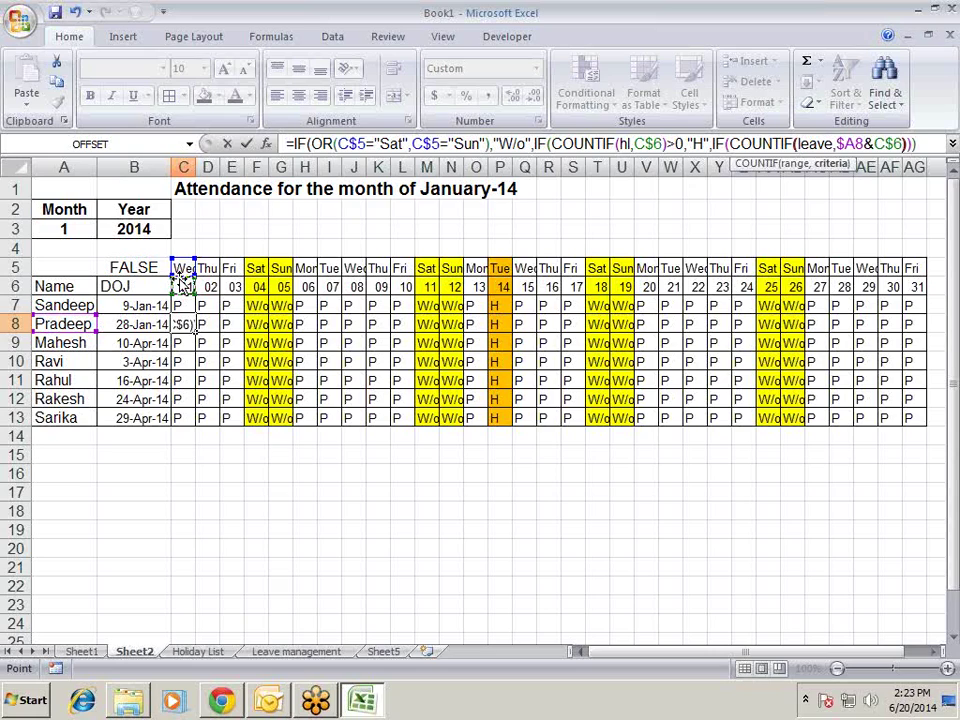
text()>)
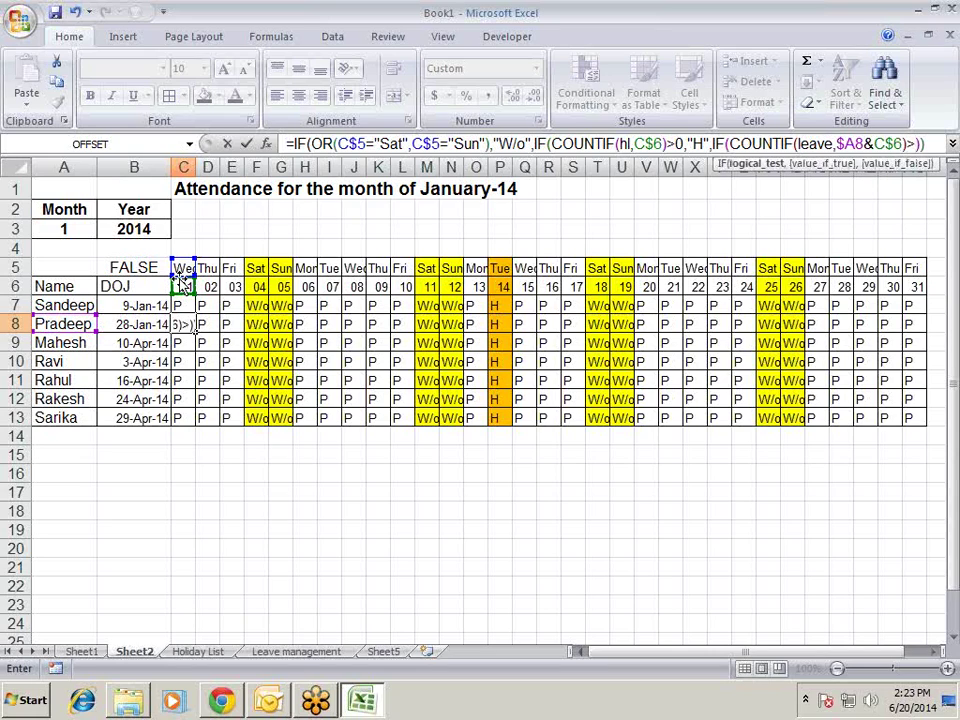
text(0)
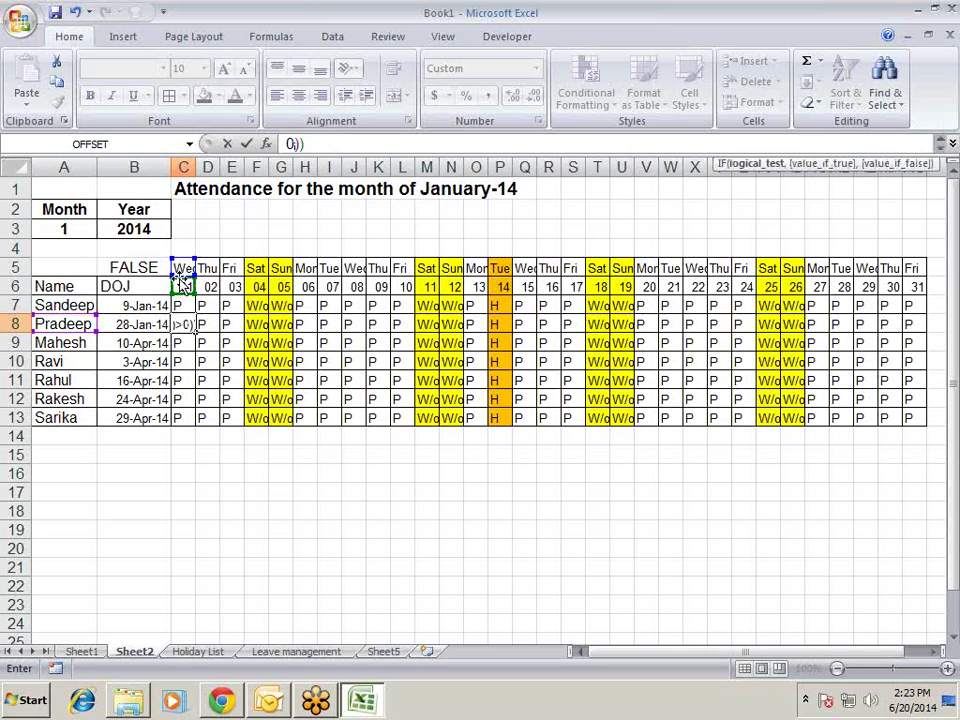
text(,)
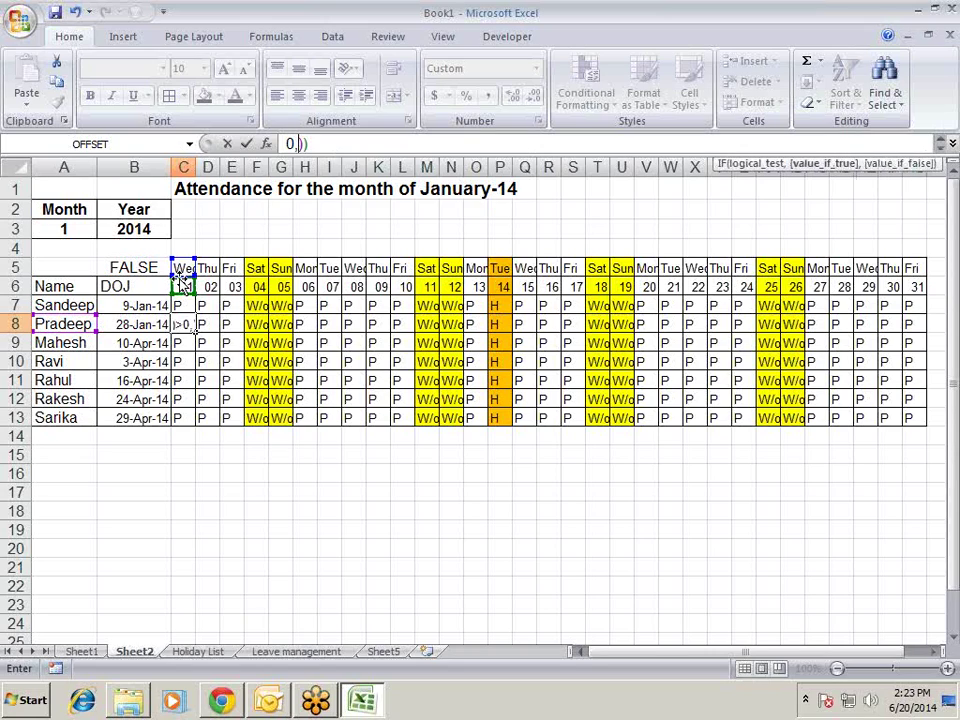
text(")
text(,)
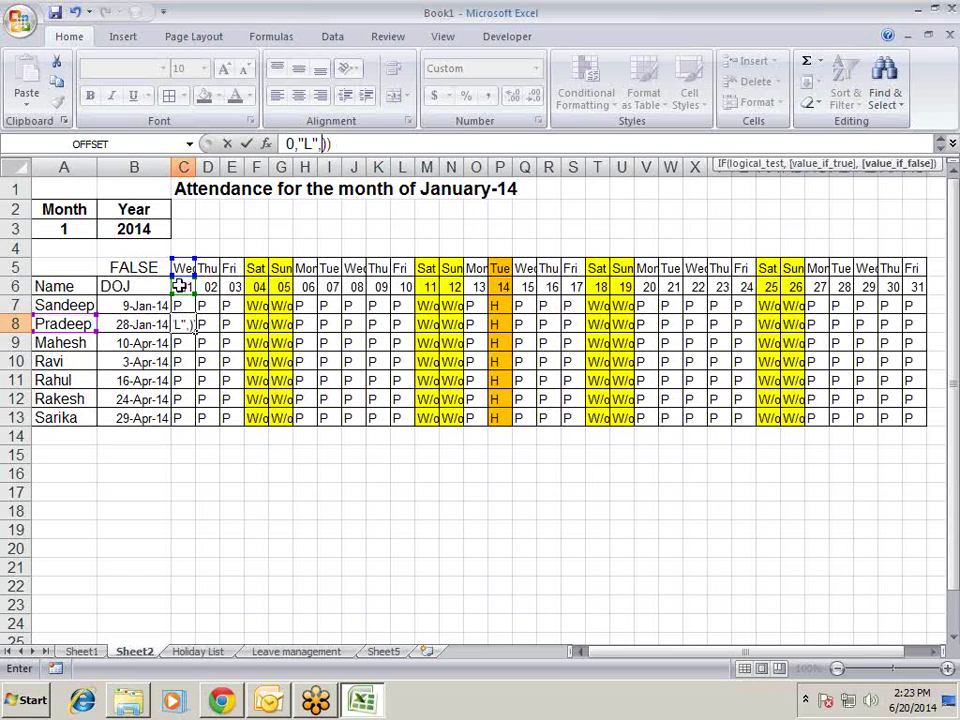
text(P")
key(Return)
key(Return)
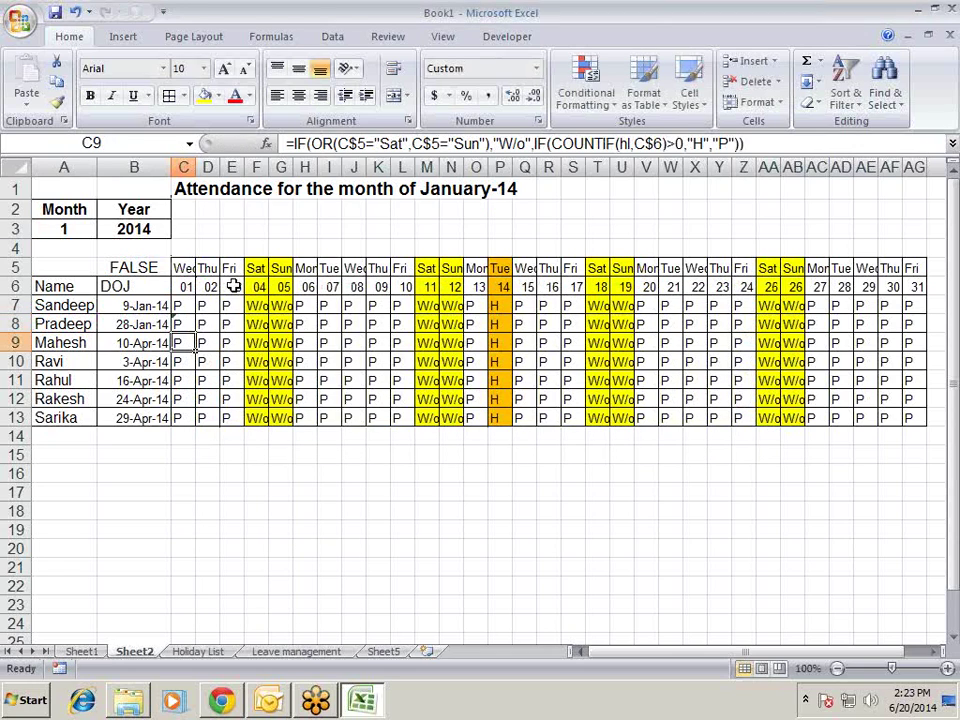
- Fill C8's attendance formula across all seven employees' rows, C7:AG13
click(198, 325)
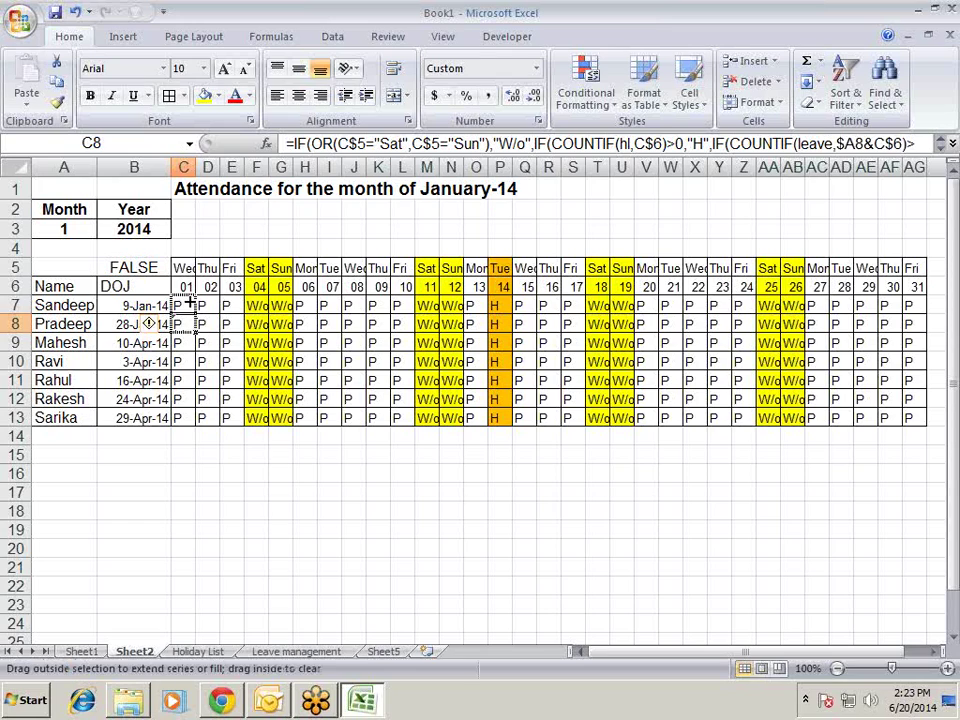
mouse_move(198, 330)
mouse_down()
mouse_move(193, 306)
mouse_move(918, 311)
mouse_move(917, 418)
mouse_up()
click(193, 307)
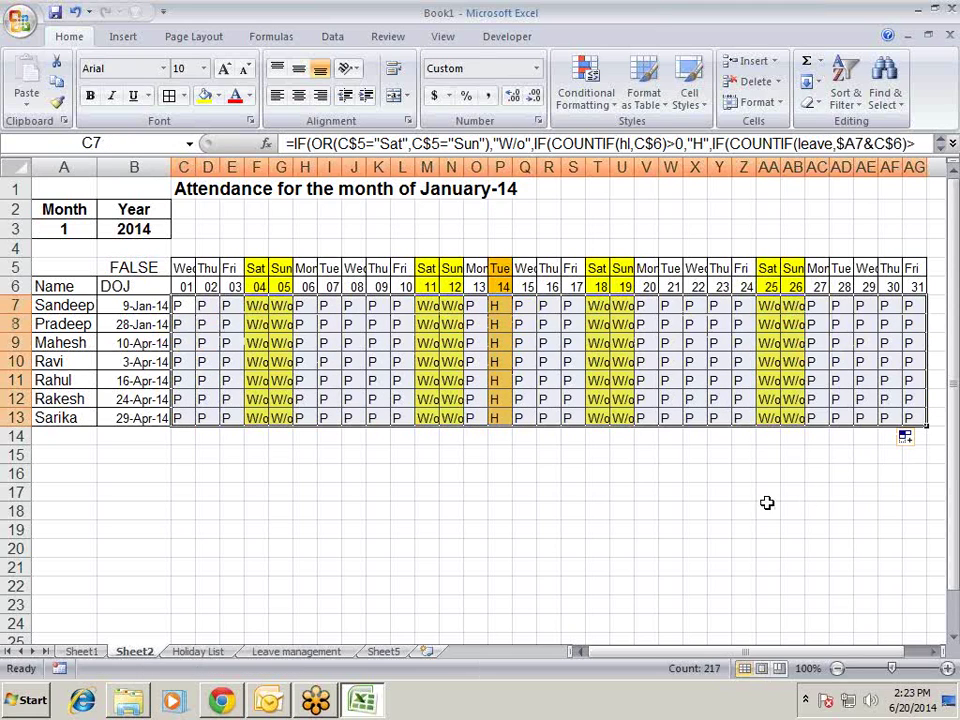
click(660, 472)
- Switch the Month to 4 for April 2014 and check the L entries in R7, K9 and K10
click(64, 228)
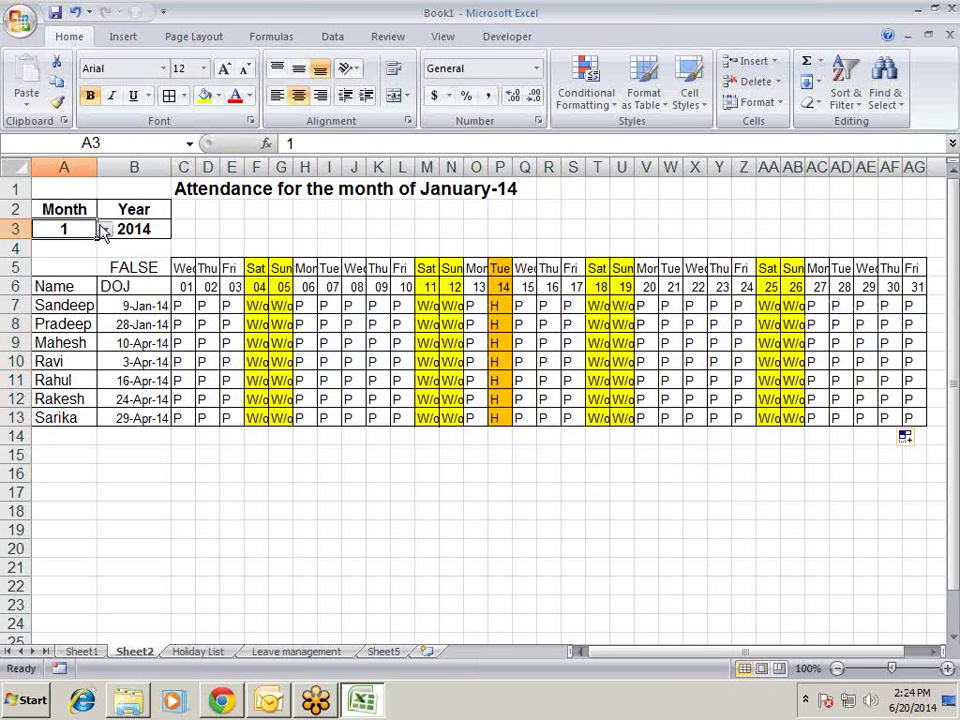
click(105, 230)
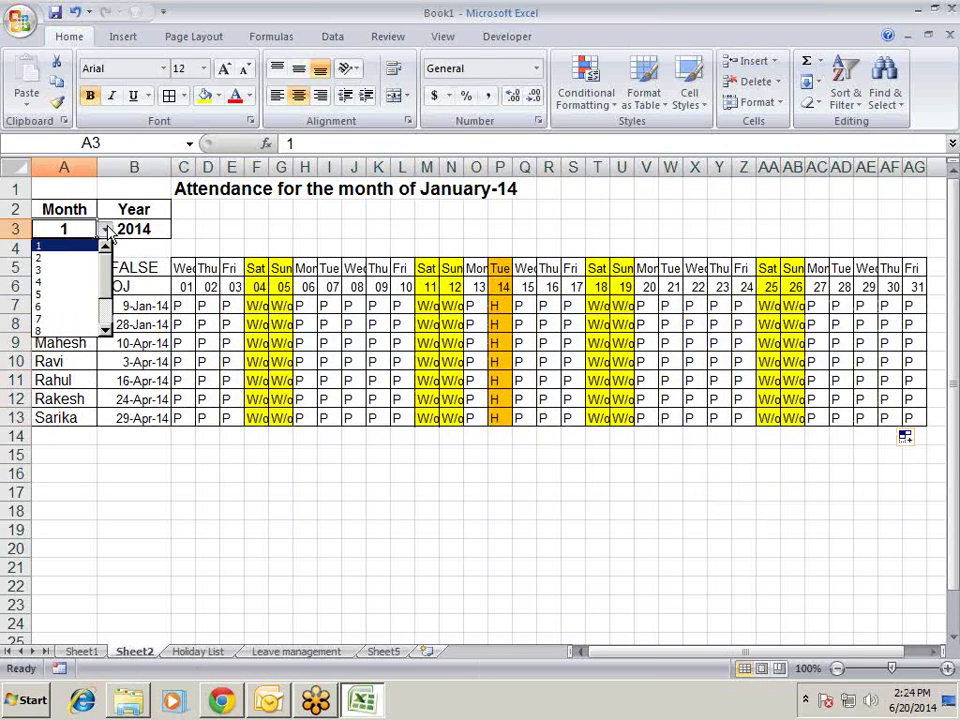
click(66, 283)
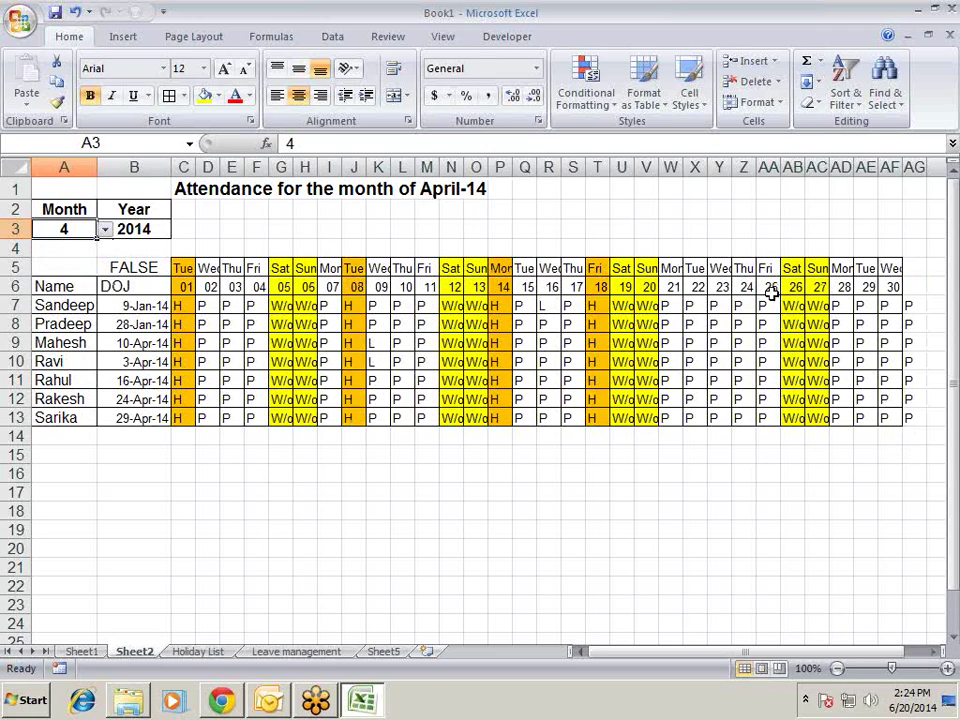
click(541, 306)
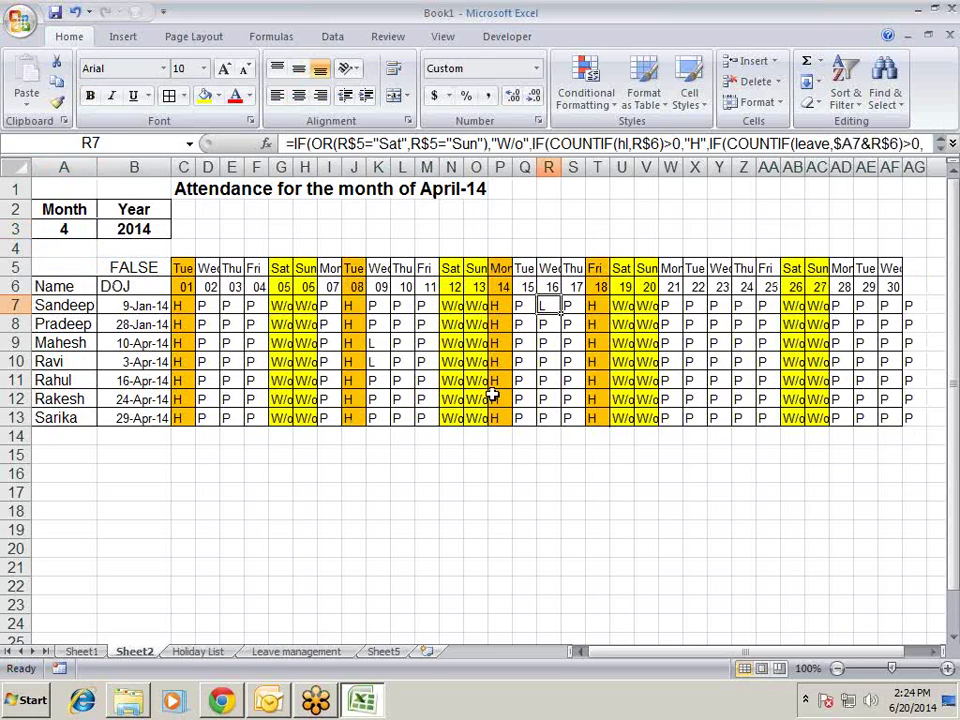
drag(375, 345, 375, 361)
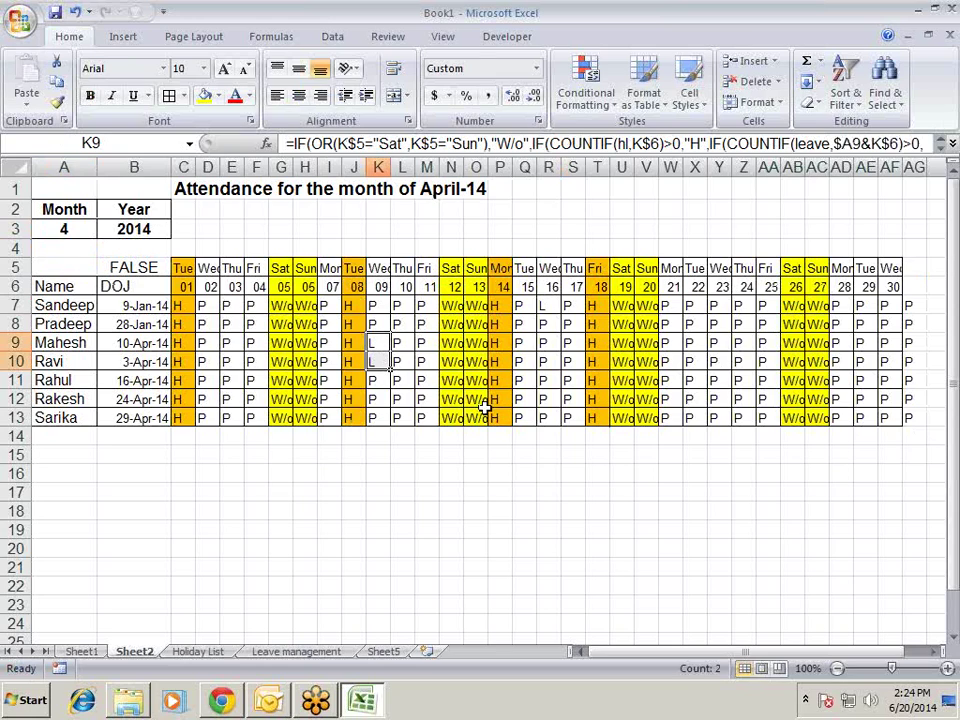
click(501, 435)
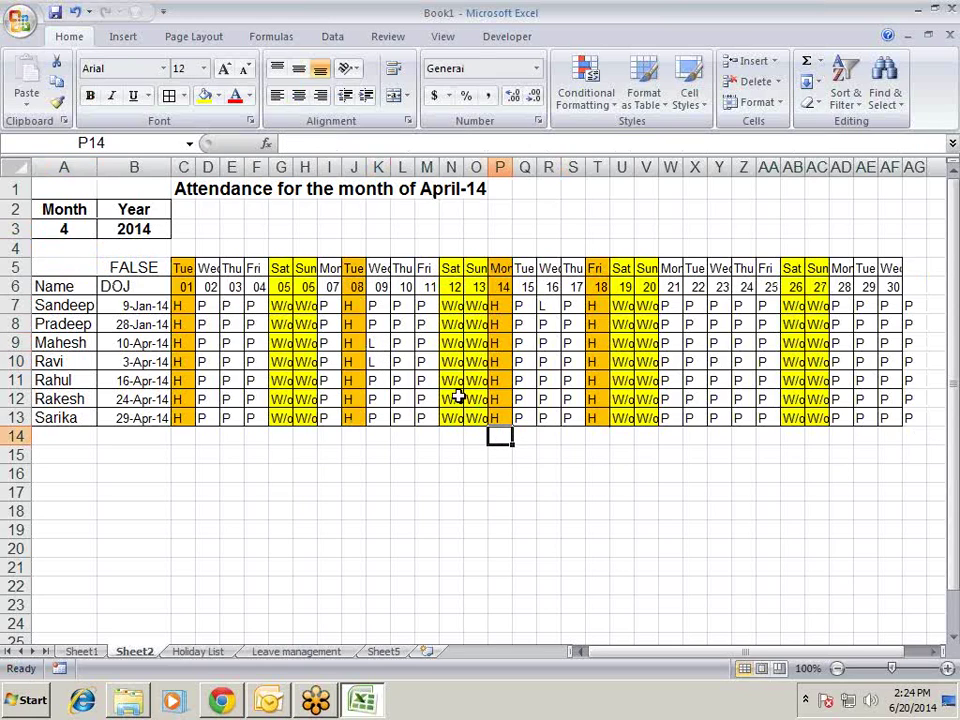
click(360, 342)
click(378, 343)
- Clear the test formula from B5 and review the header and C7 formulas
click(133, 268)
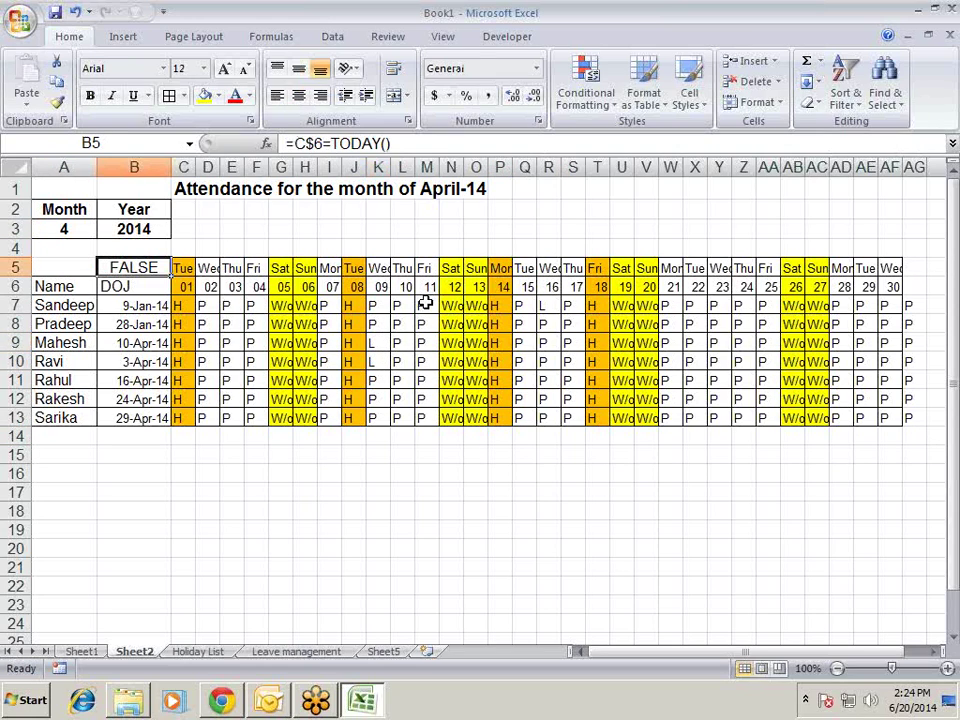
key(Delete)
key(Right)
key(Right)
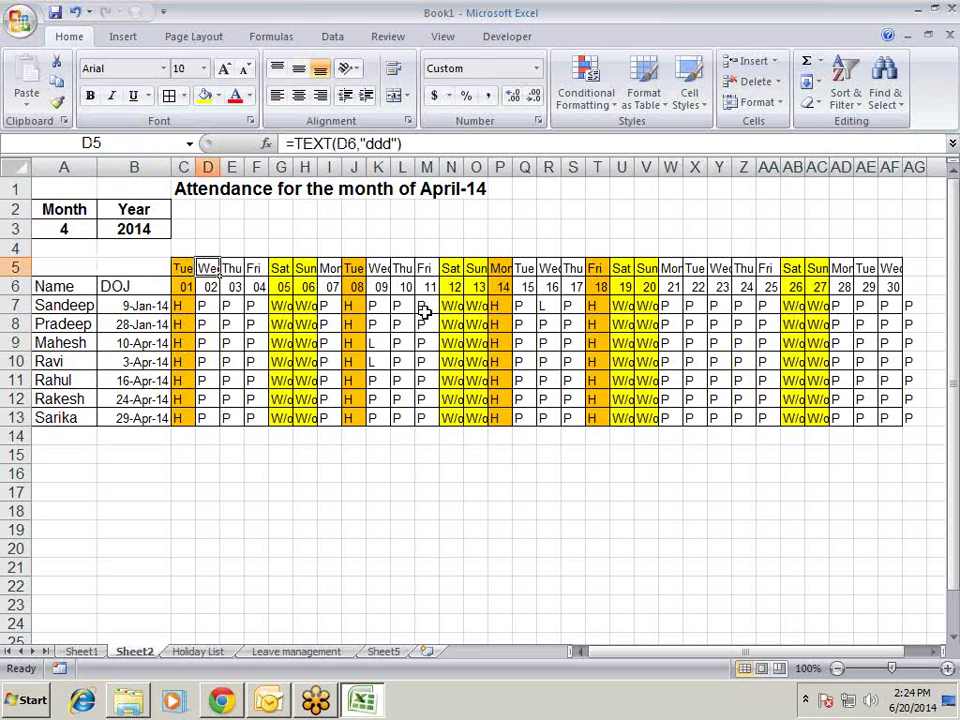
key(Down)
key(Left)
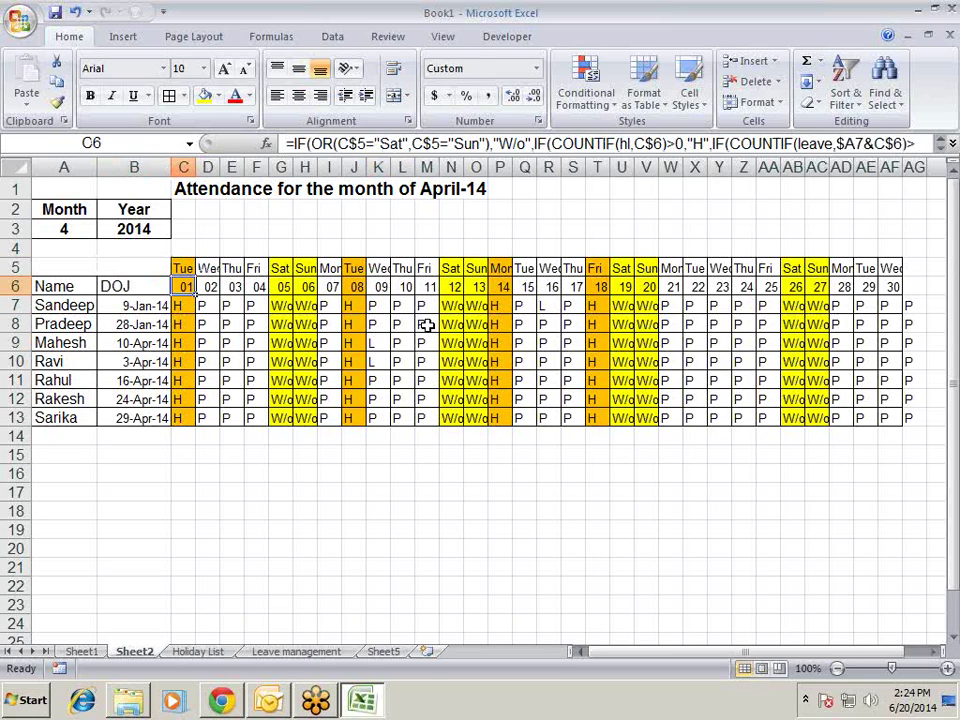
key(Down)
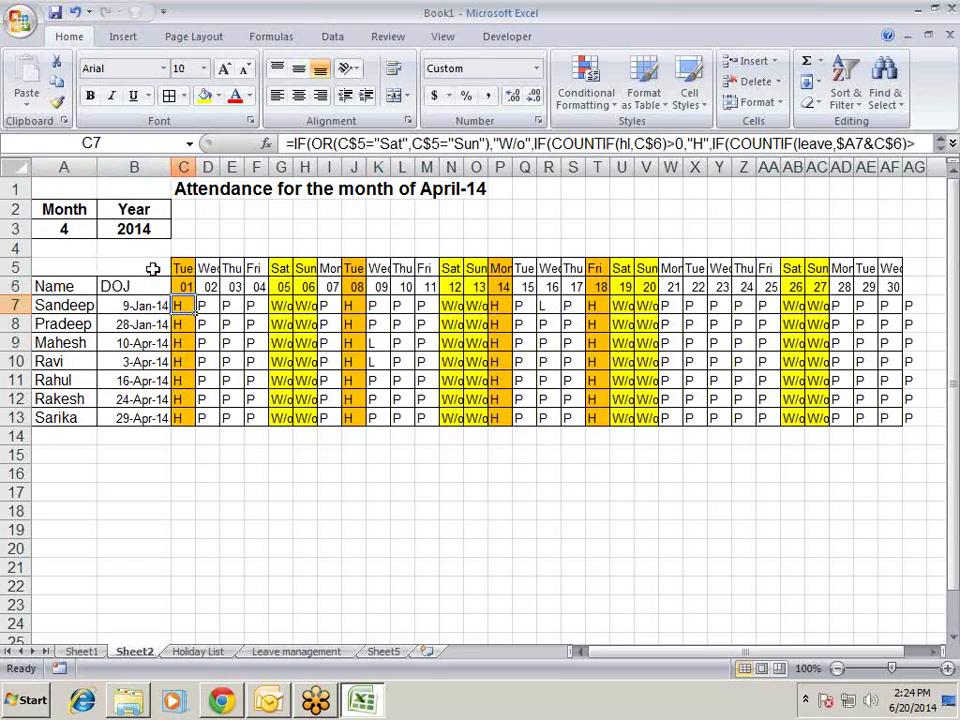
- Enter the test formula =C7="L" in B5, showing FALSE
click(150, 267)
text(=)
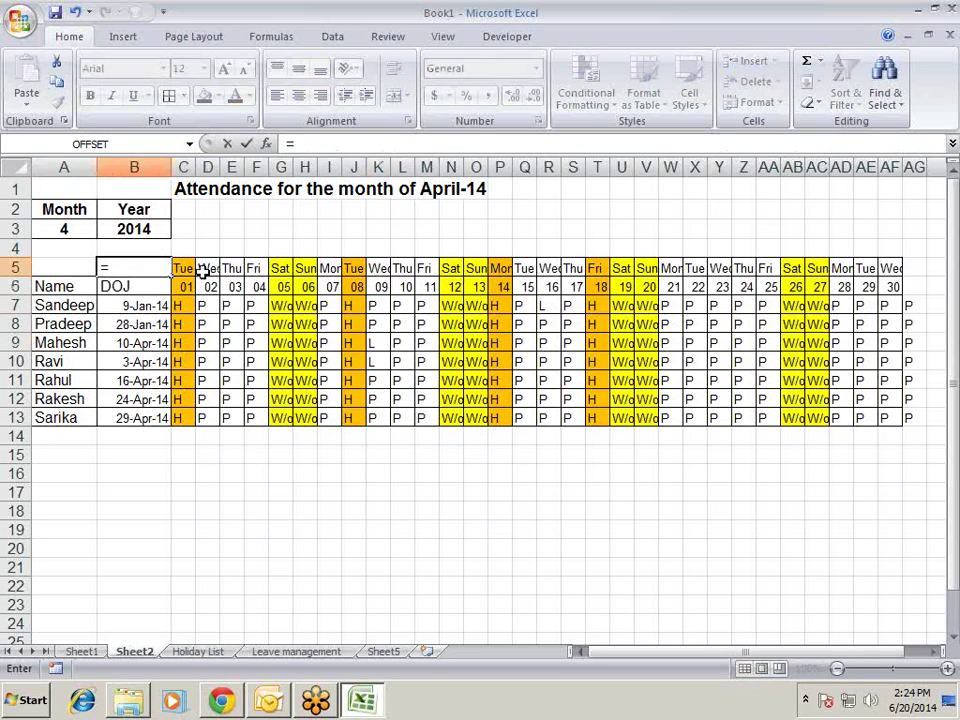
click(199, 328)
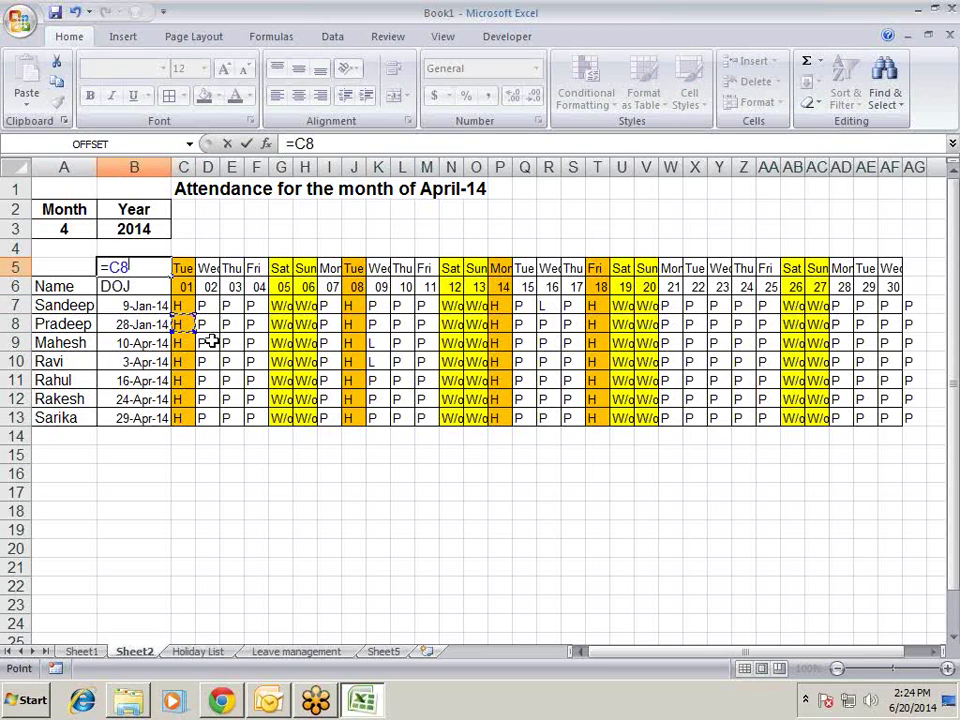
key(Up)
text(=)
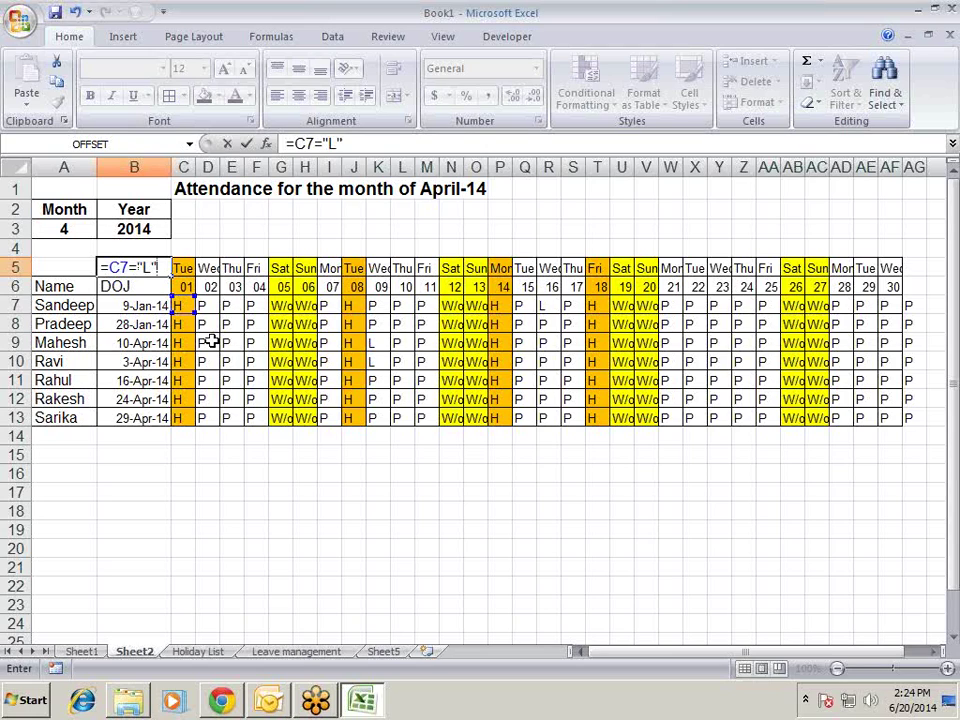
key(Return)
- Cut B5's C7="L" condition text for reuse, then select part of the grid from C7
click(126, 266)
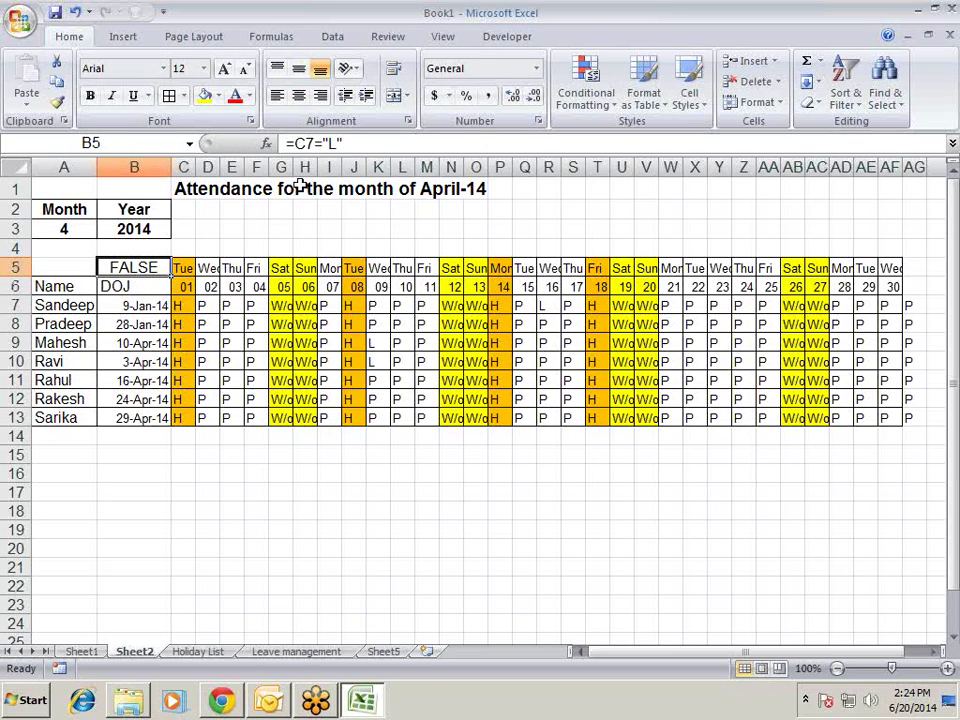
drag(352, 144, 250, 152)
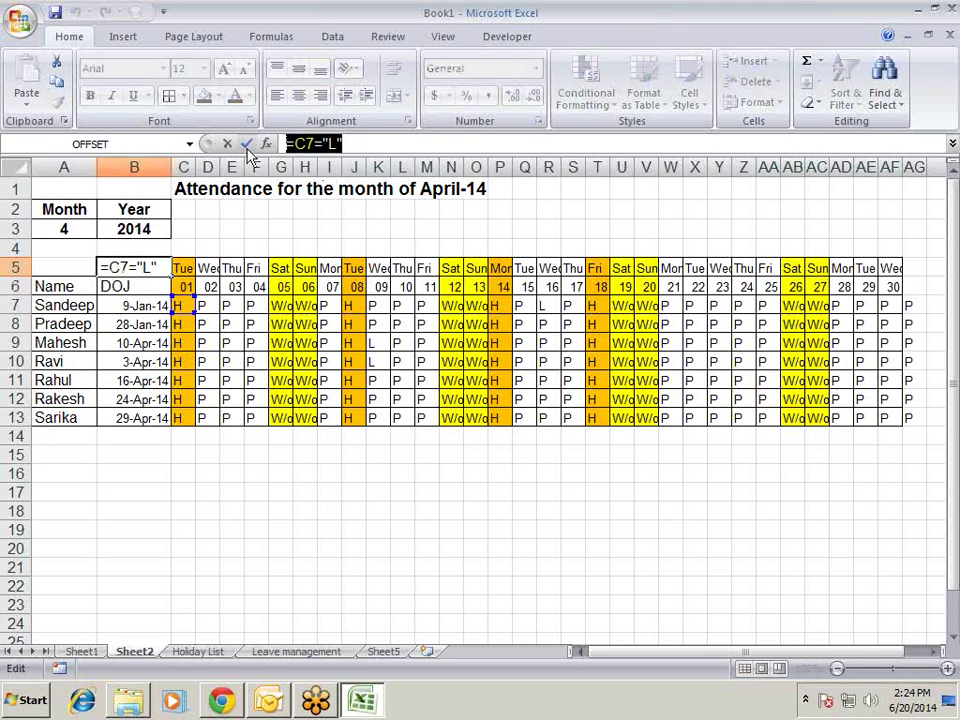
key(ctrl+x)
key(Escape)
click(185, 307)
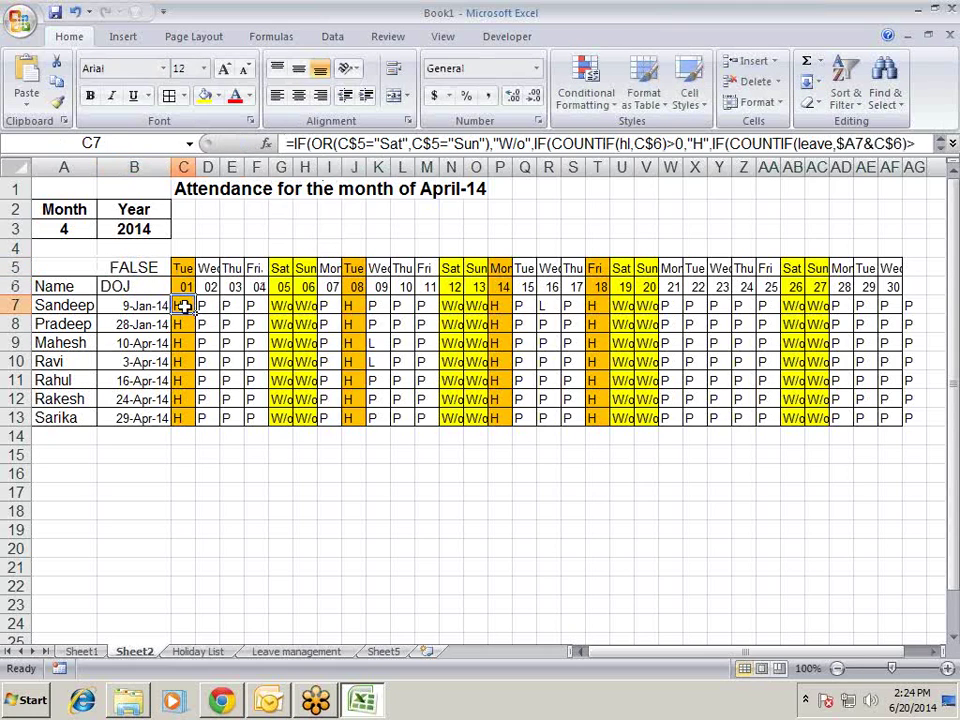
drag(185, 307, 281, 324)
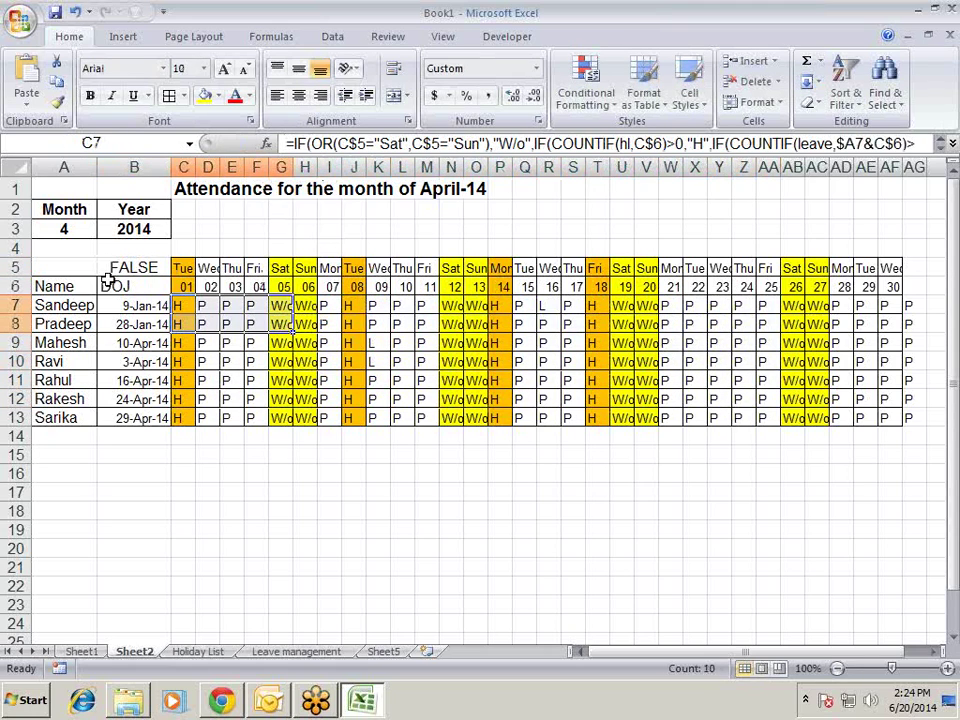
- Start a new formula-based conditional formatting rule on C7 using =C7="L"
click(175, 306)
click(598, 92)
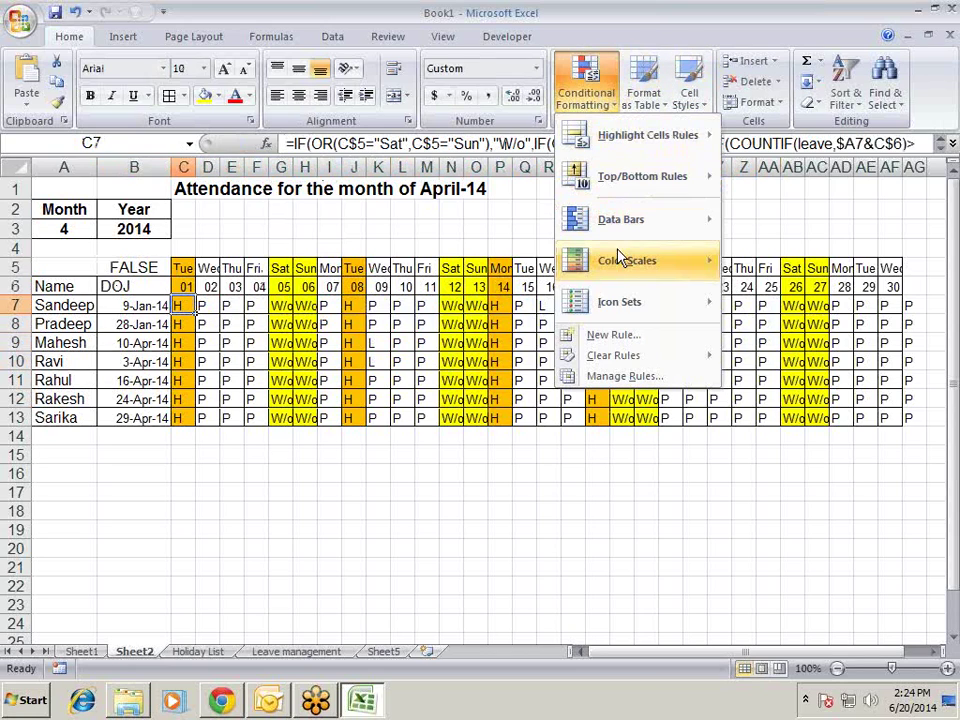
click(625, 335)
click(316, 388)
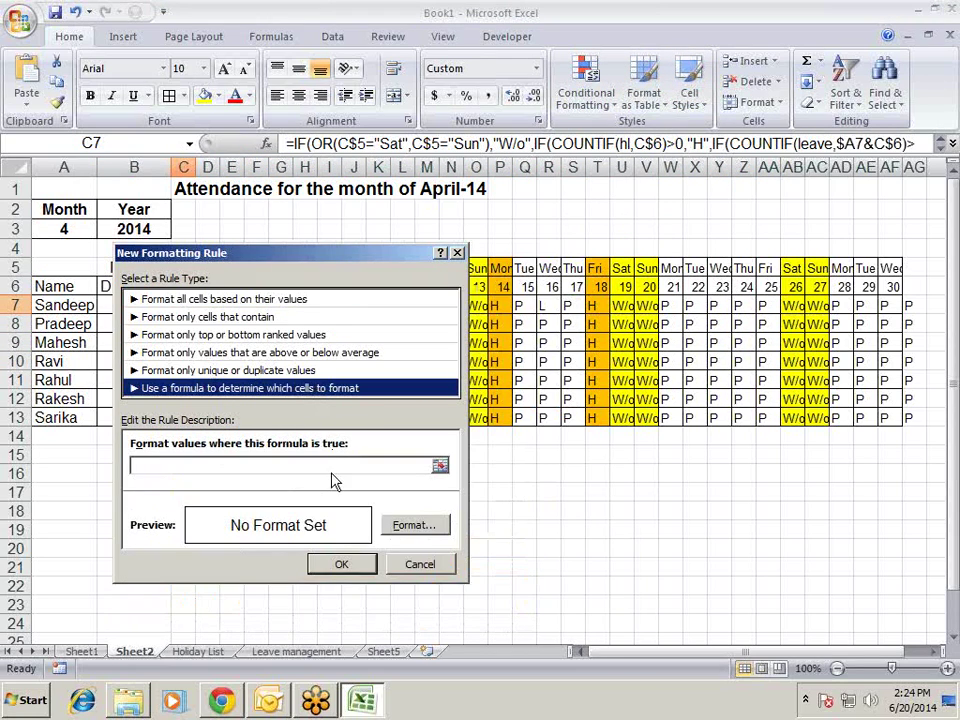
click(333, 468)
text(=C7="L")
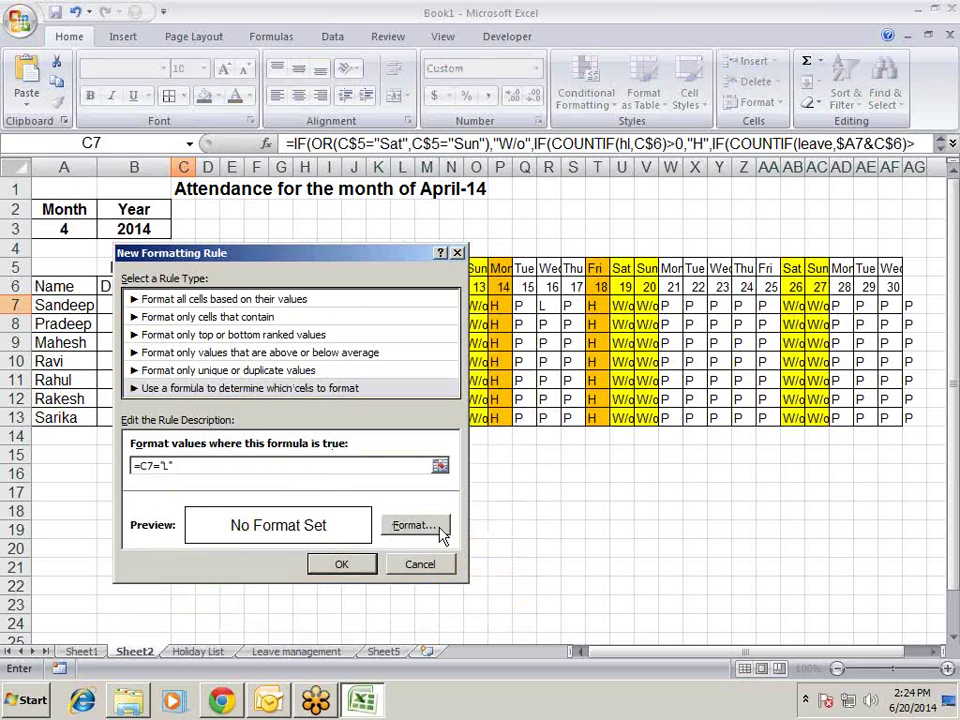
- Give the rule a red fill, then copy C7's formatting across the grid C7:AF13
click(425, 525)
click(136, 237)
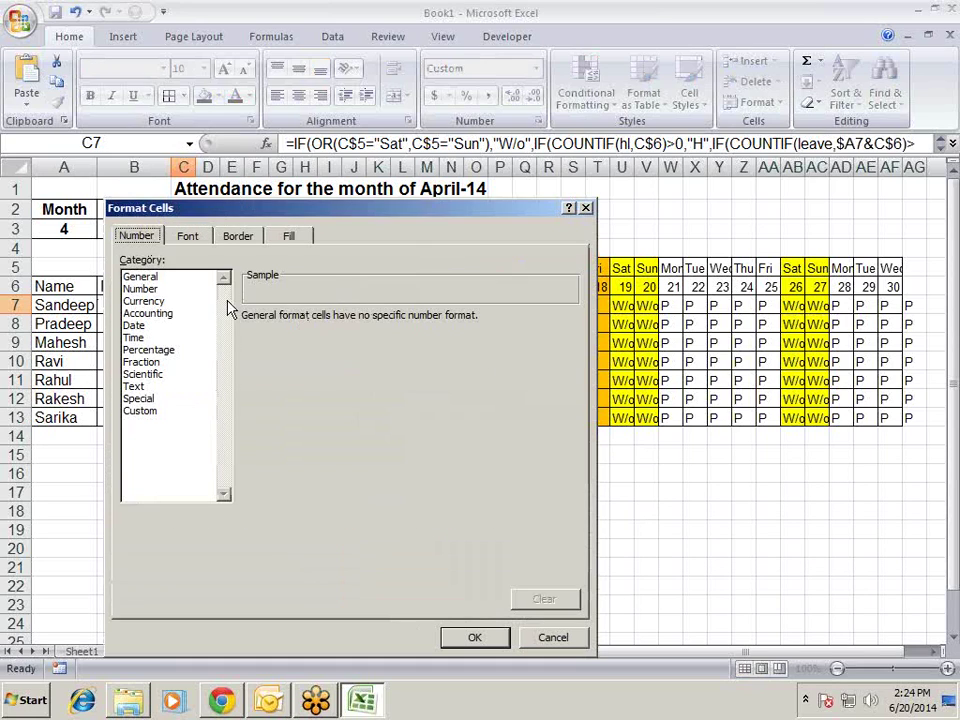
click(190, 237)
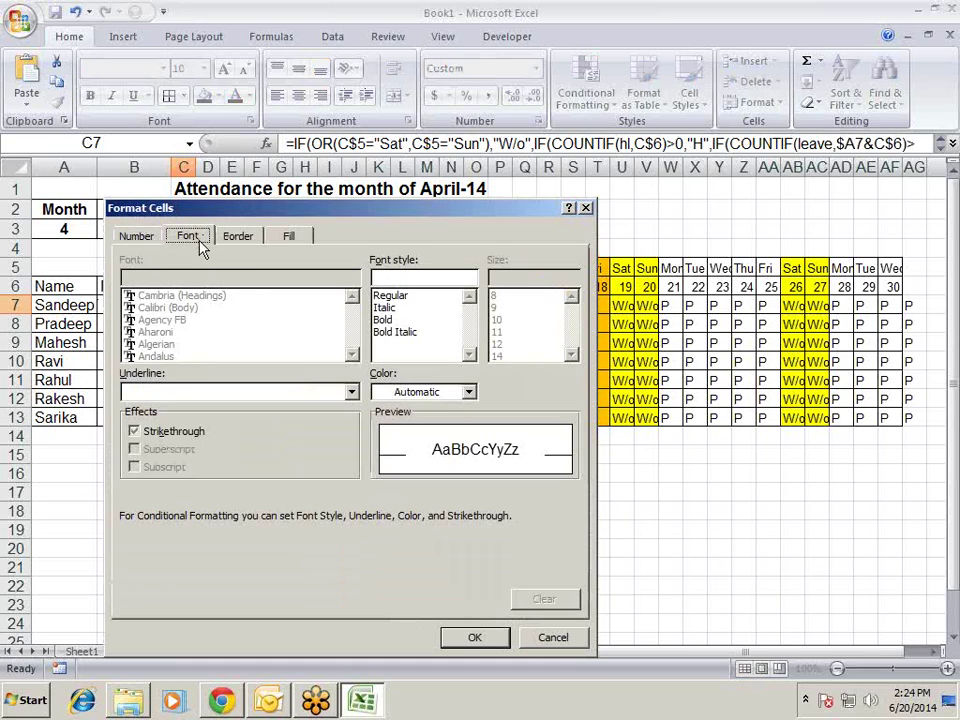
click(292, 237)
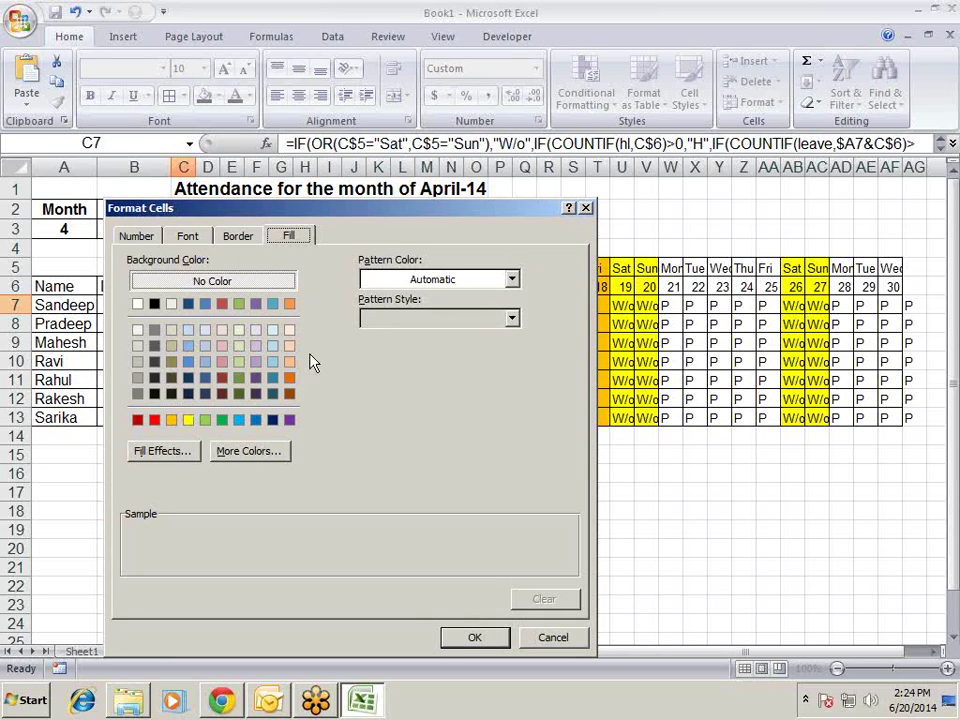
click(155, 420)
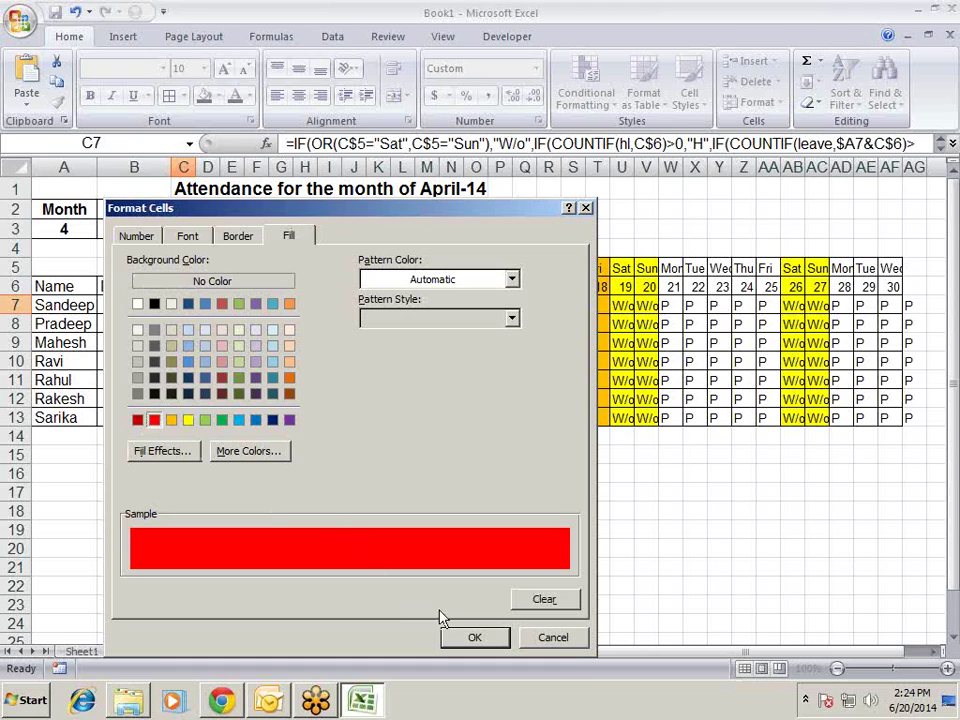
click(471, 636)
click(318, 562)
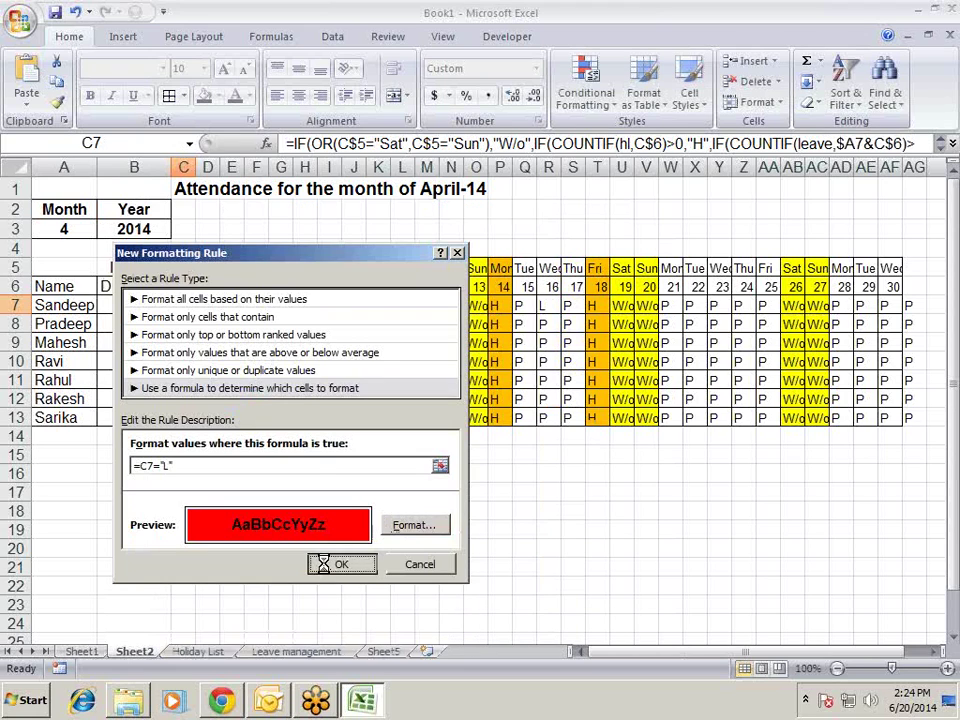
click(57, 102)
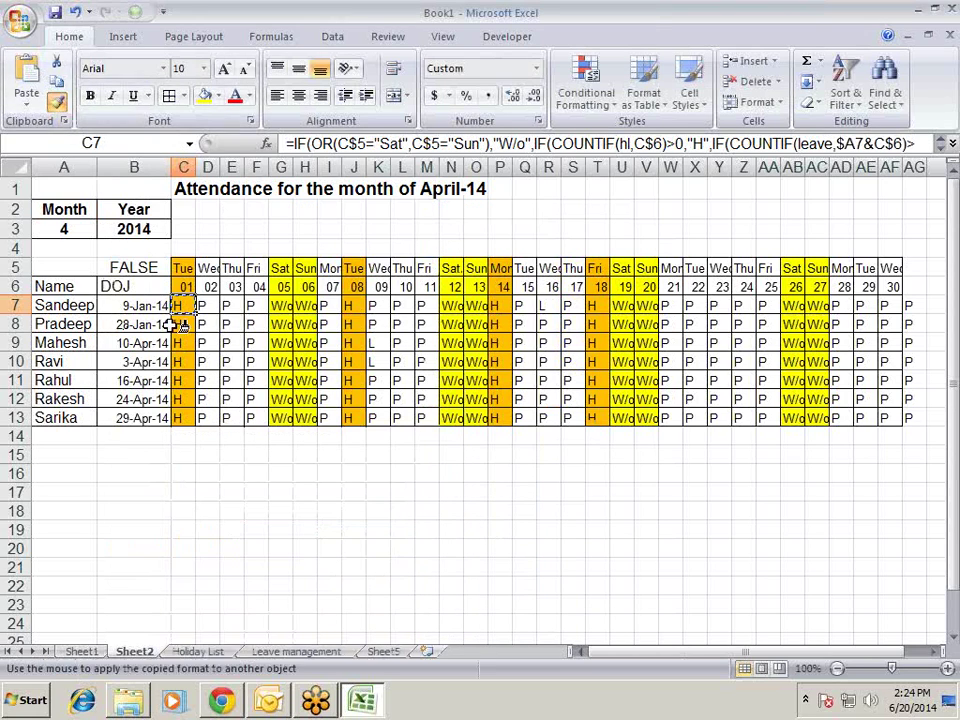
drag(183, 303, 918, 421)
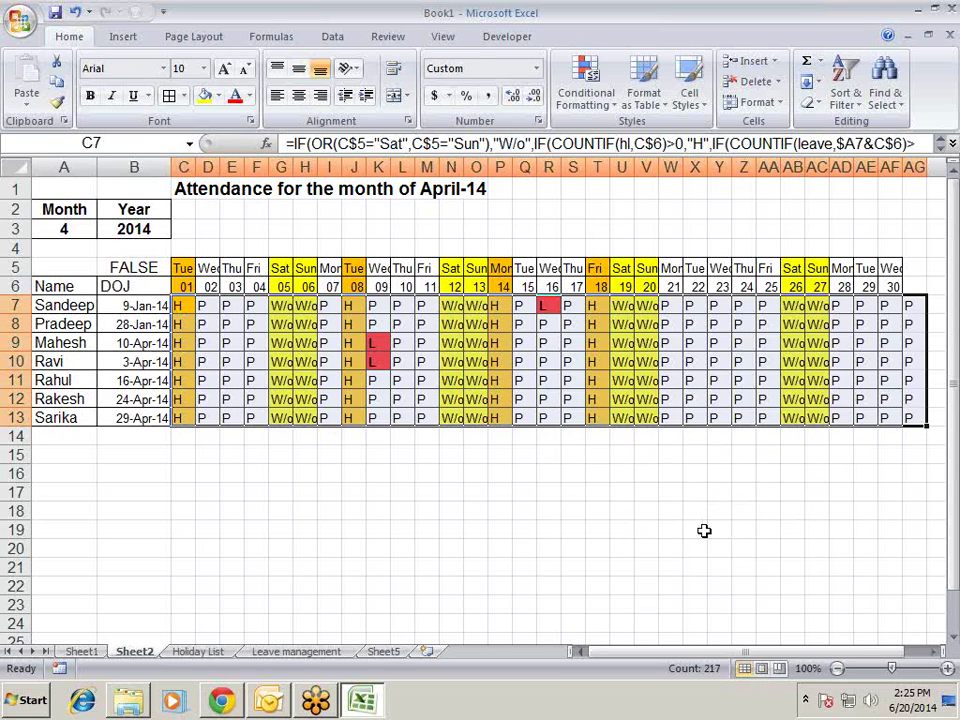
- Enlarge the formula bar and review C7's full IF/COUNTIF attendance formula without changing it
click(645, 527)
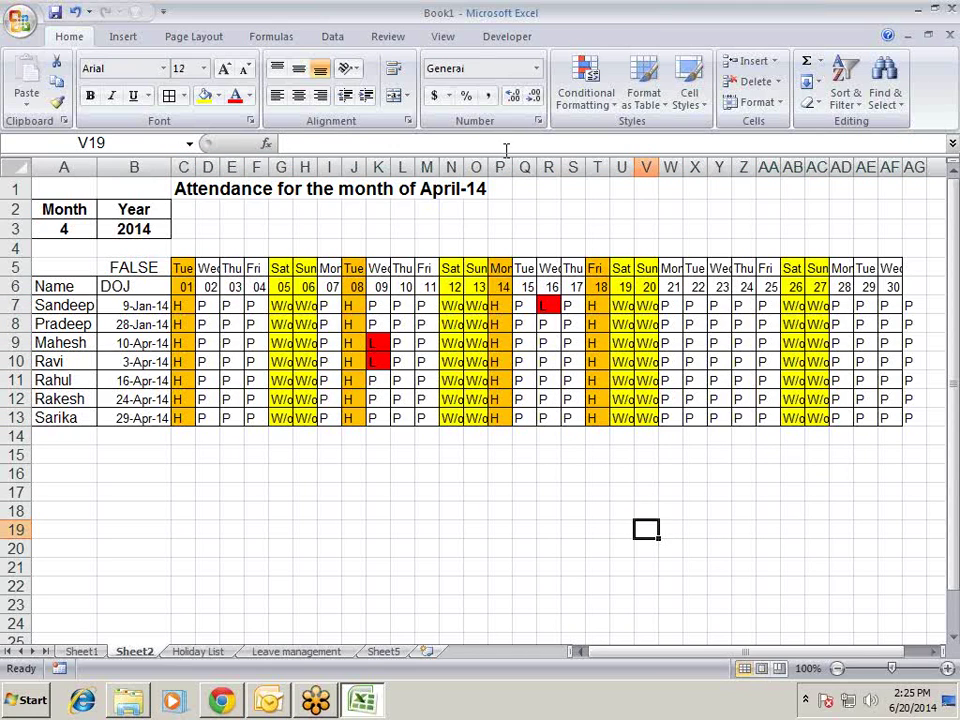
drag(506, 153, 523, 205)
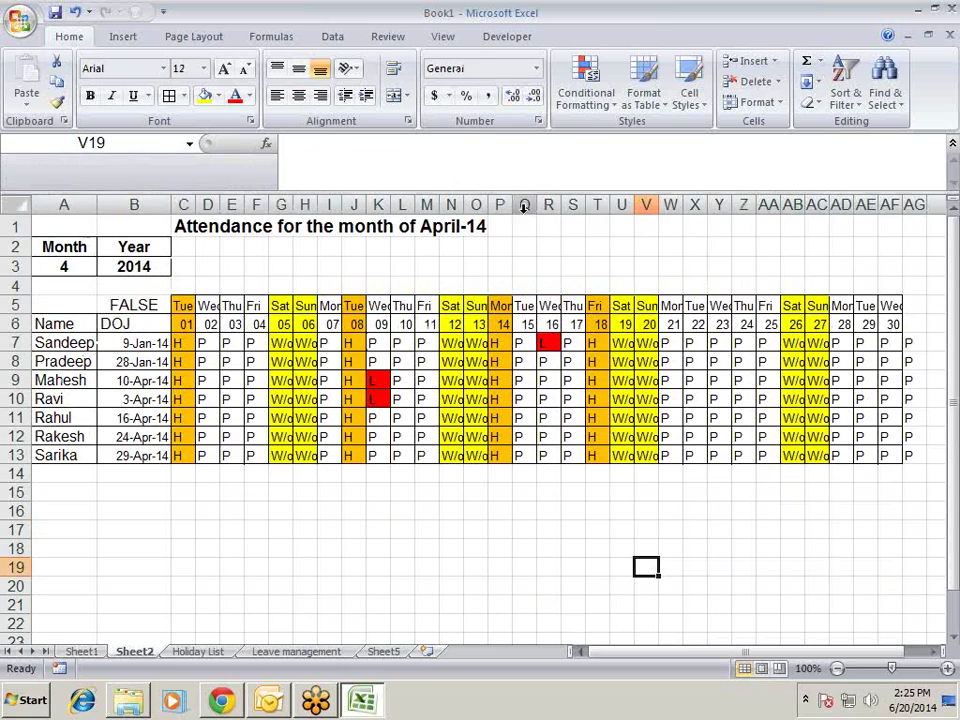
click(182, 324)
click(176, 345)
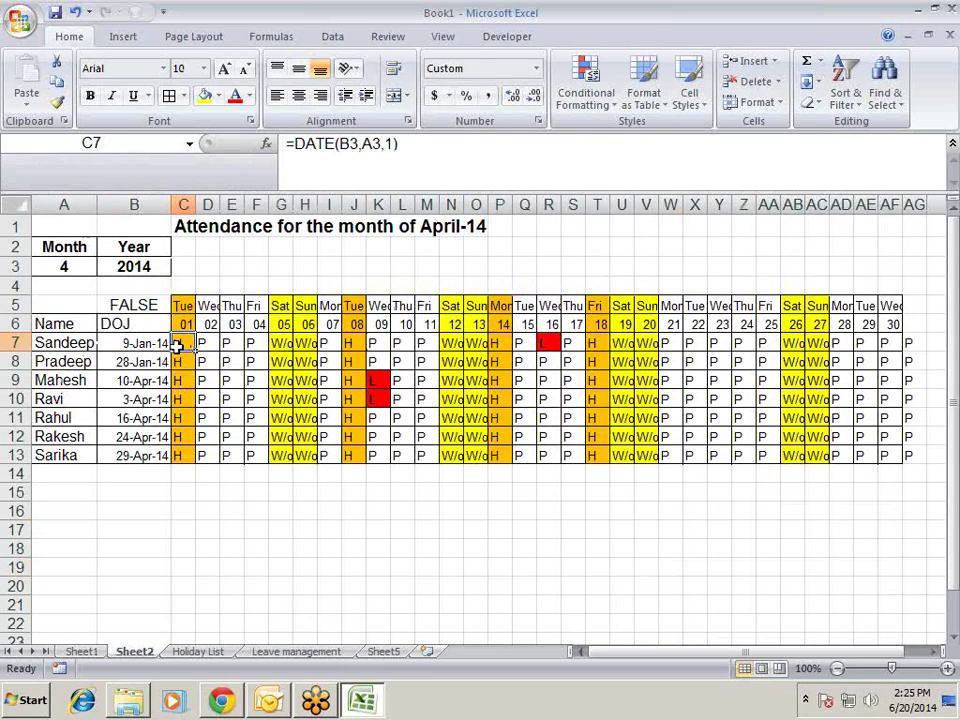
click(427, 177)
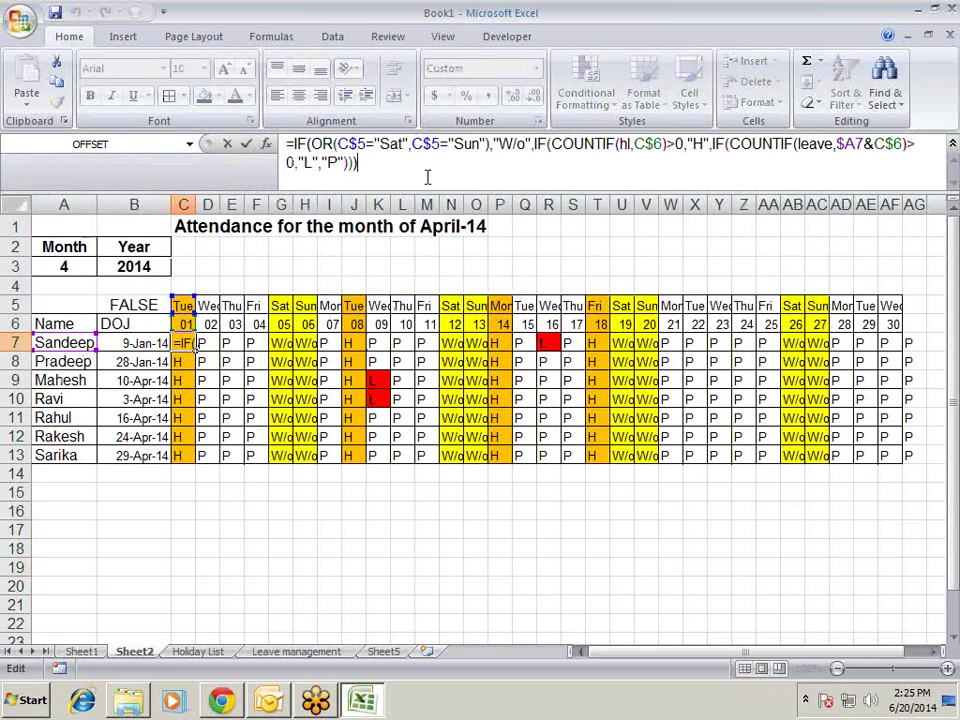
click(364, 160)
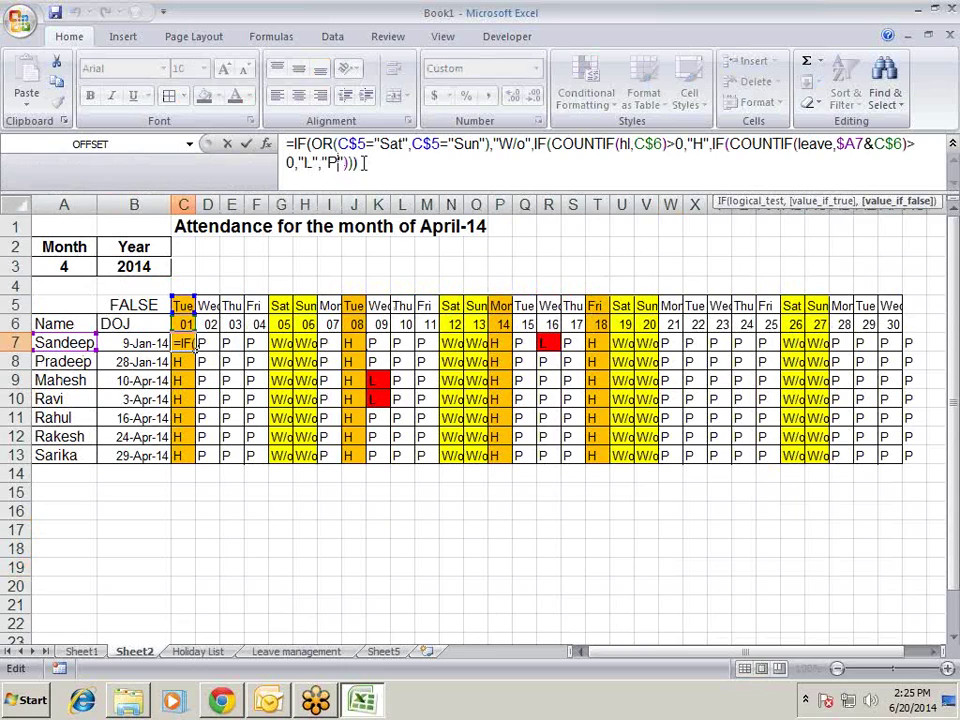
key(Right)
key(Escape)
- Clear the FALSE test value from B5, then compare the joining date with C7 and D7
click(120, 305)
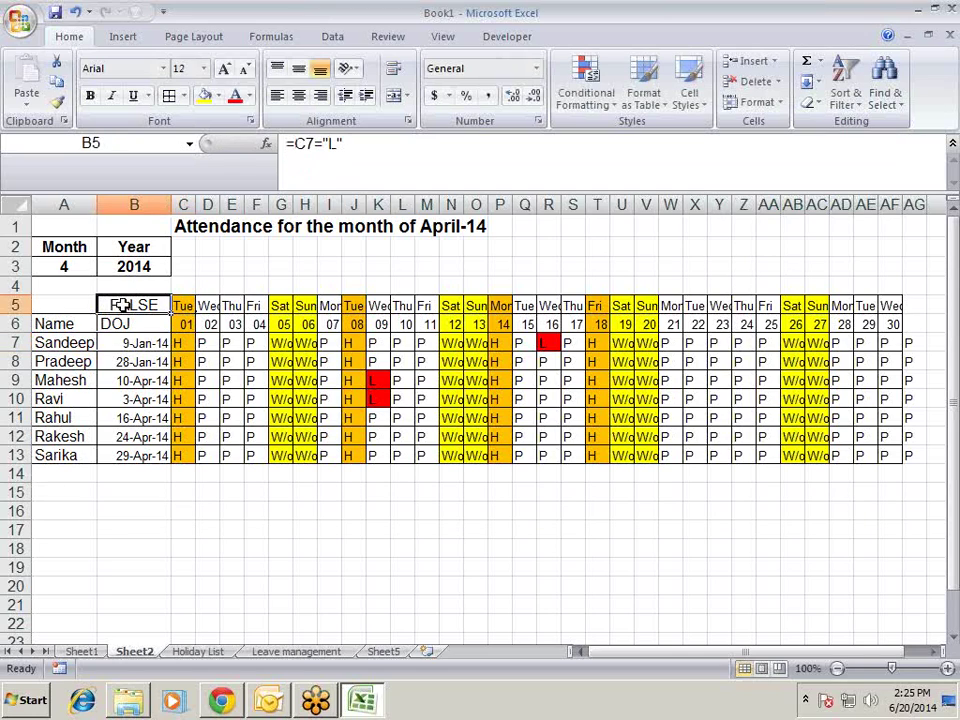
key(Delete)
key(Down)
key(Down)
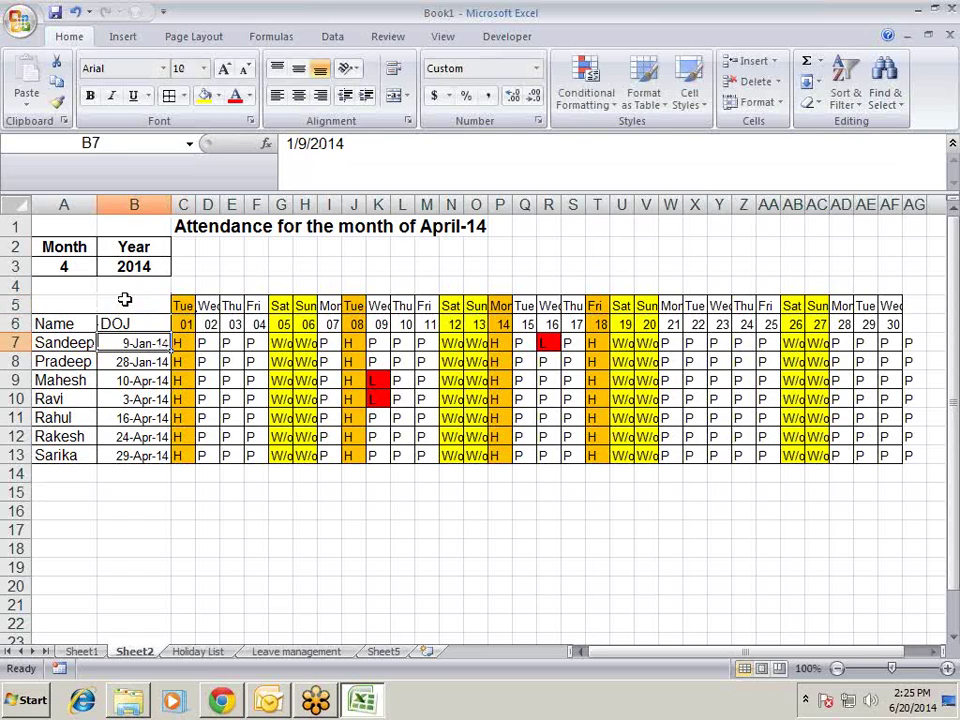
key(Right)
key(Left)
key(Right)
key(Right)
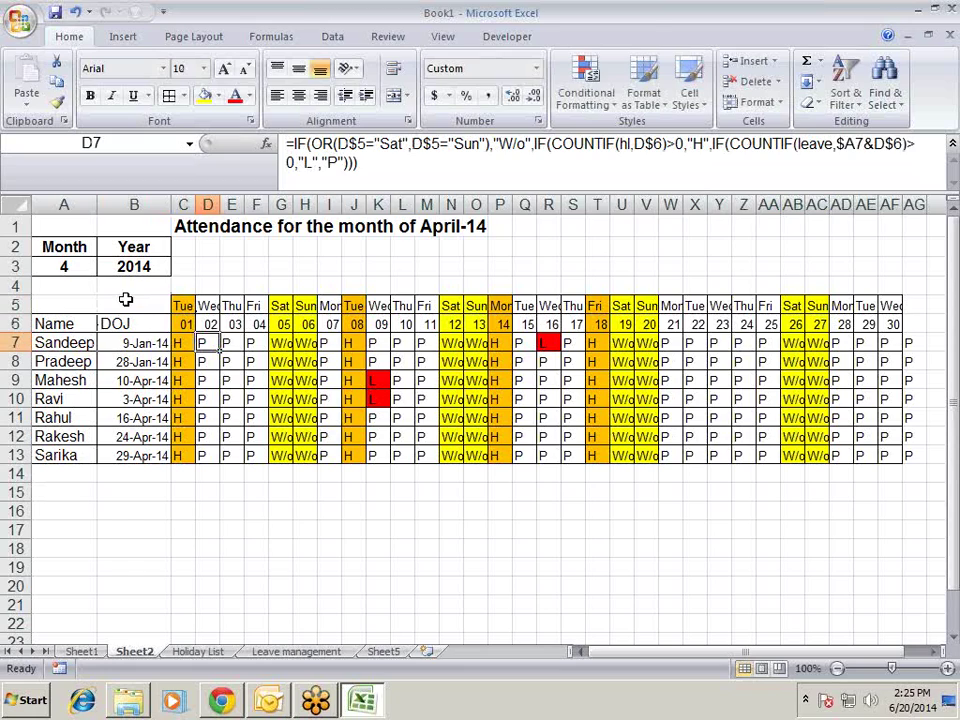
key(Left)
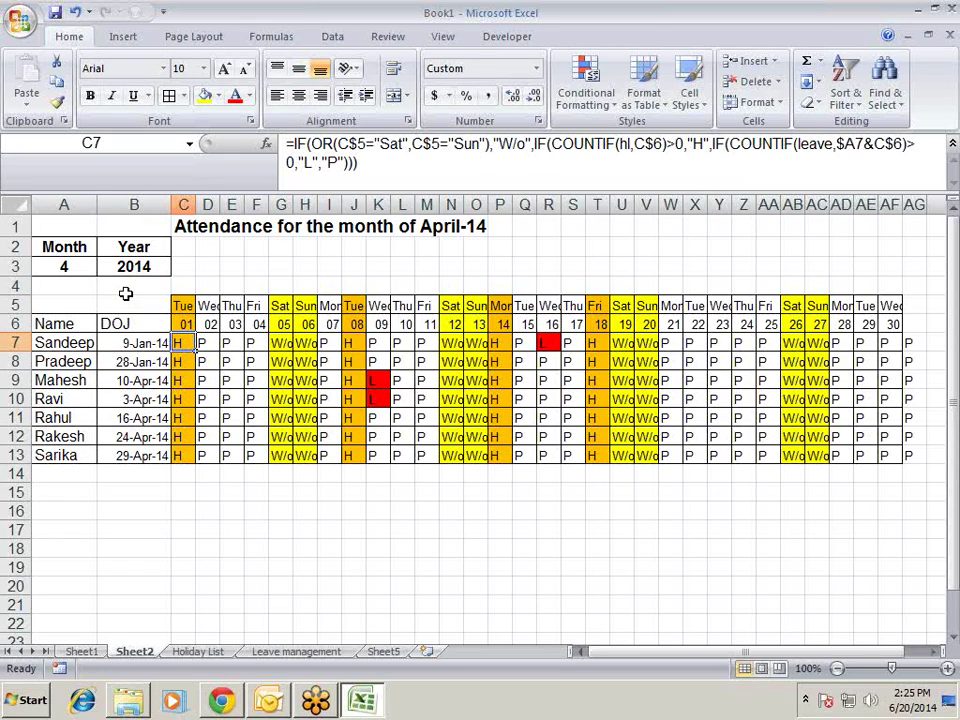
- Compare Sandeep's joining date in B7 with the day formulas along row 7, ending on C7
key(Left)
key(Right)
key(Left)
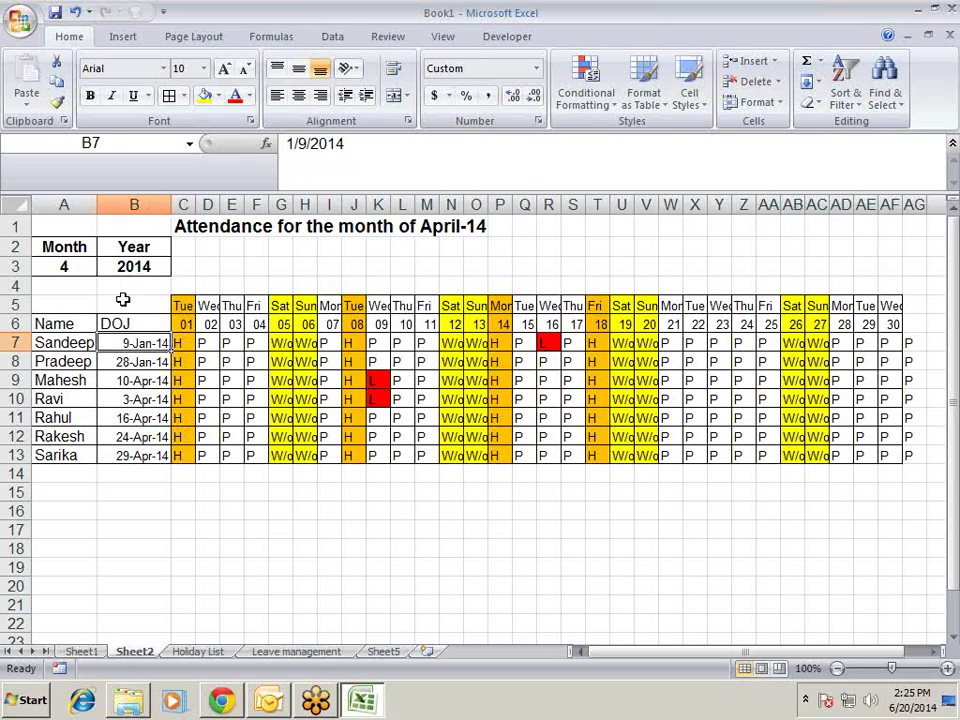
key(Right)
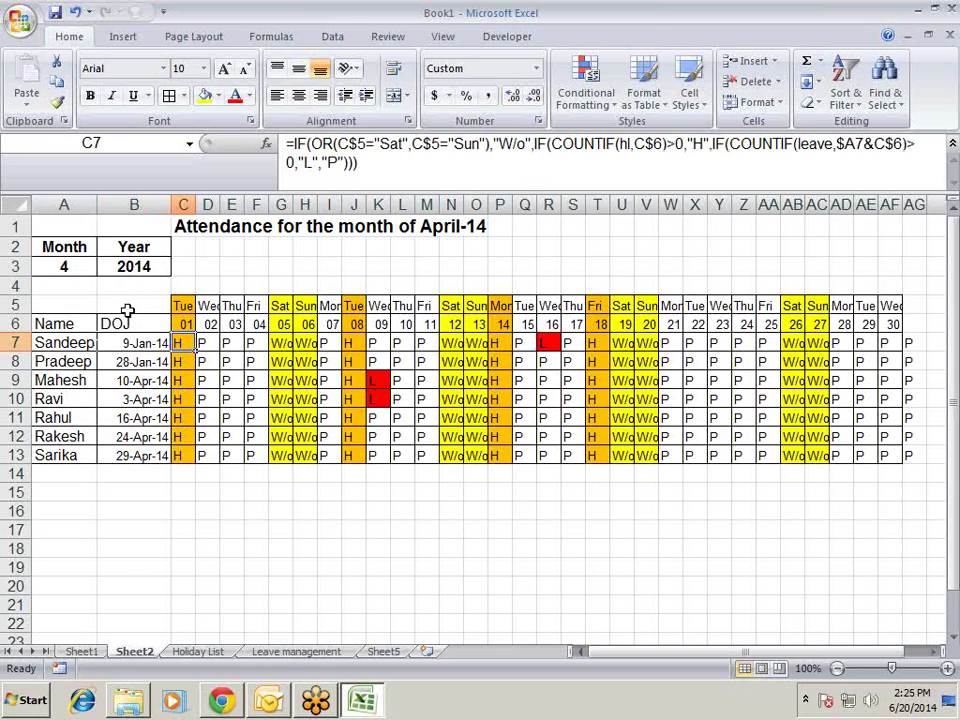
key(Left)
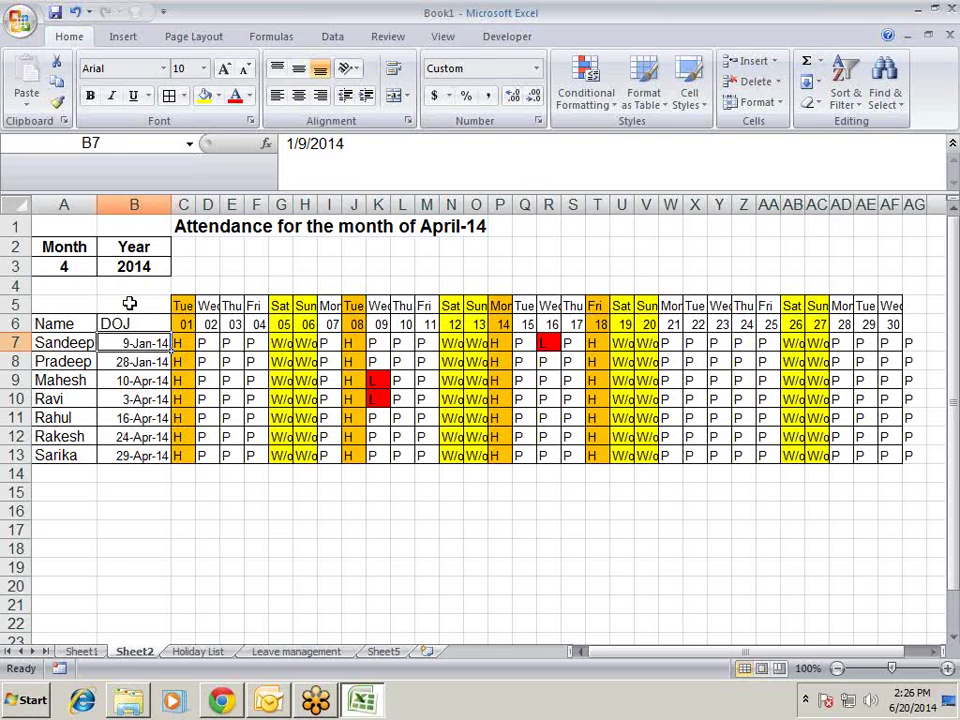
key(Right)
key(Right)
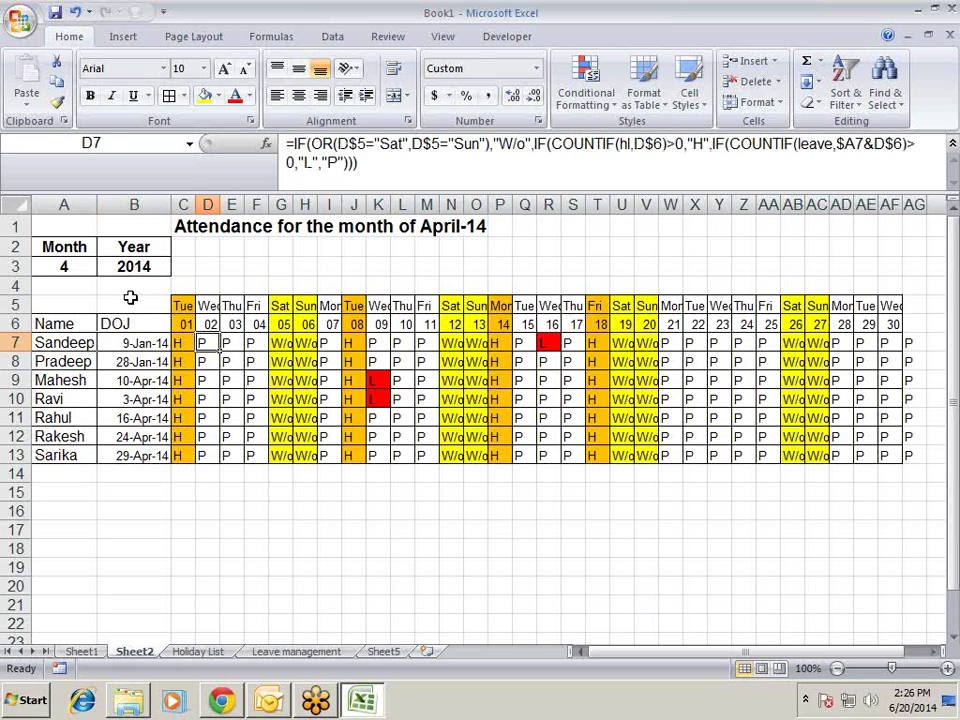
key(Right)
key(Right)
key(Right)
key(Right)
key(Right)
key(Right)
key(Right)
key(Right)
key(Right)
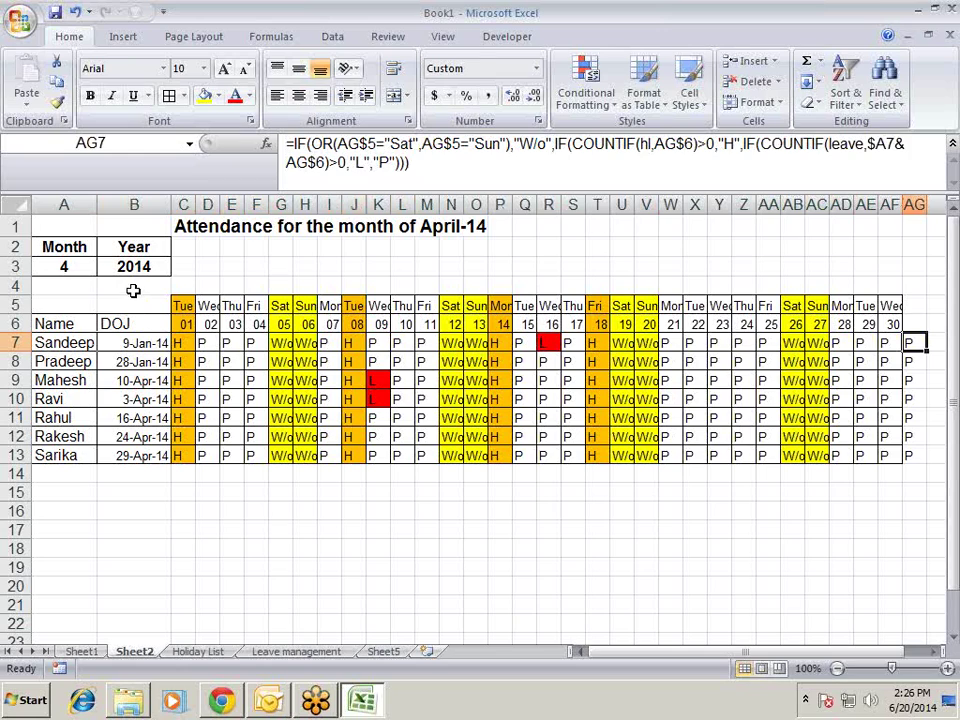
key(Down)
key(Up)
key(Left)
key(Left)
key(Left)
key(Left)
key(Left)
key(Left)
key(Left)
key(Left)
key(Left)
key(Right)
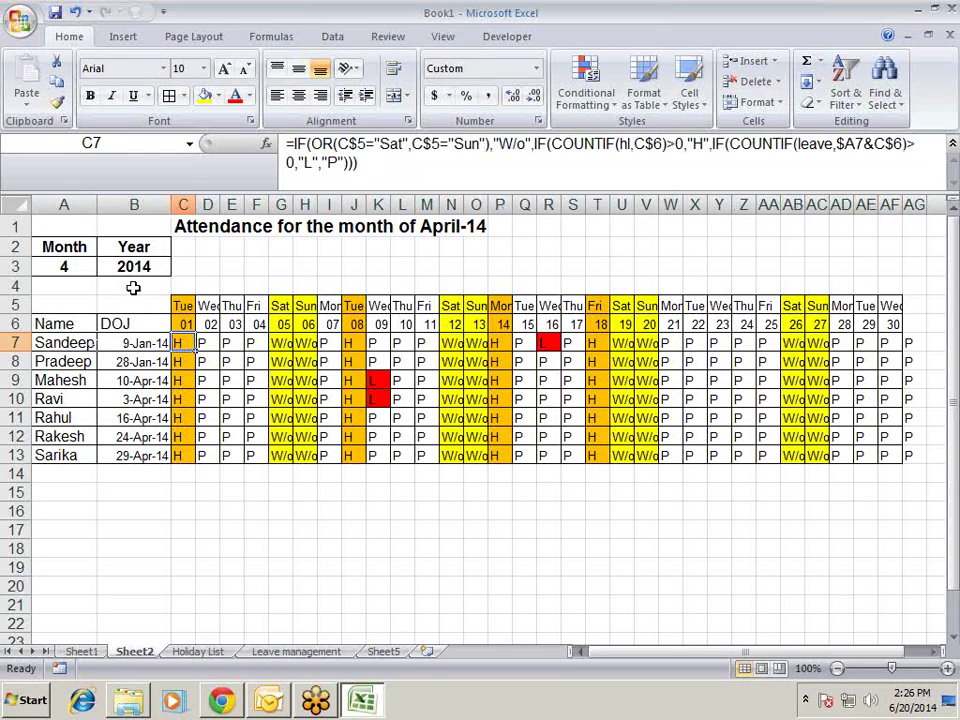
- Wrap C7's formula in a new IF(B7>C6,"", …) test that blanks days before joining
click(292, 145)
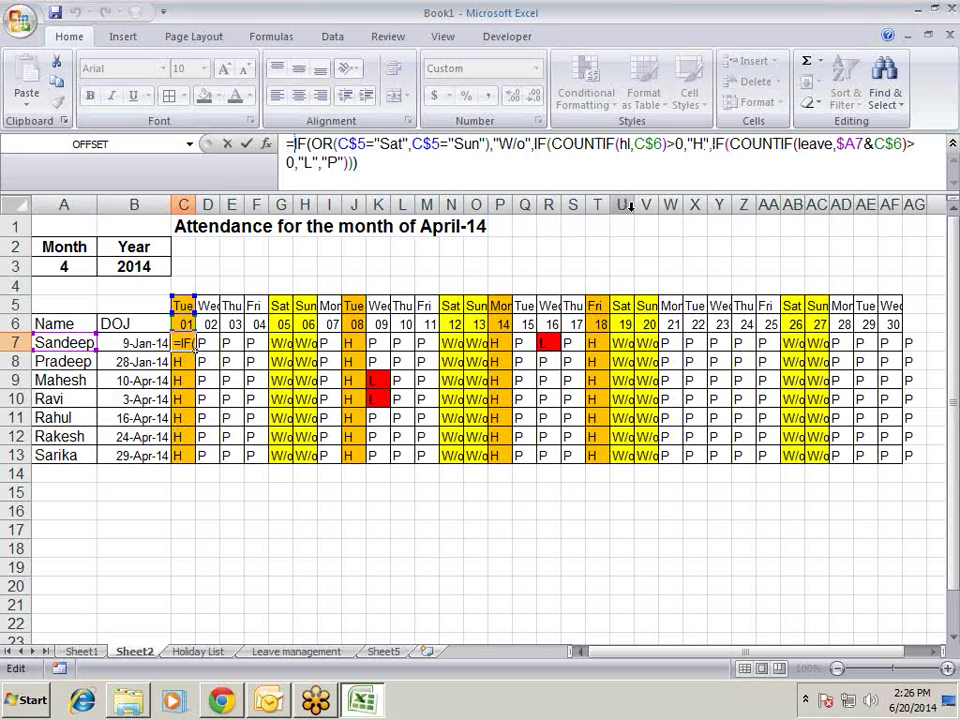
text(IF()
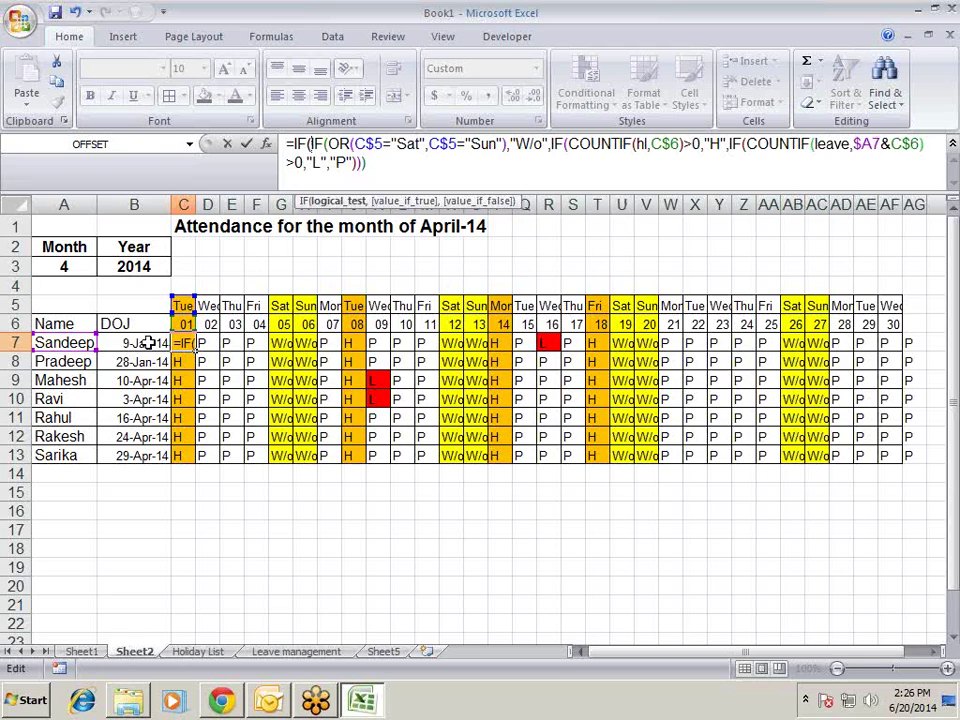
drag(145, 343, 152, 362)
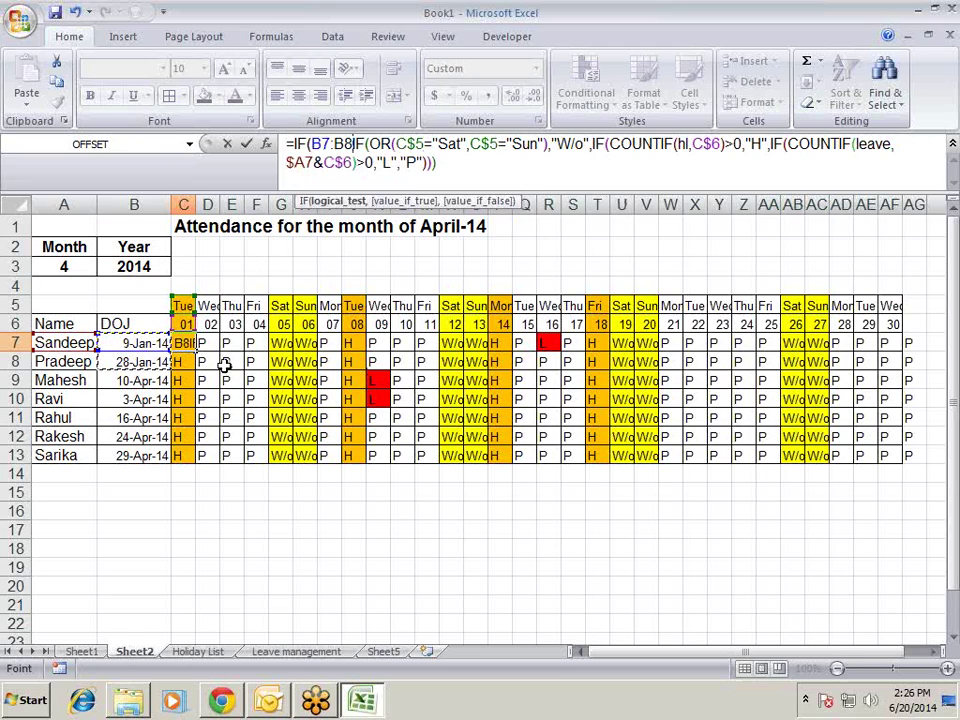
click(137, 342)
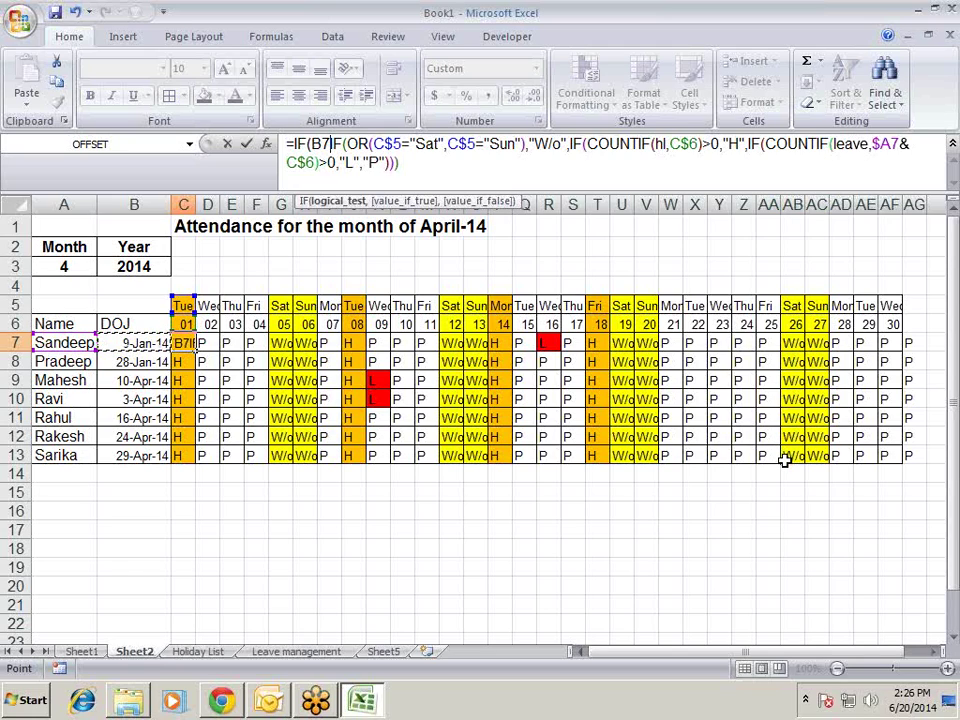
text(>)
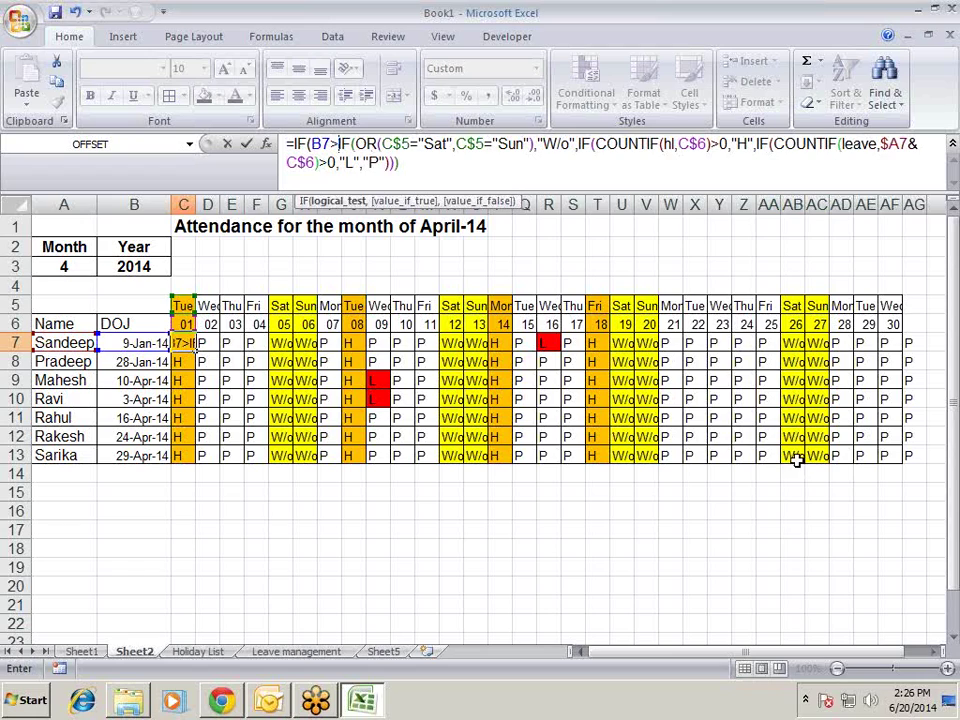
click(183, 325)
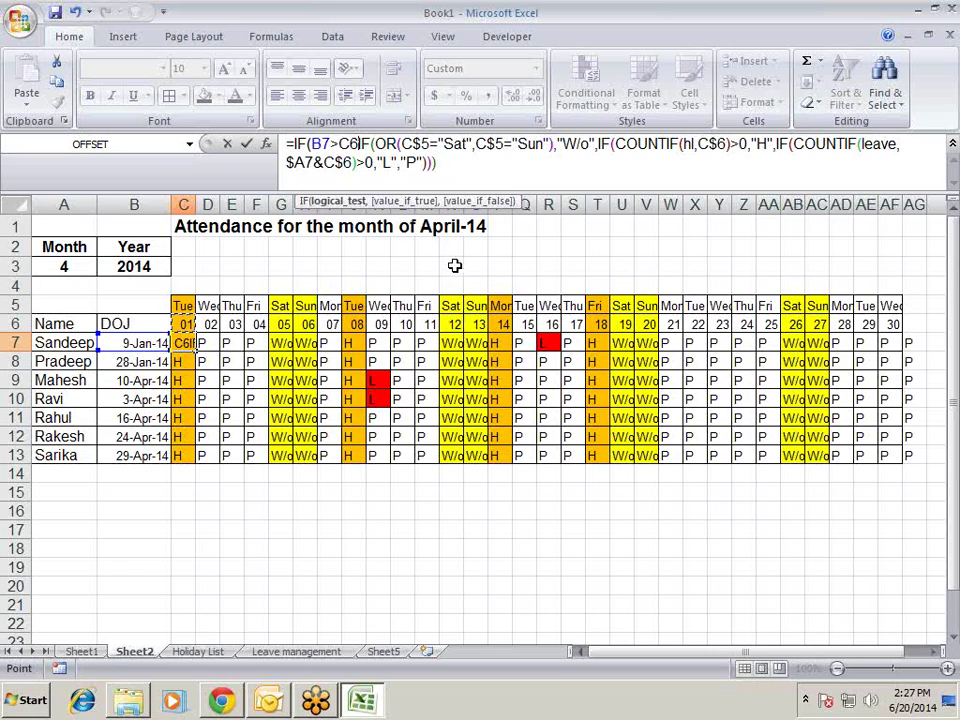
text(,)
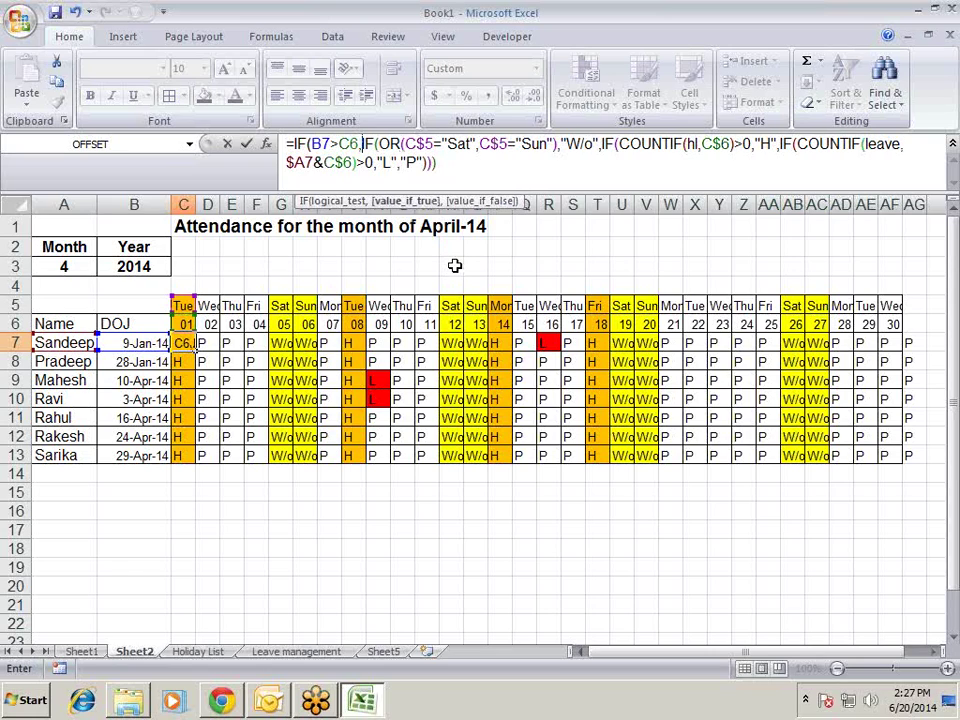
text("")
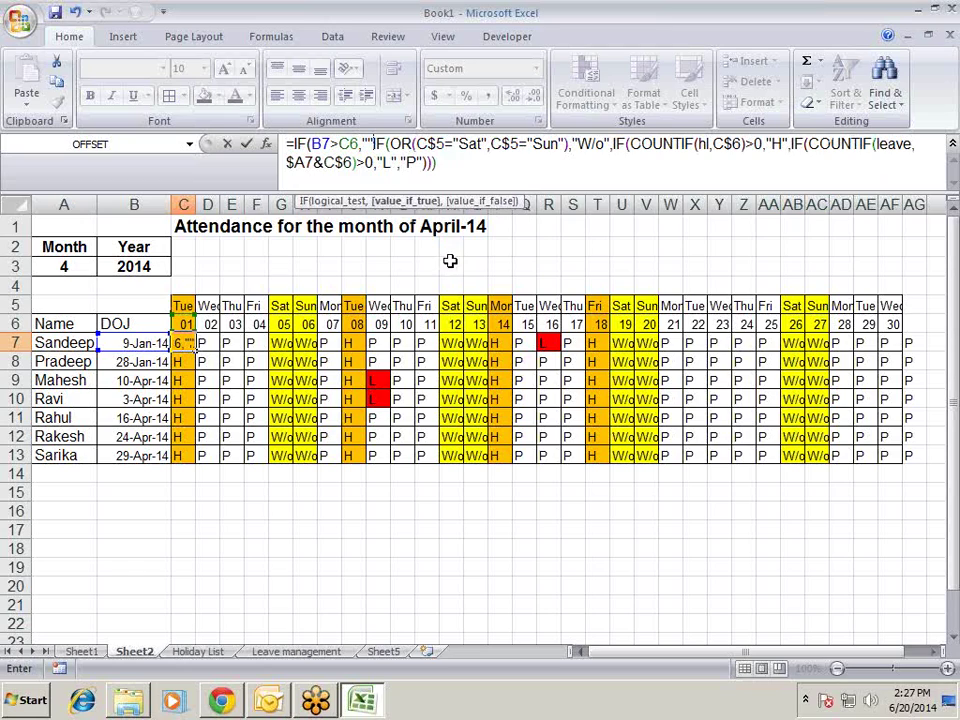
- Lock the references as $B7 and C$6 and enter the corrected C7 formula
click(319, 144)
key(F4)
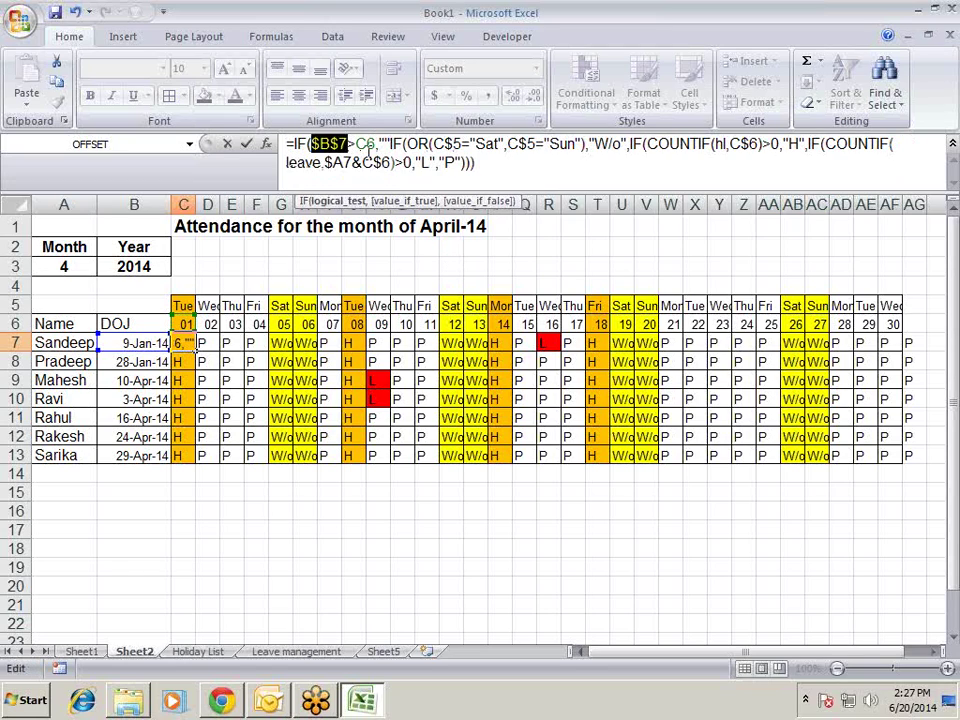
key(F4)
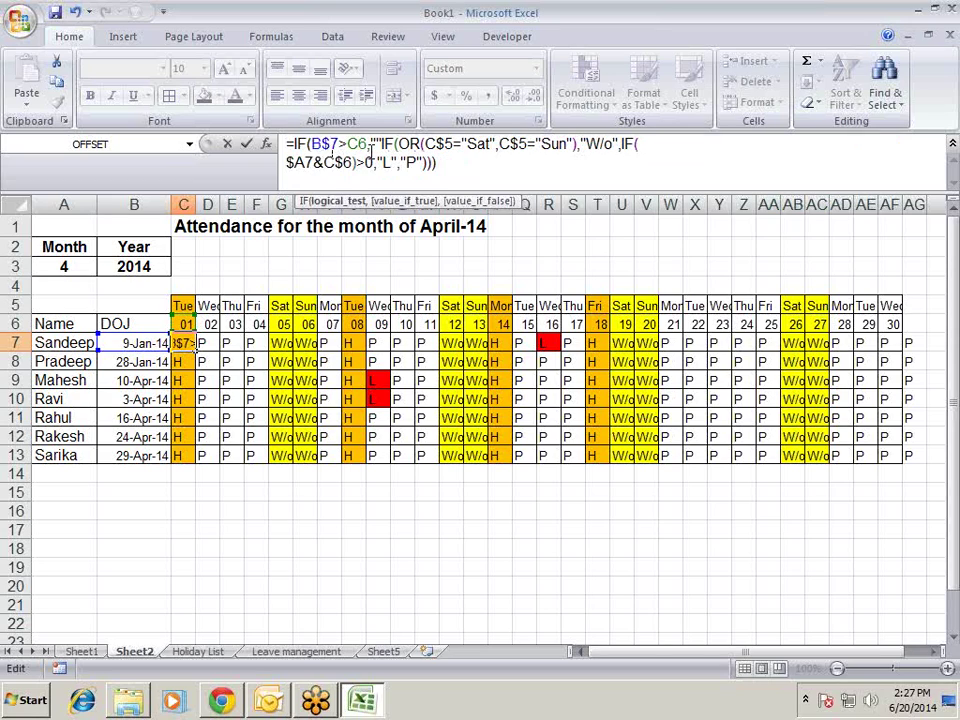
key(F4)
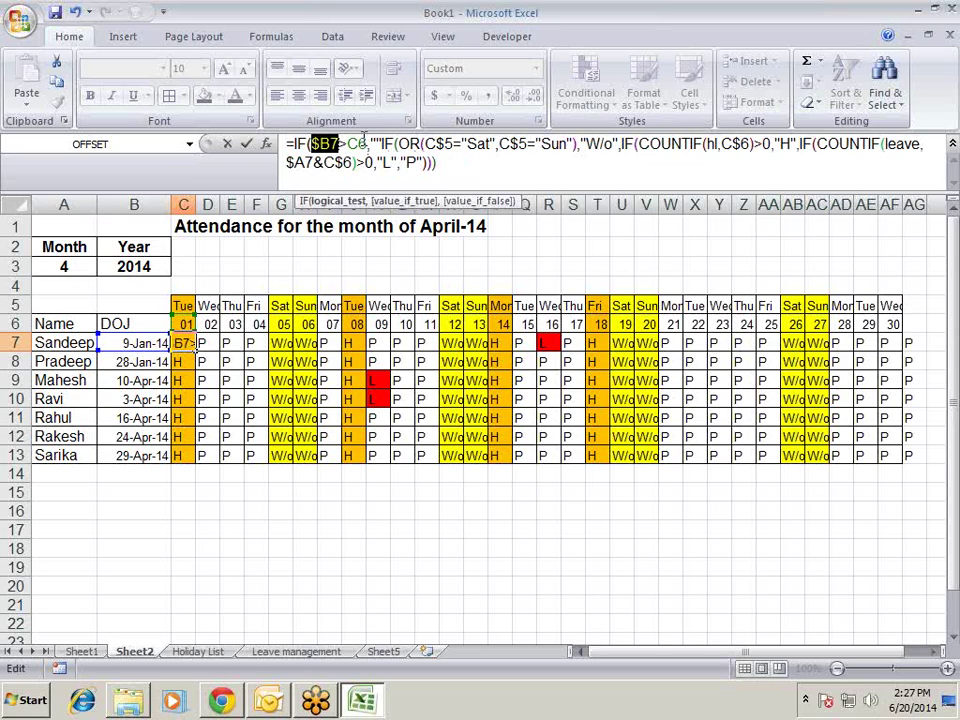
click(357, 144)
key(F4)
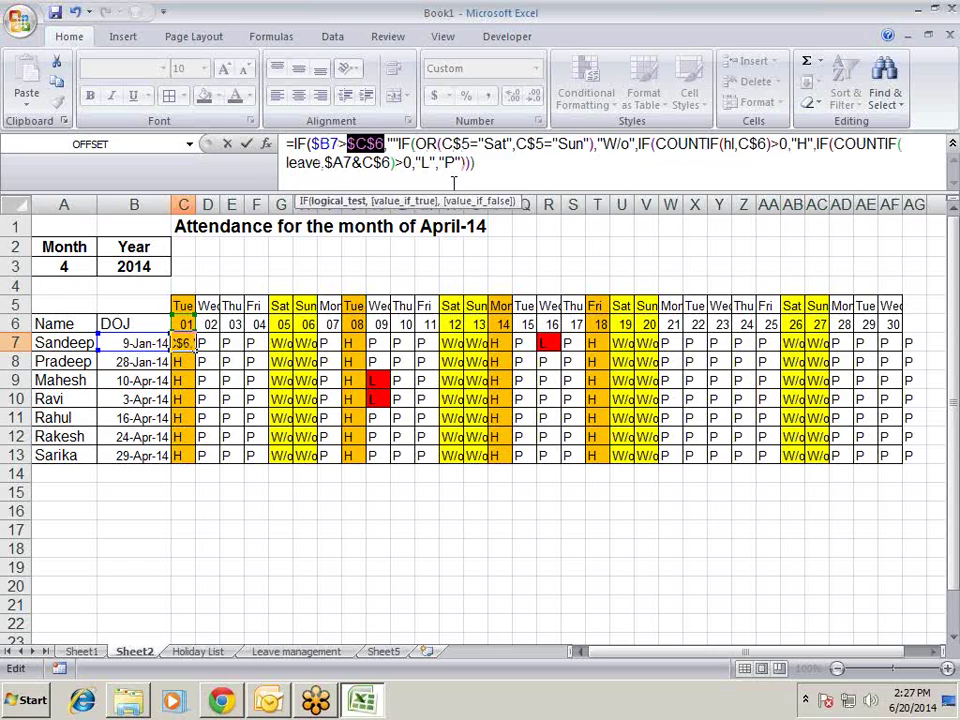
key(F4)
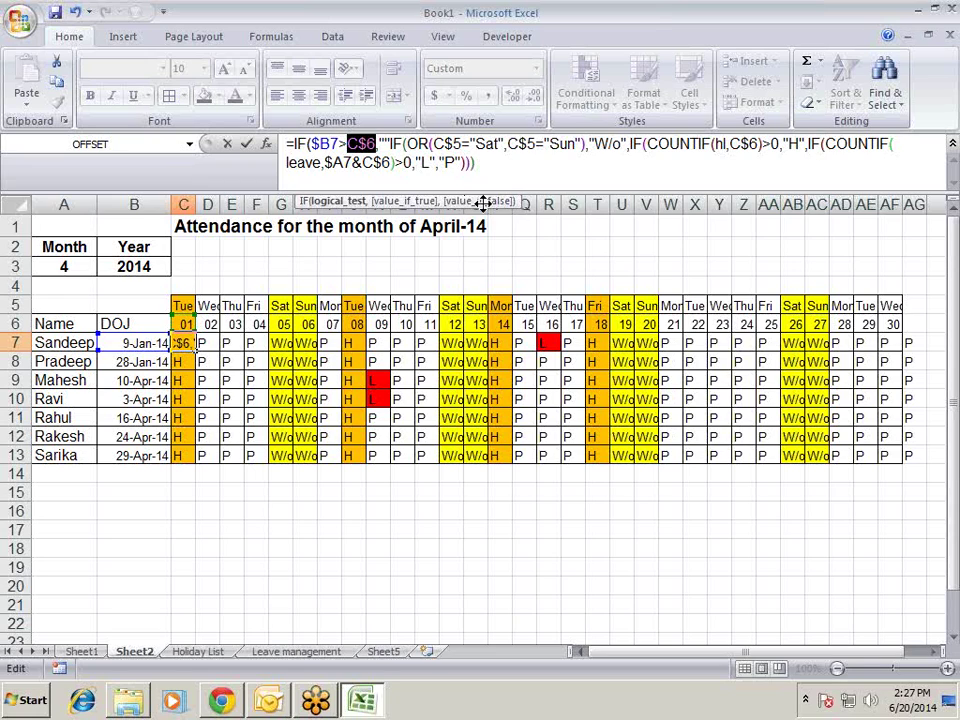
key(Return)
key(Return)
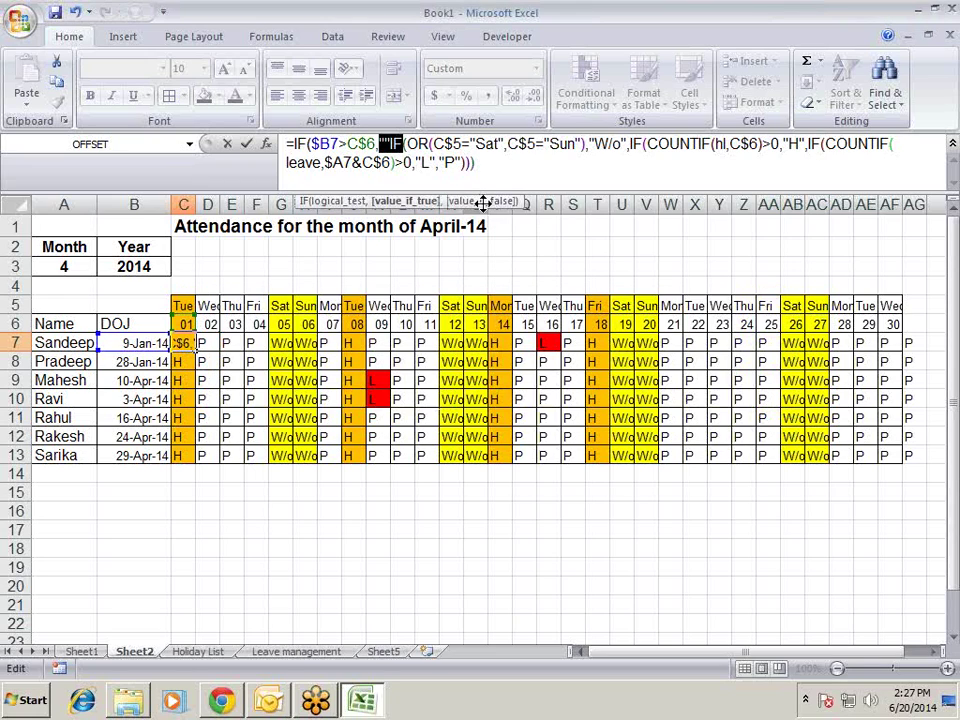
key(Left)
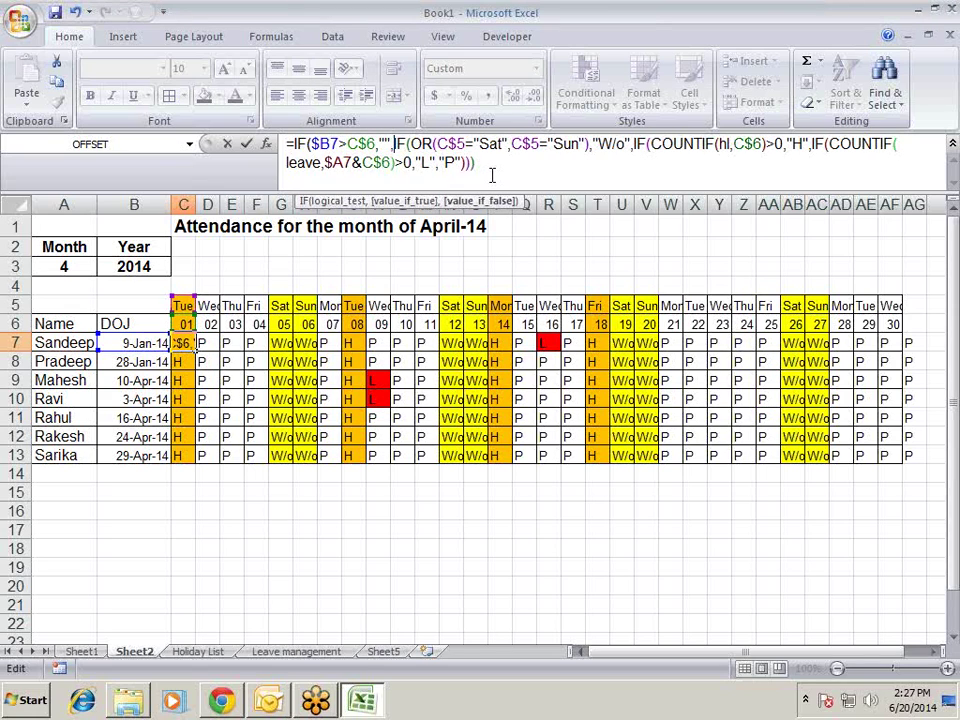
key(Return)
key(Return)
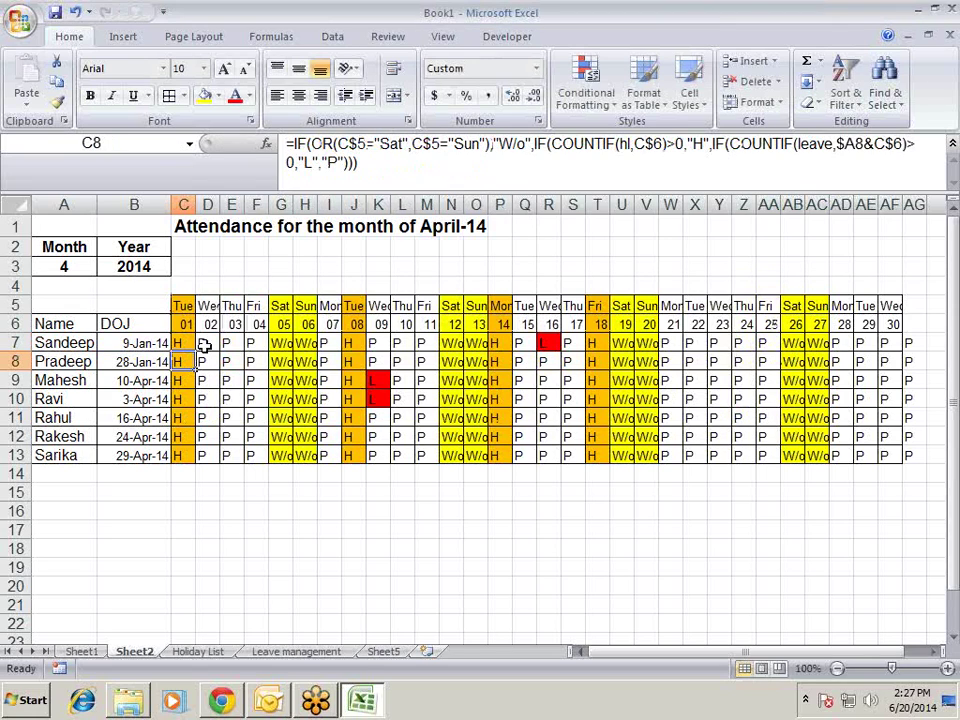
- Fill C7's formula right to AG7 and down through row 13
click(185, 344)
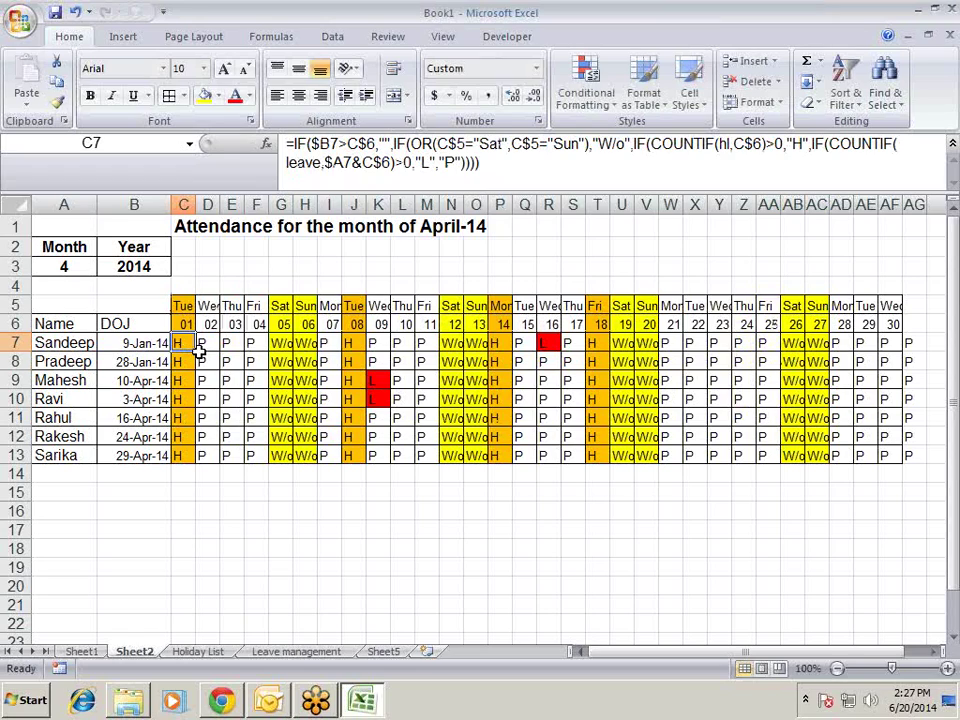
mouse_move(196, 352)
mouse_down()
mouse_move(924, 329)
mouse_move(930, 455)
mouse_move(930, 441)
mouse_up()
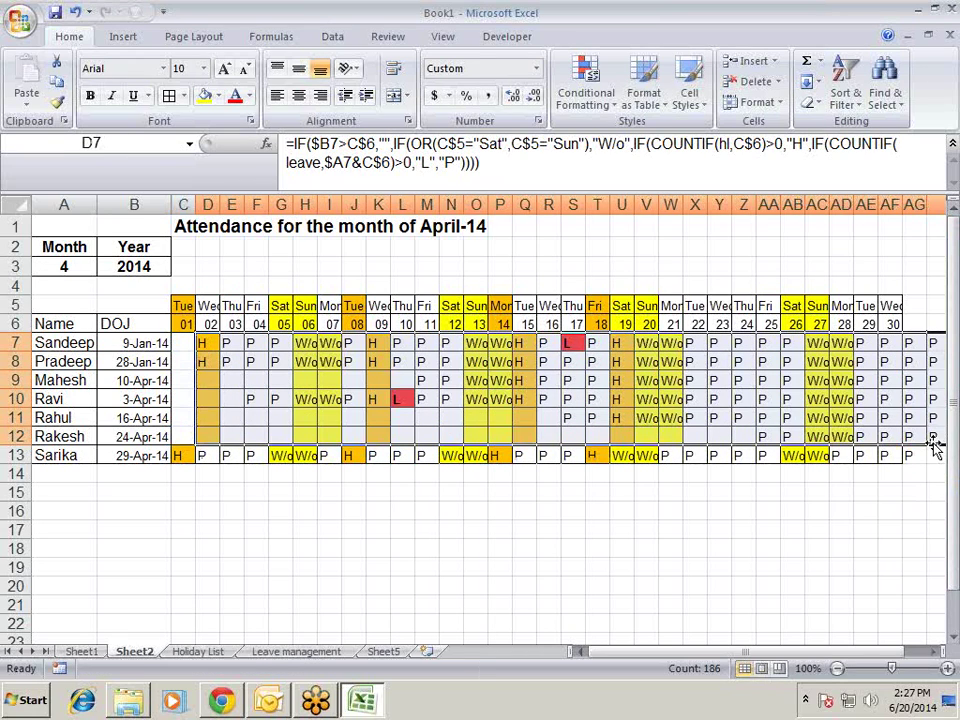
key(ctrl+z)
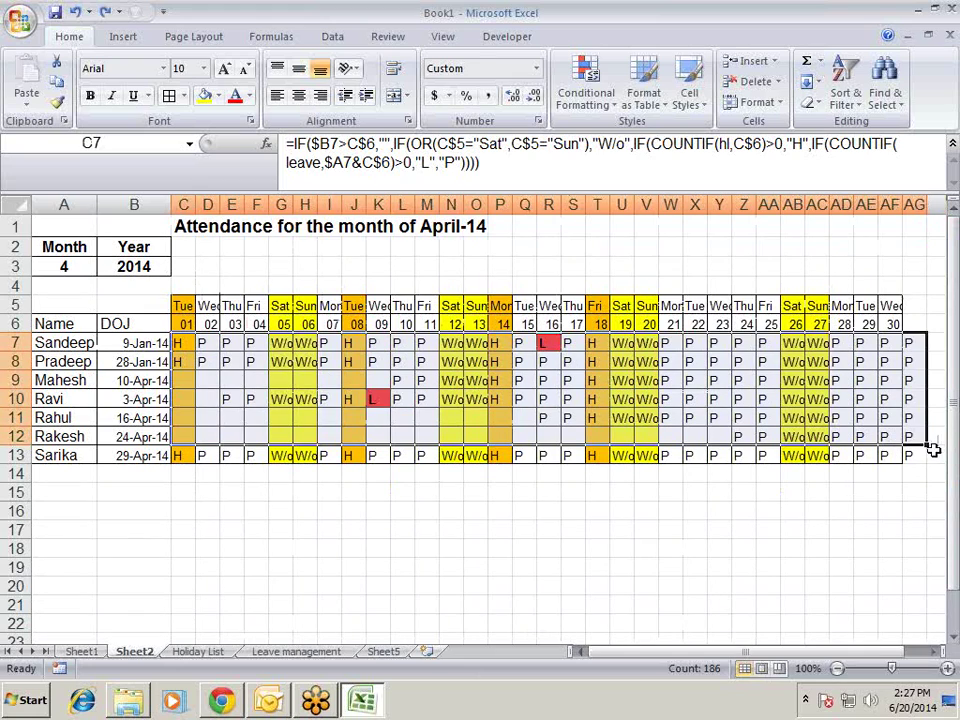
drag(930, 446, 925, 458)
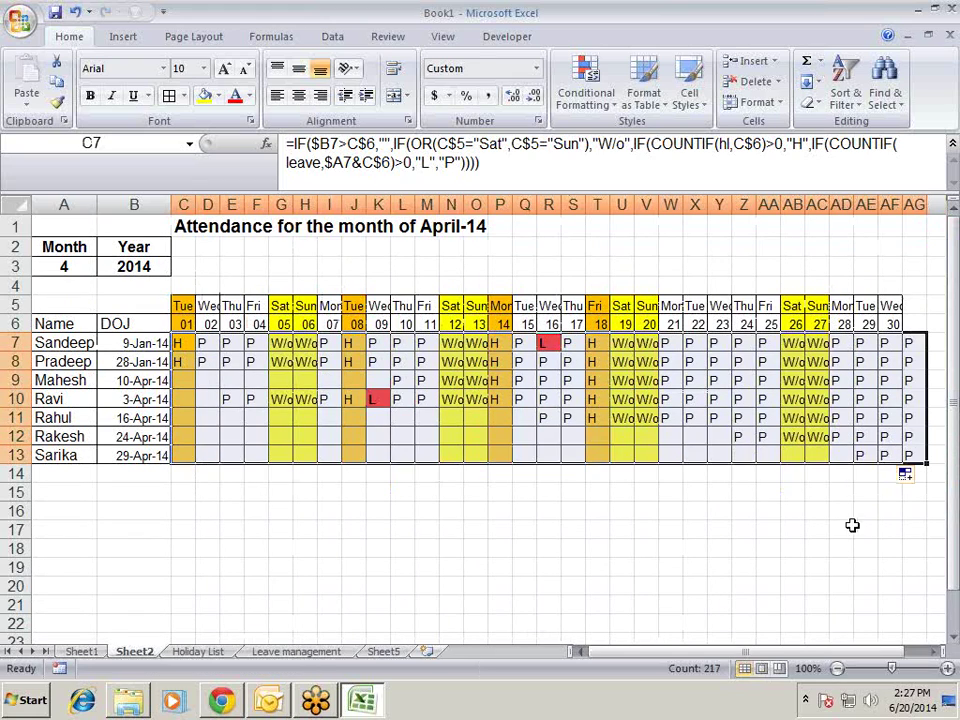
click(815, 530)
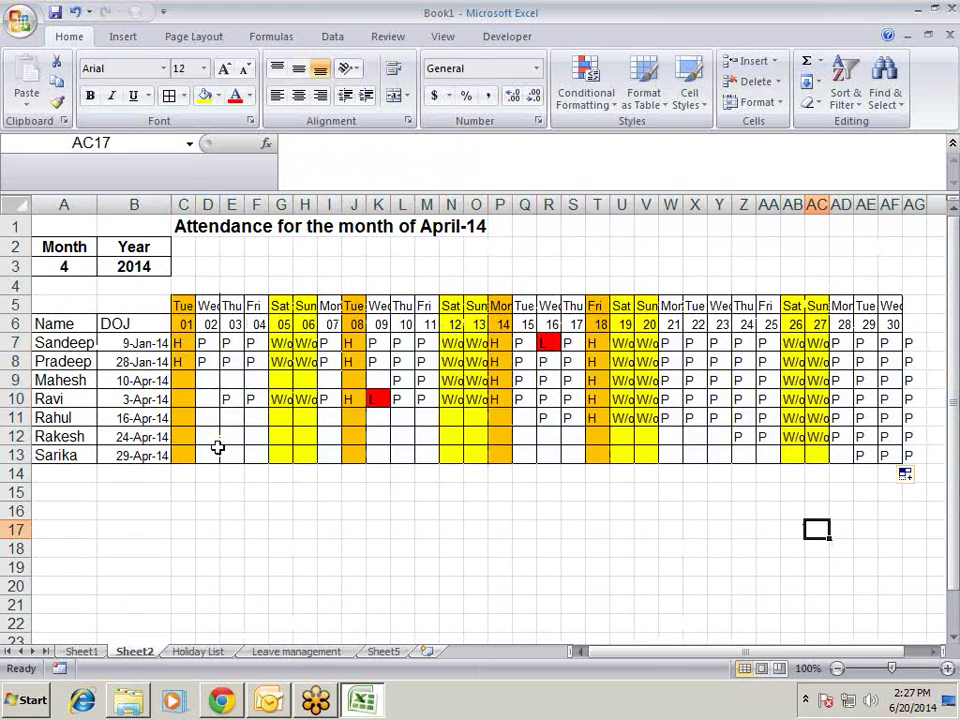
- Check the results against Mahesh's joining date in B9 and the formulas in L9 and Q12
click(167, 381)
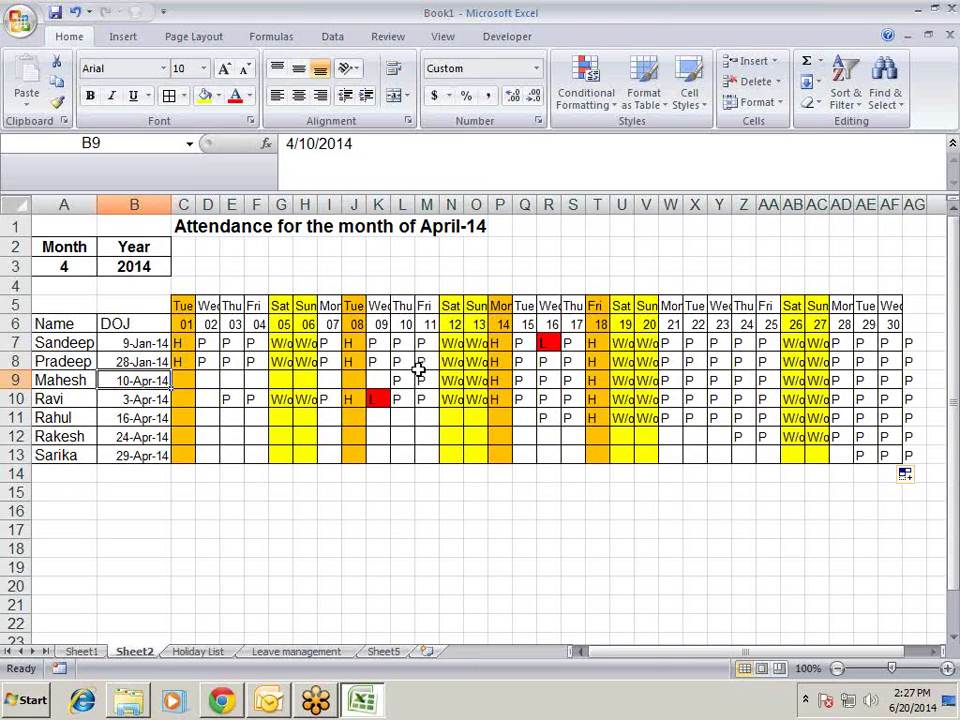
click(401, 380)
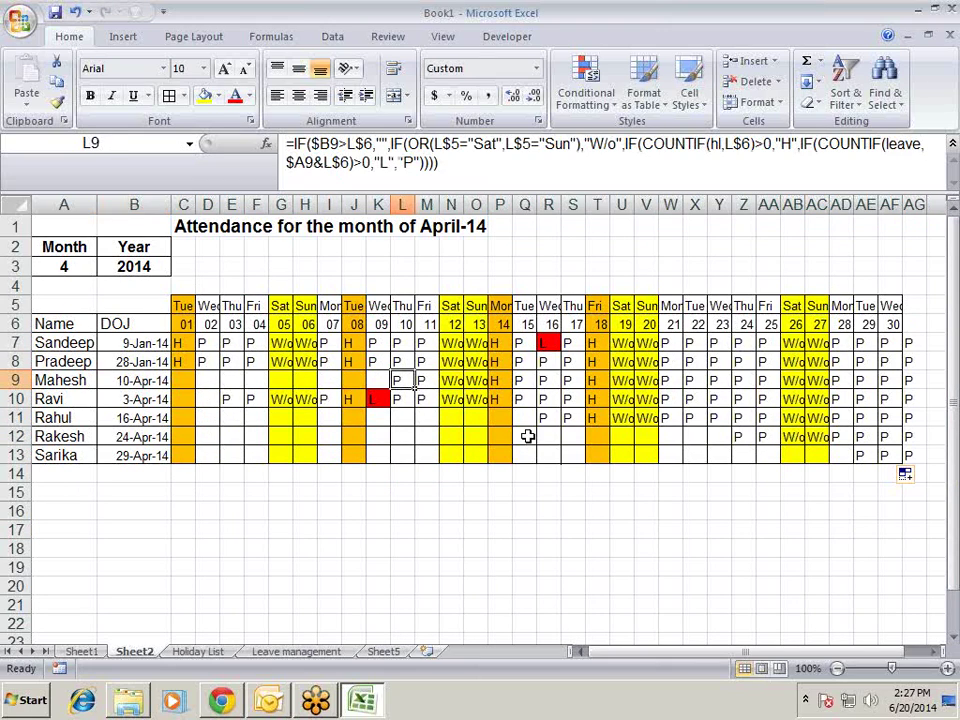
click(523, 436)
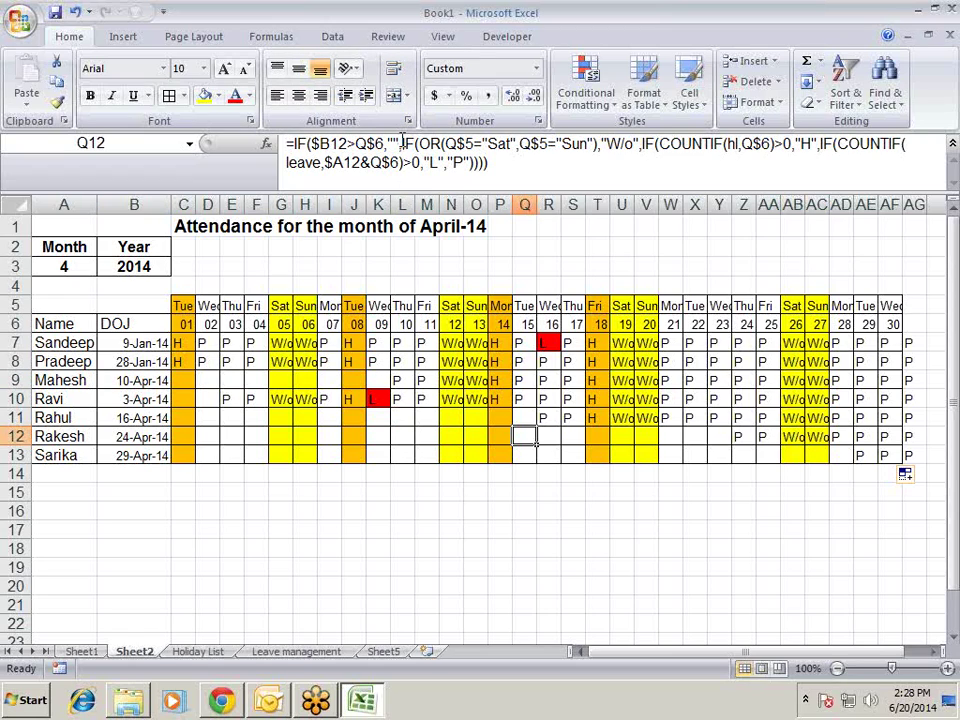
- Add an IF($B7>TODAY(),"", …) condition to C7's formula after the joining-date blank
click(401, 144)
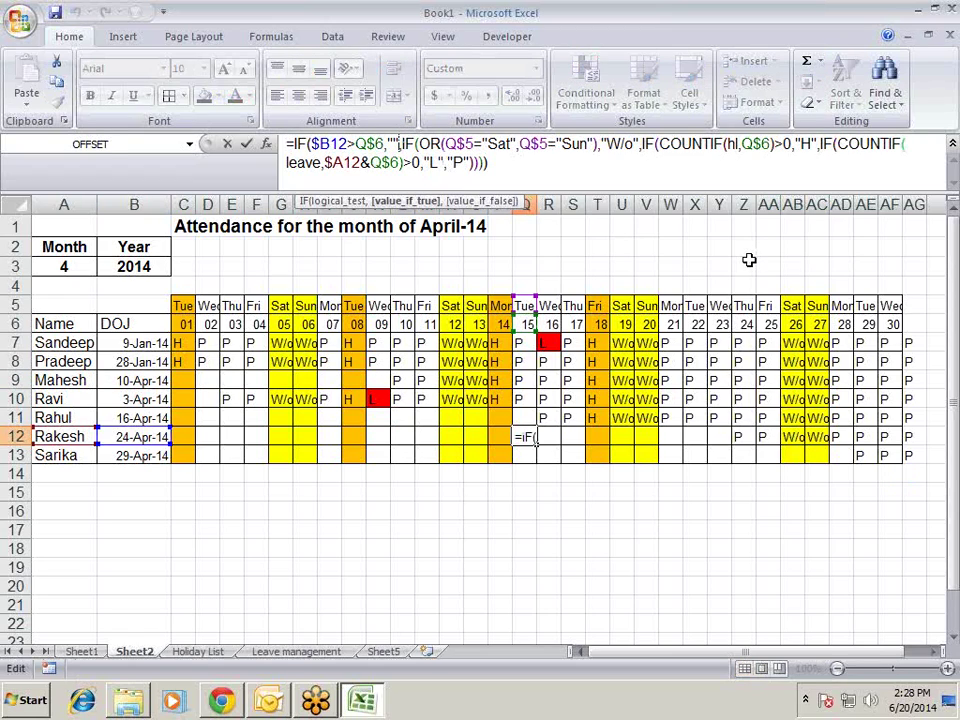
key(Right)
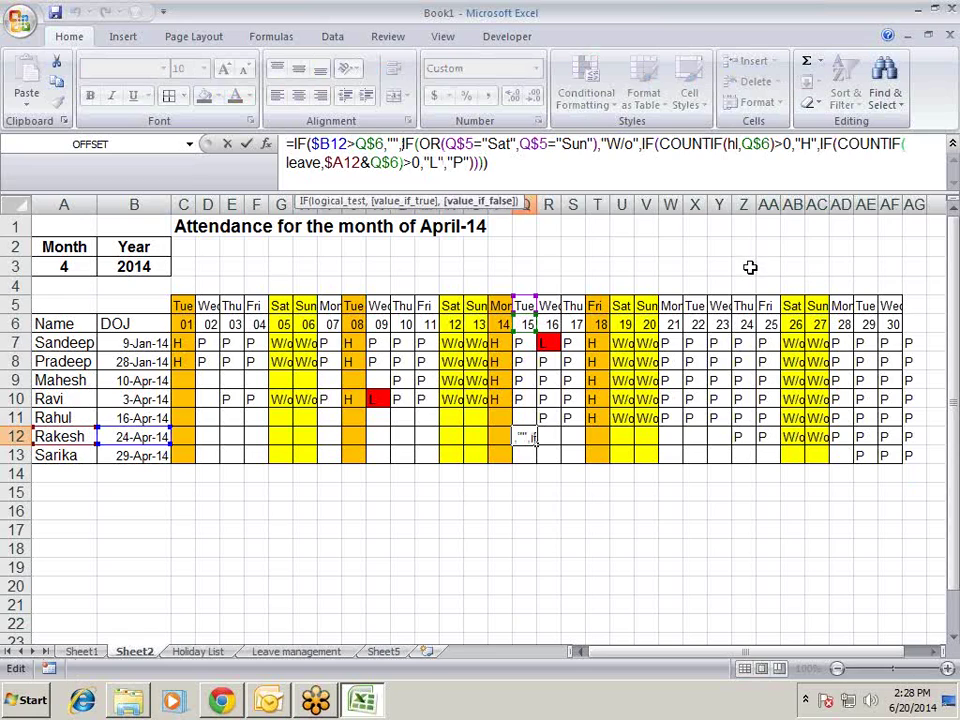
key(ctrl+Return)
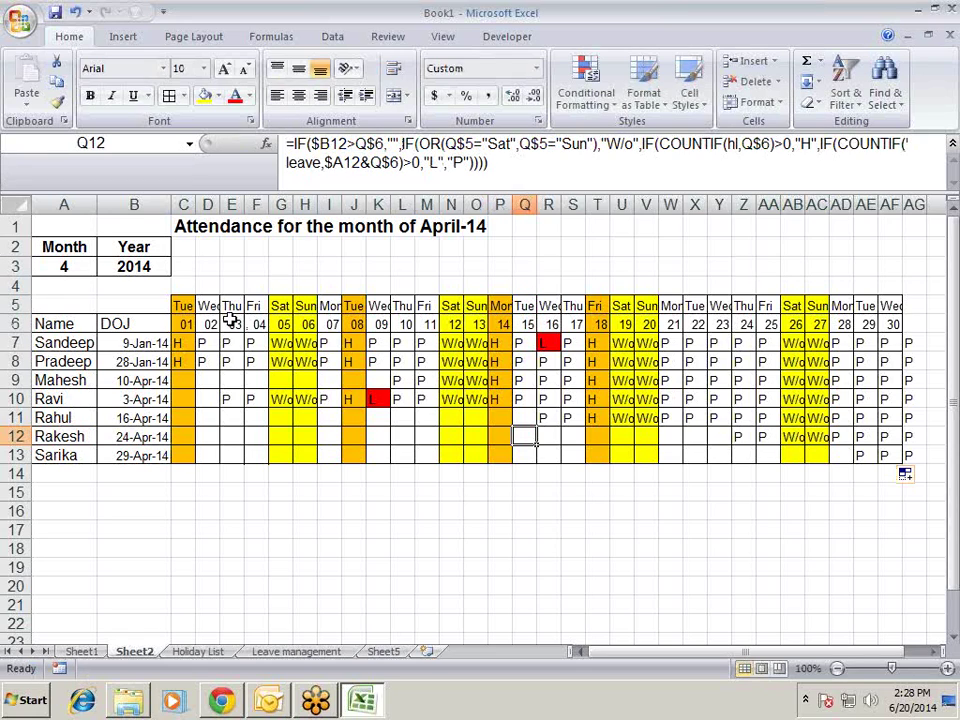
click(186, 343)
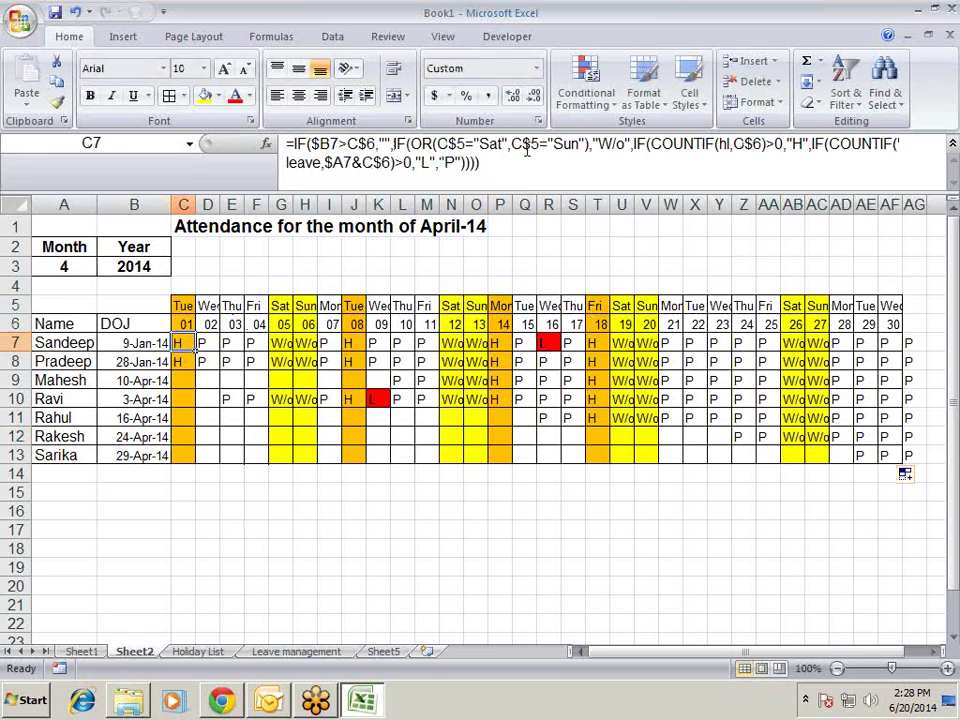
click(393, 145)
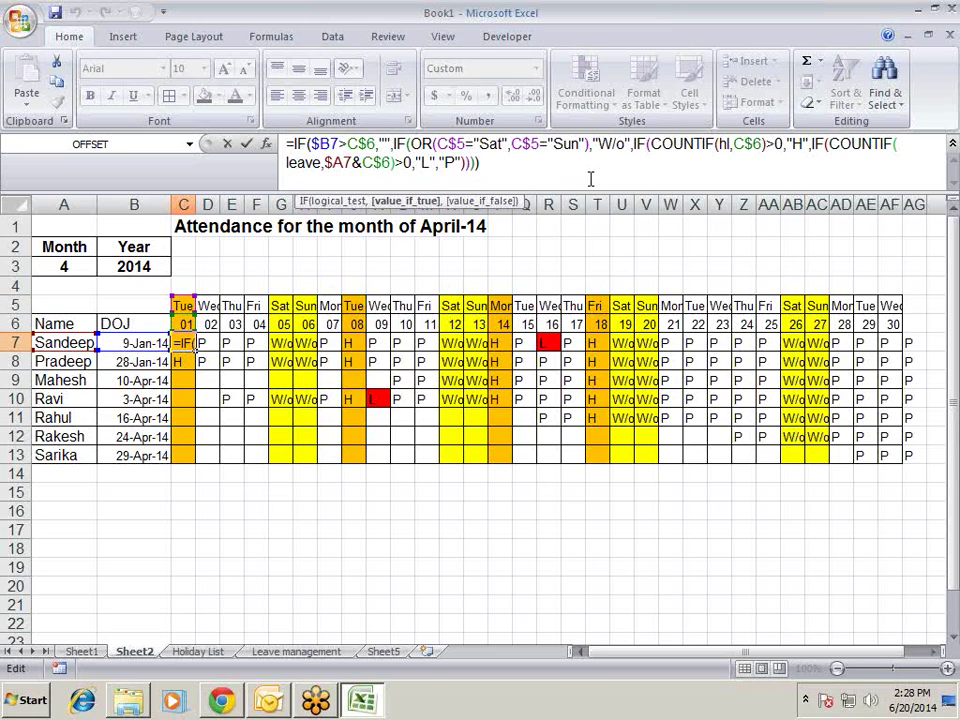
key(Right)
text(IF)
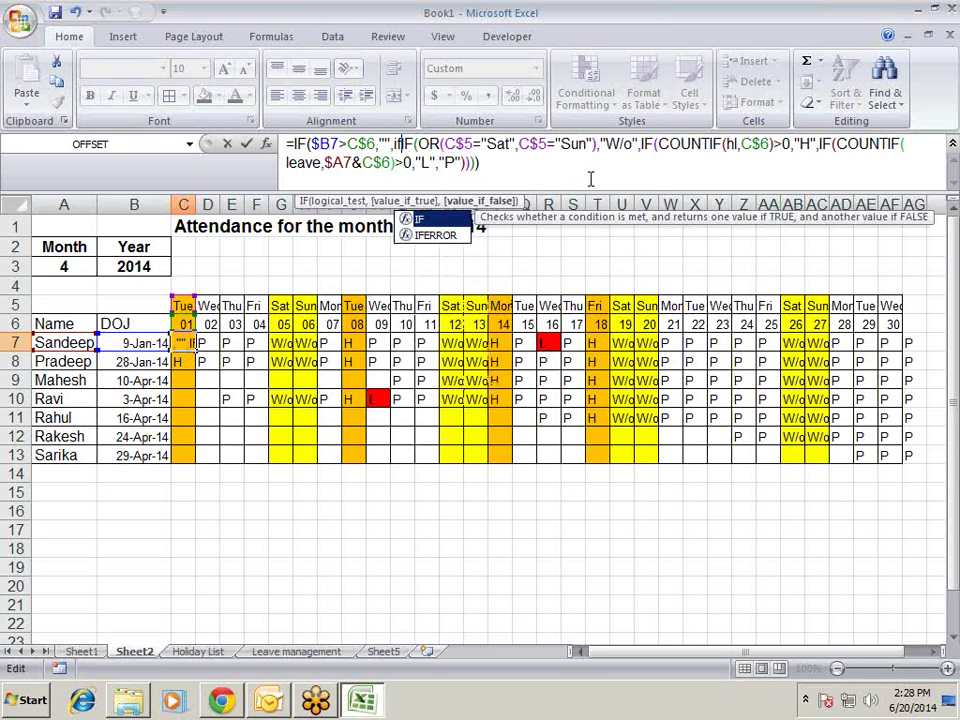
text(()
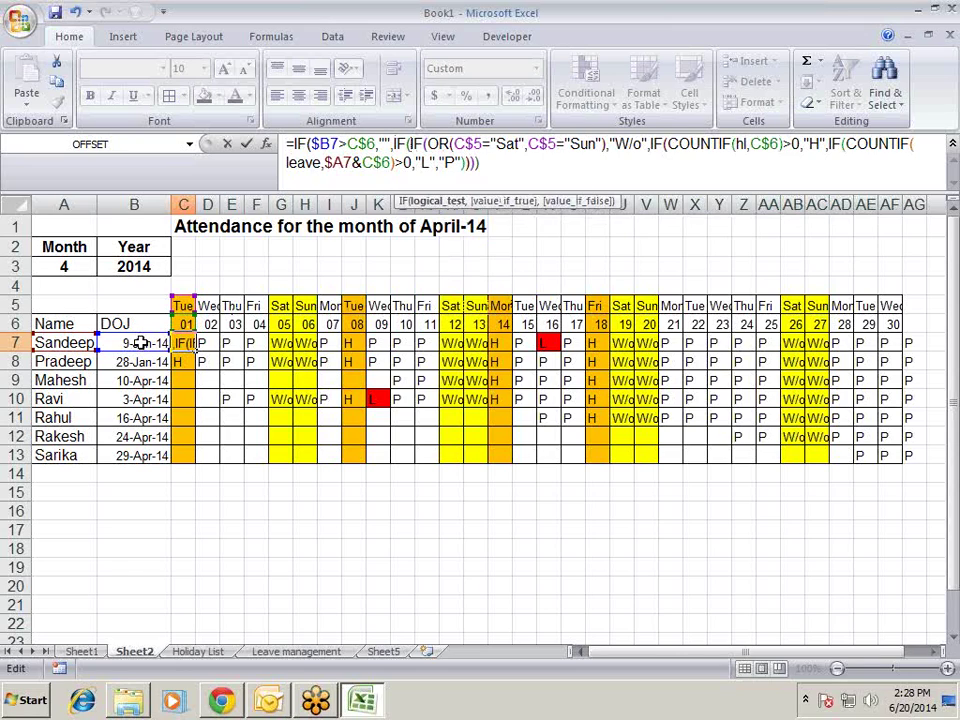
click(141, 343)
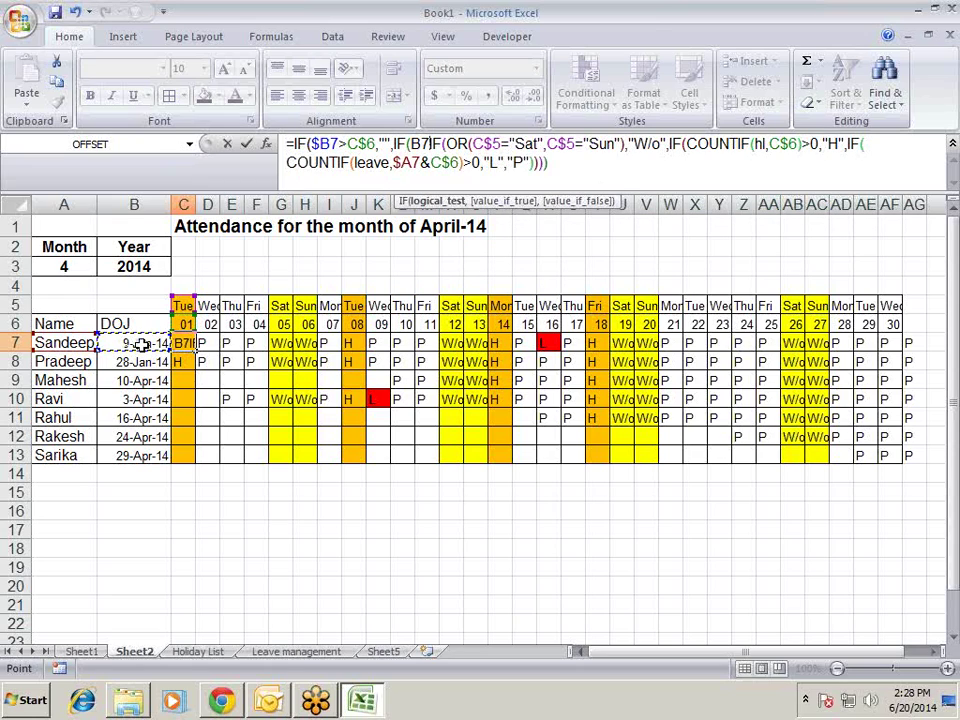
key(F4)
key(F4)
key(F4)
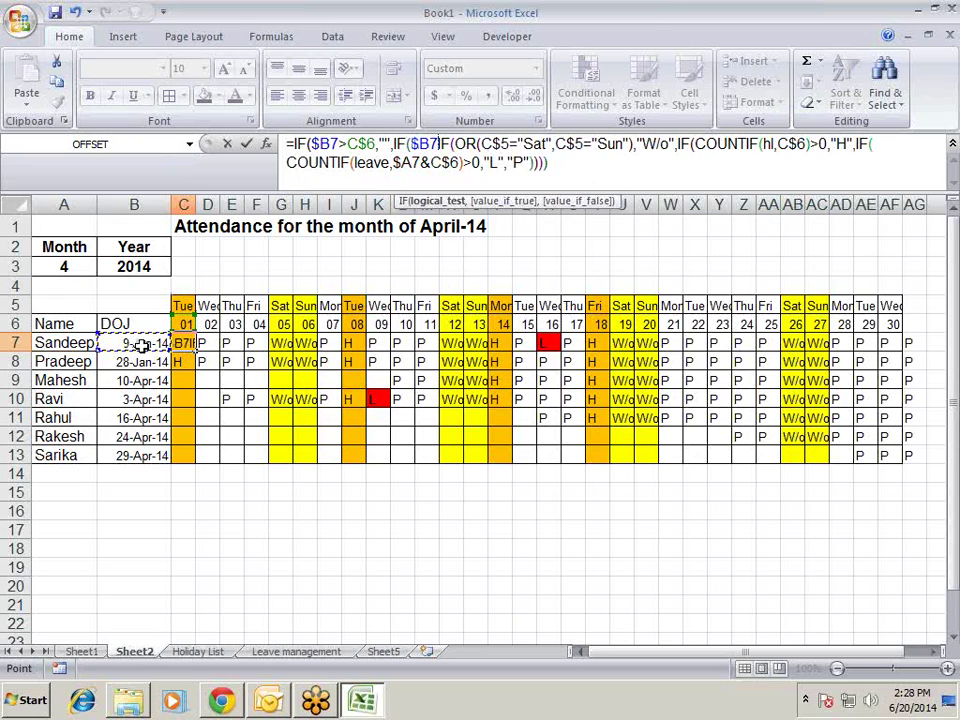
text(>)
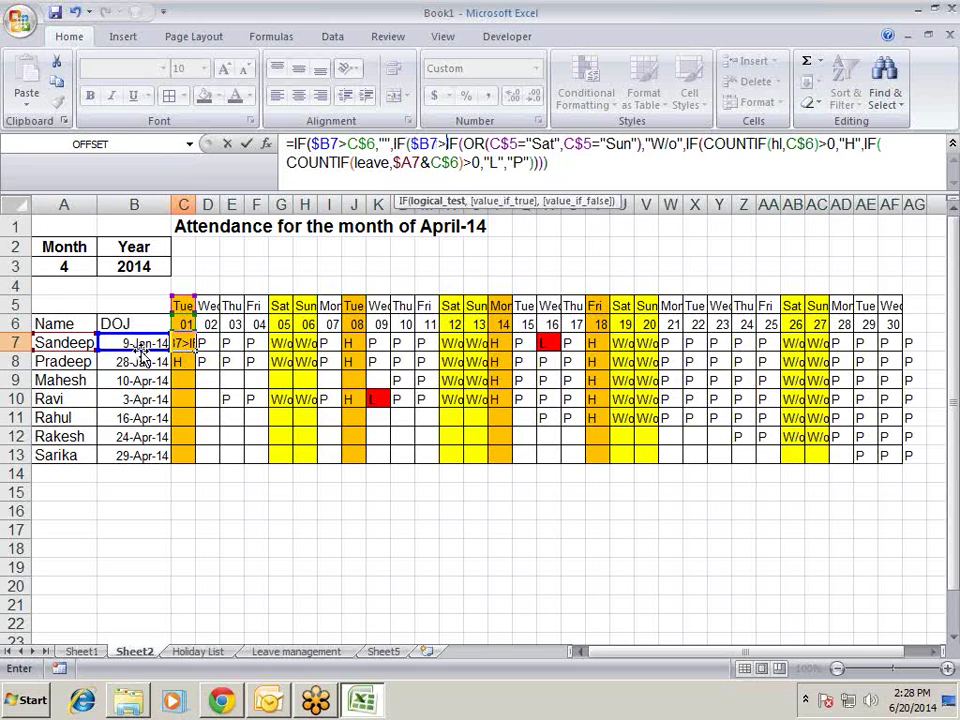
text( o)
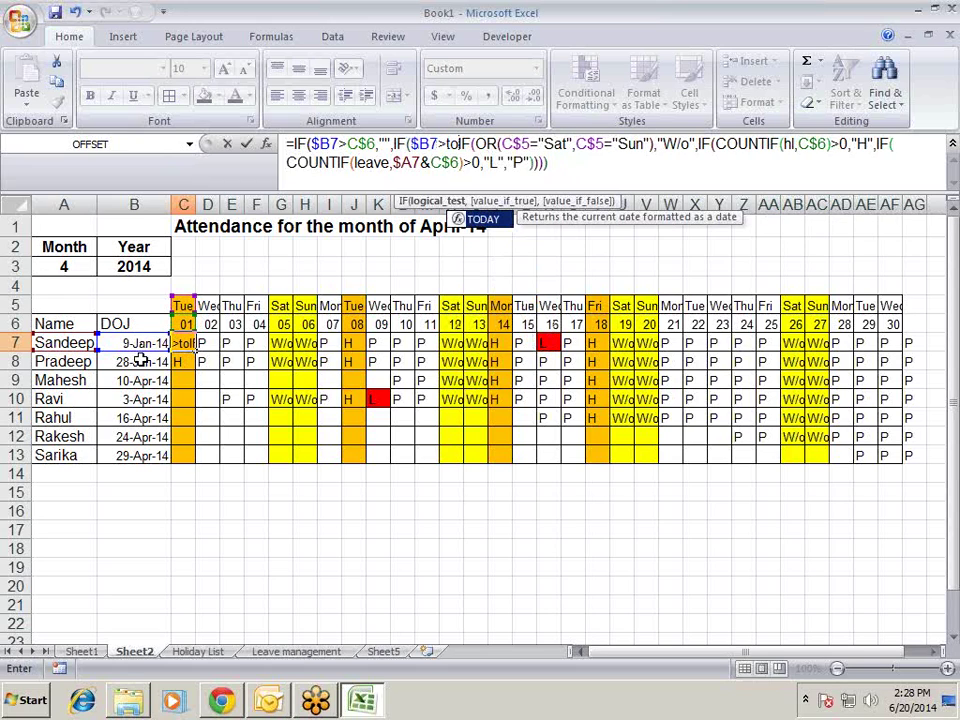
key(Tab)
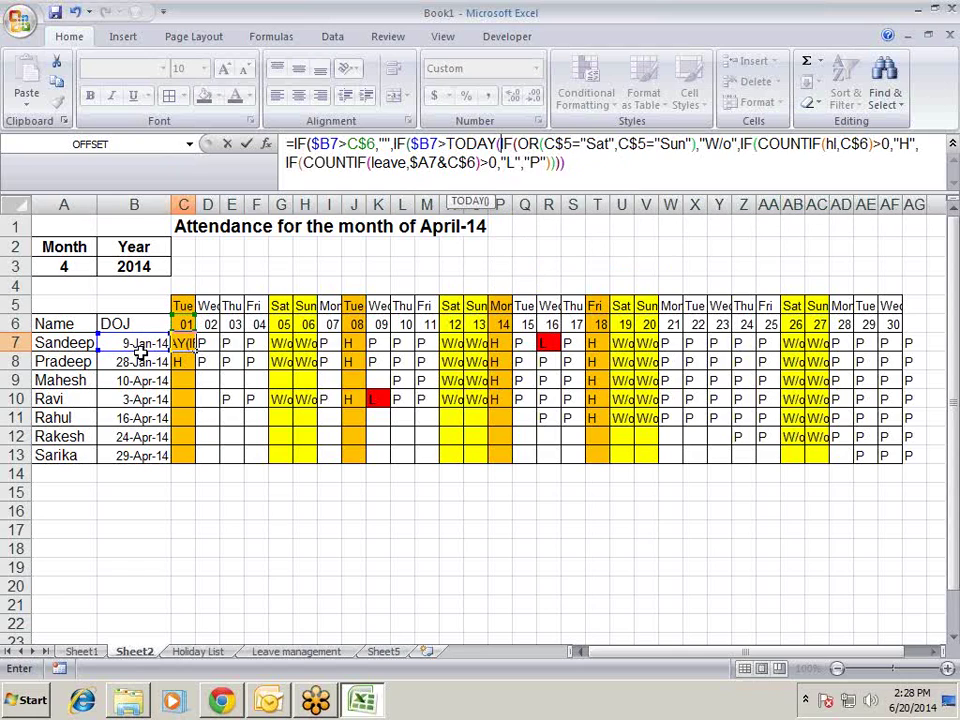
text(),")
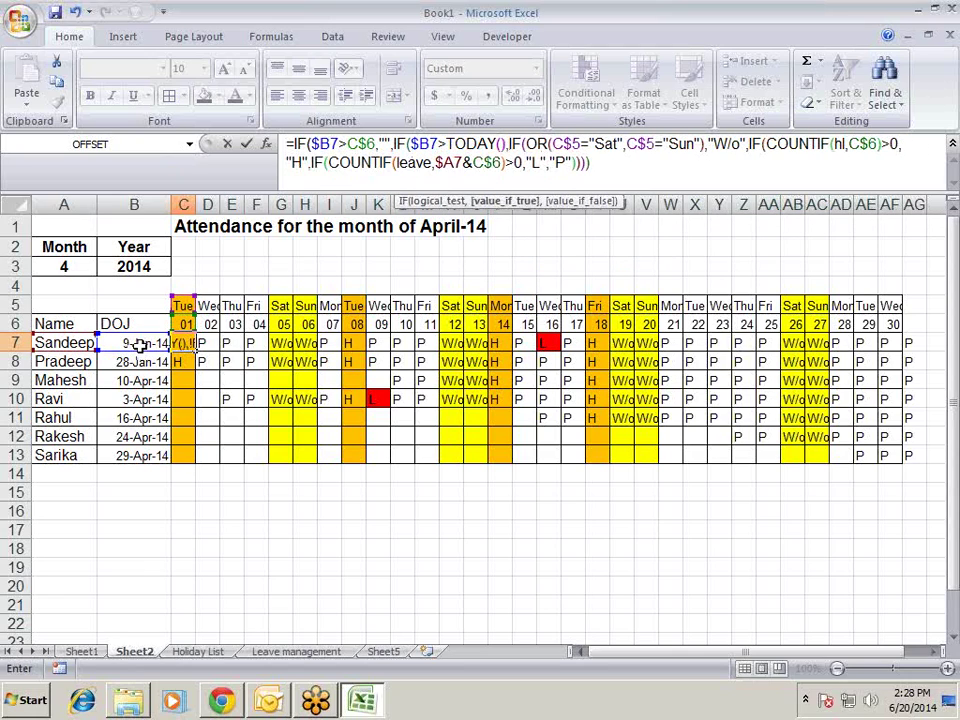
text(")
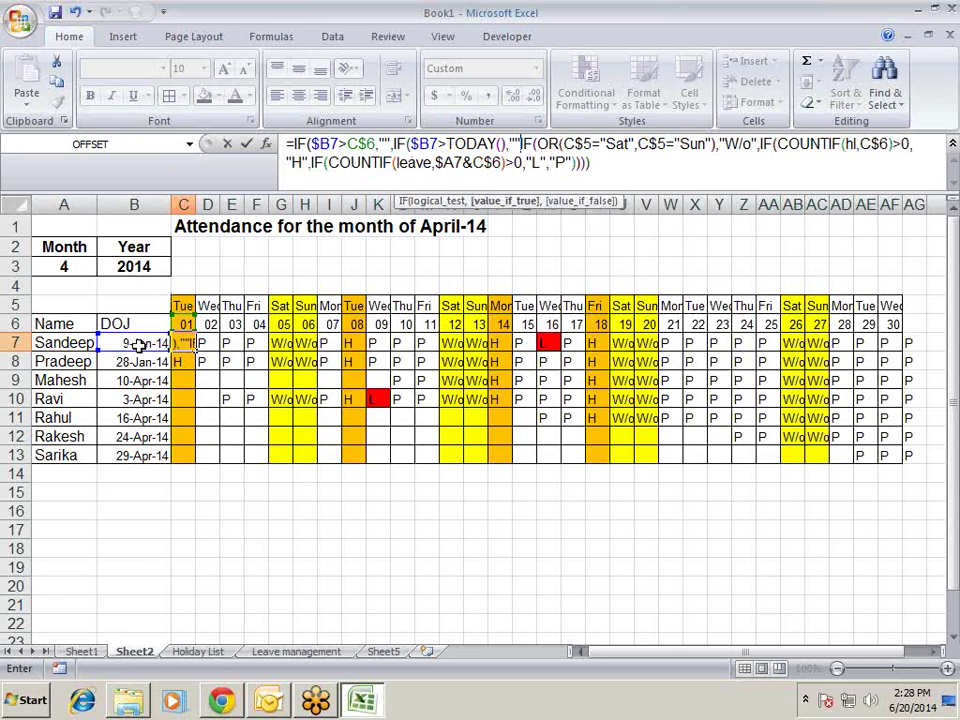
text(,)
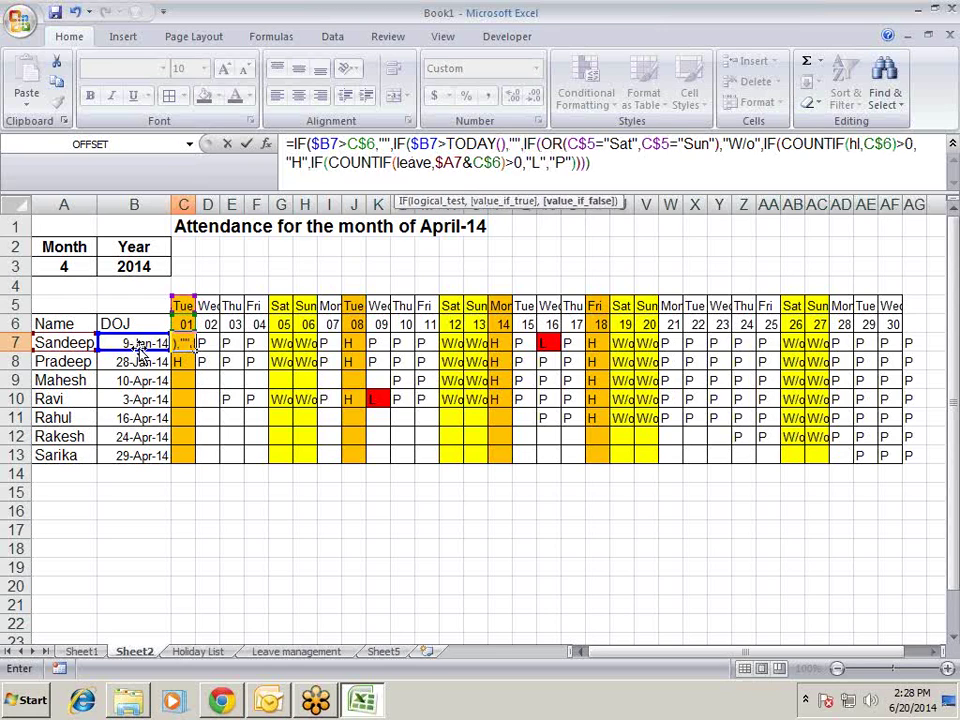
key(Return)
key(Return)
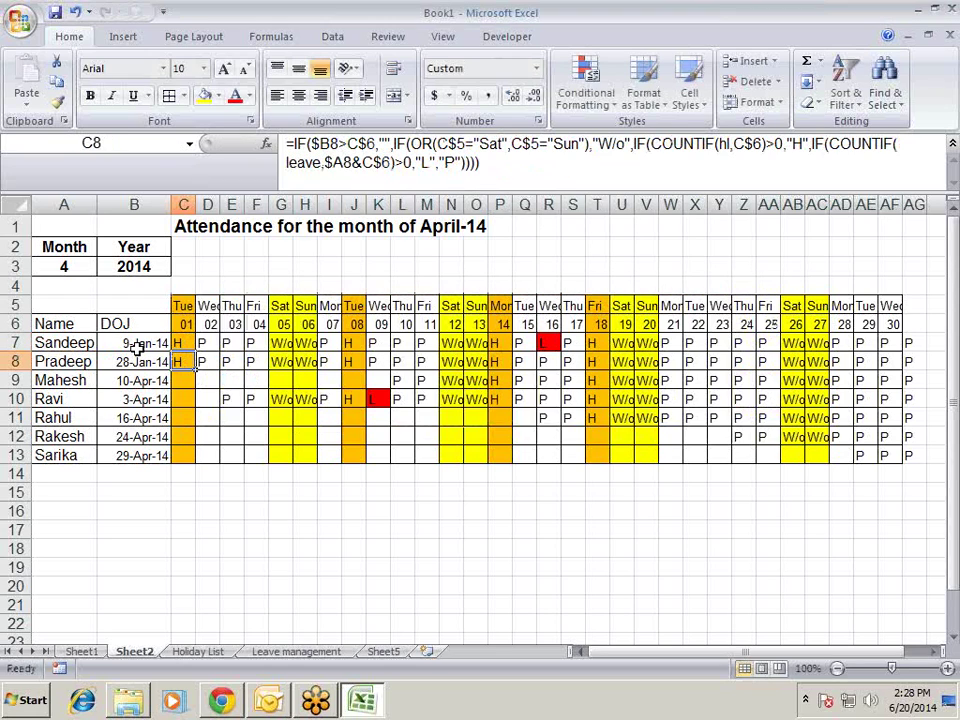
- Copy the updated C7 formula and paste it over the grid C7:AG13
key(Up)
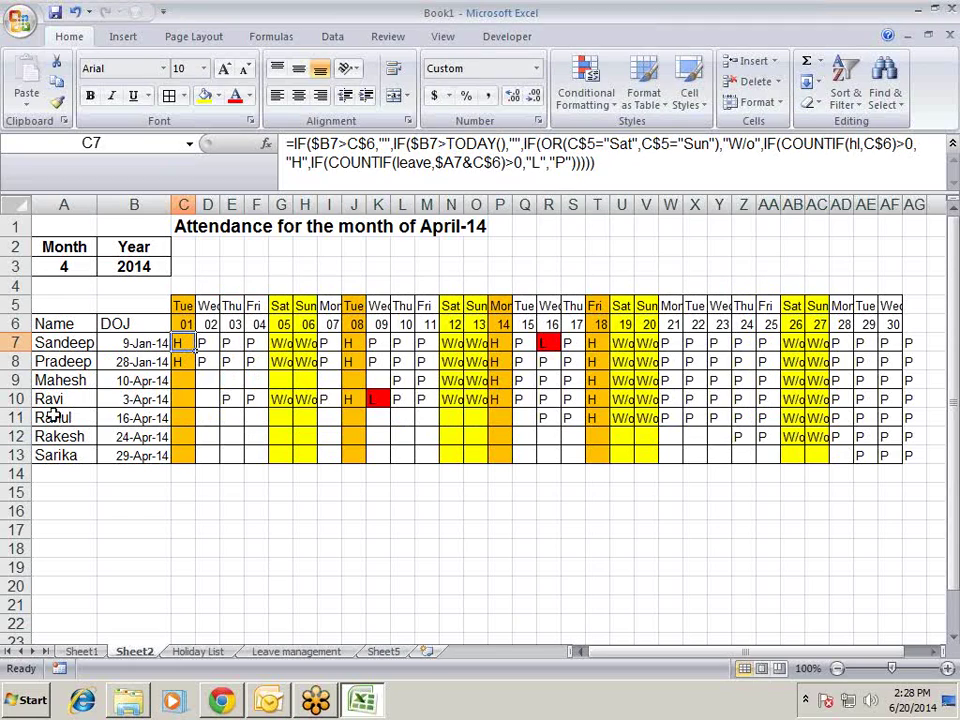
drag(195, 358, 214, 347)
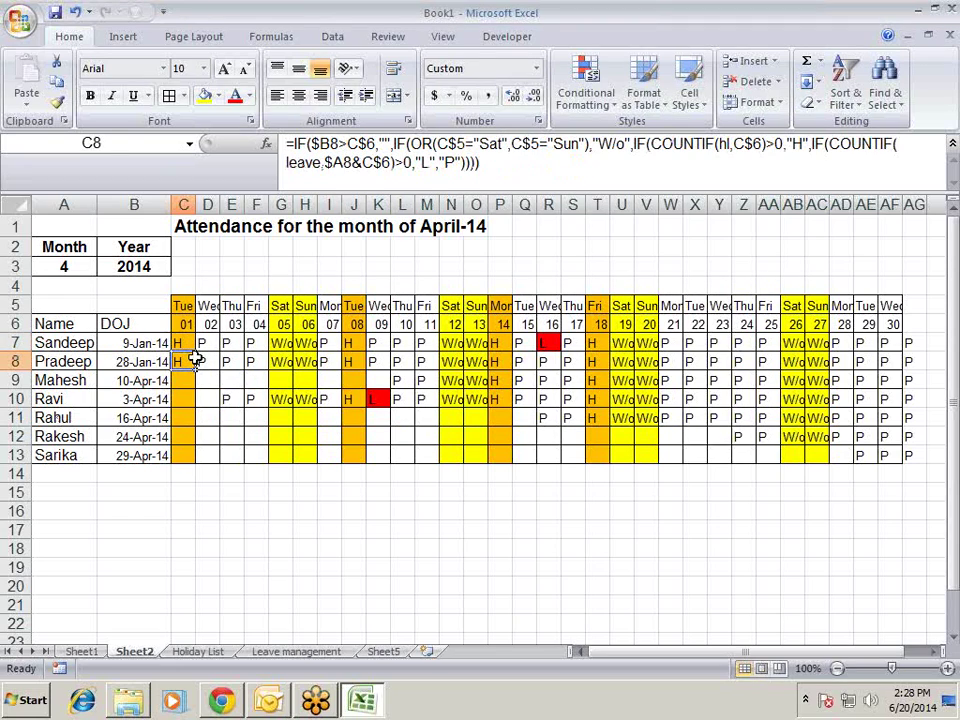
click(190, 348)
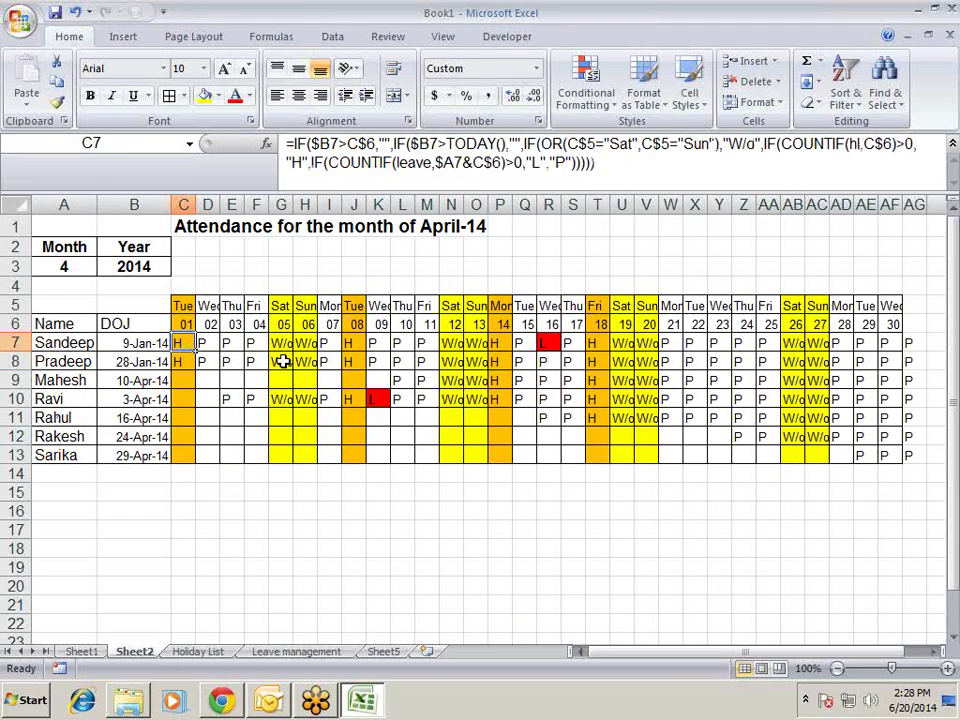
key(ctrl+c)
key(ctrl+shift+Right)
key(shift+Down)
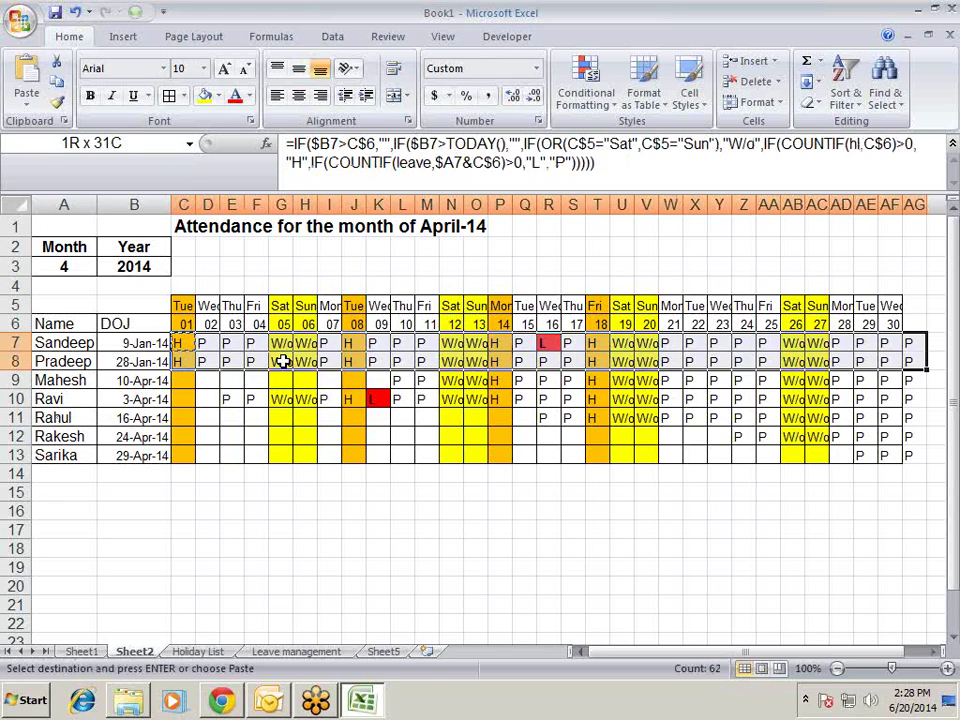
key(shift+Down)
key(shift+Down)
key(shift+Down)
key(shift+Down)
key(Return)
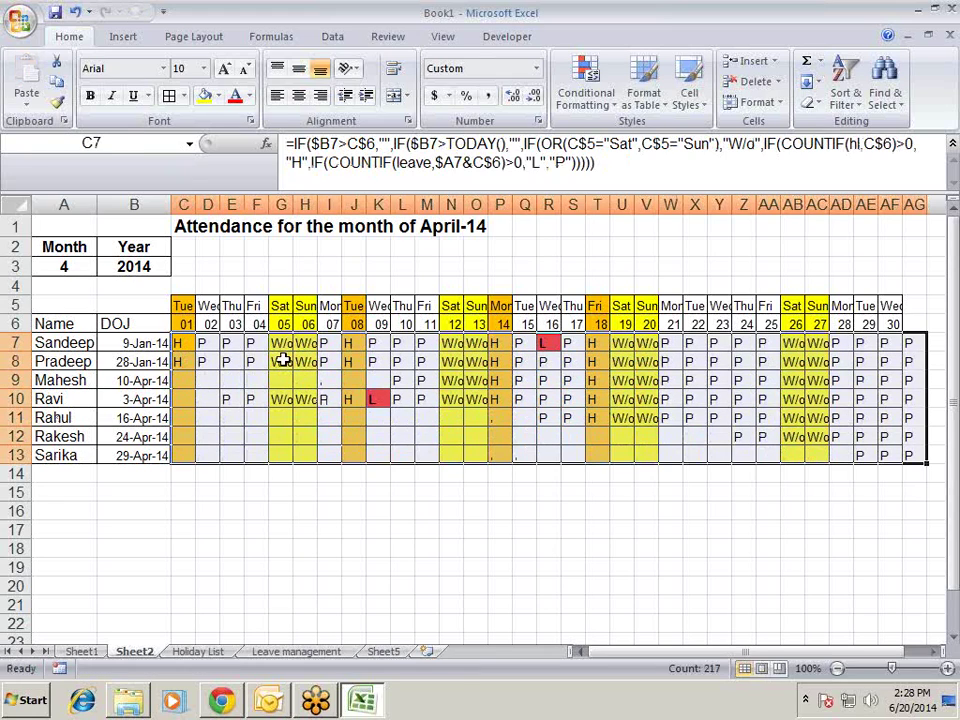
- Choose month 6 in the A3 dropdown so the sheet shows June 2014
click(256, 529)
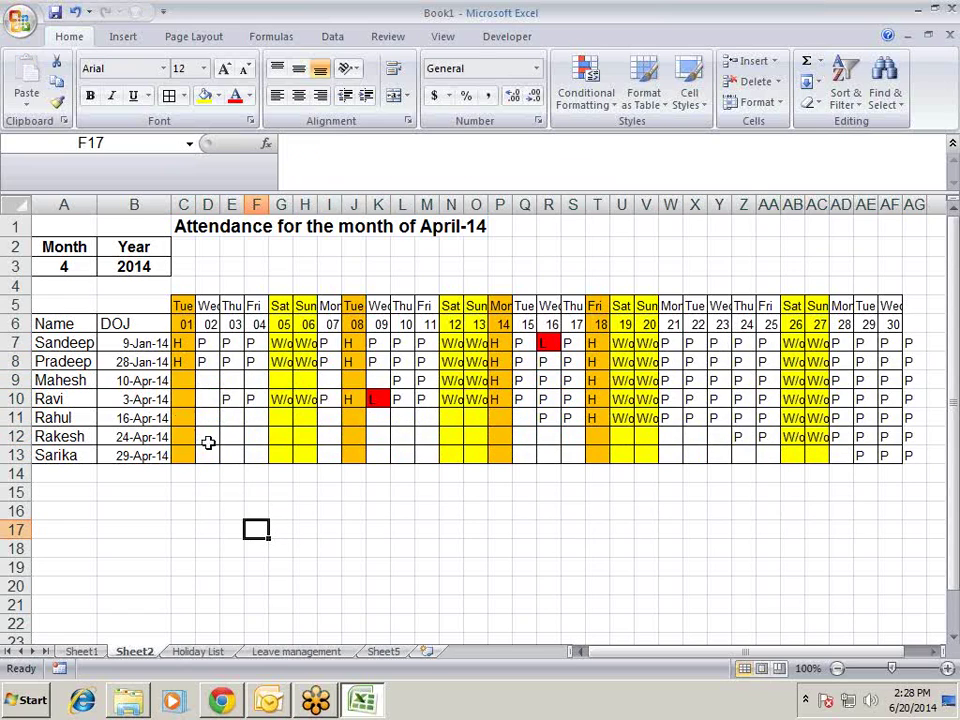
click(75, 266)
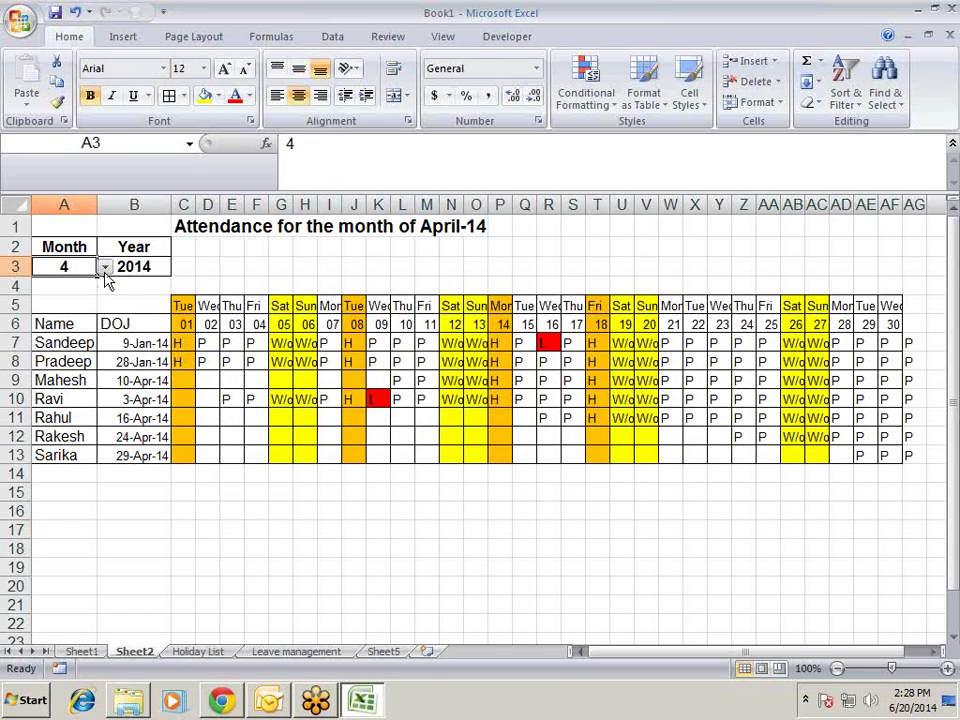
click(104, 267)
click(79, 309)
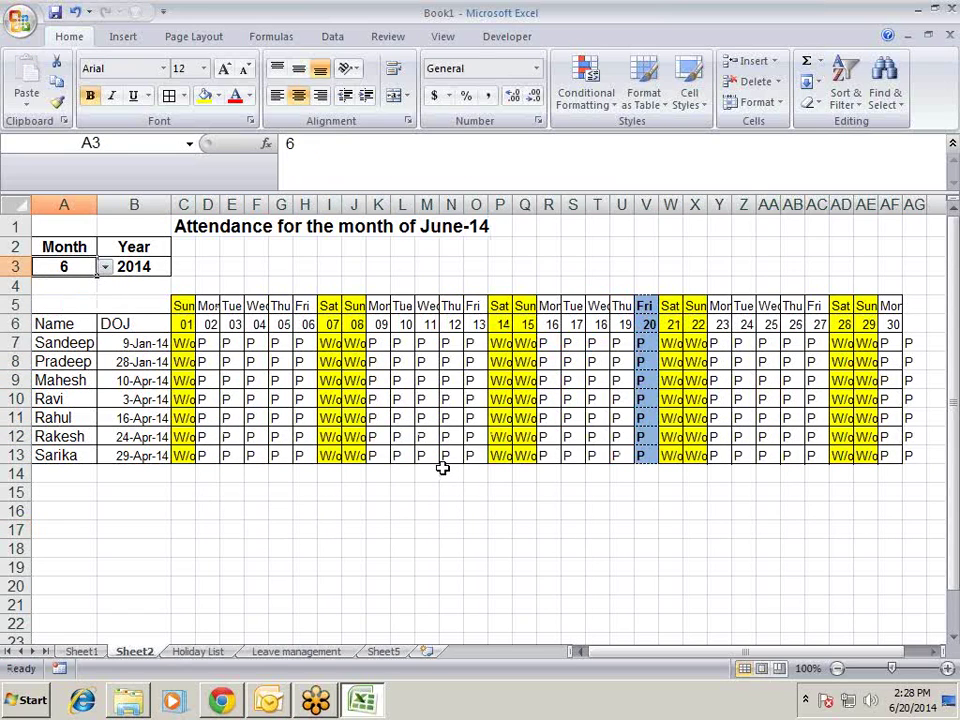
- Inspect the day formulas in W7, V7 and the early June cells down to C7
click(694, 341)
click(671, 341)
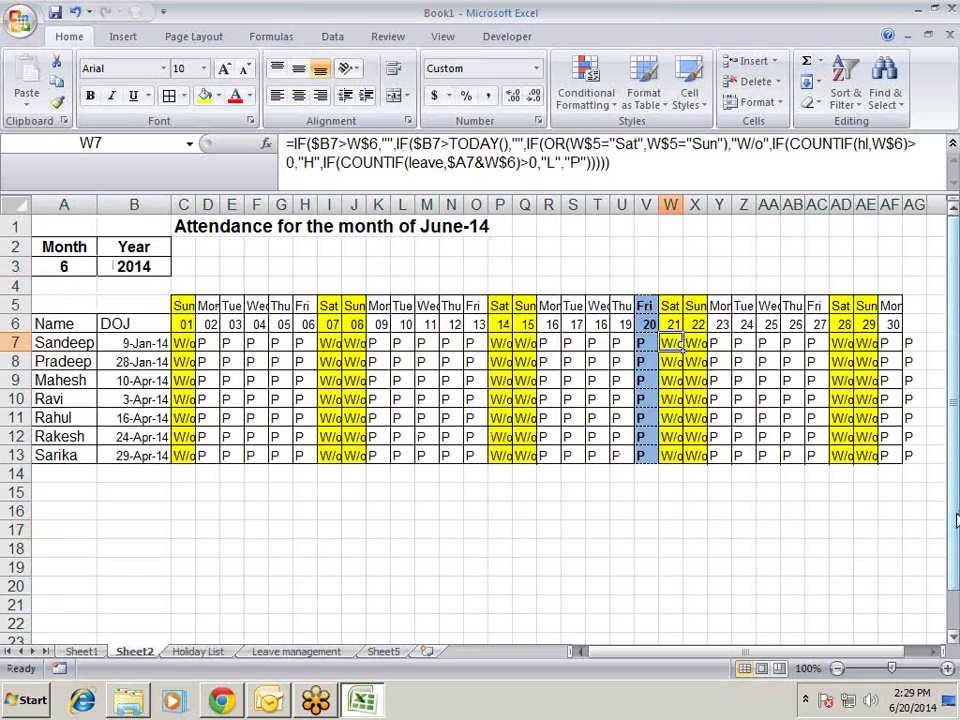
key(Left)
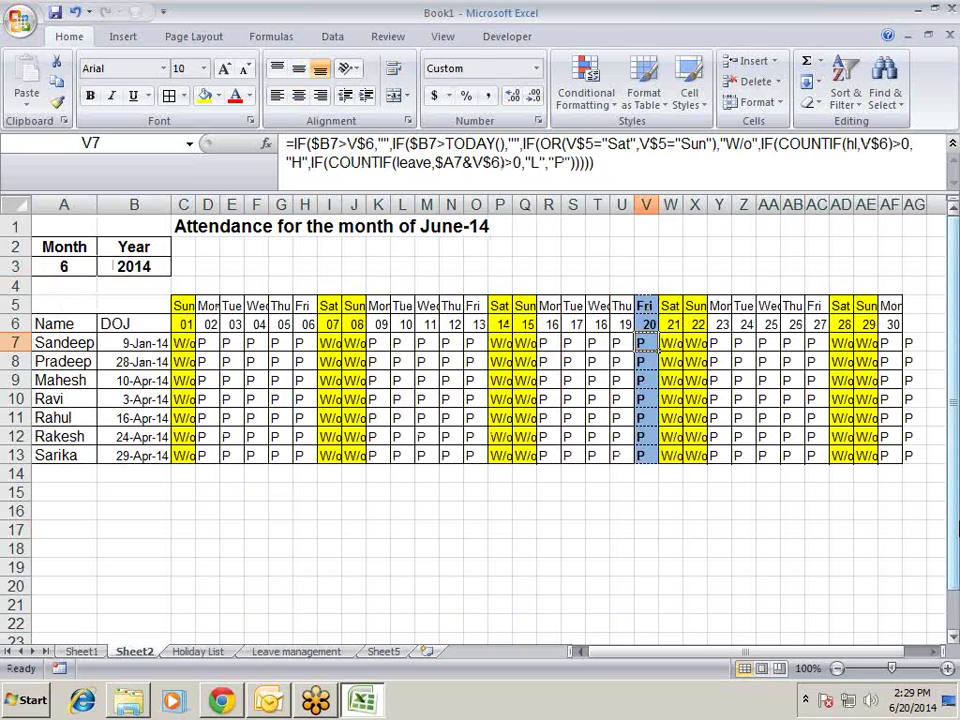
click(232, 342)
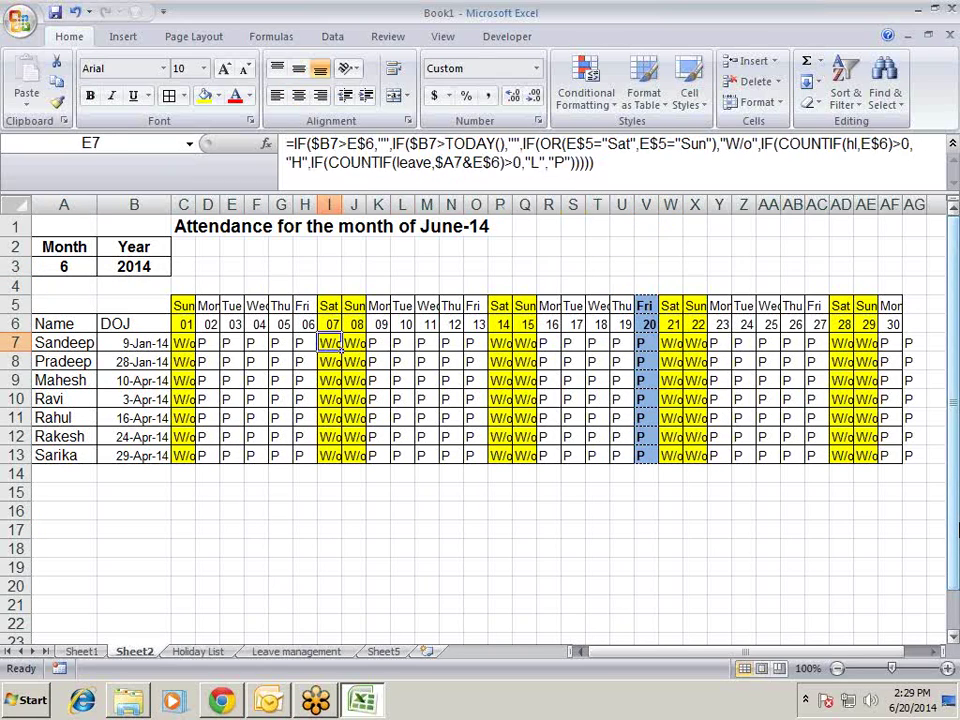
click(184, 342)
click(207, 342)
click(186, 342)
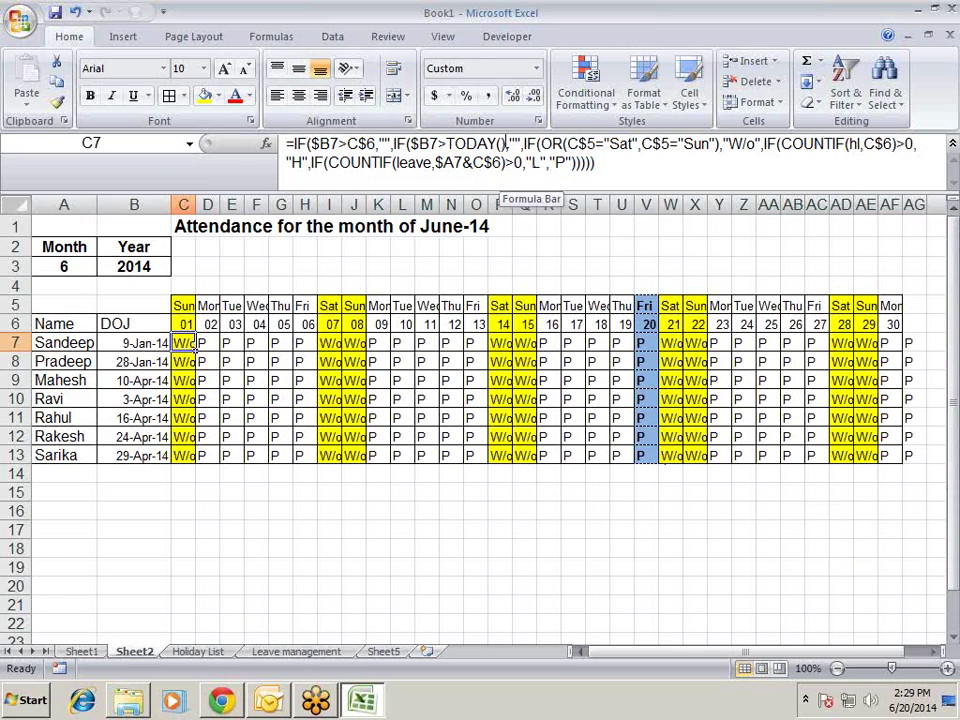
- Rewrite C7's blank condition as AND($B7>C$6,$B7>TODAY()) in a single IF
drag(507, 143, 448, 143)
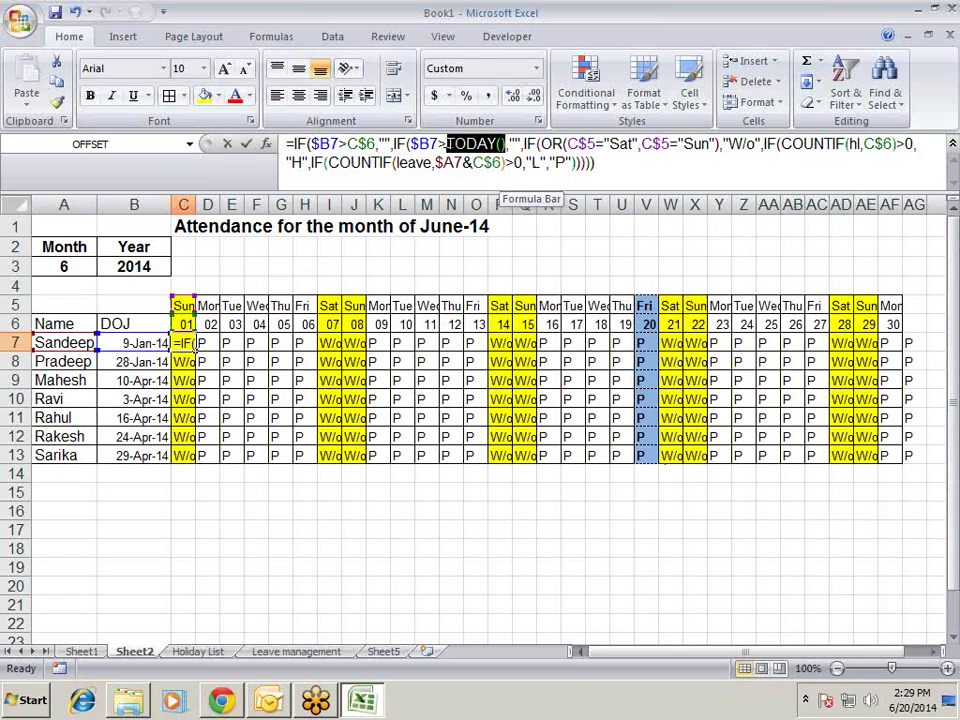
key(shift+Left)
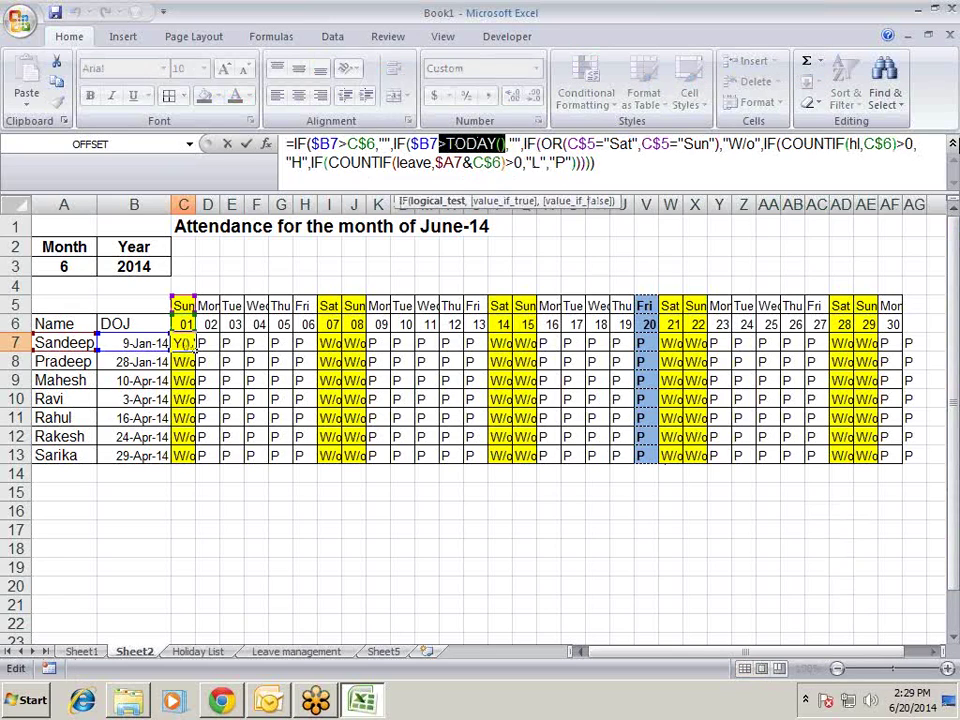
key(shift+Left)
key(shift+Left)
key(shift+Left)
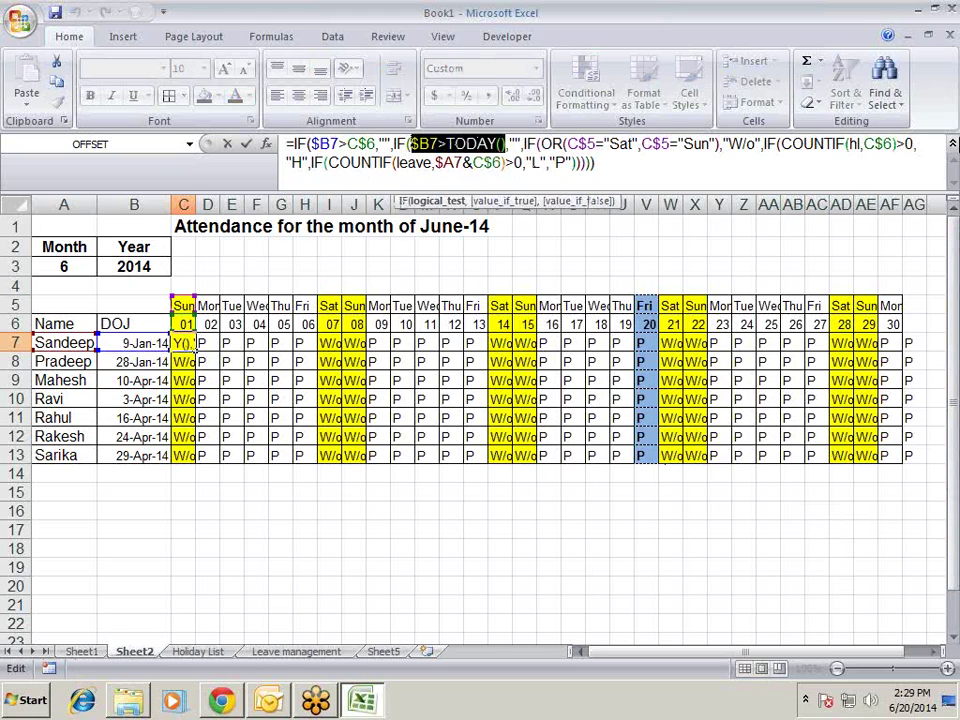
key(Delete)
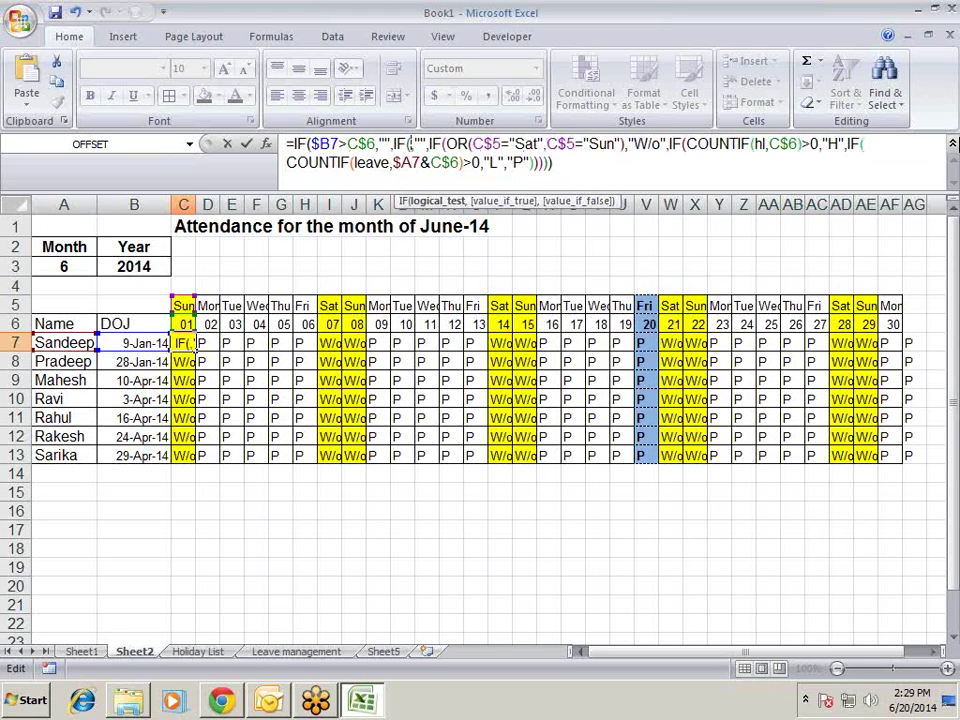
key(BackSpace)
key(BackSpace)
key(BackSpace)
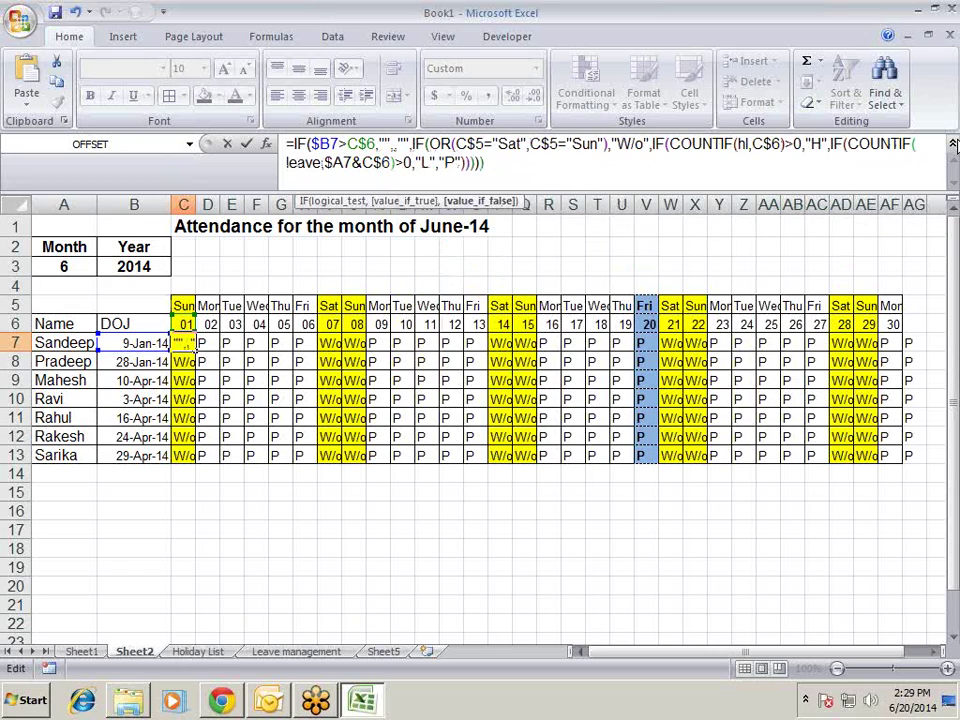
key(BackSpace)
key(BackSpace)
key(BackSpace)
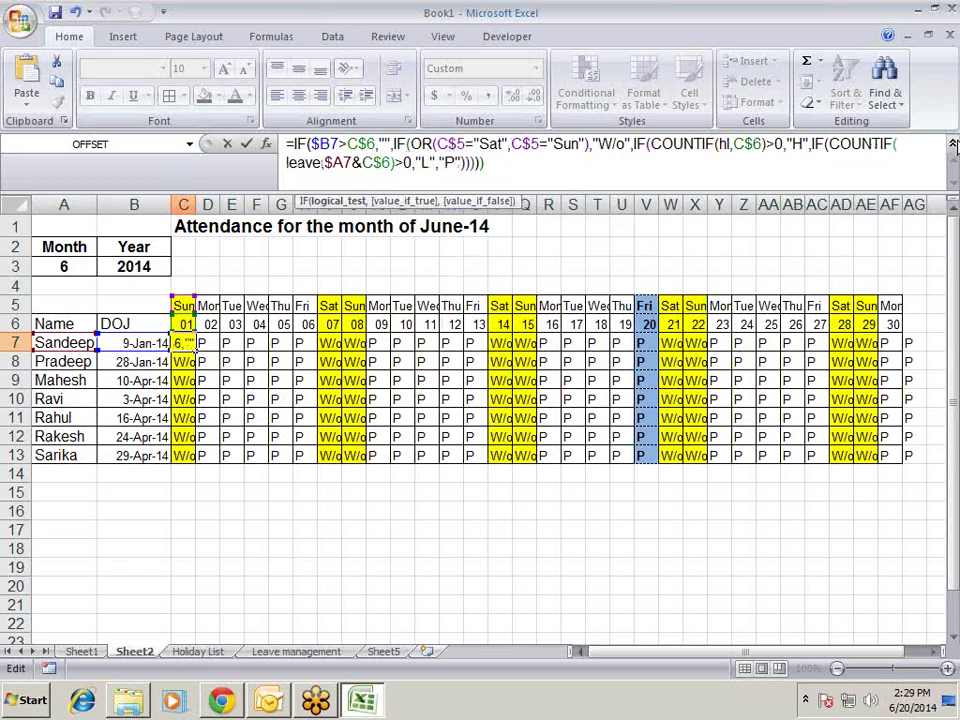
key(Left)
key(Left)
key(Left)
key(Left)
key(Left)
key(Left)
key(Right)
key(Right)
key(Right)
text(and)
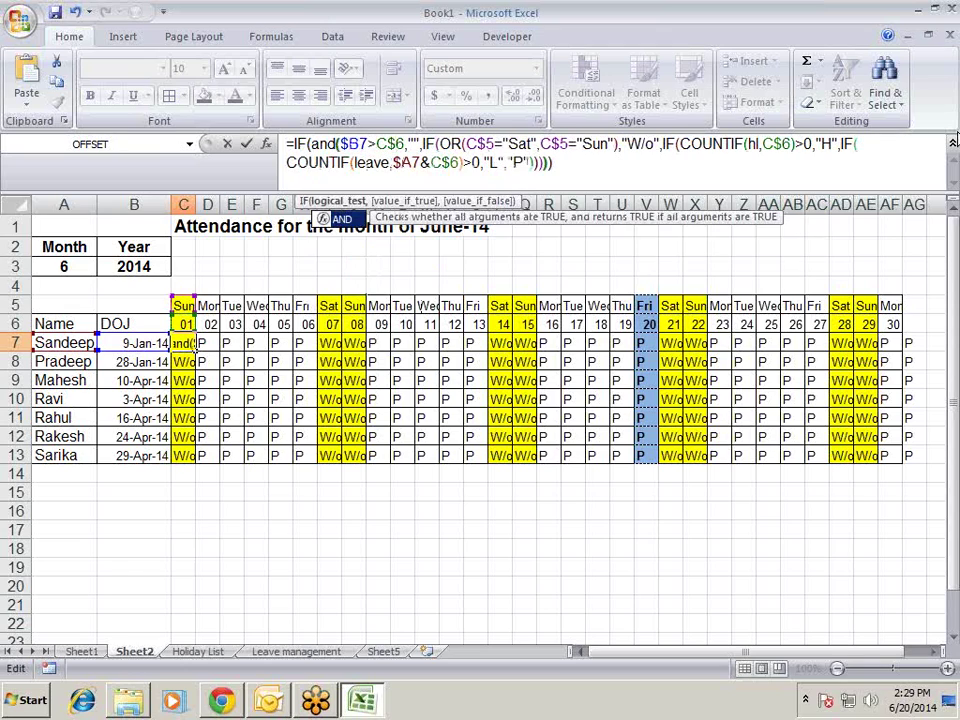
text(()
key(Right)
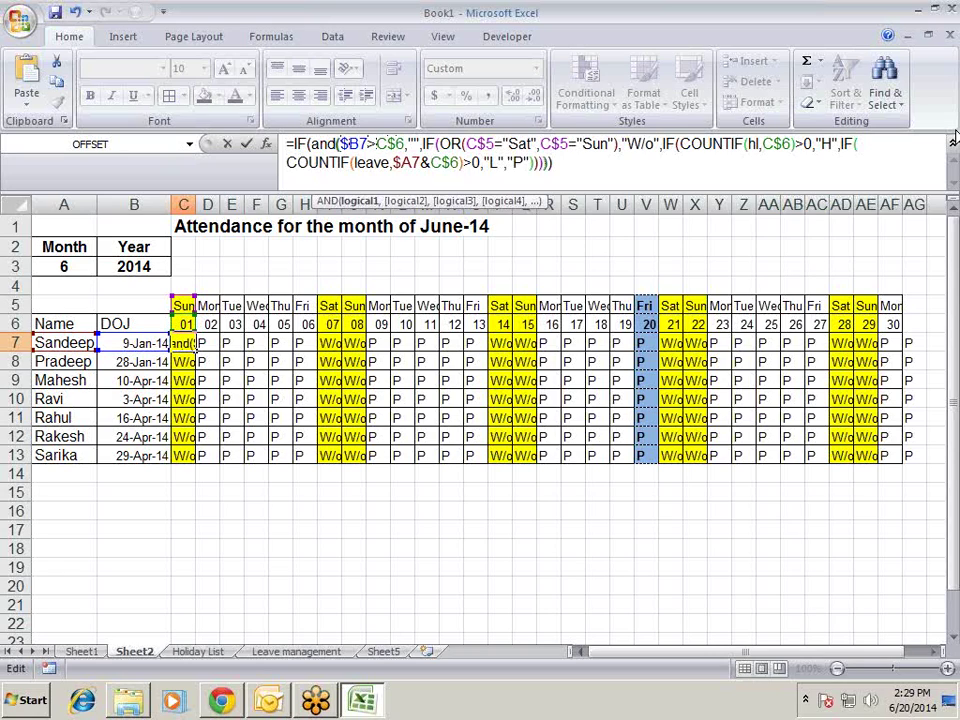
key(Left)
key(Right)
key(Right)
text($B7>TODAY())
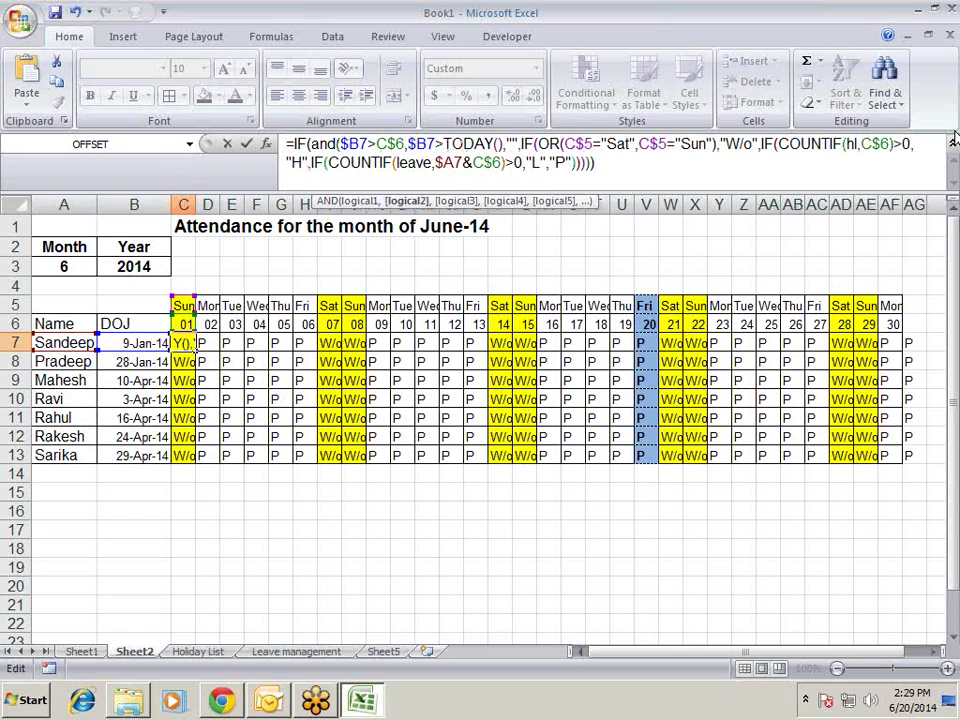
text())
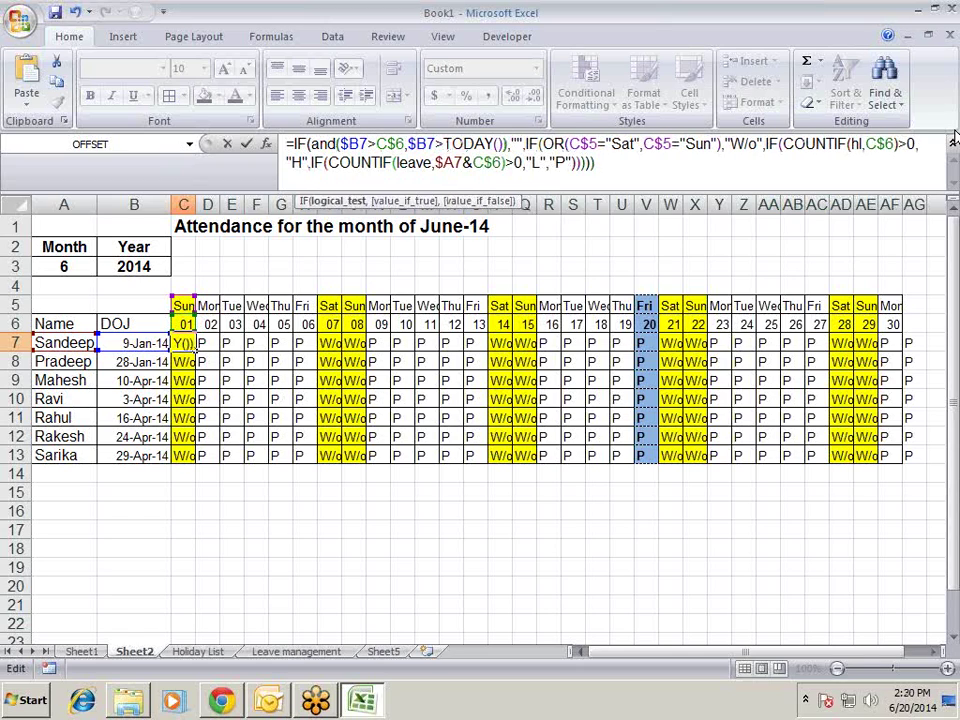
key(Return)
key(Return)
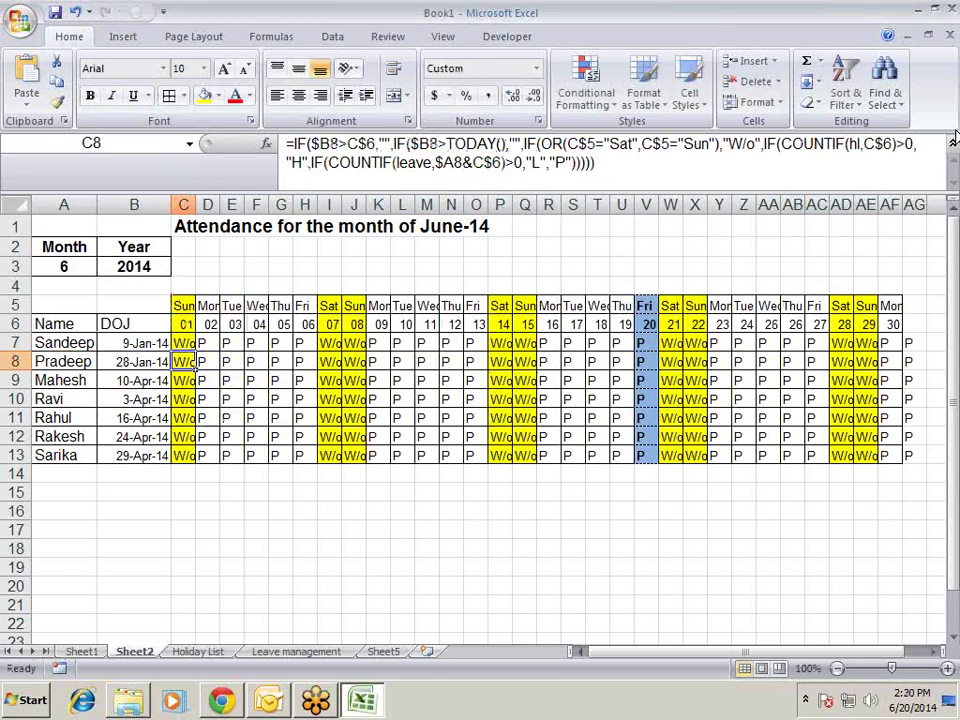
- Copy the combined-condition C7 formula across all June days for the seven employees
key(Up)
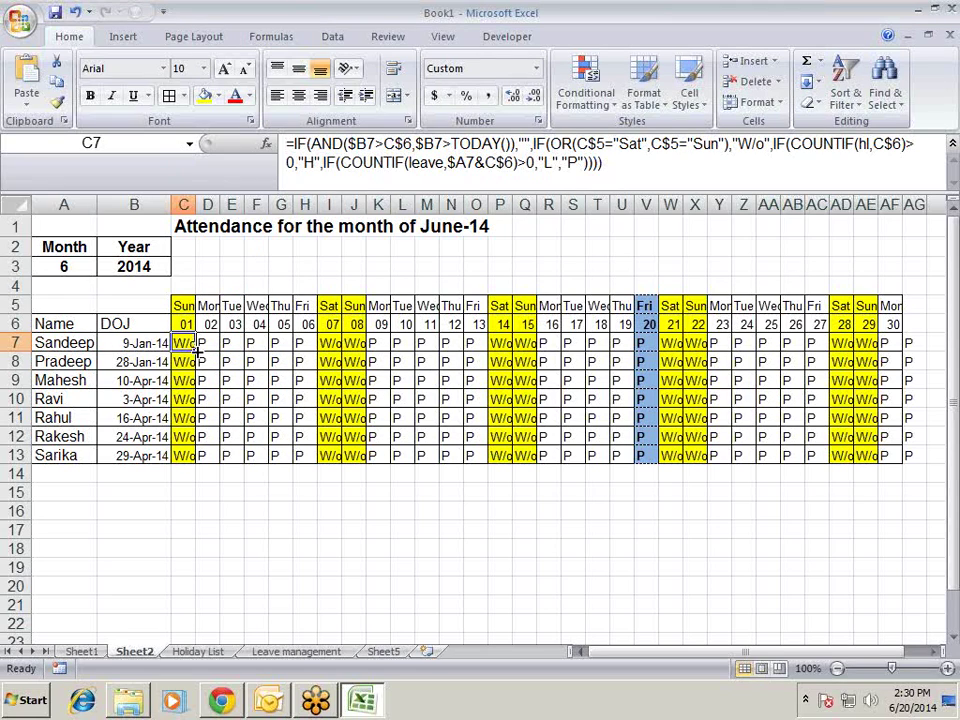
click(202, 350)
click(185, 330)
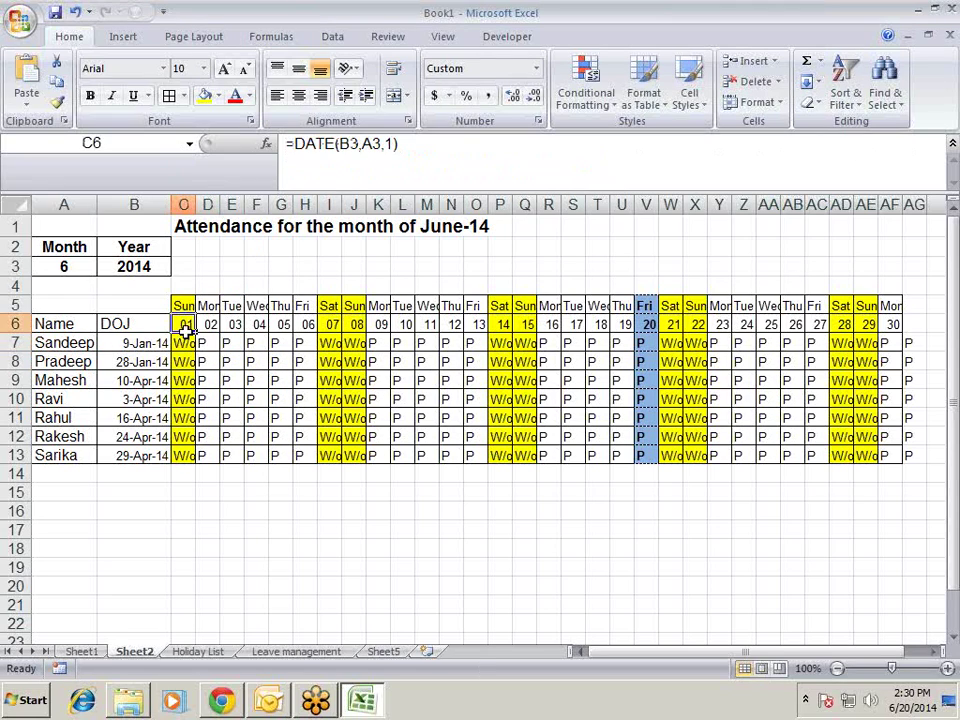
key(Down)
key(ctrl+c)
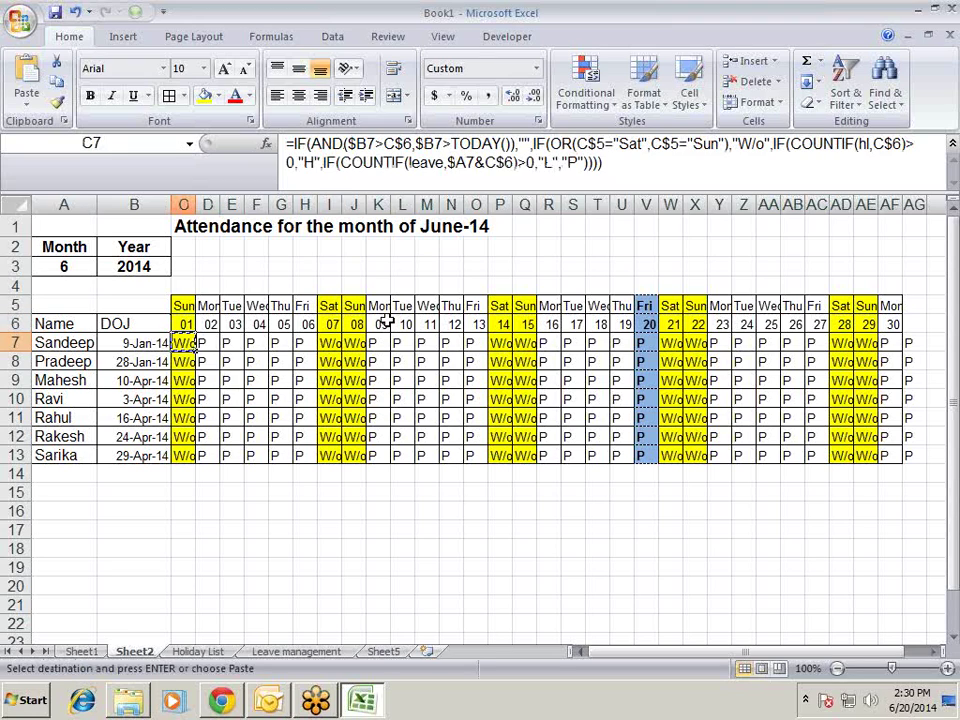
key(ctrl+shift+Right)
key(ctrl+shift+Down)
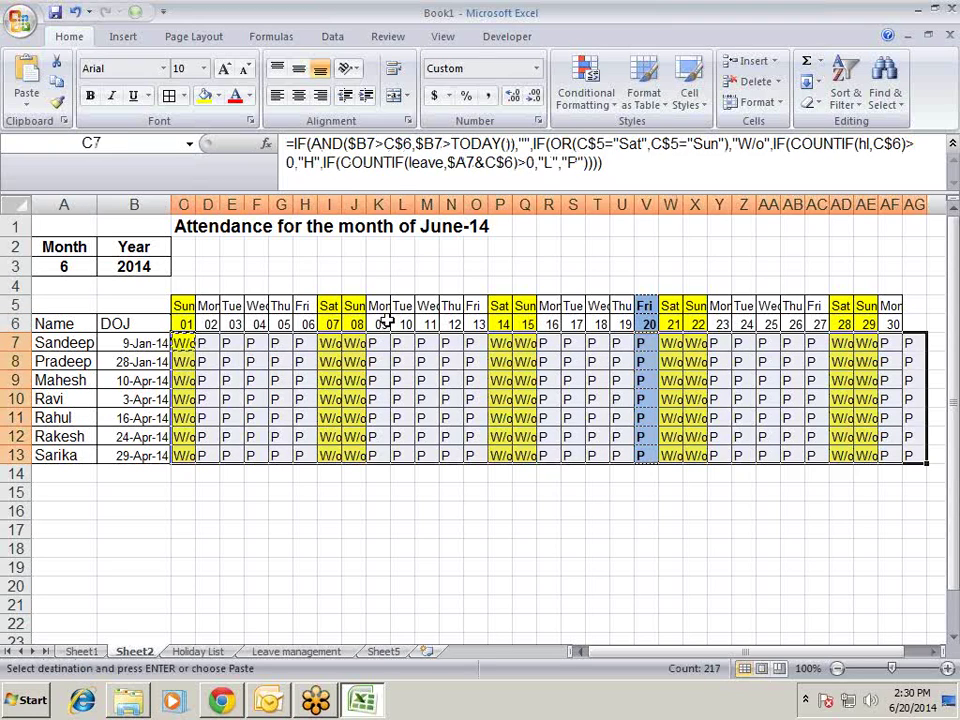
key(ctrl+v)
- Change the AND to OR in C7's formula, copy it and reselect the grid C7:AG13
key(Up)
key(Down)
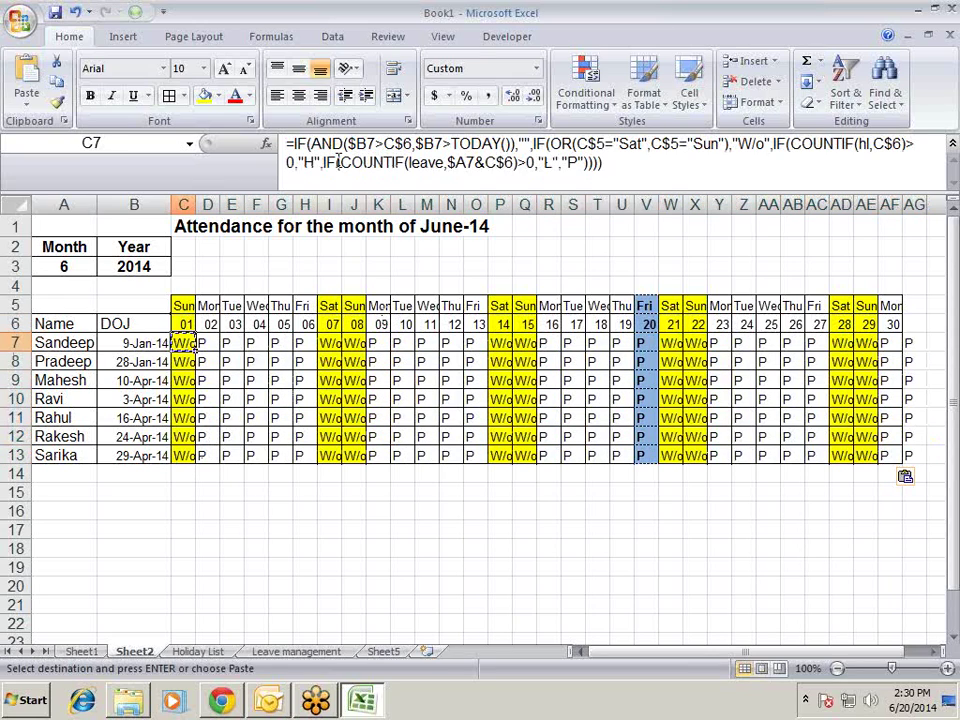
click(344, 143)
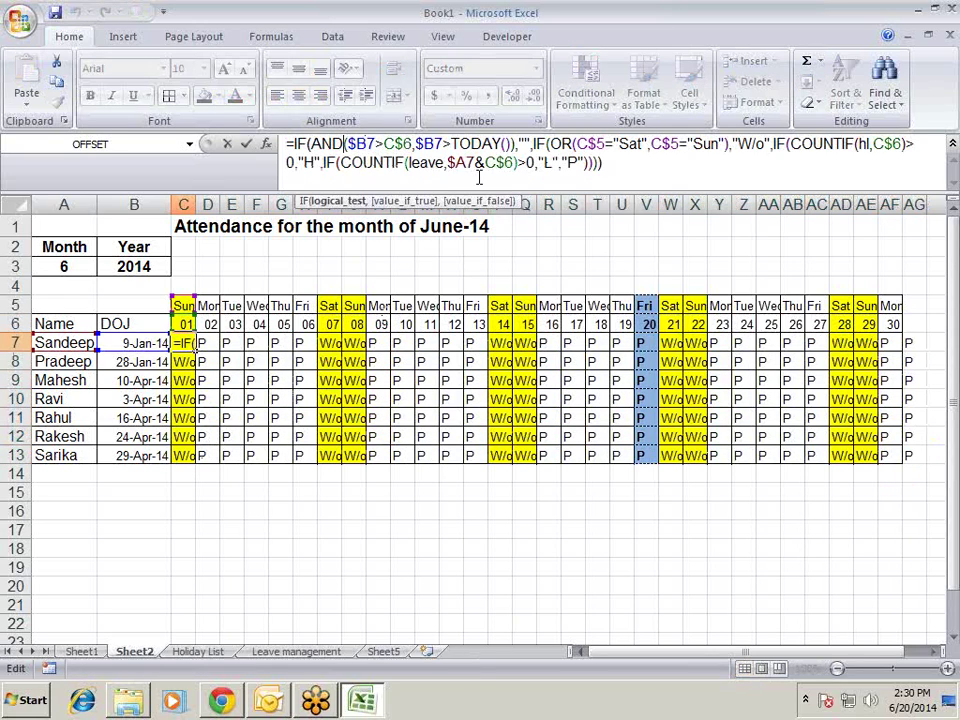
key(BackSpace)
key(BackSpace)
key(BackSpace)
text(OR)
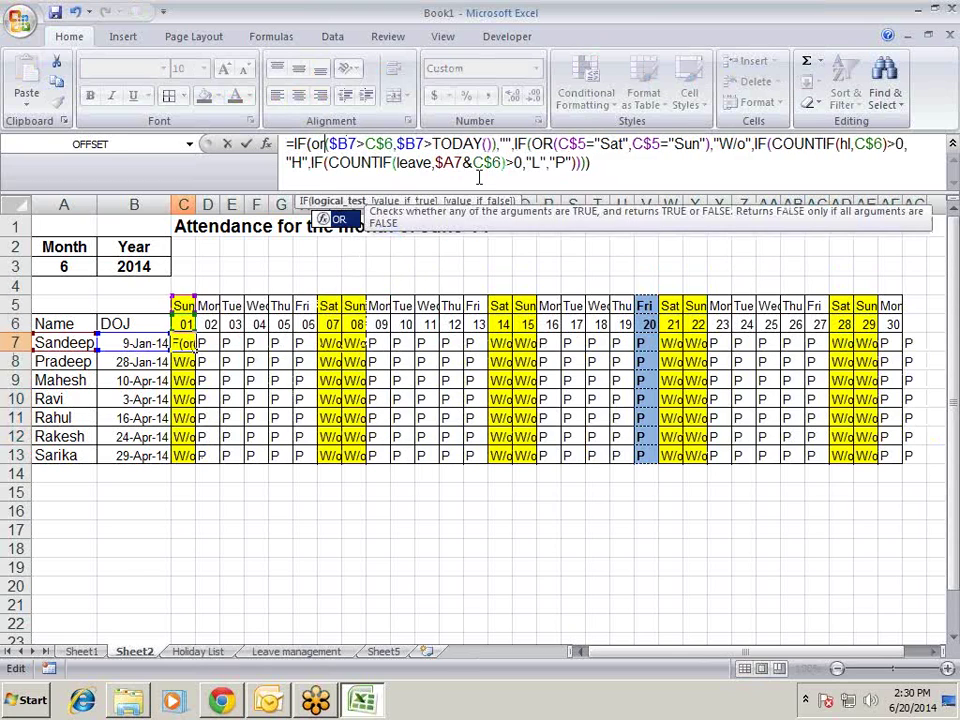
key(Return)
key(Up)
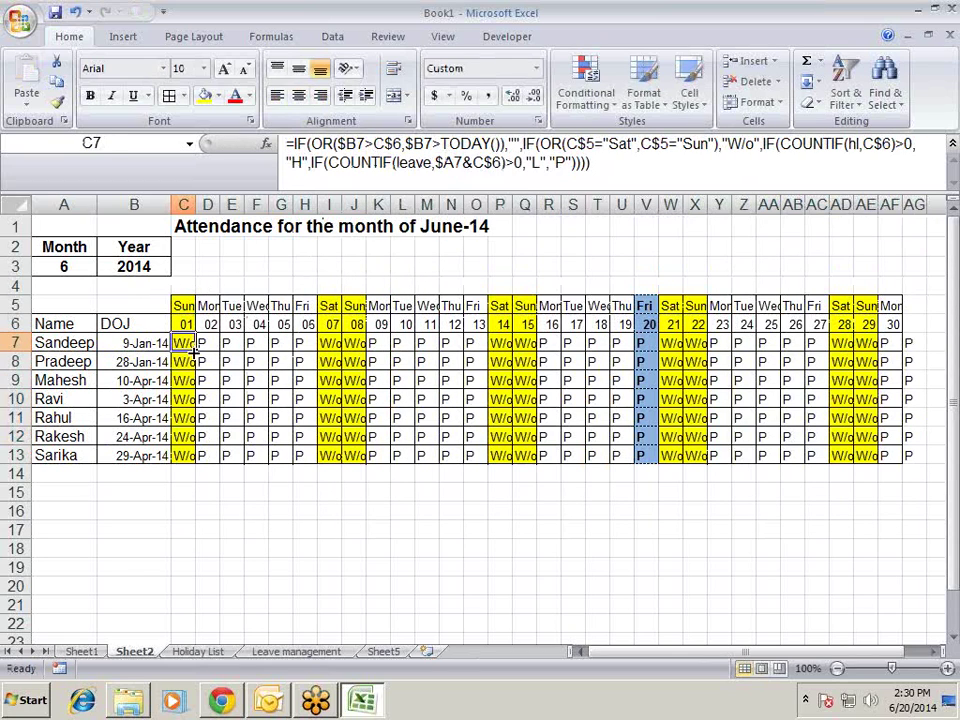
key(ctrl+c)
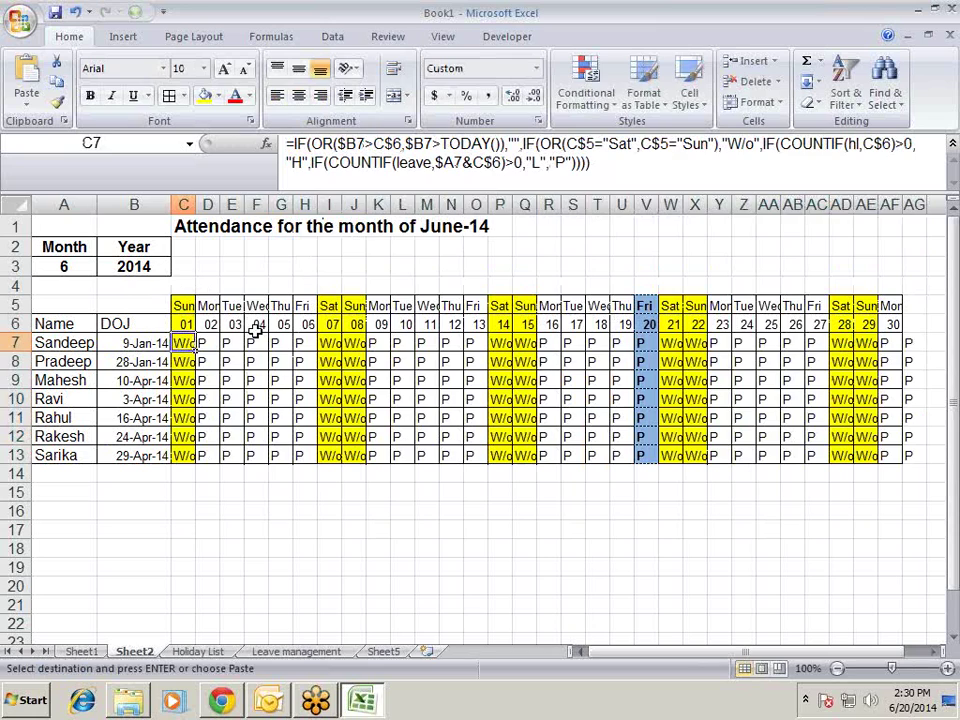
key(ctrl+shift+End)
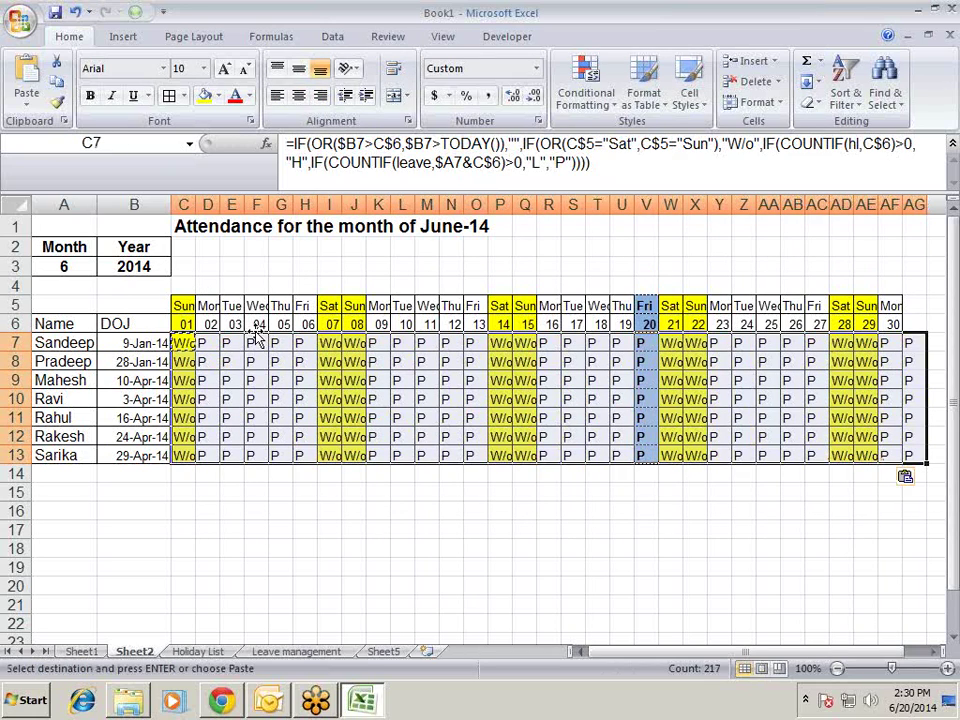
key(Up)
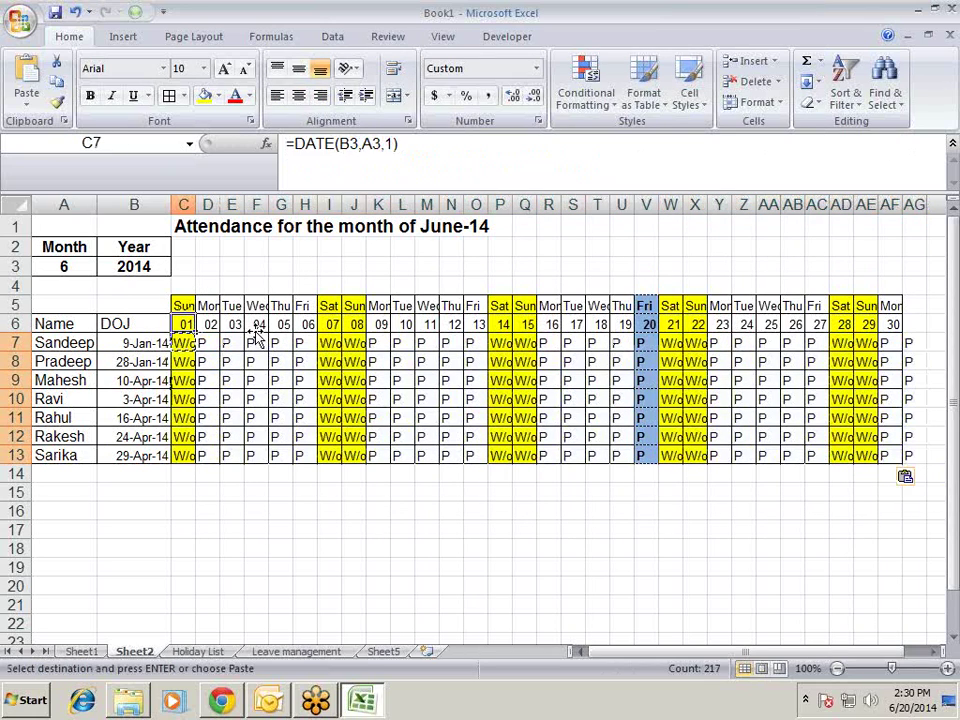
key(Down)
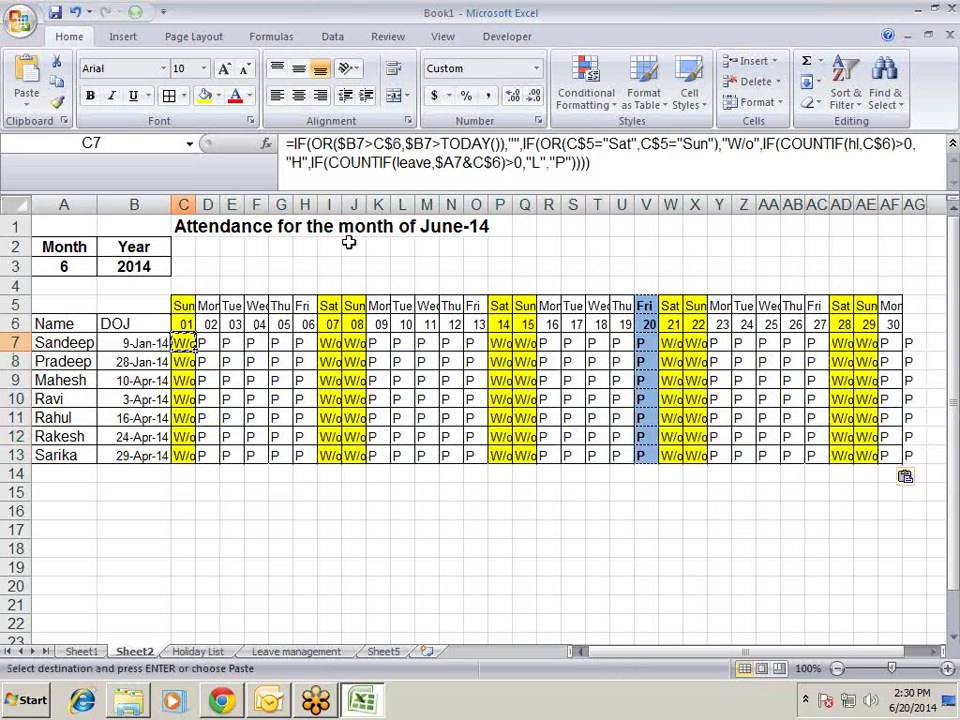
drag(129, 476, 132, 491)
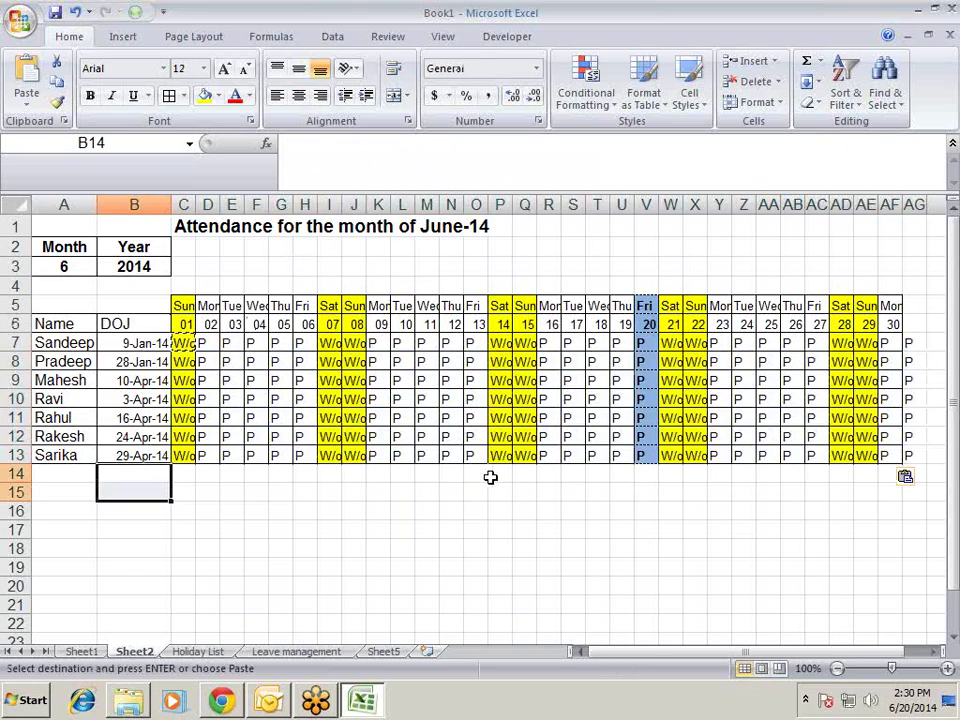
- Enter the test formula =B7>C6 in A15 below the table
key(Escape)
key(Left)
key(Right)
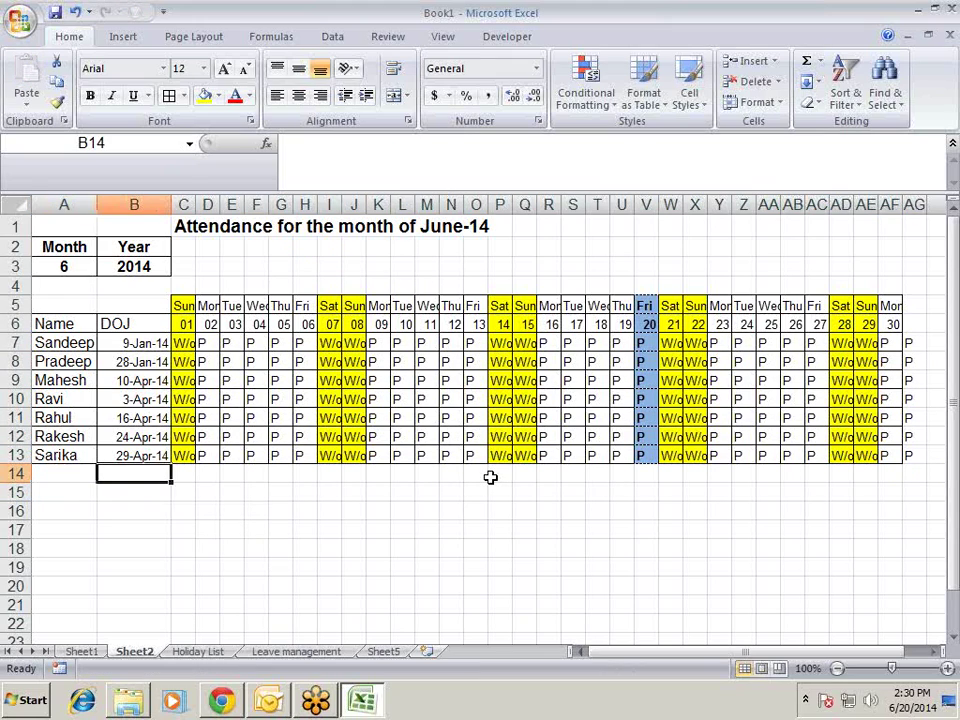
key(Down)
key(Left)
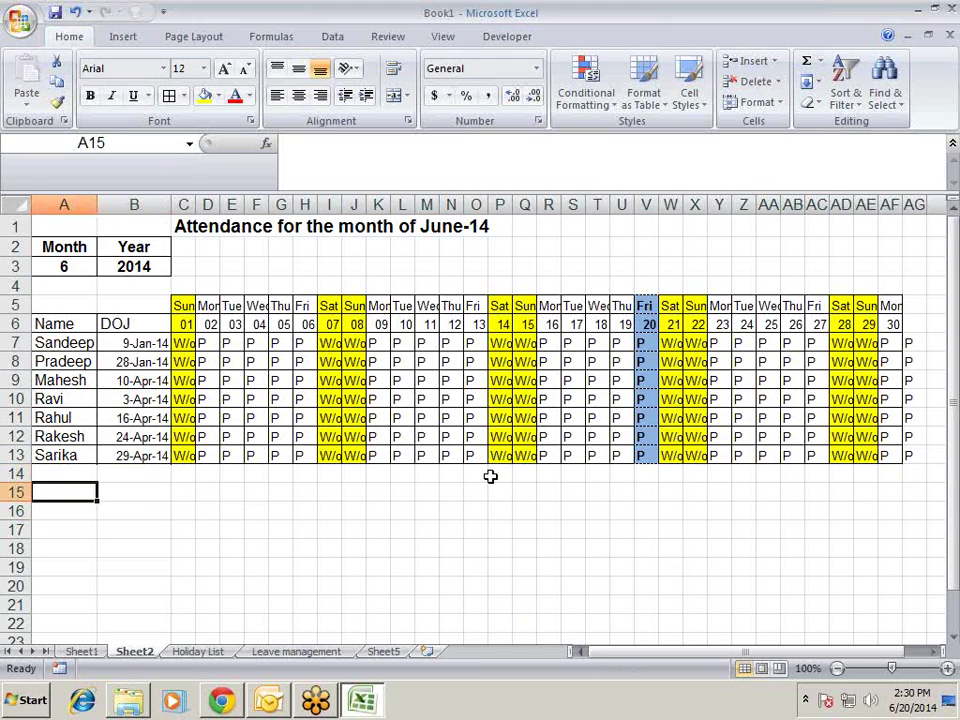
text(=)
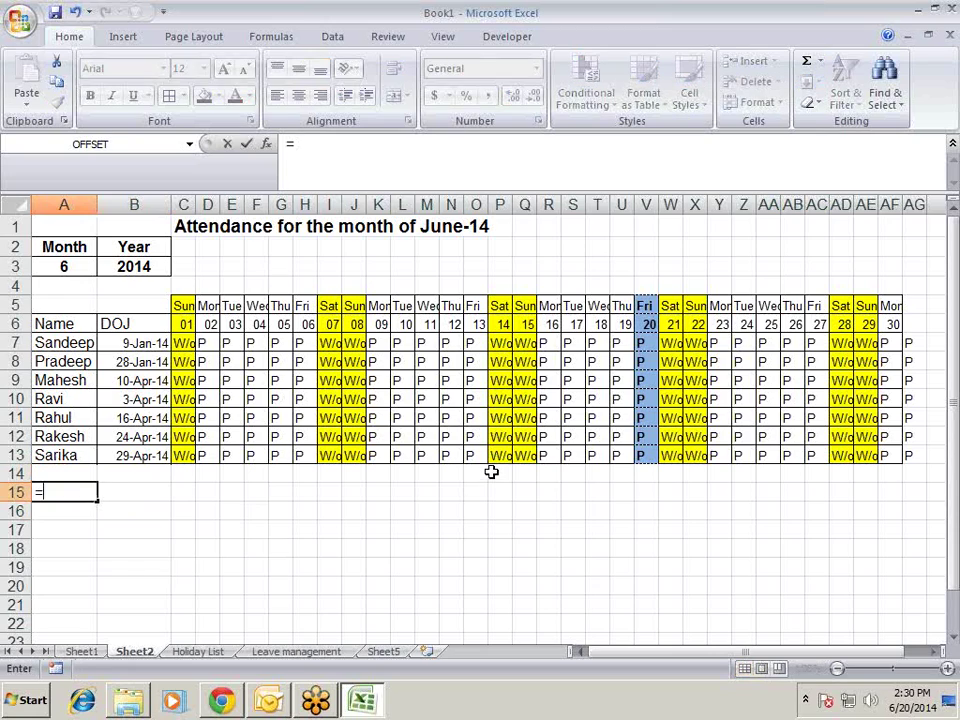
key(Up)
key(Up)
key(Up)
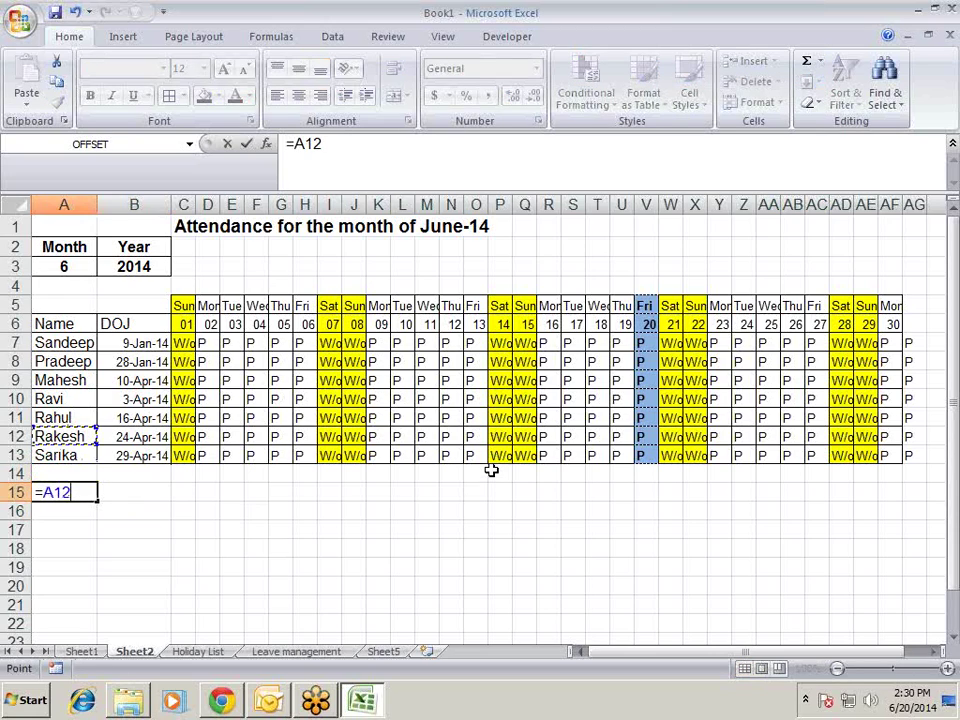
key(Up)
key(Up)
key(Up)
key(Up)
key(Up)
key(Right)
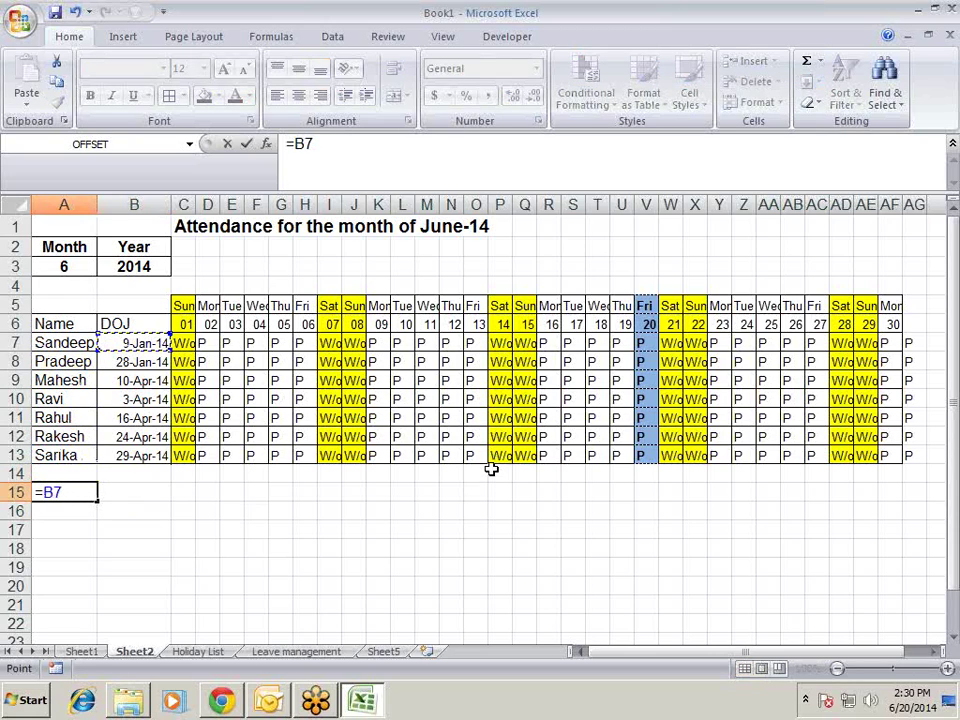
text(>)
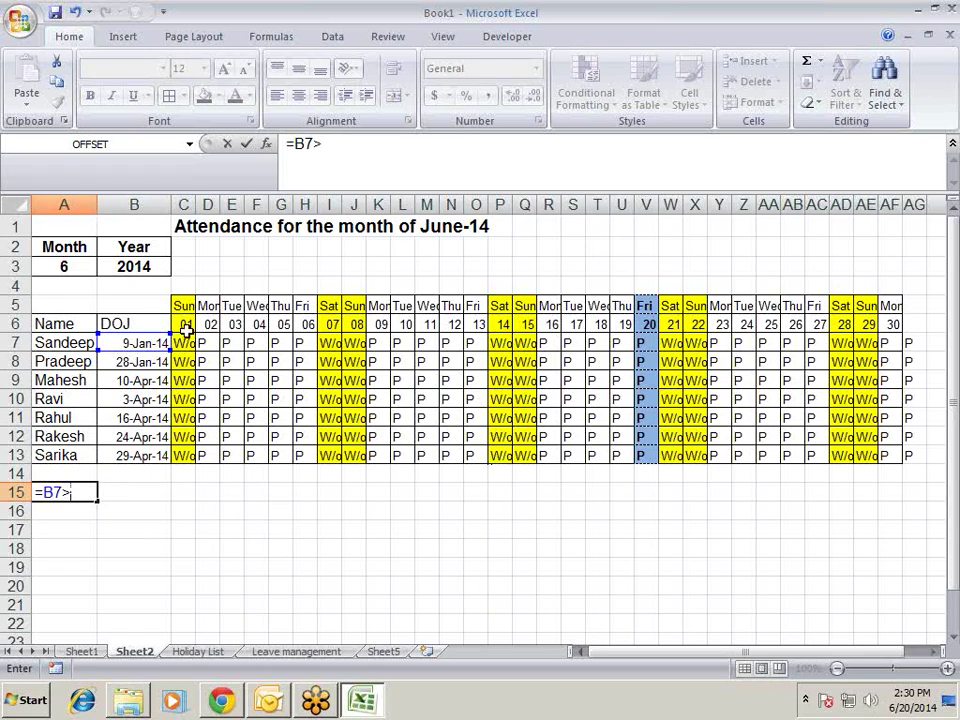
click(183, 324)
key(Return)
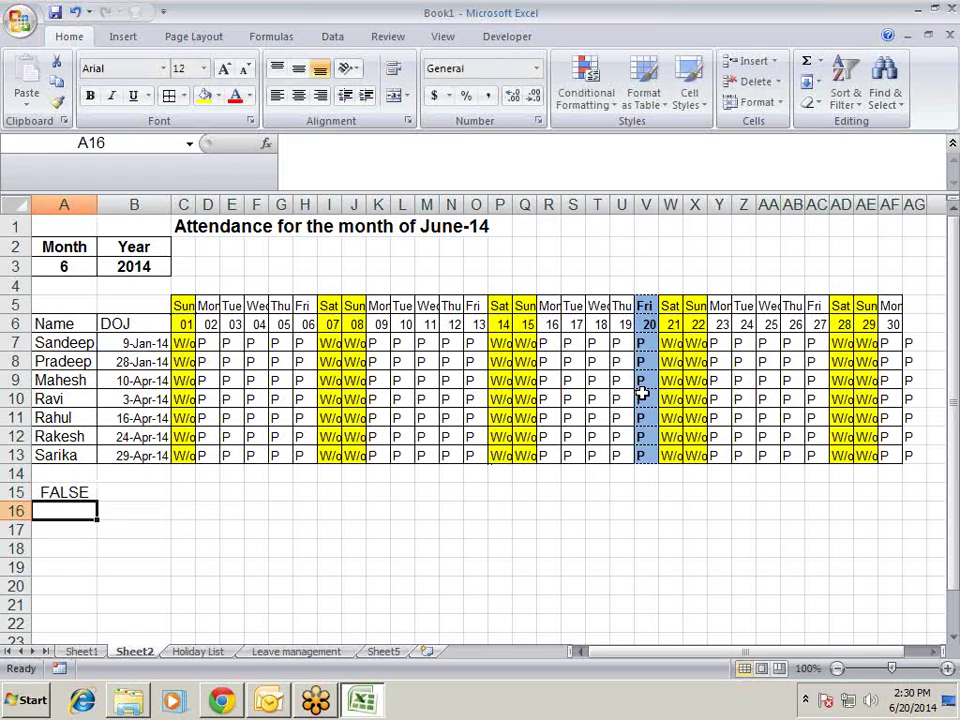
- Change the A15 test to =B7<C6 so it shows TRUE, then start a formula in B15
key(Up)
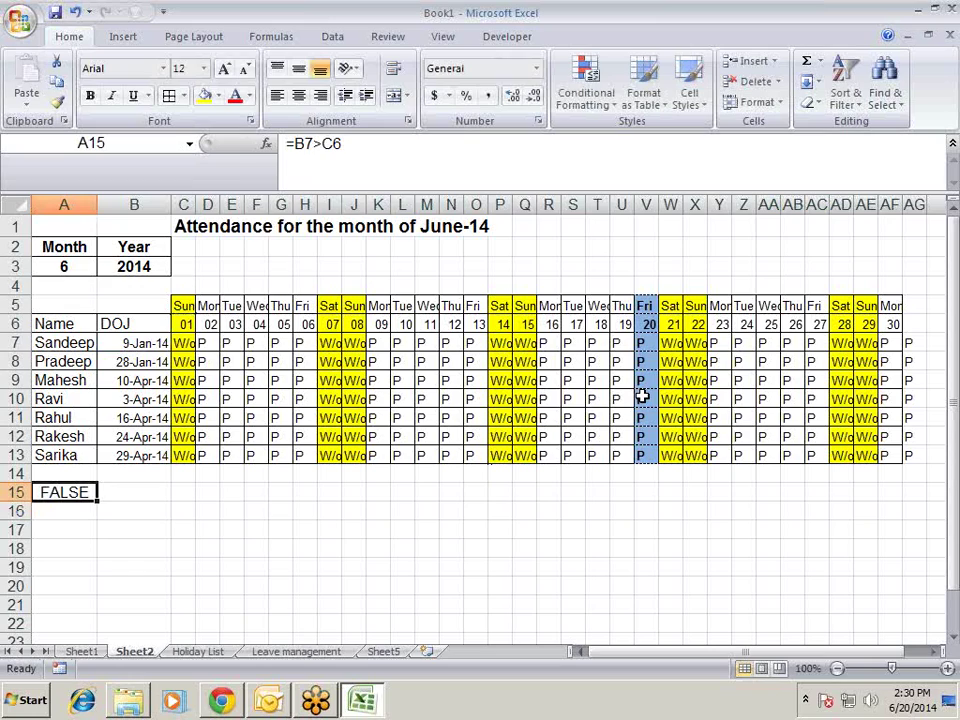
key(F2)
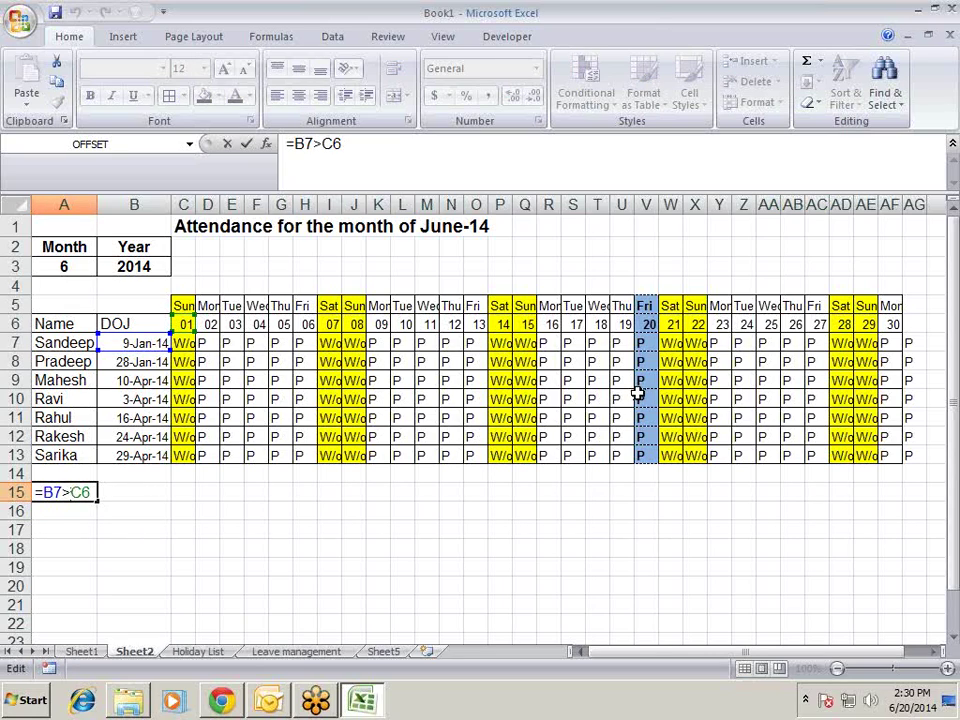
key(BackSpace)
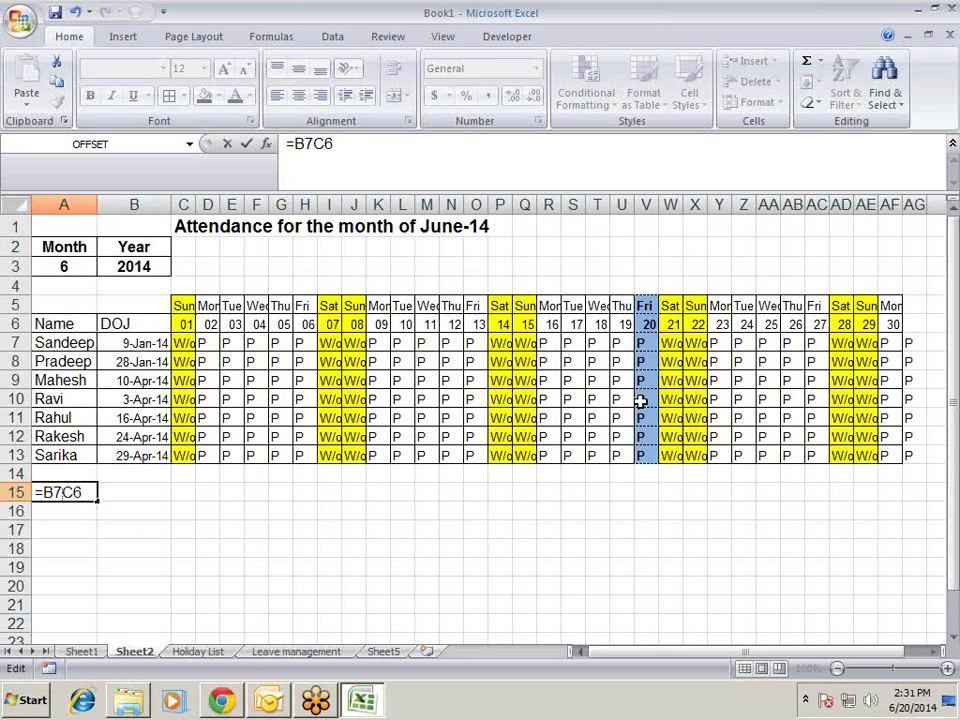
text(=)
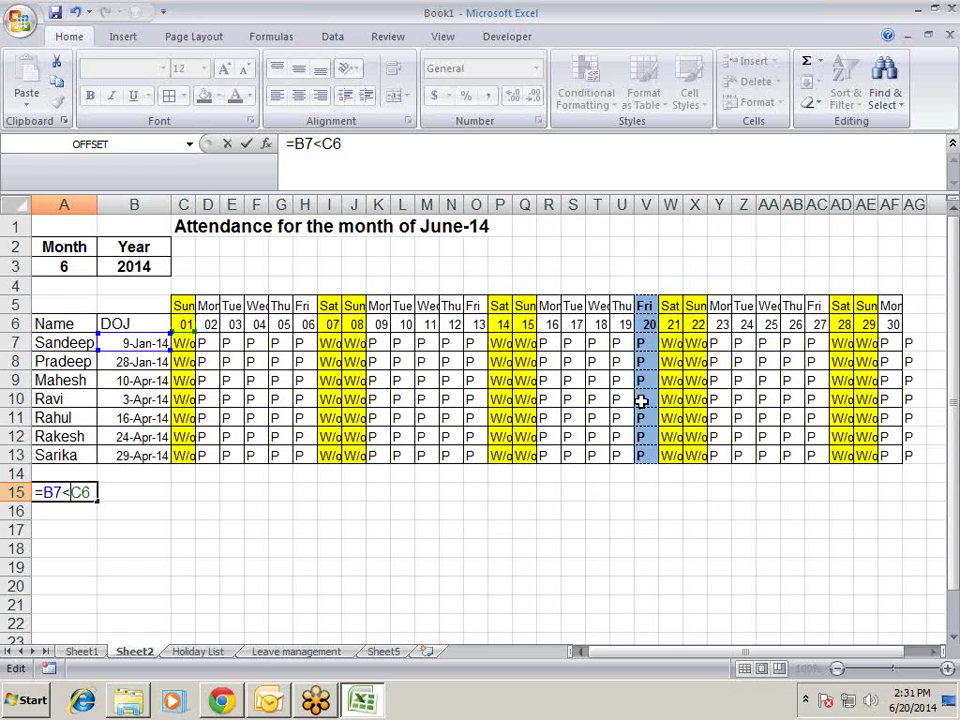
key(Return)
key(Up)
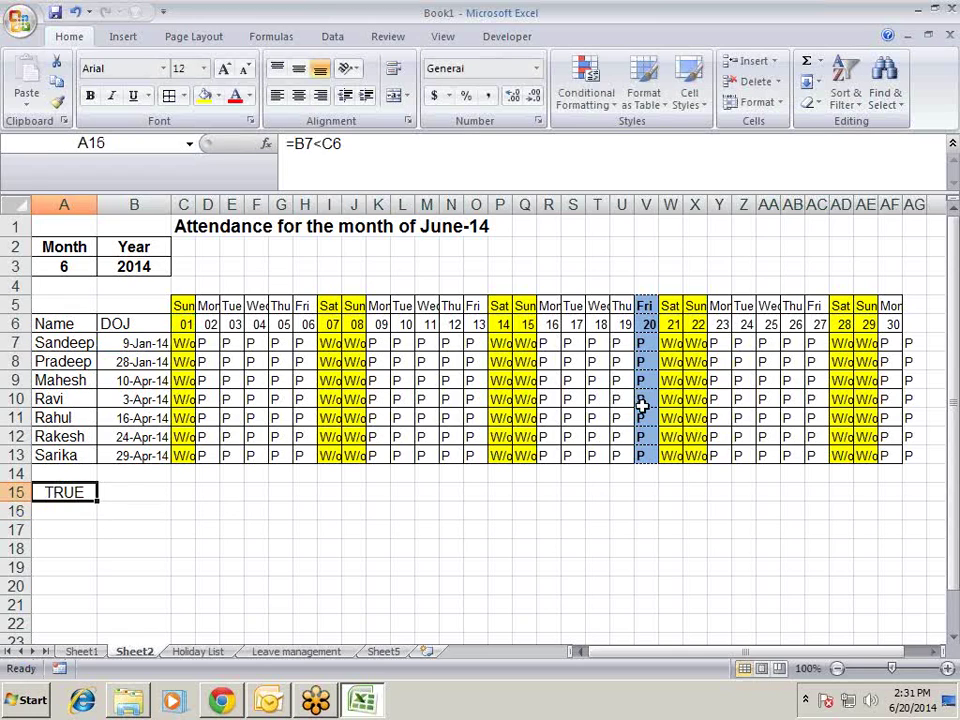
key(Right)
text(=)
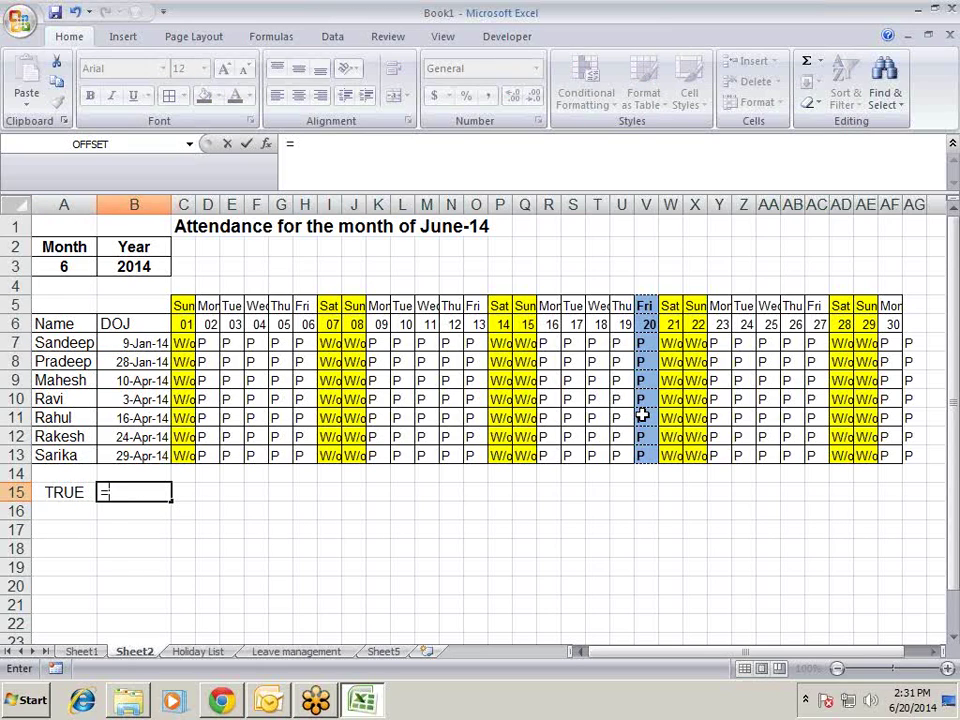
- Enter a formula in B15 comparing day C6 against TODAY()
key(Up)
key(Up)
key(Up)
key(Up)
key(Up)
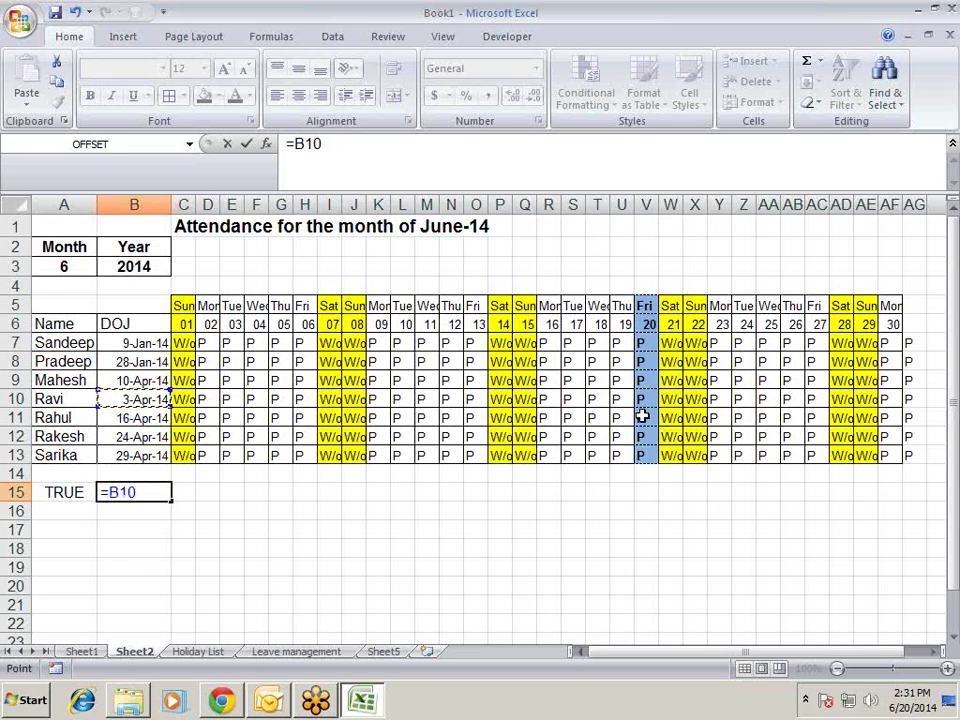
key(Up)
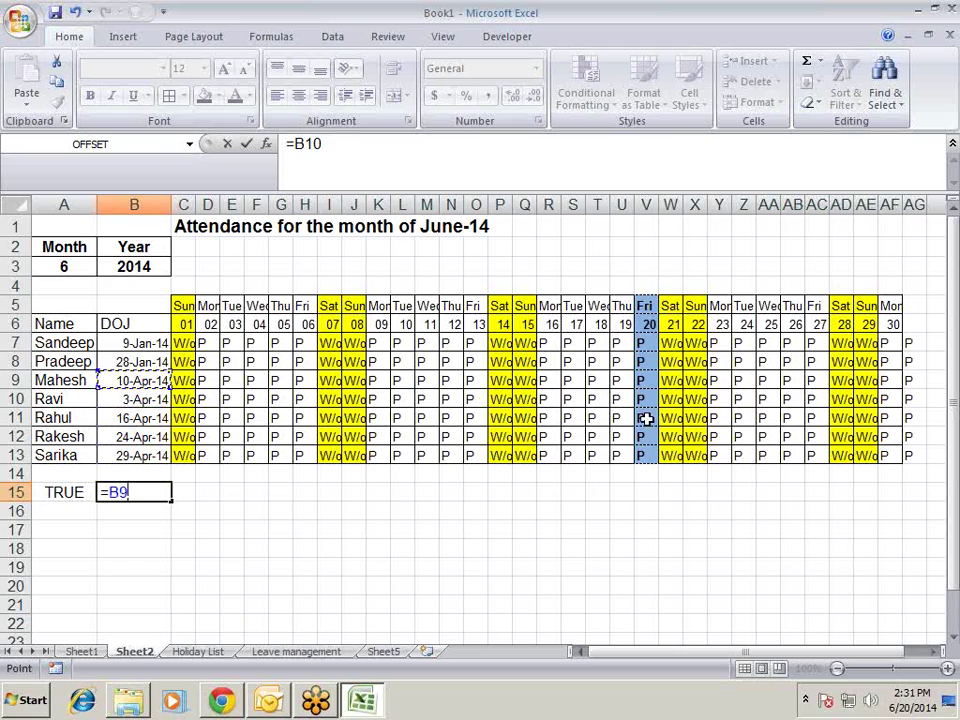
key(Up)
key(Up)
key(Up)
key(Right)
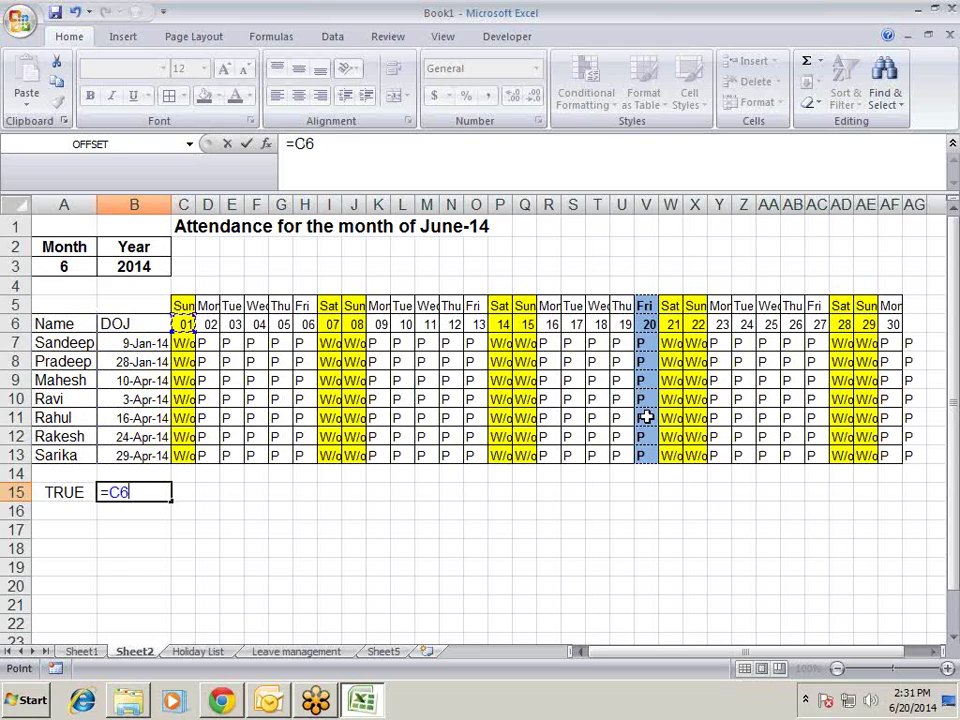
text(>)
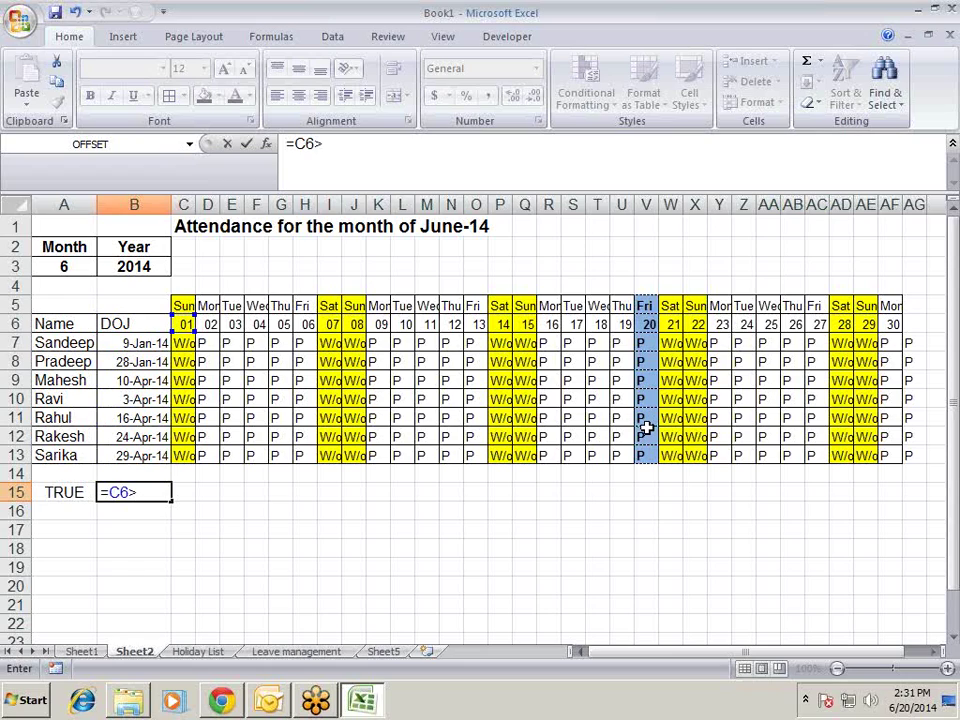
key(BackSpace)
text(<to)
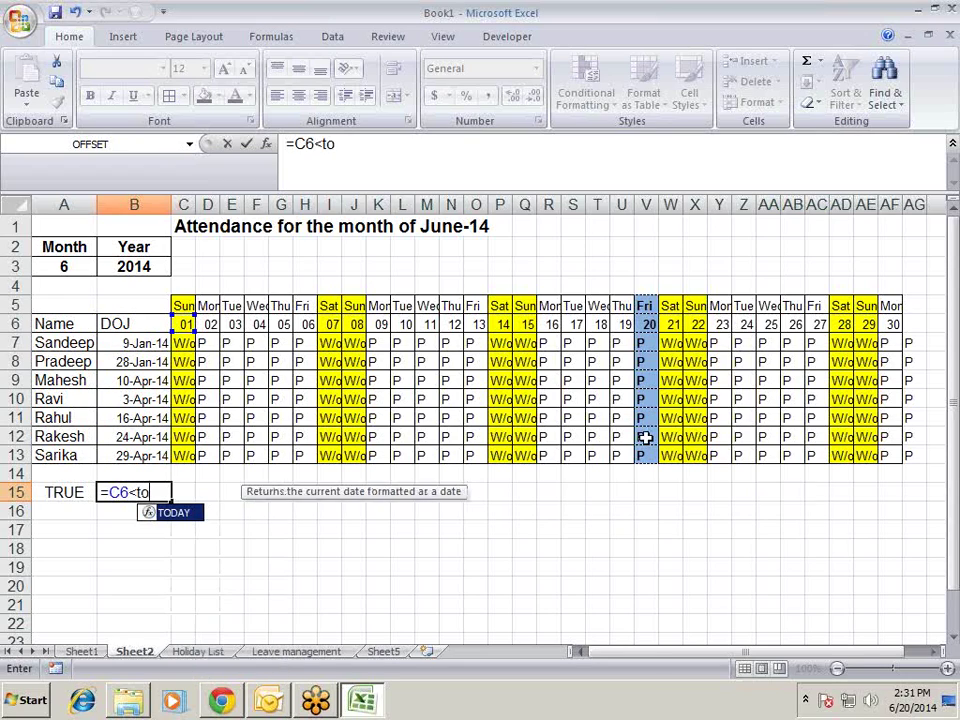
text(d)
key(Tab)
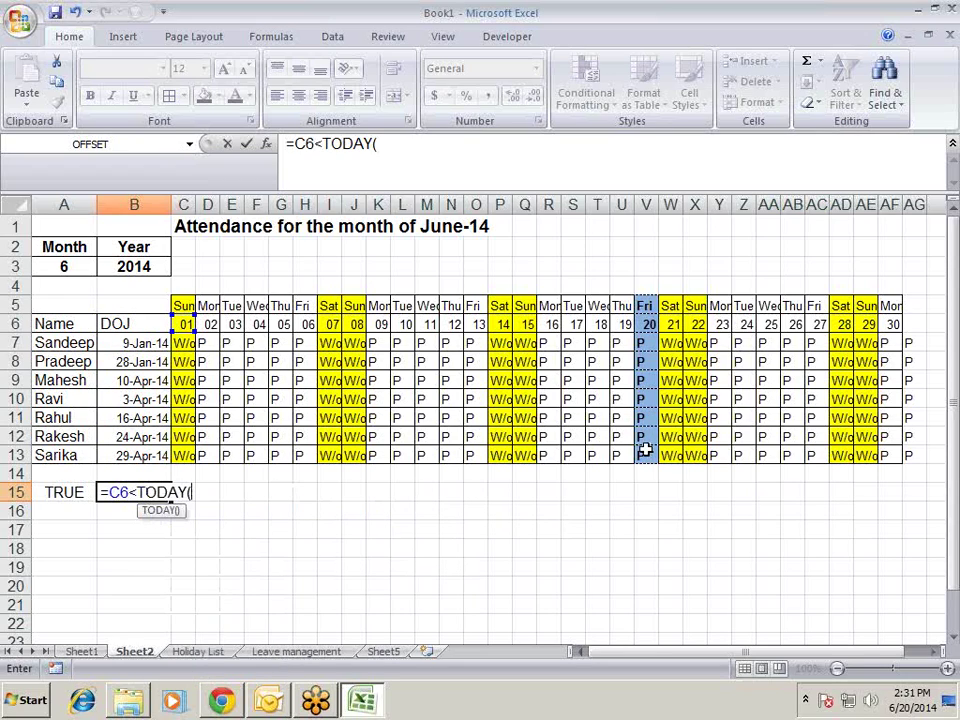
text())
key(Return)
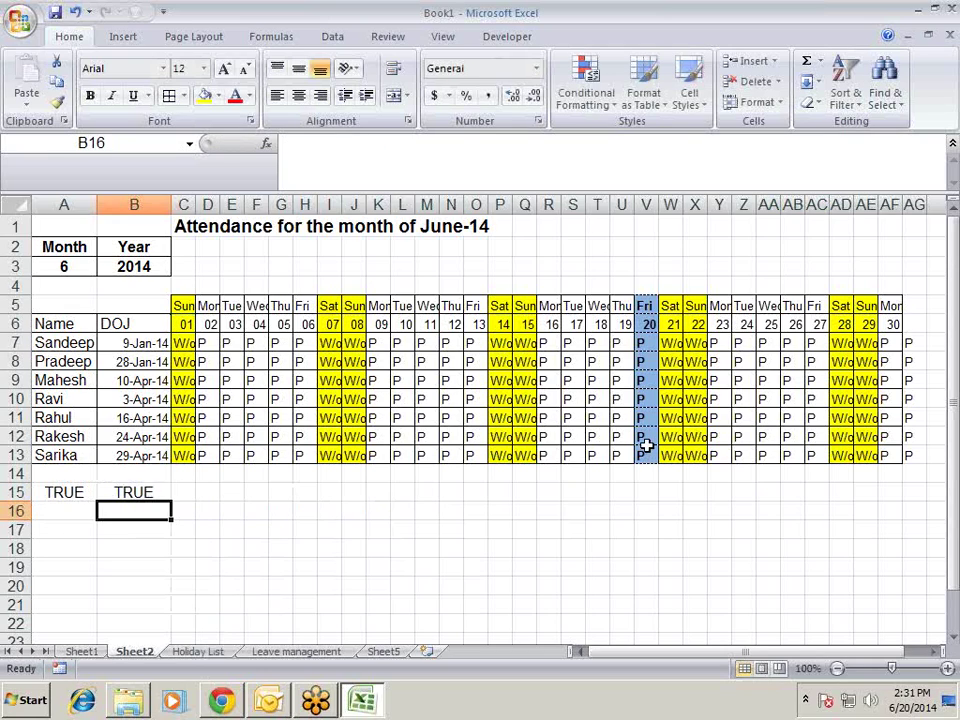
- Change B15's comparison to on-or-before today (<=)
key(Up)
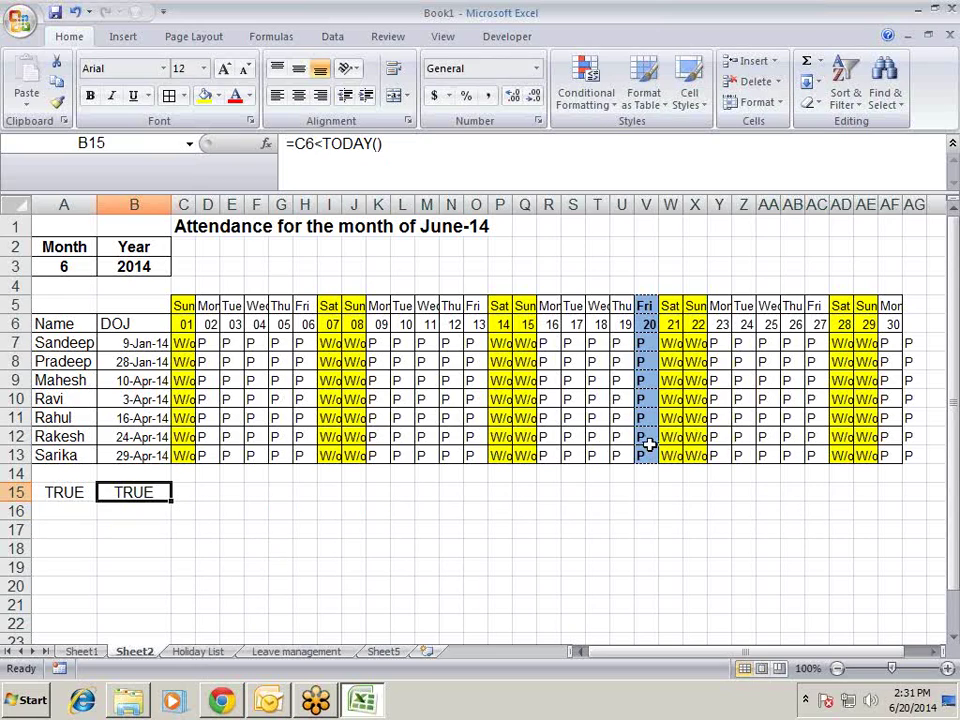
key(Left)
key(Left)
key(Left)
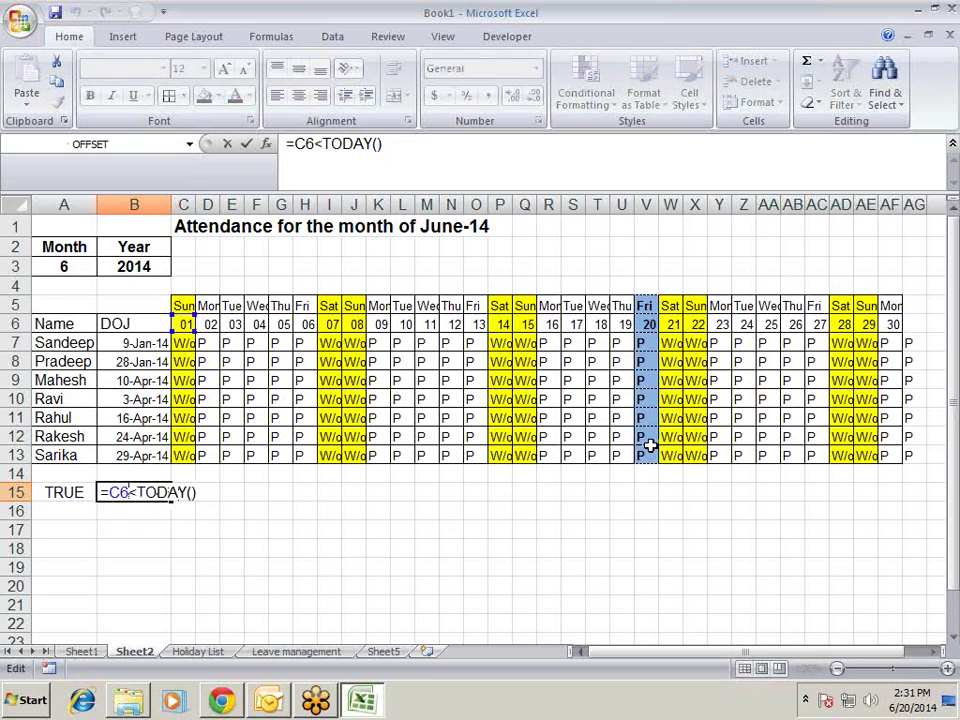
text(=)
key(Return)
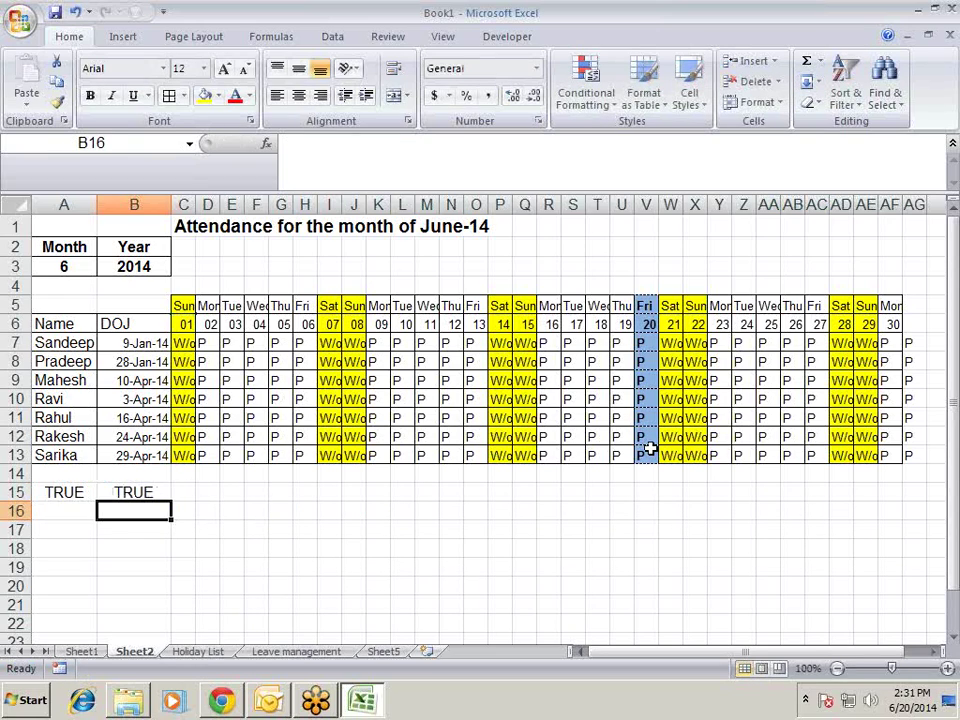
- Lock A15's joining-date test references as $B7 and C$6
key(Up)
key(Left)
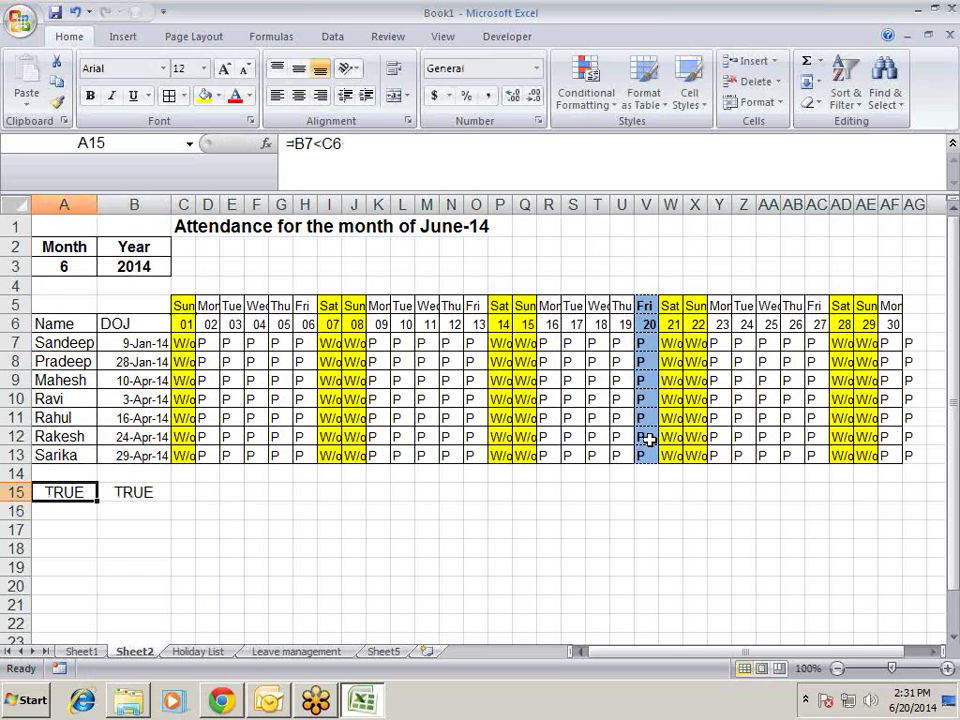
key(Right)
key(Left)
key(F2)
key(Left)
key(Left)
key(Left)
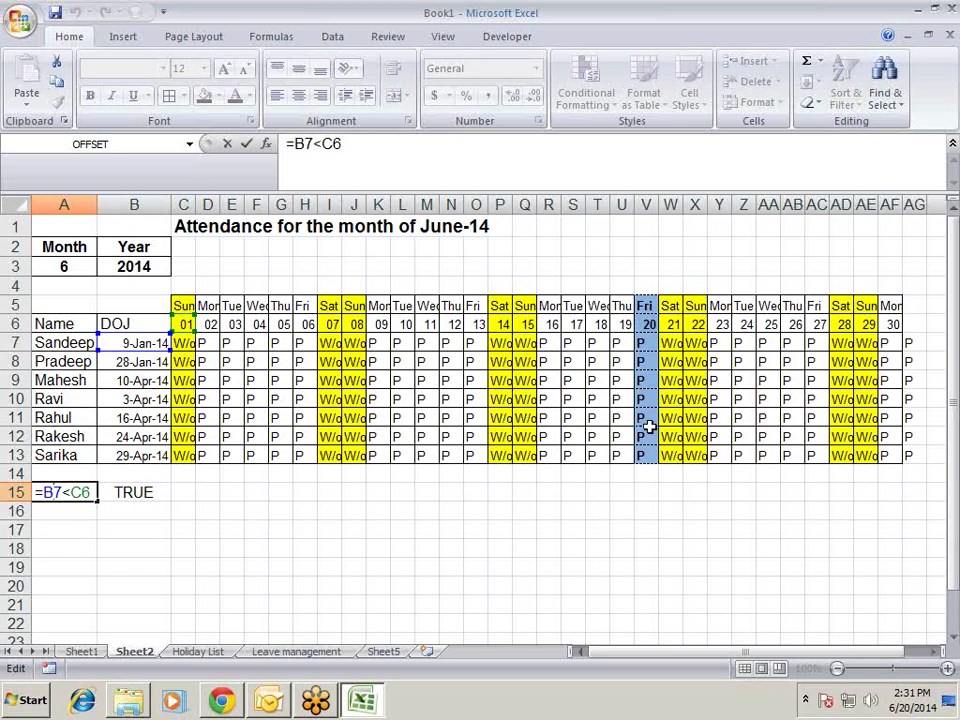
key(F4)
key(F4)
key(F4)
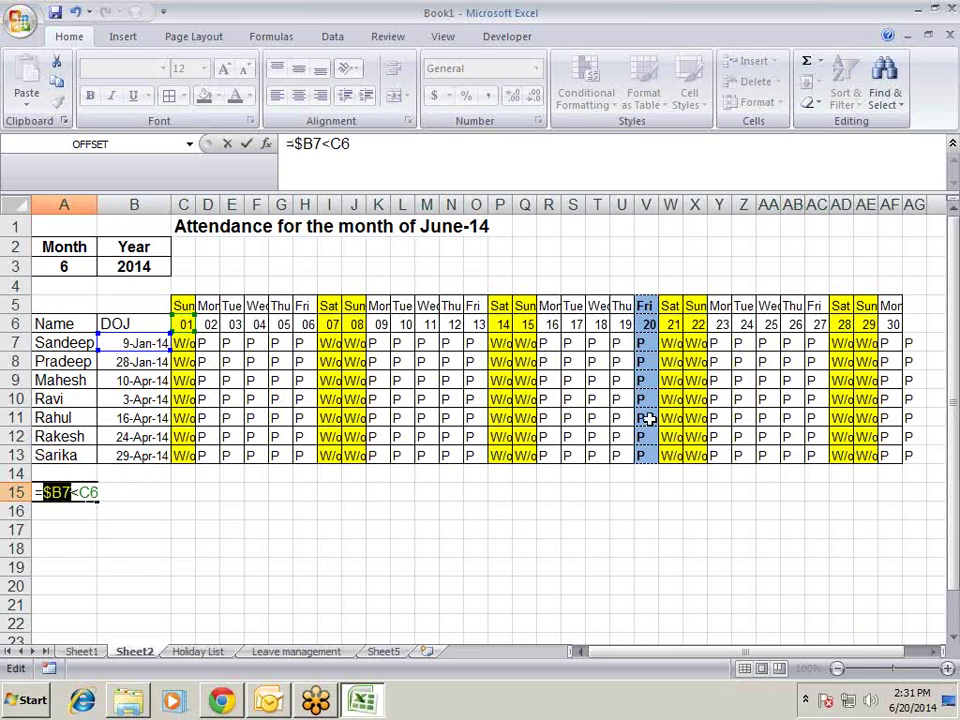
key(Right)
key(F4)
key(F4)
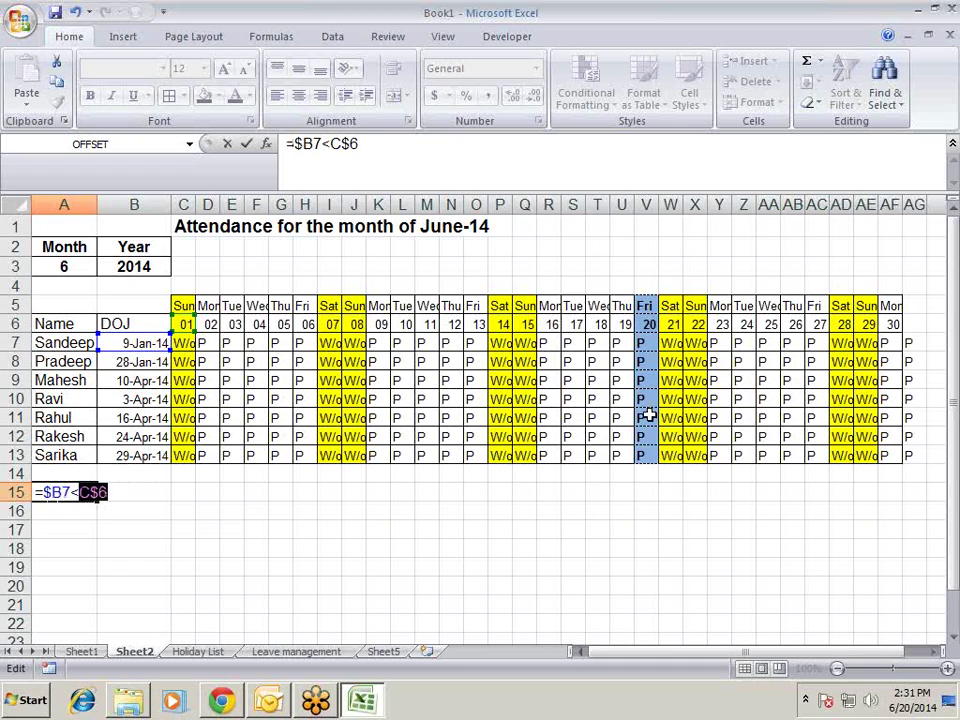
key(Return)
- Anchor B15's day reference as C$6, giving =C$6<=TODAY()
key(Up)
key(Right)
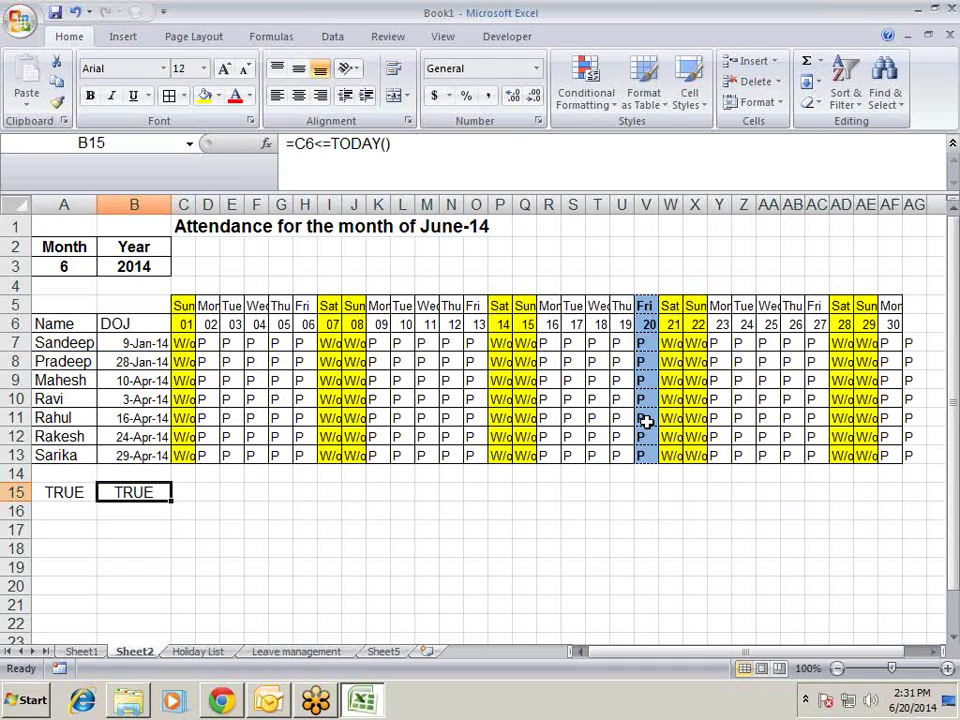
key(F2)
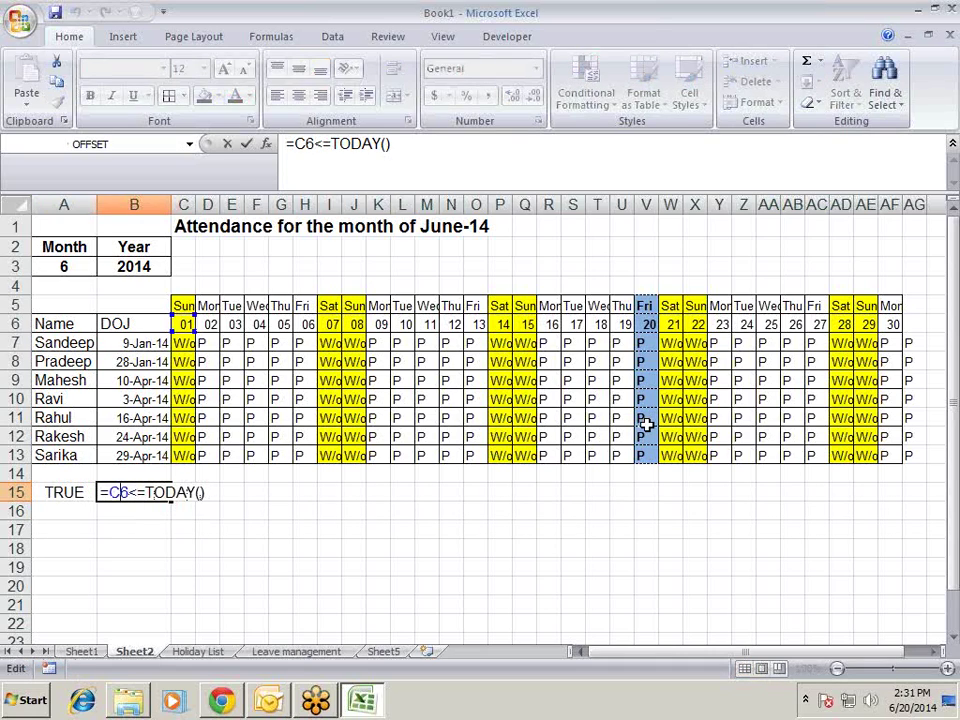
key(F4)
key(F4)
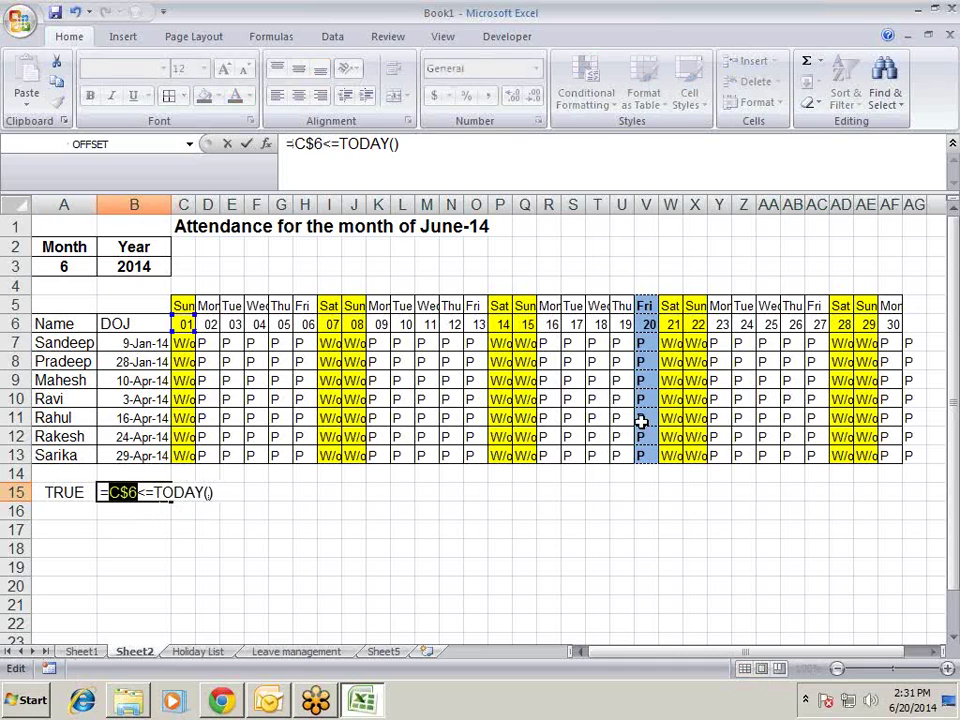
key(Return)
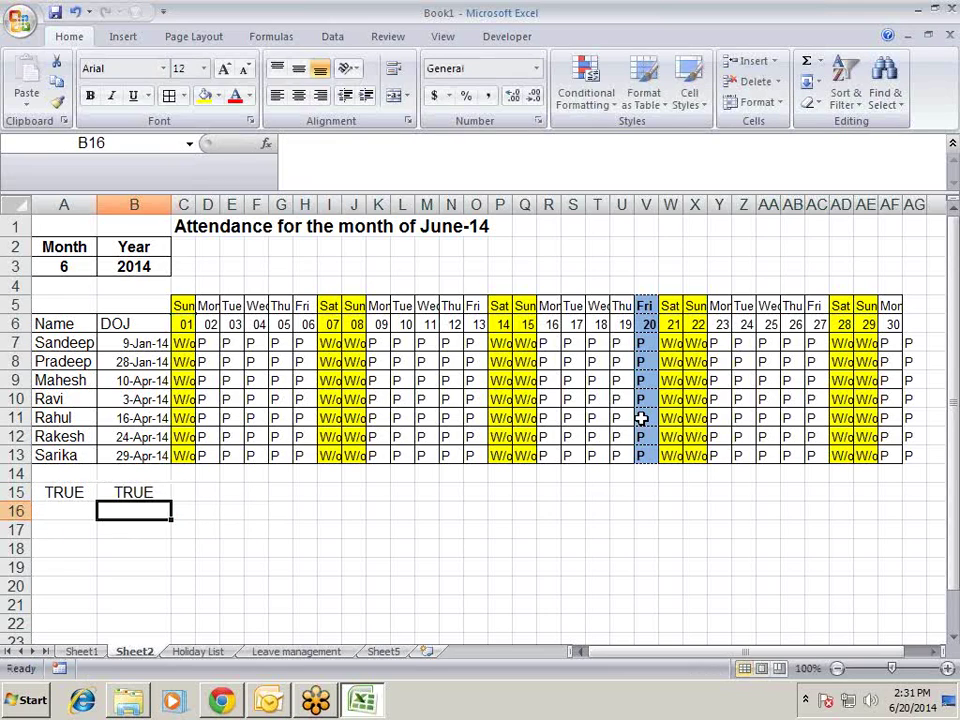
- Start an AND formula in B16 with A15 and B15 as its arguments
text(=and)
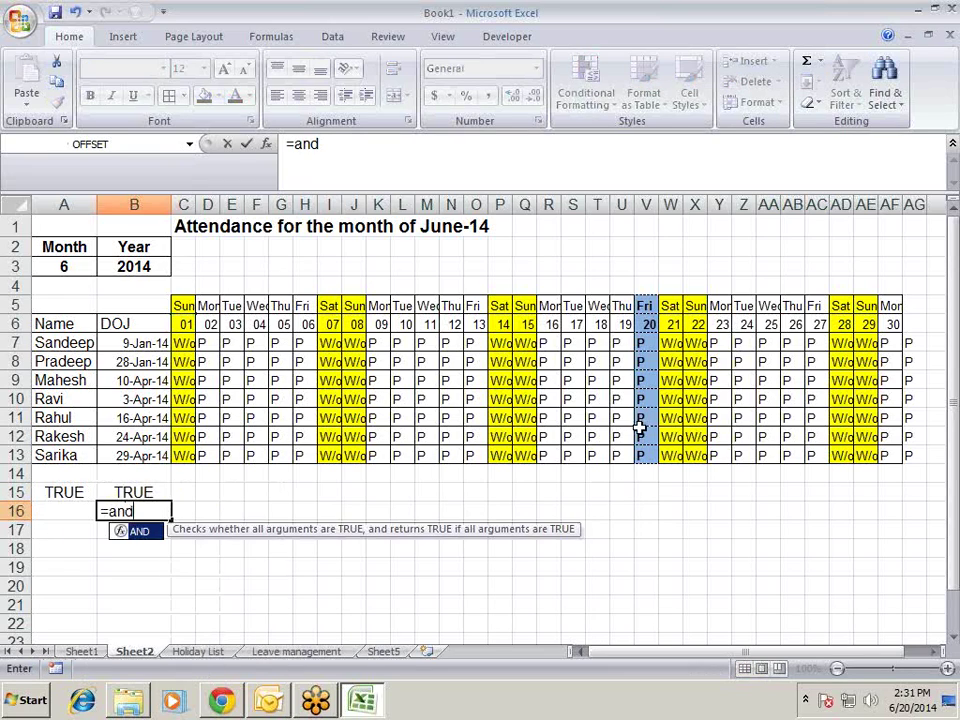
key(Tab)
key(Up)
key(Left)
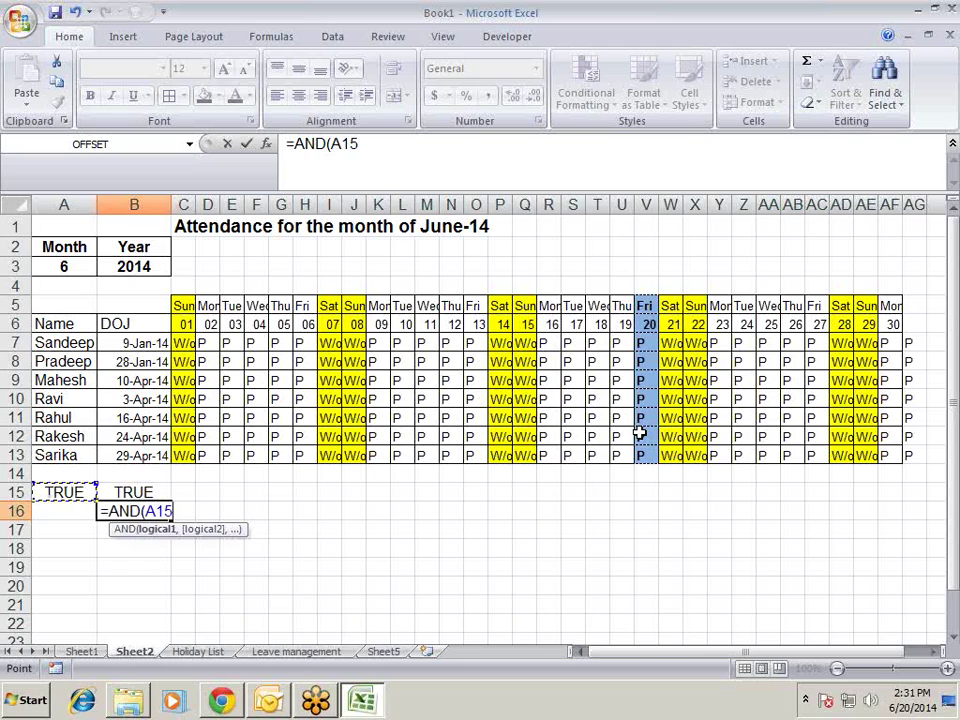
text(,)
key(Up)
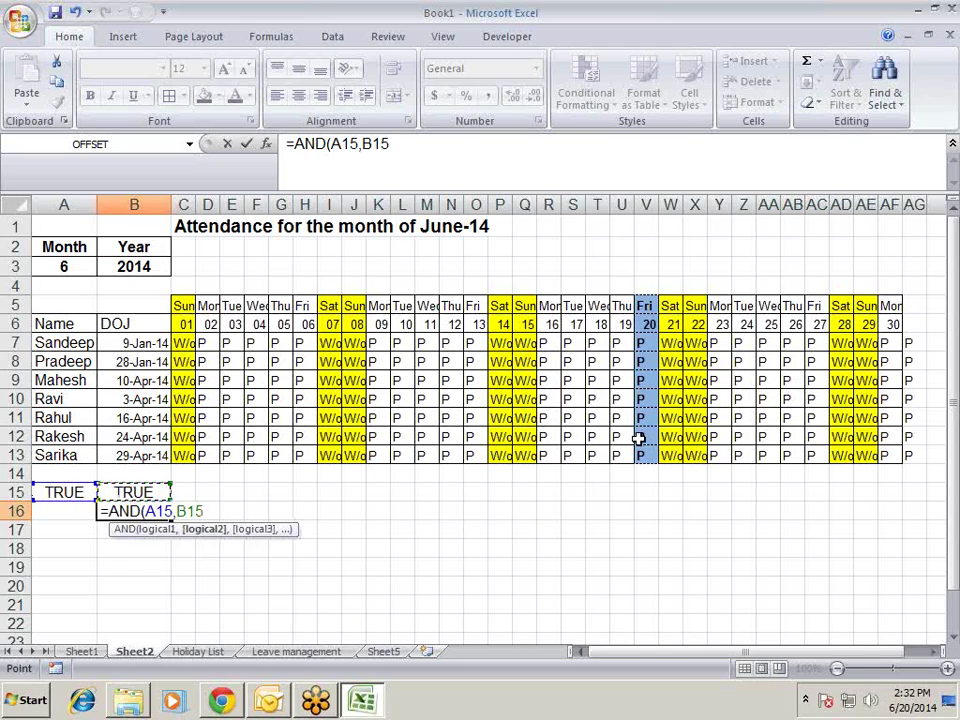
key(Return)
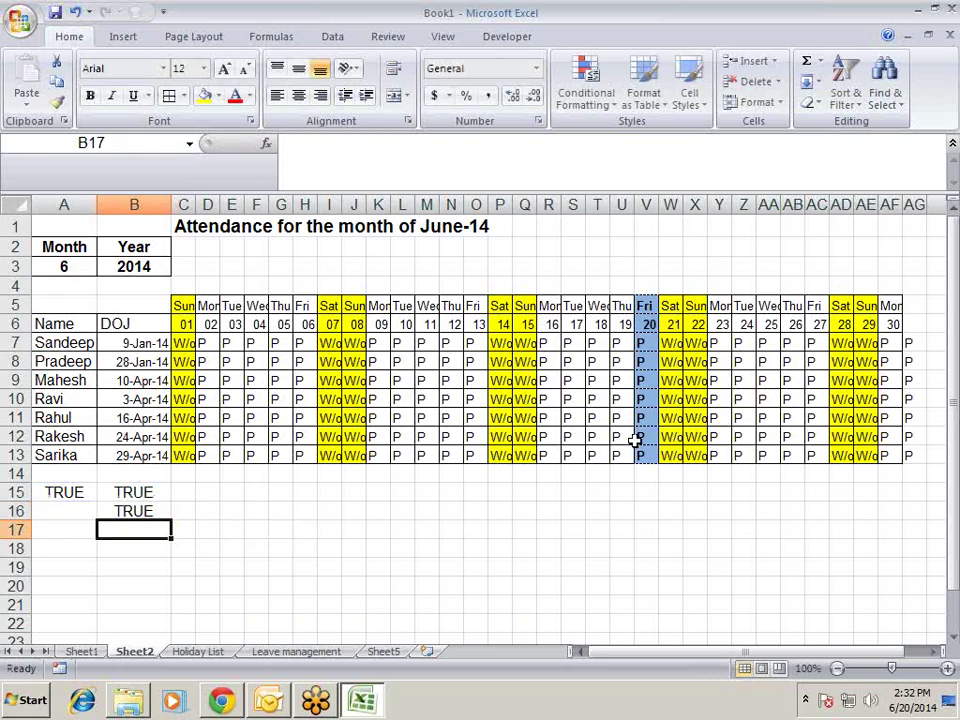
- Cut the joining-date comparison text from A15's formula
key(Up)
key(Up)
key(Left)
key(F2)
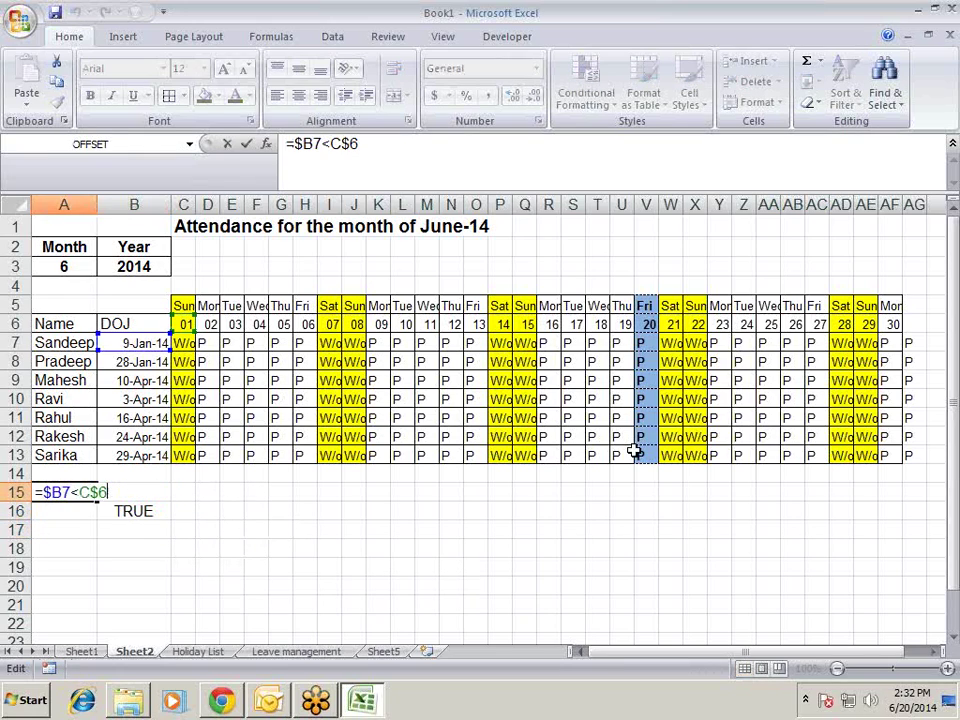
key(shift+Left)
key(shift+Left)
key(shift+Left)
key(shift+Left)
key(shift+Left)
key(shift+Left)
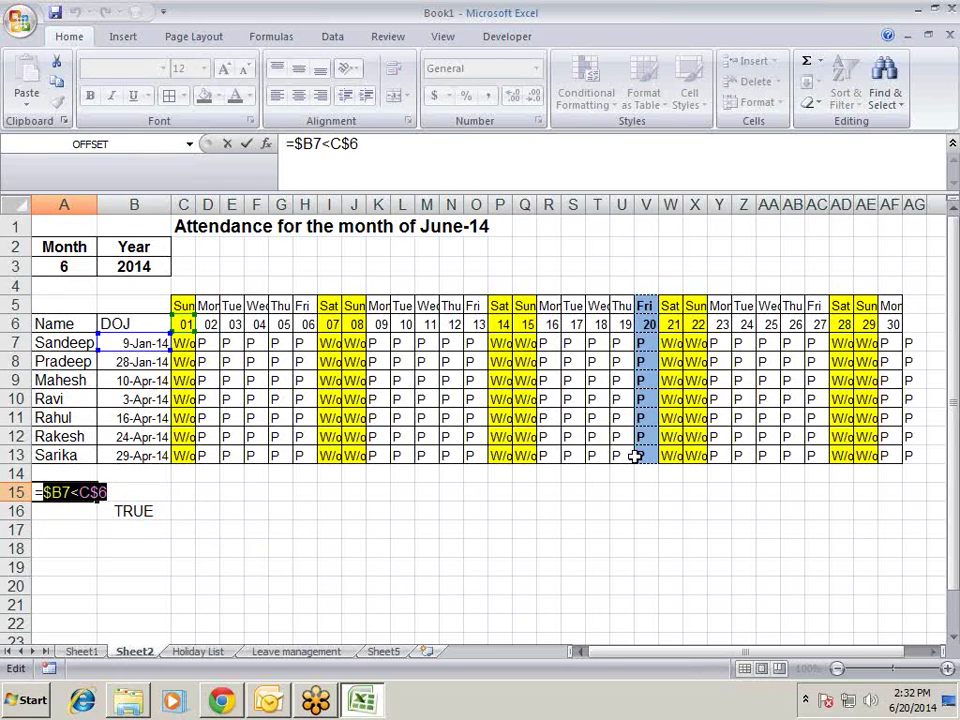
key(ctrl+x)
key(Escape)
- Replace the A15 argument in B16's AND formula with $B7<C$6
key(Down)
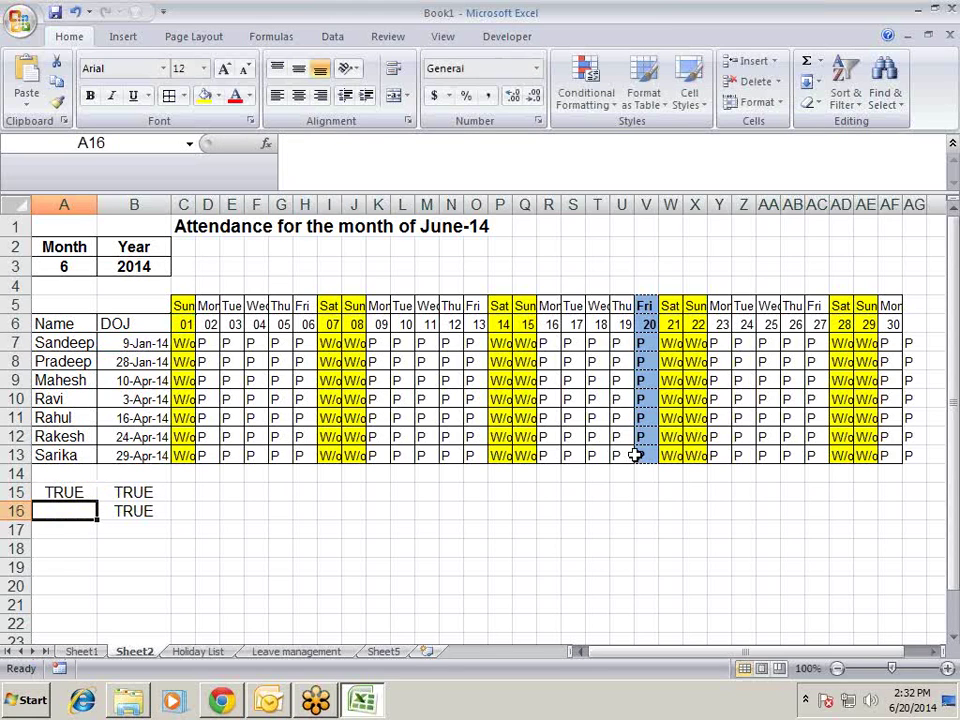
key(Right)
key(F1)
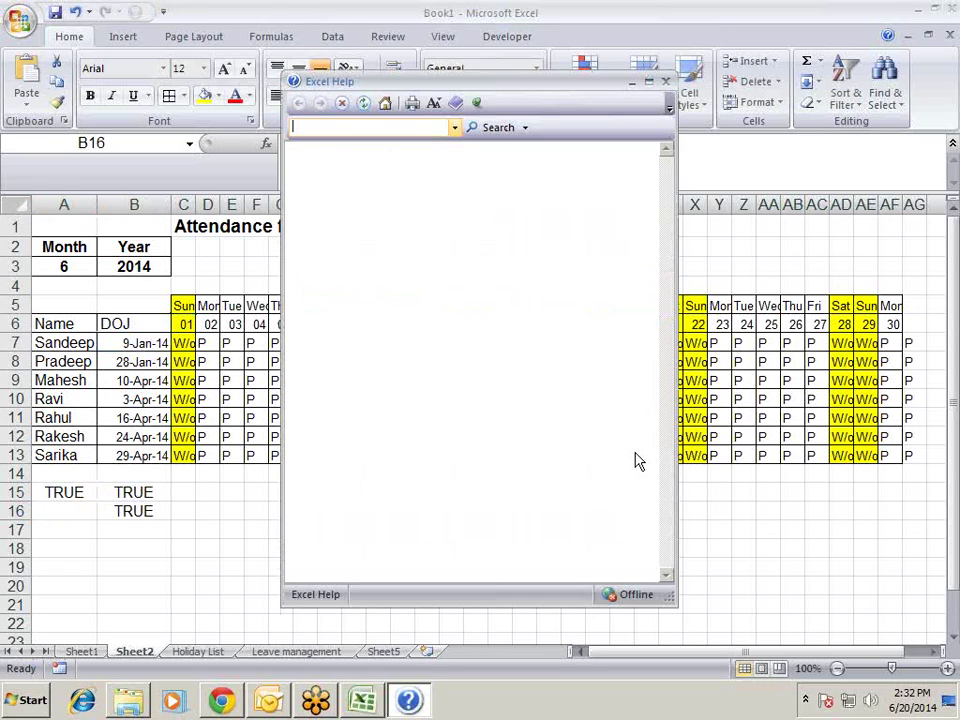
key(alt+F4)
key(F2)
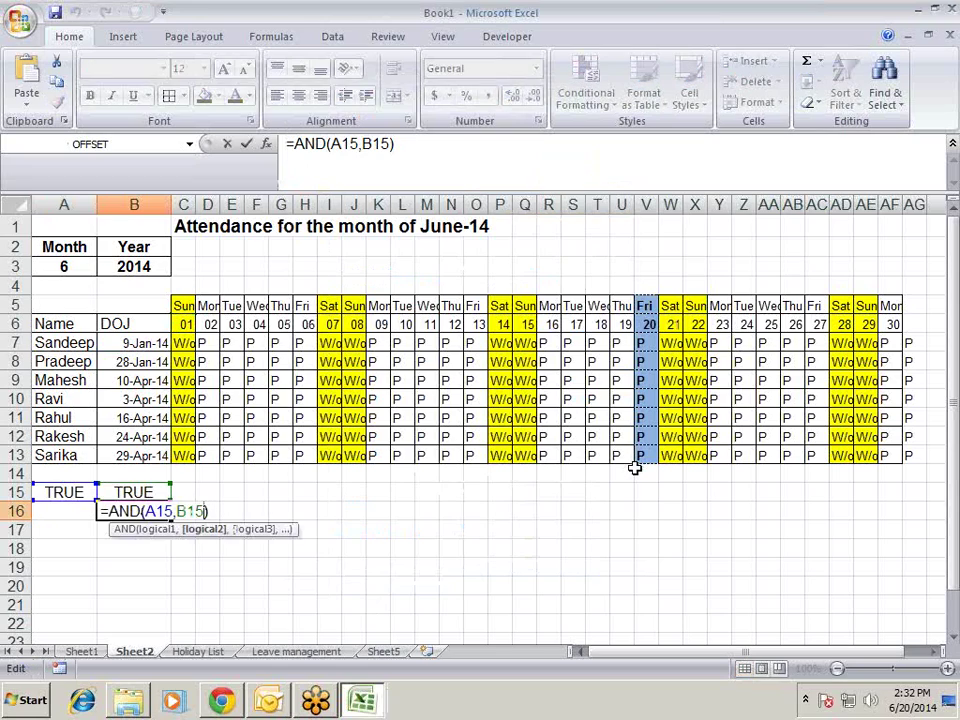
key(Left)
key(Left)
key(Left)
key(shift+Left)
key(shift+Left)
key(shift+Left)
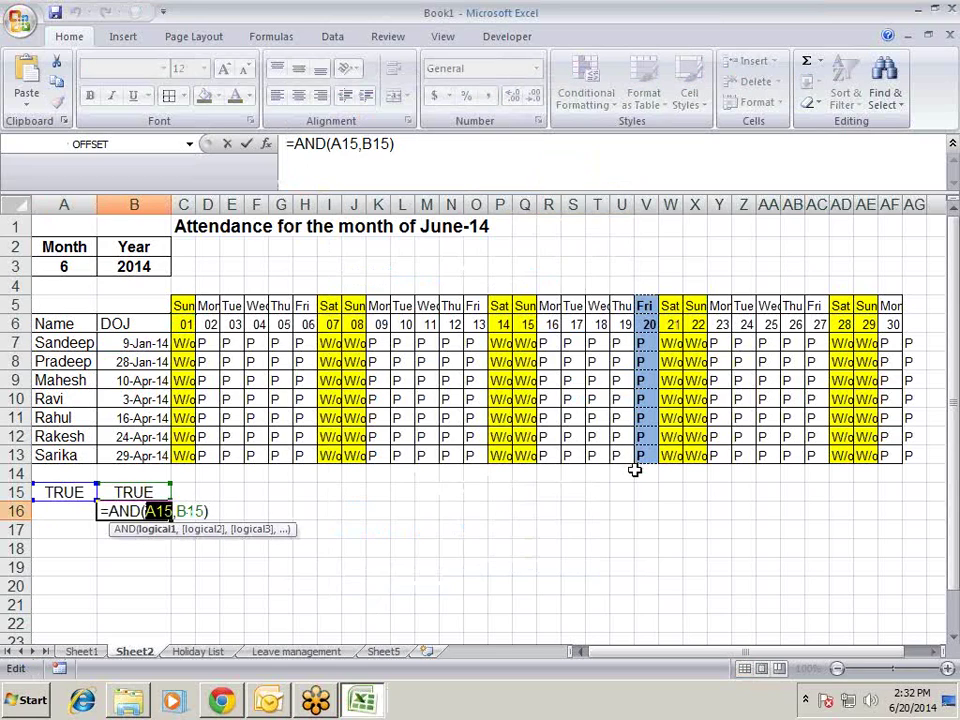
text($B7<C$6)
key(Return)
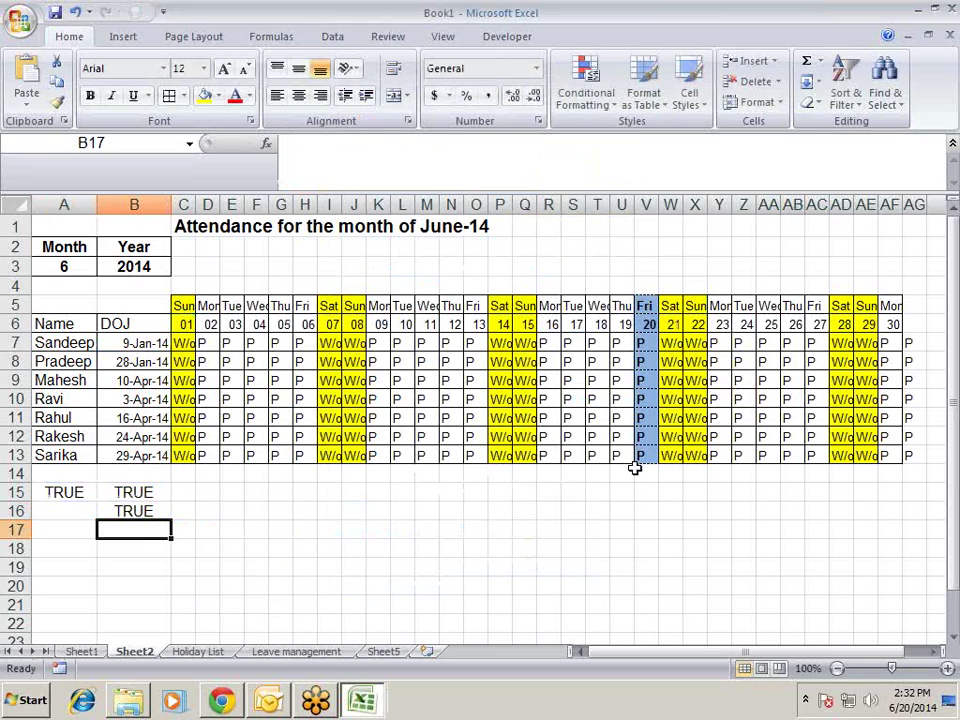
- Move B15's C$6<=TODAY() comparison into B16, replacing the B15 argument
key(Up)
key(Up)
key(F2)
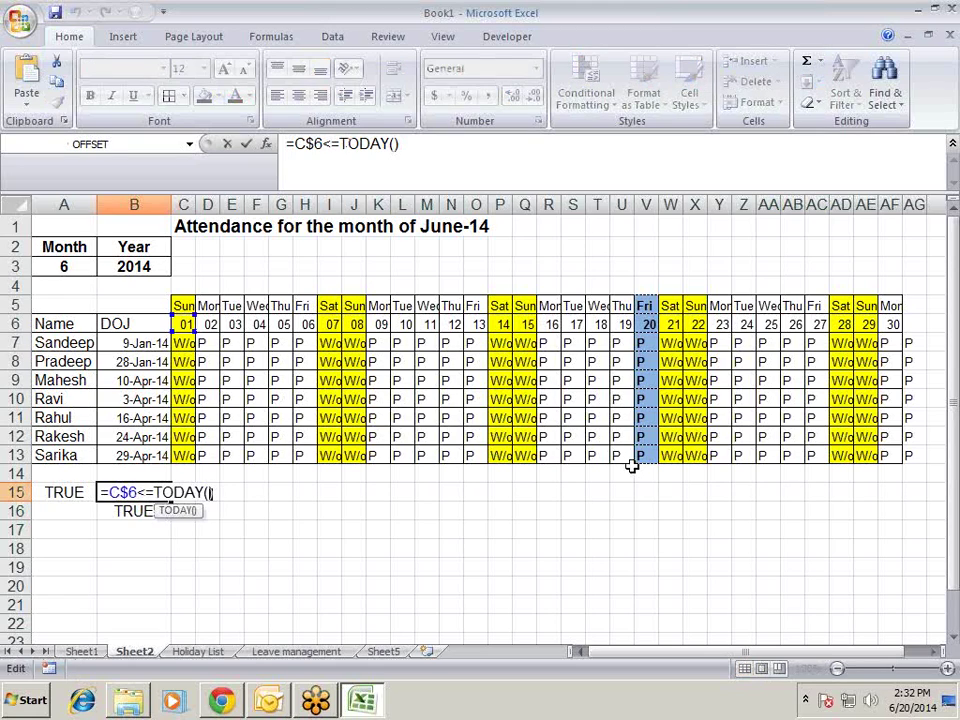
key(shift+Left)
key(shift+Left)
key(shift+Left)
key(shift+Left)
key(shift+Left)
key(shift+Left)
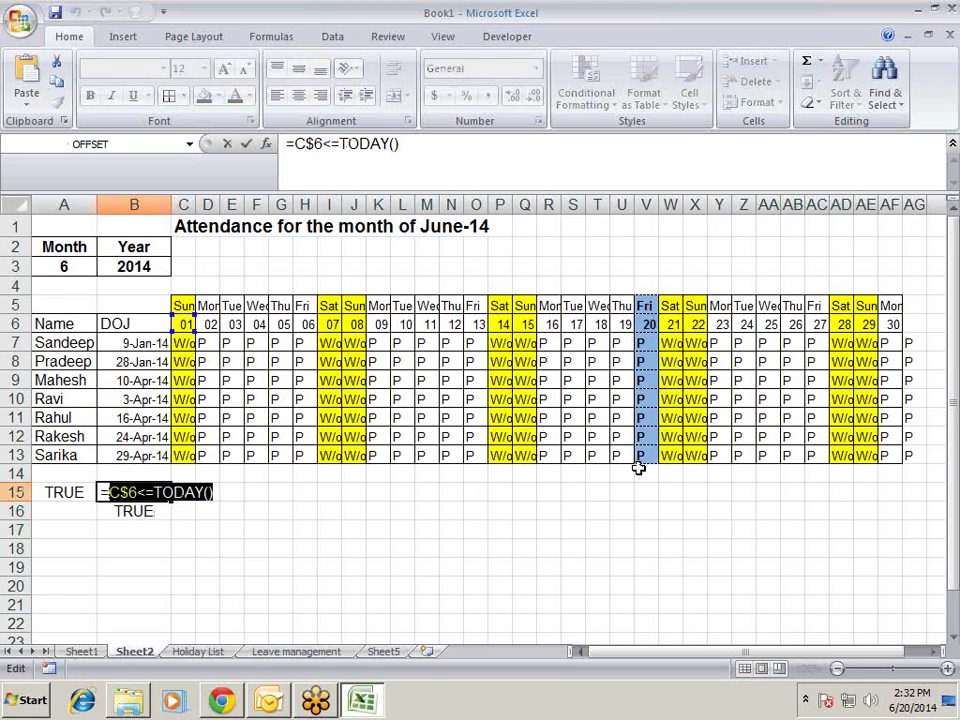
key(ctrl+x)
key(Return)
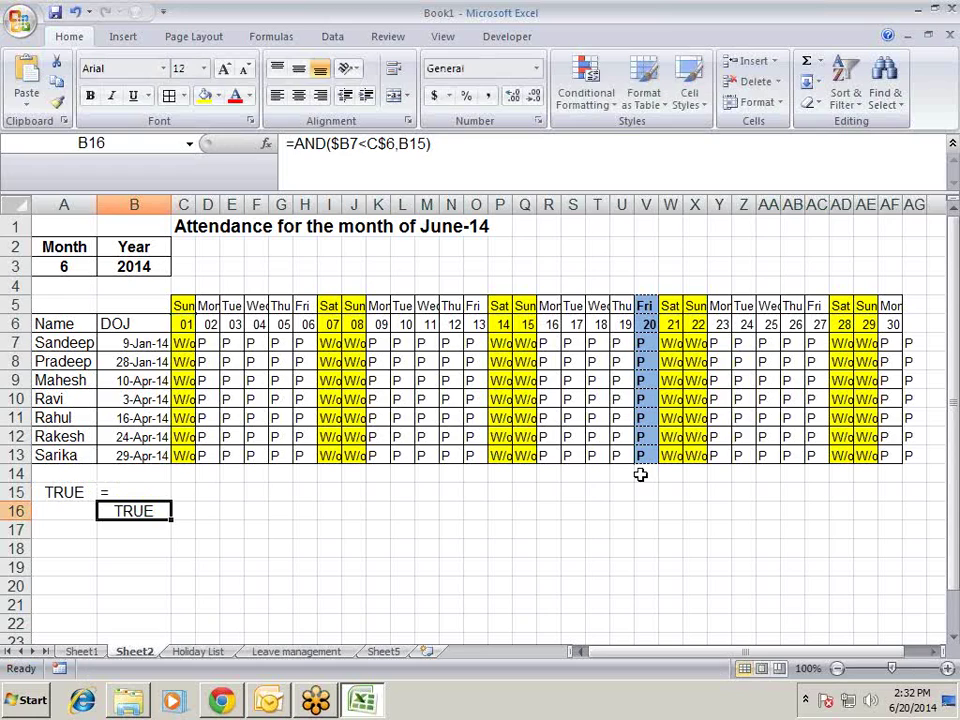
key(F2)
key(shift+Left)
key(shift+Left)
key(shift+Left)
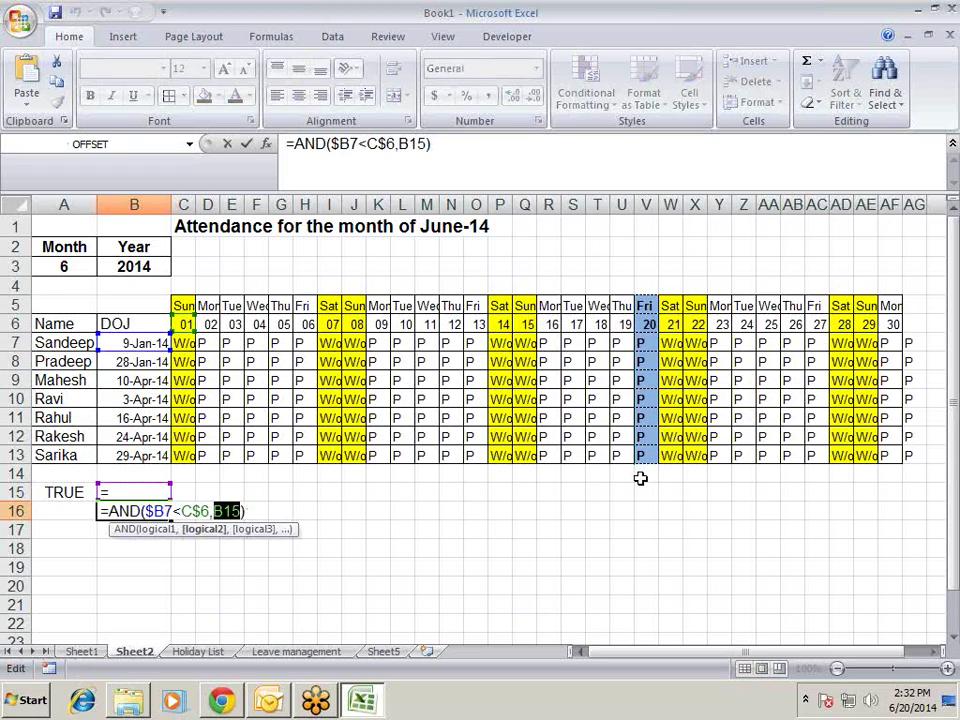
key(ctrl+v)
key(Return)
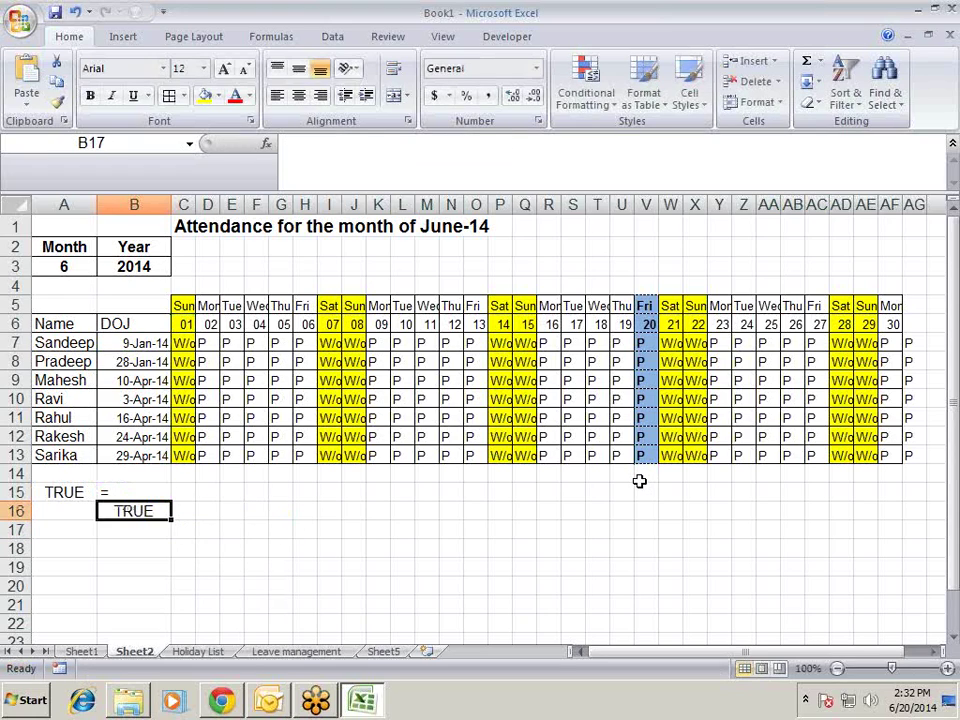
- Copy the combined AND condition from B16's formula
key(Up)
key(F2)
key(shift+Left)
key(shift+Left)
key(shift+Left)
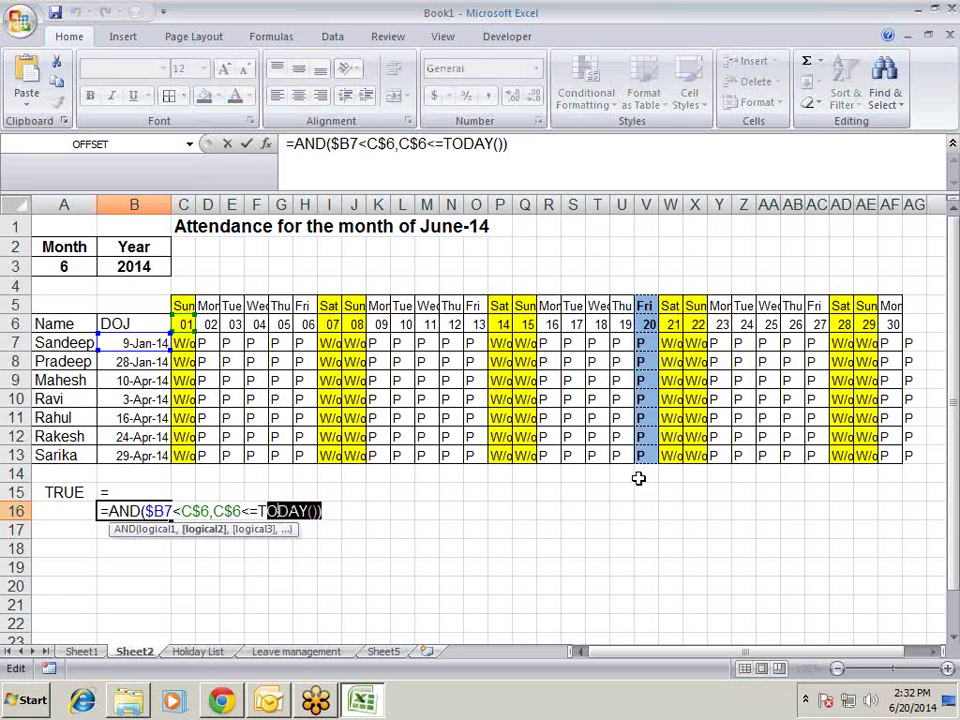
key(shift+Left)
key(shift+Left)
key(shift+Left)
key(shift+Left)
key(shift+Left)
key(shift+Left)
key(shift+Left)
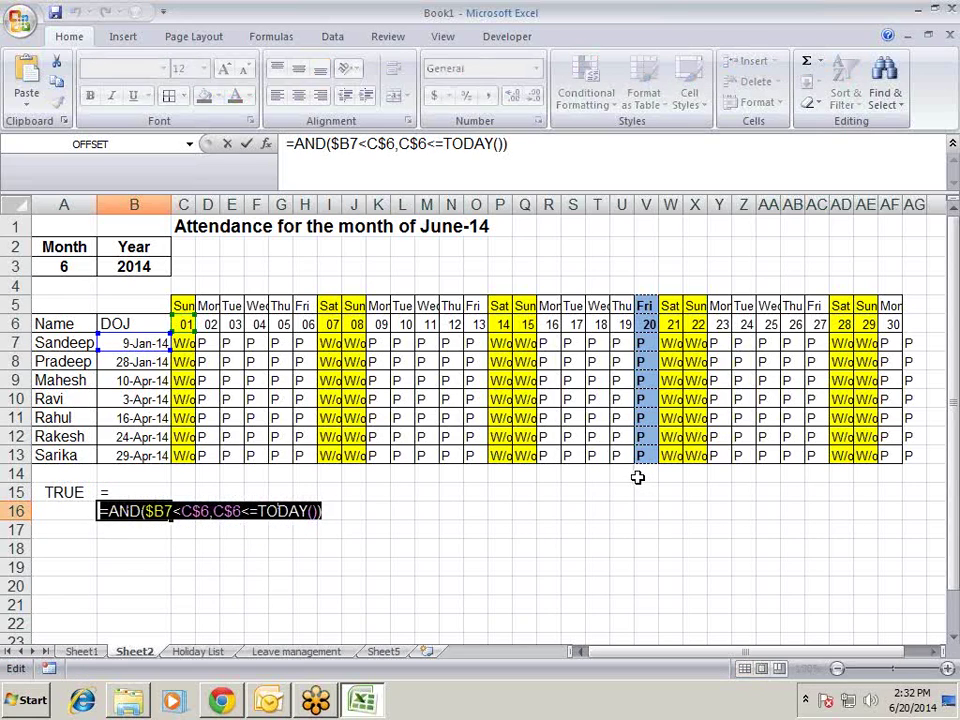
key(Escape)
key(Up)
key(Up)
key(Up)
key(Up)
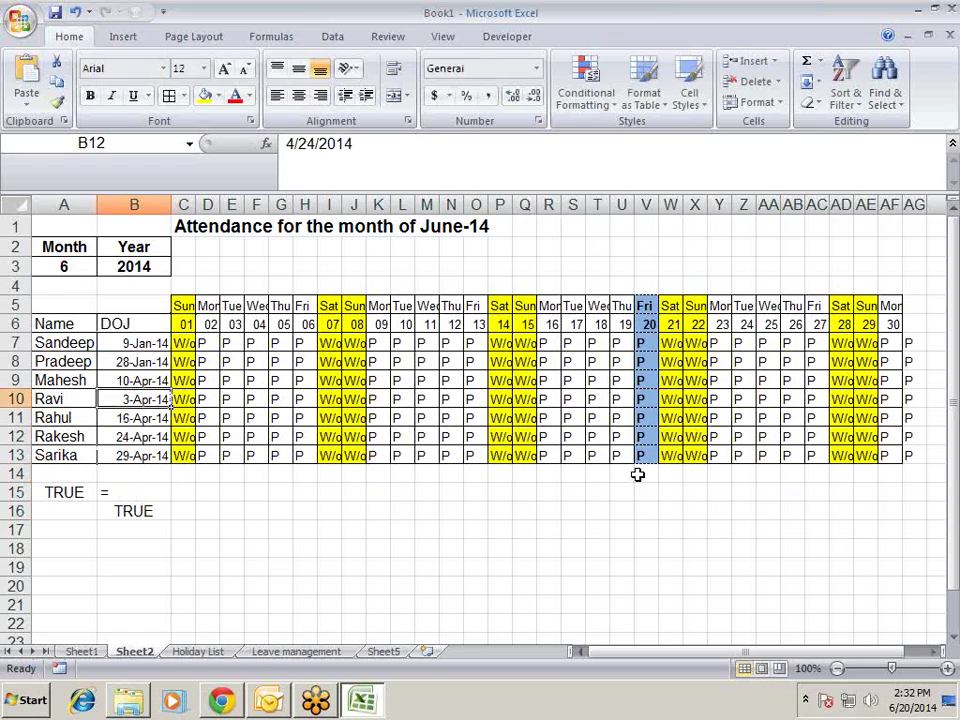
key(Up)
key(Up)
key(Up)
key(Right)
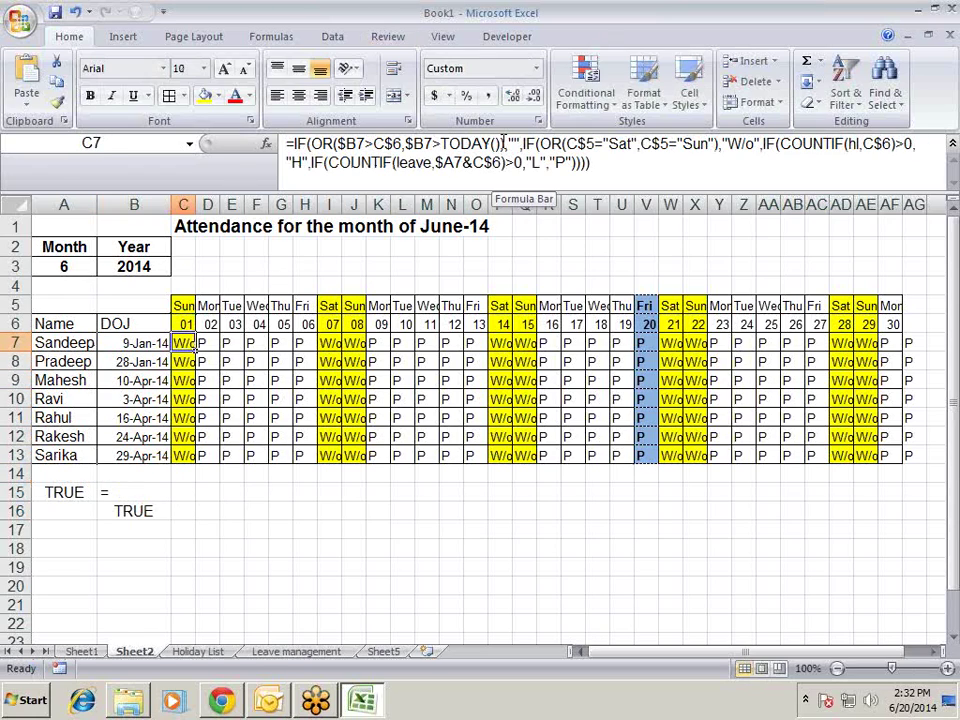
- Replace the OR condition in C7's formula with the pasted AND condition
drag(503, 143, 311, 143)
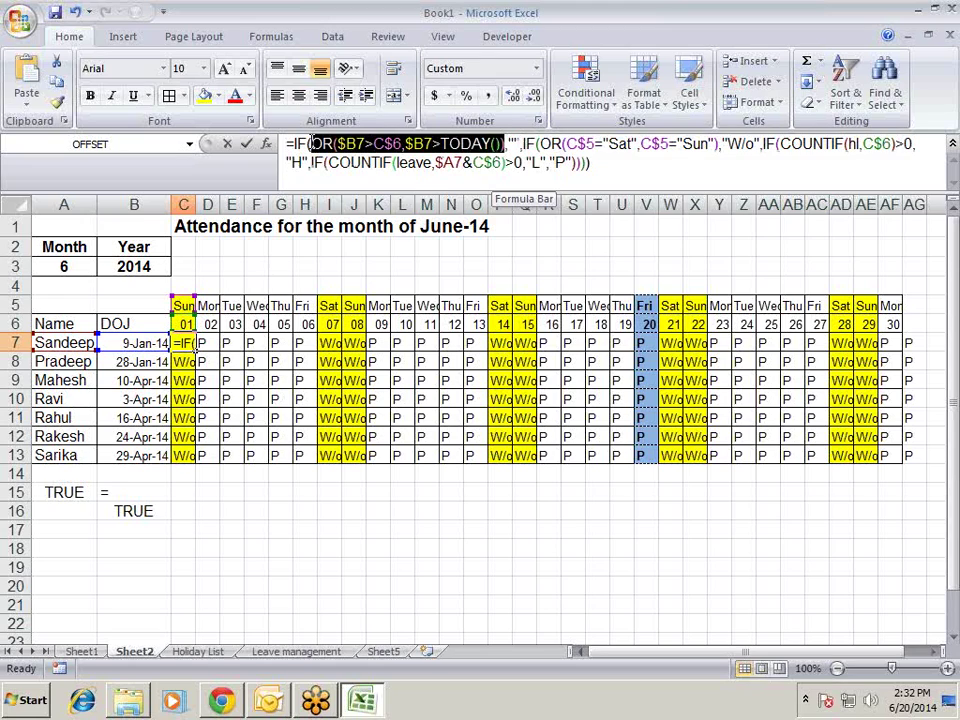
key(ctrl+v)
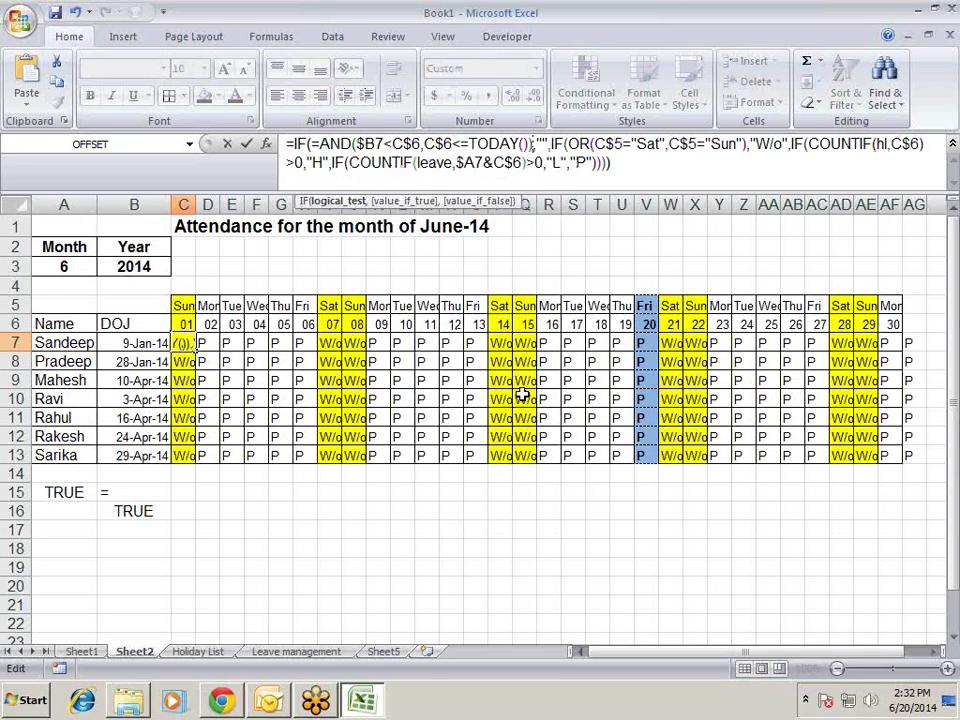
key(Return)
key(Return)
key(Delete)
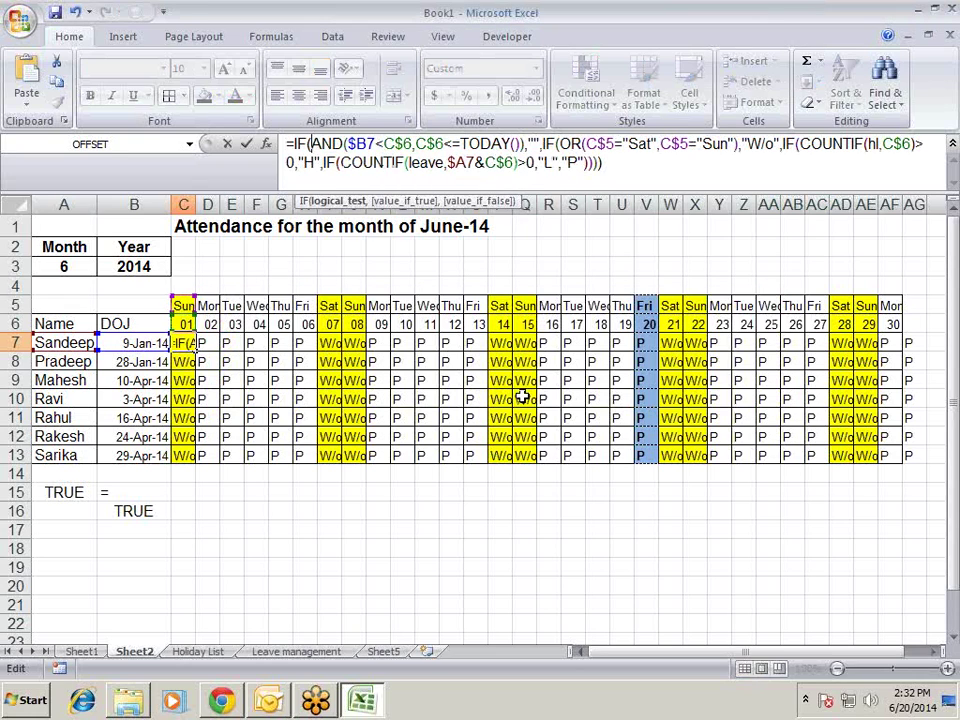
key(Return)
- Copy C7's formula across the C7:AG13 attendance grid
key(Up)
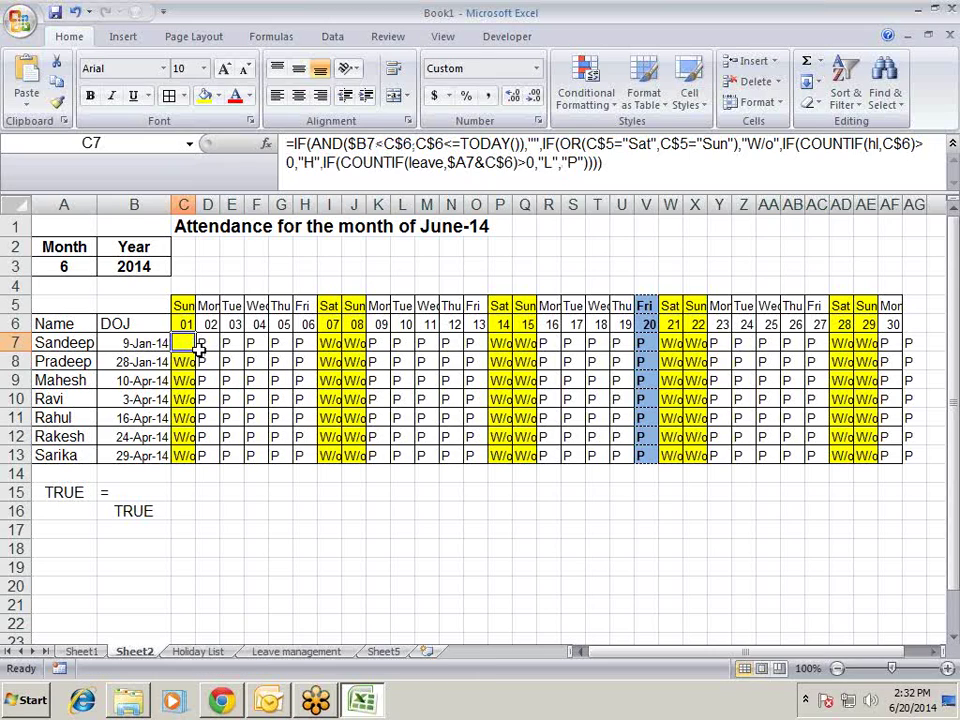
key(ctrl+c)
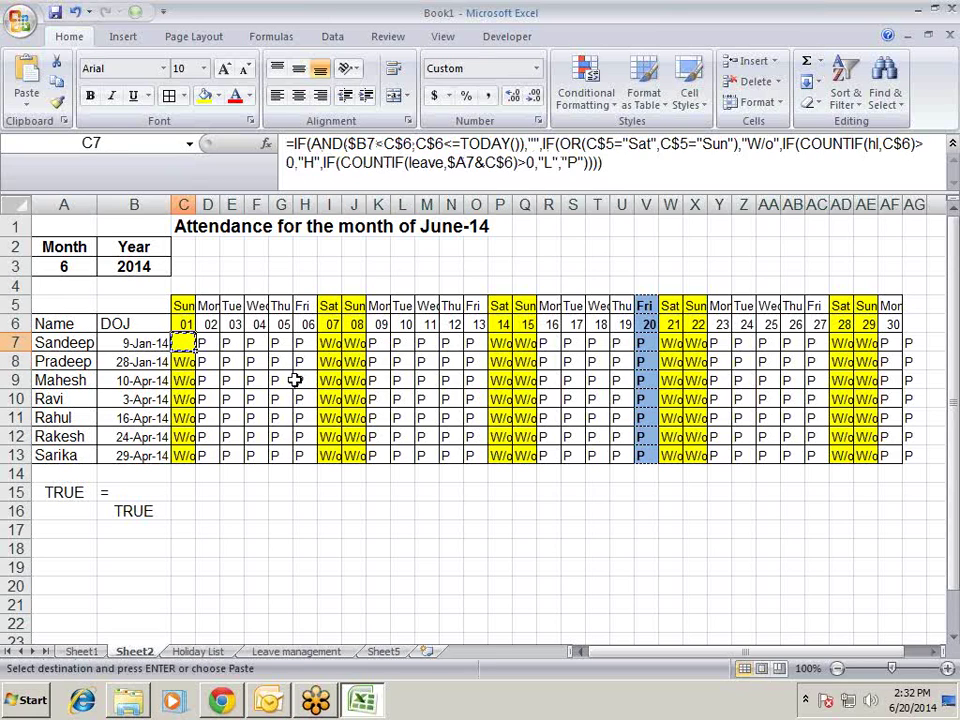
key(ctrl+shift+Right)
key(ctrl+shift+Down)
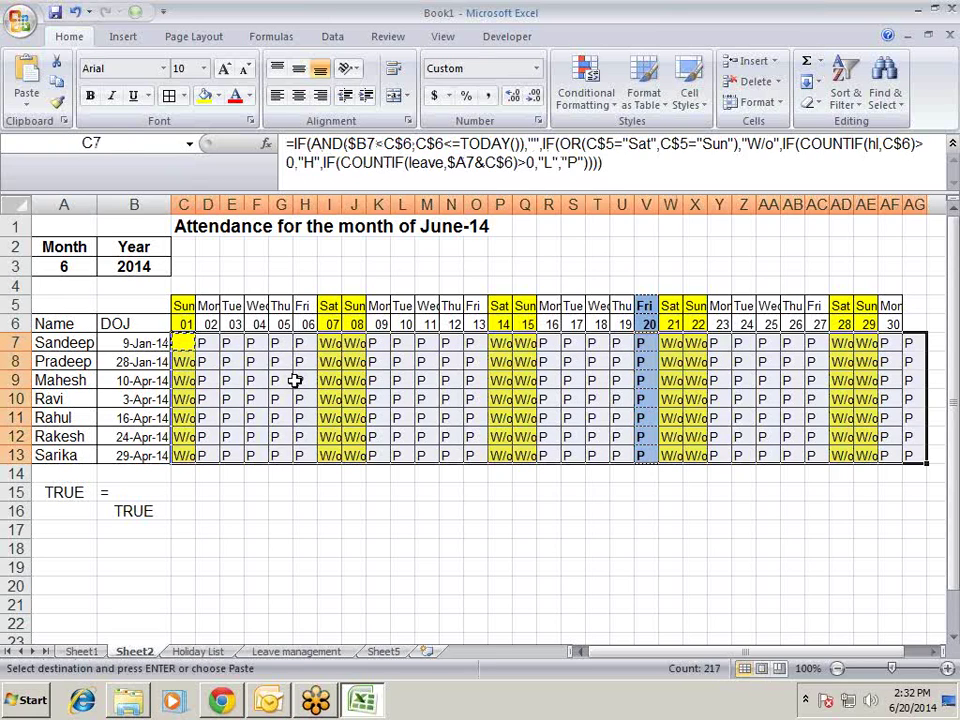
key(ctrl+v)
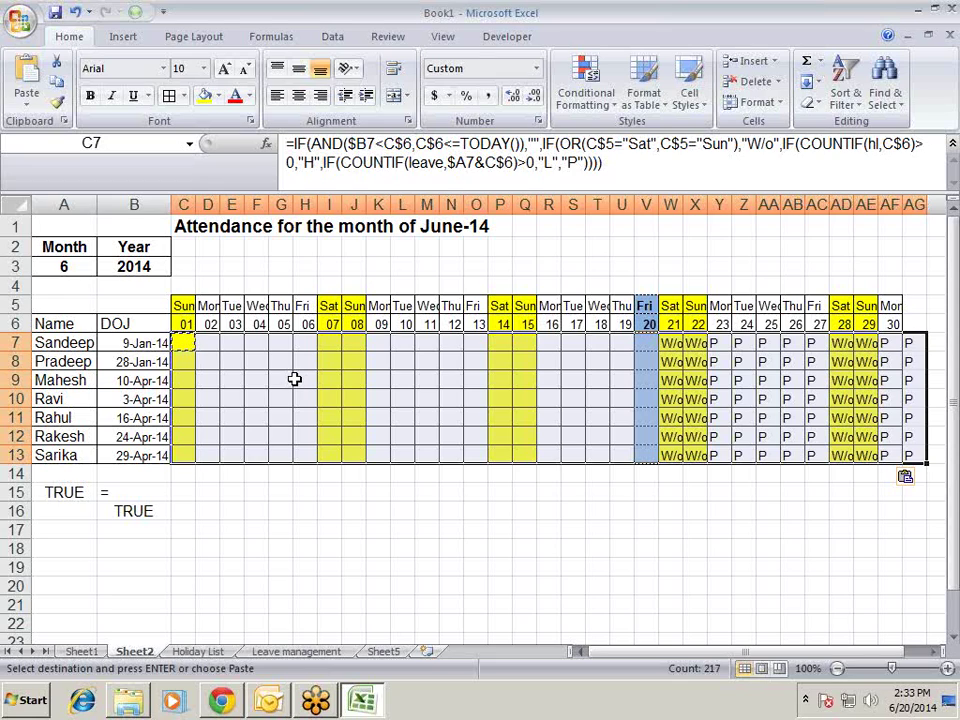
key(shift+BackSpace)
key(Escape)
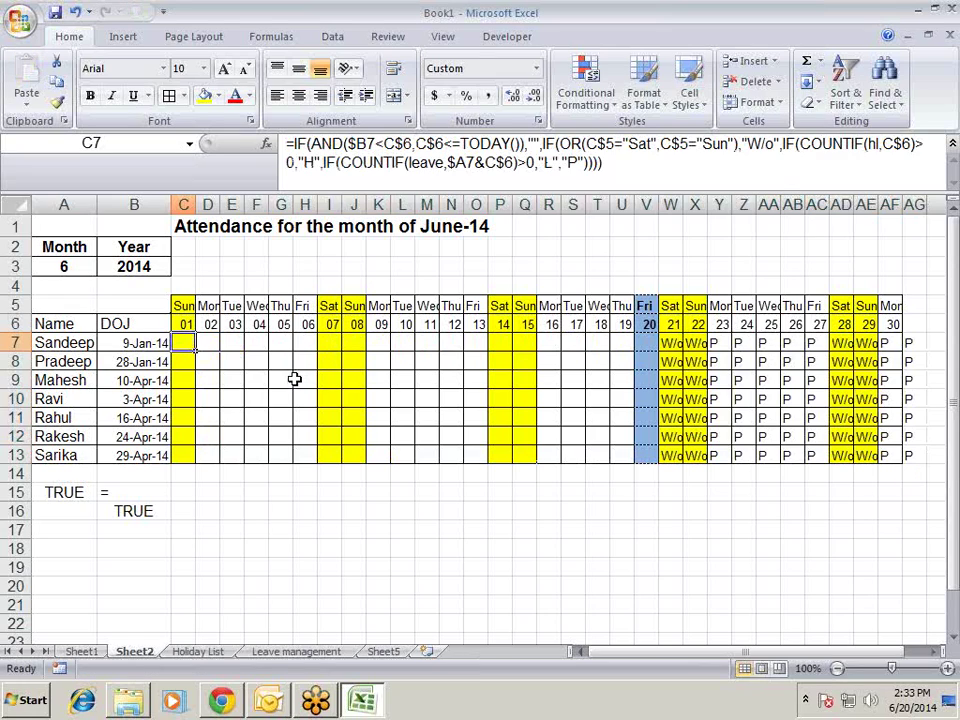
- Change the joining-date test in C7 to $B7>C$6 and refill C7:AG13
click(387, 146)
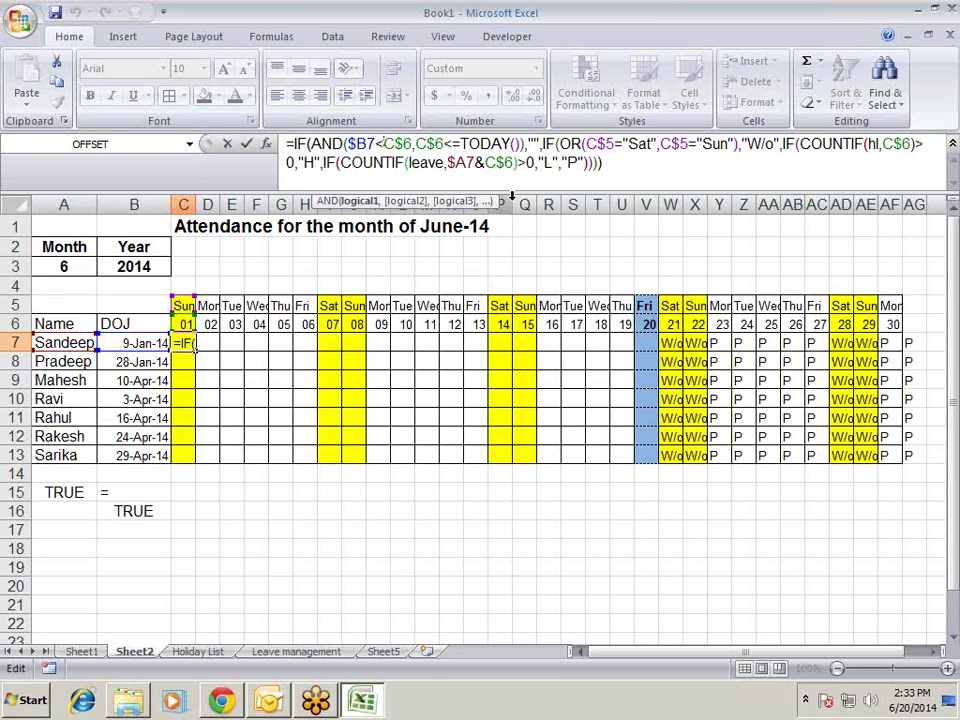
key(BackSpace)
text(>)
key(Return)
key(Up)
key(ctrl+c)
key(Down)
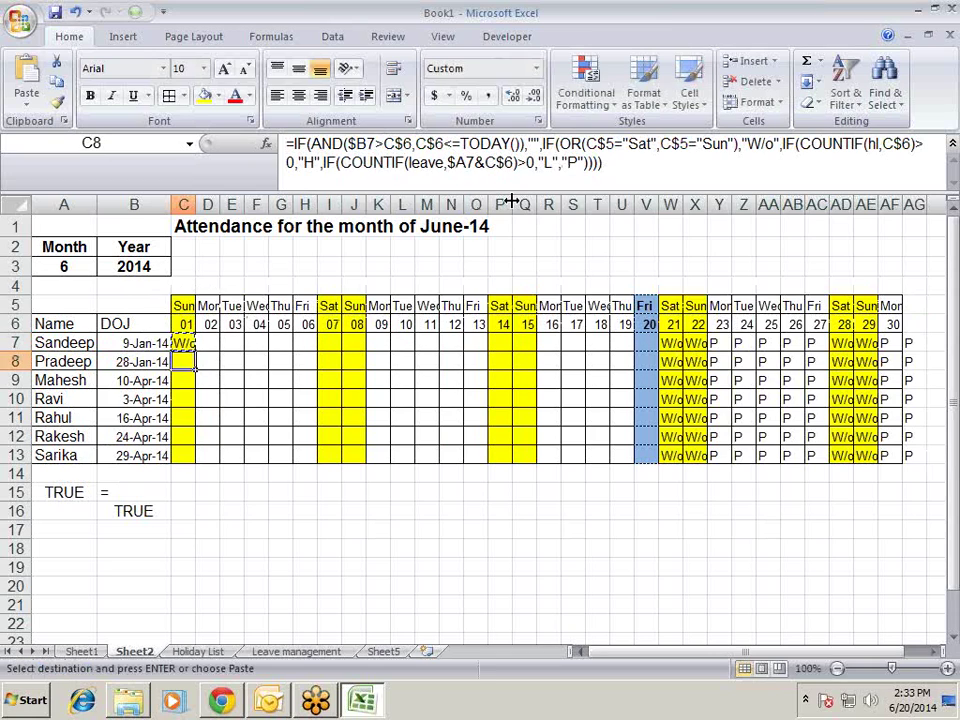
key(Up)
key(ctrl+shift+Right)
key(ctrl+shift+Down)
key(ctrl+v)
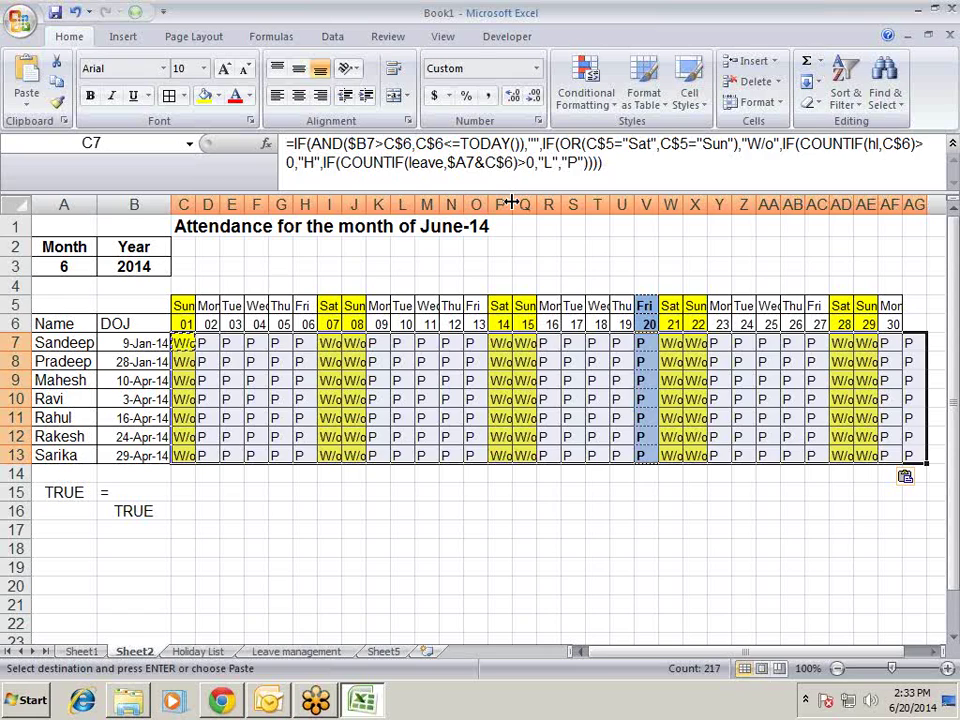
- Correct C7's today test to C$6>TODAY(), refill C7:AG13, and deselect the grid
key(Up)
key(Down)
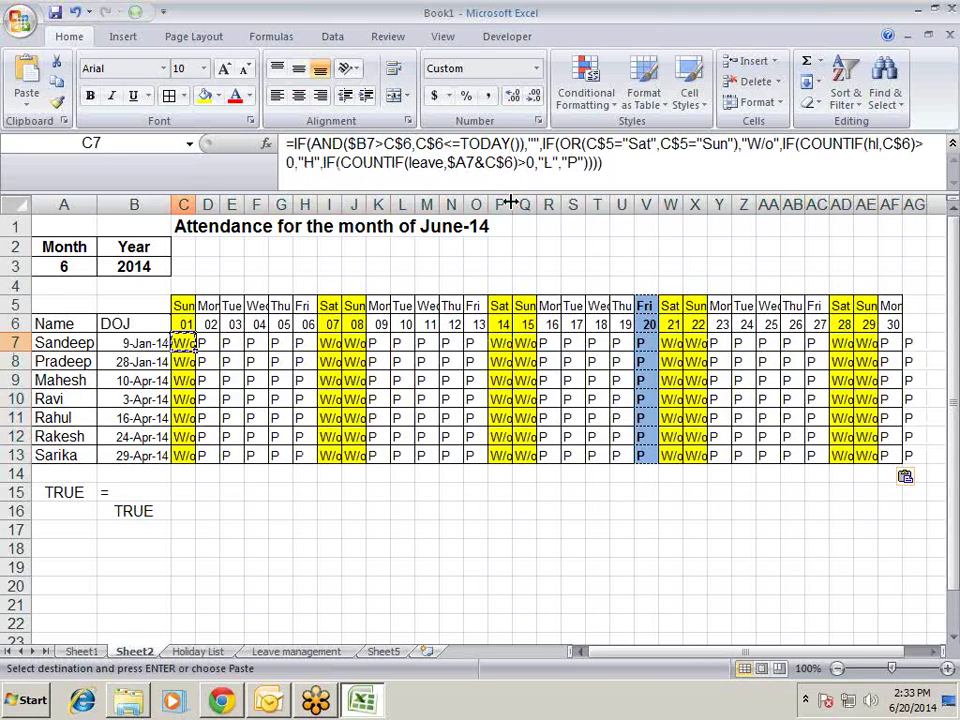
click(513, 146)
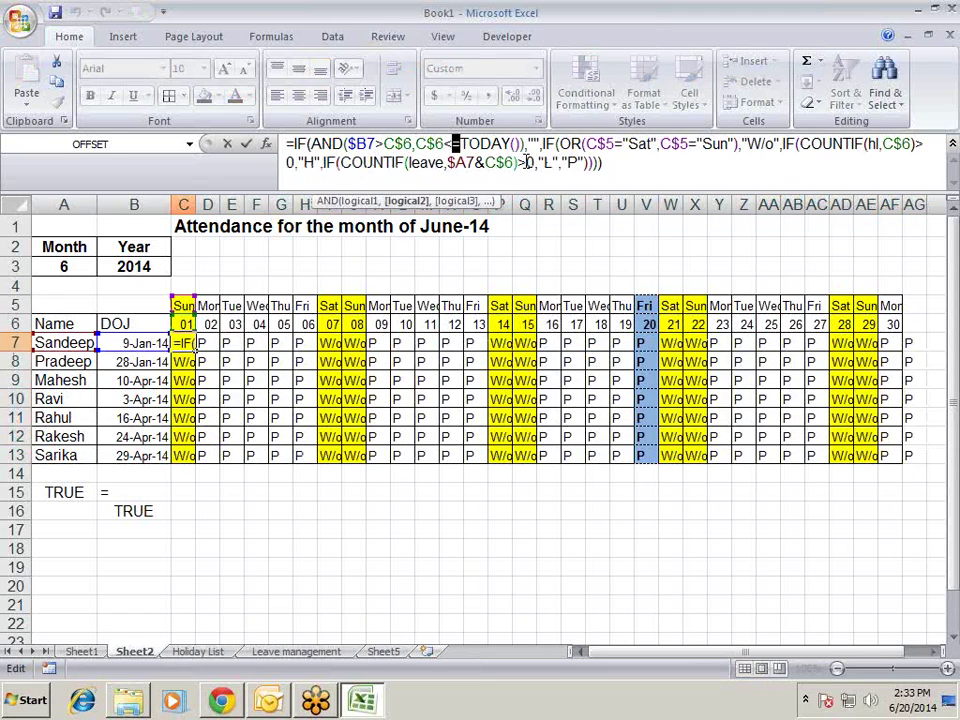
key(Delete)
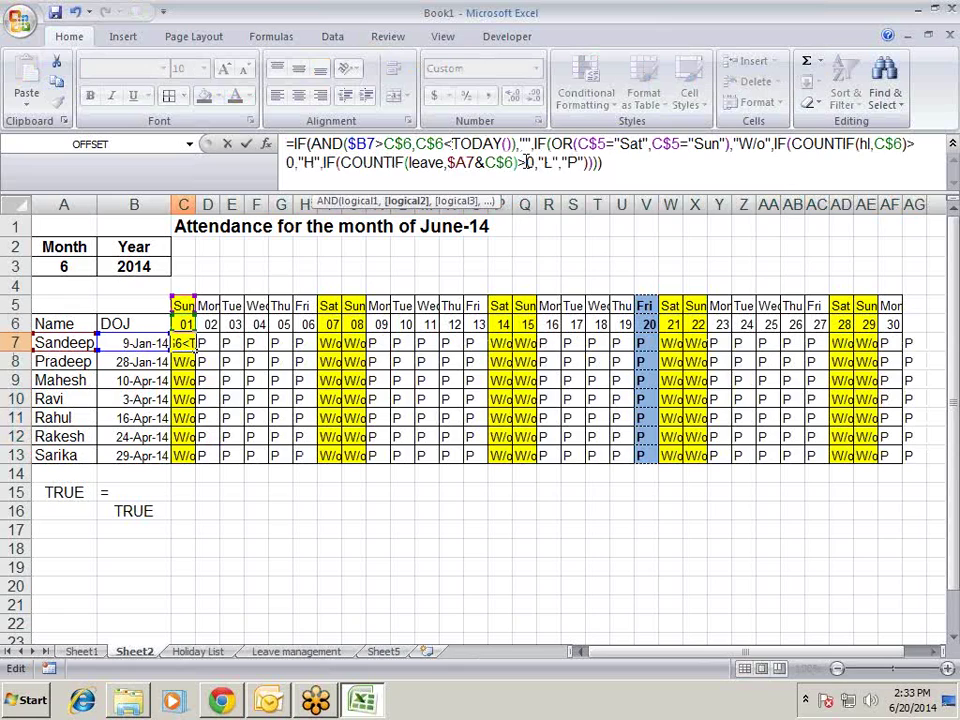
text(=)
key(Return)
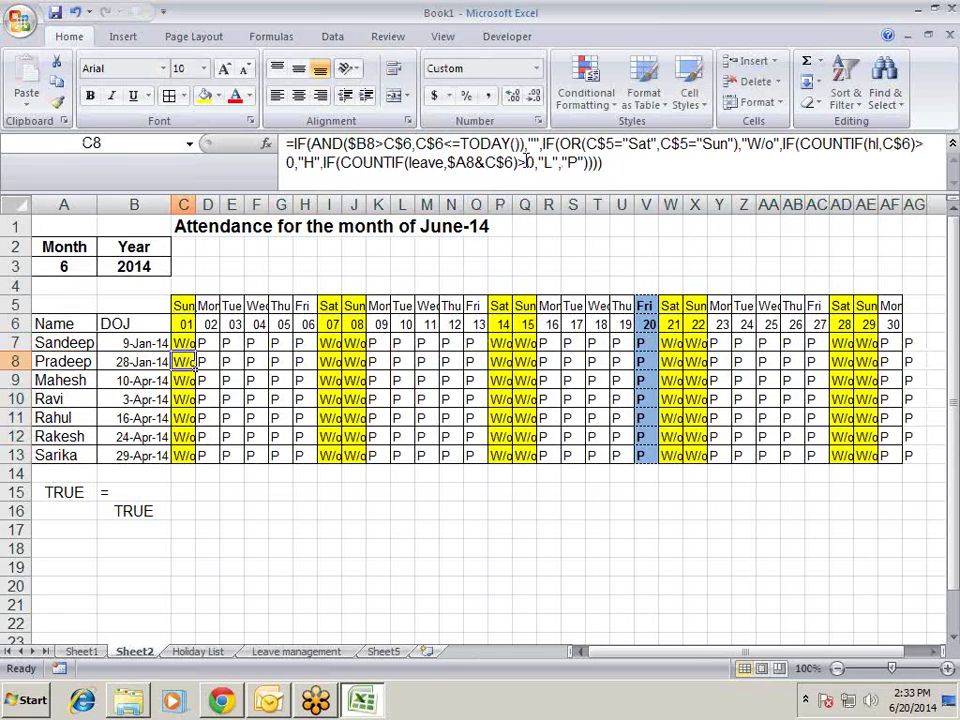
key(Up)
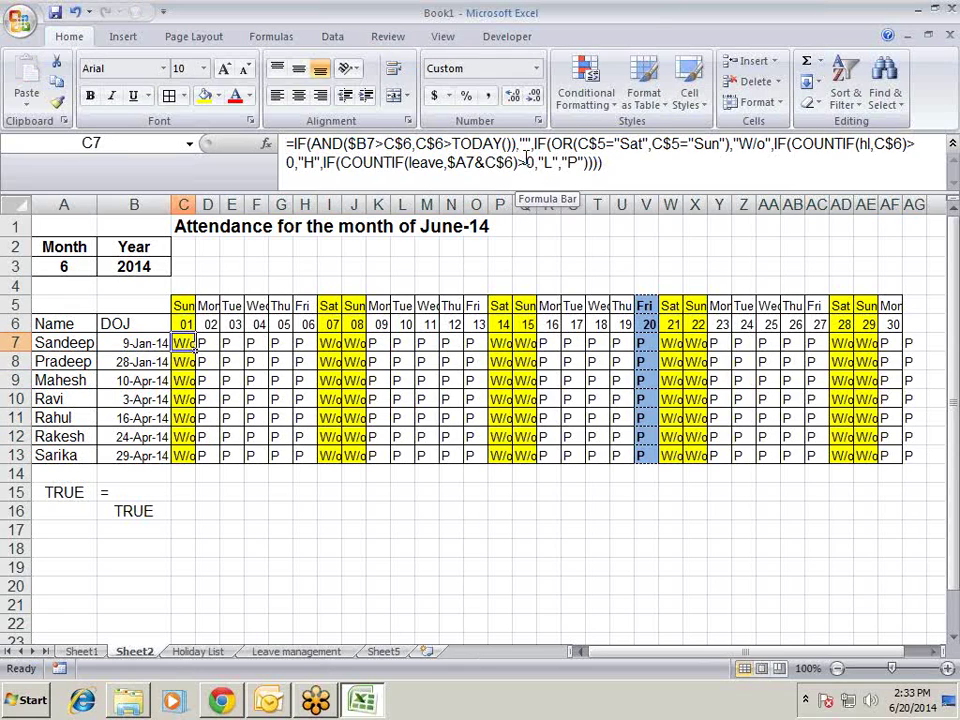
key(ctrl+c)
key(ctrl+shift+Right)
key(ctrl+shift+Down)
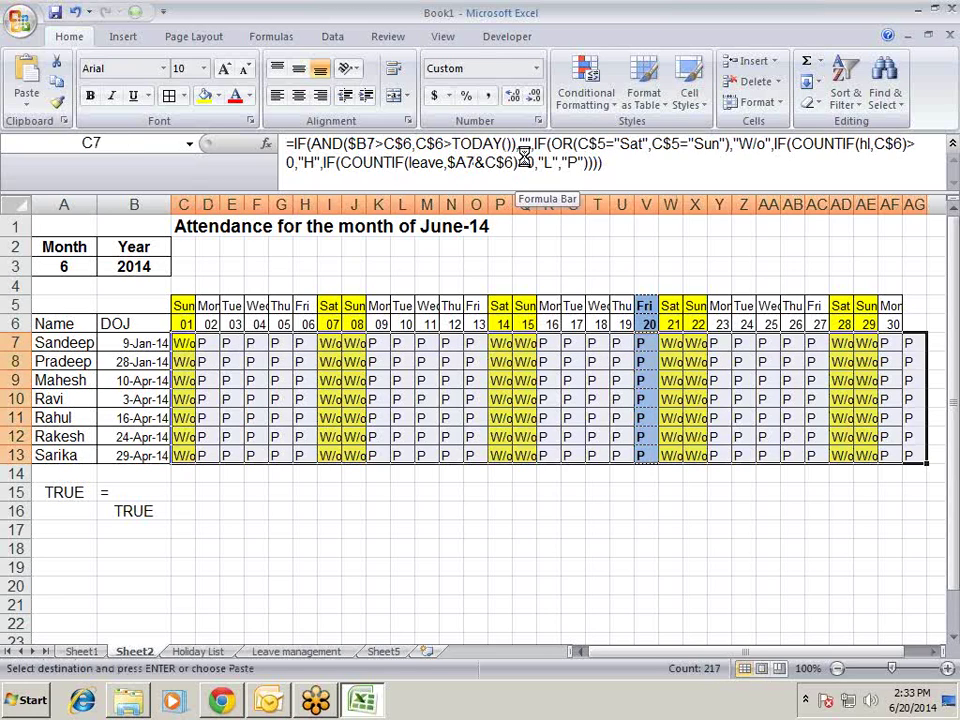
key(ctrl+v)
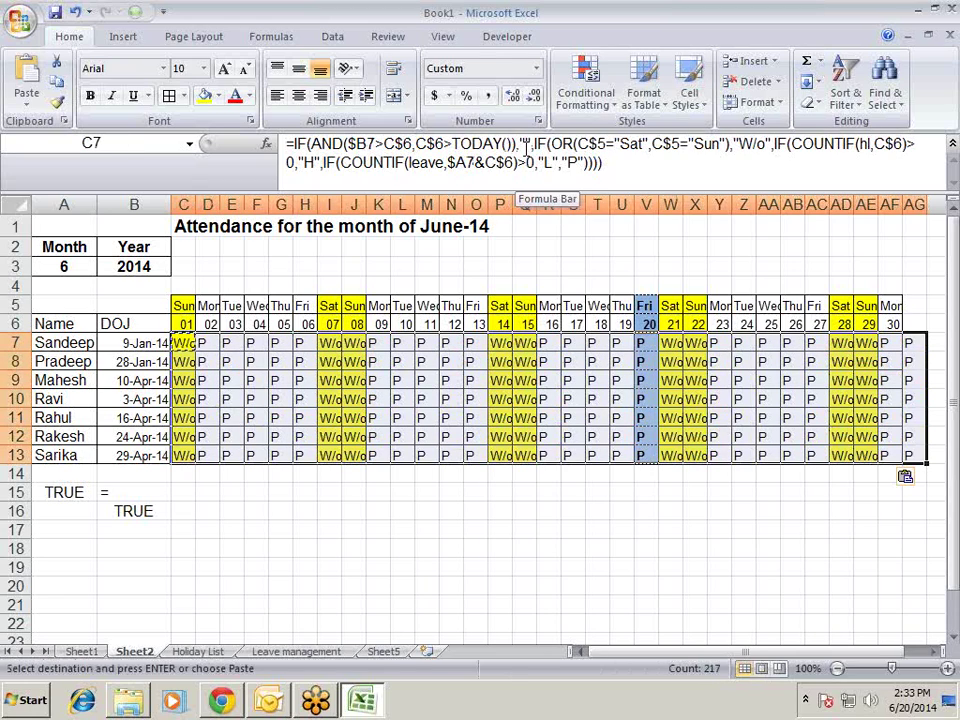
key(Escape)
click(231, 492)
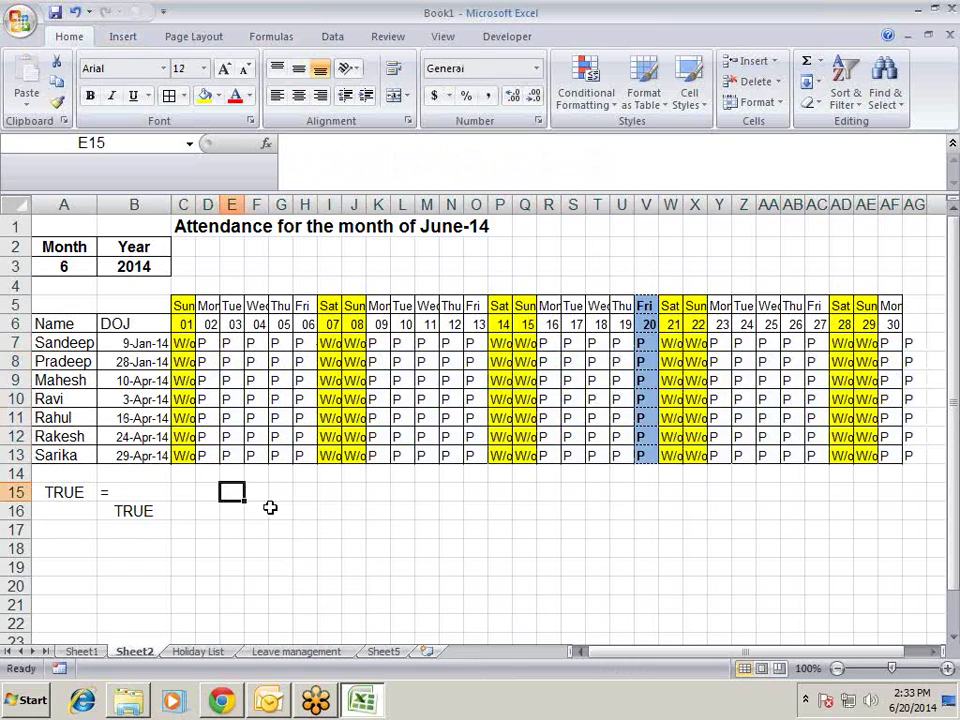
- Open F:\Showcase\Attendance monitoring System.xls from the Computer window
key(super+d)
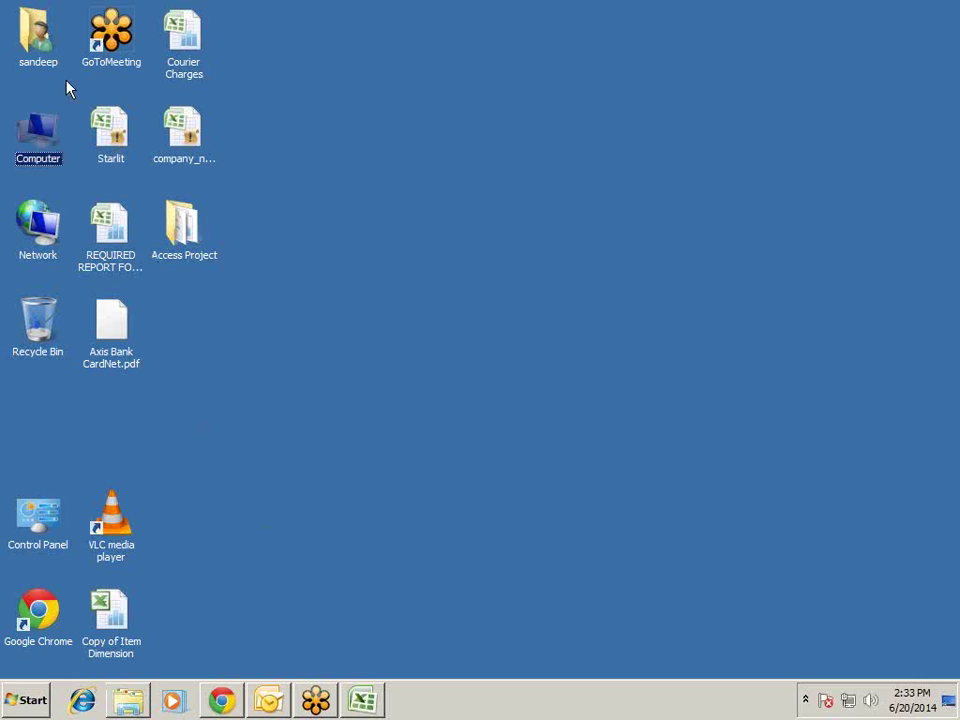
double_click(40, 132)
key(Down)
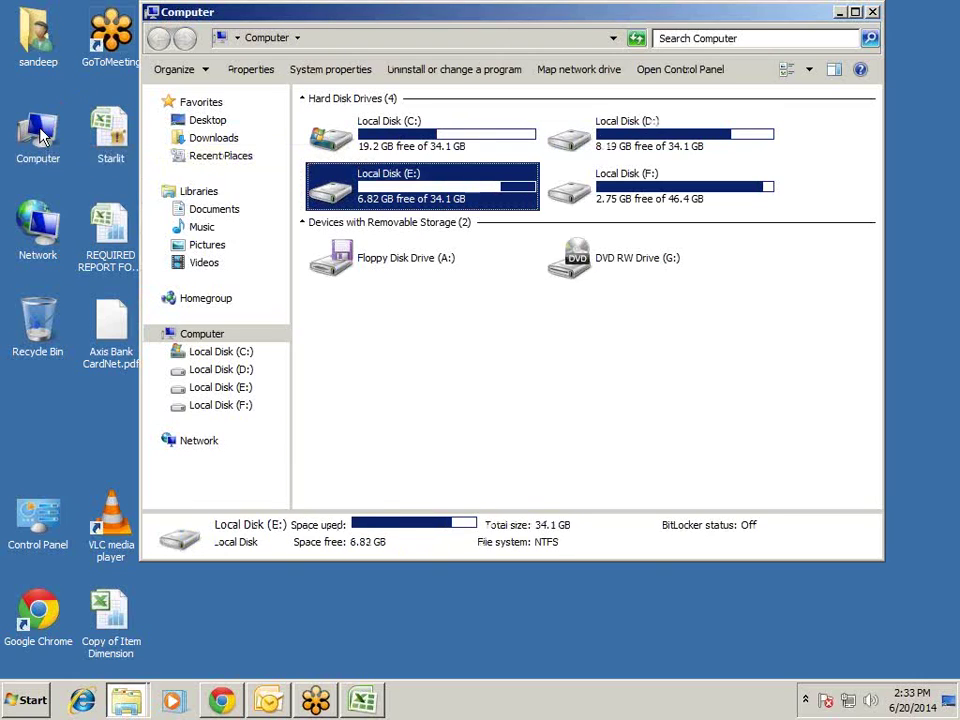
key(Up)
key(Right)
key(Return)
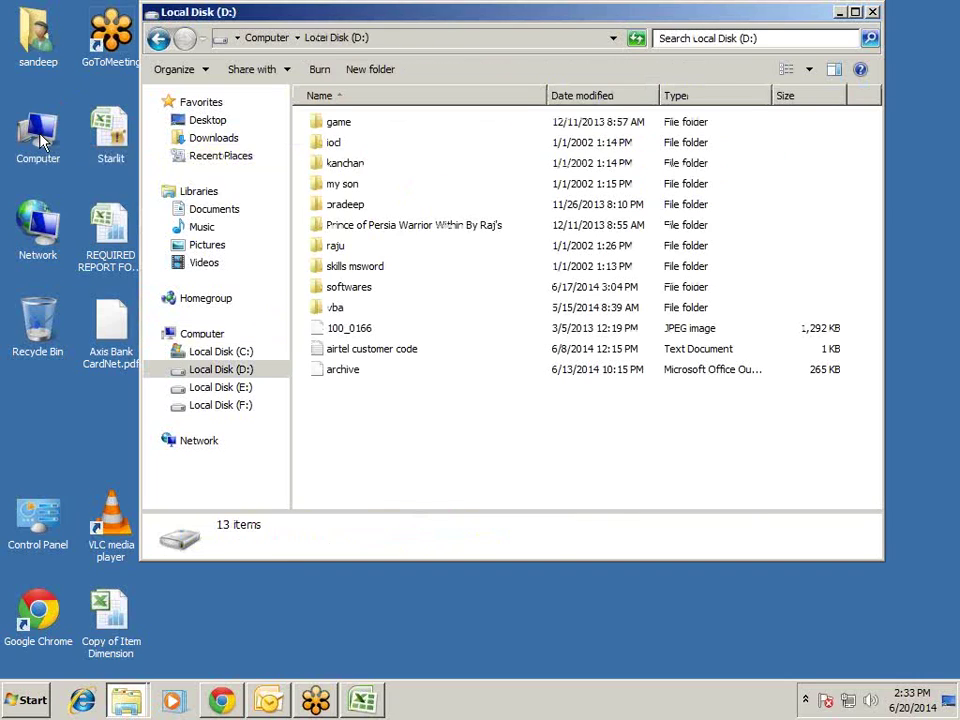
key(s)
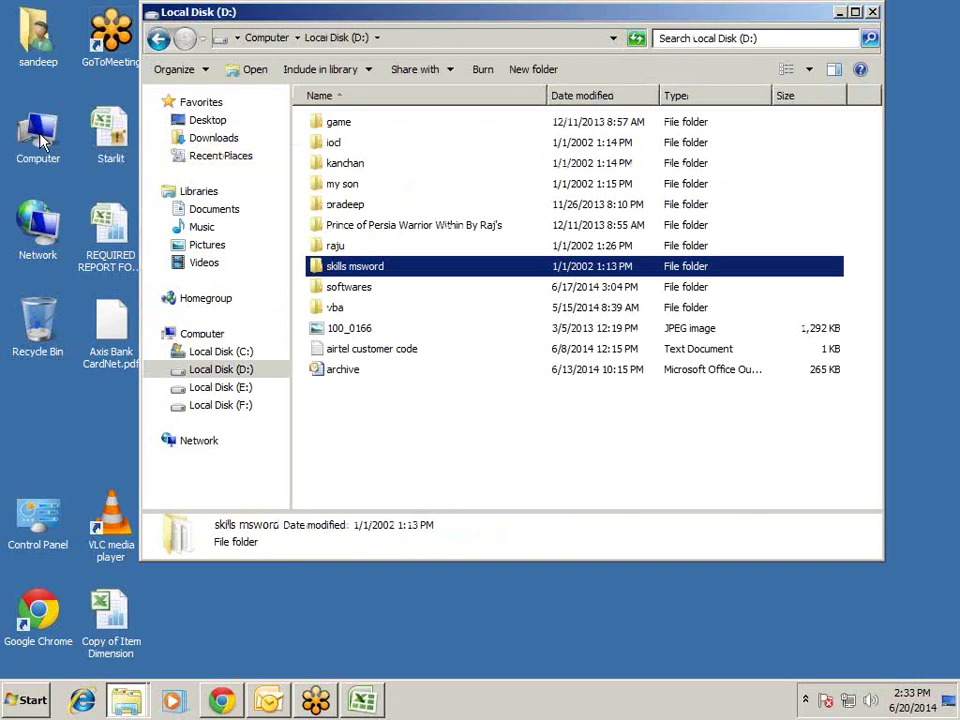
key(BackSpace)
key(Down)
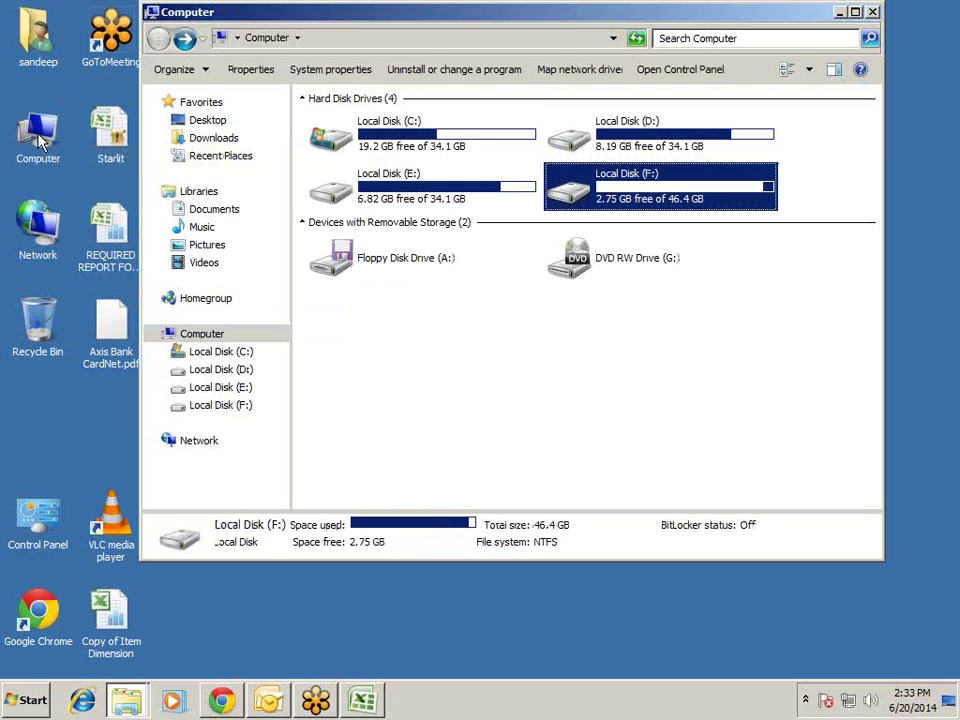
key(Return)
key(s)
key(Return)
key(Down)
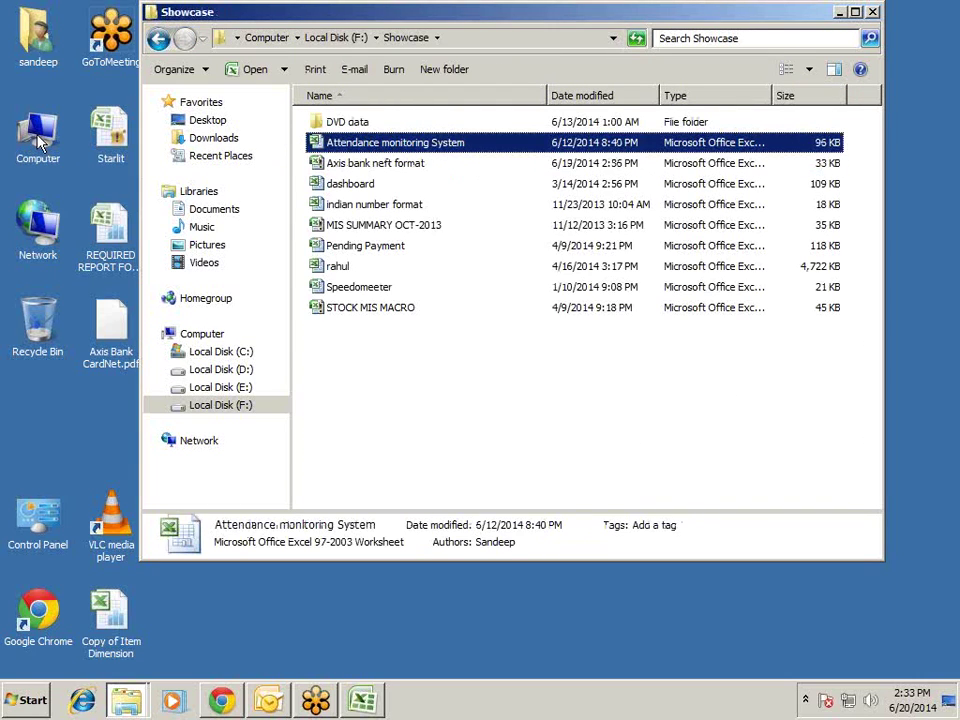
key(Return)
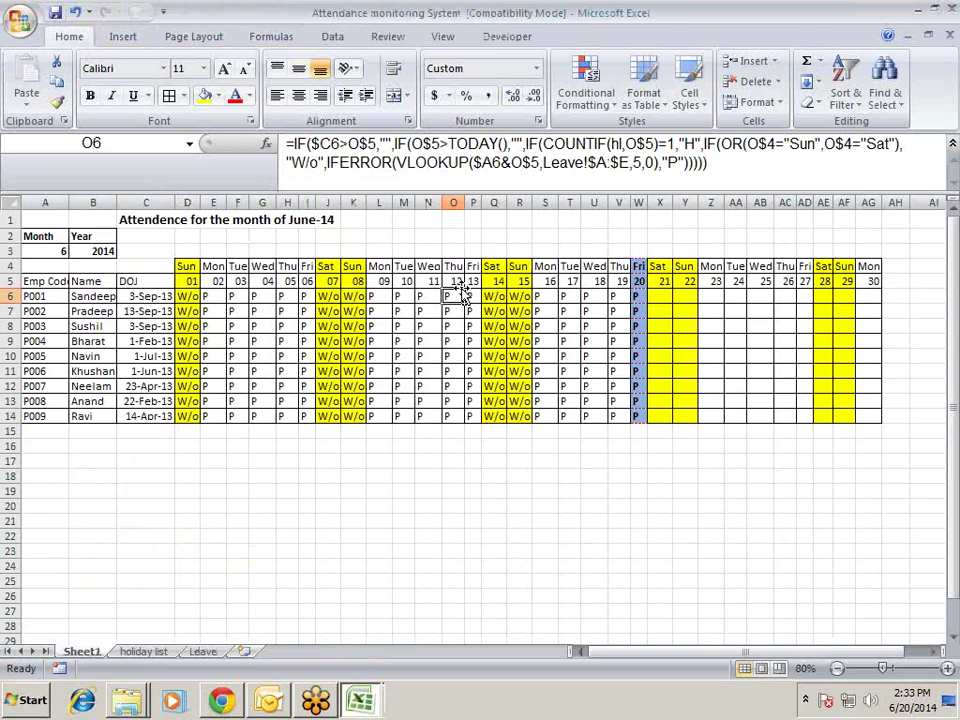
- Copy the joining-date and today tests from the reference workbook's D6 formula, then return to Book1
click(493, 446)
key(alt+Tab)
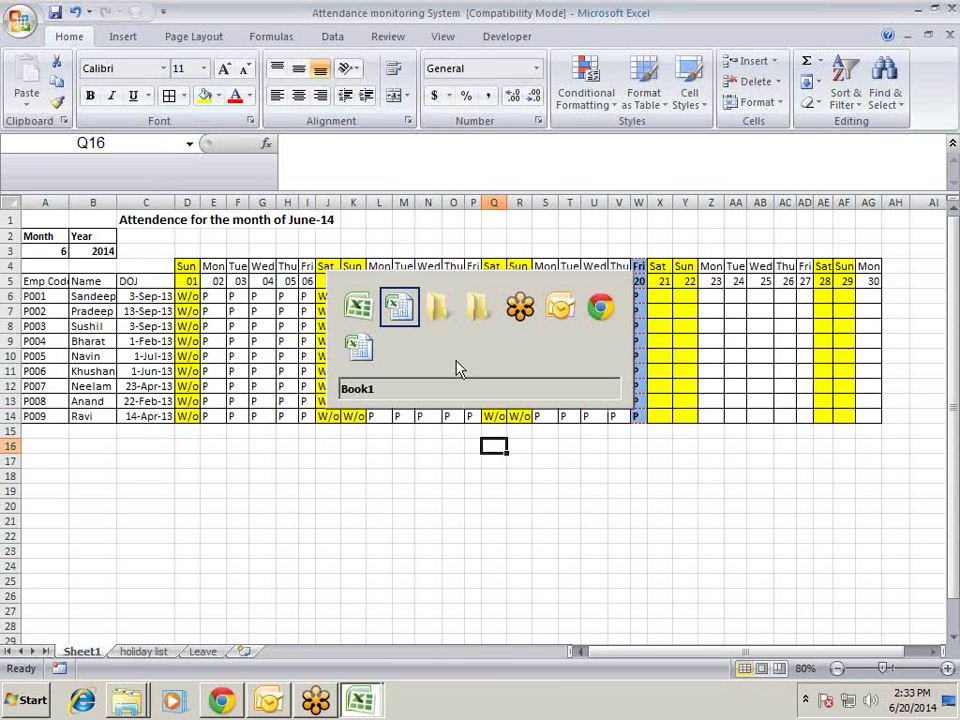
key(alt+Tab)
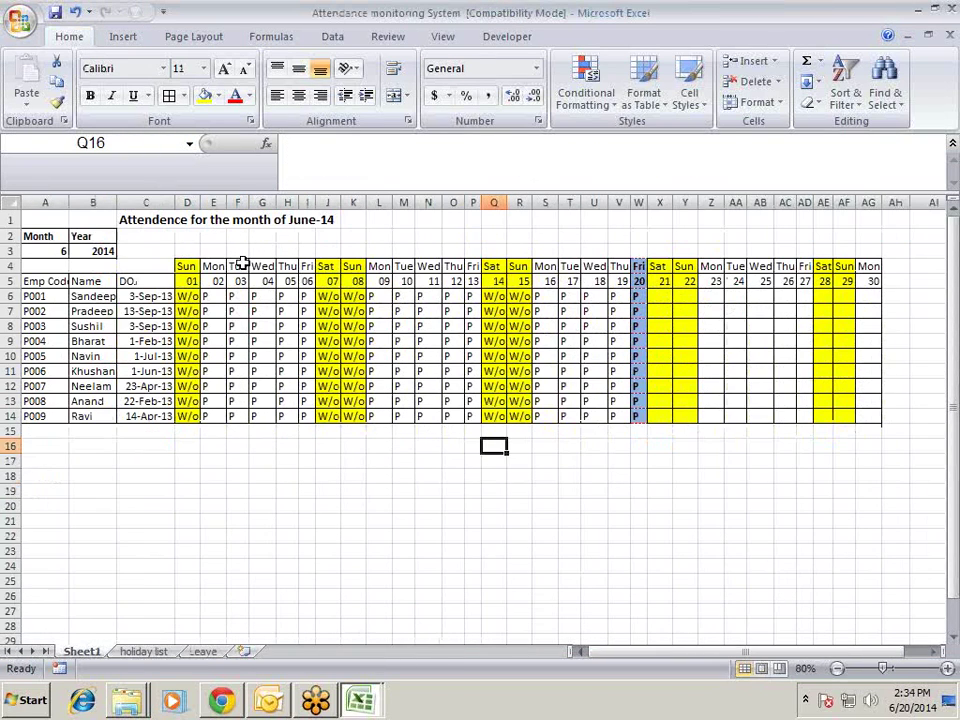
click(193, 297)
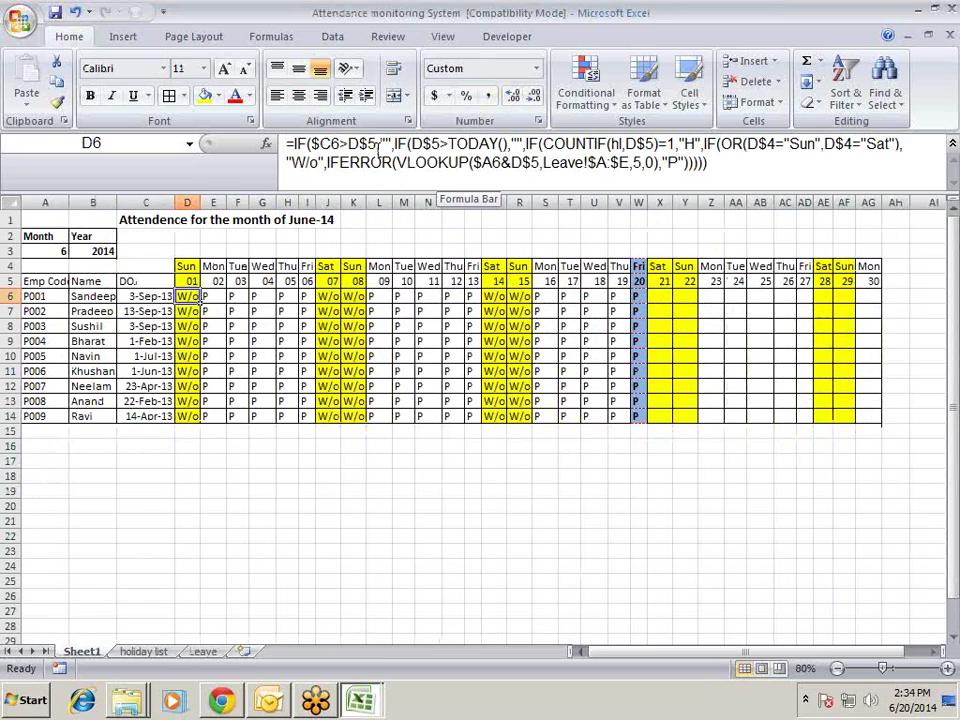
drag(378, 144, 337, 128)
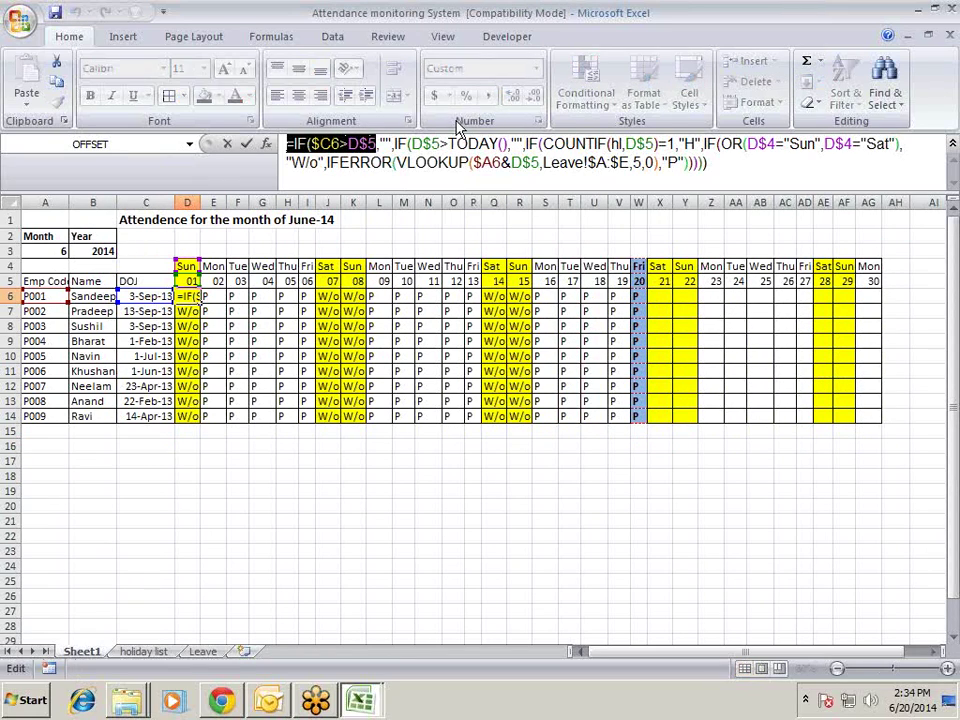
click(507, 145)
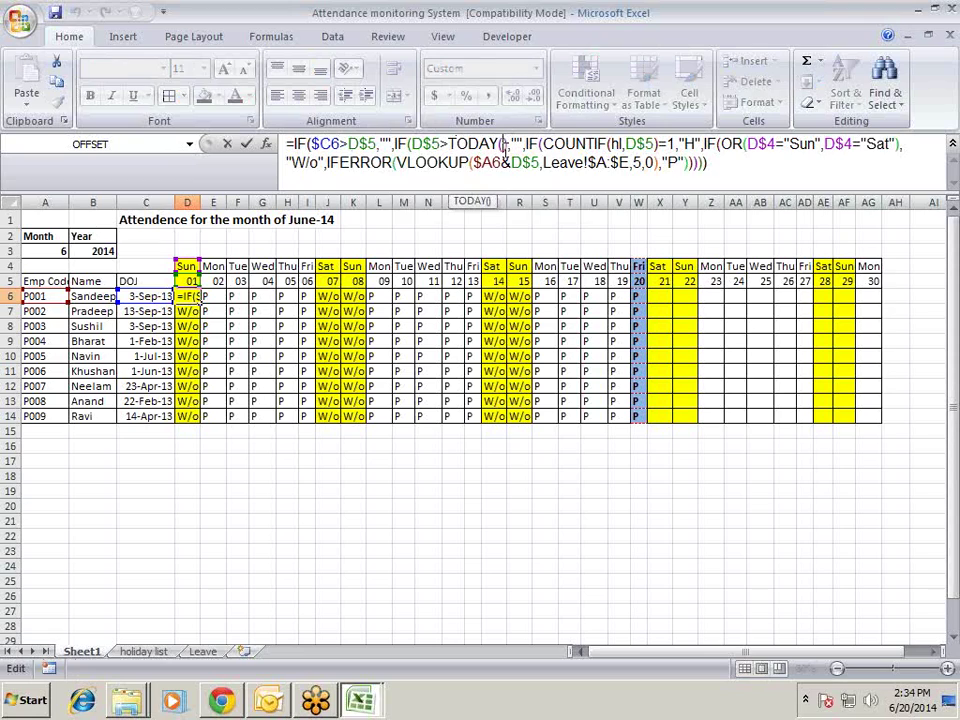
mouse_move(507, 145)
mouse_down()
mouse_move(324, 161)
mouse_move(507, 144)
mouse_up()
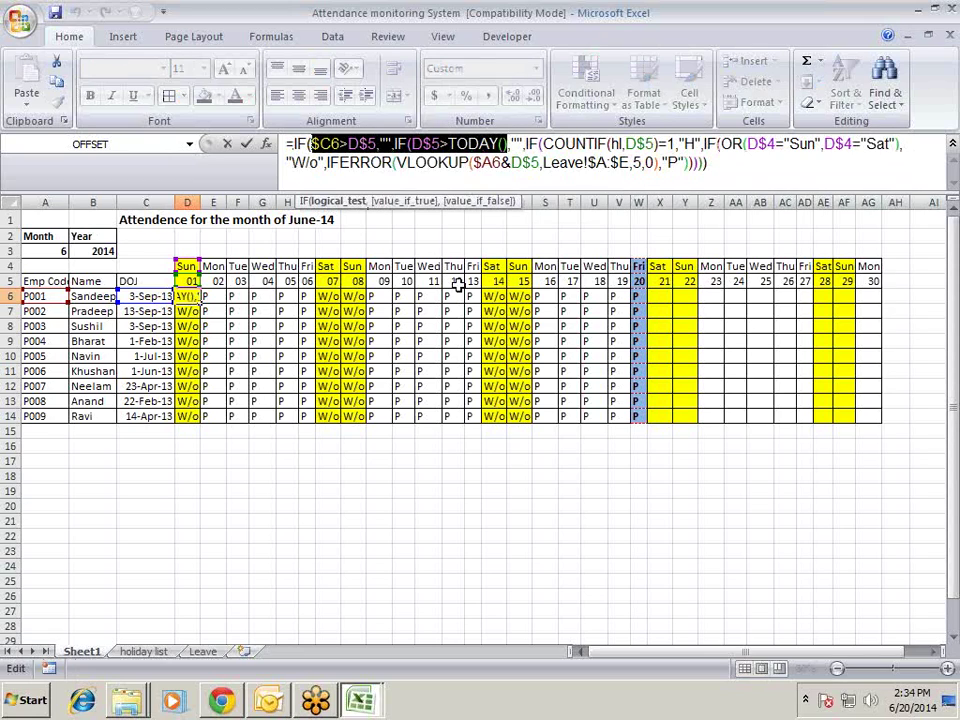
key(Escape)
key(ctrl+Tab)
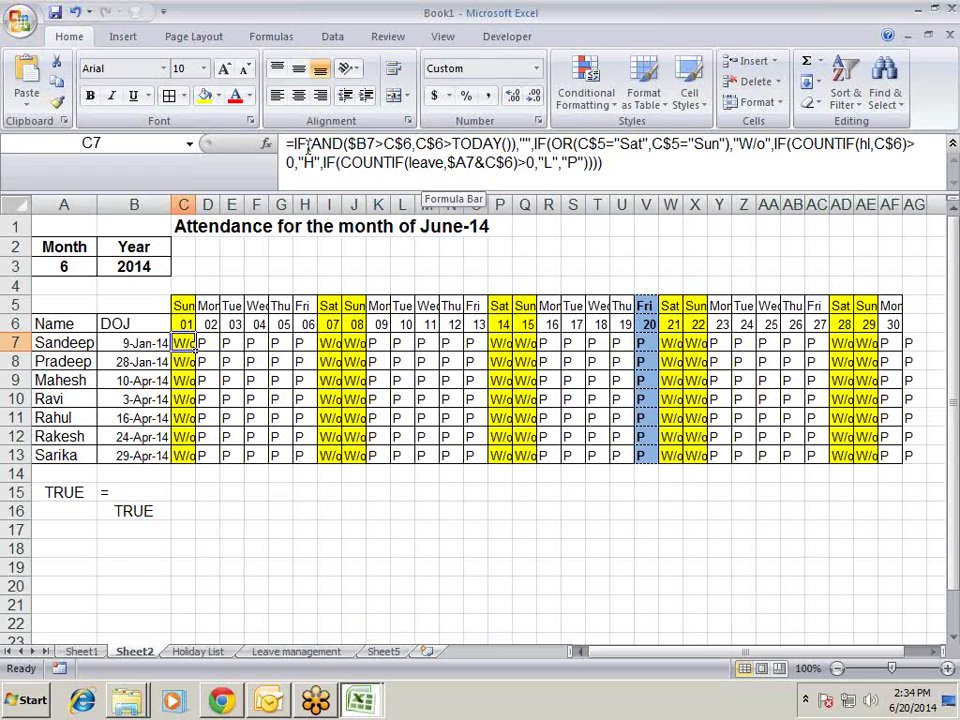
- Paste the reference date tests over C7's AND condition and repoint the reference to B7
drag(311, 144, 515, 144)
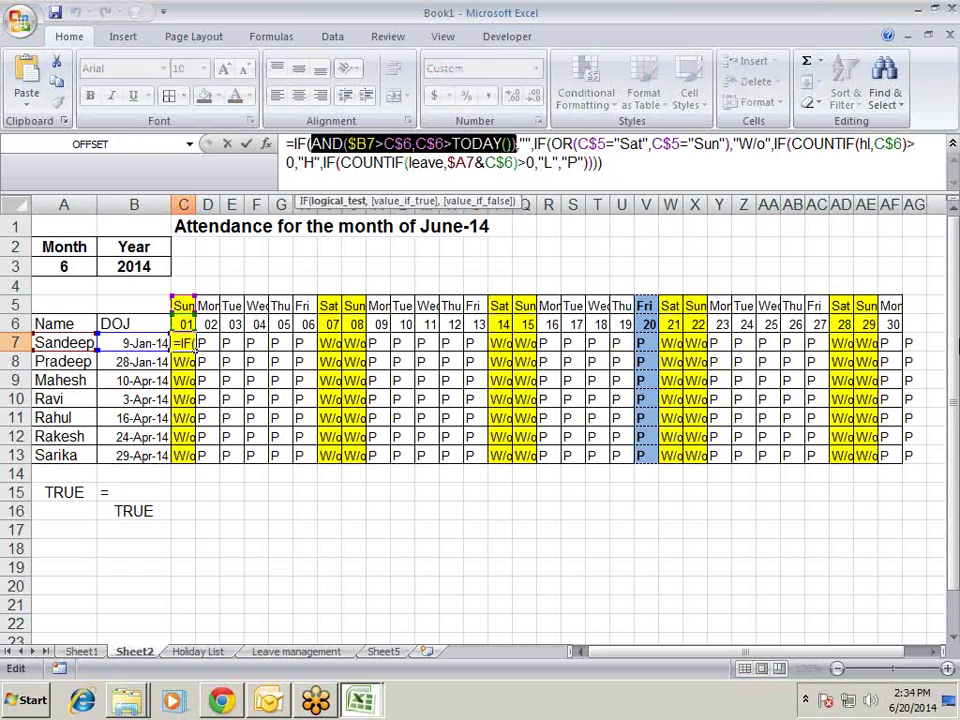
text($C6>D$5,"",IF(D$5>TODAY())
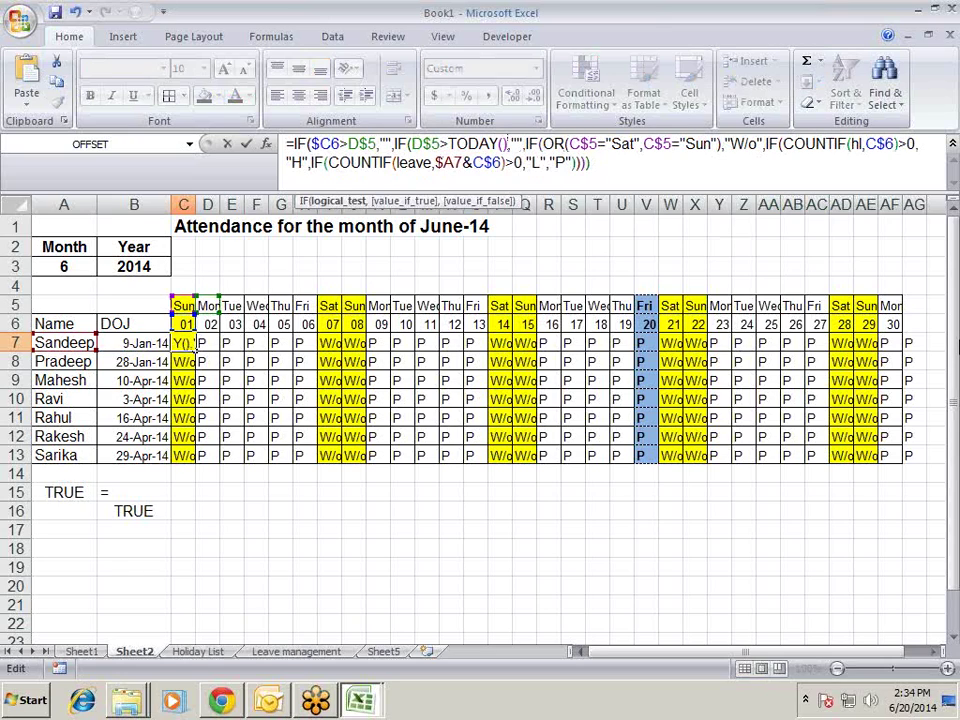
key(Left)
key(Left)
key(Left)
key(Right)
key(Right)
key(Right)
mouse_move(68, 340)
mouse_down()
mouse_move(130, 345)
mouse_move(80, 345)
mouse_up()
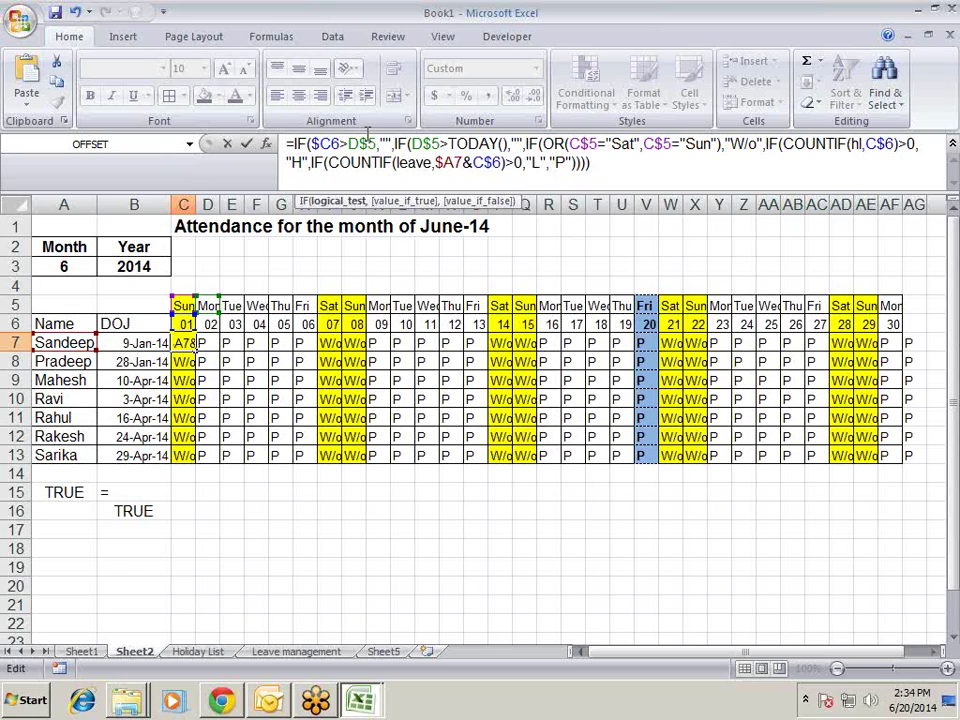
click(394, 143)
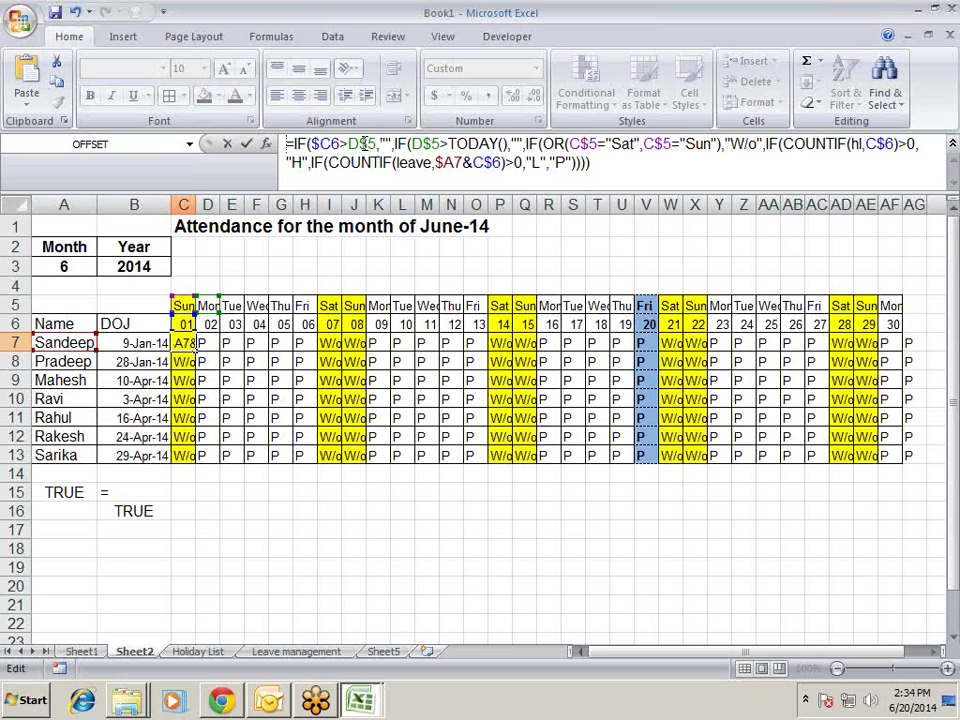
click(365, 144)
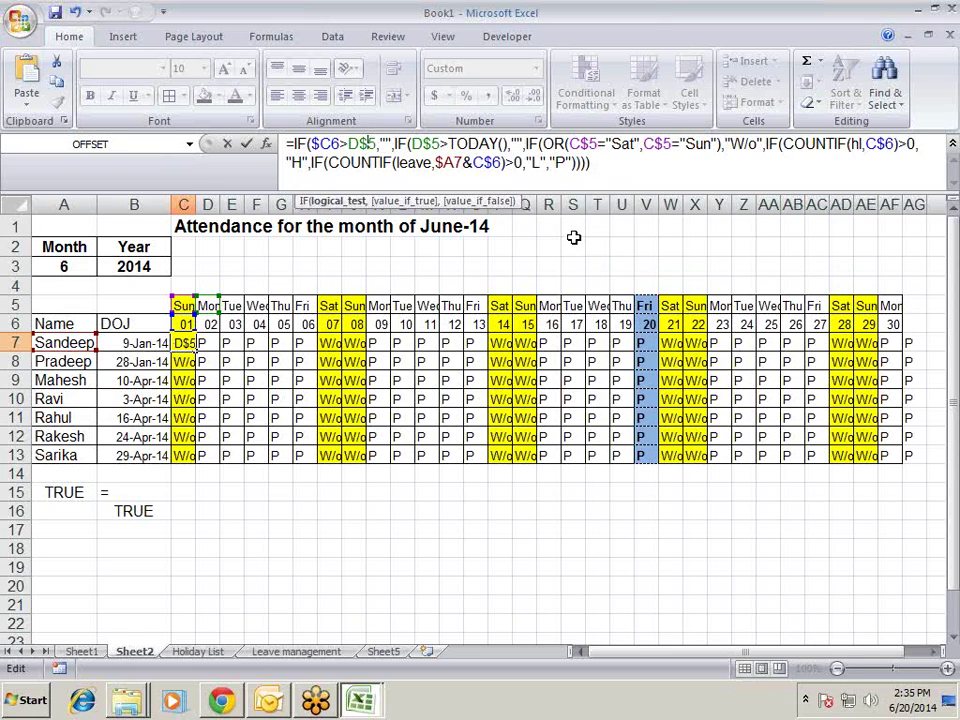
- Commit C7's nested formula, accepting Excel's parenthesis correction
key(Return)
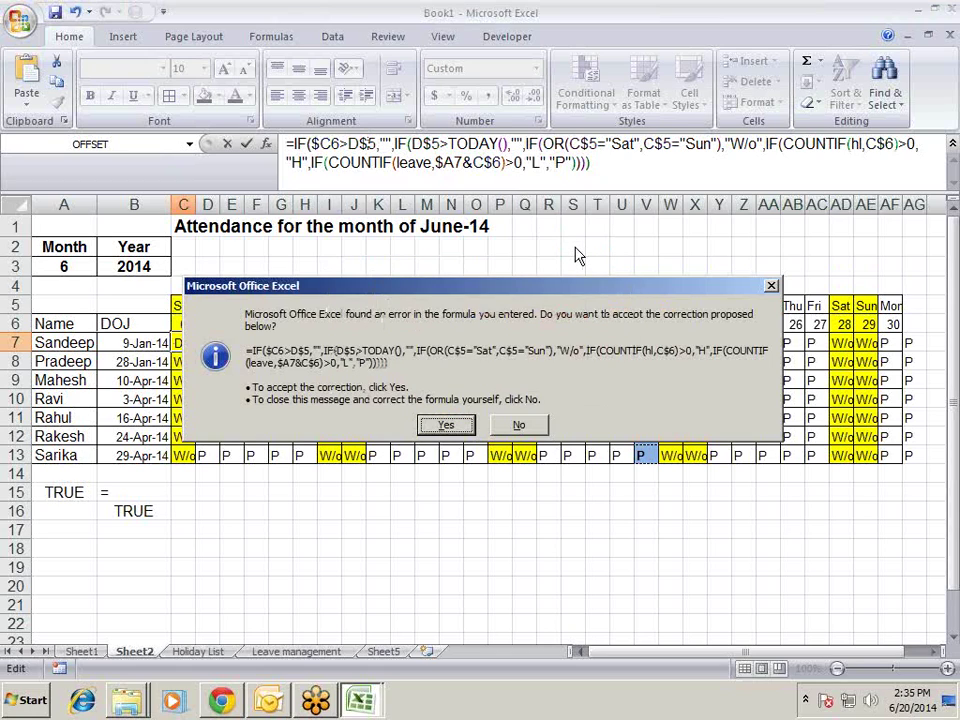
key(Escape)
key(Return)
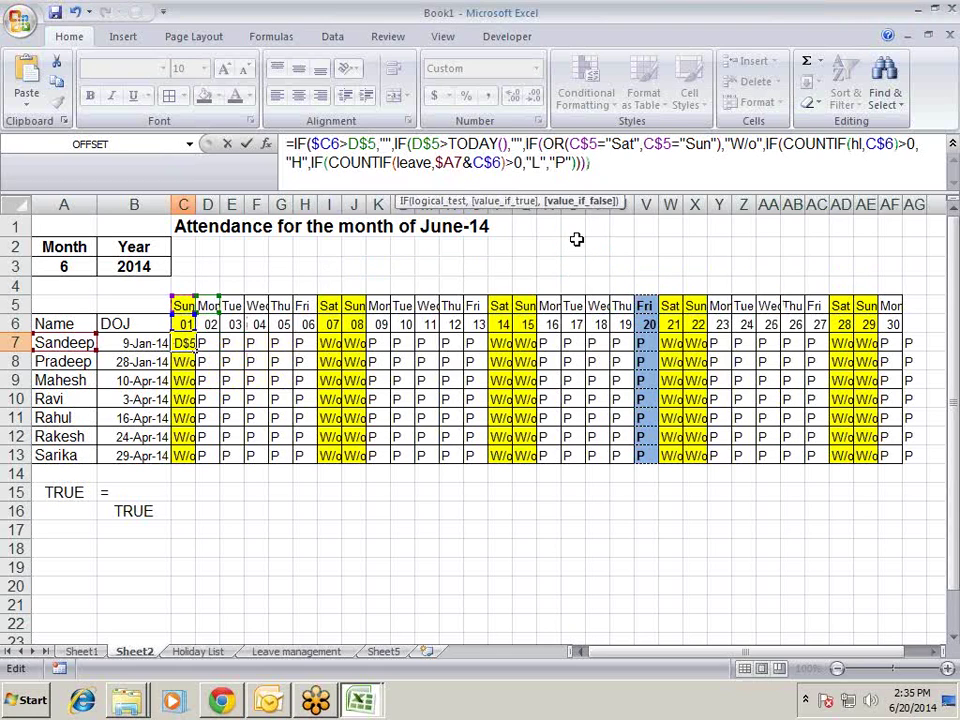
key(Return)
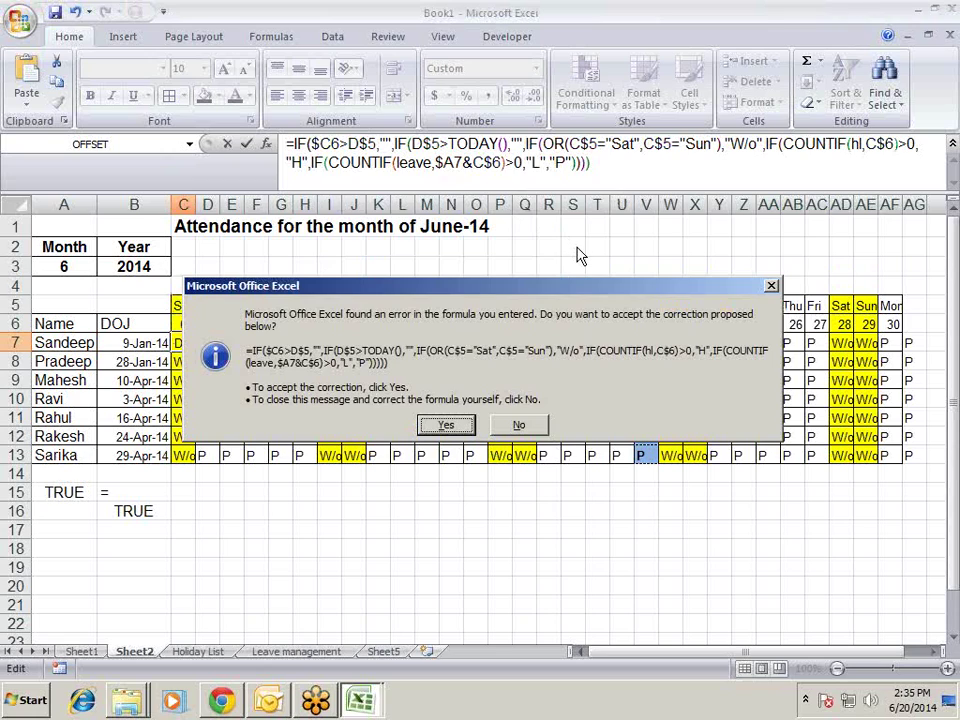
key(Return)
key(Up)
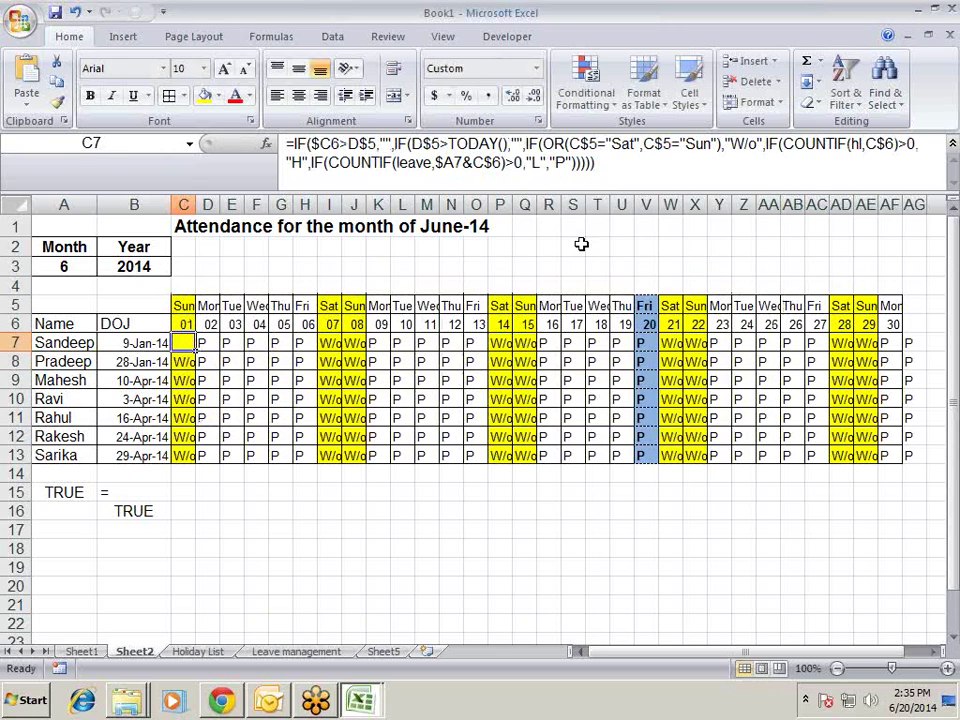
- Correct C7 to =IF($B7>C$6,"",IF(C$6>TODAY(),"",...)), comparing joining date and today against row 6
click(326, 143)
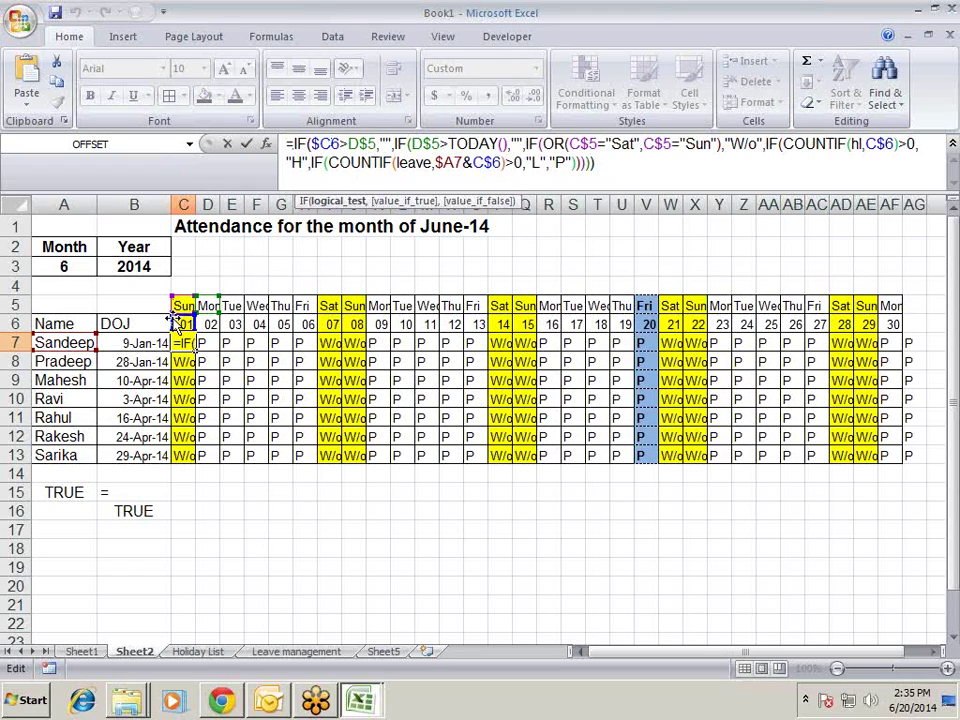
click(285, 145)
key(BackSpace)
key(BackSpace)
key(BackSpace)
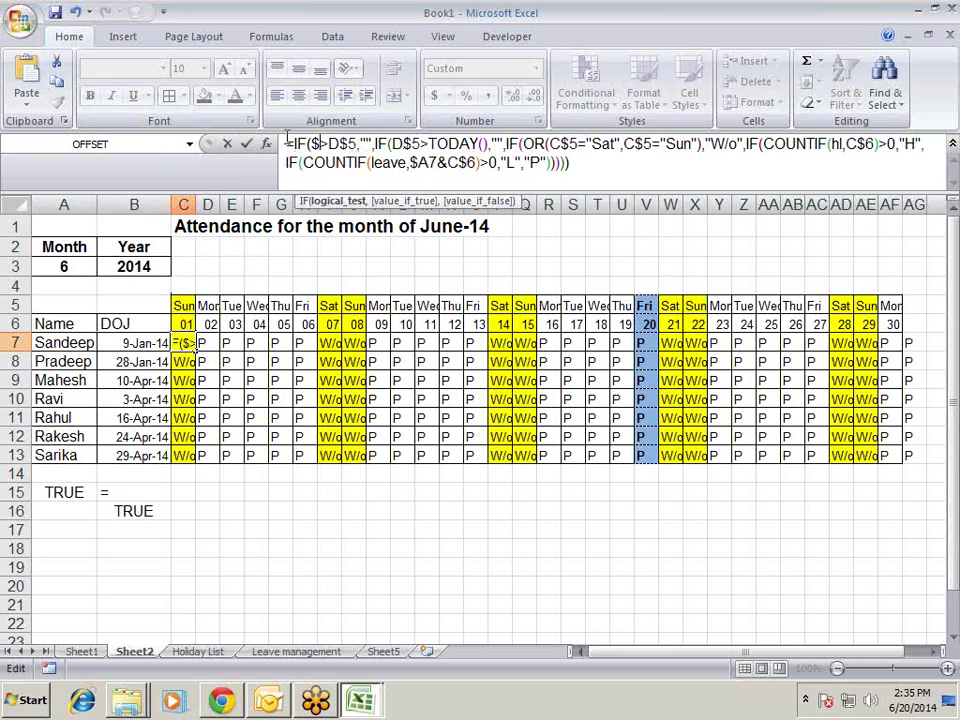
text(b7)
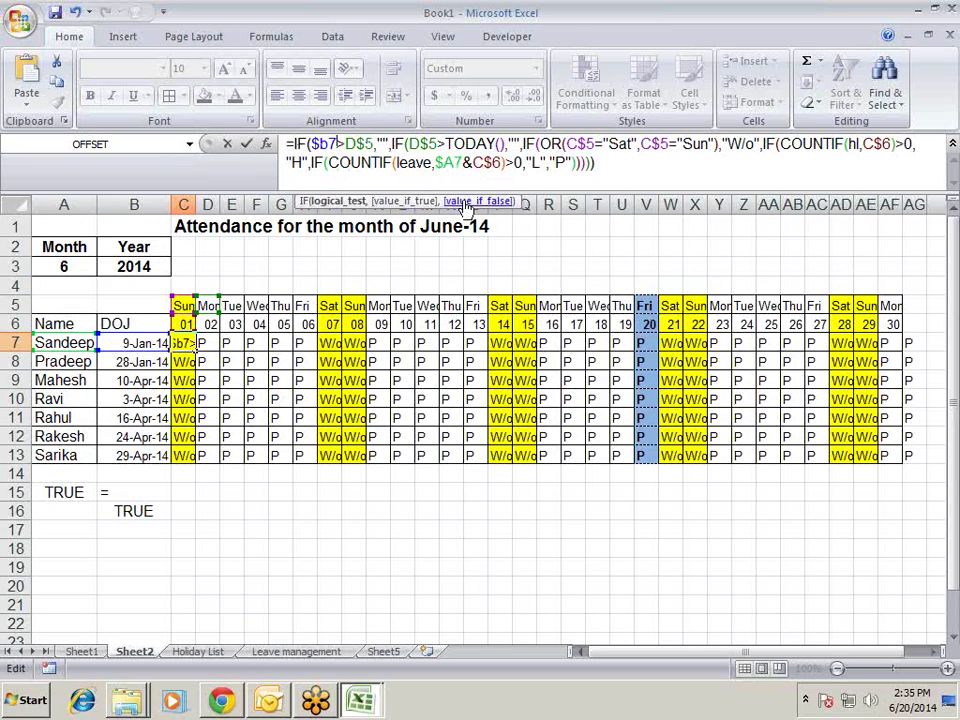
key(BackSpace)
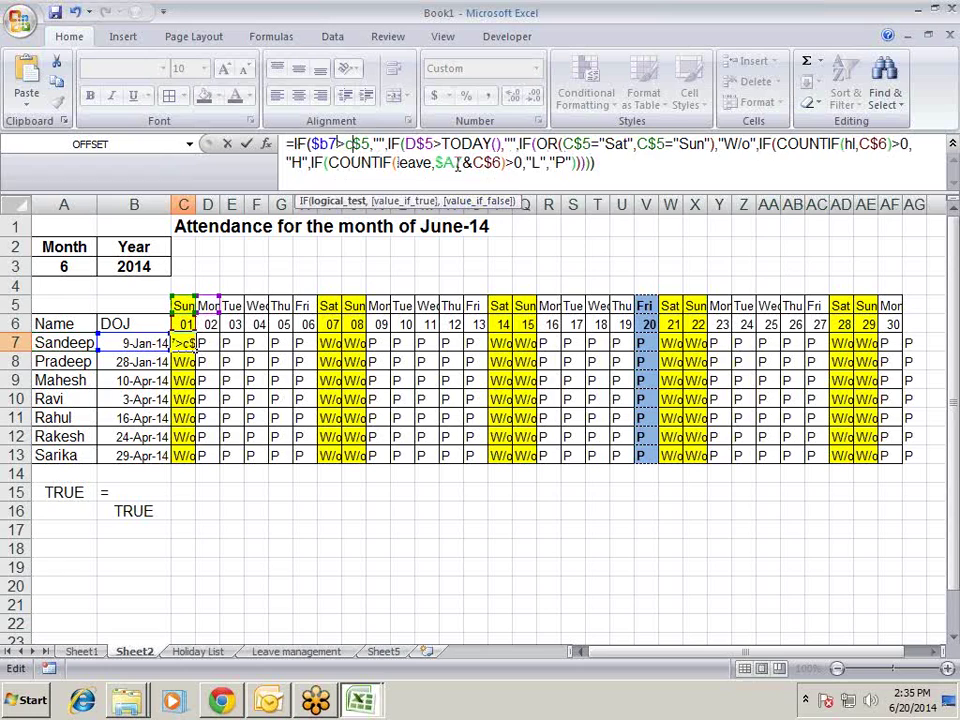
text(c)
key(BackSpace)
text(6)
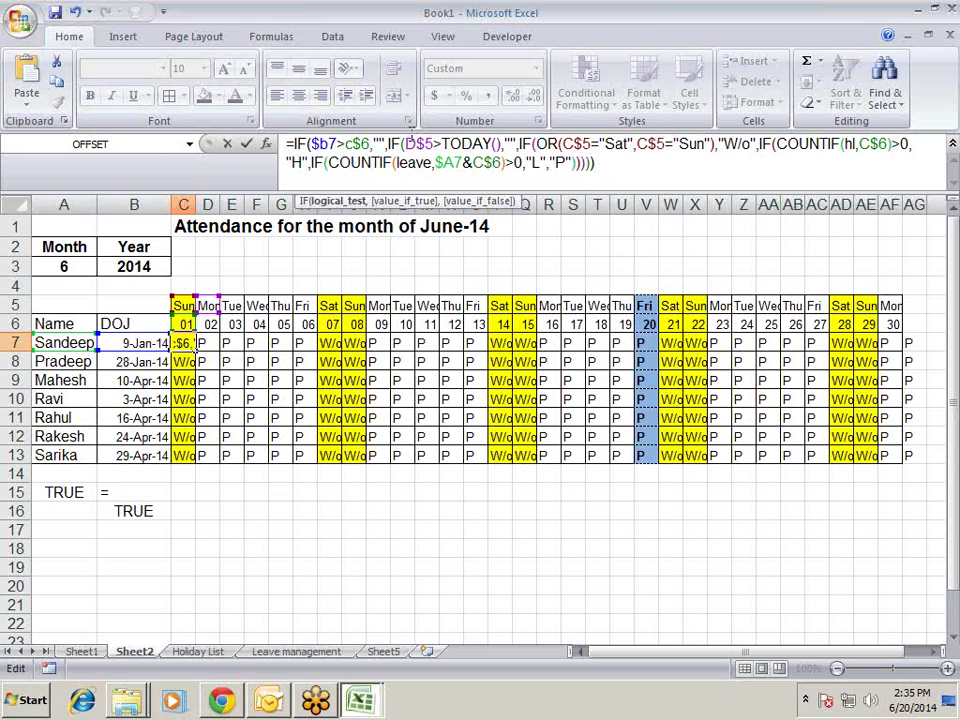
click(418, 144)
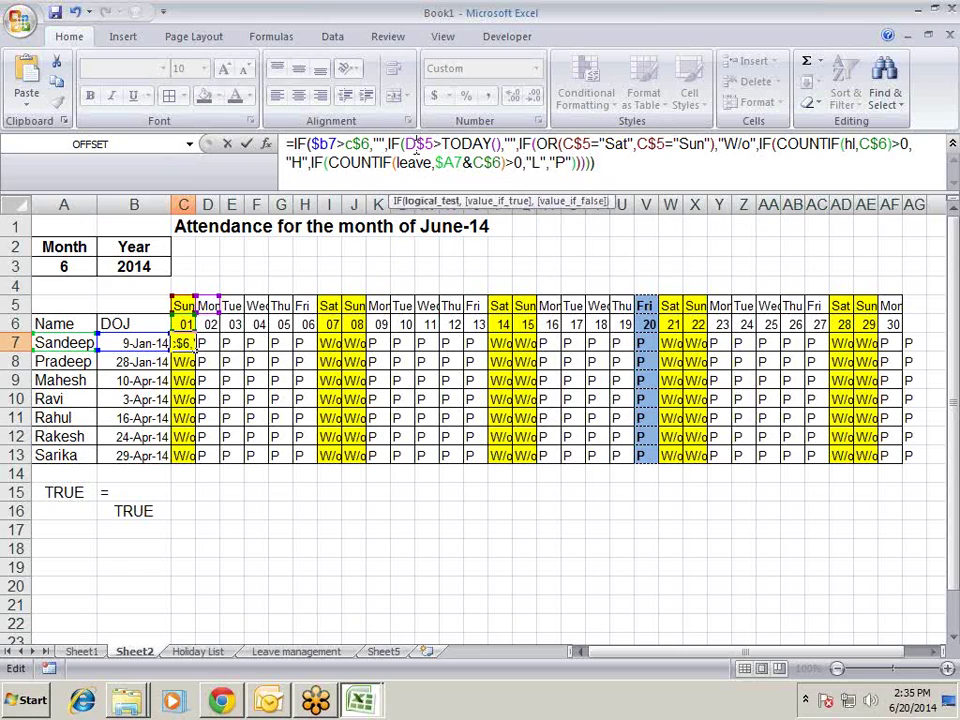
key(BackSpace)
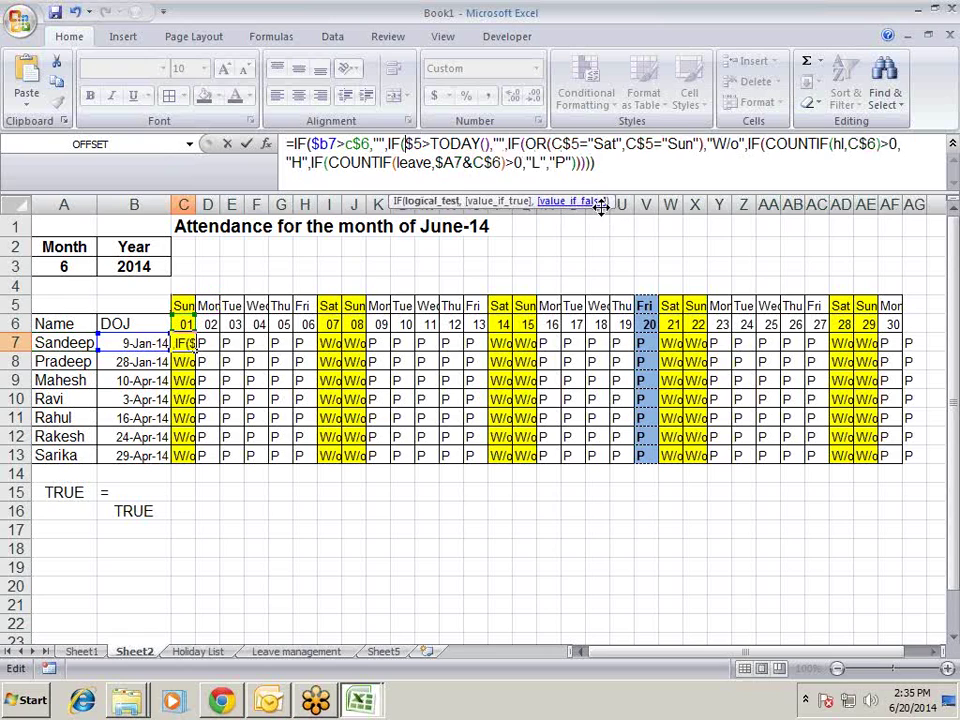
text(c)
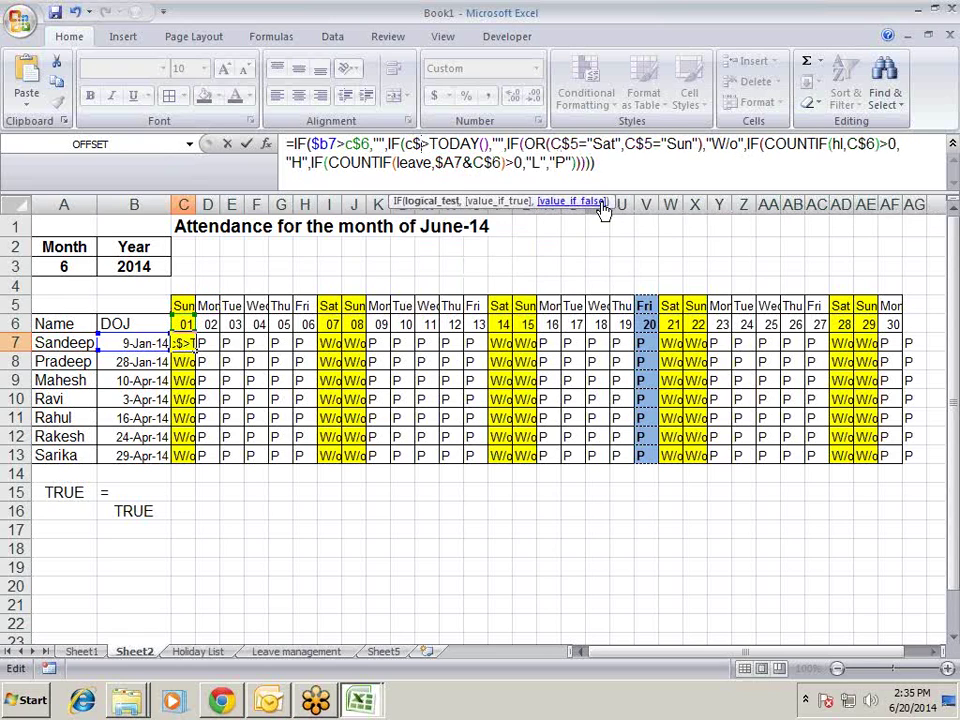
key(BackSpace)
text(6)
key(Return)
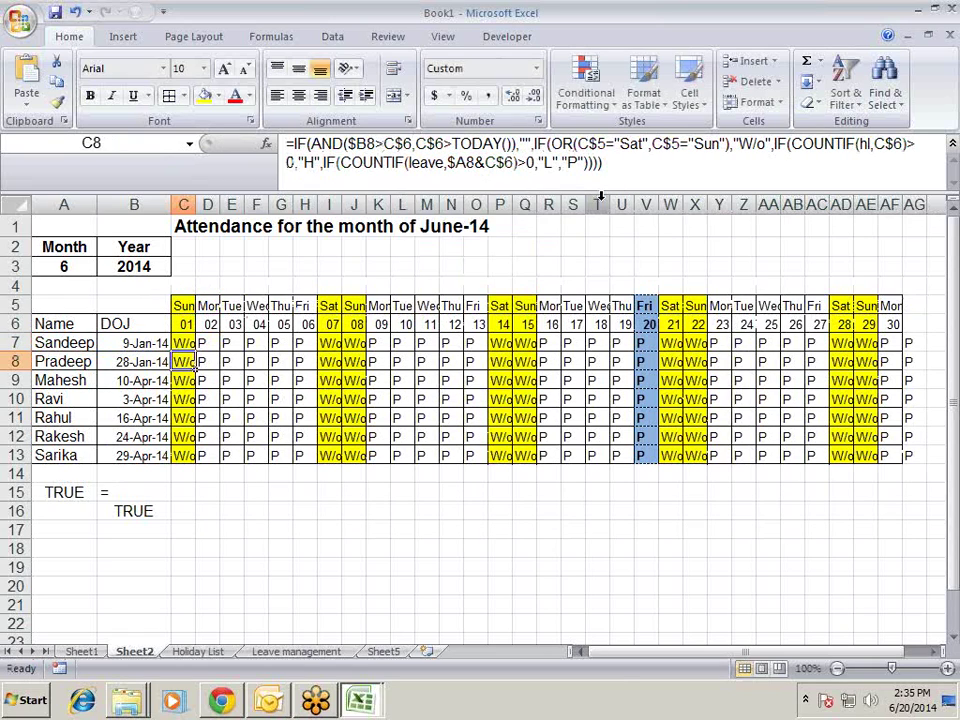
- Copy the corrected C7 formula across the whole C7:AG13 attendance grid
key(Up)
key(ctrl+c)
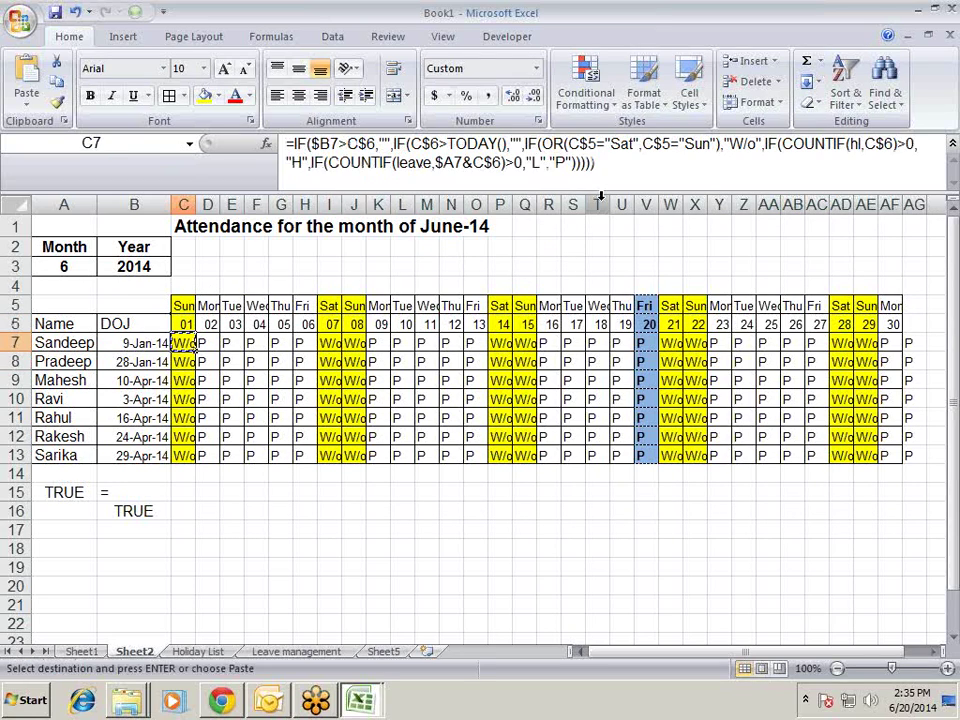
key(ctrl+shift+Right)
key(ctrl+shift+Down)
key(ctrl+v)
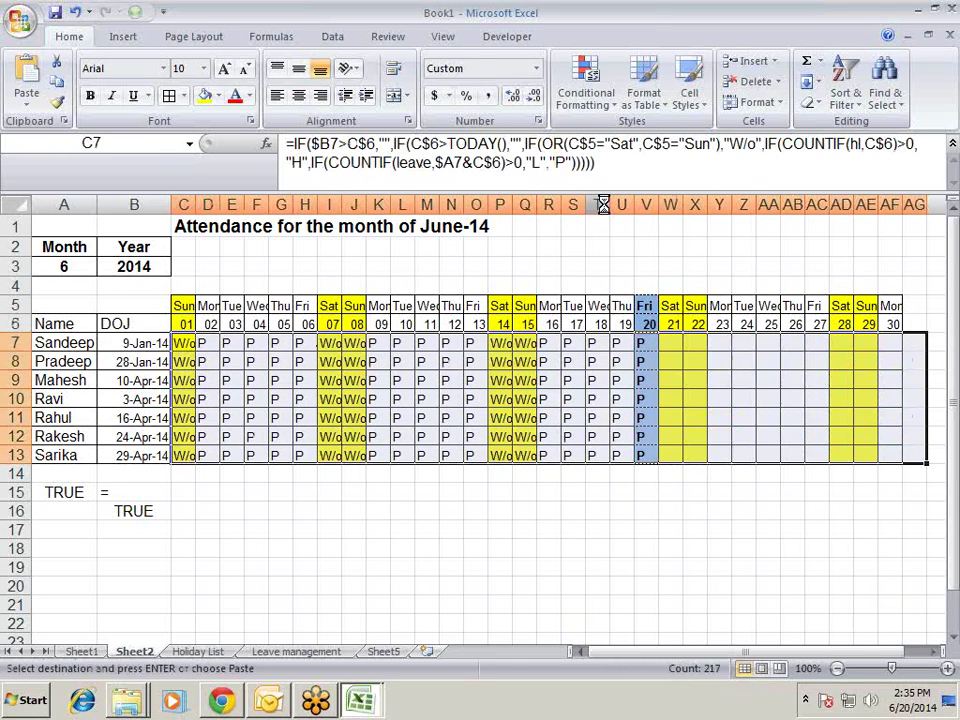
key(Escape)
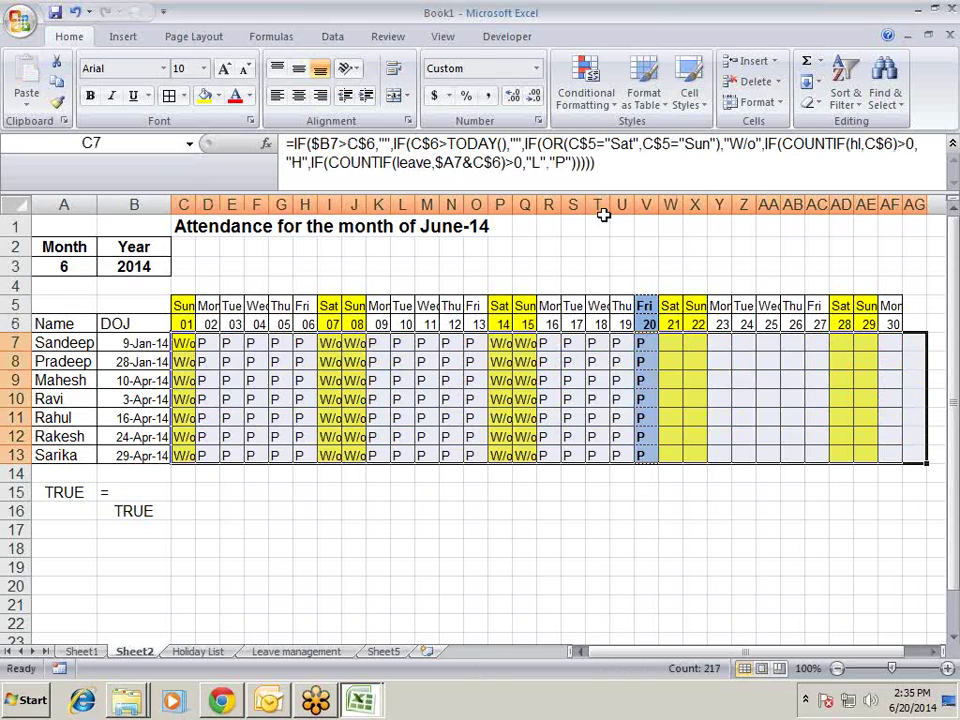
- Delete the TRUE test values in A15:B16 and return to cell C7
key(Down)
key(Down)
key(Down)
key(Down)
key(Down)
key(Down)
key(Down)
key(Left)
key(Down)
key(Left)
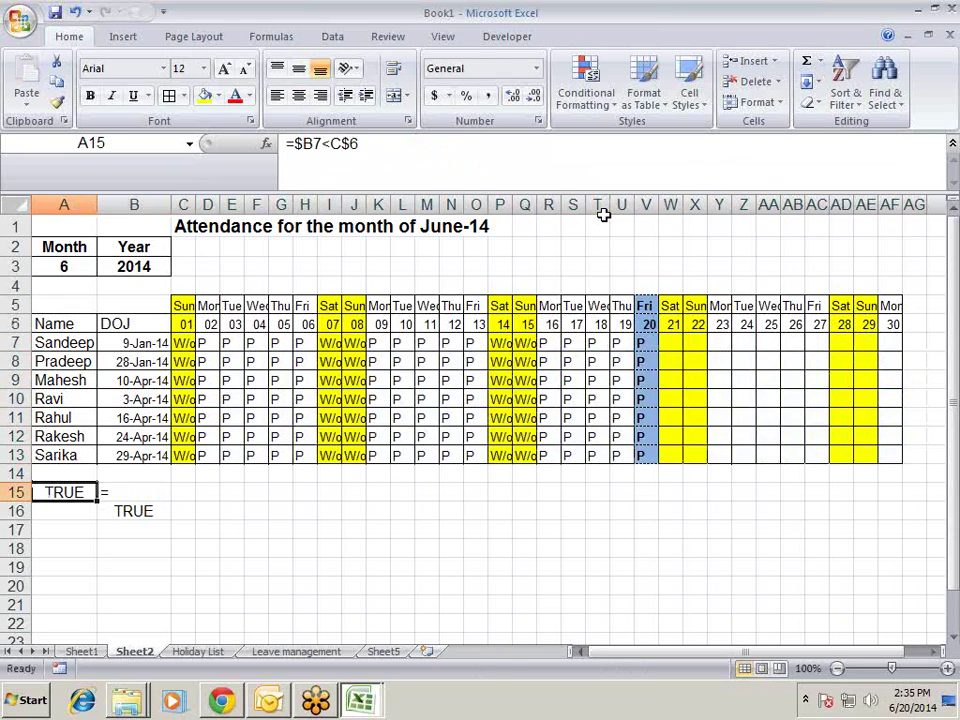
key(shift+Right)
key(shift+Down)
key(Delete)
key(Up)
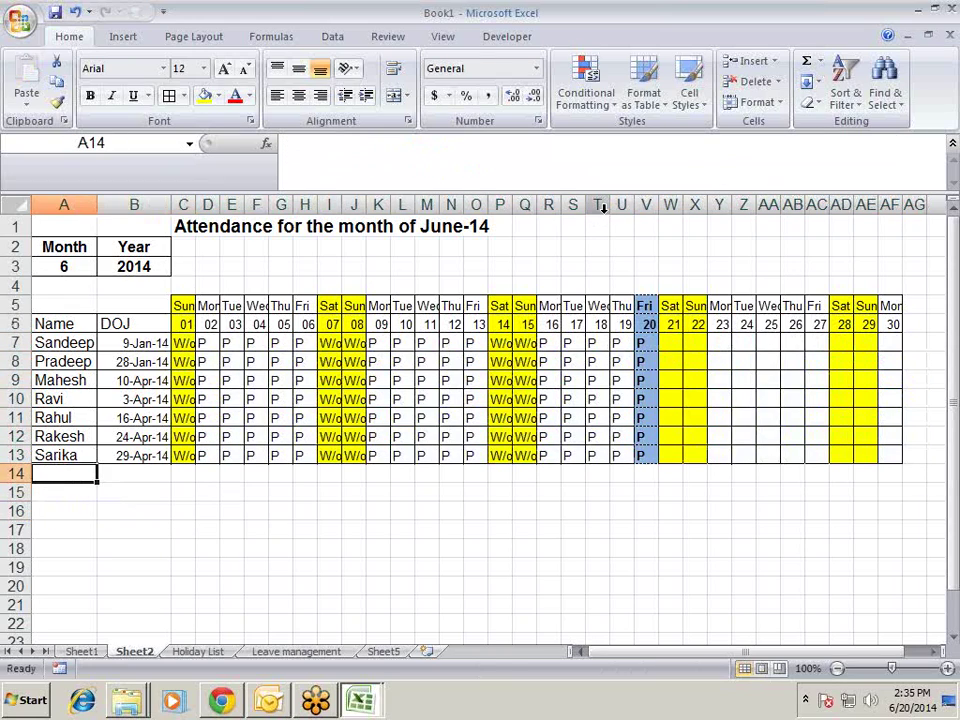
key(Up)
key(Up)
key(Up)
key(Right)
key(Right)
key(Up)
key(Up)
key(Up)
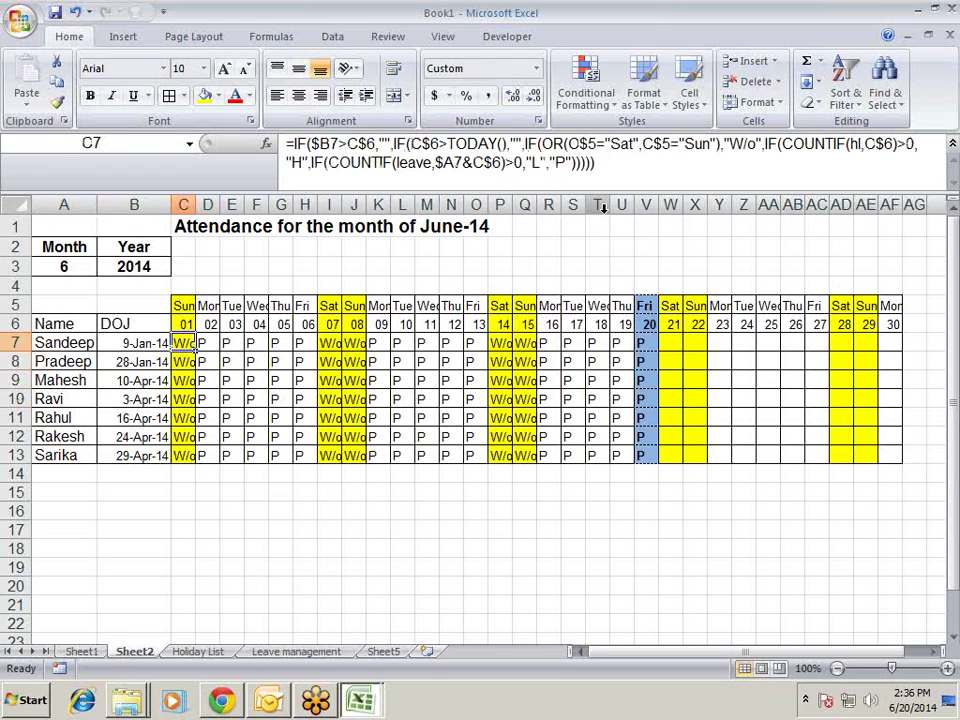
- Switch the sheet's month to January, then March, then back to June
click(120, 266)
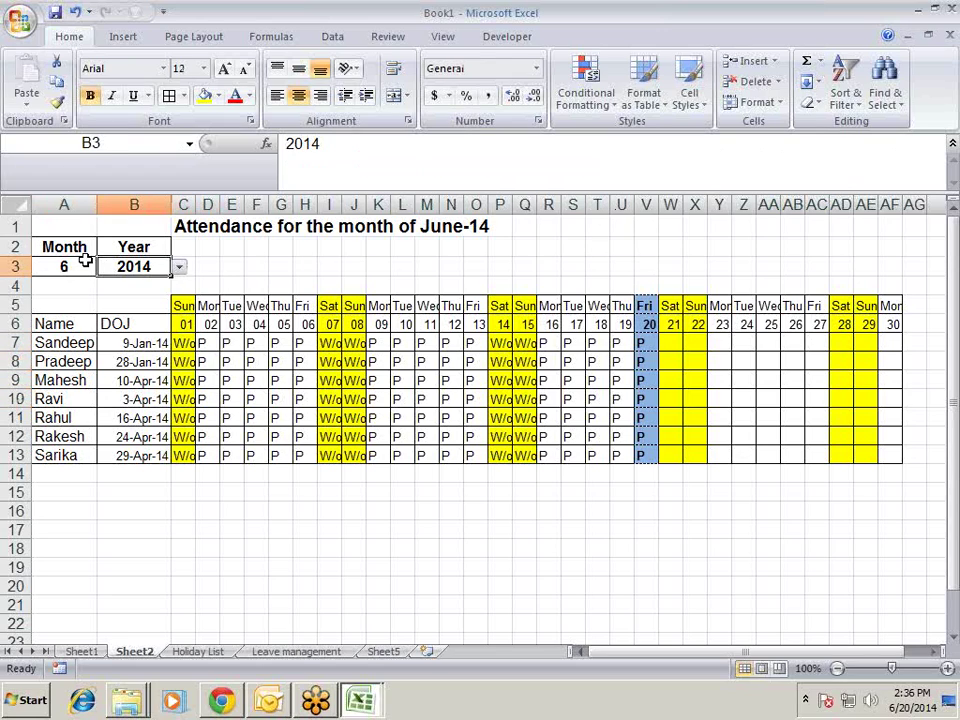
click(88, 262)
click(104, 267)
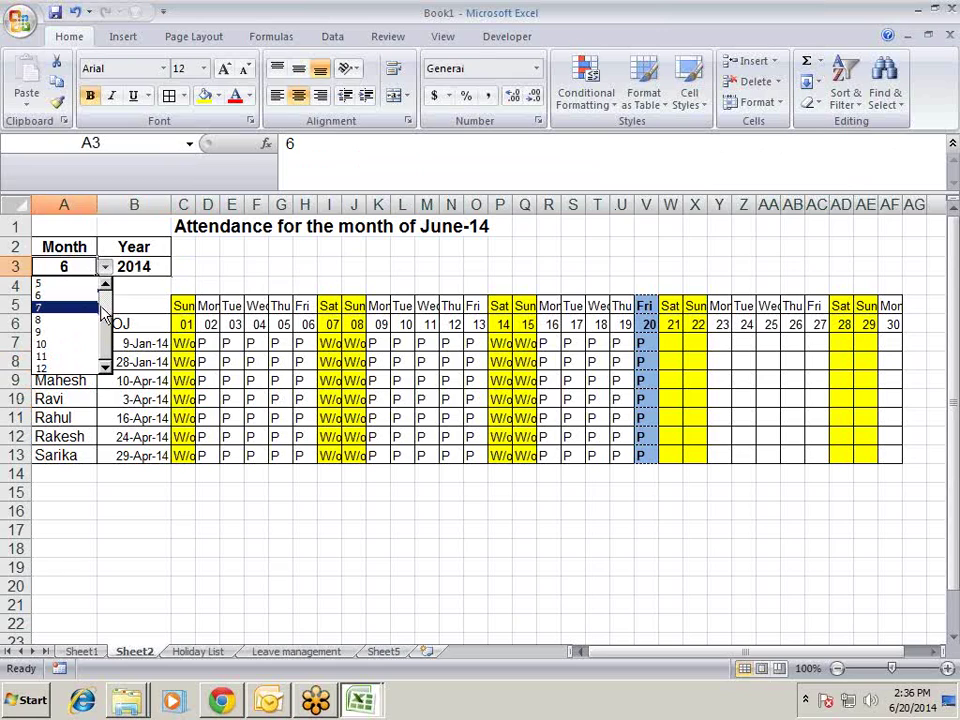
scroll(104, 308, up, 2)
click(71, 283)
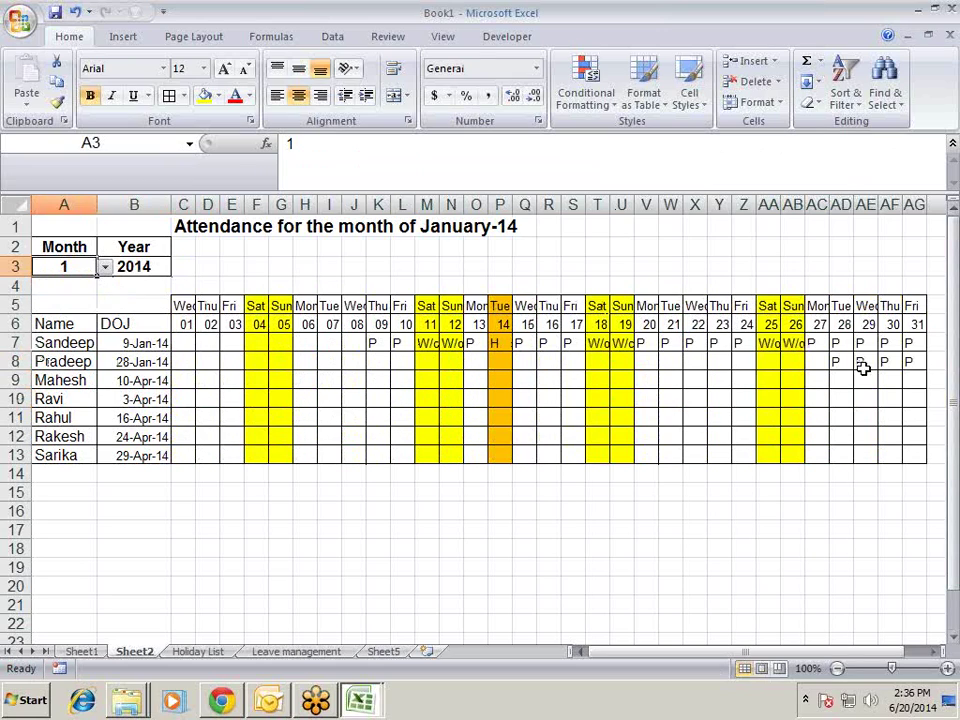
click(104, 267)
click(65, 307)
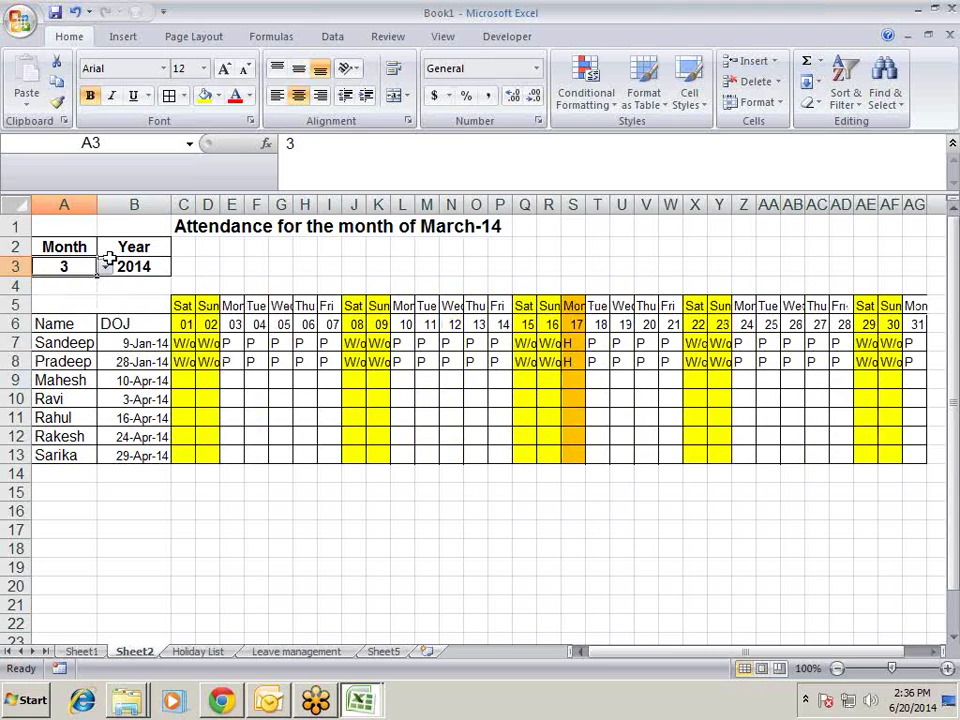
click(104, 267)
click(65, 320)
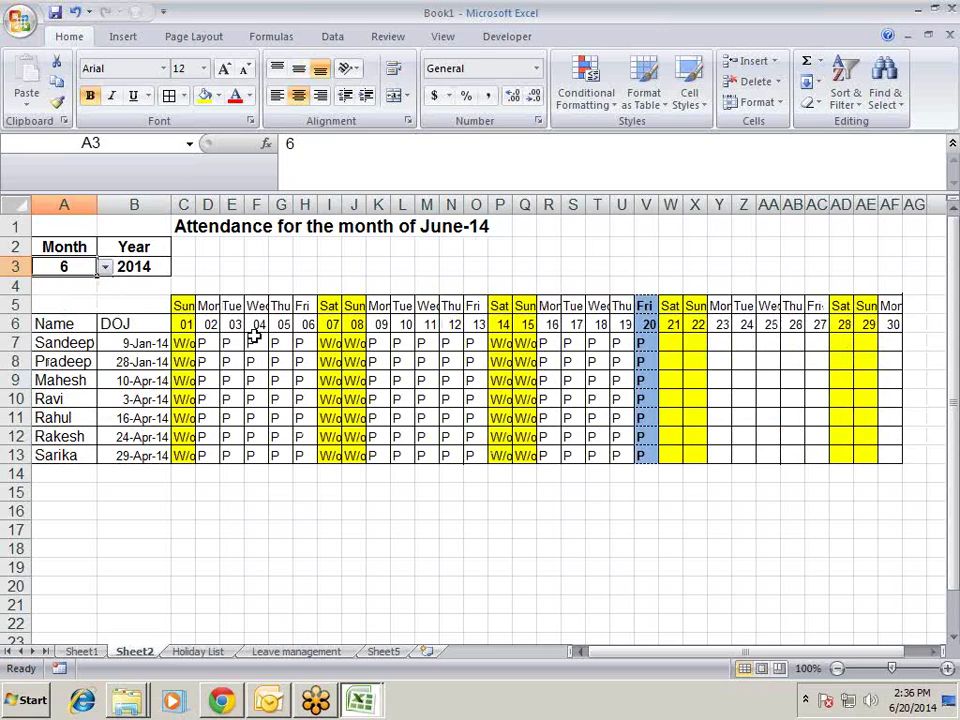
- Check the attendance formulas down today's column, the 20th
click(652, 432)
click(655, 363)
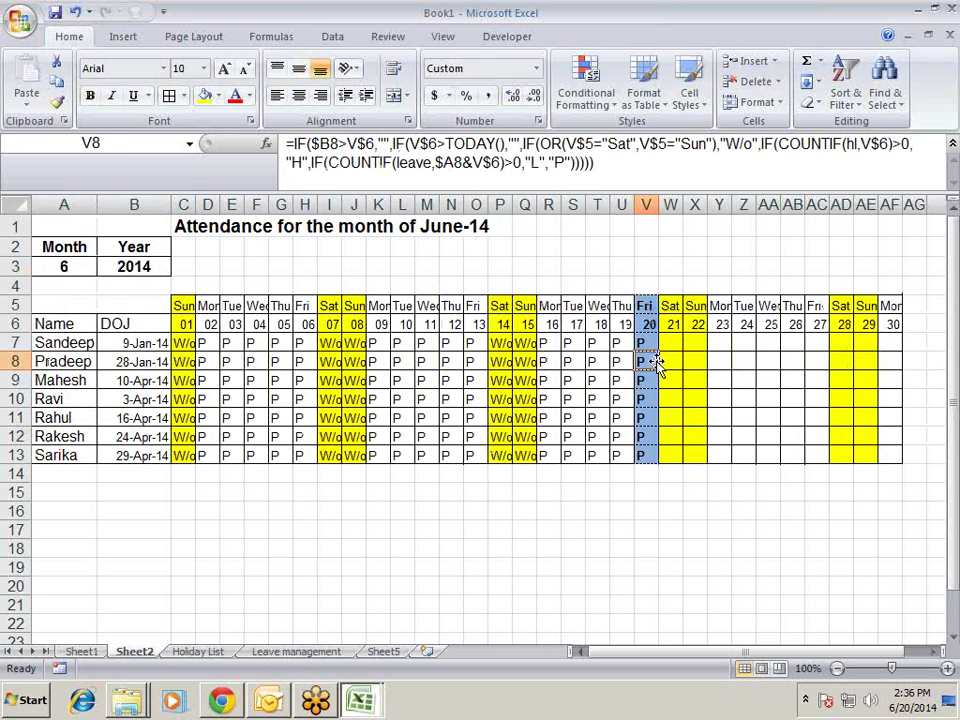
click(653, 323)
click(651, 382)
click(640, 436)
click(645, 455)
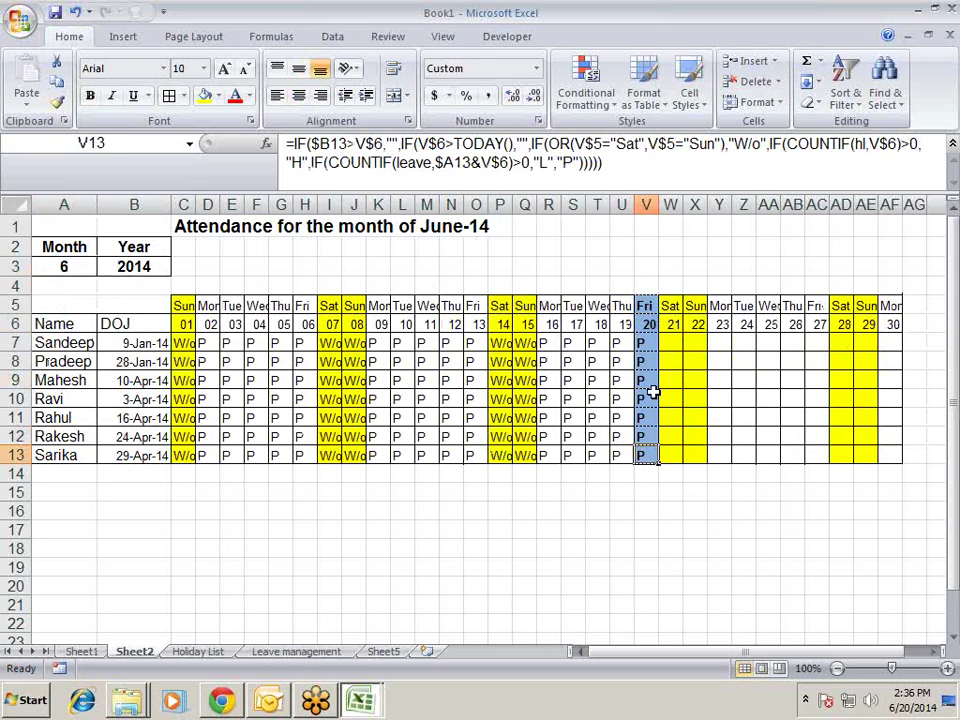
click(645, 380)
click(645, 343)
click(645, 305)
click(645, 362)
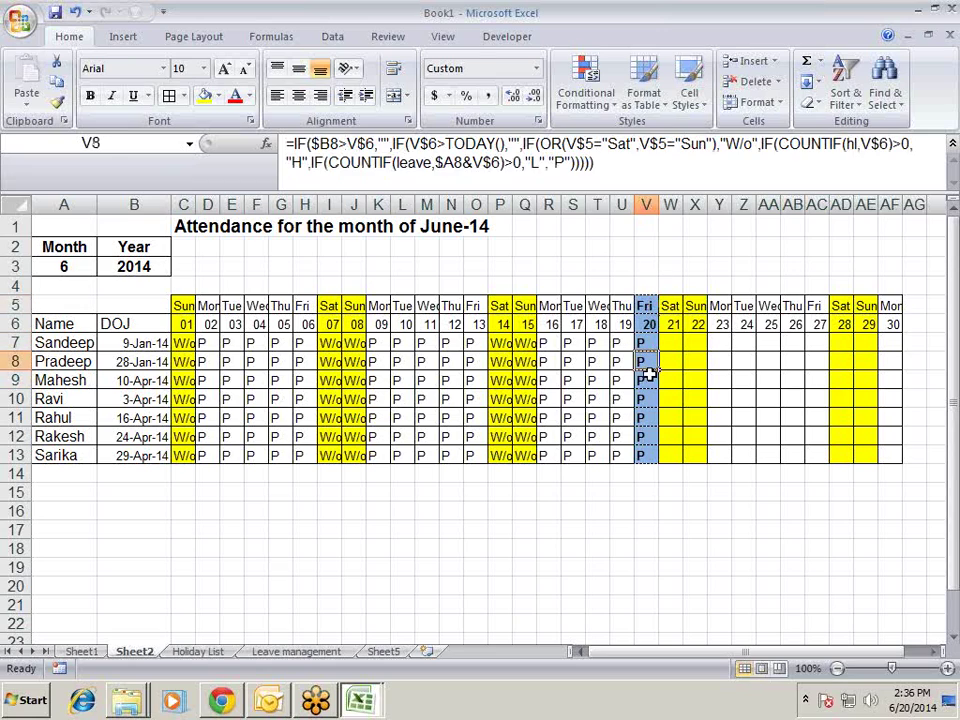
click(645, 418)
click(645, 453)
- Check formulas in other day cells such as G10 and M11, then go to Leave management
click(378, 436)
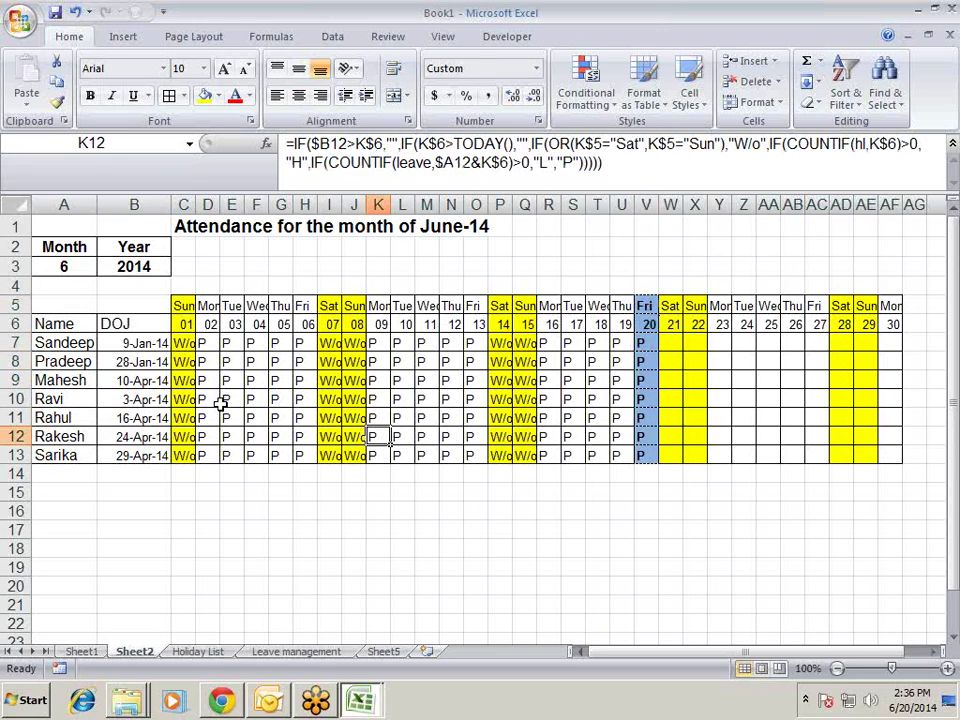
click(210, 398)
click(426, 362)
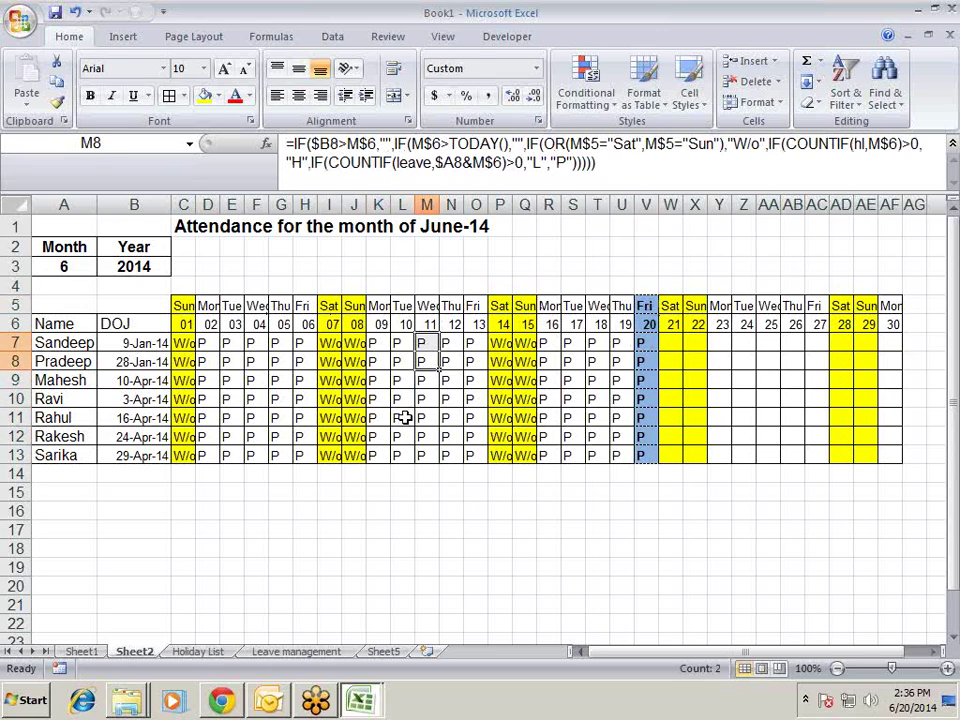
click(402, 418)
click(231, 380)
click(258, 326)
click(451, 343)
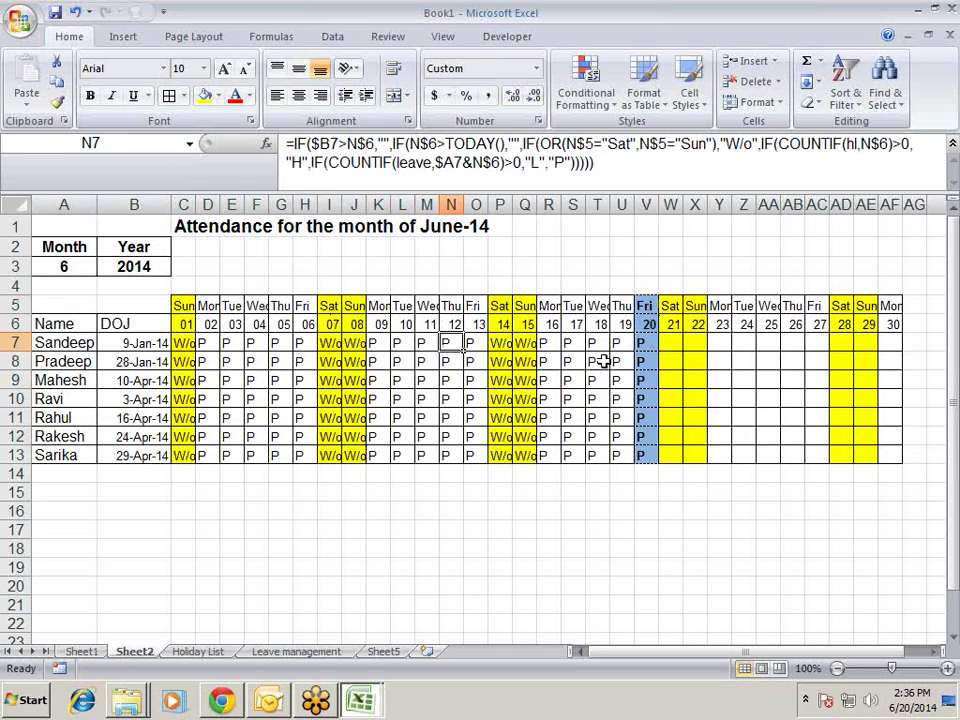
click(647, 360)
click(697, 367)
click(670, 455)
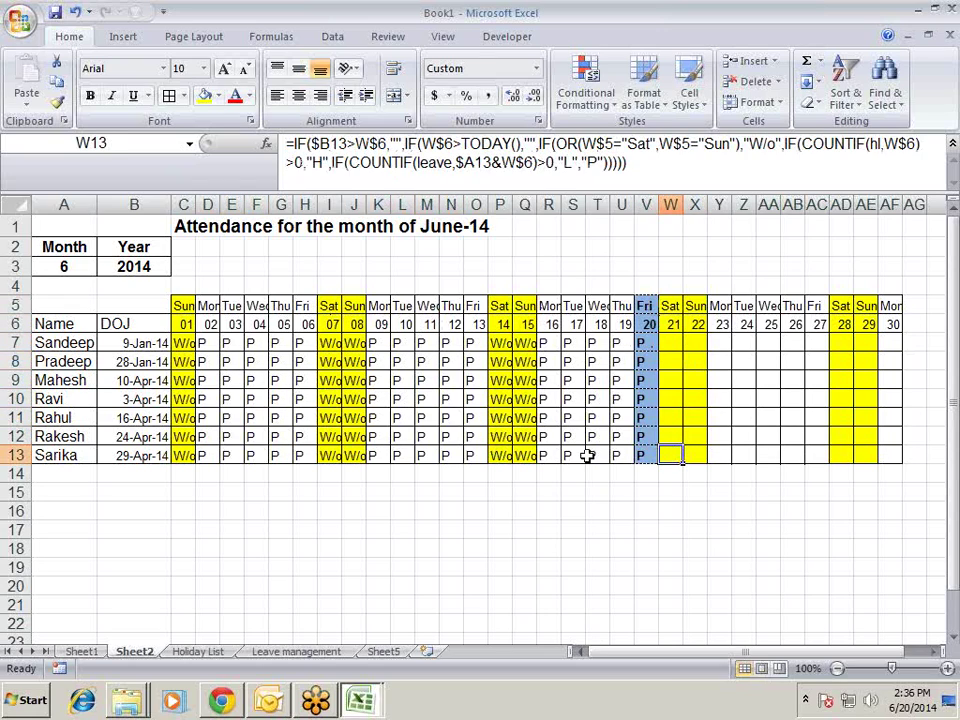
click(572, 455)
click(402, 418)
click(284, 400)
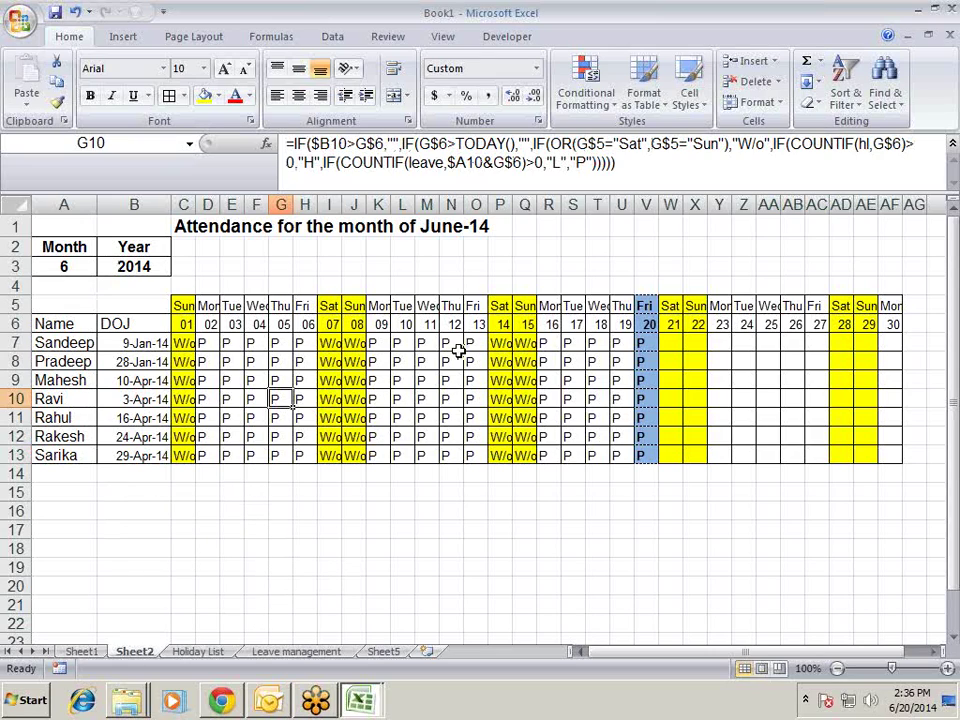
click(425, 425)
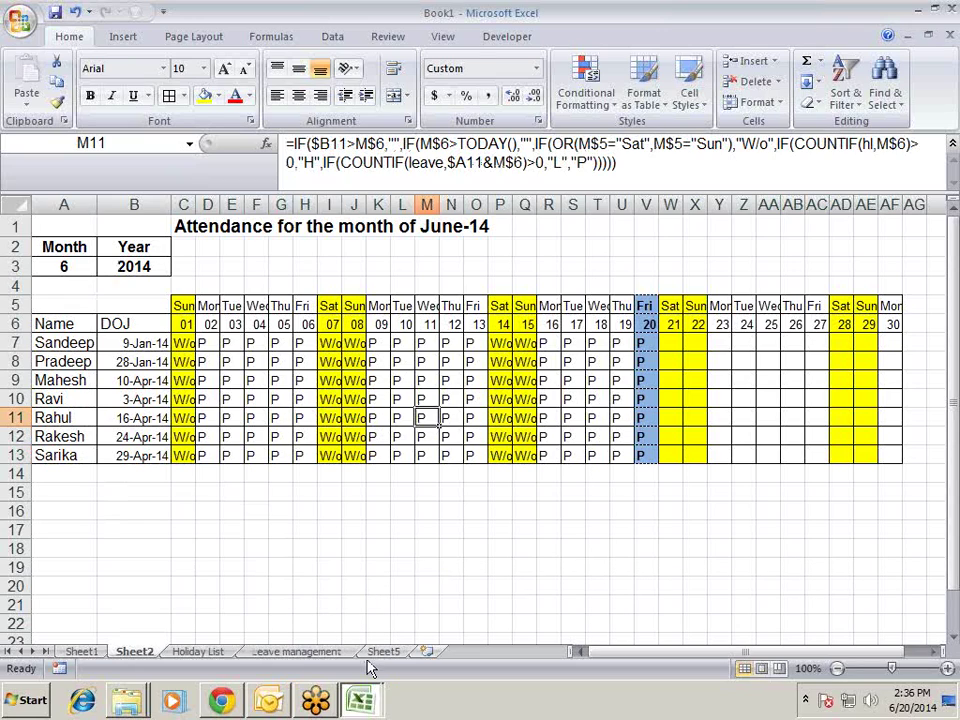
click(325, 654)
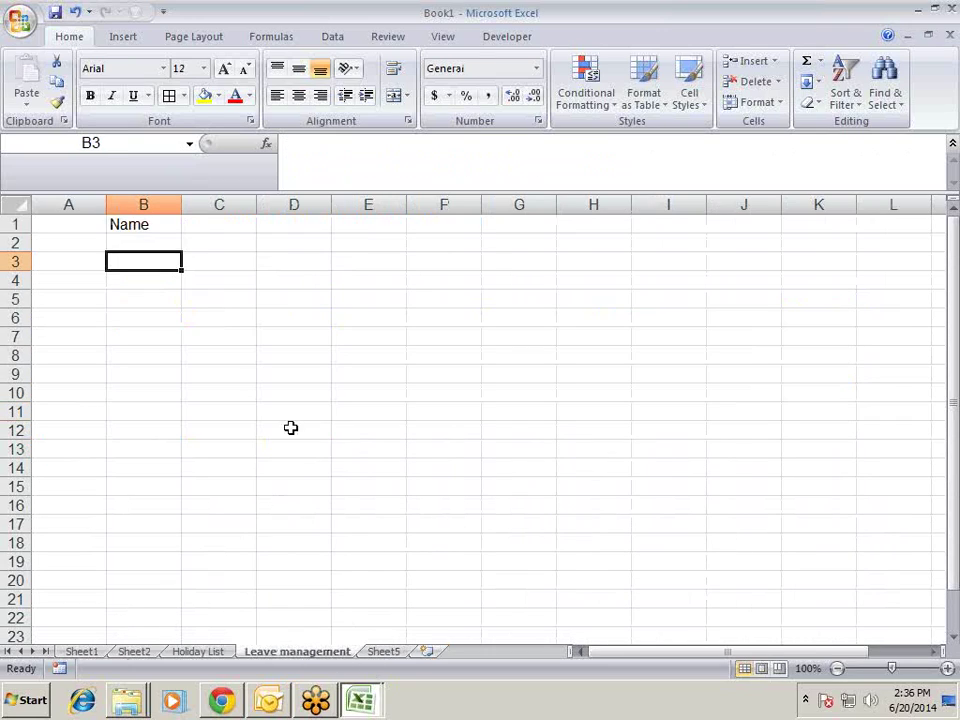
- On Sheet5, add a leave entry in B5:C5: the employee from the list, dated 11-Jun-14
click(390, 655)
click(175, 297)
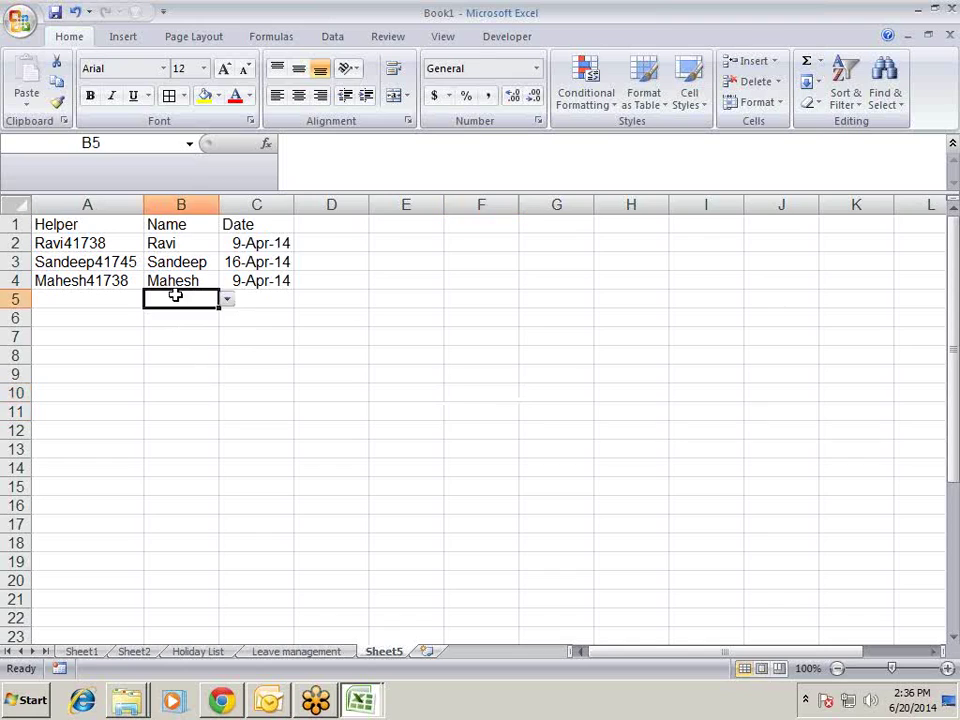
click(227, 299)
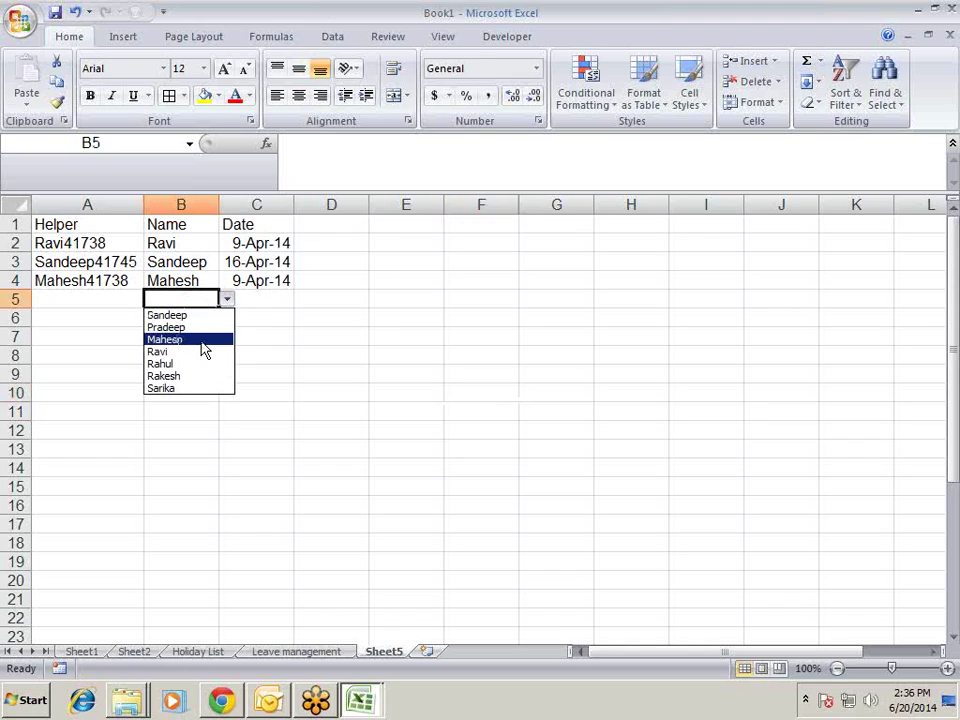
click(190, 364)
click(274, 294)
text(11-jun14)
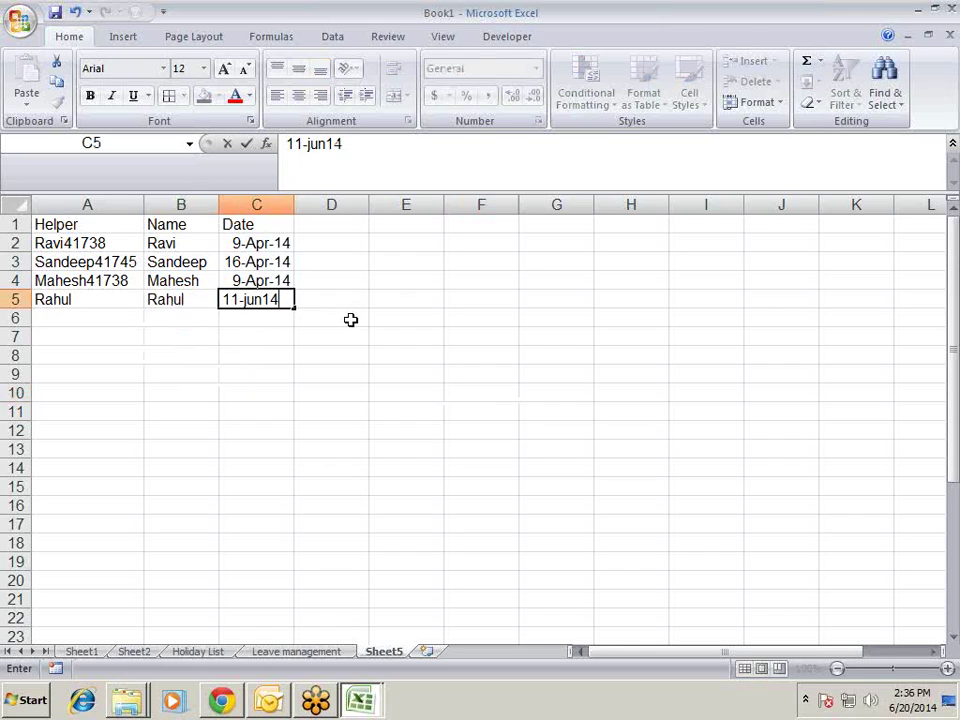
key(Return)
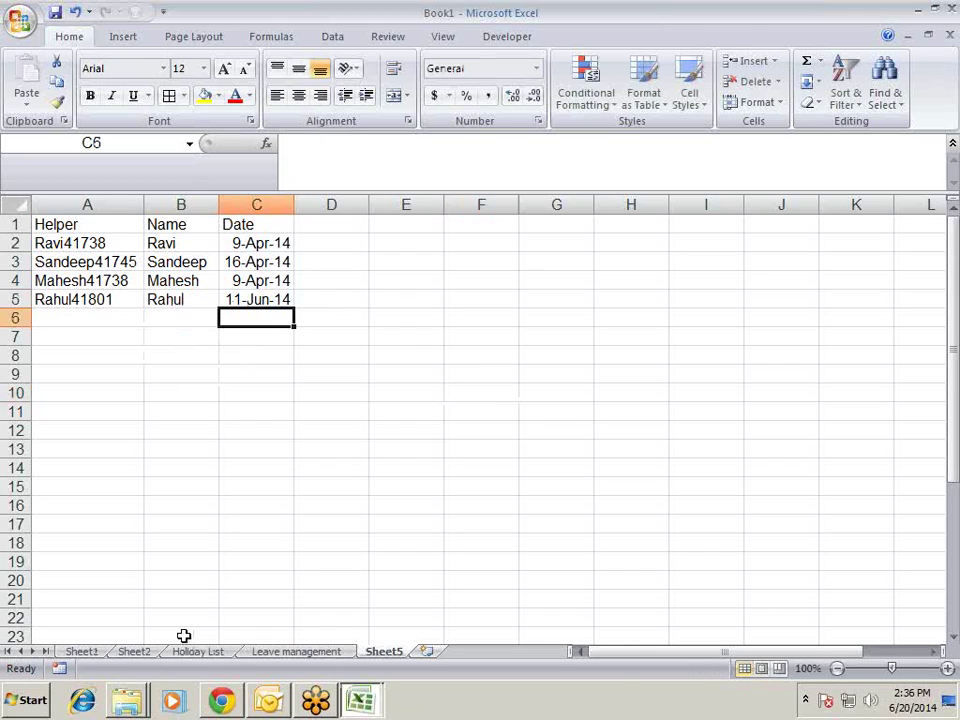
- On the June sheet, check day-cell formulas up to the 20th and for future days
click(134, 651)
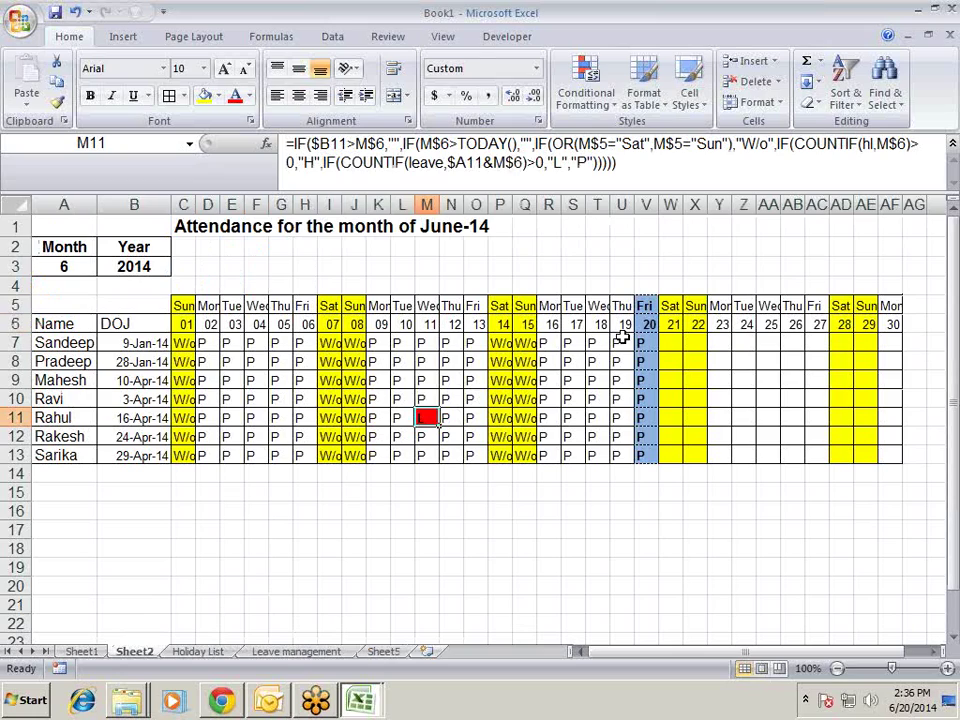
click(427, 566)
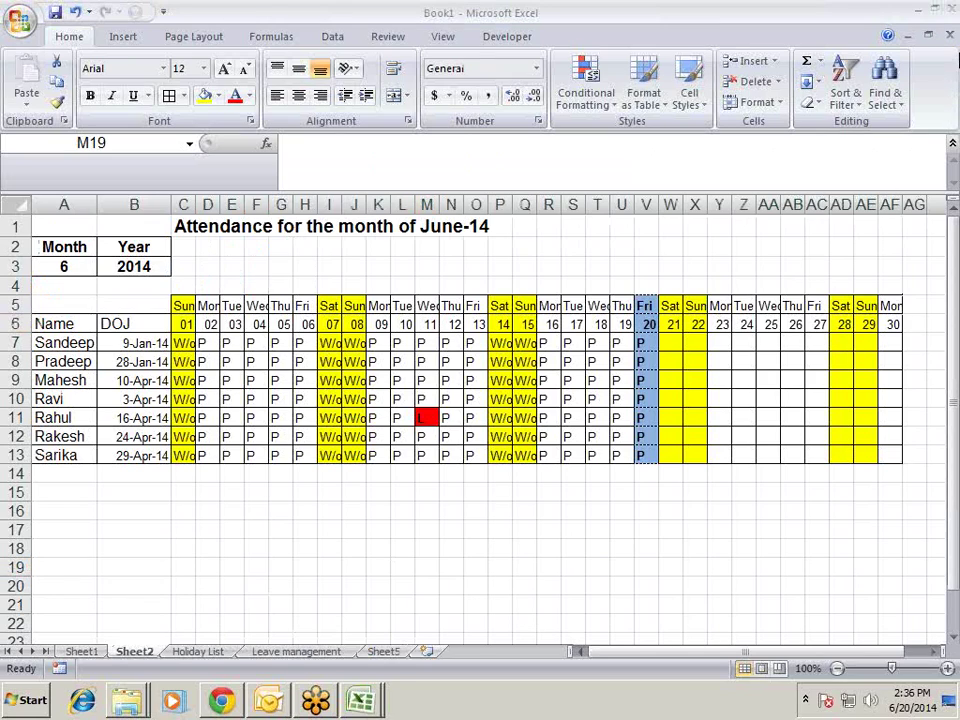
click(281, 342)
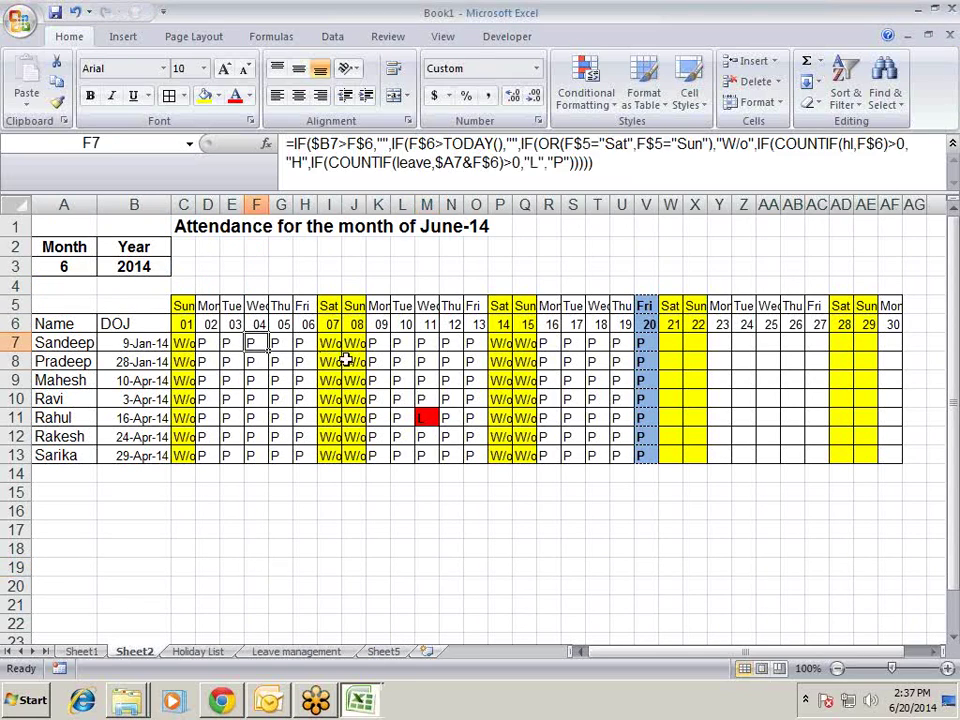
click(353, 361)
click(451, 361)
click(541, 380)
click(645, 399)
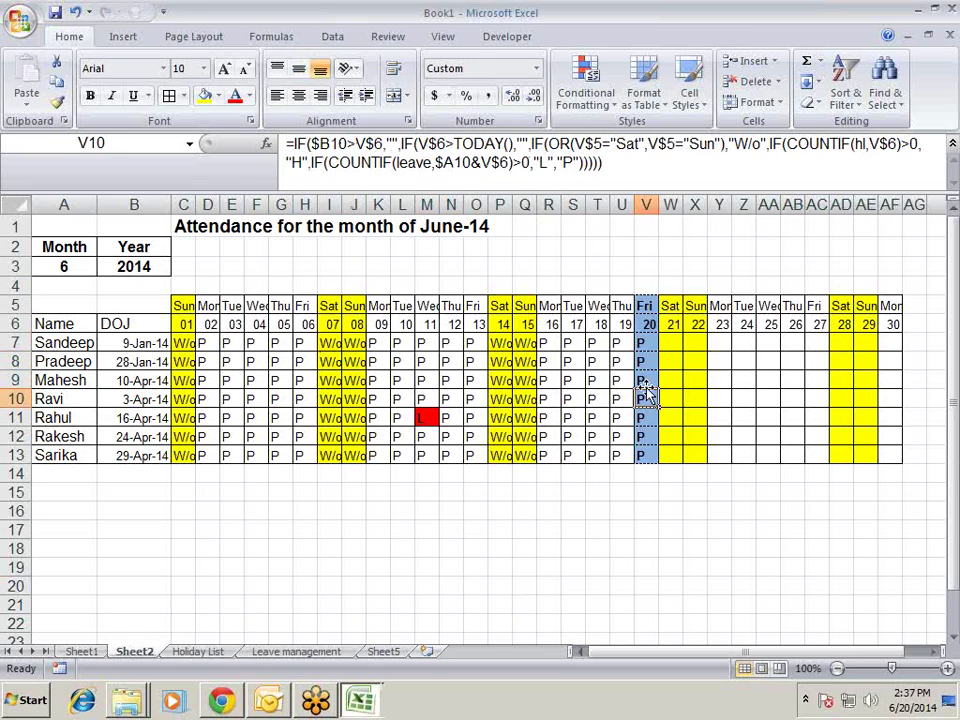
click(698, 380)
click(817, 380)
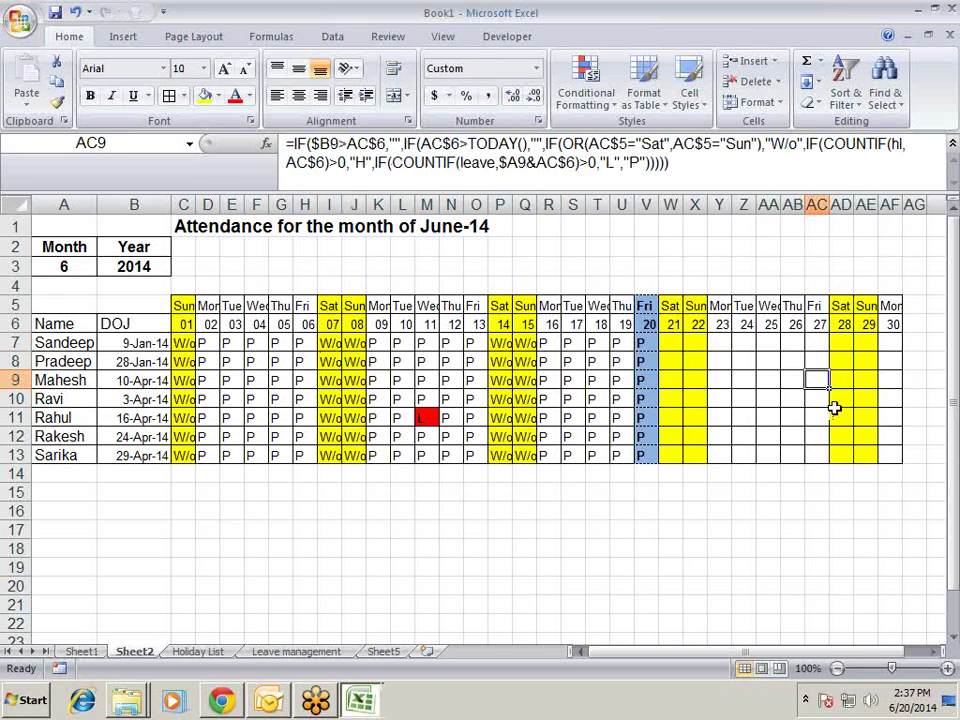
click(840, 417)
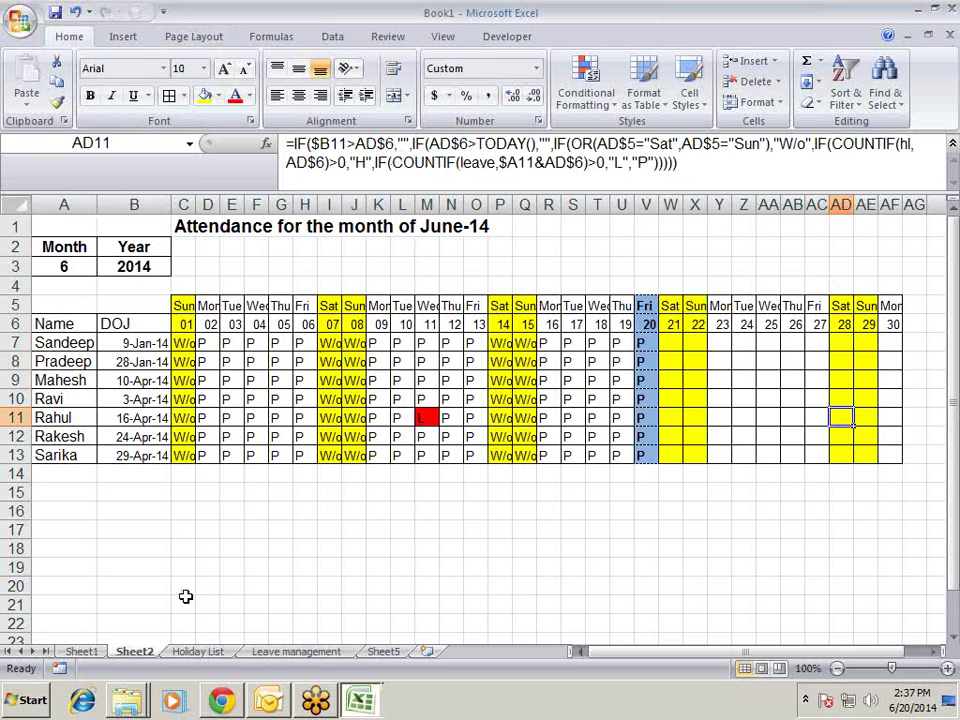
click(182, 548)
- Dismiss the save prompt without saving and insert a blank Sheet6
key(ctrl+s)
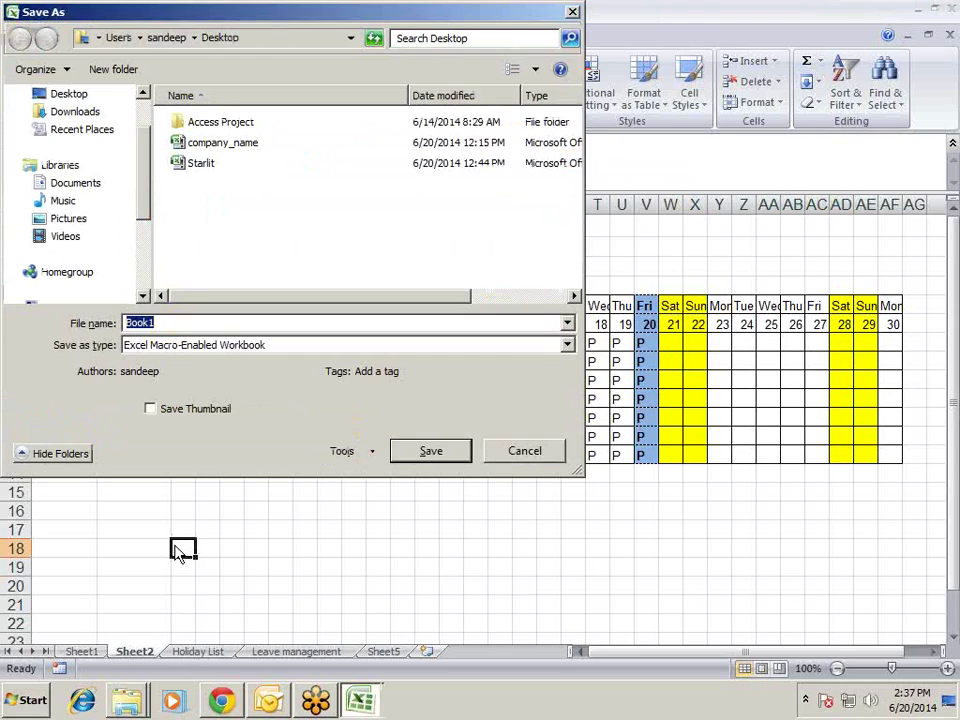
click(566, 13)
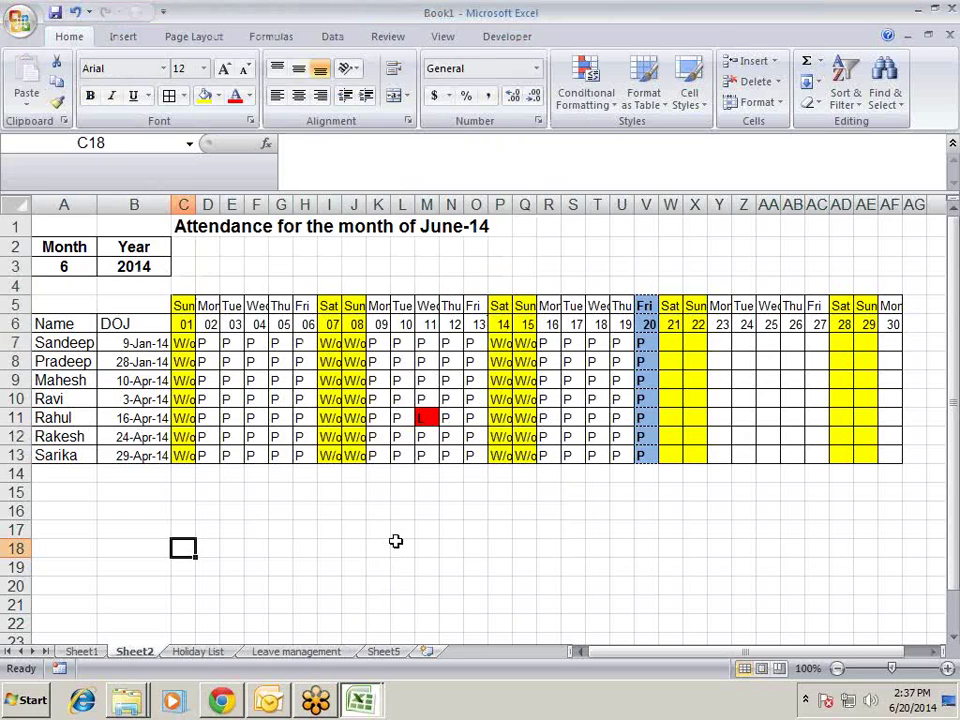
click(375, 651)
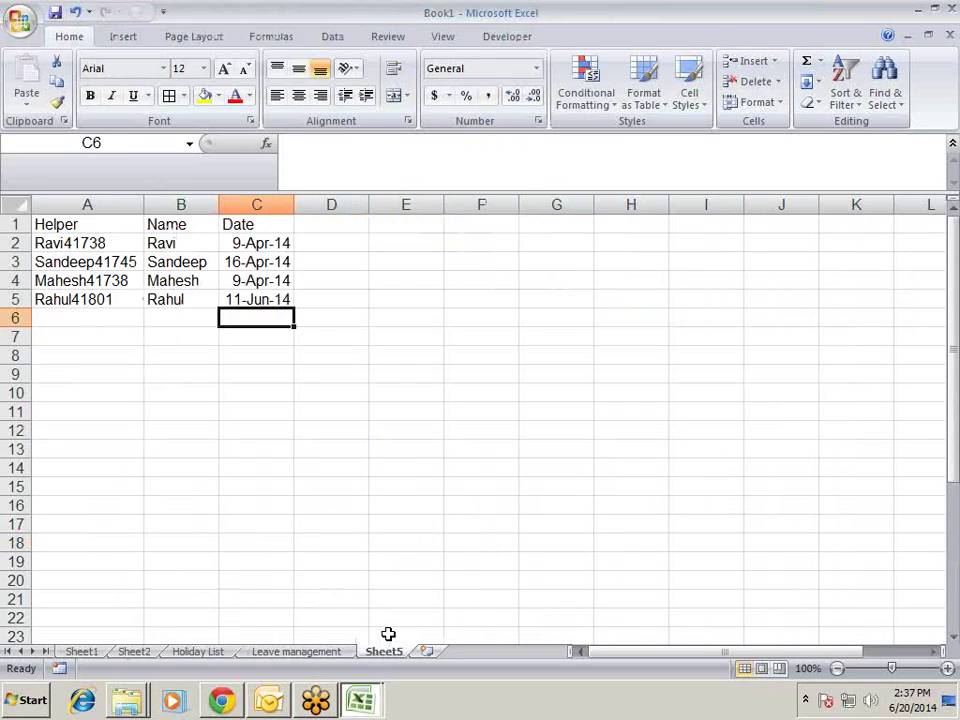
click(428, 651)
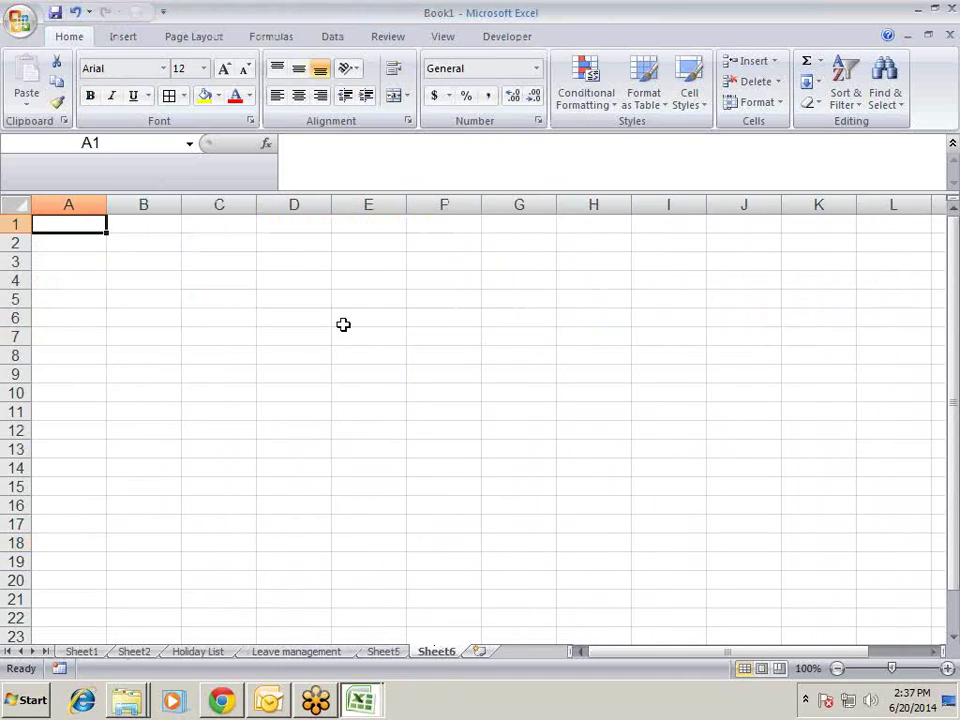
- Shrink the formula bar to one line, browse Leave management, Holiday List and Sheet1, ending on June attendance
ctrl+scroll(343, 324, up, 1)
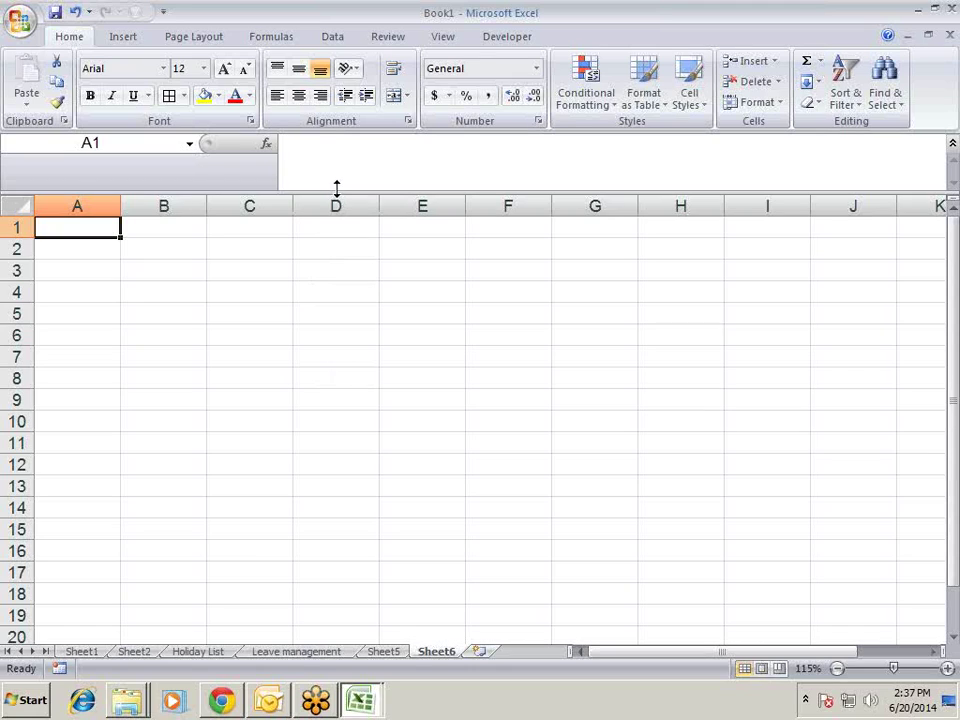
drag(337, 189, 337, 155)
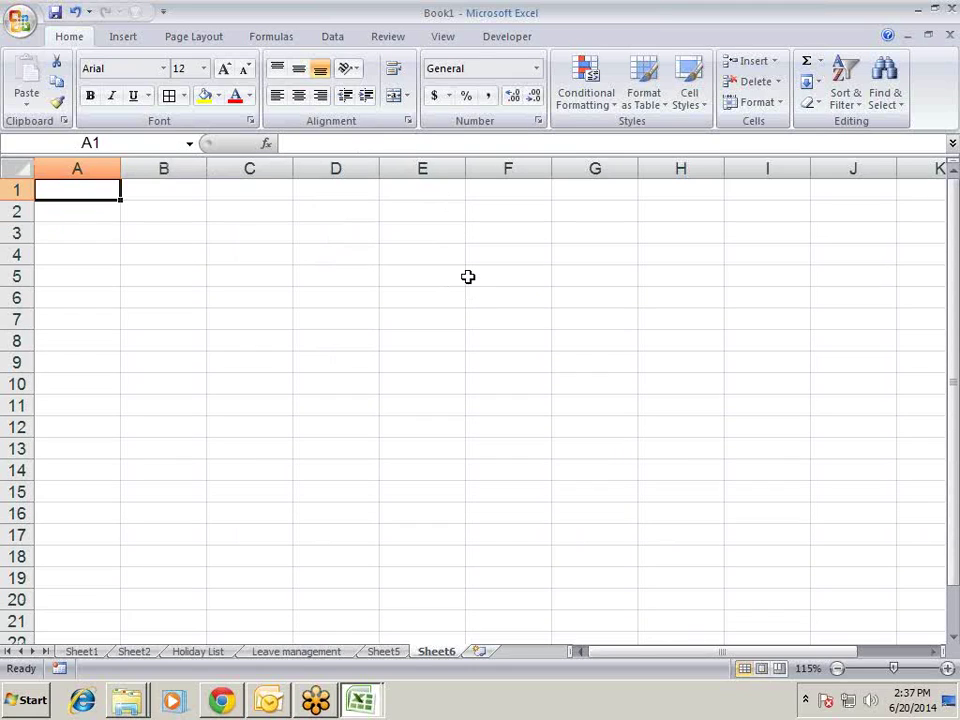
click(384, 648)
click(343, 651)
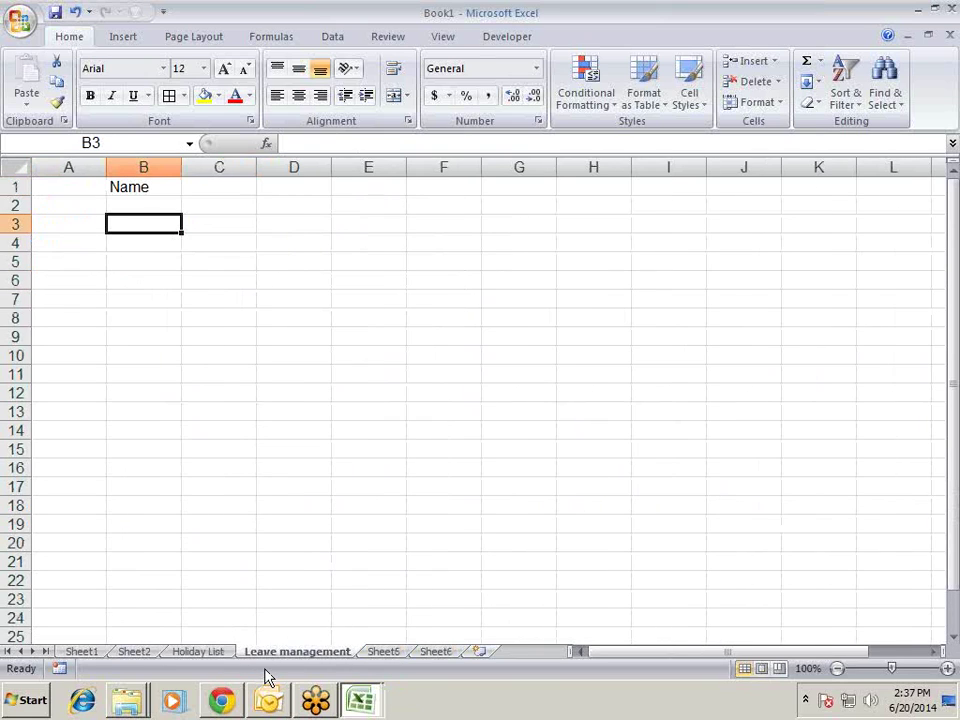
click(218, 650)
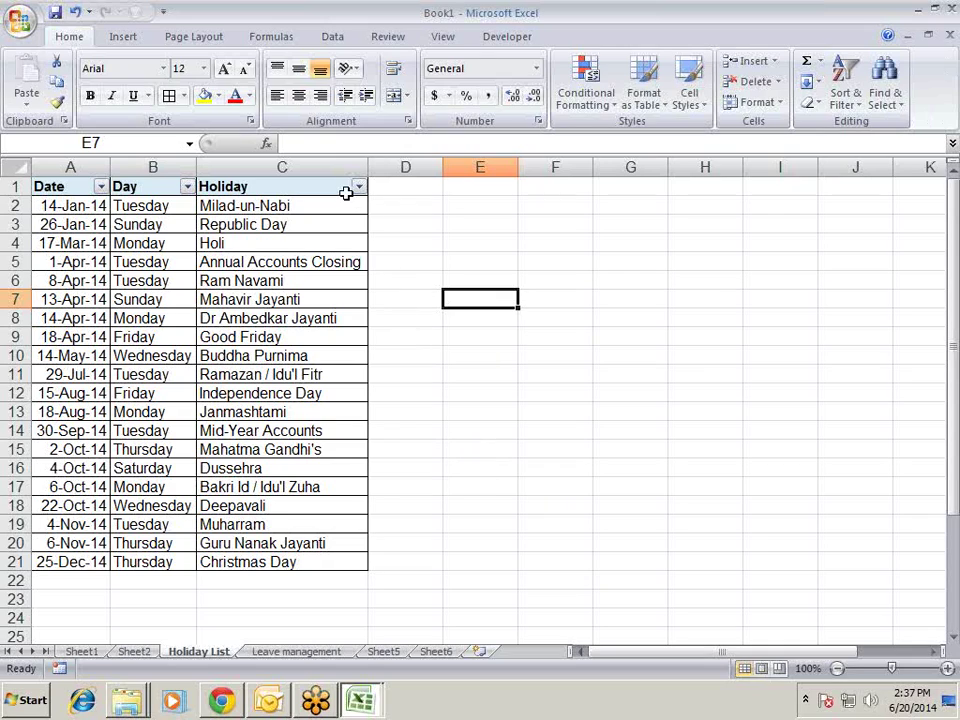
click(424, 211)
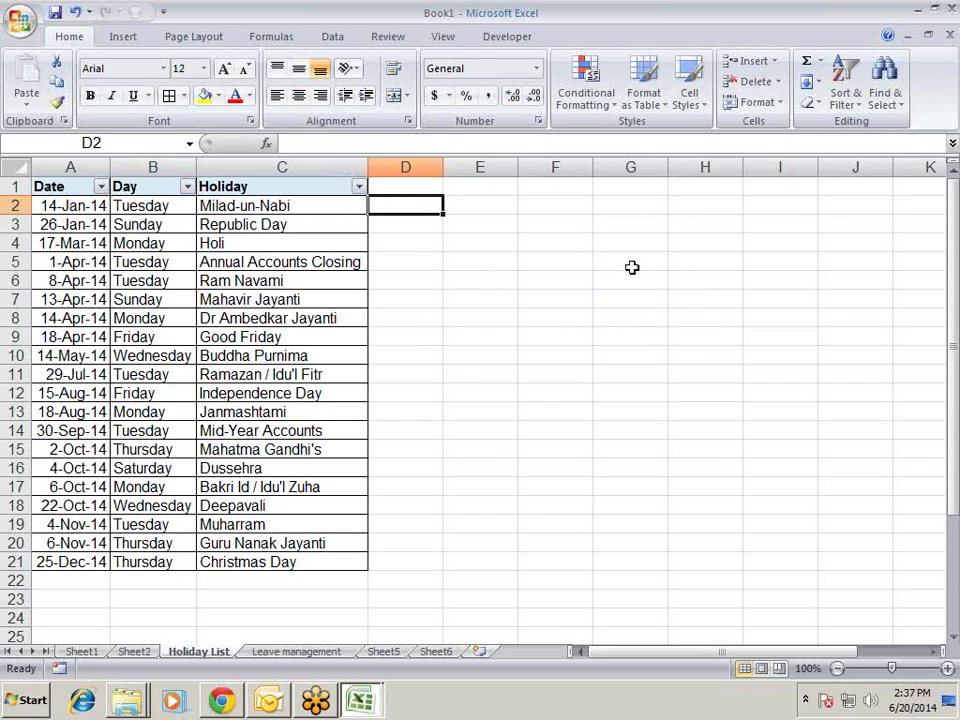
click(140, 652)
click(82, 652)
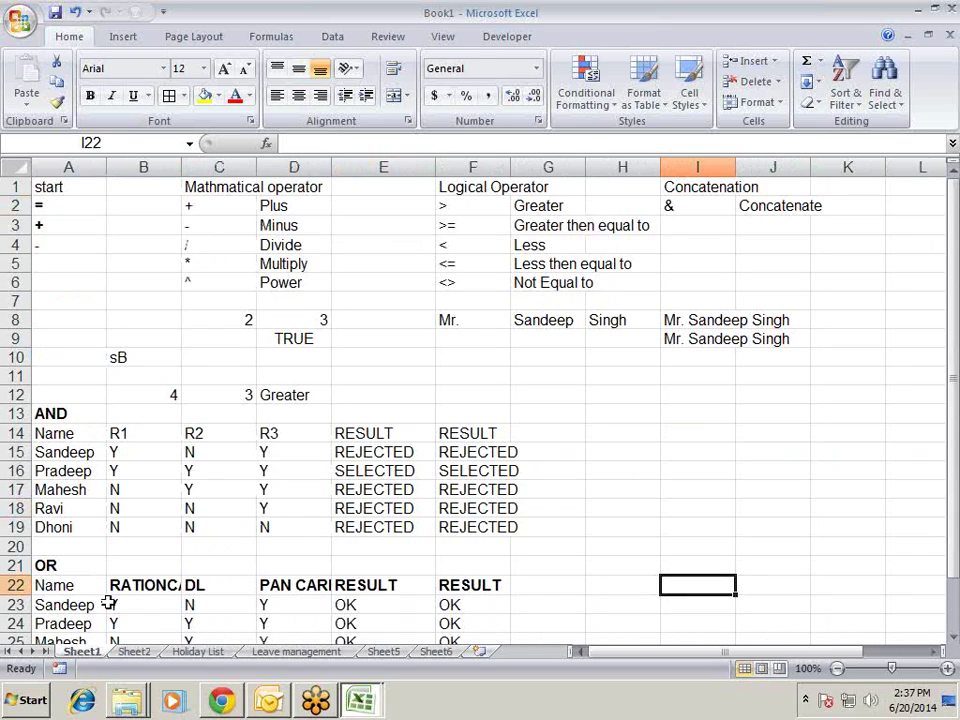
click(450, 352)
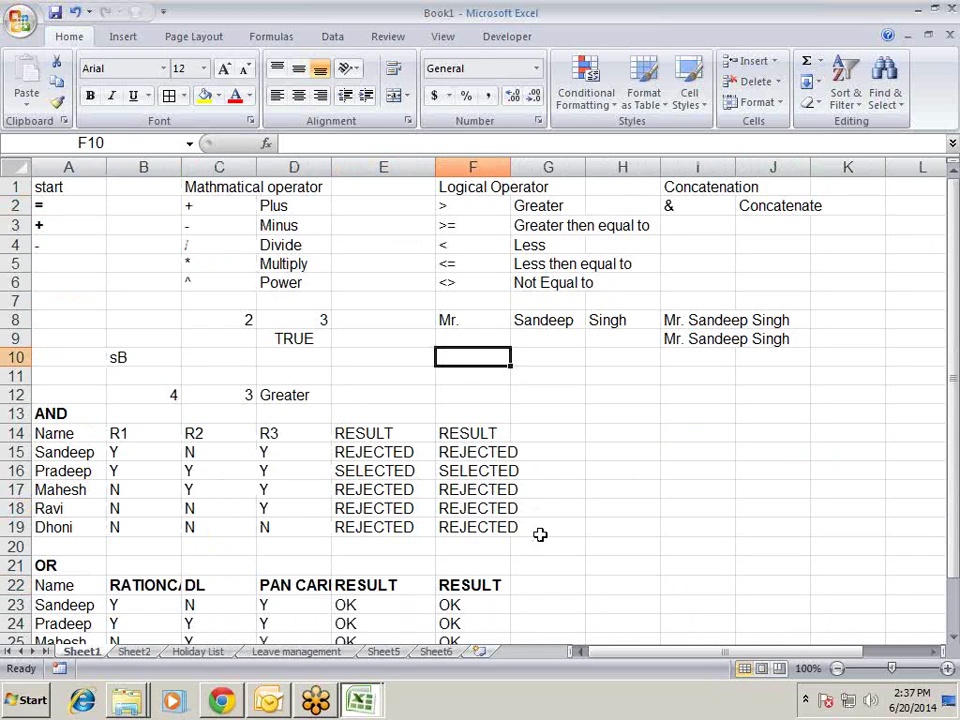
drag(102, 179, 679, 551)
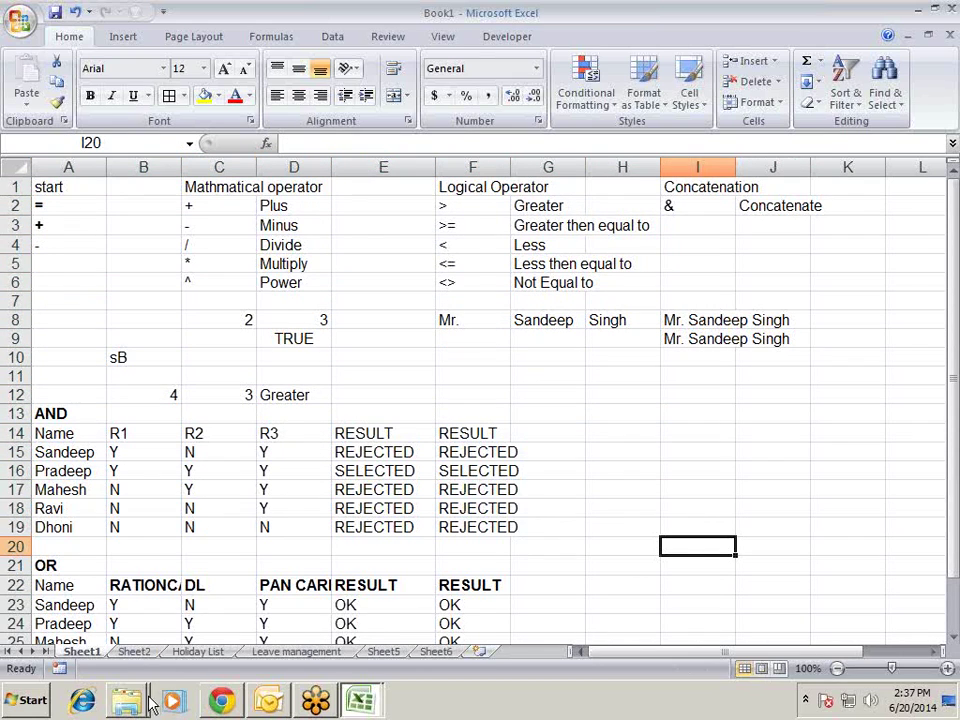
click(130, 652)
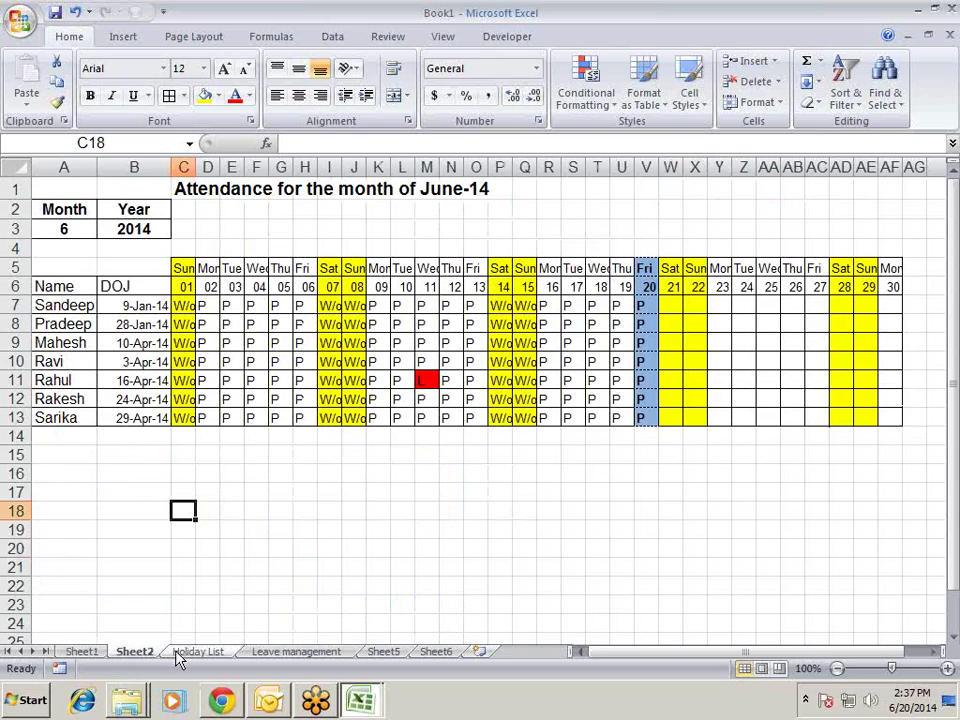
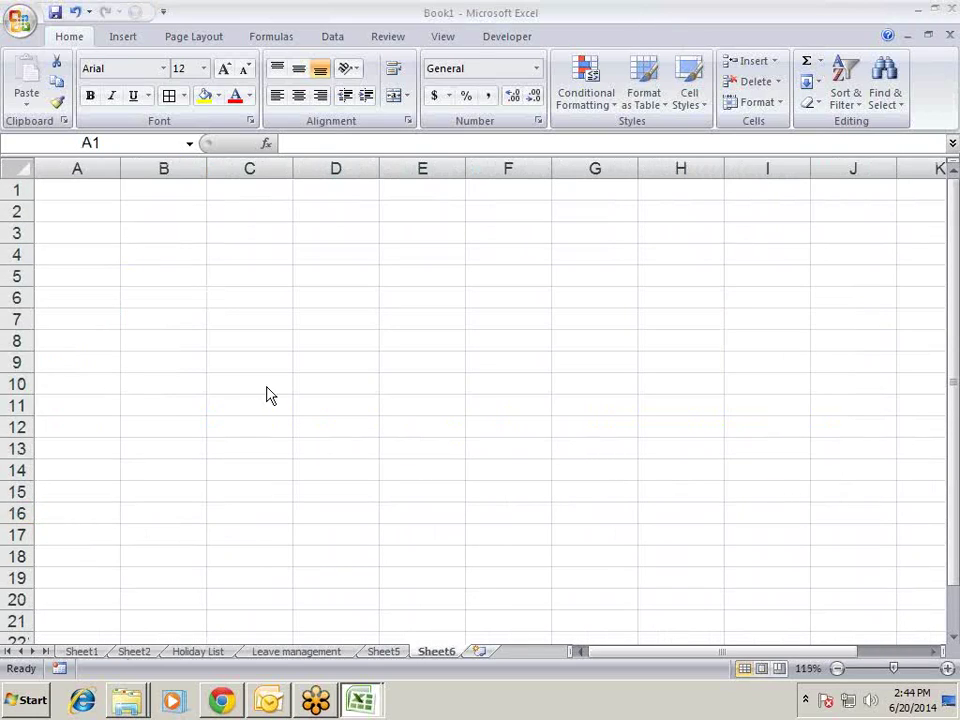
- Leave the empty Sheet6, selecting C2 and D11 first, and display Sheet1's operators table
click(215, 206)
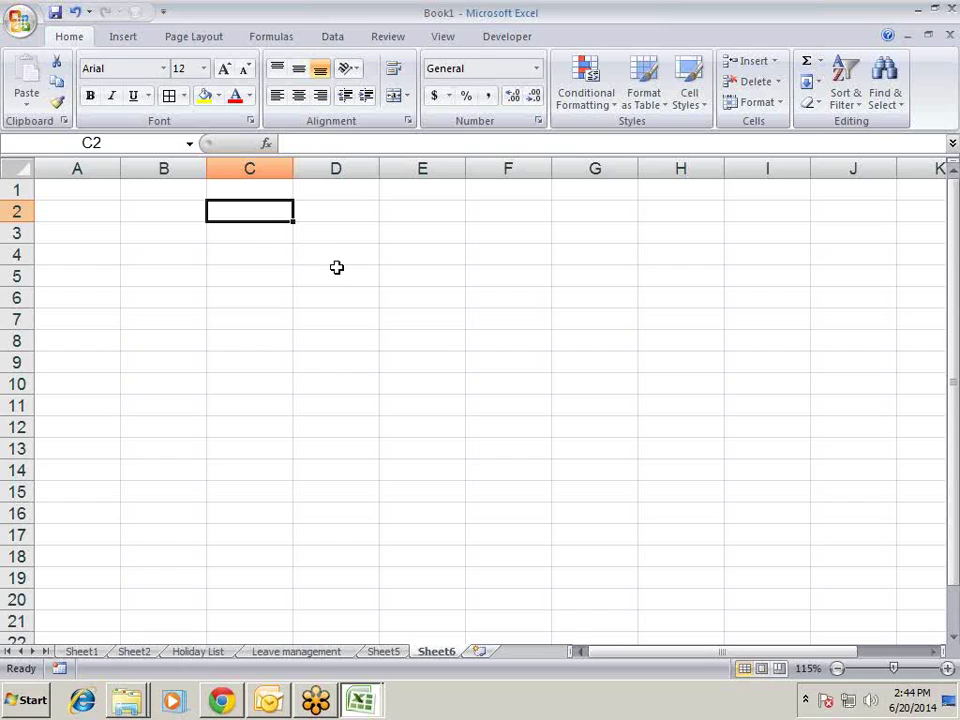
click(316, 400)
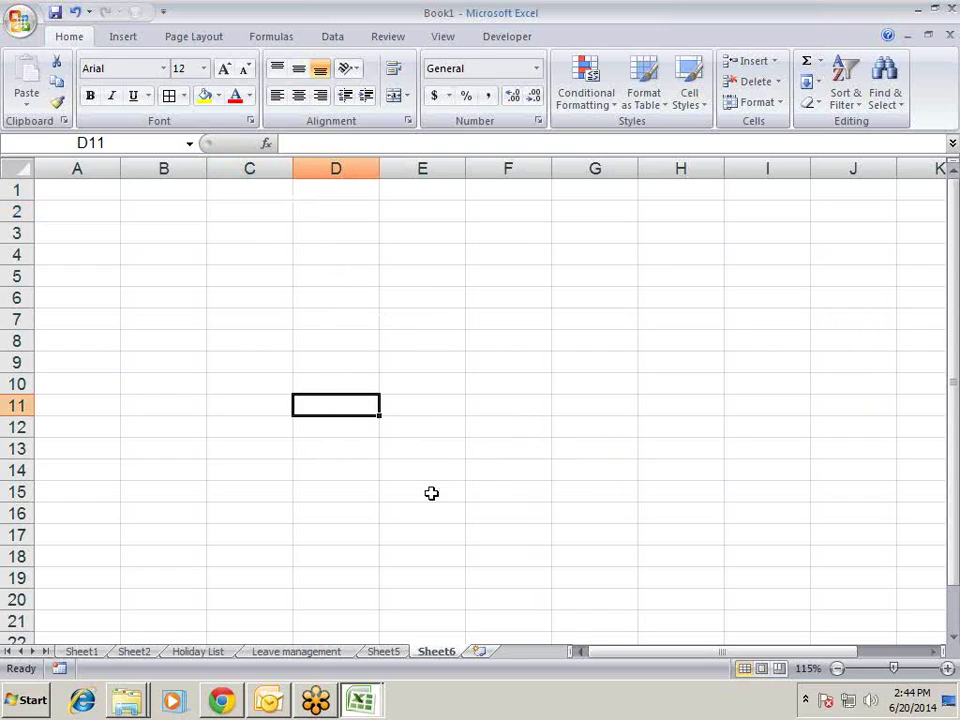
click(95, 651)
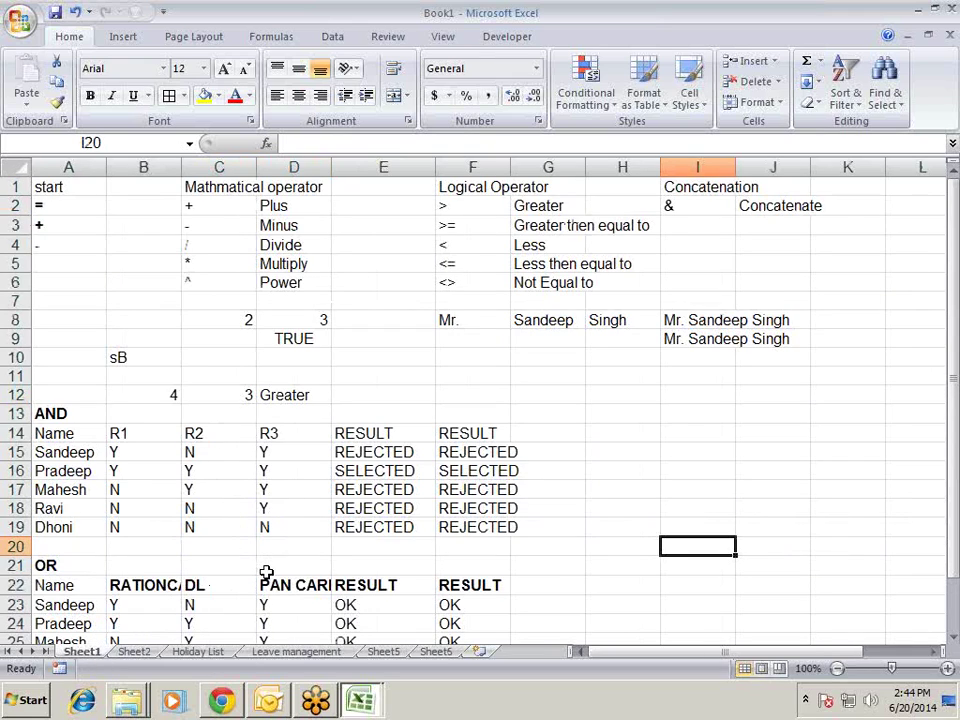
- Cancel Save As and move the restored Book1 window aside to reveal the Attendance workbook
key(F12)
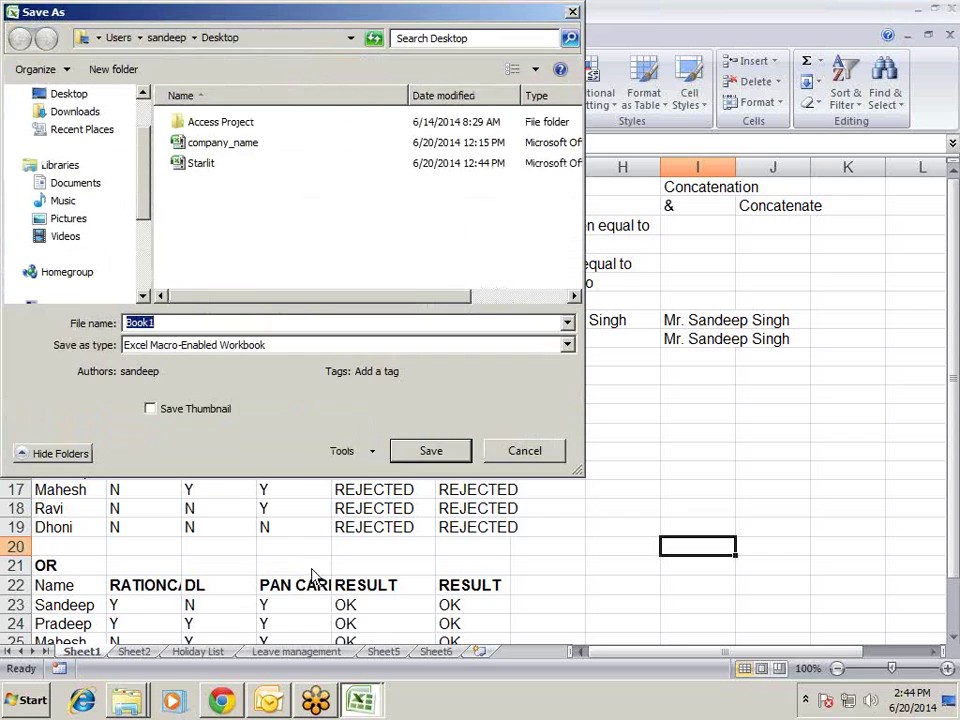
click(525, 451)
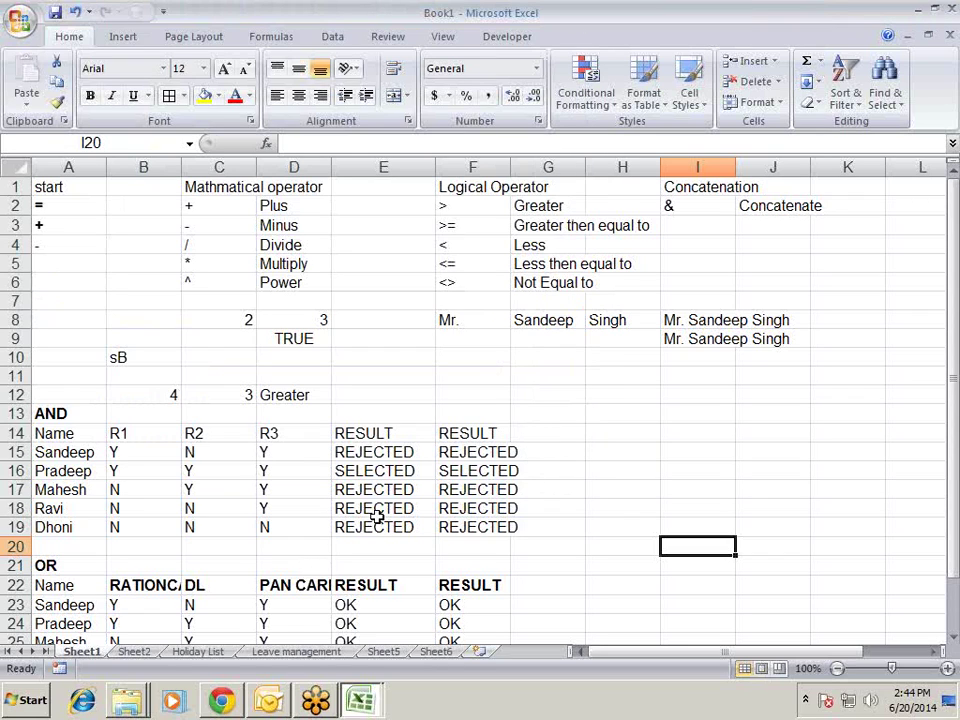
click(922, 40)
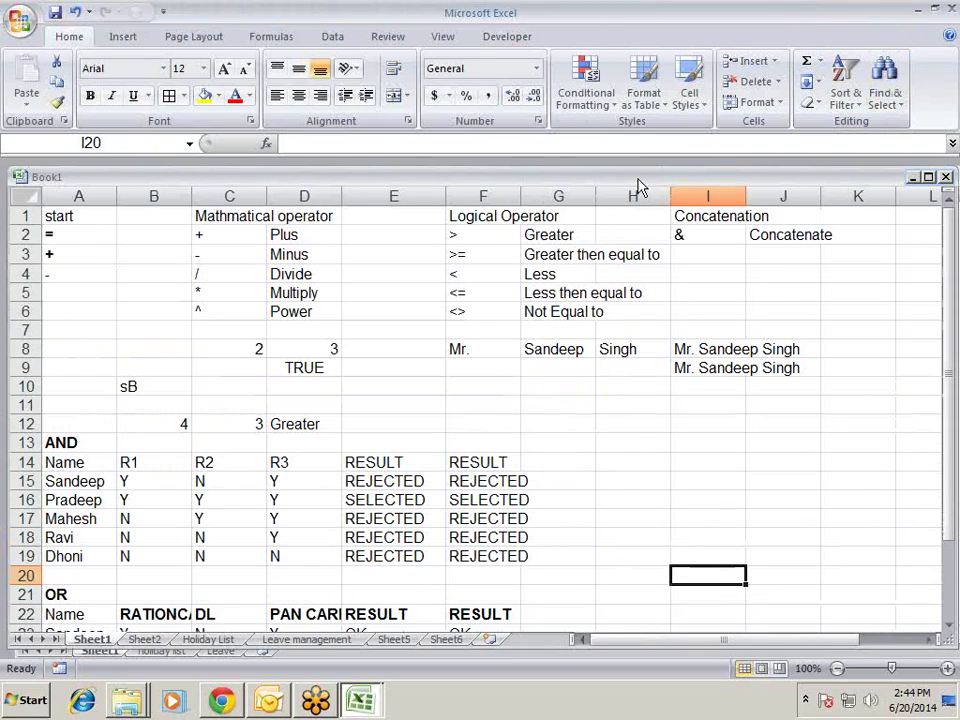
mouse_move(645, 182)
mouse_down()
mouse_move(560, 273)
mouse_move(867, 277)
mouse_up()
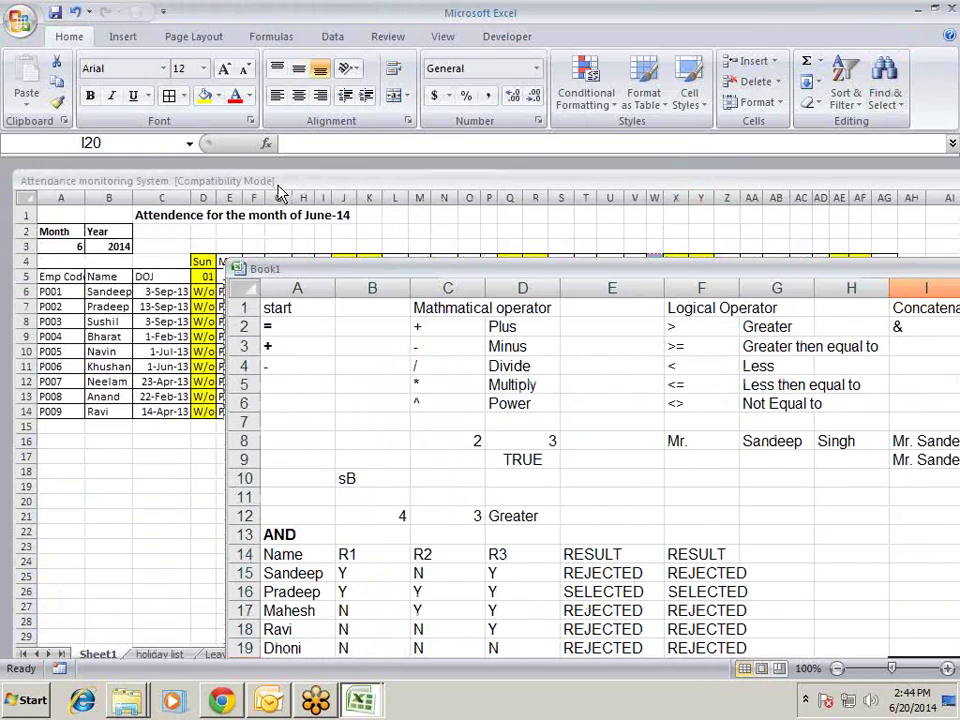
double_click(281, 188)
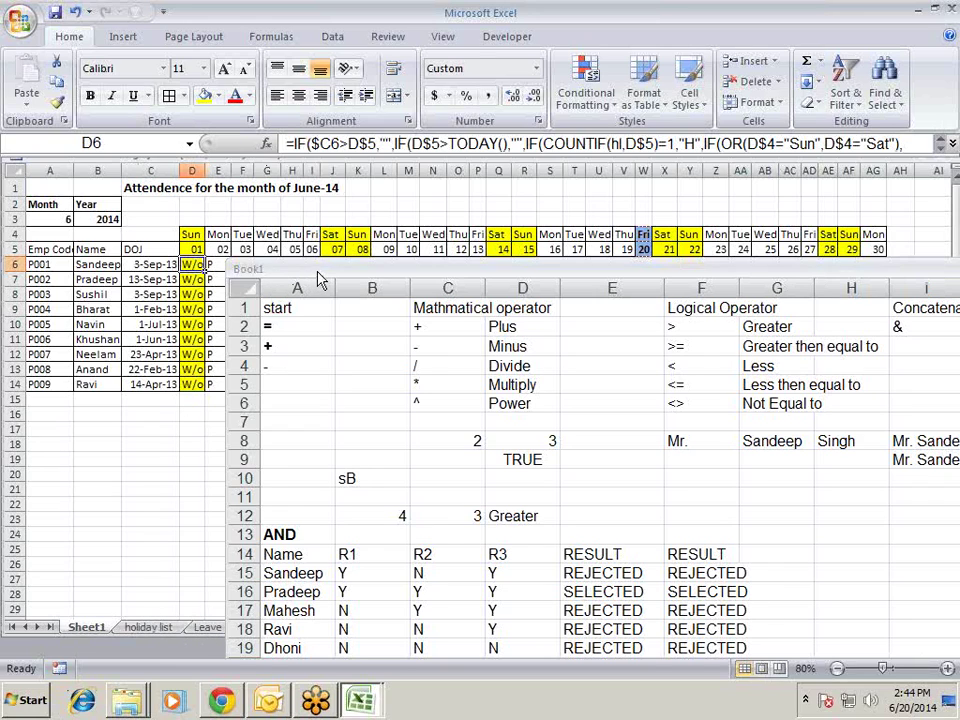
- Bring Book1 forward, maximize it again, and select cells E7, G19, I16:I17 and G13
drag(321, 273, 253, 228)
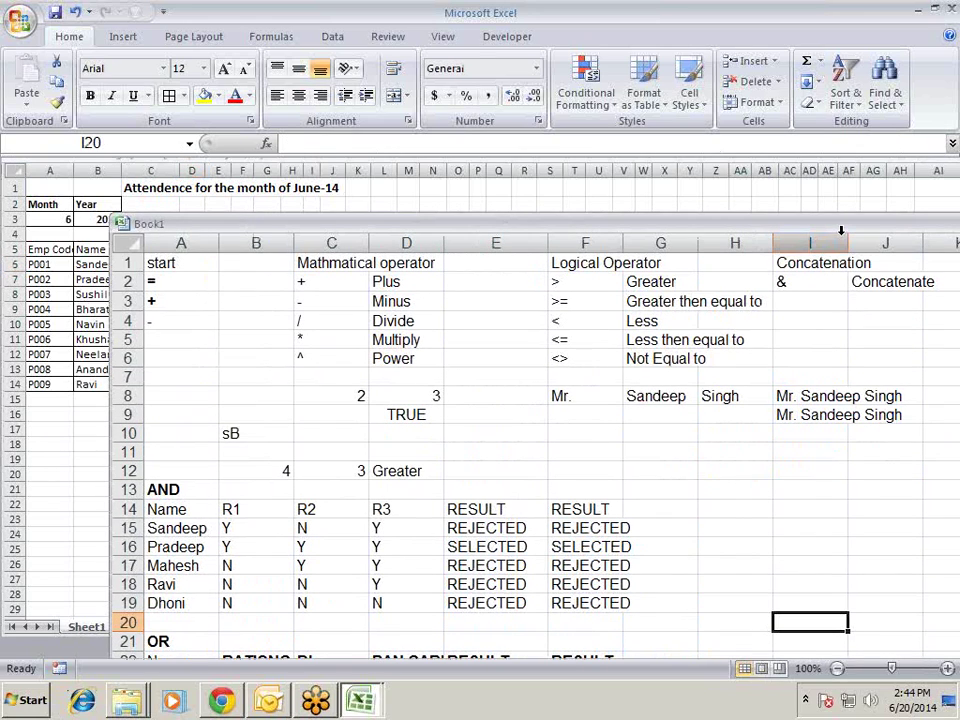
click(810, 243)
drag(842, 228, 656, 214)
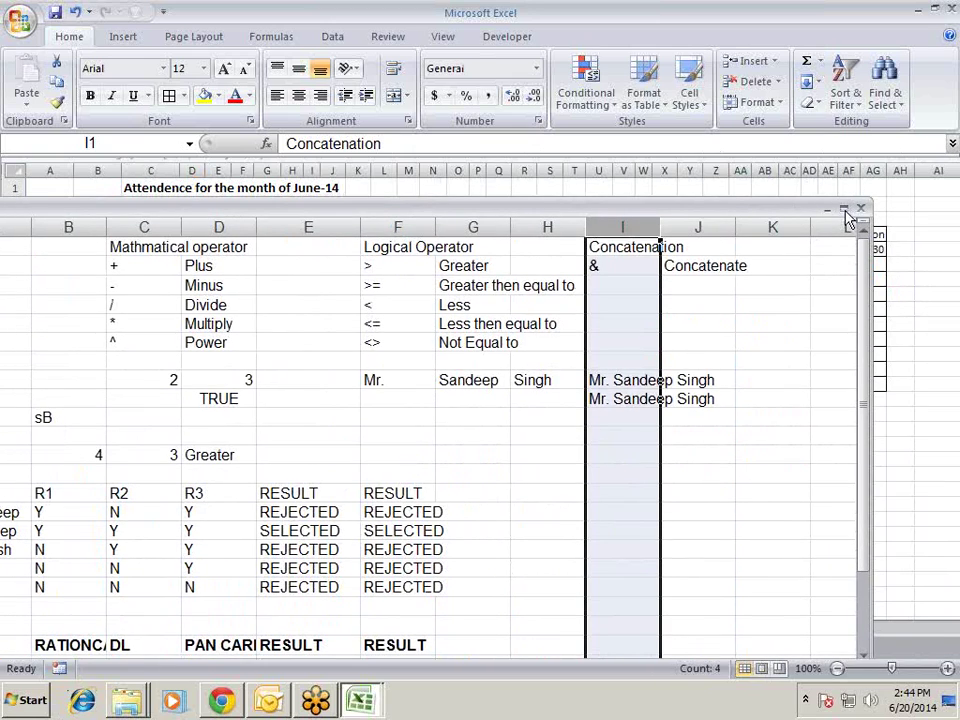
click(845, 208)
click(415, 299)
click(562, 523)
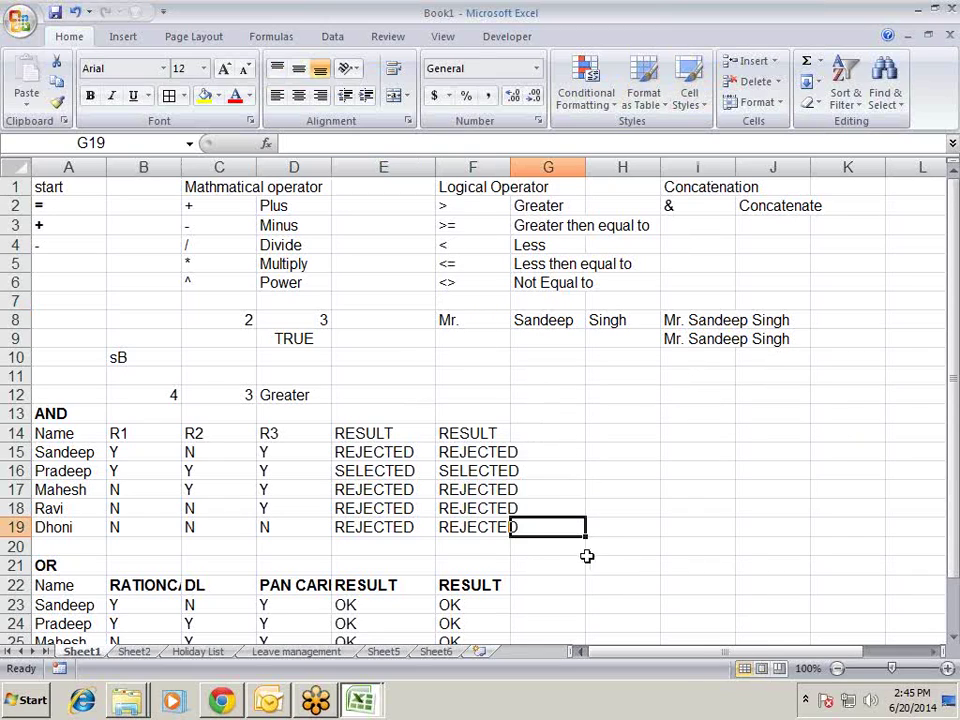
drag(698, 470, 693, 492)
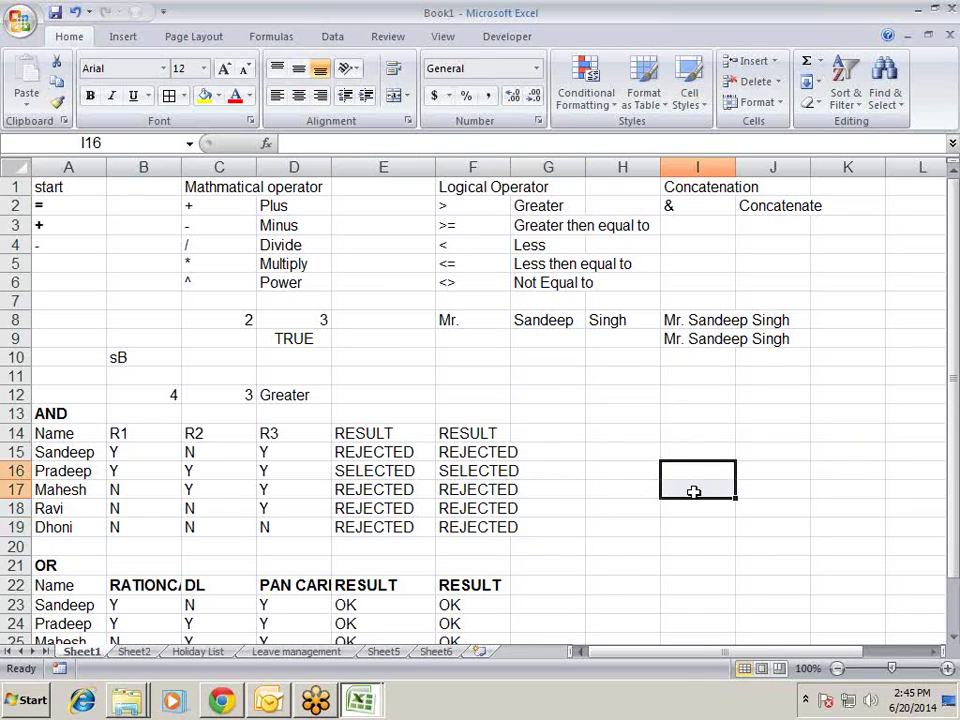
click(572, 410)
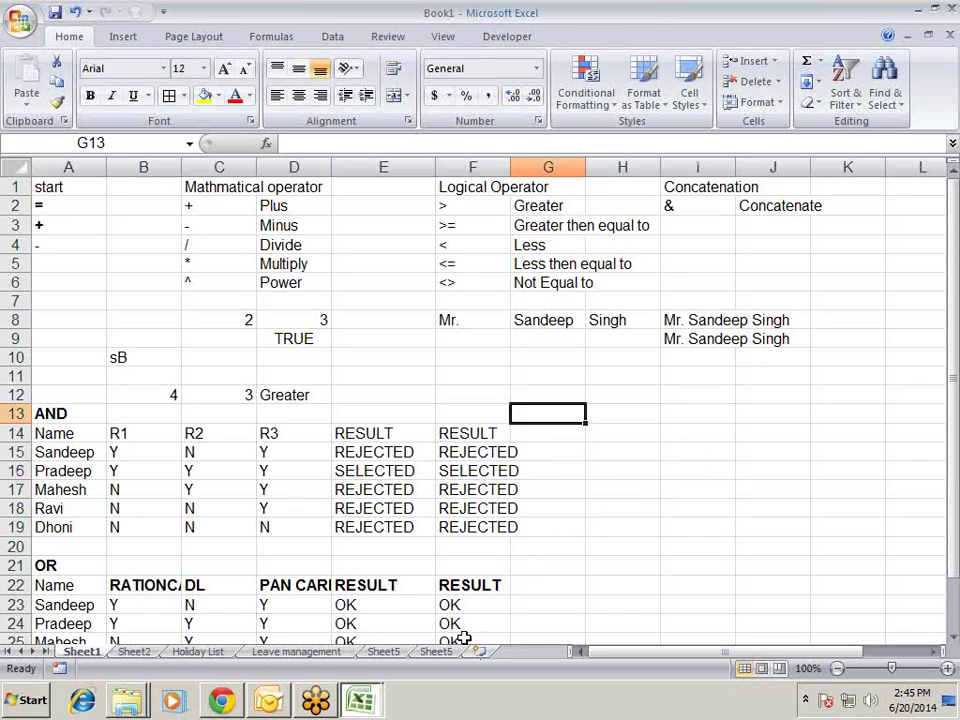
- Save the workbook to the Desktop under the file name 'attendance monitoring'
key(ctrl+s)
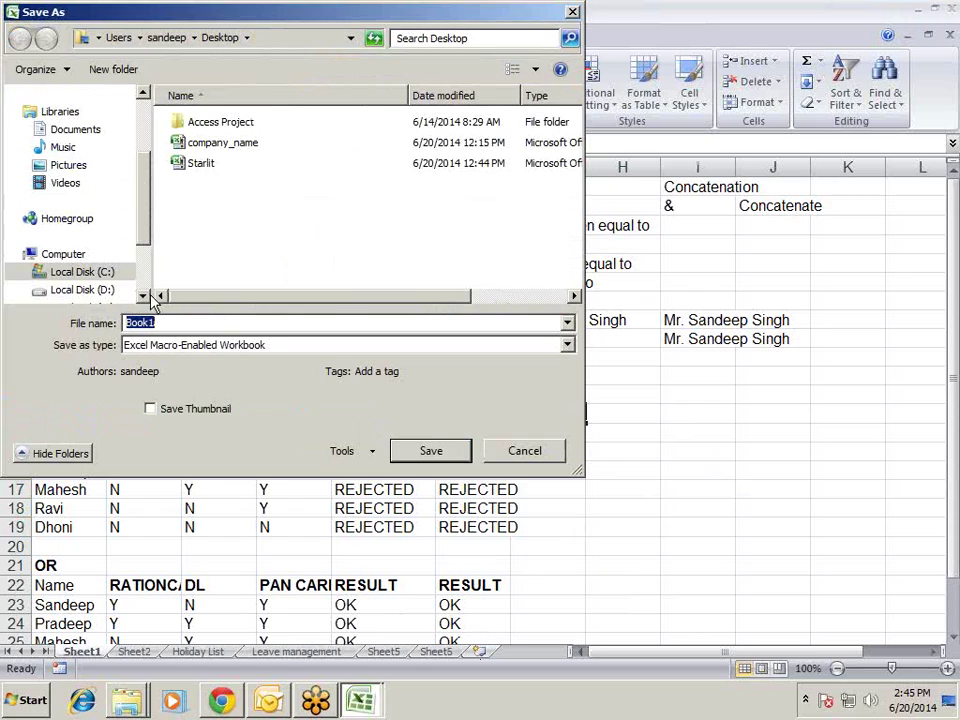
scroll(146, 180, up, 2)
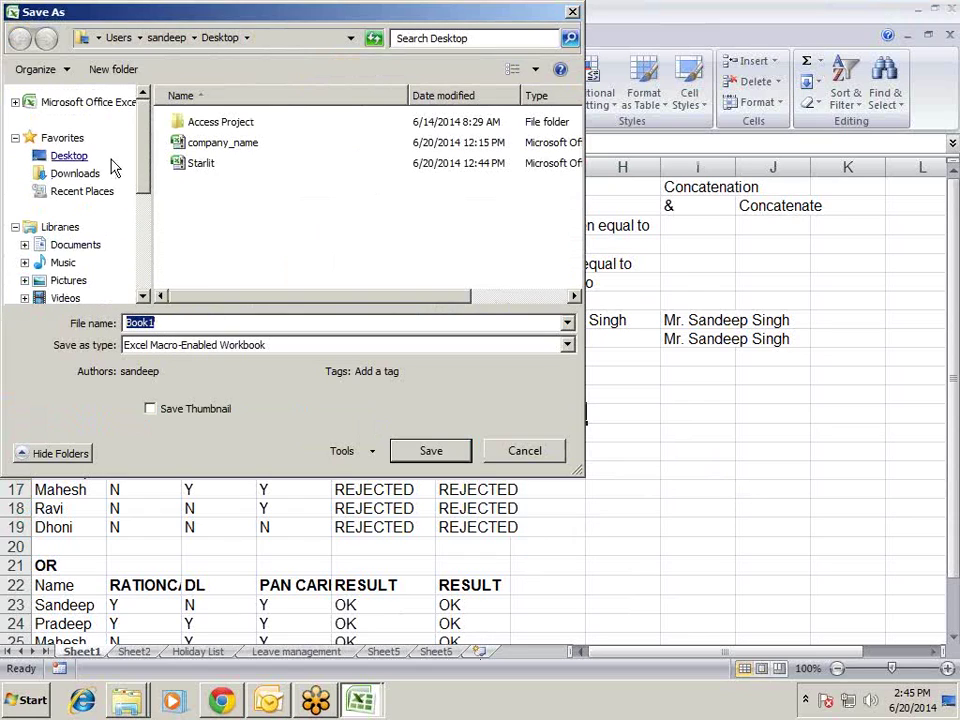
click(78, 155)
click(244, 321)
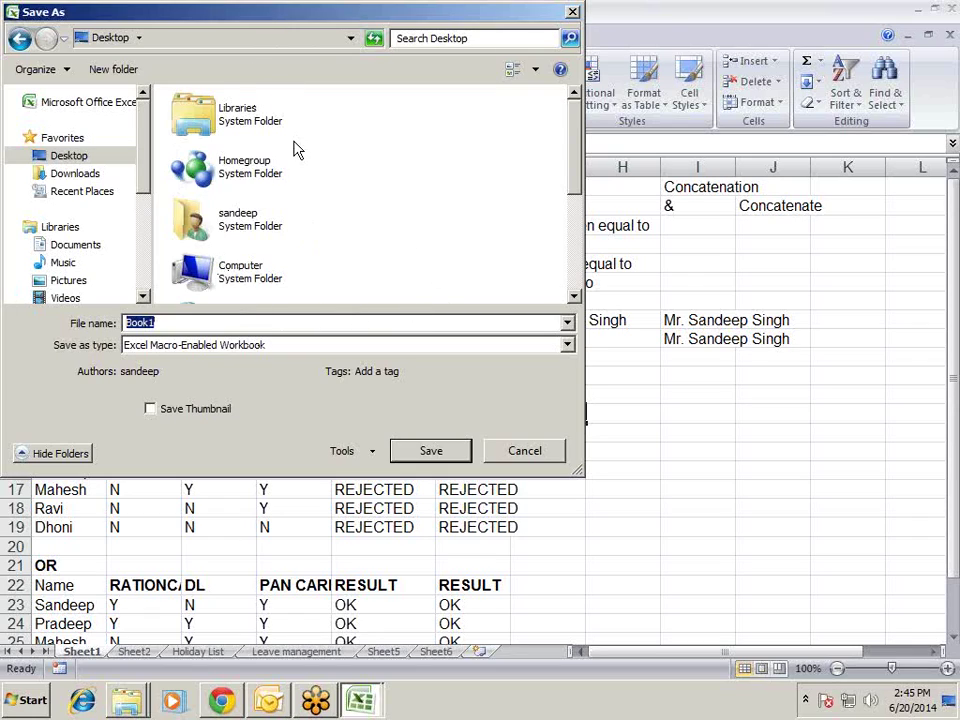
text(attendence monitoring)
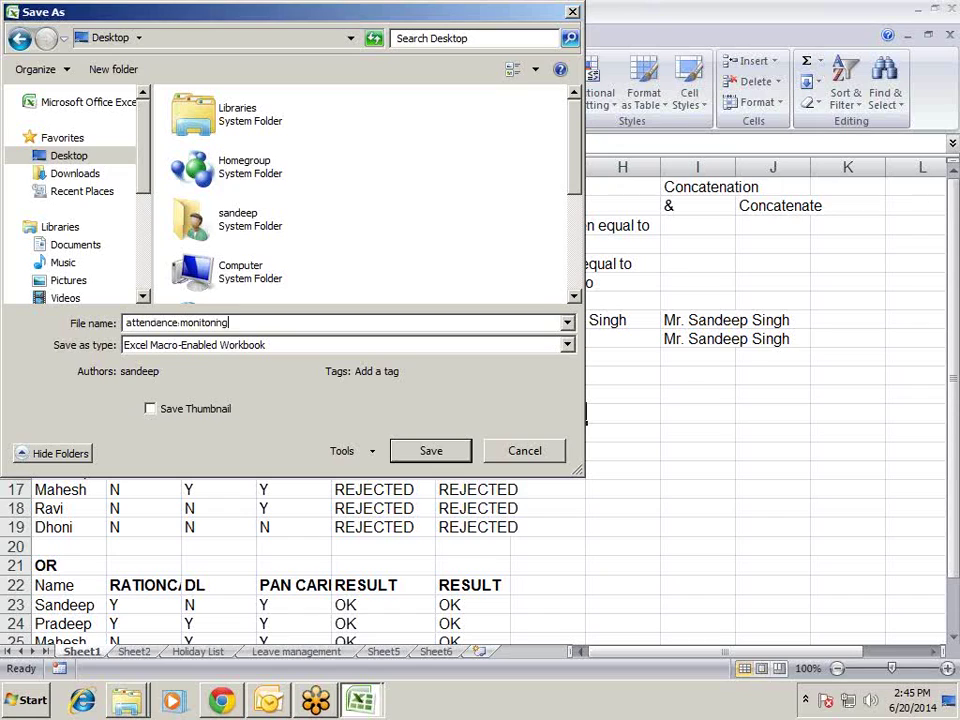
click(450, 452)
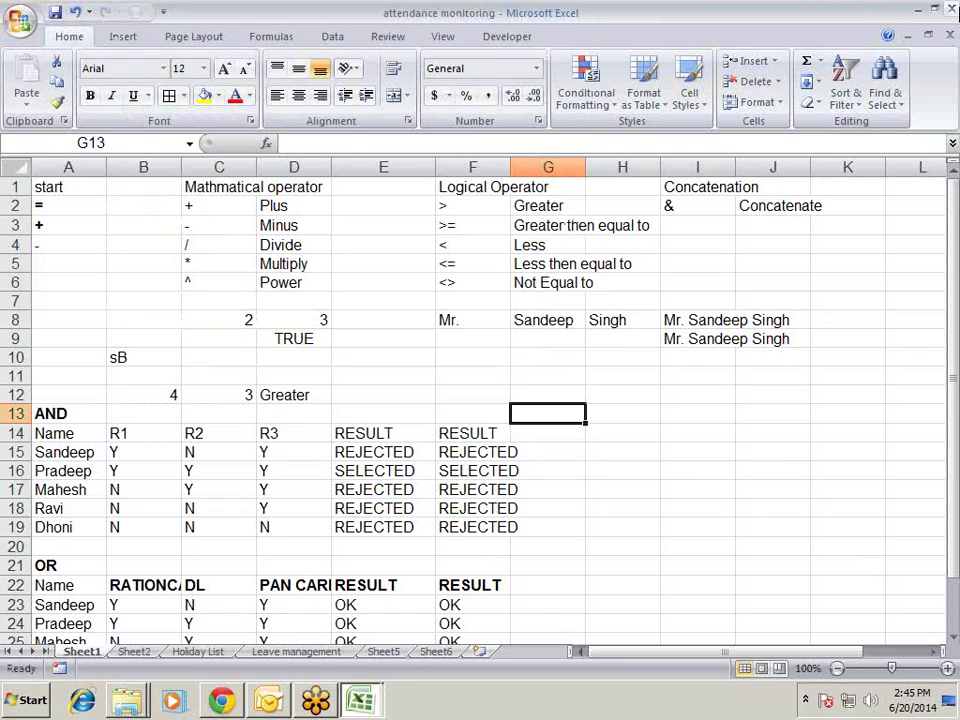
- Close both workbooks without saving and the Showcase folder, then launch Excel 2007 from Start
click(950, 8)
click(947, 8)
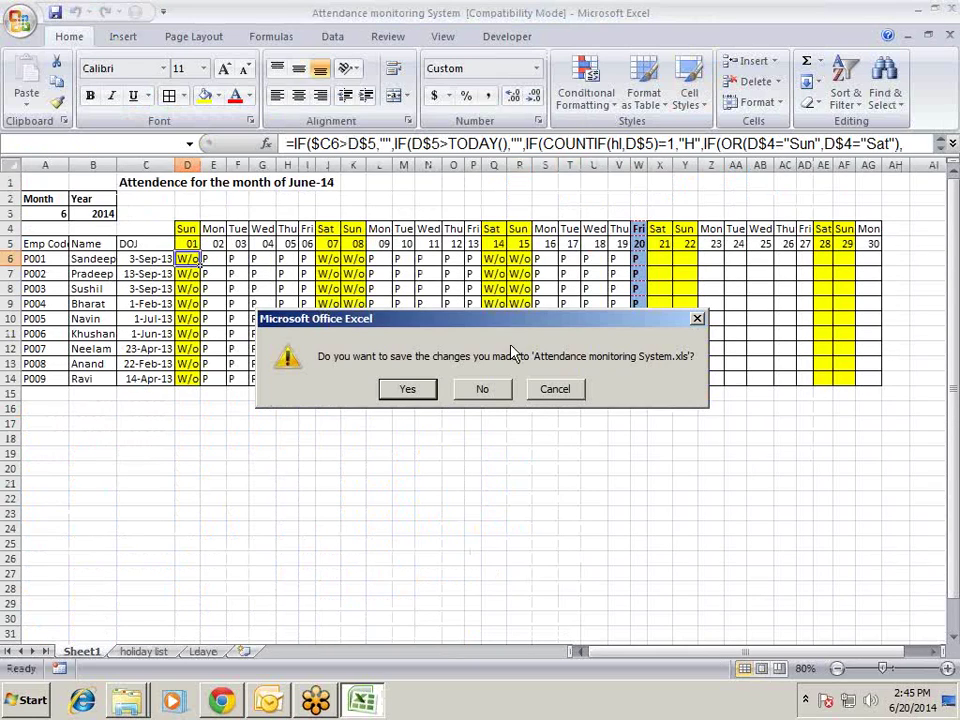
click(479, 390)
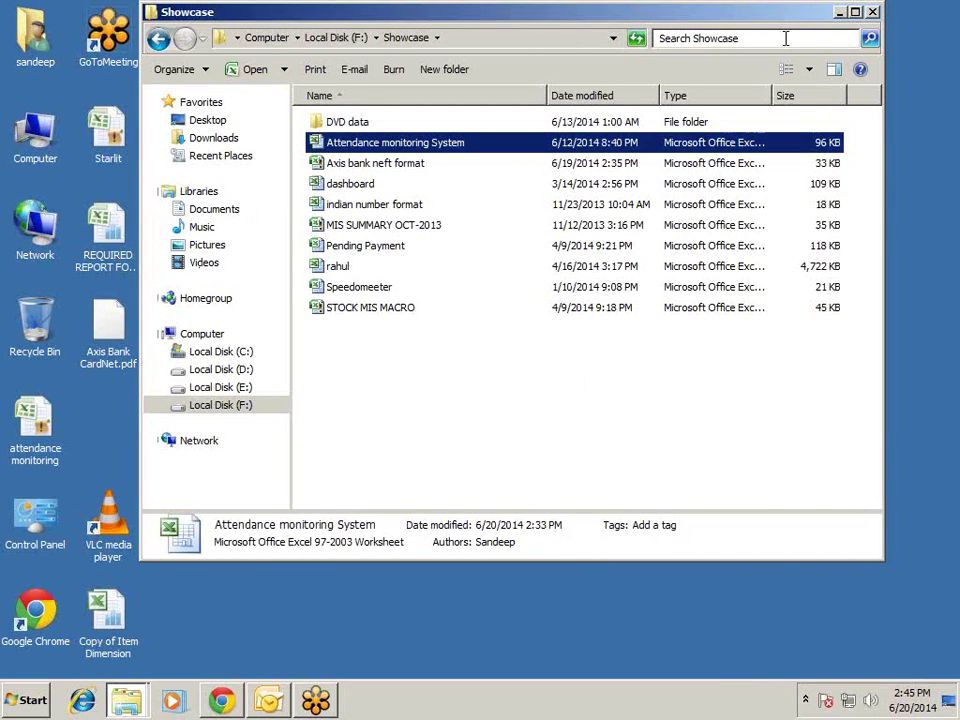
click(872, 12)
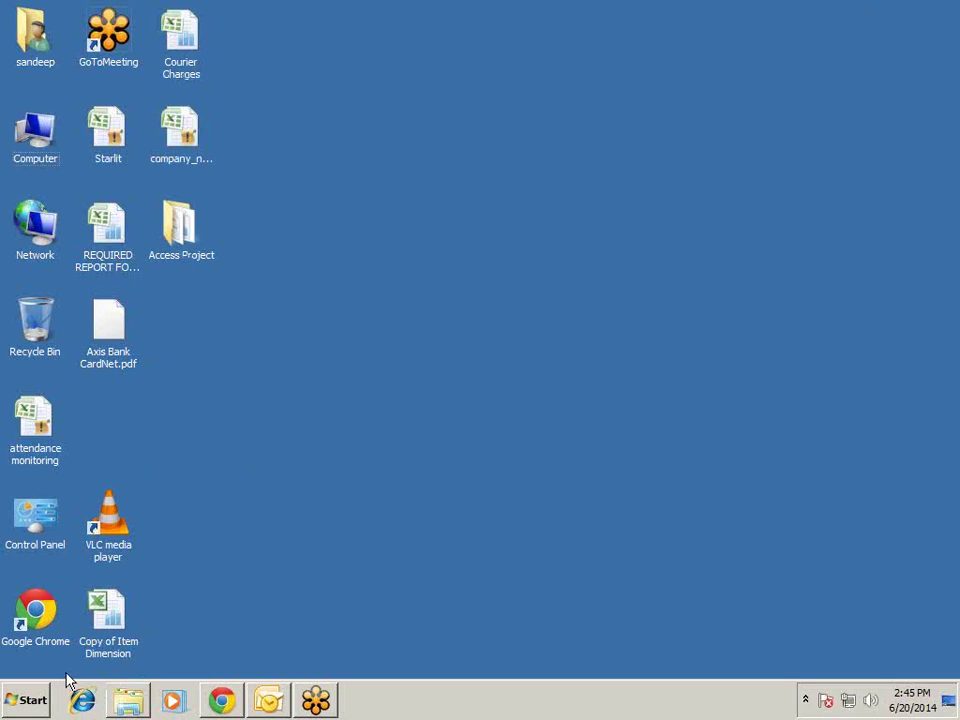
click(14, 702)
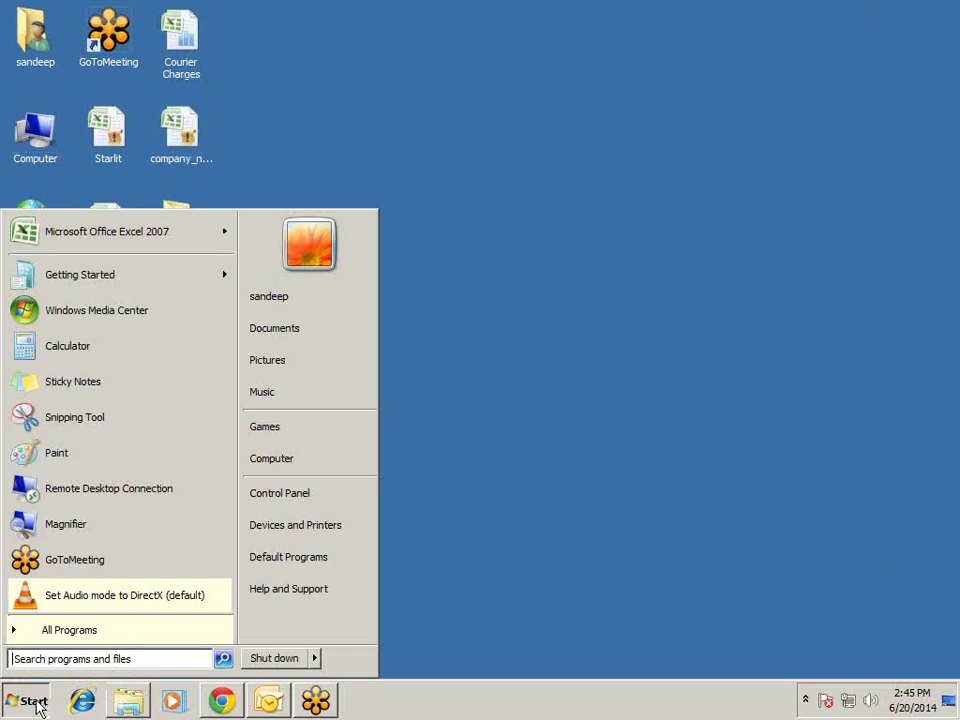
click(136, 231)
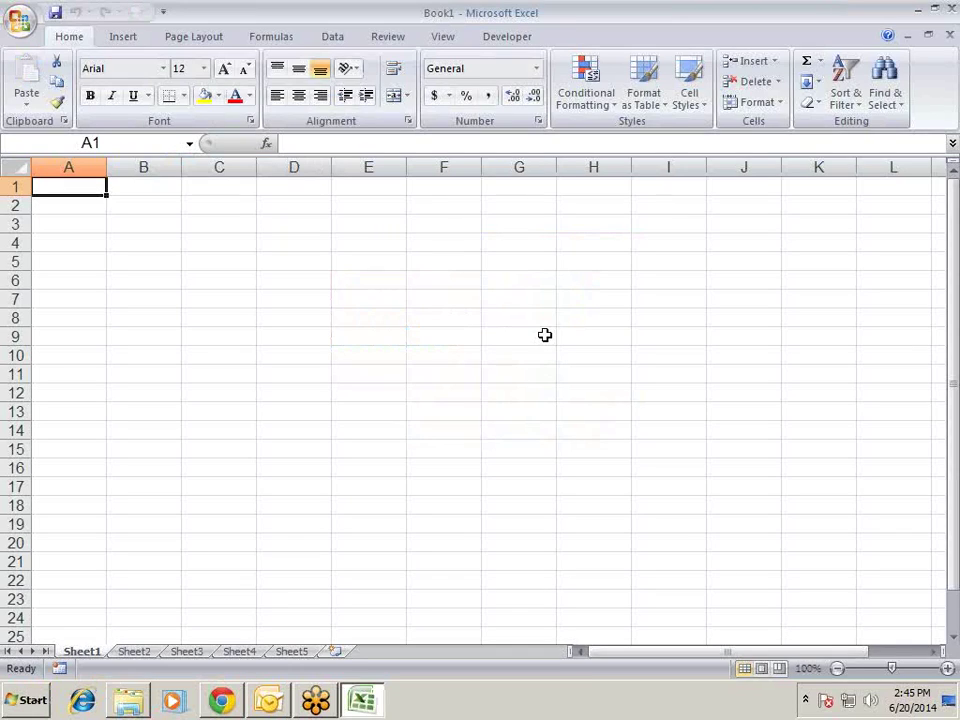
click(229, 184)
click(190, 243)
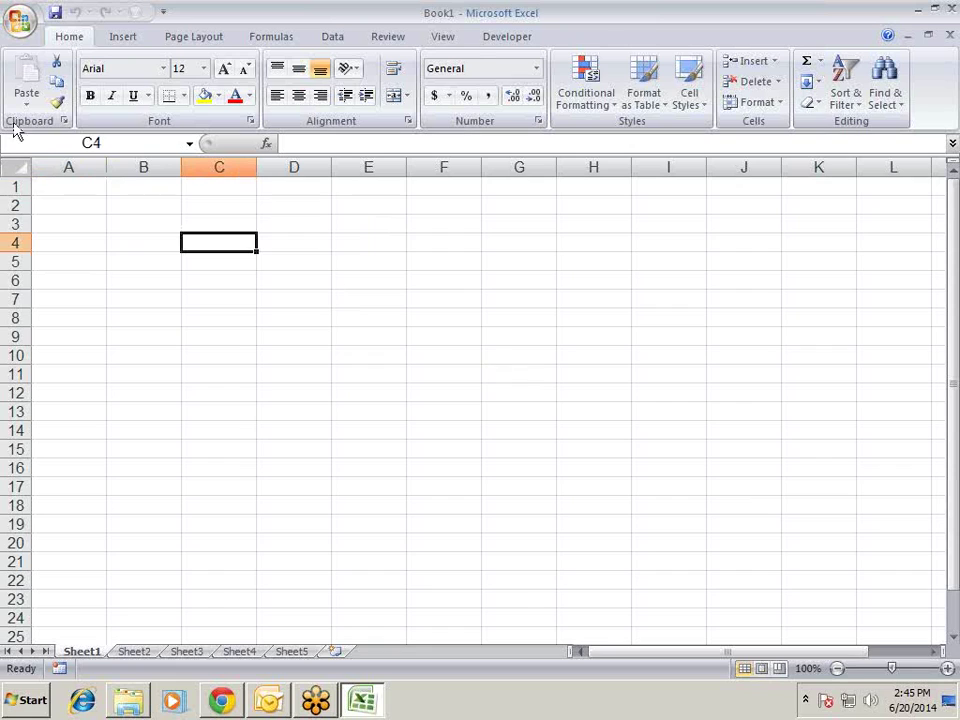
drag(75, 184, 773, 579)
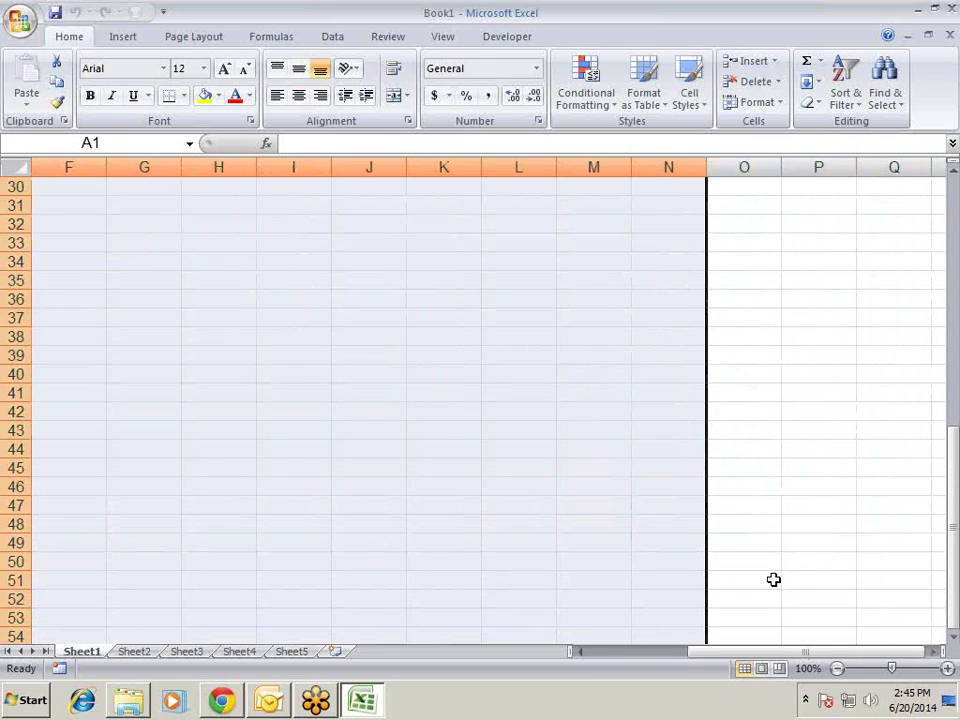
drag(761, 651, 602, 651)
scroll(107, 231, up, 7)
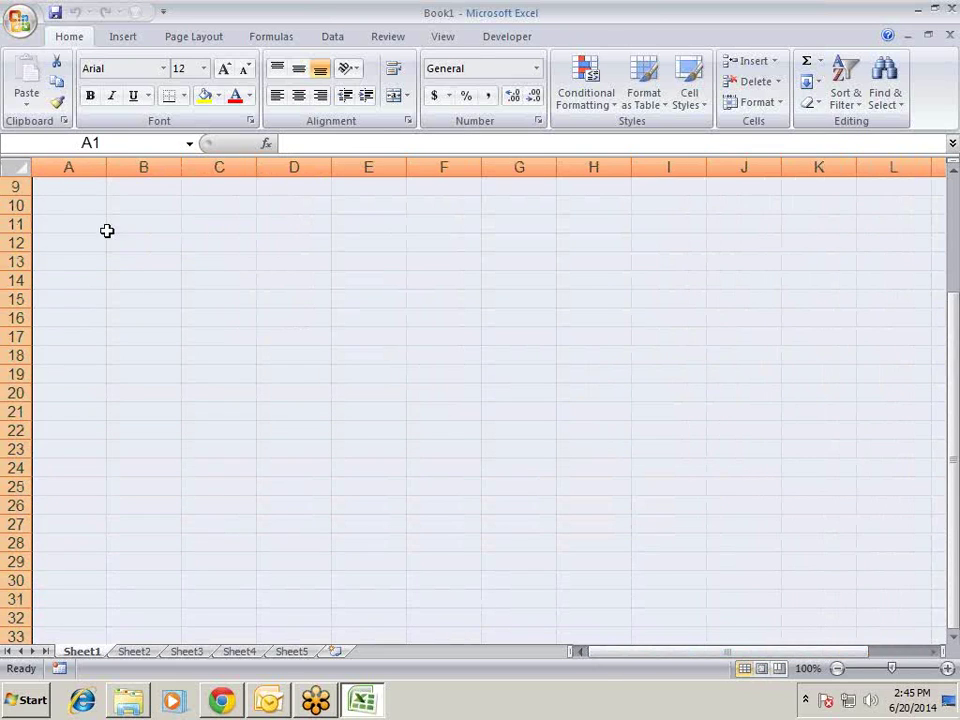
scroll(107, 231, up, 3)
drag(100, 226, 100, 207)
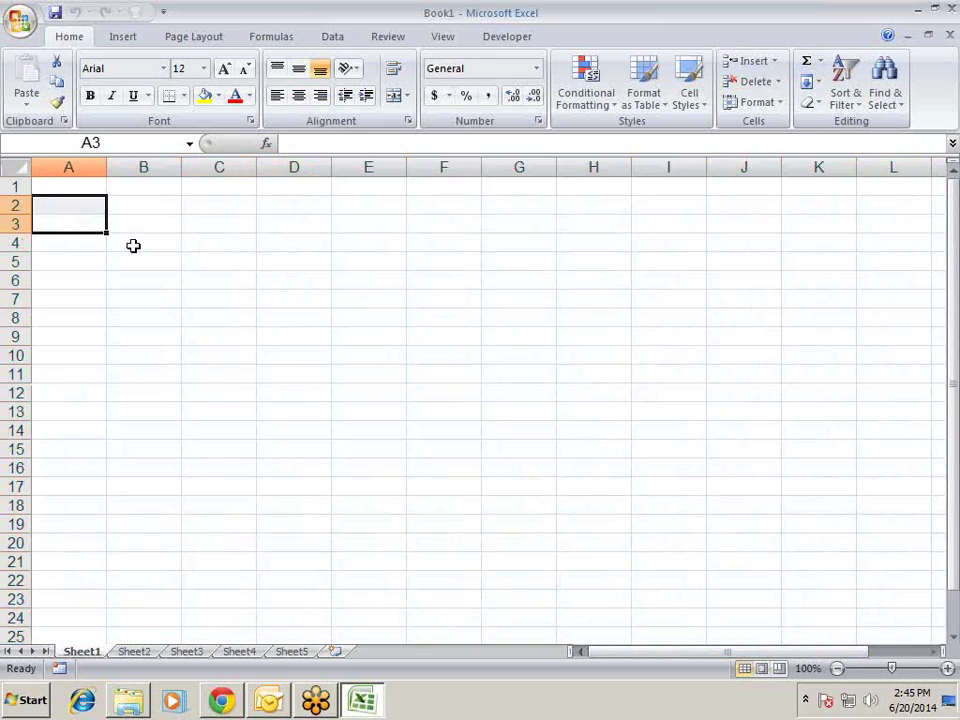
click(110, 336)
- Show the Review tab and select various cells and ranges such as B3:C7 and A6:B8
right_click(98, 655)
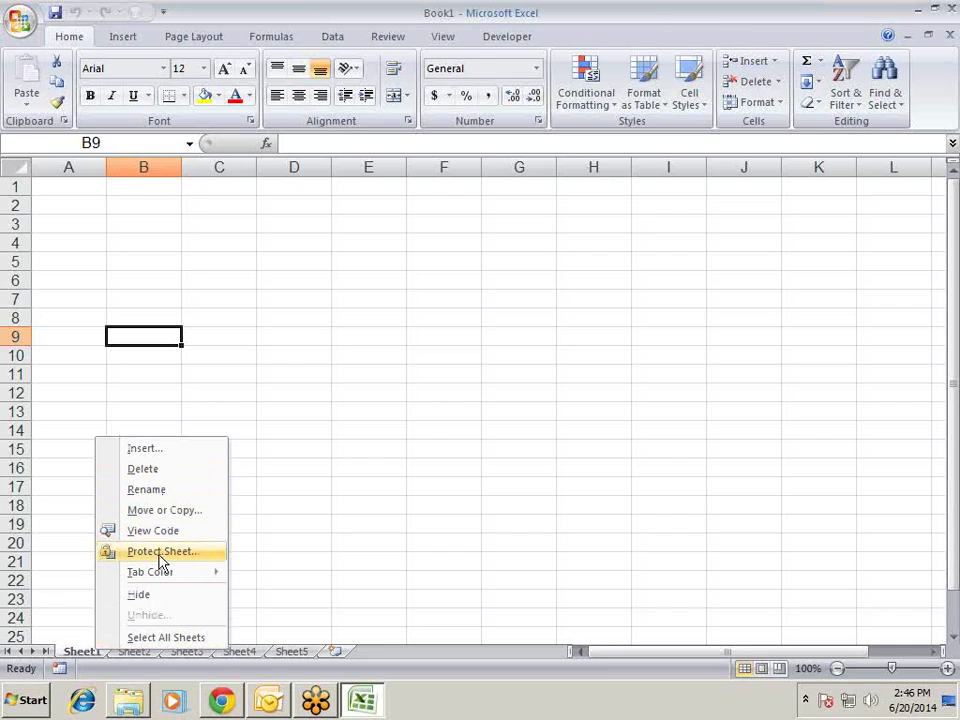
key(Escape)
click(401, 43)
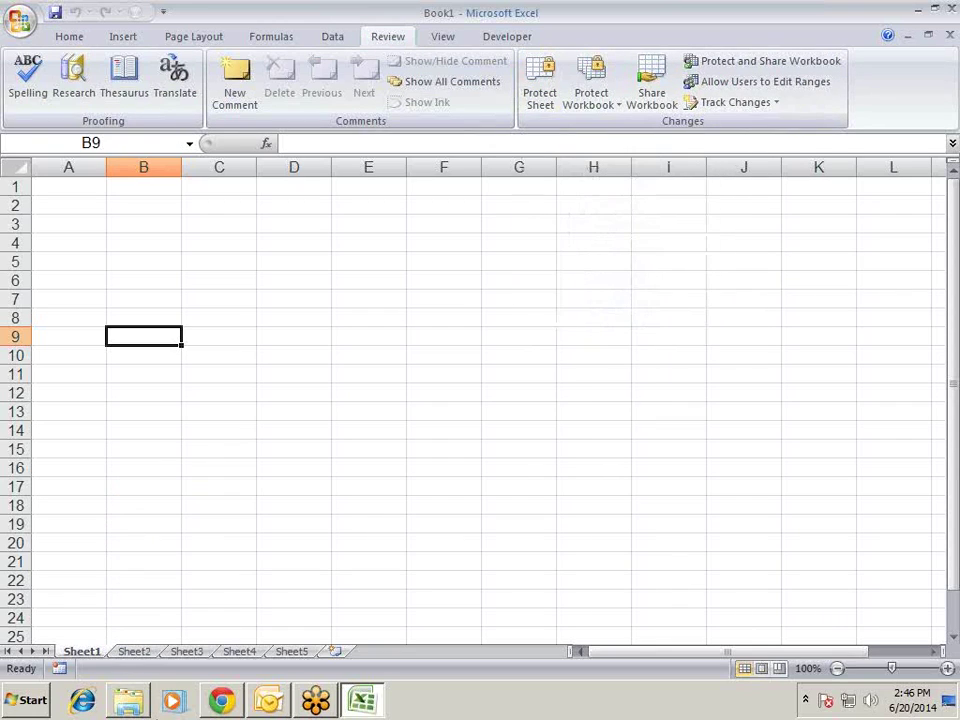
click(310, 274)
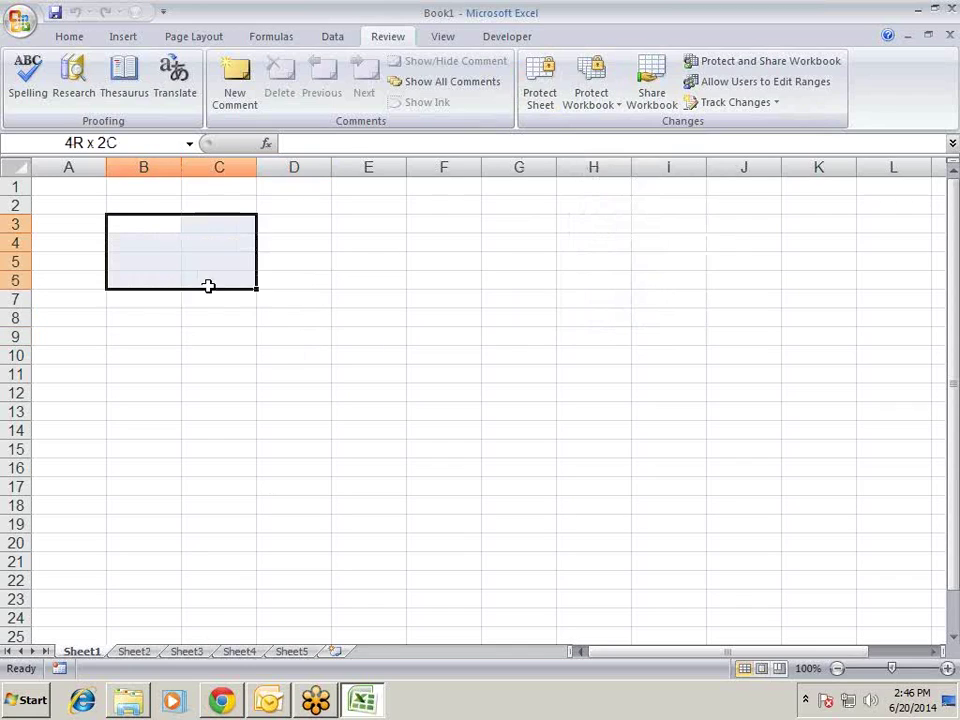
drag(140, 234, 225, 298)
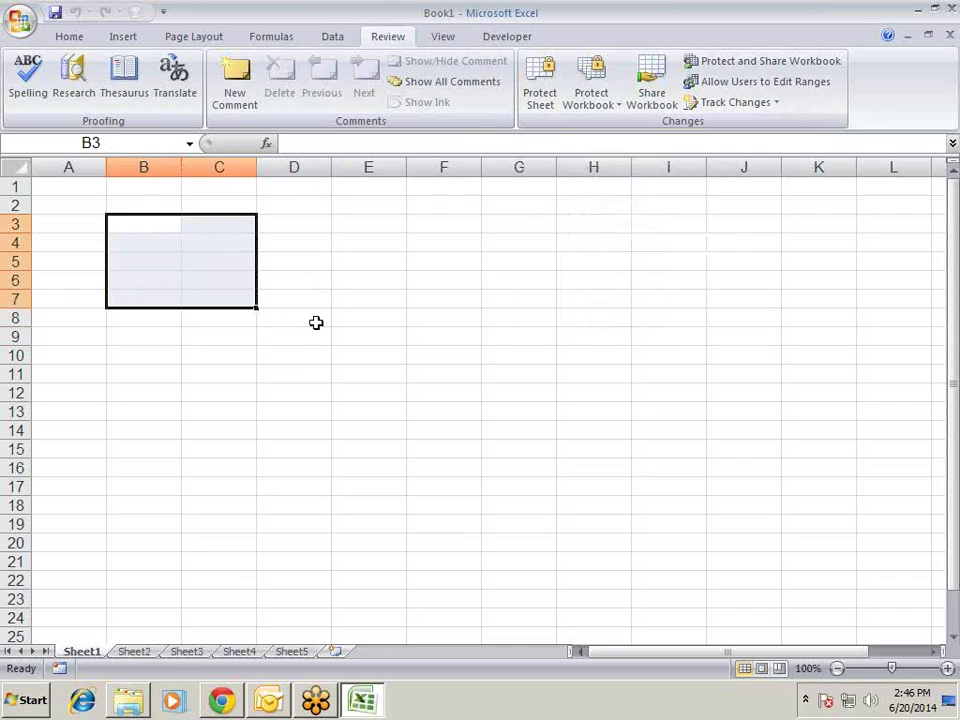
click(321, 302)
drag(64, 285, 134, 321)
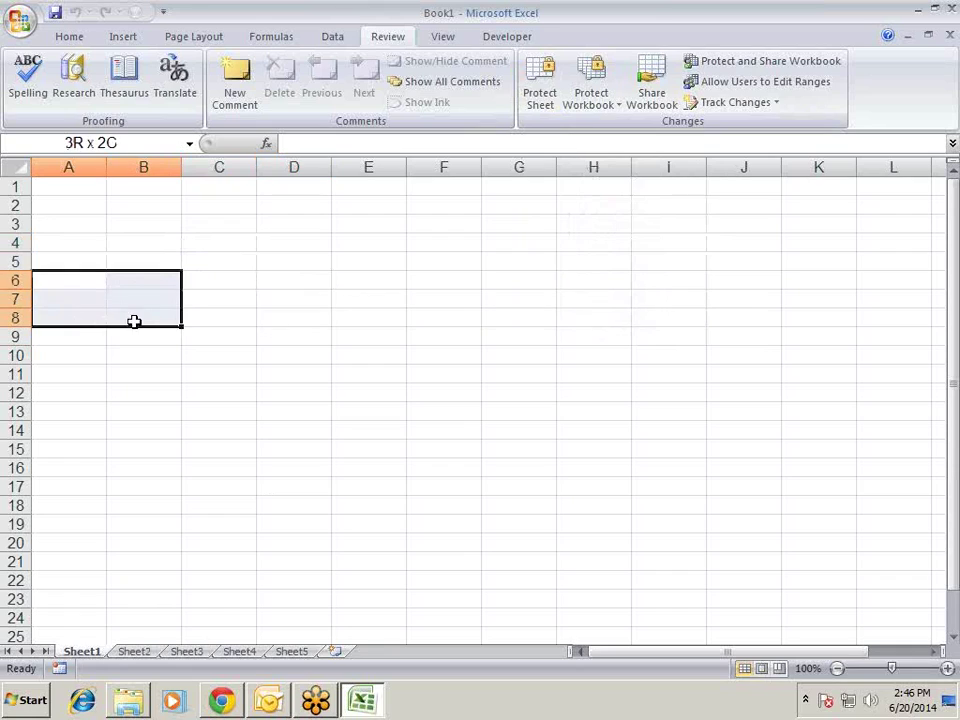
click(272, 370)
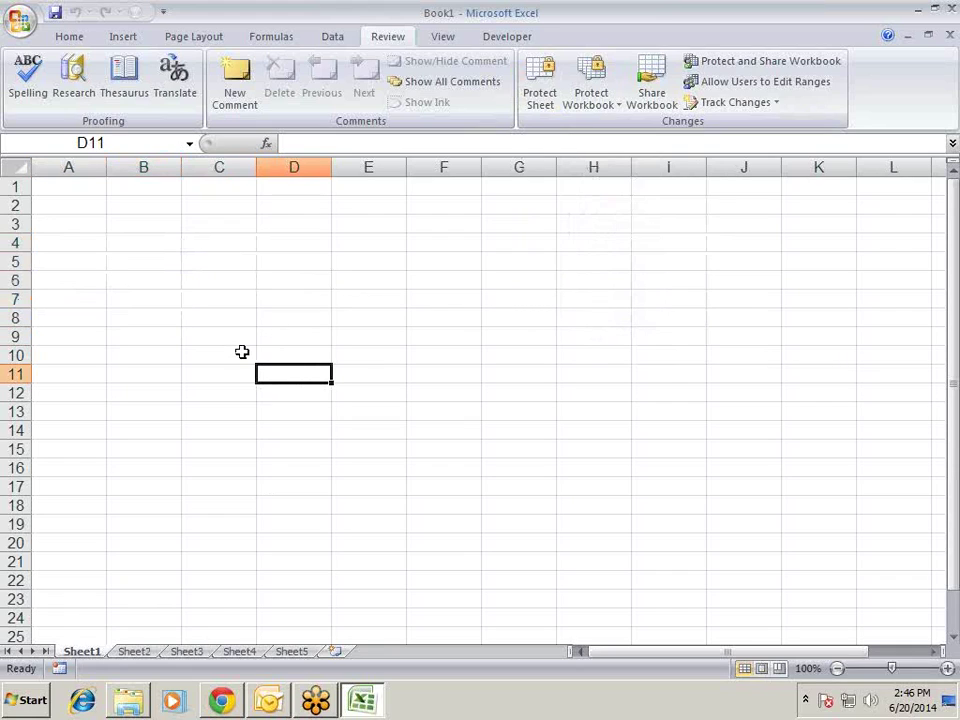
drag(136, 320, 140, 336)
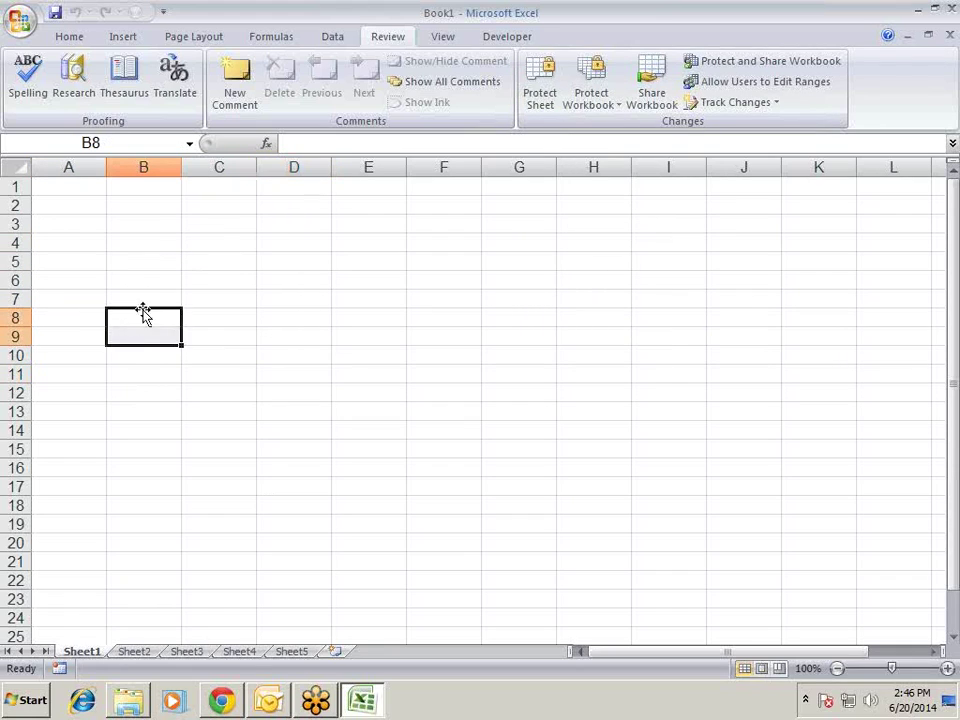
drag(146, 264, 150, 249)
- Protect Sheet1 with a password, re-entering it after a mismatch warning
right_click(84, 651)
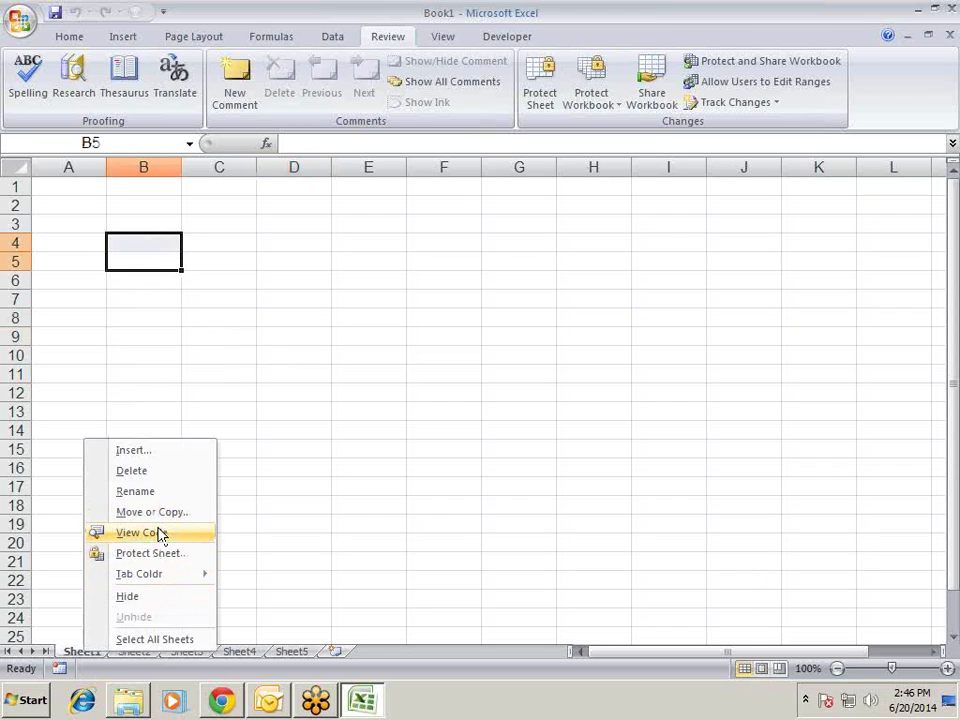
click(165, 553)
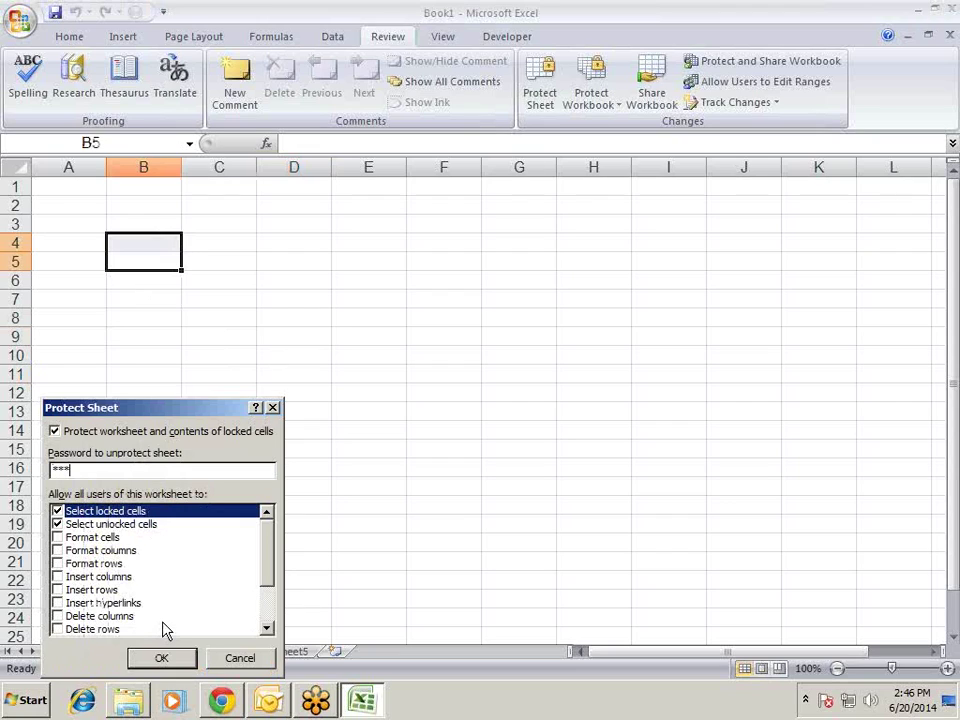
key(Return)
key(Return)
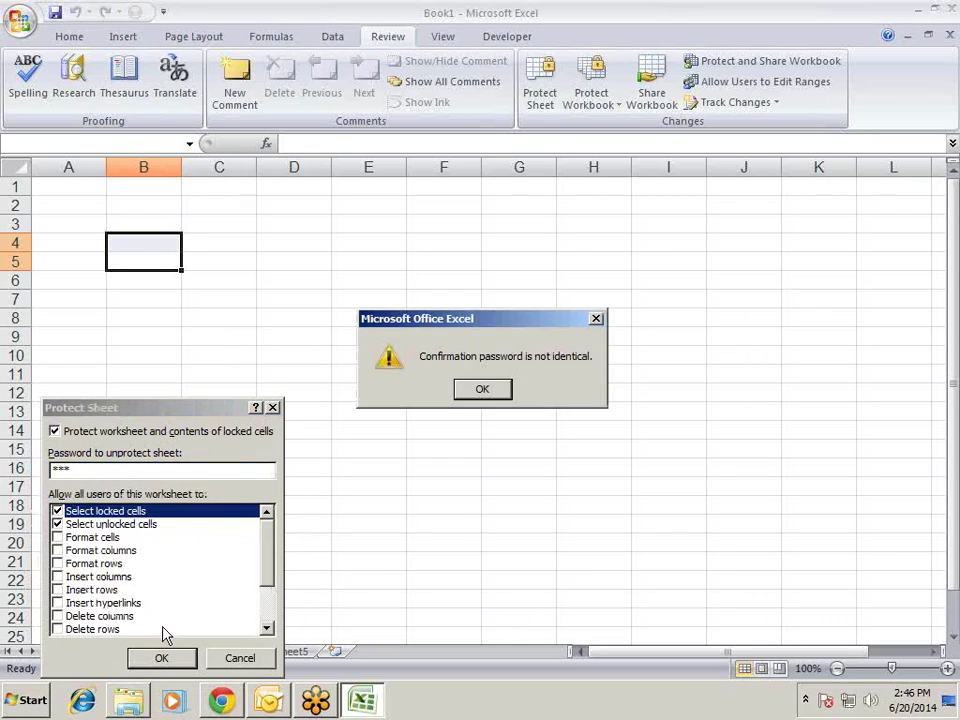
key(Return)
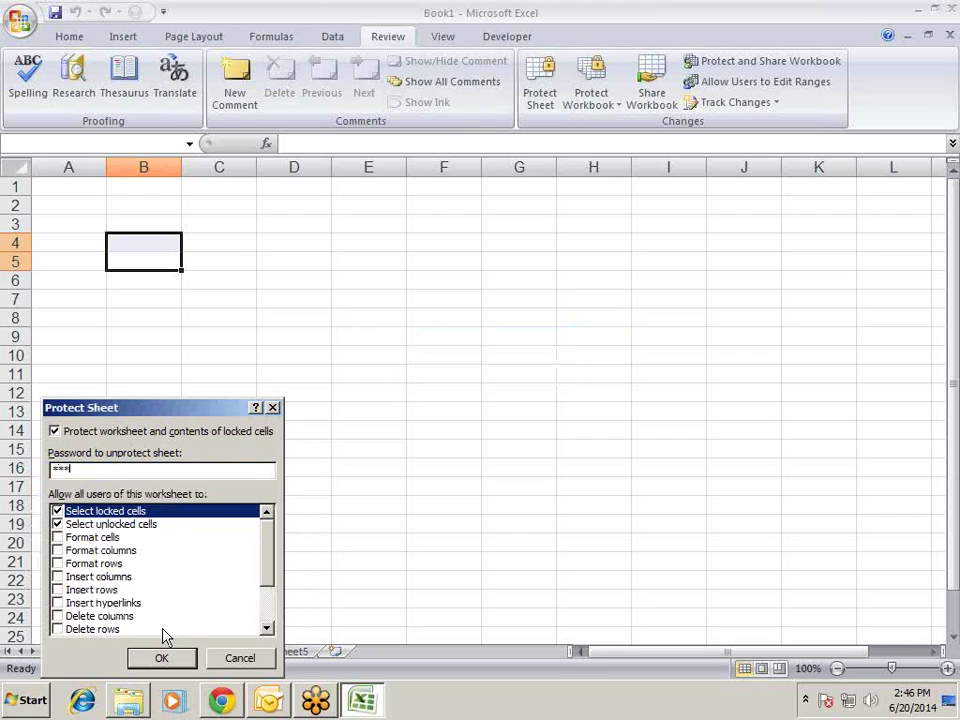
key(Return)
key(Return)
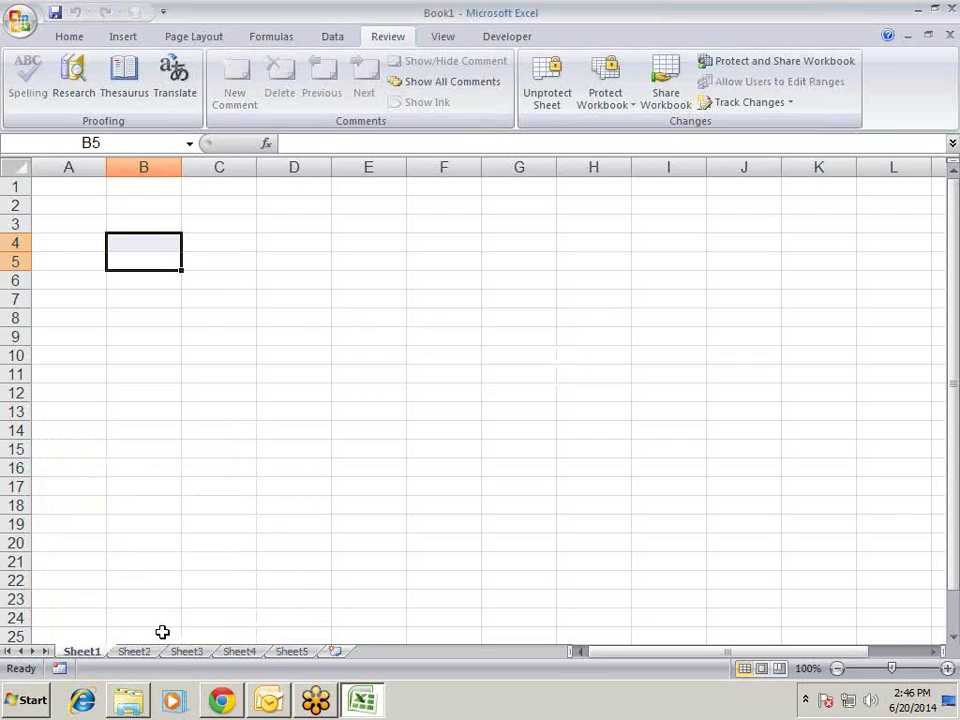
click(298, 393)
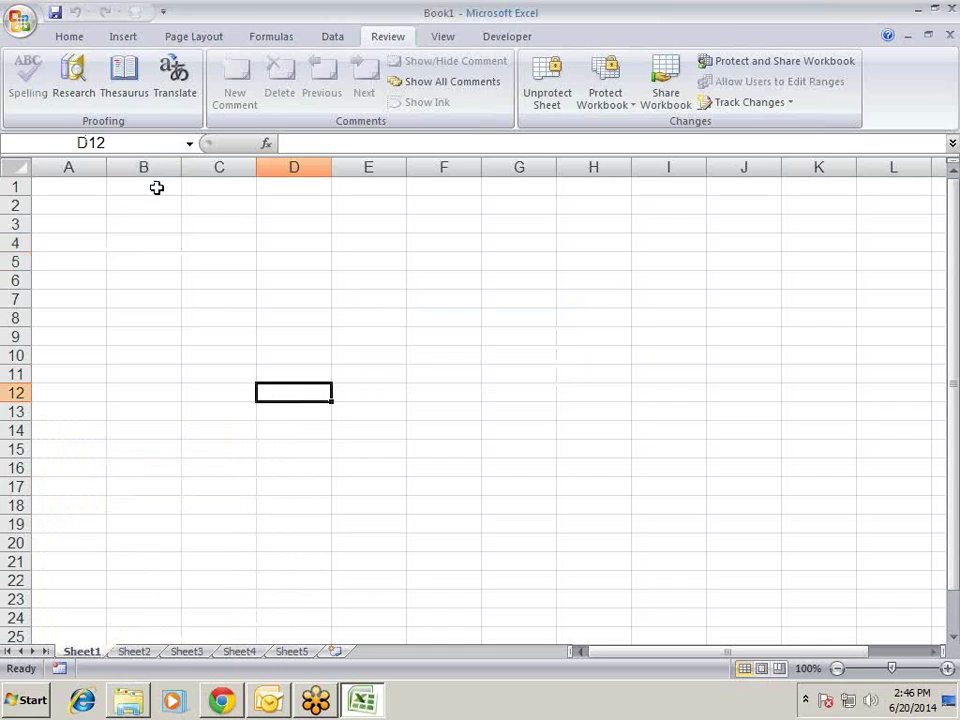
- Try typing 'a' into B6, dismiss the read-only warning, and bring up Sheet1's unprotect options
click(152, 284)
text(a)
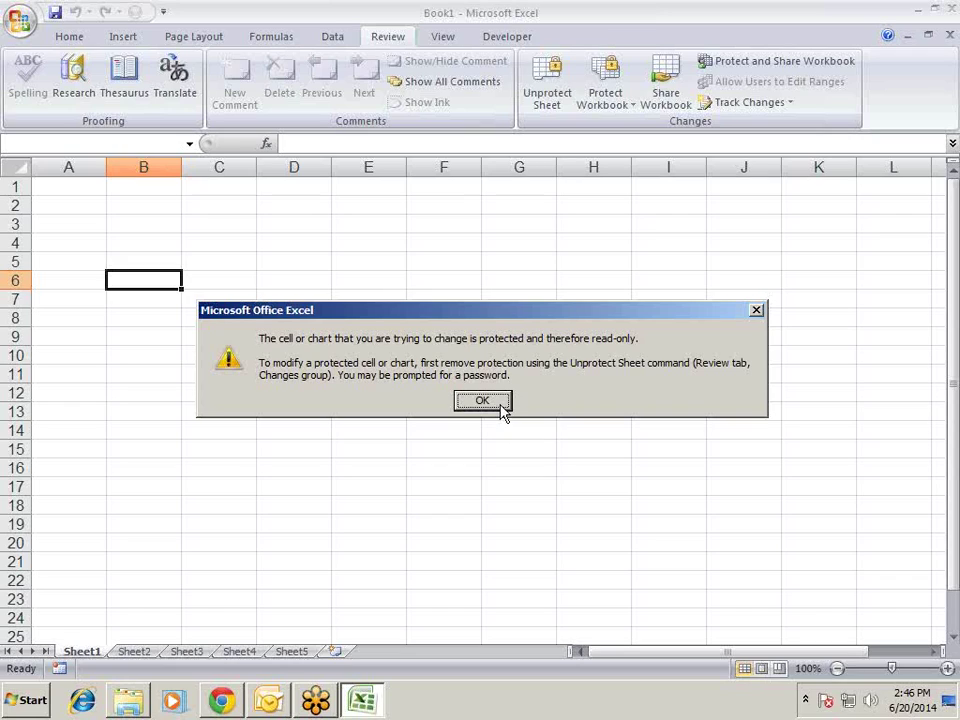
click(483, 401)
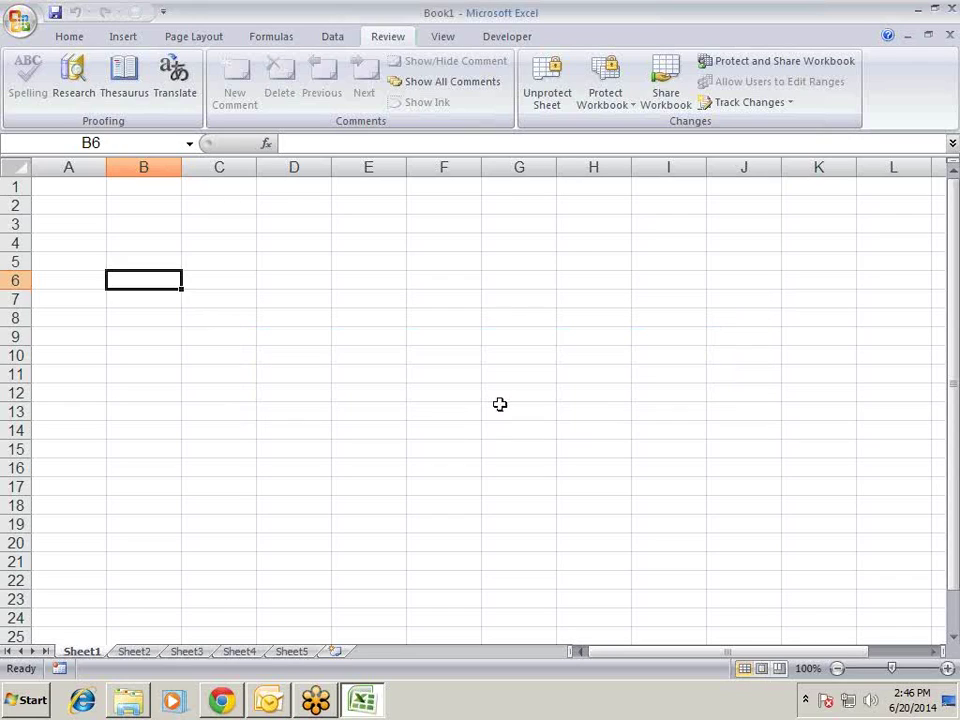
right_click(68, 650)
- Unprotect Sheet1 by entering its password
click(118, 553)
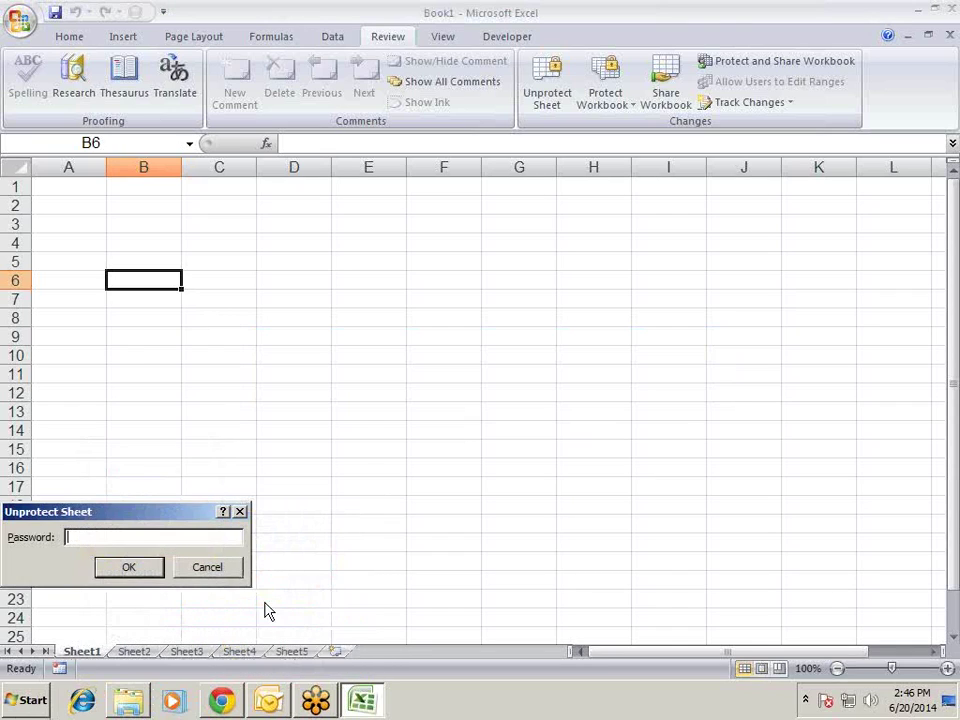
click(159, 560)
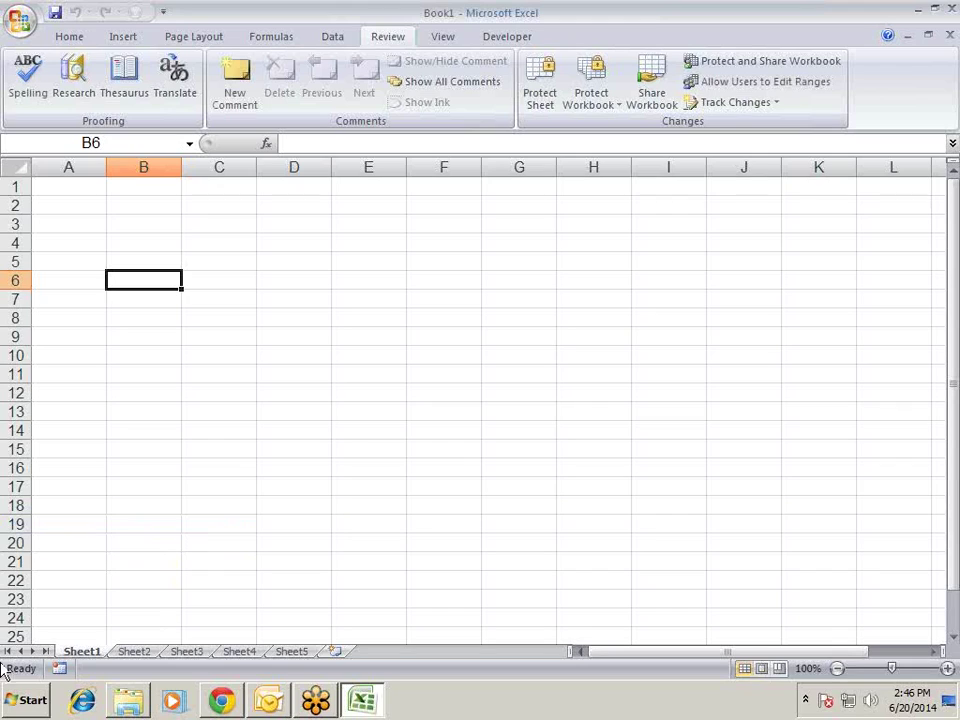
- Select cells A1, A2, B3, B6 and C5 to check they are editable
click(96, 201)
click(98, 185)
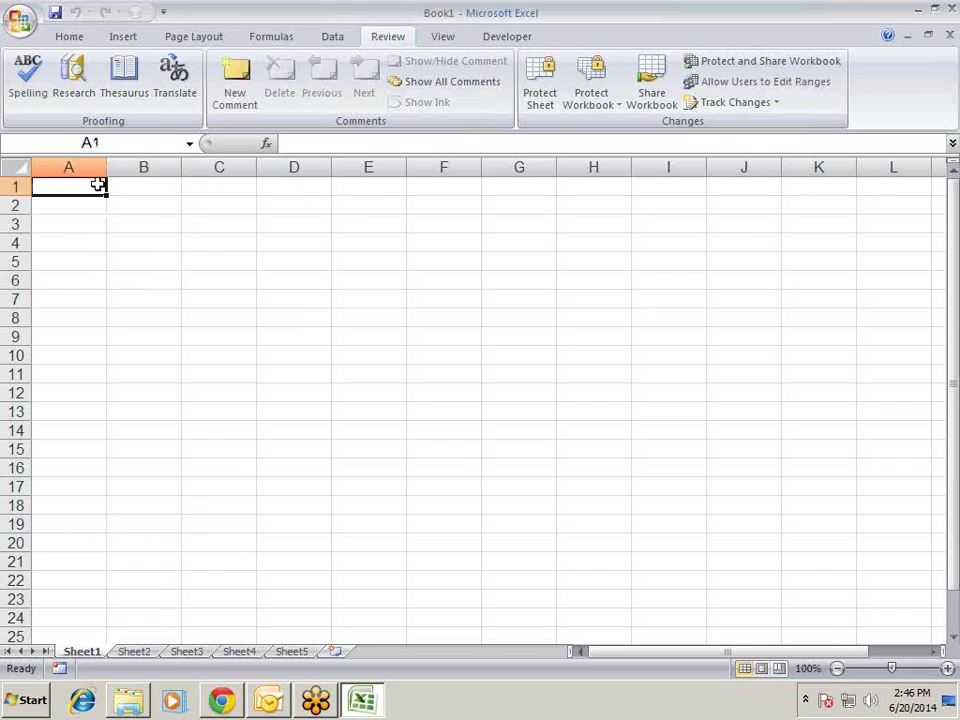
click(122, 283)
click(131, 223)
click(105, 189)
click(137, 216)
click(86, 206)
click(185, 265)
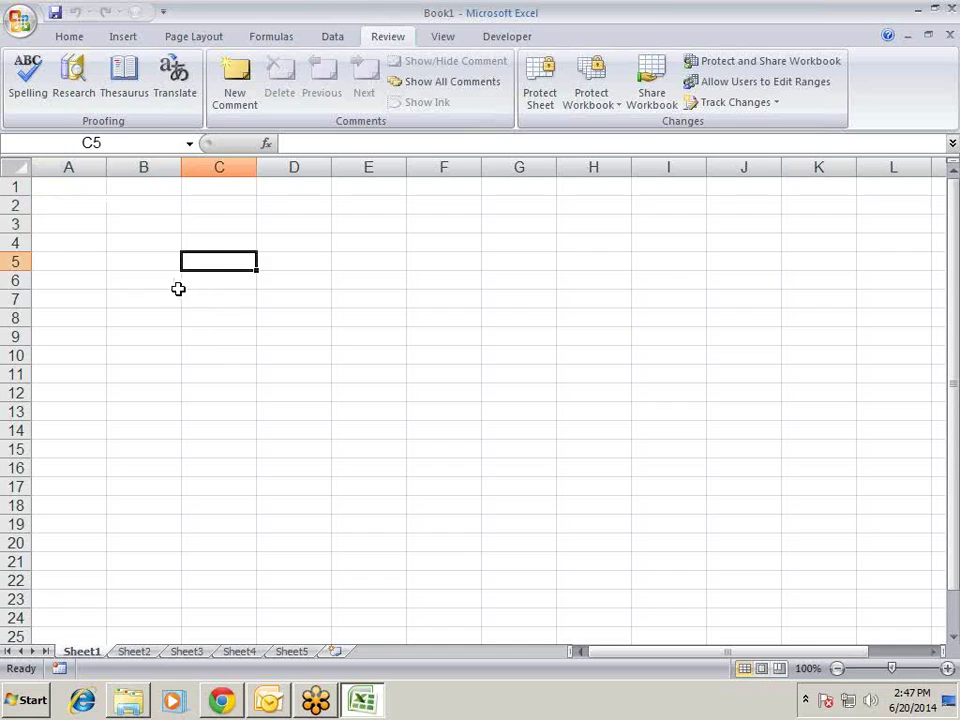
click(96, 204)
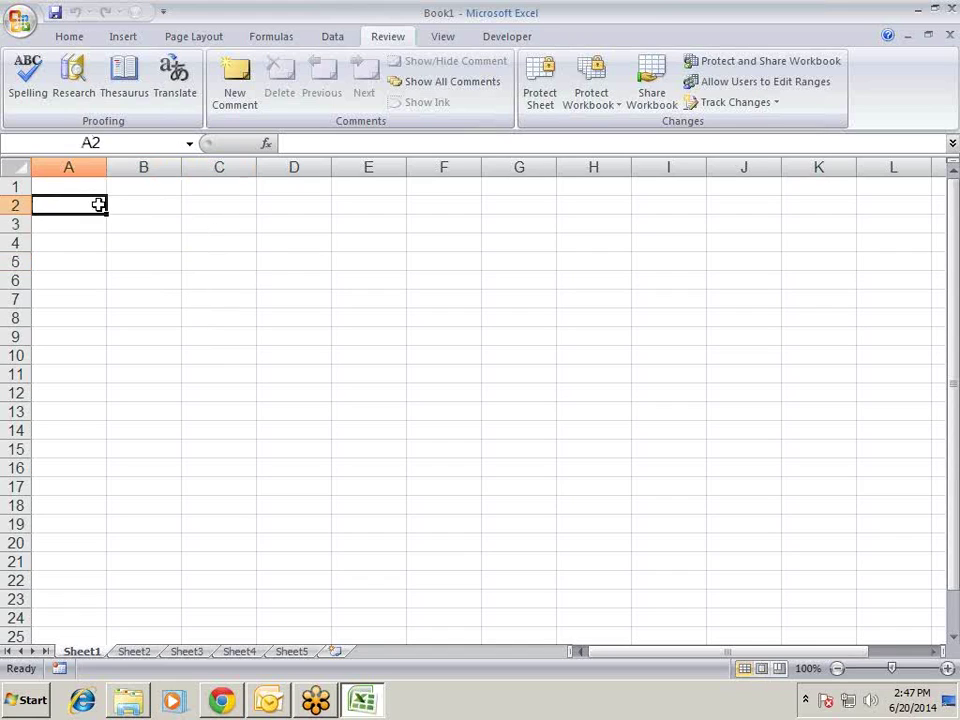
- Uncheck Locked on the Format Cells Protection tab for cell A1
right_click(94, 190)
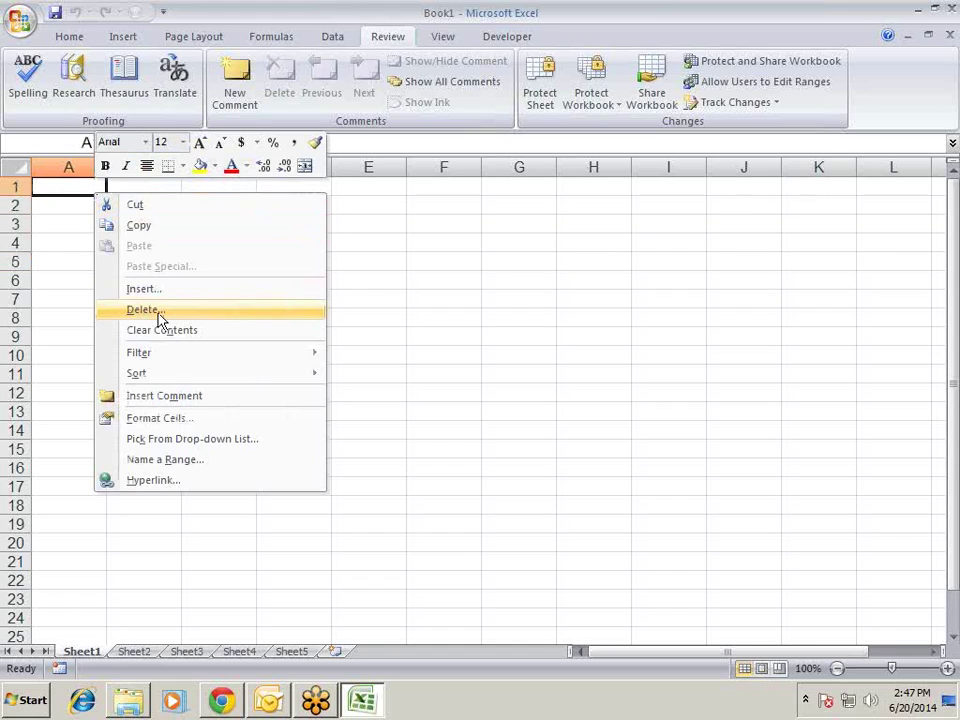
click(199, 418)
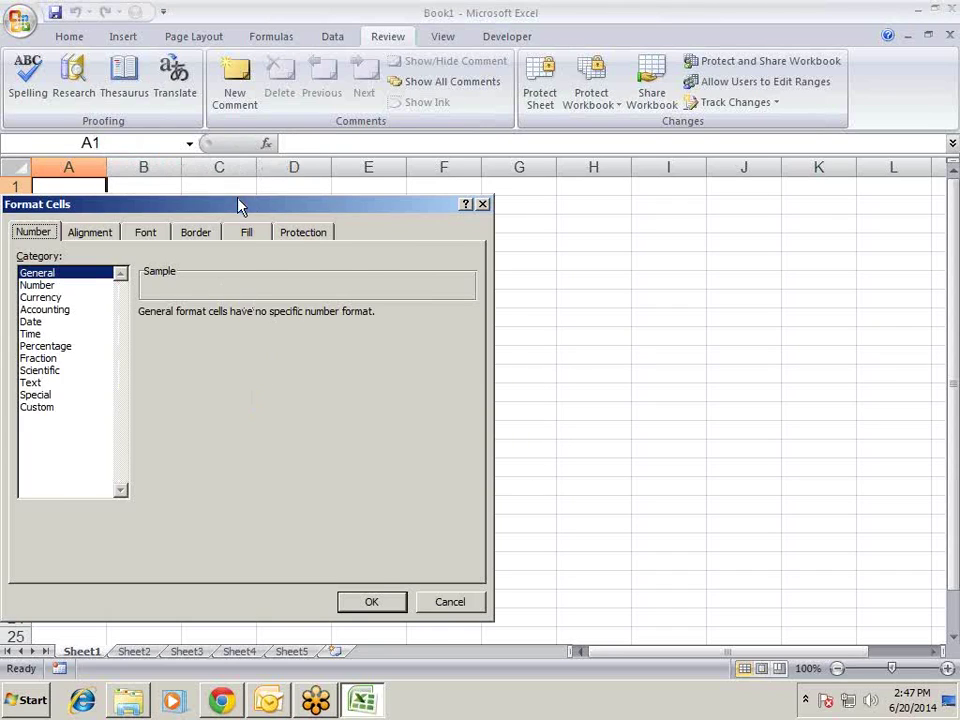
drag(240, 204, 429, 179)
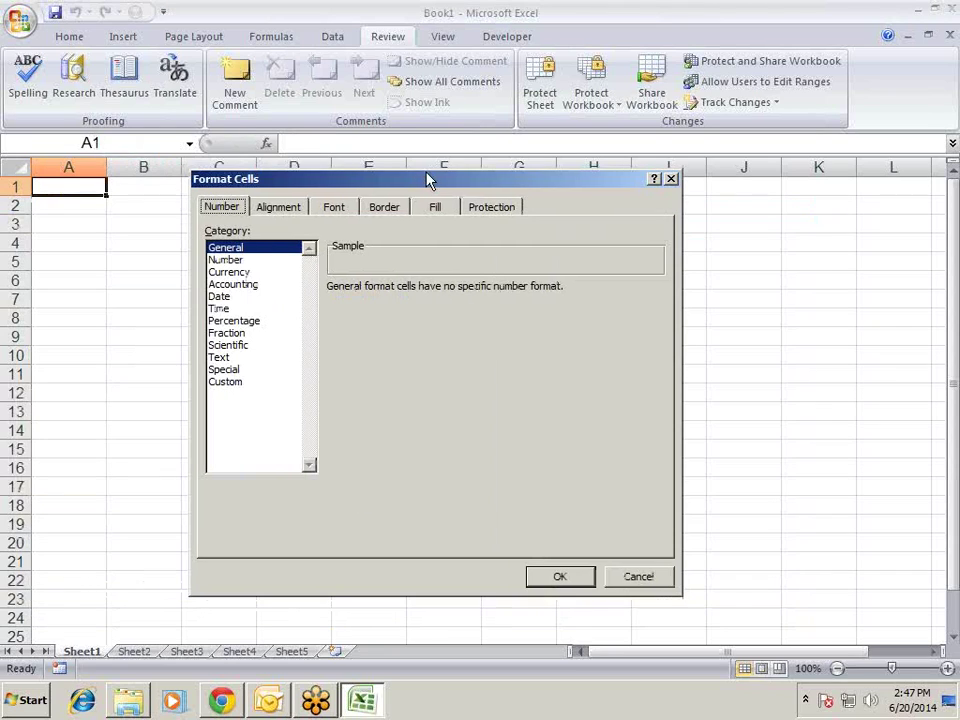
click(493, 210)
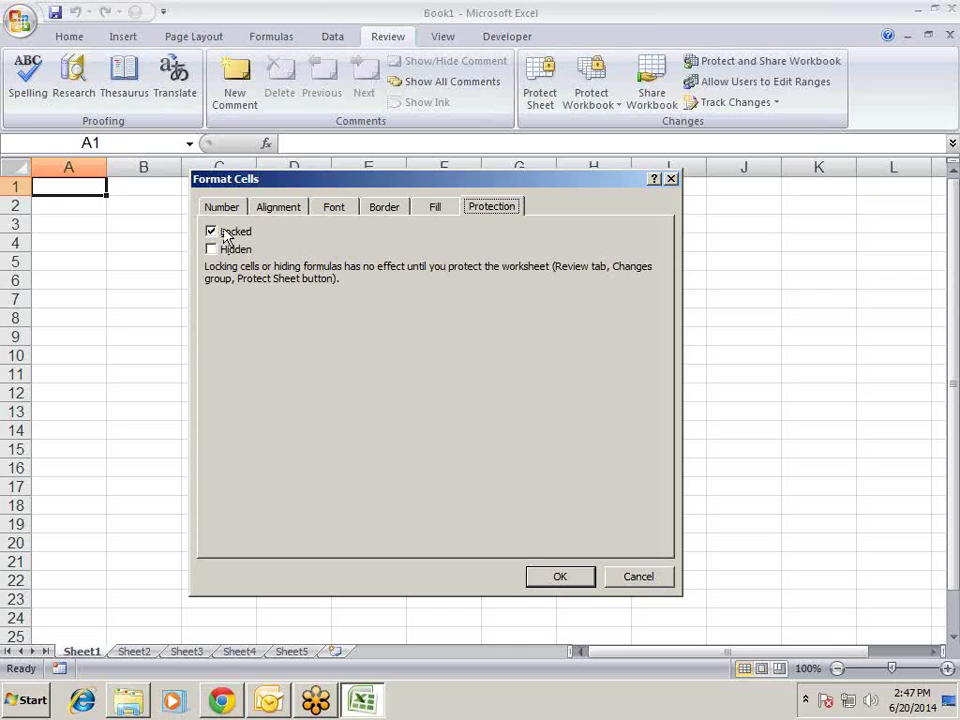
click(225, 232)
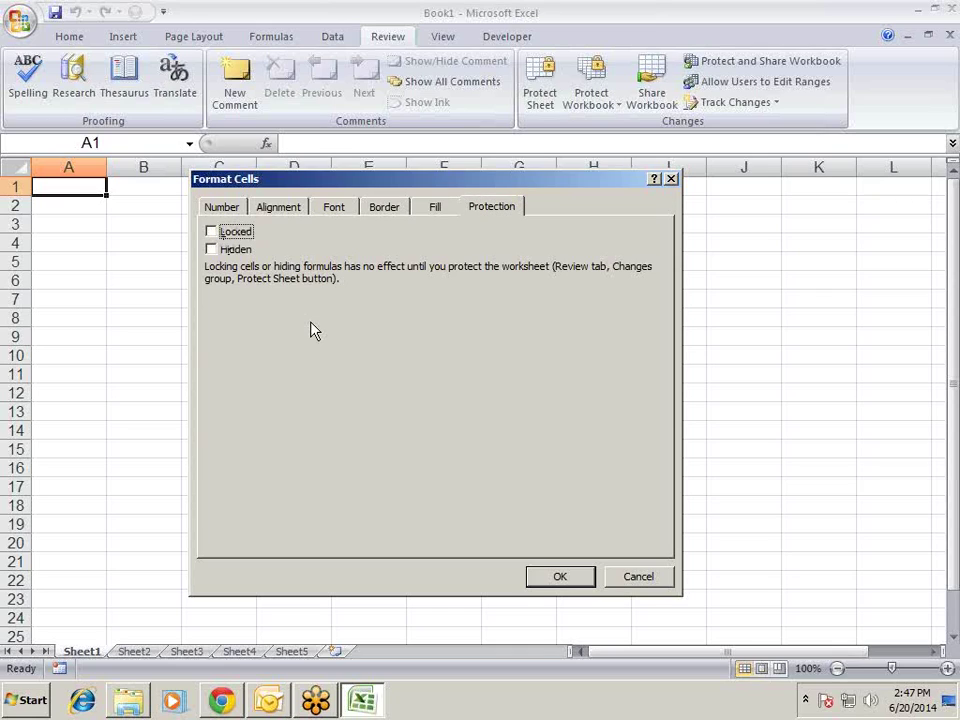
click(560, 578)
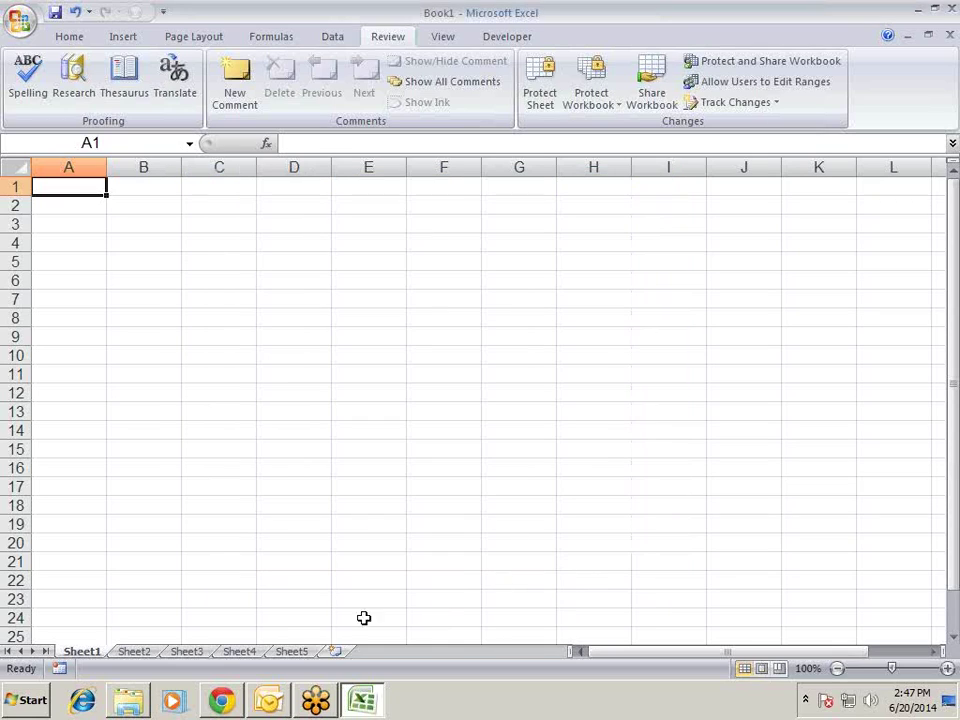
- Protect Sheet1 without a password and confirm locked cell D5 refuses editing
right_click(84, 655)
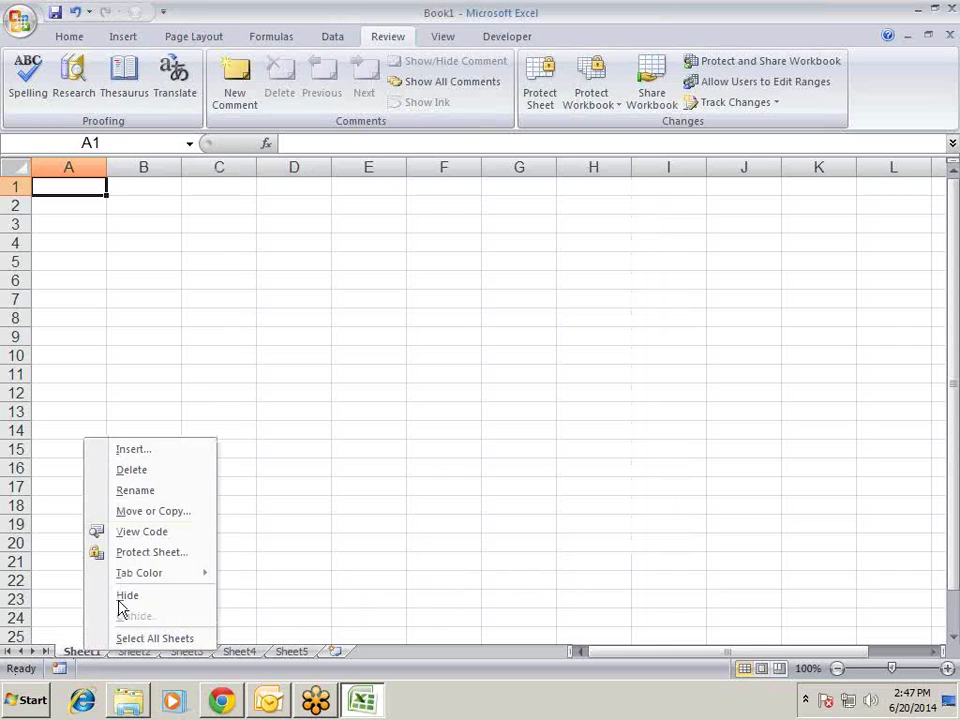
click(172, 553)
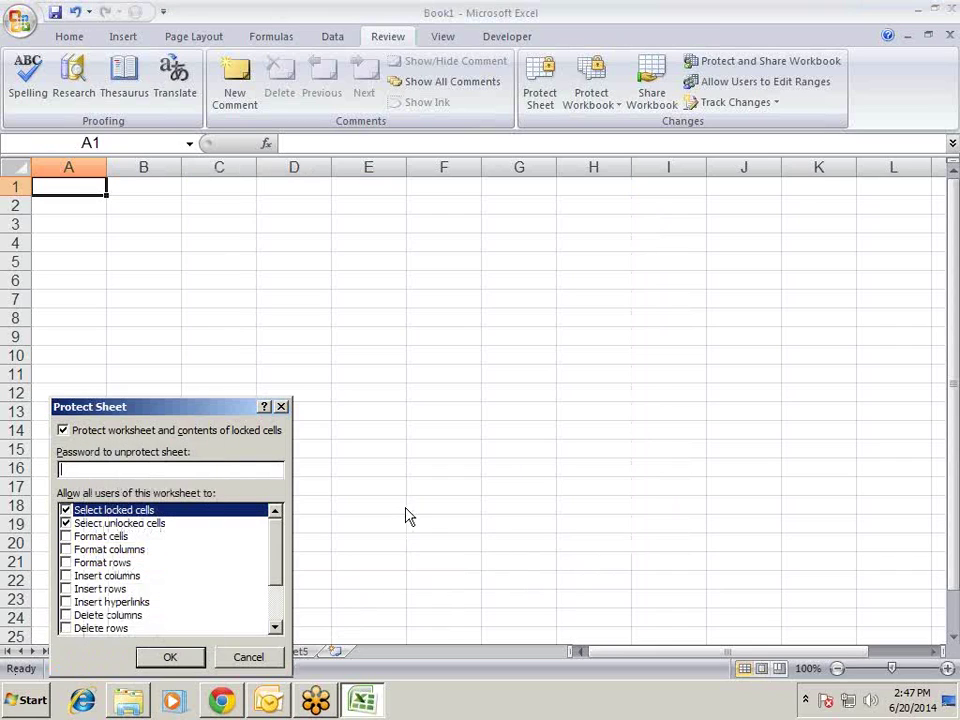
click(199, 655)
click(273, 272)
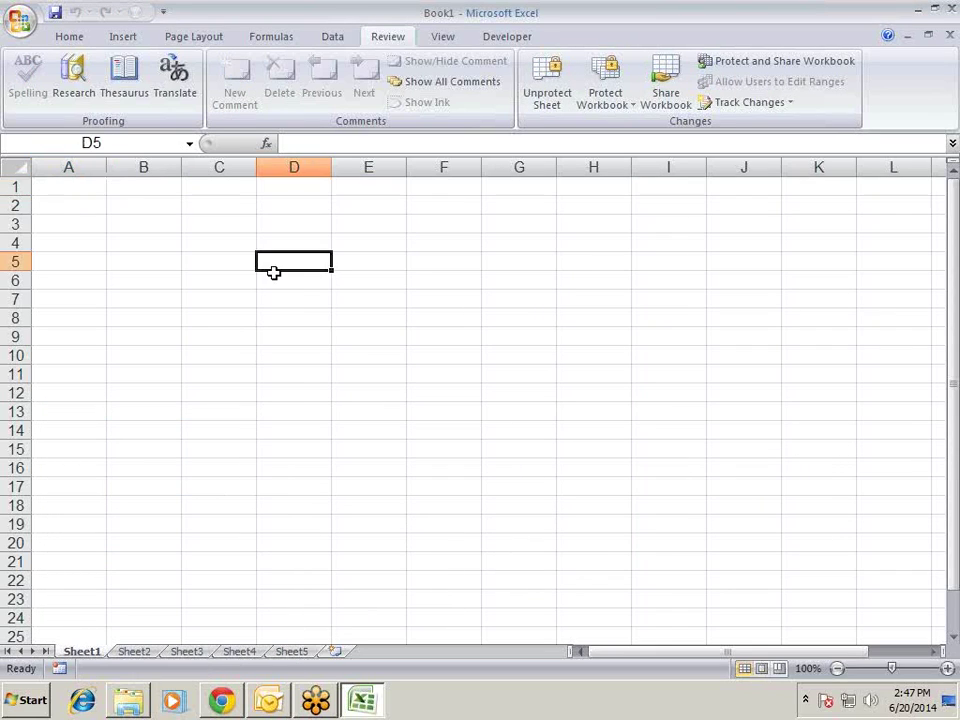
double_click(273, 272)
key(Return)
- Enter 12 in the unlocked cell A1
click(59, 187)
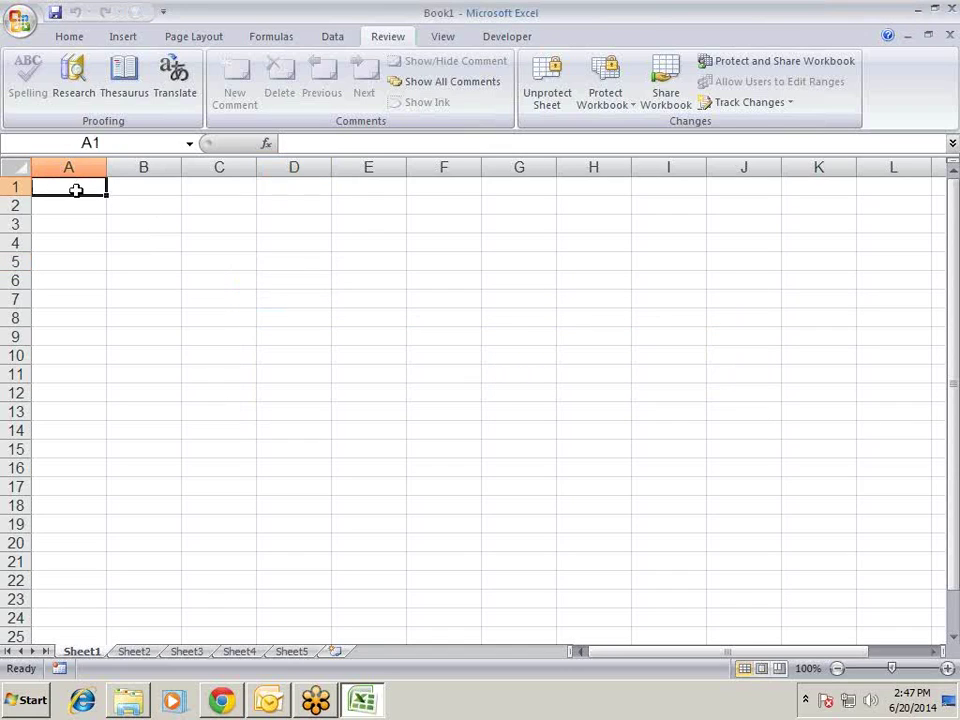
text(12)
key(Return)
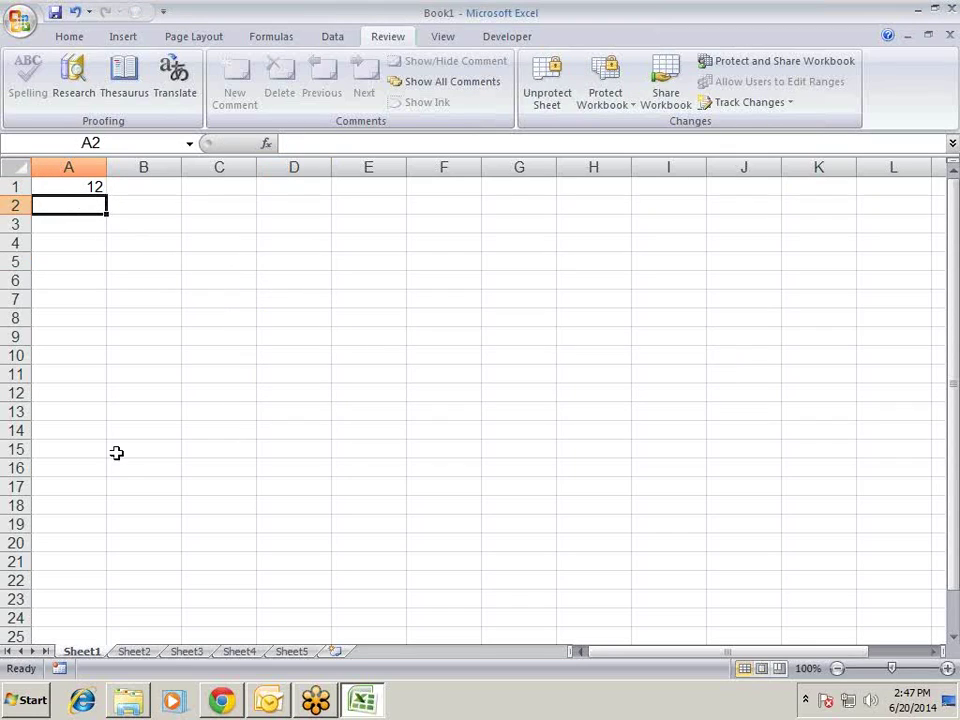
- Remove Sheet1's protection and select cells D5 and A1
right_click(92, 648)
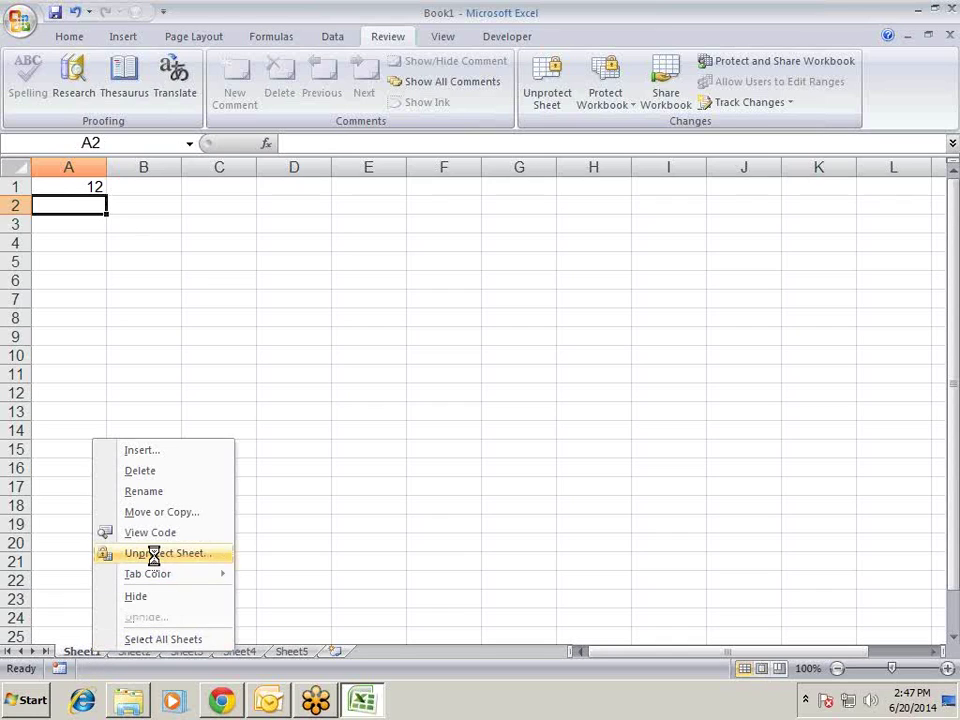
click(155, 553)
click(293, 261)
click(93, 184)
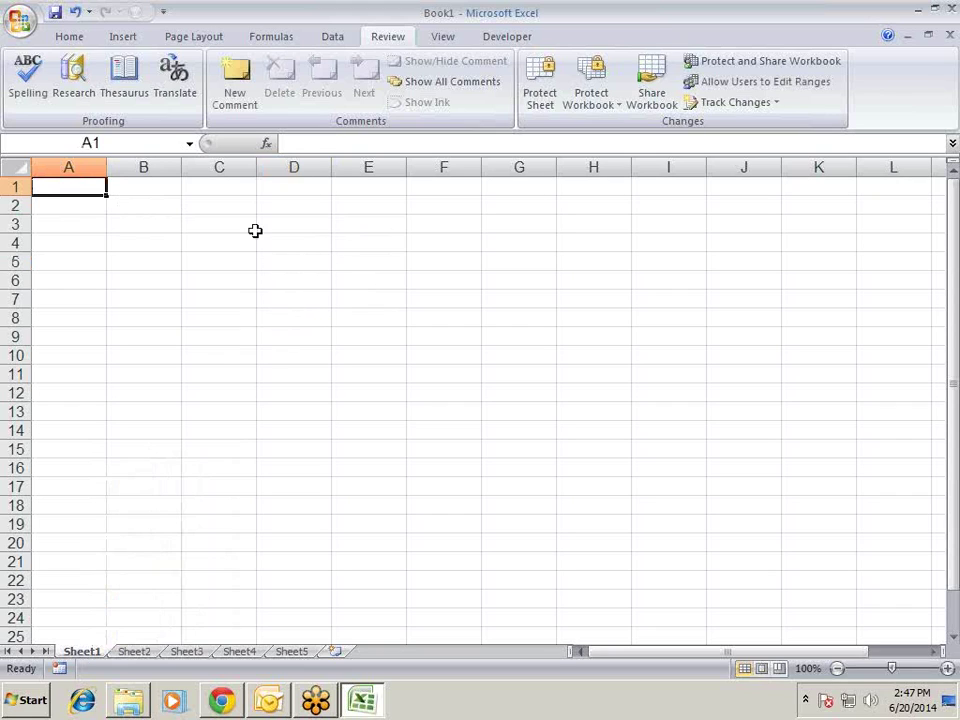
- Keep every cell locked via Format Cells, then select the C4:E8 block for the table
click(16, 167)
key(ctrl+1)
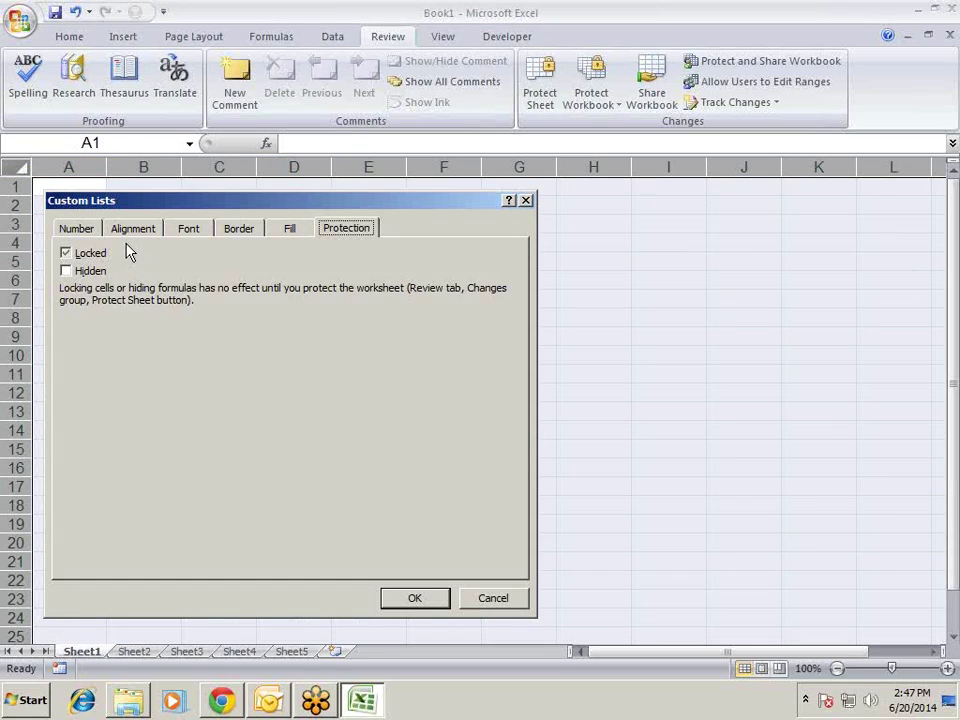
click(70, 253)
click(80, 254)
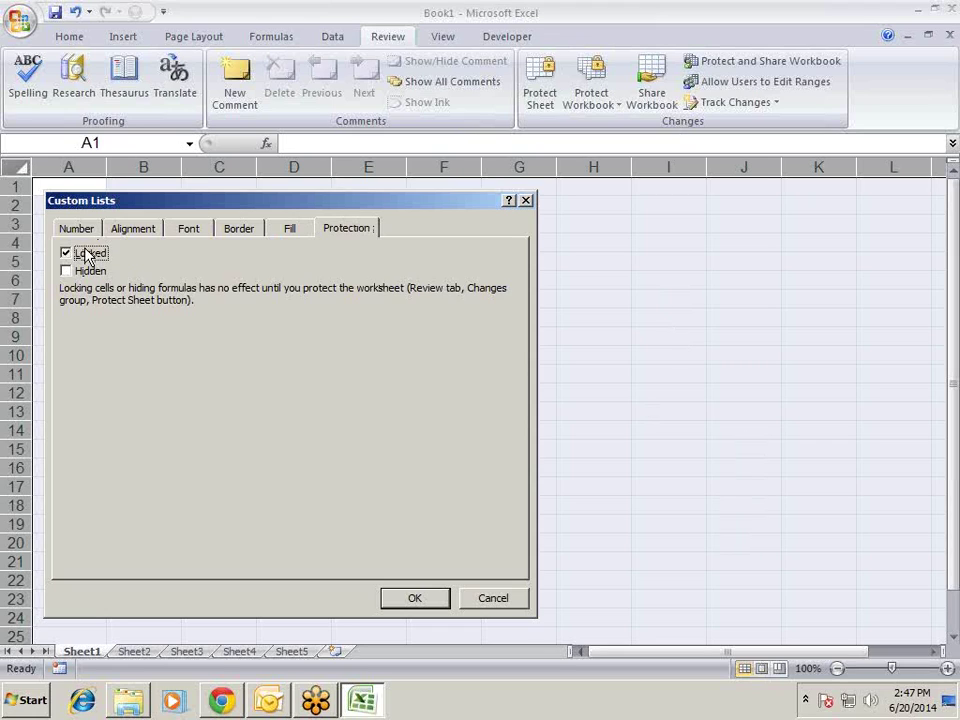
click(410, 593)
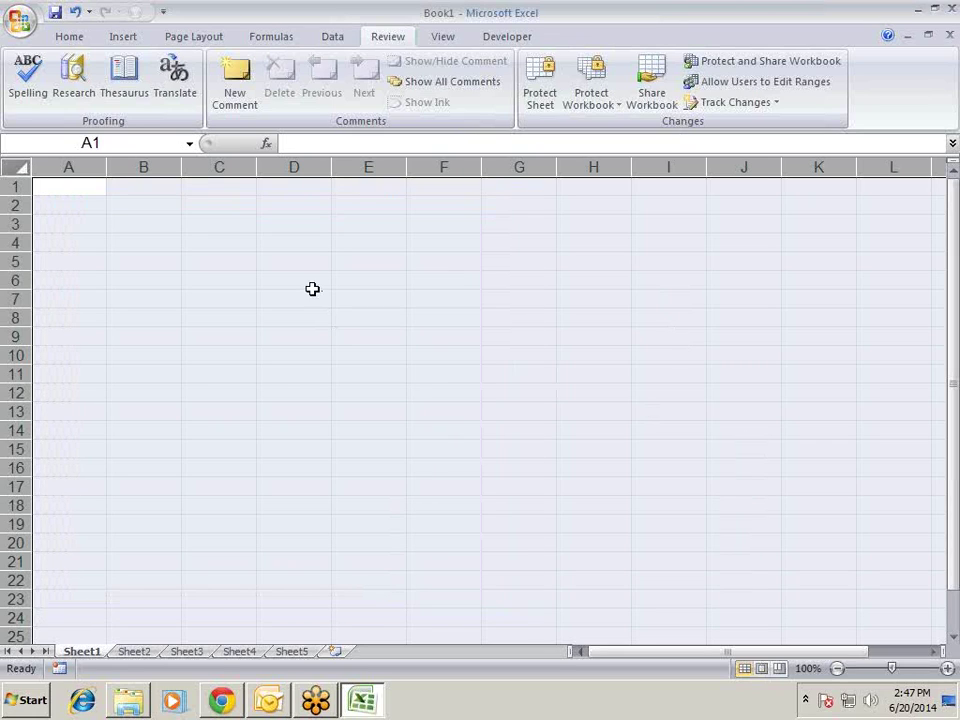
drag(313, 284, 354, 319)
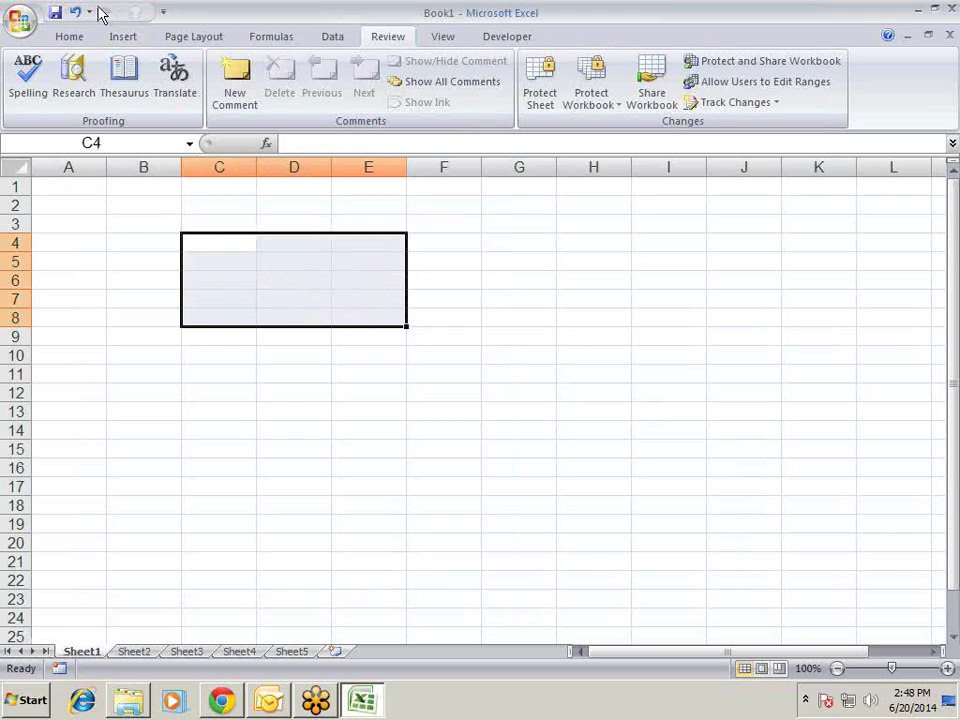
- Fill C4:E8 yellow and apply All Borders to every cell in the block
click(72, 36)
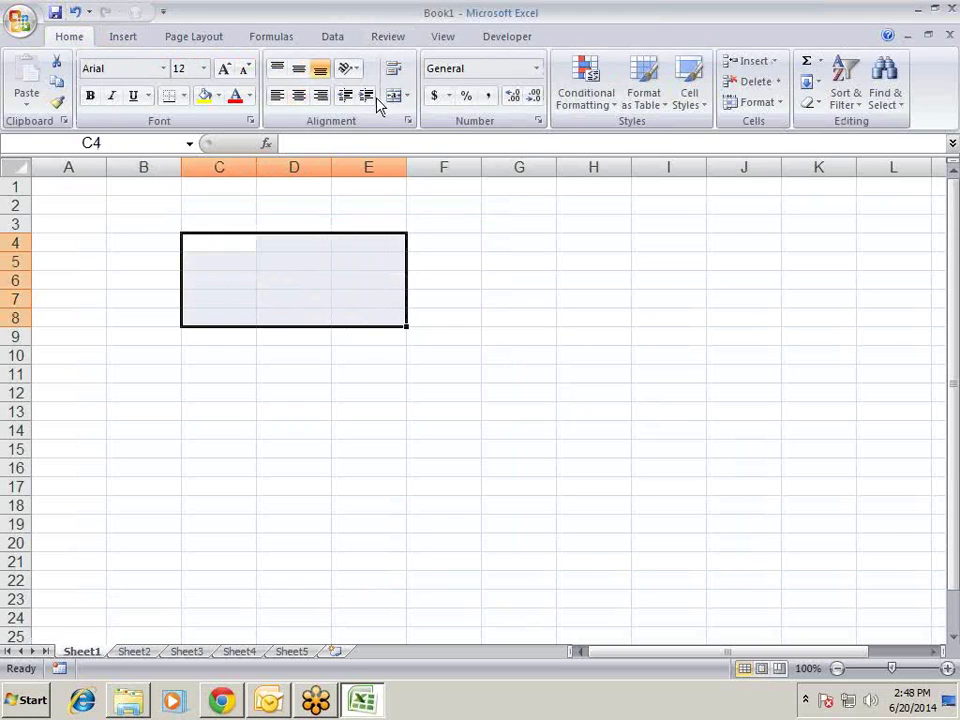
click(204, 95)
click(184, 96)
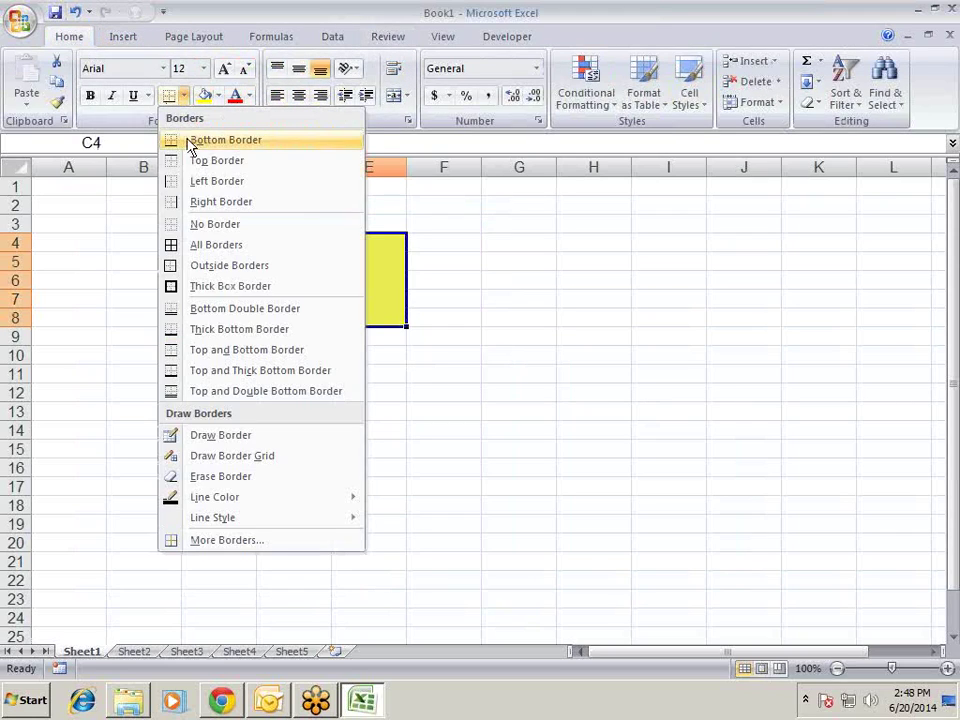
click(210, 246)
click(479, 325)
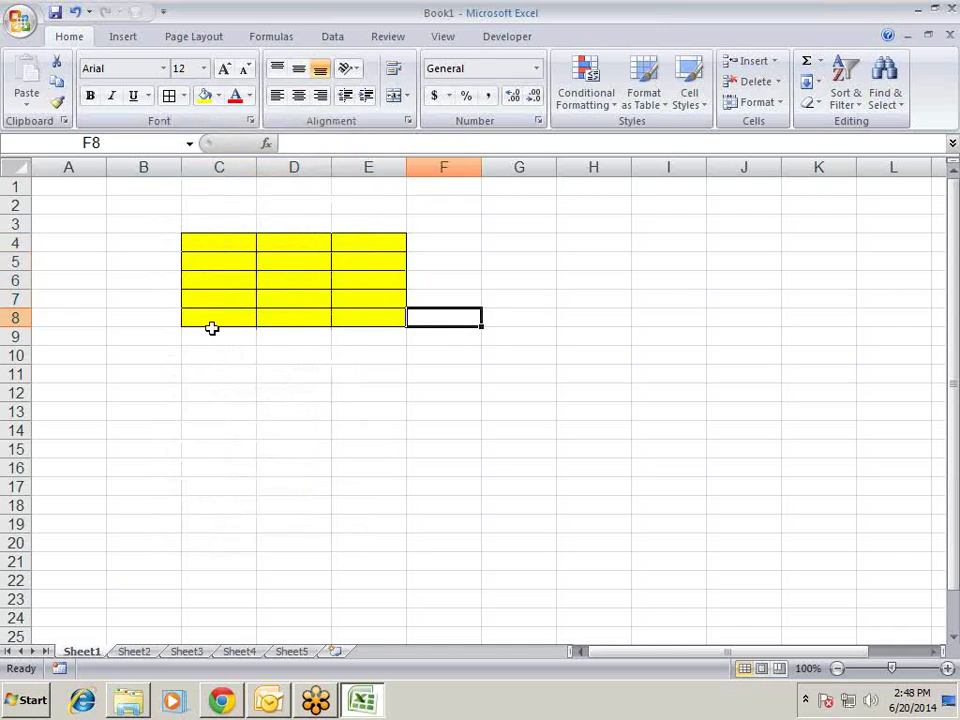
- Click around the new table grid, then select the whole worksheet
click(201, 245)
click(285, 264)
click(343, 272)
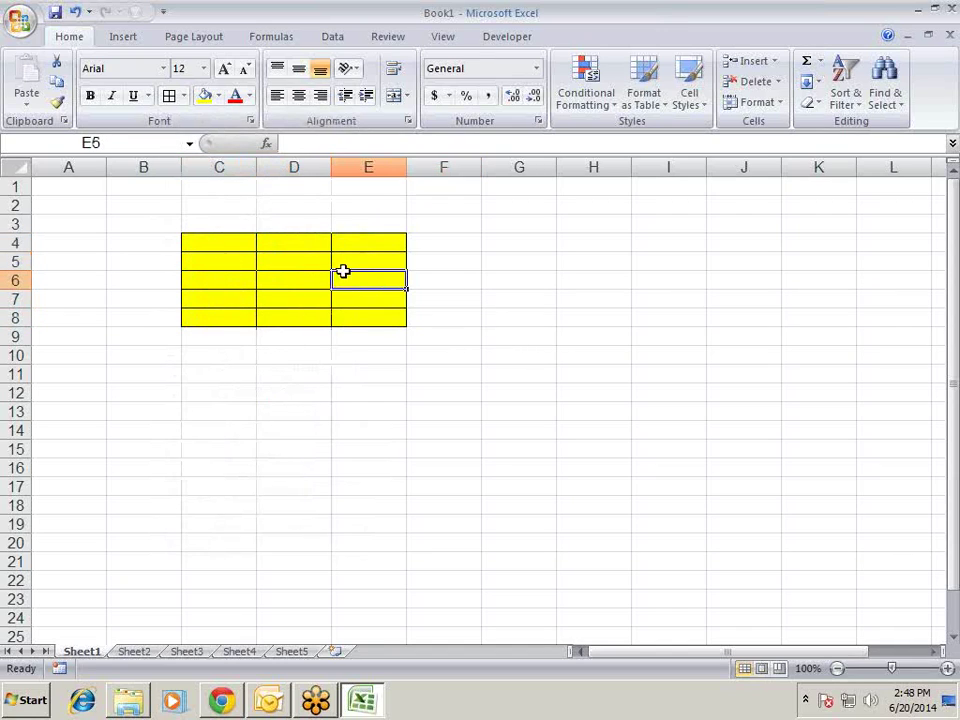
click(150, 451)
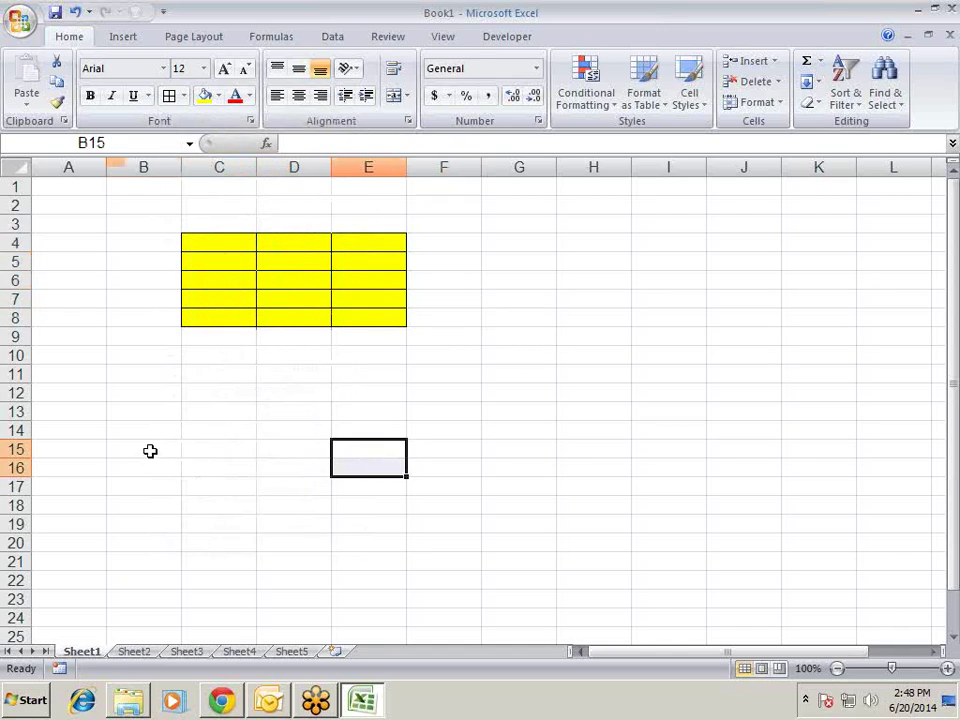
click(654, 390)
click(9, 167)
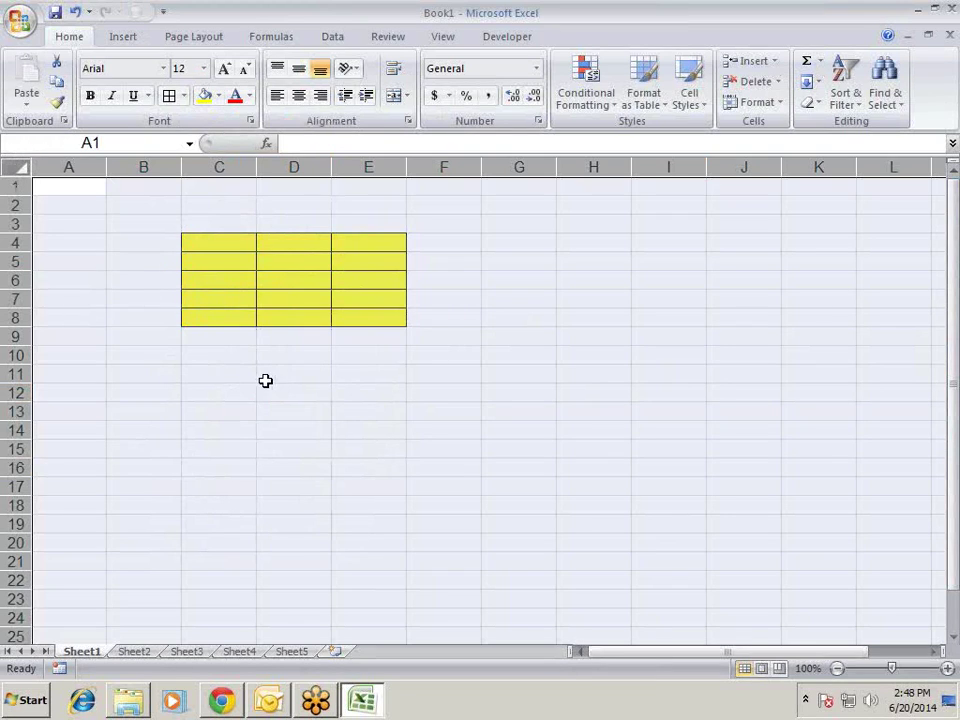
- Clear the Locked option for the yellow block C4:E8 in Format Cells protection settings
key(ctrl+1)
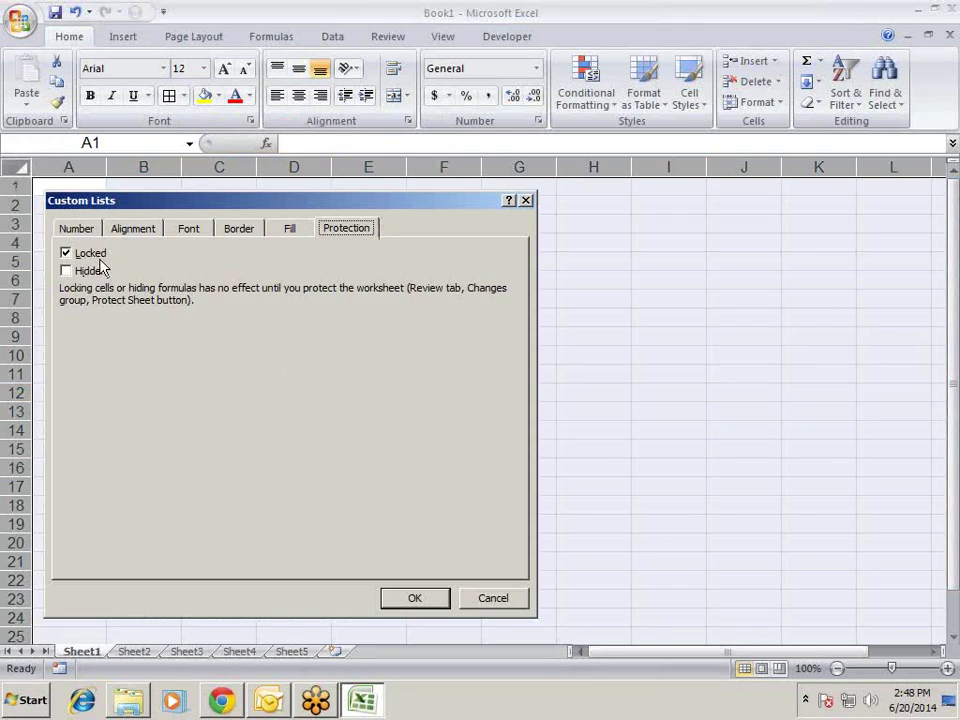
key(Return)
drag(231, 246, 387, 321)
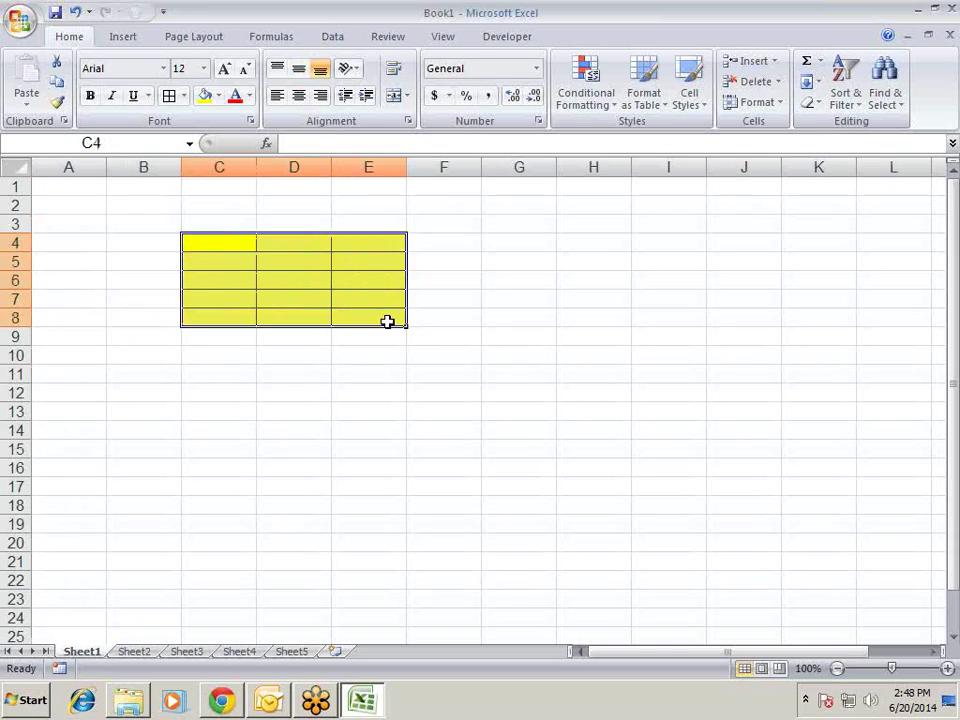
key(ctrl+1)
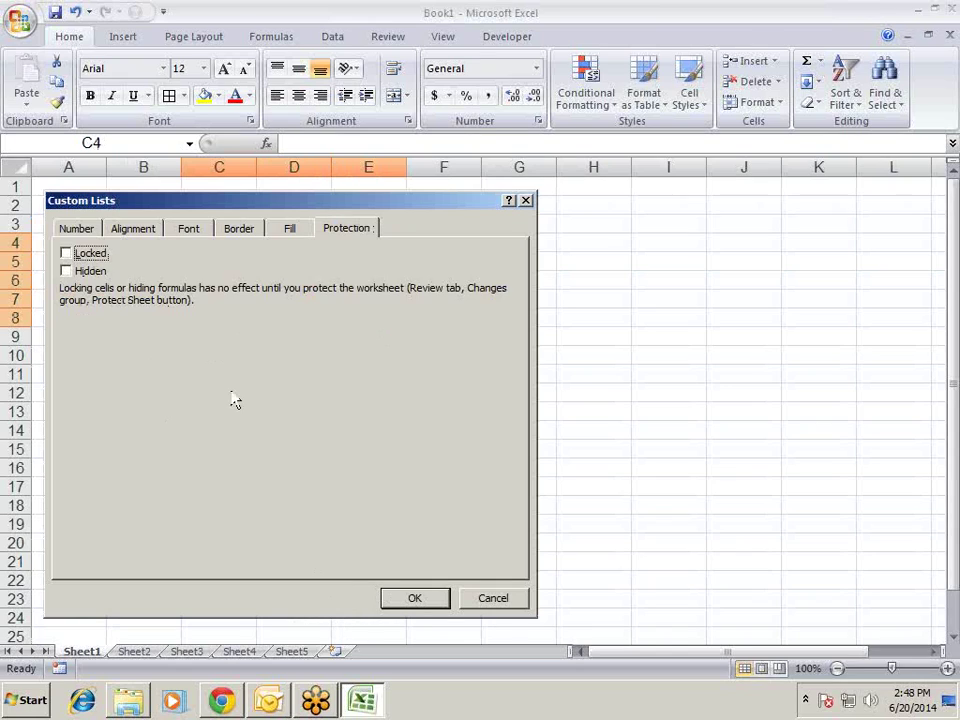
click(426, 598)
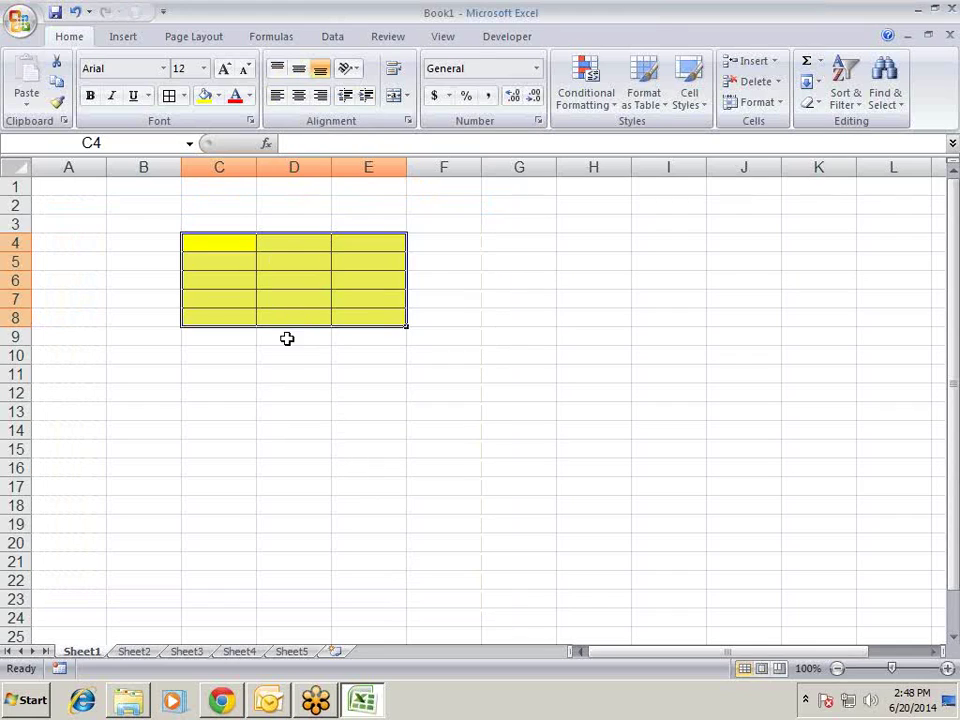
- Protect Sheet1 and confirm a cell outside the table refuses edits
click(200, 505)
right_click(86, 652)
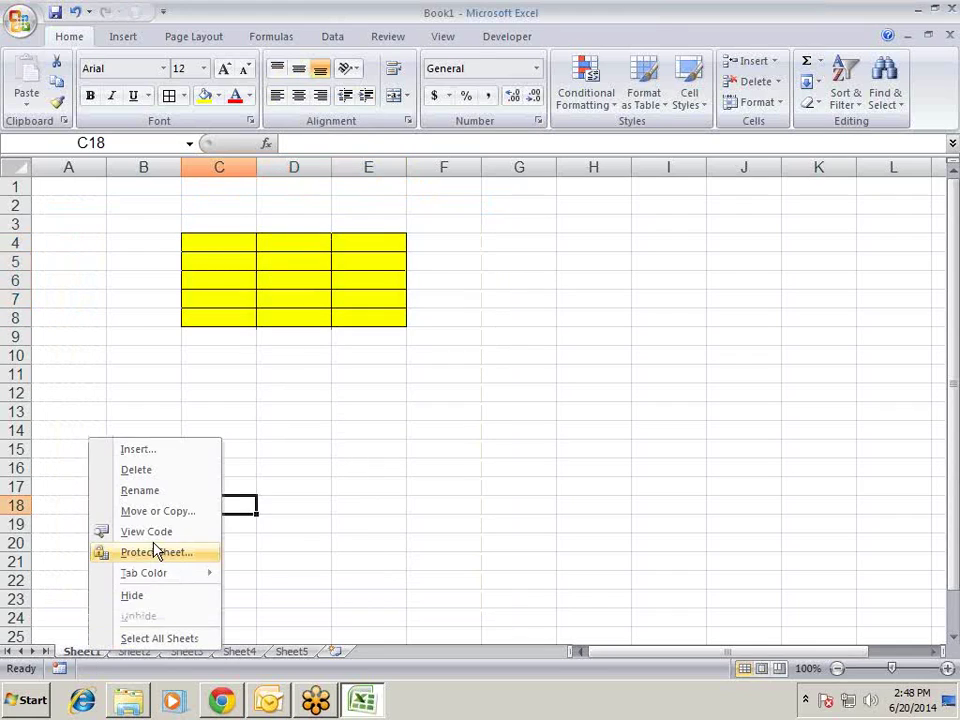
click(156, 551)
click(167, 660)
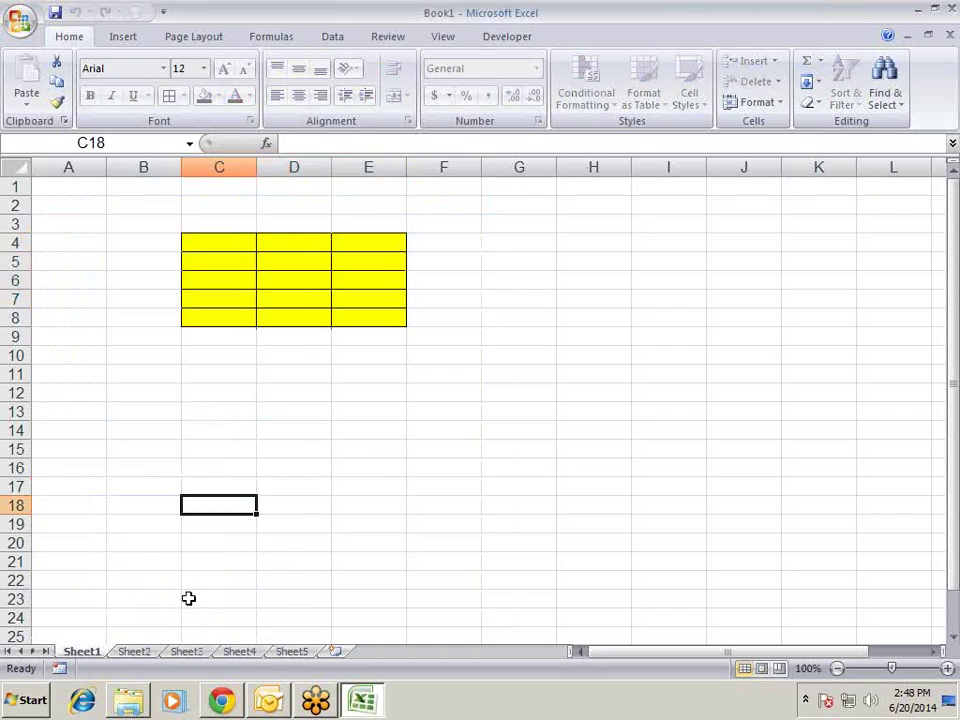
click(128, 363)
text(a)
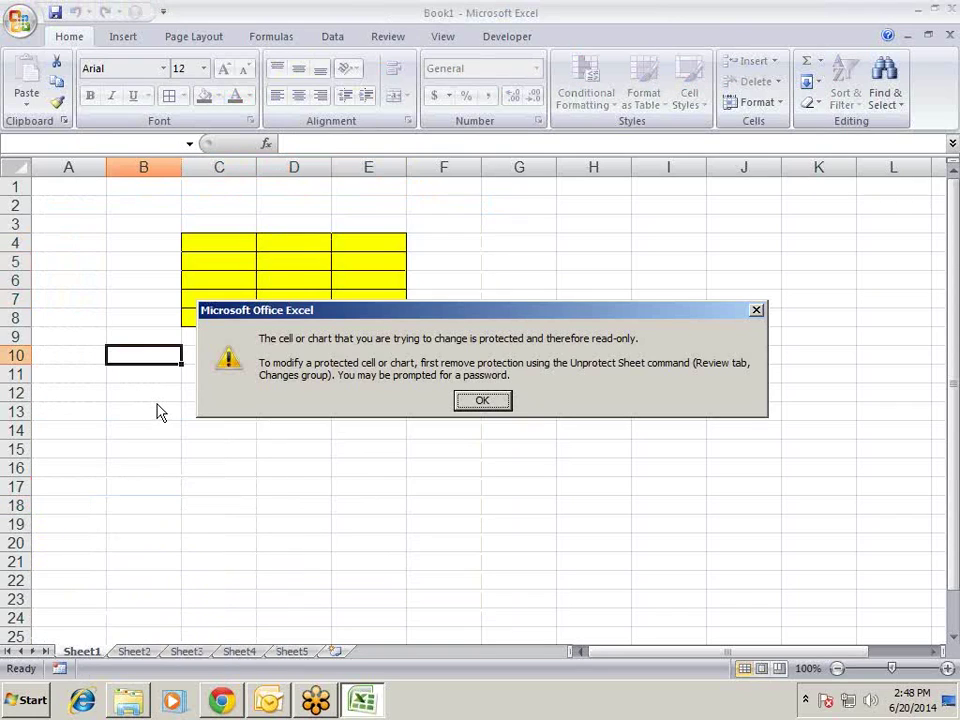
key(Return)
- Enter sdf in C4, df in C5:C7 and vf in D5
click(220, 241)
text(sdf)
key(Return)
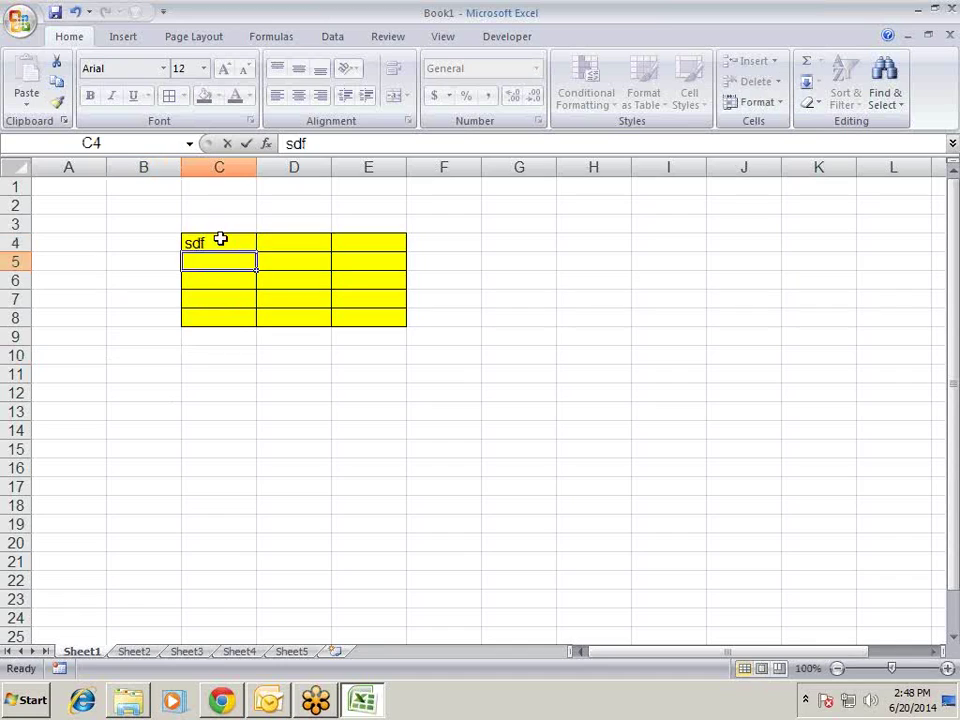
text(df)
key(Return)
text(d)
key(Return)
text(d)
click(298, 264)
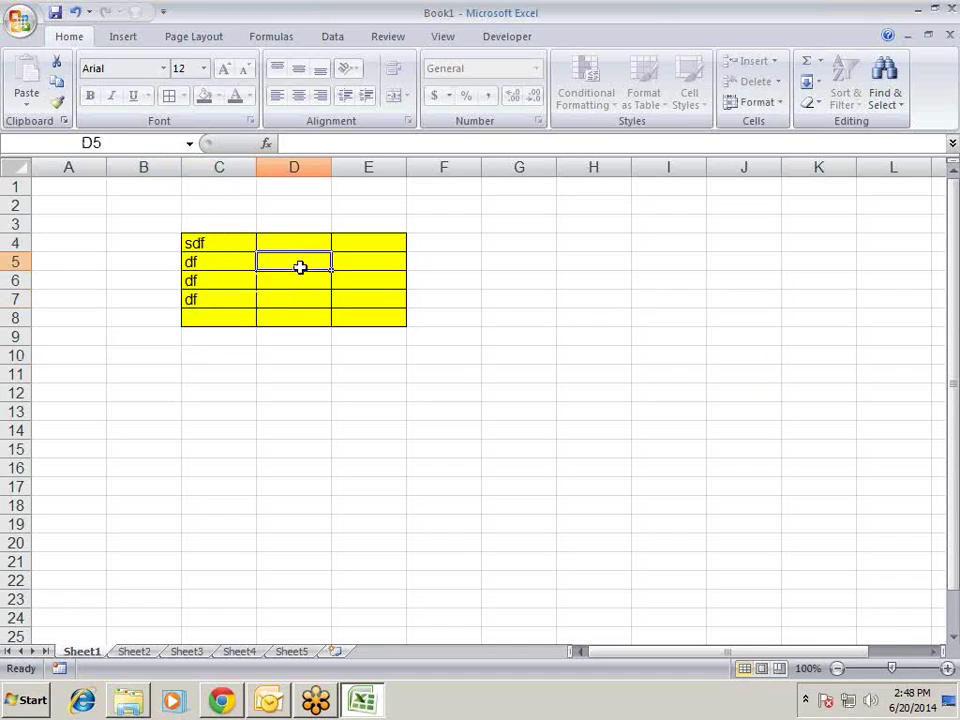
text(vf)
key(Return)
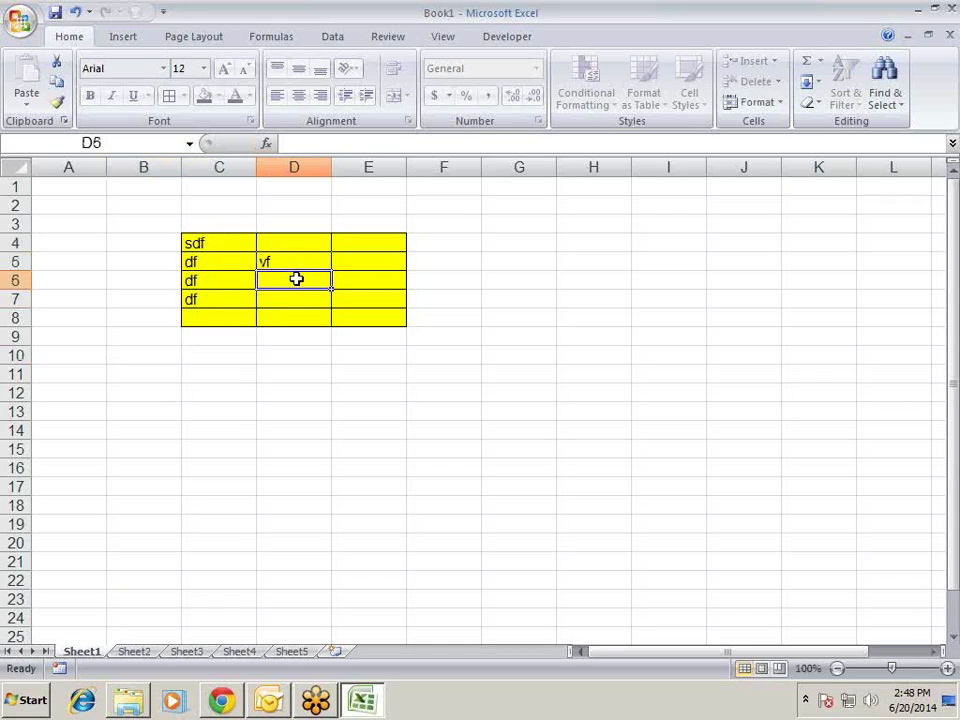
- Remove protection from Sheet1 through the sheet tab menu
right_click(83, 668)
click(66, 594)
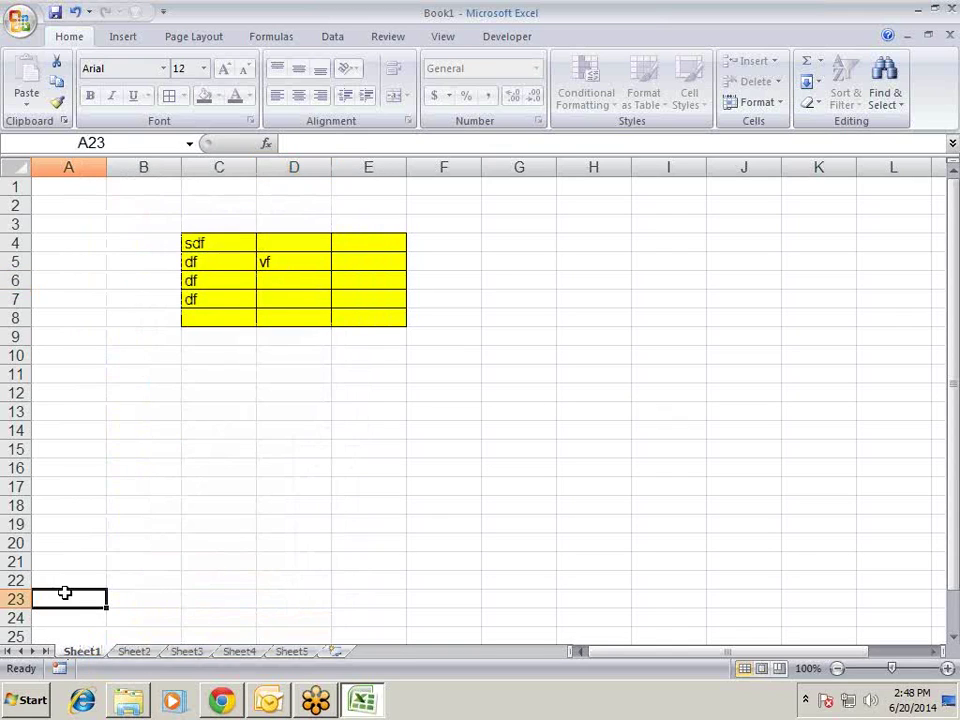
right_click(85, 653)
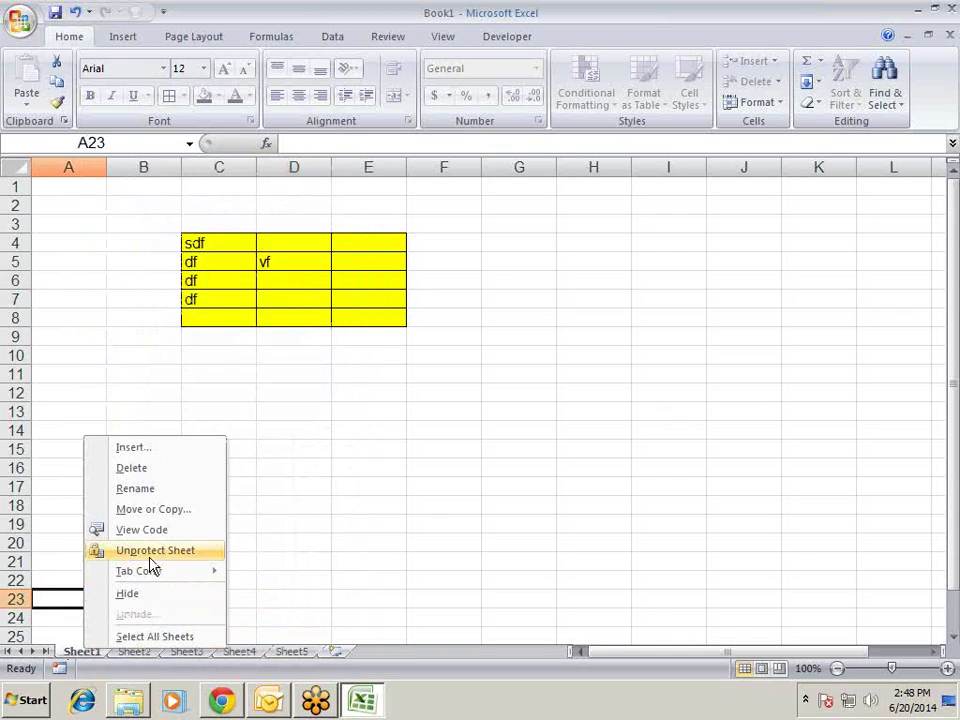
mouse_move(150, 576)
click(190, 551)
click(233, 433)
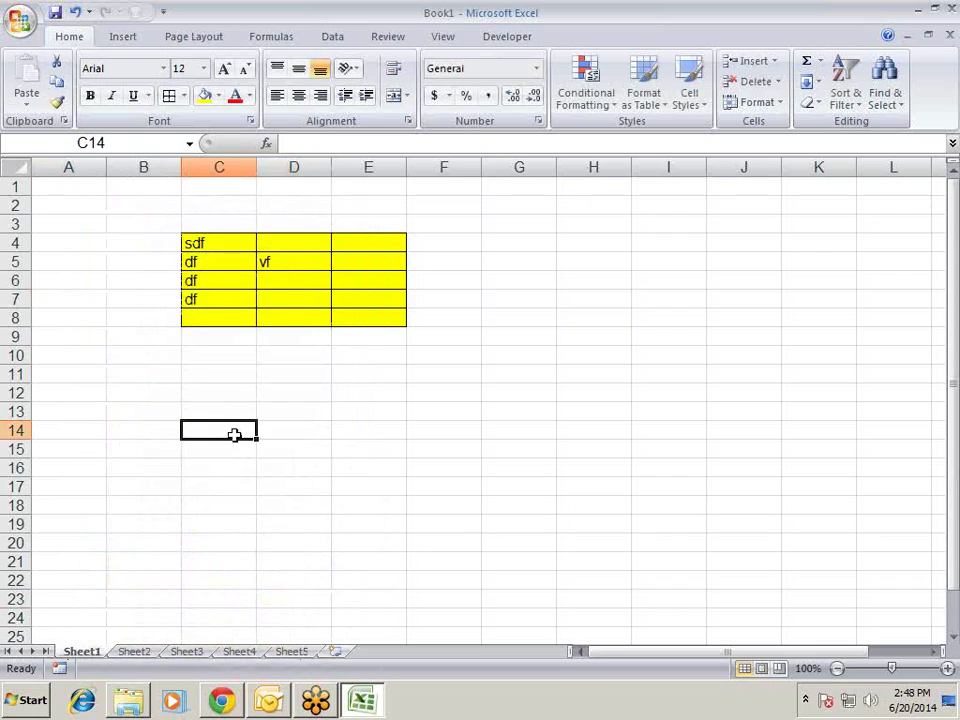
- Type the headers Name, Descreption and City into C3, D3 and E3
click(195, 222)
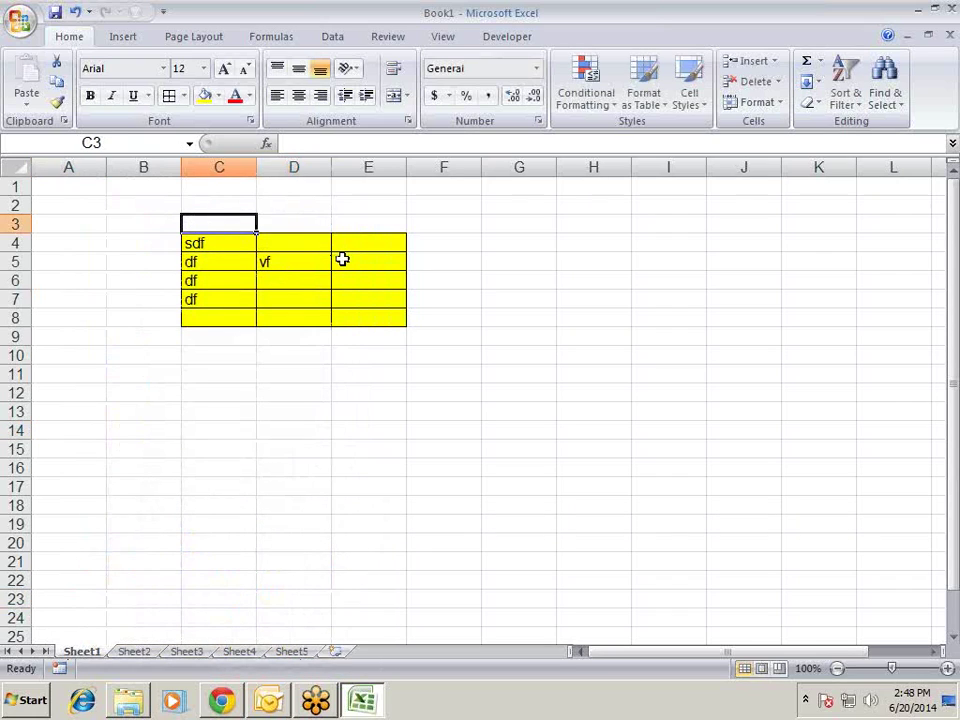
text(Name)
key(Tab)
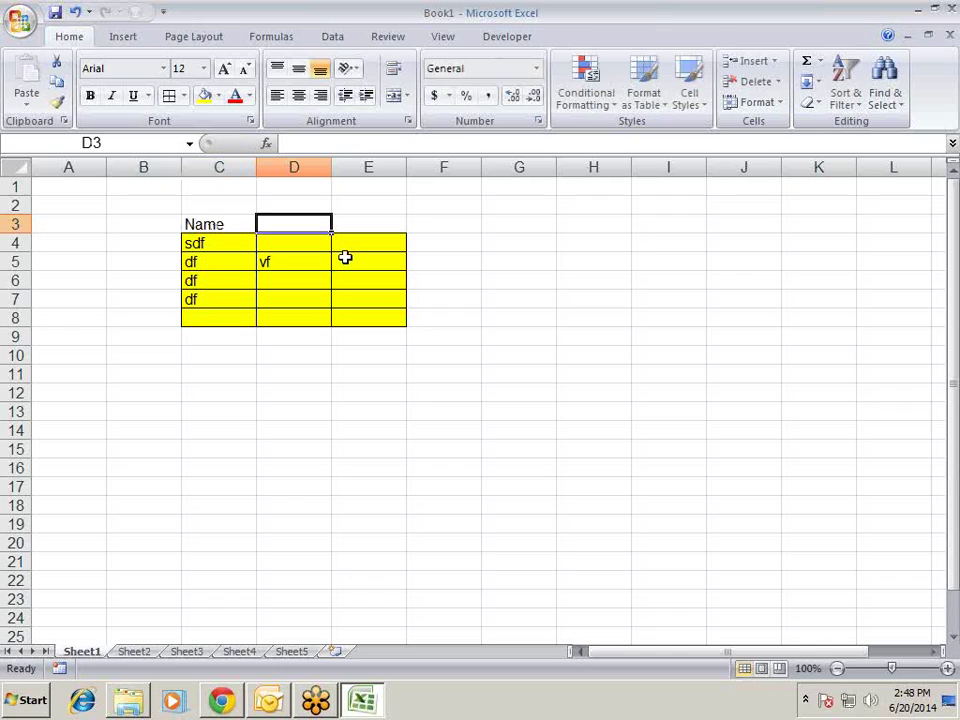
text(Descr)
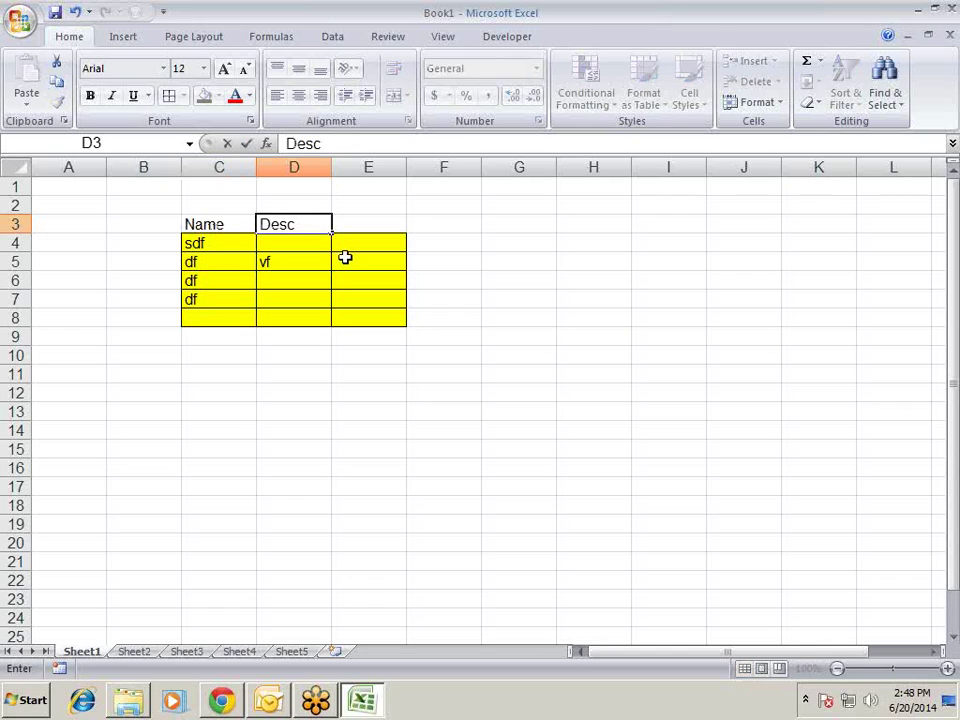
text(epton)
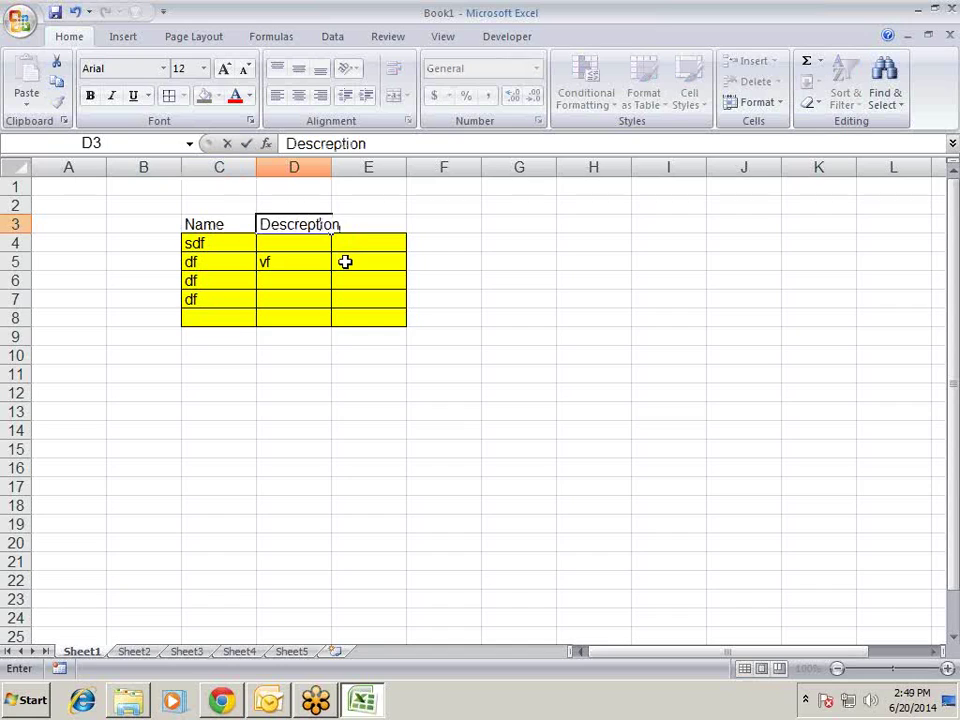
key(Tab)
text(Ciut)
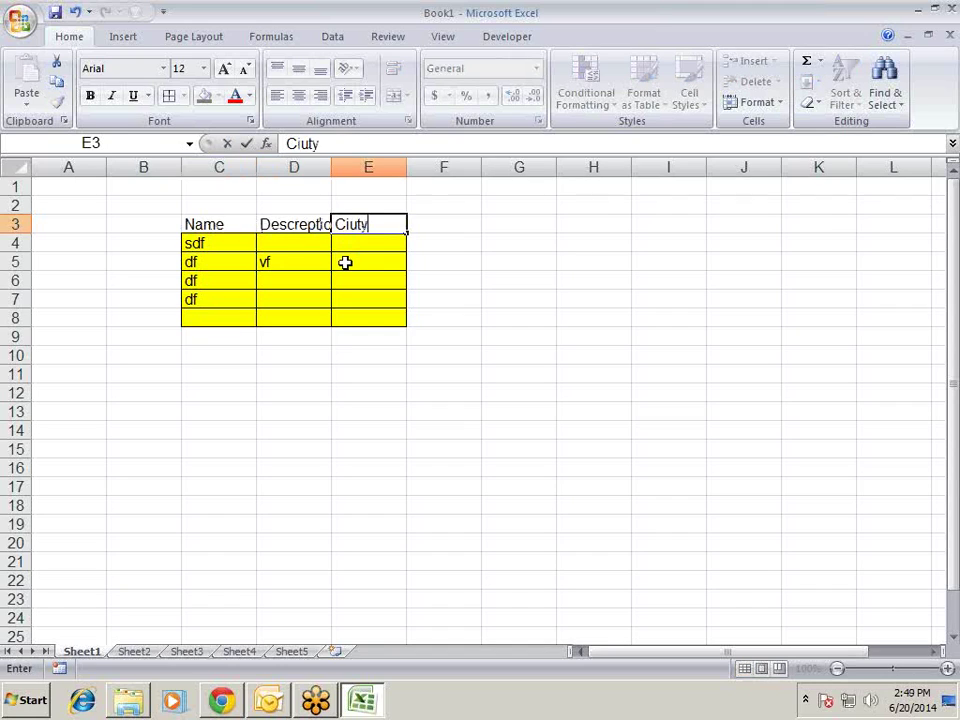
key(BackSpace)
key(BackSpace)
key(BackSpace)
text(y)
key(Return)
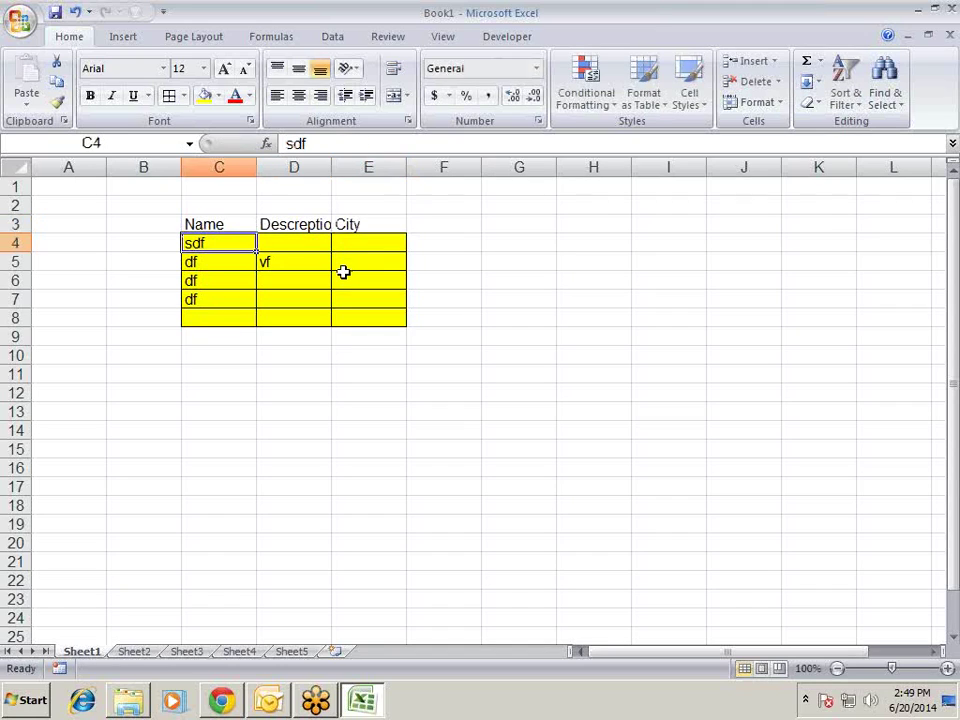
key(Up)
key(Right)
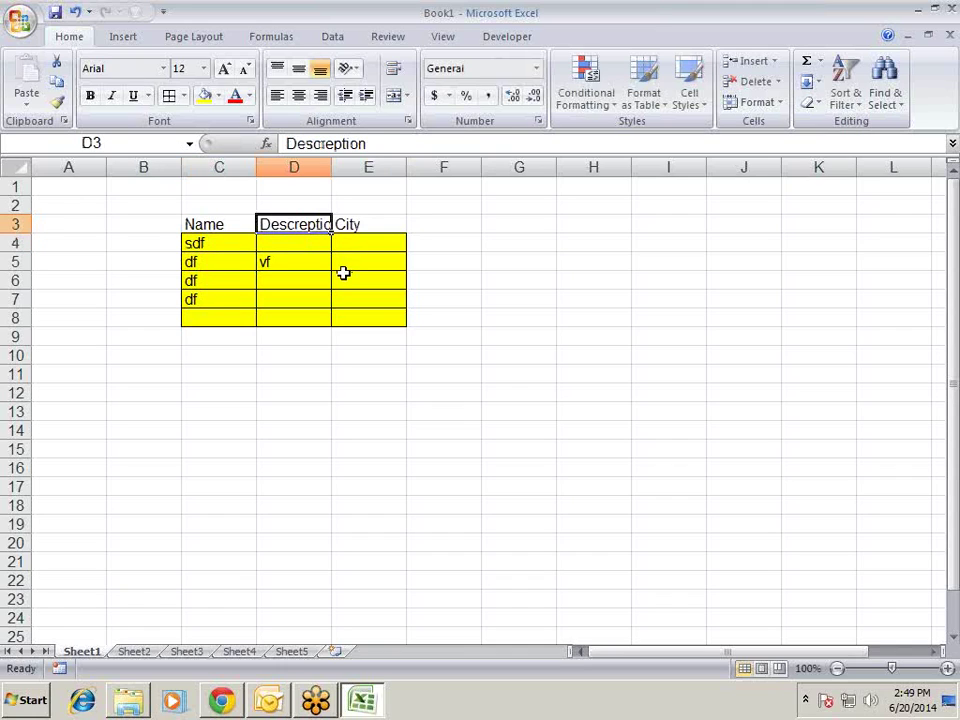
key(Right)
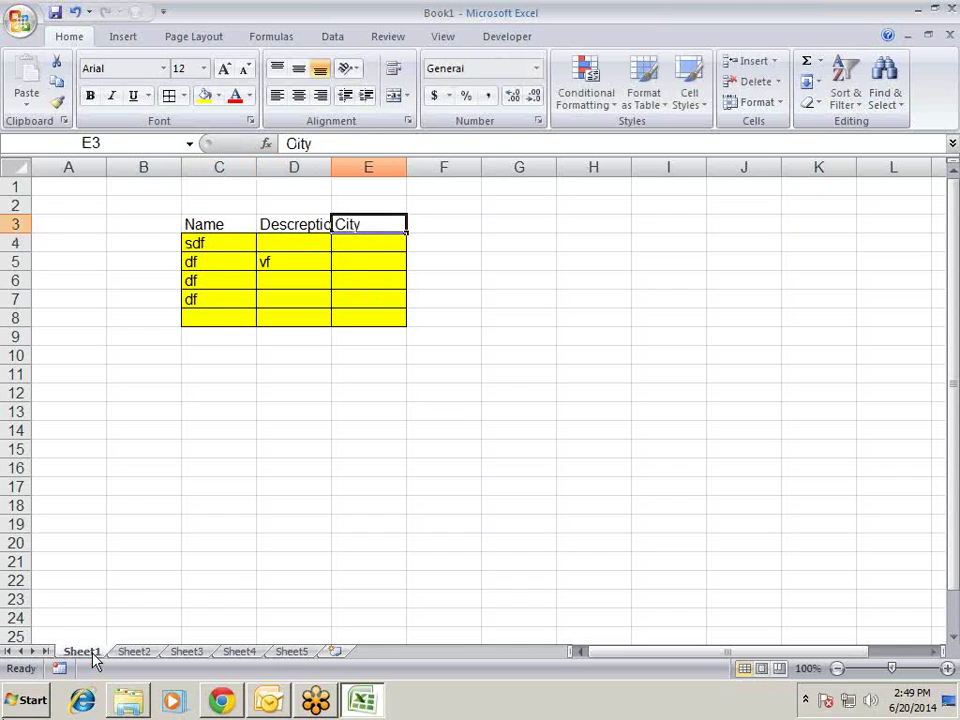
- Protect Sheet1 again and confirm the City header cannot be edited
right_click(93, 655)
click(122, 557)
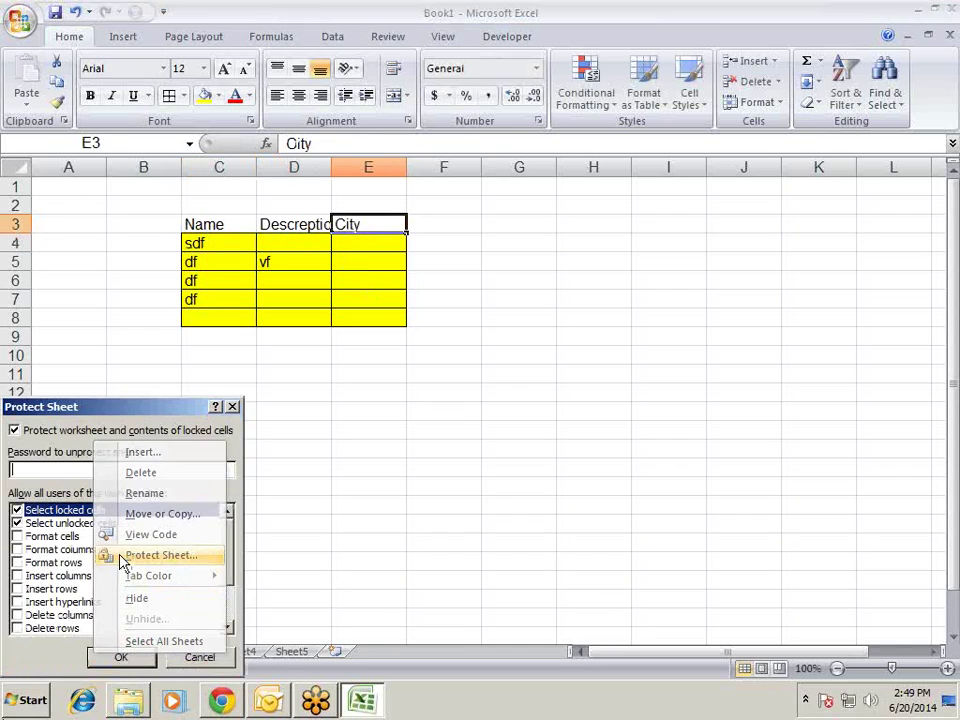
click(118, 658)
click(338, 316)
click(376, 212)
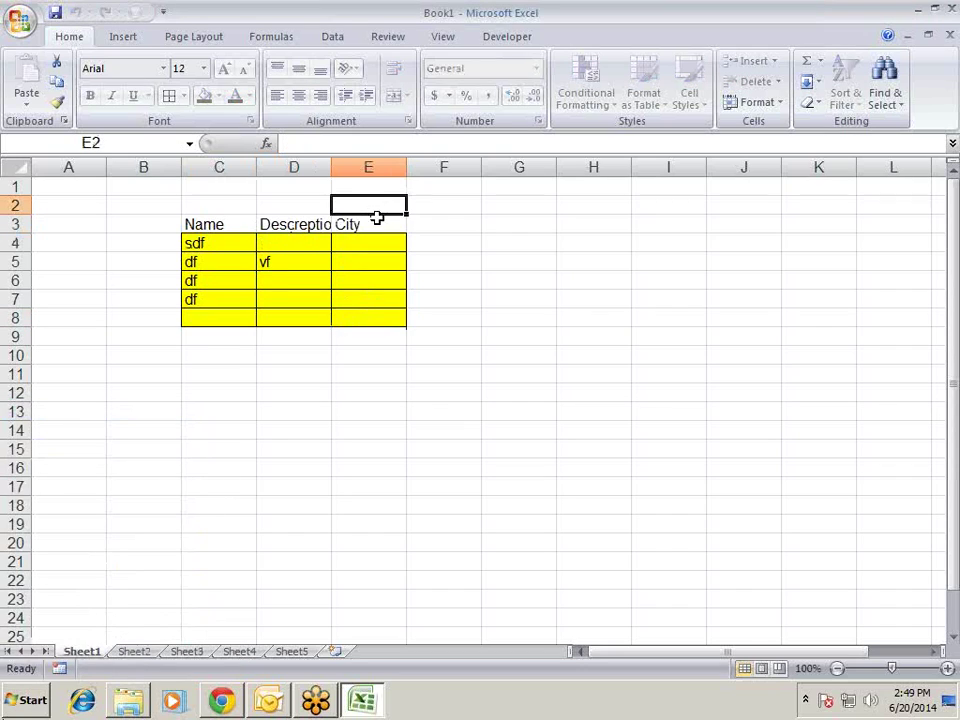
double_click(378, 232)
key(Return)
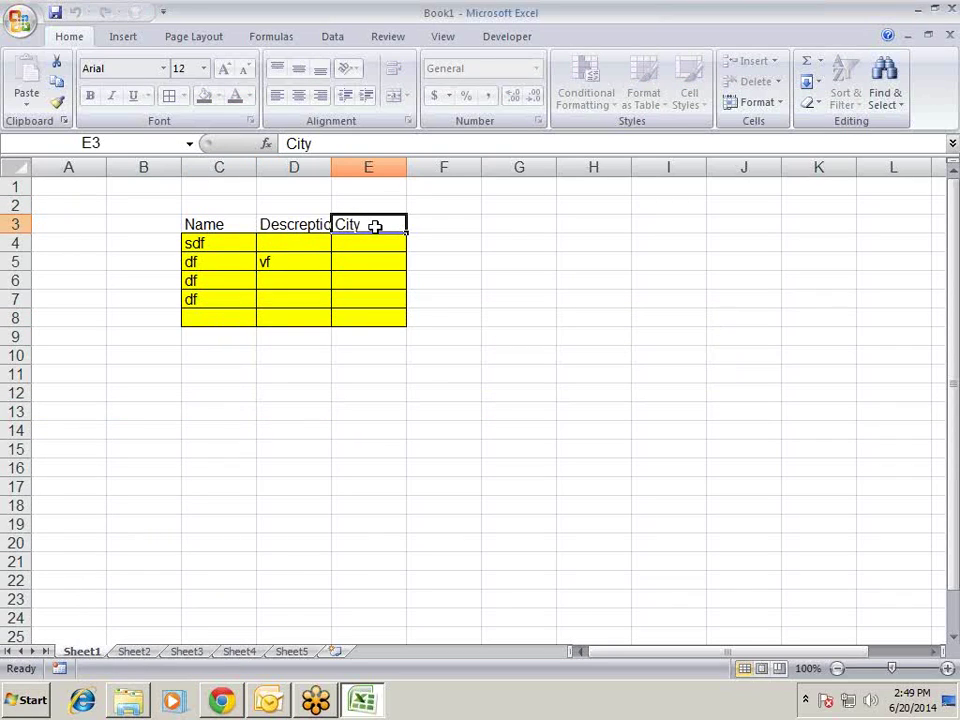
- Copy City into E6, then undo the paste so E6 is empty
key(ctrl+c)
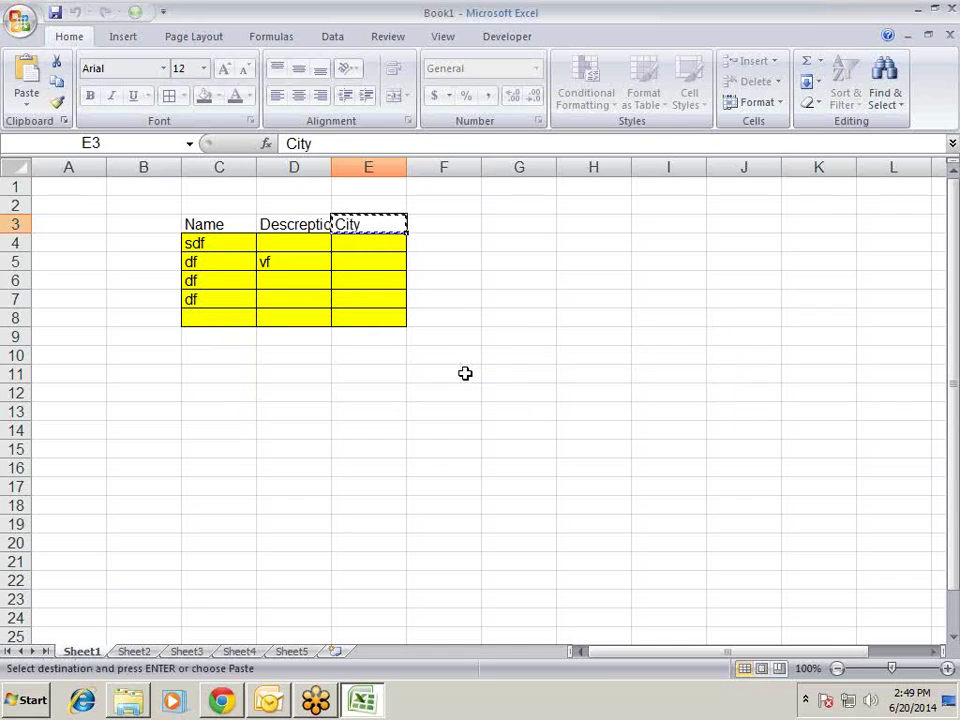
click(354, 276)
key(ctrl+v)
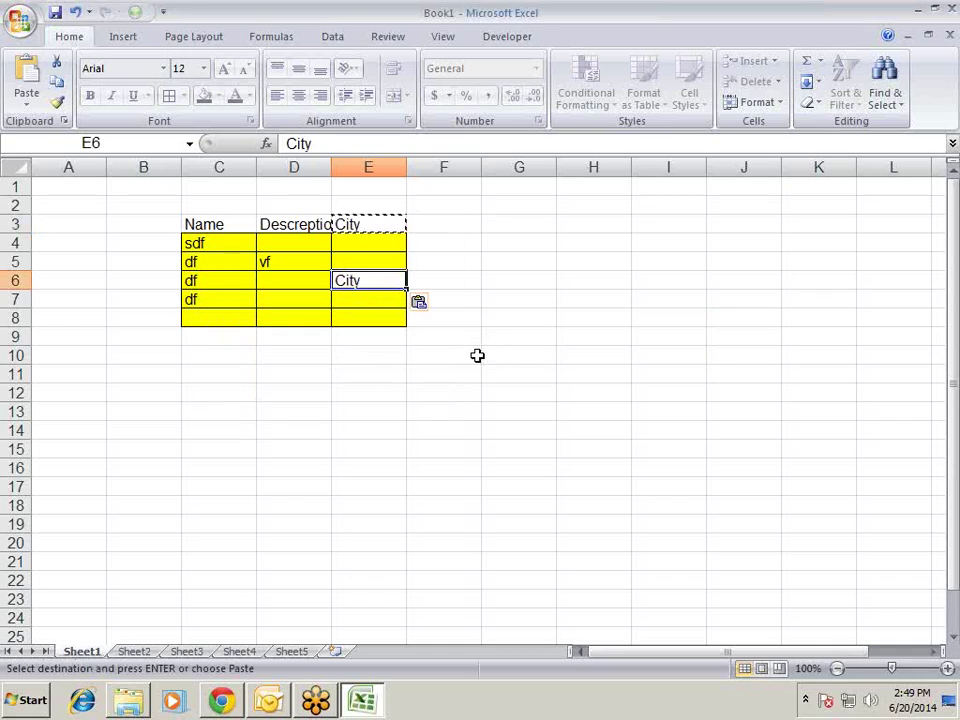
key(Return)
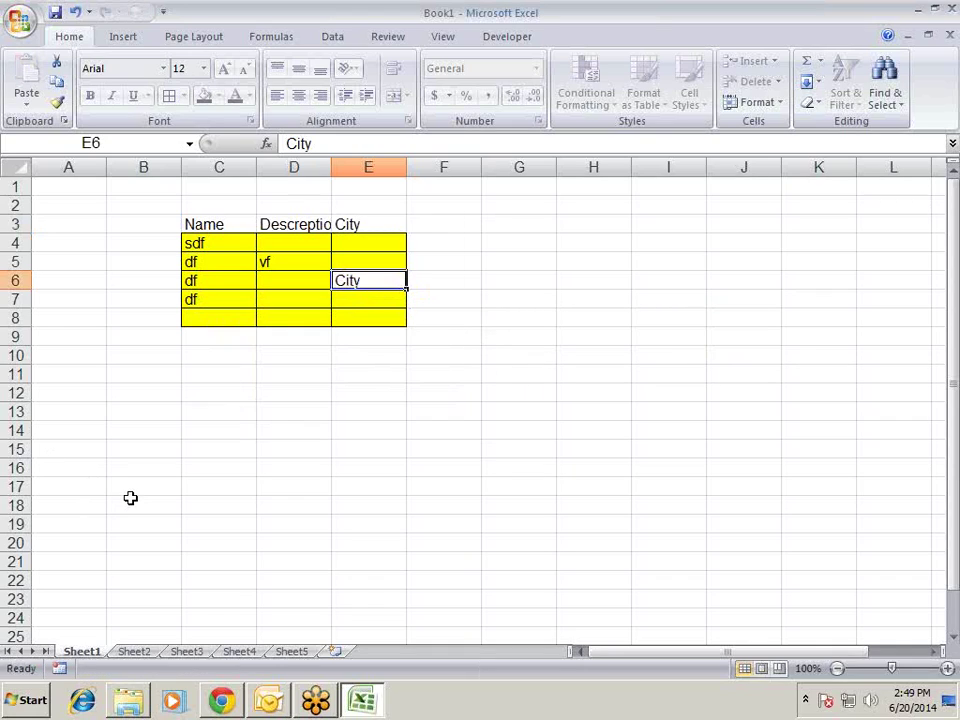
key(ctrl+z)
key(Escape)
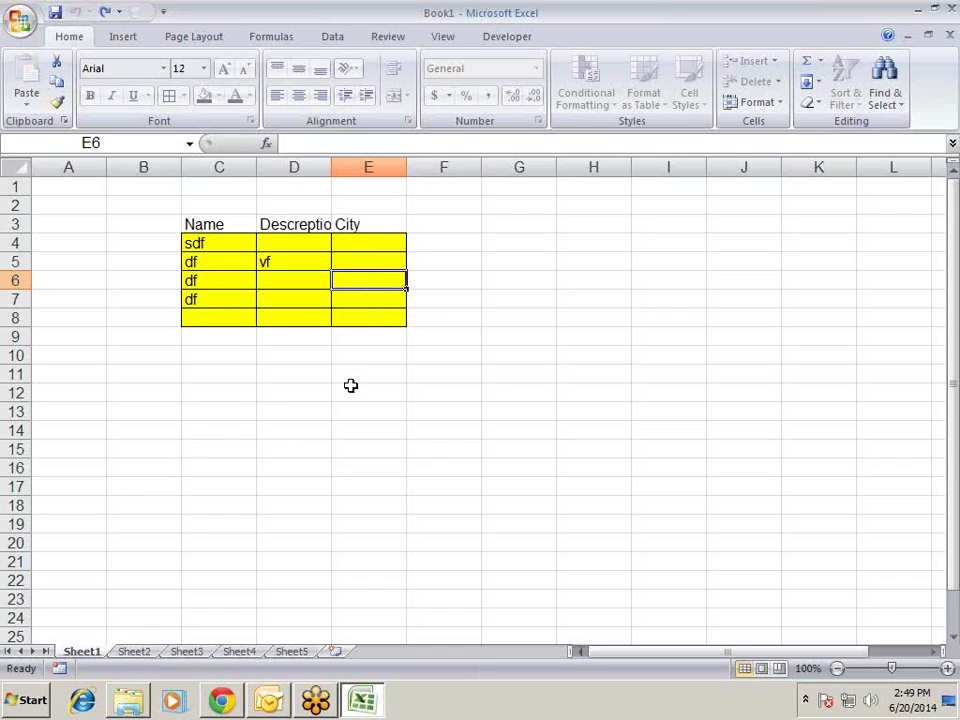
- Select various empty cells below the table, ending with C11:C12
click(348, 388)
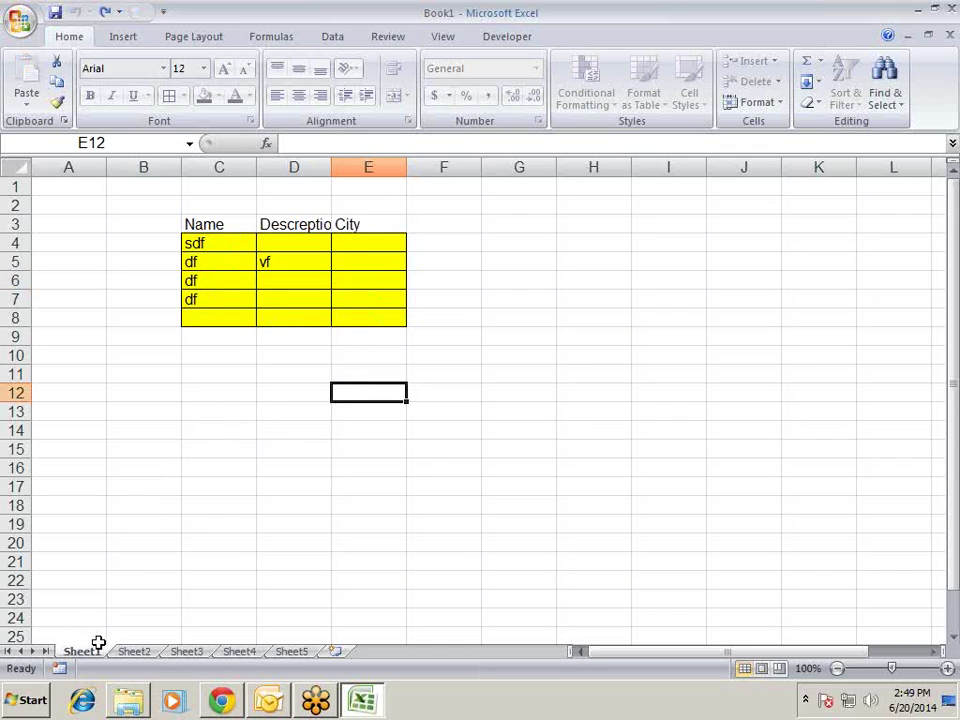
click(117, 315)
click(437, 410)
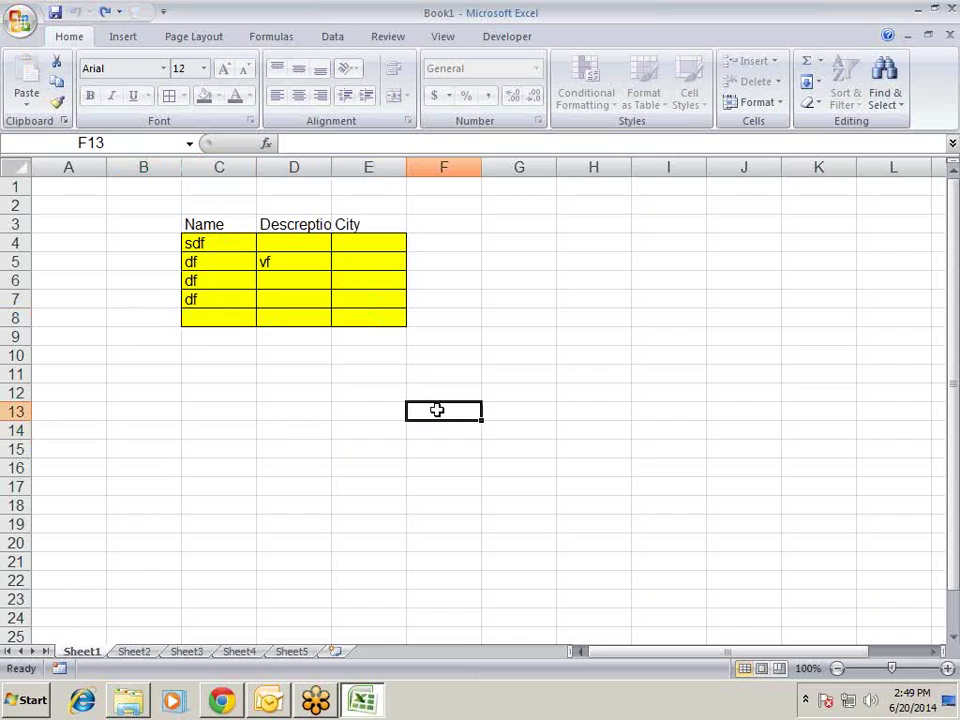
drag(293, 410, 305, 530)
drag(404, 410, 552, 463)
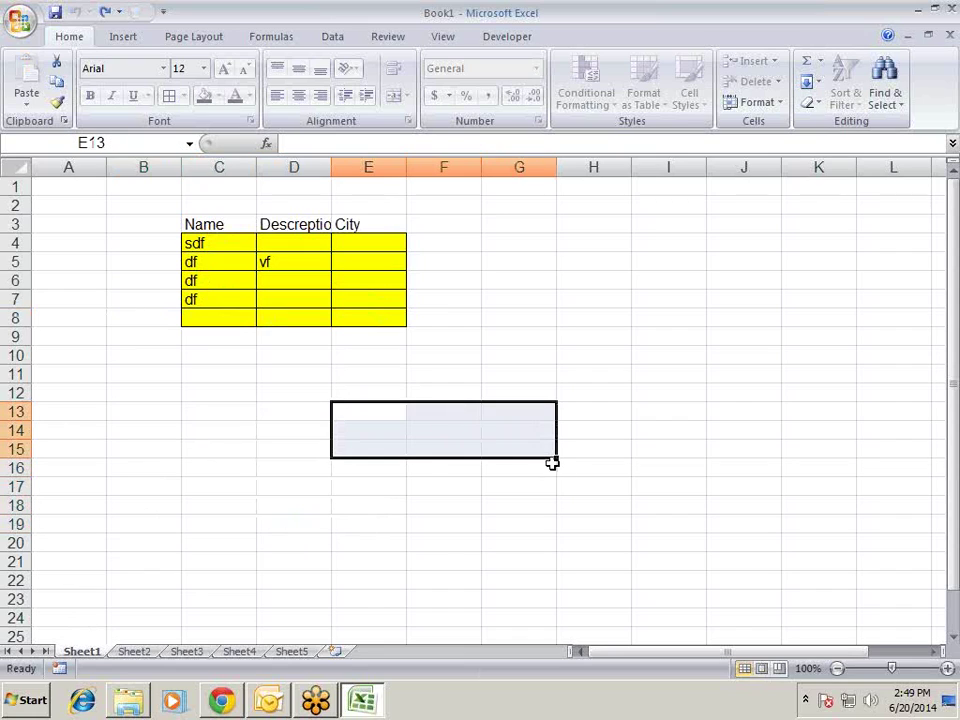
drag(219, 393, 221, 377)
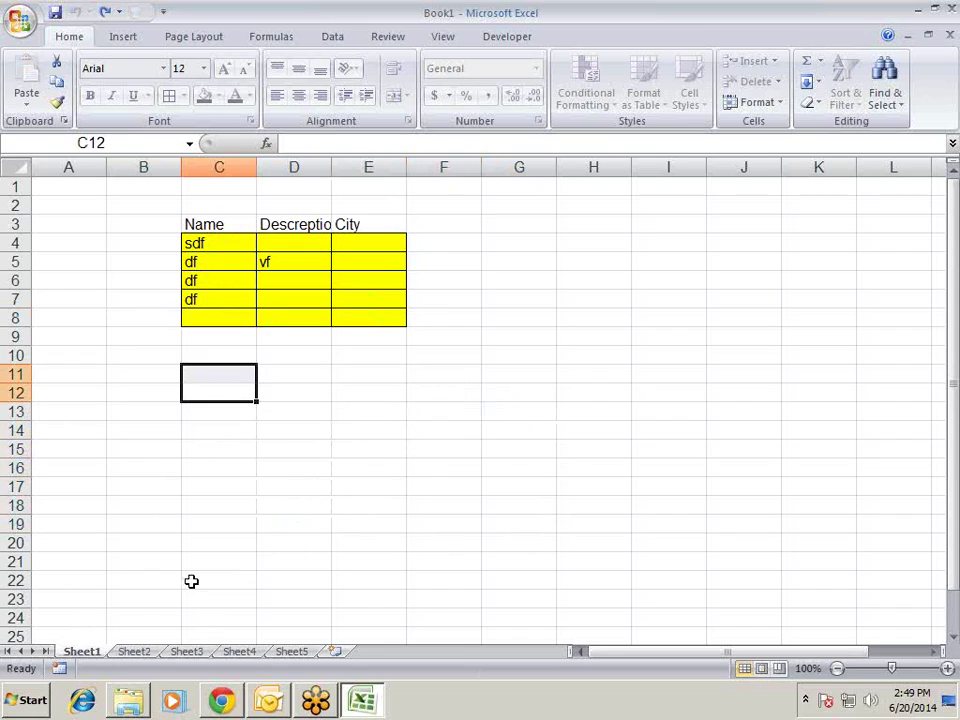
- Unprotect Sheet1, then protect it again with Select locked cells unchecked
right_click(103, 652)
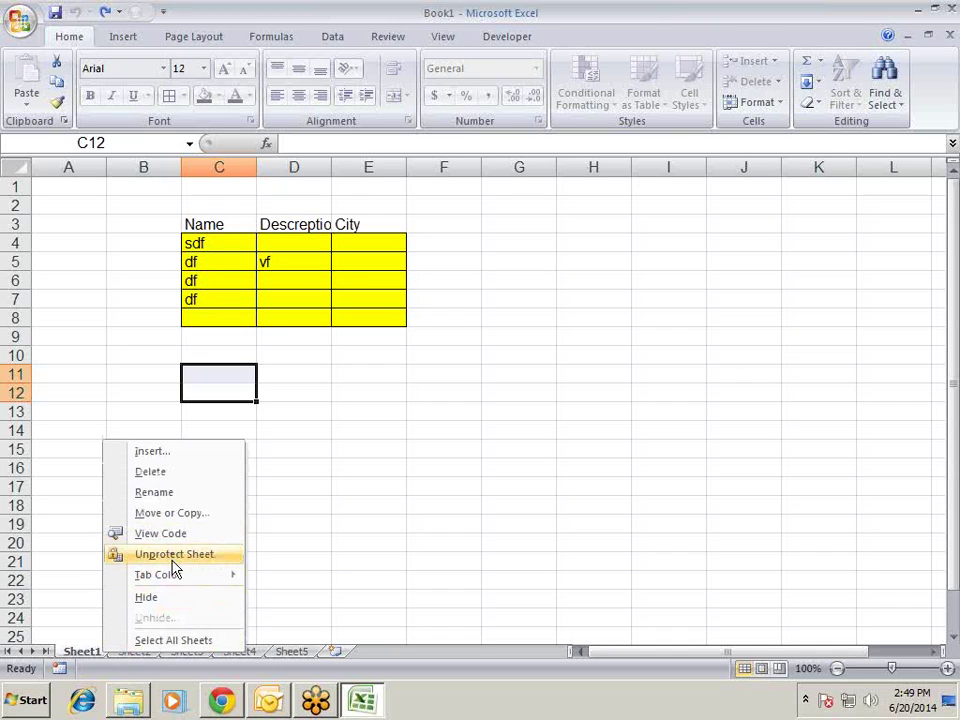
click(174, 556)
right_click(92, 652)
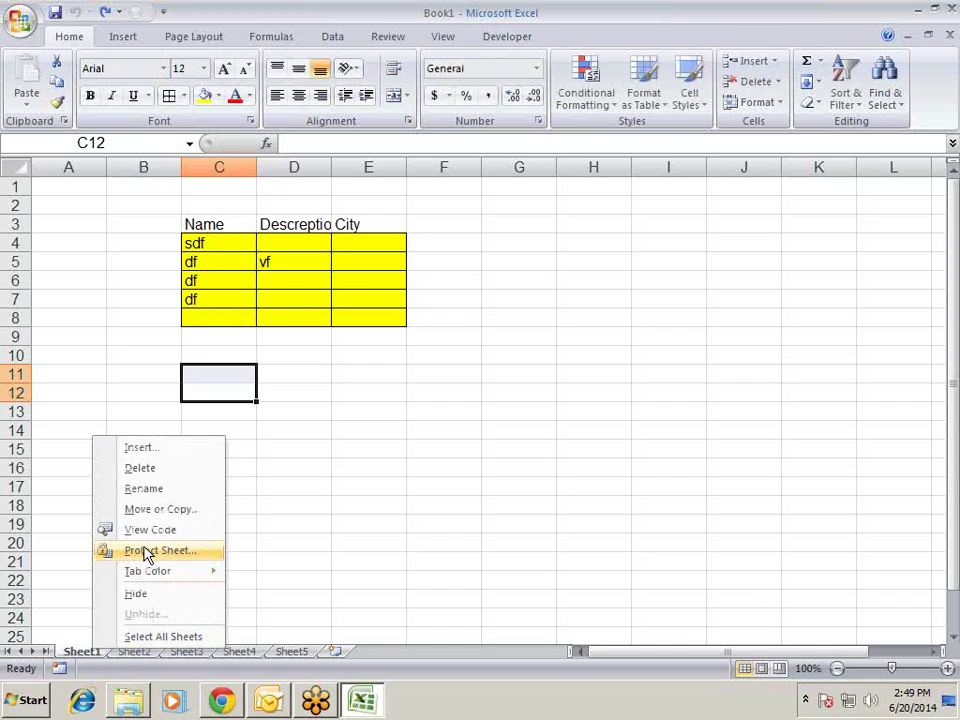
click(146, 551)
drag(159, 409, 614, 228)
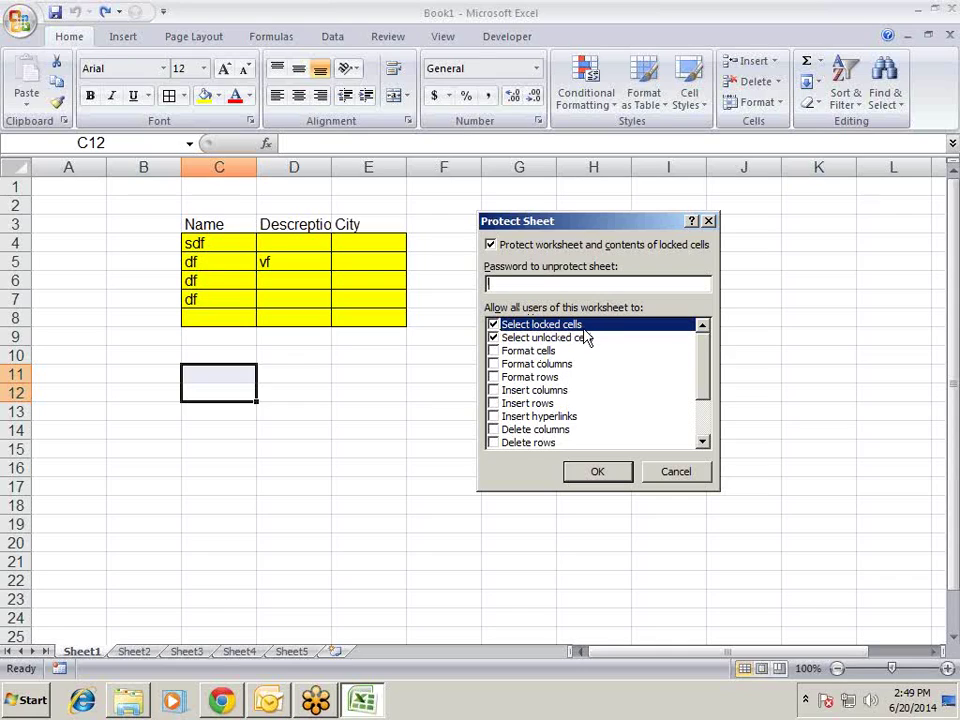
click(493, 326)
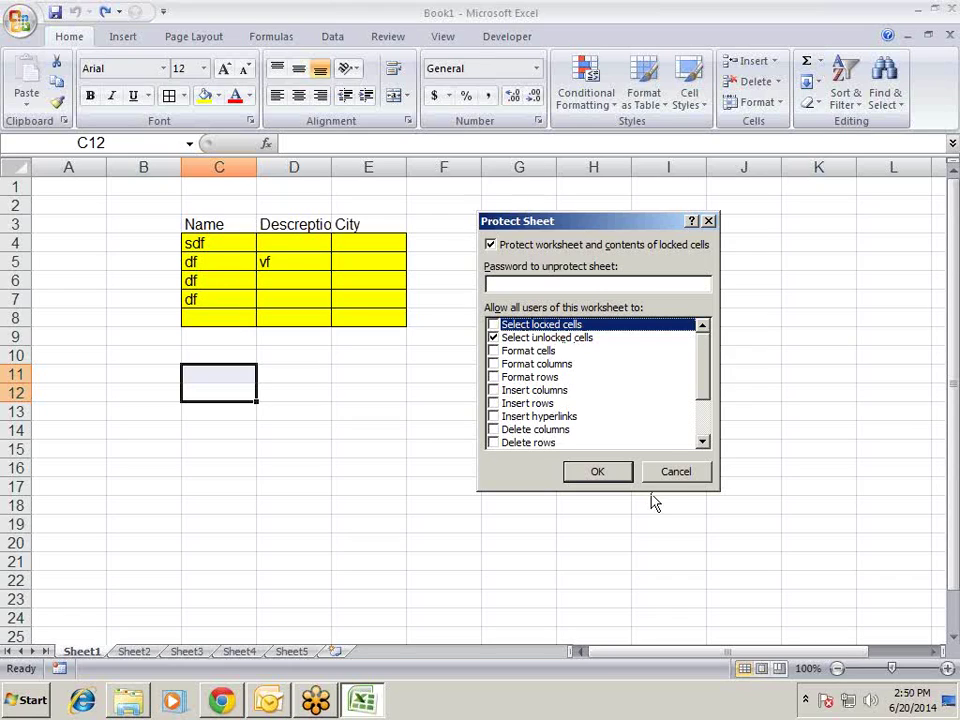
click(600, 473)
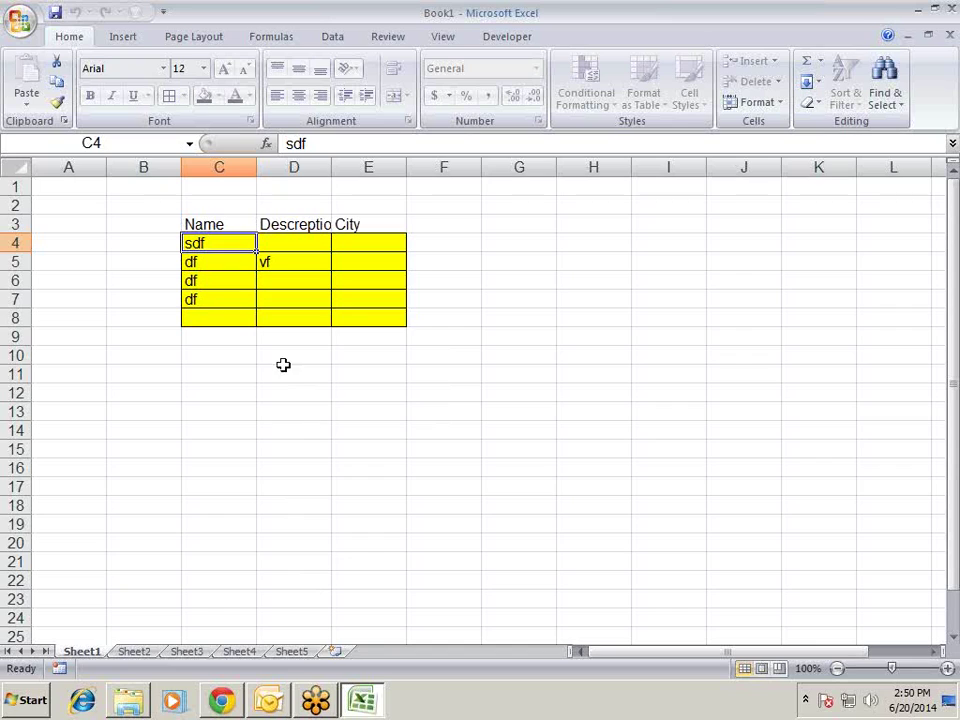
- Click and arrow through the table to confirm only the unlocked yellow cells are selectable
click(274, 298)
click(221, 256)
click(378, 277)
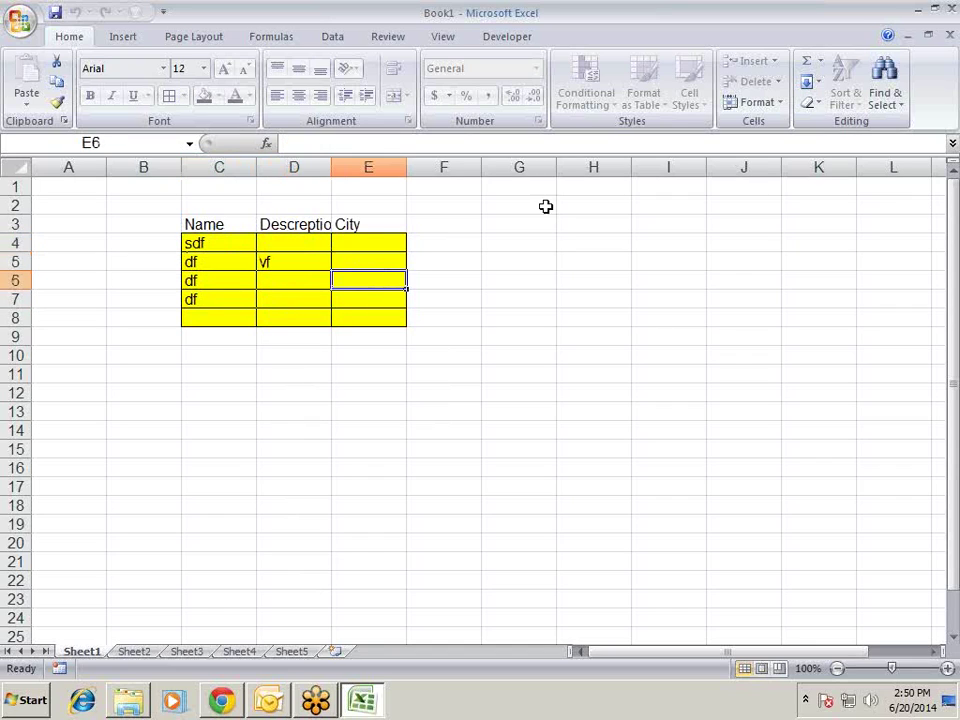
key(Down)
key(Left)
key(Left)
key(Up)
key(Up)
key(Down)
key(Down)
key(Down)
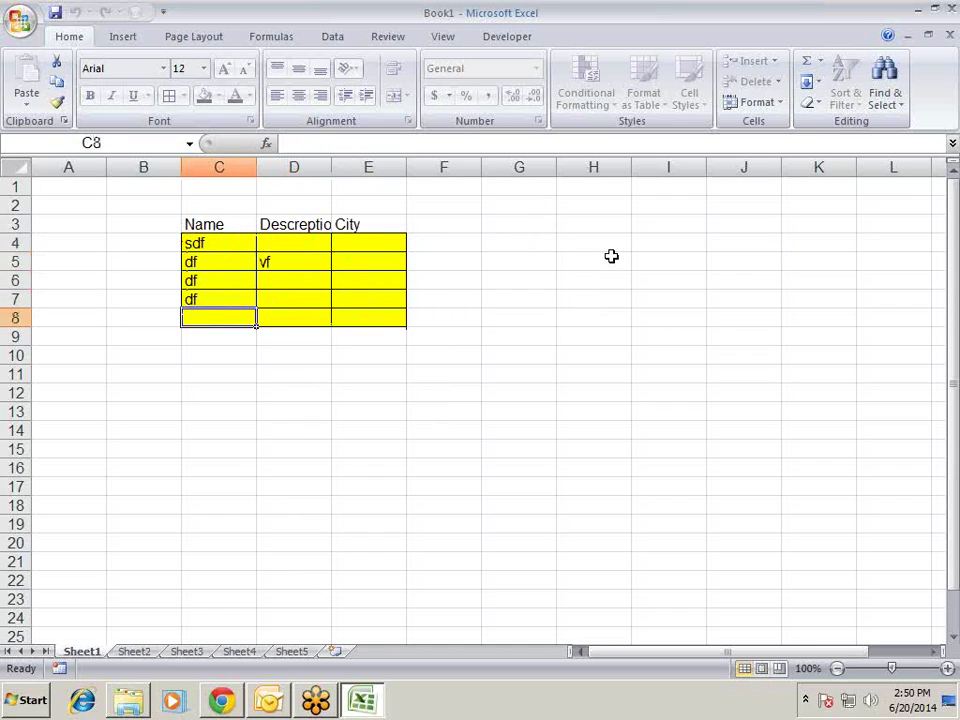
key(Up)
key(Up)
key(Right)
key(Up)
key(Up)
key(Right)
key(Down)
key(Left)
key(Left)
key(Up)
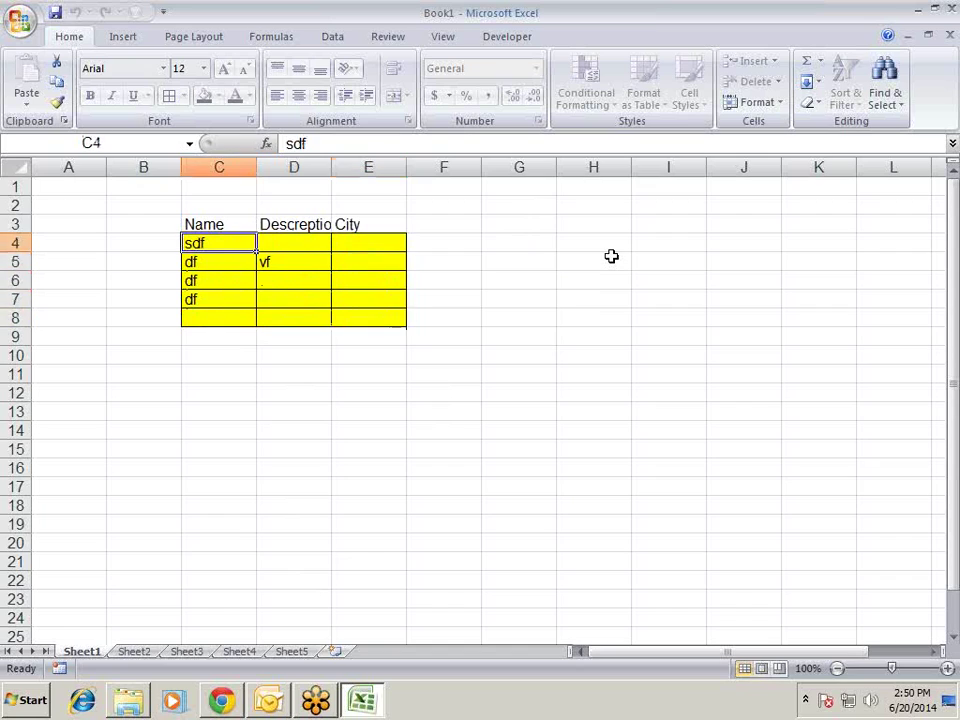
key(Down)
key(Down)
key(Up)
key(Up)
key(Right)
key(Down)
key(Up)
key(Right)
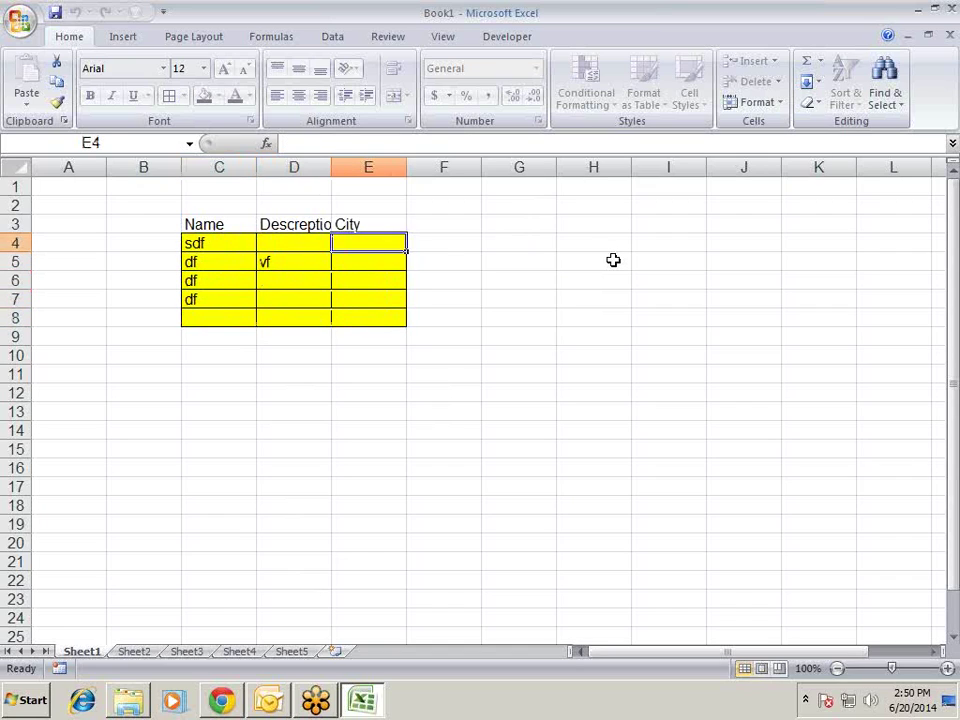
key(Down)
key(Down)
key(Down)
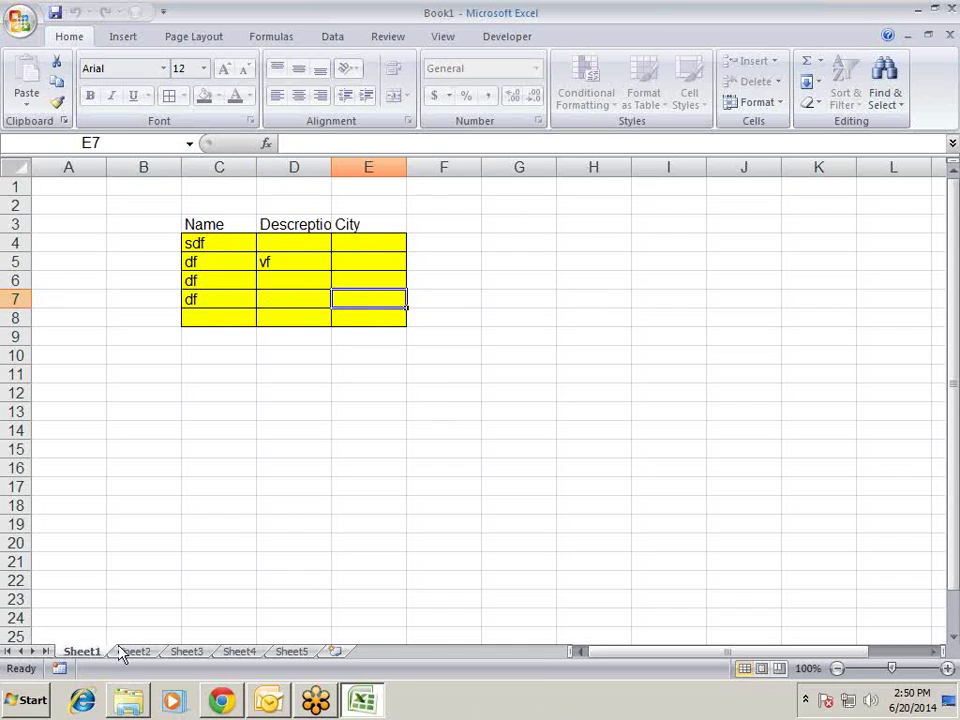
- Unprotect Sheet1 and select an empty cell below the table
right_click(88, 650)
mouse_move(176, 571)
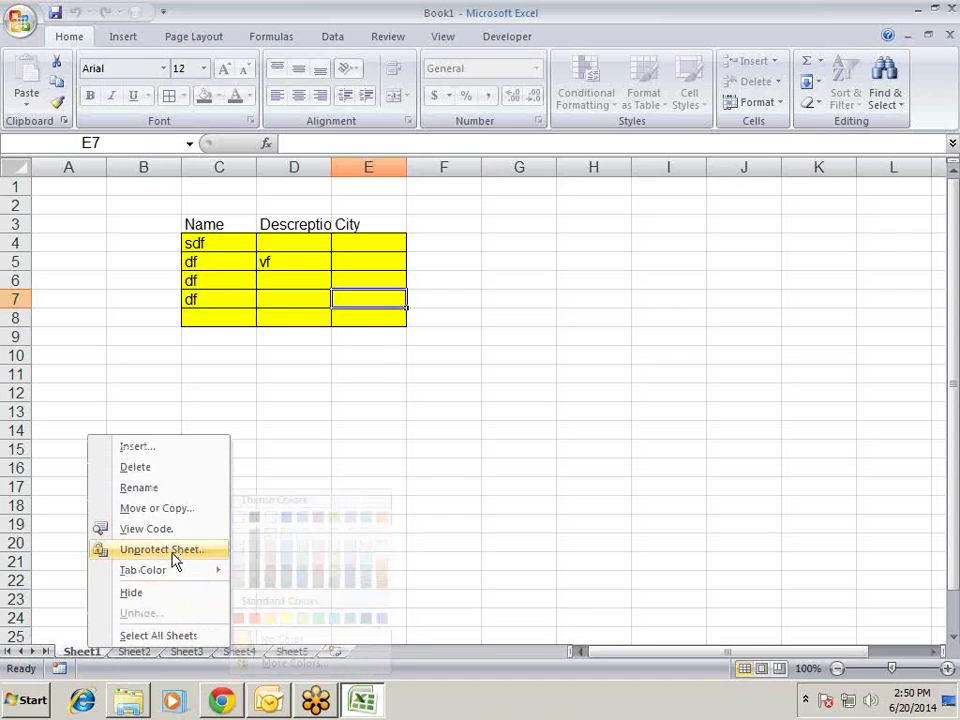
click(172, 549)
click(323, 472)
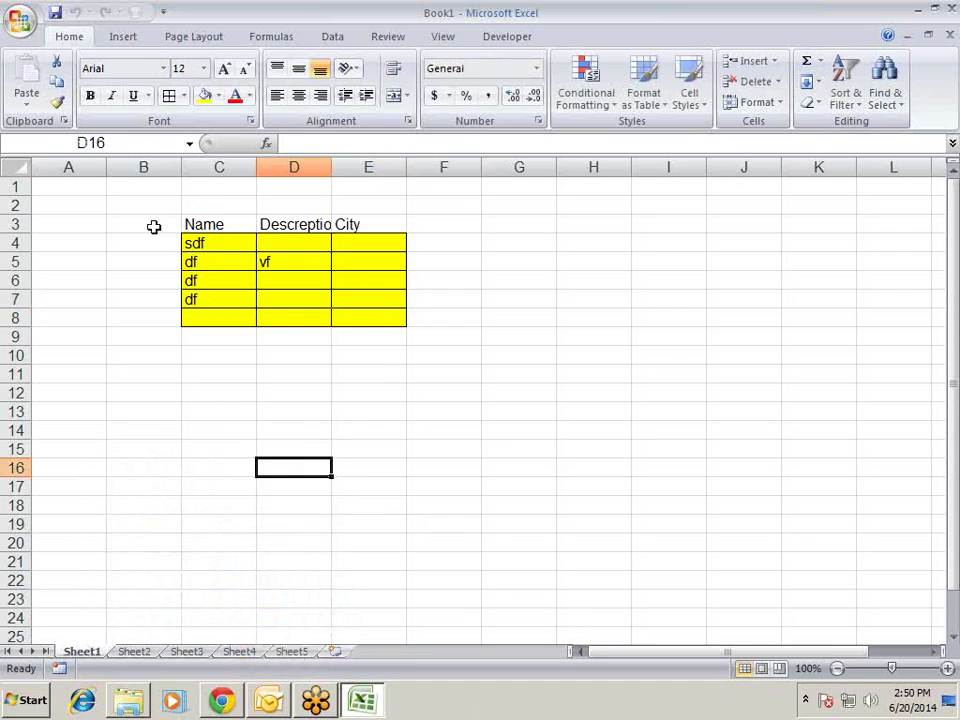
- Clear all formats and contents from B2:I15 to remove the old table
drag(153, 205, 690, 446)
key(alt+e)
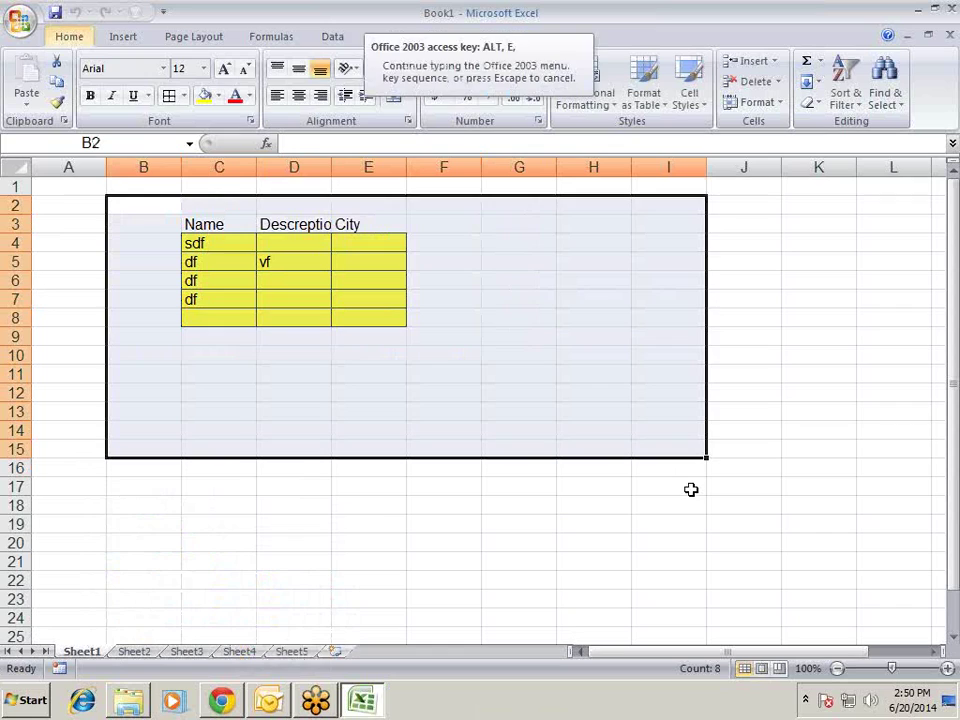
key(a)
key(f)
key(Delete)
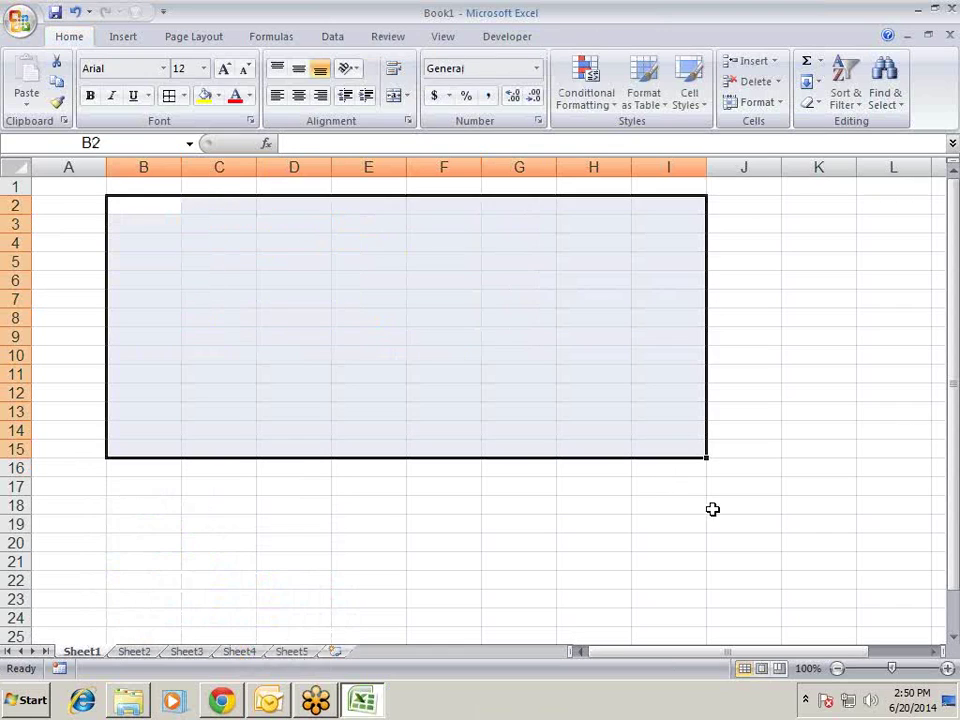
- Draw a Thick Box Border around B1:D12
click(450, 620)
mouse_move(160, 182)
mouse_down()
mouse_move(240, 226)
mouse_move(296, 396)
mouse_up()
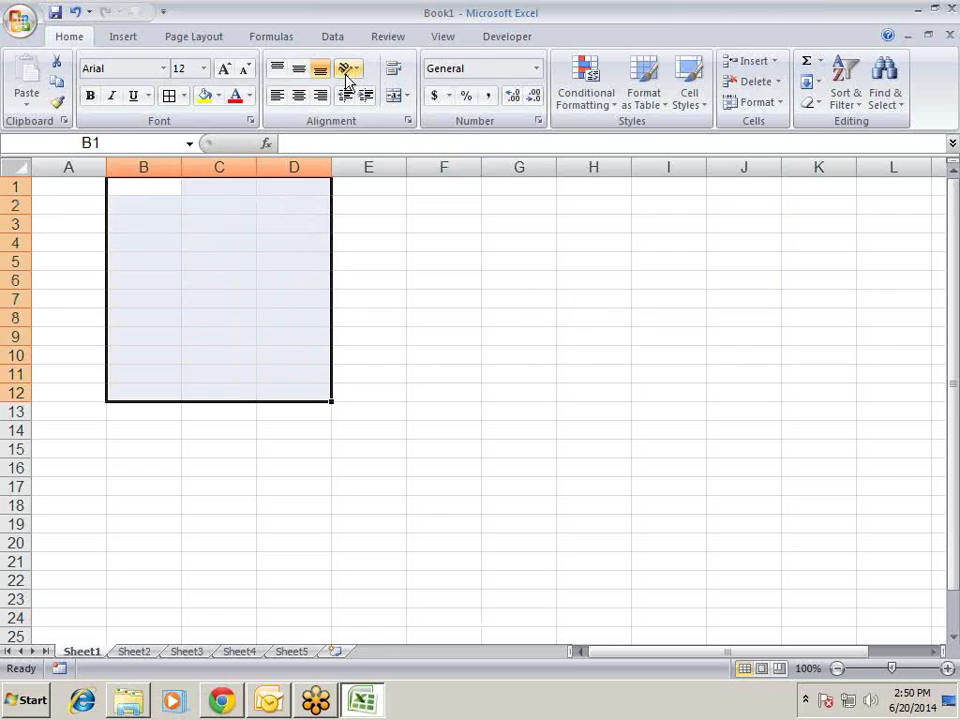
click(184, 96)
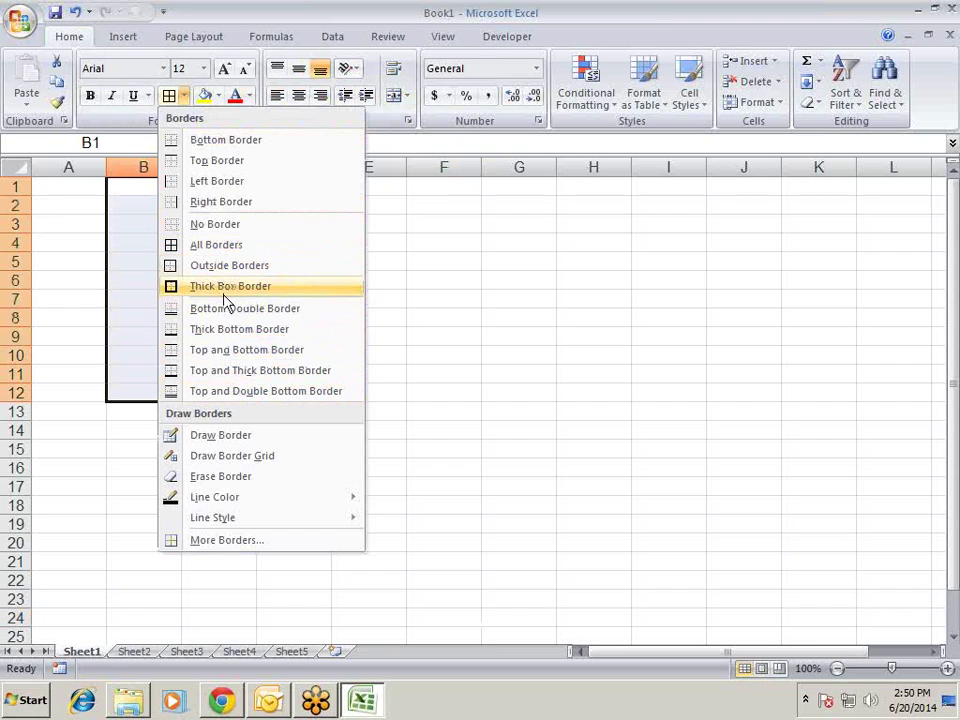
click(224, 308)
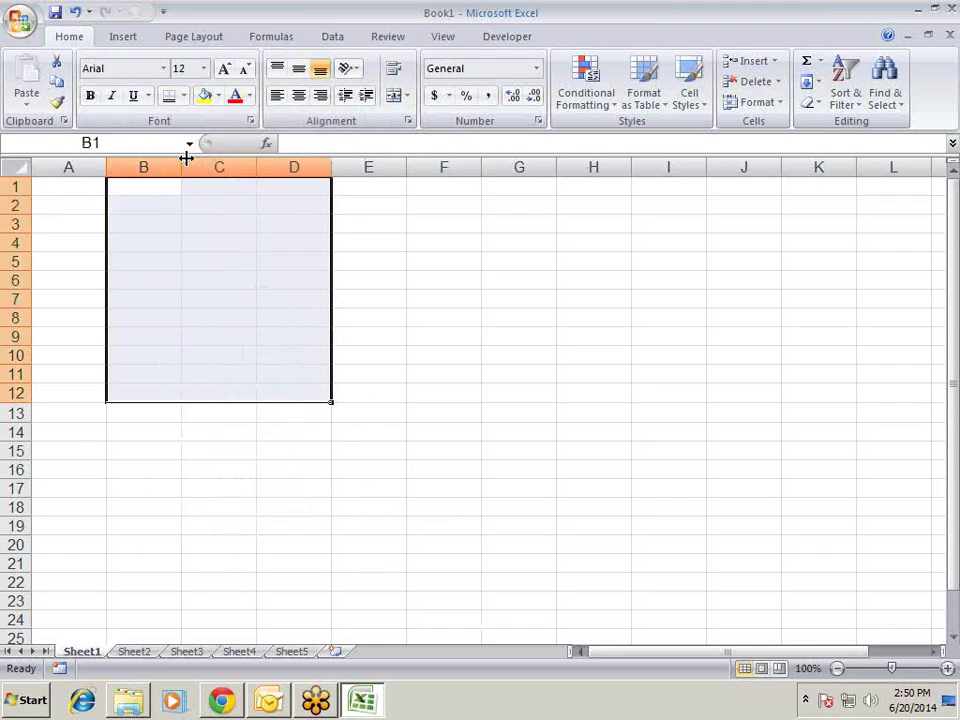
click(184, 96)
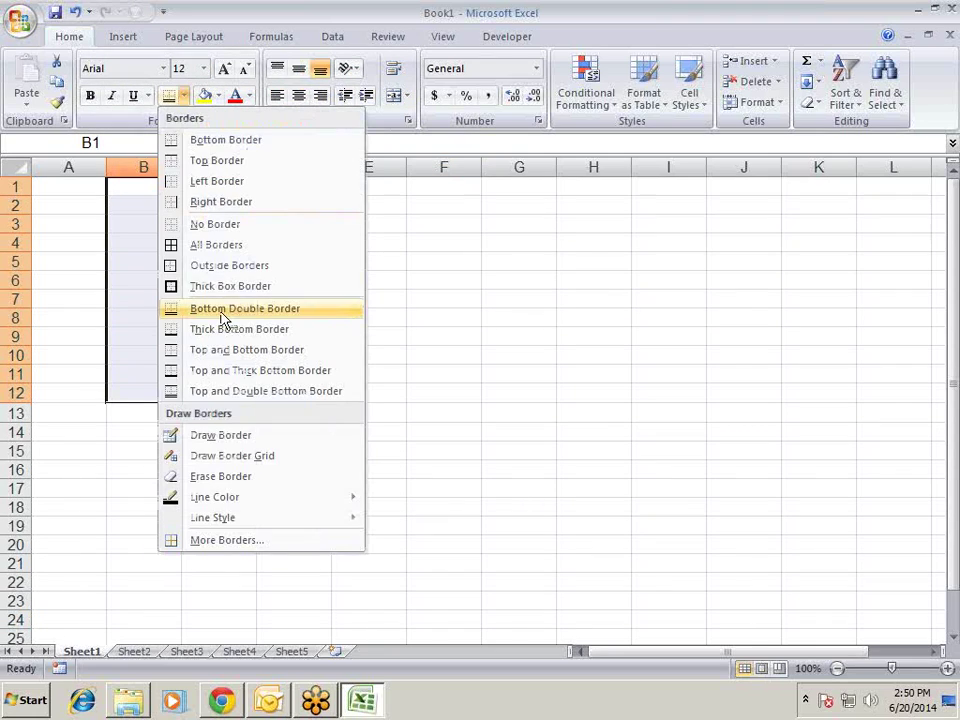
click(210, 286)
click(407, 373)
click(152, 206)
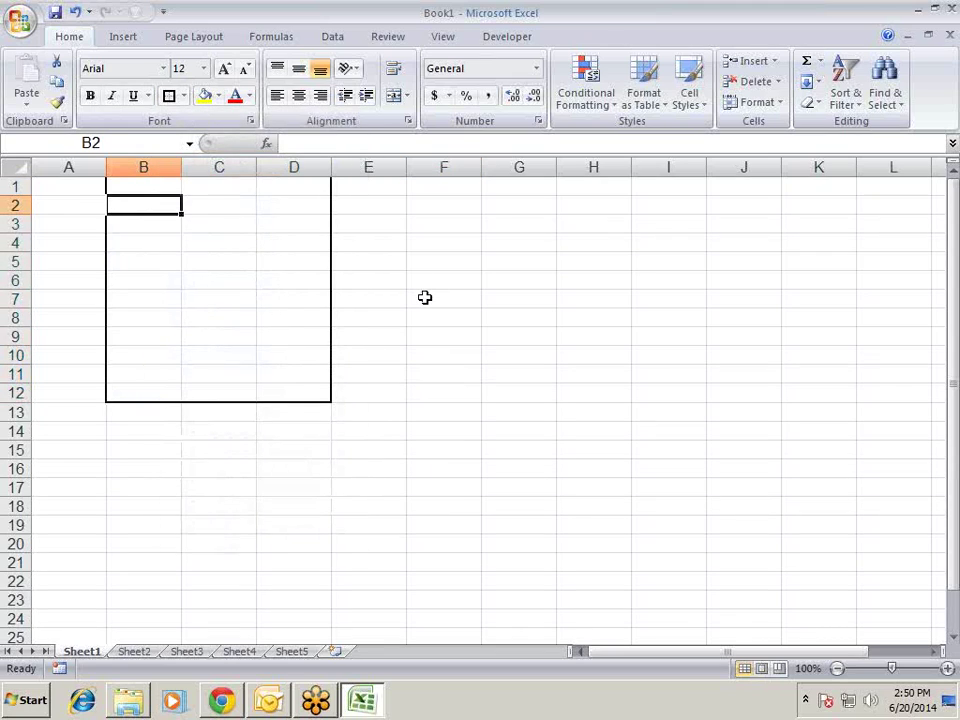
- Type the labels Name, City and Mobile into B2, B4 and B6
text(Name)
key(Return)
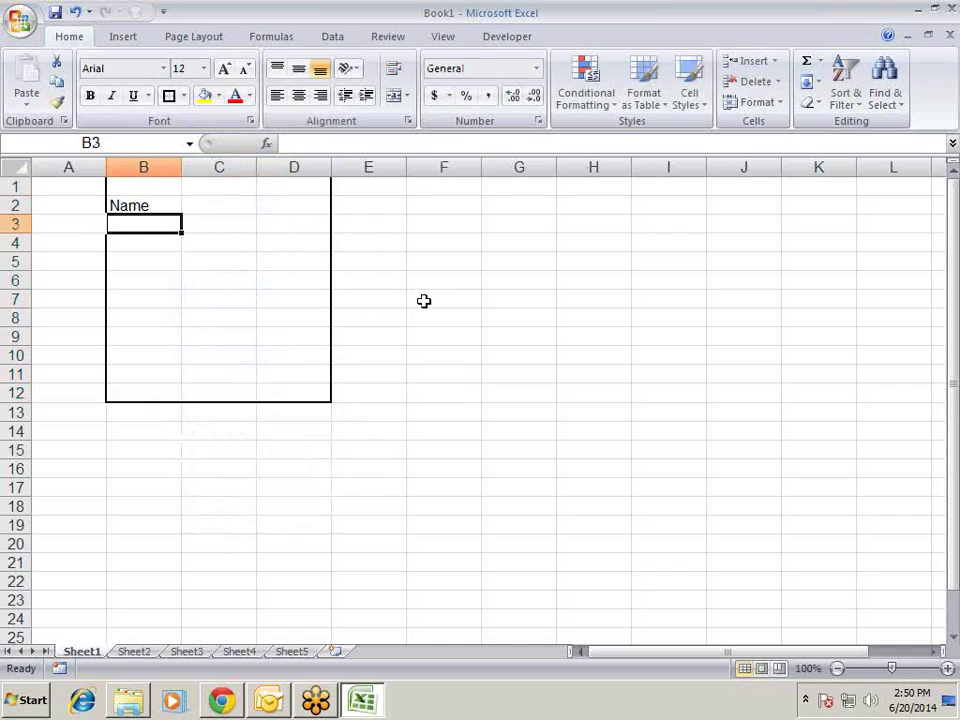
key(Return)
text(City)
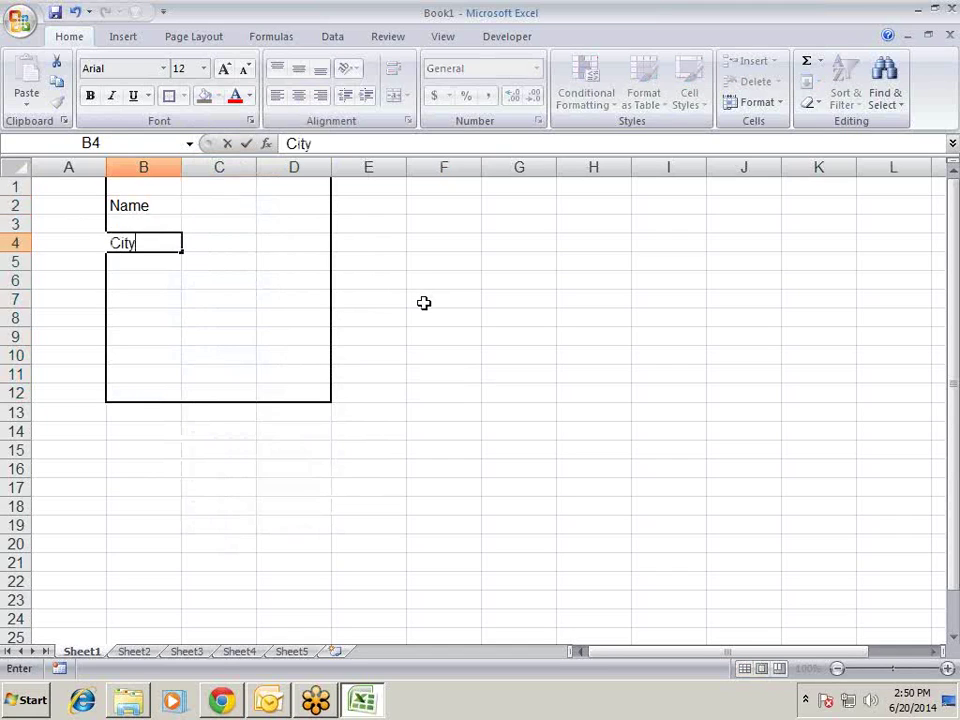
key(Return)
key(Return)
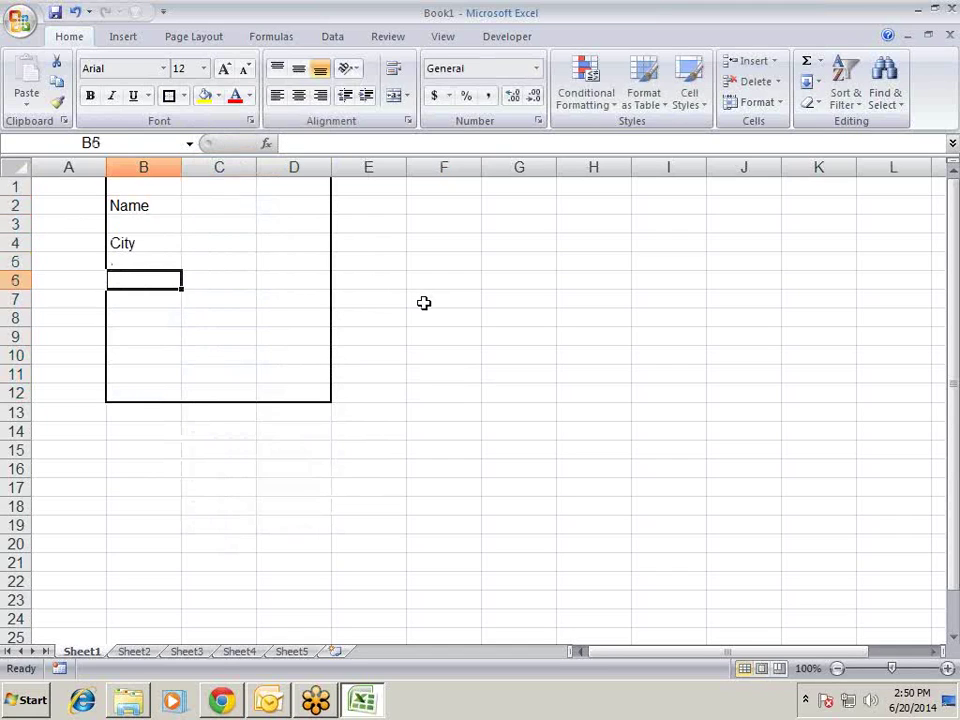
text(Mobi)
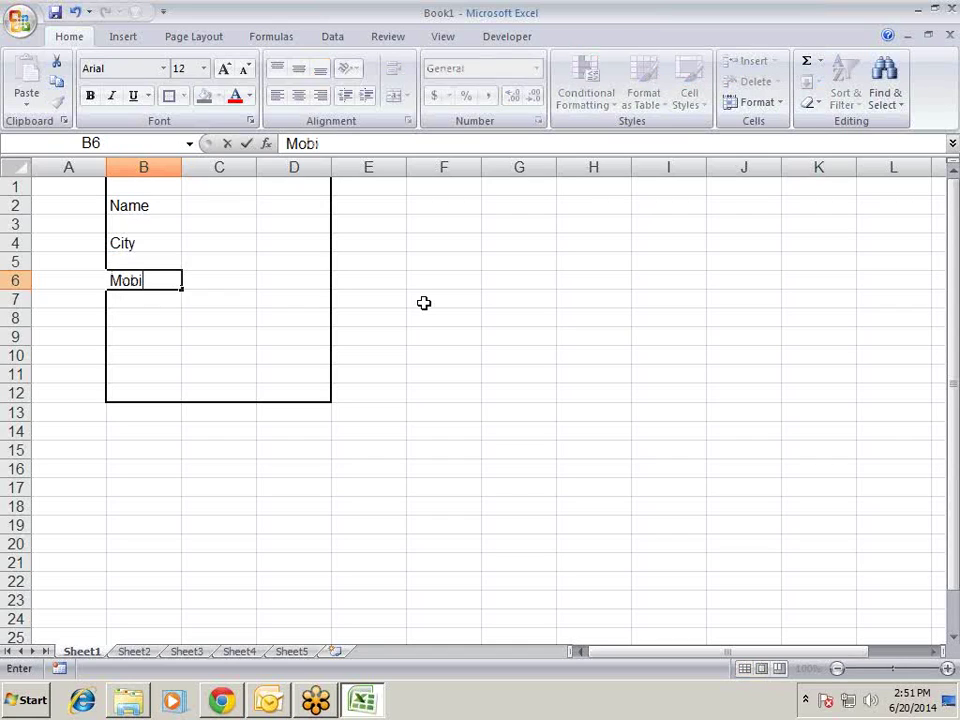
text(le)
key(Return)
key(Return)
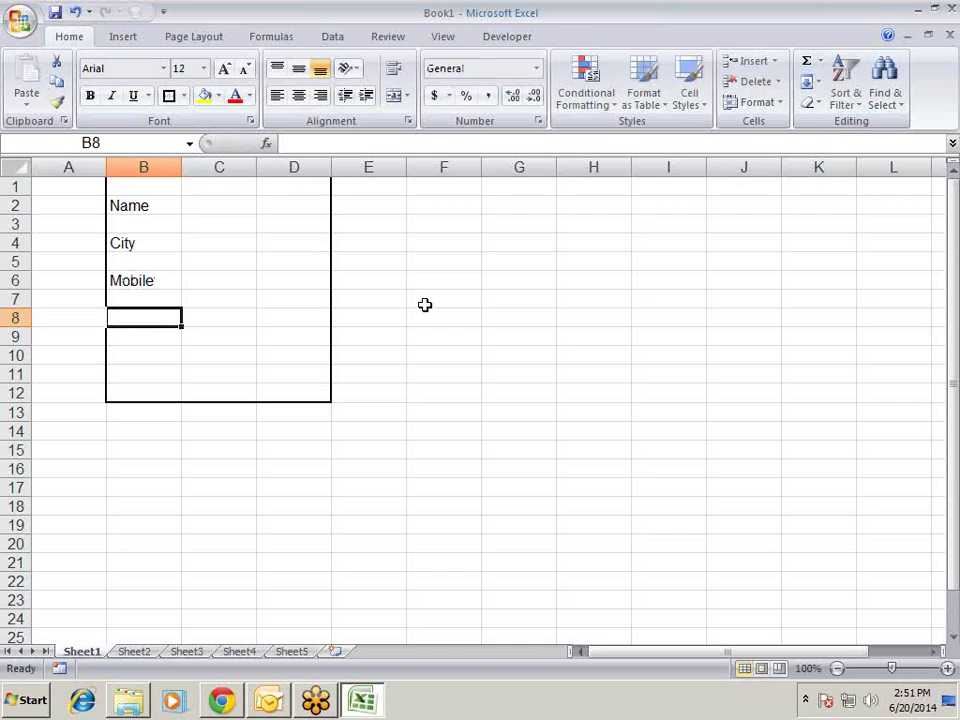
key(Up)
key(Up)
key(Up)
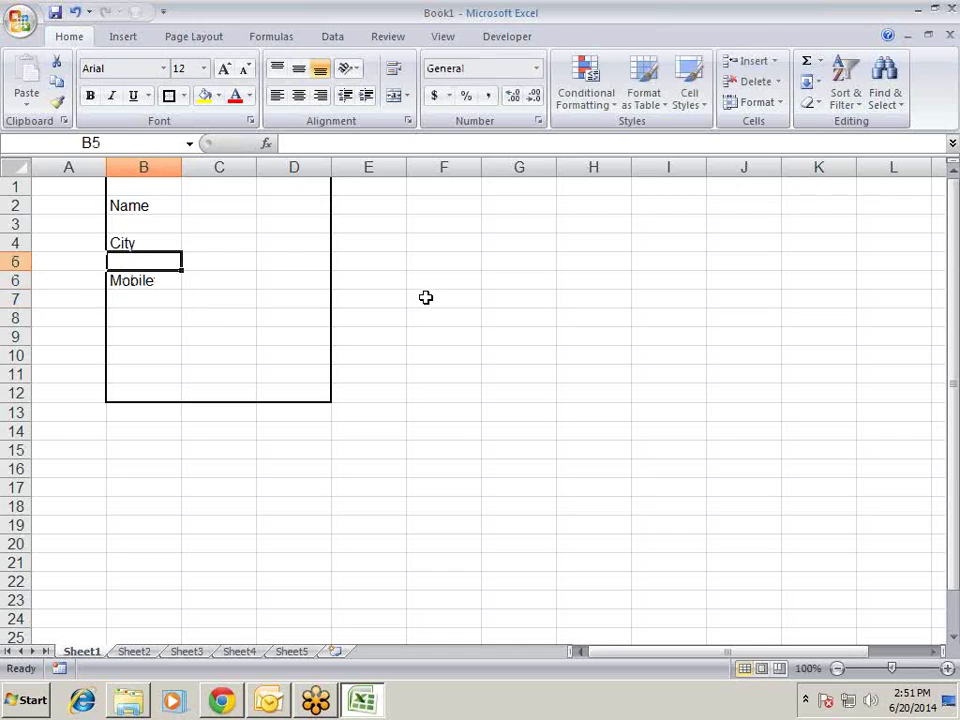
key(Up)
key(Up)
key(Up)
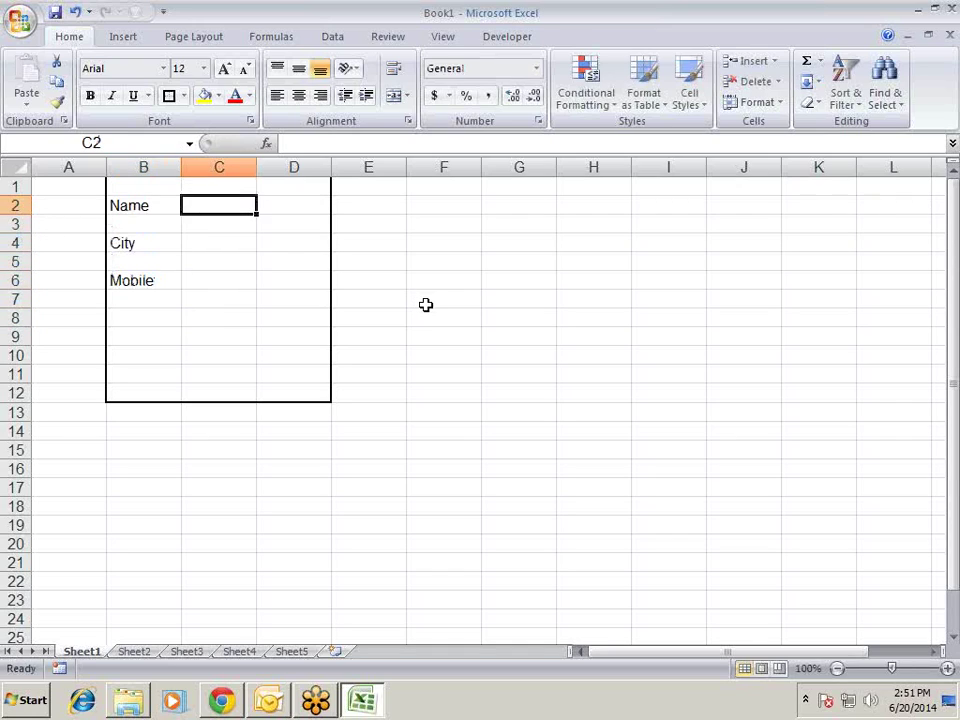
- Fill the entry cells C2, C4 and C6 yellow
click(204, 95)
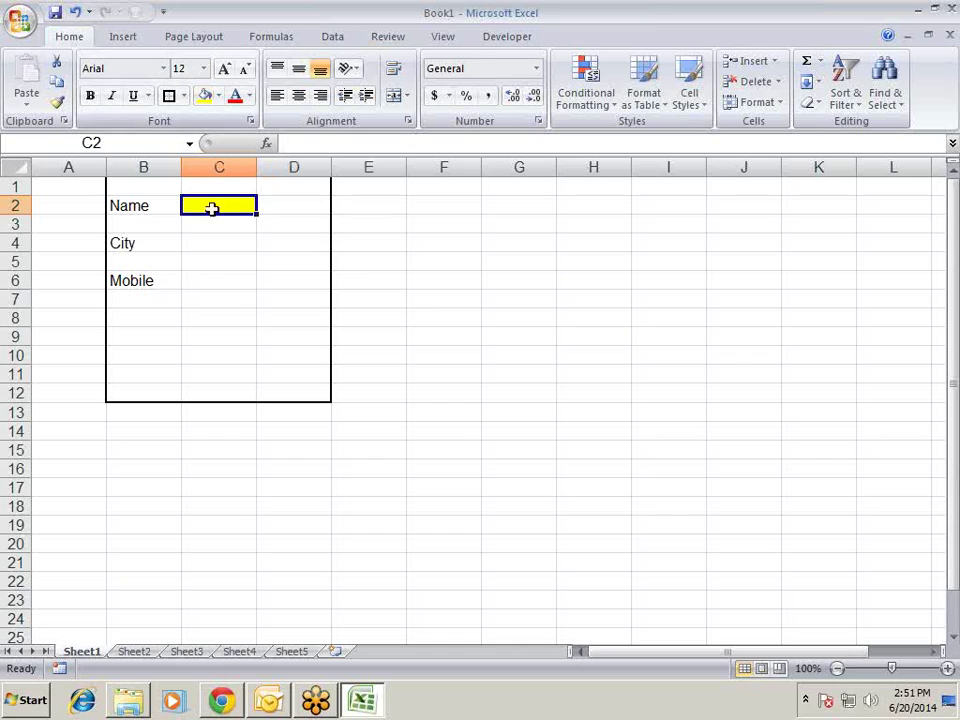
click(212, 241)
click(204, 95)
click(212, 277)
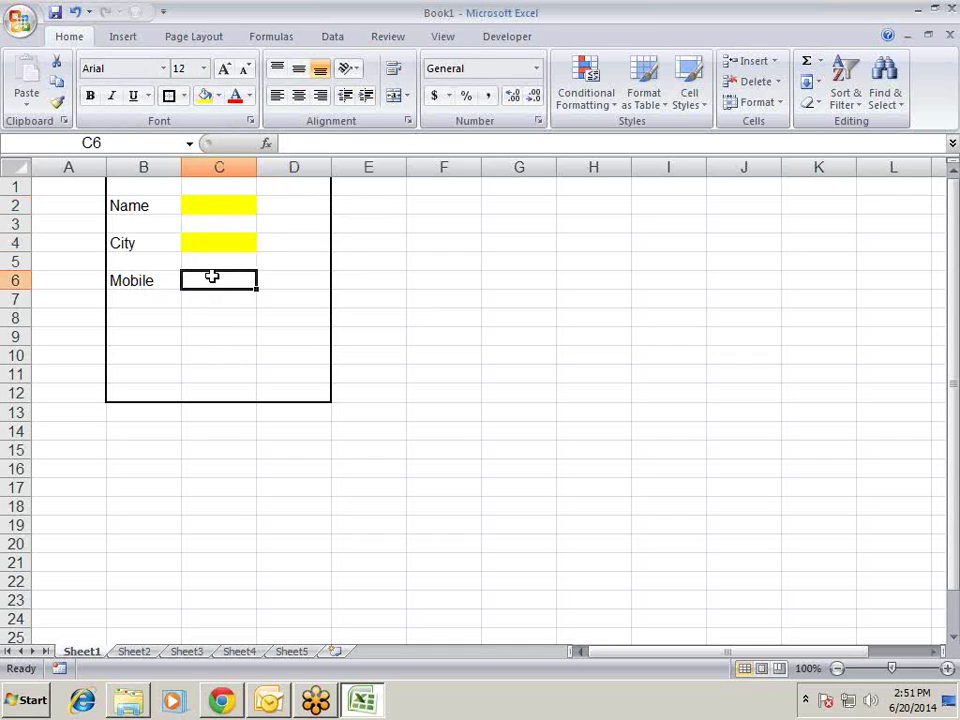
click(204, 95)
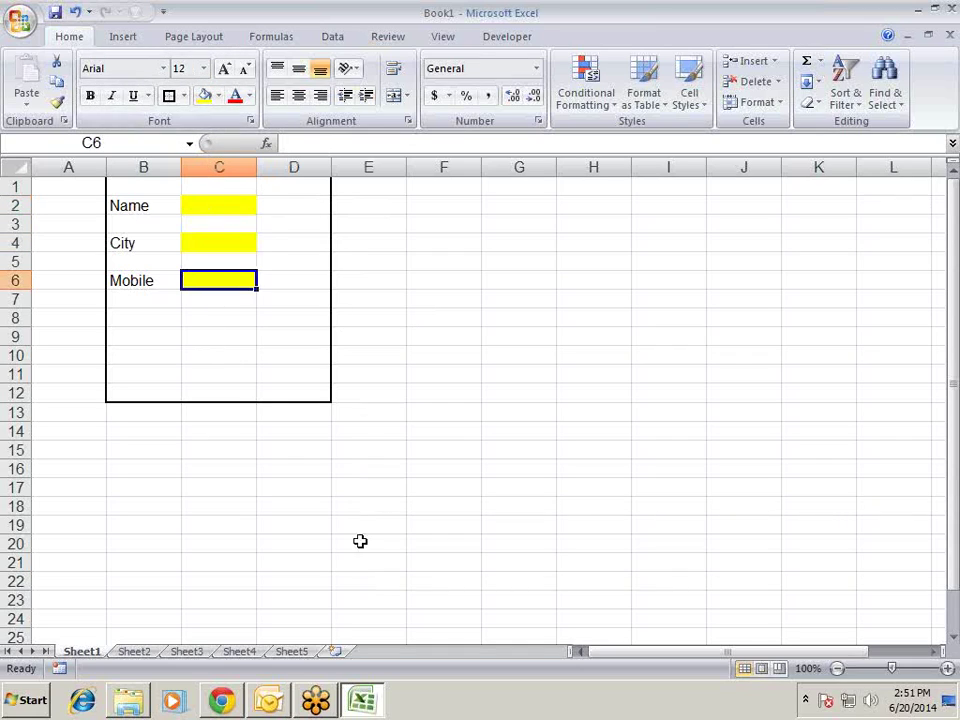
click(278, 447)
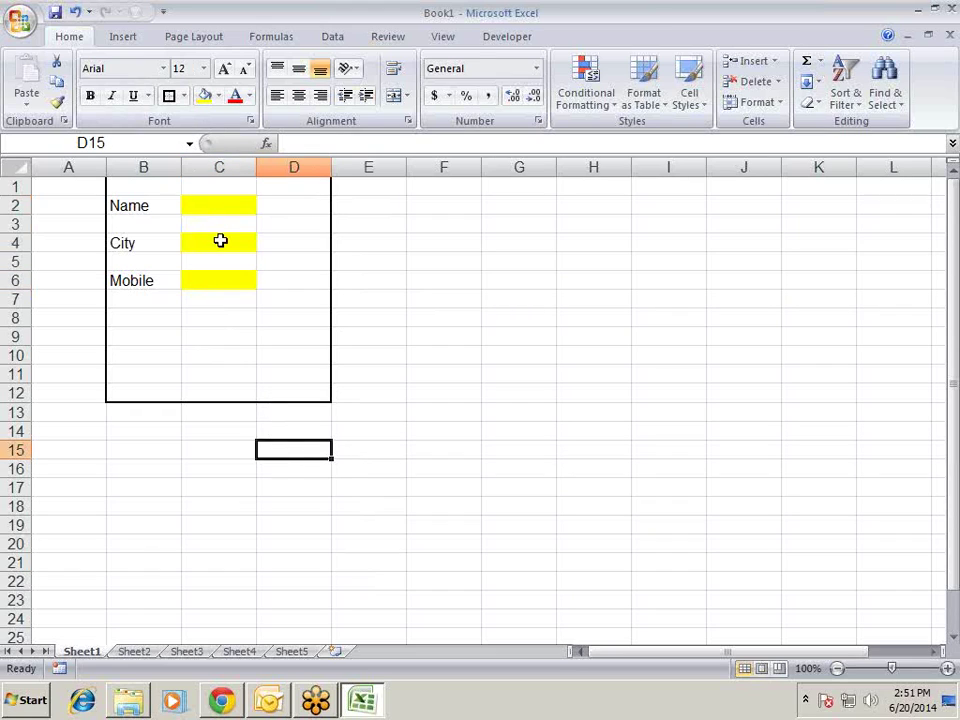
- Keep the whole sheet locked and unlock only entry cells C2, C4 and C6
key(ctrl+a)
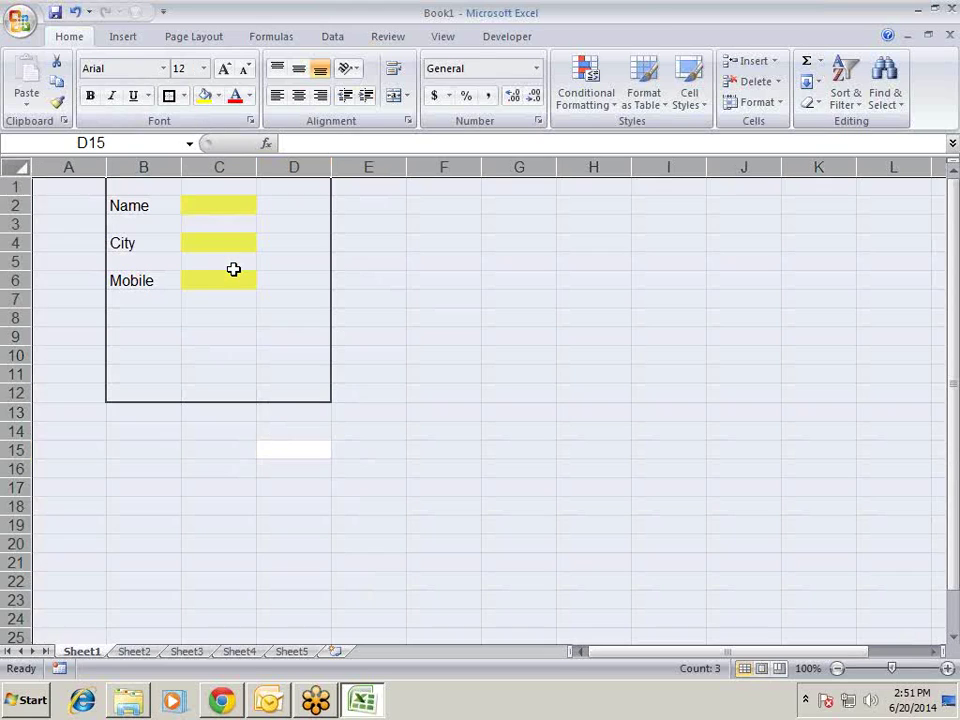
key(ctrl+1)
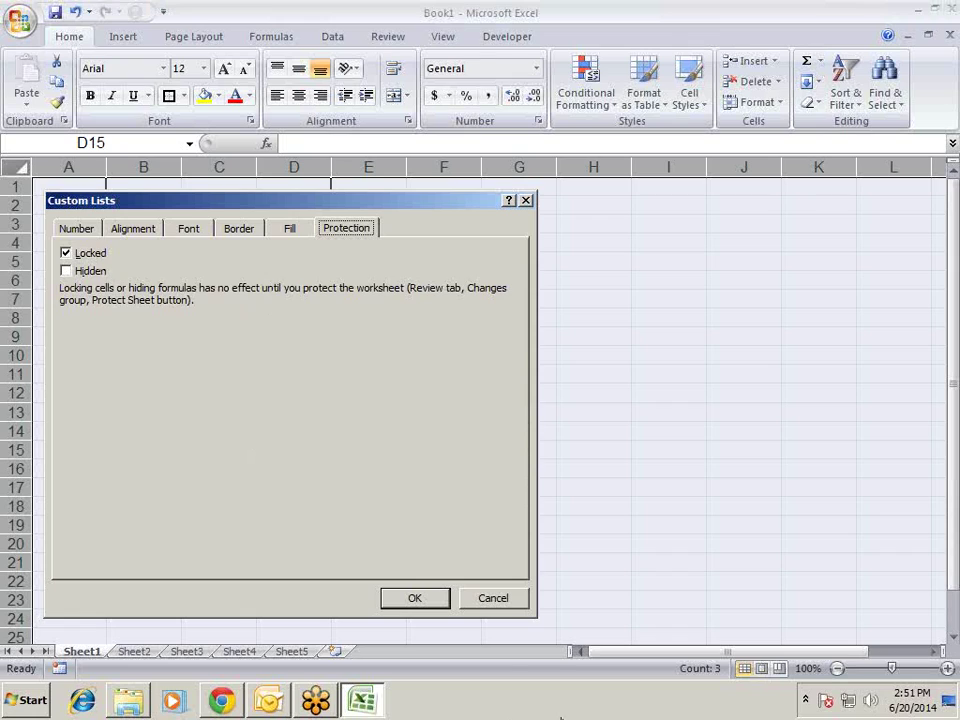
click(430, 600)
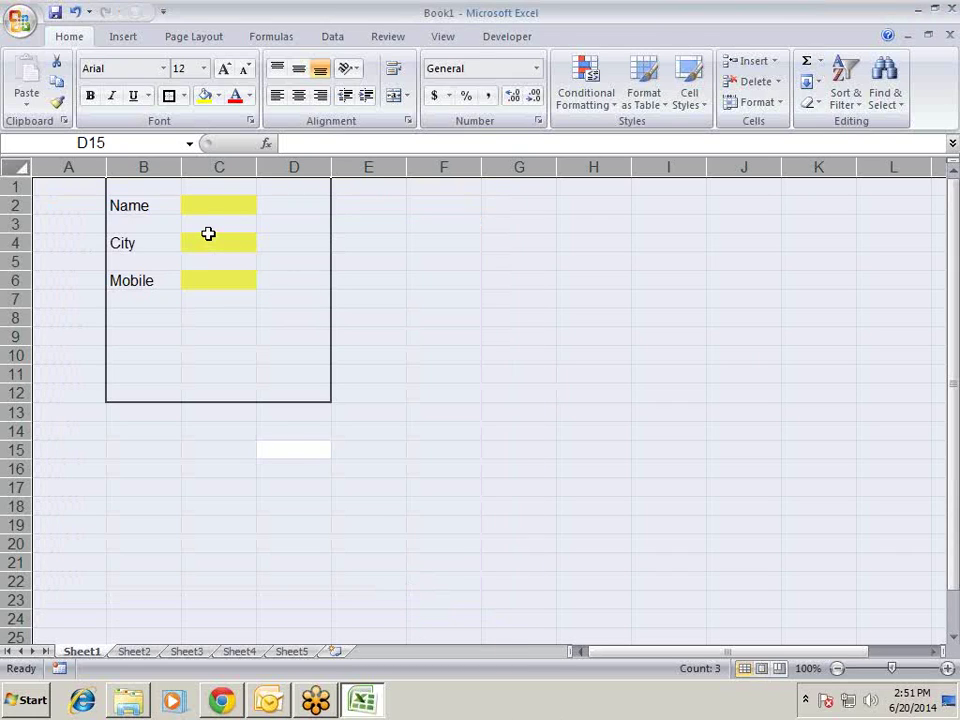
click(218, 209)
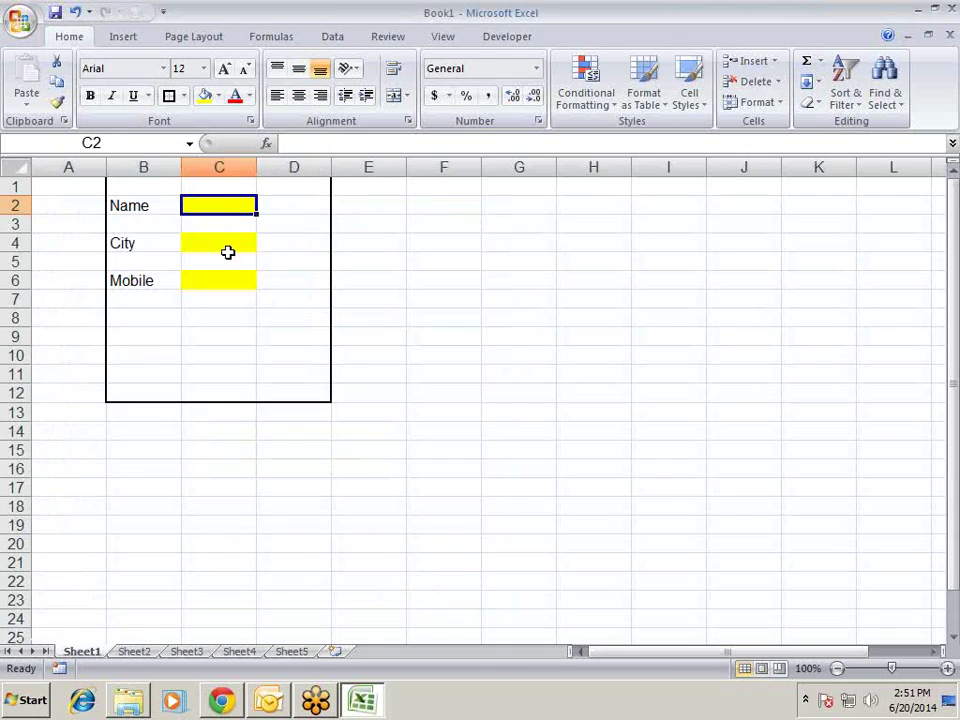
click(228, 246)
click(234, 280)
key(ctrl+1)
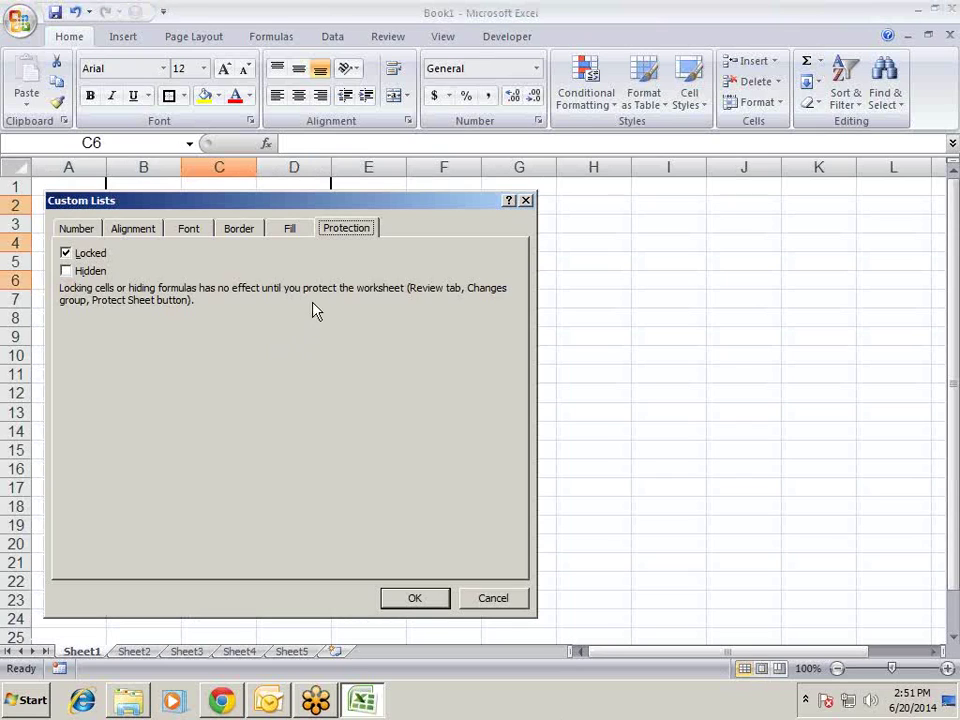
click(84, 256)
click(400, 600)
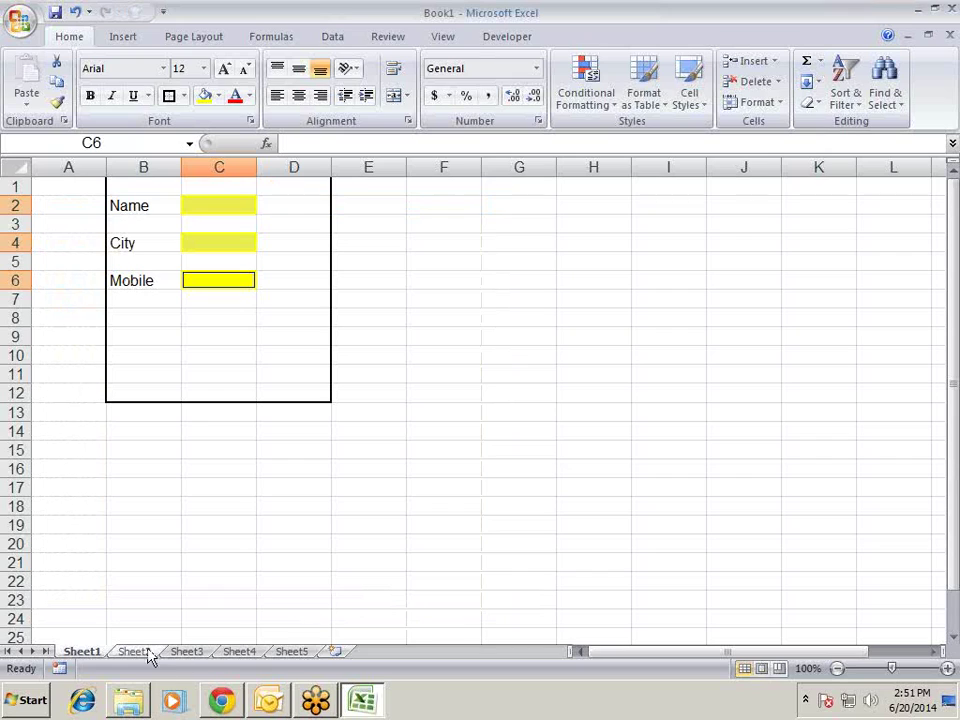
- Protect Sheet1 with the default sheet-protection settings
right_click(105, 651)
click(165, 546)
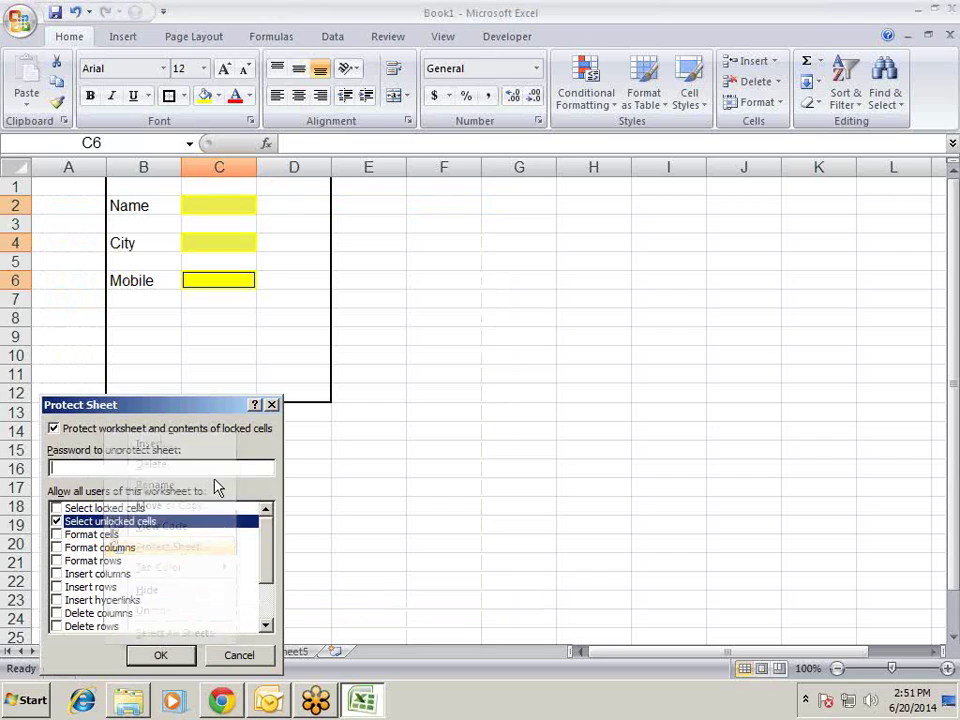
click(162, 655)
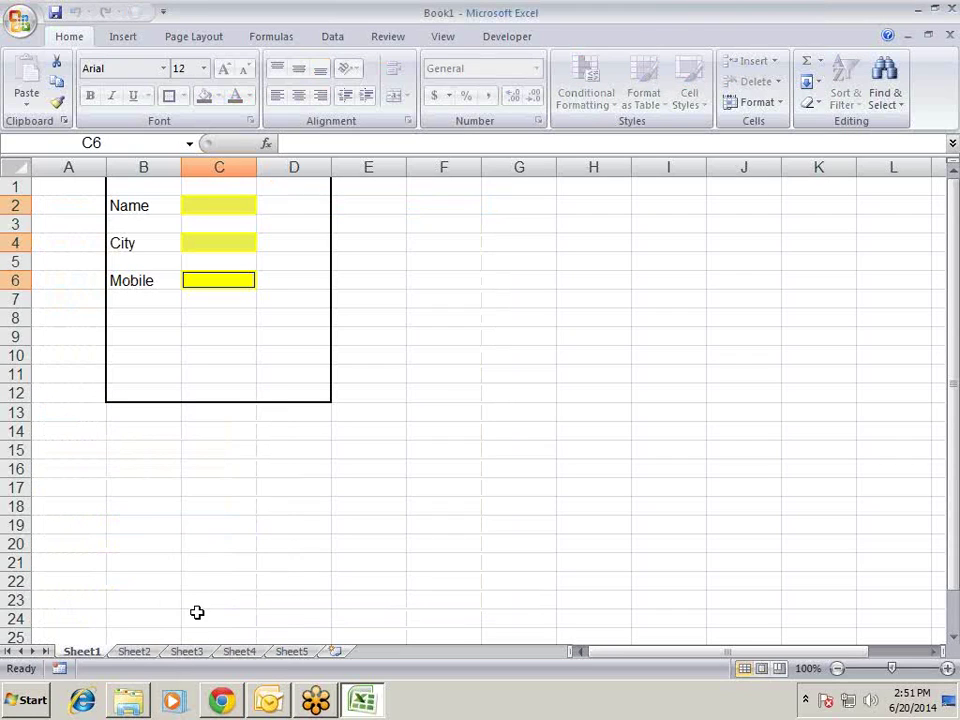
- Fill the unlocked yellow cells with a person's name, city and mobile number
click(222, 205)
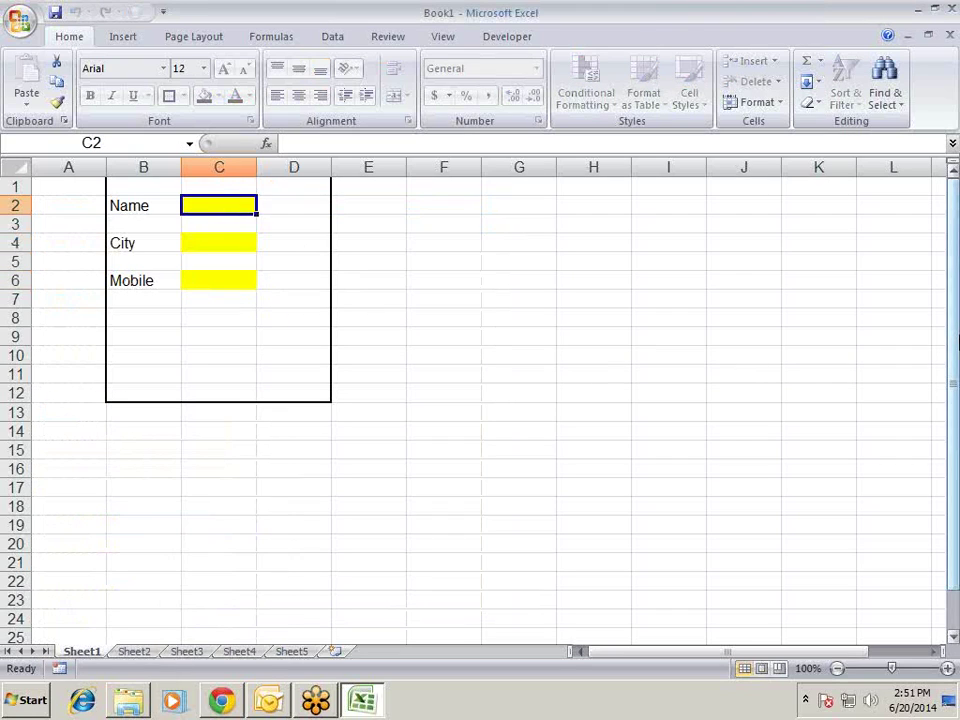
key(Tab)
key(Tab)
key(Tab)
text(sandeep)
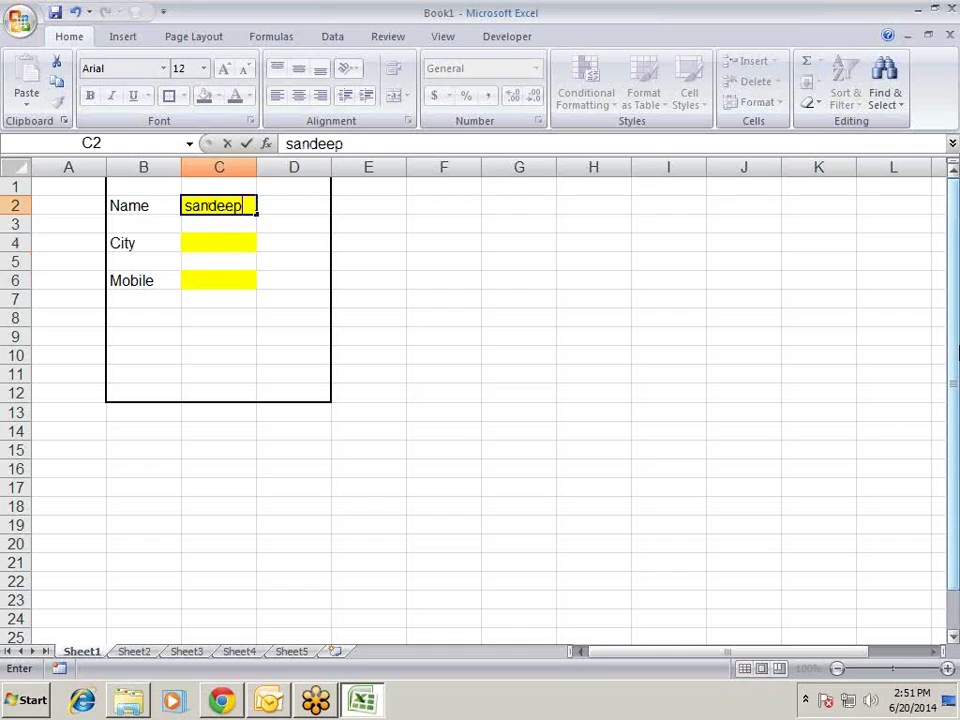
key(Tab)
text(faridab)
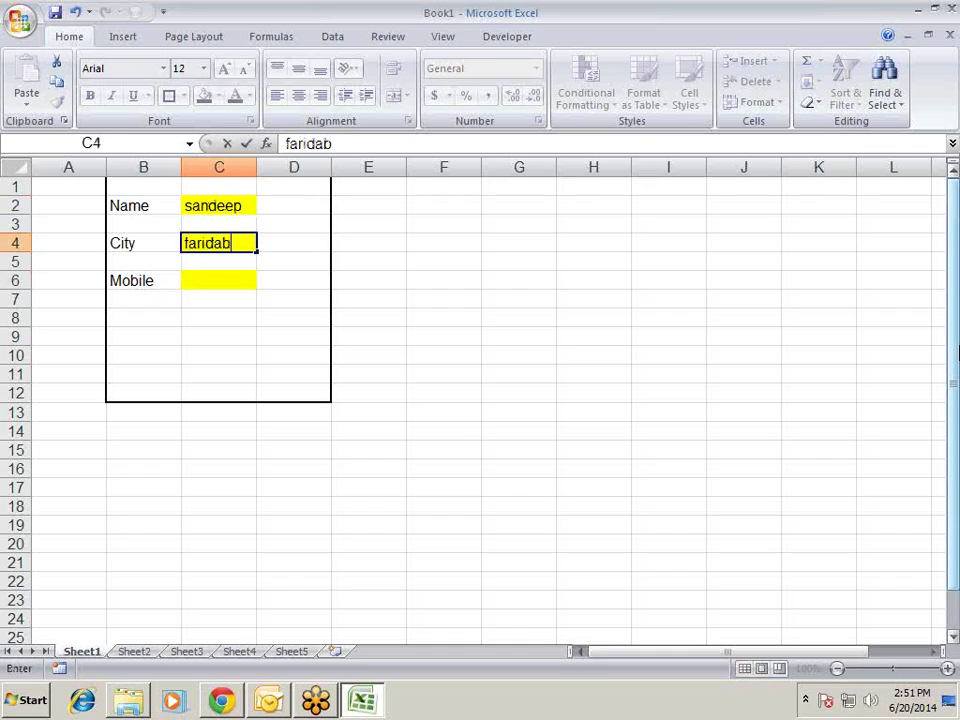
text(d)
key(Tab)
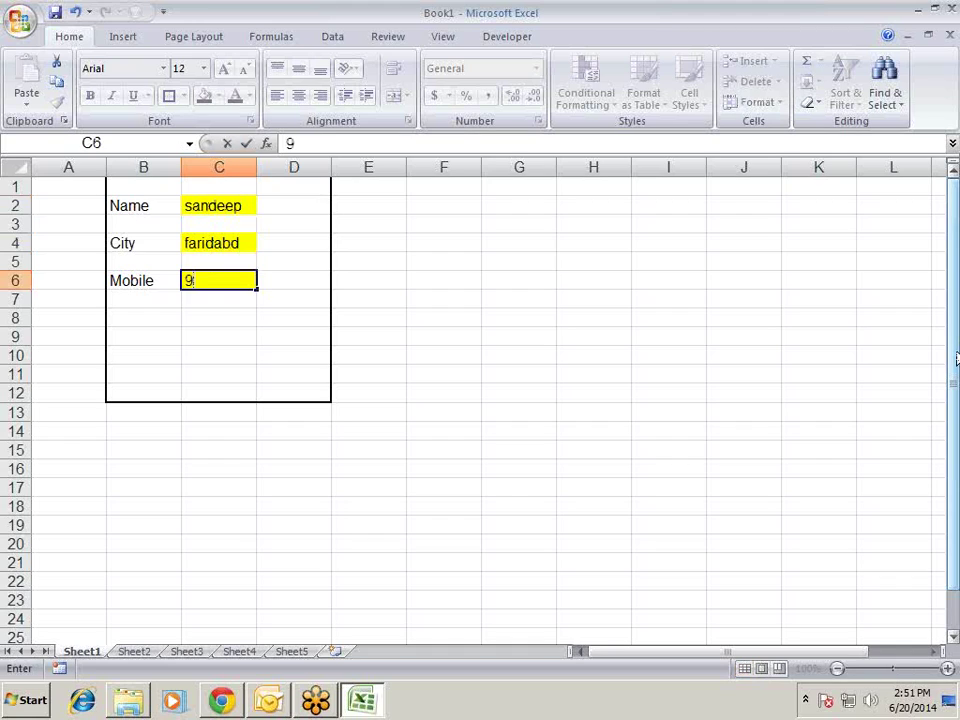
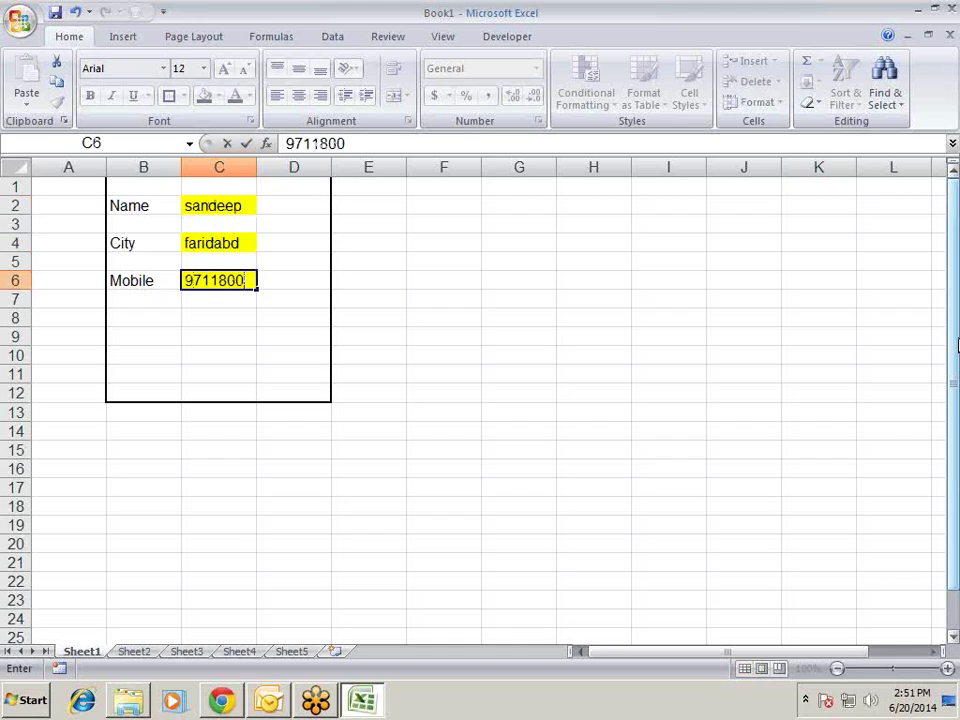
key(Tab)
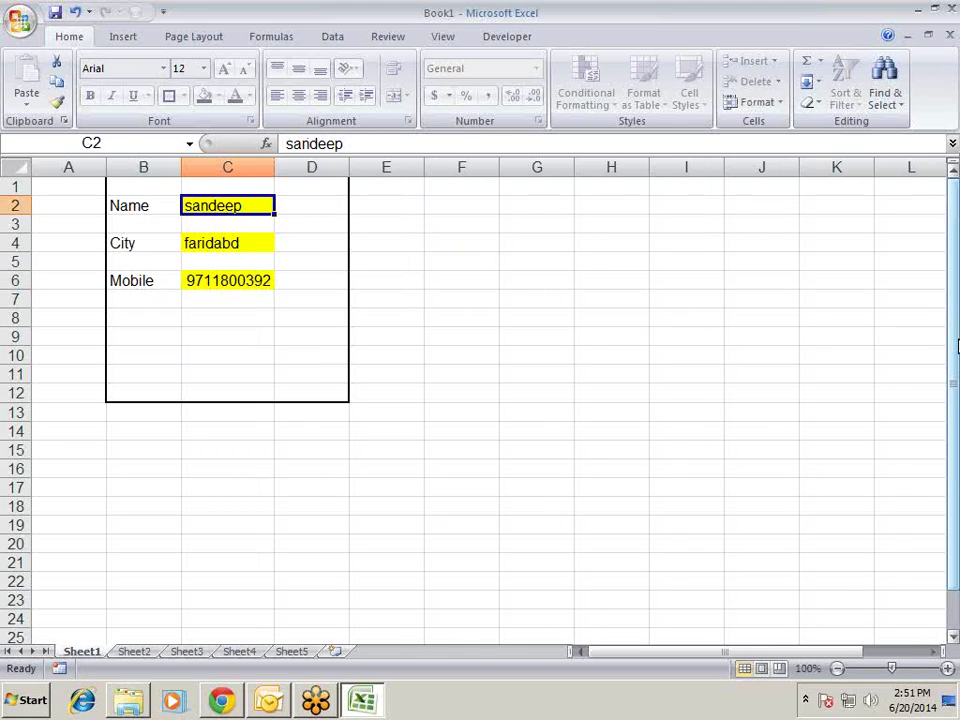
key(Tab)
key(Tab)
key(Tab)
key(Tab)
key(Tab)
key(Tab)
key(Tab)
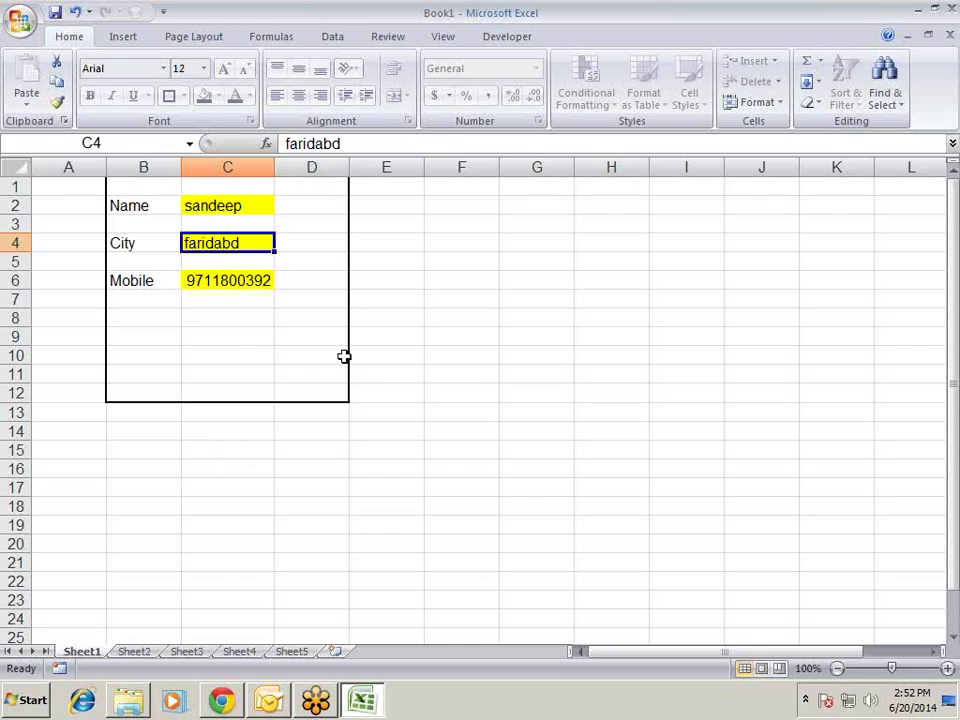
- Unprotect Sheet1 and check that cells and the bordered table area are selectable again
right_click(95, 652)
click(155, 552)
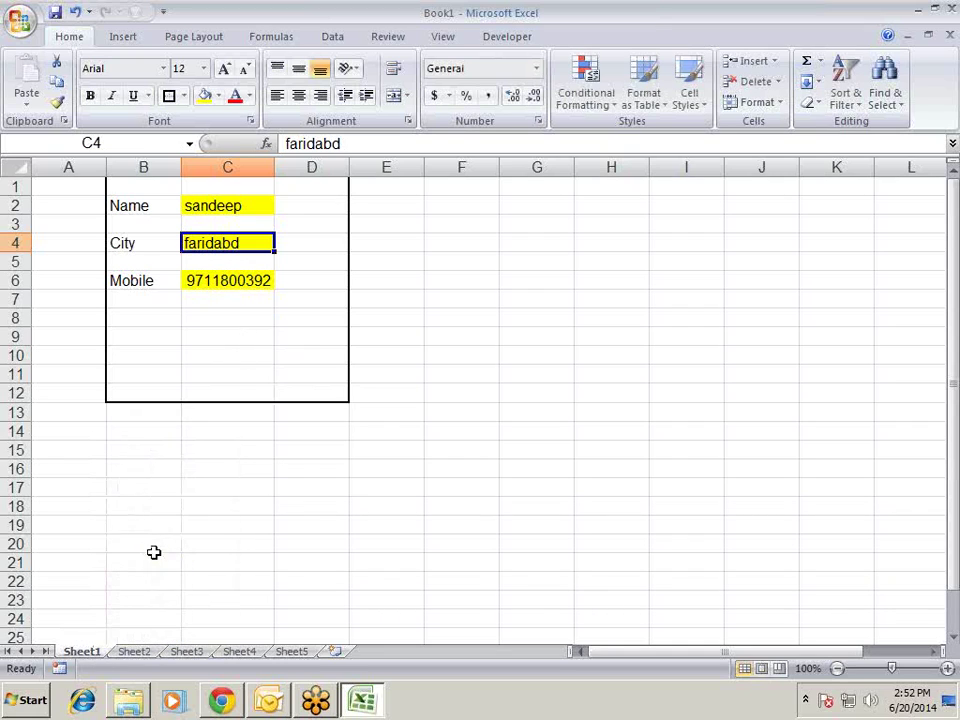
click(311, 447)
click(407, 370)
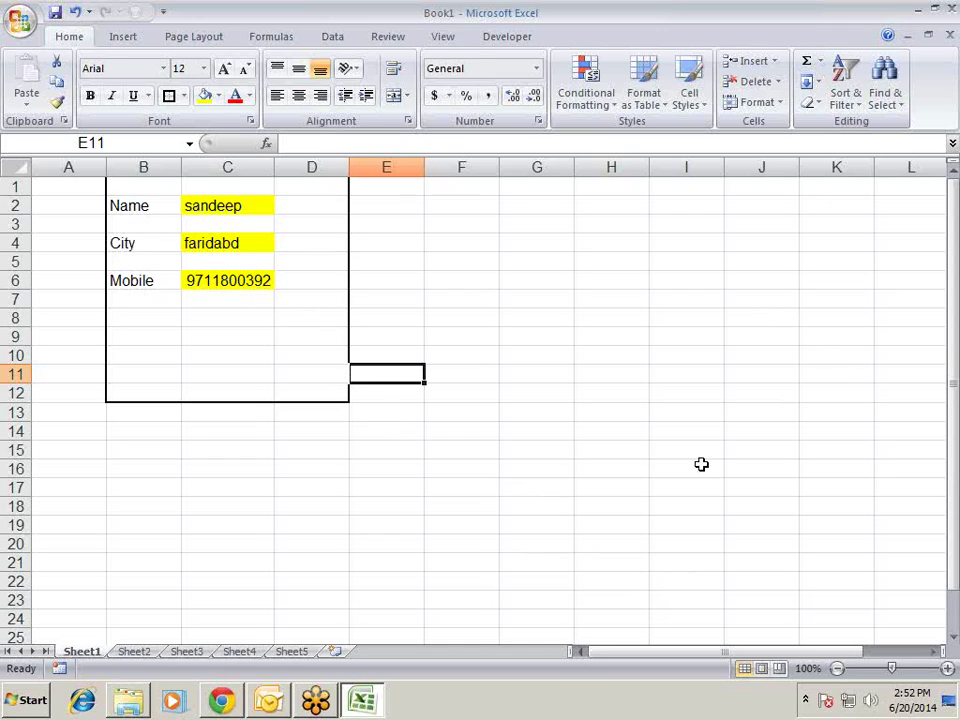
click(456, 340)
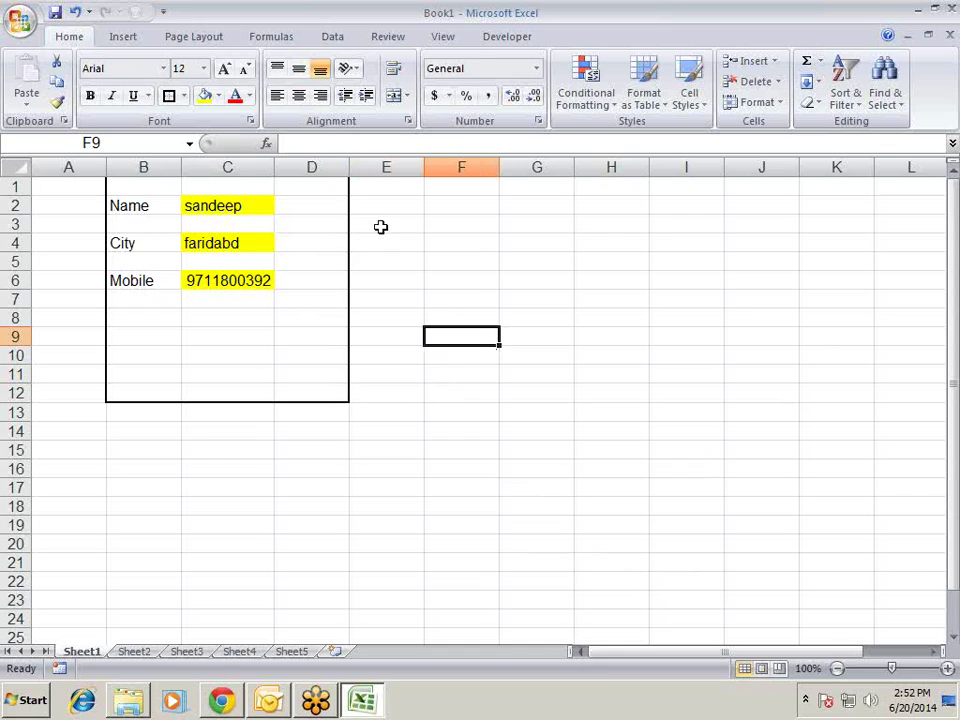
click(380, 224)
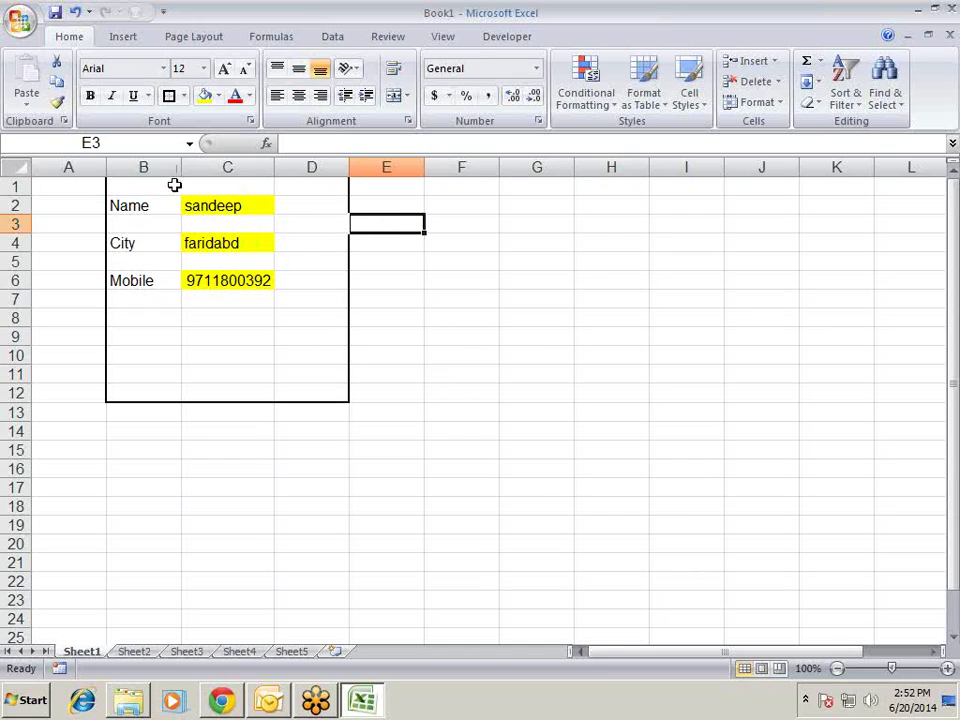
drag(176, 184, 321, 405)
click(390, 410)
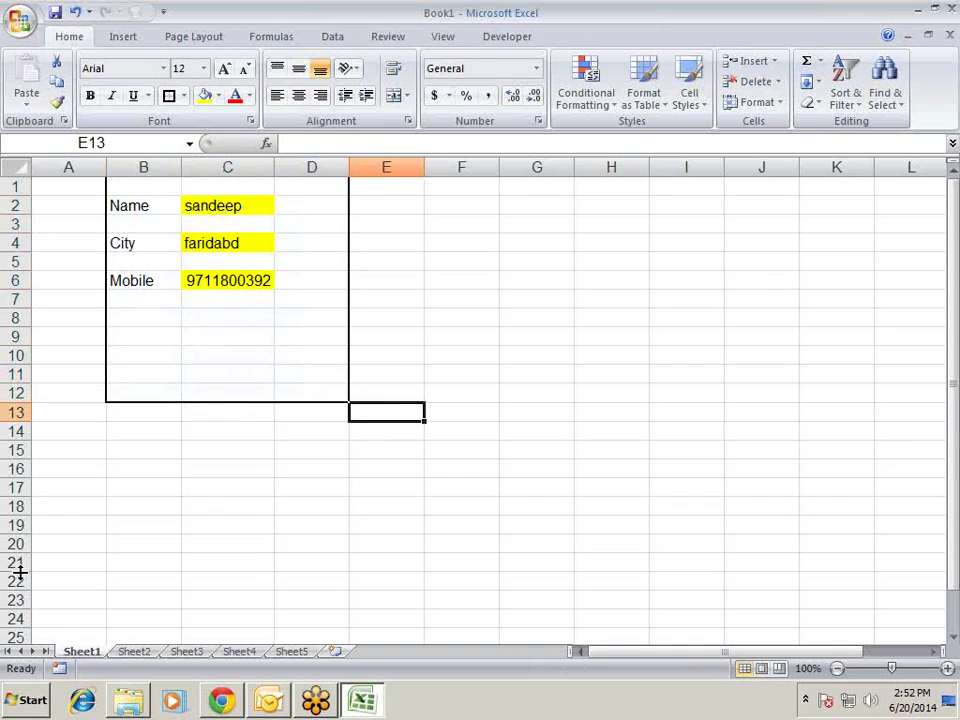
- Review the Protect Sheet permissions, cancel without protecting, and show the Insert ribbon
right_click(88, 652)
click(153, 558)
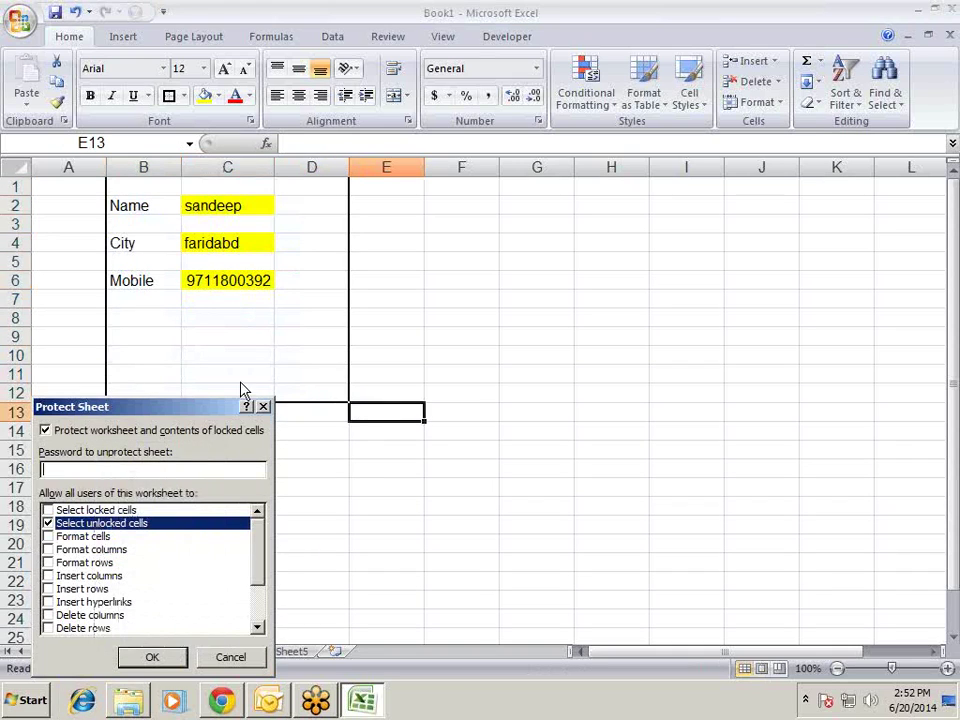
drag(198, 406, 557, 217)
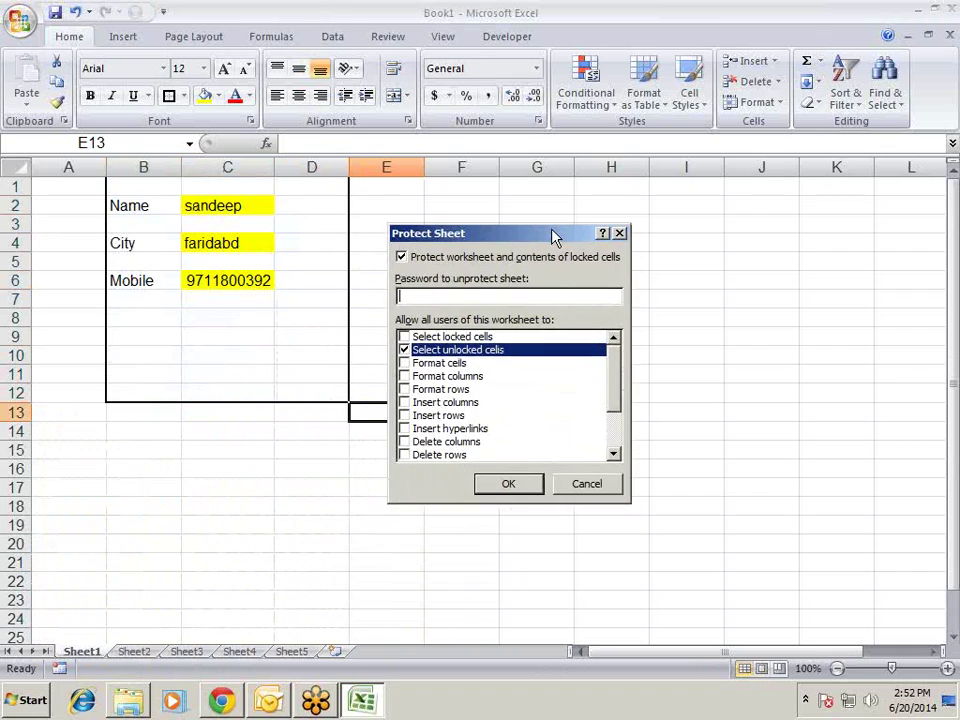
drag(617, 375, 617, 450)
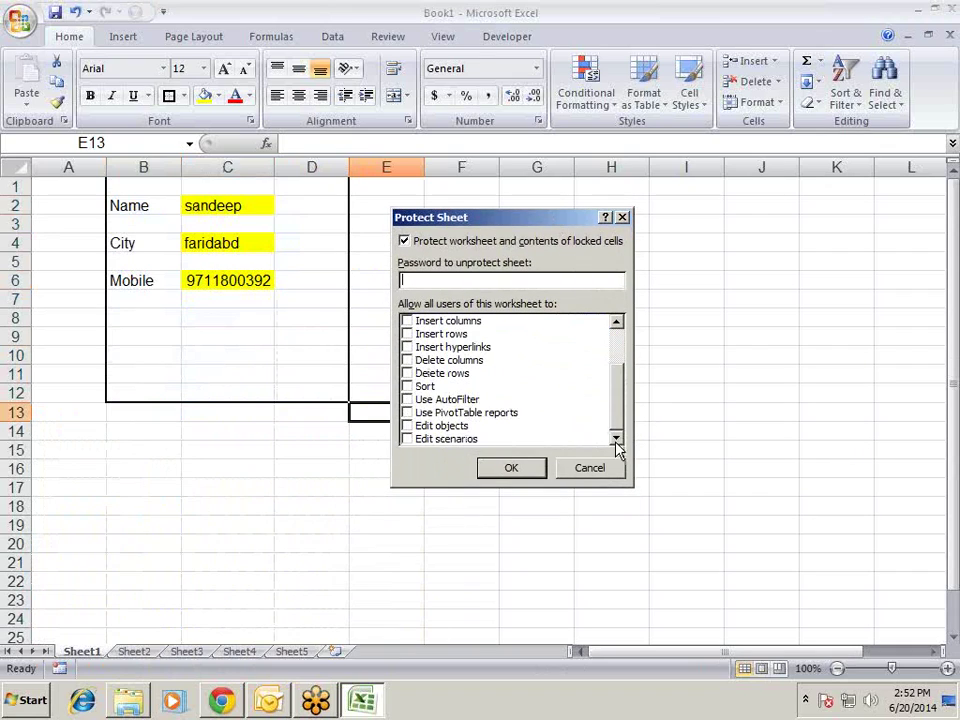
click(441, 426)
click(407, 413)
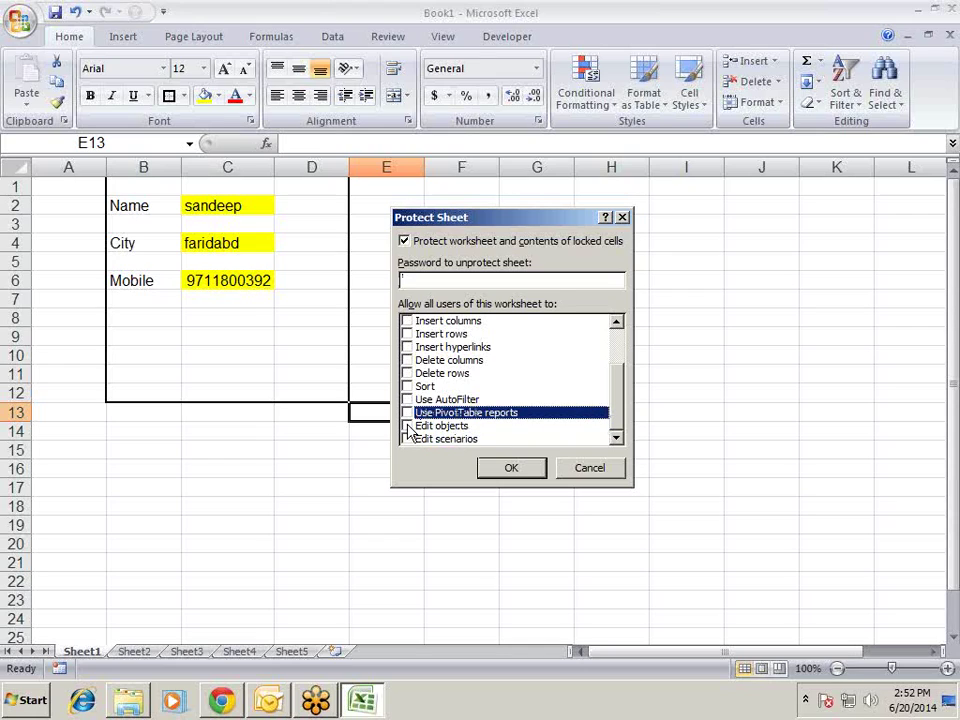
click(596, 472)
click(124, 37)
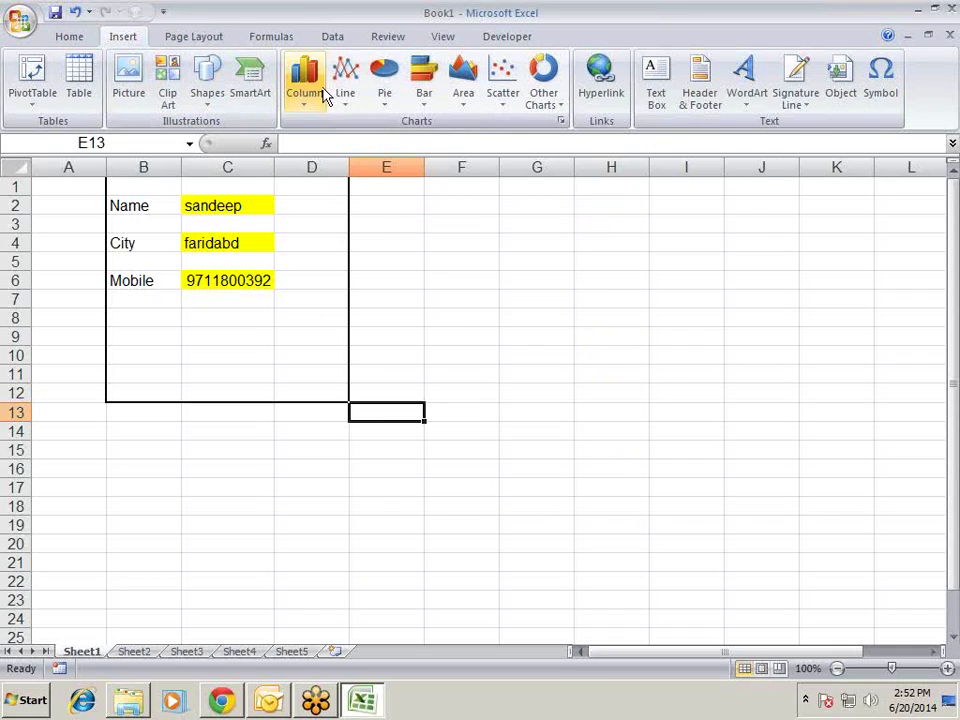
- Draw a Rectangle shape over F7:G12 and drag it into the bordered block at B8:C13
click(305, 90)
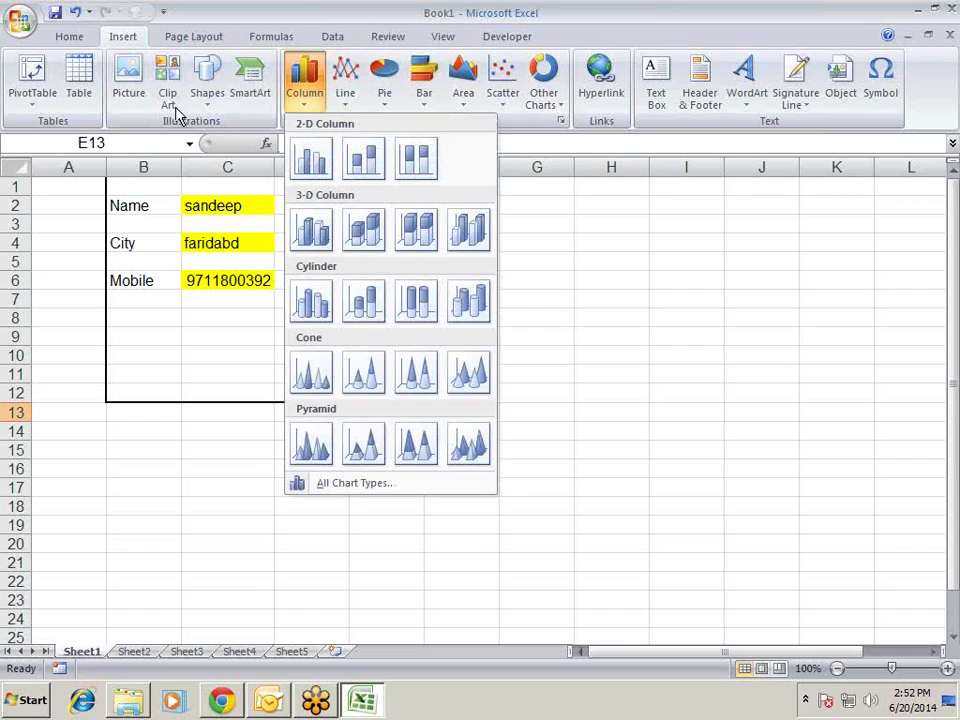
click(211, 102)
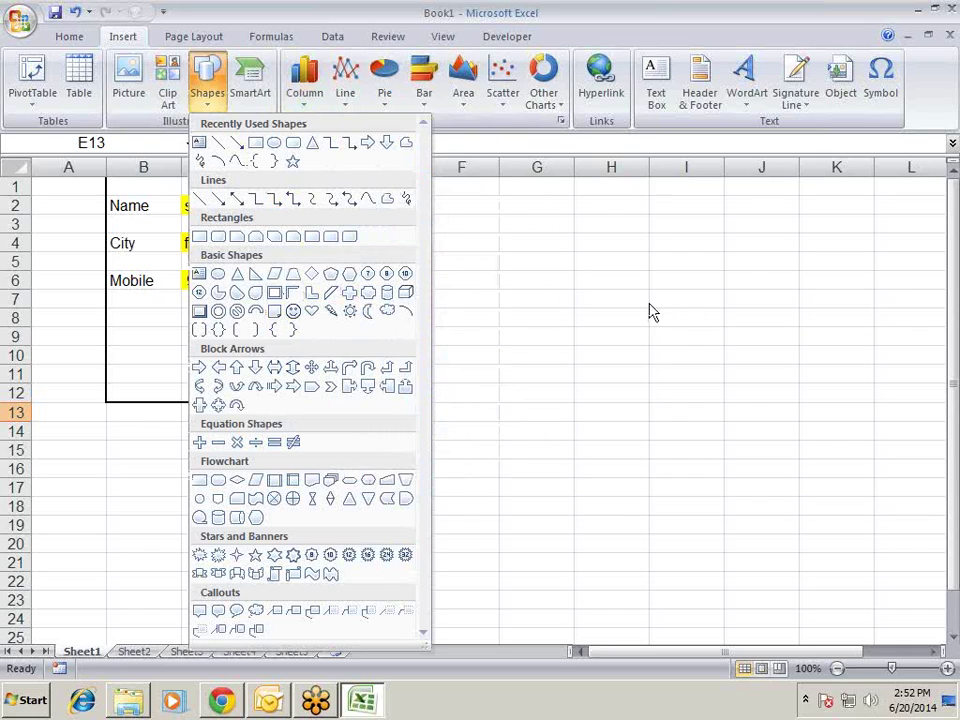
click(577, 347)
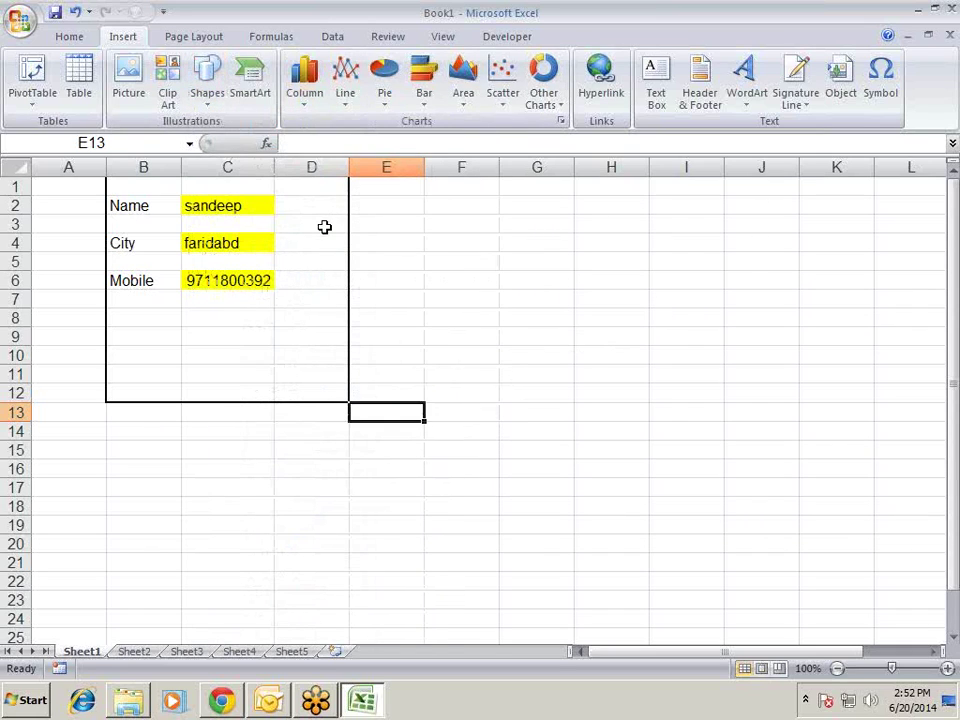
click(200, 100)
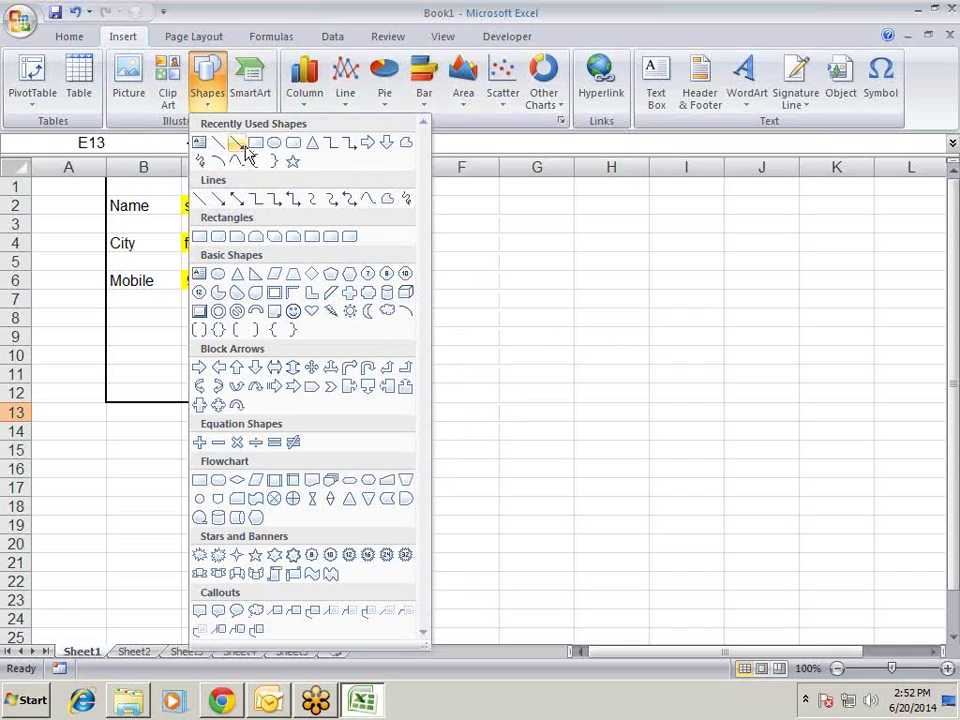
click(255, 142)
drag(439, 290, 597, 397)
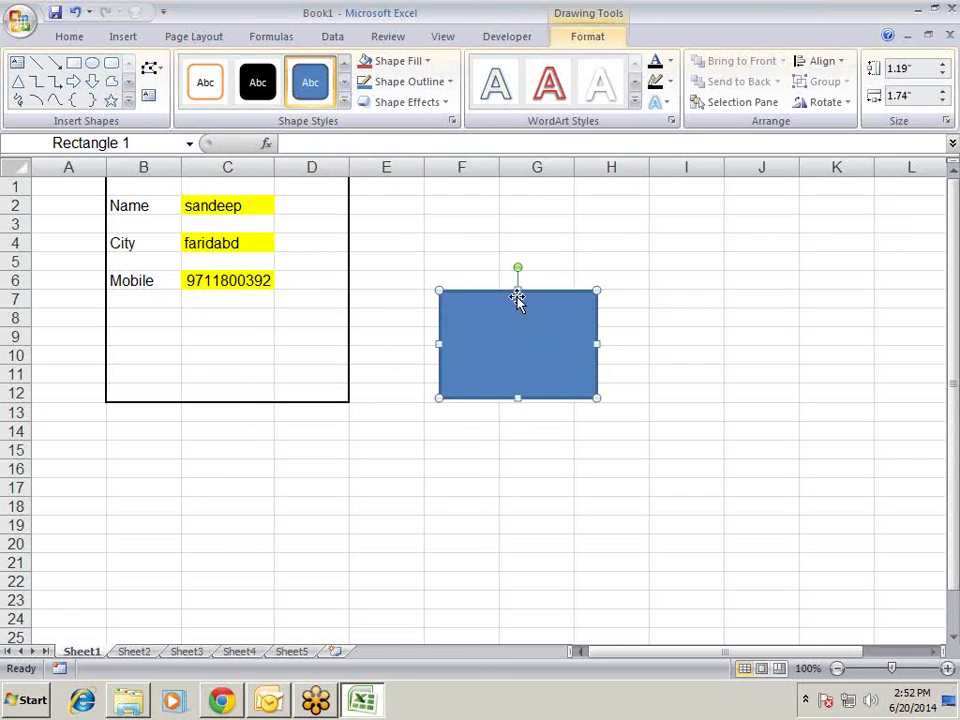
mouse_move(515, 336)
mouse_down()
mouse_move(167, 363)
mouse_move(193, 365)
mouse_up()
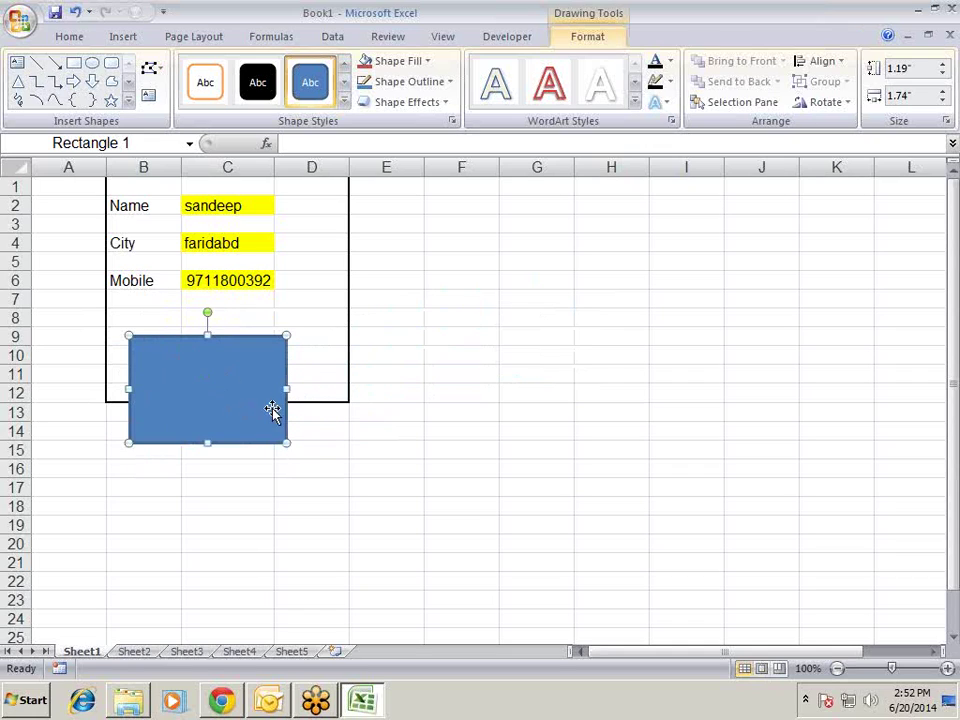
- Protect Sheet1 with the Edit objects permission allowed
right_click(83, 655)
click(166, 553)
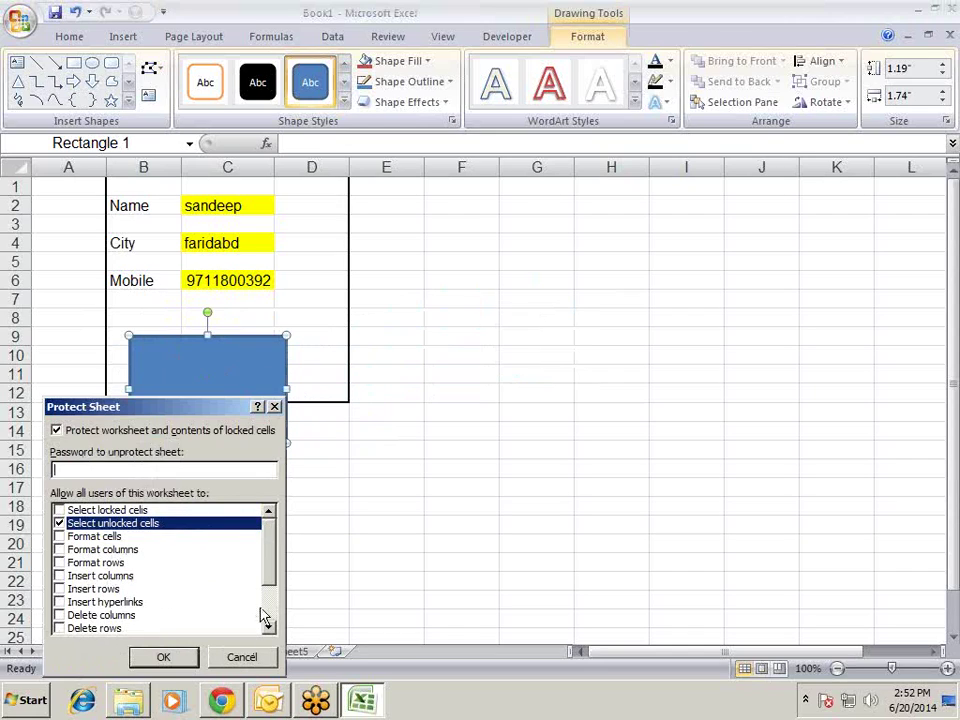
scroll(278, 578, down, 2)
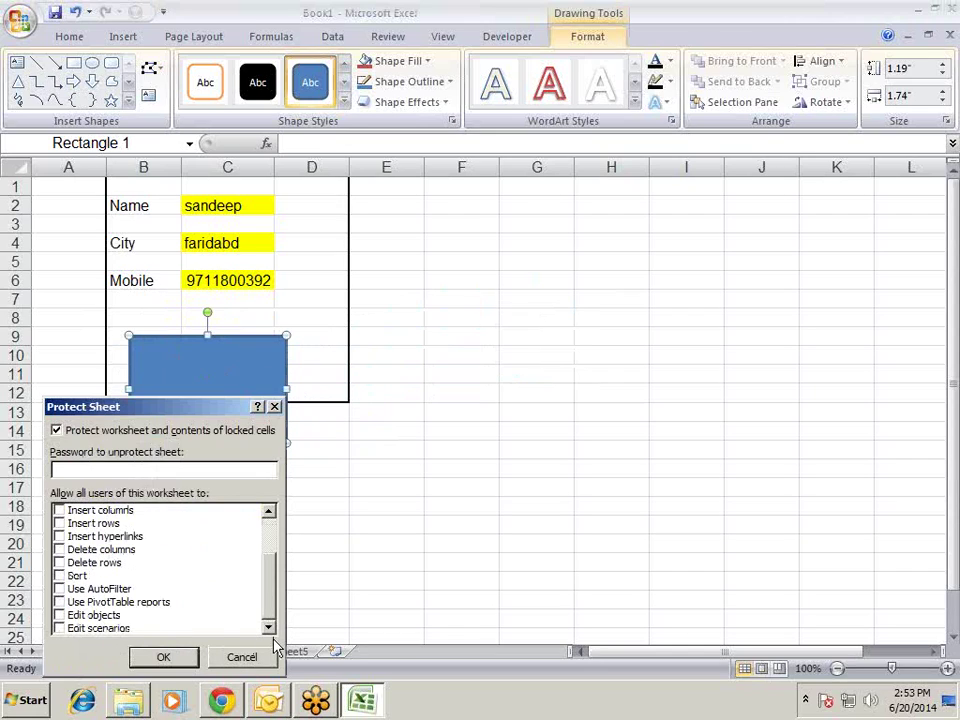
click(100, 616)
click(59, 615)
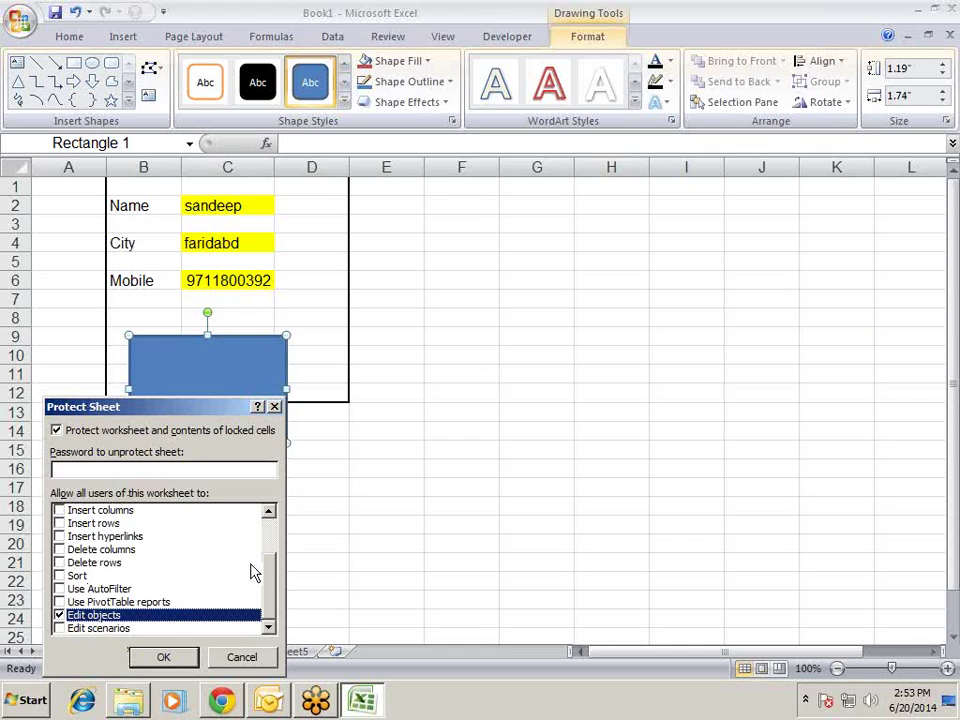
mouse_move(279, 578)
mouse_down()
mouse_move(274, 506)
mouse_move(265, 595)
mouse_up()
click(182, 662)
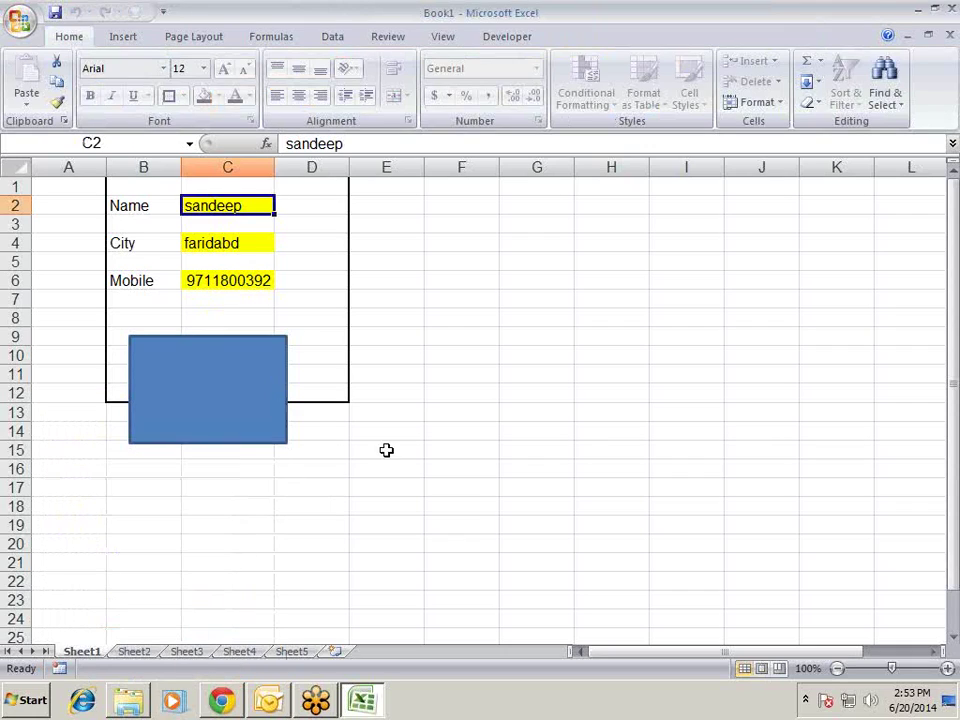
- Nudge the rectangle slightly up and right within the bordered block, leaving it blank
click(174, 369)
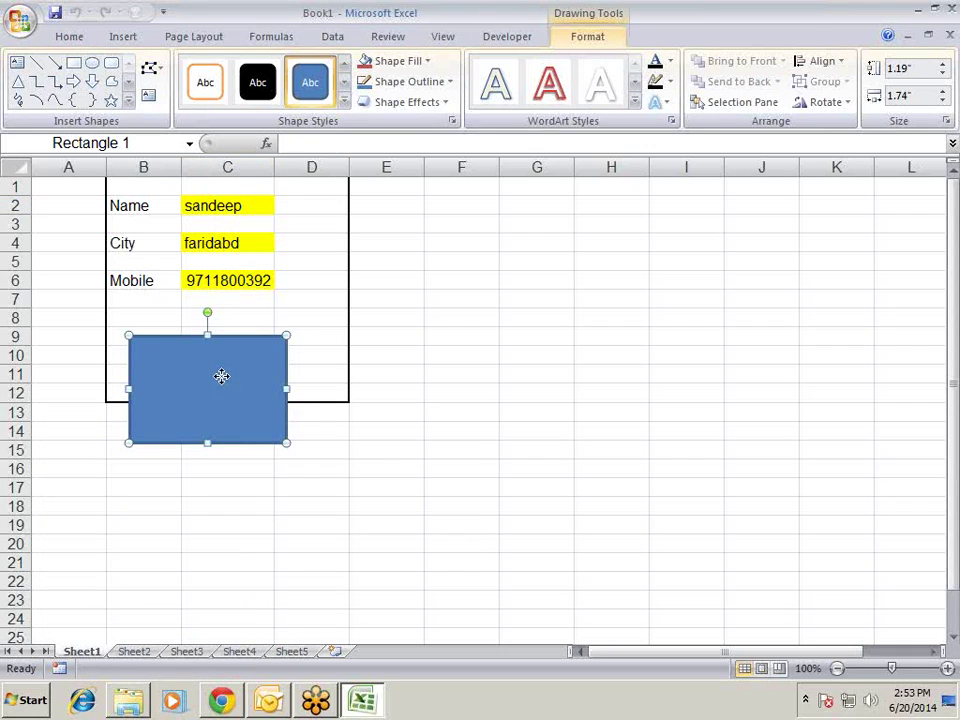
drag(221, 377, 263, 378)
text(anil)
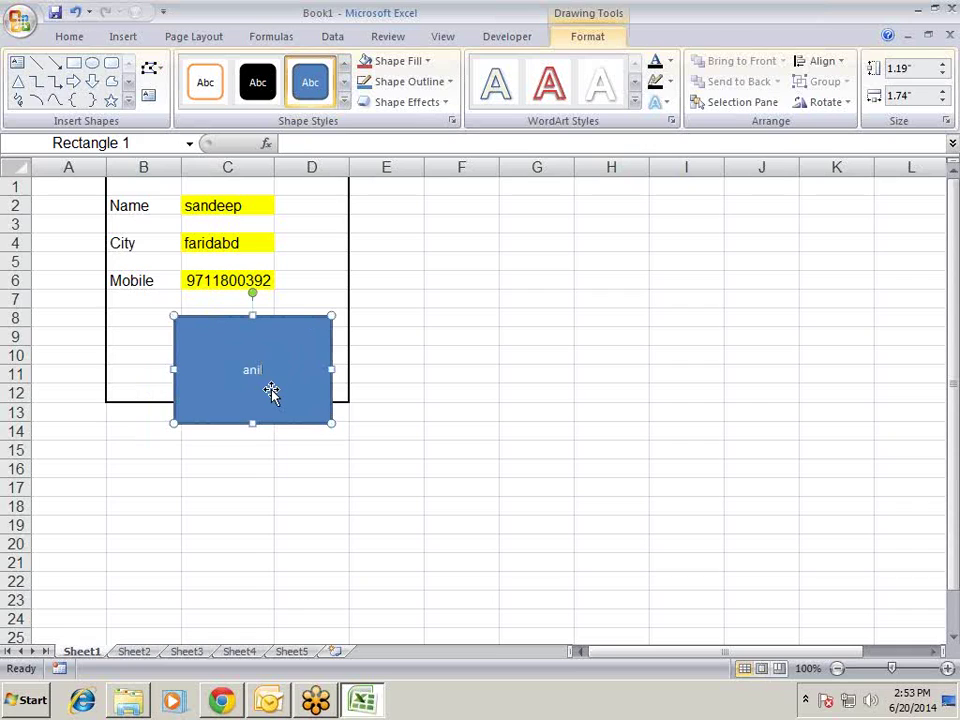
text(sa)
key(Escape)
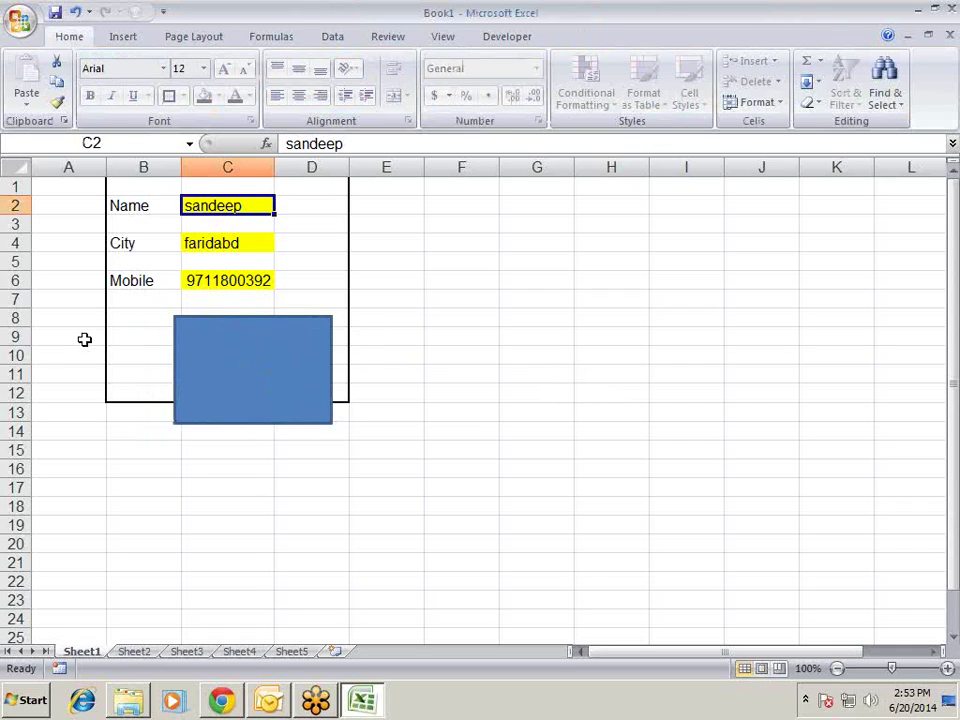
click(264, 373)
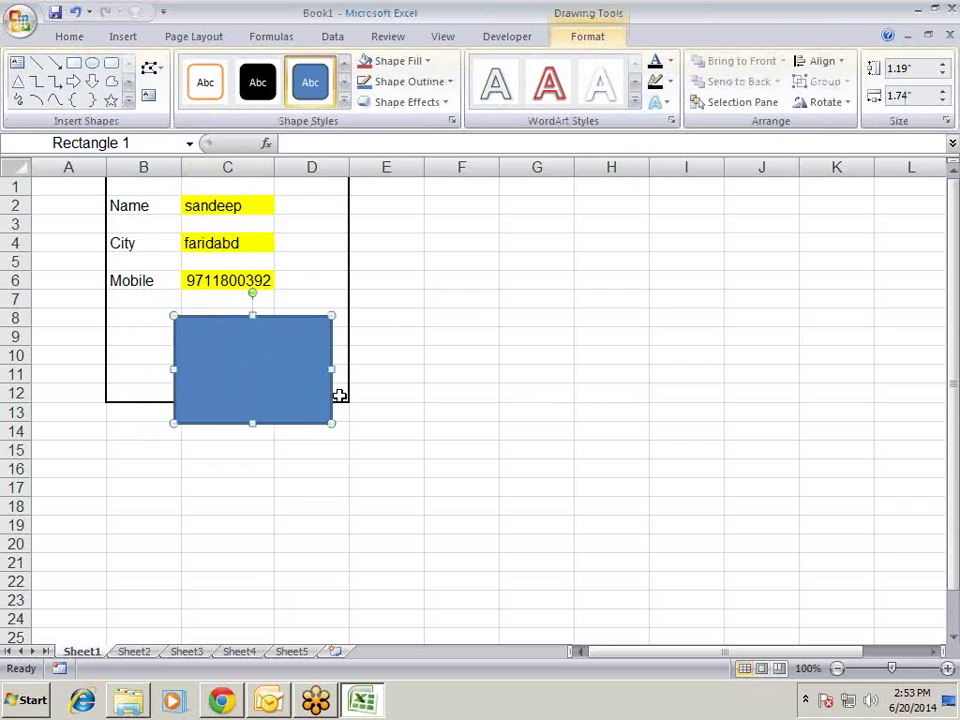
click(243, 208)
- Delete the blue rectangle from the sheet
key(ctrl+Down)
key(ctrl+Down)
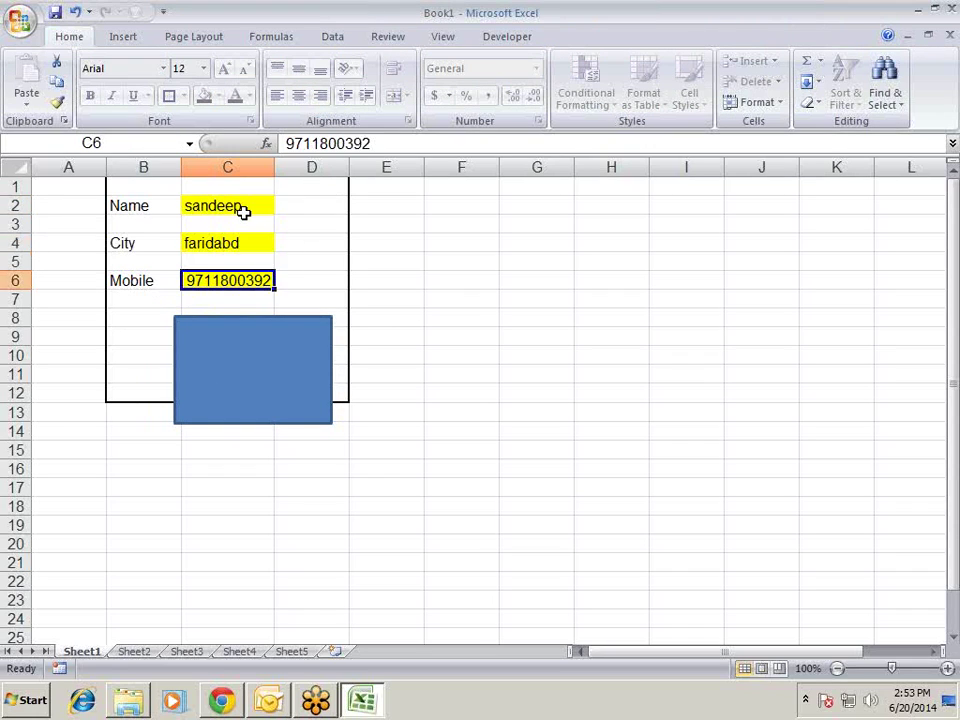
key(ctrl+Up)
key(ctrl+Up)
key(ctrl+Down)
click(225, 360)
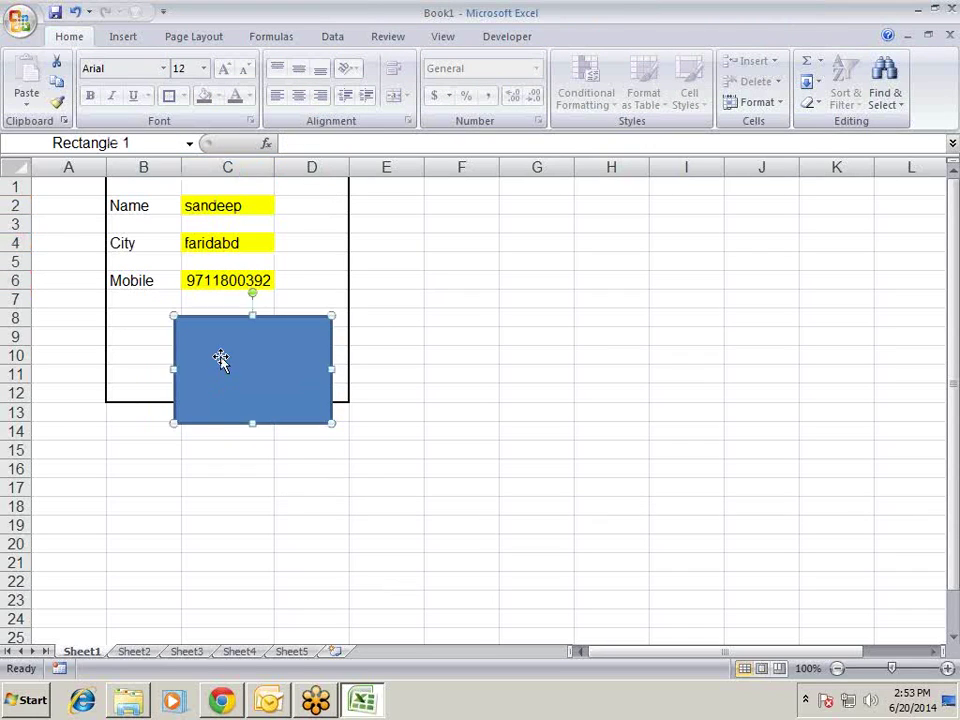
key(Delete)
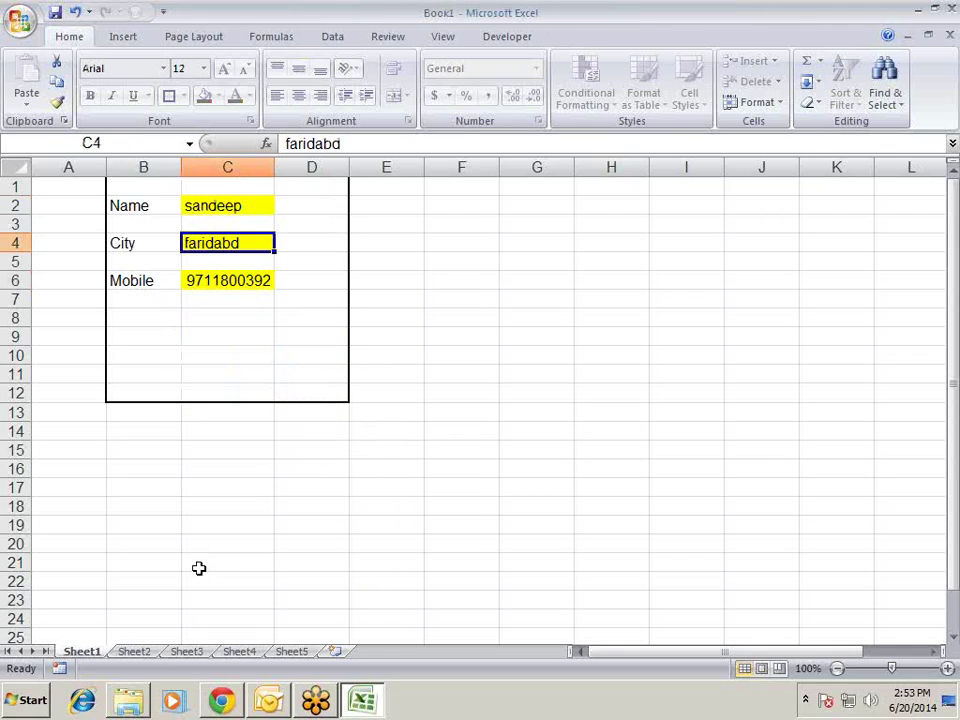
- Unprotect Sheet1
right_click(100, 652)
click(186, 551)
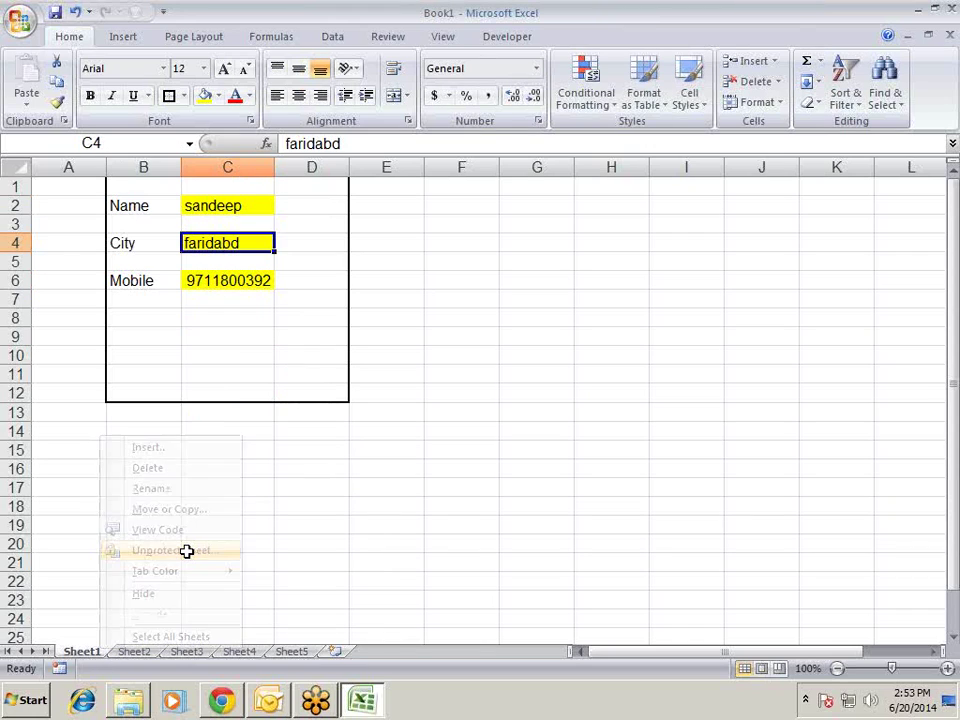
click(467, 490)
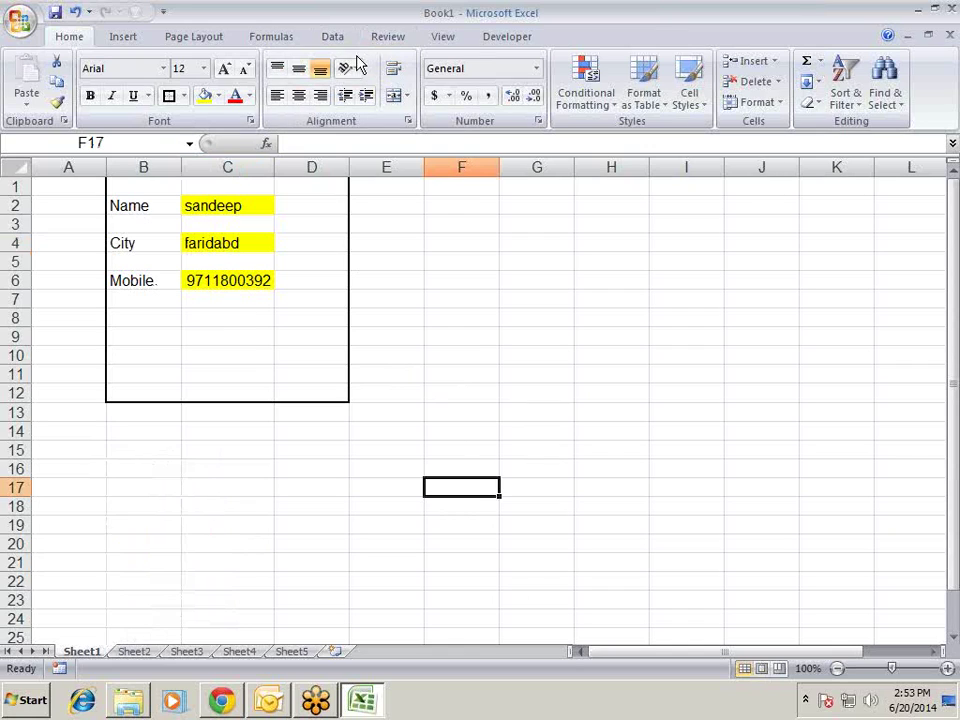
- Protect the workbook structure via Review > Protect Workbook with Structure checked
click(392, 38)
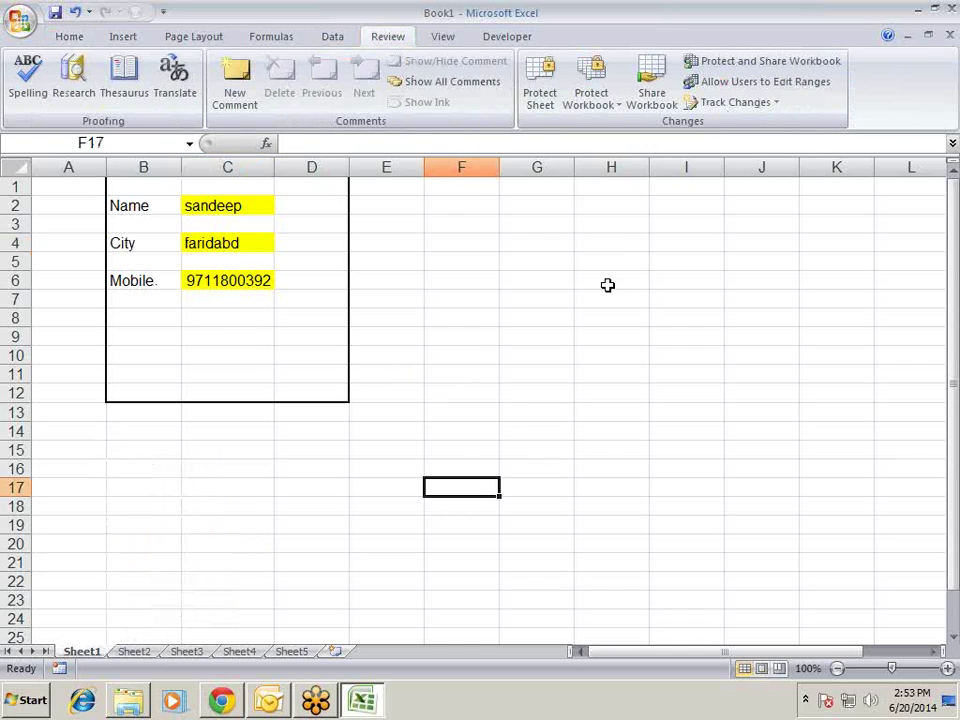
click(602, 91)
click(618, 80)
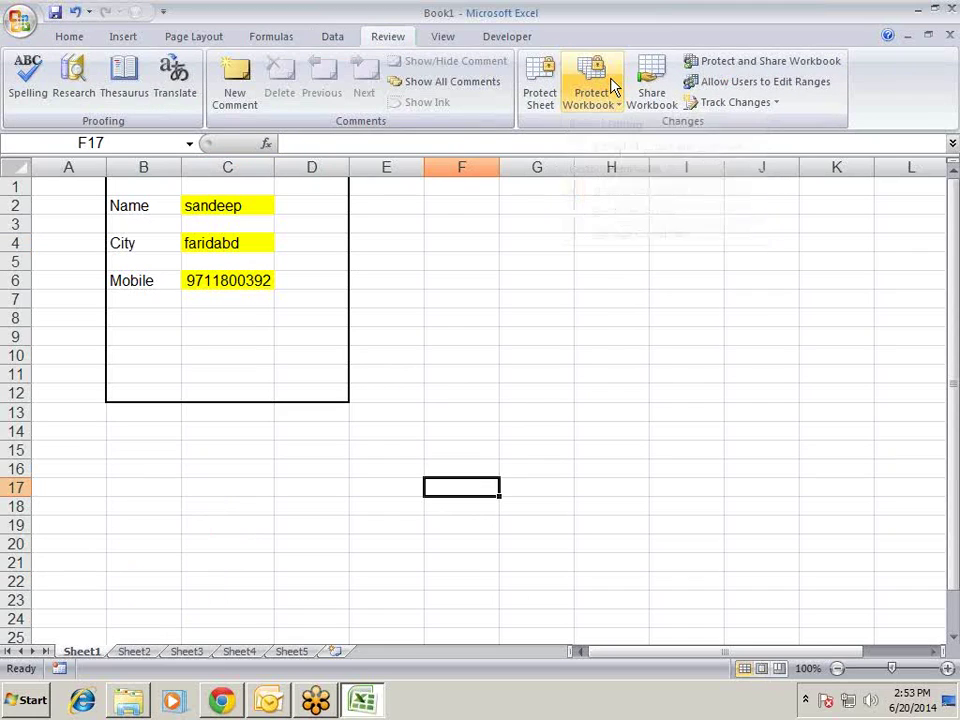
click(613, 100)
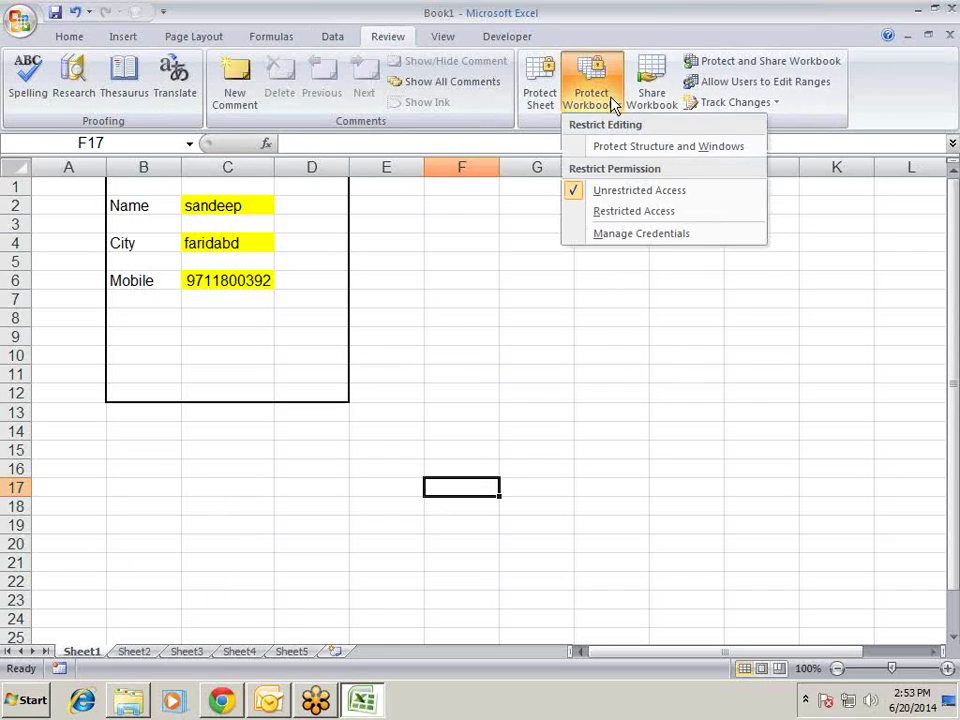
click(636, 150)
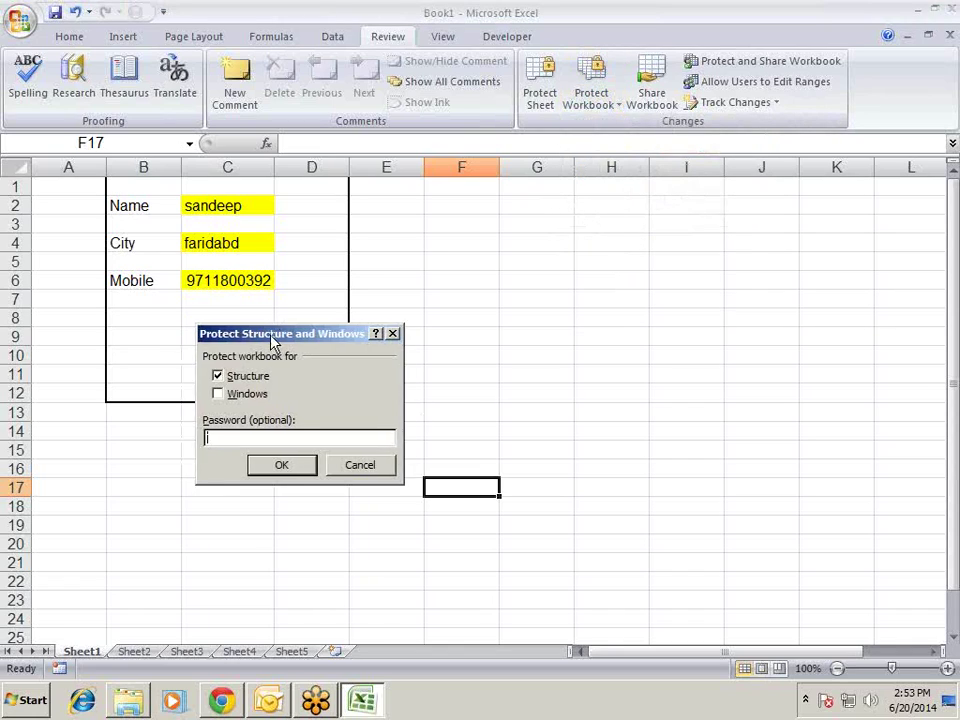
drag(263, 333, 480, 306)
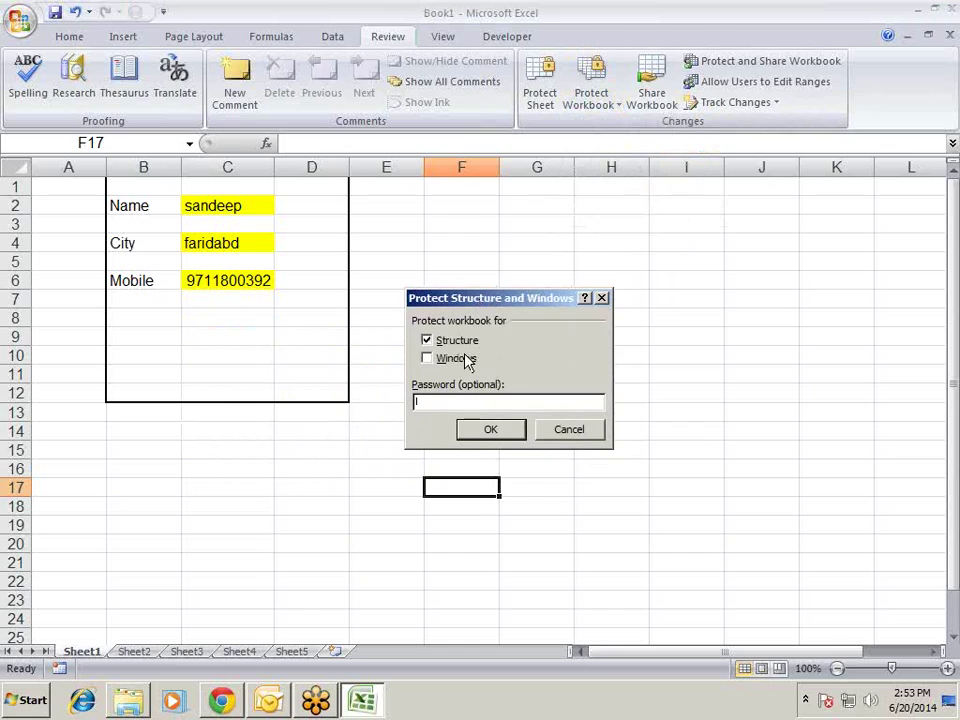
click(491, 429)
click(408, 376)
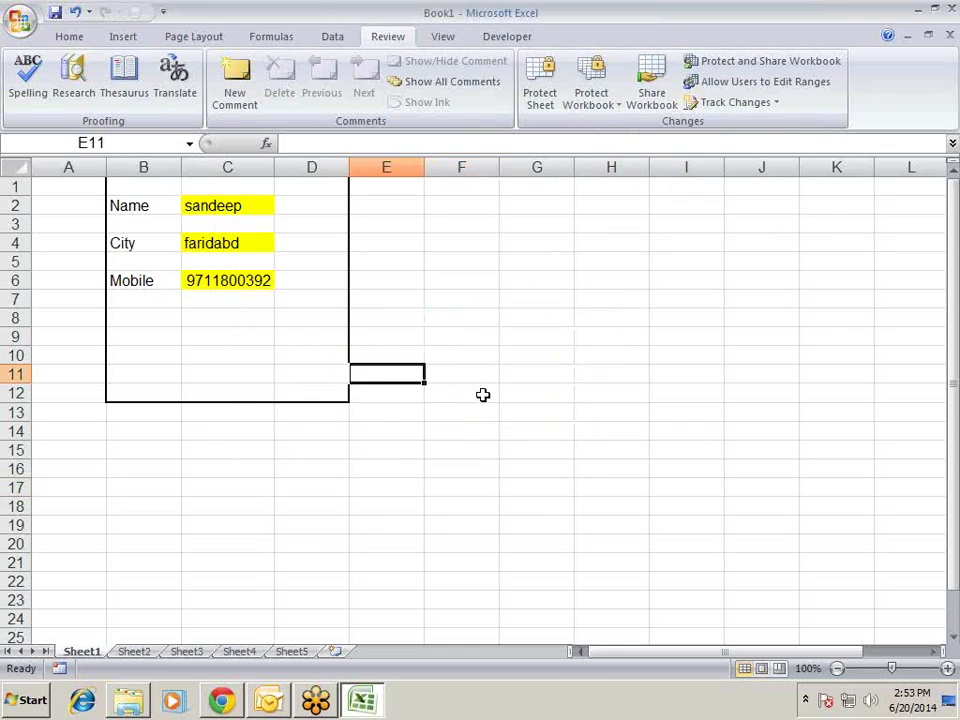
- Cycle through Sheet1 to Sheet5 and confirm sheet-tab actions are disabled
click(135, 652)
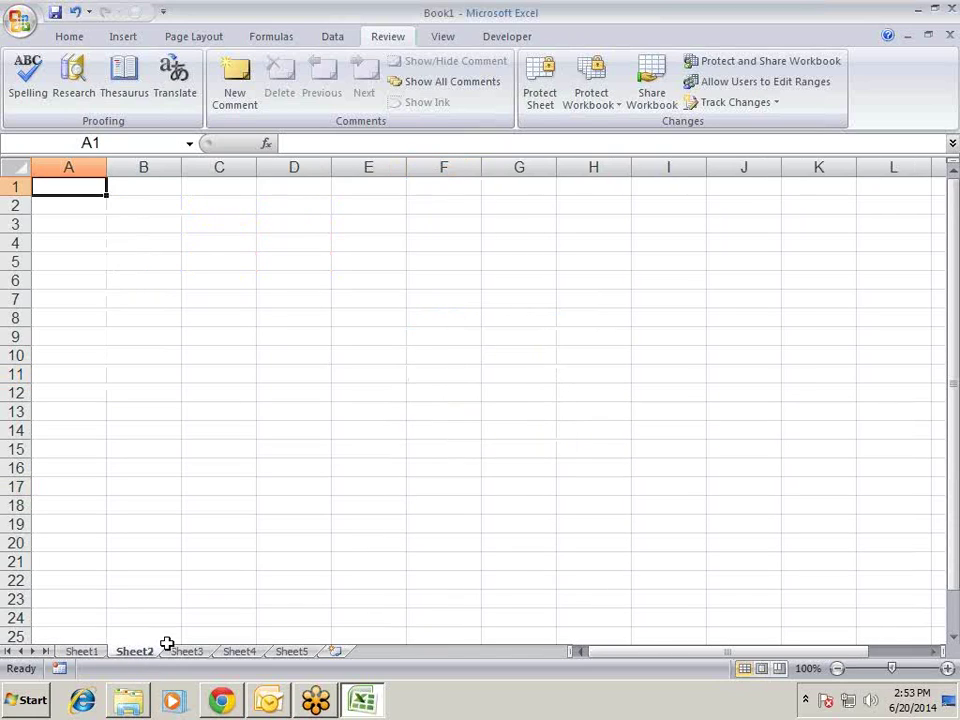
click(186, 652)
click(236, 653)
click(290, 652)
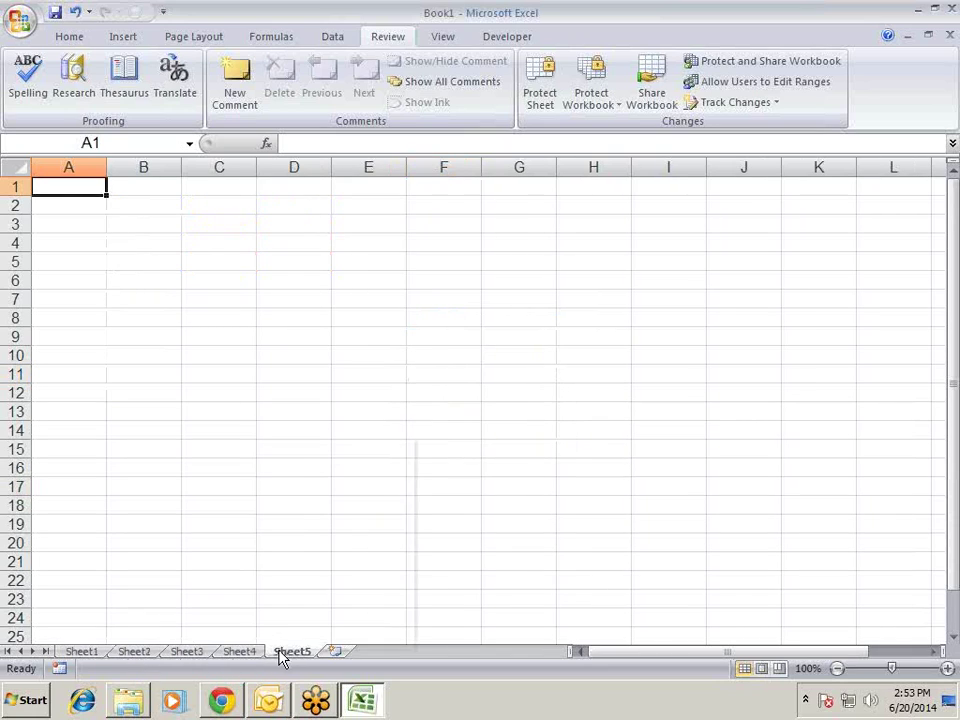
right_click(283, 653)
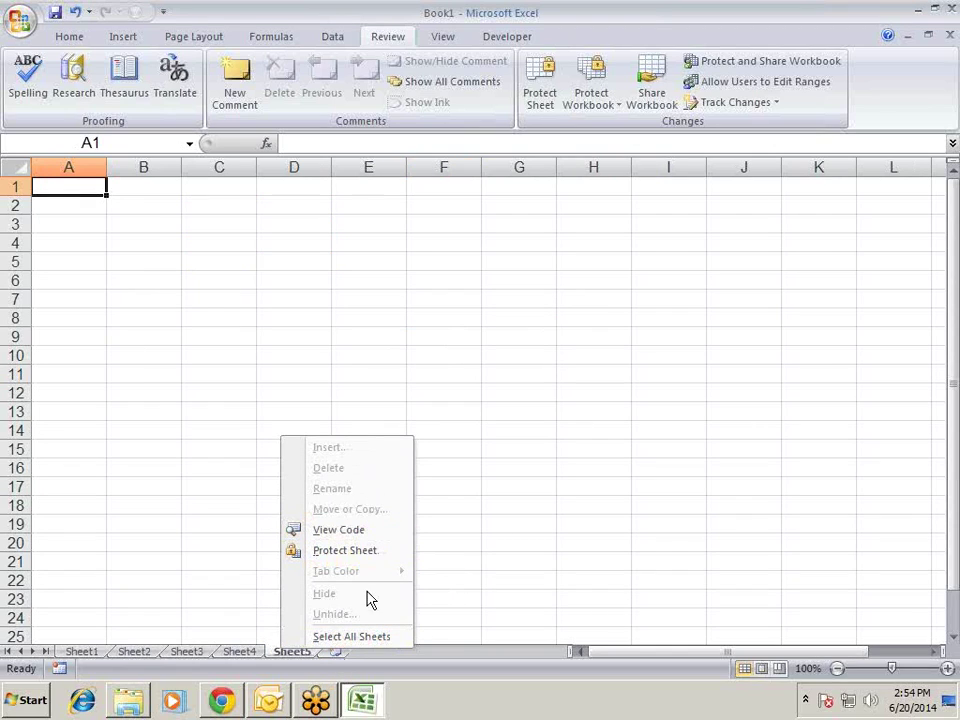
key(Escape)
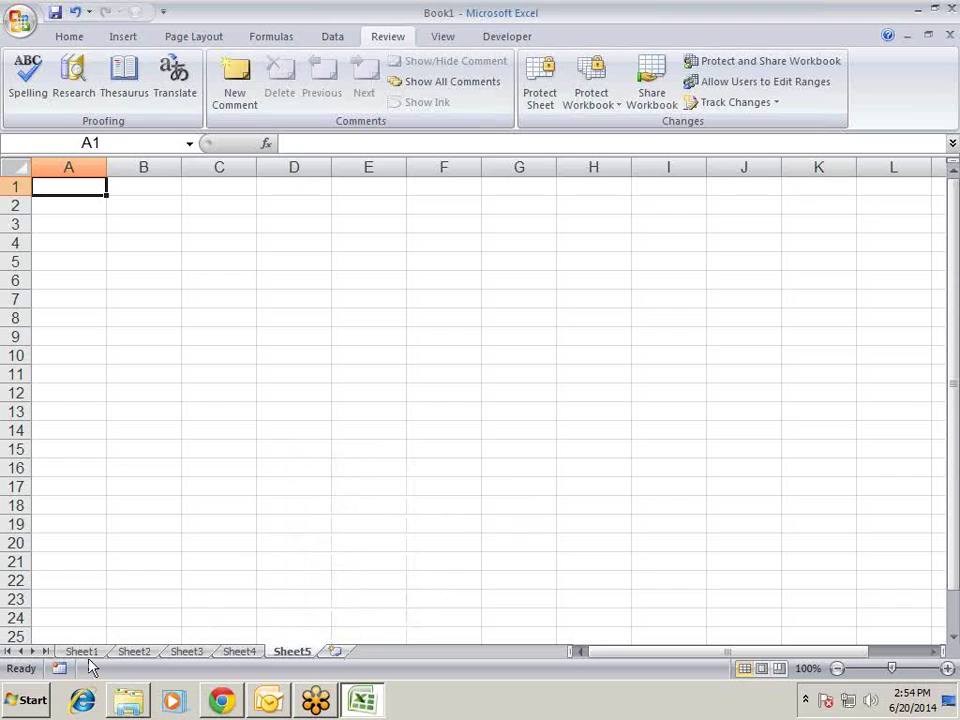
click(88, 651)
click(138, 652)
click(188, 652)
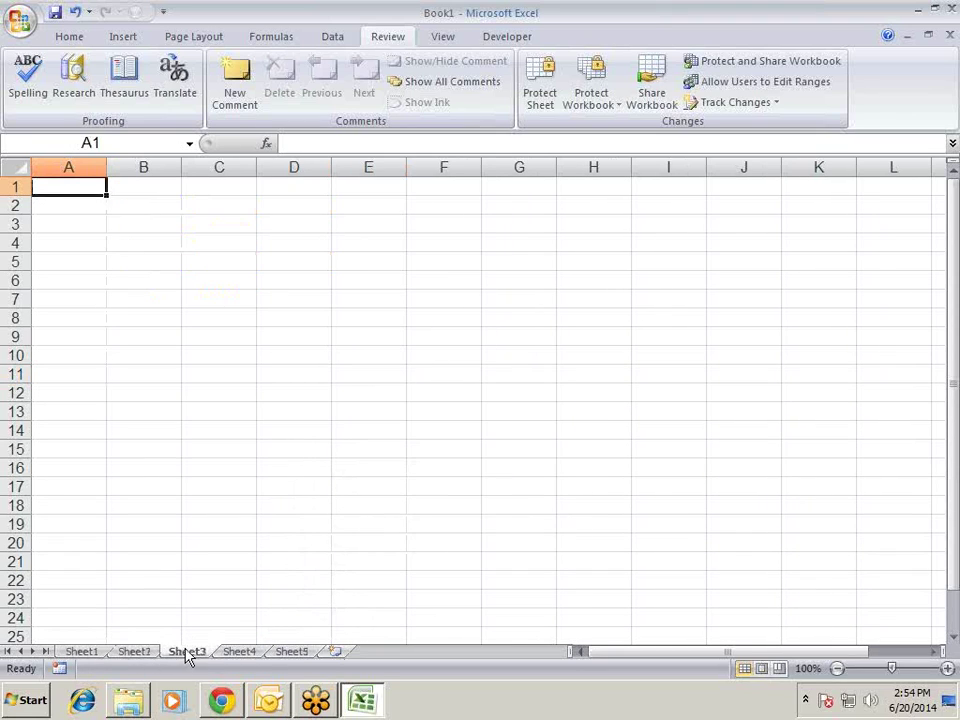
click(242, 652)
click(300, 652)
click(85, 651)
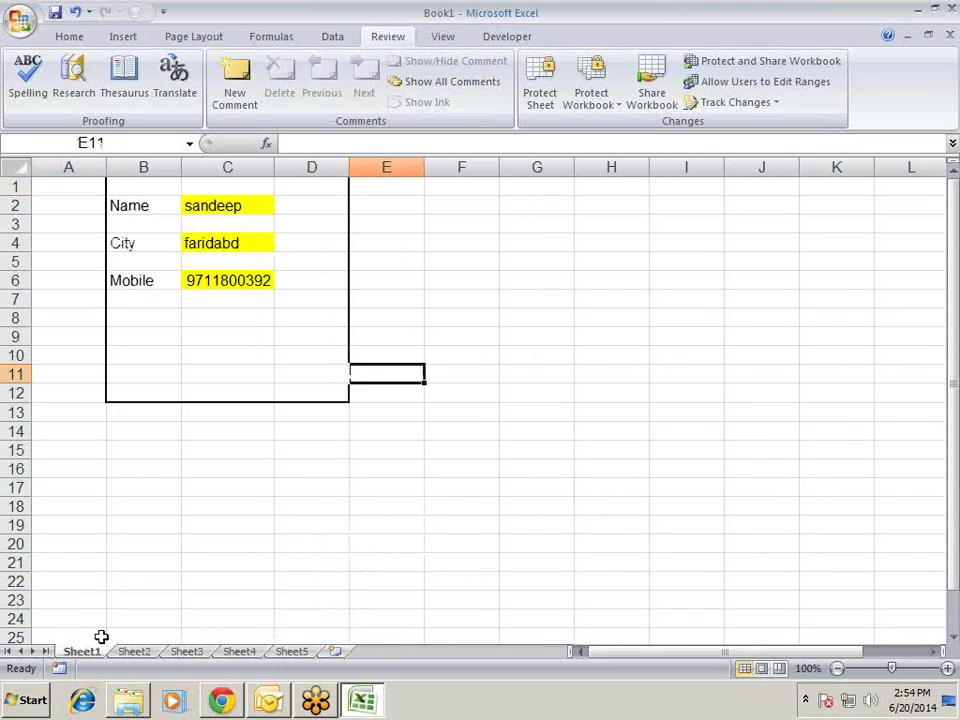
- Add Windows protection to the workbook's structure protection and restore Excel to a smaller window
click(585, 82)
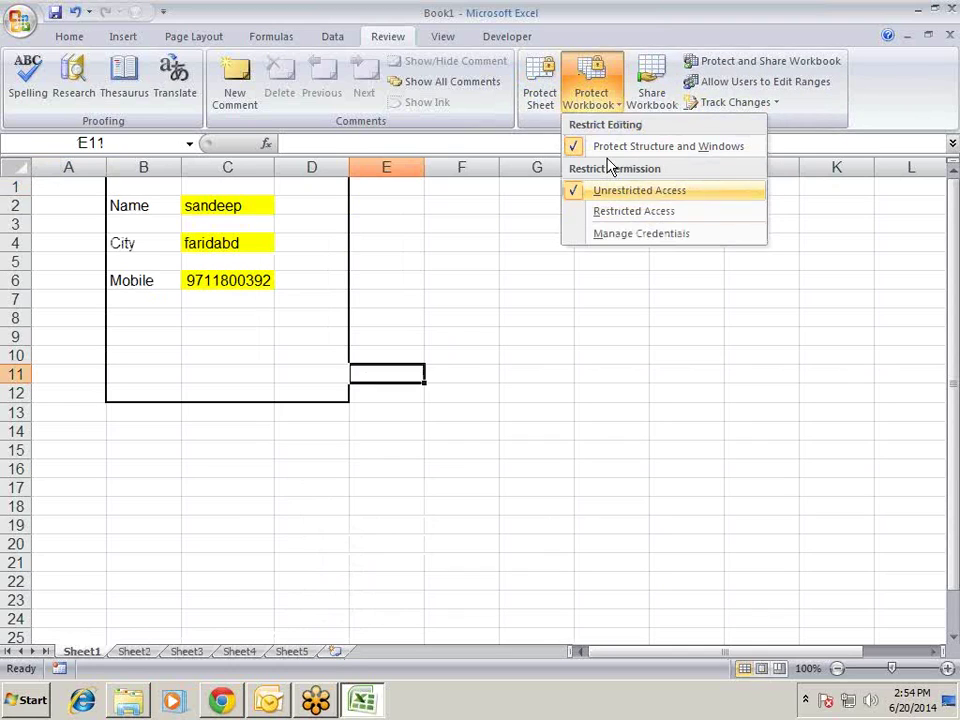
click(612, 143)
click(590, 86)
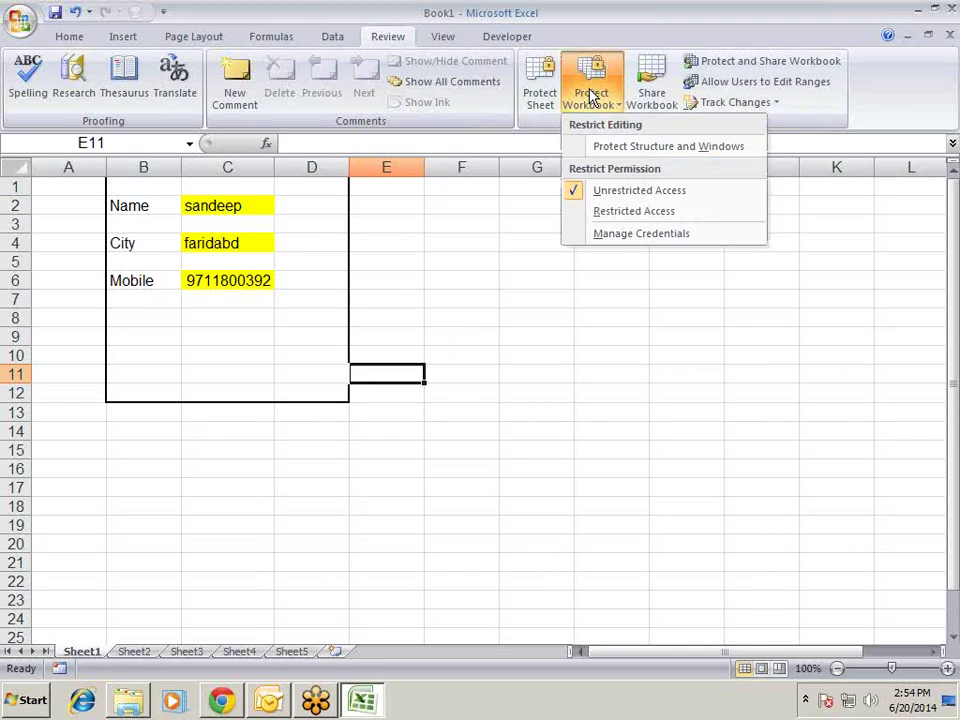
click(612, 146)
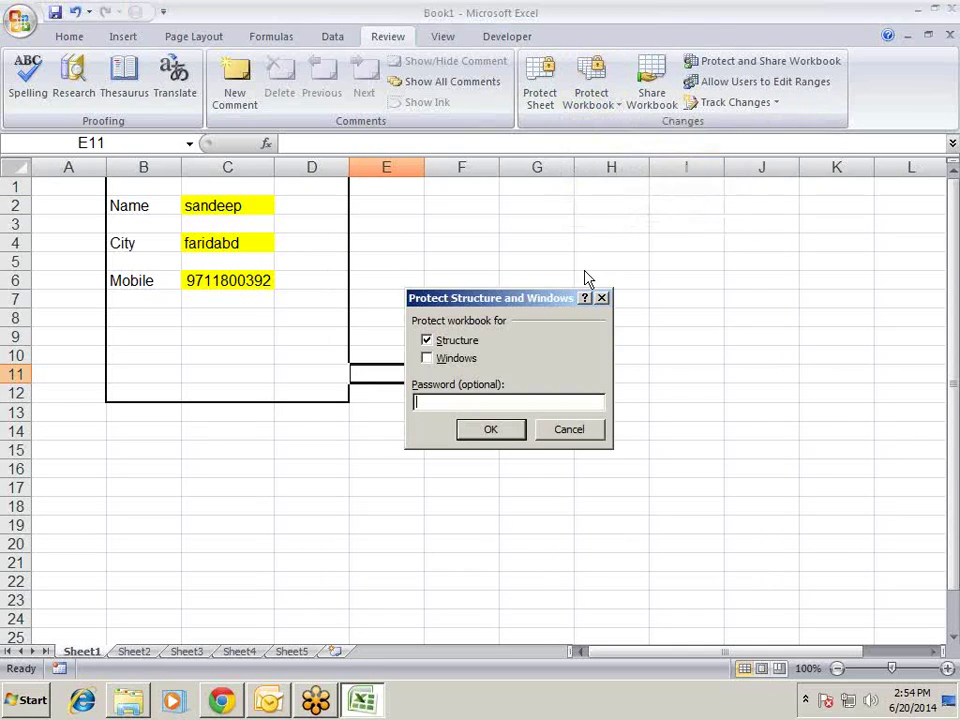
click(443, 362)
click(502, 434)
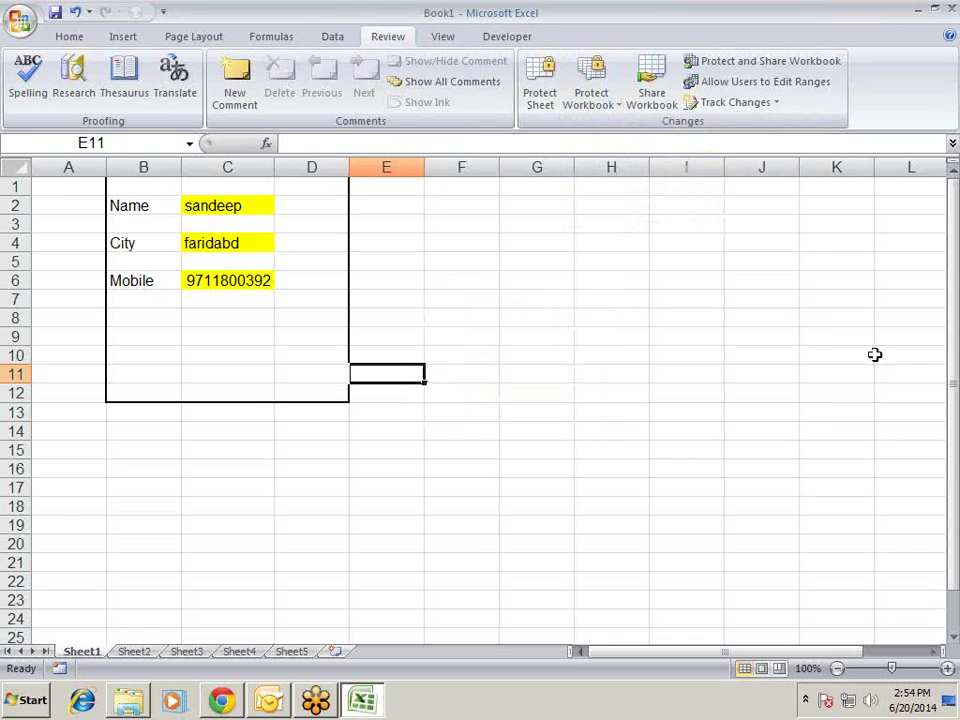
click(934, 10)
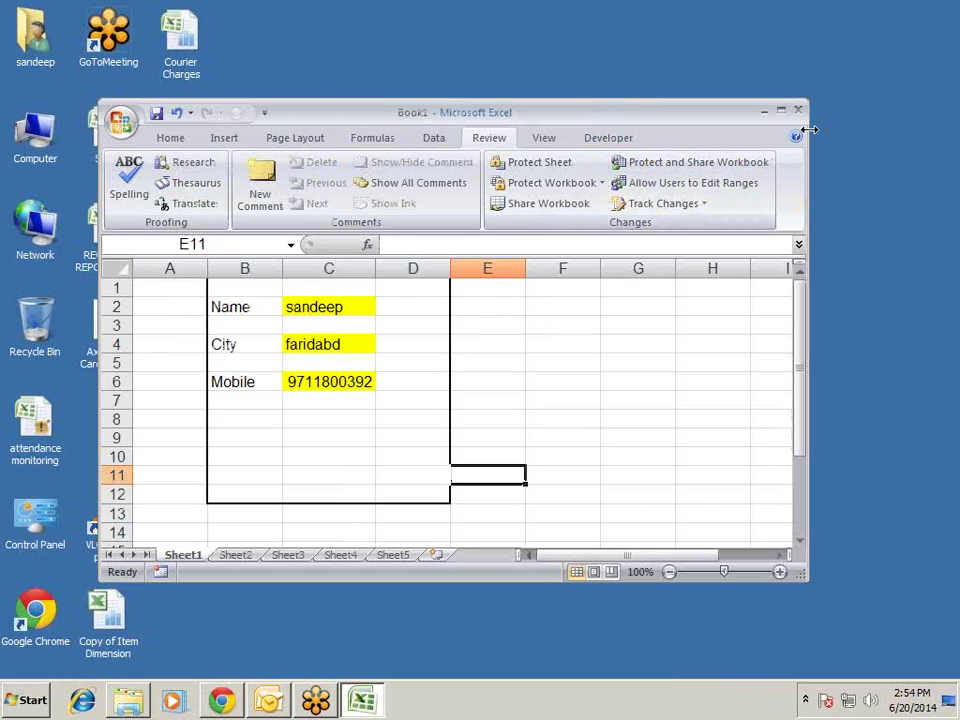
- Turn off structure and windows protection and re-maximize the workbook window inside Excel
drag(807, 130, 816, 88)
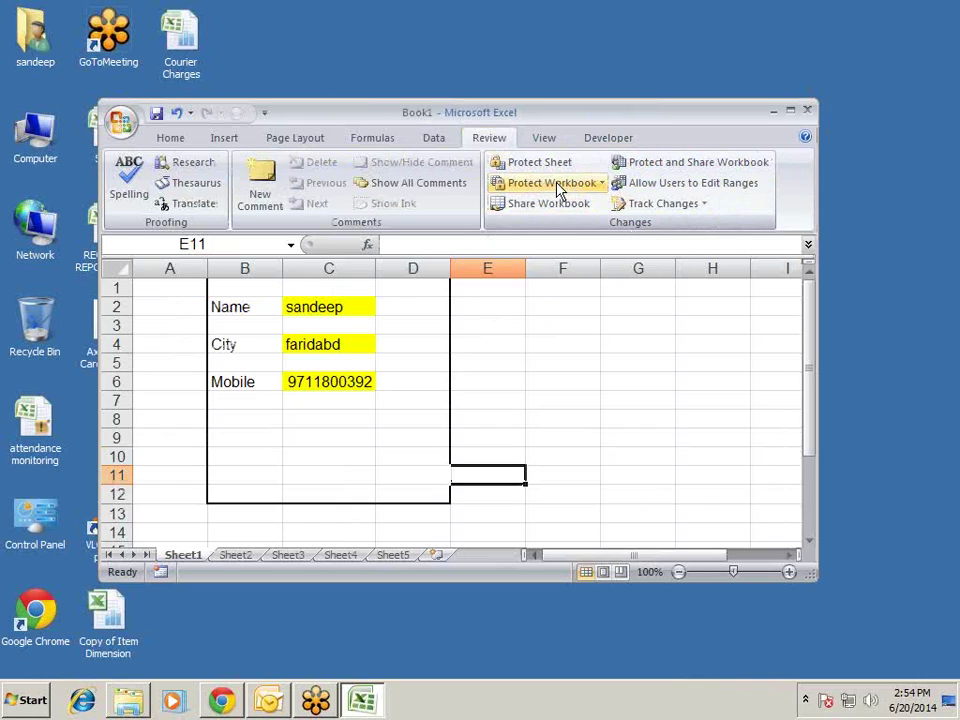
click(560, 187)
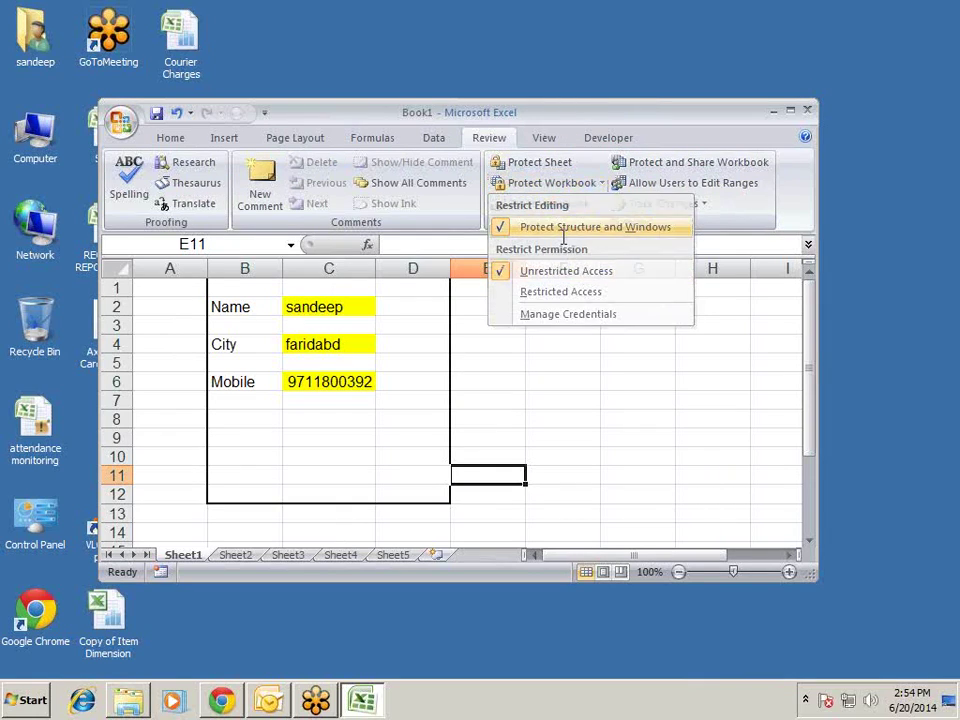
click(563, 228)
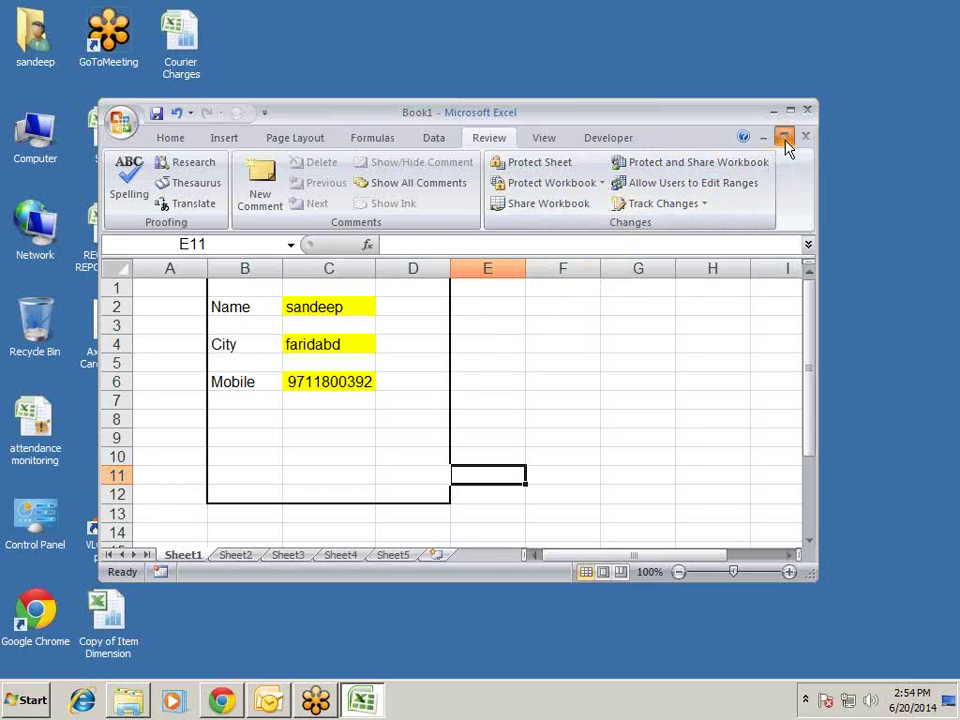
click(786, 139)
drag(559, 279, 550, 282)
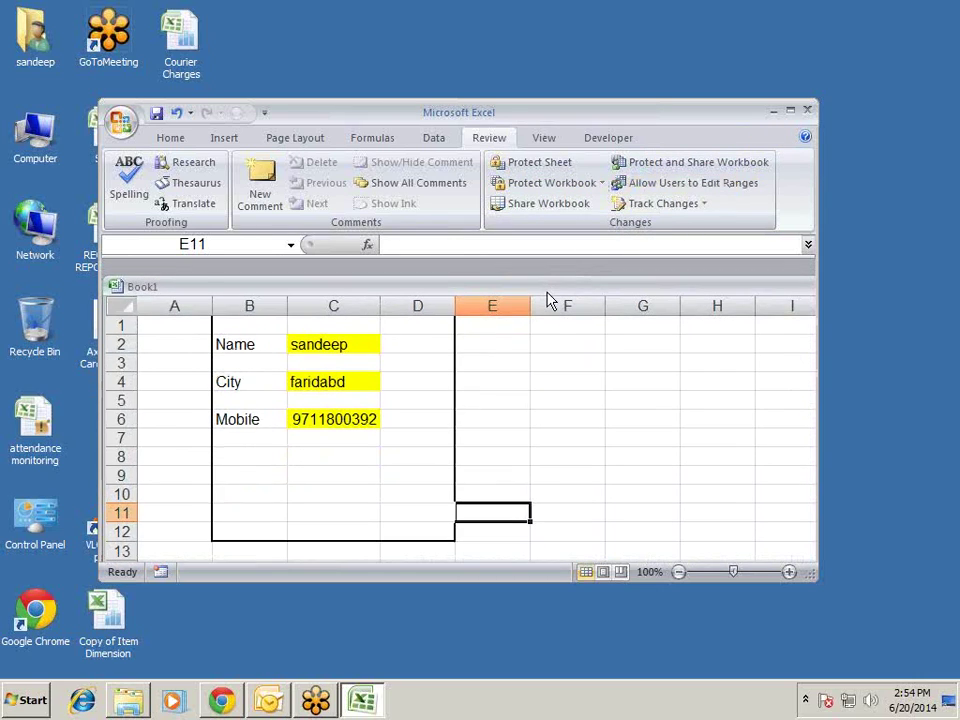
double_click(551, 283)
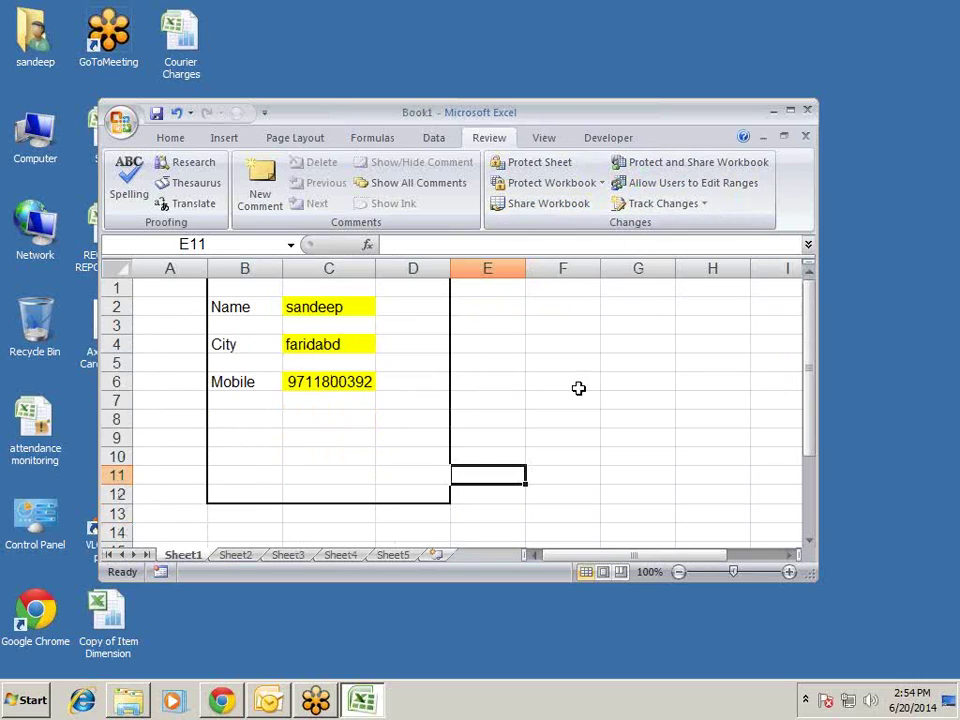
- Protect the workbook structure and windows again
click(572, 186)
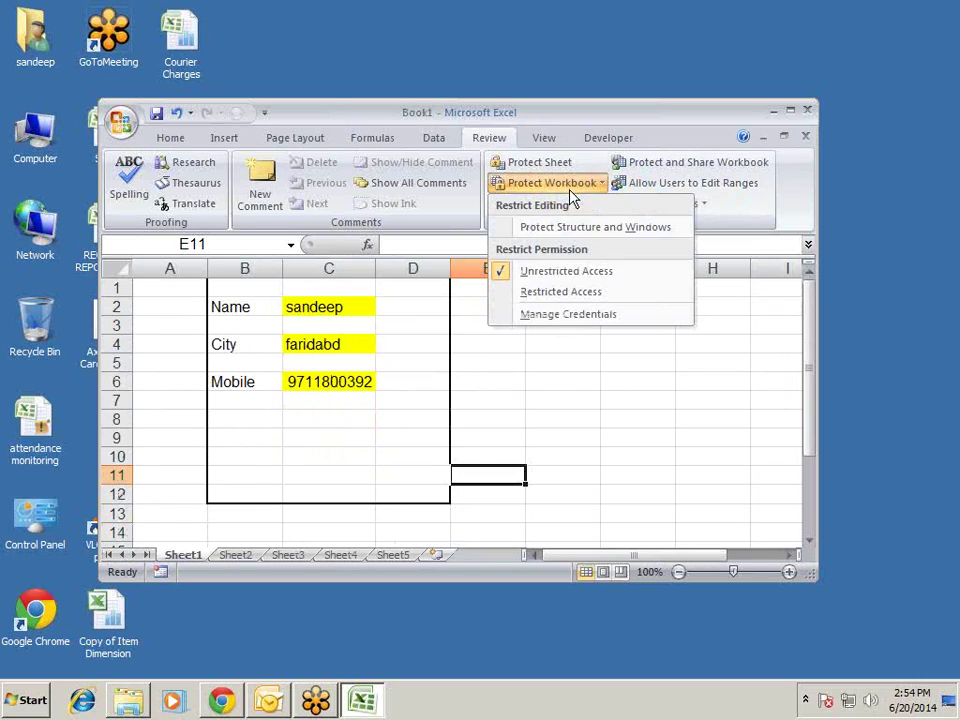
click(585, 228)
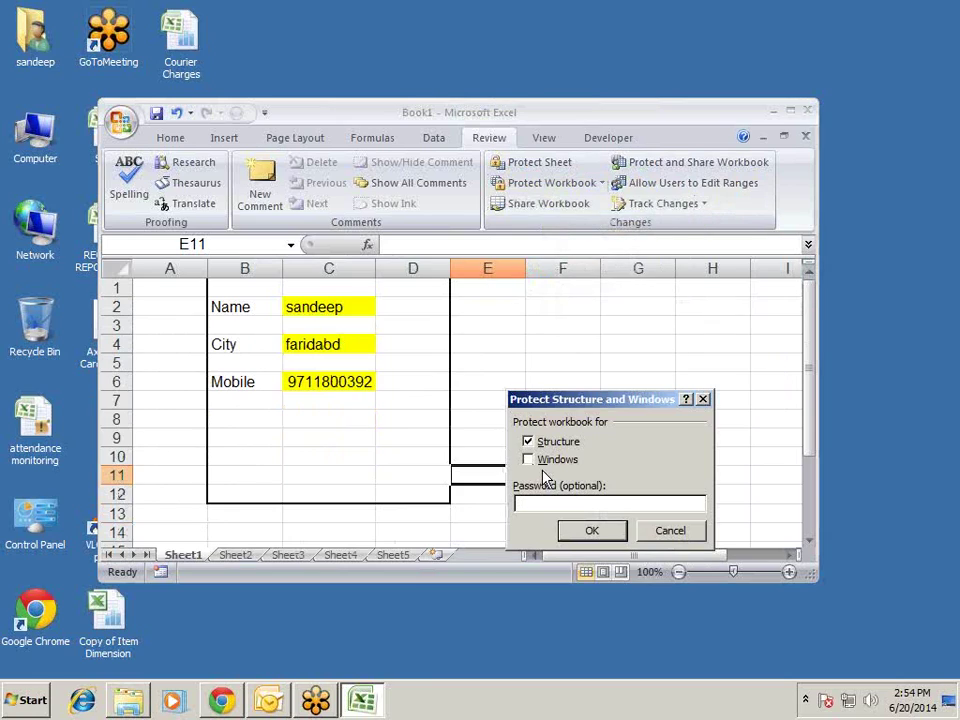
click(540, 460)
click(606, 533)
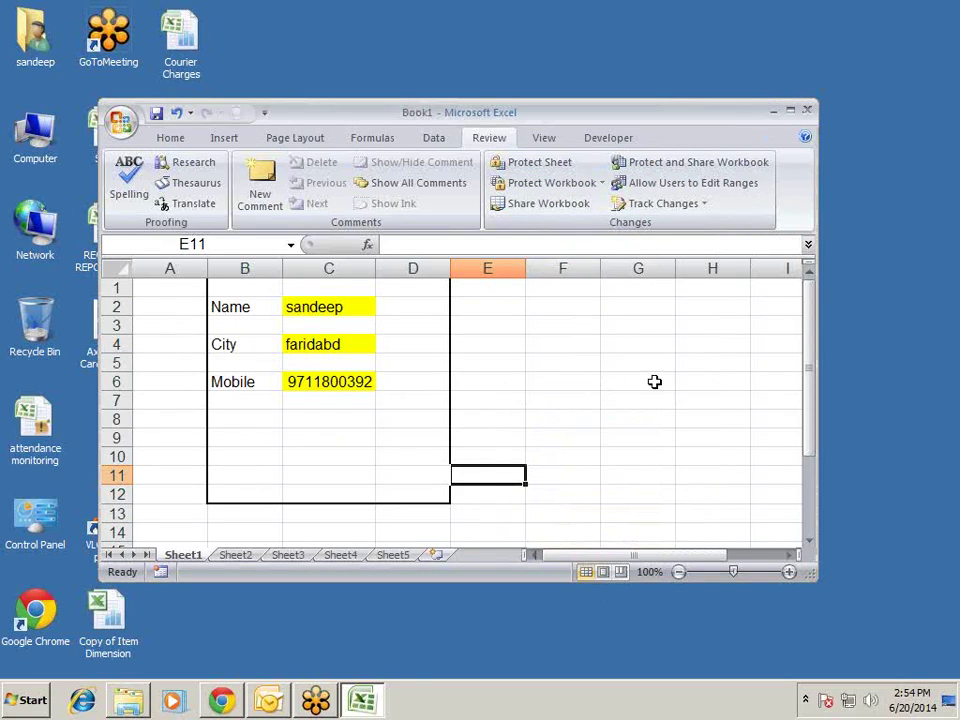
click(596, 386)
scroll(608, 389, down, 4)
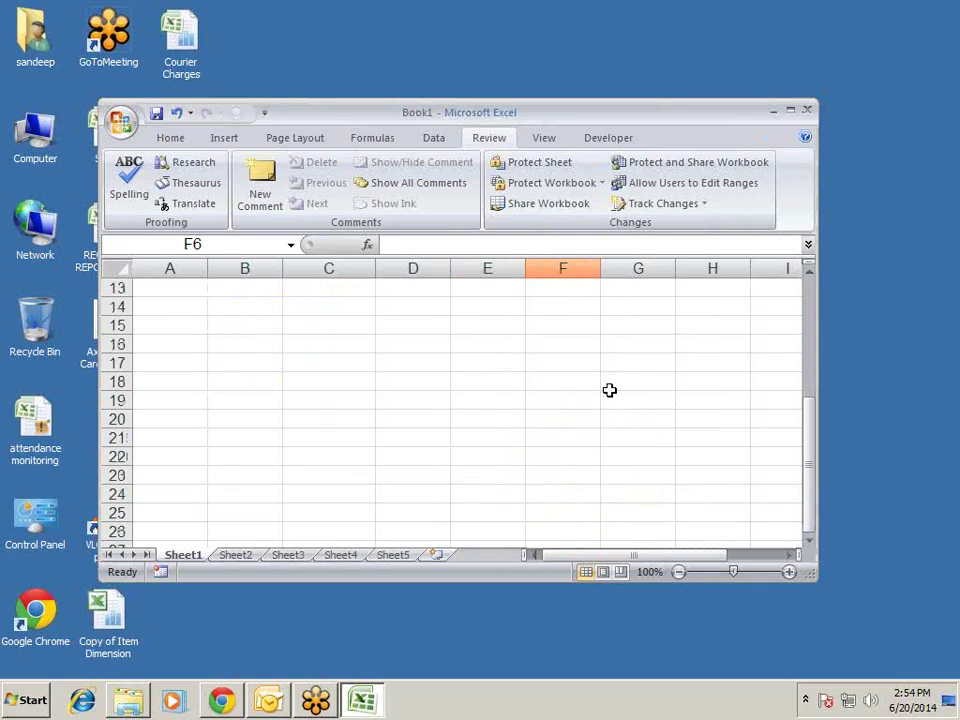
scroll(608, 390, up, 4)
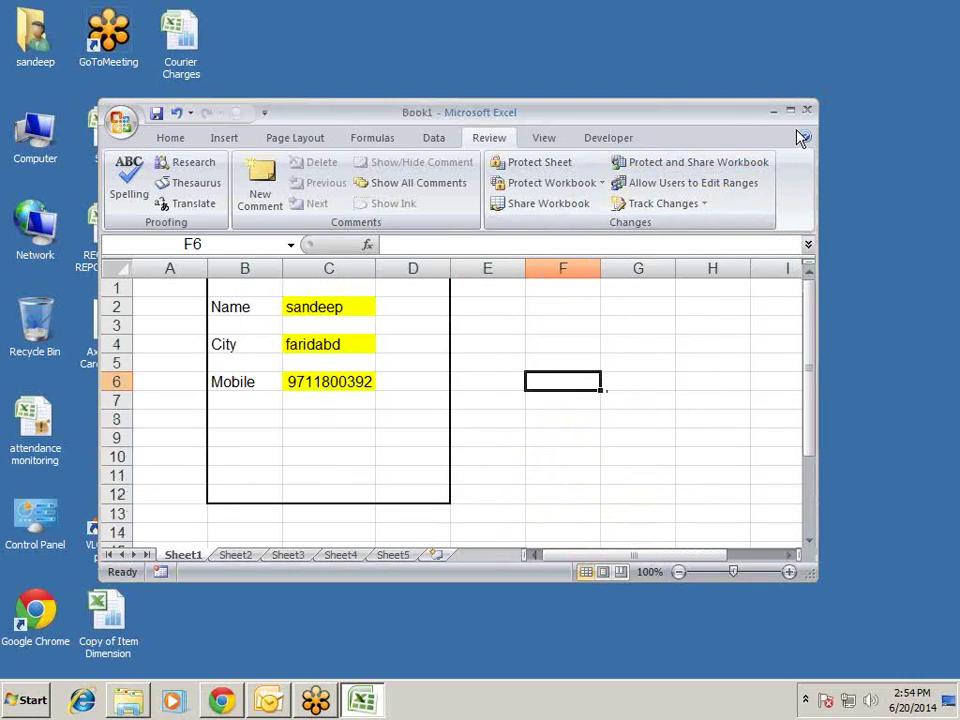
- Remove the workbook protection and maximize Excel to full screen
click(585, 187)
click(602, 270)
click(790, 111)
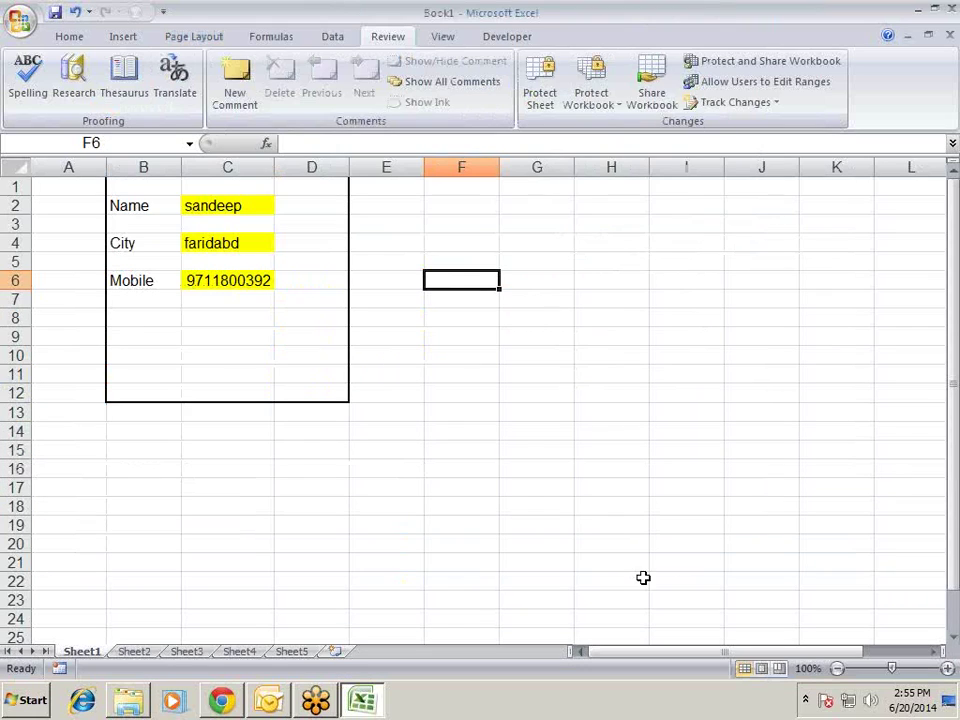
click(544, 373)
click(312, 488)
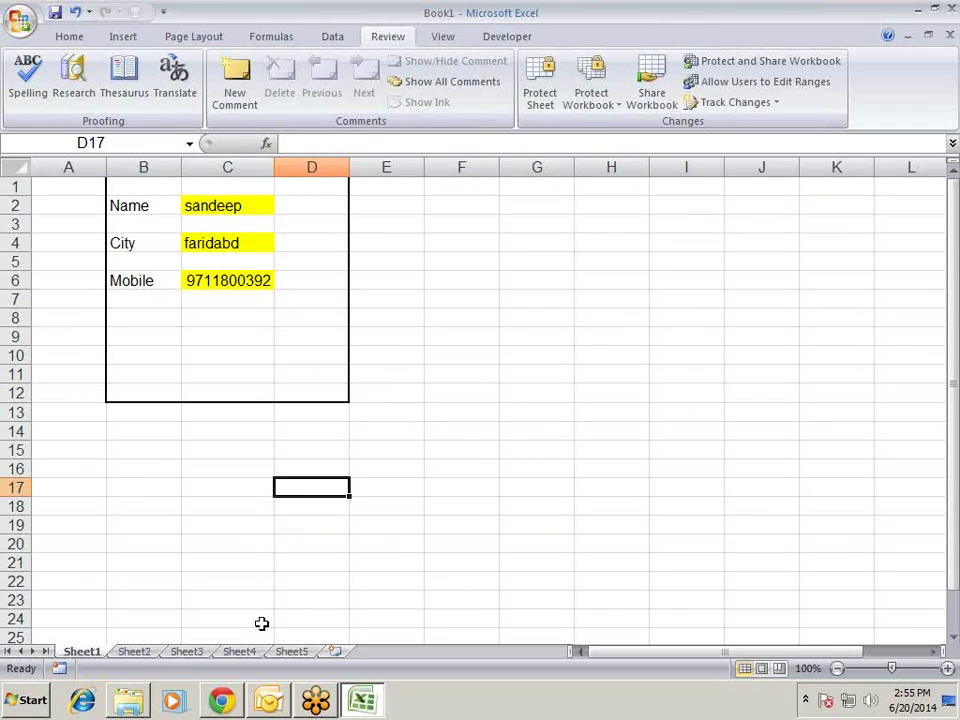
- On Sheet2, enter the first salesperson's name in C3
click(152, 650)
click(214, 224)
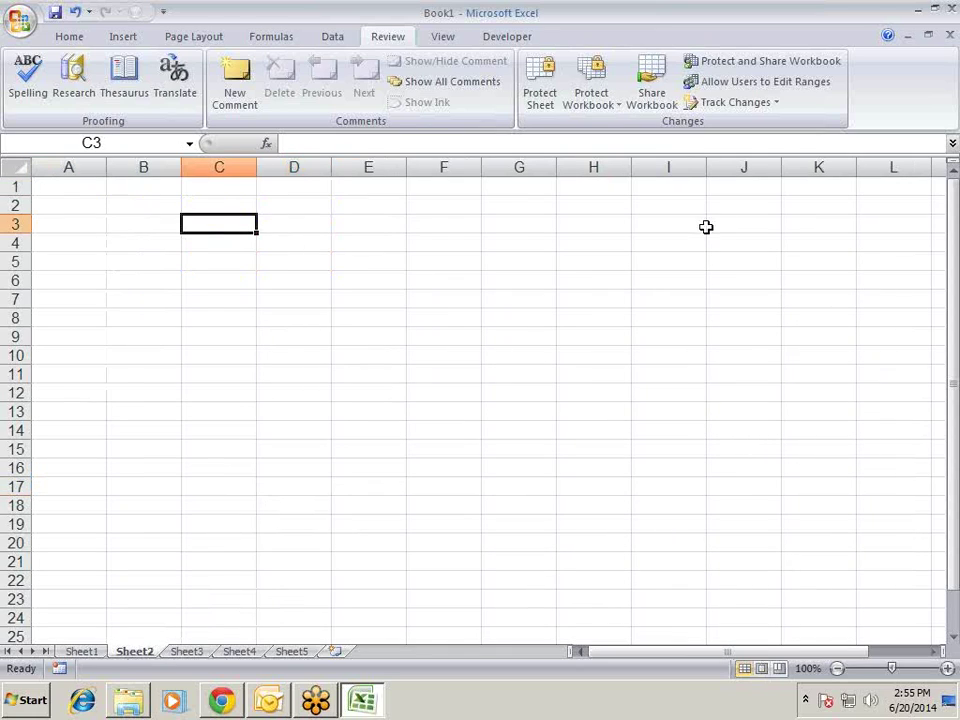
text(San)
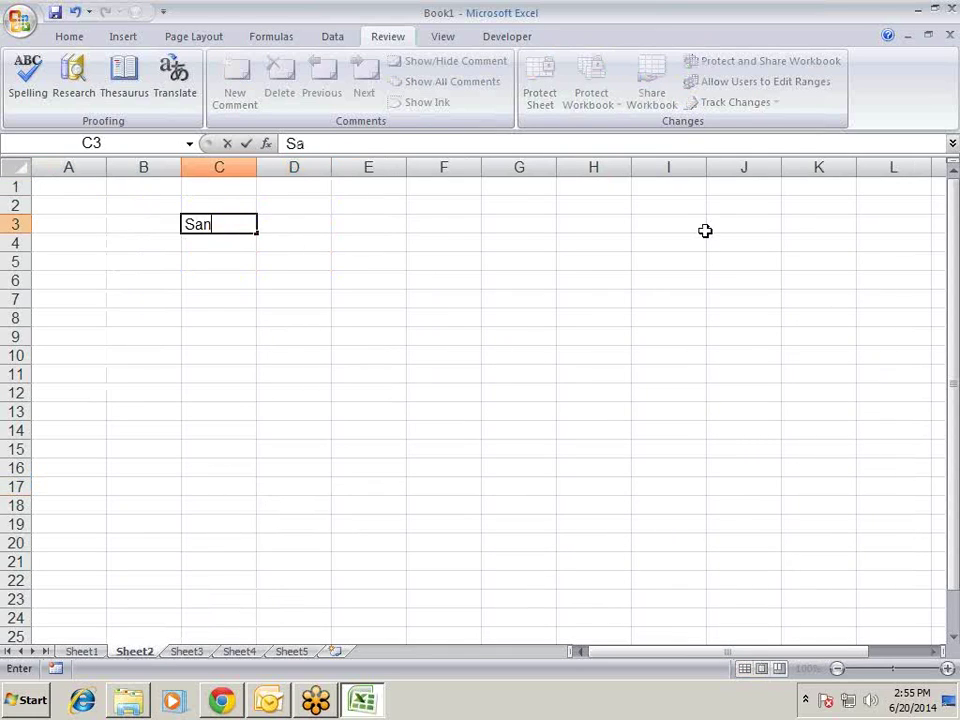
text(deep)
key(Tab)
key(Up)
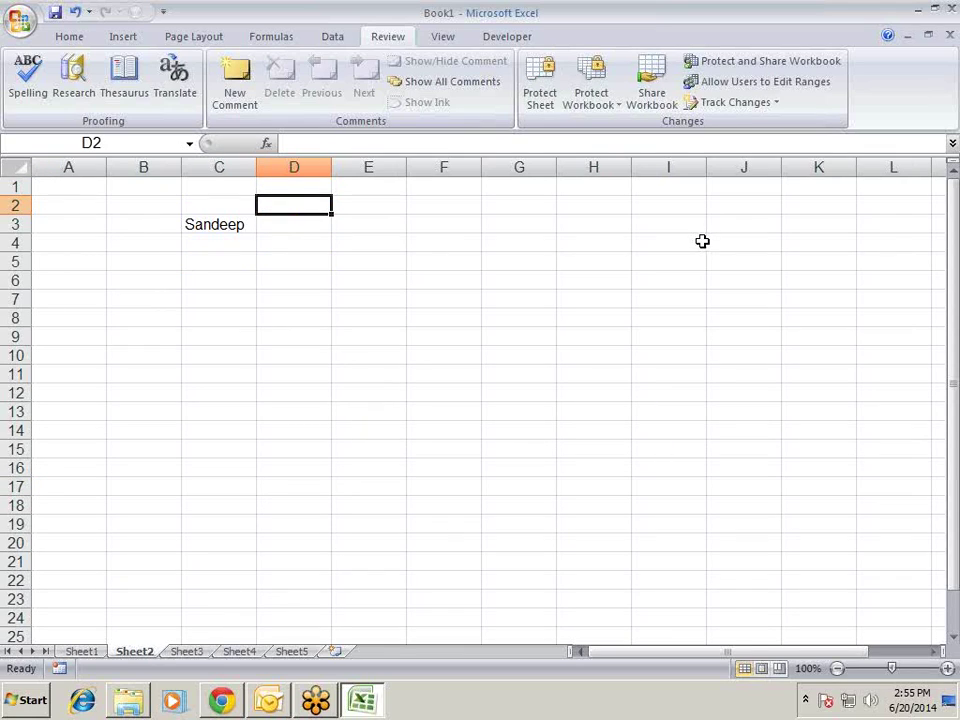
- Add 'Product' and 'Sales Amount' headers in D2:E2, widen column E, and enter a second name in C4
text(Nam)
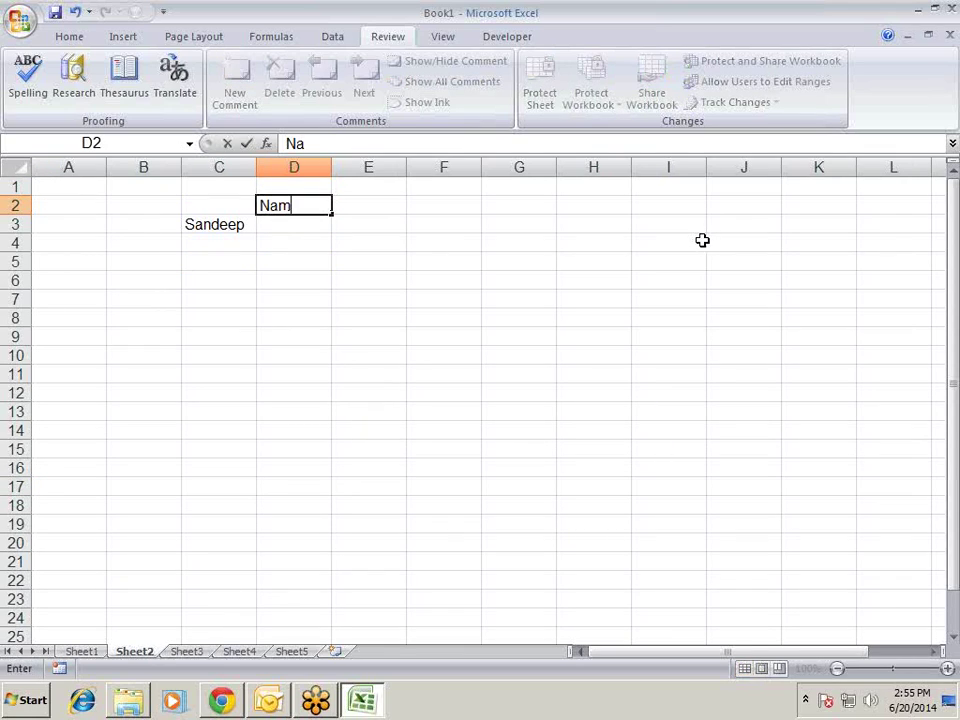
key(BackSpace)
key(BackSpace)
key(BackSpace)
text(Pr)
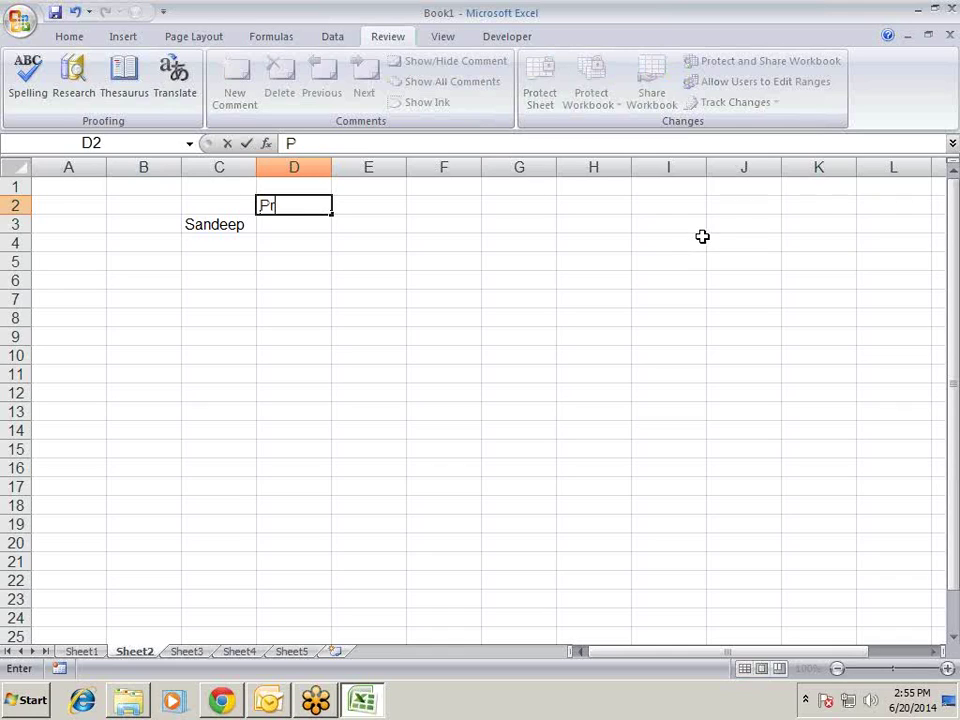
text(deuc)
key(BackSpace)
key(BackSpace)
key(BackSpace)
text(duct)
key(Tab)
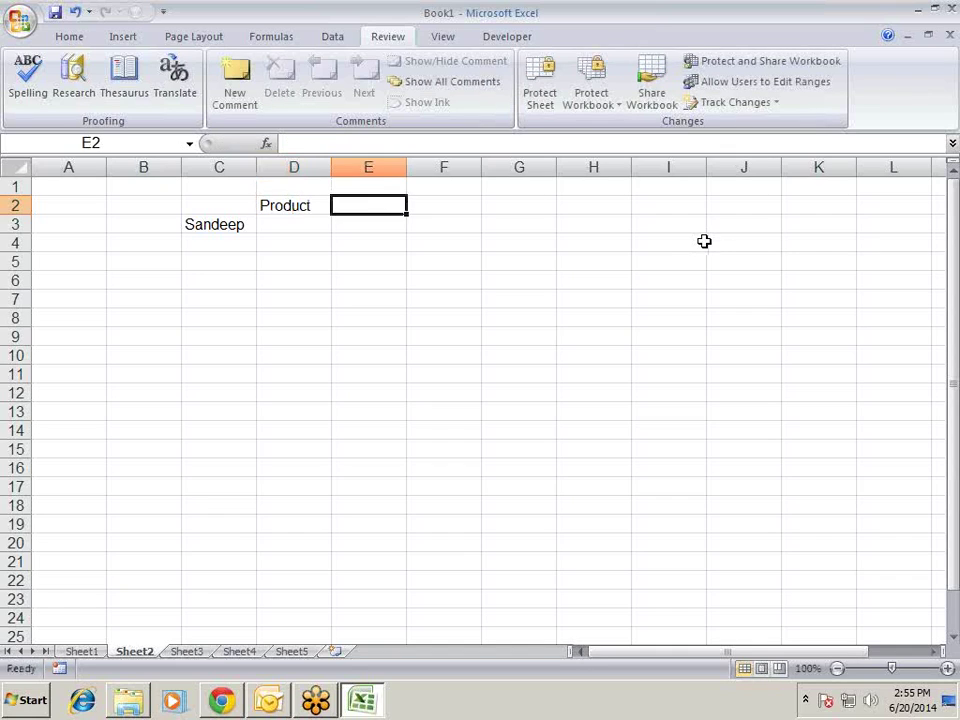
text(Sales)
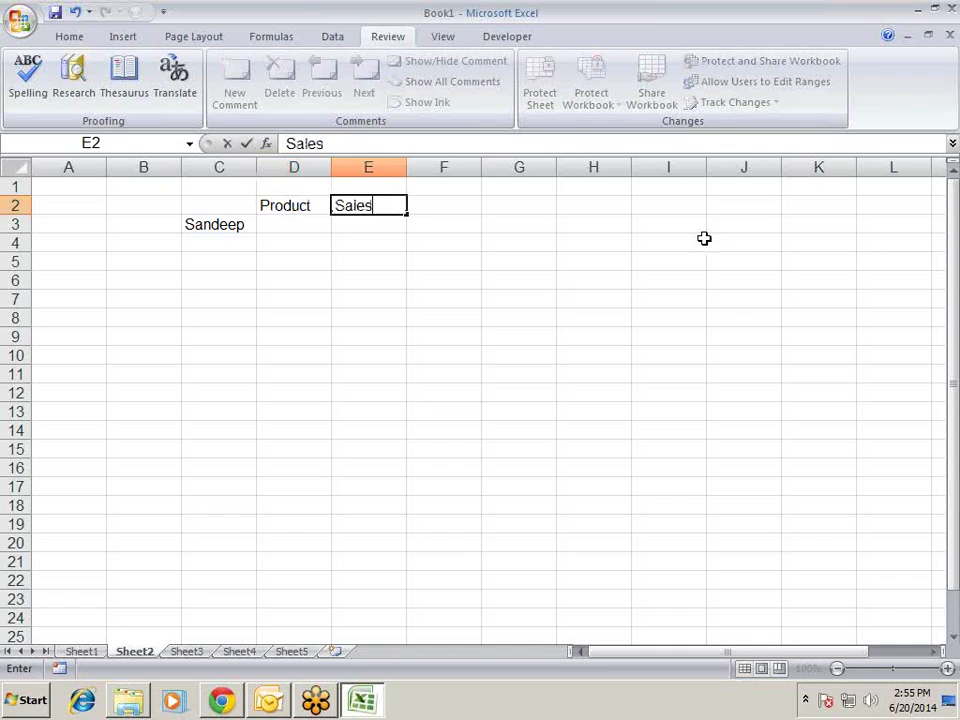
text( Amount)
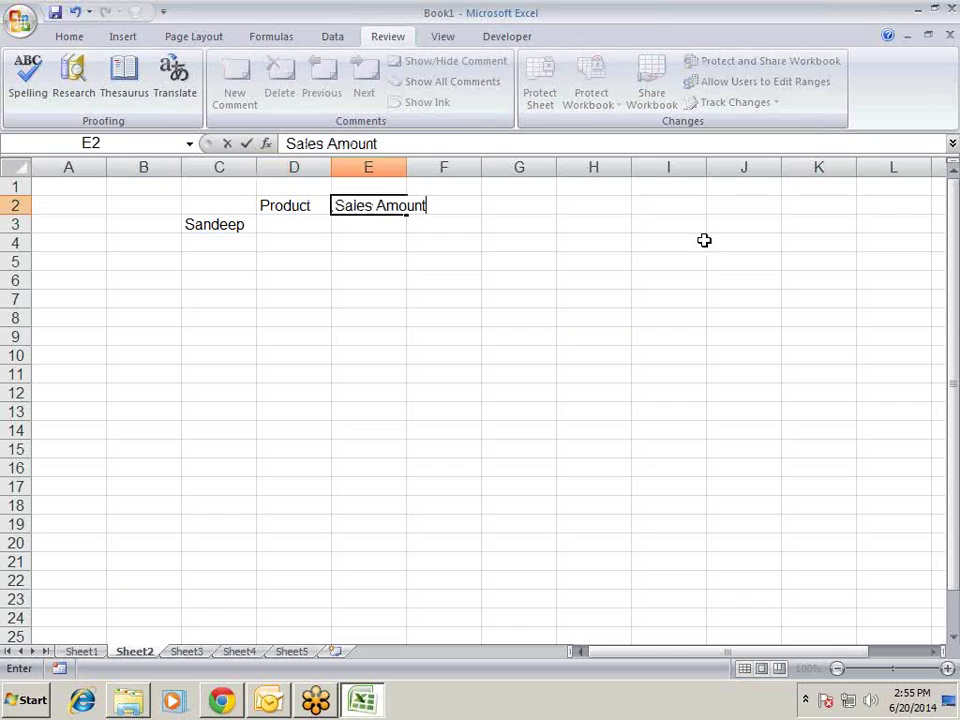
key(Return)
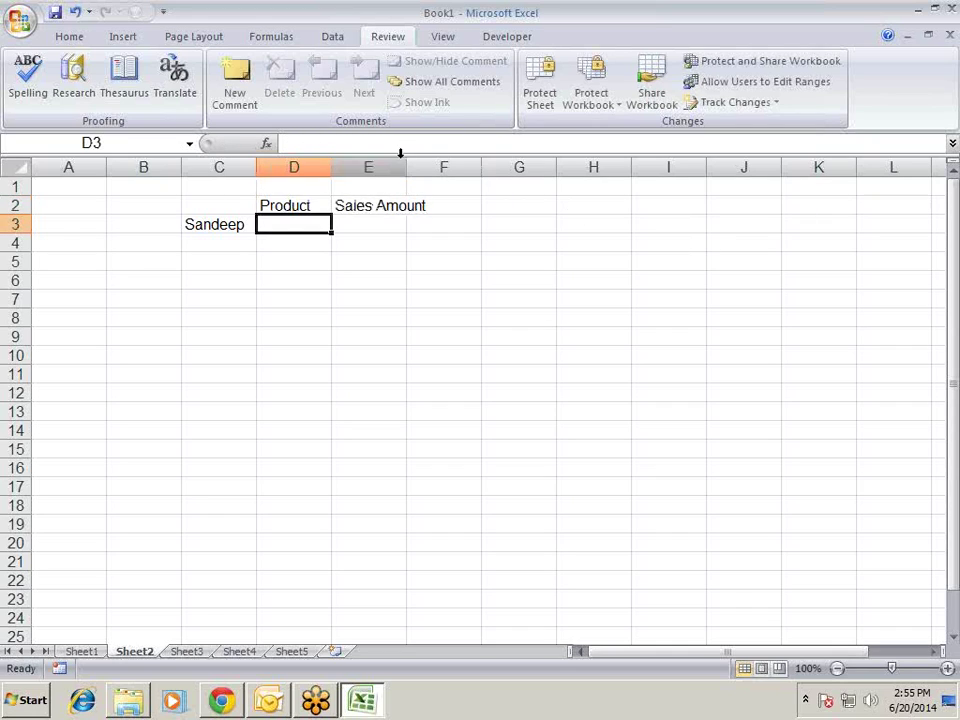
drag(403, 166, 458, 167)
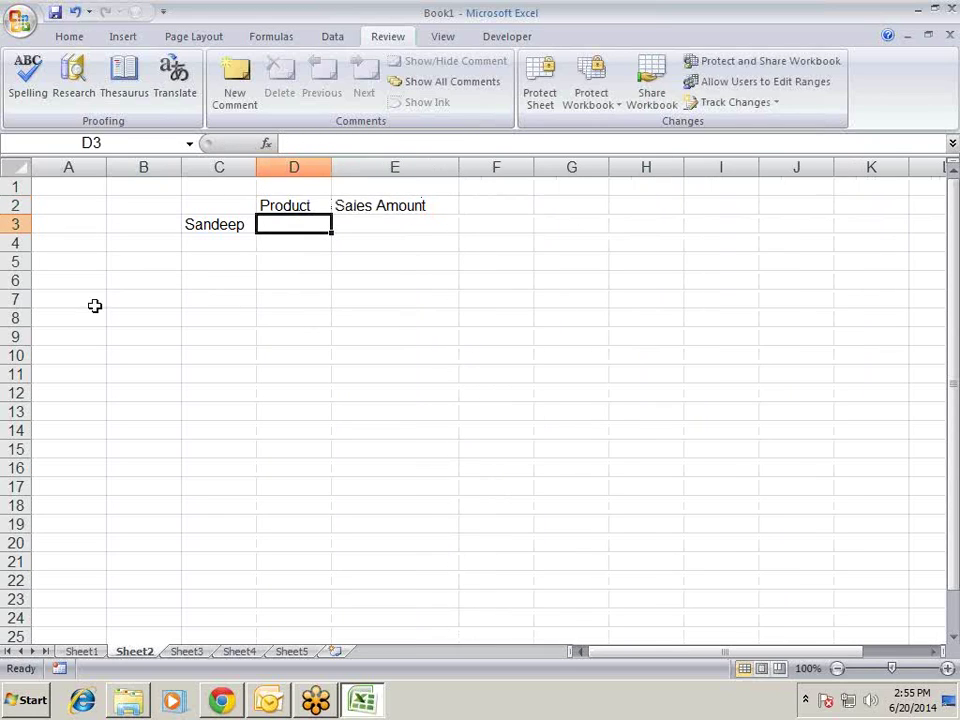
click(212, 238)
text(Pra)
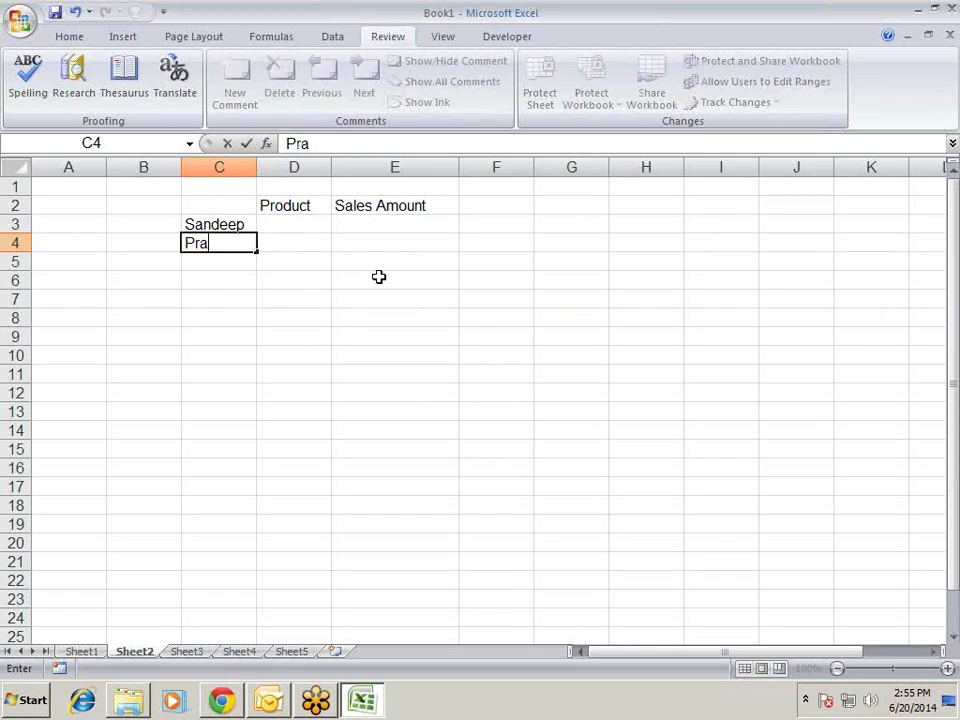
text(deep)
key(Return)
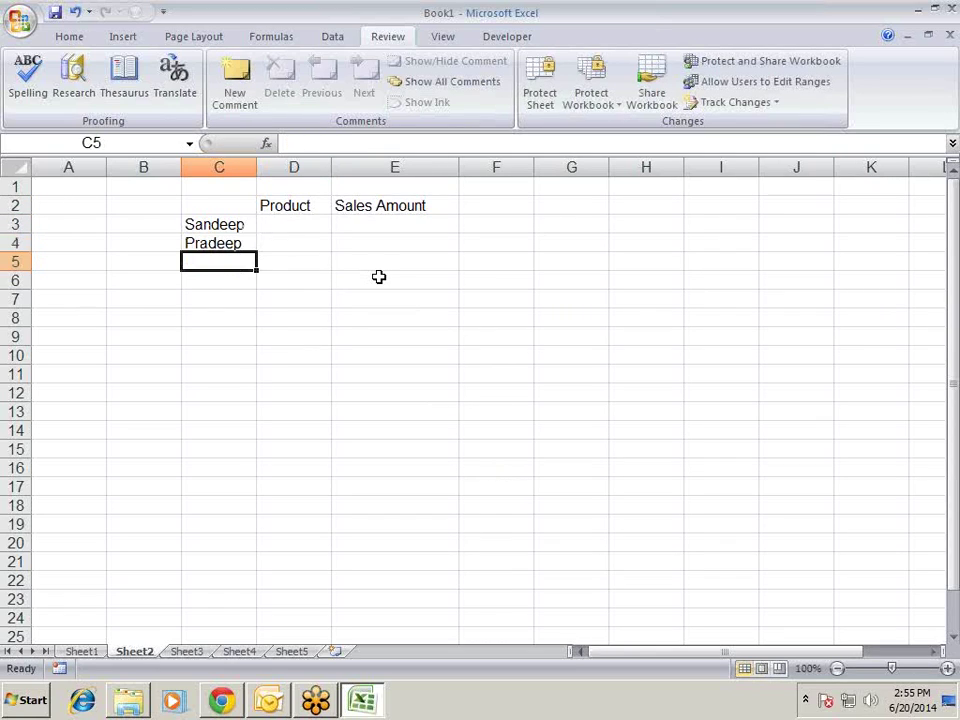
- Apply all borders to D3:E3
key(Up)
key(Up)
key(Right)
key(shift+Right)
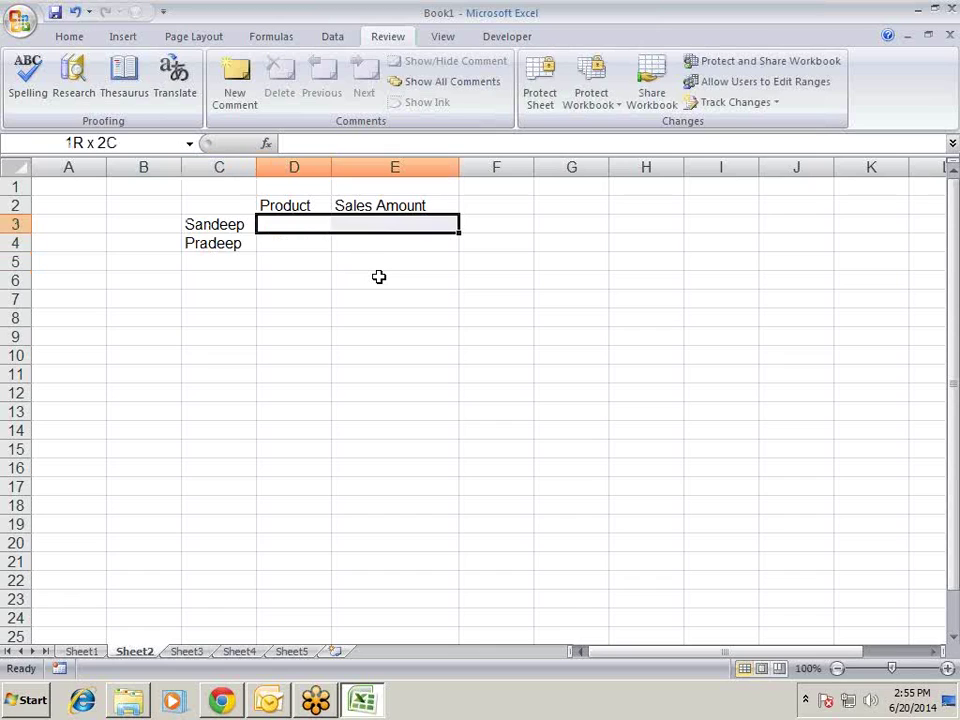
key(alt+h)
key(b)
key(a)
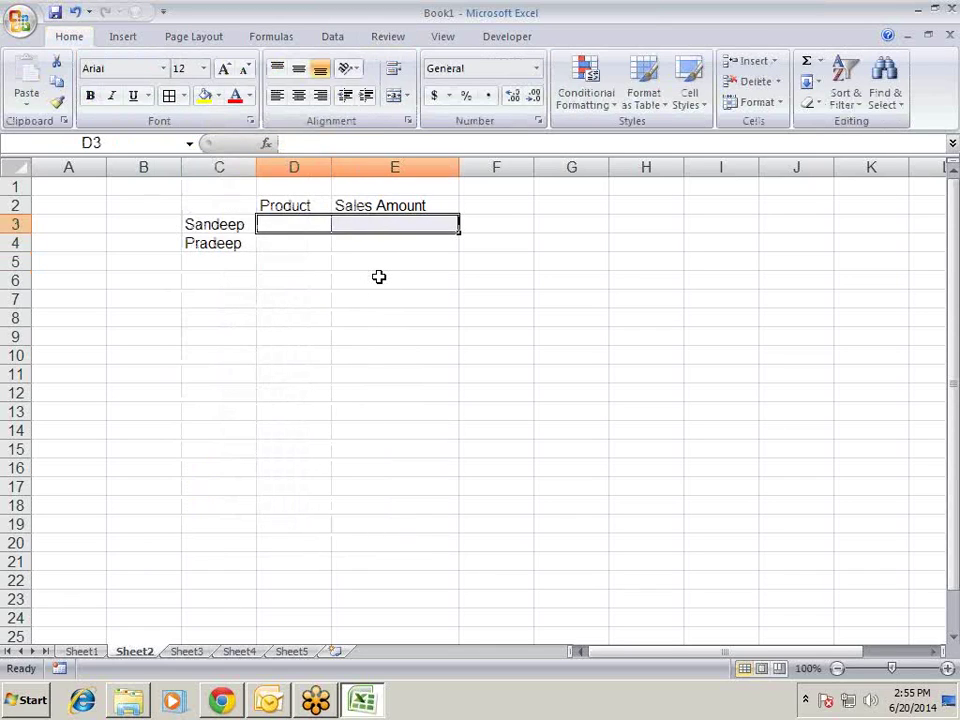
key(Left)
key(Left)
key(Right)
- Apply all borders to D4:E4, then select D3:E3
key(Down)
key(Right)
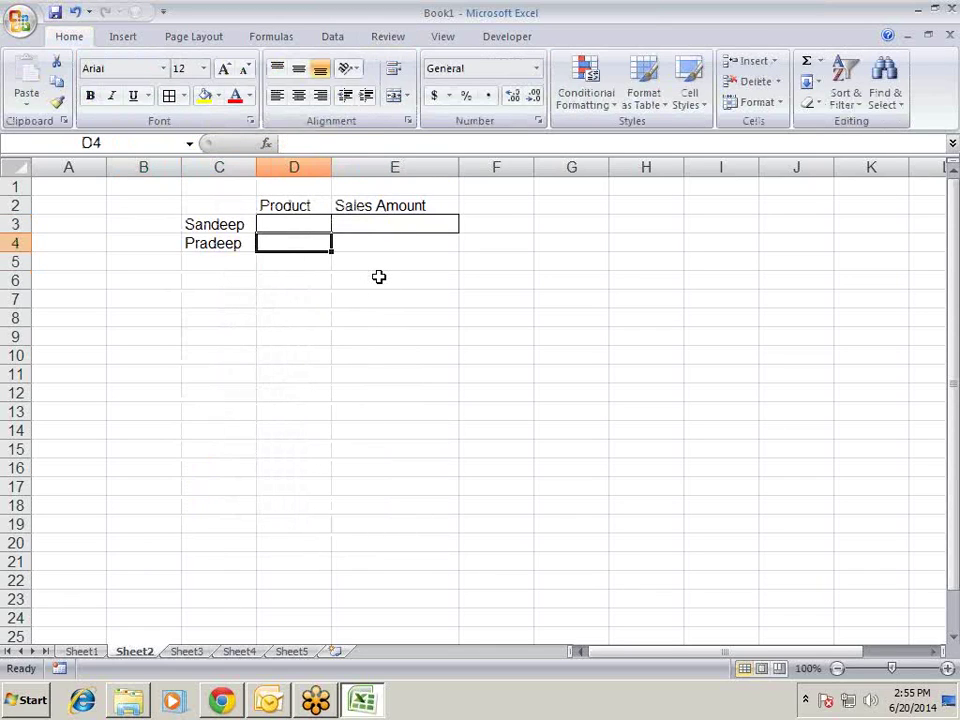
key(shift+Right)
key(shift+Right)
key(shift+Left)
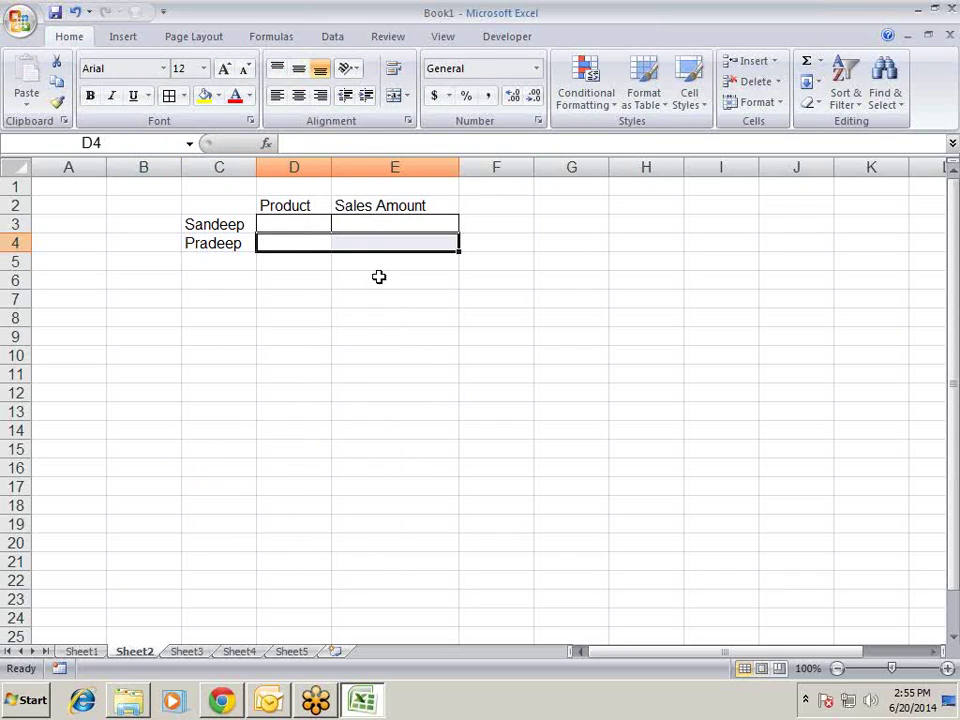
key(alt+h)
key(b)
key(a)
key(Left)
key(Left)
key(Right)
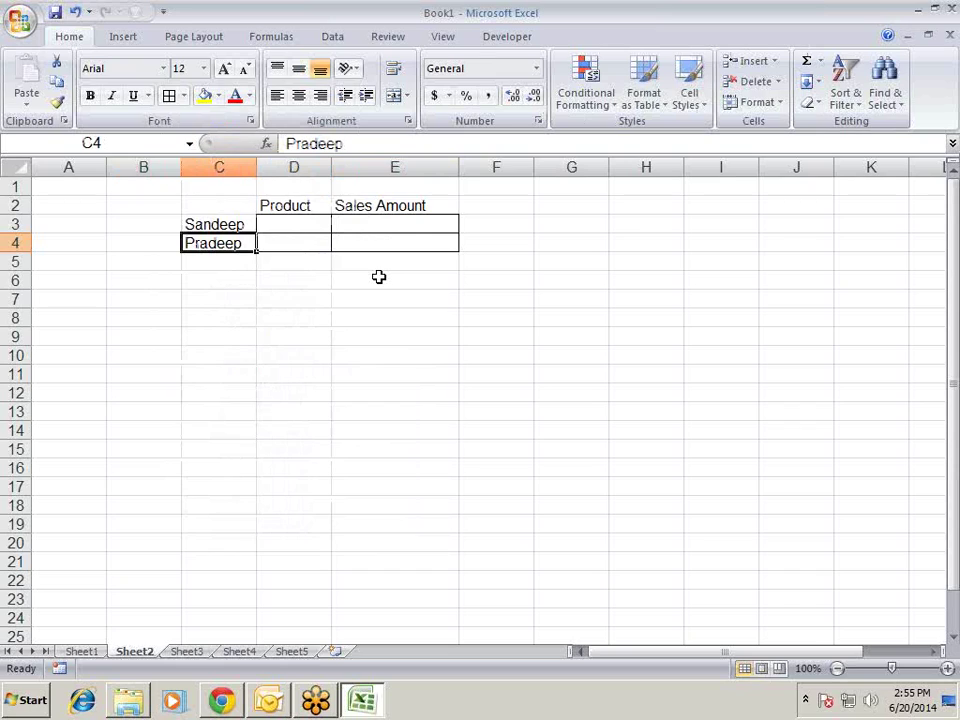
click(353, 297)
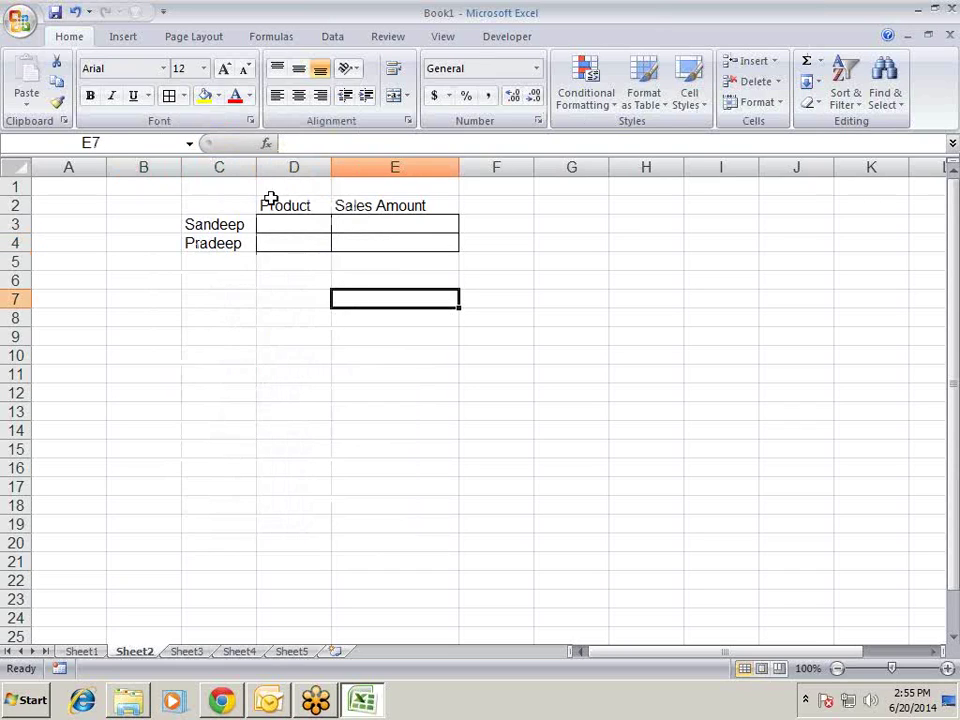
drag(274, 218, 392, 222)
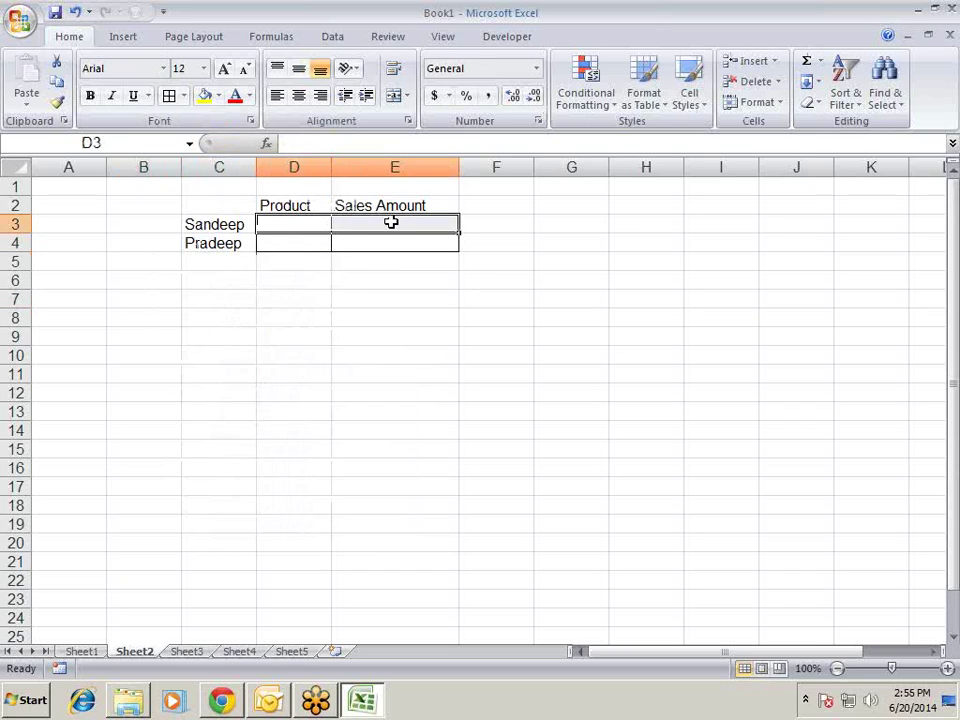
- Add a password-protected edit range for D3:E3, titled with the first salesperson's name
click(392, 40)
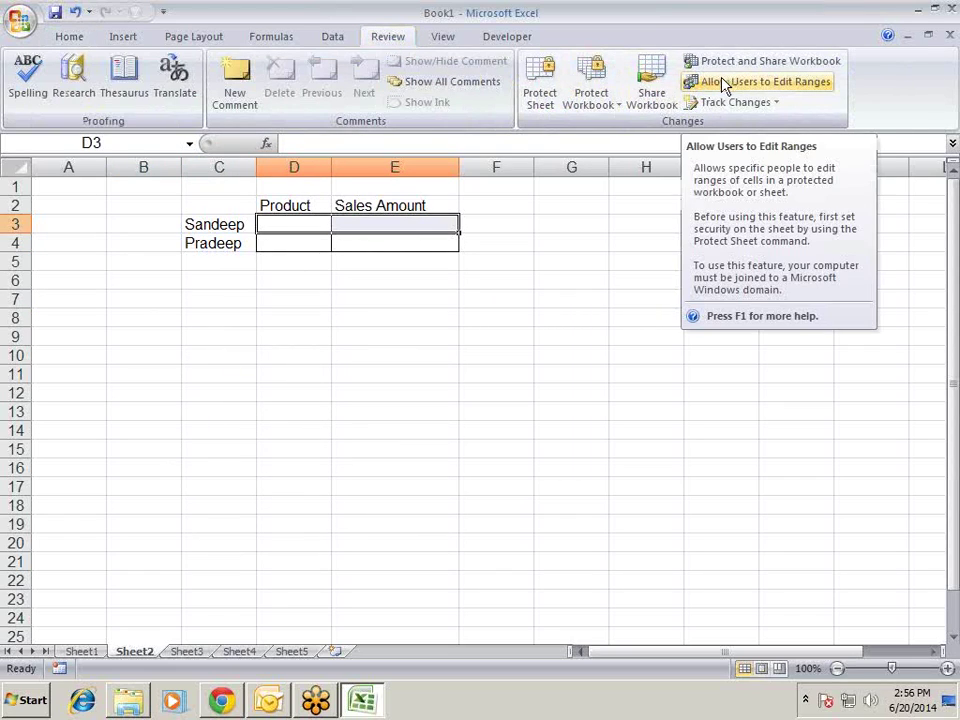
click(807, 84)
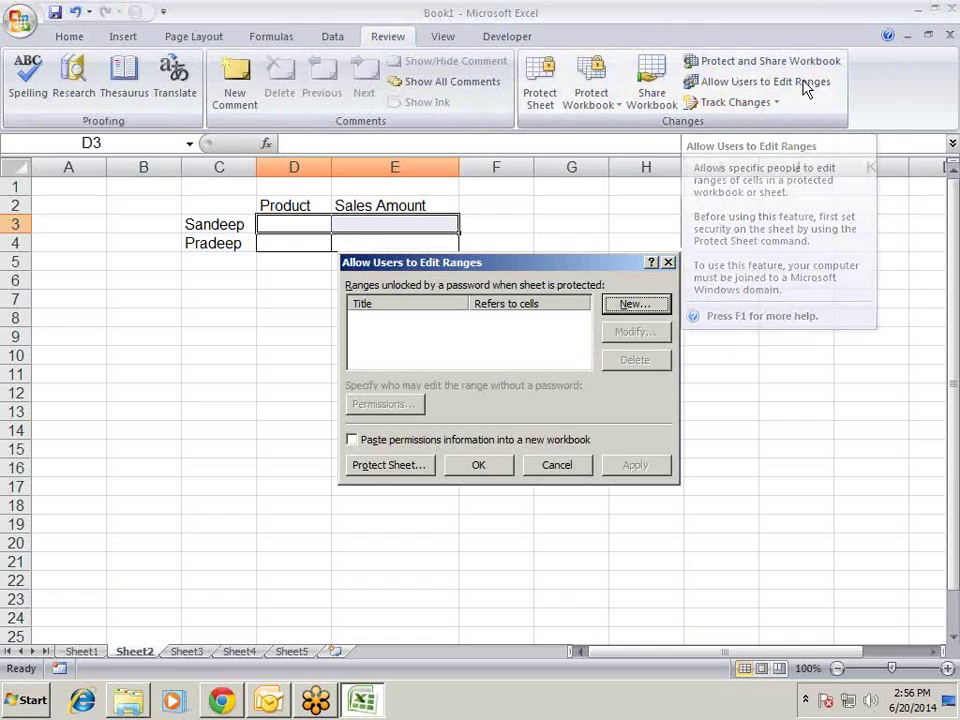
click(634, 305)
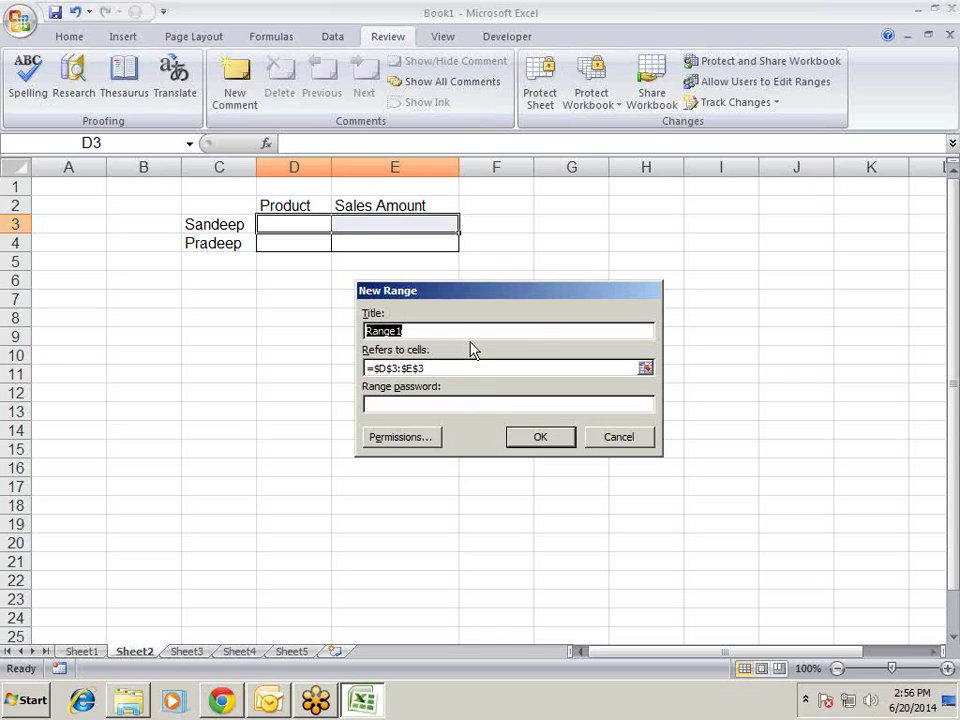
text(Sandeep)
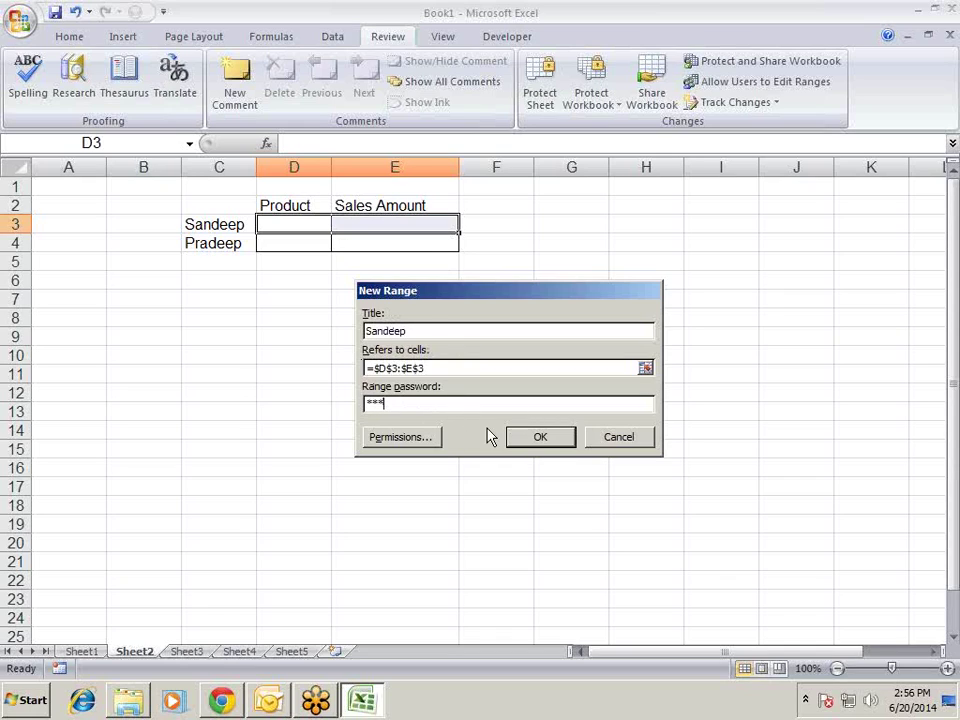
click(540, 438)
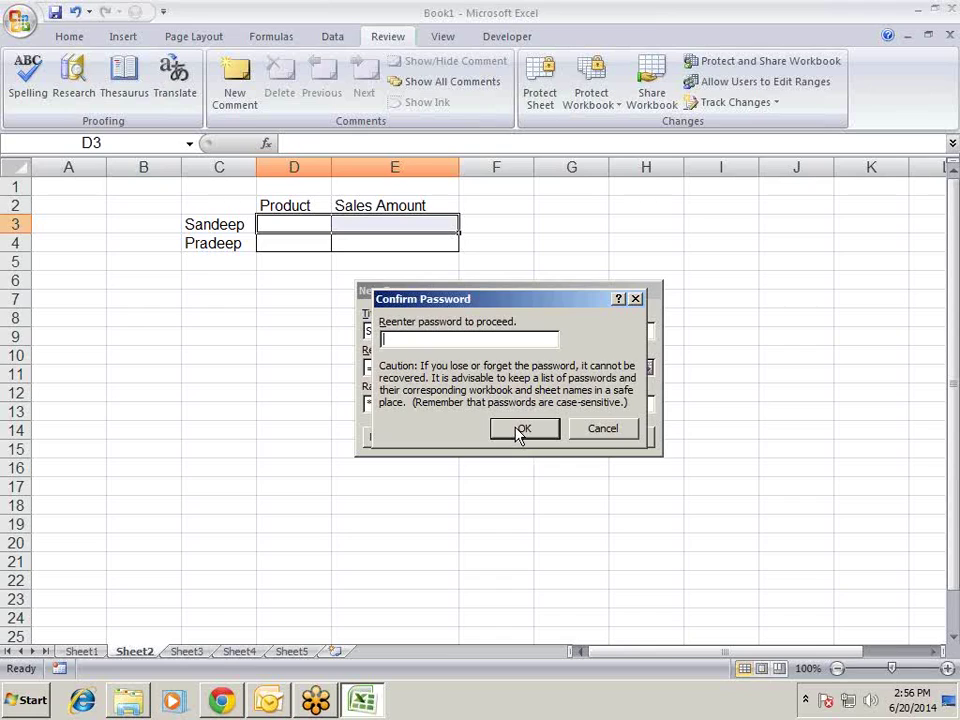
click(521, 429)
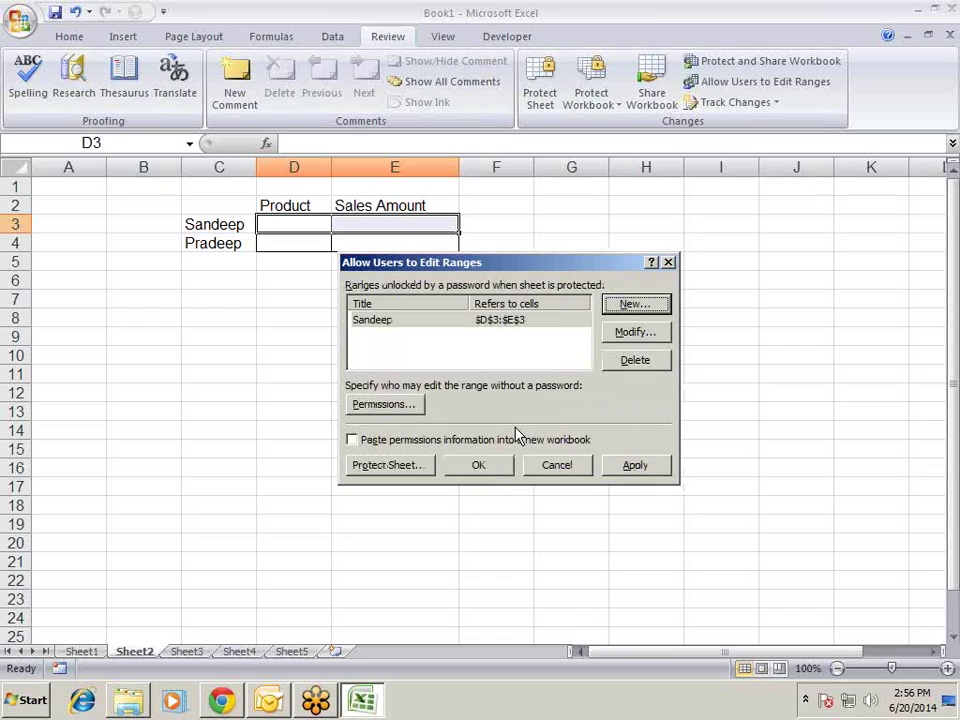
- Add a second password-protected range for D4:E4 titled after its row label, then apply
click(624, 305)
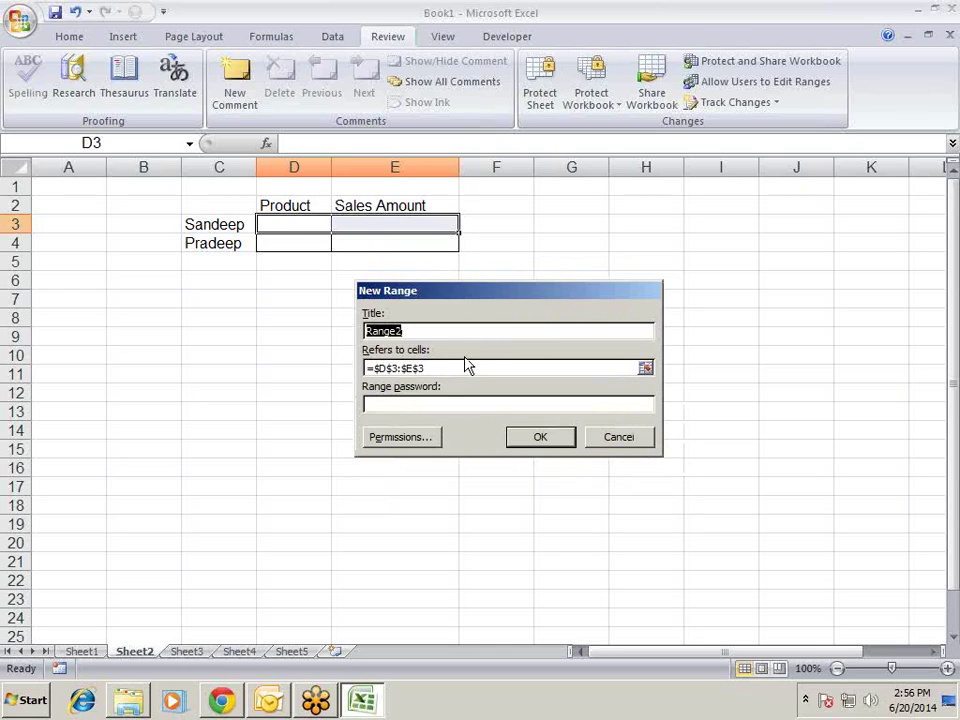
text(Pradeep)
key(Tab)
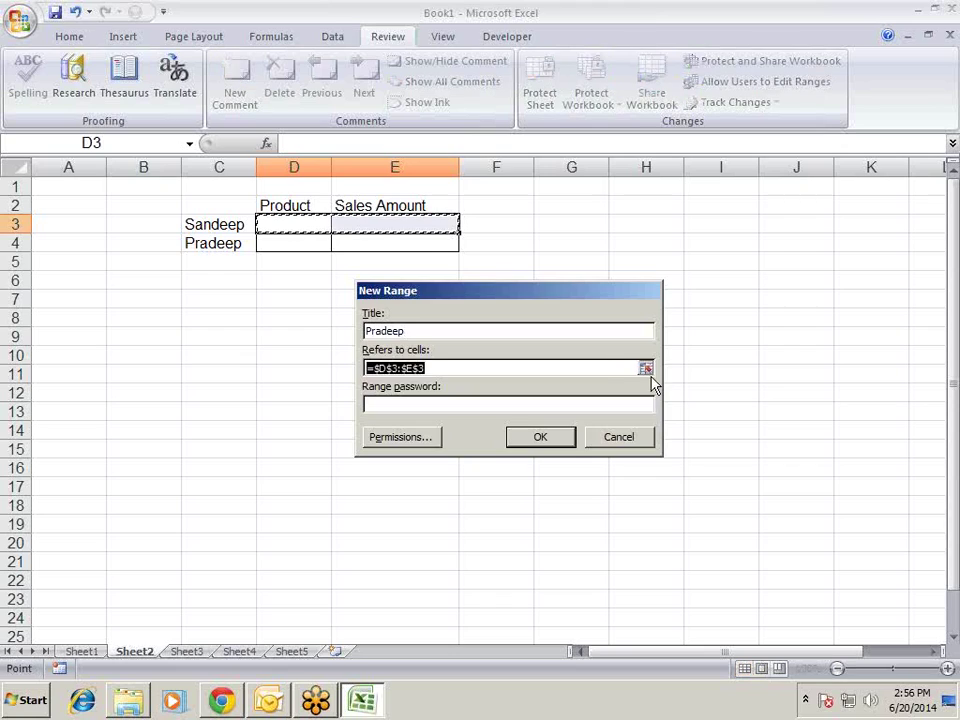
click(646, 368)
drag(300, 244, 401, 242)
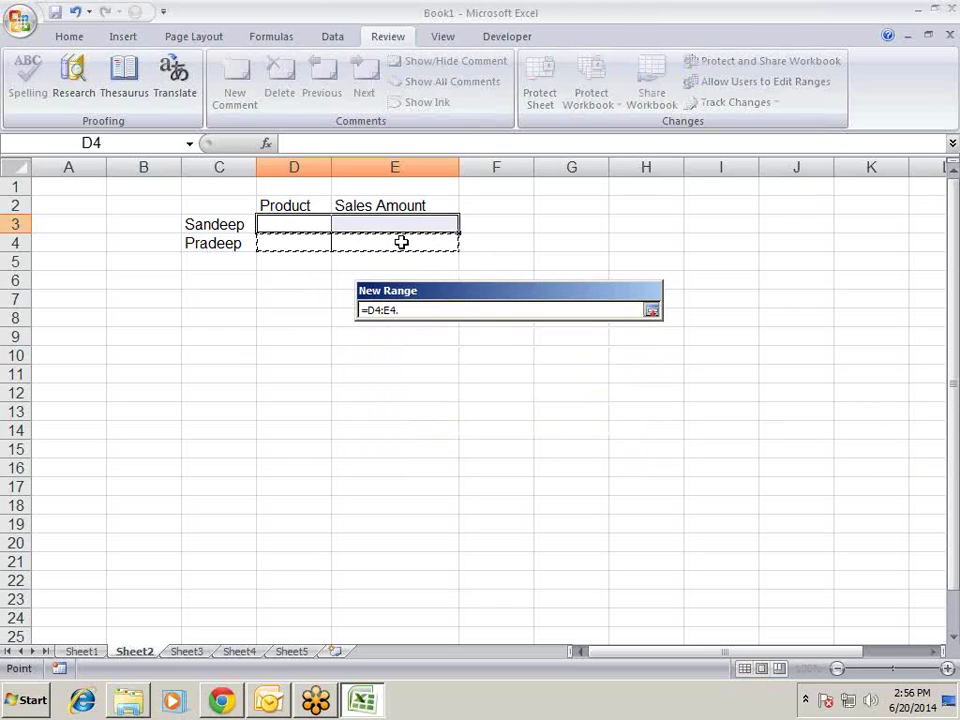
key(Return)
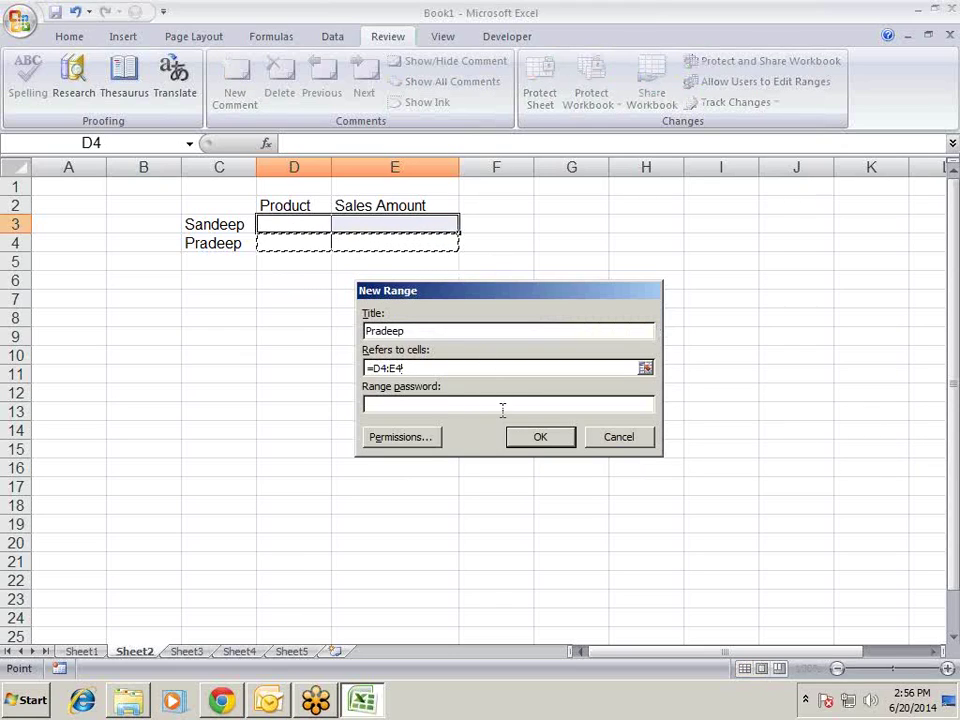
click(498, 403)
key(Return)
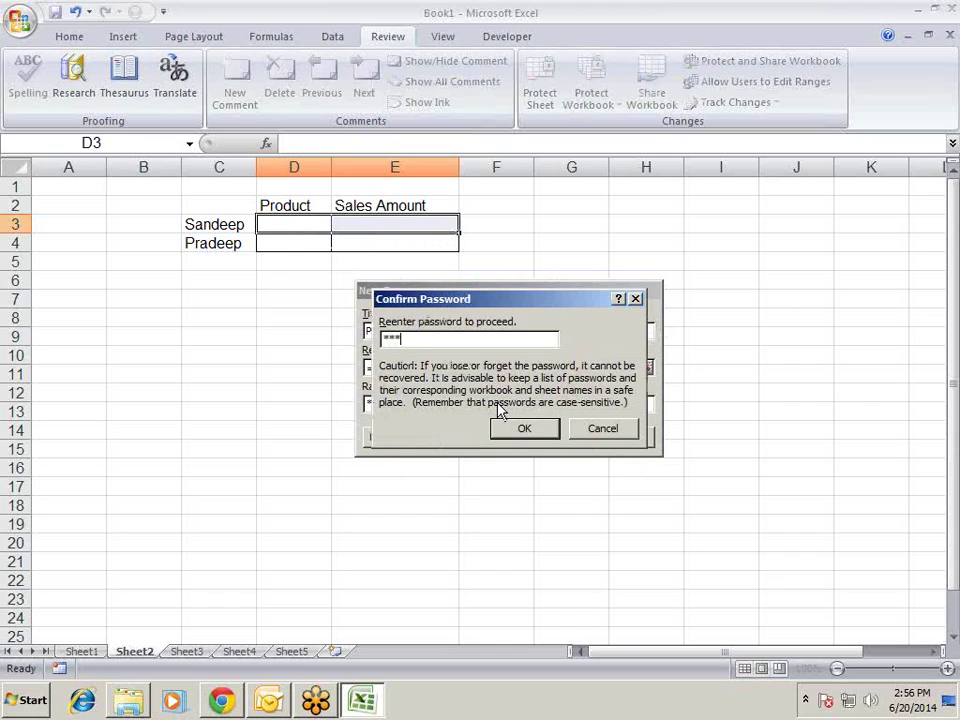
key(Return)
click(640, 466)
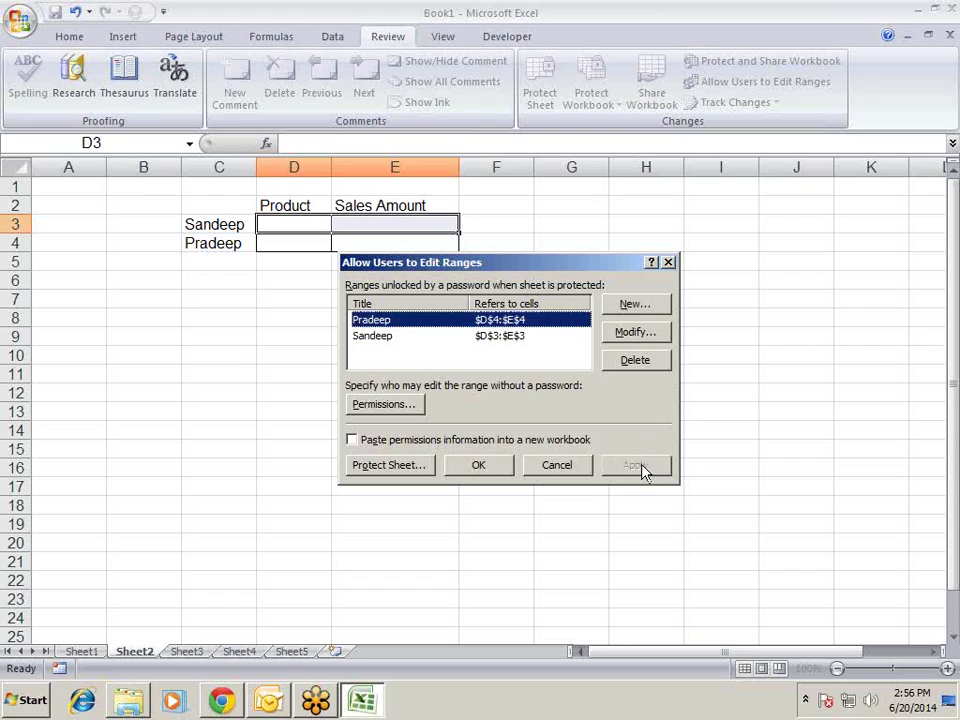
click(483, 474)
- Protect Sheet2 through its tab's Protect Sheet command, accepting the default options
click(315, 480)
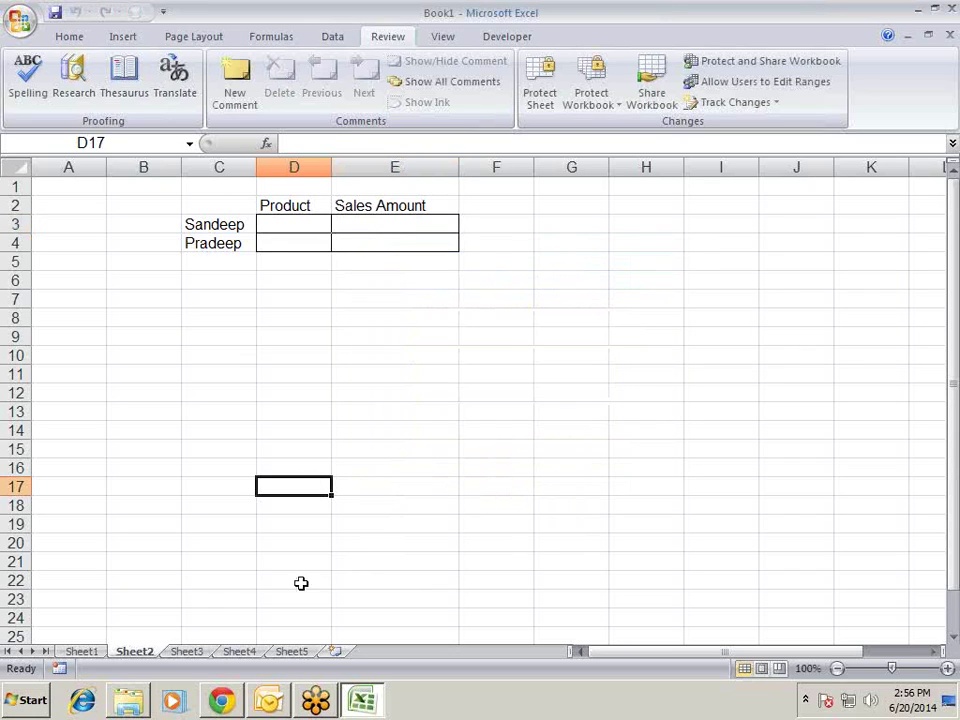
right_click(137, 660)
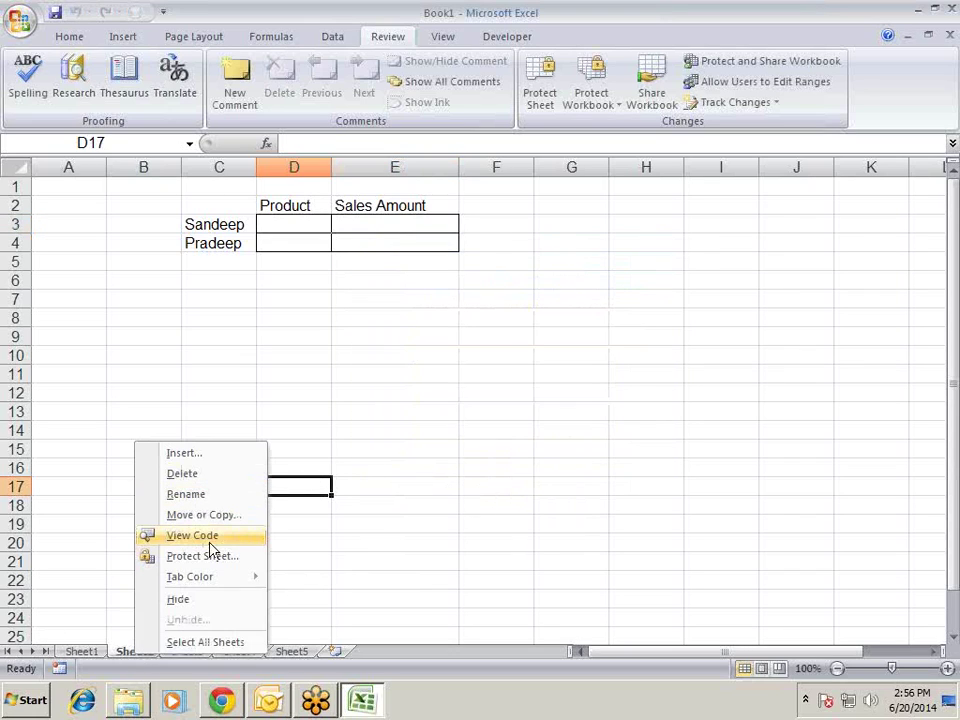
click(250, 557)
click(236, 658)
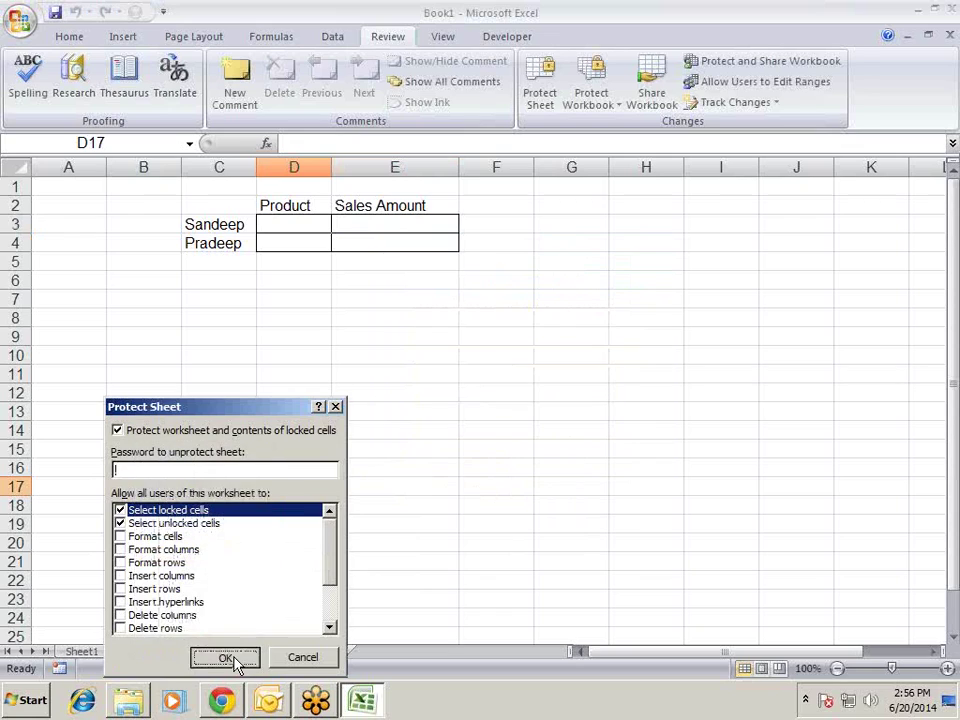
click(512, 299)
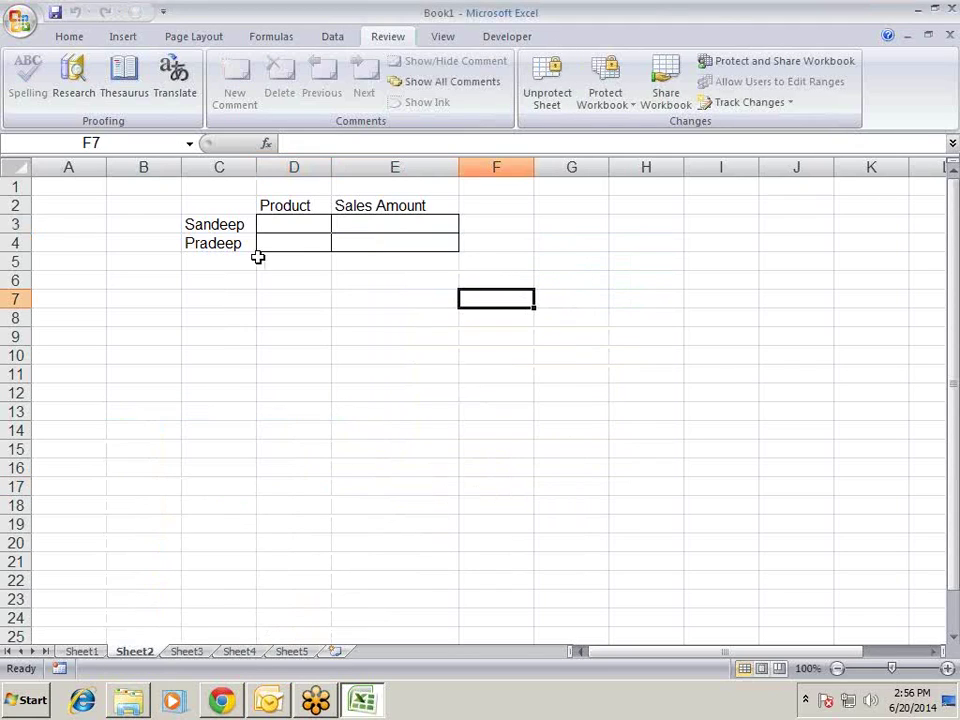
- Unlock row 3 with its range password and enter mouse in D3 and 150 in E3
click(301, 221)
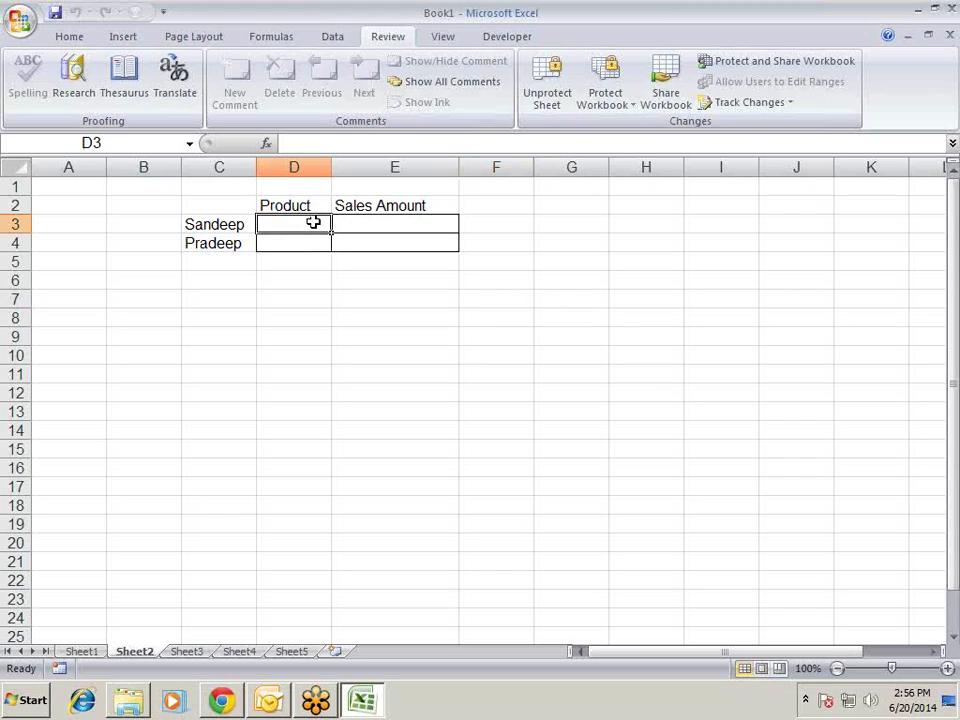
double_click(313, 222)
text(**)
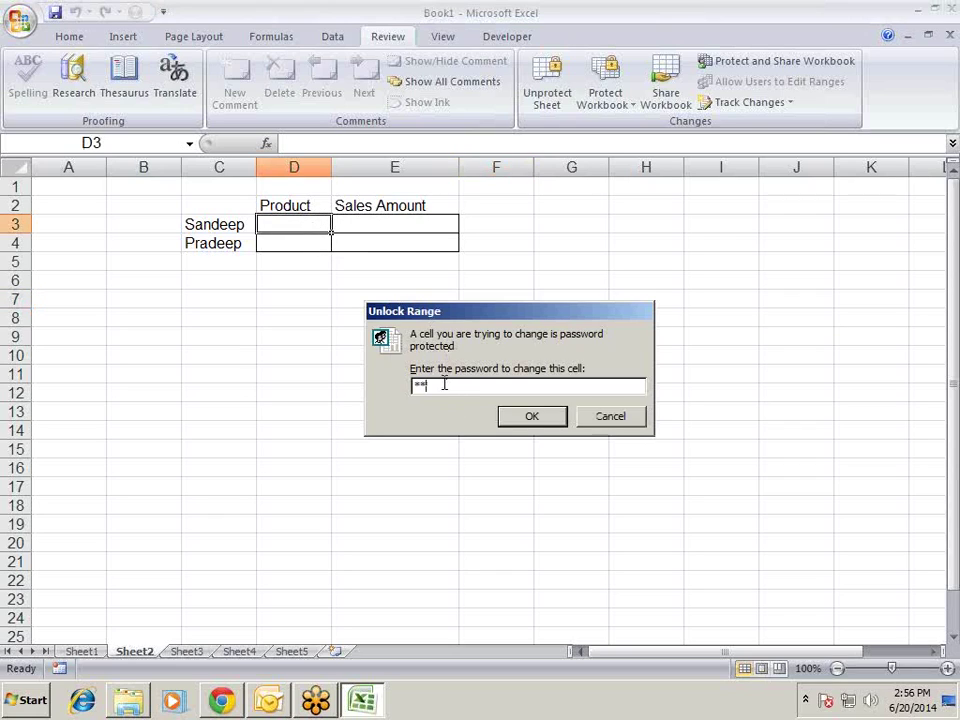
double_click(444, 384)
text(**)
key(Return)
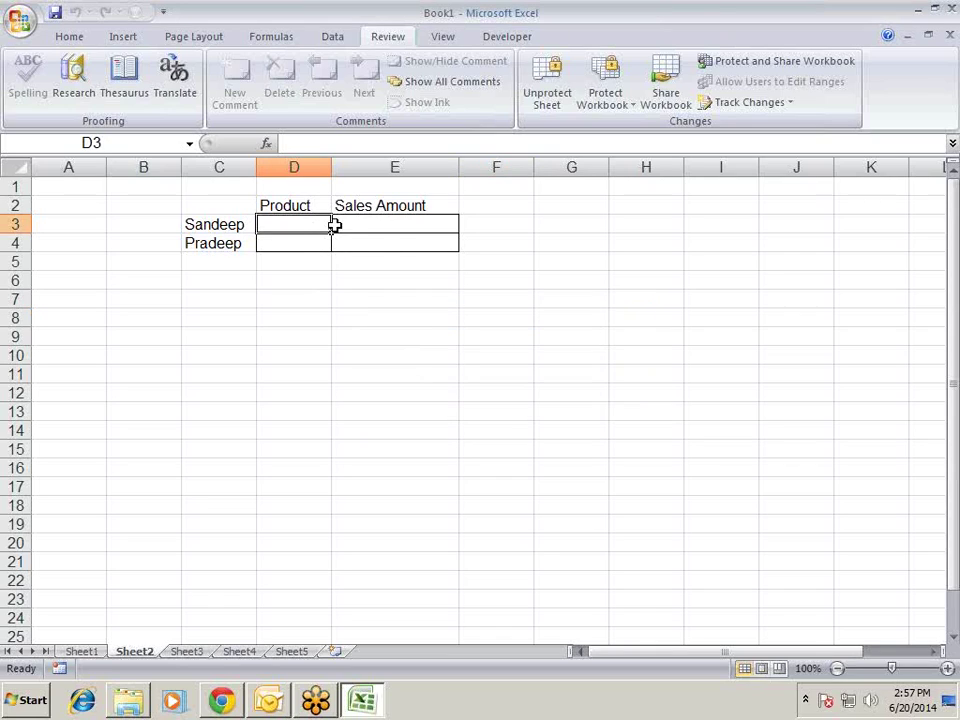
text(mou)
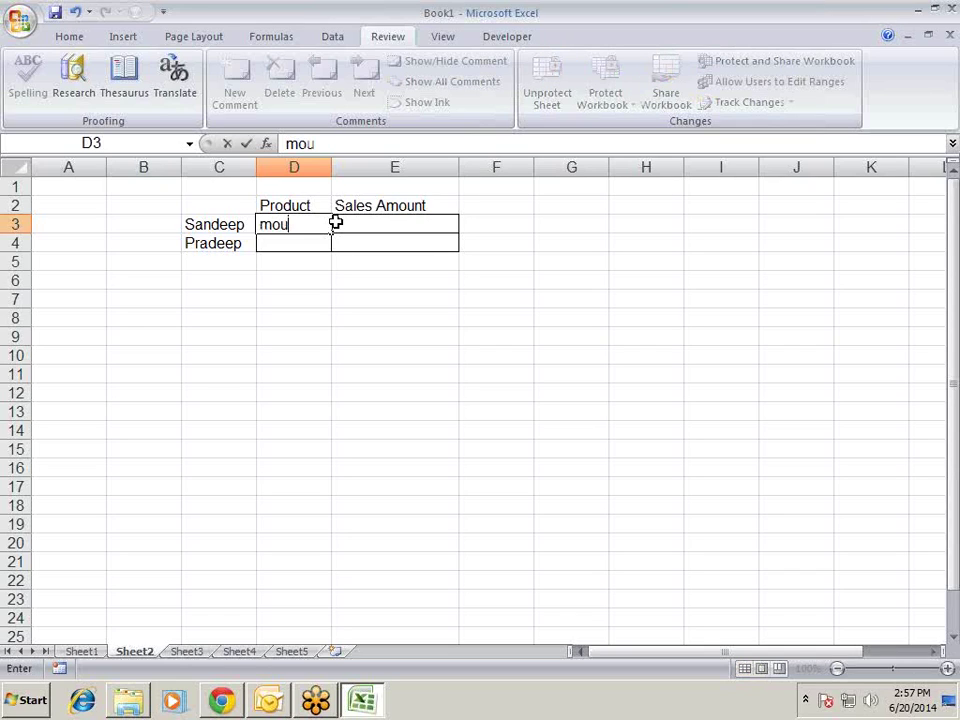
text(se)
key(Return)
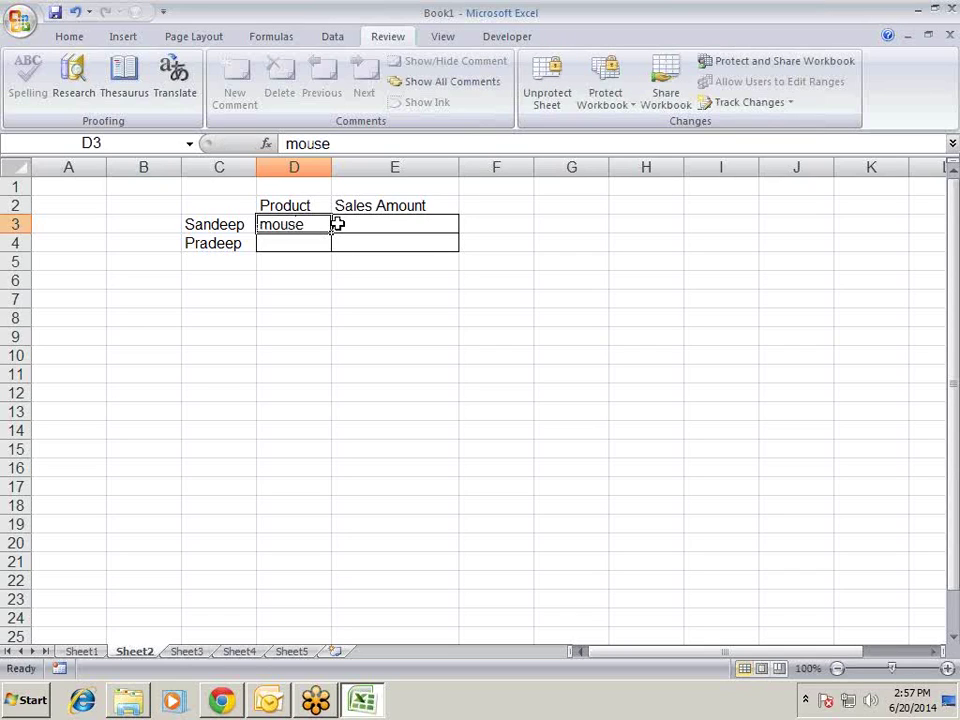
click(338, 224)
text(1)
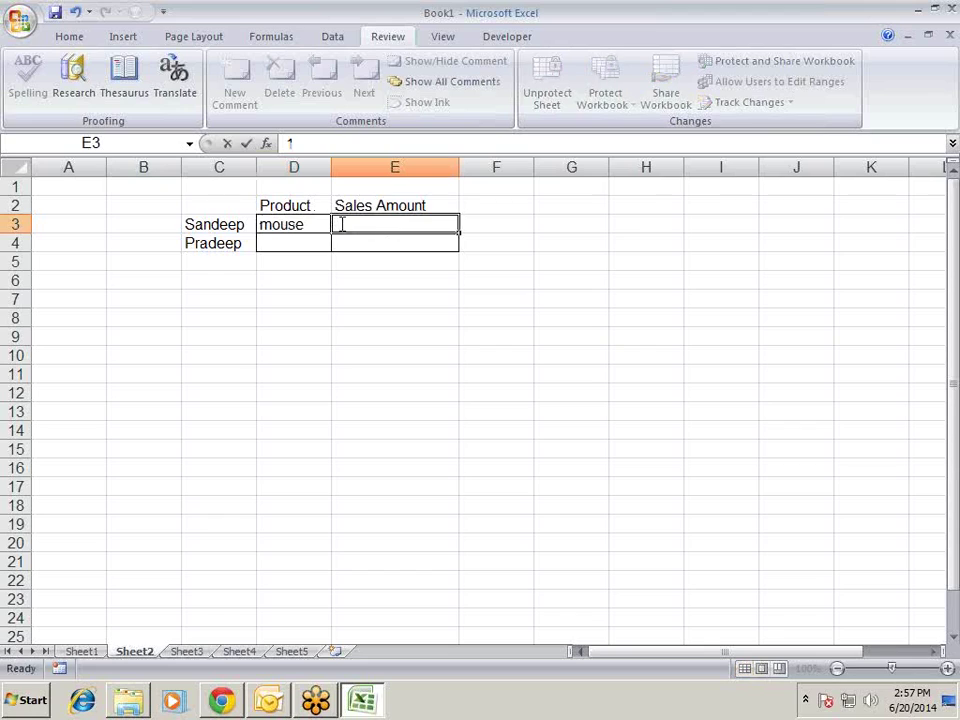
text(50)
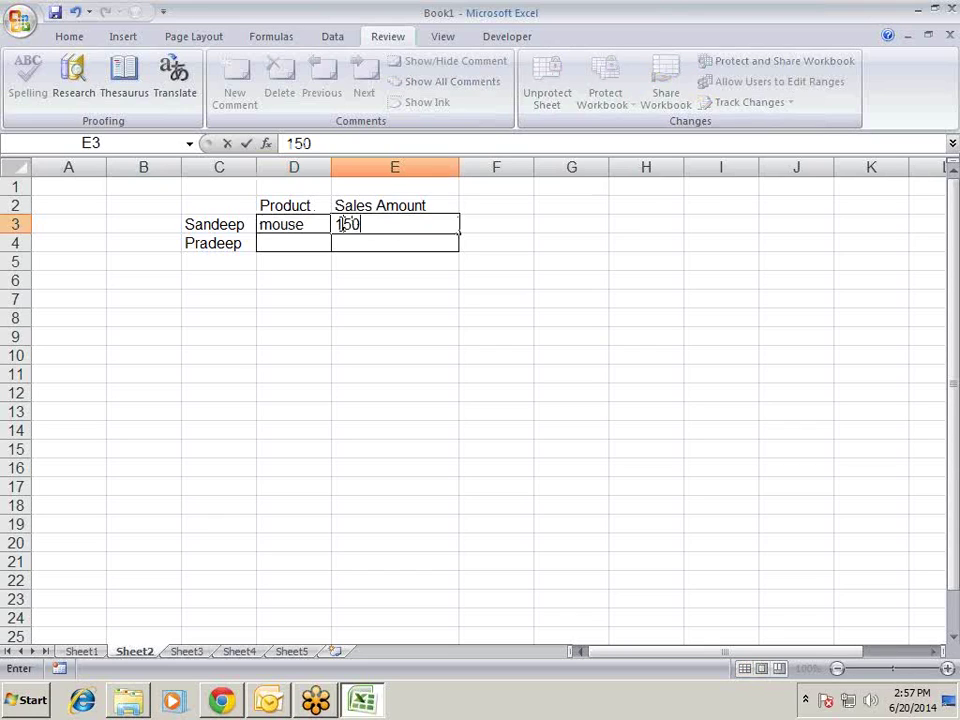
key(Return)
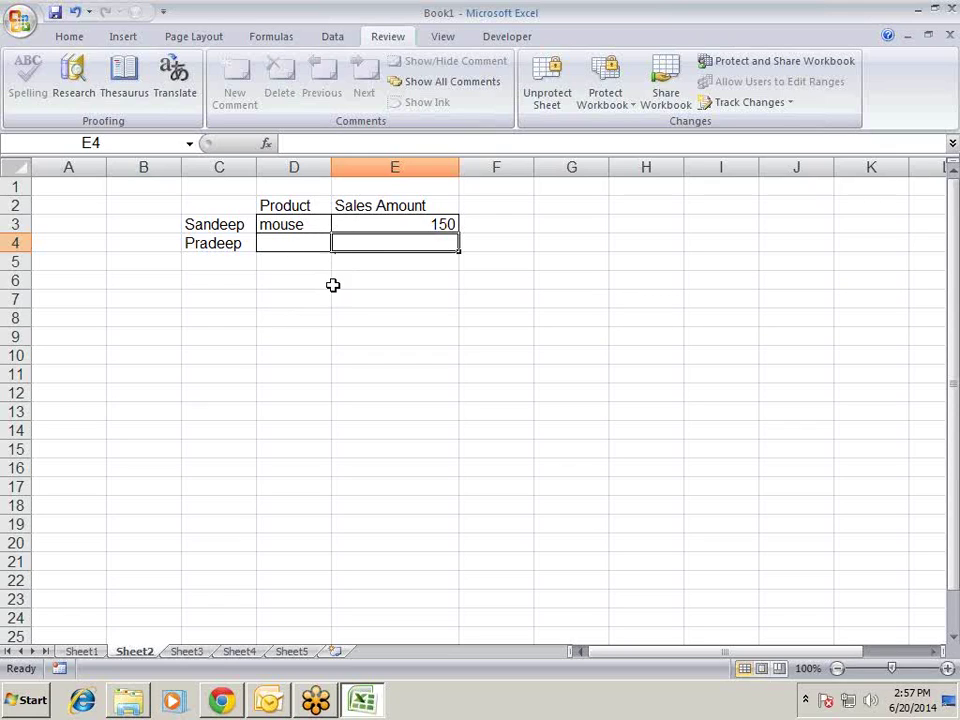
- Unlock row 4 with its range password and enter Computer in D4 and 1500 in E4
click(296, 244)
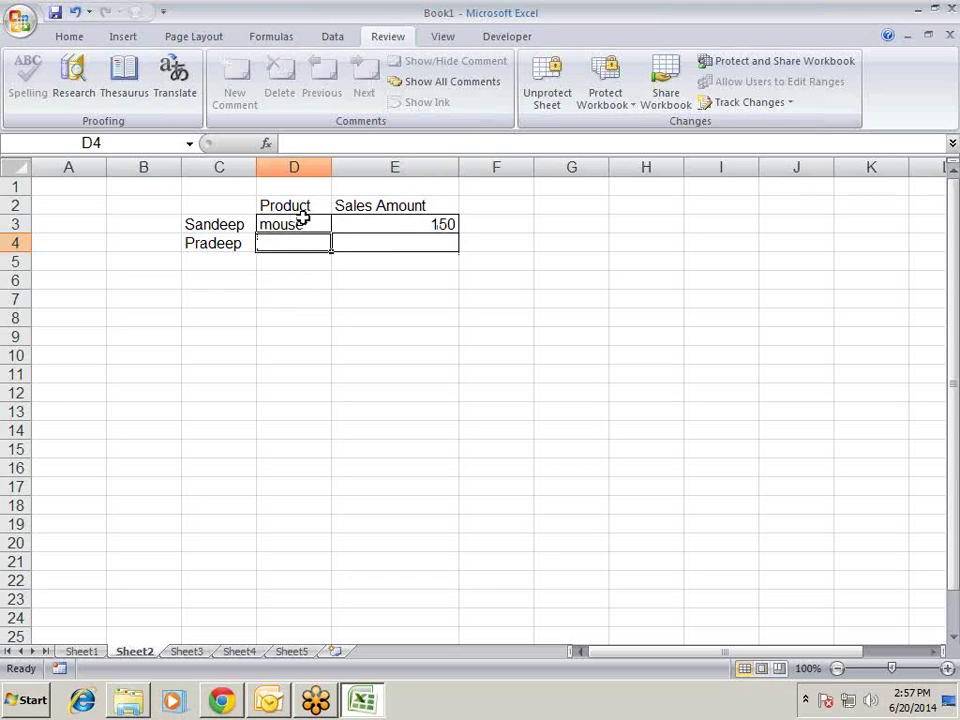
double_click(309, 244)
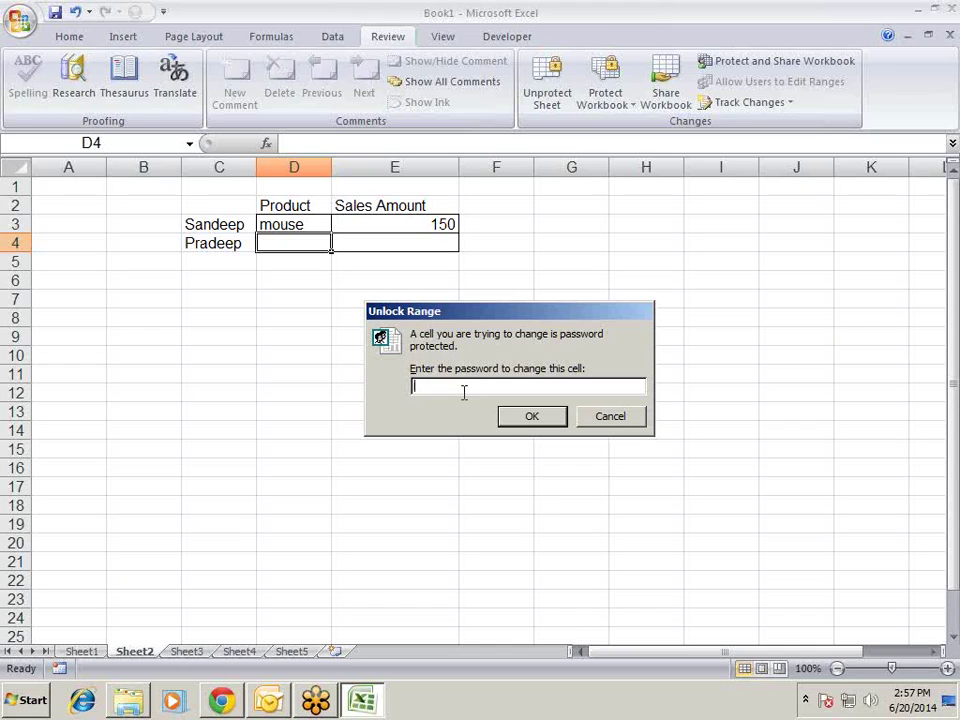
key(Return)
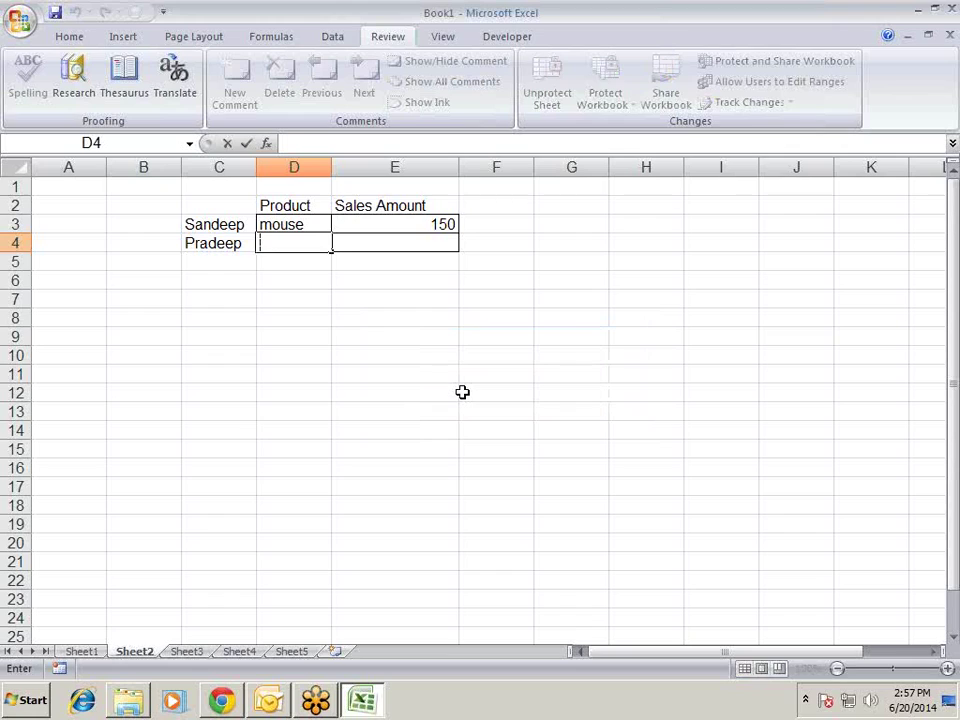
text(Computer)
key(ctrl+Return)
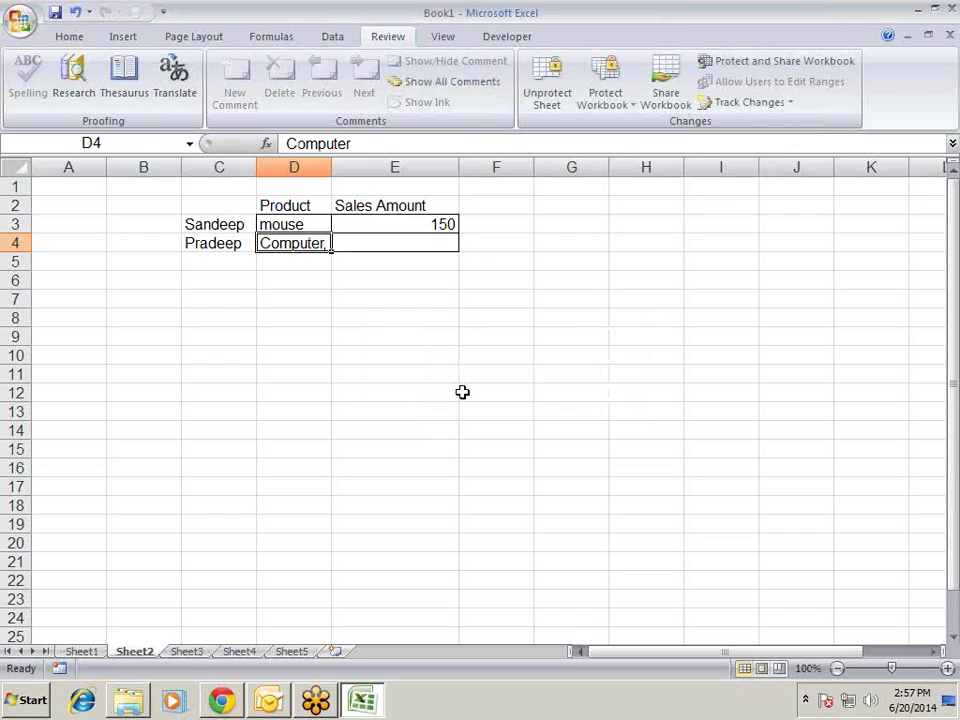
key(Tab)
text(1)
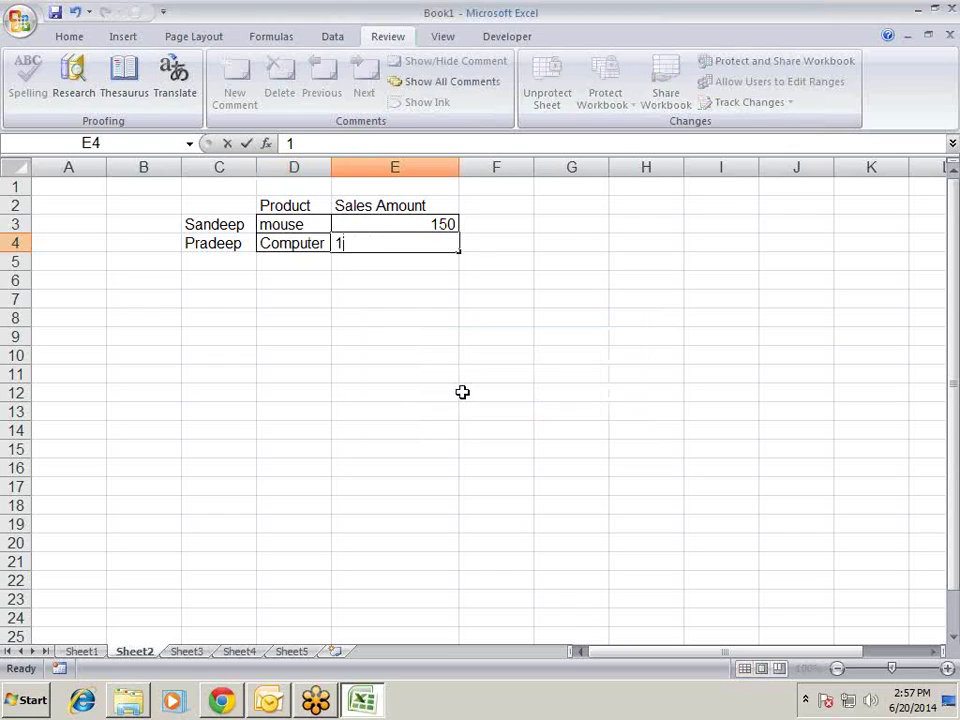
text(500)
key(Return)
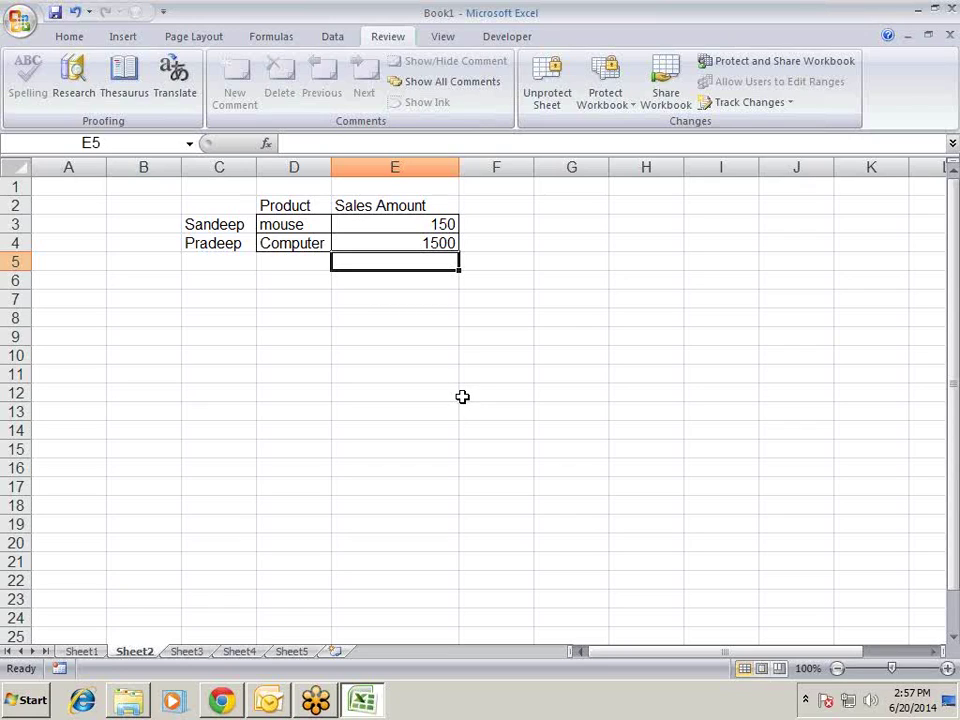
- Switch to Sheet1 with the Name, City, Mobile data and select an empty cell
click(204, 429)
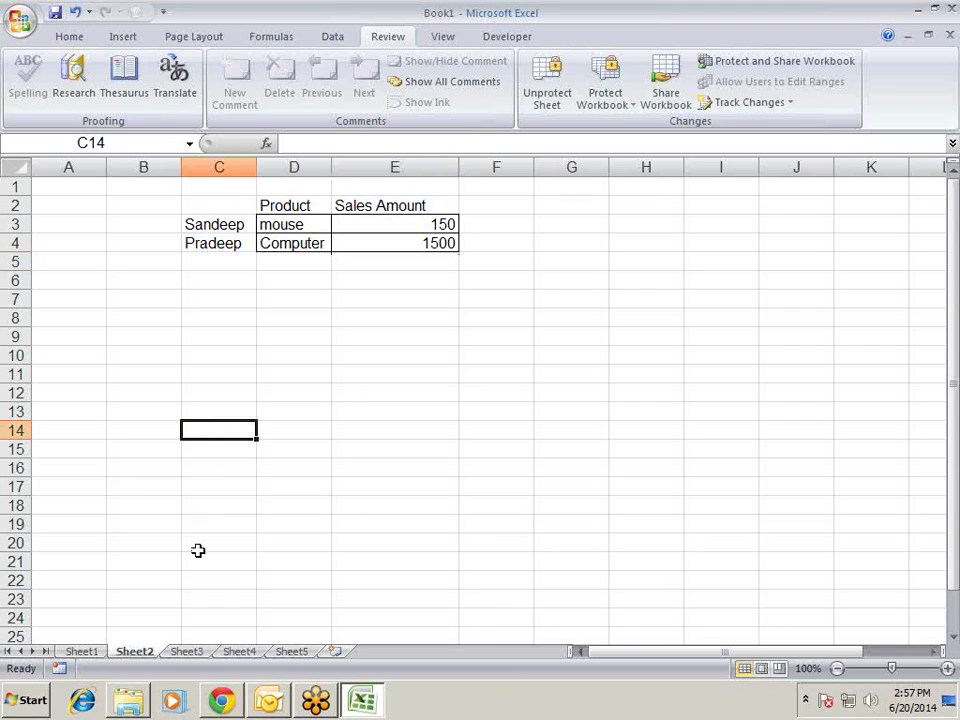
click(82, 651)
click(407, 372)
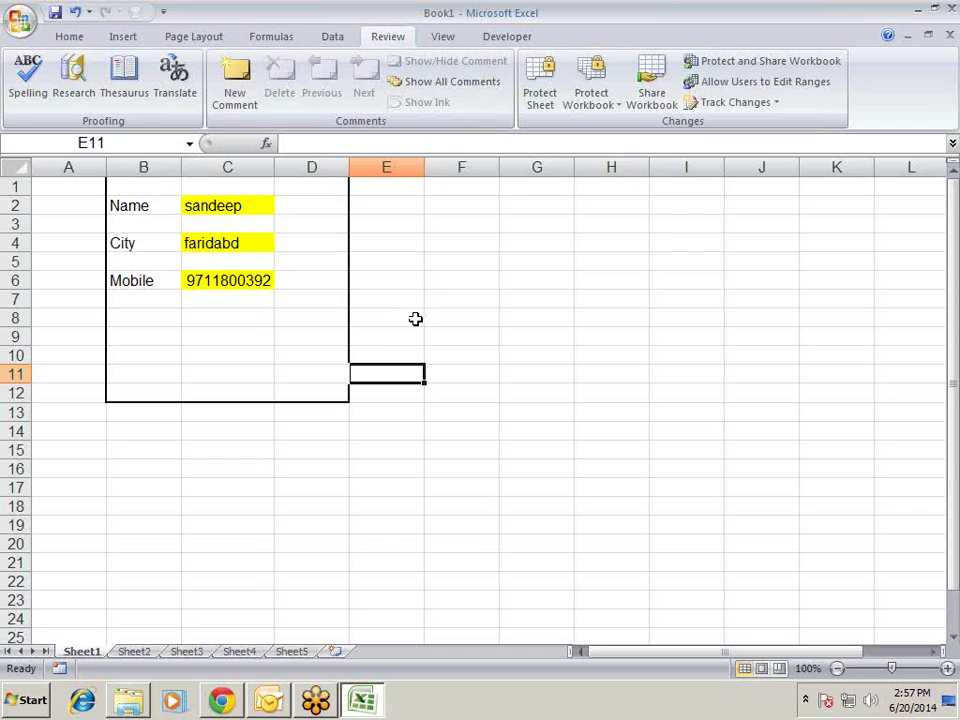
click(431, 333)
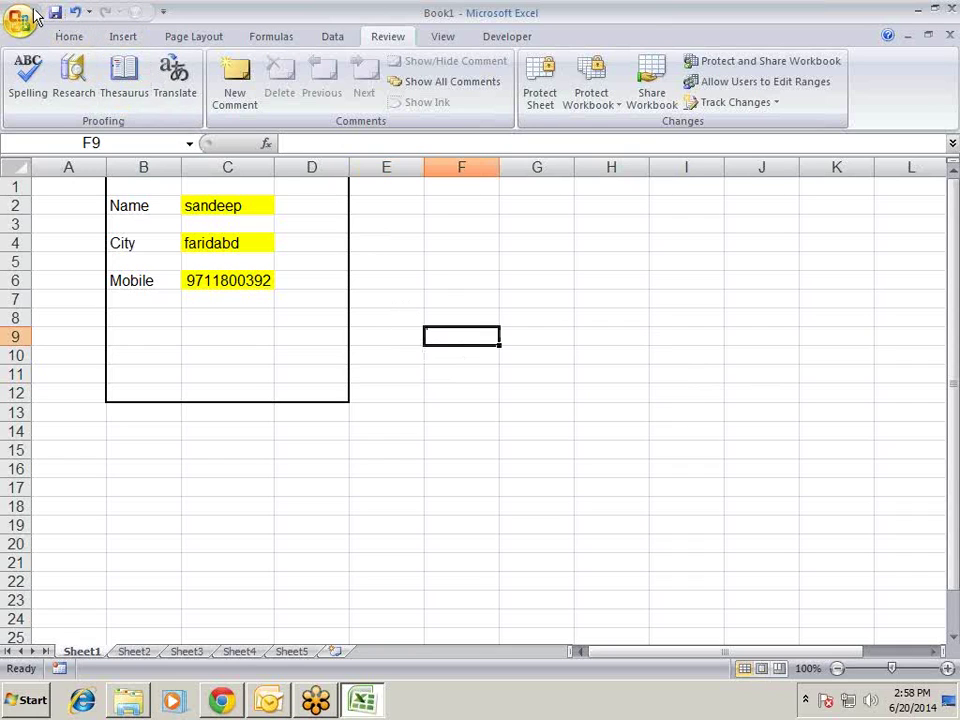
- Start saving Book1 as an Excel Macro-Enabled Workbook
click(8, 26)
mouse_move(30, 190)
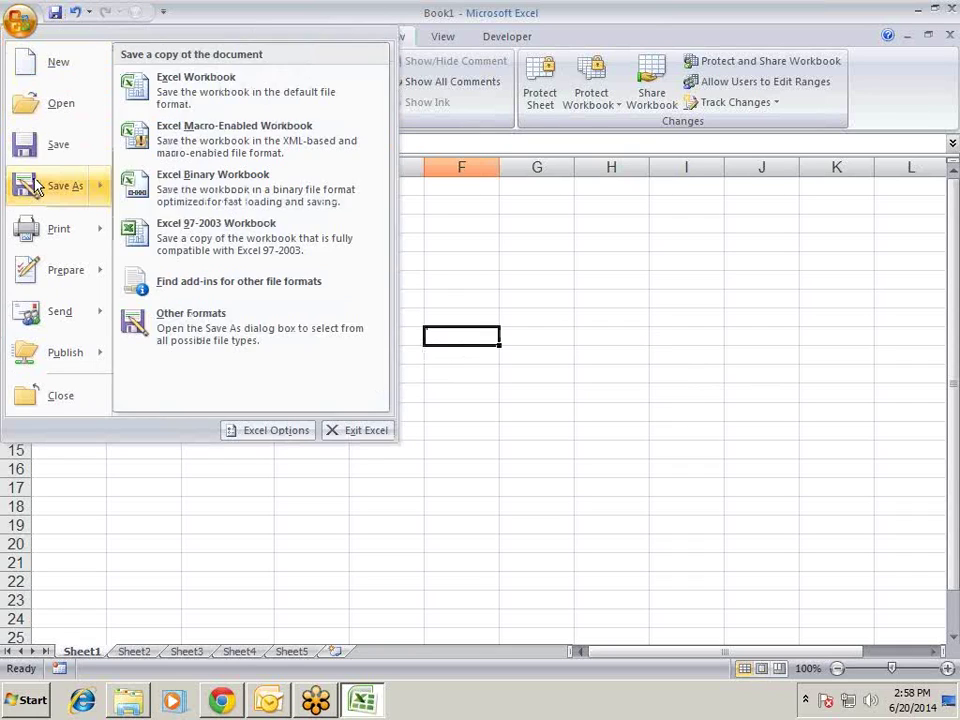
click(234, 138)
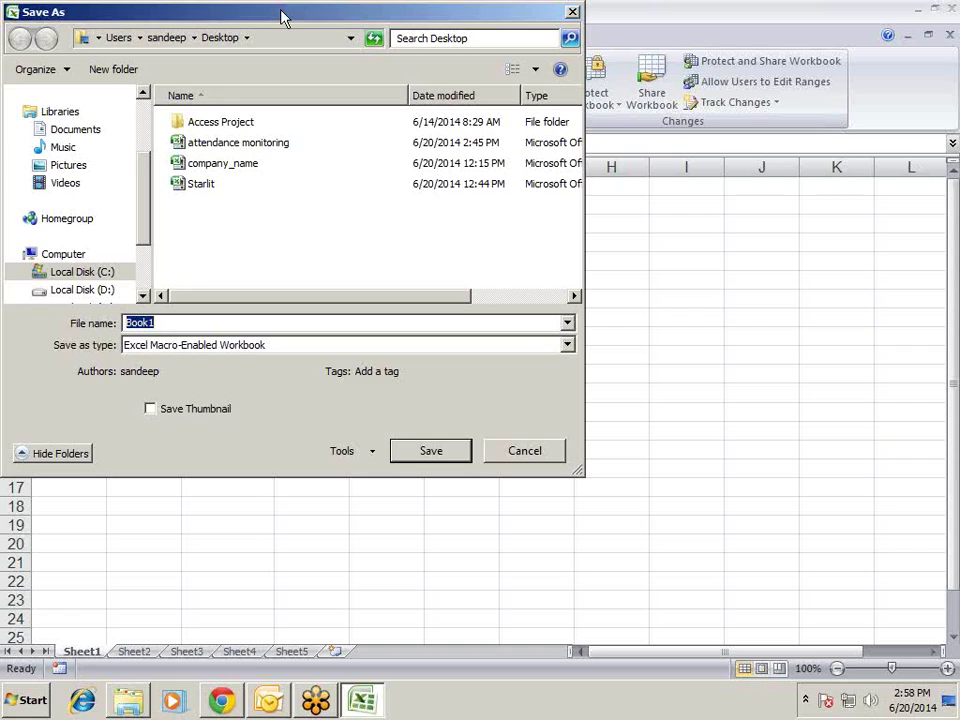
drag(281, 15, 441, 94)
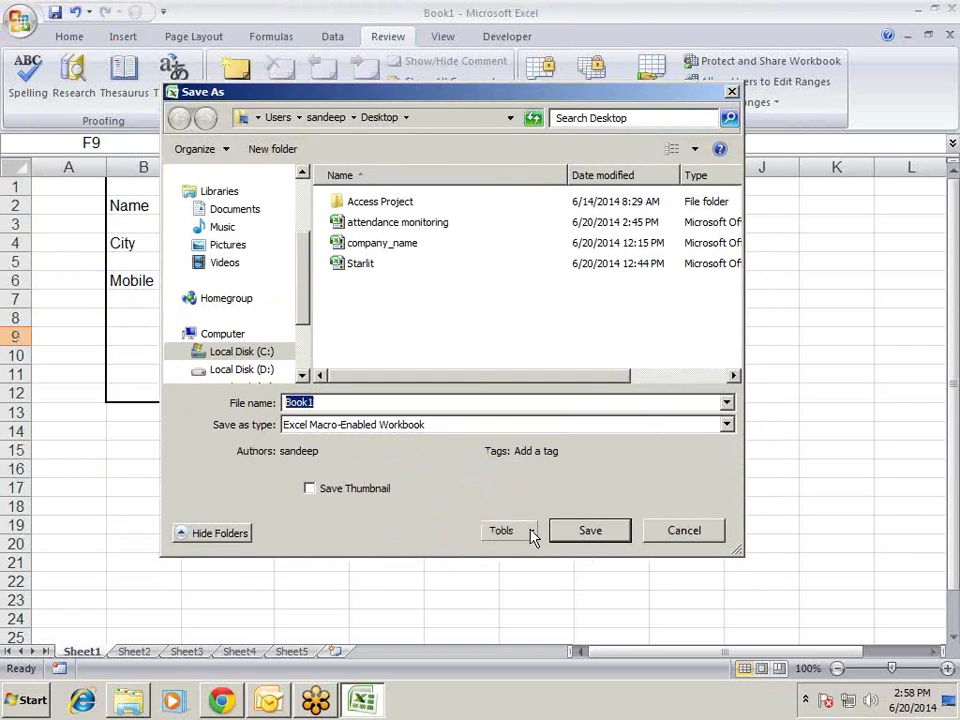
- In General Options, set and confirm the open and modify passwords, then save the workbook
click(531, 537)
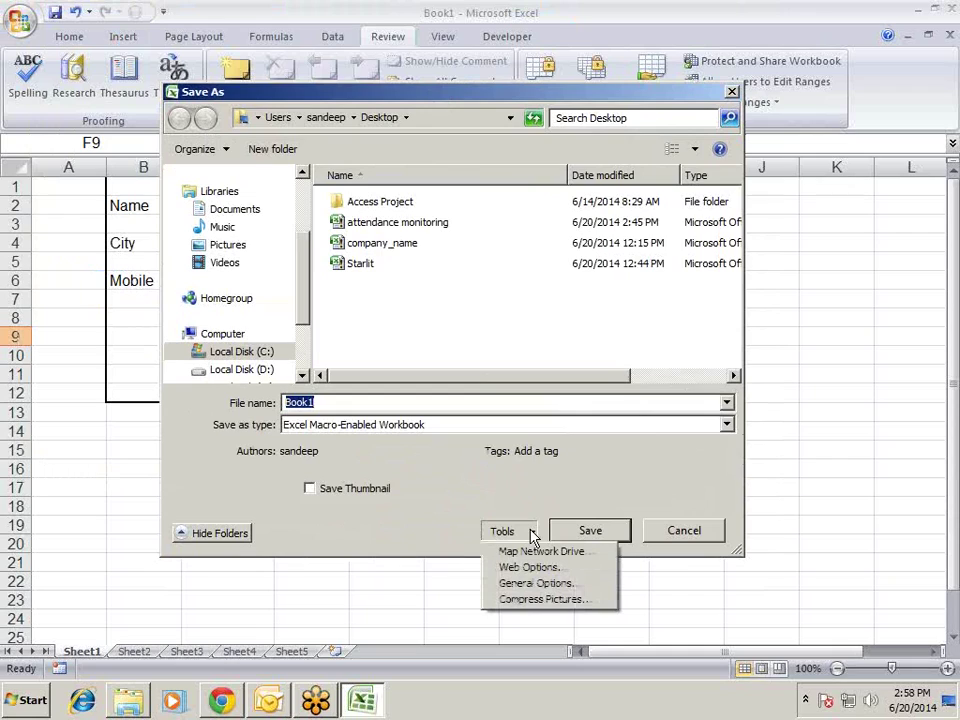
click(535, 585)
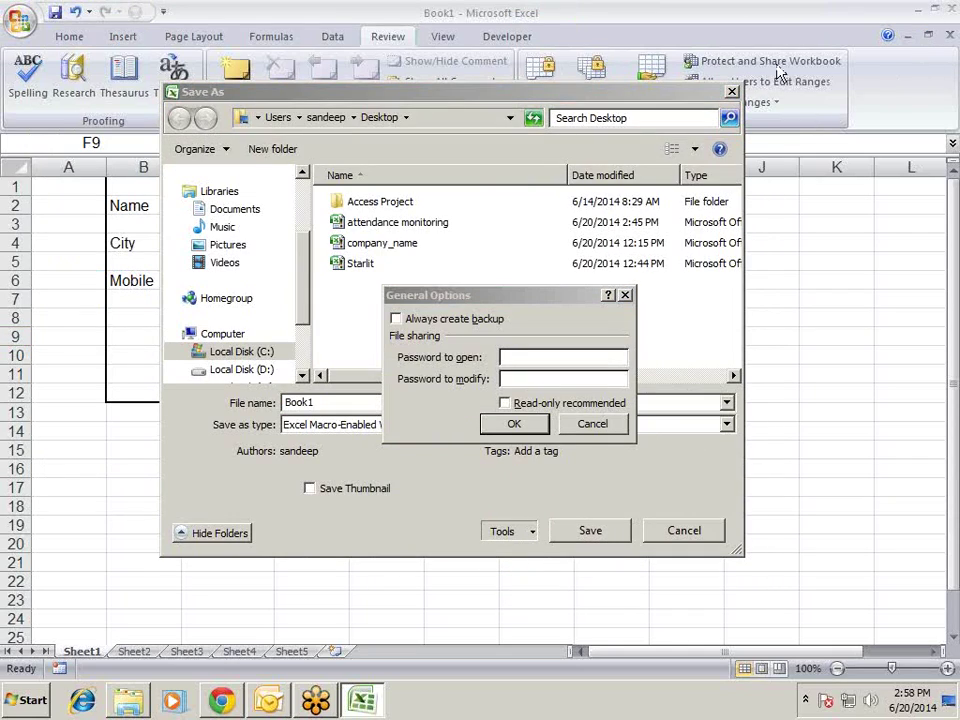
click(562, 358)
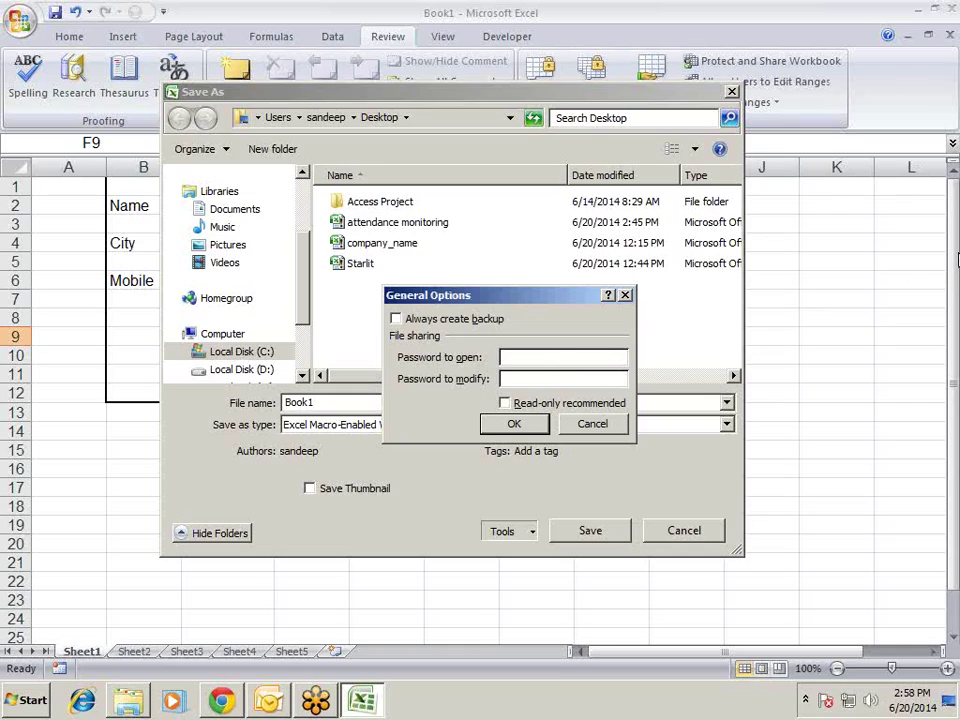
key(Tab)
key(Return)
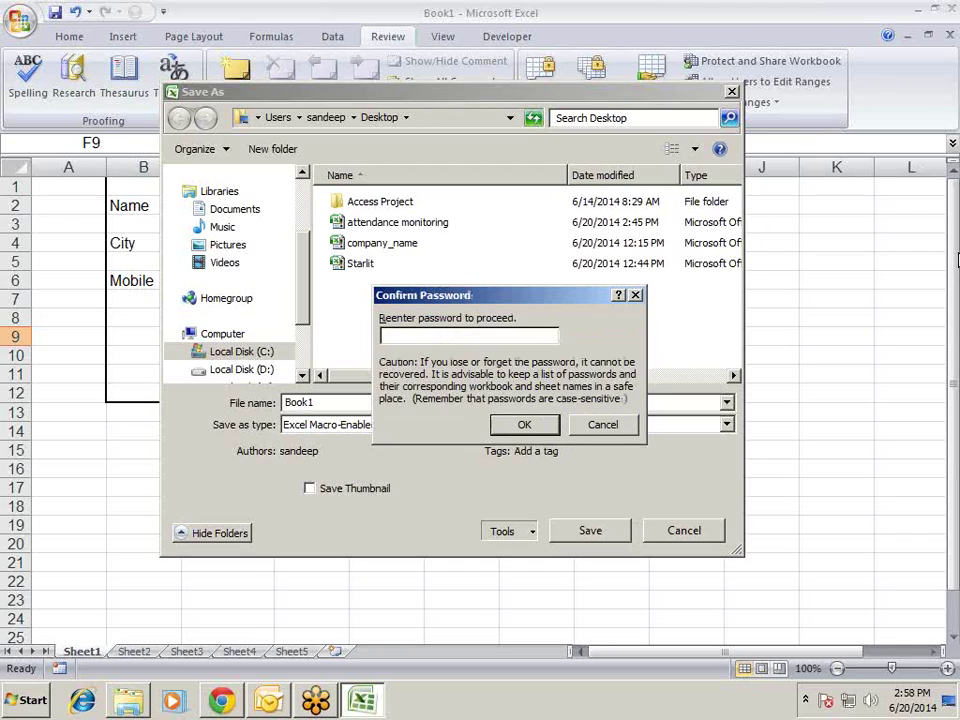
key(Return)
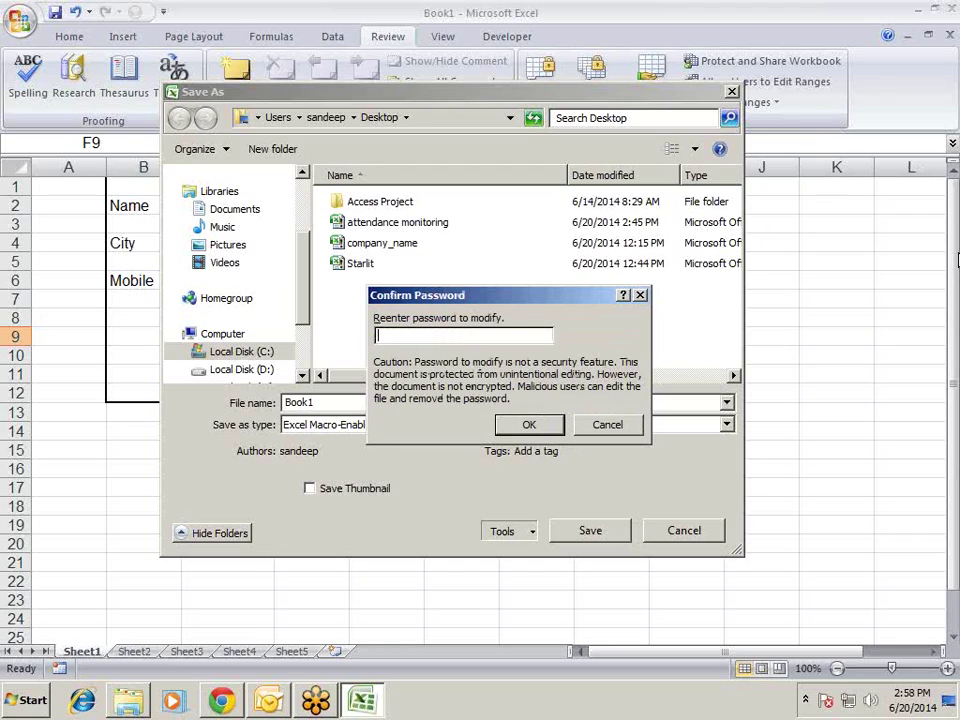
key(Return)
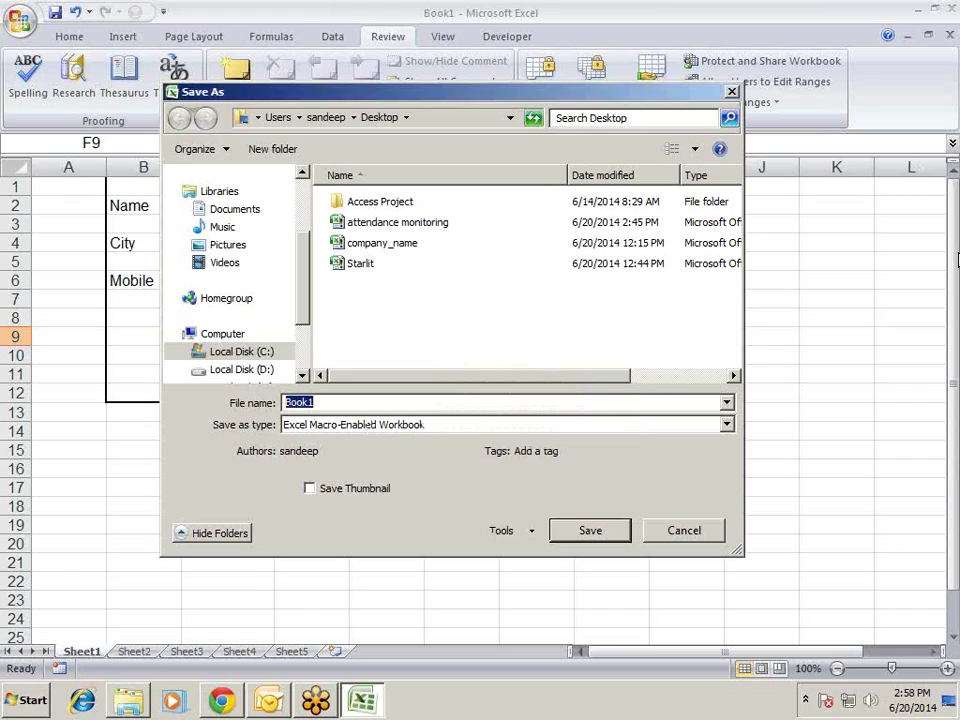
click(592, 535)
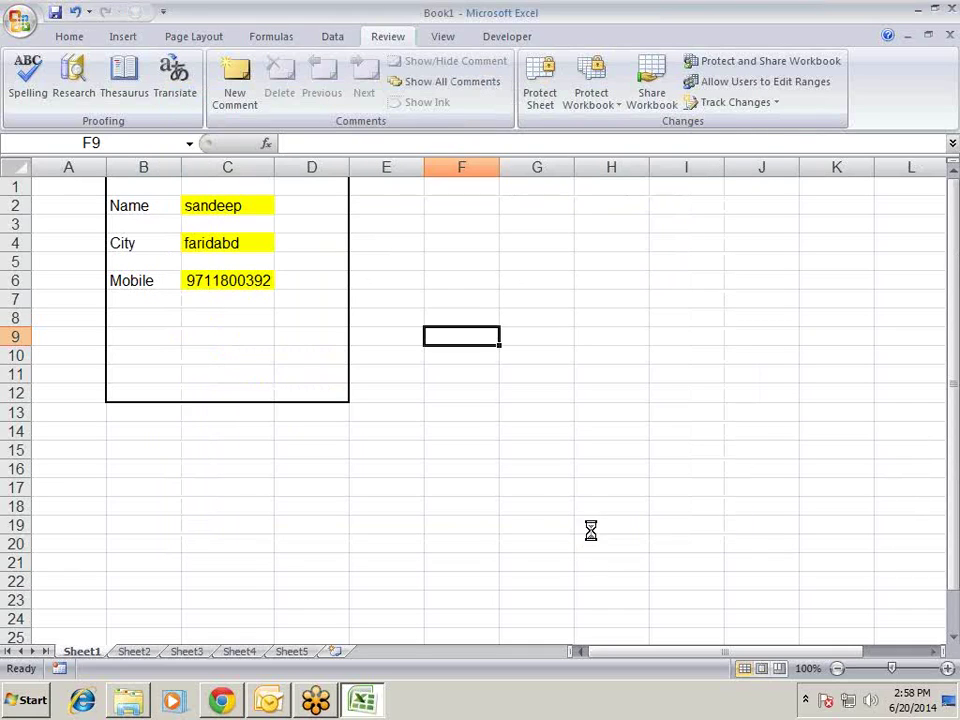
- Close Excel and reopen Book1 from Excel's recent files in the Start menu
key(alt+F4)
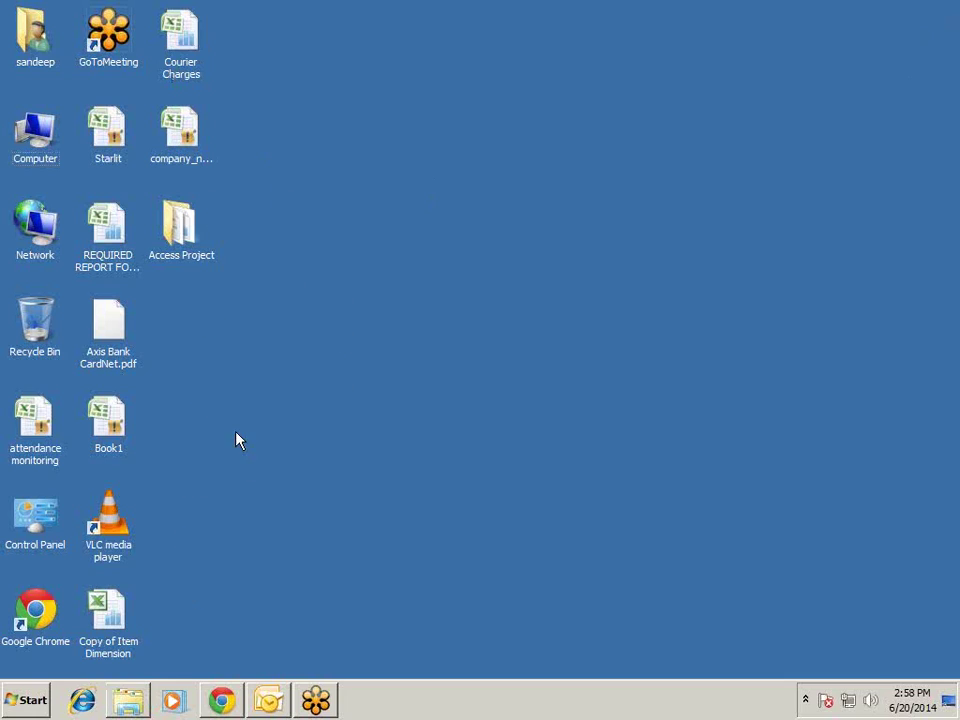
click(195, 242)
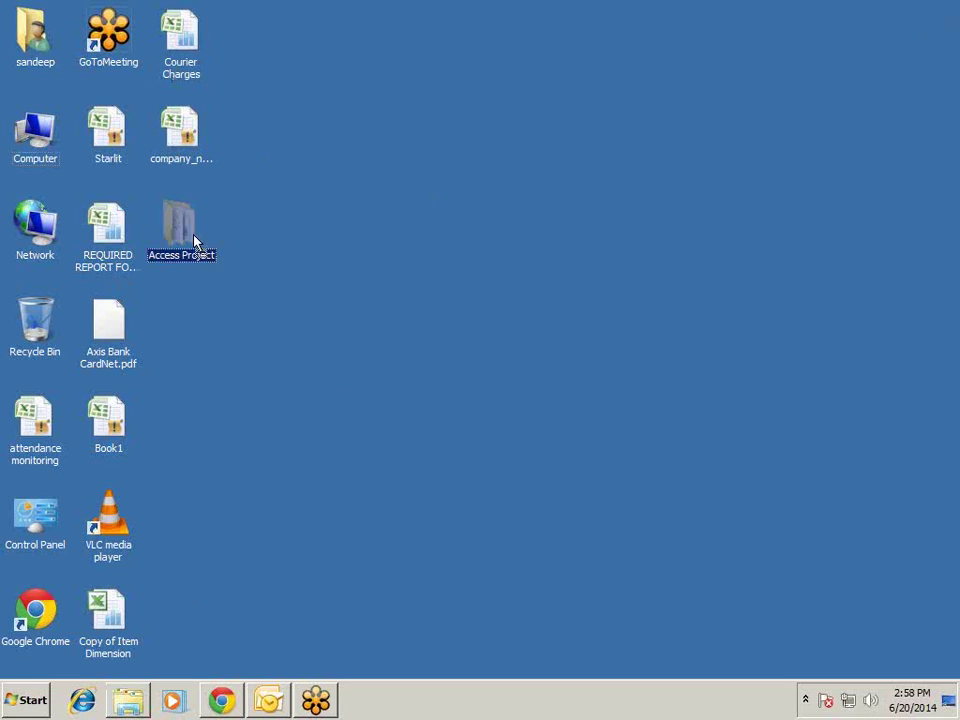
click(184, 146)
click(25, 700)
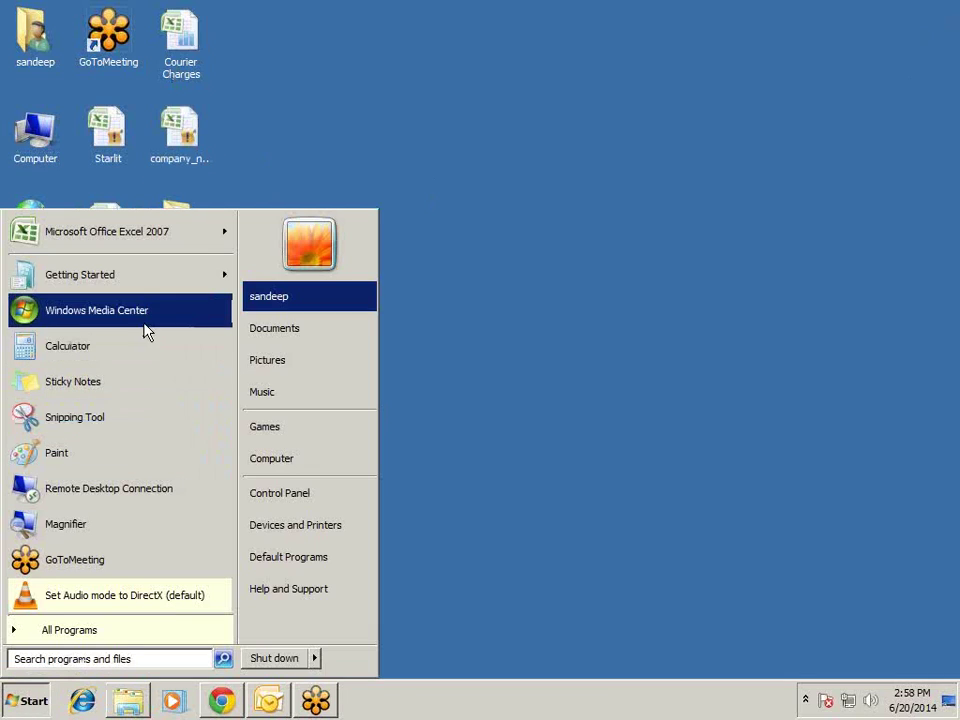
mouse_move(231, 238)
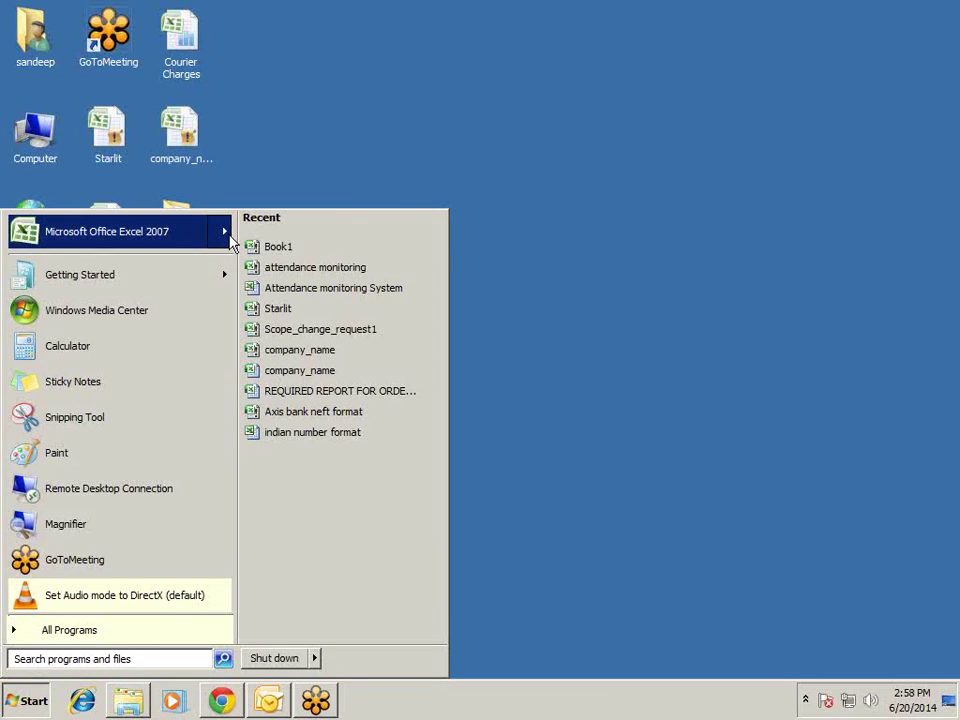
click(279, 246)
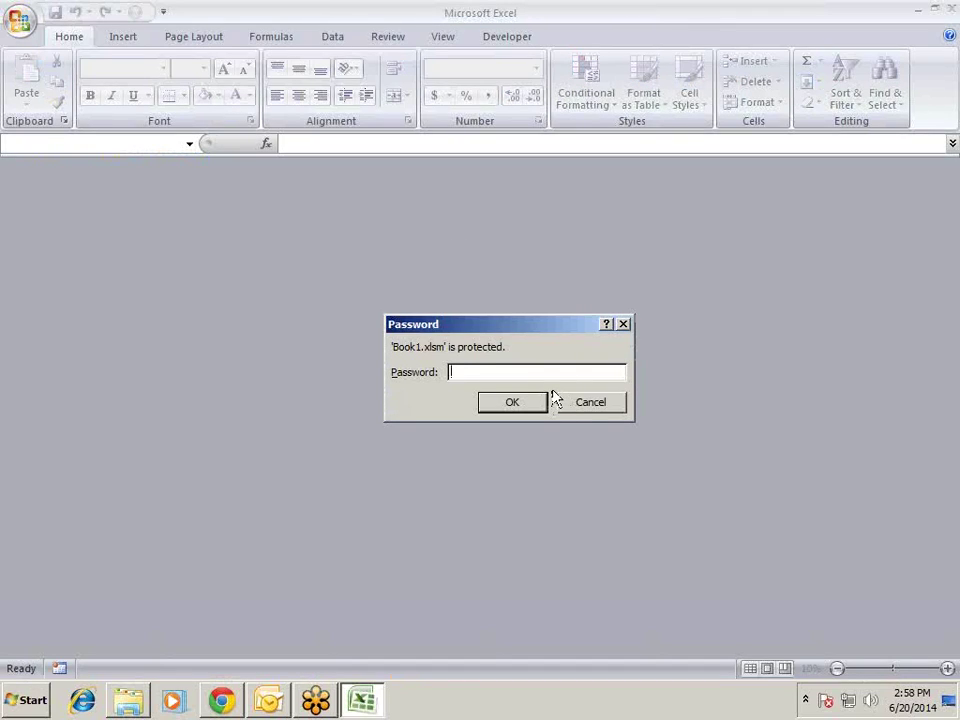
- Enter the open password, then the modify password, to open Book1 with write access
text(***)
key(Return)
text(*)
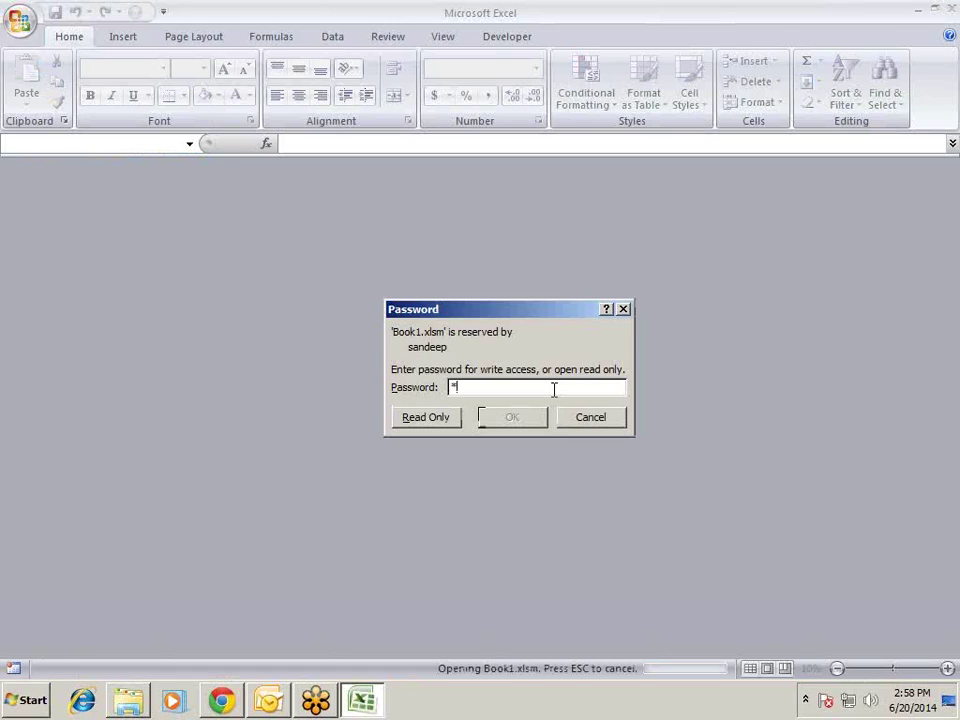
text(**)
key(Return)
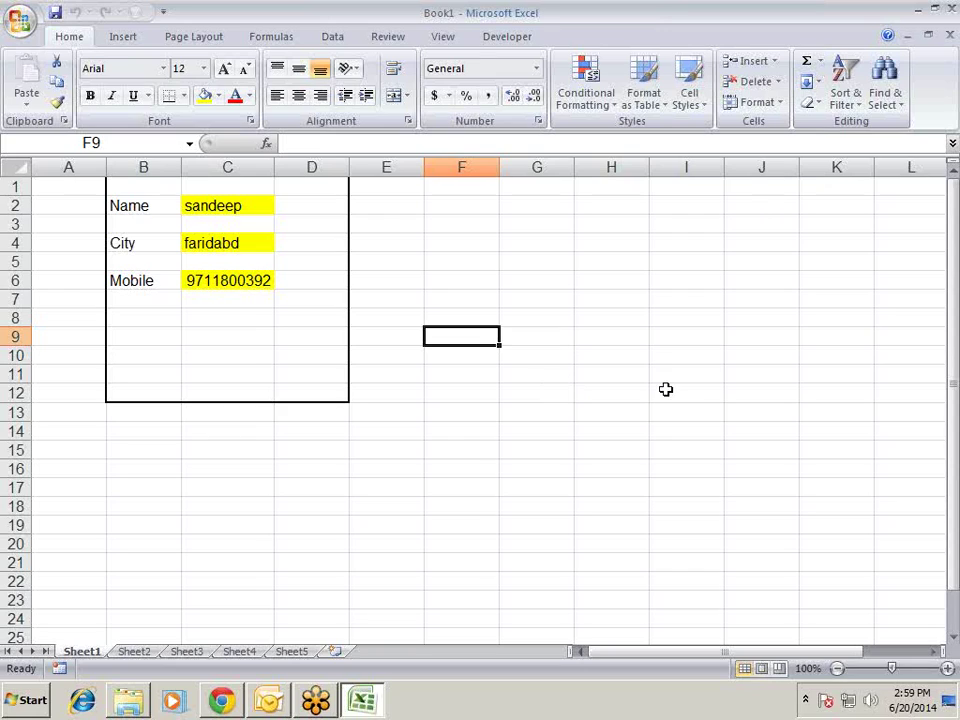
- Encrypt Book1 via Prepare > Encrypt Document with a new confirmed password, then close the workbook
click(17, 30)
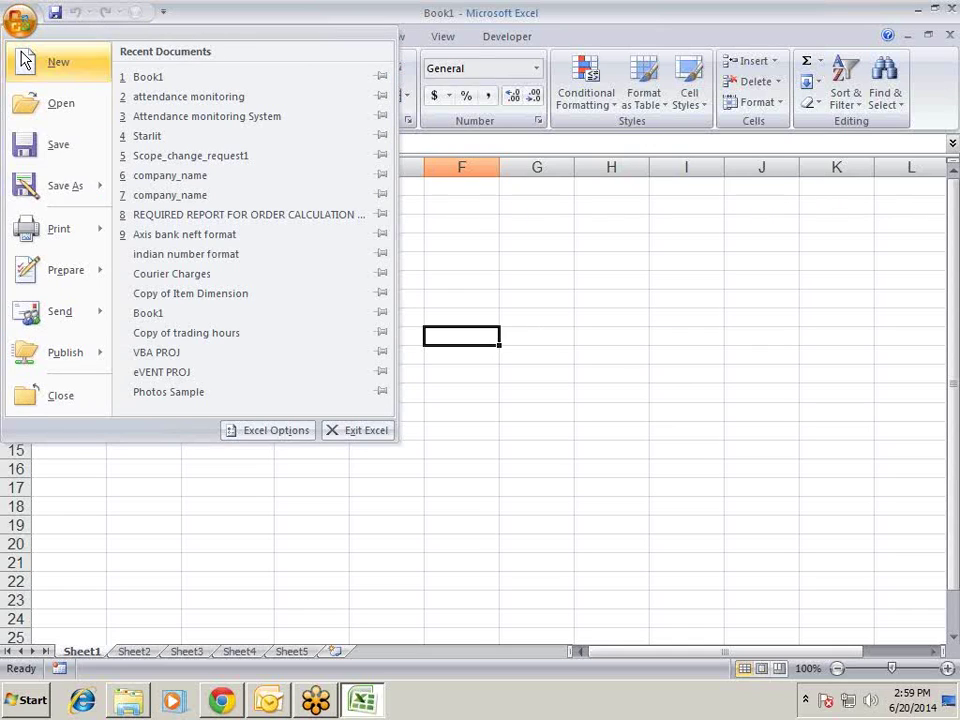
mouse_move(85, 281)
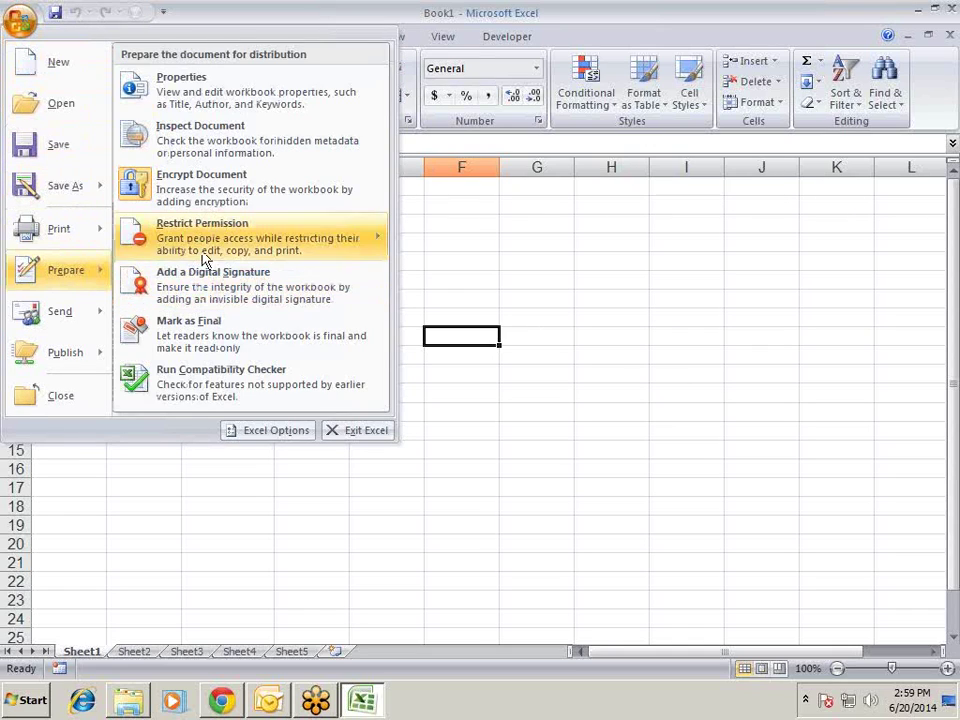
click(210, 186)
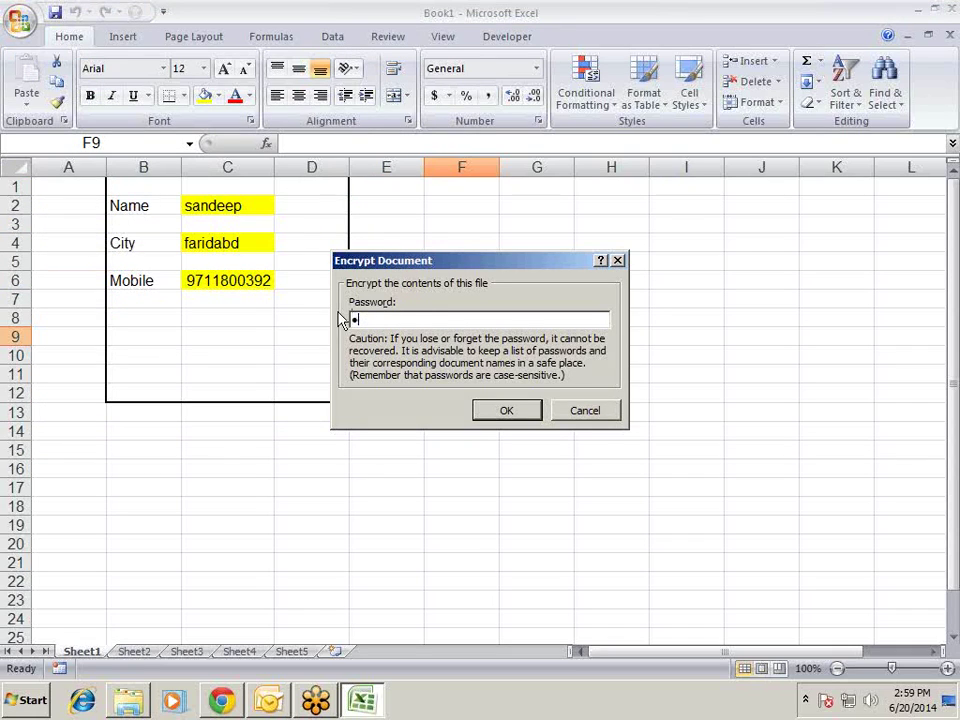
key(Return)
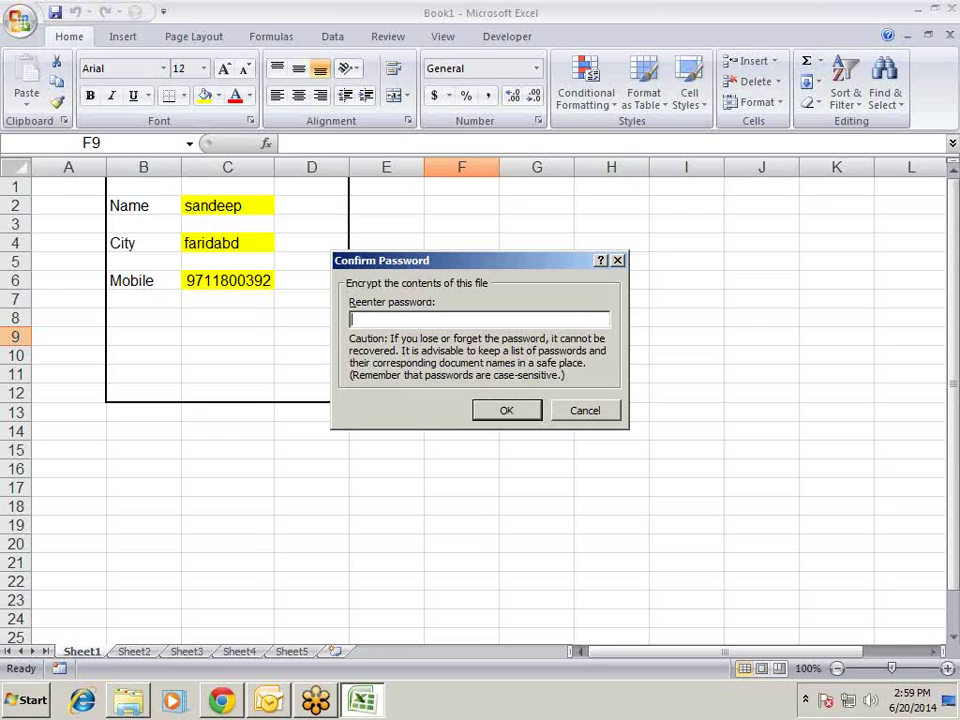
key(Return)
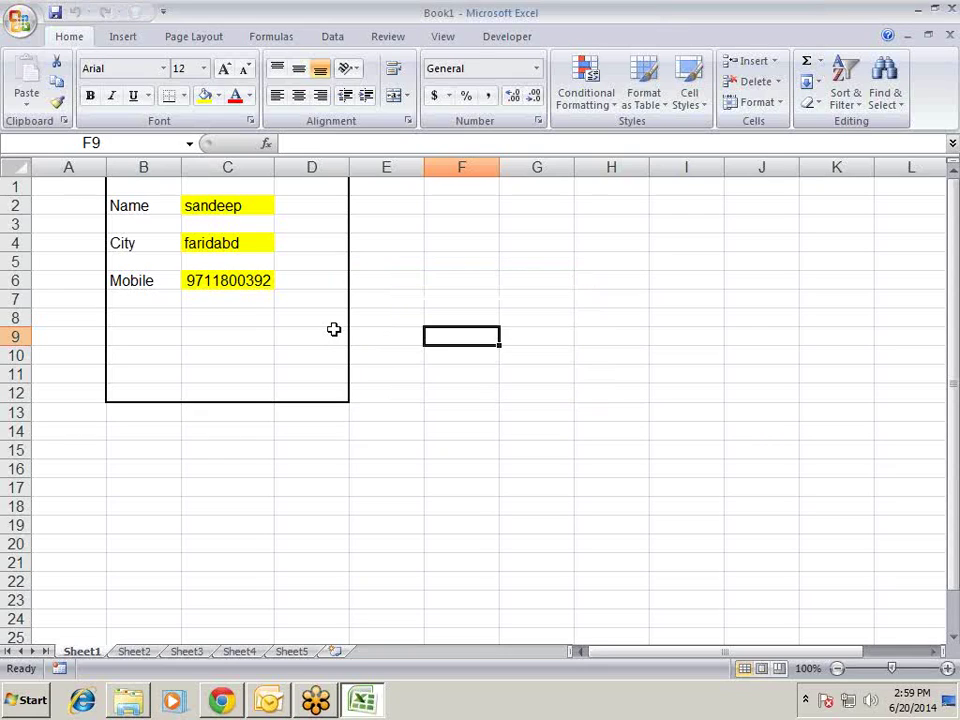
key(alt+F4)
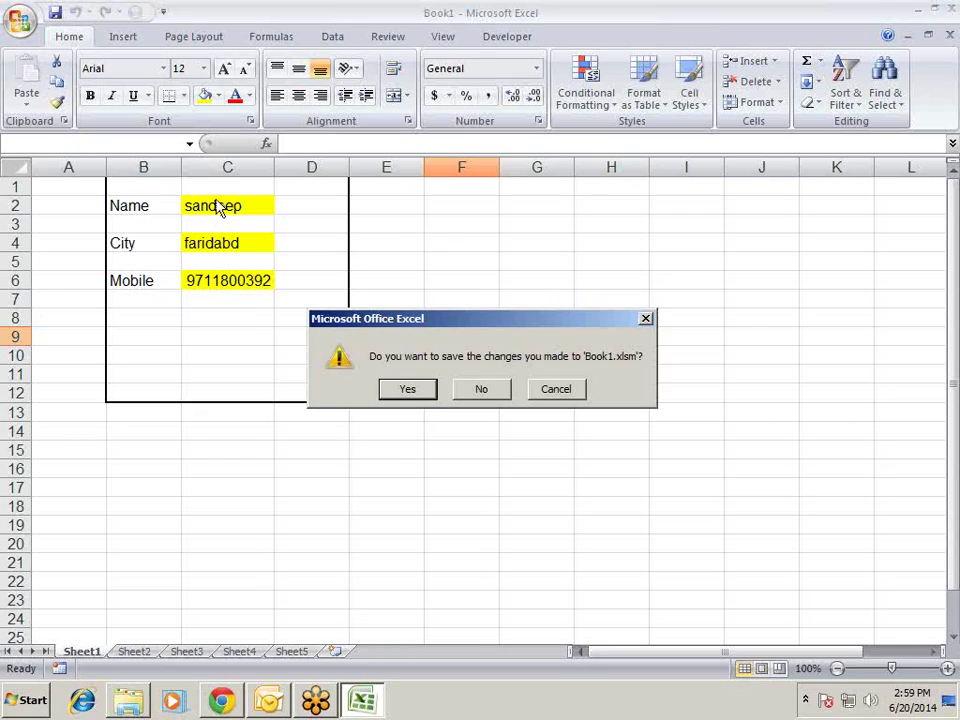
- Save the changes and reopen Book1 from the Start menu's recent Excel files
click(394, 385)
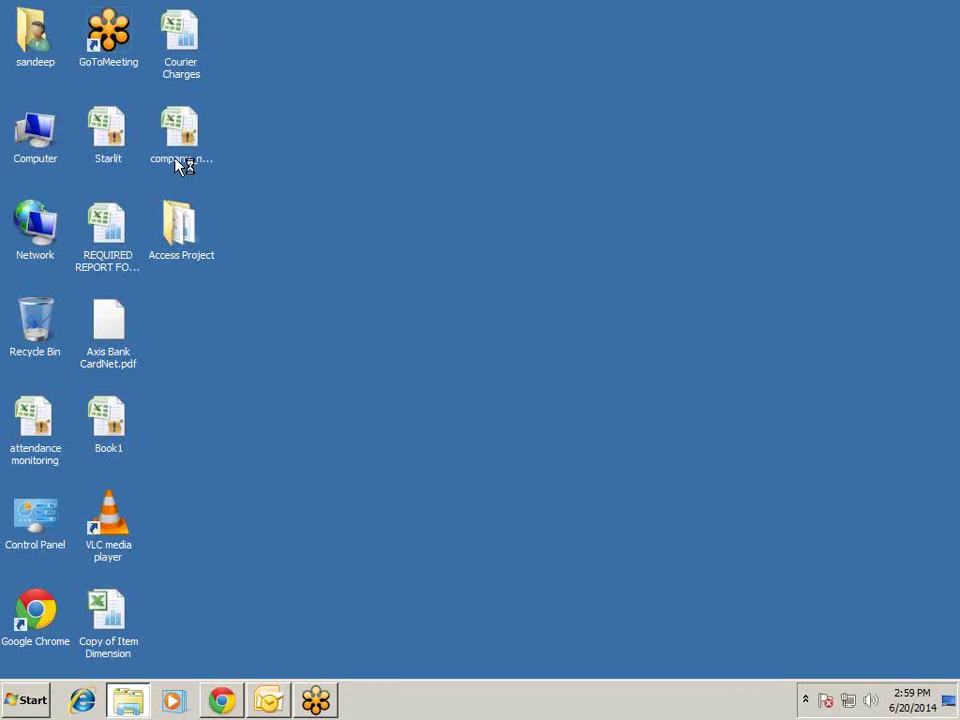
key(super)
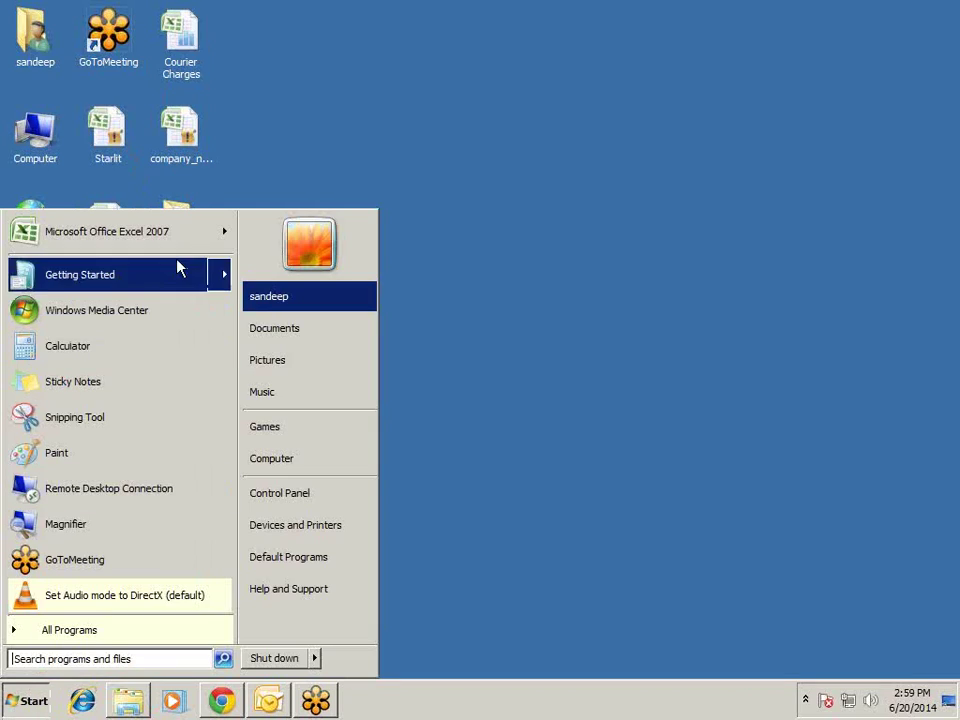
mouse_move(252, 230)
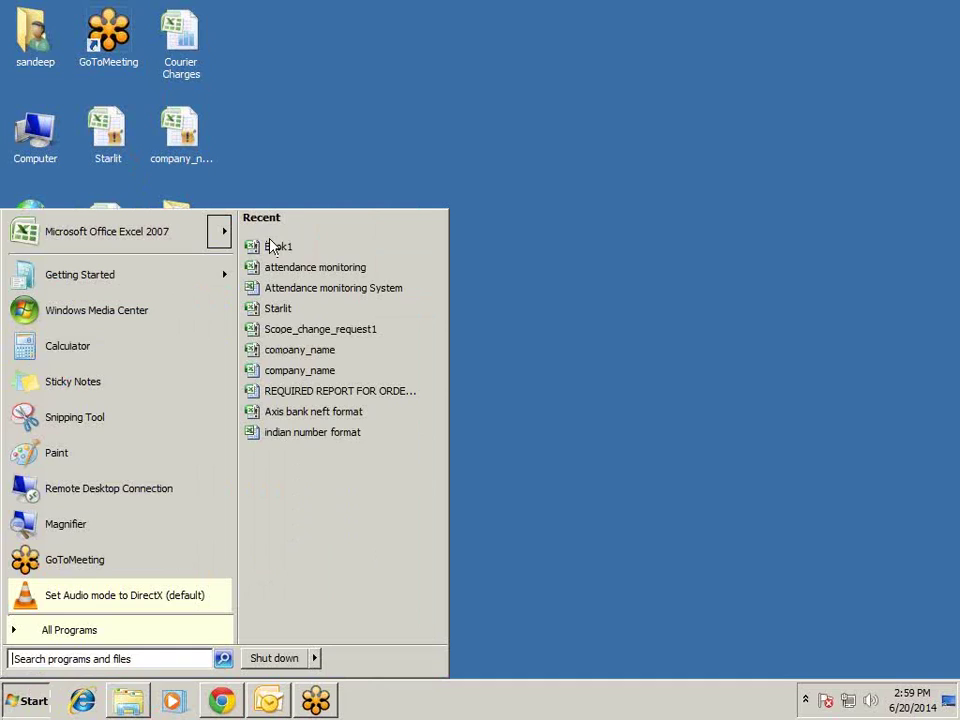
click(276, 252)
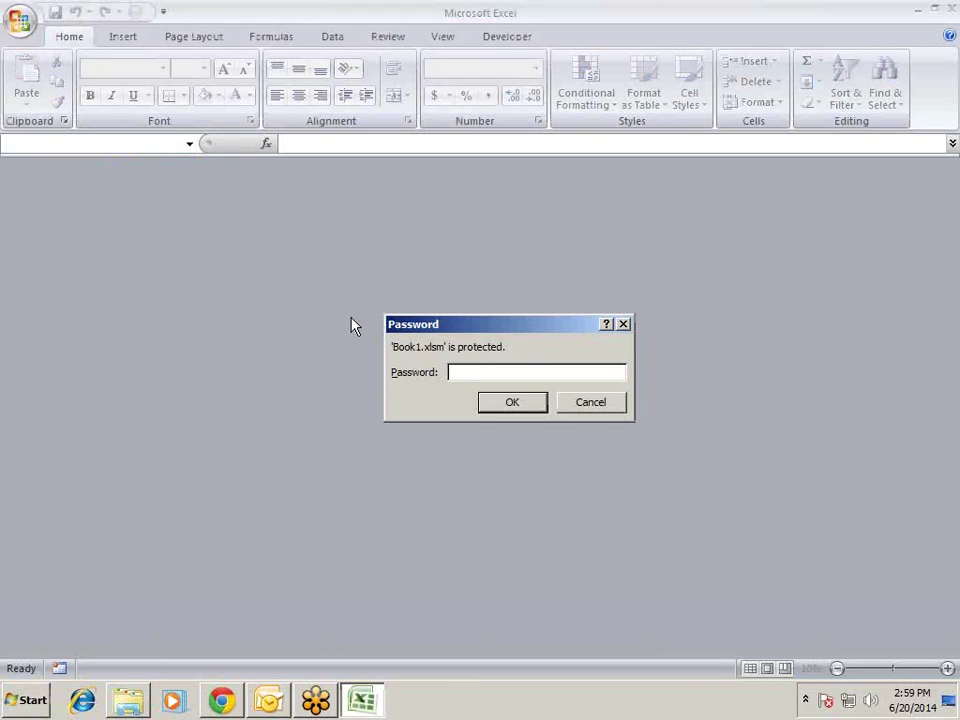
- Enter the open password, then the modify password, retyping it after the incorrect-password warning
text(****)
key(Return)
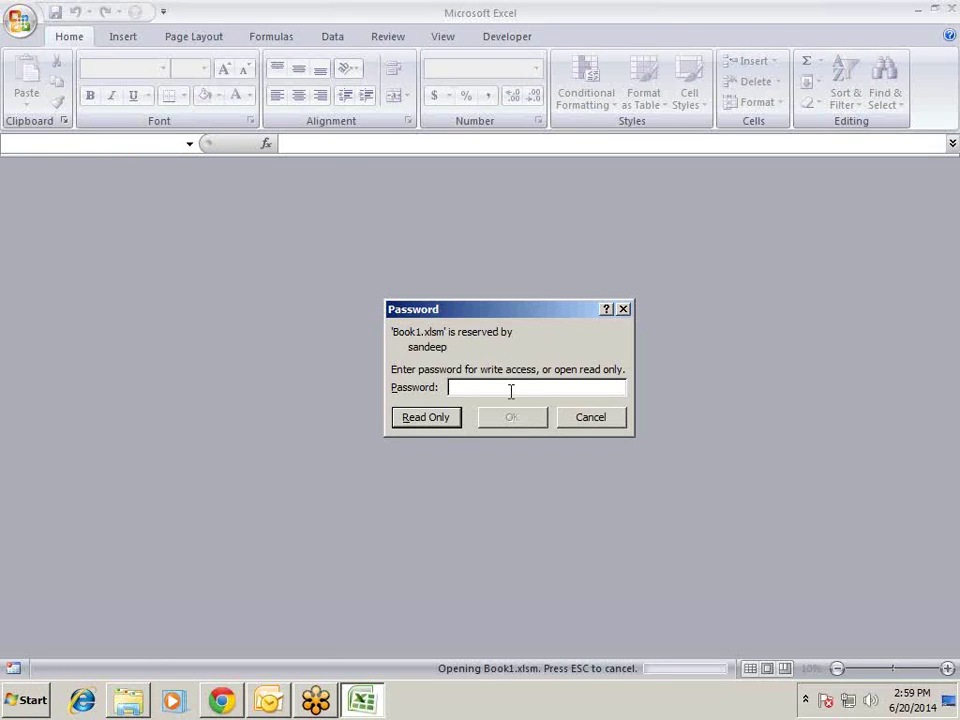
text(****)
key(Return)
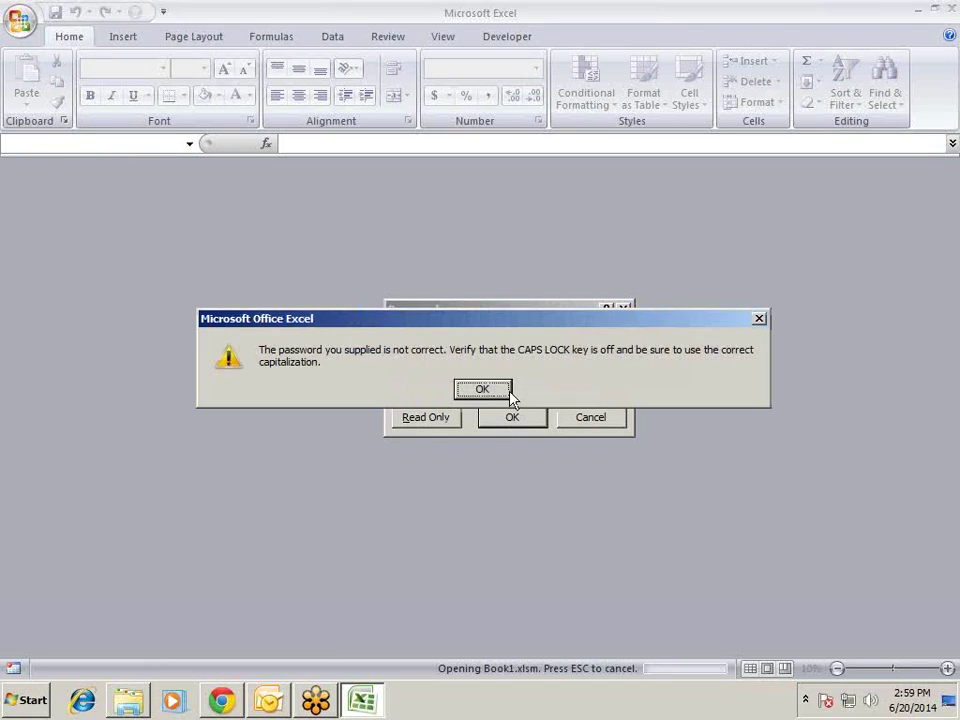
click(509, 394)
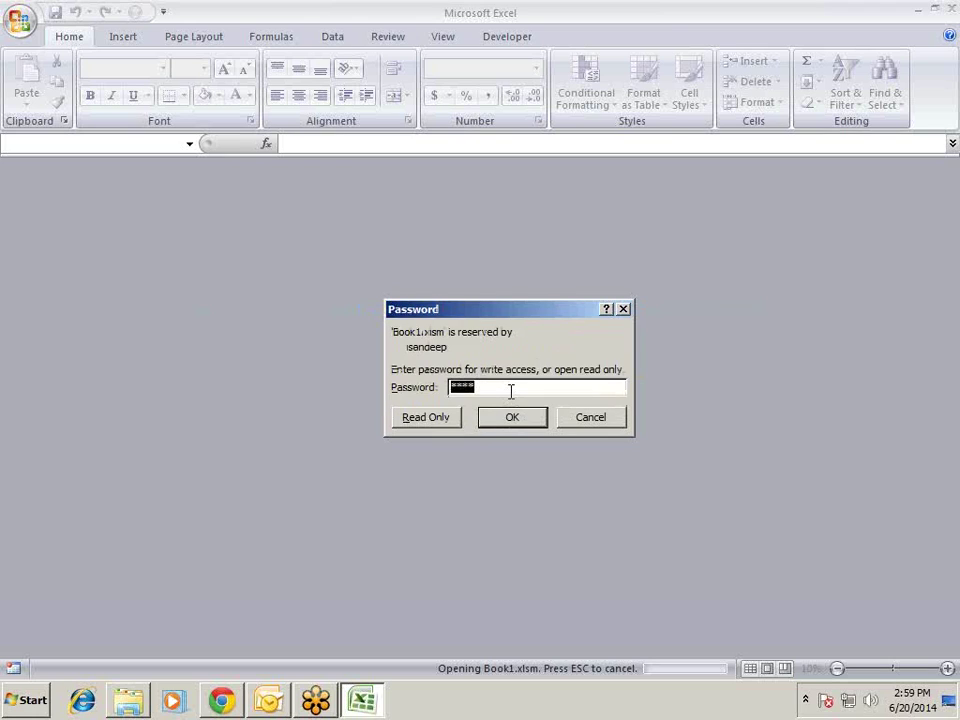
text(***)
key(Return)
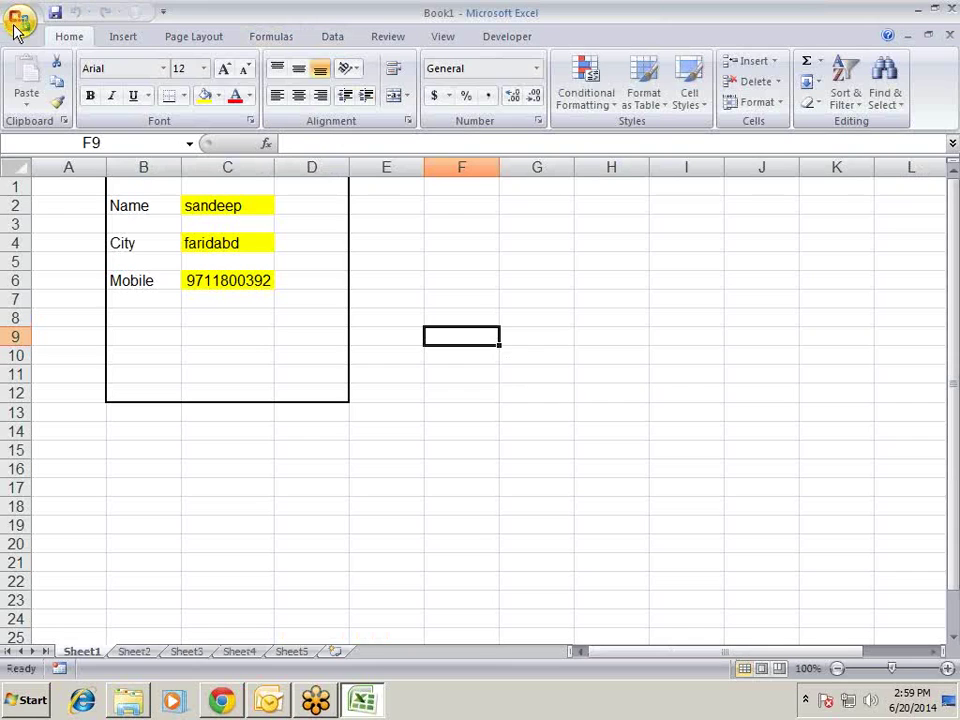
click(14, 27)
mouse_move(90, 203)
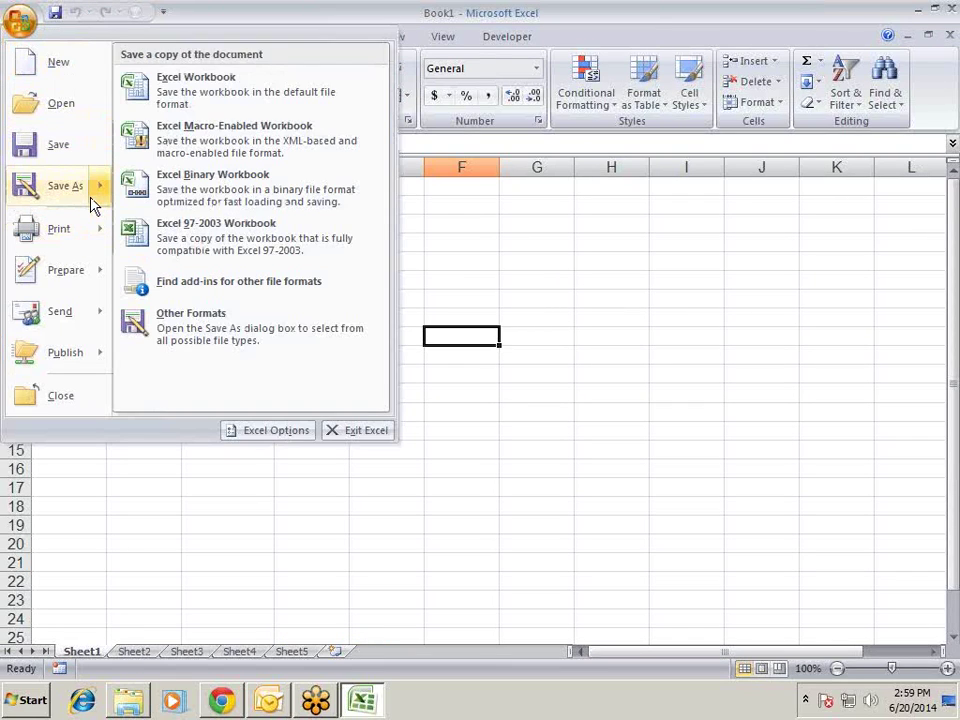
mouse_move(172, 233)
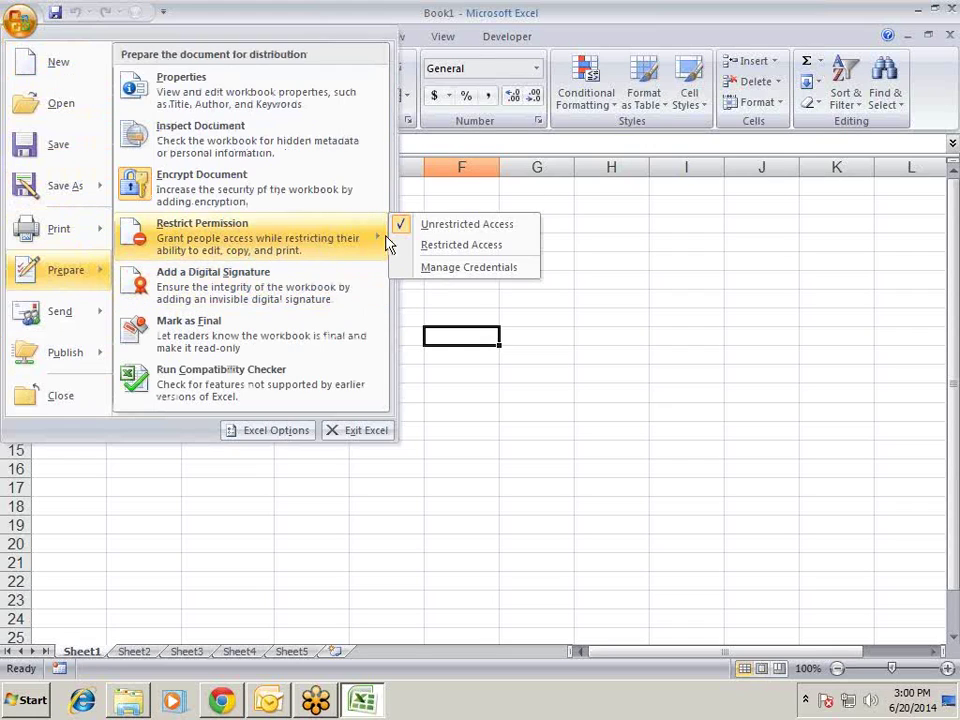
click(464, 267)
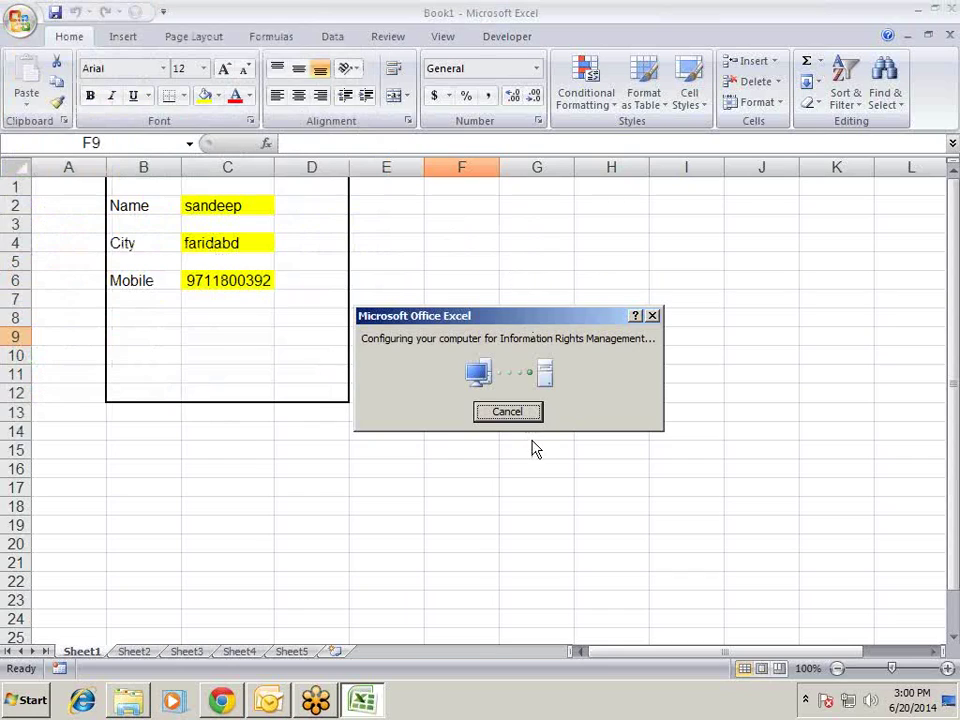
click(528, 411)
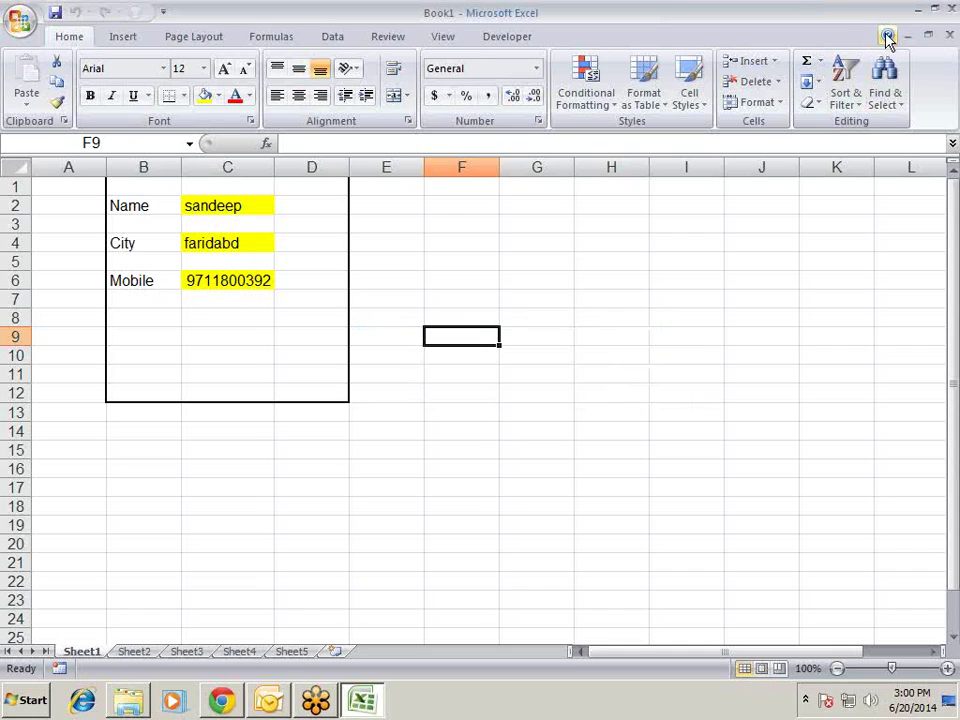
- Close Excel, refresh the desktop, then bring up and close the Chrome holidays page
click(949, 9)
right_click(578, 181)
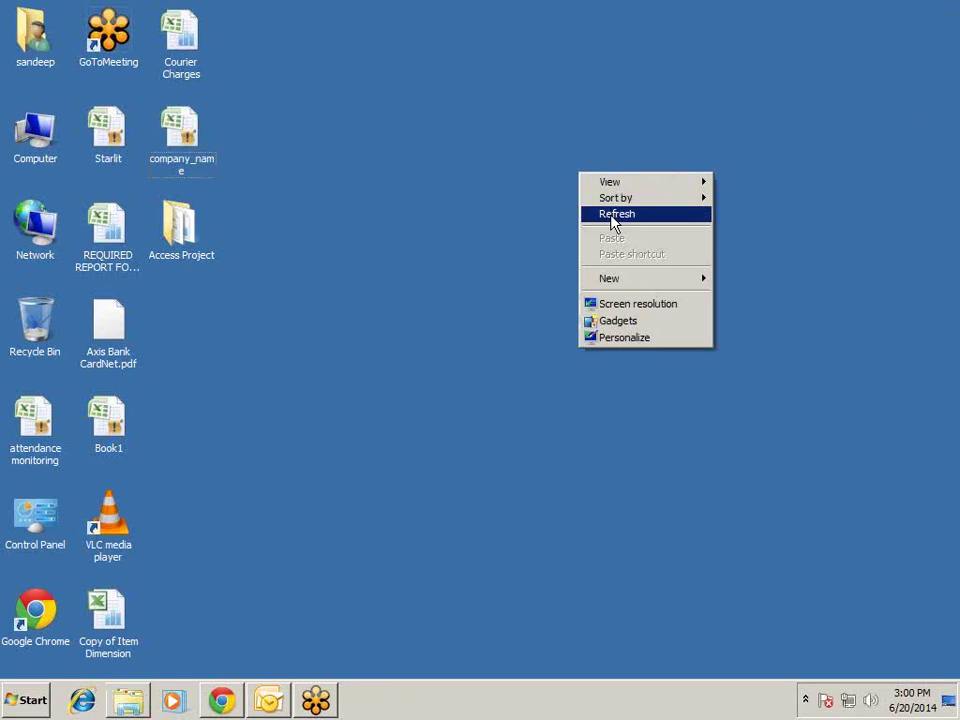
click(671, 214)
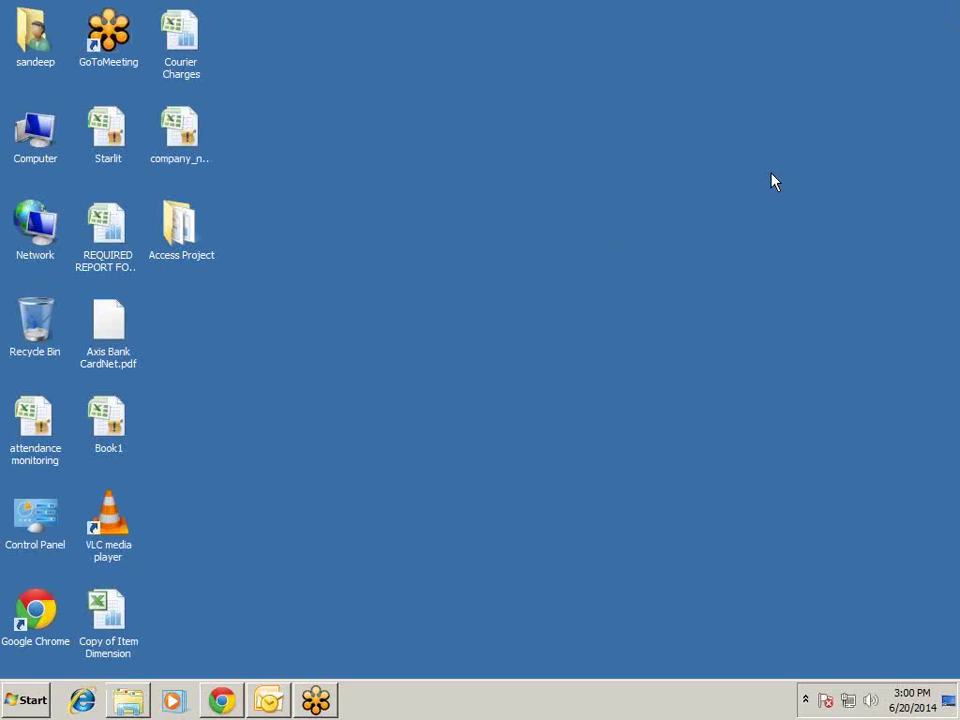
click(222, 700)
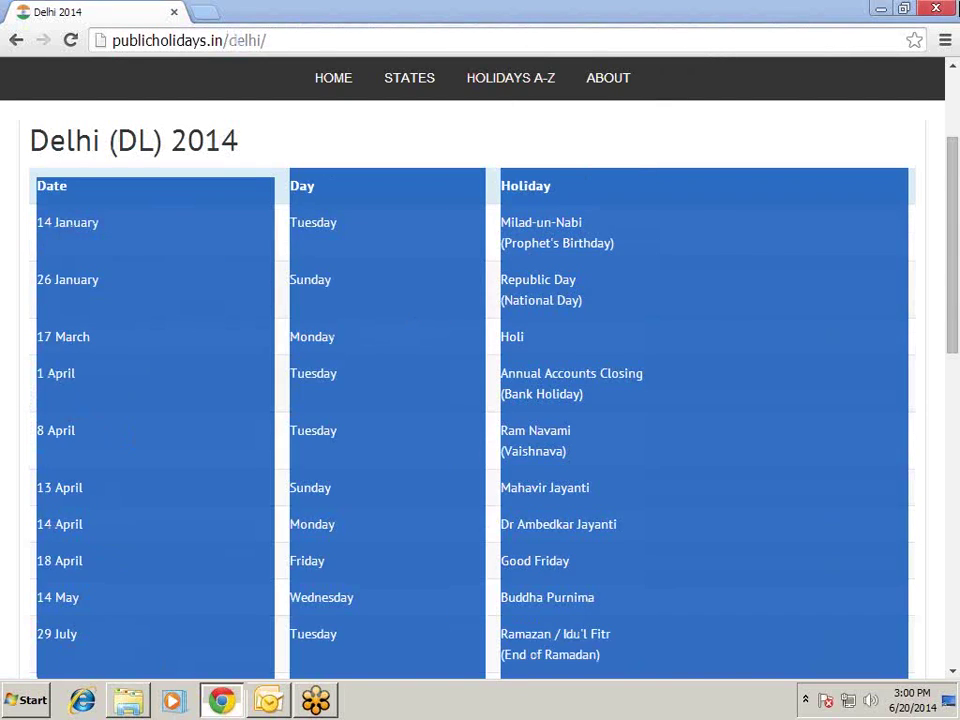
click(936, 9)
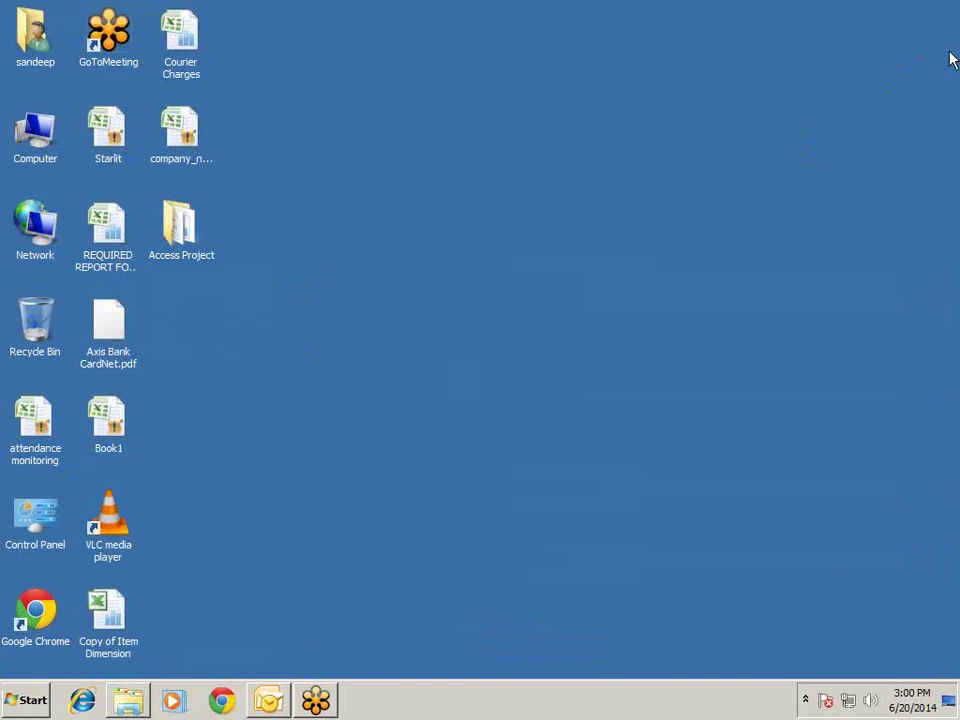